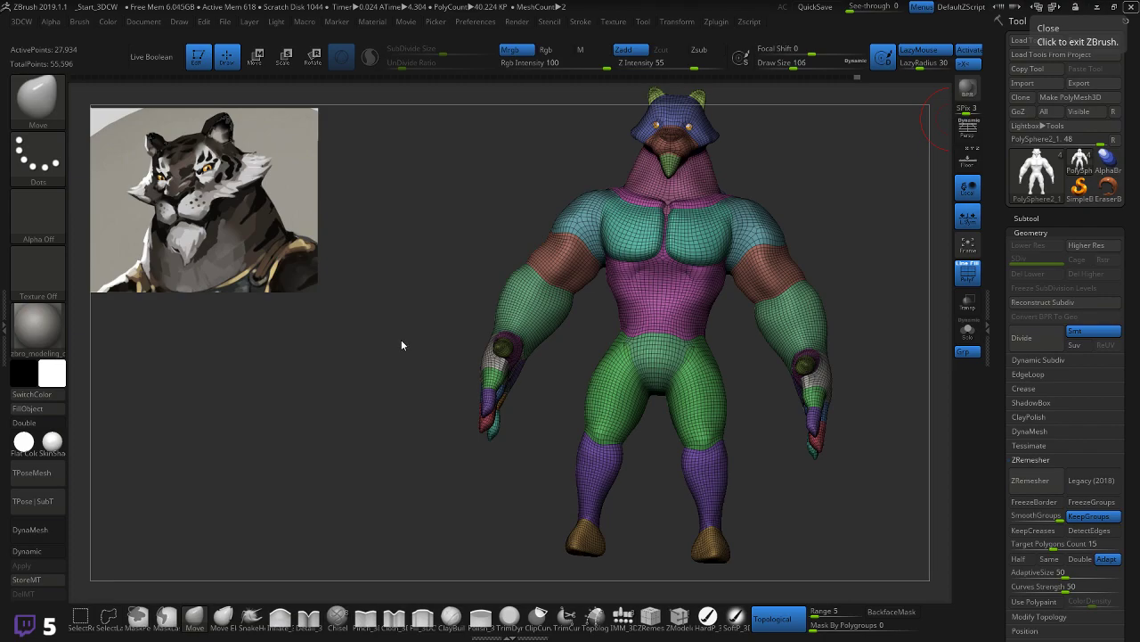
Step: Switch to the browser and examine the "Black Tiger in CHANEL" reference artwork on ArtStation
{"action": "left_click_drag", "start_coordinate": [395, 362], "coordinate": [369, 357]}
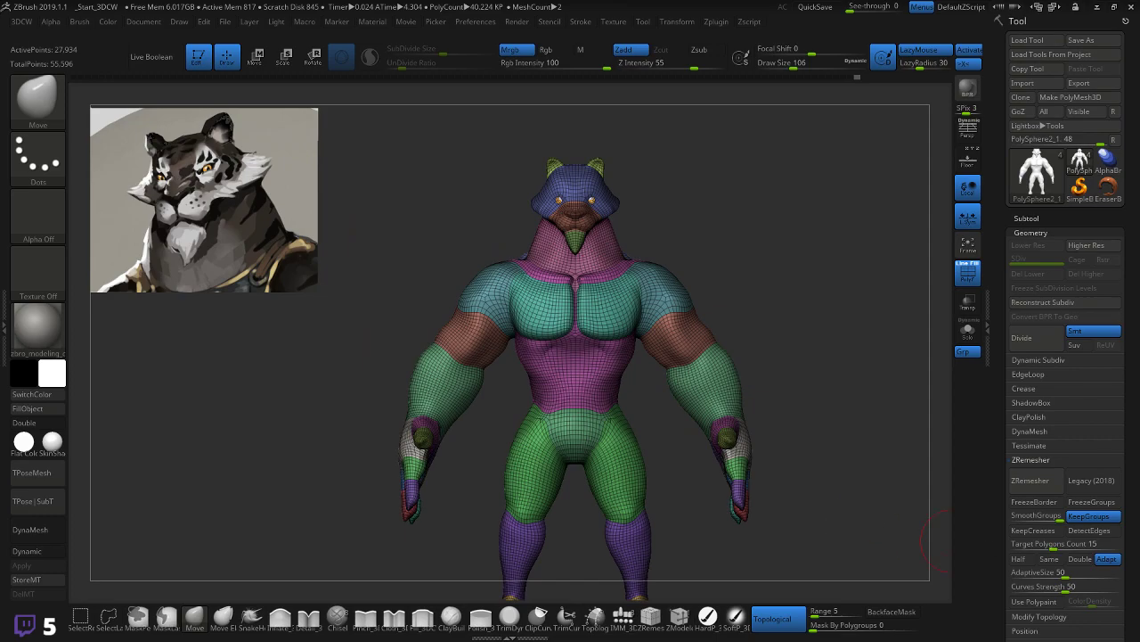
{"action": "key", "text": "alt+Tab"}
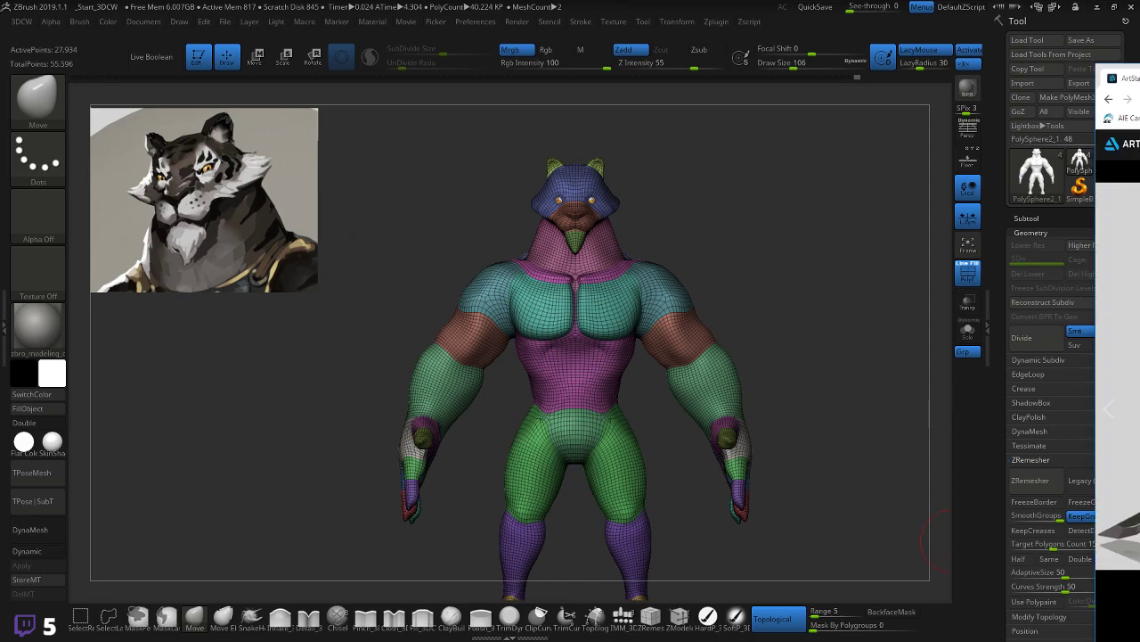
{"action": "left_click_drag", "start_coordinate": [1139, 74], "coordinate": [866, 71]}
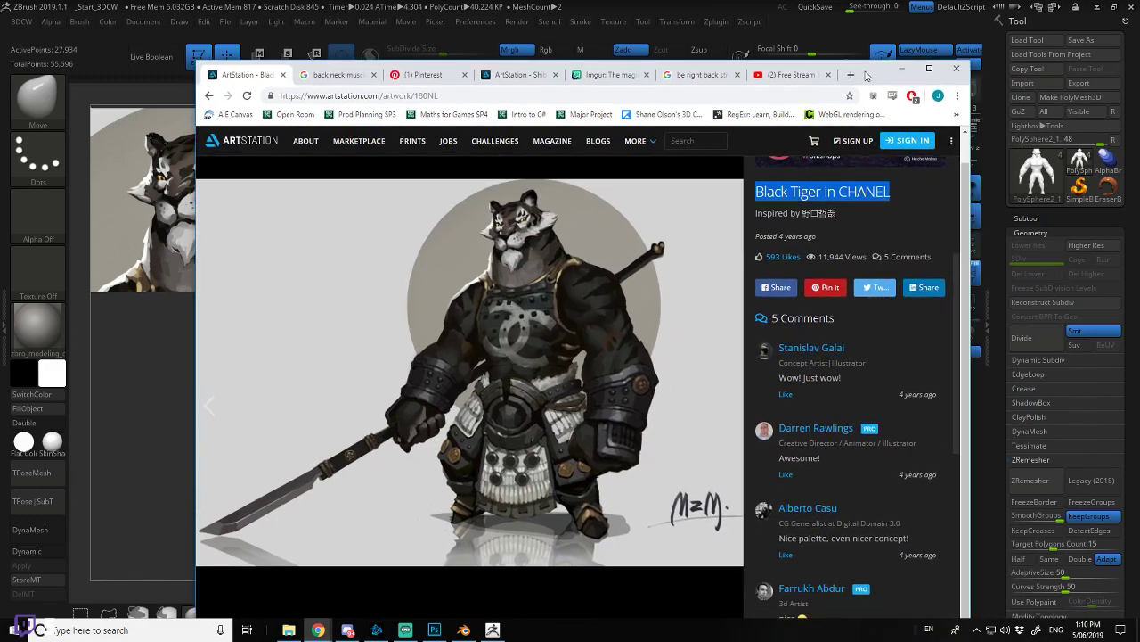
{"action": "scroll", "coordinate": [481, 242], "scroll_direction": "up", "scroll_amount": 1}
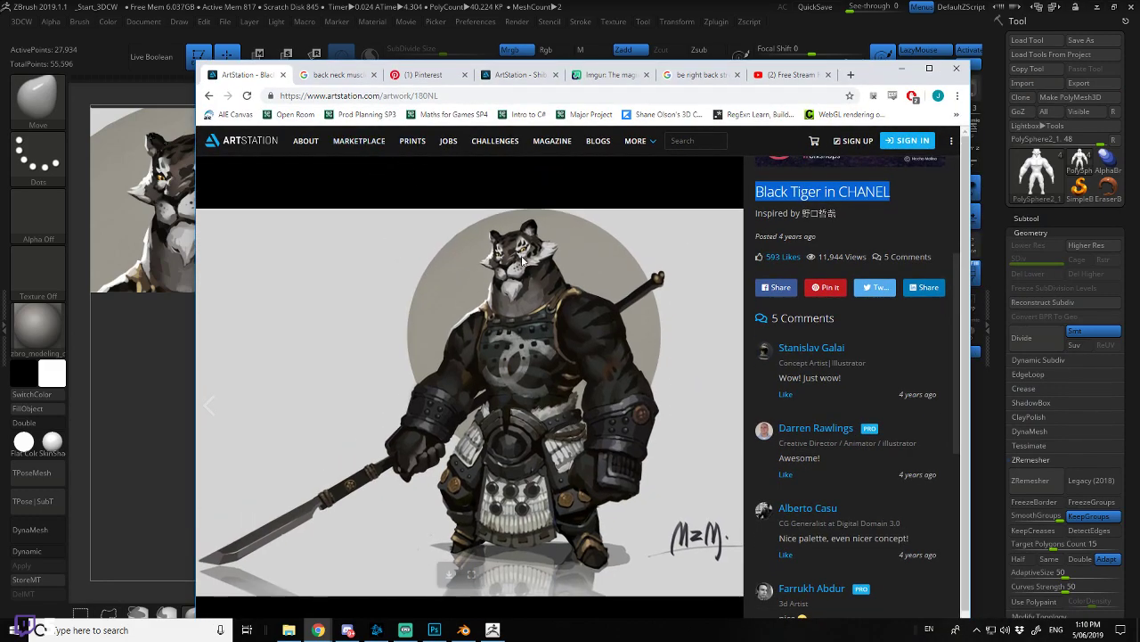
{"action": "scroll", "coordinate": [784, 312], "scroll_direction": "up", "scroll_amount": 2}
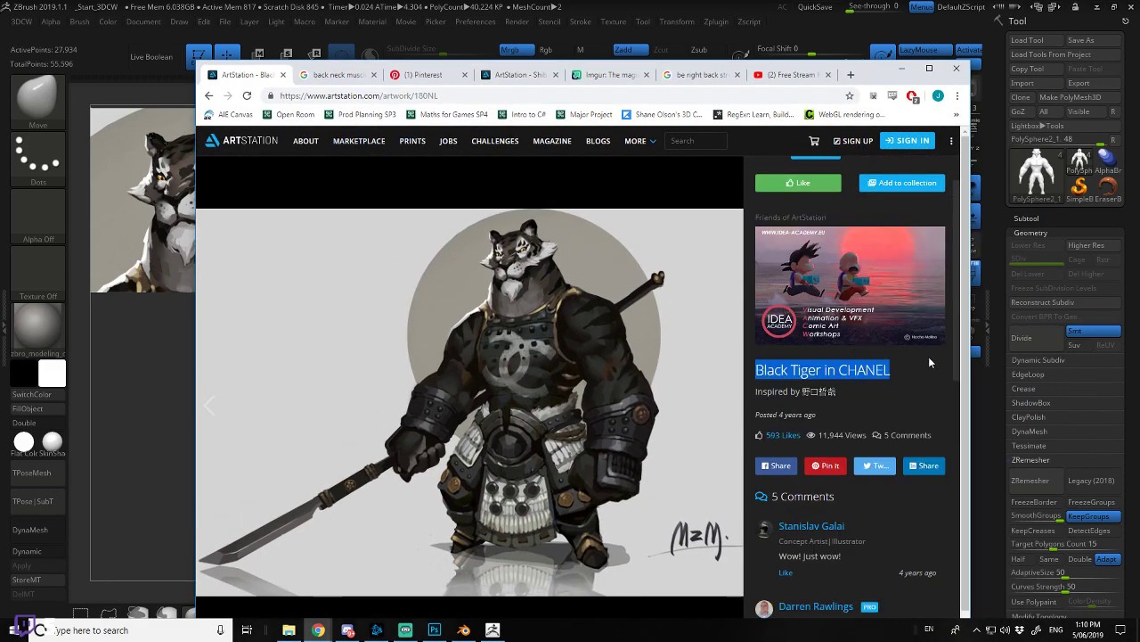
{"action": "scroll", "coordinate": [926, 356], "scroll_direction": "up", "scroll_amount": 1}
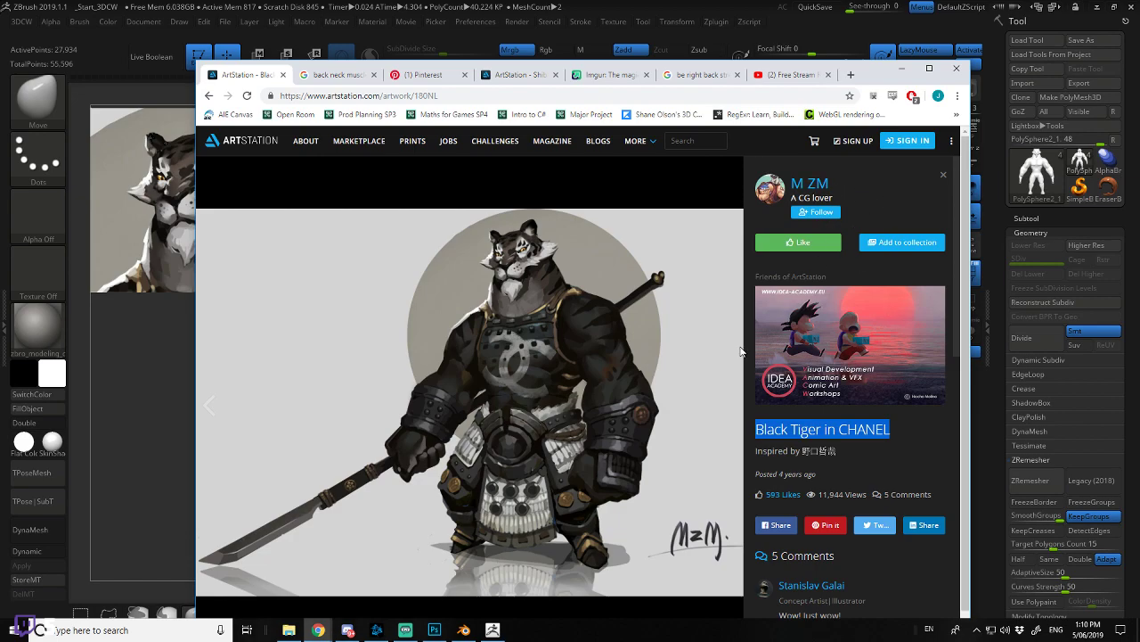
{"action": "scroll", "coordinate": [925, 408], "scroll_direction": "down", "scroll_amount": 2}
{"action": "scroll", "coordinate": [596, 344], "scroll_direction": "down", "scroll_amount": 1}
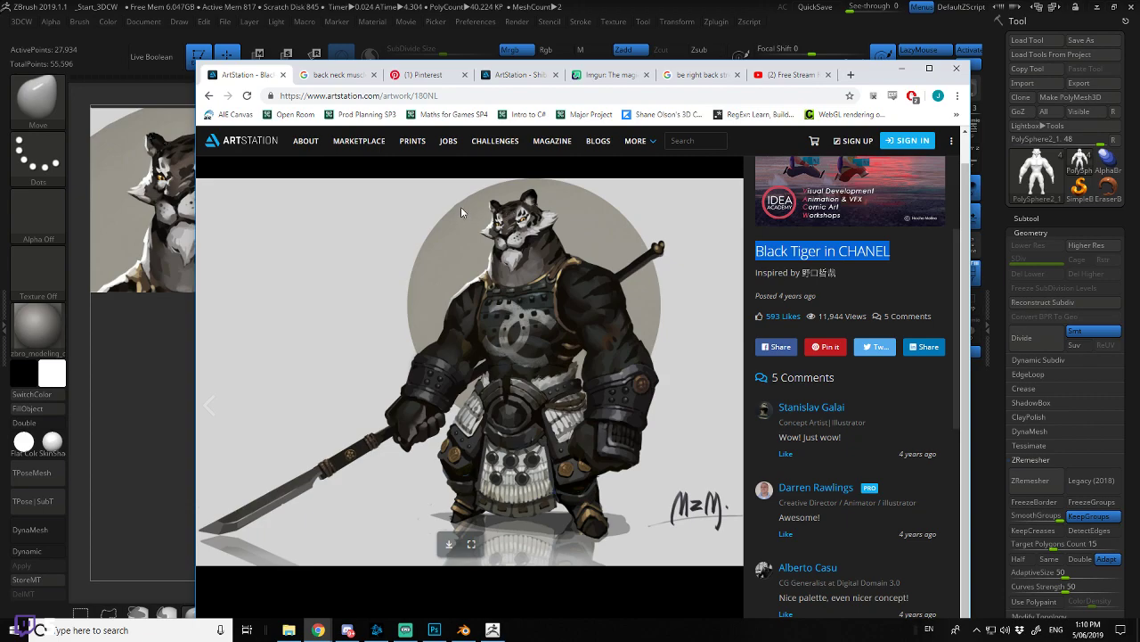
{"action": "left_click_drag", "start_coordinate": [867, 76], "coordinate": [1139, 146]}
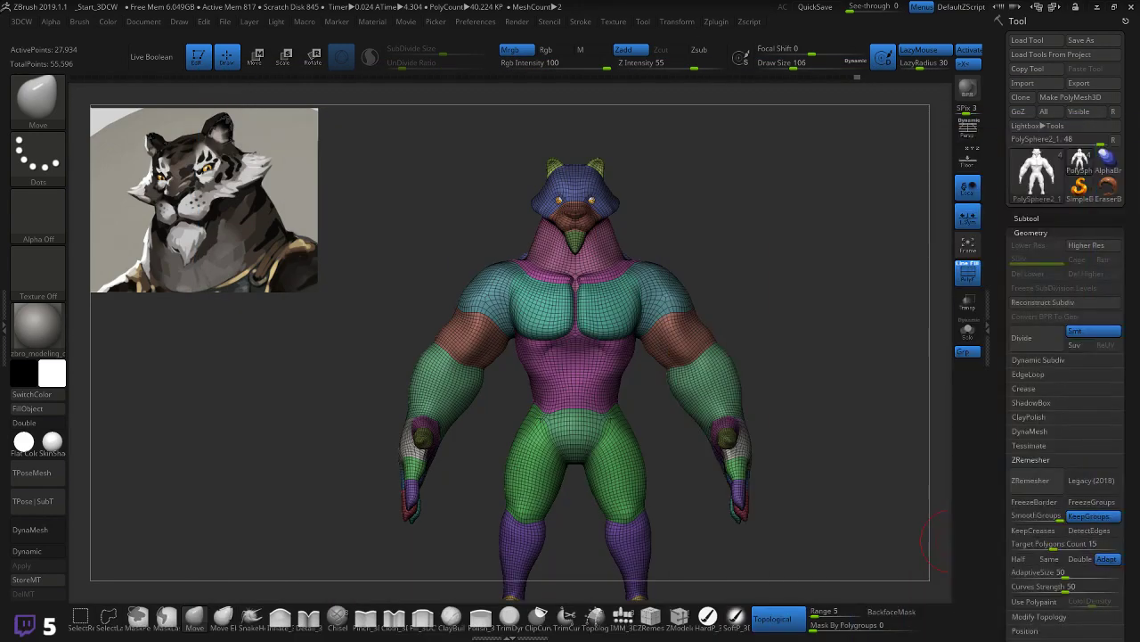
{"action": "mouse_move", "coordinate": [808, 271]}
{"action": "left_mouse_down"}
{"action": "mouse_move", "coordinate": [764, 285]}
{"action": "mouse_move", "coordinate": [793, 279]}
{"action": "mouse_move", "coordinate": [820, 253]}
{"action": "mouse_move", "coordinate": [761, 249]}
{"action": "mouse_move", "coordinate": [832, 274]}
{"action": "mouse_move", "coordinate": [798, 277]}
{"action": "left_mouse_up"}
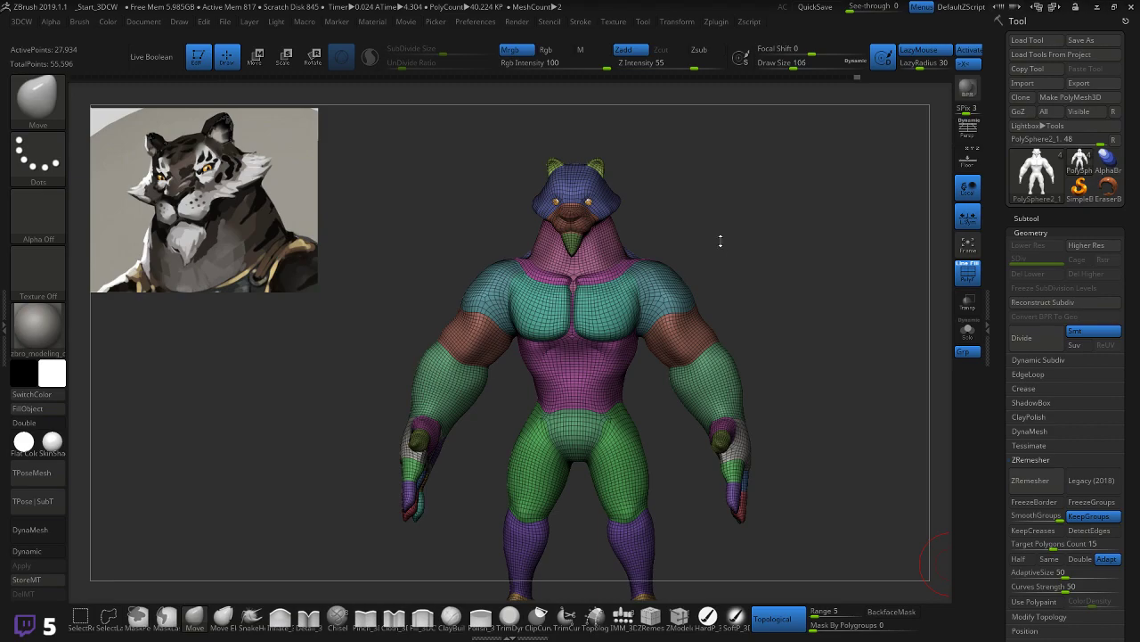
{"action": "left_click_drag", "start_coordinate": [720, 239], "coordinate": [780, 274]}
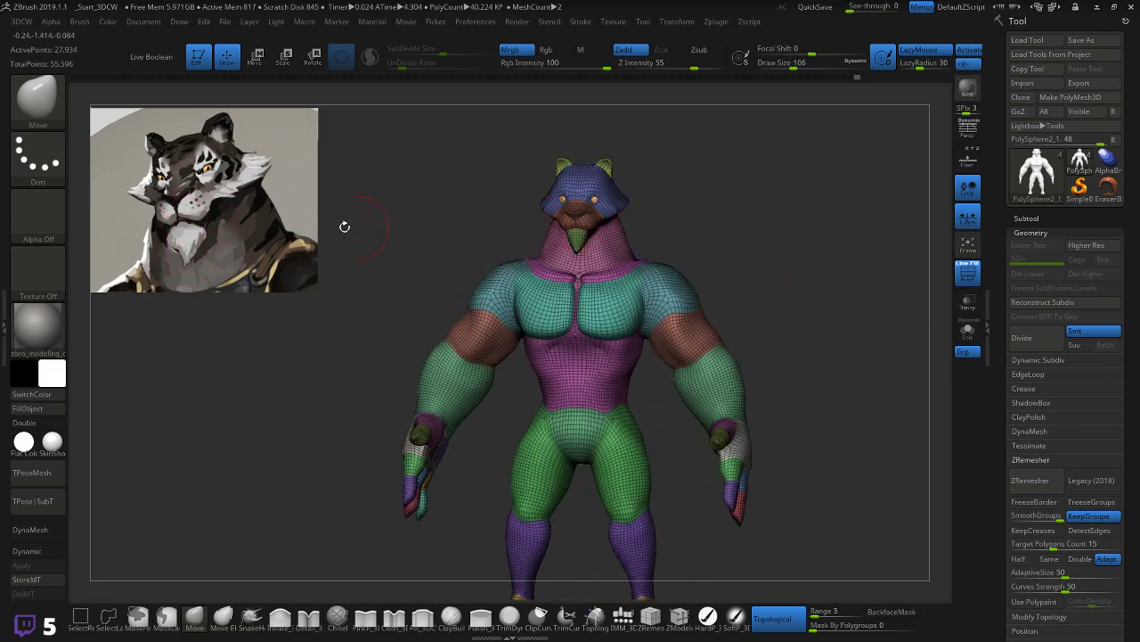
{"action": "left_click_drag", "start_coordinate": [686, 227], "coordinate": [655, 259]}
{"action": "left_click_drag", "start_coordinate": [822, 335], "coordinate": [835, 342], "text": "shift"}
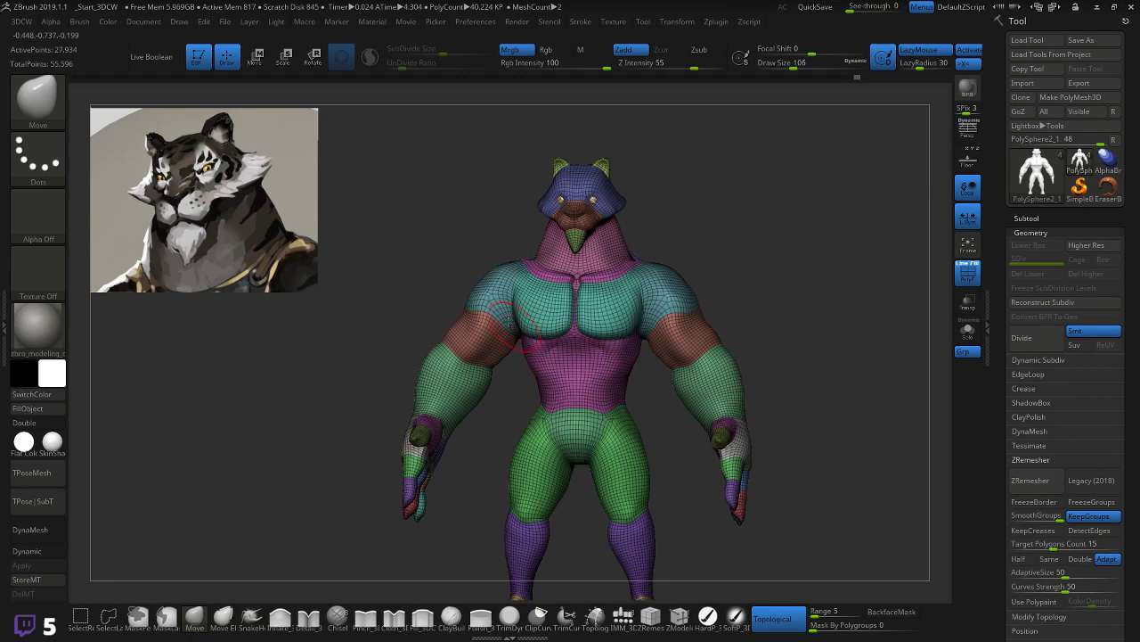
{"action": "left_click_drag", "start_coordinate": [621, 183], "coordinate": [699, 176]}
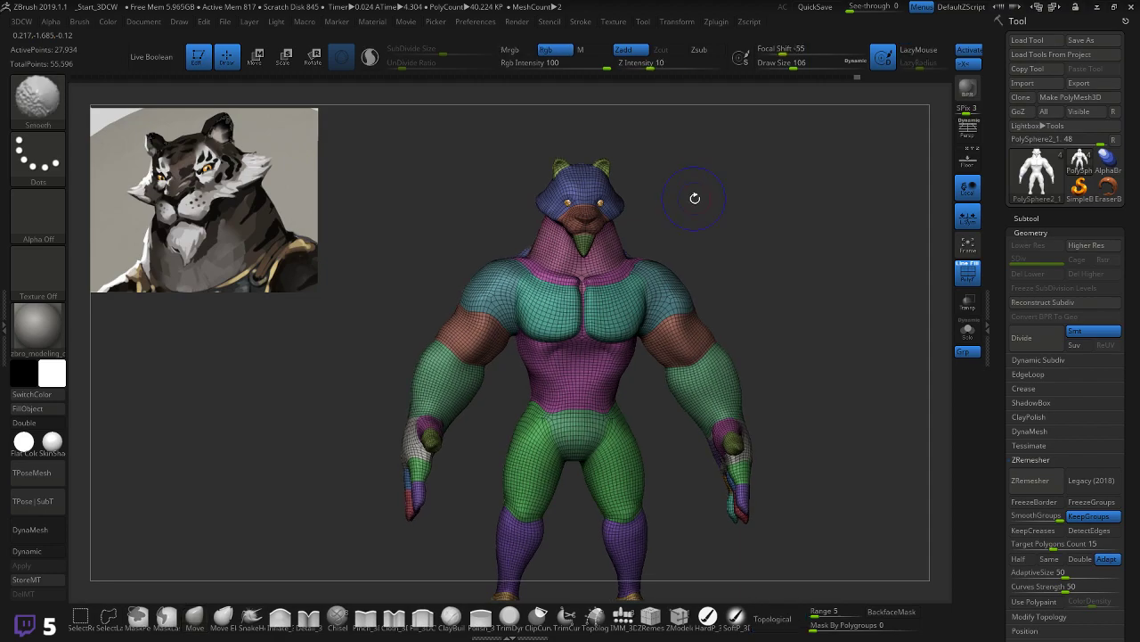
Step: Hide the PolyFrame wireframe and preview the character's head and torso smoothed with Dynamic Subdiv
{"action": "key", "text": "shift+f"}
{"action": "left_click_drag", "start_coordinate": [771, 234], "coordinate": [797, 219], "text": "alt"}
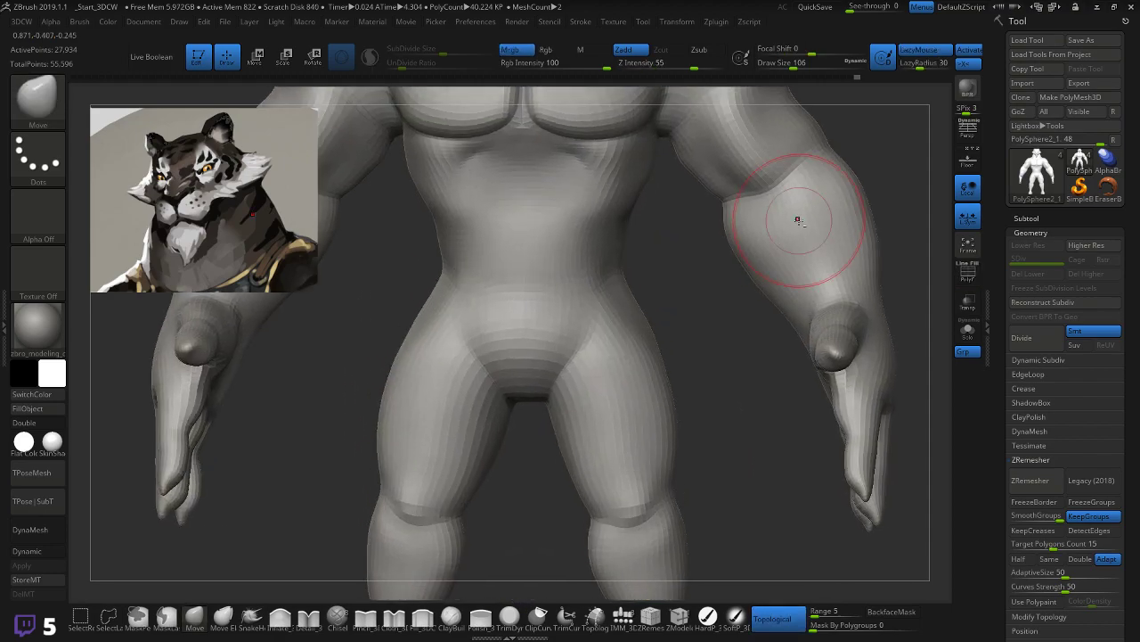
{"action": "left_click_drag", "start_coordinate": [683, 247], "coordinate": [692, 474], "text": "alt"}
{"action": "left_click_drag", "start_coordinate": [741, 162], "coordinate": [738, 323], "text": "alt"}
{"action": "left_click", "coordinate": [46, 547]}
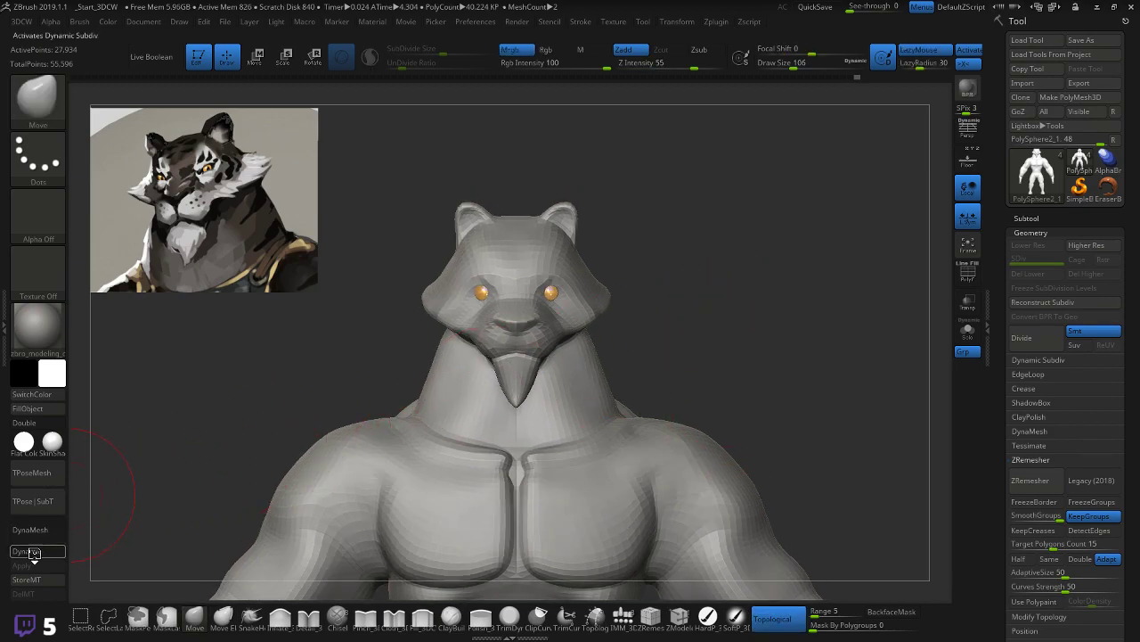
{"action": "mouse_move", "coordinate": [687, 357]}
{"action": "left_mouse_down"}
{"action": "mouse_move", "coordinate": [749, 337]}
{"action": "mouse_move", "coordinate": [682, 346]}
{"action": "left_mouse_up"}
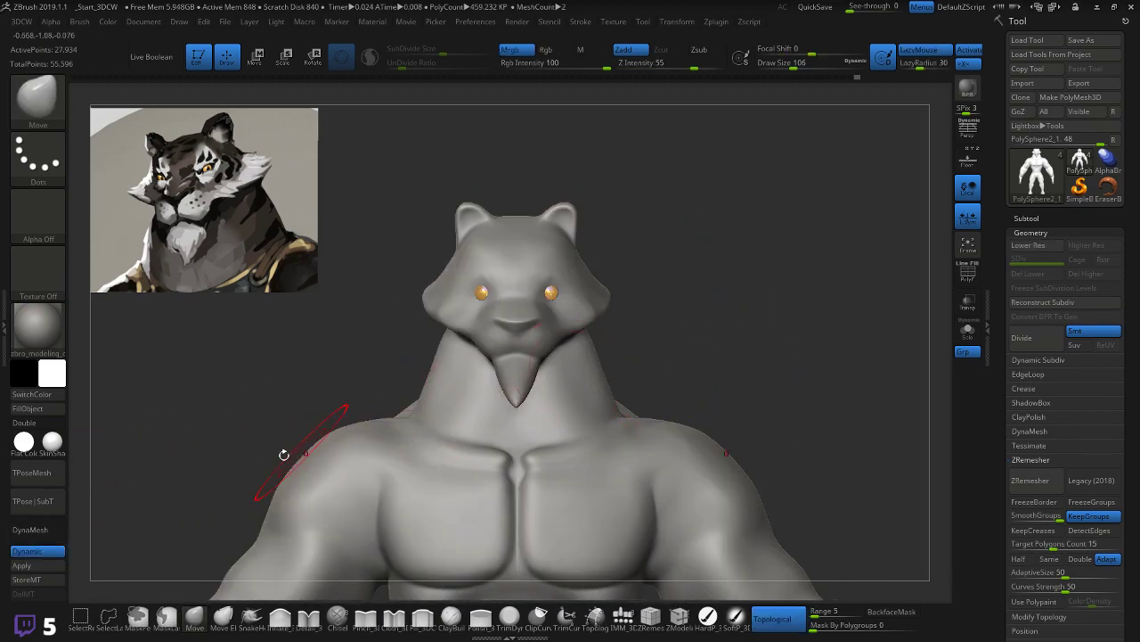
{"action": "left_click", "coordinate": [34, 552]}
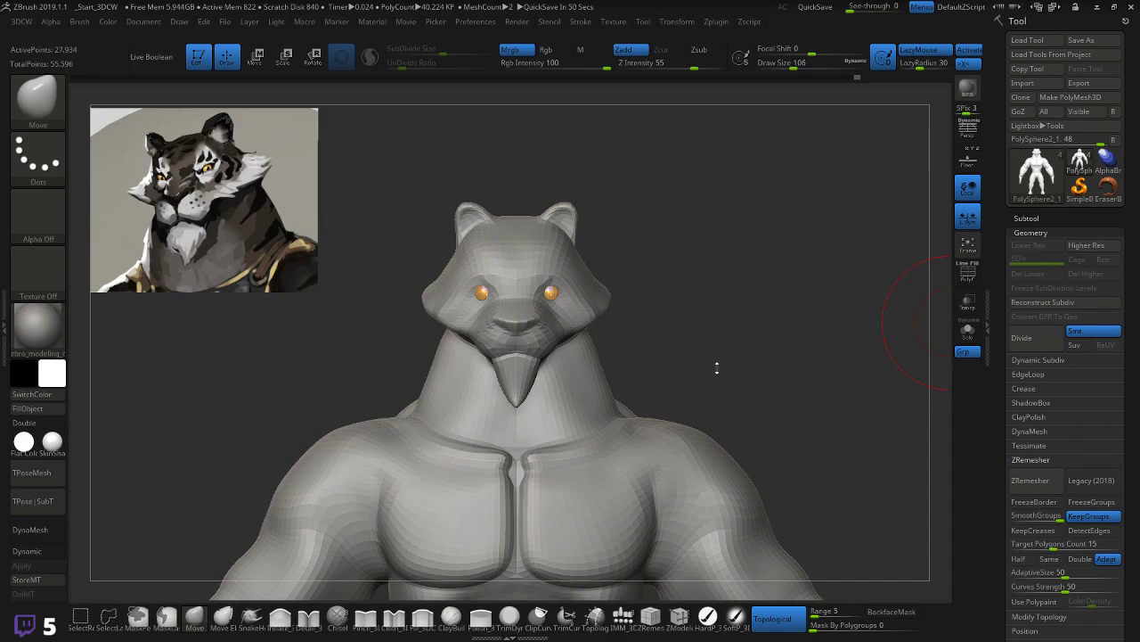
Step: Reshape the surface around the tiger's eyes with the Move brush at draw size 22
{"action": "mouse_move", "coordinate": [706, 330]}
{"action": "left_mouse_down"}
{"action": "mouse_move", "coordinate": [687, 326]}
{"action": "mouse_move", "coordinate": [740, 285]}
{"action": "mouse_move", "coordinate": [747, 388]}
{"action": "mouse_move", "coordinate": [654, 342]}
{"action": "mouse_move", "coordinate": [545, 457]}
{"action": "mouse_move", "coordinate": [549, 466]}
{"action": "mouse_move", "coordinate": [647, 303]}
{"action": "left_mouse_up"}
{"action": "mouse_move", "coordinate": [772, 285]}
{"action": "left_mouse_down"}
{"action": "mouse_move", "coordinate": [738, 296]}
{"action": "mouse_move", "coordinate": [784, 288]}
{"action": "left_mouse_up"}
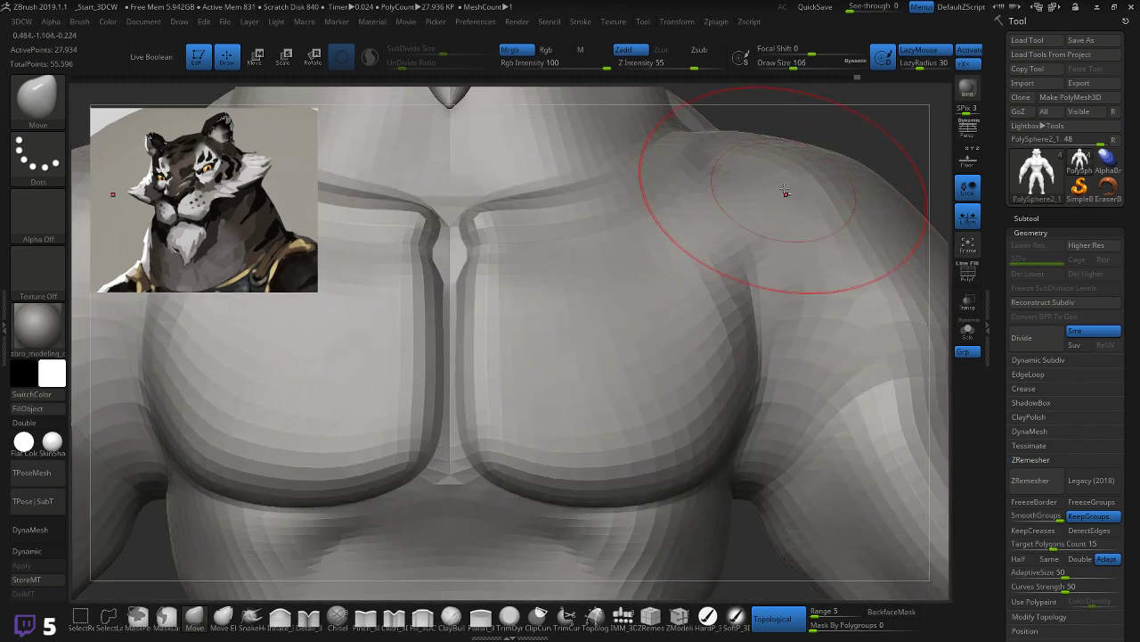
{"action": "mouse_move", "coordinate": [823, 103]}
{"action": "left_mouse_down", "text": "alt"}
{"action": "mouse_move", "coordinate": [868, 221]}
{"action": "mouse_move", "coordinate": [863, 259]}
{"action": "mouse_move", "coordinate": [829, 343]}
{"action": "mouse_move", "coordinate": [779, 308]}
{"action": "left_mouse_up", "text": "alt"}
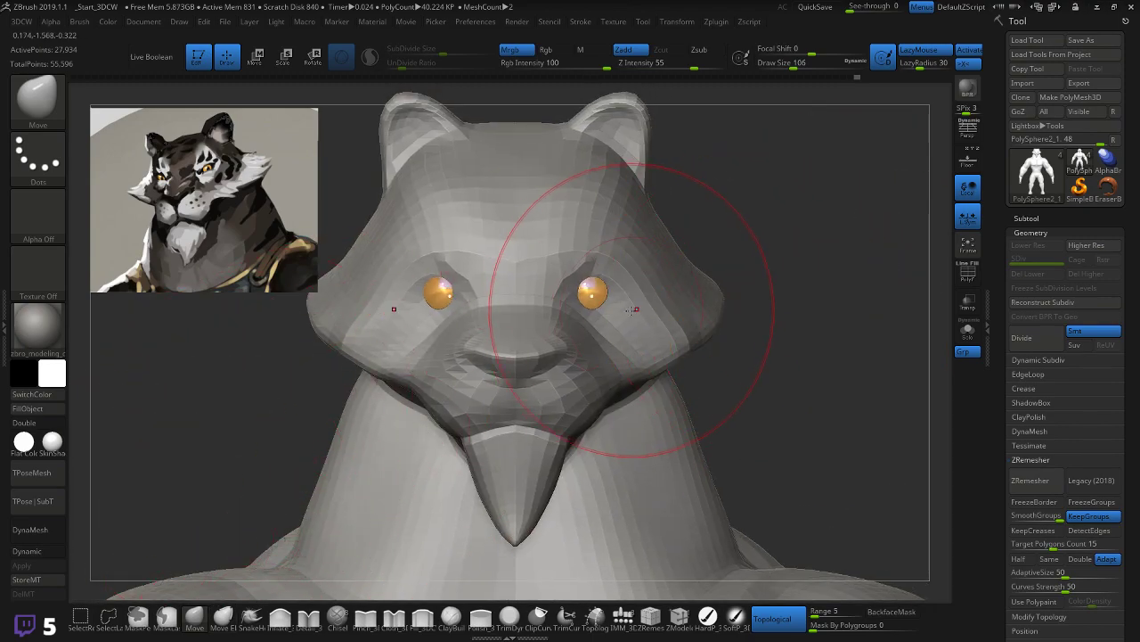
{"action": "key", "text": "bracketleft"}
{"action": "key", "text": "bracketleft"}
{"action": "key", "text": "bracketleft"}
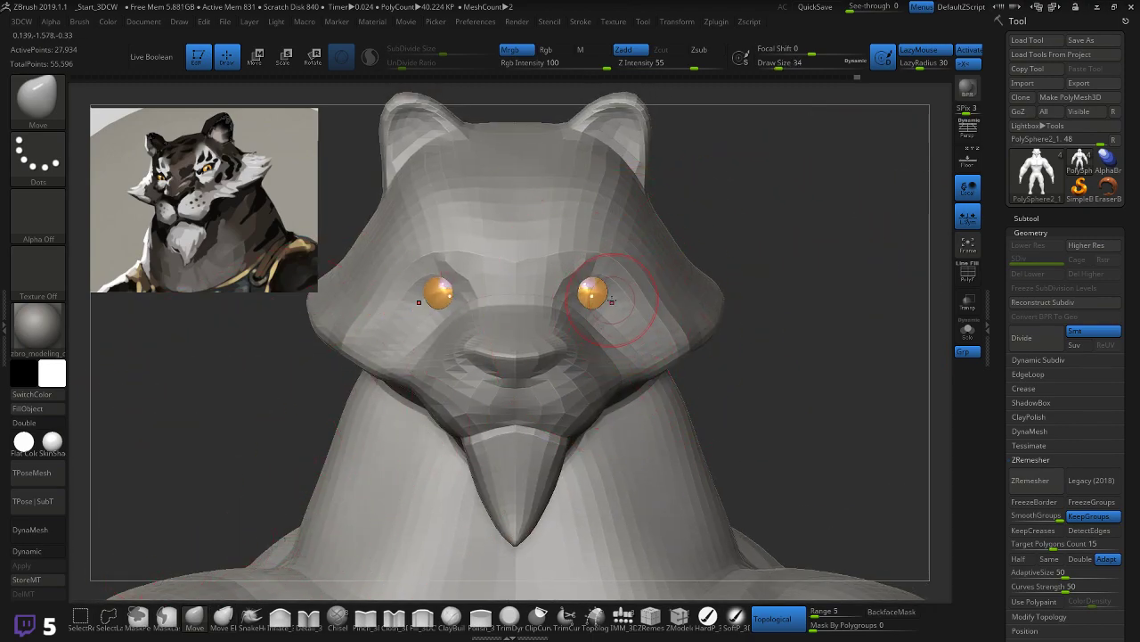
{"action": "key", "text": "shift"}
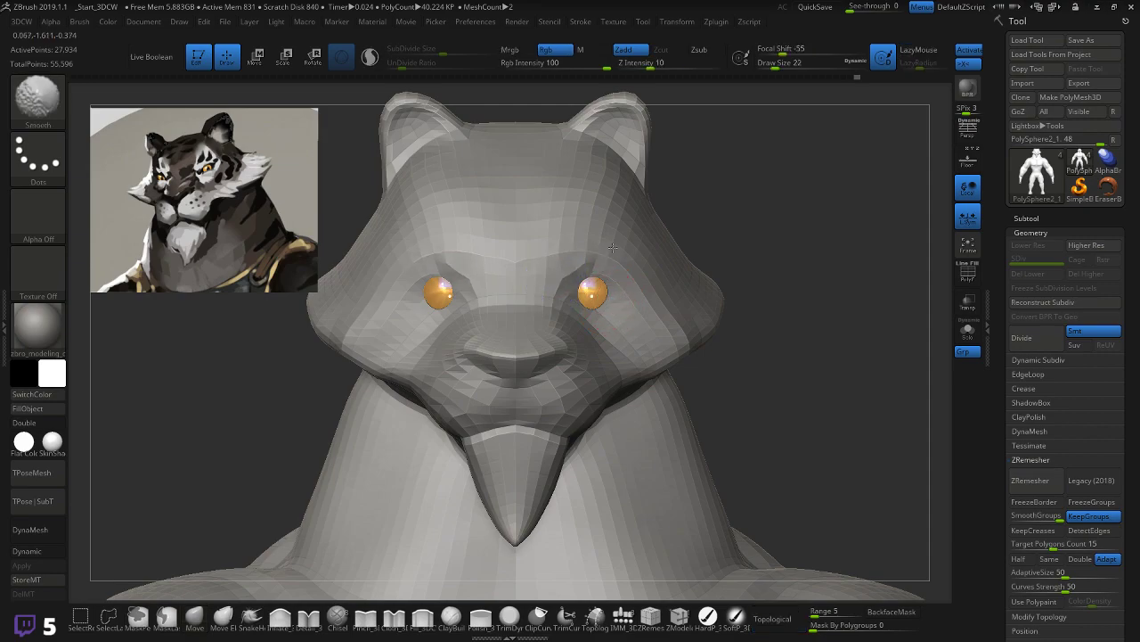
{"action": "mouse_move", "coordinate": [615, 246]}
{"action": "right_mouse_down"}
{"action": "mouse_move", "coordinate": [755, 218]}
{"action": "mouse_move", "coordinate": [724, 200]}
{"action": "mouse_move", "coordinate": [608, 312]}
{"action": "right_mouse_up"}
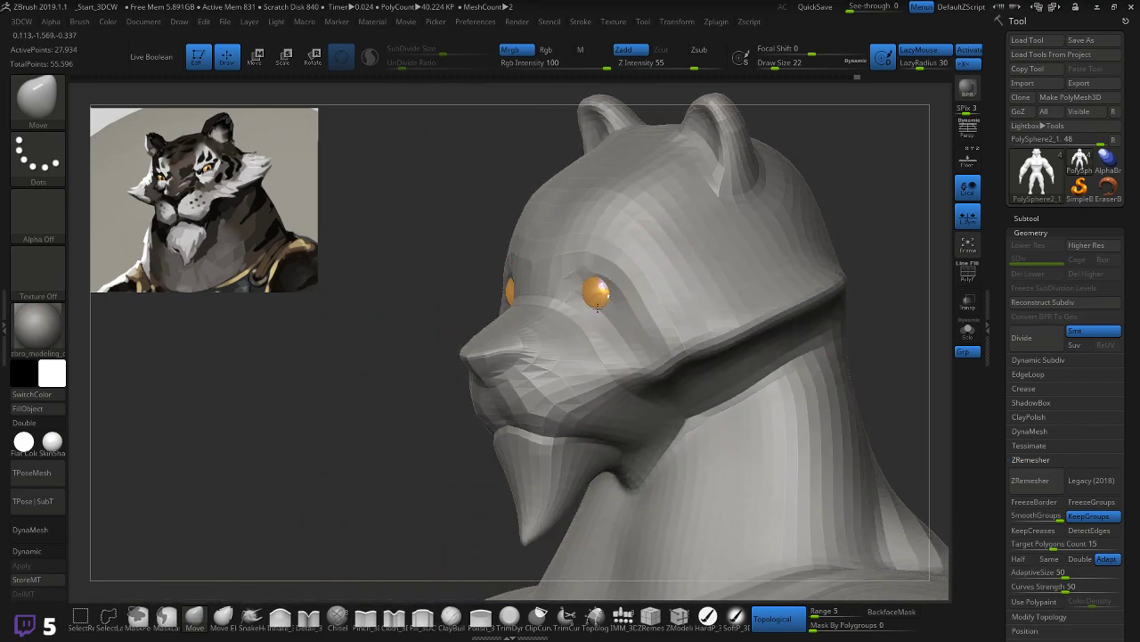
{"action": "right_click_drag", "start_coordinate": [825, 168], "coordinate": [647, 280]}
{"action": "mouse_move", "coordinate": [466, 425]}
{"action": "right_mouse_down"}
{"action": "mouse_move", "coordinate": [593, 288]}
{"action": "mouse_move", "coordinate": [529, 428]}
{"action": "mouse_move", "coordinate": [603, 326]}
{"action": "right_mouse_up"}
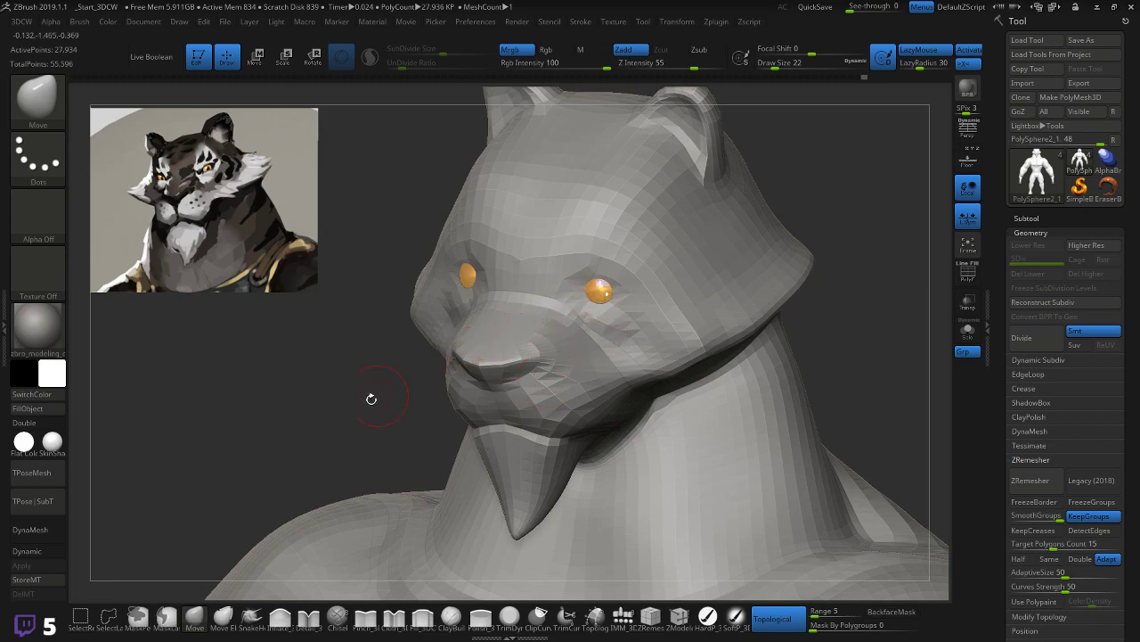
{"action": "right_click_drag", "start_coordinate": [384, 389], "coordinate": [363, 414]}
{"action": "mouse_move", "coordinate": [446, 374]}
{"action": "right_mouse_down"}
{"action": "mouse_move", "coordinate": [618, 285]}
{"action": "mouse_move", "coordinate": [429, 389]}
{"action": "right_mouse_up"}
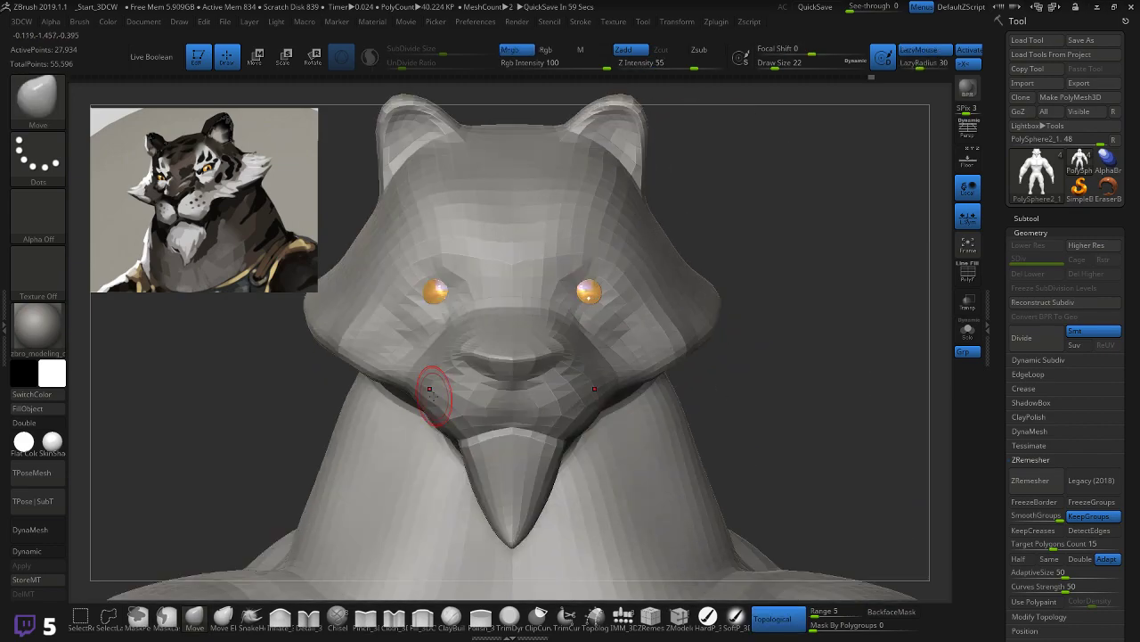
Step: Enable Dynamic Subdiv and define the brow creases above the eyes with the Pinch_3DCW brush
{"action": "left_click", "coordinate": [365, 616]}
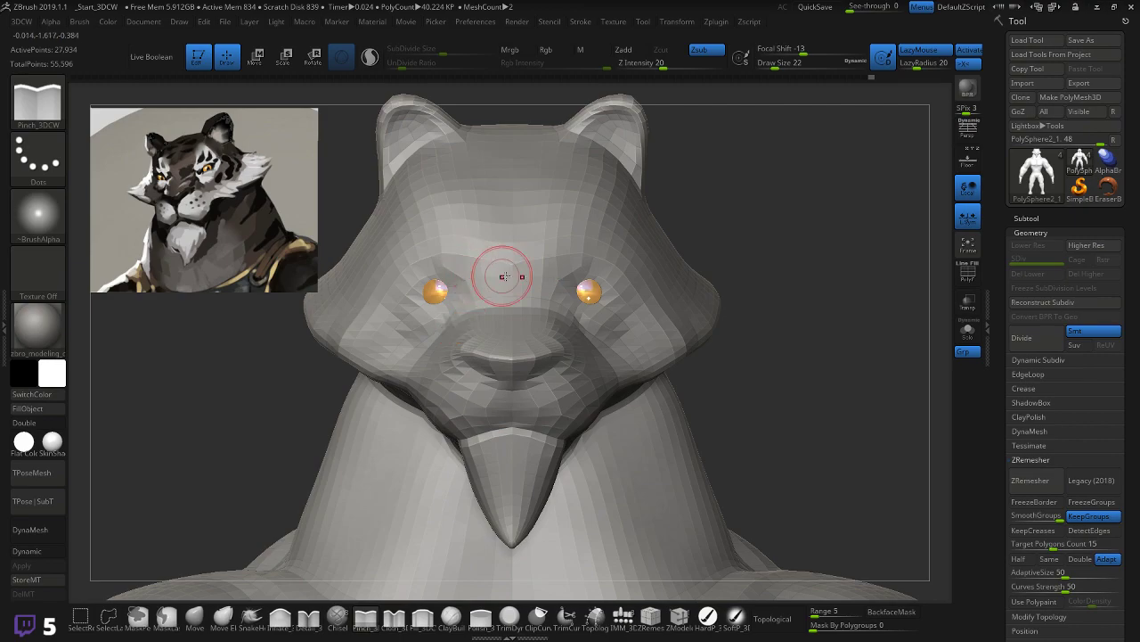
{"action": "left_click_drag", "start_coordinate": [551, 294], "coordinate": [551, 283]}
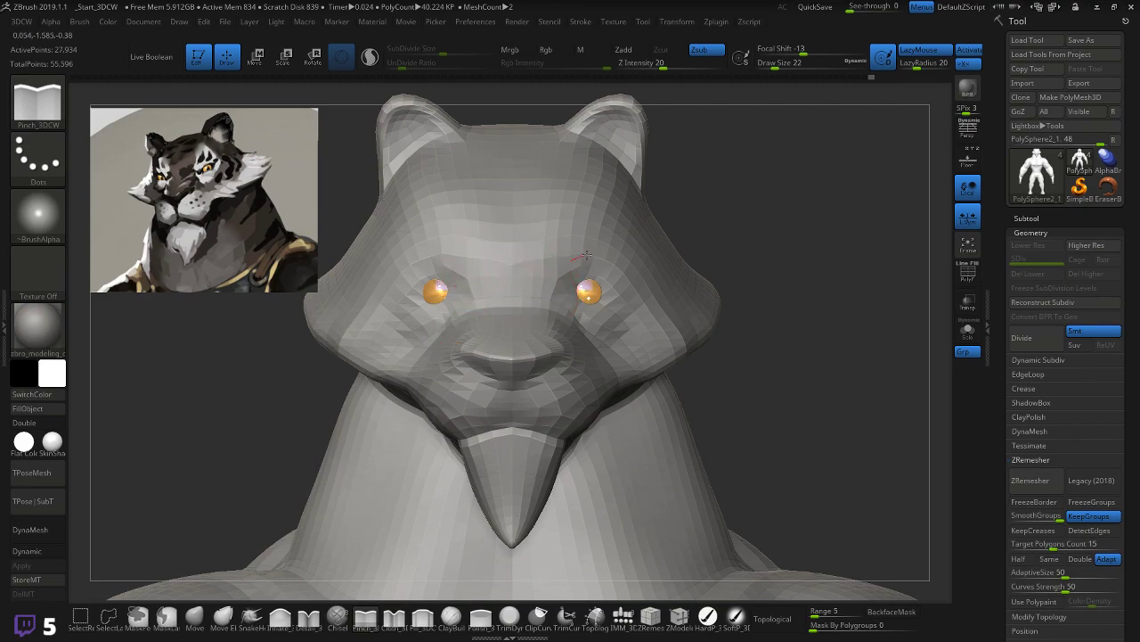
{"action": "left_click", "coordinate": [38, 550]}
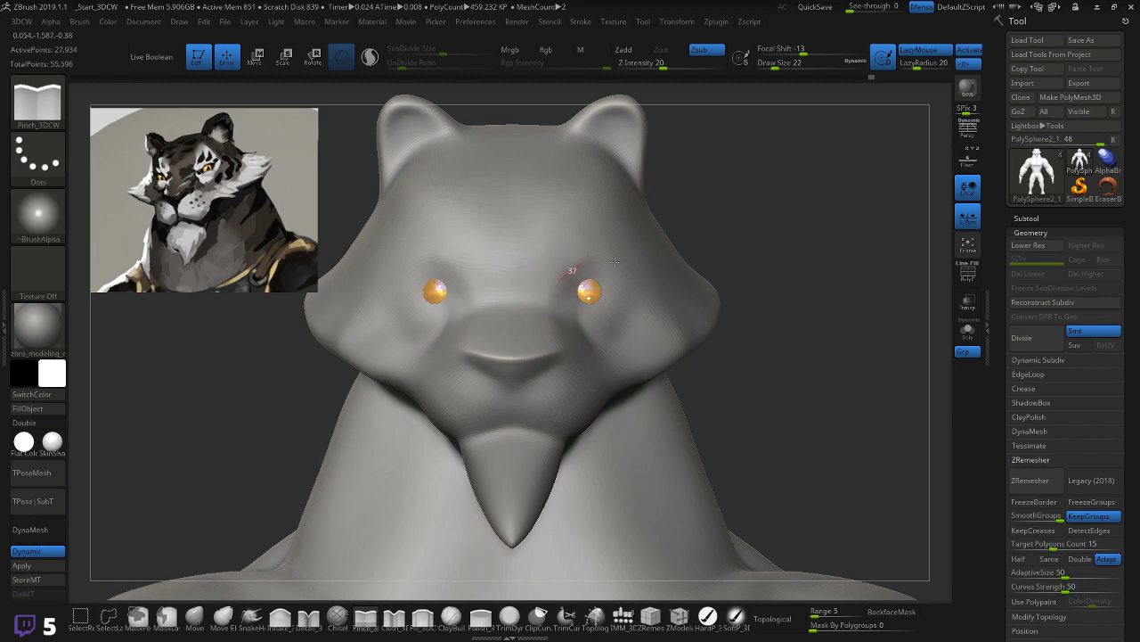
{"action": "left_click_drag", "start_coordinate": [743, 208], "coordinate": [696, 221]}
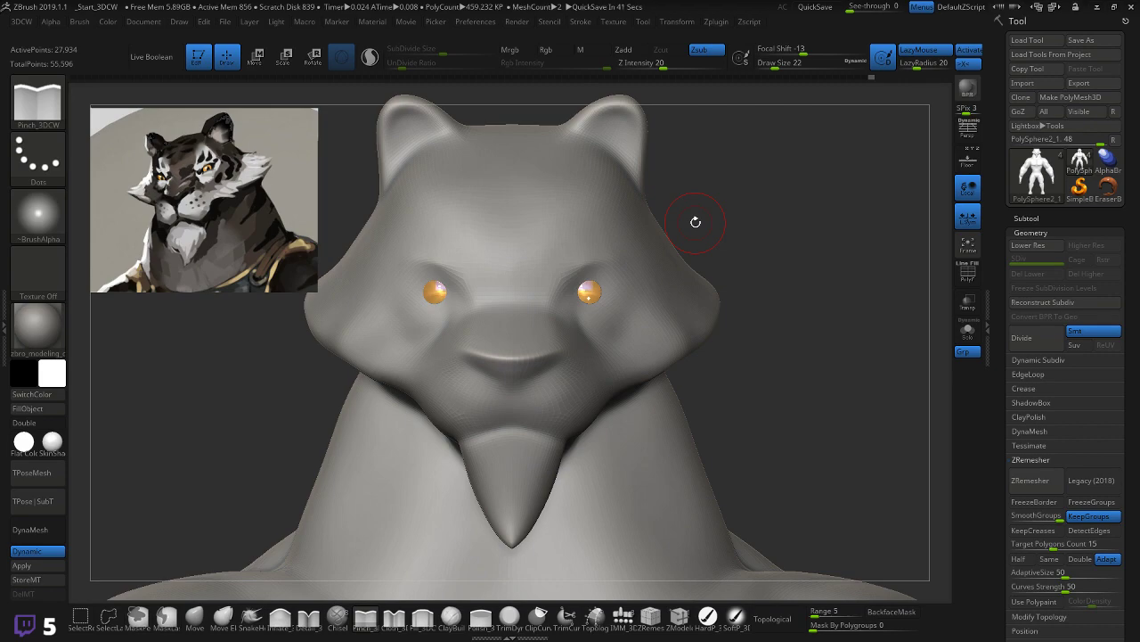
Step: Adjust the brow and eye socket shape around the eyes with the Move brush
{"action": "mouse_move", "coordinate": [800, 208]}
{"action": "left_mouse_down"}
{"action": "mouse_move", "coordinate": [712, 285]}
{"action": "mouse_move", "coordinate": [547, 338]}
{"action": "left_mouse_up"}
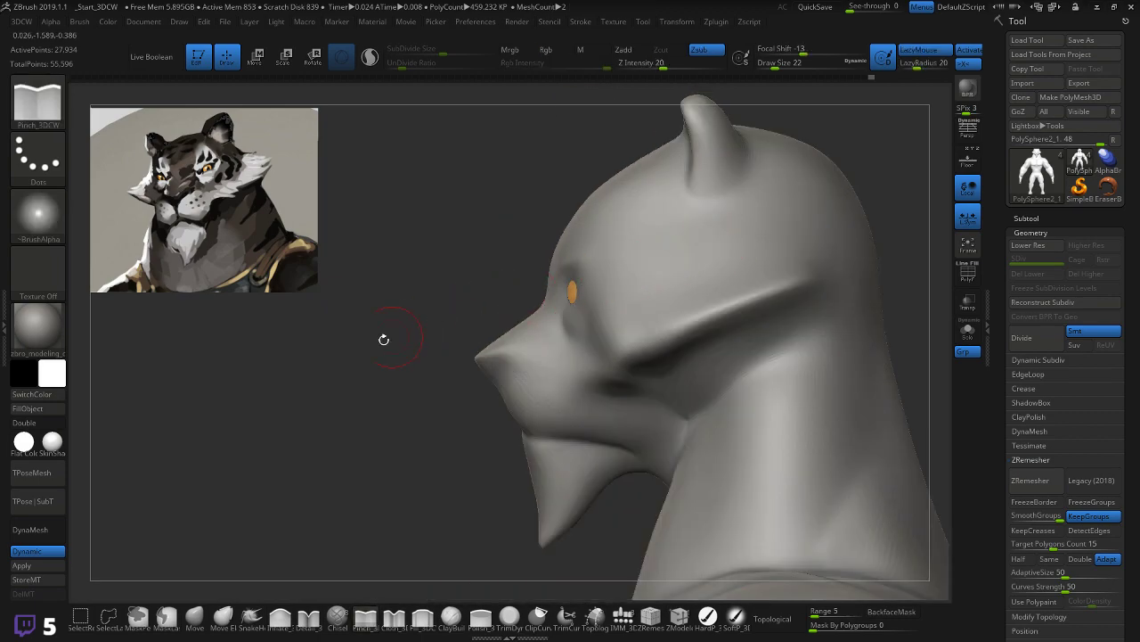
{"action": "mouse_move", "coordinate": [361, 363]}
{"action": "left_mouse_down"}
{"action": "mouse_move", "coordinate": [392, 340]}
{"action": "mouse_move", "coordinate": [220, 447]}
{"action": "left_mouse_up"}
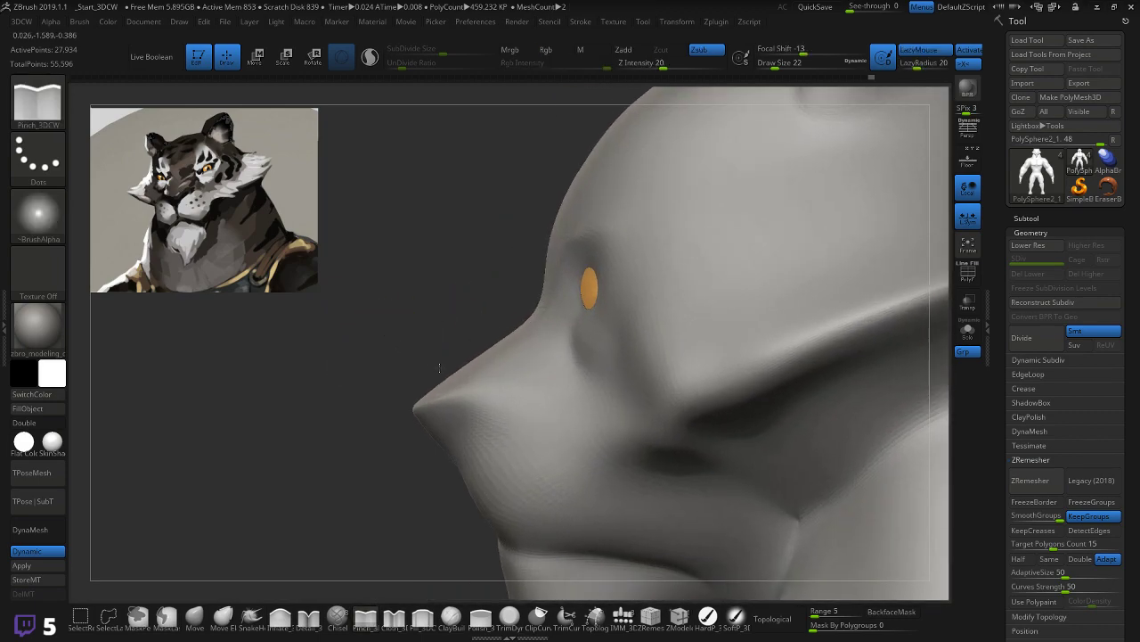
{"action": "left_click", "coordinate": [194, 615]}
{"action": "mouse_move", "coordinate": [613, 286]}
{"action": "left_mouse_down"}
{"action": "mouse_move", "coordinate": [604, 280]}
{"action": "mouse_move", "coordinate": [612, 300]}
{"action": "left_mouse_up"}
{"action": "mouse_move", "coordinate": [442, 294]}
{"action": "left_mouse_down"}
{"action": "mouse_move", "coordinate": [465, 303]}
{"action": "mouse_move", "coordinate": [452, 300]}
{"action": "left_mouse_up"}
{"action": "left_click_drag", "start_coordinate": [837, 196], "coordinate": [433, 305]}
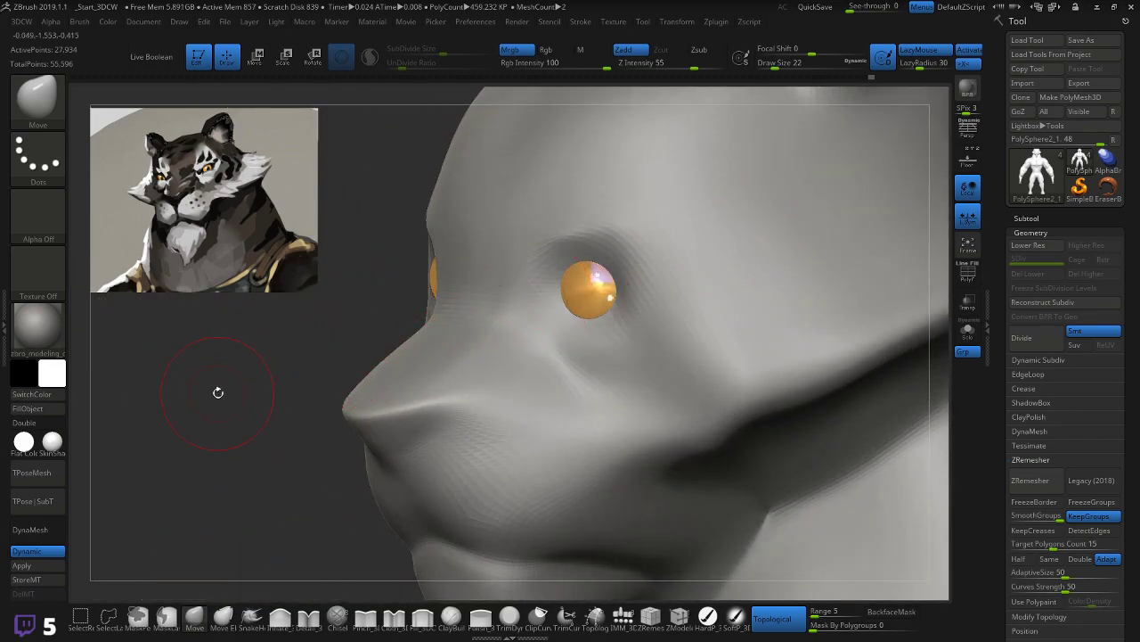
Step: Apply the model's dynamic subdivision as real subdivision levels
{"action": "key", "text": "shift+f"}
{"action": "mouse_move", "coordinate": [242, 391]}
{"action": "left_mouse_down"}
{"action": "mouse_move", "coordinate": [254, 392]}
{"action": "mouse_move", "coordinate": [223, 402]}
{"action": "left_mouse_up"}
{"action": "key", "text": "shift+f"}
{"action": "left_click", "coordinate": [47, 553]}
{"action": "left_click", "coordinate": [47, 554]}
{"action": "left_click", "coordinate": [48, 552]}
{"action": "left_click", "coordinate": [48, 553]}
{"action": "left_click", "coordinate": [27, 565]}
{"action": "left_click_drag", "start_coordinate": [163, 413], "coordinate": [207, 409]}
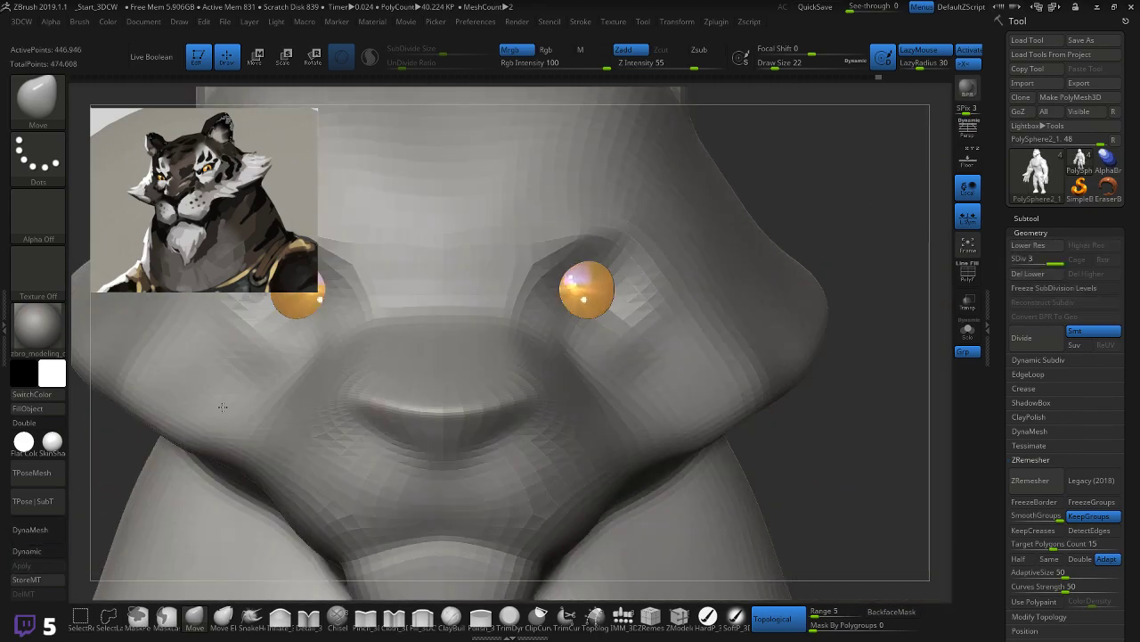
Step: Sharpen the creases along the upper rims of the eye sockets with the Pinch_3DCW brush at draw size 10
{"action": "mouse_move", "coordinate": [829, 173]}
{"action": "left_mouse_down"}
{"action": "mouse_move", "coordinate": [308, 325]}
{"action": "mouse_move", "coordinate": [509, 267]}
{"action": "left_mouse_up"}
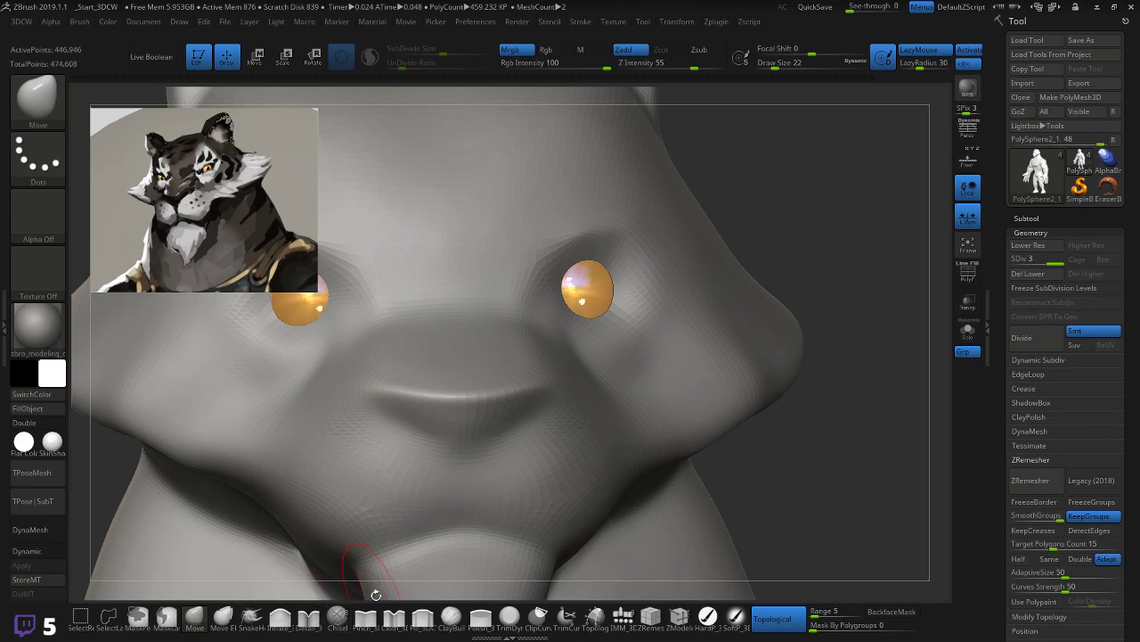
{"action": "left_click", "coordinate": [371, 619]}
{"action": "key", "text": "bracketleft"}
{"action": "key", "text": "bracketleft"}
{"action": "key", "text": "bracketleft"}
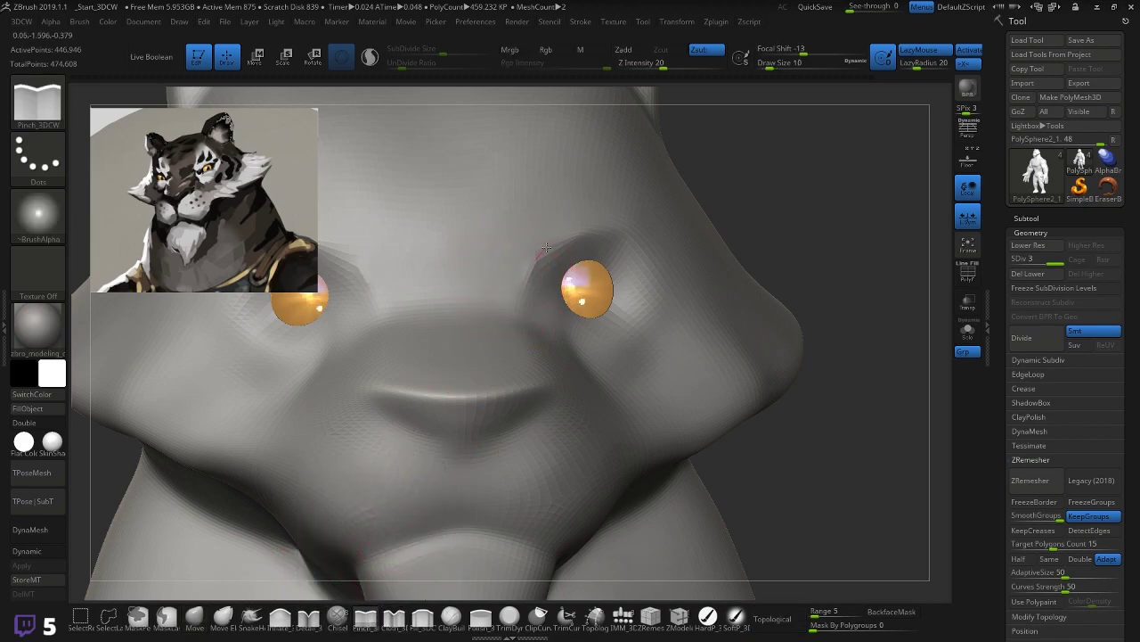
{"action": "left_click_drag", "start_coordinate": [802, 178], "coordinate": [626, 244]}
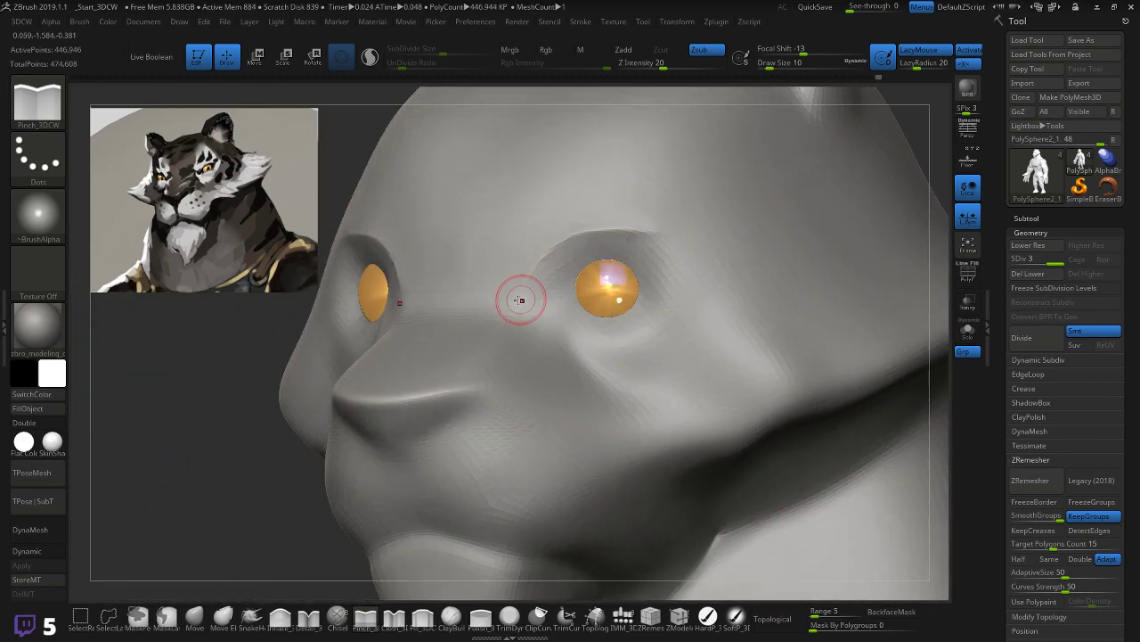
{"action": "left_click_drag", "start_coordinate": [219, 399], "coordinate": [269, 390]}
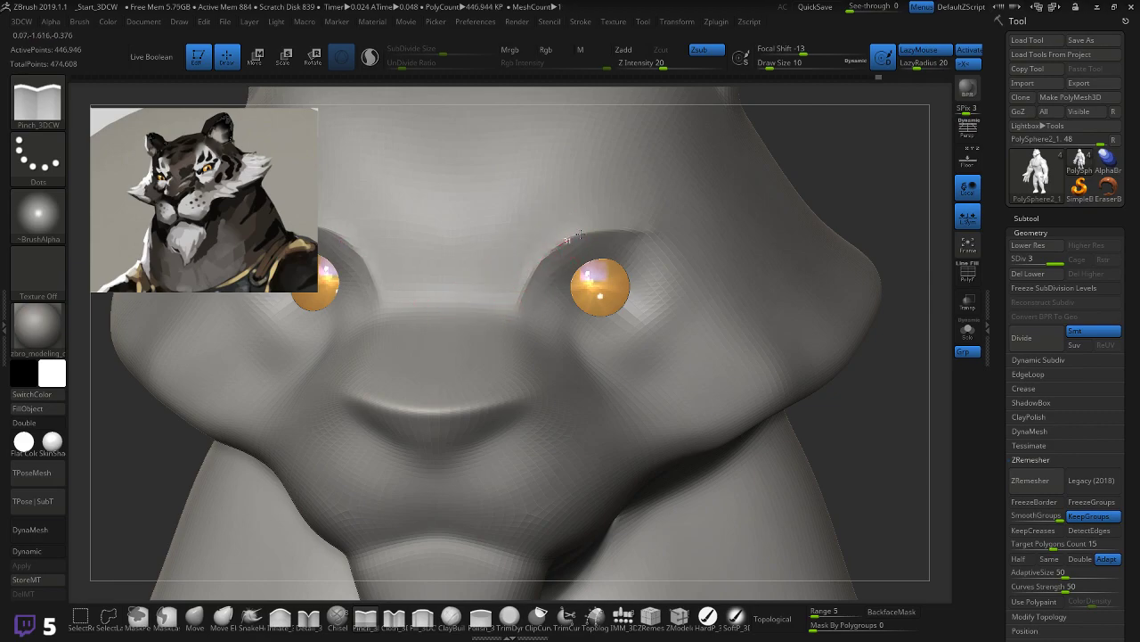
Step: Refine the brow edges above the eyes and smooth the transition towards the bridge of the nose
{"action": "right_click_drag", "start_coordinate": [751, 180], "coordinate": [733, 193]}
{"action": "key", "text": "shift"}
{"action": "left_click_drag", "start_coordinate": [534, 270], "coordinate": [601, 225], "text": "shift"}
{"action": "right_click_drag", "start_coordinate": [456, 351], "coordinate": [483, 276]}
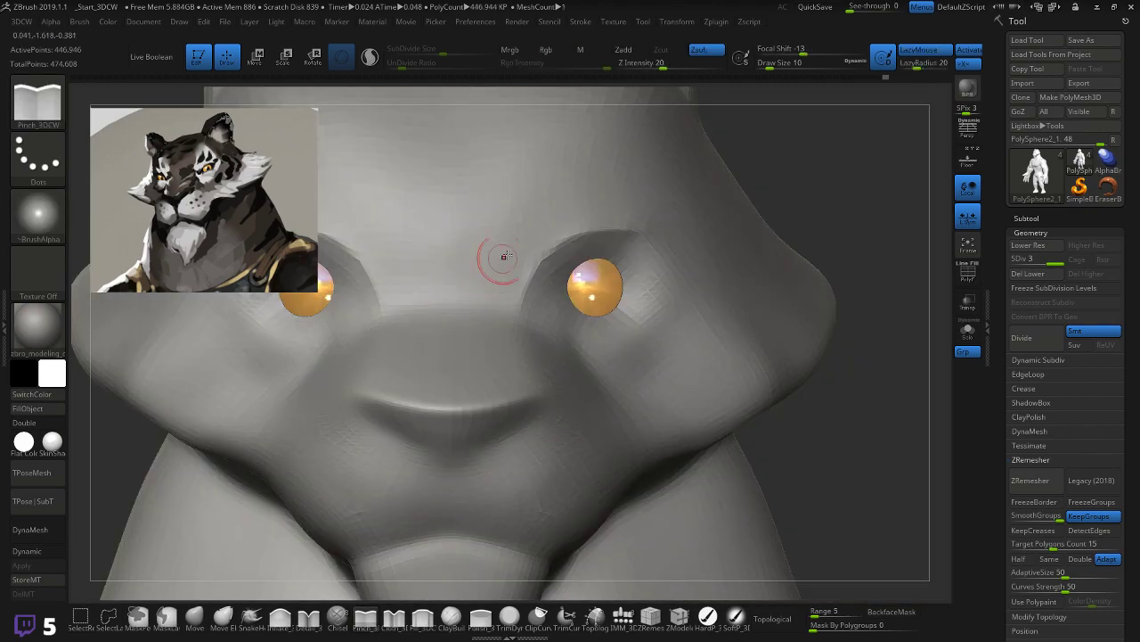
{"action": "key", "text": "shift"}
{"action": "key", "text": "ctrl"}
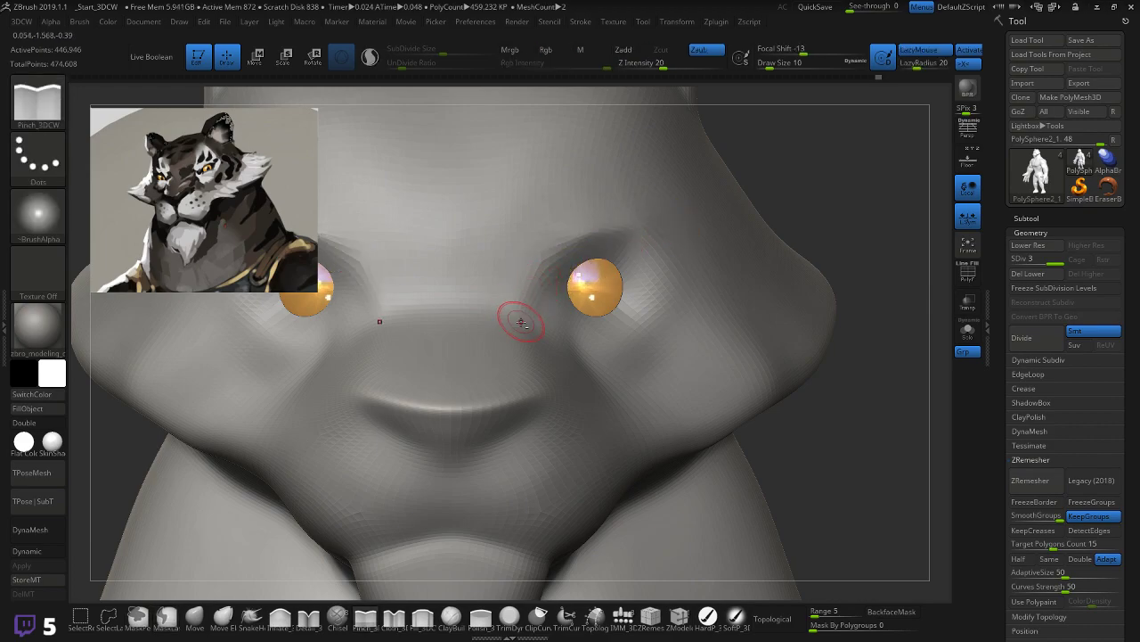
Step: Pinch the front upper edge of the nose and the side edges of its bridge into cleaner planes
{"action": "left_click_drag", "start_coordinate": [846, 185], "coordinate": [806, 184]}
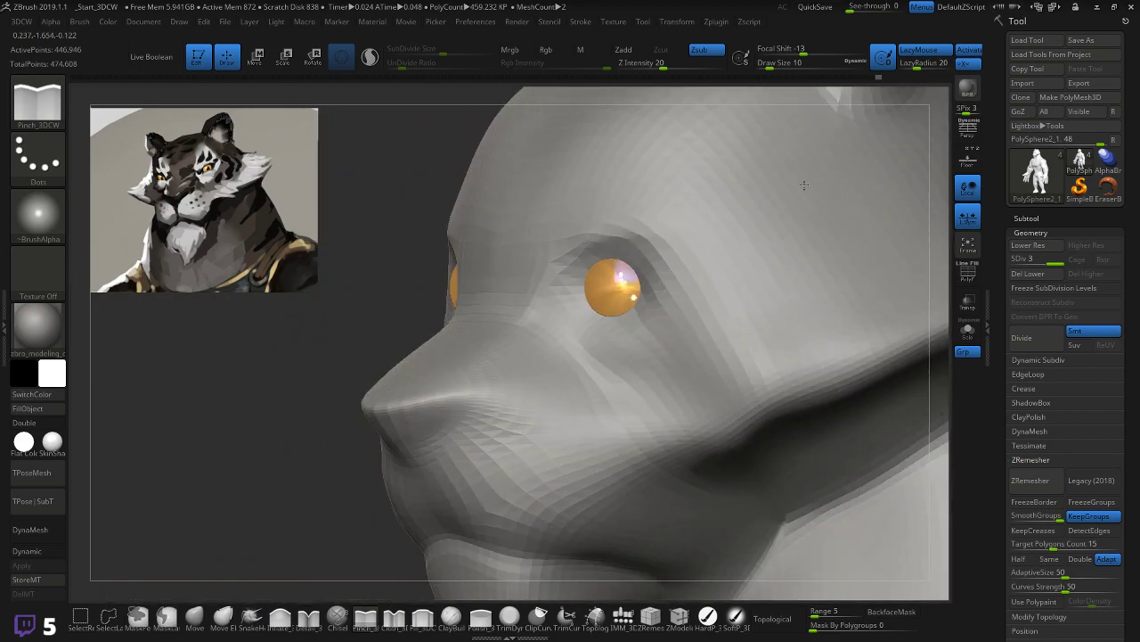
{"action": "left_click_drag", "start_coordinate": [255, 407], "coordinate": [283, 402], "text": "shift"}
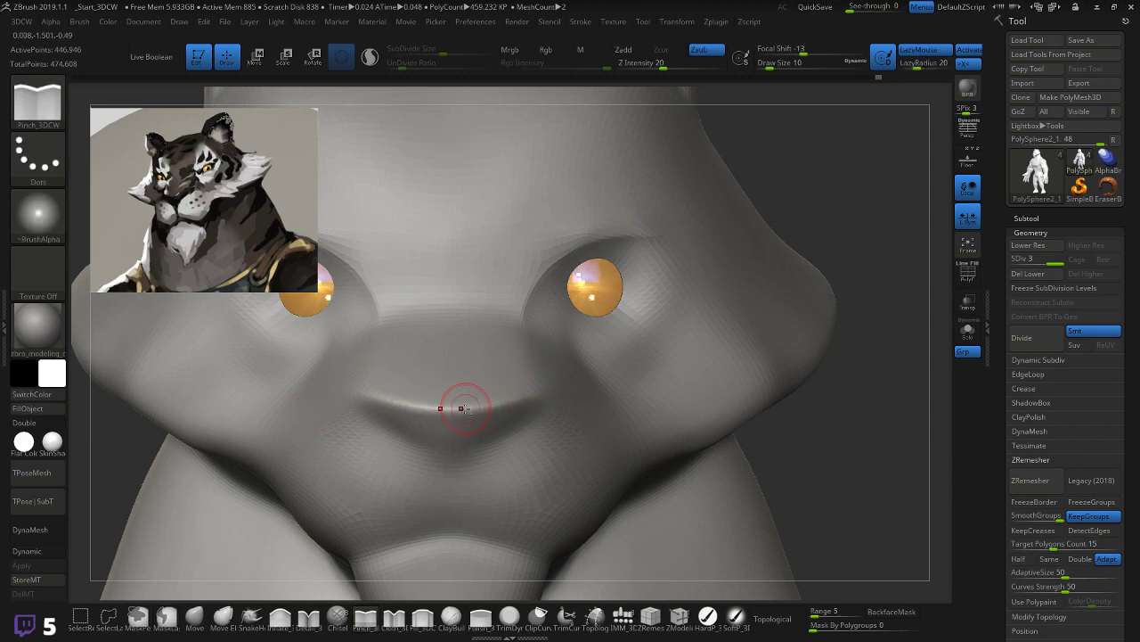
{"action": "left_click_drag", "start_coordinate": [493, 406], "coordinate": [548, 384]}
{"action": "left_click_drag", "start_coordinate": [871, 195], "coordinate": [792, 229]}
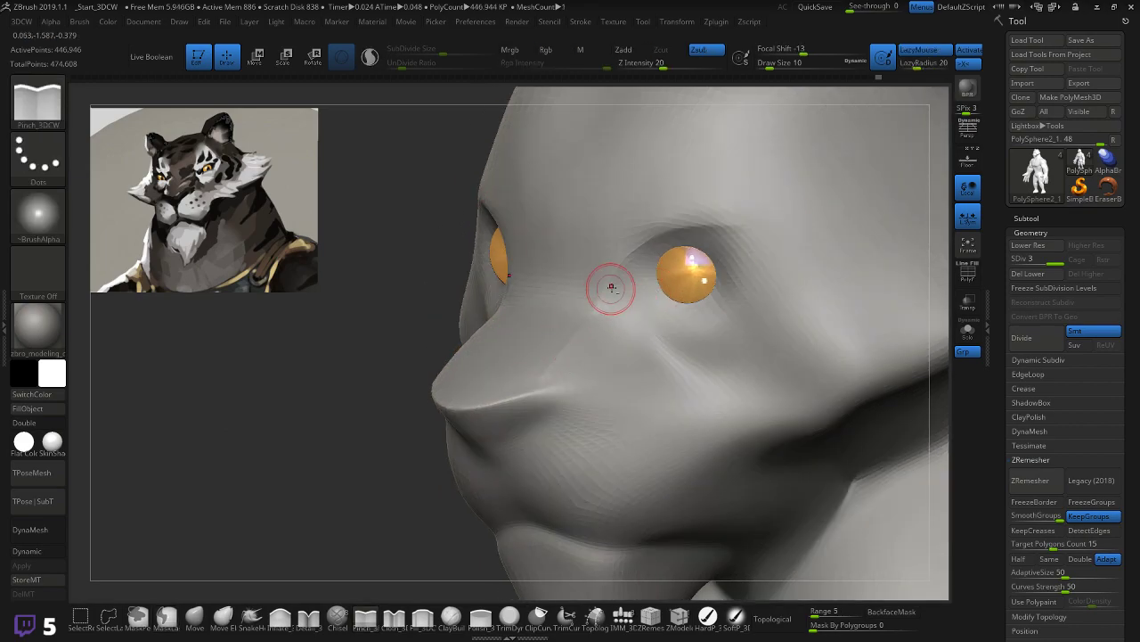
{"action": "mouse_move", "coordinate": [430, 385]}
{"action": "left_mouse_down"}
{"action": "mouse_move", "coordinate": [304, 461]}
{"action": "mouse_move", "coordinate": [318, 458]}
{"action": "left_mouse_up"}
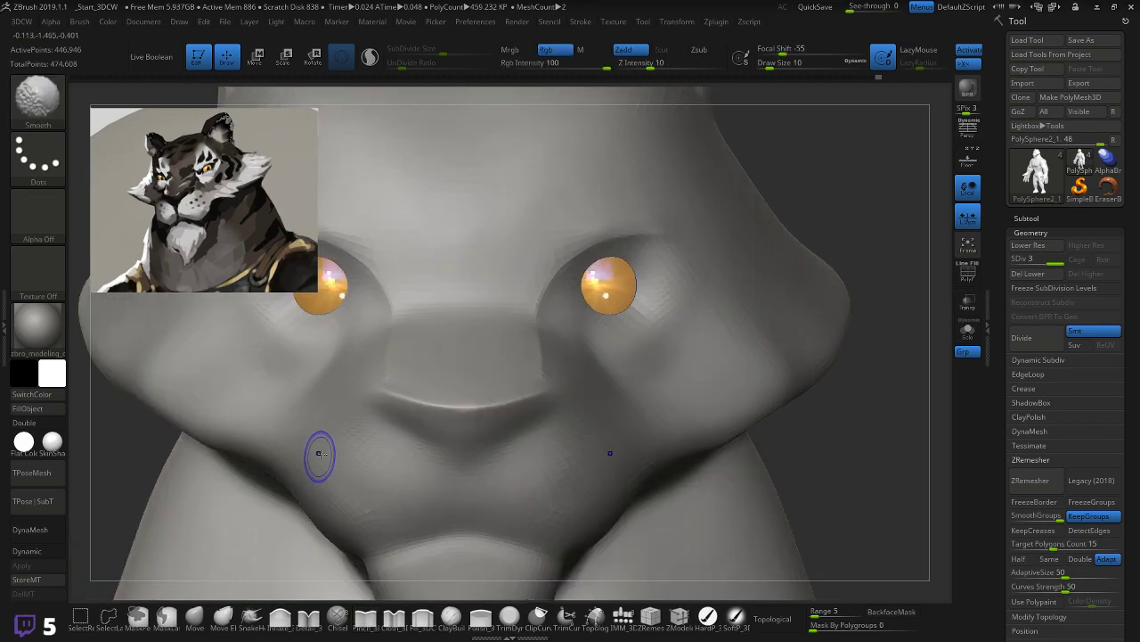
Step: Carve curved nostril creases beneath both sides of the nose tip, undoing unwanted strokes
{"action": "left_click_drag", "start_coordinate": [909, 410], "coordinate": [642, 425]}
{"action": "left_click_drag", "start_coordinate": [294, 482], "coordinate": [471, 438]}
{"action": "left_click_drag", "start_coordinate": [525, 403], "coordinate": [537, 412]}
{"action": "key", "text": "ctrl+z"}
{"action": "mouse_move", "coordinate": [503, 449]}
{"action": "left_mouse_down"}
{"action": "mouse_move", "coordinate": [498, 436]}
{"action": "mouse_move", "coordinate": [544, 417]}
{"action": "left_mouse_up"}
{"action": "key", "text": "ctrl+z"}
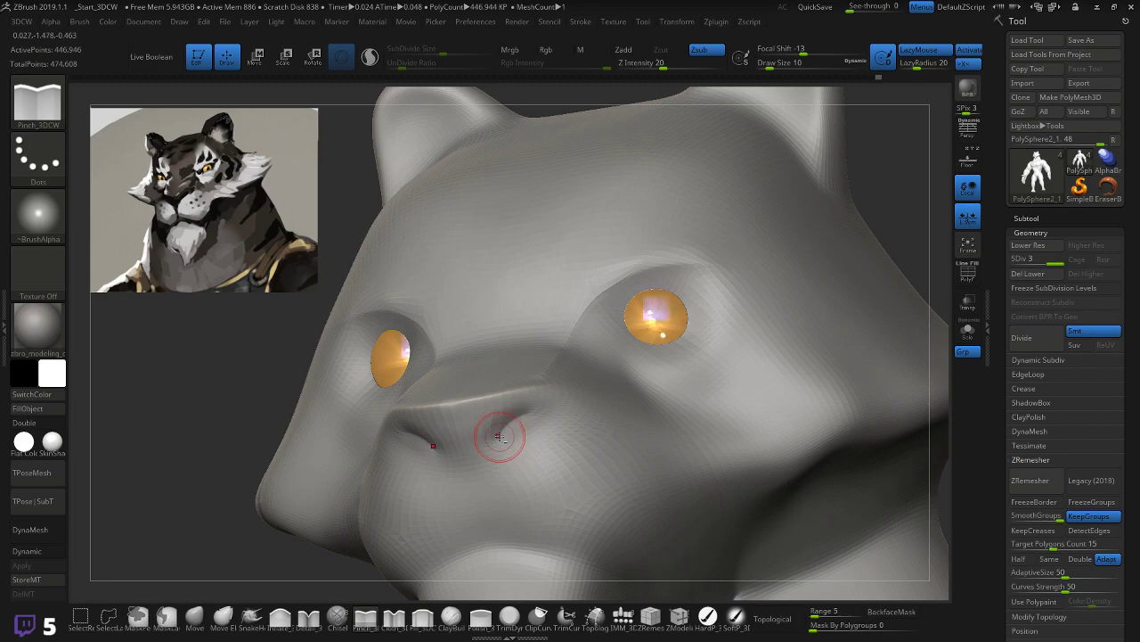
{"action": "left_click_drag", "start_coordinate": [540, 418], "coordinate": [544, 420]}
{"action": "key", "text": "ctrl+z"}
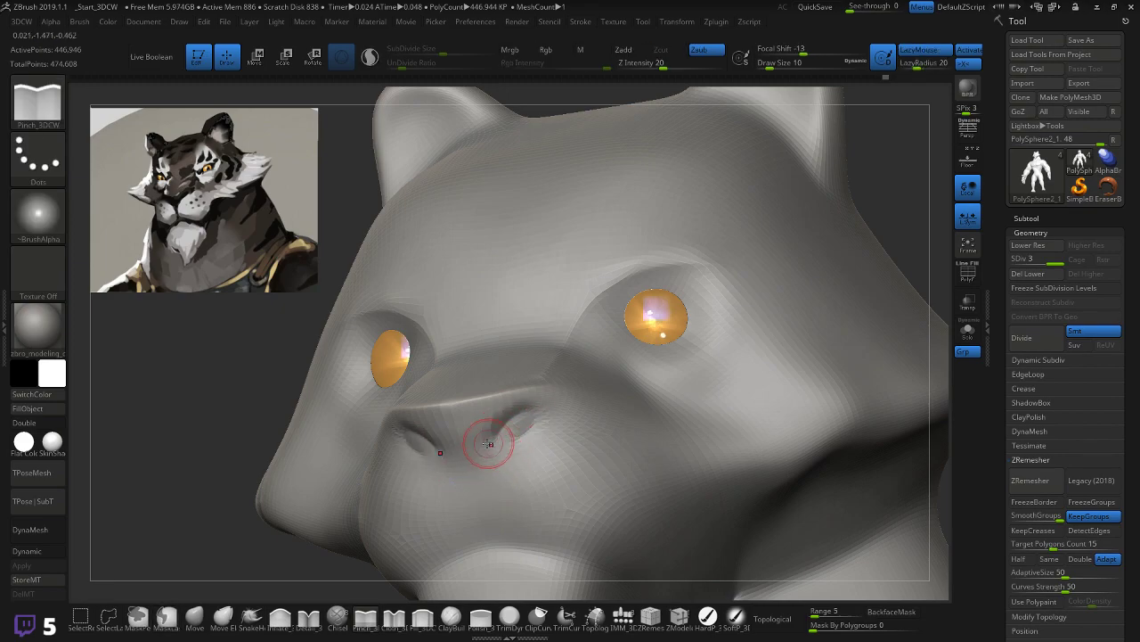
Step: Deepen the nostril creases with Pinch_3DCW and compare the strokes by undoing and redoing them
{"action": "left_click_drag", "start_coordinate": [175, 433], "coordinate": [217, 425]}
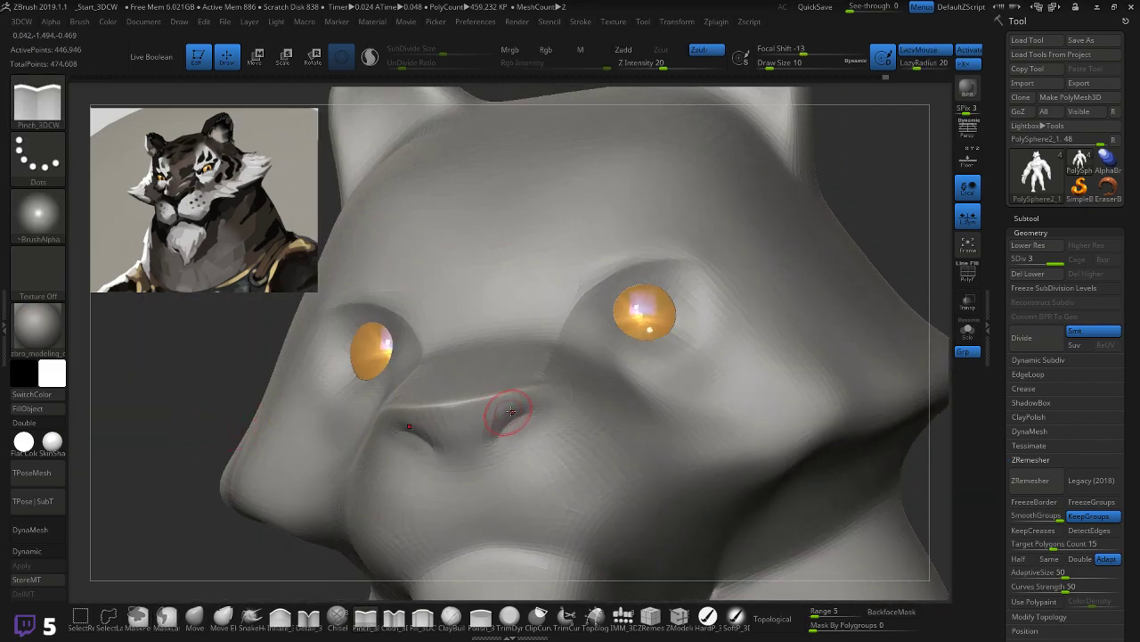
{"action": "left_click_drag", "start_coordinate": [535, 422], "coordinate": [522, 408]}
{"action": "left_click_drag", "start_coordinate": [397, 429], "coordinate": [403, 437]}
{"action": "key", "text": "ctrl+z"}
{"action": "key", "text": "ctrl+z"}
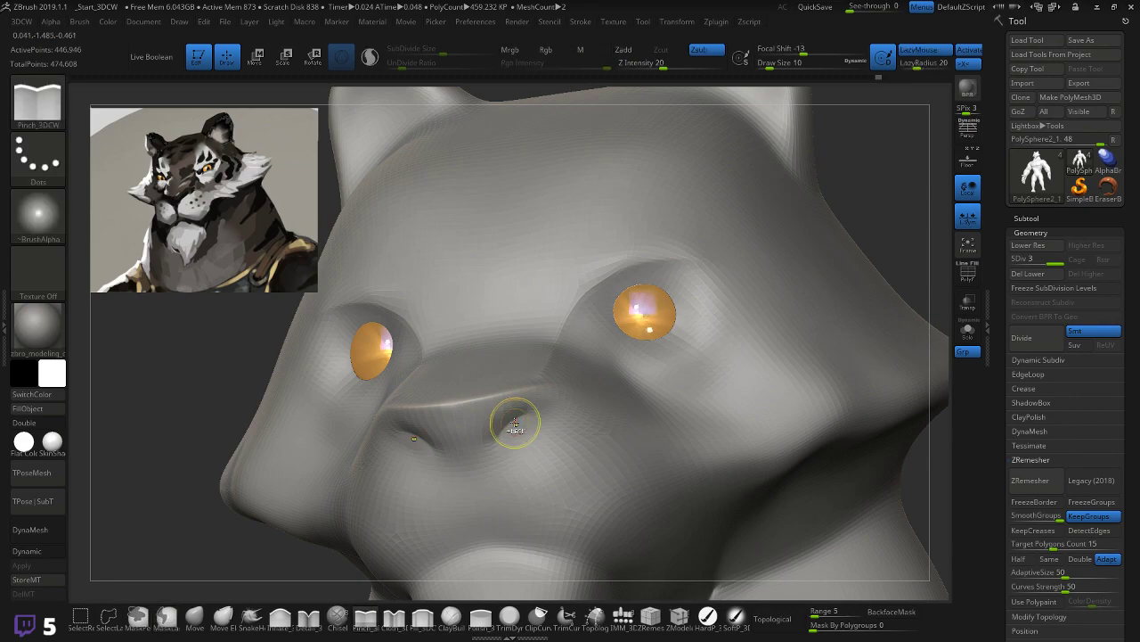
{"action": "key", "text": "ctrl+shift+z"}
{"action": "key", "text": "ctrl+shift+z"}
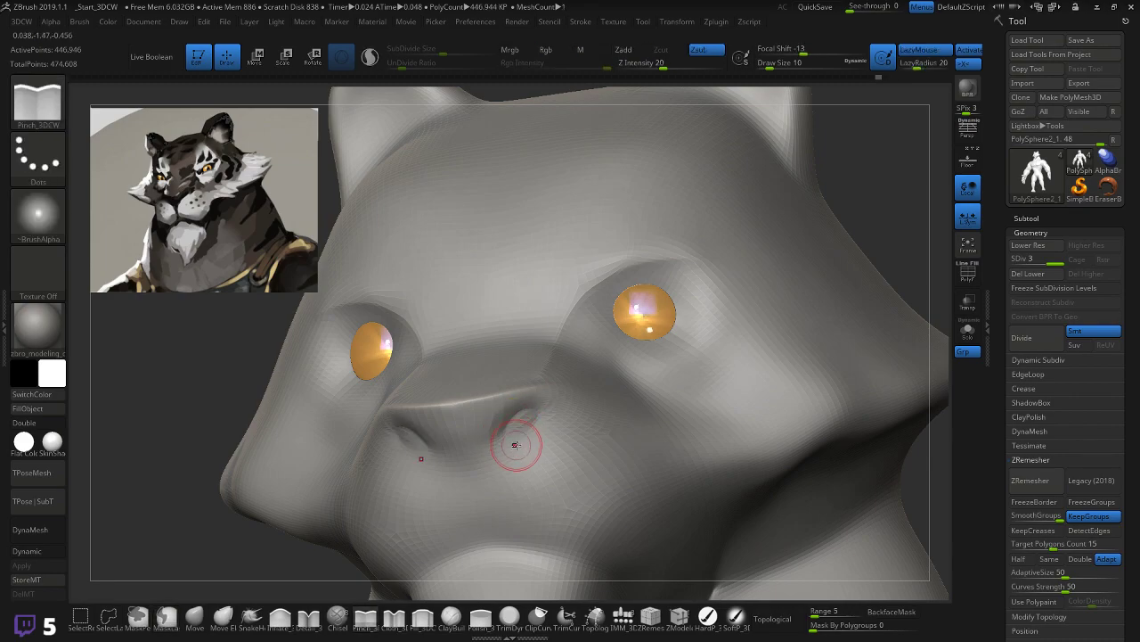
Step: Shape the outer nostril wings where the nose meets the muzzle and smooth the surrounding surface
{"action": "left_click_drag", "start_coordinate": [229, 470], "coordinate": [326, 412]}
{"action": "mouse_move", "coordinate": [814, 412]}
{"action": "left_mouse_down"}
{"action": "mouse_move", "coordinate": [556, 415]}
{"action": "mouse_move", "coordinate": [561, 401]}
{"action": "mouse_move", "coordinate": [516, 412]}
{"action": "left_mouse_up"}
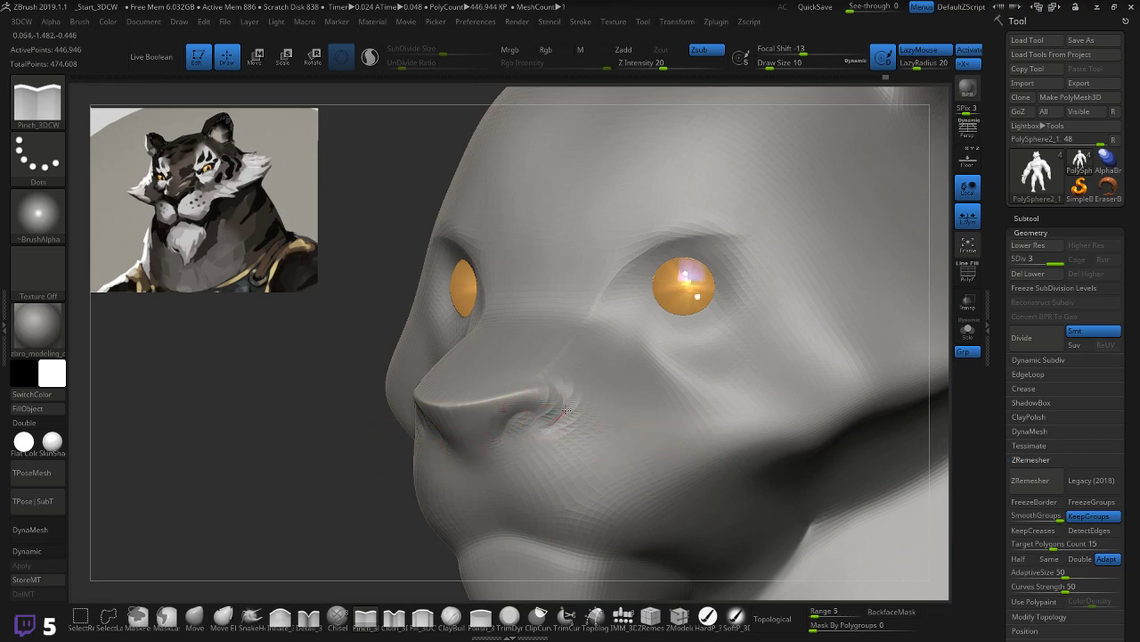
{"action": "left_click_drag", "start_coordinate": [272, 517], "coordinate": [326, 484]}
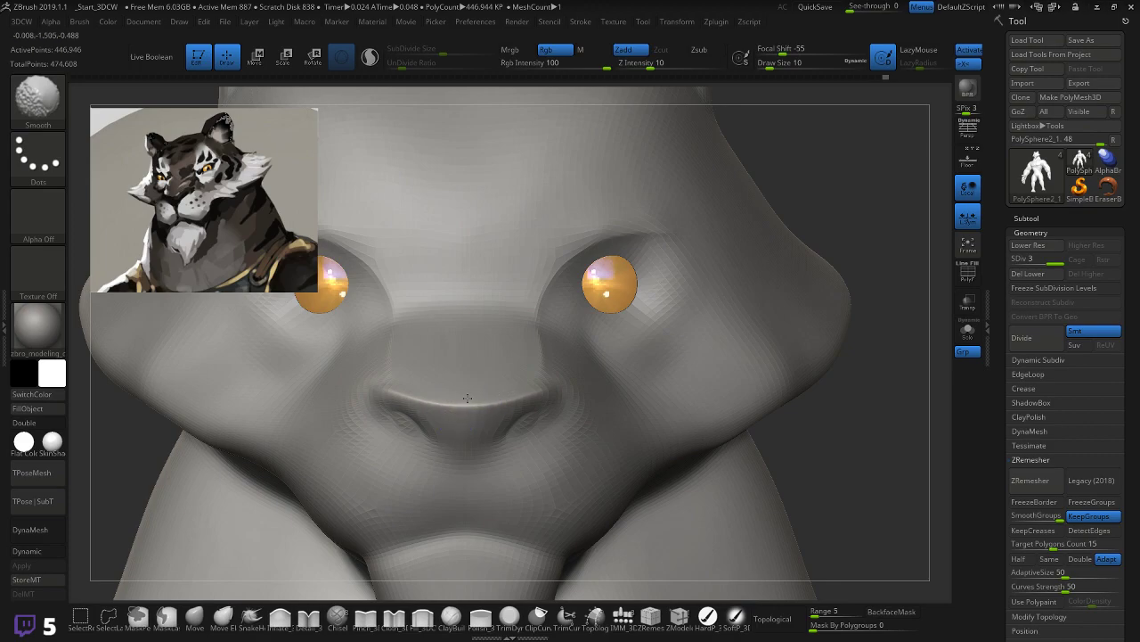
Step: Carve a central groove from the tip of the nose down to the mouth and soften it with smoothing
{"action": "key", "text": "alt"}
{"action": "left_click_drag", "start_coordinate": [869, 424], "coordinate": [905, 345]}
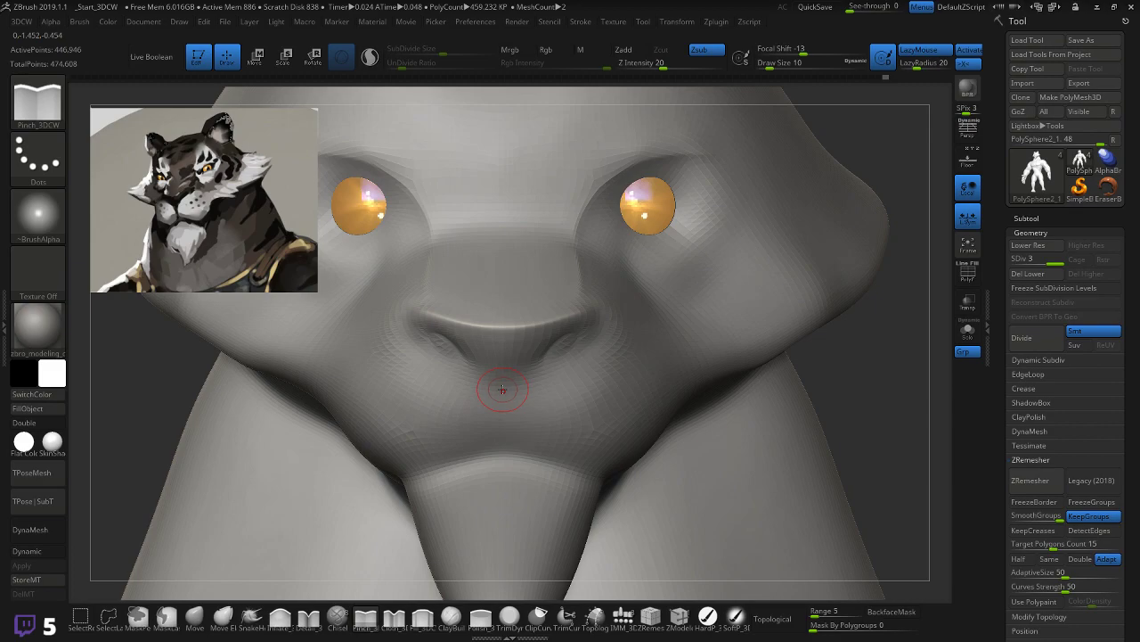
{"action": "mouse_move", "coordinate": [502, 417]}
{"action": "left_mouse_down"}
{"action": "mouse_move", "coordinate": [502, 454]}
{"action": "mouse_move", "coordinate": [503, 387]}
{"action": "left_mouse_up"}
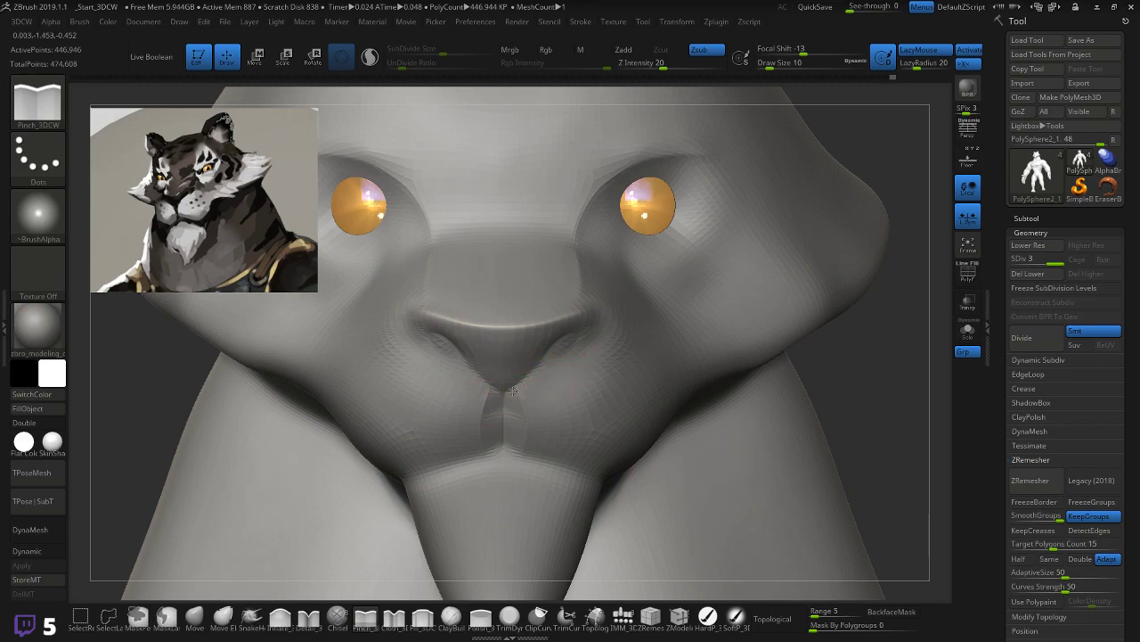
{"action": "key", "text": "shift"}
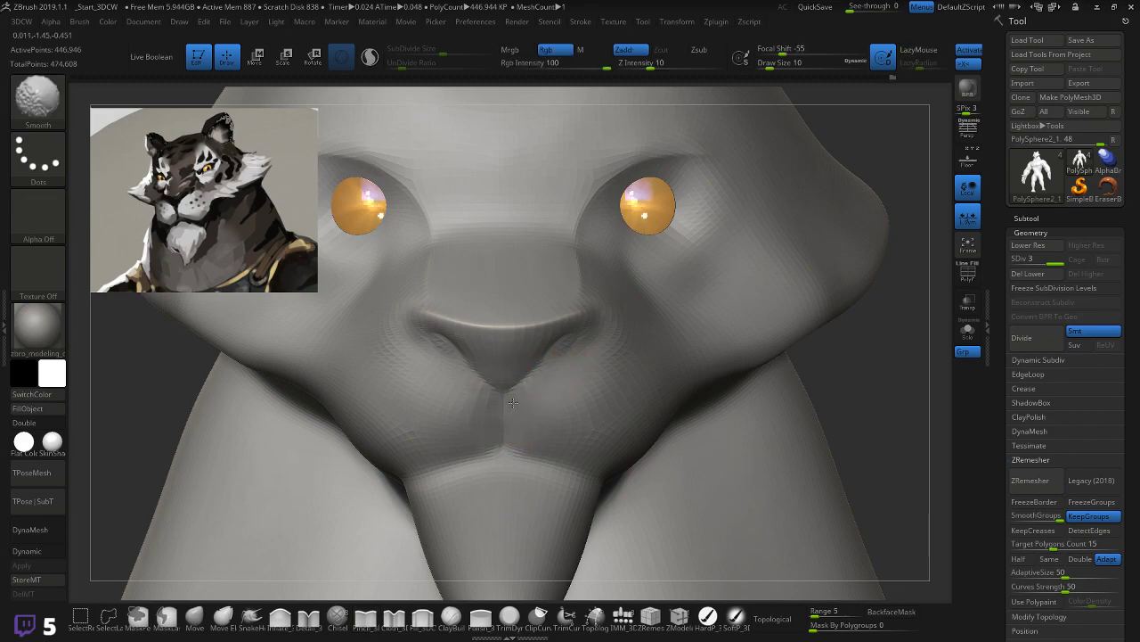
{"action": "left_click_drag", "start_coordinate": [498, 416], "coordinate": [503, 448]}
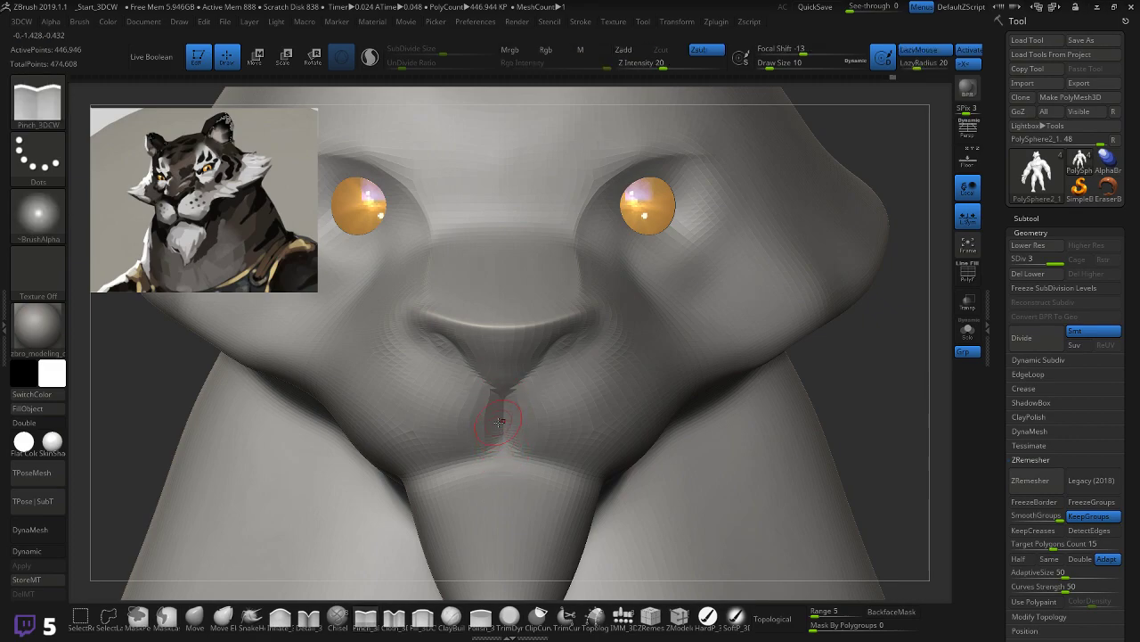
{"action": "key", "text": "shift"}
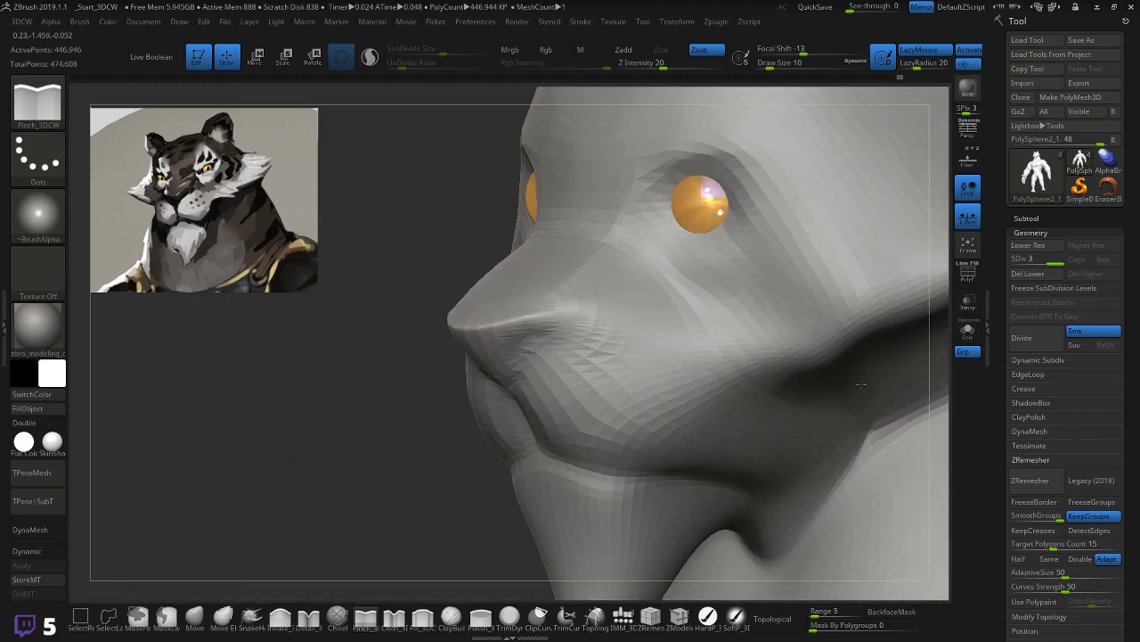
Step: Preview the muzzle with Dynamic Subdiv smoothing and switch the preview off again
{"action": "left_click_drag", "start_coordinate": [863, 377], "coordinate": [516, 447]}
{"action": "left_click_drag", "start_coordinate": [787, 385], "coordinate": [374, 410]}
{"action": "left_click", "coordinate": [38, 551]}
{"action": "left_click_drag", "start_coordinate": [746, 369], "coordinate": [742, 392]}
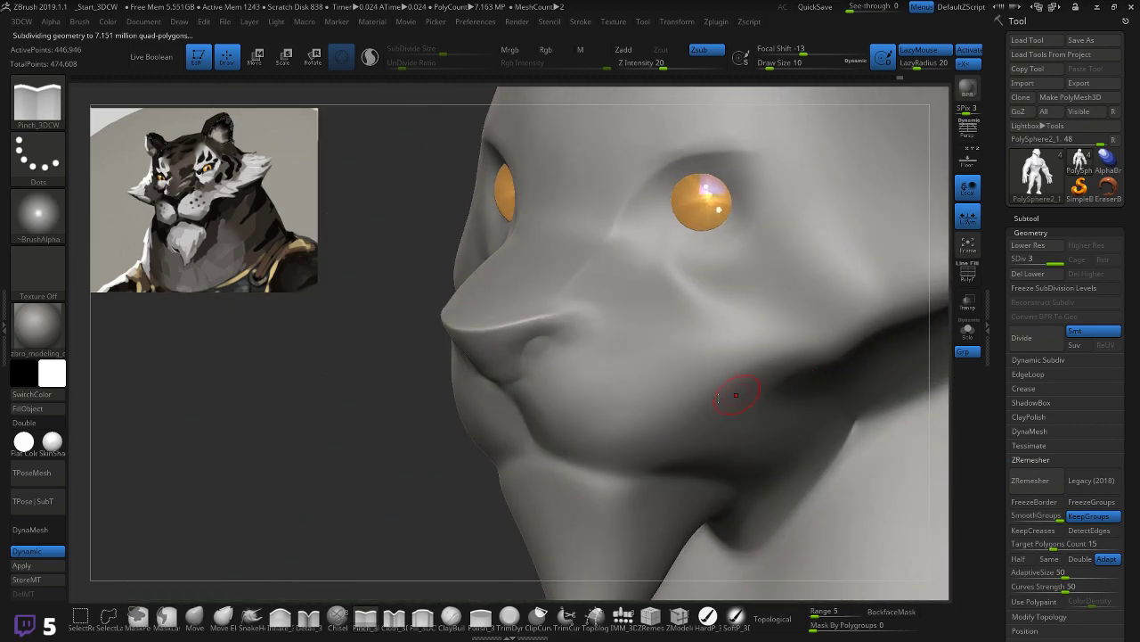
{"action": "left_click", "coordinate": [47, 551]}
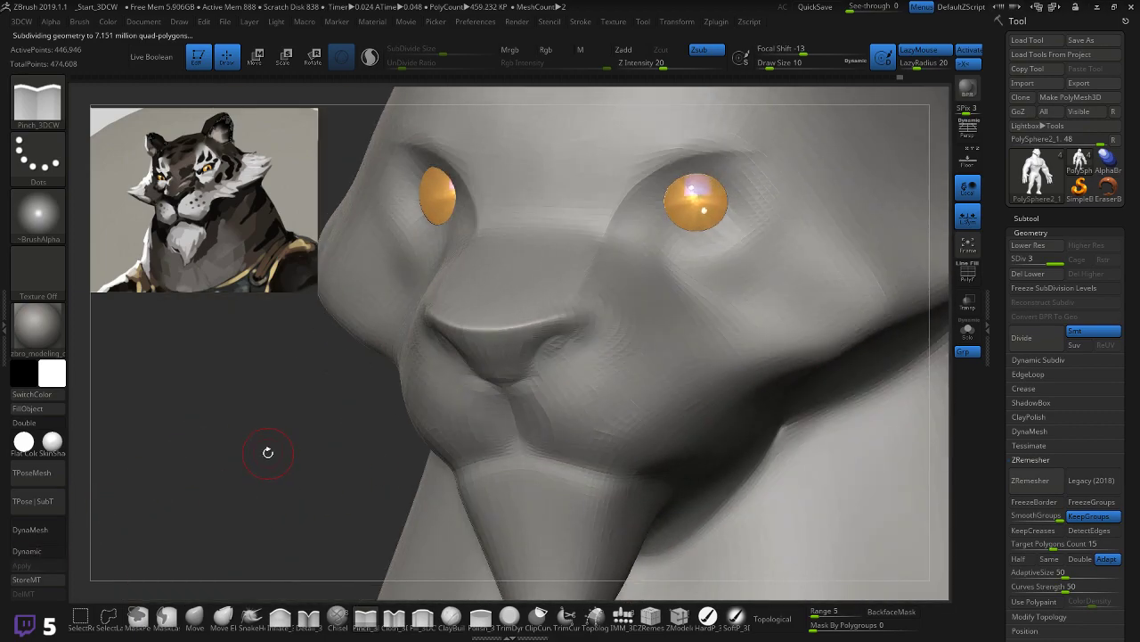
Step: Examine the head's polygroups and overall shape, and compare the face with the Black Tiger concept art in the browser
{"action": "key", "text": "shift+f"}
{"action": "mouse_move", "coordinate": [265, 447]}
{"action": "left_mouse_down"}
{"action": "mouse_move", "coordinate": [270, 461]}
{"action": "mouse_move", "coordinate": [277, 425]}
{"action": "mouse_move", "coordinate": [269, 444]}
{"action": "left_mouse_up"}
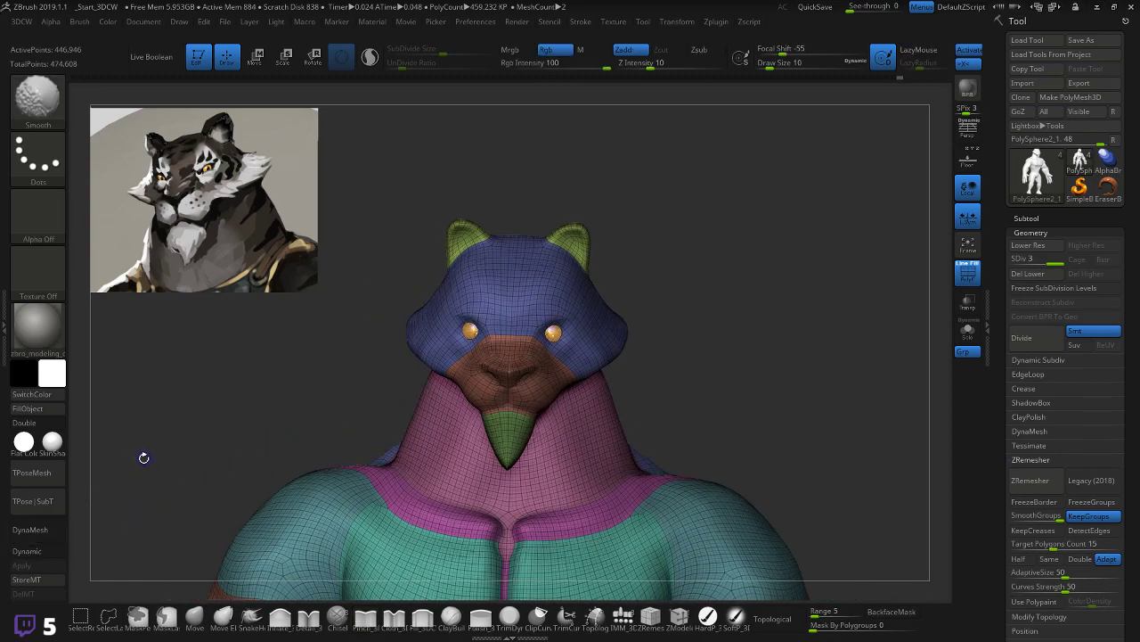
{"action": "key", "text": "shift+f"}
{"action": "mouse_move", "coordinate": [183, 458]}
{"action": "left_mouse_down"}
{"action": "mouse_move", "coordinate": [143, 467]}
{"action": "mouse_move", "coordinate": [149, 454]}
{"action": "mouse_move", "coordinate": [221, 440]}
{"action": "mouse_move", "coordinate": [206, 441]}
{"action": "left_mouse_up"}
{"action": "key", "text": "shift"}
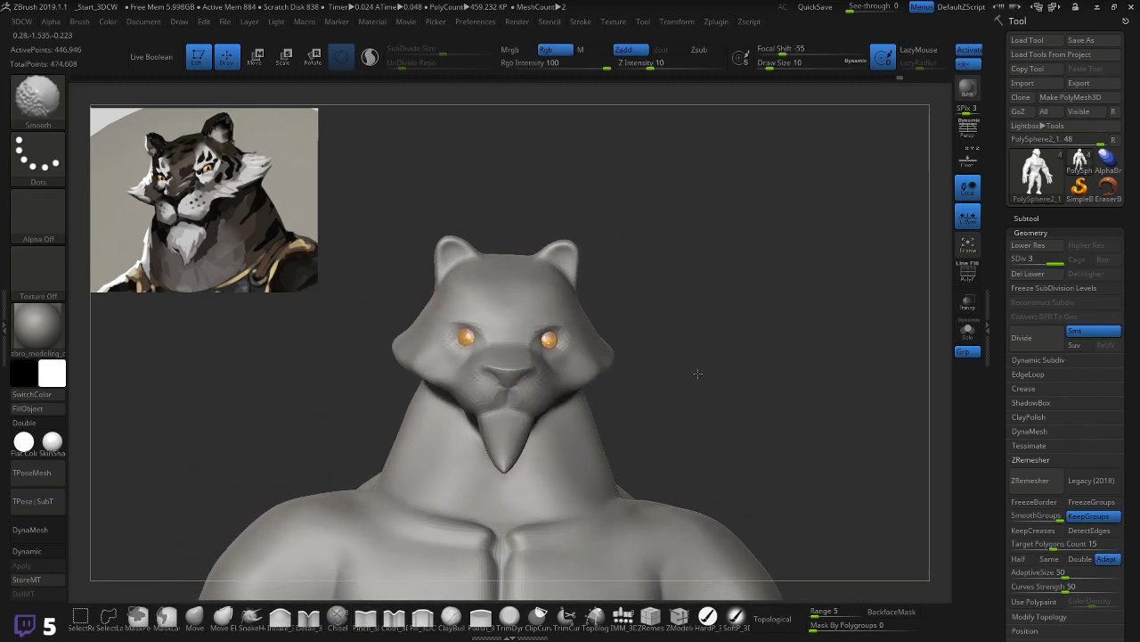
{"action": "mouse_move", "coordinate": [682, 365]}
{"action": "left_mouse_down", "text": "alt"}
{"action": "mouse_move", "coordinate": [826, 411]}
{"action": "mouse_move", "coordinate": [781, 433]}
{"action": "left_mouse_up", "text": "alt"}
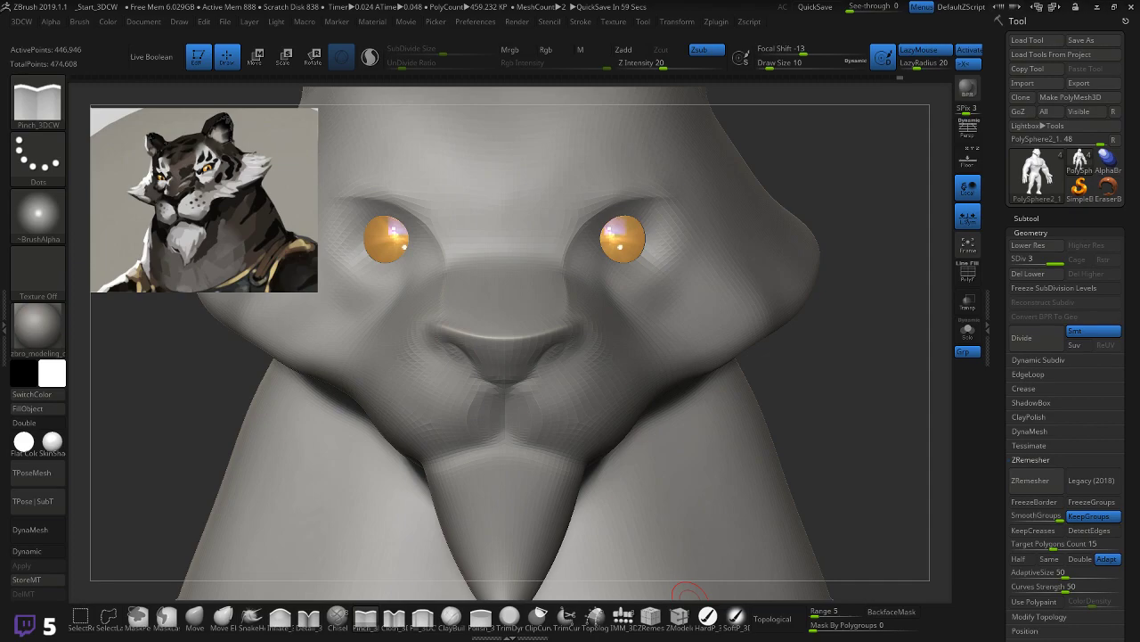
{"action": "left_click_drag", "start_coordinate": [1139, 78], "coordinate": [843, 71]}
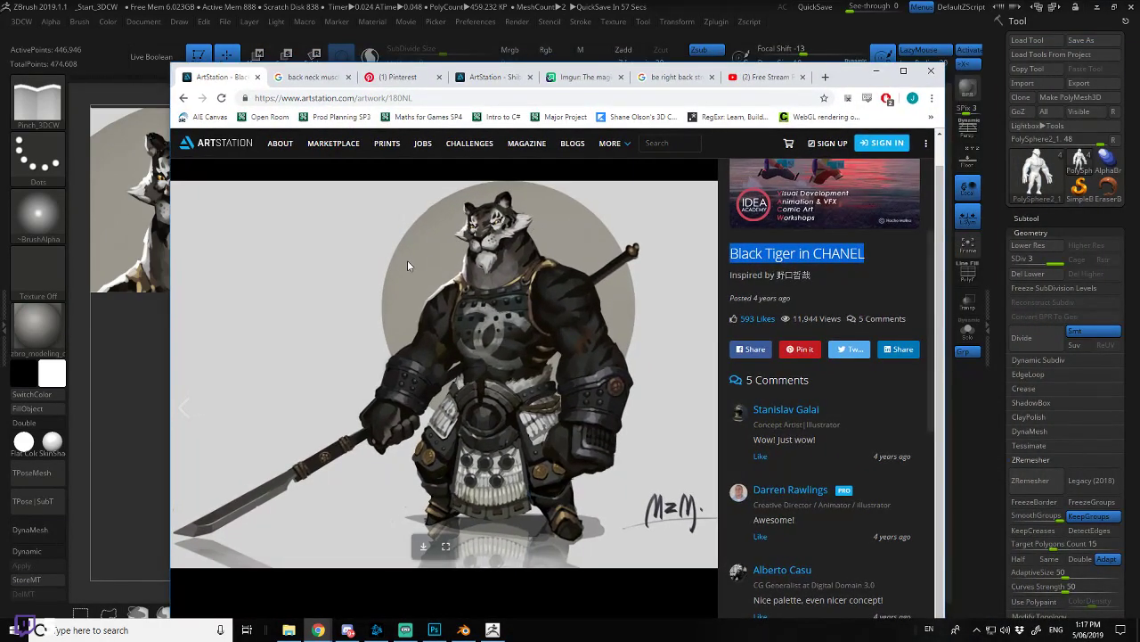
{"action": "key", "text": "alt+Tab"}
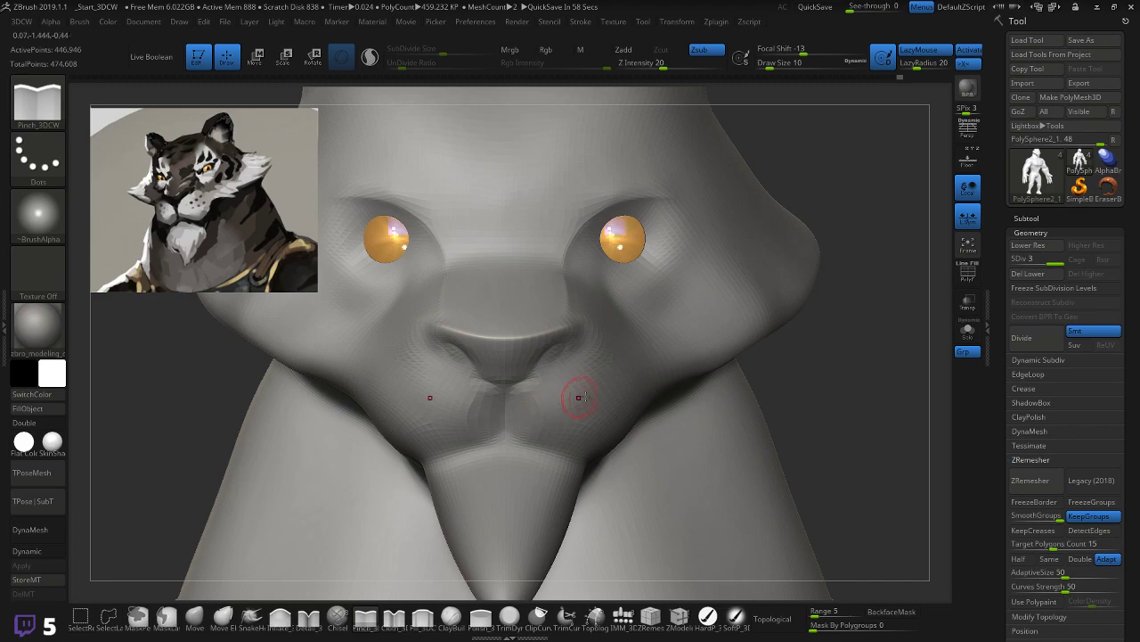
Step: Pinch the mouth line outward from the central groove along the lower edge of the muzzle
{"action": "left_click_drag", "start_coordinate": [860, 377], "coordinate": [820, 397]}
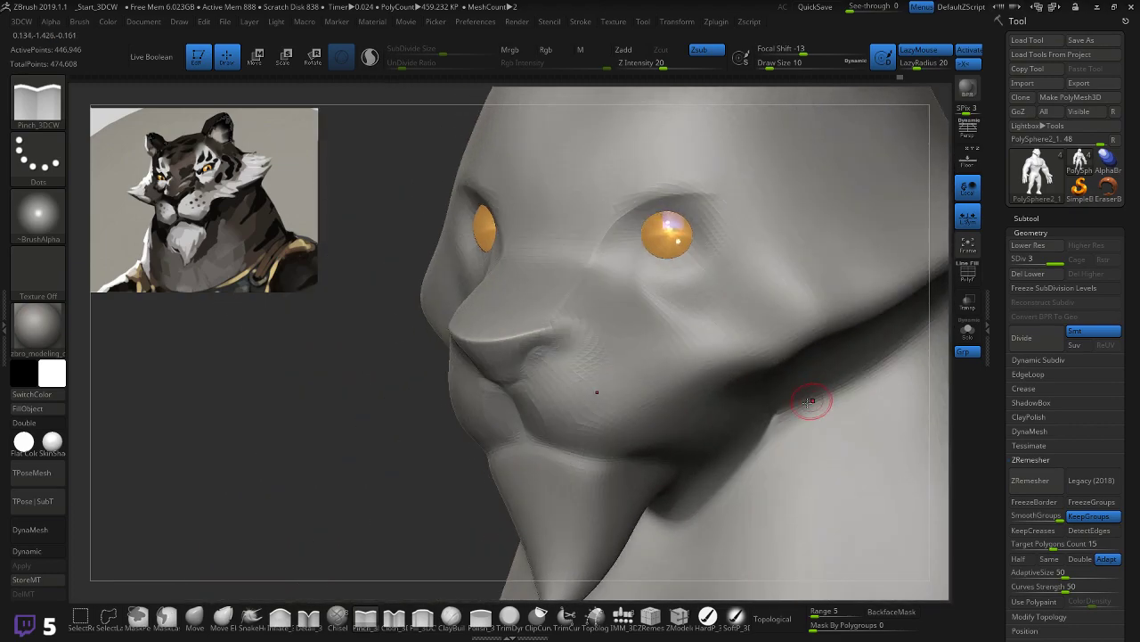
{"action": "left_click_drag", "start_coordinate": [377, 454], "coordinate": [391, 450]}
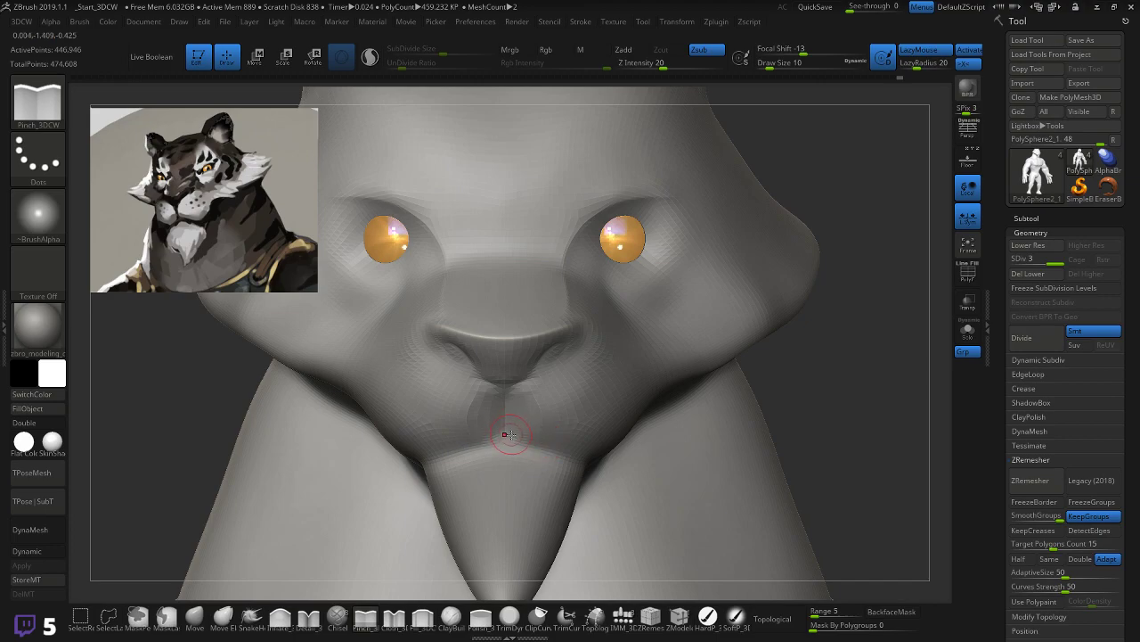
{"action": "mouse_move", "coordinate": [515, 436]}
{"action": "left_mouse_down"}
{"action": "mouse_move", "coordinate": [603, 457]}
{"action": "mouse_move", "coordinate": [580, 437]}
{"action": "left_mouse_up"}
{"action": "left_click_drag", "start_coordinate": [507, 406], "coordinate": [563, 459]}
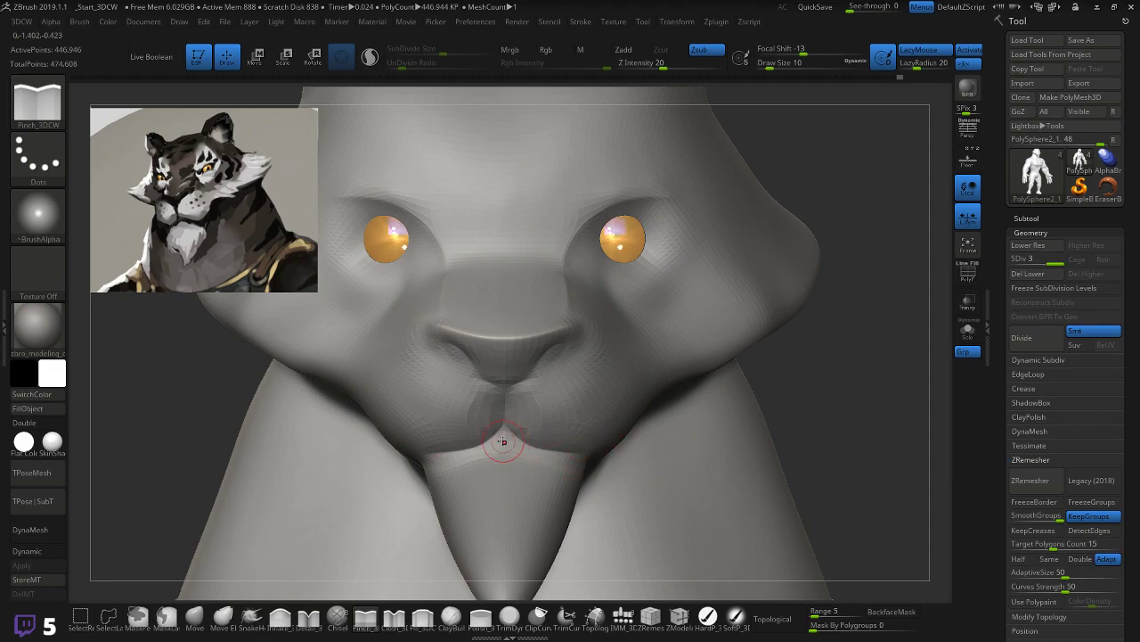
Step: Rework the mouth line into a pointed peak above the chin tuft and smooth it towards the mouth corners
{"action": "mouse_move", "coordinate": [500, 437]}
{"action": "left_mouse_down", "text": "shift"}
{"action": "mouse_move", "coordinate": [581, 447]}
{"action": "mouse_move", "coordinate": [503, 408]}
{"action": "mouse_move", "coordinate": [588, 447]}
{"action": "left_mouse_up", "text": "shift"}
{"action": "key", "text": "ctrl+z"}
{"action": "mouse_move", "coordinate": [501, 425]}
{"action": "left_mouse_down"}
{"action": "mouse_move", "coordinate": [505, 440]}
{"action": "mouse_move", "coordinate": [588, 456]}
{"action": "left_mouse_up"}
{"action": "mouse_move", "coordinate": [514, 437]}
{"action": "left_mouse_down", "text": "shift"}
{"action": "mouse_move", "coordinate": [587, 469]}
{"action": "mouse_move", "coordinate": [592, 459]}
{"action": "left_mouse_up", "text": "shift"}
{"action": "right_click_drag", "start_coordinate": [705, 407], "coordinate": [565, 434]}
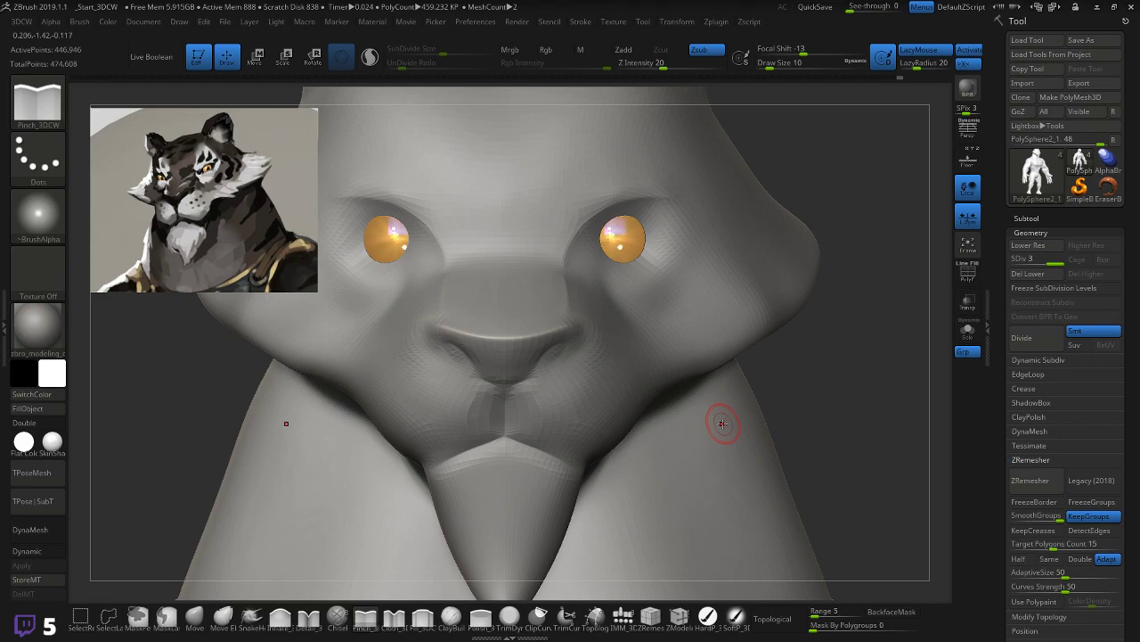
{"action": "right_click_drag", "start_coordinate": [830, 393], "coordinate": [789, 395], "text": "ctrl"}
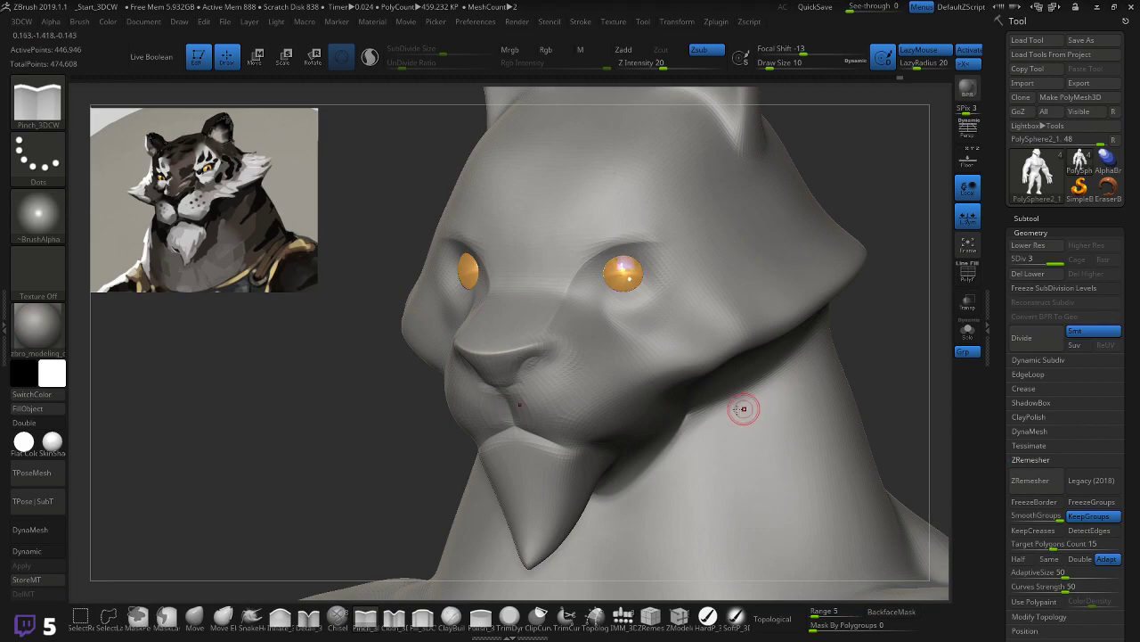
{"action": "right_click_drag", "start_coordinate": [283, 478], "coordinate": [313, 456]}
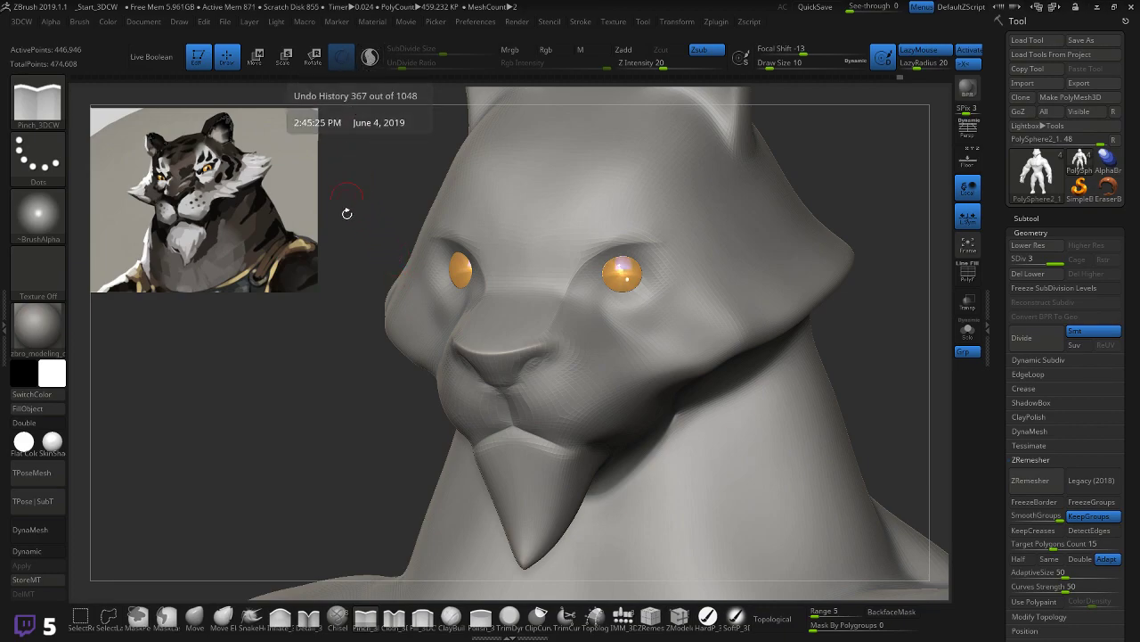
Step: Reshape the nostril and the underside of the nose with the Move brush, working from profile and front views
{"action": "mouse_move", "coordinate": [347, 339]}
{"action": "left_mouse_down"}
{"action": "mouse_move", "coordinate": [334, 346]}
{"action": "mouse_move", "coordinate": [351, 356]}
{"action": "mouse_move", "coordinate": [337, 382]}
{"action": "mouse_move", "coordinate": [367, 397]}
{"action": "left_mouse_up"}
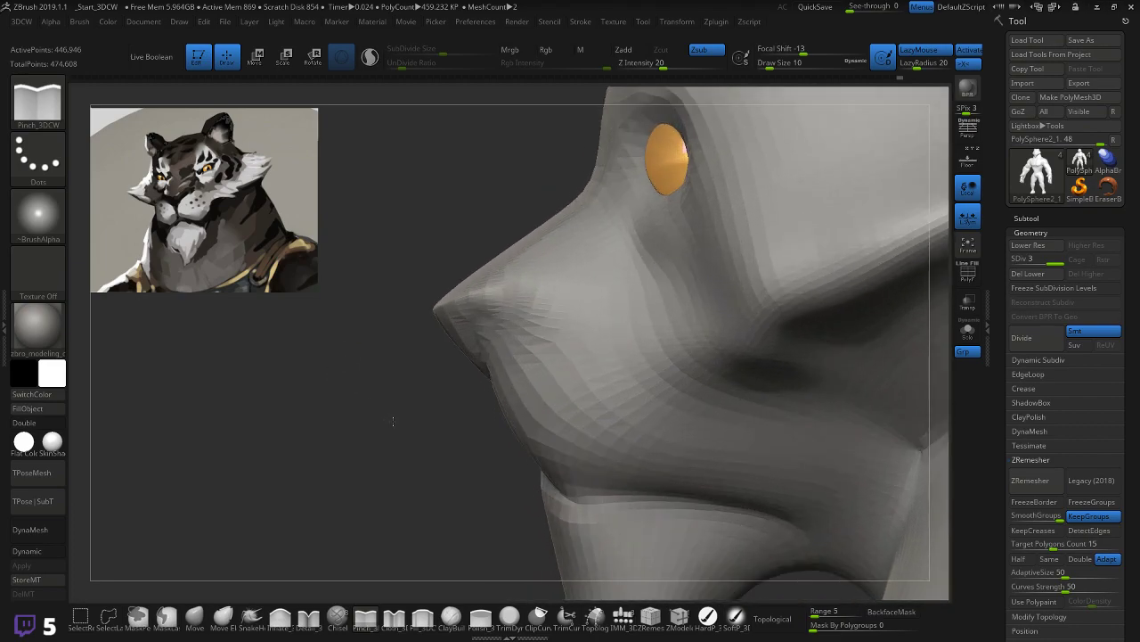
{"action": "left_click", "coordinate": [195, 615]}
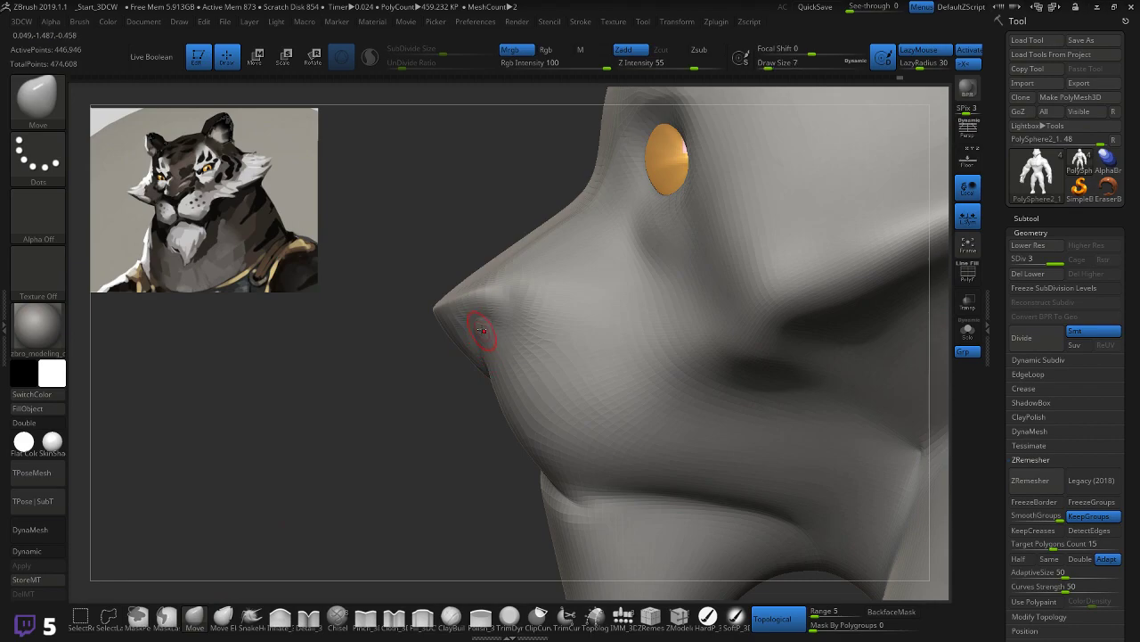
{"action": "left_click_drag", "start_coordinate": [425, 398], "coordinate": [486, 334]}
{"action": "mouse_move", "coordinate": [338, 415]}
{"action": "left_mouse_down"}
{"action": "mouse_move", "coordinate": [458, 324]}
{"action": "mouse_move", "coordinate": [491, 329]}
{"action": "left_mouse_up"}
{"action": "left_click_drag", "start_coordinate": [364, 406], "coordinate": [254, 307]}
{"action": "mouse_move", "coordinate": [329, 462]}
{"action": "left_mouse_down"}
{"action": "mouse_move", "coordinate": [272, 458]}
{"action": "mouse_move", "coordinate": [319, 440]}
{"action": "mouse_move", "coordinate": [389, 359]}
{"action": "left_mouse_up"}
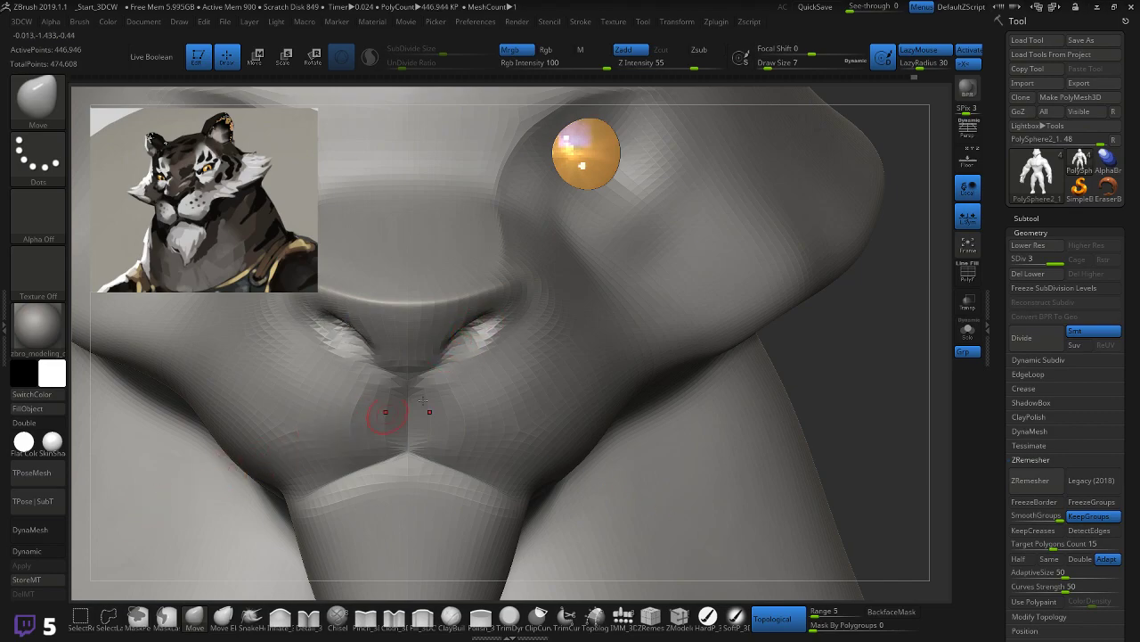
{"action": "left_click_drag", "start_coordinate": [867, 318], "coordinate": [401, 356]}
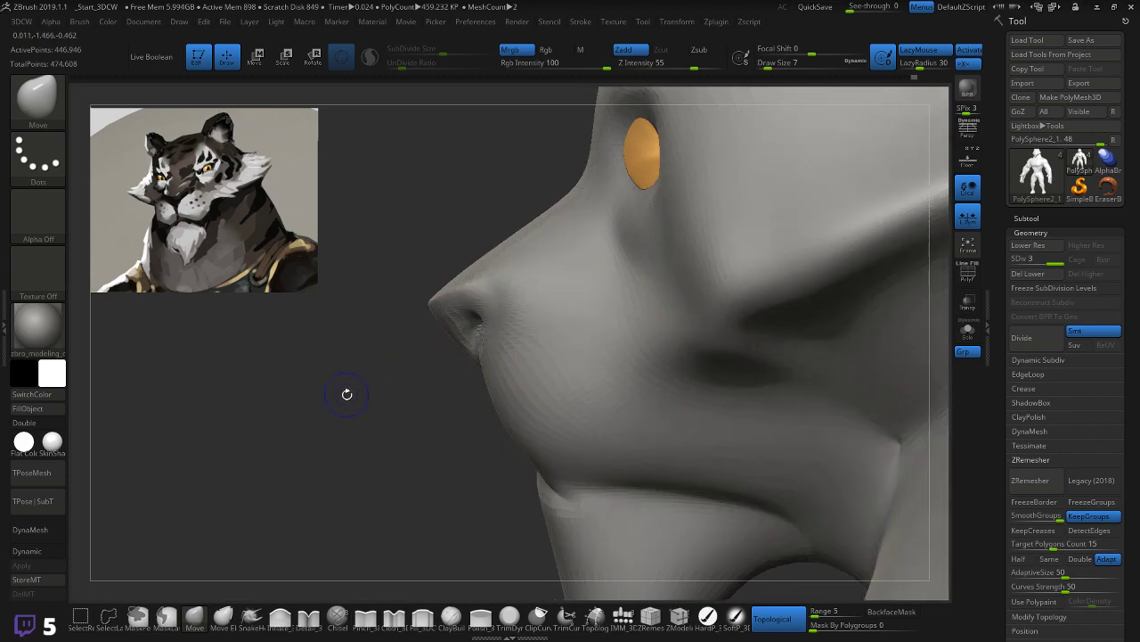
{"action": "left_click_drag", "start_coordinate": [346, 394], "coordinate": [415, 356]}
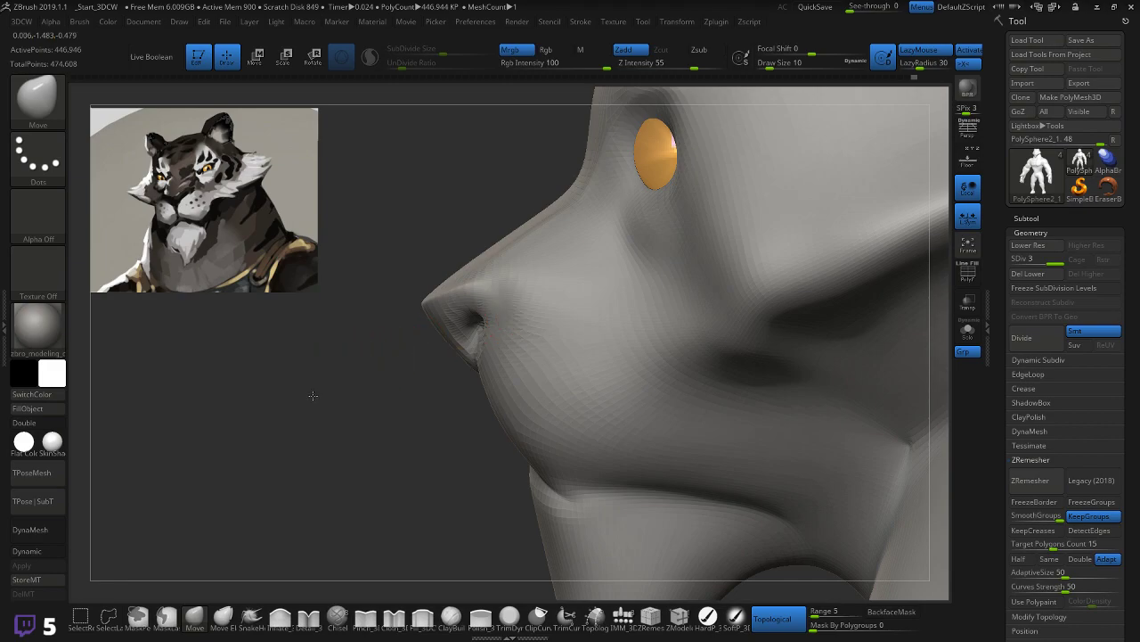
{"action": "left_click_drag", "start_coordinate": [310, 395], "coordinate": [351, 394]}
Step: Examine the head's wireframe, and compare the face at lower subdivision levels before returning to level 3
{"action": "left_click_drag", "start_coordinate": [891, 412], "coordinate": [761, 343], "text": "alt"}
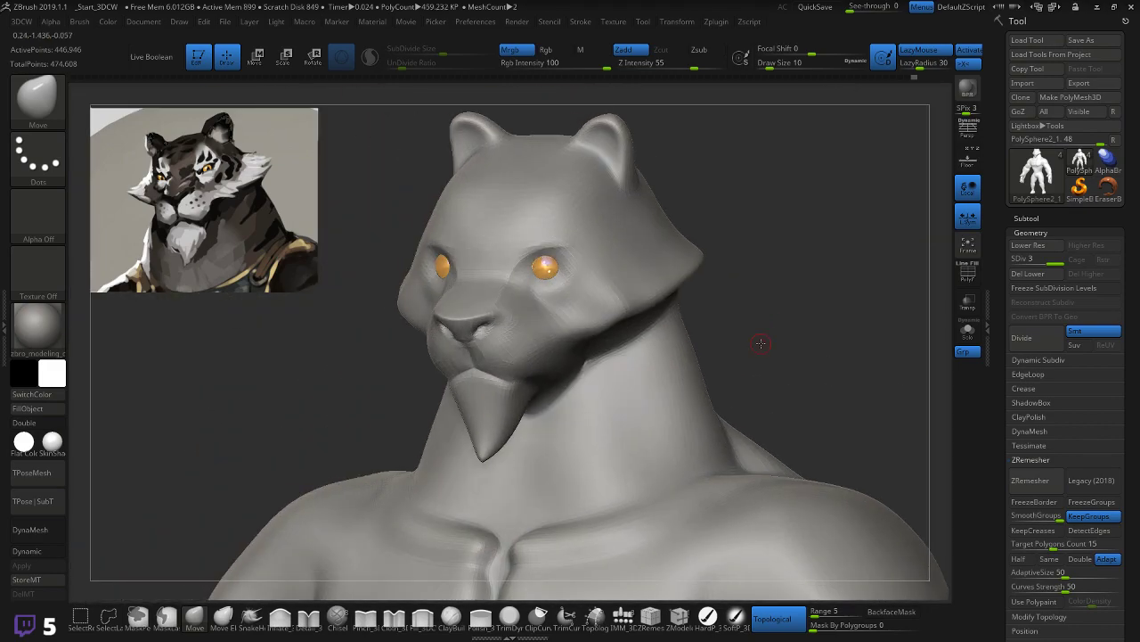
{"action": "key", "text": "shift+f"}
{"action": "mouse_move", "coordinate": [794, 293]}
{"action": "left_mouse_down"}
{"action": "mouse_move", "coordinate": [776, 294]}
{"action": "mouse_move", "coordinate": [797, 290]}
{"action": "left_mouse_up"}
{"action": "key", "text": "shift+f"}
{"action": "mouse_move", "coordinate": [242, 406]}
{"action": "left_mouse_down"}
{"action": "mouse_move", "coordinate": [273, 402]}
{"action": "mouse_move", "coordinate": [250, 407]}
{"action": "mouse_move", "coordinate": [260, 403]}
{"action": "left_mouse_up"}
{"action": "left_click_drag", "start_coordinate": [1060, 261], "coordinate": [1013, 261]}
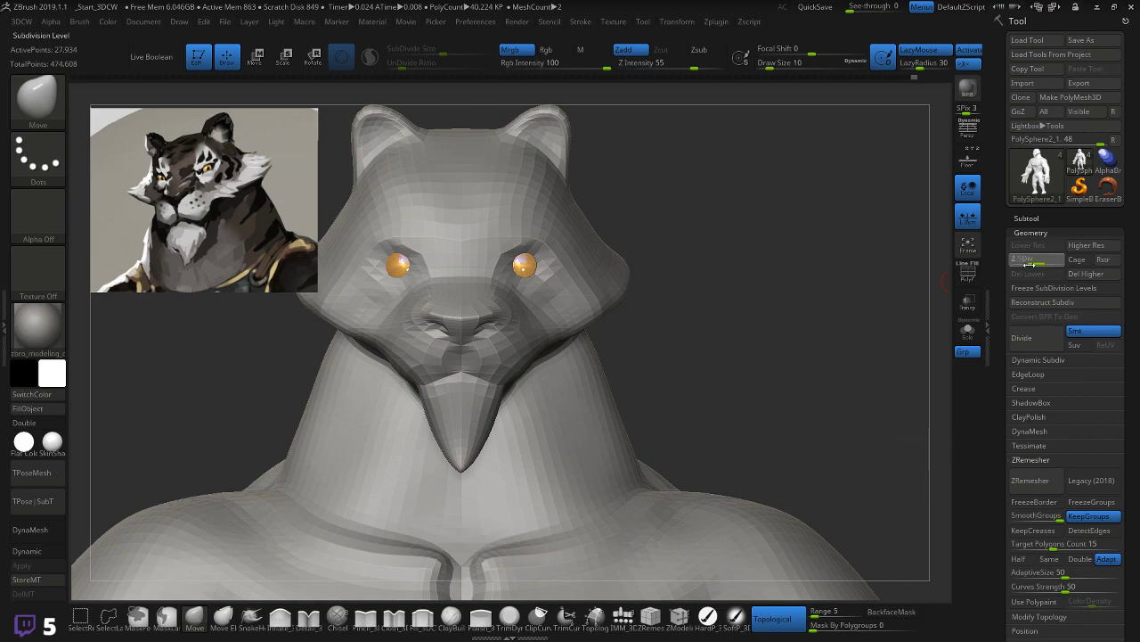
{"action": "left_click_drag", "start_coordinate": [1036, 264], "coordinate": [1062, 263]}
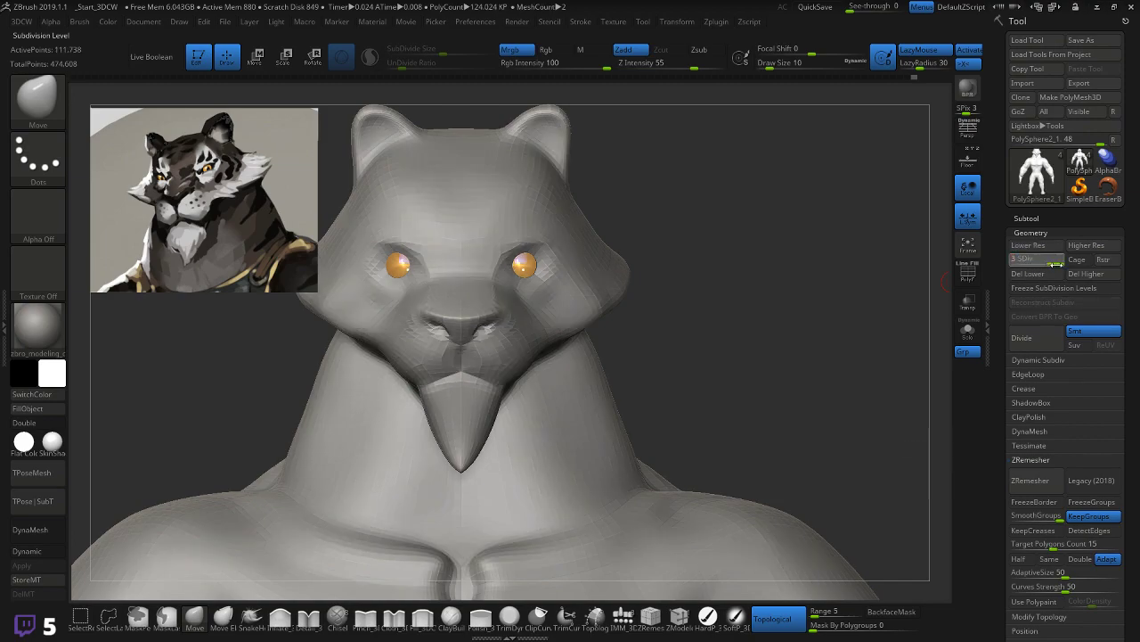
Step: Smooth the rough surface around both nostrils and along the upper lip
{"action": "mouse_move", "coordinate": [868, 296]}
{"action": "left_mouse_down"}
{"action": "mouse_move", "coordinate": [788, 282]}
{"action": "mouse_move", "coordinate": [870, 293]}
{"action": "mouse_move", "coordinate": [826, 324]}
{"action": "left_mouse_up"}
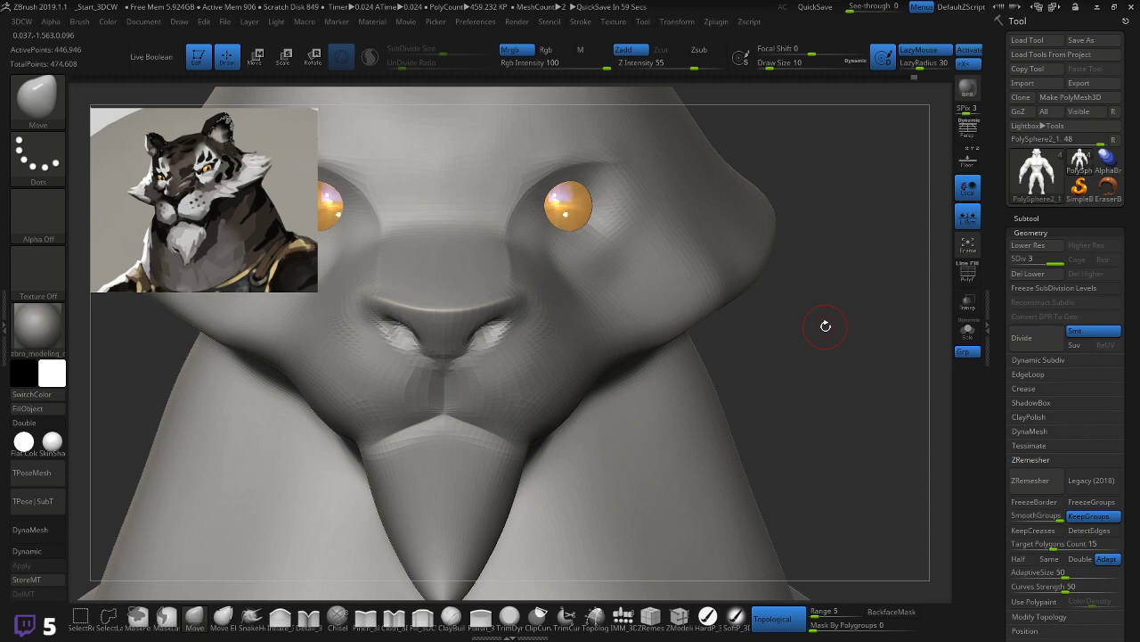
{"action": "key", "text": "shift"}
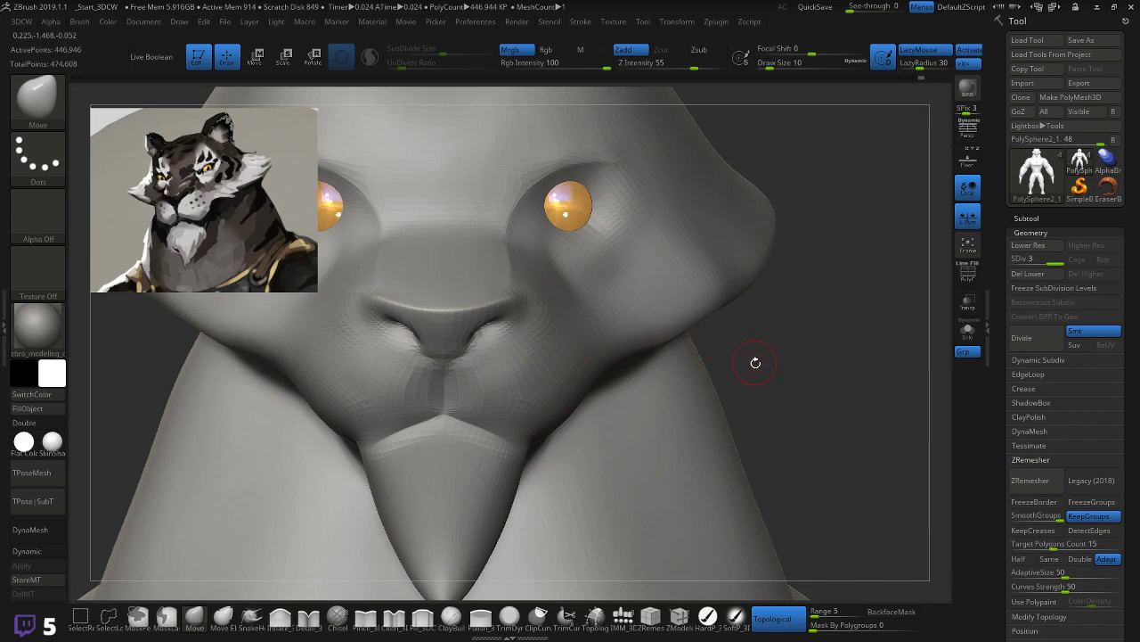
{"action": "left_click_drag", "start_coordinate": [433, 377], "coordinate": [410, 392], "text": "shift"}
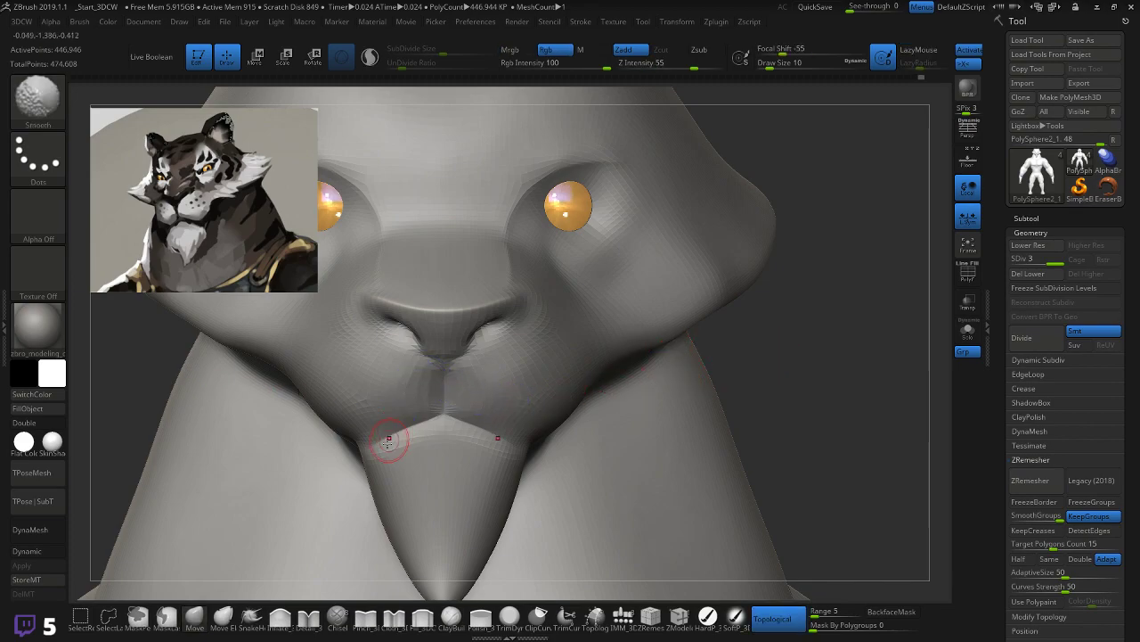
Step: Puff out the muzzle pads on both sides of the central groove with the Inflate_3DCW brush and smooth them
{"action": "left_click", "coordinate": [279, 617]}
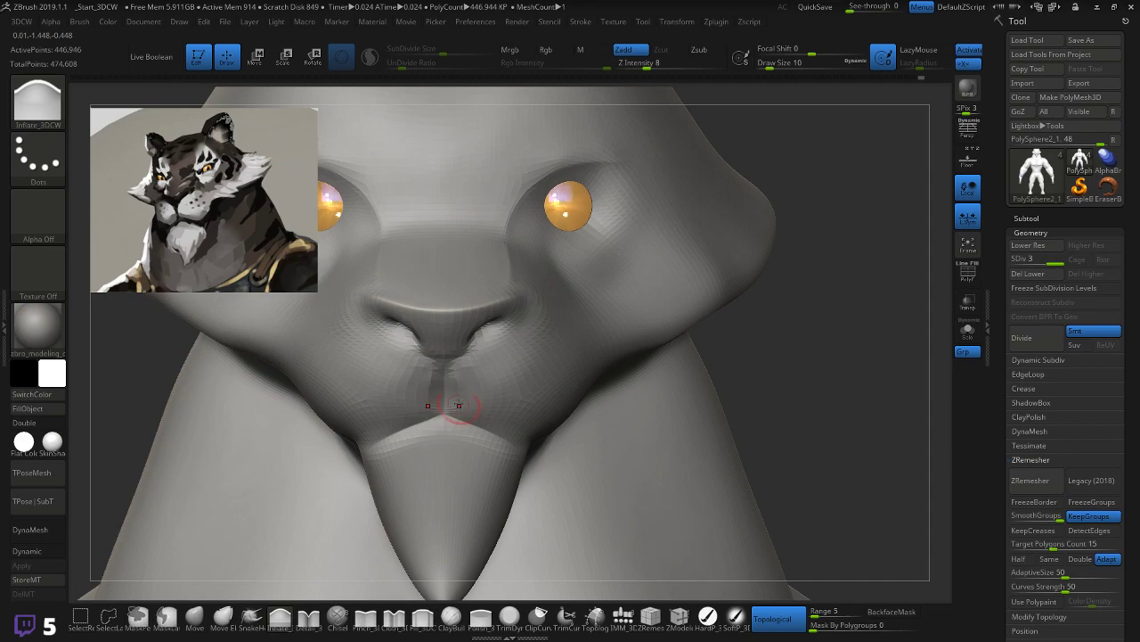
{"action": "key", "text": "bracketright"}
{"action": "key", "text": "bracketright"}
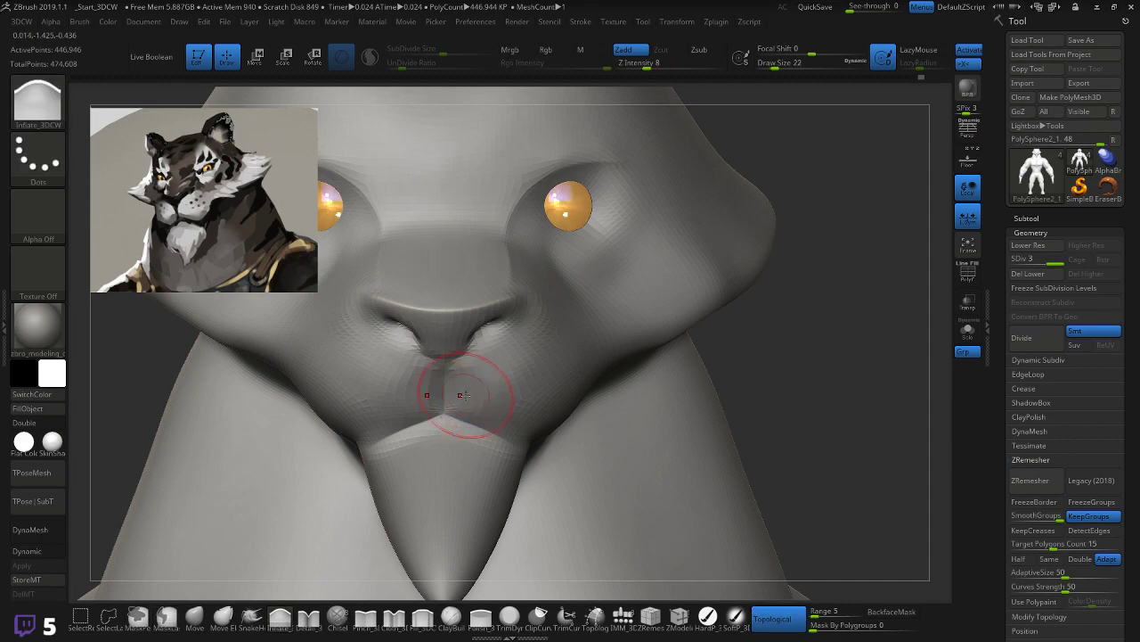
{"action": "left_click_drag", "start_coordinate": [462, 401], "coordinate": [457, 373]}
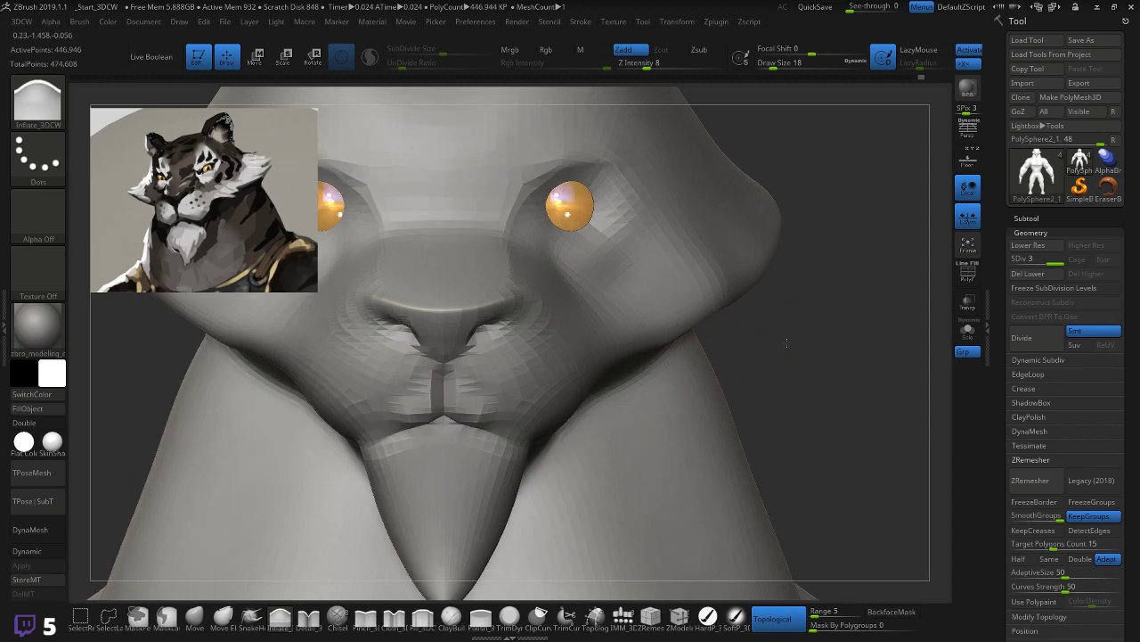
{"action": "right_click_drag", "start_coordinate": [504, 416], "coordinate": [633, 376]}
{"action": "key", "text": "shift"}
{"action": "mouse_move", "coordinate": [465, 395]}
{"action": "left_mouse_down", "text": "shift"}
{"action": "mouse_move", "coordinate": [484, 395]}
{"action": "mouse_move", "coordinate": [475, 390]}
{"action": "left_mouse_up", "text": "shift"}
Step: Build up more volume in the upper-lip pads at draw size 34 and soften their transition into the muzzle
{"action": "mouse_move", "coordinate": [454, 433]}
{"action": "left_mouse_down"}
{"action": "mouse_move", "coordinate": [470, 407]}
{"action": "mouse_move", "coordinate": [445, 383]}
{"action": "mouse_move", "coordinate": [501, 411]}
{"action": "mouse_move", "coordinate": [479, 394]}
{"action": "left_mouse_up"}
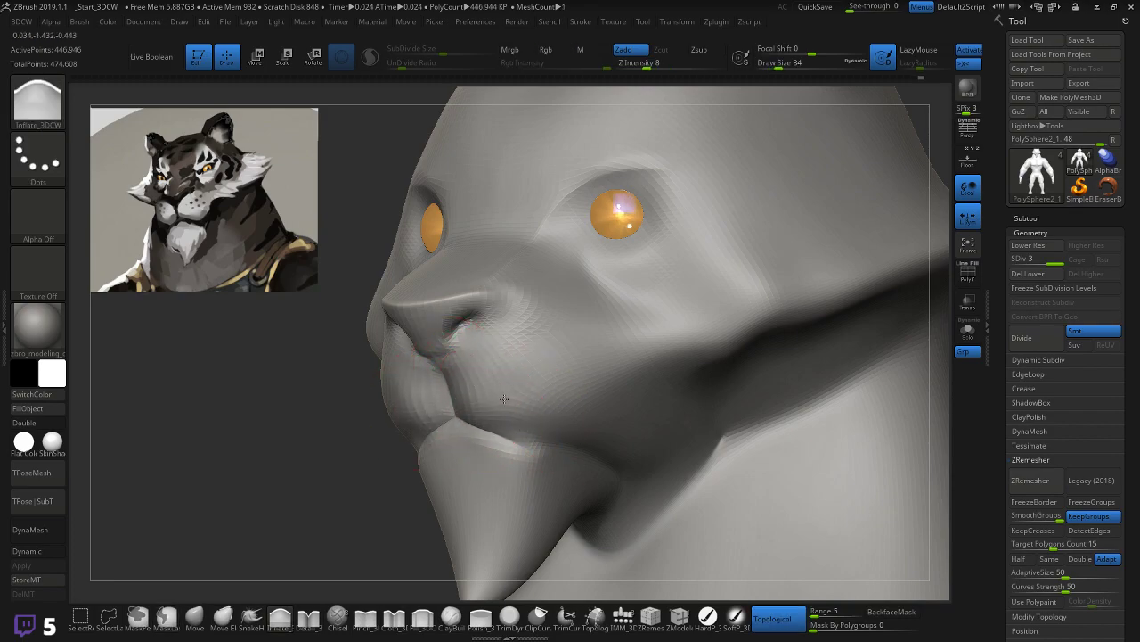
{"action": "left_click_drag", "start_coordinate": [338, 466], "coordinate": [462, 379]}
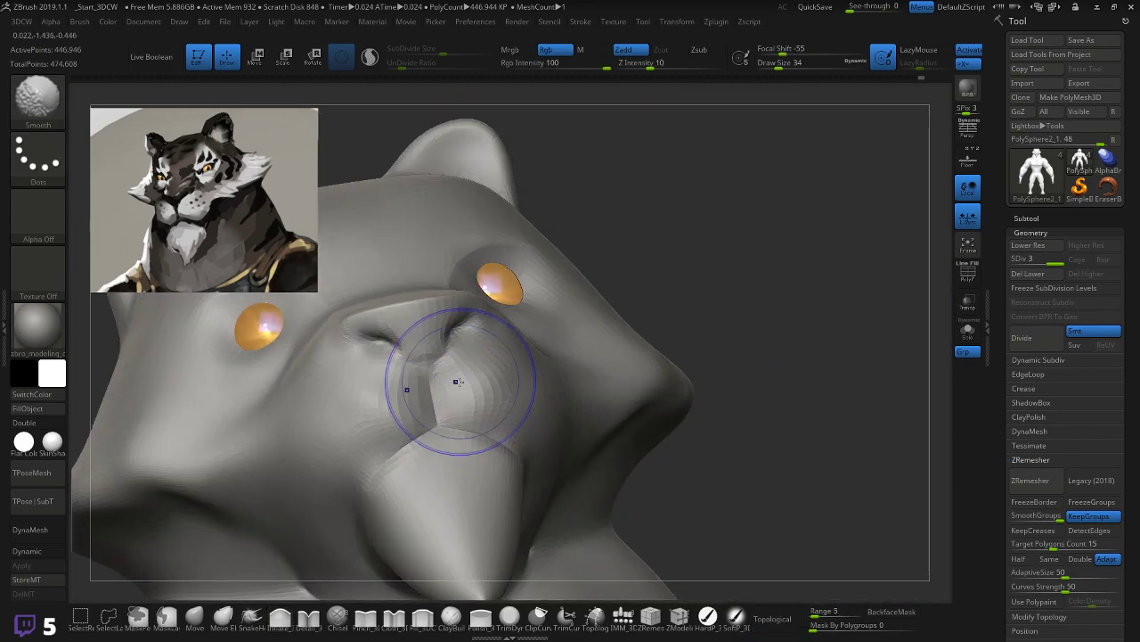
{"action": "mouse_move", "coordinate": [733, 259]}
{"action": "left_mouse_down"}
{"action": "mouse_move", "coordinate": [675, 316]}
{"action": "mouse_move", "coordinate": [509, 403]}
{"action": "left_mouse_up"}
{"action": "left_click_drag", "start_coordinate": [367, 477], "coordinate": [292, 461]}
{"action": "mouse_move", "coordinate": [416, 448]}
{"action": "left_mouse_down"}
{"action": "mouse_move", "coordinate": [425, 443]}
{"action": "mouse_move", "coordinate": [406, 468]}
{"action": "left_mouse_up"}
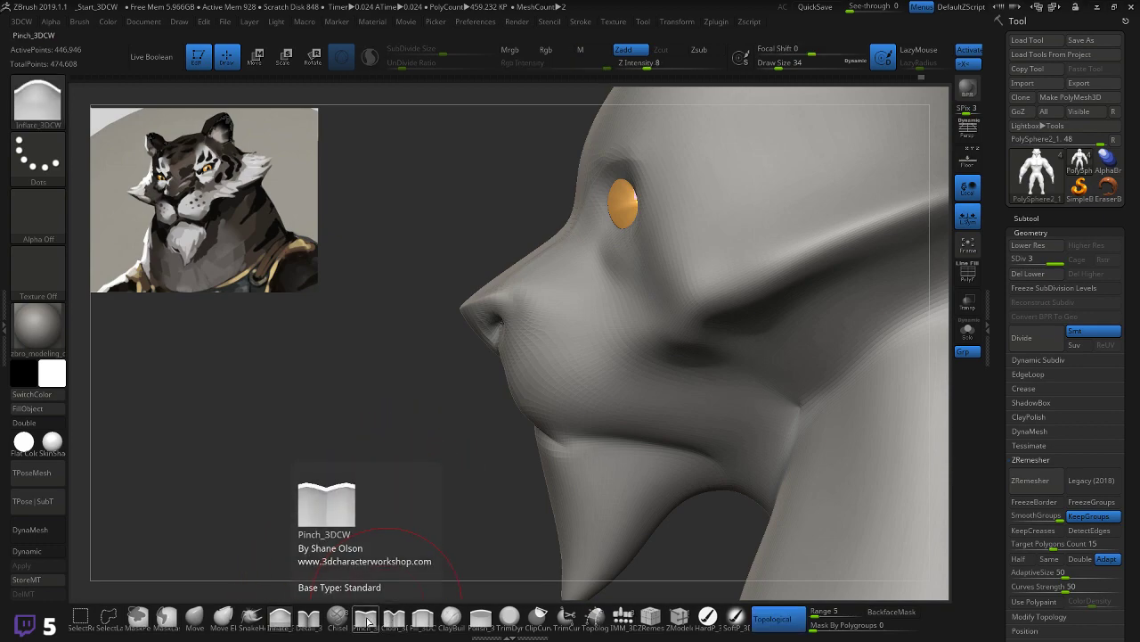
Step: Pinch the front of the mouth line with the Pinch_3DCW brush at draw size 10 and smooth its front end
{"action": "left_click", "coordinate": [366, 621]}
{"action": "key", "text": "bracketleft"}
{"action": "key", "text": "bracketleft"}
{"action": "left_click_drag", "start_coordinate": [544, 438], "coordinate": [622, 429]}
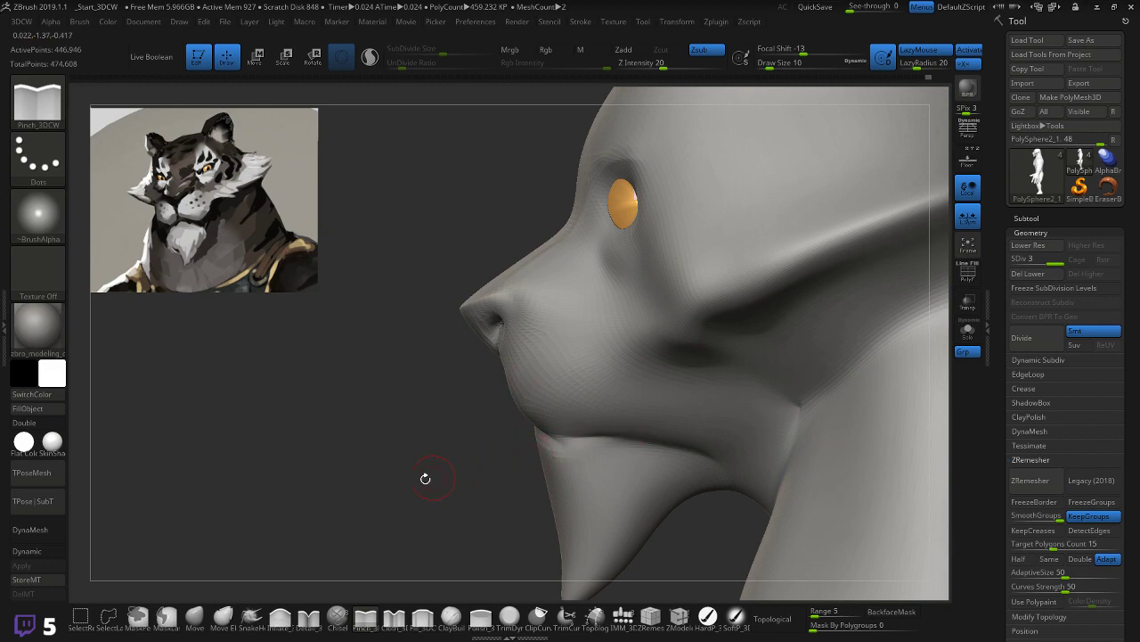
{"action": "left_click_drag", "start_coordinate": [434, 477], "coordinate": [498, 463]}
{"action": "key", "text": "shift"}
{"action": "left_click_drag", "start_coordinate": [584, 438], "coordinate": [545, 448], "text": "shift"}
{"action": "left_click_drag", "start_coordinate": [454, 465], "coordinate": [388, 472]}
{"action": "mouse_move", "coordinate": [613, 433]}
{"action": "left_mouse_down"}
{"action": "mouse_move", "coordinate": [594, 432]}
{"action": "mouse_move", "coordinate": [715, 450]}
{"action": "left_mouse_up"}
{"action": "key", "text": "ctrl+z"}
{"action": "left_click_drag", "start_coordinate": [570, 437], "coordinate": [700, 458]}
{"action": "key", "text": "ctrl+z"}
{"action": "left_click_drag", "start_coordinate": [556, 434], "coordinate": [661, 454]}
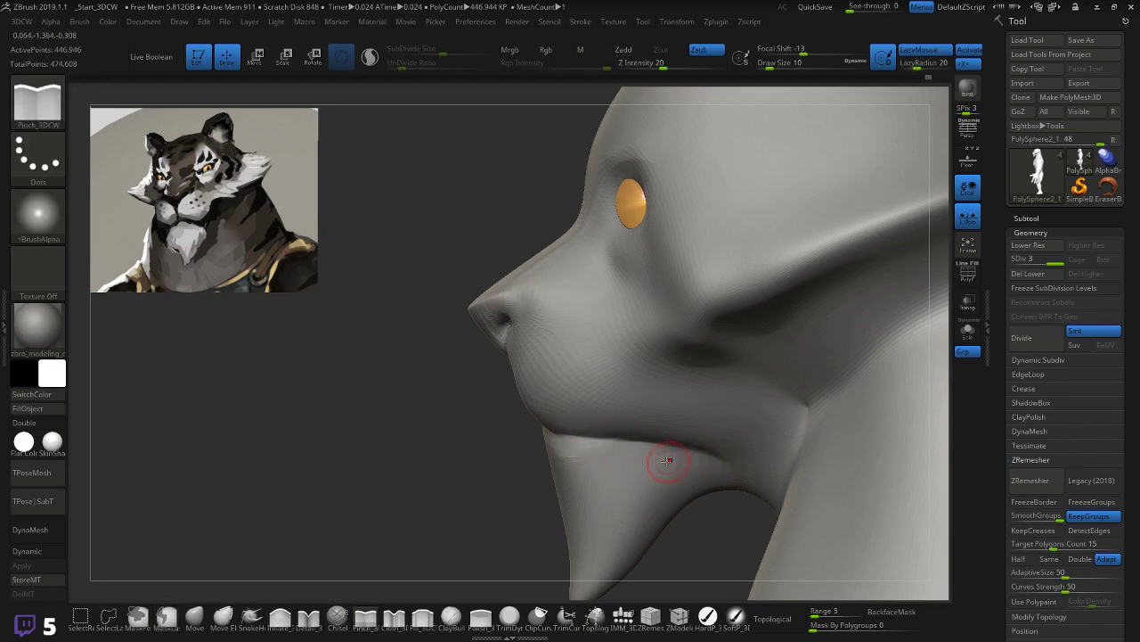
{"action": "key", "text": "ctrl+z"}
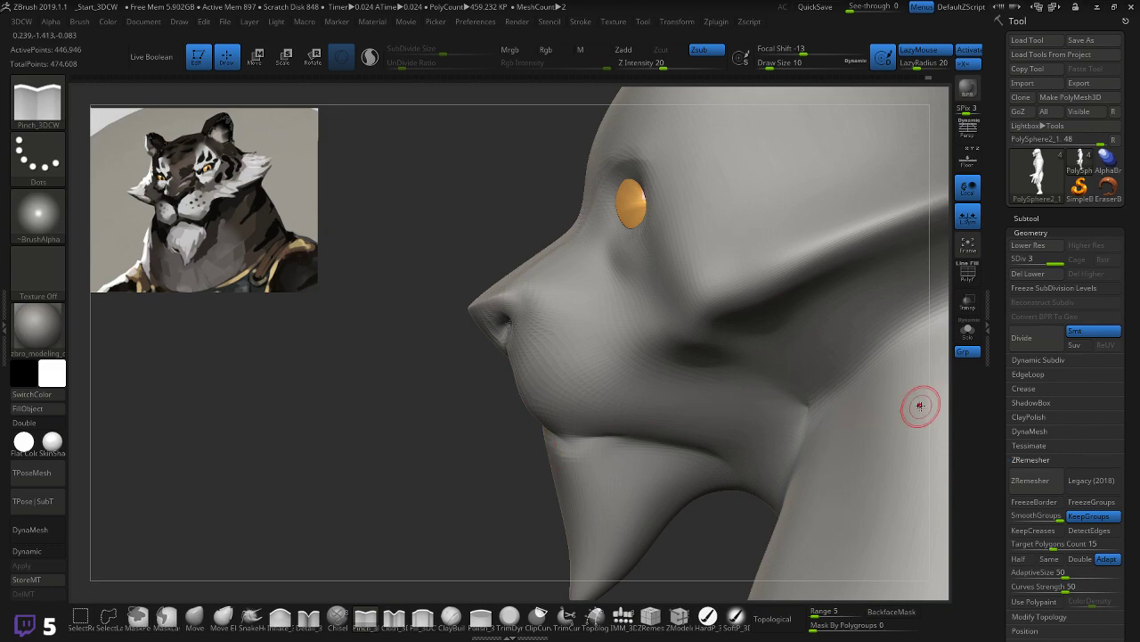
Step: Smooth the front of the mouth line and pinch a sharper crease along it towards the mouth corner
{"action": "key", "text": "shift"}
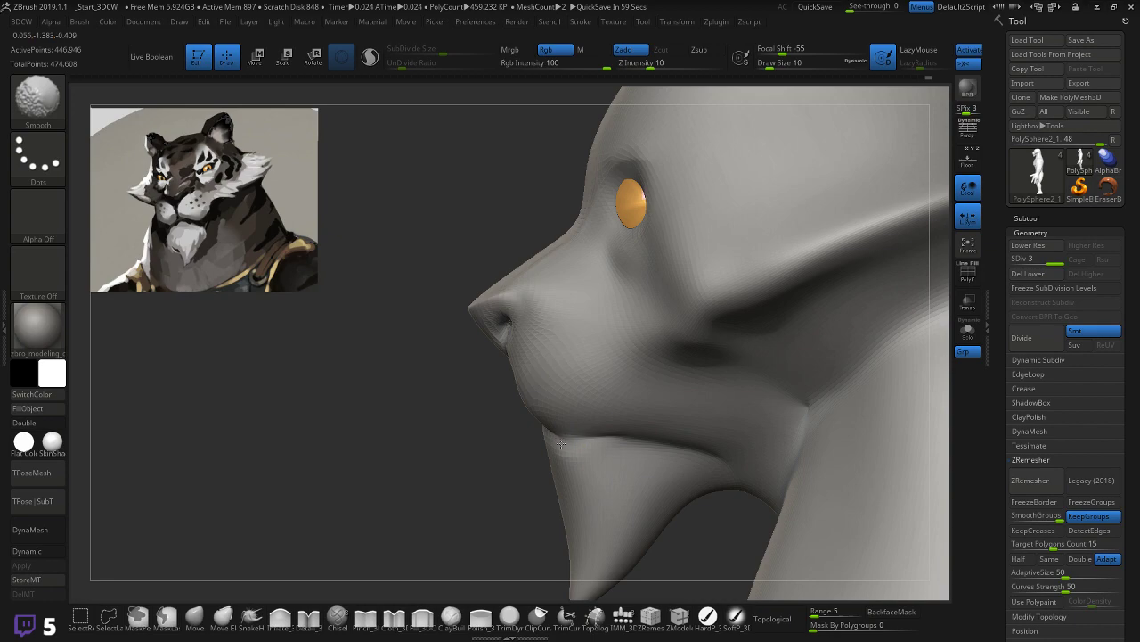
{"action": "left_click_drag", "start_coordinate": [576, 440], "coordinate": [629, 446], "text": "shift"}
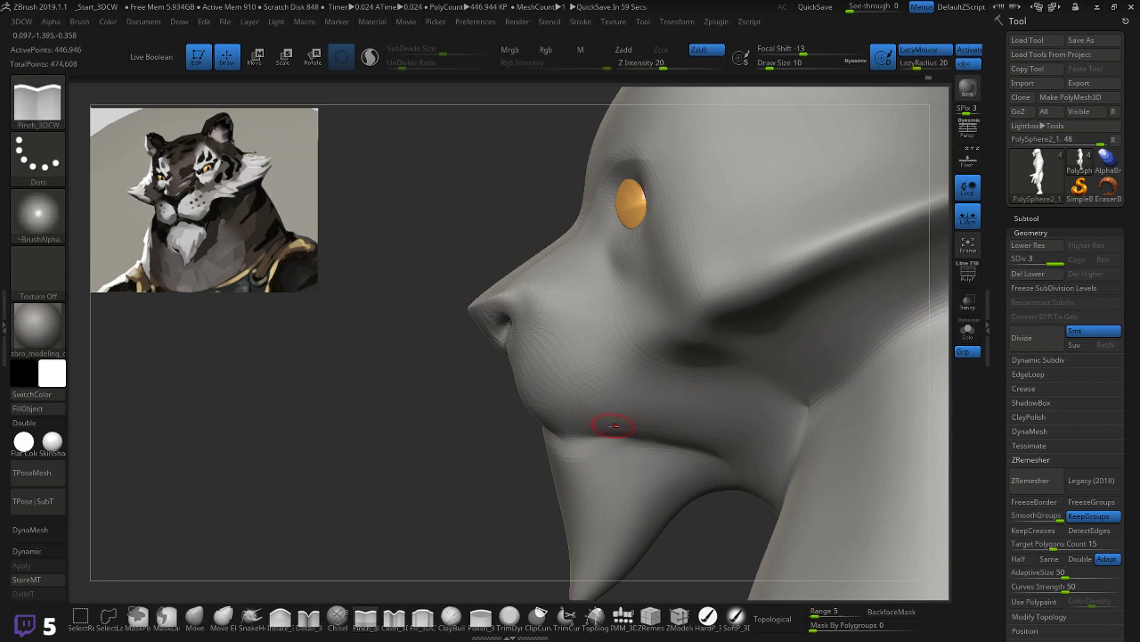
{"action": "left_click_drag", "start_coordinate": [552, 434], "coordinate": [645, 432]}
{"action": "left_click_drag", "start_coordinate": [550, 431], "coordinate": [682, 443]}
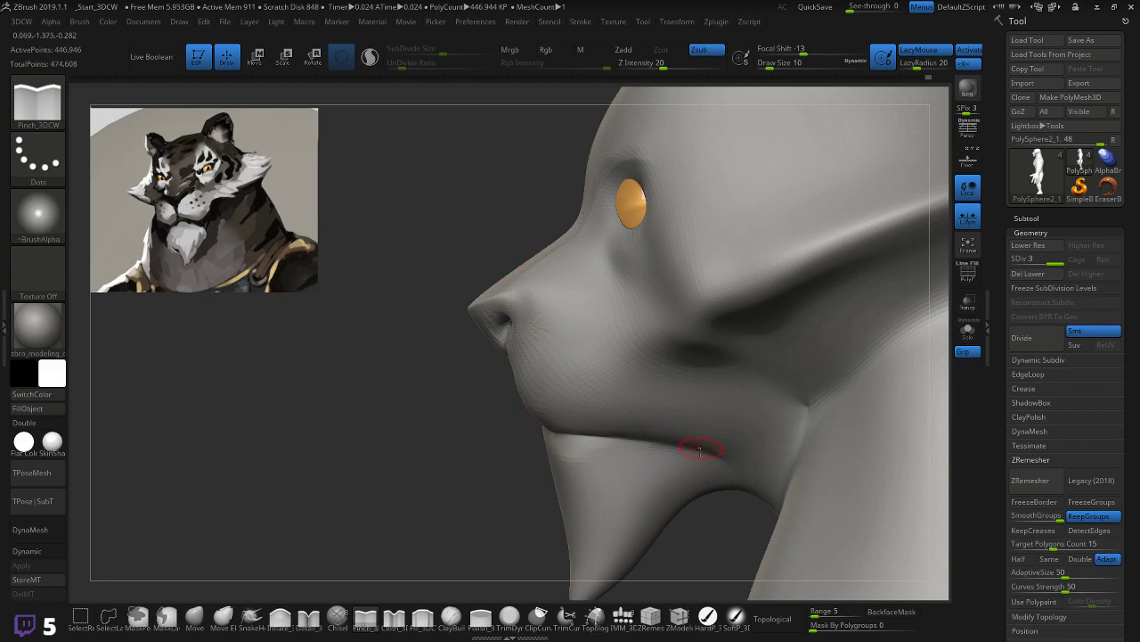
{"action": "left_click_drag", "start_coordinate": [436, 469], "coordinate": [501, 468]}
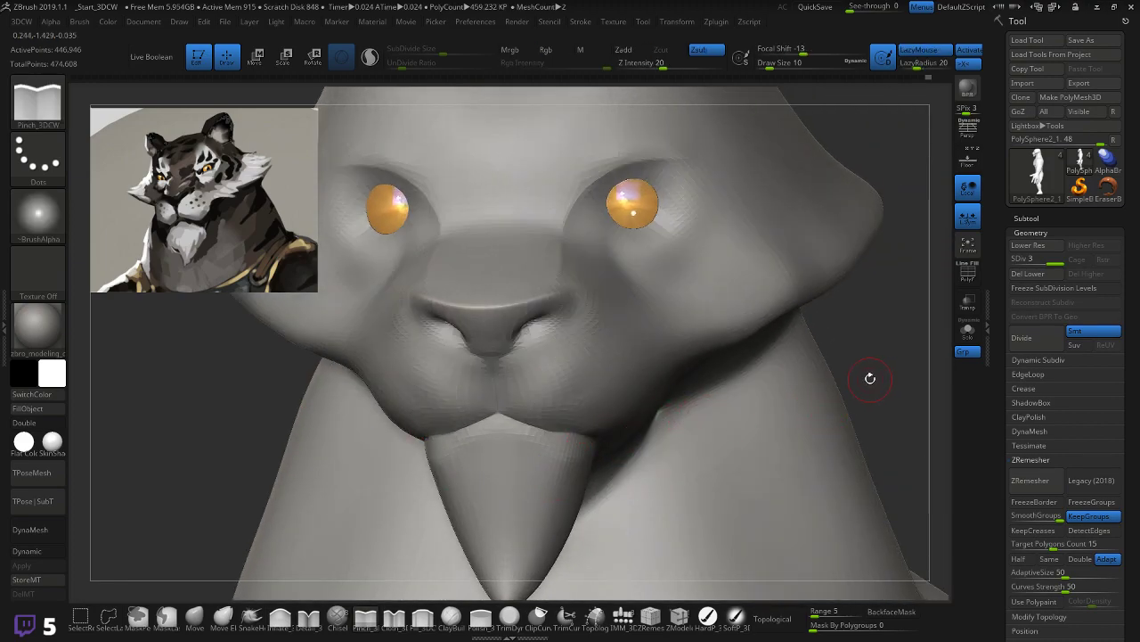
Step: Undo the last mouth stroke and smooth the lip edge above the chin tuft and towards the mouth corner
{"action": "left_click_drag", "start_coordinate": [871, 379], "coordinate": [873, 377], "text": "shift"}
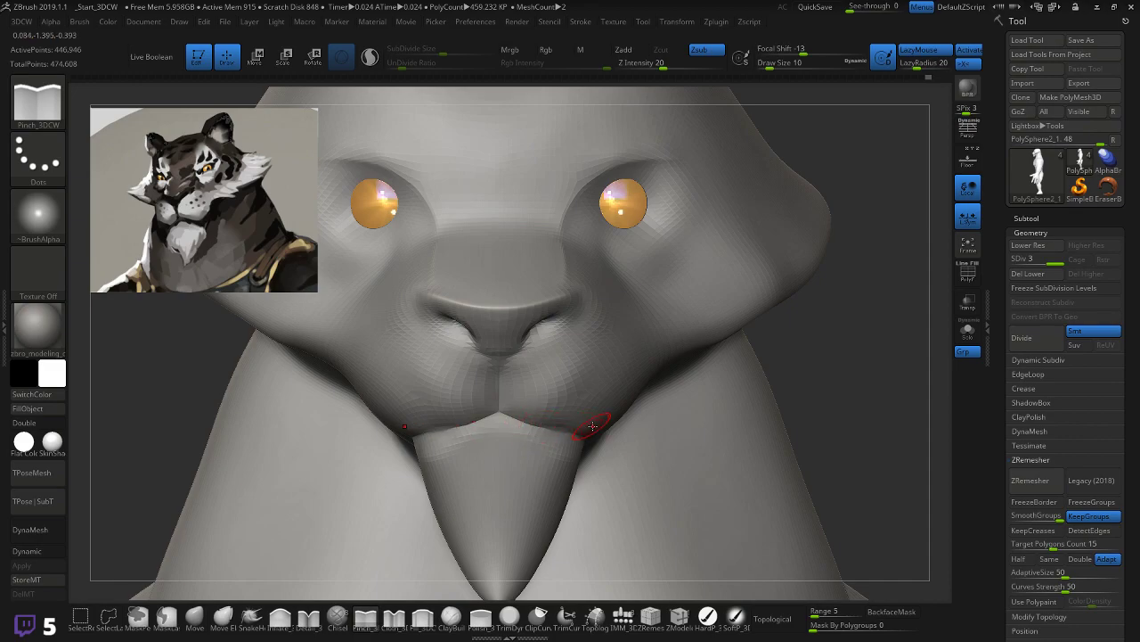
{"action": "key", "text": "ctrl+z"}
{"action": "left_click_drag", "start_coordinate": [544, 430], "coordinate": [576, 433], "text": "shift"}
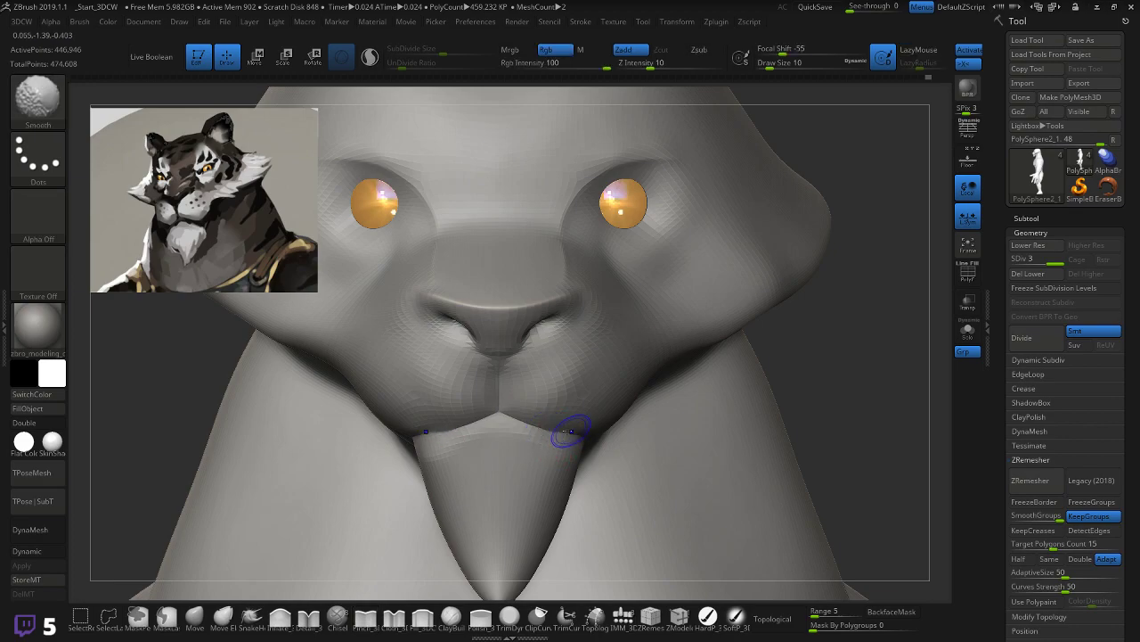
{"action": "right_click_drag", "start_coordinate": [756, 386], "coordinate": [813, 368]}
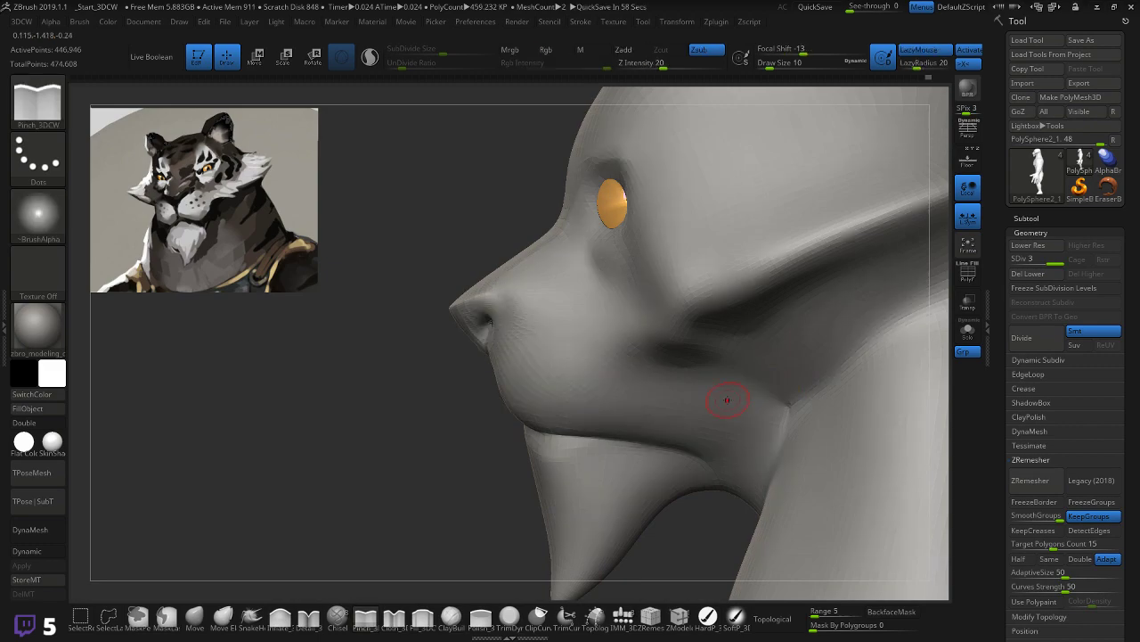
{"action": "mouse_move", "coordinate": [359, 429]}
{"action": "right_mouse_down"}
{"action": "mouse_move", "coordinate": [341, 399]}
{"action": "mouse_move", "coordinate": [377, 427]}
{"action": "mouse_move", "coordinate": [430, 434]}
{"action": "right_mouse_up"}
{"action": "left_click_drag", "start_coordinate": [660, 440], "coordinate": [673, 450], "text": "shift"}
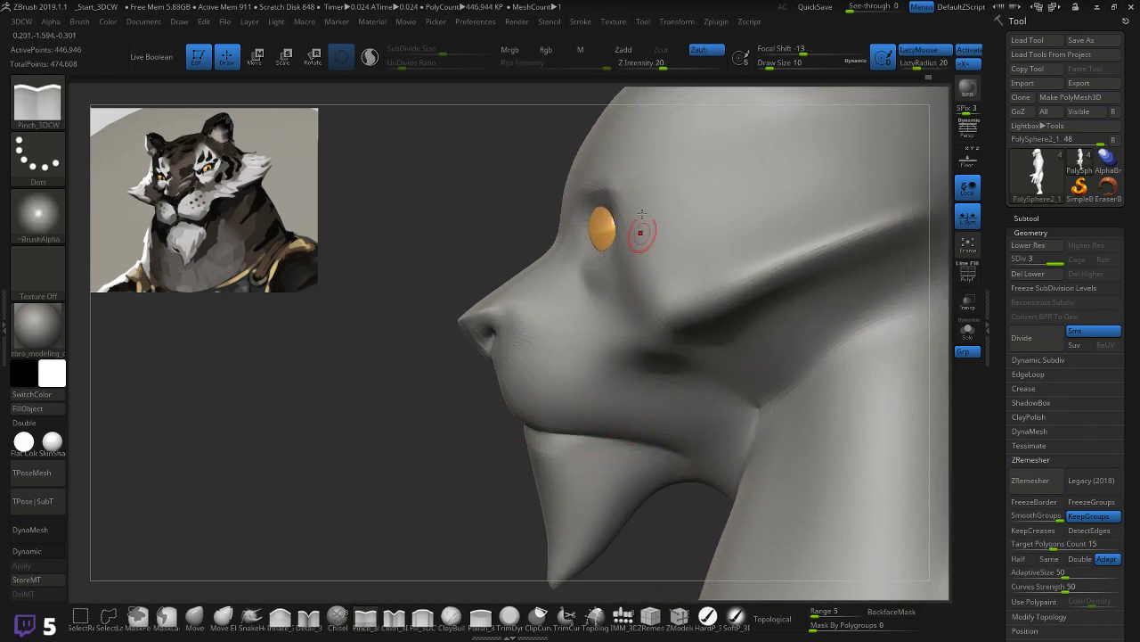
Step: Set the Smooth brush intensity to 24 and soften the side of the mouth line with the Smooth and Fill_3DCW brushes
{"action": "left_click_drag", "start_coordinate": [653, 64], "coordinate": [666, 70]}
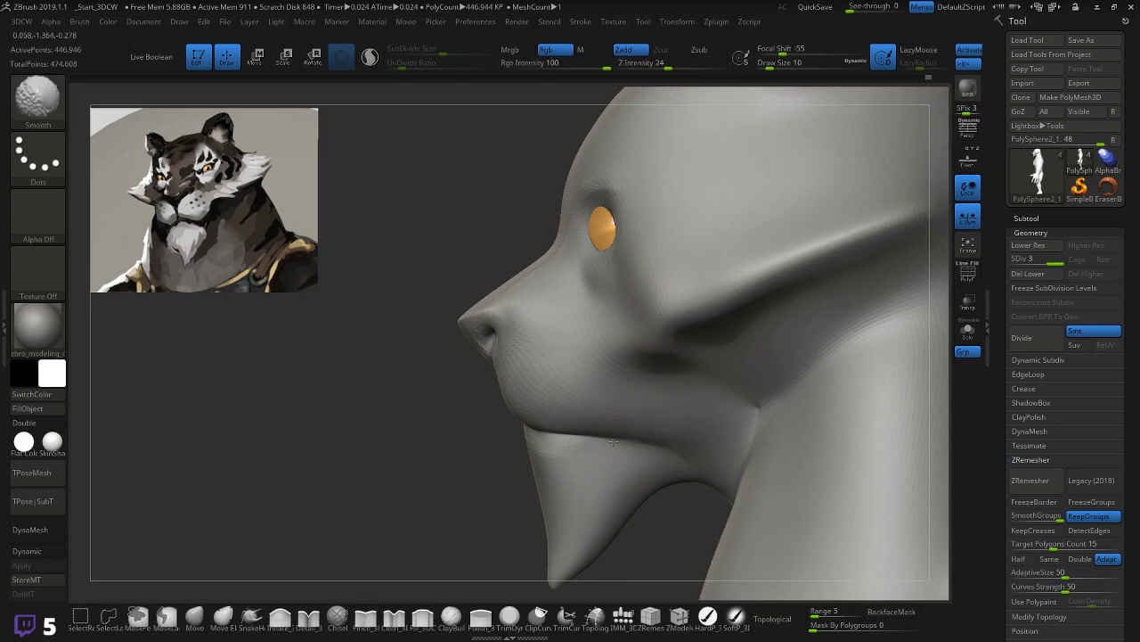
{"action": "left_click_drag", "start_coordinate": [426, 472], "coordinate": [439, 475]}
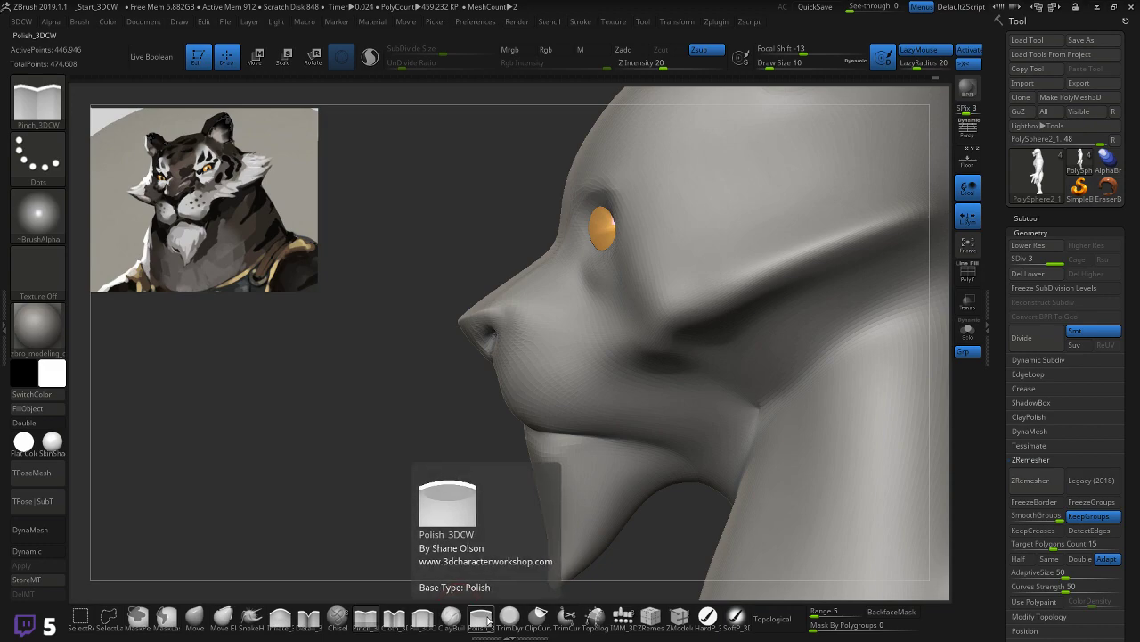
{"action": "left_click", "coordinate": [423, 617]}
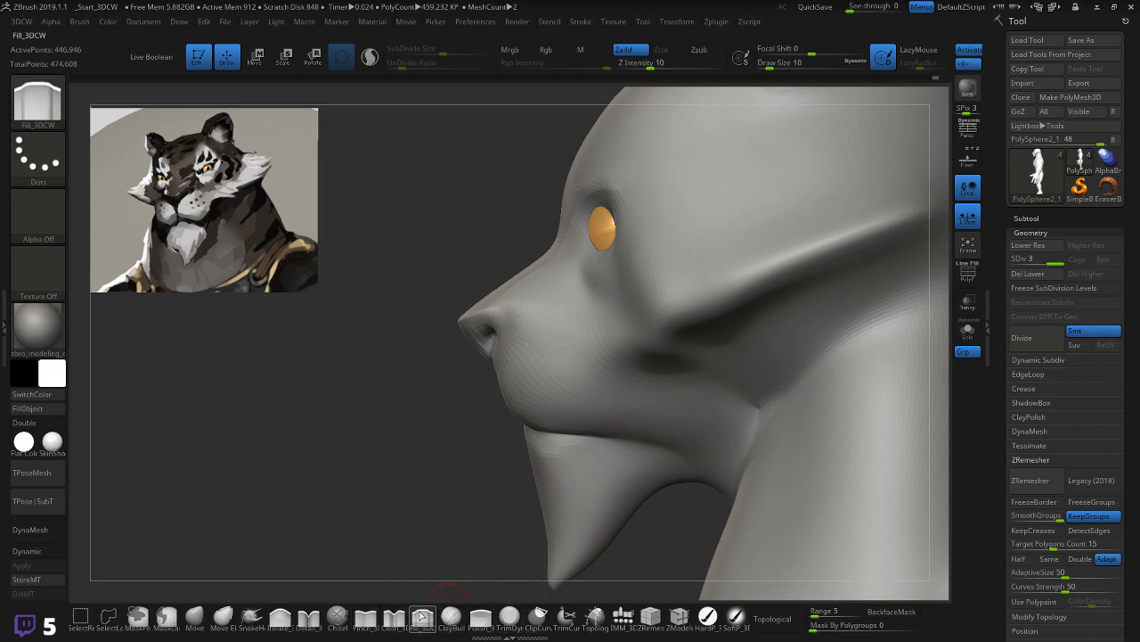
{"action": "key", "text": "shift"}
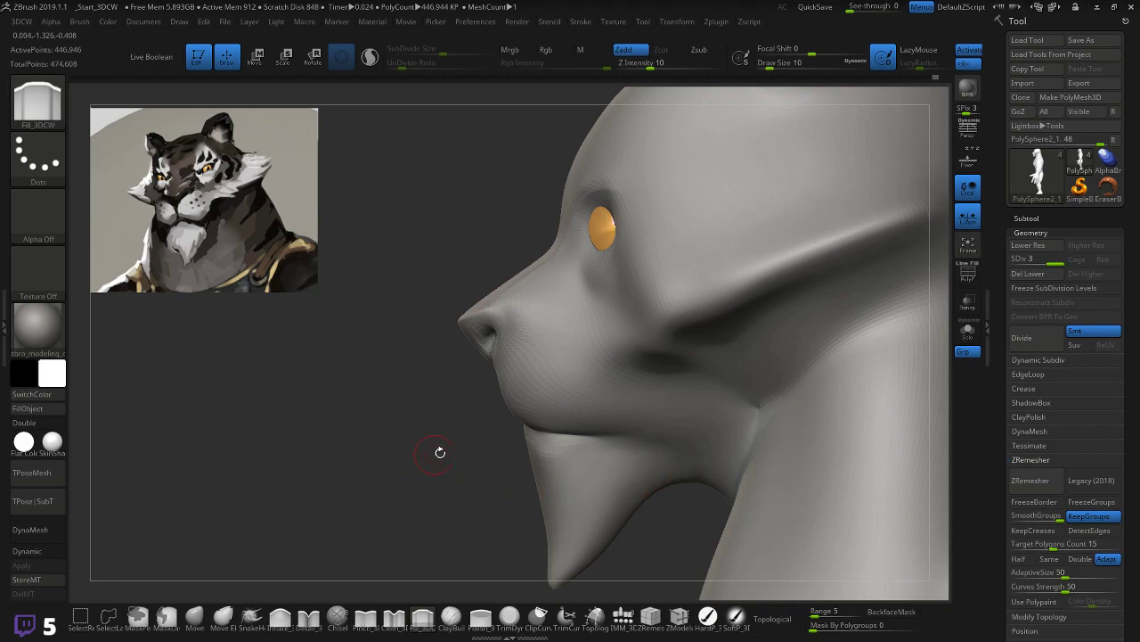
{"action": "left_click_drag", "start_coordinate": [444, 471], "coordinate": [395, 487]}
{"action": "mouse_move", "coordinate": [861, 400]}
{"action": "left_mouse_down"}
{"action": "mouse_move", "coordinate": [819, 398]}
{"action": "mouse_move", "coordinate": [735, 433]}
{"action": "left_mouse_up"}
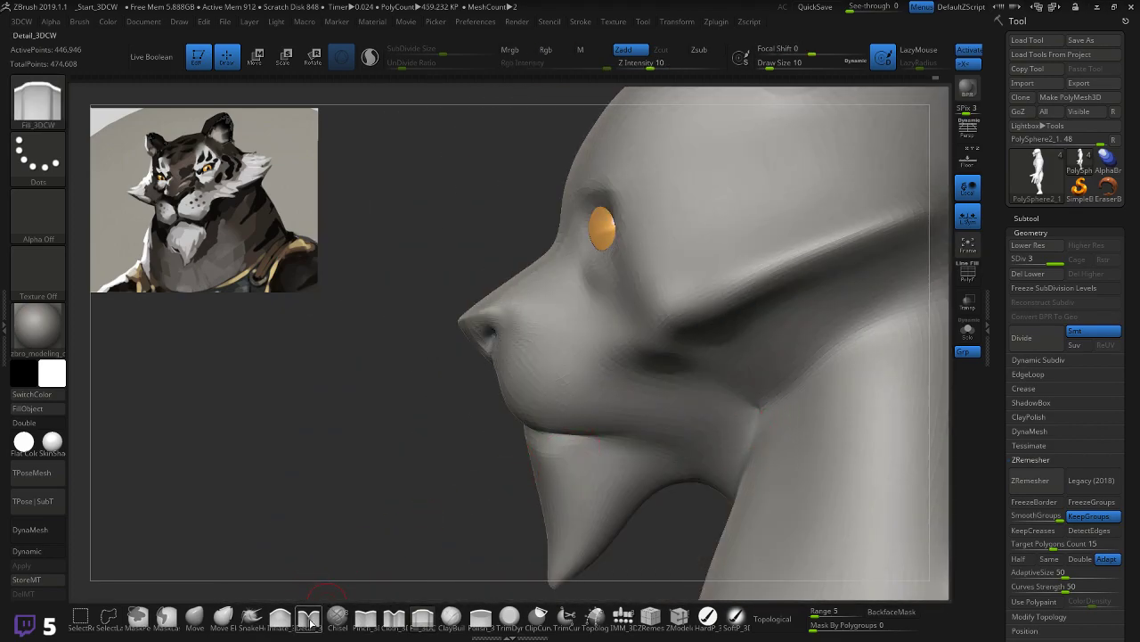
Step: Pinch the mouth line again along the side of the muzzle towards its corner, and undo the last stroke
{"action": "left_click", "coordinate": [363, 616]}
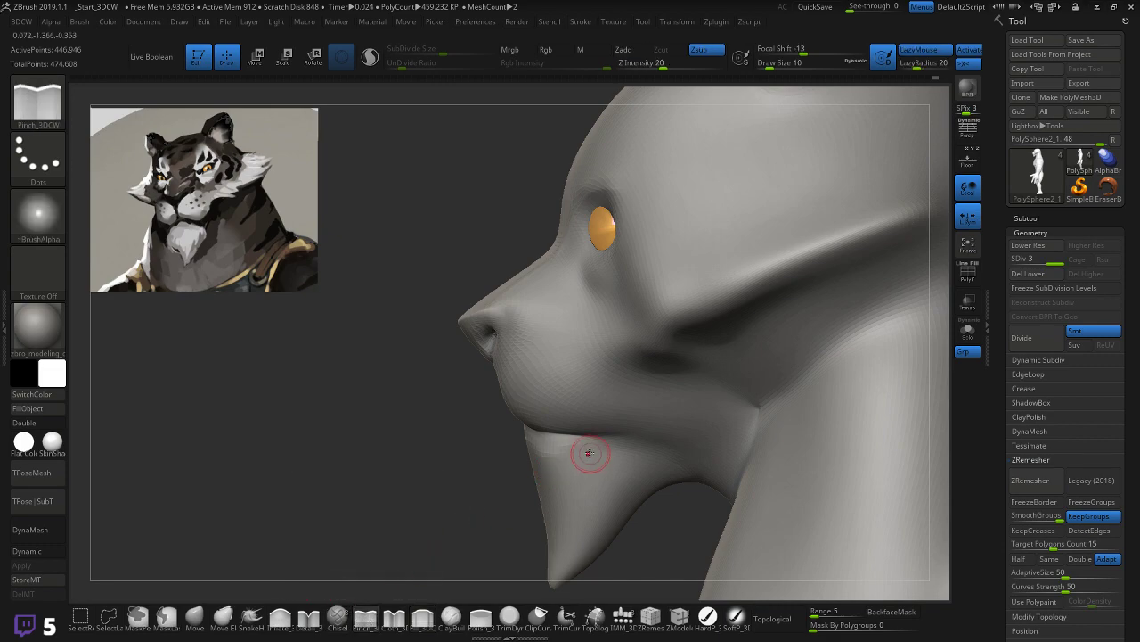
{"action": "left_click_drag", "start_coordinate": [589, 435], "coordinate": [665, 447]}
{"action": "mouse_move", "coordinate": [425, 491]}
{"action": "left_mouse_down"}
{"action": "mouse_move", "coordinate": [424, 505]}
{"action": "mouse_move", "coordinate": [437, 448]}
{"action": "mouse_move", "coordinate": [474, 445]}
{"action": "left_mouse_up"}
{"action": "left_click_drag", "start_coordinate": [578, 391], "coordinate": [536, 470]}
{"action": "key", "text": "ctrl+z"}
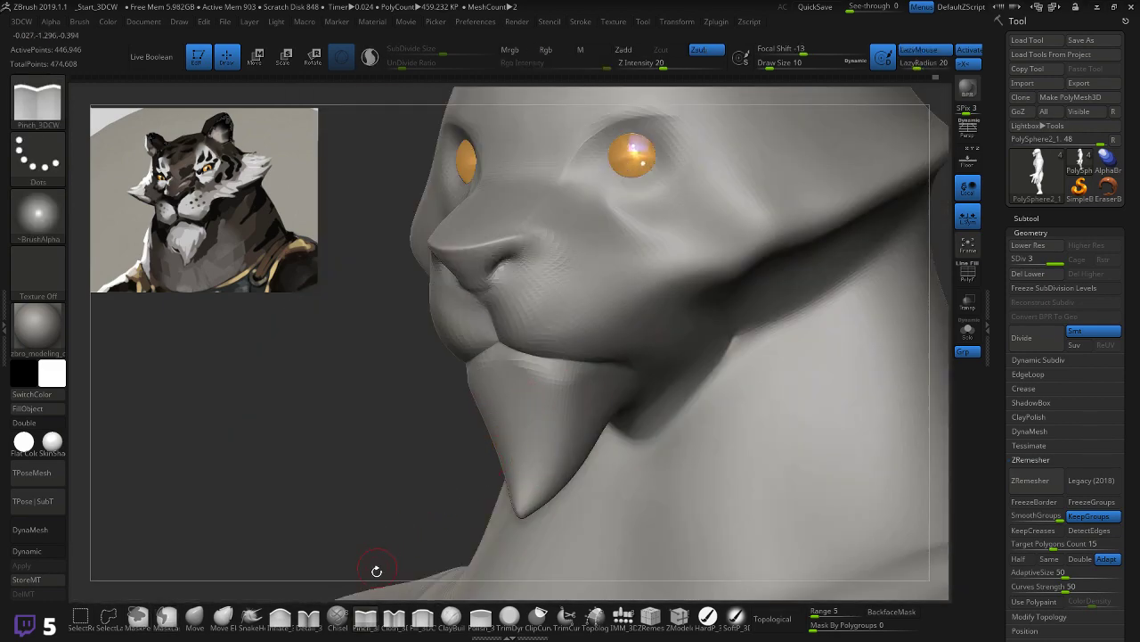
Step: Try carving a fold down the side of the chin tuft with the Cloth_3DCW brush at draw size 10, undoing each stroke
{"action": "left_click", "coordinate": [394, 616]}
{"action": "left_click_drag", "start_coordinate": [562, 427], "coordinate": [535, 486]}
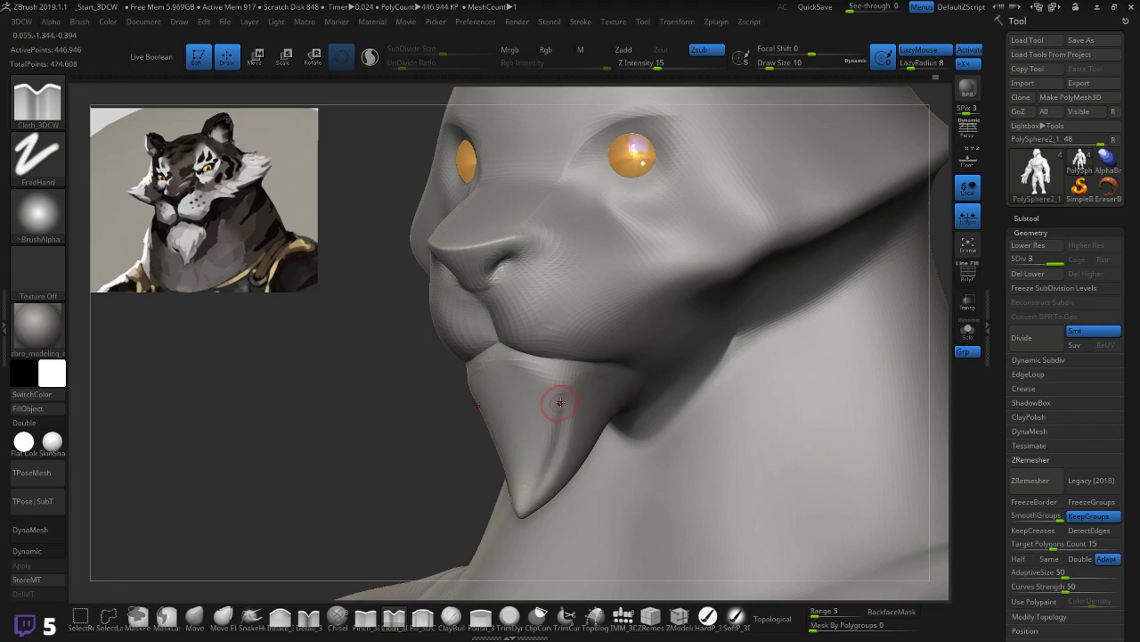
{"action": "key", "text": "ctrl+z"}
{"action": "mouse_move", "coordinate": [560, 395]}
{"action": "left_mouse_down"}
{"action": "mouse_move", "coordinate": [558, 447]}
{"action": "mouse_move", "coordinate": [537, 489]}
{"action": "left_mouse_up"}
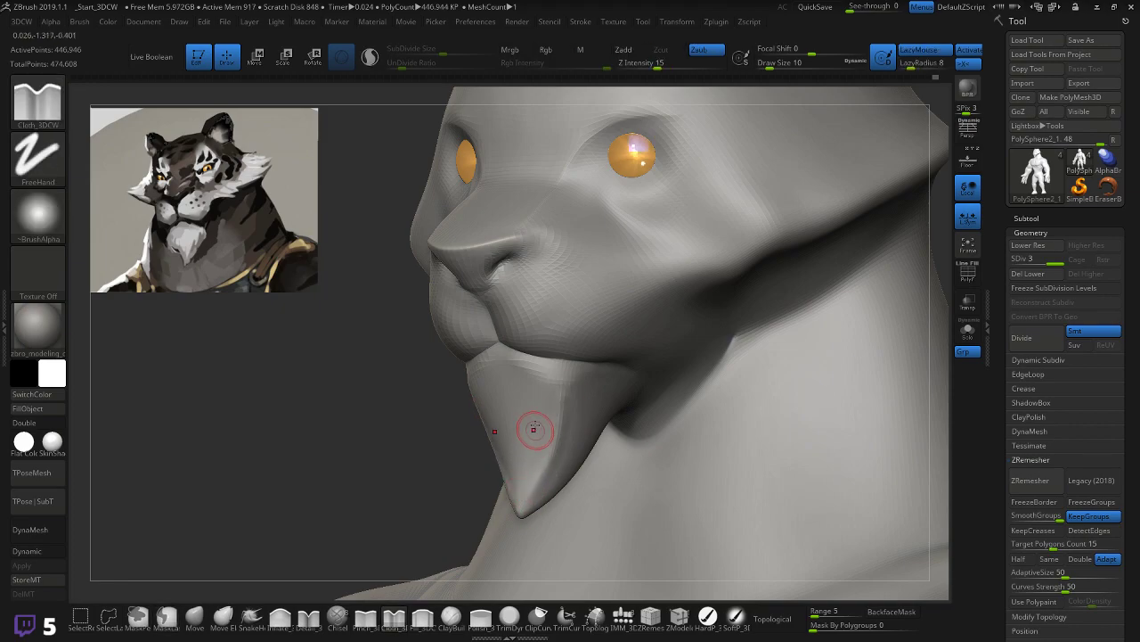
{"action": "key", "text": "ctrl+z"}
Step: Enlarge the Cloth_3DCW brush to draw size 22 and sculpt a long fold down the front side of the chin tuft
{"action": "key", "text": "bracketright"}
{"action": "key", "text": "bracketright"}
{"action": "key", "text": "bracketright"}
{"action": "key", "text": "bracketright"}
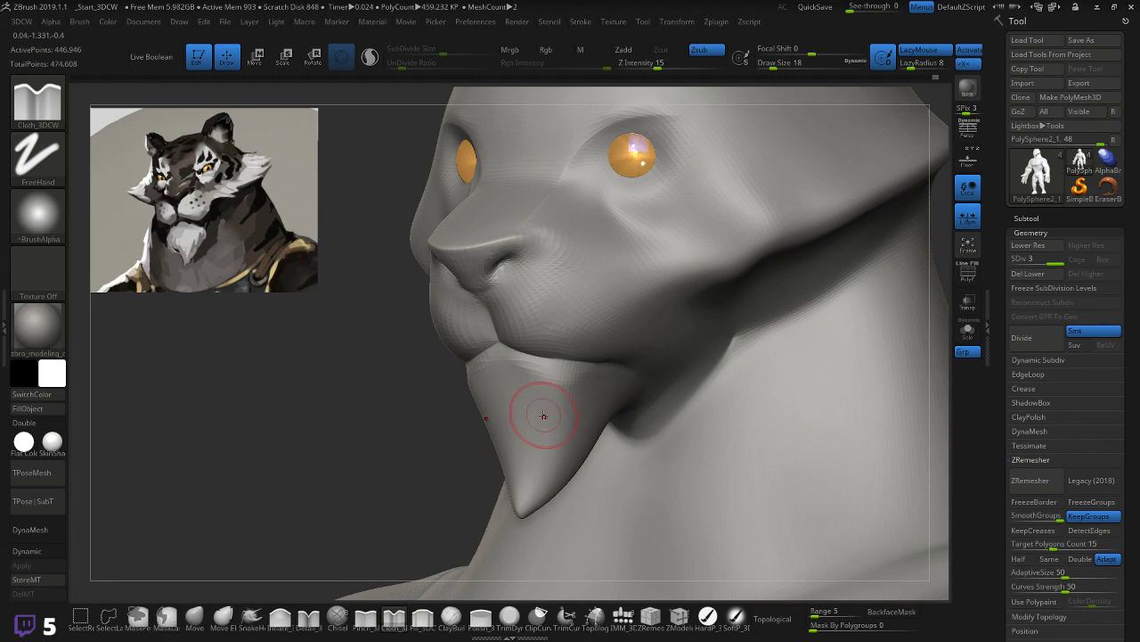
{"action": "left_click_drag", "start_coordinate": [557, 403], "coordinate": [527, 500]}
{"action": "left_click_drag", "start_coordinate": [394, 493], "coordinate": [468, 486]}
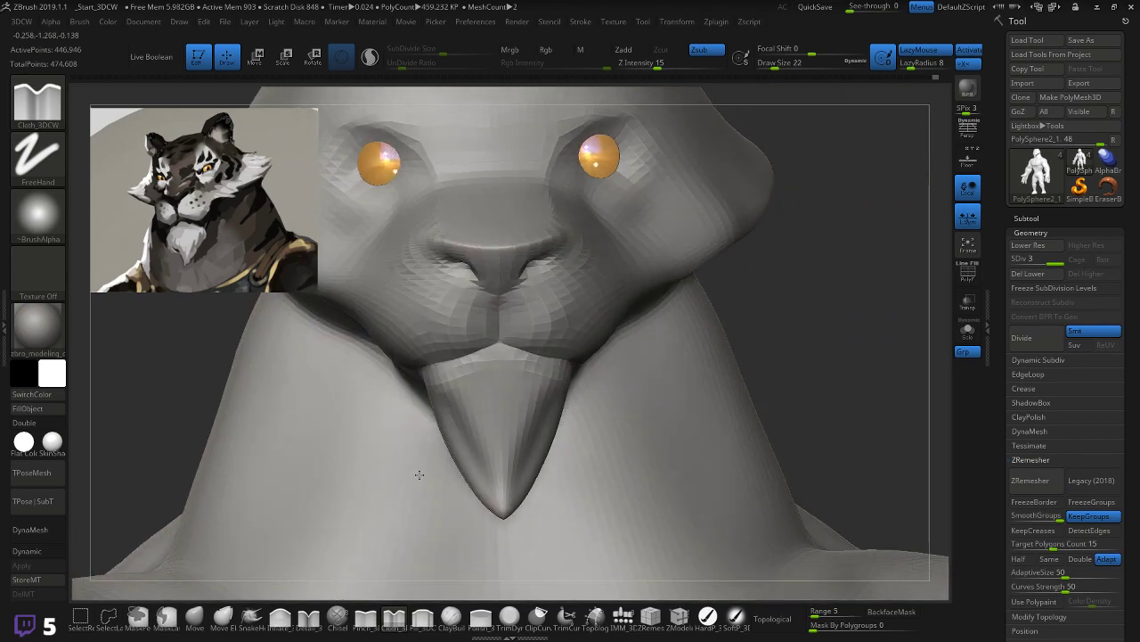
{"action": "mouse_move", "coordinate": [542, 397]}
{"action": "left_mouse_down"}
{"action": "mouse_move", "coordinate": [509, 495]}
{"action": "mouse_move", "coordinate": [521, 474]}
{"action": "left_mouse_up"}
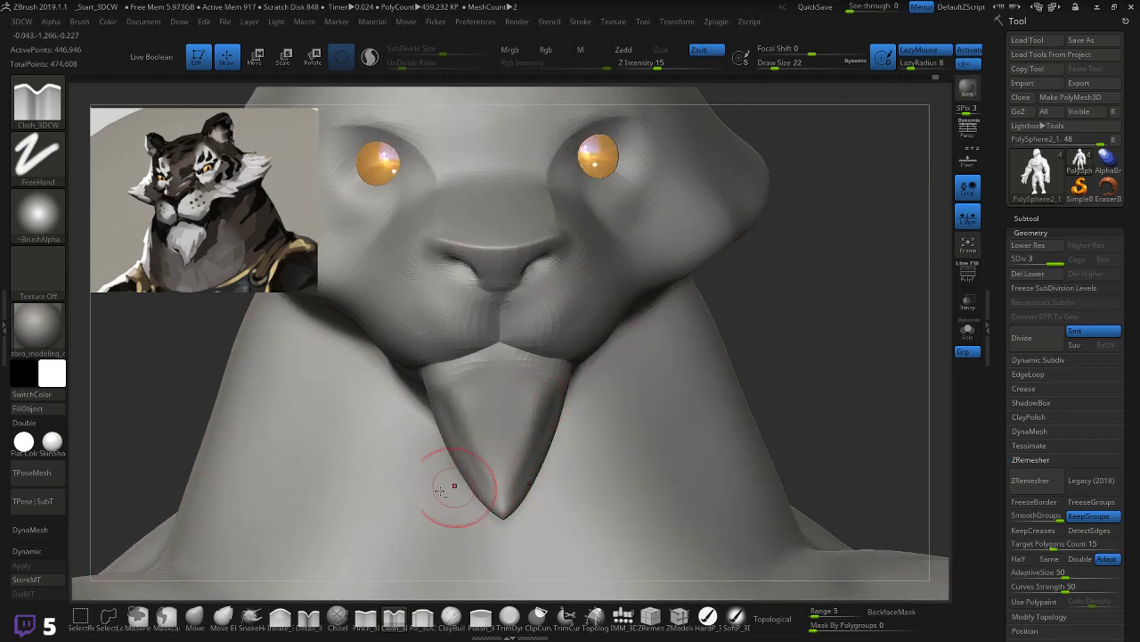
Step: Sculpt further folds with Cloth_3DCW along the side of the chin tuft towards its tip
{"action": "left_click_drag", "start_coordinate": [246, 412], "coordinate": [160, 377]}
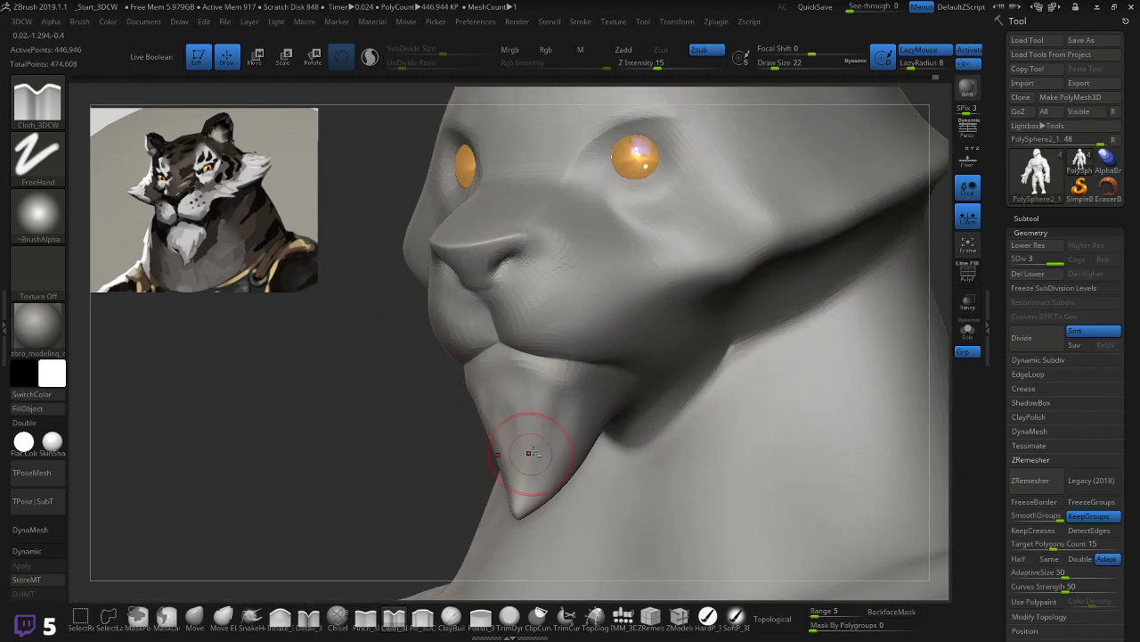
{"action": "left_click_drag", "start_coordinate": [384, 486], "coordinate": [547, 407]}
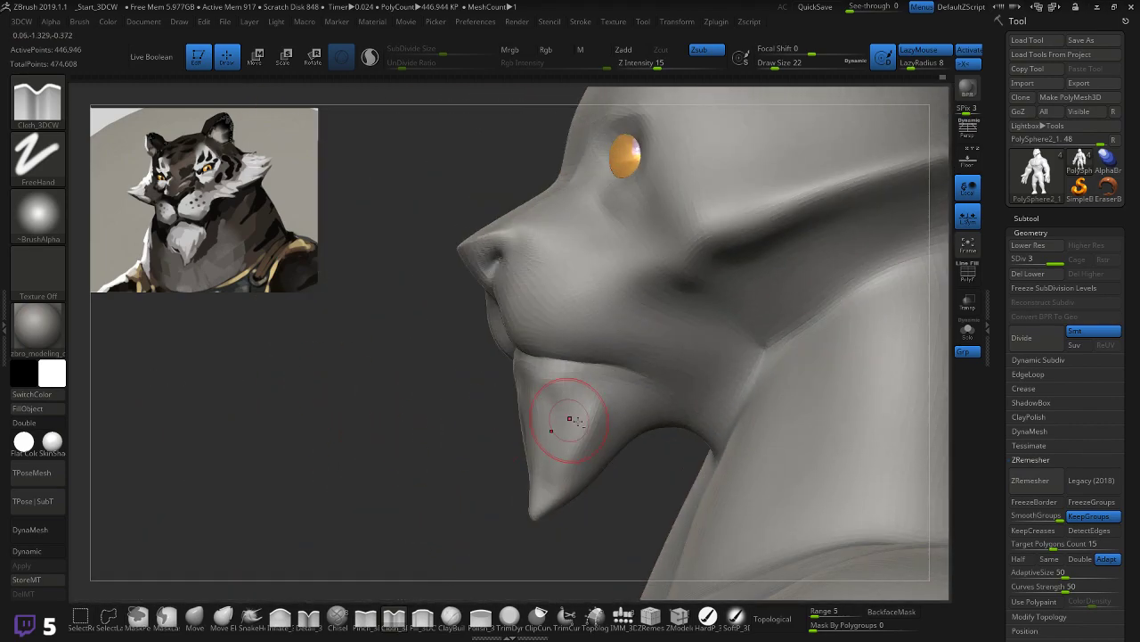
{"action": "left_click_drag", "start_coordinate": [621, 410], "coordinate": [580, 458]}
{"action": "left_click_drag", "start_coordinate": [585, 400], "coordinate": [544, 454]}
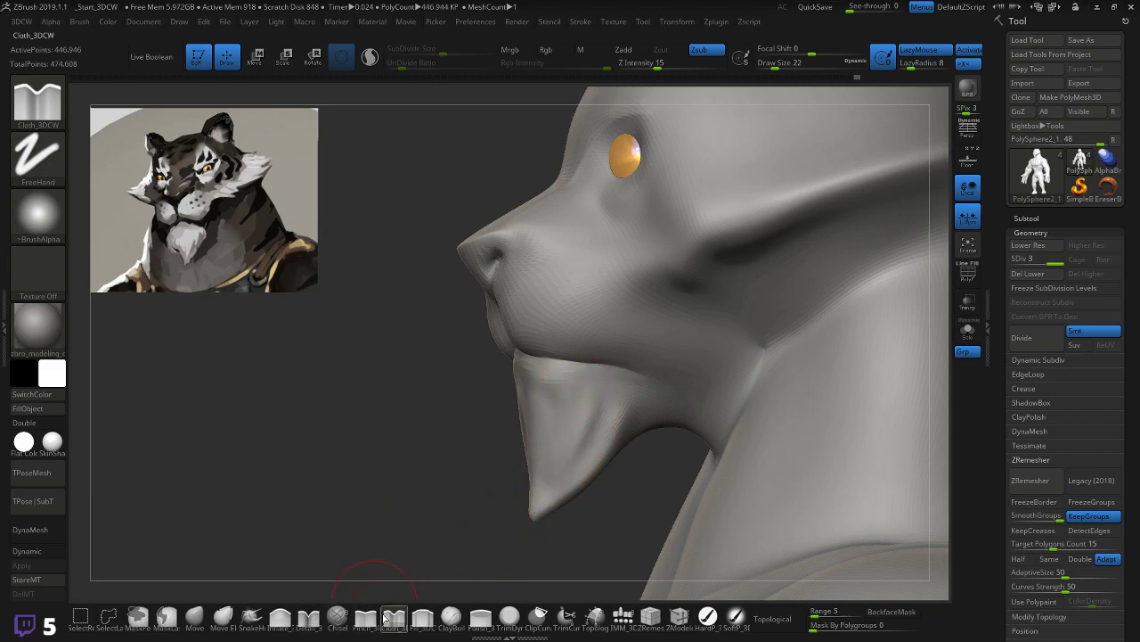
Step: Pinch the chin tuft's folds and tip with the Pinch_3DCW brush and smooth the front of the tuft
{"action": "left_click", "coordinate": [367, 616]}
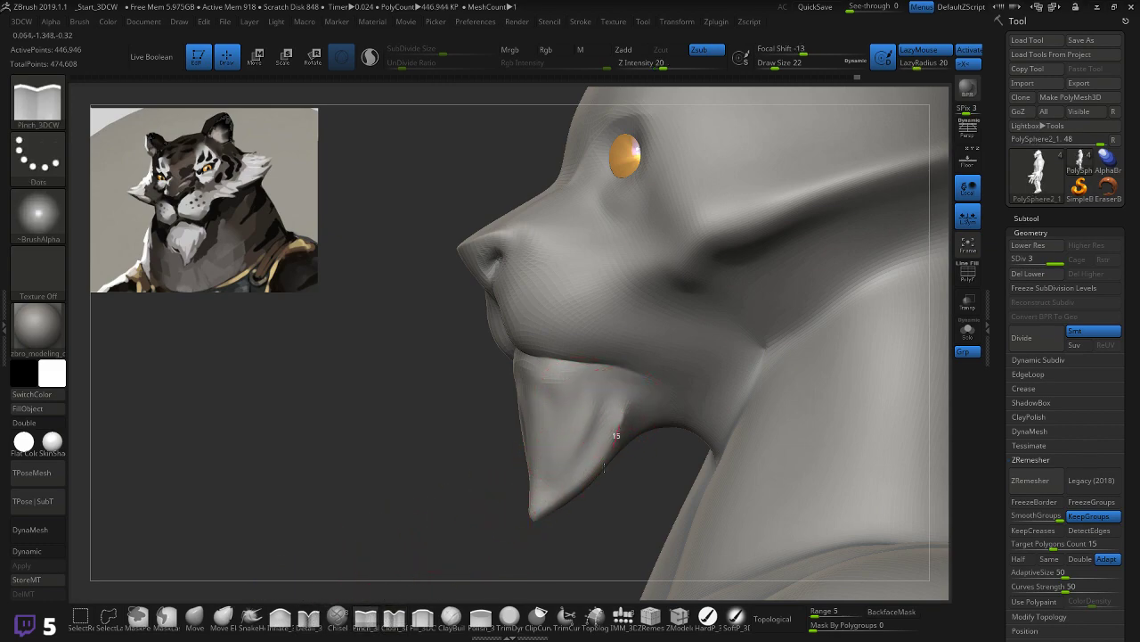
{"action": "mouse_move", "coordinate": [589, 436]}
{"action": "left_mouse_down", "text": "shift"}
{"action": "mouse_move", "coordinate": [601, 412]}
{"action": "mouse_move", "coordinate": [535, 471]}
{"action": "mouse_move", "coordinate": [450, 483]}
{"action": "left_mouse_up", "text": "shift"}
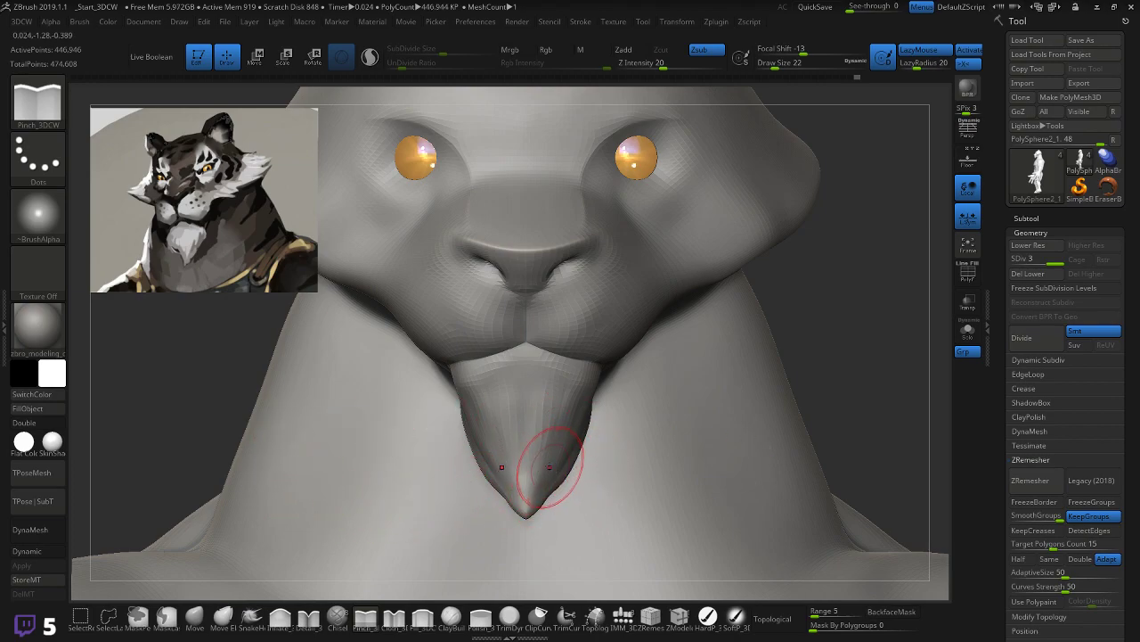
{"action": "key", "text": "shift"}
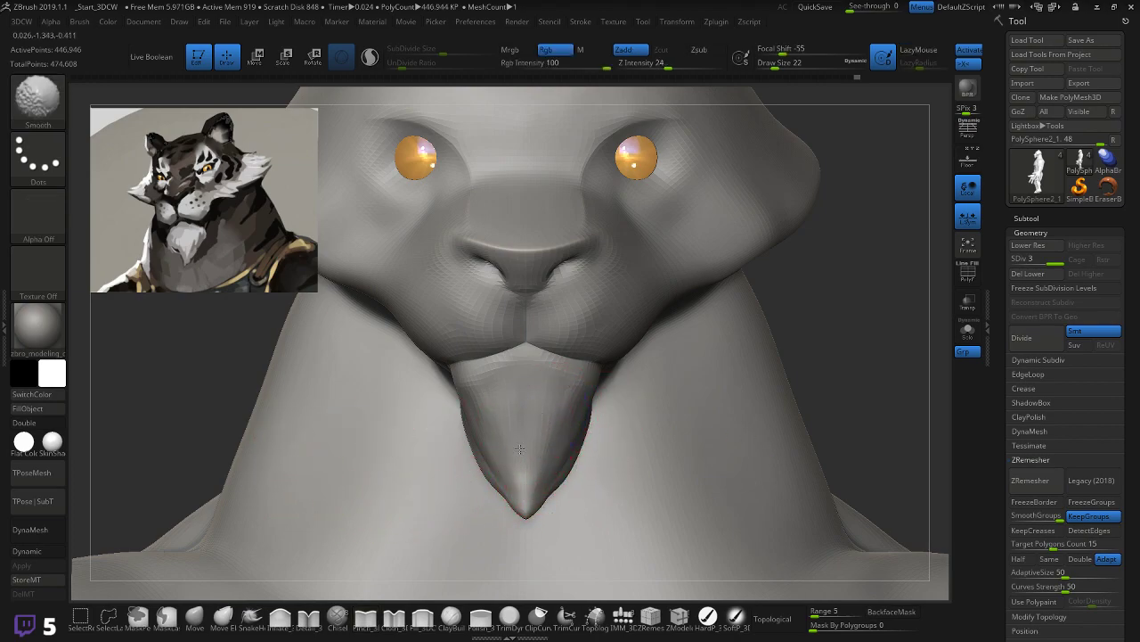
{"action": "mouse_move", "coordinate": [891, 326]}
{"action": "left_mouse_down"}
{"action": "mouse_move", "coordinate": [623, 419]}
{"action": "mouse_move", "coordinate": [564, 488]}
{"action": "left_mouse_up"}
{"action": "left_click_drag", "start_coordinate": [574, 428], "coordinate": [562, 495]}
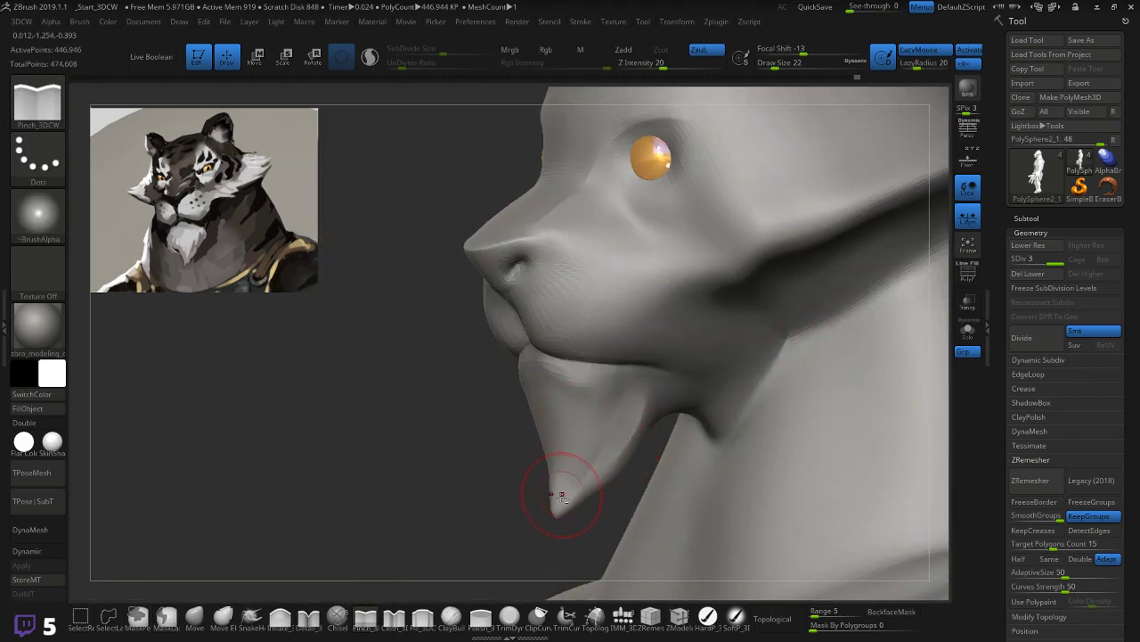
{"action": "mouse_move", "coordinate": [585, 426]}
{"action": "left_mouse_down"}
{"action": "mouse_move", "coordinate": [565, 481]}
{"action": "mouse_move", "coordinate": [463, 481]}
{"action": "mouse_move", "coordinate": [563, 490]}
{"action": "mouse_move", "coordinate": [585, 437]}
{"action": "mouse_move", "coordinate": [549, 493]}
{"action": "left_mouse_up"}
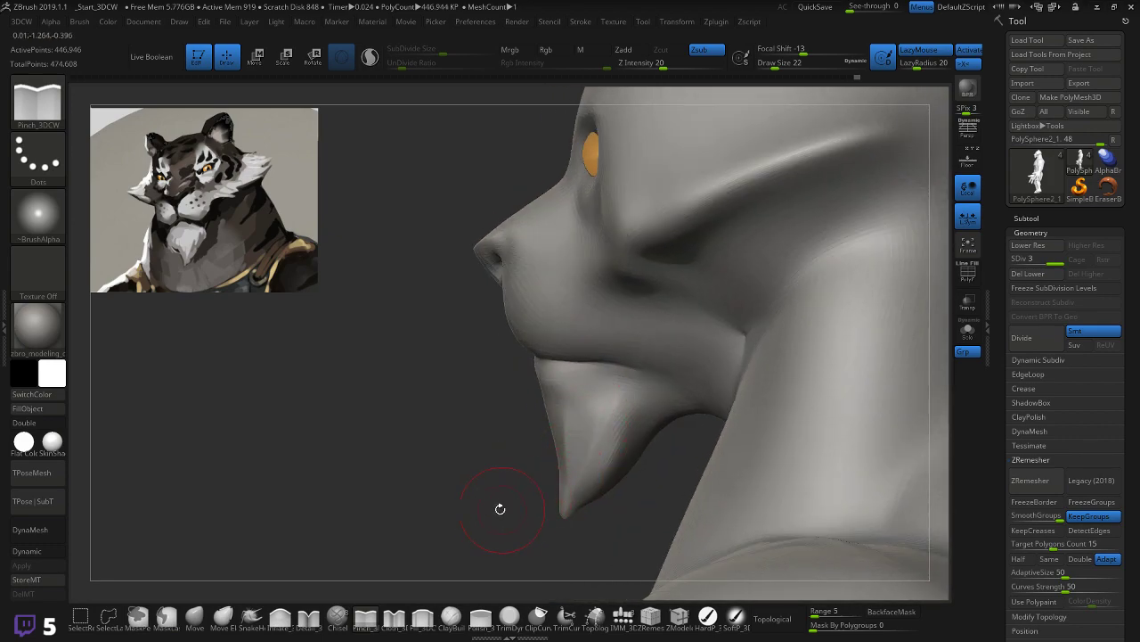
Step: Pinch the centre ridge on the front of the chin tuft and soften the planes beside it with Smooth
{"action": "mouse_move", "coordinate": [479, 502]}
{"action": "left_mouse_down"}
{"action": "mouse_move", "coordinate": [522, 481]}
{"action": "mouse_move", "coordinate": [503, 488]}
{"action": "mouse_move", "coordinate": [530, 457]}
{"action": "left_mouse_up"}
{"action": "key", "text": "ctrl"}
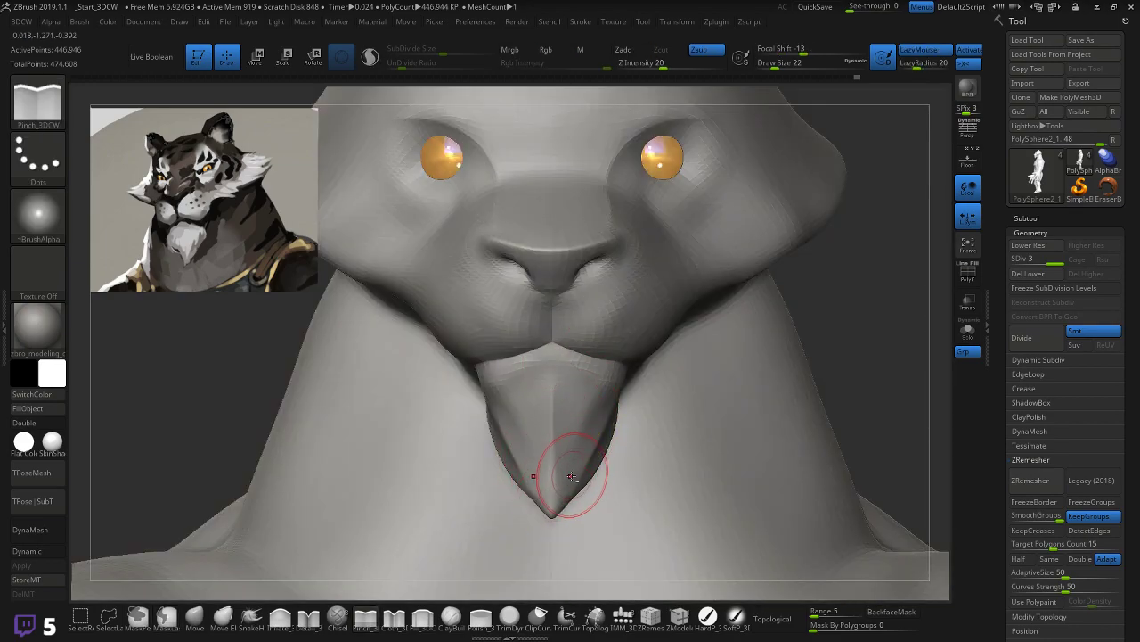
{"action": "key", "text": "shift"}
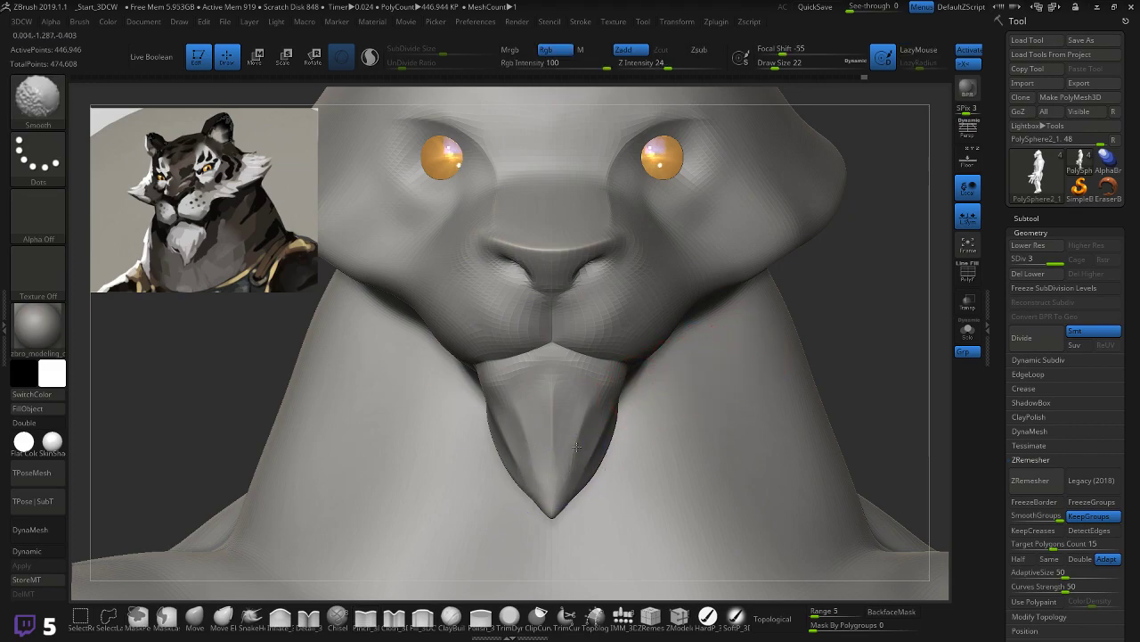
{"action": "left_click_drag", "start_coordinate": [535, 489], "coordinate": [547, 392], "text": "shift"}
Step: Smooth the rear side of the chin tuft and pinch its outer edge below the mouth corner
{"action": "left_click_drag", "start_coordinate": [864, 278], "coordinate": [611, 438]}
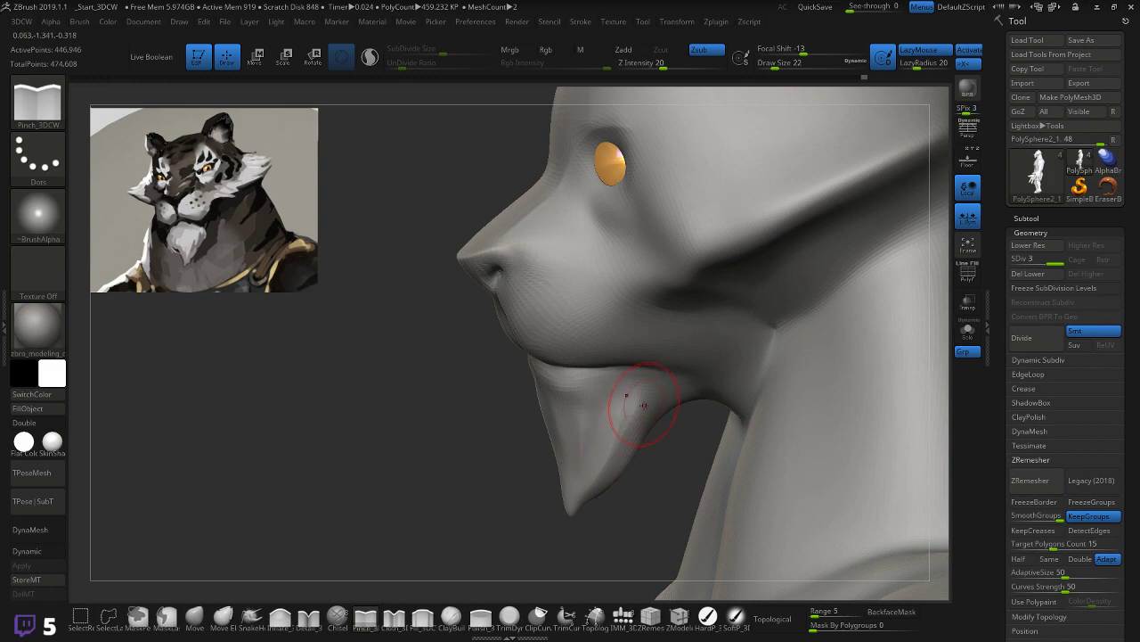
{"action": "right_click_drag", "start_coordinate": [656, 454], "coordinate": [612, 458]}
{"action": "key", "text": "shift"}
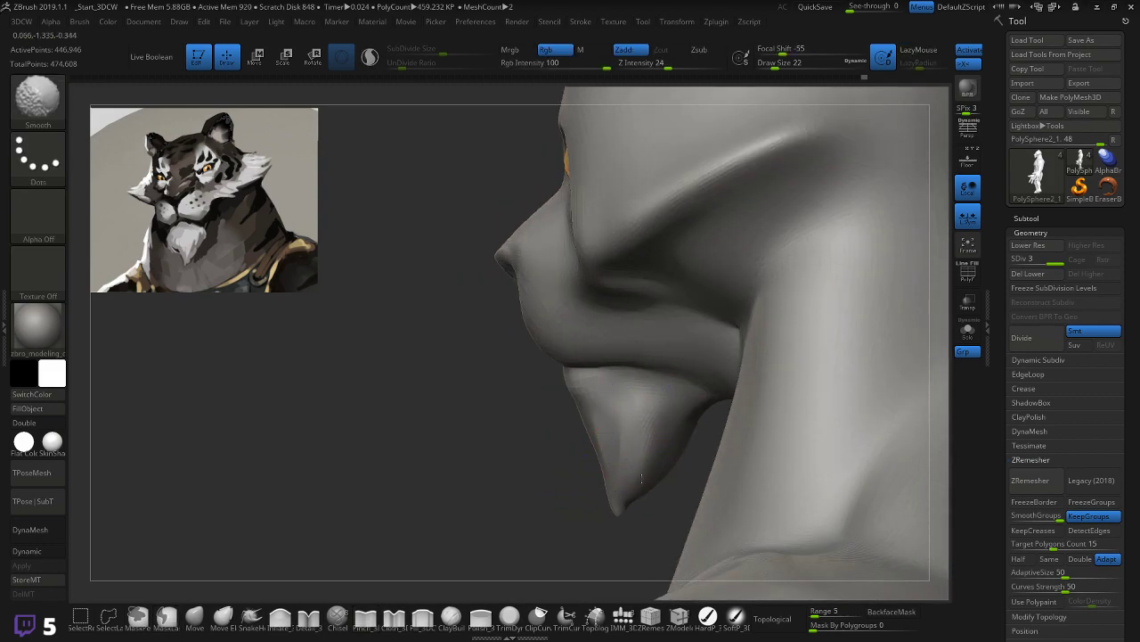
{"action": "left_click_drag", "start_coordinate": [504, 476], "coordinate": [555, 473]}
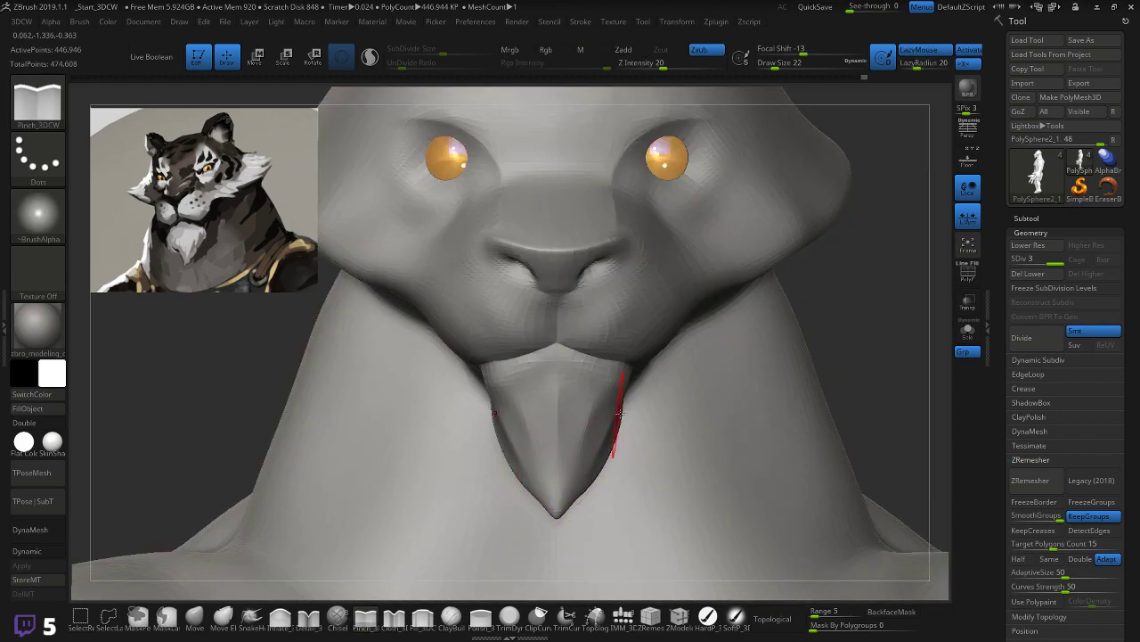
{"action": "right_click_drag", "start_coordinate": [873, 330], "coordinate": [825, 328]}
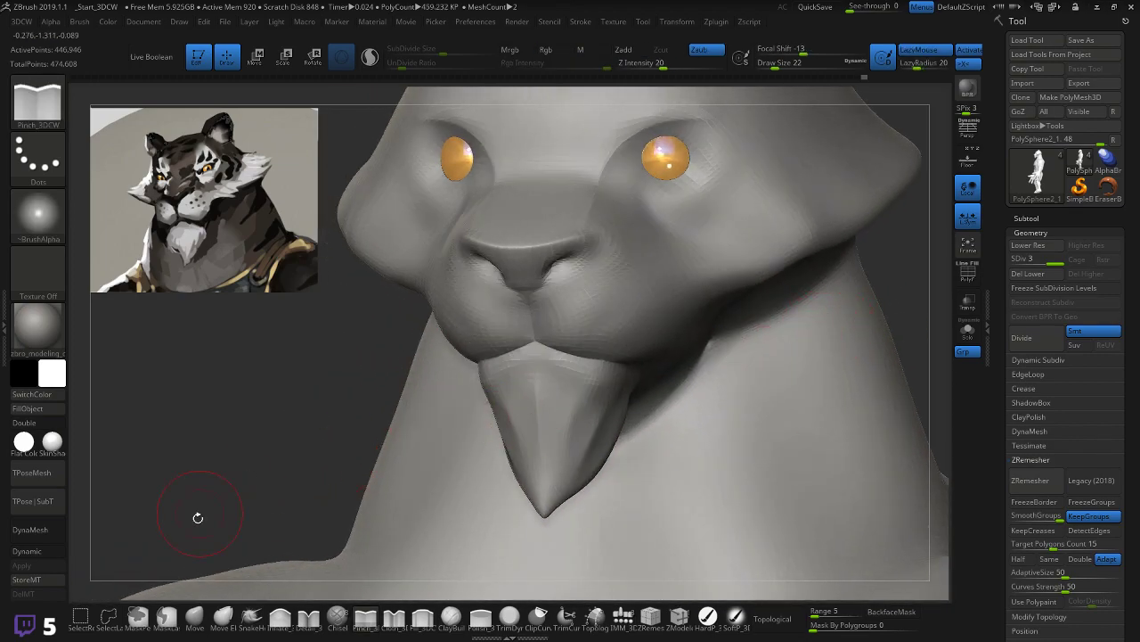
Step: Inflate the lower lip above the chin tuft with the Inflate_3DCW brush at draw size 10 and smooth it
{"action": "key", "text": "b"}
{"action": "key", "text": "i"}
{"action": "key", "text": "n"}
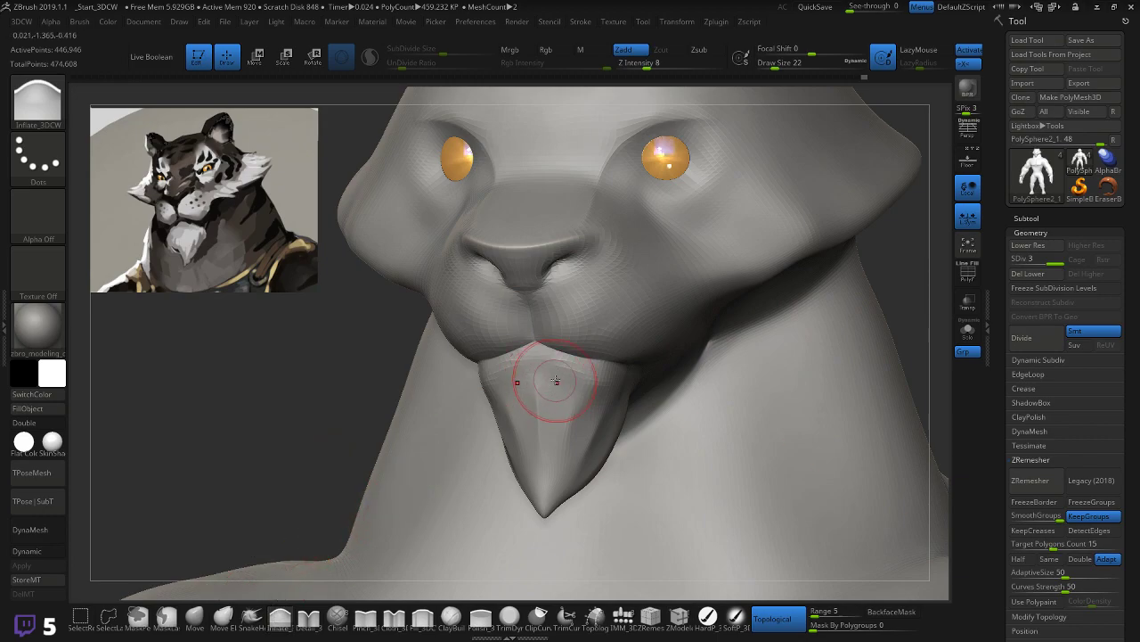
{"action": "key", "text": "bracketleft"}
{"action": "key", "text": "bracketleft"}
{"action": "key", "text": "bracketleft"}
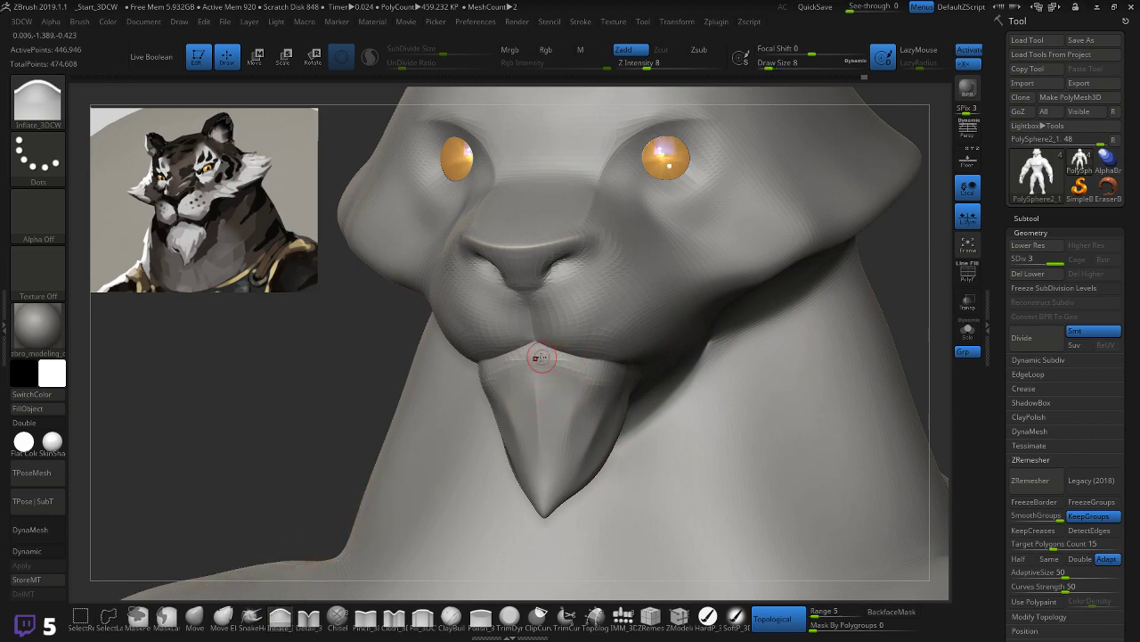
{"action": "key", "text": "bracketright"}
{"action": "mouse_move", "coordinate": [547, 360]}
{"action": "left_mouse_down"}
{"action": "mouse_move", "coordinate": [592, 373]}
{"action": "mouse_move", "coordinate": [508, 362]}
{"action": "left_mouse_up"}
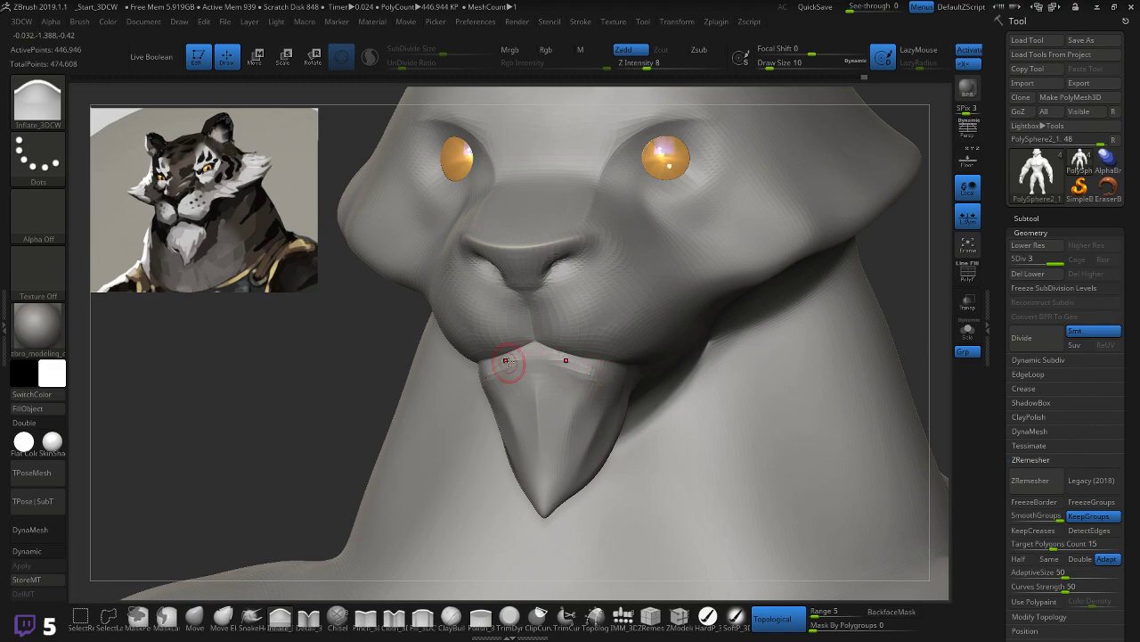
{"action": "key", "text": "shift"}
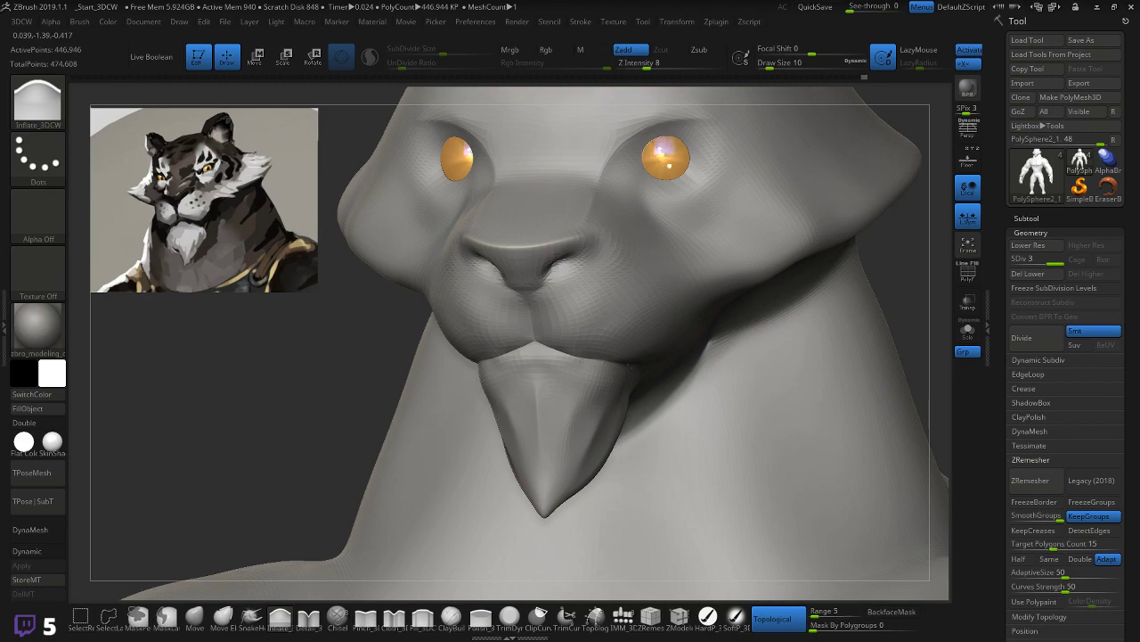
{"action": "left_click_drag", "start_coordinate": [584, 368], "coordinate": [628, 364]}
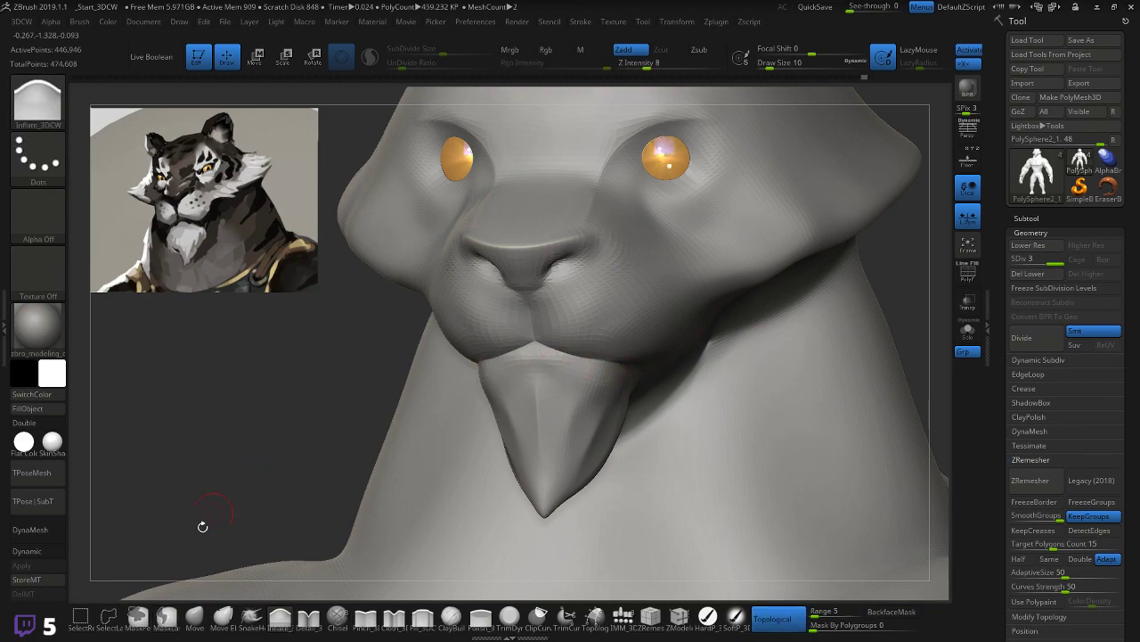
Step: Carve a crease beneath the lower lip with the Detail_3DCW brush and smooth its end near the mouth corner
{"action": "left_click", "coordinate": [308, 615]}
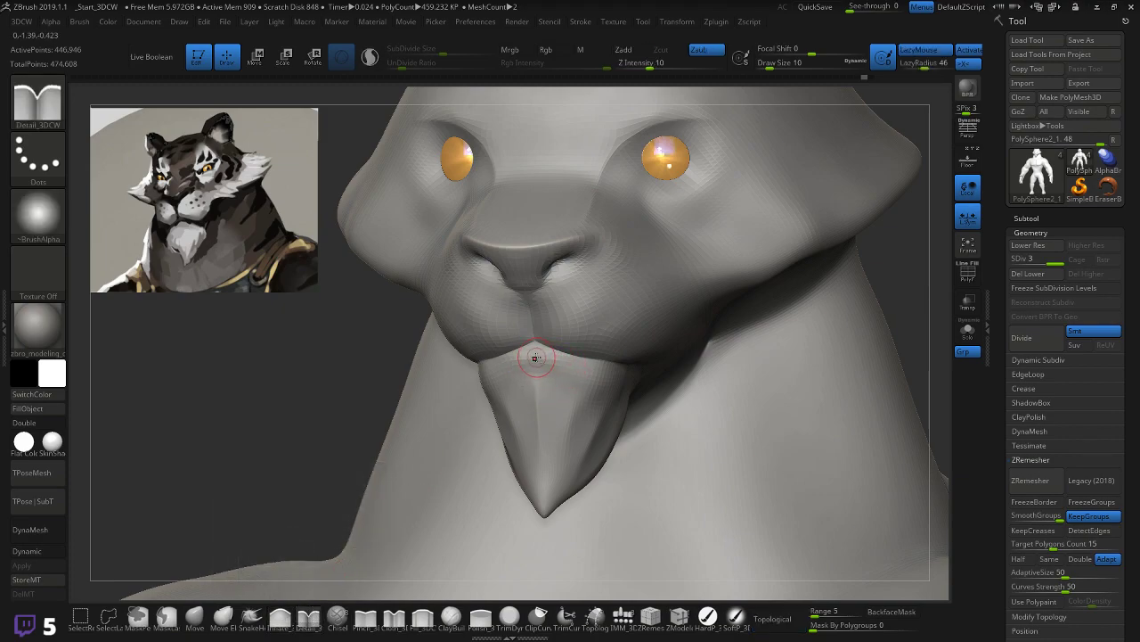
{"action": "left_click_drag", "start_coordinate": [270, 400], "coordinate": [235, 389]}
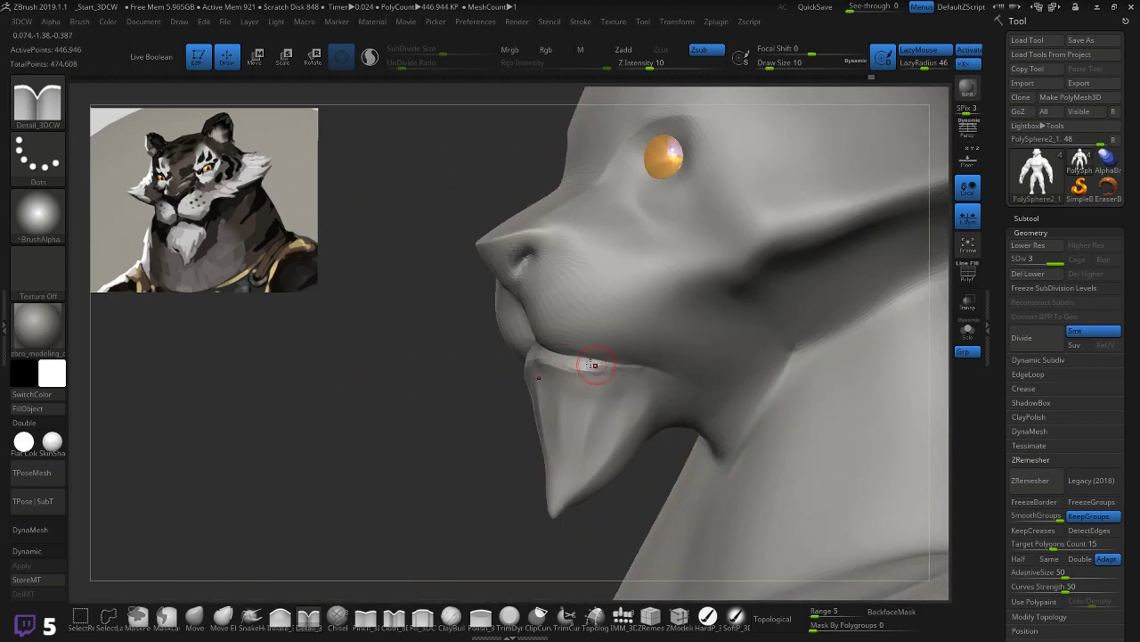
{"action": "left_click_drag", "start_coordinate": [639, 362], "coordinate": [666, 370], "text": "shift"}
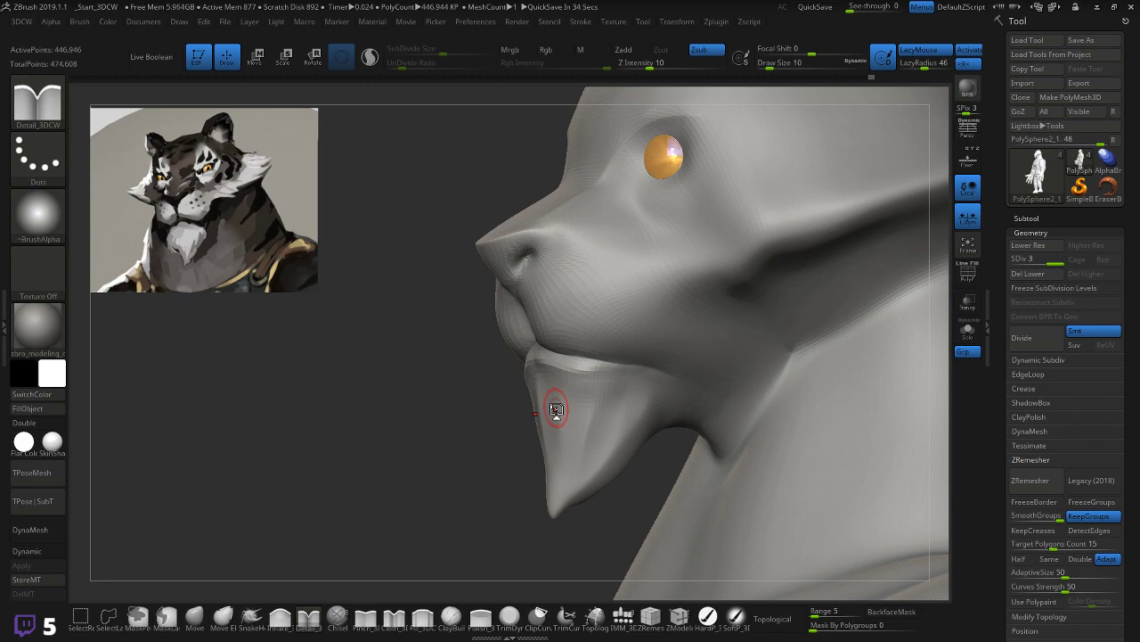
Step: Examine the lower lip, chin tuft and overall head shape from the front, three-quarter and side views
{"action": "left_click", "coordinate": [252, 617]}
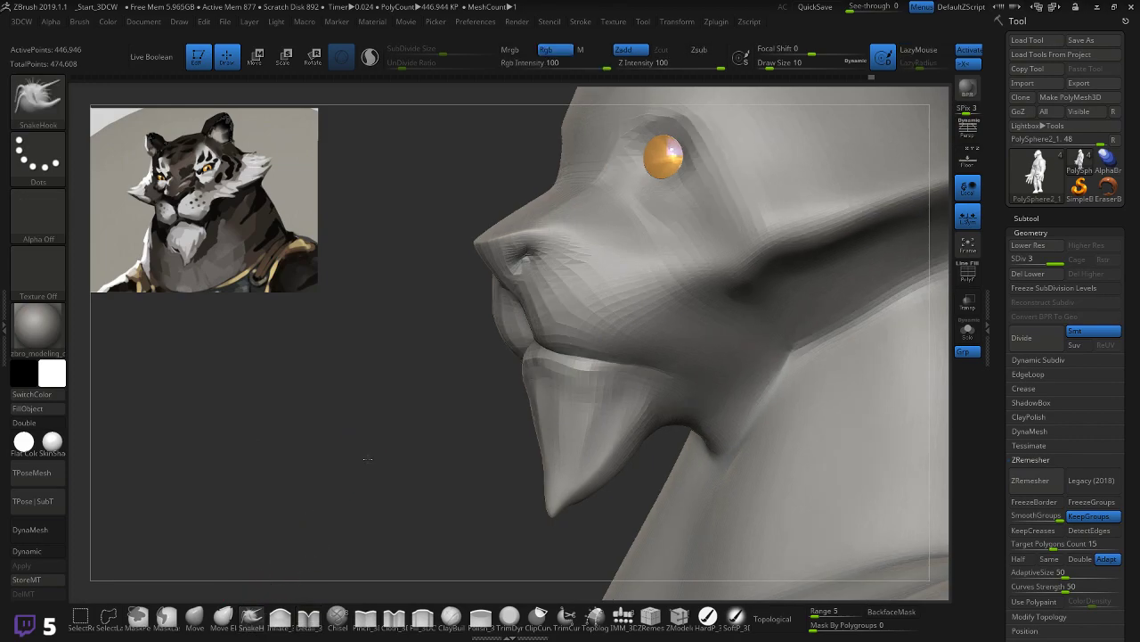
{"action": "left_click_drag", "start_coordinate": [367, 459], "coordinate": [397, 466], "text": "shift"}
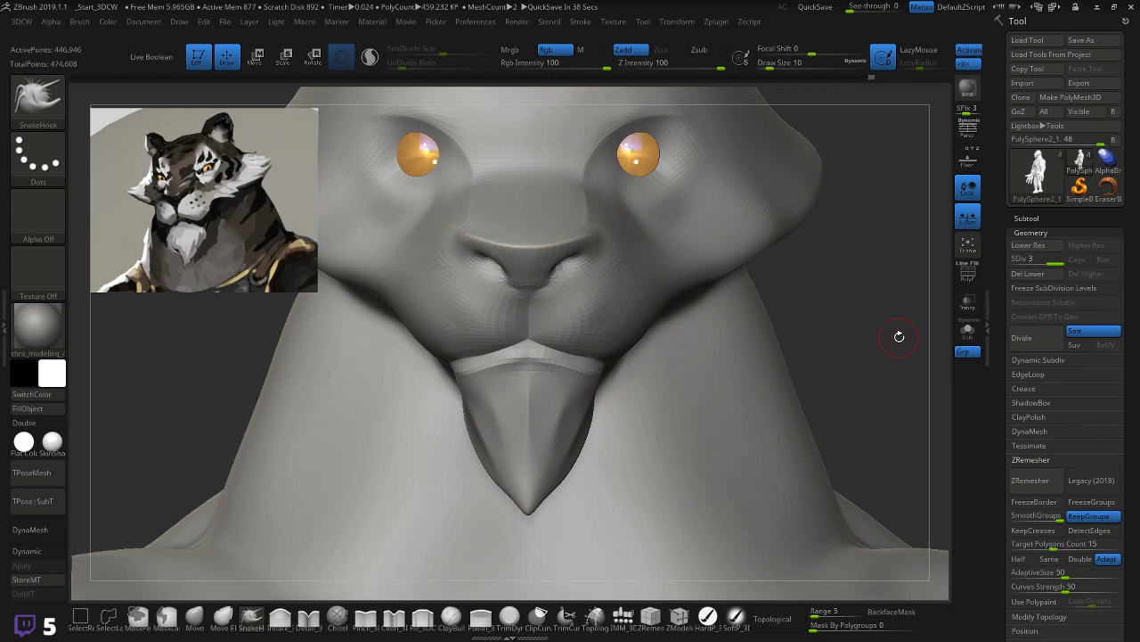
{"action": "mouse_move", "coordinate": [216, 397]}
{"action": "left_mouse_down"}
{"action": "mouse_move", "coordinate": [191, 403]}
{"action": "mouse_move", "coordinate": [217, 401]}
{"action": "left_mouse_up"}
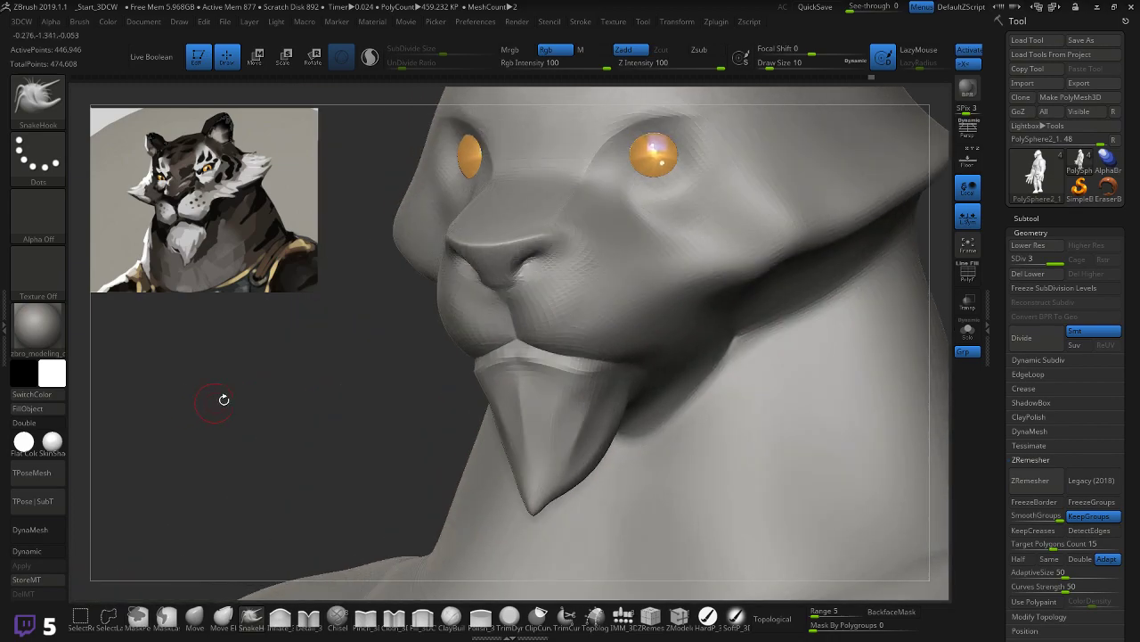
{"action": "mouse_move", "coordinate": [377, 410]}
{"action": "left_mouse_down"}
{"action": "mouse_move", "coordinate": [364, 410]}
{"action": "mouse_move", "coordinate": [347, 450]}
{"action": "mouse_move", "coordinate": [363, 438]}
{"action": "mouse_move", "coordinate": [346, 402]}
{"action": "mouse_move", "coordinate": [878, 317]}
{"action": "mouse_move", "coordinate": [871, 332]}
{"action": "mouse_move", "coordinate": [842, 307]}
{"action": "left_mouse_up"}
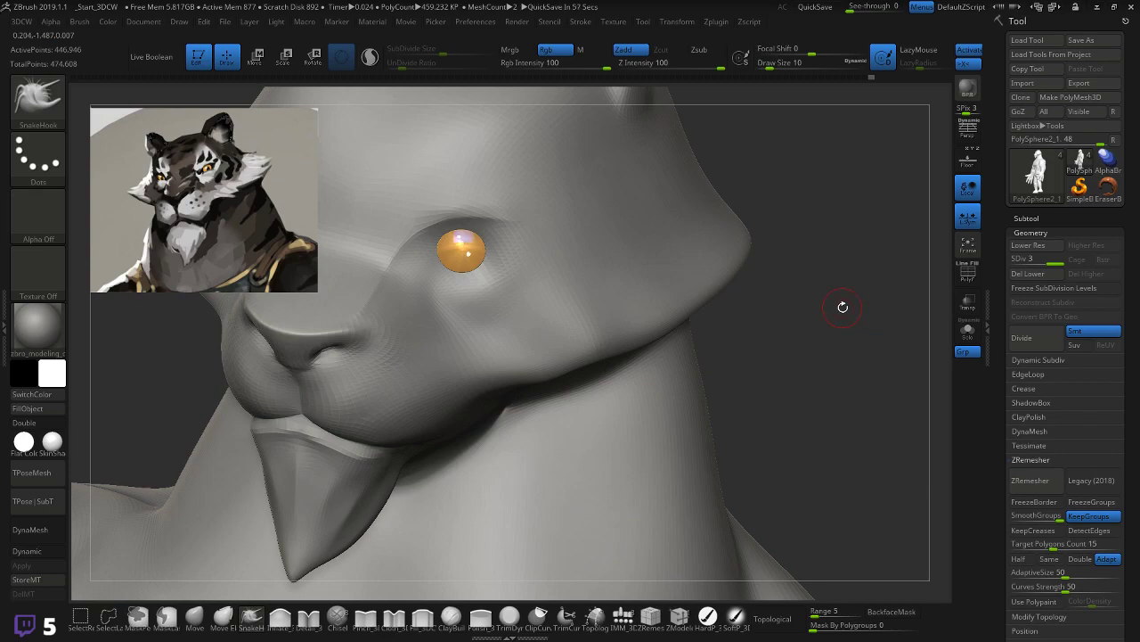
{"action": "mouse_move", "coordinate": [829, 326]}
{"action": "left_mouse_down"}
{"action": "mouse_move", "coordinate": [825, 308]}
{"action": "mouse_move", "coordinate": [802, 321]}
{"action": "left_mouse_up"}
{"action": "mouse_move", "coordinate": [701, 376]}
{"action": "left_mouse_down"}
{"action": "mouse_move", "coordinate": [723, 378]}
{"action": "mouse_move", "coordinate": [702, 372]}
{"action": "mouse_move", "coordinate": [720, 367]}
{"action": "mouse_move", "coordinate": [680, 367]}
{"action": "mouse_move", "coordinate": [787, 345]}
{"action": "mouse_move", "coordinate": [741, 347]}
{"action": "left_mouse_up"}
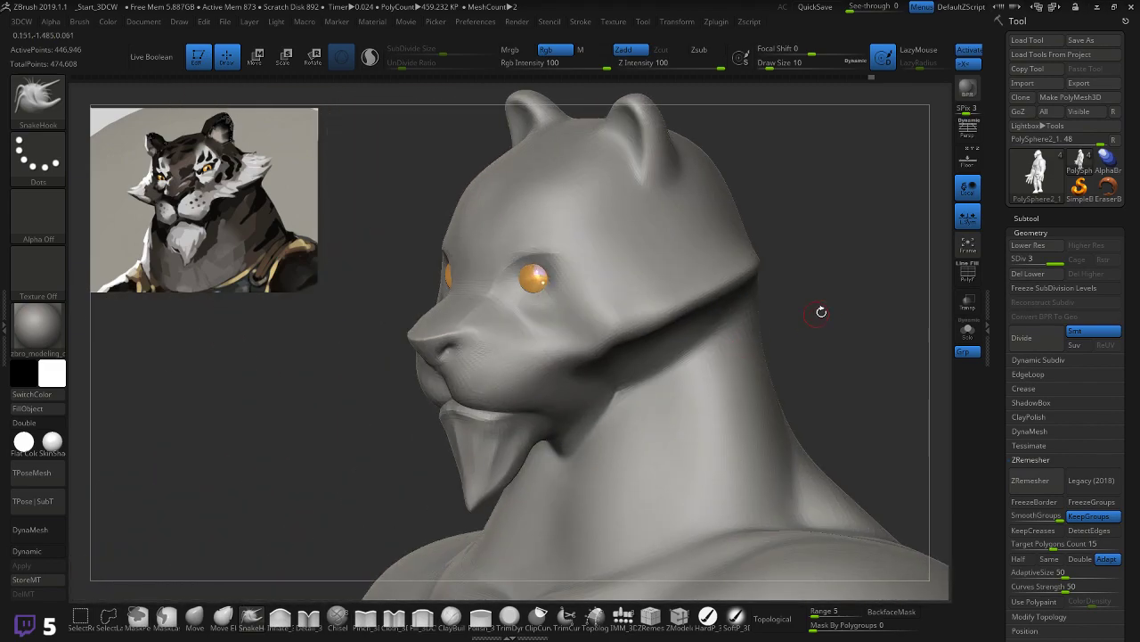
{"action": "left_click_drag", "start_coordinate": [814, 313], "coordinate": [772, 316], "text": "shift"}
Step: Rework the crease between the lower lip and chin tuft with the Detail_3DCW brush, from the centre outwards
{"action": "mouse_move", "coordinate": [227, 433]}
{"action": "left_mouse_down", "text": "alt"}
{"action": "mouse_move", "coordinate": [216, 446]}
{"action": "mouse_move", "coordinate": [191, 428]}
{"action": "left_mouse_up", "text": "alt"}
{"action": "mouse_move", "coordinate": [705, 381]}
{"action": "left_mouse_down", "text": "alt"}
{"action": "mouse_move", "coordinate": [791, 401]}
{"action": "mouse_move", "coordinate": [775, 387]}
{"action": "mouse_move", "coordinate": [707, 399]}
{"action": "left_mouse_up", "text": "alt"}
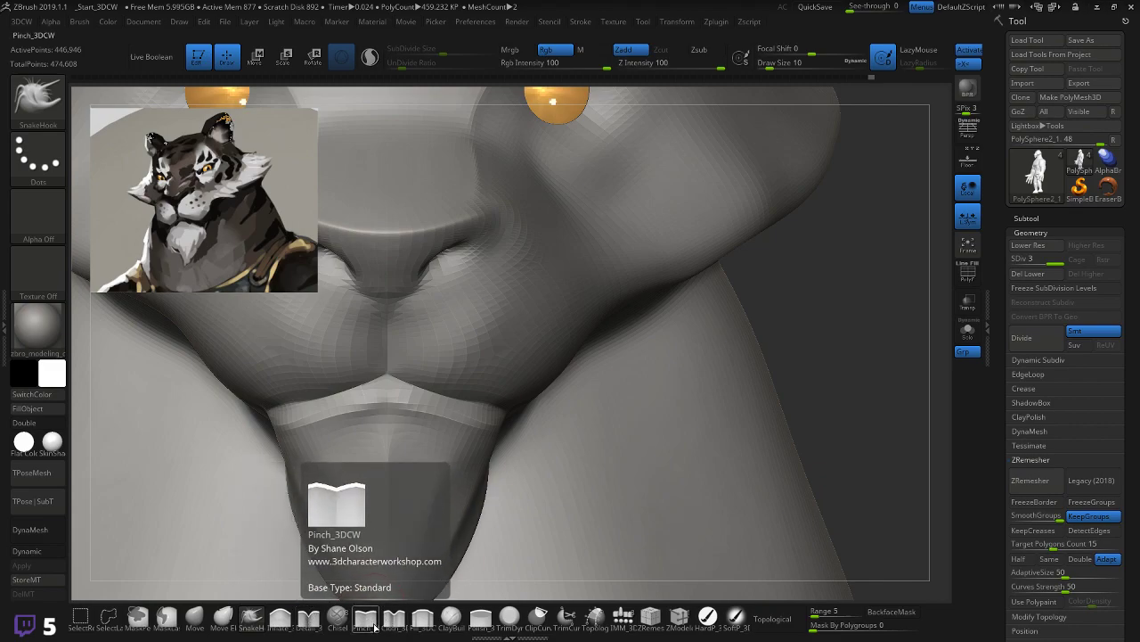
{"action": "left_click", "coordinate": [305, 615]}
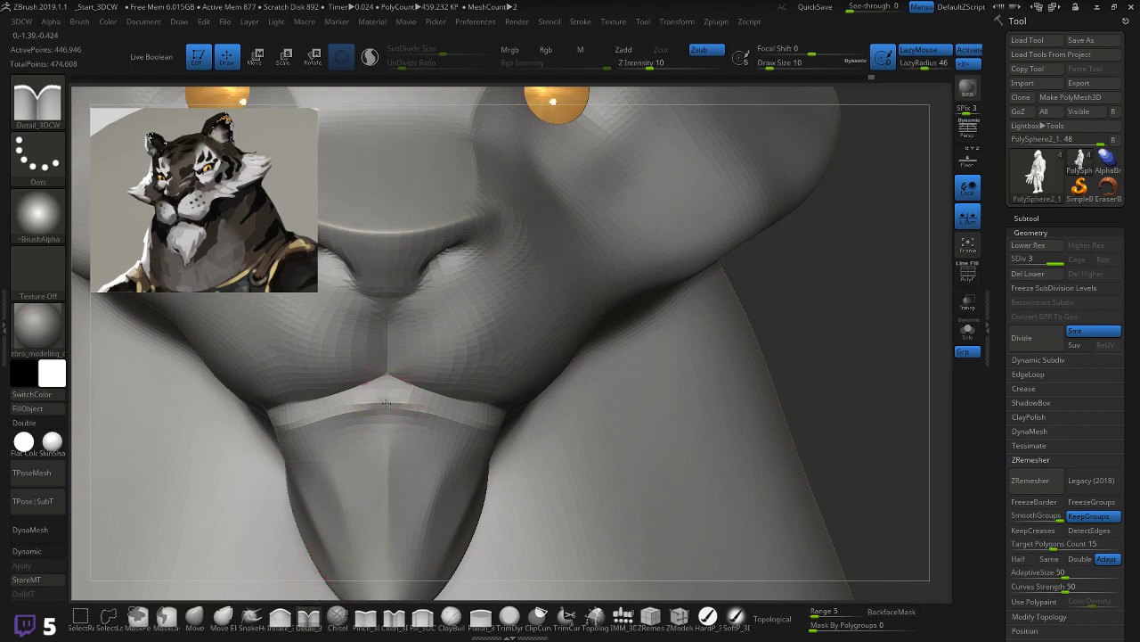
{"action": "left_click_drag", "start_coordinate": [386, 407], "coordinate": [479, 422]}
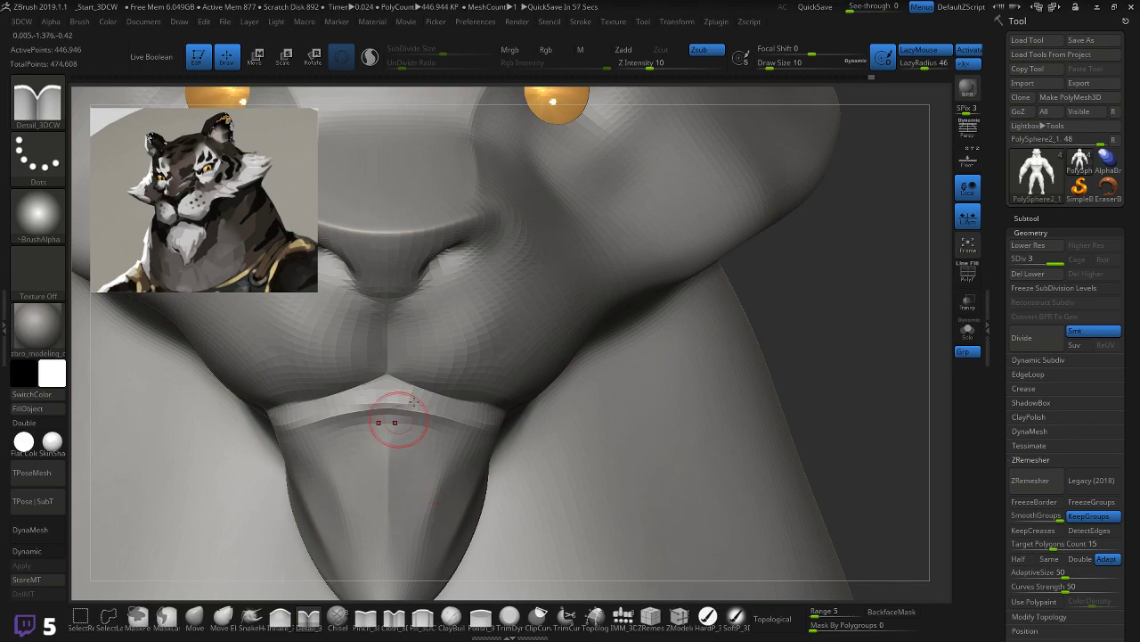
Step: Save the sculpt as a new ZTool version named Black Tiger_12 in the Black Tiger folder
{"action": "left_click_drag", "start_coordinate": [850, 342], "coordinate": [764, 324]}
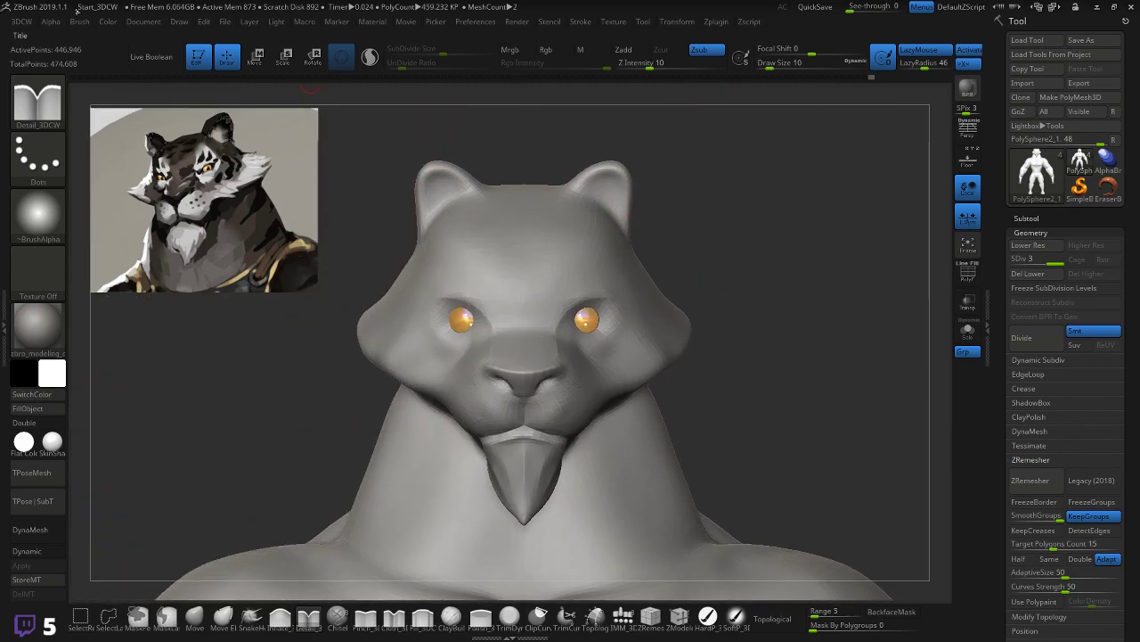
{"action": "left_click", "coordinate": [143, 23]}
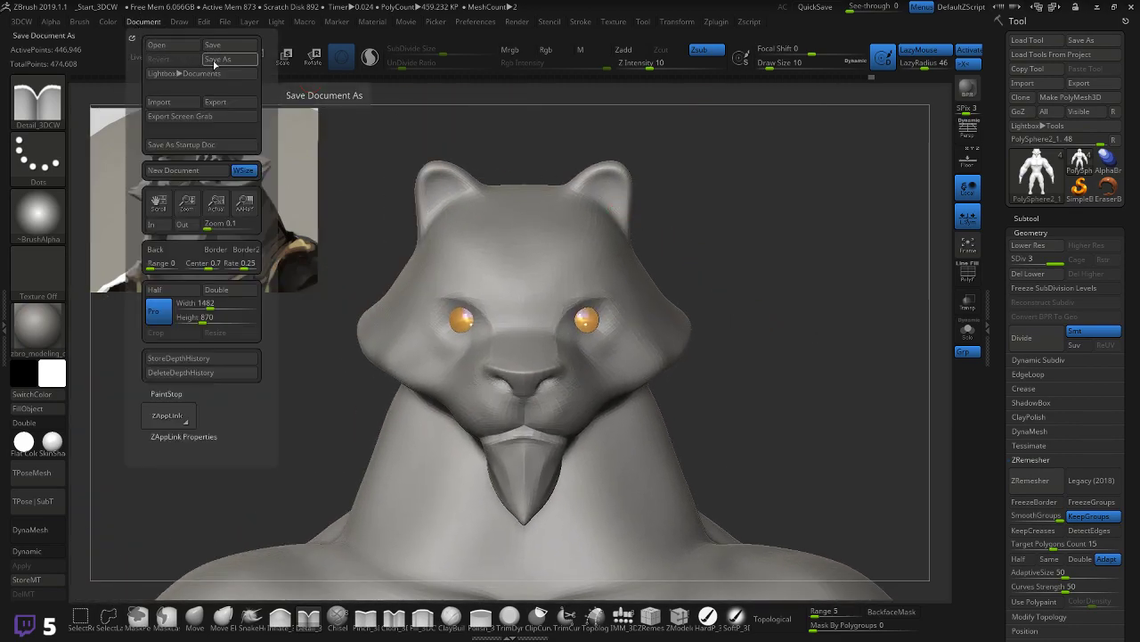
{"action": "left_click", "coordinate": [213, 60]}
{"action": "left_click", "coordinate": [277, 92]}
{"action": "left_click", "coordinate": [407, 177]}
{"action": "left_click", "coordinate": [124, 260]}
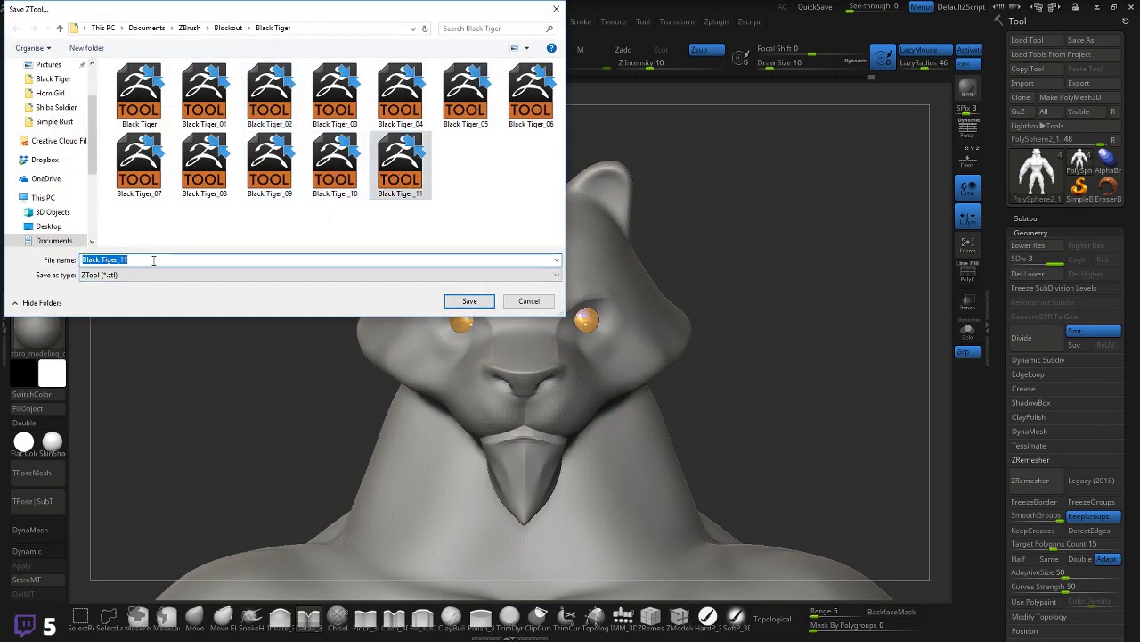
{"action": "key", "text": "BackSpace"}
{"action": "type", "text": "2"}
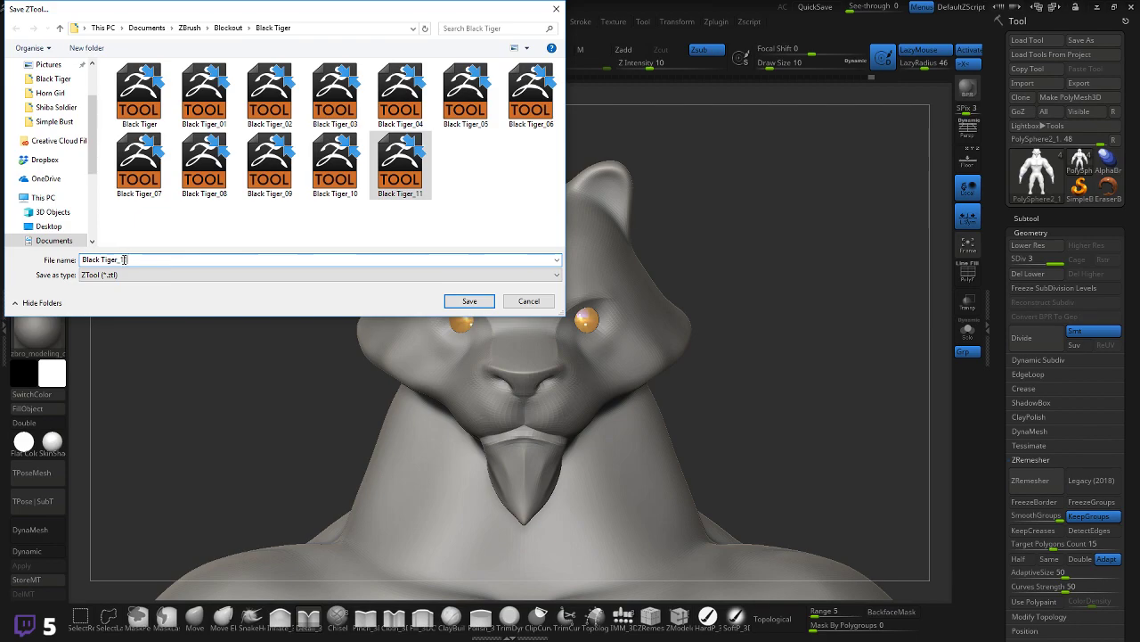
{"action": "left_click", "coordinate": [456, 301]}
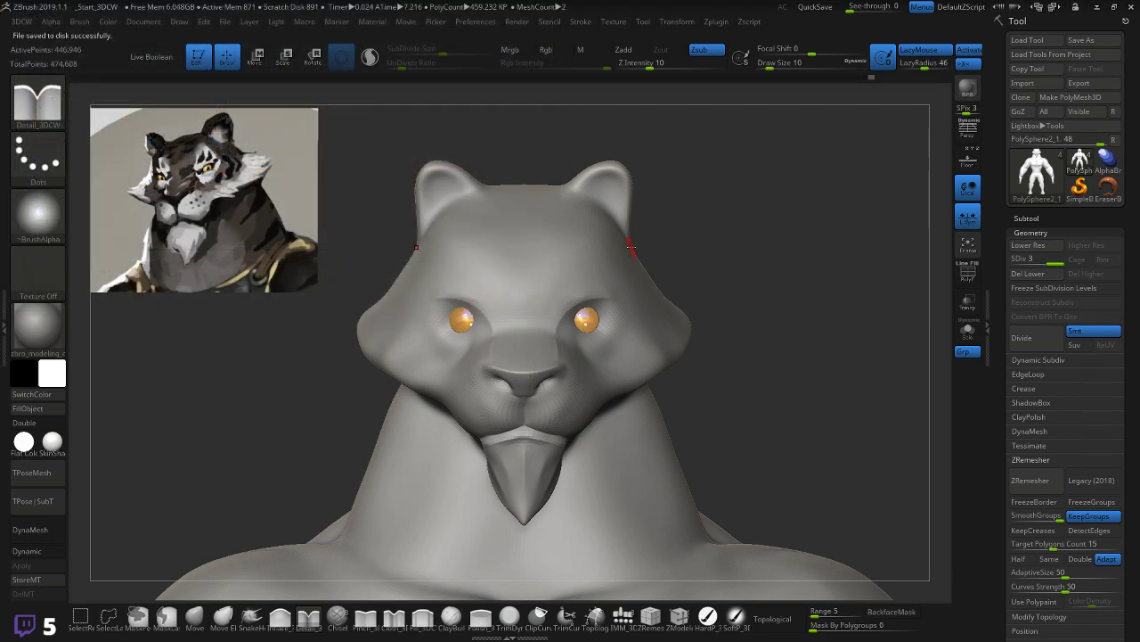
{"action": "left_click", "coordinate": [1096, 8]}
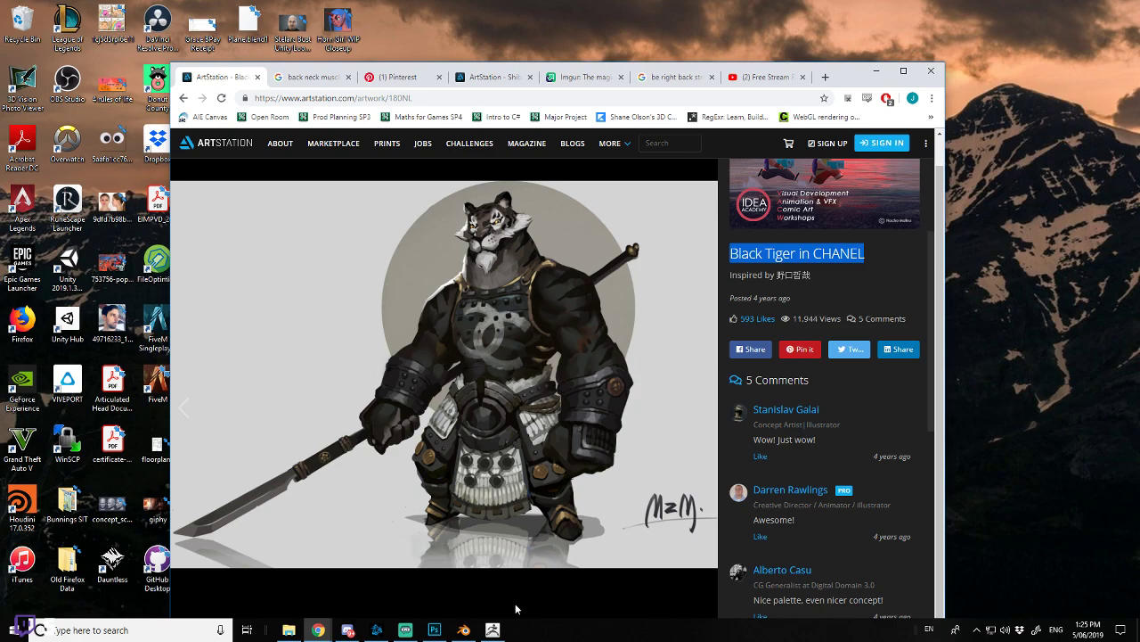
{"action": "left_click", "coordinate": [493, 630]}
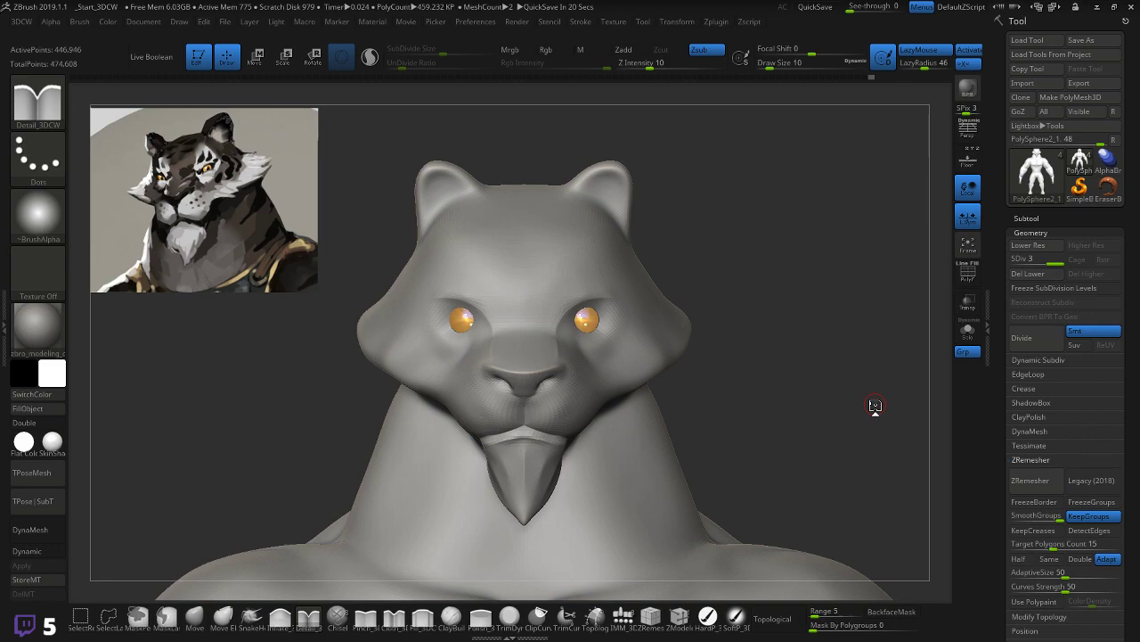
Step: Switch to File Explorer, browse to the Shiba Soldier folder in Blockout and try to open the Shiba Render Blender file
{"action": "left_click", "coordinate": [1098, 8]}
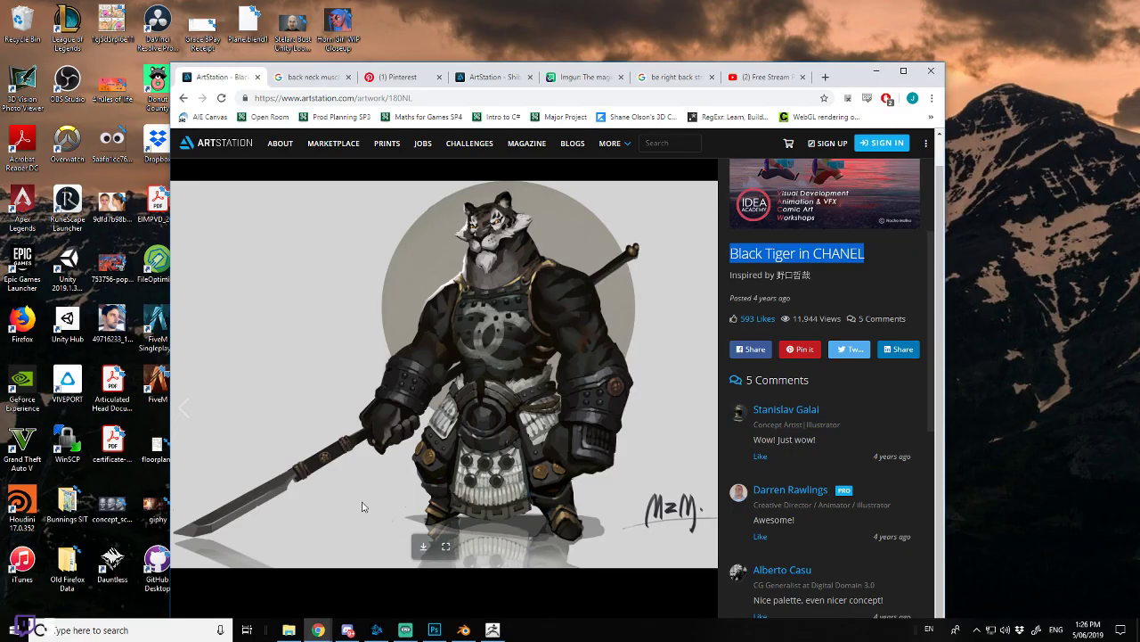
{"action": "left_click", "coordinate": [289, 630]}
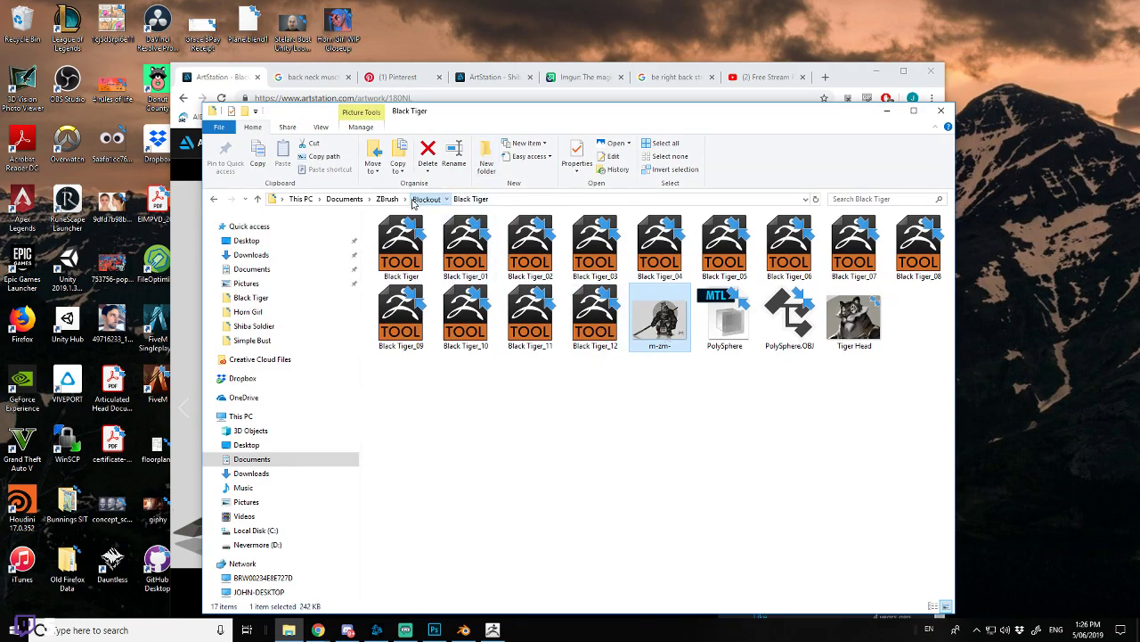
{"action": "left_click", "coordinate": [426, 199]}
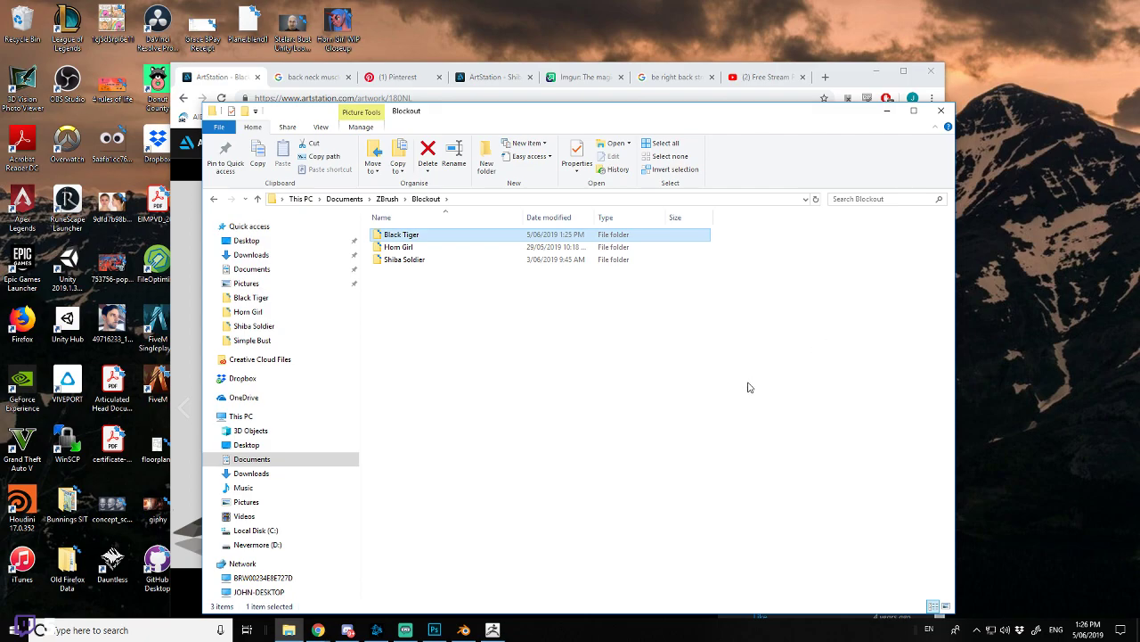
{"action": "left_click", "coordinate": [405, 261]}
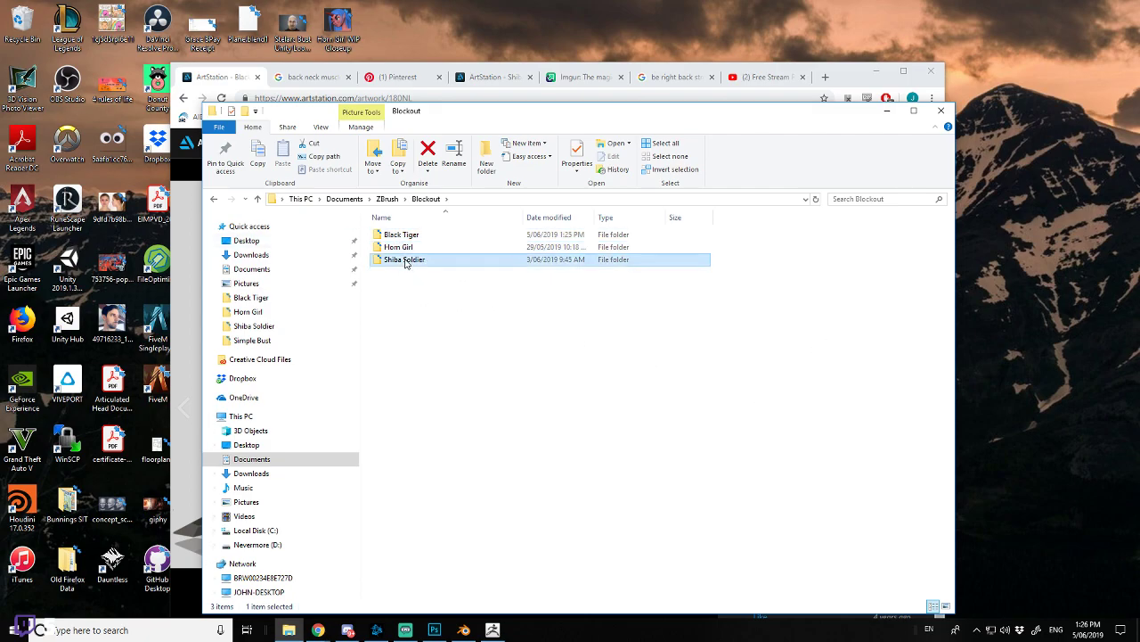
{"action": "double_click", "coordinate": [406, 261]}
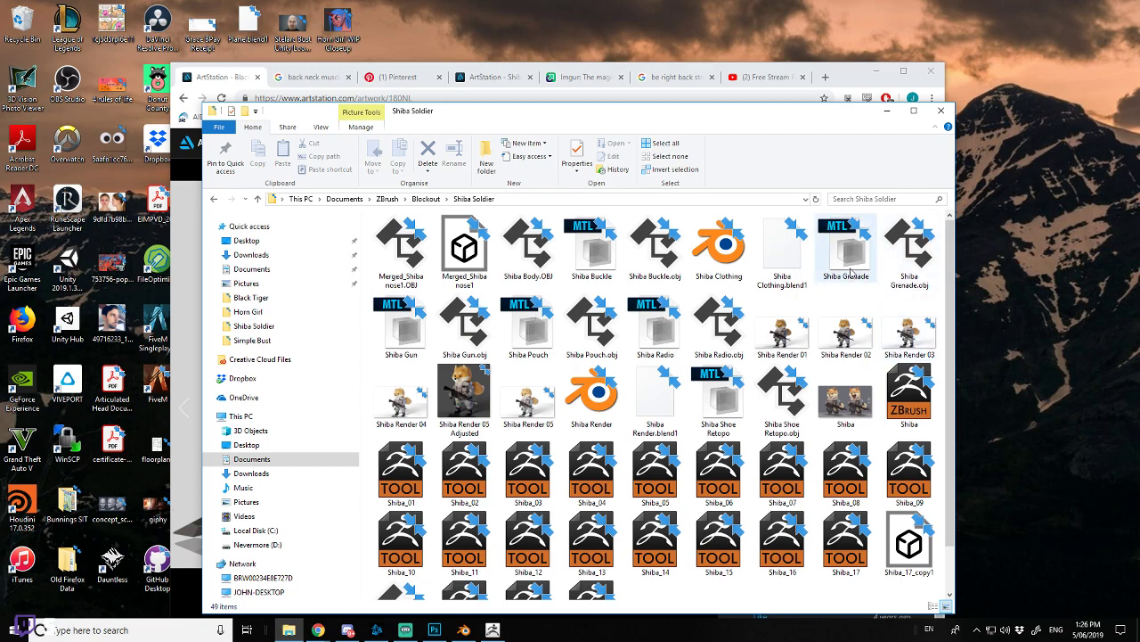
{"action": "double_click", "coordinate": [591, 398]}
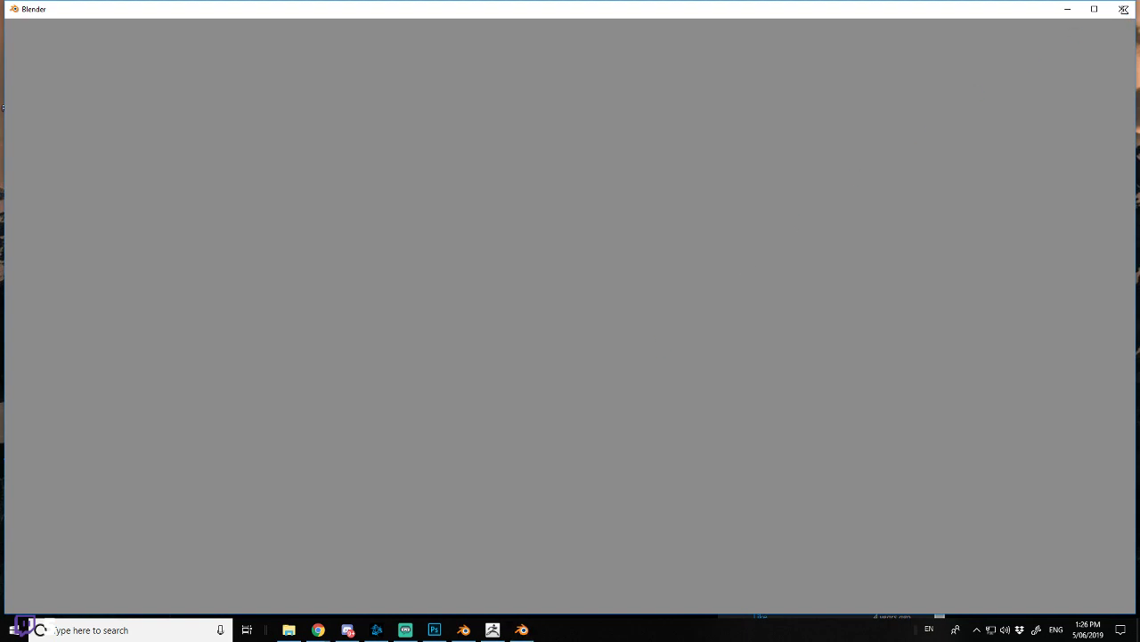
{"action": "left_click", "coordinate": [1123, 9]}
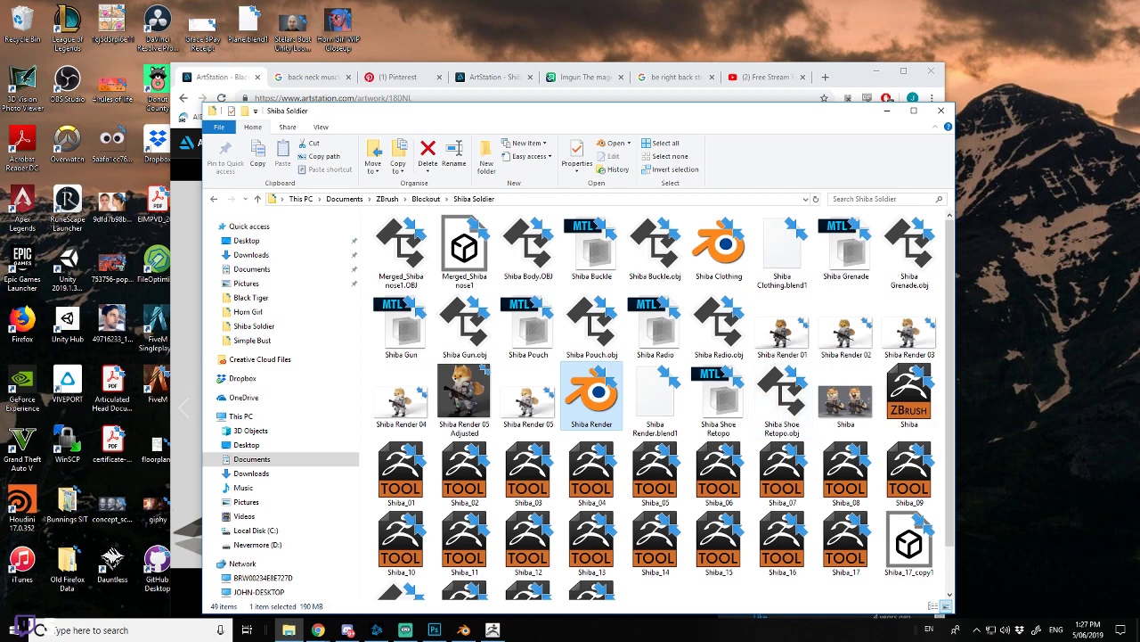
Step: Find MeshLab among the installed applications and launch it
{"action": "key", "text": "super"}
{"action": "type", "text": "mesh"}
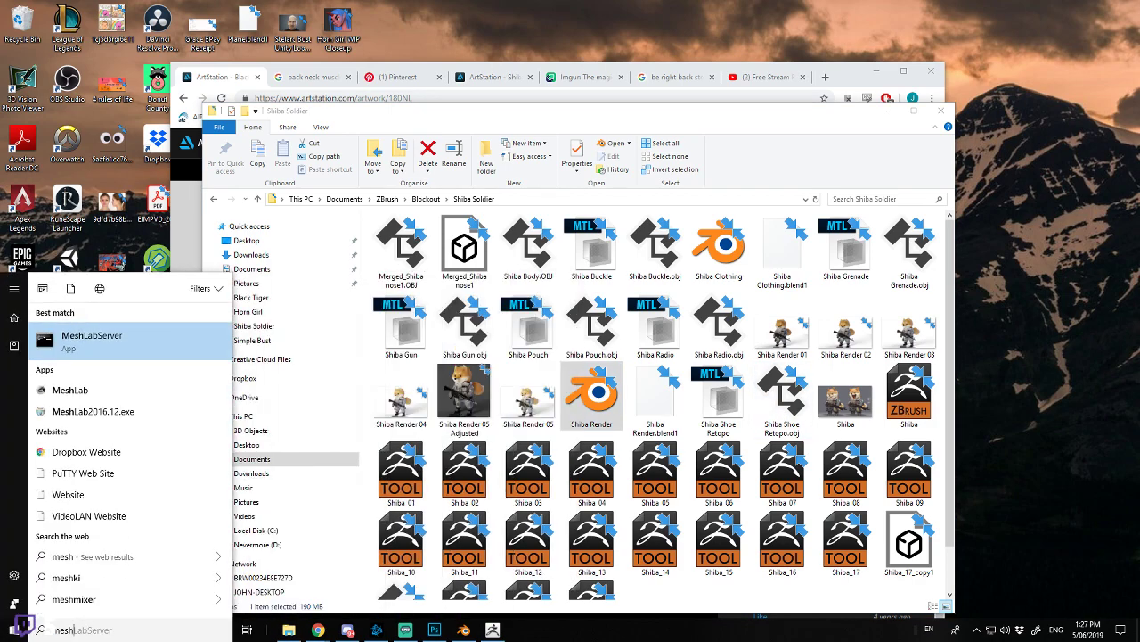
{"action": "type", "text": "lab"}
{"action": "key", "text": "Down"}
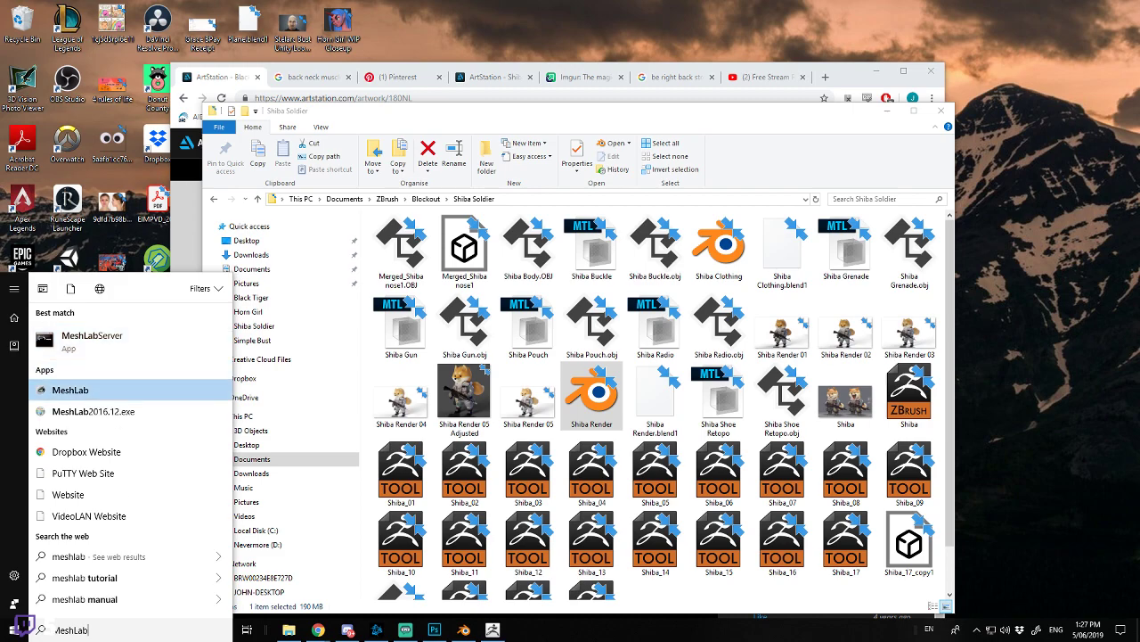
{"action": "key", "text": "Return"}
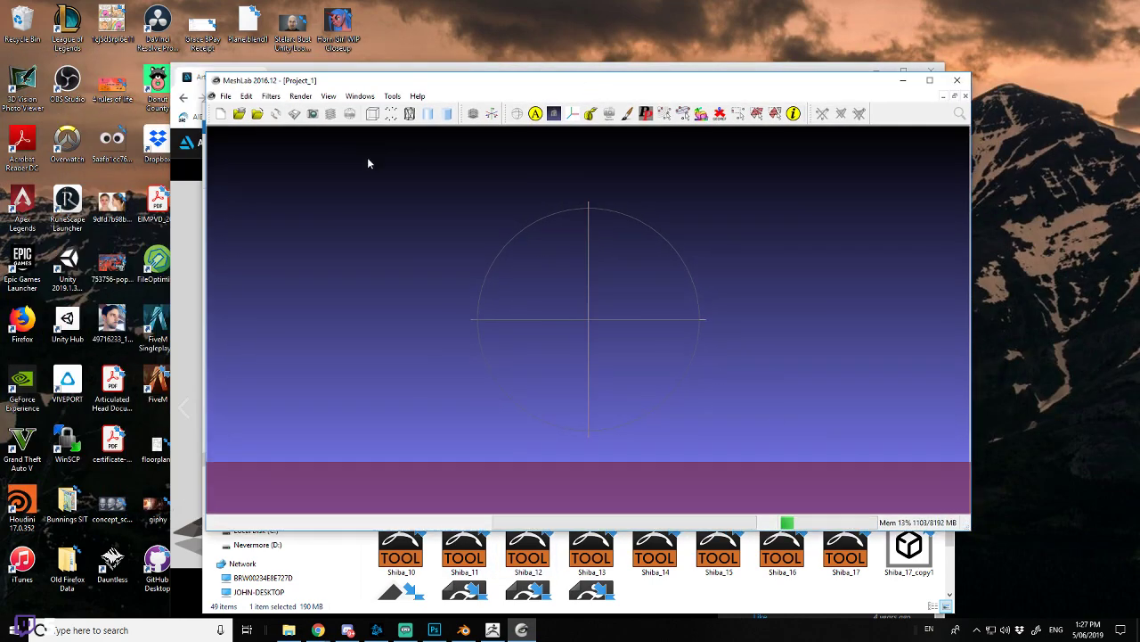
Step: Import the mesh Merged_Shiba nose1.OBJ from the Shiba Soldier folder
{"action": "left_click", "coordinate": [225, 96]}
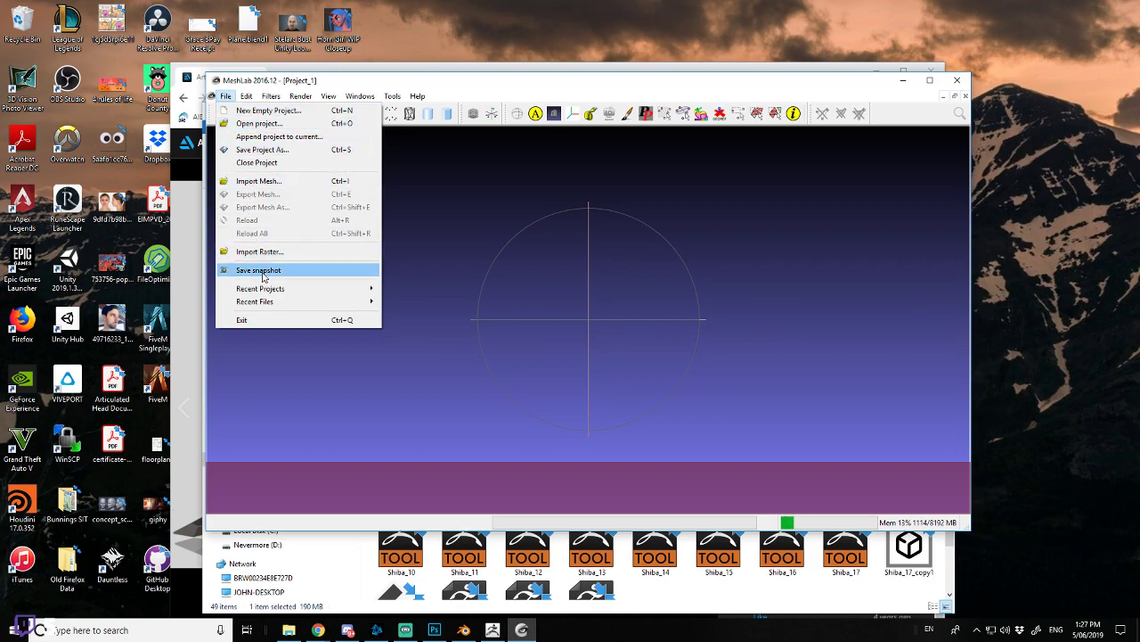
{"action": "left_click", "coordinate": [285, 181]}
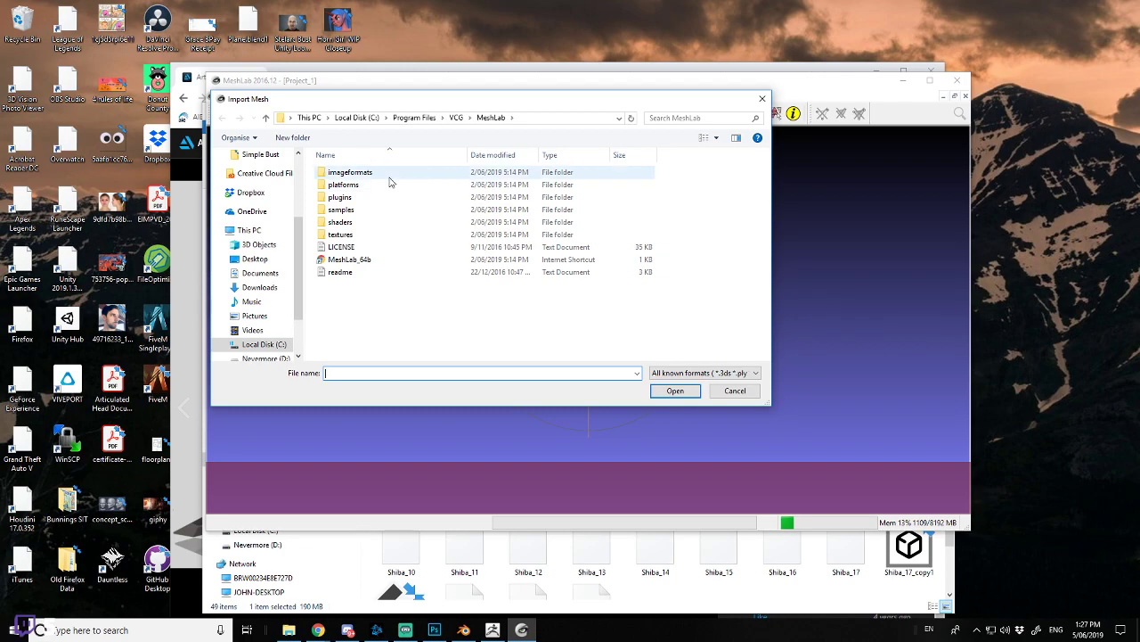
{"action": "scroll", "coordinate": [261, 230], "scroll_direction": "up", "scroll_amount": 2}
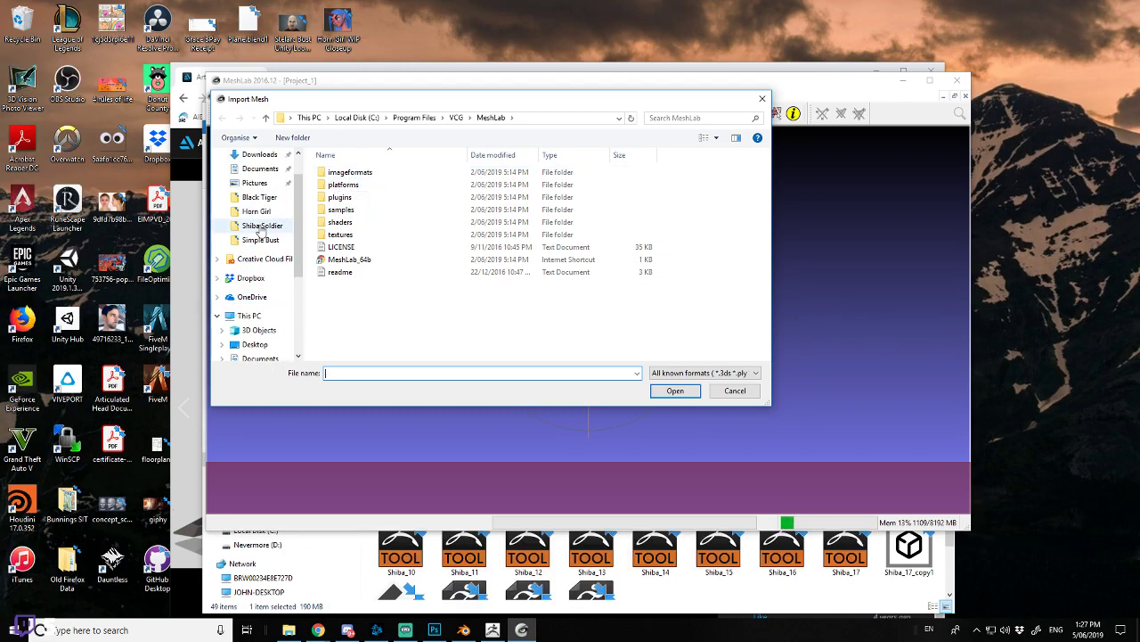
{"action": "left_click", "coordinate": [261, 227]}
{"action": "left_click", "coordinate": [336, 190]}
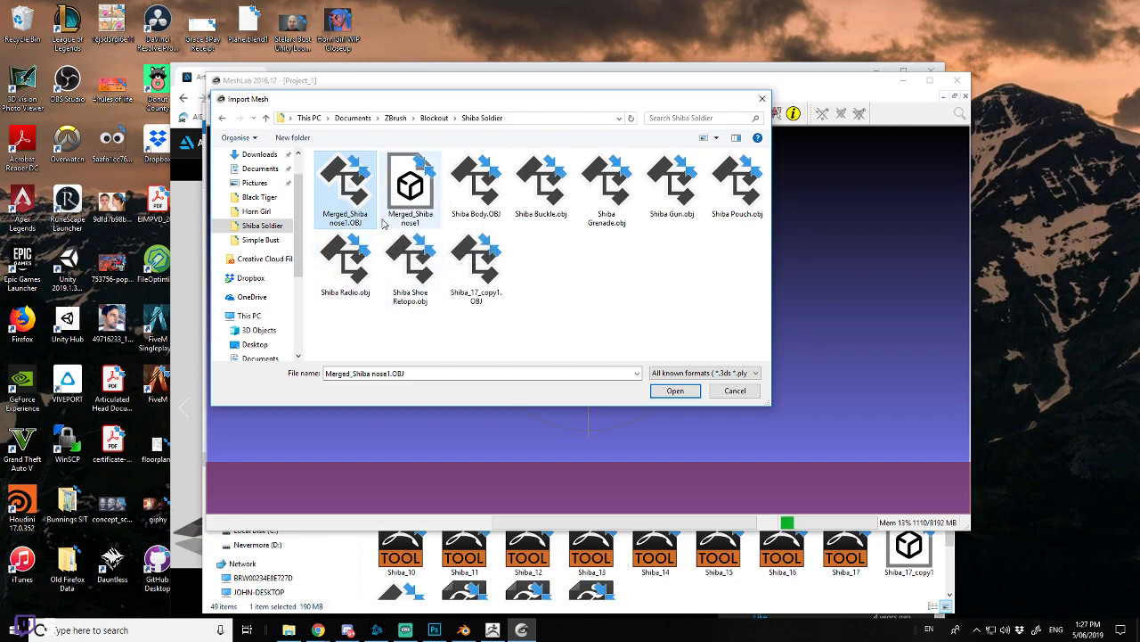
{"action": "double_click", "coordinate": [347, 183]}
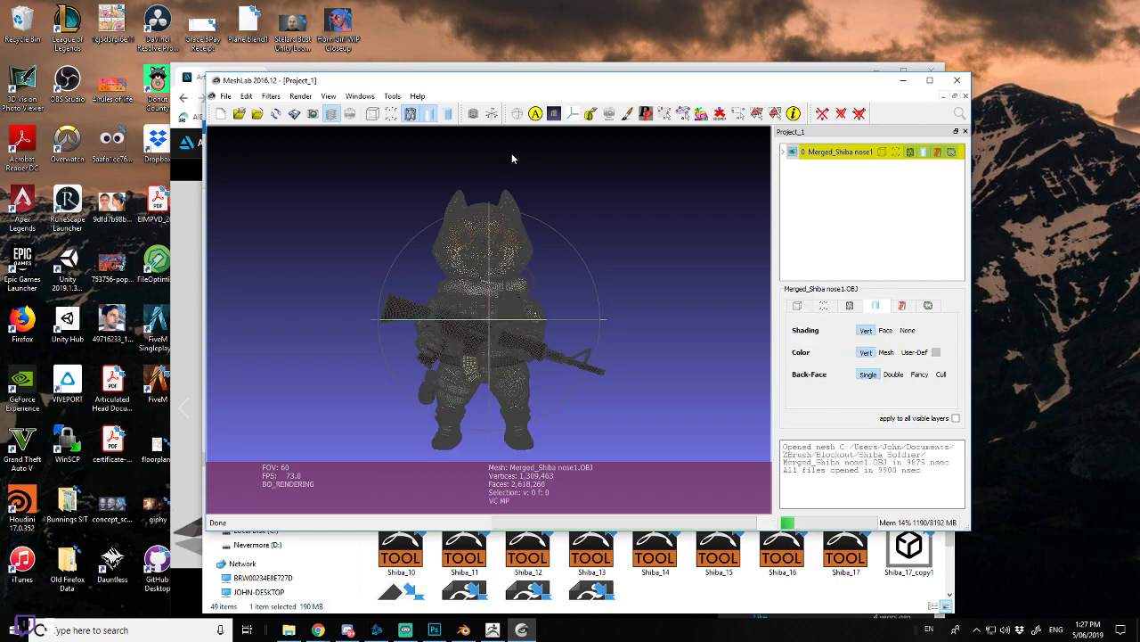
Step: Display the Shiba mesh as shaded faces without the wireframe and inspect its vertex colours from a three-quarter angle
{"action": "left_click", "coordinate": [428, 113]}
{"action": "mouse_move", "coordinate": [682, 254]}
{"action": "left_mouse_down"}
{"action": "mouse_move", "coordinate": [638, 278]}
{"action": "mouse_move", "coordinate": [645, 228]}
{"action": "mouse_move", "coordinate": [618, 242]}
{"action": "left_mouse_up"}
{"action": "scroll", "coordinate": [599, 255], "scroll_direction": "down", "scroll_amount": 3}
{"action": "scroll", "coordinate": [599, 255], "scroll_direction": "up", "scroll_amount": 8}
{"action": "scroll", "coordinate": [613, 258], "scroll_direction": "down", "scroll_amount": 6}
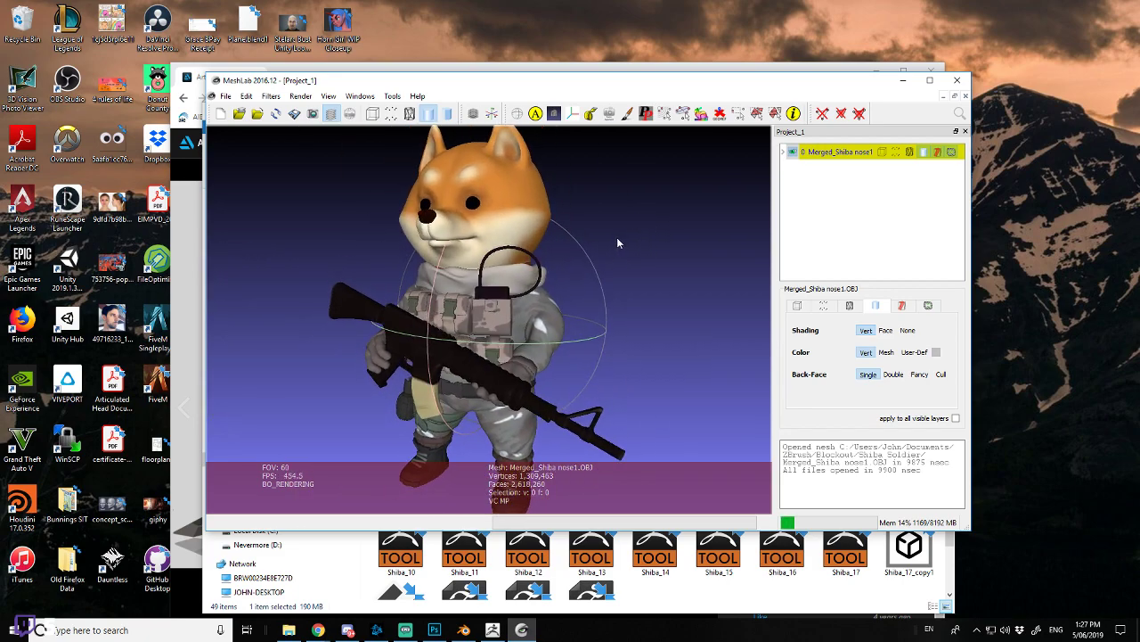
Step: Export the Shiba mesh in Stanford Polygon format over Merged_Shiba nose1.ply, with vertex colour and binary encoding included
{"action": "left_click", "coordinate": [226, 95]}
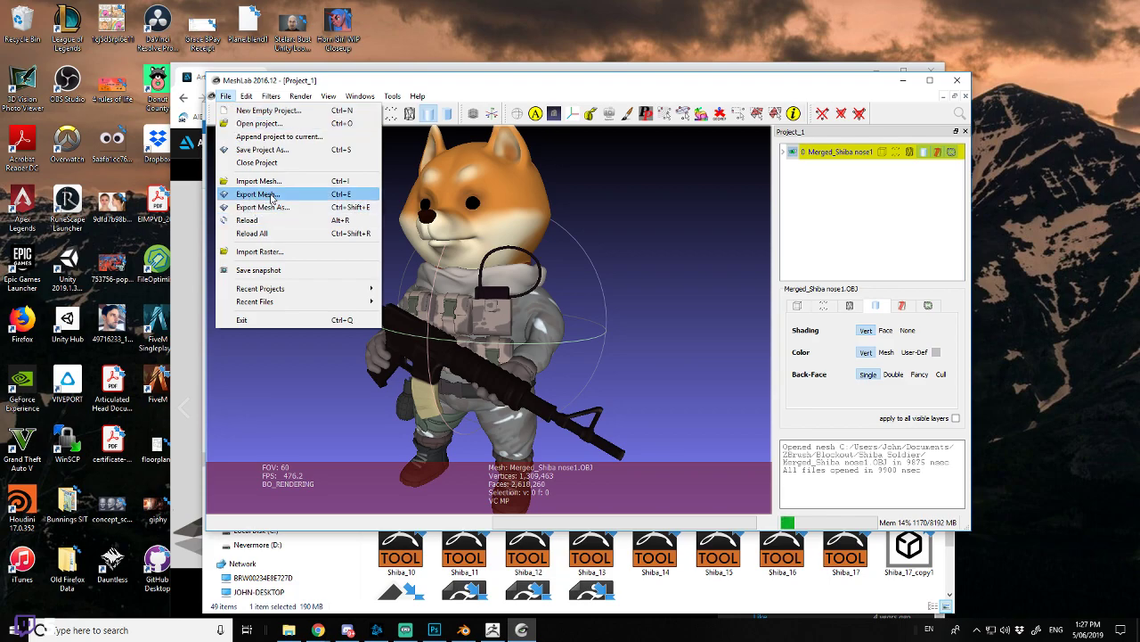
{"action": "left_click", "coordinate": [259, 194]}
{"action": "left_click", "coordinate": [389, 224]}
{"action": "left_click", "coordinate": [225, 96]}
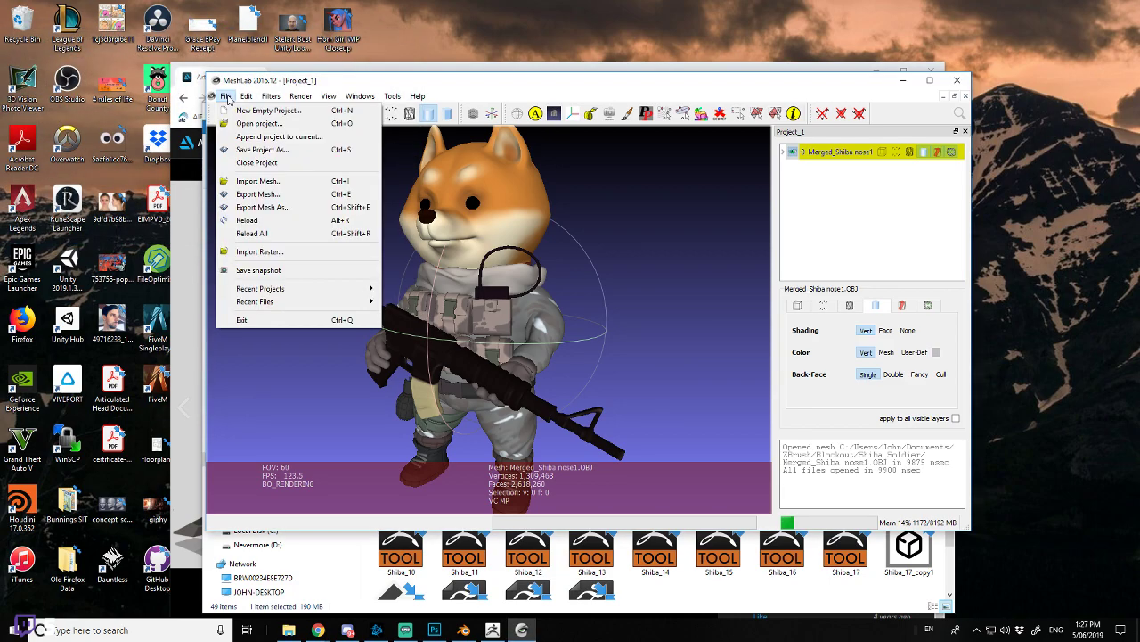
{"action": "left_click", "coordinate": [294, 208]}
{"action": "left_click", "coordinate": [525, 243]}
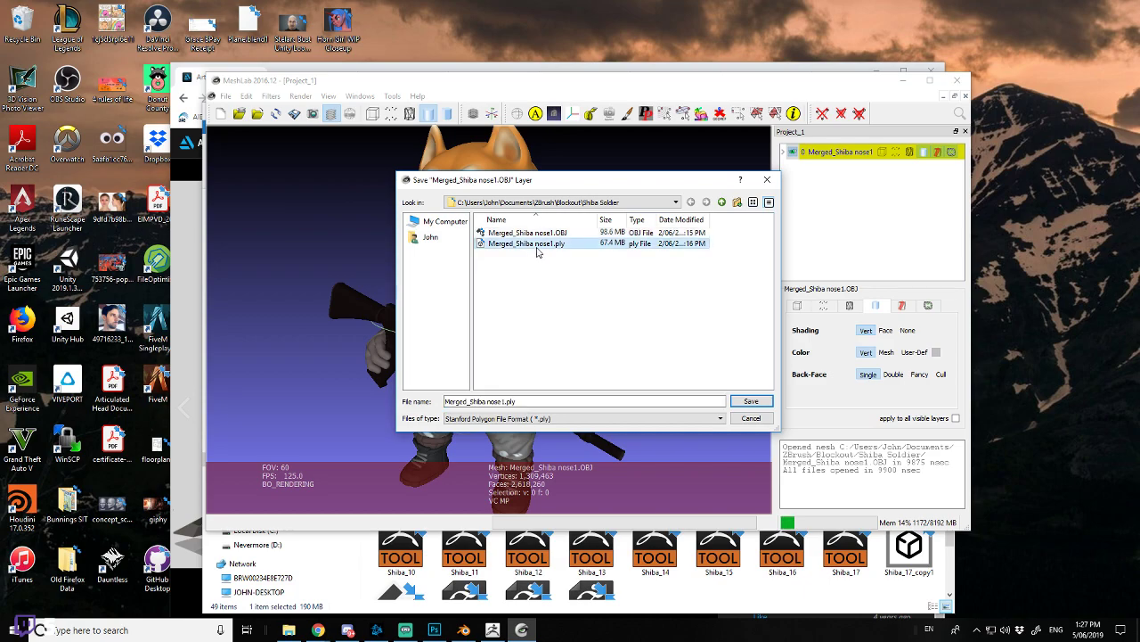
{"action": "left_click", "coordinate": [744, 402]}
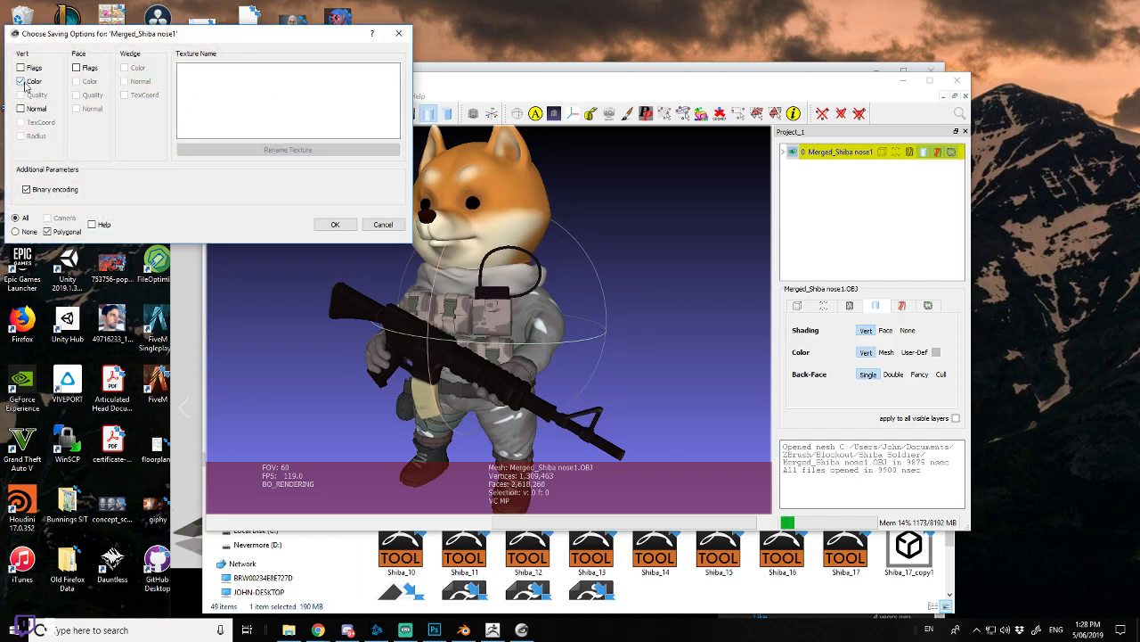
{"action": "left_click", "coordinate": [20, 107]}
{"action": "left_click", "coordinate": [335, 224]}
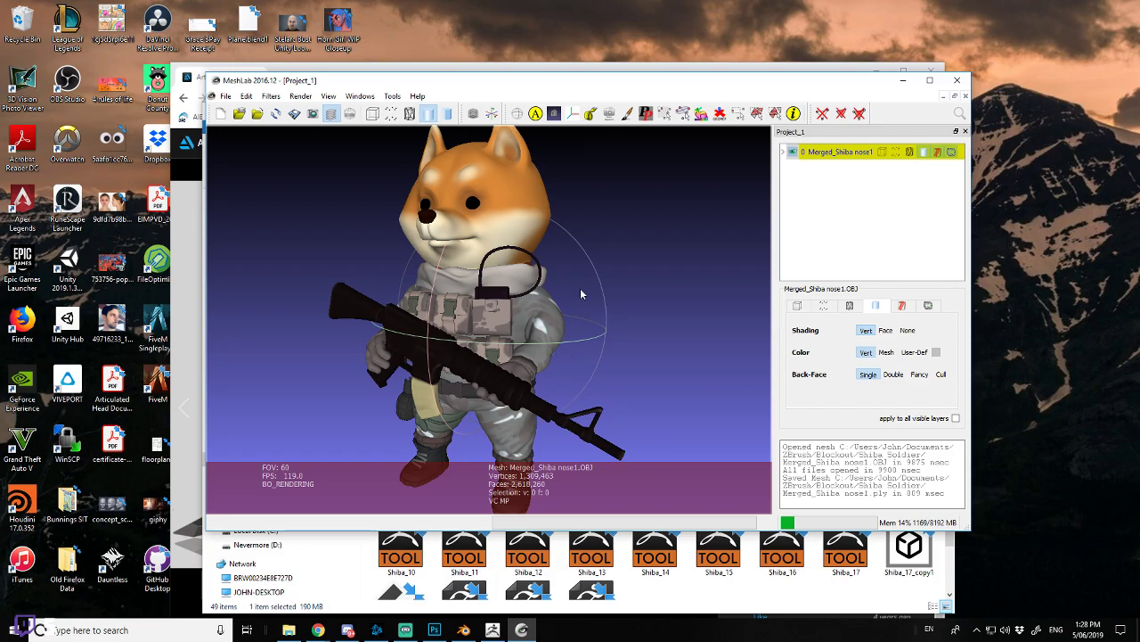
Step: Switch to the Shiba Render scene in Blender and bring up the Stanford (.ply) import option
{"action": "left_click", "coordinate": [902, 80]}
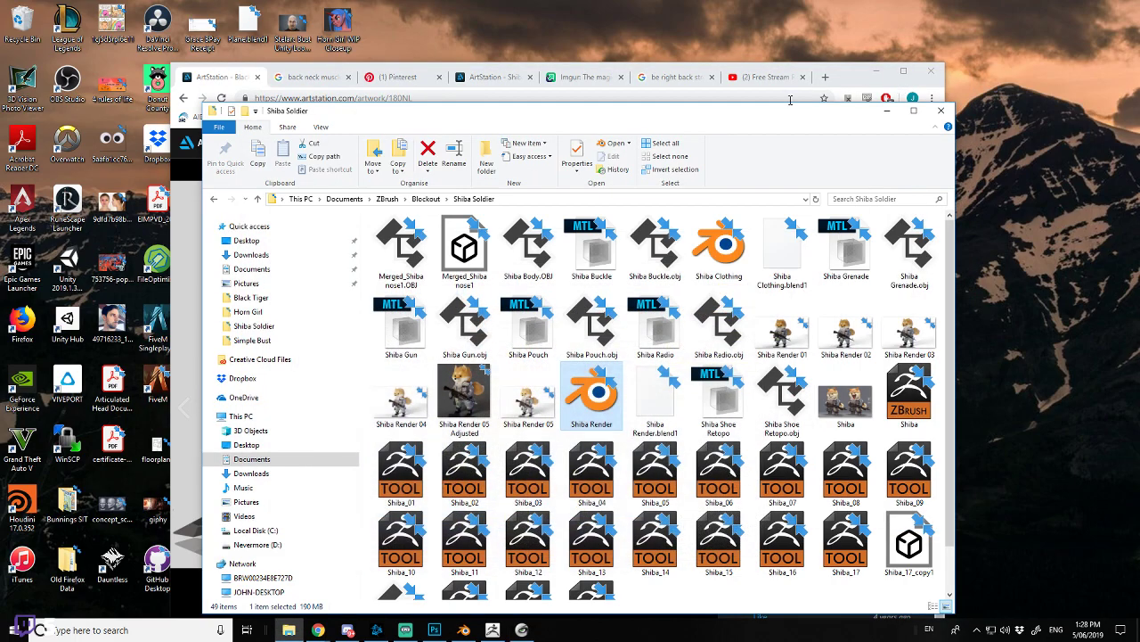
{"action": "left_click", "coordinate": [460, 630]}
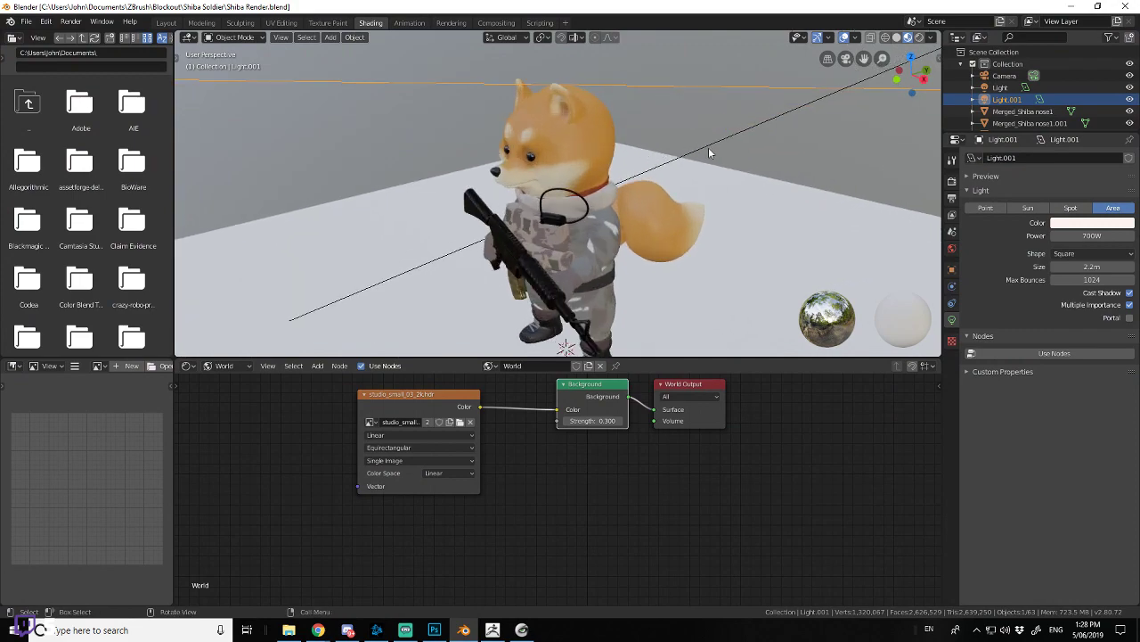
{"action": "left_click", "coordinate": [27, 23]}
{"action": "mouse_move", "coordinate": [84, 185]}
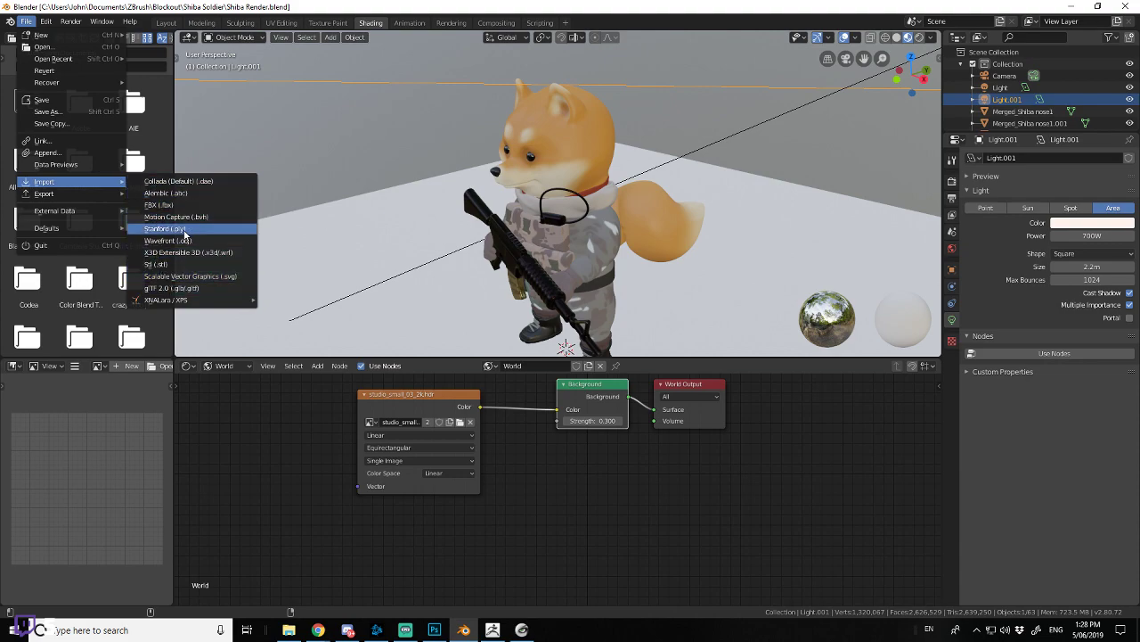
Step: Examine the Shiba render scene's character, camera, area lights and studio HDR environment node from several distances and angles
{"action": "middle_click_drag", "start_coordinate": [747, 102], "coordinate": [710, 146]}
{"action": "scroll", "coordinate": [732, 109], "scroll_direction": "up", "scroll_amount": 4}
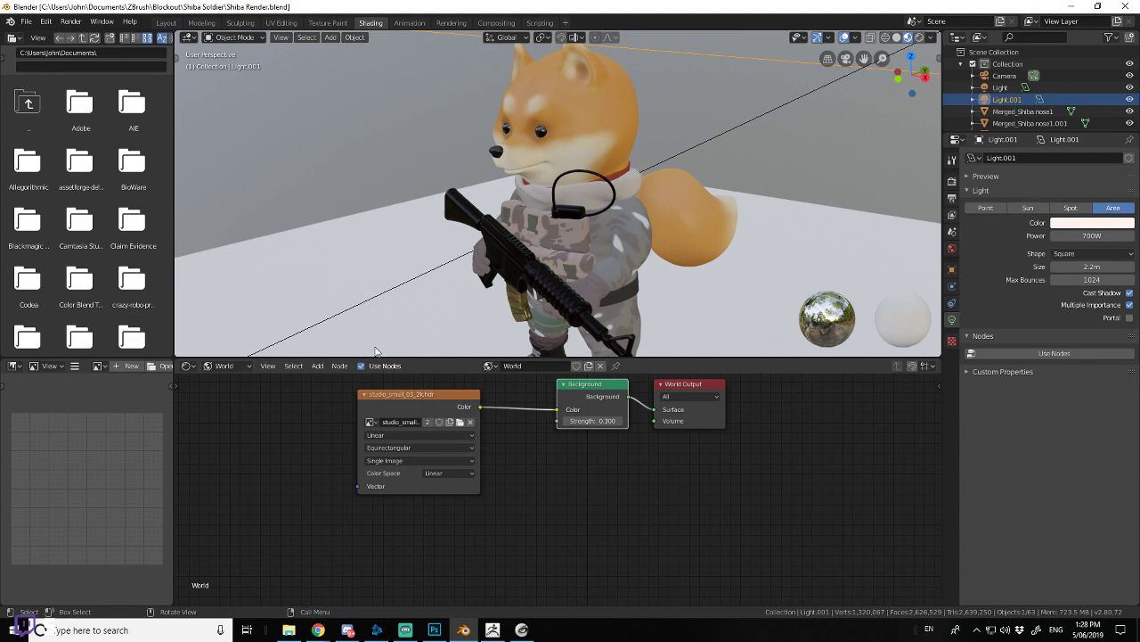
{"action": "scroll", "coordinate": [373, 353], "scroll_direction": "down", "scroll_amount": 5}
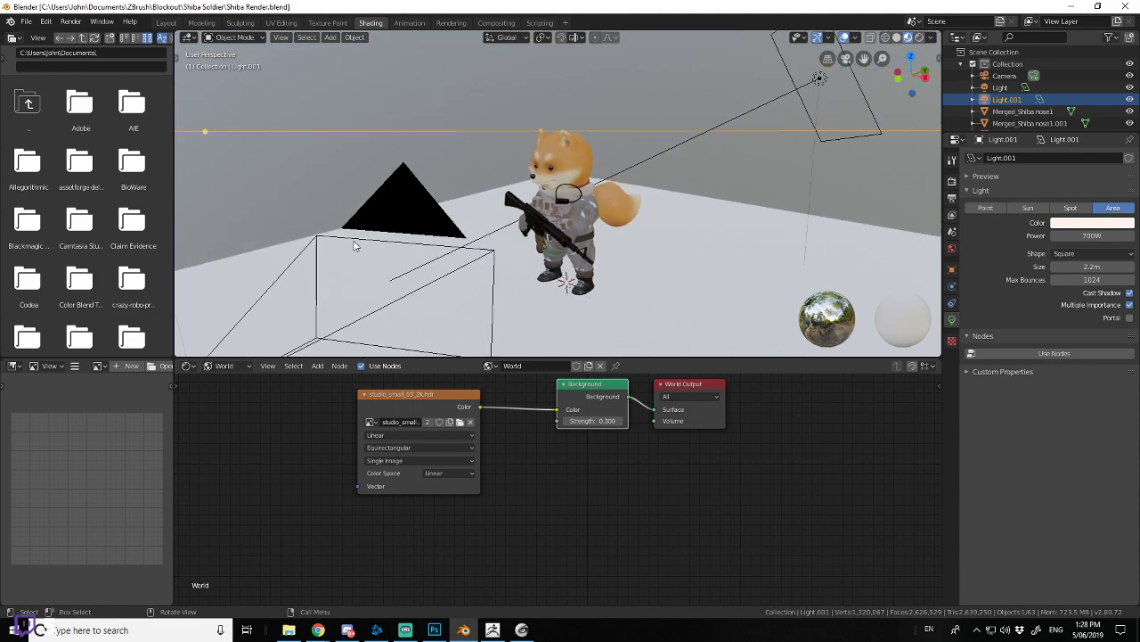
{"action": "left_click", "coordinate": [399, 397]}
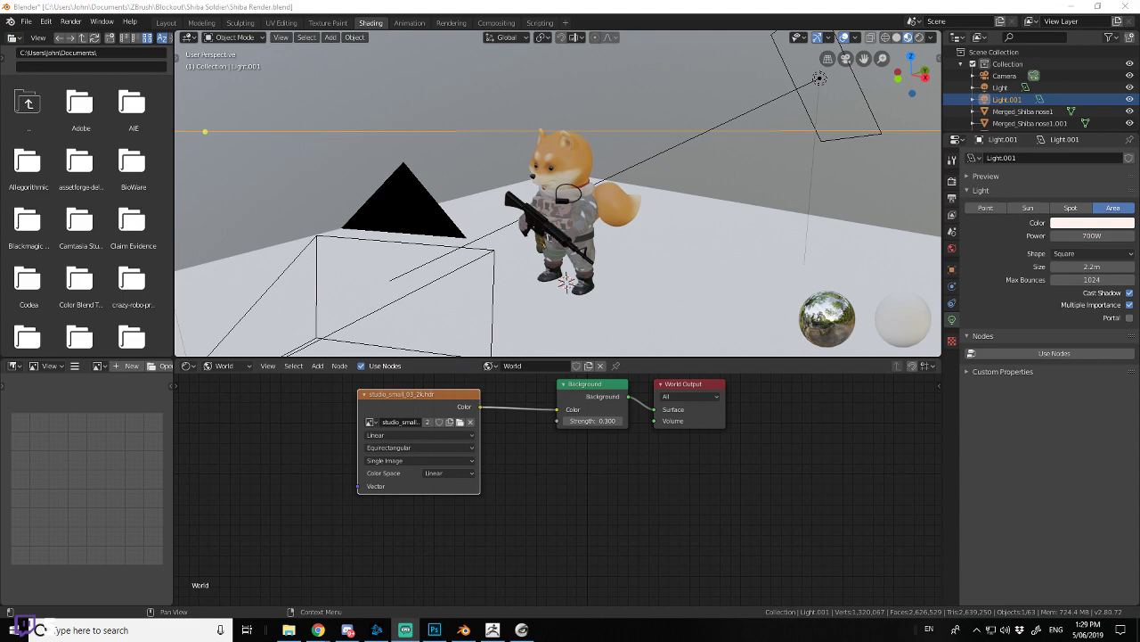
{"action": "scroll", "coordinate": [668, 169], "scroll_direction": "down", "scroll_amount": 4}
{"action": "middle_click_drag", "start_coordinate": [668, 170], "coordinate": [674, 236]}
{"action": "scroll", "coordinate": [738, 143], "scroll_direction": "up", "scroll_amount": 5}
{"action": "scroll", "coordinate": [691, 137], "scroll_direction": "down", "scroll_amount": 4}
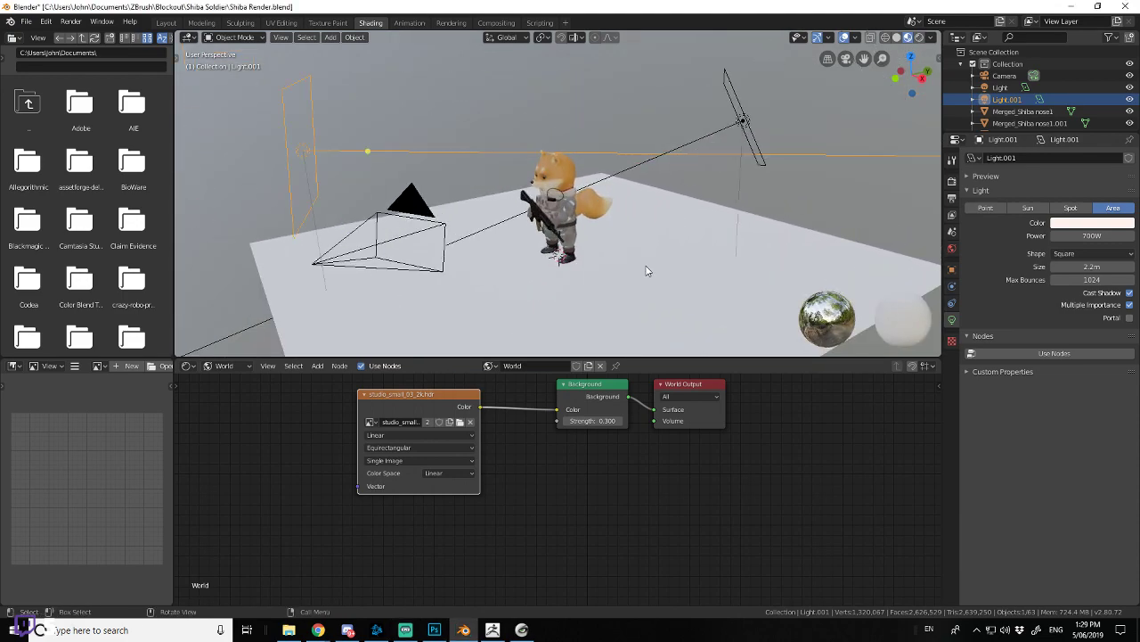
Step: Select the floor plane and preview the lit Shiba scene in rendered viewport shading from a wider angle
{"action": "left_click", "coordinate": [638, 270]}
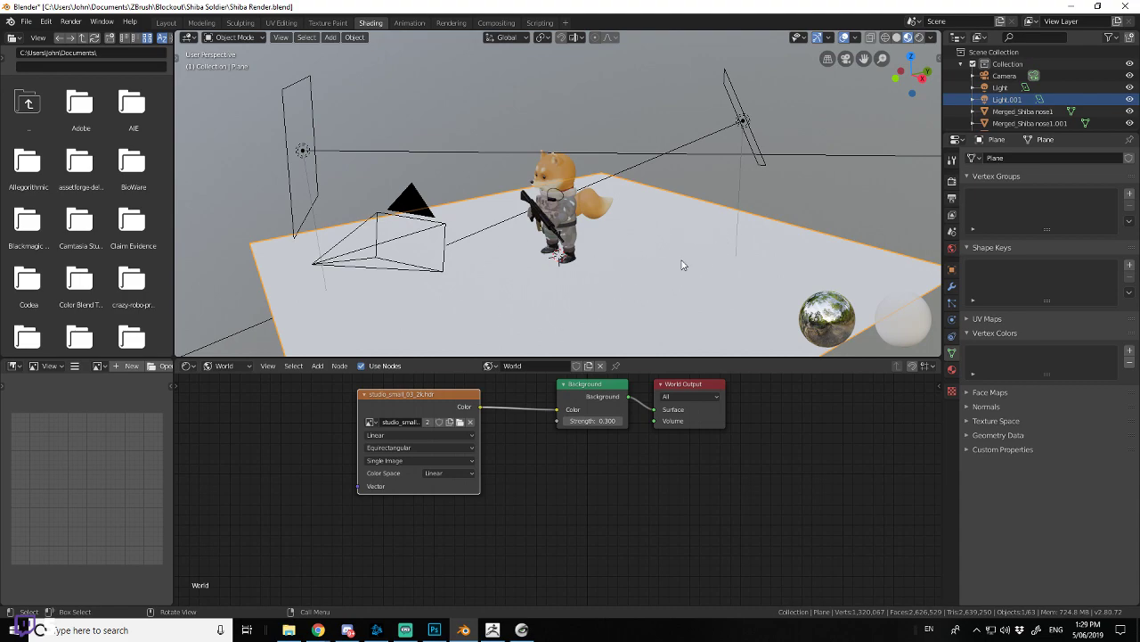
{"action": "left_click", "coordinate": [920, 39]}
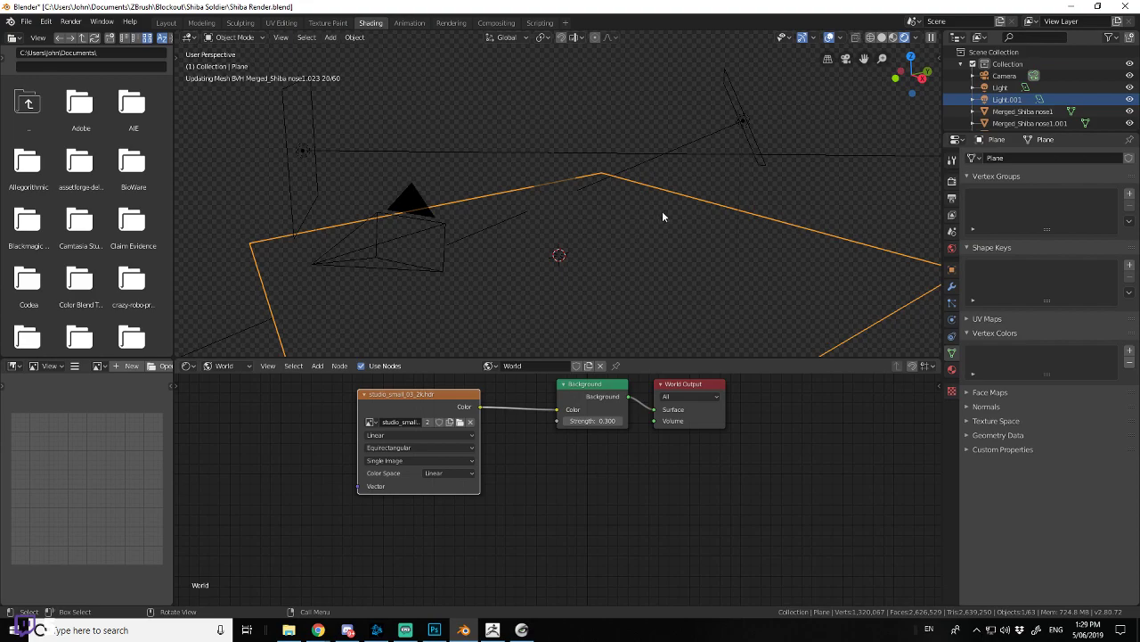
{"action": "middle_click_drag", "start_coordinate": [659, 220], "coordinate": [677, 220]}
{"action": "mouse_move", "coordinate": [733, 263]}
{"action": "middle_mouse_down"}
{"action": "mouse_move", "coordinate": [674, 275]}
{"action": "mouse_move", "coordinate": [648, 260]}
{"action": "mouse_move", "coordinate": [665, 195]}
{"action": "mouse_move", "coordinate": [669, 237]}
{"action": "mouse_move", "coordinate": [520, 300]}
{"action": "middle_mouse_up"}
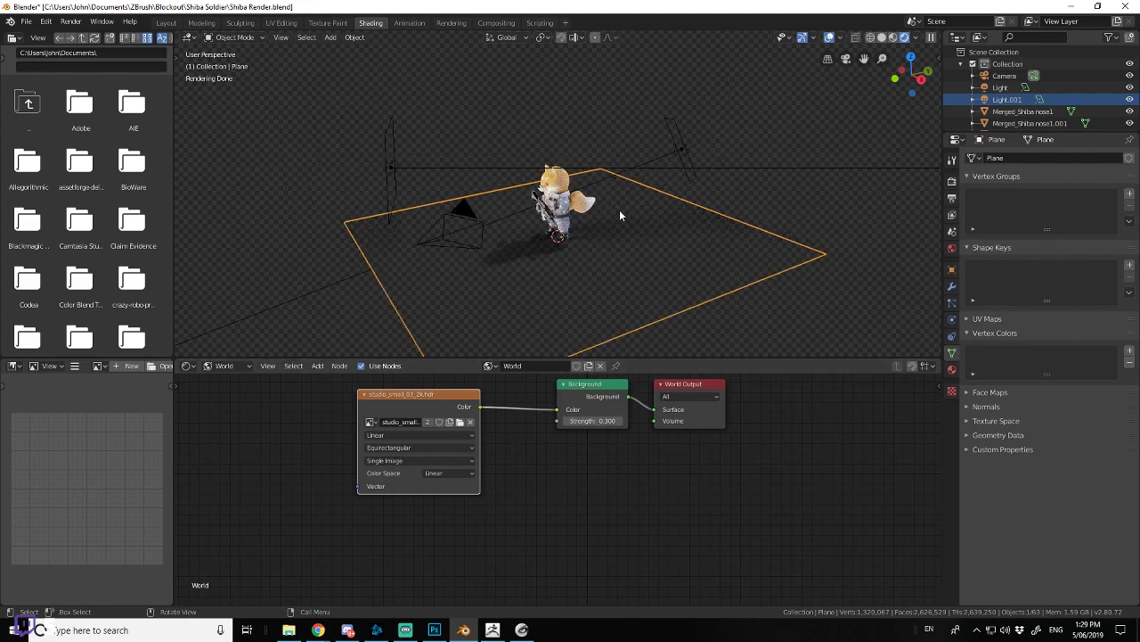
Step: Turn the Transparent film option off in the Cycles render settings to preview the HDR background, and turn it back on
{"action": "left_click", "coordinate": [952, 285]}
{"action": "left_click", "coordinate": [952, 248]}
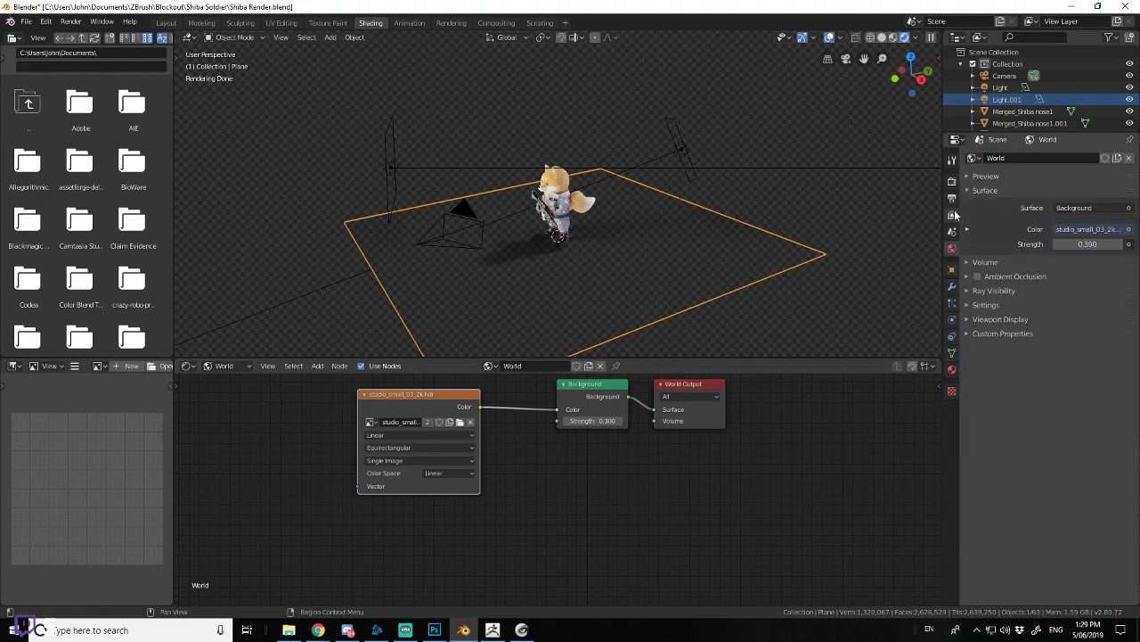
{"action": "left_click", "coordinate": [952, 198]}
{"action": "left_click", "coordinate": [951, 215]}
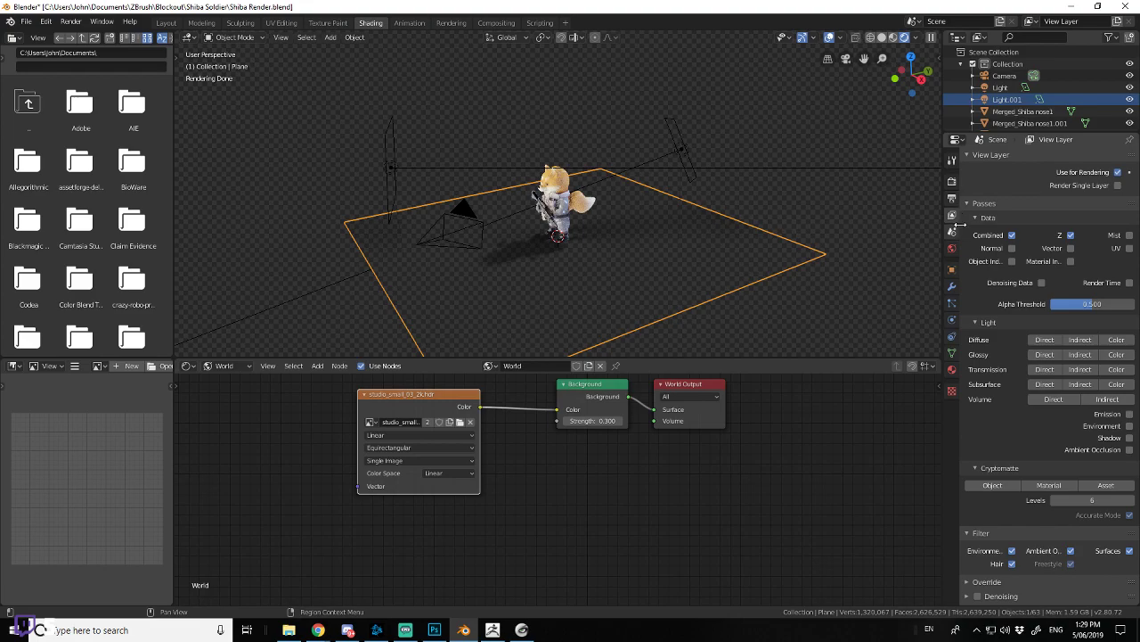
{"action": "left_click", "coordinate": [951, 249]}
{"action": "left_click", "coordinate": [951, 232]}
{"action": "left_click", "coordinate": [951, 181]}
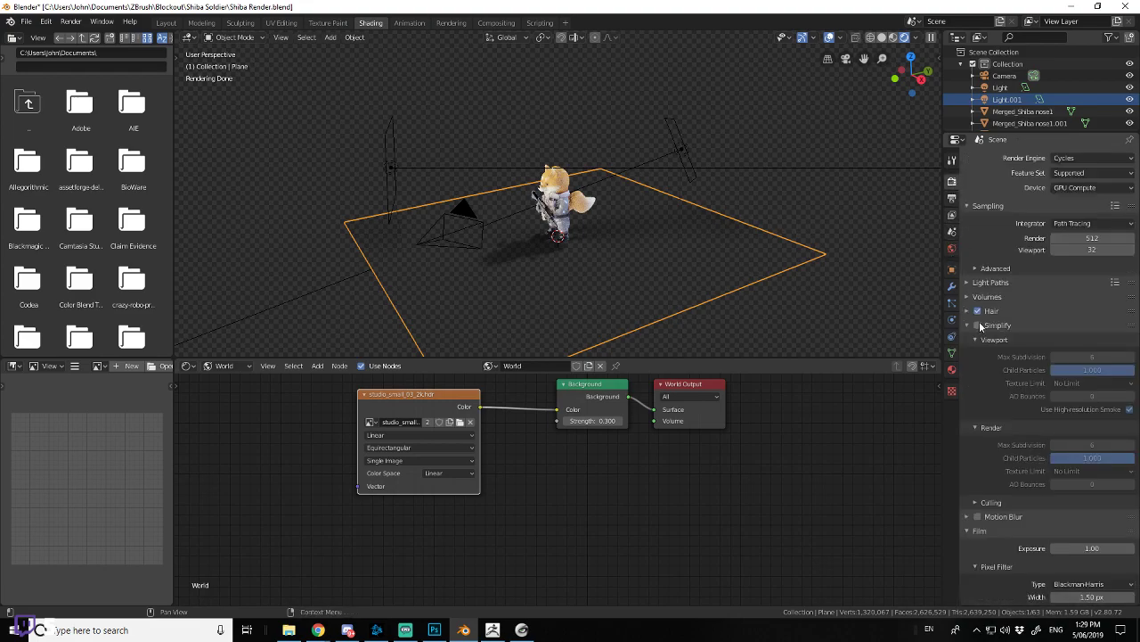
{"action": "scroll", "coordinate": [1016, 497], "scroll_direction": "down", "scroll_amount": 5}
{"action": "left_click", "coordinate": [986, 507]}
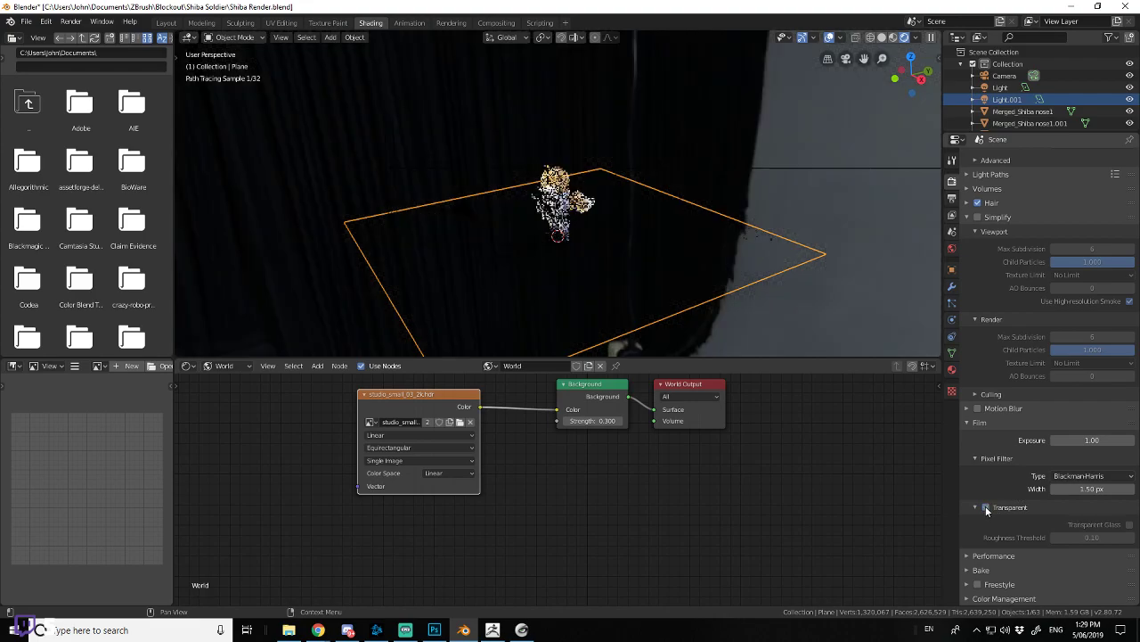
{"action": "right_click", "coordinate": [717, 178]}
{"action": "middle_click_drag", "start_coordinate": [672, 127], "coordinate": [739, 165]}
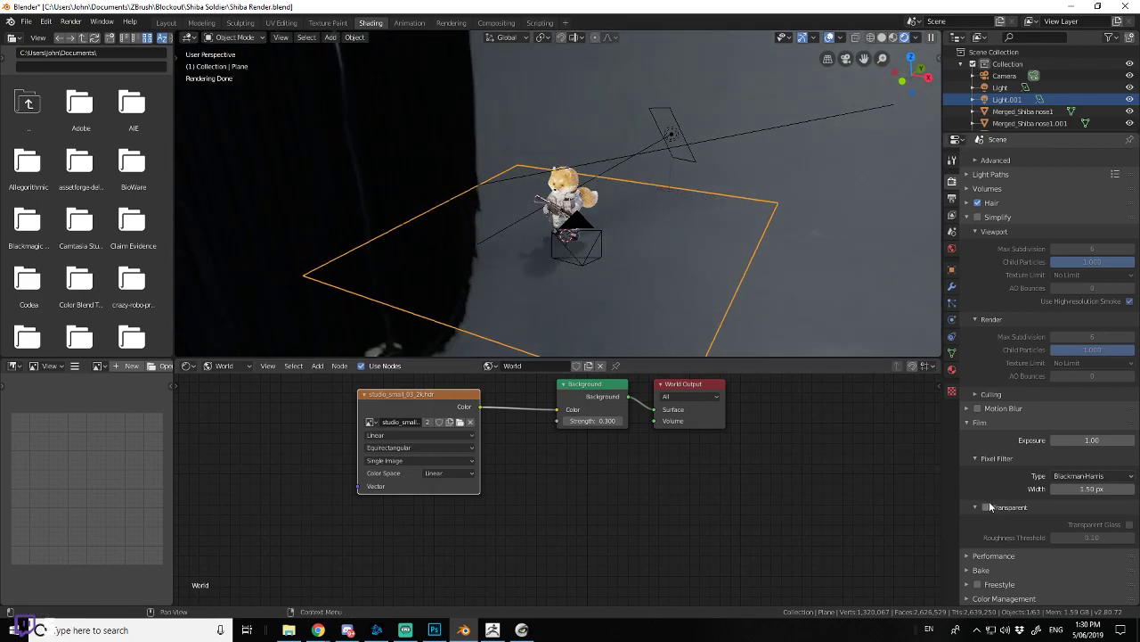
{"action": "left_click", "coordinate": [986, 507]}
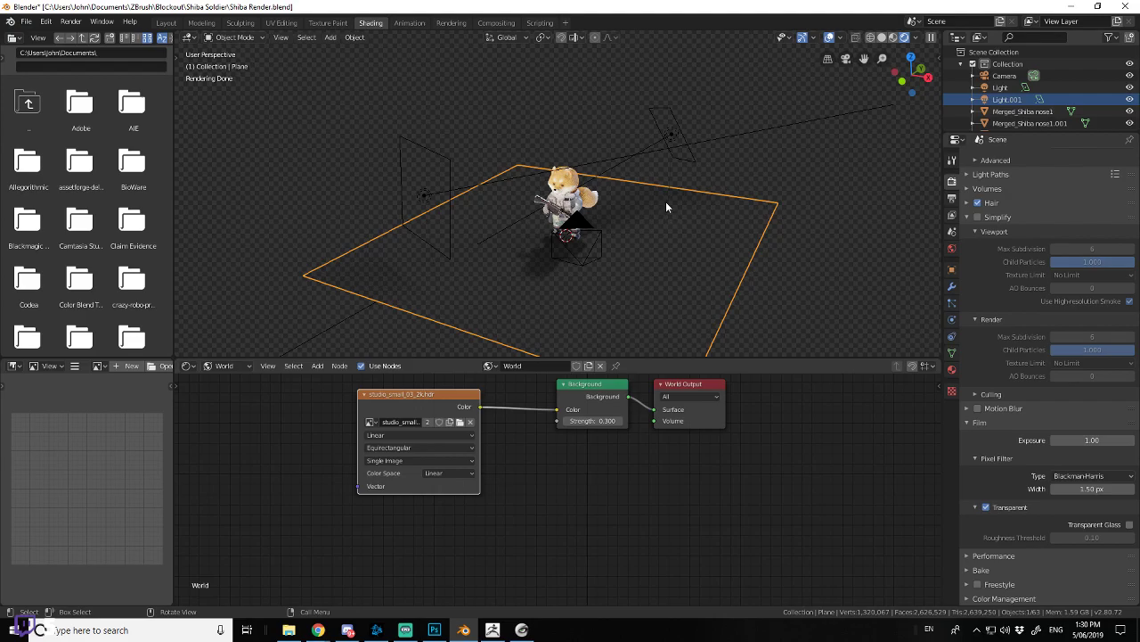
Step: Inspect the rendered Shiba character up close, and return the viewport from rendered to material preview shading
{"action": "scroll", "coordinate": [686, 209], "scroll_direction": "up", "scroll_amount": 6}
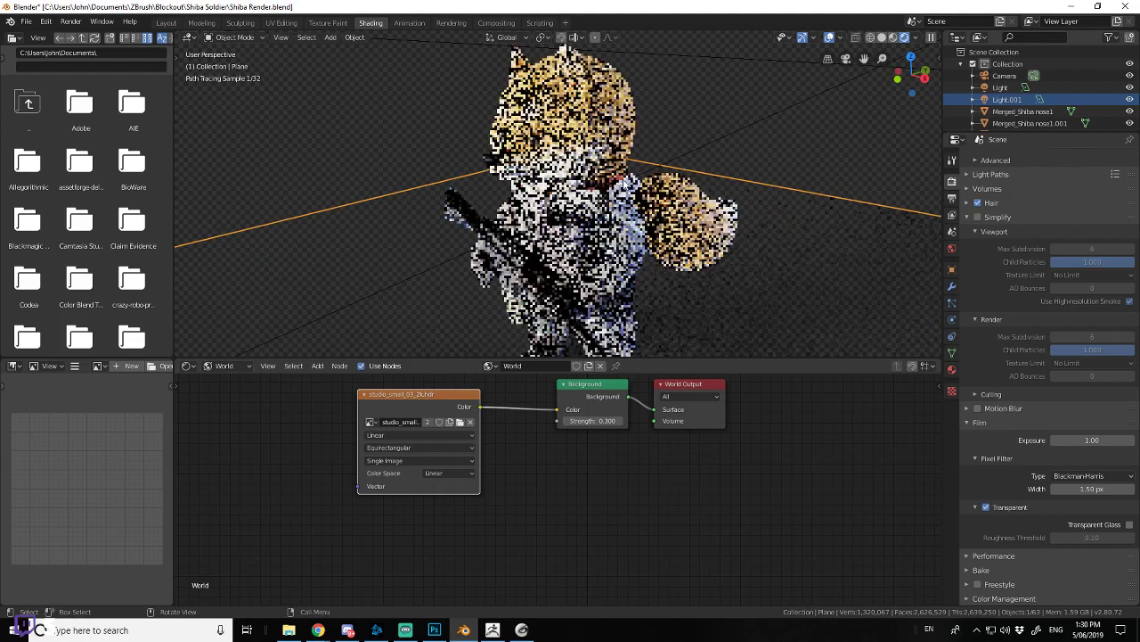
{"action": "middle_click_drag", "start_coordinate": [667, 174], "coordinate": [707, 196]}
{"action": "scroll", "coordinate": [637, 163], "scroll_direction": "down", "scroll_amount": 2}
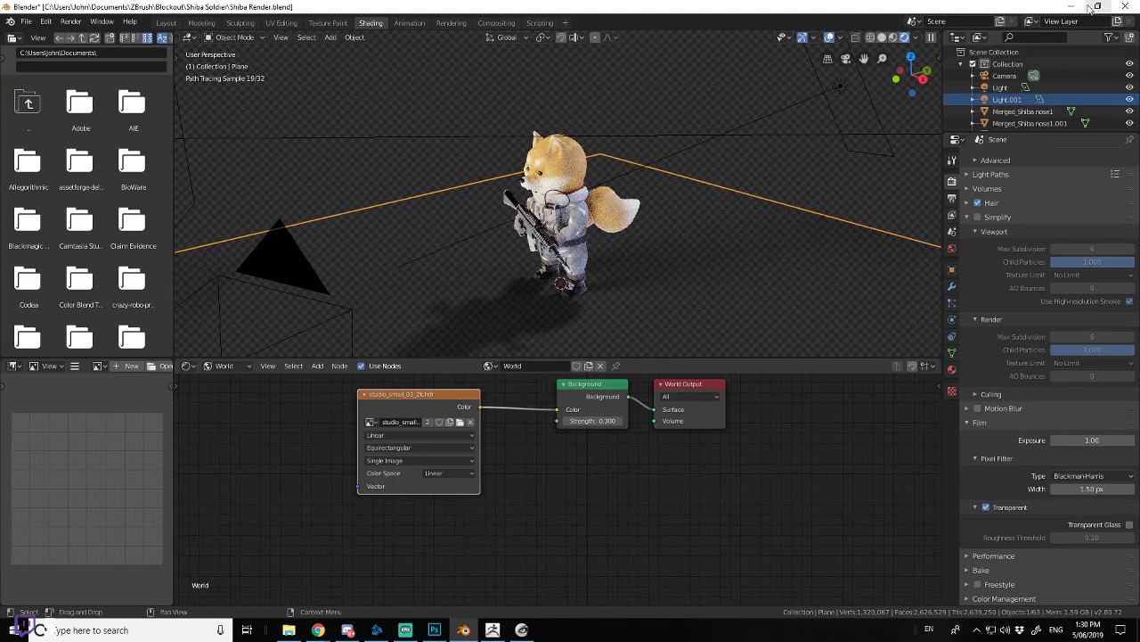
{"action": "left_click", "coordinate": [893, 38]}
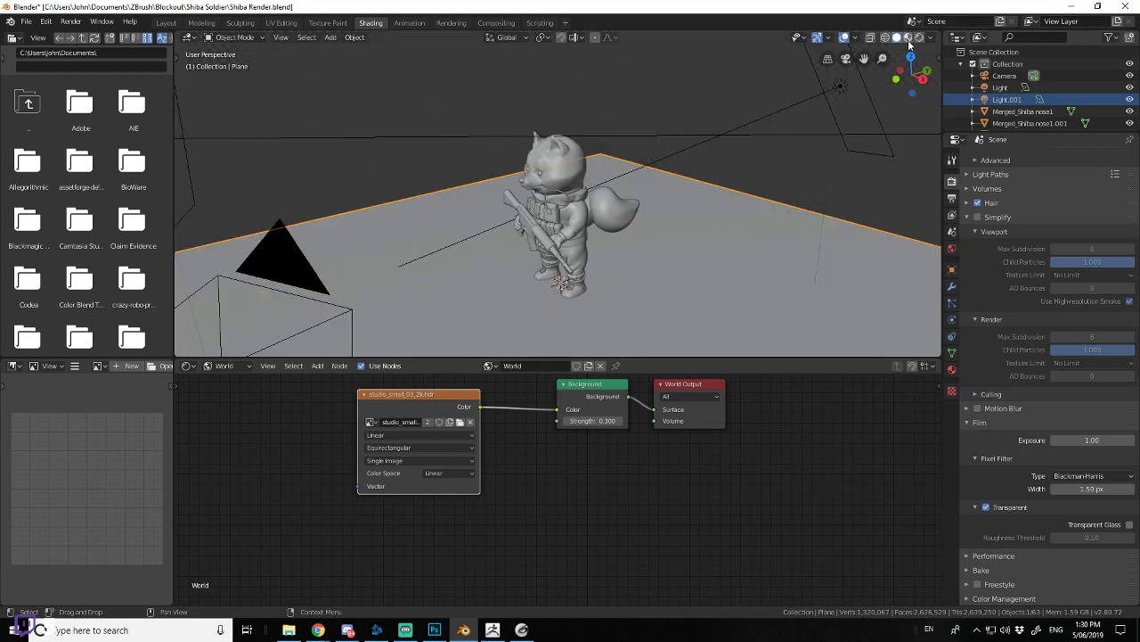
{"action": "mouse_move", "coordinate": [780, 88]}
{"action": "middle_mouse_down"}
{"action": "mouse_move", "coordinate": [706, 122]}
{"action": "mouse_move", "coordinate": [801, 114]}
{"action": "mouse_move", "coordinate": [658, 128]}
{"action": "mouse_move", "coordinate": [766, 126]}
{"action": "middle_mouse_up"}
{"action": "scroll", "coordinate": [730, 126], "scroll_direction": "up", "scroll_amount": 2}
{"action": "scroll", "coordinate": [627, 123], "scroll_direction": "down", "scroll_amount": 4}
Step: Put Blender away, close MeshLab and switch to the Black Tiger sculpt in ZBrush
{"action": "left_click", "coordinate": [1056, 7]}
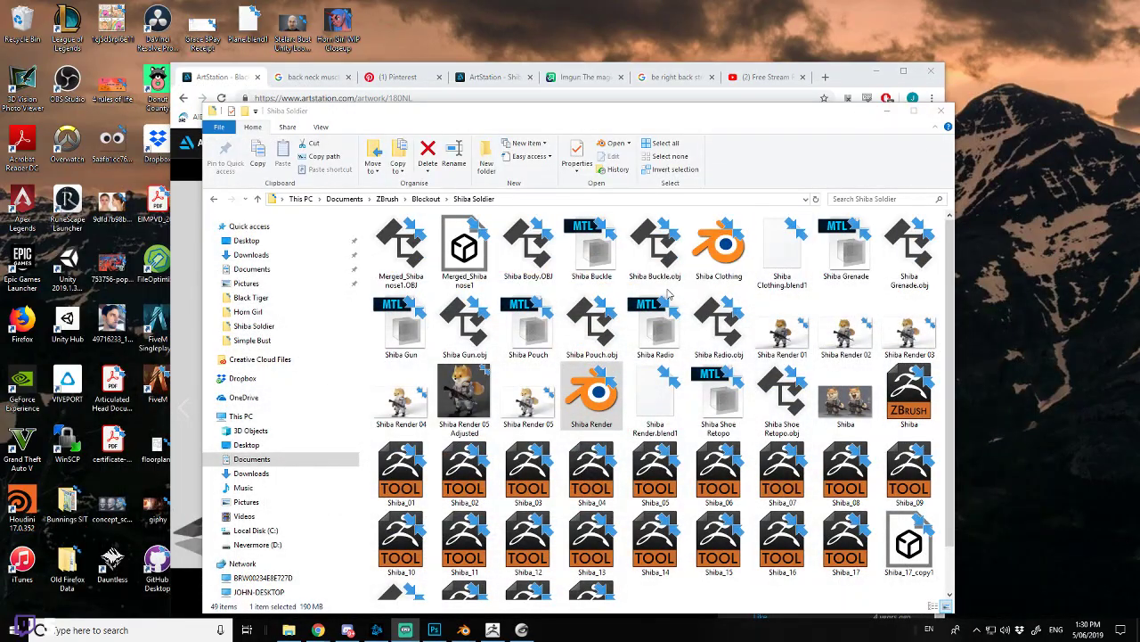
{"action": "left_click", "coordinate": [521, 629]}
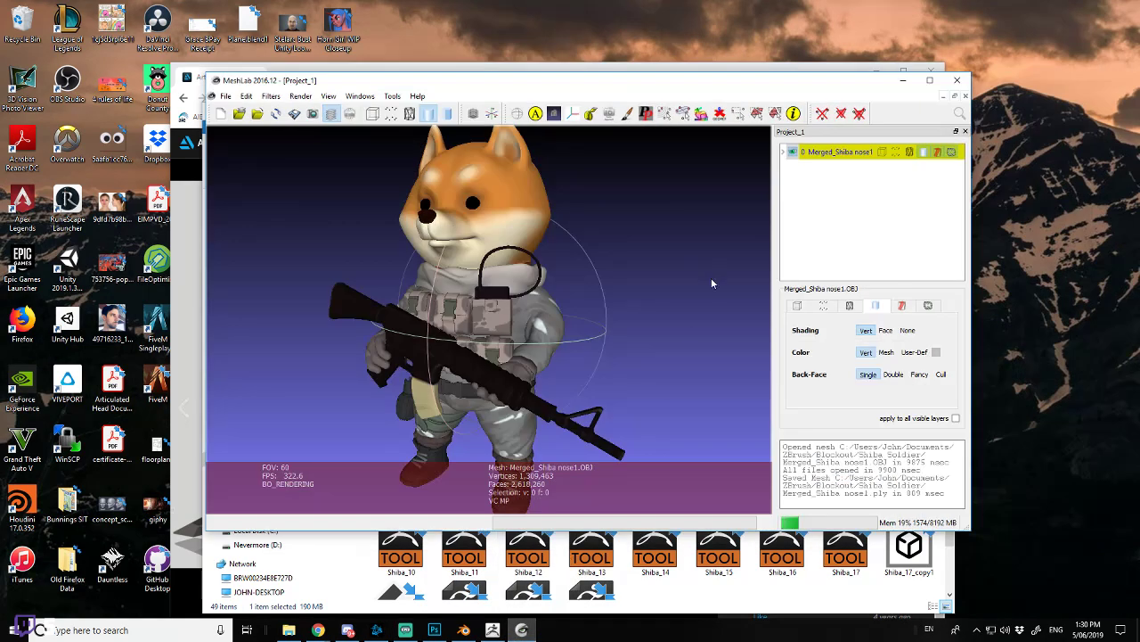
{"action": "left_click", "coordinate": [961, 85]}
{"action": "left_click", "coordinate": [495, 630]}
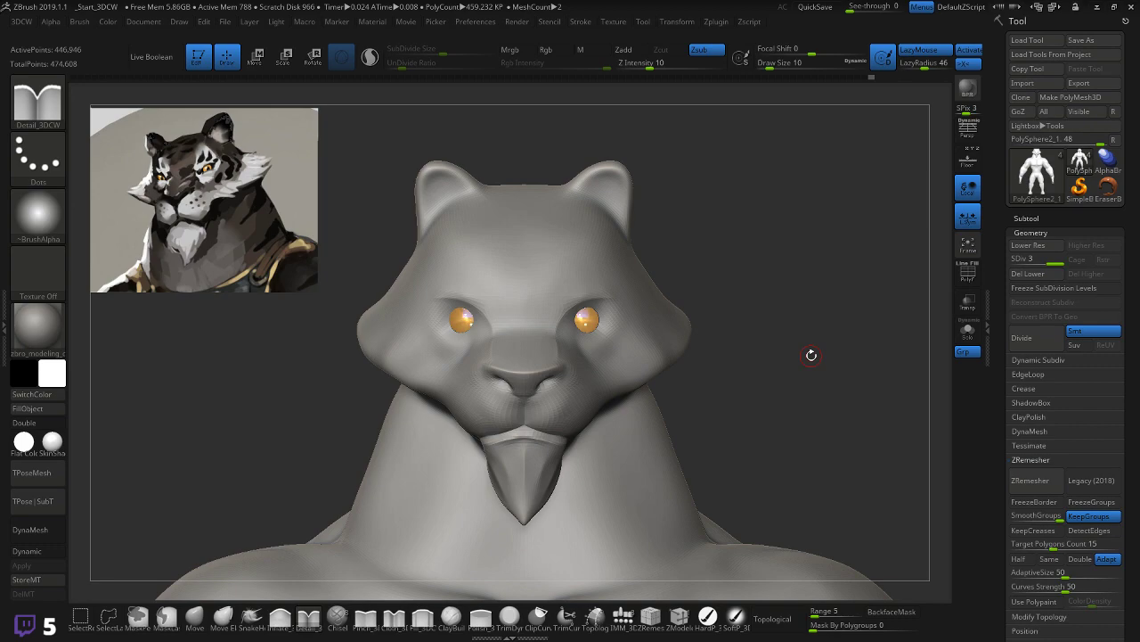
Step: Reshape the tiger's nostrils and the underside of the nose with the Move brush, and smooth the area between them
{"action": "mouse_move", "coordinate": [778, 323]}
{"action": "left_mouse_down"}
{"action": "mouse_move", "coordinate": [763, 327]}
{"action": "mouse_move", "coordinate": [835, 331]}
{"action": "mouse_move", "coordinate": [414, 448]}
{"action": "left_mouse_up"}
{"action": "left_click", "coordinate": [199, 617]}
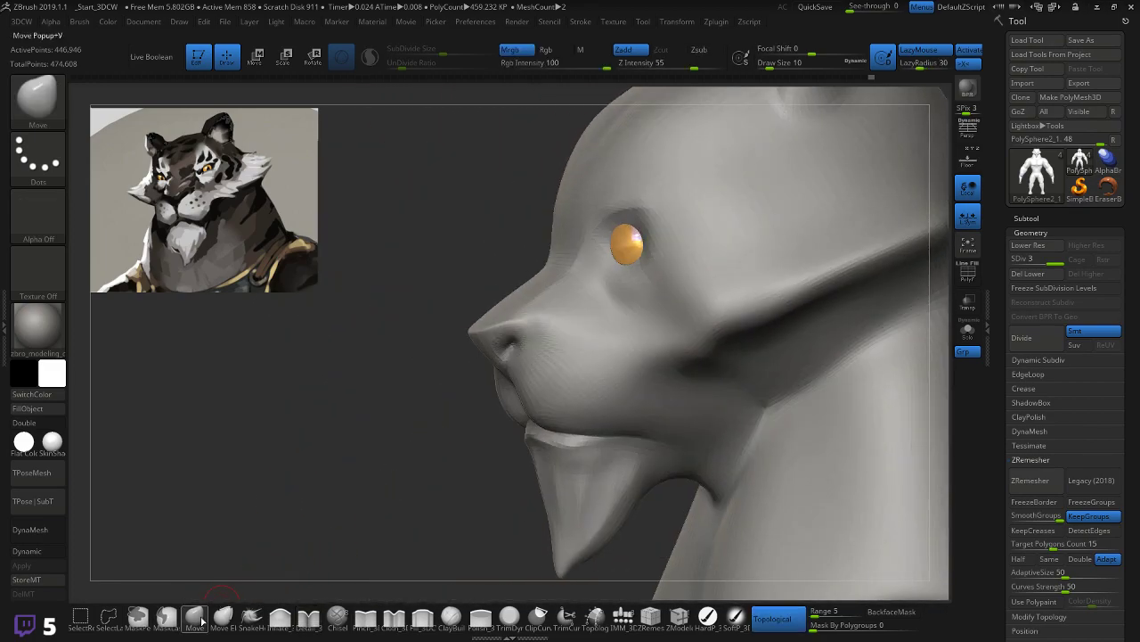
{"action": "mouse_move", "coordinate": [453, 401]}
{"action": "left_mouse_down"}
{"action": "mouse_move", "coordinate": [401, 407]}
{"action": "mouse_move", "coordinate": [472, 392]}
{"action": "mouse_move", "coordinate": [532, 353]}
{"action": "left_mouse_up"}
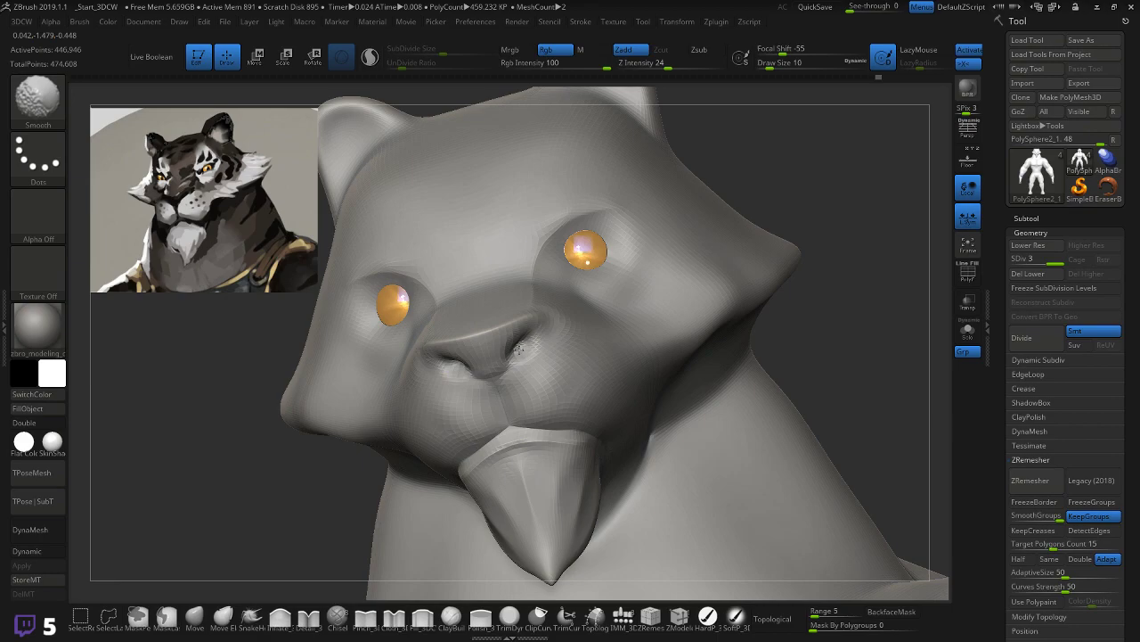
{"action": "left_click_drag", "start_coordinate": [839, 322], "coordinate": [889, 344]}
{"action": "left_click_drag", "start_coordinate": [509, 351], "coordinate": [497, 376]}
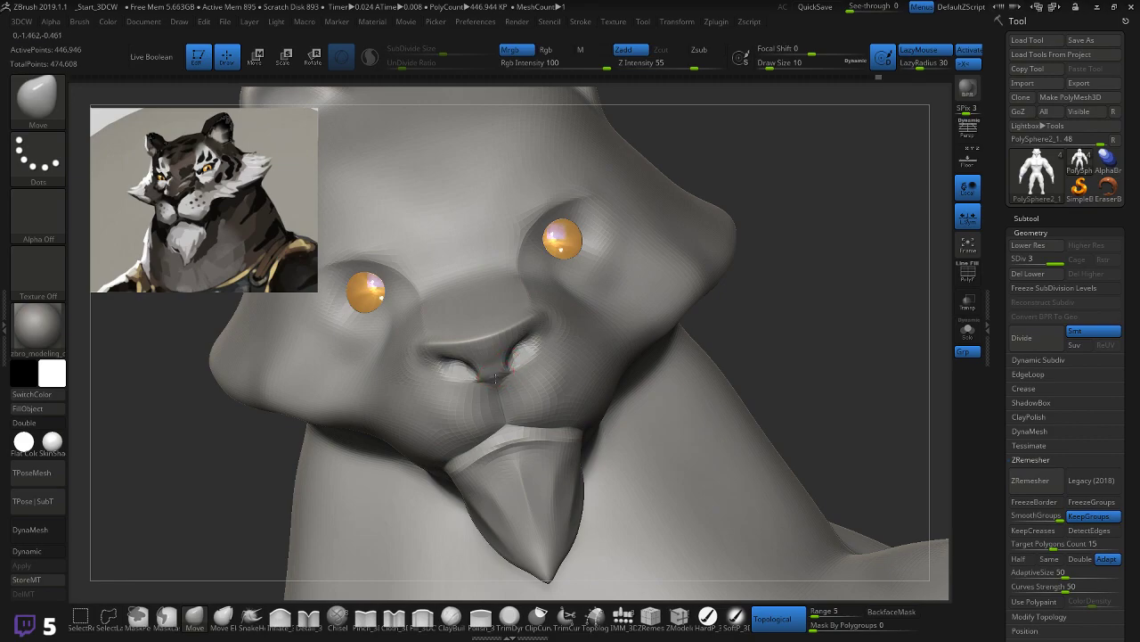
{"action": "left_click_drag", "start_coordinate": [822, 296], "coordinate": [740, 299]}
{"action": "left_click_drag", "start_coordinate": [489, 374], "coordinate": [502, 378], "text": "shift"}
{"action": "mouse_move", "coordinate": [397, 470]}
{"action": "left_mouse_down"}
{"action": "mouse_move", "coordinate": [369, 475]}
{"action": "mouse_move", "coordinate": [416, 448]}
{"action": "left_mouse_up"}
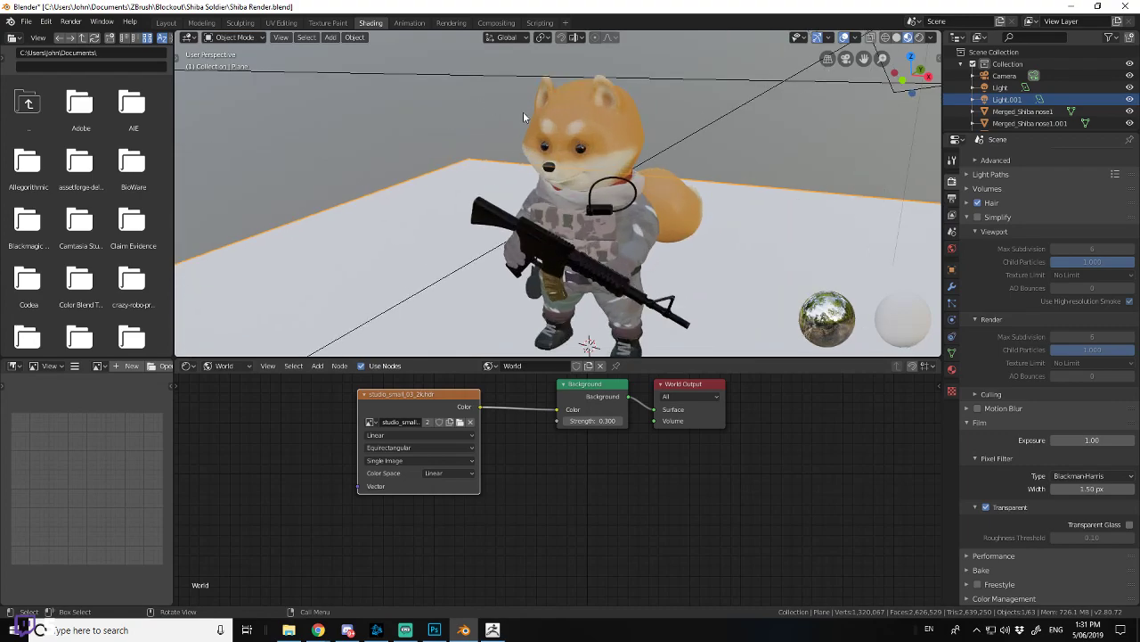
Step: In the Blender scene, display the Shiba in solid shading and examine the head surface closely around the ear and eye
{"action": "mouse_move", "coordinate": [523, 115]}
{"action": "middle_mouse_down"}
{"action": "mouse_move", "coordinate": [790, 153]}
{"action": "mouse_move", "coordinate": [784, 237]}
{"action": "middle_mouse_up"}
{"action": "left_click", "coordinate": [897, 38]}
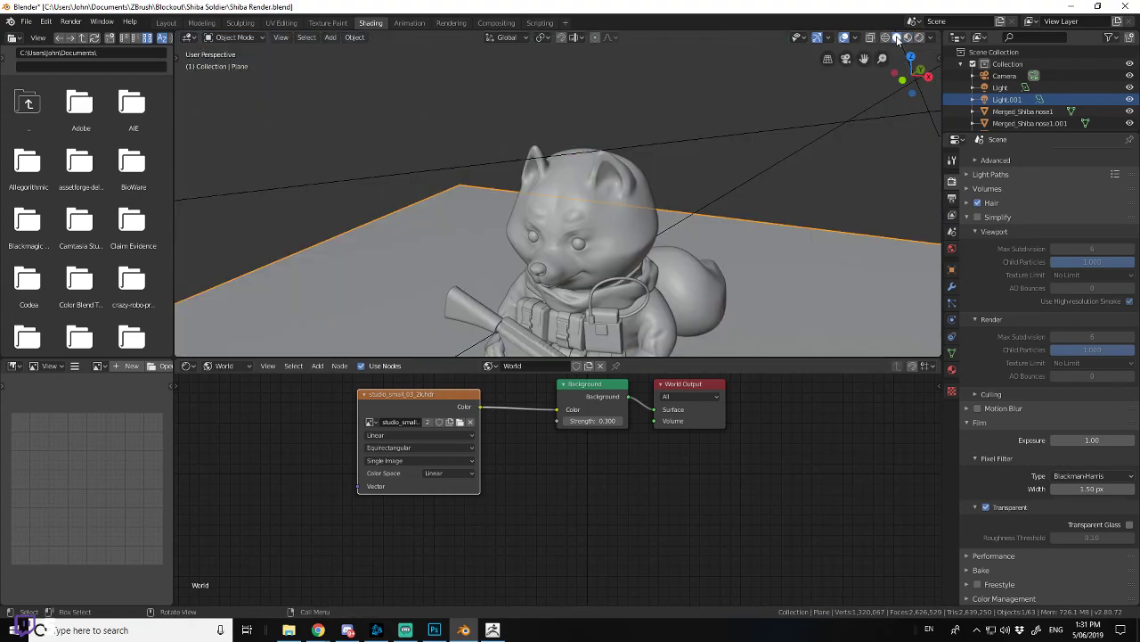
{"action": "scroll", "coordinate": [768, 156], "scroll_direction": "up", "scroll_amount": 10}
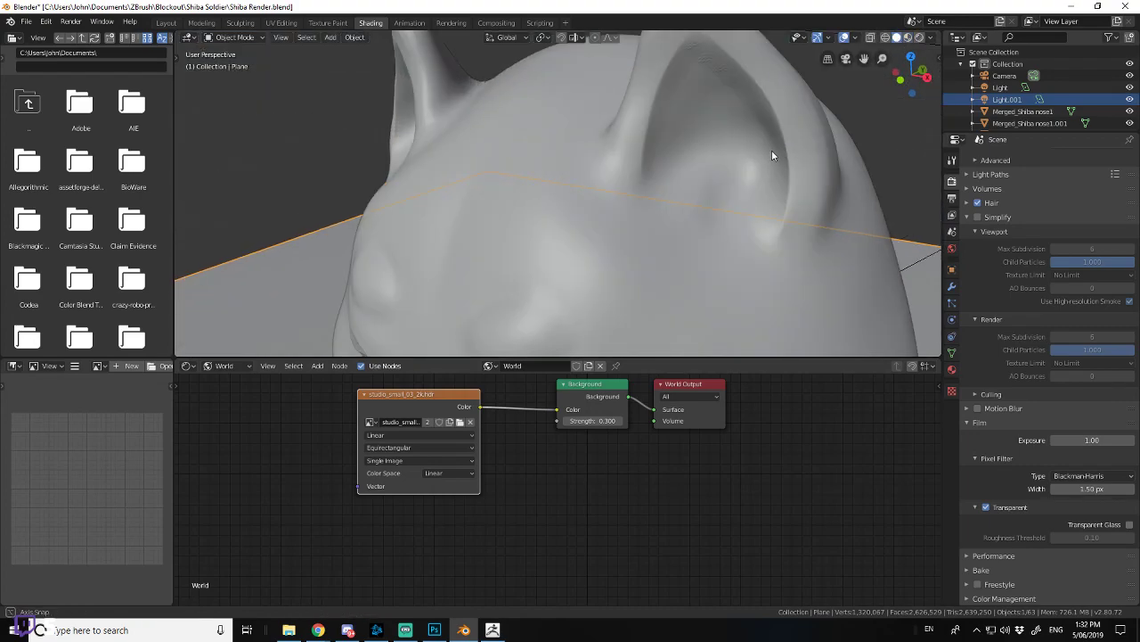
{"action": "scroll", "coordinate": [662, 147], "scroll_direction": "up", "scroll_amount": 3}
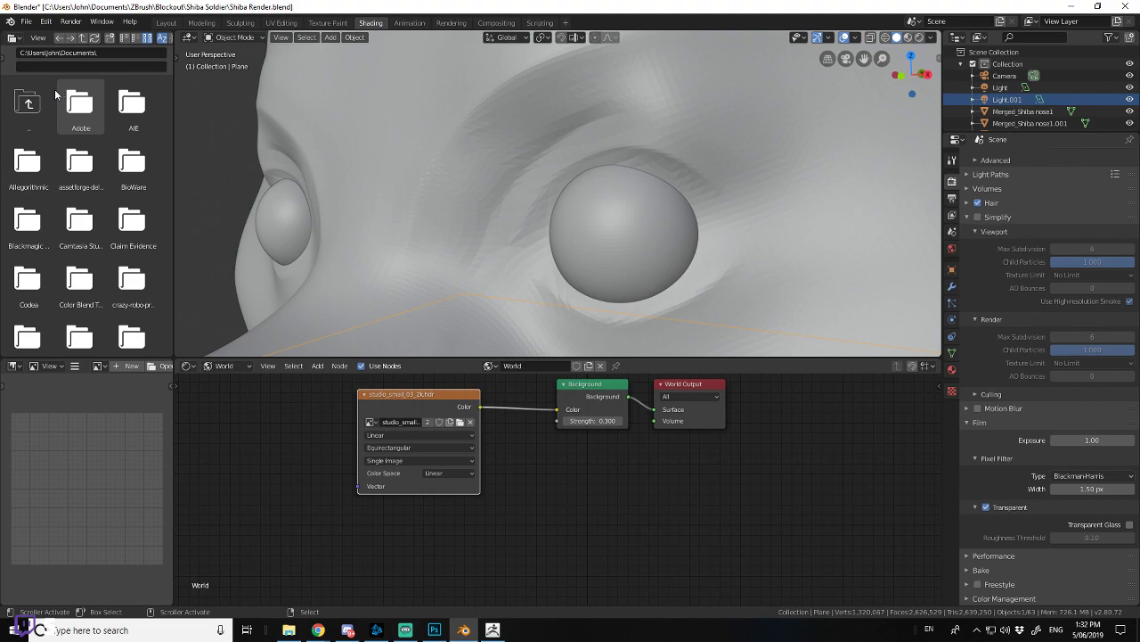
Step: Select the Shiba's head mesh and apply Shade Smooth to it
{"action": "left_click", "coordinate": [450, 159]}
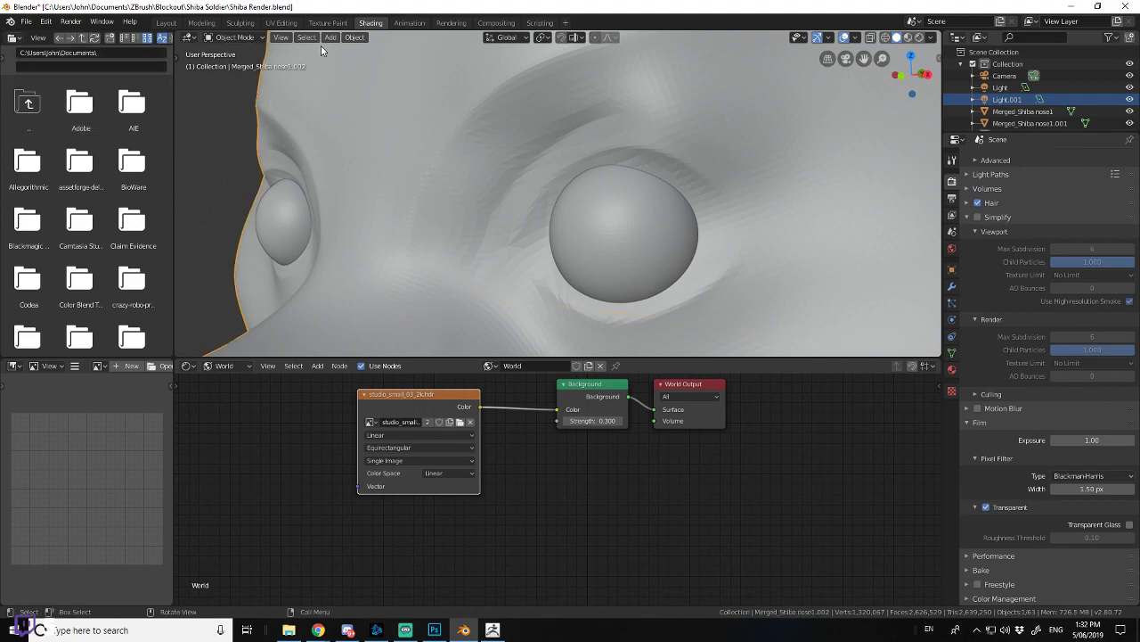
{"action": "key", "text": "F3"}
{"action": "type", "text": "set"}
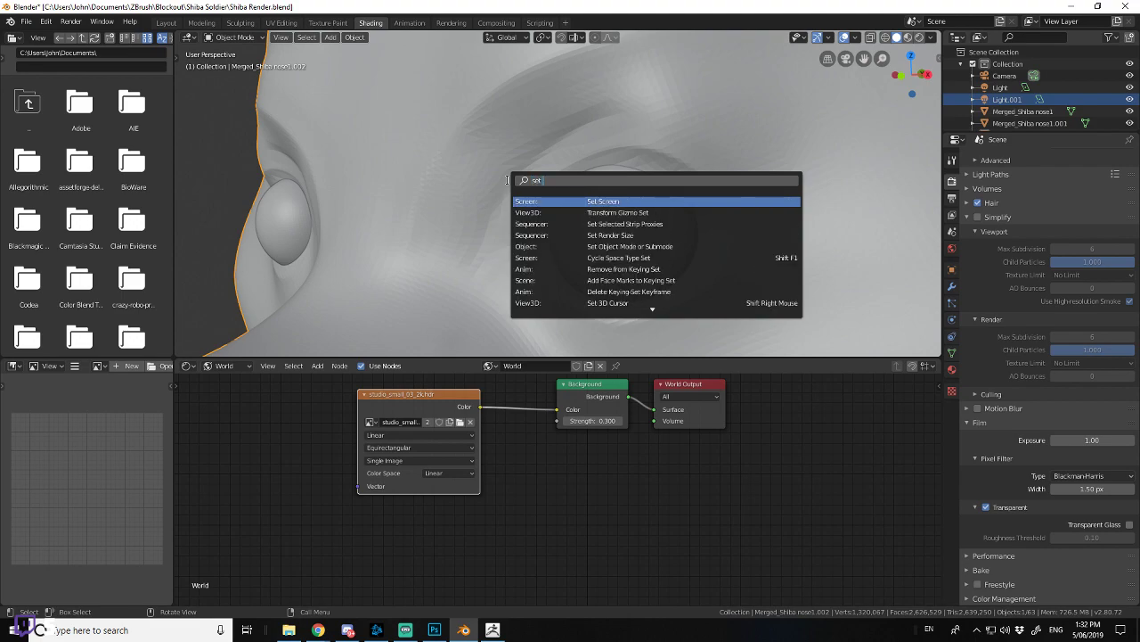
{"action": "type", "text": " sm"}
{"action": "key", "text": "BackSpace"}
{"action": "key", "text": "BackSpace"}
{"action": "key", "text": "BackSpace"}
{"action": "type", "text": "sm"}
{"action": "key", "text": "BackSpace"}
{"action": "key", "text": "BackSpace"}
{"action": "key", "text": "BackSpace"}
{"action": "type", "text": "sm"}
{"action": "key", "text": "BackSpace"}
{"action": "key", "text": "BackSpace"}
{"action": "key", "text": "BackSpace"}
{"action": "key", "text": "BackSpace"}
{"action": "key", "text": "BackSpace"}
{"action": "type", "text": "smoo"}
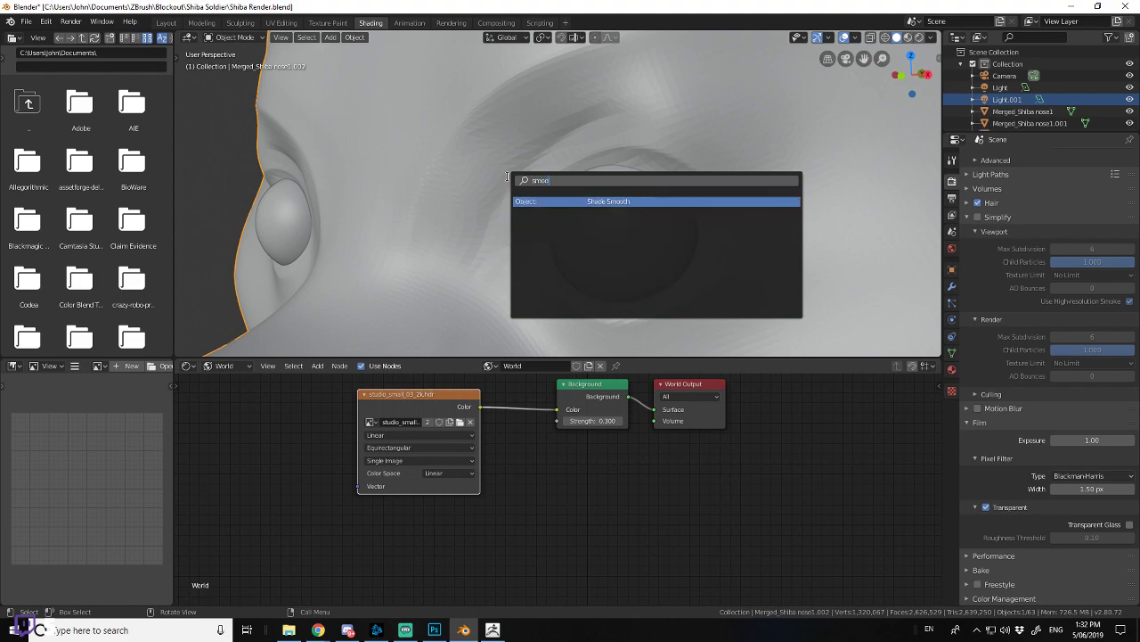
{"action": "key", "text": "Return"}
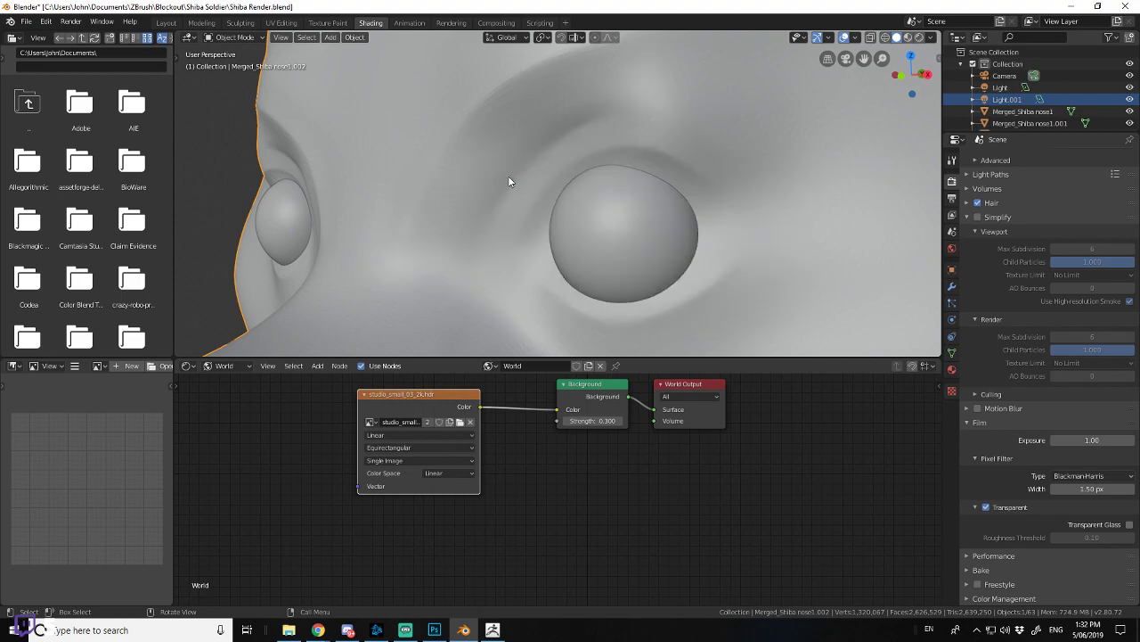
Step: Examine the surface shading of the Shiba's head, radio, pouches and body from several distances and angles
{"action": "scroll", "coordinate": [500, 175], "scroll_direction": "down", "scroll_amount": 6}
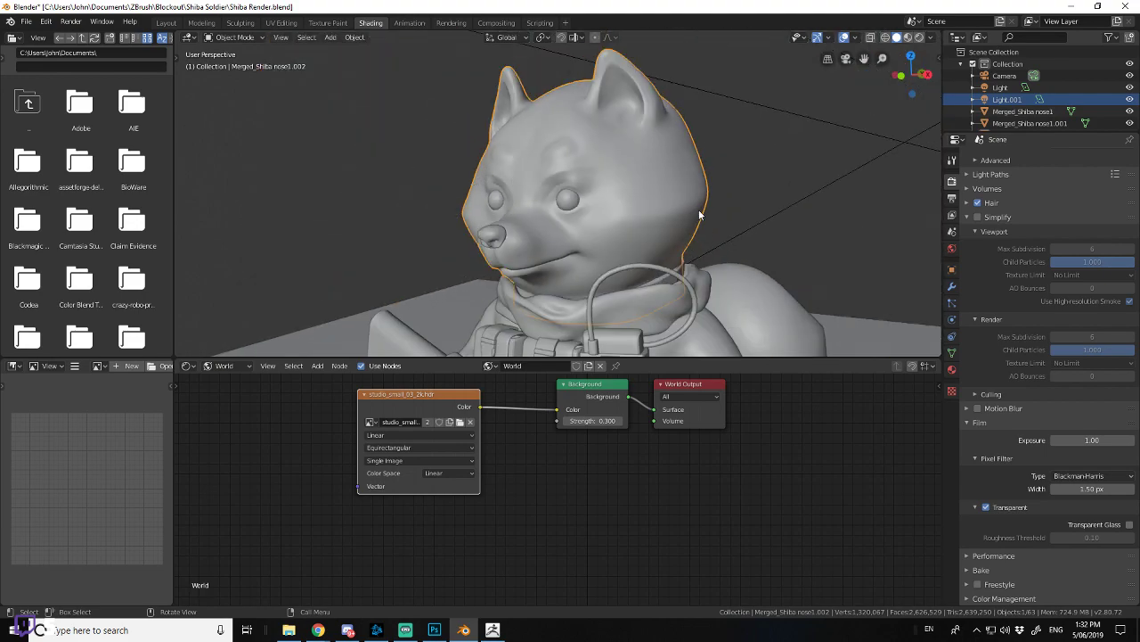
{"action": "scroll", "coordinate": [759, 190], "scroll_direction": "up", "scroll_amount": 8}
{"action": "scroll", "coordinate": [769, 181], "scroll_direction": "up", "scroll_amount": 1}
{"action": "scroll", "coordinate": [519, 183], "scroll_direction": "down", "scroll_amount": 6}
{"action": "middle_click_drag", "start_coordinate": [611, 167], "coordinate": [599, 140]}
{"action": "scroll", "coordinate": [599, 140], "scroll_direction": "up", "scroll_amount": 4}
{"action": "scroll", "coordinate": [597, 140], "scroll_direction": "down", "scroll_amount": 4}
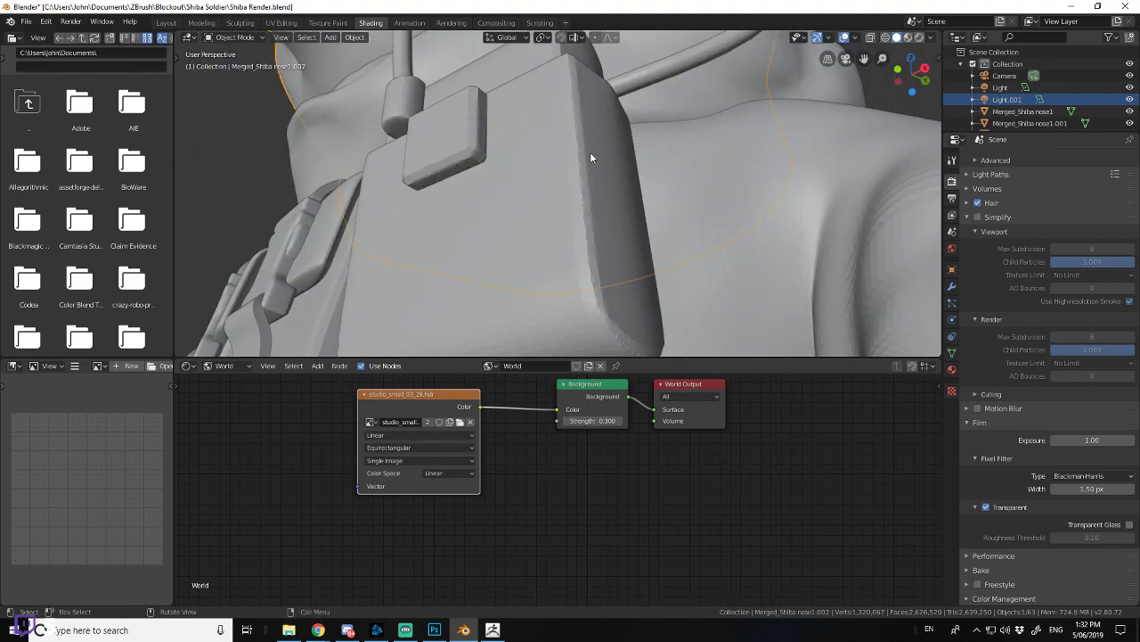
{"action": "scroll", "coordinate": [590, 152], "scroll_direction": "down", "scroll_amount": 8}
{"action": "middle_click_drag", "start_coordinate": [557, 286], "coordinate": [559, 249]}
{"action": "scroll", "coordinate": [653, 229], "scroll_direction": "up", "scroll_amount": 4}
Step: Select the collar band between the Shiba's head and scarf, and examine how it sits from several angles
{"action": "left_click", "coordinate": [398, 300]}
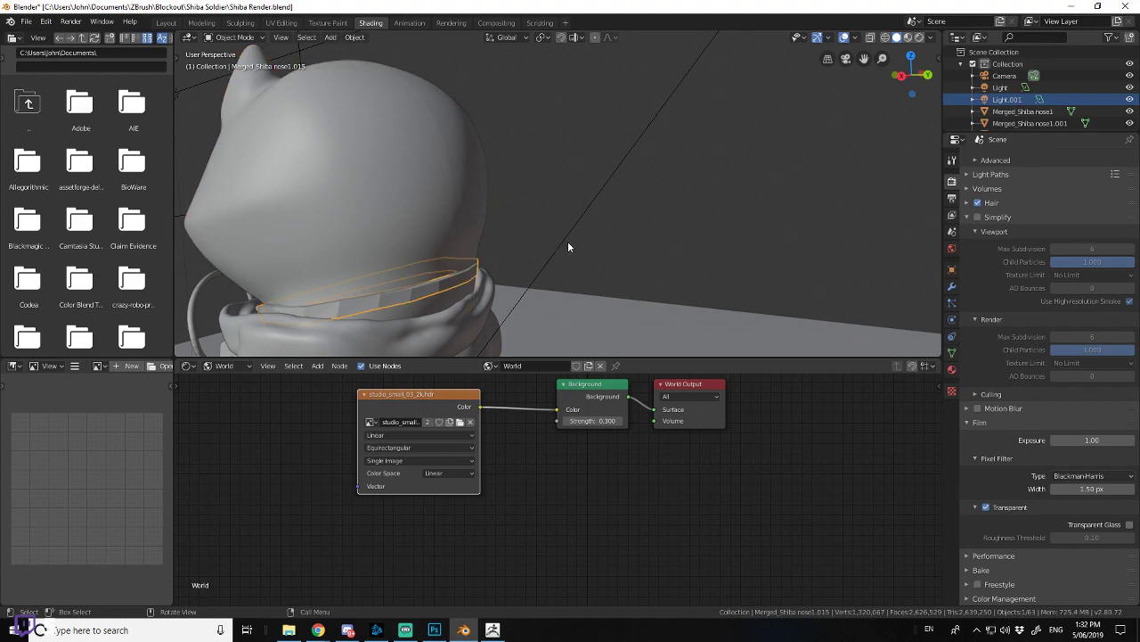
{"action": "scroll", "coordinate": [611, 225], "scroll_direction": "up", "scroll_amount": 5}
{"action": "middle_click_drag", "start_coordinate": [613, 226], "coordinate": [645, 210]}
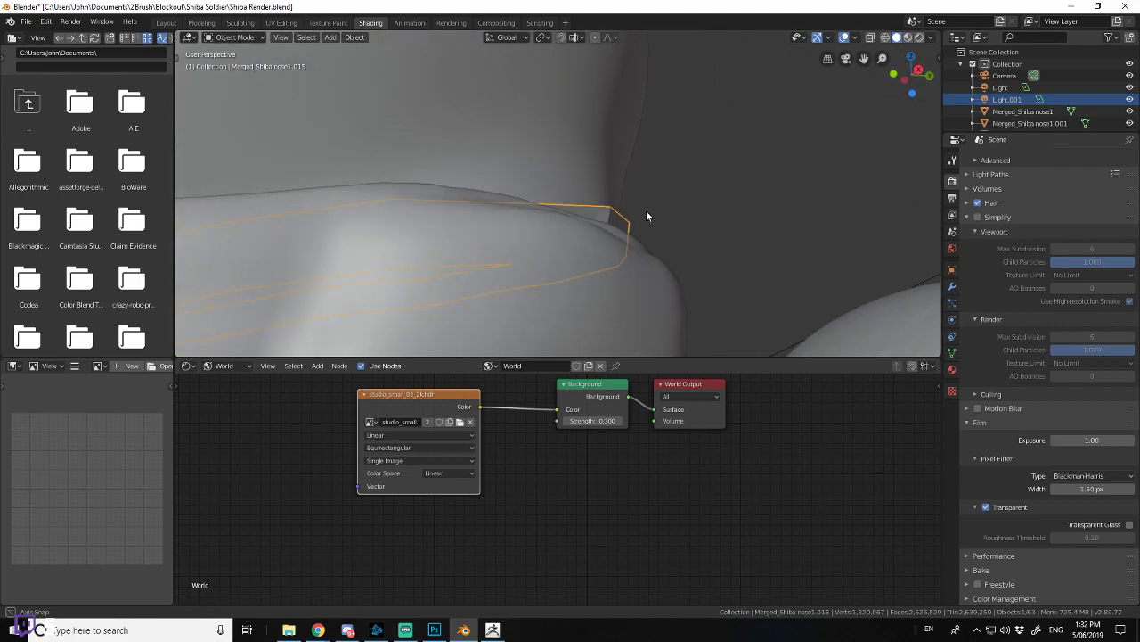
{"action": "scroll", "coordinate": [671, 212], "scroll_direction": "down", "scroll_amount": 8}
{"action": "scroll", "coordinate": [681, 236], "scroll_direction": "up", "scroll_amount": 8}
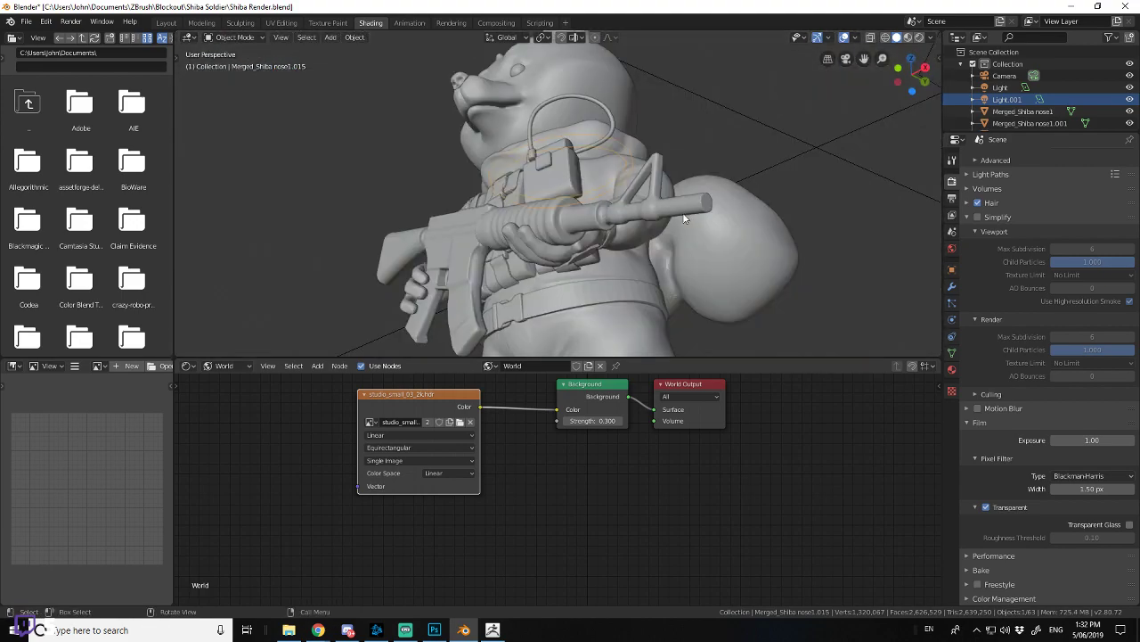
{"action": "middle_click_drag", "start_coordinate": [681, 215], "coordinate": [571, 265]}
{"action": "scroll", "coordinate": [574, 220], "scroll_direction": "down", "scroll_amount": 3}
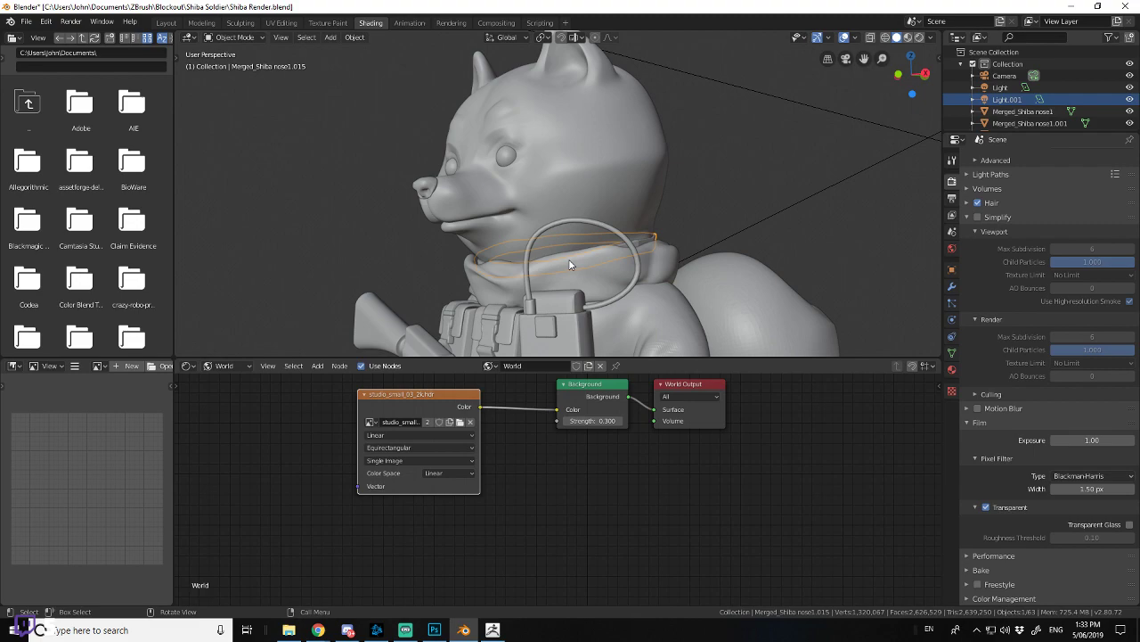
Step: Switch back to the Black Tiger sculpt in ZBrush and smooth the edge between the lower lip and the beard
{"action": "left_click", "coordinate": [1076, 6]}
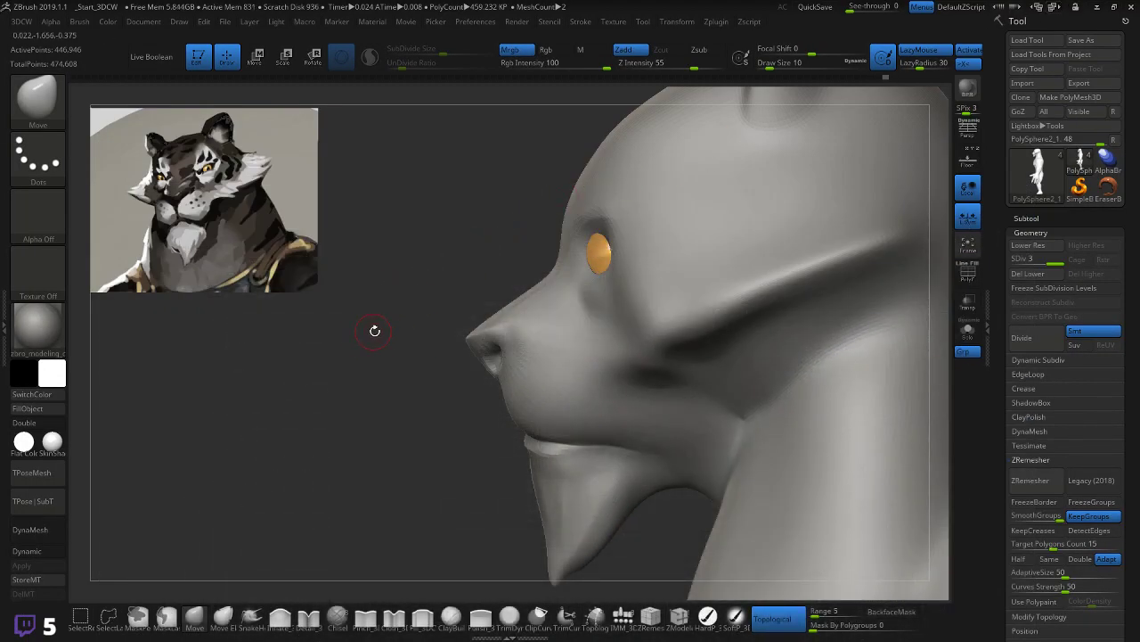
{"action": "left_click_drag", "start_coordinate": [400, 348], "coordinate": [802, 410]}
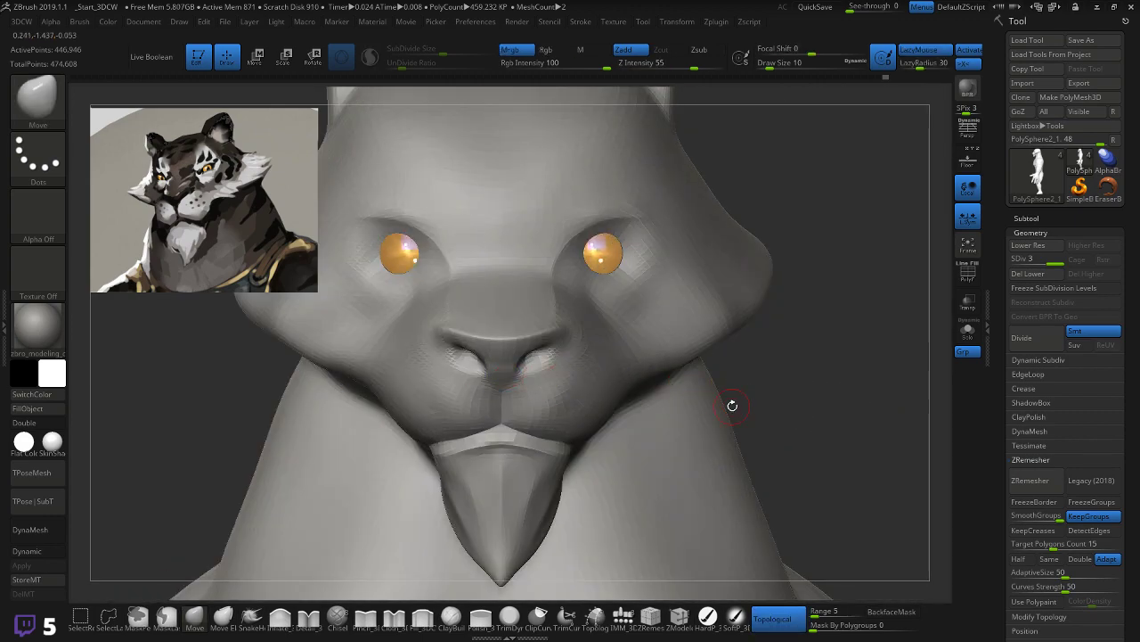
{"action": "mouse_move", "coordinate": [833, 344]}
{"action": "left_mouse_down", "text": "alt"}
{"action": "mouse_move", "coordinate": [873, 340]}
{"action": "mouse_move", "coordinate": [891, 267]}
{"action": "left_mouse_up", "text": "alt"}
{"action": "mouse_move", "coordinate": [522, 417]}
{"action": "left_mouse_down", "text": "shift"}
{"action": "mouse_move", "coordinate": [519, 430]}
{"action": "mouse_move", "coordinate": [530, 408]}
{"action": "mouse_move", "coordinate": [562, 397]}
{"action": "mouse_move", "coordinate": [575, 406]}
{"action": "left_mouse_up", "text": "shift"}
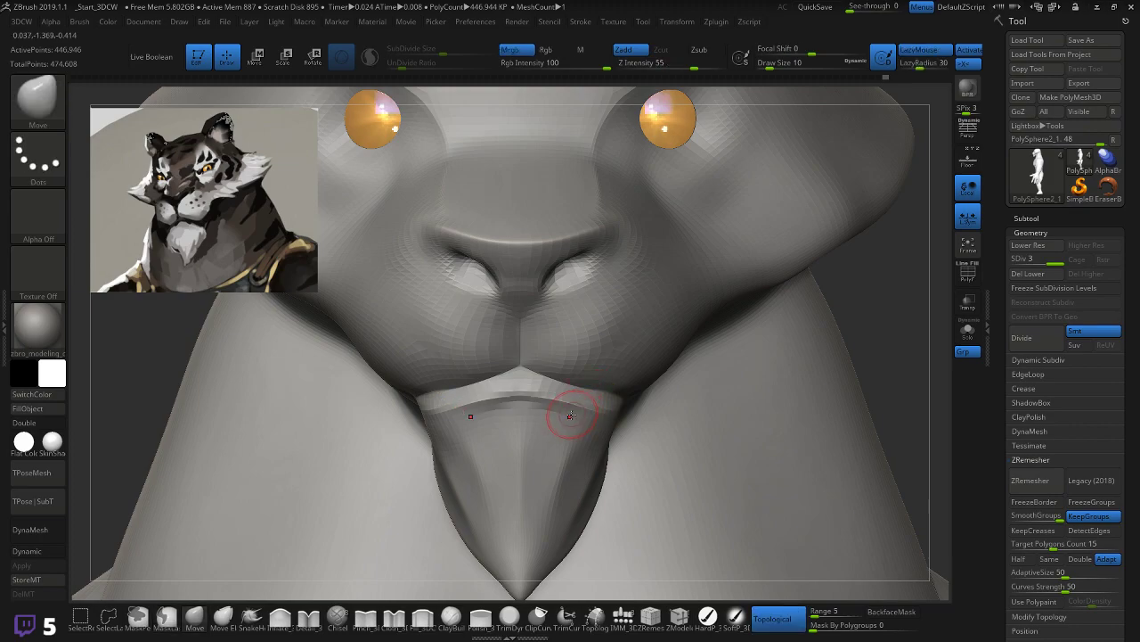
Step: Smooth the tiger's lower lip and sharpen the mouth line toward its outer corner with the Pinch_3DCW brush
{"action": "key", "text": "shift"}
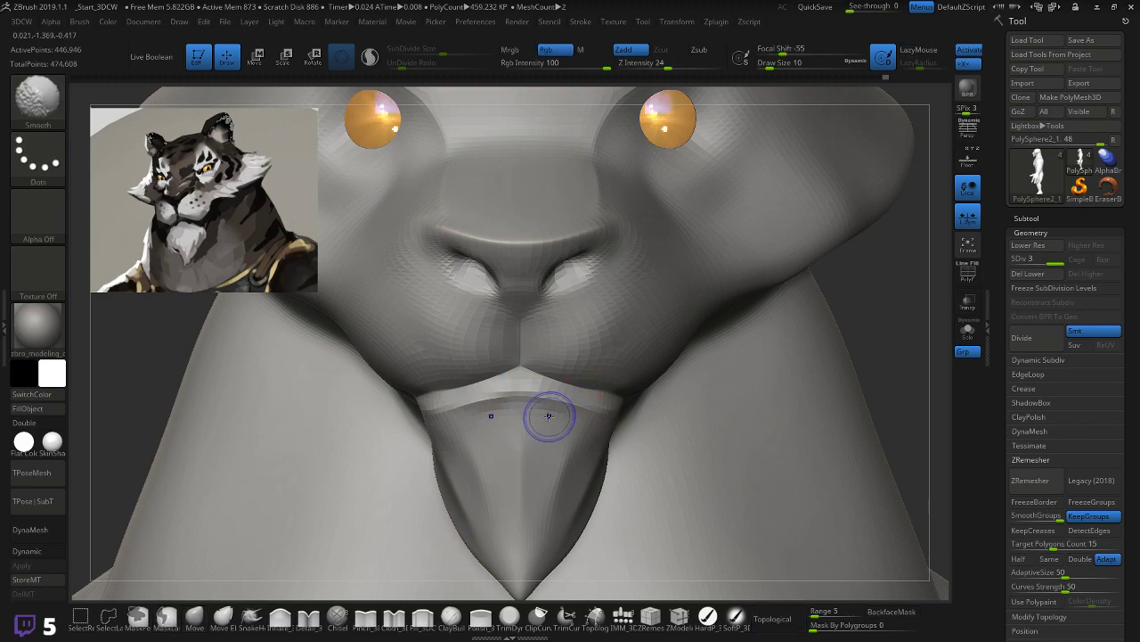
{"action": "left_click_drag", "start_coordinate": [888, 308], "coordinate": [852, 306]}
{"action": "right_click_drag", "start_coordinate": [853, 307], "coordinate": [368, 473]}
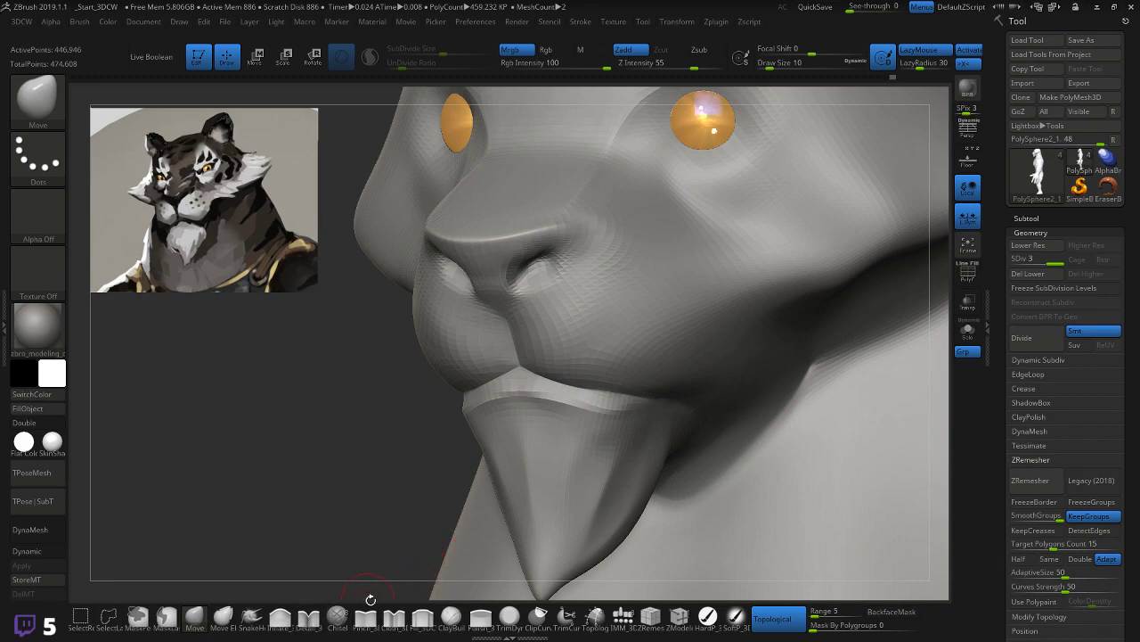
{"action": "left_click", "coordinate": [366, 618]}
{"action": "mouse_move", "coordinate": [535, 382]}
{"action": "left_mouse_down"}
{"action": "mouse_move", "coordinate": [624, 395]}
{"action": "mouse_move", "coordinate": [564, 377]}
{"action": "mouse_move", "coordinate": [585, 388]}
{"action": "left_mouse_up"}
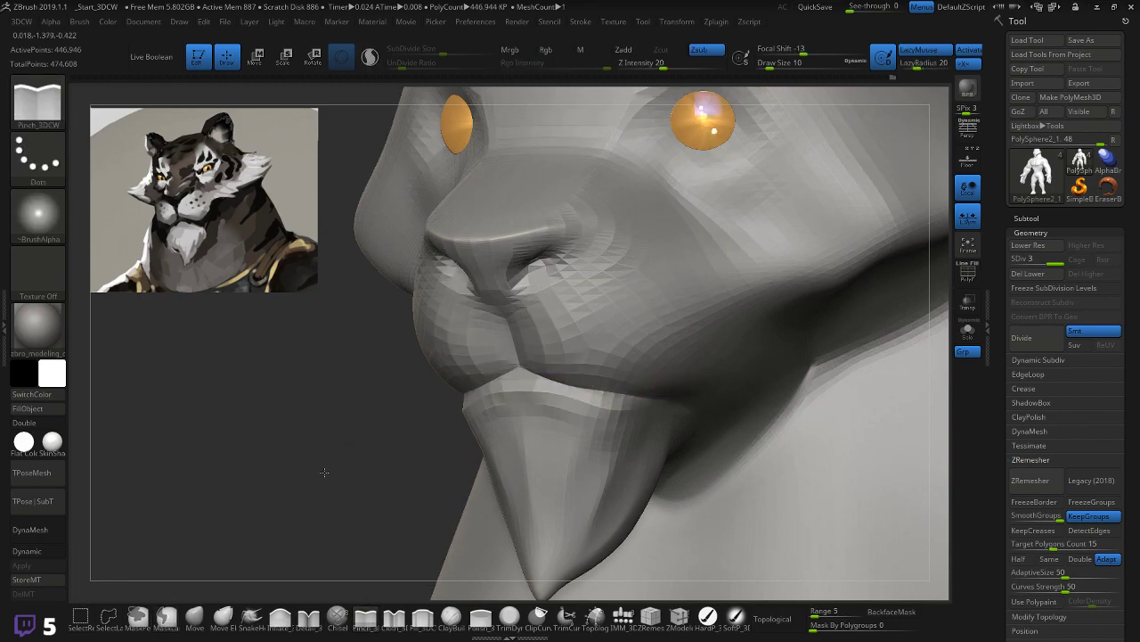
{"action": "left_click_drag", "start_coordinate": [324, 473], "coordinate": [354, 461]}
{"action": "mouse_move", "coordinate": [581, 392]}
{"action": "left_mouse_down"}
{"action": "mouse_move", "coordinate": [561, 395]}
{"action": "mouse_move", "coordinate": [565, 405]}
{"action": "mouse_move", "coordinate": [573, 394]}
{"action": "mouse_move", "coordinate": [682, 398]}
{"action": "left_mouse_up"}
{"action": "mouse_move", "coordinate": [481, 448]}
{"action": "left_mouse_down"}
{"action": "mouse_move", "coordinate": [377, 473]}
{"action": "mouse_move", "coordinate": [463, 443]}
{"action": "left_mouse_up"}
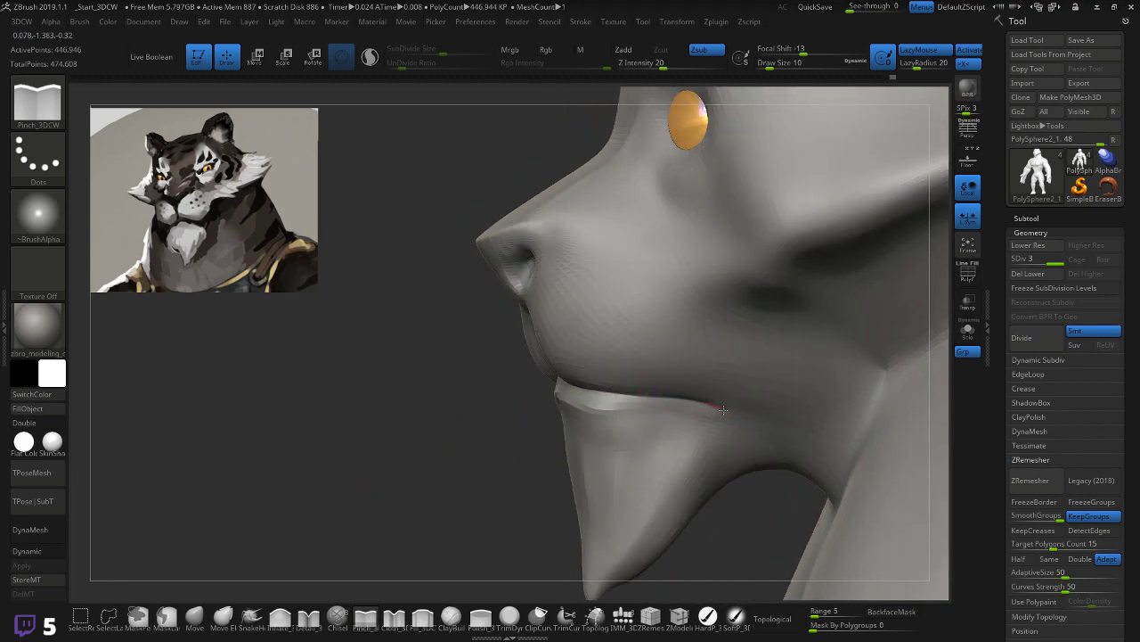
{"action": "left_click_drag", "start_coordinate": [377, 458], "coordinate": [399, 464], "text": "shift"}
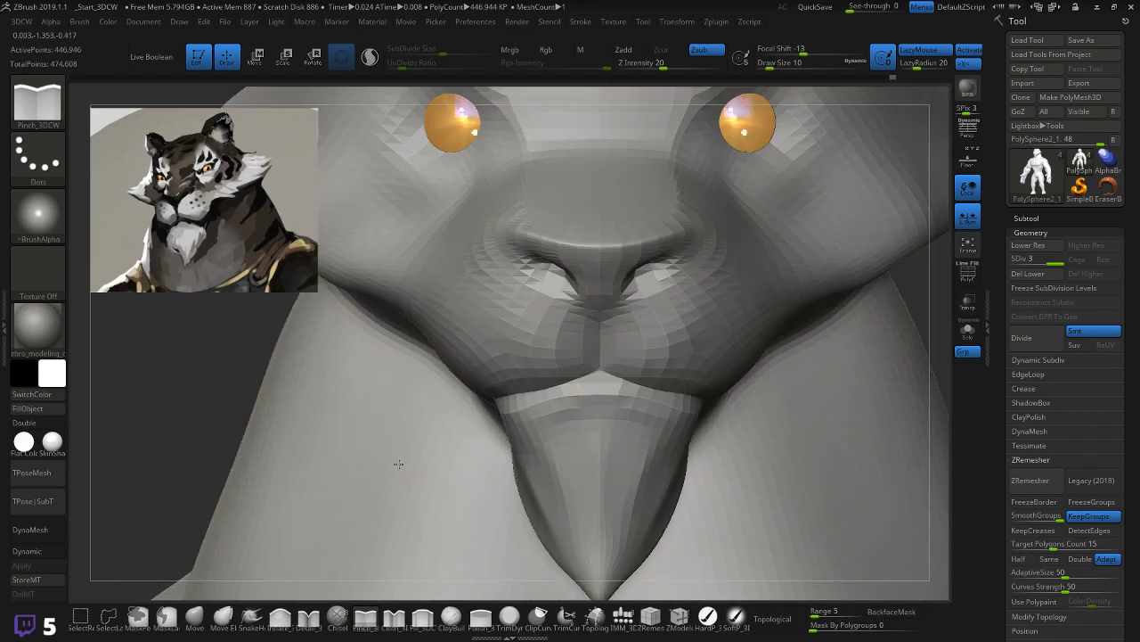
Step: Carve the upper eyelid crease around the top and outer corner of the eye with the Pinch_3DCW brush, and smooth it
{"action": "left_click_drag", "start_coordinate": [924, 277], "coordinate": [774, 390], "text": "alt"}
{"action": "mouse_move", "coordinate": [886, 330]}
{"action": "left_mouse_down", "text": "alt"}
{"action": "mouse_move", "coordinate": [871, 354]}
{"action": "mouse_move", "coordinate": [603, 360]}
{"action": "left_mouse_up", "text": "alt"}
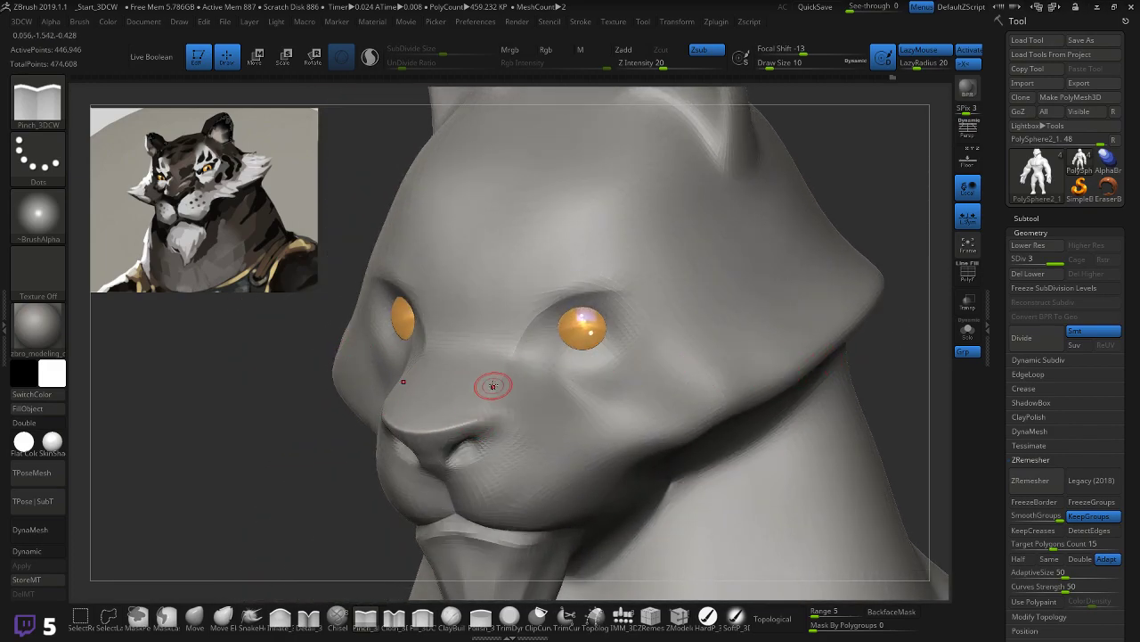
{"action": "mouse_move", "coordinate": [492, 400]}
{"action": "left_mouse_down"}
{"action": "mouse_move", "coordinate": [517, 351]}
{"action": "mouse_move", "coordinate": [492, 403]}
{"action": "left_mouse_up"}
{"action": "left_click_drag", "start_coordinate": [893, 210], "coordinate": [897, 199], "text": "shift"}
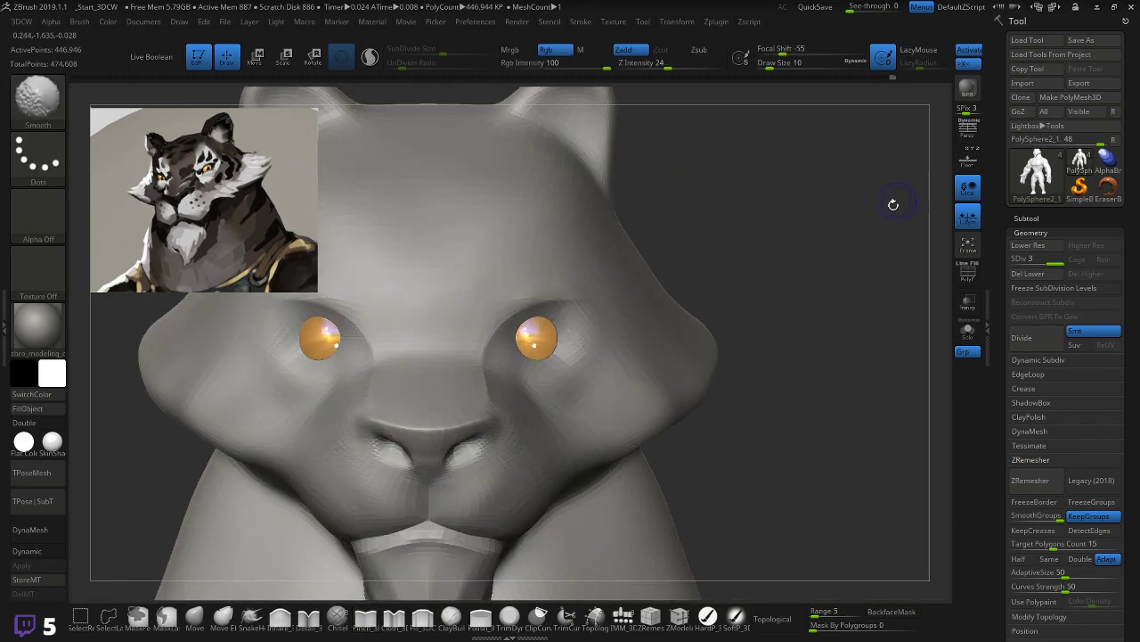
{"action": "mouse_move", "coordinate": [845, 362]}
{"action": "left_mouse_down", "text": "alt"}
{"action": "mouse_move", "coordinate": [868, 358]}
{"action": "mouse_move", "coordinate": [769, 351]}
{"action": "left_mouse_up", "text": "alt"}
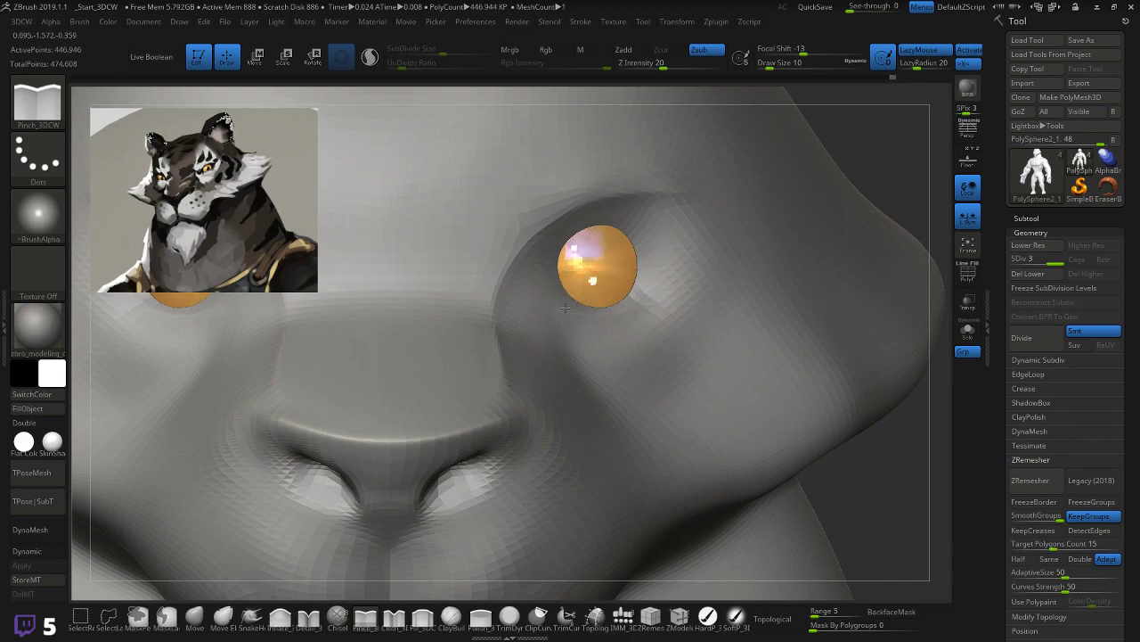
{"action": "key", "text": "ctrl"}
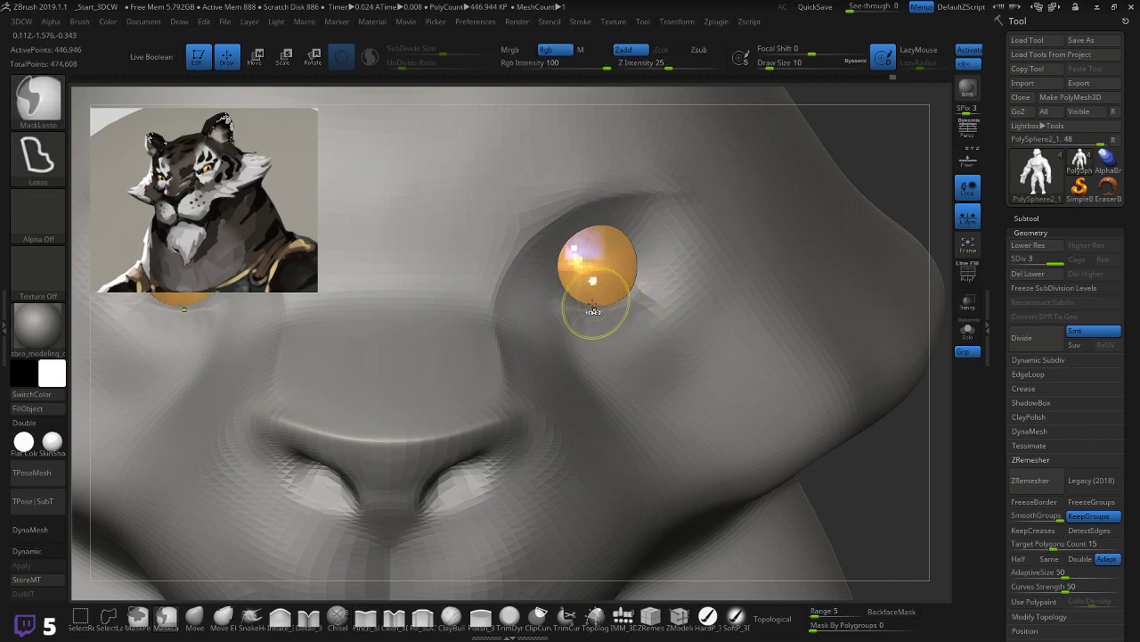
{"action": "left_click_drag", "start_coordinate": [553, 263], "coordinate": [656, 214]}
{"action": "left_click_drag", "start_coordinate": [551, 261], "coordinate": [659, 223]}
{"action": "left_click_drag", "start_coordinate": [557, 235], "coordinate": [658, 217]}
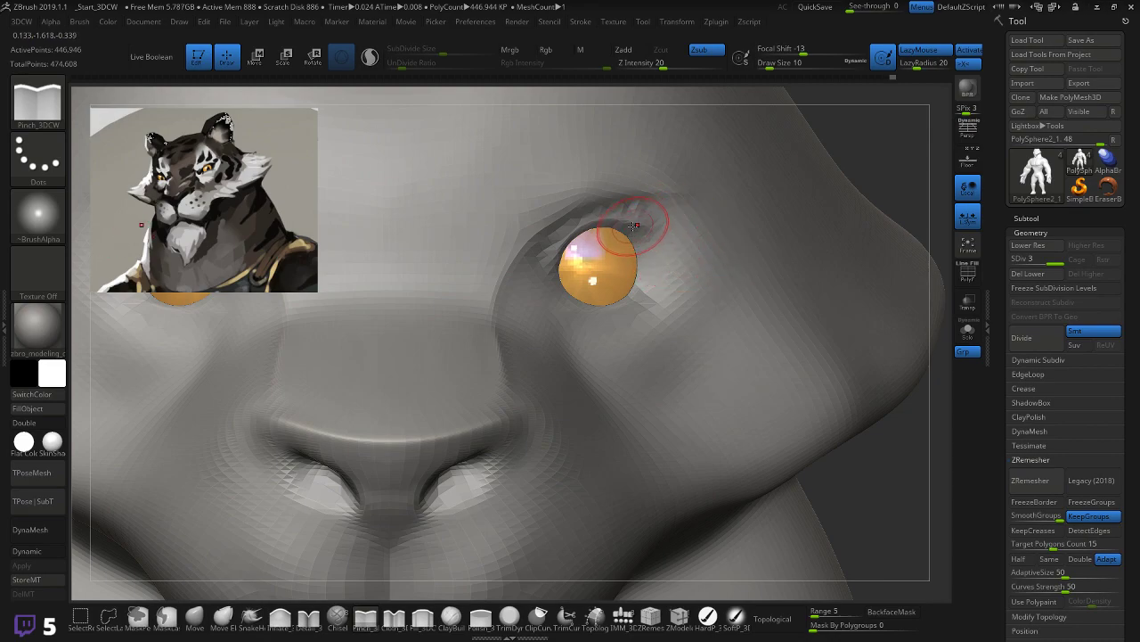
{"action": "left_click_drag", "start_coordinate": [624, 223], "coordinate": [656, 263]}
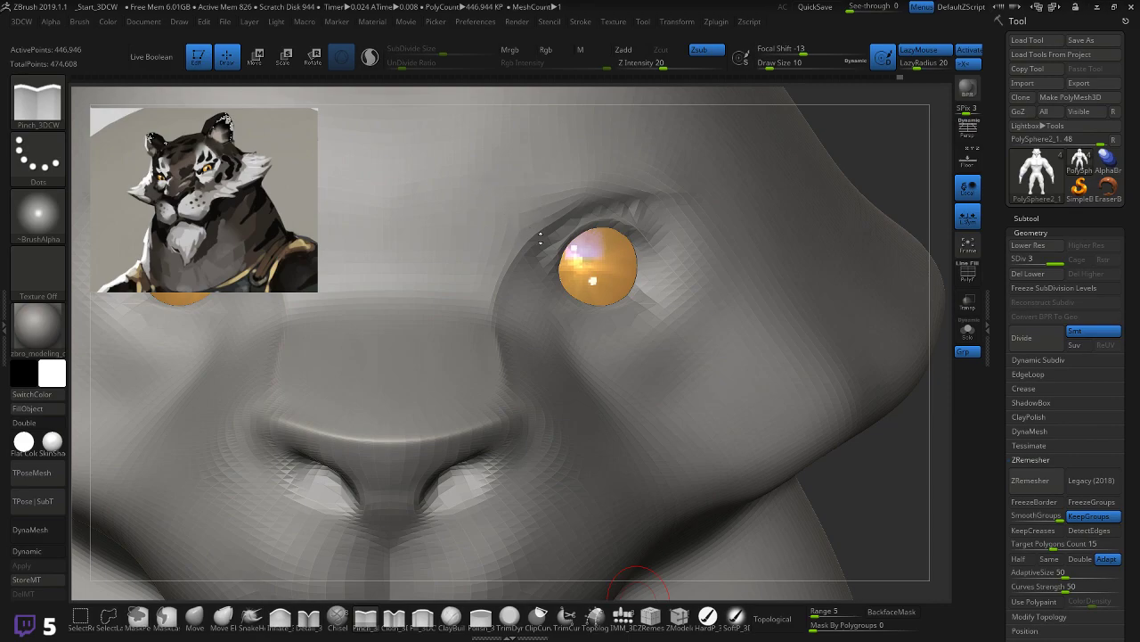
{"action": "key", "text": "shift"}
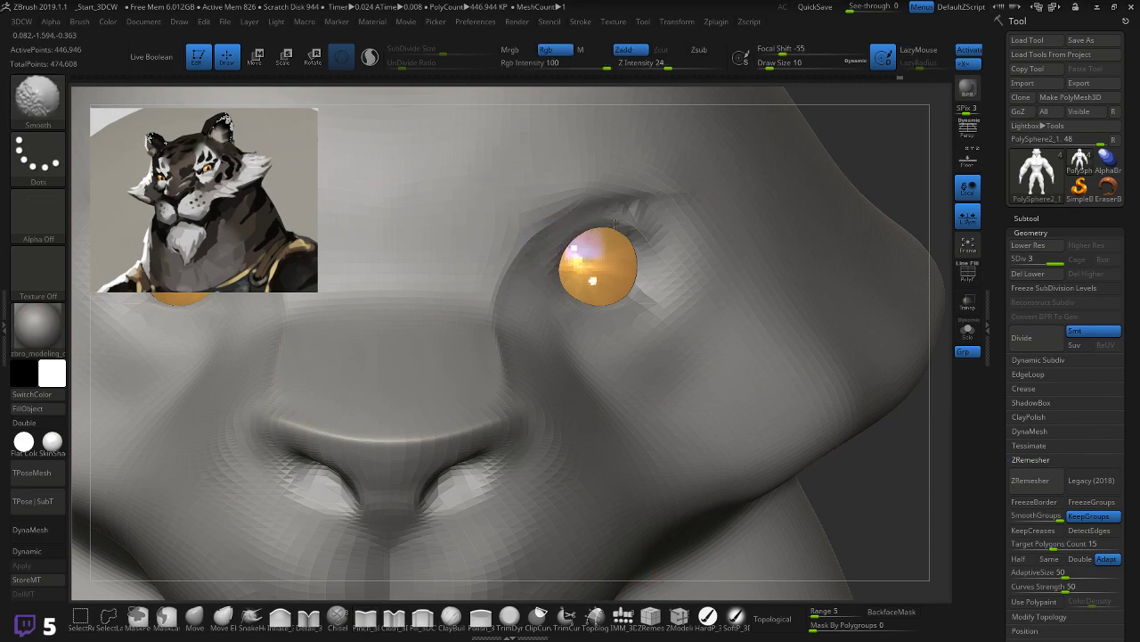
{"action": "key", "text": "shift"}
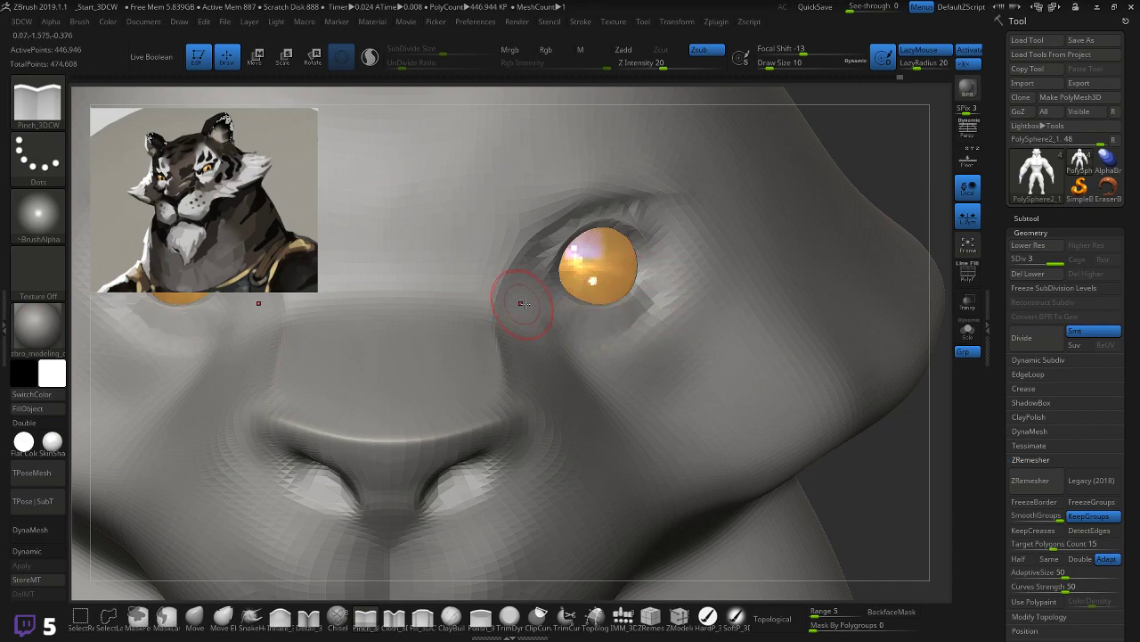
Step: Pinch the lower eyelid edge beneath the eye out to its outer corner, undoing and redrawing the stroke twice
{"action": "left_click_drag", "start_coordinate": [551, 303], "coordinate": [682, 283]}
{"action": "key", "text": "ctrl+z"}
{"action": "left_click_drag", "start_coordinate": [552, 301], "coordinate": [663, 267]}
{"action": "key", "text": "ctrl+z"}
{"action": "mouse_move", "coordinate": [558, 308]}
{"action": "left_mouse_down"}
{"action": "mouse_move", "coordinate": [670, 280]}
{"action": "mouse_move", "coordinate": [706, 253]}
{"action": "left_mouse_up"}
Step: Fit the upper and lower eyelids around the eyeball with the Move brush at draw sizes 9 and 14, and smooth them
{"action": "left_click_drag", "start_coordinate": [871, 146], "coordinate": [743, 184]}
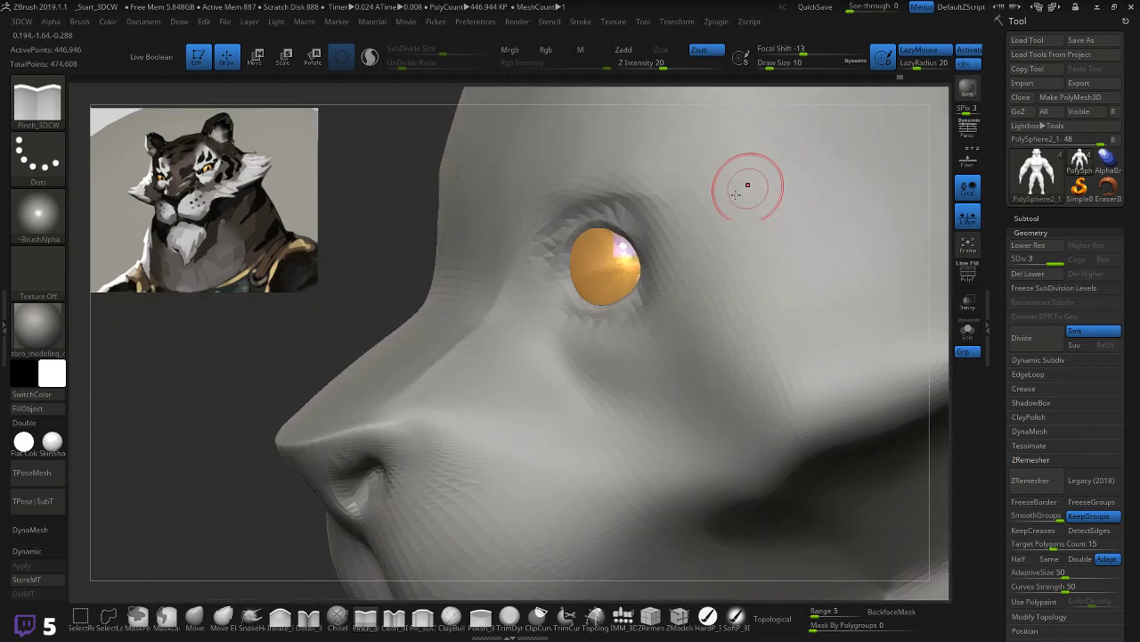
{"action": "left_click", "coordinate": [192, 613]}
{"action": "left_click_drag", "start_coordinate": [190, 471], "coordinate": [326, 375]}
{"action": "key", "text": "s"}
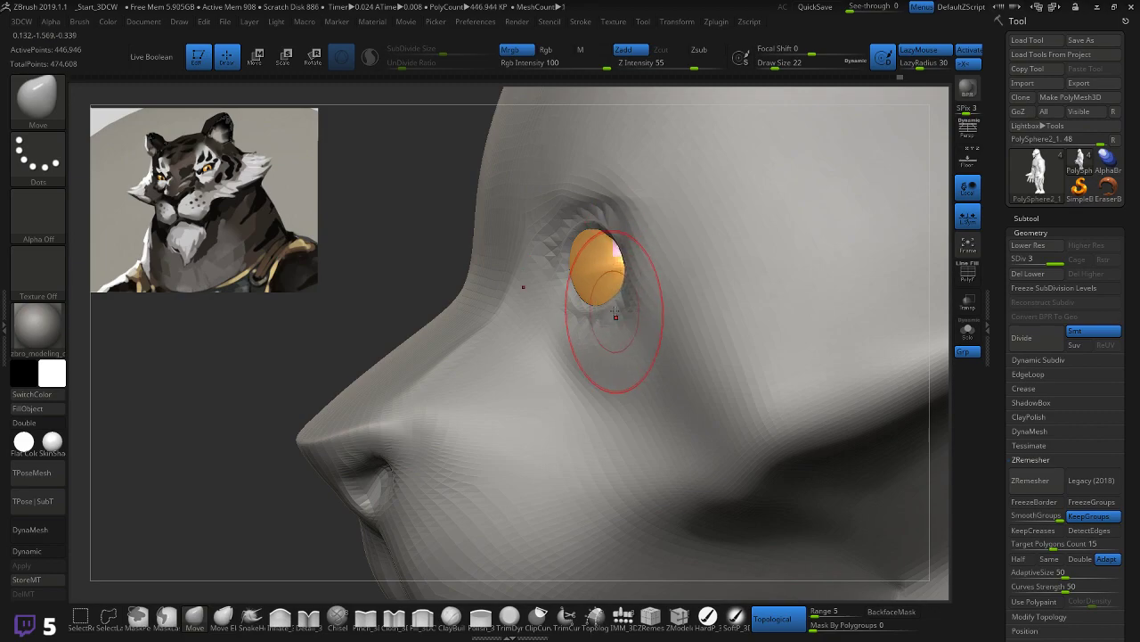
{"action": "key", "text": "s"}
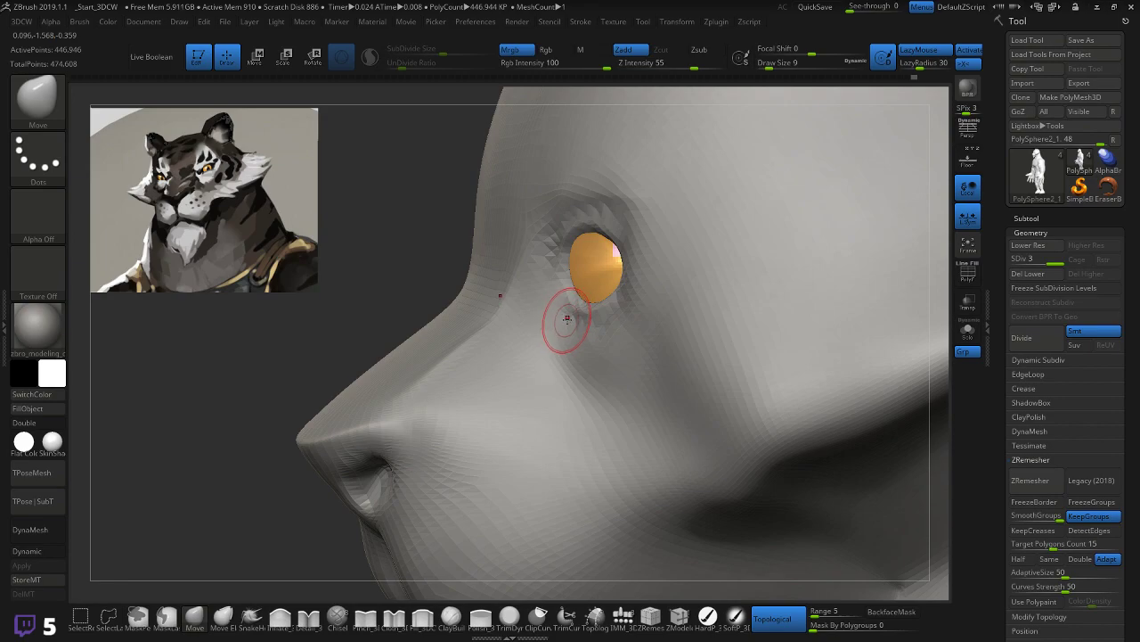
{"action": "key", "text": "]"}
{"action": "left_click_drag", "start_coordinate": [590, 226], "coordinate": [559, 246]}
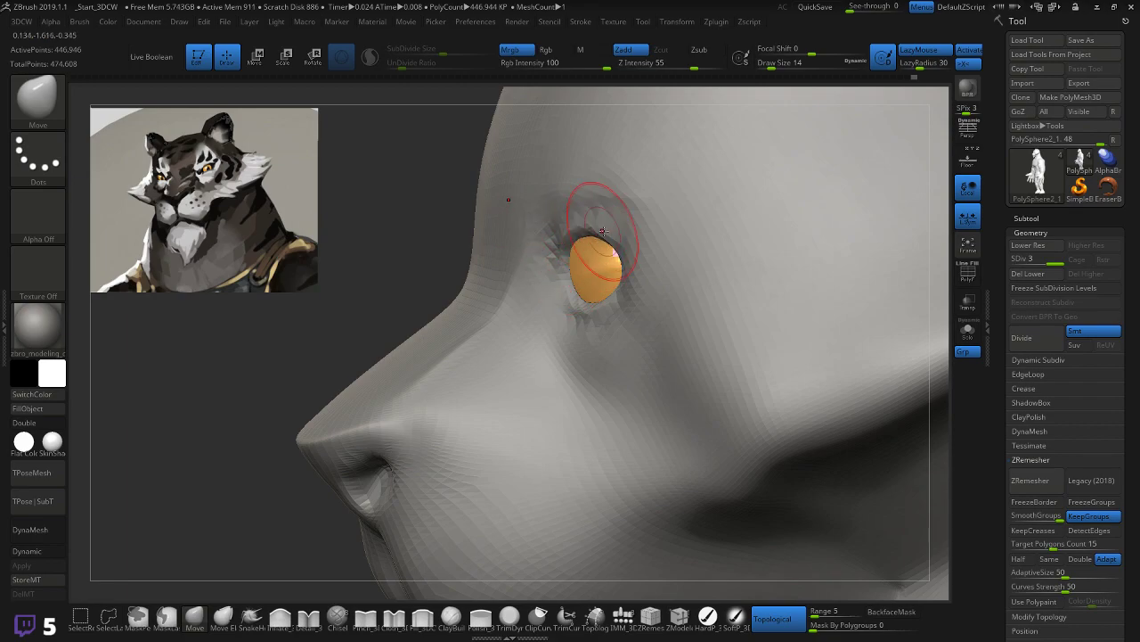
{"action": "mouse_move", "coordinate": [369, 287]}
{"action": "left_mouse_down"}
{"action": "mouse_move", "coordinate": [428, 290]}
{"action": "mouse_move", "coordinate": [402, 285]}
{"action": "left_mouse_up"}
{"action": "key", "text": "shift"}
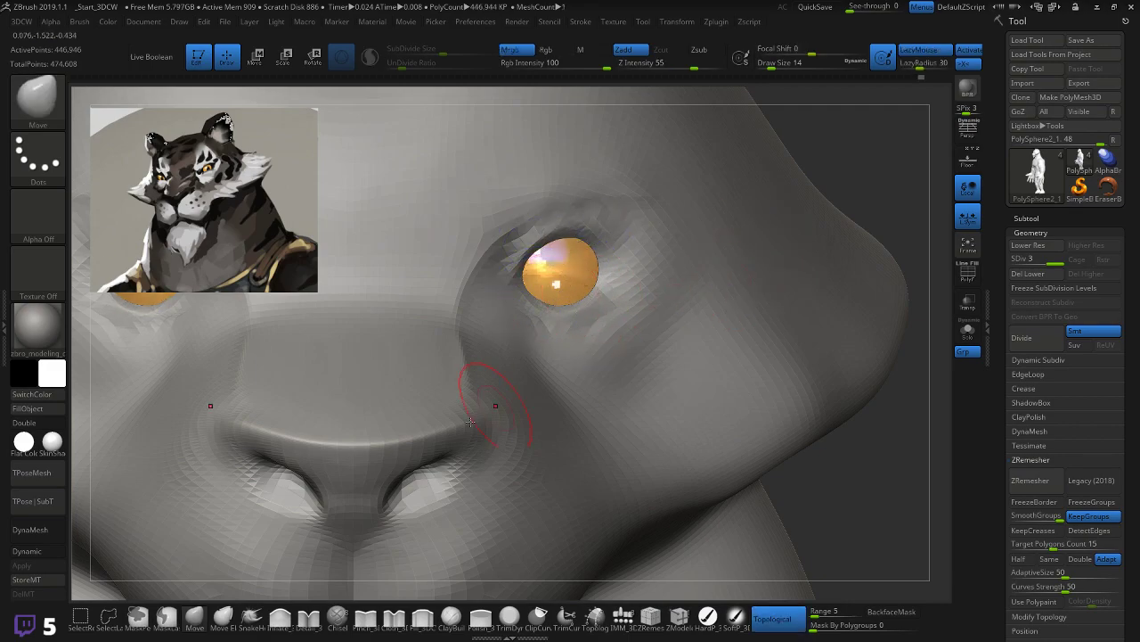
Step: Define the eyelid edges with the Detail_3DCW brush at draw size 8 and smooth the inner lower lid
{"action": "left_click", "coordinate": [308, 617]}
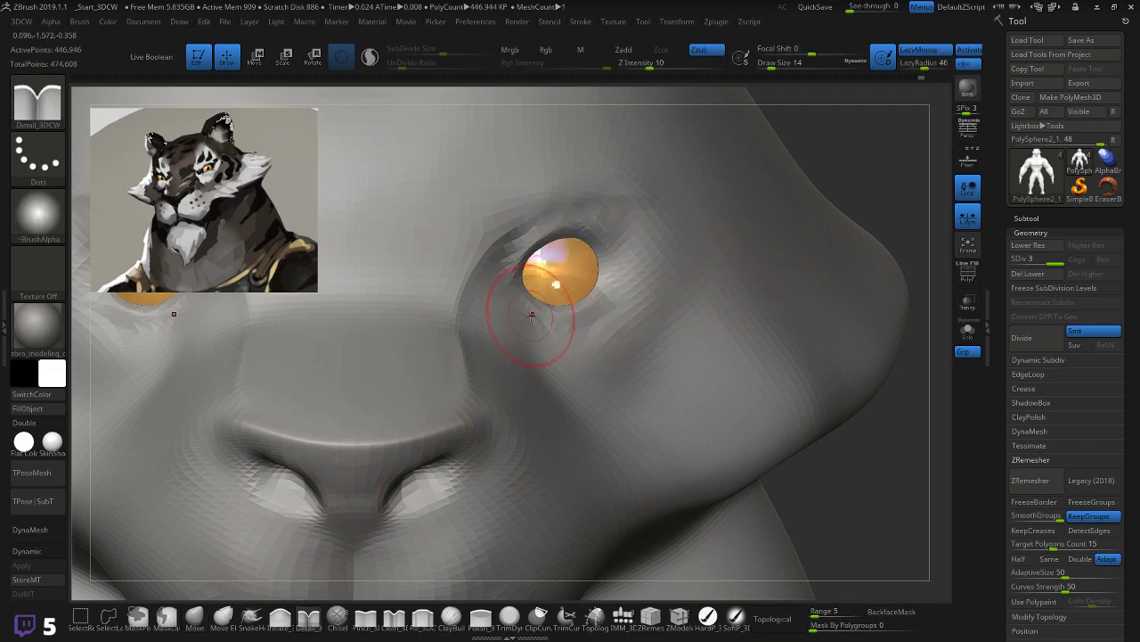
{"action": "key", "text": "bracketleft"}
{"action": "key", "text": "bracketleft"}
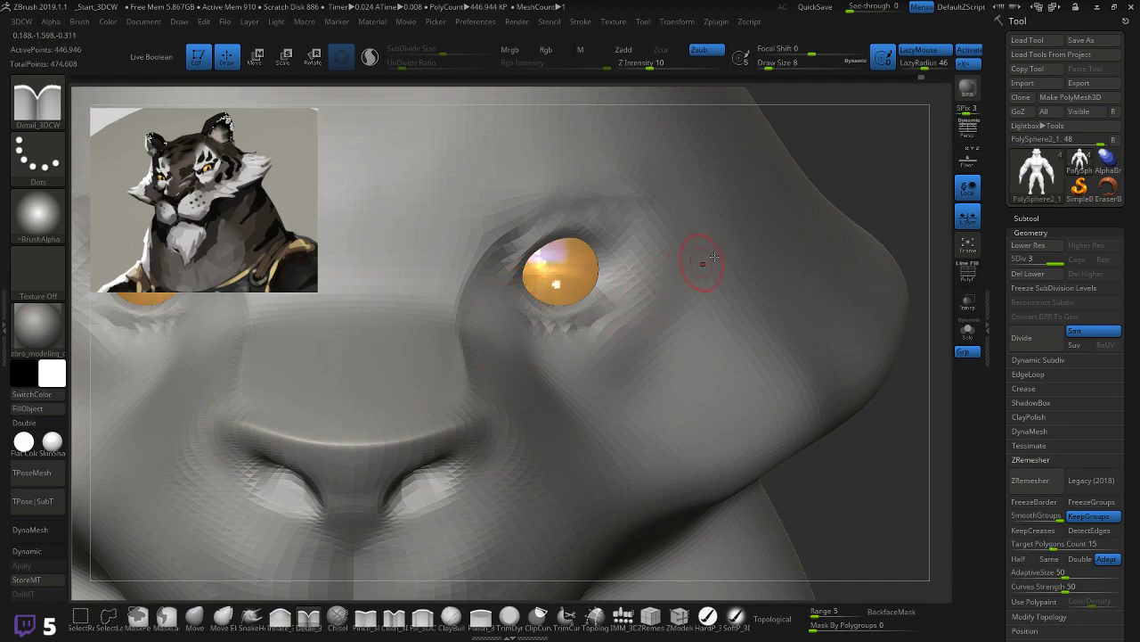
{"action": "mouse_move", "coordinate": [878, 166]}
{"action": "left_mouse_down"}
{"action": "mouse_move", "coordinate": [731, 222]}
{"action": "mouse_move", "coordinate": [624, 294]}
{"action": "left_mouse_up"}
{"action": "key", "text": "shift"}
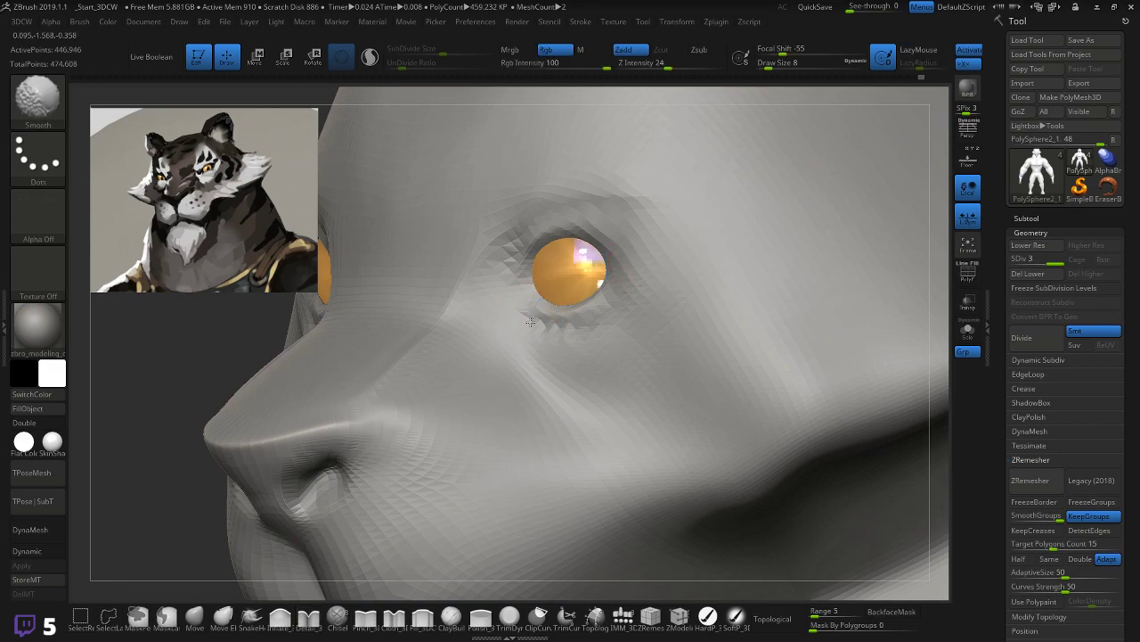
{"action": "left_click_drag", "start_coordinate": [234, 330], "coordinate": [839, 169]}
Step: Examine the wireframe around the eyes and nose, and the eyelid shape from the side and from above
{"action": "key", "text": "shift+f"}
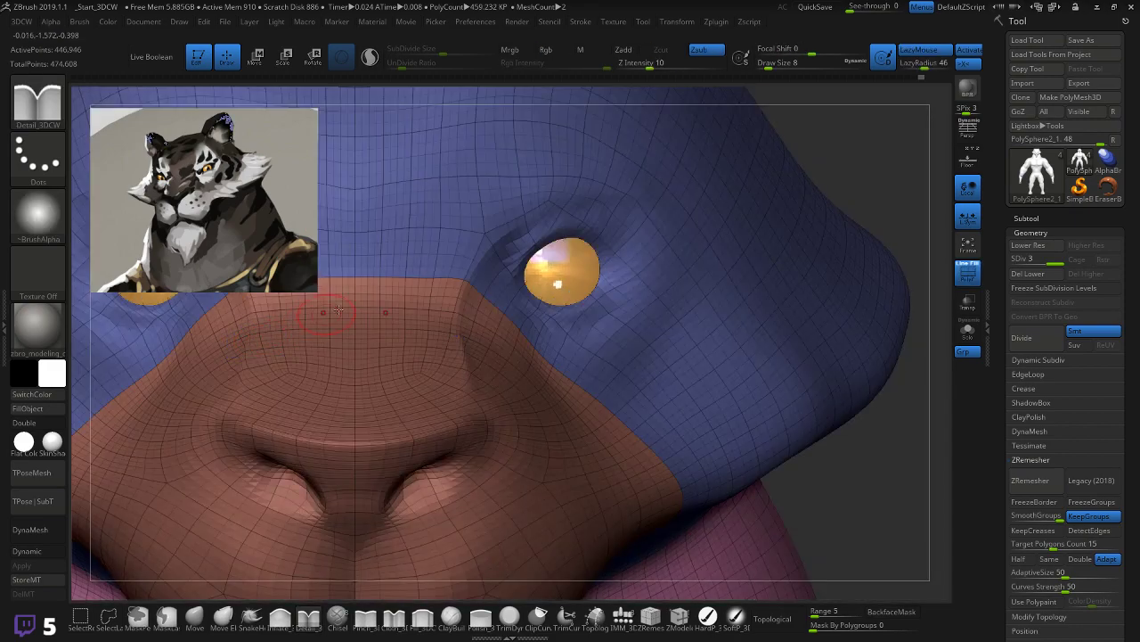
{"action": "key", "text": "shift+f"}
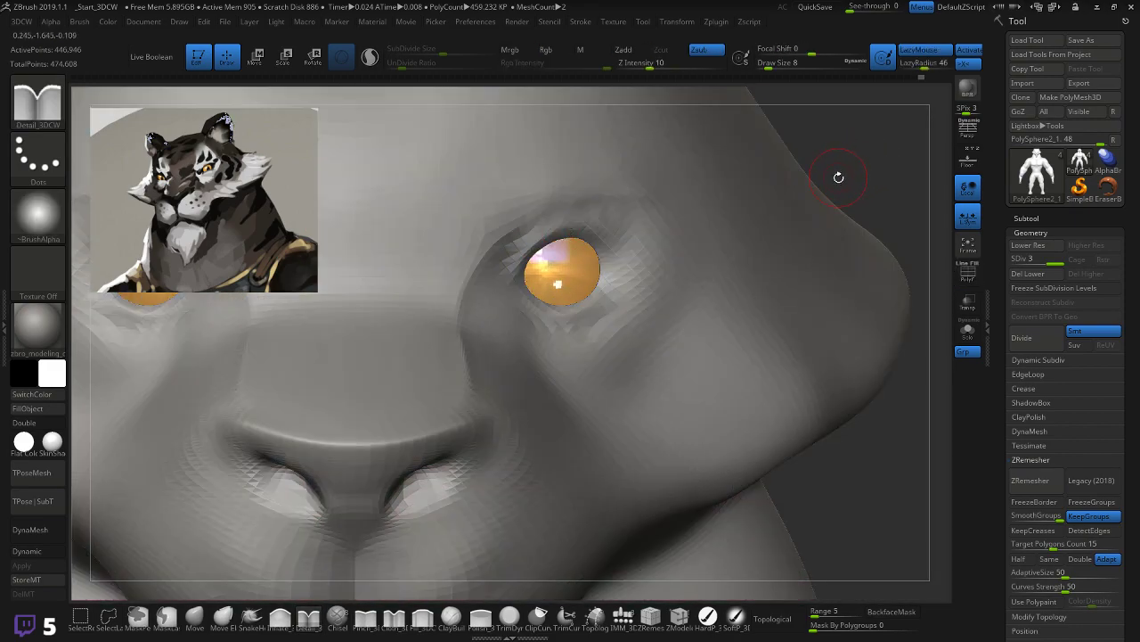
{"action": "left_click_drag", "start_coordinate": [876, 176], "coordinate": [828, 183]}
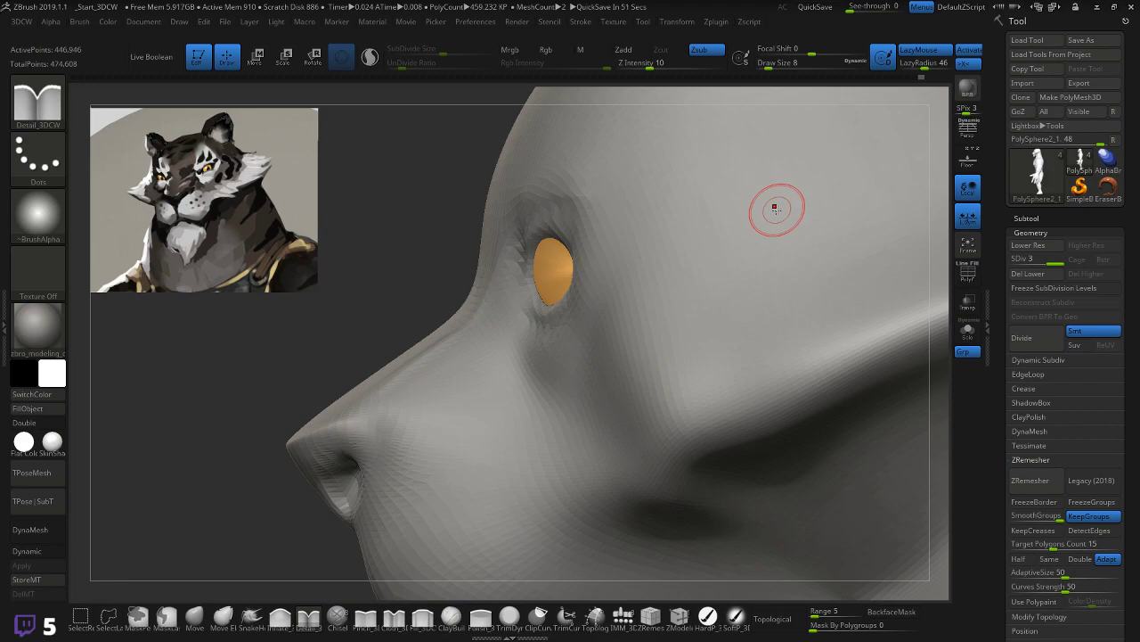
{"action": "left_click_drag", "start_coordinate": [356, 303], "coordinate": [465, 317]}
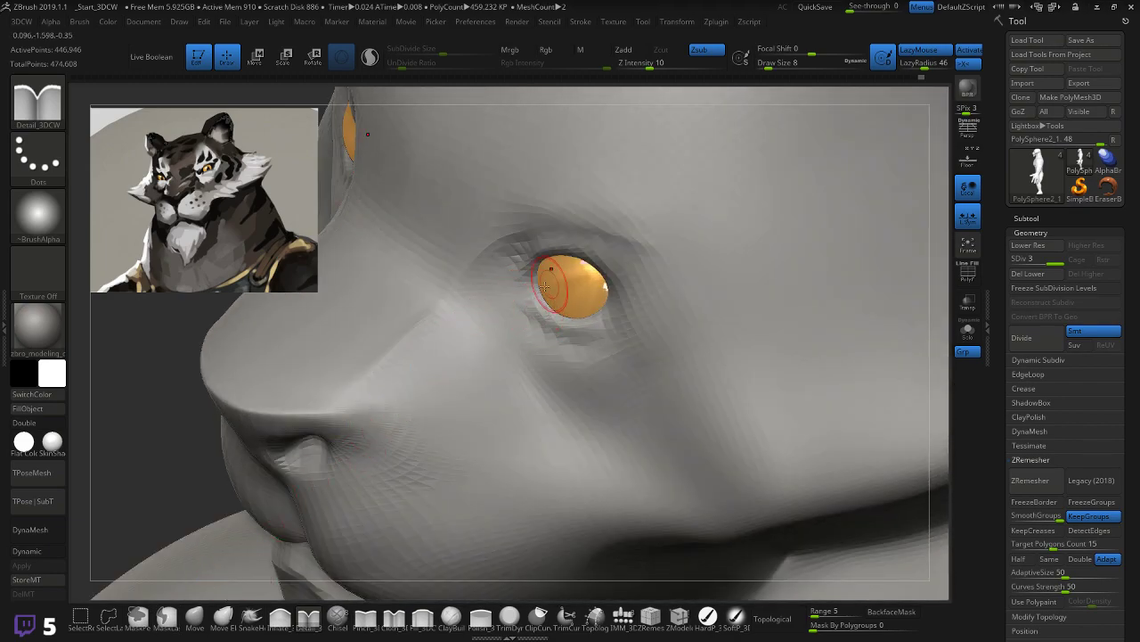
{"action": "left_click_drag", "start_coordinate": [130, 456], "coordinate": [174, 429]}
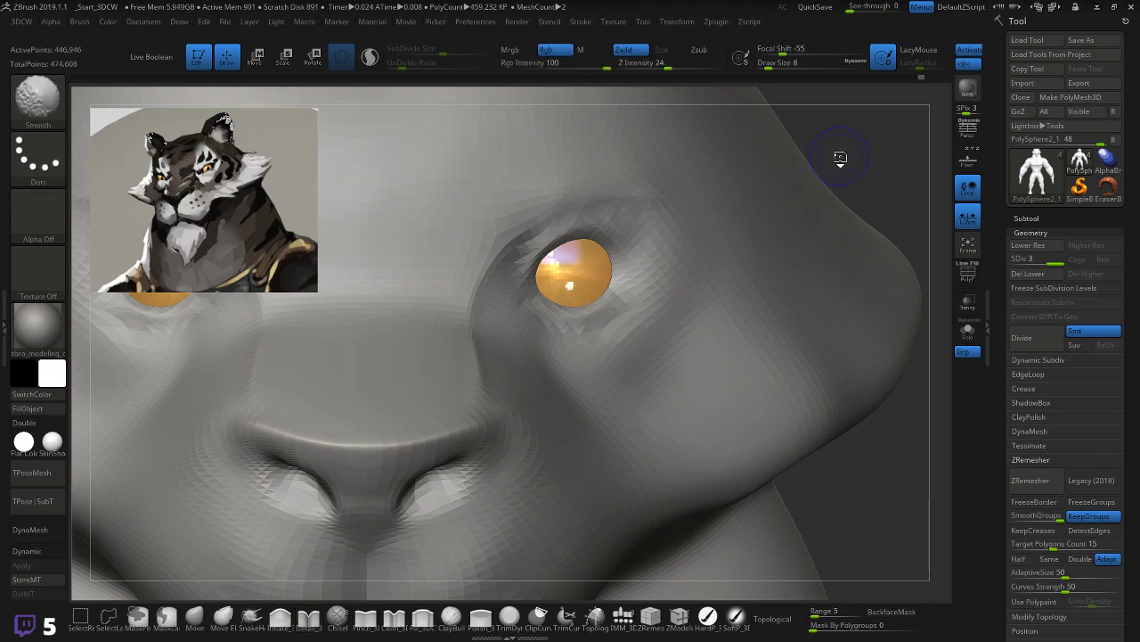
Step: Display the wireframe and try Sculptris Pro mode for a detail stroke across the eye
{"action": "key", "text": "shift+f"}
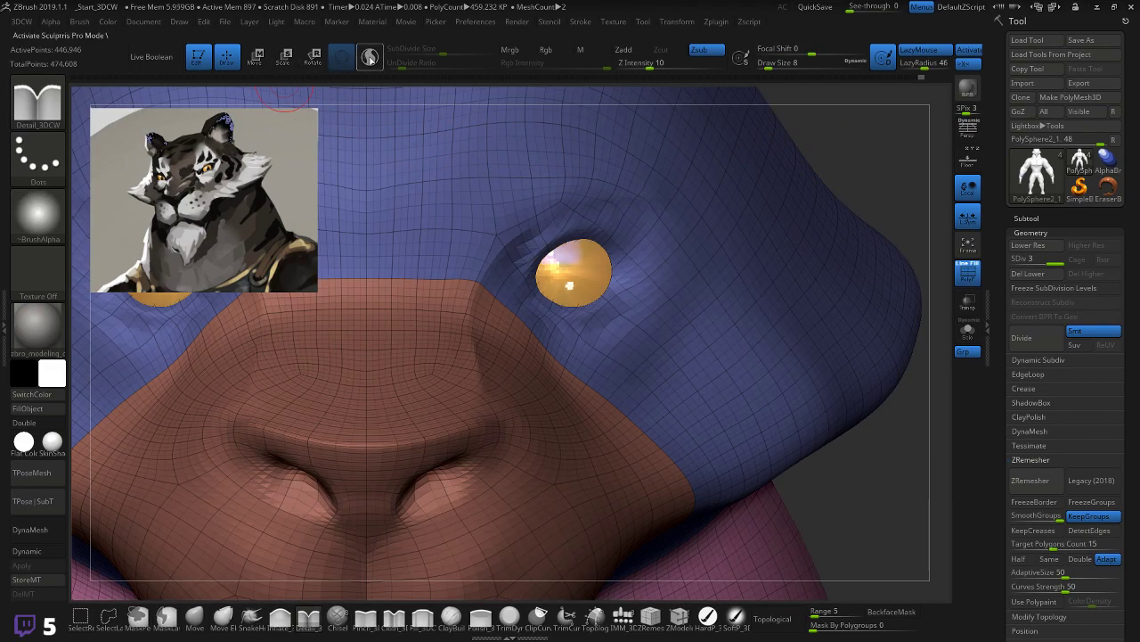
{"action": "left_click", "coordinate": [370, 56]}
{"action": "mouse_move", "coordinate": [538, 265]}
{"action": "left_mouse_down"}
{"action": "mouse_move", "coordinate": [538, 249]}
{"action": "mouse_move", "coordinate": [606, 236]}
{"action": "mouse_move", "coordinate": [621, 260]}
{"action": "left_mouse_up"}
{"action": "key", "text": "shift+d"}
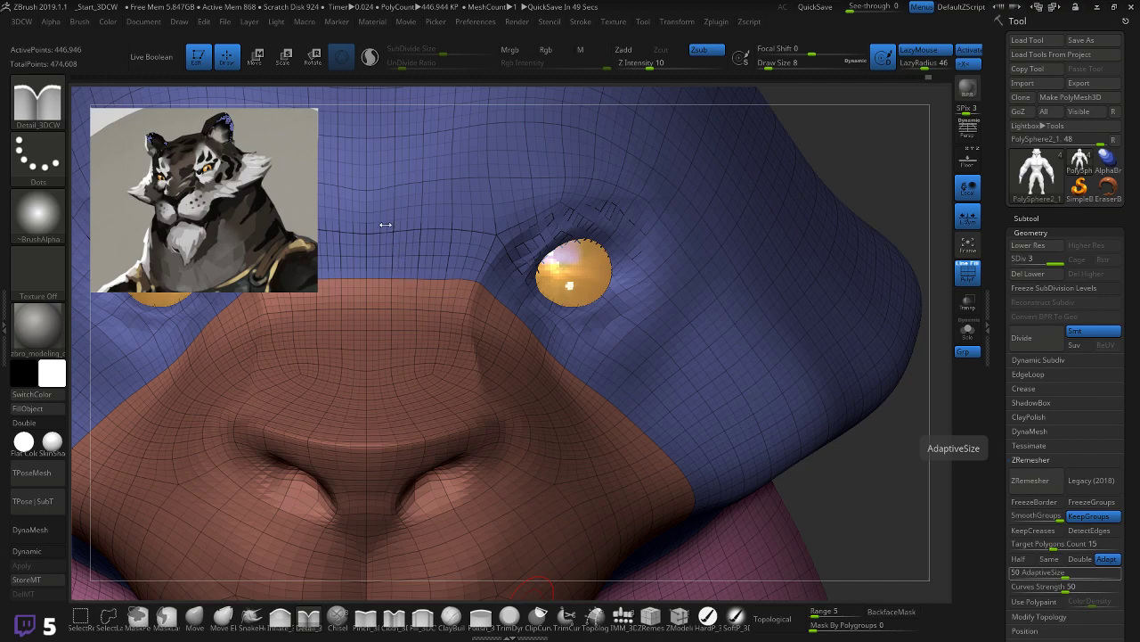
Step: Refine and smooth the upper eyelid from its inner to outer corner in a three-quarter view, and hide the wireframe
{"action": "left_click_drag", "start_coordinate": [843, 162], "coordinate": [646, 201]}
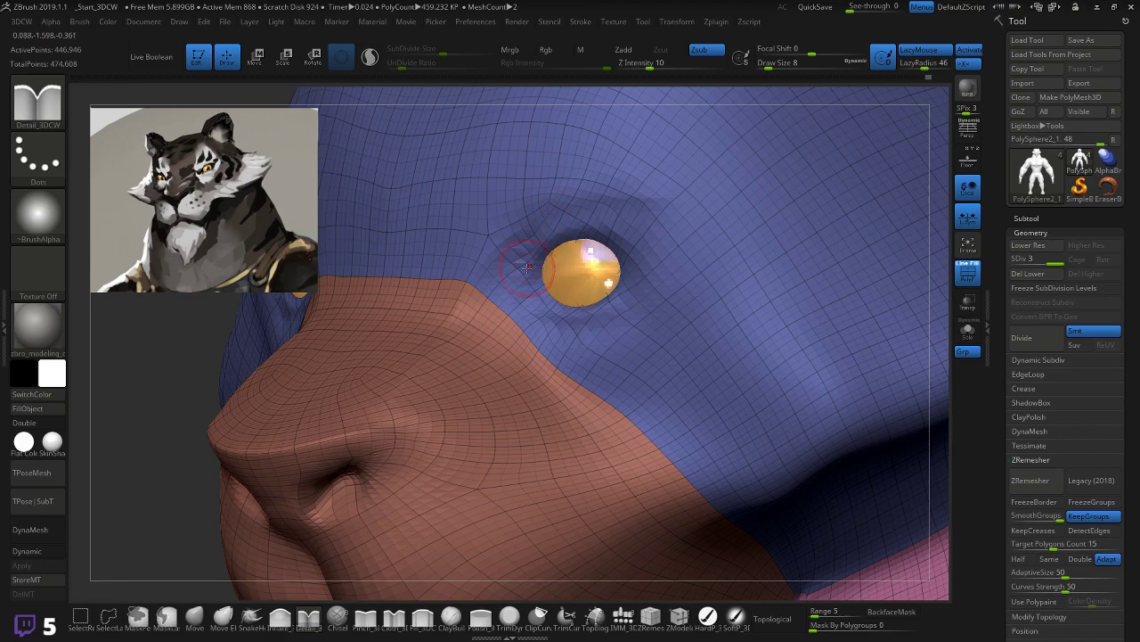
{"action": "mouse_move", "coordinate": [530, 268]}
{"action": "left_mouse_down"}
{"action": "mouse_move", "coordinate": [558, 241]}
{"action": "mouse_move", "coordinate": [604, 239]}
{"action": "mouse_move", "coordinate": [620, 276]}
{"action": "left_mouse_up"}
{"action": "left_click_drag", "start_coordinate": [598, 236], "coordinate": [627, 260]}
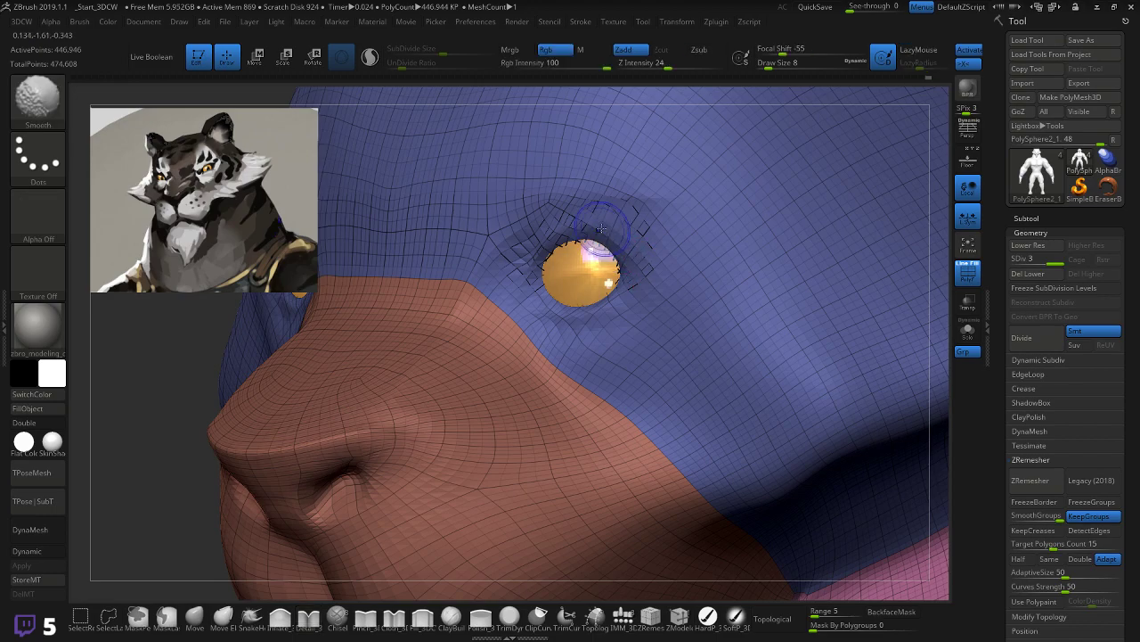
{"action": "left_click_drag", "start_coordinate": [159, 366], "coordinate": [294, 321]}
{"action": "key", "text": "shift+f"}
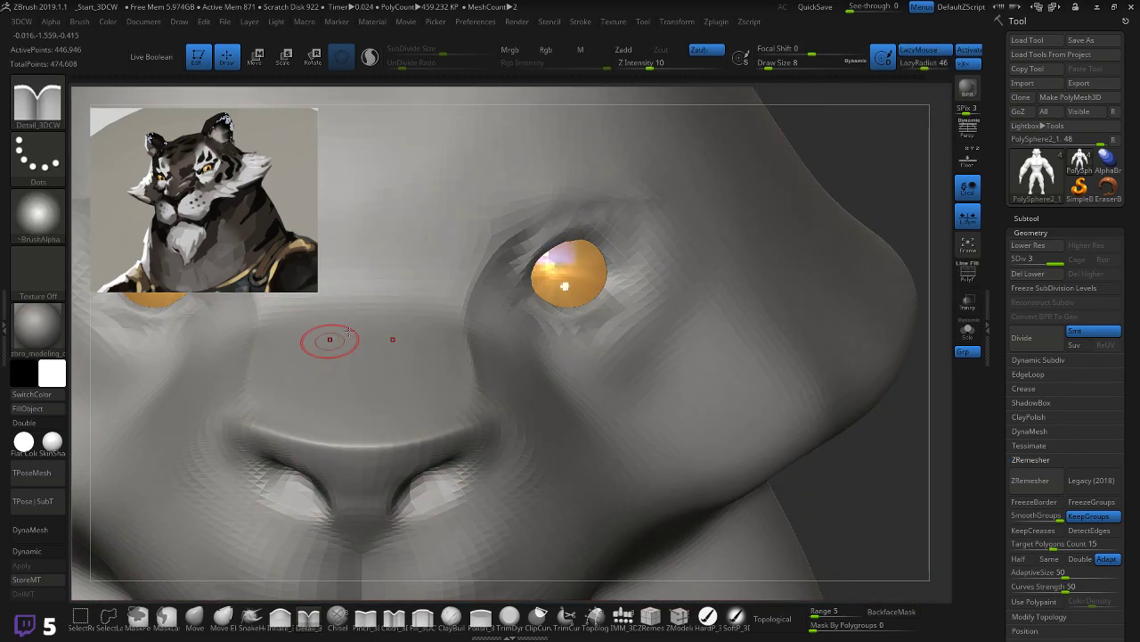
Step: Preview the face with dynamic subdivision while refining and smoothing the upper eyelid crease, and turn the preview off
{"action": "left_click", "coordinate": [27, 550]}
{"action": "left_click_drag", "start_coordinate": [884, 161], "coordinate": [851, 164]}
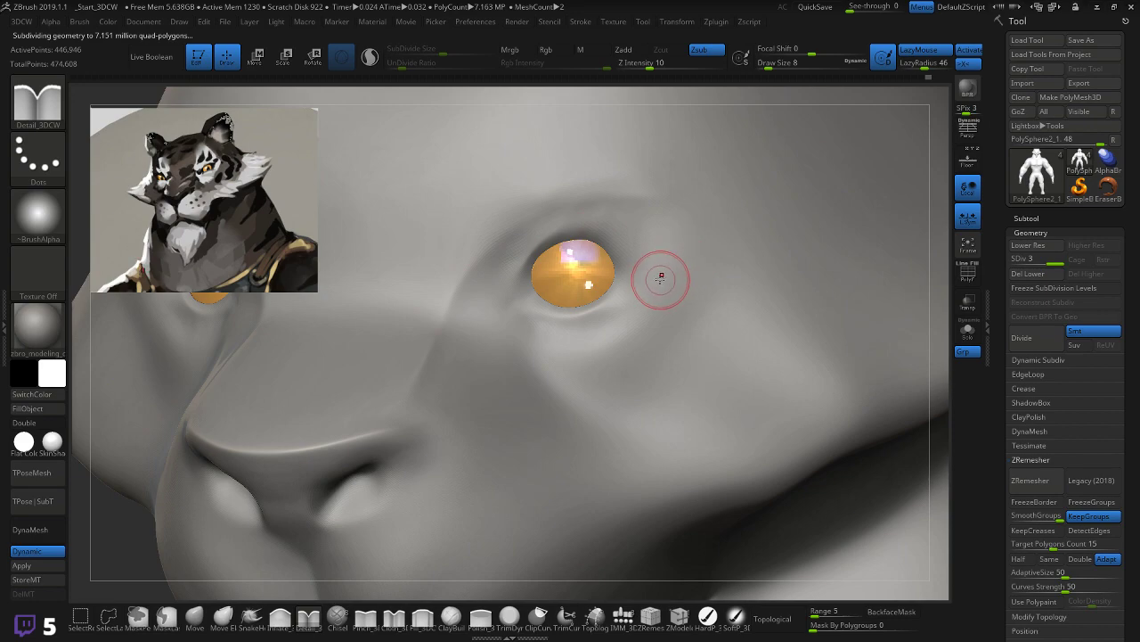
{"action": "right_click_drag", "start_coordinate": [656, 276], "coordinate": [677, 272]}
{"action": "key", "text": "shift"}
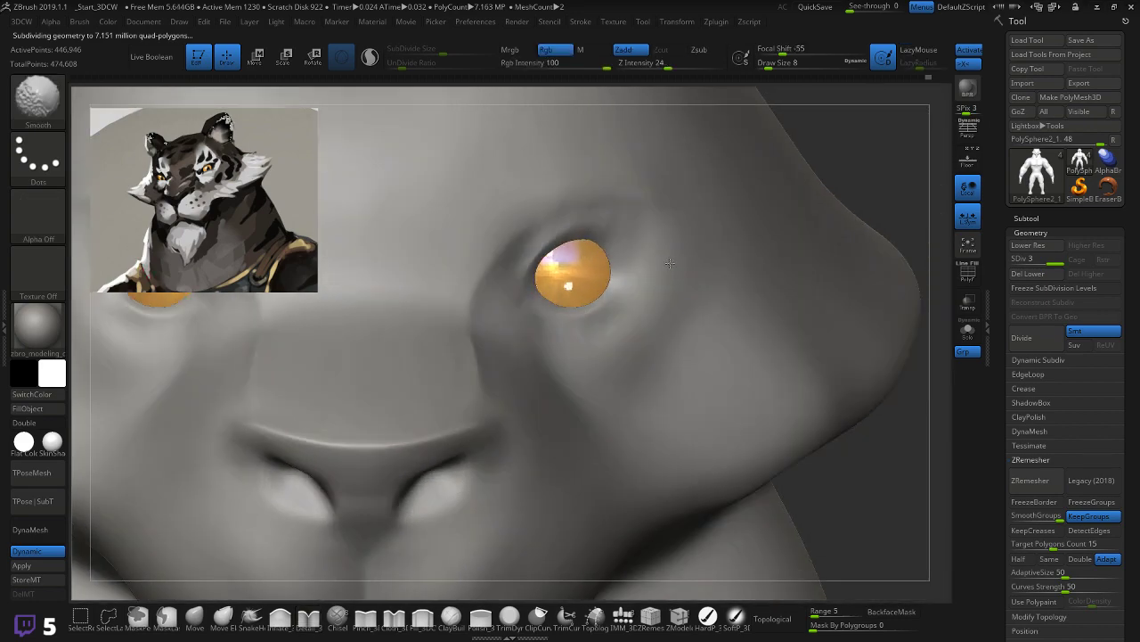
{"action": "mouse_move", "coordinate": [530, 214]}
{"action": "left_mouse_down"}
{"action": "mouse_move", "coordinate": [524, 256]}
{"action": "mouse_move", "coordinate": [557, 234]}
{"action": "left_mouse_up"}
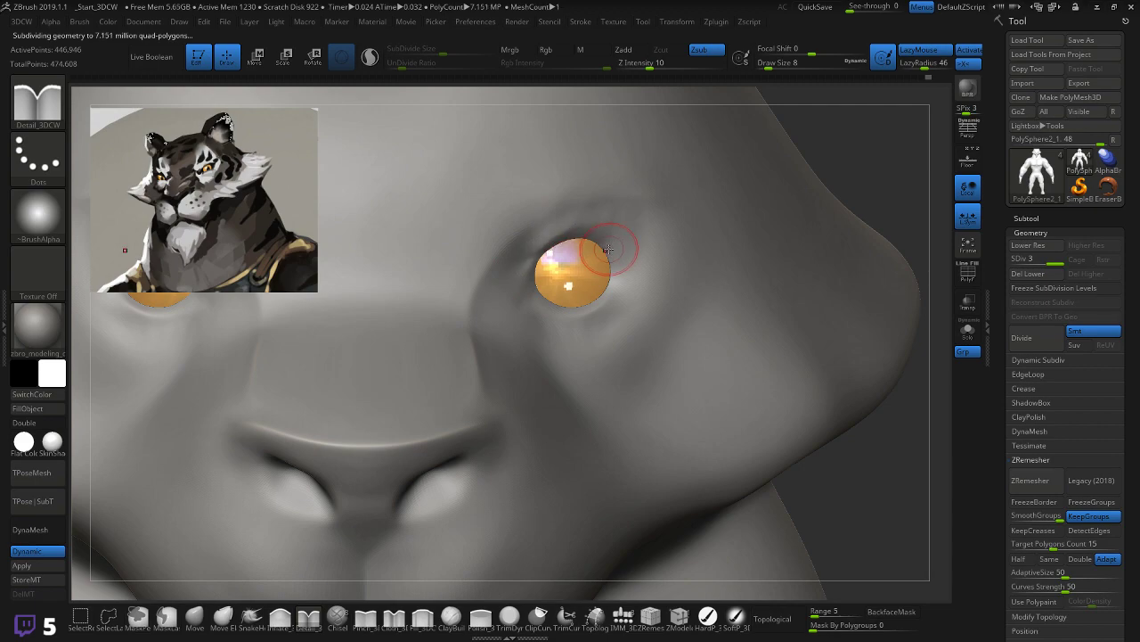
{"action": "key", "text": "shift"}
{"action": "left_click", "coordinate": [39, 553]}
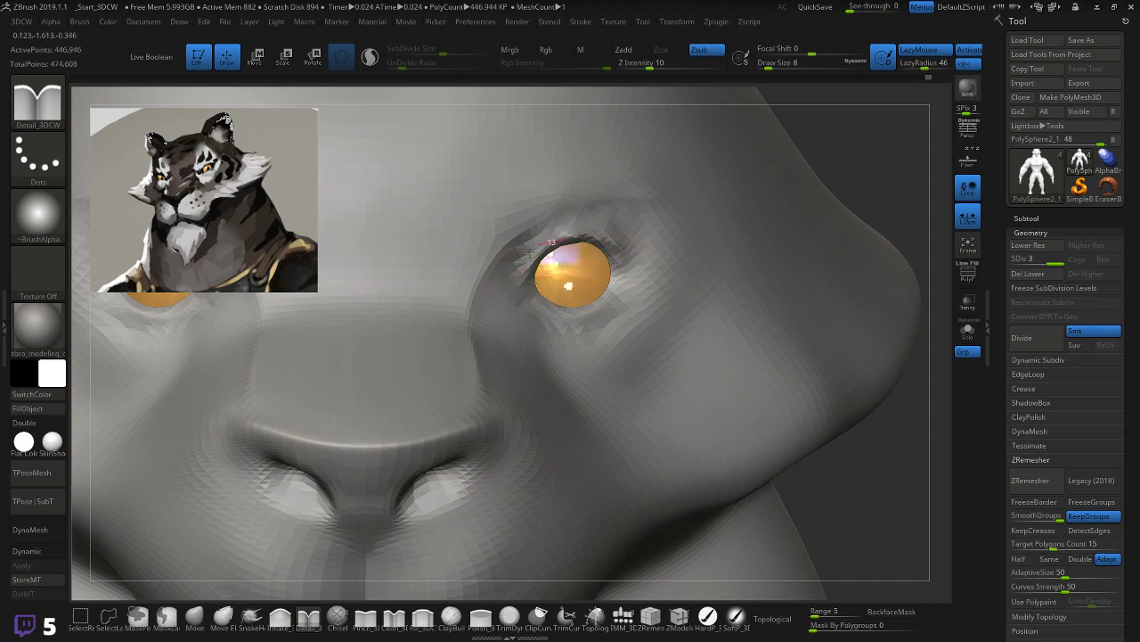
Step: Refine and smooth the upper eyelid crease from the inner to the outer corner with the carving detail brush
{"action": "key", "text": "shift"}
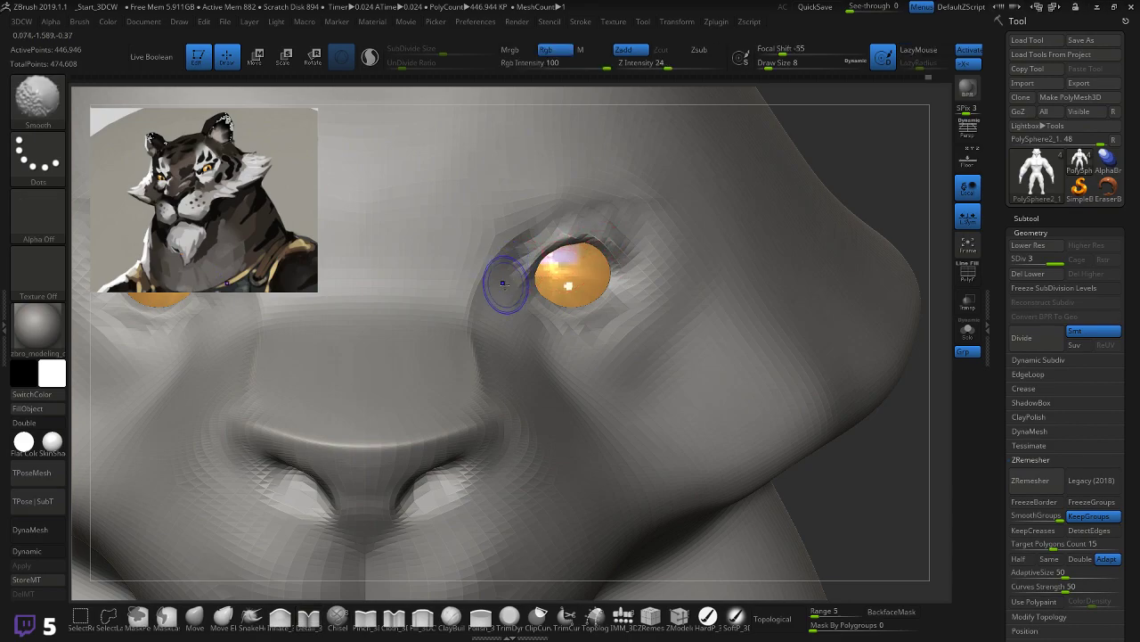
{"action": "key", "text": "alt"}
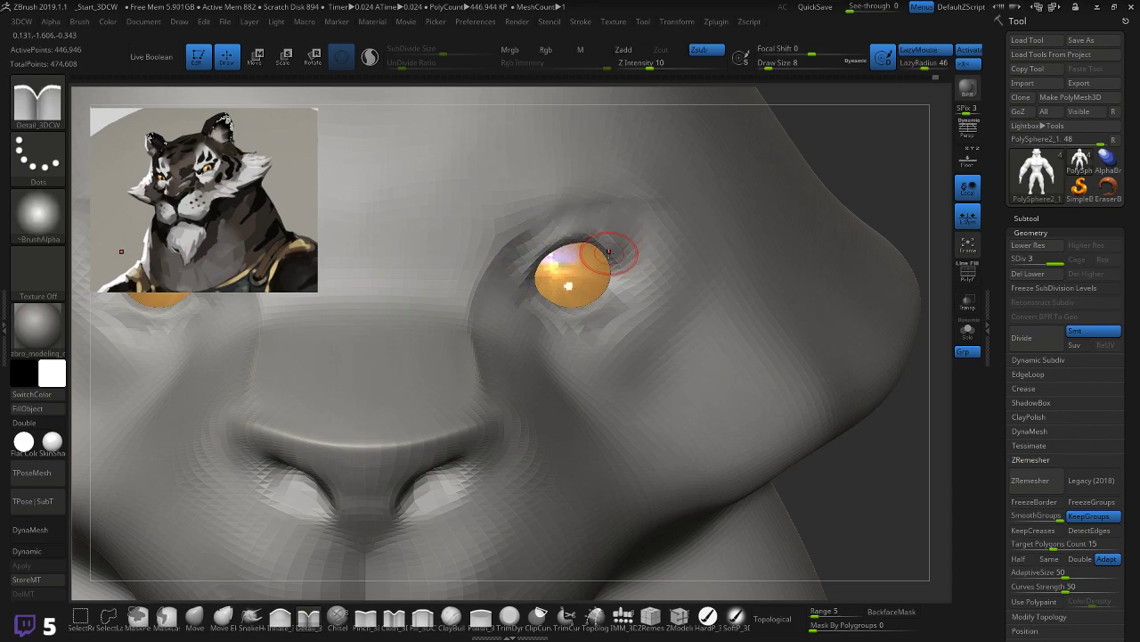
{"action": "left_click", "coordinate": [607, 252]}
{"action": "left_click_drag", "start_coordinate": [608, 251], "coordinate": [612, 239], "text": "alt"}
{"action": "left_click_drag", "start_coordinate": [876, 172], "coordinate": [690, 183]}
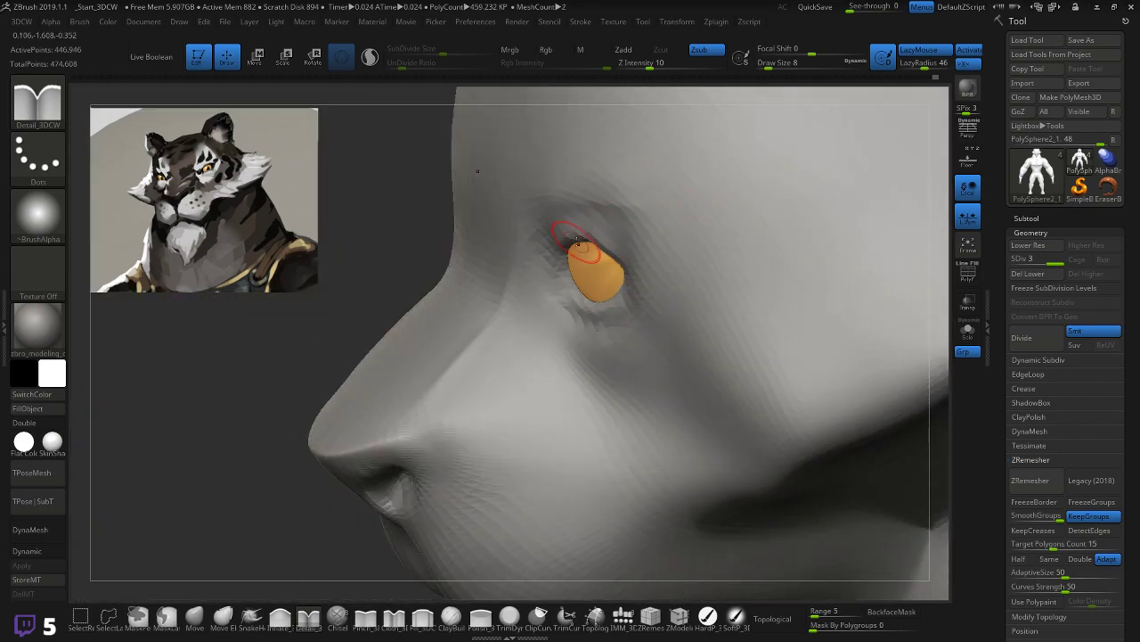
Step: Reshape the upper eyelid edge around the eyeball with the Move brush at draw size 14, checking it from several angles
{"action": "left_click", "coordinate": [194, 615]}
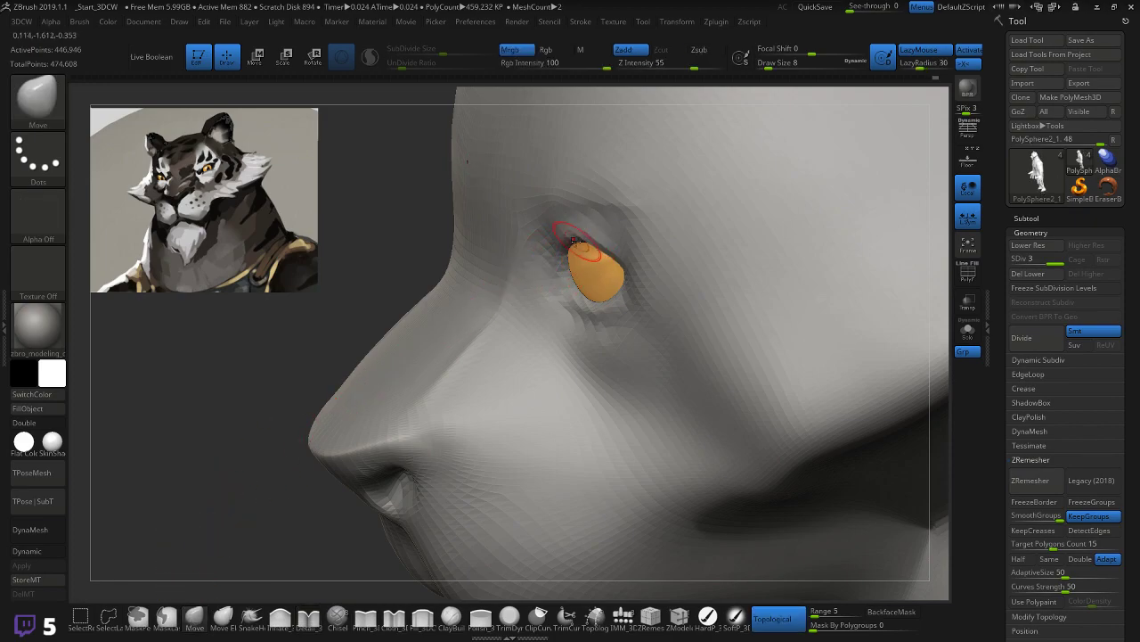
{"action": "key", "text": "]"}
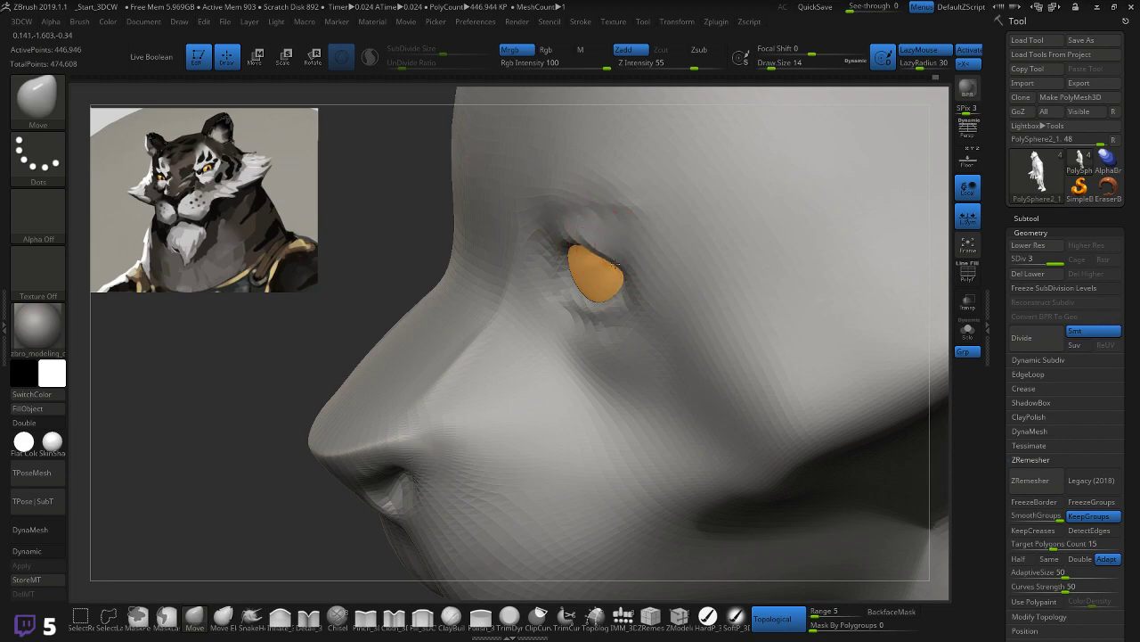
{"action": "left_click_drag", "start_coordinate": [309, 308], "coordinate": [437, 250]}
{"action": "left_click_drag", "start_coordinate": [828, 196], "coordinate": [806, 143]}
{"action": "left_click_drag", "start_coordinate": [594, 249], "coordinate": [519, 221]}
{"action": "left_click_drag", "start_coordinate": [884, 219], "coordinate": [824, 262]}
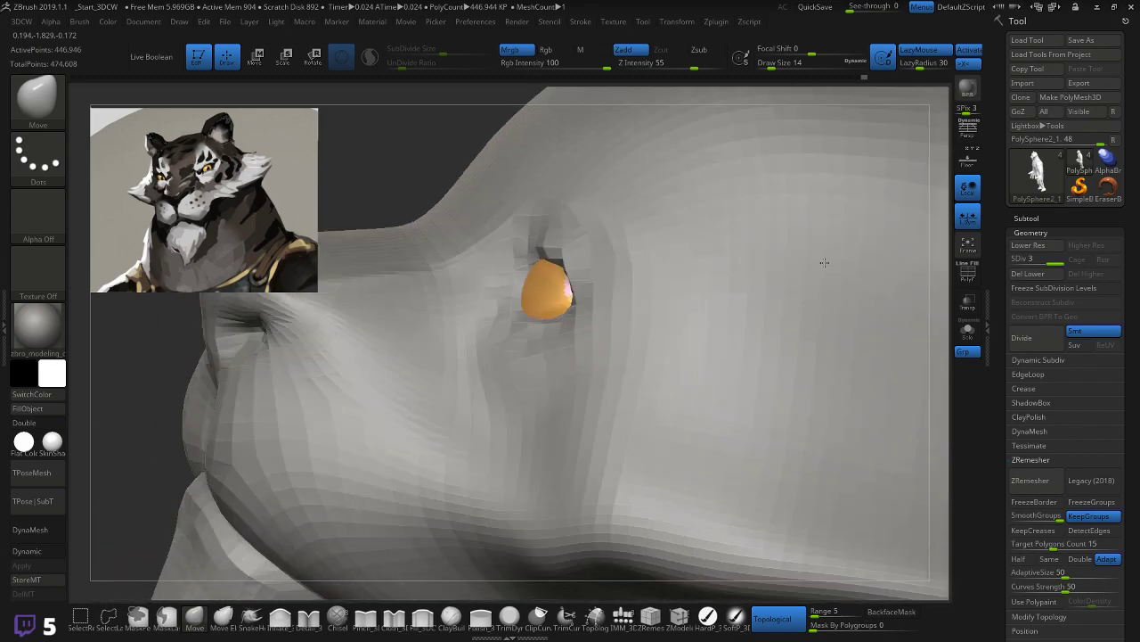
{"action": "mouse_move", "coordinate": [471, 223]}
{"action": "left_mouse_down"}
{"action": "mouse_move", "coordinate": [432, 161]}
{"action": "mouse_move", "coordinate": [484, 173]}
{"action": "left_mouse_up"}
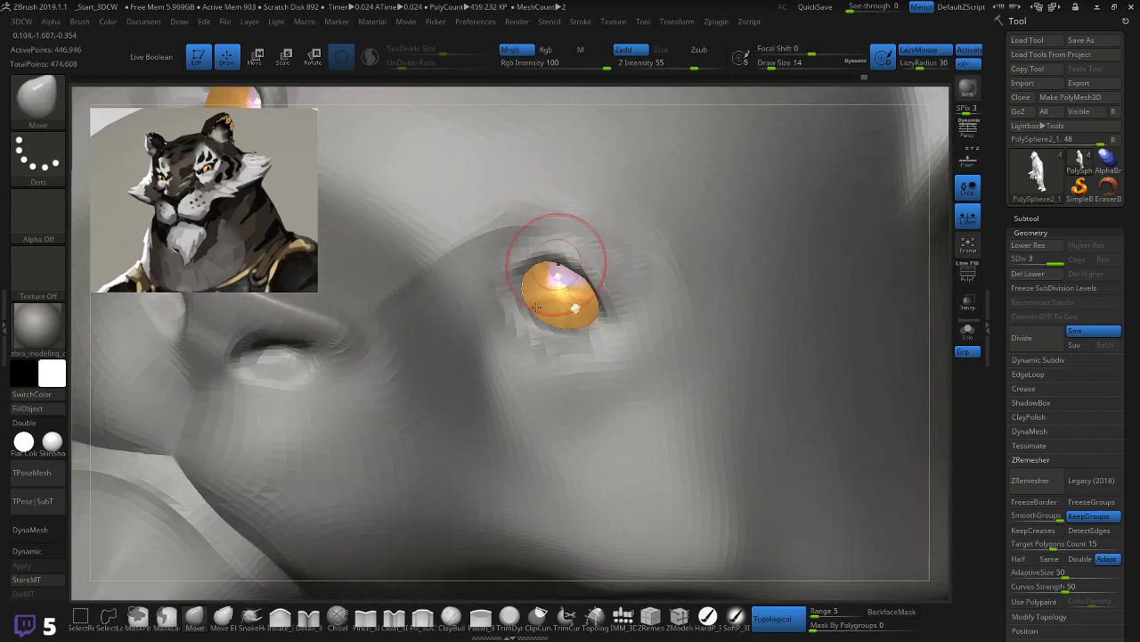
{"action": "key", "text": "ctrl"}
{"action": "left_click_drag", "start_coordinate": [740, 293], "coordinate": [718, 254]}
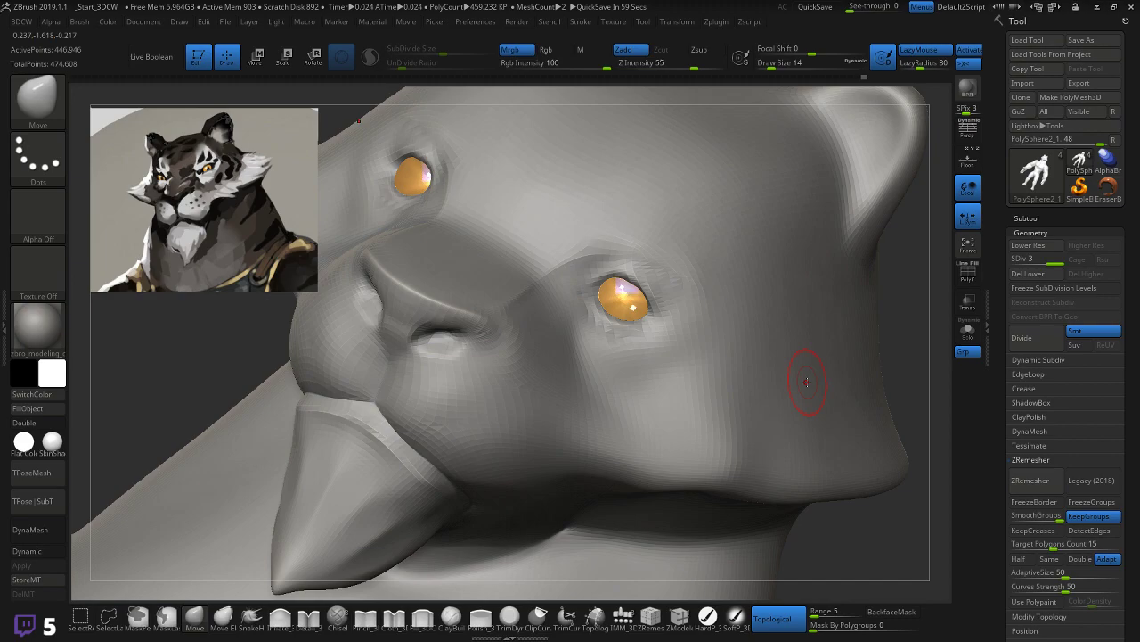
{"action": "mouse_move", "coordinate": [891, 351]}
{"action": "left_mouse_down"}
{"action": "mouse_move", "coordinate": [902, 296]}
{"action": "mouse_move", "coordinate": [912, 335]}
{"action": "mouse_move", "coordinate": [887, 329]}
{"action": "left_mouse_up"}
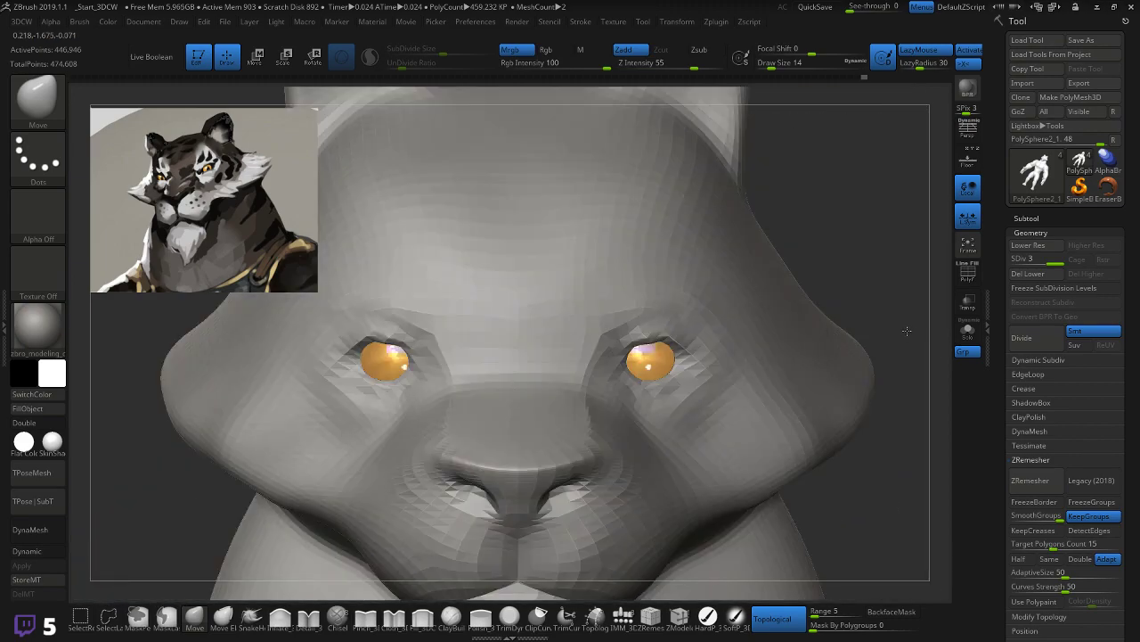
Step: Display the polygroup wireframe over the model and bring the whole head into a front view
{"action": "key", "text": "shift+f"}
{"action": "mouse_move", "coordinate": [891, 284]}
{"action": "left_mouse_down"}
{"action": "mouse_move", "coordinate": [886, 267]}
{"action": "mouse_move", "coordinate": [896, 287]}
{"action": "mouse_move", "coordinate": [884, 298]}
{"action": "left_mouse_up"}
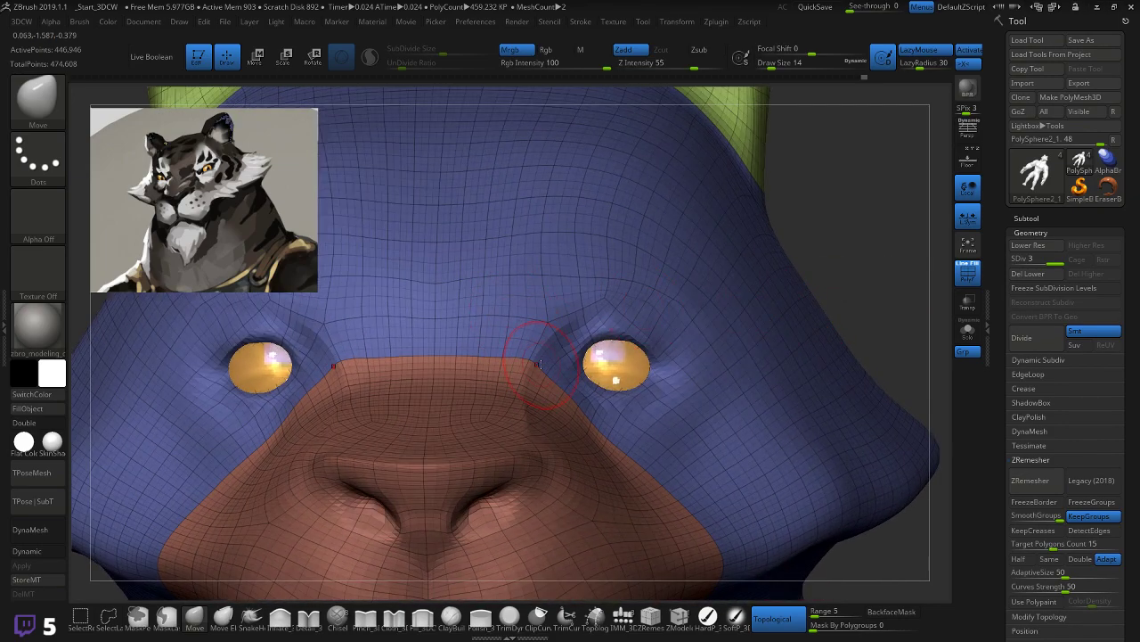
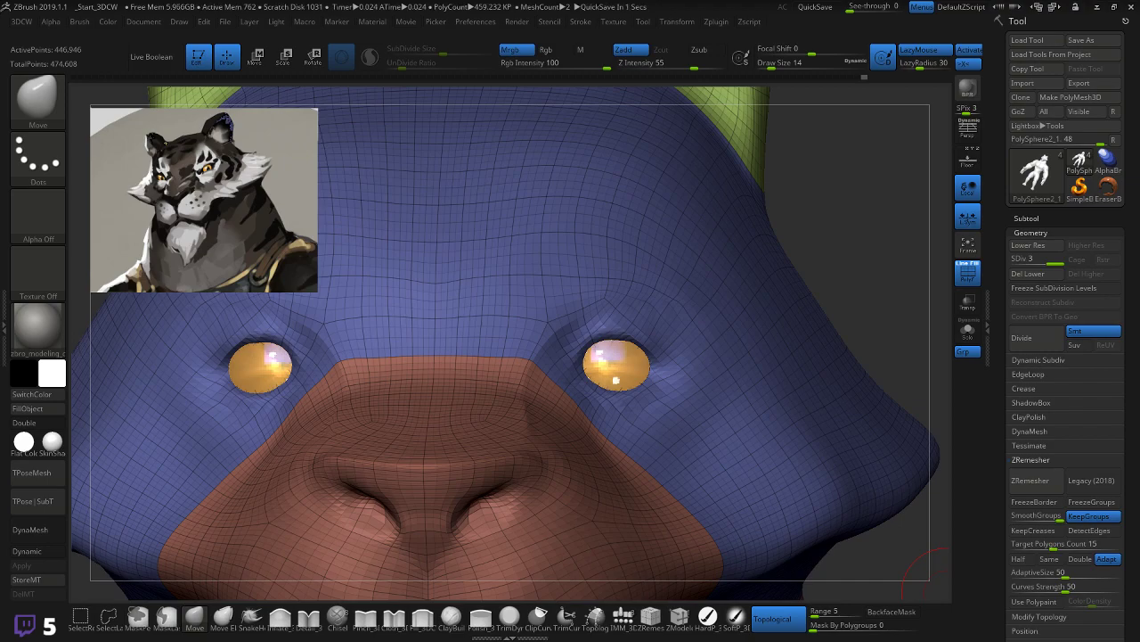
{"action": "left_click_drag", "start_coordinate": [876, 232], "coordinate": [838, 208]}
{"action": "mouse_move", "coordinate": [861, 250]}
{"action": "left_mouse_down"}
{"action": "mouse_move", "coordinate": [868, 260]}
{"action": "mouse_move", "coordinate": [861, 240]}
{"action": "mouse_move", "coordinate": [854, 265]}
{"action": "left_mouse_up"}
{"action": "left_click", "coordinate": [559, 333]}
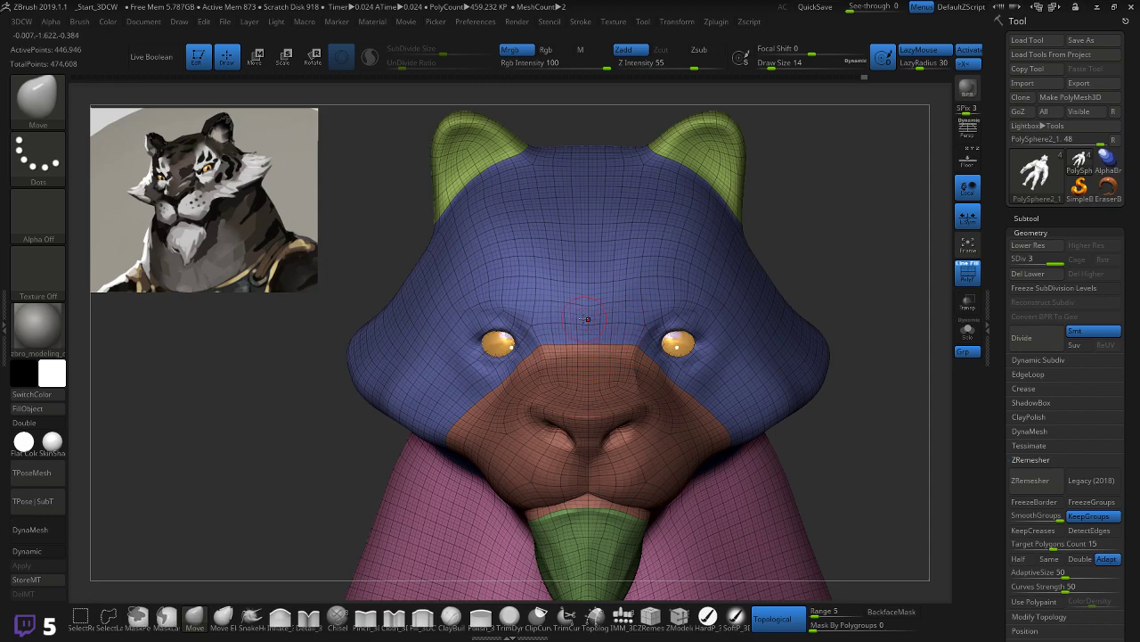
{"action": "left_click_drag", "start_coordinate": [591, 325], "coordinate": [630, 323], "text": "shift"}
Step: Mask a band around both eyes and across the nose bridge with the brush at draw size 22
{"action": "left_click", "coordinate": [156, 627]}
{"action": "key", "text": "ctrl"}
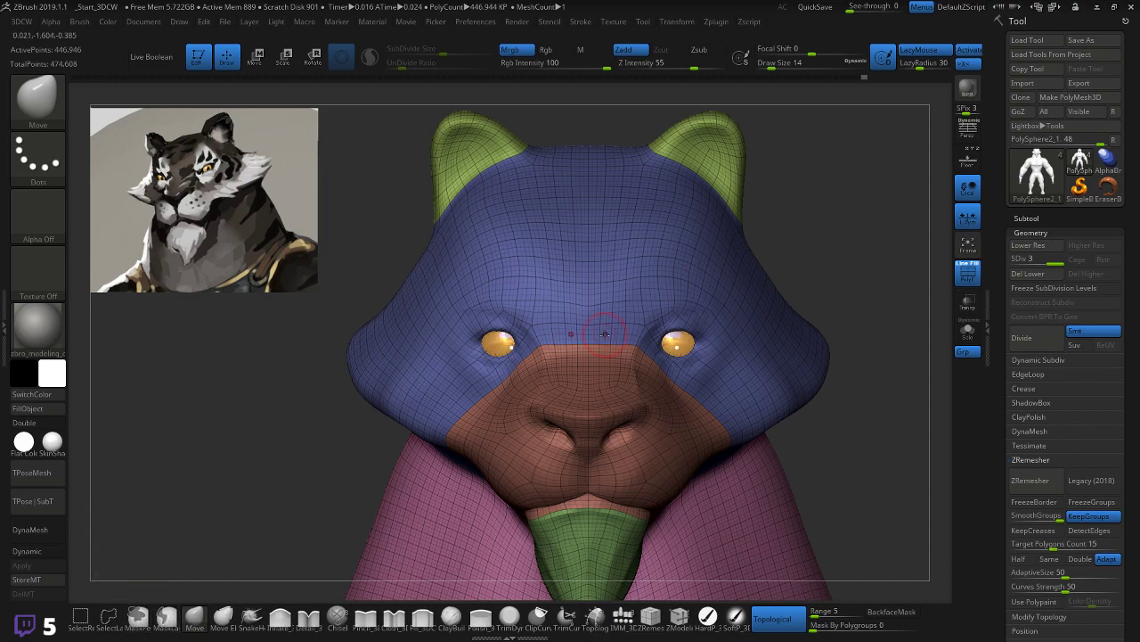
{"action": "key", "text": "bracketright"}
{"action": "mouse_move", "coordinate": [615, 332]}
{"action": "left_mouse_down", "text": "ctrl"}
{"action": "mouse_move", "coordinate": [627, 329]}
{"action": "mouse_move", "coordinate": [609, 314]}
{"action": "mouse_move", "coordinate": [688, 311]}
{"action": "mouse_move", "coordinate": [674, 355]}
{"action": "mouse_move", "coordinate": [664, 340]}
{"action": "mouse_move", "coordinate": [501, 356]}
{"action": "mouse_move", "coordinate": [502, 325]}
{"action": "mouse_move", "coordinate": [588, 328]}
{"action": "mouse_move", "coordinate": [588, 303]}
{"action": "left_mouse_up", "text": "ctrl"}
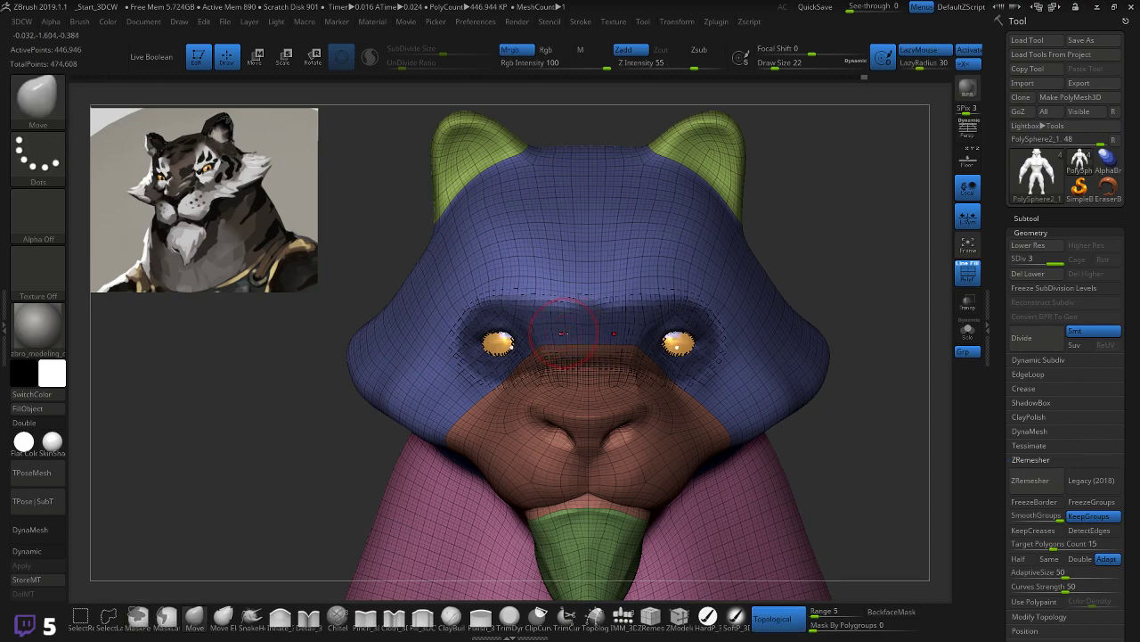
{"action": "key", "text": "shift+f"}
{"action": "key", "text": "shift+f"}
{"action": "mouse_move", "coordinate": [558, 344]}
{"action": "left_mouse_down", "text": "ctrl"}
{"action": "mouse_move", "coordinate": [477, 348]}
{"action": "mouse_move", "coordinate": [535, 299]}
{"action": "mouse_move", "coordinate": [571, 294]}
{"action": "mouse_move", "coordinate": [517, 289]}
{"action": "mouse_move", "coordinate": [529, 307]}
{"action": "mouse_move", "coordinate": [459, 310]}
{"action": "mouse_move", "coordinate": [463, 378]}
{"action": "mouse_move", "coordinate": [572, 352]}
{"action": "mouse_move", "coordinate": [557, 372]}
{"action": "mouse_move", "coordinate": [529, 353]}
{"action": "mouse_move", "coordinate": [526, 381]}
{"action": "left_mouse_up", "text": "ctrl"}
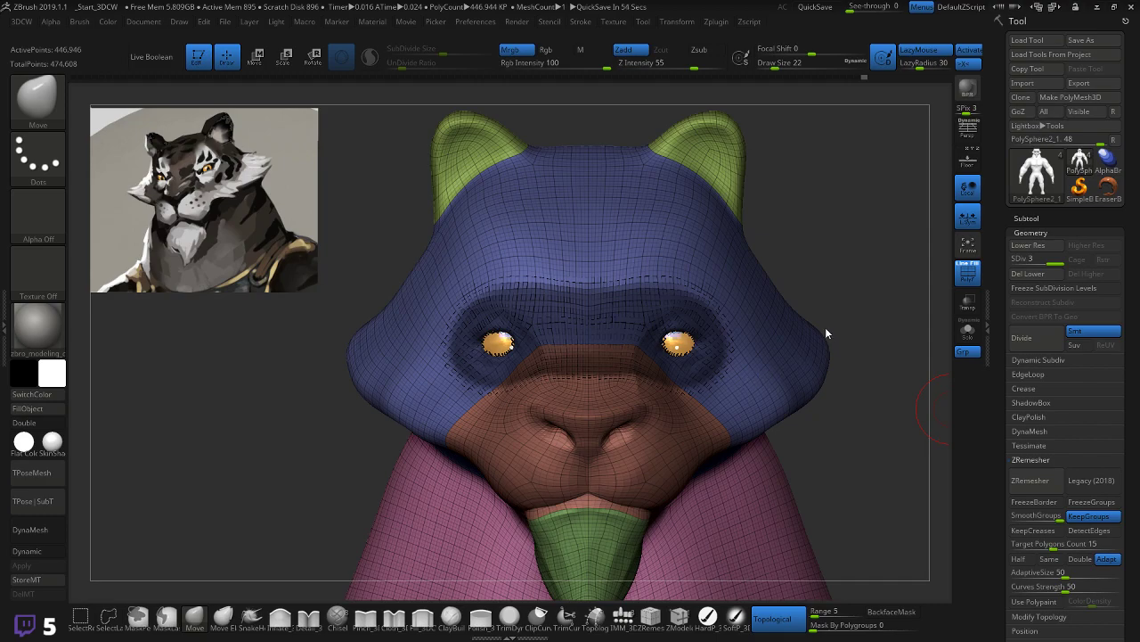
Step: Try inverting the eye-band mask and making a polygroup from the masked remainder of the body
{"action": "left_click", "coordinate": [826, 267], "text": "ctrl"}
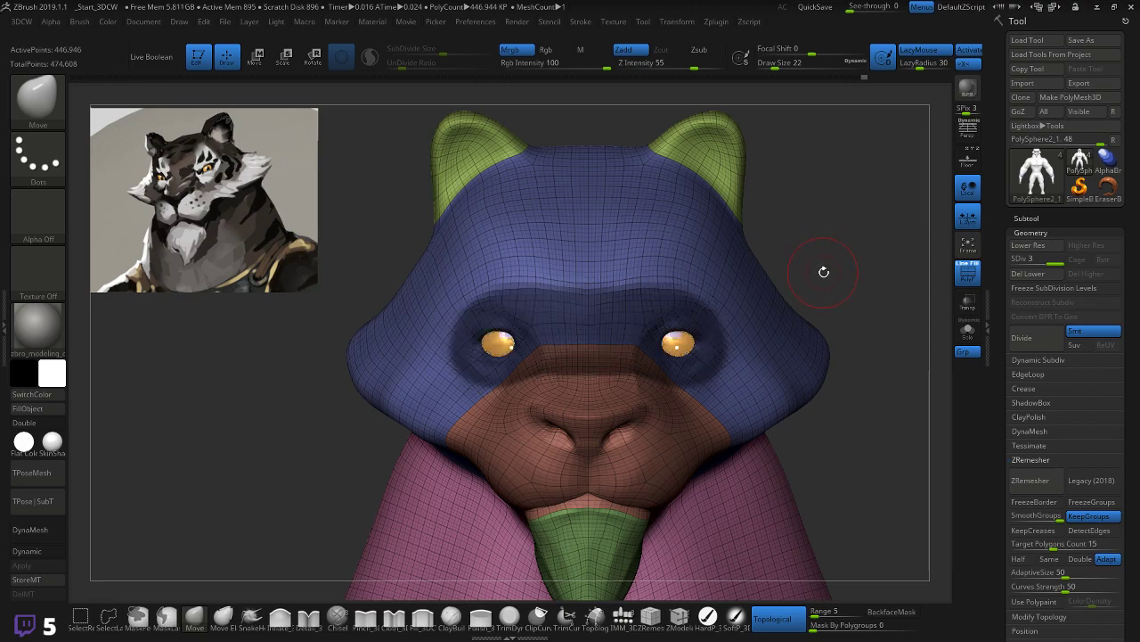
{"action": "left_click", "coordinate": [828, 268], "text": "ctrl"}
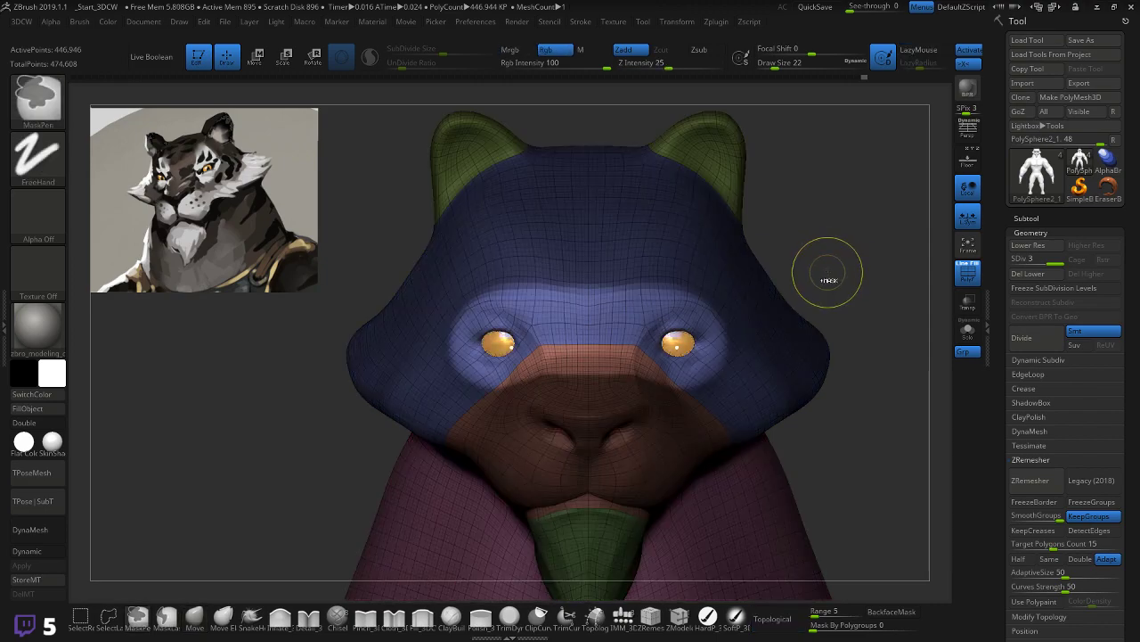
{"action": "key", "text": "ctrl+w"}
{"action": "mouse_move", "coordinate": [850, 262]}
{"action": "left_mouse_down"}
{"action": "mouse_move", "coordinate": [802, 267]}
{"action": "mouse_move", "coordinate": [861, 266]}
{"action": "mouse_move", "coordinate": [764, 273]}
{"action": "mouse_move", "coordinate": [832, 251]}
{"action": "left_mouse_up"}
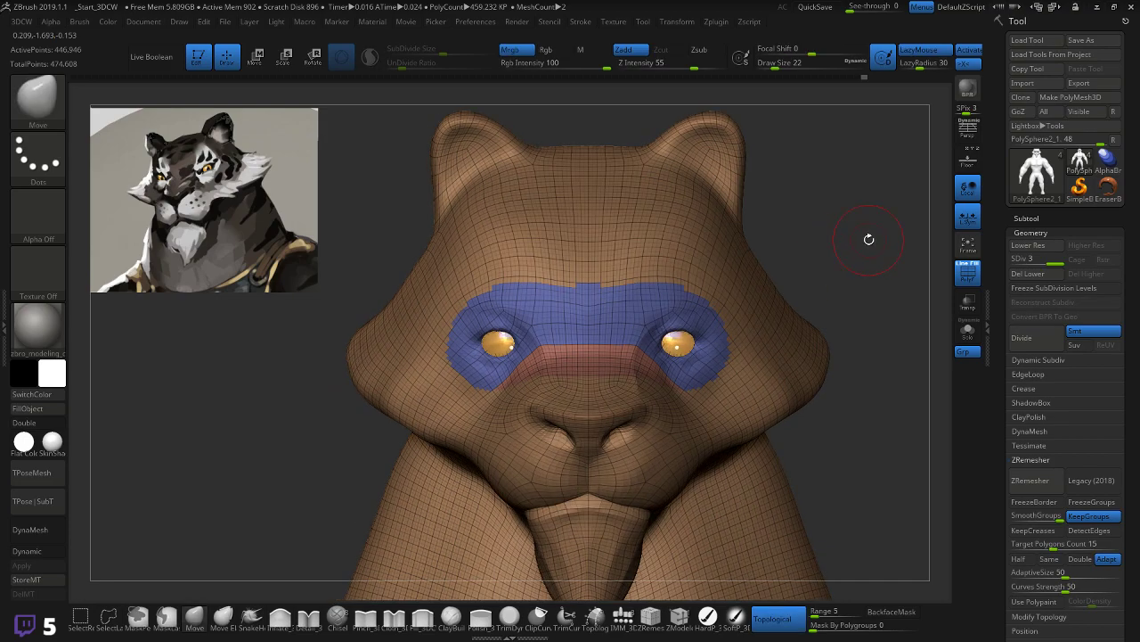
{"action": "mouse_move", "coordinate": [836, 231]}
{"action": "left_mouse_down"}
{"action": "mouse_move", "coordinate": [816, 265]}
{"action": "mouse_move", "coordinate": [856, 236]}
{"action": "left_mouse_up"}
Step: Undo the body regrouping and turn the band around the eyes and nose bridge into its own polygroup
{"action": "key", "text": "ctrl"}
{"action": "key", "text": "shift+f"}
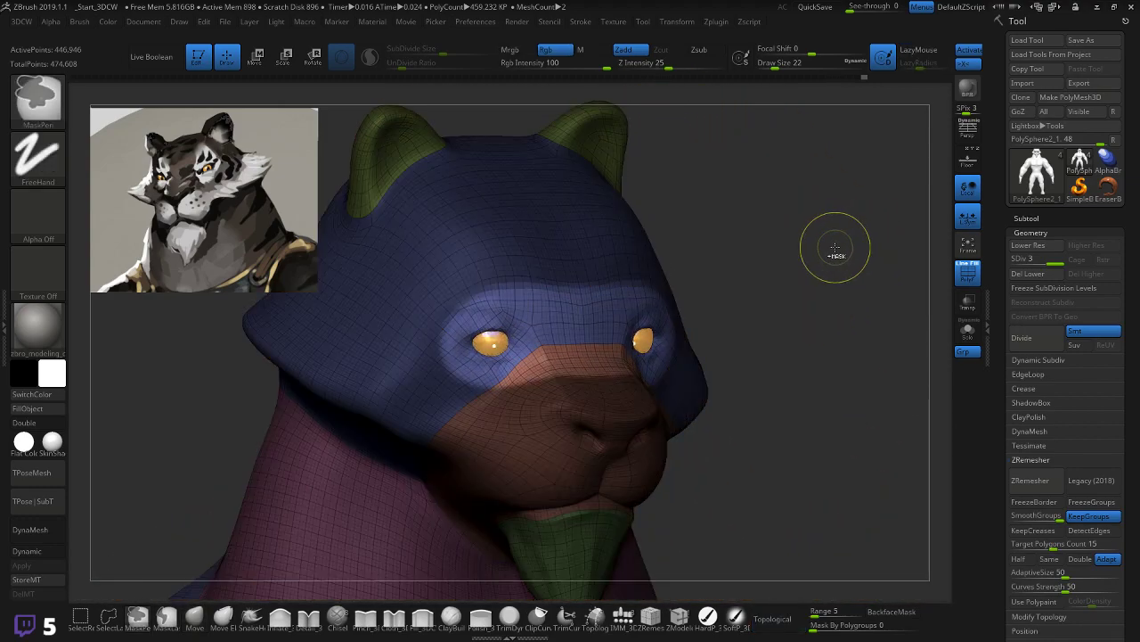
{"action": "key", "text": "ctrl+w"}
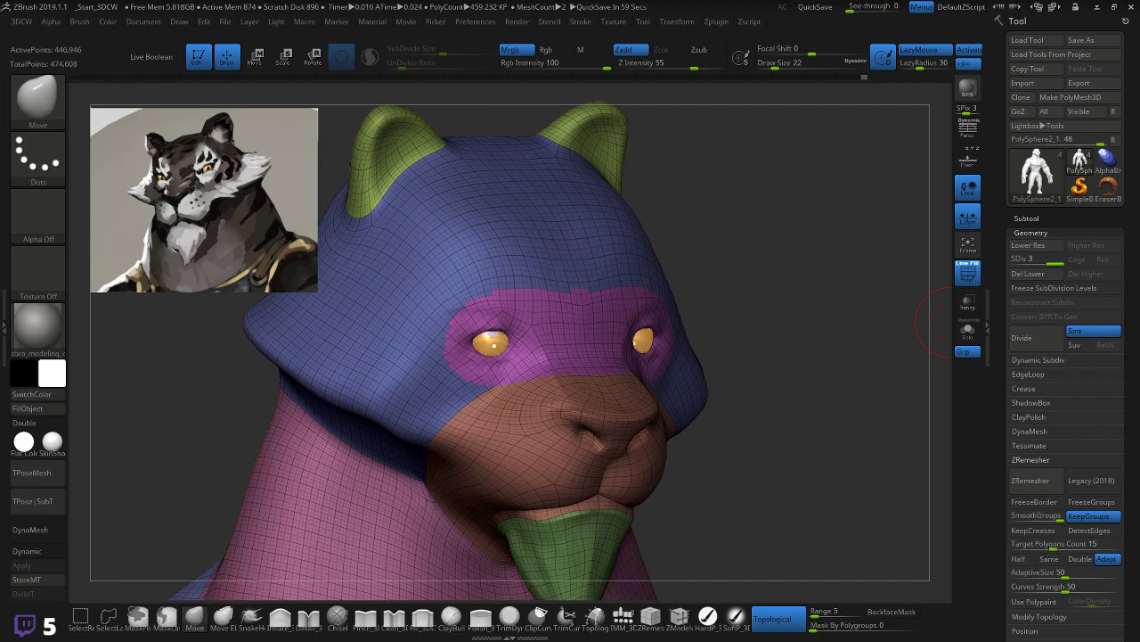
{"action": "mouse_move", "coordinate": [833, 300]}
{"action": "left_mouse_down", "text": "shift"}
{"action": "mouse_move", "coordinate": [805, 297]}
{"action": "mouse_move", "coordinate": [827, 303]}
{"action": "left_mouse_up", "text": "shift"}
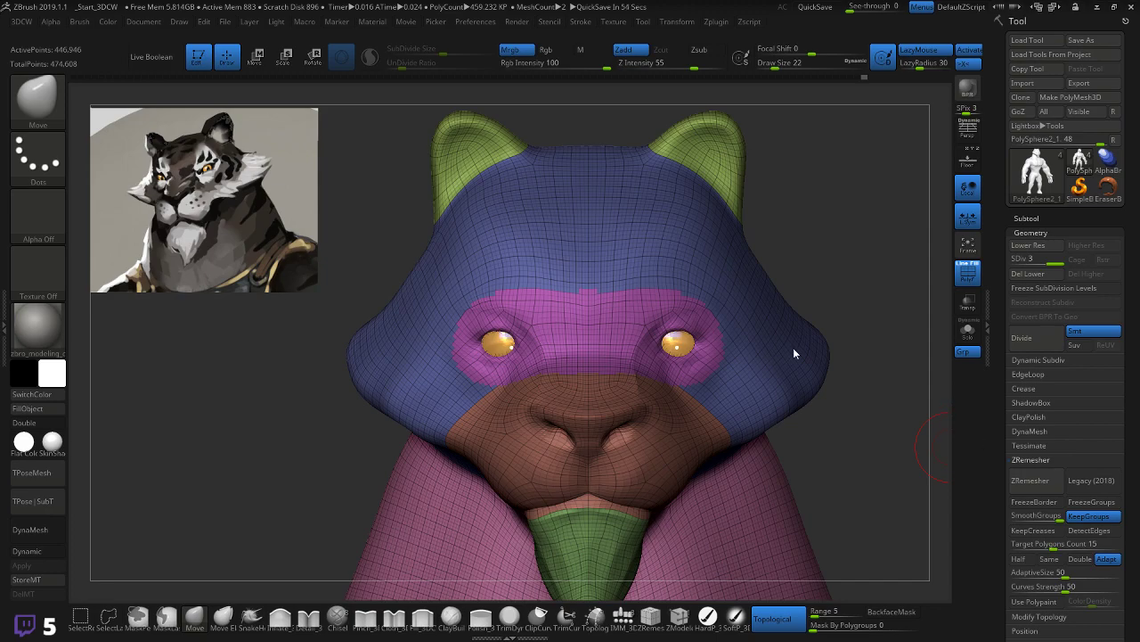
Step: Mask the top of the nose and the nostrils, and make the masked area its own polygroup
{"action": "left_click_drag", "start_coordinate": [868, 359], "coordinate": [617, 394]}
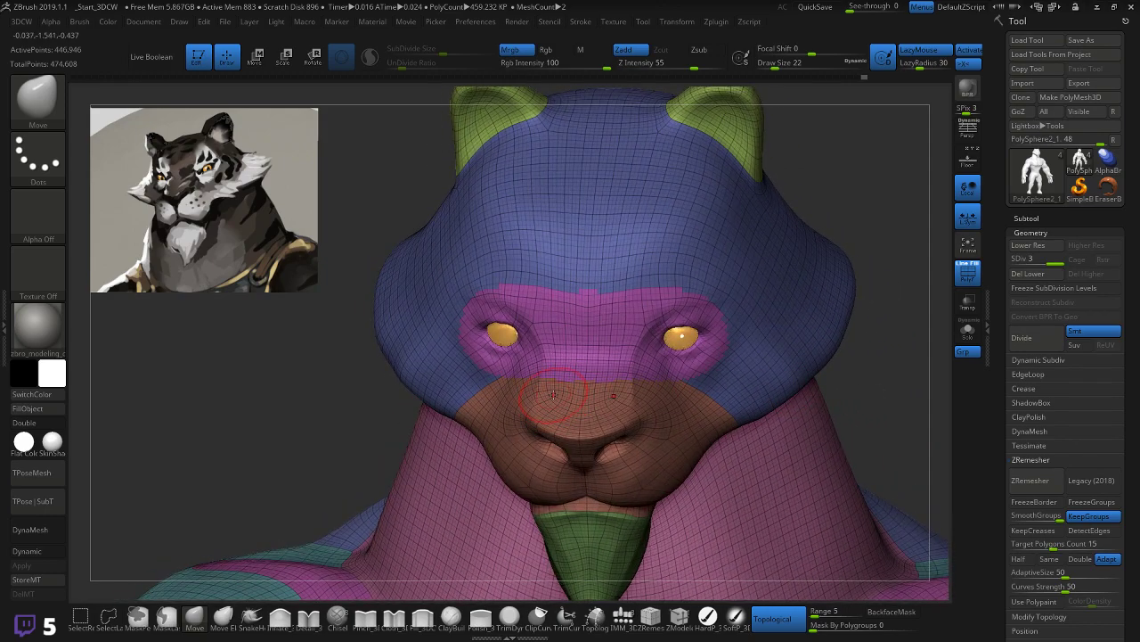
{"action": "key", "text": "ctrl"}
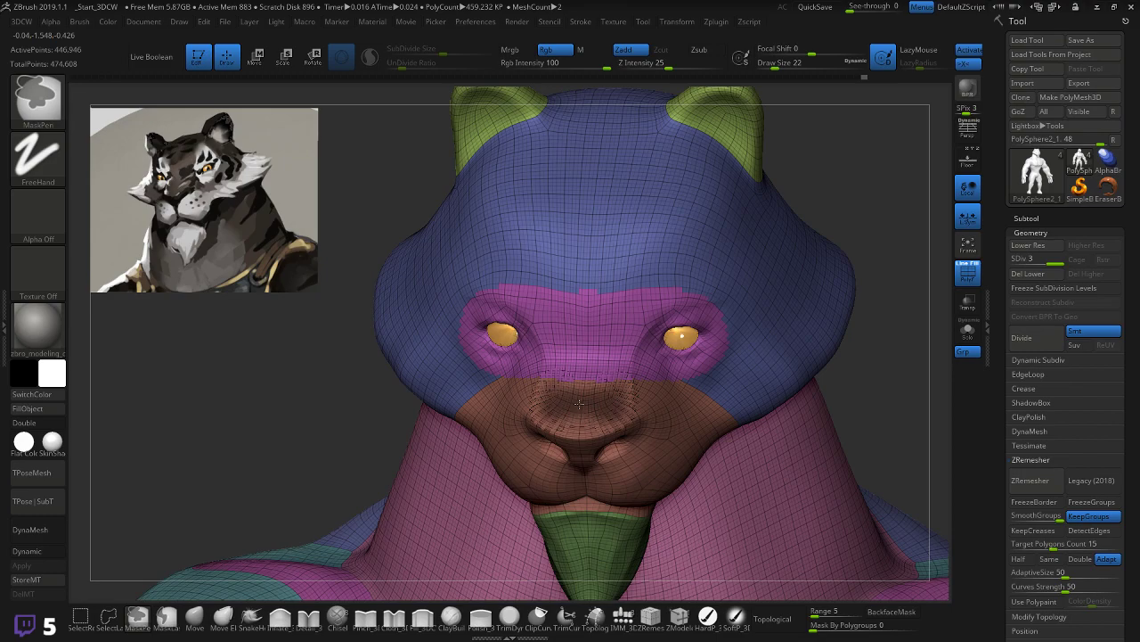
{"action": "mouse_move", "coordinate": [575, 365]}
{"action": "left_mouse_down", "text": "ctrl"}
{"action": "mouse_move", "coordinate": [530, 417]}
{"action": "mouse_move", "coordinate": [635, 417]}
{"action": "mouse_move", "coordinate": [556, 389]}
{"action": "mouse_move", "coordinate": [581, 458]}
{"action": "left_mouse_up", "text": "ctrl"}
{"action": "left_click_drag", "start_coordinate": [896, 333], "coordinate": [888, 232]}
{"action": "mouse_move", "coordinate": [590, 401]}
{"action": "left_mouse_down", "text": "ctrl"}
{"action": "mouse_move", "coordinate": [604, 423]}
{"action": "mouse_move", "coordinate": [625, 411]}
{"action": "left_mouse_up", "text": "ctrl"}
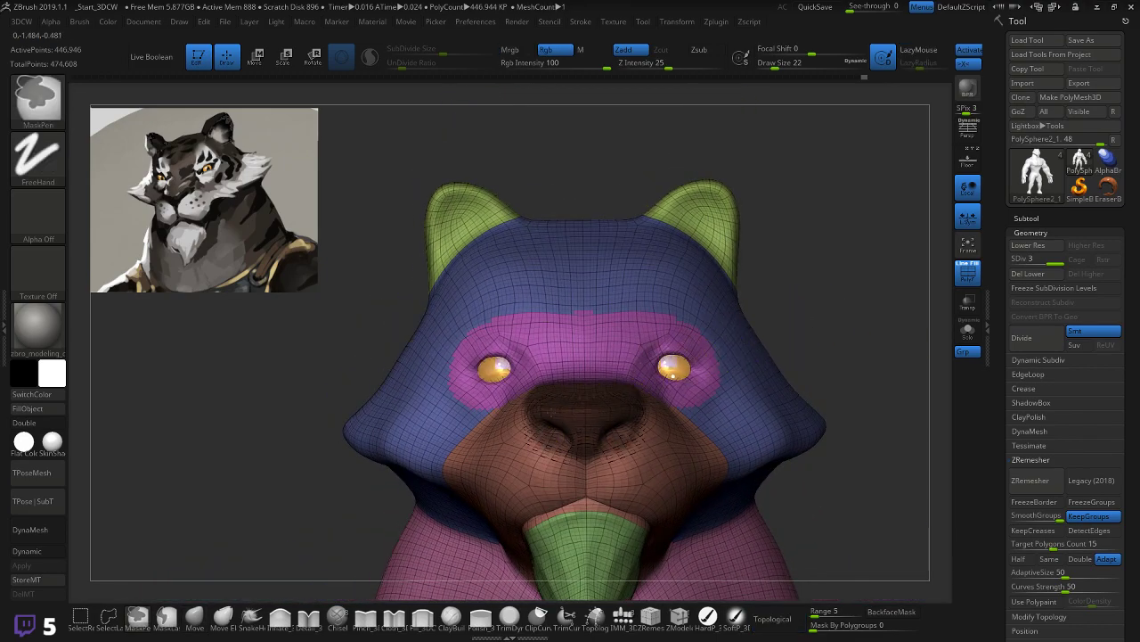
{"action": "key", "text": "ctrl+w"}
{"action": "mouse_move", "coordinate": [886, 300]}
{"action": "left_mouse_down"}
{"action": "mouse_move", "coordinate": [784, 326]}
{"action": "mouse_move", "coordinate": [891, 339]}
{"action": "mouse_move", "coordinate": [884, 321]}
{"action": "left_mouse_up"}
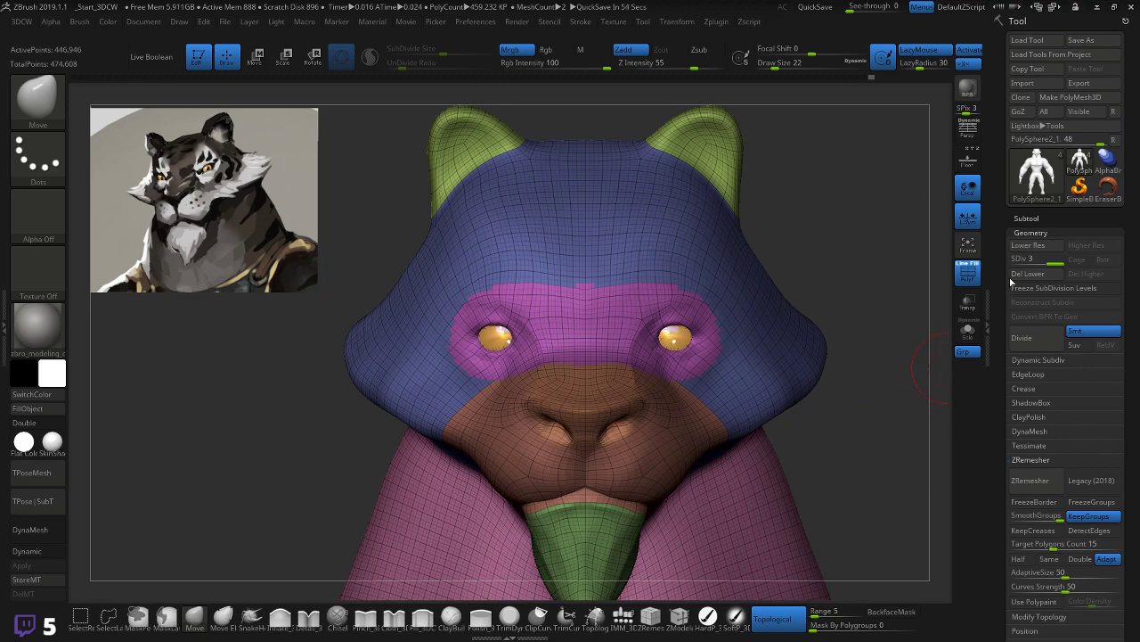
Step: Hide the PolySphere2 eyeball subtool and inspect the exposed eye sockets from both sides
{"action": "left_click", "coordinate": [1025, 218]}
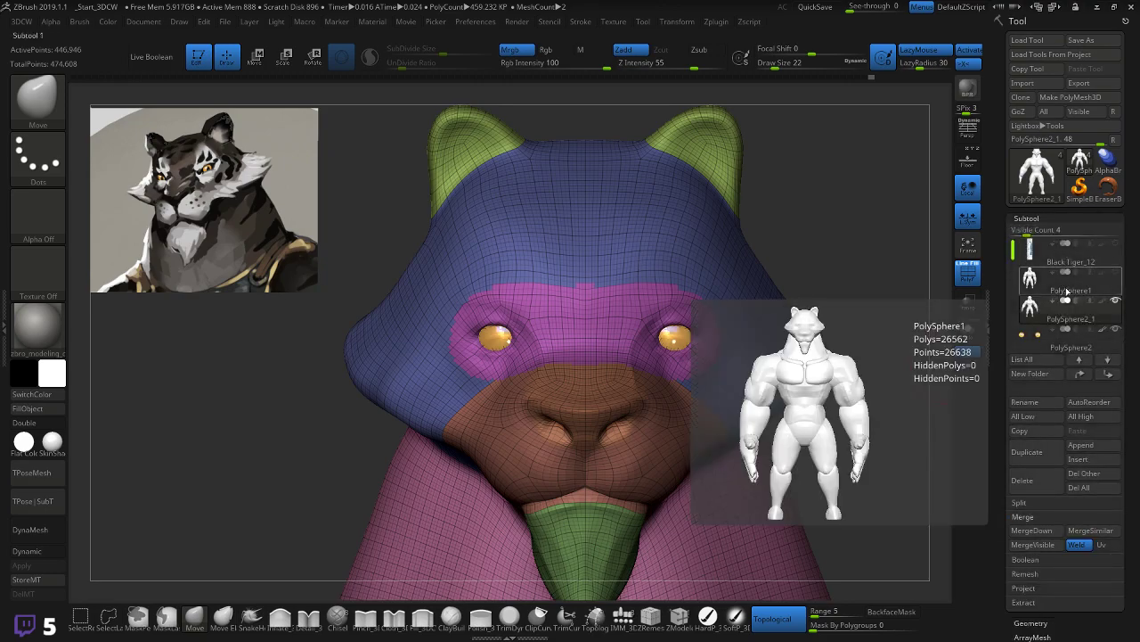
{"action": "left_click", "coordinate": [1117, 330]}
{"action": "left_click_drag", "start_coordinate": [845, 285], "coordinate": [813, 258]}
{"action": "left_click_drag", "start_coordinate": [375, 343], "coordinate": [366, 378]}
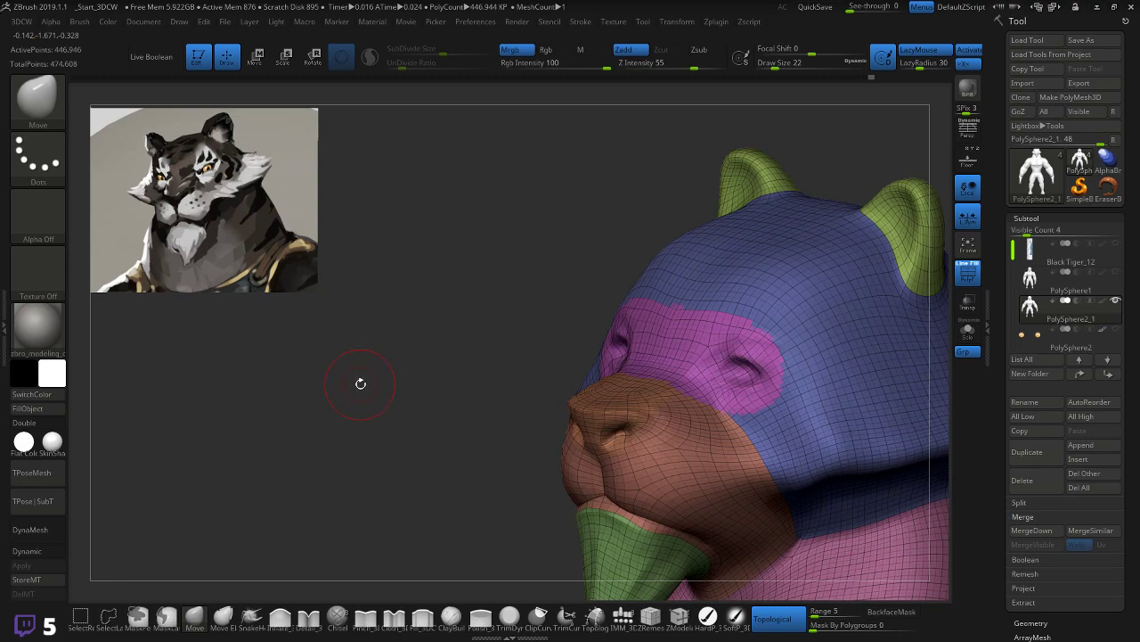
{"action": "left_click_drag", "start_coordinate": [339, 396], "coordinate": [357, 408]}
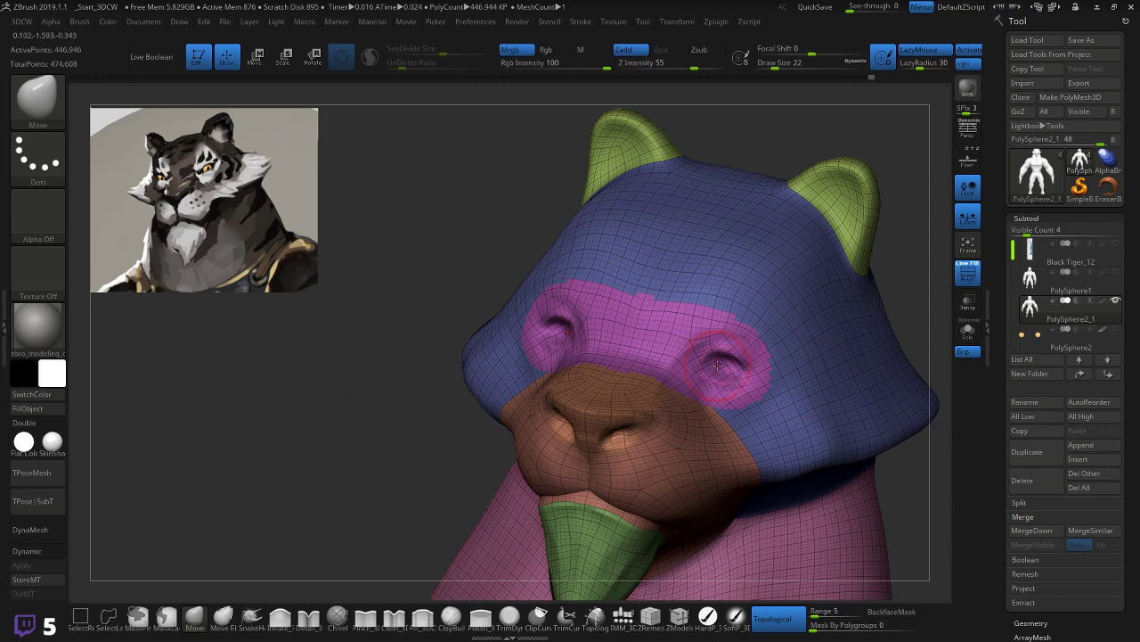
{"action": "left_click_drag", "start_coordinate": [319, 391], "coordinate": [309, 395]}
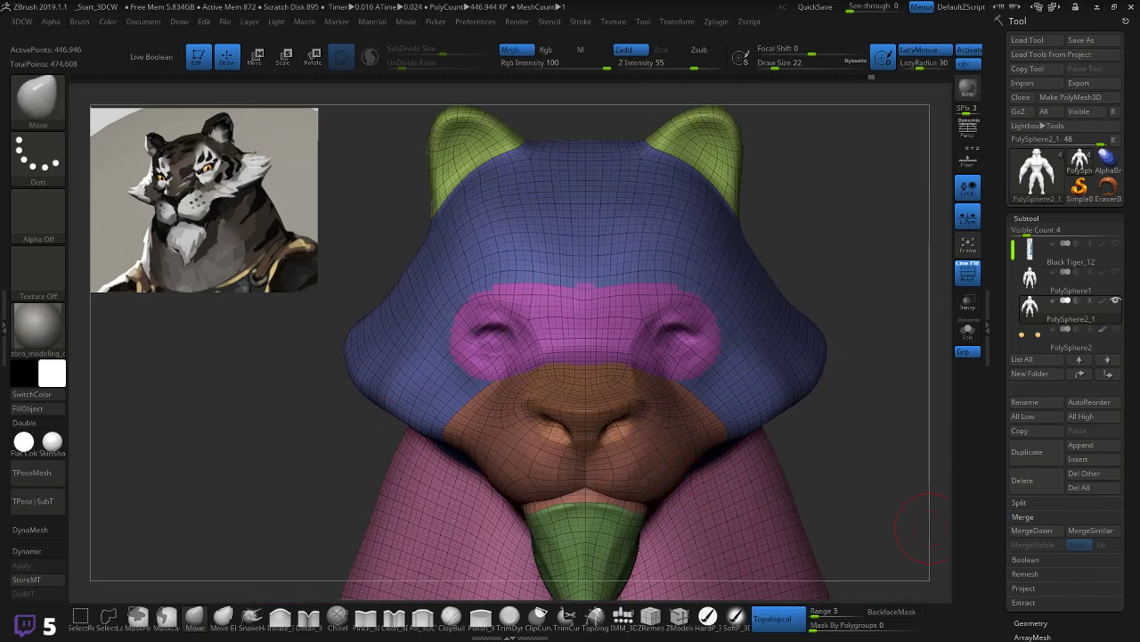
{"action": "key", "text": "super+d"}
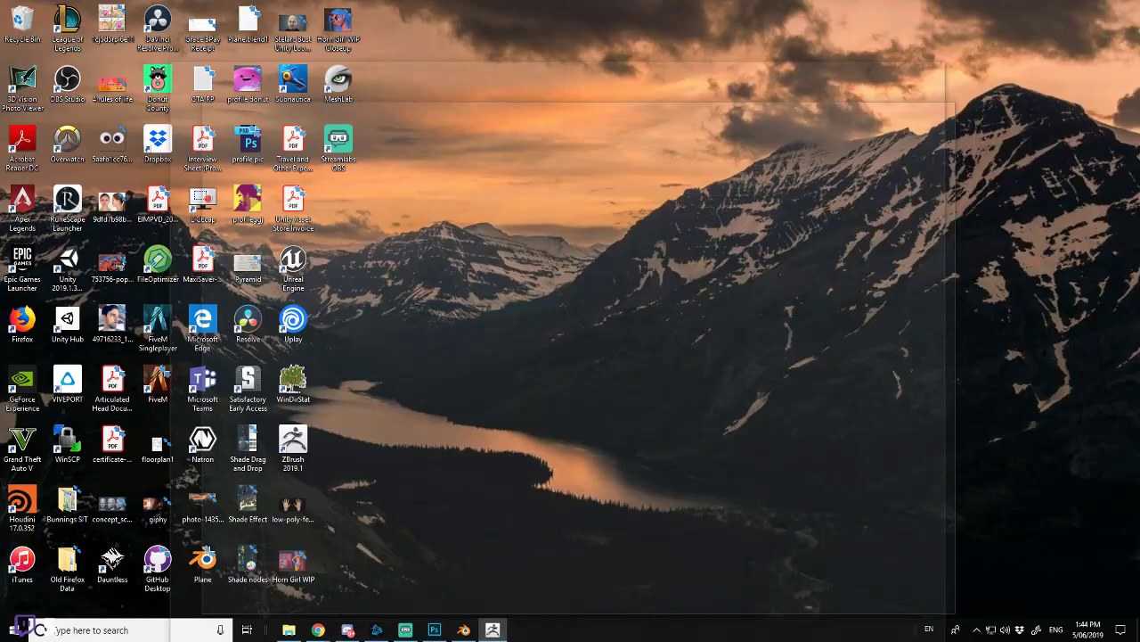
{"action": "key", "text": "super+d"}
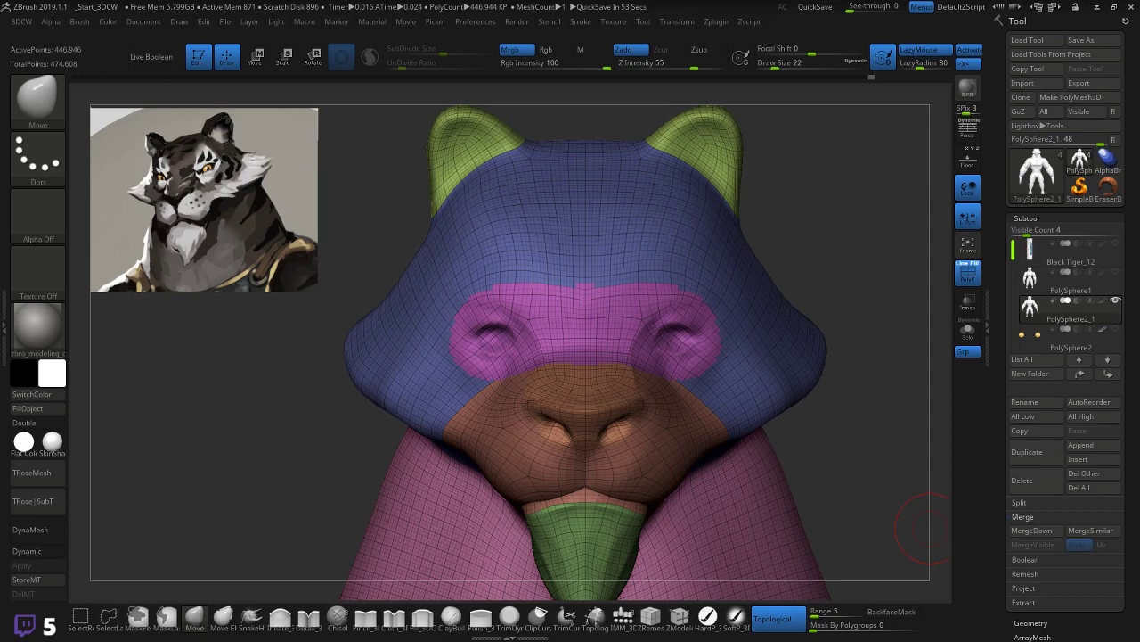
Step: Mask both eye sockets, make them a separate polygroup, and check the grouping around the face
{"action": "left_click_drag", "start_coordinate": [672, 337], "coordinate": [698, 351], "text": "ctrl"}
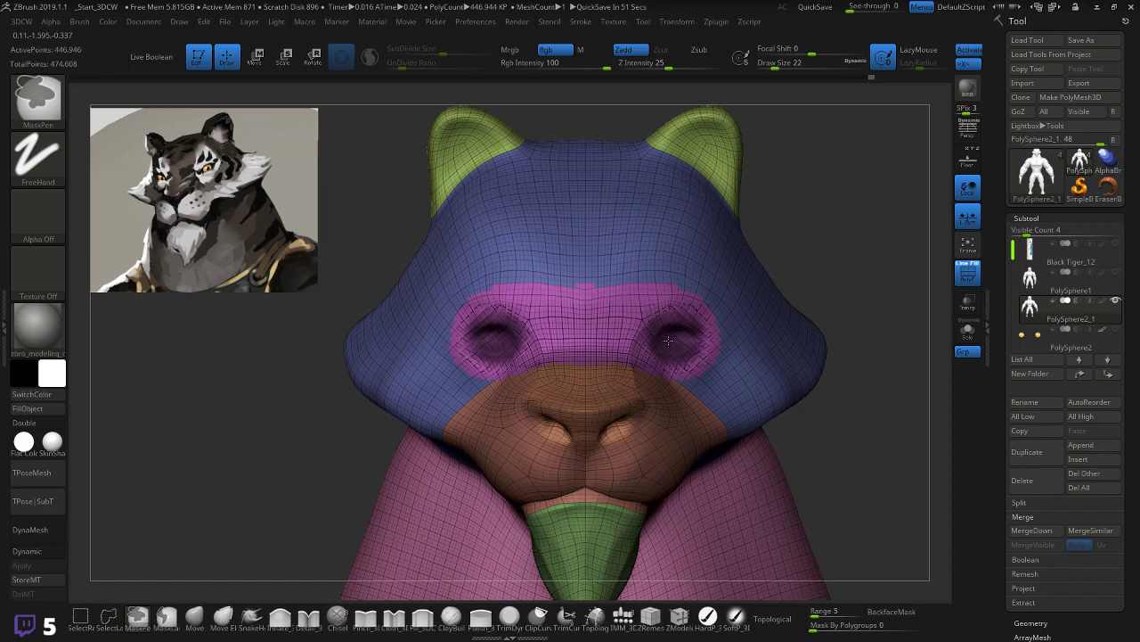
{"action": "key", "text": "ctrl+w"}
{"action": "mouse_move", "coordinate": [876, 288]}
{"action": "left_mouse_down"}
{"action": "mouse_move", "coordinate": [858, 274]}
{"action": "mouse_move", "coordinate": [880, 274]}
{"action": "mouse_move", "coordinate": [803, 291]}
{"action": "left_mouse_up"}
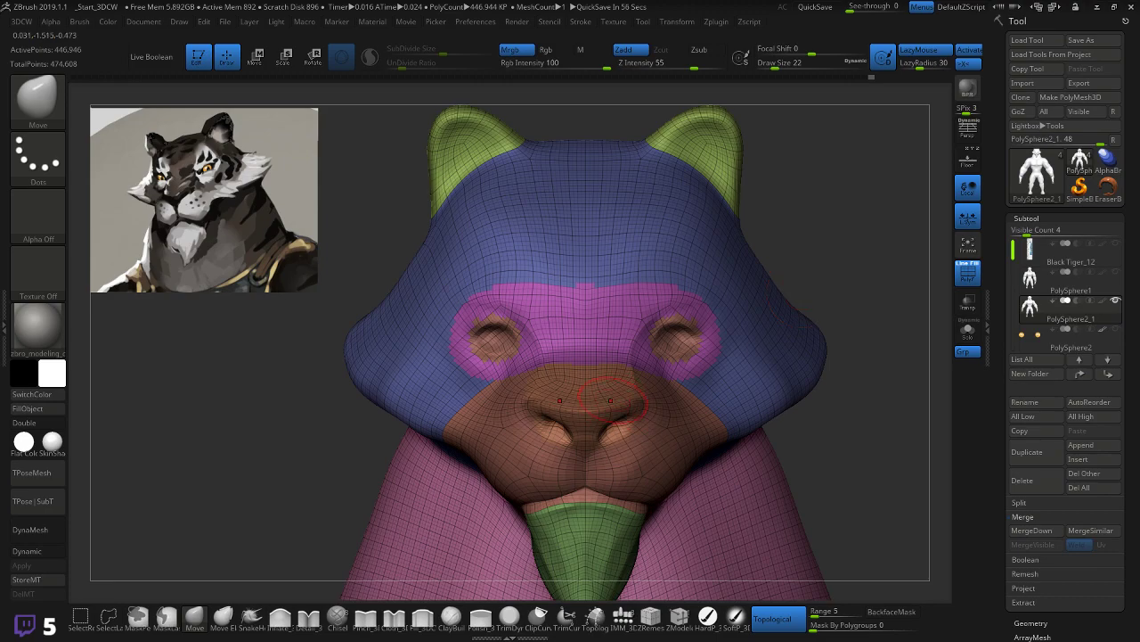
{"action": "left_click_drag", "start_coordinate": [912, 300], "coordinate": [902, 312]}
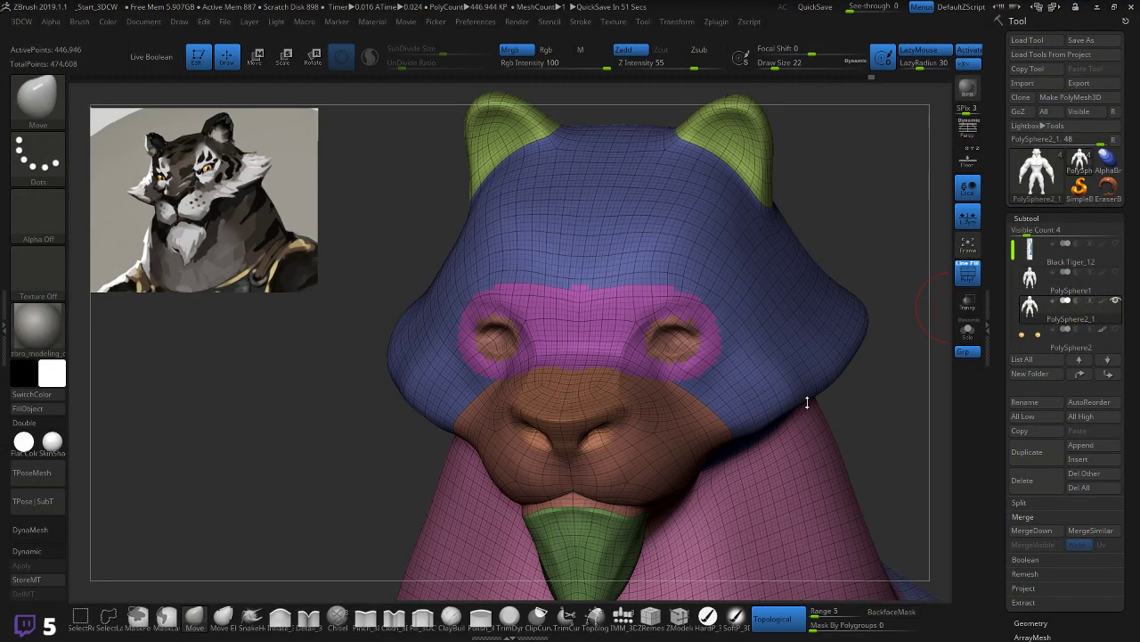
{"action": "left_click_drag", "start_coordinate": [878, 429], "coordinate": [897, 324]}
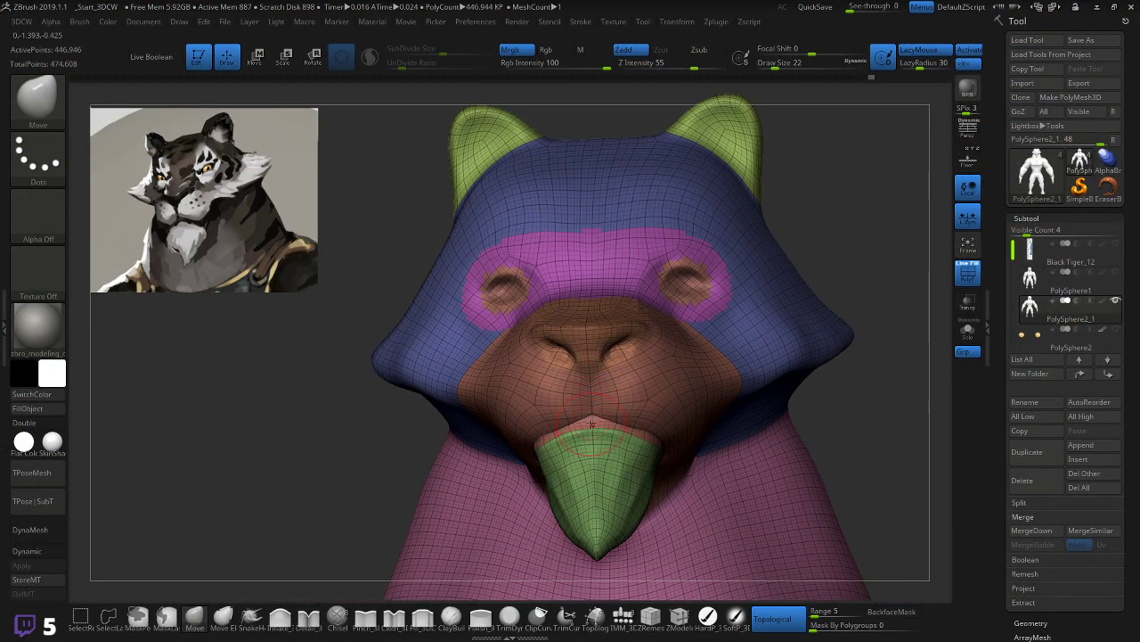
Step: Mask the lower lip strip between the mouth and the chin tuft, and make it its own polygroup
{"action": "mouse_move", "coordinate": [870, 394]}
{"action": "left_mouse_down"}
{"action": "mouse_move", "coordinate": [830, 397]}
{"action": "mouse_move", "coordinate": [849, 396]}
{"action": "left_mouse_up"}
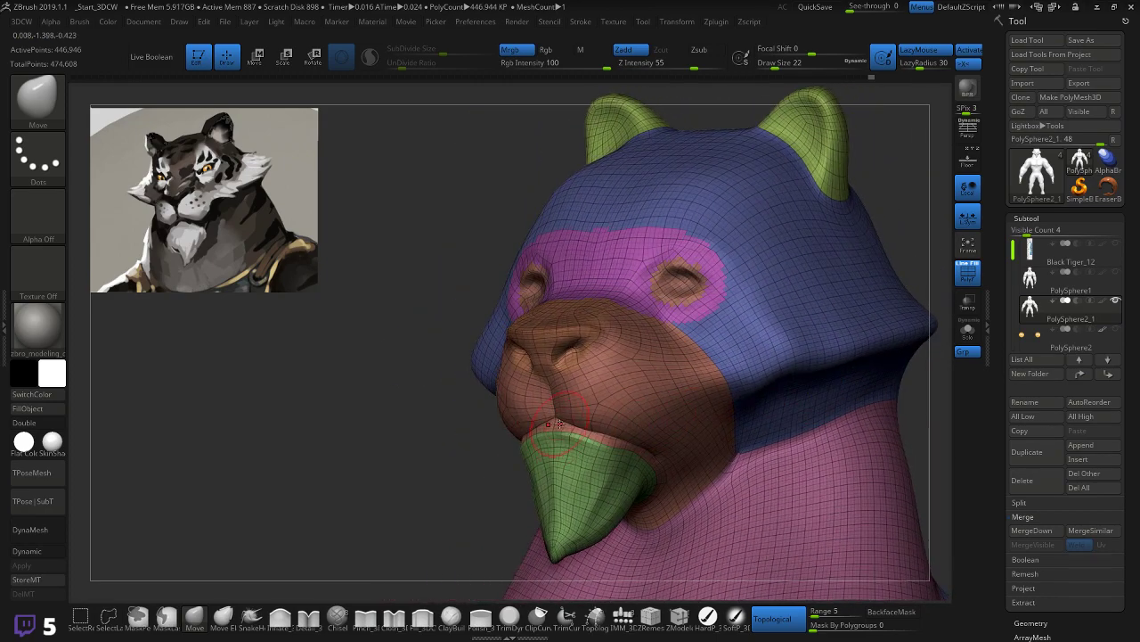
{"action": "key", "text": "bracketleft"}
{"action": "mouse_move", "coordinate": [554, 425]}
{"action": "left_mouse_down", "text": "ctrl"}
{"action": "mouse_move", "coordinate": [645, 451]}
{"action": "mouse_move", "coordinate": [553, 426]}
{"action": "mouse_move", "coordinate": [608, 430]}
{"action": "left_mouse_up", "text": "ctrl"}
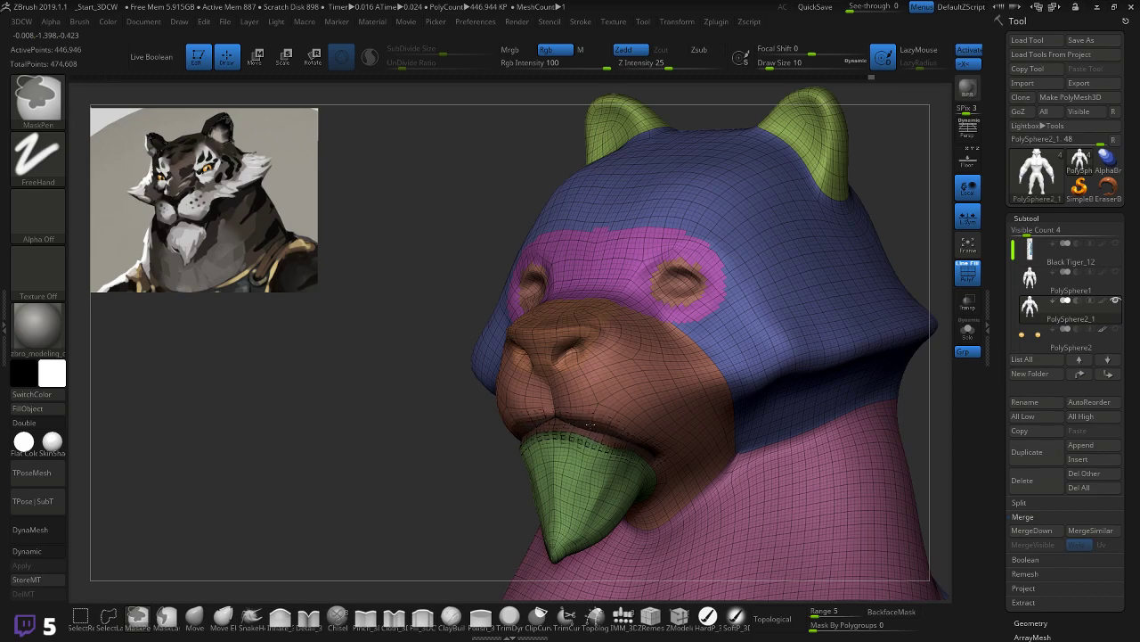
{"action": "left_click_drag", "start_coordinate": [586, 423], "coordinate": [549, 417], "text": "ctrl"}
{"action": "left_click_drag", "start_coordinate": [385, 490], "coordinate": [439, 492]}
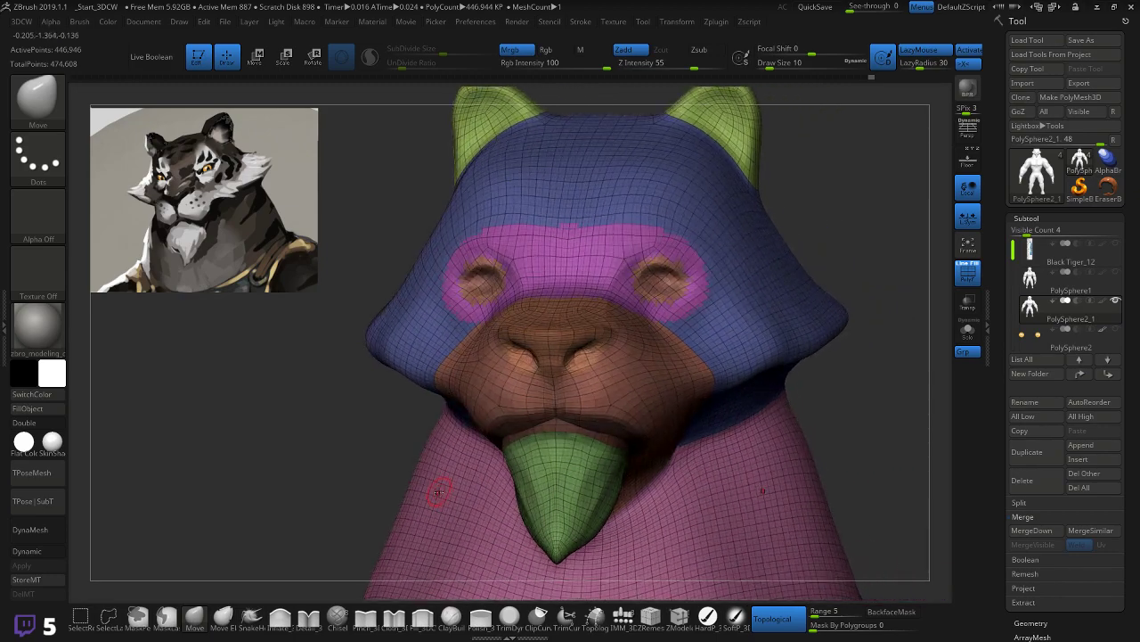
{"action": "mouse_move", "coordinate": [830, 387]}
{"action": "left_mouse_down", "text": "shift"}
{"action": "mouse_move", "coordinate": [903, 382]}
{"action": "mouse_move", "coordinate": [673, 332]}
{"action": "left_mouse_up", "text": "shift"}
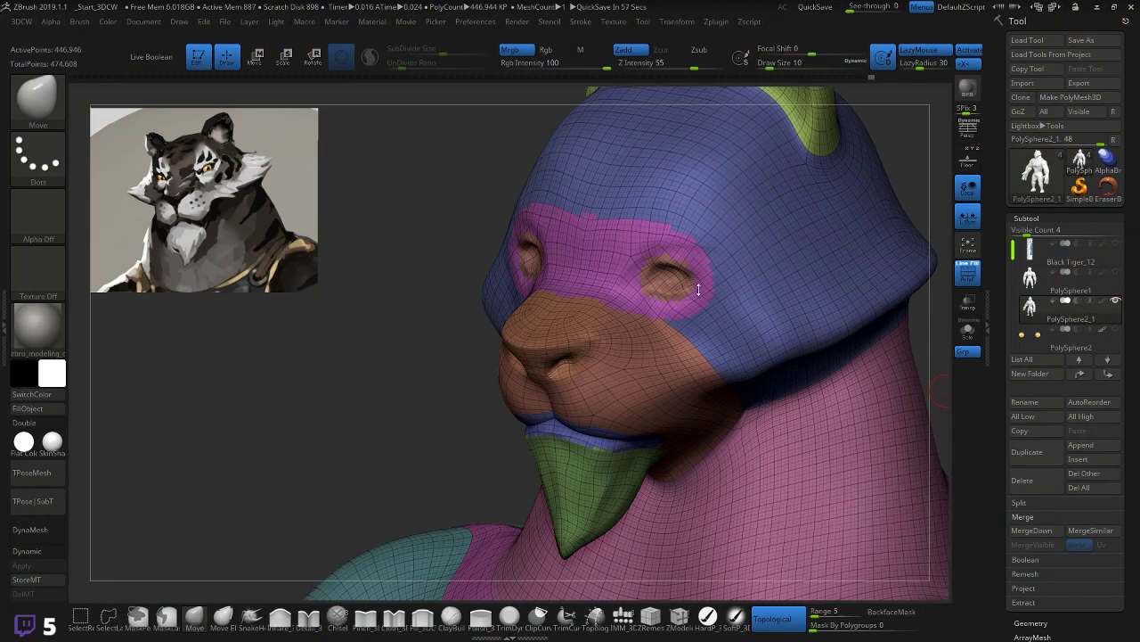
Step: Try masking a narrow band around the muzzle from the nose bridge to the jaw as a separate polygroup
{"action": "mouse_move", "coordinate": [343, 359]}
{"action": "left_mouse_down"}
{"action": "mouse_move", "coordinate": [317, 348]}
{"action": "mouse_move", "coordinate": [336, 362]}
{"action": "left_mouse_up"}
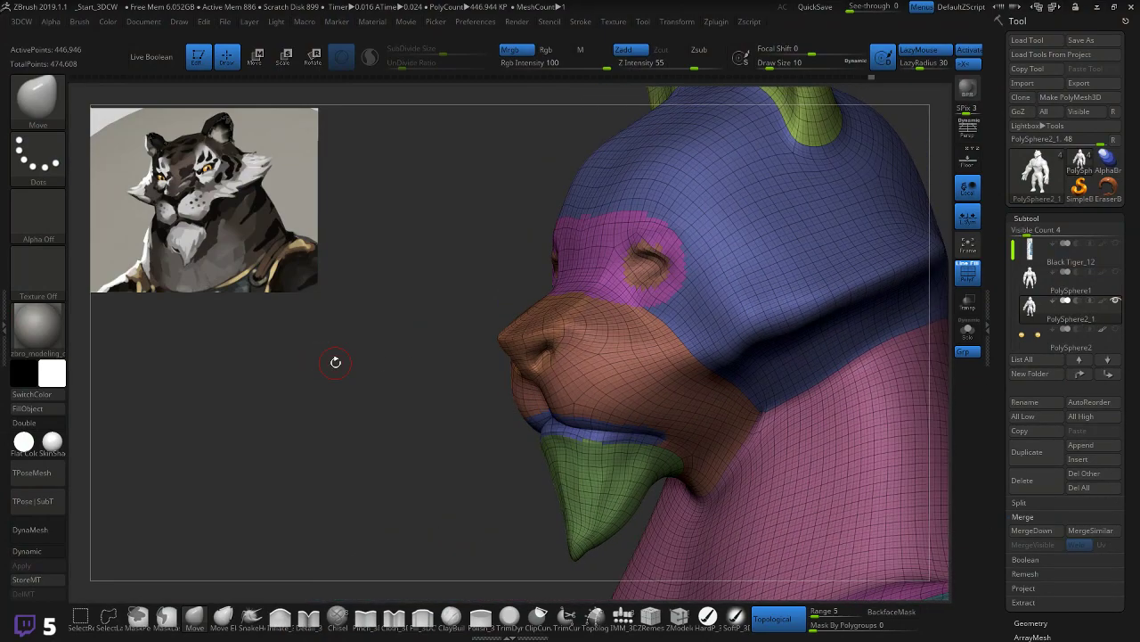
{"action": "left_click_drag", "start_coordinate": [459, 386], "coordinate": [450, 380]}
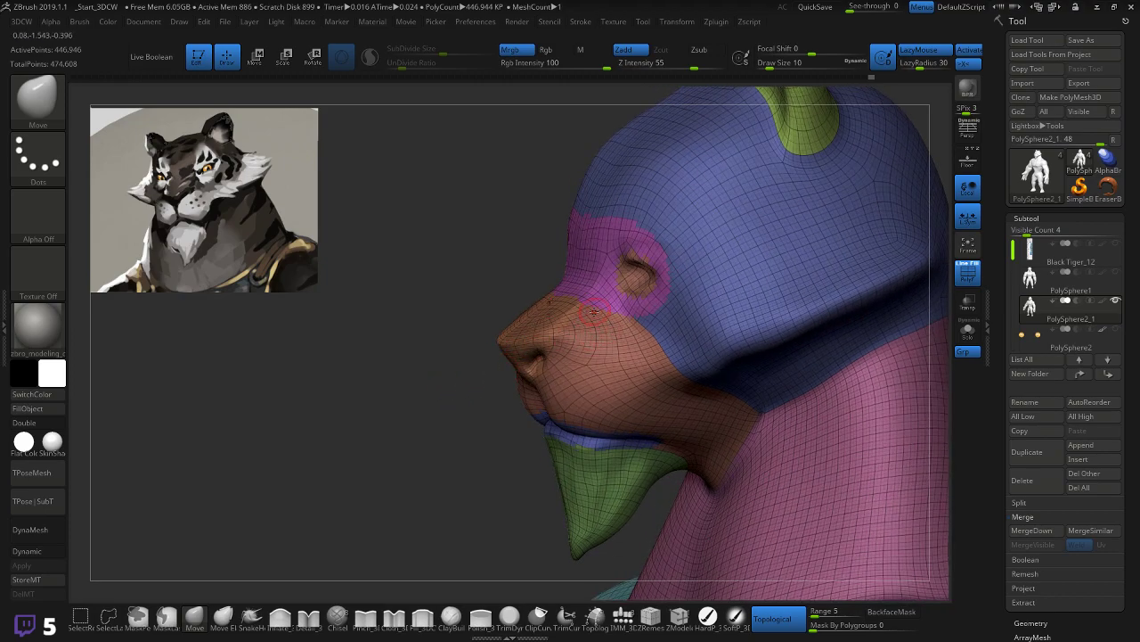
{"action": "left_click_drag", "start_coordinate": [416, 418], "coordinate": [443, 413]}
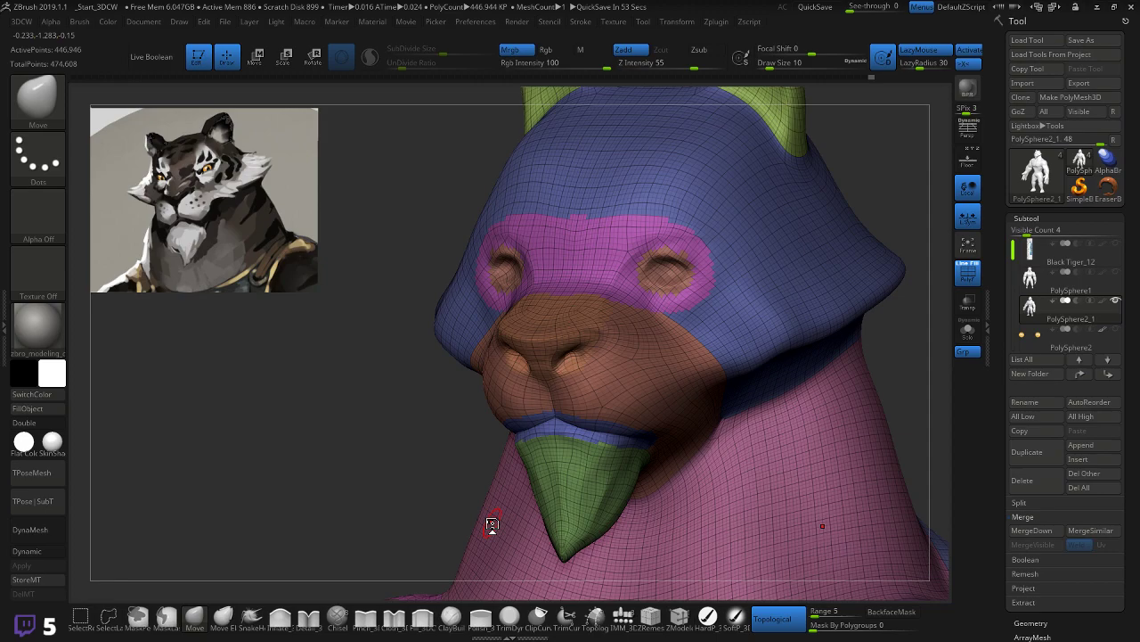
{"action": "mouse_move", "coordinate": [237, 390]}
{"action": "left_mouse_down"}
{"action": "mouse_move", "coordinate": [250, 389]}
{"action": "mouse_move", "coordinate": [216, 377]}
{"action": "mouse_move", "coordinate": [332, 392]}
{"action": "mouse_move", "coordinate": [317, 393]}
{"action": "left_mouse_up"}
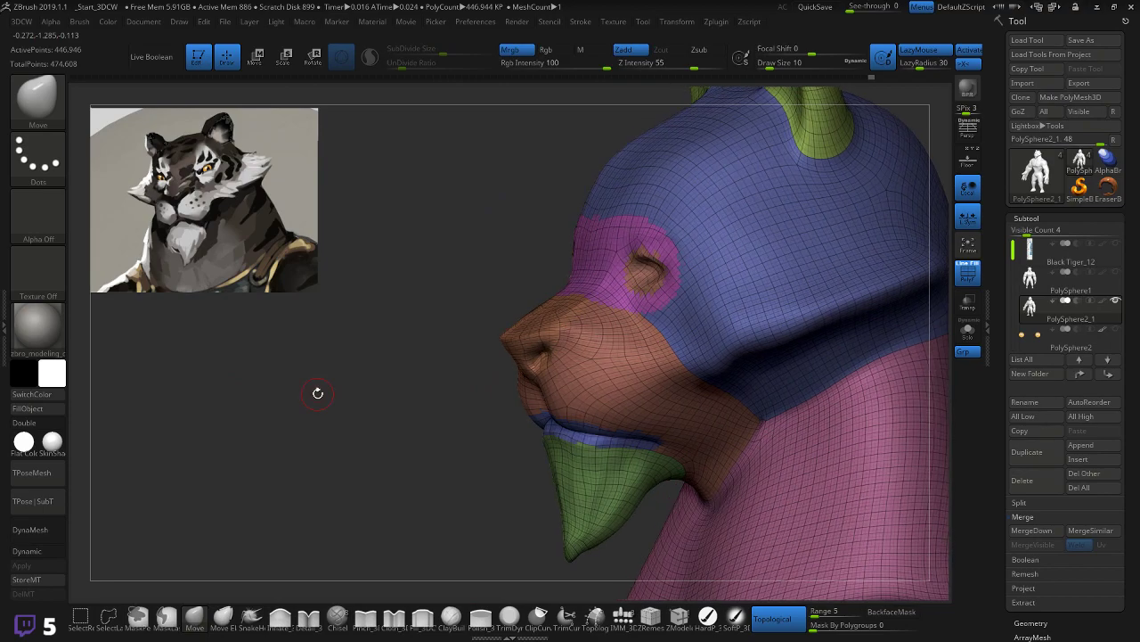
{"action": "left_click_drag", "start_coordinate": [463, 377], "coordinate": [441, 378]}
{"action": "key", "text": "ctrl"}
{"action": "mouse_move", "coordinate": [568, 296]}
{"action": "left_mouse_down", "text": "ctrl"}
{"action": "mouse_move", "coordinate": [599, 306]}
{"action": "mouse_move", "coordinate": [580, 303]}
{"action": "mouse_move", "coordinate": [659, 361]}
{"action": "mouse_move", "coordinate": [679, 392]}
{"action": "mouse_move", "coordinate": [684, 441]}
{"action": "left_mouse_up", "text": "ctrl"}
{"action": "mouse_move", "coordinate": [395, 460]}
{"action": "left_mouse_down"}
{"action": "mouse_move", "coordinate": [389, 415]}
{"action": "mouse_move", "coordinate": [594, 407]}
{"action": "mouse_move", "coordinate": [673, 441]}
{"action": "mouse_move", "coordinate": [684, 490]}
{"action": "left_mouse_up"}
{"action": "mouse_move", "coordinate": [619, 527]}
{"action": "left_mouse_down"}
{"action": "mouse_move", "coordinate": [829, 552]}
{"action": "mouse_move", "coordinate": [414, 466]}
{"action": "mouse_move", "coordinate": [429, 448]}
{"action": "mouse_move", "coordinate": [470, 452]}
{"action": "mouse_move", "coordinate": [629, 403]}
{"action": "left_mouse_up"}
{"action": "key", "text": "ctrl+w"}
{"action": "left_click_drag", "start_coordinate": [831, 406], "coordinate": [802, 380]}
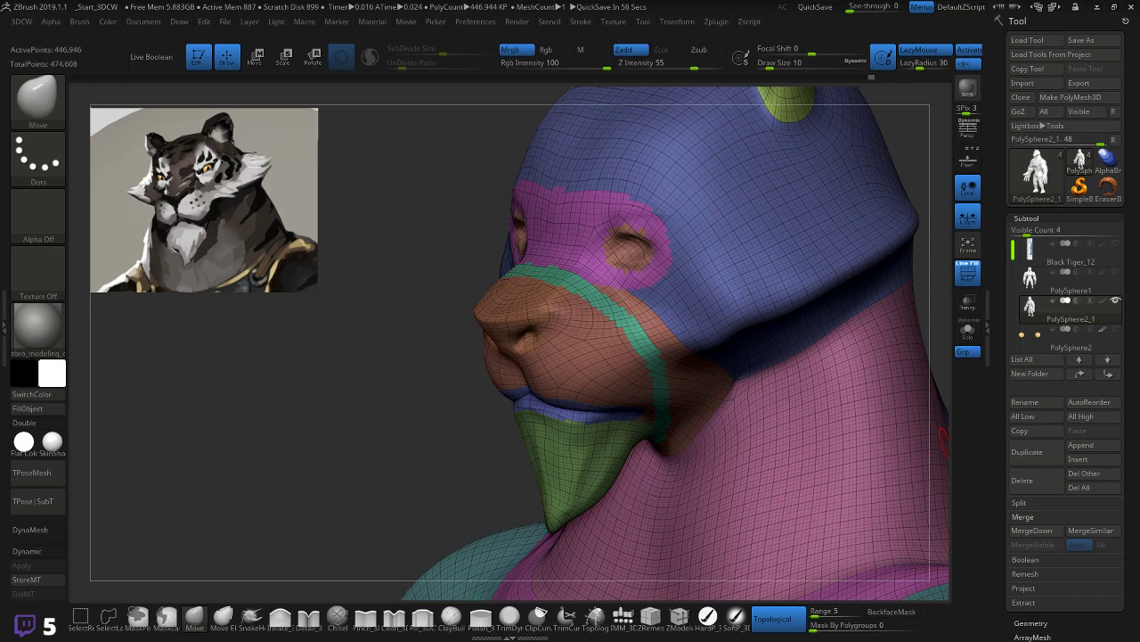
Step: Examine the polygroup layout on the whole body and the mesh flow around the nose and muzzle from front and side
{"action": "mouse_move", "coordinate": [334, 354]}
{"action": "left_mouse_down"}
{"action": "mouse_move", "coordinate": [330, 392]}
{"action": "mouse_move", "coordinate": [316, 403]}
{"action": "mouse_move", "coordinate": [363, 389]}
{"action": "mouse_move", "coordinate": [362, 400]}
{"action": "mouse_move", "coordinate": [378, 391]}
{"action": "mouse_move", "coordinate": [395, 407]}
{"action": "left_mouse_up"}
{"action": "left_click_drag", "start_coordinate": [891, 379], "coordinate": [825, 314], "text": "alt"}
{"action": "left_click_drag", "start_coordinate": [882, 359], "coordinate": [799, 398], "text": "alt"}
{"action": "left_click_drag", "start_coordinate": [845, 411], "coordinate": [847, 370]}
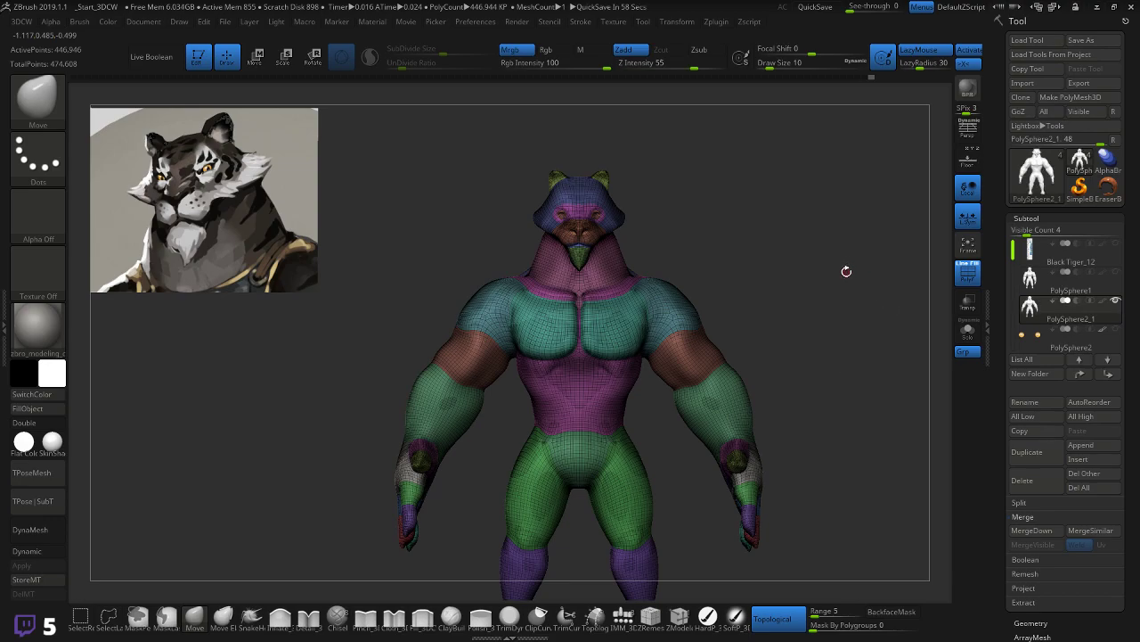
{"action": "left_click_drag", "start_coordinate": [820, 253], "coordinate": [820, 279], "text": "alt"}
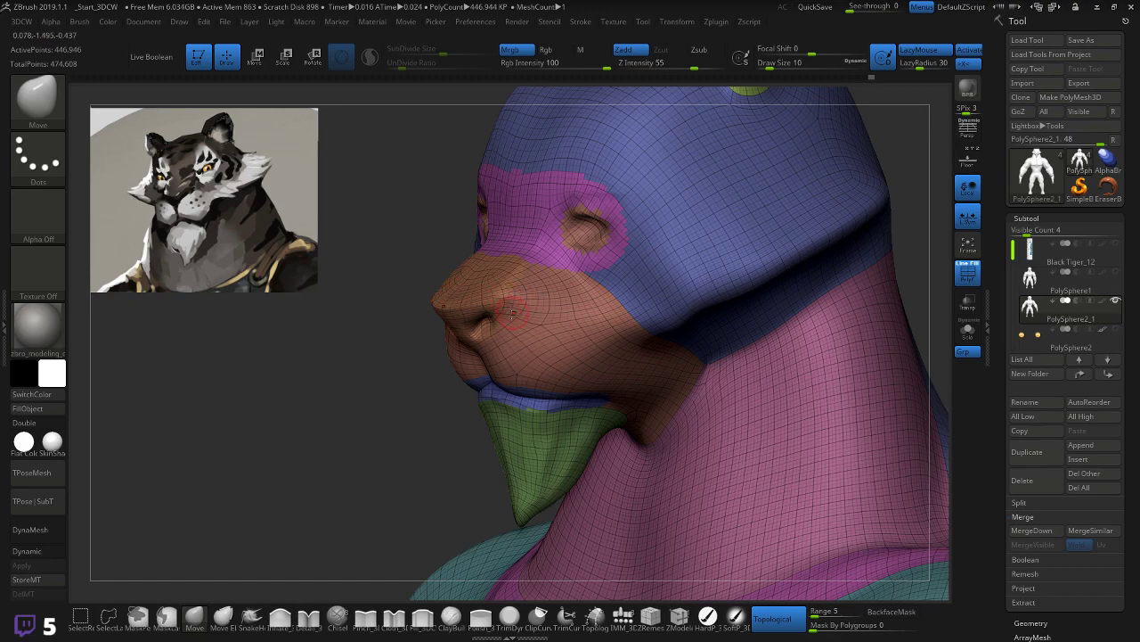
{"action": "left_click_drag", "start_coordinate": [273, 354], "coordinate": [496, 252]}
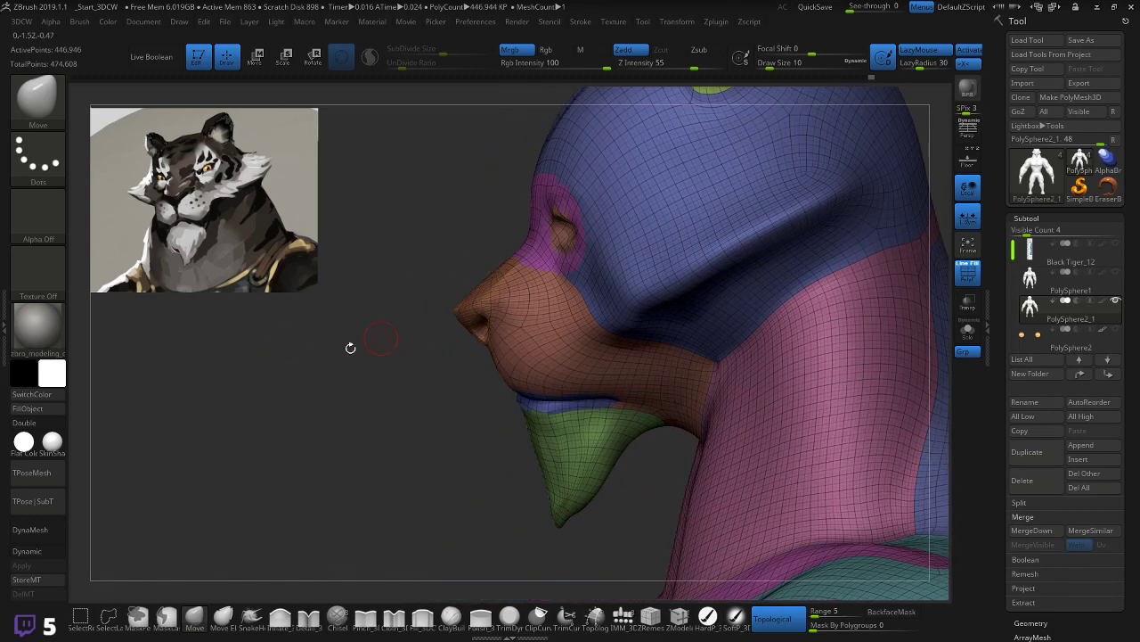
{"action": "left_click_drag", "start_coordinate": [284, 379], "coordinate": [348, 381]}
{"action": "mouse_move", "coordinate": [861, 344]}
{"action": "left_mouse_down"}
{"action": "mouse_move", "coordinate": [879, 358]}
{"action": "mouse_move", "coordinate": [881, 306]}
{"action": "left_mouse_up"}
{"action": "key", "text": "ctrl"}
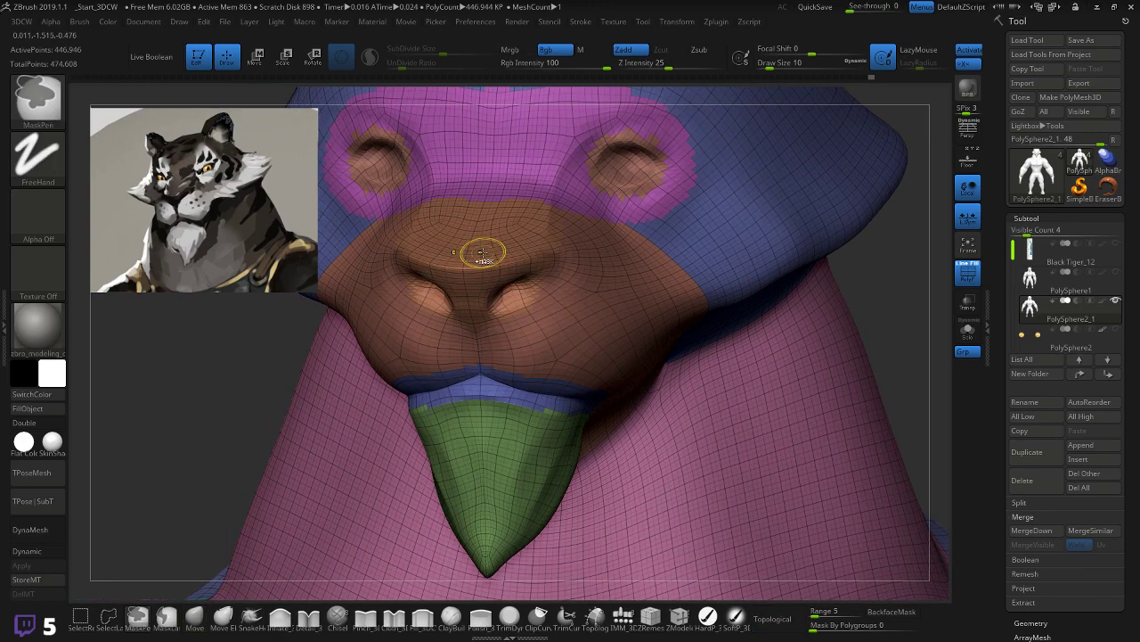
{"action": "left_click_drag", "start_coordinate": [902, 300], "coordinate": [878, 301]}
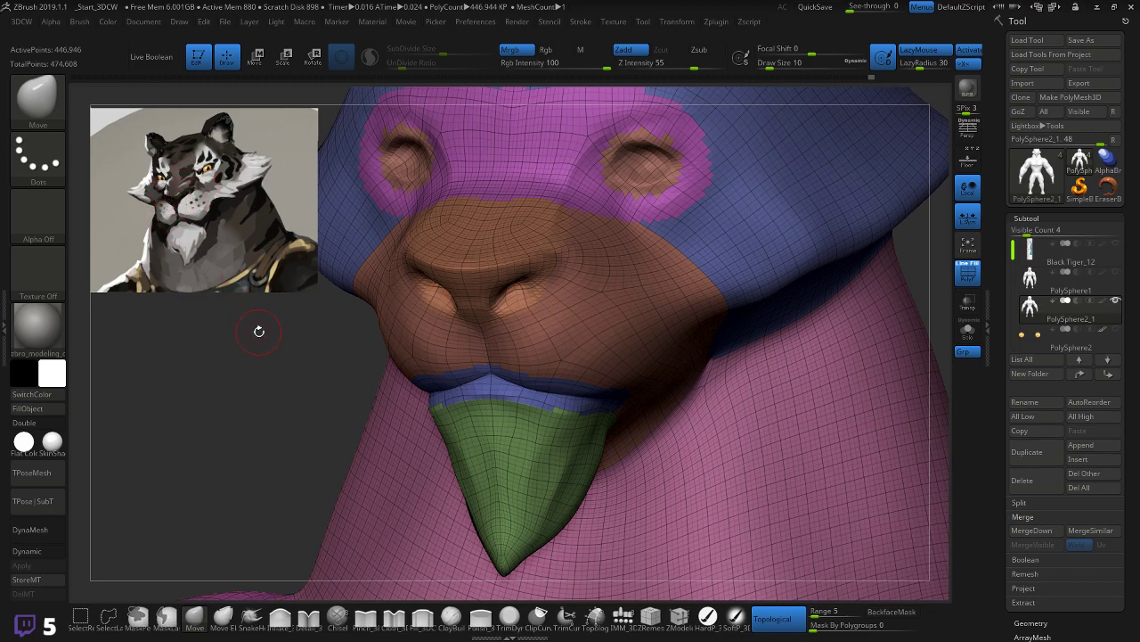
{"action": "left_click_drag", "start_coordinate": [255, 330], "coordinate": [238, 335]}
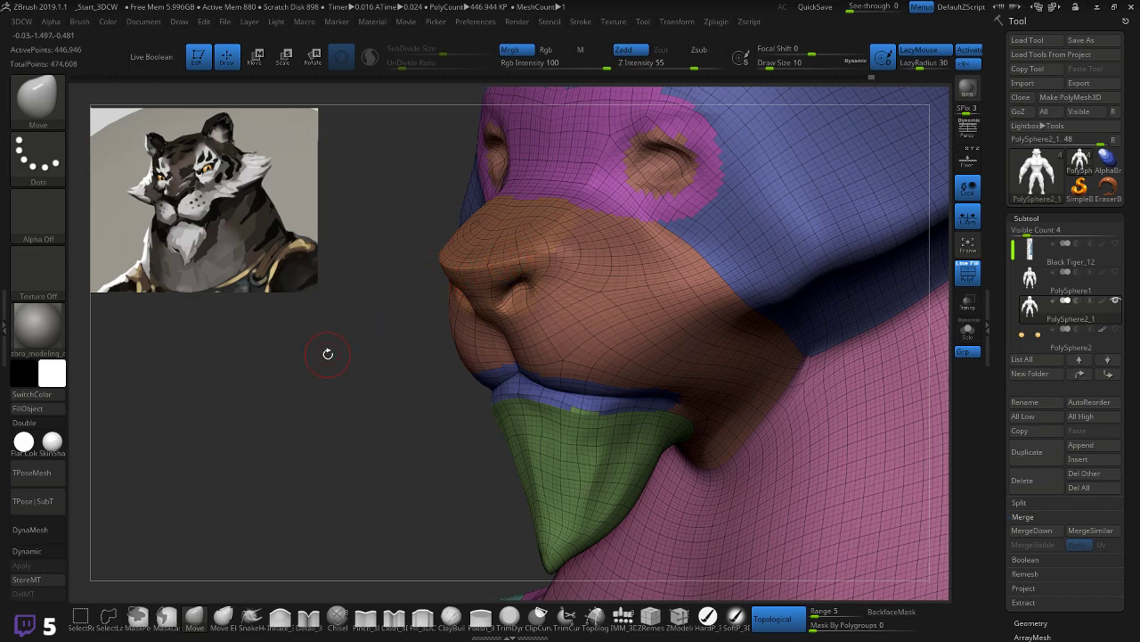
{"action": "left_click_drag", "start_coordinate": [324, 354], "coordinate": [355, 340]}
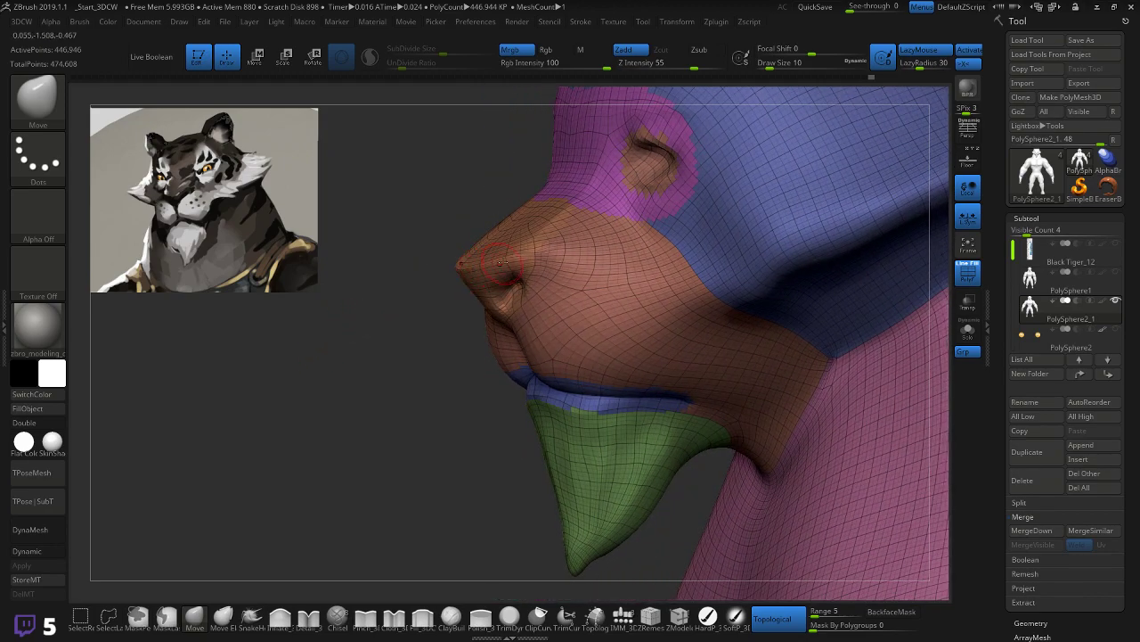
{"action": "left_click_drag", "start_coordinate": [383, 319], "coordinate": [375, 336]}
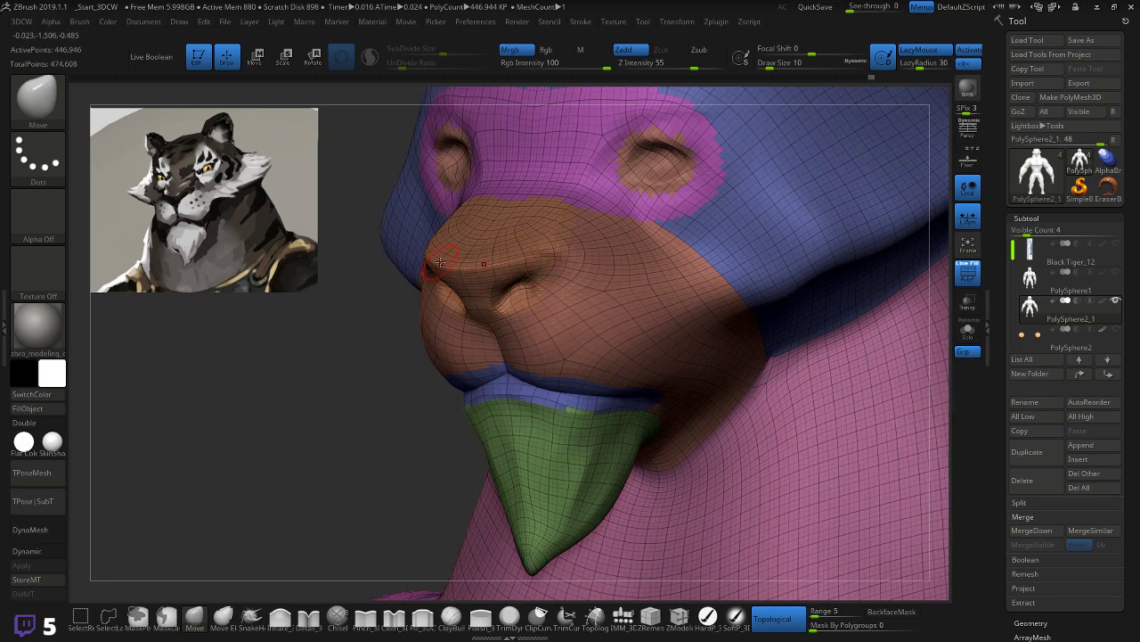
{"action": "left_click_drag", "start_coordinate": [419, 303], "coordinate": [371, 308]}
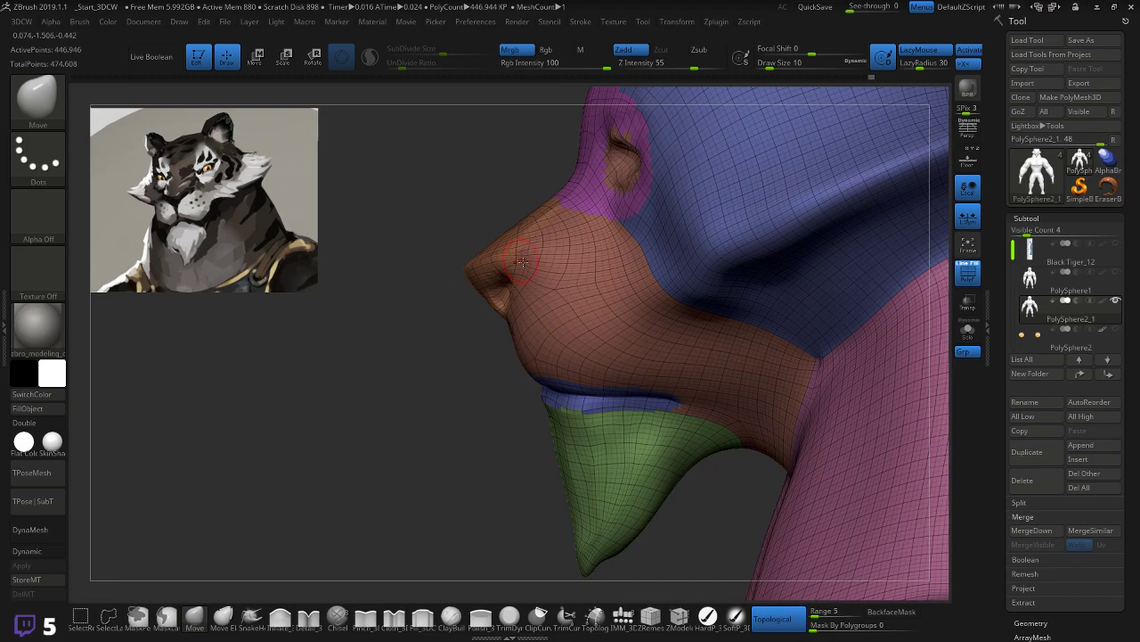
{"action": "left_click_drag", "start_coordinate": [420, 330], "coordinate": [448, 286]}
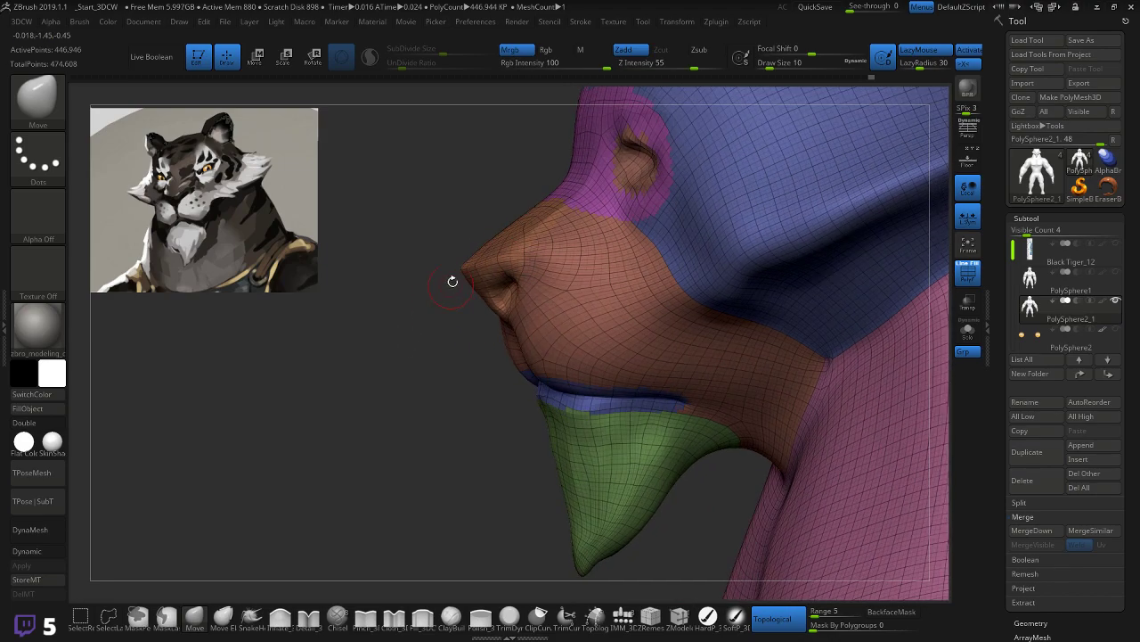
{"action": "left_click_drag", "start_coordinate": [395, 318], "coordinate": [377, 343]}
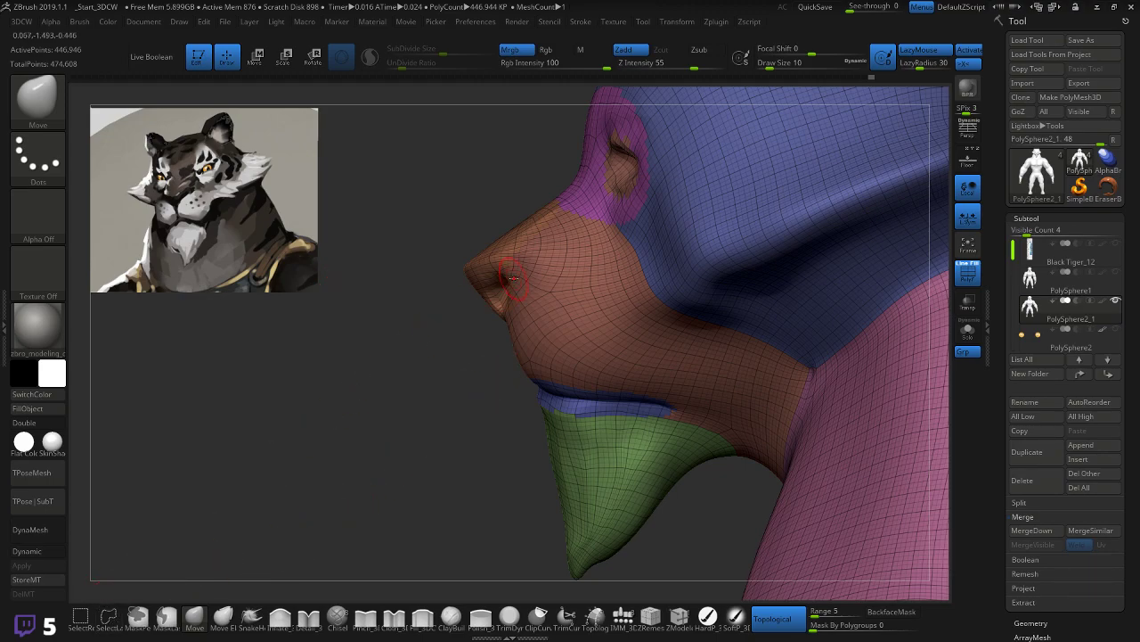
Step: Try isolating the nose tip with a lasso selection from the side, and restore the full mesh
{"action": "key", "text": "ctrl+shift"}
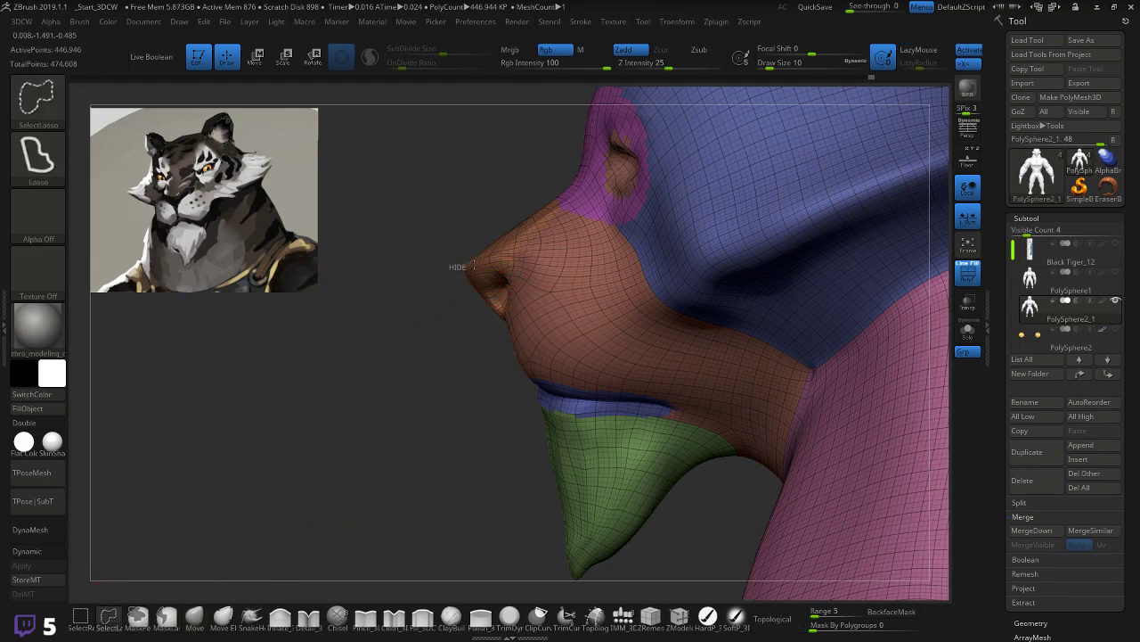
{"action": "mouse_move", "coordinate": [510, 264]}
{"action": "left_mouse_down", "text": "ctrl+shift"}
{"action": "mouse_move", "coordinate": [497, 315]}
{"action": "mouse_move", "coordinate": [477, 339]}
{"action": "mouse_move", "coordinate": [463, 298]}
{"action": "left_mouse_up", "text": "ctrl+shift"}
{"action": "left_click_drag", "start_coordinate": [433, 349], "coordinate": [431, 320]}
{"action": "left_click", "coordinate": [440, 344], "text": "ctrl+shift"}
{"action": "key", "text": "ctrl+shift"}
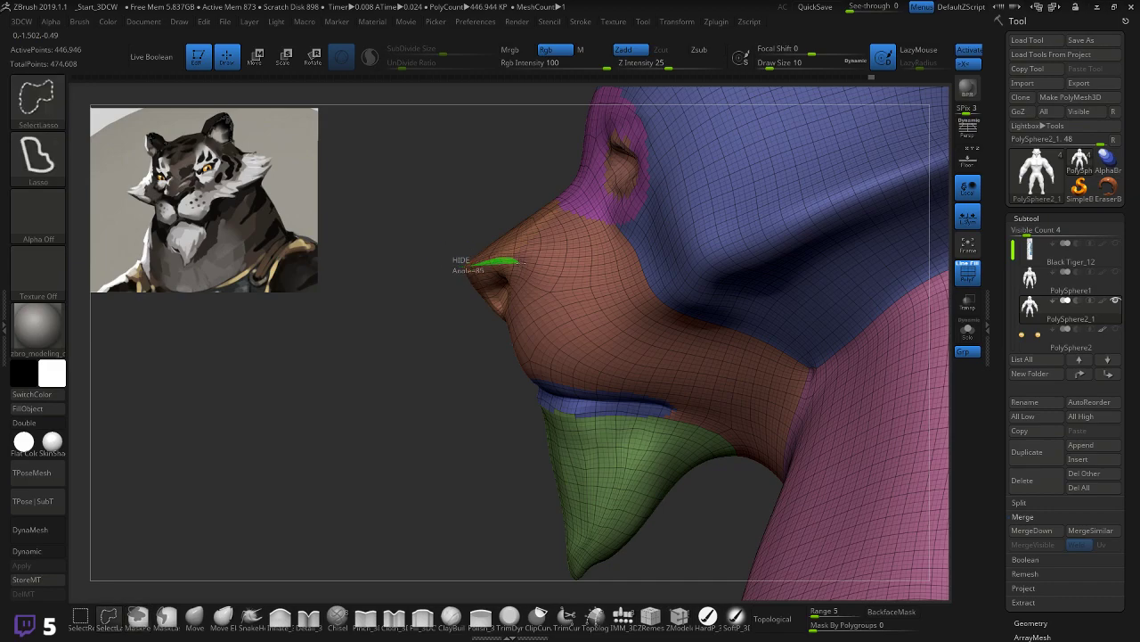
{"action": "mouse_move", "coordinate": [509, 303]}
{"action": "left_mouse_down", "text": "ctrl+shift"}
{"action": "mouse_move", "coordinate": [490, 331]}
{"action": "mouse_move", "coordinate": [425, 348]}
{"action": "mouse_move", "coordinate": [508, 354]}
{"action": "mouse_move", "coordinate": [502, 365]}
{"action": "mouse_move", "coordinate": [420, 390]}
{"action": "left_mouse_up", "text": "ctrl+shift"}
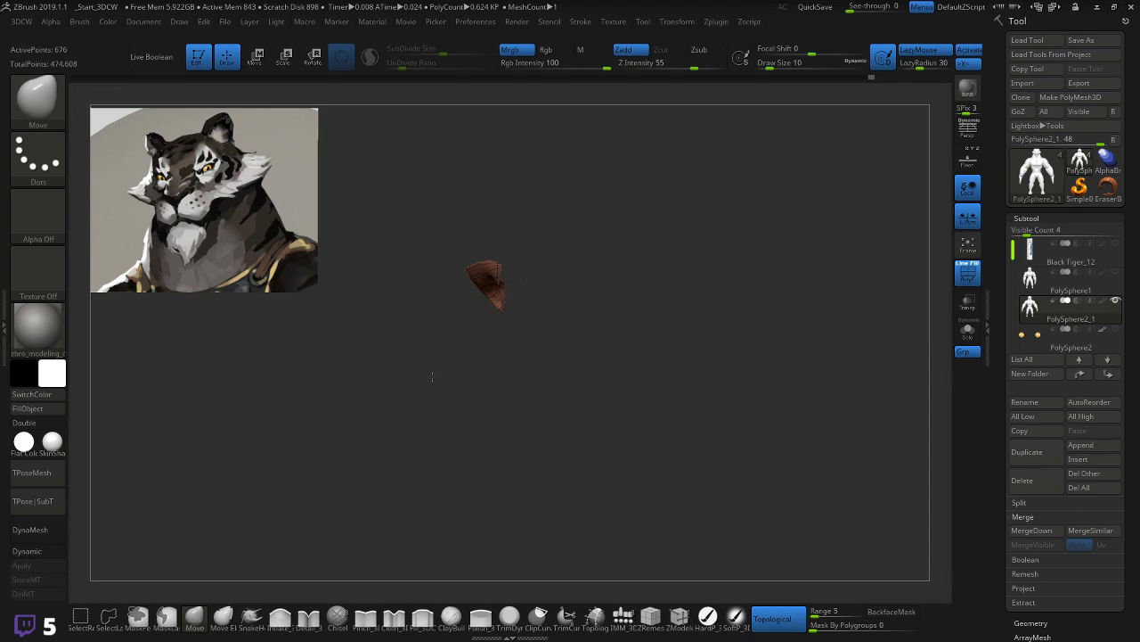
{"action": "left_click_drag", "start_coordinate": [442, 376], "coordinate": [457, 261]}
{"action": "left_click", "coordinate": [495, 385], "text": "ctrl+shift"}
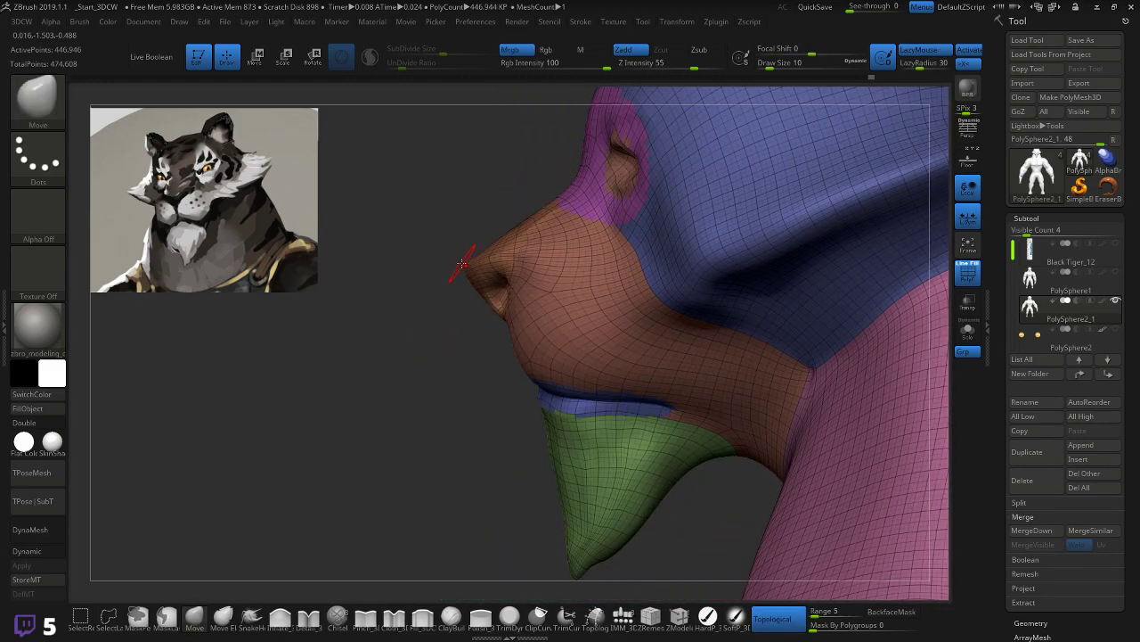
Step: Isolate the nose tip and nostrils with a lasso selection, make them their own polygroup, and show the full mesh
{"action": "key", "text": "ctrl+shift"}
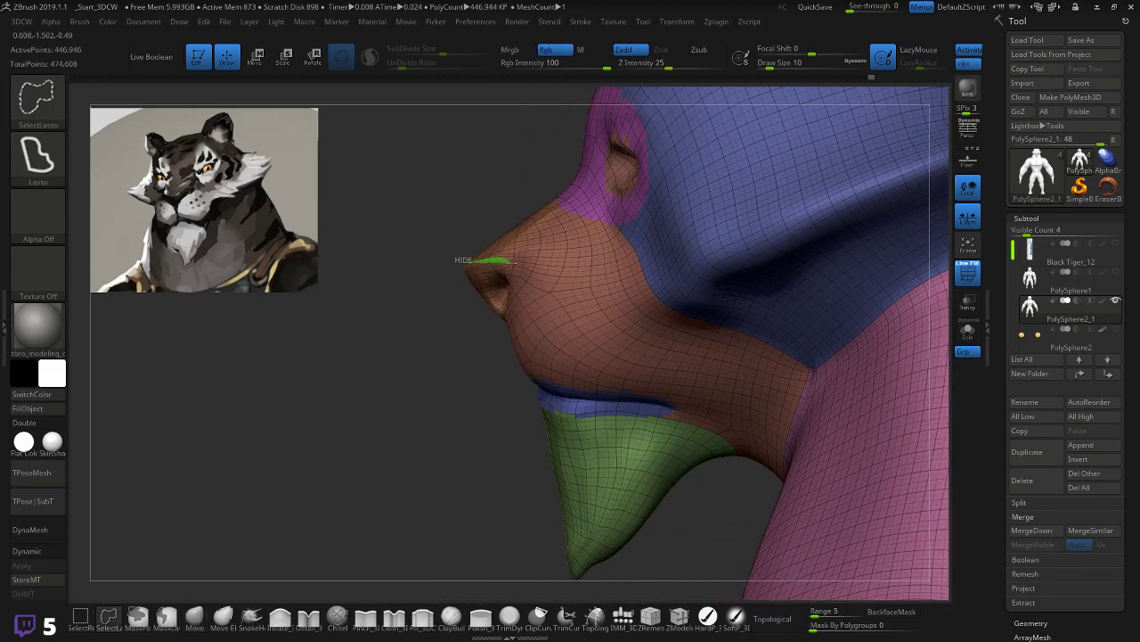
{"action": "mouse_move", "coordinate": [505, 328]}
{"action": "left_mouse_down", "text": "ctrl+shift"}
{"action": "mouse_move", "coordinate": [482, 343]}
{"action": "mouse_move", "coordinate": [527, 352]}
{"action": "mouse_move", "coordinate": [451, 357]}
{"action": "mouse_move", "coordinate": [467, 357]}
{"action": "left_mouse_up", "text": "ctrl+shift"}
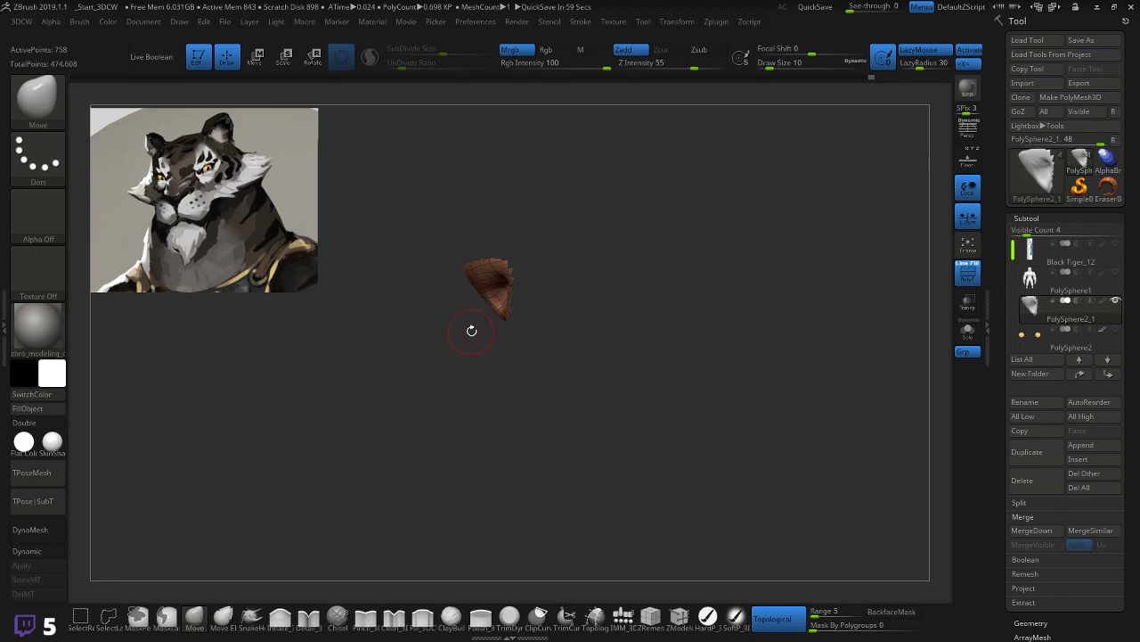
{"action": "left_click_drag", "start_coordinate": [471, 331], "coordinate": [399, 409]}
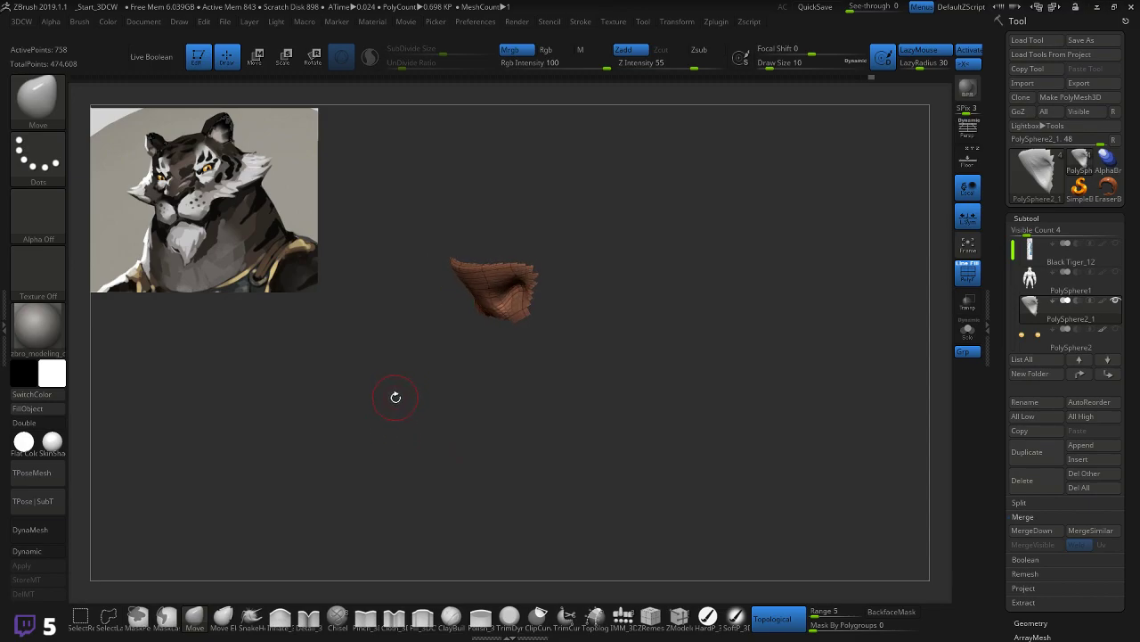
{"action": "key", "text": "ctrl+w"}
{"action": "left_click", "coordinate": [395, 385], "text": "ctrl+shift"}
{"action": "left_click_drag", "start_coordinate": [384, 385], "coordinate": [392, 356]}
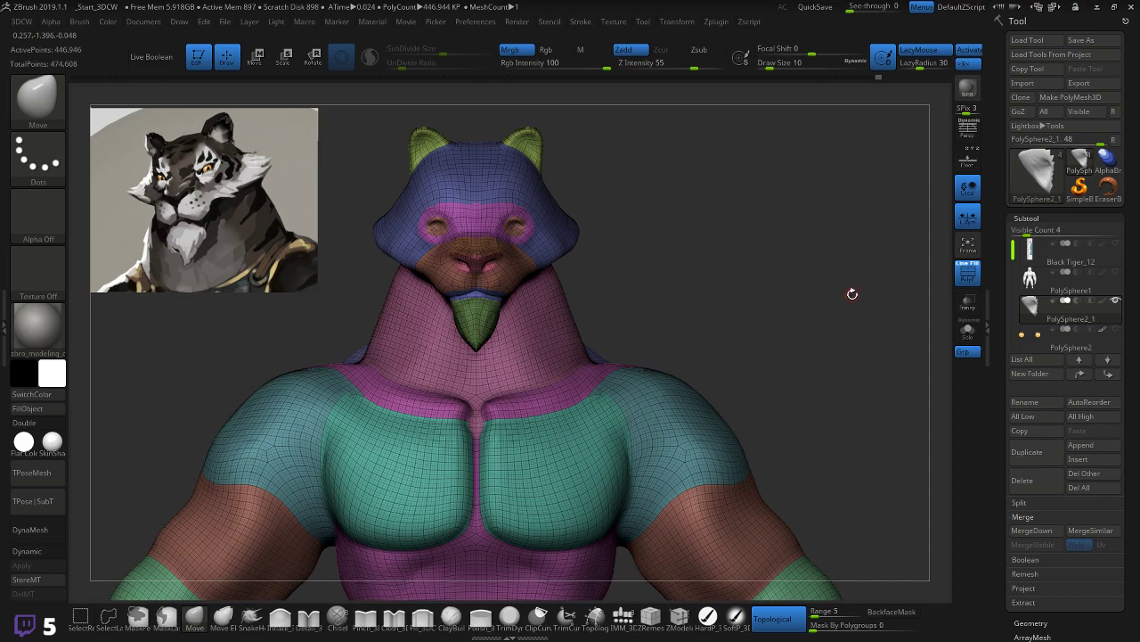
Step: Delete the lower subdivision levels of PolySphere2_1 and ZRemesh it with KeepGroups enabled
{"action": "left_click_drag", "start_coordinate": [854, 316], "coordinate": [896, 367]}
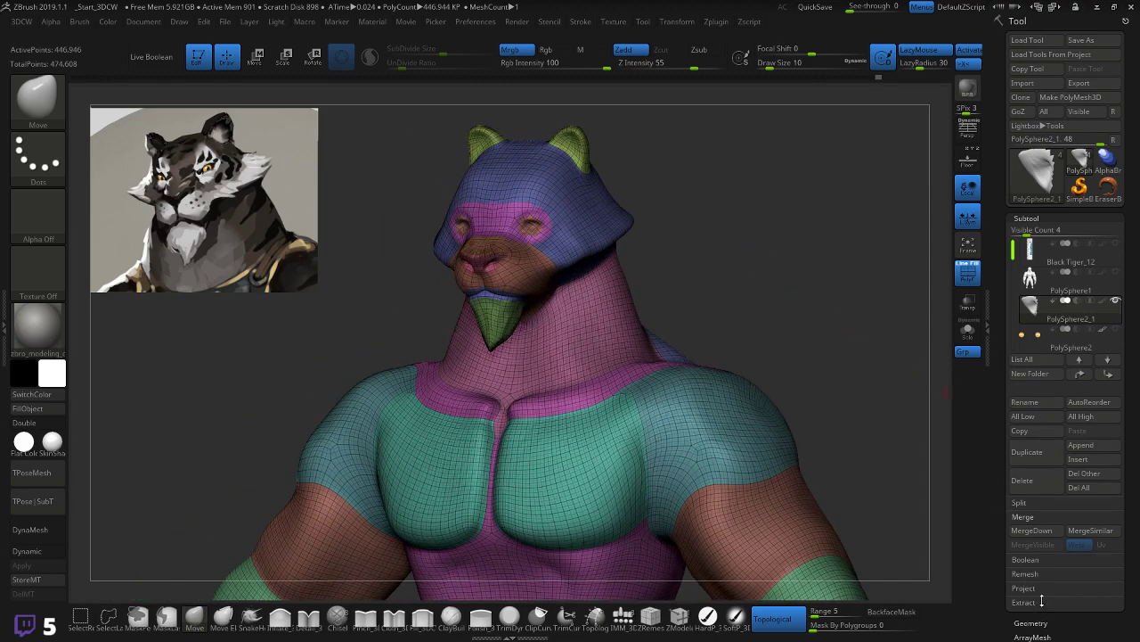
{"action": "left_click", "coordinate": [1084, 621]}
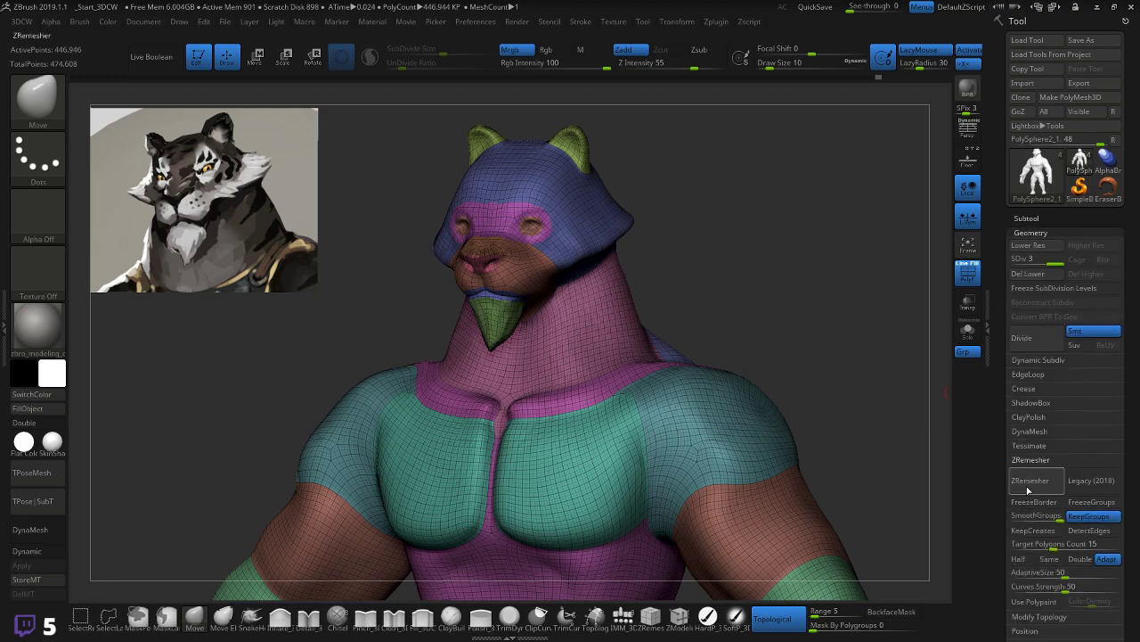
{"action": "left_click", "coordinate": [1027, 273]}
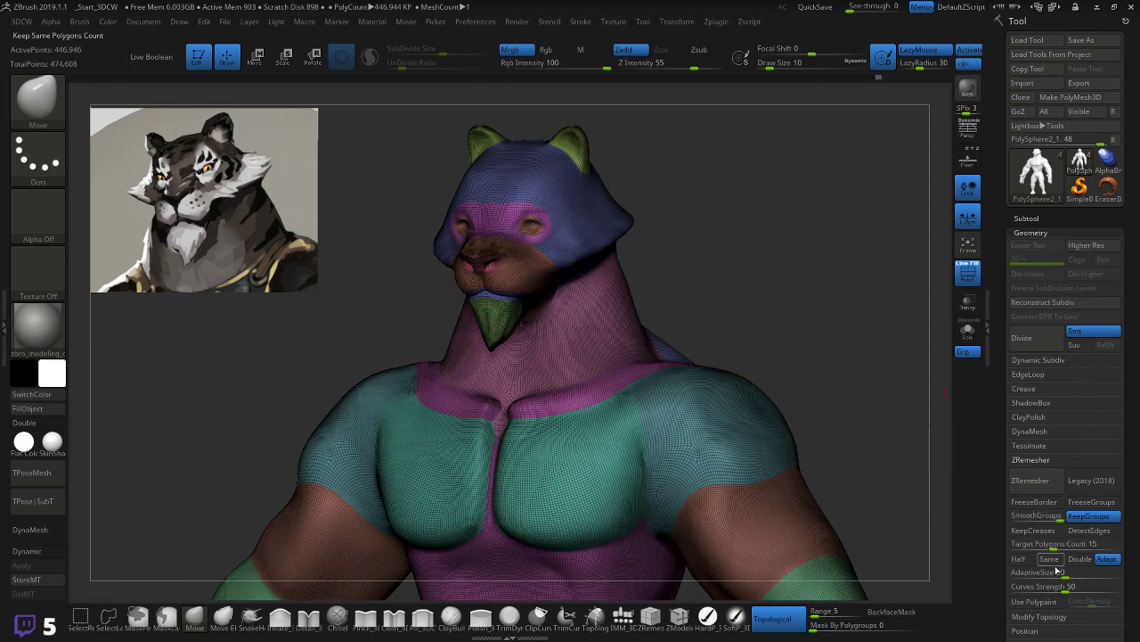
{"action": "left_click", "coordinate": [1051, 487]}
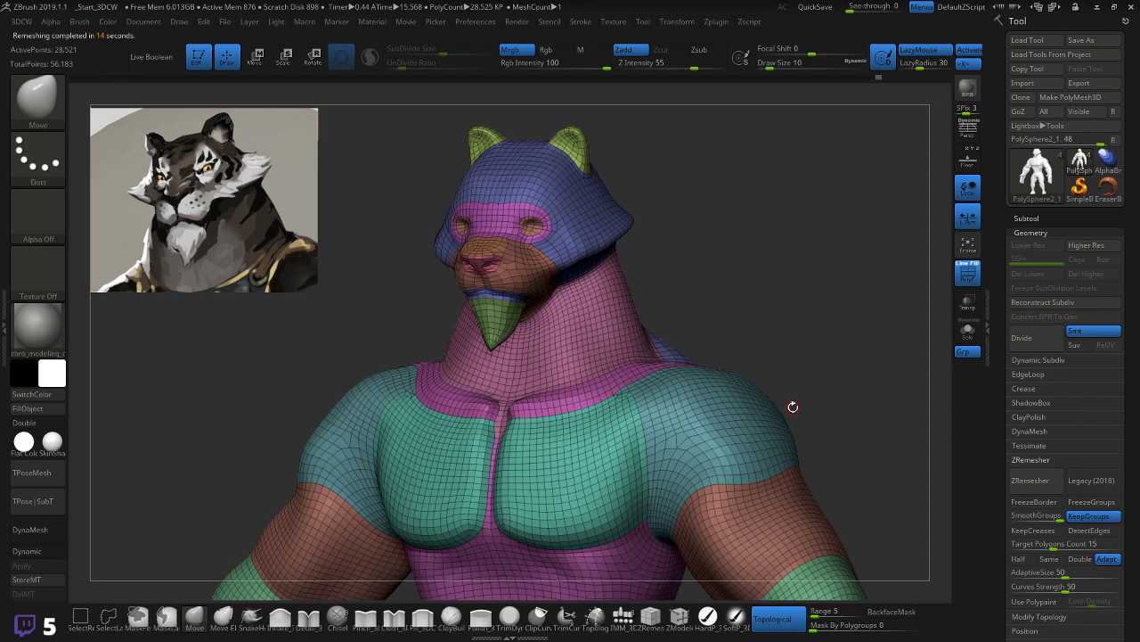
Step: Hide the polyframe, turn on Dynamic Subdivision, and check the smoothed head and upper body
{"action": "mouse_move", "coordinate": [810, 163]}
{"action": "left_mouse_down"}
{"action": "mouse_move", "coordinate": [771, 204]}
{"action": "mouse_move", "coordinate": [780, 205]}
{"action": "mouse_move", "coordinate": [745, 220]}
{"action": "mouse_move", "coordinate": [828, 223]}
{"action": "left_mouse_up"}
{"action": "key", "text": "shift+f"}
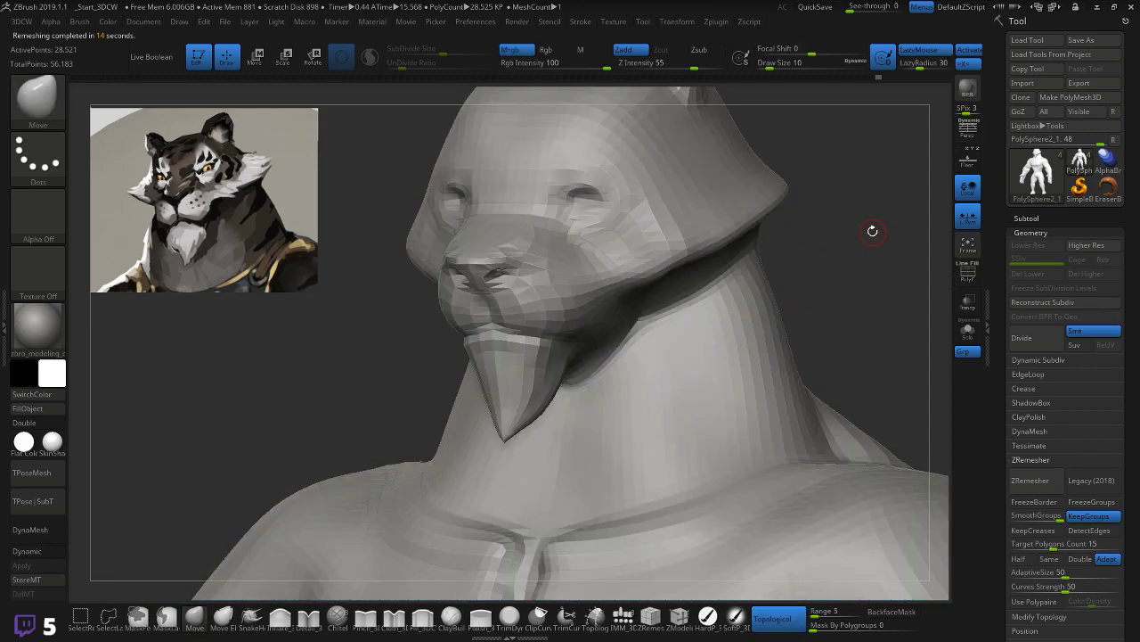
{"action": "left_click", "coordinate": [33, 551]}
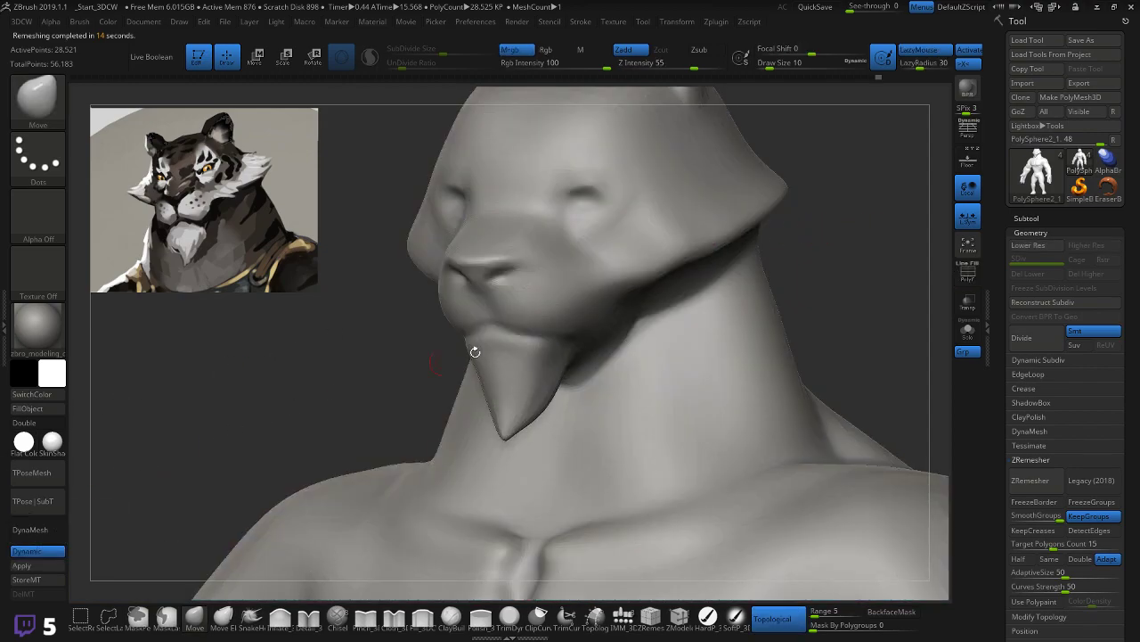
{"action": "mouse_move", "coordinate": [865, 272]}
{"action": "left_mouse_down", "text": "alt"}
{"action": "mouse_move", "coordinate": [784, 242]}
{"action": "mouse_move", "coordinate": [793, 254]}
{"action": "left_mouse_up", "text": "alt"}
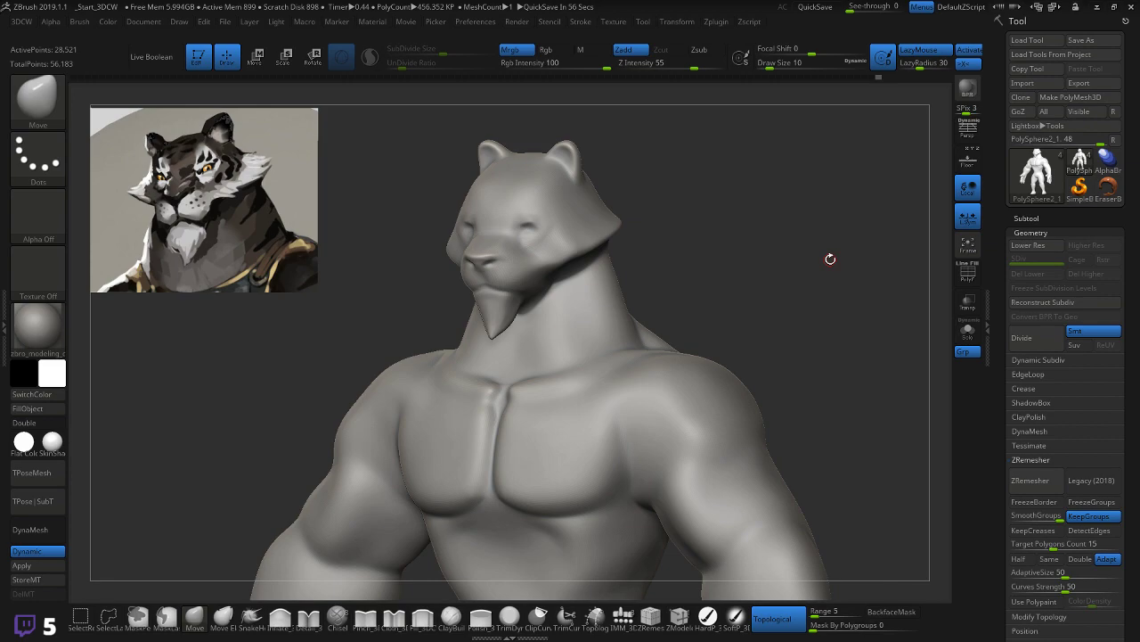
Step: Divide the body mesh up to subdivision level 3
{"action": "left_click_drag", "start_coordinate": [754, 324], "coordinate": [795, 317]}
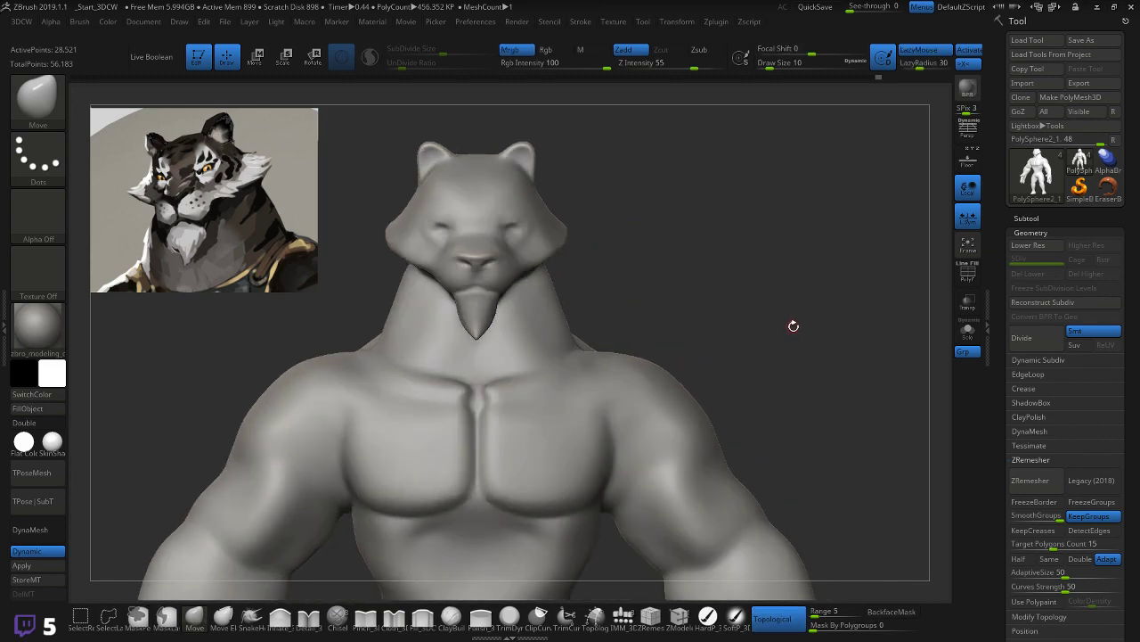
{"action": "mouse_move", "coordinate": [809, 332]}
{"action": "left_mouse_down"}
{"action": "mouse_move", "coordinate": [754, 318]}
{"action": "mouse_move", "coordinate": [778, 331]}
{"action": "left_mouse_up"}
{"action": "key", "text": "ctrl+d"}
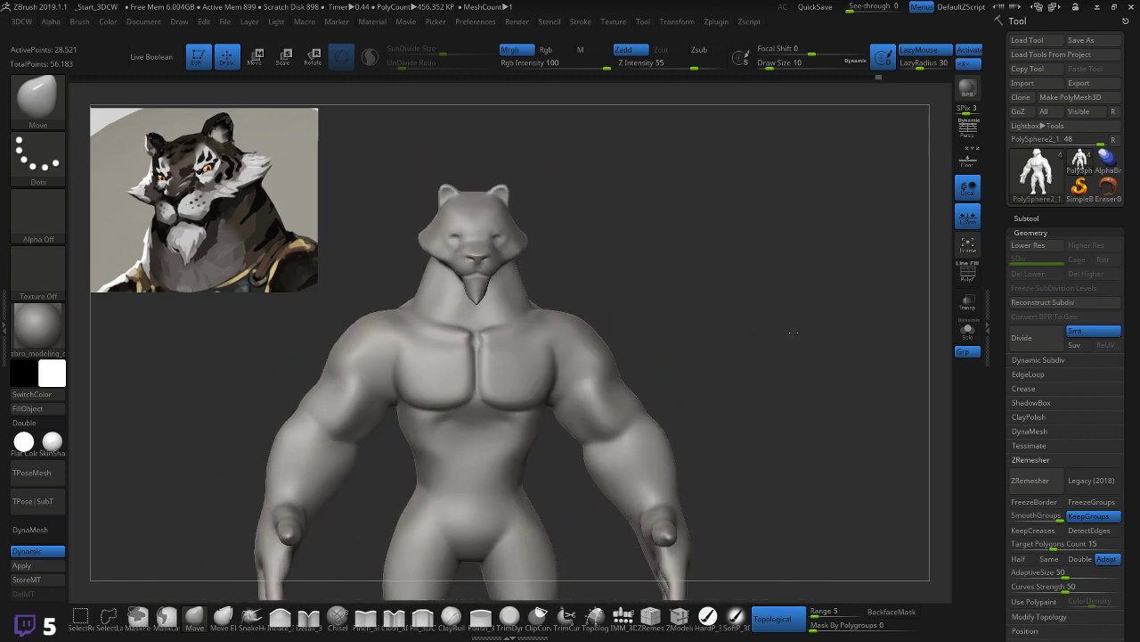
{"action": "mouse_move", "coordinate": [779, 333]}
{"action": "left_mouse_down"}
{"action": "mouse_move", "coordinate": [740, 303]}
{"action": "mouse_move", "coordinate": [807, 336]}
{"action": "left_mouse_up"}
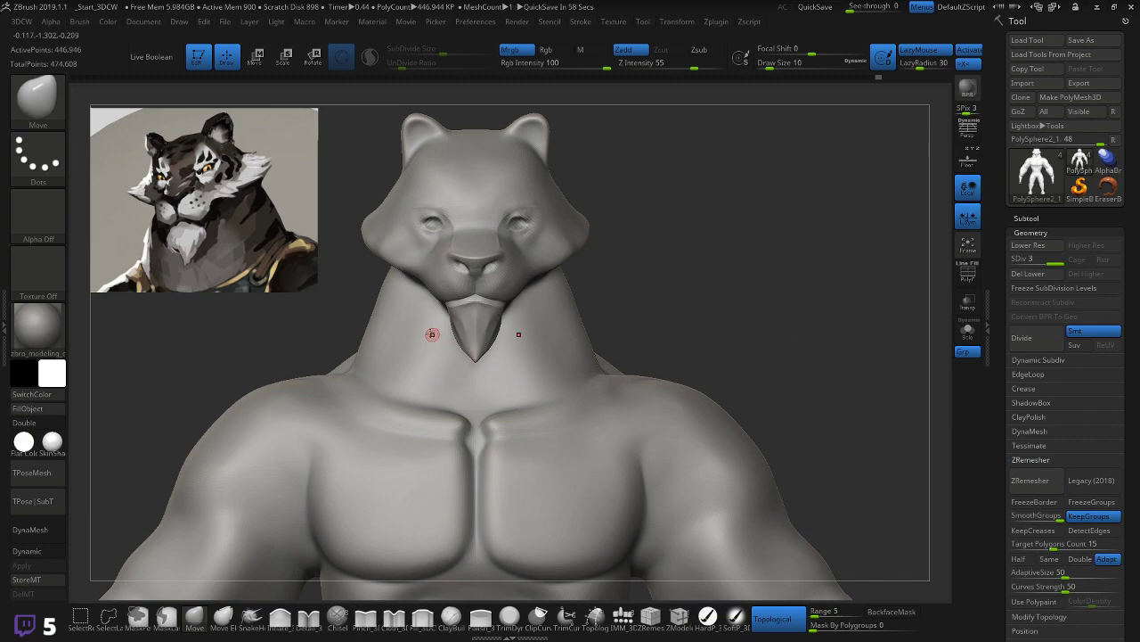
Step: Check the subdivided neck and shoulders from behind, return to the front, and show the polyframe
{"action": "left_click_drag", "start_coordinate": [754, 349], "coordinate": [351, 353]}
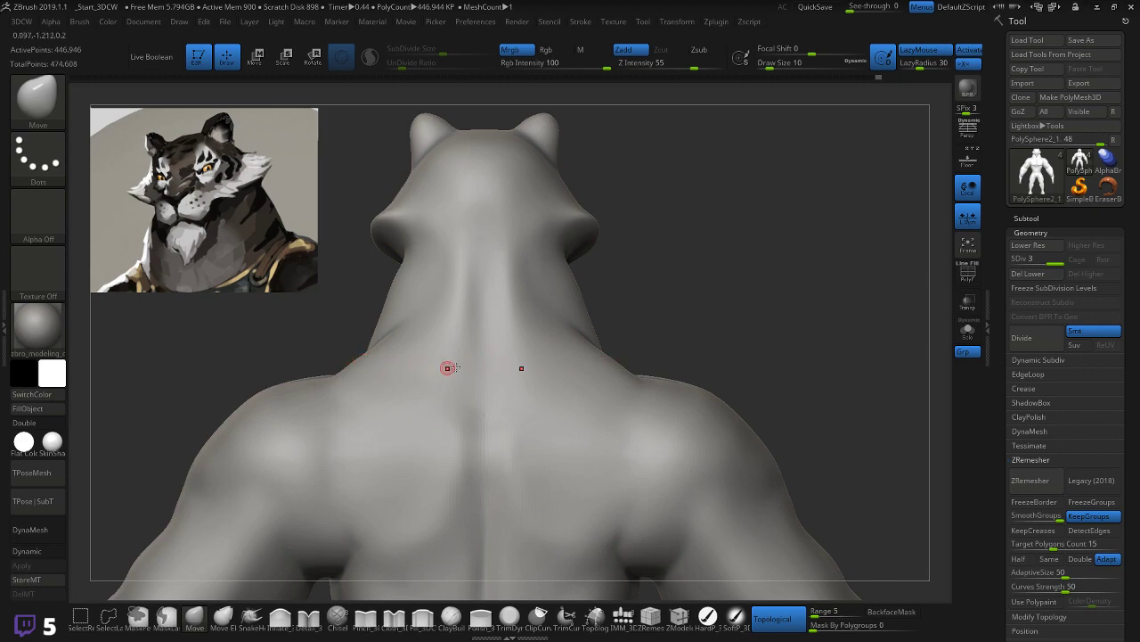
{"action": "left_click_drag", "start_coordinate": [657, 284], "coordinate": [763, 319]}
{"action": "key", "text": "shift+f"}
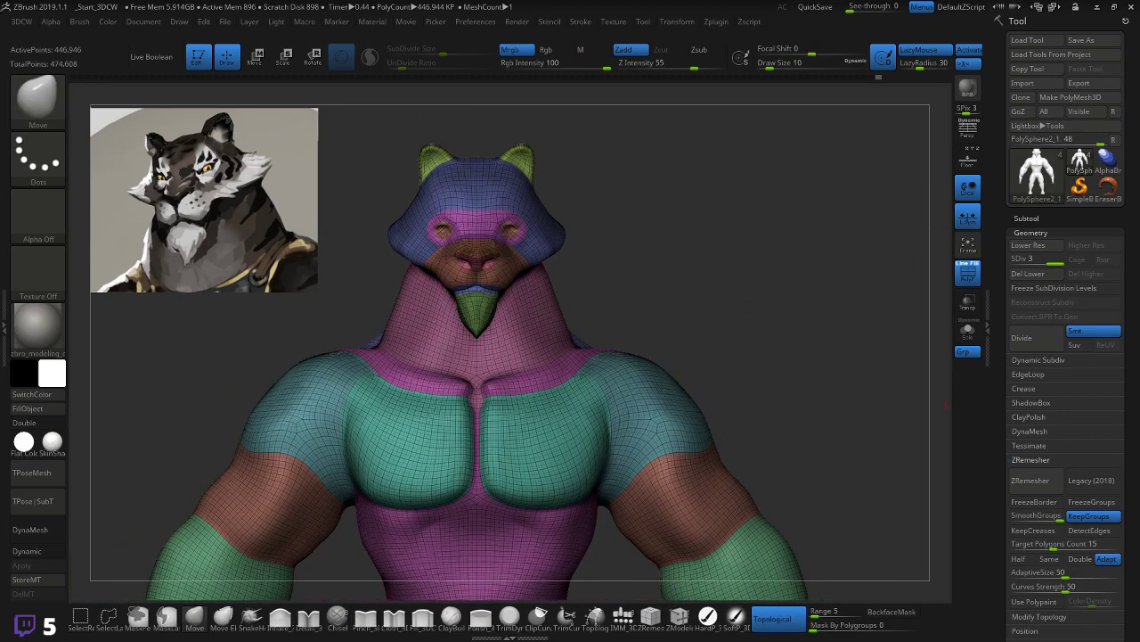
Step: Switch to the browser to study the neck and collar area of the Black Tiger concept art, and return to ZBrush
{"action": "key", "text": "alt+Tab"}
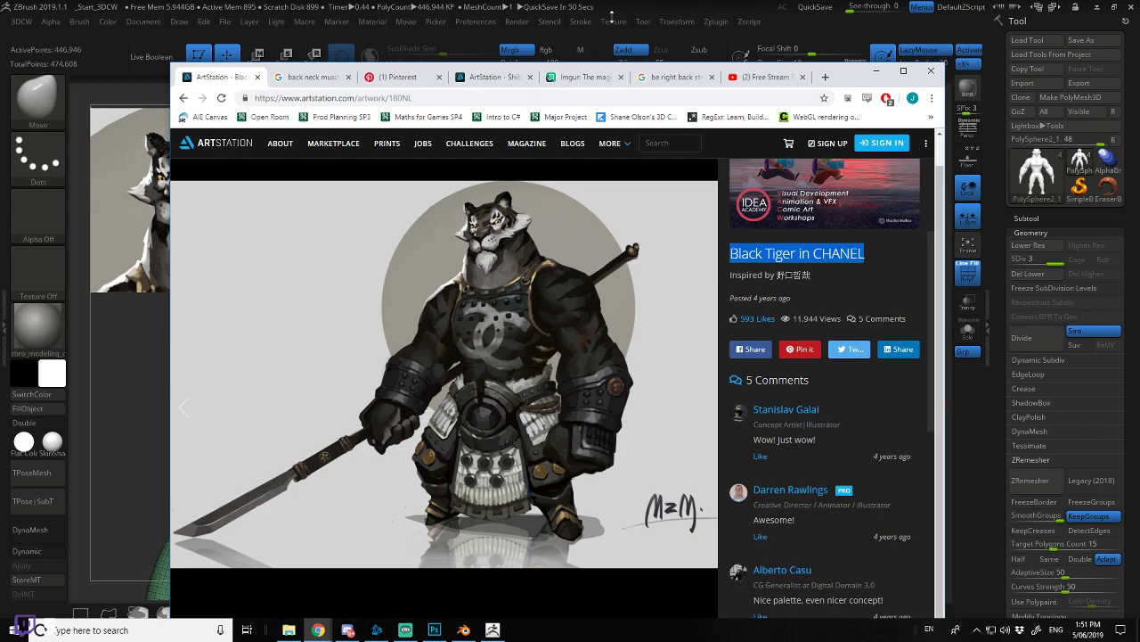
{"action": "key", "text": "alt+Tab"}
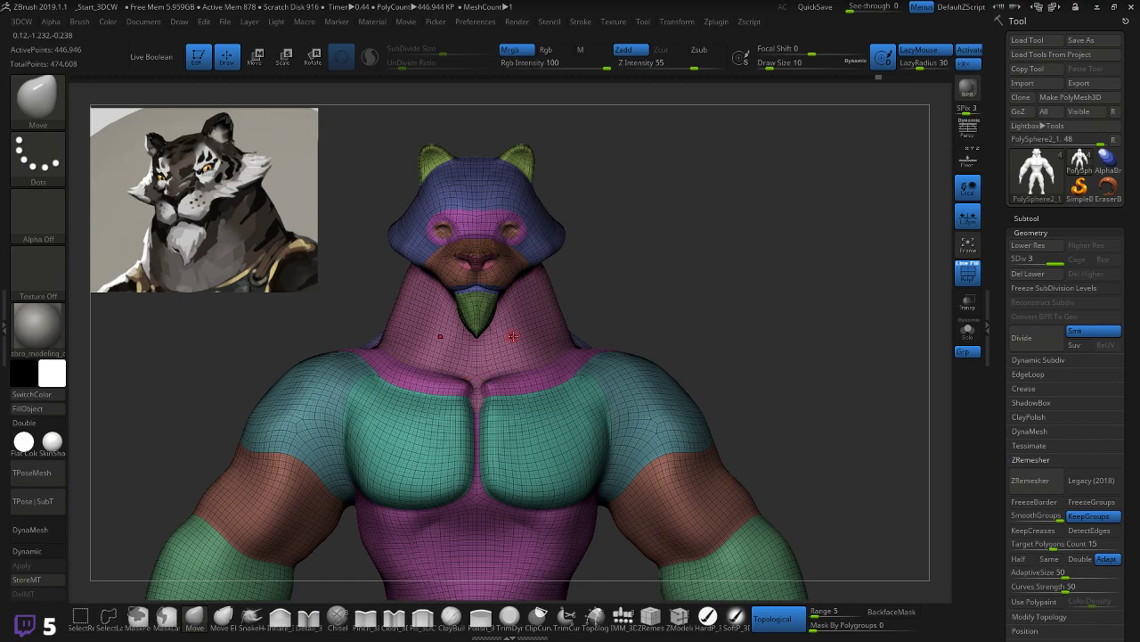
{"action": "key", "text": "alt+Tab"}
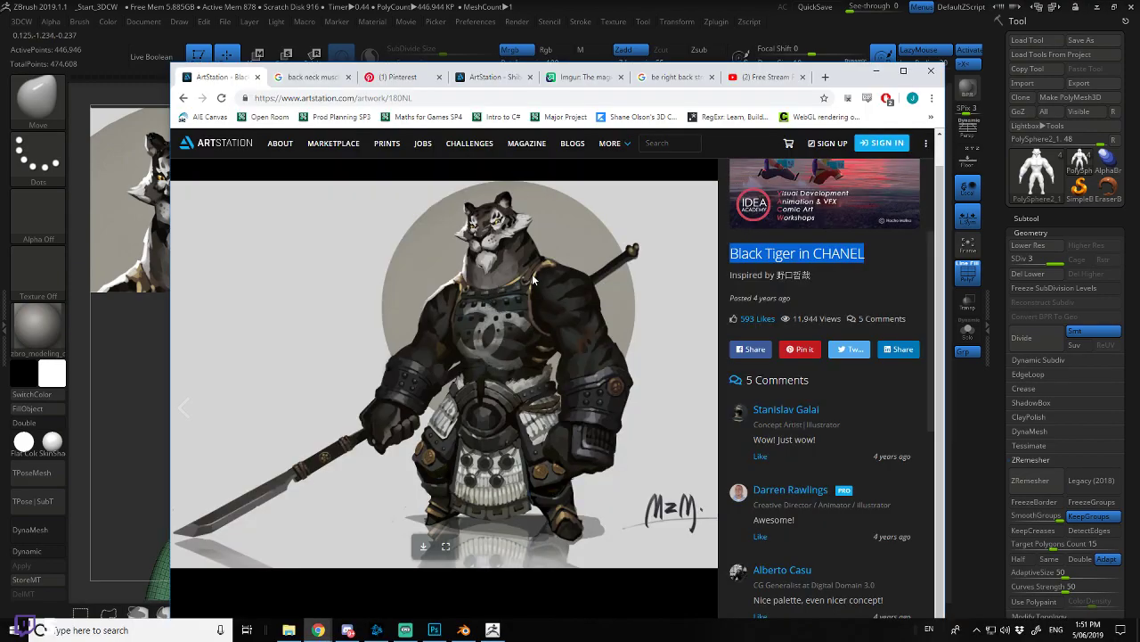
{"action": "key", "text": "alt+Tab"}
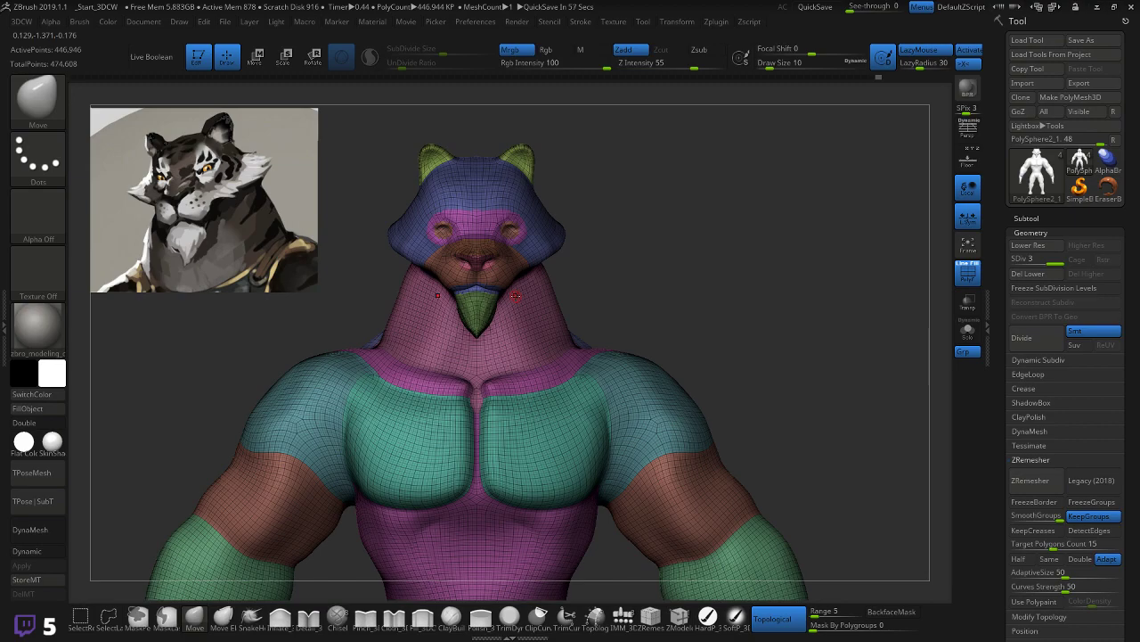
Step: Duplicate the PolySphere2_1 subtool and make the original PolySphere2_1 active again
{"action": "left_click", "coordinate": [1092, 217]}
{"action": "mouse_move", "coordinate": [1053, 348]}
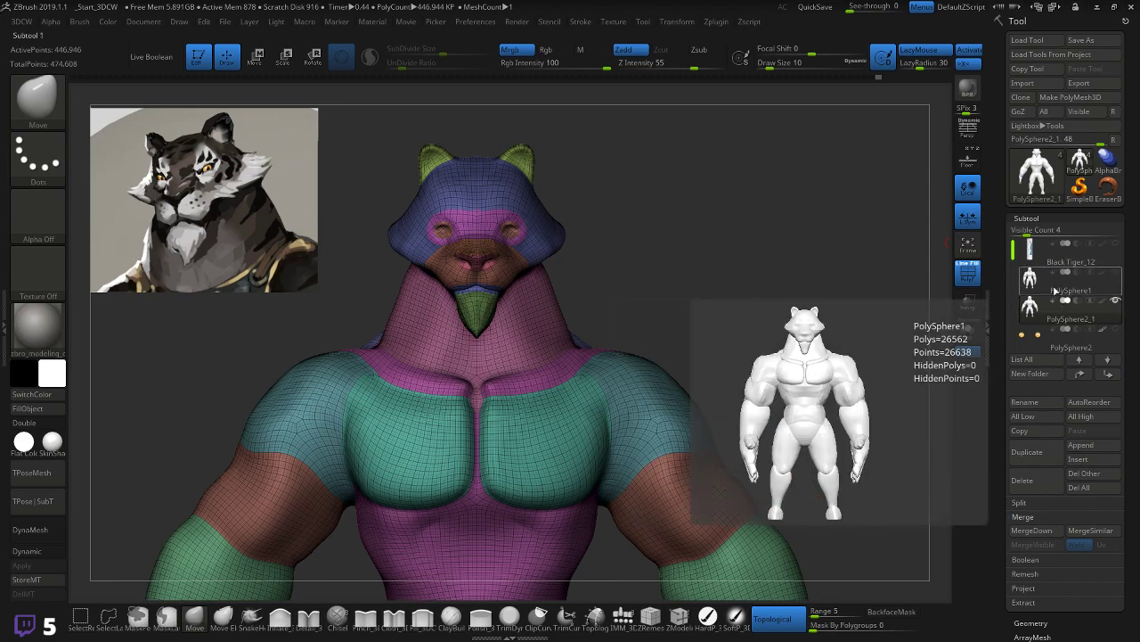
{"action": "left_click", "coordinate": [1026, 452]}
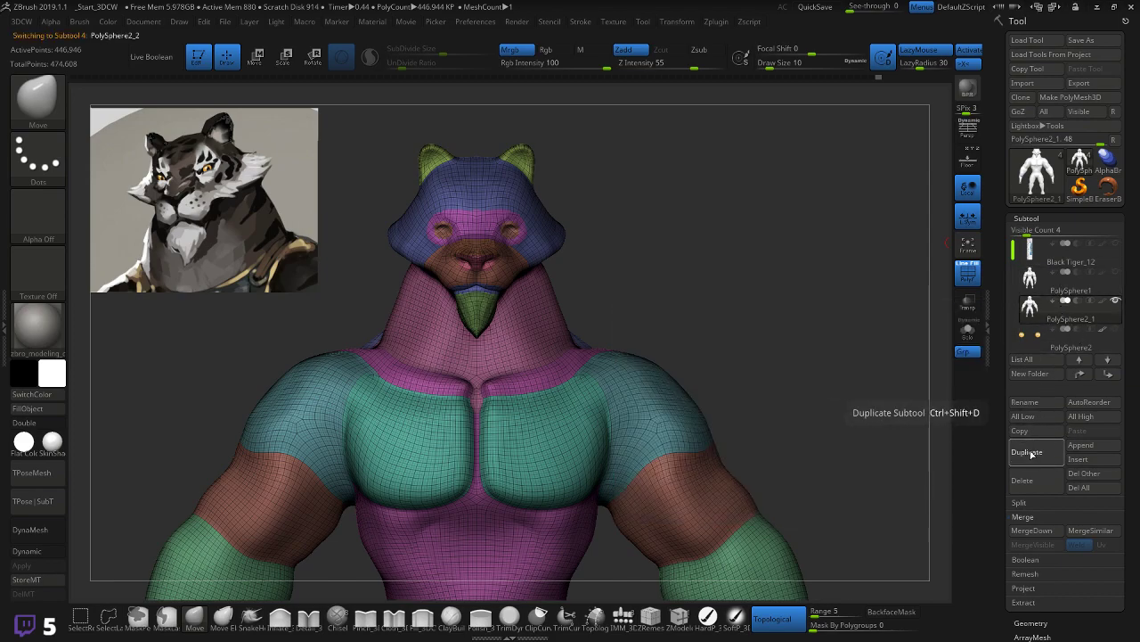
{"action": "left_click", "coordinate": [1070, 306]}
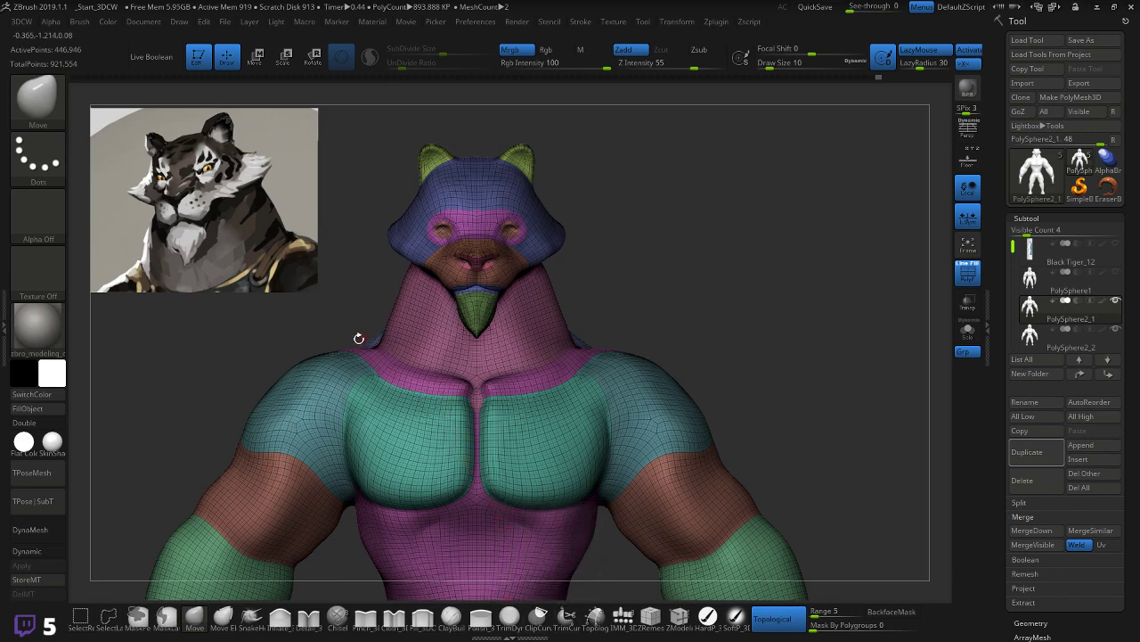
Step: Delete the lower subdivision levels of PolySphere2_1 to prepare it for a trim cut at the neck
{"action": "key", "text": "ctrl+shift"}
{"action": "mouse_move", "coordinate": [365, 332]}
{"action": "left_mouse_down", "text": "ctrl+shift"}
{"action": "mouse_move", "coordinate": [401, 360]}
{"action": "mouse_move", "coordinate": [504, 374]}
{"action": "mouse_move", "coordinate": [575, 350]}
{"action": "mouse_move", "coordinate": [607, 321]}
{"action": "left_mouse_up", "text": "ctrl+shift"}
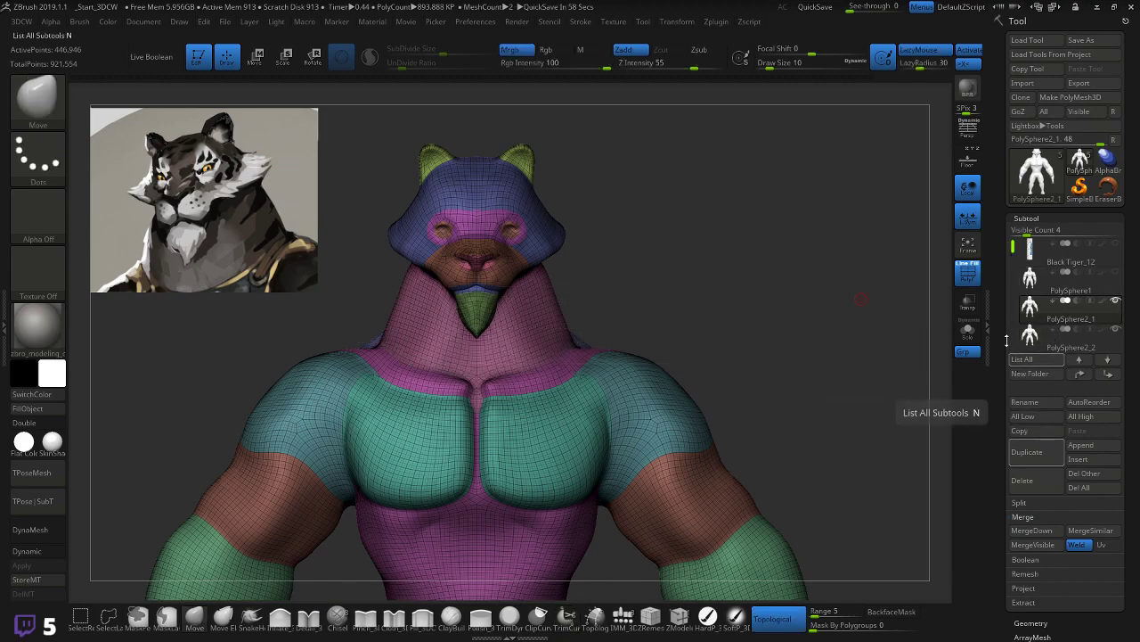
{"action": "left_click", "coordinate": [1031, 623]}
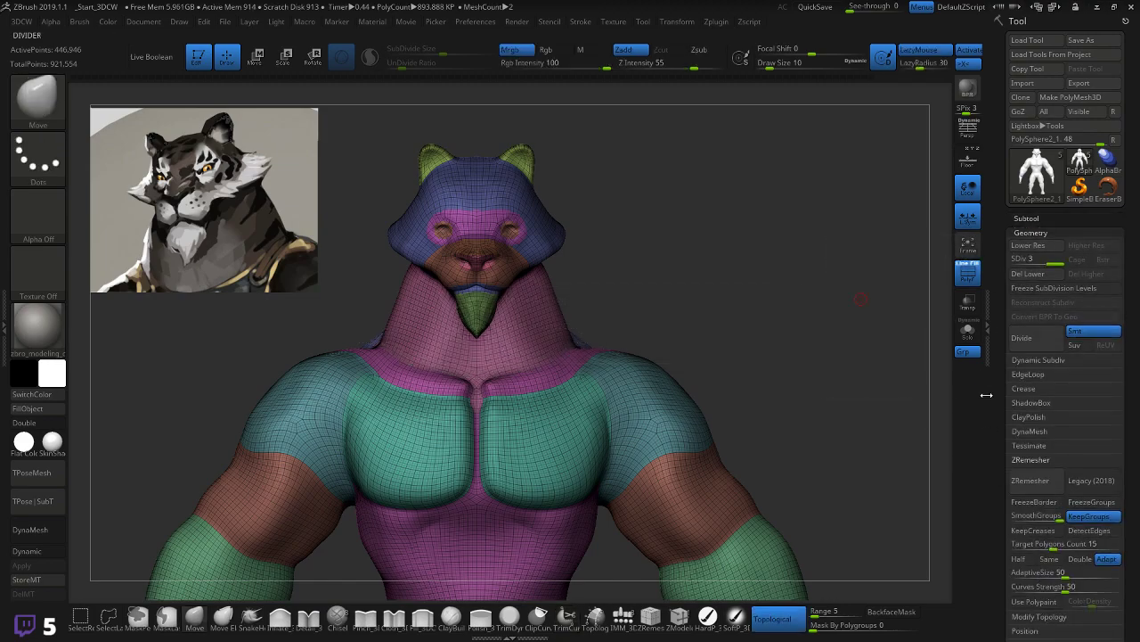
{"action": "left_click", "coordinate": [1028, 275]}
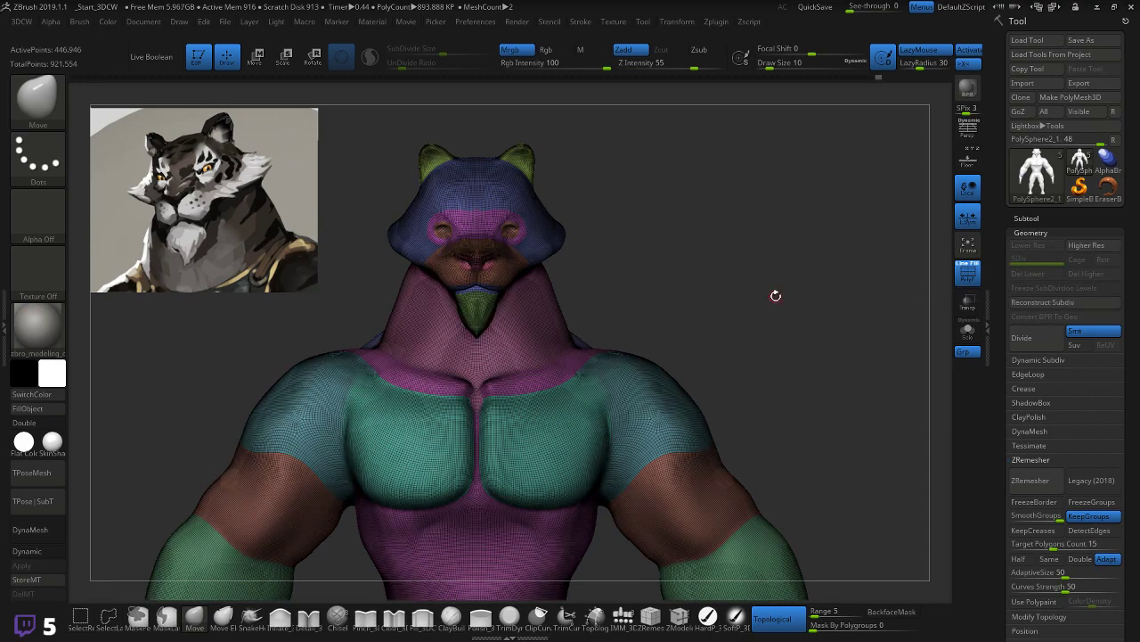
{"action": "mouse_move", "coordinate": [353, 336]}
{"action": "left_mouse_down"}
{"action": "mouse_move", "coordinate": [397, 336]}
{"action": "mouse_move", "coordinate": [326, 336]}
{"action": "mouse_move", "coordinate": [356, 319]}
{"action": "left_mouse_up"}
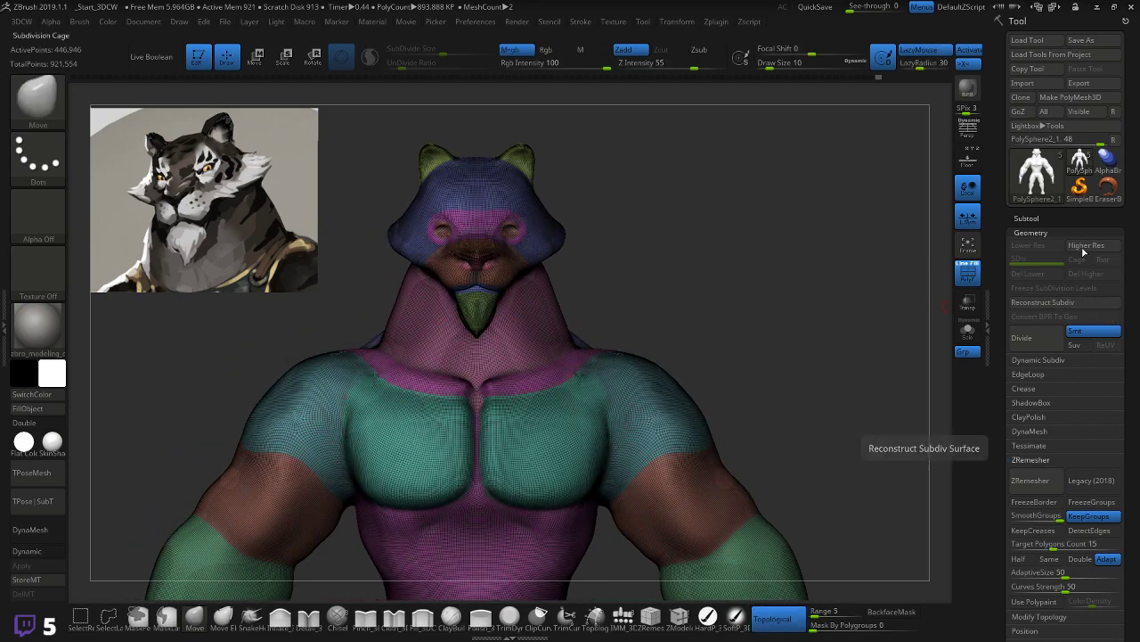
{"action": "left_click", "coordinate": [1060, 217]}
{"action": "mouse_move", "coordinate": [1120, 335]}
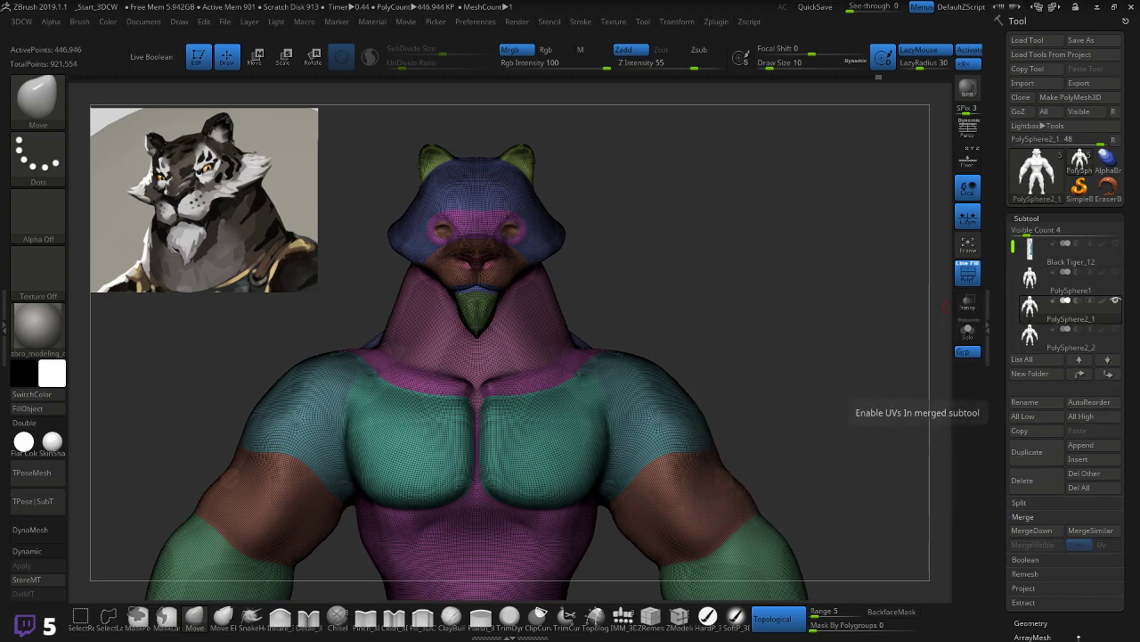
{"action": "left_click", "coordinate": [1033, 623]}
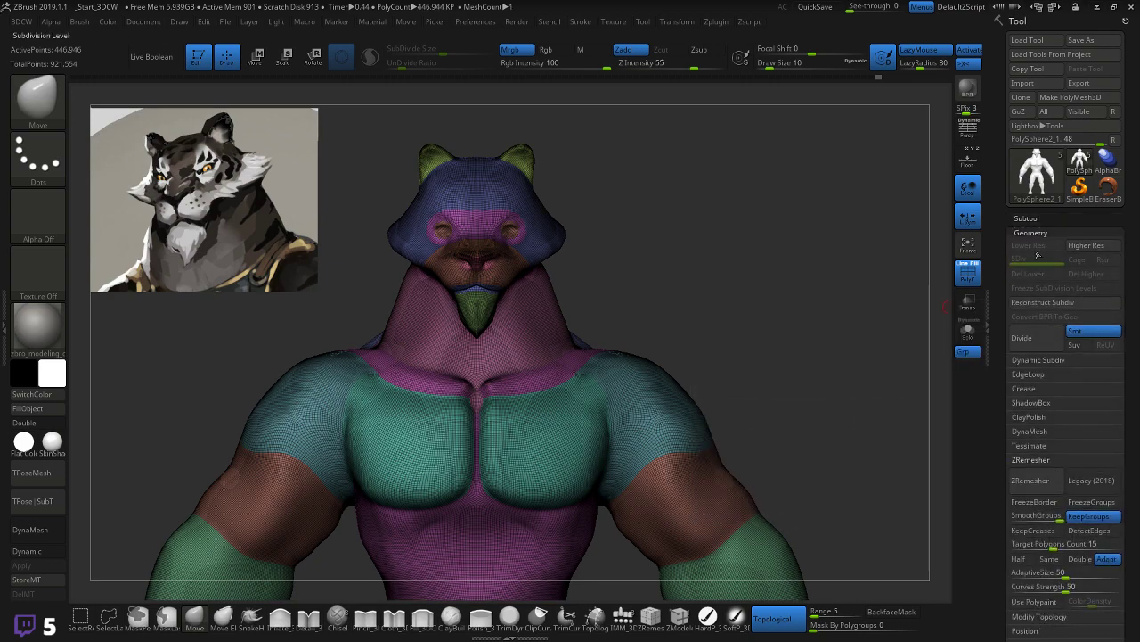
{"action": "left_click", "coordinate": [1033, 218]}
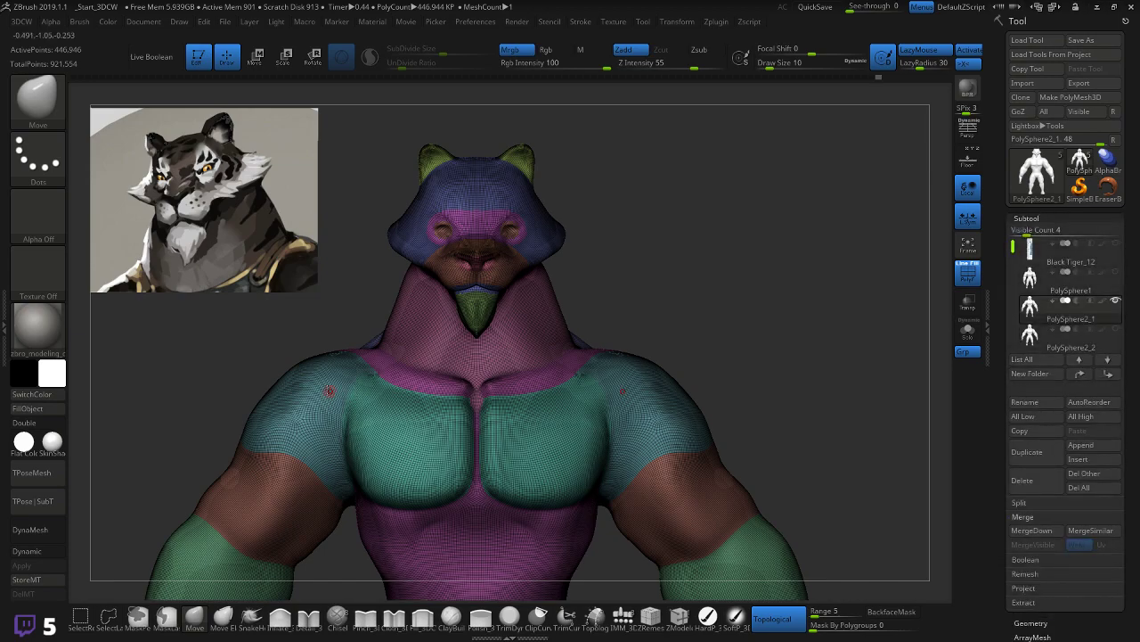
Step: Cut the head and neck off PolySphere2_1 with a TrimCurve running shoulder to shoulder along the base of the neck
{"action": "left_click_drag", "start_coordinate": [366, 327], "coordinate": [344, 333]}
{"action": "key", "text": "ctrl+shift"}
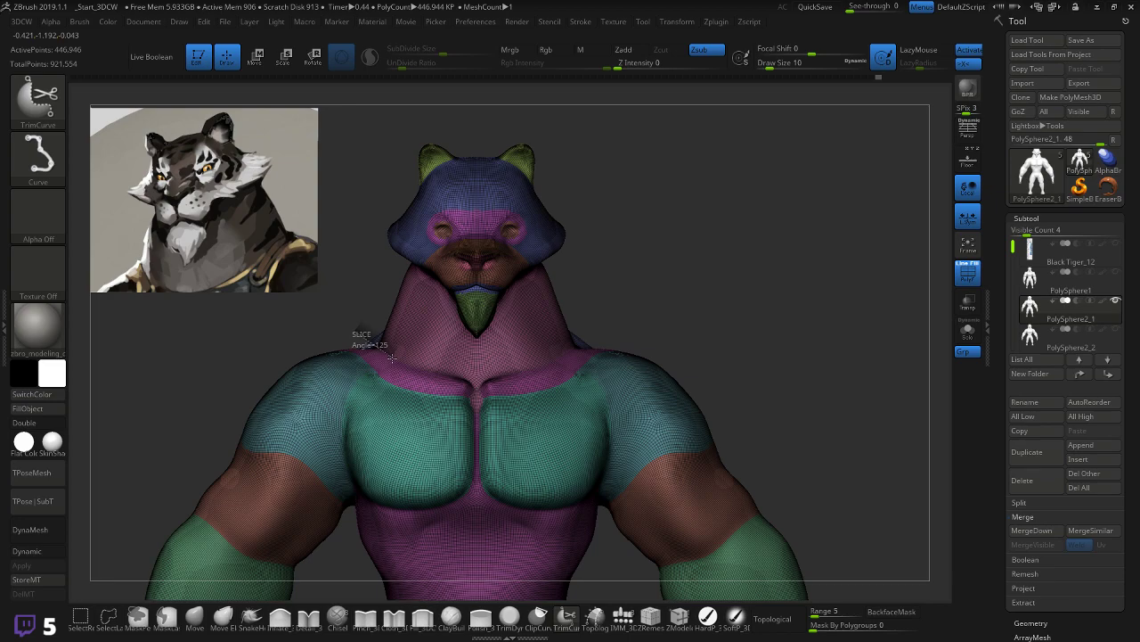
{"action": "left_click_drag", "start_coordinate": [415, 364], "coordinate": [593, 334], "text": "ctrl+shift"}
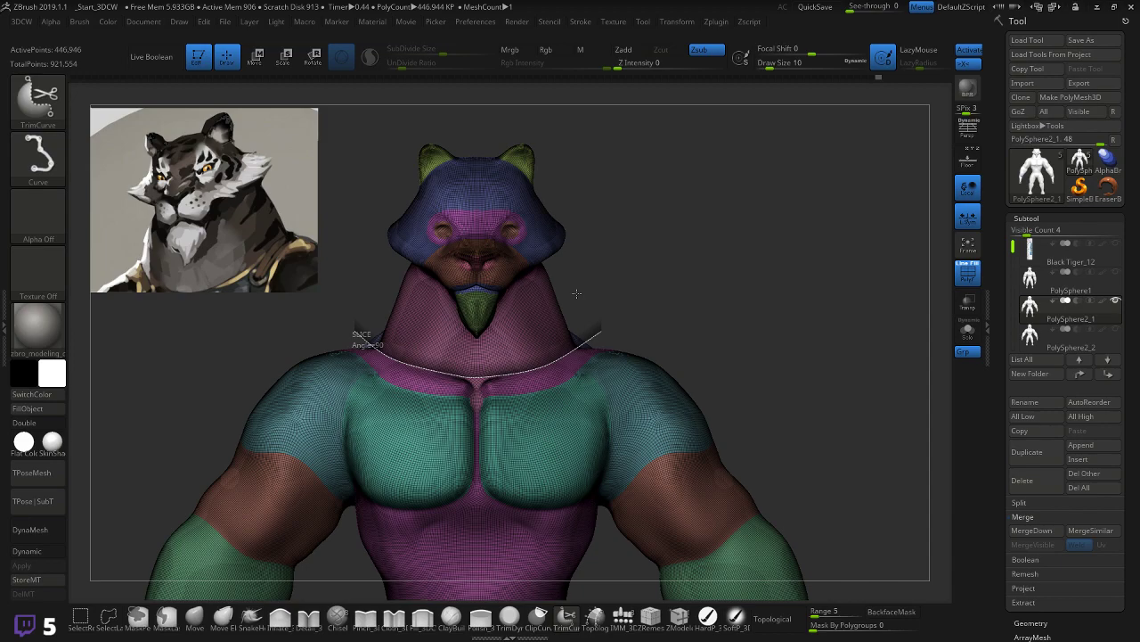
{"action": "left_click_drag", "start_coordinate": [599, 268], "coordinate": [604, 295]}
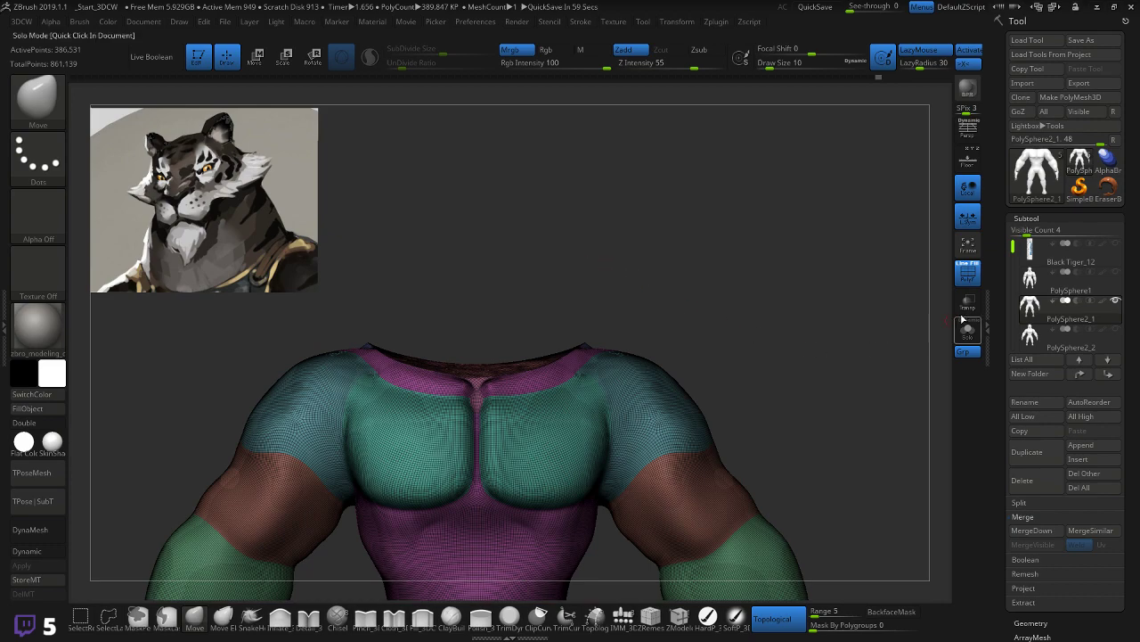
Step: Make the duplicate PolySphere2_2 visible and active, and delete its lower subdivision levels
{"action": "left_click", "coordinate": [1115, 330]}
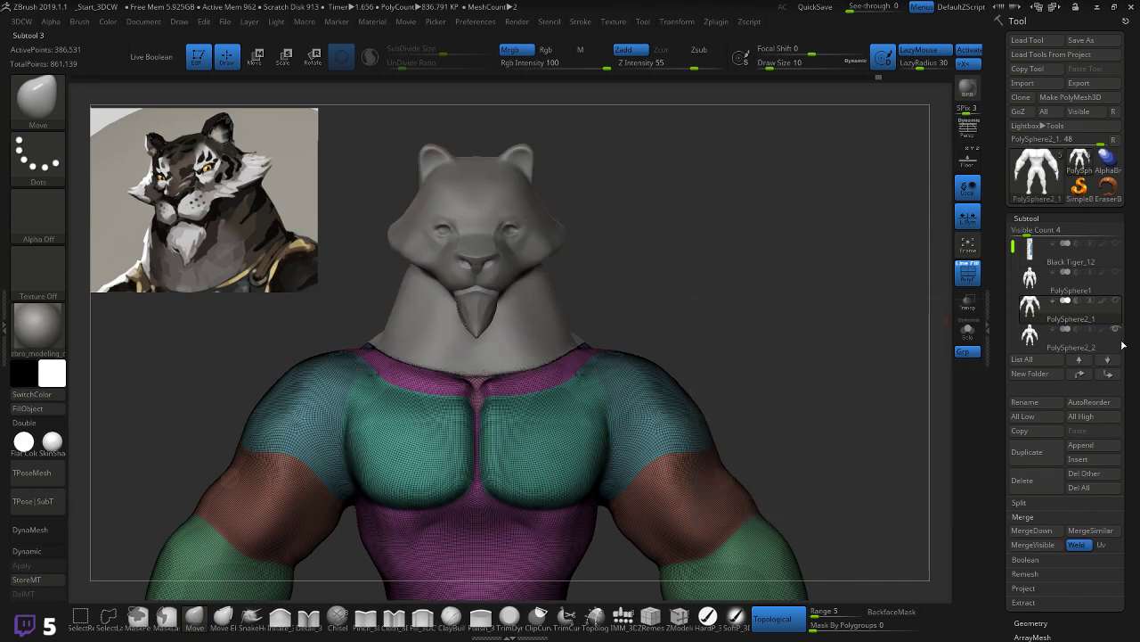
{"action": "left_click", "coordinate": [1074, 337]}
{"action": "left_click", "coordinate": [1034, 623]}
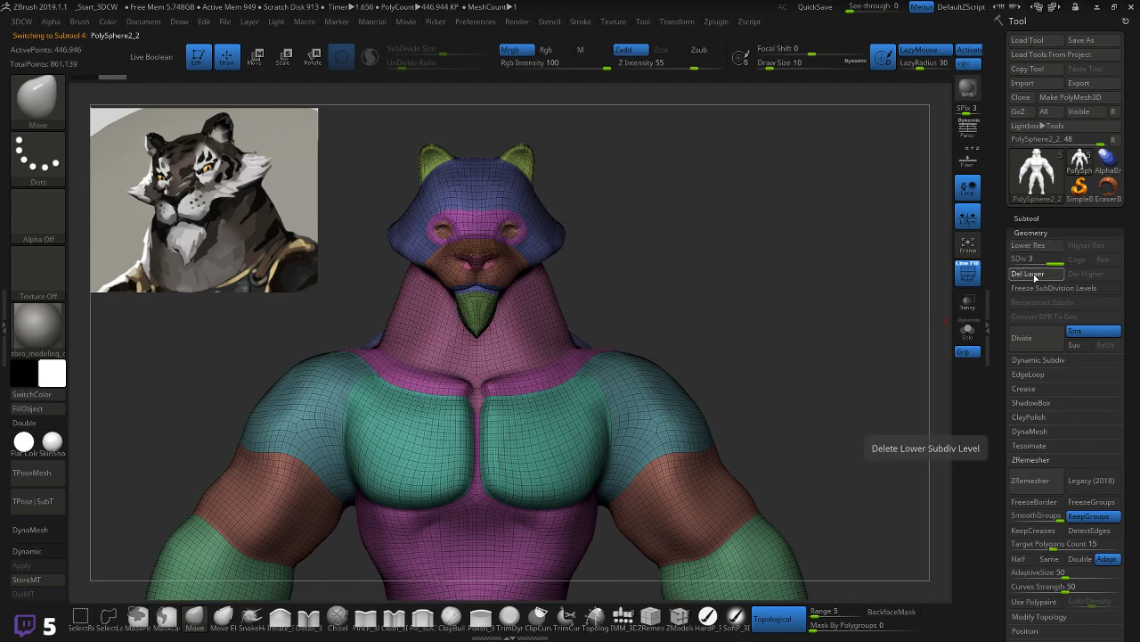
{"action": "left_click", "coordinate": [1028, 274]}
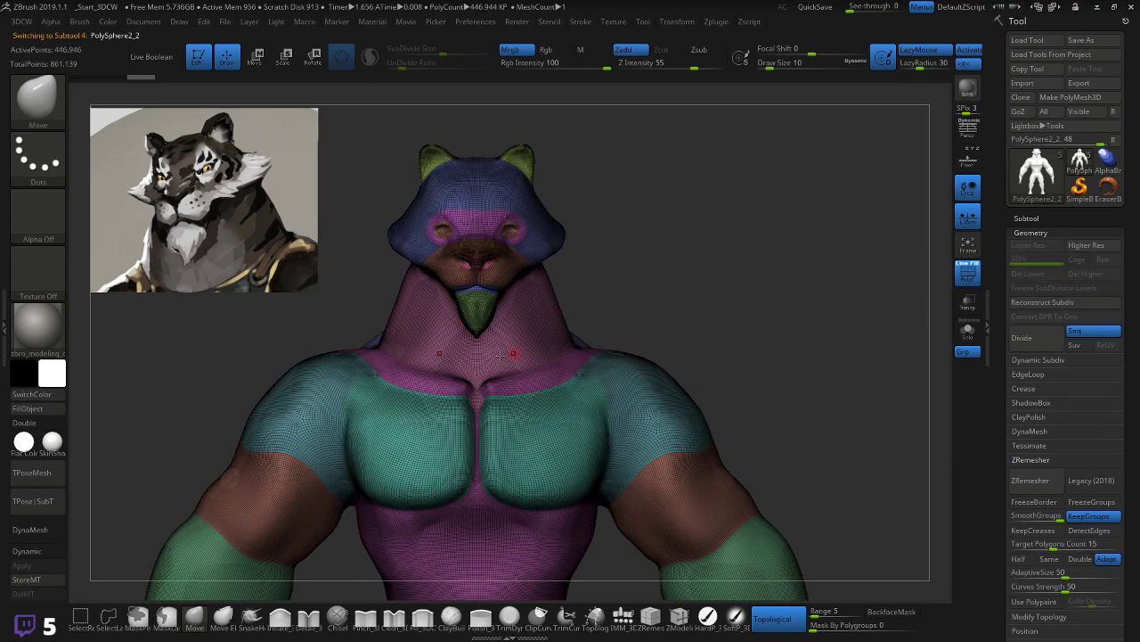
Step: Trim the torso and arms off PolySphere2_2 with a TrimCurve along the neck base, keeping the head and neck
{"action": "mouse_move", "coordinate": [598, 334]}
{"action": "left_mouse_down"}
{"action": "mouse_move", "coordinate": [553, 348]}
{"action": "mouse_move", "coordinate": [598, 334]}
{"action": "left_mouse_up"}
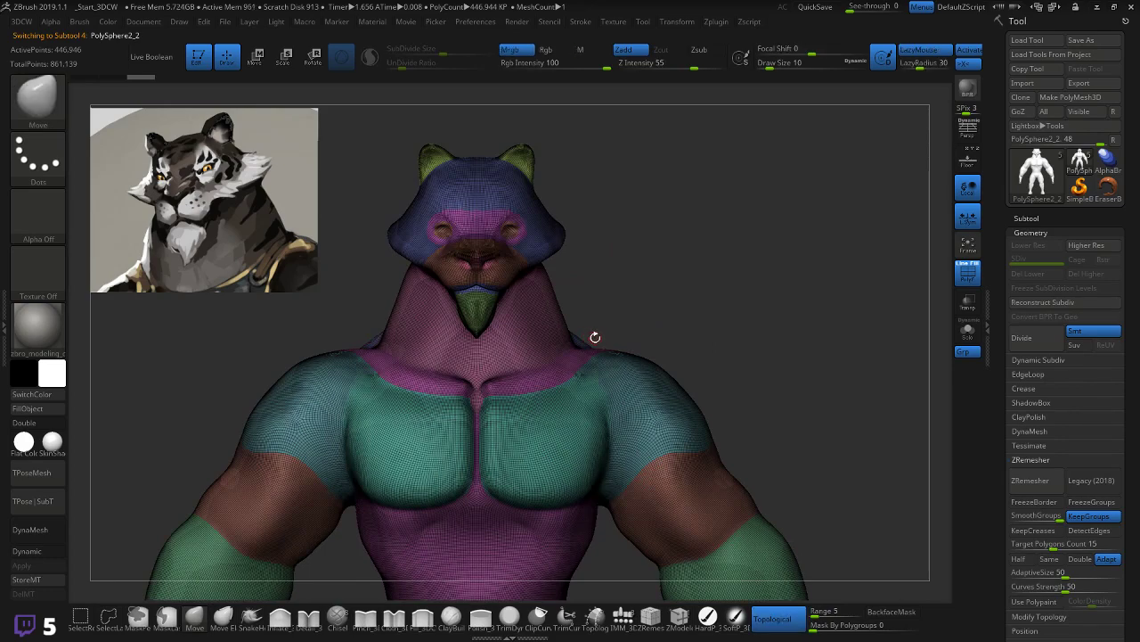
{"action": "mouse_move", "coordinate": [597, 334]}
{"action": "left_mouse_down", "text": "ctrl+shift"}
{"action": "mouse_move", "coordinate": [472, 382]}
{"action": "mouse_move", "coordinate": [350, 349]}
{"action": "left_mouse_up", "text": "ctrl+shift"}
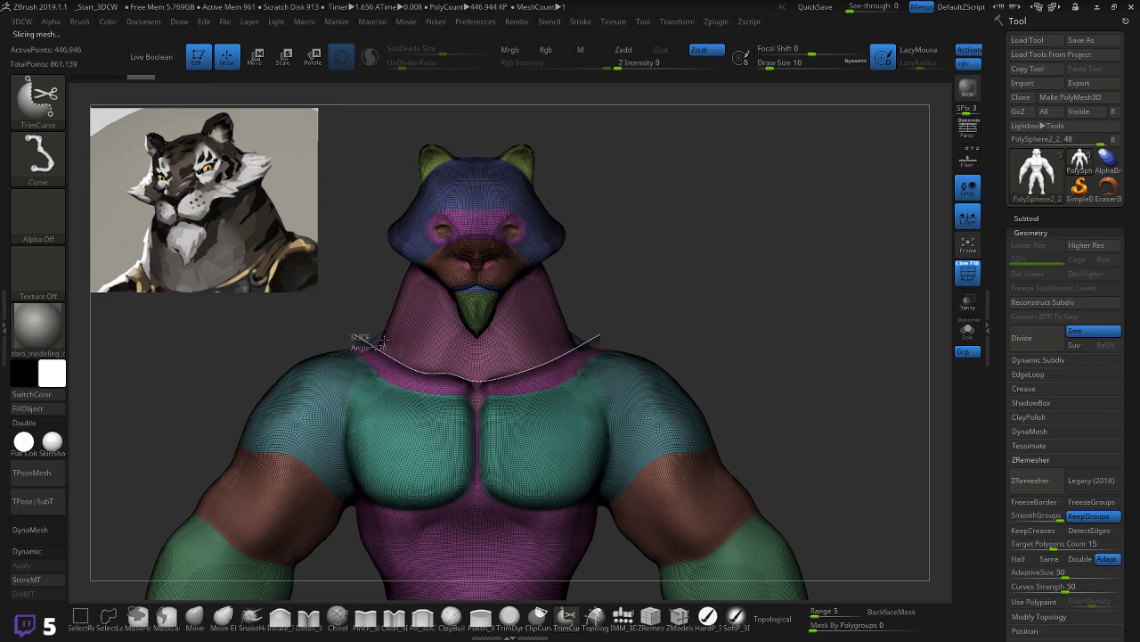
{"action": "mouse_move", "coordinate": [417, 412]}
{"action": "left_mouse_down"}
{"action": "mouse_move", "coordinate": [427, 431]}
{"action": "mouse_move", "coordinate": [428, 420]}
{"action": "mouse_move", "coordinate": [347, 444]}
{"action": "mouse_move", "coordinate": [407, 423]}
{"action": "left_mouse_up"}
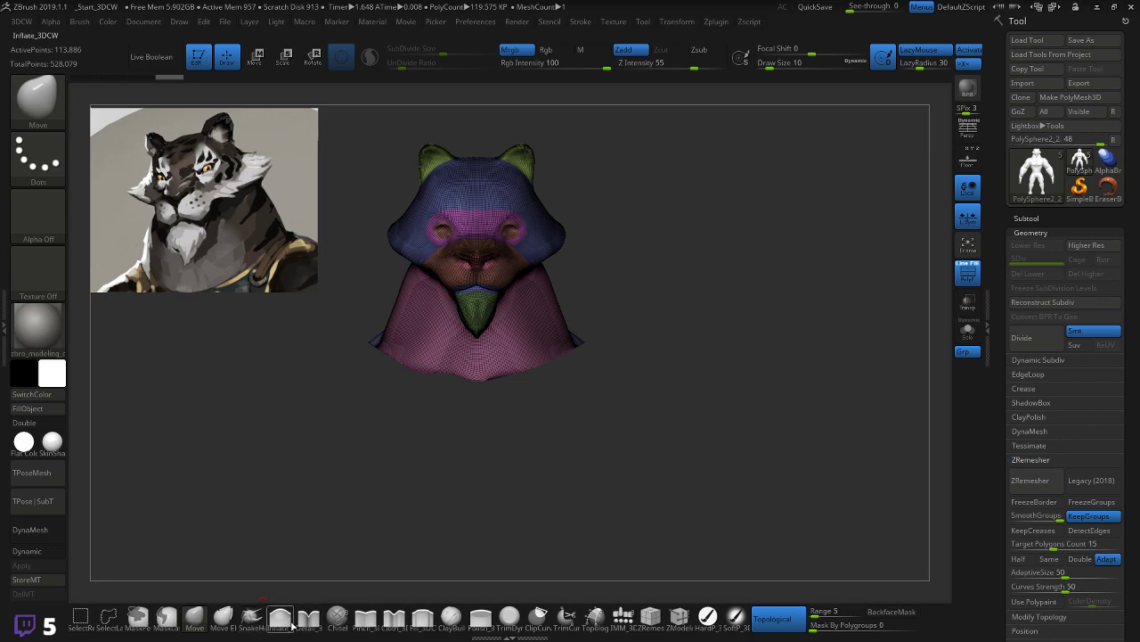
Step: Inspect the trimmed neck edge of the head piece from below and behind
{"action": "left_click_drag", "start_coordinate": [333, 484], "coordinate": [409, 414]}
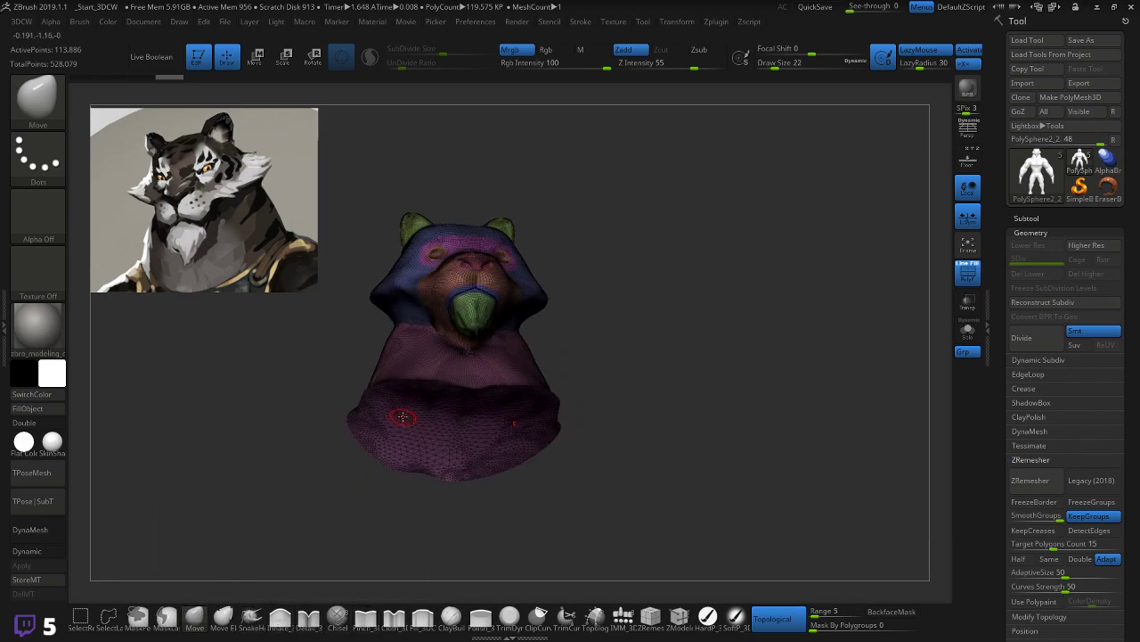
{"action": "key", "text": "shift"}
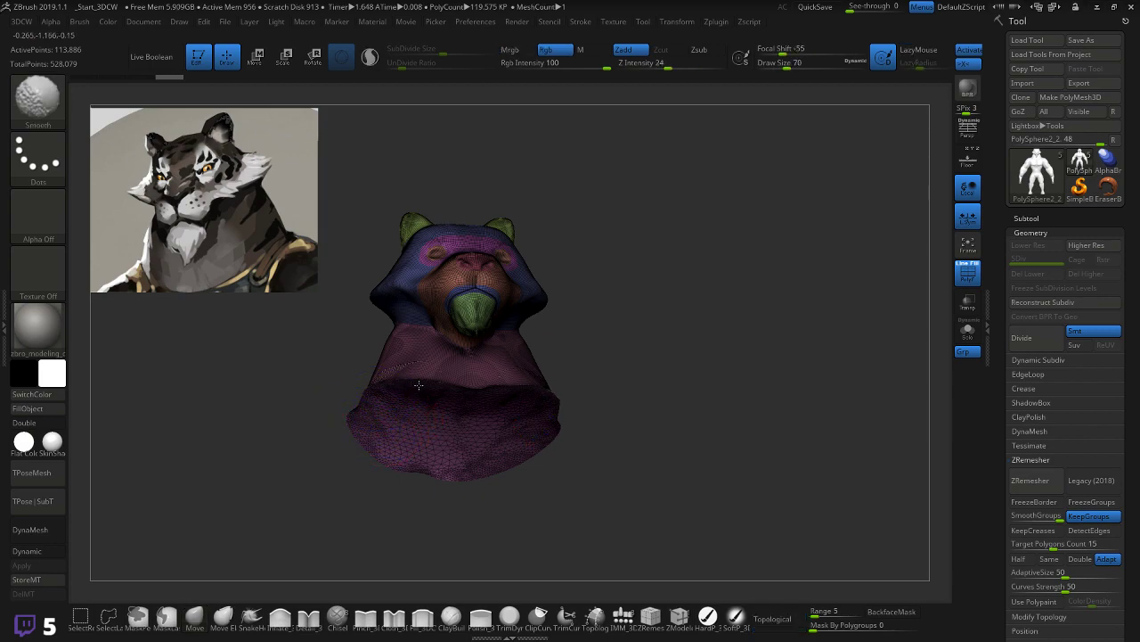
{"action": "mouse_move", "coordinate": [664, 365]}
{"action": "left_mouse_down"}
{"action": "mouse_move", "coordinate": [593, 400]}
{"action": "mouse_move", "coordinate": [458, 389]}
{"action": "left_mouse_up"}
{"action": "key", "text": "shift"}
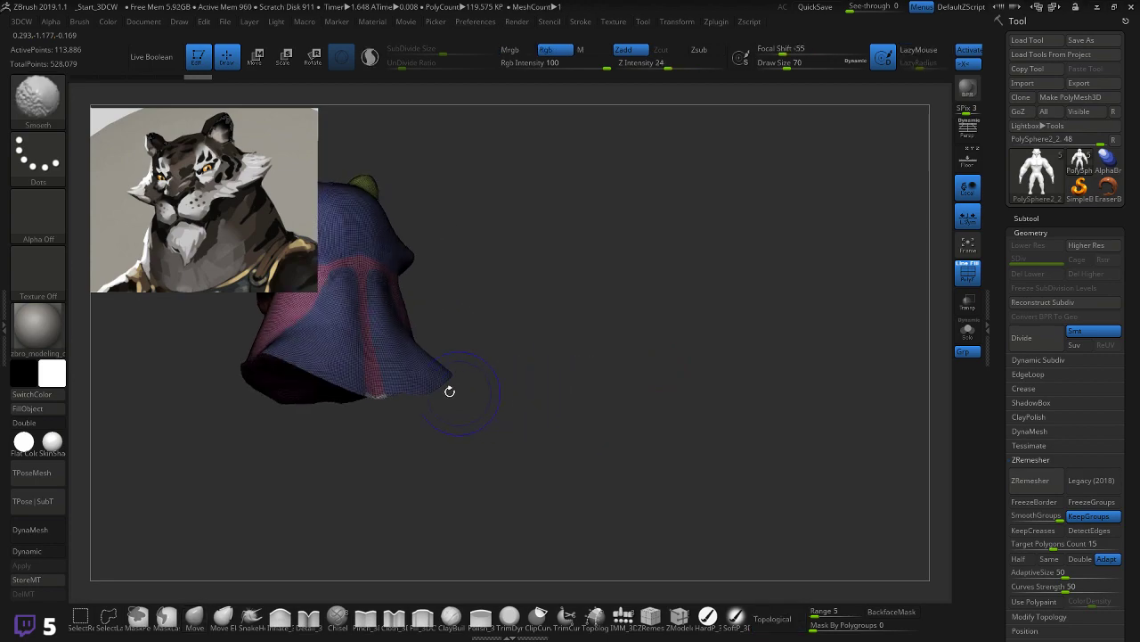
{"action": "mouse_move", "coordinate": [375, 389]}
{"action": "left_mouse_down"}
{"action": "mouse_move", "coordinate": [400, 397]}
{"action": "mouse_move", "coordinate": [652, 363]}
{"action": "left_mouse_up"}
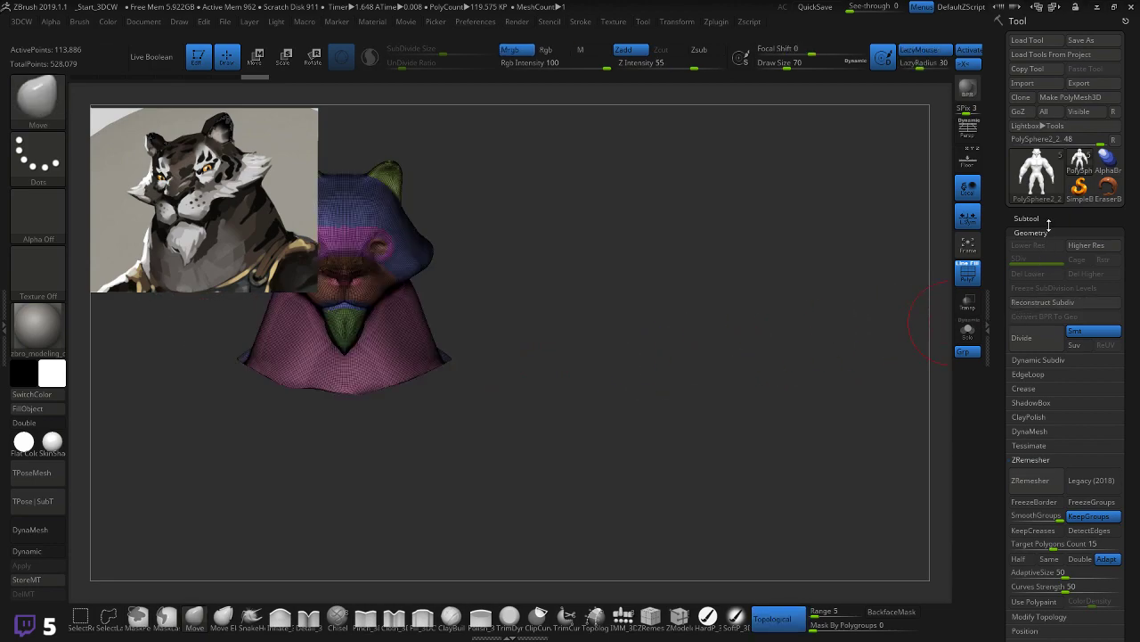
Step: Show the headless body PolySphere2_1 together with the head piece, and make PolySphere1 the active subtool
{"action": "left_click", "coordinate": [1048, 219]}
{"action": "left_click", "coordinate": [1115, 300]}
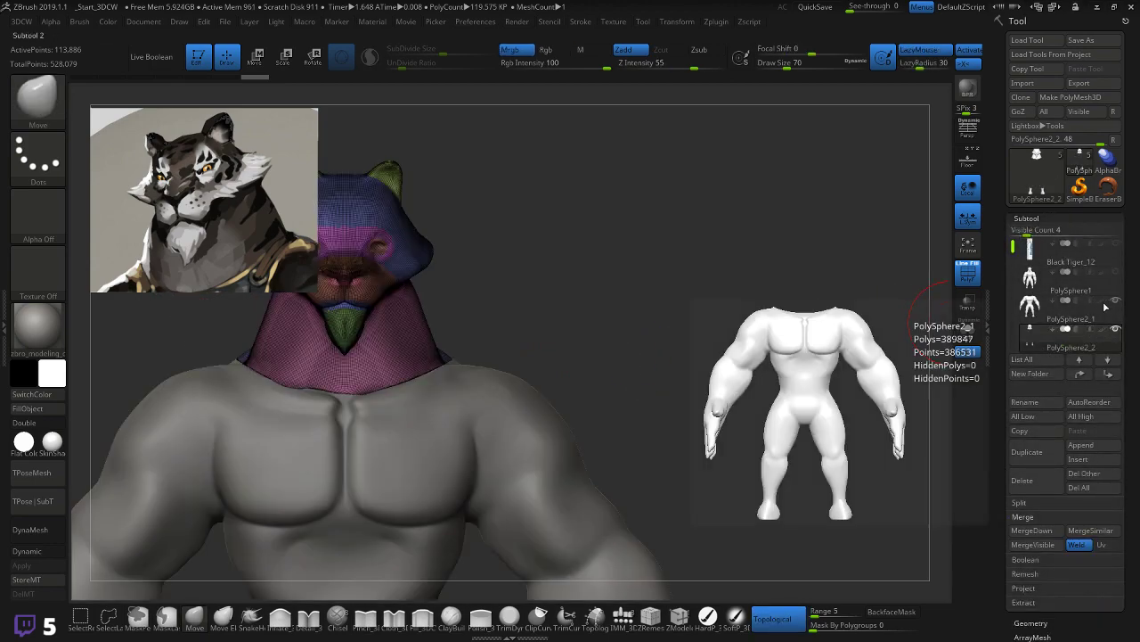
{"action": "left_click_drag", "start_coordinate": [687, 285], "coordinate": [814, 292]}
{"action": "left_click_drag", "start_coordinate": [718, 308], "coordinate": [744, 319], "text": "alt"}
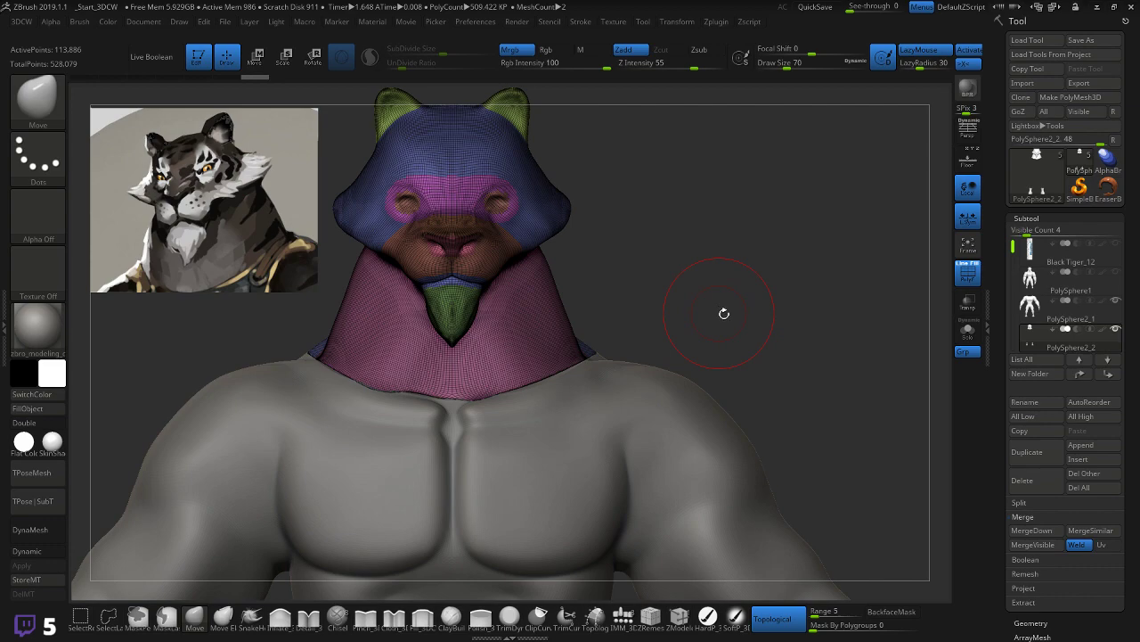
{"action": "left_click", "coordinate": [1035, 280]}
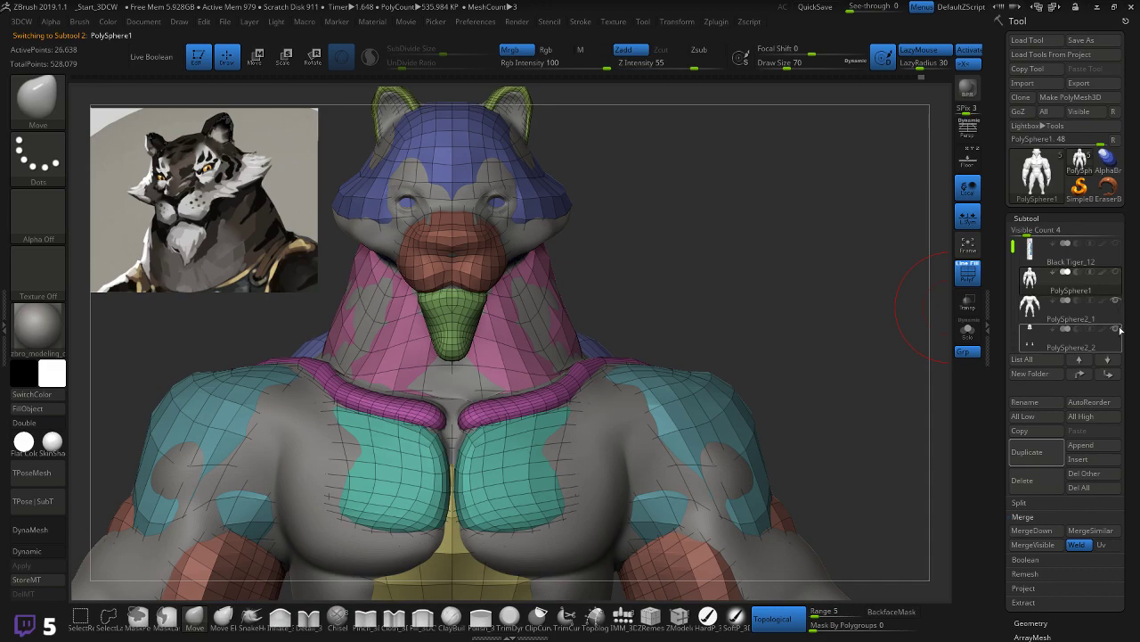
Step: Make the head piece PolySphere2_2 the active subtool and hide the headless body PolySphere2_1
{"action": "mouse_move", "coordinate": [1117, 315]}
{"action": "mouse_move", "coordinate": [1116, 337]}
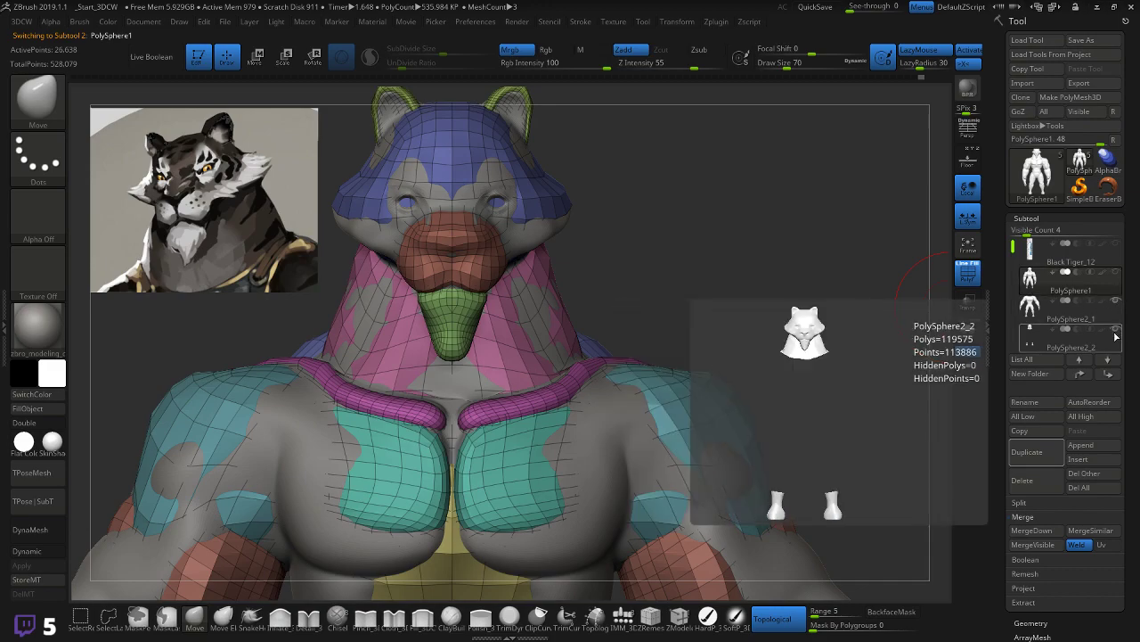
{"action": "left_click_drag", "start_coordinate": [884, 382], "coordinate": [785, 266], "text": "alt"}
{"action": "left_click_drag", "start_coordinate": [791, 476], "coordinate": [820, 320], "text": "alt"}
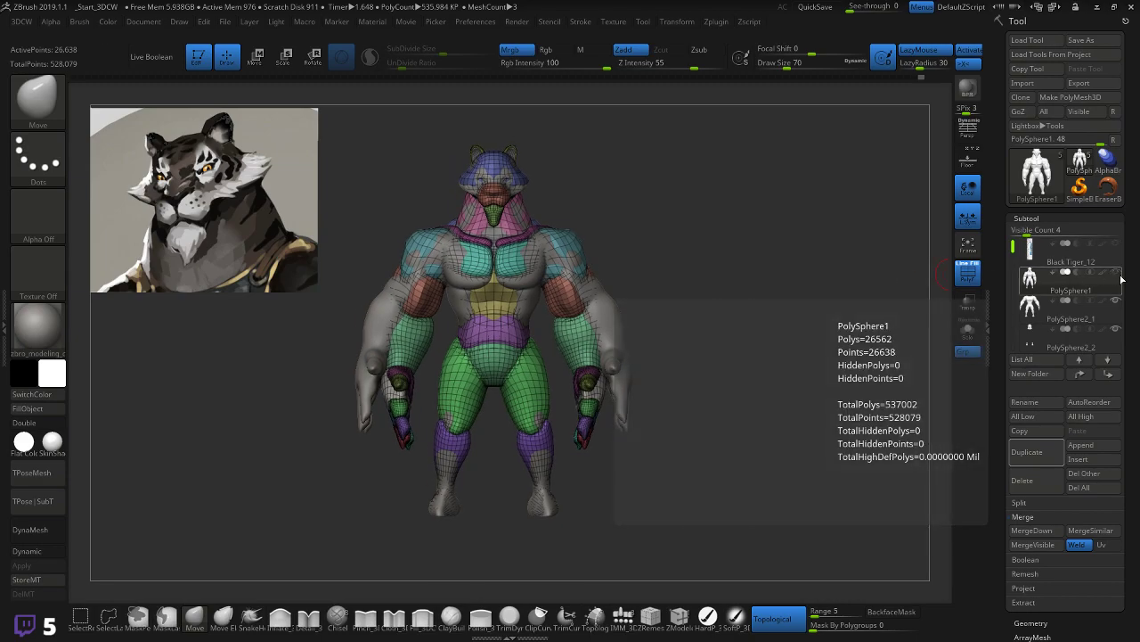
{"action": "left_click", "coordinate": [1078, 337]}
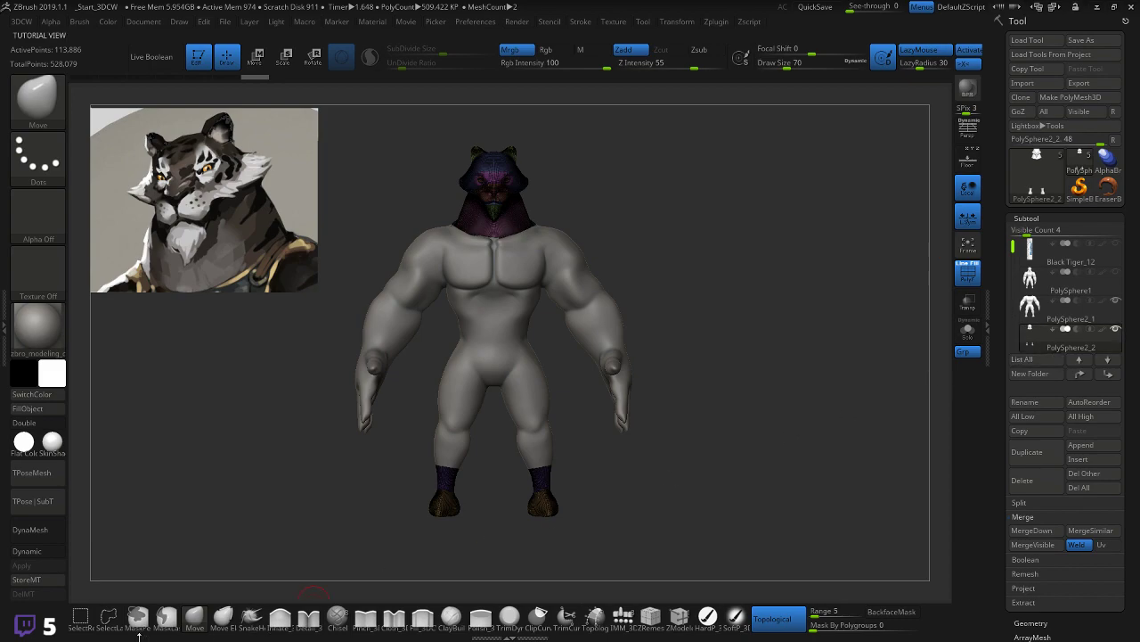
{"action": "left_click_drag", "start_coordinate": [395, 454], "coordinate": [629, 544], "text": "ctrl+shift"}
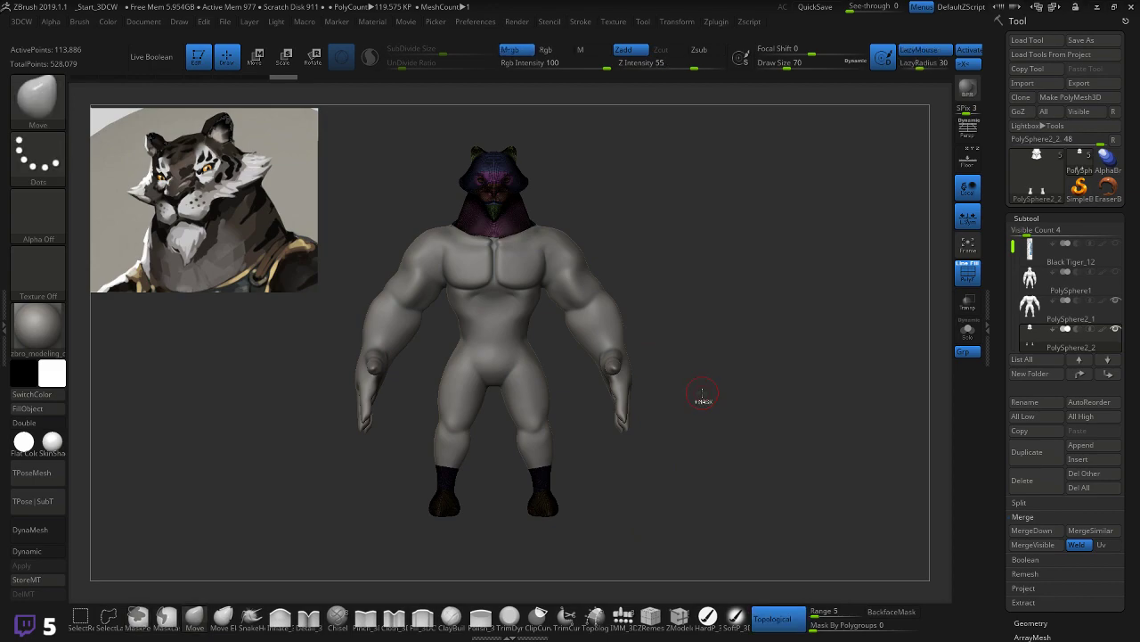
{"action": "left_click", "coordinate": [1115, 300]}
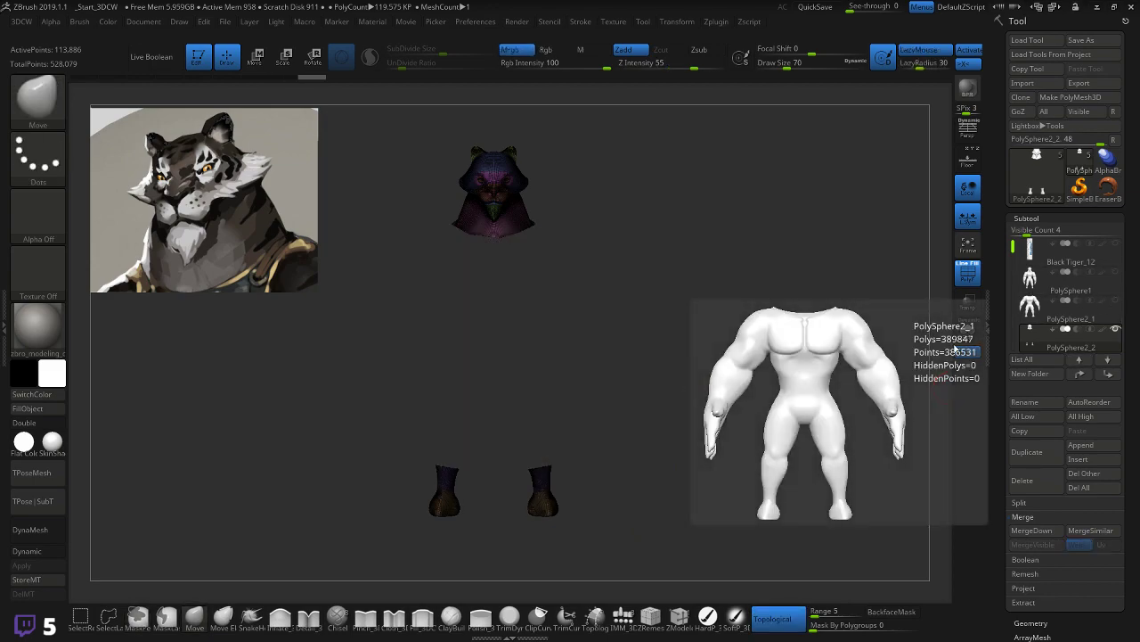
Step: Isolate the head and neck of PolySphere2_2, delete the hidden leftover feet, and frame the head
{"action": "left_click_drag", "start_coordinate": [416, 539], "coordinate": [616, 550], "text": "ctrl"}
{"action": "left_click_drag", "start_coordinate": [357, 433], "coordinate": [644, 556], "text": "ctrl+shift"}
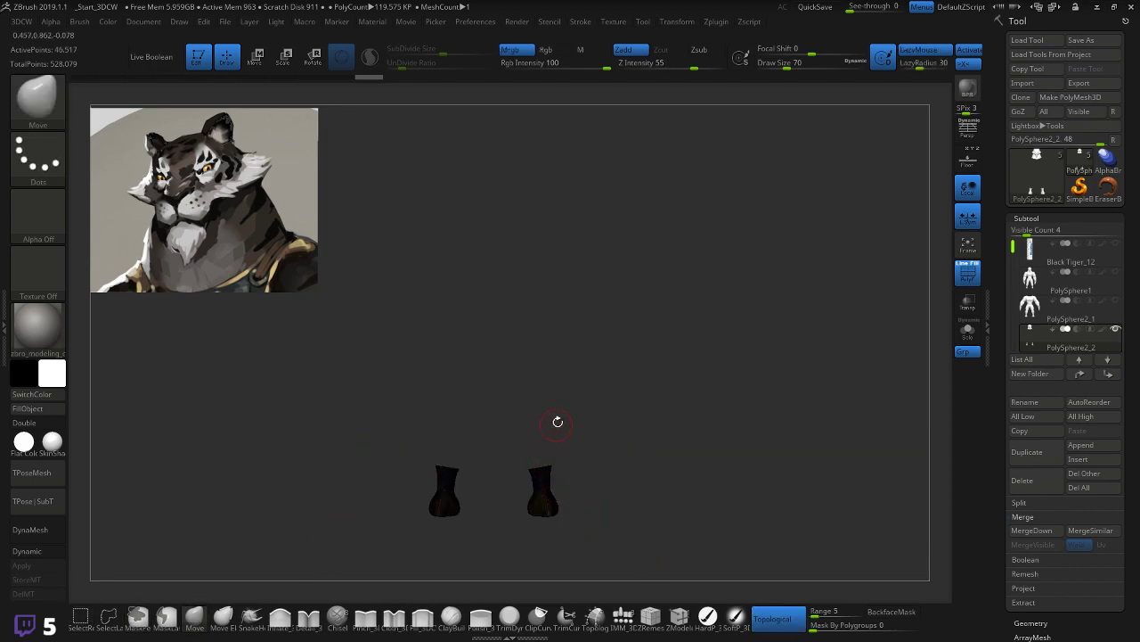
{"action": "left_click", "coordinate": [499, 280], "text": "ctrl+shift"}
{"action": "left_click_drag", "start_coordinate": [413, 111], "coordinate": [641, 276], "text": "ctrl+shift"}
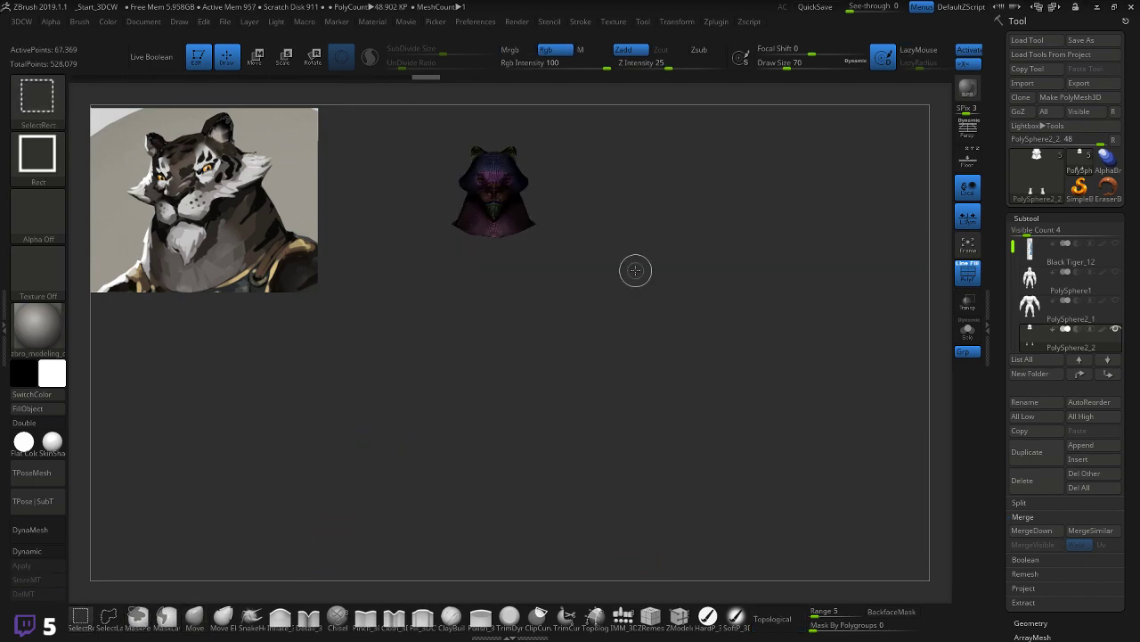
{"action": "key", "text": "space"}
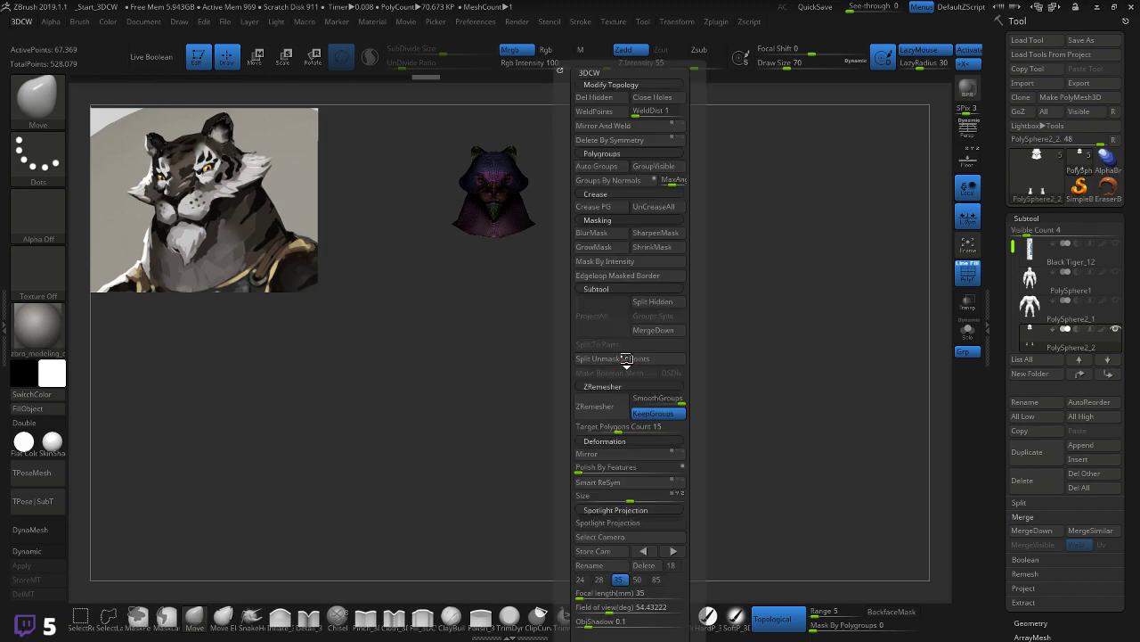
{"action": "left_click", "coordinate": [608, 101]}
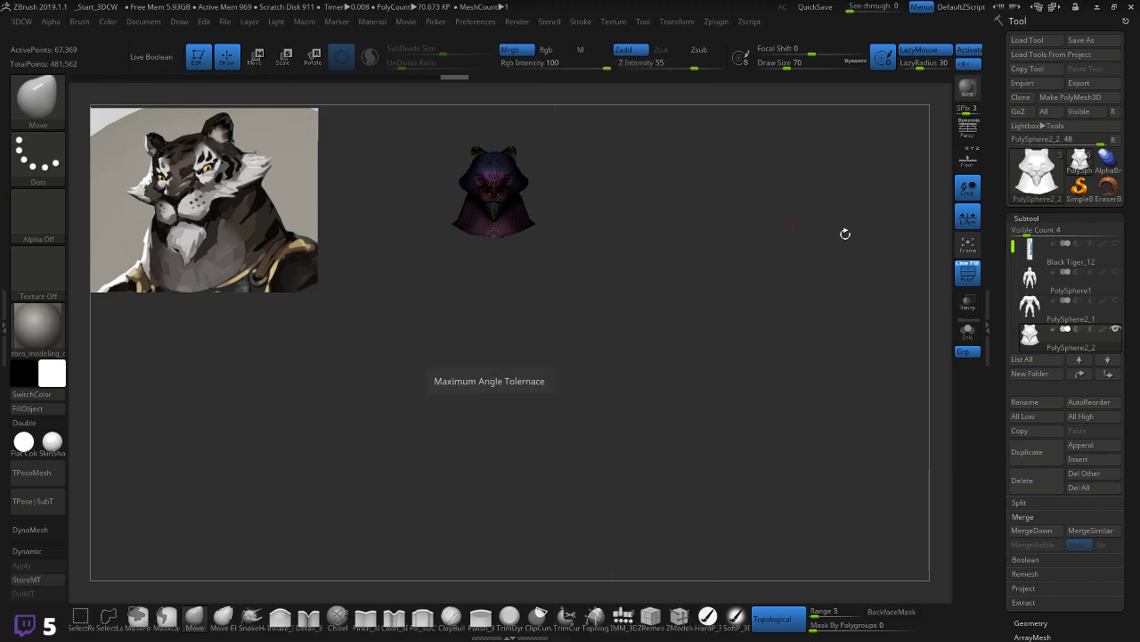
{"action": "key", "text": "f"}
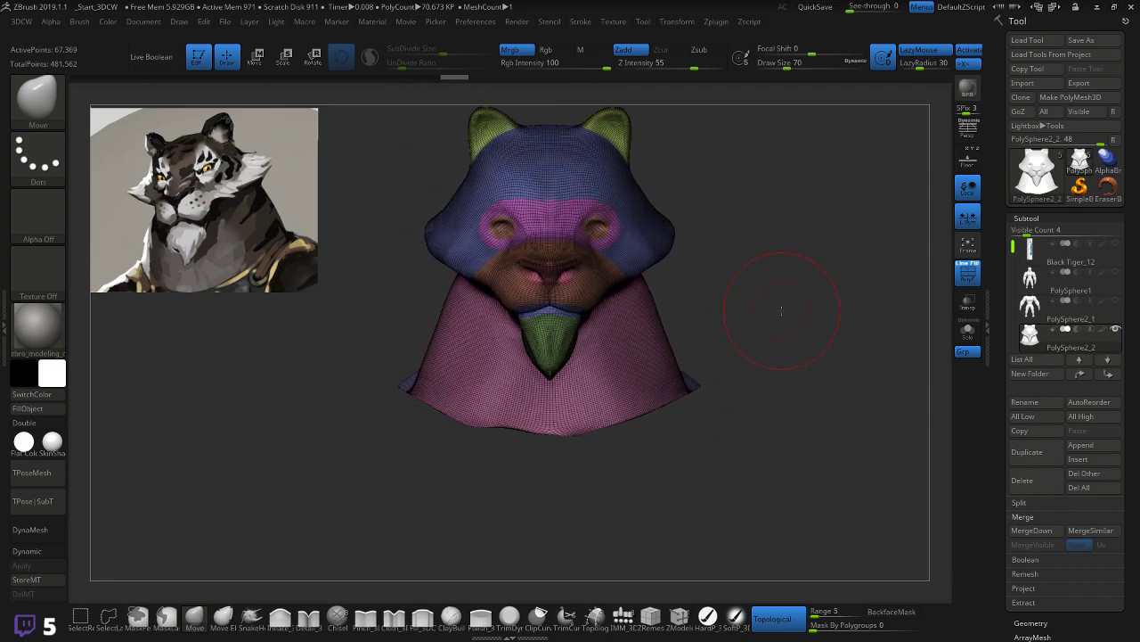
Step: Try a ZRemesher pass on the head piece with Target Polygons Count set to 10
{"action": "left_click", "coordinate": [1030, 622]}
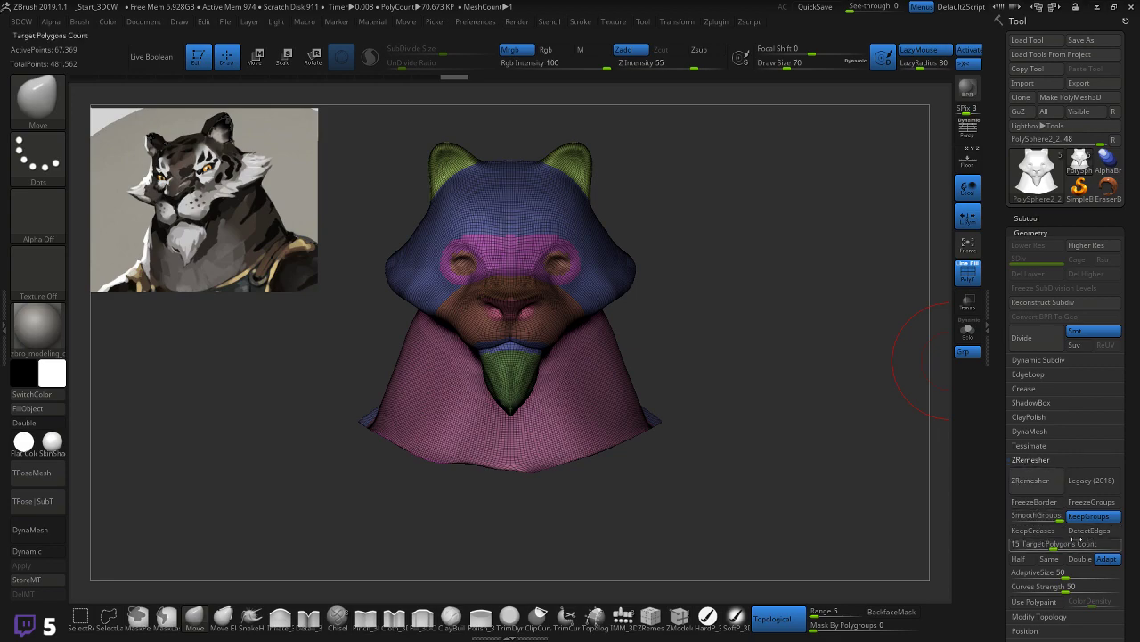
{"action": "left_click_drag", "start_coordinate": [1080, 543], "coordinate": [1060, 543]}
{"action": "left_click", "coordinate": [1031, 481]}
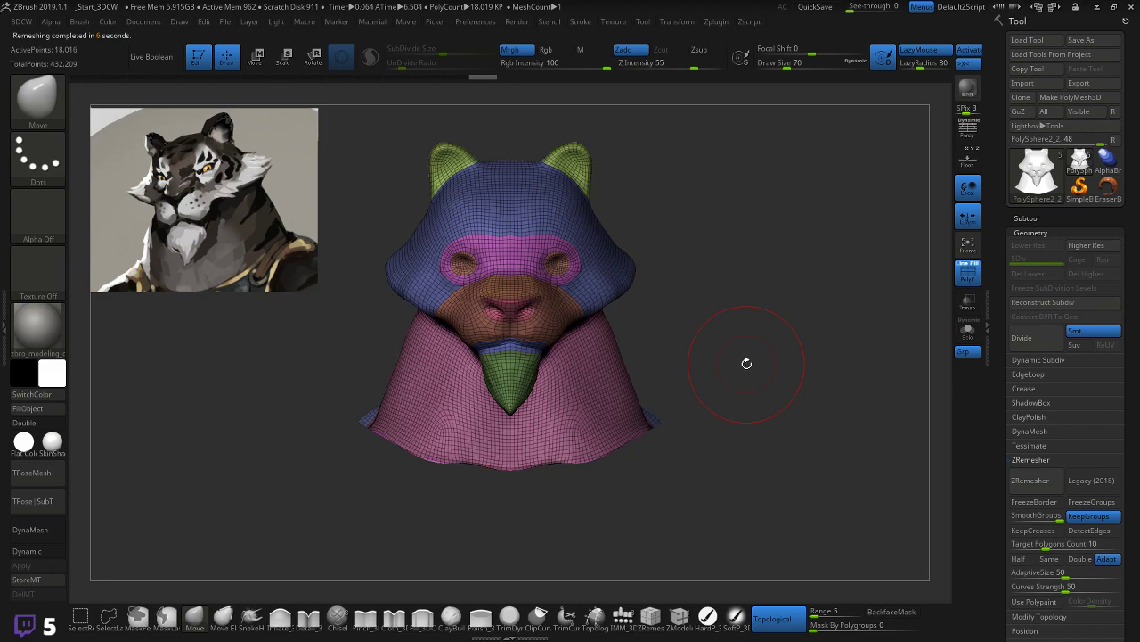
Step: Check the remeshed face with and without polyframe, and undo the ZRemesher pass
{"action": "key", "text": "shift+f"}
{"action": "left_click_drag", "start_coordinate": [735, 315], "coordinate": [751, 315]}
{"action": "left_click_drag", "start_coordinate": [770, 277], "coordinate": [766, 375], "text": "alt"}
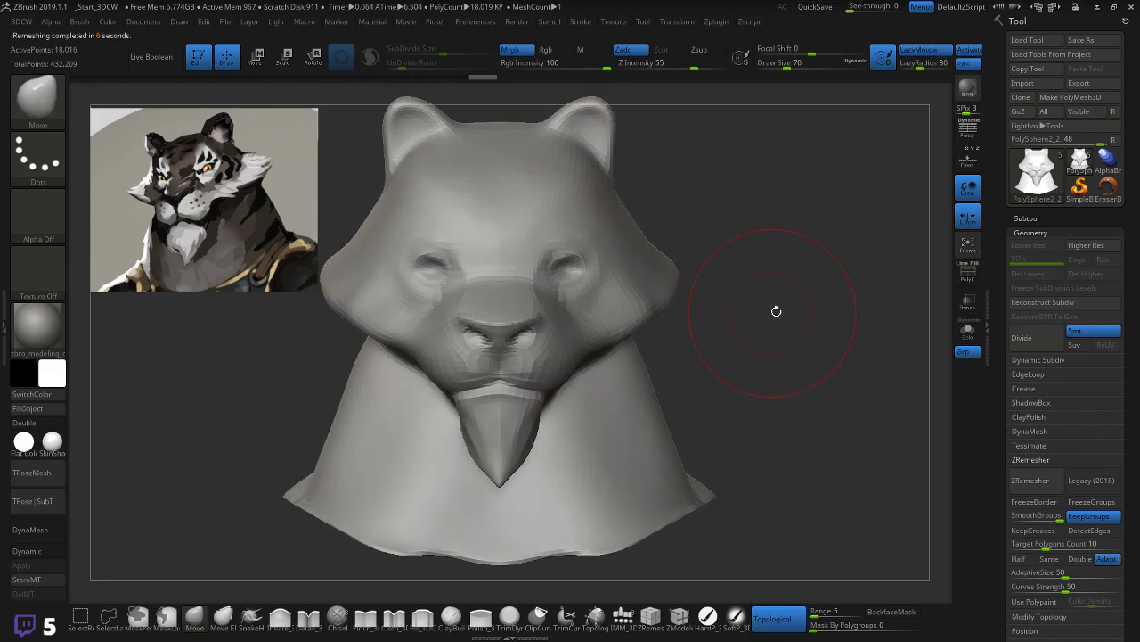
{"action": "key", "text": "shift+f"}
{"action": "left_click_drag", "start_coordinate": [782, 279], "coordinate": [817, 312], "text": "alt"}
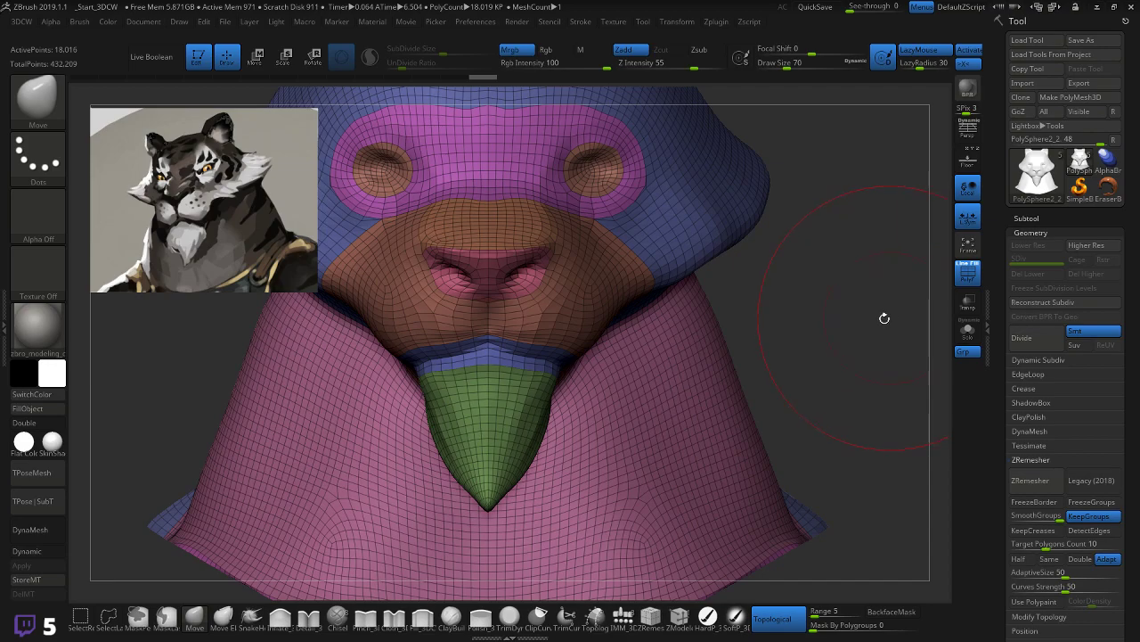
{"action": "left_click_drag", "start_coordinate": [850, 289], "coordinate": [847, 330]}
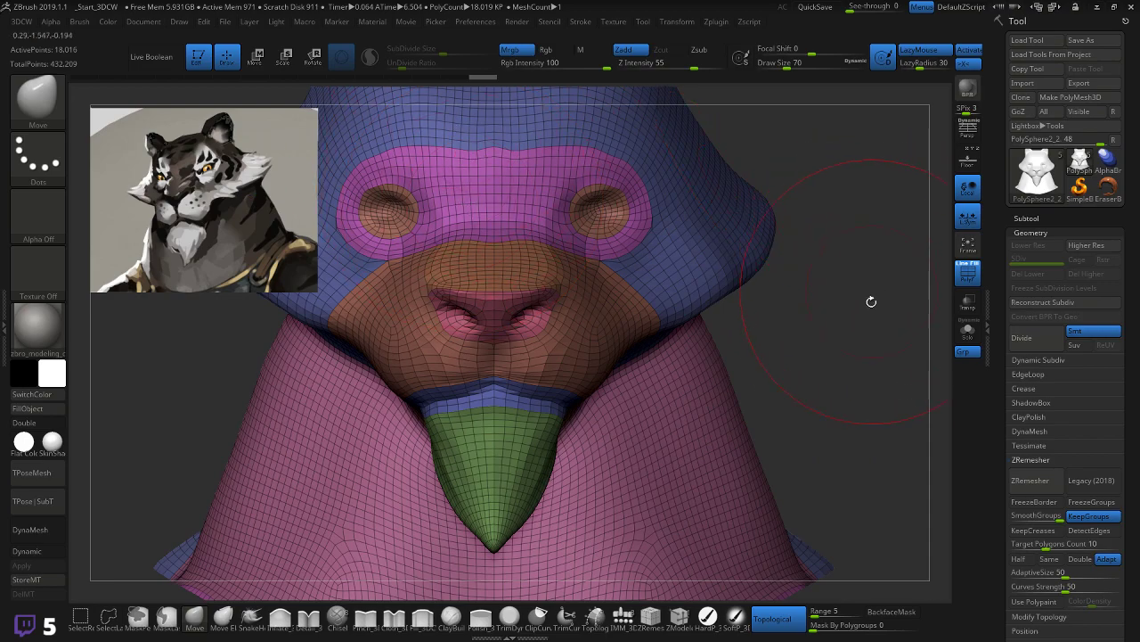
{"action": "mouse_move", "coordinate": [861, 320]}
{"action": "left_mouse_down"}
{"action": "mouse_move", "coordinate": [842, 301]}
{"action": "mouse_move", "coordinate": [841, 325]}
{"action": "mouse_move", "coordinate": [857, 253]}
{"action": "left_mouse_up"}
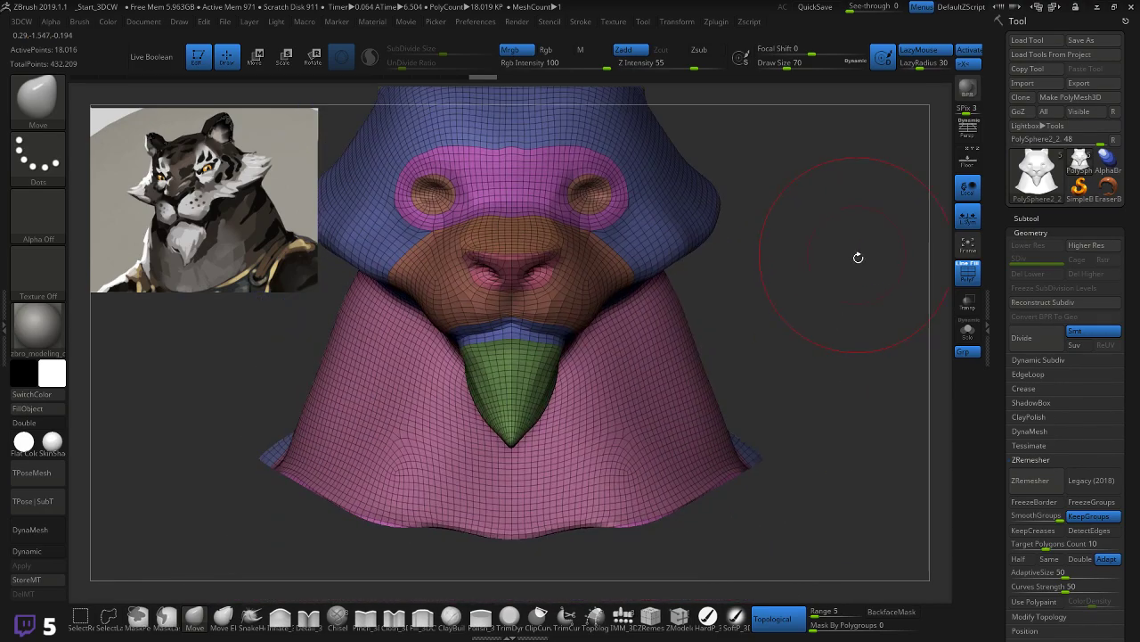
{"action": "key", "text": "ctrl+z"}
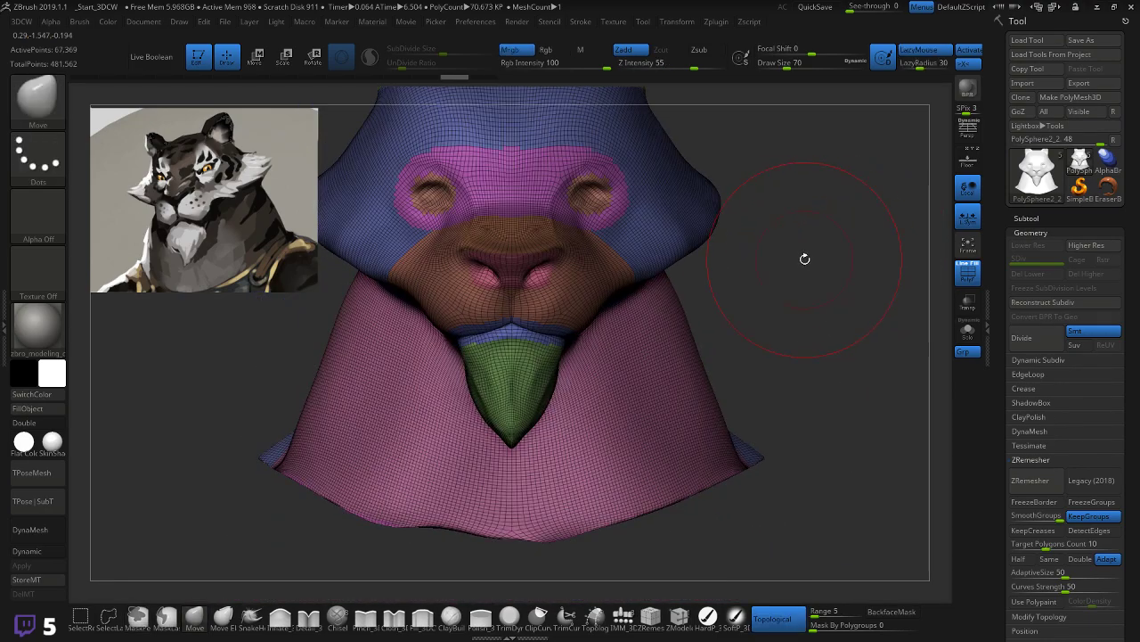
Step: Set Target Polygons Count to 15 and ZRemesh the head piece
{"action": "left_click", "coordinate": [1090, 544]}
{"action": "type", "text": "15"}
{"action": "key", "text": "Return"}
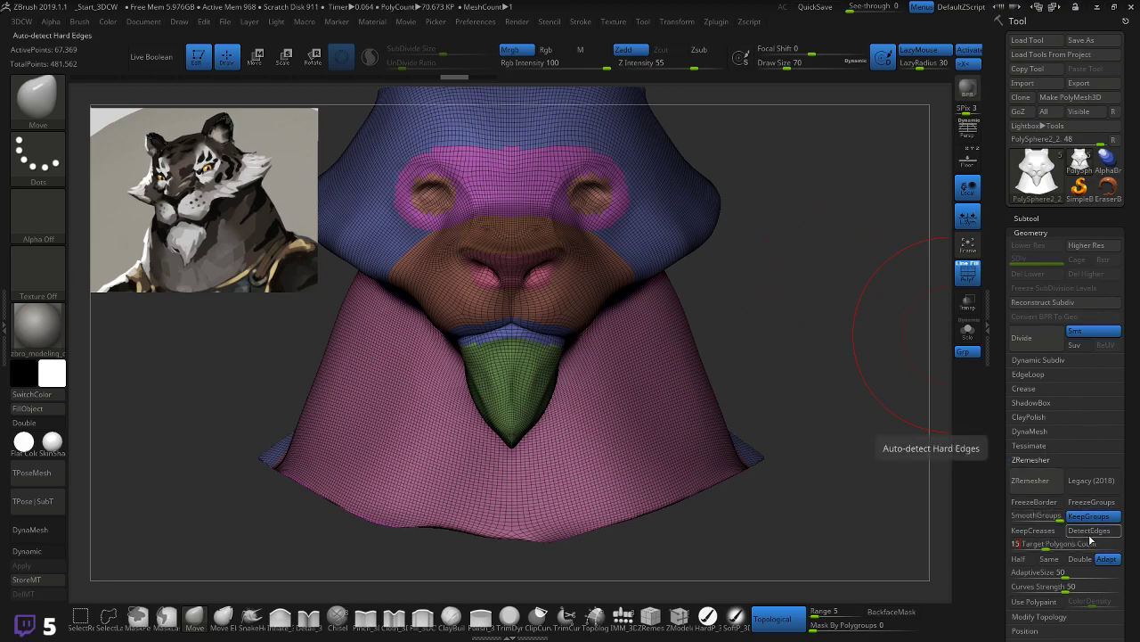
{"action": "left_click", "coordinate": [1024, 483]}
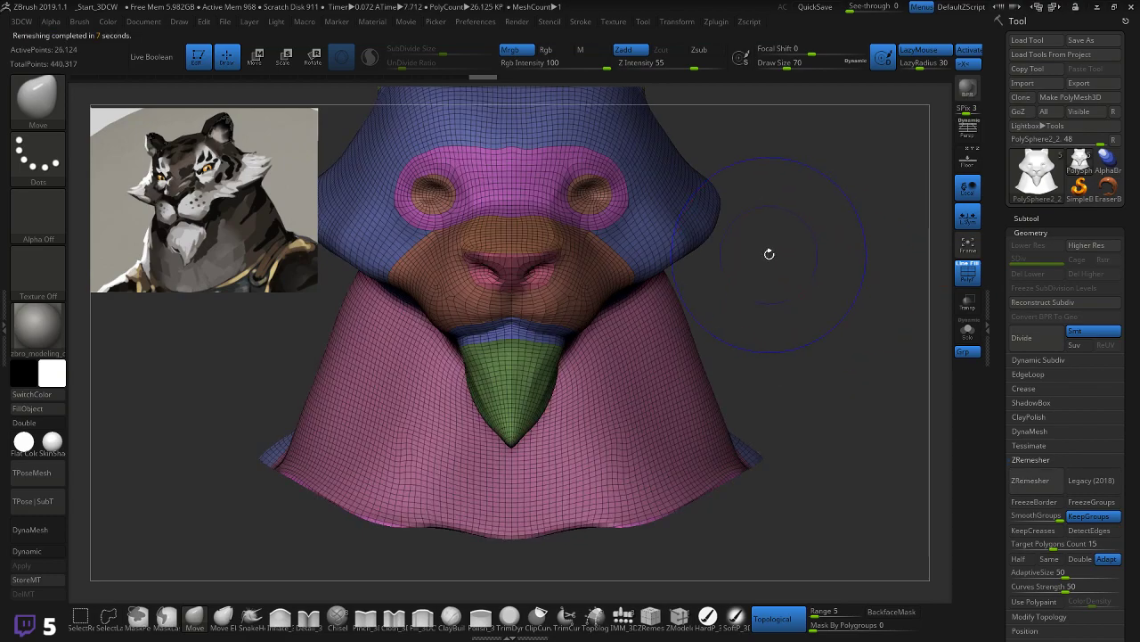
Step: Turn on dynamic subdivision for the head and check the smoothed face with and without polyframe
{"action": "key", "text": "shift+f"}
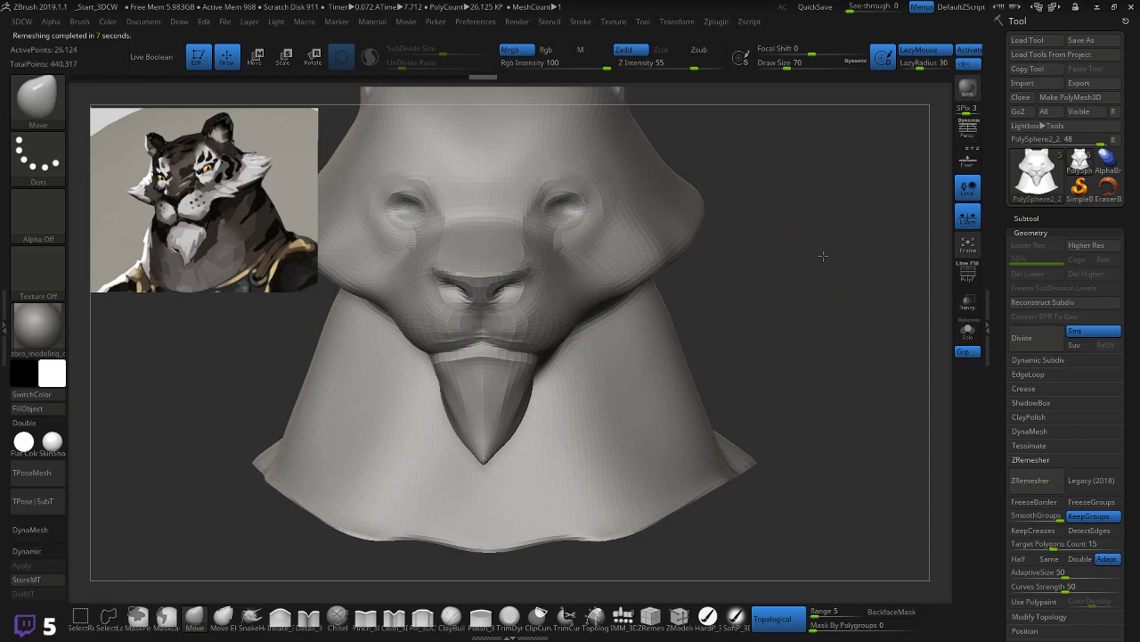
{"action": "left_click_drag", "start_coordinate": [824, 256], "coordinate": [381, 395]}
{"action": "left_click", "coordinate": [39, 550]}
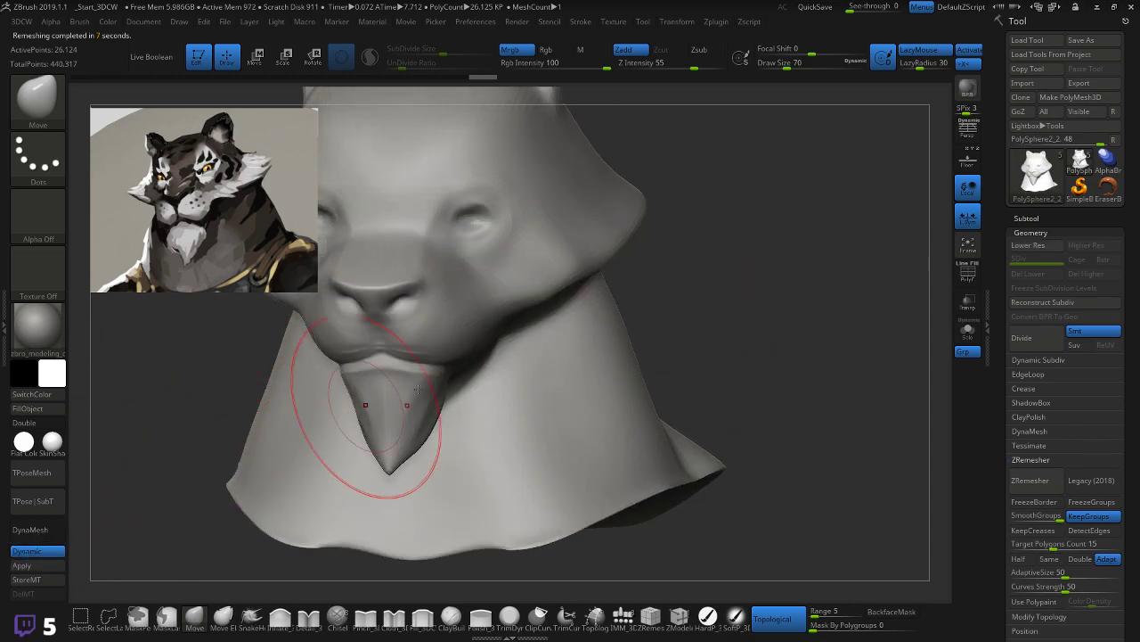
{"action": "mouse_move", "coordinate": [753, 246]}
{"action": "left_mouse_down", "text": "alt"}
{"action": "mouse_move", "coordinate": [794, 280]}
{"action": "mouse_move", "coordinate": [830, 224]}
{"action": "mouse_move", "coordinate": [861, 212]}
{"action": "mouse_move", "coordinate": [814, 170]}
{"action": "mouse_move", "coordinate": [860, 294]}
{"action": "mouse_move", "coordinate": [837, 295]}
{"action": "left_mouse_up", "text": "alt"}
{"action": "mouse_move", "coordinate": [874, 353]}
{"action": "left_mouse_down"}
{"action": "mouse_move", "coordinate": [871, 389]}
{"action": "mouse_move", "coordinate": [848, 373]}
{"action": "mouse_move", "coordinate": [875, 364]}
{"action": "left_mouse_up"}
{"action": "key", "text": "shift+f"}
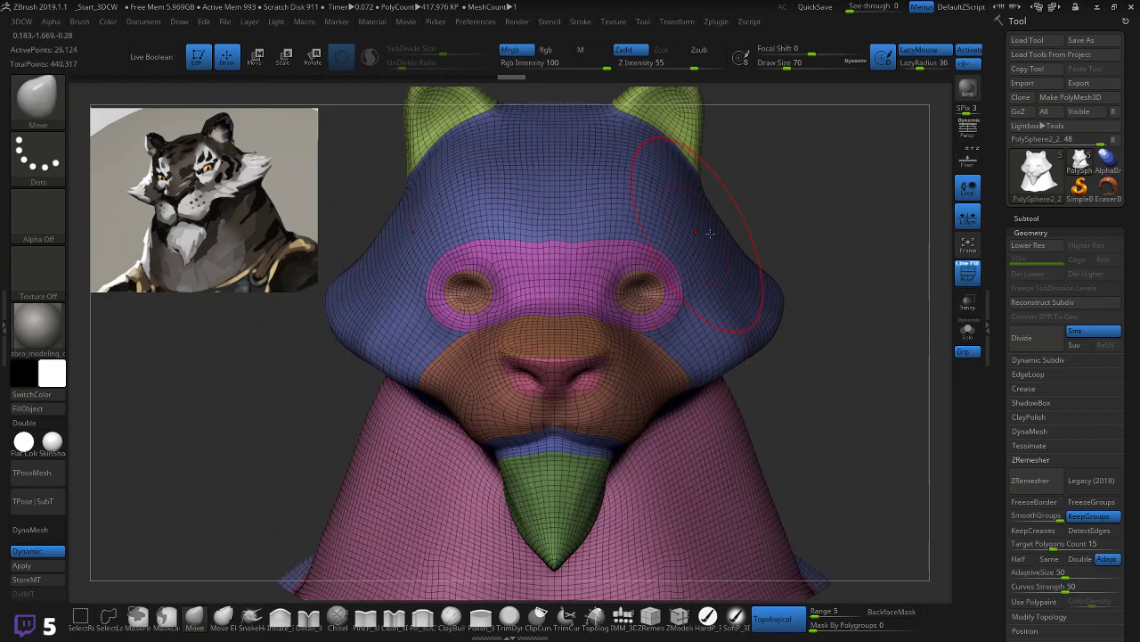
{"action": "left_click_drag", "start_coordinate": [799, 261], "coordinate": [733, 213]}
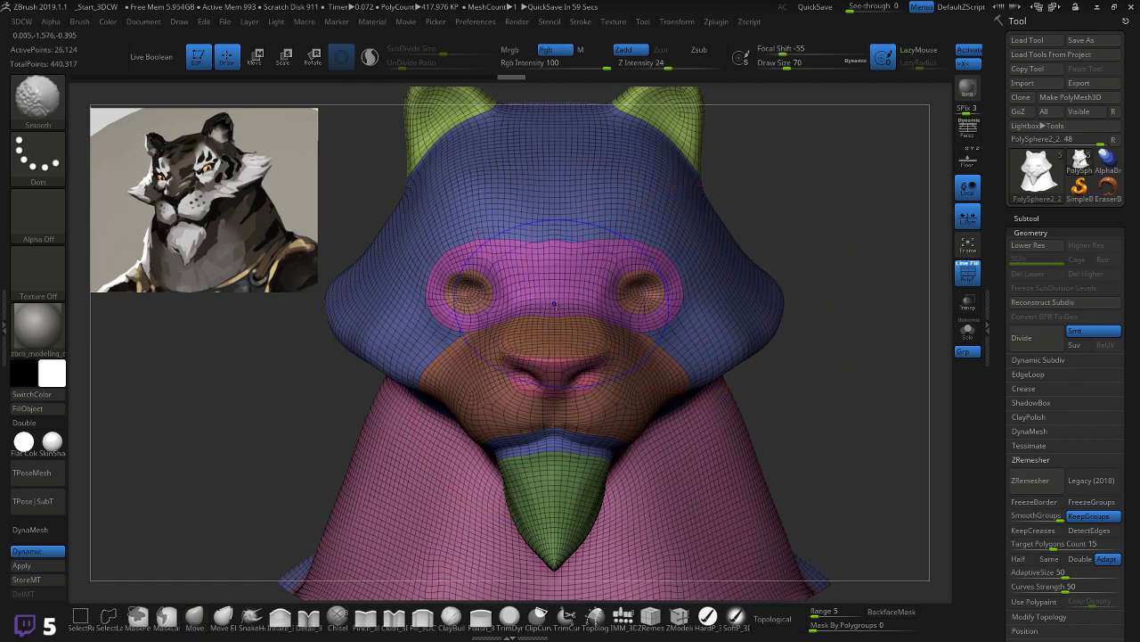
Step: Fill the whole head piece with the current color and material
{"action": "key", "text": "shift+f"}
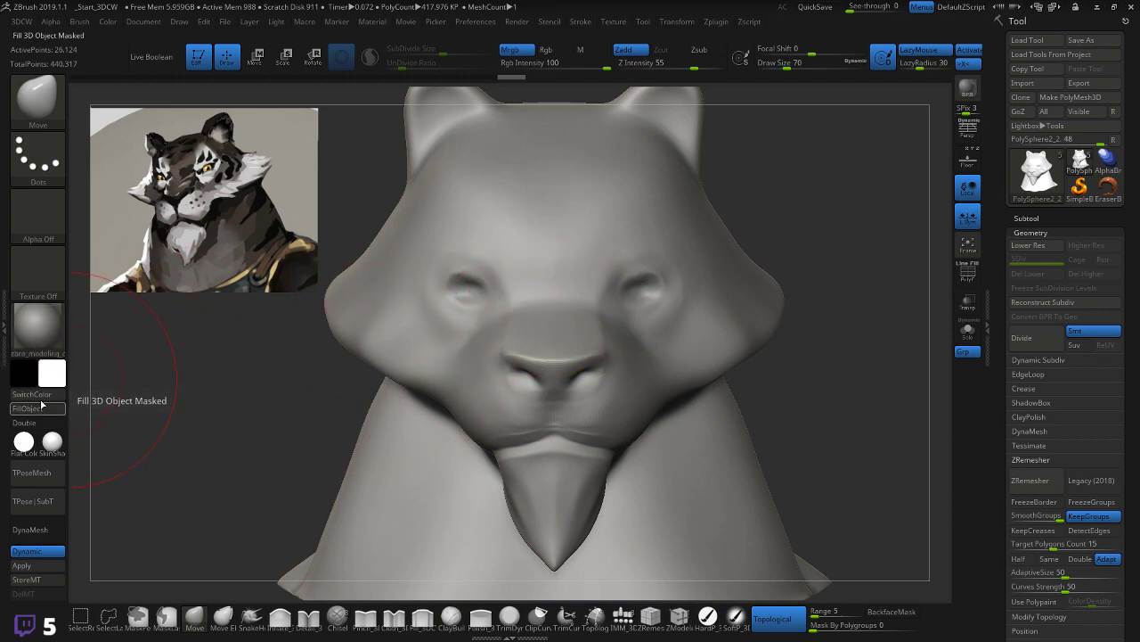
{"action": "right_click_drag", "start_coordinate": [92, 419], "coordinate": [92, 481], "text": "ctrl"}
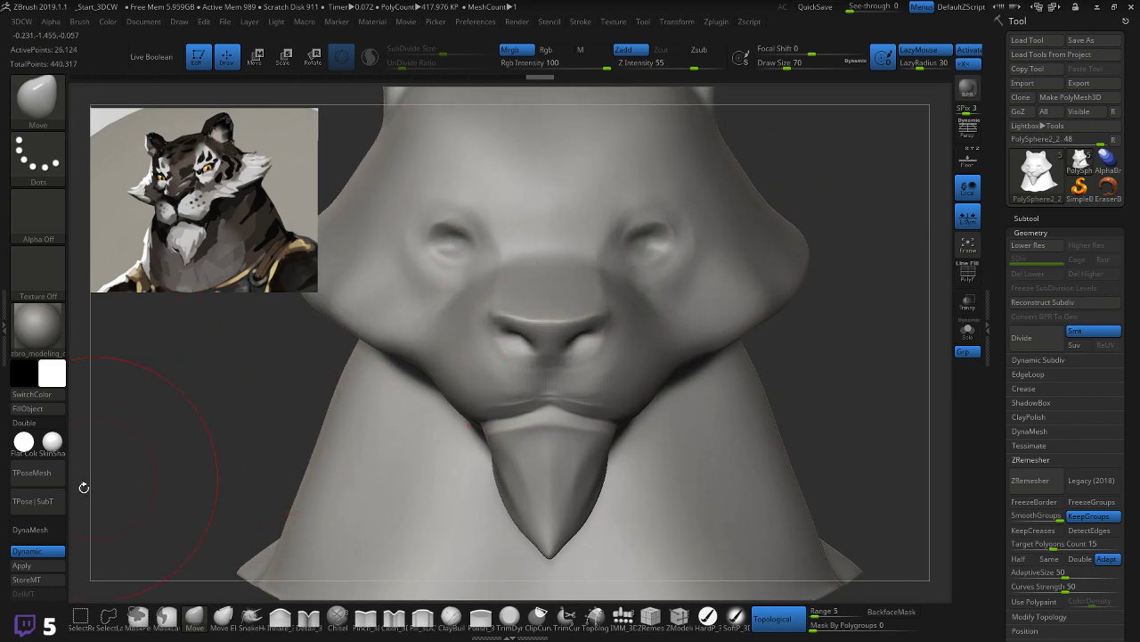
{"action": "mouse_move", "coordinate": [828, 203]}
{"action": "right_mouse_down"}
{"action": "mouse_move", "coordinate": [790, 268]}
{"action": "mouse_move", "coordinate": [828, 260]}
{"action": "mouse_move", "coordinate": [763, 206]}
{"action": "right_mouse_up"}
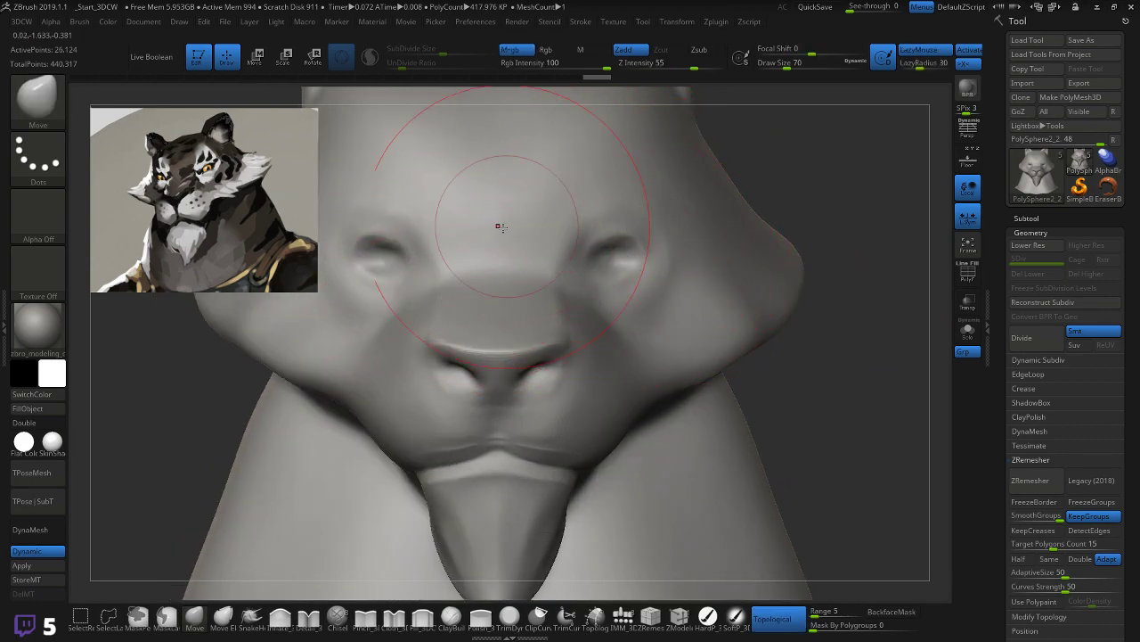
Step: Even out the mesh at the brow center between the eyes with the Move and Smooth brushes at draw size 22
{"action": "key", "text": "shift+f"}
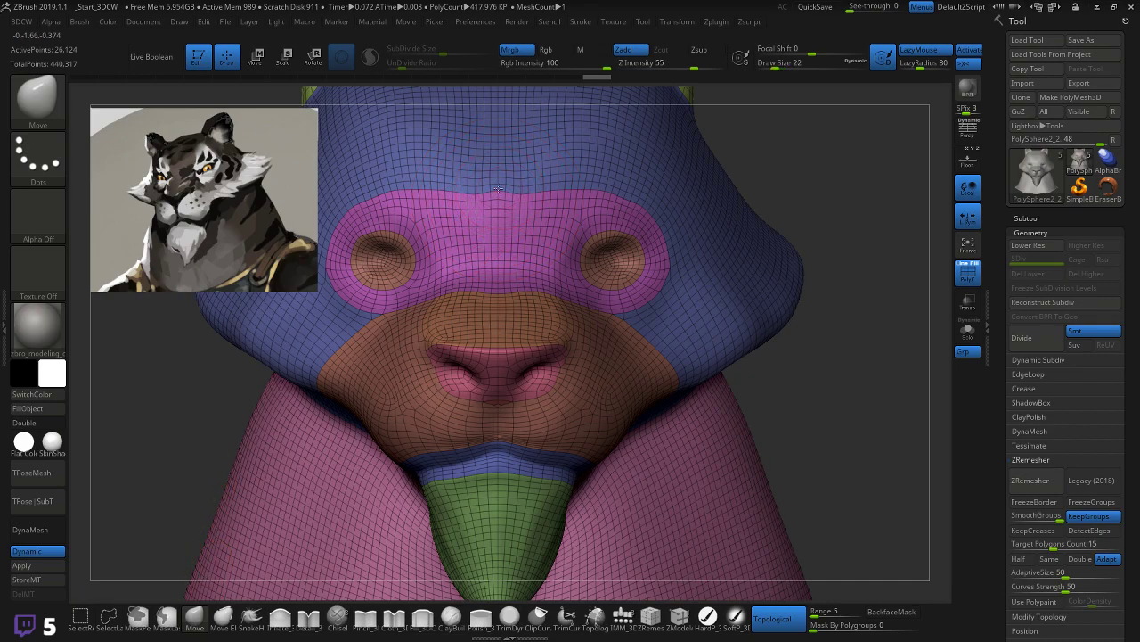
{"action": "left_click_drag", "start_coordinate": [781, 178], "coordinate": [478, 196]}
{"action": "key", "text": "shift"}
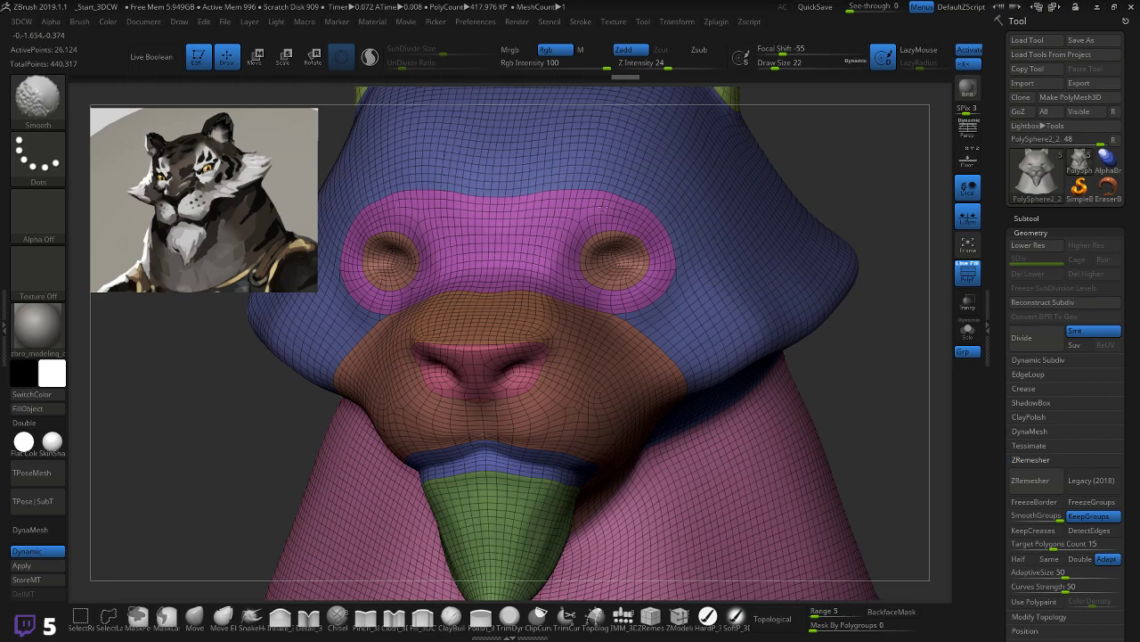
{"action": "left_click_drag", "start_coordinate": [852, 184], "coordinate": [871, 182]}
{"action": "left_click_drag", "start_coordinate": [843, 239], "coordinate": [558, 335]}
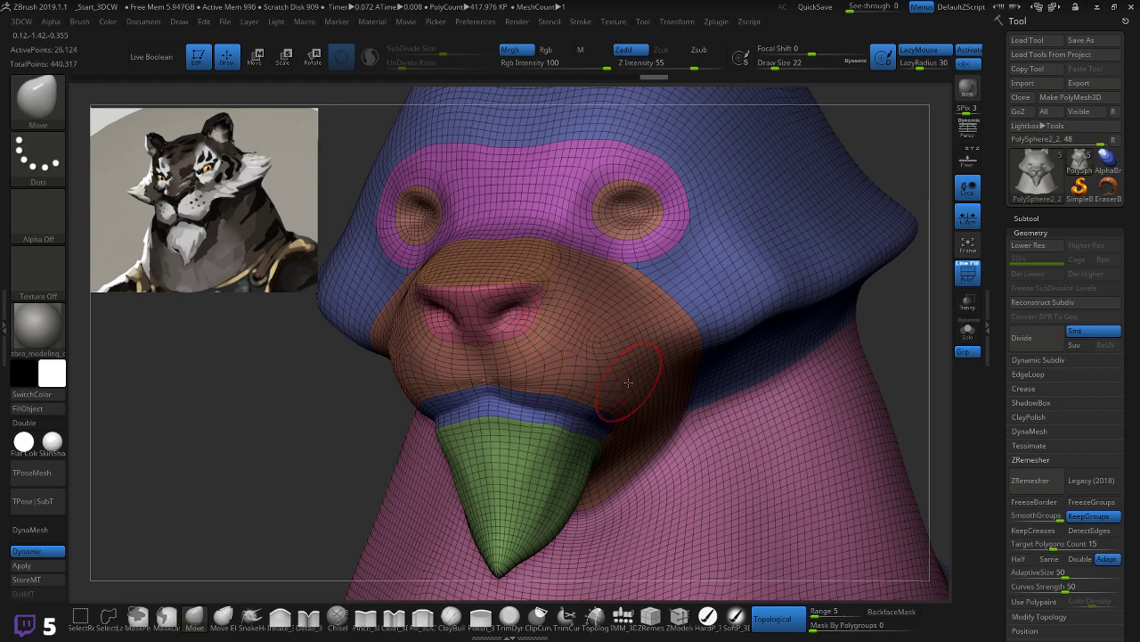
{"action": "mouse_move", "coordinate": [913, 312]}
{"action": "left_mouse_down"}
{"action": "mouse_move", "coordinate": [880, 311]}
{"action": "mouse_move", "coordinate": [932, 315]}
{"action": "left_mouse_up"}
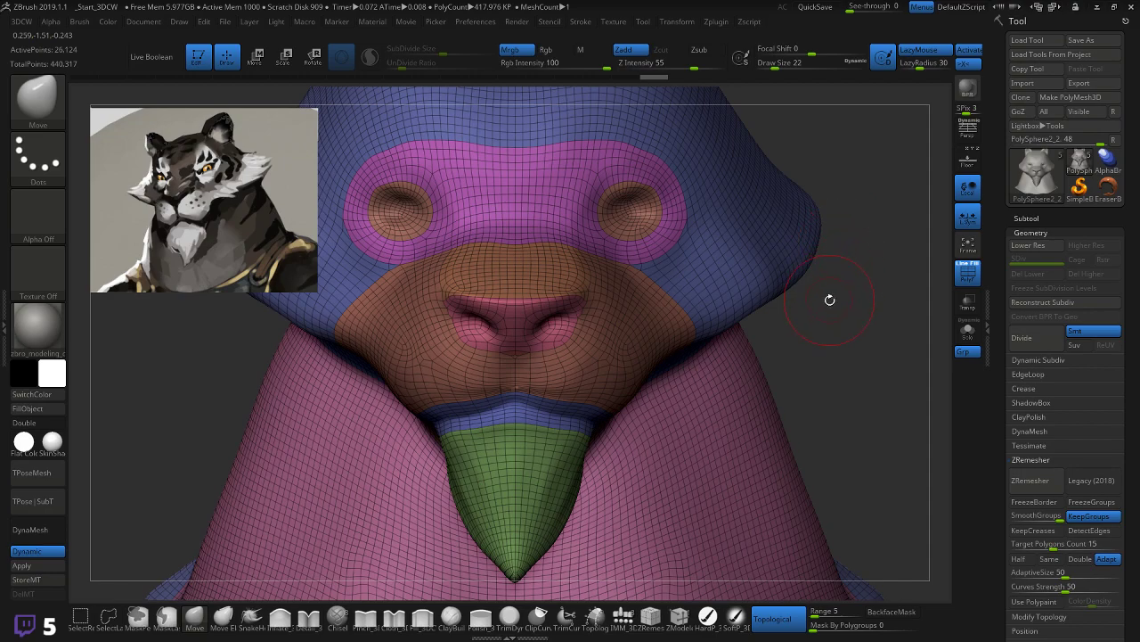
Step: Apply Mirror And Weld to the head mesh, inspect the face topology, and bring up the subtool list
{"action": "key", "text": "space"}
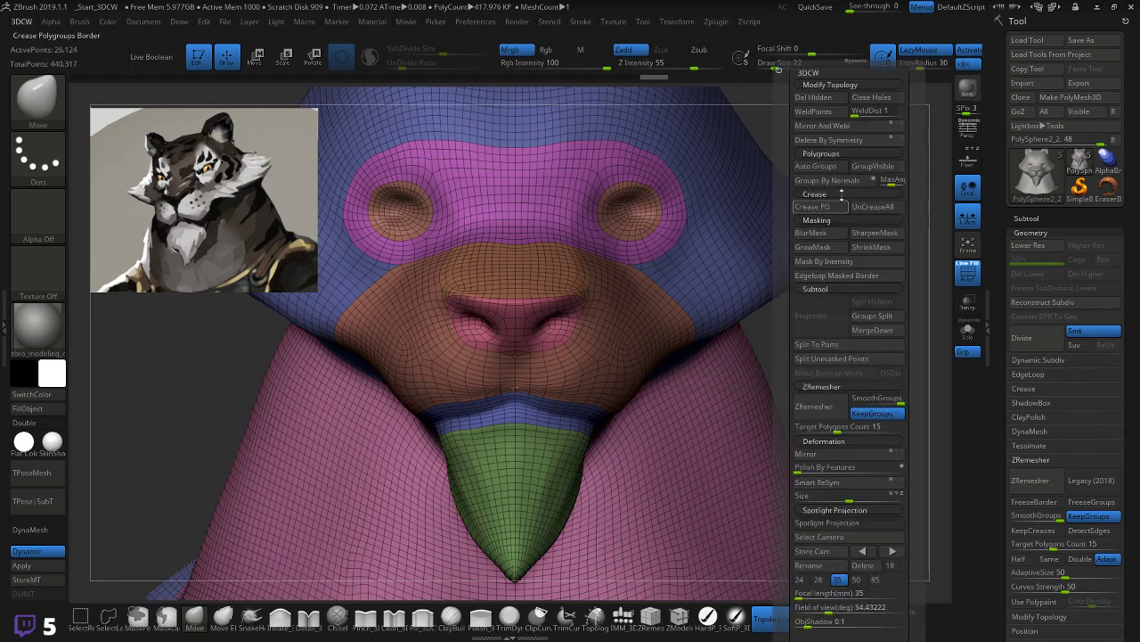
{"action": "left_click", "coordinate": [810, 126]}
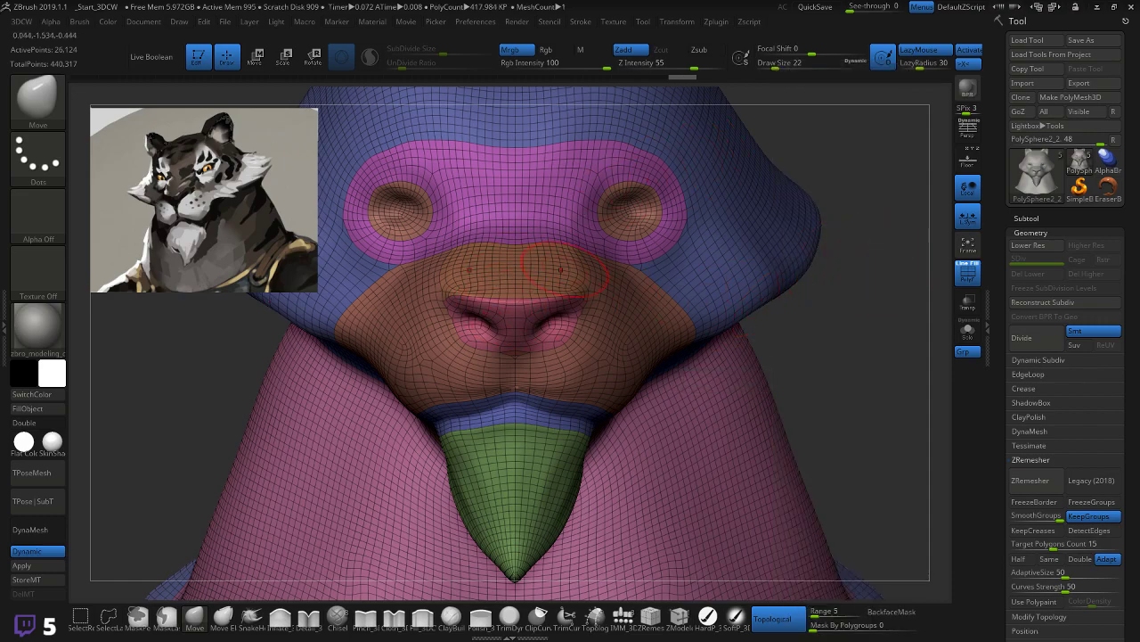
{"action": "left_click_drag", "start_coordinate": [779, 306], "coordinate": [733, 328]}
{"action": "left_click", "coordinate": [751, 316]}
{"action": "left_click_drag", "start_coordinate": [832, 313], "coordinate": [845, 336]}
{"action": "left_click_drag", "start_coordinate": [880, 288], "coordinate": [742, 268], "text": "alt"}
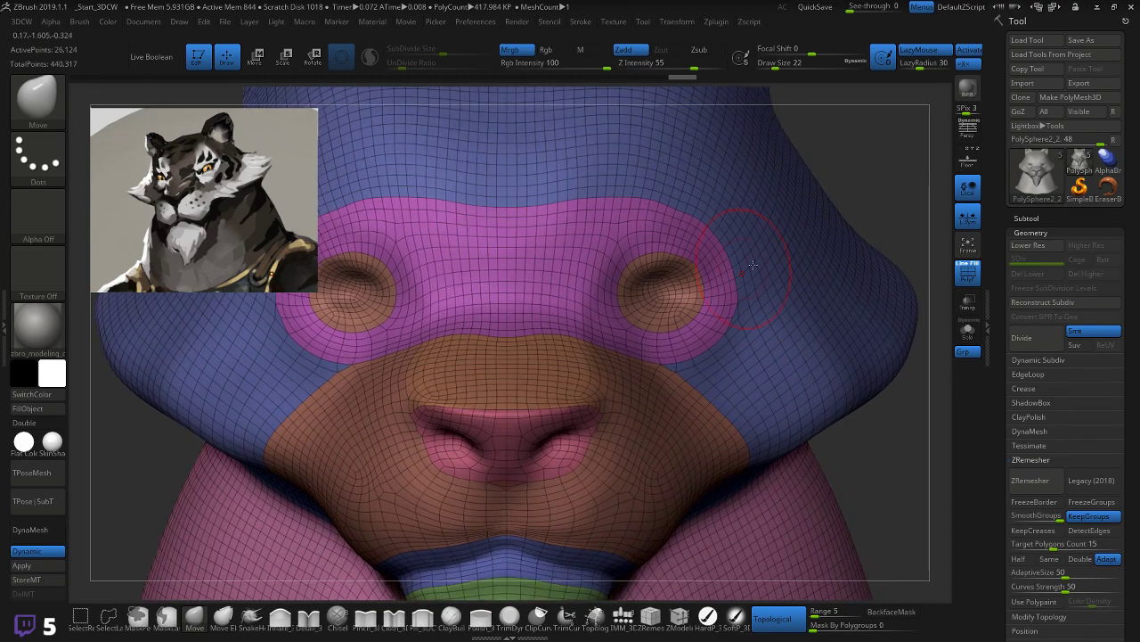
{"action": "left_click", "coordinate": [1033, 218]}
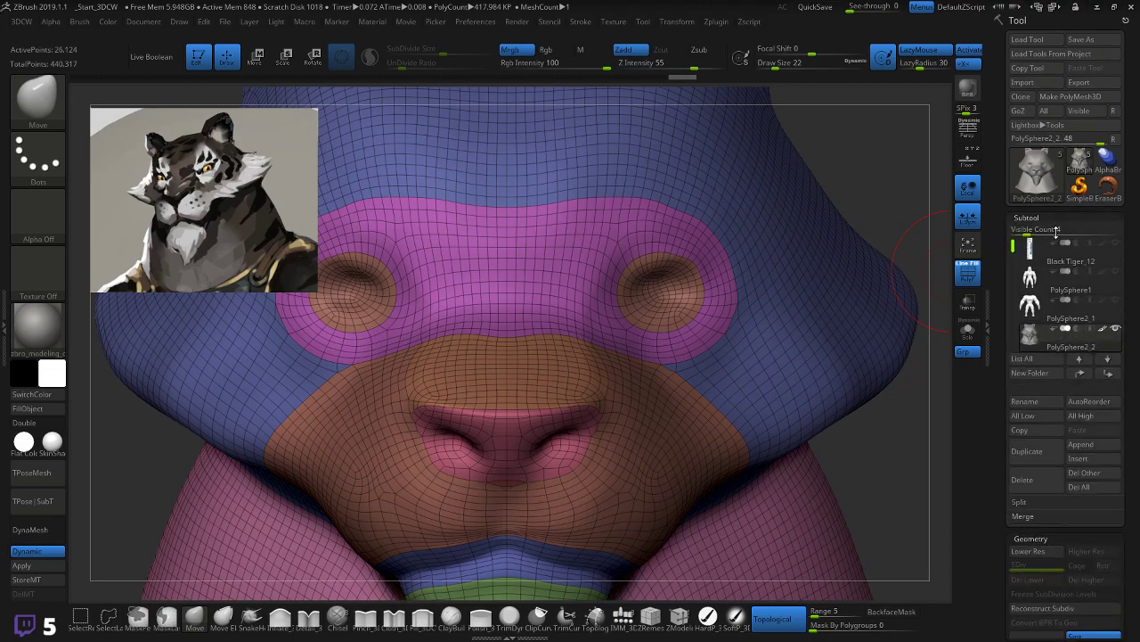
Step: Make the PolySphere2 eyeballs visible again and turn off the polyframe display on the head
{"action": "left_click", "coordinate": [1041, 292]}
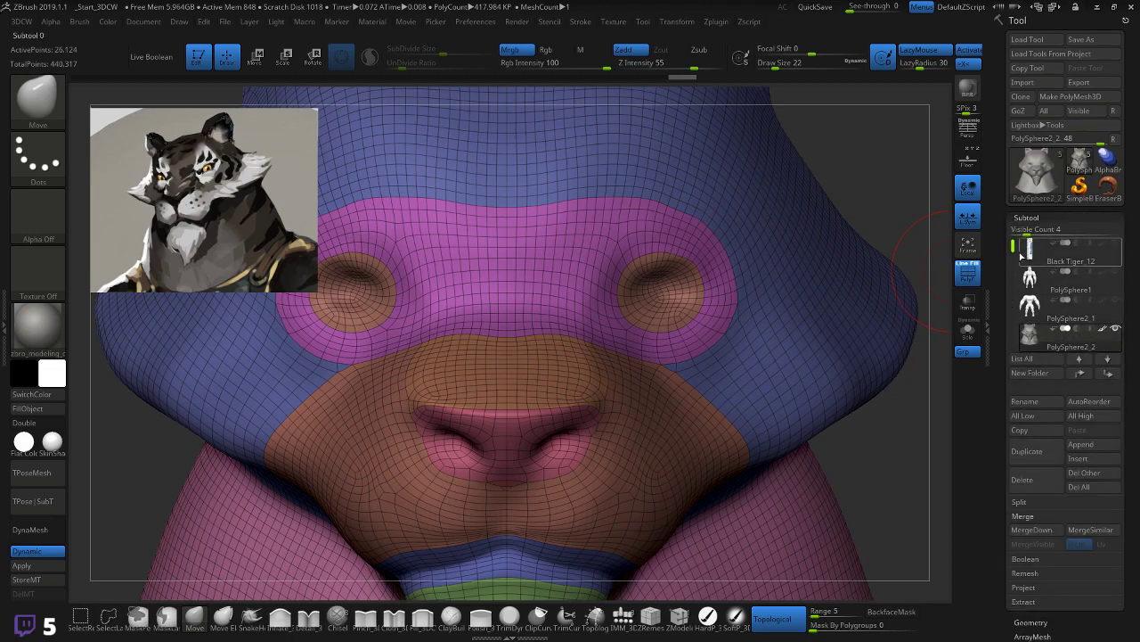
{"action": "left_click_drag", "start_coordinate": [1013, 246], "coordinate": [1014, 257]}
{"action": "left_click", "coordinate": [1117, 330]}
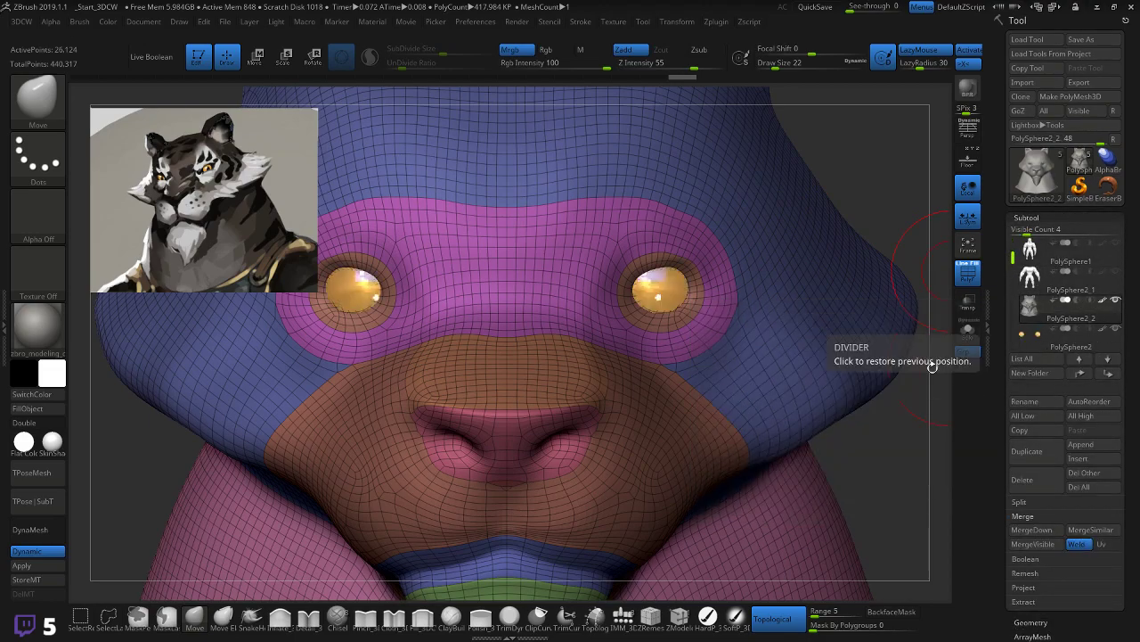
{"action": "mouse_move", "coordinate": [913, 437]}
{"action": "left_mouse_down", "text": "alt"}
{"action": "mouse_move", "coordinate": [883, 414]}
{"action": "mouse_move", "coordinate": [889, 390]}
{"action": "mouse_move", "coordinate": [907, 383]}
{"action": "left_mouse_up", "text": "alt"}
{"action": "key", "text": "shift+f"}
{"action": "left_click_drag", "start_coordinate": [879, 204], "coordinate": [802, 294], "text": "alt"}
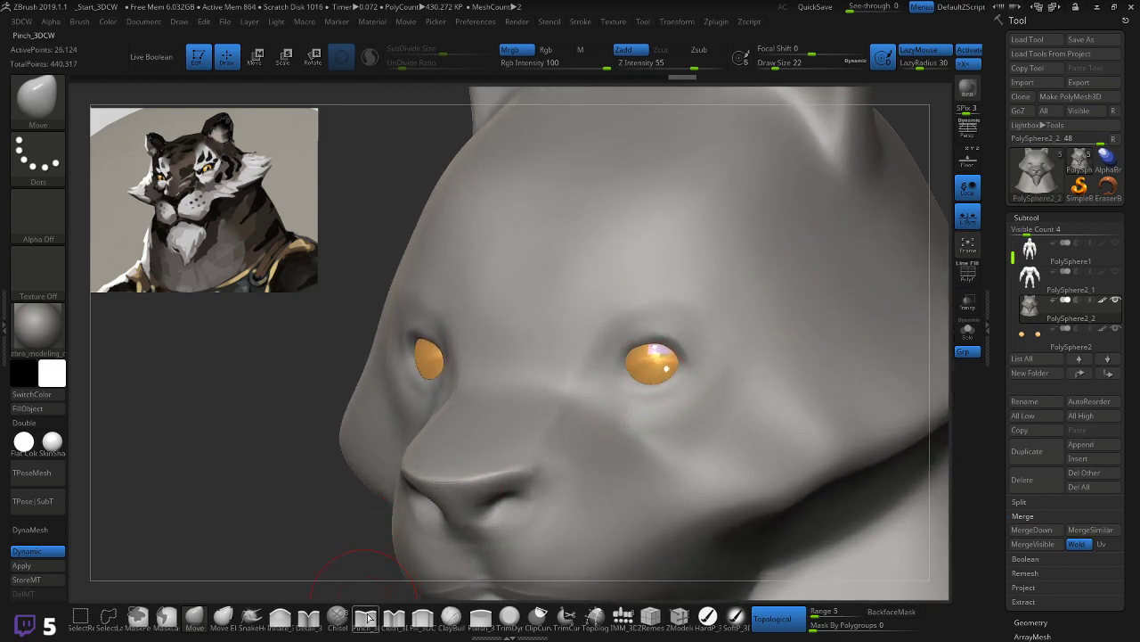
Step: Sharpen the crease along the nose bridge near the inner eye with the Pinch_3DCW brush at draw size 8 to 9
{"action": "left_click", "coordinate": [365, 617]}
{"action": "key", "text": "bracketleft"}
{"action": "key", "text": "bracketleft"}
{"action": "key", "text": "bracketleft"}
{"action": "key", "text": "bracketleft"}
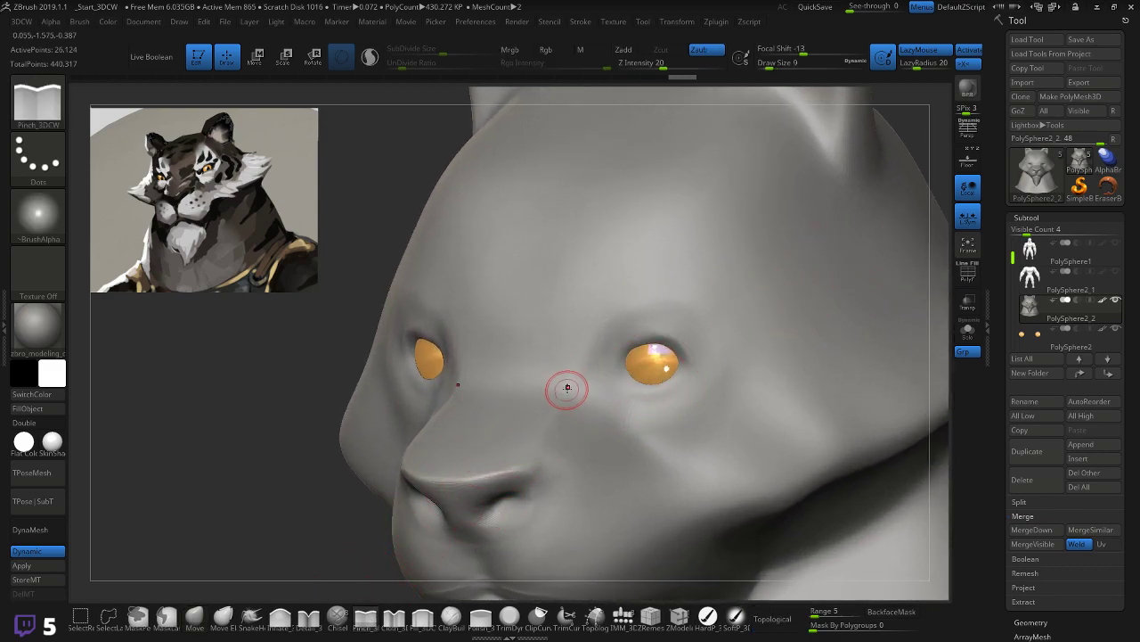
{"action": "left_click_drag", "start_coordinate": [571, 380], "coordinate": [577, 365]}
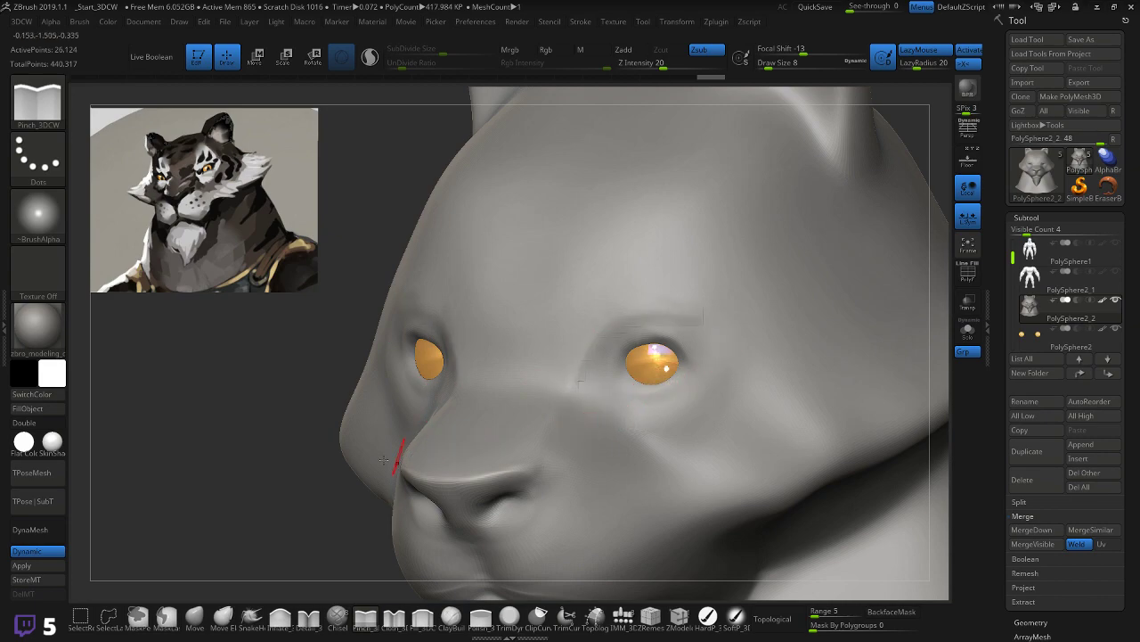
{"action": "left_click_drag", "start_coordinate": [289, 480], "coordinate": [395, 438]}
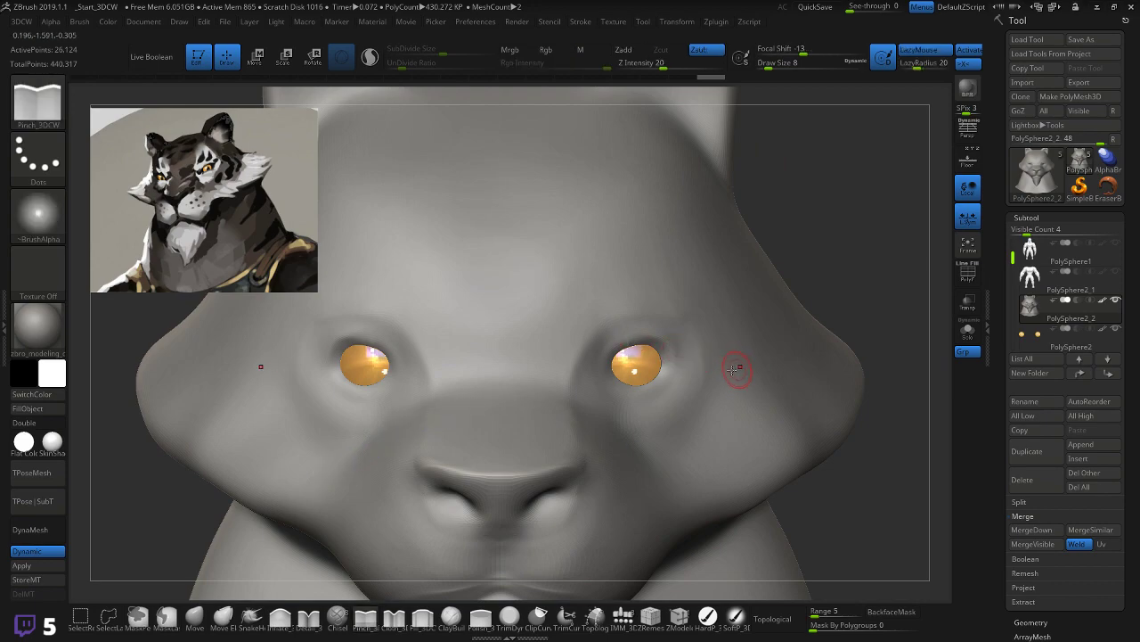
{"action": "left_click_drag", "start_coordinate": [843, 275], "coordinate": [861, 177], "text": "alt"}
{"action": "left_click_drag", "start_coordinate": [850, 441], "coordinate": [879, 367], "text": "alt"}
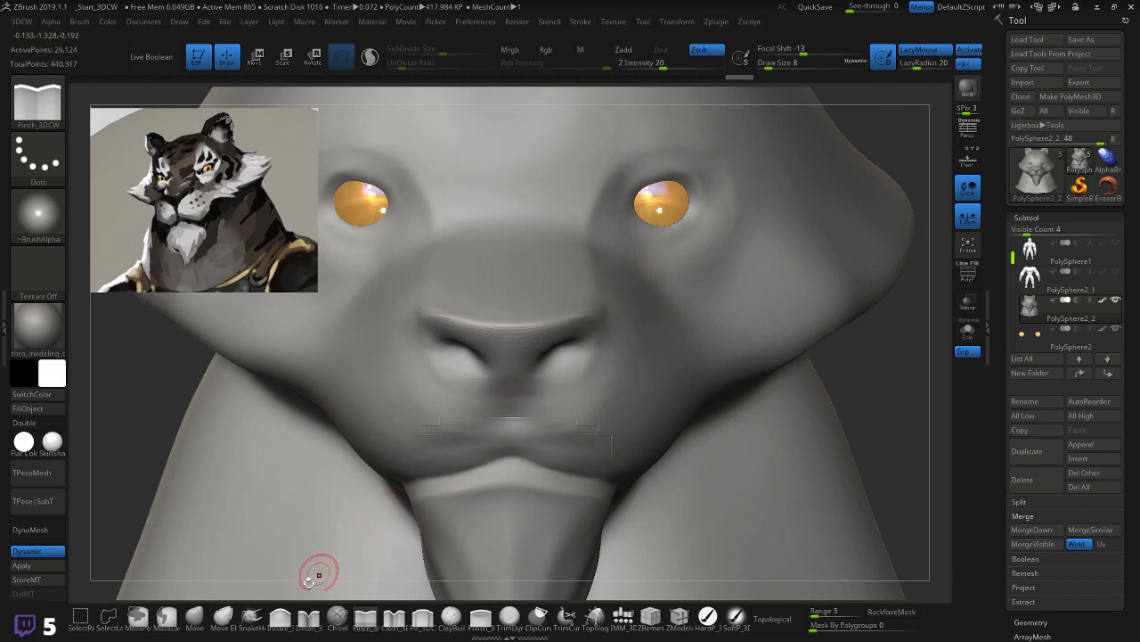
Step: Choose the Detail_3DCW brush and compare the muzzle with Dynamic Subdiv off and on, leaving it on
{"action": "left_click", "coordinate": [309, 618]}
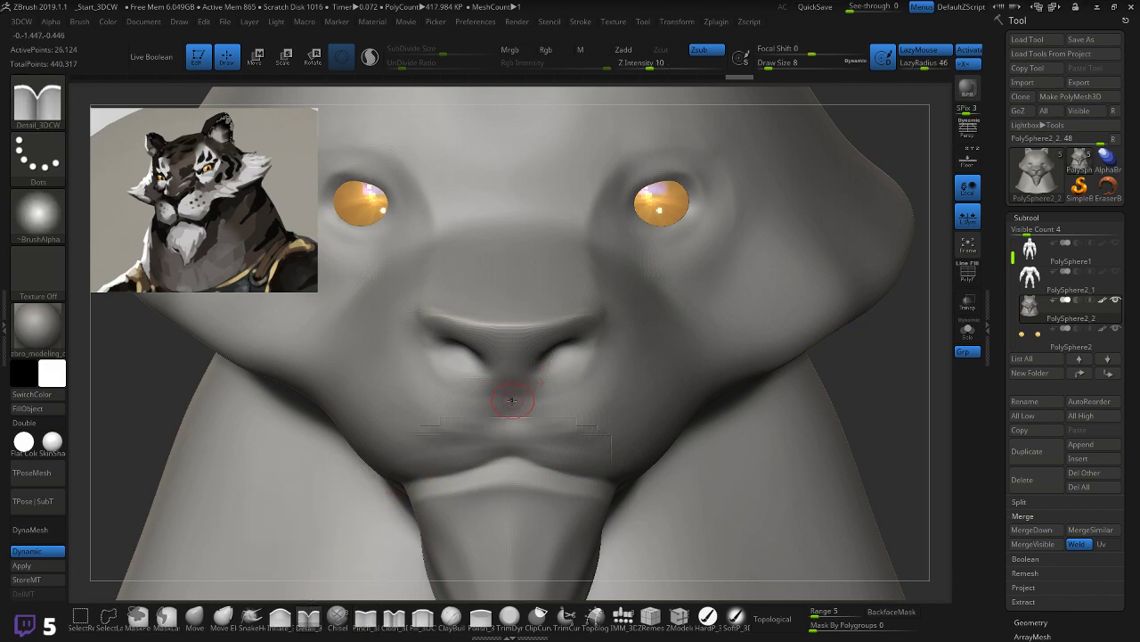
{"action": "left_click", "coordinate": [38, 551]}
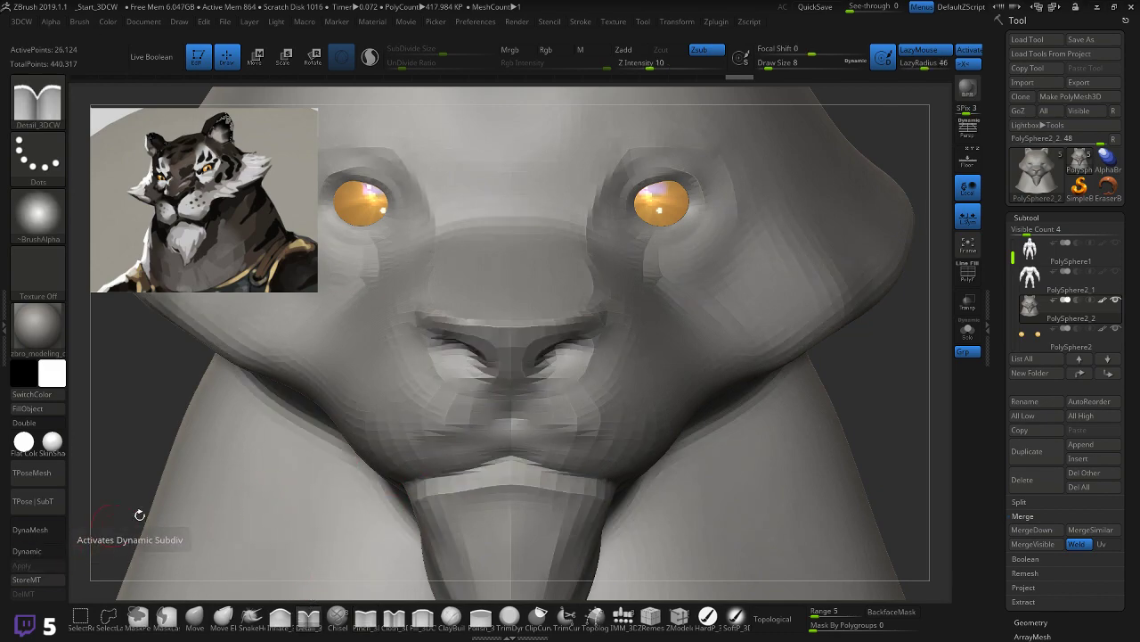
{"action": "left_click", "coordinate": [38, 550]}
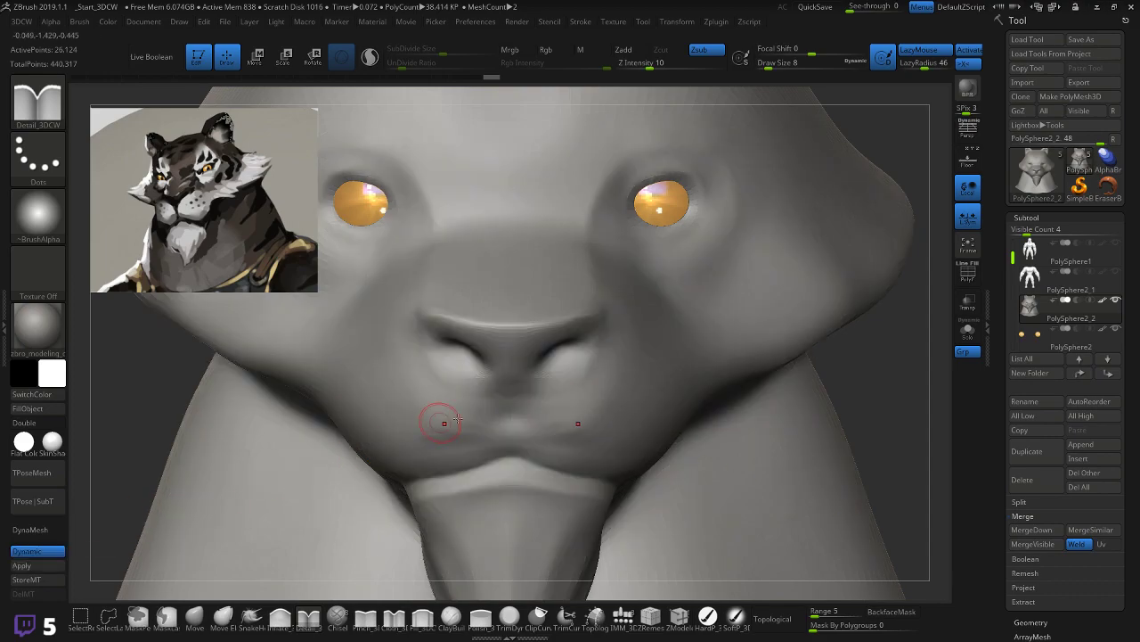
{"action": "left_click", "coordinate": [52, 553]}
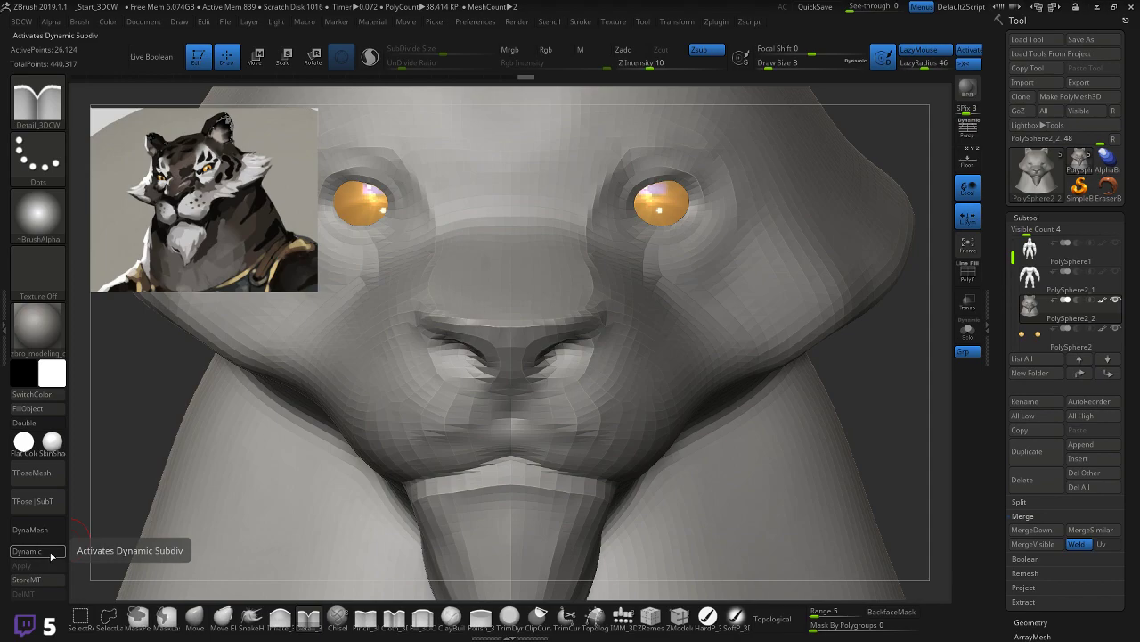
{"action": "left_click", "coordinate": [52, 553]}
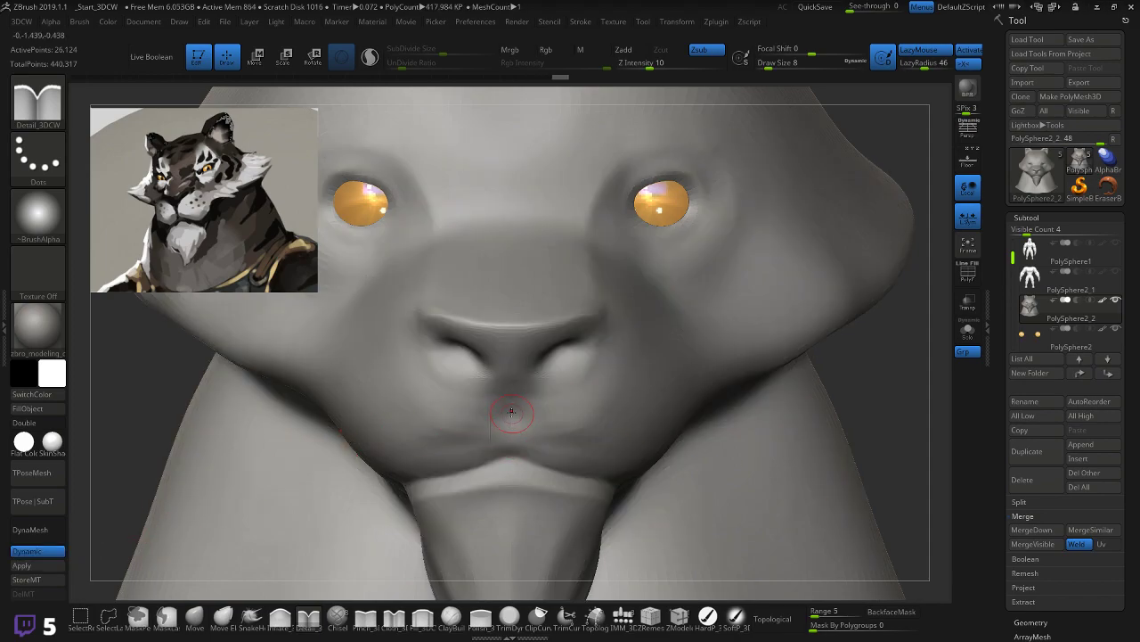
Step: Carve the vertical groove between the nose and the upper lip, enlarging the brush to draw size 18
{"action": "mouse_move", "coordinate": [863, 383]}
{"action": "left_mouse_down"}
{"action": "mouse_move", "coordinate": [499, 450]}
{"action": "mouse_move", "coordinate": [287, 466]}
{"action": "mouse_move", "coordinate": [267, 446]}
{"action": "mouse_move", "coordinate": [390, 429]}
{"action": "left_mouse_up"}
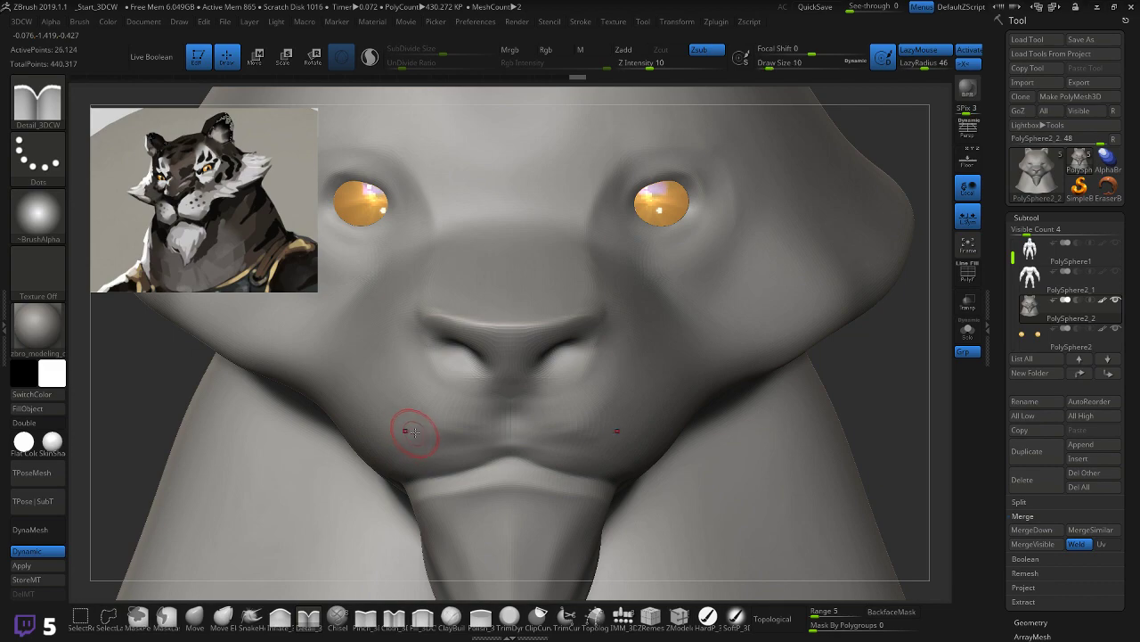
{"action": "key", "text": "shift"}
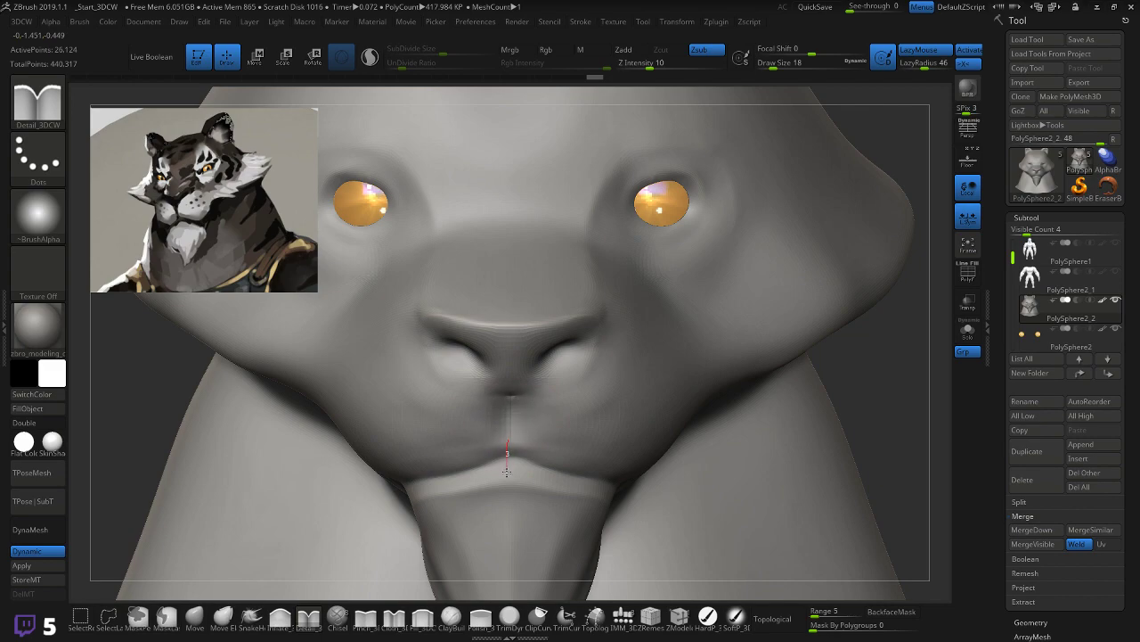
{"action": "left_click_drag", "start_coordinate": [523, 499], "coordinate": [509, 407], "text": "shift"}
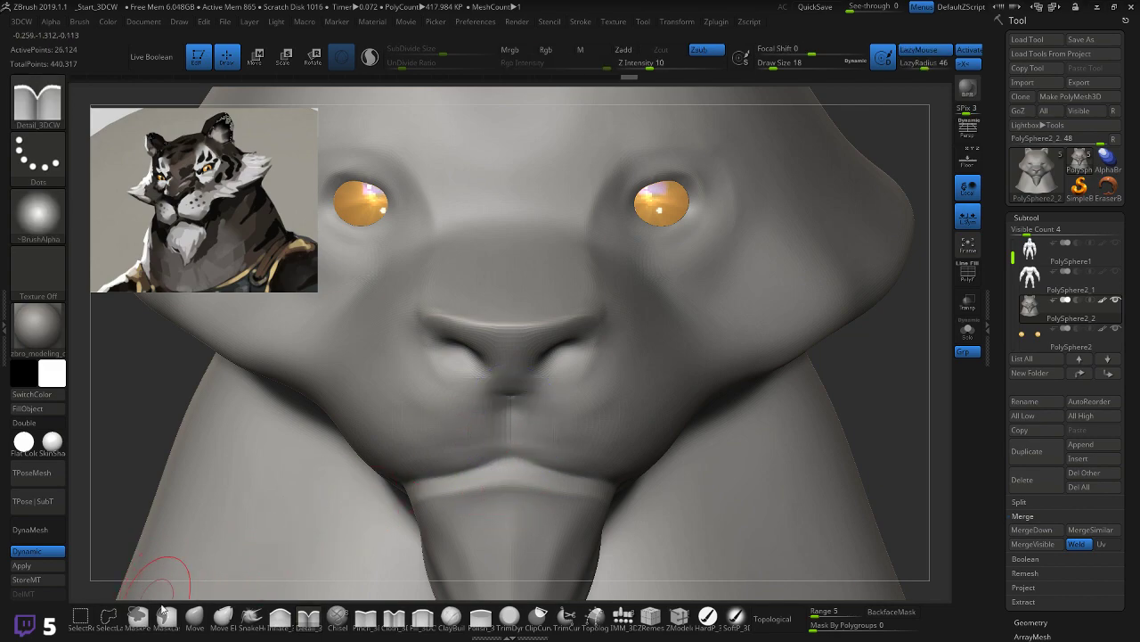
Step: Inflate the upper lip on both sides of the groove with Inflate_3DCW at Z Intensity 17, reducing the draw size to 10
{"action": "left_click", "coordinate": [280, 615]}
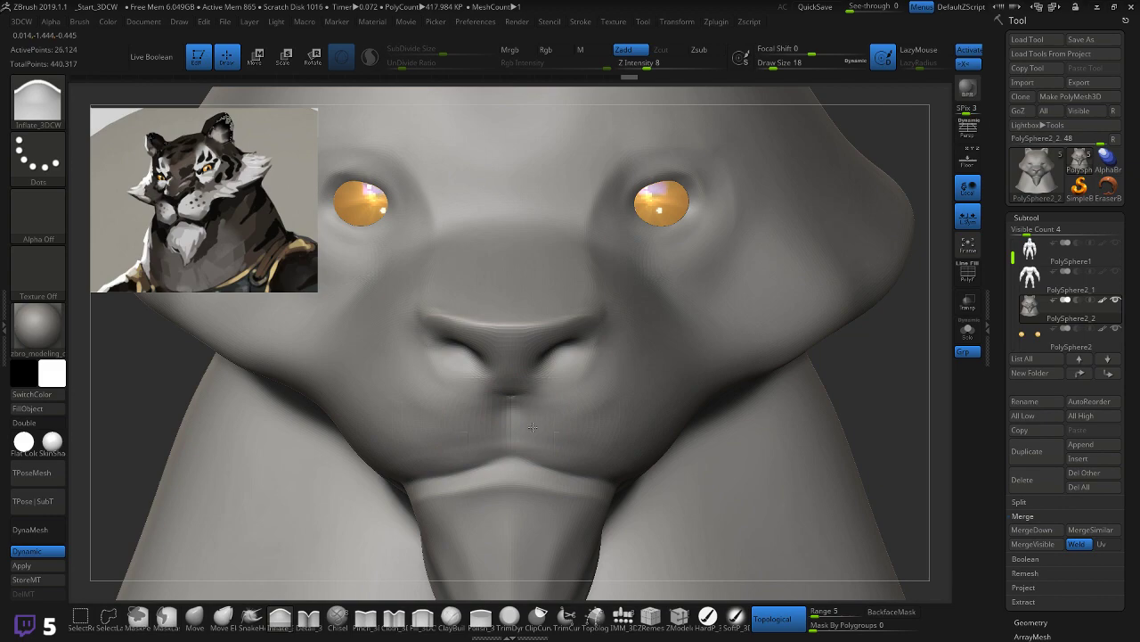
{"action": "left_click_drag", "start_coordinate": [554, 460], "coordinate": [550, 446]}
{"action": "left_click", "coordinate": [648, 66]}
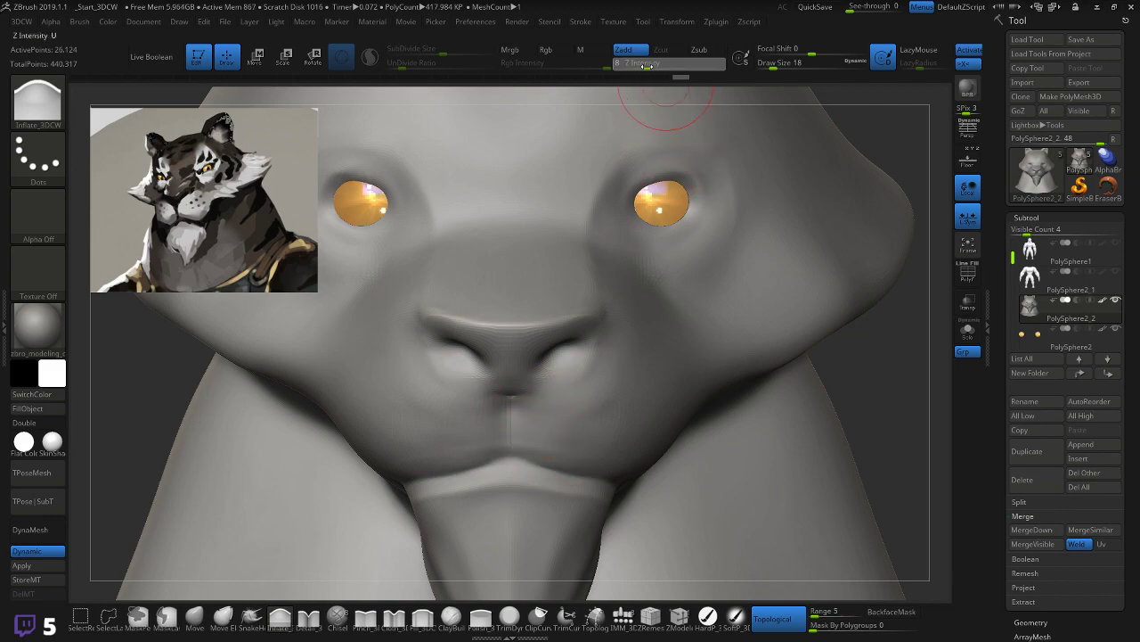
{"action": "left_click_drag", "start_coordinate": [660, 69], "coordinate": [661, 69]}
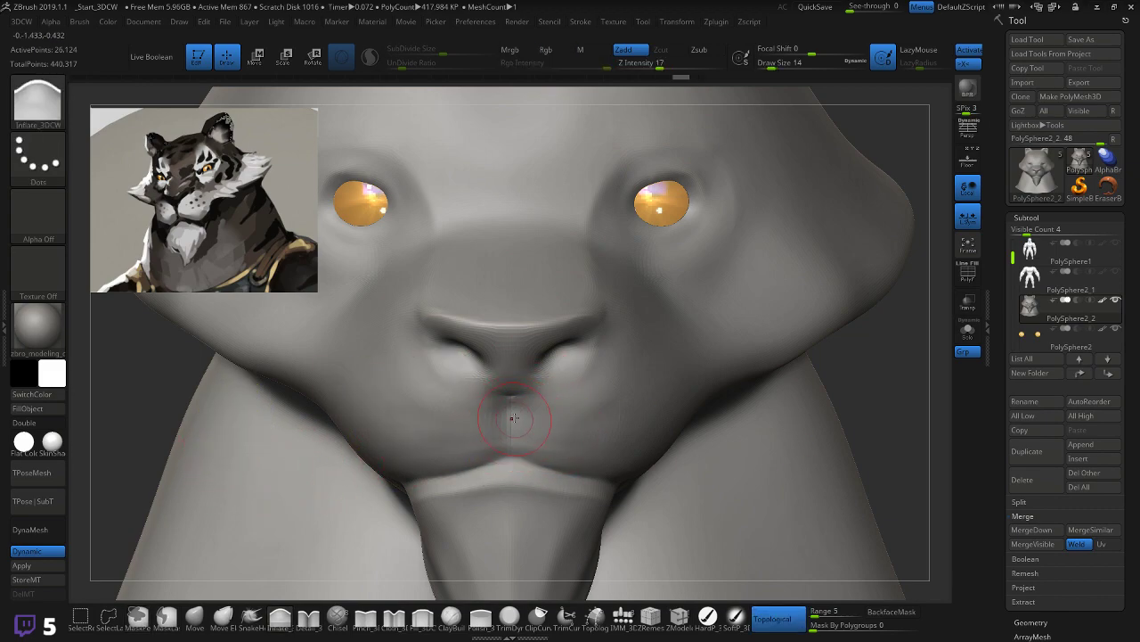
{"action": "mouse_move", "coordinate": [879, 394]}
{"action": "left_mouse_down"}
{"action": "mouse_move", "coordinate": [706, 395]}
{"action": "mouse_move", "coordinate": [776, 389]}
{"action": "left_mouse_up"}
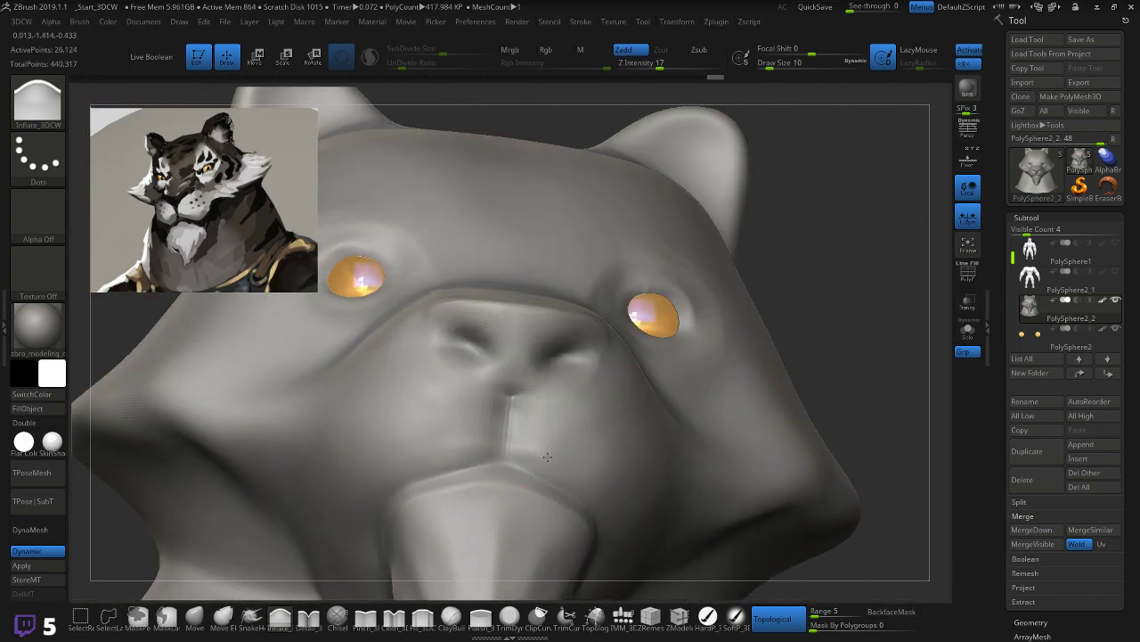
{"action": "key", "text": "shift"}
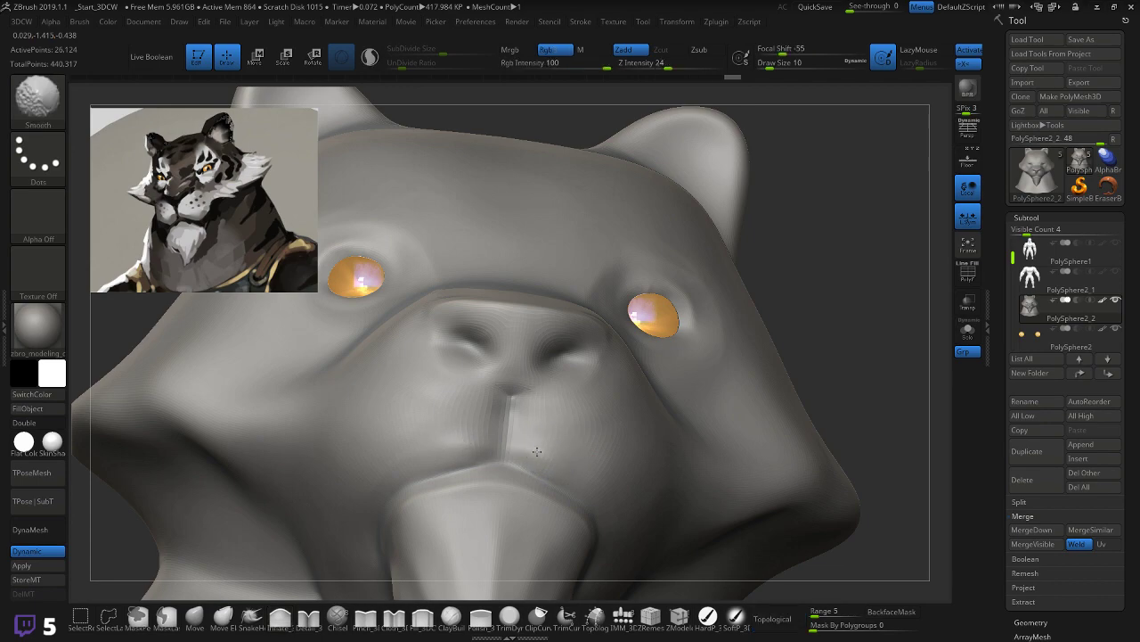
Step: Set the Inflate_3DCW brush's Z Intensity to 36, then puff up and smooth the muzzle beside the lip groove
{"action": "left_click_drag", "start_coordinate": [840, 298], "coordinate": [715, 211]}
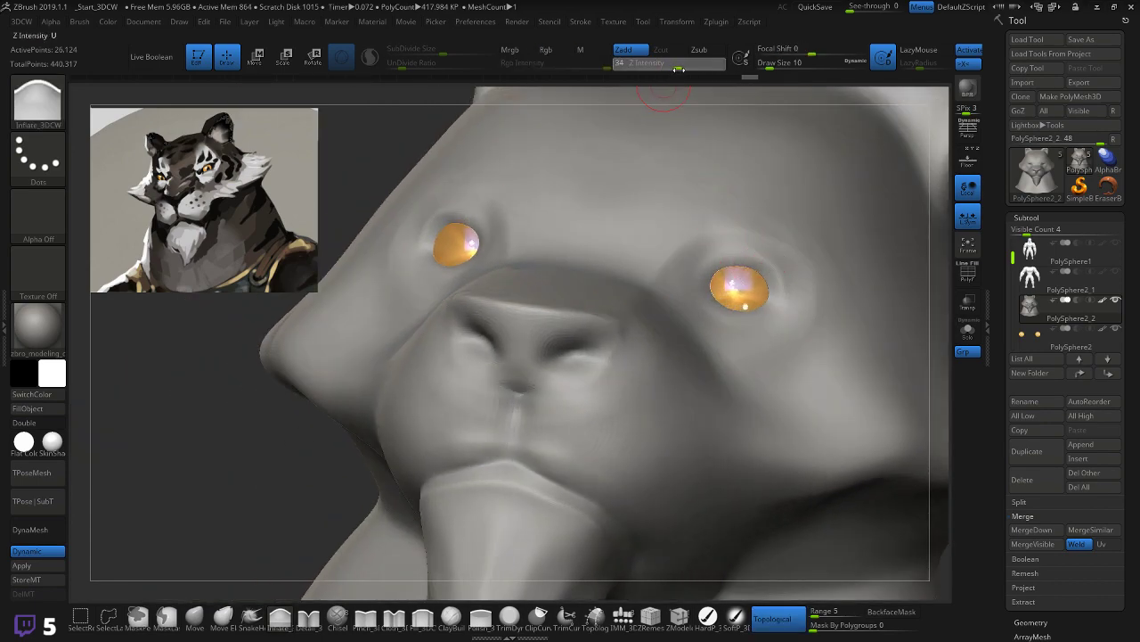
{"action": "left_click_drag", "start_coordinate": [678, 69], "coordinate": [681, 69]}
{"action": "mouse_move", "coordinate": [532, 443]}
{"action": "left_mouse_down"}
{"action": "mouse_move", "coordinate": [540, 431]}
{"action": "mouse_move", "coordinate": [532, 453]}
{"action": "left_mouse_up"}
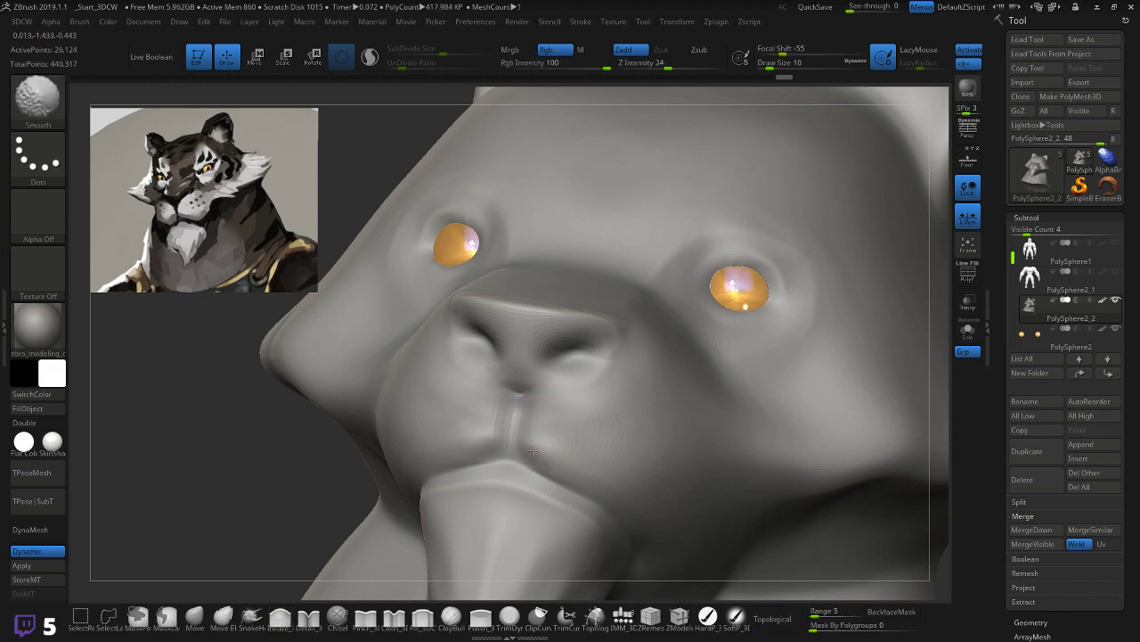
{"action": "left_click_drag", "start_coordinate": [299, 455], "coordinate": [186, 491]}
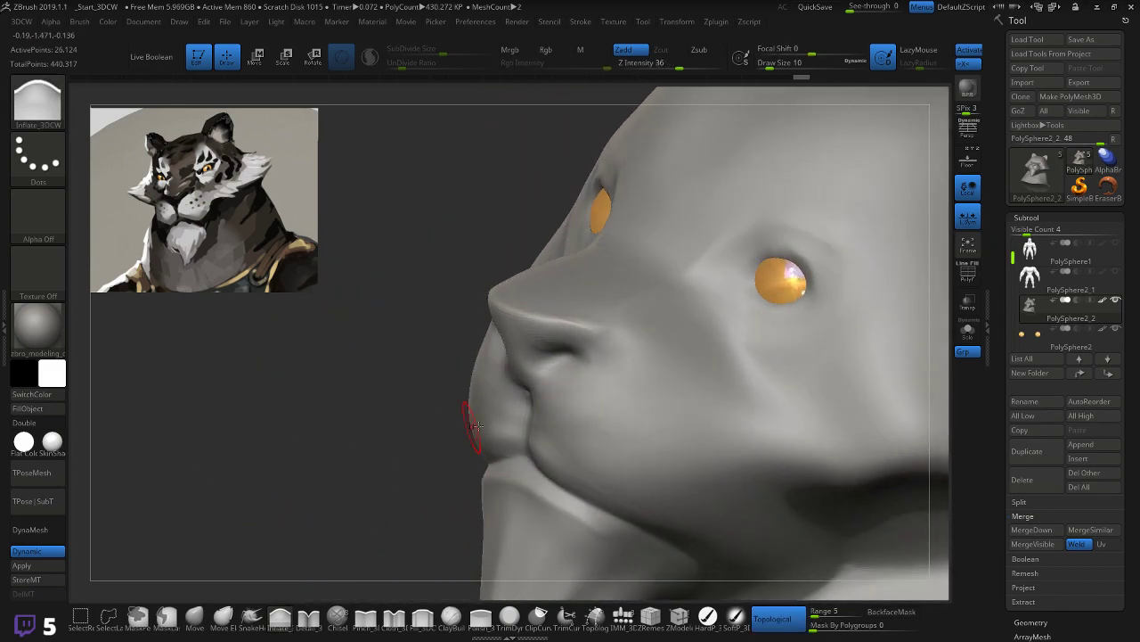
{"action": "left_click_drag", "start_coordinate": [373, 462], "coordinate": [357, 463], "text": "shift"}
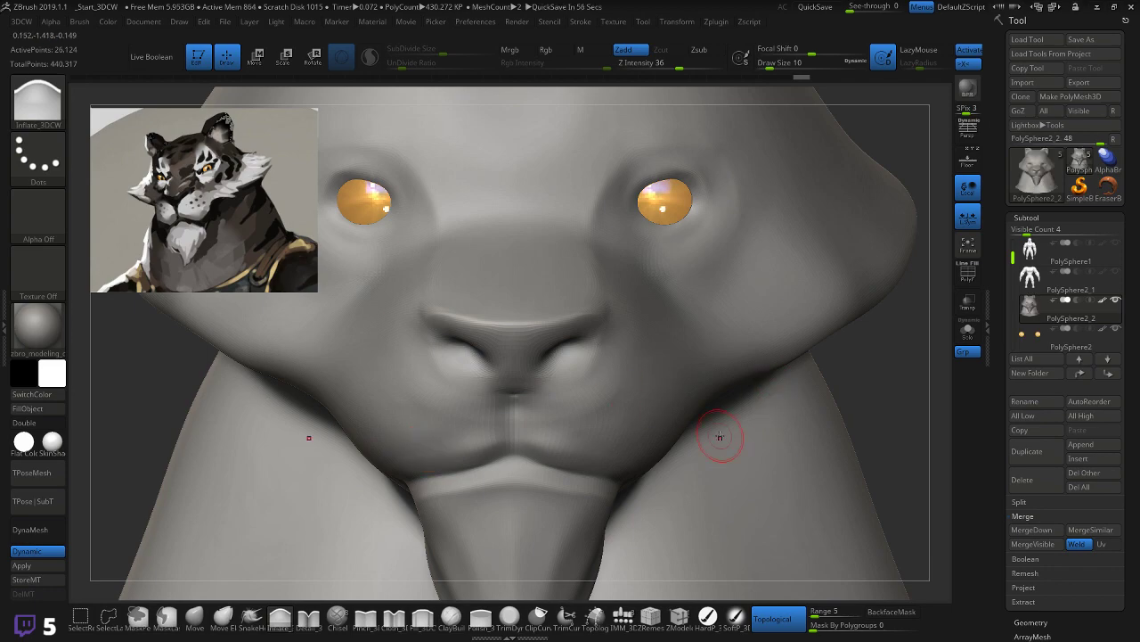
Step: Sharpen the upper rim of the nose with the Pinch_3DCW brush at draw size 9
{"action": "left_click", "coordinate": [309, 617]}
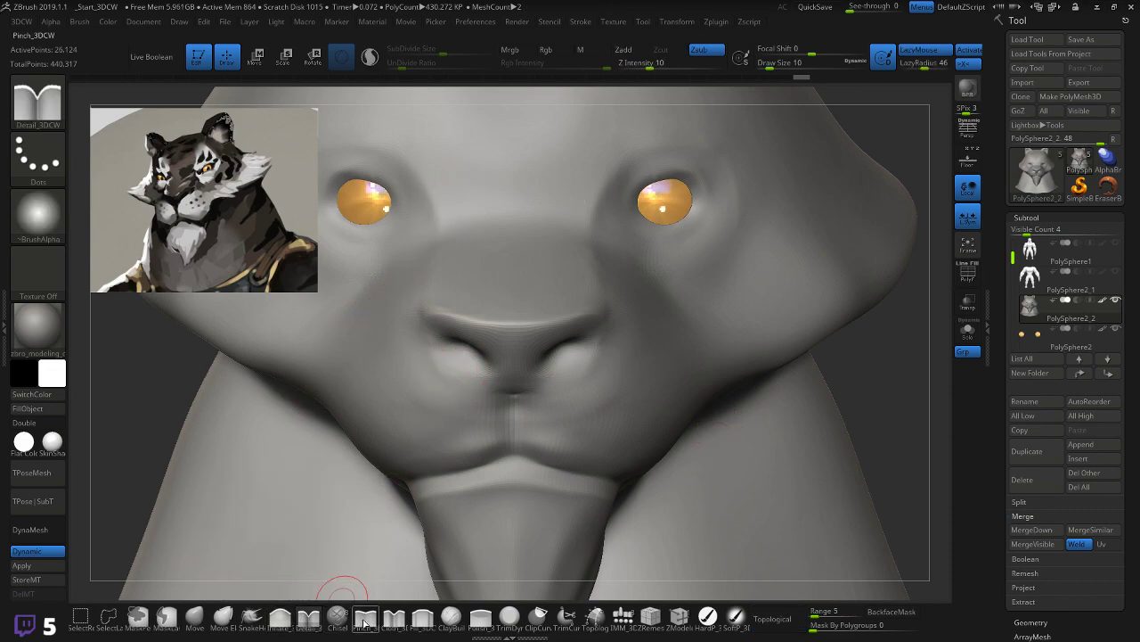
{"action": "left_click", "coordinate": [364, 617]}
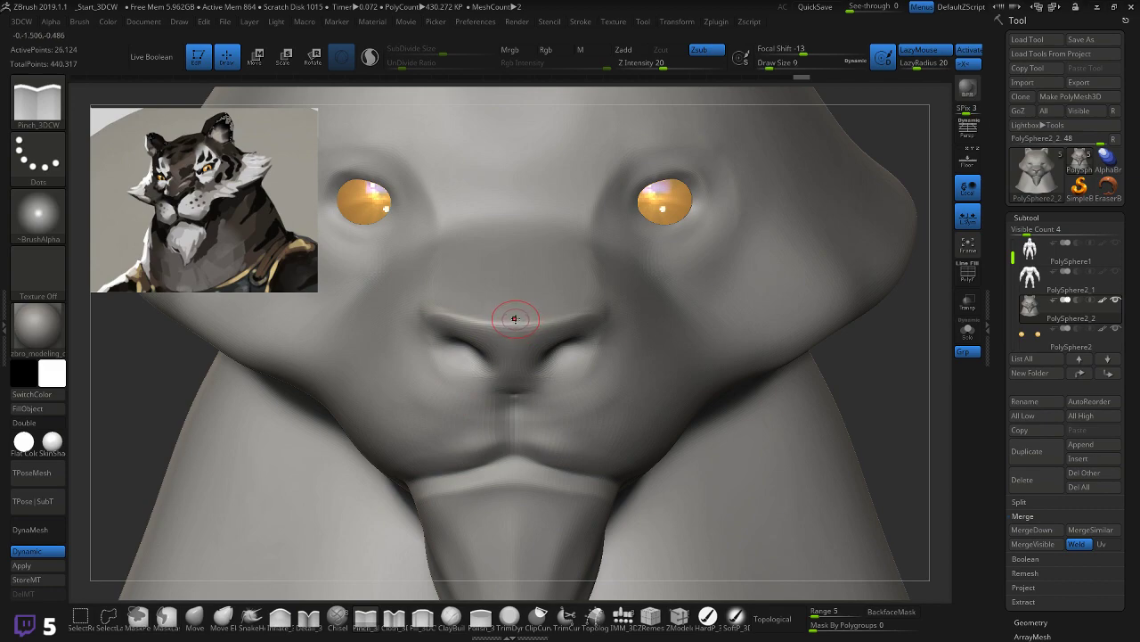
{"action": "left_click_drag", "start_coordinate": [601, 309], "coordinate": [630, 298]}
{"action": "left_click_drag", "start_coordinate": [903, 371], "coordinate": [864, 377]}
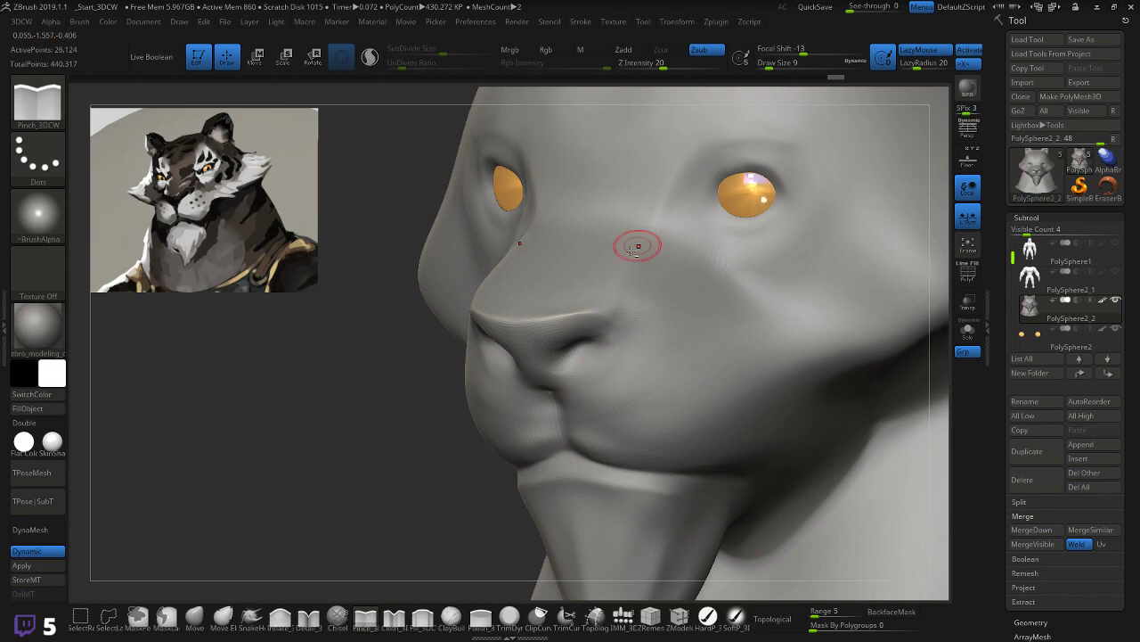
{"action": "mouse_move", "coordinate": [422, 407]}
{"action": "left_mouse_down"}
{"action": "mouse_move", "coordinate": [374, 471]}
{"action": "mouse_move", "coordinate": [361, 442]}
{"action": "mouse_move", "coordinate": [426, 416]}
{"action": "mouse_move", "coordinate": [389, 425]}
{"action": "left_mouse_up"}
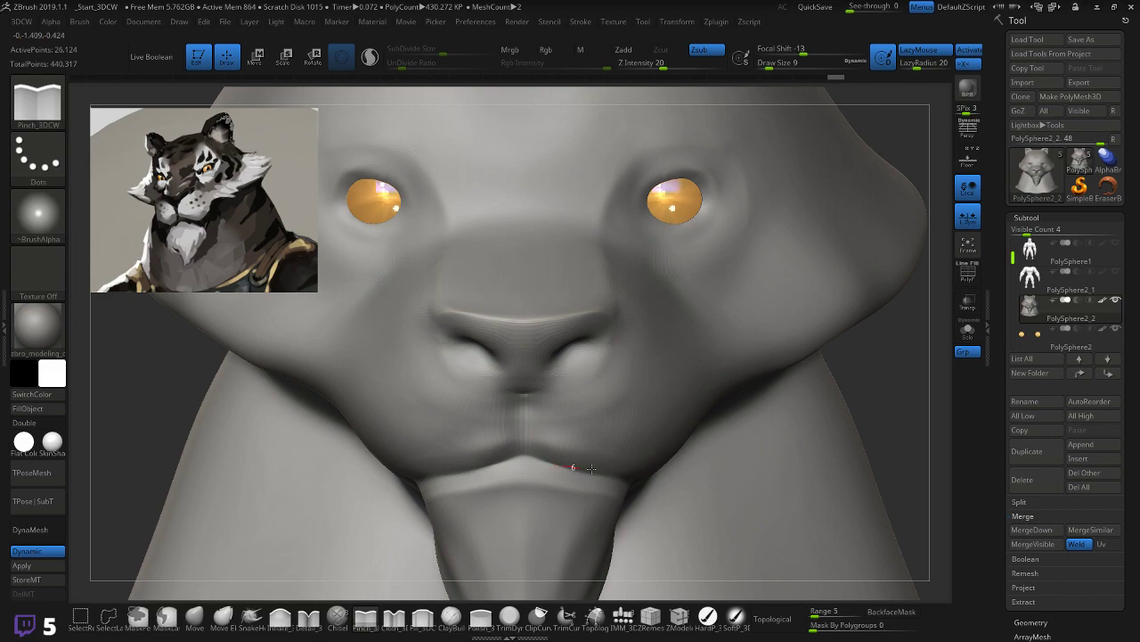
Step: Pinch the mouth line from the centre to its corner, undoing the first stroke and reworking the line from the side
{"action": "left_click_drag", "start_coordinate": [616, 473], "coordinate": [620, 471]}
{"action": "key", "text": "ctrl+z"}
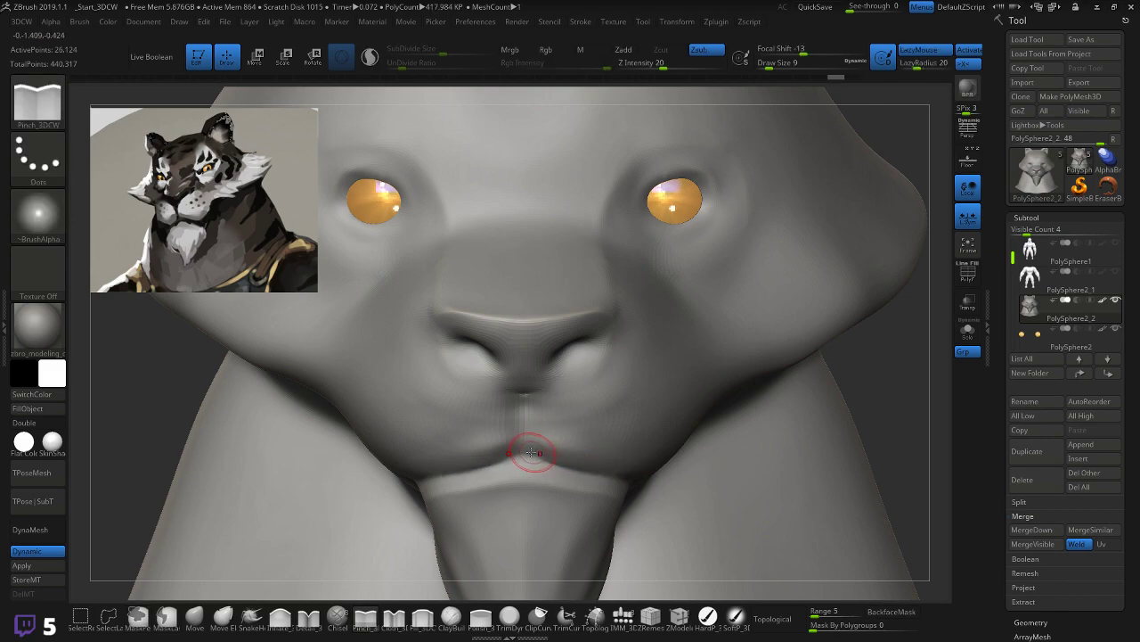
{"action": "left_click_drag", "start_coordinate": [628, 479], "coordinate": [673, 463]}
{"action": "left_click_drag", "start_coordinate": [903, 377], "coordinate": [637, 440]}
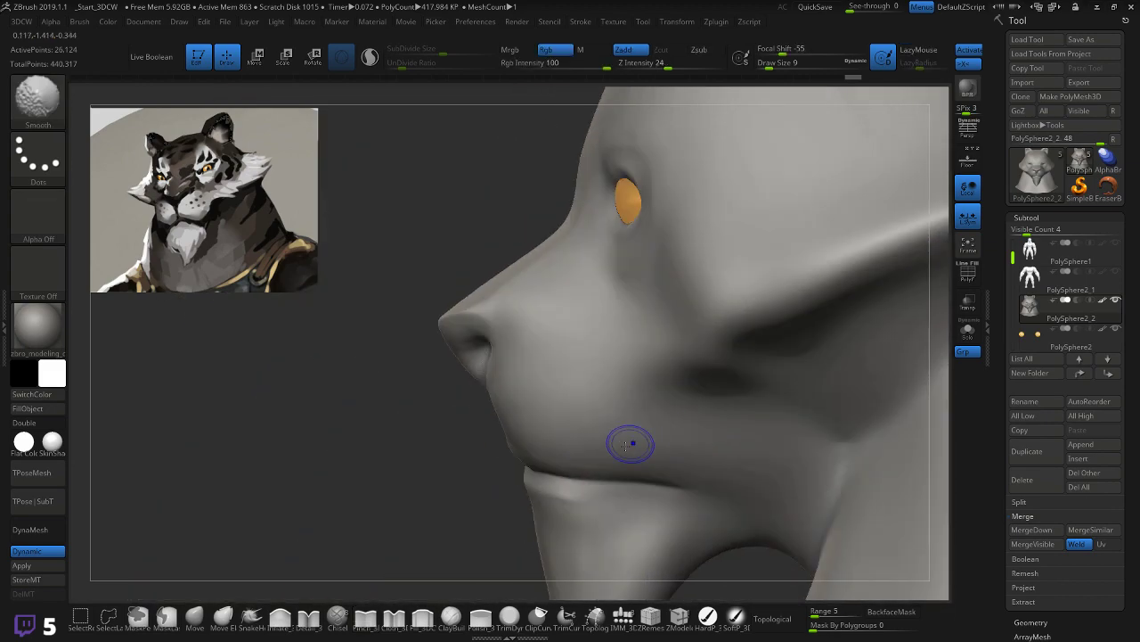
{"action": "left_click_drag", "start_coordinate": [698, 479], "coordinate": [704, 481]}
{"action": "left_click_drag", "start_coordinate": [534, 470], "coordinate": [674, 482]}
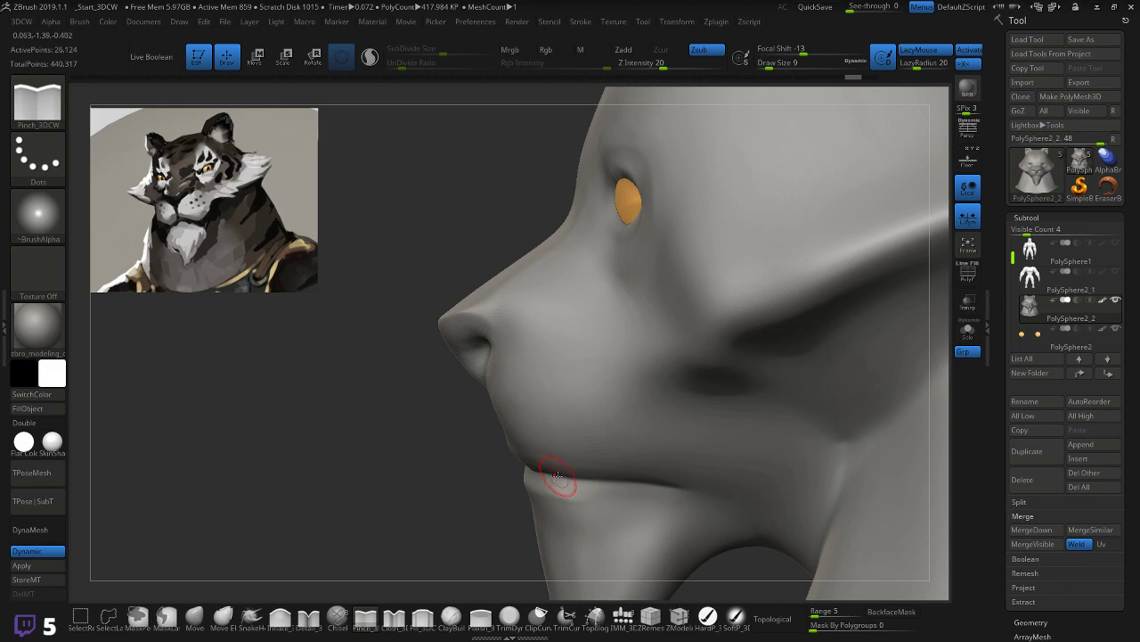
{"action": "mouse_move", "coordinate": [422, 498]}
{"action": "left_mouse_down"}
{"action": "mouse_move", "coordinate": [529, 466]}
{"action": "mouse_move", "coordinate": [468, 483]}
{"action": "left_mouse_up"}
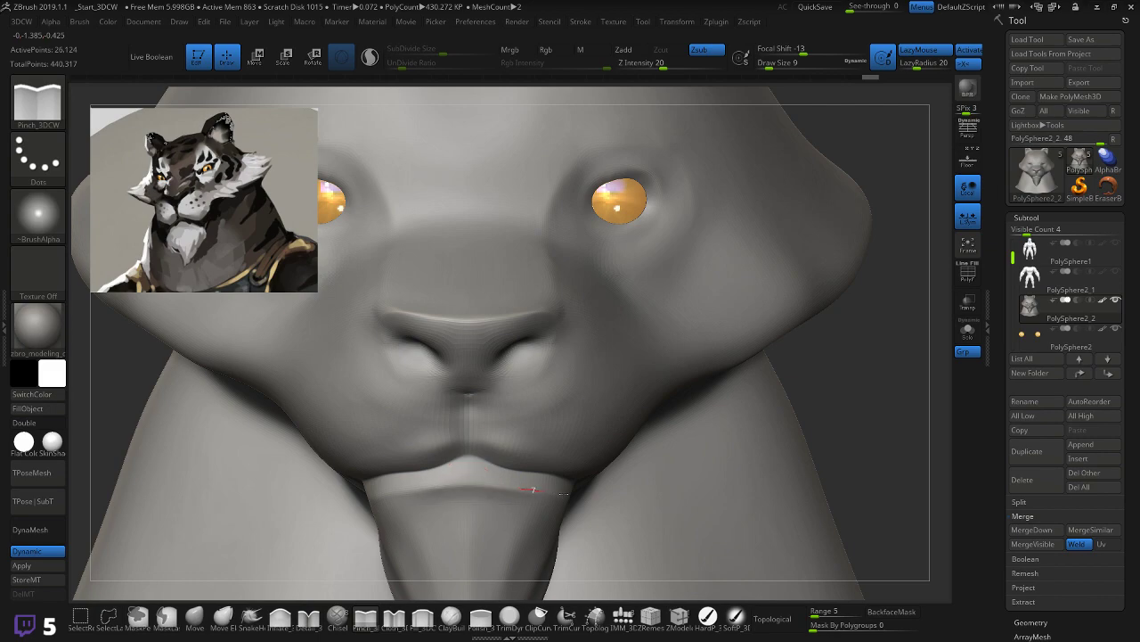
Step: Pinch along the lower lip's edge from front and side, undoing and restoring the last stroke
{"action": "mouse_move", "coordinate": [598, 488]}
{"action": "left_mouse_down"}
{"action": "mouse_move", "coordinate": [688, 493]}
{"action": "mouse_move", "coordinate": [498, 477]}
{"action": "left_mouse_up"}
{"action": "mouse_move", "coordinate": [863, 382]}
{"action": "left_mouse_down"}
{"action": "mouse_move", "coordinate": [833, 369]}
{"action": "mouse_move", "coordinate": [528, 470]}
{"action": "left_mouse_up"}
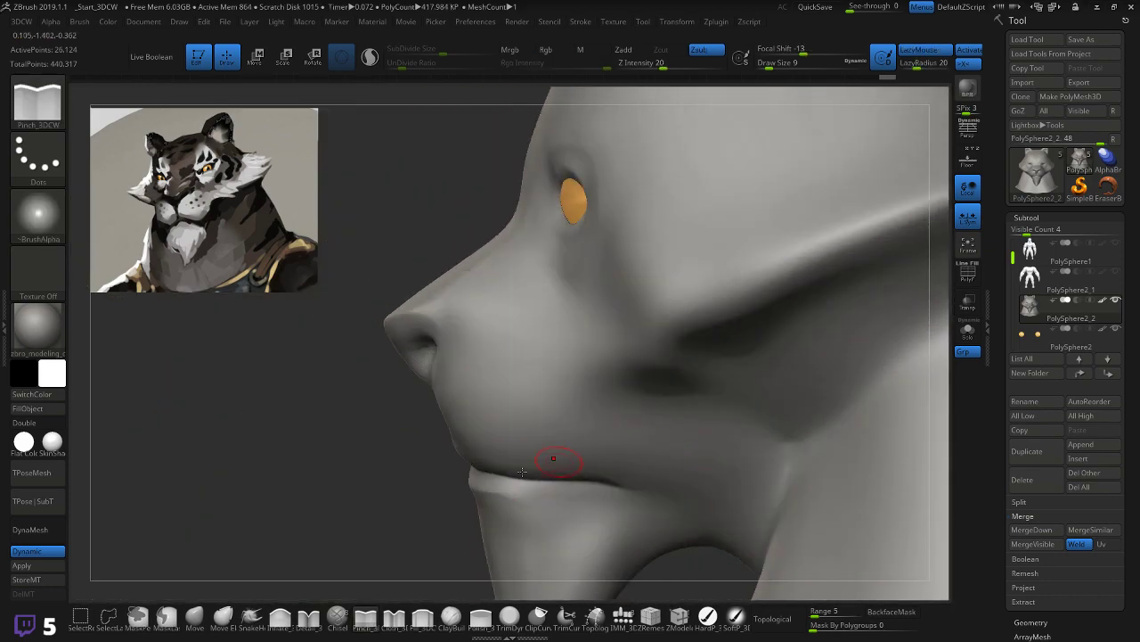
{"action": "key", "text": "ctrl+z"}
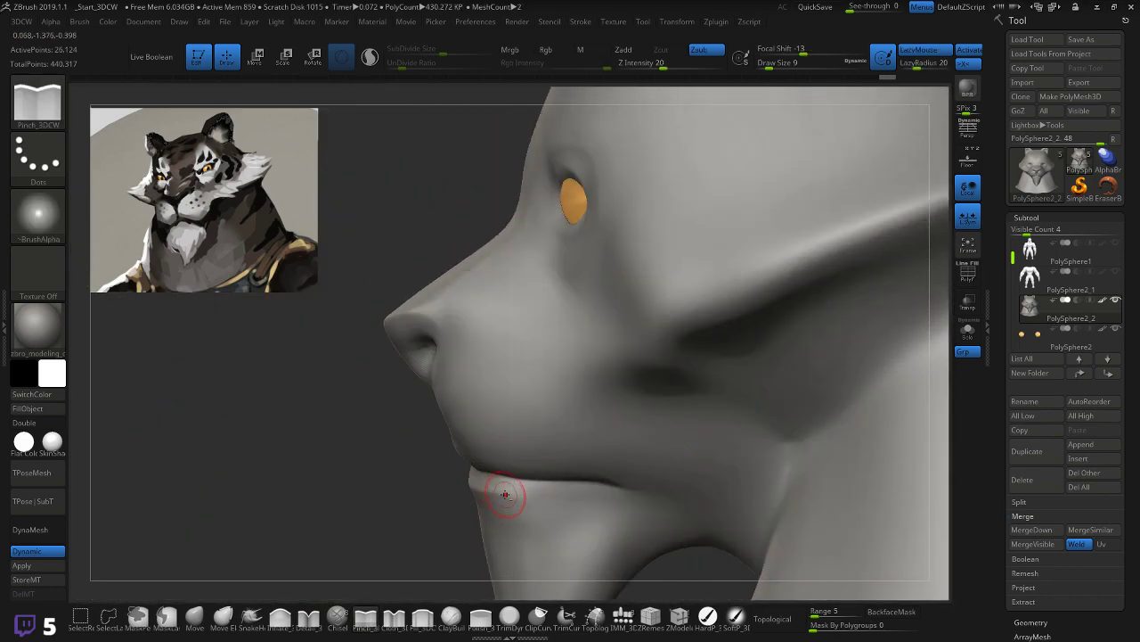
{"action": "key", "text": "ctrl+shift+z"}
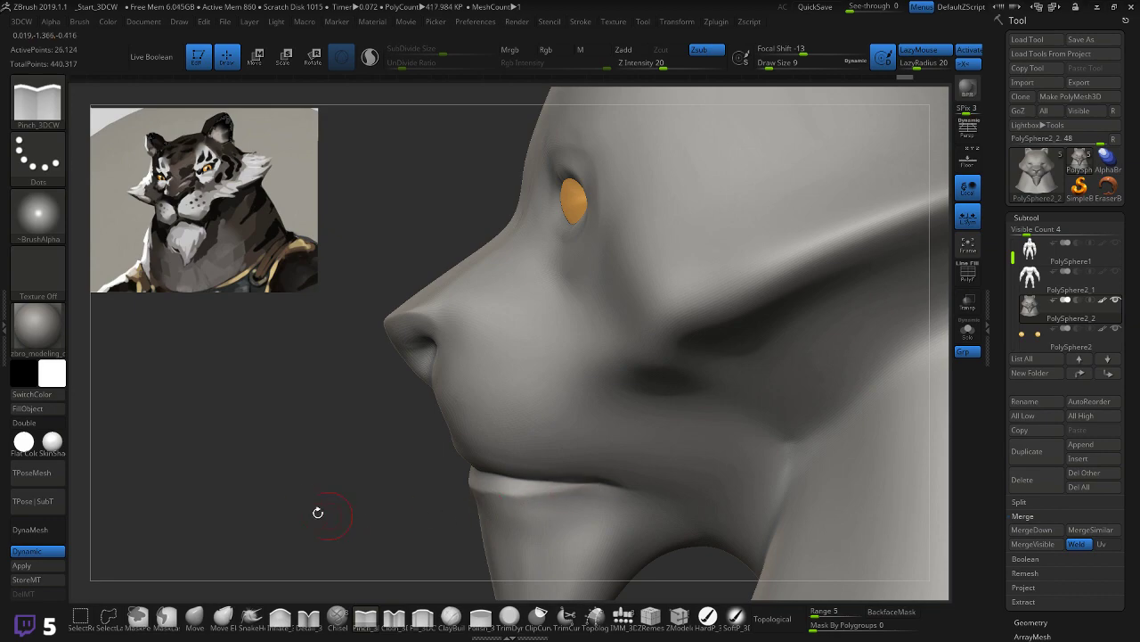
Step: Undo the last pinch on the lower lip, then undo and restore the latest edit to compare the mouth's shape
{"action": "key", "text": "ctrl+z"}
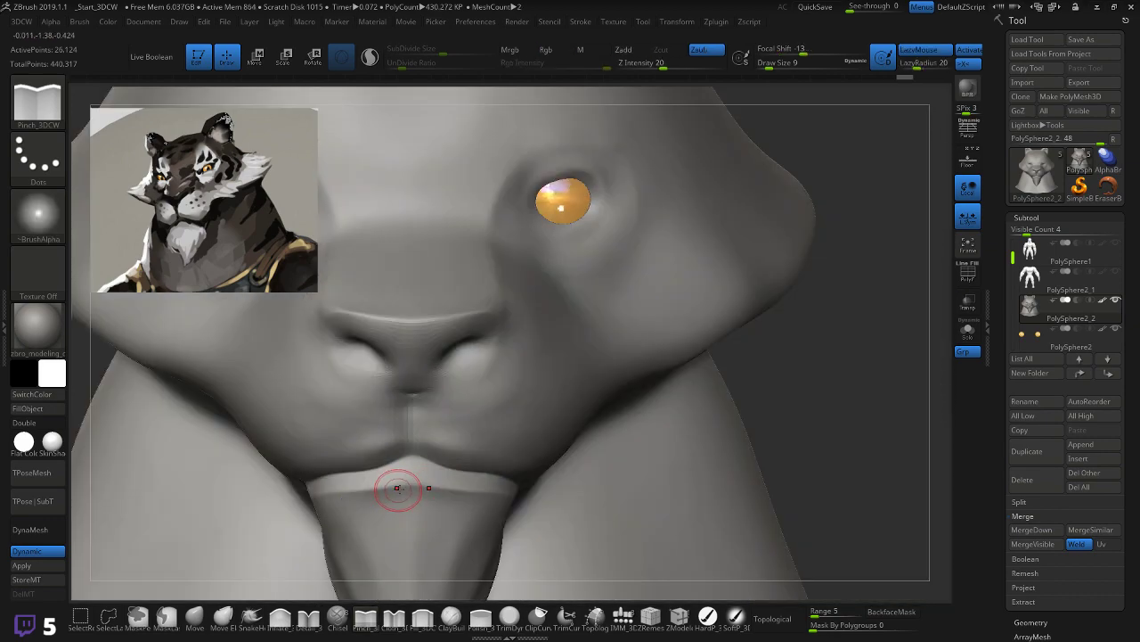
{"action": "right_click_drag", "start_coordinate": [633, 450], "coordinate": [611, 433]}
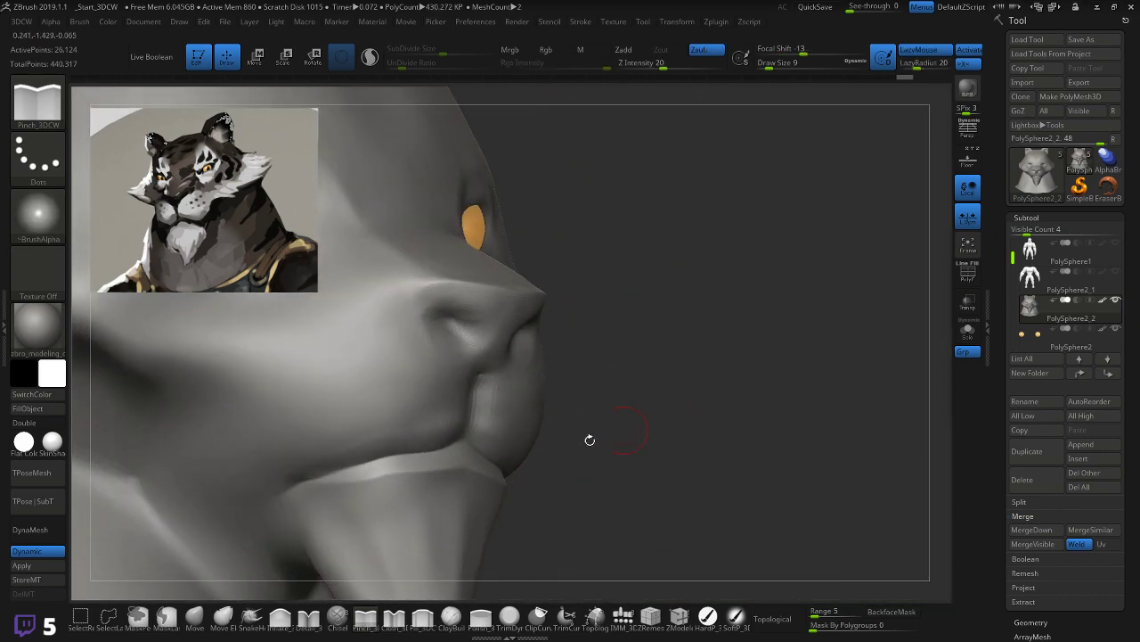
{"action": "key", "text": "shift"}
{"action": "key", "text": "ctrl+z"}
{"action": "key", "text": "ctrl+shift+z"}
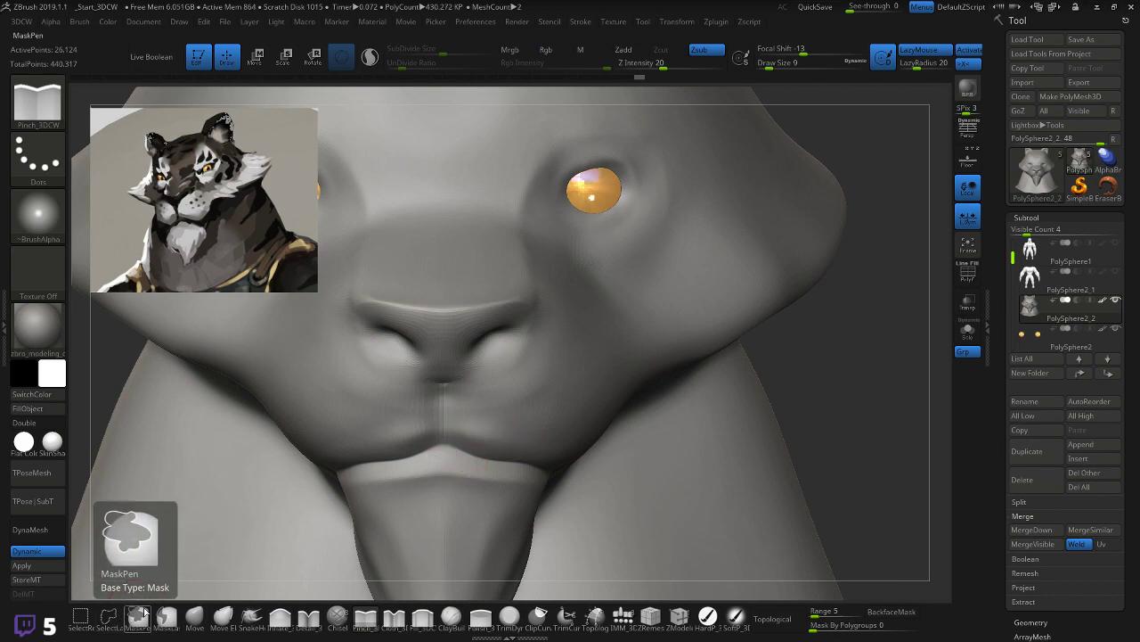
Step: Reshape the upper mouth line beside the lip groove with the Move brush at draw size 18, undoing the first attempt
{"action": "left_click", "coordinate": [194, 617]}
{"action": "key", "text": "bracketright"}
{"action": "key", "text": "bracketright"}
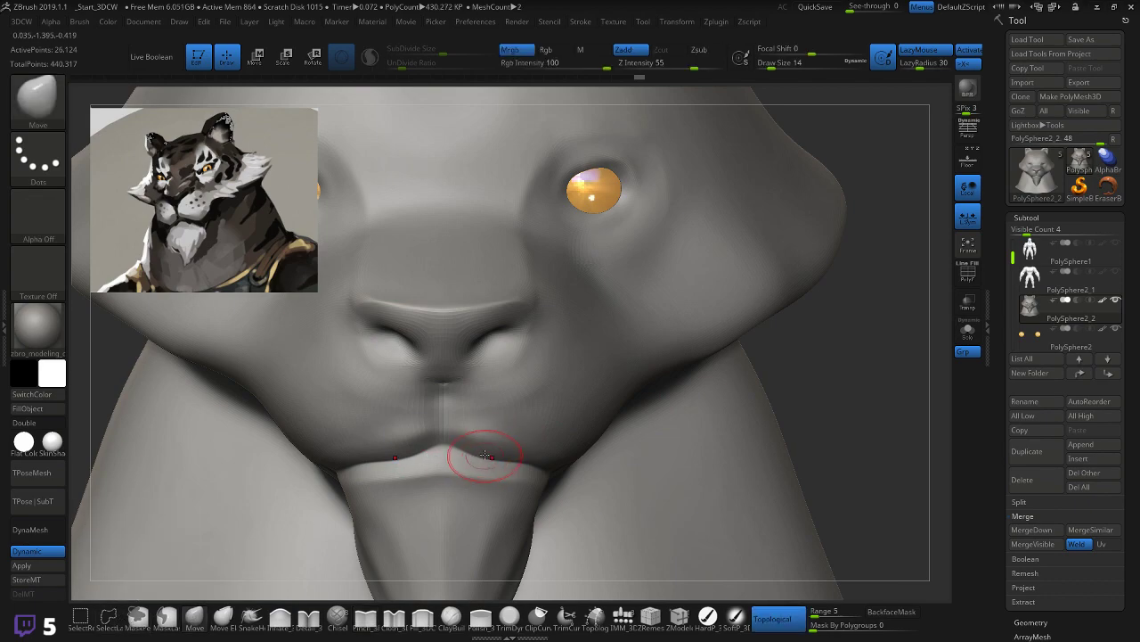
{"action": "key", "text": "ctrl+z"}
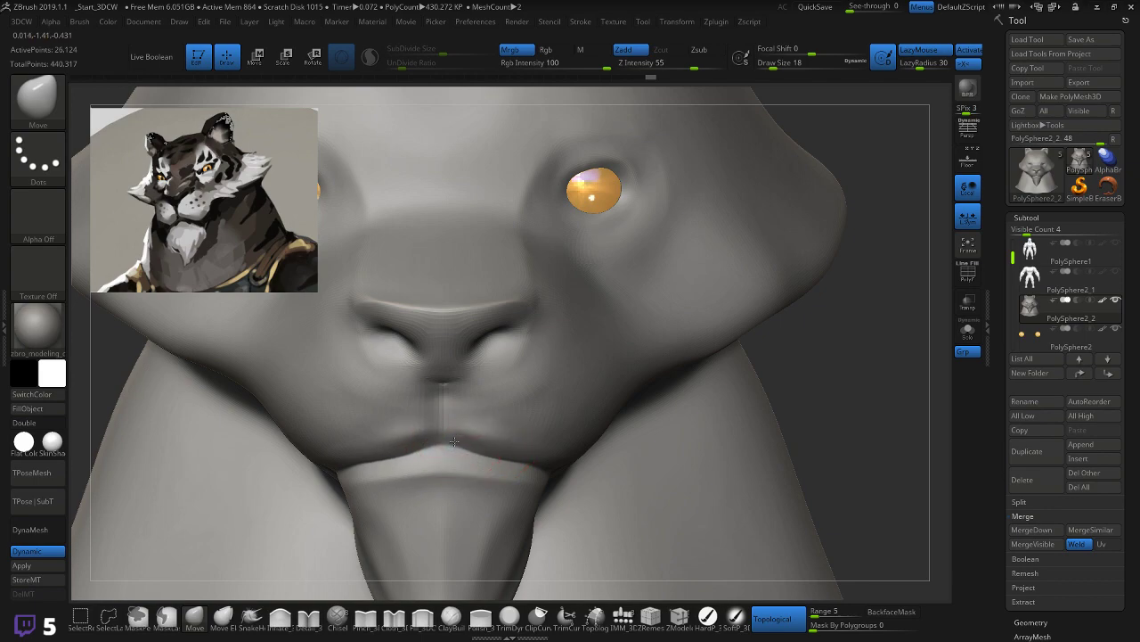
{"action": "mouse_move", "coordinate": [477, 452]}
{"action": "left_mouse_down"}
{"action": "mouse_move", "coordinate": [466, 441]}
{"action": "mouse_move", "coordinate": [466, 457]}
{"action": "mouse_move", "coordinate": [504, 453]}
{"action": "mouse_move", "coordinate": [533, 474]}
{"action": "left_mouse_up"}
{"action": "left_click_drag", "start_coordinate": [877, 402], "coordinate": [378, 500]}
Step: Puff up the muzzle above the mouth with Inflate_3DCW, undoing the first strokes and lowering Z Intensity to 22
{"action": "left_click", "coordinate": [279, 617]}
{"action": "mouse_move", "coordinate": [470, 415]}
{"action": "left_mouse_down"}
{"action": "mouse_move", "coordinate": [405, 397]}
{"action": "mouse_move", "coordinate": [481, 418]}
{"action": "left_mouse_up"}
{"action": "key", "text": "ctrl+z"}
{"action": "key", "text": "ctrl+z"}
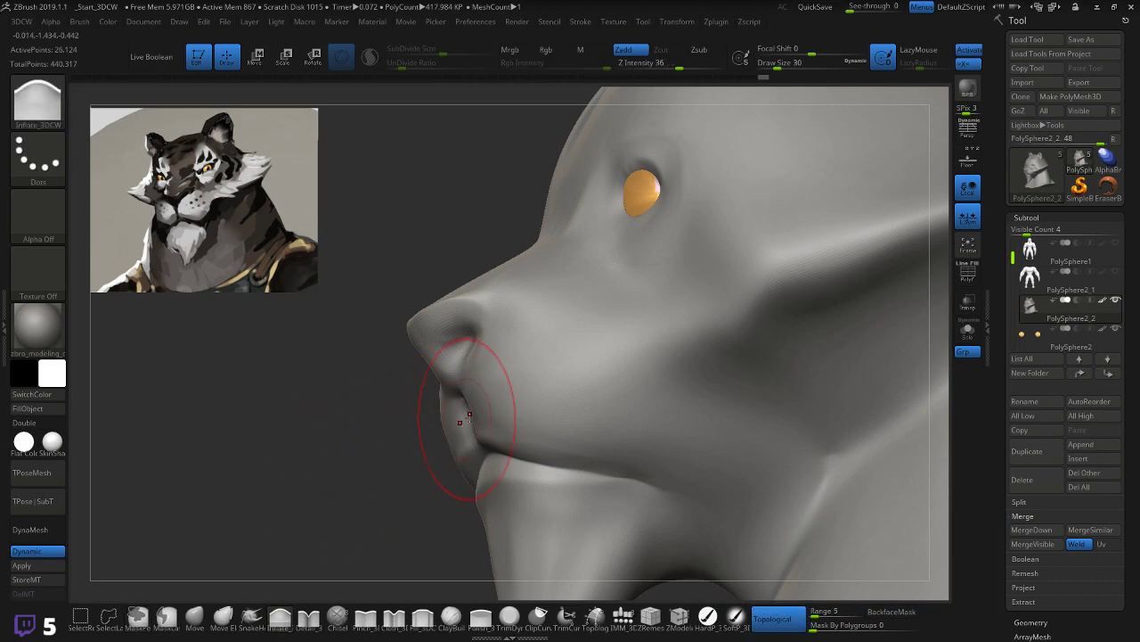
{"action": "left_click_drag", "start_coordinate": [680, 68], "coordinate": [666, 68]}
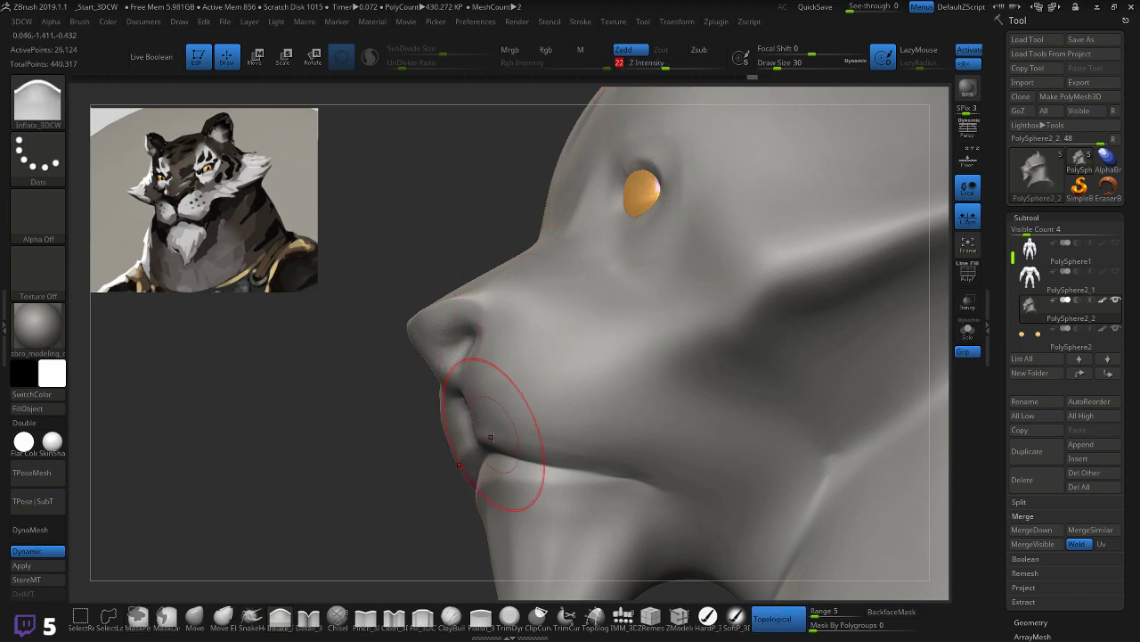
{"action": "left_click_drag", "start_coordinate": [561, 426], "coordinate": [486, 414]}
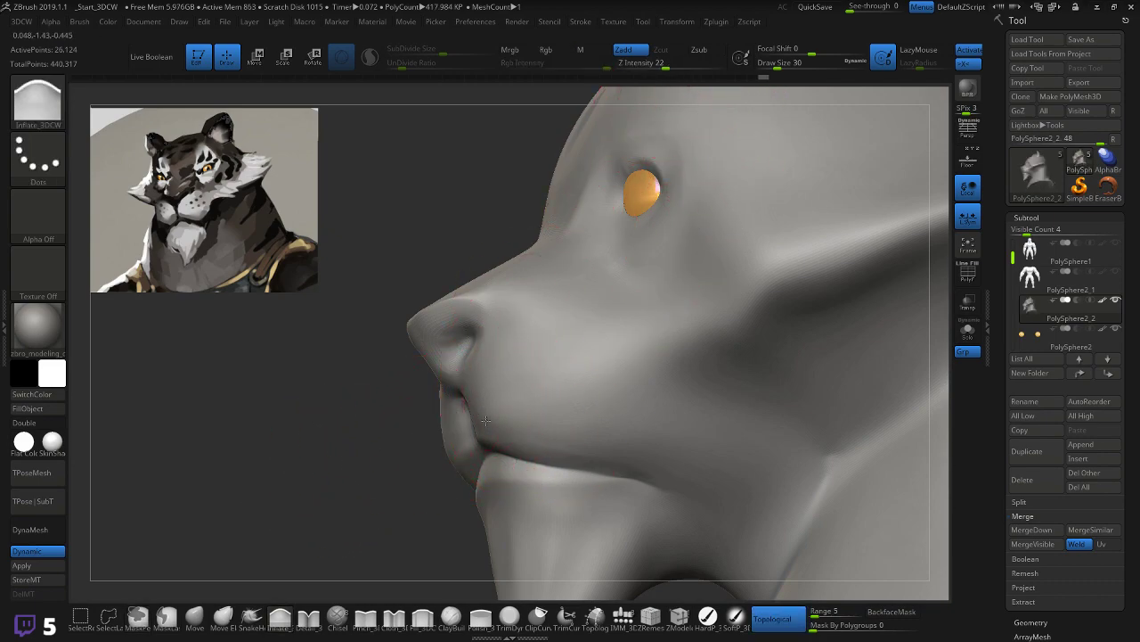
Step: Inflate the lower lip along the mouth line, reducing draw size to 14, and check it from front and side
{"action": "left_click_drag", "start_coordinate": [369, 527], "coordinate": [428, 504]}
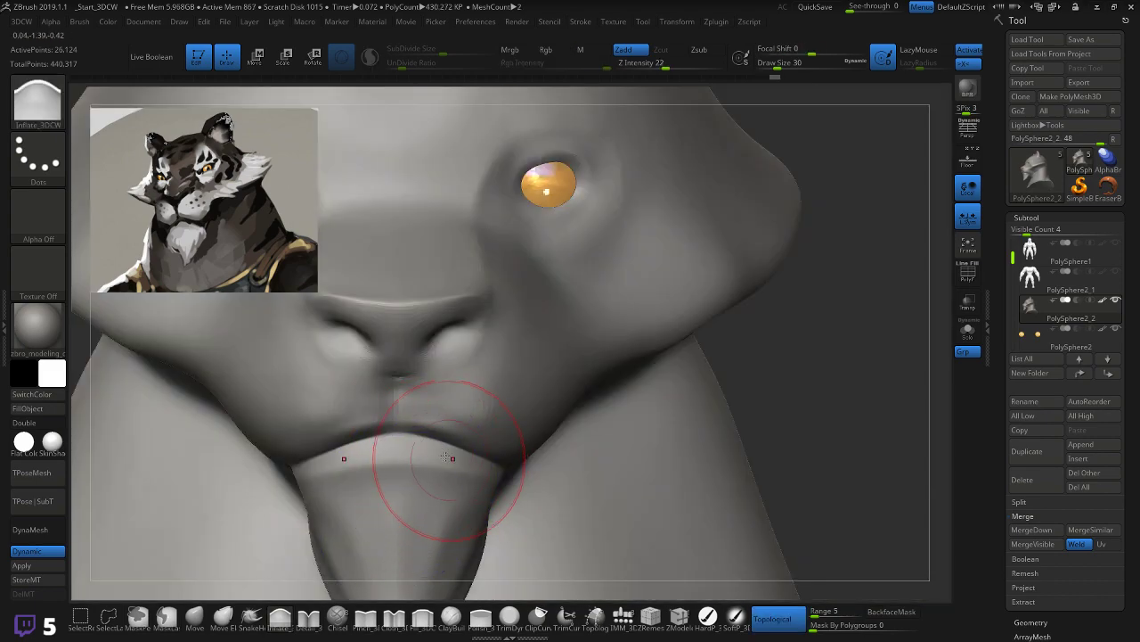
{"action": "key", "text": "bracketleft"}
{"action": "key", "text": "bracketleft"}
{"action": "key", "text": "bracketleft"}
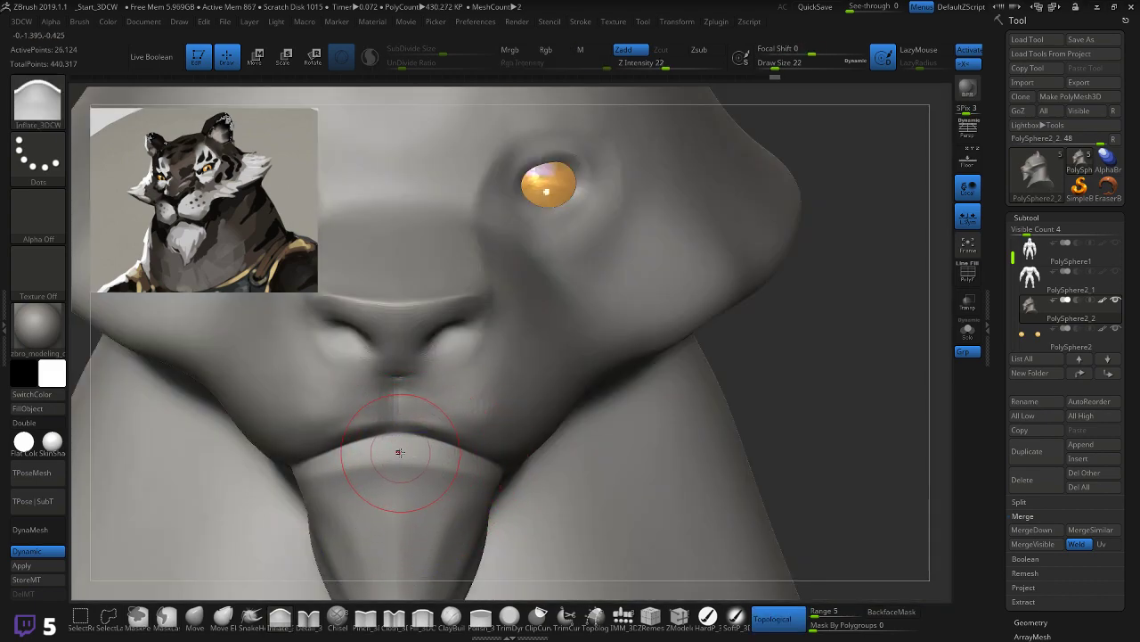
{"action": "mouse_move", "coordinate": [426, 456]}
{"action": "left_mouse_down"}
{"action": "mouse_move", "coordinate": [419, 471]}
{"action": "mouse_move", "coordinate": [485, 465]}
{"action": "left_mouse_up"}
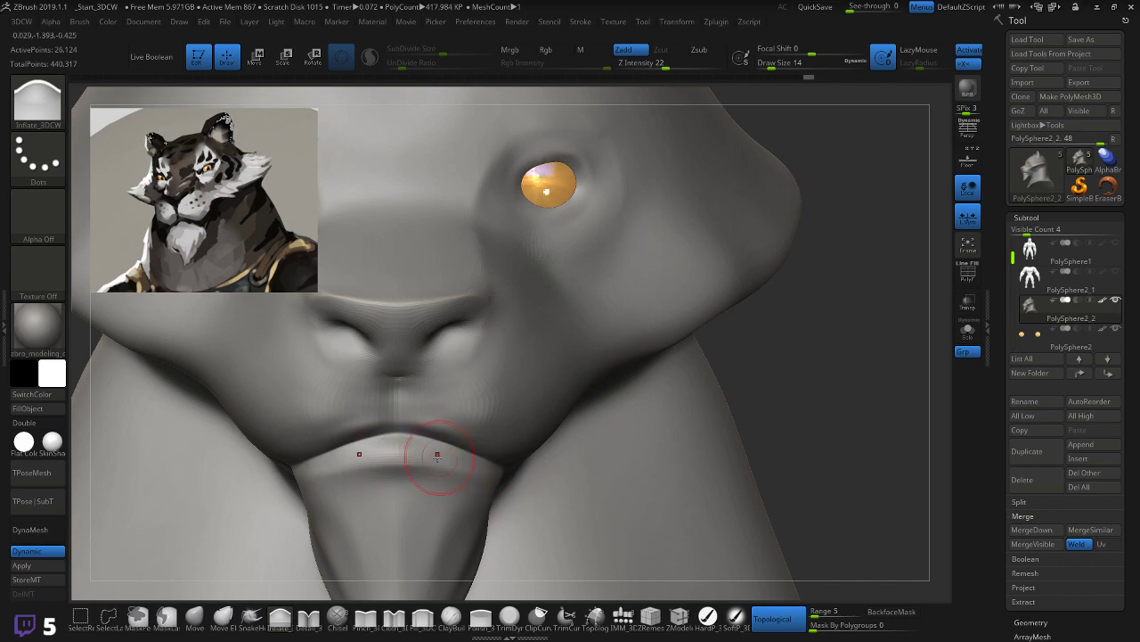
{"action": "key", "text": "ctrl+z"}
{"action": "left_click_drag", "start_coordinate": [820, 374], "coordinate": [568, 428]}
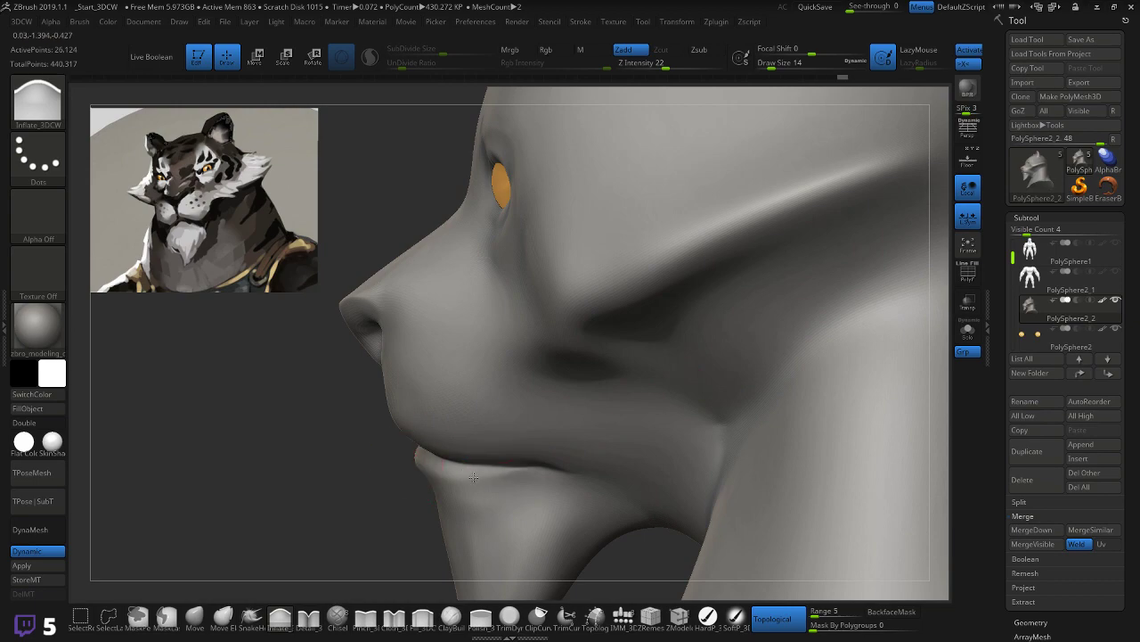
{"action": "left_click_drag", "start_coordinate": [374, 506], "coordinate": [318, 451], "text": "shift"}
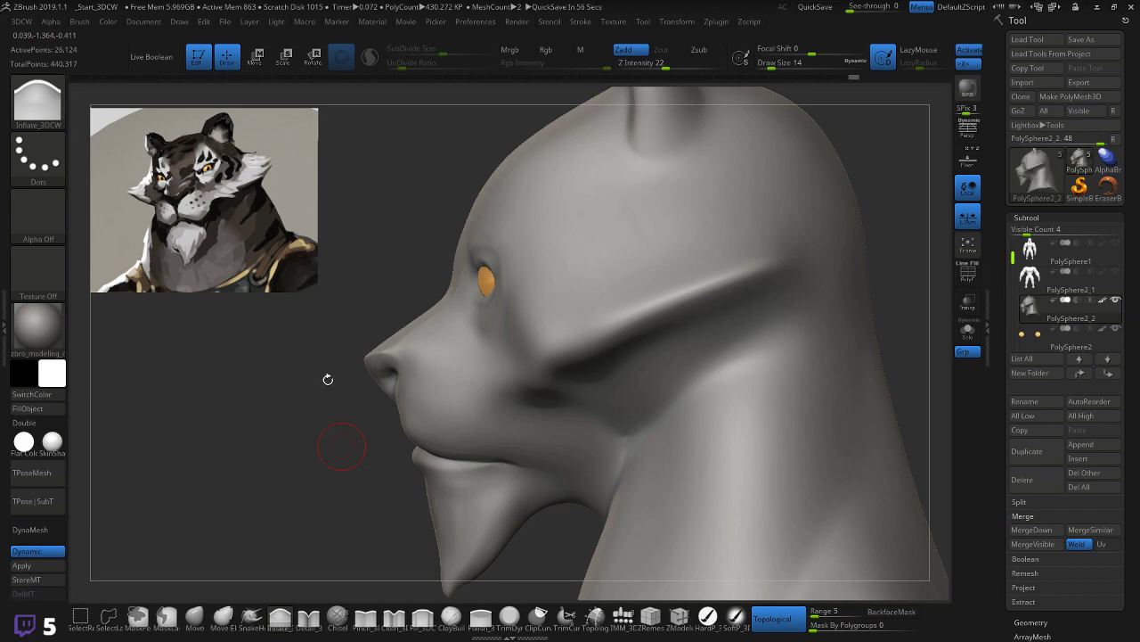
{"action": "mouse_move", "coordinate": [290, 377]}
{"action": "left_mouse_down"}
{"action": "mouse_move", "coordinate": [312, 414]}
{"action": "mouse_move", "coordinate": [244, 457]}
{"action": "mouse_move", "coordinate": [239, 442]}
{"action": "mouse_move", "coordinate": [256, 446]}
{"action": "left_mouse_up"}
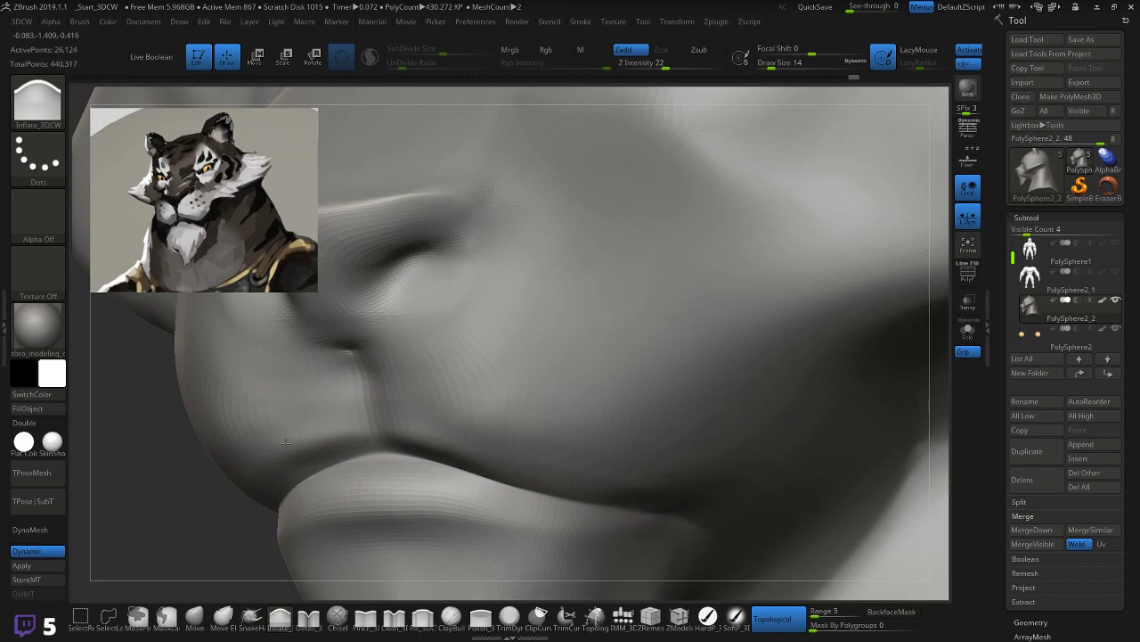
{"action": "left_click_drag", "start_coordinate": [184, 461], "coordinate": [163, 502]}
{"action": "right_click_drag", "start_coordinate": [781, 463], "coordinate": [774, 388], "text": "ctrl"}
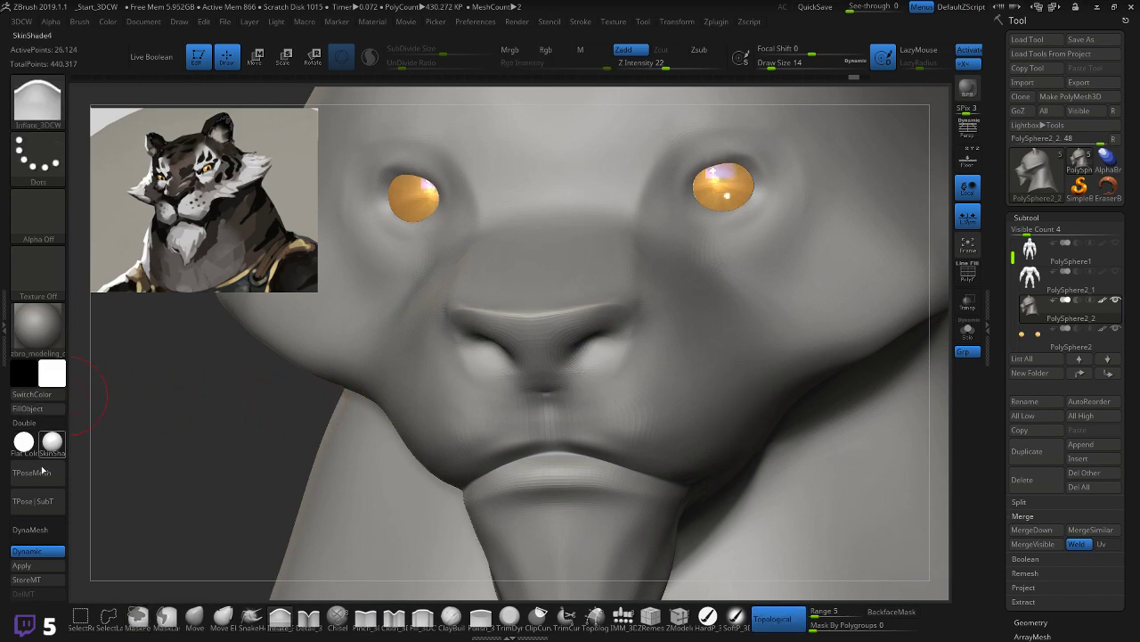
Step: Pinch under the nose, down the lip groove and at the mouth's centre with Pinch_3DCW at draw size 14
{"action": "left_click", "coordinate": [365, 616]}
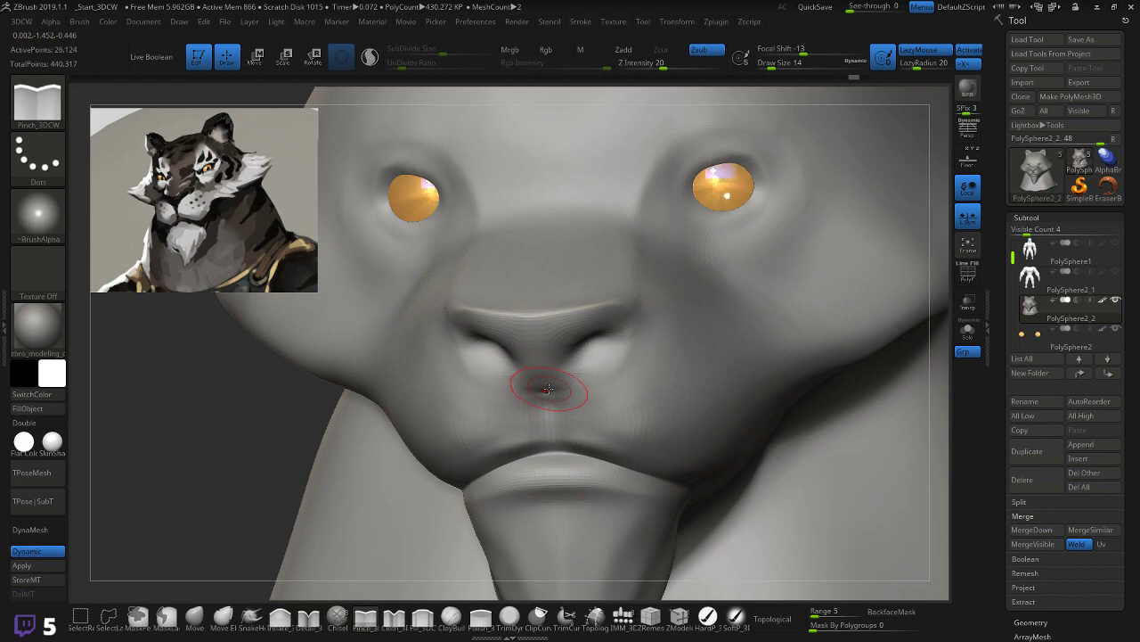
{"action": "left_click_drag", "start_coordinate": [563, 363], "coordinate": [572, 361]}
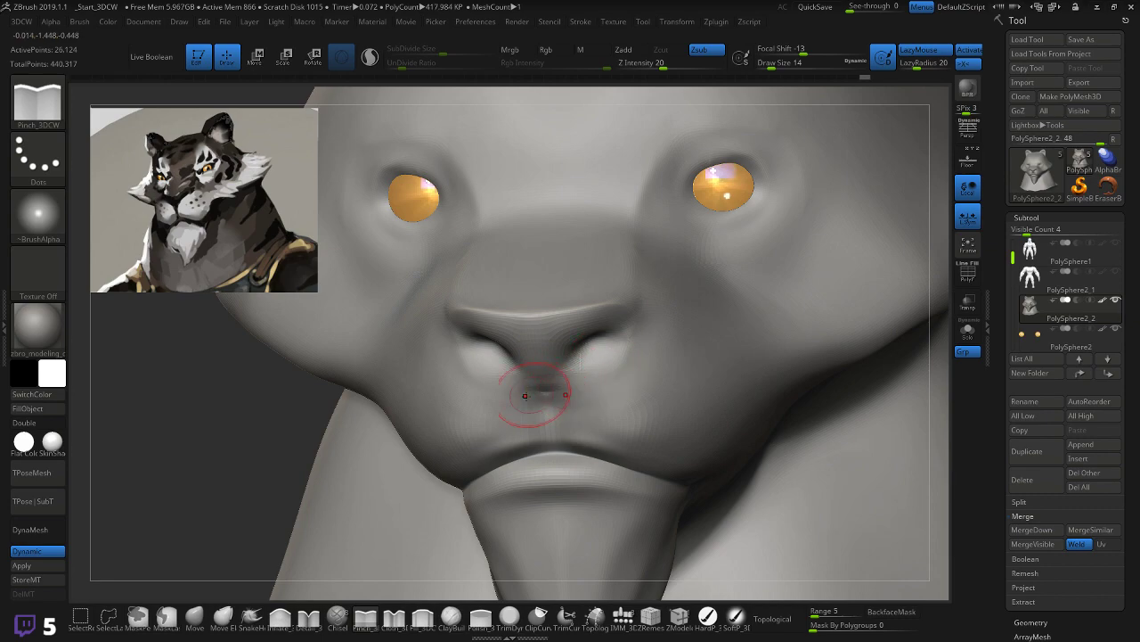
{"action": "left_click_drag", "start_coordinate": [255, 482], "coordinate": [389, 425]}
{"action": "key", "text": "shift"}
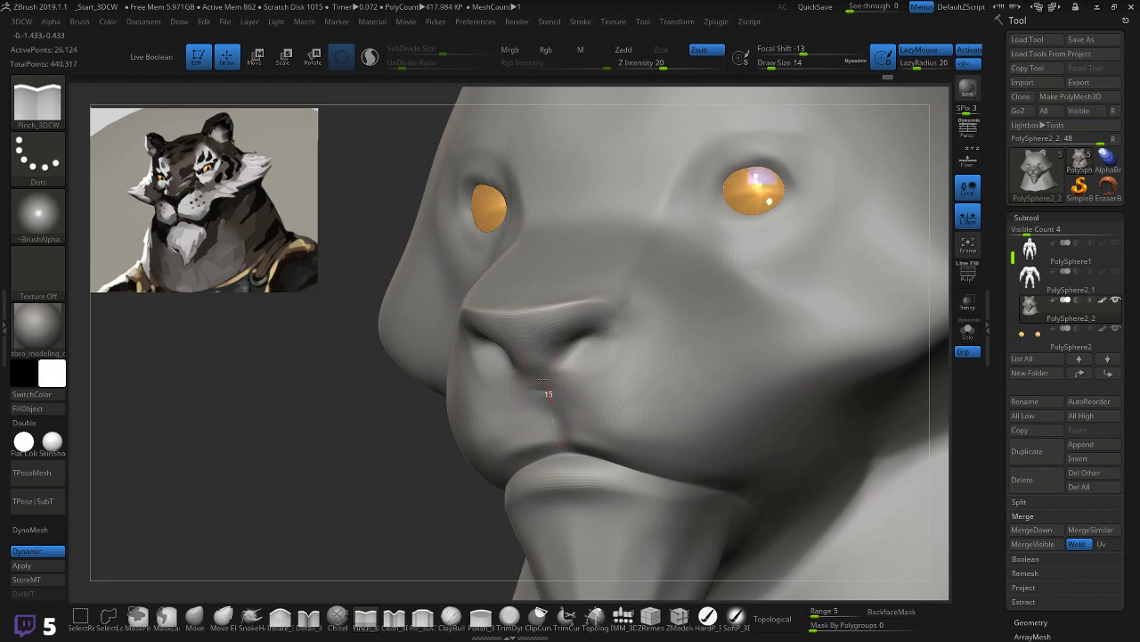
{"action": "left_click_drag", "start_coordinate": [326, 499], "coordinate": [356, 499]}
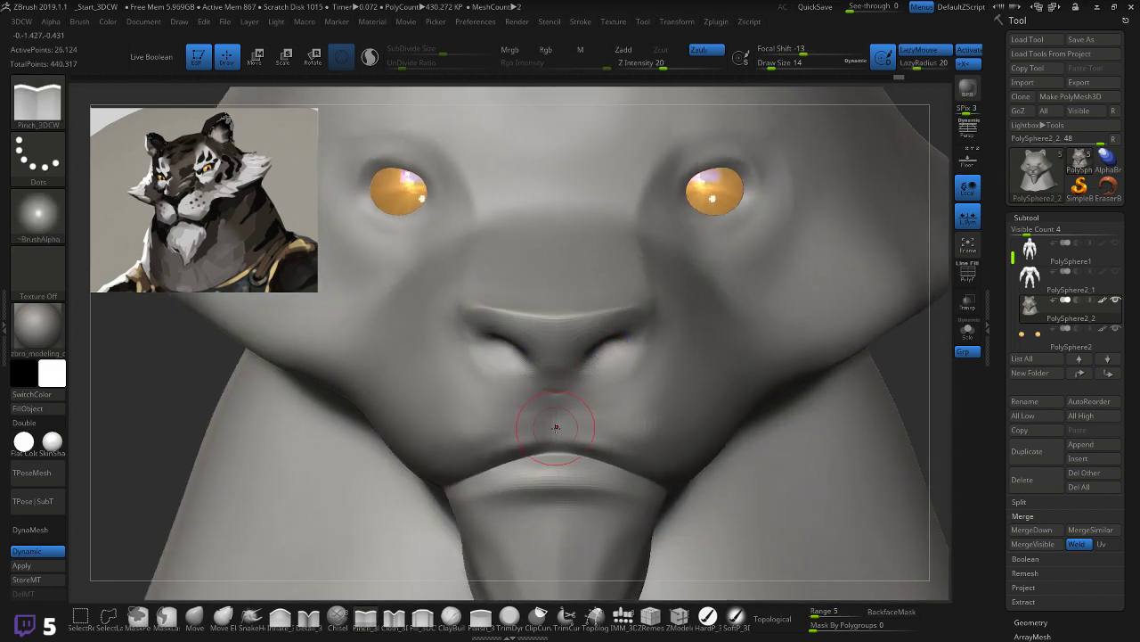
{"action": "mouse_move", "coordinate": [558, 376]}
{"action": "left_mouse_down"}
{"action": "mouse_move", "coordinate": [573, 393]}
{"action": "mouse_move", "coordinate": [562, 405]}
{"action": "left_mouse_up"}
{"action": "left_click_drag", "start_coordinate": [581, 450], "coordinate": [578, 446]}
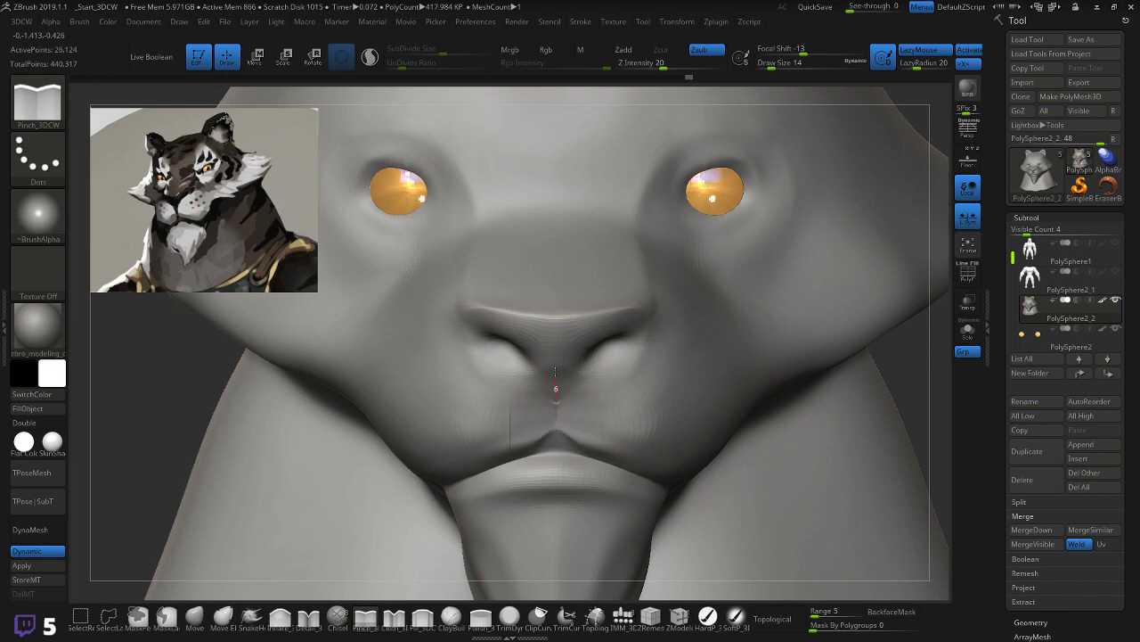
{"action": "left_click_drag", "start_coordinate": [115, 395], "coordinate": [180, 402]}
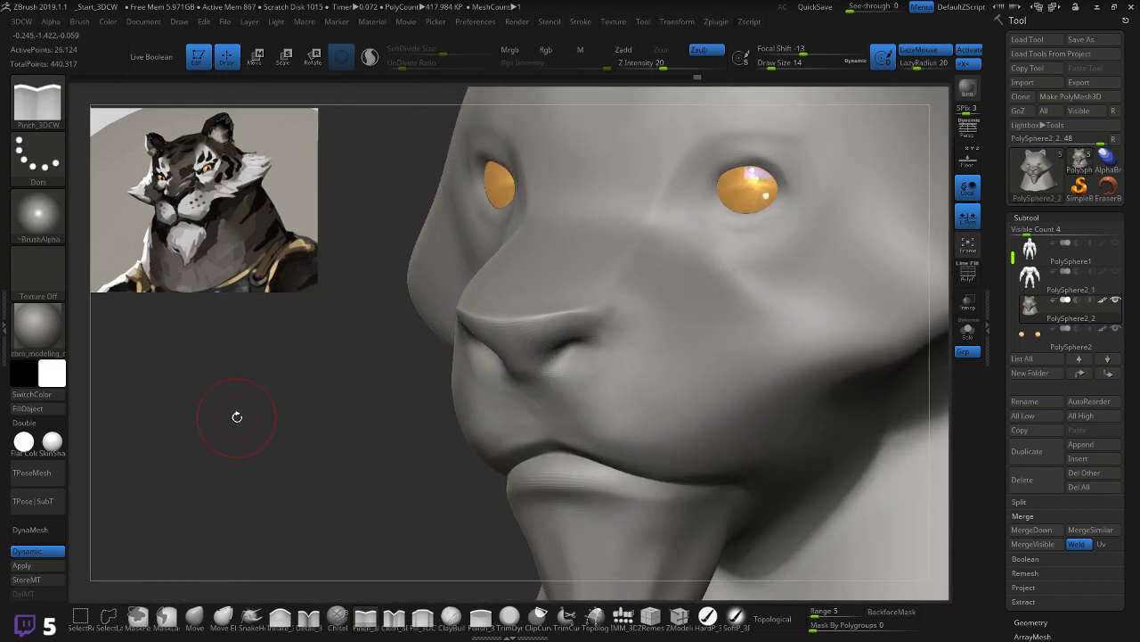
Step: Turn off dynamic subdivision and show the polyframe to examine the topology around the nose and mouth
{"action": "left_click", "coordinate": [41, 551]}
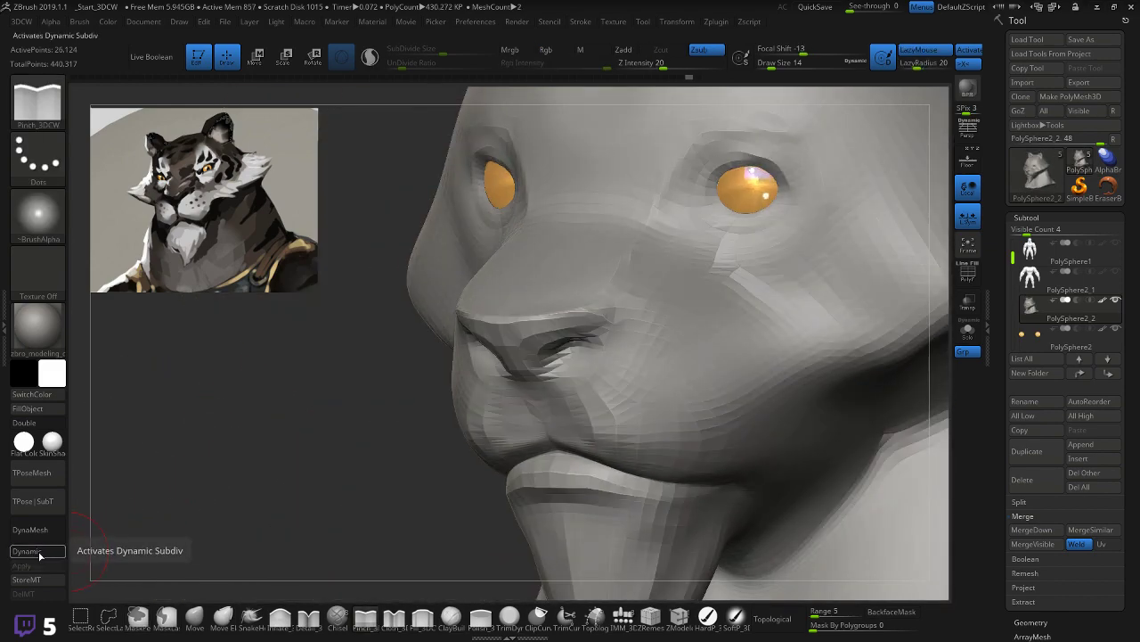
{"action": "mouse_move", "coordinate": [270, 445]}
{"action": "left_mouse_down"}
{"action": "mouse_move", "coordinate": [240, 449]}
{"action": "mouse_move", "coordinate": [280, 451]}
{"action": "left_mouse_up"}
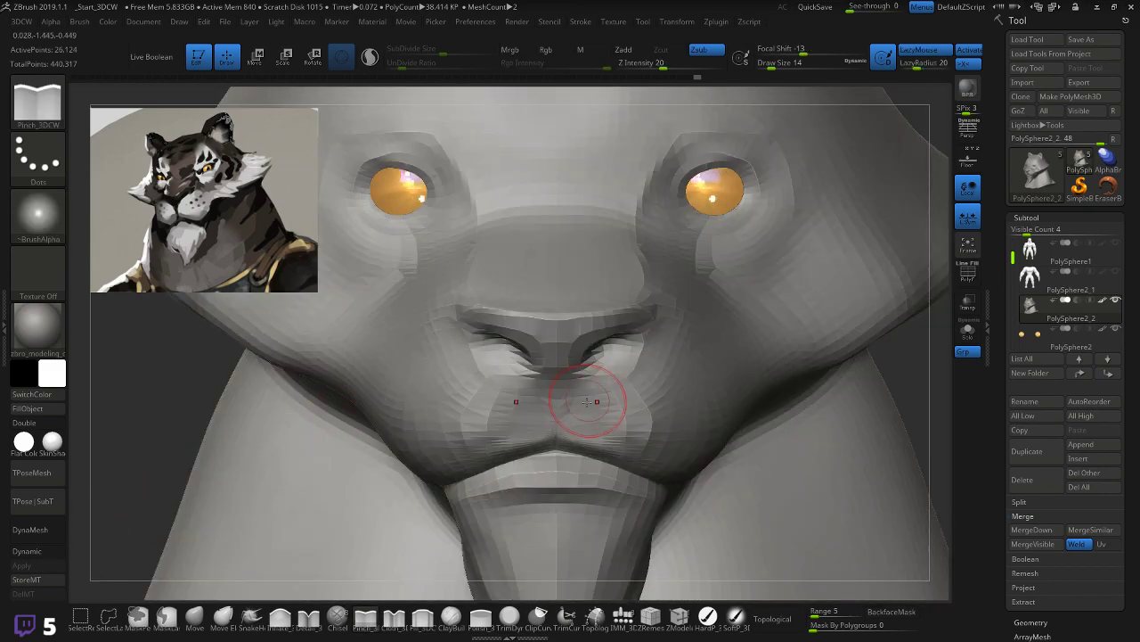
{"action": "mouse_move", "coordinate": [178, 416]}
{"action": "left_mouse_down"}
{"action": "mouse_move", "coordinate": [195, 416]}
{"action": "mouse_move", "coordinate": [214, 368]}
{"action": "mouse_move", "coordinate": [199, 407]}
{"action": "mouse_move", "coordinate": [208, 411]}
{"action": "mouse_move", "coordinate": [192, 424]}
{"action": "mouse_move", "coordinate": [216, 415]}
{"action": "mouse_move", "coordinate": [216, 430]}
{"action": "mouse_move", "coordinate": [157, 400]}
{"action": "mouse_move", "coordinate": [195, 408]}
{"action": "mouse_move", "coordinate": [151, 408]}
{"action": "mouse_move", "coordinate": [180, 392]}
{"action": "mouse_move", "coordinate": [223, 467]}
{"action": "left_mouse_up"}
{"action": "key", "text": "shift+f"}
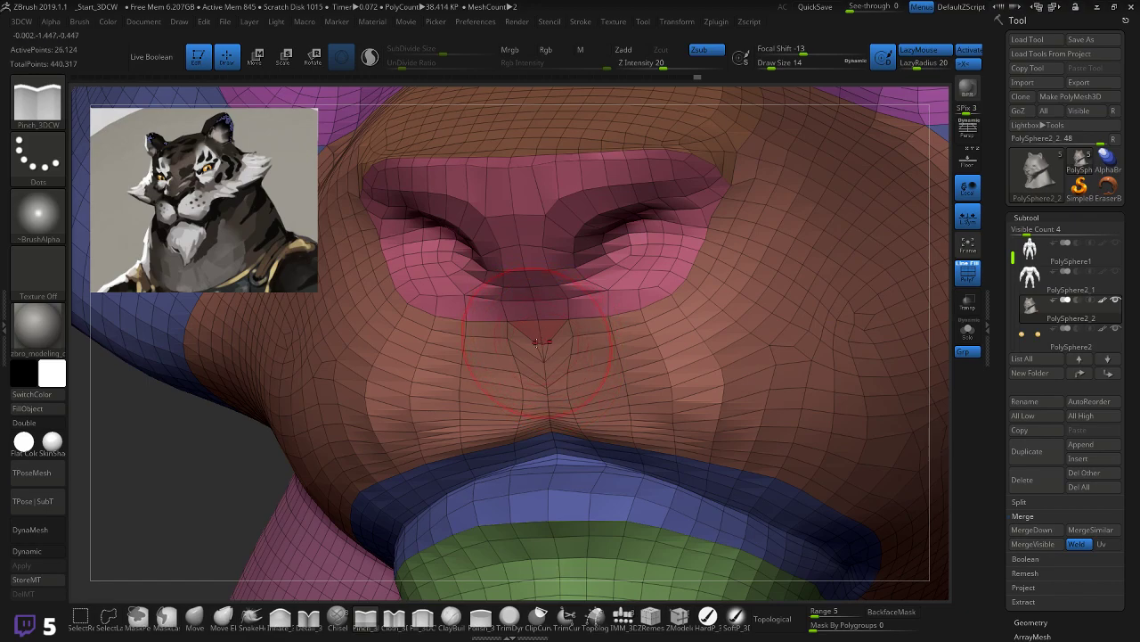
{"action": "left_click_drag", "start_coordinate": [194, 456], "coordinate": [232, 435], "text": "alt"}
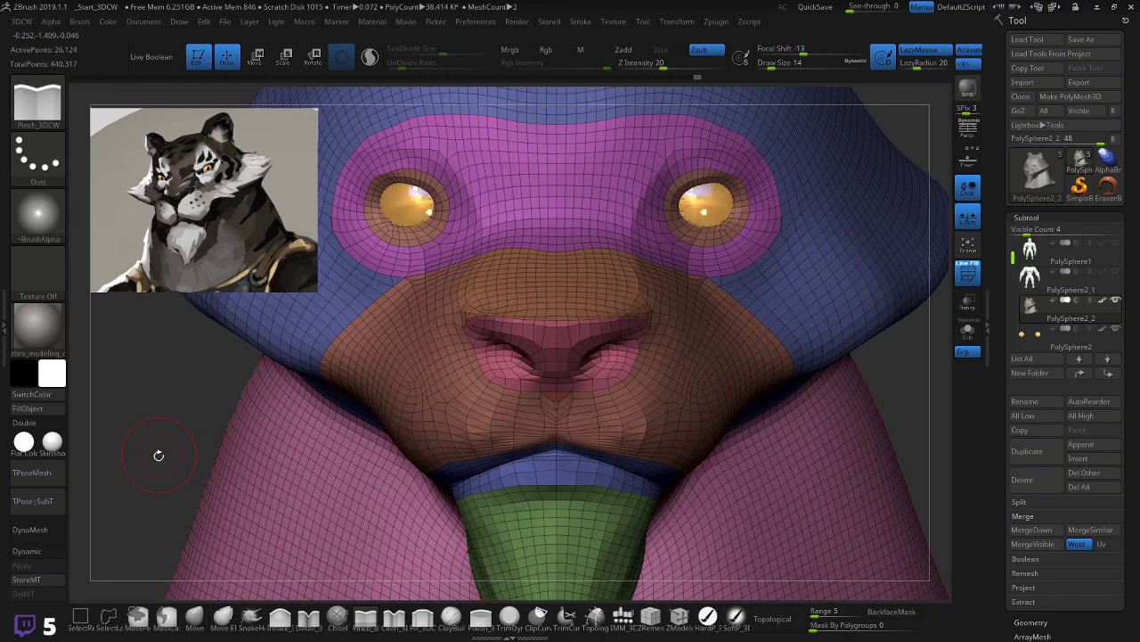
Step: Adjust and smooth the lip groove and mouth centre on the unsubdivided mesh, using the Move brush at draw size 22
{"action": "left_click", "coordinate": [194, 617]}
{"action": "left_click_drag", "start_coordinate": [560, 486], "coordinate": [557, 481]}
{"action": "mouse_move", "coordinate": [184, 419]}
{"action": "left_mouse_down"}
{"action": "mouse_move", "coordinate": [199, 400]}
{"action": "mouse_move", "coordinate": [247, 405]}
{"action": "left_mouse_up"}
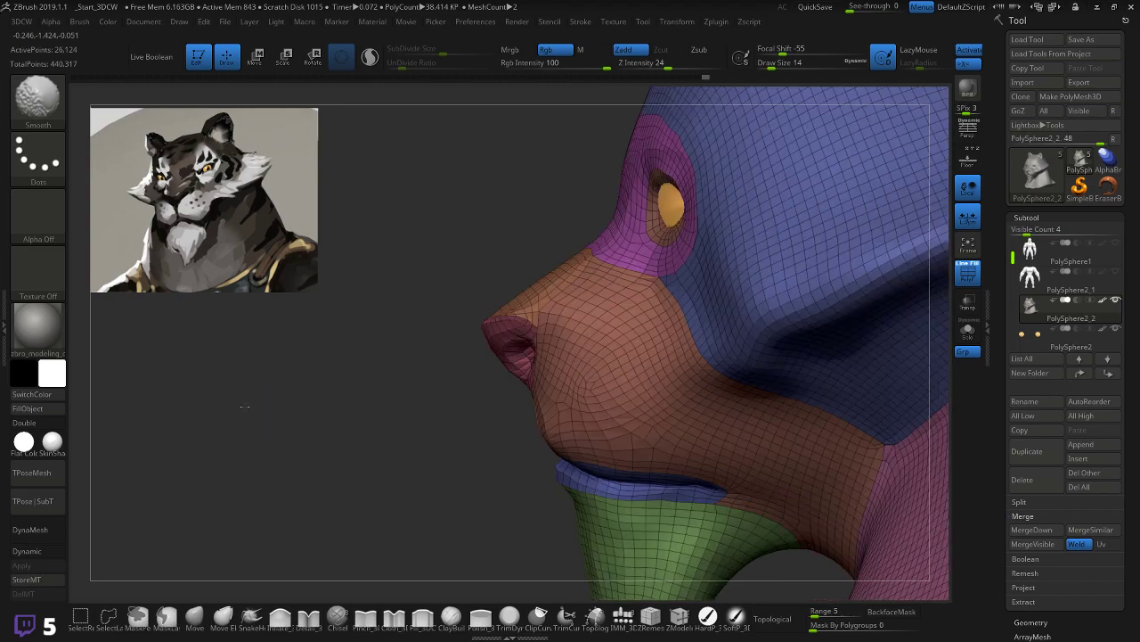
{"action": "key", "text": "space"}
{"action": "left_click_drag", "start_coordinate": [283, 354], "coordinate": [286, 356]}
{"action": "left_click_drag", "start_coordinate": [345, 329], "coordinate": [342, 428], "text": "alt"}
{"action": "left_click_drag", "start_coordinate": [469, 302], "coordinate": [517, 304]}
{"action": "left_click_drag", "start_coordinate": [309, 488], "coordinate": [428, 517], "text": "alt"}
{"action": "mouse_move", "coordinate": [342, 442]}
{"action": "left_mouse_down", "text": "alt"}
{"action": "mouse_move", "coordinate": [328, 412]}
{"action": "mouse_move", "coordinate": [338, 406]}
{"action": "left_mouse_up", "text": "alt"}
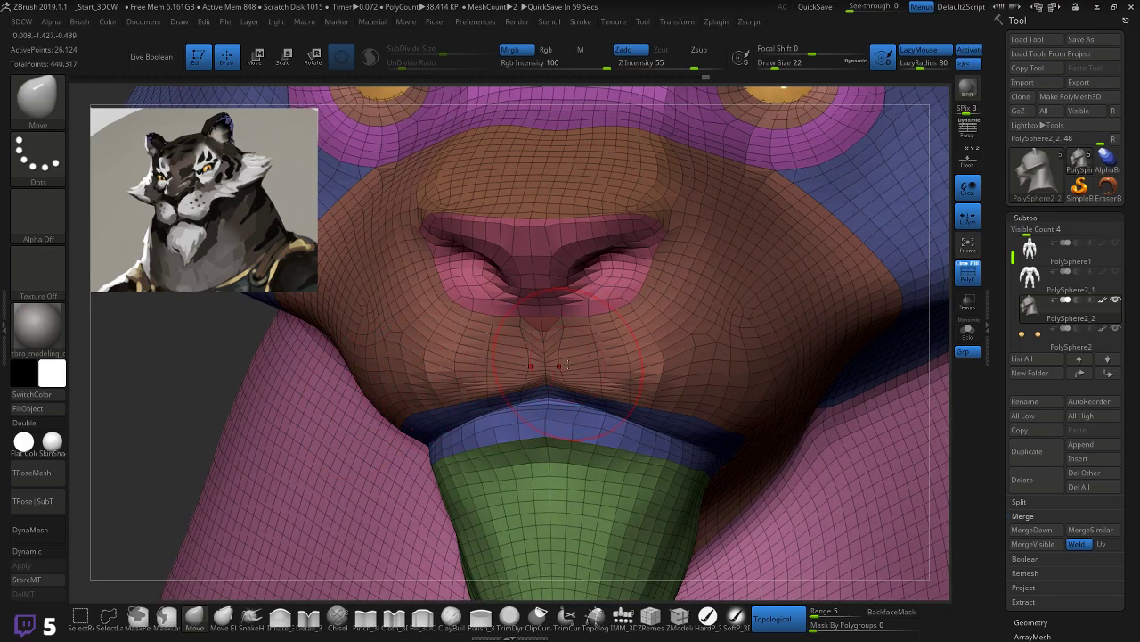
Step: Hide the polyframe and re-enable dynamic subdivision, then carve the lip groove with Detail_3DCW at draw size 8
{"action": "key", "text": "shift+f"}
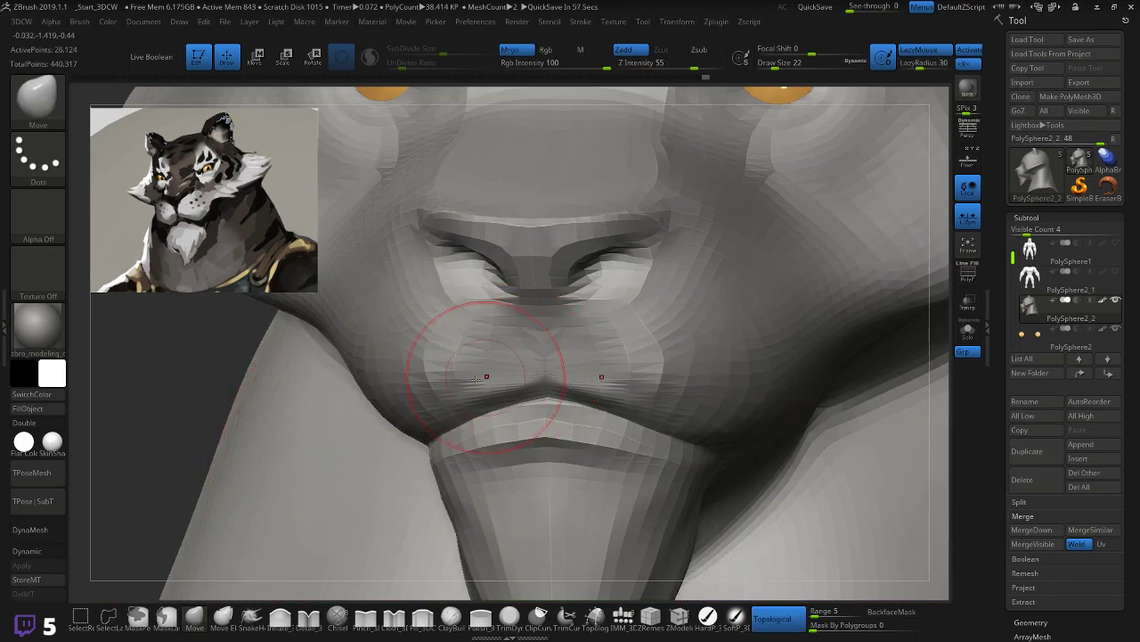
{"action": "left_click", "coordinate": [56, 554]}
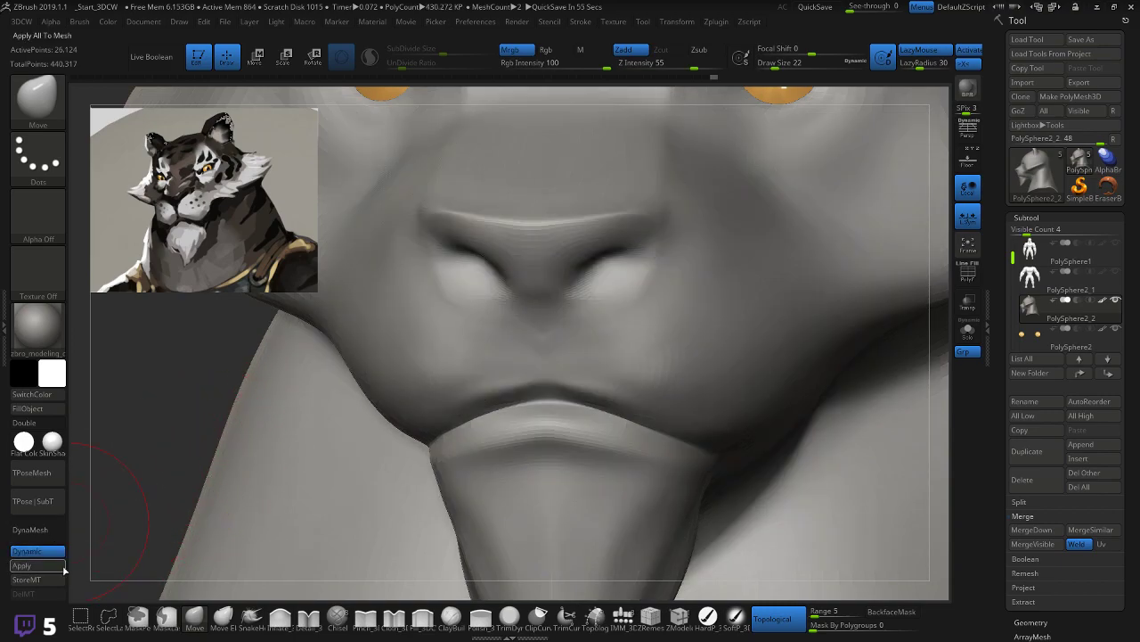
{"action": "left_click", "coordinate": [309, 616]}
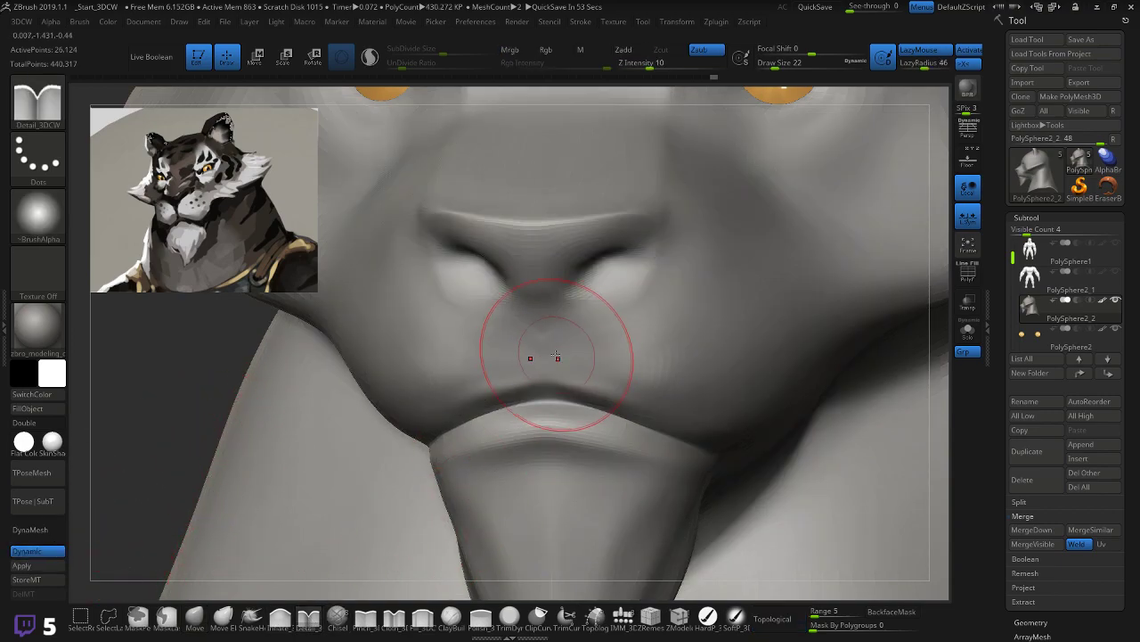
{"action": "key", "text": "bracketleft"}
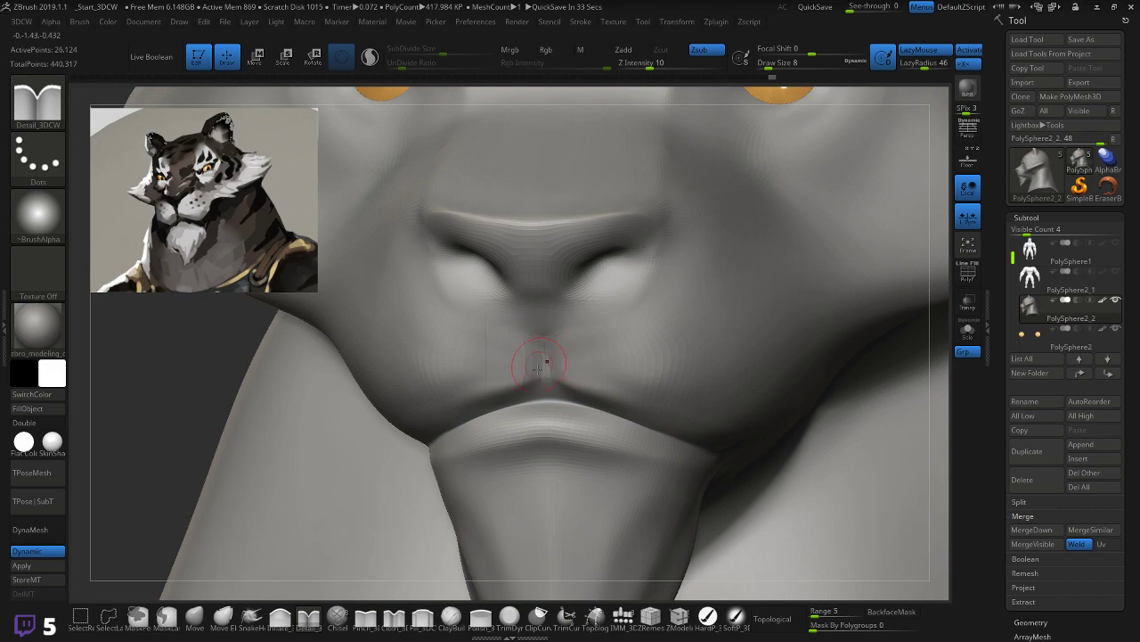
Step: Define the nose's lower edge and nostril wings with Pinch_3DCW at draw size 8, undoing the first two nostril strokes
{"action": "left_click", "coordinate": [366, 615]}
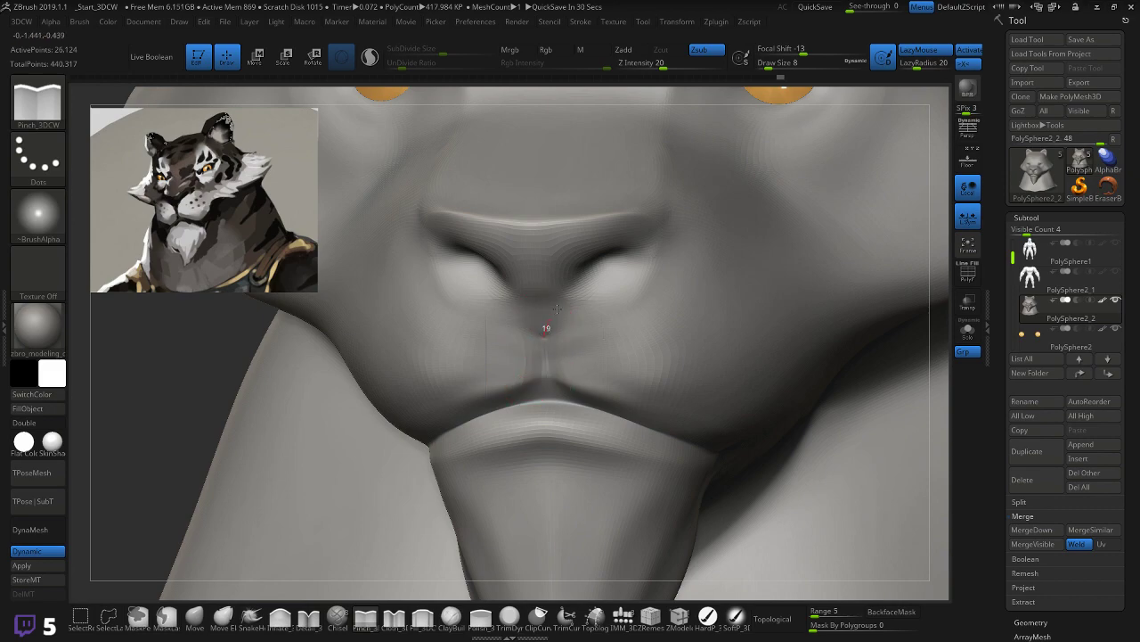
{"action": "left_click_drag", "start_coordinate": [616, 308], "coordinate": [654, 285]}
{"action": "key", "text": "ctrl+z"}
{"action": "left_click_drag", "start_coordinate": [580, 286], "coordinate": [622, 262]}
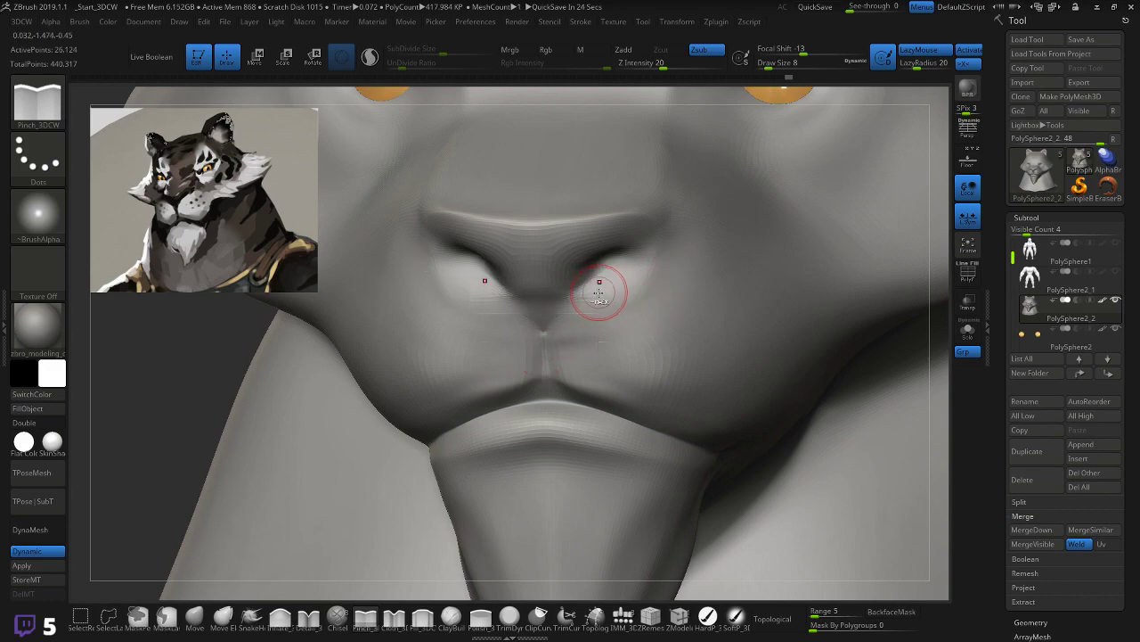
{"action": "key", "text": "ctrl+z"}
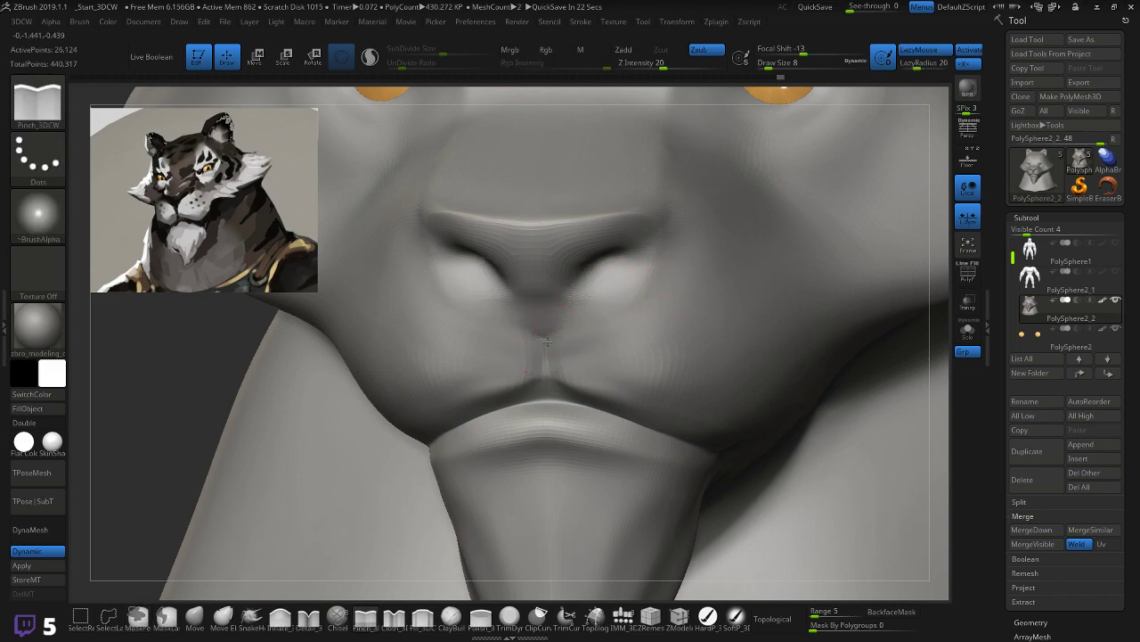
{"action": "left_click_drag", "start_coordinate": [617, 280], "coordinate": [681, 231]}
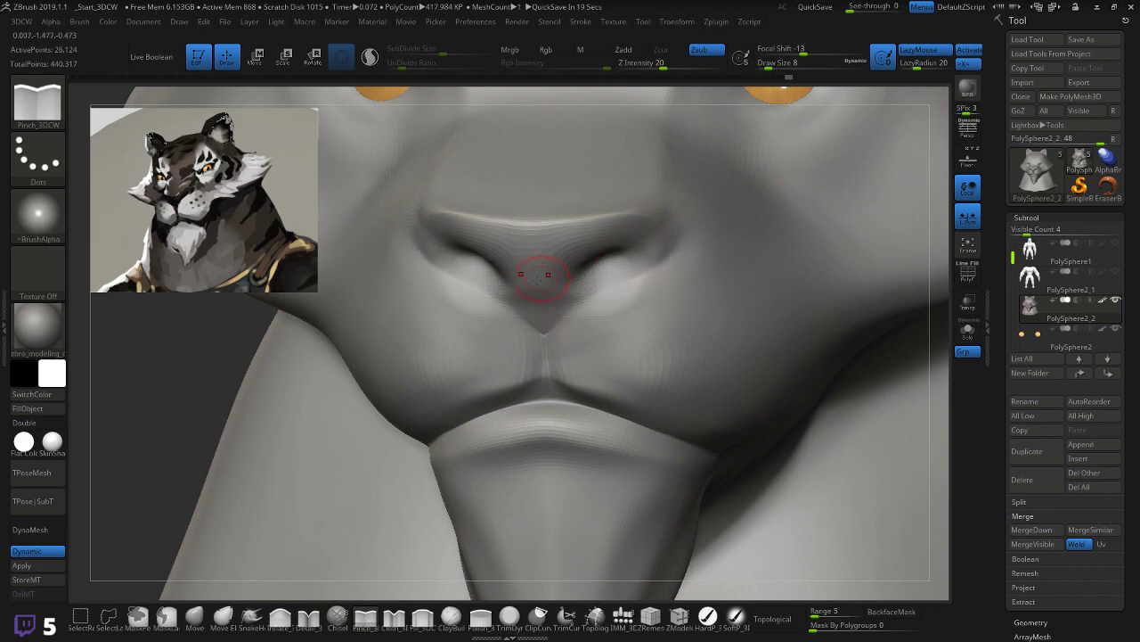
Step: Rework the pinch strokes along the nostril wings with Pinch_3DCW at draw size 8, undoing the unsatisfactory attempts
{"action": "key", "text": "ctrl+z"}
{"action": "mouse_move", "coordinate": [589, 297]}
{"action": "left_mouse_down"}
{"action": "mouse_move", "coordinate": [621, 289]}
{"action": "mouse_move", "coordinate": [656, 239]}
{"action": "left_mouse_up"}
{"action": "key", "text": "ctrl+z"}
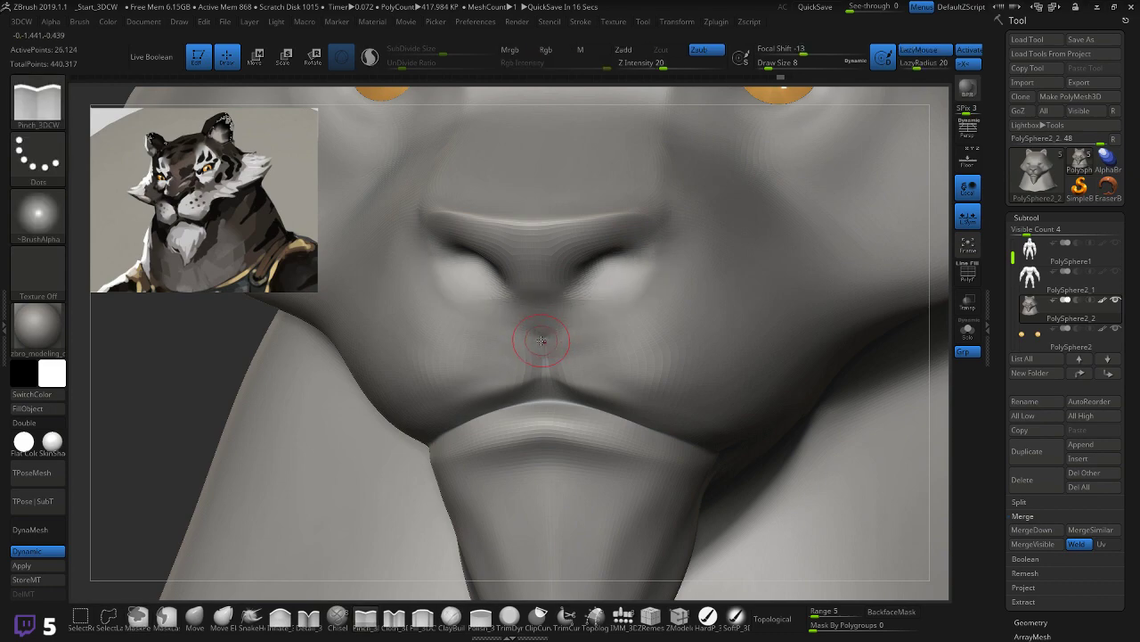
{"action": "mouse_move", "coordinate": [608, 289]}
{"action": "left_mouse_down"}
{"action": "mouse_move", "coordinate": [648, 274]}
{"action": "mouse_move", "coordinate": [657, 239]}
{"action": "left_mouse_up"}
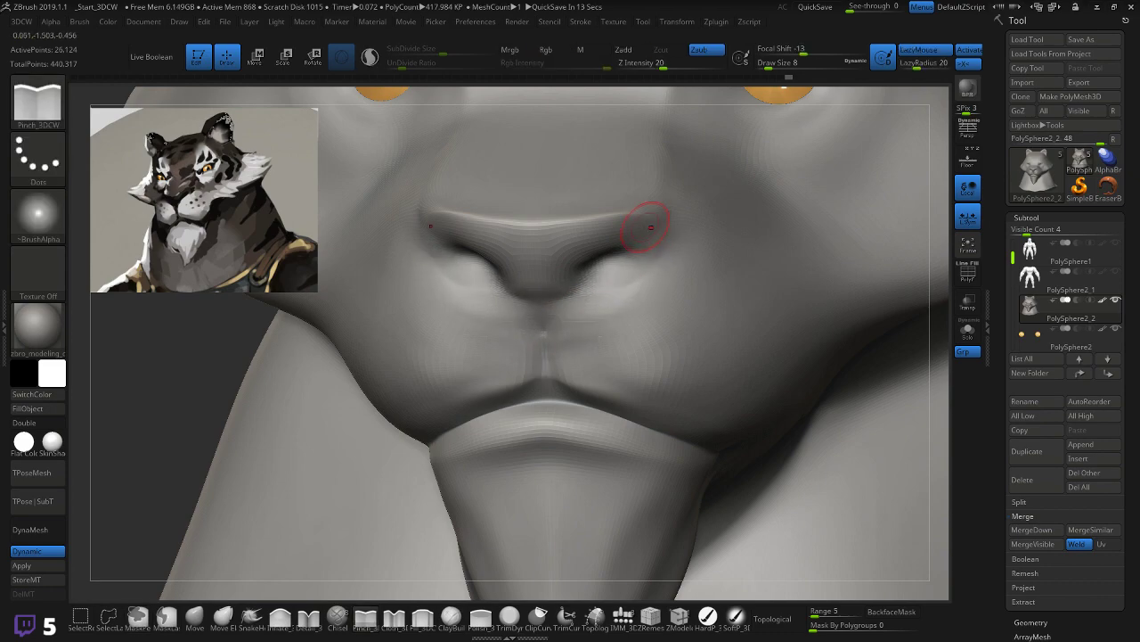
{"action": "key", "text": "ctrl+z"}
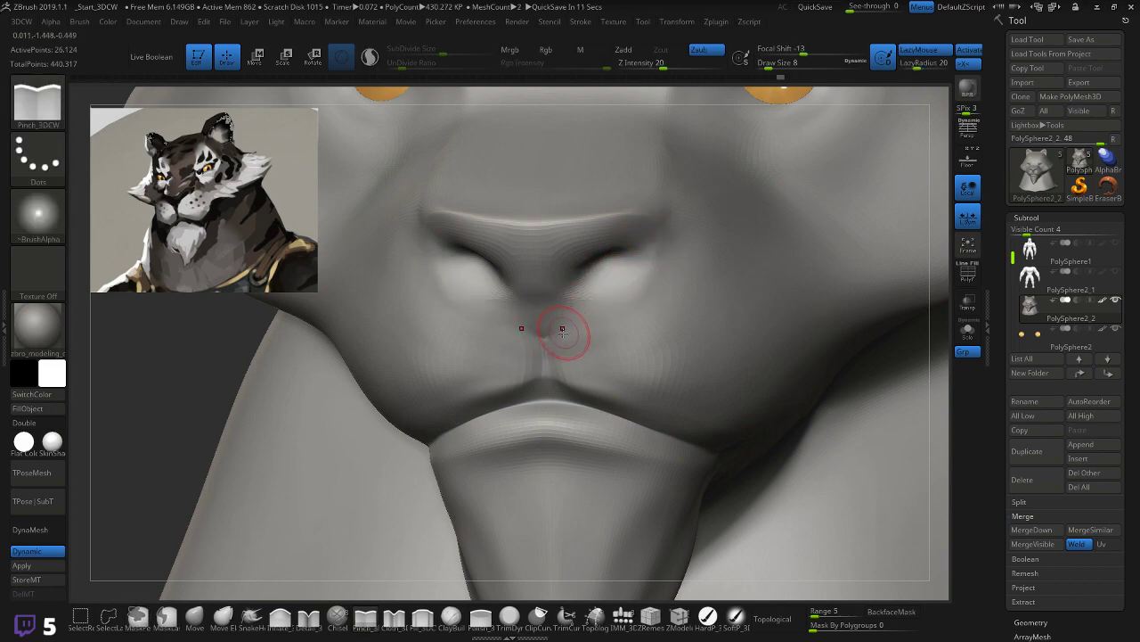
{"action": "left_click_drag", "start_coordinate": [601, 278], "coordinate": [675, 242]}
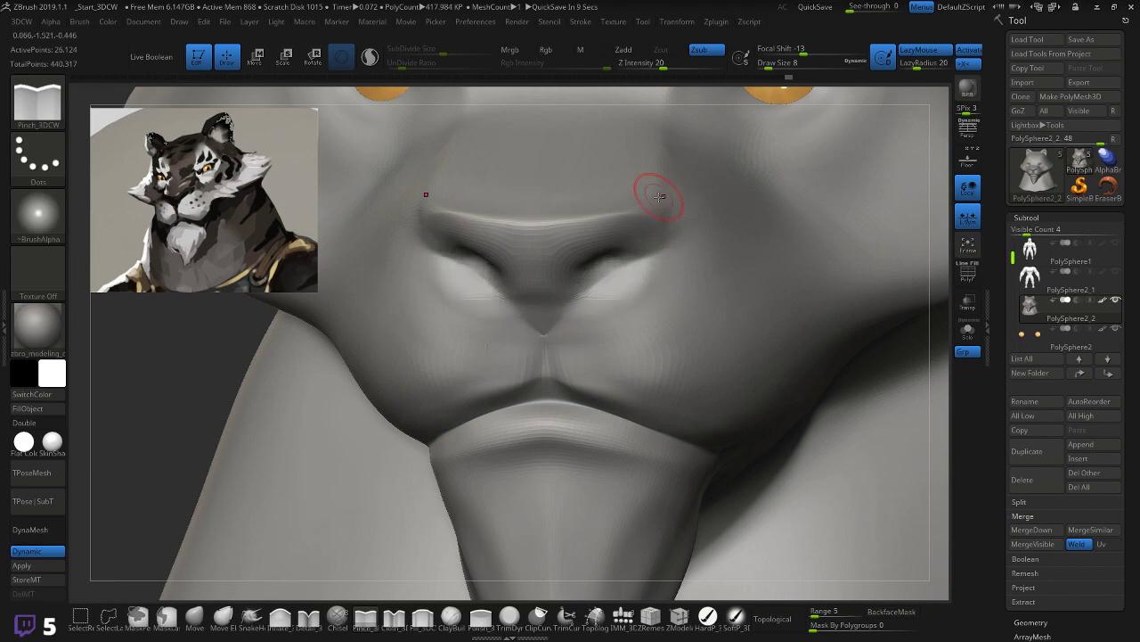
Step: Adjust the profile between the nose's underside and the upper lip with the Move brush at draw size 8
{"action": "mouse_move", "coordinate": [194, 369]}
{"action": "left_mouse_down"}
{"action": "mouse_move", "coordinate": [341, 369]}
{"action": "mouse_move", "coordinate": [316, 357]}
{"action": "mouse_move", "coordinate": [334, 346]}
{"action": "mouse_move", "coordinate": [348, 298]}
{"action": "mouse_move", "coordinate": [338, 273]}
{"action": "mouse_move", "coordinate": [226, 499]}
{"action": "left_mouse_up"}
{"action": "left_click", "coordinate": [196, 616]}
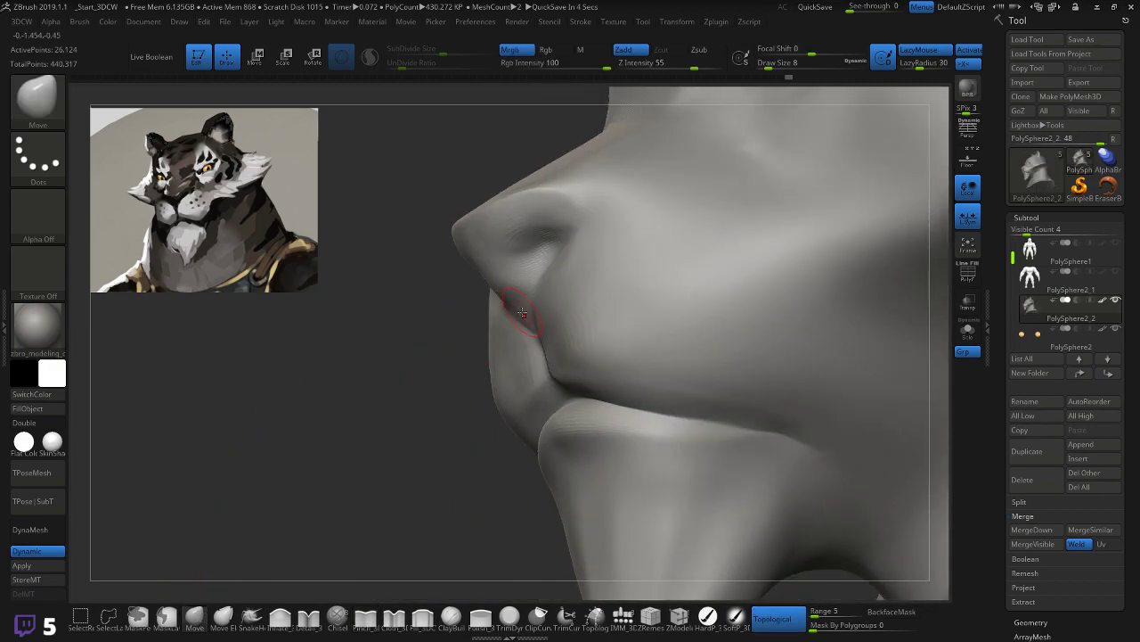
{"action": "left_click_drag", "start_coordinate": [416, 369], "coordinate": [529, 283]}
{"action": "mouse_move", "coordinate": [142, 496]}
{"action": "left_mouse_down"}
{"action": "mouse_move", "coordinate": [332, 368]}
{"action": "mouse_move", "coordinate": [502, 321]}
{"action": "mouse_move", "coordinate": [535, 330]}
{"action": "left_mouse_up"}
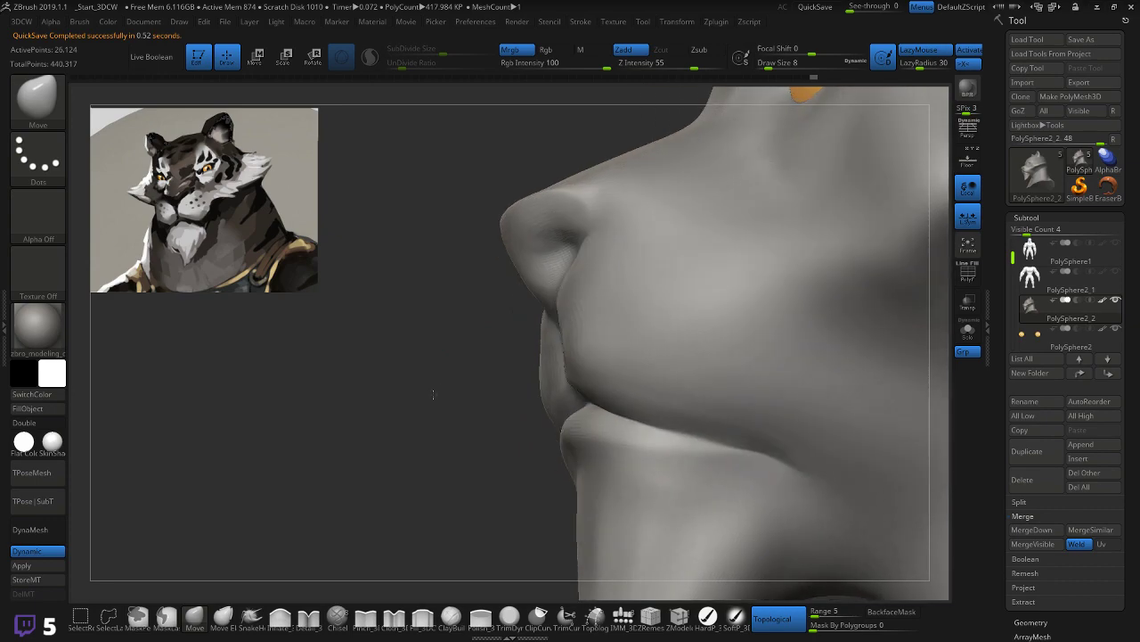
{"action": "left_click_drag", "start_coordinate": [465, 339], "coordinate": [514, 325]}
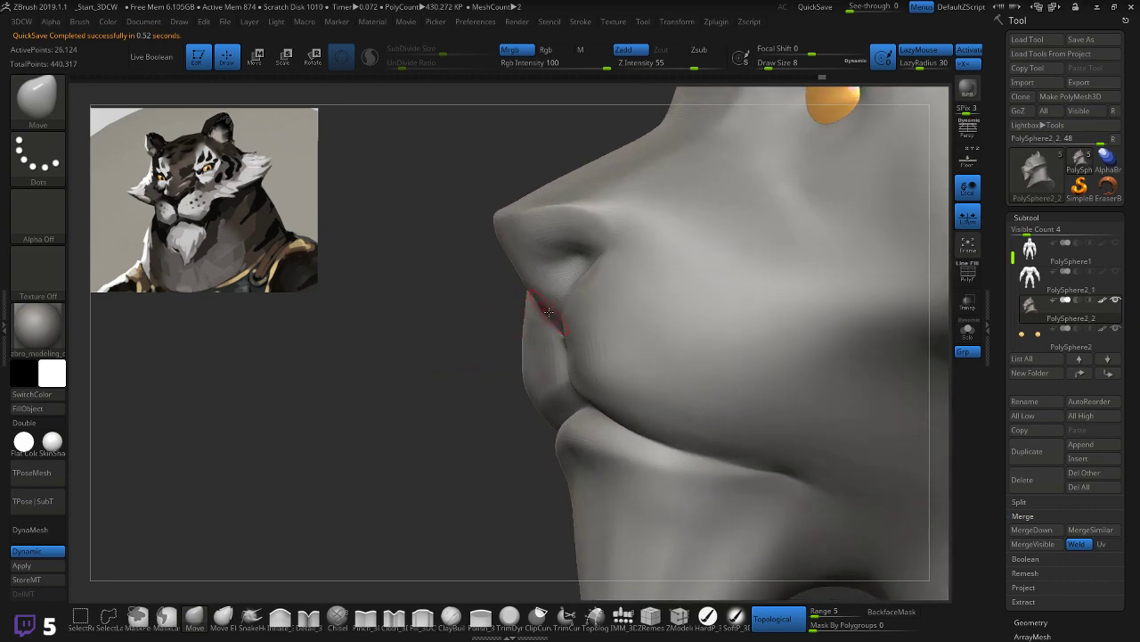
{"action": "mouse_move", "coordinate": [434, 357]}
{"action": "left_mouse_down"}
{"action": "mouse_move", "coordinate": [416, 372]}
{"action": "mouse_move", "coordinate": [497, 349]}
{"action": "mouse_move", "coordinate": [481, 366]}
{"action": "left_mouse_up"}
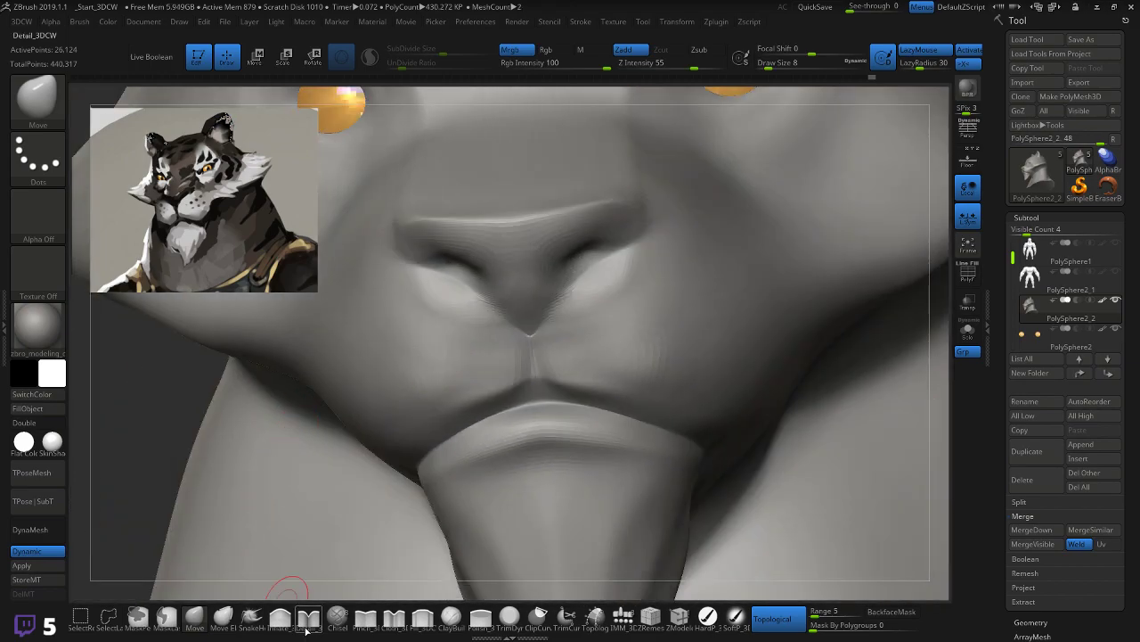
Step: Sharpen the nose's lower sides and nostril edges with Pinch_3DCW at draw size 8, and smooth the area beside the nostril
{"action": "left_click", "coordinate": [366, 617]}
{"action": "left_click_drag", "start_coordinate": [563, 285], "coordinate": [564, 276]}
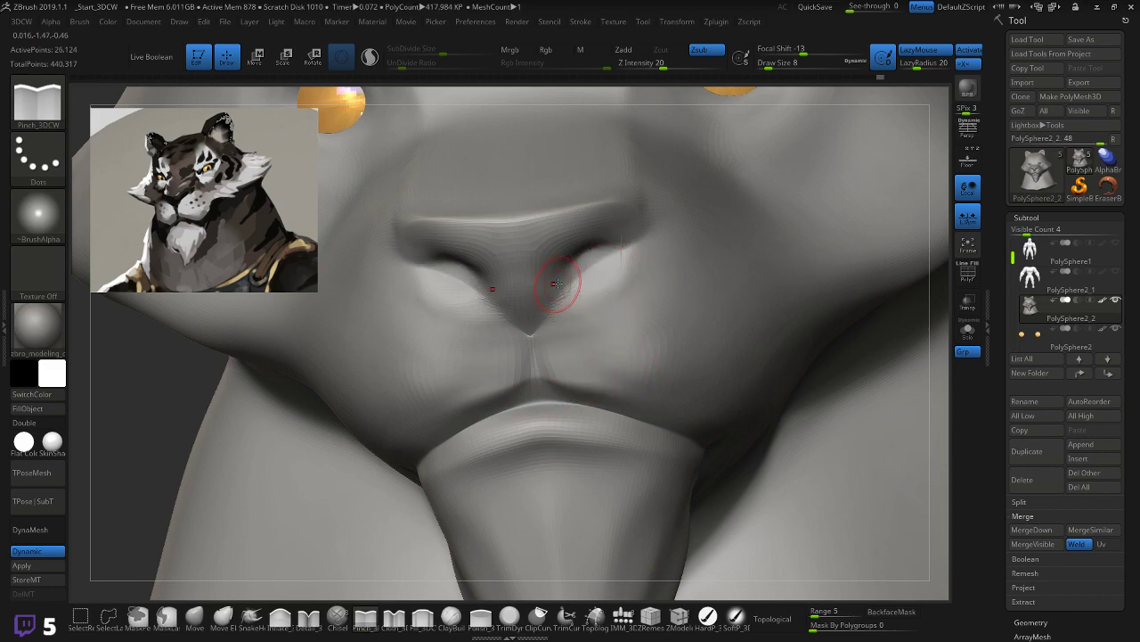
{"action": "left_click_drag", "start_coordinate": [613, 240], "coordinate": [656, 255]}
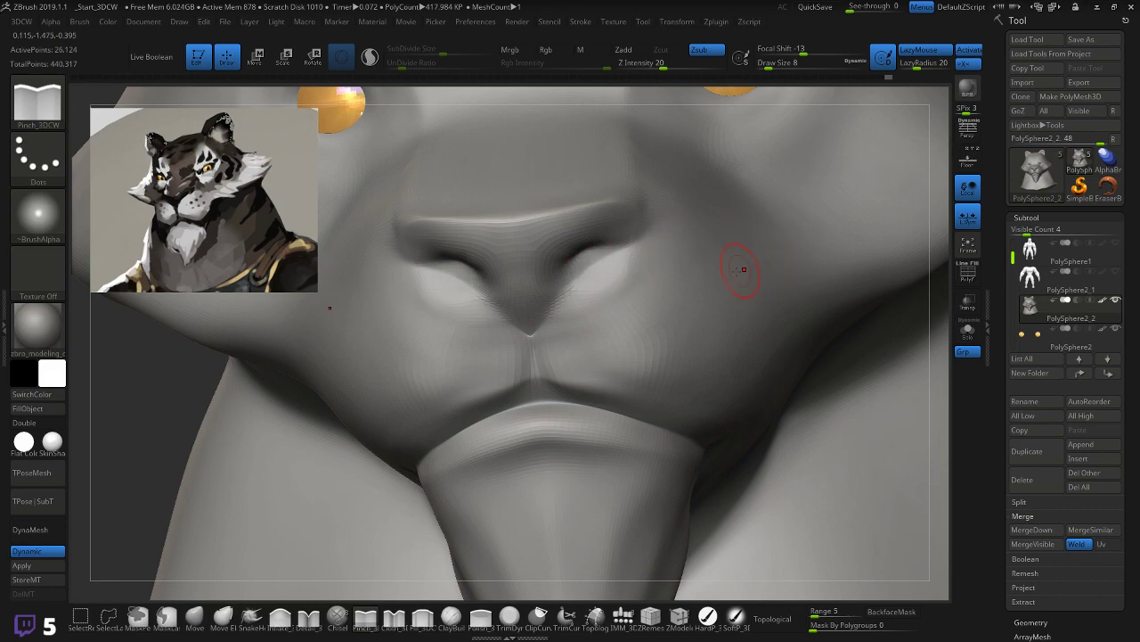
{"action": "left_click_drag", "start_coordinate": [191, 377], "coordinate": [664, 186]}
{"action": "mouse_move", "coordinate": [356, 395]}
{"action": "left_mouse_down", "text": "shift"}
{"action": "mouse_move", "coordinate": [333, 407]}
{"action": "mouse_move", "coordinate": [300, 400]}
{"action": "mouse_move", "coordinate": [344, 392]}
{"action": "mouse_move", "coordinate": [344, 339]}
{"action": "mouse_move", "coordinate": [412, 314]}
{"action": "mouse_move", "coordinate": [441, 355]}
{"action": "mouse_move", "coordinate": [679, 252]}
{"action": "left_mouse_up", "text": "shift"}
{"action": "left_click_drag", "start_coordinate": [897, 293], "coordinate": [769, 428]}
{"action": "mouse_move", "coordinate": [797, 249]}
{"action": "left_mouse_down"}
{"action": "mouse_move", "coordinate": [828, 269]}
{"action": "mouse_move", "coordinate": [889, 143]}
{"action": "left_mouse_up"}
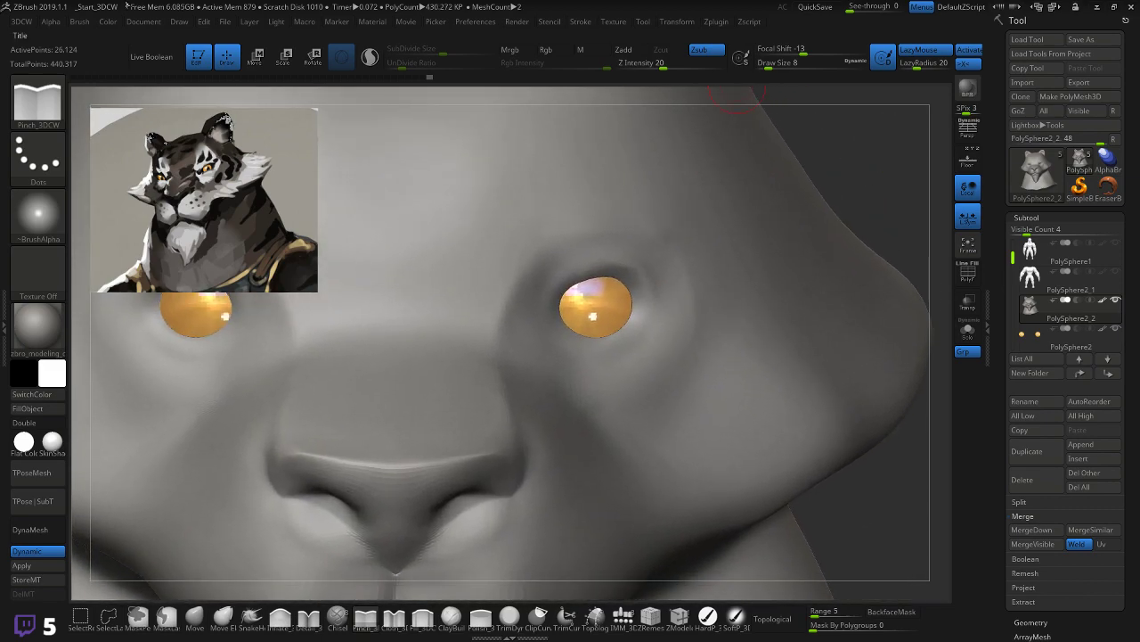
Step: Save the active tool as a new numbered version in the Black Tiger folder
{"action": "left_click", "coordinate": [153, 23]}
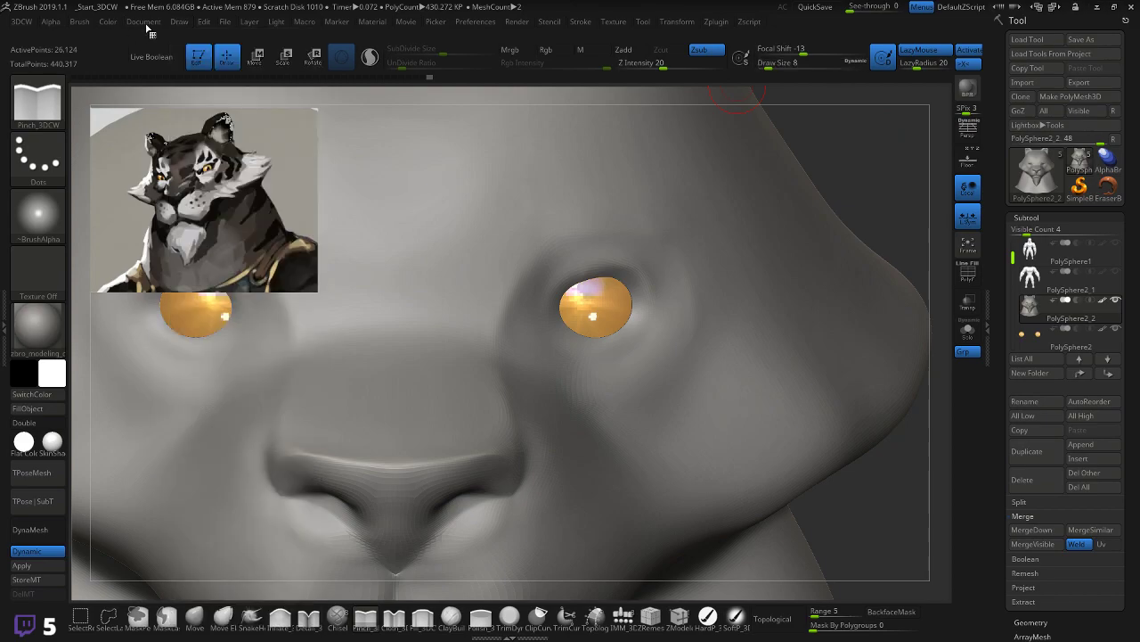
{"action": "left_click", "coordinate": [146, 25]}
{"action": "left_click", "coordinate": [218, 59]}
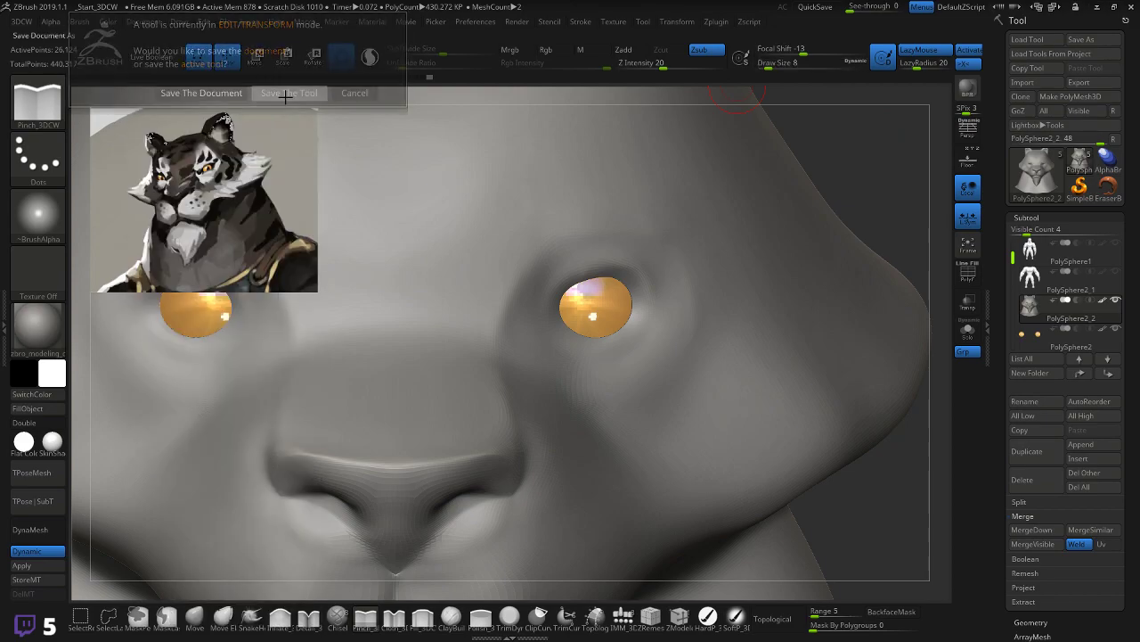
{"action": "left_click", "coordinate": [289, 92]}
{"action": "left_click", "coordinate": [465, 165]}
{"action": "double_click", "coordinate": [164, 257]}
{"action": "left_click", "coordinate": [133, 259]}
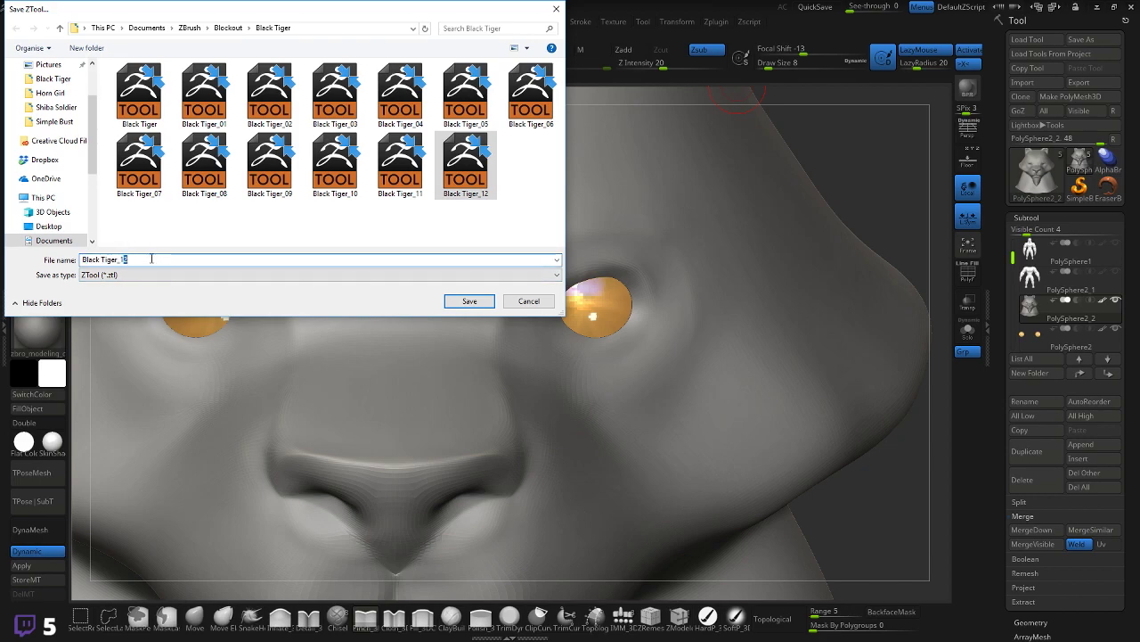
{"action": "left_click", "coordinate": [469, 301]}
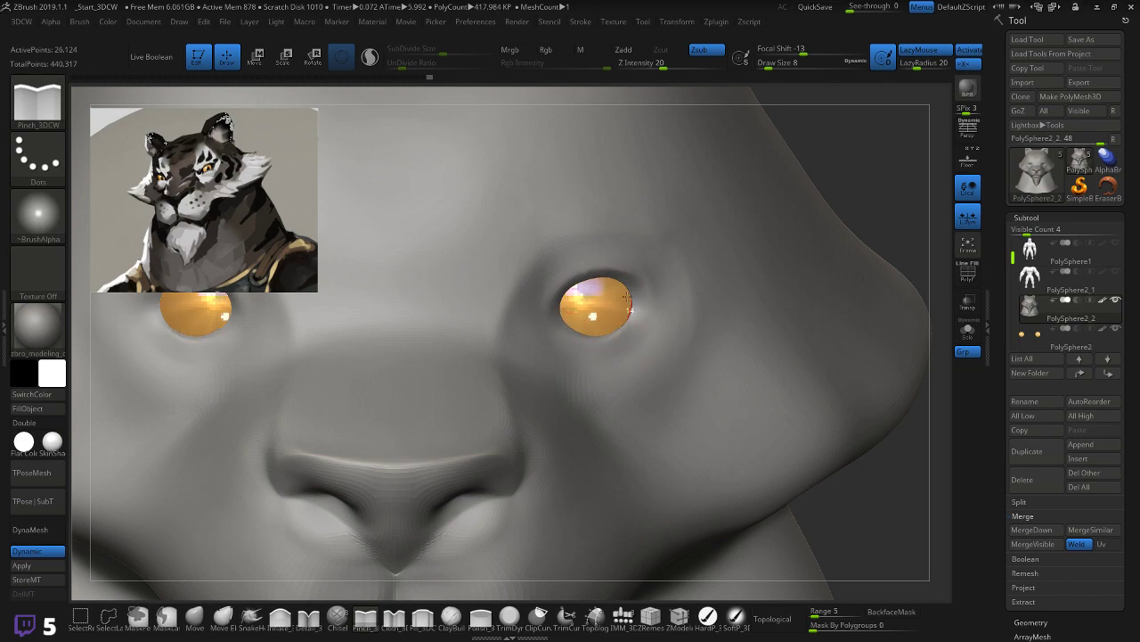
Step: Pinch the upper eyelid's edge from inner to outer corner with Pinch_3DCW at draw size 8, undoing the first stroke
{"action": "mouse_move", "coordinate": [861, 168]}
{"action": "left_mouse_down"}
{"action": "mouse_move", "coordinate": [828, 168]}
{"action": "mouse_move", "coordinate": [555, 357]}
{"action": "left_mouse_up"}
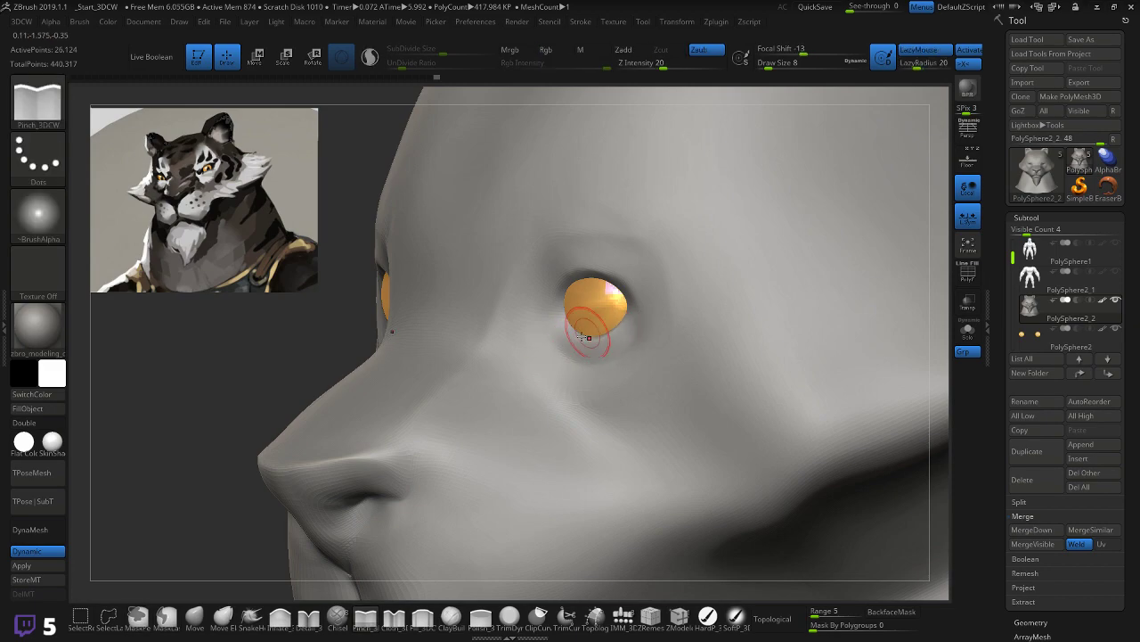
{"action": "left_click_drag", "start_coordinate": [295, 374], "coordinate": [501, 259]}
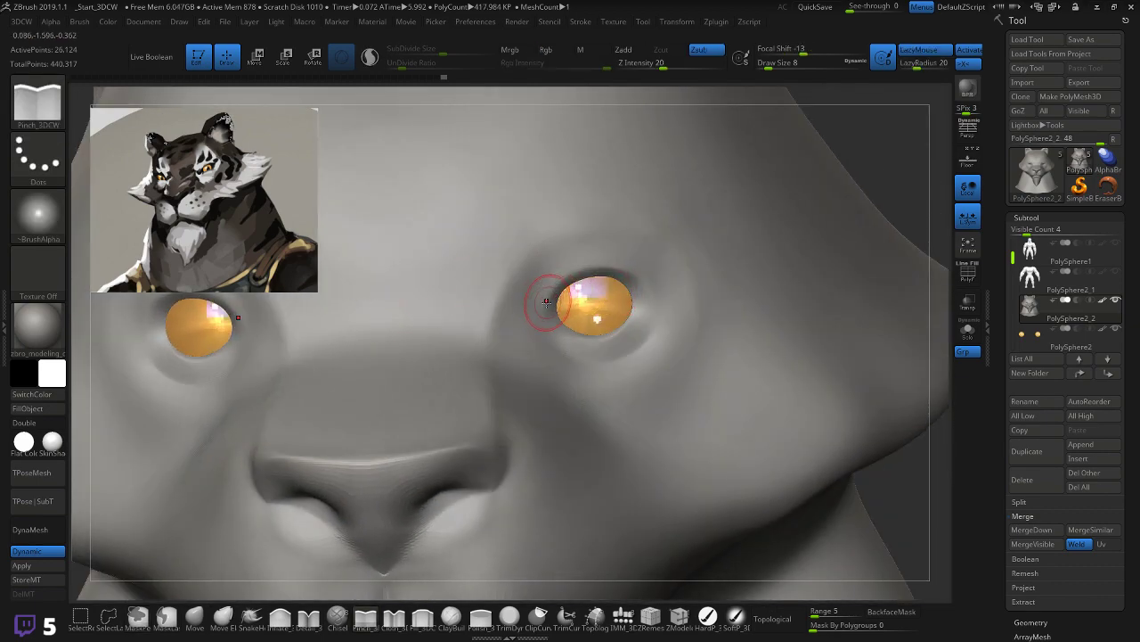
{"action": "mouse_move", "coordinate": [593, 261]}
{"action": "left_mouse_down"}
{"action": "mouse_move", "coordinate": [617, 262]}
{"action": "mouse_move", "coordinate": [649, 287]}
{"action": "mouse_move", "coordinate": [657, 315]}
{"action": "left_mouse_up"}
{"action": "key", "text": "ctrl+z"}
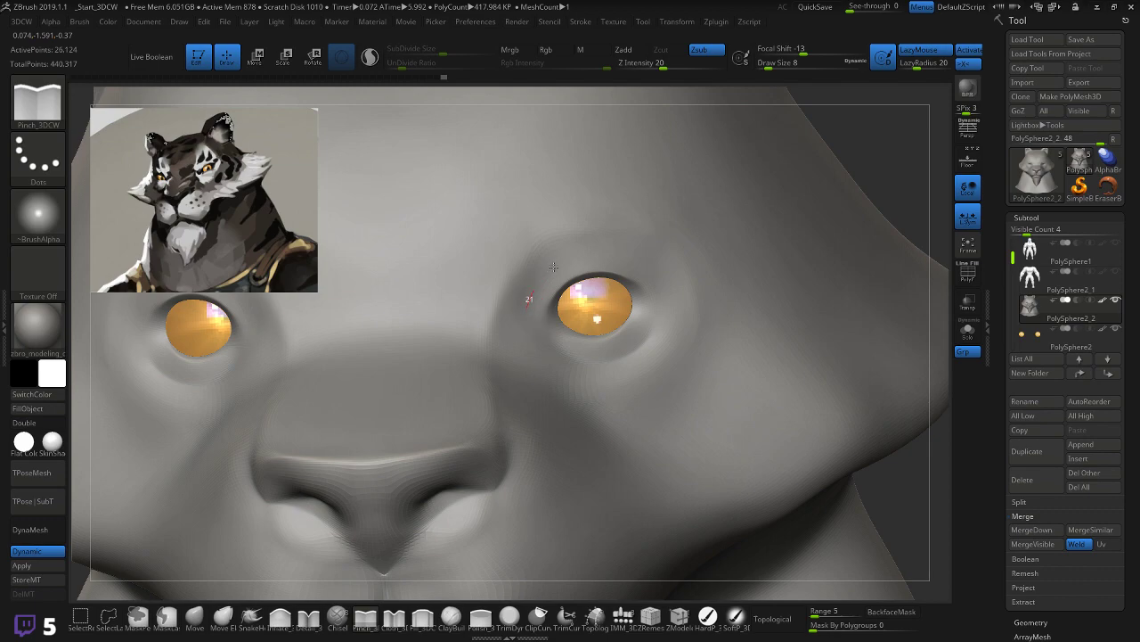
{"action": "mouse_move", "coordinate": [583, 257]}
{"action": "left_mouse_down"}
{"action": "mouse_move", "coordinate": [624, 264]}
{"action": "mouse_move", "coordinate": [648, 312]}
{"action": "left_mouse_up"}
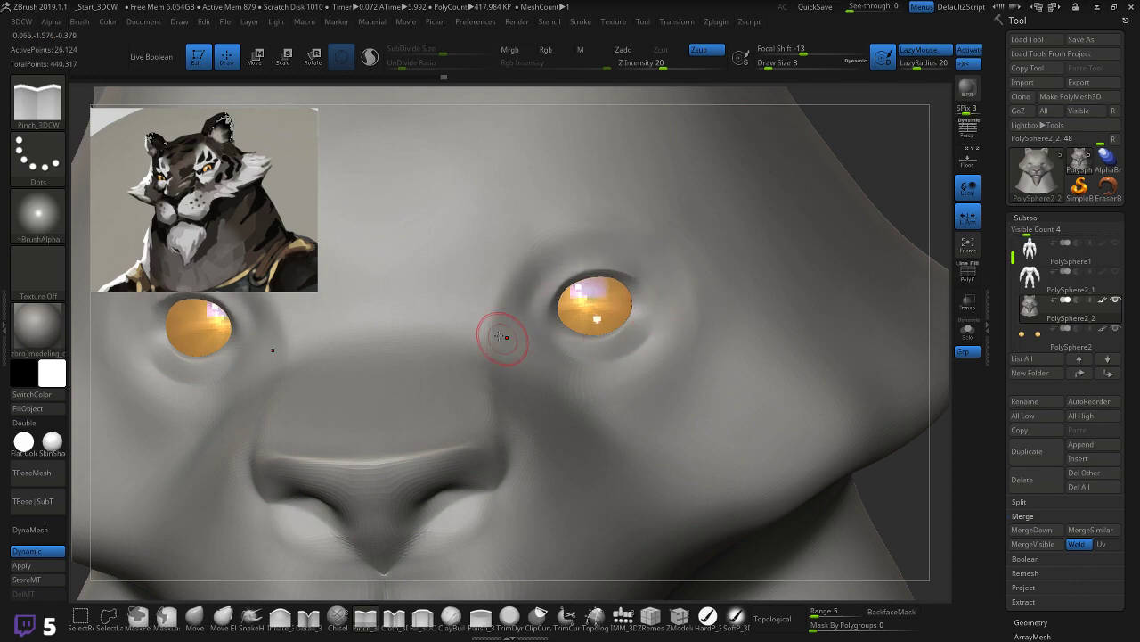
{"action": "mouse_move", "coordinate": [556, 270]}
{"action": "left_mouse_down"}
{"action": "mouse_move", "coordinate": [633, 263]}
{"action": "mouse_move", "coordinate": [653, 286]}
{"action": "left_mouse_up"}
{"action": "mouse_move", "coordinate": [539, 283]}
{"action": "left_mouse_down"}
{"action": "mouse_move", "coordinate": [654, 282]}
{"action": "mouse_move", "coordinate": [649, 301]}
{"action": "left_mouse_up"}
Step: Define the inner eye corner and lower eyelid rim with Pinch_3DCW at draw size 5
{"action": "key", "text": "["}
{"action": "mouse_move", "coordinate": [533, 302]}
{"action": "left_mouse_down"}
{"action": "mouse_move", "coordinate": [538, 280]}
{"action": "mouse_move", "coordinate": [652, 264]}
{"action": "mouse_move", "coordinate": [656, 284]}
{"action": "mouse_move", "coordinate": [628, 262]}
{"action": "mouse_move", "coordinate": [654, 284]}
{"action": "left_mouse_up"}
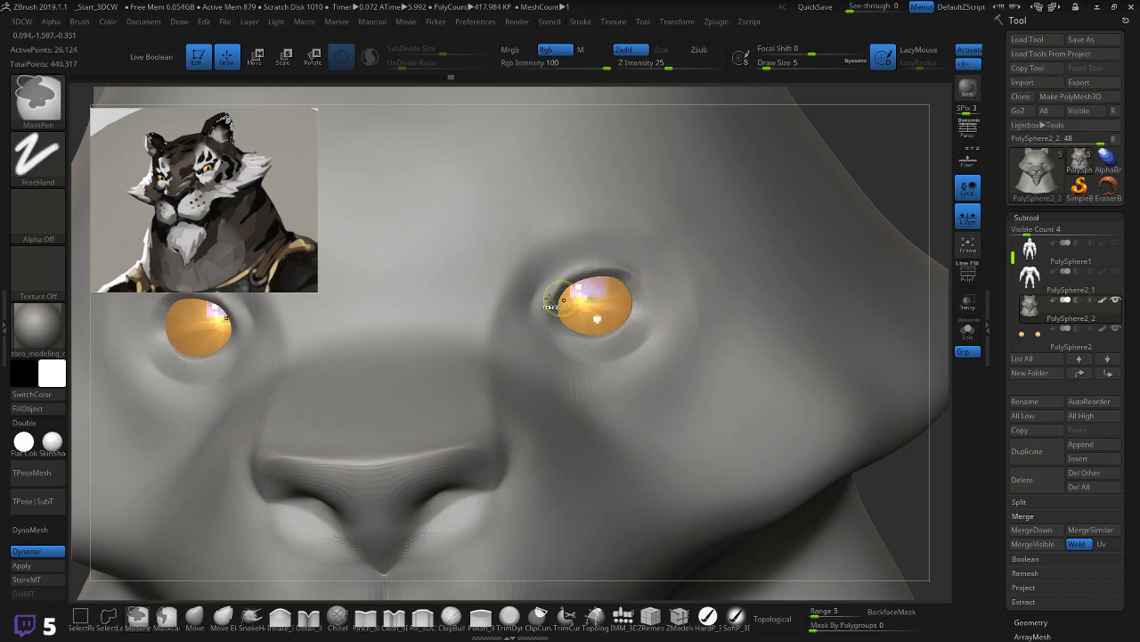
{"action": "mouse_move", "coordinate": [526, 321]}
{"action": "left_mouse_down"}
{"action": "mouse_move", "coordinate": [540, 287]}
{"action": "mouse_move", "coordinate": [583, 256]}
{"action": "mouse_move", "coordinate": [636, 260]}
{"action": "mouse_move", "coordinate": [653, 296]}
{"action": "mouse_move", "coordinate": [614, 336]}
{"action": "mouse_move", "coordinate": [567, 342]}
{"action": "mouse_move", "coordinate": [622, 330]}
{"action": "mouse_move", "coordinate": [635, 297]}
{"action": "left_mouse_up"}
{"action": "left_click_drag", "start_coordinate": [557, 324], "coordinate": [629, 351]}
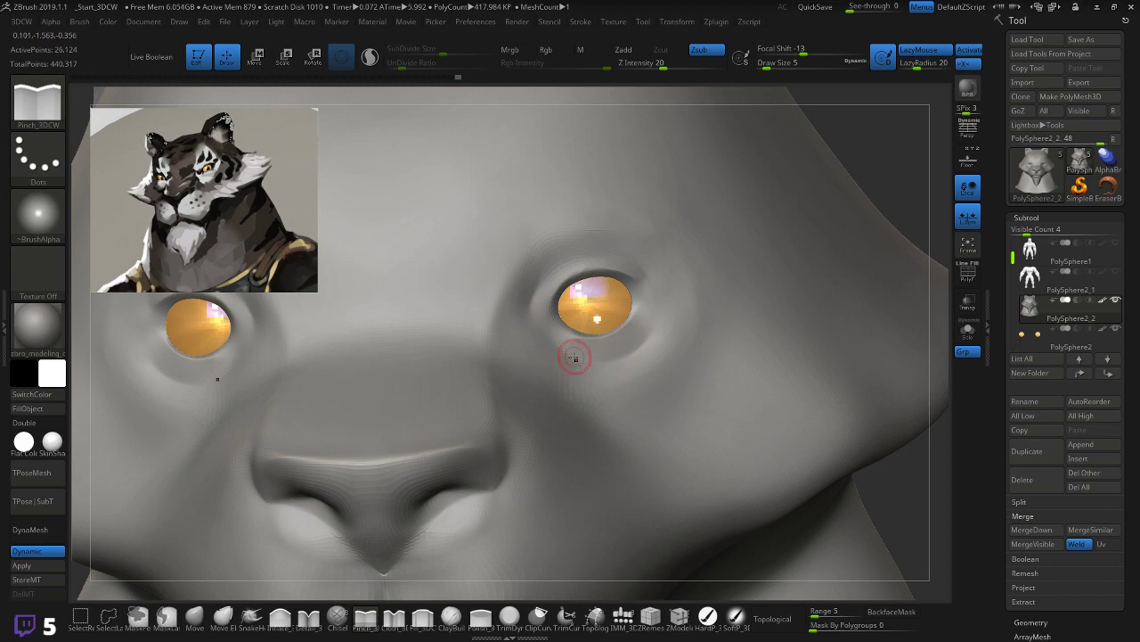
{"action": "left_click_drag", "start_coordinate": [546, 341], "coordinate": [599, 363]}
{"action": "right_click_drag", "start_coordinate": [659, 276], "coordinate": [838, 159]}
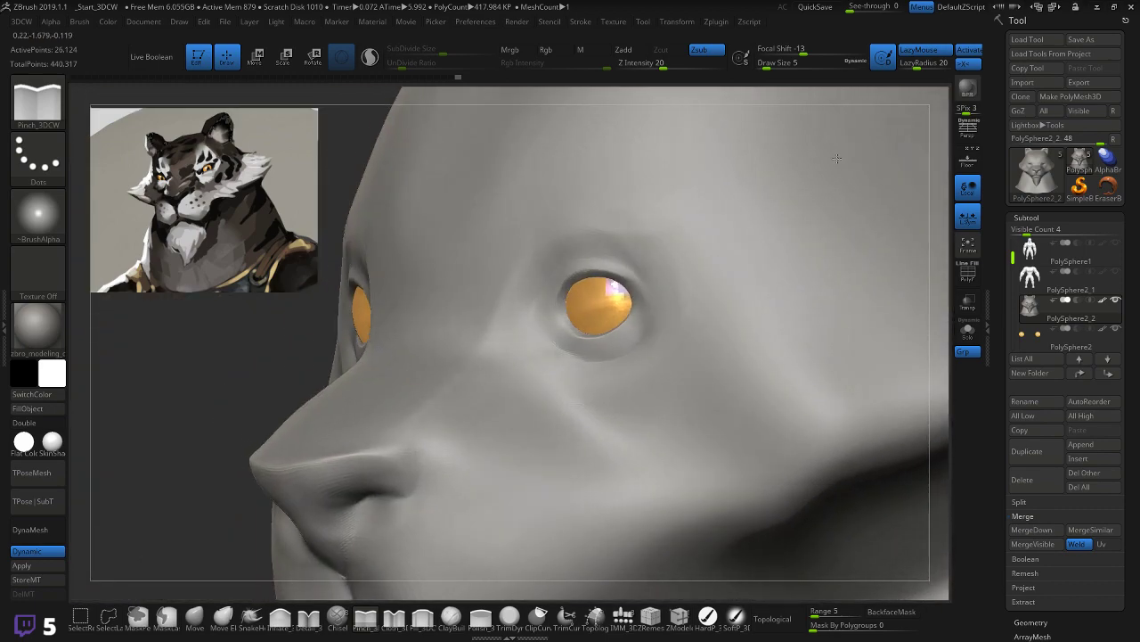
Step: Refine the lower eyelid and outer eye corner with Pinch_3DCW at draw size 5, undoing one stroke, and smooth the outer corner
{"action": "left_click_drag", "start_coordinate": [297, 344], "coordinate": [535, 324]}
{"action": "left_click_drag", "start_coordinate": [607, 350], "coordinate": [656, 311]}
{"action": "key", "text": "ctrl+z"}
{"action": "left_click_drag", "start_coordinate": [547, 337], "coordinate": [583, 363]}
{"action": "left_click_drag", "start_coordinate": [650, 334], "coordinate": [657, 311]}
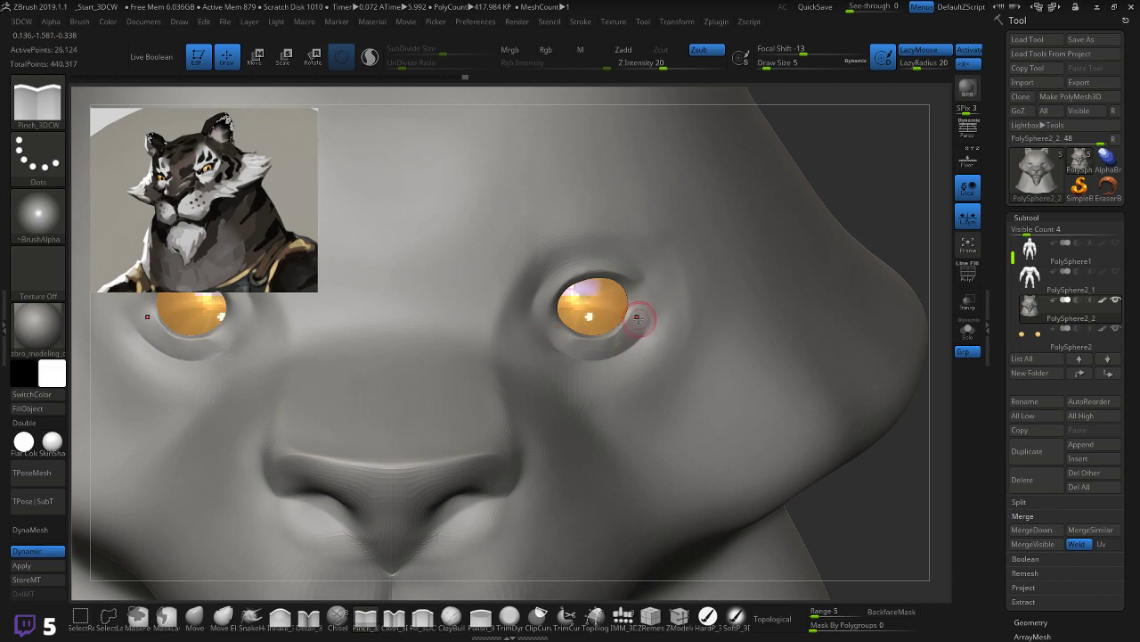
{"action": "key", "text": "shift"}
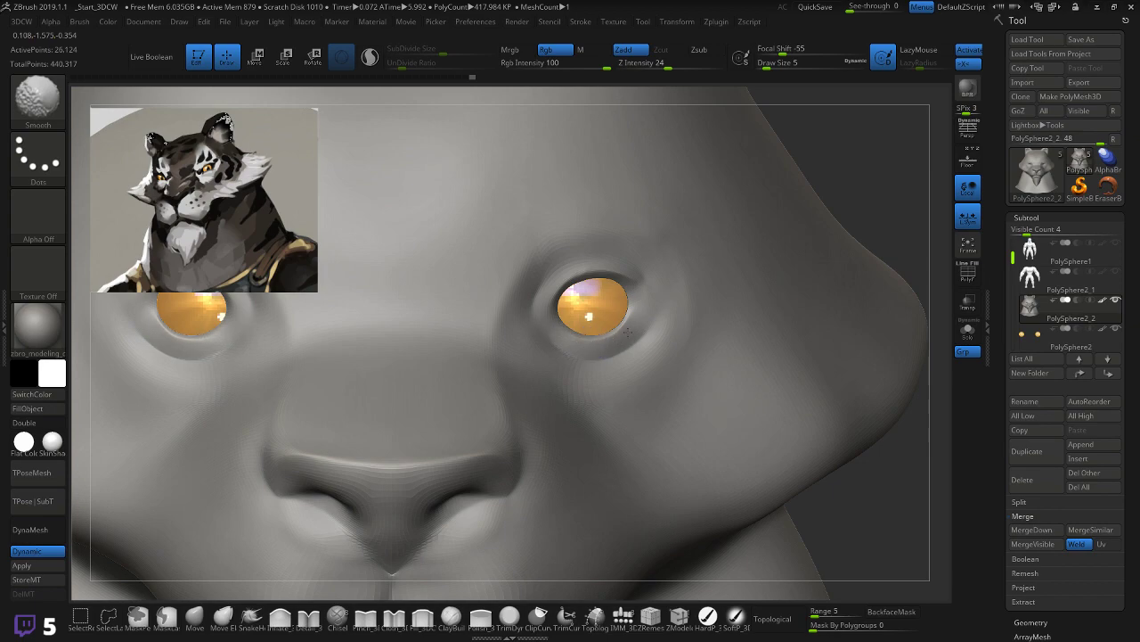
{"action": "mouse_move", "coordinate": [642, 289]}
{"action": "left_mouse_down", "text": "shift"}
{"action": "mouse_move", "coordinate": [579, 269]}
{"action": "mouse_move", "coordinate": [642, 264]}
{"action": "mouse_move", "coordinate": [631, 269]}
{"action": "mouse_move", "coordinate": [660, 295]}
{"action": "left_mouse_up", "text": "shift"}
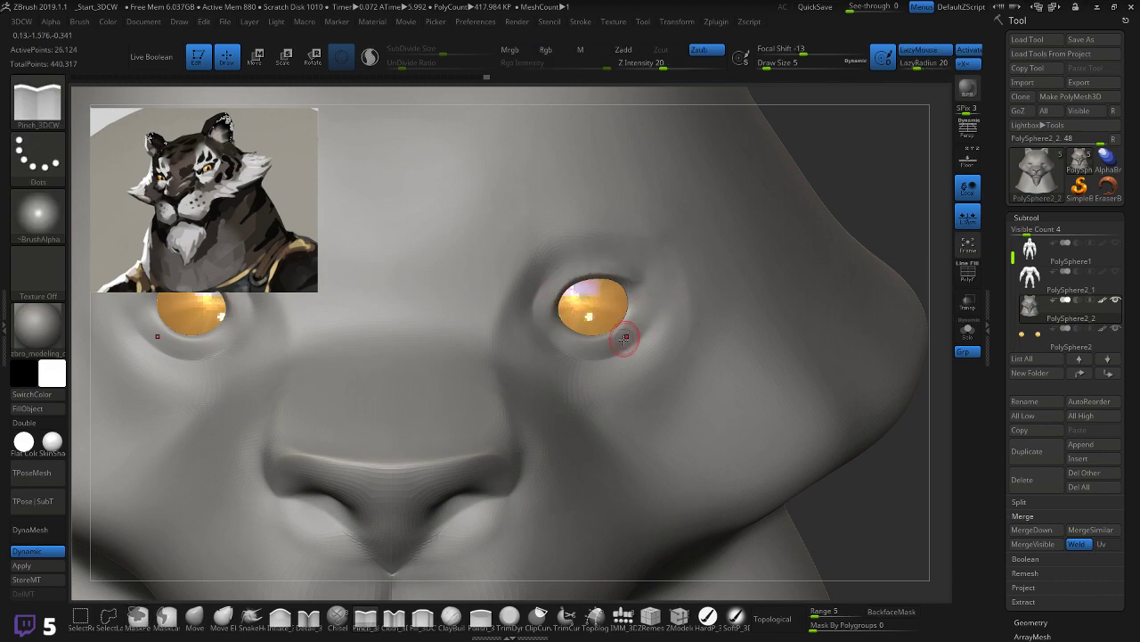
Step: Reshape the outer side of the eye socket with the Move brush at draw size 14 and smooth it
{"action": "left_click_drag", "start_coordinate": [891, 171], "coordinate": [771, 195]}
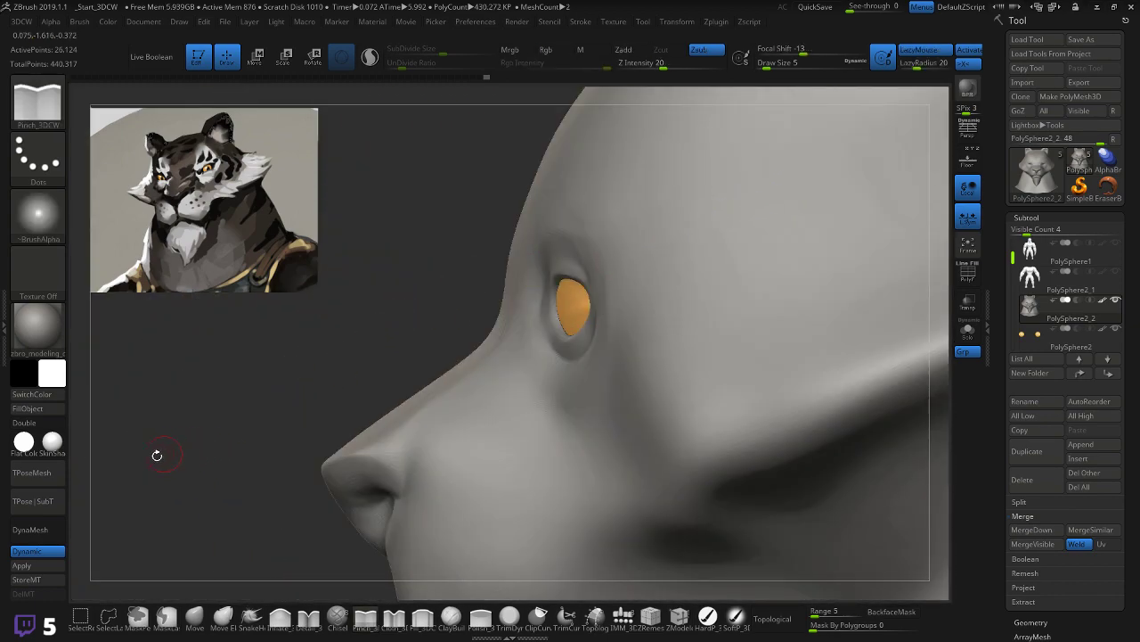
{"action": "left_click", "coordinate": [194, 616]}
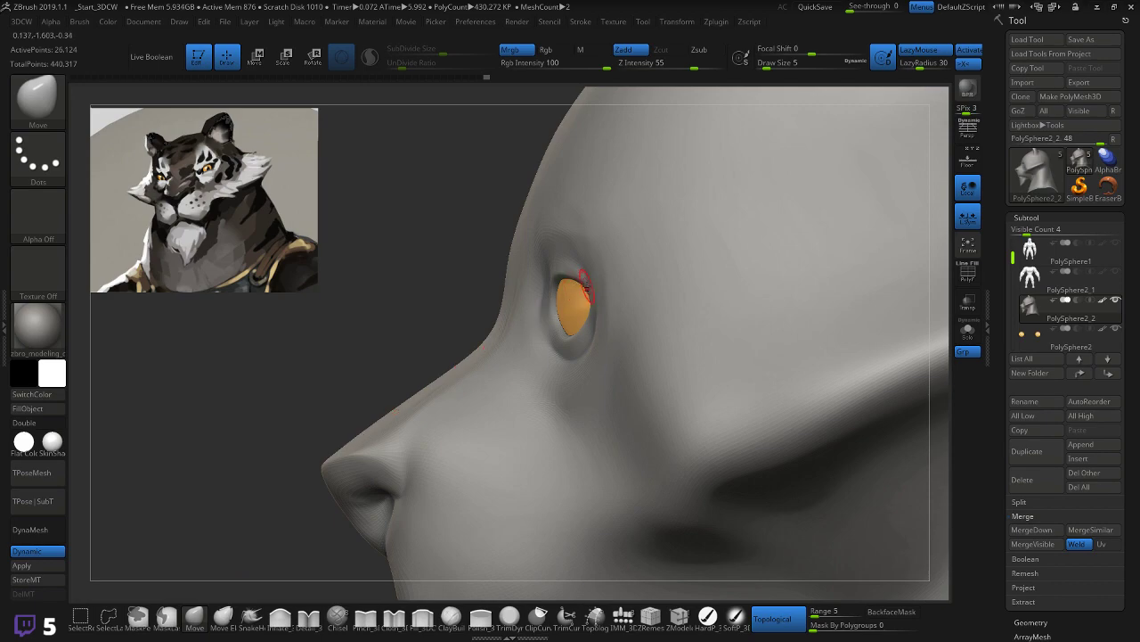
{"action": "key", "text": "bracketright"}
{"action": "key", "text": "bracketright"}
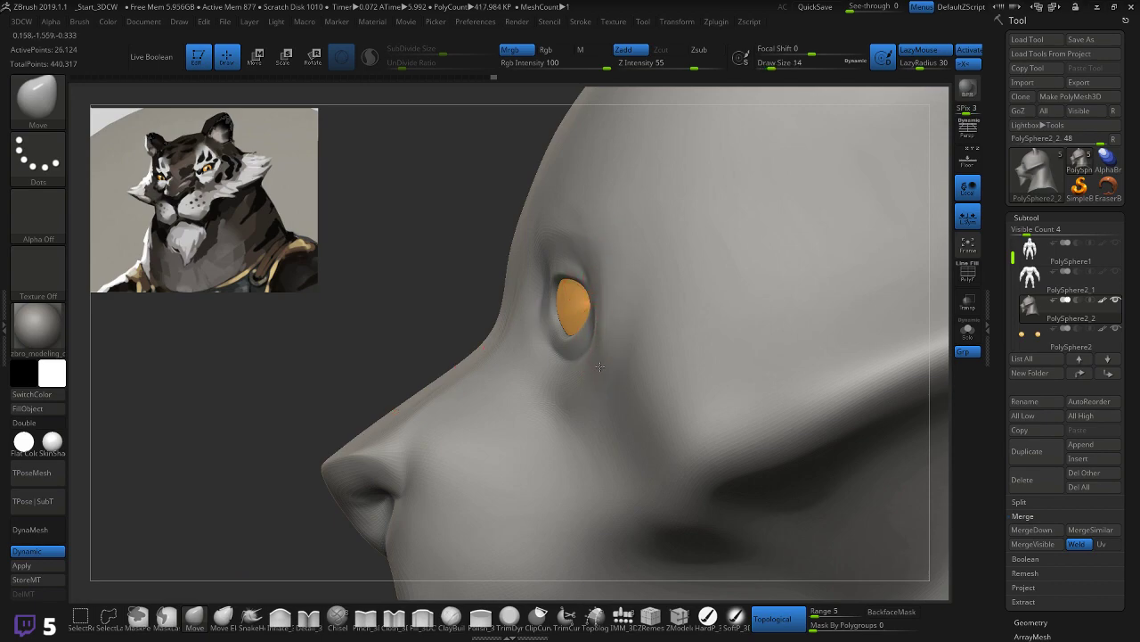
{"action": "left_click_drag", "start_coordinate": [410, 369], "coordinate": [646, 339]}
{"action": "left_click_drag", "start_coordinate": [576, 305], "coordinate": [585, 320], "text": "shift"}
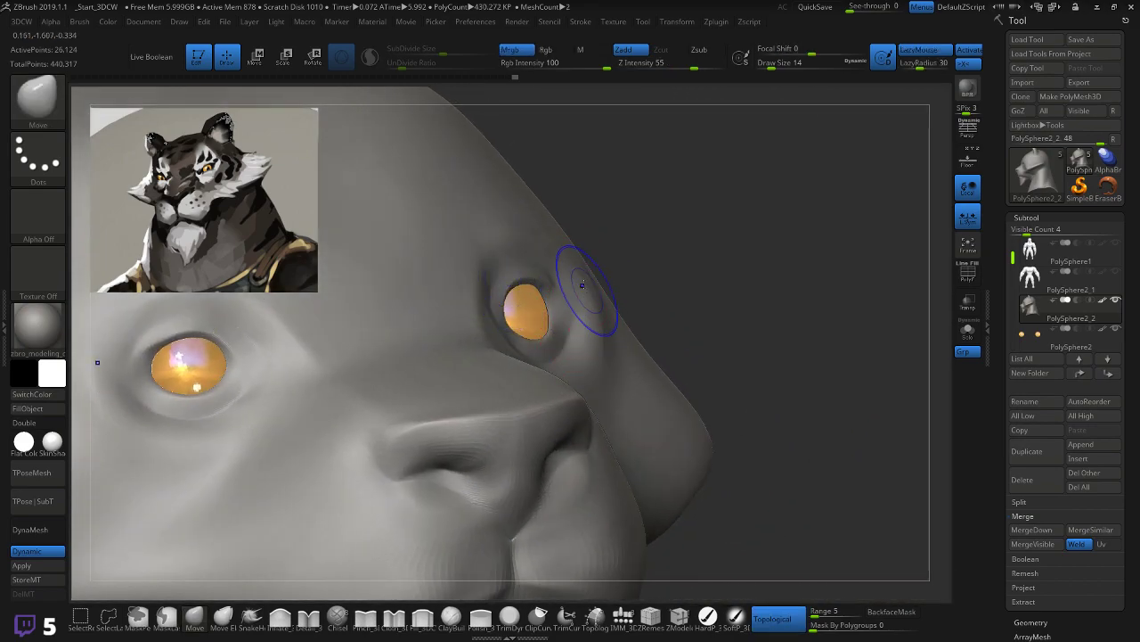
{"action": "left_click_drag", "start_coordinate": [738, 255], "coordinate": [659, 300]}
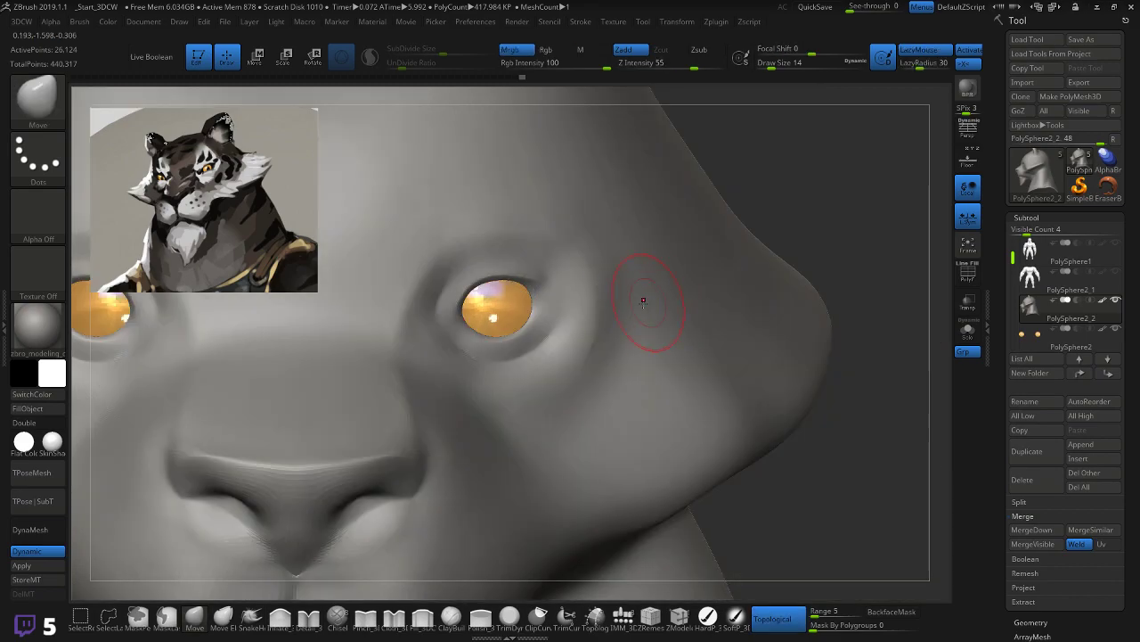
{"action": "mouse_move", "coordinate": [815, 199]}
{"action": "left_mouse_down"}
{"action": "mouse_move", "coordinate": [758, 185]}
{"action": "mouse_move", "coordinate": [851, 207]}
{"action": "mouse_move", "coordinate": [808, 179]}
{"action": "left_mouse_up"}
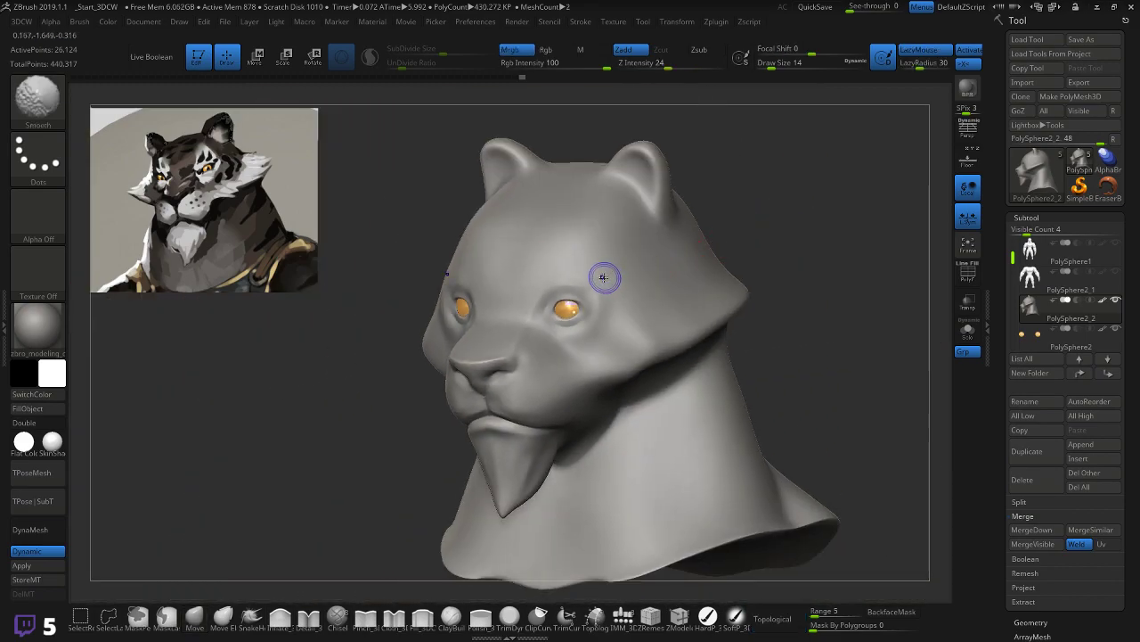
Step: Move the Spotlight wheel clear of the model and sample the dark brown fur colour from the reference image
{"action": "left_click_drag", "start_coordinate": [807, 222], "coordinate": [740, 259]}
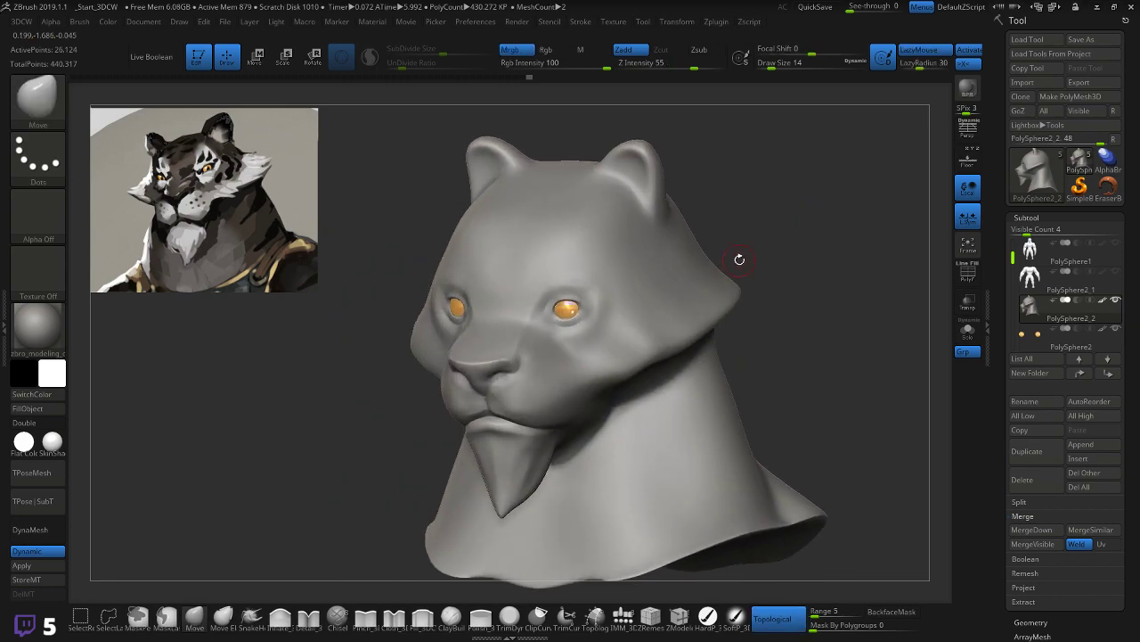
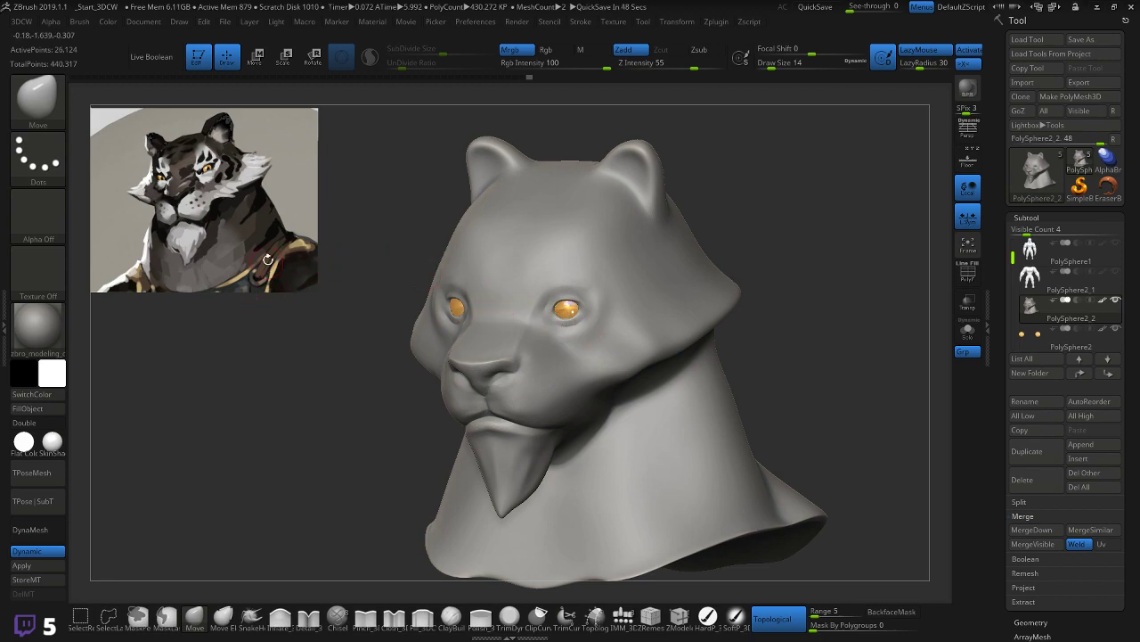
{"action": "key", "text": "z"}
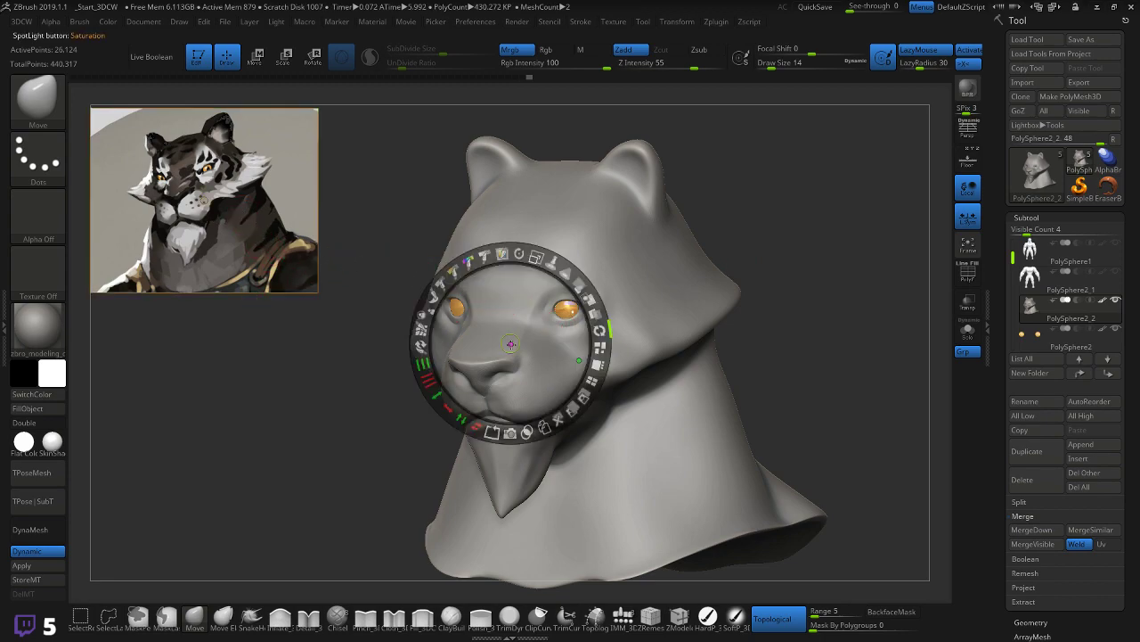
{"action": "left_click_drag", "start_coordinate": [510, 344], "coordinate": [268, 324]}
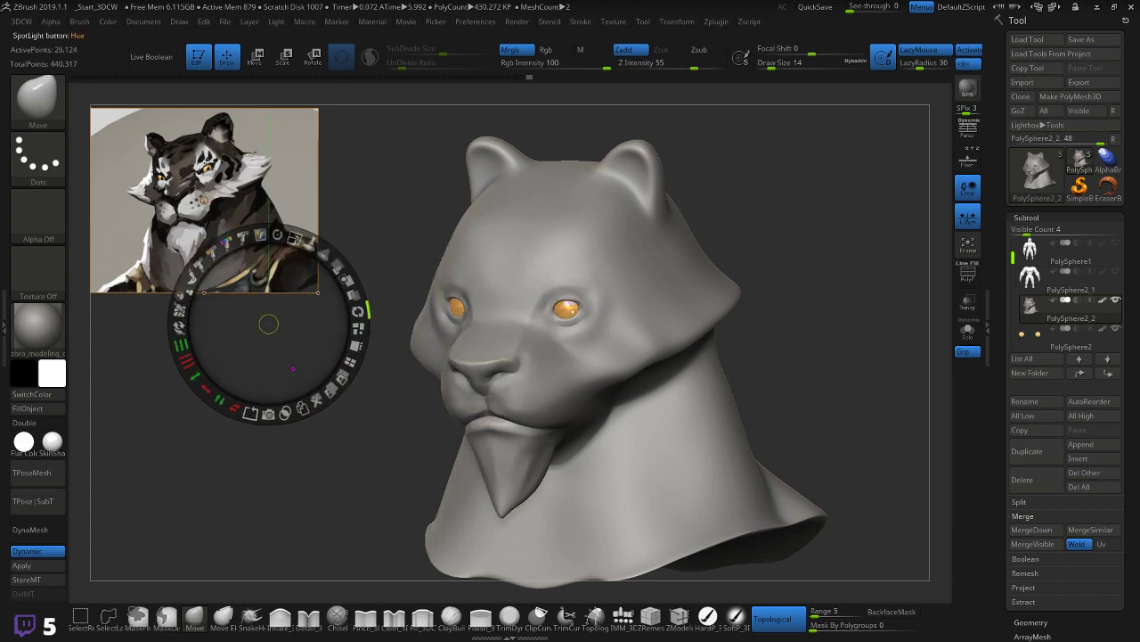
{"action": "key", "text": "c"}
{"action": "key", "text": "c"}
{"action": "key", "text": "c"}
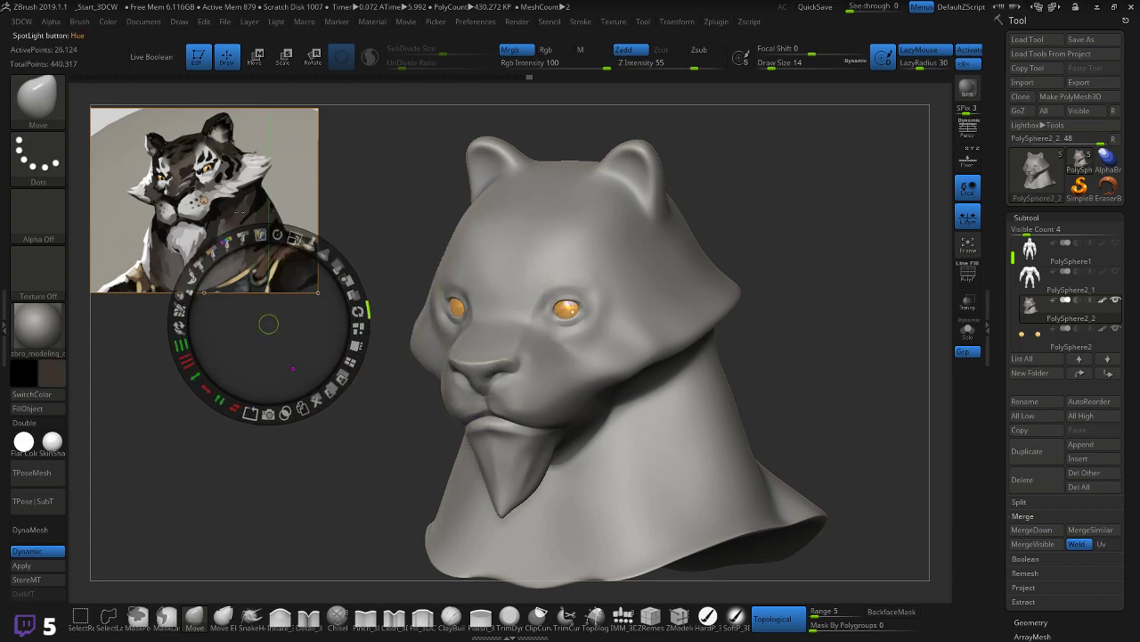
{"action": "key", "text": "z"}
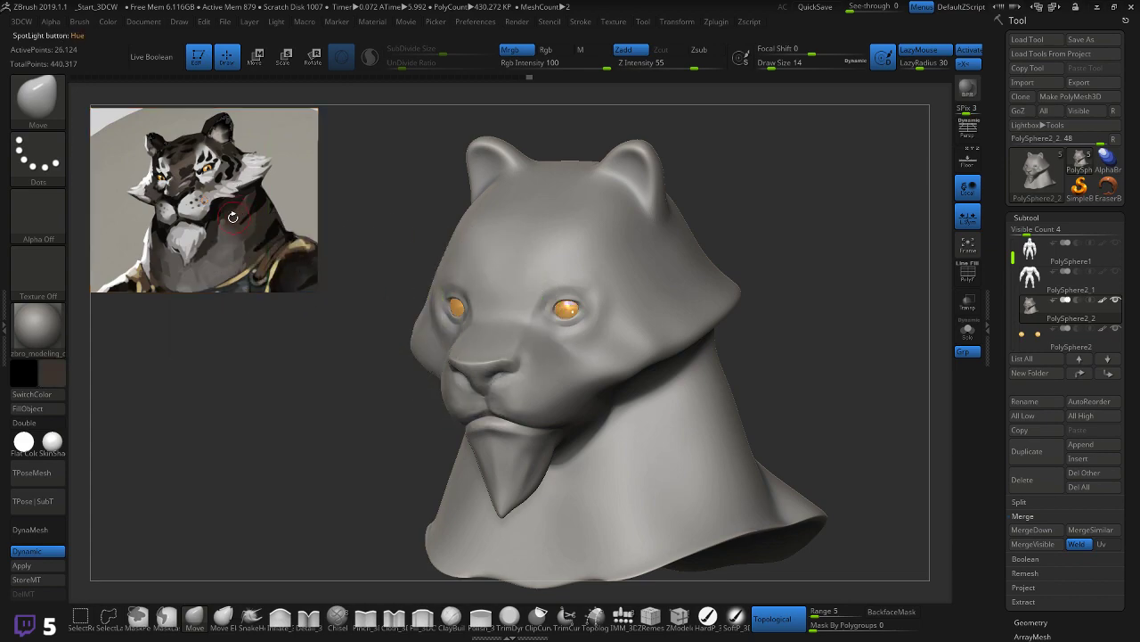
Step: Assign the SkinShade4 material and fill the whole head with the sampled dark brown
{"action": "left_click", "coordinate": [37, 330]}
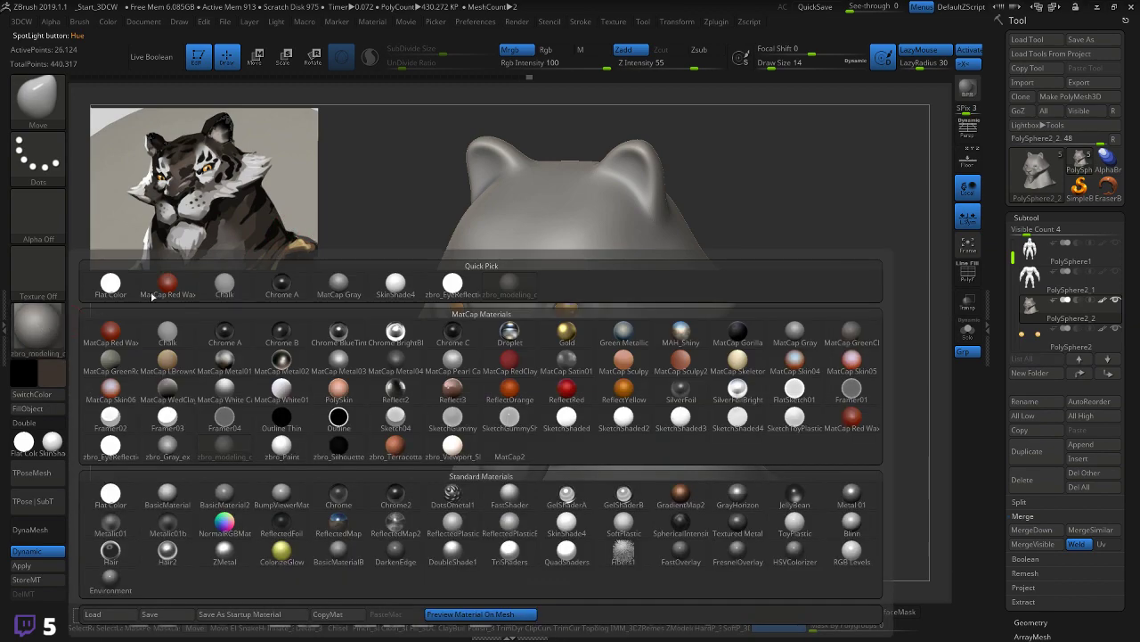
{"action": "left_click", "coordinate": [396, 283]}
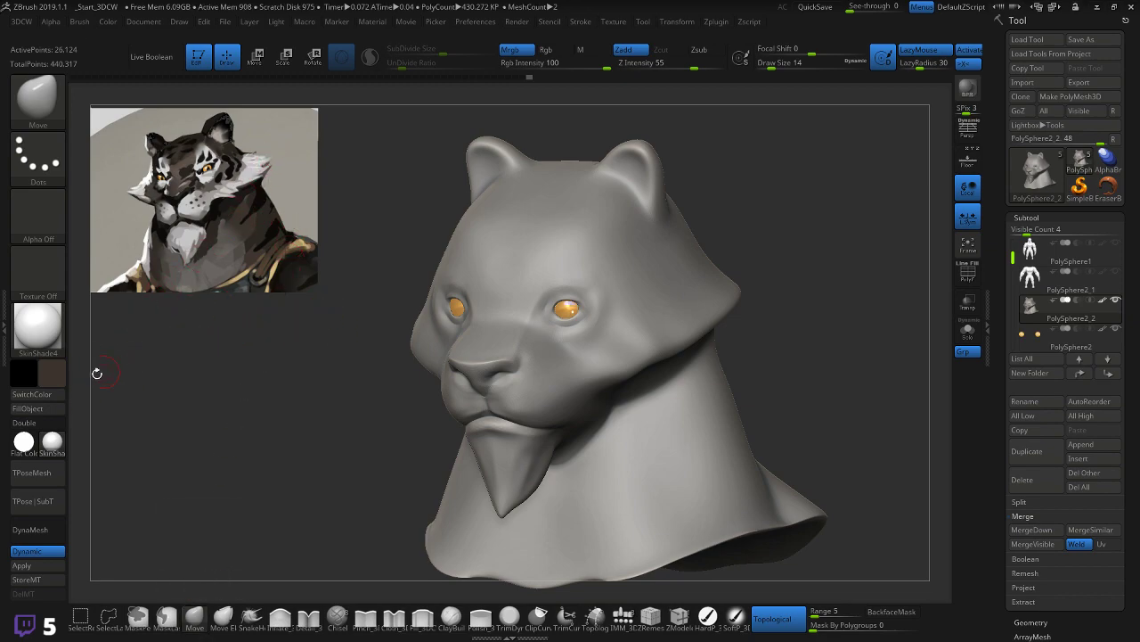
{"action": "left_click", "coordinate": [51, 412]}
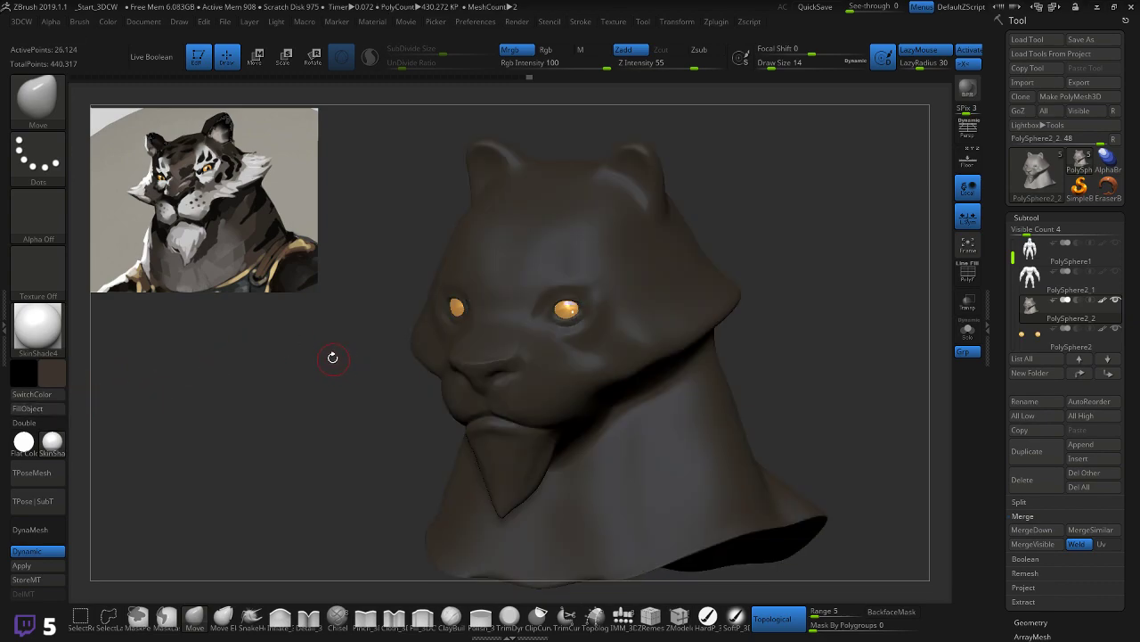
Step: Choose the SoftP_3DCW paint brush and sample the light grey fur colour from the reference image
{"action": "right_click_drag", "start_coordinate": [311, 339], "coordinate": [733, 590], "text": "ctrl"}
{"action": "left_click", "coordinate": [736, 614]}
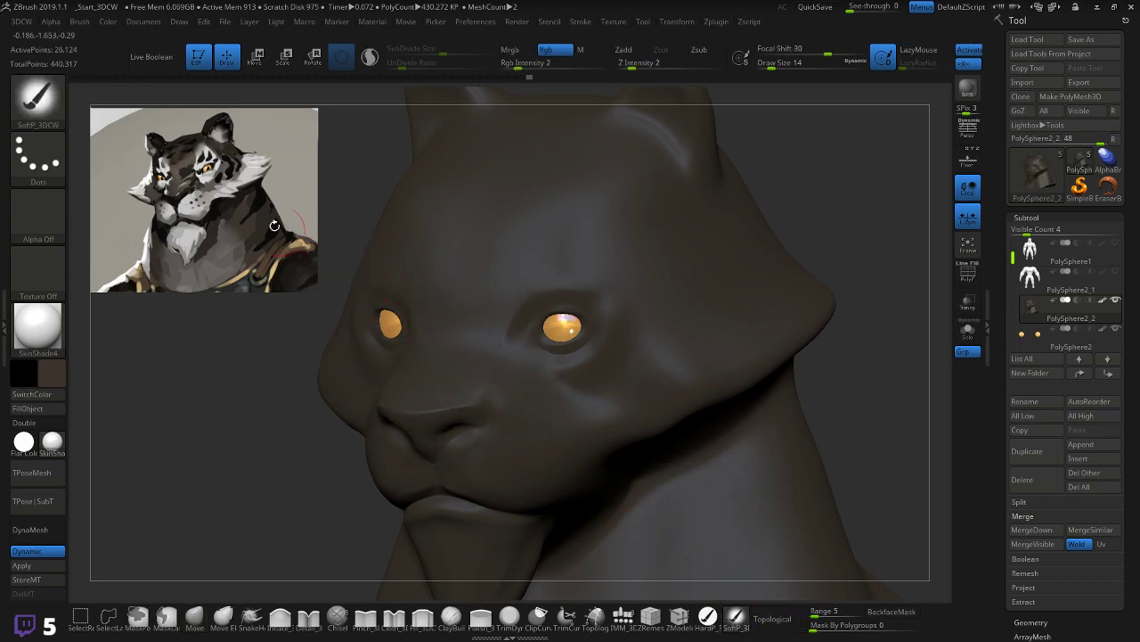
{"action": "key", "text": "shift+z"}
{"action": "key", "text": "z"}
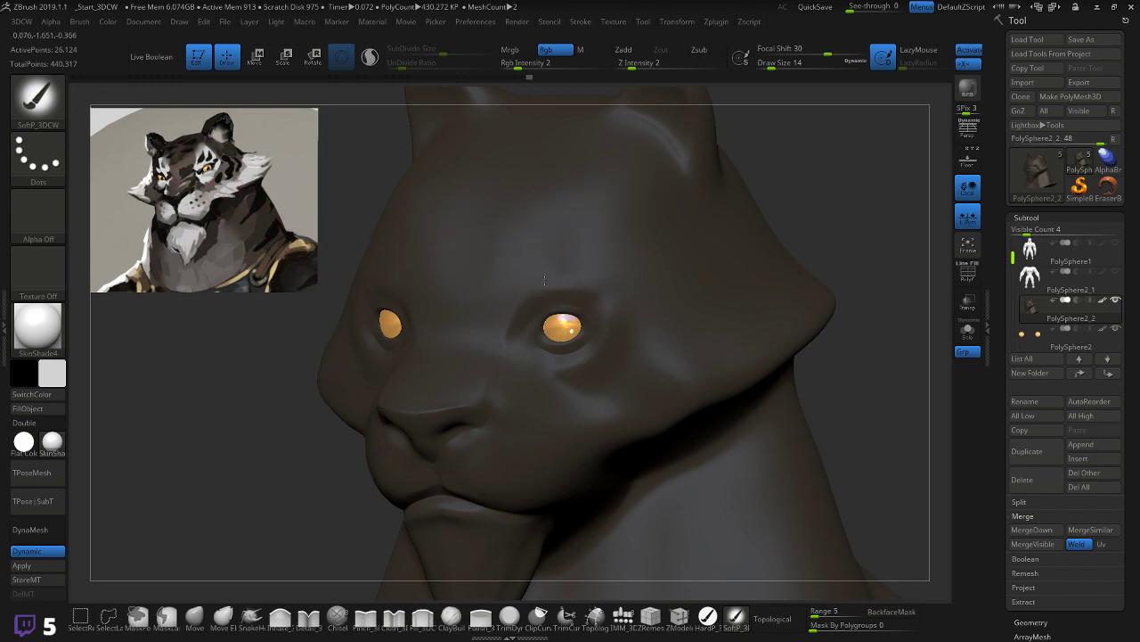
{"action": "key", "text": "ctrl"}
{"action": "left_click", "coordinate": [707, 615]}
{"action": "left_click_drag", "start_coordinate": [642, 376], "coordinate": [650, 383]}
{"action": "key", "text": "ctrl+z"}
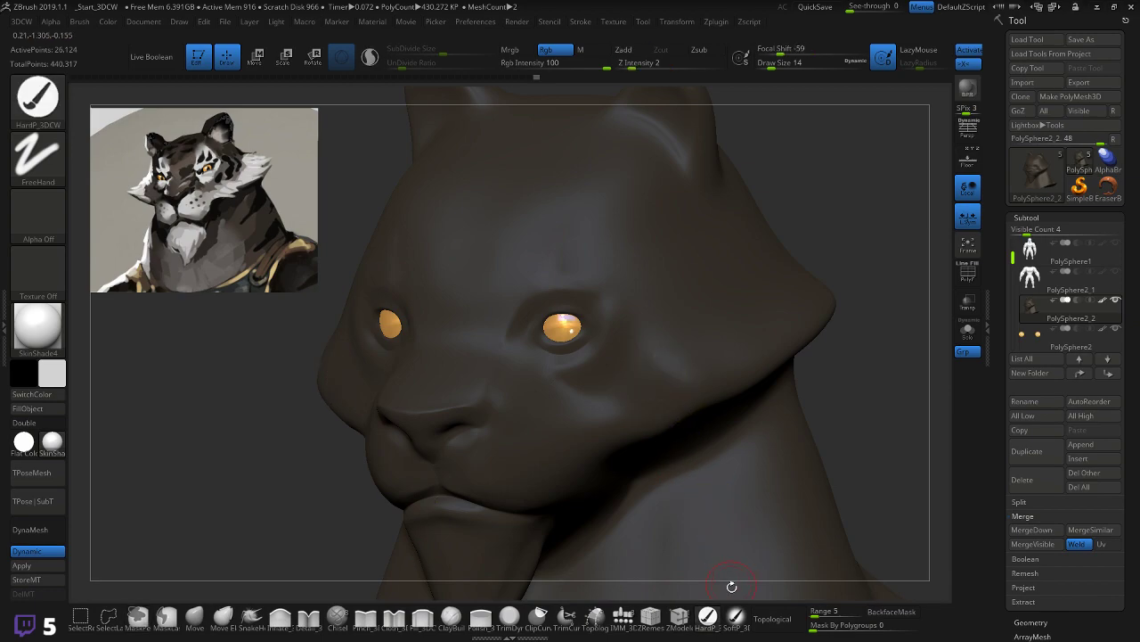
Step: Paint light grey patches around the eyes with SoftP_3DCW, raising the Z Intensity to 26 and then 62
{"action": "left_click", "coordinate": [734, 615]}
{"action": "left_click_drag", "start_coordinate": [560, 282], "coordinate": [540, 310]}
{"action": "left_click_drag", "start_coordinate": [562, 383], "coordinate": [601, 315]}
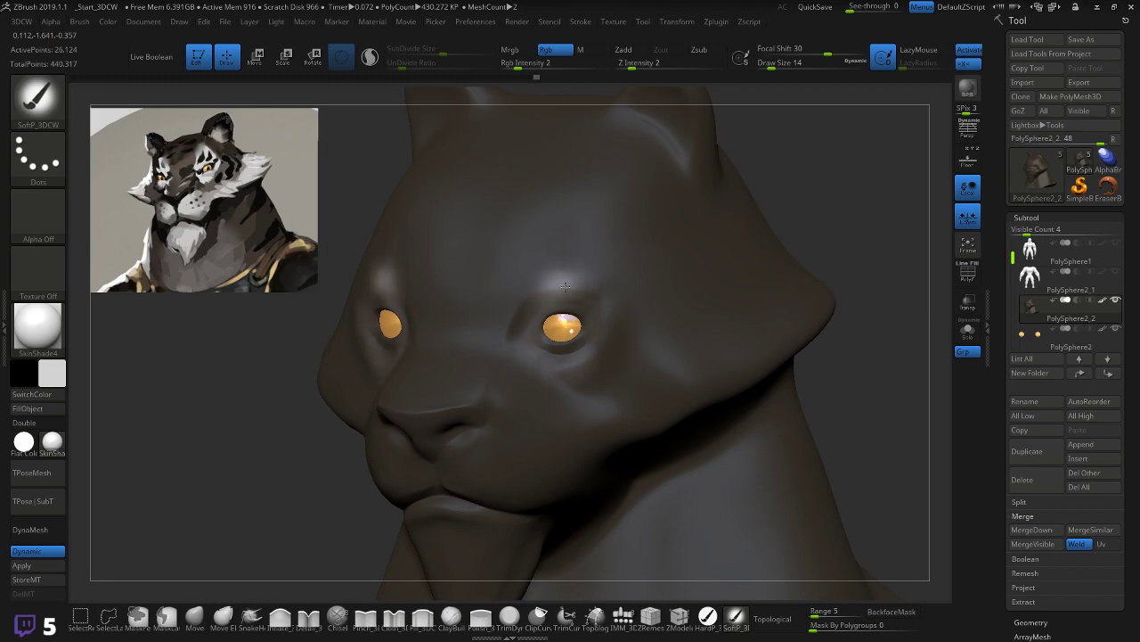
{"action": "key", "text": "u"}
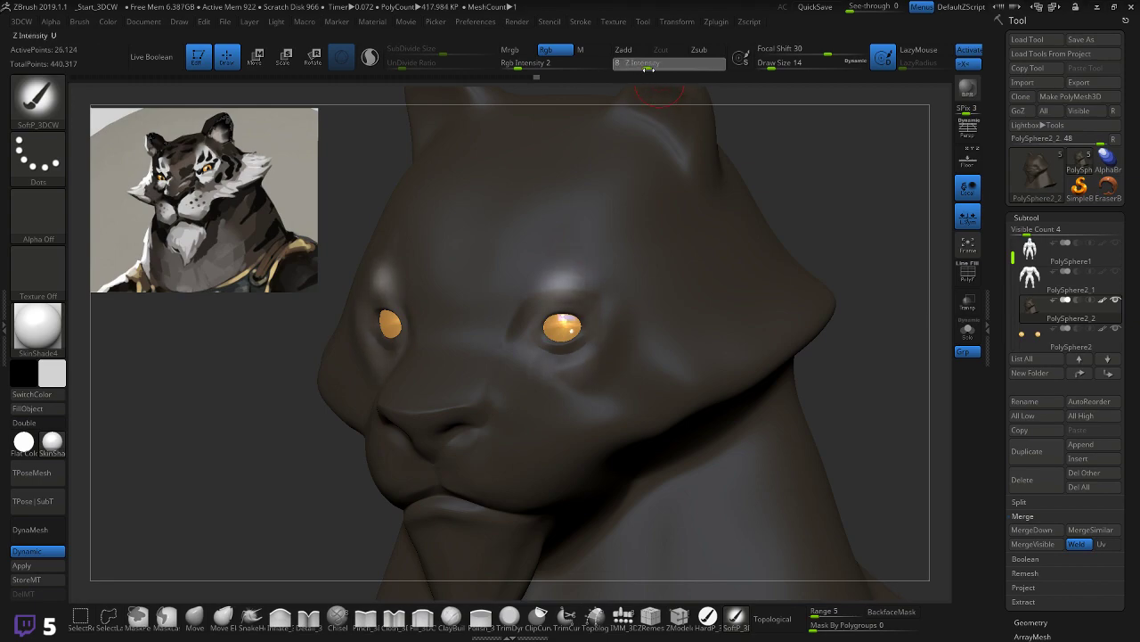
{"action": "mouse_move", "coordinate": [579, 272]}
{"action": "left_mouse_down"}
{"action": "mouse_move", "coordinate": [602, 324]}
{"action": "mouse_move", "coordinate": [590, 355]}
{"action": "left_mouse_up"}
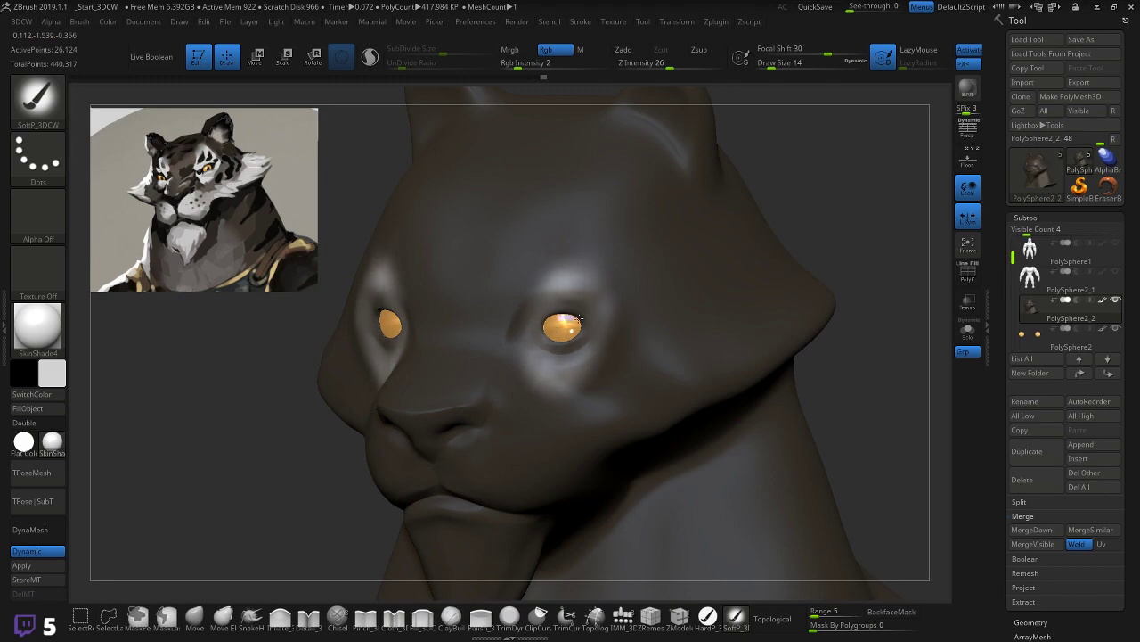
{"action": "left_click_drag", "start_coordinate": [669, 68], "coordinate": [700, 68]}
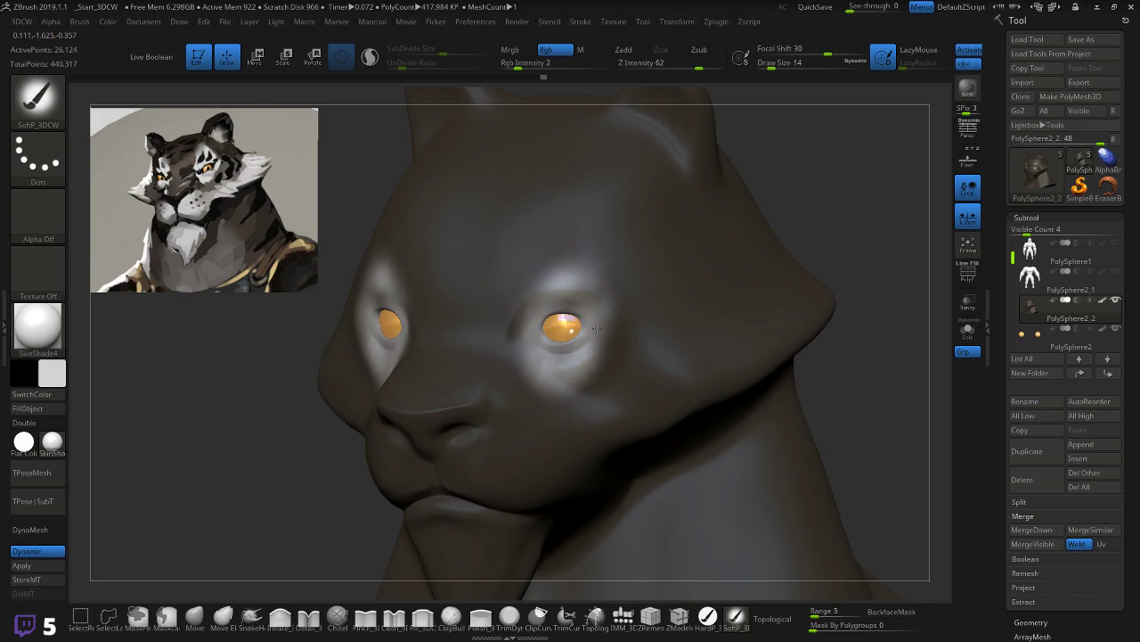
Step: Paint the muzzle and the adjoining lower cheeks light grey with SoftP_3DCW at draw size 22
{"action": "left_click_drag", "start_coordinate": [785, 210], "coordinate": [841, 169], "text": "shift"}
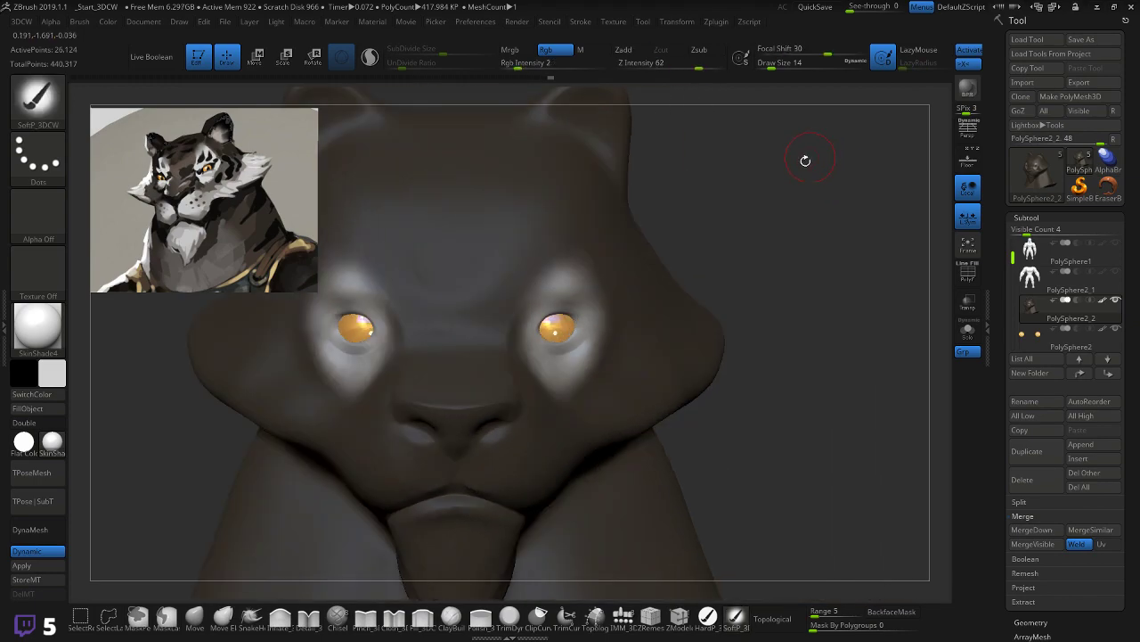
{"action": "key", "text": "bracketright"}
{"action": "key", "text": "bracketright"}
{"action": "mouse_move", "coordinate": [479, 457]}
{"action": "left_mouse_down"}
{"action": "mouse_move", "coordinate": [513, 495]}
{"action": "mouse_move", "coordinate": [512, 473]}
{"action": "mouse_move", "coordinate": [539, 472]}
{"action": "mouse_move", "coordinate": [533, 492]}
{"action": "mouse_move", "coordinate": [487, 484]}
{"action": "mouse_move", "coordinate": [512, 445]}
{"action": "mouse_move", "coordinate": [548, 459]}
{"action": "left_mouse_up"}
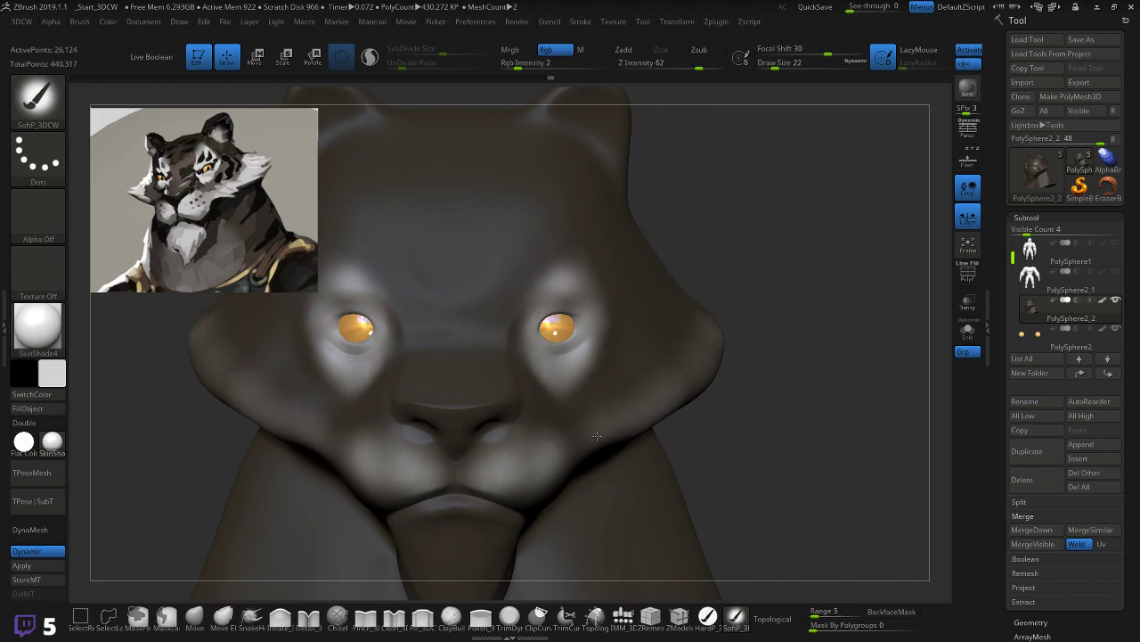
{"action": "left_click_drag", "start_coordinate": [592, 431], "coordinate": [587, 436]}
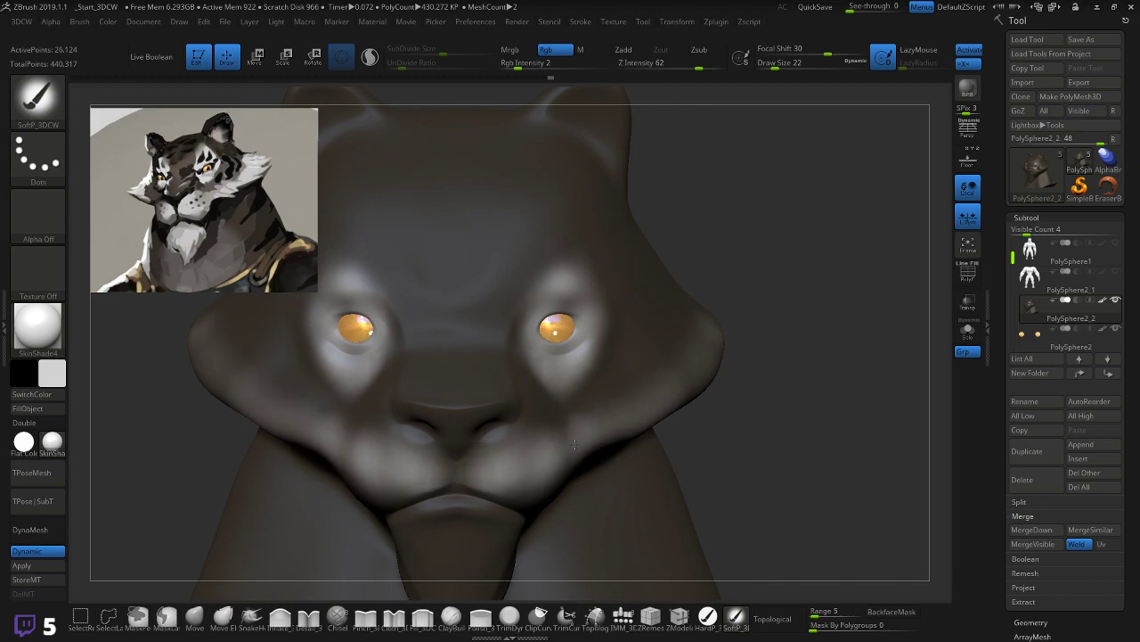
{"action": "left_click_drag", "start_coordinate": [481, 486], "coordinate": [504, 474]}
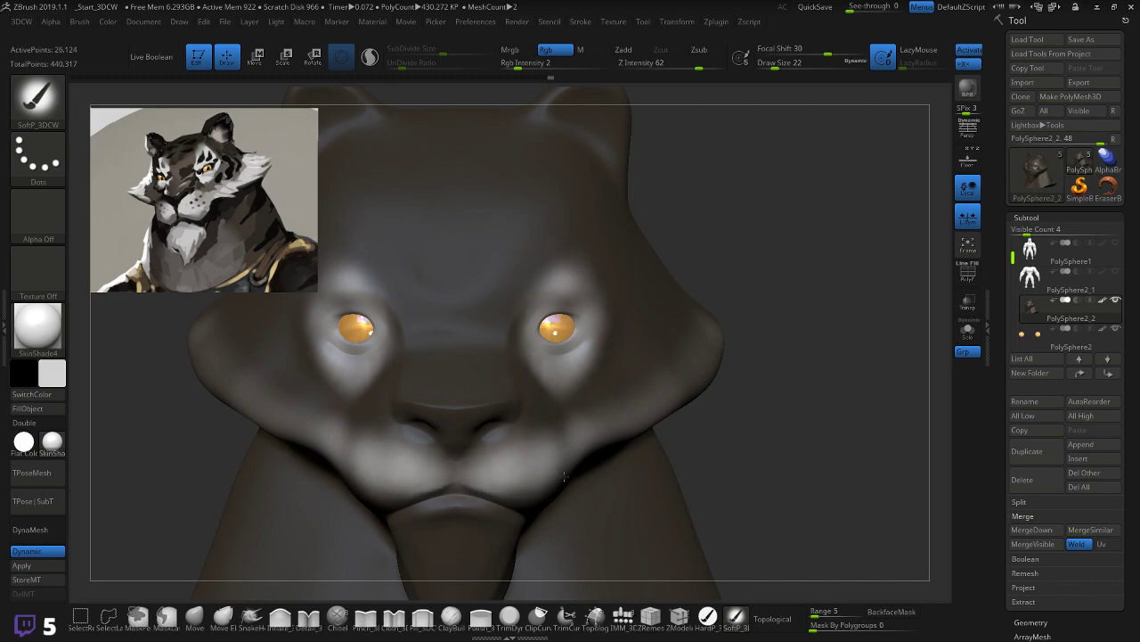
Step: Extend the light grey from the side of the muzzle along the jawline to the cheek tips
{"action": "left_click_drag", "start_coordinate": [804, 374], "coordinate": [677, 419]}
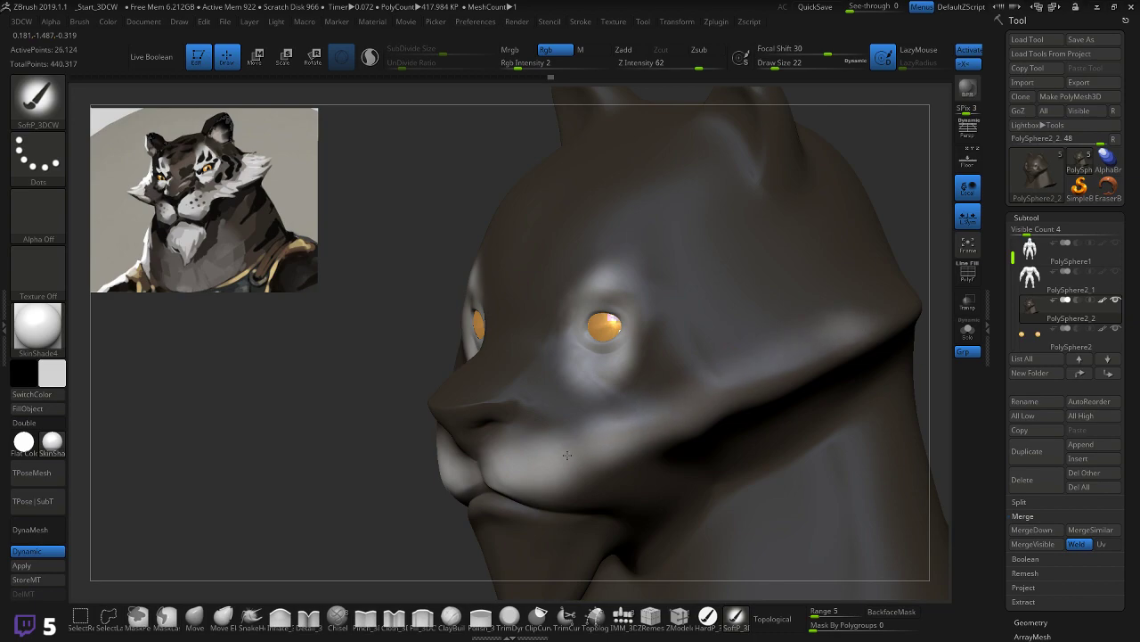
{"action": "left_click_drag", "start_coordinate": [392, 518], "coordinate": [595, 476]}
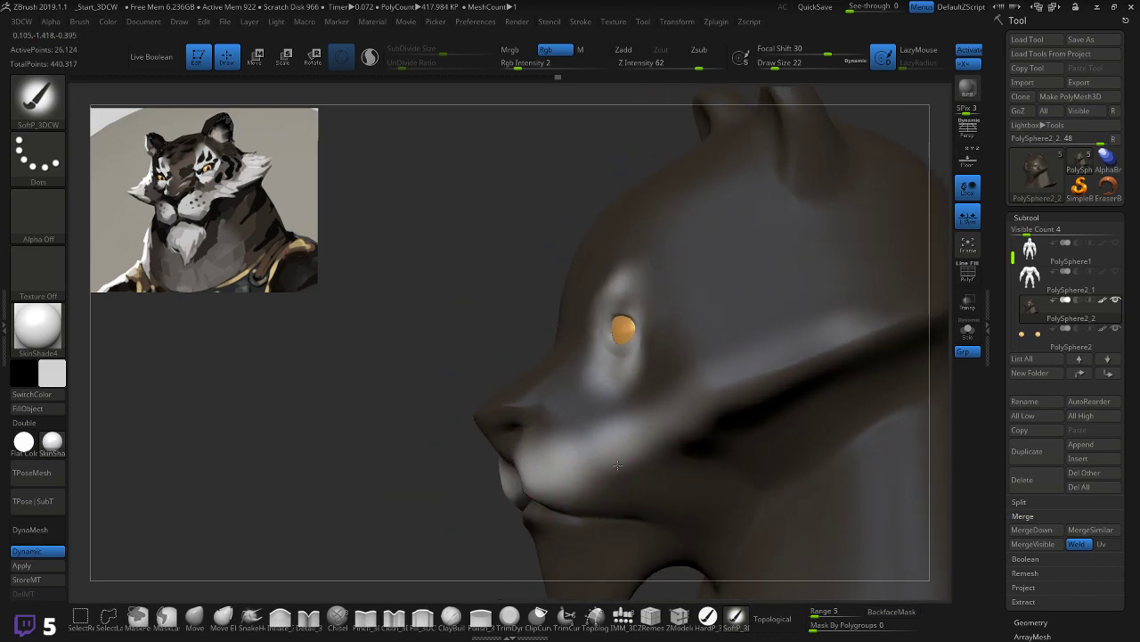
{"action": "mouse_move", "coordinate": [395, 522]}
{"action": "left_mouse_down"}
{"action": "mouse_move", "coordinate": [463, 517]}
{"action": "mouse_move", "coordinate": [433, 509]}
{"action": "left_mouse_up"}
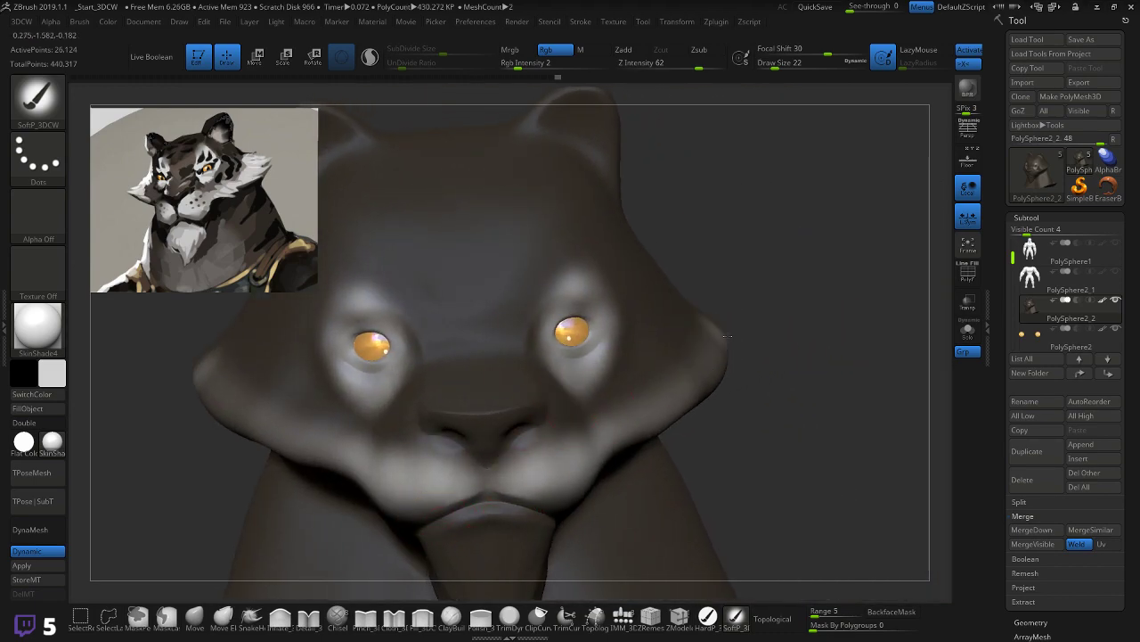
{"action": "left_click_drag", "start_coordinate": [587, 450], "coordinate": [608, 446]}
{"action": "left_click_drag", "start_coordinate": [798, 359], "coordinate": [662, 369]}
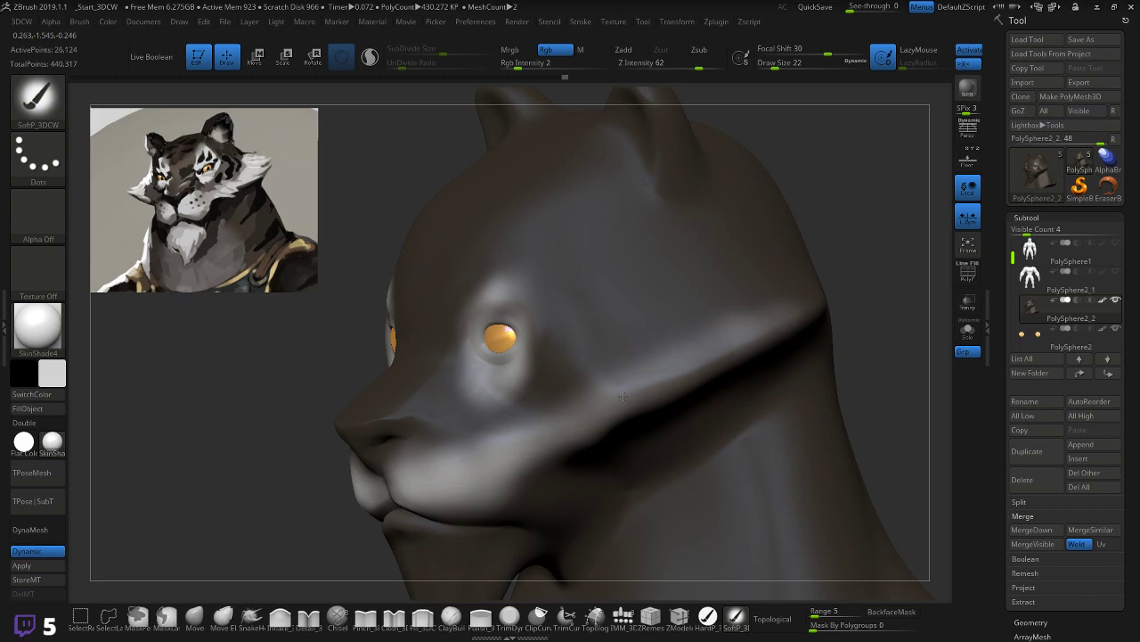
Step: Set the Z Intensity to 100 and paint light grey inside the ears and above the eyes
{"action": "mouse_move", "coordinate": [878, 295]}
{"action": "left_mouse_down", "text": "shift"}
{"action": "mouse_move", "coordinate": [852, 274]}
{"action": "mouse_move", "coordinate": [840, 326]}
{"action": "left_mouse_up", "text": "shift"}
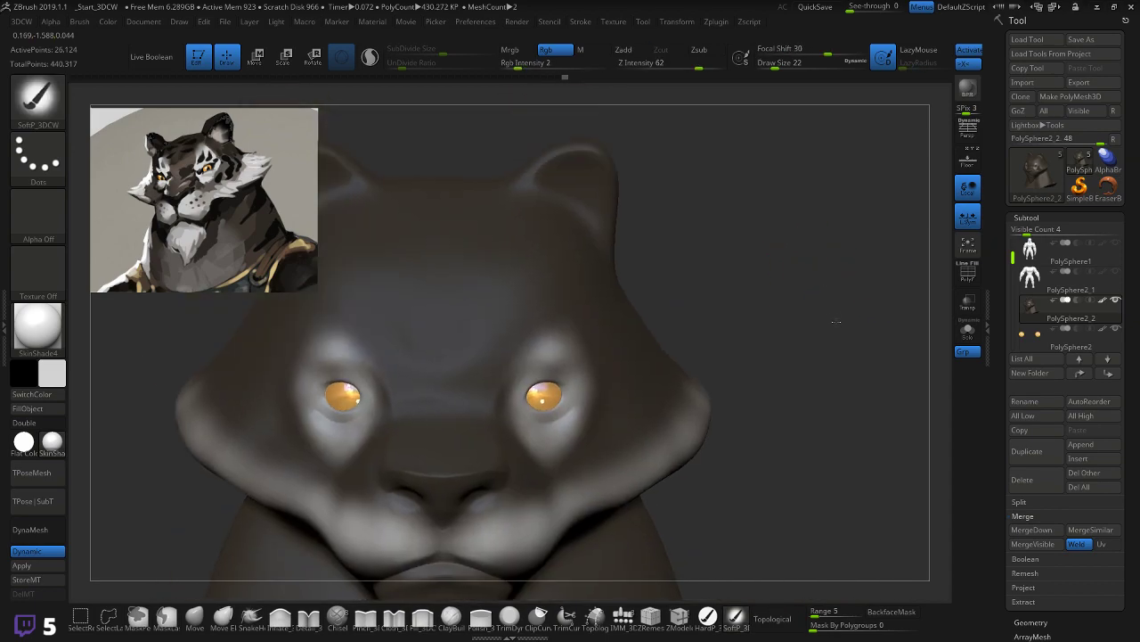
{"action": "mouse_move", "coordinate": [709, 72]}
{"action": "left_mouse_down"}
{"action": "mouse_move", "coordinate": [701, 69]}
{"action": "mouse_move", "coordinate": [727, 68]}
{"action": "left_mouse_up"}
{"action": "left_click_drag", "start_coordinate": [573, 182], "coordinate": [584, 205]}
{"action": "mouse_move", "coordinate": [682, 164]}
{"action": "left_mouse_down"}
{"action": "mouse_move", "coordinate": [643, 166]}
{"action": "mouse_move", "coordinate": [784, 241]}
{"action": "left_mouse_up"}
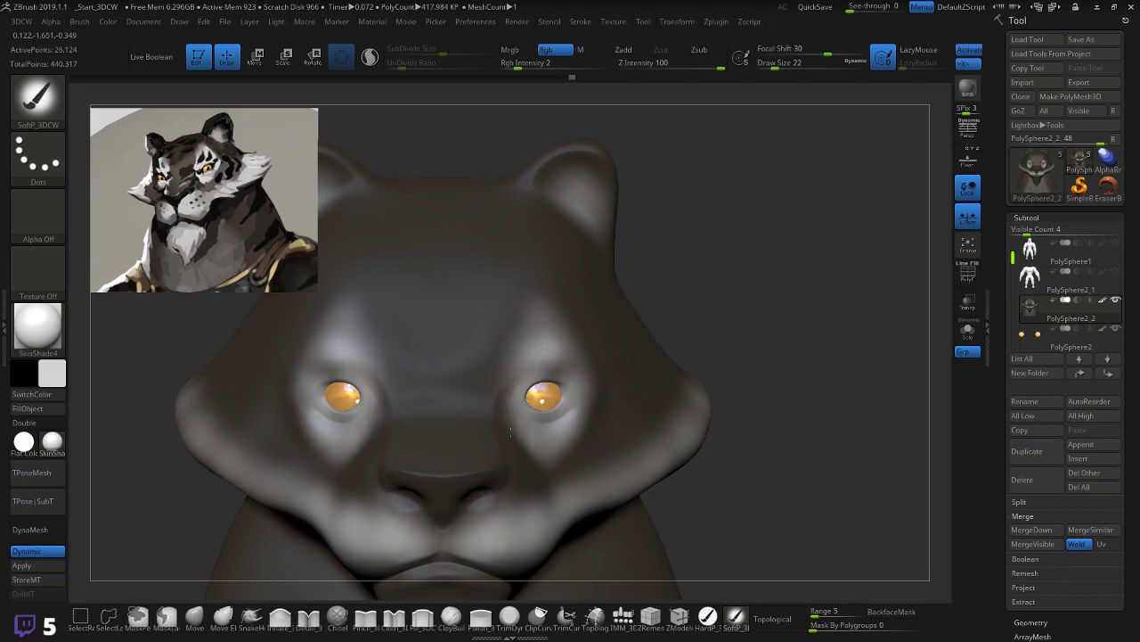
Step: Paint the chin beard light grey on its front, sides and tip, including the lower lip
{"action": "mouse_move", "coordinate": [790, 289]}
{"action": "left_mouse_down"}
{"action": "mouse_move", "coordinate": [840, 253]}
{"action": "mouse_move", "coordinate": [807, 249]}
{"action": "left_mouse_up"}
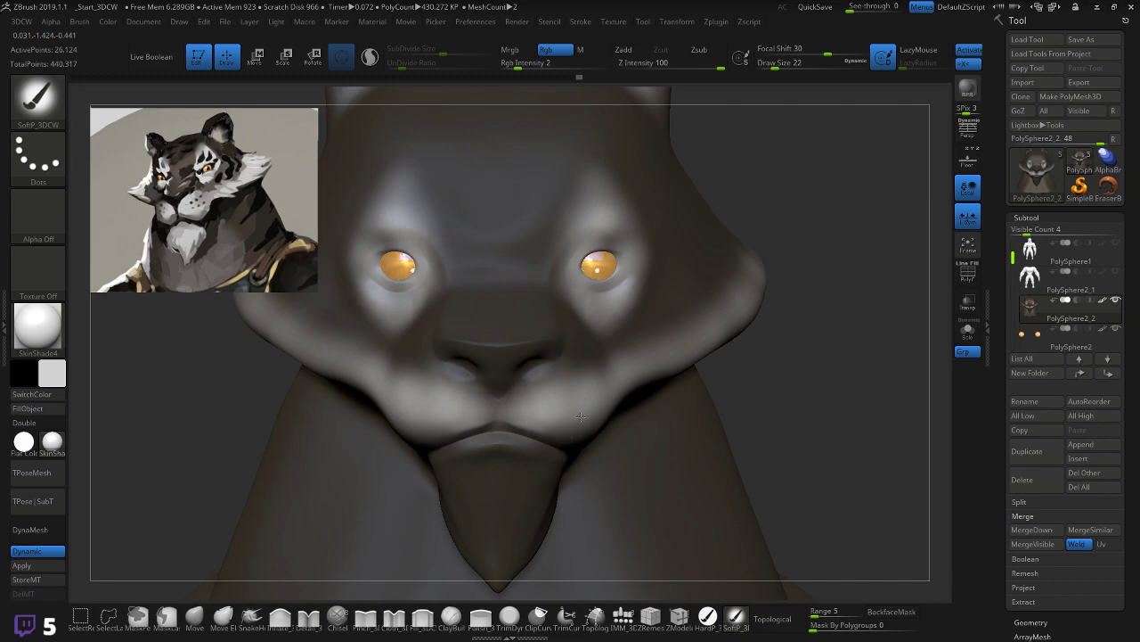
{"action": "left_click_drag", "start_coordinate": [810, 387], "coordinate": [804, 313]}
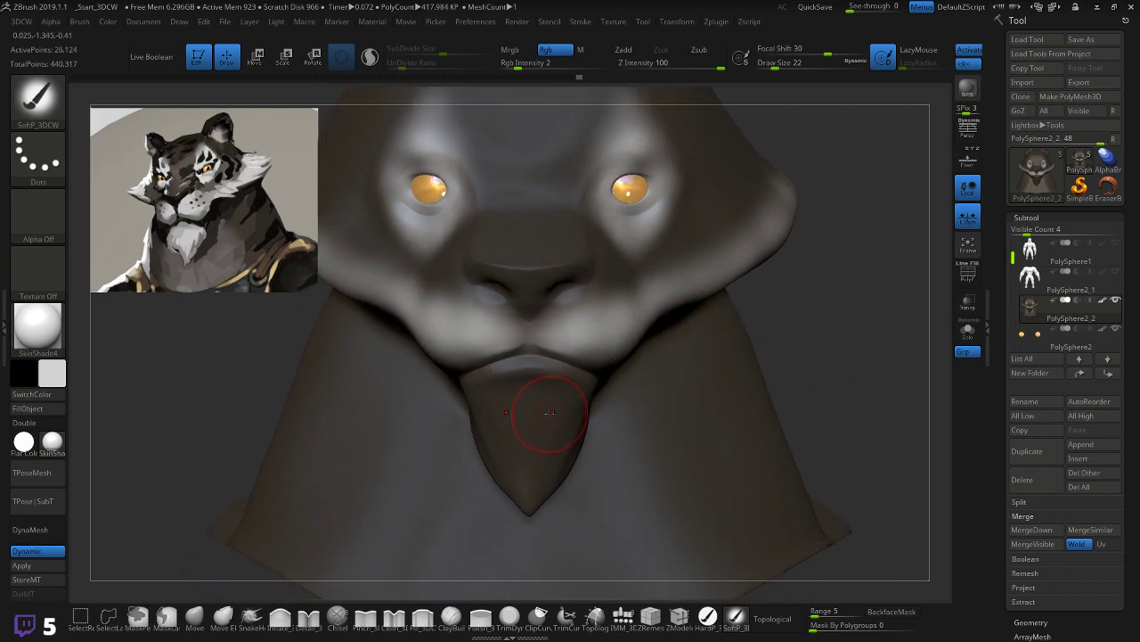
{"action": "mouse_move", "coordinate": [537, 454]}
{"action": "left_mouse_down"}
{"action": "mouse_move", "coordinate": [531, 419]}
{"action": "mouse_move", "coordinate": [533, 450]}
{"action": "left_mouse_up"}
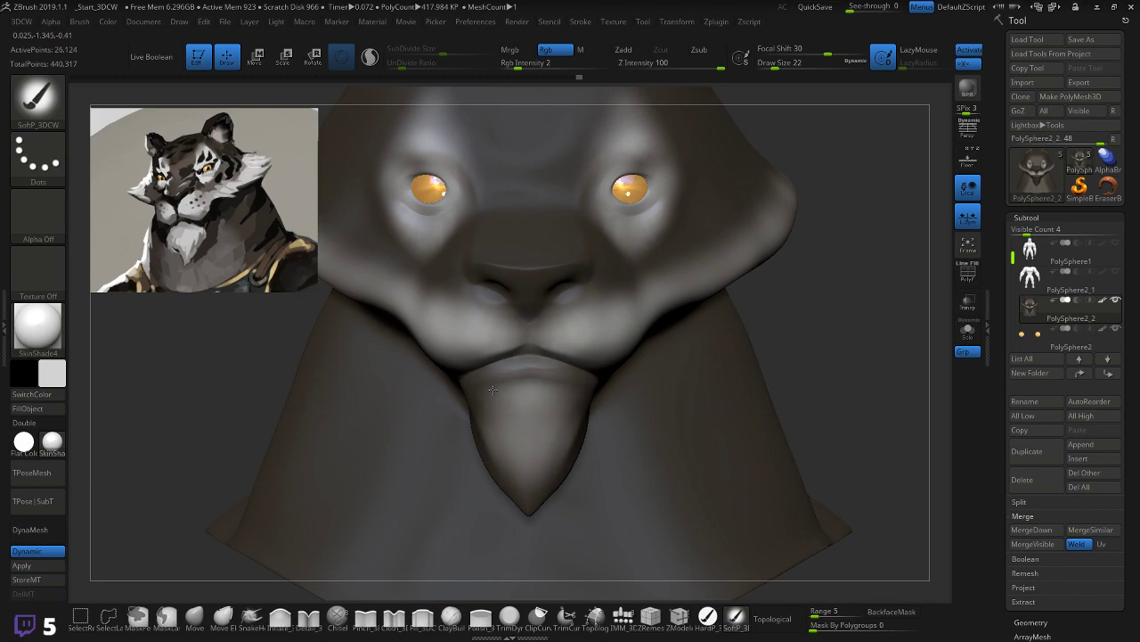
{"action": "mouse_move", "coordinate": [501, 442]}
{"action": "left_mouse_down"}
{"action": "mouse_move", "coordinate": [546, 430]}
{"action": "mouse_move", "coordinate": [559, 478]}
{"action": "left_mouse_up"}
{"action": "mouse_move", "coordinate": [868, 330]}
{"action": "left_mouse_down"}
{"action": "mouse_move", "coordinate": [812, 324]}
{"action": "mouse_move", "coordinate": [611, 357]}
{"action": "left_mouse_up"}
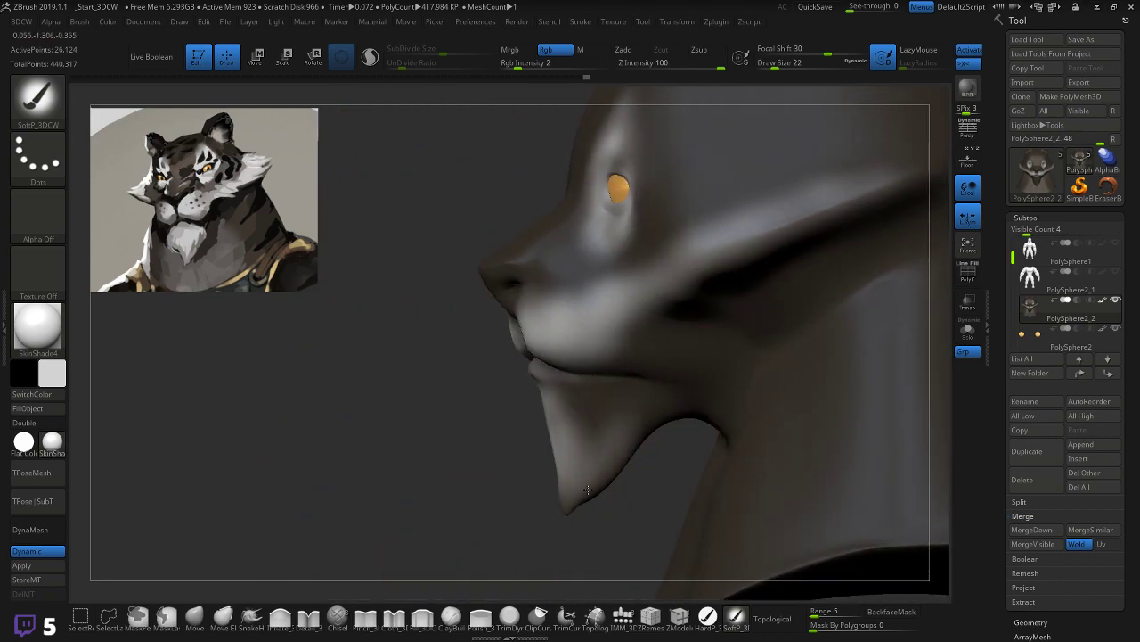
{"action": "mouse_move", "coordinate": [593, 444]}
{"action": "left_mouse_down"}
{"action": "mouse_move", "coordinate": [588, 412]}
{"action": "mouse_move", "coordinate": [563, 401]}
{"action": "mouse_move", "coordinate": [568, 385]}
{"action": "mouse_move", "coordinate": [620, 404]}
{"action": "mouse_move", "coordinate": [643, 435]}
{"action": "left_mouse_up"}
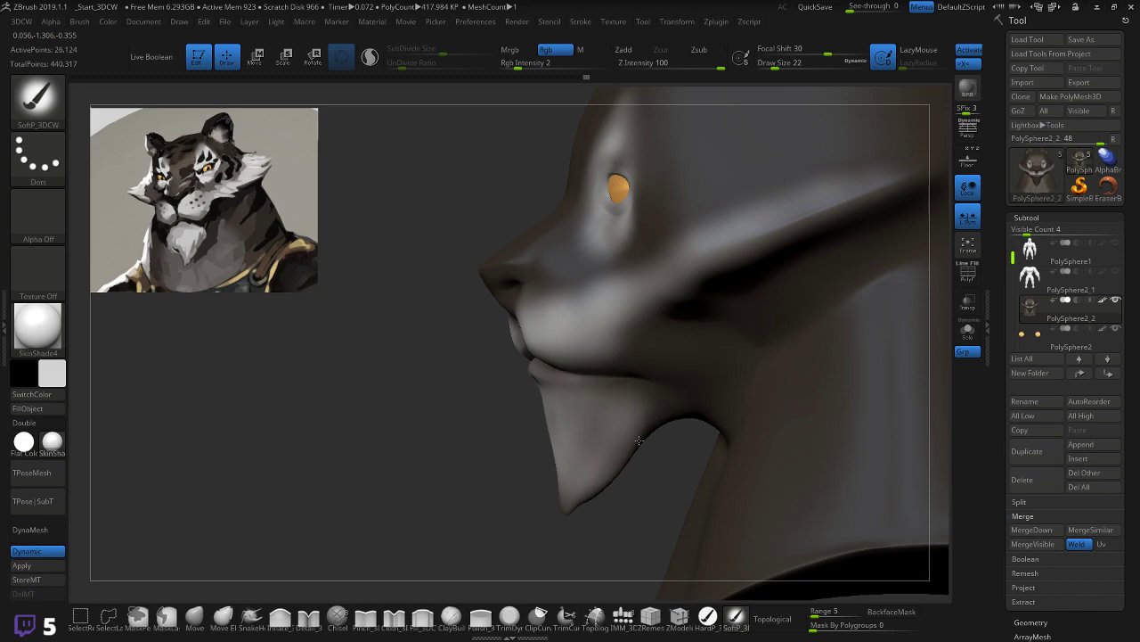
{"action": "mouse_move", "coordinate": [643, 384]}
{"action": "left_mouse_down"}
{"action": "mouse_move", "coordinate": [570, 380]}
{"action": "mouse_move", "coordinate": [533, 358]}
{"action": "left_mouse_up"}
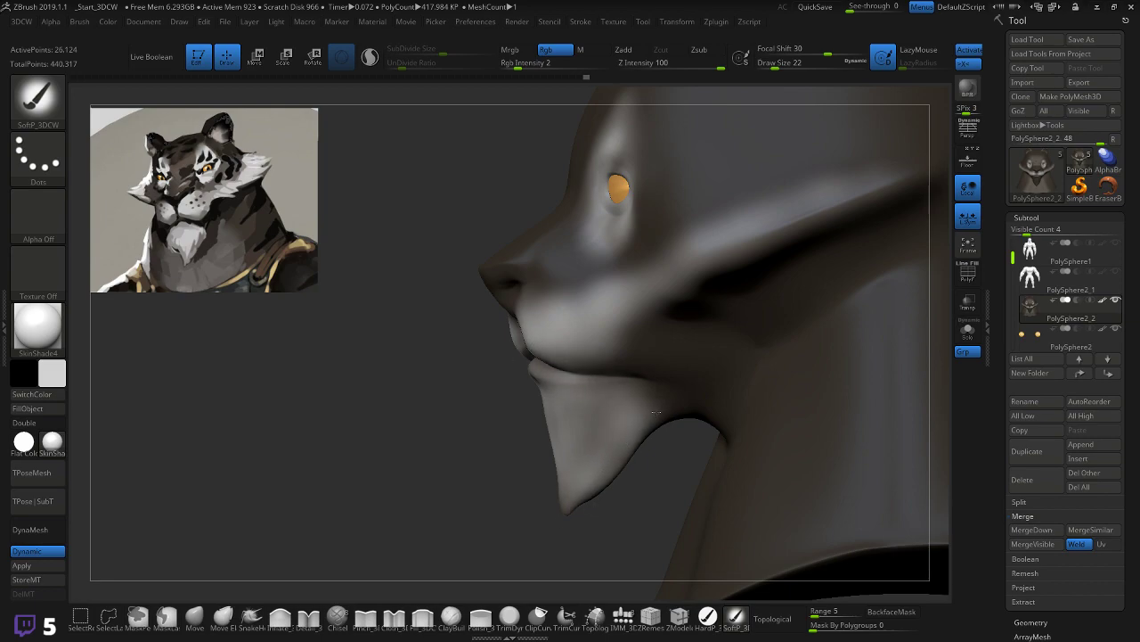
Step: Pick a near-black colour and paint the crease between the nose and the upper lip with SoftP_3DCW at draw size 7
{"action": "left_click_drag", "start_coordinate": [445, 487], "coordinate": [484, 453]}
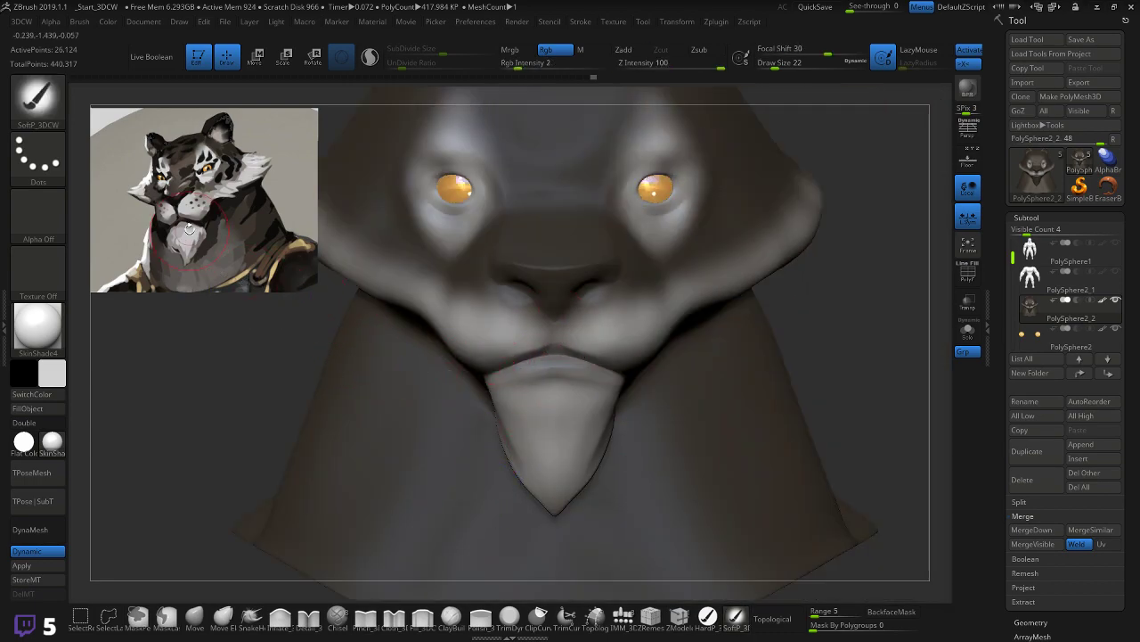
{"action": "key", "text": "z"}
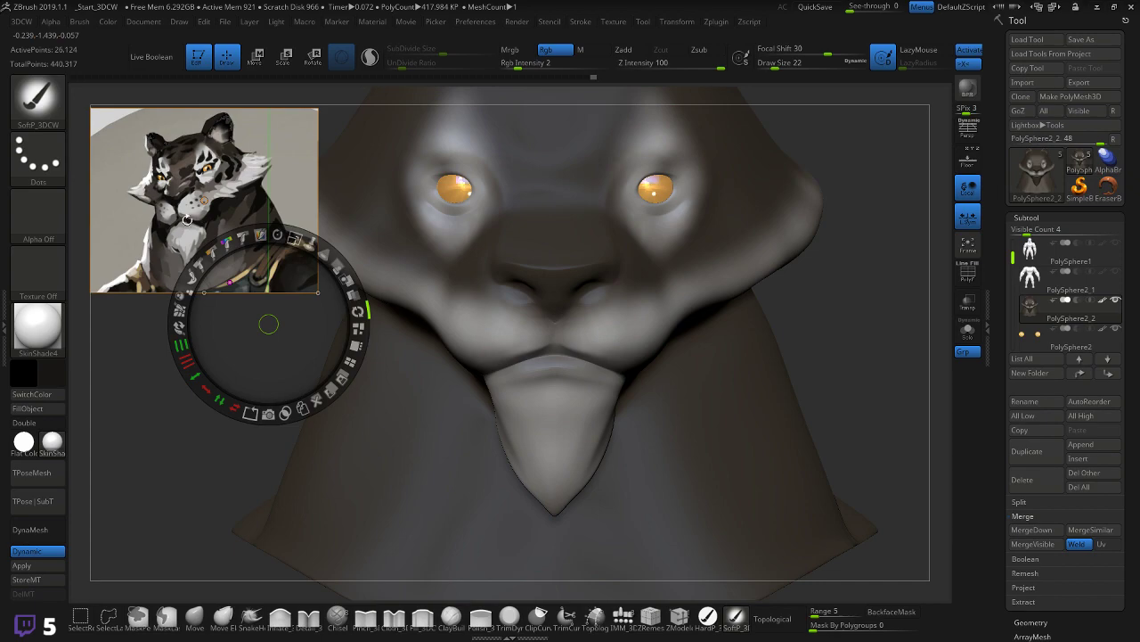
{"action": "key", "text": "z"}
{"action": "key", "text": "bracketleft"}
{"action": "key", "text": "bracketleft"}
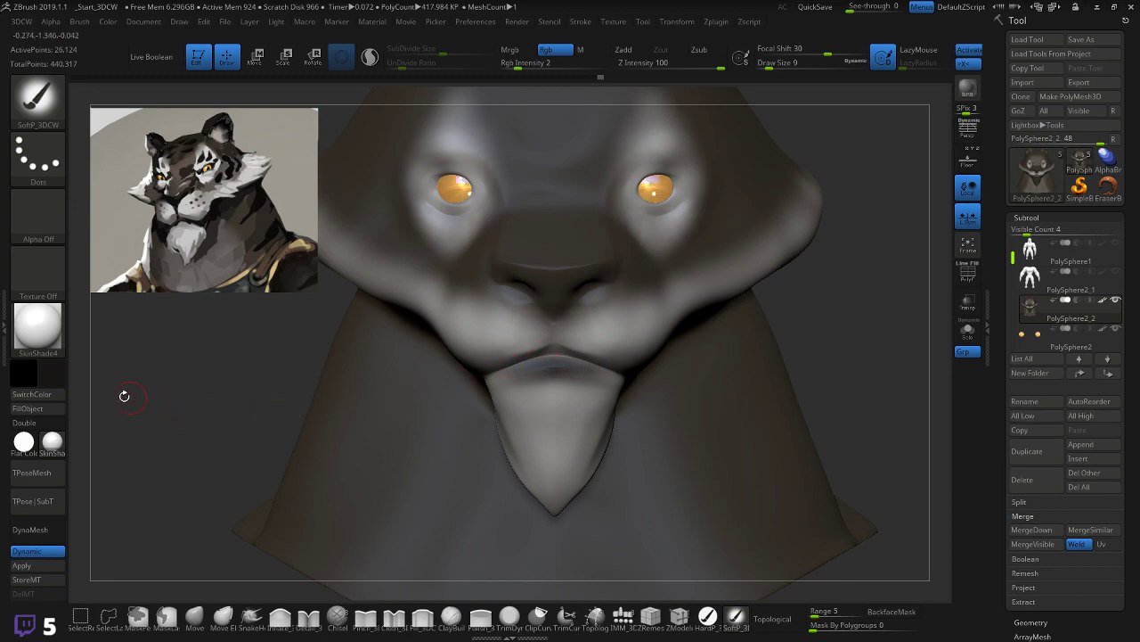
{"action": "left_click", "coordinate": [49, 374]}
{"action": "left_click_drag", "start_coordinate": [45, 456], "coordinate": [47, 460]}
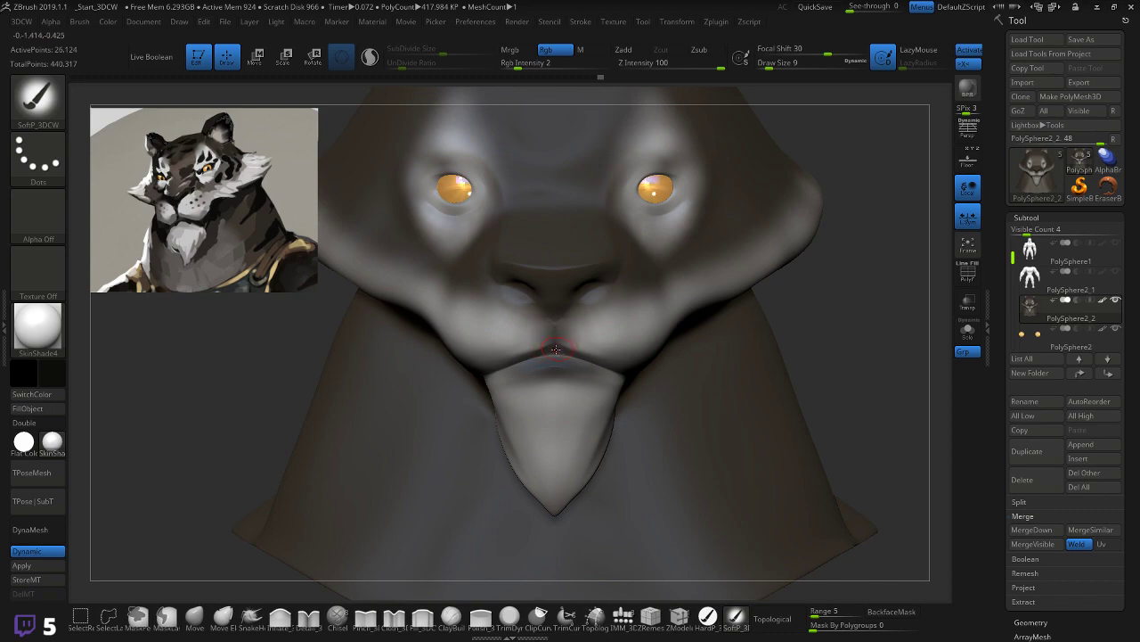
{"action": "key", "text": "["}
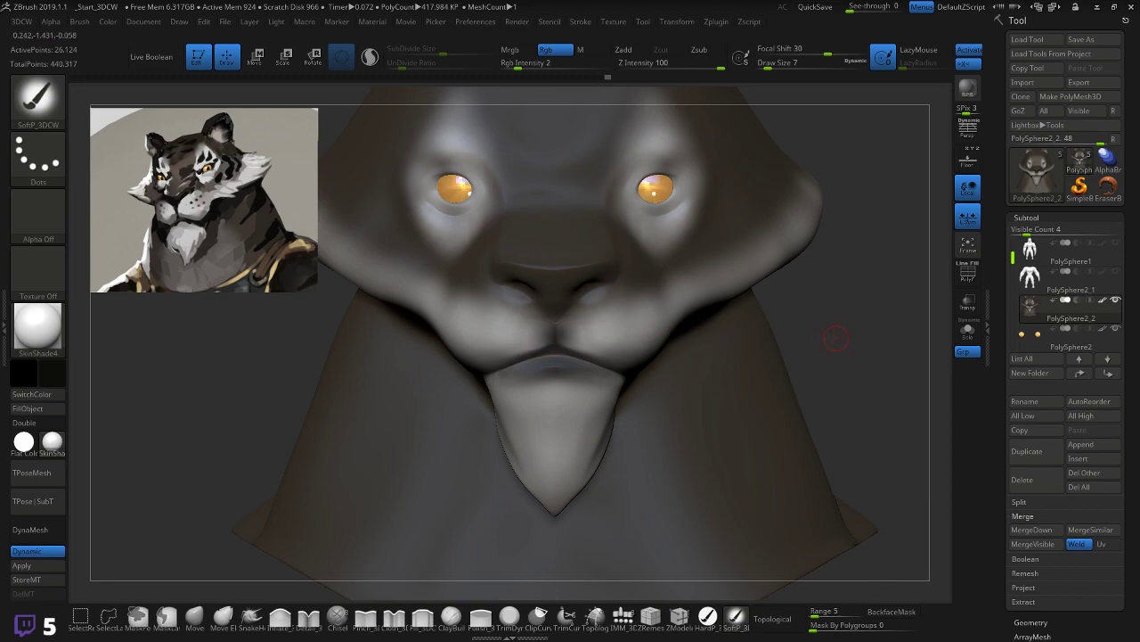
Step: Darken the mouth line with near-black from the centre of the upper lip toward both mouth corners
{"action": "left_click_drag", "start_coordinate": [832, 334], "coordinate": [769, 333]}
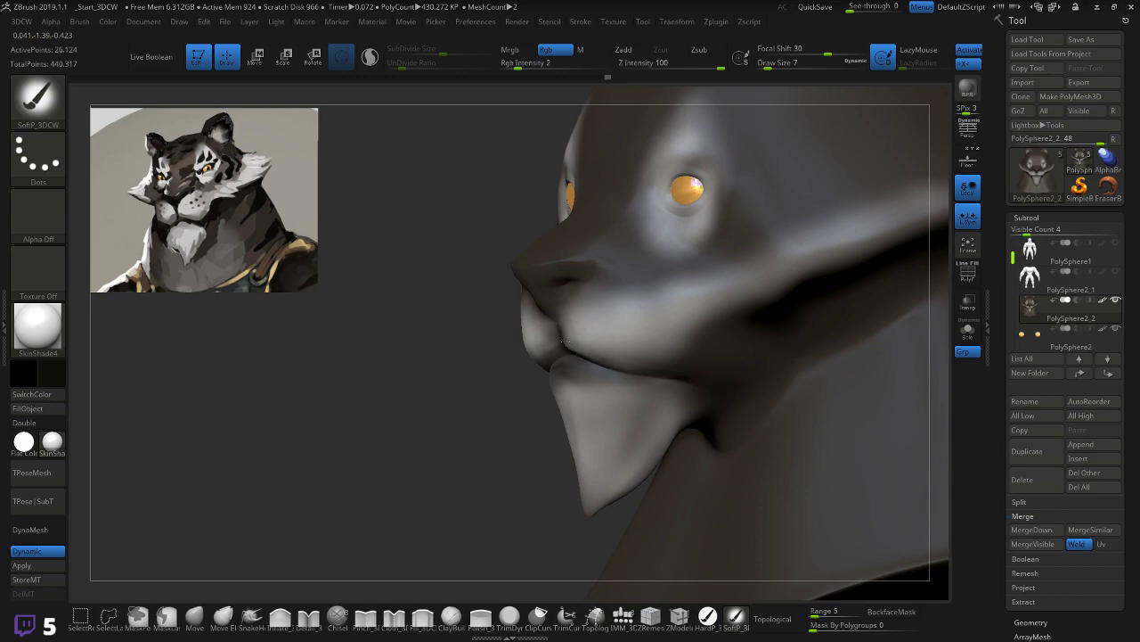
{"action": "key", "text": "shift+f"}
{"action": "left_click_drag", "start_coordinate": [415, 384], "coordinate": [396, 379], "text": "shift"}
{"action": "key", "text": "shift+f"}
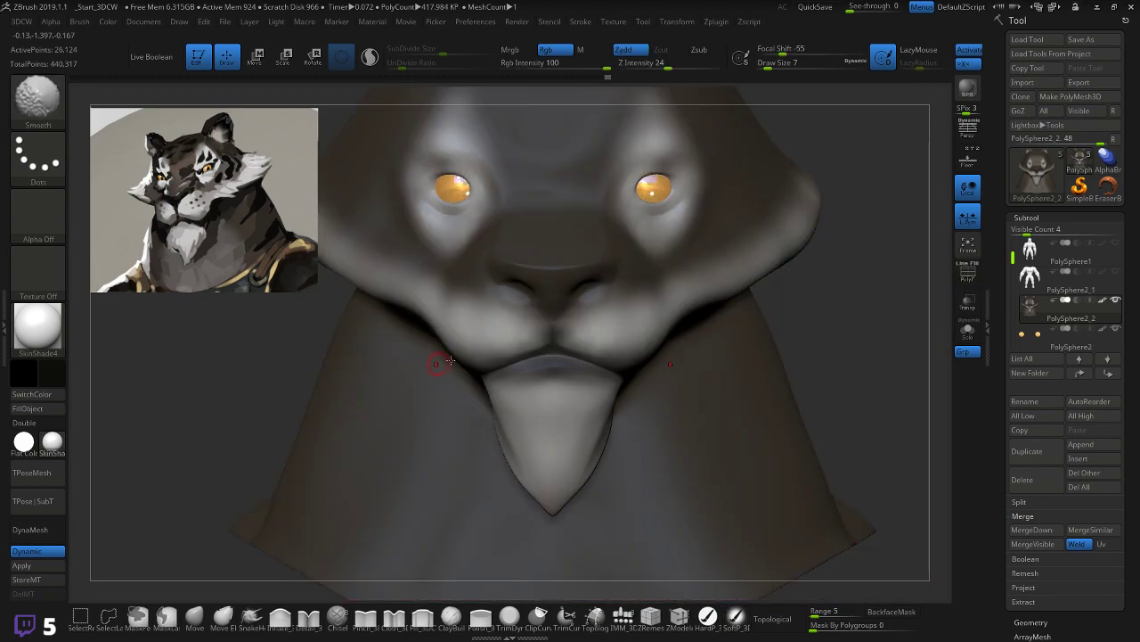
{"action": "mouse_move", "coordinate": [573, 361]}
{"action": "left_mouse_down"}
{"action": "mouse_move", "coordinate": [560, 350]}
{"action": "mouse_move", "coordinate": [620, 372]}
{"action": "left_mouse_up"}
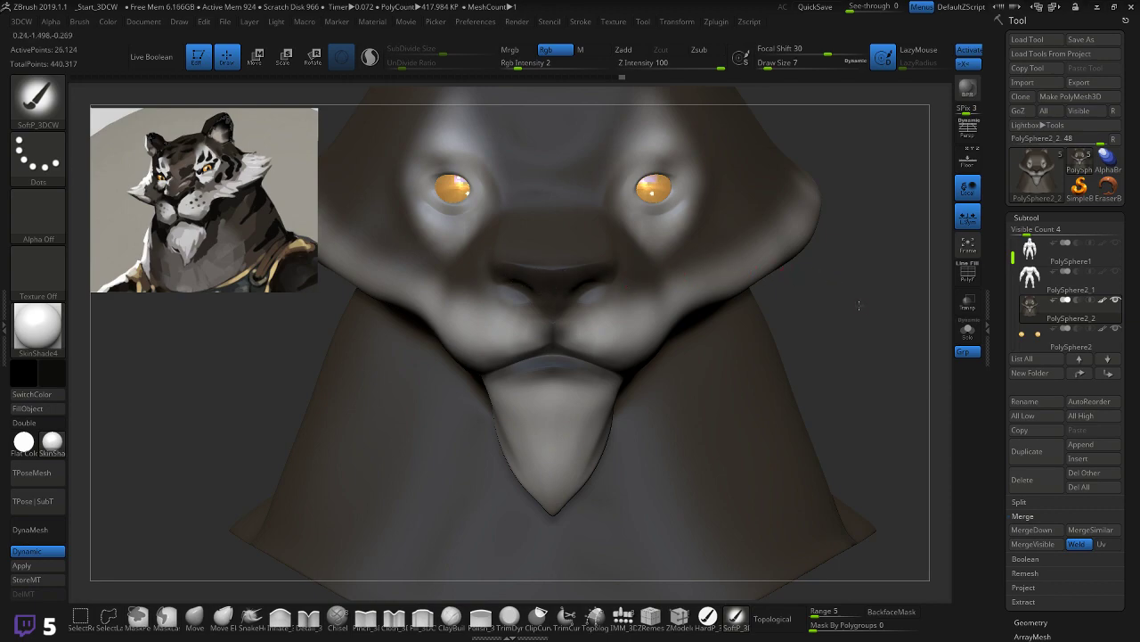
{"action": "left_click_drag", "start_coordinate": [860, 304], "coordinate": [813, 308]}
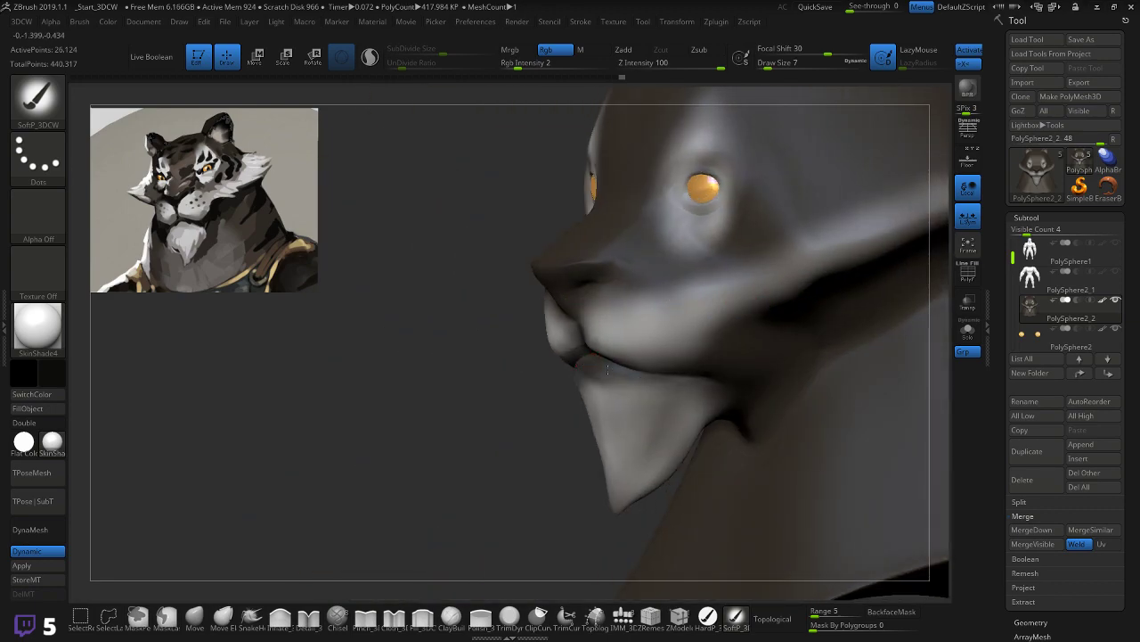
{"action": "mouse_move", "coordinate": [514, 377]}
{"action": "left_mouse_down"}
{"action": "mouse_move", "coordinate": [482, 389]}
{"action": "mouse_move", "coordinate": [534, 392]}
{"action": "mouse_move", "coordinate": [825, 295]}
{"action": "mouse_move", "coordinate": [844, 345]}
{"action": "mouse_move", "coordinate": [805, 389]}
{"action": "left_mouse_up"}
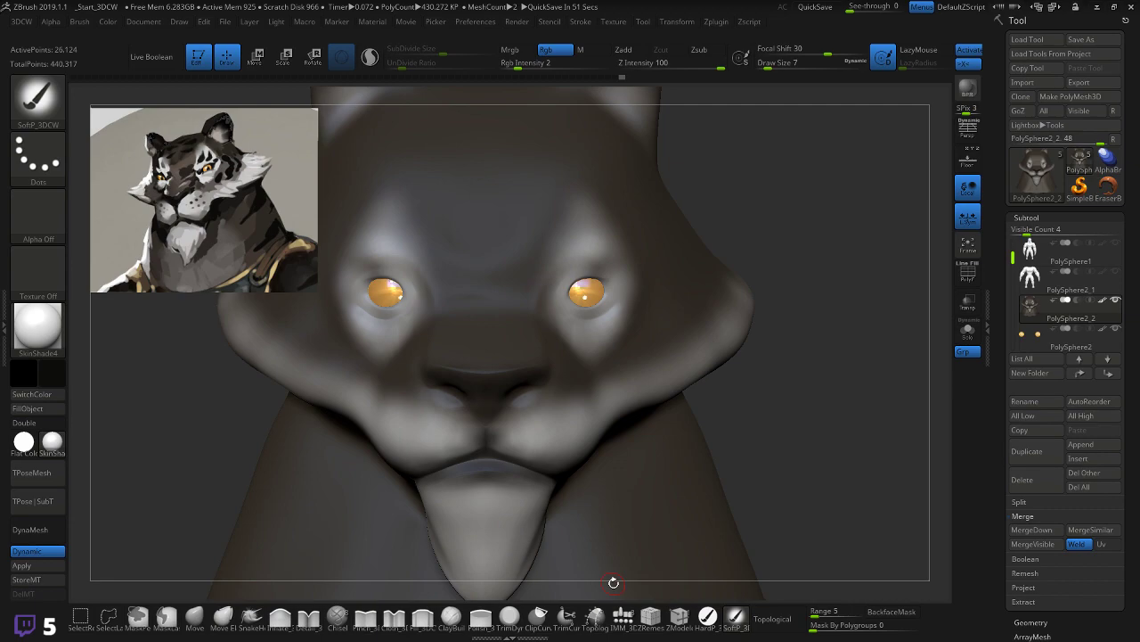
Step: Try painting light grey along the cheek edge with the HardP_3DCW brush
{"action": "mouse_move", "coordinate": [825, 301]}
{"action": "left_mouse_down", "text": "alt"}
{"action": "mouse_move", "coordinate": [829, 329]}
{"action": "mouse_move", "coordinate": [835, 315]}
{"action": "mouse_move", "coordinate": [800, 316]}
{"action": "mouse_move", "coordinate": [579, 339]}
{"action": "mouse_move", "coordinate": [419, 498]}
{"action": "left_mouse_up", "text": "alt"}
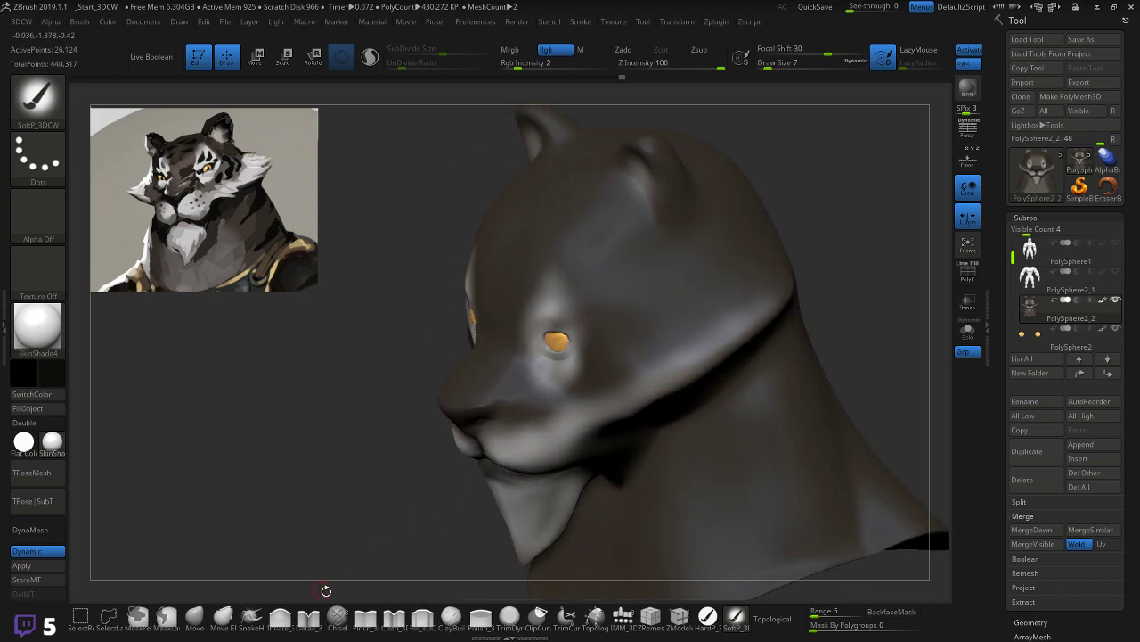
{"action": "left_click", "coordinate": [707, 615]}
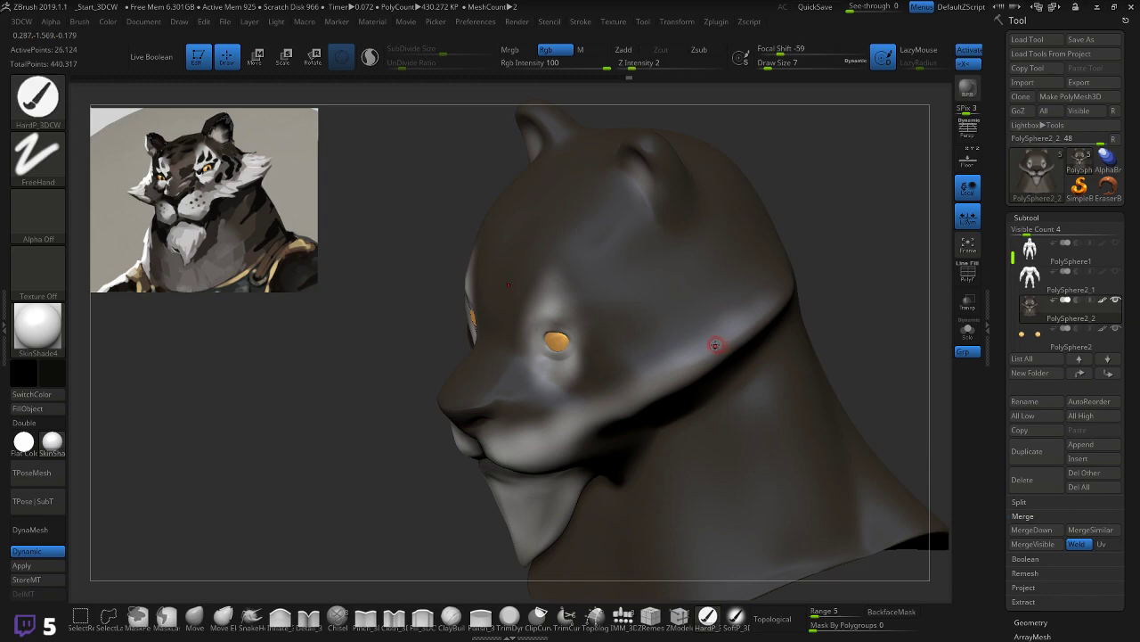
{"action": "key", "text": "z"}
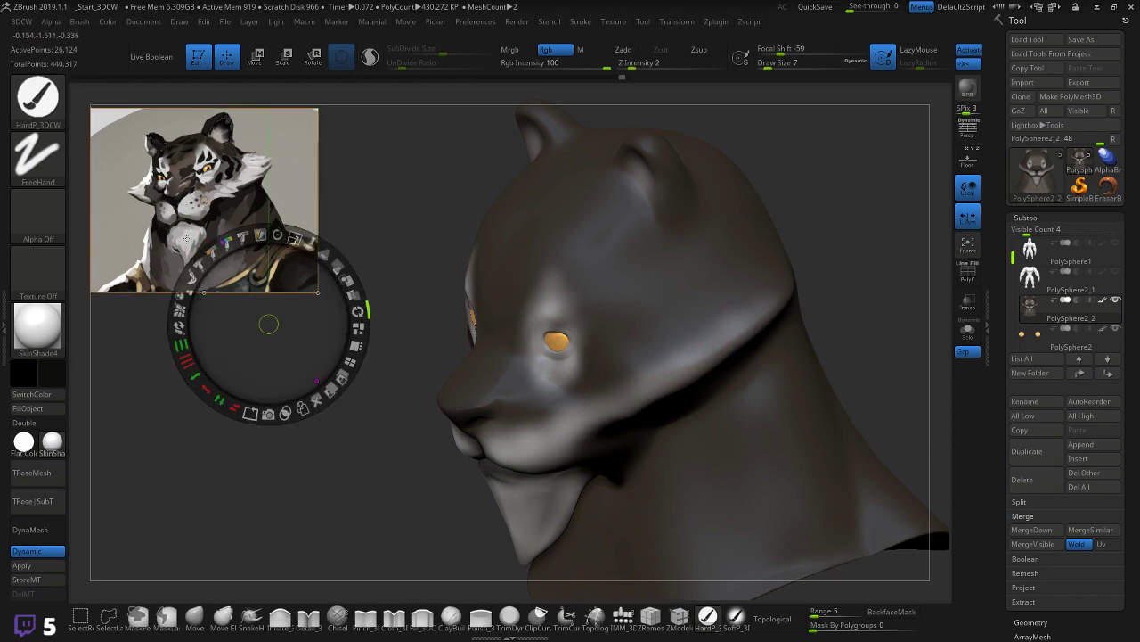
{"action": "key", "text": "z"}
{"action": "left_click_drag", "start_coordinate": [784, 301], "coordinate": [650, 381]}
{"action": "key", "text": "ctrl+z"}
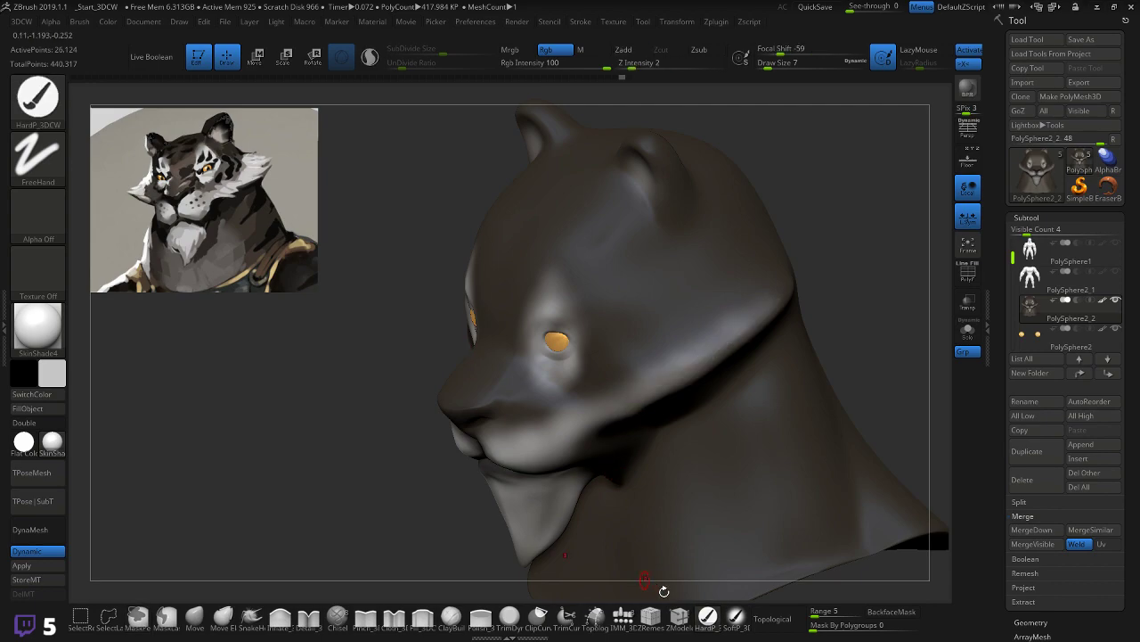
Step: Paint light grey along the rear cheek edge with SoftP_3DCW at draw size 22
{"action": "left_click", "coordinate": [736, 616]}
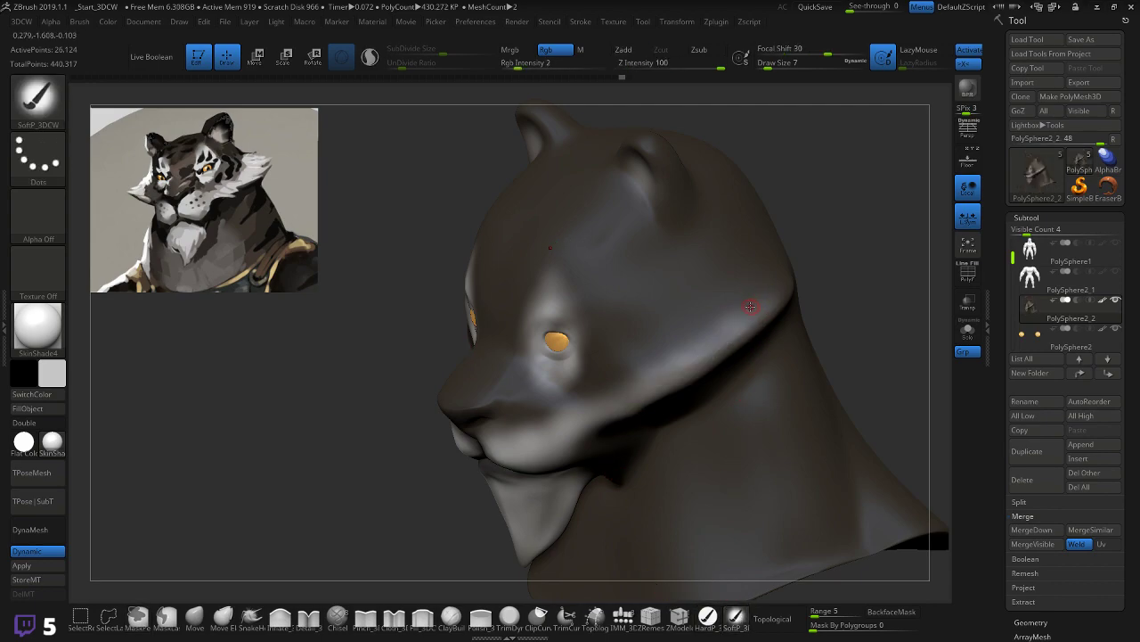
{"action": "key", "text": "bracketright"}
{"action": "key", "text": "bracketright"}
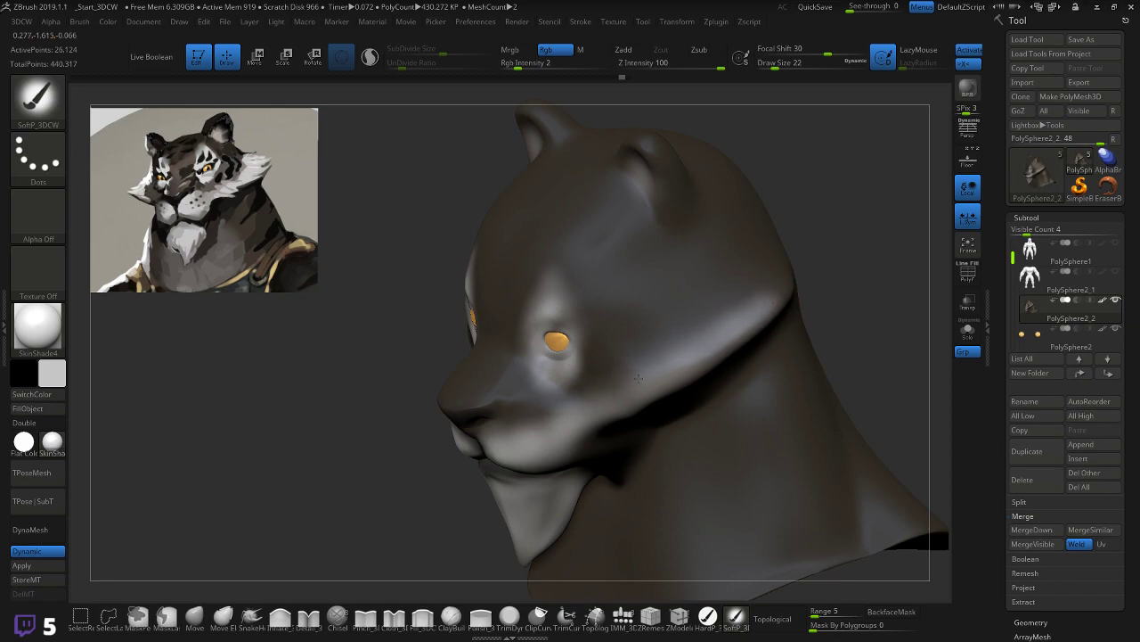
{"action": "mouse_move", "coordinate": [828, 276]}
{"action": "left_mouse_down"}
{"action": "mouse_move", "coordinate": [912, 246]}
{"action": "mouse_move", "coordinate": [897, 254]}
{"action": "left_mouse_up"}
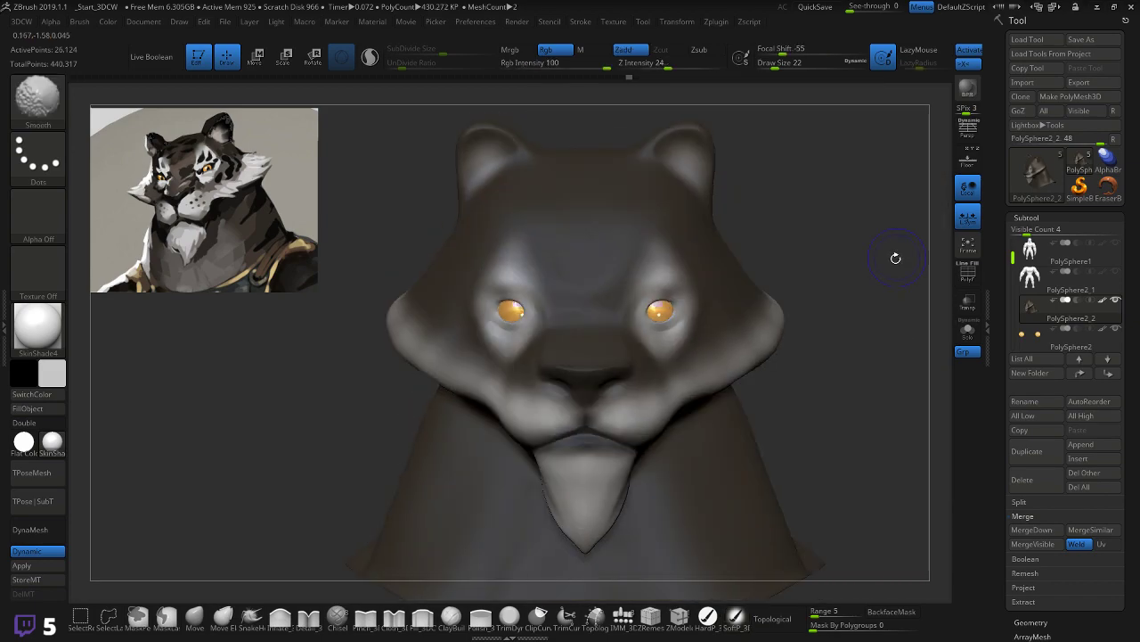
Step: Show the PolySphere2_1 body subtool together with the head and eyes
{"action": "mouse_move", "coordinate": [880, 361]}
{"action": "left_mouse_down", "text": "alt"}
{"action": "mouse_move", "coordinate": [852, 408]}
{"action": "mouse_move", "coordinate": [874, 385]}
{"action": "mouse_move", "coordinate": [832, 386]}
{"action": "mouse_move", "coordinate": [847, 385]}
{"action": "mouse_move", "coordinate": [866, 410]}
{"action": "left_mouse_up", "text": "alt"}
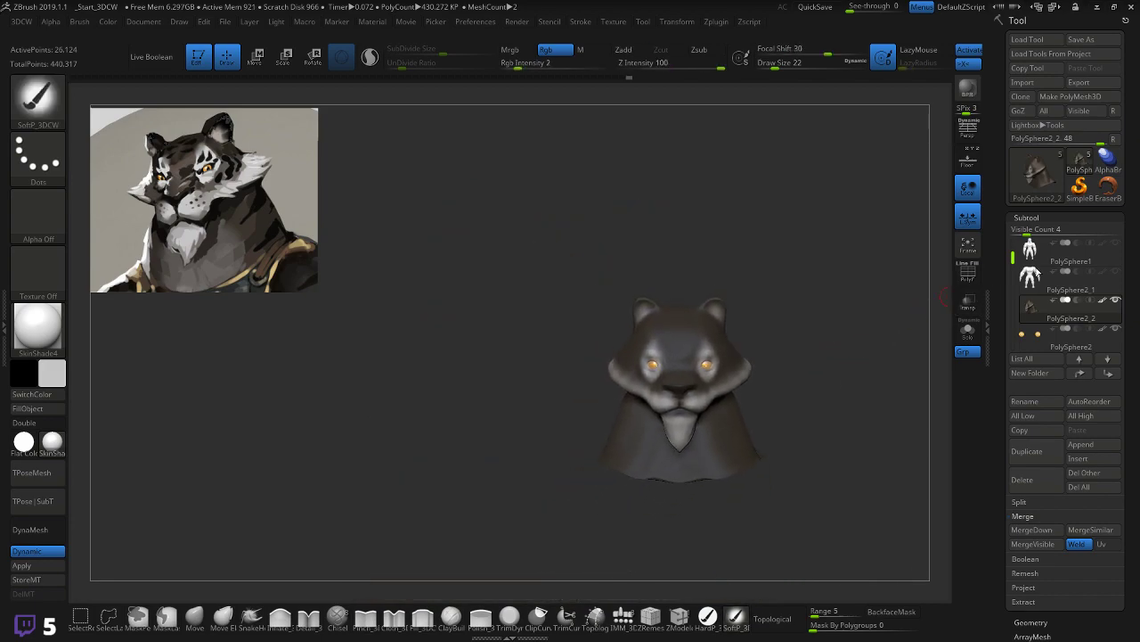
{"action": "left_click", "coordinate": [1114, 328]}
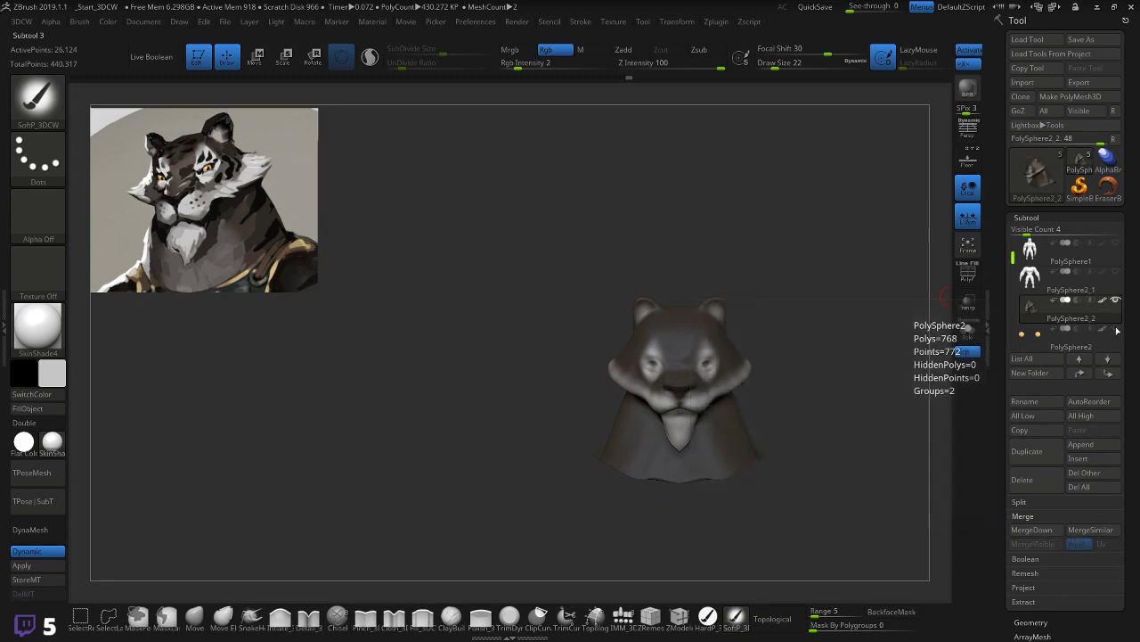
{"action": "left_click", "coordinate": [1115, 328]}
{"action": "left_click_drag", "start_coordinate": [1013, 263], "coordinate": [1004, 291]}
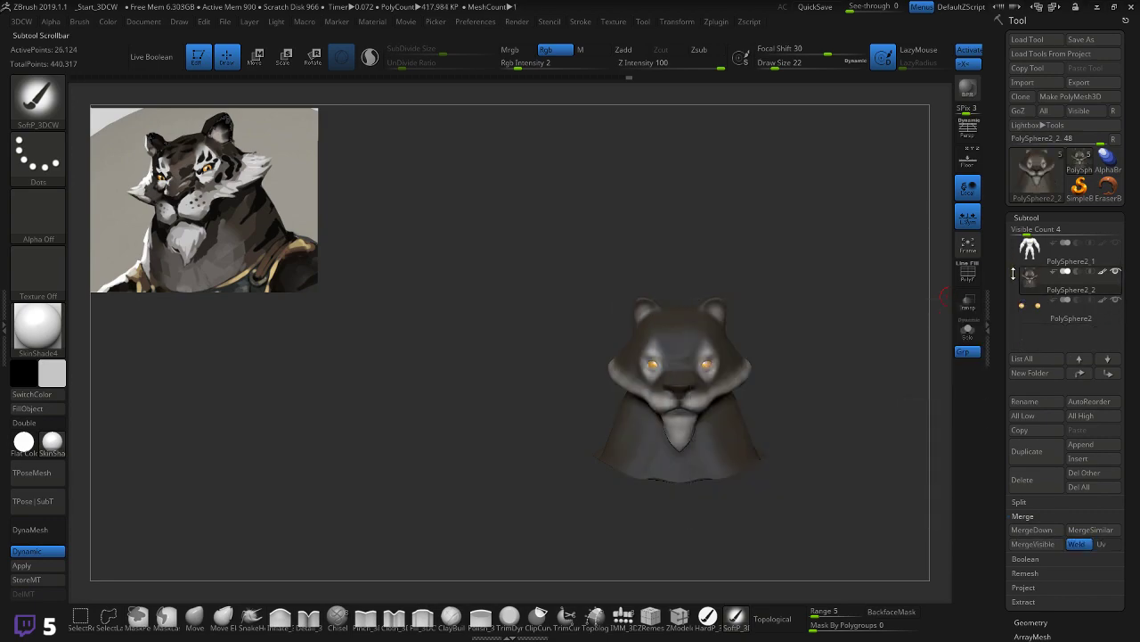
{"action": "left_click", "coordinate": [1115, 242]}
{"action": "mouse_move", "coordinate": [888, 365]}
{"action": "left_mouse_down"}
{"action": "mouse_move", "coordinate": [830, 326]}
{"action": "mouse_move", "coordinate": [836, 358]}
{"action": "mouse_move", "coordinate": [847, 339]}
{"action": "mouse_move", "coordinate": [845, 356]}
{"action": "mouse_move", "coordinate": [869, 391]}
{"action": "mouse_move", "coordinate": [874, 382]}
{"action": "left_mouse_up"}
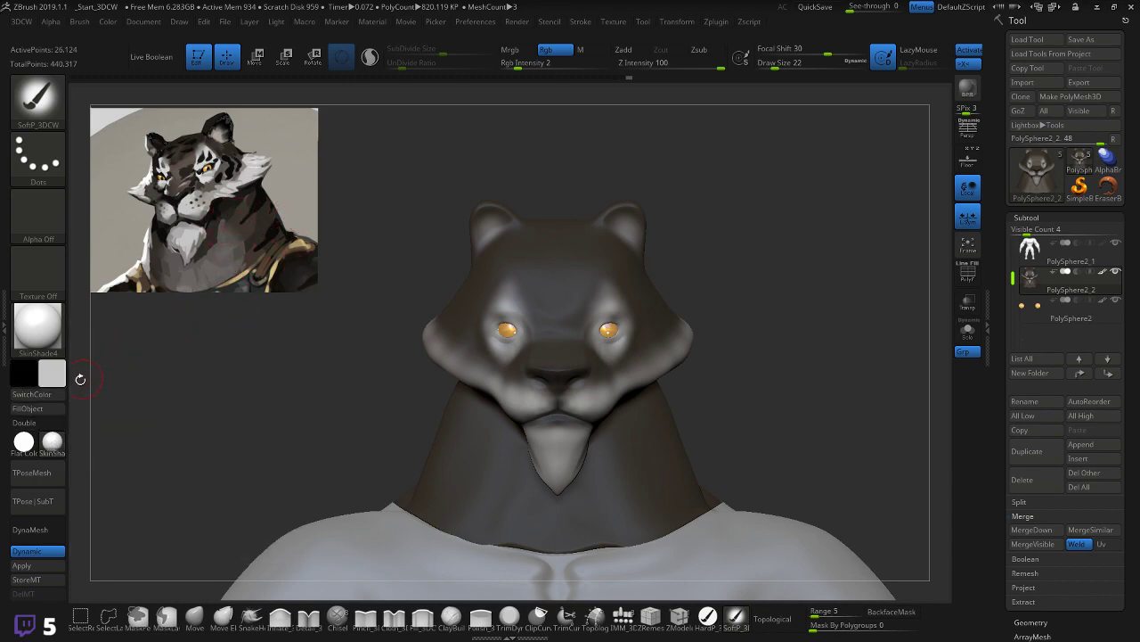
Step: Set the main colour to white, enable the Mrgb channel and choose the zbro_modeling material
{"action": "left_click", "coordinate": [53, 374]}
{"action": "left_click", "coordinate": [90, 333]}
{"action": "left_click", "coordinate": [44, 365]}
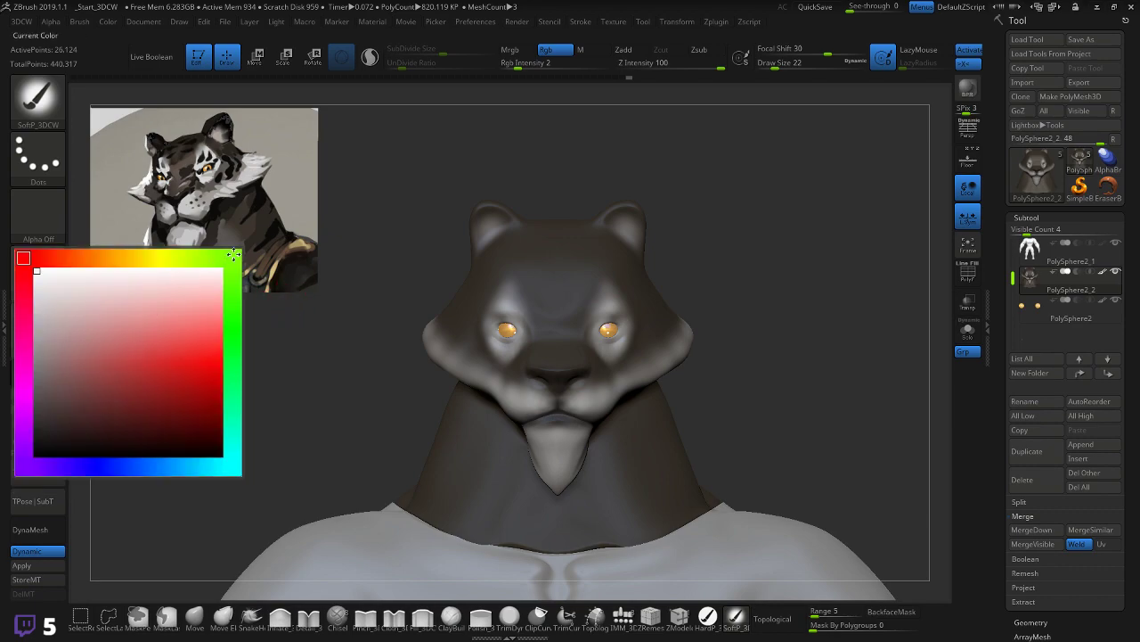
{"action": "left_click", "coordinate": [35, 410]}
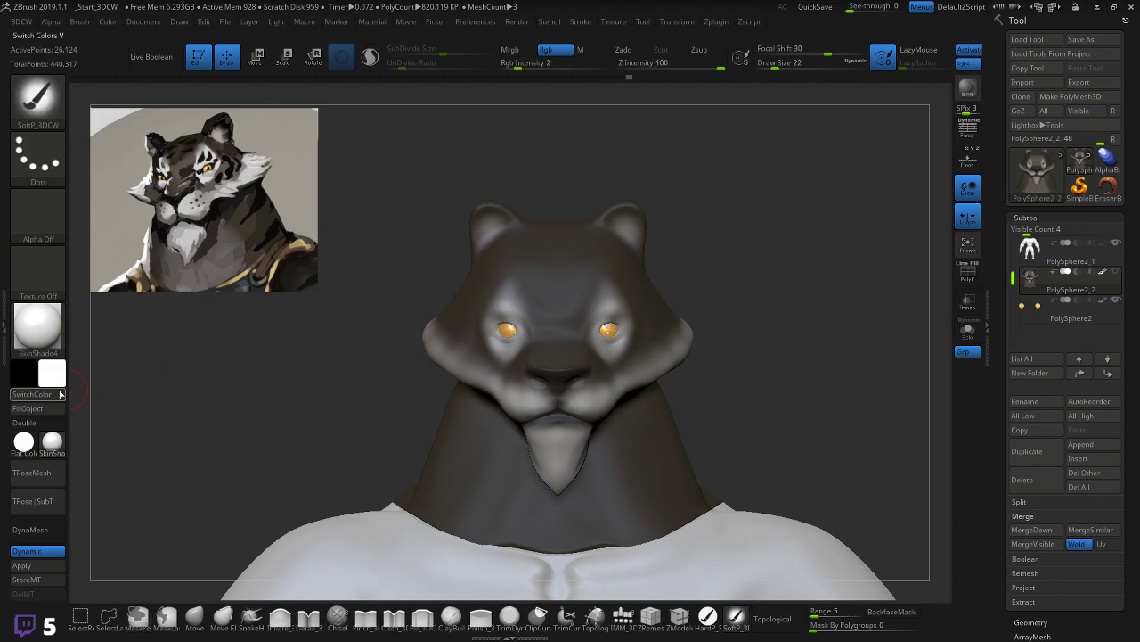
{"action": "left_click", "coordinate": [510, 50]}
{"action": "left_click", "coordinate": [53, 341]}
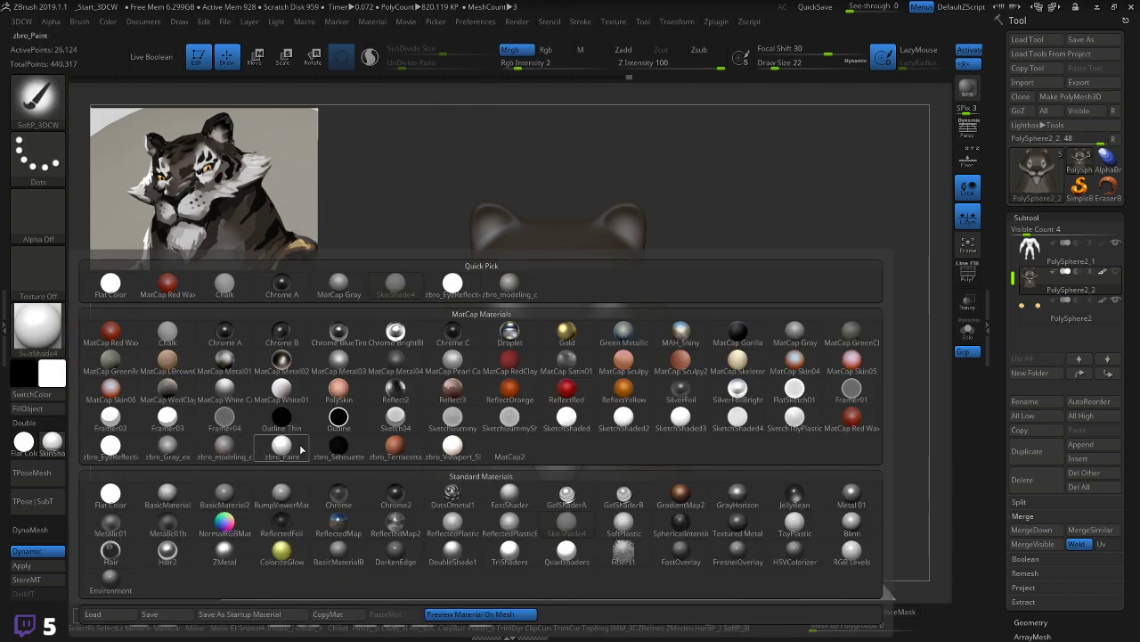
{"action": "left_click", "coordinate": [235, 457]}
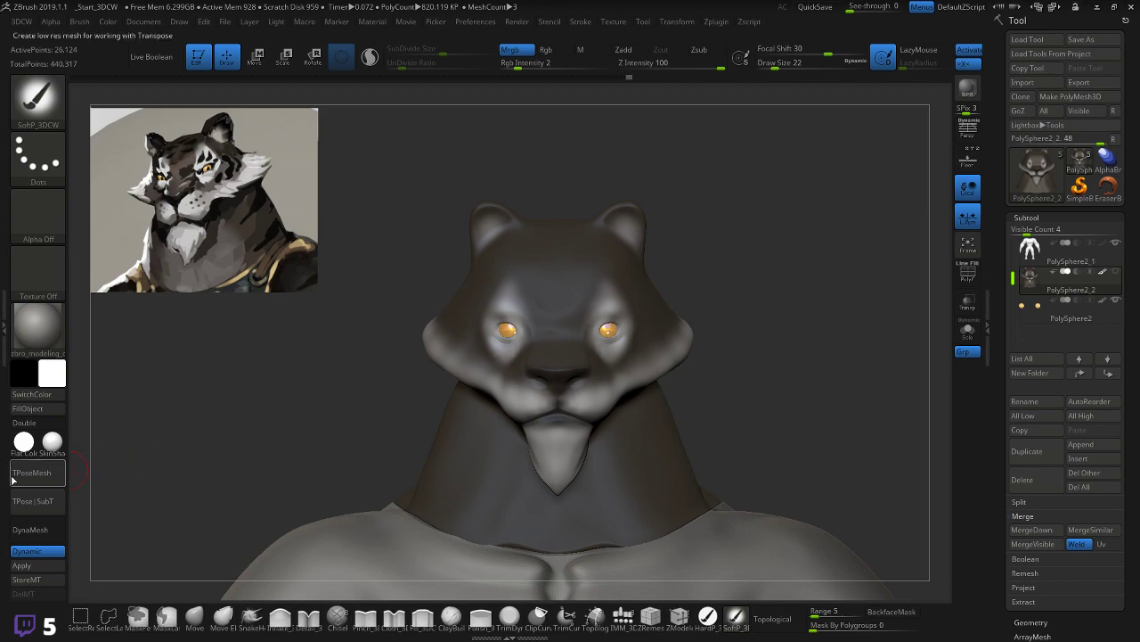
Step: Try to fill the head with the white colour and material at Rgb Intensity 2
{"action": "left_click", "coordinate": [38, 410]}
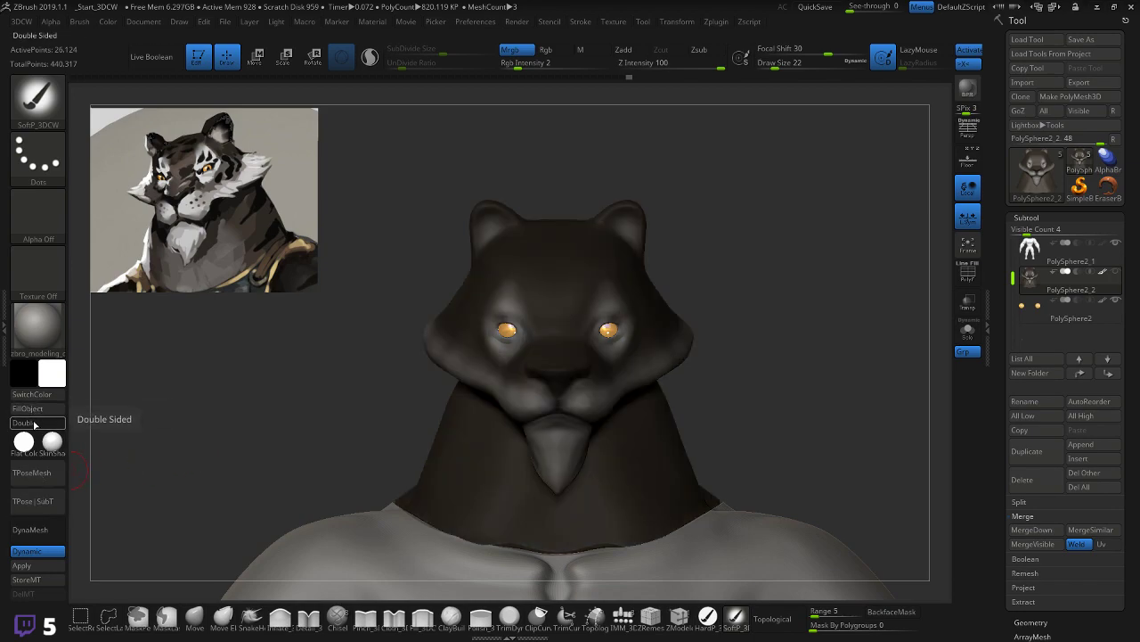
{"action": "left_click", "coordinate": [35, 412]}
{"action": "left_click", "coordinate": [36, 411]}
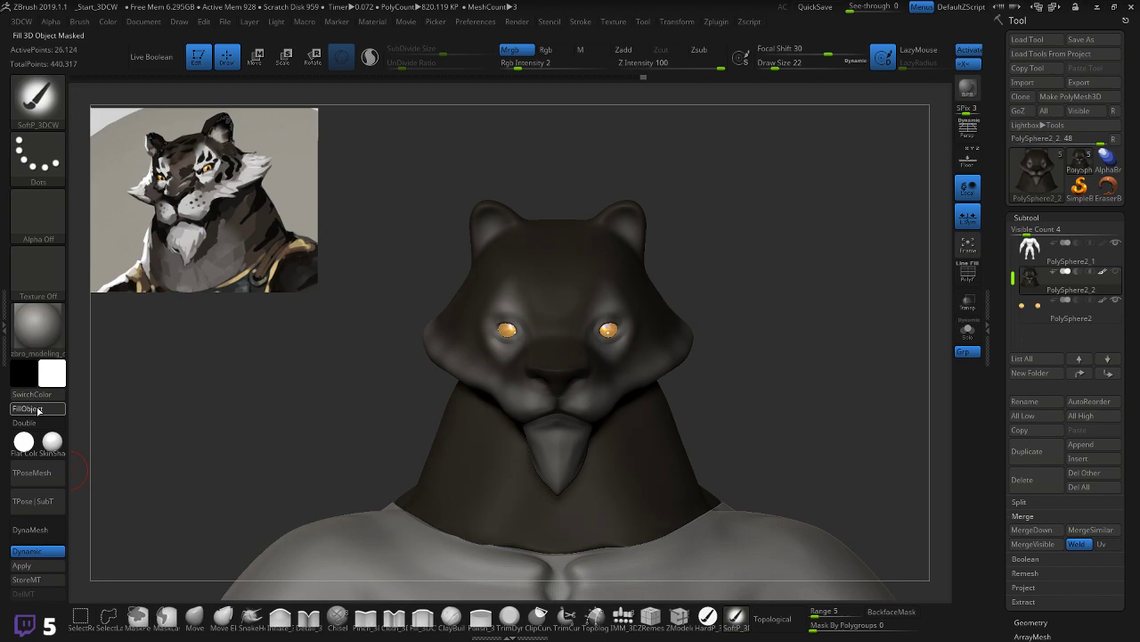
{"action": "left_click_drag", "start_coordinate": [262, 364], "coordinate": [249, 370]}
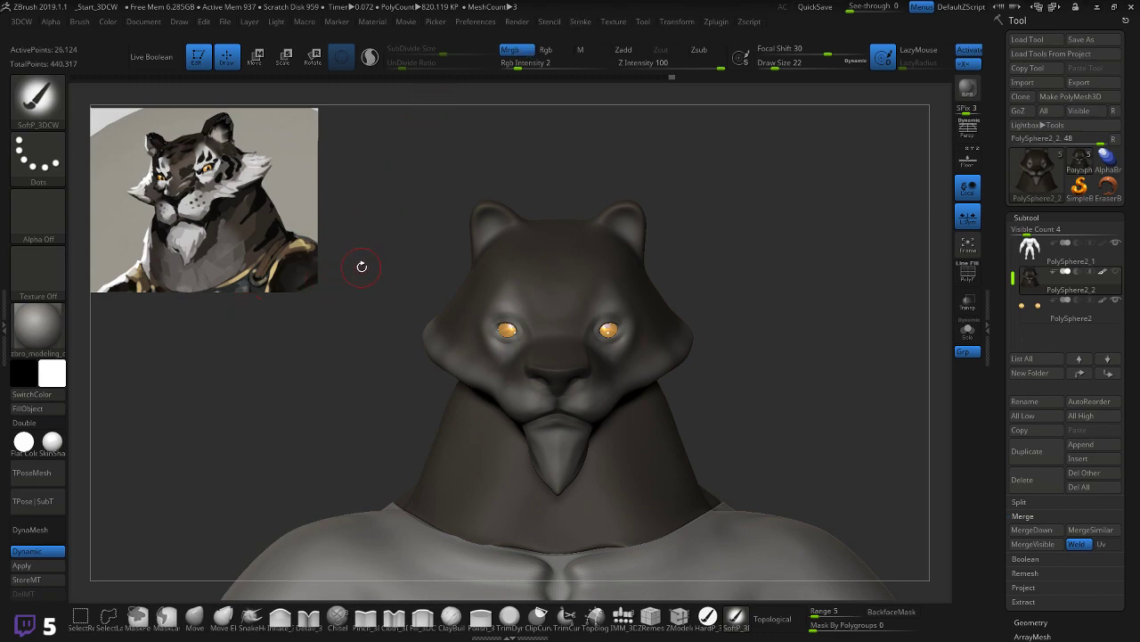
{"action": "key", "text": "space"}
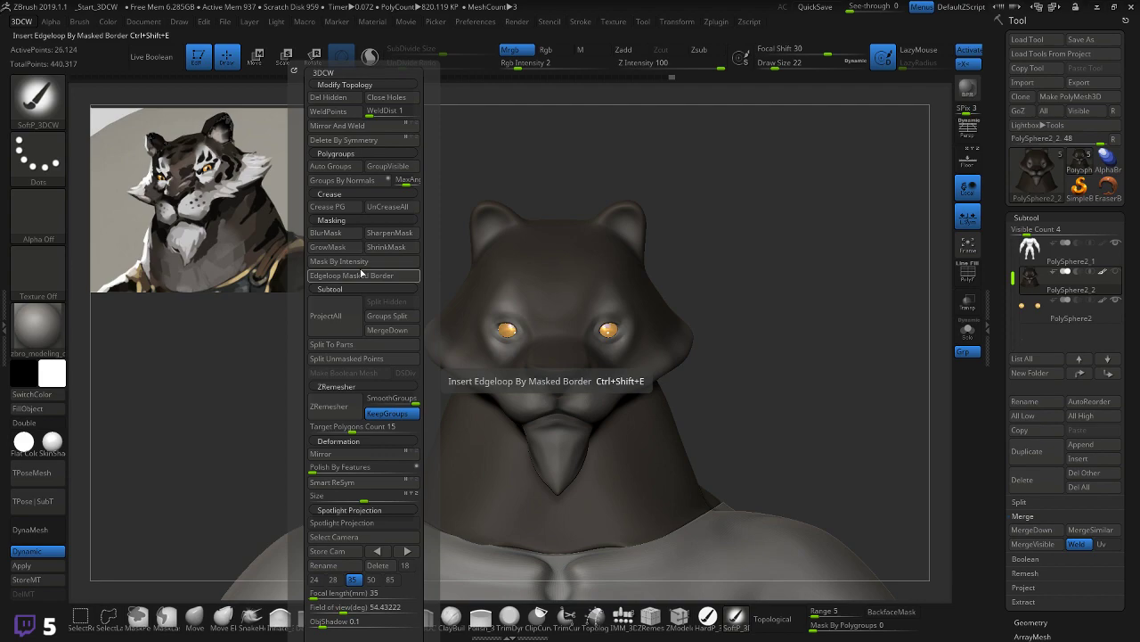
{"action": "left_click", "coordinate": [359, 271]}
{"action": "mouse_move", "coordinate": [357, 273]}
{"action": "left_mouse_down"}
{"action": "mouse_move", "coordinate": [326, 288]}
{"action": "mouse_move", "coordinate": [351, 273]}
{"action": "mouse_move", "coordinate": [367, 279]}
{"action": "left_mouse_up"}
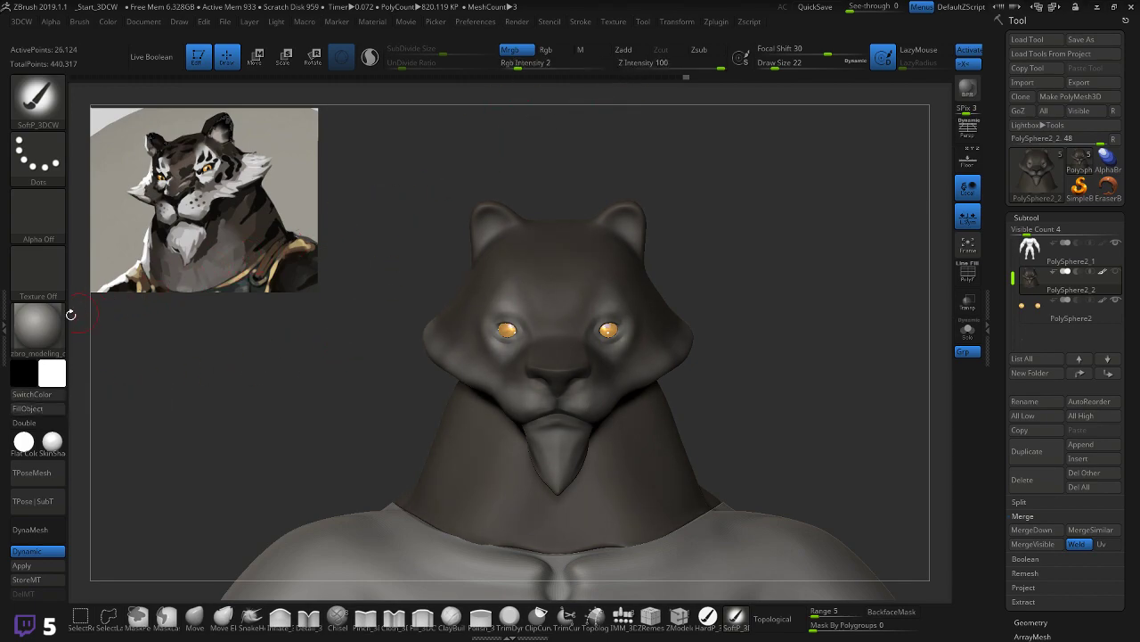
Step: Set the Rgb Intensity to 100 and fill the whole head with the white colour and modeling material
{"action": "type", "text": "ity 100"}
{"action": "key", "text": "Return"}
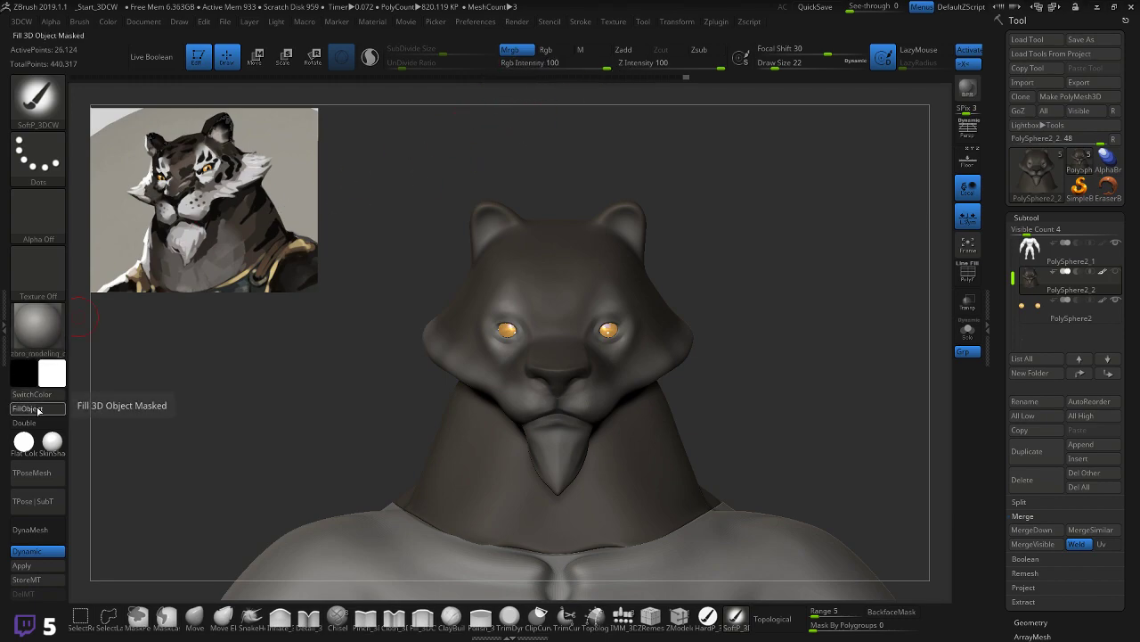
{"action": "left_click", "coordinate": [27, 408]}
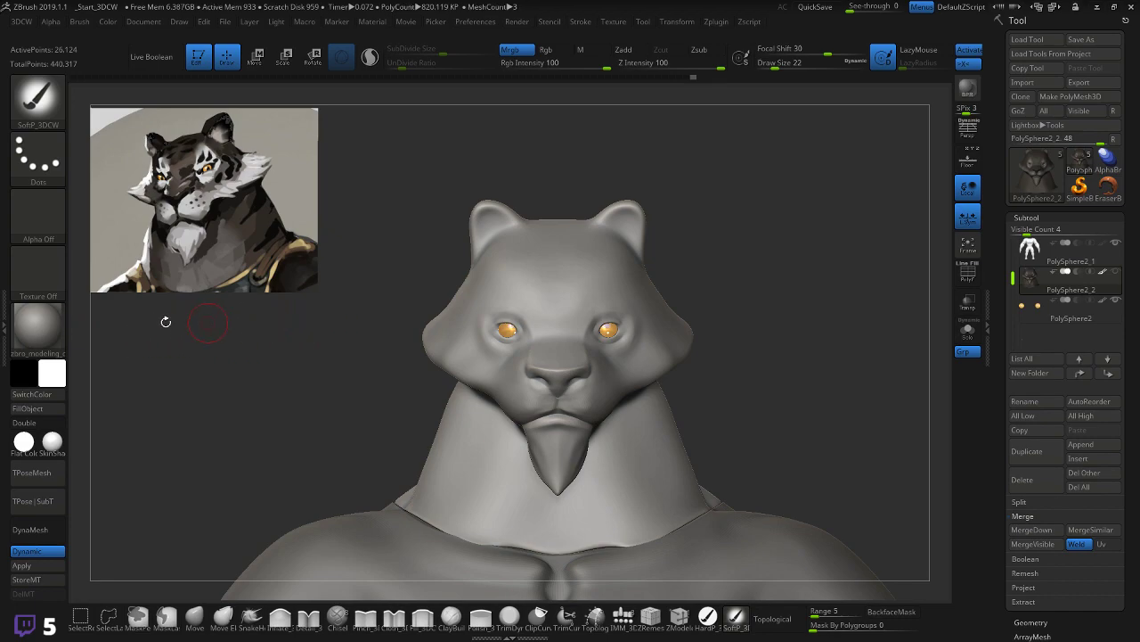
{"action": "left_click", "coordinate": [39, 338]}
{"action": "left_click", "coordinate": [157, 393]}
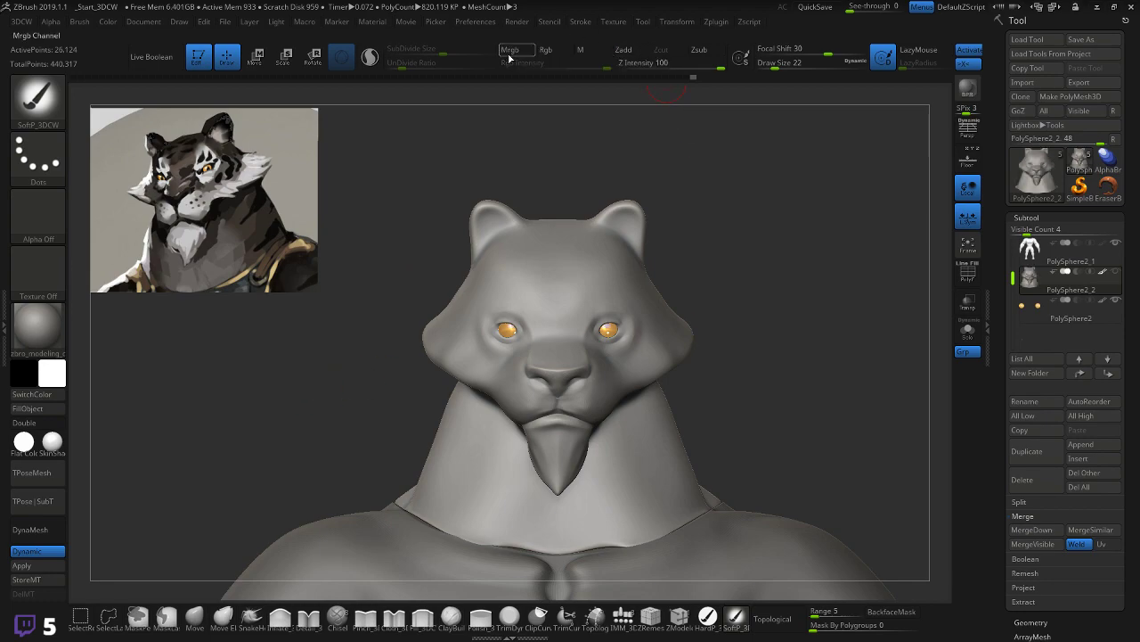
Step: Pinch the upper brow crease above the eyes with the Pinch_3DCW brush at draw size 7
{"action": "left_click", "coordinate": [194, 617]}
{"action": "left_click_drag", "start_coordinate": [682, 400], "coordinate": [776, 334]}
{"action": "left_click_drag", "start_coordinate": [831, 292], "coordinate": [873, 371], "text": "shift"}
{"action": "left_click_drag", "start_coordinate": [748, 264], "coordinate": [825, 298], "text": "alt"}
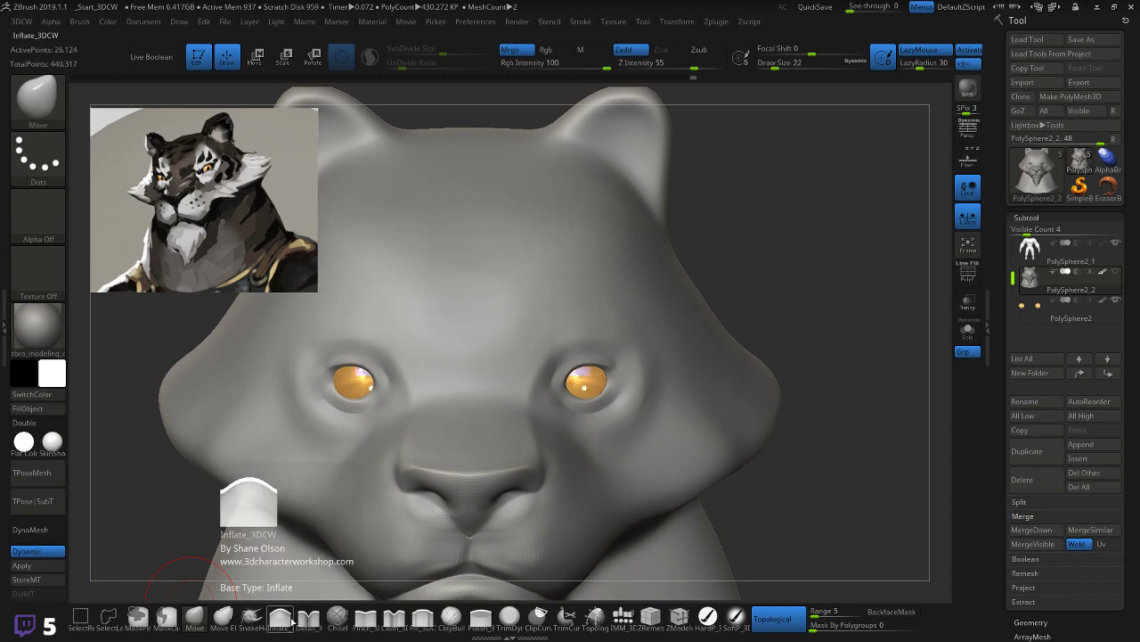
{"action": "left_click", "coordinate": [365, 616]}
{"action": "key", "text": "bracketleft"}
{"action": "key", "text": "bracketleft"}
{"action": "key", "text": "bracketleft"}
{"action": "key", "text": "bracketleft"}
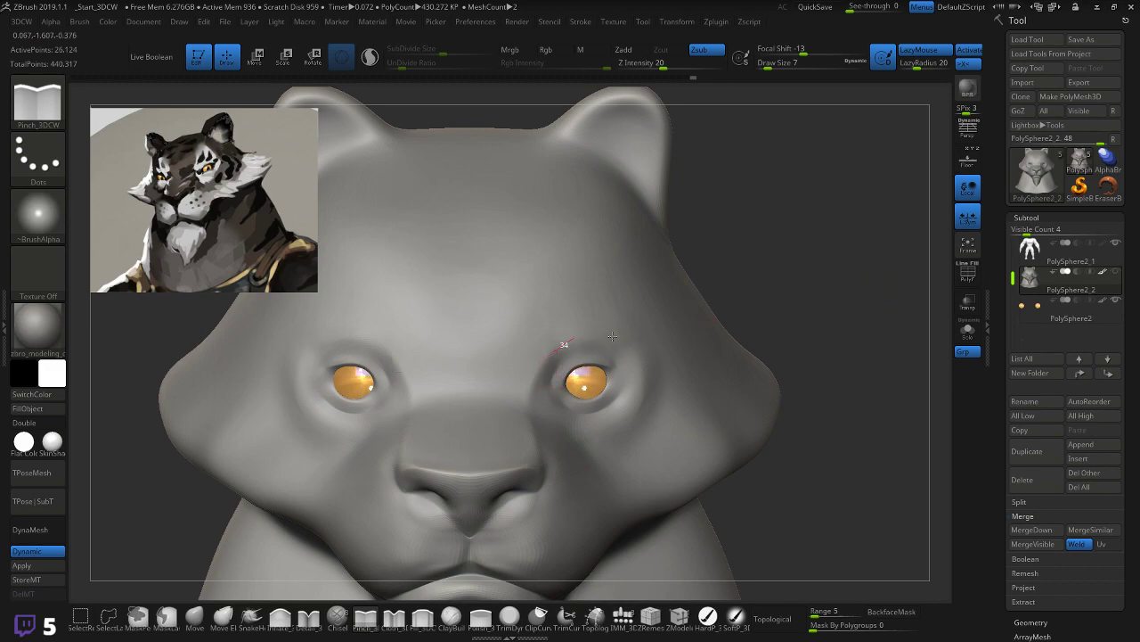
{"action": "key", "text": "shift"}
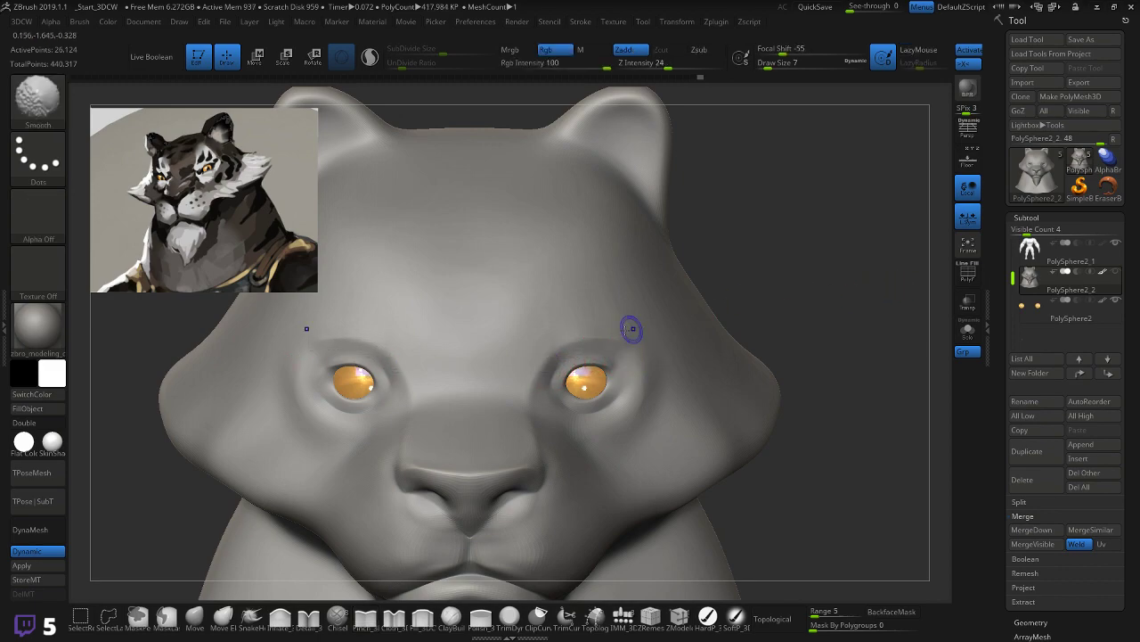
Step: Smooth the inner brow above the eyes, checking the form from the side
{"action": "mouse_move", "coordinate": [656, 324]}
{"action": "right_mouse_down"}
{"action": "mouse_move", "coordinate": [549, 257]}
{"action": "mouse_move", "coordinate": [303, 339]}
{"action": "right_mouse_up"}
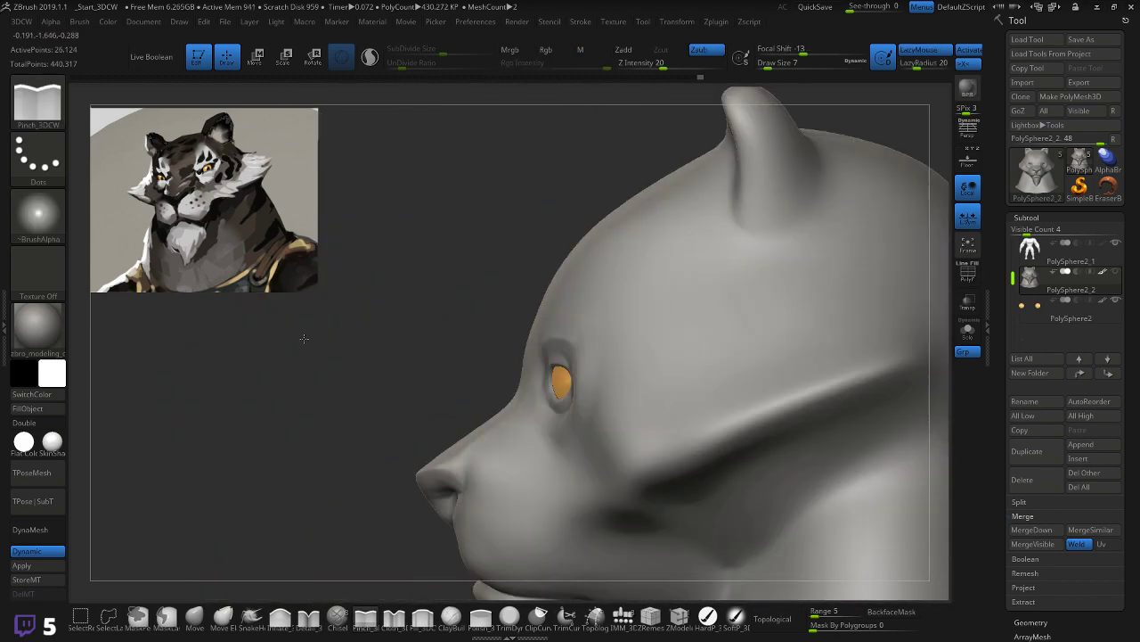
{"action": "mouse_move", "coordinate": [442, 273]}
{"action": "right_mouse_down", "text": "alt"}
{"action": "mouse_move", "coordinate": [428, 306]}
{"action": "mouse_move", "coordinate": [821, 177]}
{"action": "mouse_move", "coordinate": [868, 229]}
{"action": "mouse_move", "coordinate": [865, 260]}
{"action": "mouse_move", "coordinate": [849, 252]}
{"action": "mouse_move", "coordinate": [886, 292]}
{"action": "mouse_move", "coordinate": [878, 271]}
{"action": "mouse_move", "coordinate": [720, 255]}
{"action": "right_mouse_up", "text": "alt"}
{"action": "key", "text": "shift+f"}
{"action": "key", "text": "shift+f"}
{"action": "key", "text": "shift"}
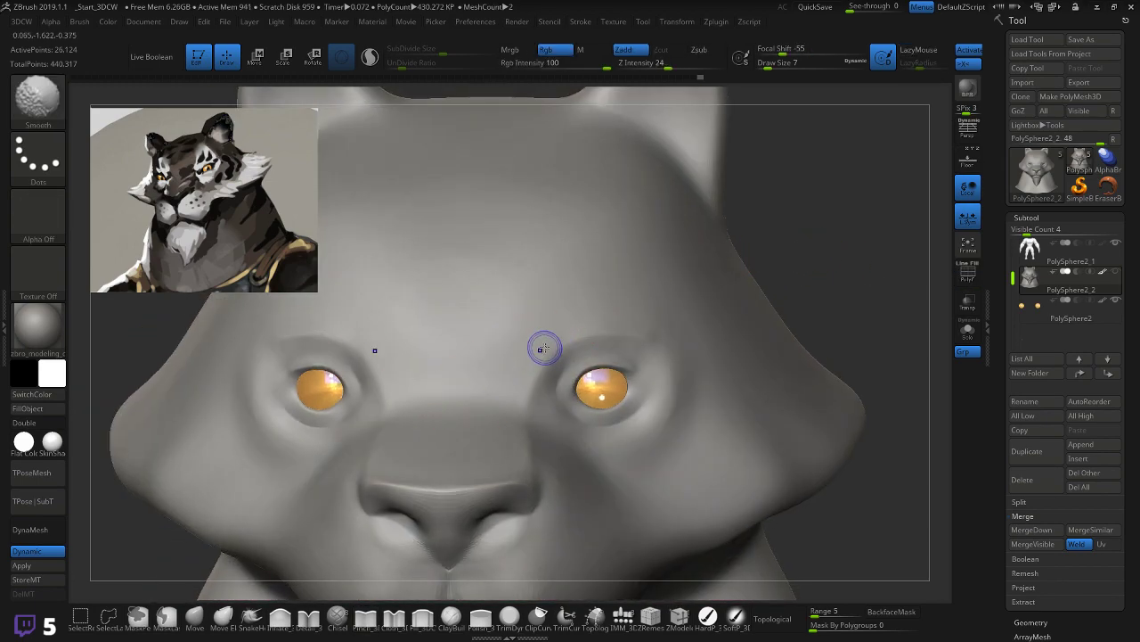
{"action": "right_click_drag", "start_coordinate": [822, 277], "coordinate": [741, 291]}
Step: Display the polygroup wireframe on the head and frame the face from the front
{"action": "key", "text": "shift+f"}
{"action": "left_click_drag", "start_coordinate": [303, 426], "coordinate": [353, 314], "text": "alt"}
{"action": "mouse_move", "coordinate": [361, 399]}
{"action": "left_mouse_down", "text": "alt"}
{"action": "mouse_move", "coordinate": [376, 325]}
{"action": "mouse_move", "coordinate": [375, 354]}
{"action": "mouse_move", "coordinate": [359, 351]}
{"action": "mouse_move", "coordinate": [407, 377]}
{"action": "mouse_move", "coordinate": [443, 373]}
{"action": "mouse_move", "coordinate": [446, 343]}
{"action": "mouse_move", "coordinate": [368, 333]}
{"action": "mouse_move", "coordinate": [367, 381]}
{"action": "left_mouse_up", "text": "alt"}
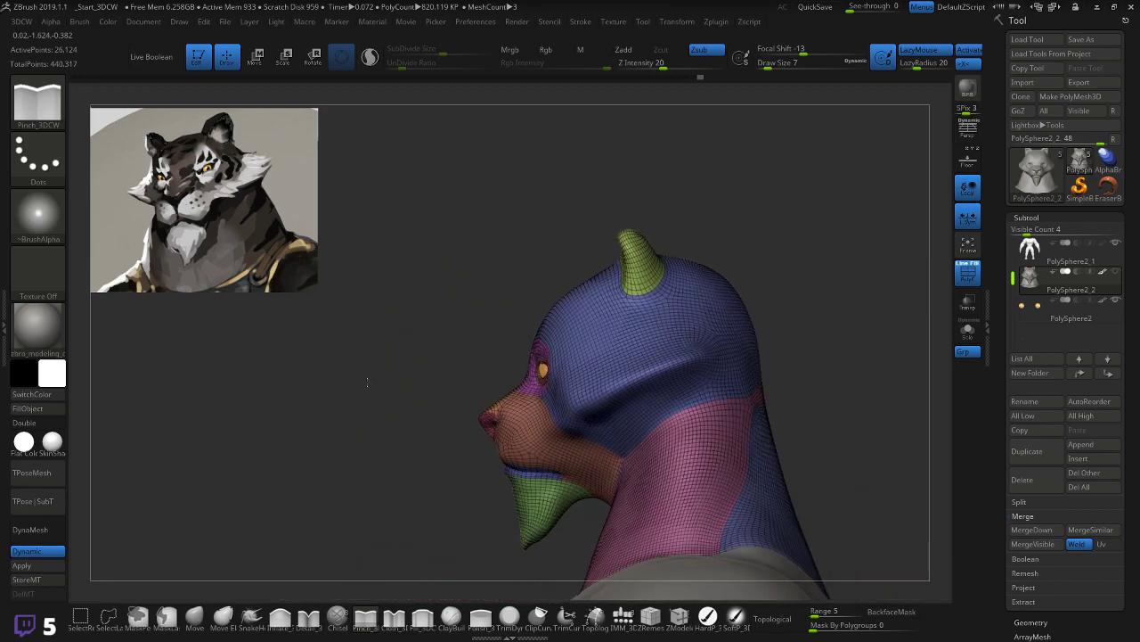
{"action": "left_click_drag", "start_coordinate": [365, 433], "coordinate": [397, 417], "text": "alt"}
{"action": "mouse_move", "coordinate": [669, 392]}
{"action": "left_mouse_down", "text": "alt"}
{"action": "mouse_move", "coordinate": [725, 439]}
{"action": "mouse_move", "coordinate": [772, 450]}
{"action": "mouse_move", "coordinate": [782, 365]}
{"action": "mouse_move", "coordinate": [802, 407]}
{"action": "left_mouse_up", "text": "alt"}
Step: Adjust the sides of the muzzle around the mouth with the Move brush at draw size 18
{"action": "left_click", "coordinate": [198, 614]}
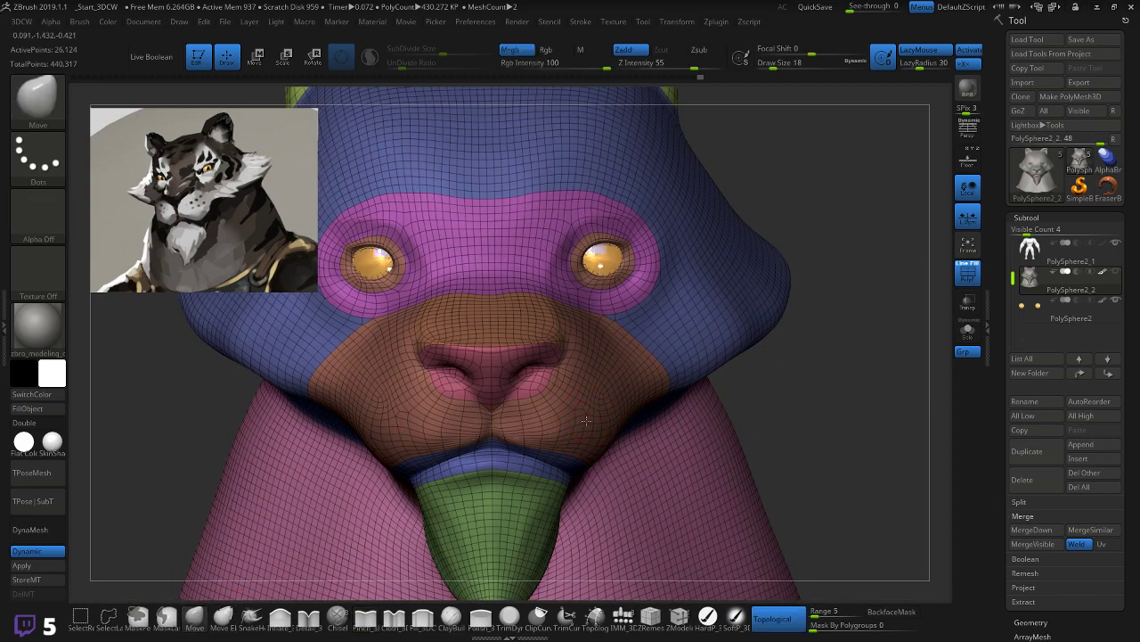
{"action": "left_click_drag", "start_coordinate": [588, 444], "coordinate": [604, 398]}
{"action": "left_click_drag", "start_coordinate": [747, 388], "coordinate": [587, 475]}
{"action": "mouse_move", "coordinate": [491, 524]}
{"action": "left_mouse_down"}
{"action": "mouse_move", "coordinate": [453, 434]}
{"action": "mouse_move", "coordinate": [599, 440]}
{"action": "mouse_move", "coordinate": [611, 427]}
{"action": "left_mouse_up"}
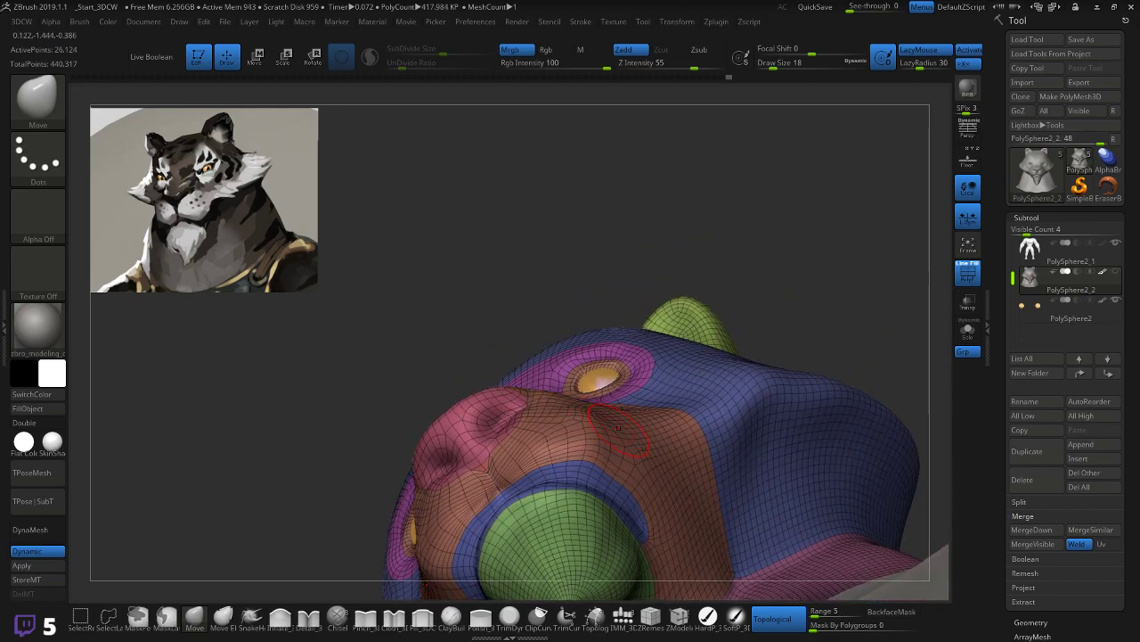
{"action": "left_click_drag", "start_coordinate": [320, 465], "coordinate": [309, 515]}
{"action": "mouse_move", "coordinate": [792, 366]}
{"action": "left_mouse_down"}
{"action": "mouse_move", "coordinate": [777, 401]}
{"action": "mouse_move", "coordinate": [729, 367]}
{"action": "left_mouse_up"}
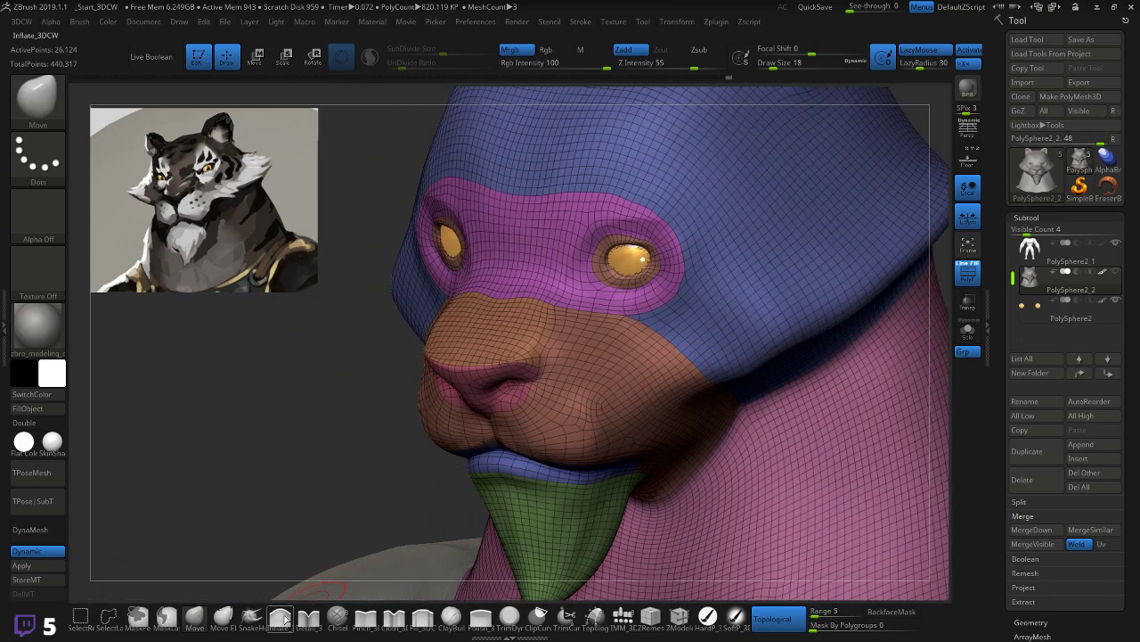
Step: Try to pull the rear corners of the muzzle outward into long points with the SnakeHook brush
{"action": "left_click", "coordinate": [252, 617]}
{"action": "left_click_drag", "start_coordinate": [628, 394], "coordinate": [715, 406]}
{"action": "mouse_move", "coordinate": [308, 477]}
{"action": "left_mouse_down"}
{"action": "mouse_move", "coordinate": [389, 477]}
{"action": "mouse_move", "coordinate": [296, 471]}
{"action": "left_mouse_up"}
{"action": "key", "text": "ctrl+z"}
{"action": "left_click_drag", "start_coordinate": [665, 391], "coordinate": [720, 401]}
{"action": "mouse_move", "coordinate": [875, 365]}
{"action": "left_mouse_down"}
{"action": "mouse_move", "coordinate": [786, 364]}
{"action": "mouse_move", "coordinate": [842, 380]}
{"action": "mouse_move", "coordinate": [725, 394]}
{"action": "mouse_move", "coordinate": [762, 392]}
{"action": "mouse_move", "coordinate": [773, 408]}
{"action": "left_mouse_up"}
{"action": "left_click_drag", "start_coordinate": [904, 319], "coordinate": [922, 306], "text": "shift"}
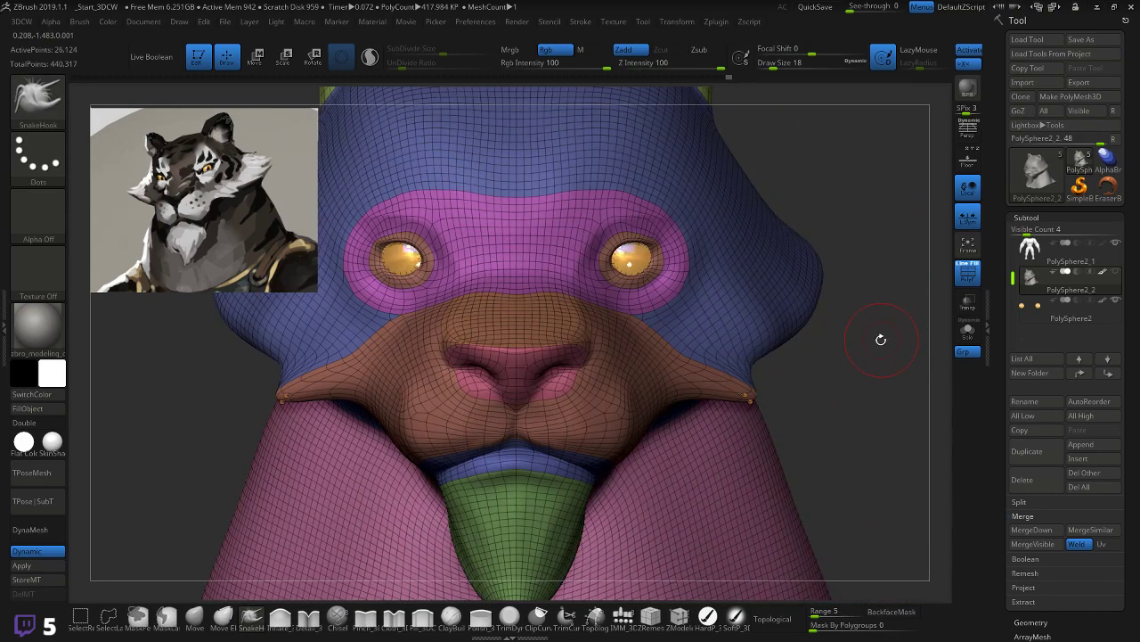
{"action": "key", "text": "ctrl+z"}
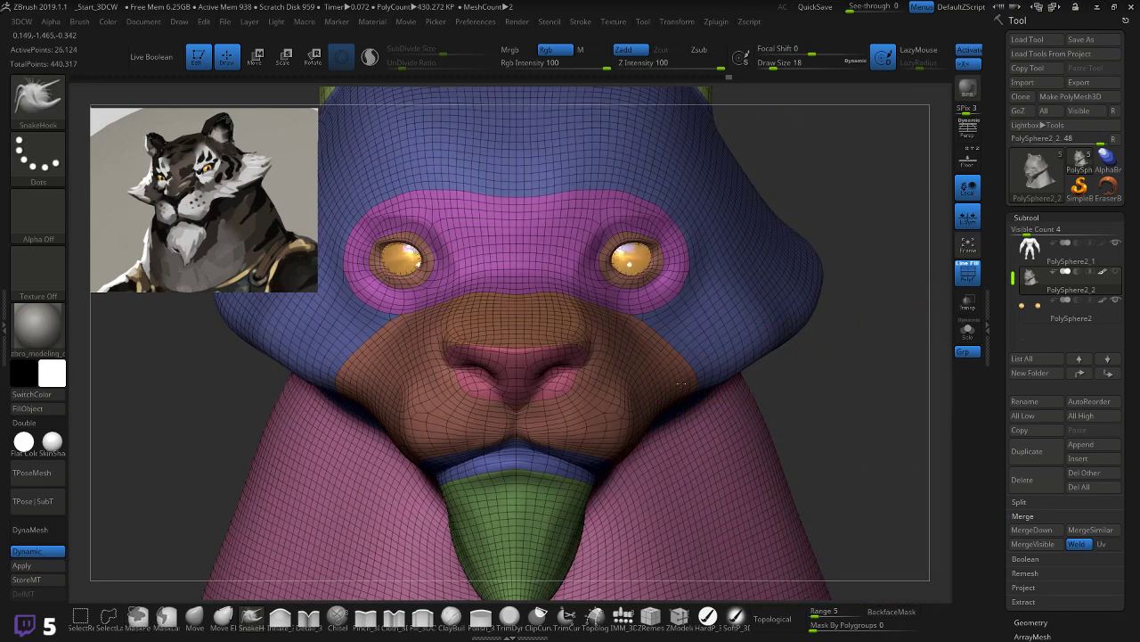
Step: Try to pull pointed fur tufts from the muzzle corners and along the cheek edges with the SnakeHook brush
{"action": "mouse_move", "coordinate": [823, 362]}
{"action": "left_mouse_down"}
{"action": "mouse_move", "coordinate": [847, 375]}
{"action": "mouse_move", "coordinate": [823, 369]}
{"action": "left_mouse_up"}
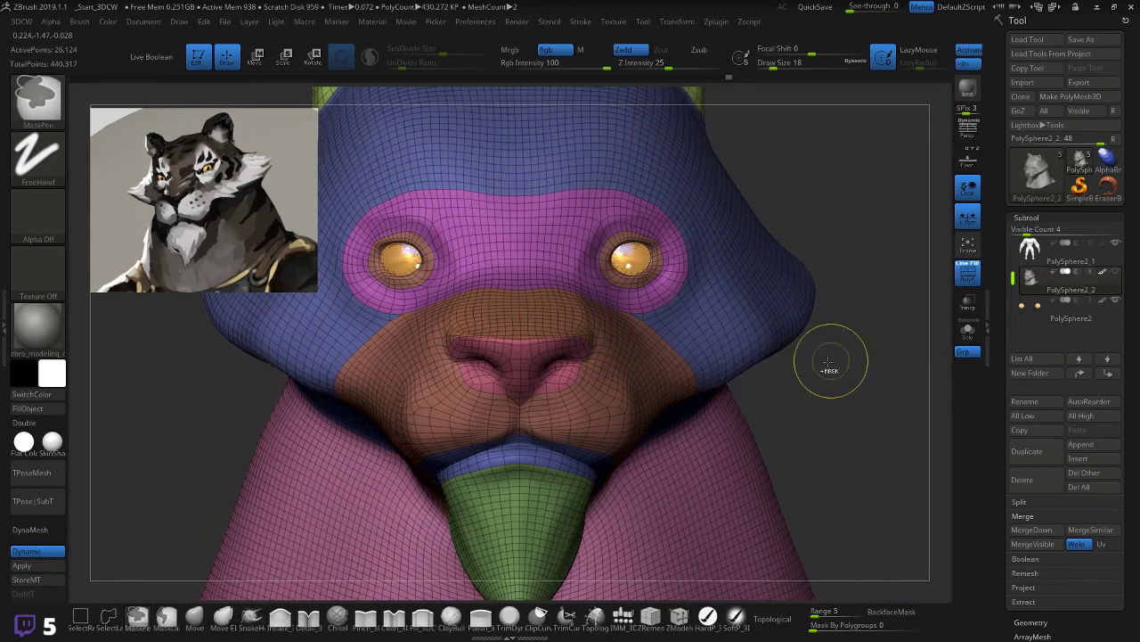
{"action": "left_click_drag", "start_coordinate": [700, 390], "coordinate": [729, 394]}
{"action": "mouse_move", "coordinate": [822, 385]}
{"action": "left_mouse_down"}
{"action": "mouse_move", "coordinate": [880, 352]}
{"action": "mouse_move", "coordinate": [749, 364]}
{"action": "mouse_move", "coordinate": [757, 357]}
{"action": "left_mouse_up"}
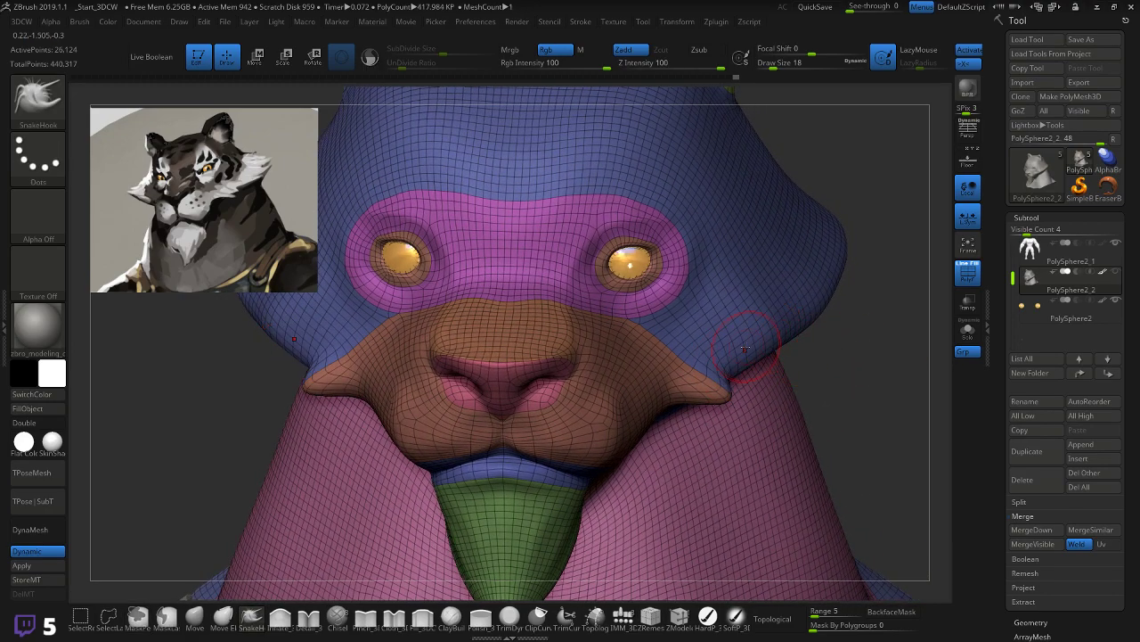
{"action": "left_click_drag", "start_coordinate": [860, 341], "coordinate": [867, 345]}
{"action": "left_click", "coordinate": [867, 345], "text": "ctrl"}
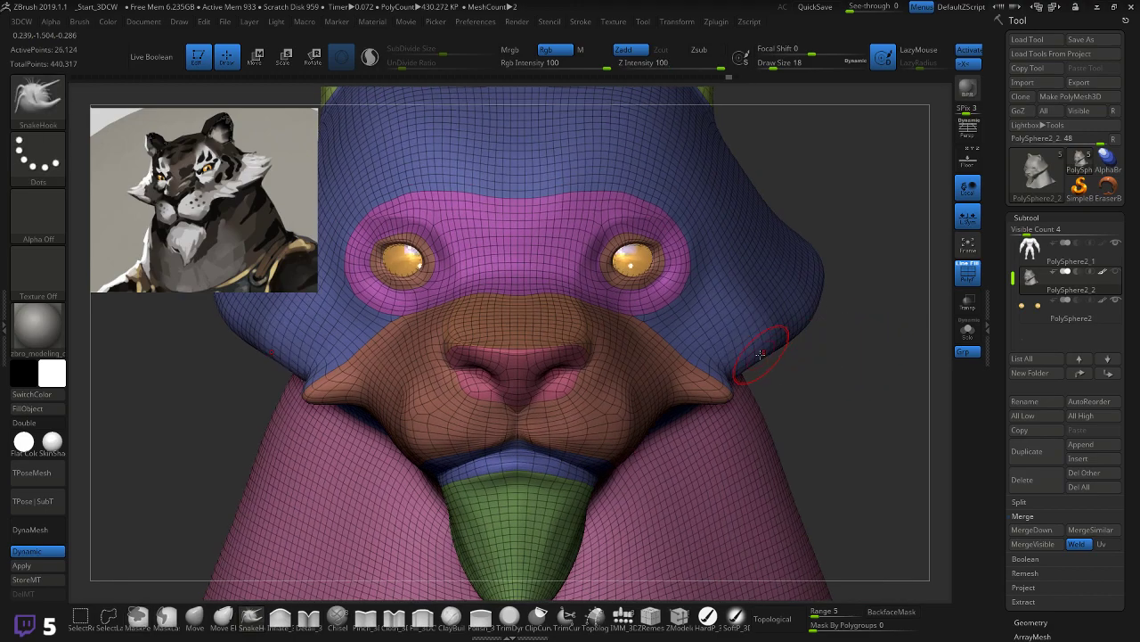
{"action": "mouse_move", "coordinate": [763, 359]}
{"action": "left_mouse_down"}
{"action": "mouse_move", "coordinate": [821, 344]}
{"action": "mouse_move", "coordinate": [814, 320]}
{"action": "mouse_move", "coordinate": [883, 269]}
{"action": "mouse_move", "coordinate": [864, 260]}
{"action": "left_mouse_up"}
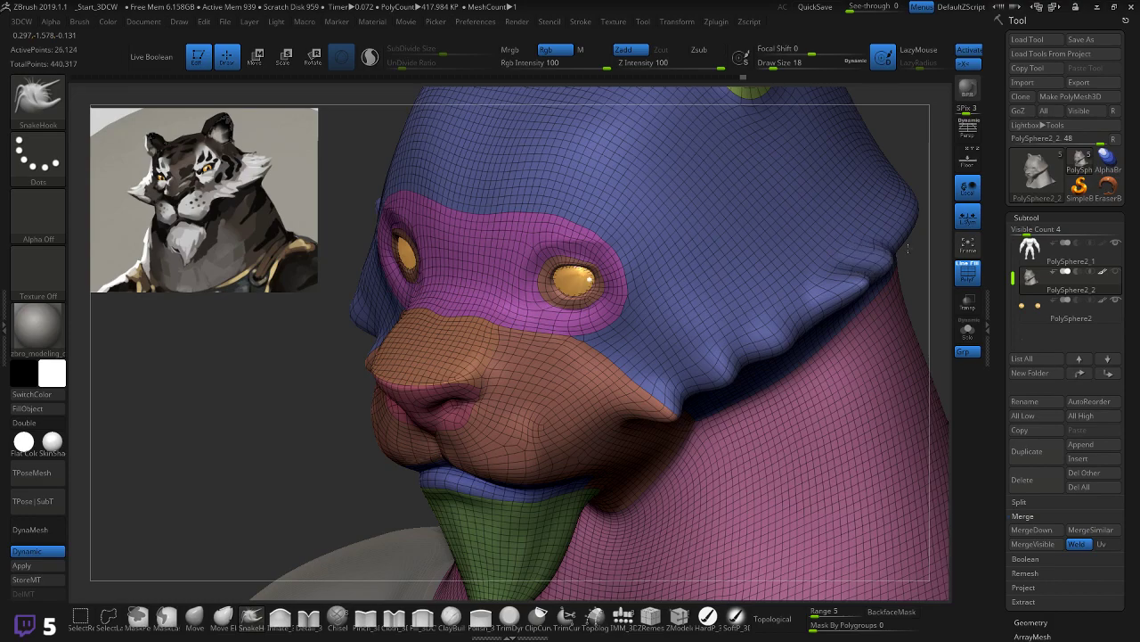
{"action": "mouse_move", "coordinate": [925, 288]}
{"action": "left_mouse_down"}
{"action": "mouse_move", "coordinate": [775, 252]}
{"action": "mouse_move", "coordinate": [804, 241]}
{"action": "left_mouse_up"}
{"action": "mouse_move", "coordinate": [878, 224]}
{"action": "left_mouse_down"}
{"action": "mouse_move", "coordinate": [804, 206]}
{"action": "mouse_move", "coordinate": [879, 187]}
{"action": "mouse_move", "coordinate": [805, 218]}
{"action": "mouse_move", "coordinate": [851, 217]}
{"action": "mouse_move", "coordinate": [826, 212]}
{"action": "left_mouse_up"}
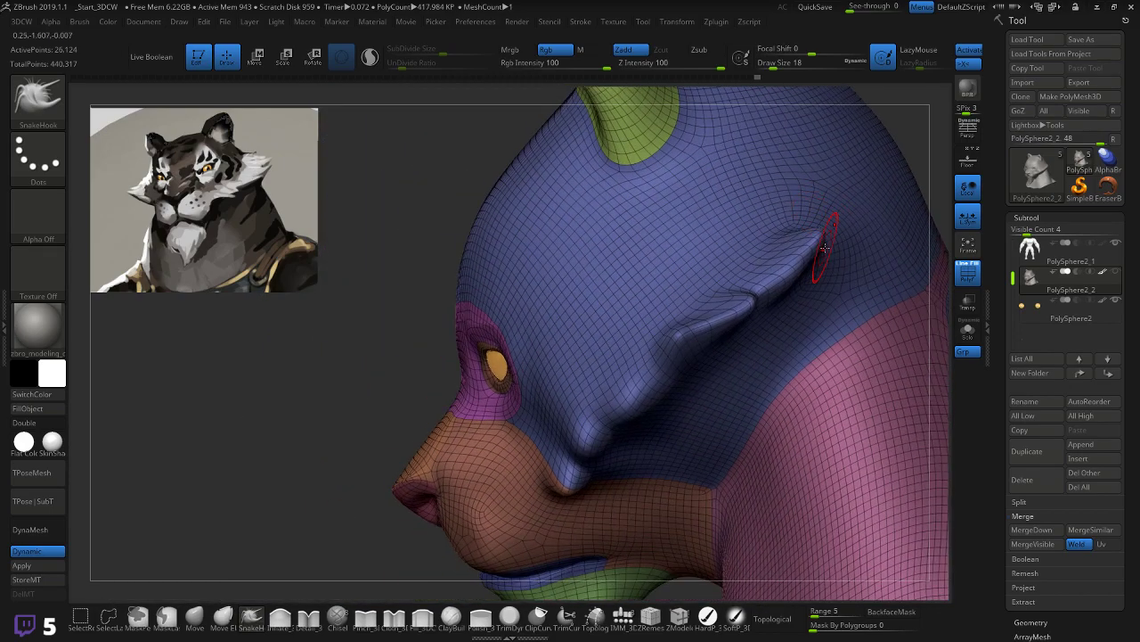
{"action": "left_click_drag", "start_coordinate": [408, 314], "coordinate": [443, 310]}
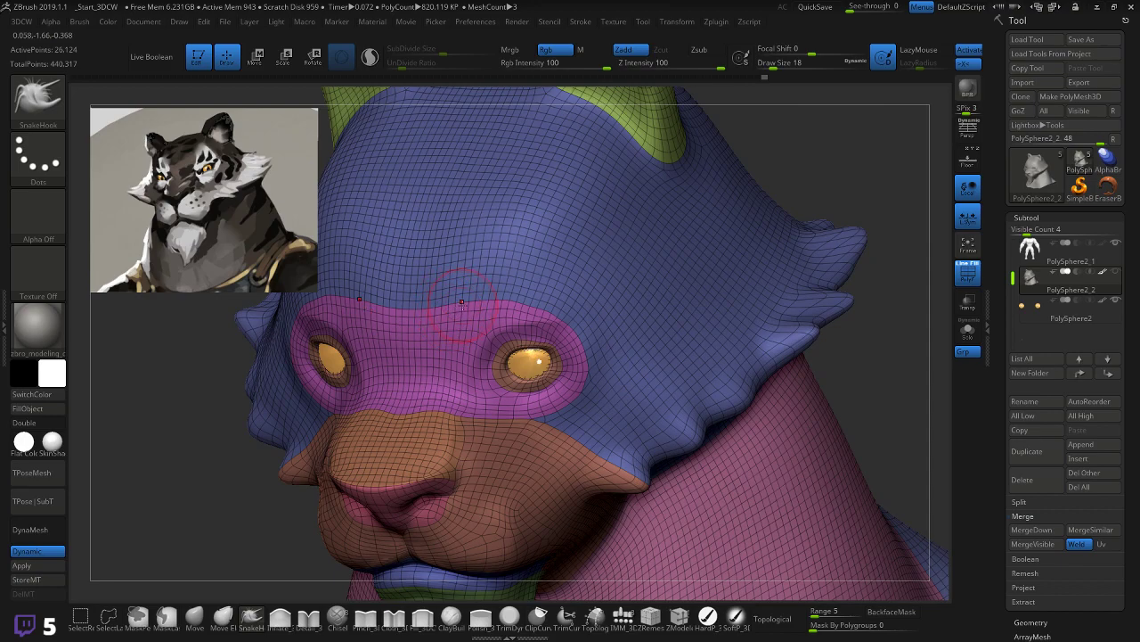
{"action": "mouse_move", "coordinate": [868, 301]}
{"action": "left_mouse_down"}
{"action": "mouse_move", "coordinate": [891, 296]}
{"action": "mouse_move", "coordinate": [882, 342]}
{"action": "mouse_move", "coordinate": [832, 296]}
{"action": "mouse_move", "coordinate": [840, 259]}
{"action": "left_mouse_up"}
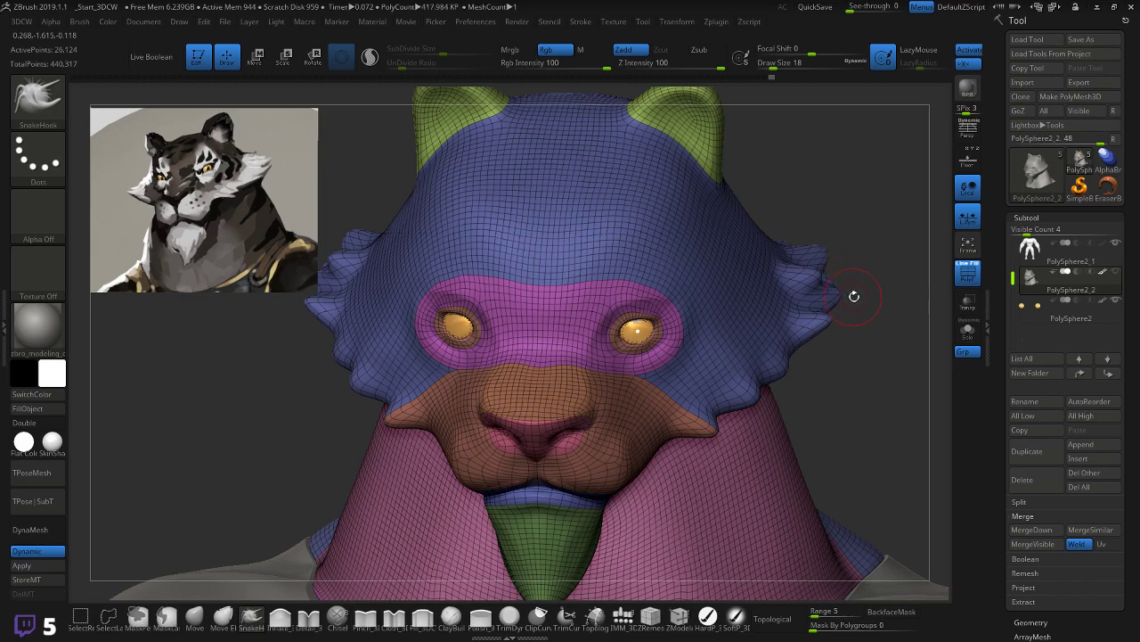
{"action": "mouse_move", "coordinate": [880, 331]}
{"action": "left_mouse_down"}
{"action": "mouse_move", "coordinate": [879, 318]}
{"action": "mouse_move", "coordinate": [871, 329]}
{"action": "mouse_move", "coordinate": [879, 319]}
{"action": "left_mouse_up"}
{"action": "key", "text": "ctrl"}
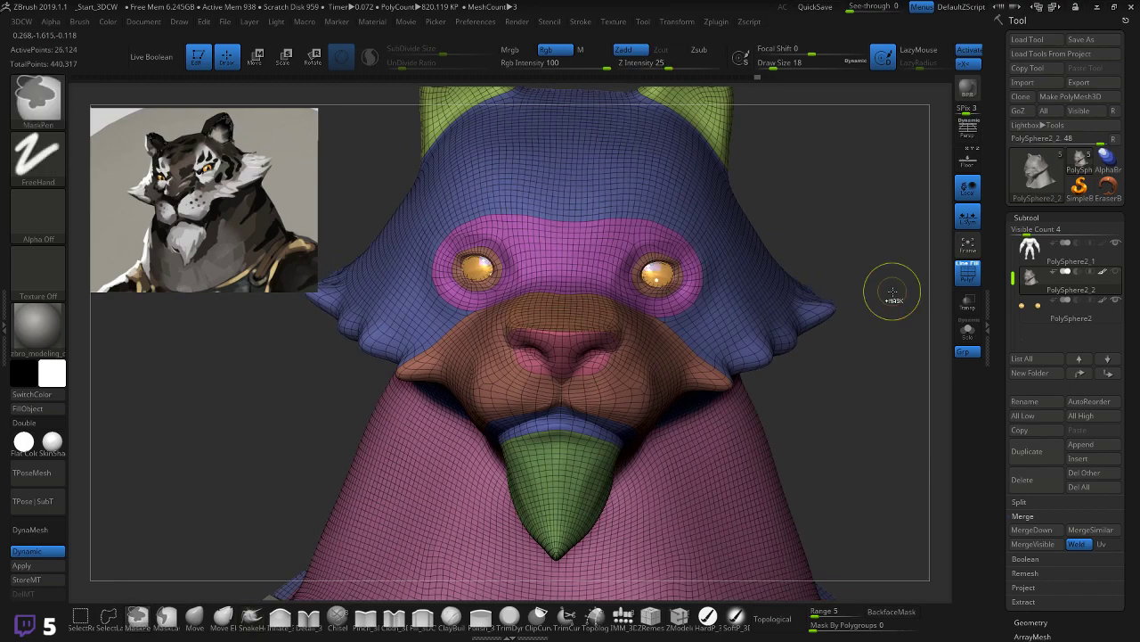
Step: Undo the SnakeHook strokes that formed the muzzle points and cheek tufts
{"action": "key", "text": "ctrl+z"}
{"action": "key", "text": "ctrl+z"}
{"action": "key", "text": "ctrl+z"}
{"action": "key", "text": "ctrl+z"}
{"action": "key", "text": "ctrl+z"}
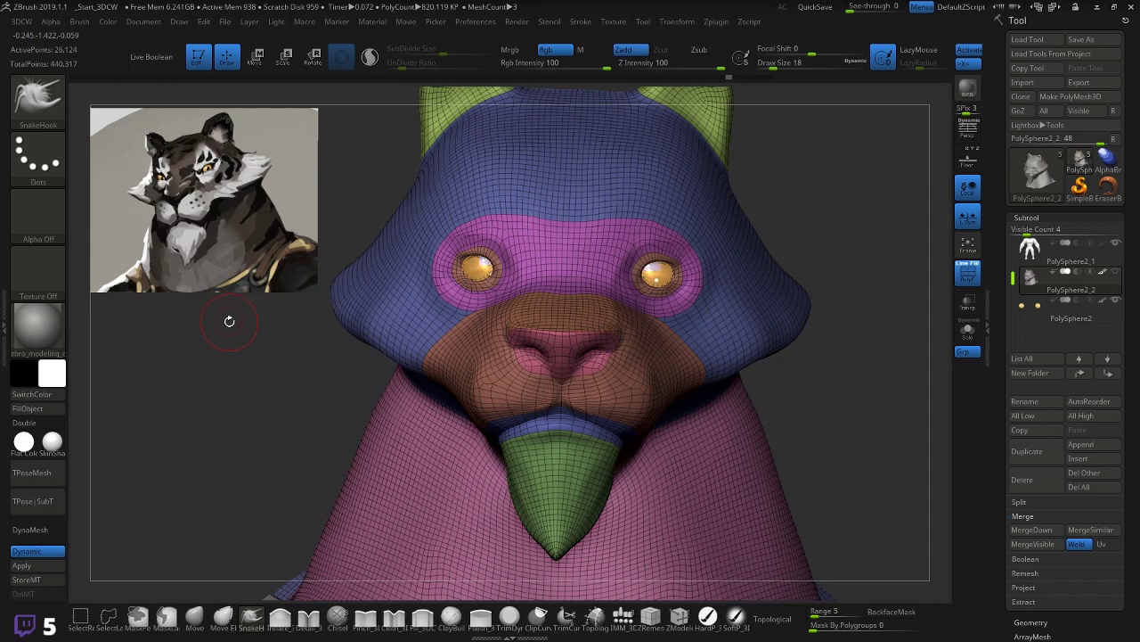
Step: Insert a mirrored Appendage mesh from the IMM_3DCW brush onto the lower cheeks beside the muzzle
{"action": "left_click_drag", "start_coordinate": [239, 324], "coordinate": [292, 275]}
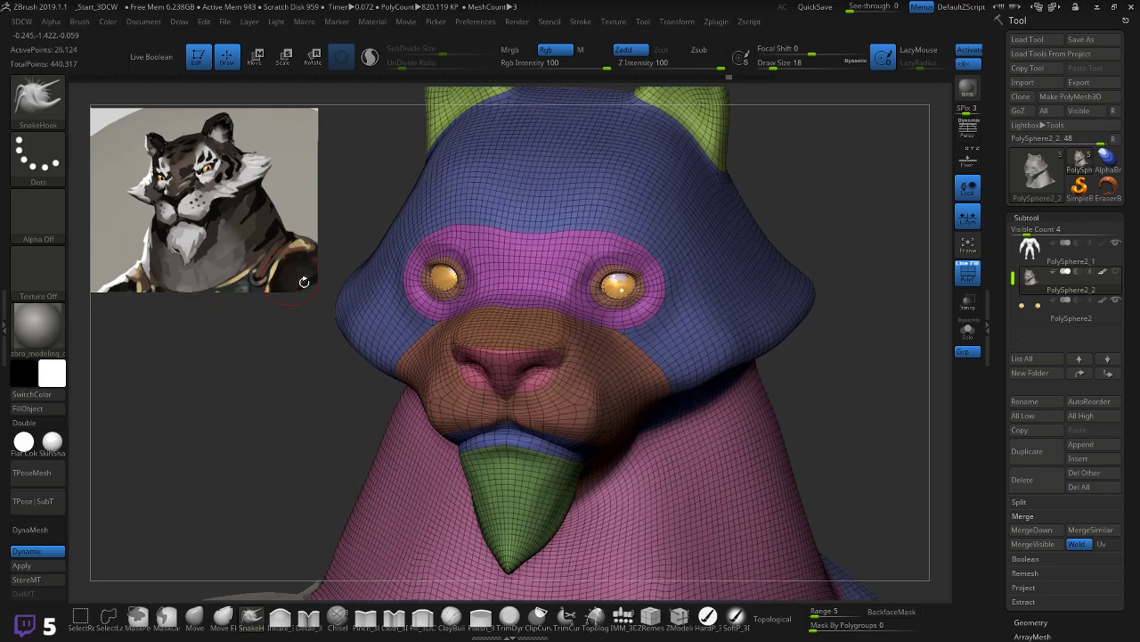
{"action": "left_click", "coordinate": [623, 615]}
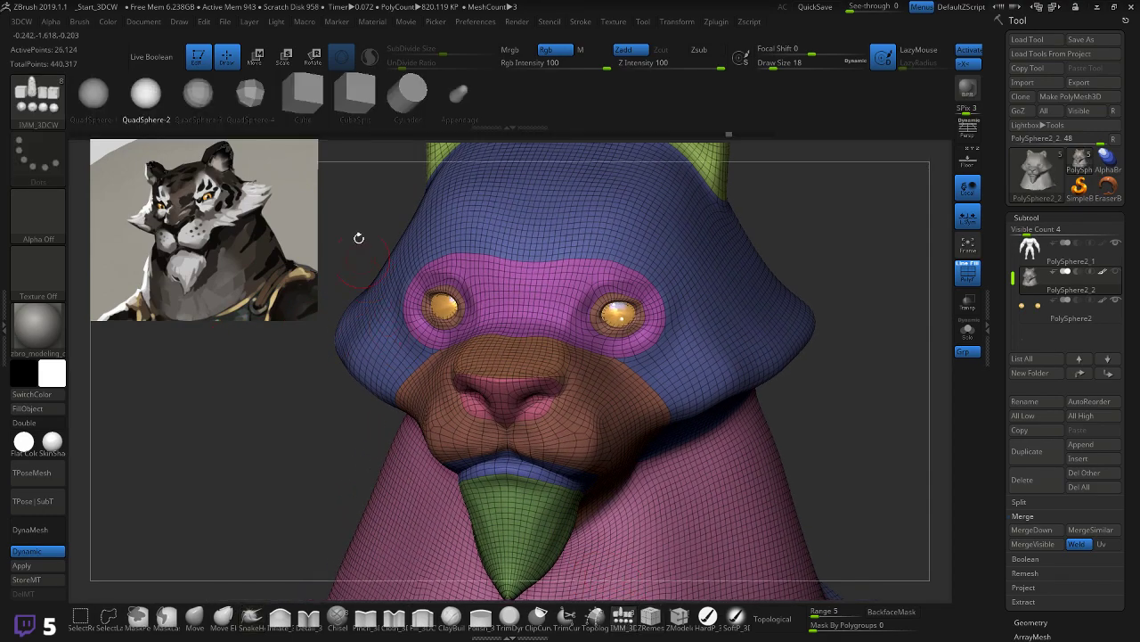
{"action": "left_click", "coordinate": [457, 96]}
{"action": "left_click_drag", "start_coordinate": [716, 402], "coordinate": [750, 397]}
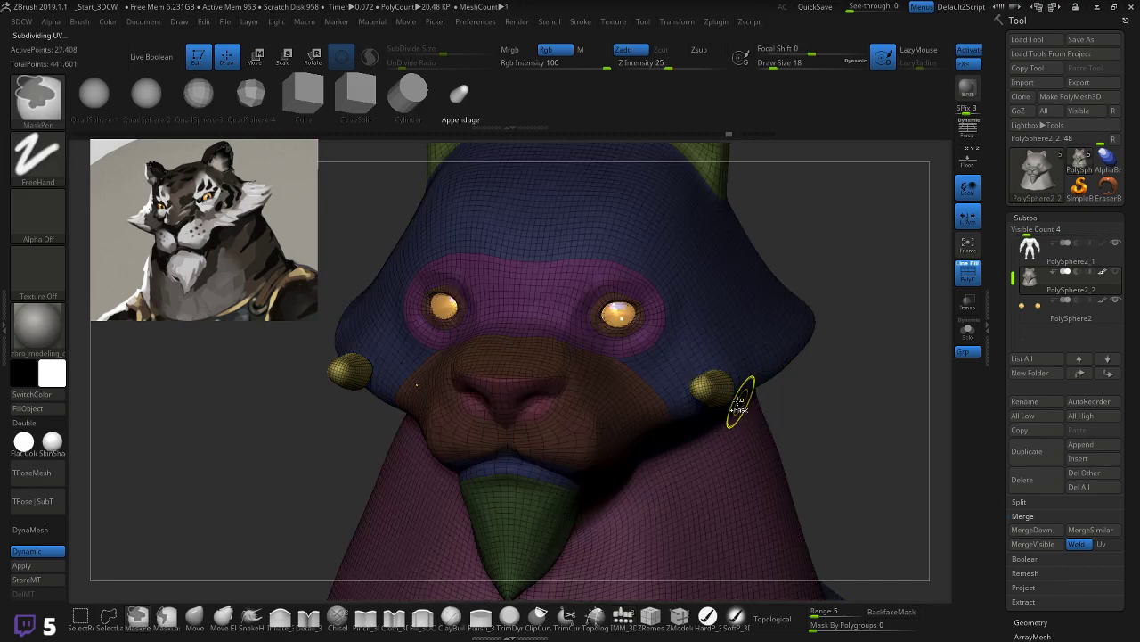
{"action": "left_click_drag", "start_coordinate": [713, 388], "coordinate": [768, 407]}
{"action": "left_click_drag", "start_coordinate": [838, 390], "coordinate": [855, 358]}
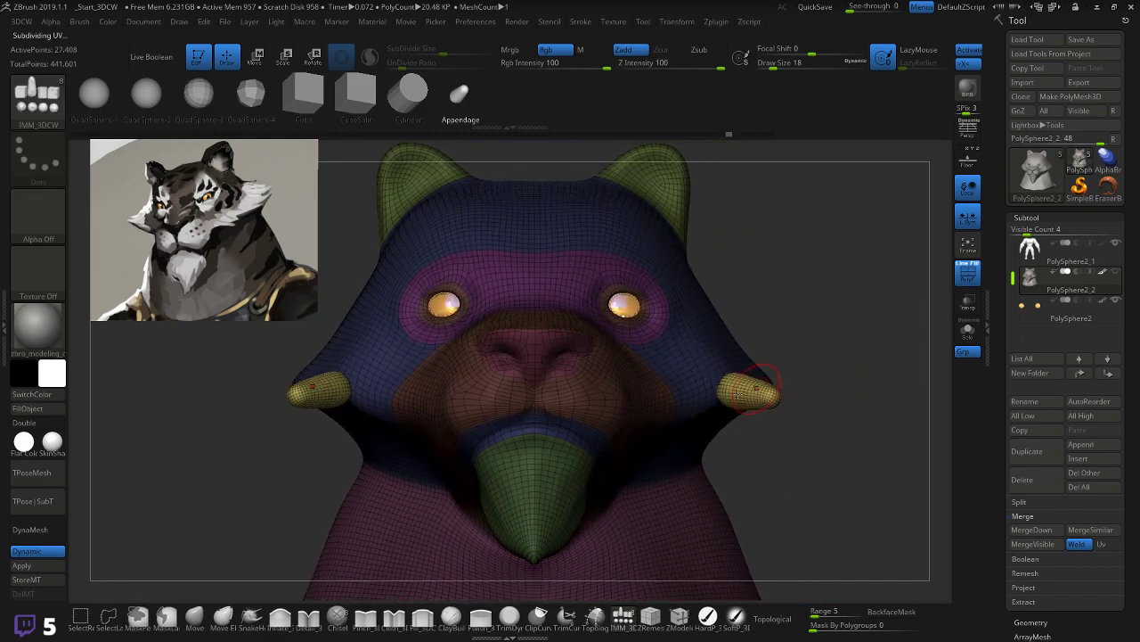
Step: Reposition, flatten and rotate the inserted appendage with the transform gizmo so it projects sideways from the lower cheek
{"action": "key", "text": "w"}
{"action": "left_click_drag", "start_coordinate": [770, 394], "coordinate": [750, 390]}
{"action": "left_click_drag", "start_coordinate": [855, 392], "coordinate": [711, 416]}
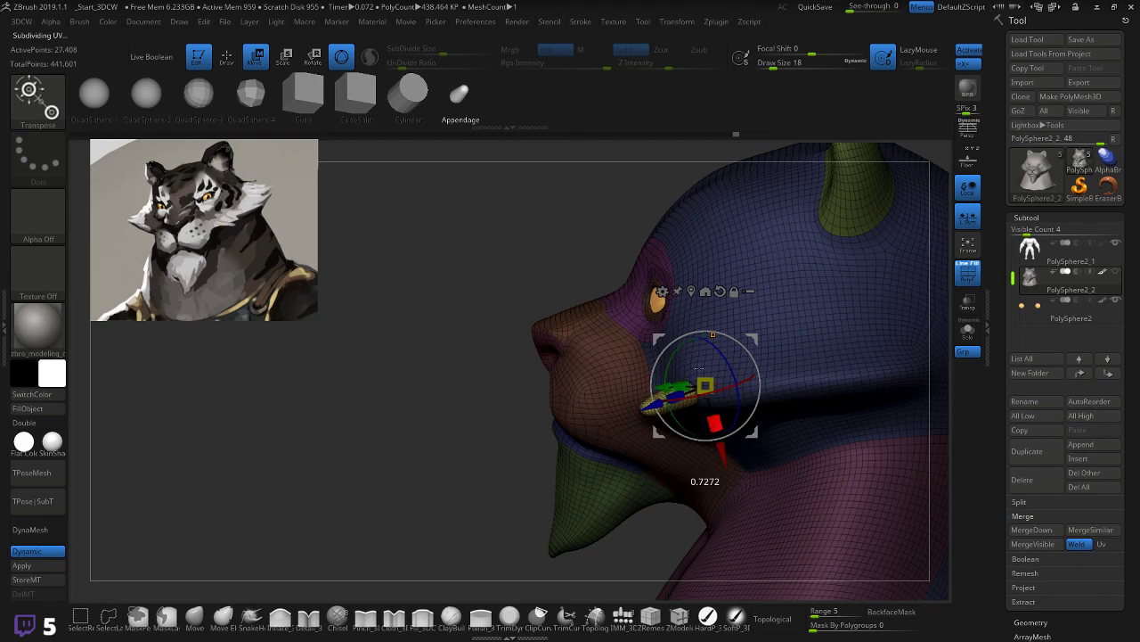
{"action": "left_click_drag", "start_coordinate": [699, 367], "coordinate": [592, 431]}
{"action": "left_click_drag", "start_coordinate": [846, 452], "coordinate": [772, 481]}
{"action": "left_click_drag", "start_coordinate": [748, 406], "coordinate": [773, 355]}
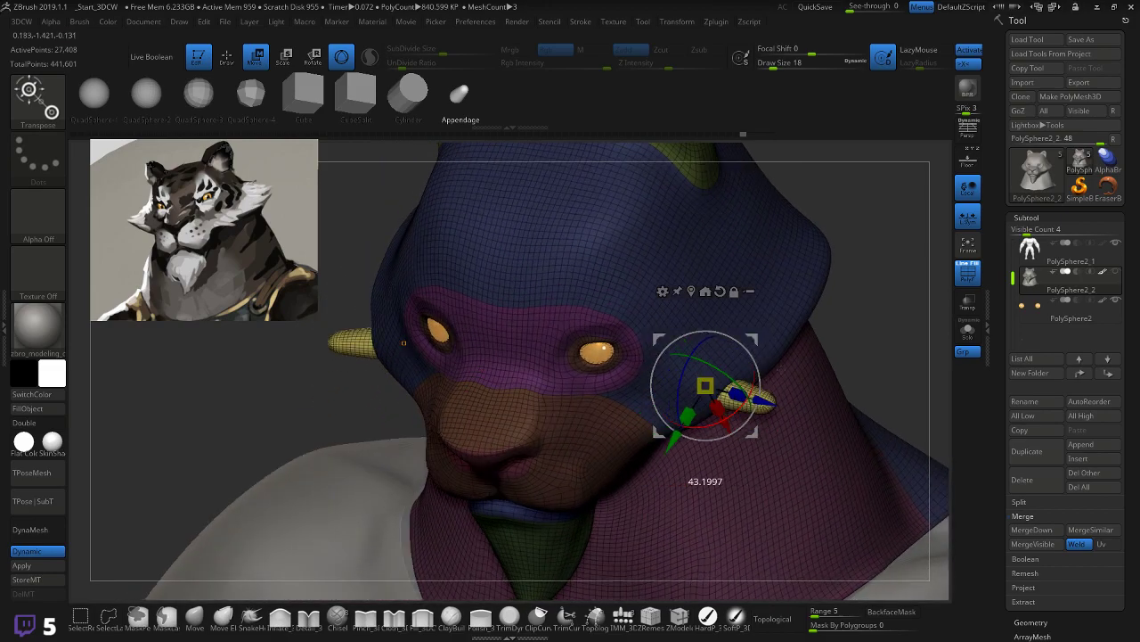
{"action": "left_click_drag", "start_coordinate": [705, 386], "coordinate": [688, 395]}
{"action": "left_click_drag", "start_coordinate": [793, 383], "coordinate": [820, 352]}
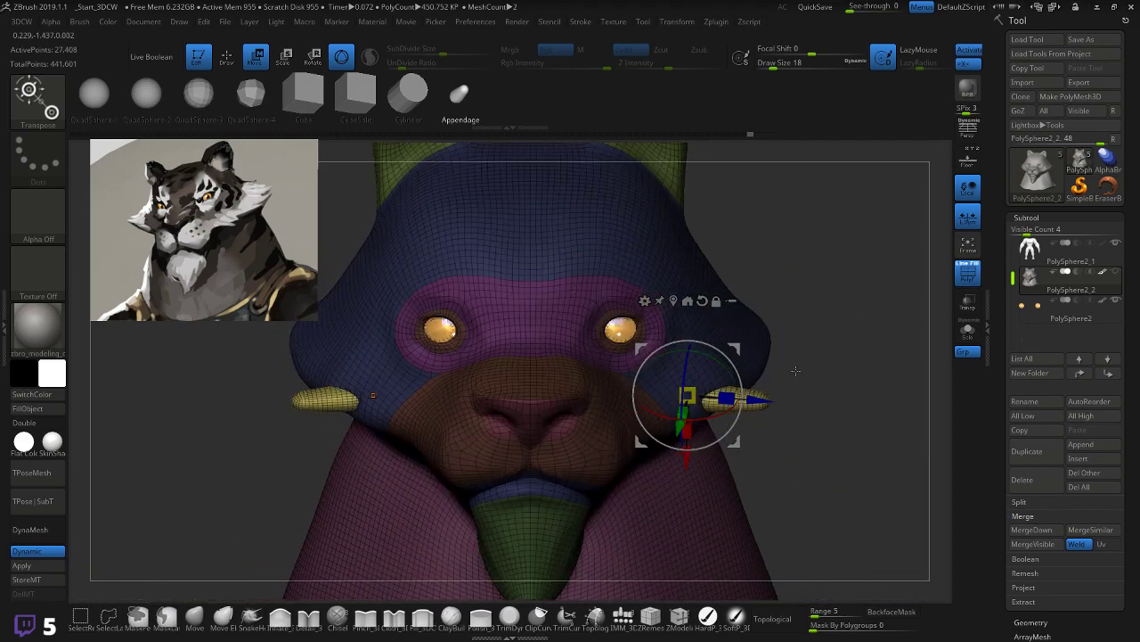
Step: Shape the cheek appendage into a tapered fur tuft with the Move brush at draw size 30
{"action": "left_click", "coordinate": [195, 616]}
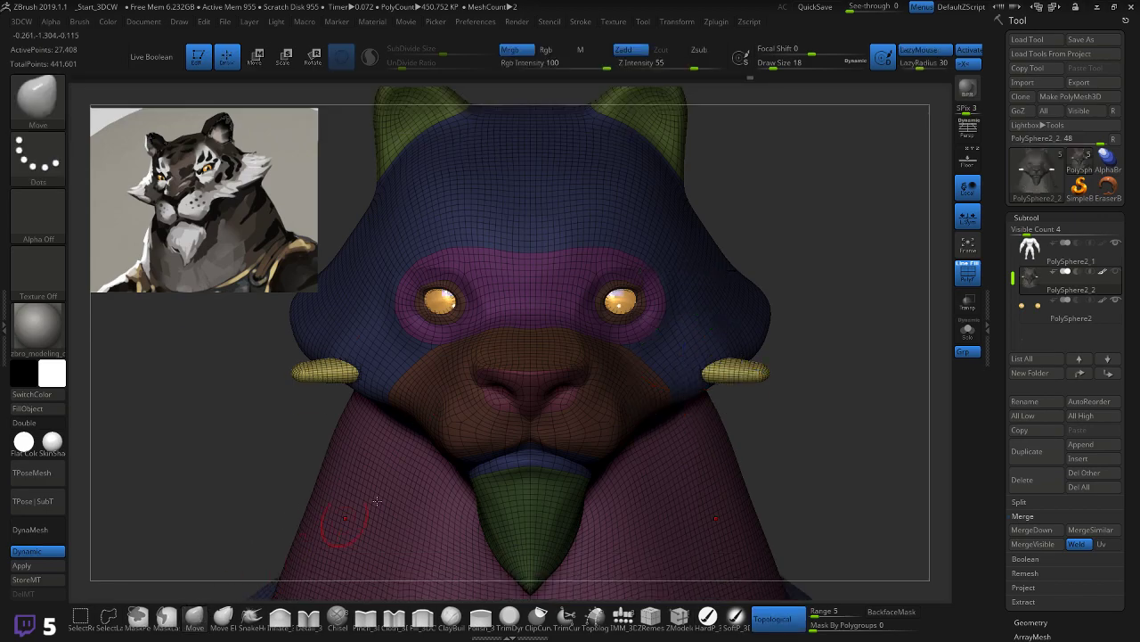
{"action": "mouse_move", "coordinate": [772, 376]}
{"action": "left_mouse_down"}
{"action": "mouse_move", "coordinate": [718, 358]}
{"action": "mouse_move", "coordinate": [782, 373]}
{"action": "mouse_move", "coordinate": [763, 368]}
{"action": "left_mouse_up"}
{"action": "mouse_move", "coordinate": [764, 369]}
{"action": "right_mouse_down"}
{"action": "mouse_move", "coordinate": [677, 371]}
{"action": "mouse_move", "coordinate": [768, 375]}
{"action": "right_mouse_up"}
{"action": "right_click_drag", "start_coordinate": [623, 443], "coordinate": [714, 353]}
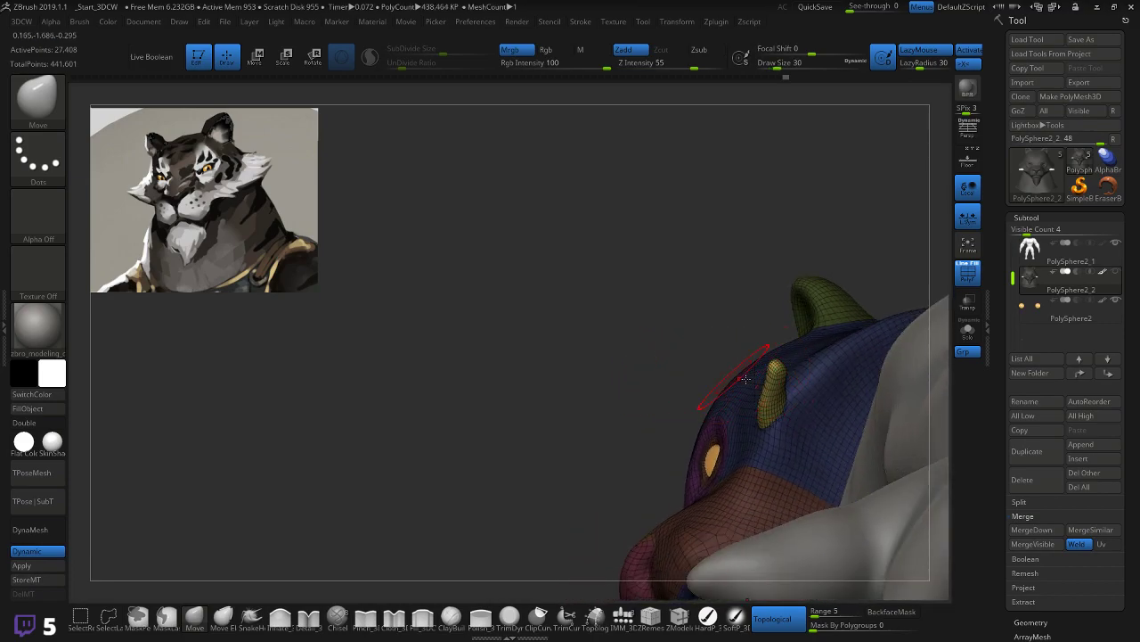
{"action": "key", "text": "shift"}
{"action": "mouse_move", "coordinate": [656, 407]}
{"action": "right_mouse_down"}
{"action": "mouse_move", "coordinate": [804, 341]}
{"action": "mouse_move", "coordinate": [848, 351]}
{"action": "mouse_move", "coordinate": [770, 374]}
{"action": "right_mouse_up"}
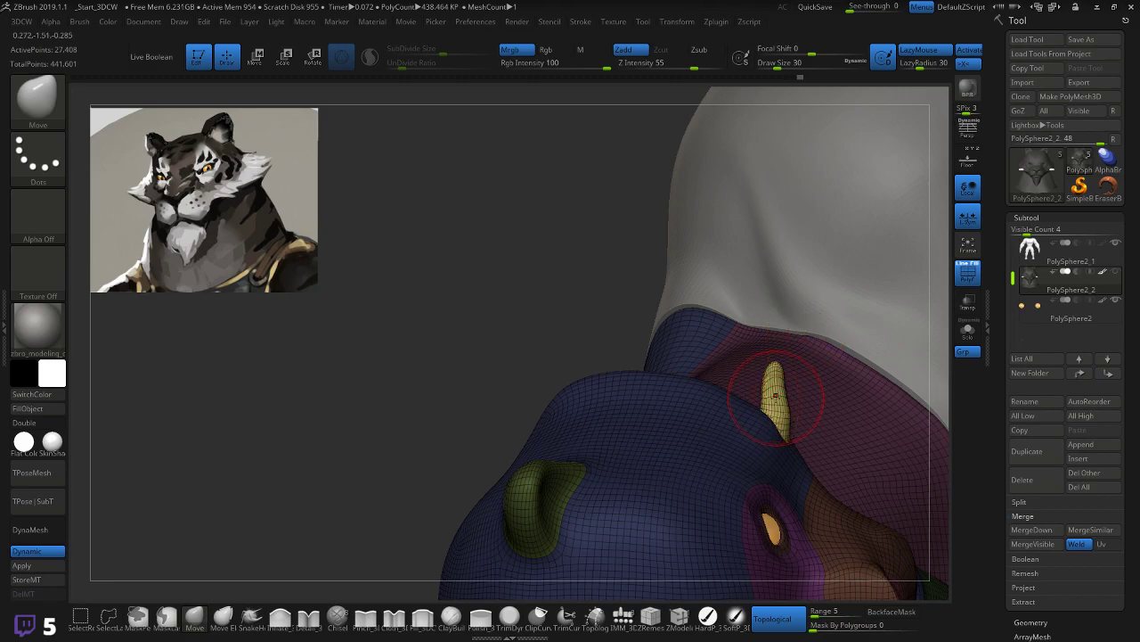
Step: Duplicate the cheek tuft with the transform gizmo and place and rotate the copy beside the original
{"action": "key", "text": "w"}
{"action": "left_click_drag", "start_coordinate": [816, 412], "coordinate": [799, 384], "text": "alt"}
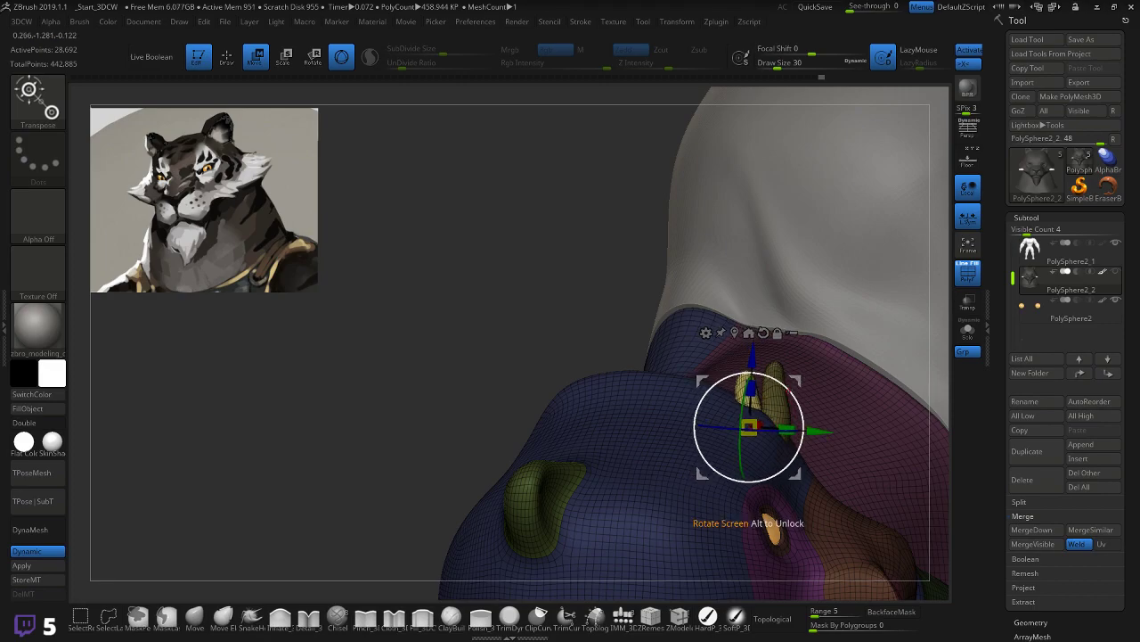
{"action": "left_click_drag", "start_coordinate": [361, 434], "coordinate": [337, 416]}
{"action": "left_click_drag", "start_coordinate": [722, 293], "coordinate": [748, 309]}
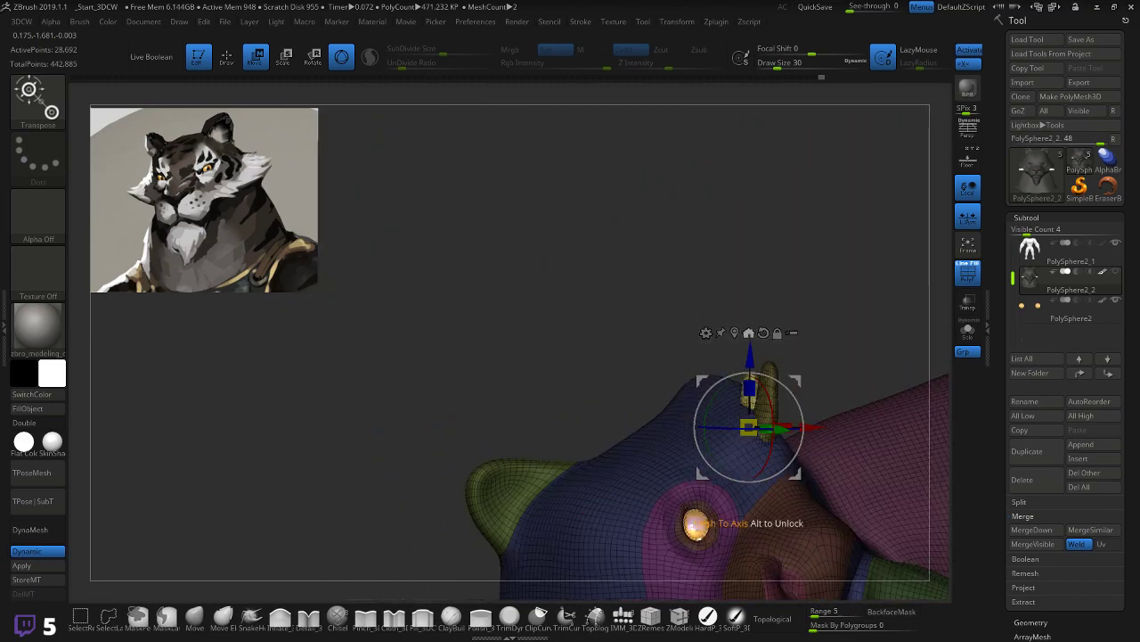
{"action": "left_click_drag", "start_coordinate": [776, 380], "coordinate": [800, 380]}
{"action": "left_click_drag", "start_coordinate": [789, 322], "coordinate": [866, 282]}
Step: Pull the duplicated cheek tuft outward into a tapered point beside the first tuft with the Move brush at draw size 18
{"action": "key", "text": "q"}
{"action": "key", "text": "b"}
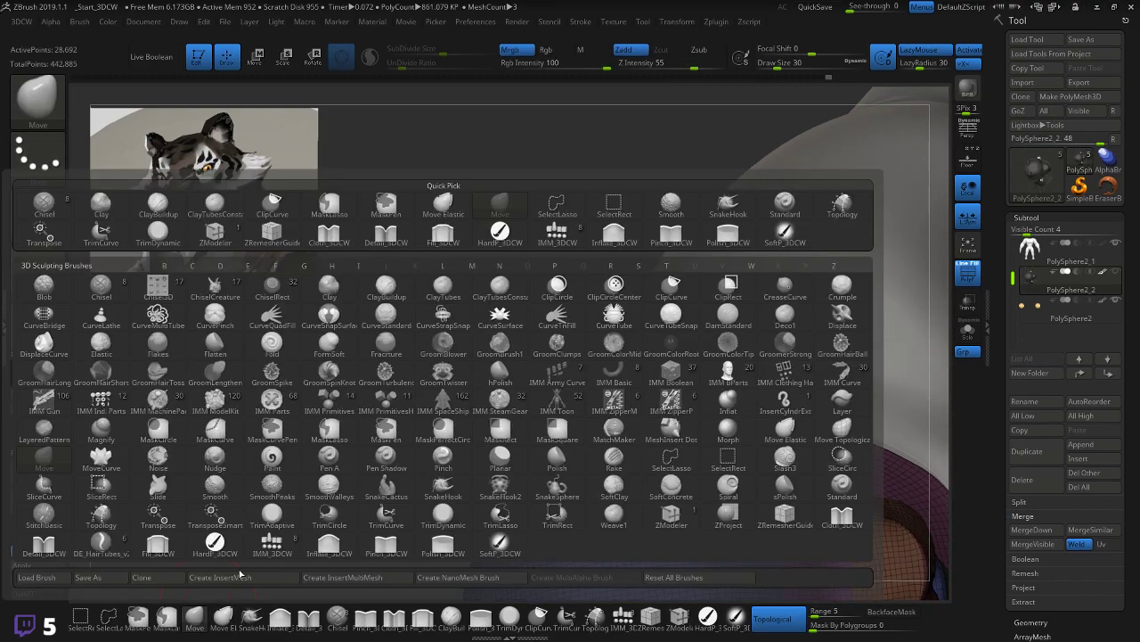
{"action": "key", "text": "m"}
{"action": "key", "text": "v"}
{"action": "left_click_drag", "start_coordinate": [733, 380], "coordinate": [729, 376]}
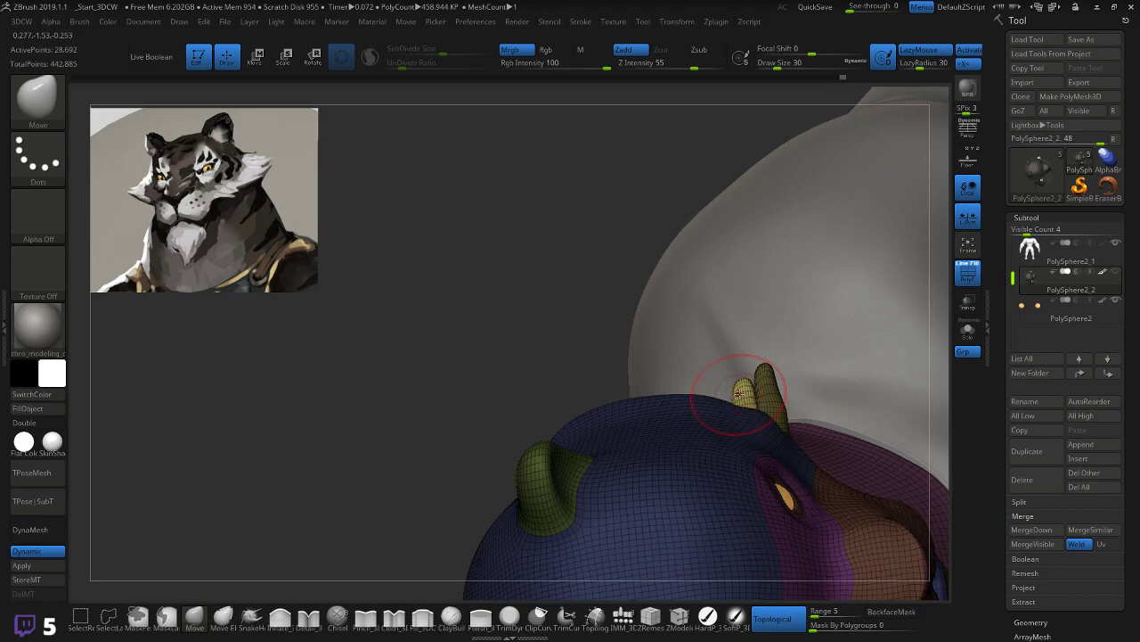
{"action": "key", "text": "p"}
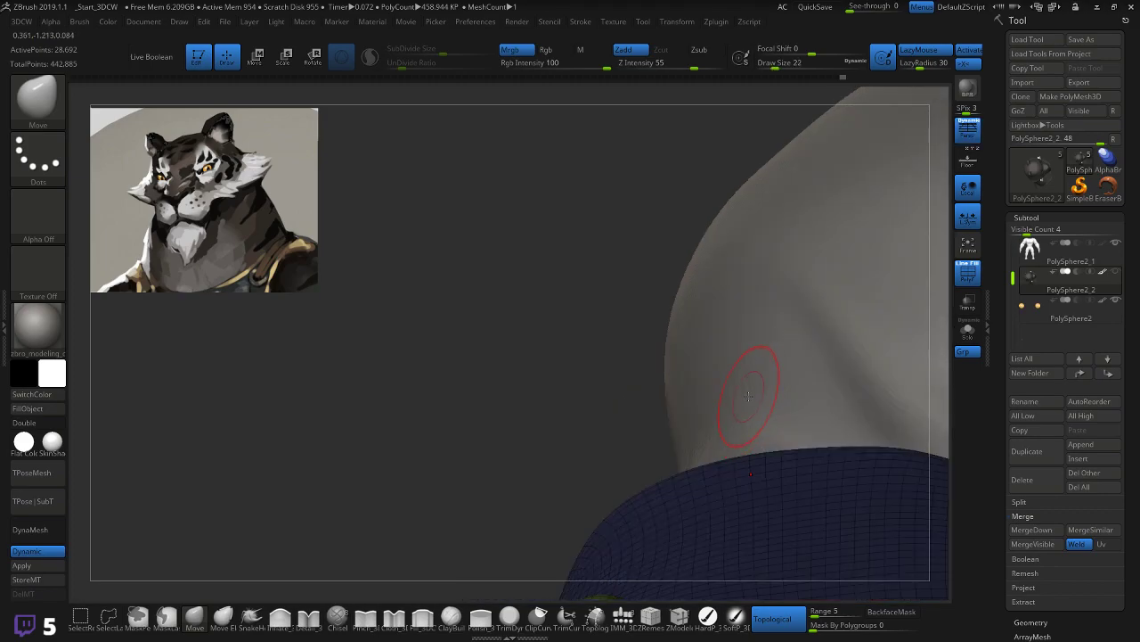
{"action": "key", "text": "p"}
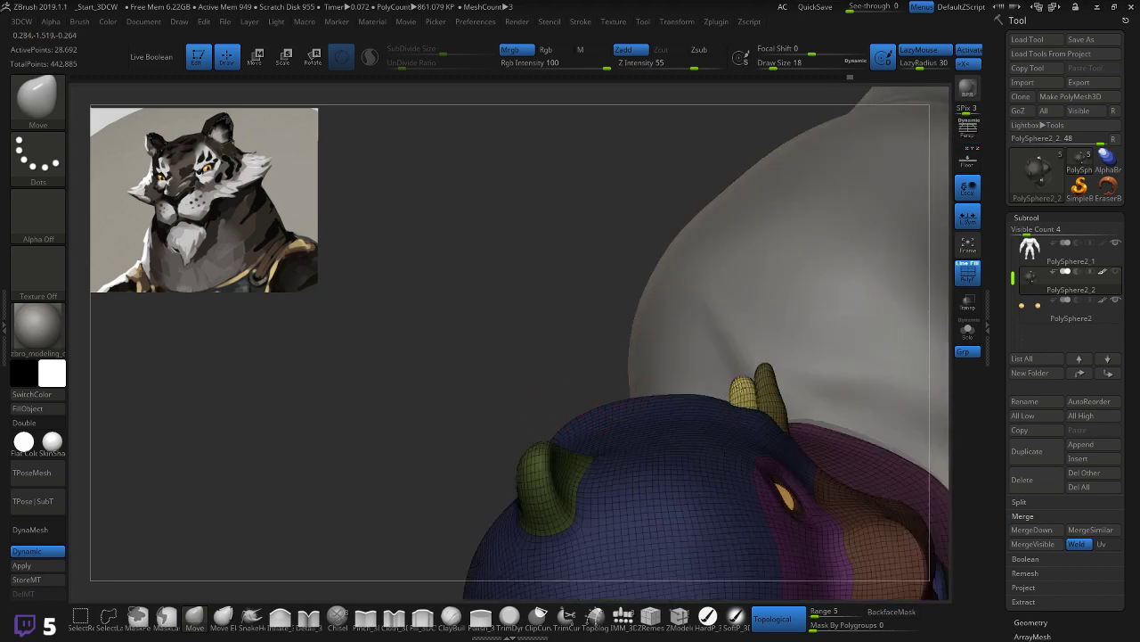
{"action": "left_click_drag", "start_coordinate": [740, 376], "coordinate": [743, 367]}
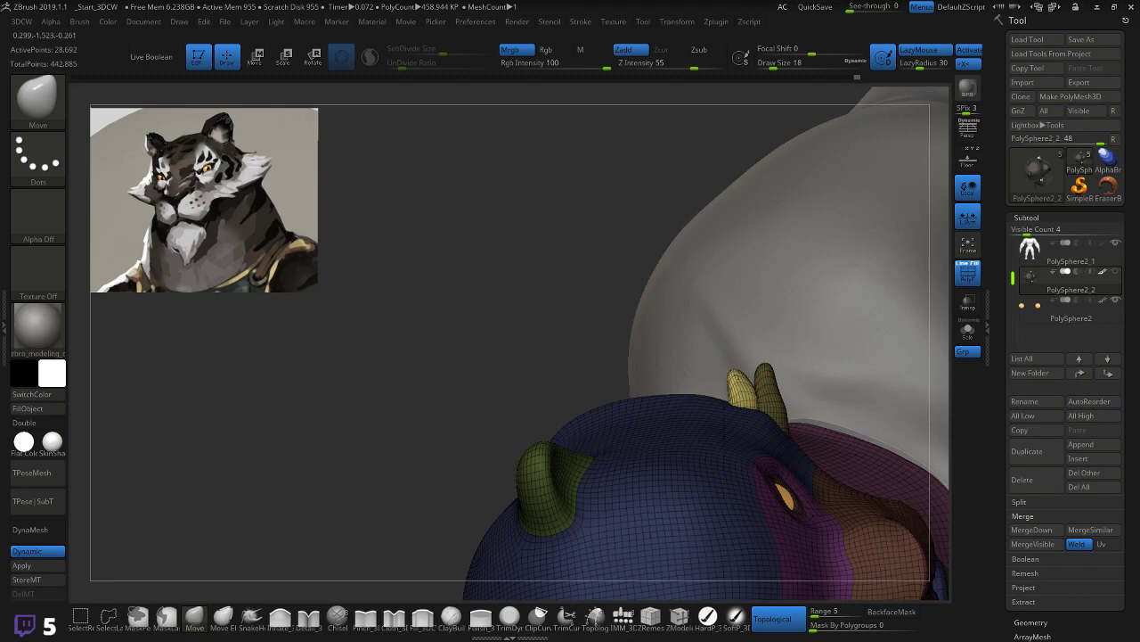
{"action": "mouse_move", "coordinate": [487, 393]}
{"action": "left_mouse_down"}
{"action": "mouse_move", "coordinate": [527, 313]}
{"action": "mouse_move", "coordinate": [341, 451]}
{"action": "mouse_move", "coordinate": [434, 415]}
{"action": "mouse_move", "coordinate": [862, 436]}
{"action": "mouse_move", "coordinate": [847, 407]}
{"action": "mouse_move", "coordinate": [733, 373]}
{"action": "left_mouse_up"}
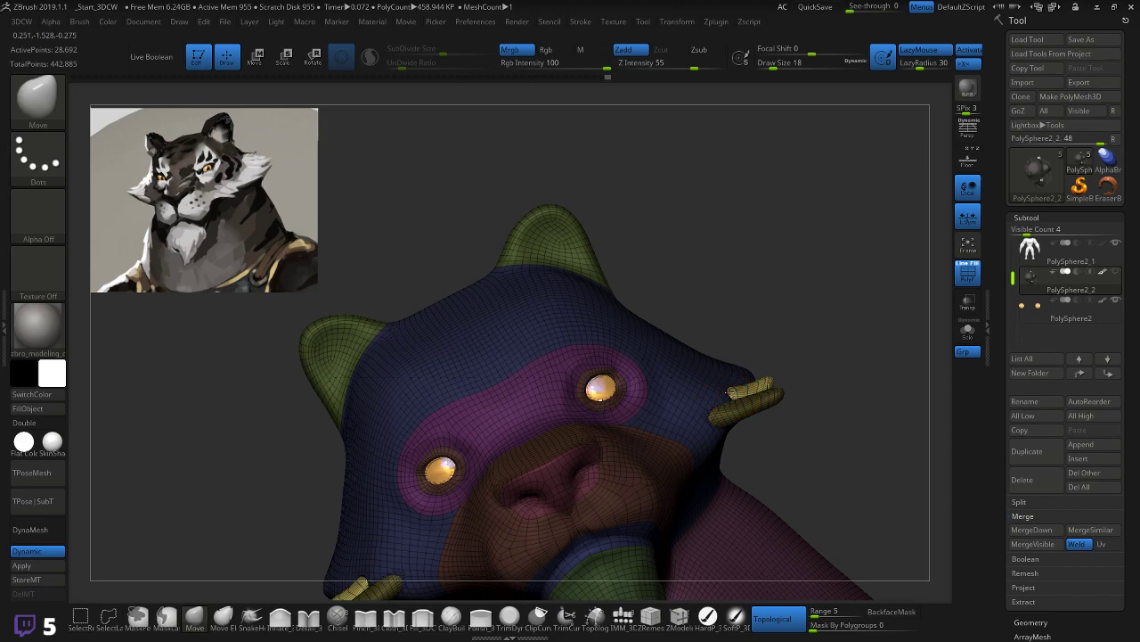
{"action": "left_click_drag", "start_coordinate": [817, 367], "coordinate": [730, 401]}
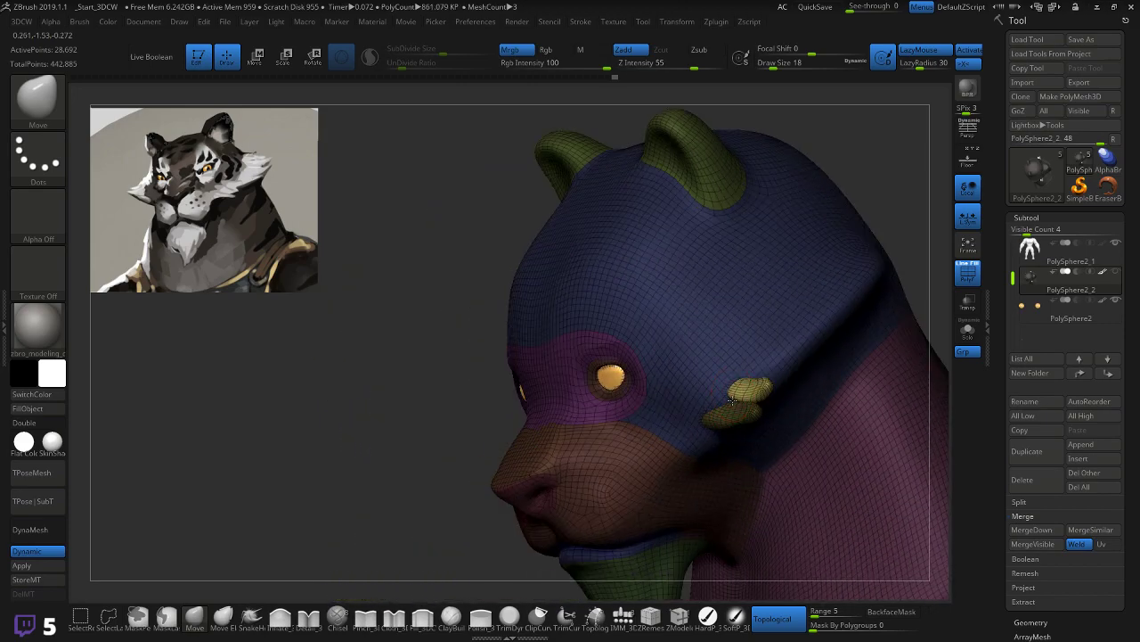
{"action": "left_click_drag", "start_coordinate": [386, 448], "coordinate": [458, 397]}
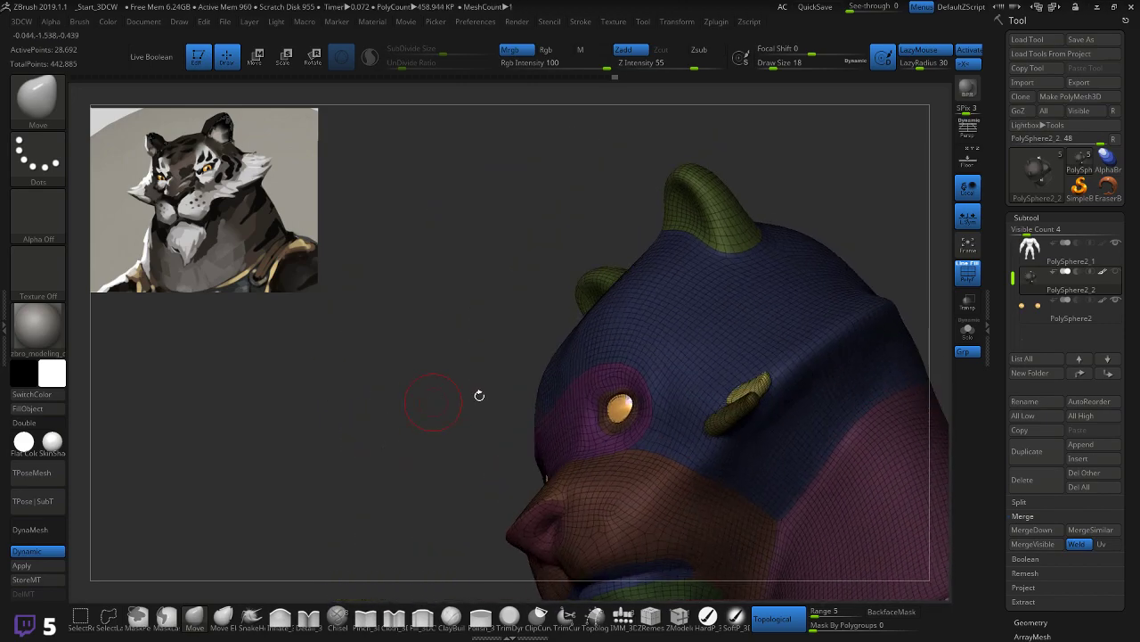
{"action": "left_click_drag", "start_coordinate": [372, 487], "coordinate": [450, 445]}
{"action": "mouse_move", "coordinate": [856, 383]}
{"action": "left_mouse_down", "text": "shift"}
{"action": "mouse_move", "coordinate": [757, 428]}
{"action": "mouse_move", "coordinate": [863, 412]}
{"action": "mouse_move", "coordinate": [712, 417]}
{"action": "left_mouse_up", "text": "shift"}
Step: Mask the head so that only the cheek tufts on both sides stay unmasked
{"action": "key", "text": "ctrl"}
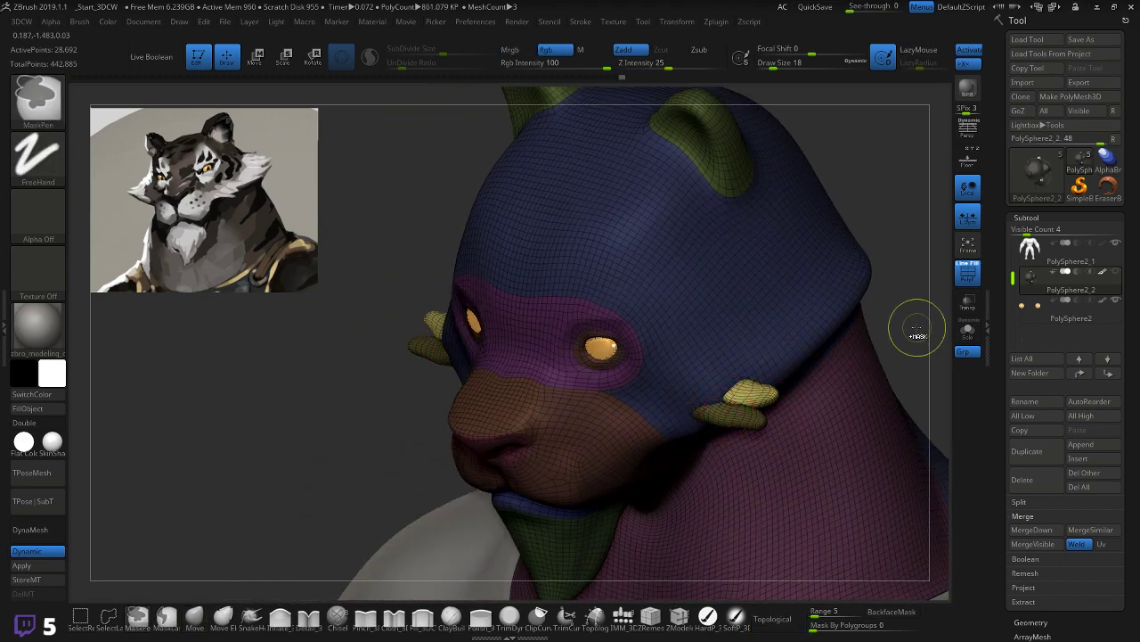
{"action": "key", "text": "w"}
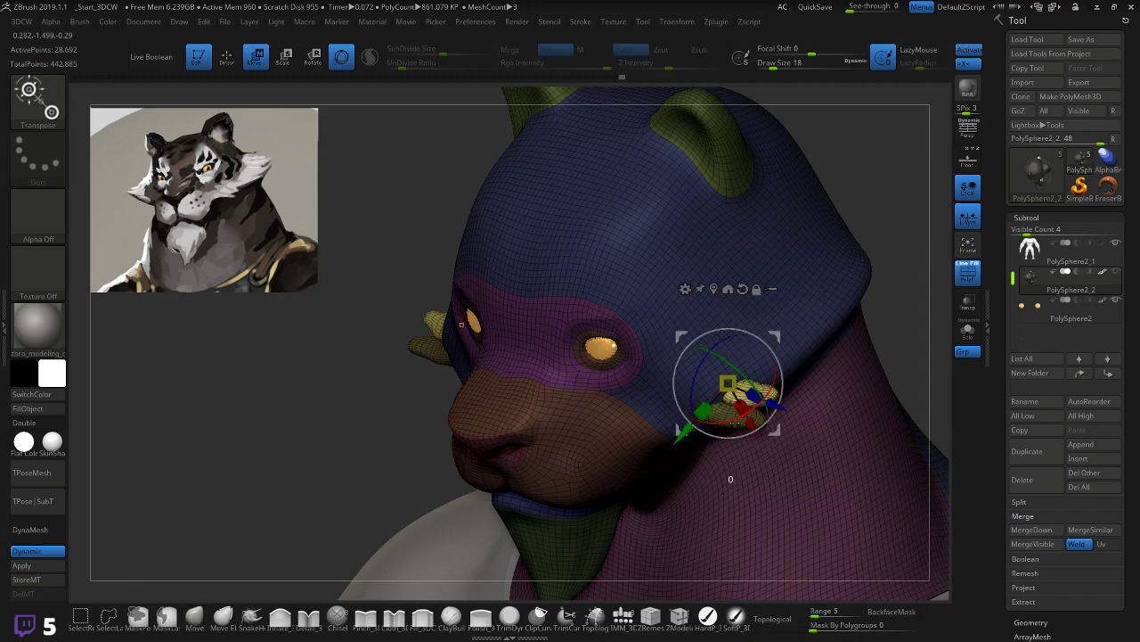
{"action": "left_click", "coordinate": [402, 413], "text": "ctrl"}
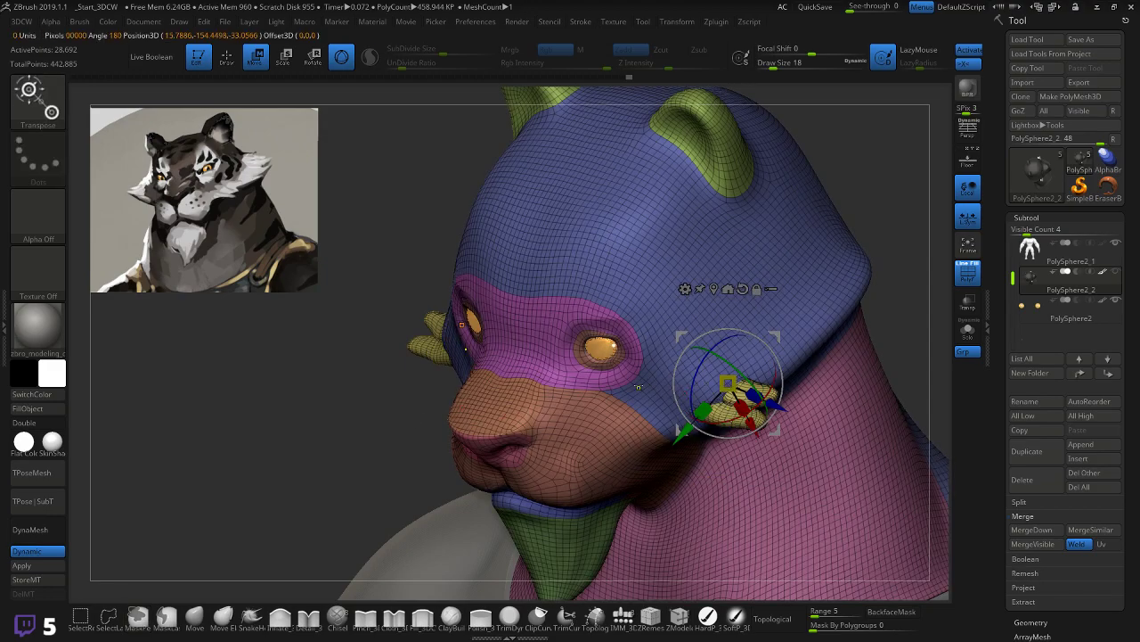
{"action": "left_click_drag", "start_coordinate": [727, 392], "coordinate": [624, 383], "text": "ctrl"}
{"action": "left_click_drag", "start_coordinate": [704, 356], "coordinate": [731, 348]}
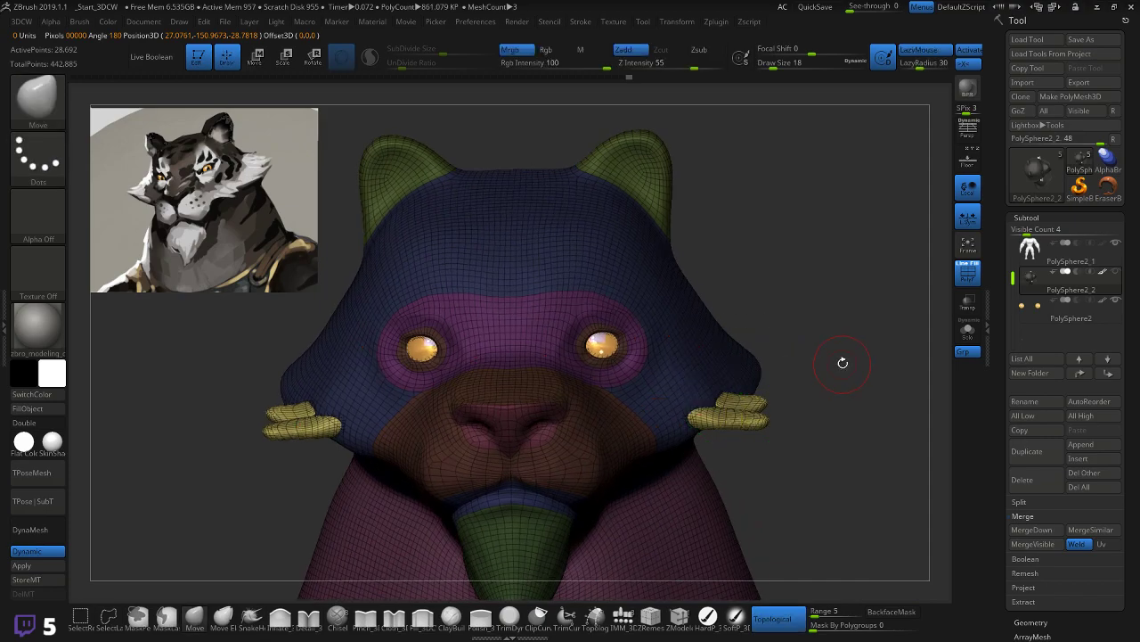
Step: Try regrouping the head and tufts with Auto Groups and undo it
{"action": "key", "text": "space"}
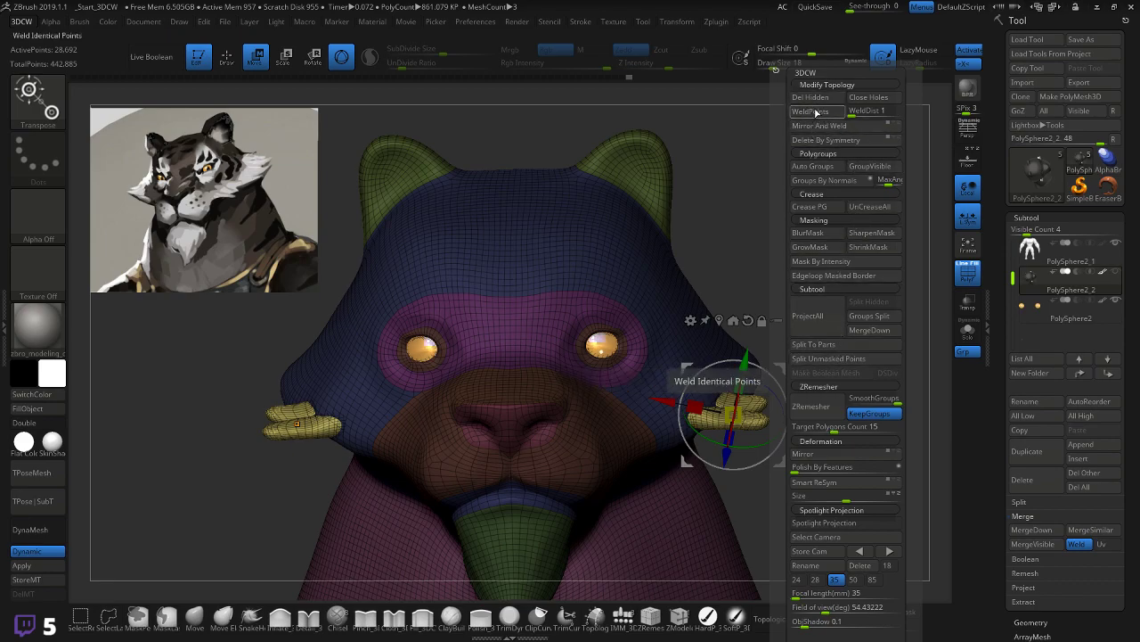
{"action": "left_click", "coordinate": [813, 166]}
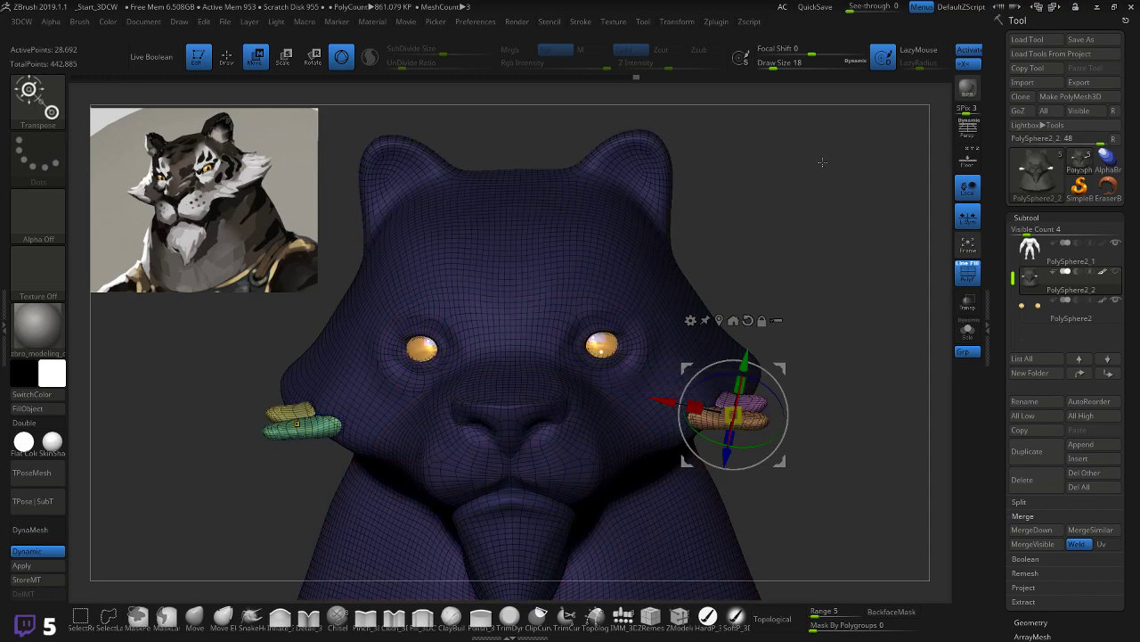
{"action": "key", "text": "ctrl+z"}
{"action": "mouse_move", "coordinate": [875, 188]}
{"action": "left_mouse_down"}
{"action": "mouse_move", "coordinate": [845, 196]}
{"action": "mouse_move", "coordinate": [868, 191]}
{"action": "mouse_move", "coordinate": [871, 200]}
{"action": "left_mouse_up"}
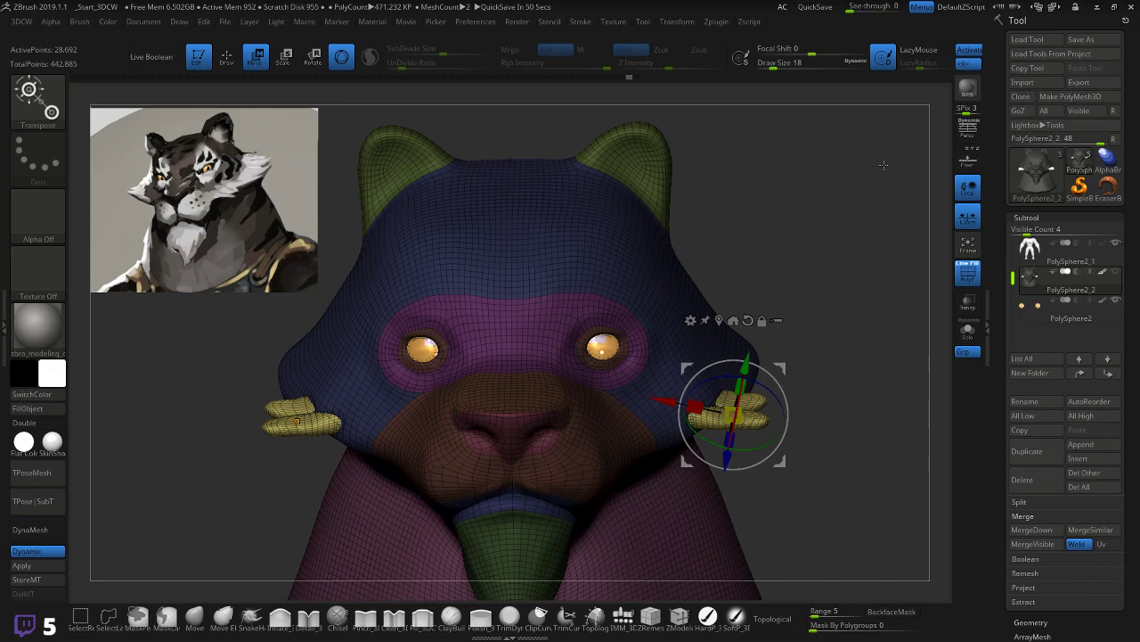
Step: Undo the recent masking changes on the head and cheek tufts
{"action": "key", "text": "ctrl+z"}
{"action": "key", "text": "ctrl+z"}
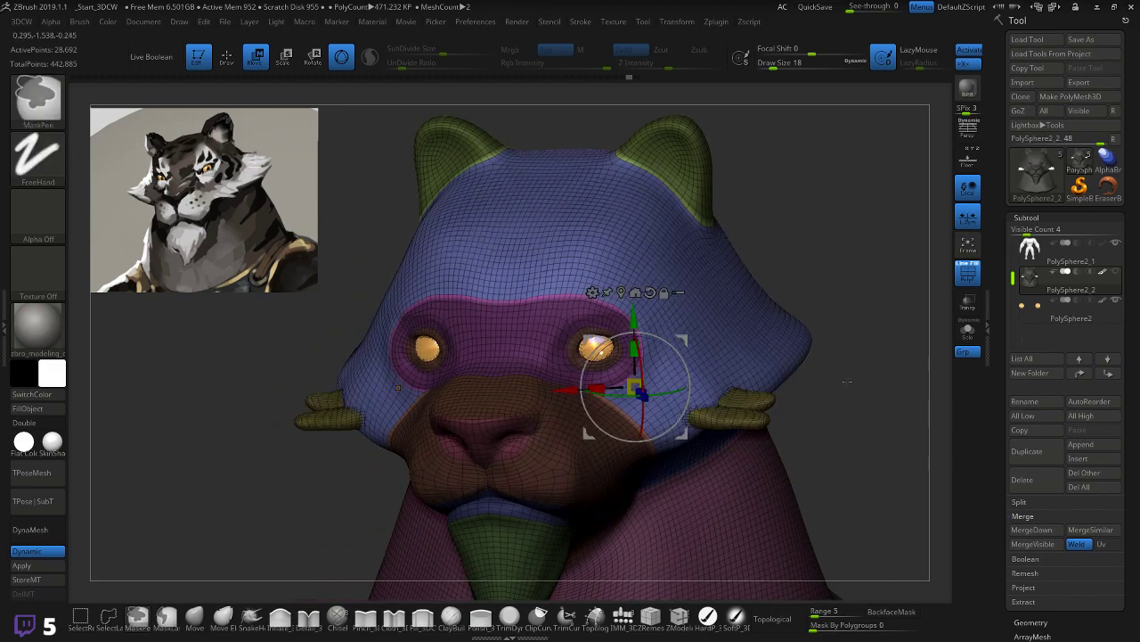
{"action": "key", "text": "ctrl+z"}
{"action": "key", "text": "ctrl+z"}
{"action": "mouse_move", "coordinate": [852, 380]}
{"action": "left_mouse_down"}
{"action": "mouse_move", "coordinate": [856, 398]}
{"action": "mouse_move", "coordinate": [840, 346]}
{"action": "left_mouse_up"}
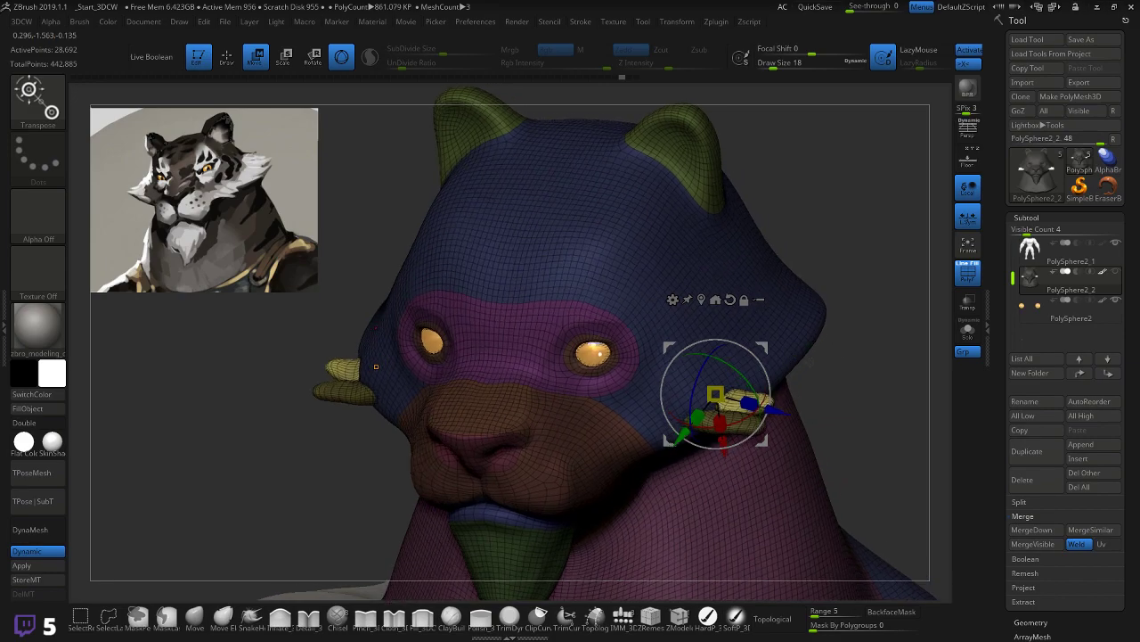
{"action": "key", "text": "space"}
{"action": "key", "text": "space"}
{"action": "key", "text": "ctrl+z"}
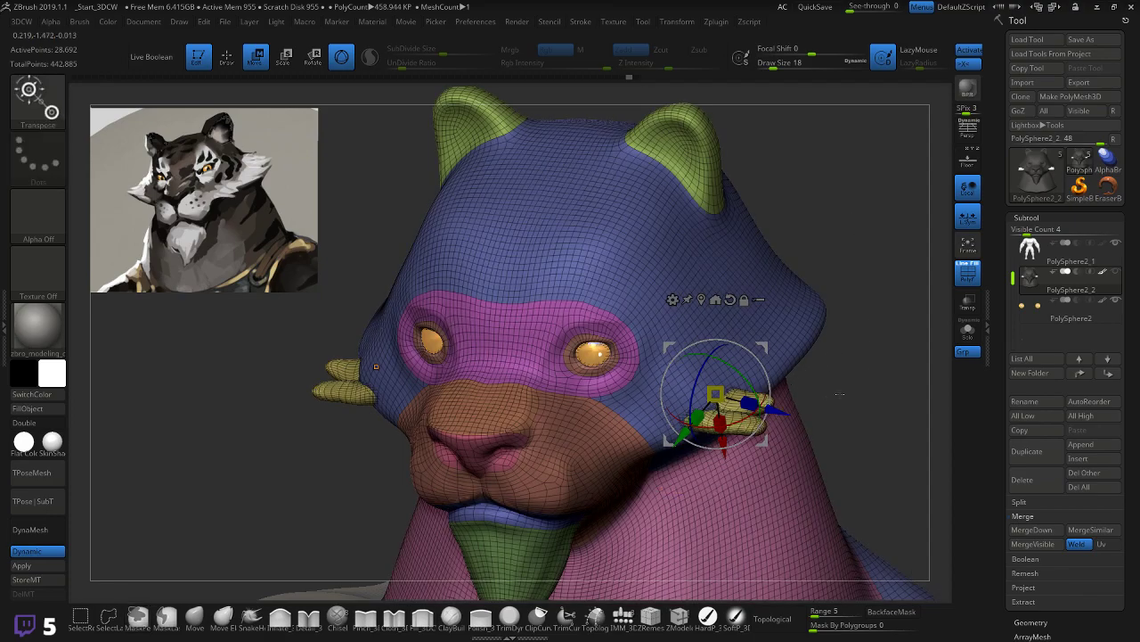
Step: Mask everything except the cheek tufts and split the unmasked points into a separate subtool
{"action": "left_click", "coordinate": [796, 330], "text": "ctrl"}
{"action": "left_click", "coordinate": [728, 427], "text": "ctrl"}
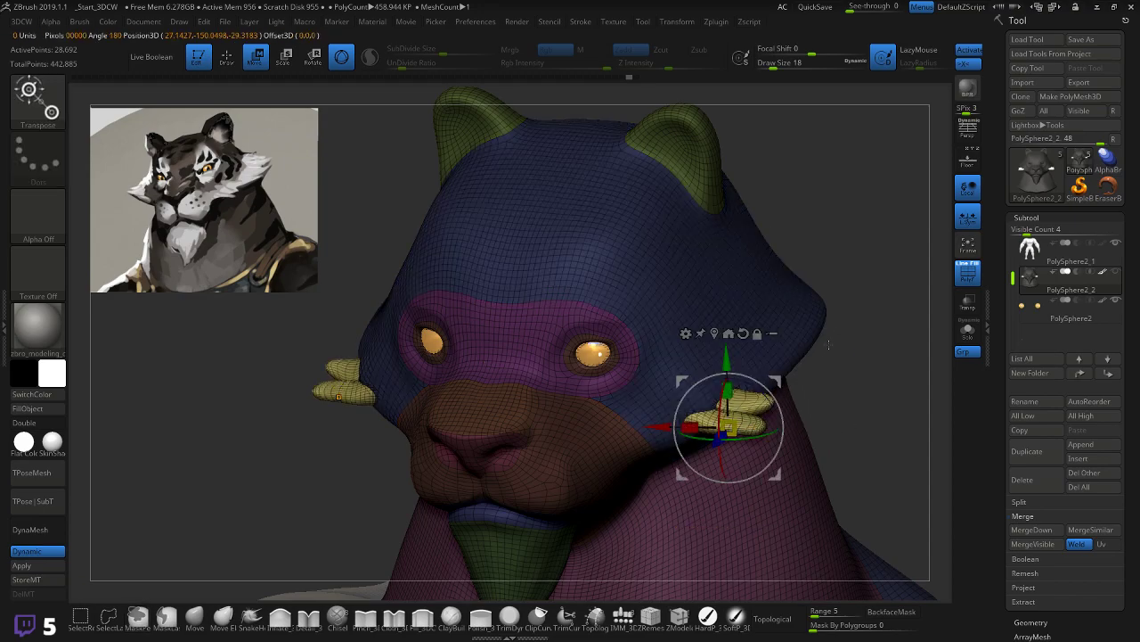
{"action": "key", "text": "space"}
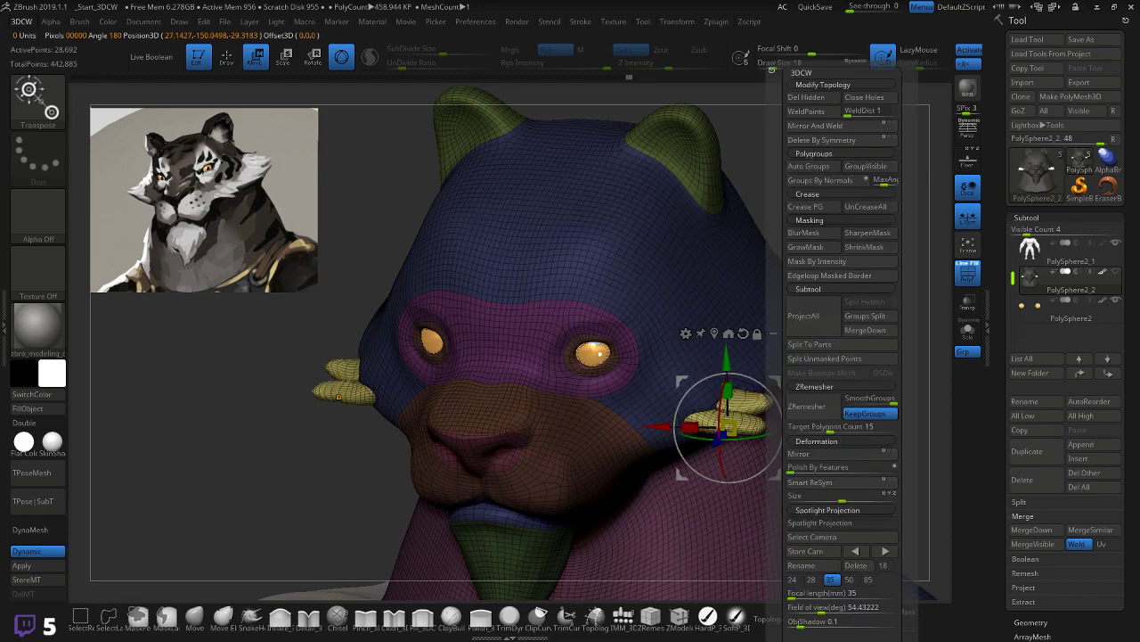
{"action": "left_click", "coordinate": [834, 359]}
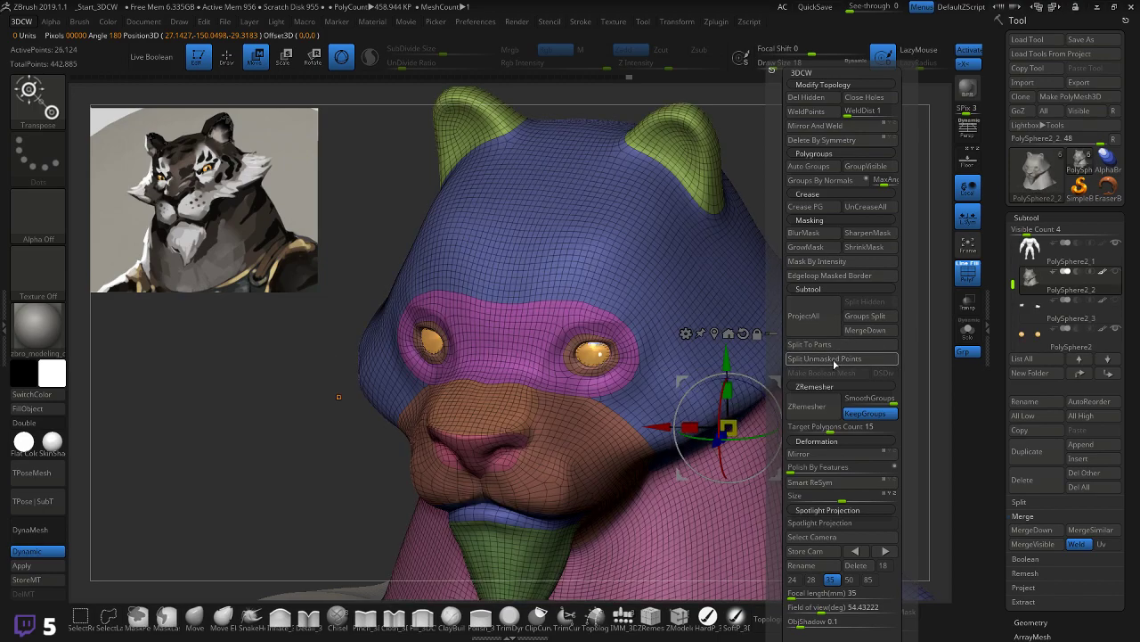
Step: Select the split tuft subtool, show the head alongside it, and apply Auto Groups to the tufts
{"action": "left_click", "coordinate": [1035, 319]}
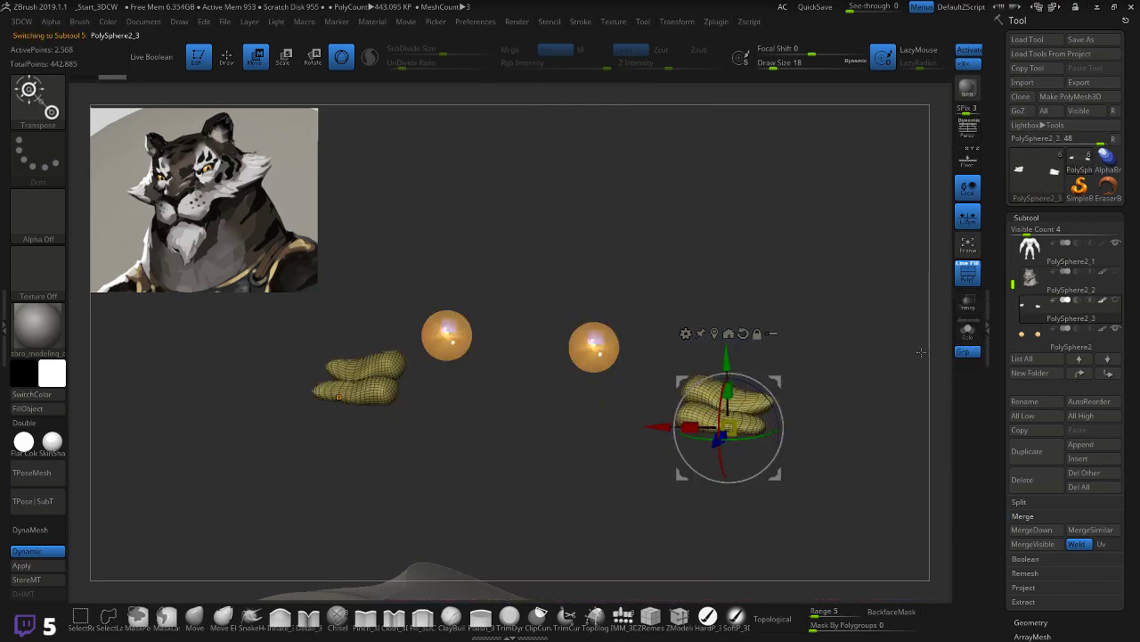
{"action": "left_click", "coordinate": [1116, 271]}
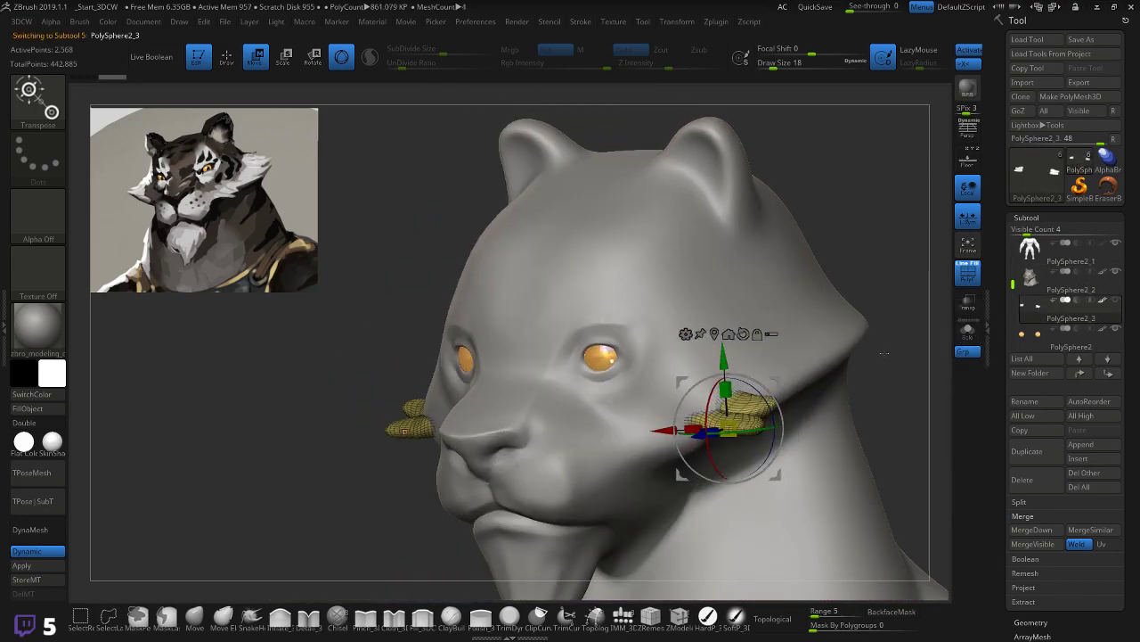
{"action": "mouse_move", "coordinate": [891, 355]}
{"action": "left_mouse_down"}
{"action": "mouse_move", "coordinate": [874, 382]}
{"action": "mouse_move", "coordinate": [889, 373]}
{"action": "left_mouse_up"}
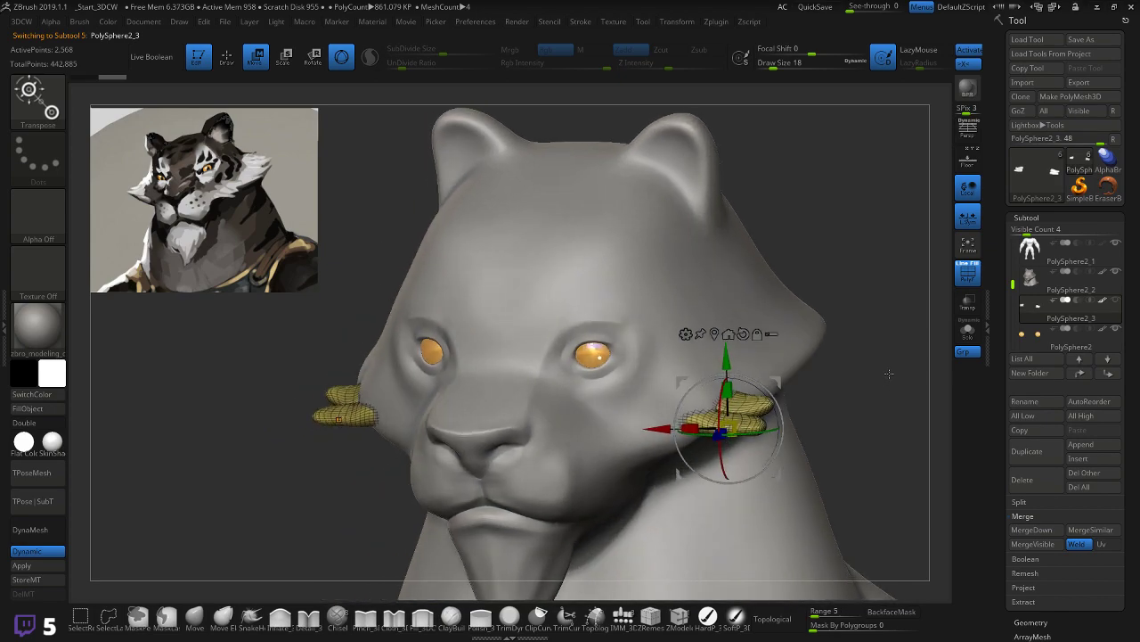
{"action": "key", "text": "space"}
{"action": "left_click", "coordinate": [863, 167]}
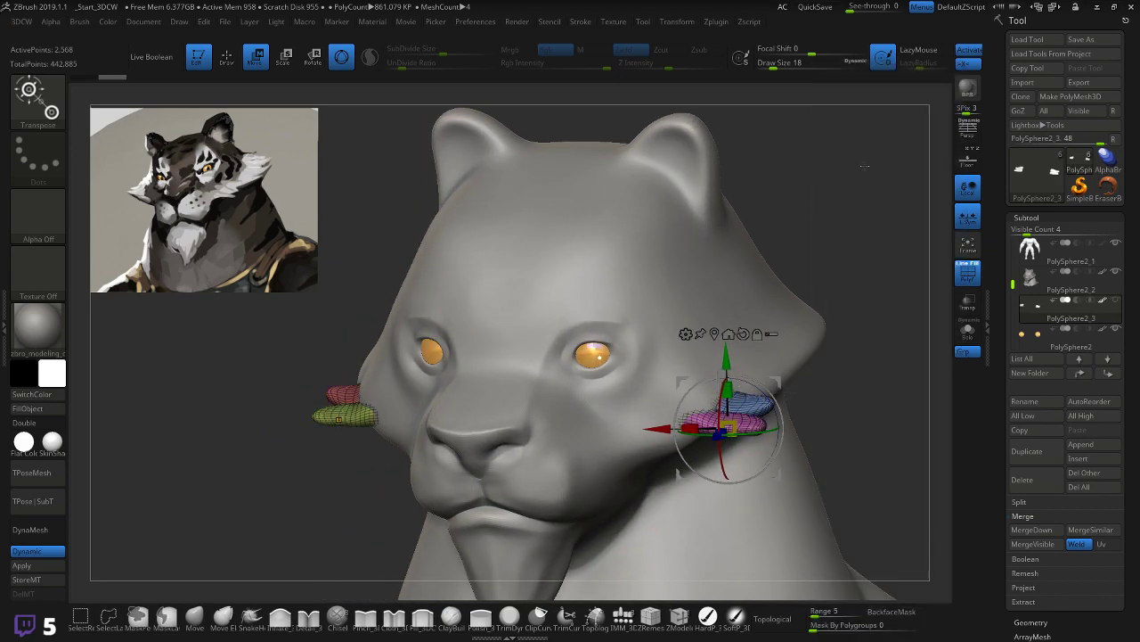
Step: Isolate the upper cheek tuft with a mask and adjust its scale and placement with the transform gizmo
{"action": "left_click_drag", "start_coordinate": [876, 357], "coordinate": [784, 366]}
{"action": "left_click_drag", "start_coordinate": [755, 438], "coordinate": [753, 405]}
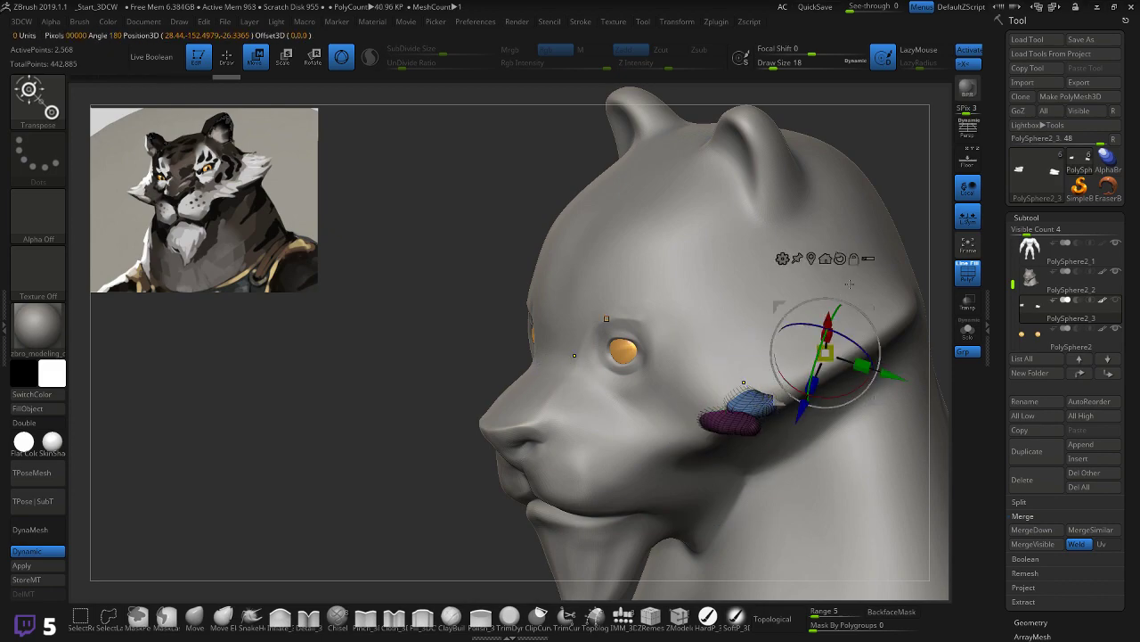
{"action": "left_click", "coordinate": [758, 405]}
{"action": "left_click", "coordinate": [761, 407]}
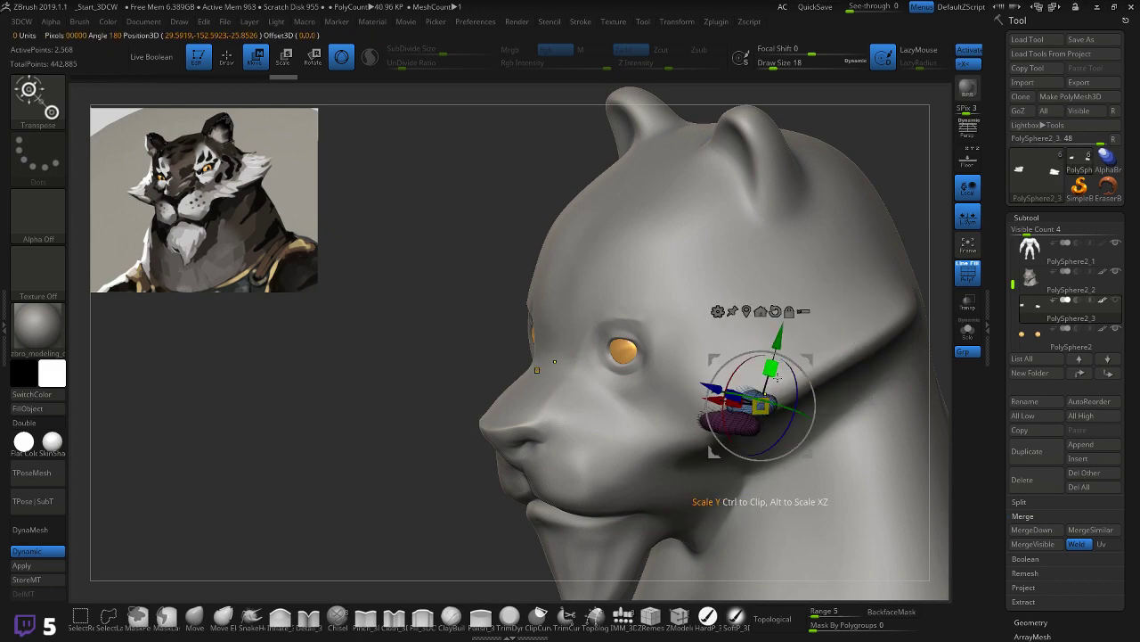
{"action": "mouse_move", "coordinate": [950, 260]}
{"action": "left_mouse_down"}
{"action": "mouse_move", "coordinate": [952, 248]}
{"action": "mouse_move", "coordinate": [914, 319]}
{"action": "mouse_move", "coordinate": [941, 312]}
{"action": "mouse_move", "coordinate": [866, 331]}
{"action": "mouse_move", "coordinate": [848, 351]}
{"action": "left_mouse_up"}
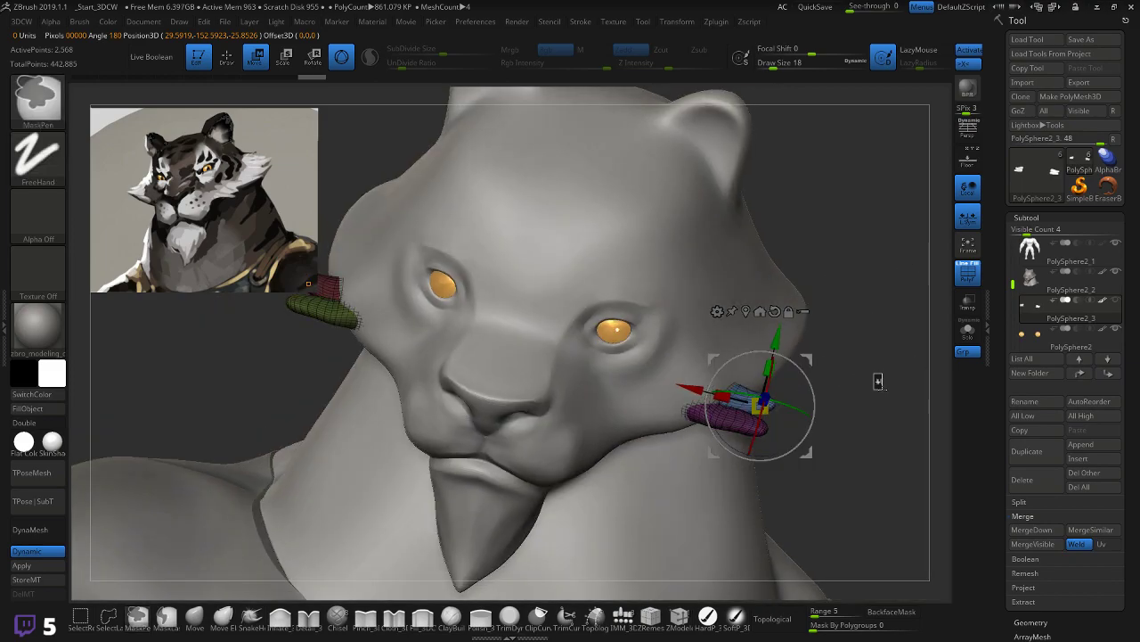
Step: Reshape both cheek tufts with the Move brush, drawing the lower tuft's inner end into a thin point toward the muzzle
{"action": "key", "text": "q"}
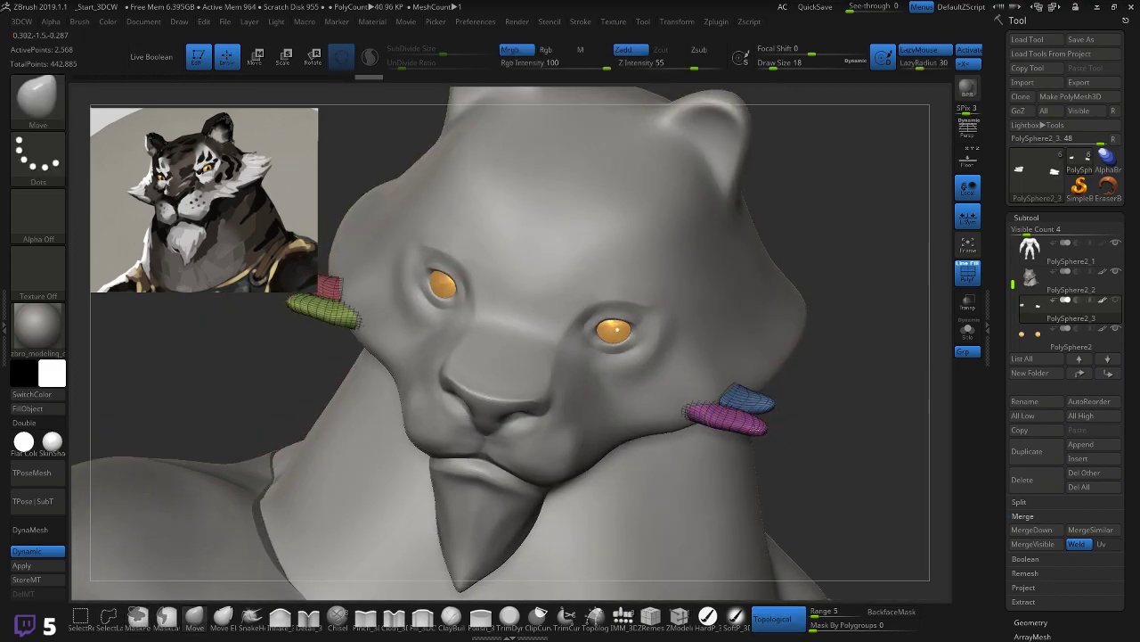
{"action": "mouse_move", "coordinate": [828, 415]}
{"action": "left_mouse_down"}
{"action": "mouse_move", "coordinate": [793, 426]}
{"action": "mouse_move", "coordinate": [721, 409]}
{"action": "left_mouse_up"}
{"action": "mouse_move", "coordinate": [637, 460]}
{"action": "right_mouse_down"}
{"action": "mouse_move", "coordinate": [583, 426]}
{"action": "mouse_move", "coordinate": [700, 406]}
{"action": "right_mouse_up"}
{"action": "left_click_drag", "start_coordinate": [729, 417], "coordinate": [729, 414]}
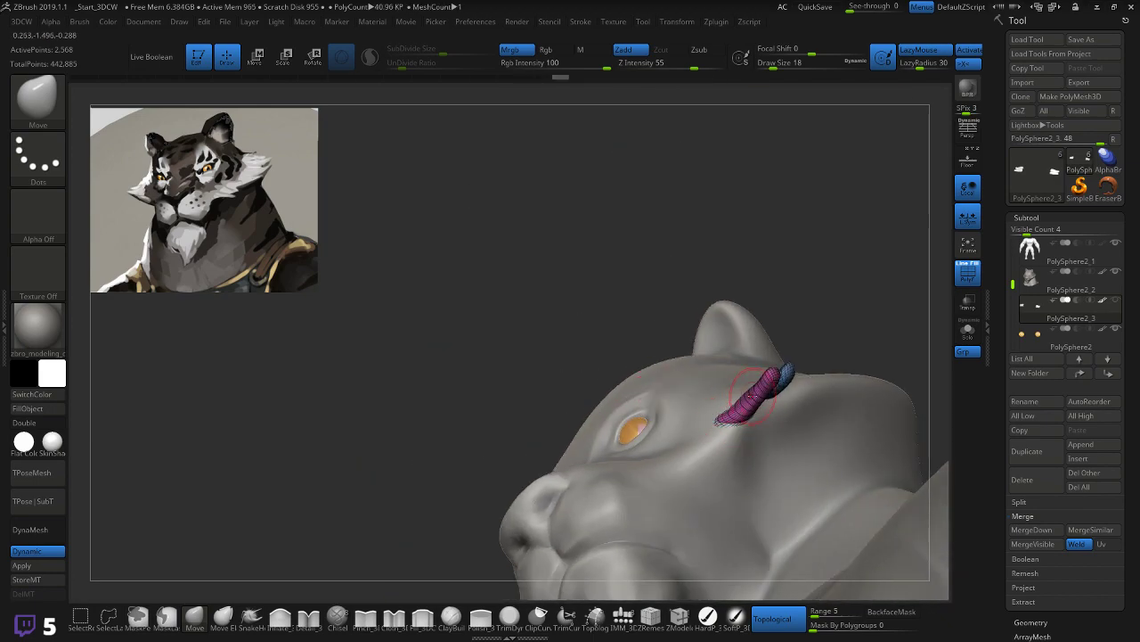
{"action": "mouse_move", "coordinate": [829, 315]}
{"action": "right_mouse_down"}
{"action": "mouse_move", "coordinate": [811, 365]}
{"action": "mouse_move", "coordinate": [828, 359]}
{"action": "mouse_move", "coordinate": [743, 424]}
{"action": "mouse_move", "coordinate": [742, 389]}
{"action": "right_mouse_up"}
{"action": "mouse_move", "coordinate": [846, 360]}
{"action": "right_mouse_down"}
{"action": "mouse_move", "coordinate": [759, 438]}
{"action": "mouse_move", "coordinate": [767, 452]}
{"action": "mouse_move", "coordinate": [777, 443]}
{"action": "mouse_move", "coordinate": [765, 381]}
{"action": "mouse_move", "coordinate": [703, 413]}
{"action": "mouse_move", "coordinate": [758, 383]}
{"action": "right_mouse_up"}
{"action": "right_click_drag", "start_coordinate": [665, 386], "coordinate": [780, 368]}
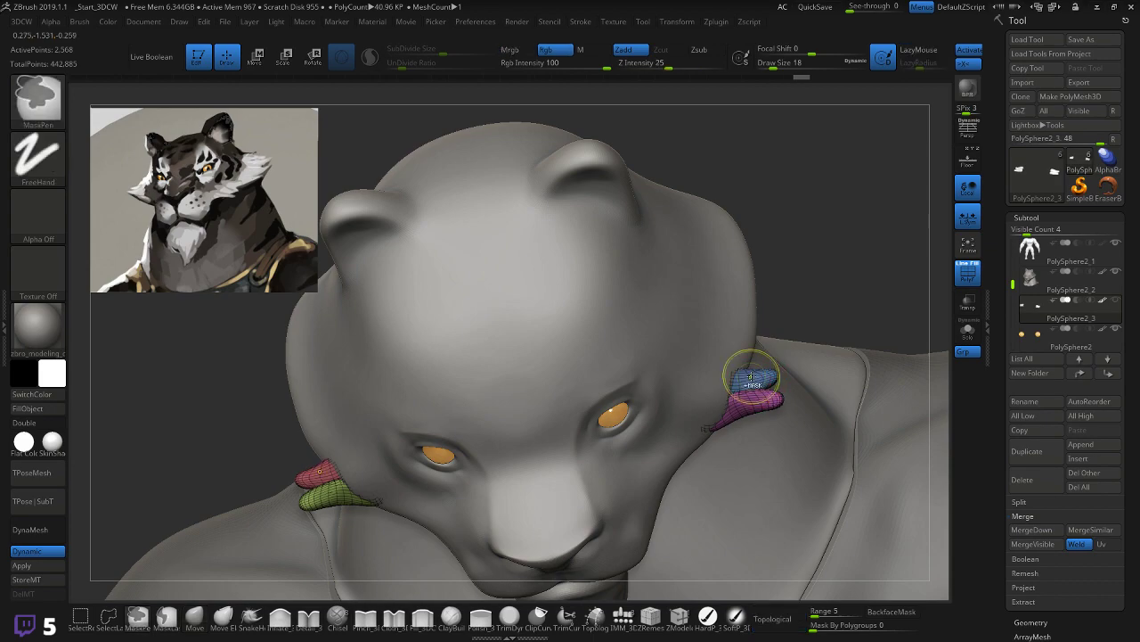
Step: Duplicate the upper cheek tuft with the transform gizmo and move the copy above it along the cheek
{"action": "key", "text": "w"}
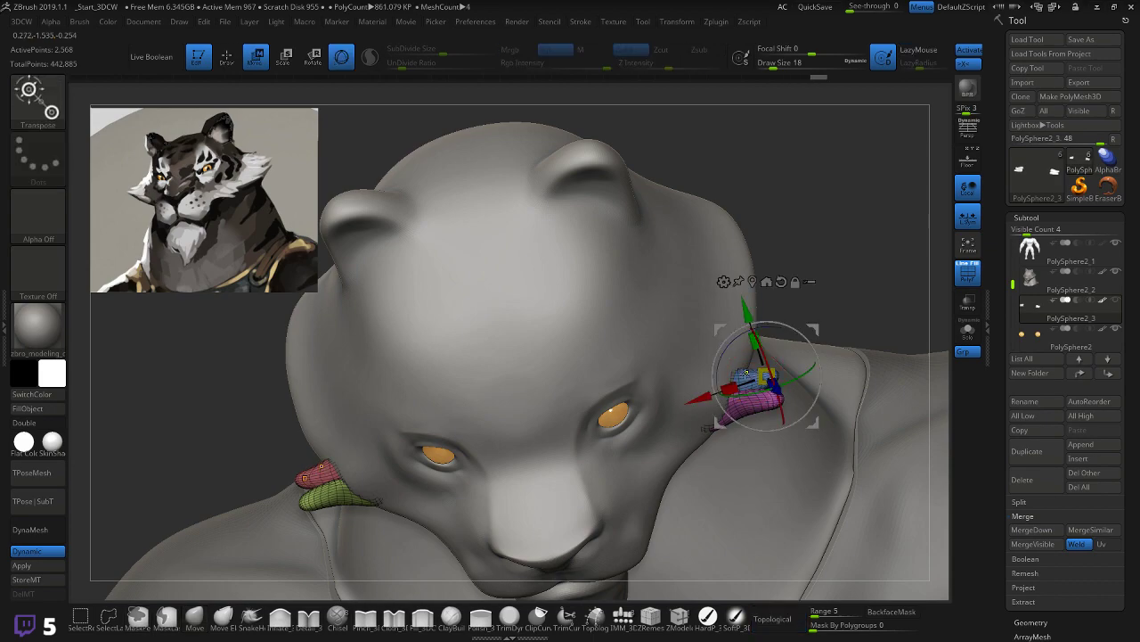
{"action": "left_click", "coordinate": [751, 378], "text": "ctrl"}
{"action": "left_click_drag", "start_coordinate": [793, 328], "coordinate": [790, 304], "text": "ctrl"}
{"action": "left_click_drag", "start_coordinate": [872, 298], "coordinate": [798, 299]}
{"action": "mouse_move", "coordinate": [459, 436]}
{"action": "left_mouse_down"}
{"action": "mouse_move", "coordinate": [494, 438]}
{"action": "mouse_move", "coordinate": [323, 440]}
{"action": "left_mouse_up"}
{"action": "left_click_drag", "start_coordinate": [760, 393], "coordinate": [762, 390]}
Step: Duplicate the upper cheek tuft with the transform gizmo and stack the copy over it, aligned to the side of the head
{"action": "left_click_drag", "start_coordinate": [798, 300], "coordinate": [845, 235]}
{"action": "left_click_drag", "start_coordinate": [798, 333], "coordinate": [799, 342]}
{"action": "left_click_drag", "start_coordinate": [874, 315], "coordinate": [870, 356]}
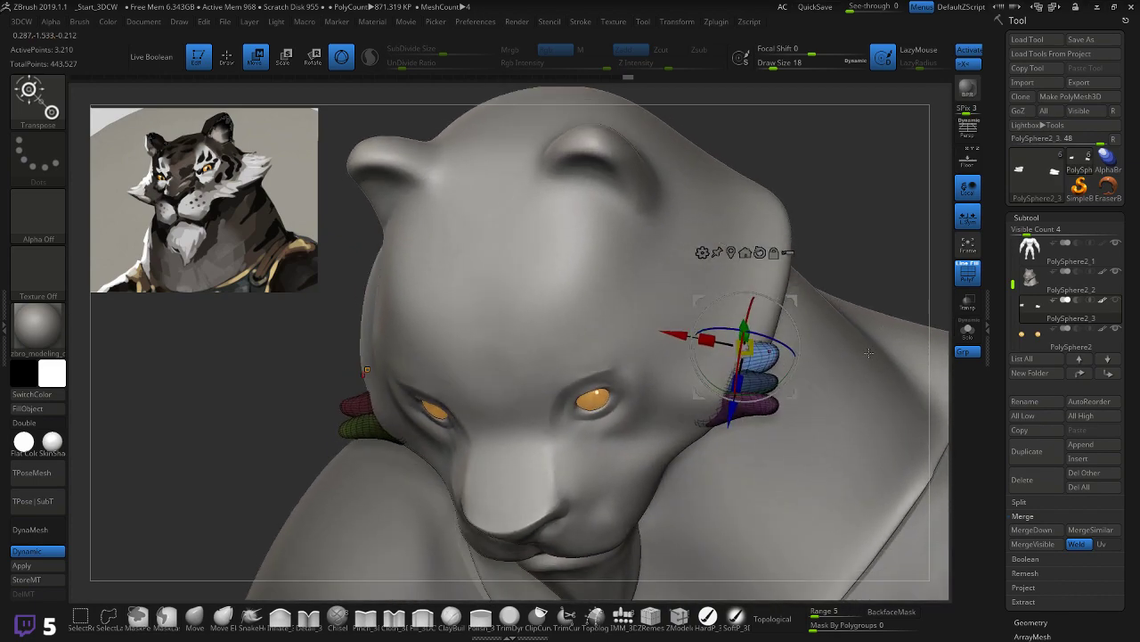
{"action": "left_click_drag", "start_coordinate": [900, 283], "coordinate": [882, 345]}
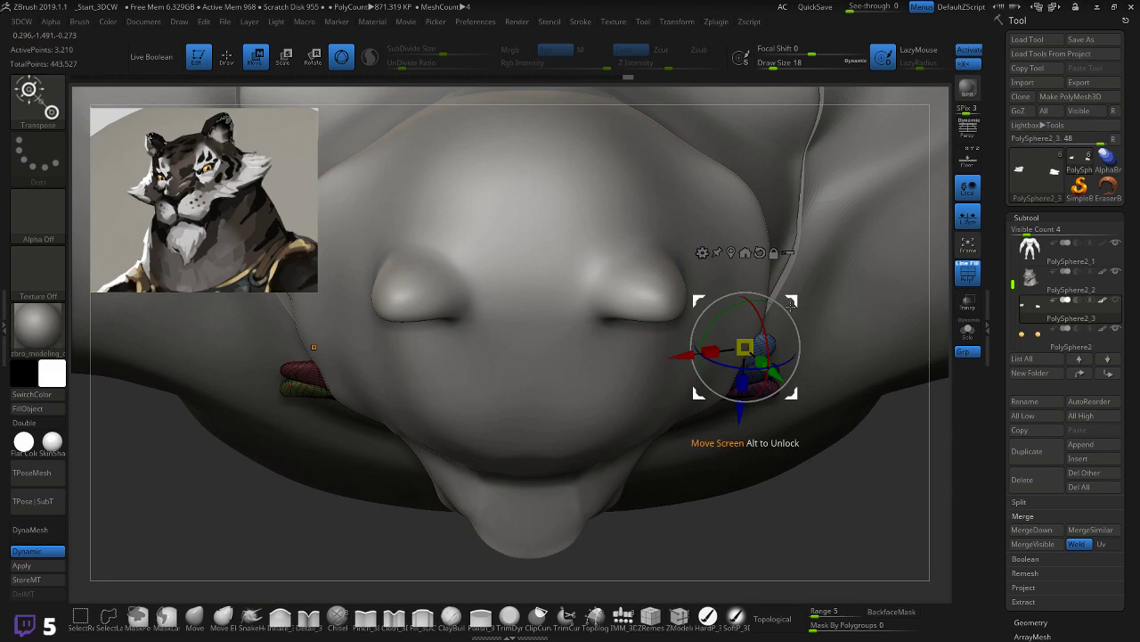
{"action": "left_click_drag", "start_coordinate": [787, 310], "coordinate": [790, 318]}
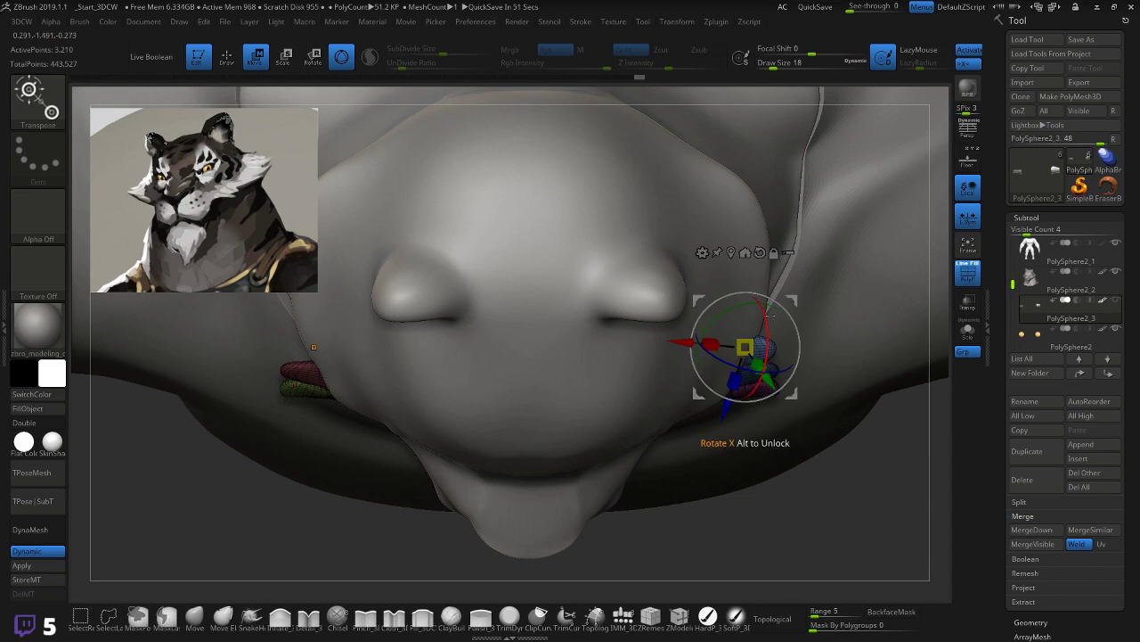
Step: Duplicate the topmost cheek tuft again, then enlarge and rotate the copy so it flares outward above the stack
{"action": "left_click_drag", "start_coordinate": [745, 346], "coordinate": [757, 318]}
{"action": "left_click_drag", "start_coordinate": [805, 270], "coordinate": [803, 263]}
{"action": "left_click_drag", "start_coordinate": [807, 304], "coordinate": [808, 285]}
{"action": "left_click_drag", "start_coordinate": [719, 323], "coordinate": [691, 344]}
{"action": "left_click_drag", "start_coordinate": [857, 501], "coordinate": [815, 373]}
{"action": "left_click_drag", "start_coordinate": [800, 266], "coordinate": [787, 256]}
{"action": "left_click_drag", "start_coordinate": [852, 271], "coordinate": [851, 223]}
{"action": "left_click_drag", "start_coordinate": [789, 259], "coordinate": [784, 249]}
{"action": "left_click_drag", "start_coordinate": [848, 253], "coordinate": [788, 290]}
{"action": "left_click_drag", "start_coordinate": [815, 236], "coordinate": [839, 186]}
{"action": "left_click_drag", "start_coordinate": [844, 257], "coordinate": [780, 249]}
Step: Reshape the tip of the large top tuft using the Move brush at draw size 34
{"action": "left_click_drag", "start_coordinate": [504, 407], "coordinate": [588, 428]}
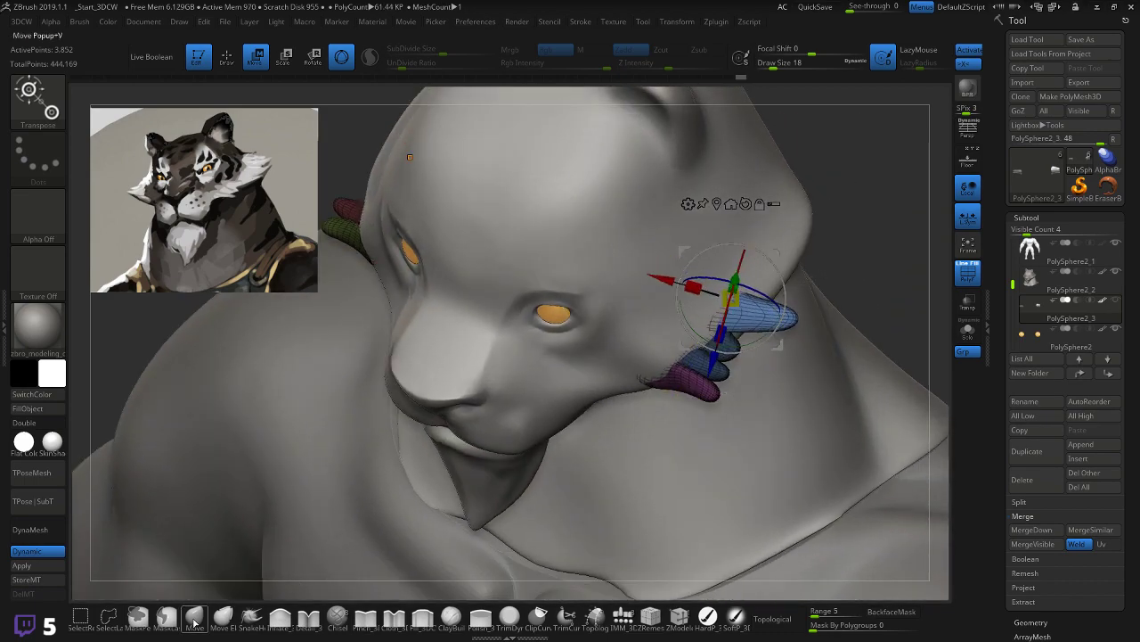
{"action": "key", "text": "q"}
{"action": "left_click_drag", "start_coordinate": [858, 267], "coordinate": [777, 241]}
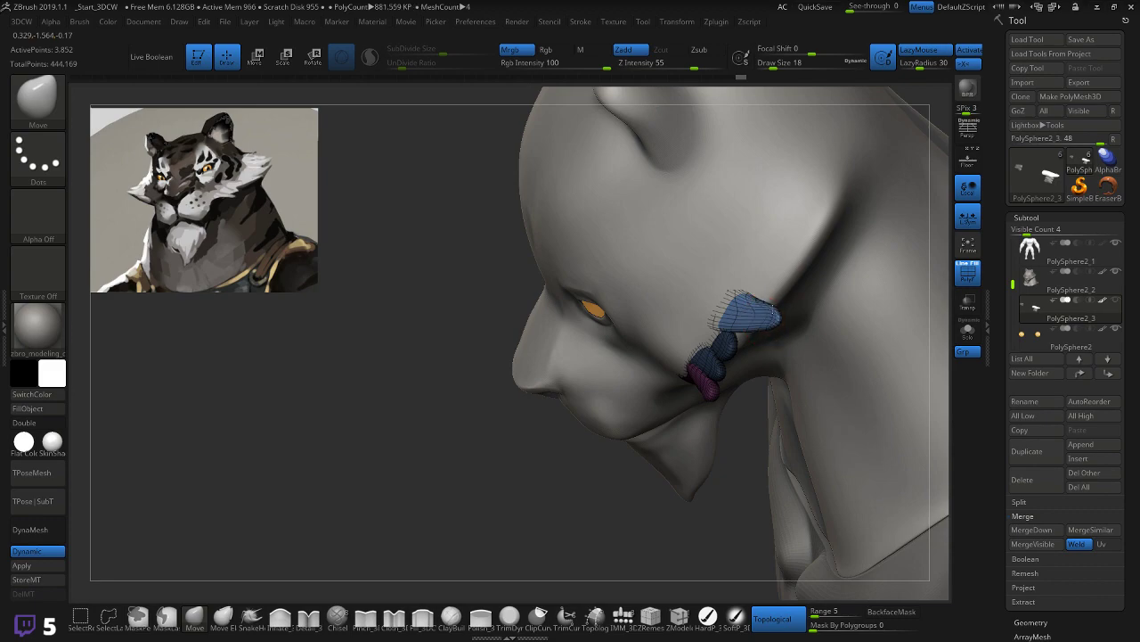
{"action": "left_click_drag", "start_coordinate": [778, 306], "coordinate": [773, 316], "text": "shift"}
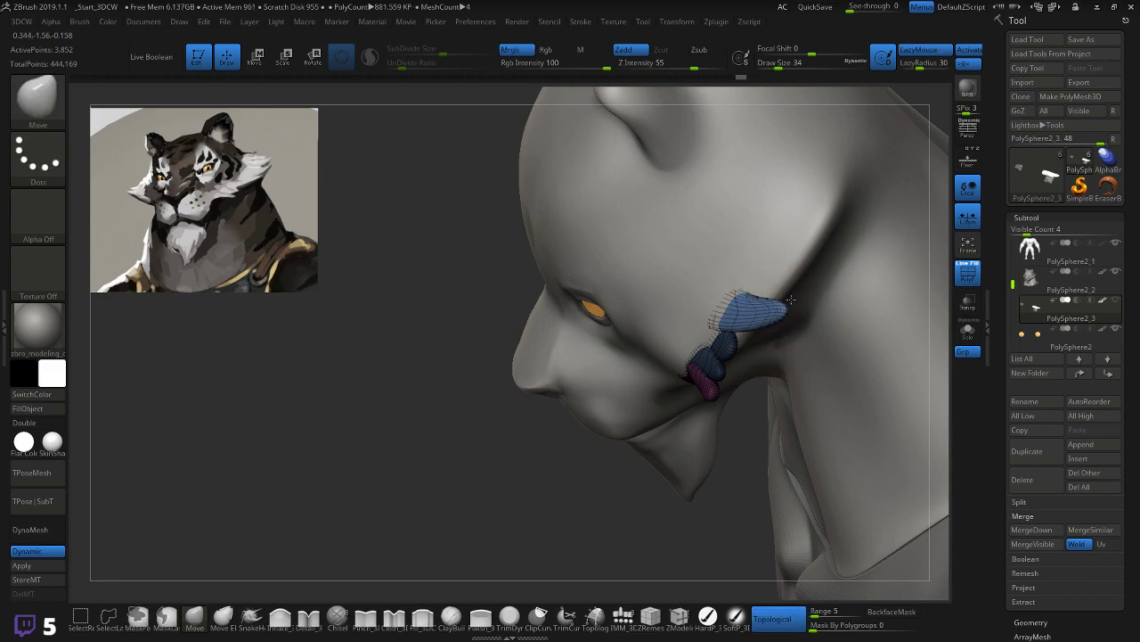
Step: Thicken the top tuft with the Inflate brush, then invert the mask and inflate the lower tufts
{"action": "left_click_drag", "start_coordinate": [571, 356], "coordinate": [303, 588]}
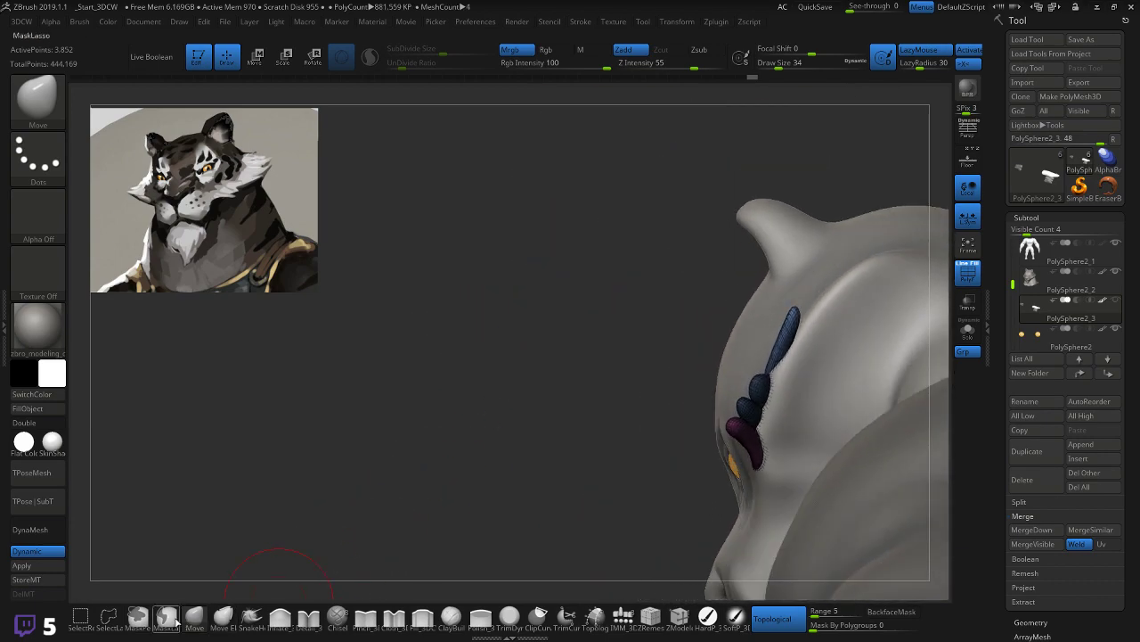
{"action": "left_click", "coordinate": [279, 616]}
{"action": "left_click_drag", "start_coordinate": [792, 352], "coordinate": [764, 407]}
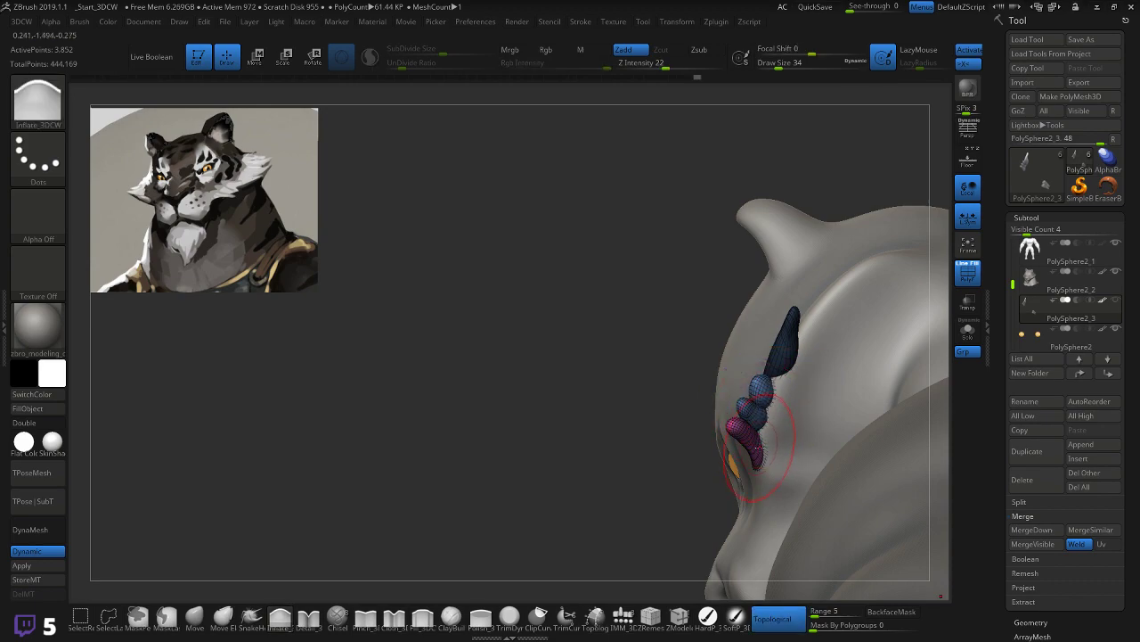
{"action": "left_click_drag", "start_coordinate": [767, 418], "coordinate": [770, 398], "text": "shift"}
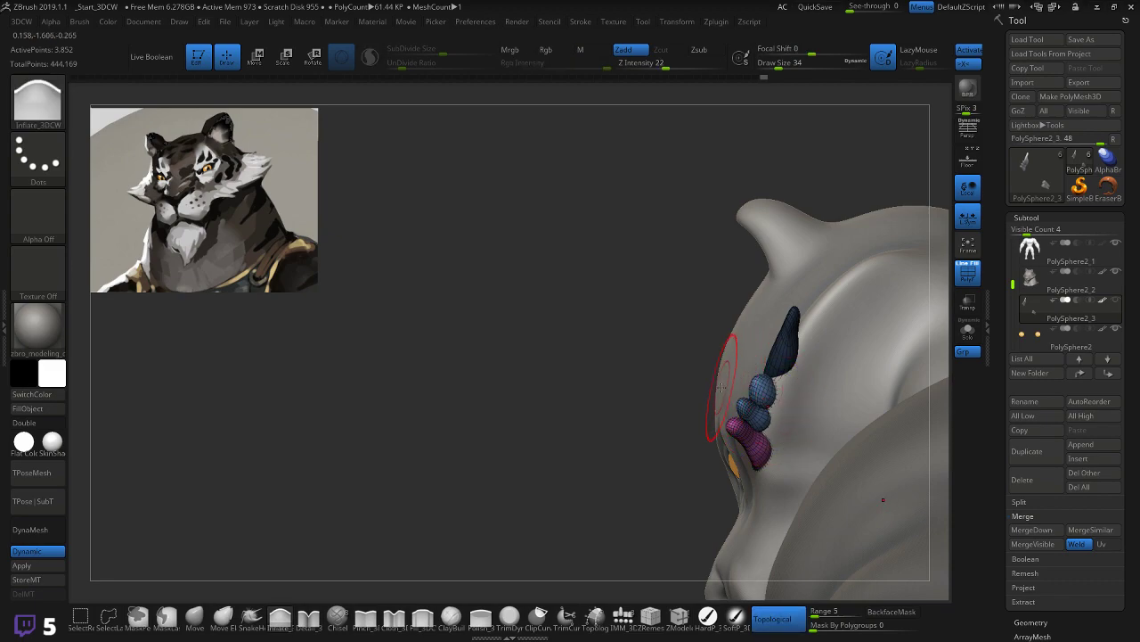
{"action": "left_click_drag", "start_coordinate": [617, 403], "coordinate": [751, 314]}
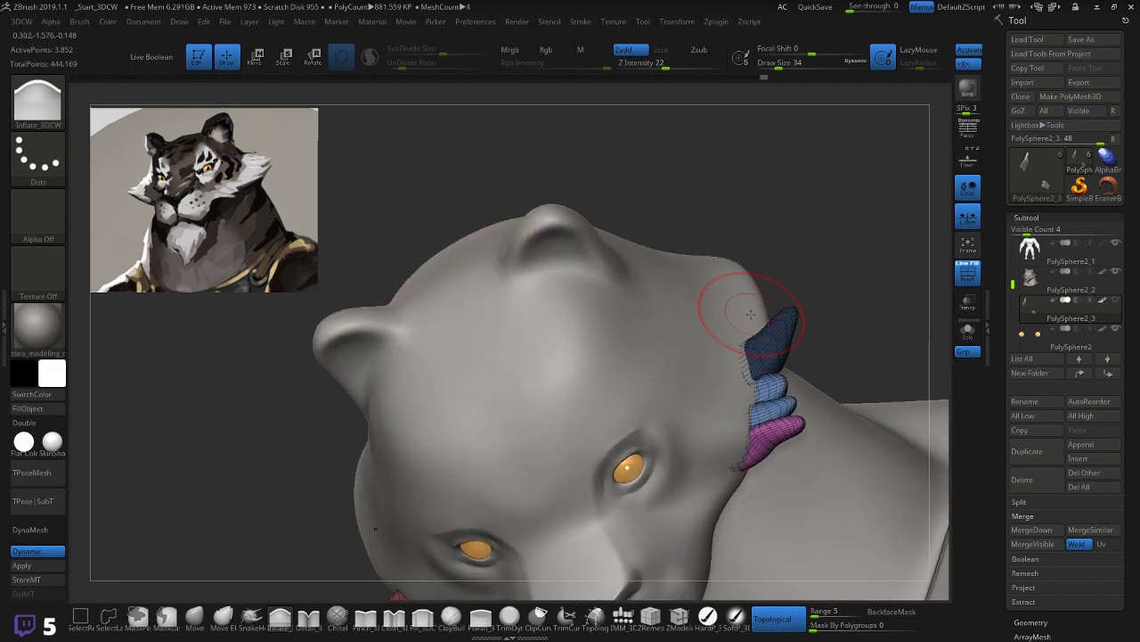
Step: Unmask the cheek tufts and smooth their inflated surfaces where the large tuft meets the smaller ones
{"action": "key", "text": "shift"}
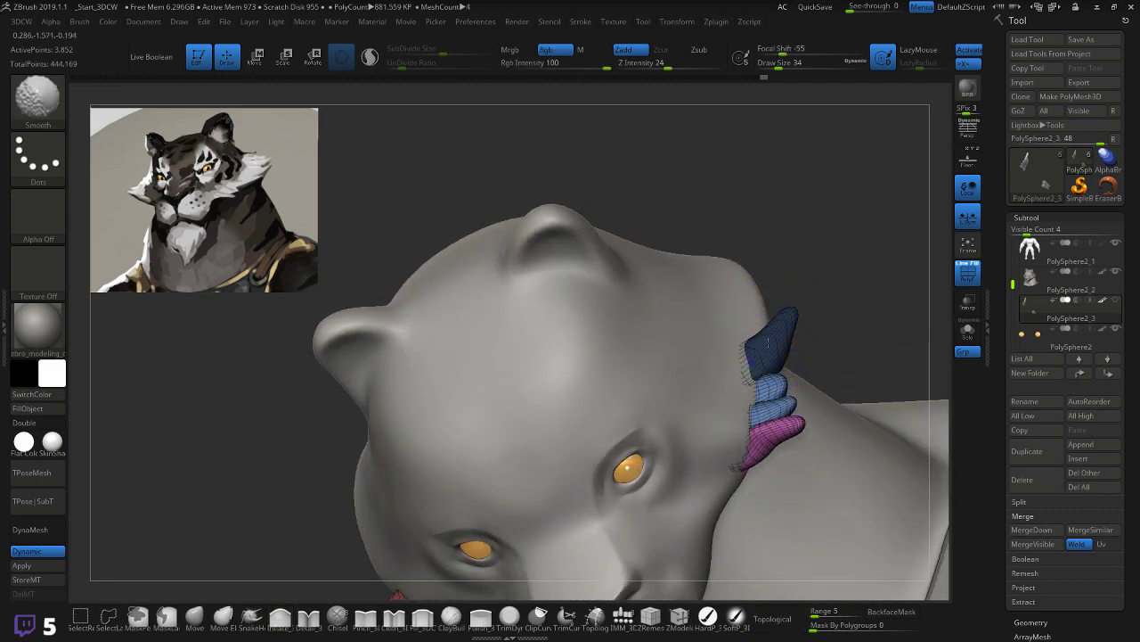
{"action": "key", "text": "ctrl"}
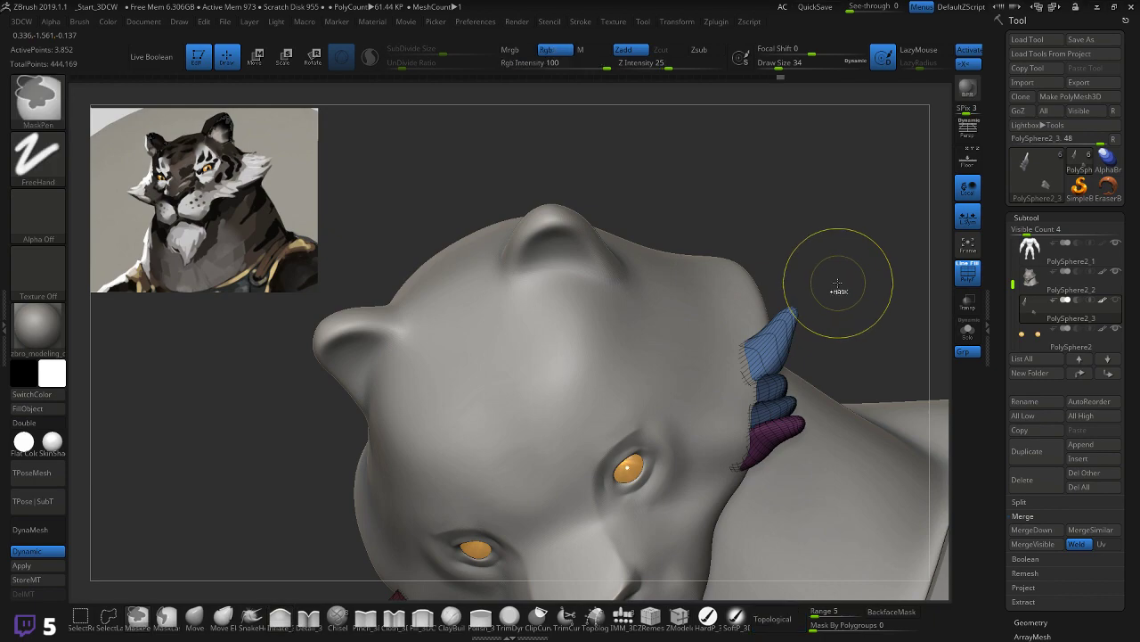
{"action": "left_click_drag", "start_coordinate": [843, 290], "coordinate": [799, 295]}
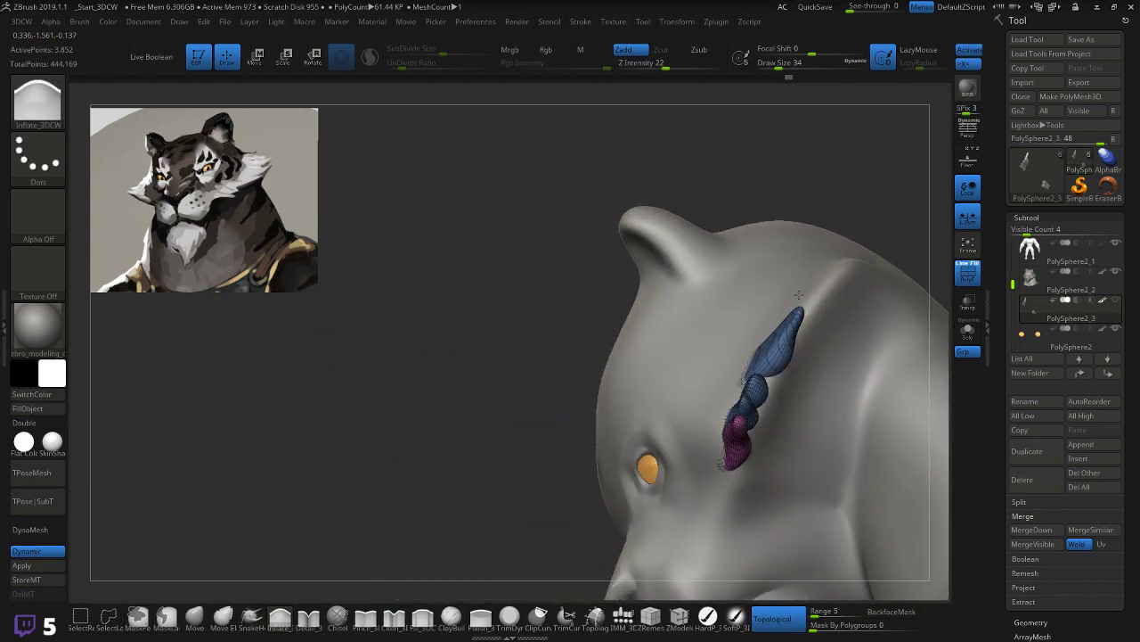
{"action": "key", "text": "shift"}
{"action": "left_click_drag", "start_coordinate": [560, 394], "coordinate": [738, 382]}
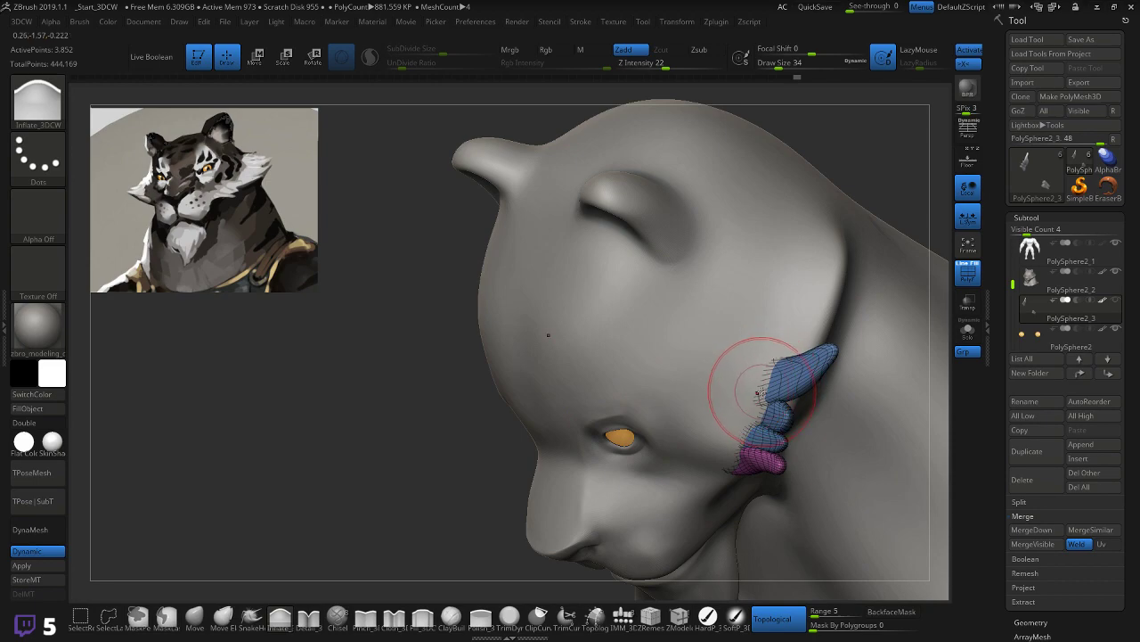
{"action": "left_click_drag", "start_coordinate": [807, 334], "coordinate": [772, 383]}
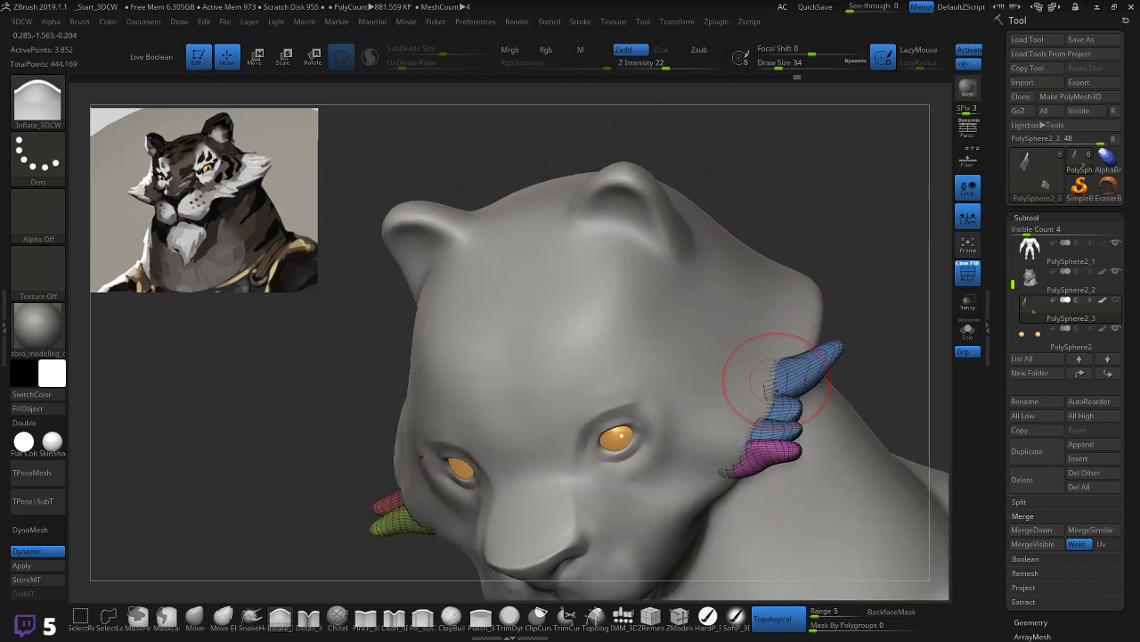
{"action": "left_click_drag", "start_coordinate": [867, 294], "coordinate": [791, 299]}
{"action": "left_click_drag", "start_coordinate": [781, 395], "coordinate": [802, 370], "text": "shift"}
{"action": "mouse_move", "coordinate": [903, 250]}
{"action": "left_mouse_down"}
{"action": "mouse_move", "coordinate": [940, 235]}
{"action": "mouse_move", "coordinate": [909, 294]}
{"action": "left_mouse_up"}
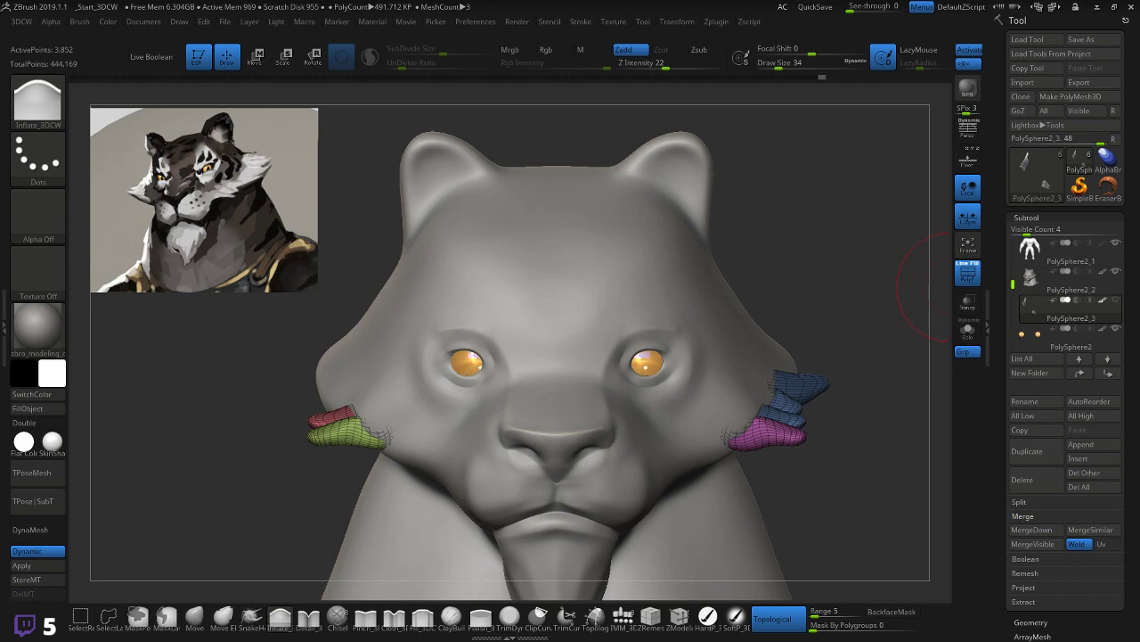
Step: Switch to the browser, open the profile of the Ana Kaona artwork's artist on ArtStation, and look through the whole portfolio
{"action": "key", "text": "alt+Tab"}
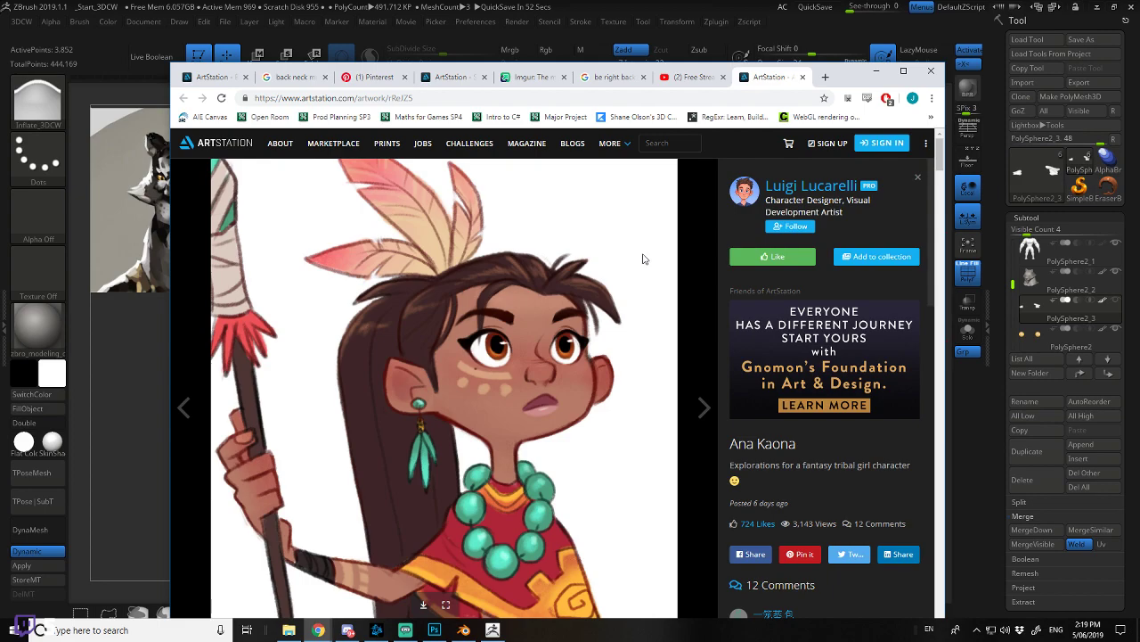
{"action": "mouse_move", "coordinate": [786, 193]}
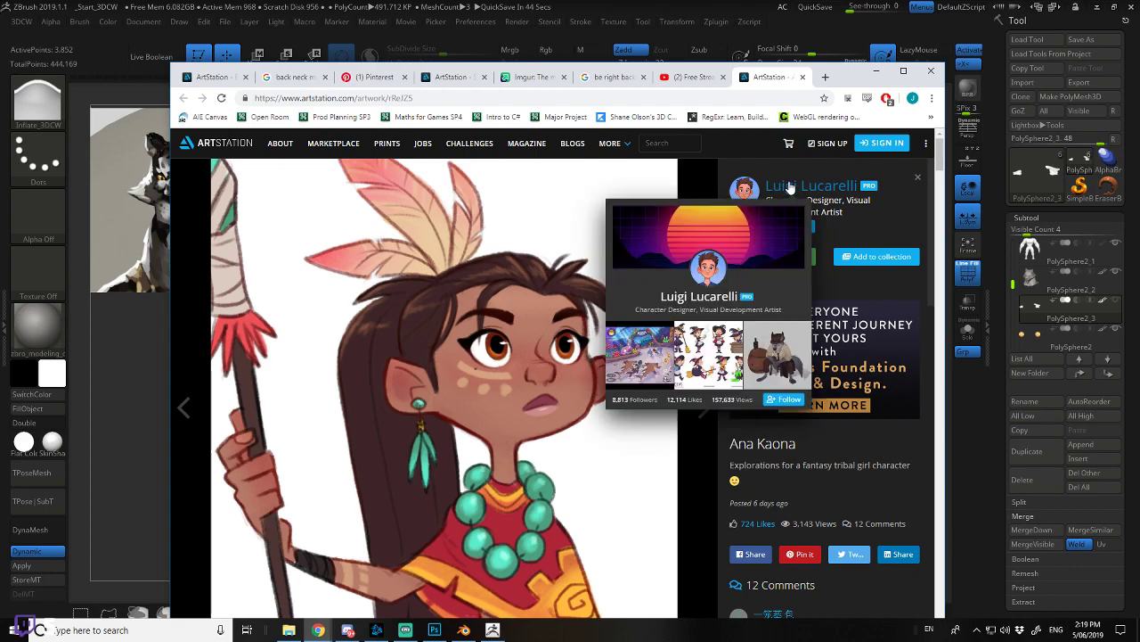
{"action": "left_click", "coordinate": [788, 188]}
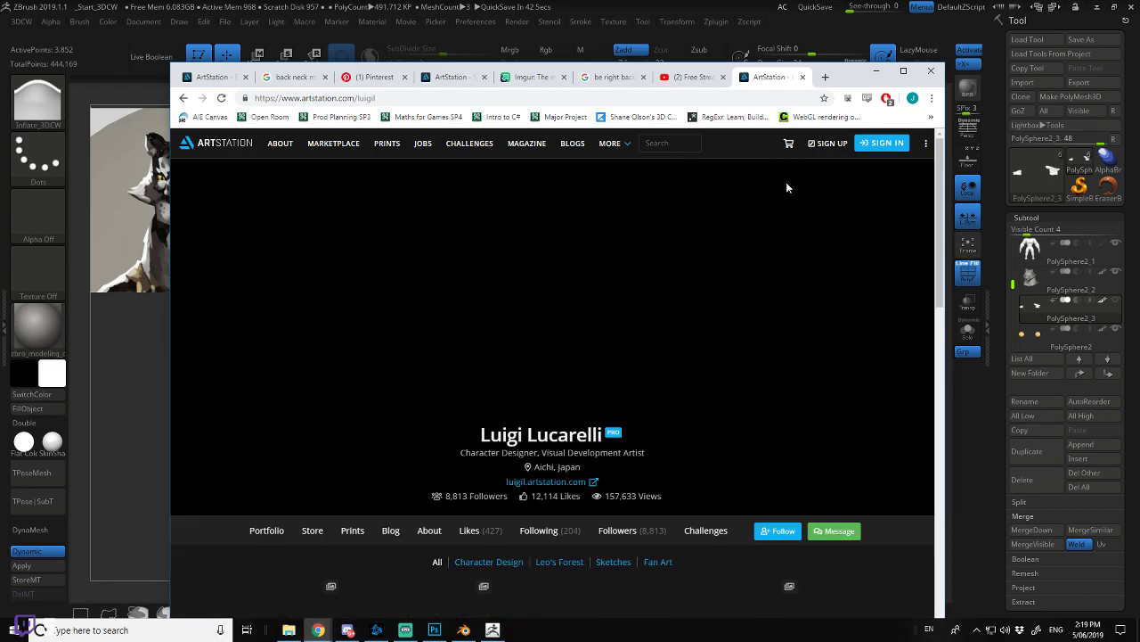
{"action": "scroll", "coordinate": [618, 259], "scroll_direction": "down", "scroll_amount": 3}
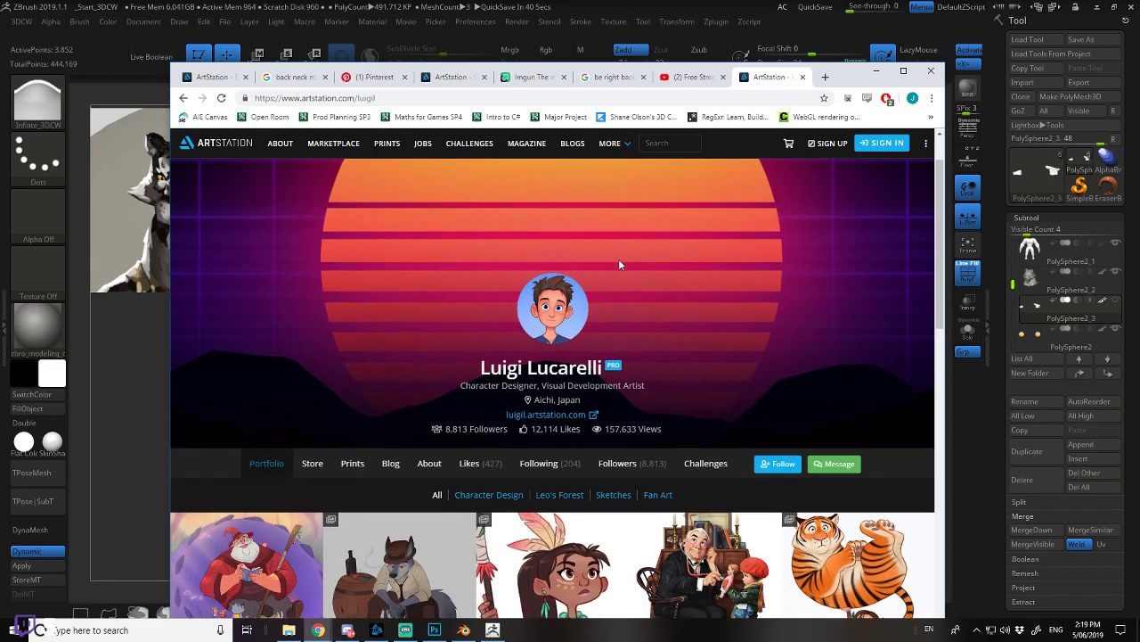
{"action": "scroll", "coordinate": [593, 325], "scroll_direction": "down", "scroll_amount": 3}
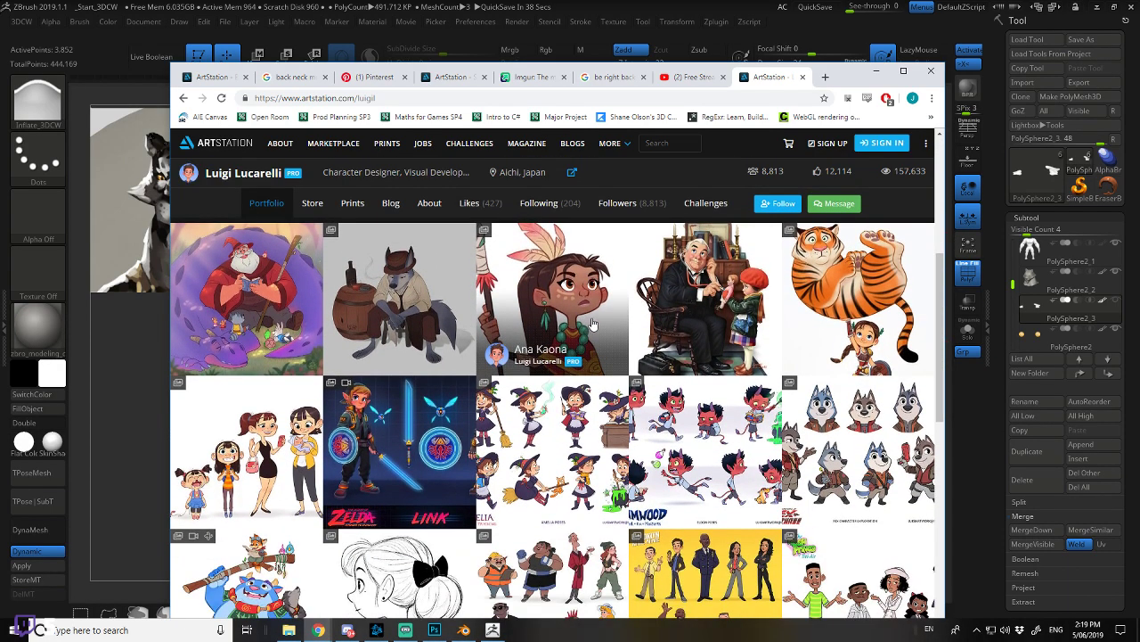
{"action": "scroll", "coordinate": [594, 319], "scroll_direction": "down", "scroll_amount": 4}
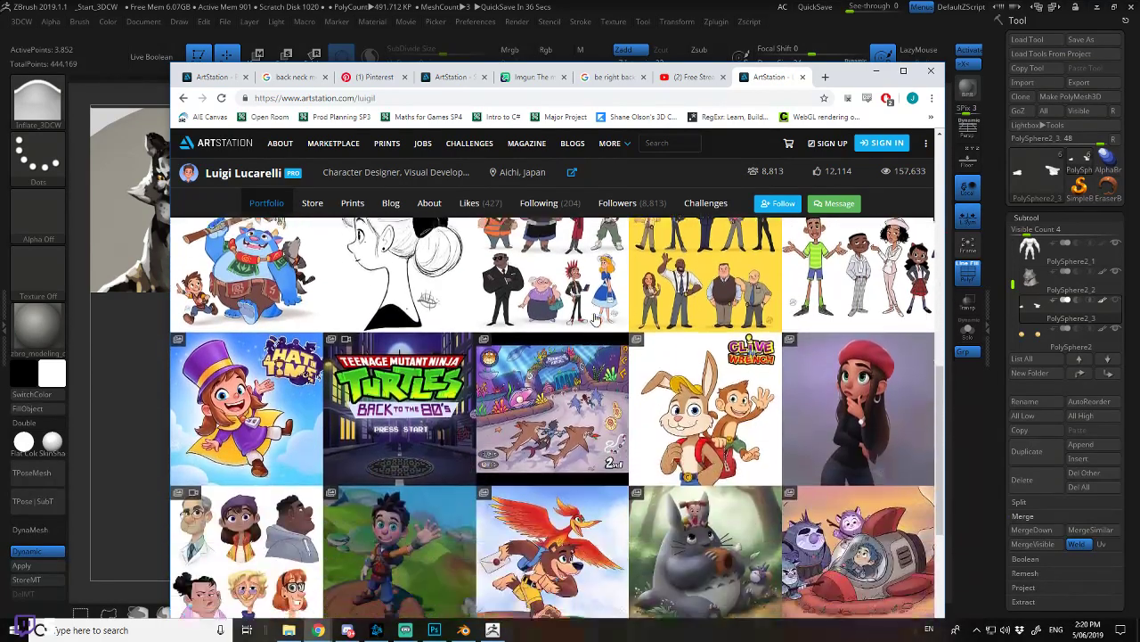
{"action": "scroll", "coordinate": [594, 318], "scroll_direction": "down", "scroll_amount": 3}
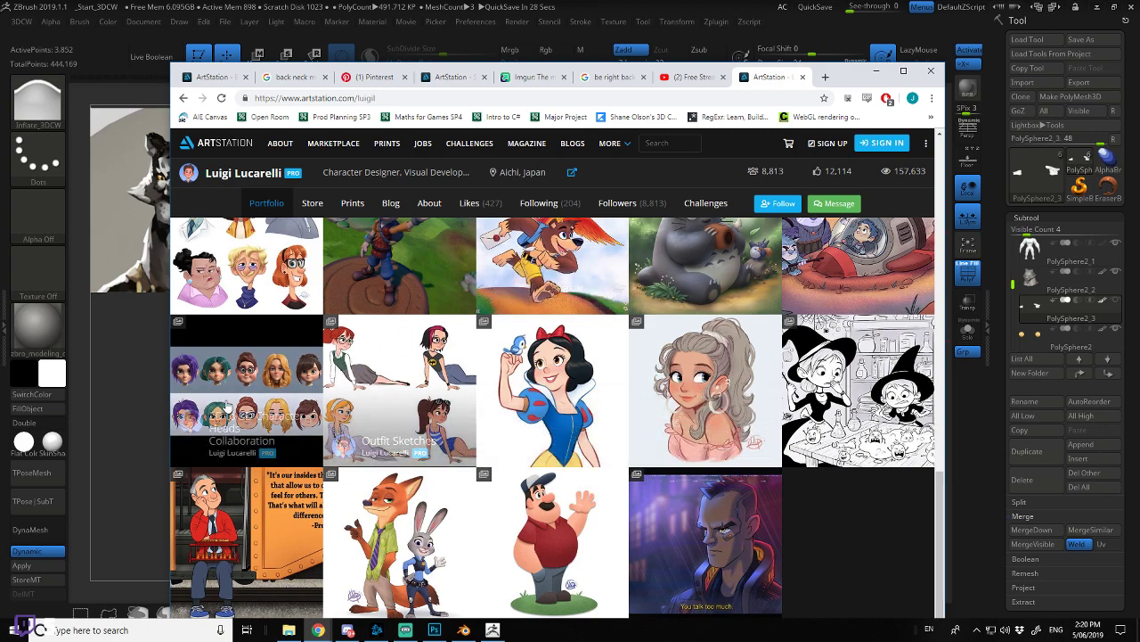
Step: View the artwork "The Legend of Zelda - Hyperlink to Ganon City" from the portfolio and return to the artist's profile
{"action": "scroll", "coordinate": [207, 437], "scroll_direction": "up", "scroll_amount": 1}
{"action": "scroll", "coordinate": [207, 437], "scroll_direction": "up", "scroll_amount": 2}
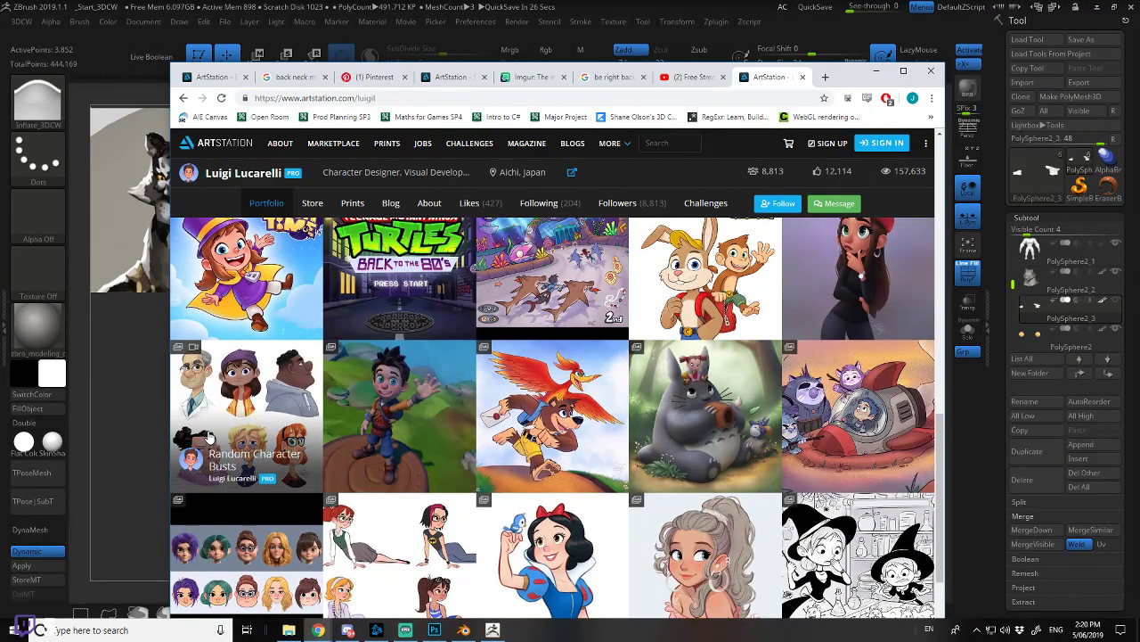
{"action": "scroll", "coordinate": [211, 434], "scroll_direction": "up", "scroll_amount": 3}
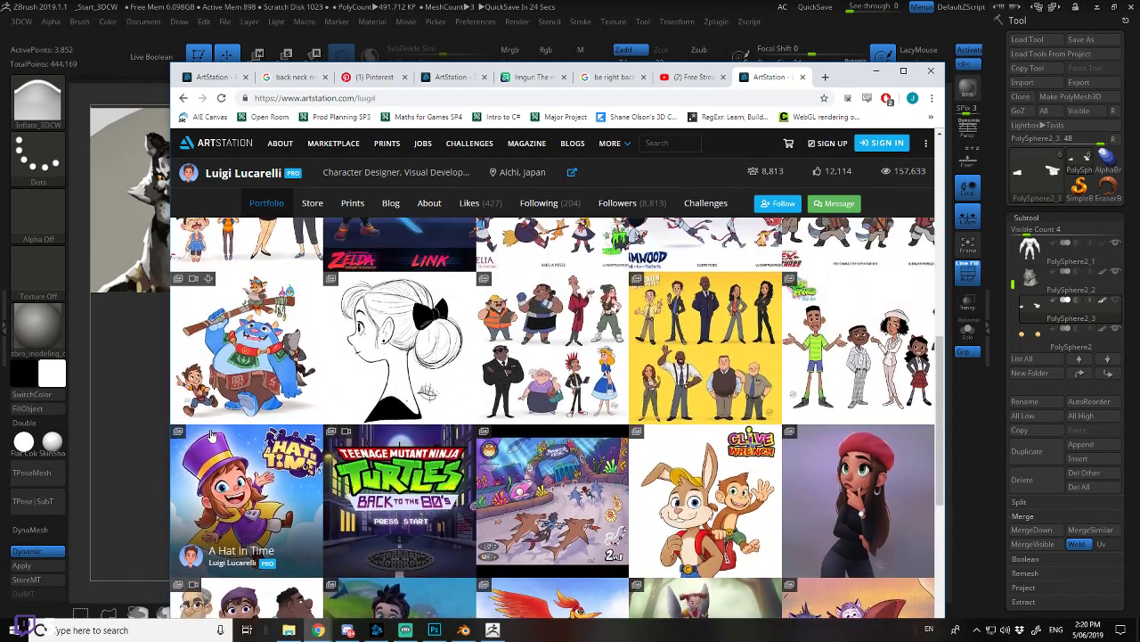
{"action": "scroll", "coordinate": [211, 434], "scroll_direction": "up", "scroll_amount": 3}
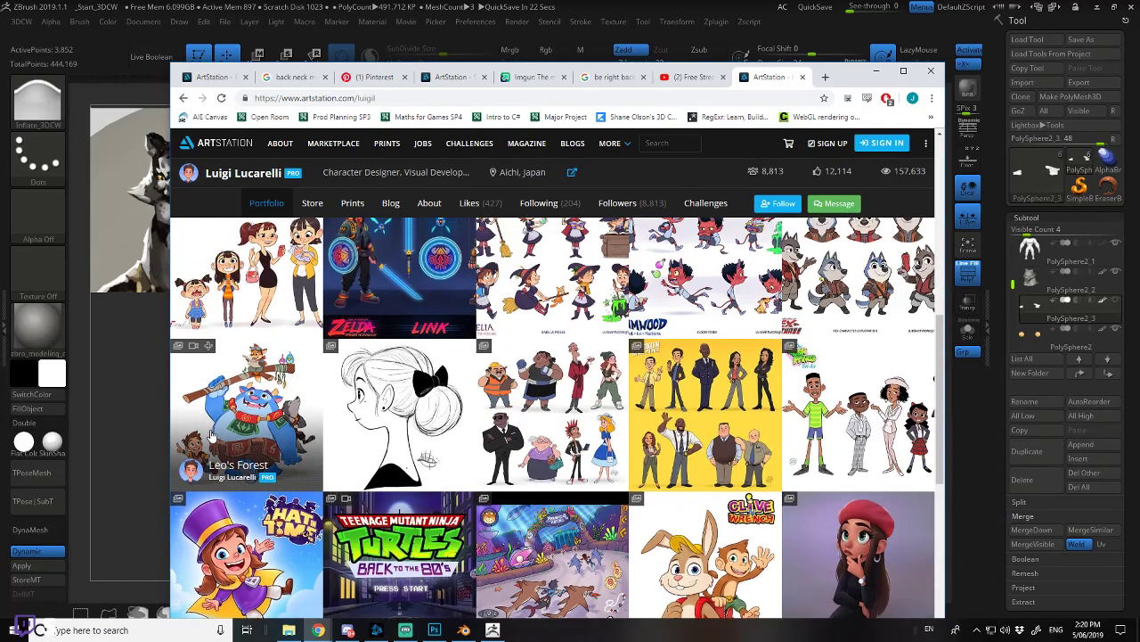
{"action": "scroll", "coordinate": [212, 434], "scroll_direction": "up", "scroll_amount": 1}
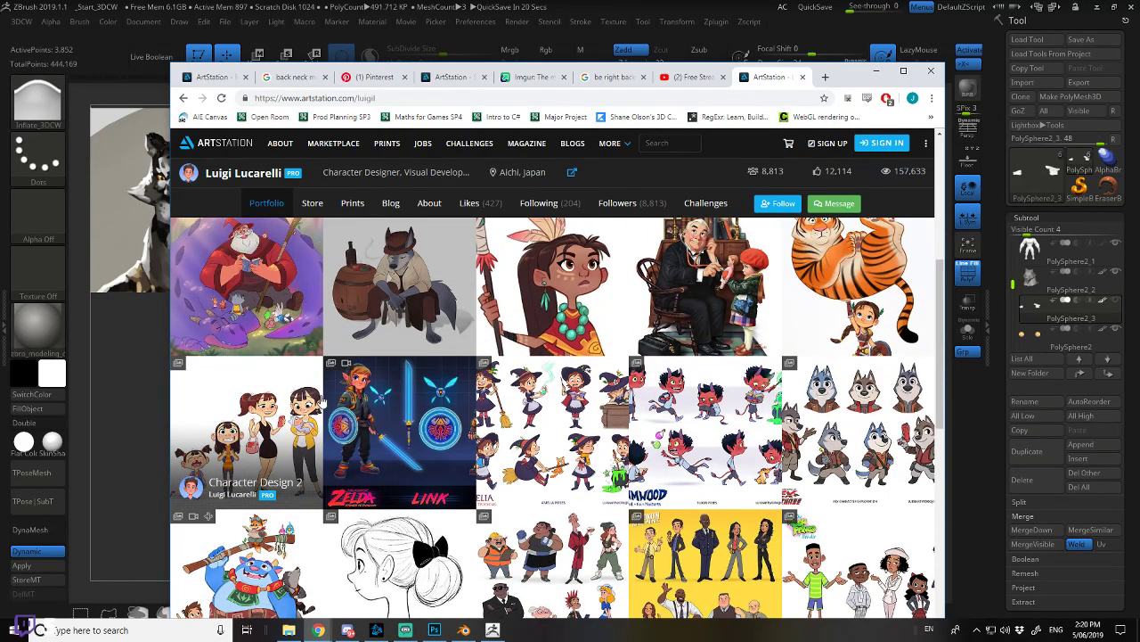
{"action": "left_click", "coordinate": [364, 402]}
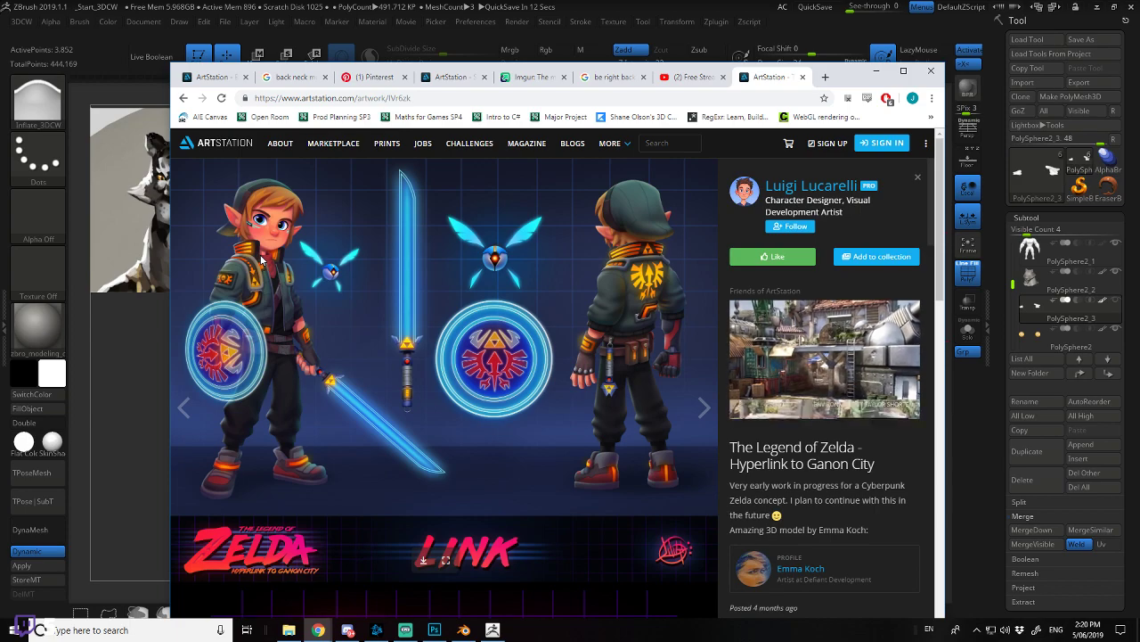
{"action": "left_click", "coordinate": [184, 100]}
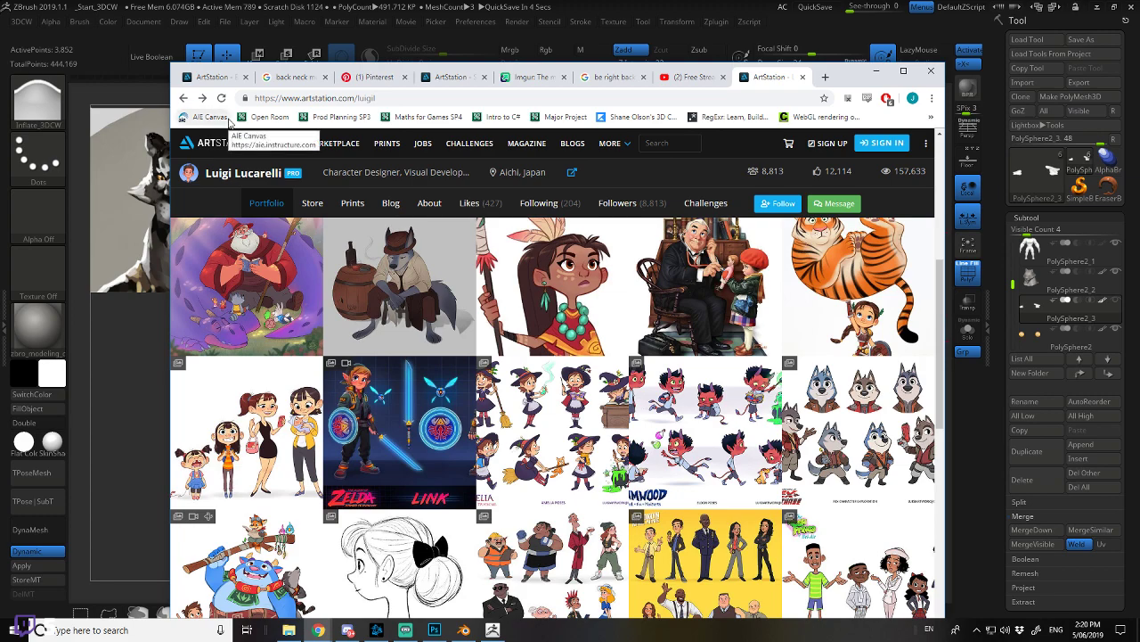
Step: Look over the artist's portfolio again, from the newest character designs down to the last artworks
{"action": "scroll", "coordinate": [539, 400], "scroll_direction": "up", "scroll_amount": 3}
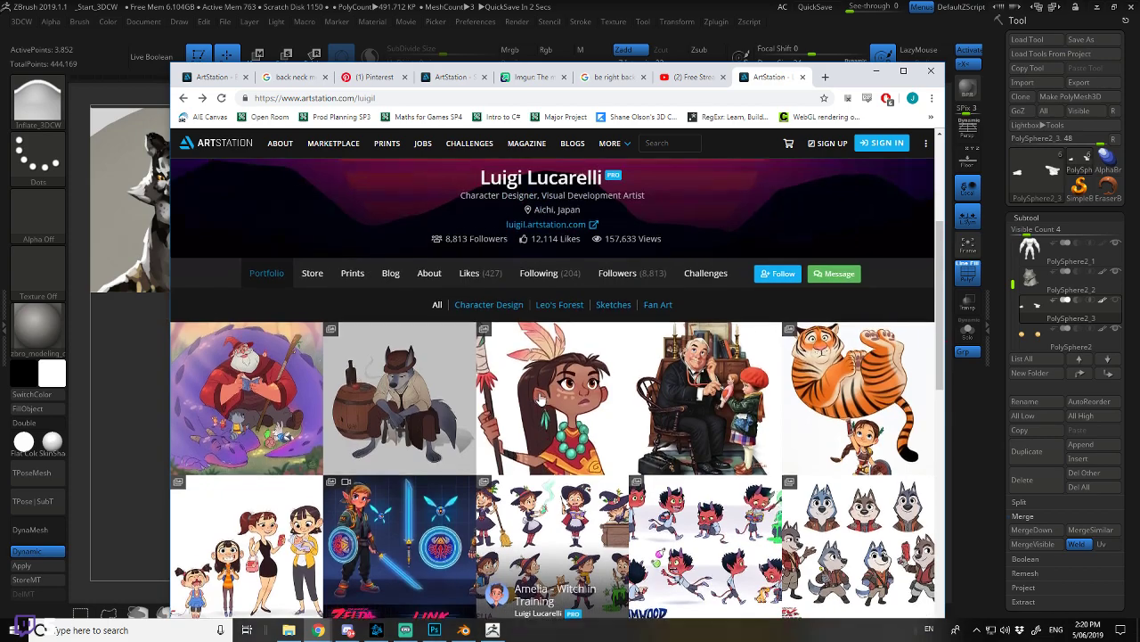
{"action": "scroll", "coordinate": [539, 400], "scroll_direction": "down", "scroll_amount": 3}
{"action": "scroll", "coordinate": [539, 400], "scroll_direction": "up", "scroll_amount": 2}
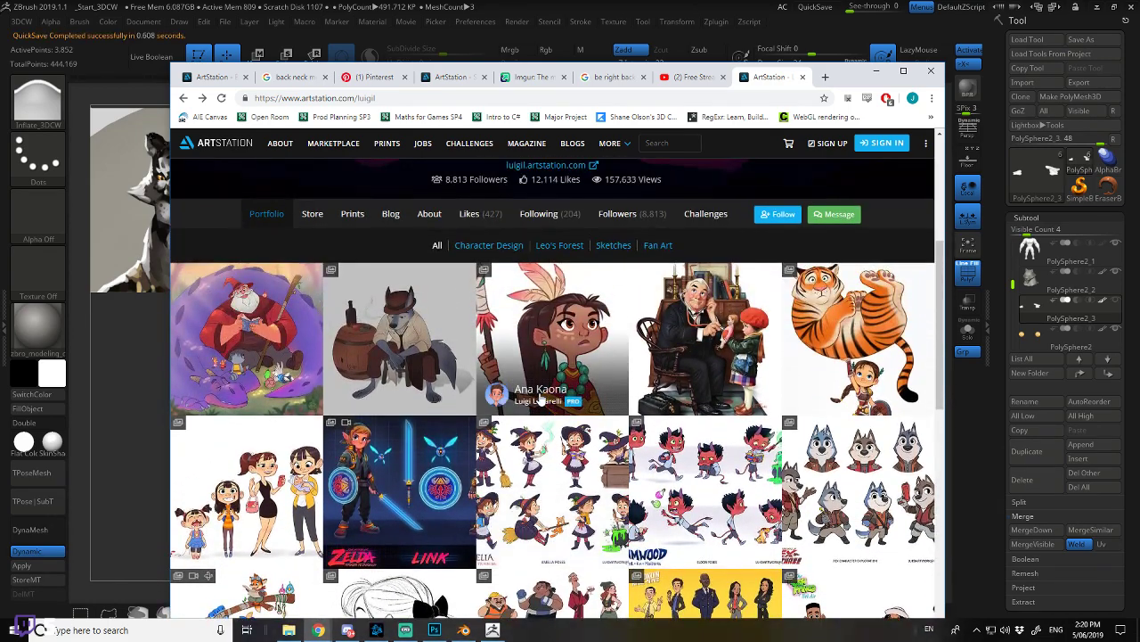
{"action": "scroll", "coordinate": [540, 399], "scroll_direction": "down", "scroll_amount": 4}
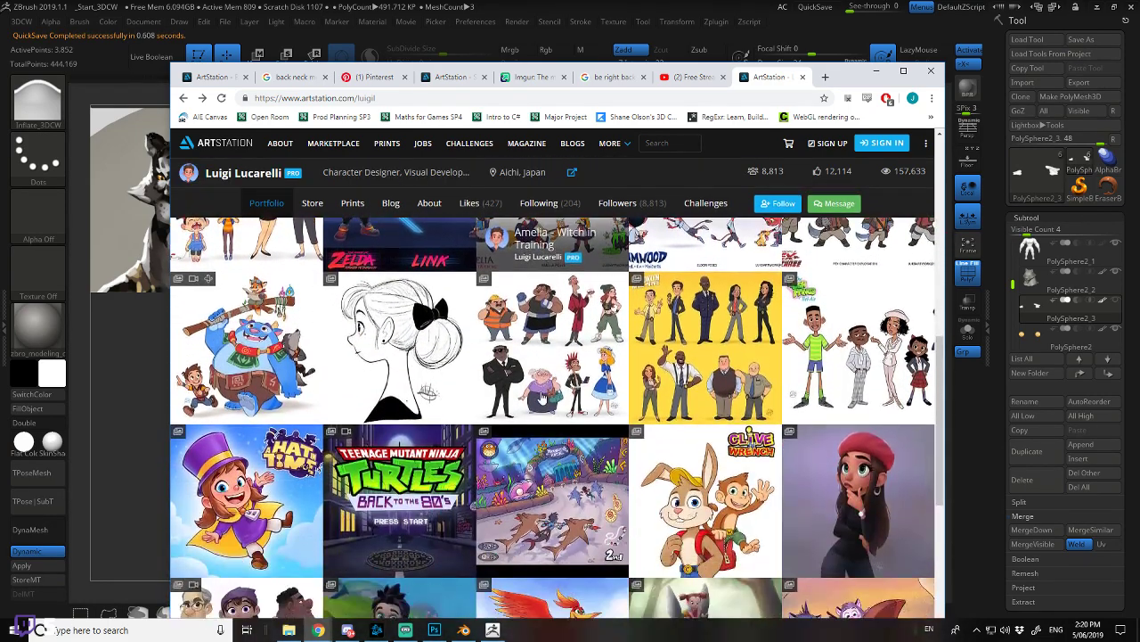
{"action": "scroll", "coordinate": [541, 396], "scroll_direction": "down", "scroll_amount": 3}
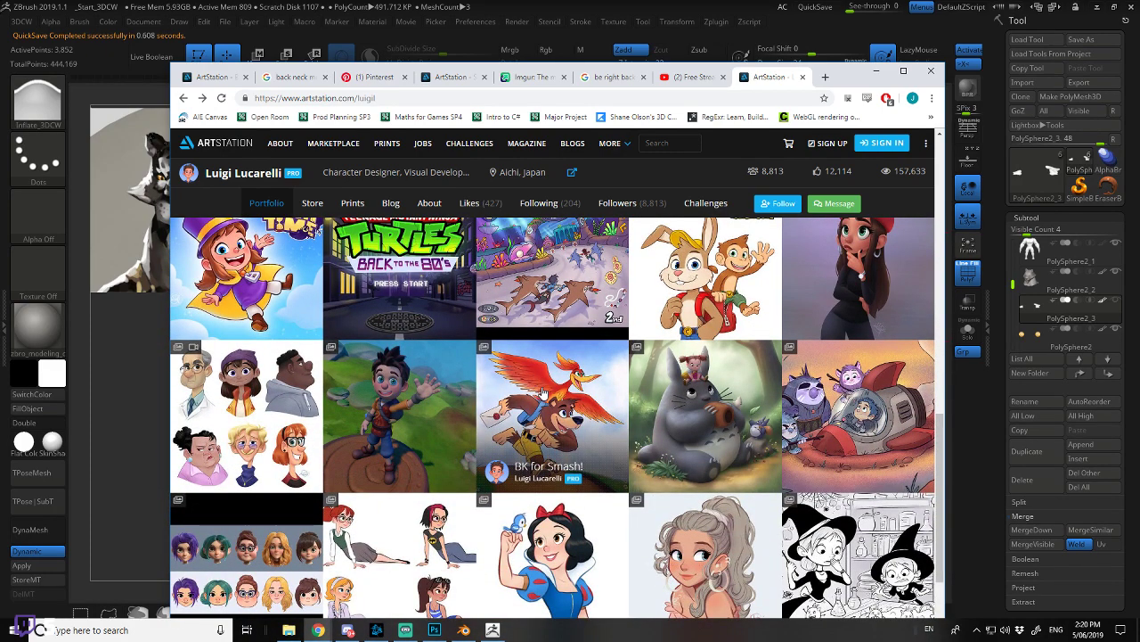
{"action": "scroll", "coordinate": [542, 392], "scroll_direction": "down", "scroll_amount": 2}
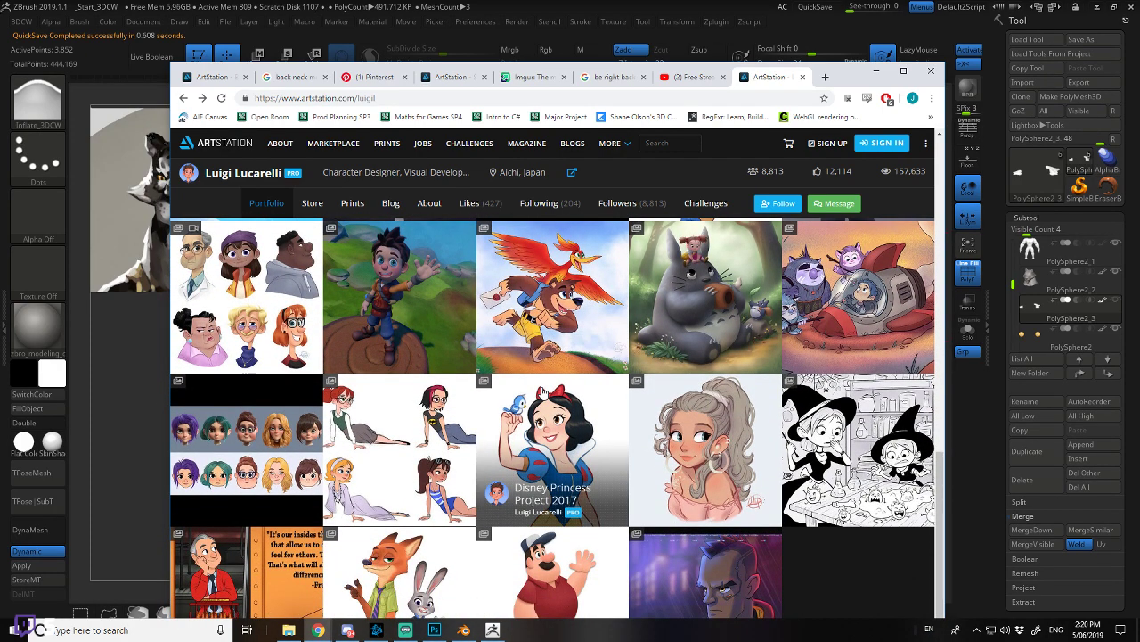
{"action": "scroll", "coordinate": [543, 393], "scroll_direction": "down", "scroll_amount": 1}
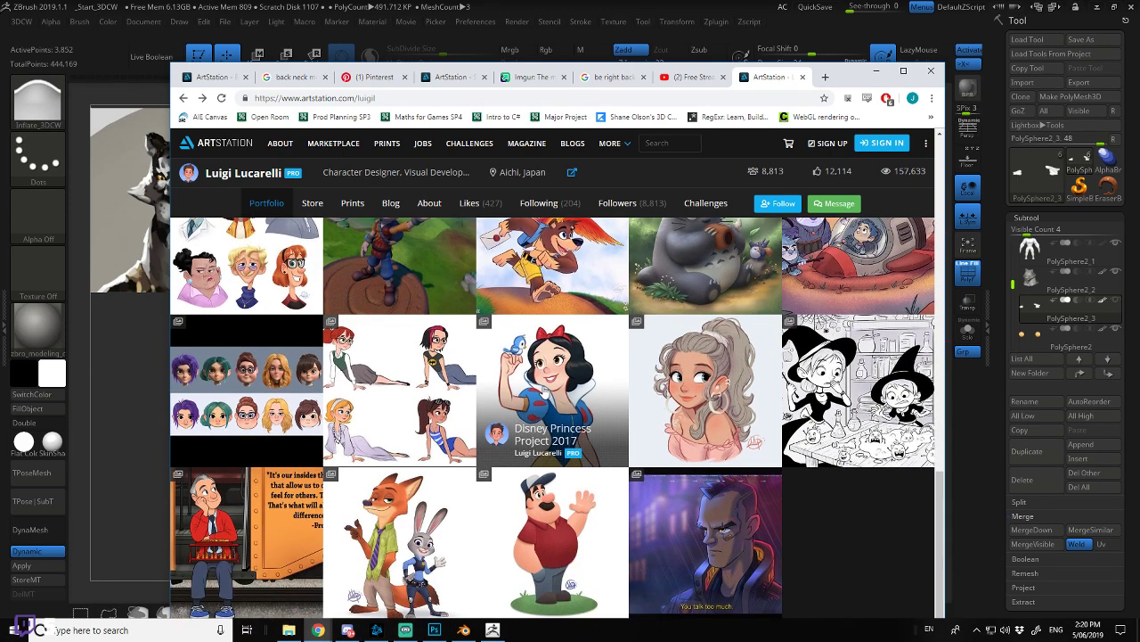
Step: View the artwork "2D to 3D Character Heads - Collaboration" and switch back to the tiger head in ZBrush
{"action": "left_click", "coordinate": [272, 387]}
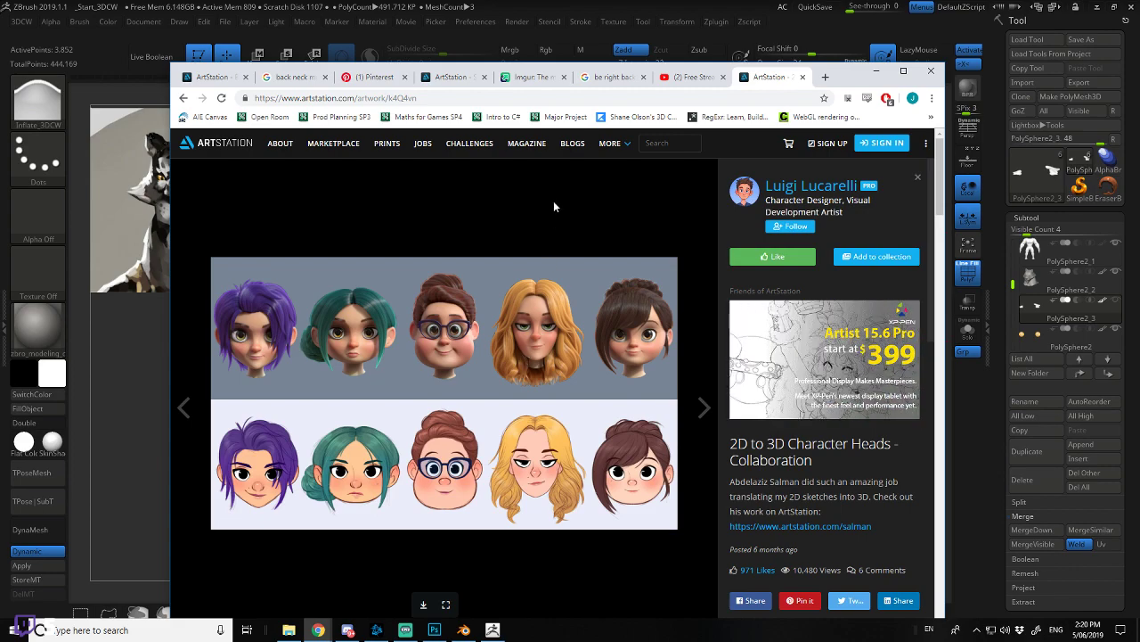
{"action": "left_click", "coordinate": [647, 6]}
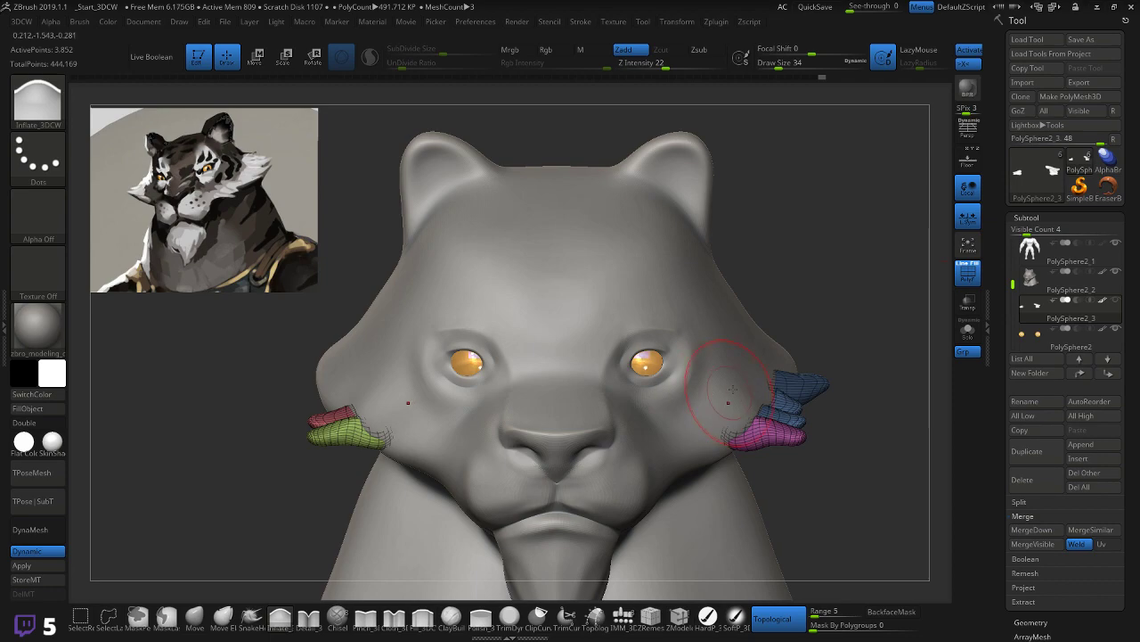
{"action": "left_click_drag", "start_coordinate": [827, 304], "coordinate": [831, 328]}
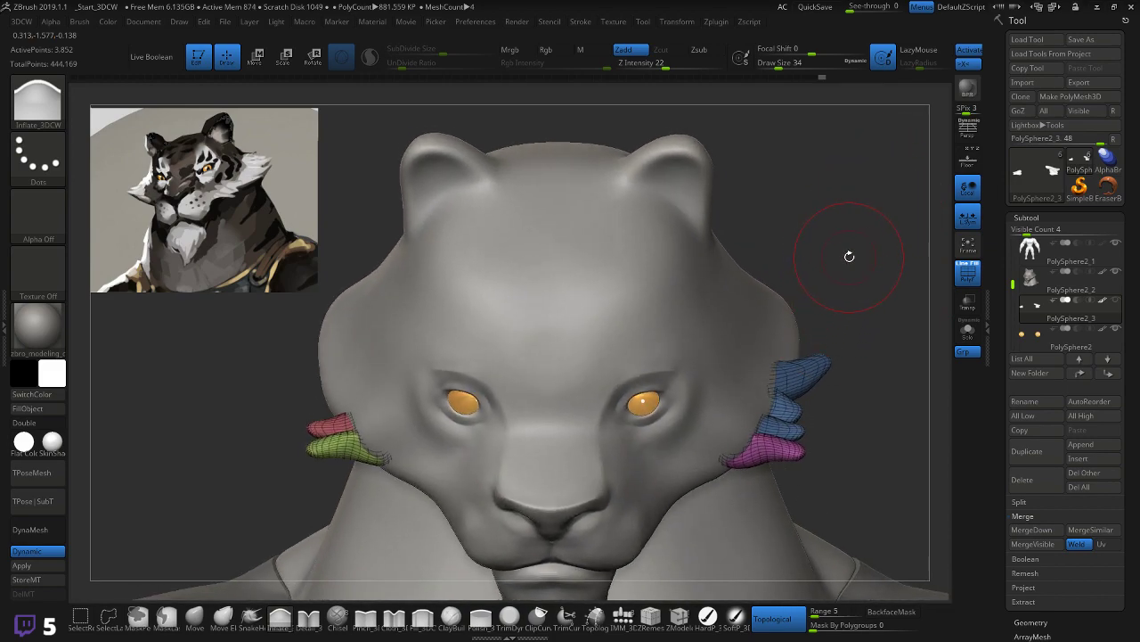
Step: Flip the cheek tufts mesh across the head with the Mirror deformation
{"action": "key", "text": "space"}
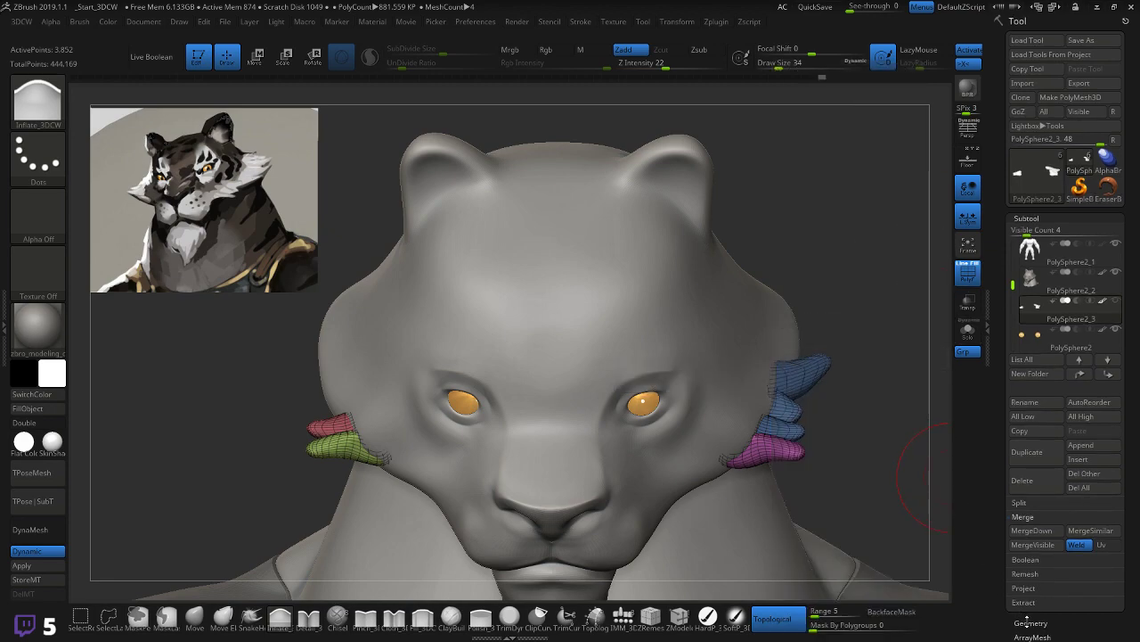
{"action": "left_click", "coordinate": [1030, 622]}
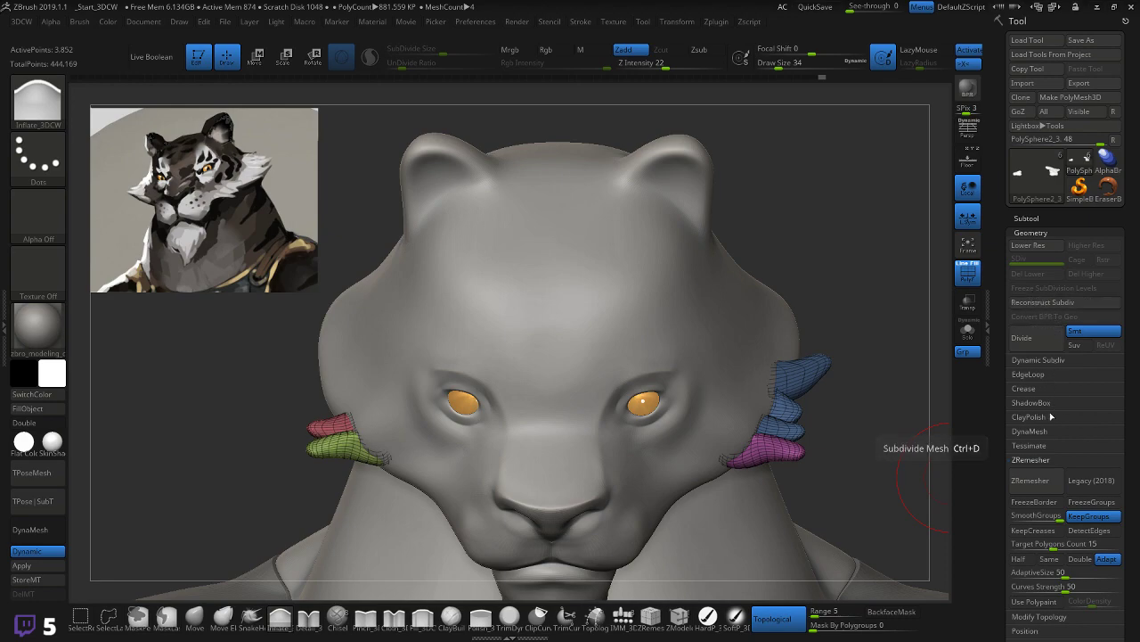
{"action": "scroll", "coordinate": [1103, 443], "scroll_direction": "down", "scroll_amount": 5}
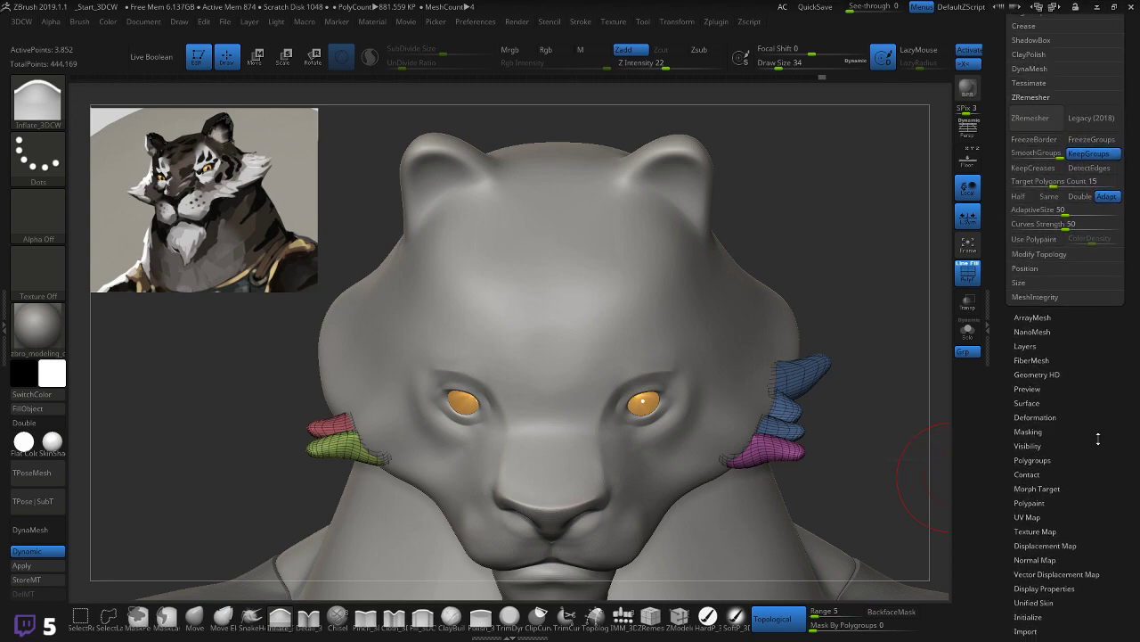
{"action": "left_click", "coordinate": [1035, 417]}
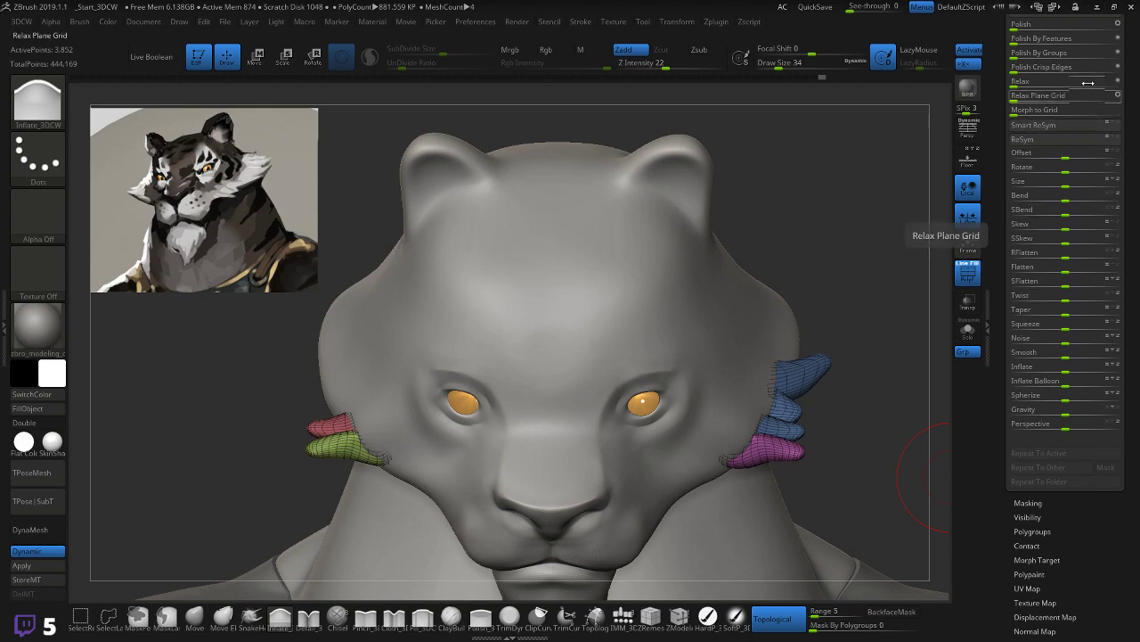
{"action": "key", "text": "space"}
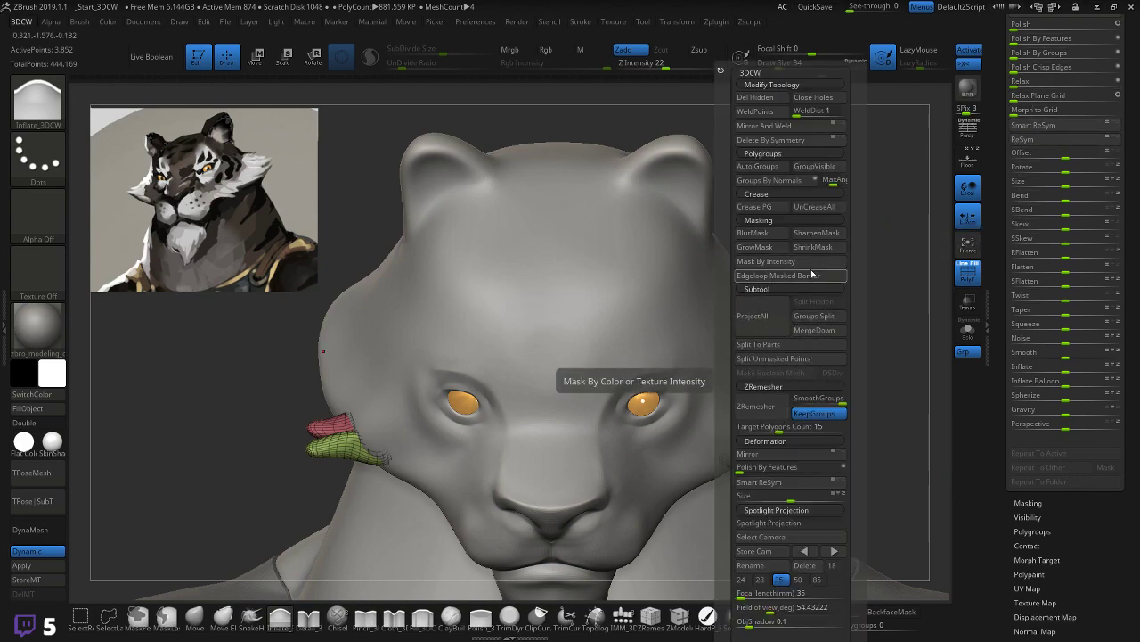
{"action": "left_click", "coordinate": [813, 454]}
Step: Auto-group the cheek tufts into separate polygroups and apply Mirror And Weld to copy them onto the opposite cheek
{"action": "key", "text": "space"}
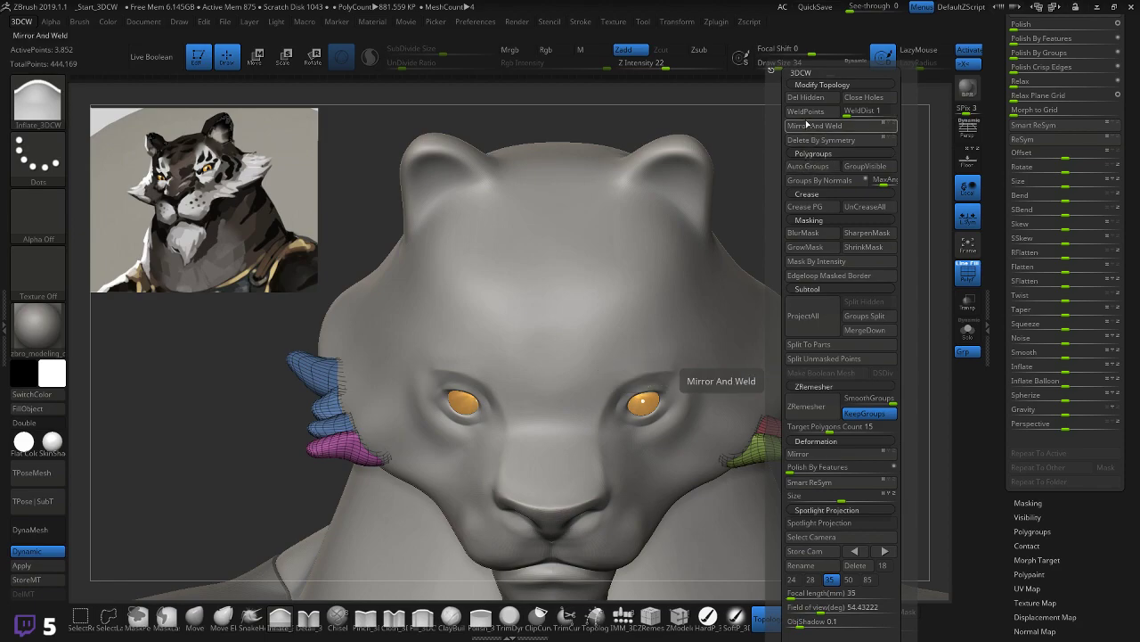
{"action": "left_click", "coordinate": [807, 167]}
{"action": "key", "text": "space"}
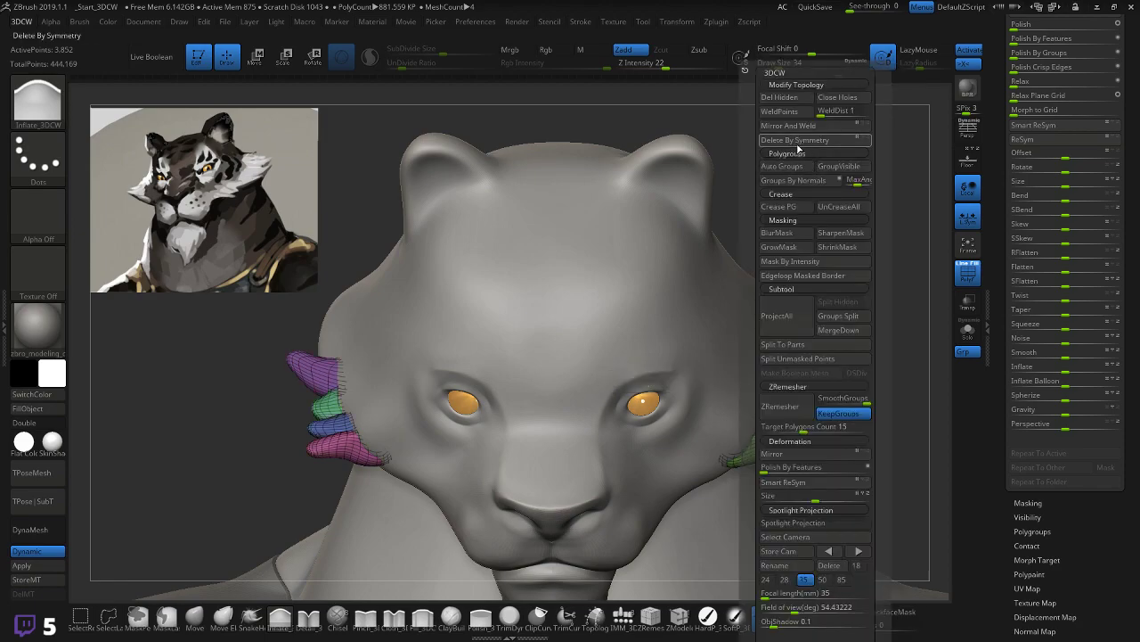
{"action": "left_click", "coordinate": [807, 127]}
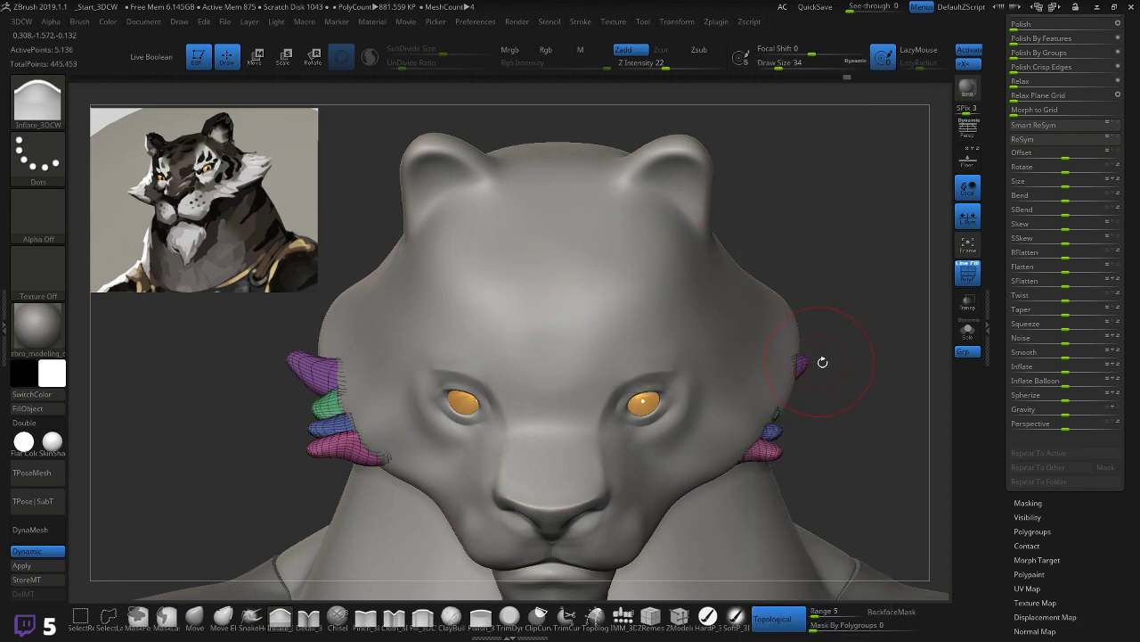
{"action": "mouse_move", "coordinate": [852, 345]}
{"action": "left_mouse_down"}
{"action": "mouse_move", "coordinate": [851, 376]}
{"action": "mouse_move", "coordinate": [833, 383]}
{"action": "mouse_move", "coordinate": [857, 393]}
{"action": "mouse_move", "coordinate": [855, 426]}
{"action": "mouse_move", "coordinate": [857, 332]}
{"action": "mouse_move", "coordinate": [865, 363]}
{"action": "left_mouse_up"}
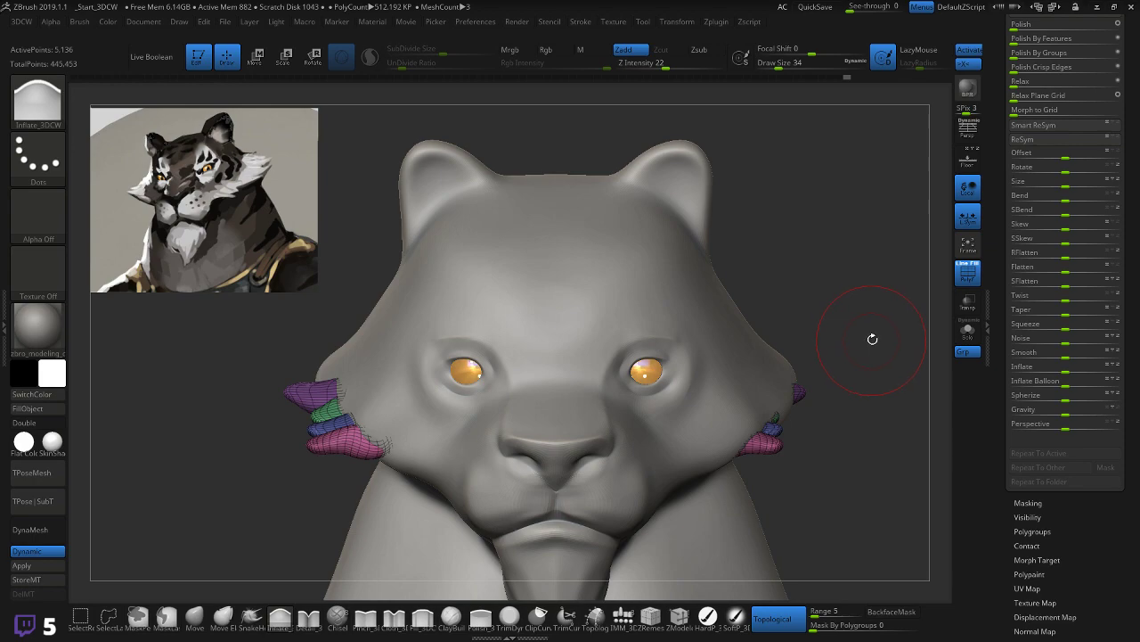
Step: Make the head mesh PolySphere2_2 the active subtool and apply Mirror And Weld to it
{"action": "scroll", "coordinate": [1132, 87], "scroll_direction": "up", "scroll_amount": 5}
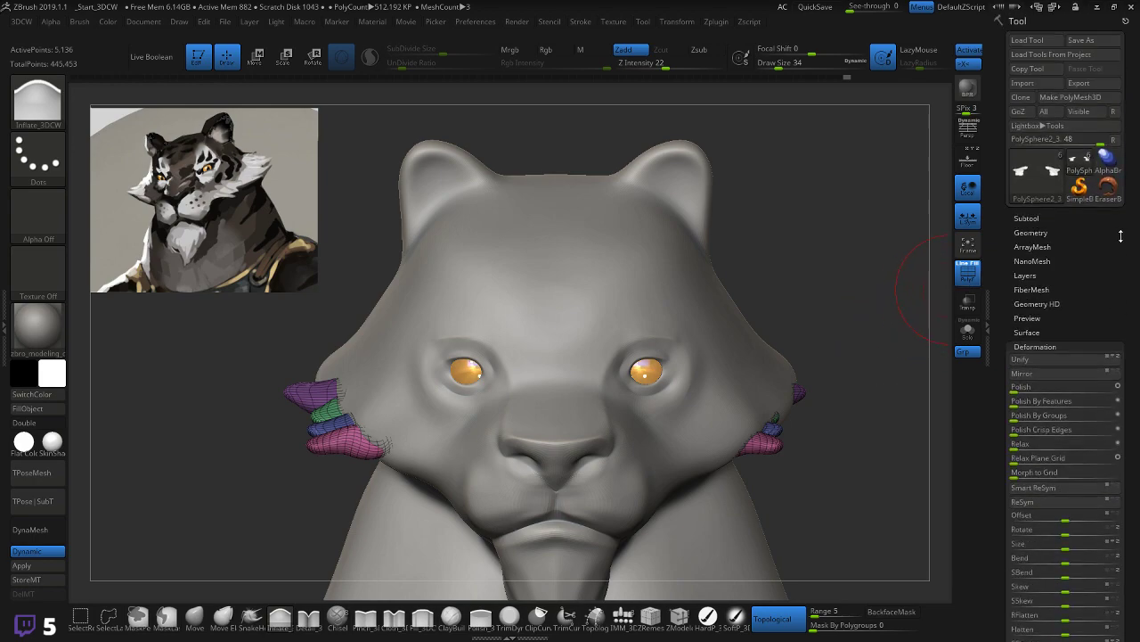
{"action": "left_click", "coordinate": [1033, 222]}
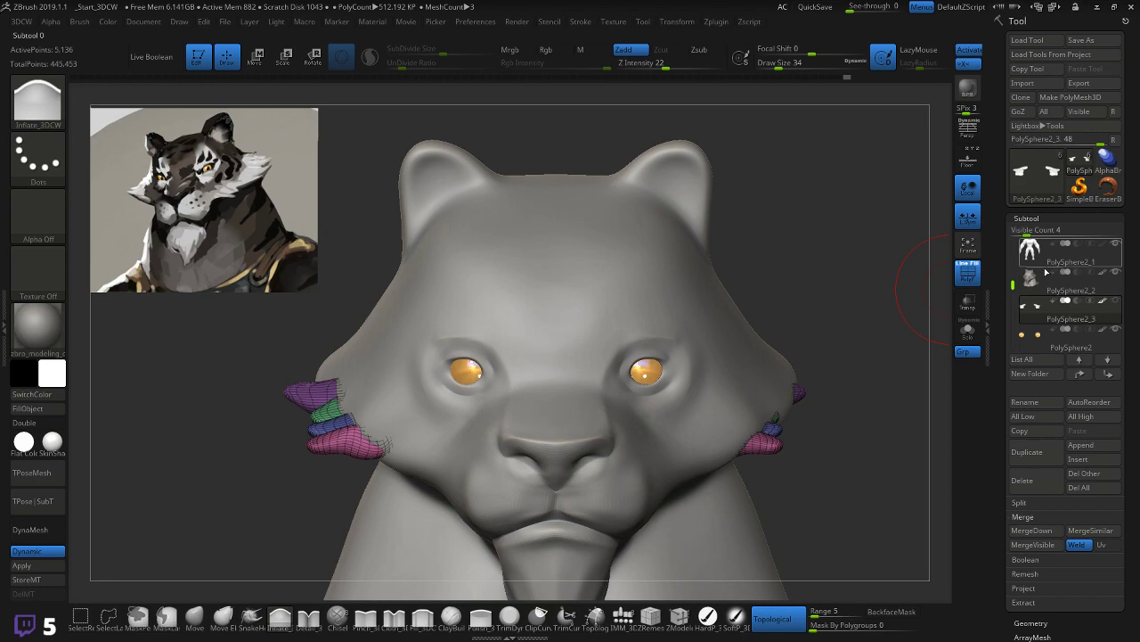
{"action": "left_click", "coordinate": [1031, 280]}
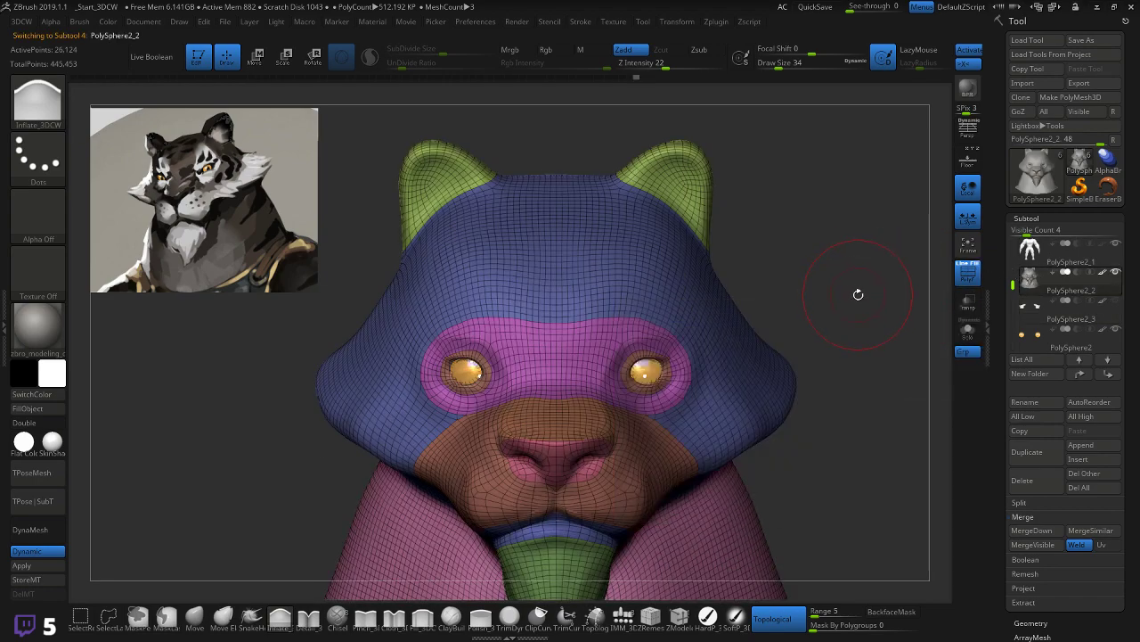
{"action": "key", "text": "space"}
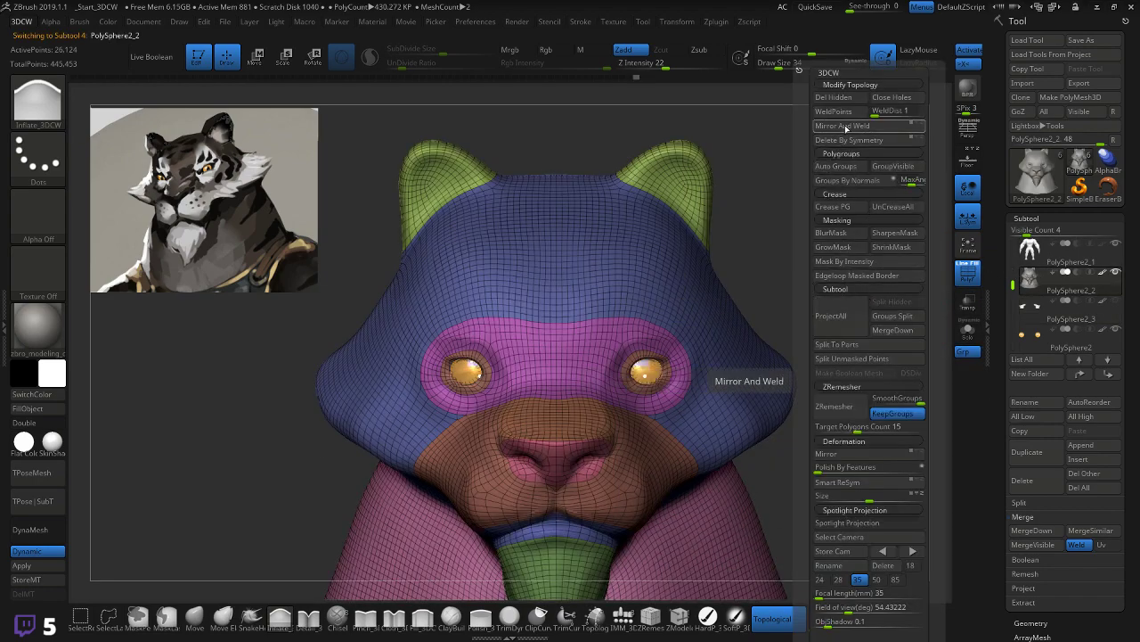
{"action": "left_click", "coordinate": [848, 131]}
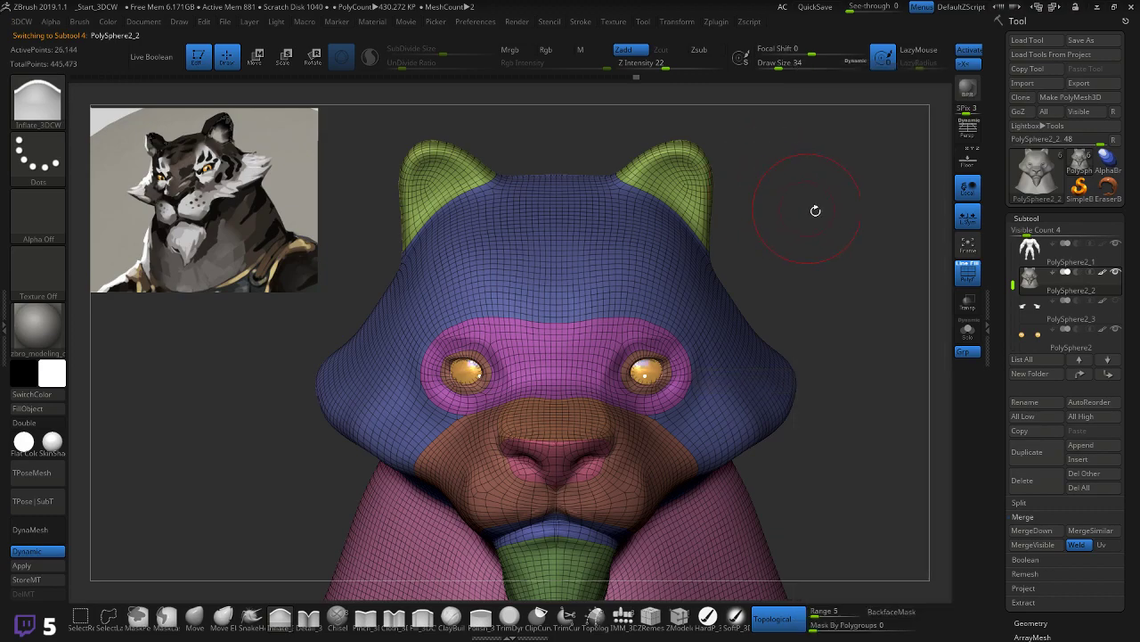
Step: Show the cheek tufts subtool alongside the head and turn off the polyframe display
{"action": "mouse_move", "coordinate": [1036, 309]}
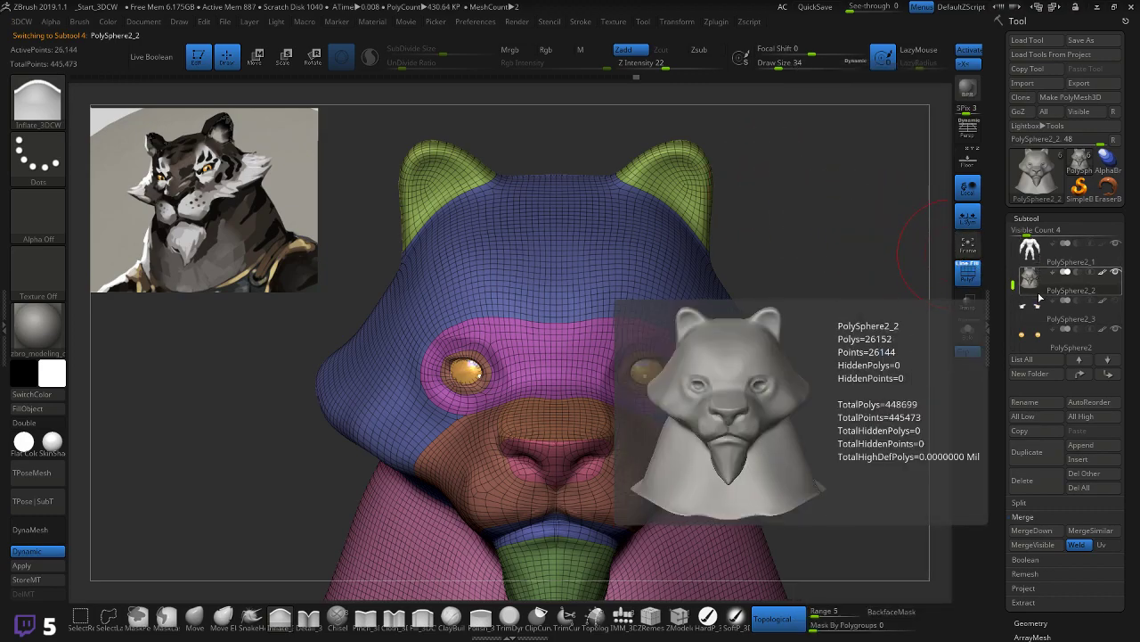
{"action": "left_click", "coordinate": [1114, 304]}
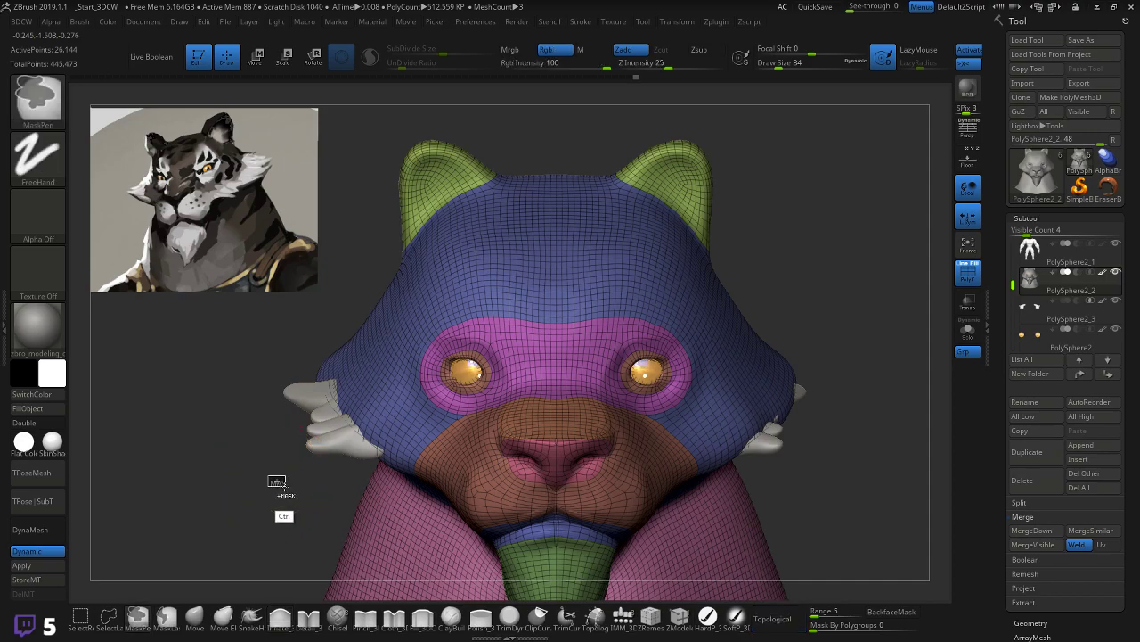
{"action": "key", "text": "w"}
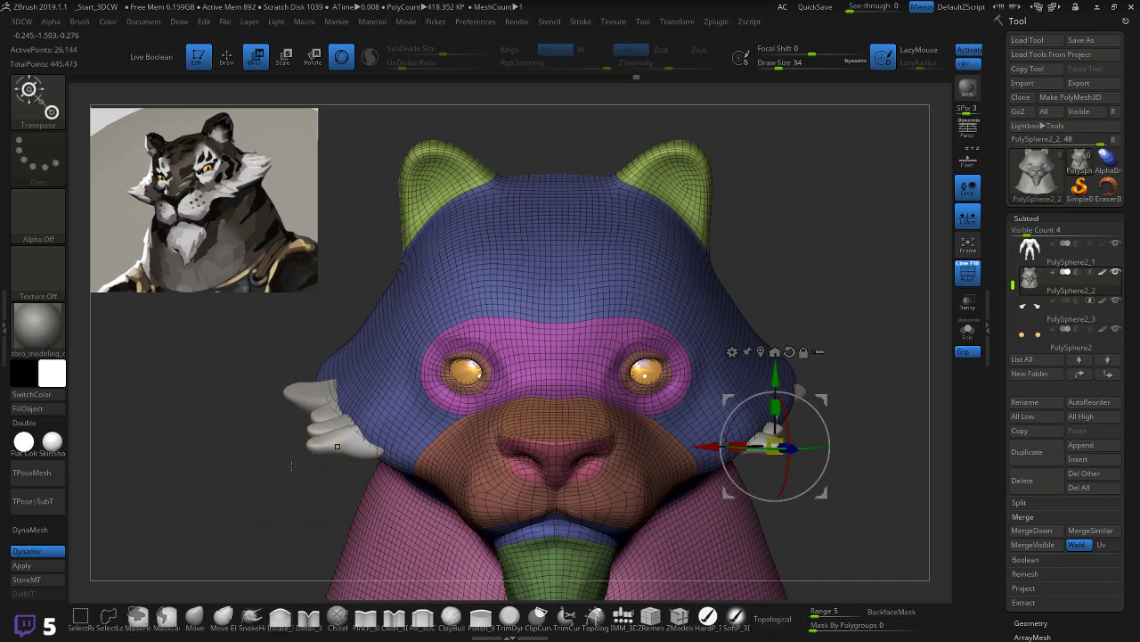
{"action": "key", "text": "shift+f"}
{"action": "left_click_drag", "start_coordinate": [274, 477], "coordinate": [266, 484]}
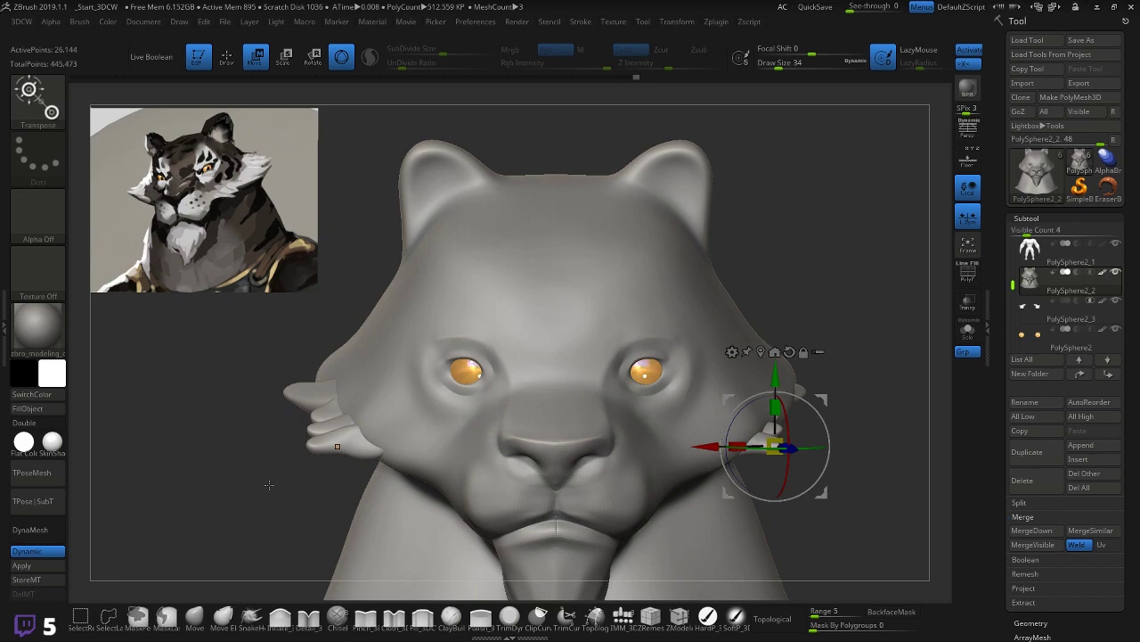
{"action": "left_click", "coordinate": [337, 447]}
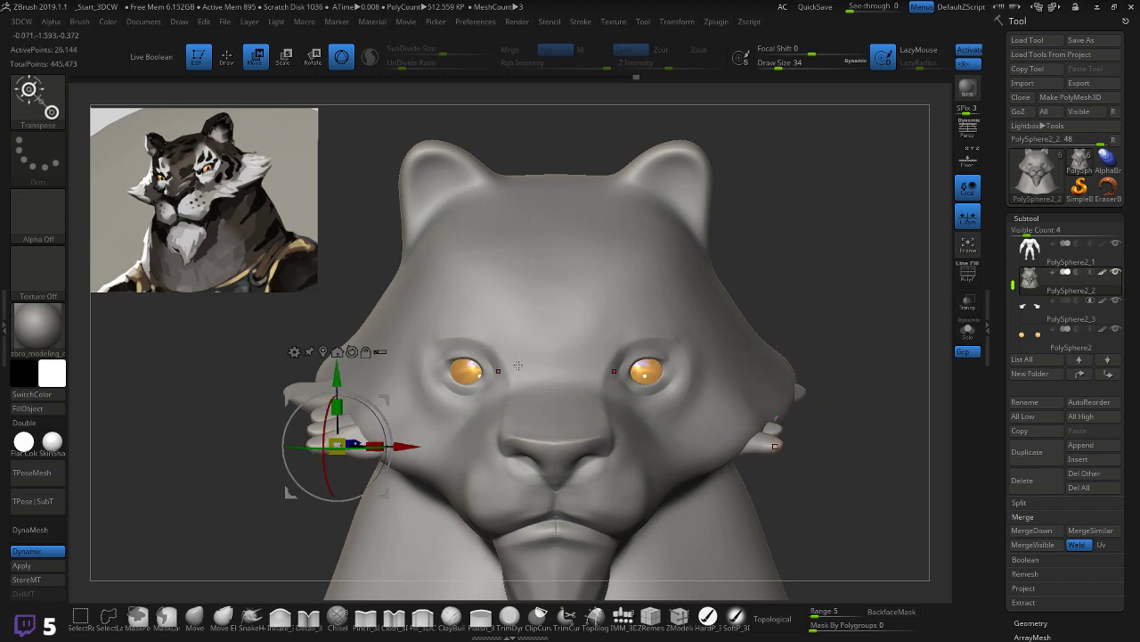
Step: Turn on the floor grid and apply Mirror And Weld to the head mesh again
{"action": "left_click", "coordinate": [968, 159]}
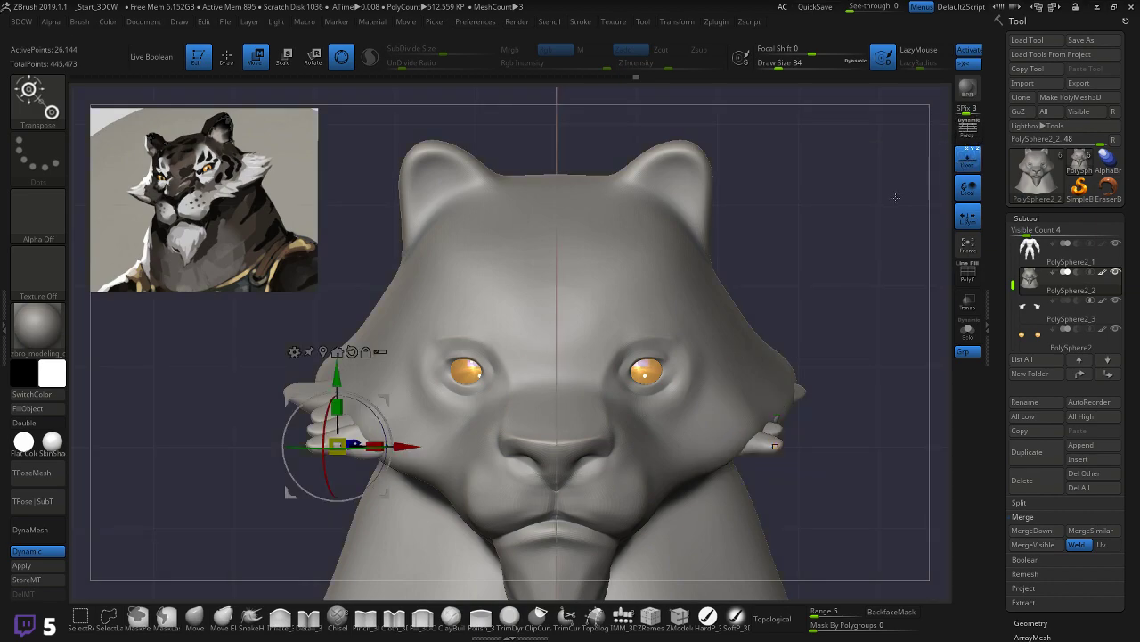
{"action": "key", "text": "shift"}
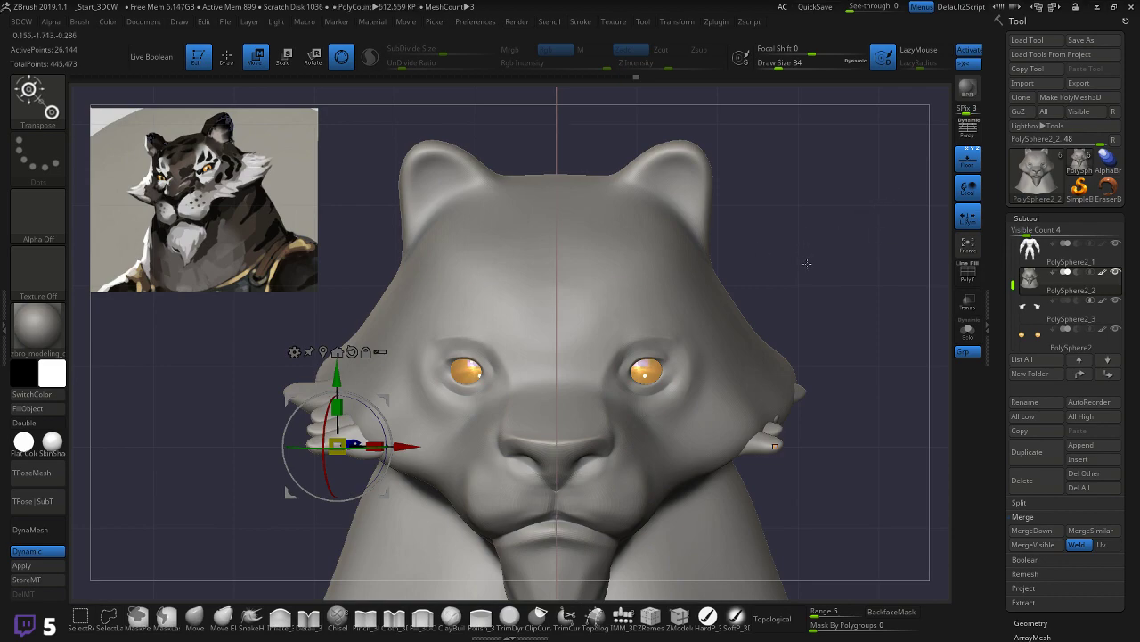
{"action": "key", "text": "space"}
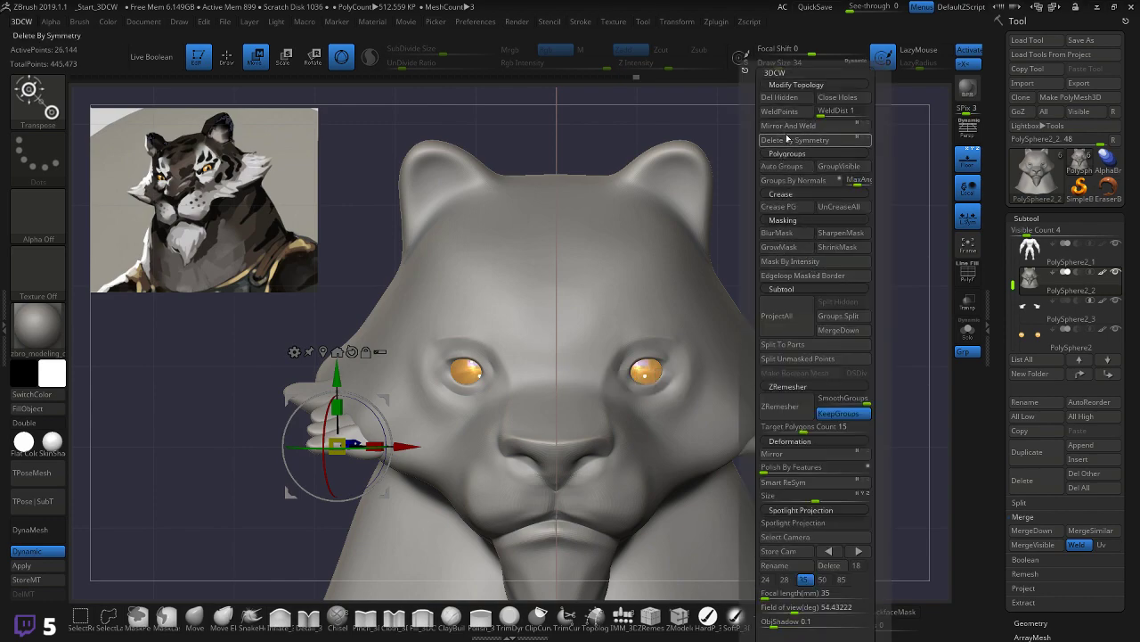
{"action": "left_click", "coordinate": [784, 126]}
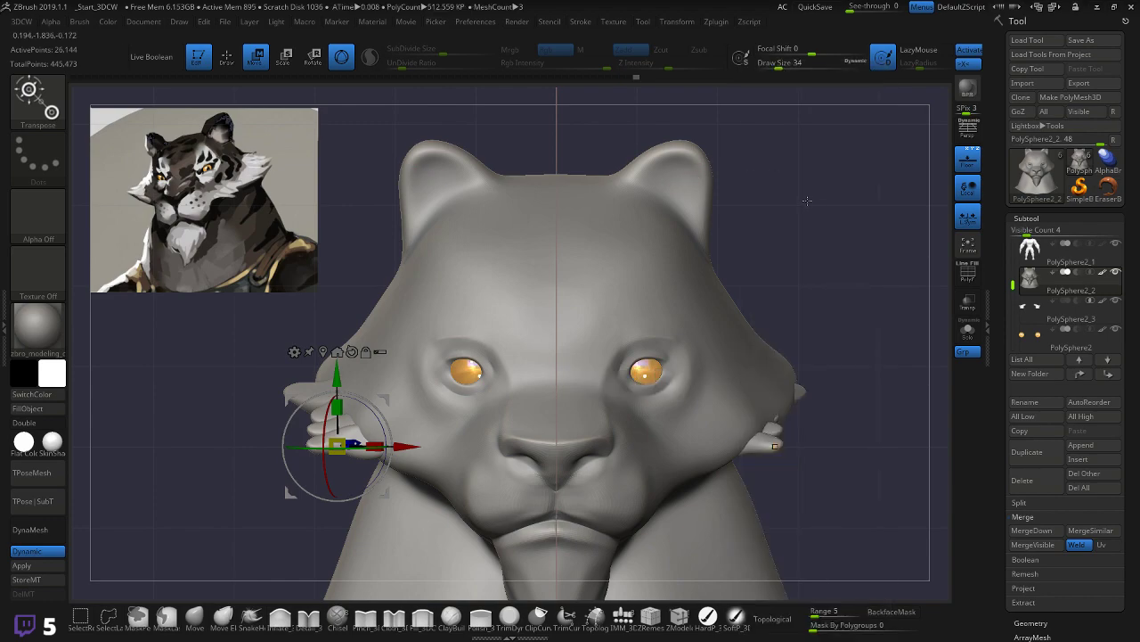
Step: Flip the head mesh with the Mirror deformation to check its symmetry against the centre line
{"action": "left_click_drag", "start_coordinate": [818, 202], "coordinate": [791, 228]}
{"action": "key", "text": "space"}
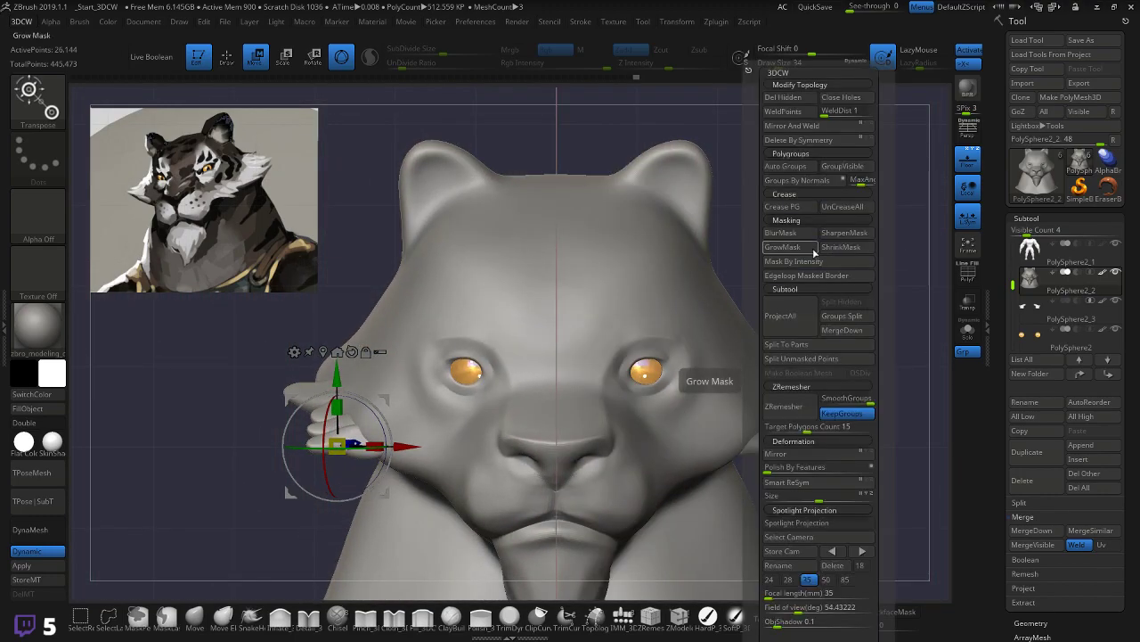
{"action": "left_click", "coordinate": [862, 455]}
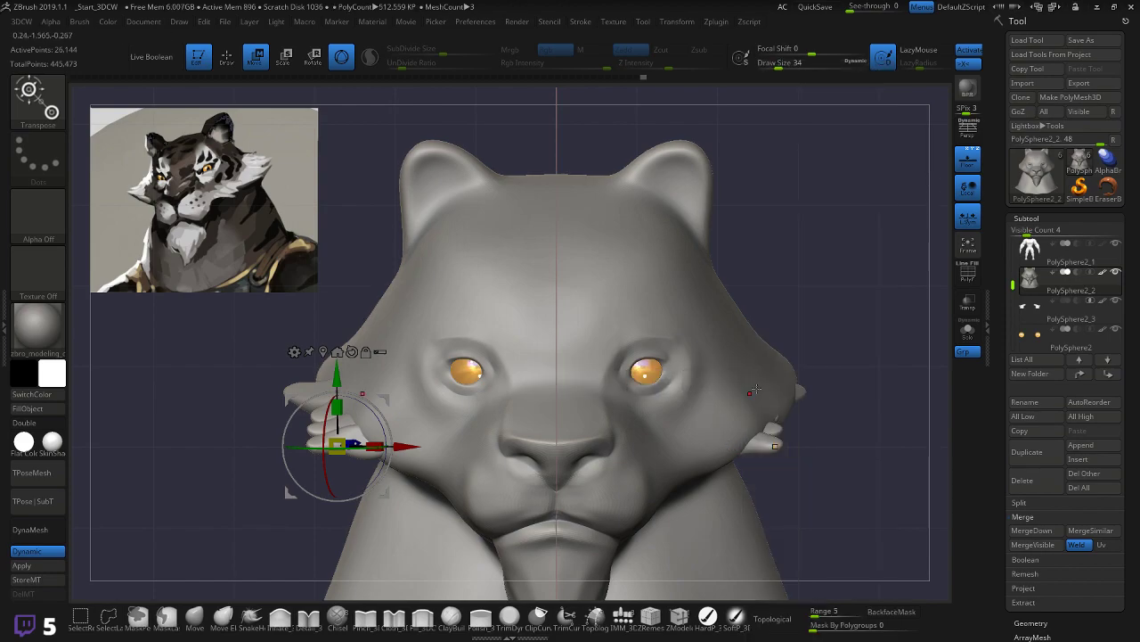
Step: Select the cheek tufts subtool PolySphere2_3 and flip it back and forth with Mirror to compare both sides
{"action": "left_click", "coordinate": [1032, 319]}
{"action": "key", "text": "space"}
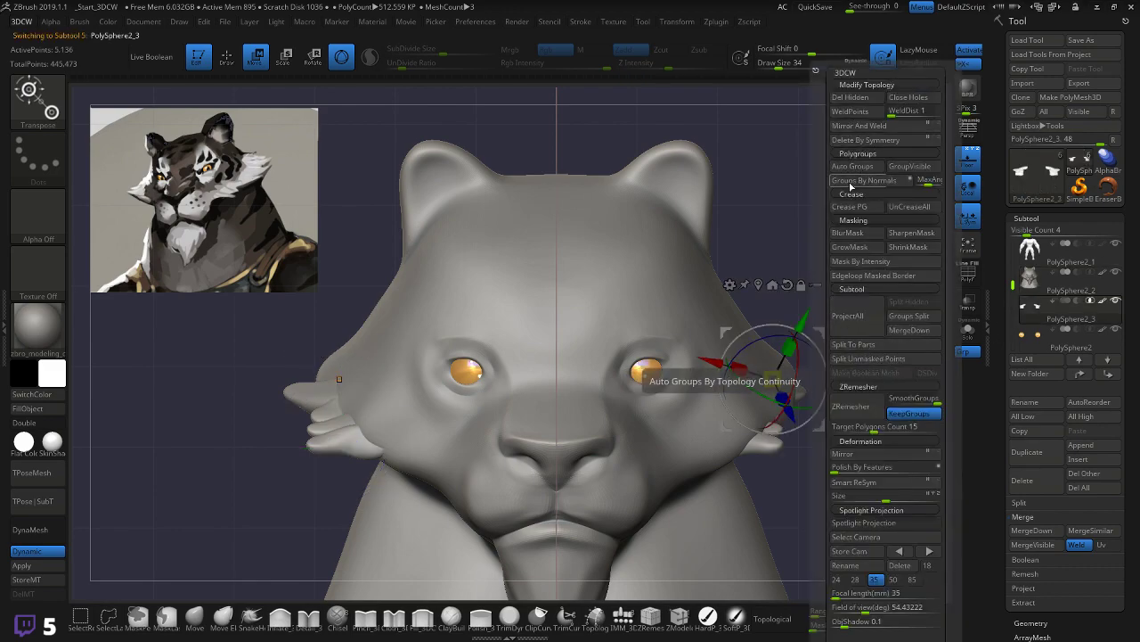
{"action": "left_click", "coordinate": [891, 455]}
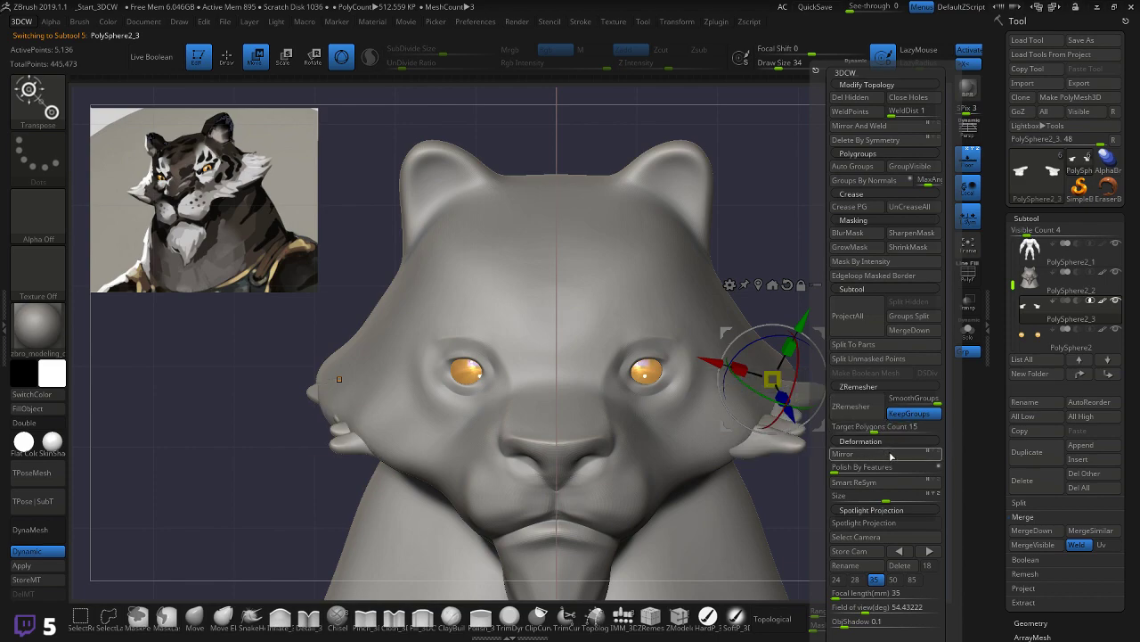
{"action": "left_click", "coordinate": [891, 455]}
{"action": "left_click", "coordinate": [892, 455]}
{"action": "left_click", "coordinate": [892, 455]}
{"action": "left_click", "coordinate": [893, 456]}
{"action": "left_click", "coordinate": [893, 456]}
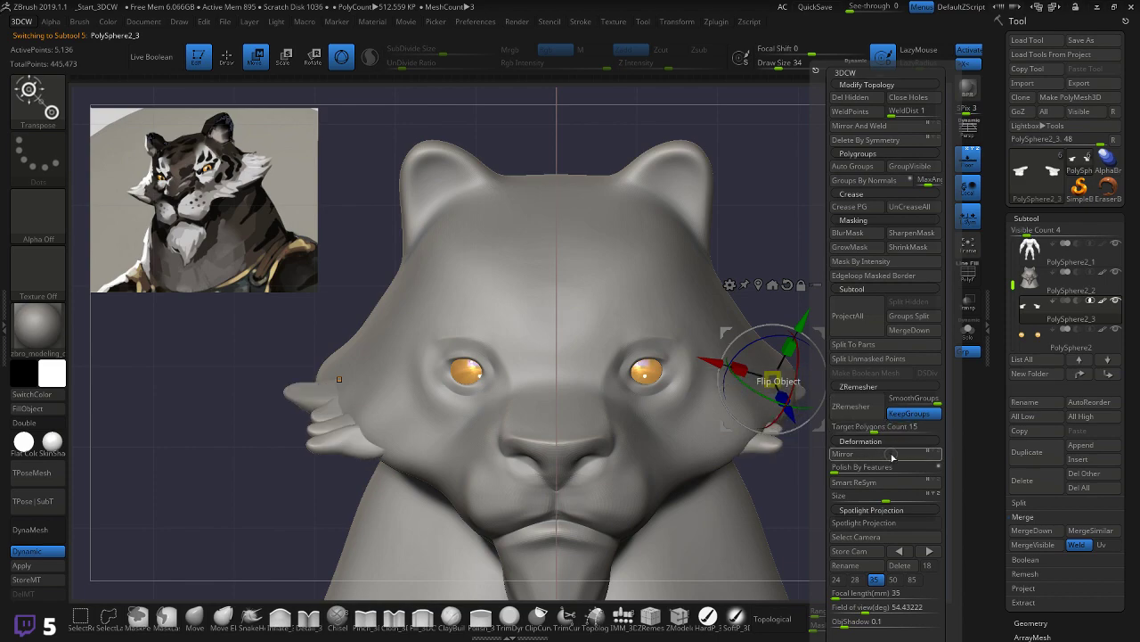
{"action": "left_click", "coordinate": [893, 456]}
{"action": "left_click", "coordinate": [893, 456]}
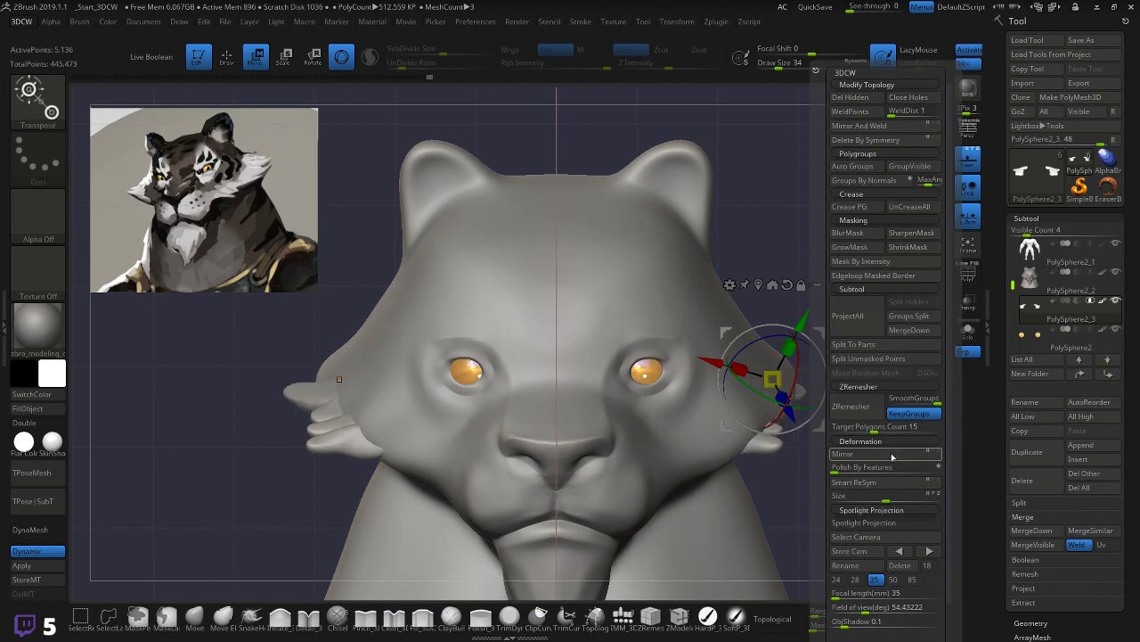
{"action": "left_click", "coordinate": [879, 455]}
{"action": "left_click", "coordinate": [879, 455]}
{"action": "left_click", "coordinate": [879, 456]}
{"action": "left_click", "coordinate": [880, 458]}
Step: Turn off local symmetry, apply Mirror And Weld to the cheek tufts, and return to Draw mode
{"action": "left_click", "coordinate": [949, 247]}
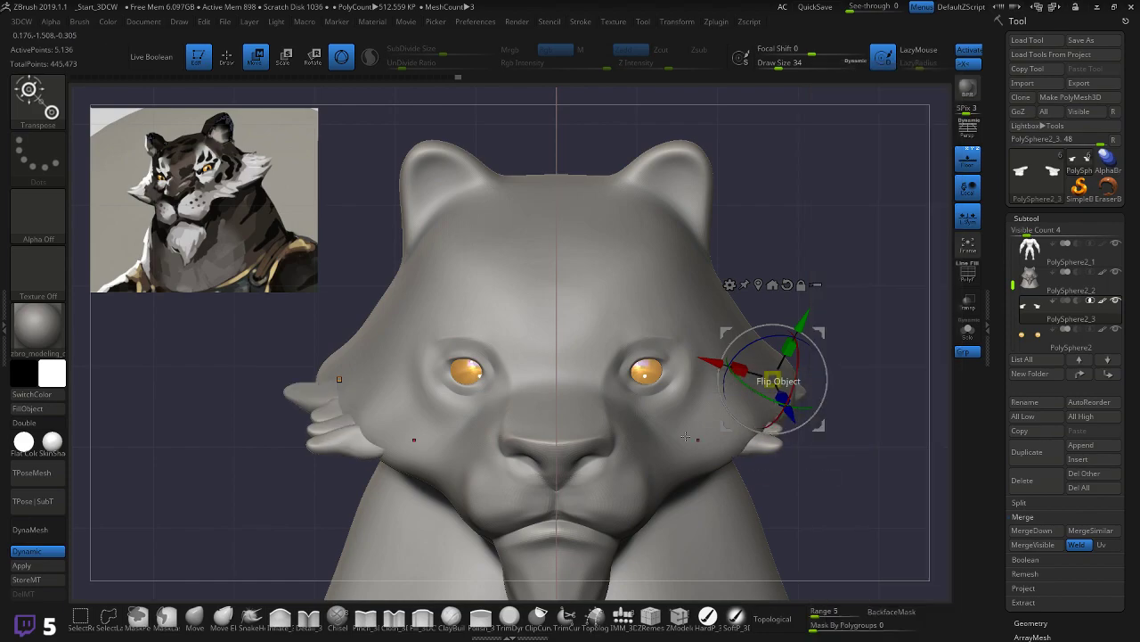
{"action": "left_click", "coordinate": [950, 247]}
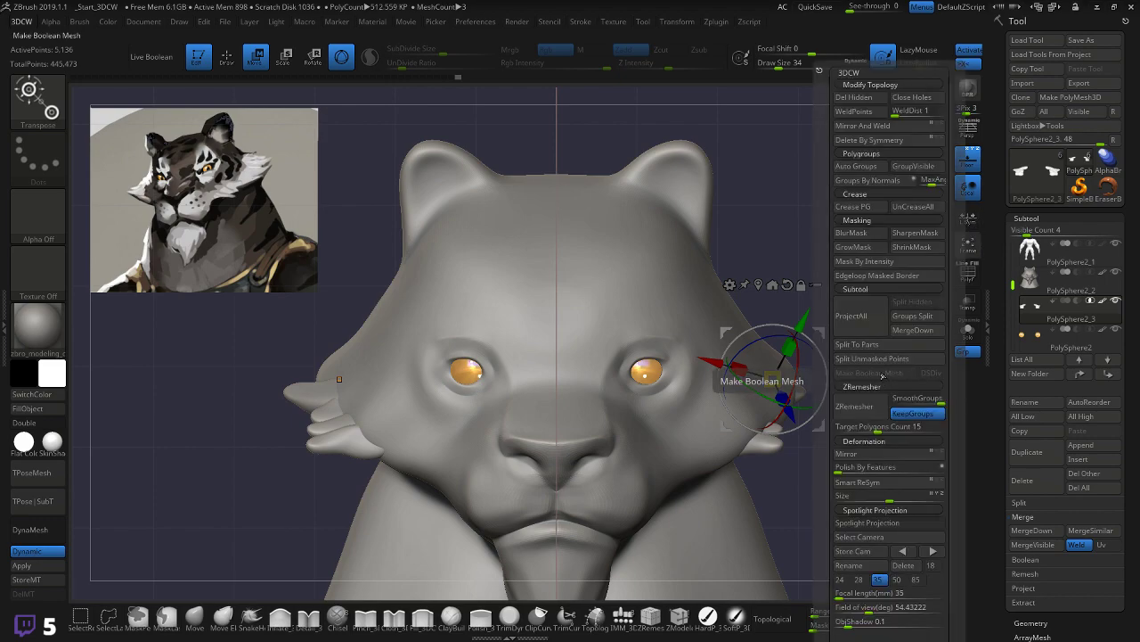
{"action": "left_click", "coordinate": [865, 125]}
{"action": "left_click", "coordinate": [949, 247]}
{"action": "left_click_drag", "start_coordinate": [875, 287], "coordinate": [877, 368]}
{"action": "key", "text": "q"}
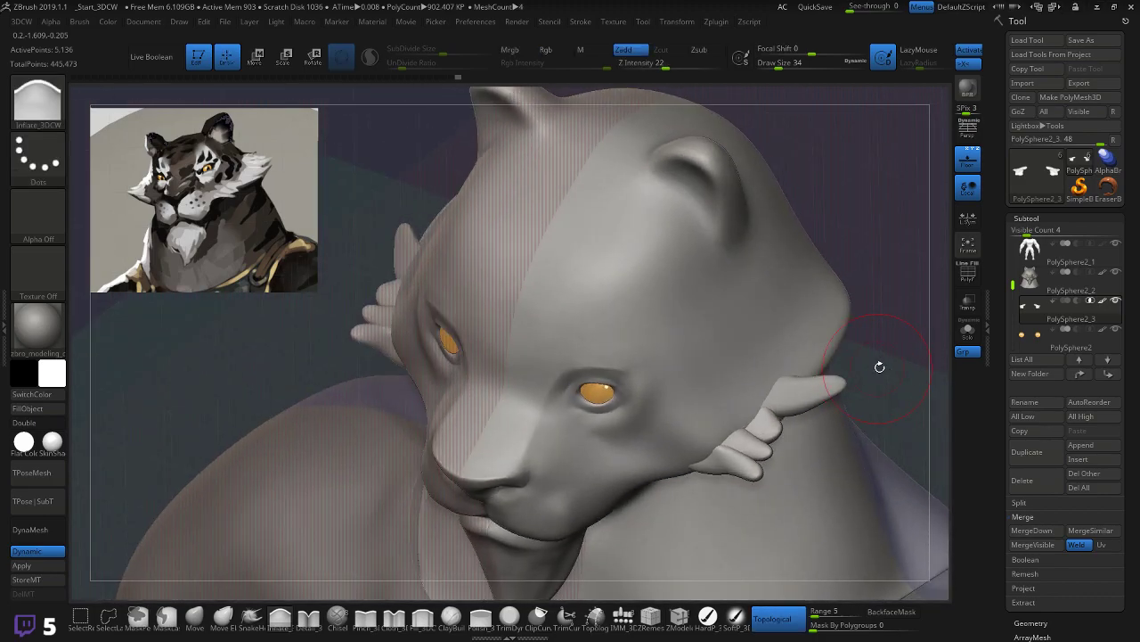
Step: Turn off the floor grid, select the head subtool PolySphere2_2 and switch off its dynamic subdivision preview
{"action": "key", "text": "shift+f"}
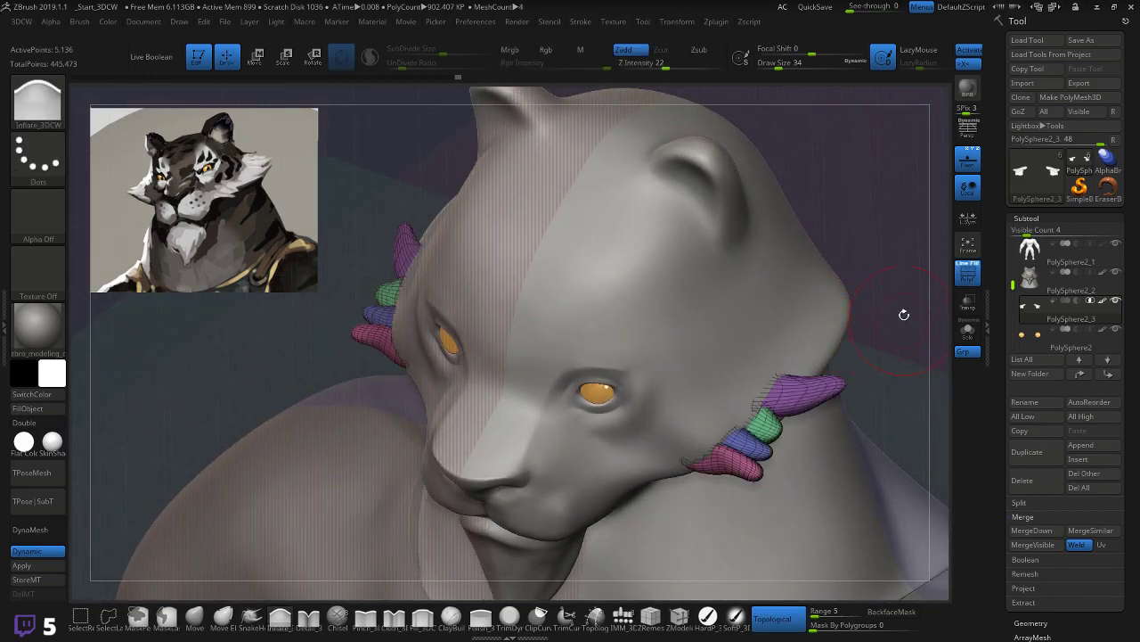
{"action": "left_click", "coordinate": [966, 153]}
{"action": "left_click_drag", "start_coordinate": [894, 302], "coordinate": [931, 264]}
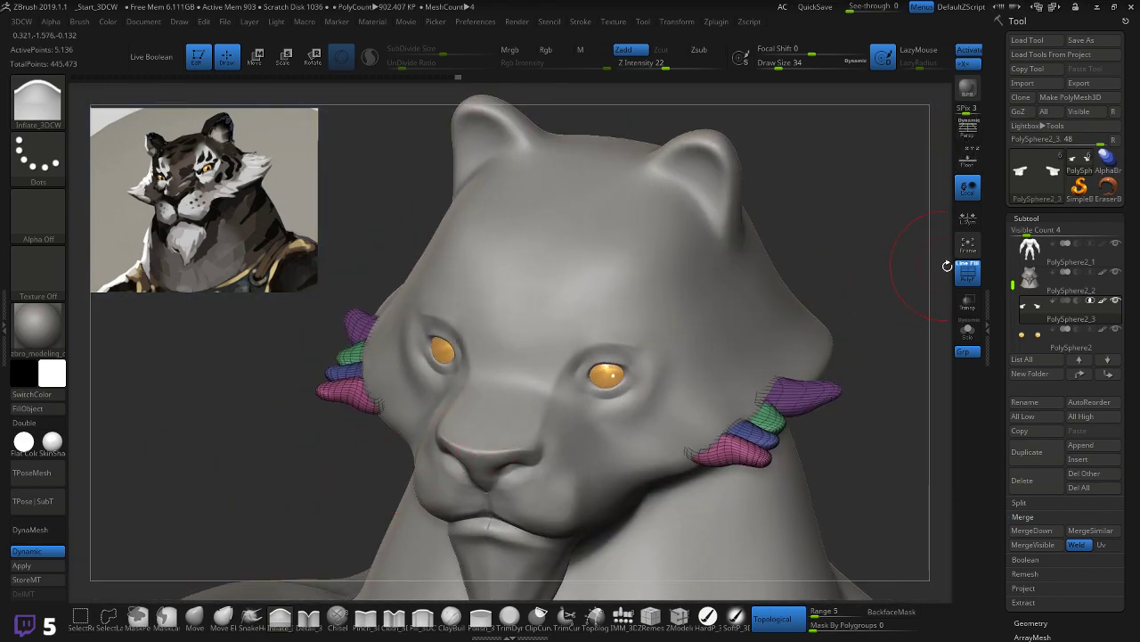
{"action": "left_click", "coordinate": [382, 481], "text": "alt"}
{"action": "left_click", "coordinate": [52, 560]}
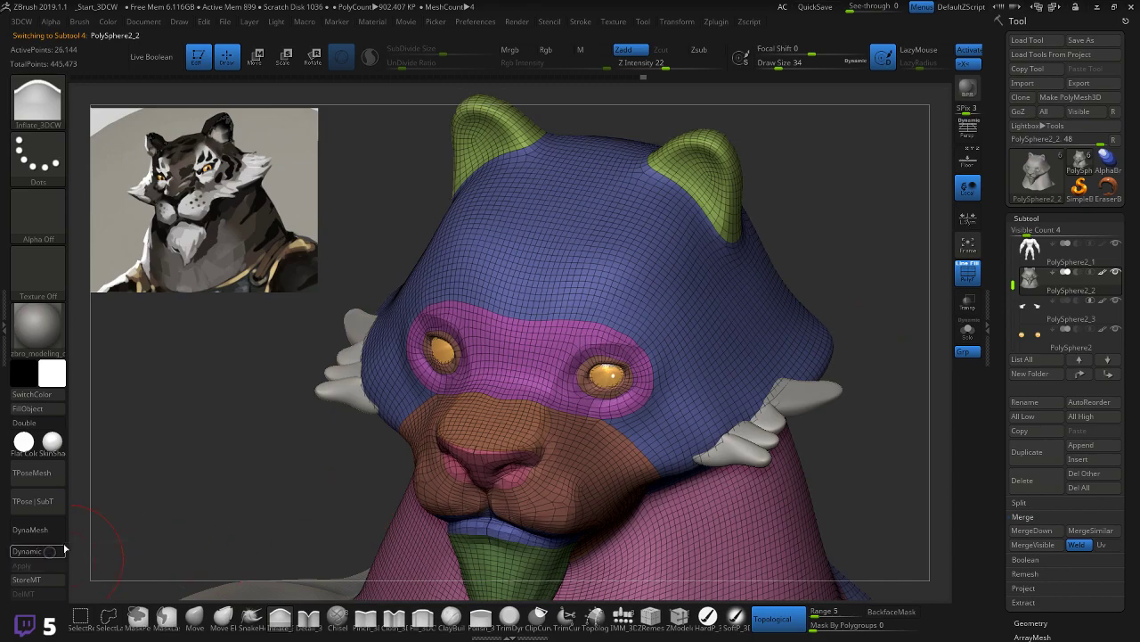
{"action": "key", "text": "shift+f"}
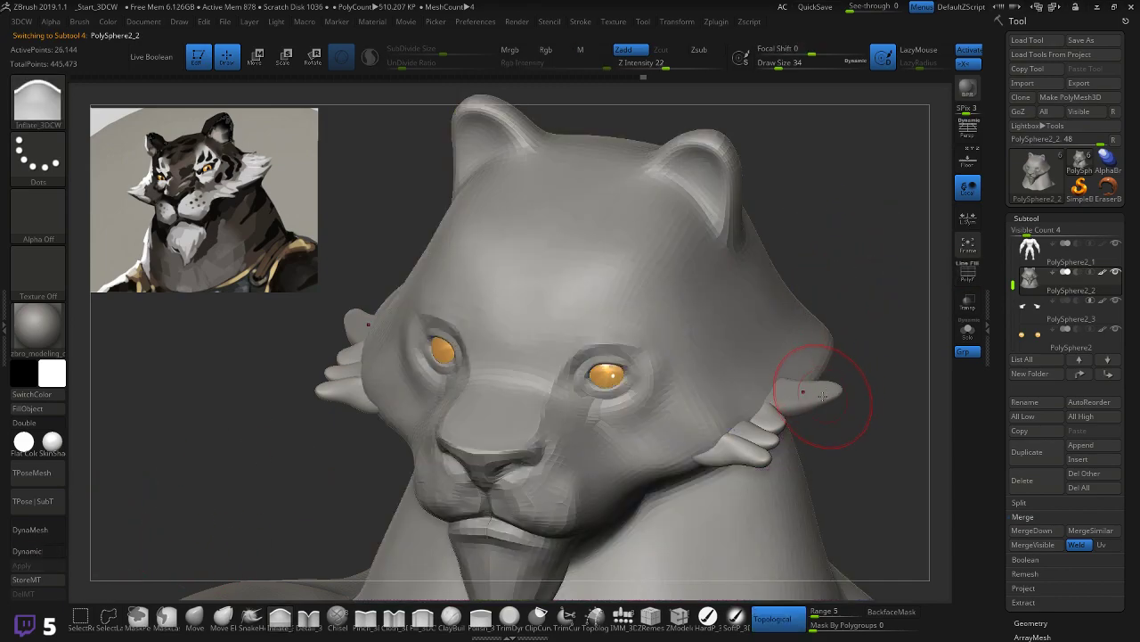
Step: Choose the Polish_3DCW brush and make the cheek tufts subtool PolySphere2_3 active, viewing its polygroups against the jaw
{"action": "left_click_drag", "start_coordinate": [855, 342], "coordinate": [844, 237]}
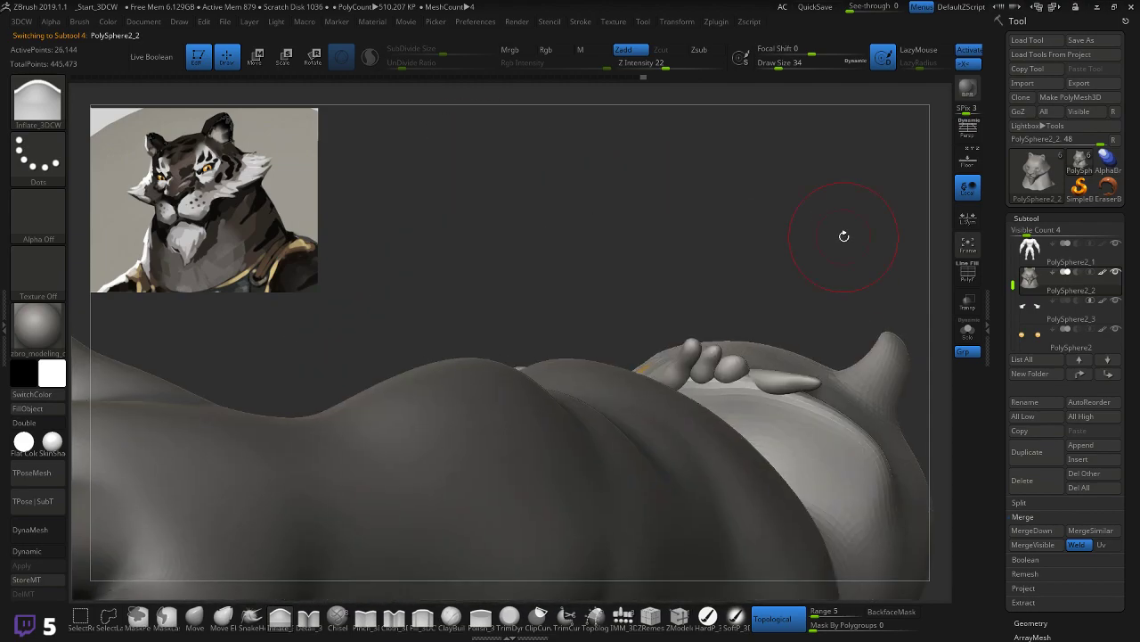
{"action": "mouse_move", "coordinate": [797, 268]}
{"action": "left_mouse_down"}
{"action": "mouse_move", "coordinate": [755, 348]}
{"action": "mouse_move", "coordinate": [384, 541]}
{"action": "left_mouse_up"}
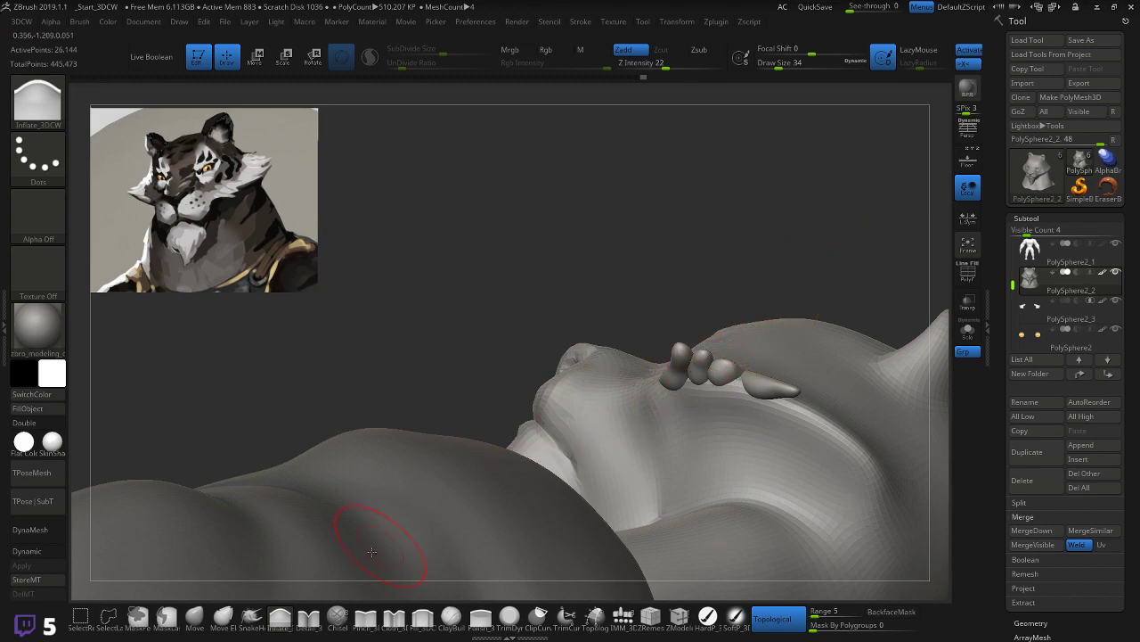
{"action": "left_click", "coordinate": [481, 615]}
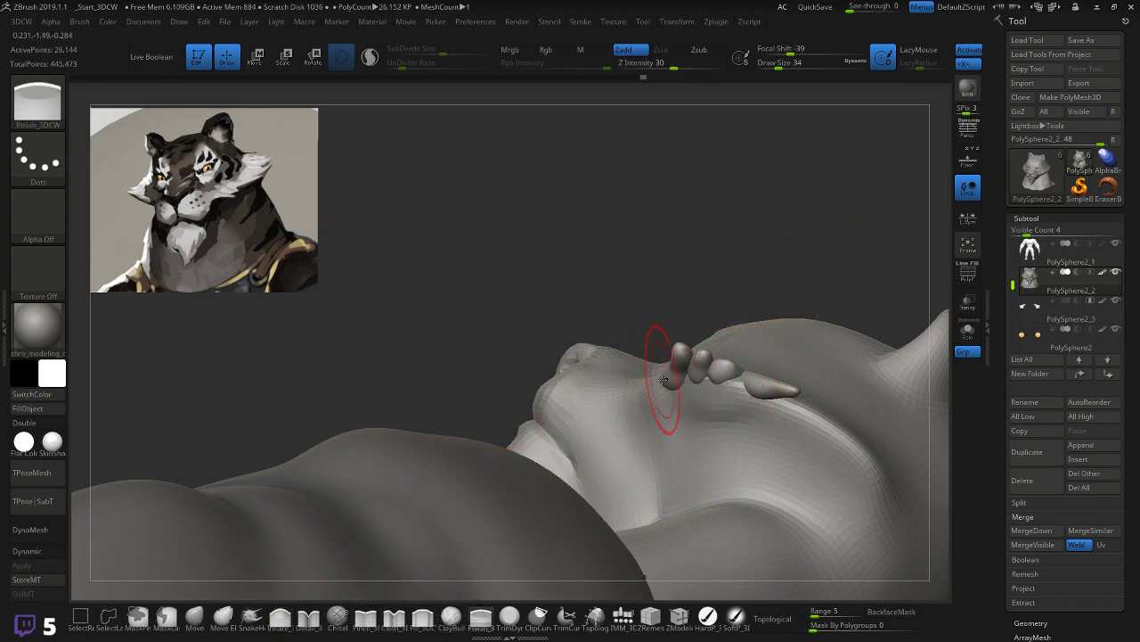
{"action": "key", "text": "shift+f"}
{"action": "left_click", "coordinate": [1023, 311]}
{"action": "key", "text": "shift+f"}
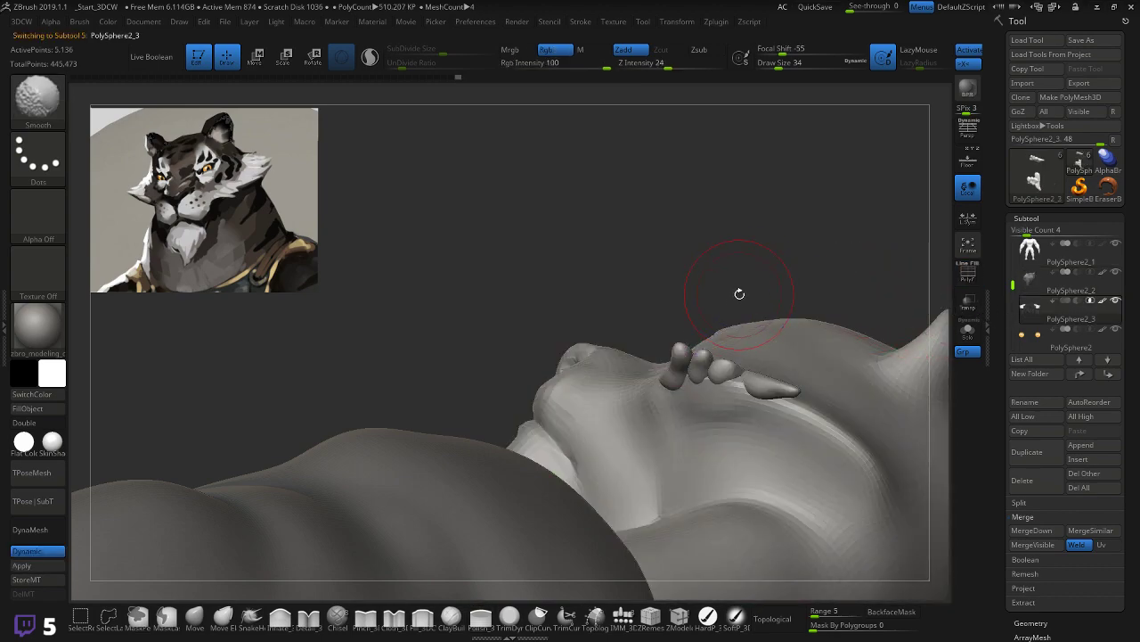
{"action": "key", "text": "shift+f"}
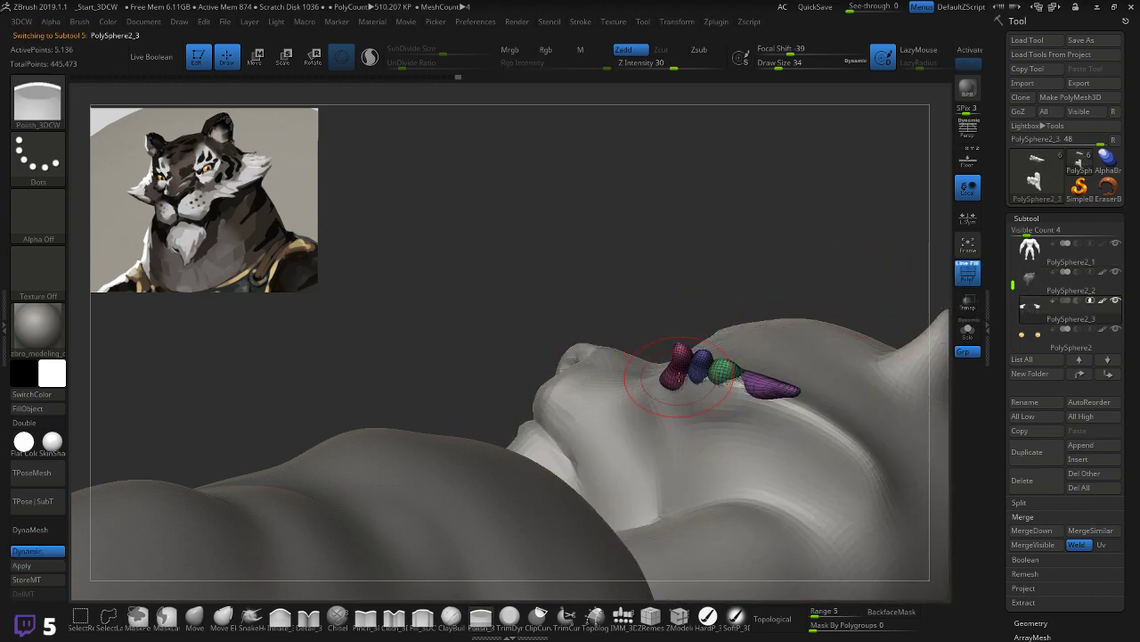
{"action": "key", "text": "shift+f"}
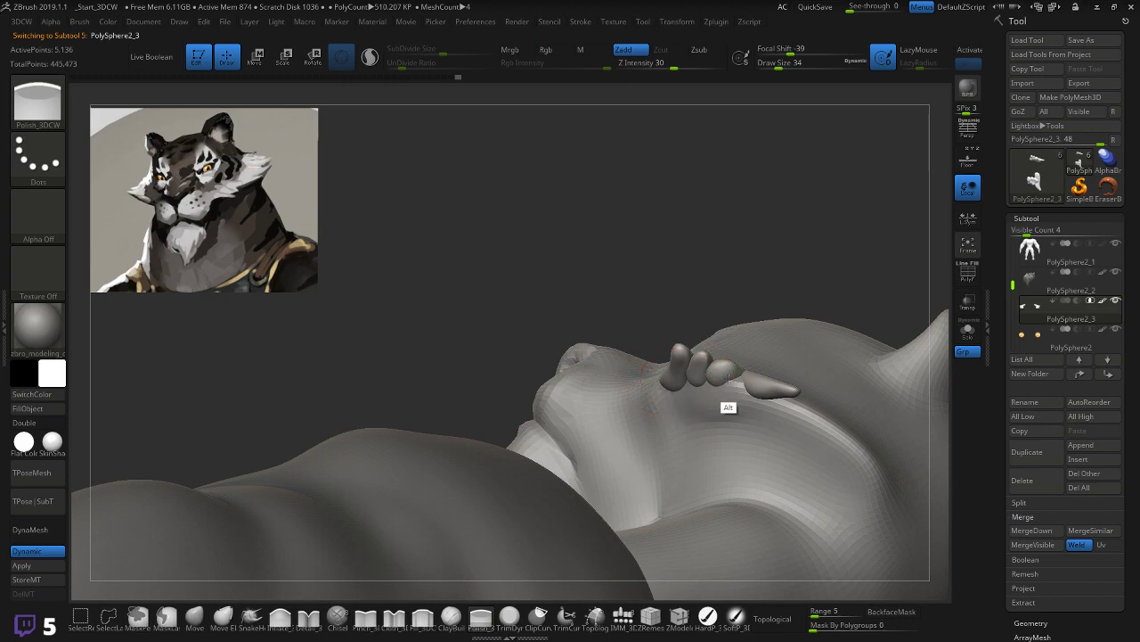
{"action": "mouse_move", "coordinate": [515, 305]}
{"action": "left_mouse_down"}
{"action": "mouse_move", "coordinate": [558, 406]}
{"action": "mouse_move", "coordinate": [813, 451]}
{"action": "mouse_move", "coordinate": [797, 446]}
{"action": "mouse_move", "coordinate": [810, 461]}
{"action": "left_mouse_up"}
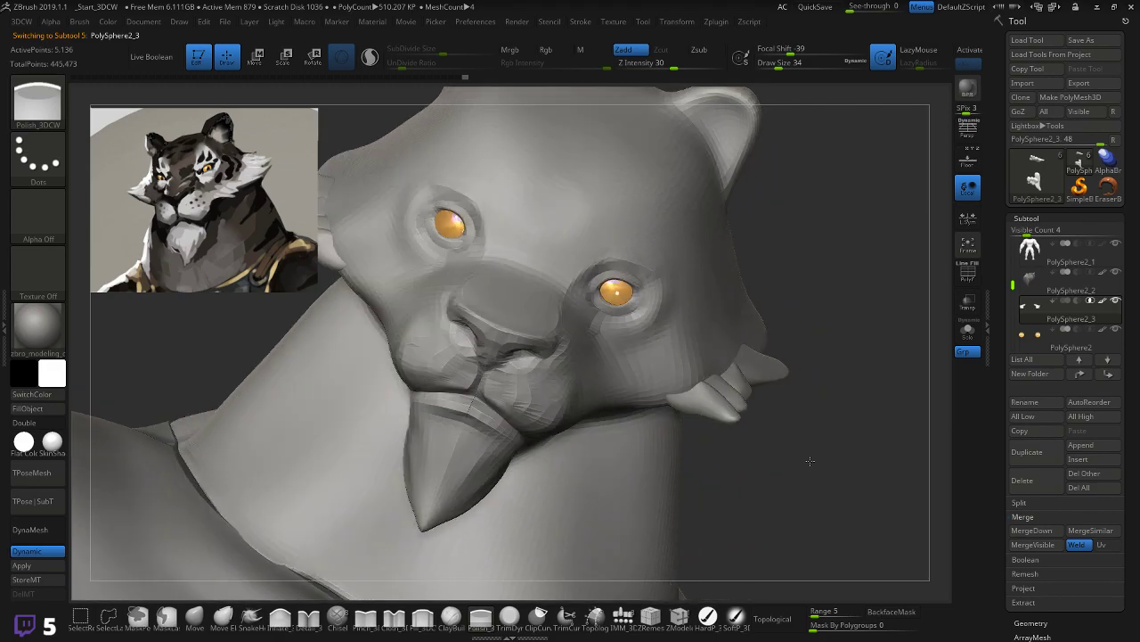
Step: Adjust the cheek tufts' shape and seating against the head with the Move brush, checking from the side and front
{"action": "left_click", "coordinate": [195, 617]}
{"action": "mouse_move", "coordinate": [754, 415]}
{"action": "left_mouse_down"}
{"action": "mouse_move", "coordinate": [722, 419]}
{"action": "mouse_move", "coordinate": [704, 396]}
{"action": "mouse_move", "coordinate": [738, 371]}
{"action": "mouse_move", "coordinate": [710, 362]}
{"action": "mouse_move", "coordinate": [727, 389]}
{"action": "mouse_move", "coordinate": [814, 364]}
{"action": "left_mouse_up"}
{"action": "mouse_move", "coordinate": [807, 420]}
{"action": "left_mouse_down", "text": "alt"}
{"action": "mouse_move", "coordinate": [802, 398]}
{"action": "mouse_move", "coordinate": [809, 415]}
{"action": "mouse_move", "coordinate": [713, 450]}
{"action": "mouse_move", "coordinate": [701, 434]}
{"action": "left_mouse_up", "text": "alt"}
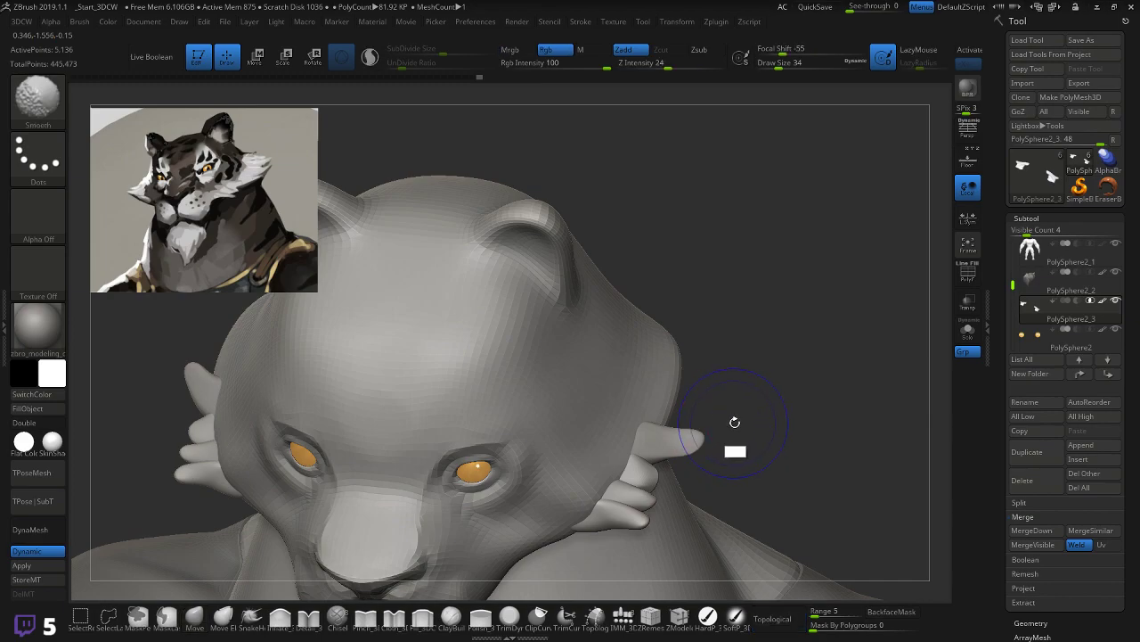
{"action": "key", "text": "shift+f"}
{"action": "left_click_drag", "start_coordinate": [778, 411], "coordinate": [745, 351]}
{"action": "key", "text": "shift+f"}
{"action": "mouse_move", "coordinate": [825, 343]}
{"action": "left_mouse_down"}
{"action": "mouse_move", "coordinate": [858, 338]}
{"action": "mouse_move", "coordinate": [695, 484]}
{"action": "mouse_move", "coordinate": [673, 476]}
{"action": "left_mouse_up"}
{"action": "left_click_drag", "start_coordinate": [742, 442], "coordinate": [692, 433]}
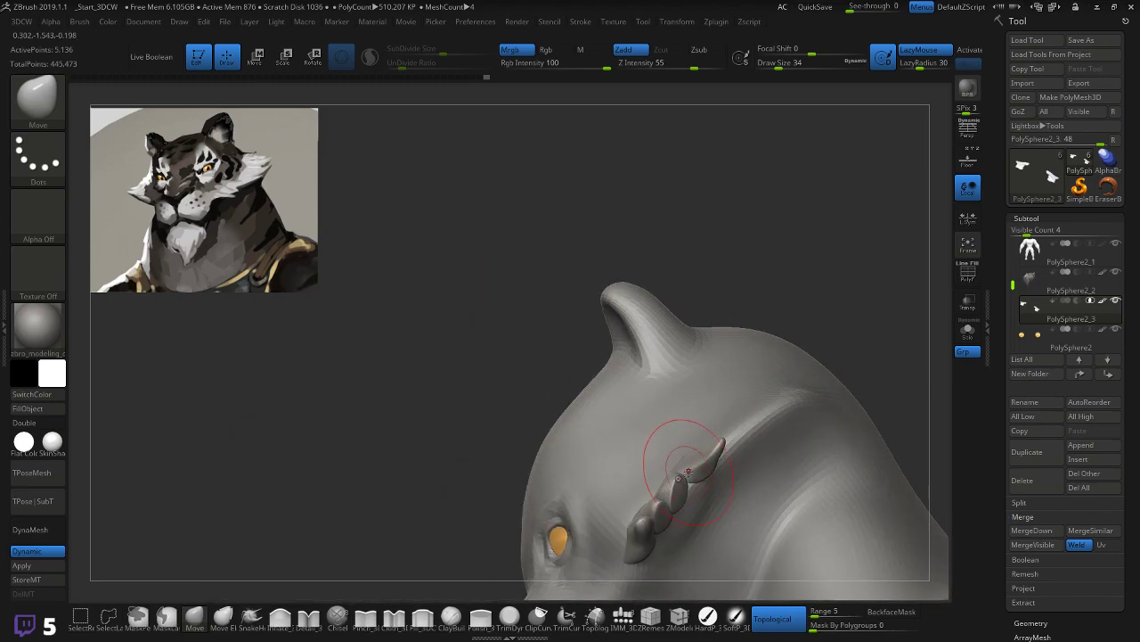
{"action": "left_click_drag", "start_coordinate": [838, 294], "coordinate": [833, 321]}
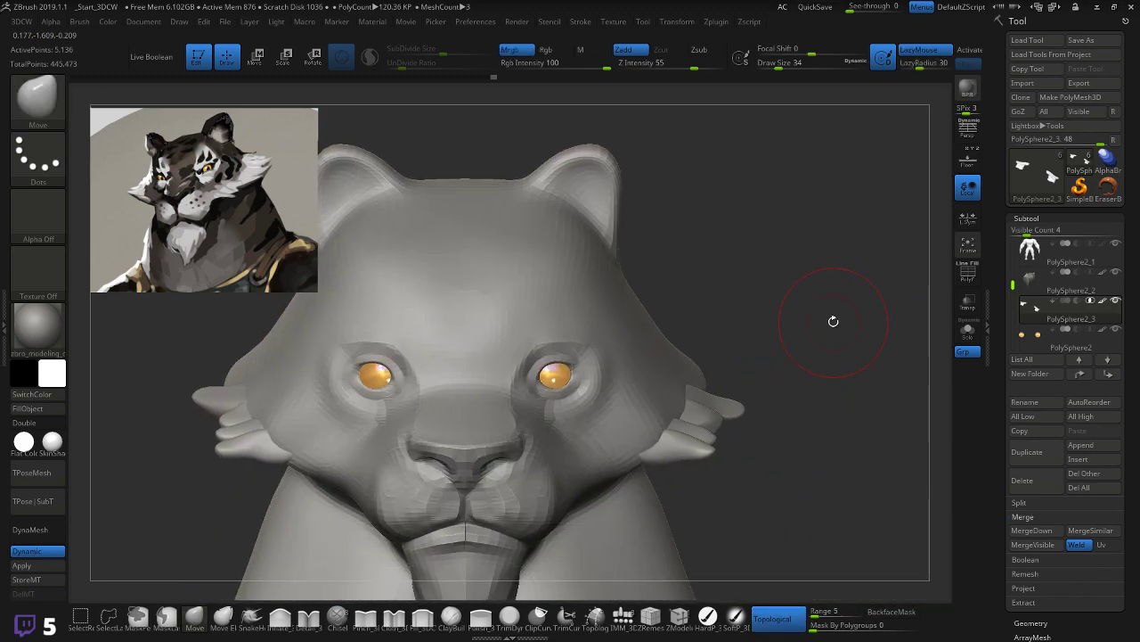
Step: Switch to Blender and close it with Shiba Render.blend saved, and quit Photoshop to return to ZBrush
{"action": "key", "text": "alt+Tab"}
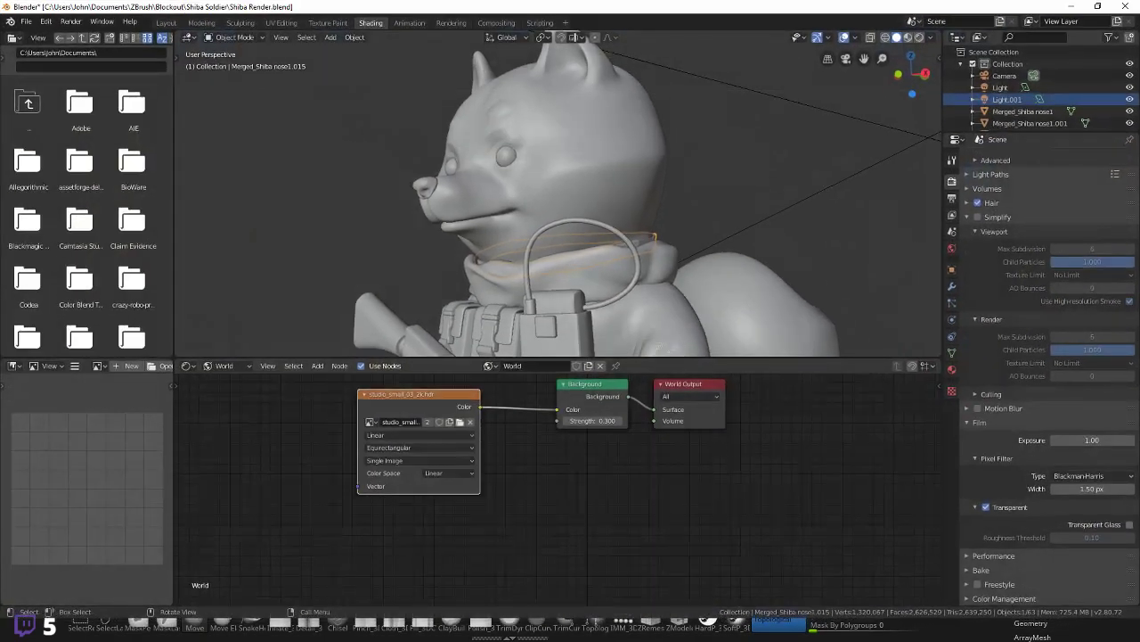
{"action": "left_click", "coordinate": [1126, 6]}
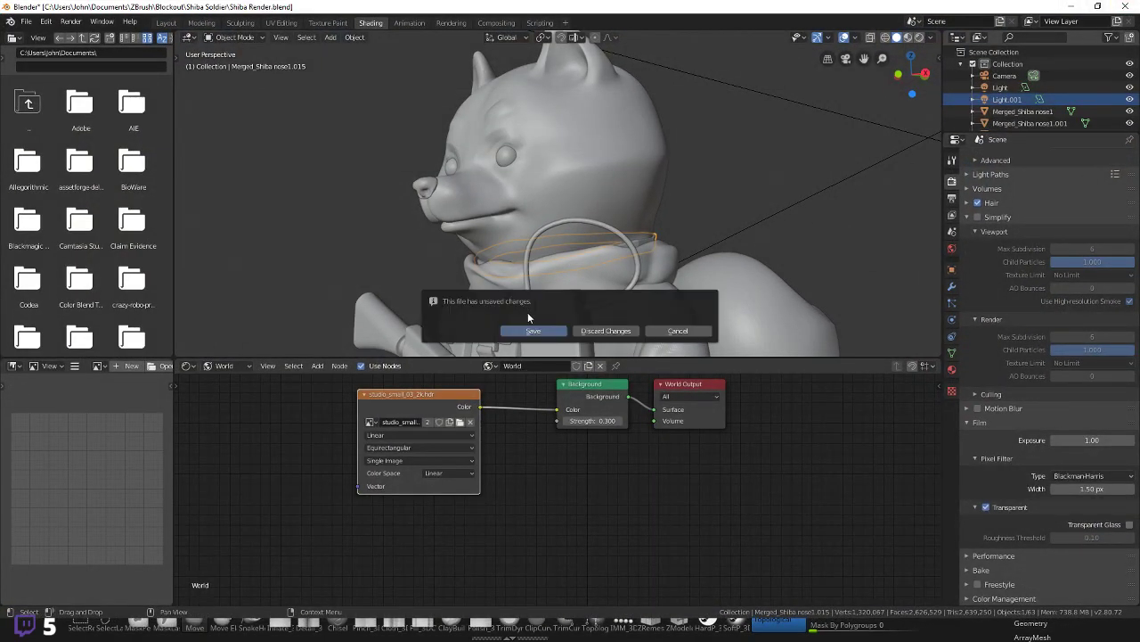
{"action": "left_click", "coordinate": [533, 329]}
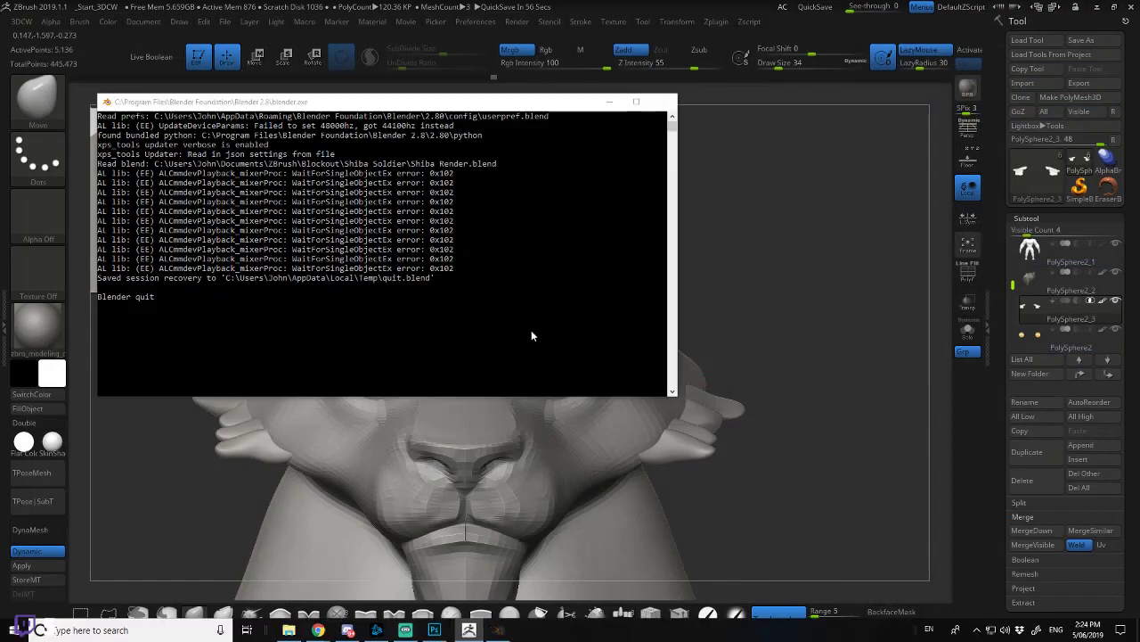
{"action": "key", "text": "alt+Tab"}
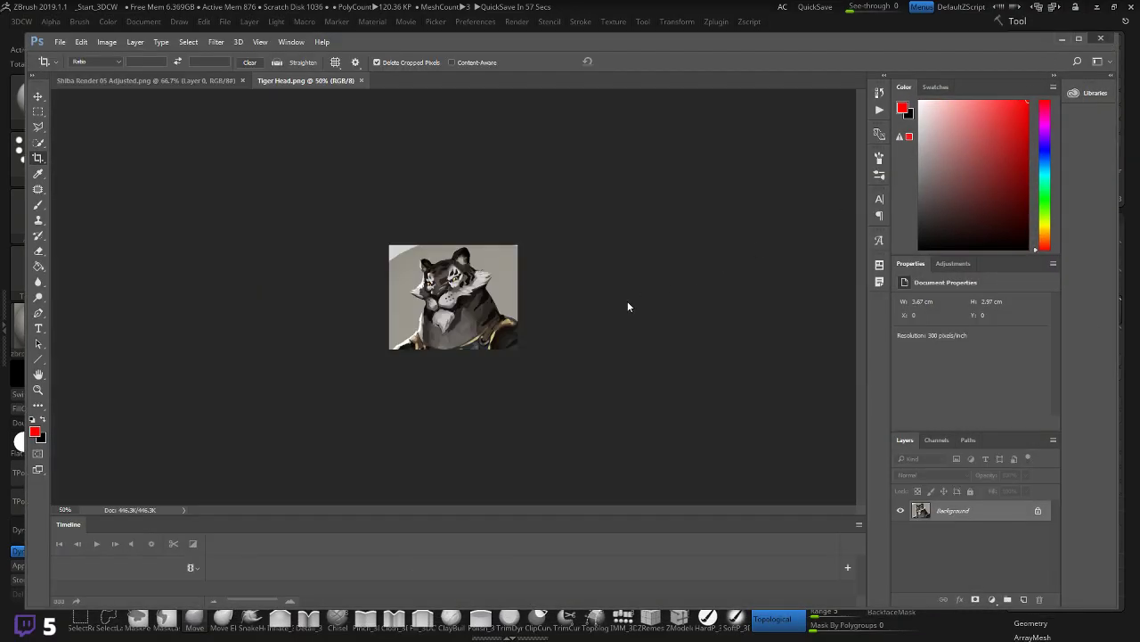
{"action": "key", "text": "ctrl+q"}
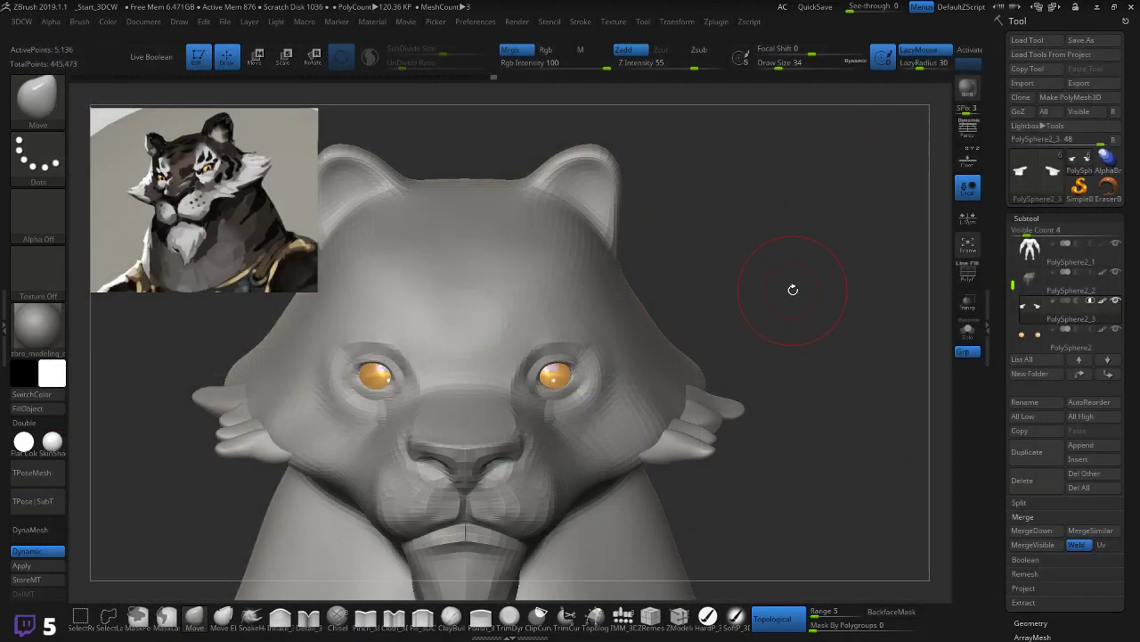
Step: Show the tufts' polygroups and isolate the lowest cheek tufts for the Move gizmo by masking the other groups
{"action": "key", "text": "shift"}
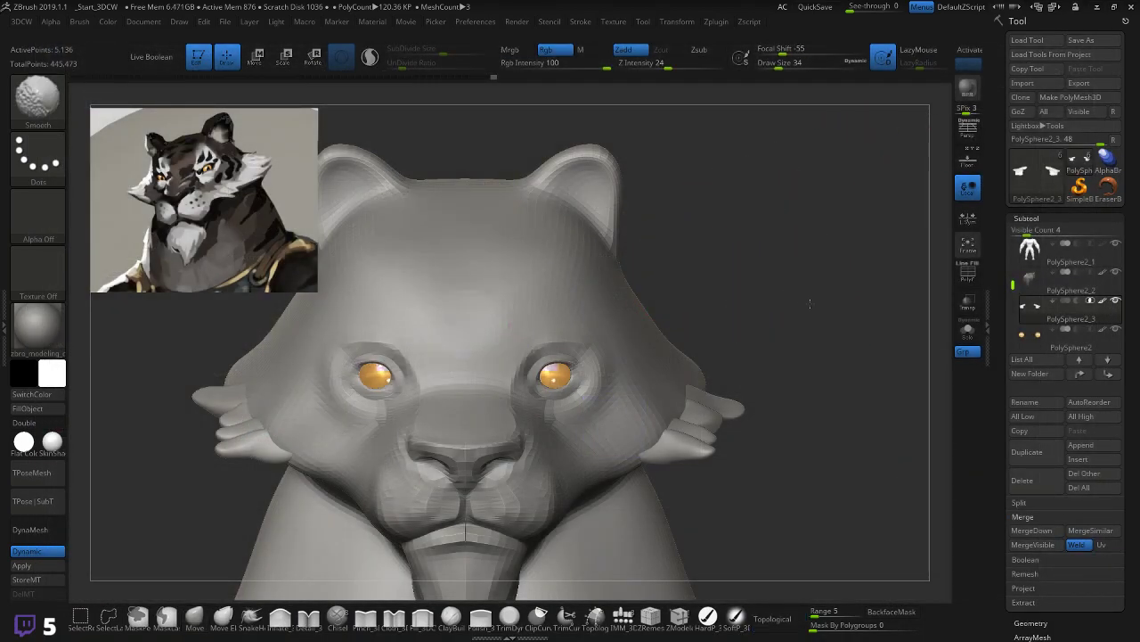
{"action": "mouse_move", "coordinate": [814, 314]}
{"action": "left_mouse_down"}
{"action": "mouse_move", "coordinate": [777, 292]}
{"action": "mouse_move", "coordinate": [802, 283]}
{"action": "mouse_move", "coordinate": [788, 268]}
{"action": "mouse_move", "coordinate": [814, 298]}
{"action": "left_mouse_up"}
{"action": "mouse_move", "coordinate": [767, 421]}
{"action": "left_mouse_down"}
{"action": "mouse_move", "coordinate": [798, 456]}
{"action": "mouse_move", "coordinate": [799, 420]}
{"action": "mouse_move", "coordinate": [797, 437]}
{"action": "mouse_move", "coordinate": [842, 372]}
{"action": "mouse_move", "coordinate": [821, 396]}
{"action": "left_mouse_up"}
{"action": "key", "text": "w"}
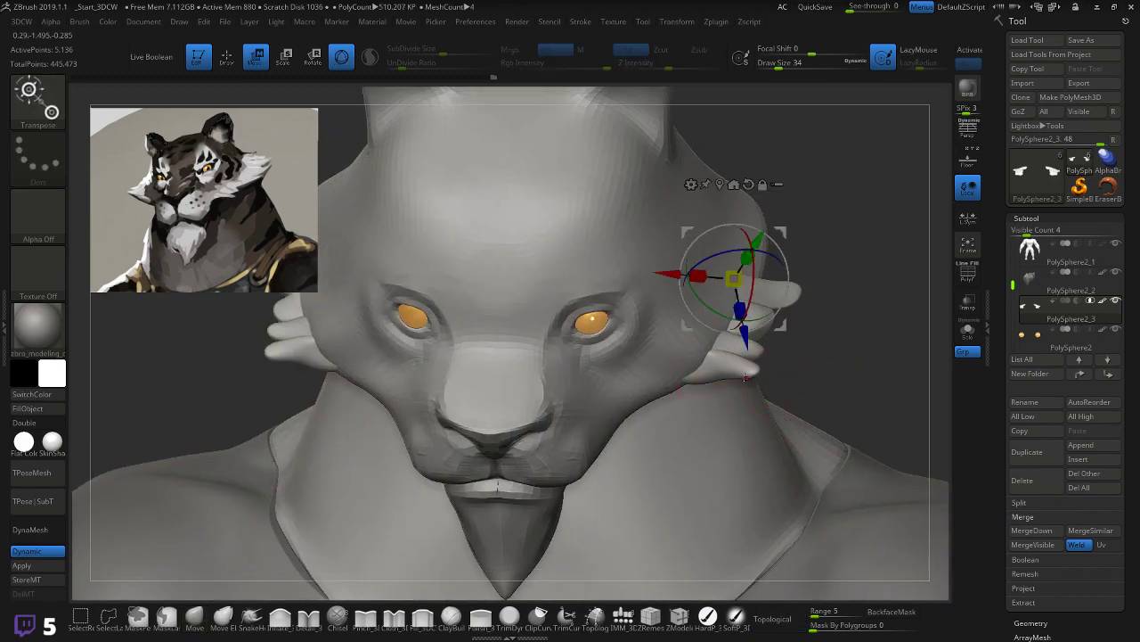
{"action": "key", "text": "ctrl+f"}
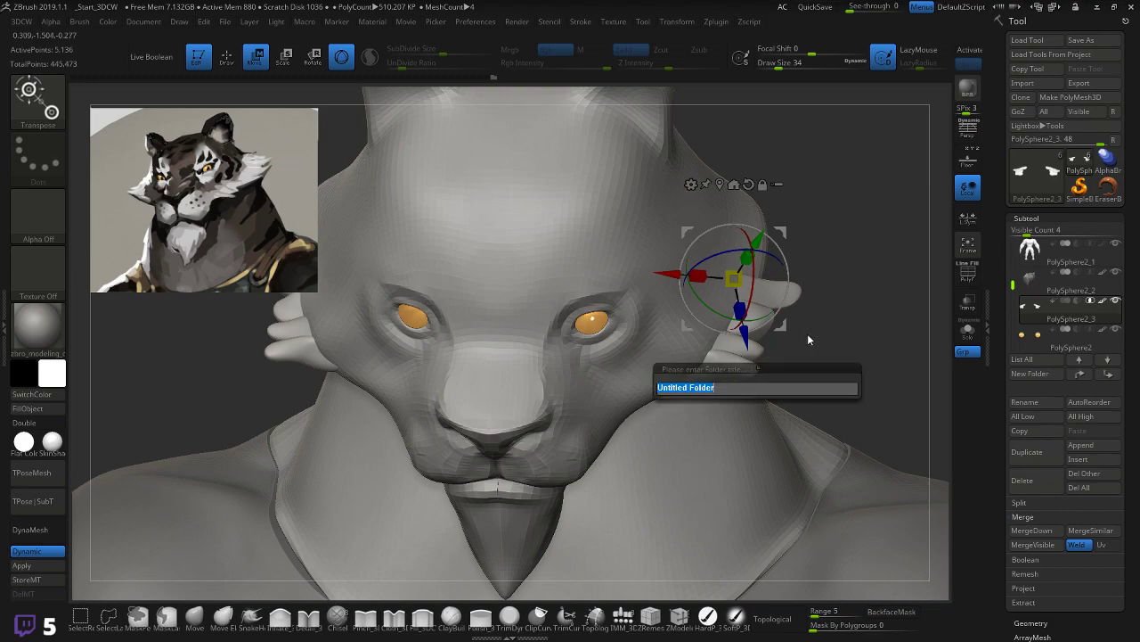
{"action": "key", "text": "Return"}
{"action": "key", "text": "shift+f"}
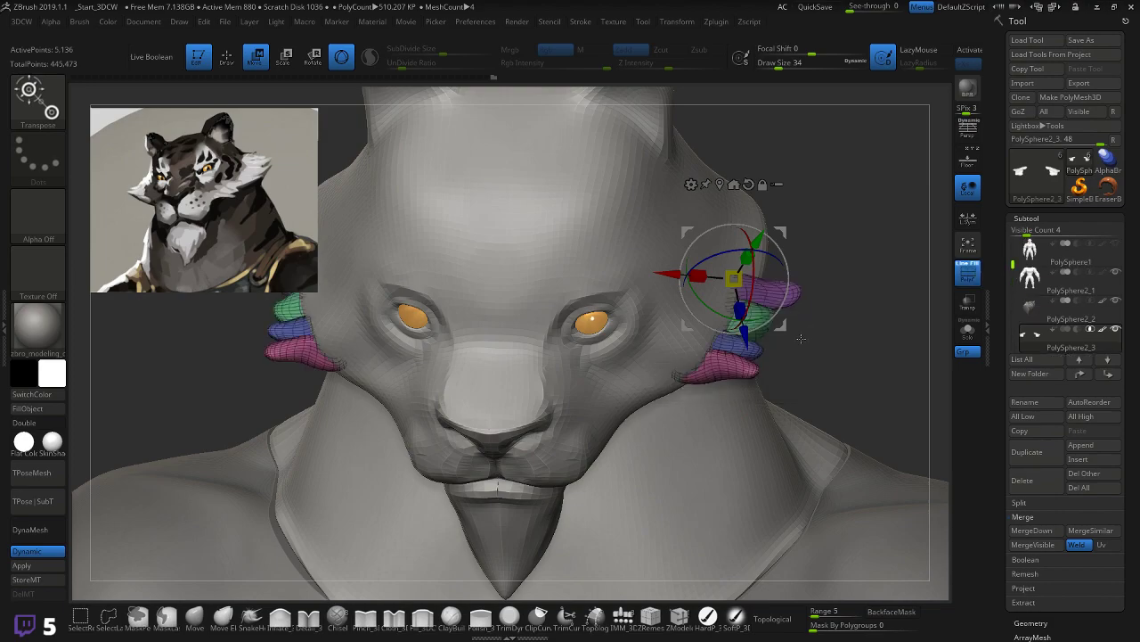
{"action": "left_click", "coordinate": [719, 370], "text": "ctrl"}
{"action": "left_click_drag", "start_coordinate": [769, 330], "coordinate": [748, 342]}
{"action": "left_click_drag", "start_coordinate": [728, 414], "coordinate": [721, 416]}
{"action": "key", "text": "ctrl+z"}
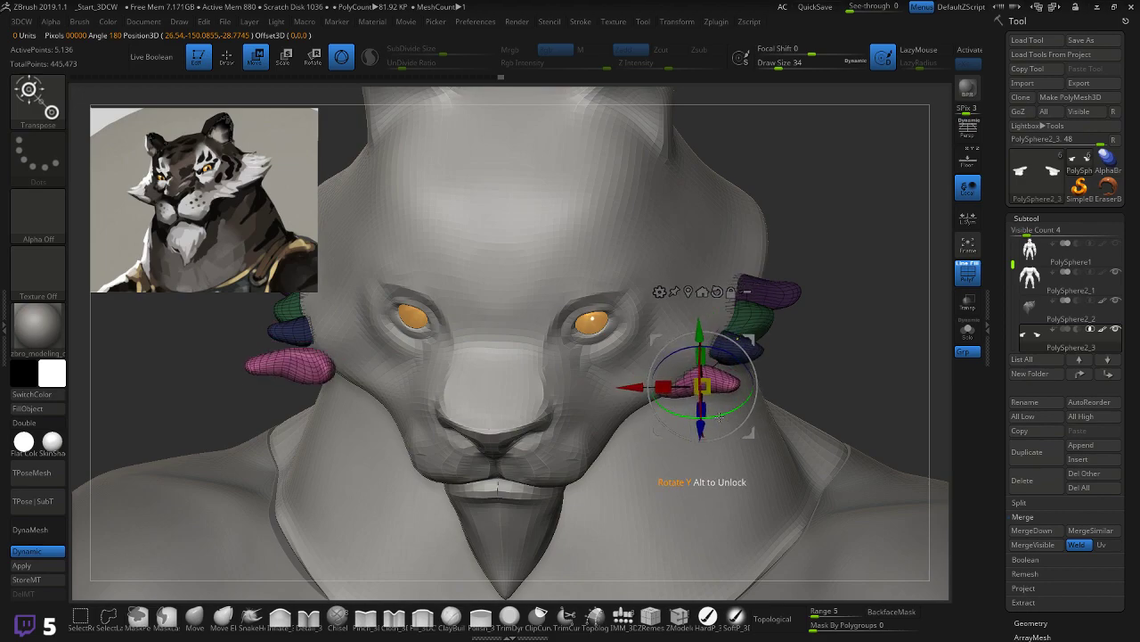
{"action": "key", "text": "ctrl+z"}
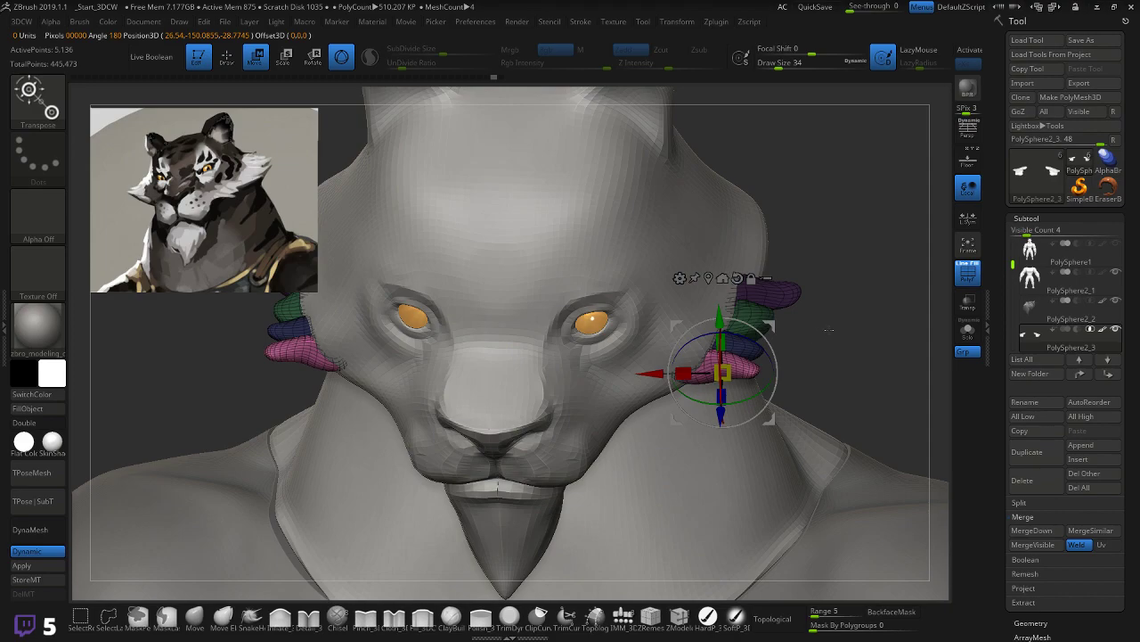
Step: Turn on symmetry and rotate the lowest cheek tufts with the gizmo to follow the jaw line
{"action": "key", "text": "x"}
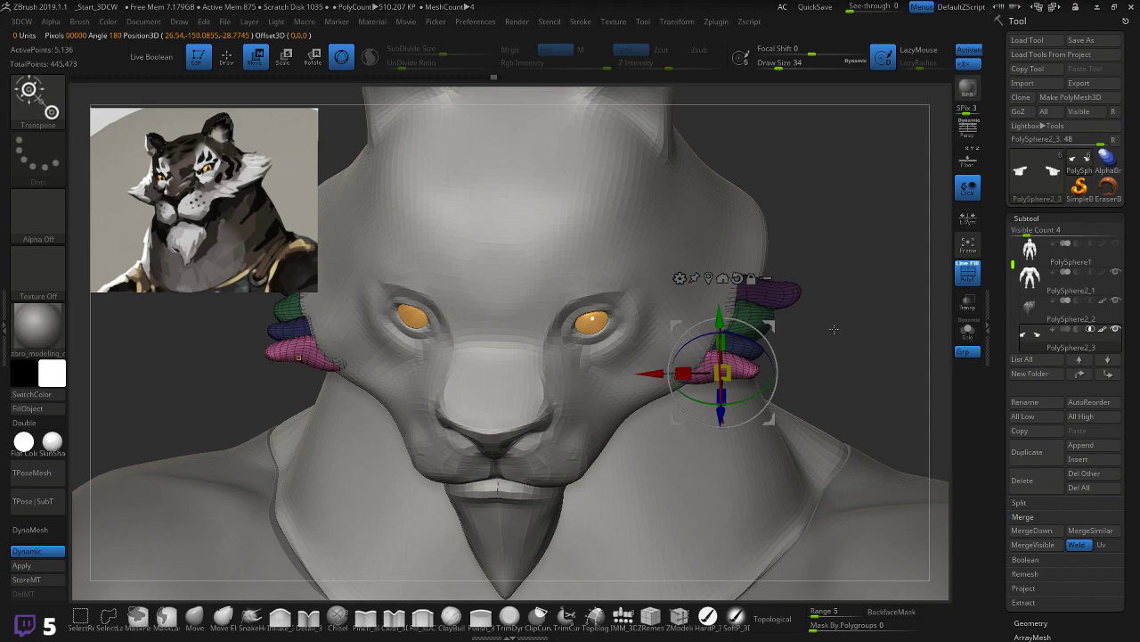
{"action": "left_click_drag", "start_coordinate": [749, 384], "coordinate": [708, 420]}
{"action": "left_click_drag", "start_coordinate": [802, 374], "coordinate": [853, 305]}
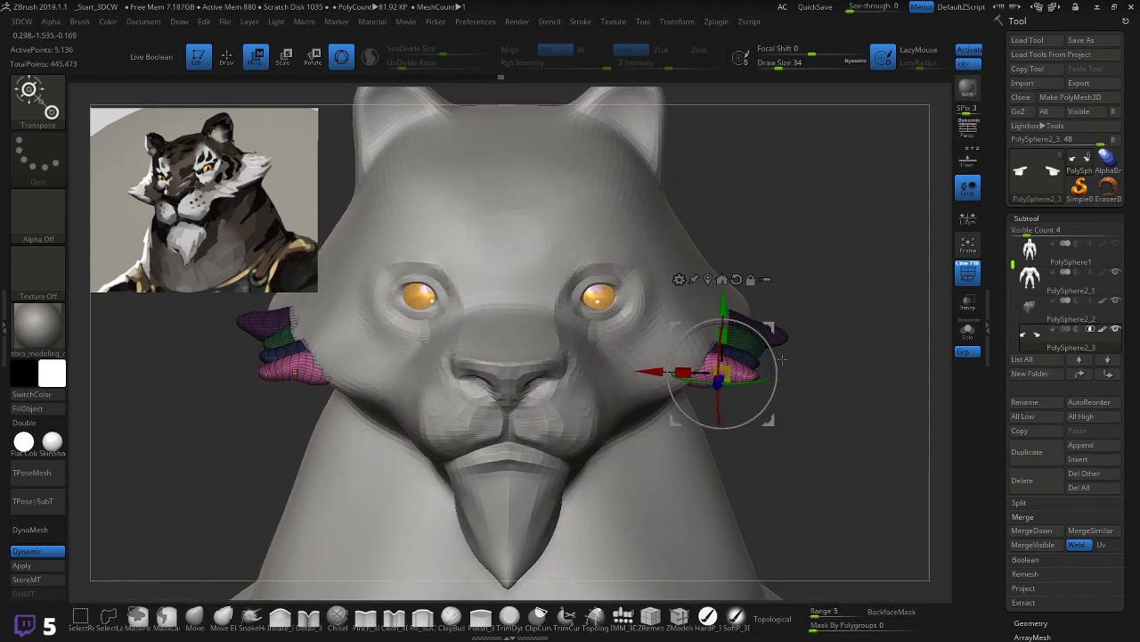
{"action": "left_click_drag", "start_coordinate": [802, 411], "coordinate": [681, 421]}
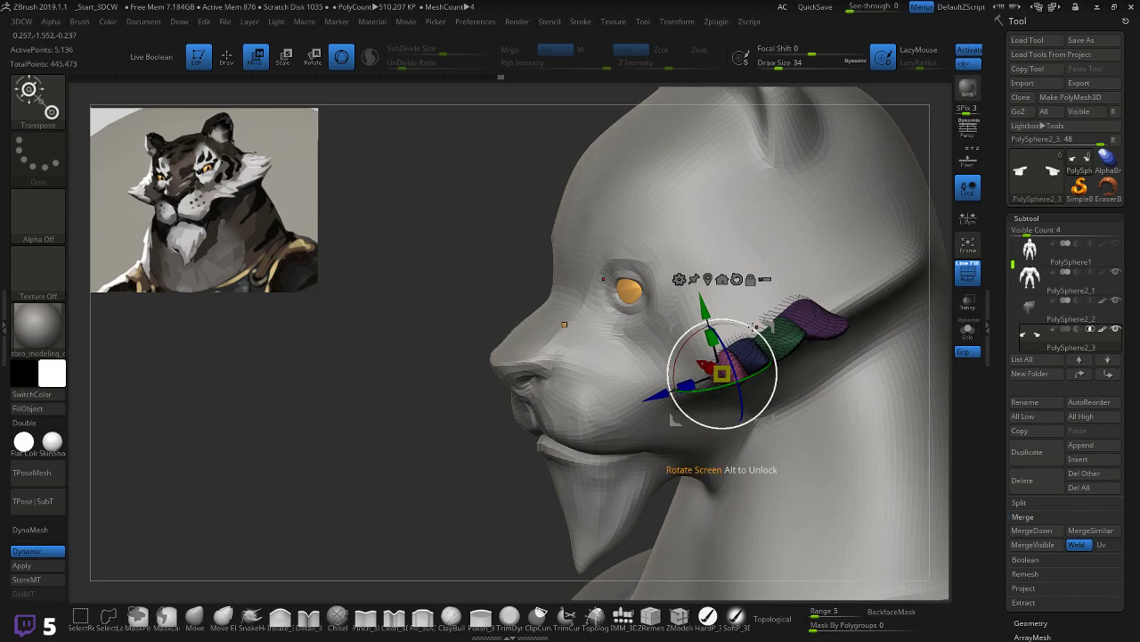
{"action": "left_click_drag", "start_coordinate": [756, 330], "coordinate": [763, 338]}
{"action": "left_click_drag", "start_coordinate": [516, 479], "coordinate": [664, 467]}
{"action": "left_click_drag", "start_coordinate": [768, 326], "coordinate": [759, 329]}
Step: Shift the lowest cheek tufts forward under the cheek and refine their angle along the jaw
{"action": "left_click_drag", "start_coordinate": [812, 384], "coordinate": [682, 371]}
{"action": "left_click_drag", "start_coordinate": [665, 413], "coordinate": [657, 421]}
{"action": "left_click_drag", "start_coordinate": [727, 336], "coordinate": [734, 340]}
{"action": "left_click_drag", "start_coordinate": [346, 425], "coordinate": [384, 430], "text": "shift"}
{"action": "mouse_move", "coordinate": [799, 395]}
{"action": "left_mouse_down"}
{"action": "mouse_move", "coordinate": [791, 429]}
{"action": "mouse_move", "coordinate": [809, 385]}
{"action": "mouse_move", "coordinate": [787, 380]}
{"action": "left_mouse_up"}
{"action": "left_click_drag", "start_coordinate": [705, 469], "coordinate": [829, 411]}
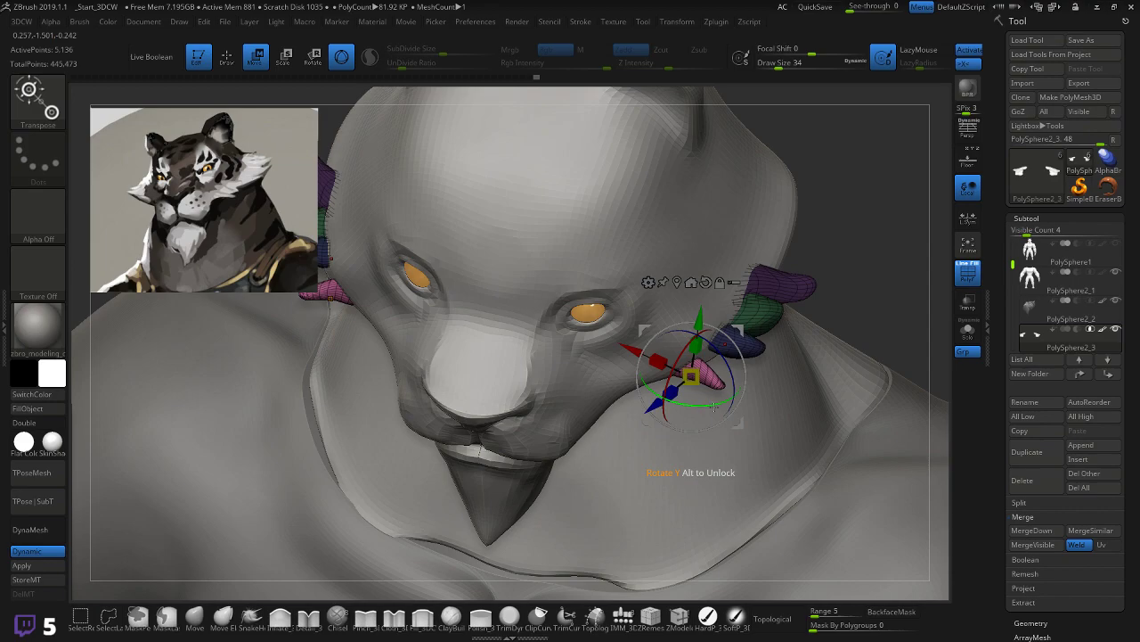
Step: Rotate and scale the lowest cheek tufts so they lie flatter against the jaw in side and front views
{"action": "left_click_drag", "start_coordinate": [815, 358], "coordinate": [624, 329]}
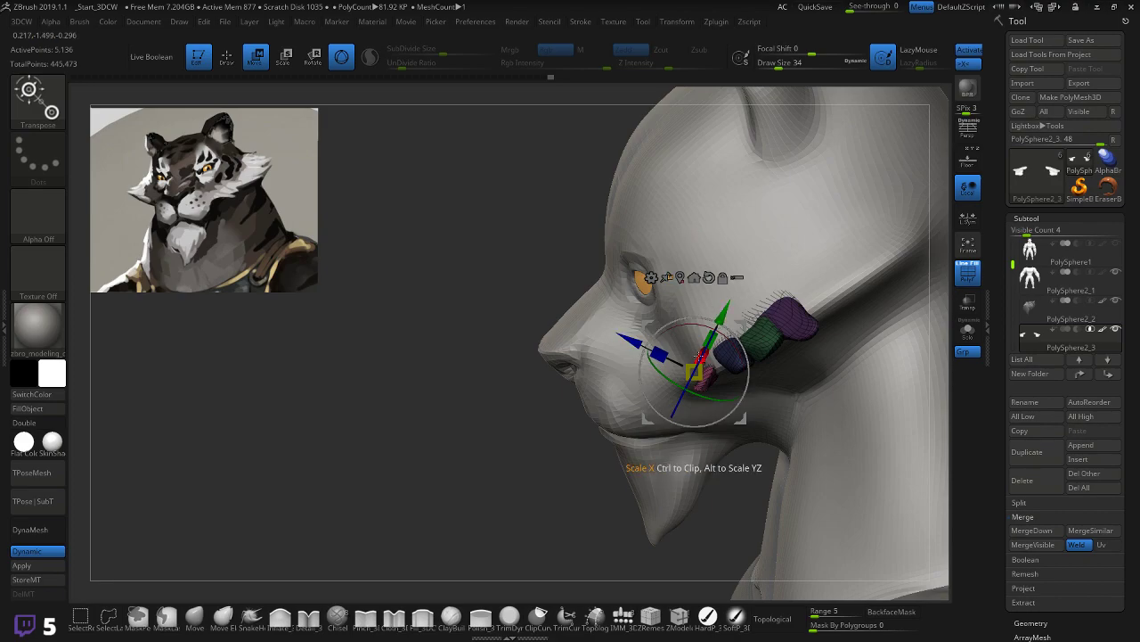
{"action": "left_click_drag", "start_coordinate": [469, 476], "coordinate": [755, 366]}
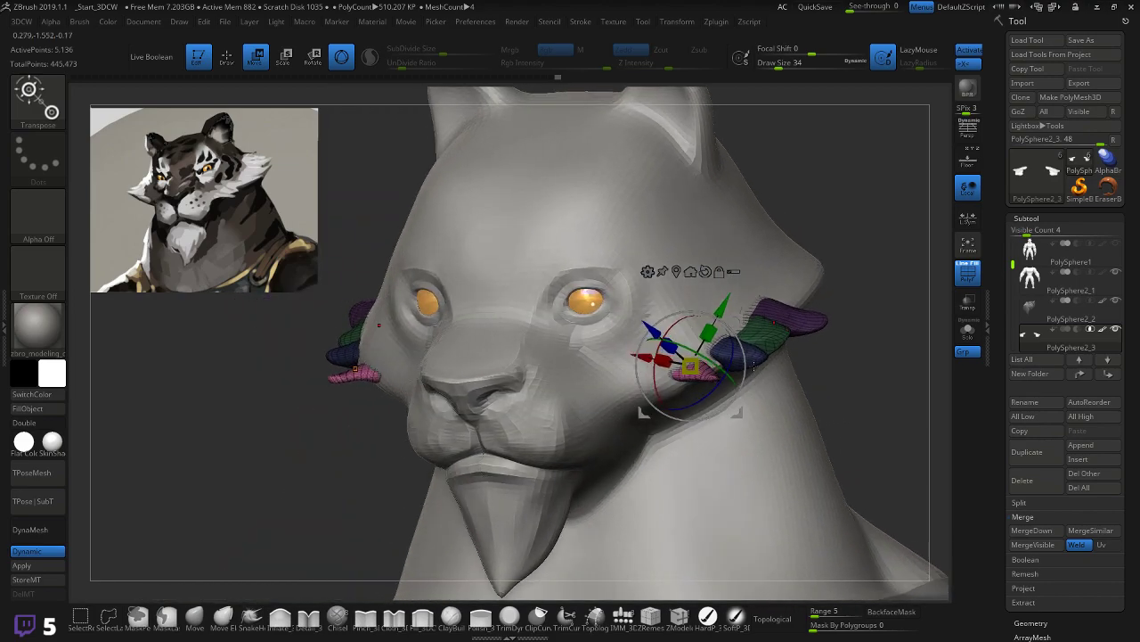
{"action": "key", "text": "shift+d"}
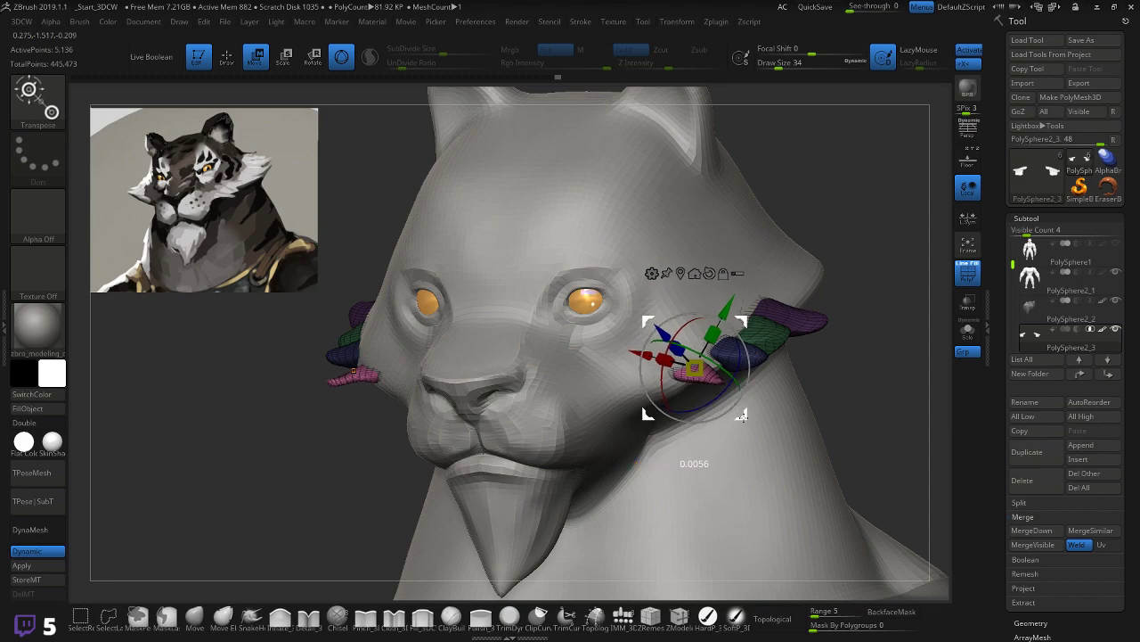
{"action": "left_click_drag", "start_coordinate": [855, 395], "coordinate": [861, 359], "text": "shift"}
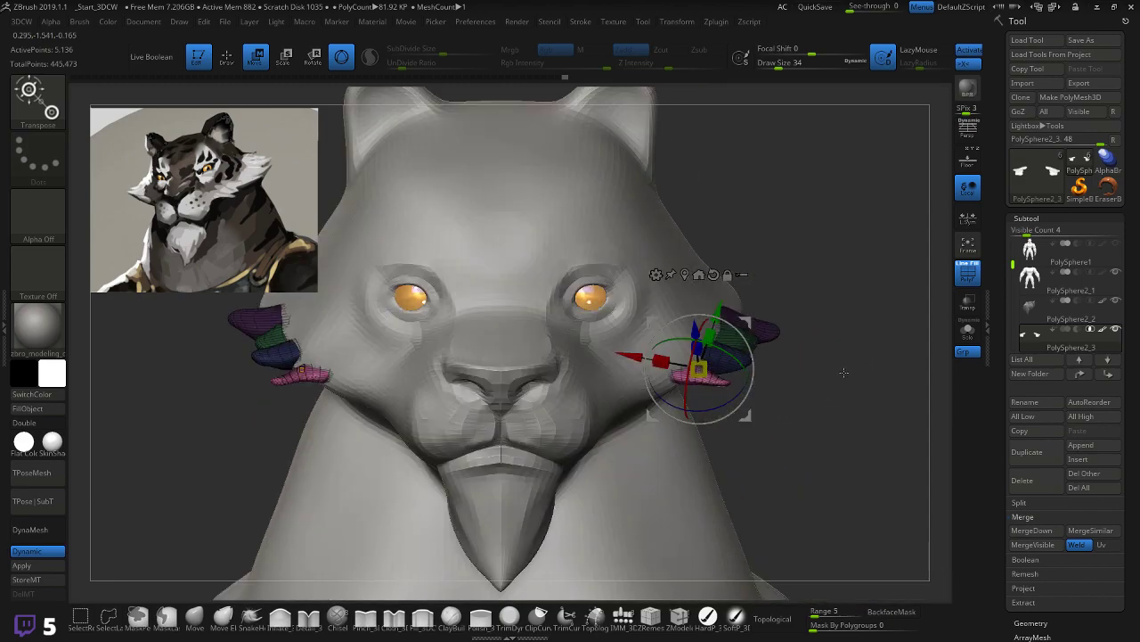
{"action": "mouse_move", "coordinate": [845, 382]}
{"action": "left_mouse_down"}
{"action": "mouse_move", "coordinate": [692, 460]}
{"action": "mouse_move", "coordinate": [713, 339]}
{"action": "left_mouse_up"}
Step: Reshape the roots of the lowest cheek tufts with the Move brush, reducing the draw size to 14
{"action": "key", "text": "q"}
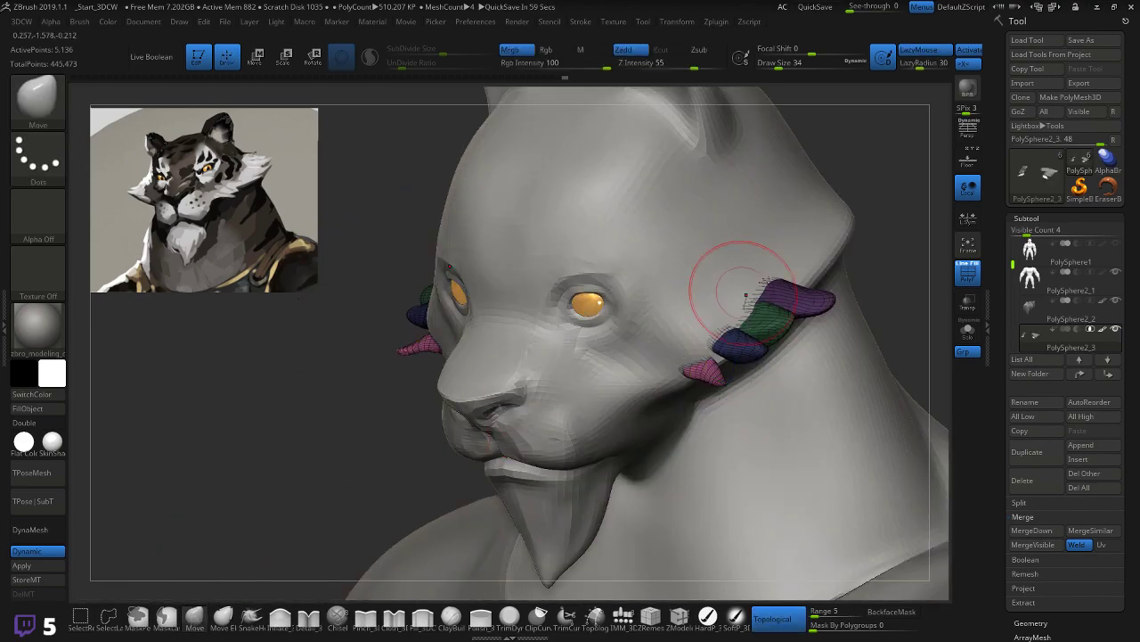
{"action": "left_click_drag", "start_coordinate": [878, 263], "coordinate": [570, 357]}
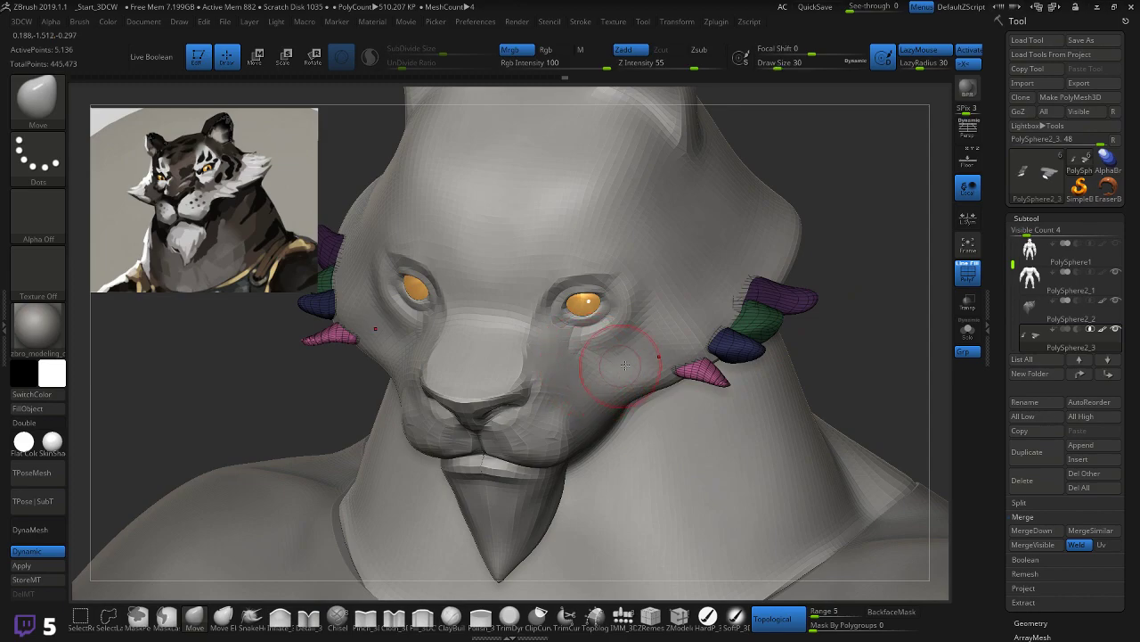
{"action": "left_click_drag", "start_coordinate": [855, 350], "coordinate": [713, 352]}
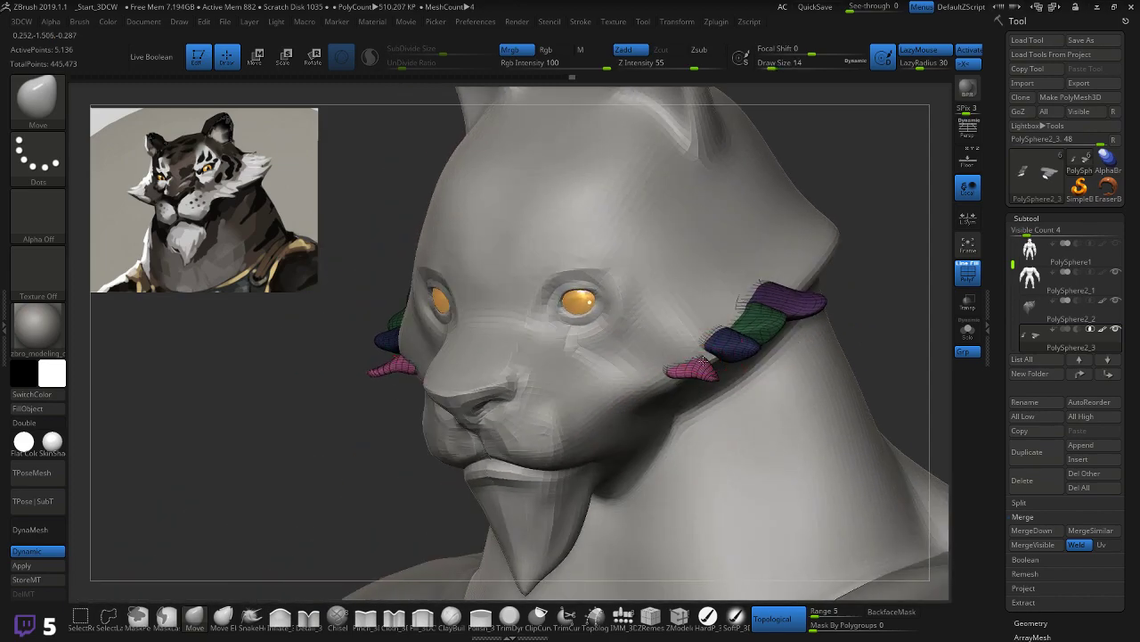
{"action": "mouse_move", "coordinate": [899, 303]}
{"action": "left_mouse_down"}
{"action": "mouse_move", "coordinate": [864, 329]}
{"action": "mouse_move", "coordinate": [820, 323]}
{"action": "mouse_move", "coordinate": [832, 358]}
{"action": "left_mouse_up"}
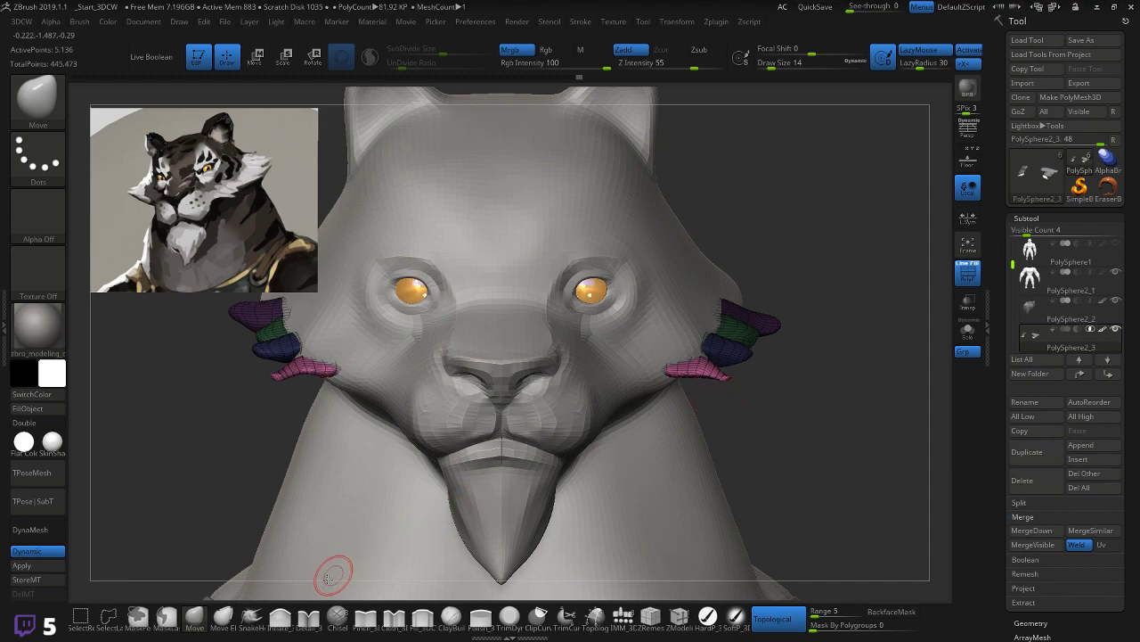
Step: Bend the tips of the lowest cheek tufts downward with the Move Elastic brush and clear the mask on the other tufts
{"action": "left_click", "coordinate": [224, 616]}
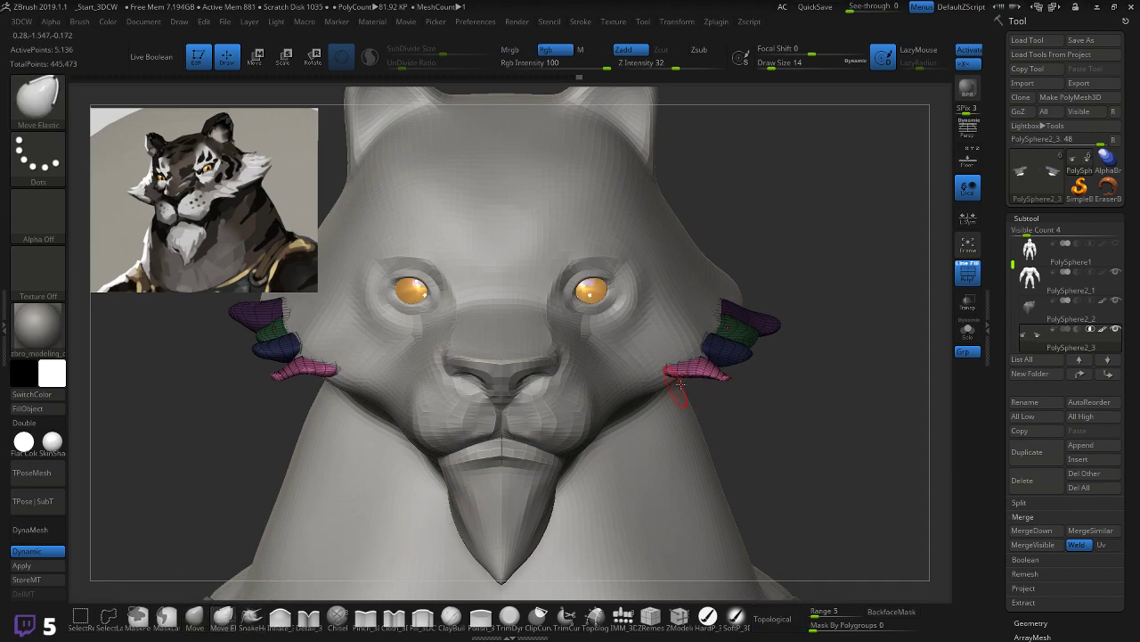
{"action": "mouse_move", "coordinate": [709, 369]}
{"action": "left_mouse_down"}
{"action": "mouse_move", "coordinate": [722, 391]}
{"action": "mouse_move", "coordinate": [766, 398]}
{"action": "left_mouse_up"}
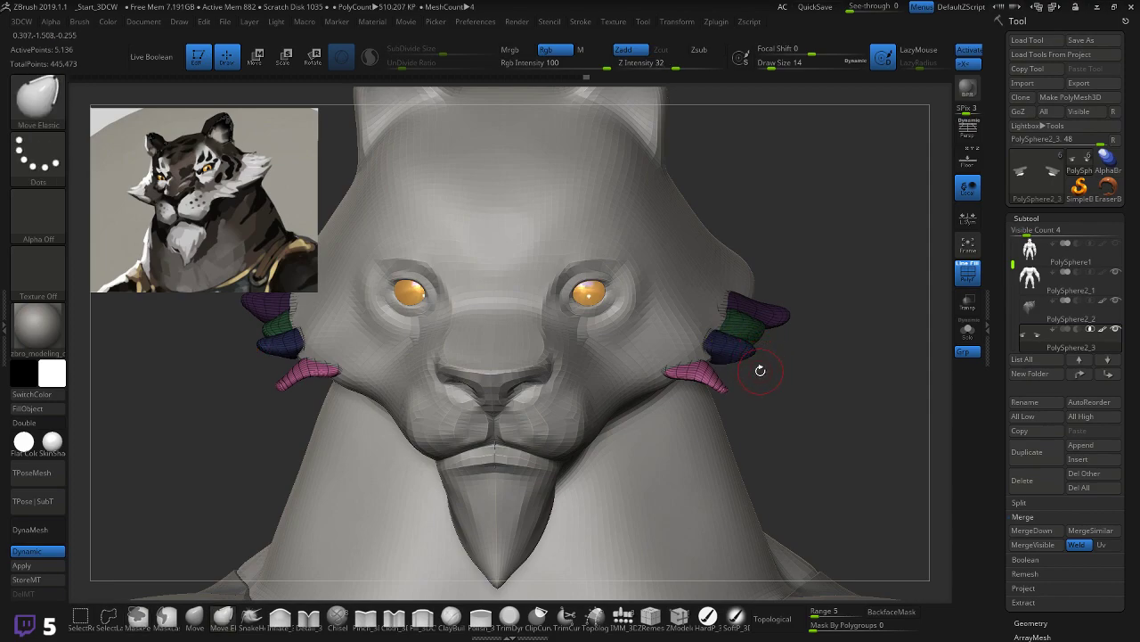
{"action": "mouse_move", "coordinate": [797, 347]}
{"action": "left_mouse_down"}
{"action": "mouse_move", "coordinate": [786, 365]}
{"action": "mouse_move", "coordinate": [730, 388]}
{"action": "mouse_move", "coordinate": [706, 385]}
{"action": "left_mouse_up"}
{"action": "left_click_drag", "start_coordinate": [890, 309], "coordinate": [888, 315]}
Step: Smooth the tips of the lowest cheek tufts and refine the shape of the tufts just above them with Move Elastic
{"action": "key", "text": "shift"}
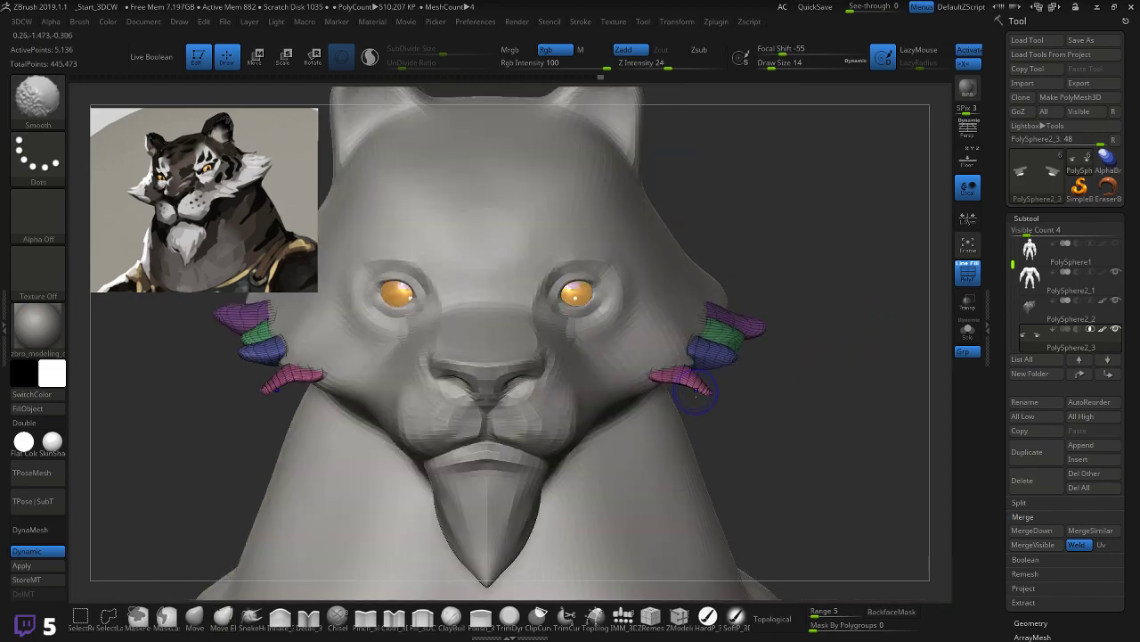
{"action": "left_click_drag", "start_coordinate": [712, 392], "coordinate": [710, 388], "text": "shift"}
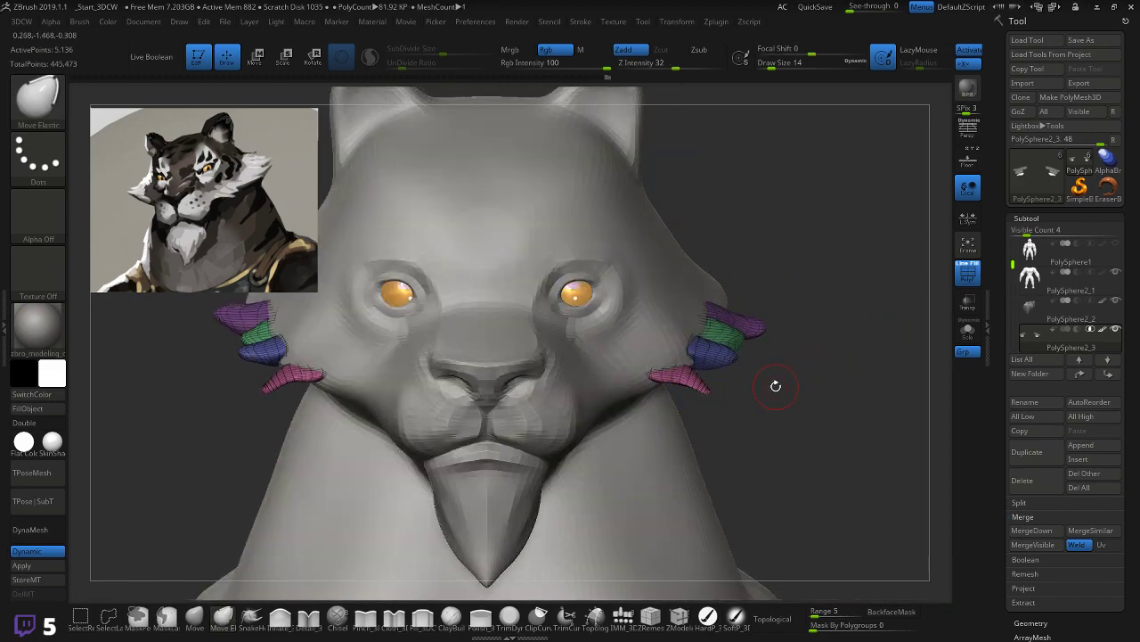
{"action": "mouse_move", "coordinate": [782, 378]}
{"action": "left_mouse_down"}
{"action": "mouse_move", "coordinate": [744, 357]}
{"action": "mouse_move", "coordinate": [764, 348]}
{"action": "mouse_move", "coordinate": [709, 376]}
{"action": "mouse_move", "coordinate": [736, 369]}
{"action": "left_mouse_up"}
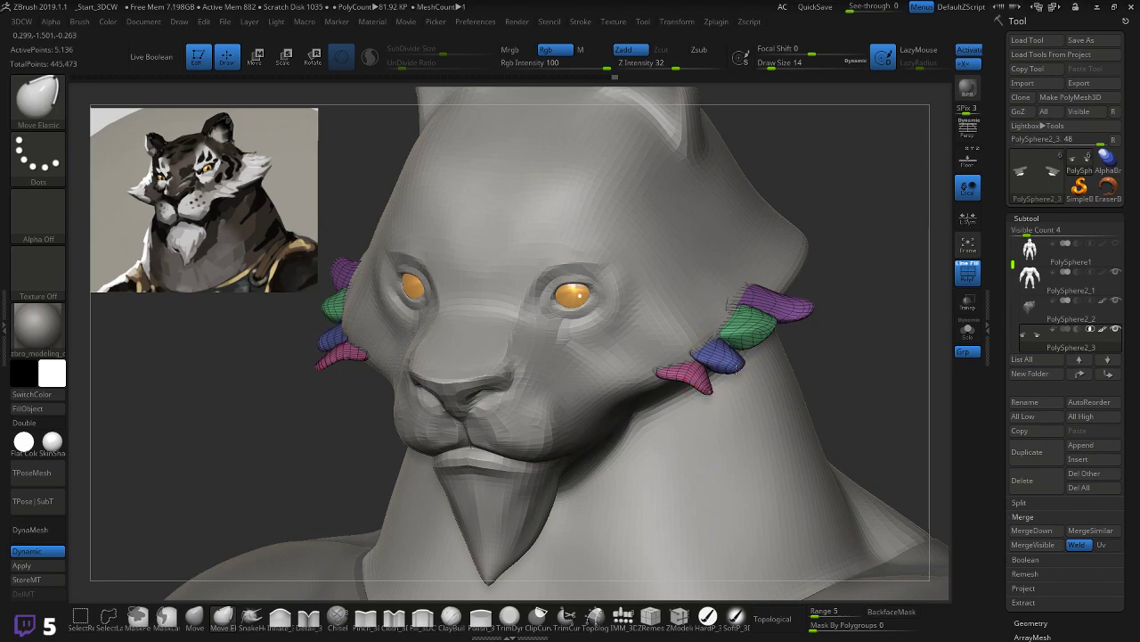
{"action": "left_click_drag", "start_coordinate": [817, 354], "coordinate": [727, 377]}
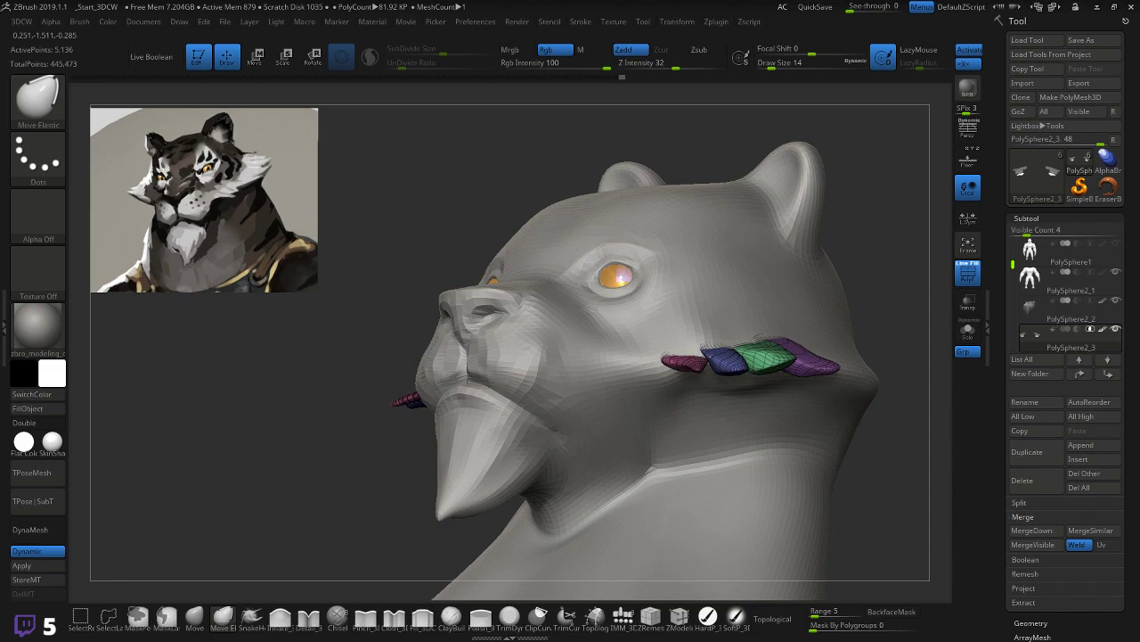
{"action": "left_click_drag", "start_coordinate": [868, 297], "coordinate": [902, 360]}
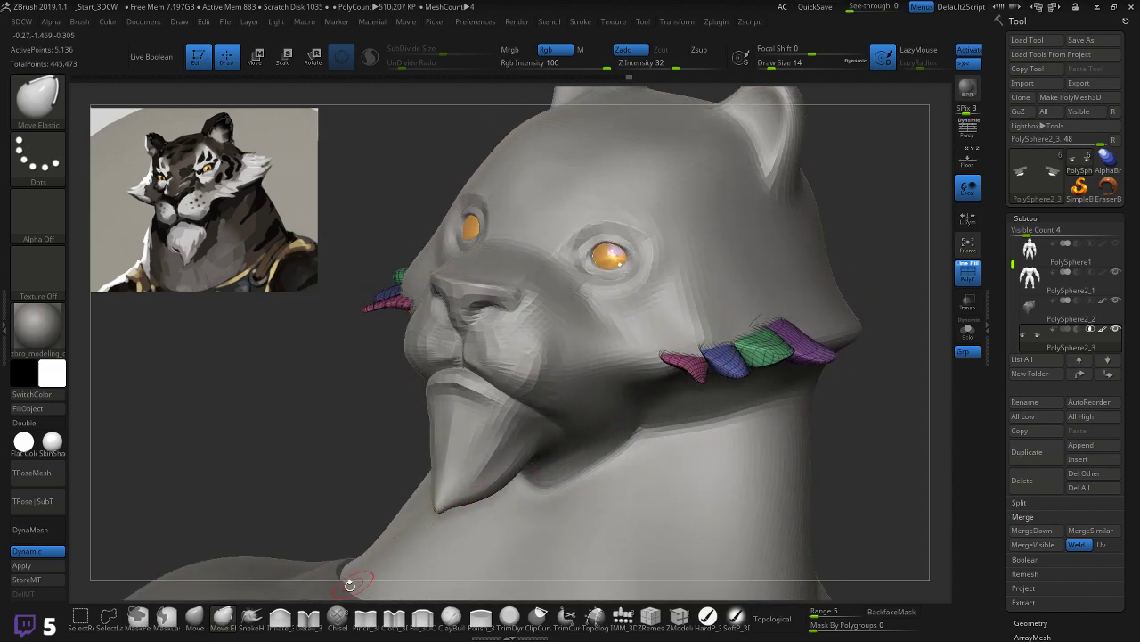
Step: Reposition the roots of the two lowest tuft pairs with the Move brush so they overlap along the jaw line
{"action": "left_click", "coordinate": [194, 617]}
{"action": "left_click_drag", "start_coordinate": [847, 389], "coordinate": [748, 371]}
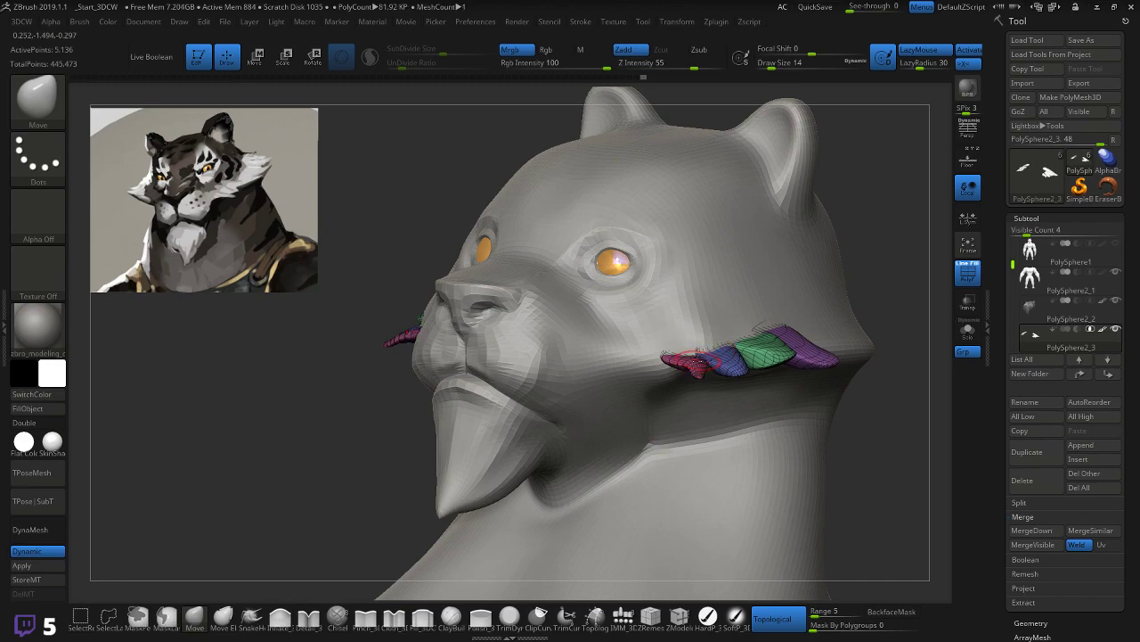
{"action": "mouse_move", "coordinate": [869, 293]}
{"action": "left_mouse_down"}
{"action": "mouse_move", "coordinate": [897, 333]}
{"action": "mouse_move", "coordinate": [751, 349]}
{"action": "left_mouse_up"}
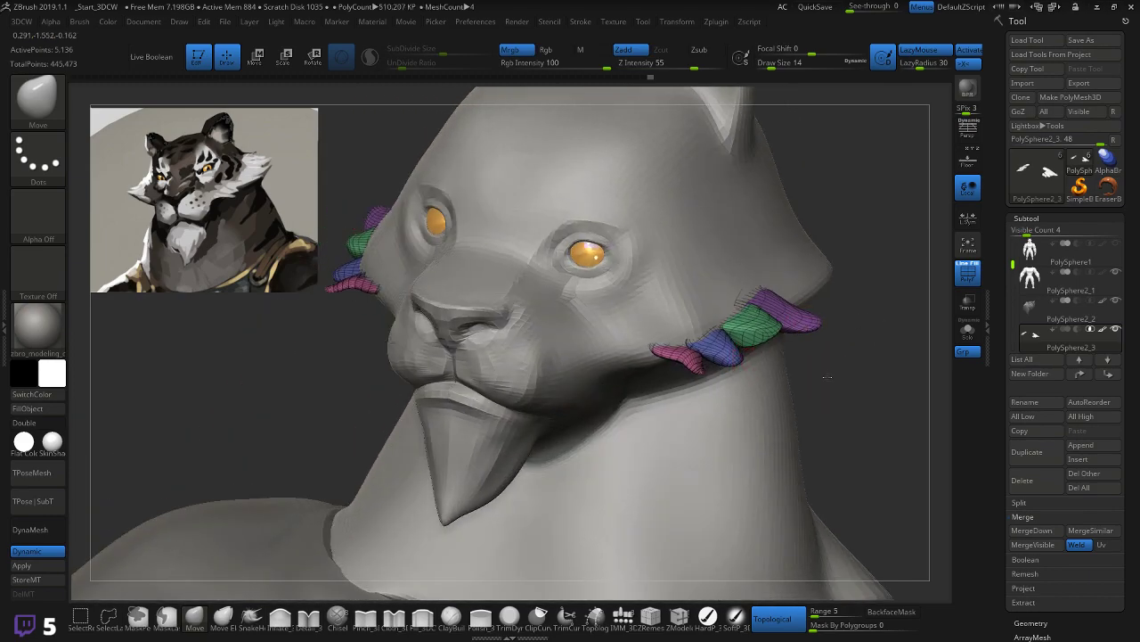
{"action": "left_click_drag", "start_coordinate": [827, 377], "coordinate": [825, 417]}
{"action": "left_click_drag", "start_coordinate": [692, 356], "coordinate": [695, 351]}
{"action": "left_click_drag", "start_coordinate": [863, 278], "coordinate": [863, 305]}
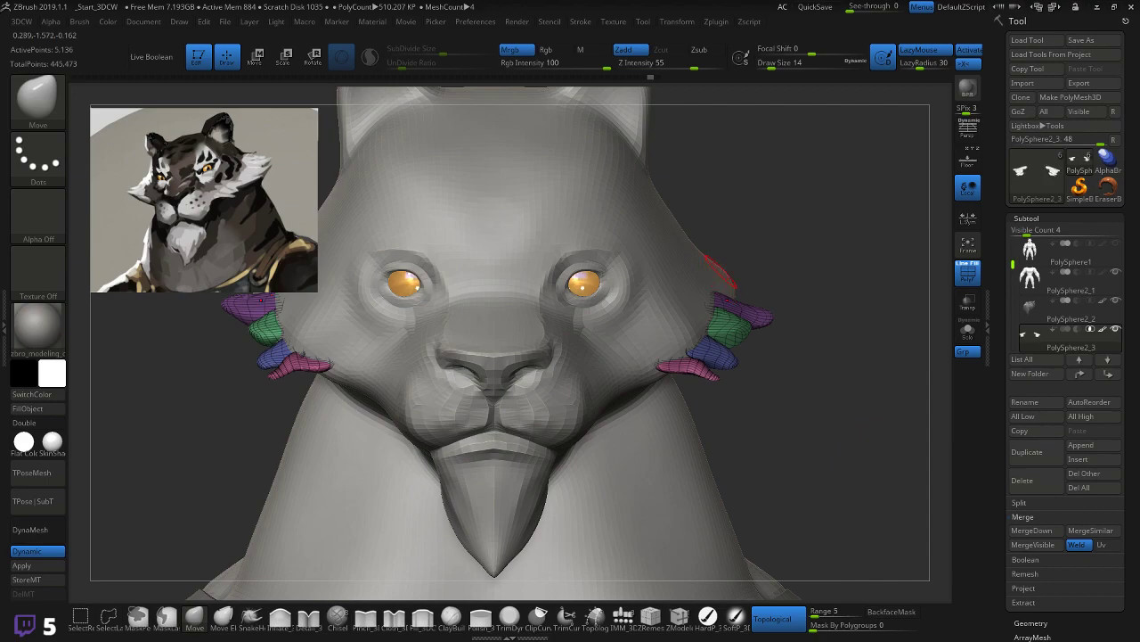
Step: Pull the second-lowest cheek tufts outward into narrower points and smooth their surface
{"action": "left_click_drag", "start_coordinate": [840, 355], "coordinate": [732, 371]}
{"action": "mouse_move", "coordinate": [432, 425]}
{"action": "left_mouse_down"}
{"action": "mouse_move", "coordinate": [400, 392]}
{"action": "mouse_move", "coordinate": [877, 361]}
{"action": "mouse_move", "coordinate": [762, 387]}
{"action": "left_mouse_up"}
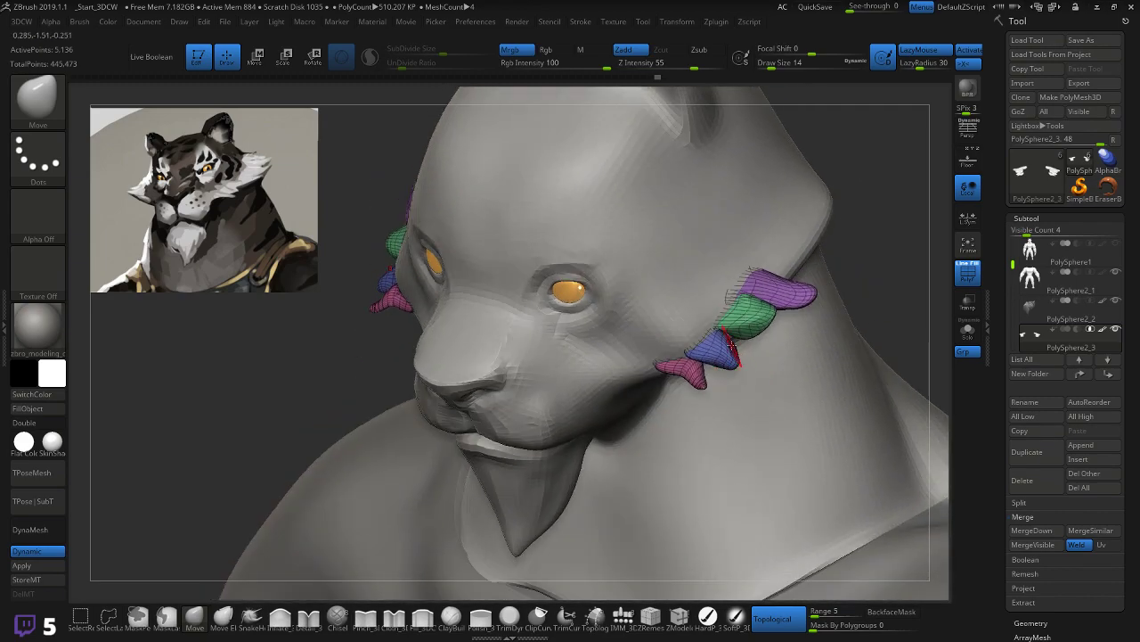
{"action": "key", "text": "shift"}
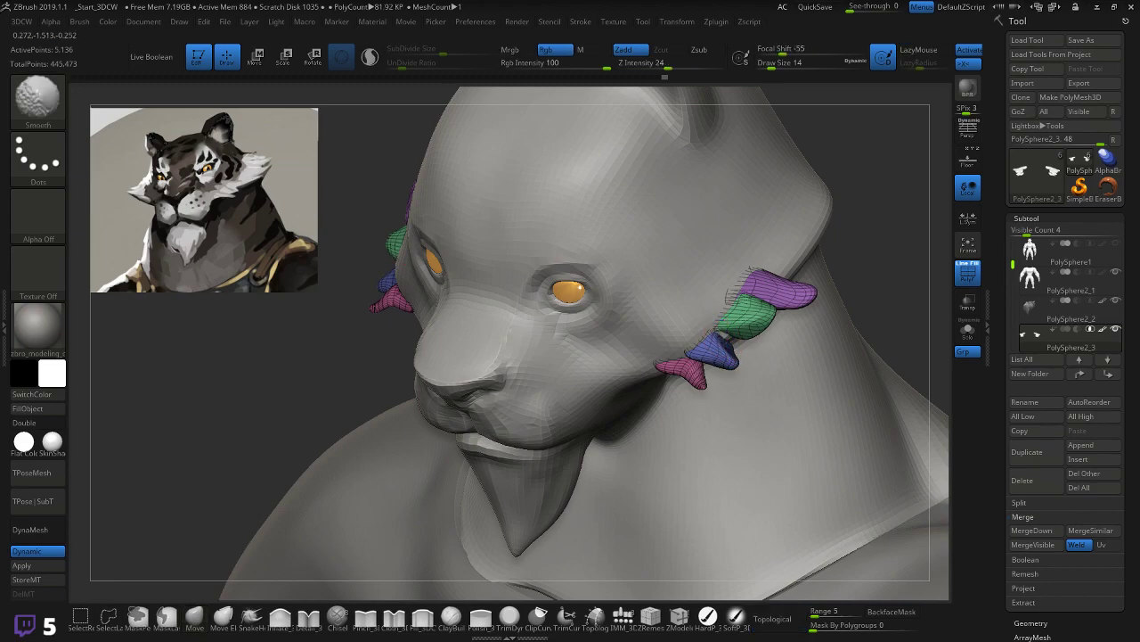
{"action": "mouse_move", "coordinate": [894, 261]}
{"action": "left_mouse_down"}
{"action": "mouse_move", "coordinate": [911, 241]}
{"action": "mouse_move", "coordinate": [877, 269]}
{"action": "left_mouse_up"}
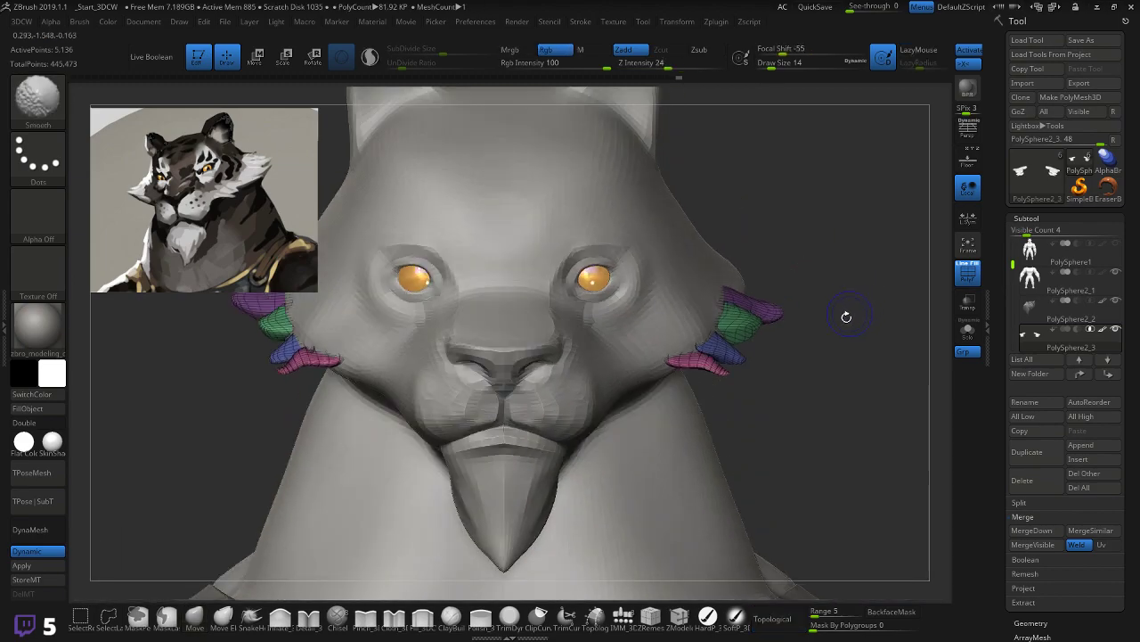
{"action": "left_click_drag", "start_coordinate": [726, 351], "coordinate": [747, 355]}
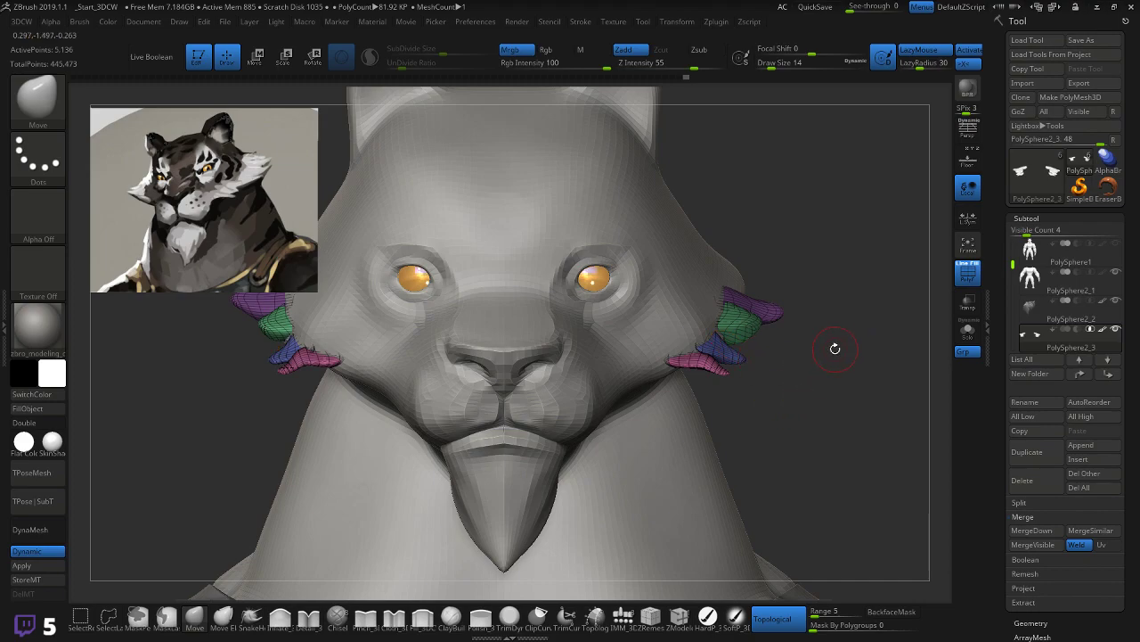
Step: Smooth the roots of the second-lowest tufts and refine their pointed shape with the Move brush from the side, below and front
{"action": "mouse_move", "coordinate": [882, 334]}
{"action": "left_mouse_down"}
{"action": "mouse_move", "coordinate": [775, 352]}
{"action": "mouse_move", "coordinate": [701, 353]}
{"action": "mouse_move", "coordinate": [735, 350]}
{"action": "mouse_move", "coordinate": [700, 338]}
{"action": "left_mouse_up"}
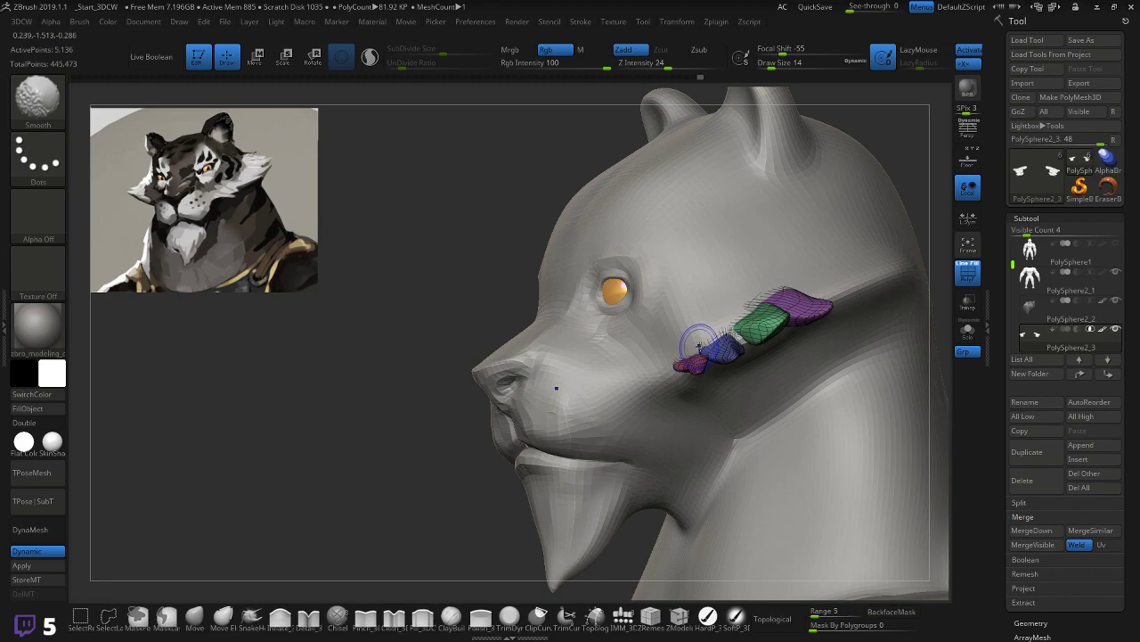
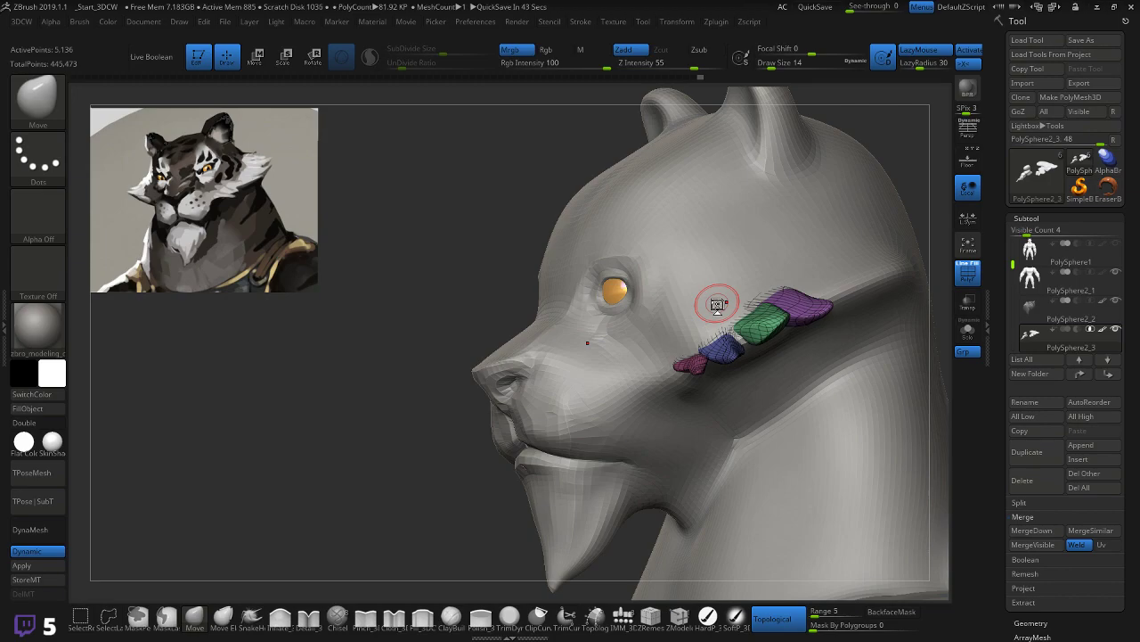
{"action": "left_click_drag", "start_coordinate": [450, 445], "coordinate": [338, 450]}
{"action": "left_click_drag", "start_coordinate": [701, 353], "coordinate": [713, 358], "text": "shift"}
{"action": "mouse_move", "coordinate": [463, 463]}
{"action": "left_mouse_down"}
{"action": "mouse_move", "coordinate": [484, 461]}
{"action": "mouse_move", "coordinate": [487, 398]}
{"action": "mouse_move", "coordinate": [503, 397]}
{"action": "left_mouse_up"}
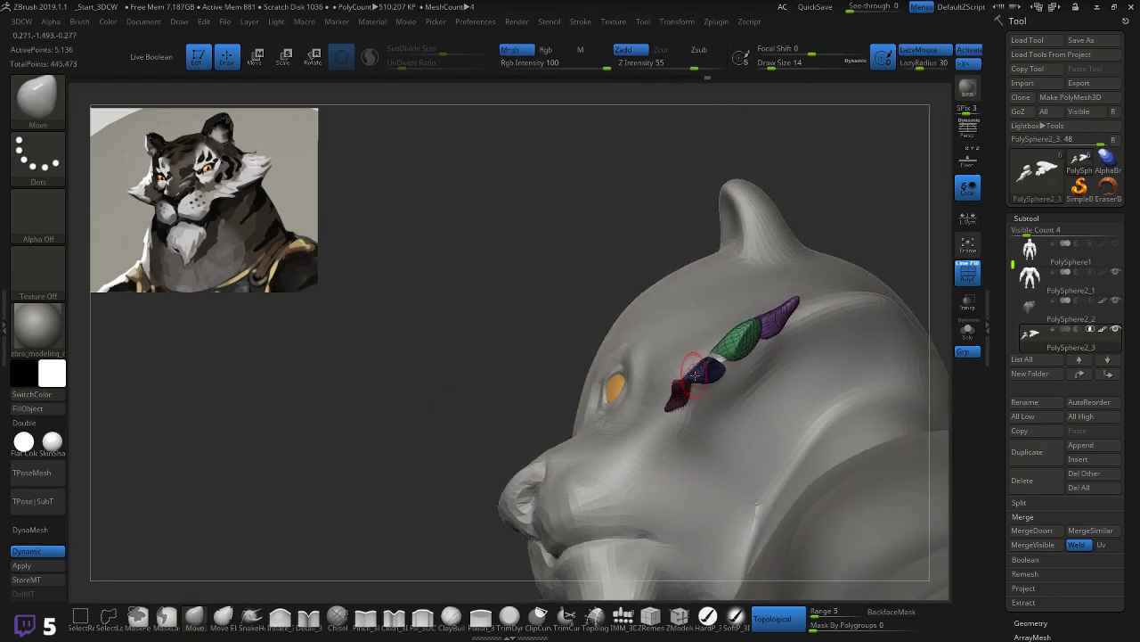
{"action": "left_click_drag", "start_coordinate": [847, 235], "coordinate": [853, 212]}
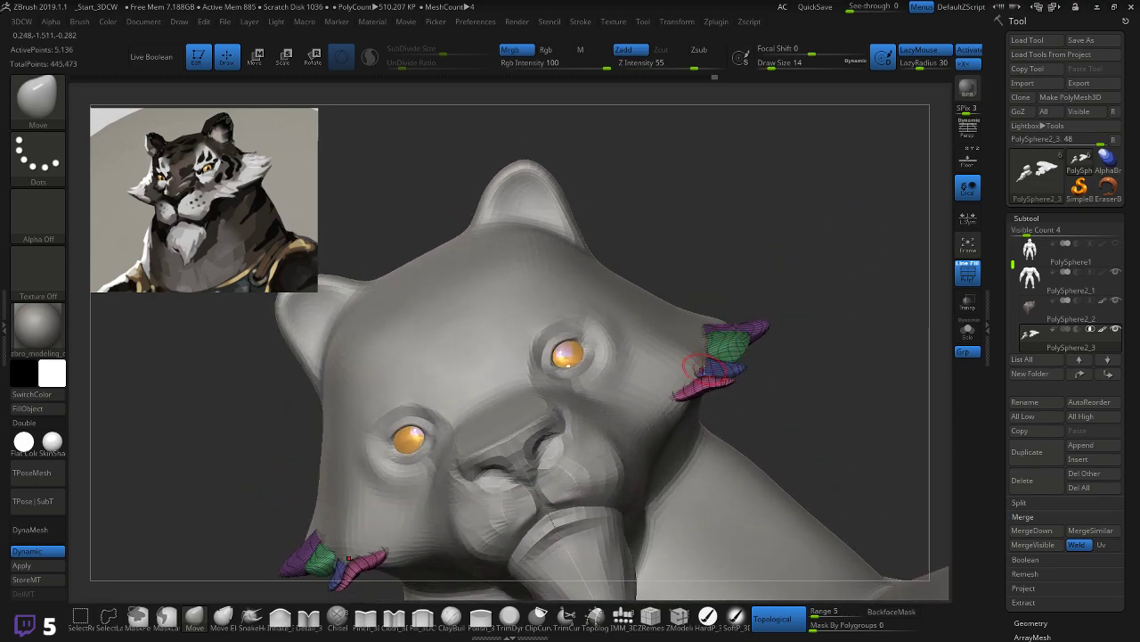
{"action": "left_click_drag", "start_coordinate": [840, 312], "coordinate": [868, 335]}
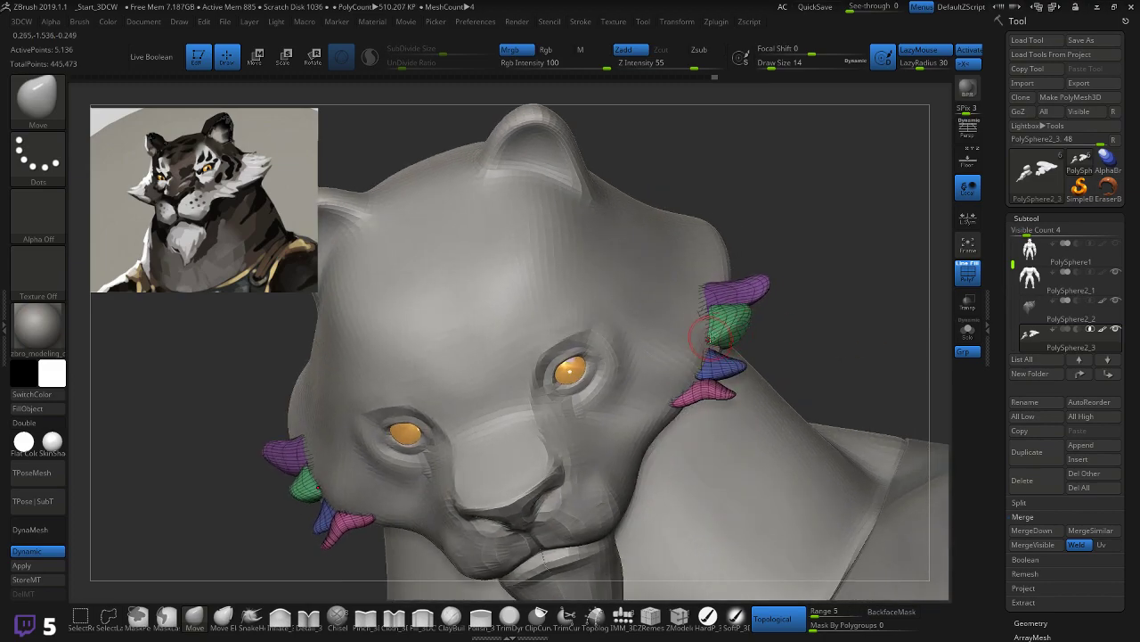
{"action": "left_click_drag", "start_coordinate": [798, 329], "coordinate": [735, 364]}
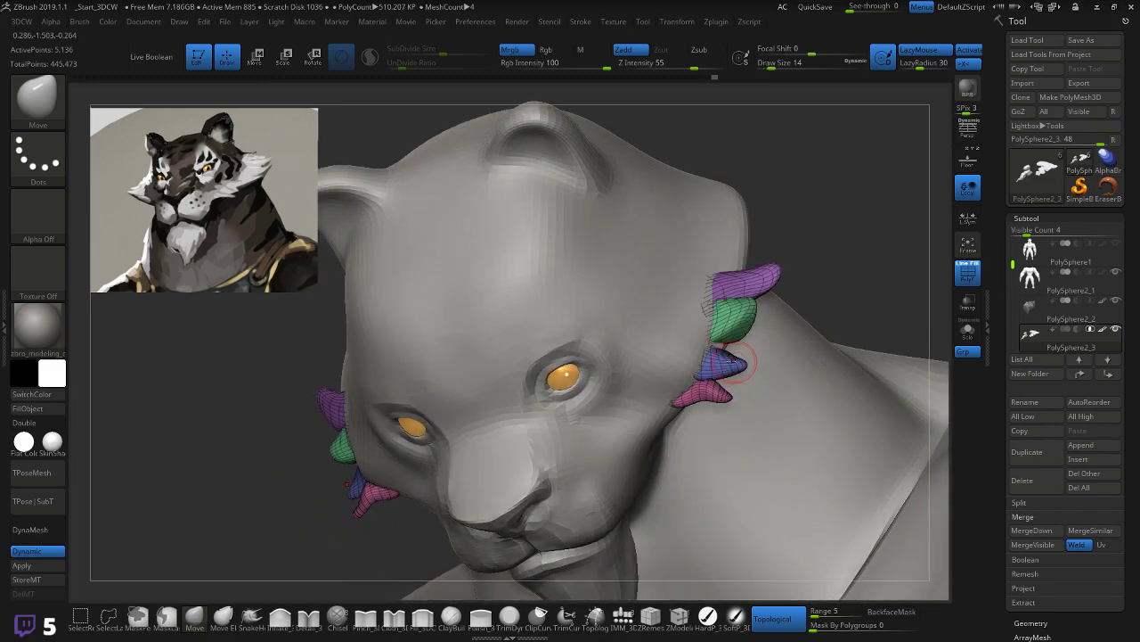
{"action": "left_click_drag", "start_coordinate": [841, 292], "coordinate": [784, 312]}
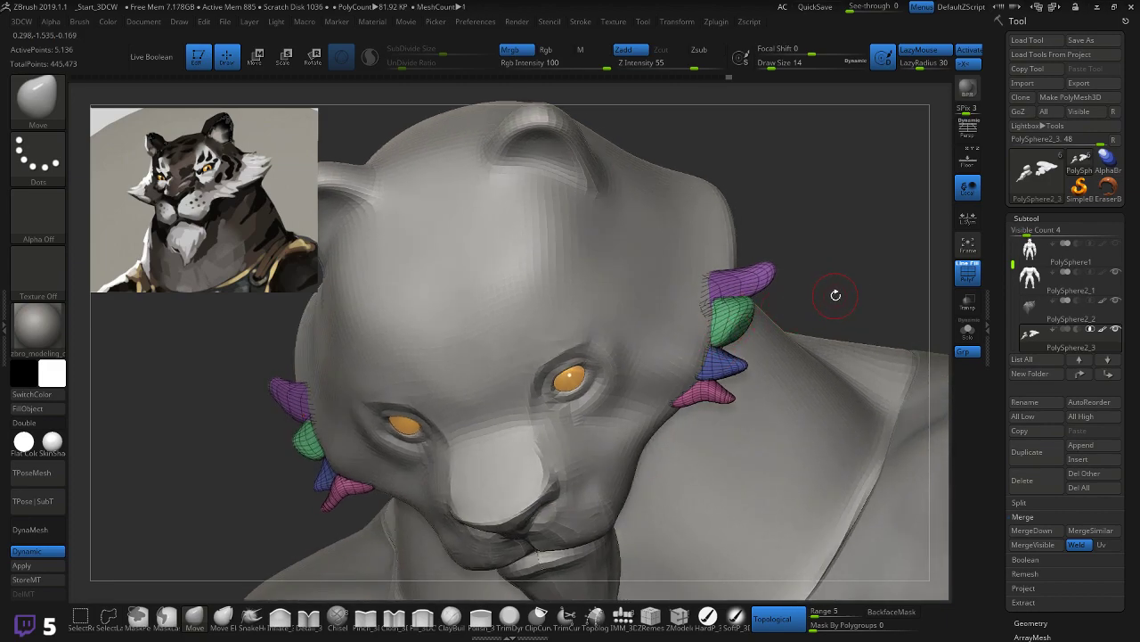
Step: Pull the tips of the green second-highest cheek tufts outward into long points with the Move brush
{"action": "mouse_move", "coordinate": [850, 285]}
{"action": "left_mouse_down"}
{"action": "mouse_move", "coordinate": [834, 233]}
{"action": "mouse_move", "coordinate": [857, 266]}
{"action": "mouse_move", "coordinate": [757, 340]}
{"action": "mouse_move", "coordinate": [731, 338]}
{"action": "left_mouse_up"}
{"action": "mouse_move", "coordinate": [804, 257]}
{"action": "left_mouse_down"}
{"action": "mouse_move", "coordinate": [851, 303]}
{"action": "mouse_move", "coordinate": [713, 345]}
{"action": "left_mouse_up"}
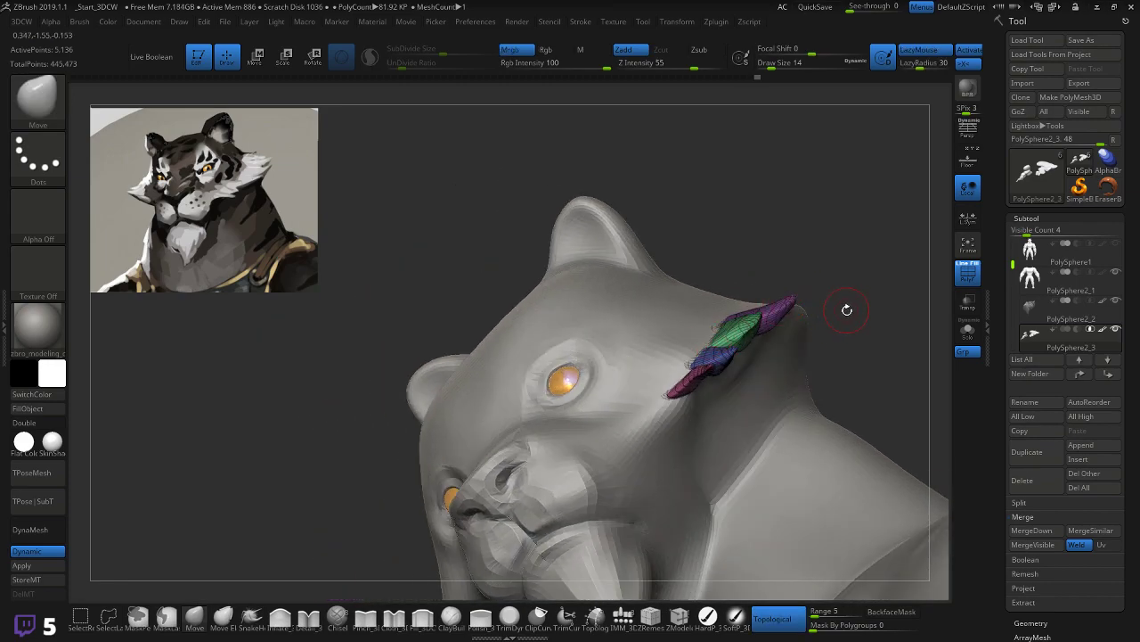
{"action": "left_click_drag", "start_coordinate": [866, 309], "coordinate": [769, 317]}
{"action": "left_click_drag", "start_coordinate": [818, 276], "coordinate": [734, 314]}
{"action": "mouse_move", "coordinate": [835, 206]}
{"action": "left_mouse_down"}
{"action": "mouse_move", "coordinate": [789, 260]}
{"action": "mouse_move", "coordinate": [731, 294]}
{"action": "left_mouse_up"}
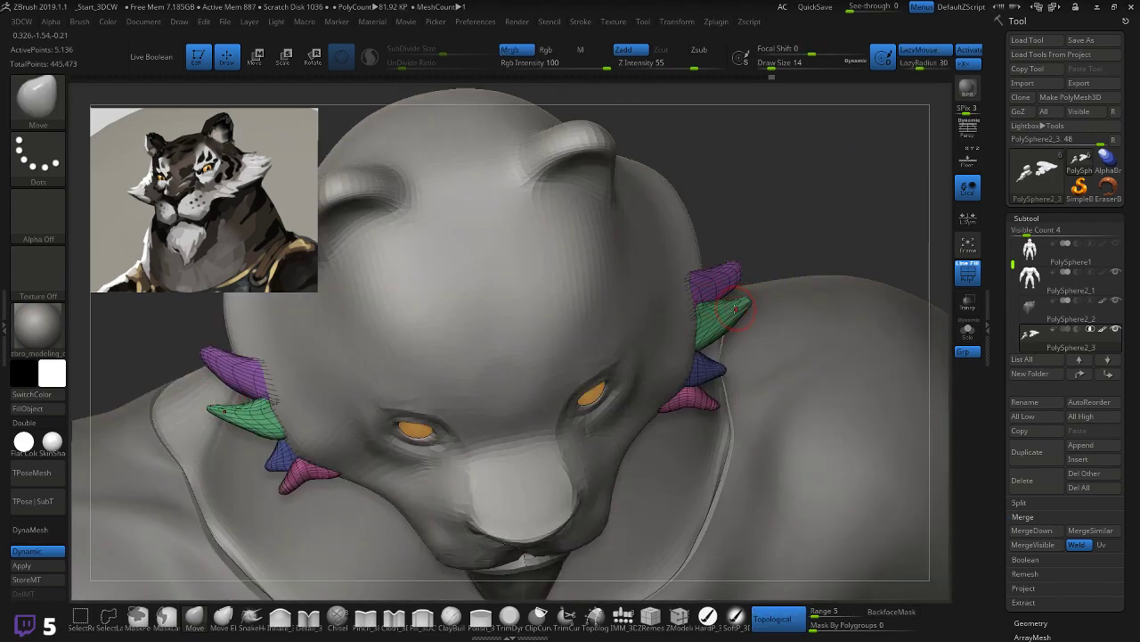
Step: Refine the curve and width of the green second-highest tufts using the Move Elastic and Move brushes
{"action": "left_click", "coordinate": [223, 617]}
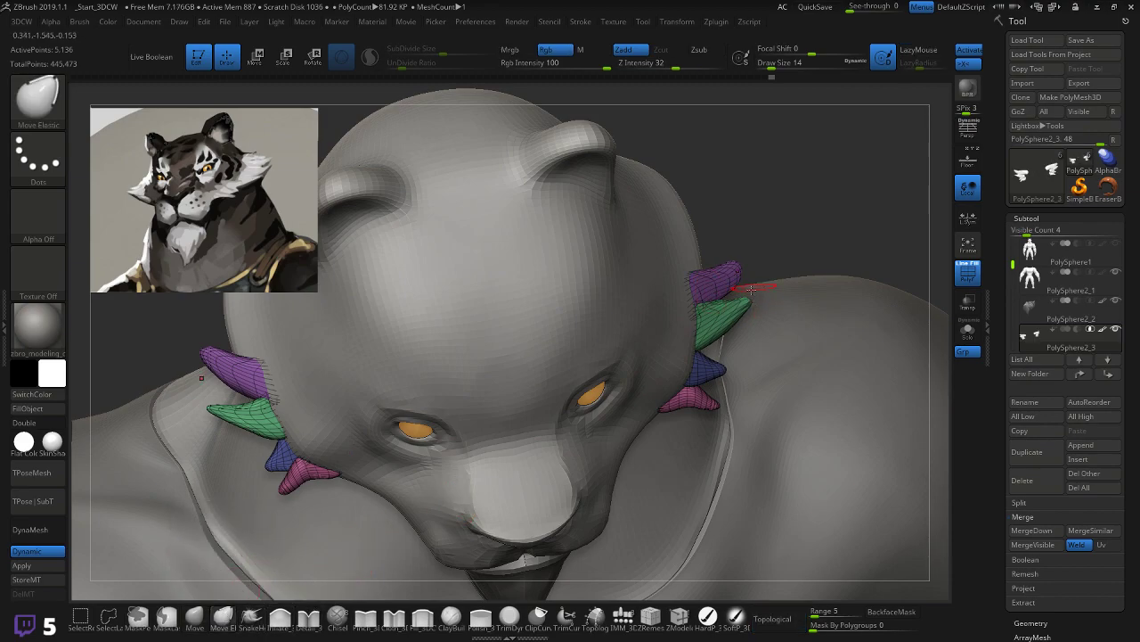
{"action": "mouse_move", "coordinate": [763, 255]}
{"action": "left_mouse_down"}
{"action": "mouse_move", "coordinate": [757, 214]}
{"action": "mouse_move", "coordinate": [747, 254]}
{"action": "left_mouse_up"}
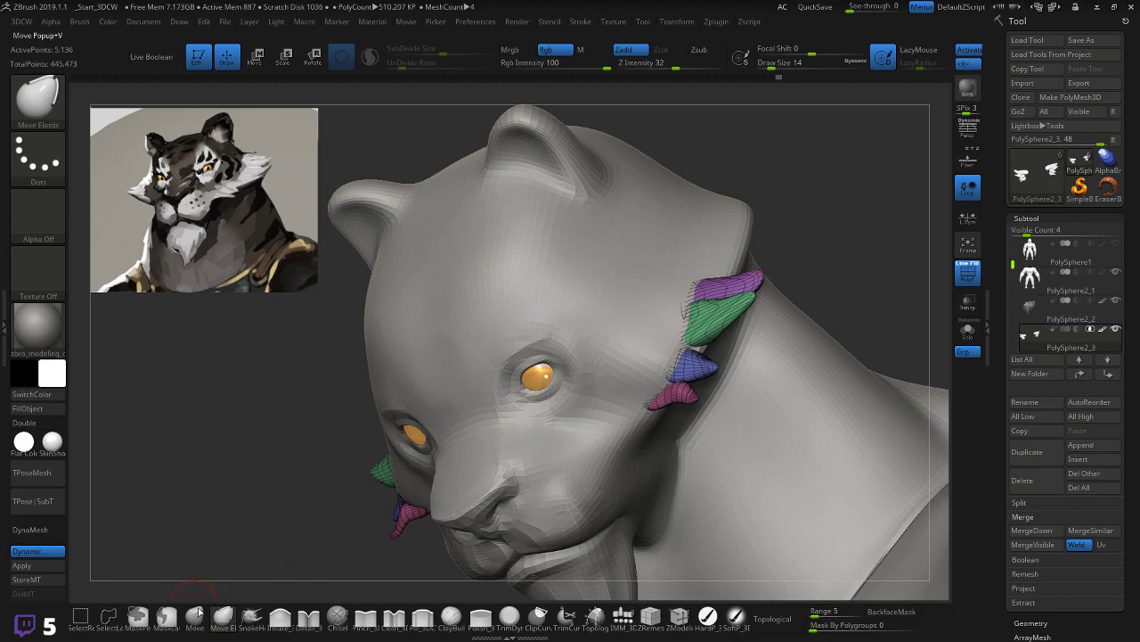
{"action": "left_click", "coordinate": [194, 615]}
{"action": "left_click_drag", "start_coordinate": [828, 205], "coordinate": [725, 259]}
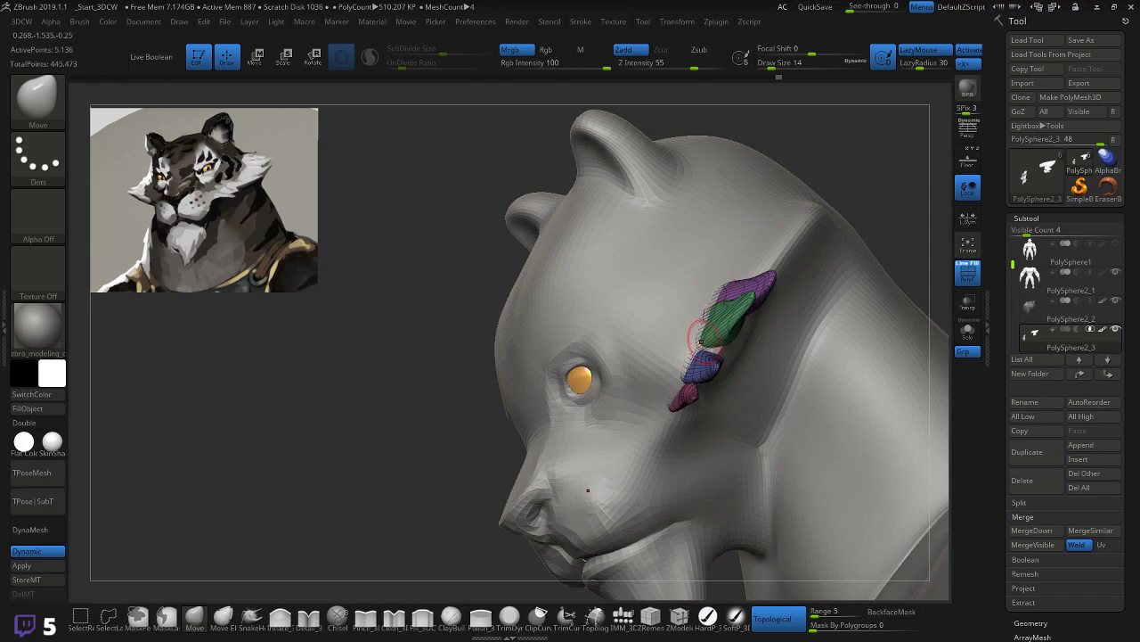
{"action": "left_click_drag", "start_coordinate": [871, 238], "coordinate": [795, 279]}
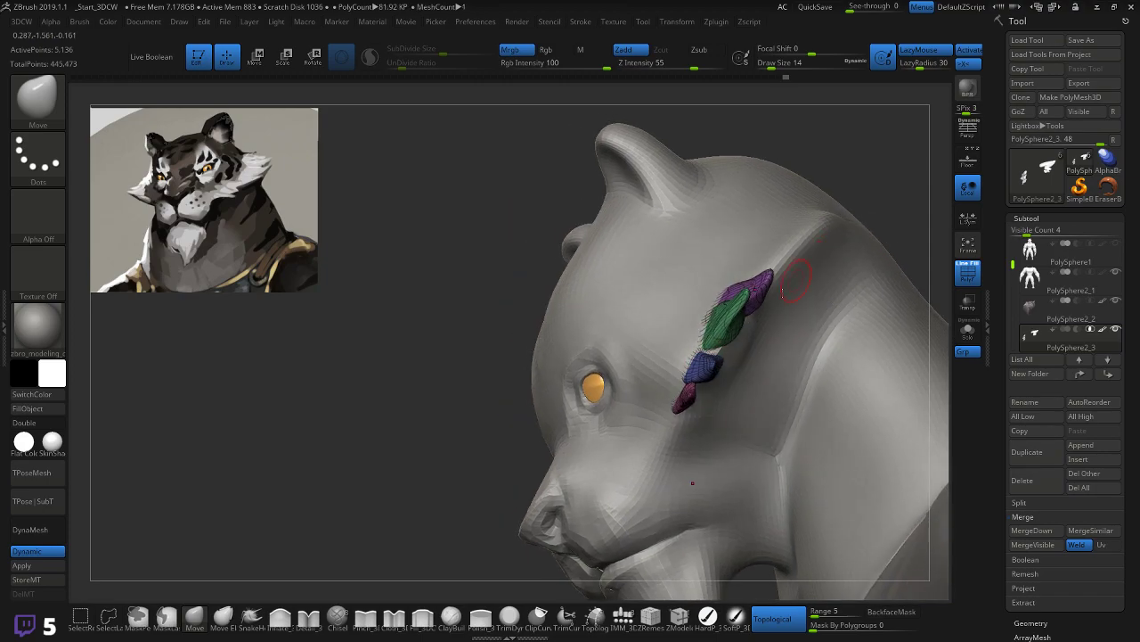
{"action": "left_click_drag", "start_coordinate": [884, 188], "coordinate": [729, 327]}
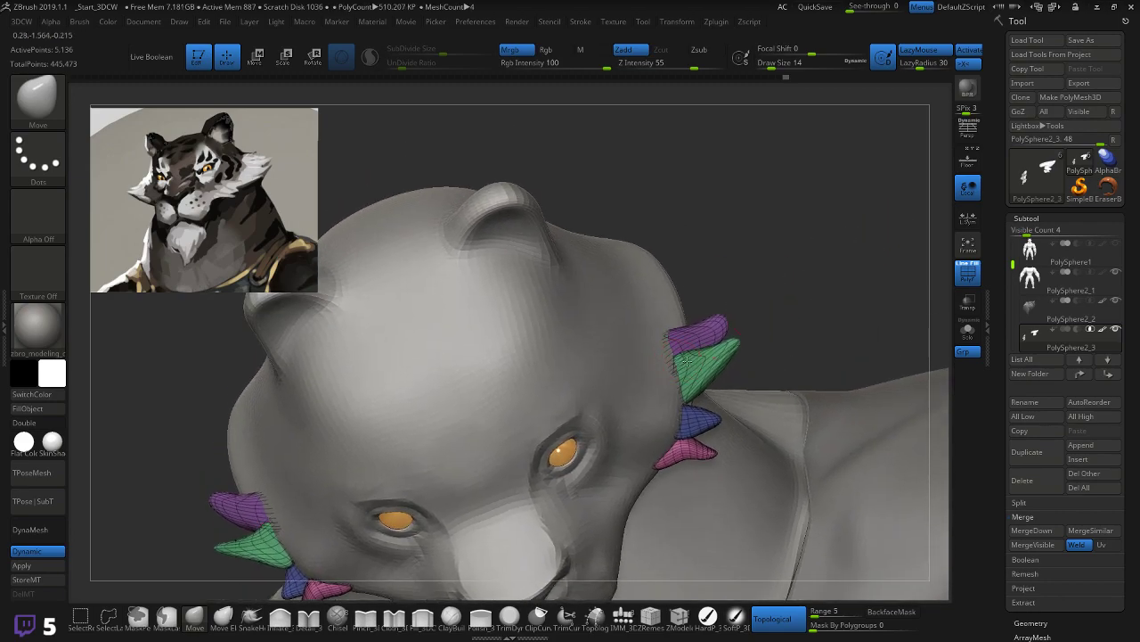
{"action": "mouse_move", "coordinate": [818, 289]}
{"action": "left_mouse_down"}
{"action": "mouse_move", "coordinate": [679, 361]}
{"action": "mouse_move", "coordinate": [682, 400]}
{"action": "left_mouse_up"}
Step: Stretch the purple uppermost cheek tufts into longer points with the Move brush, raise the draw size to 30 and smooth them
{"action": "mouse_move", "coordinate": [807, 273]}
{"action": "left_mouse_down"}
{"action": "mouse_move", "coordinate": [832, 255]}
{"action": "mouse_move", "coordinate": [818, 303]}
{"action": "mouse_move", "coordinate": [744, 294]}
{"action": "mouse_move", "coordinate": [808, 297]}
{"action": "mouse_move", "coordinate": [734, 328]}
{"action": "mouse_move", "coordinate": [746, 316]}
{"action": "left_mouse_up"}
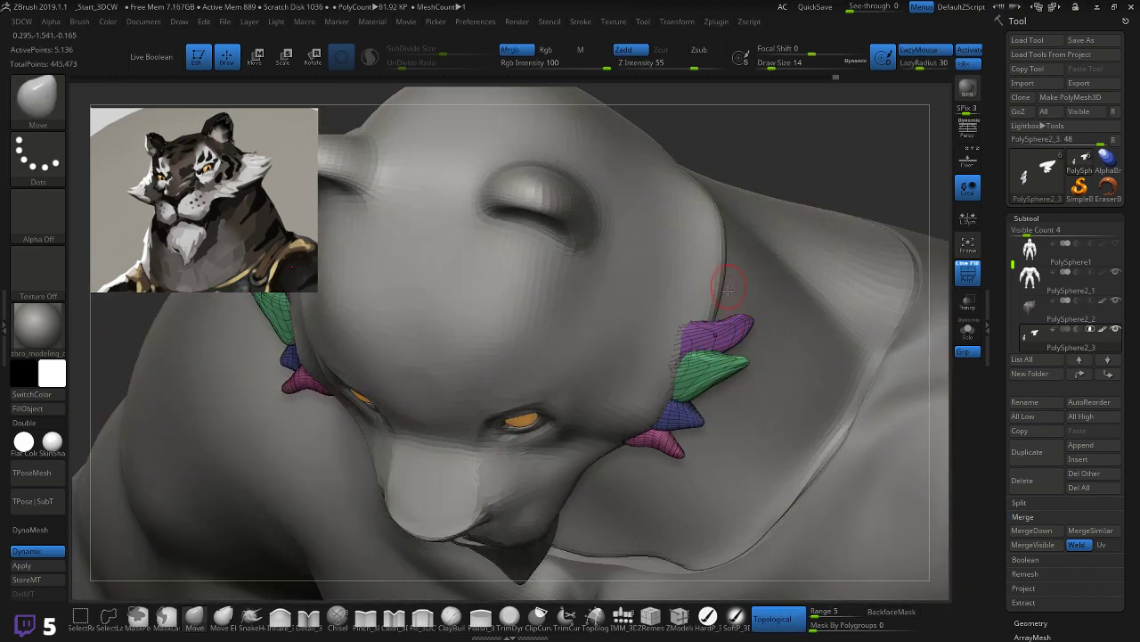
{"action": "mouse_move", "coordinate": [736, 314]}
{"action": "left_mouse_down"}
{"action": "mouse_move", "coordinate": [756, 304]}
{"action": "mouse_move", "coordinate": [709, 320]}
{"action": "left_mouse_up"}
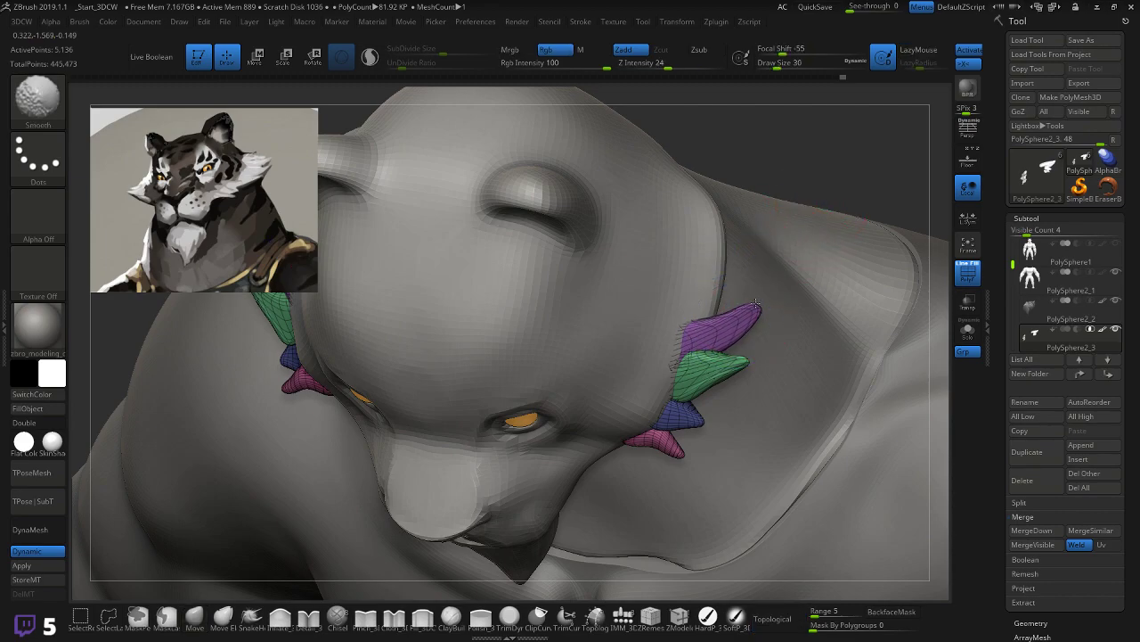
{"action": "mouse_move", "coordinate": [734, 358]}
{"action": "left_mouse_down"}
{"action": "mouse_move", "coordinate": [740, 349]}
{"action": "mouse_move", "coordinate": [720, 370]}
{"action": "left_mouse_up"}
{"action": "mouse_move", "coordinate": [834, 187]}
{"action": "left_mouse_down"}
{"action": "mouse_move", "coordinate": [831, 156]}
{"action": "mouse_move", "coordinate": [778, 346]}
{"action": "left_mouse_up"}
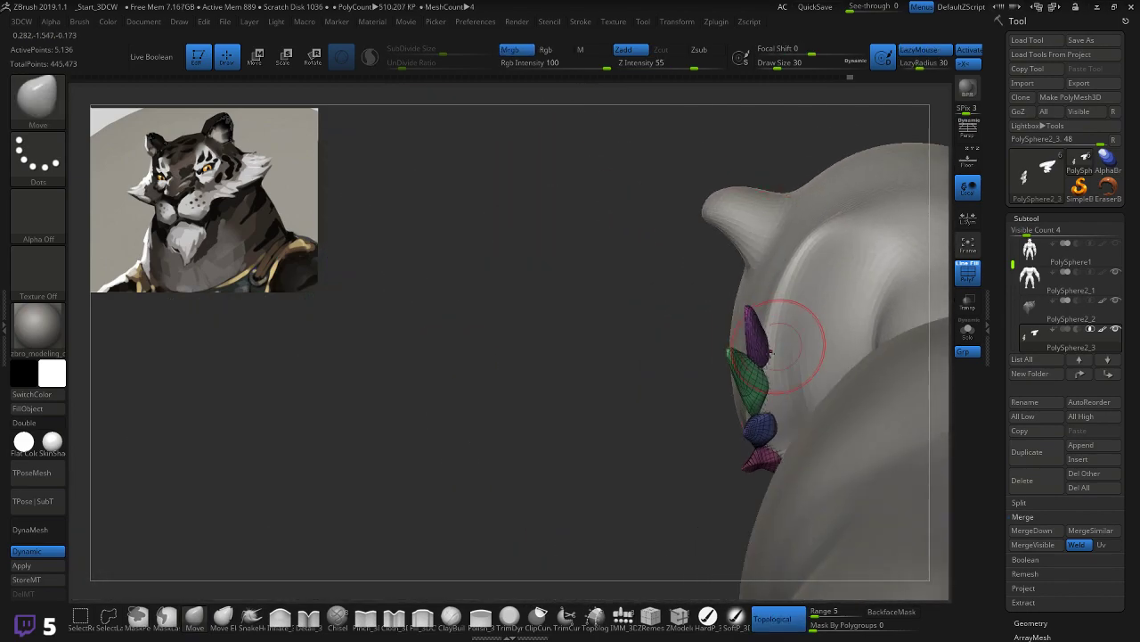
Step: Refine the shape of the purple uppermost and green second-highest cheek tufts with the Move brush from the back and side
{"action": "left_click", "coordinate": [480, 616]}
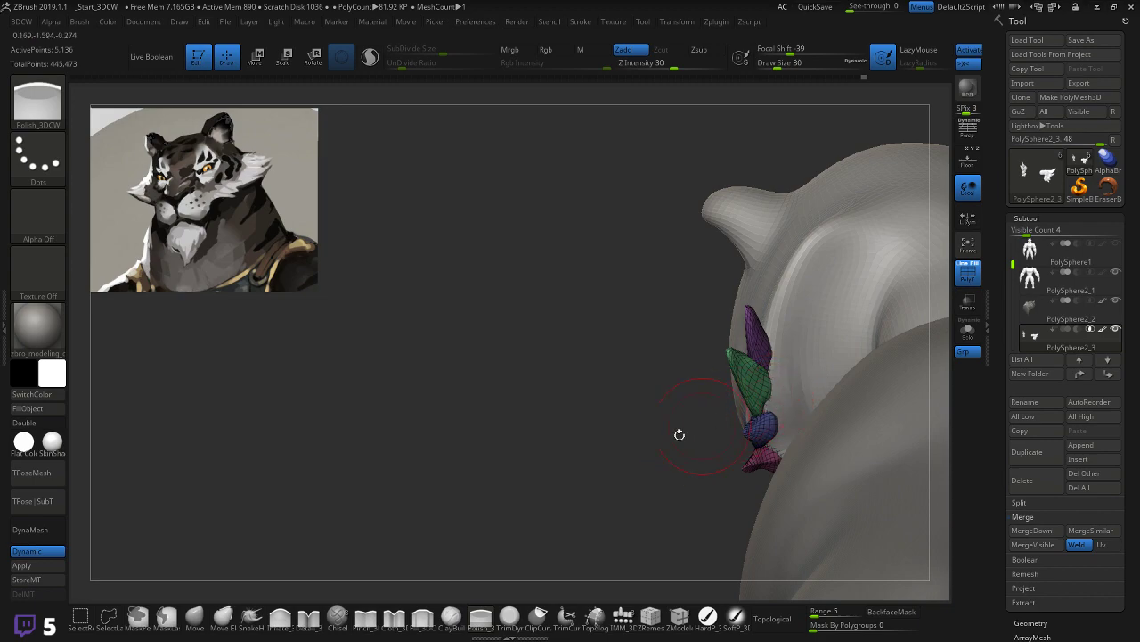
{"action": "left_click", "coordinate": [194, 616]}
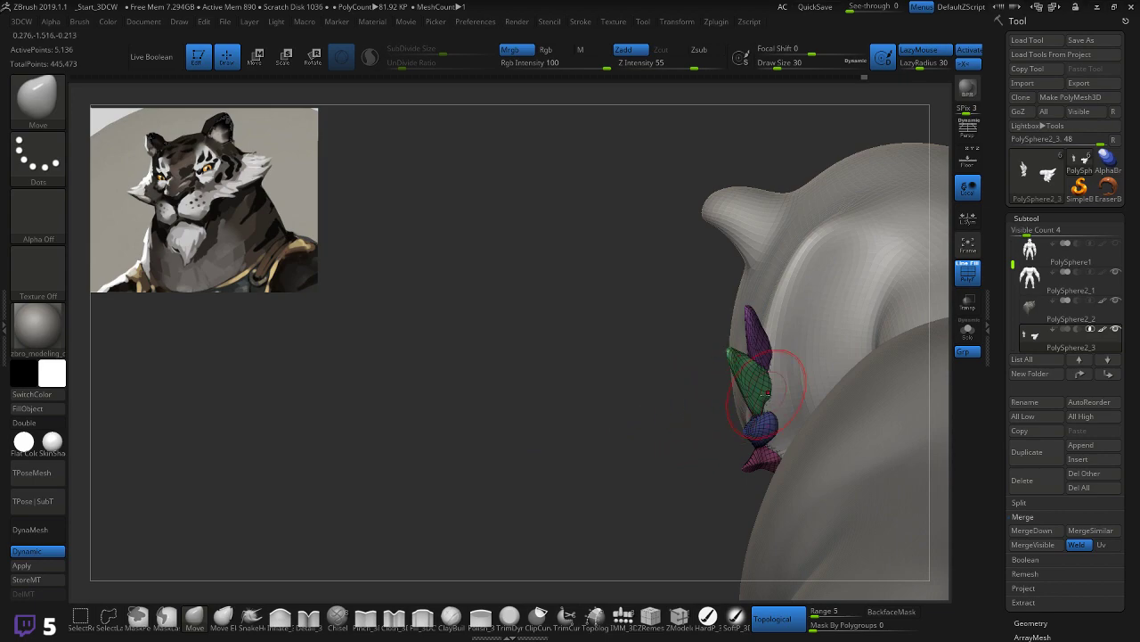
{"action": "left_click_drag", "start_coordinate": [656, 438], "coordinate": [861, 358]}
{"action": "left_click_drag", "start_coordinate": [887, 296], "coordinate": [923, 298]}
{"action": "left_click_drag", "start_coordinate": [785, 366], "coordinate": [733, 356]}
{"action": "mouse_move", "coordinate": [804, 349]}
{"action": "left_mouse_down"}
{"action": "mouse_move", "coordinate": [811, 336]}
{"action": "mouse_move", "coordinate": [752, 358]}
{"action": "left_mouse_up"}
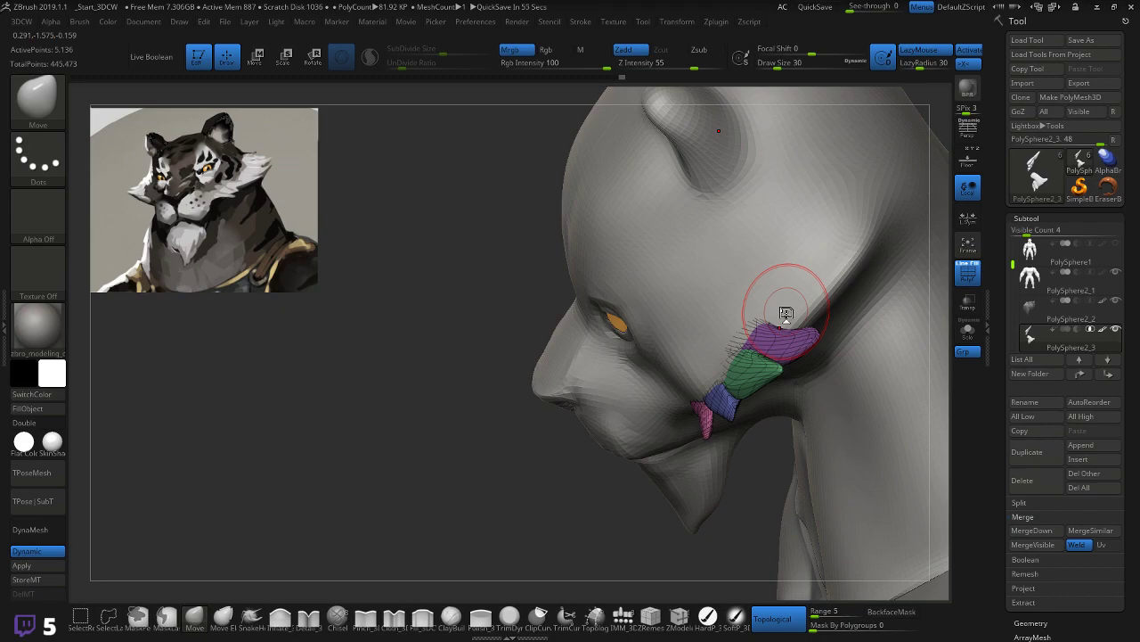
Step: Duplicate the purple uppermost cheek tufts with the transform gizmo, then move and rotate the copies beside the originals on the head
{"action": "left_click_drag", "start_coordinate": [508, 446], "coordinate": [567, 365]}
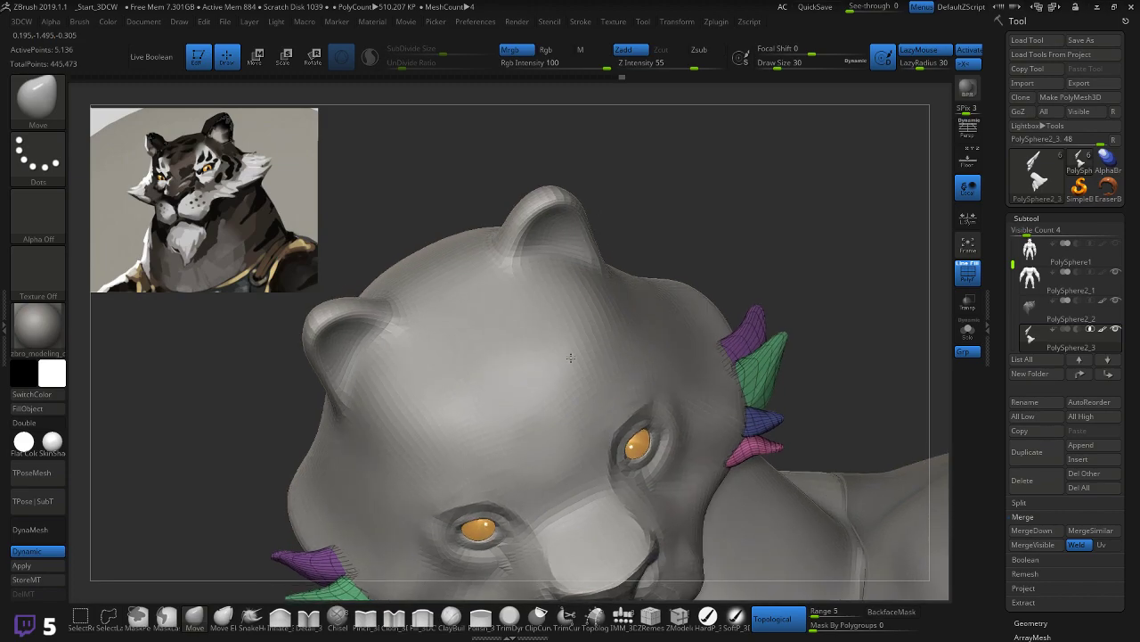
{"action": "left_click_drag", "start_coordinate": [895, 327], "coordinate": [892, 345]}
{"action": "mouse_move", "coordinate": [885, 269]}
{"action": "left_mouse_down"}
{"action": "mouse_move", "coordinate": [848, 323]}
{"action": "mouse_move", "coordinate": [746, 349]}
{"action": "left_mouse_up"}
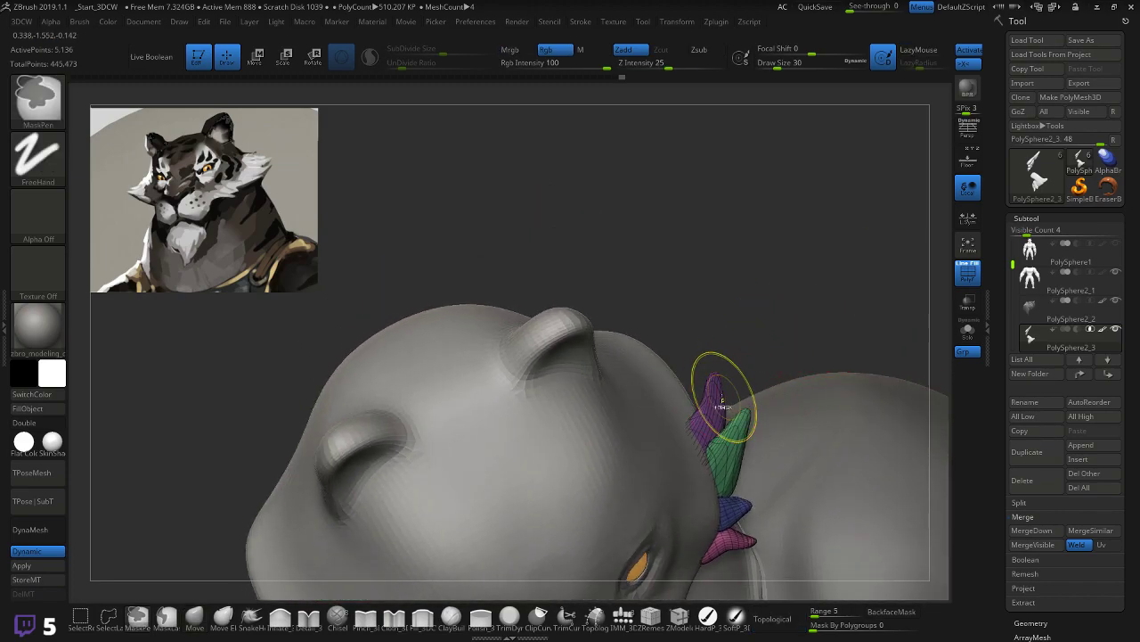
{"action": "key", "text": "w"}
{"action": "left_click_drag", "start_coordinate": [726, 382], "coordinate": [759, 381], "text": "shift"}
{"action": "left_click_drag", "start_coordinate": [663, 453], "coordinate": [663, 458]}
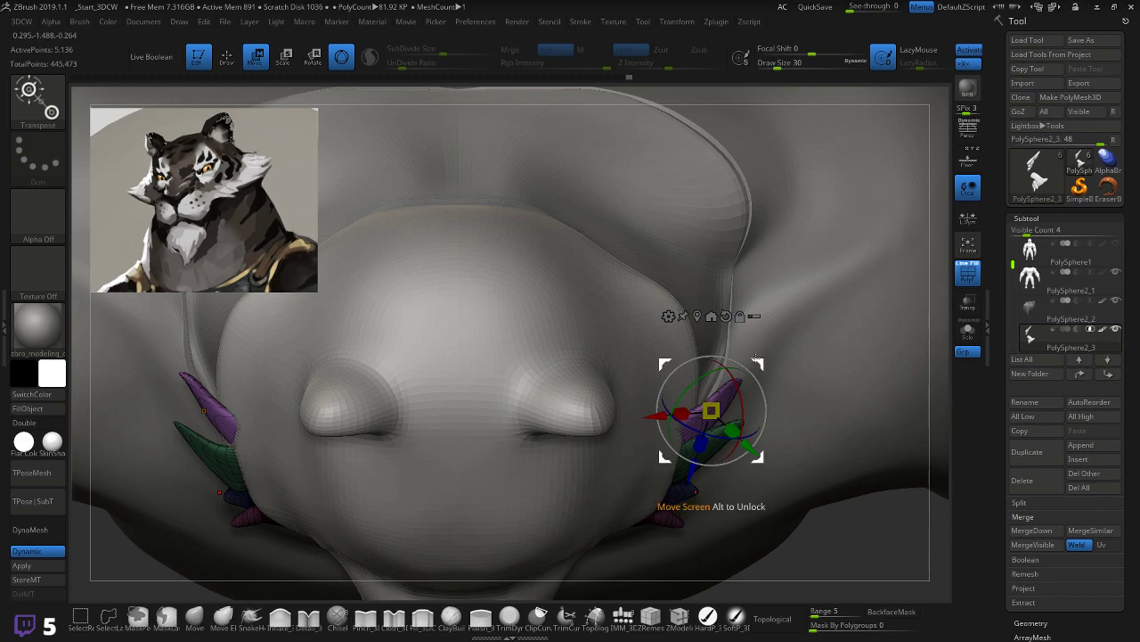
{"action": "left_click_drag", "start_coordinate": [757, 364], "coordinate": [759, 329]}
{"action": "left_click_drag", "start_coordinate": [823, 518], "coordinate": [739, 316]}
{"action": "left_click_drag", "start_coordinate": [794, 277], "coordinate": [886, 298]}
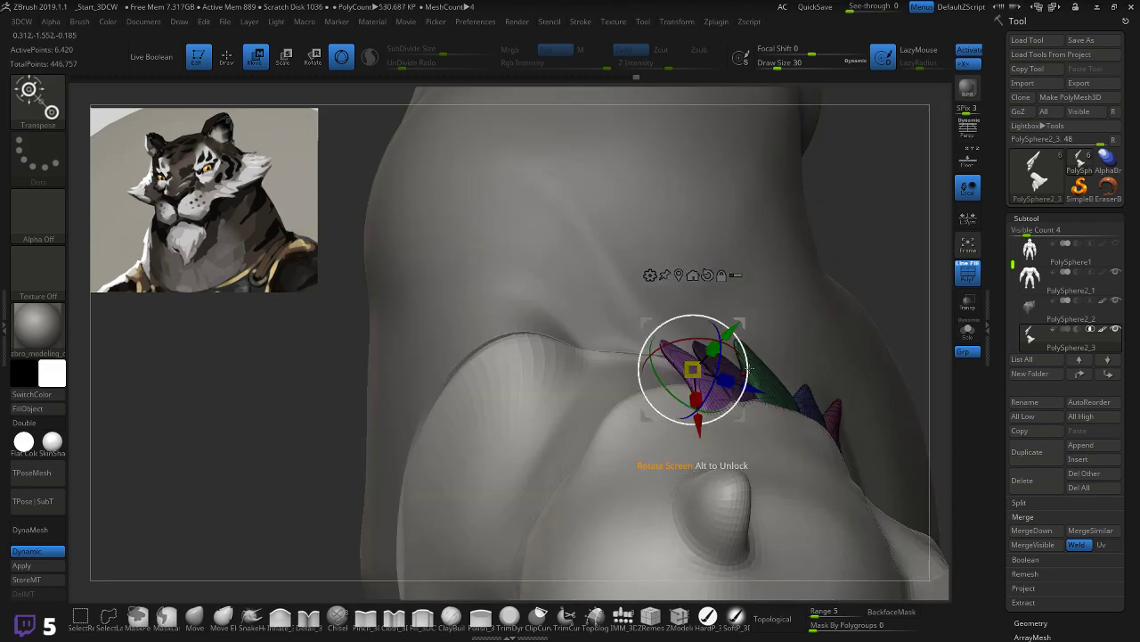
{"action": "left_click_drag", "start_coordinate": [881, 280], "coordinate": [782, 331]}
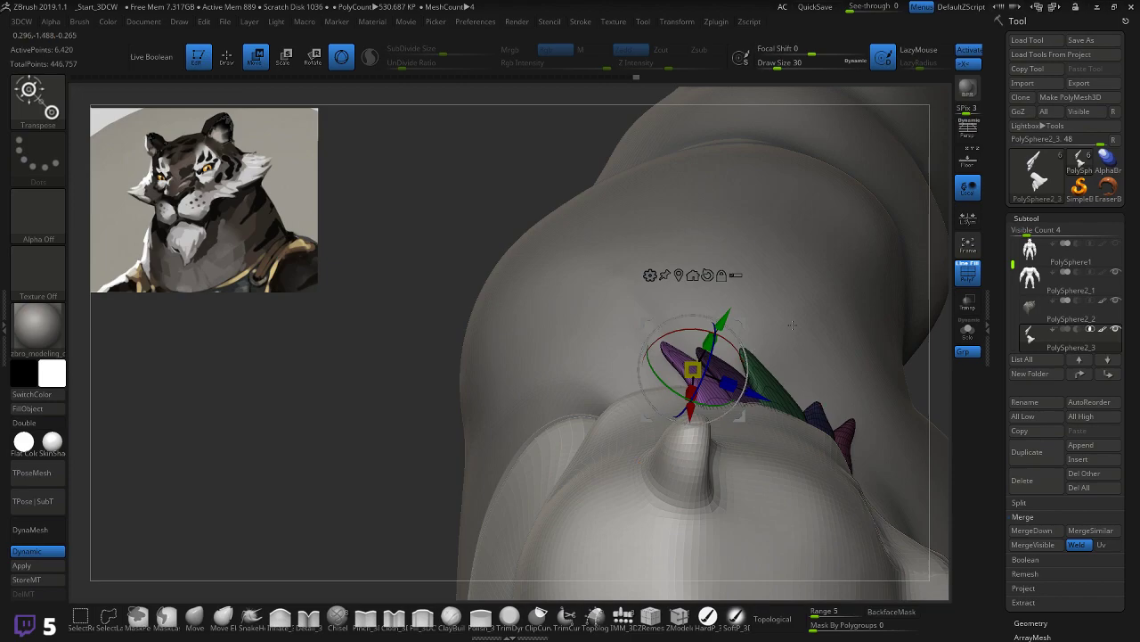
{"action": "left_click_drag", "start_coordinate": [927, 366], "coordinate": [713, 351]}
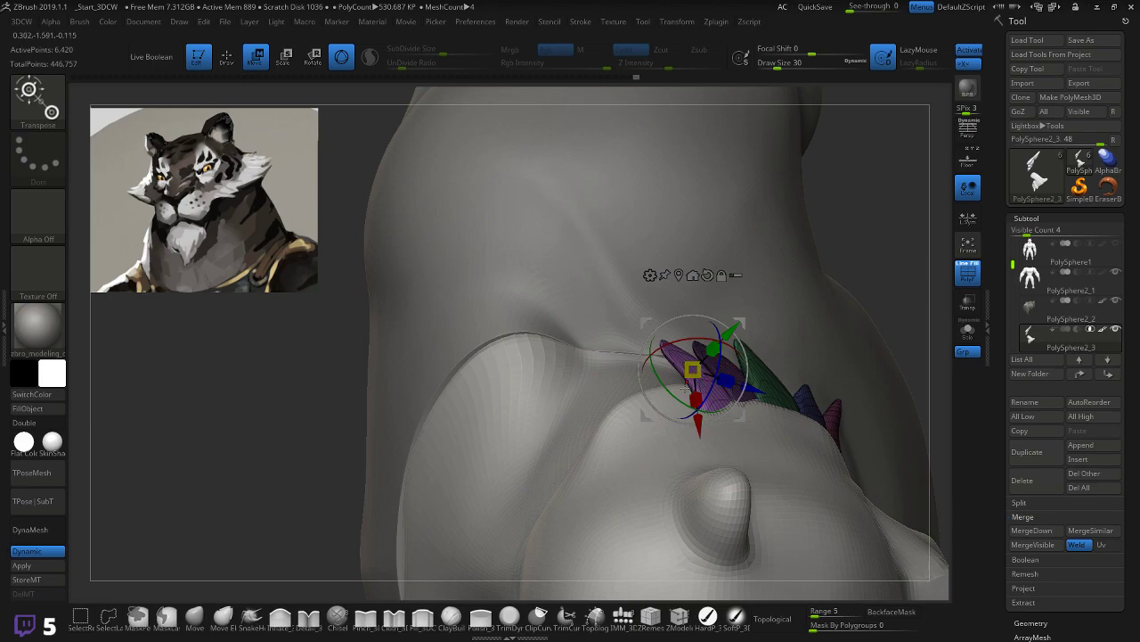
Step: Run Auto Groups twice on the tuft subtool to give the separate cheek tufts new polygroups
{"action": "key", "text": "space"}
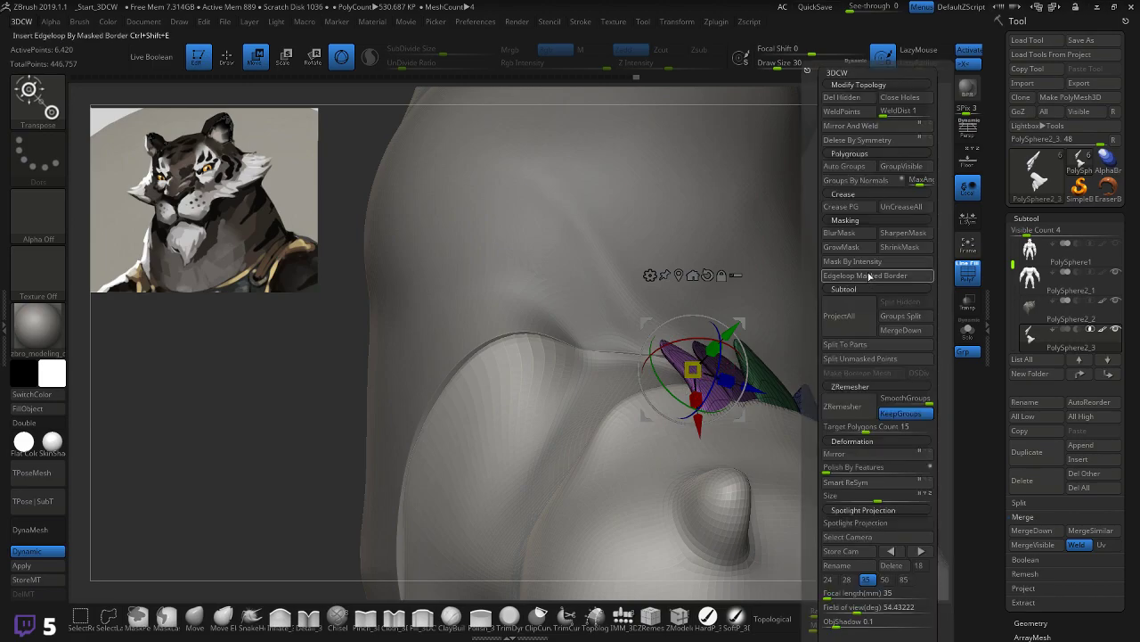
{"action": "left_click", "coordinate": [851, 167]}
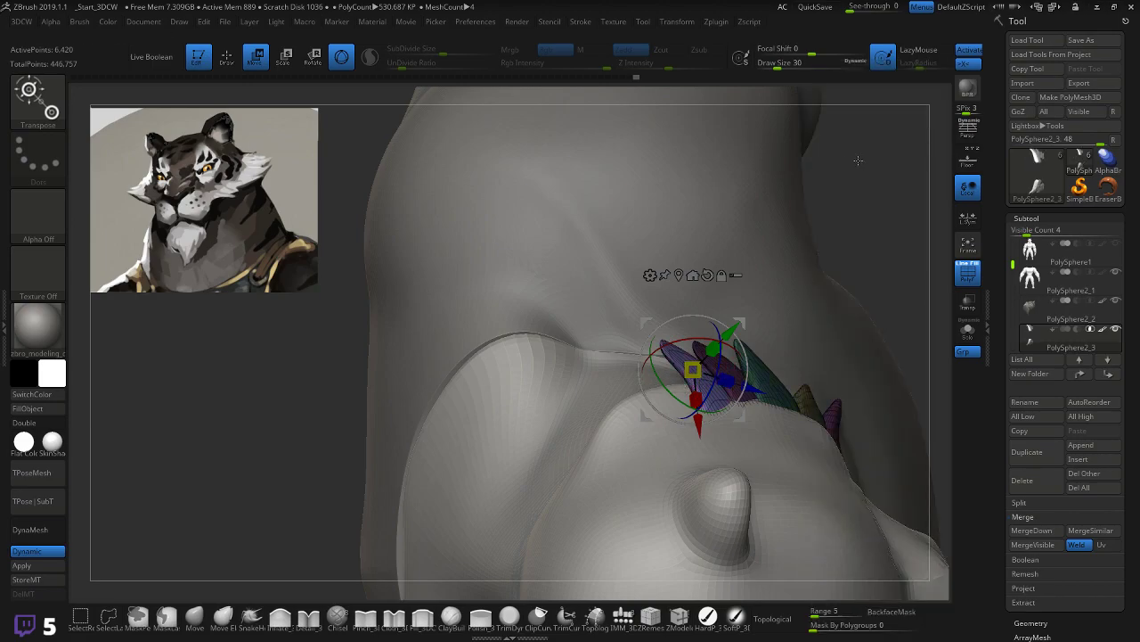
{"action": "key", "text": "space"}
{"action": "left_click", "coordinate": [847, 144]}
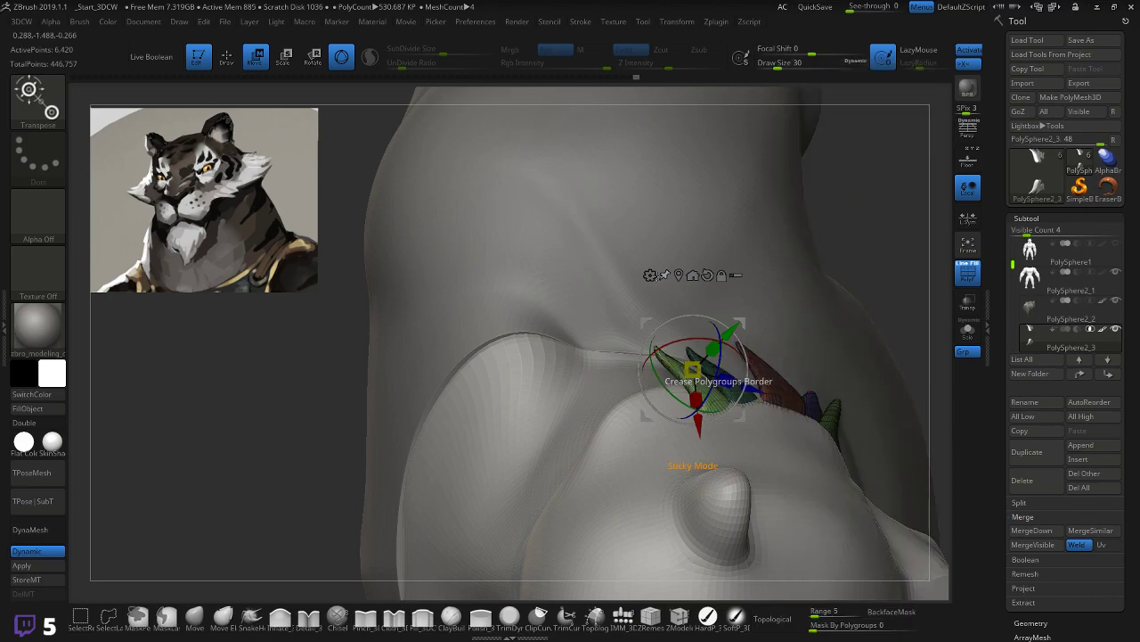
Step: Clear the mask on the cheek fur tufts and reshape the teal tuft with the Move brush at draw size 18
{"action": "mouse_move", "coordinate": [907, 316]}
{"action": "left_mouse_down"}
{"action": "mouse_move", "coordinate": [878, 296]}
{"action": "mouse_move", "coordinate": [875, 312]}
{"action": "left_mouse_up"}
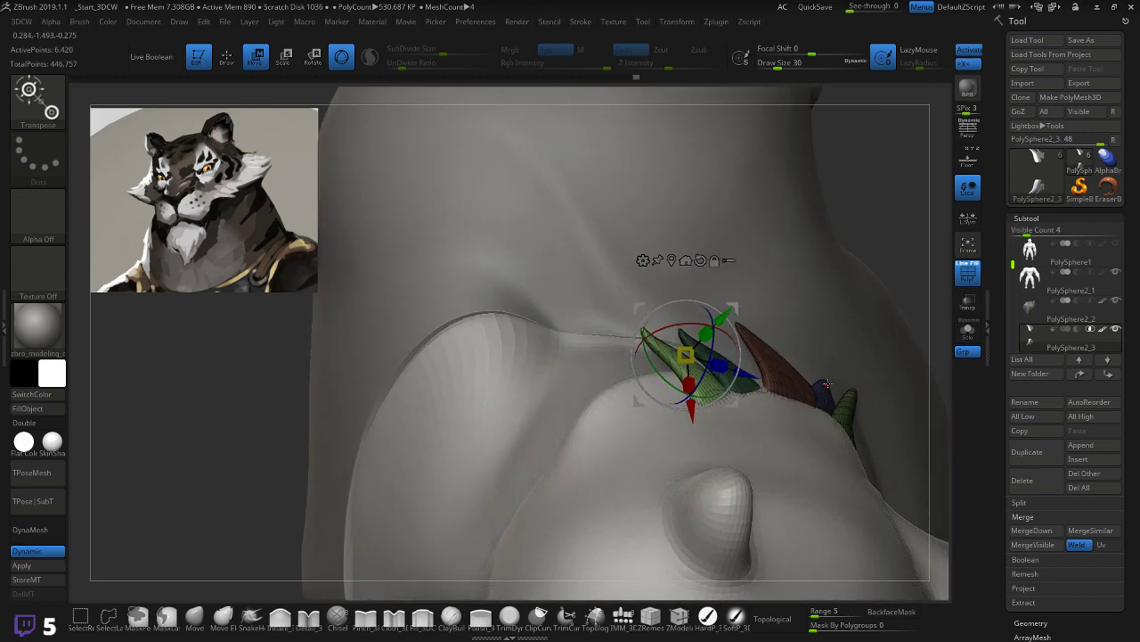
{"action": "key", "text": "ctrl"}
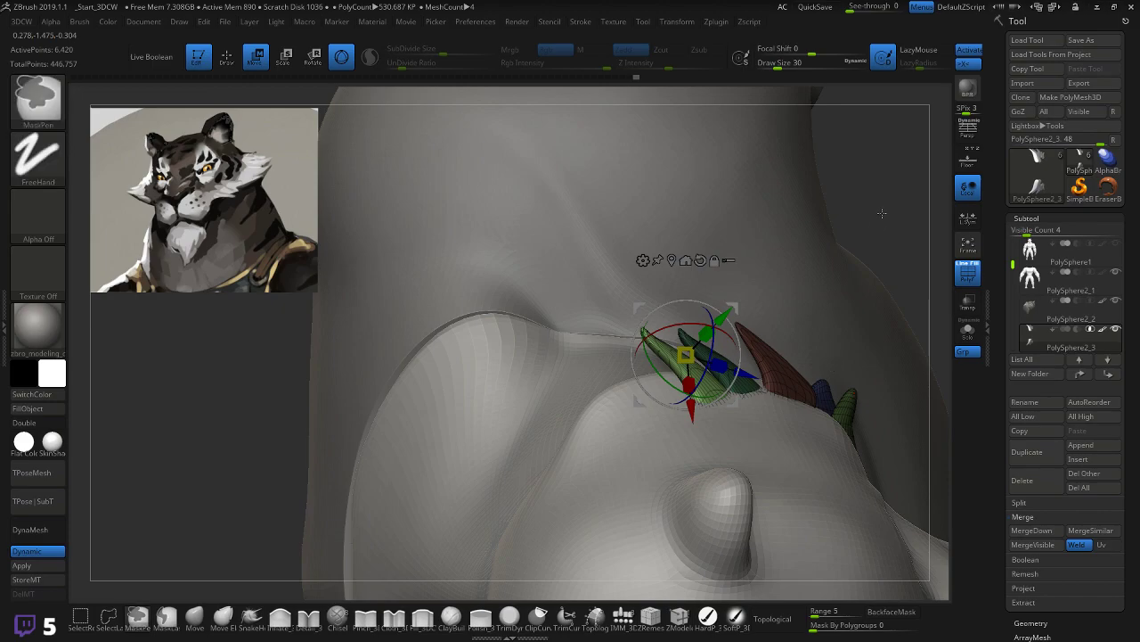
{"action": "left_click_drag", "start_coordinate": [885, 216], "coordinate": [877, 234], "text": "ctrl"}
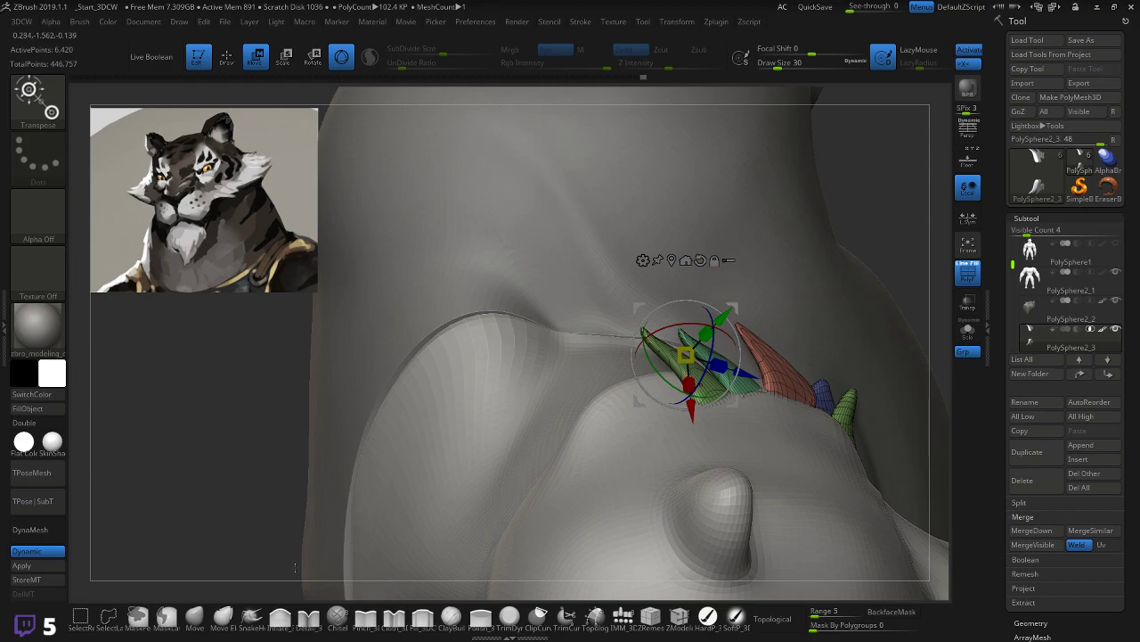
{"action": "left_click", "coordinate": [195, 614]}
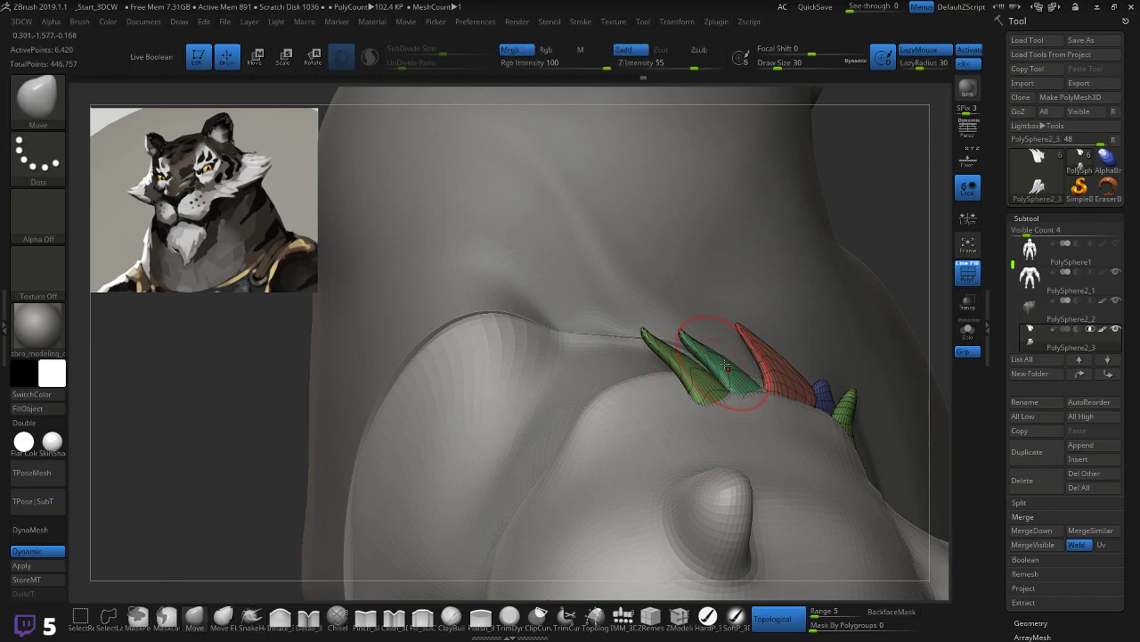
{"action": "key", "text": "]"}
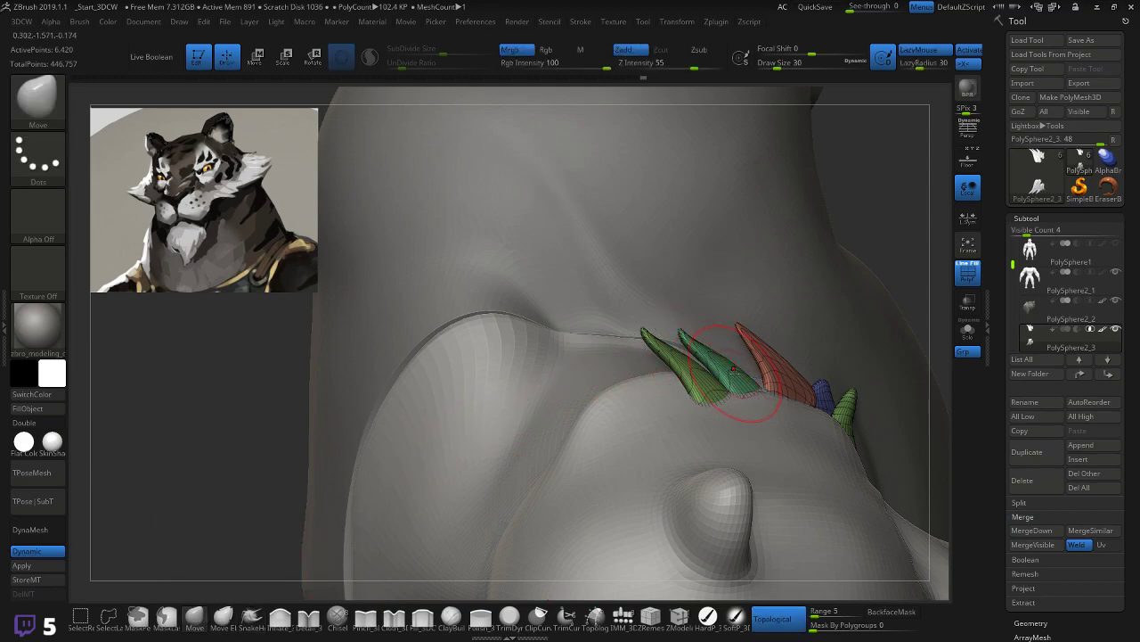
{"action": "left_click_drag", "start_coordinate": [741, 376], "coordinate": [749, 363]}
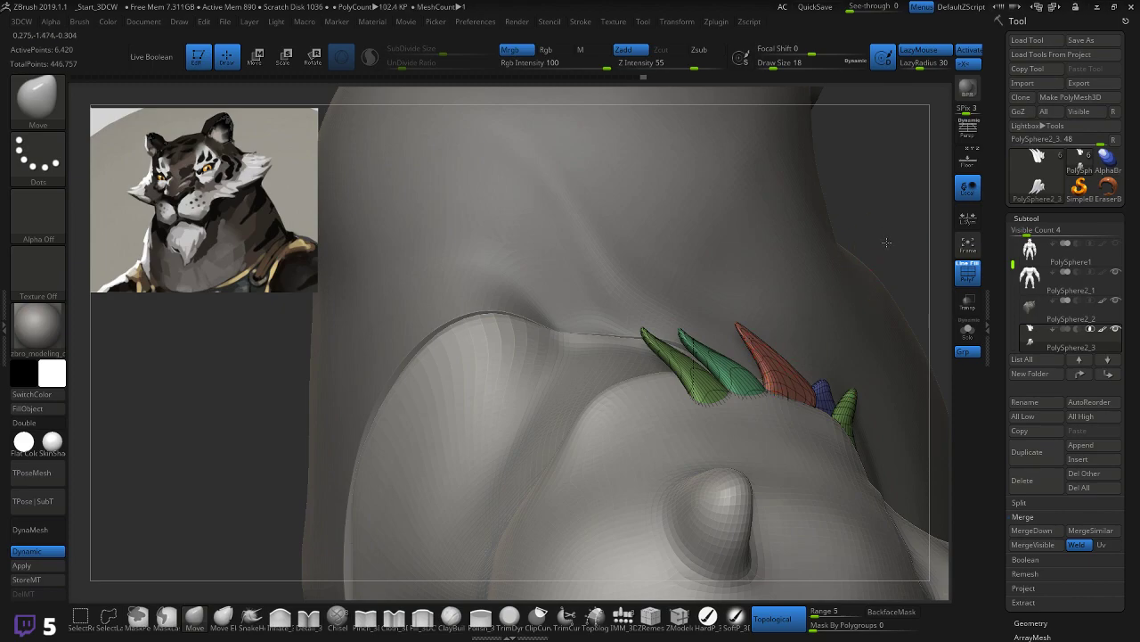
{"action": "right_click_drag", "start_coordinate": [888, 242], "coordinate": [802, 298]}
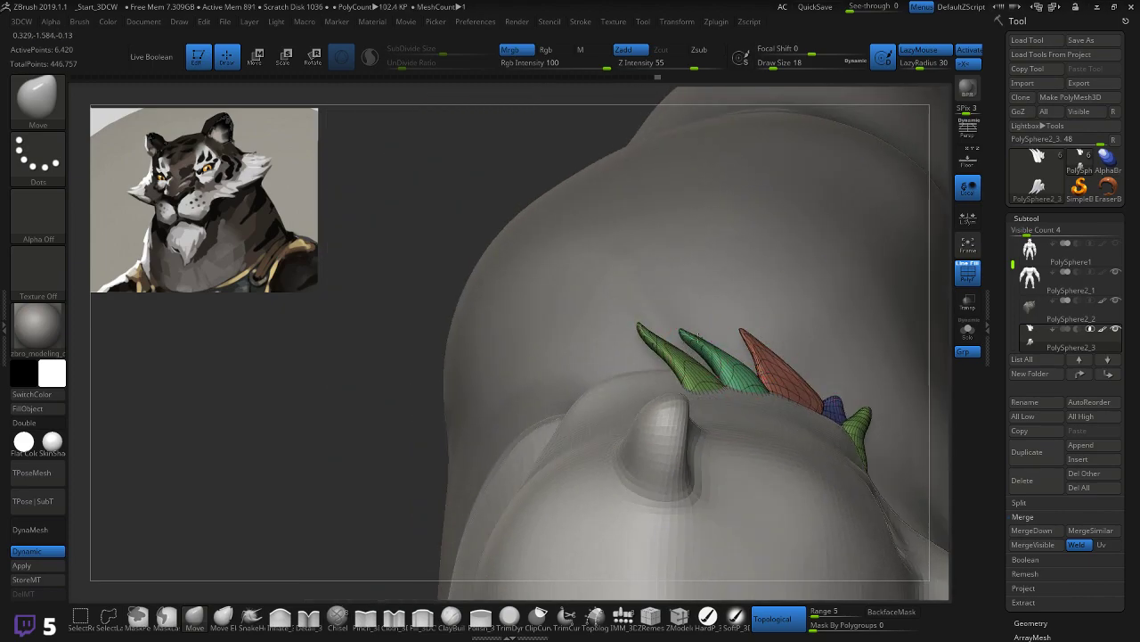
{"action": "right_click_drag", "start_coordinate": [451, 401], "coordinate": [400, 428]}
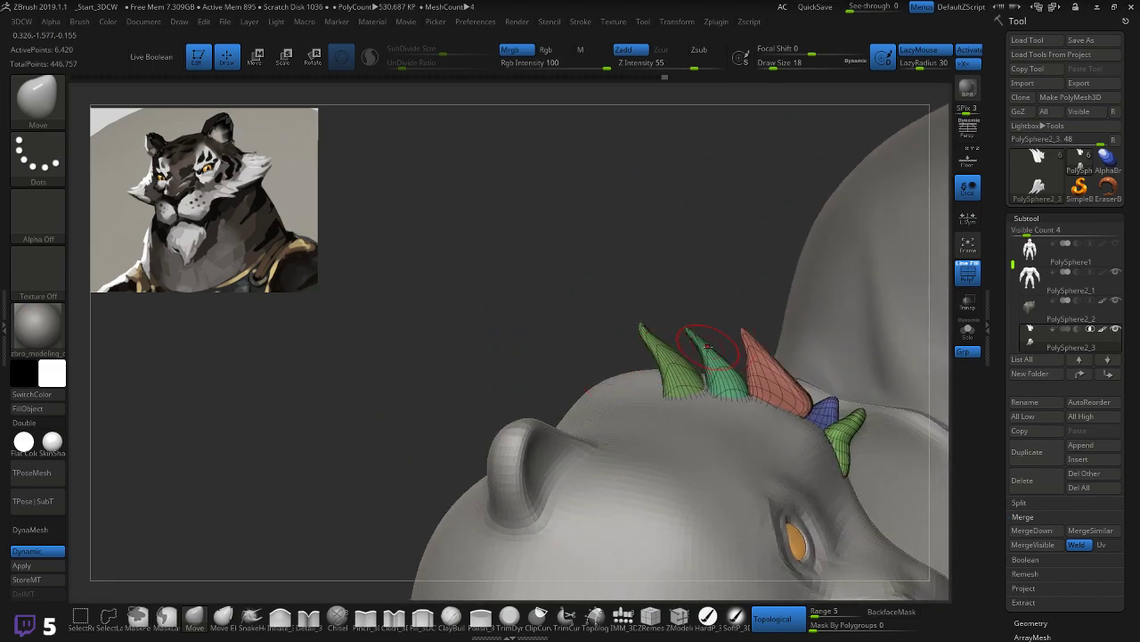
Step: Thicken the teal tuft with the Inflate brush
{"action": "left_click", "coordinate": [280, 617]}
{"action": "right_click_drag", "start_coordinate": [414, 426], "coordinate": [401, 415]}
{"action": "right_click_drag", "start_coordinate": [685, 275], "coordinate": [706, 349]}
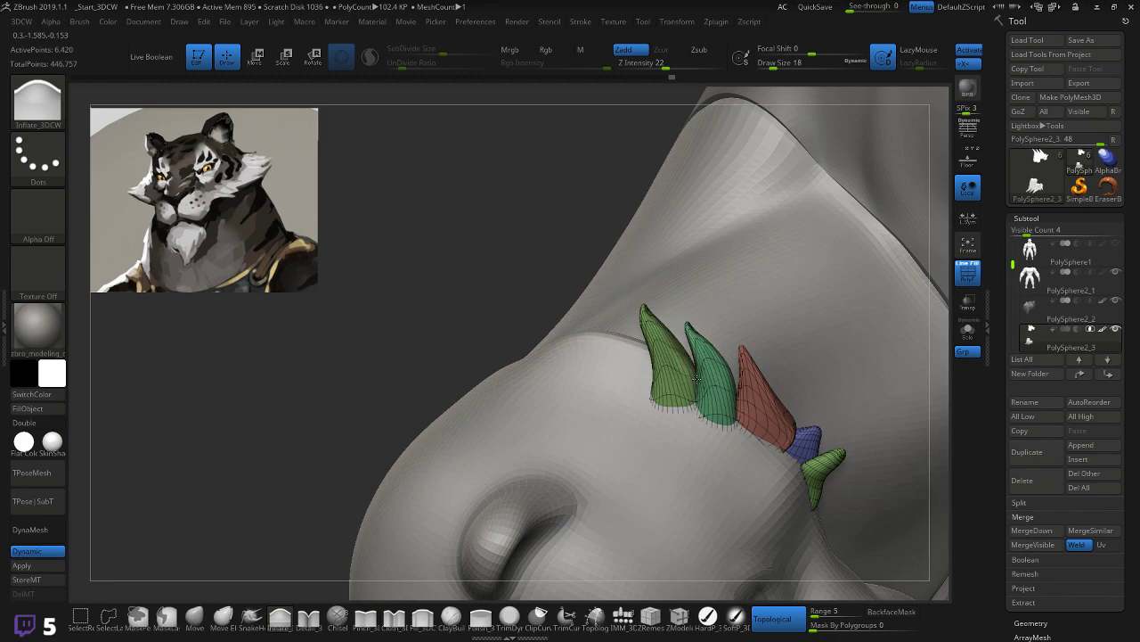
Step: Polish and smooth the surfaces of the upper green, teal and red tufts, including their undersides
{"action": "left_click", "coordinate": [479, 618]}
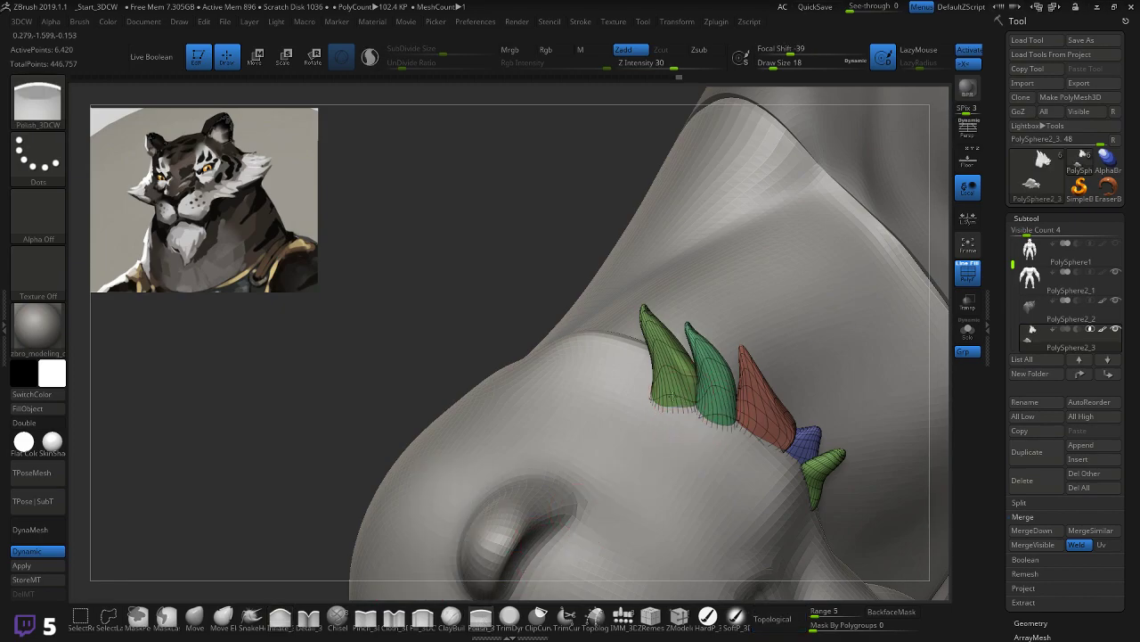
{"action": "left_click_drag", "start_coordinate": [672, 366], "coordinate": [684, 353], "text": "shift"}
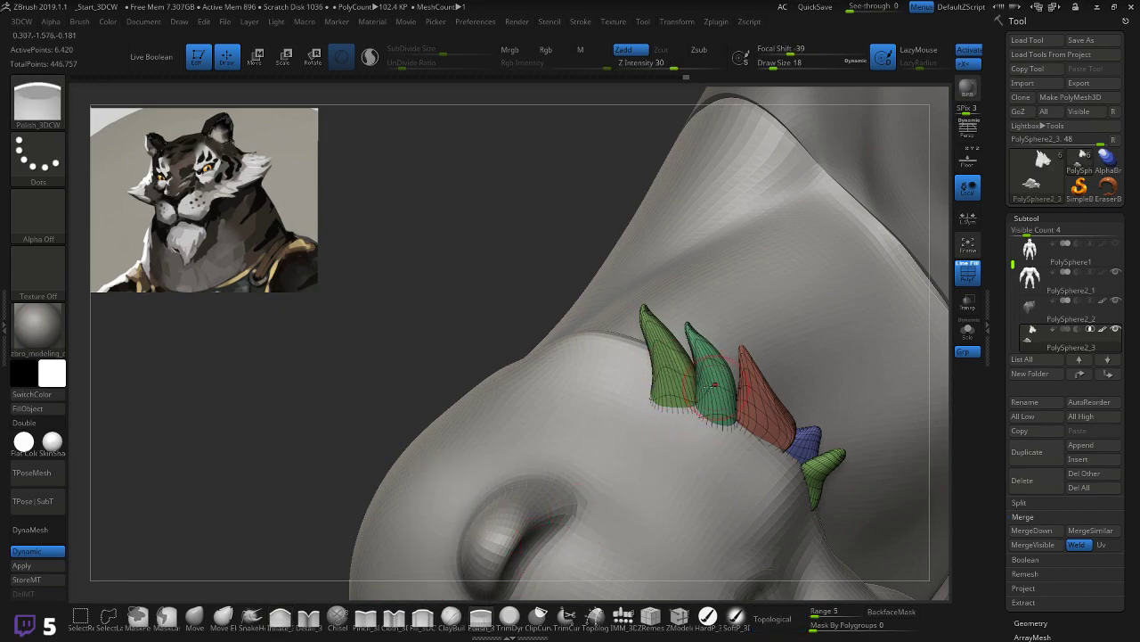
{"action": "left_click_drag", "start_coordinate": [484, 353], "coordinate": [562, 338]}
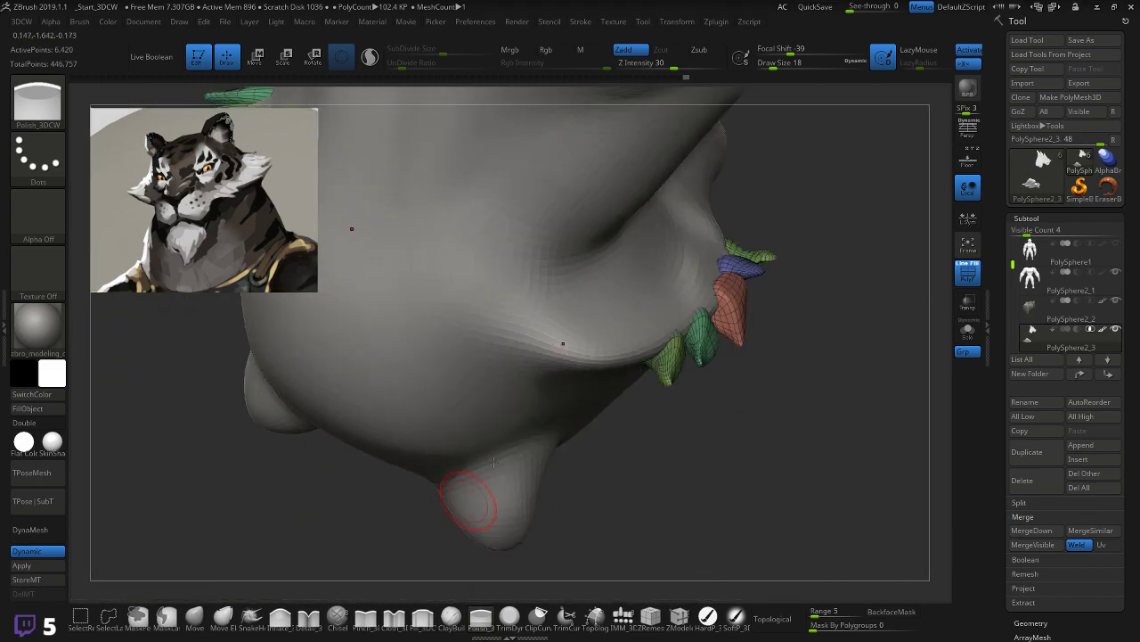
{"action": "mouse_move", "coordinate": [728, 301]}
{"action": "left_mouse_down"}
{"action": "mouse_move", "coordinate": [717, 315]}
{"action": "mouse_move", "coordinate": [753, 317]}
{"action": "left_mouse_up"}
{"action": "mouse_move", "coordinate": [783, 363]}
{"action": "left_mouse_down"}
{"action": "mouse_move", "coordinate": [684, 360]}
{"action": "mouse_move", "coordinate": [779, 350]}
{"action": "left_mouse_up"}
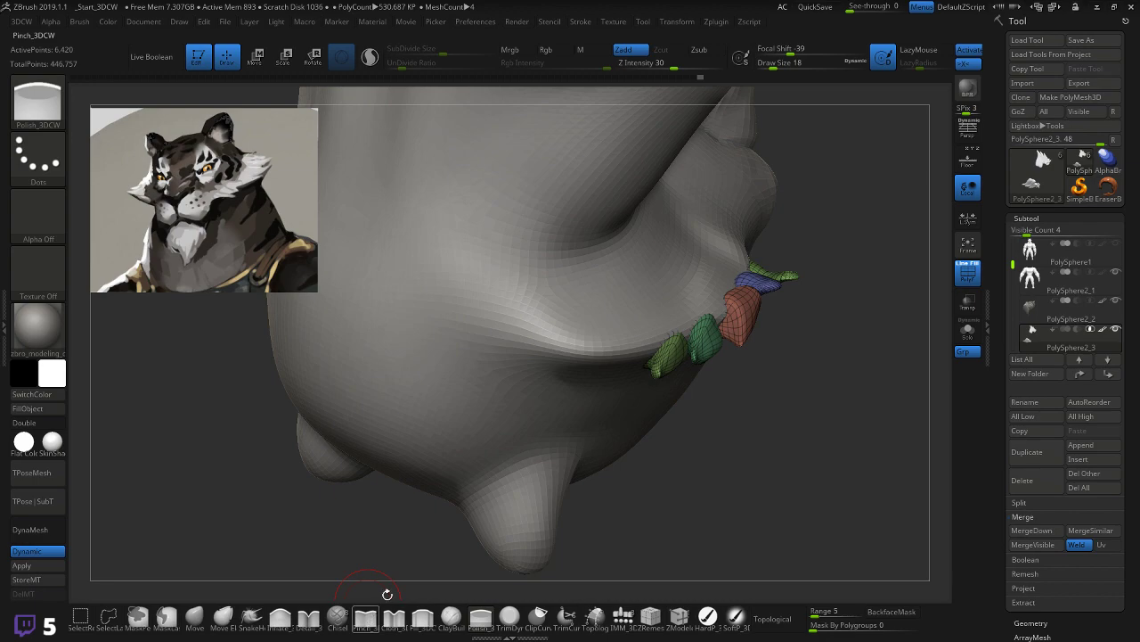
{"action": "key", "text": "shift"}
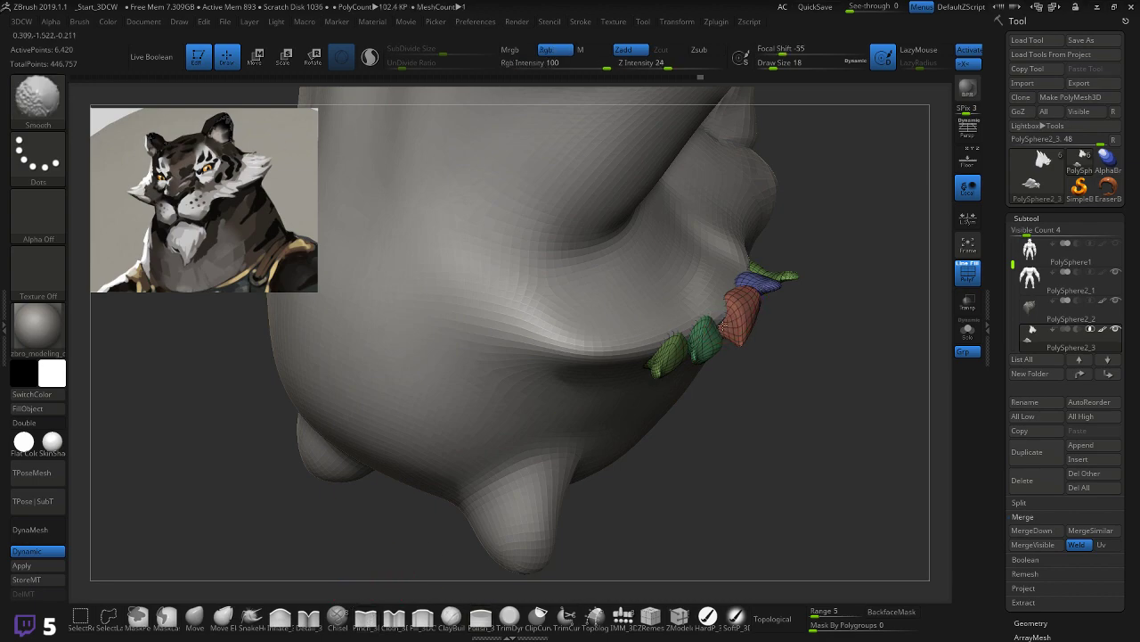
{"action": "left_click_drag", "start_coordinate": [715, 423], "coordinate": [597, 436]}
Step: Adjust the tufts' shape with the Move brush and inflate the teal tuft at draw size 9
{"action": "left_click", "coordinate": [195, 617]}
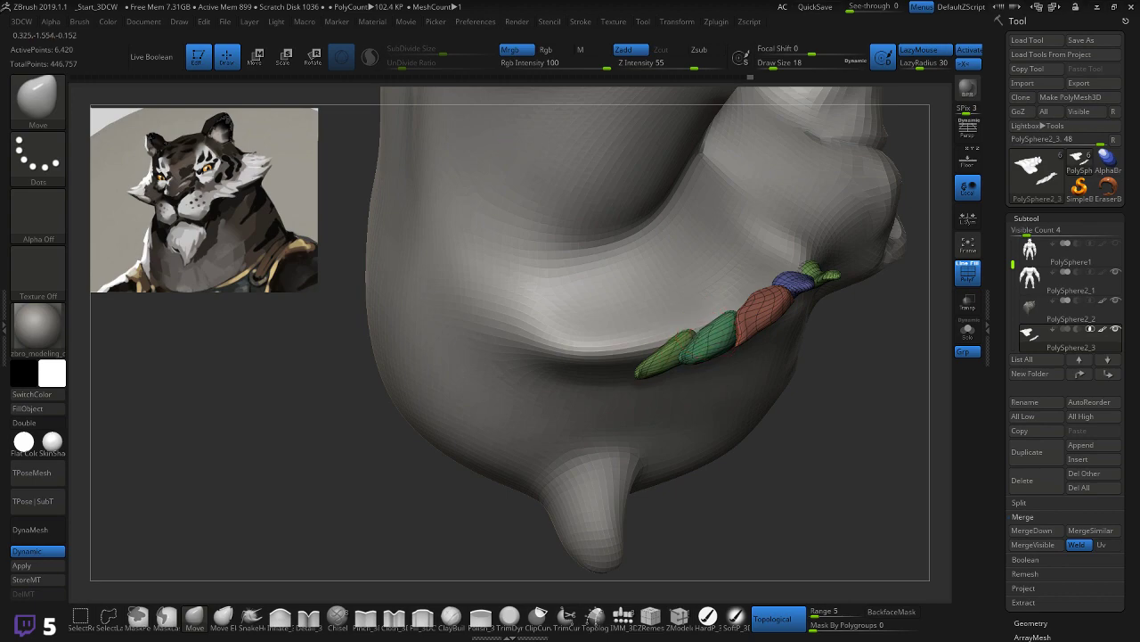
{"action": "mouse_move", "coordinate": [891, 389]}
{"action": "left_mouse_down"}
{"action": "mouse_move", "coordinate": [865, 382]}
{"action": "mouse_move", "coordinate": [865, 367]}
{"action": "mouse_move", "coordinate": [876, 401]}
{"action": "left_mouse_up"}
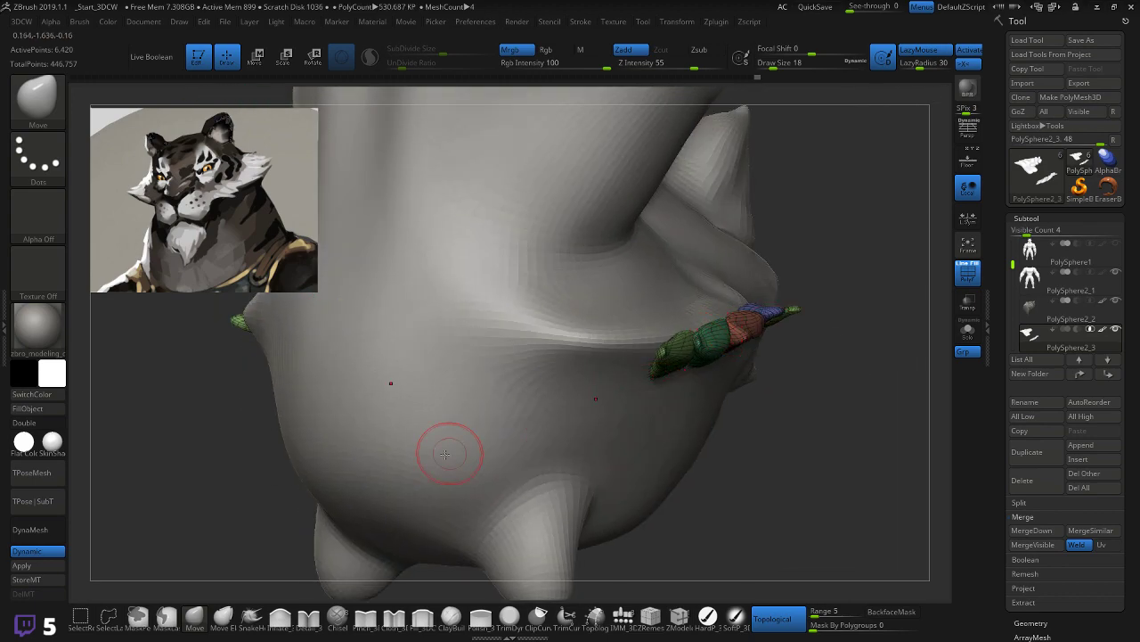
{"action": "left_click", "coordinate": [280, 618]}
{"action": "key", "text": "bracketleft"}
{"action": "left_click_drag", "start_coordinate": [707, 347], "coordinate": [723, 329]}
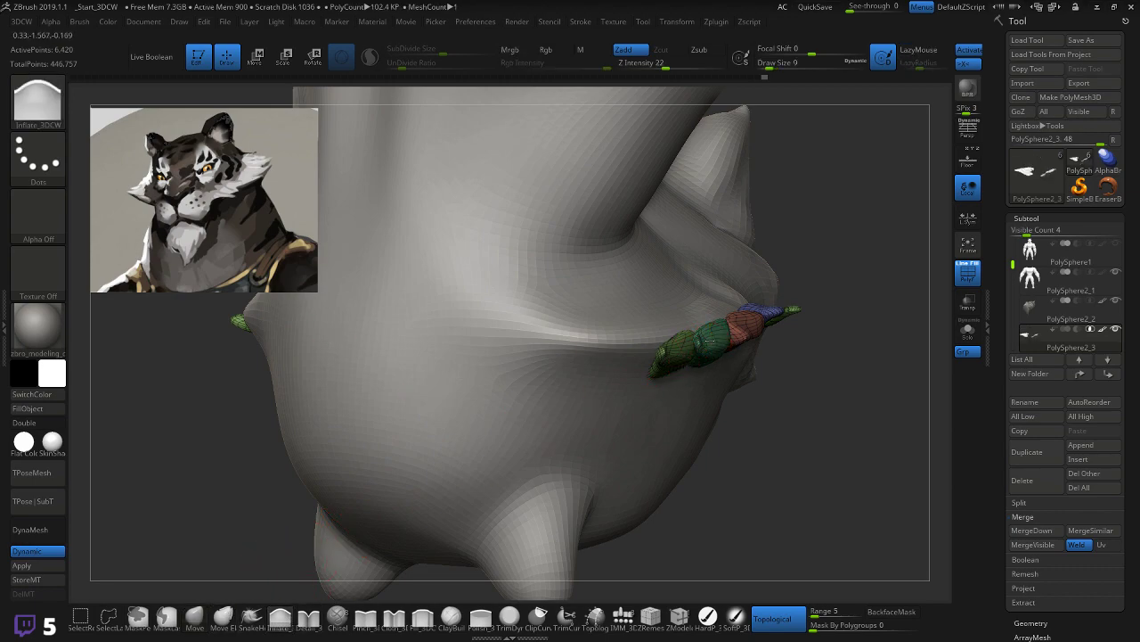
Step: Smooth the inflated areas of the teal and red tufts
{"action": "left_click_drag", "start_coordinate": [769, 366], "coordinate": [621, 356]}
{"action": "left_click_drag", "start_coordinate": [732, 329], "coordinate": [774, 344], "text": "shift"}
{"action": "mouse_move", "coordinate": [575, 417]}
{"action": "left_mouse_down"}
{"action": "mouse_move", "coordinate": [559, 418]}
{"action": "mouse_move", "coordinate": [537, 387]}
{"action": "mouse_move", "coordinate": [620, 368]}
{"action": "left_mouse_up"}
{"action": "key", "text": "shift"}
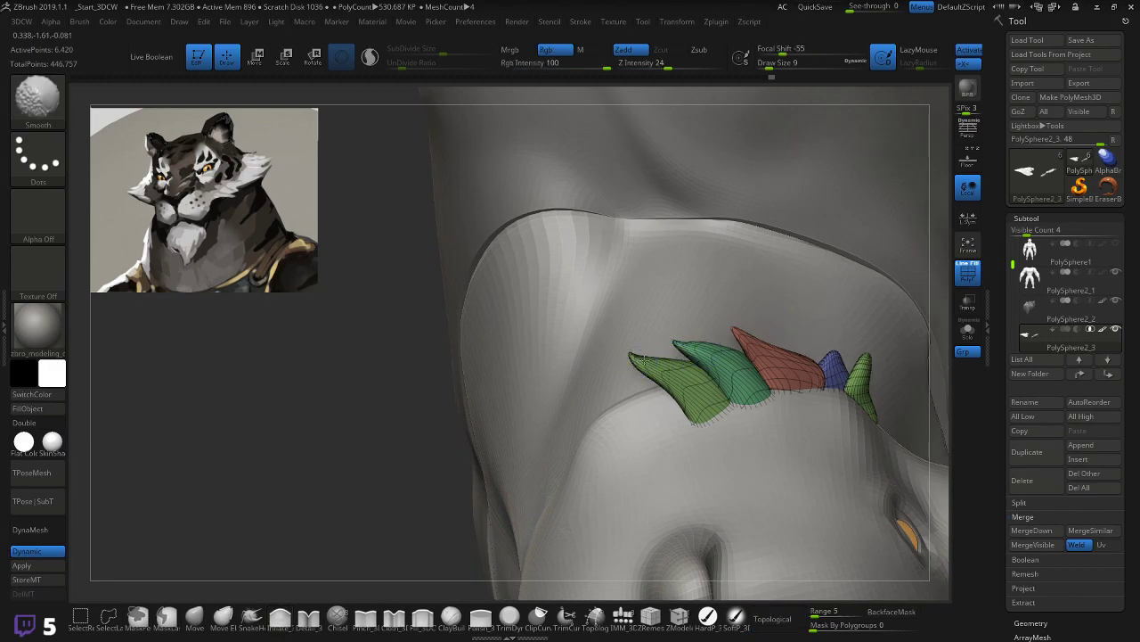
{"action": "mouse_move", "coordinate": [476, 458]}
{"action": "left_mouse_down"}
{"action": "mouse_move", "coordinate": [420, 436]}
{"action": "mouse_move", "coordinate": [463, 446]}
{"action": "mouse_move", "coordinate": [770, 300]}
{"action": "mouse_move", "coordinate": [805, 311]}
{"action": "mouse_move", "coordinate": [655, 296]}
{"action": "left_mouse_up"}
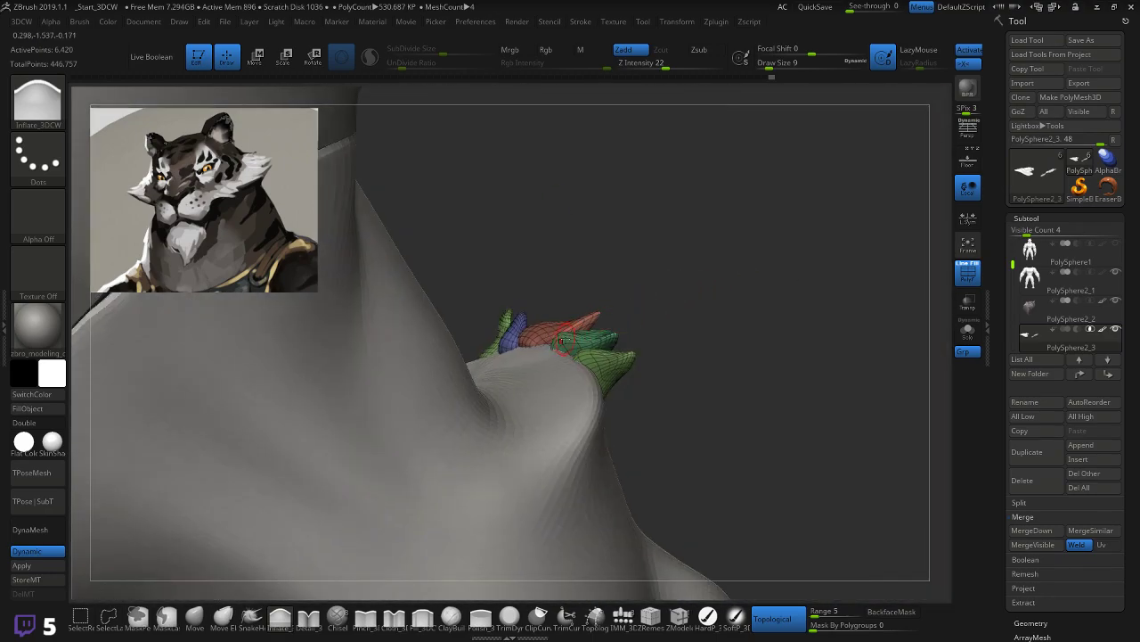
Step: Reshape the upper green, teal and red tufts with the Move brush at draw size 22
{"action": "left_click", "coordinate": [194, 615]}
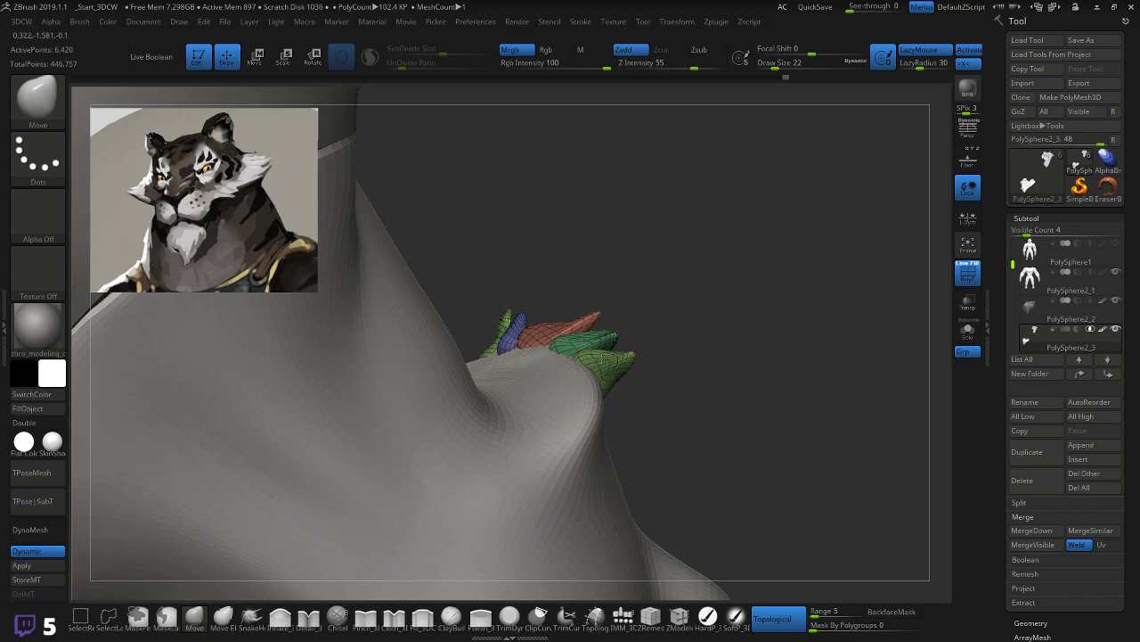
{"action": "mouse_move", "coordinate": [791, 315]}
{"action": "left_mouse_down"}
{"action": "mouse_move", "coordinate": [695, 308]}
{"action": "mouse_move", "coordinate": [637, 323]}
{"action": "mouse_move", "coordinate": [657, 339]}
{"action": "left_mouse_up"}
{"action": "key", "text": "shift"}
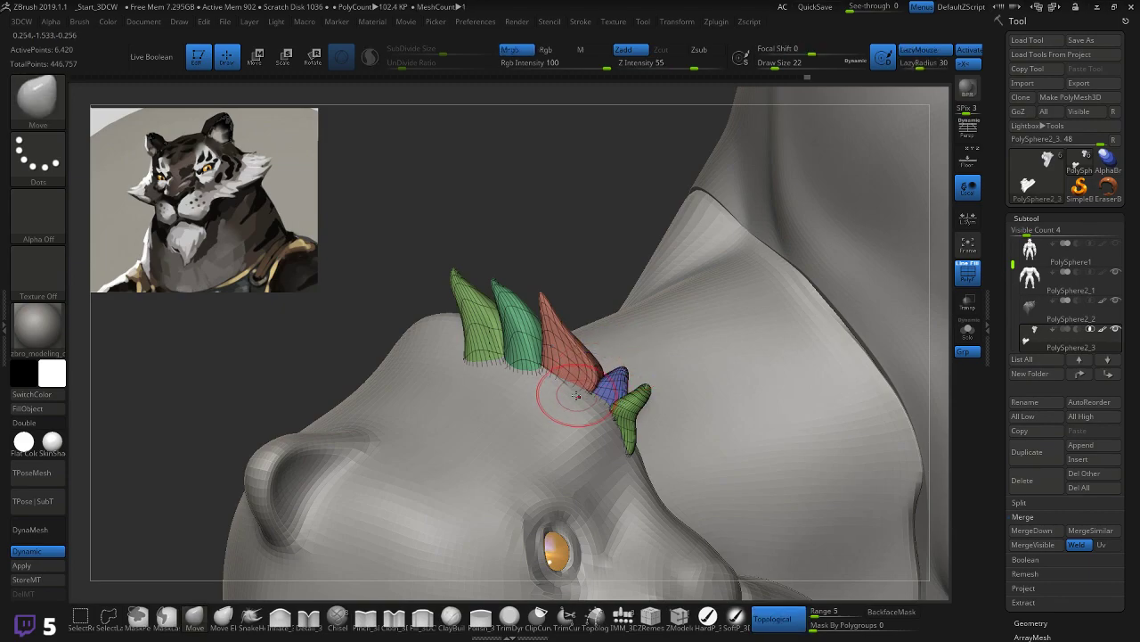
{"action": "left_click_drag", "start_coordinate": [596, 262], "coordinate": [643, 268]}
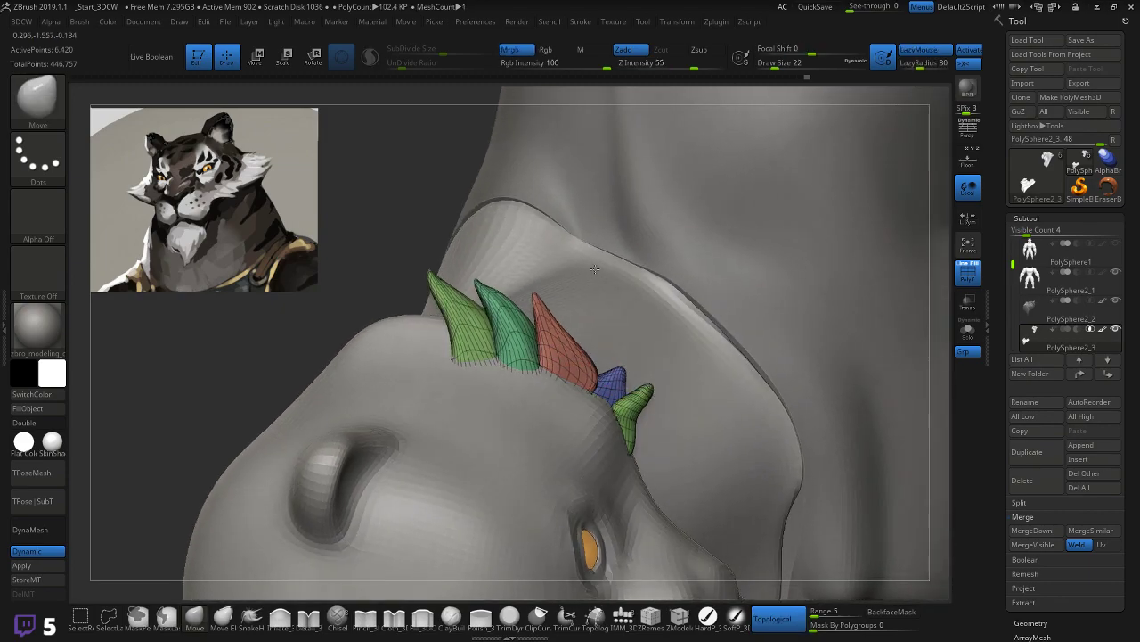
{"action": "mouse_move", "coordinate": [351, 351]}
{"action": "left_mouse_down"}
{"action": "mouse_move", "coordinate": [294, 338]}
{"action": "mouse_move", "coordinate": [433, 288]}
{"action": "mouse_move", "coordinate": [369, 471]}
{"action": "left_mouse_up"}
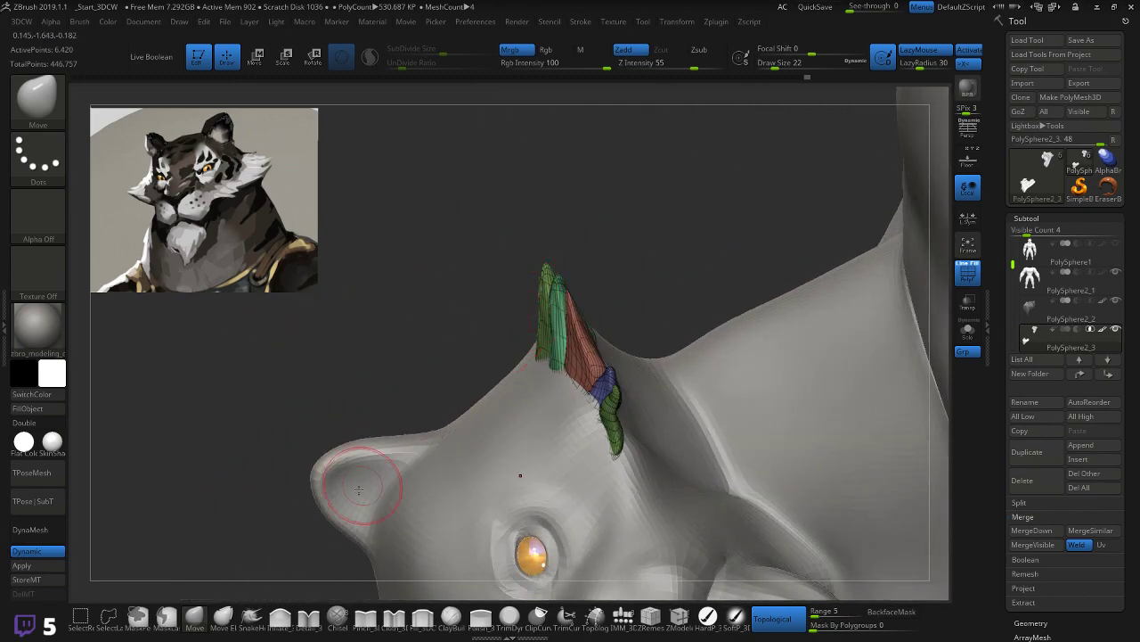
Step: Bend the tips of the upper tufts with Move Elastic at draw size 18 and refine them with the Move brush
{"action": "left_click", "coordinate": [223, 615]}
{"action": "mouse_move", "coordinate": [255, 504]}
{"action": "left_mouse_down"}
{"action": "mouse_move", "coordinate": [523, 302]}
{"action": "mouse_move", "coordinate": [556, 288]}
{"action": "left_mouse_up"}
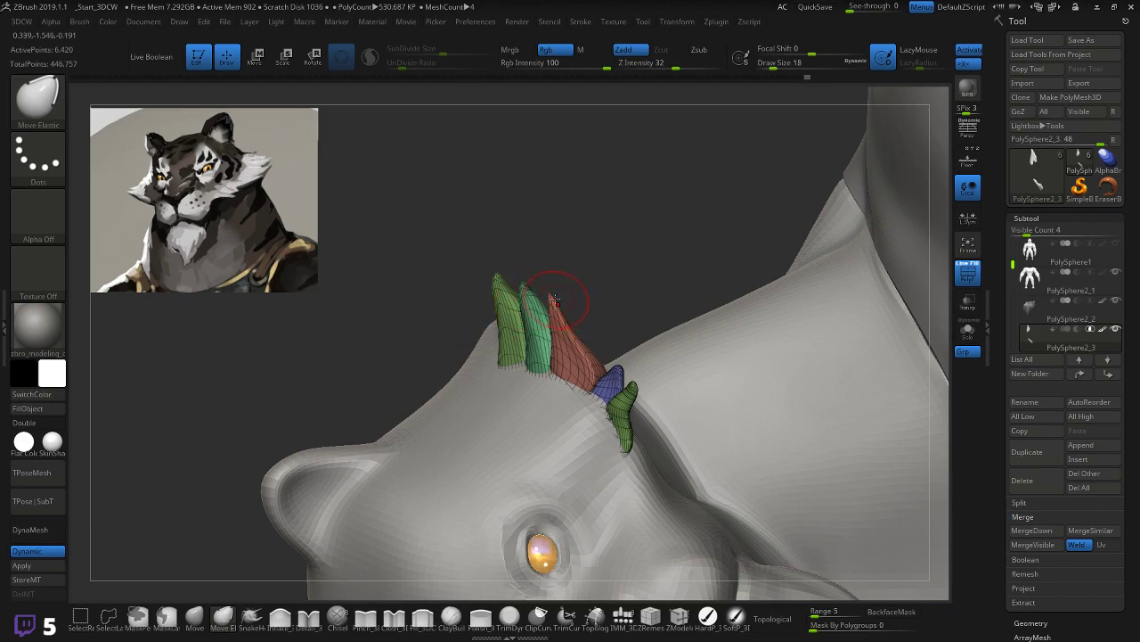
{"action": "left_click_drag", "start_coordinate": [580, 275], "coordinate": [499, 312]}
{"action": "left_click", "coordinate": [194, 615]}
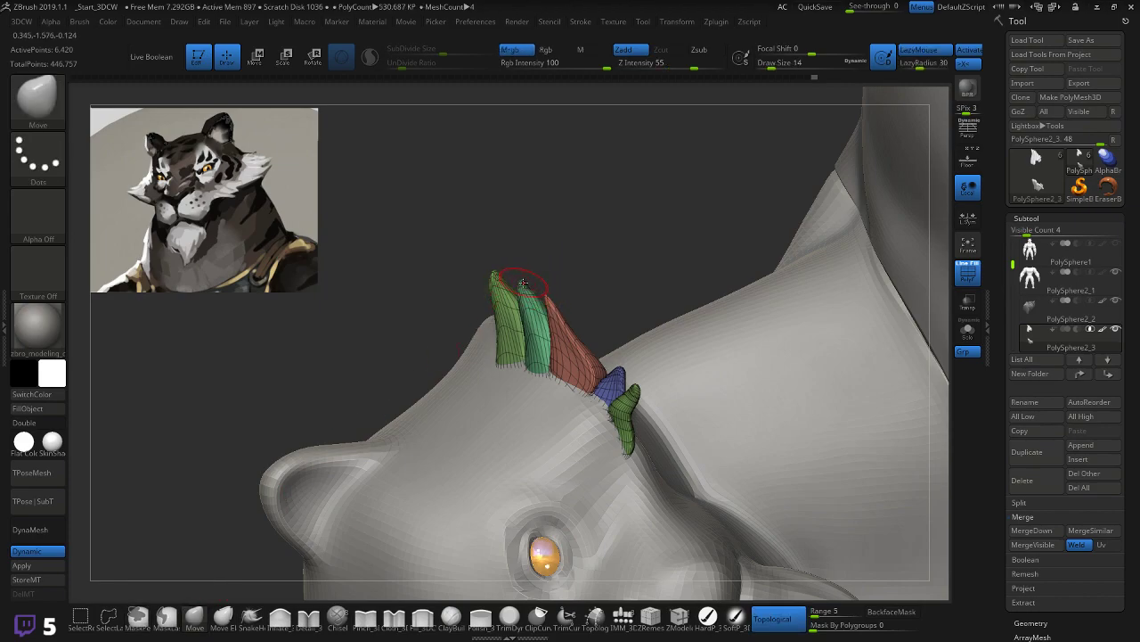
{"action": "mouse_move", "coordinate": [555, 255]}
{"action": "left_mouse_down"}
{"action": "mouse_move", "coordinate": [517, 263]}
{"action": "mouse_move", "coordinate": [515, 278]}
{"action": "mouse_move", "coordinate": [723, 280]}
{"action": "mouse_move", "coordinate": [586, 239]}
{"action": "mouse_move", "coordinate": [615, 224]}
{"action": "mouse_move", "coordinate": [598, 198]}
{"action": "mouse_move", "coordinate": [573, 211]}
{"action": "mouse_move", "coordinate": [656, 451]}
{"action": "mouse_move", "coordinate": [556, 218]}
{"action": "mouse_move", "coordinate": [606, 234]}
{"action": "mouse_move", "coordinate": [570, 259]}
{"action": "mouse_move", "coordinate": [509, 247]}
{"action": "mouse_move", "coordinate": [455, 360]}
{"action": "mouse_move", "coordinate": [571, 374]}
{"action": "mouse_move", "coordinate": [689, 358]}
{"action": "mouse_move", "coordinate": [727, 380]}
{"action": "mouse_move", "coordinate": [748, 410]}
{"action": "mouse_move", "coordinate": [667, 366]}
{"action": "mouse_move", "coordinate": [650, 407]}
{"action": "mouse_move", "coordinate": [659, 343]}
{"action": "left_mouse_up"}
{"action": "left_click_drag", "start_coordinate": [624, 306], "coordinate": [710, 331]}
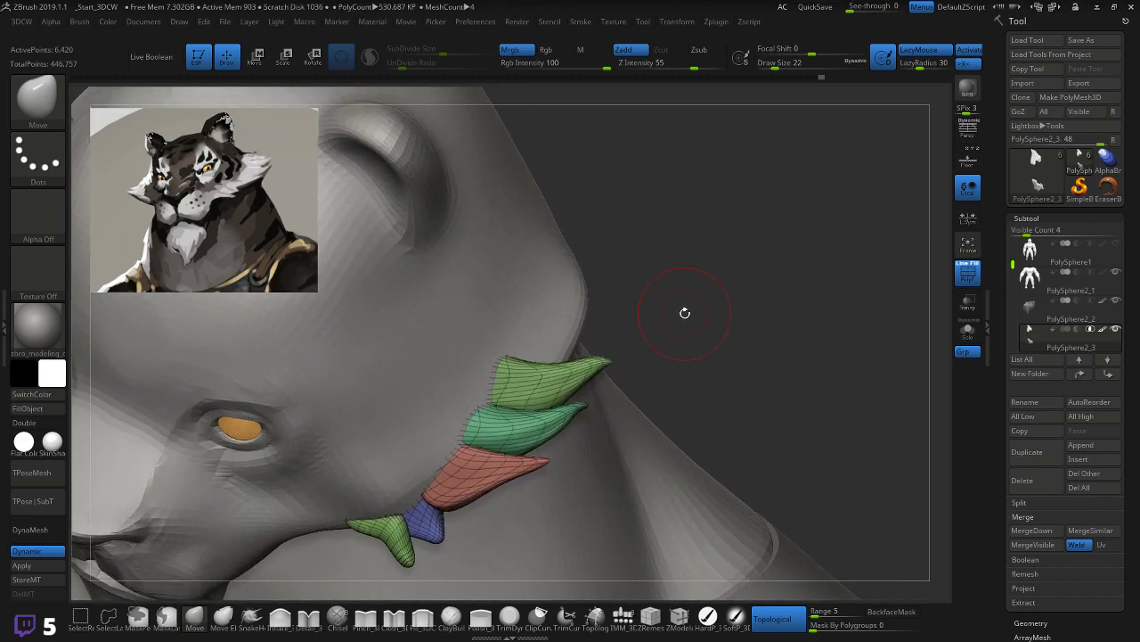
Step: Centre the transform gizmo on the uppermost green tuft and duplicate the tuft, offsetting the copy upward along the cheek
{"action": "key", "text": "w"}
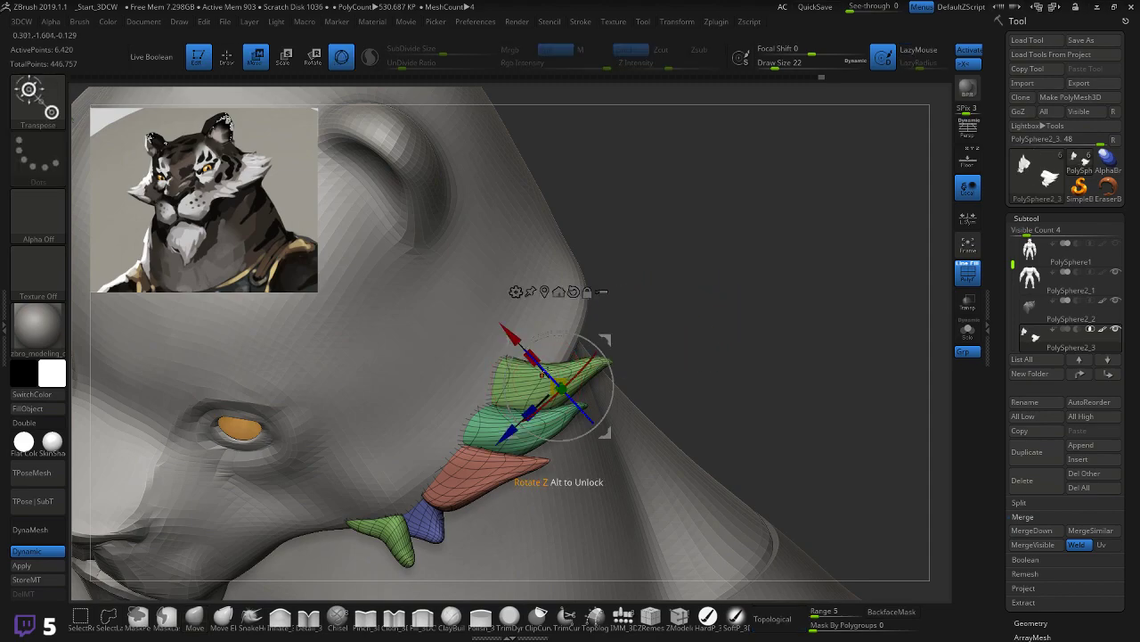
{"action": "left_click", "coordinate": [499, 392]}
{"action": "left_click_drag", "start_coordinate": [625, 313], "coordinate": [670, 294]}
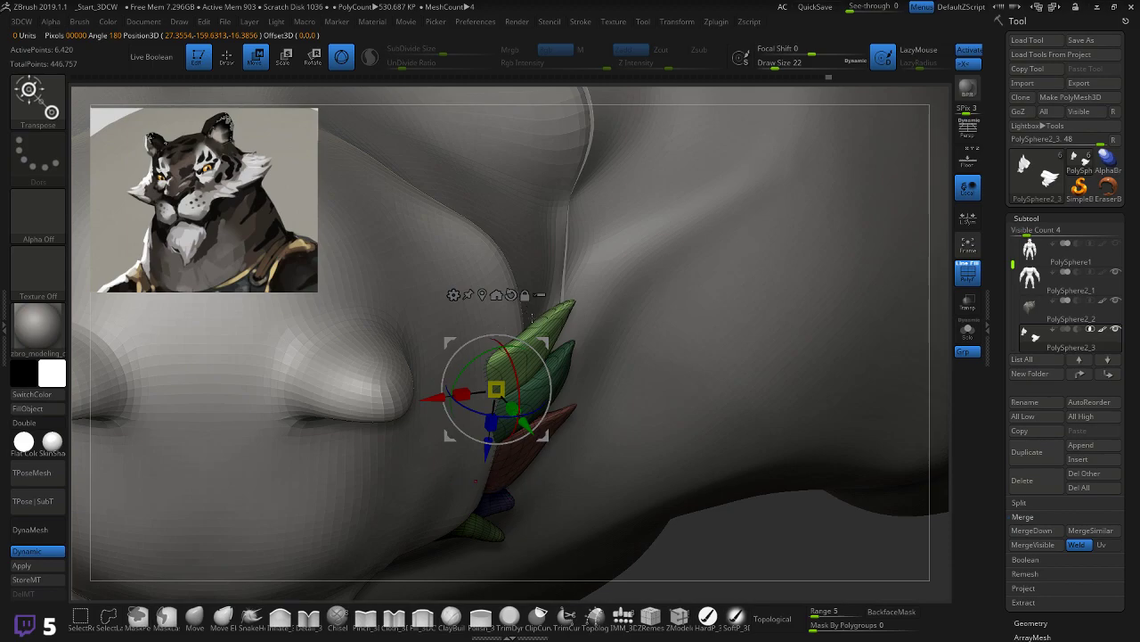
{"action": "left_click_drag", "start_coordinate": [496, 389], "coordinate": [462, 411], "text": "ctrl"}
{"action": "mouse_move", "coordinate": [561, 325]}
{"action": "left_mouse_down"}
{"action": "mouse_move", "coordinate": [544, 334]}
{"action": "mouse_move", "coordinate": [584, 300]}
{"action": "mouse_move", "coordinate": [535, 327]}
{"action": "left_mouse_up"}
{"action": "left_click_drag", "start_coordinate": [595, 170], "coordinate": [623, 213]}
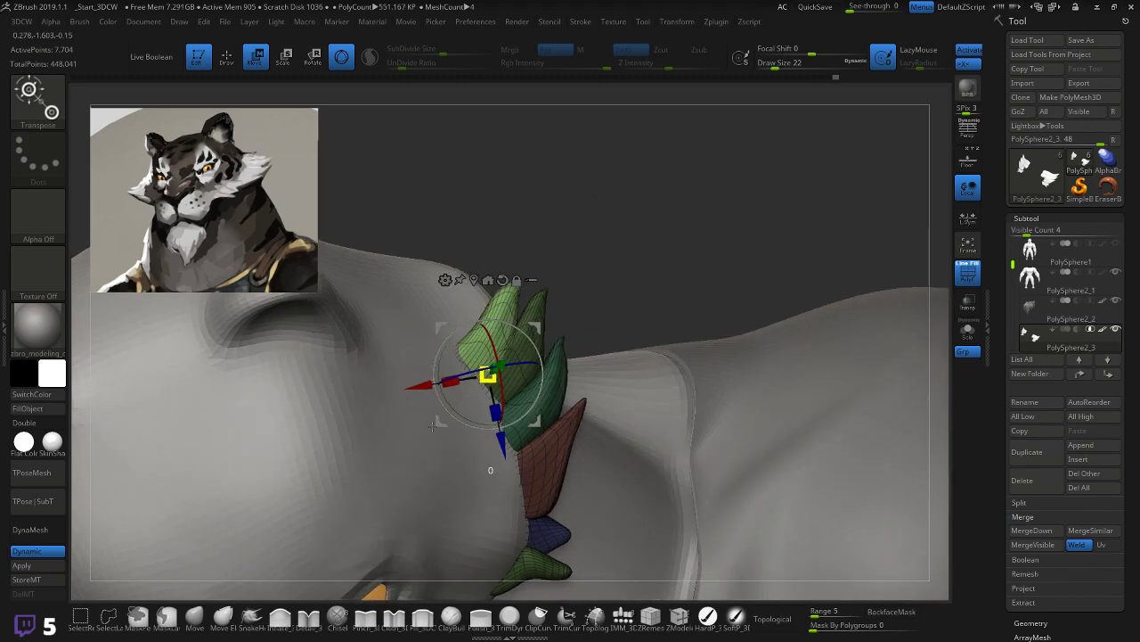
Step: Rotate and nudge the duplicated green tuft until it sits against the head above the original
{"action": "mouse_move", "coordinate": [606, 321]}
{"action": "left_mouse_down"}
{"action": "mouse_move", "coordinate": [625, 279]}
{"action": "mouse_move", "coordinate": [688, 273]}
{"action": "left_mouse_up"}
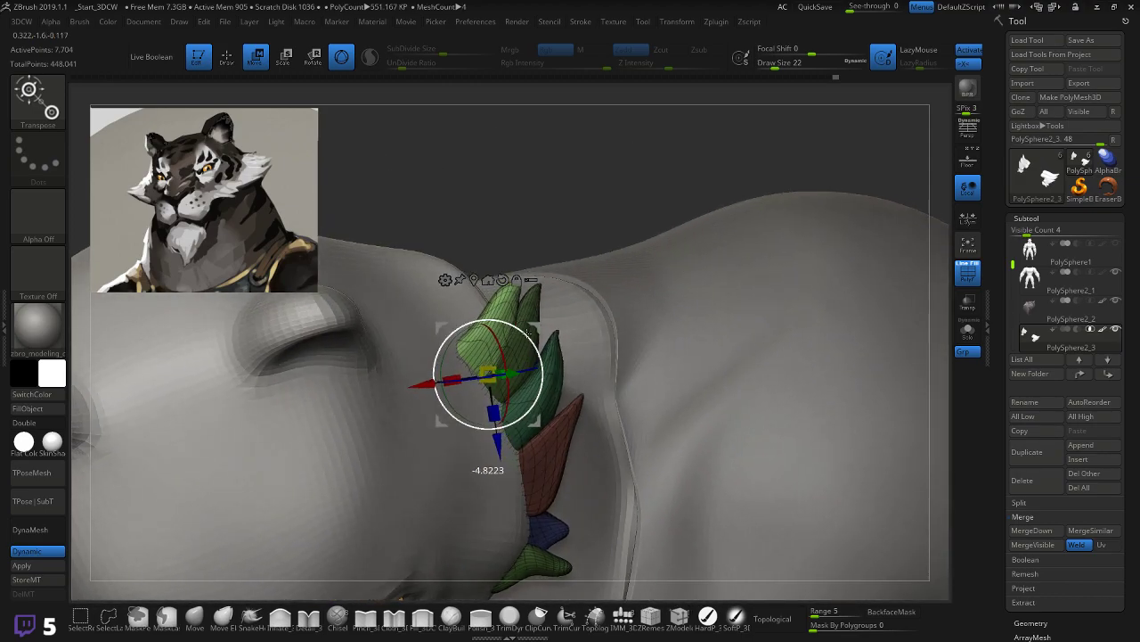
{"action": "left_click_drag", "start_coordinate": [521, 330], "coordinate": [522, 332]}
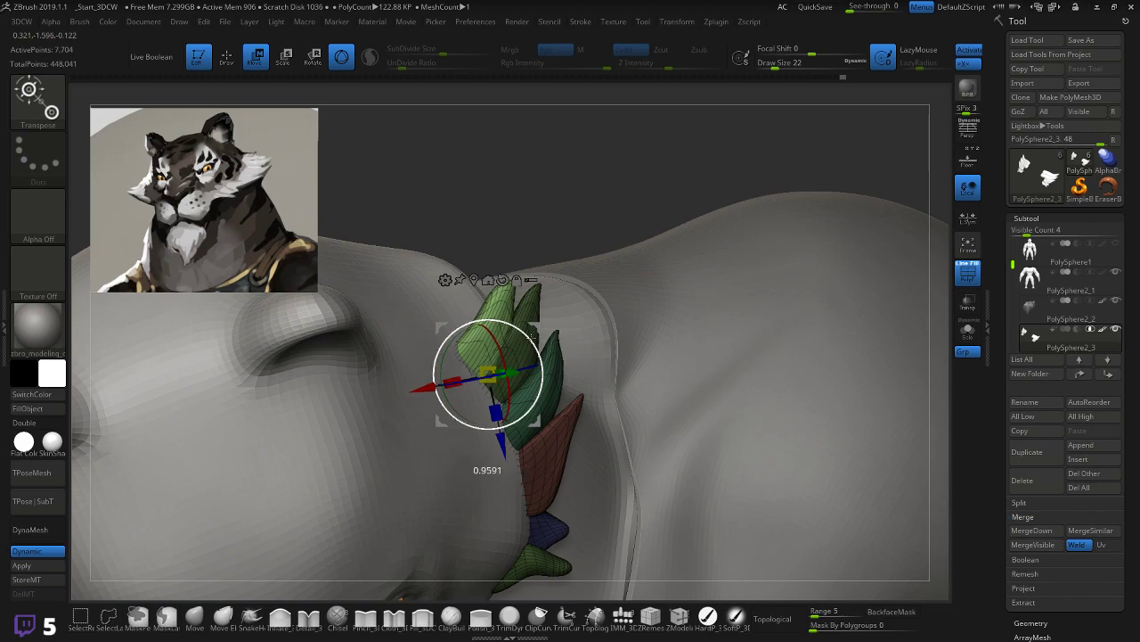
{"action": "right_click_drag", "start_coordinate": [535, 302], "coordinate": [532, 303]}
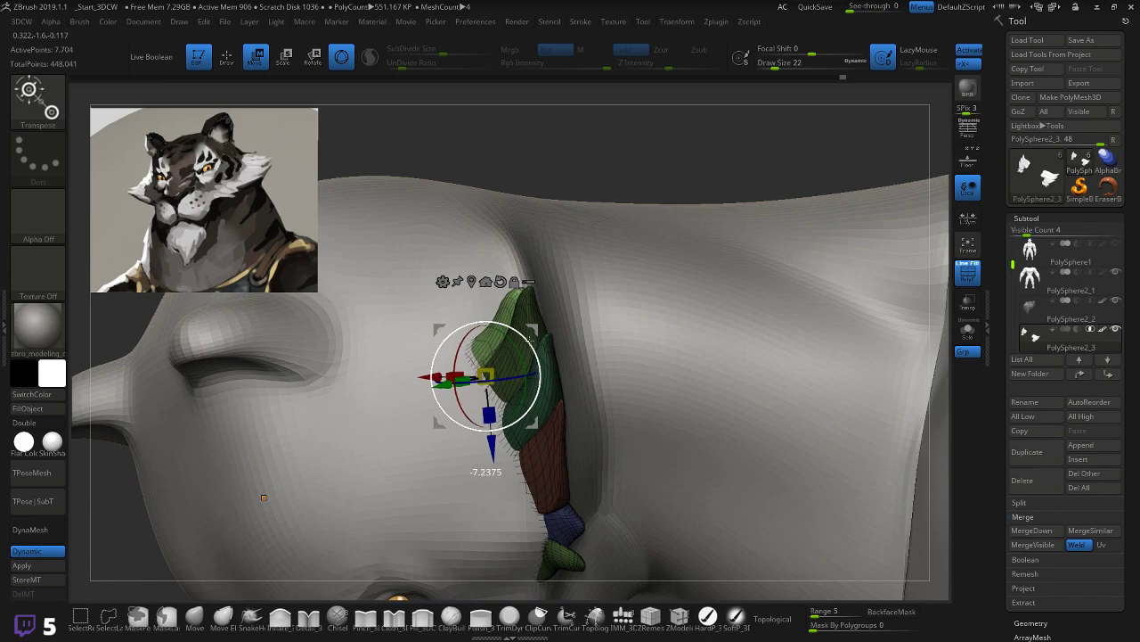
{"action": "left_click_drag", "start_coordinate": [533, 330], "coordinate": [534, 327]}
{"action": "right_click_drag", "start_coordinate": [598, 226], "coordinate": [531, 317]}
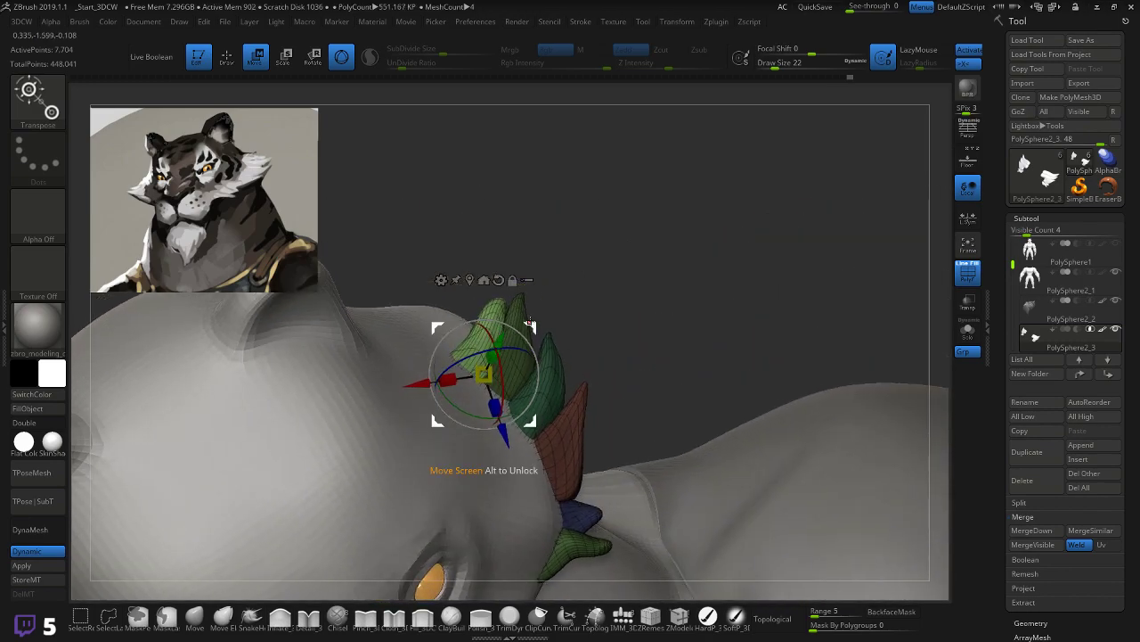
{"action": "left_click_drag", "start_coordinate": [519, 336], "coordinate": [522, 340]}
{"action": "right_click_drag", "start_coordinate": [691, 278], "coordinate": [713, 286]}
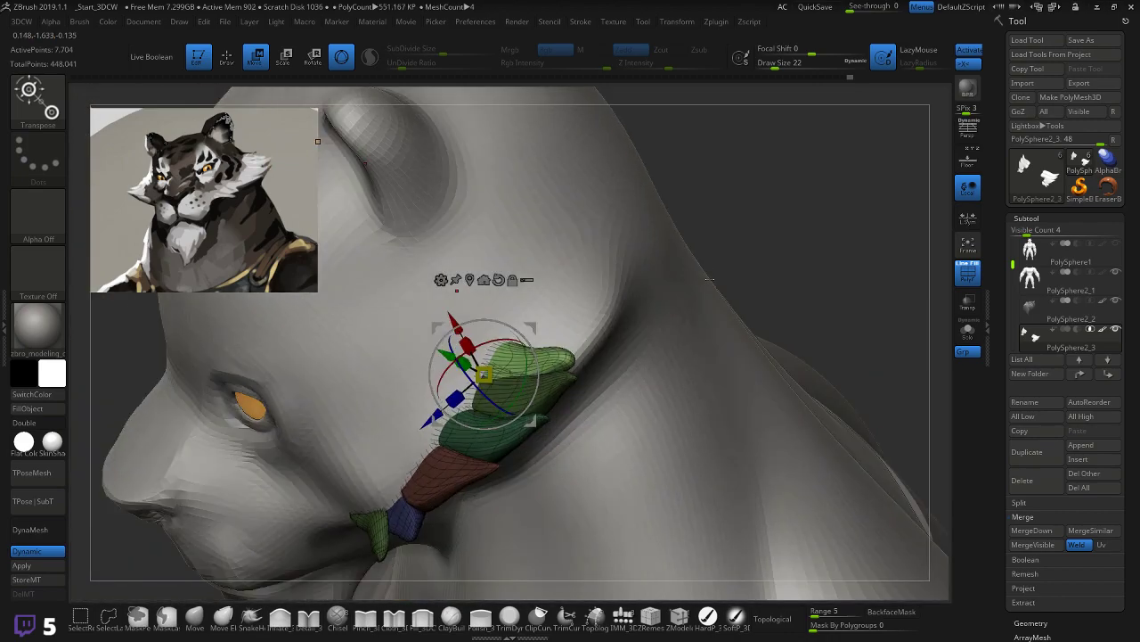
{"action": "mouse_move", "coordinate": [737, 255]}
{"action": "left_mouse_down"}
{"action": "mouse_move", "coordinate": [751, 246]}
{"action": "mouse_move", "coordinate": [753, 262]}
{"action": "mouse_move", "coordinate": [734, 252]}
{"action": "left_mouse_up"}
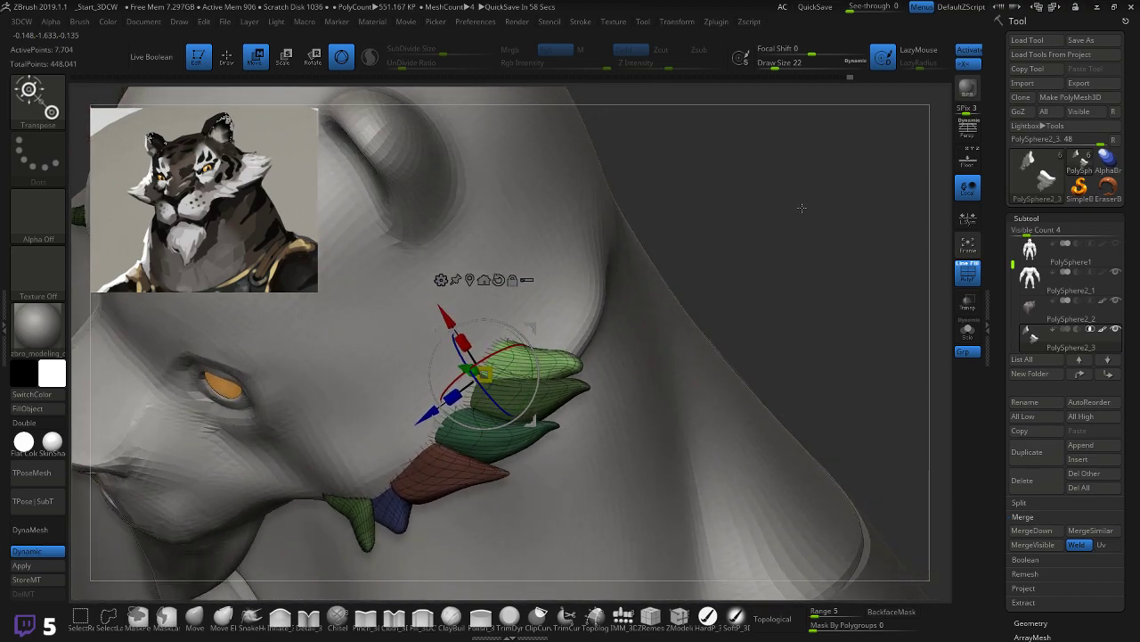
Step: Duplicate the uppermost green tuft higher along the cheek, scale the copy down slightly, and rotate it into place against the head
{"action": "left_click_drag", "start_coordinate": [813, 213], "coordinate": [896, 250]}
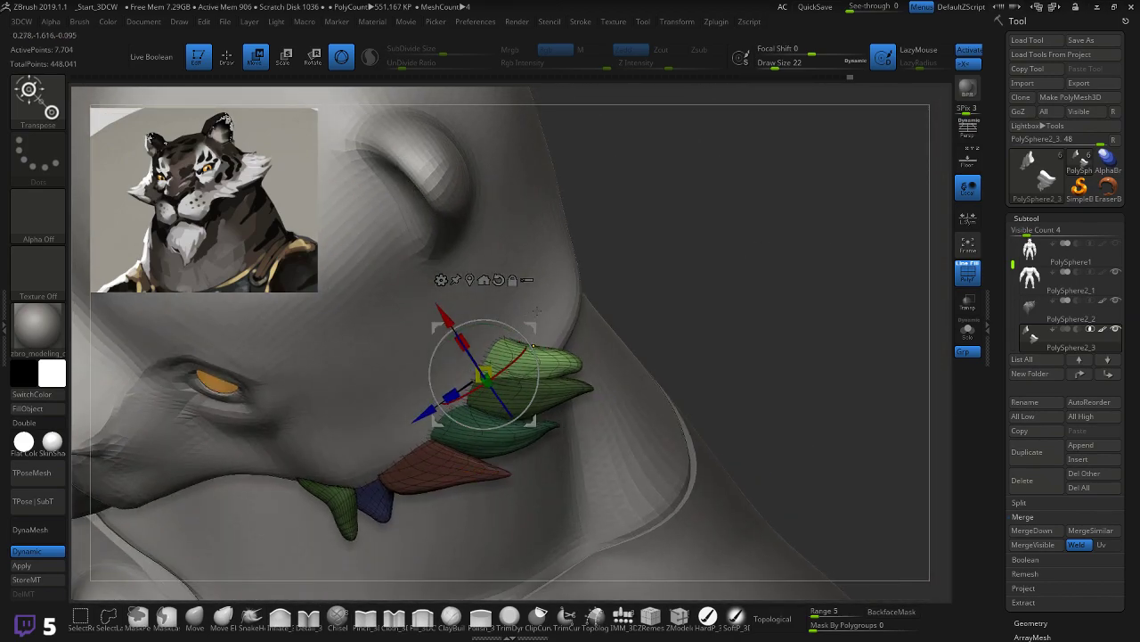
{"action": "left_click_drag", "start_coordinate": [540, 316], "coordinate": [547, 301]}
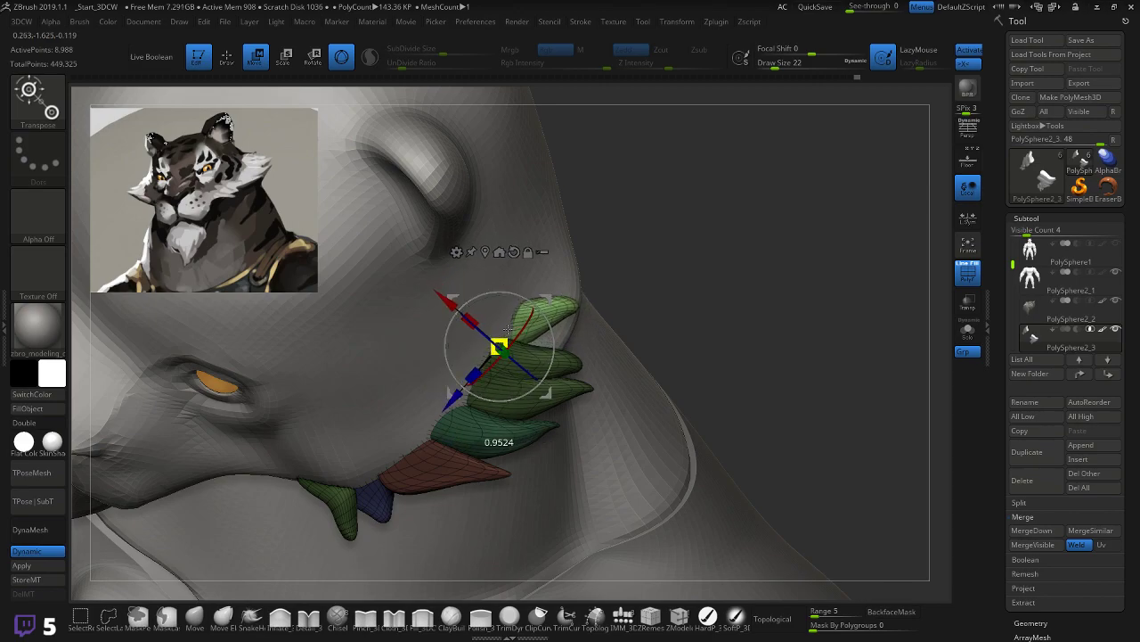
{"action": "left_click_drag", "start_coordinate": [546, 296], "coordinate": [546, 305]}
{"action": "left_click_drag", "start_coordinate": [625, 294], "coordinate": [571, 297]}
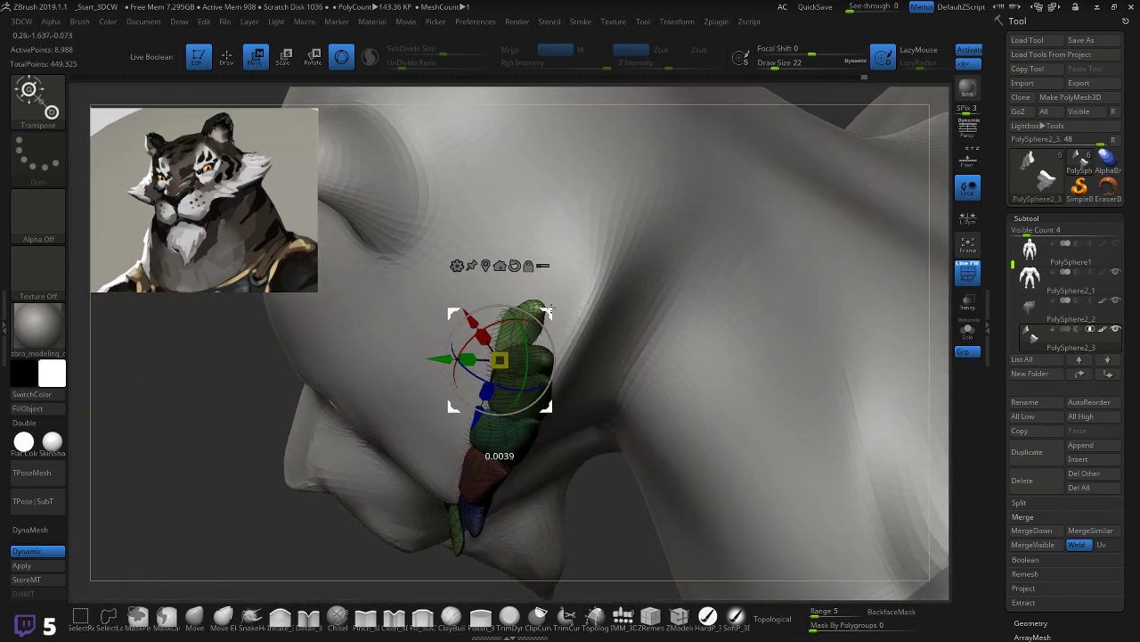
{"action": "left_click_drag", "start_coordinate": [677, 151], "coordinate": [747, 240]}
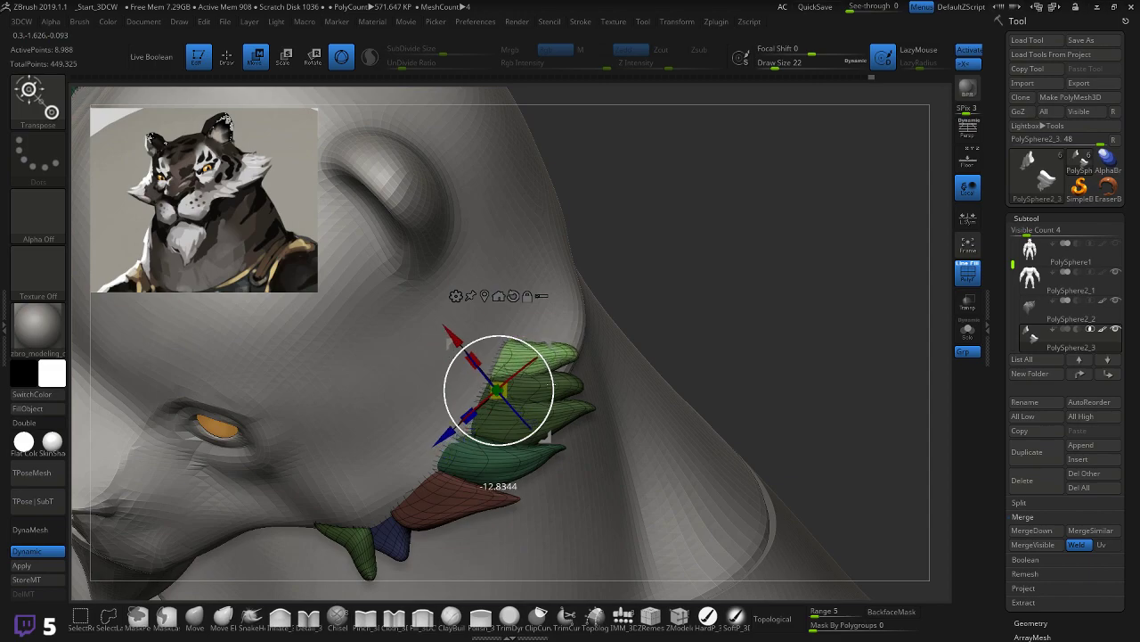
{"action": "mouse_move", "coordinate": [626, 318]}
{"action": "left_mouse_down"}
{"action": "mouse_move", "coordinate": [687, 275]}
{"action": "mouse_move", "coordinate": [711, 221]}
{"action": "mouse_move", "coordinate": [772, 242]}
{"action": "mouse_move", "coordinate": [654, 291]}
{"action": "left_mouse_up"}
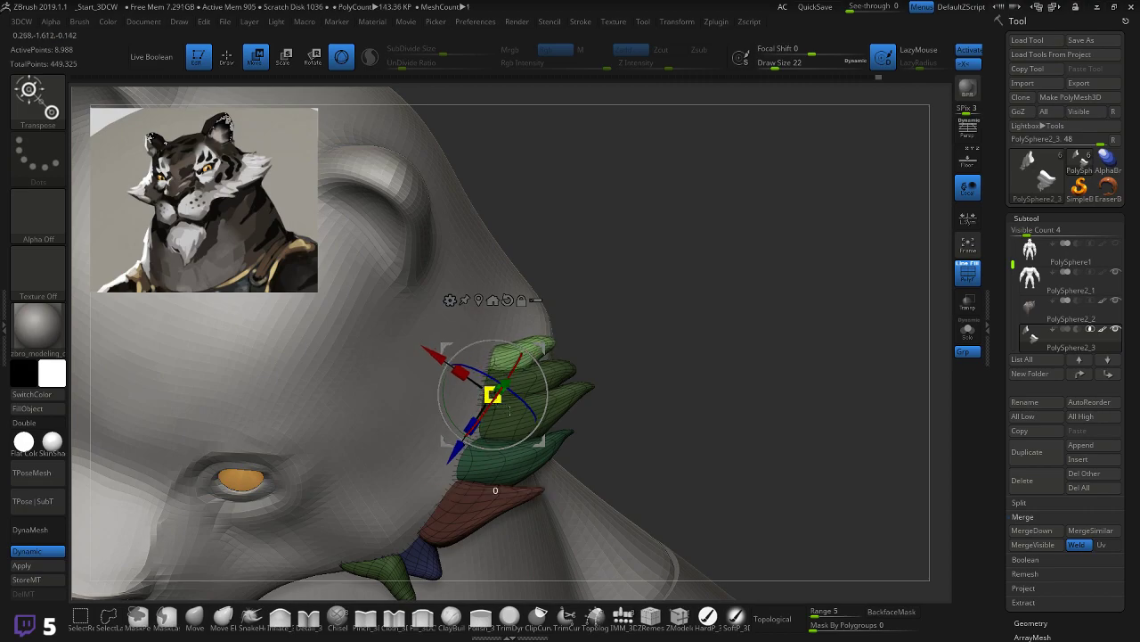
Step: Duplicate the topmost tuft once more above the row and rotate and position the copy to follow the head's curve
{"action": "left_click_drag", "start_coordinate": [644, 305], "coordinate": [649, 361]}
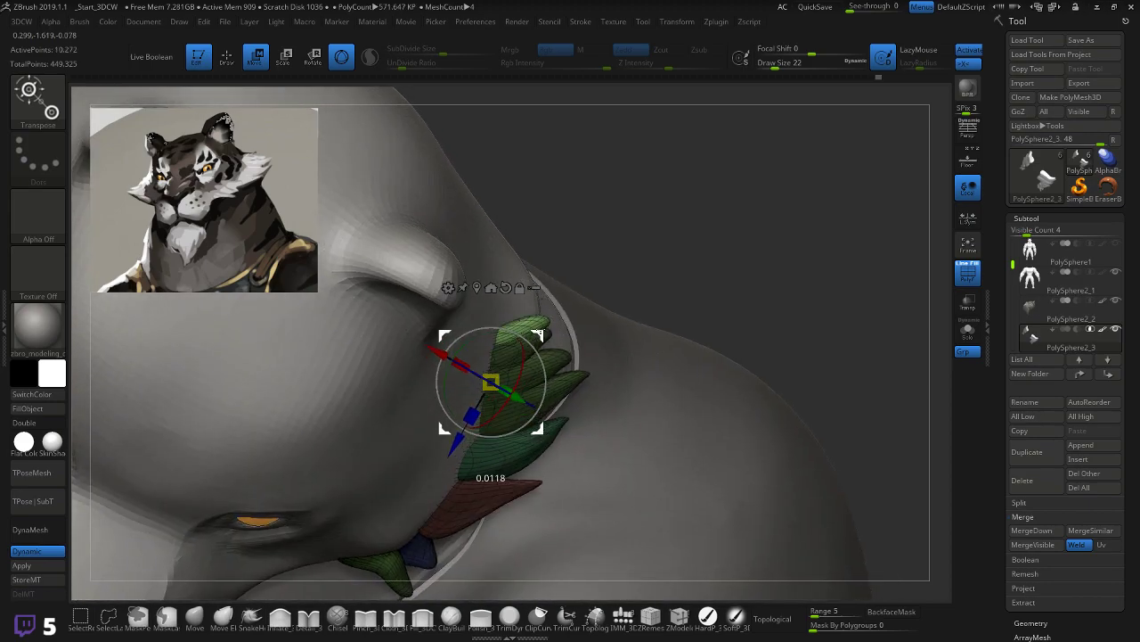
{"action": "left_click_drag", "start_coordinate": [538, 323], "coordinate": [556, 285]}
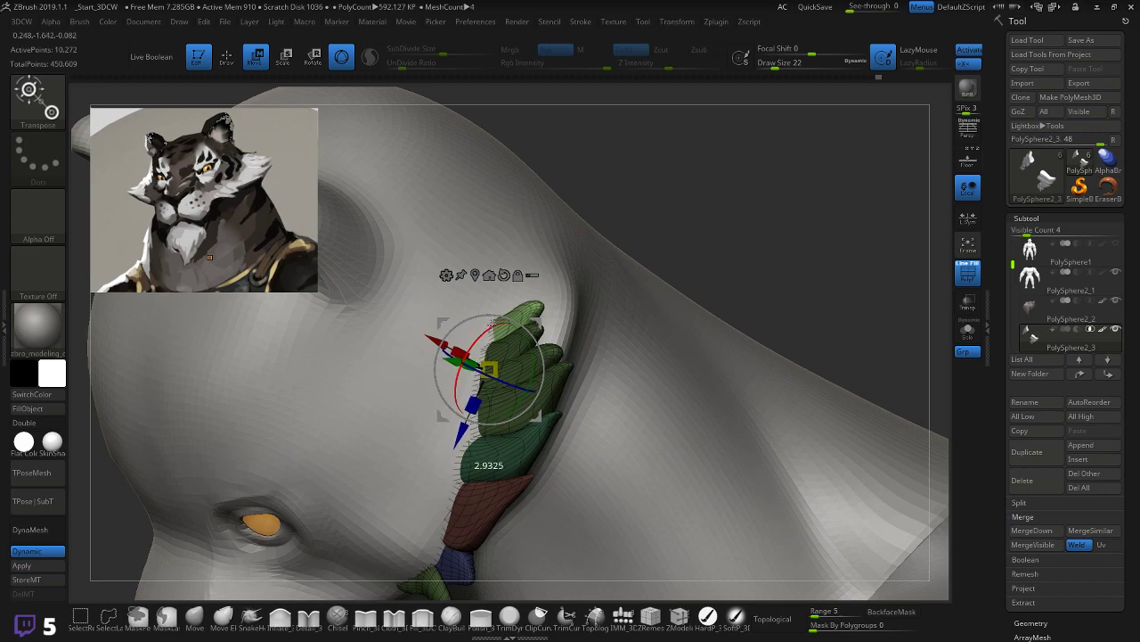
{"action": "left_click_drag", "start_coordinate": [482, 338], "coordinate": [484, 333]}
{"action": "mouse_move", "coordinate": [652, 239]}
{"action": "left_mouse_down"}
{"action": "mouse_move", "coordinate": [707, 171]}
{"action": "mouse_move", "coordinate": [641, 219]}
{"action": "left_mouse_up"}
Step: Adjust the shape of the newest topmost tuft with the Move brush at draw size 22
{"action": "left_click", "coordinate": [196, 616]}
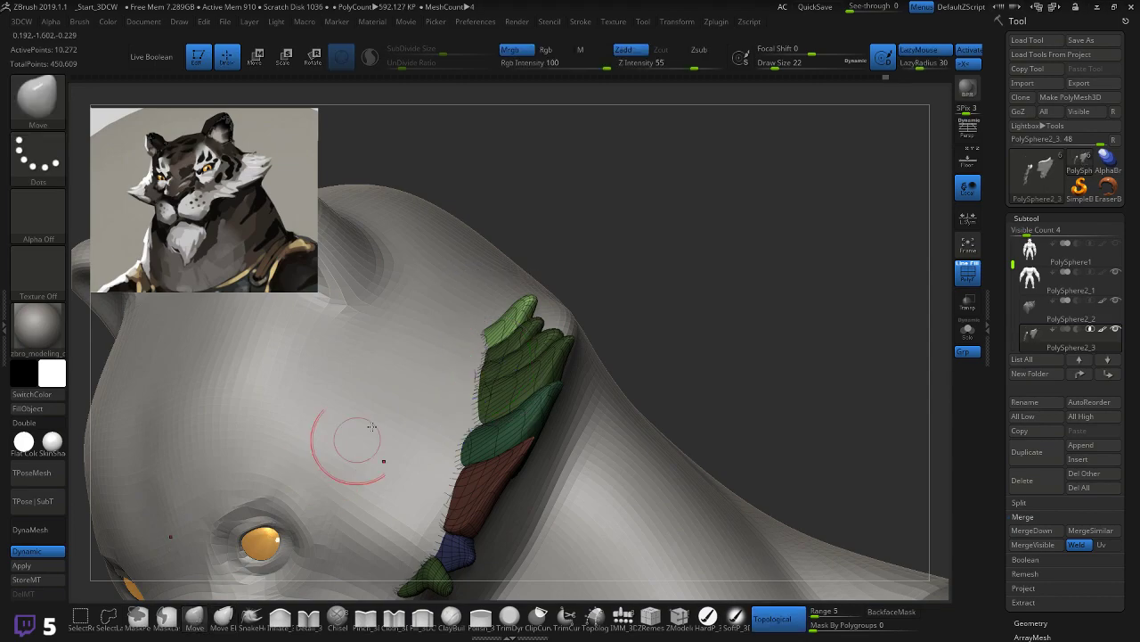
{"action": "left_click_drag", "start_coordinate": [578, 259], "coordinate": [636, 213]}
{"action": "mouse_move", "coordinate": [699, 310]}
{"action": "left_mouse_down"}
{"action": "mouse_move", "coordinate": [702, 330]}
{"action": "mouse_move", "coordinate": [677, 347]}
{"action": "mouse_move", "coordinate": [638, 279]}
{"action": "mouse_move", "coordinate": [629, 304]}
{"action": "mouse_move", "coordinate": [753, 259]}
{"action": "mouse_move", "coordinate": [769, 286]}
{"action": "mouse_move", "coordinate": [611, 351]}
{"action": "left_mouse_up"}
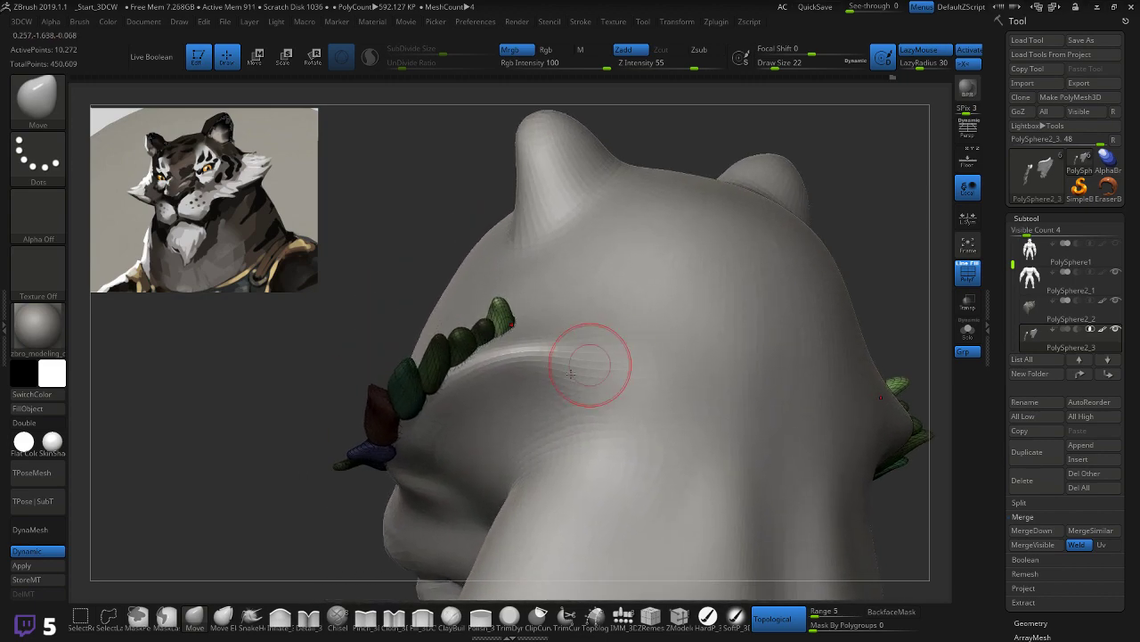
Step: Clear the mask from the tufts and thicken them from behind with the Inflate brush at Z Intensity 22
{"action": "left_click", "coordinate": [280, 616]}
{"action": "left_click_drag", "start_coordinate": [529, 338], "coordinate": [514, 326]}
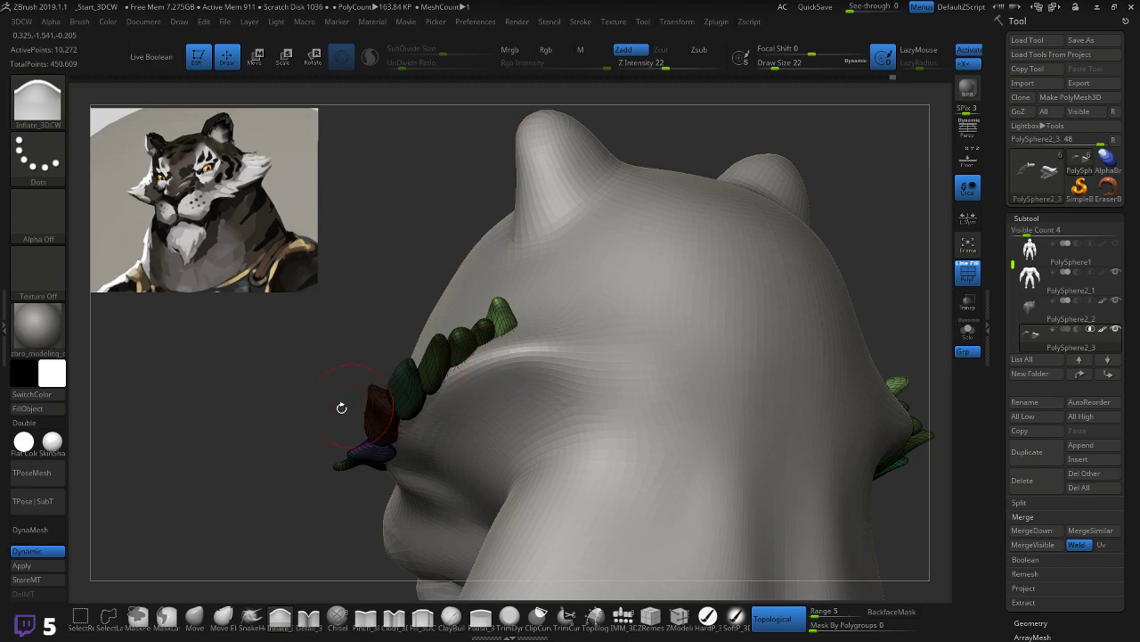
{"action": "left_click_drag", "start_coordinate": [328, 373], "coordinate": [344, 385], "text": "ctrl"}
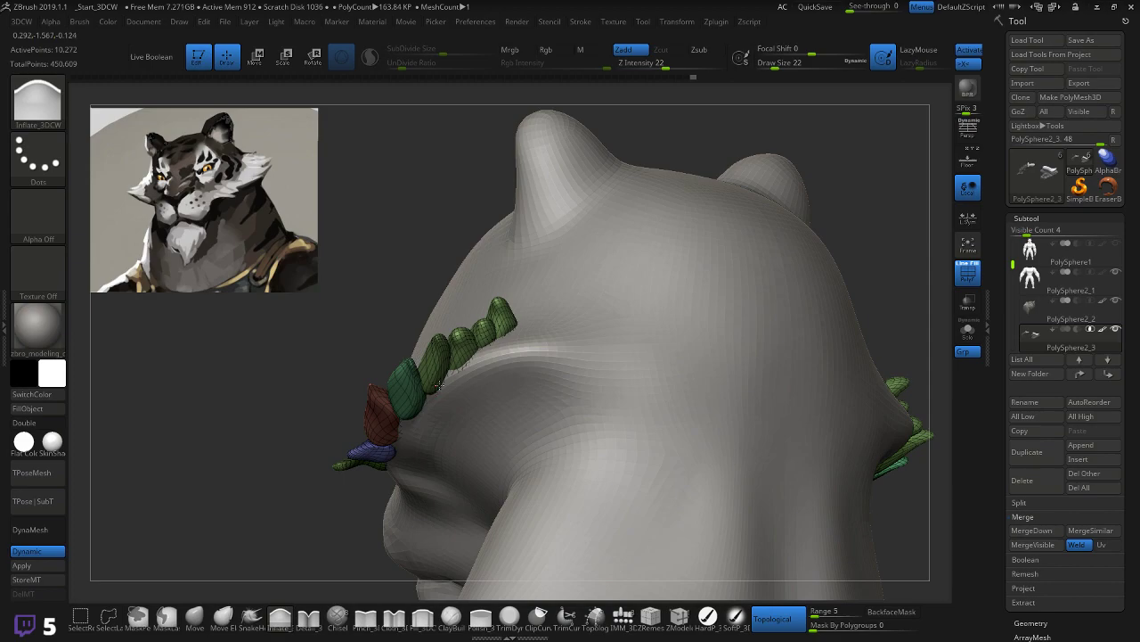
{"action": "left_click_drag", "start_coordinate": [357, 493], "coordinate": [416, 459]}
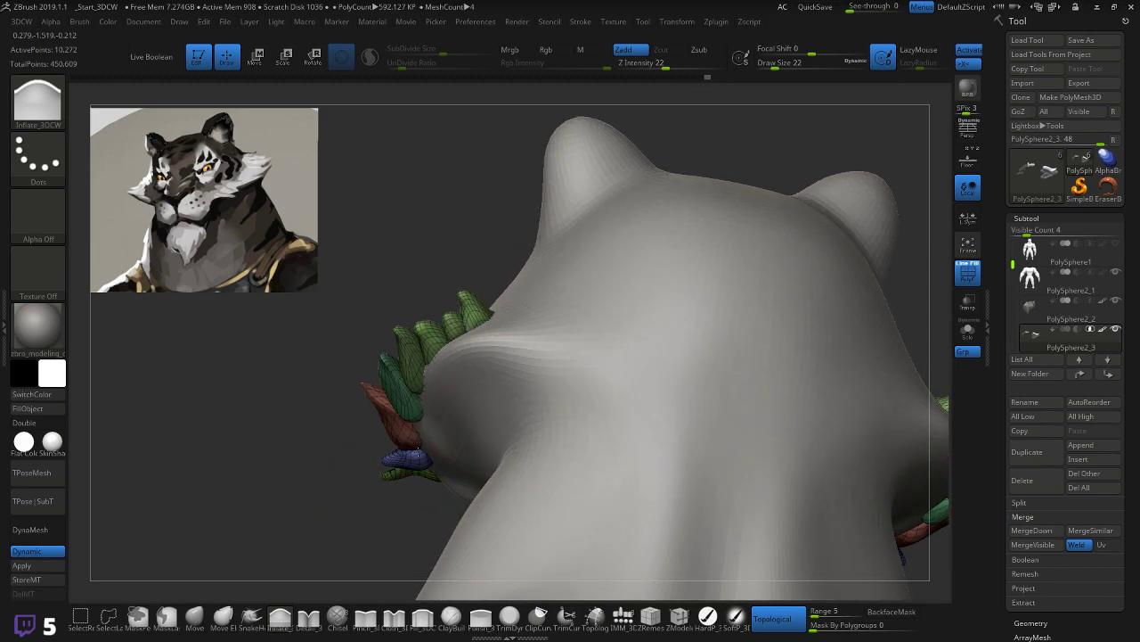
{"action": "key", "text": "shift"}
{"action": "left_click_drag", "start_coordinate": [344, 446], "coordinate": [392, 456]}
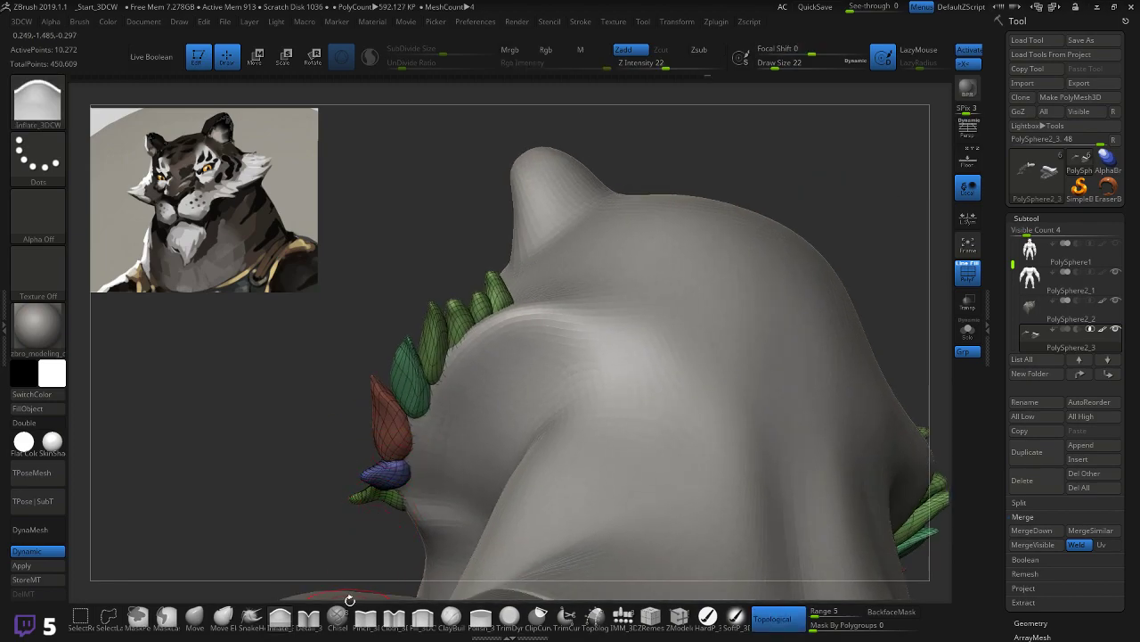
Step: Flatten the backs of the tufts with the Polish brush at draw size 22 and Z Intensity 30
{"action": "left_click", "coordinate": [481, 616]}
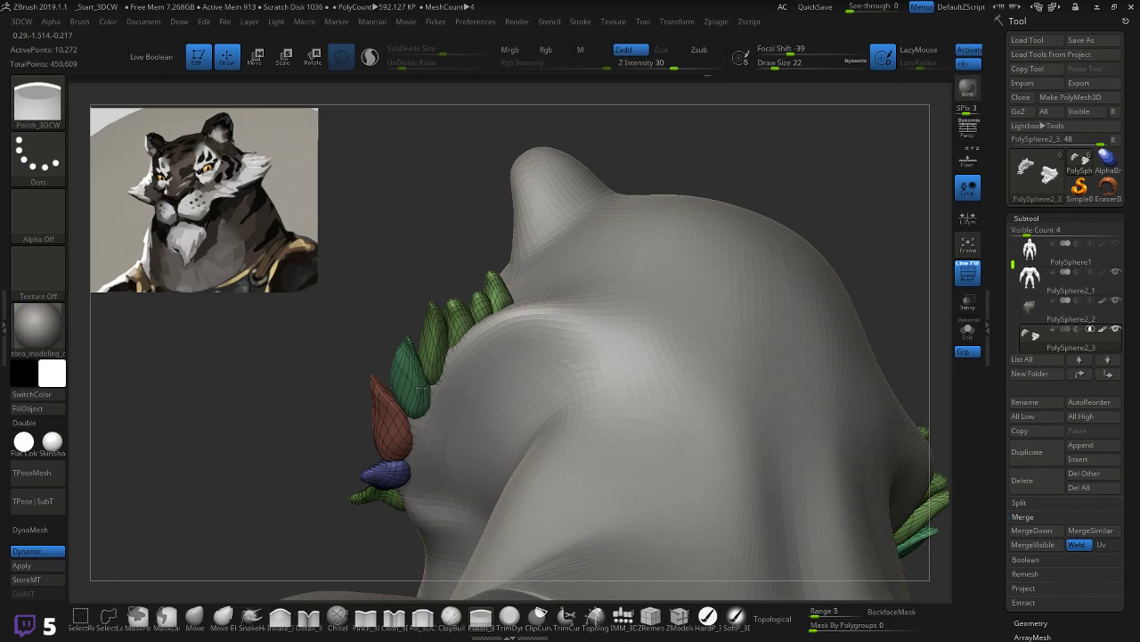
{"action": "left_click_drag", "start_coordinate": [473, 258], "coordinate": [383, 313]}
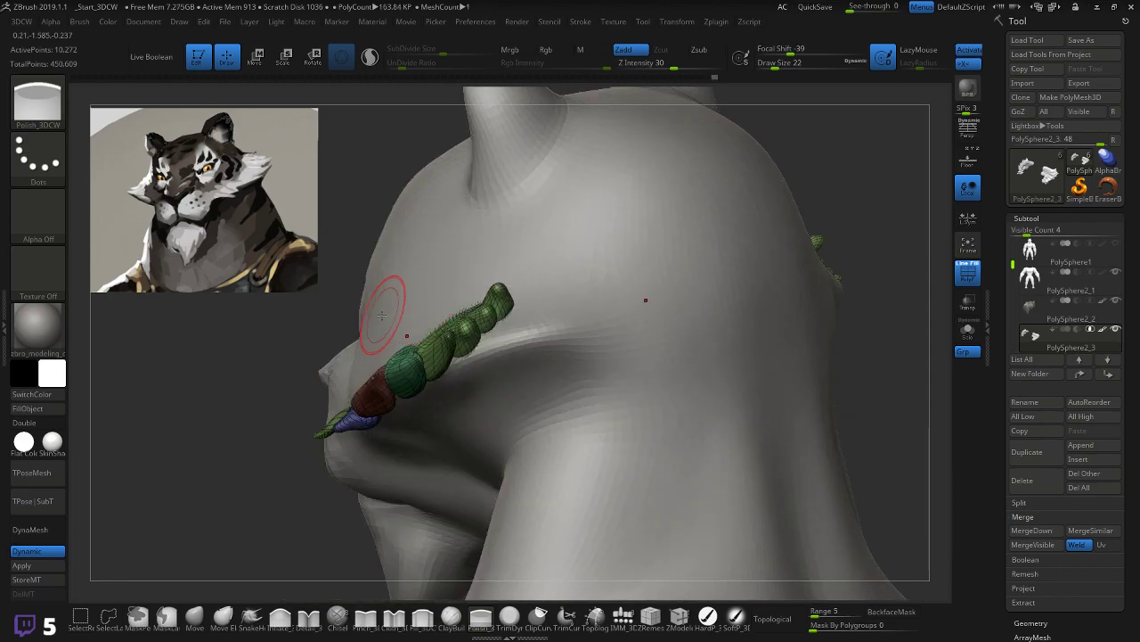
{"action": "mouse_move", "coordinate": [267, 410]}
{"action": "left_mouse_down"}
{"action": "mouse_move", "coordinate": [257, 395]}
{"action": "mouse_move", "coordinate": [291, 378]}
{"action": "left_mouse_up"}
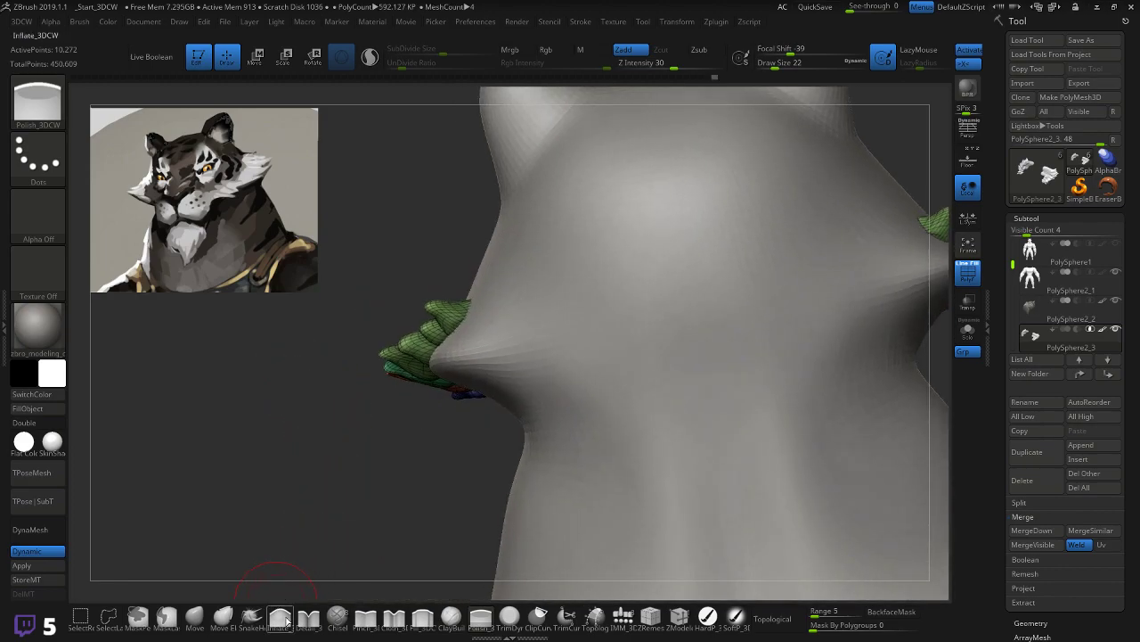
Step: Select the head subtool PolySphere2_2 and reshape the cheek ridge behind the tufts with the Move brush at draw size 38
{"action": "left_click", "coordinate": [282, 616]}
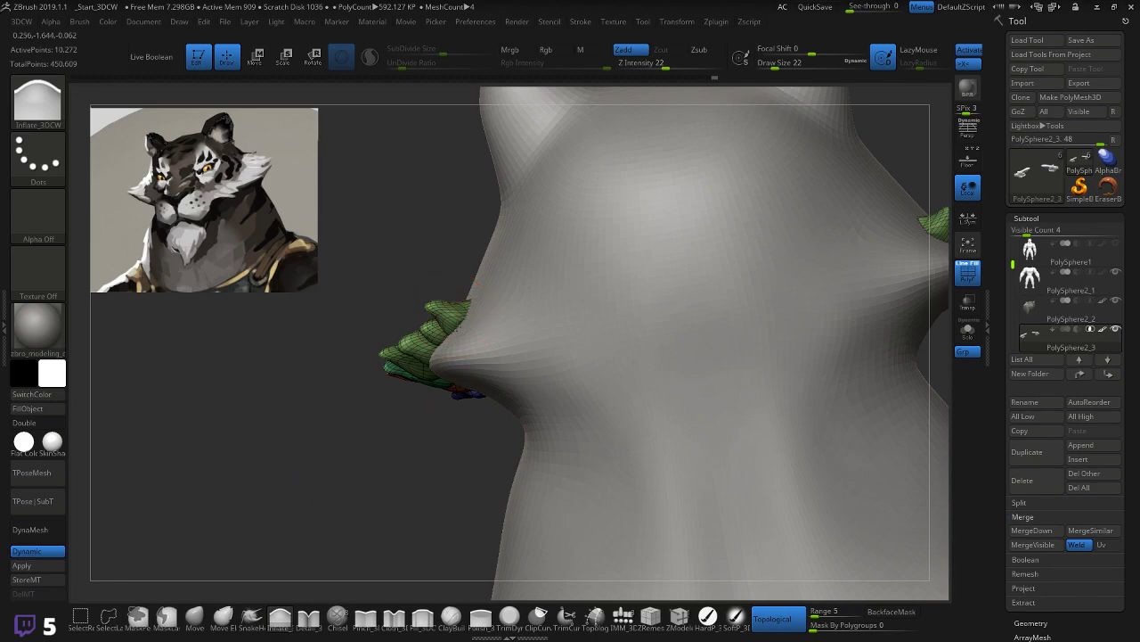
{"action": "left_click", "coordinate": [1034, 309]}
{"action": "mouse_move", "coordinate": [437, 348]}
{"action": "right_mouse_down"}
{"action": "mouse_move", "coordinate": [423, 357]}
{"action": "mouse_move", "coordinate": [462, 365]}
{"action": "right_mouse_up"}
{"action": "key", "text": "shift"}
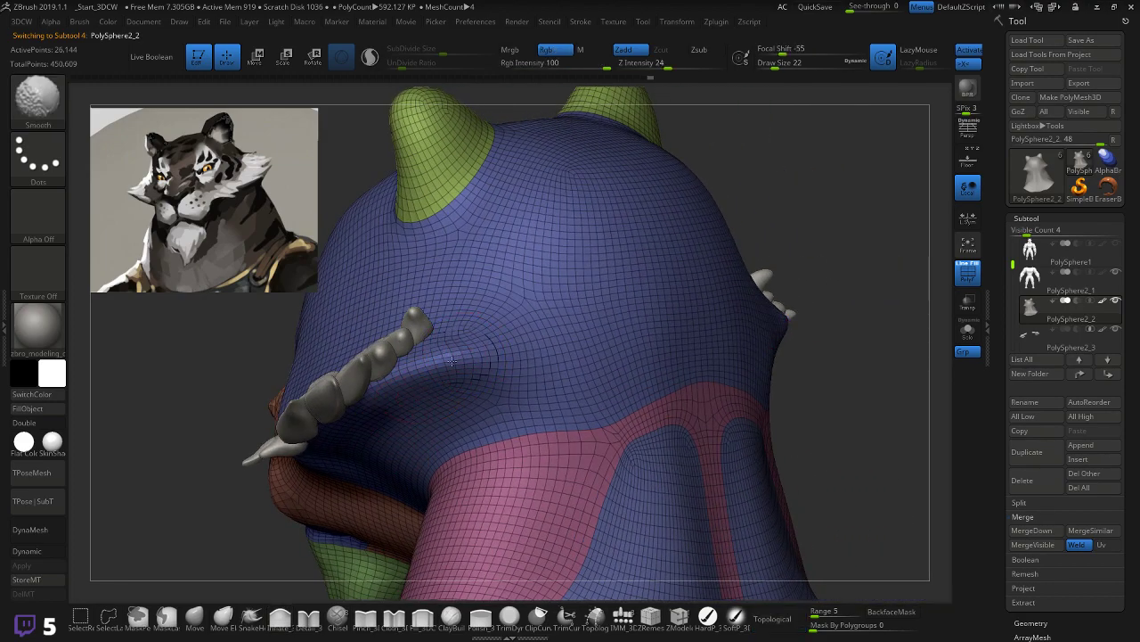
{"action": "left_click_drag", "start_coordinate": [191, 471], "coordinate": [445, 406]}
{"action": "key", "text": "]"}
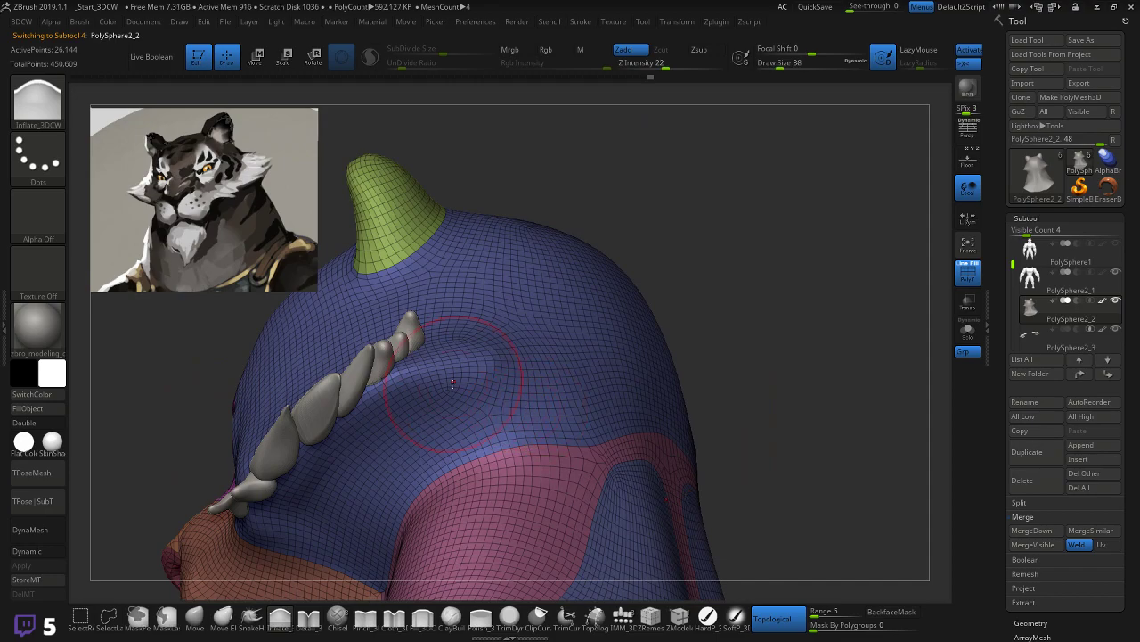
{"action": "left_click", "coordinate": [190, 616]}
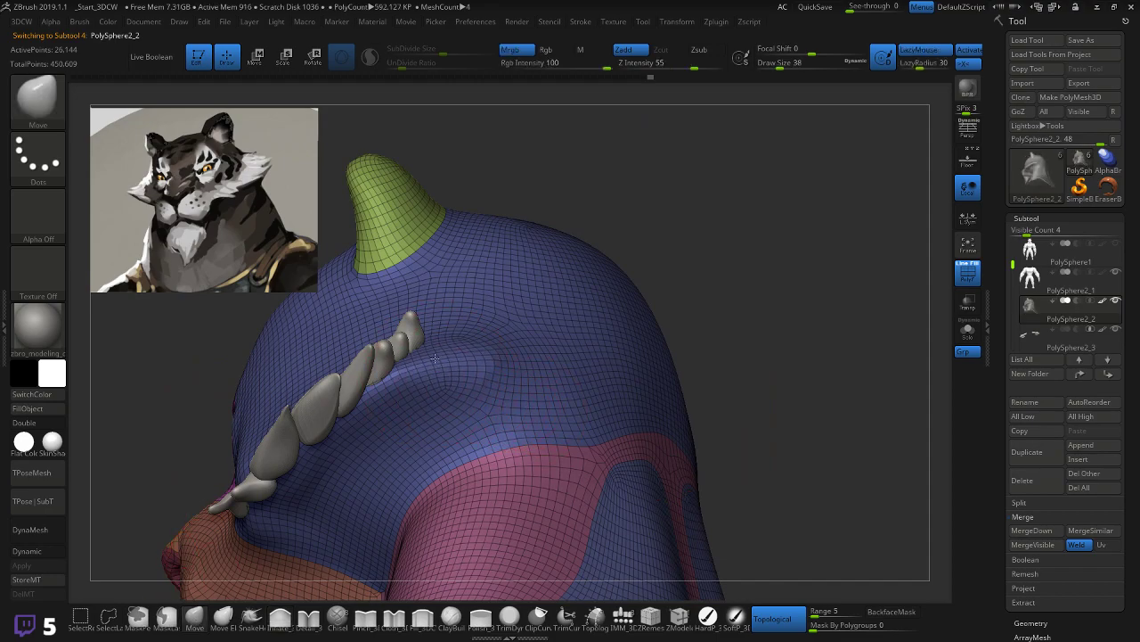
{"action": "mouse_move", "coordinate": [193, 364]}
{"action": "left_mouse_down"}
{"action": "mouse_move", "coordinate": [469, 335]}
{"action": "mouse_move", "coordinate": [531, 379]}
{"action": "mouse_move", "coordinate": [437, 343]}
{"action": "left_mouse_up"}
{"action": "key", "text": "shift"}
{"action": "left_click_drag", "start_coordinate": [344, 322], "coordinate": [351, 318]}
{"action": "mouse_move", "coordinate": [486, 276]}
{"action": "left_mouse_down", "text": "shift"}
{"action": "mouse_move", "coordinate": [508, 357]}
{"action": "mouse_move", "coordinate": [437, 325]}
{"action": "mouse_move", "coordinate": [453, 336]}
{"action": "left_mouse_up", "text": "shift"}
{"action": "right_click_drag", "start_coordinate": [454, 336], "coordinate": [420, 363]}
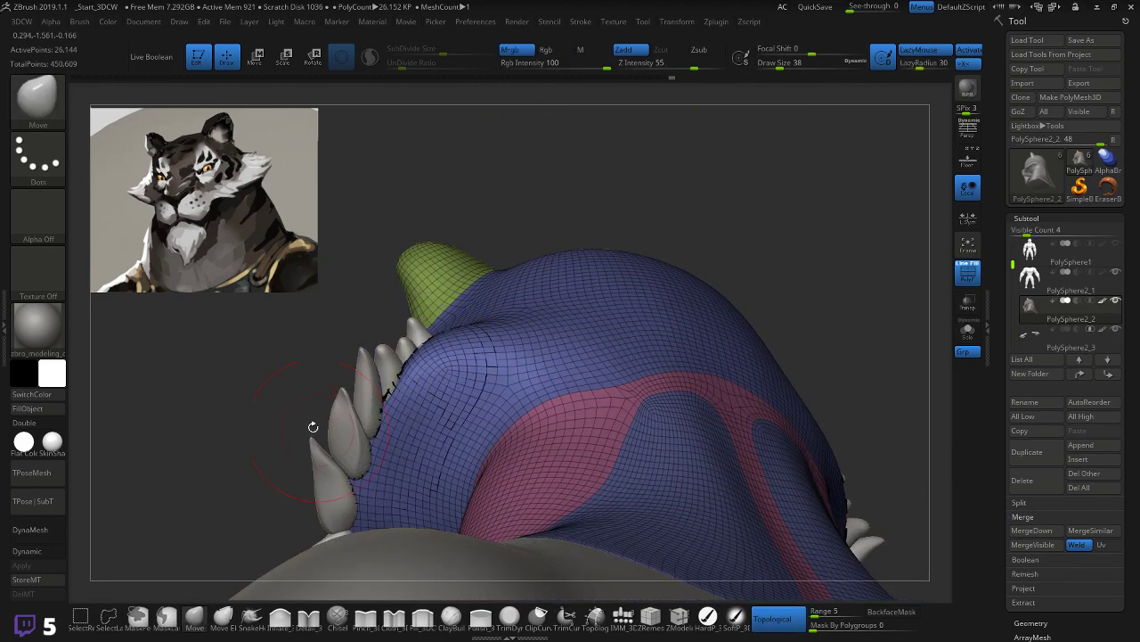
{"action": "right_click_drag", "start_coordinate": [312, 392], "coordinate": [273, 416]}
Step: Inflate the head surface behind the middle tufts at draw size 38, lower Z Intensity to 14, and smooth the bulge
{"action": "left_click", "coordinate": [280, 617]}
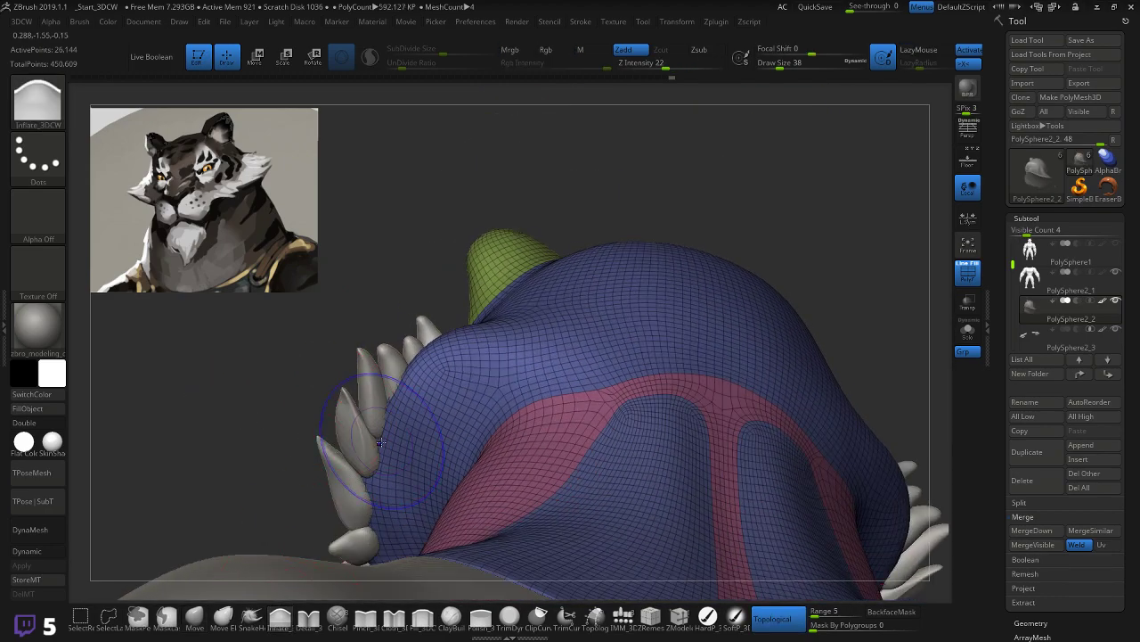
{"action": "left_click_drag", "start_coordinate": [390, 454], "coordinate": [403, 388]}
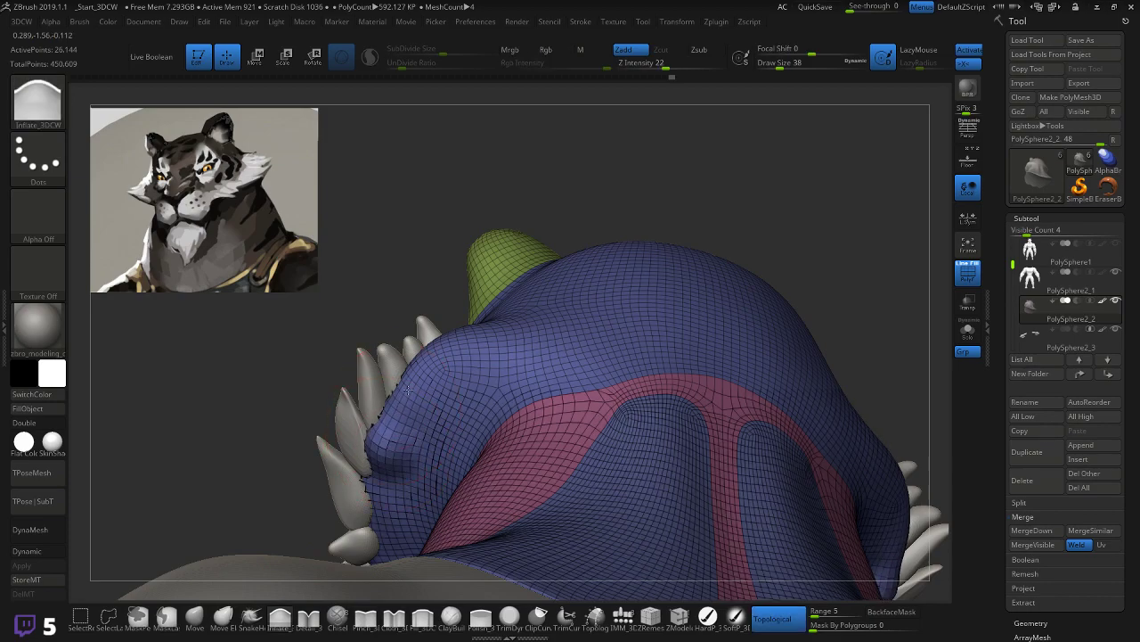
{"action": "mouse_move", "coordinate": [372, 450]}
{"action": "left_mouse_down", "text": "shift"}
{"action": "mouse_move", "coordinate": [367, 426]}
{"action": "mouse_move", "coordinate": [412, 390]}
{"action": "left_mouse_up", "text": "shift"}
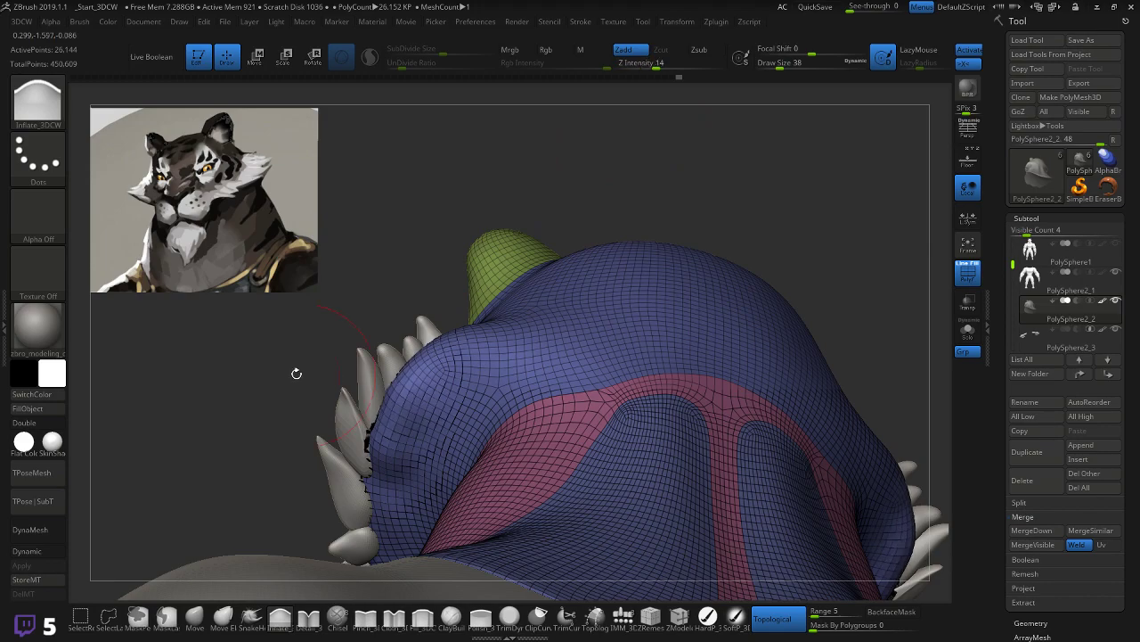
{"action": "right_click_drag", "start_coordinate": [392, 399], "coordinate": [406, 393]}
{"action": "left_click_drag", "start_coordinate": [392, 427], "coordinate": [379, 433], "text": "shift"}
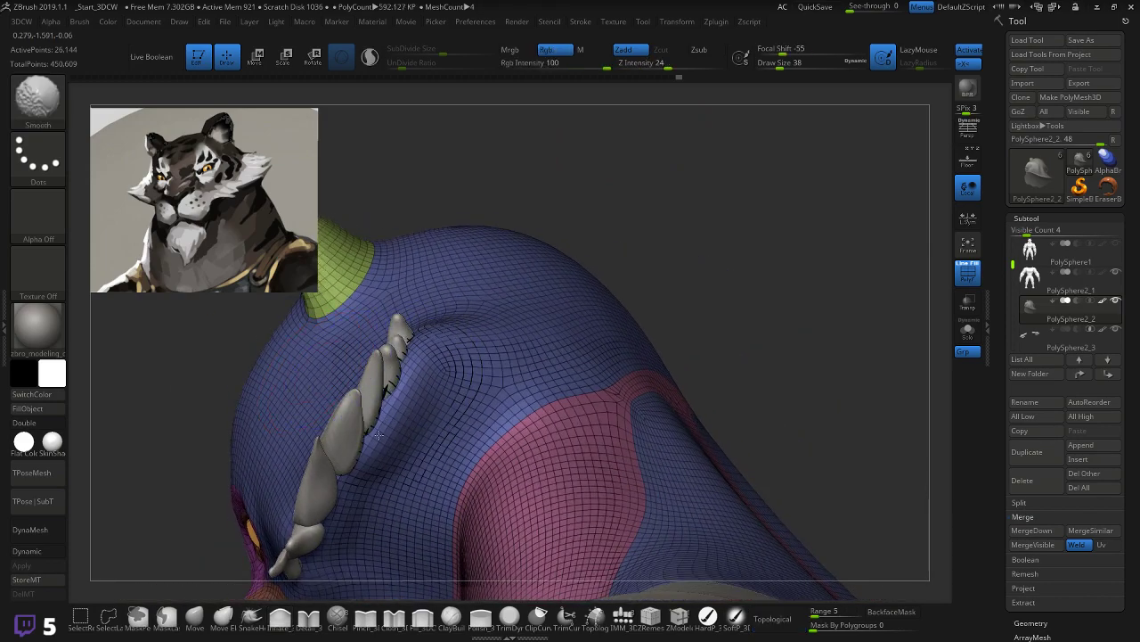
Step: Build up the cheek along the whole tuft row with Inflate at Z Intensity 14 and smooth the transition toward the neck
{"action": "right_click_drag", "start_coordinate": [393, 414], "coordinate": [349, 501]}
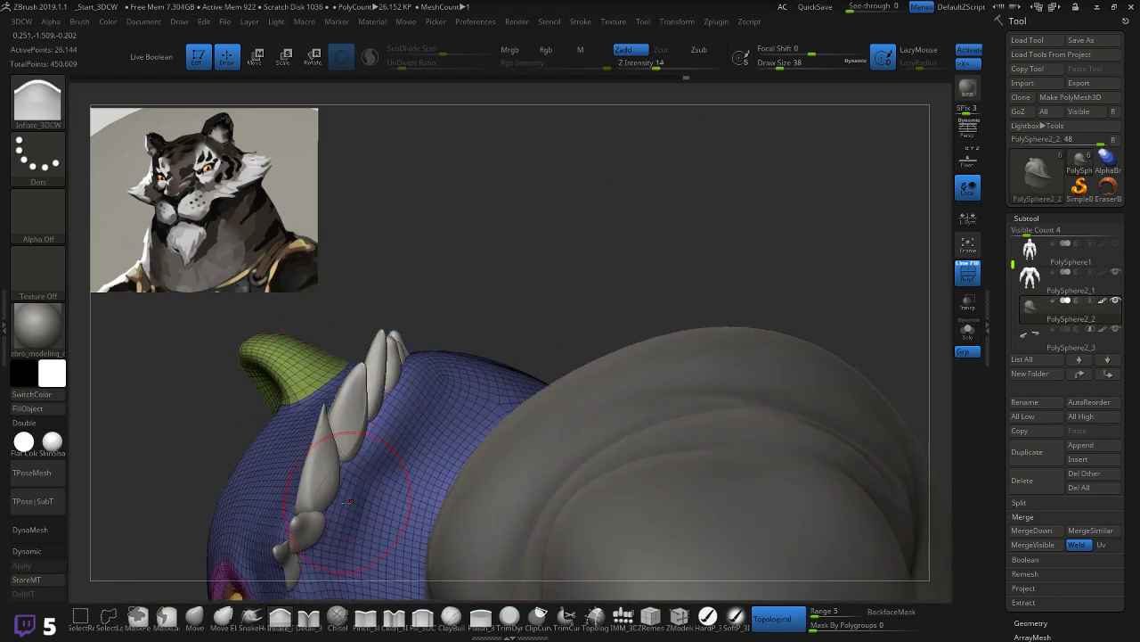
{"action": "mouse_move", "coordinate": [329, 554]}
{"action": "left_mouse_down"}
{"action": "mouse_move", "coordinate": [306, 563]}
{"action": "mouse_move", "coordinate": [349, 498]}
{"action": "mouse_move", "coordinate": [332, 485]}
{"action": "mouse_move", "coordinate": [349, 459]}
{"action": "mouse_move", "coordinate": [361, 463]}
{"action": "left_mouse_up"}
{"action": "mouse_move", "coordinate": [509, 298]}
{"action": "left_mouse_down"}
{"action": "mouse_move", "coordinate": [565, 252]}
{"action": "mouse_move", "coordinate": [563, 235]}
{"action": "mouse_move", "coordinate": [553, 268]}
{"action": "left_mouse_up"}
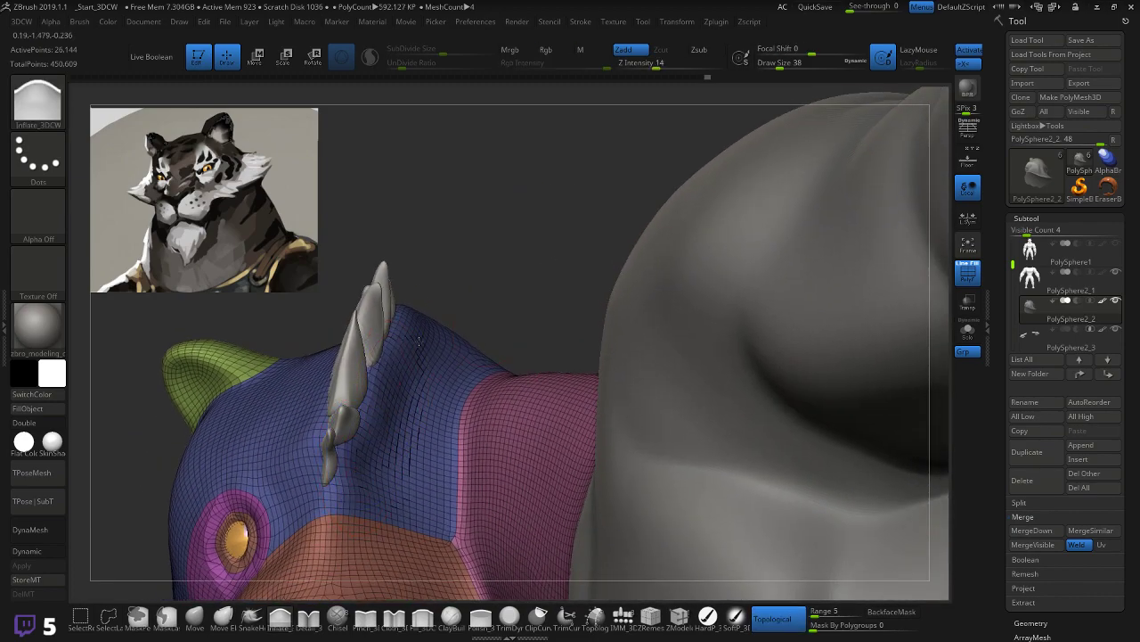
{"action": "key", "text": "shift"}
{"action": "mouse_move", "coordinate": [418, 370]}
{"action": "right_mouse_down"}
{"action": "mouse_move", "coordinate": [482, 364]}
{"action": "mouse_move", "coordinate": [508, 335]}
{"action": "right_mouse_up"}
{"action": "key", "text": "shift"}
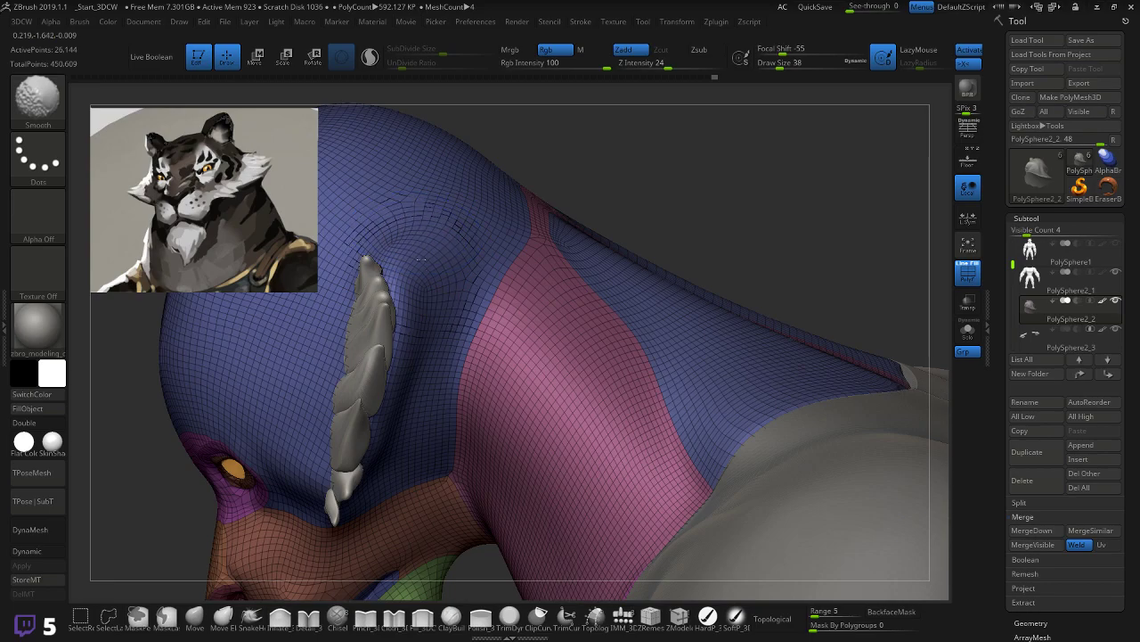
Step: Pull the head surface in around the upper tuft roots with the Move brush at draw size 38
{"action": "left_click", "coordinate": [195, 615]}
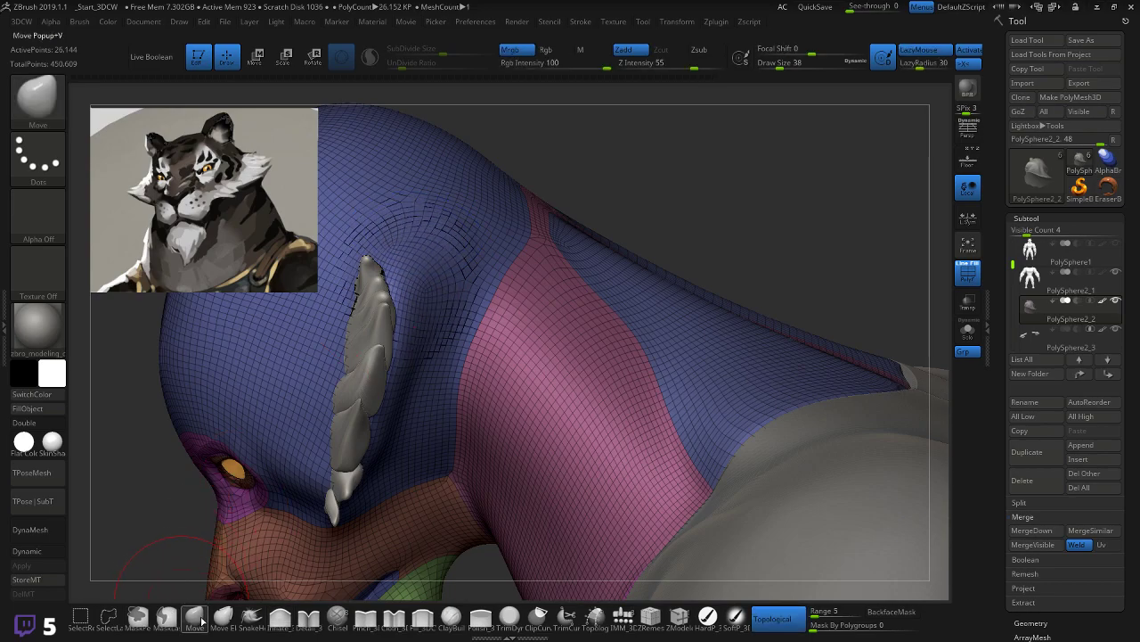
{"action": "left_click_drag", "start_coordinate": [411, 269], "coordinate": [408, 301]}
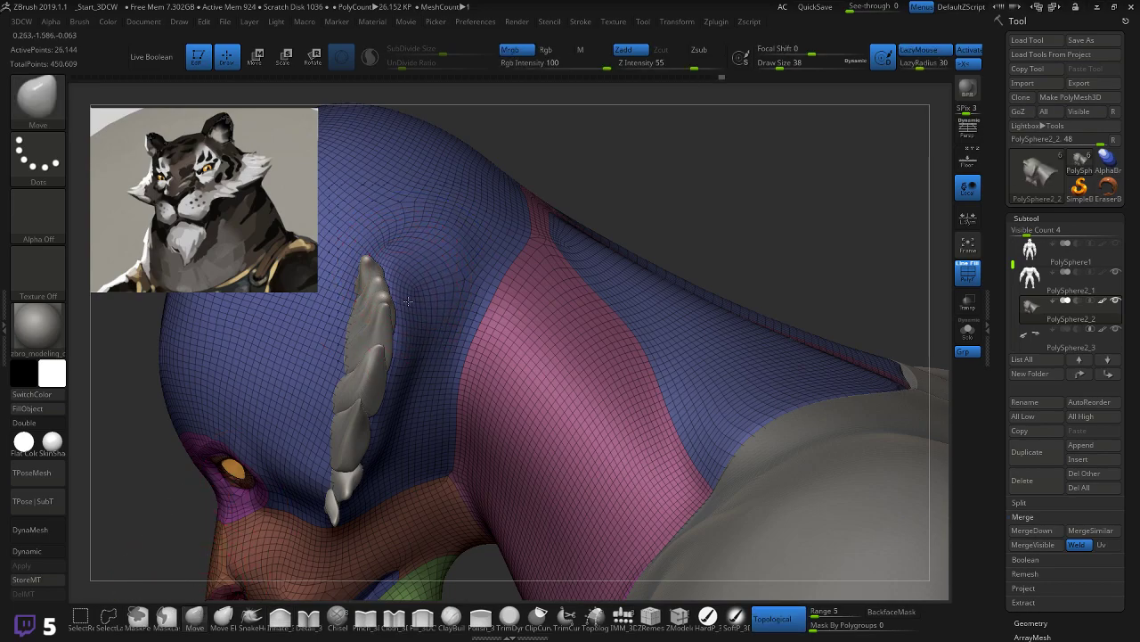
{"action": "left_click_drag", "start_coordinate": [630, 221], "coordinate": [583, 279]}
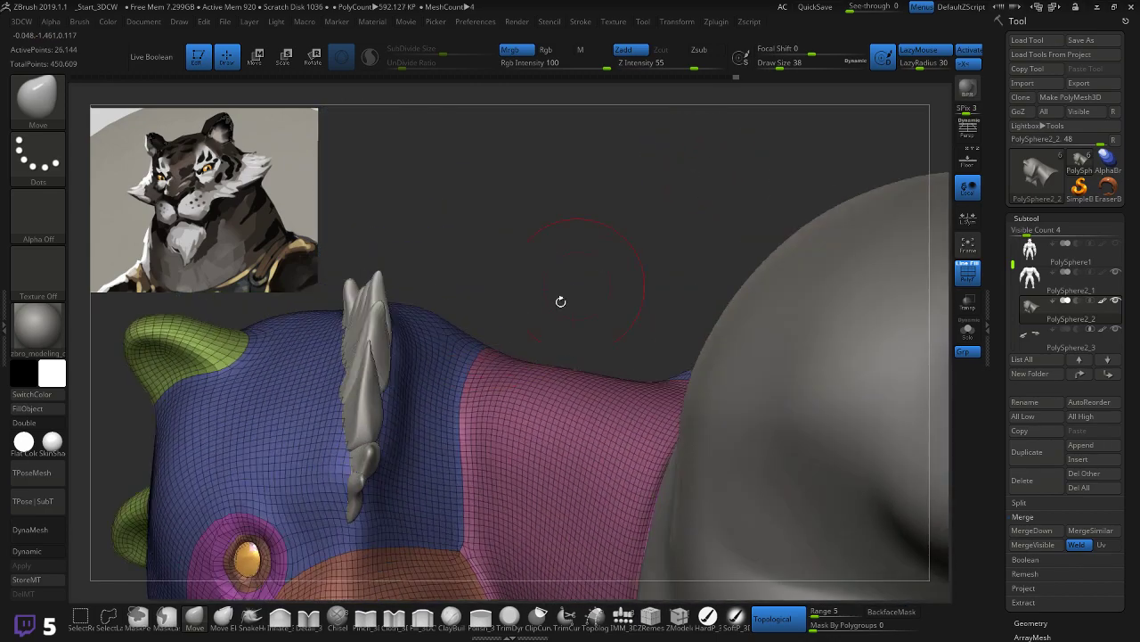
{"action": "mouse_move", "coordinate": [527, 301]}
{"action": "left_mouse_down"}
{"action": "mouse_move", "coordinate": [549, 222]}
{"action": "mouse_move", "coordinate": [517, 308]}
{"action": "mouse_move", "coordinate": [412, 384]}
{"action": "left_mouse_up"}
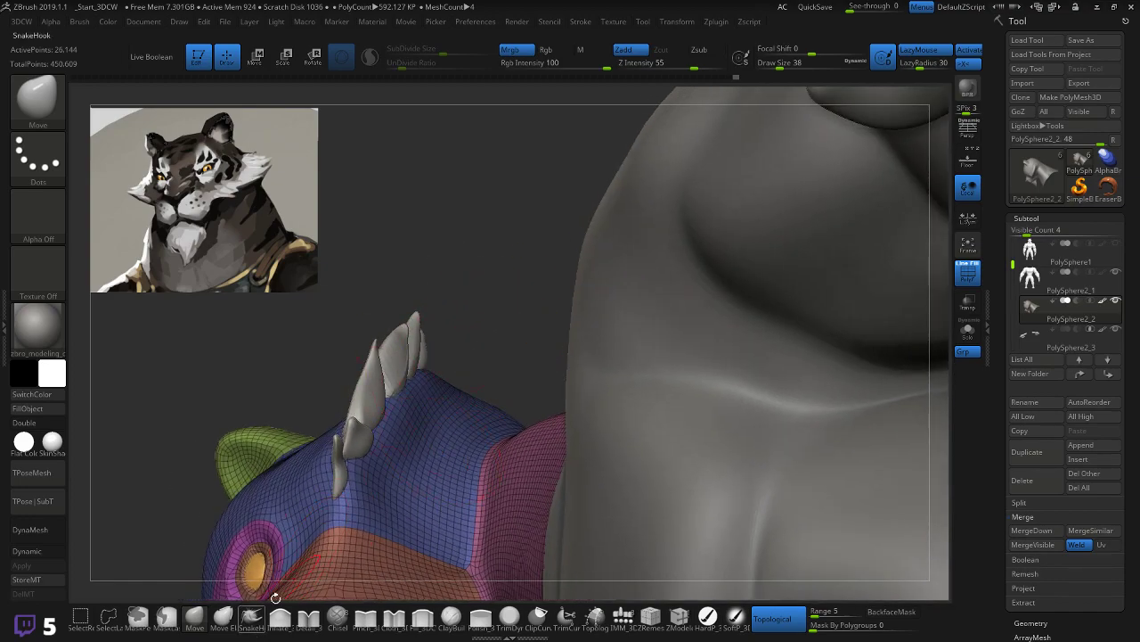
Step: Select the tuft subtool PolySphere2_3 and reshape the teal, red and green tufts with the Move brush, reducing draw size to 22
{"action": "left_click", "coordinate": [1031, 336]}
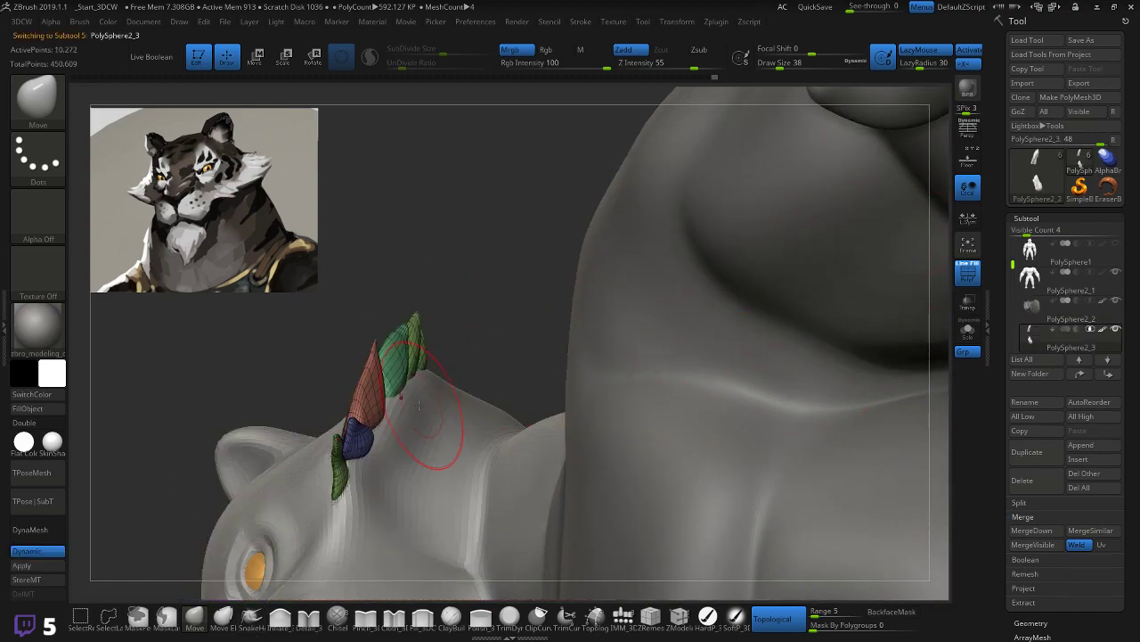
{"action": "left_click_drag", "start_coordinate": [394, 389], "coordinate": [397, 400]}
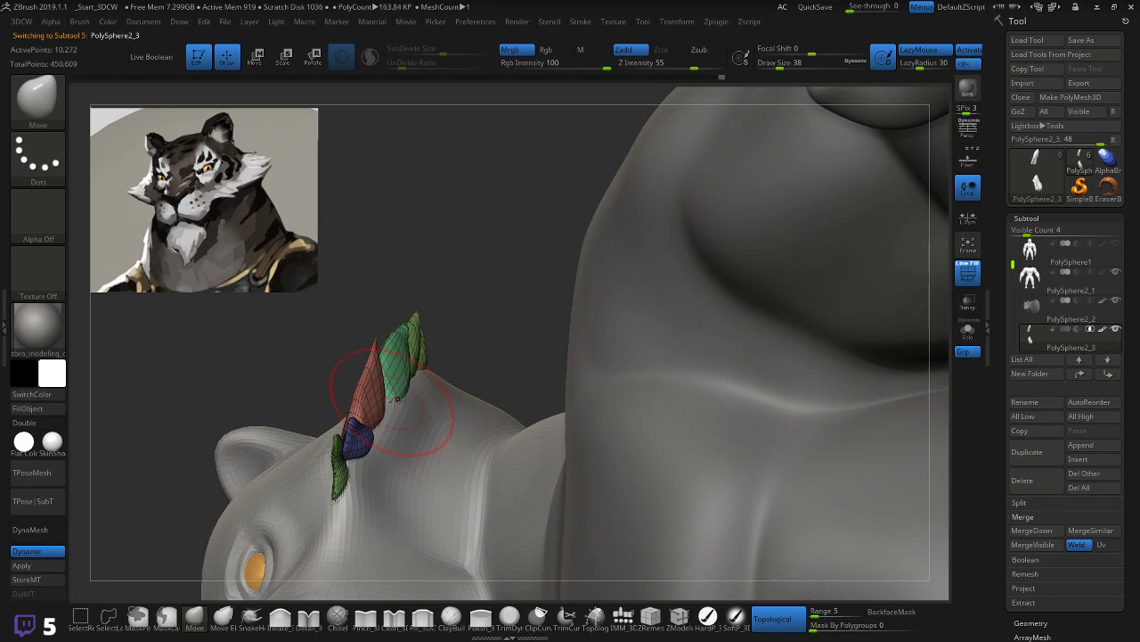
{"action": "mouse_move", "coordinate": [515, 334]}
{"action": "left_mouse_down"}
{"action": "mouse_move", "coordinate": [542, 331]}
{"action": "mouse_move", "coordinate": [517, 331]}
{"action": "mouse_move", "coordinate": [512, 346]}
{"action": "mouse_move", "coordinate": [403, 415]}
{"action": "left_mouse_up"}
{"action": "left_click_drag", "start_coordinate": [480, 343], "coordinate": [423, 347]}
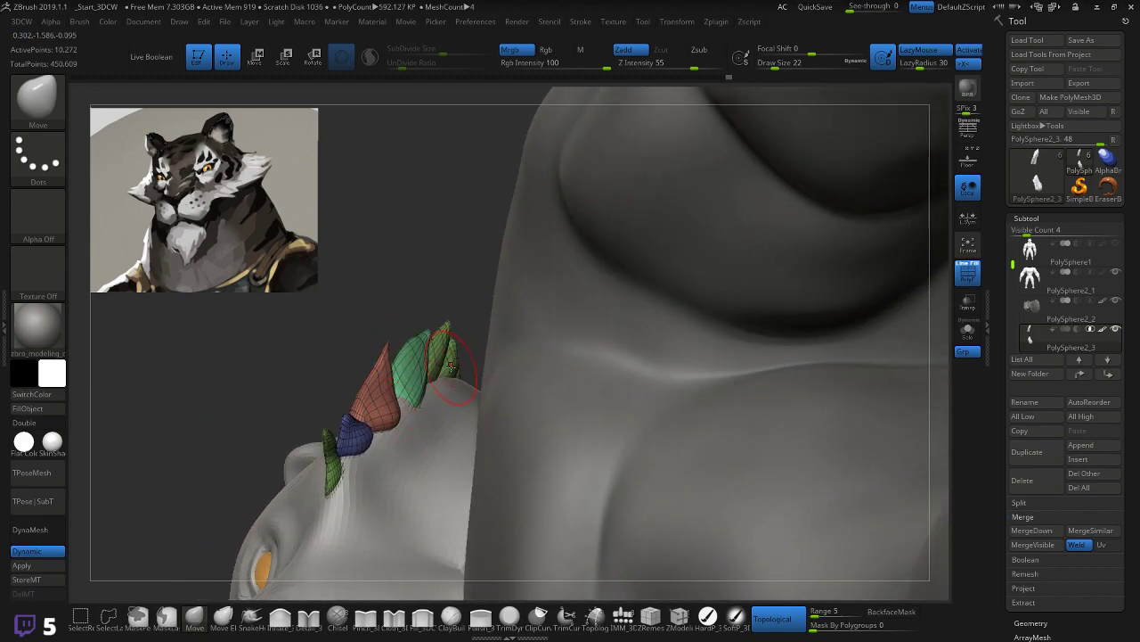
Step: Refine the lower green and blue tufts with the Move brush and thicken them with Inflate at Z Intensity 14
{"action": "key", "text": "shift"}
{"action": "left_click_drag", "start_coordinate": [474, 342], "coordinate": [348, 475]}
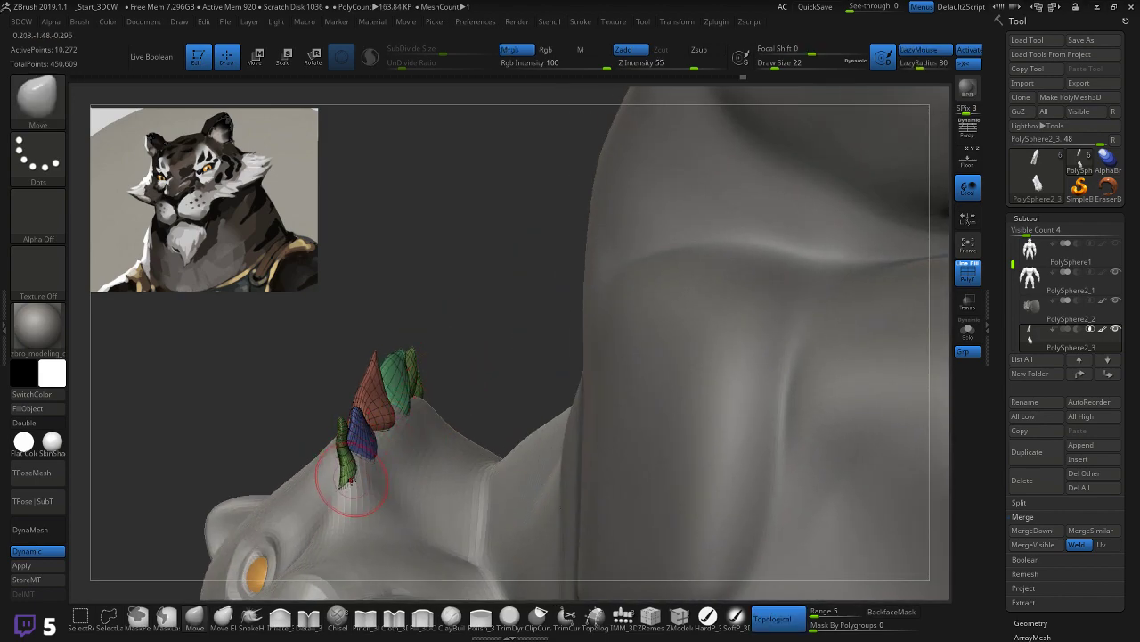
{"action": "mouse_move", "coordinate": [463, 372]}
{"action": "left_mouse_down"}
{"action": "mouse_move", "coordinate": [498, 355]}
{"action": "mouse_move", "coordinate": [426, 400]}
{"action": "left_mouse_up"}
{"action": "left_click", "coordinate": [281, 617]}
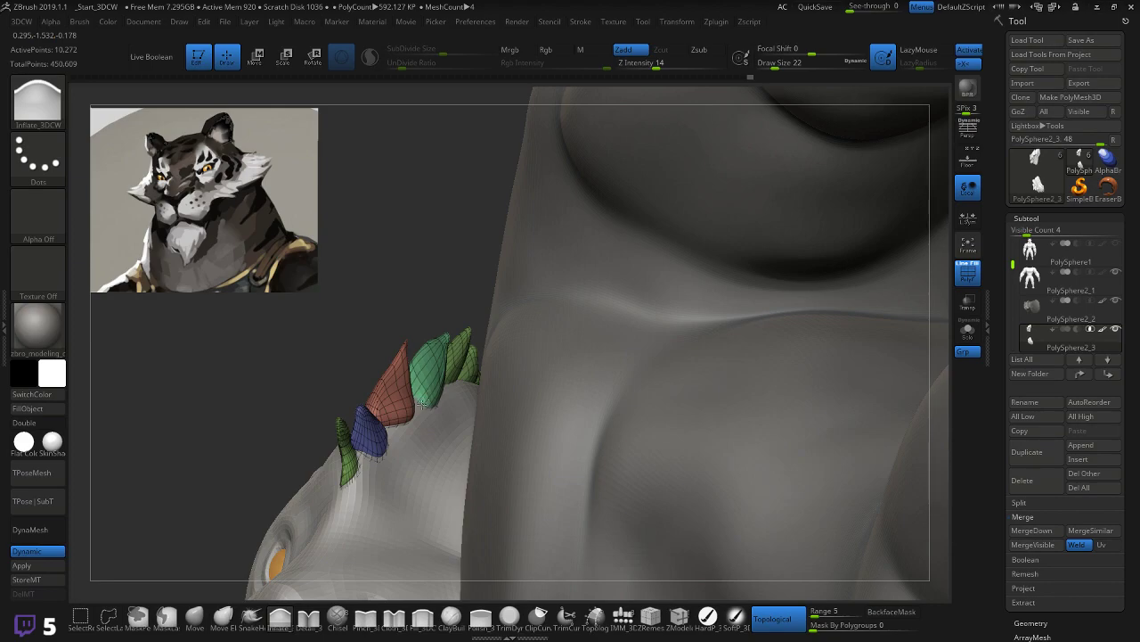
{"action": "left_click_drag", "start_coordinate": [351, 380], "coordinate": [273, 499]}
Step: Extend the upper green tufts' roots down over the head with the Move brush at draw size 22, using Inflate to add volume
{"action": "left_click", "coordinate": [196, 617]}
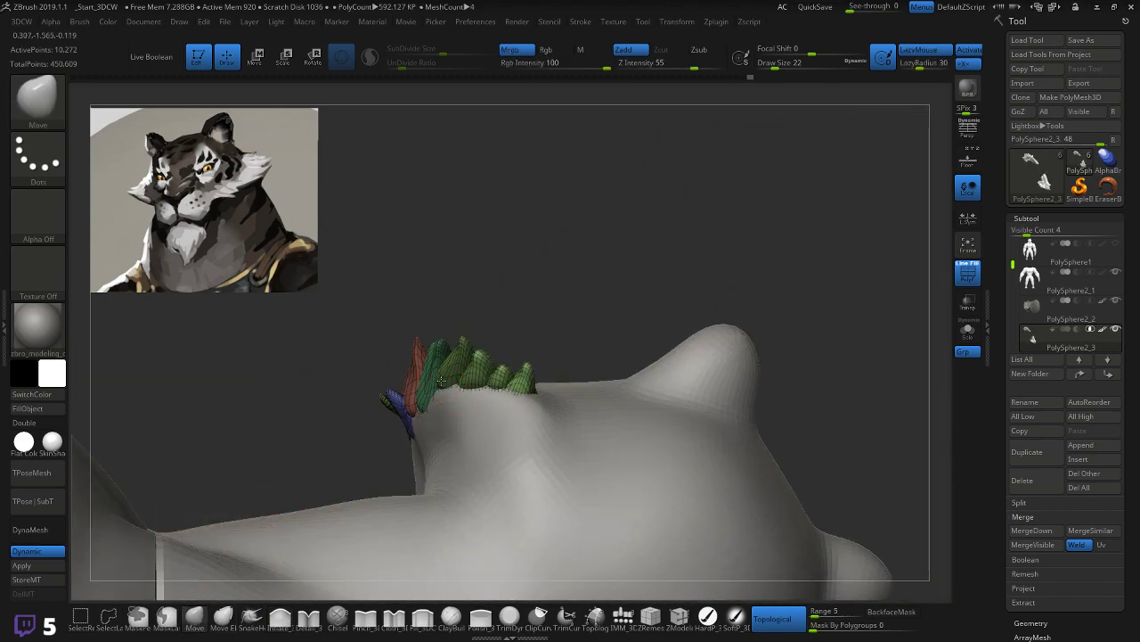
{"action": "left_click_drag", "start_coordinate": [471, 383], "coordinate": [465, 398]}
{"action": "left_click_drag", "start_coordinate": [526, 301], "coordinate": [507, 308]}
{"action": "left_click_drag", "start_coordinate": [462, 393], "coordinate": [468, 399]}
{"action": "left_click_drag", "start_coordinate": [550, 322], "coordinate": [555, 316]}
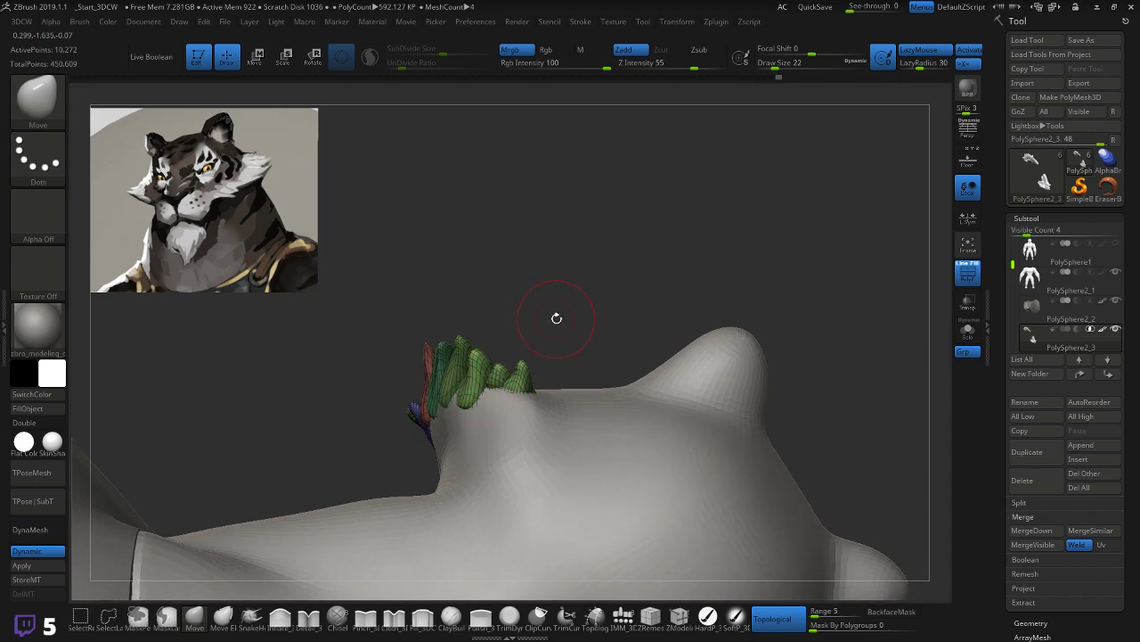
{"action": "left_click_drag", "start_coordinate": [573, 317], "coordinate": [472, 408]}
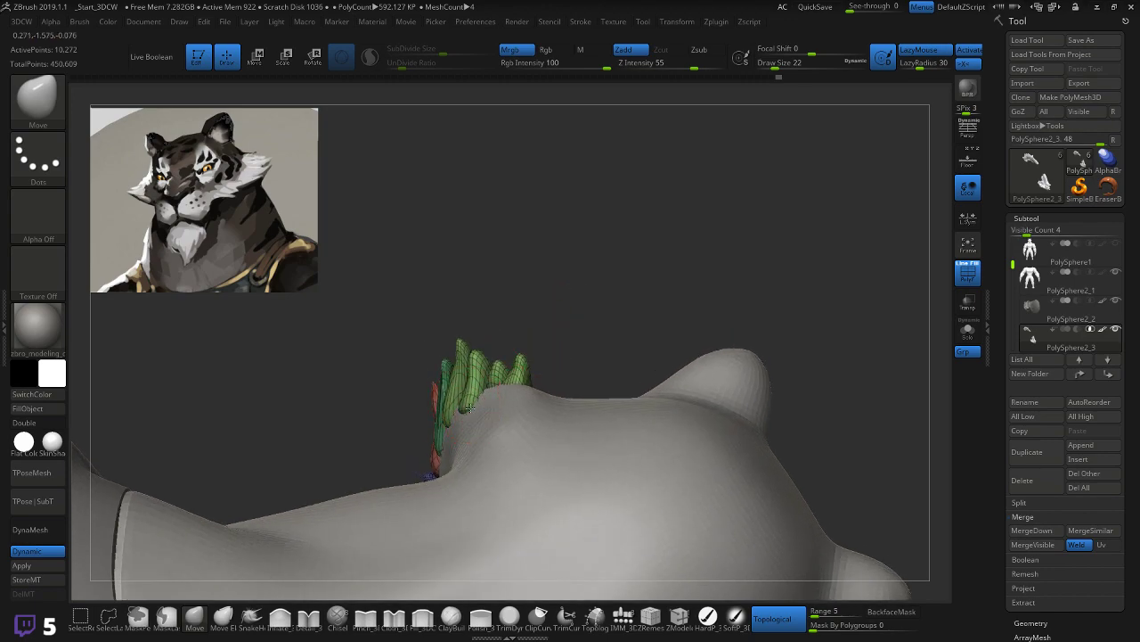
{"action": "mouse_move", "coordinate": [547, 326]}
{"action": "left_mouse_down"}
{"action": "mouse_move", "coordinate": [538, 349]}
{"action": "mouse_move", "coordinate": [552, 369]}
{"action": "left_mouse_up"}
{"action": "left_click", "coordinate": [280, 616]}
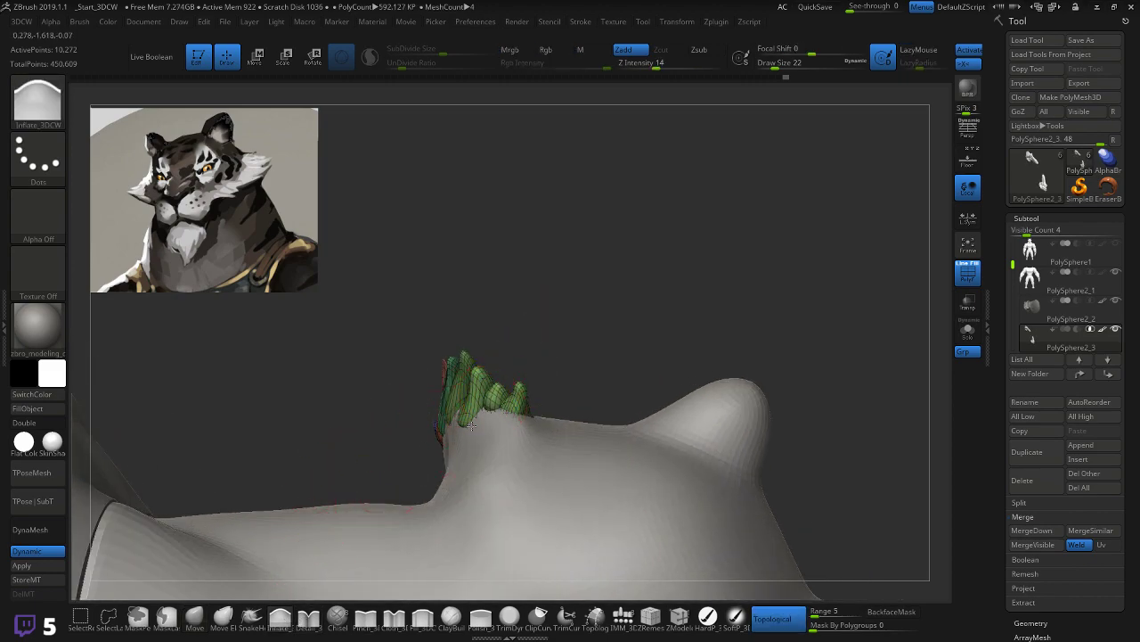
{"action": "left_click", "coordinate": [195, 617]}
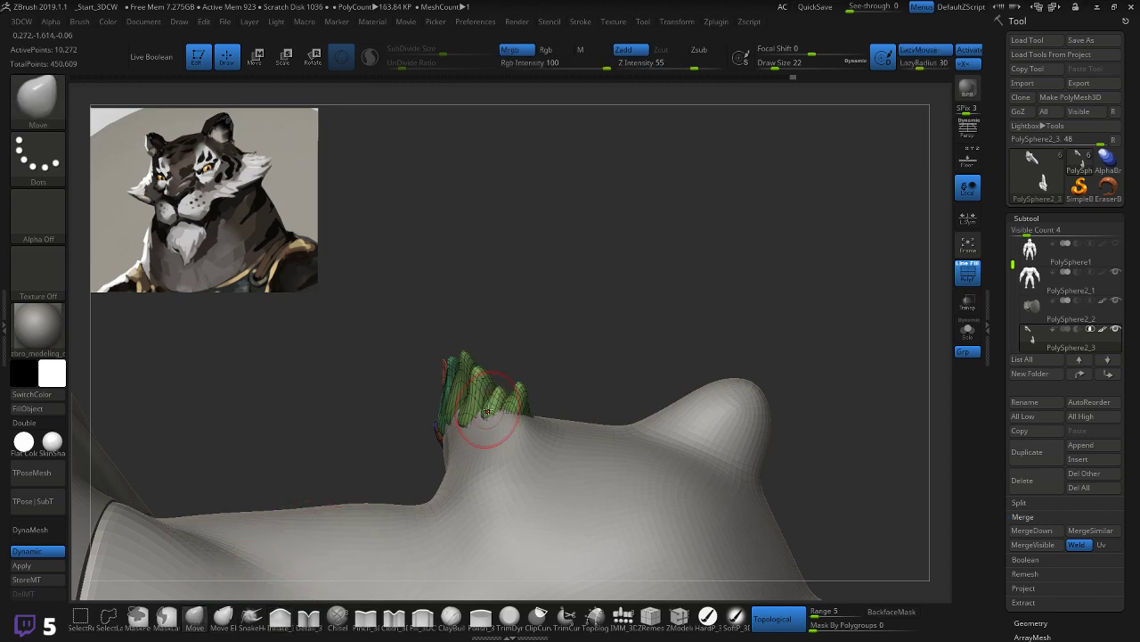
Step: Pull the tips of the upper green tufts into sharper points with the SnakeHook brush, reducing draw size to 8
{"action": "mouse_move", "coordinate": [540, 344]}
{"action": "left_mouse_down"}
{"action": "mouse_move", "coordinate": [517, 406]}
{"action": "mouse_move", "coordinate": [344, 542]}
{"action": "left_mouse_up"}
{"action": "left_click", "coordinate": [252, 617]}
{"action": "left_click_drag", "start_coordinate": [695, 245], "coordinate": [643, 262]}
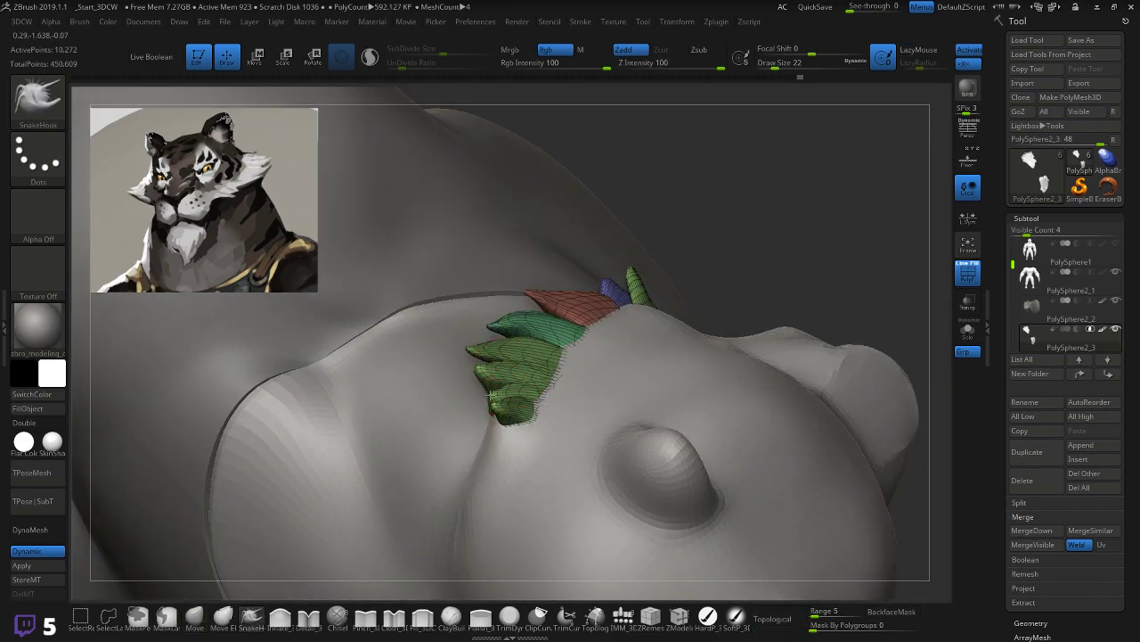
{"action": "key", "text": "["}
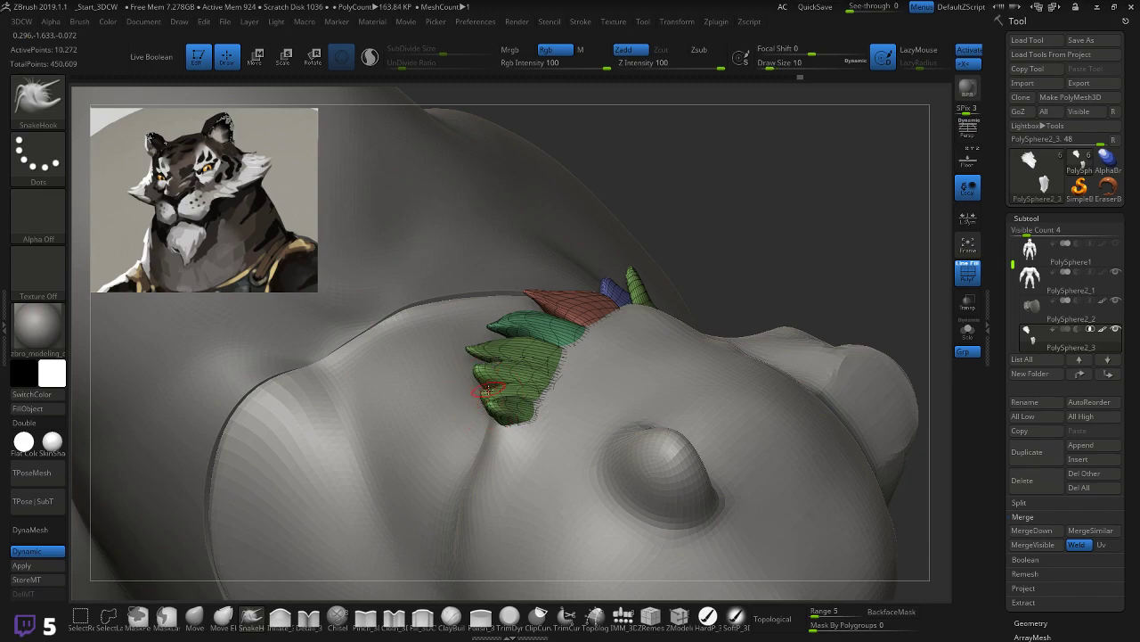
{"action": "left_click_drag", "start_coordinate": [732, 236], "coordinate": [696, 226]}
{"action": "mouse_move", "coordinate": [458, 389]}
{"action": "left_mouse_down"}
{"action": "mouse_move", "coordinate": [395, 360]}
{"action": "mouse_move", "coordinate": [480, 358]}
{"action": "mouse_move", "coordinate": [488, 370]}
{"action": "left_mouse_up"}
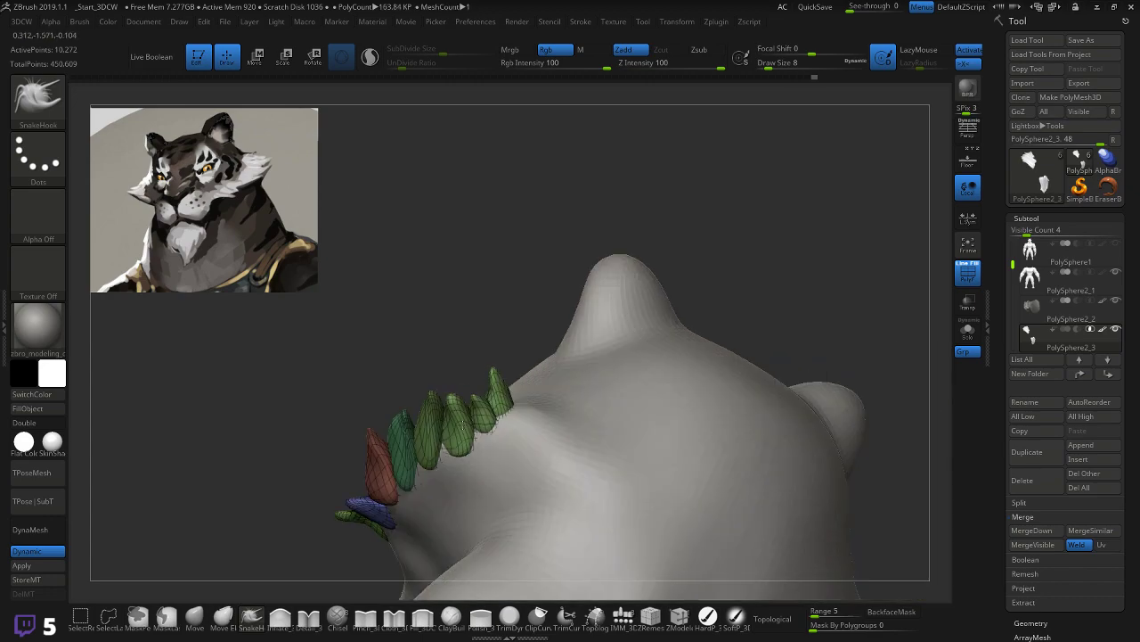
{"action": "right_click_drag", "start_coordinate": [462, 425], "coordinate": [444, 464]}
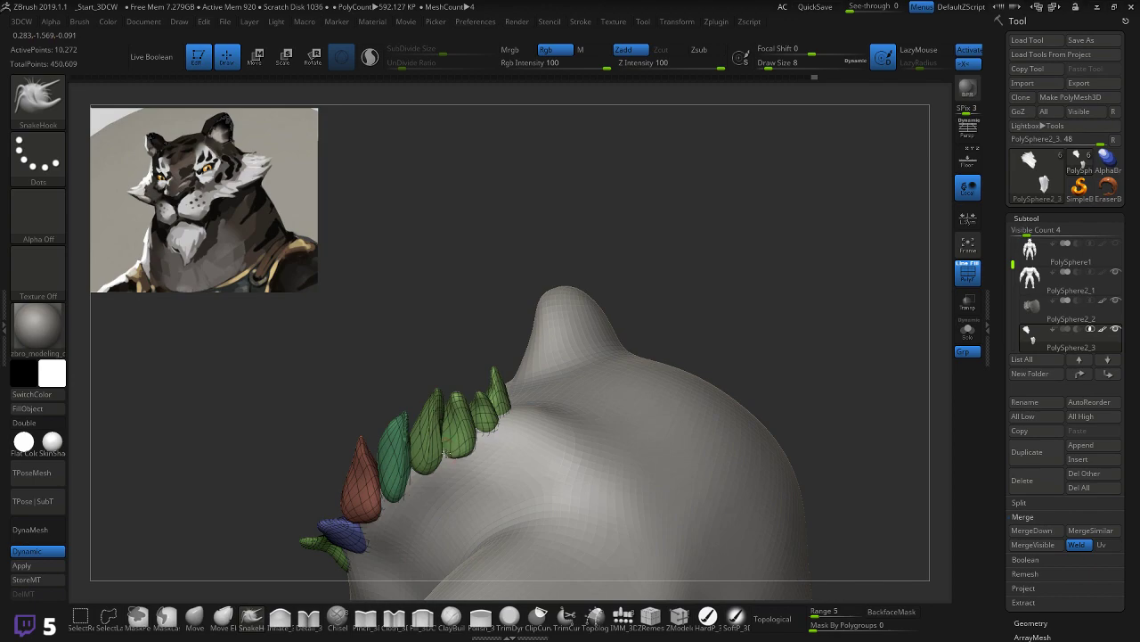
{"action": "key", "text": "shift"}
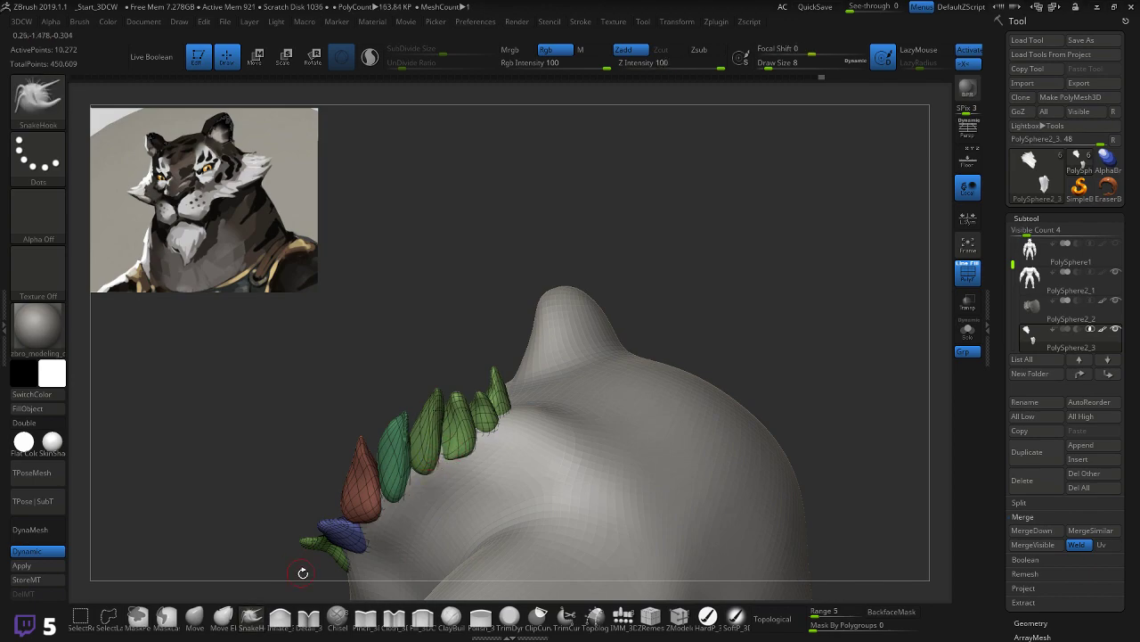
Step: Flatten the surfaces of the green tufts with the Polish brush at draw size 18 and Z Intensity 100
{"action": "left_click", "coordinate": [480, 616]}
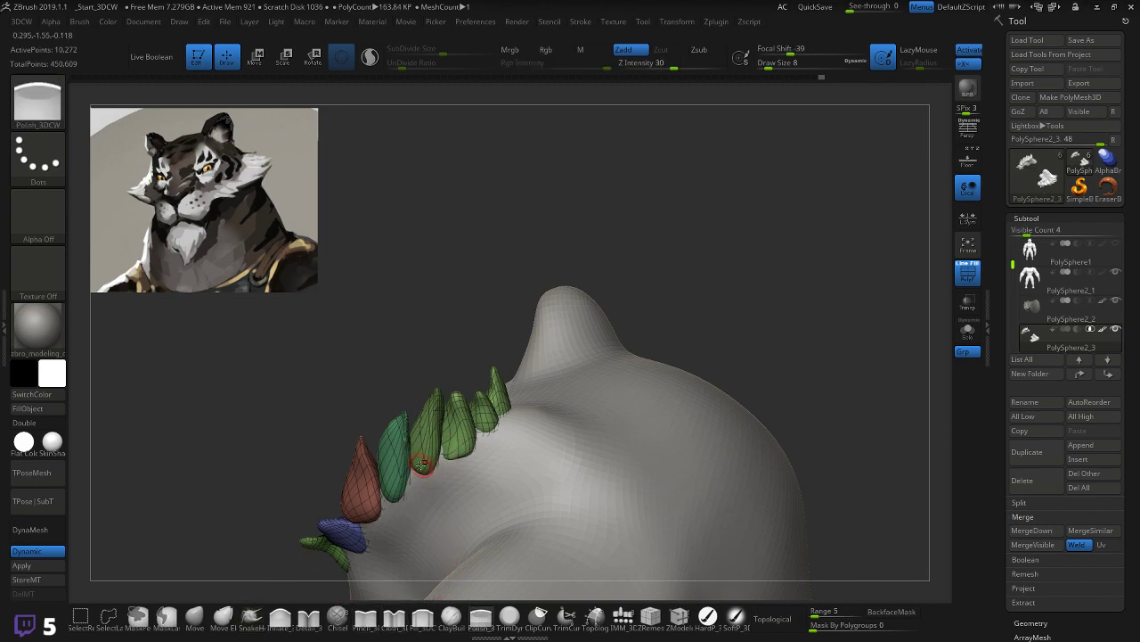
{"action": "key", "text": "["}
{"action": "key", "text": "]"}
{"action": "left_click", "coordinate": [720, 67]}
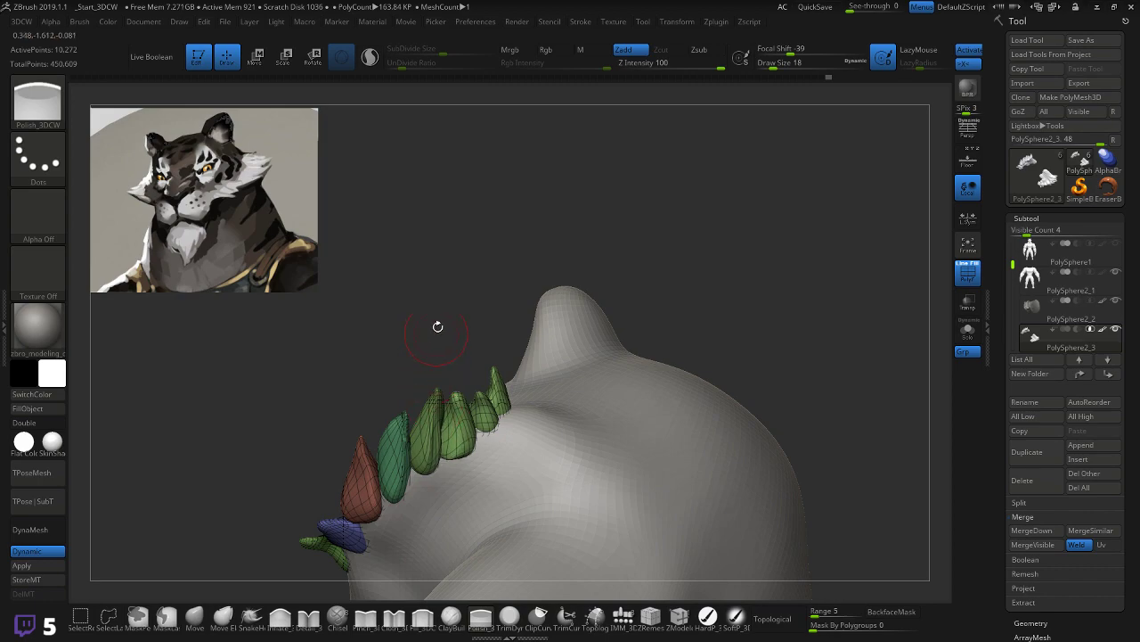
{"action": "left_click_drag", "start_coordinate": [433, 339], "coordinate": [419, 346]}
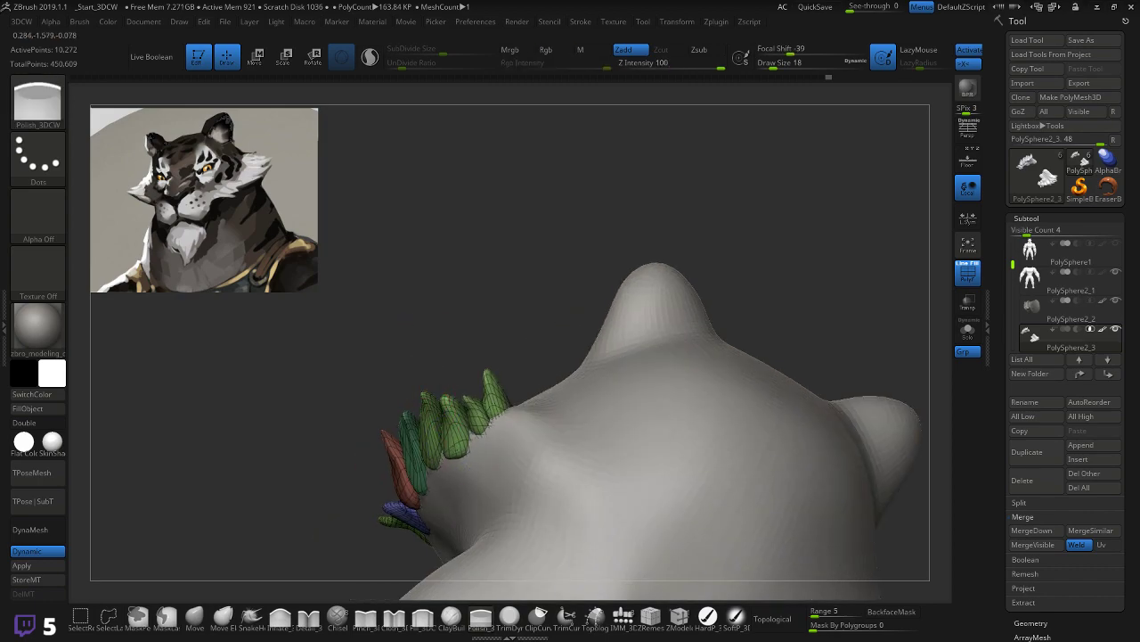
Step: Adjust the blue tuft beside the red one with the Move brush, reducing draw size to 9
{"action": "left_click_drag", "start_coordinate": [450, 450], "coordinate": [265, 465]}
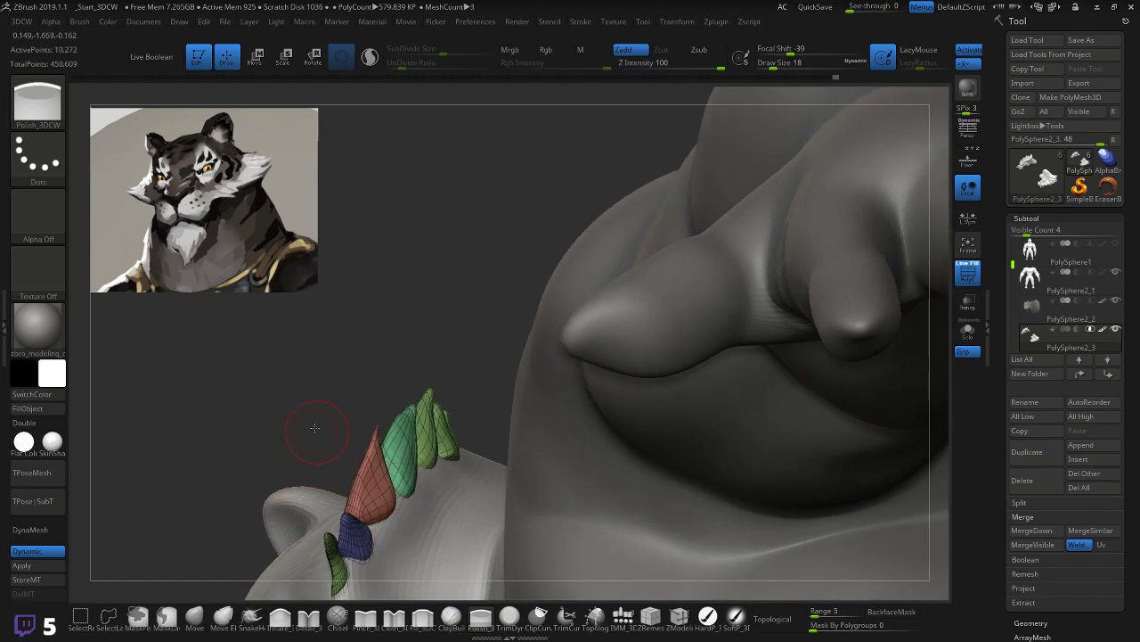
{"action": "left_click_drag", "start_coordinate": [311, 505], "coordinate": [308, 449]}
{"action": "mouse_move", "coordinate": [235, 477]}
{"action": "left_mouse_down"}
{"action": "mouse_move", "coordinate": [201, 477]}
{"action": "mouse_move", "coordinate": [249, 478]}
{"action": "left_mouse_up"}
{"action": "left_click", "coordinate": [194, 614]}
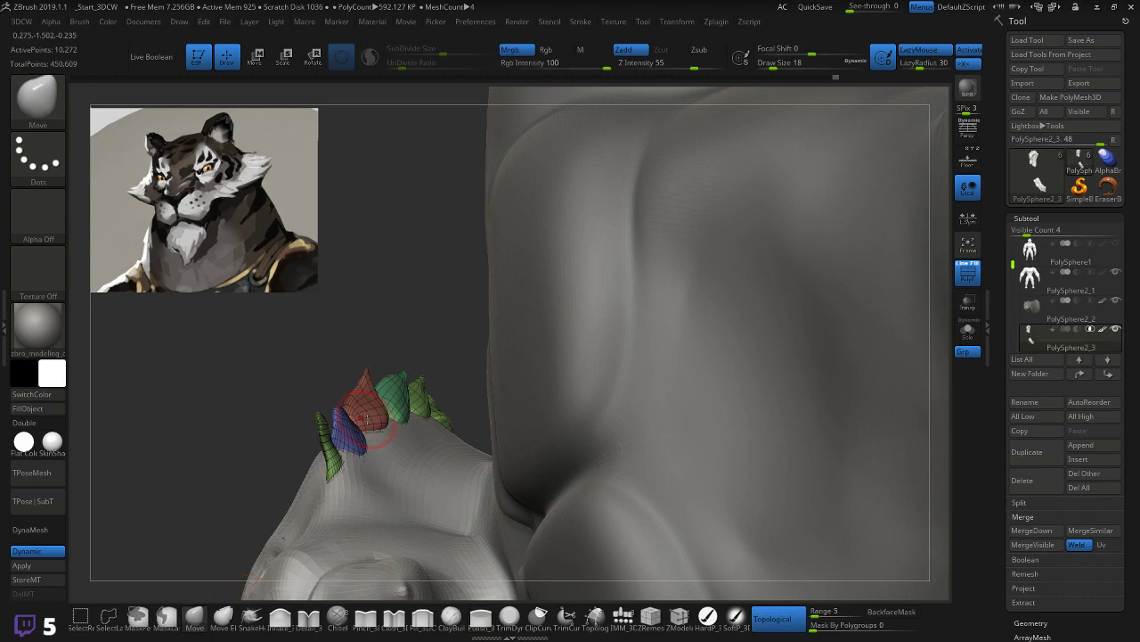
{"action": "key", "text": "bracketleft"}
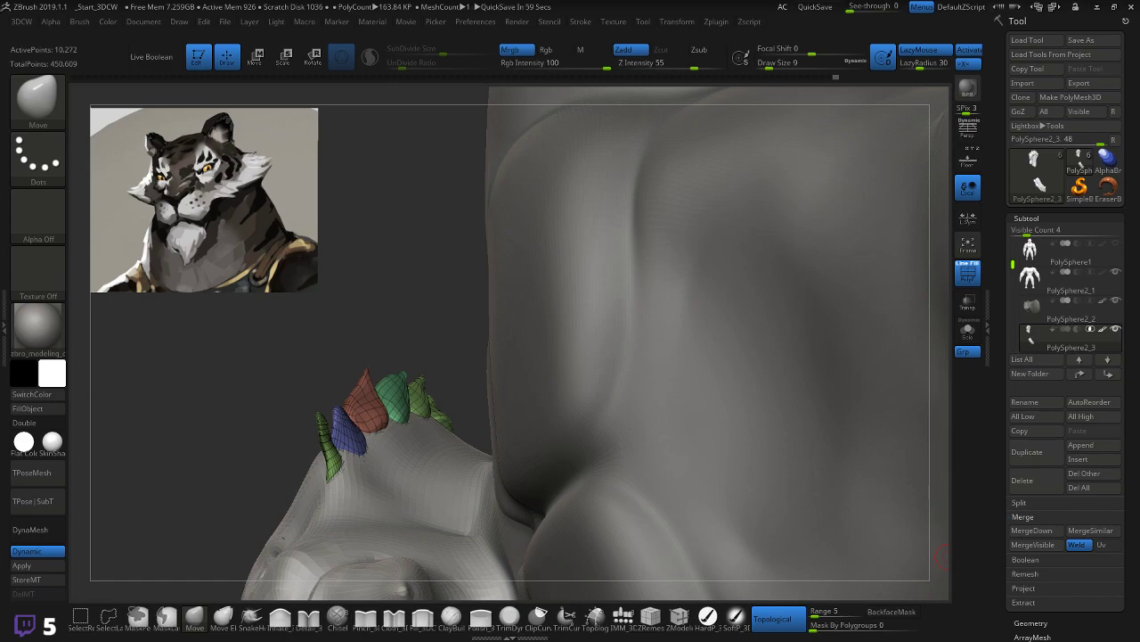
Step: Switch to Blender, open the recent file Shiba Render.blend and frame the whole Shiba soldier
{"action": "key", "text": "alt+Tab"}
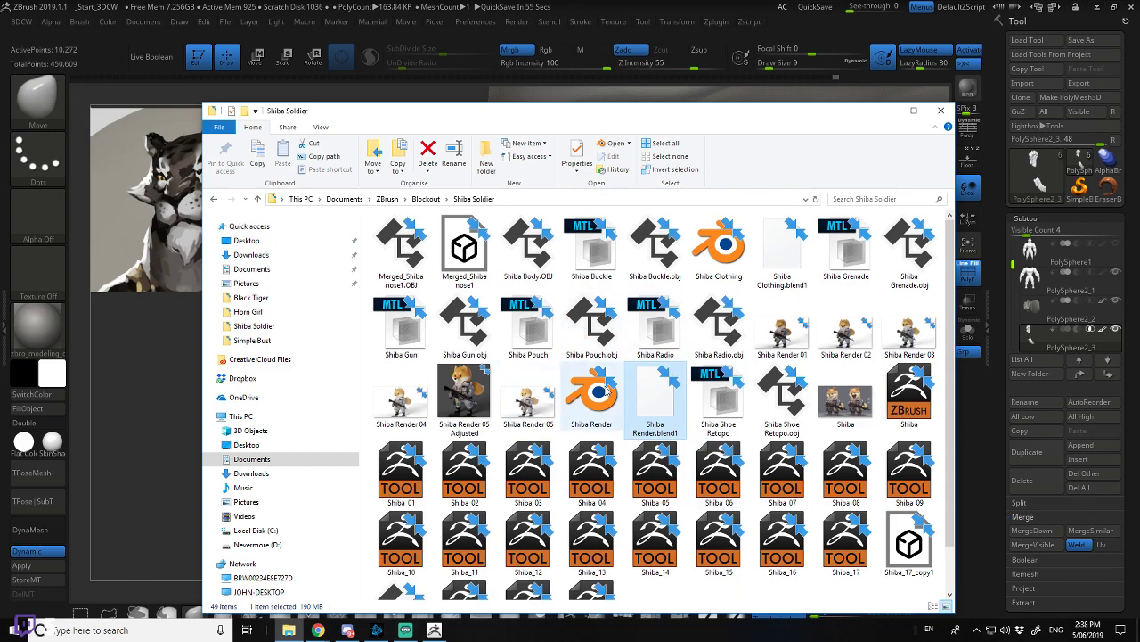
{"action": "left_click", "coordinate": [811, 133]}
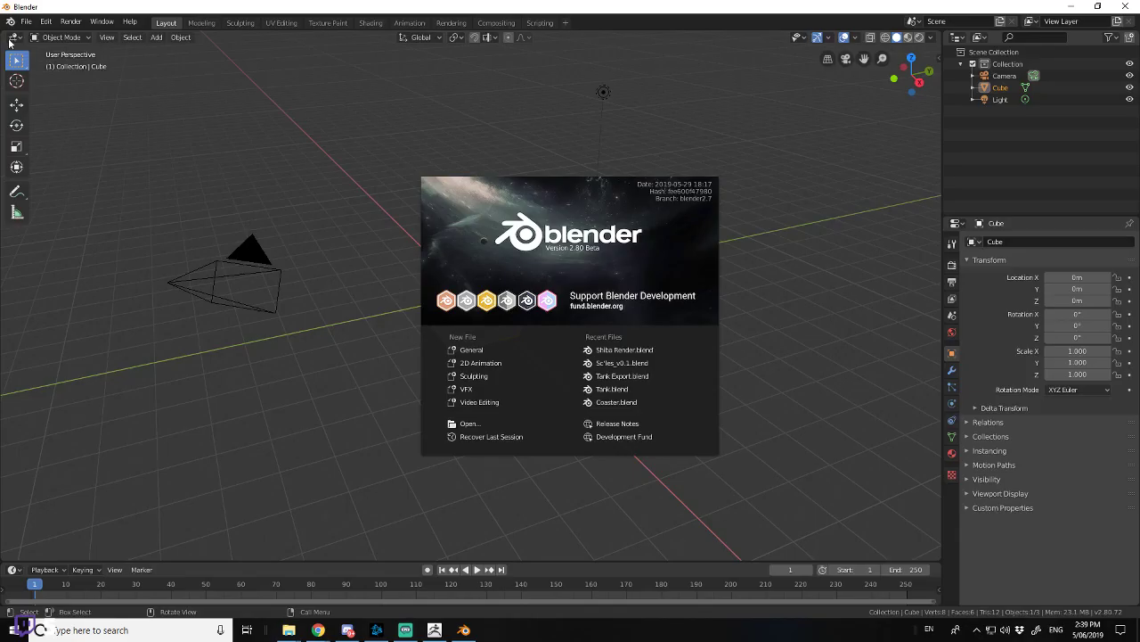
{"action": "left_click", "coordinate": [219, 84]}
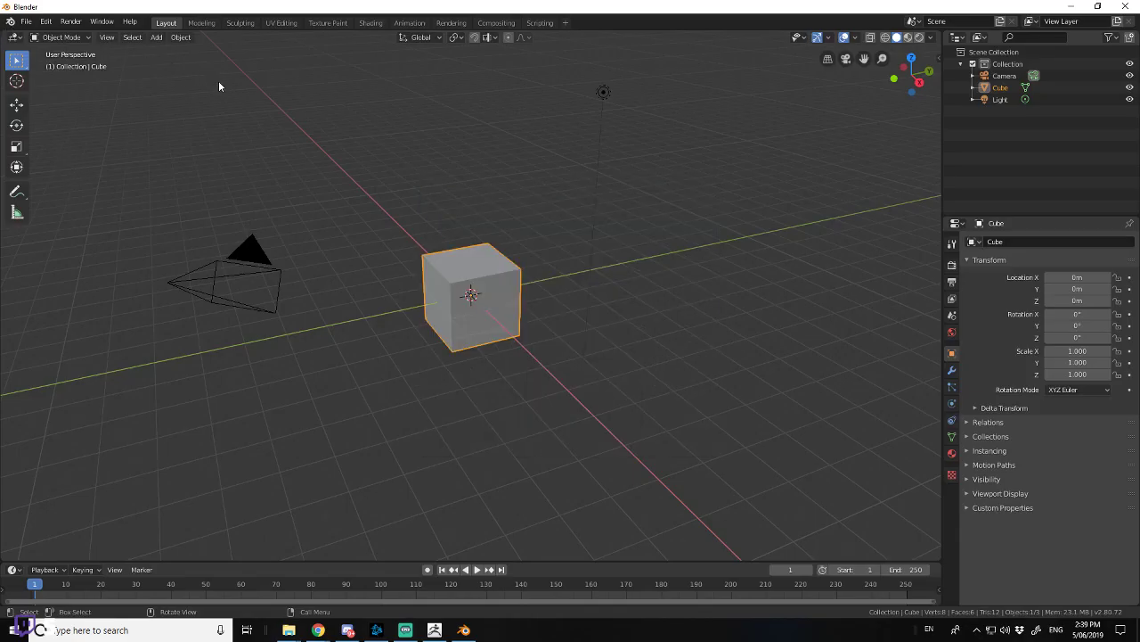
{"action": "left_click", "coordinate": [26, 21]}
{"action": "mouse_move", "coordinate": [83, 181]}
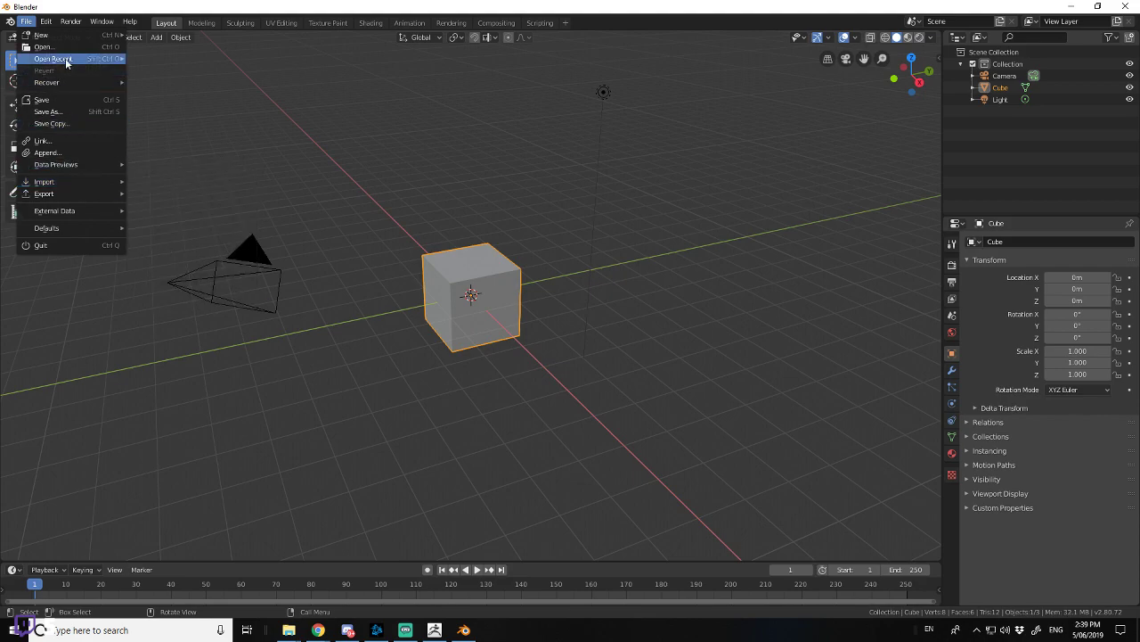
{"action": "mouse_move", "coordinate": [69, 59]}
{"action": "left_click", "coordinate": [187, 58]}
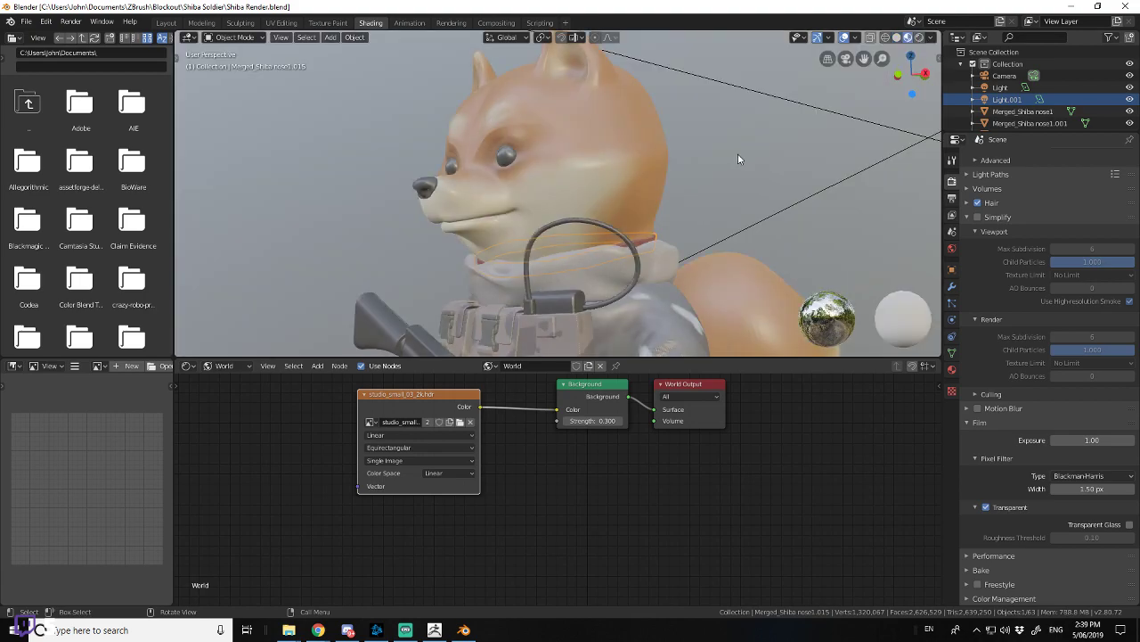
{"action": "scroll", "coordinate": [749, 174], "scroll_direction": "down", "scroll_amount": 8}
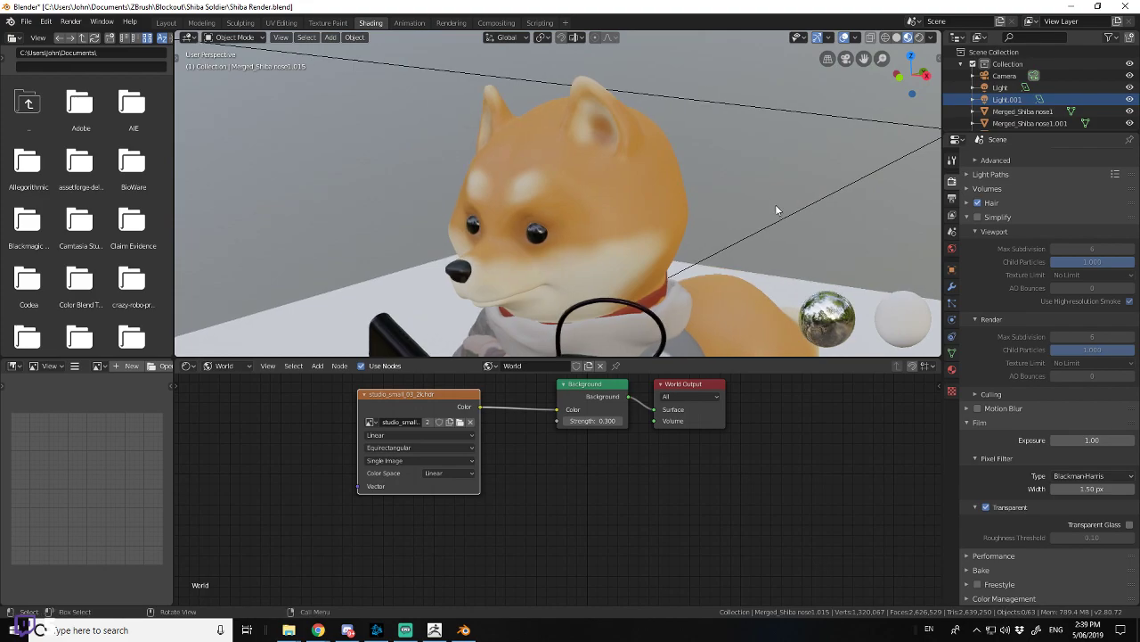
{"action": "middle_click_drag", "start_coordinate": [725, 185], "coordinate": [736, 136], "text": "shift"}
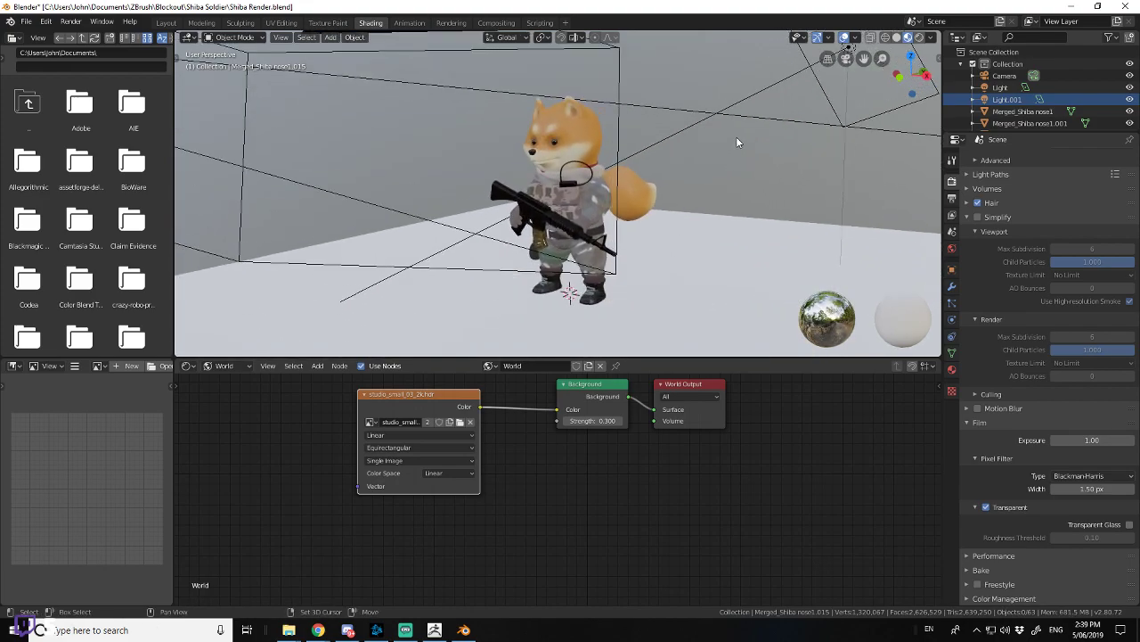
Step: Open the image Shiba Render 05 Adjusted from the Shiba Soldier folder
{"action": "mouse_move", "coordinate": [289, 621]}
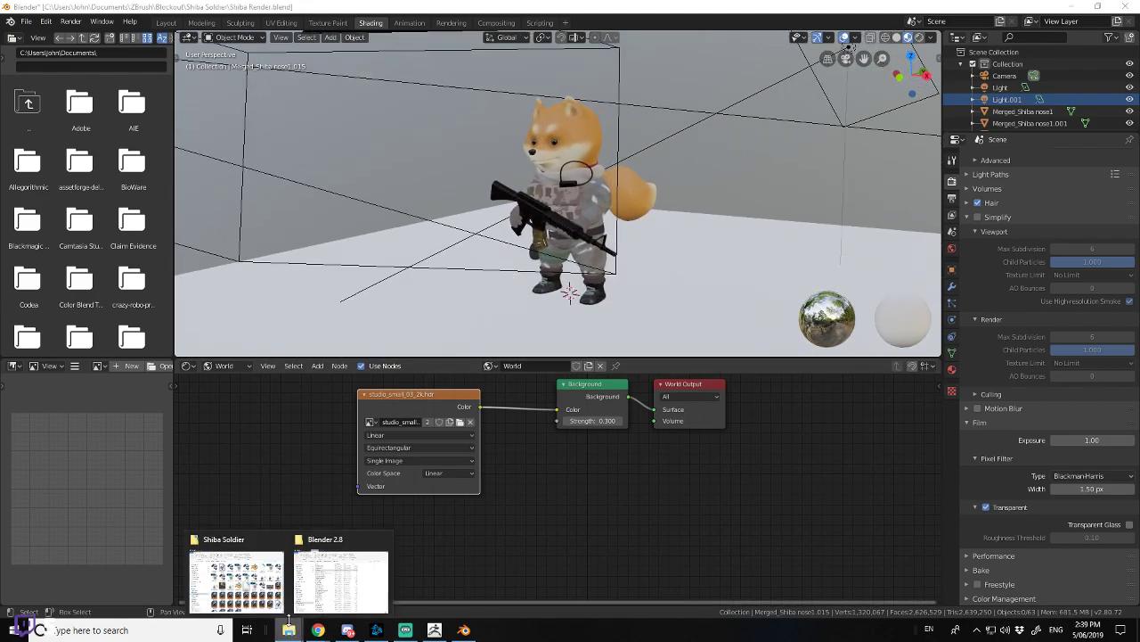
{"action": "left_click", "coordinate": [236, 579]}
{"action": "left_click", "coordinate": [465, 397]}
{"action": "double_click", "coordinate": [466, 396]}
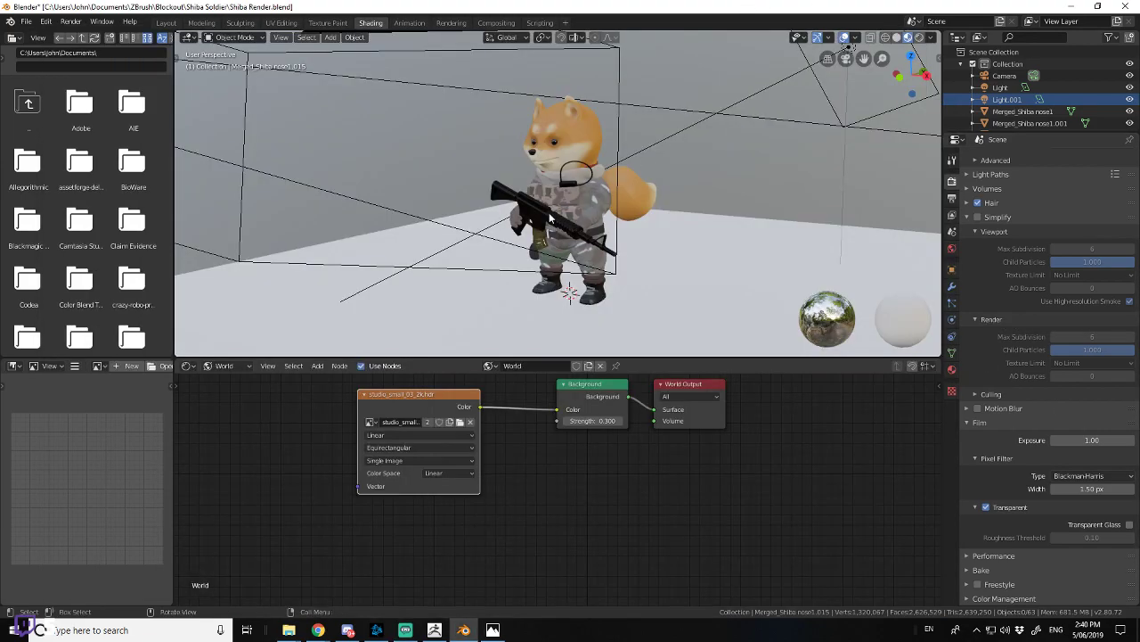
Step: Examine the Shiba soldier model in the Blender viewport from several angles, including close up
{"action": "middle_click_drag", "start_coordinate": [734, 192], "coordinate": [700, 196]}
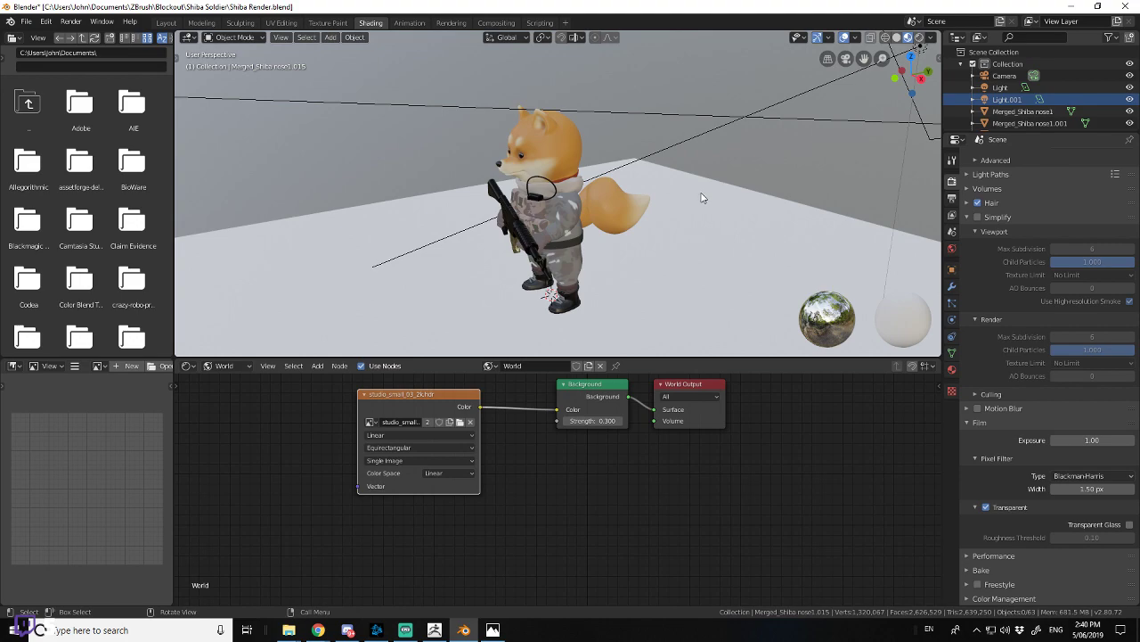
{"action": "middle_click_drag", "start_coordinate": [740, 194], "coordinate": [768, 181]}
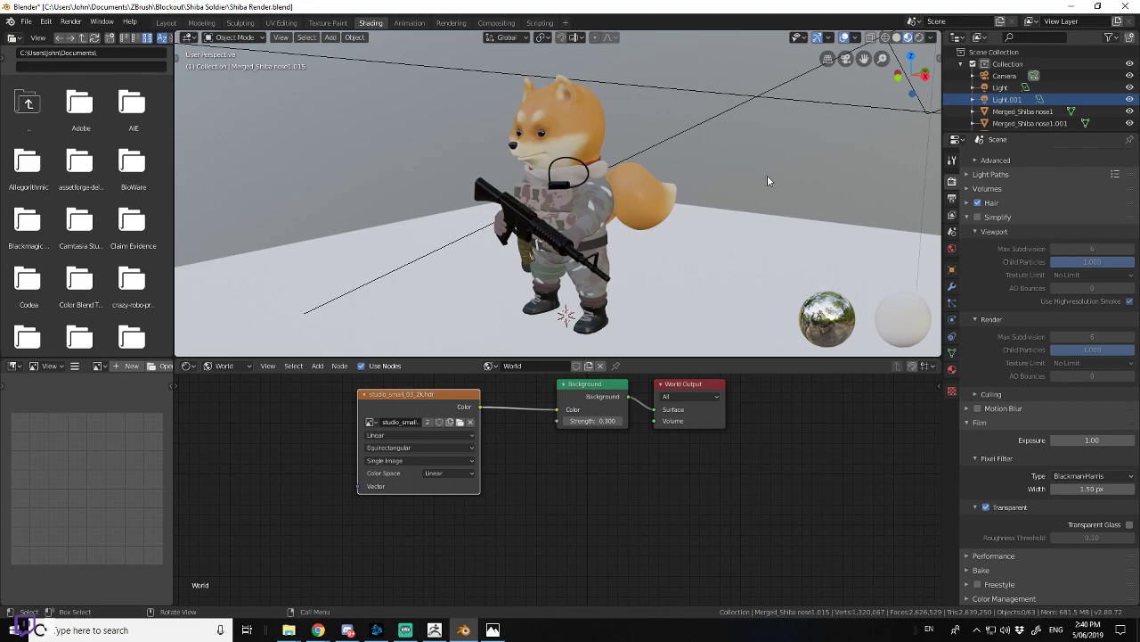
{"action": "middle_click_drag", "start_coordinate": [767, 175], "coordinate": [559, 139]}
{"action": "middle_click_drag", "start_coordinate": [619, 165], "coordinate": [613, 196]}
{"action": "scroll", "coordinate": [619, 173], "scroll_direction": "up", "scroll_amount": 6}
{"action": "middle_click_drag", "start_coordinate": [625, 153], "coordinate": [748, 178]}
{"action": "scroll", "coordinate": [621, 152], "scroll_direction": "down", "scroll_amount": 5}
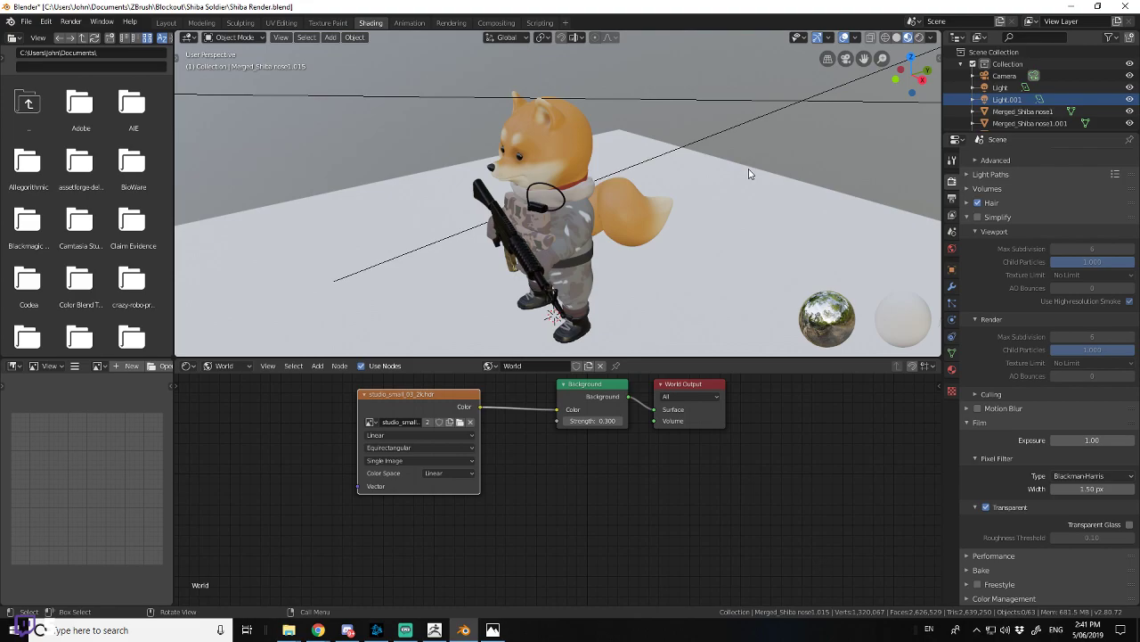
Step: Minimise the Blender, photo and Shiba Soldier folder windows to return to ZBrush
{"action": "left_click", "coordinate": [1076, 6]}
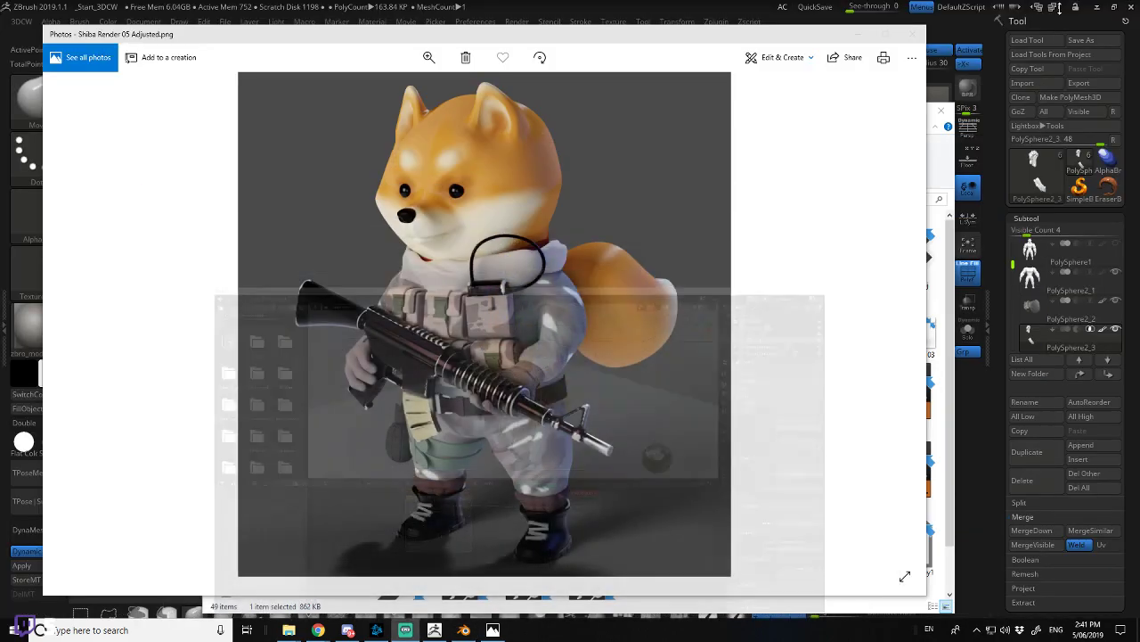
{"action": "left_click", "coordinate": [868, 35]}
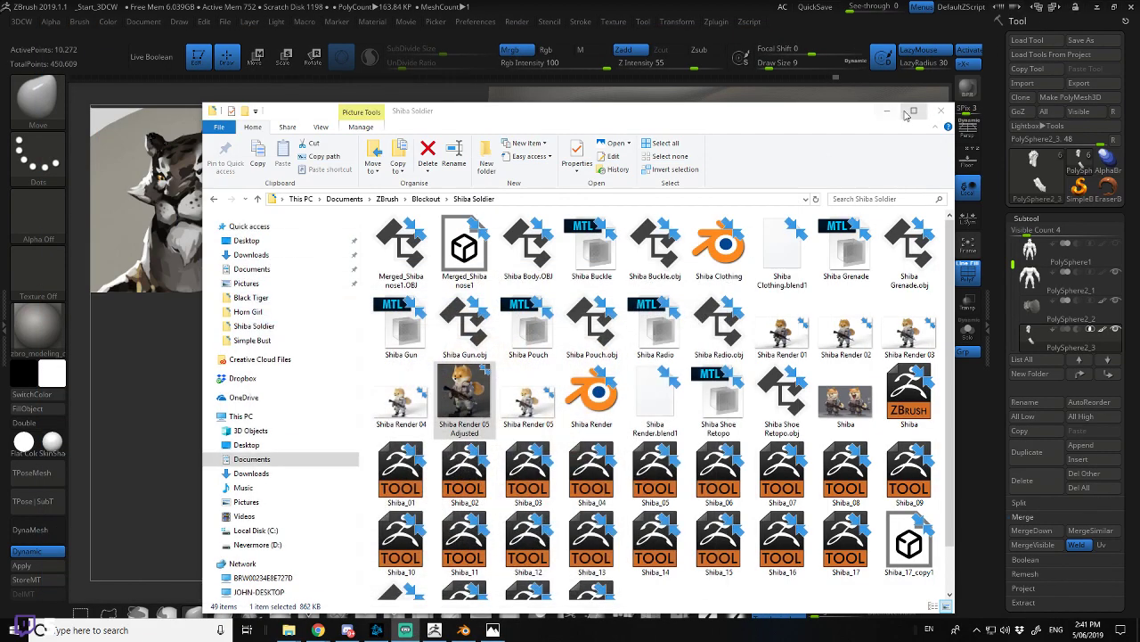
{"action": "left_click", "coordinate": [890, 112]}
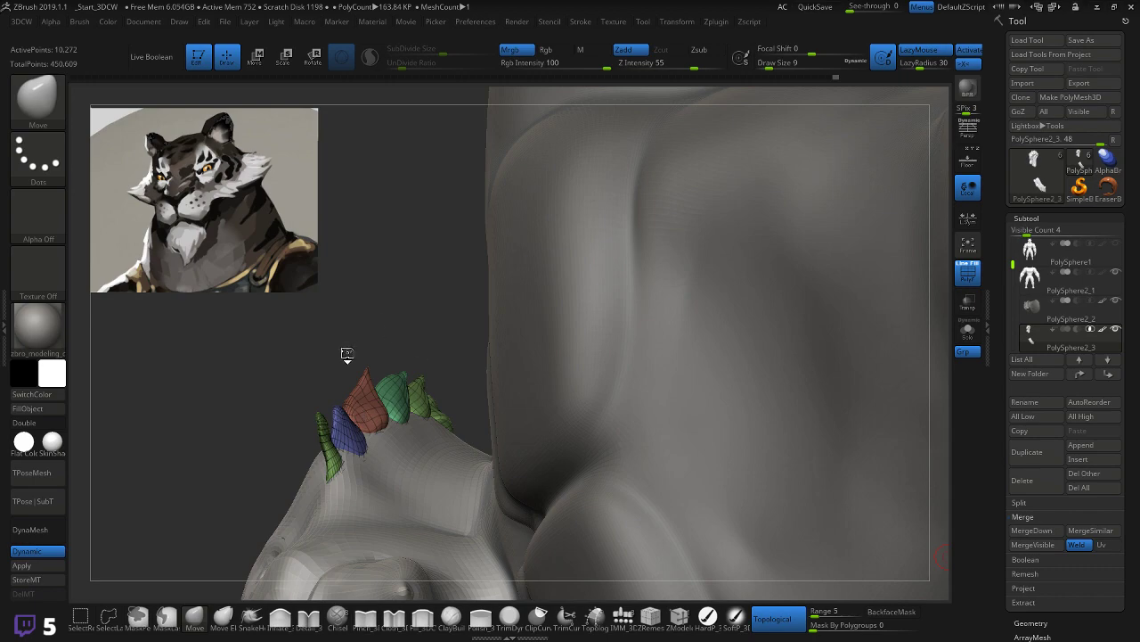
Step: Reshape the roots of the red and blue tufts where they meet with the Move brush at draw size 9
{"action": "left_click_drag", "start_coordinate": [387, 433], "coordinate": [374, 434]}
{"action": "mouse_move", "coordinate": [288, 430]}
{"action": "left_mouse_down"}
{"action": "mouse_move", "coordinate": [272, 424]}
{"action": "mouse_move", "coordinate": [245, 452]}
{"action": "mouse_move", "coordinate": [255, 448]}
{"action": "left_mouse_up"}
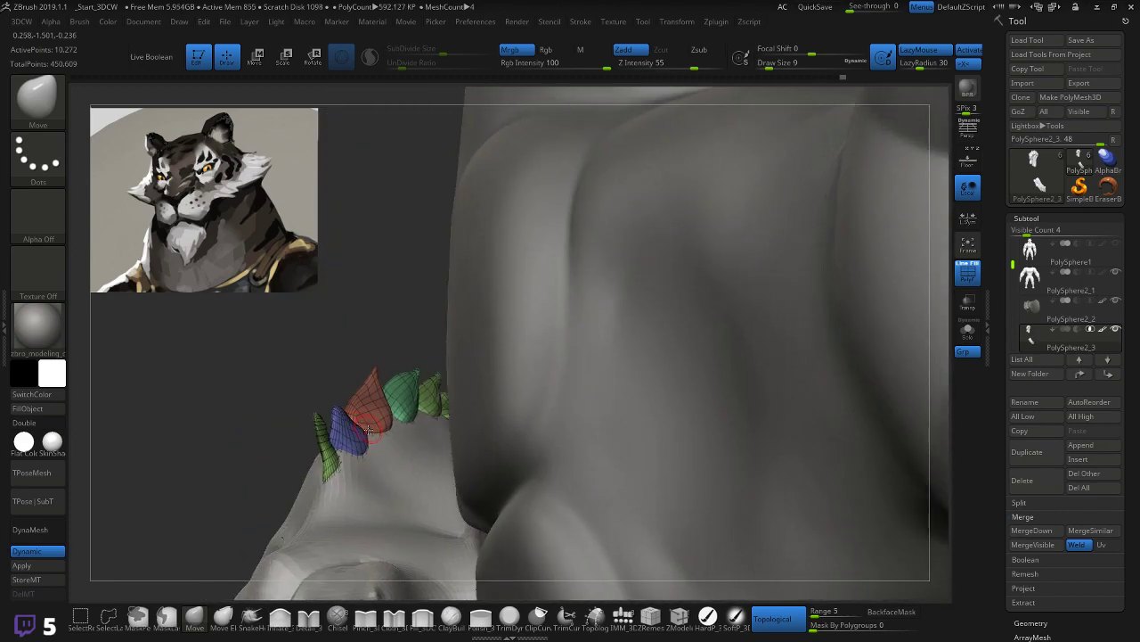
{"action": "left_click_drag", "start_coordinate": [367, 443], "coordinate": [360, 432]}
{"action": "right_click_drag", "start_coordinate": [360, 431], "coordinate": [375, 383]}
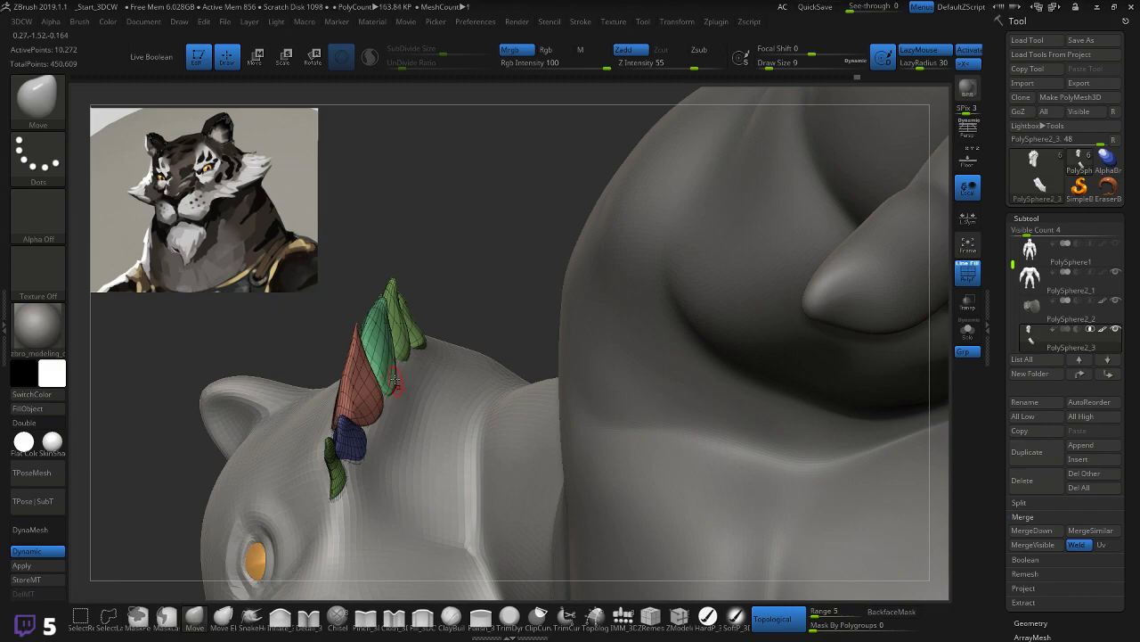
Step: Pull the rear roots of the green, teal, red and blue cheek tufts closer to the head with the Move brush
{"action": "mouse_move", "coordinate": [365, 349]}
{"action": "right_mouse_down"}
{"action": "mouse_move", "coordinate": [241, 413]}
{"action": "mouse_move", "coordinate": [366, 361]}
{"action": "right_mouse_up"}
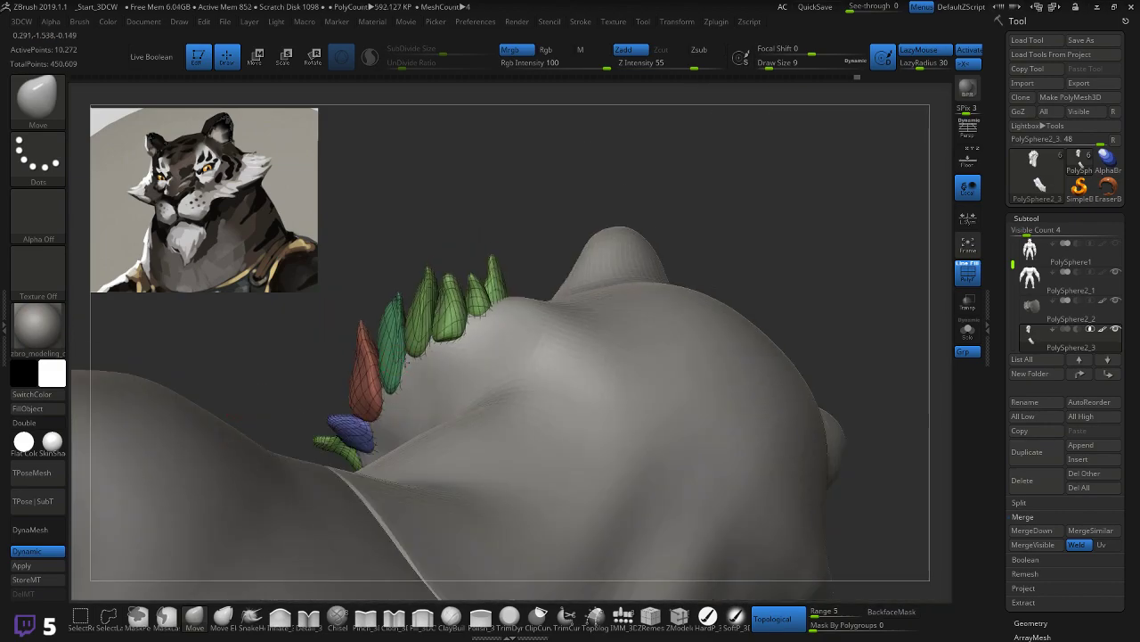
{"action": "mouse_move", "coordinate": [417, 353]}
{"action": "left_mouse_down"}
{"action": "mouse_move", "coordinate": [413, 363]}
{"action": "mouse_move", "coordinate": [439, 346]}
{"action": "left_mouse_up"}
{"action": "right_click_drag", "start_coordinate": [516, 230], "coordinate": [452, 290]}
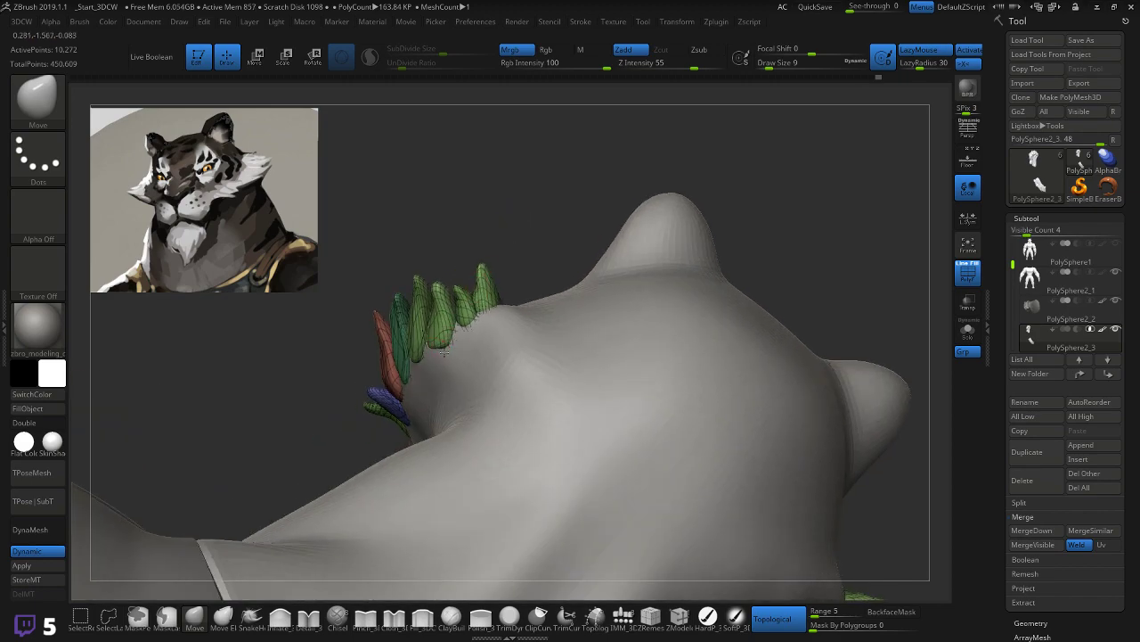
{"action": "left_click_drag", "start_coordinate": [447, 340], "coordinate": [449, 347]}
{"action": "mouse_move", "coordinate": [287, 368]}
{"action": "left_mouse_down"}
{"action": "mouse_move", "coordinate": [412, 394]}
{"action": "mouse_move", "coordinate": [450, 383]}
{"action": "mouse_move", "coordinate": [428, 397]}
{"action": "left_mouse_up"}
{"action": "left_click_drag", "start_coordinate": [199, 461], "coordinate": [262, 398]}
{"action": "mouse_move", "coordinate": [326, 429]}
{"action": "left_mouse_down"}
{"action": "mouse_move", "coordinate": [342, 425]}
{"action": "mouse_move", "coordinate": [344, 440]}
{"action": "left_mouse_up"}
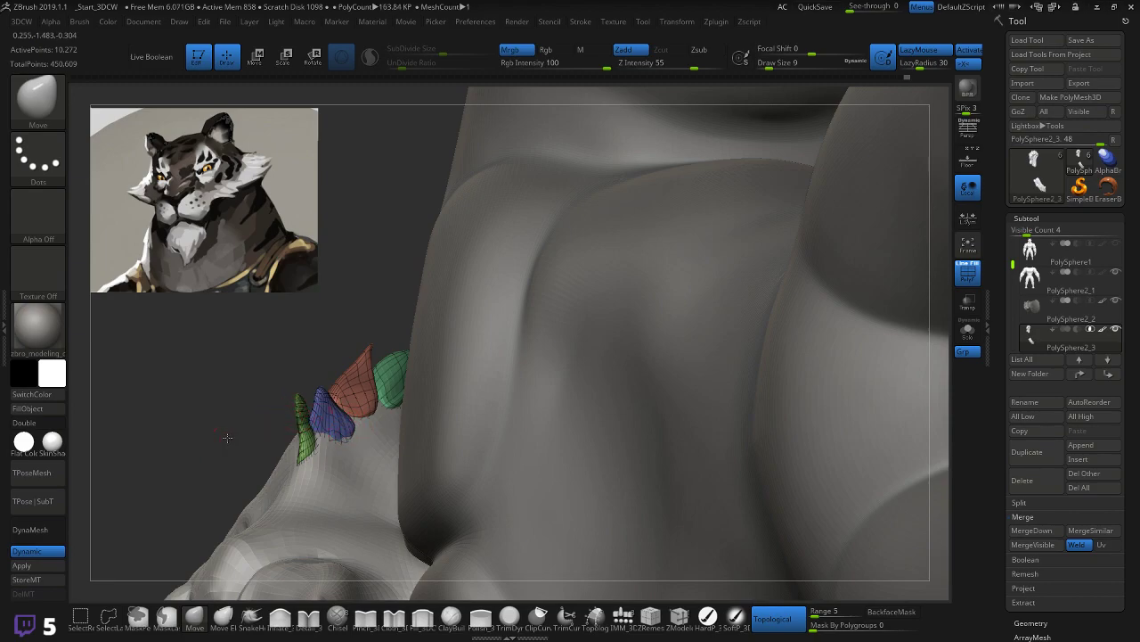
{"action": "left_click_drag", "start_coordinate": [227, 438], "coordinate": [321, 429]}
{"action": "left_click_drag", "start_coordinate": [420, 331], "coordinate": [583, 315]}
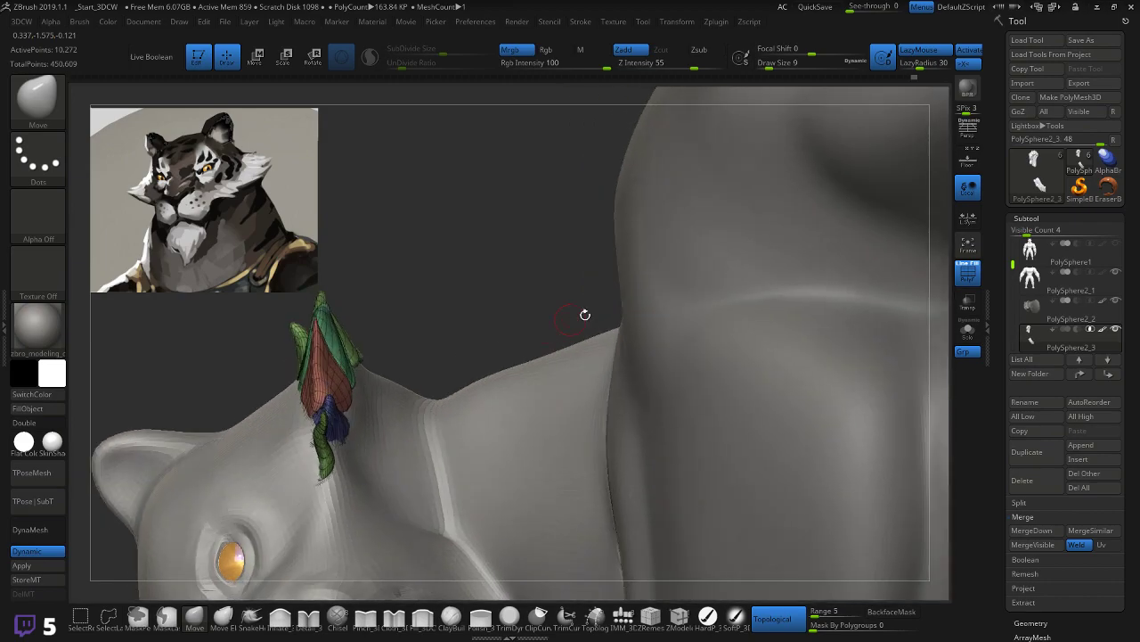
Step: Hide the body subtool PolySphere2_1 and smooth the rear roots of the teal and green tufts where they meet the head
{"action": "left_click", "coordinate": [1115, 271]}
{"action": "left_click_drag", "start_coordinate": [555, 288], "coordinate": [398, 347]}
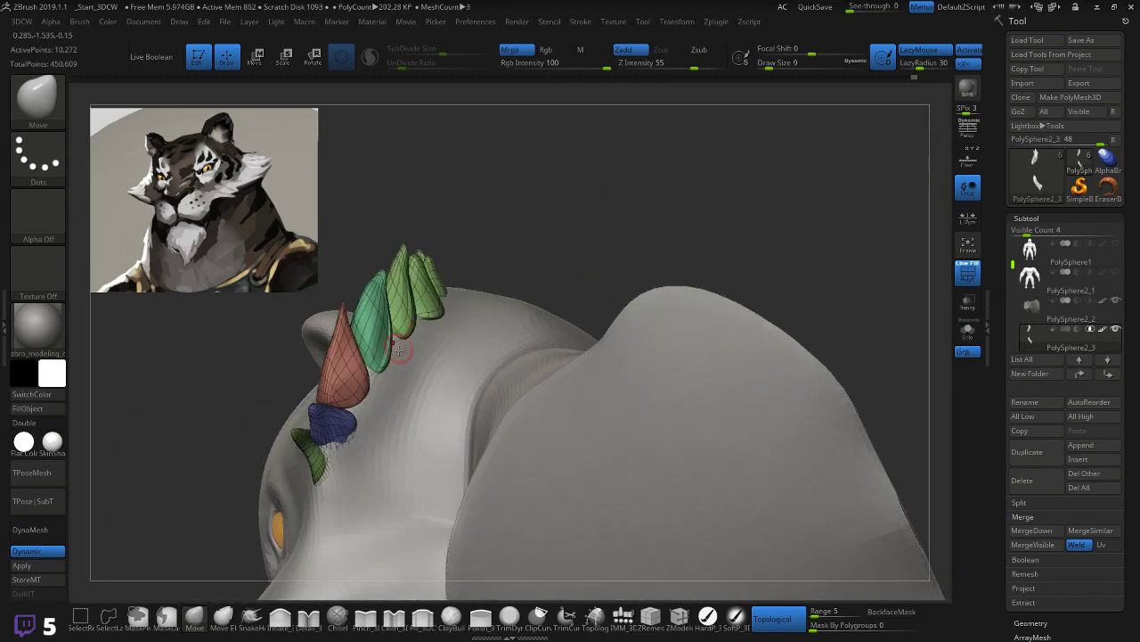
{"action": "left_click_drag", "start_coordinate": [525, 257], "coordinate": [398, 337]}
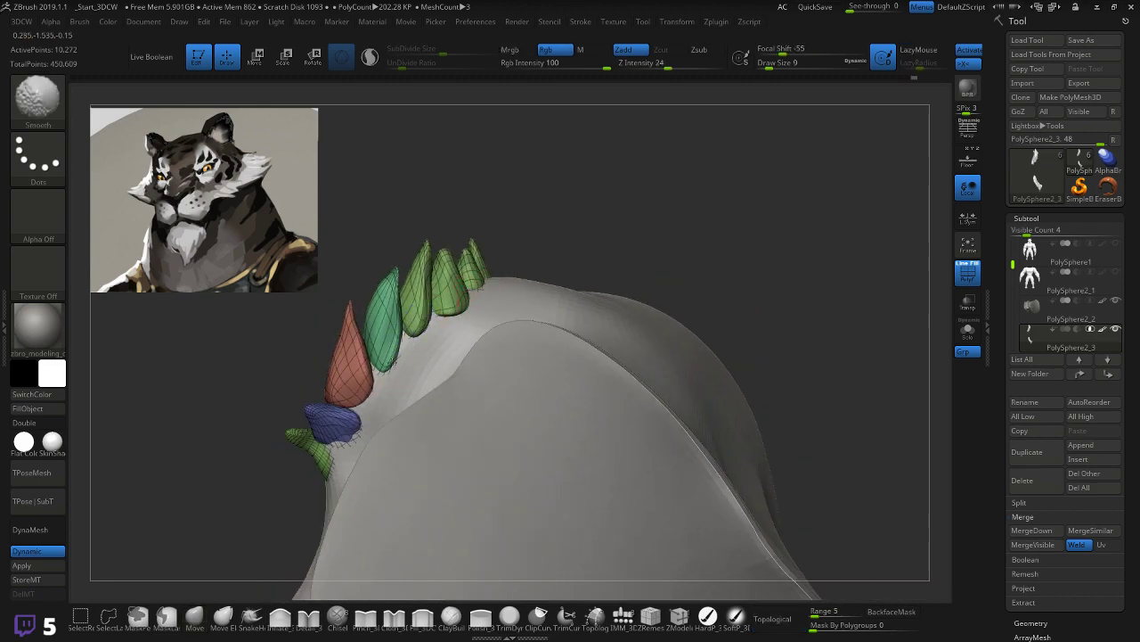
{"action": "left_click_drag", "start_coordinate": [442, 324], "coordinate": [494, 295]}
{"action": "key", "text": "shift"}
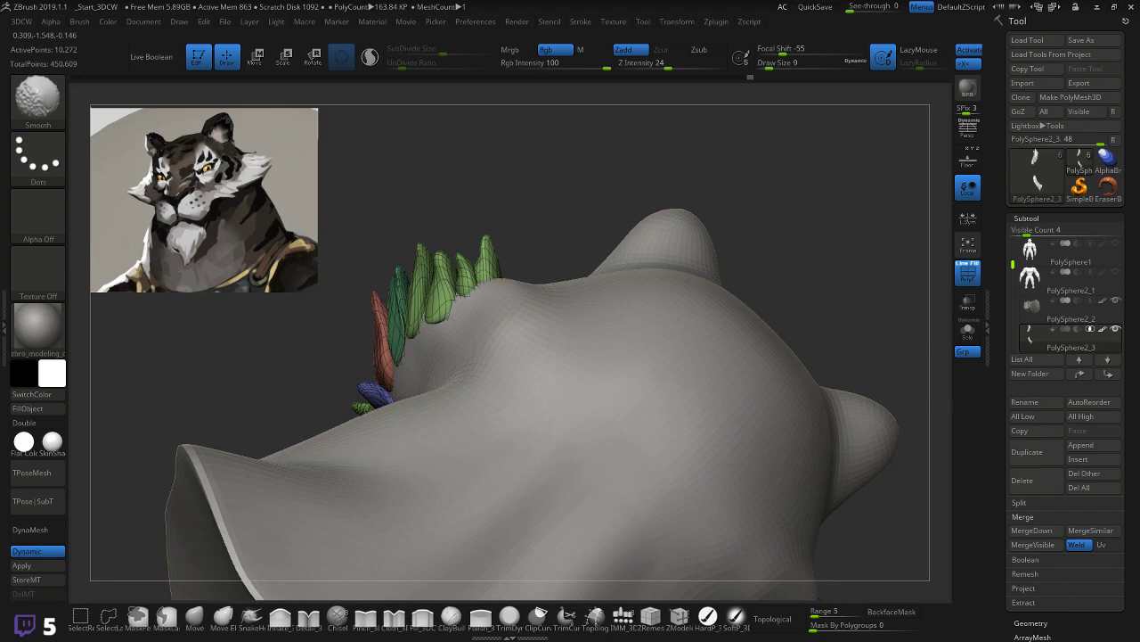
{"action": "mouse_move", "coordinate": [402, 327]}
{"action": "left_mouse_down", "text": "shift"}
{"action": "mouse_move", "coordinate": [399, 350]}
{"action": "mouse_move", "coordinate": [477, 345]}
{"action": "left_mouse_up", "text": "shift"}
{"action": "left_click_drag", "start_coordinate": [385, 338], "coordinate": [389, 327], "text": "shift"}
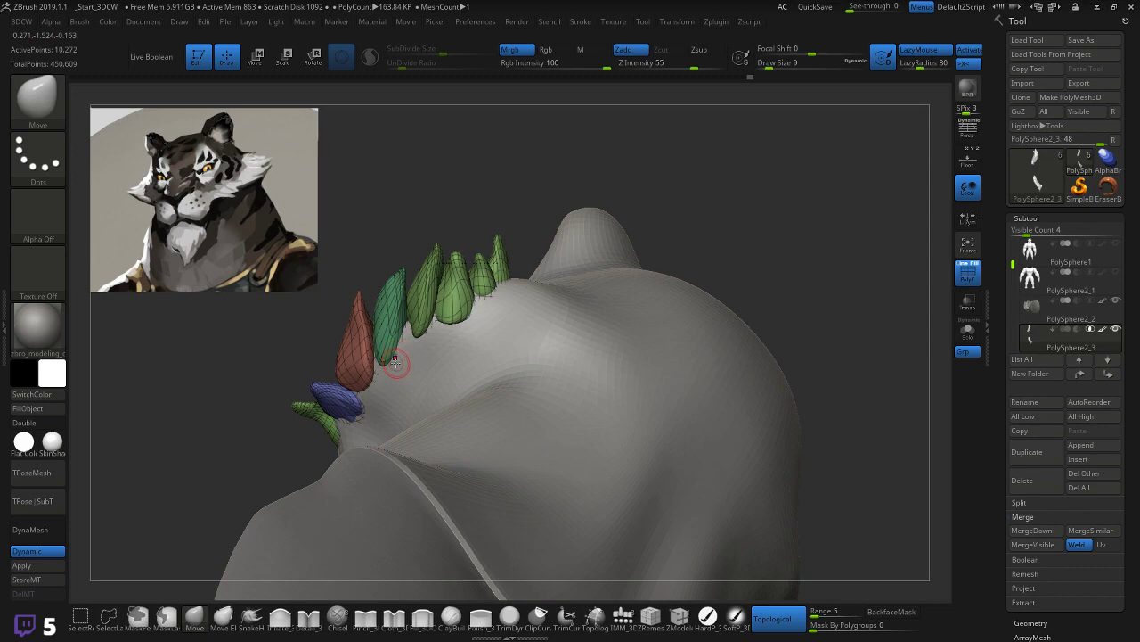
Step: Refine the backs of the teal and neighbouring green tufts with the Move brush at draw size 9
{"action": "left_click_drag", "start_coordinate": [460, 216], "coordinate": [428, 307]}
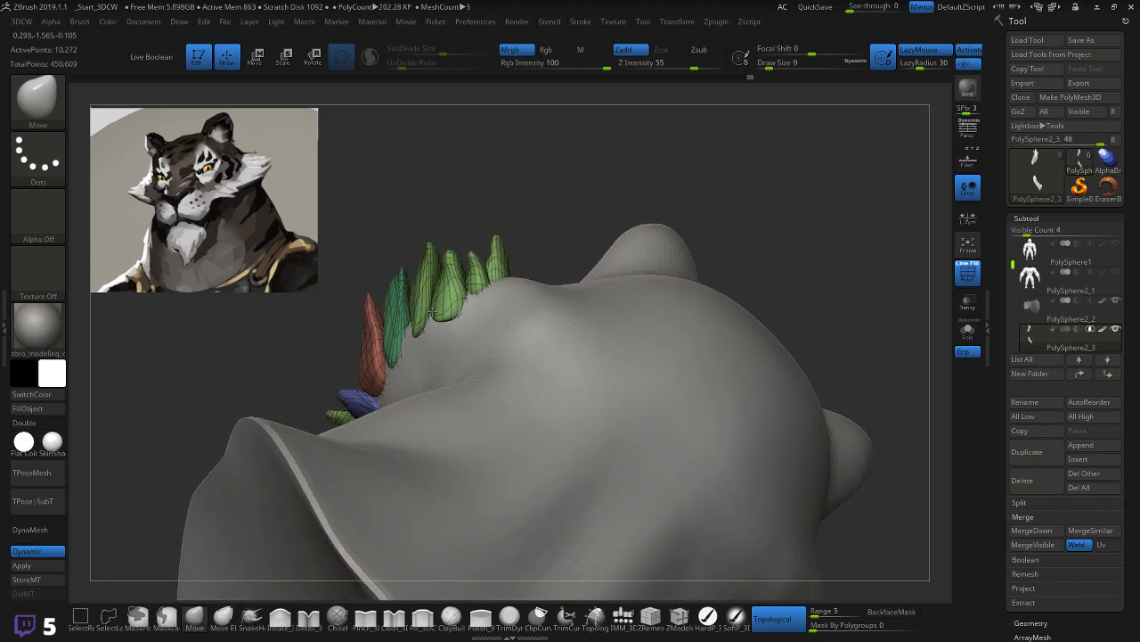
{"action": "mouse_move", "coordinate": [427, 229]}
{"action": "left_mouse_down"}
{"action": "mouse_move", "coordinate": [457, 239]}
{"action": "mouse_move", "coordinate": [453, 249]}
{"action": "left_mouse_up"}
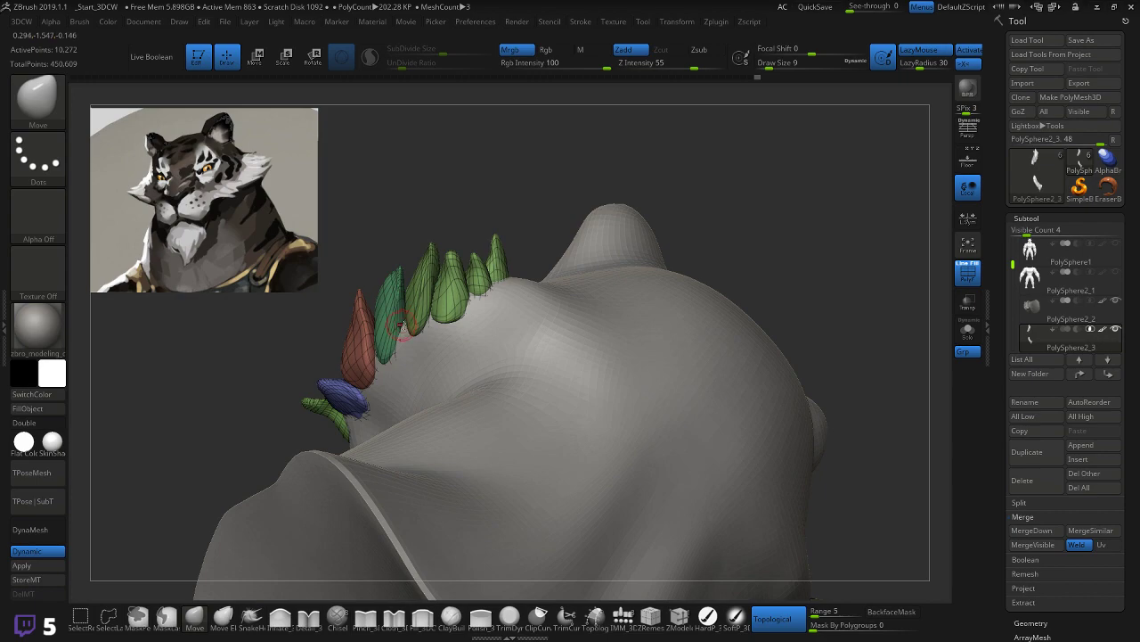
{"action": "left_click_drag", "start_coordinate": [287, 379], "coordinate": [450, 278]}
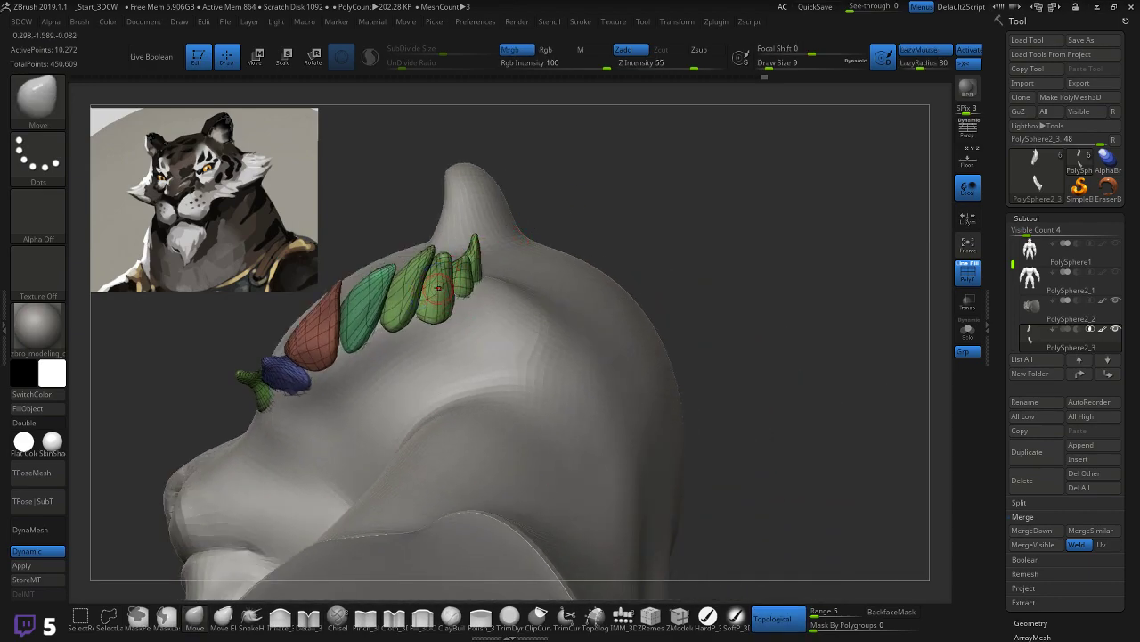
{"action": "left_click_drag", "start_coordinate": [545, 240], "coordinate": [415, 444]}
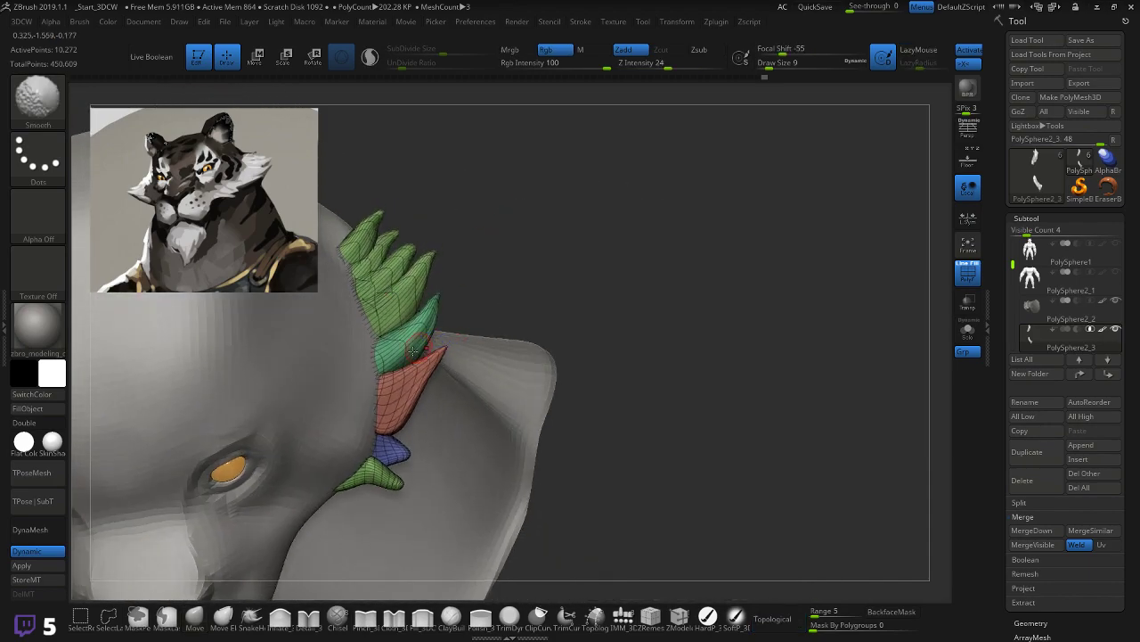
Step: Flatten the front surfaces of the teal and red tufts with the Polish_3DCW brush at draw size 9
{"action": "left_click", "coordinate": [480, 615]}
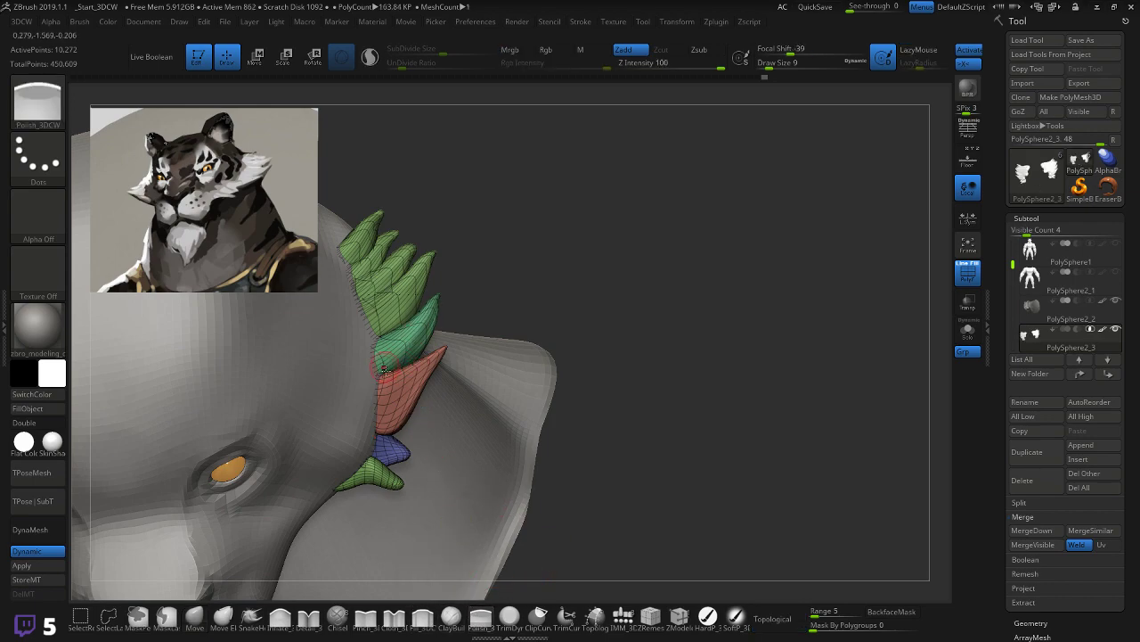
{"action": "right_click_drag", "start_coordinate": [401, 343], "coordinate": [438, 302]}
{"action": "right_click_drag", "start_coordinate": [542, 247], "coordinate": [412, 361]}
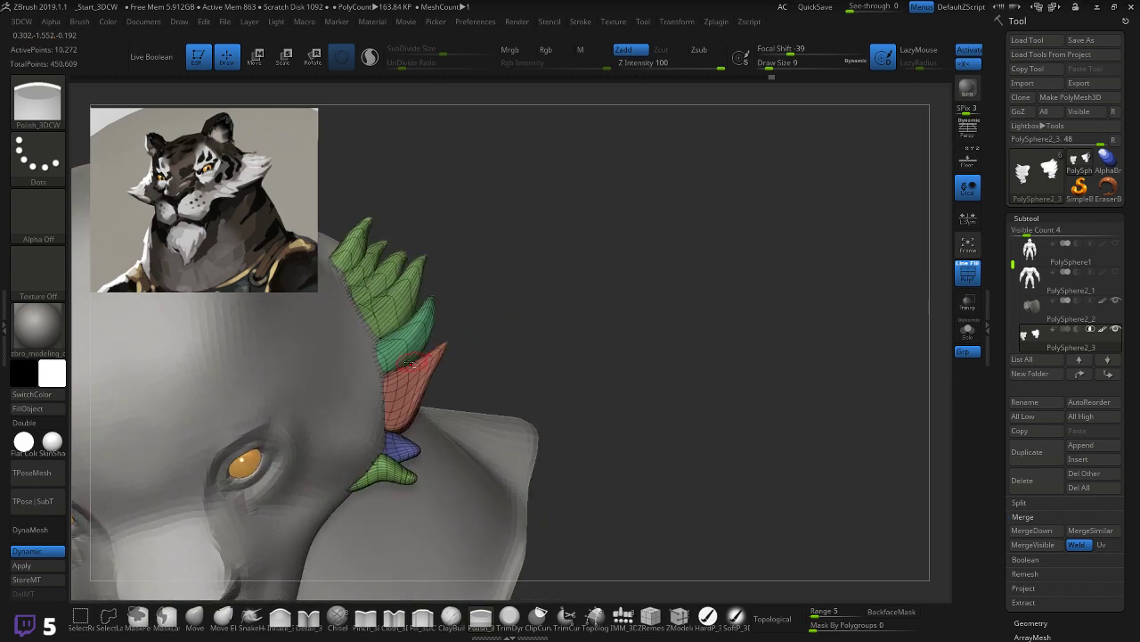
{"action": "key", "text": "ctrl"}
{"action": "key", "text": "ctrl"}
{"action": "right_click_drag", "start_coordinate": [507, 325], "coordinate": [517, 265]}
{"action": "right_click_drag", "start_coordinate": [557, 312], "coordinate": [644, 293]}
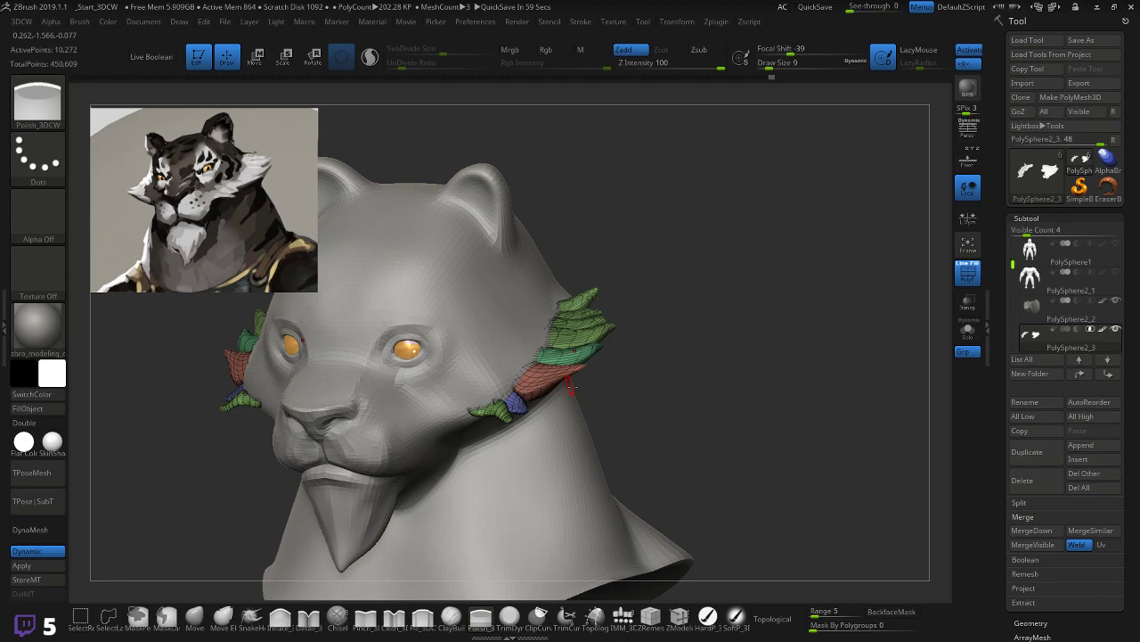
{"action": "right_click_drag", "start_coordinate": [636, 379], "coordinate": [692, 391]}
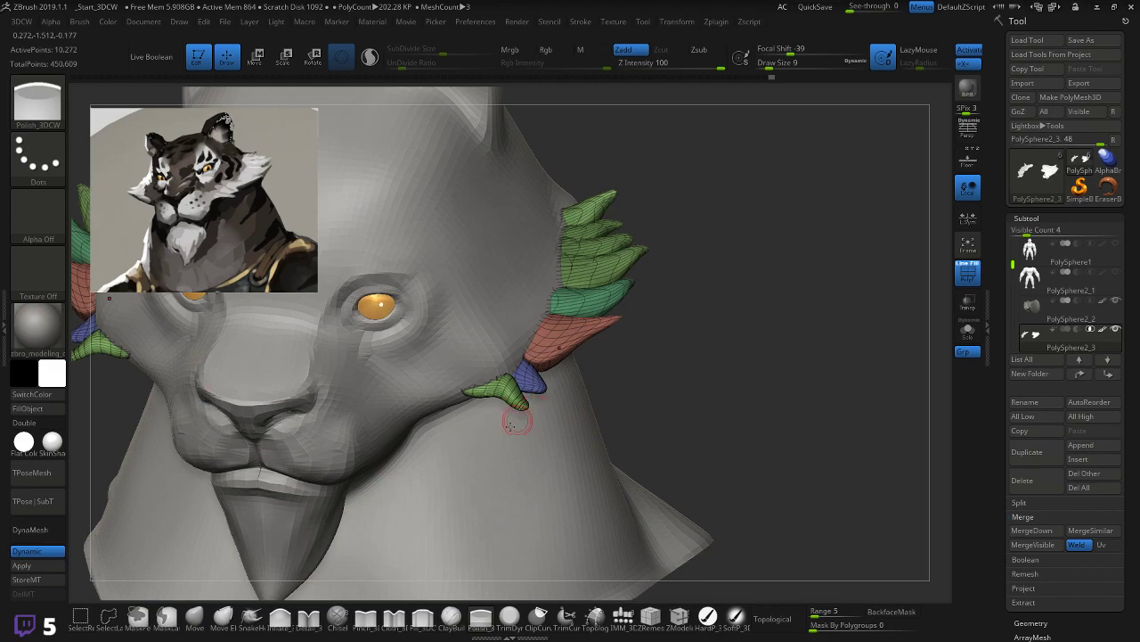
Step: Stretch the lowest green tuft forward along the jaw into a thin point and adjust its outer tip with the Move brush
{"action": "left_click", "coordinate": [194, 619]}
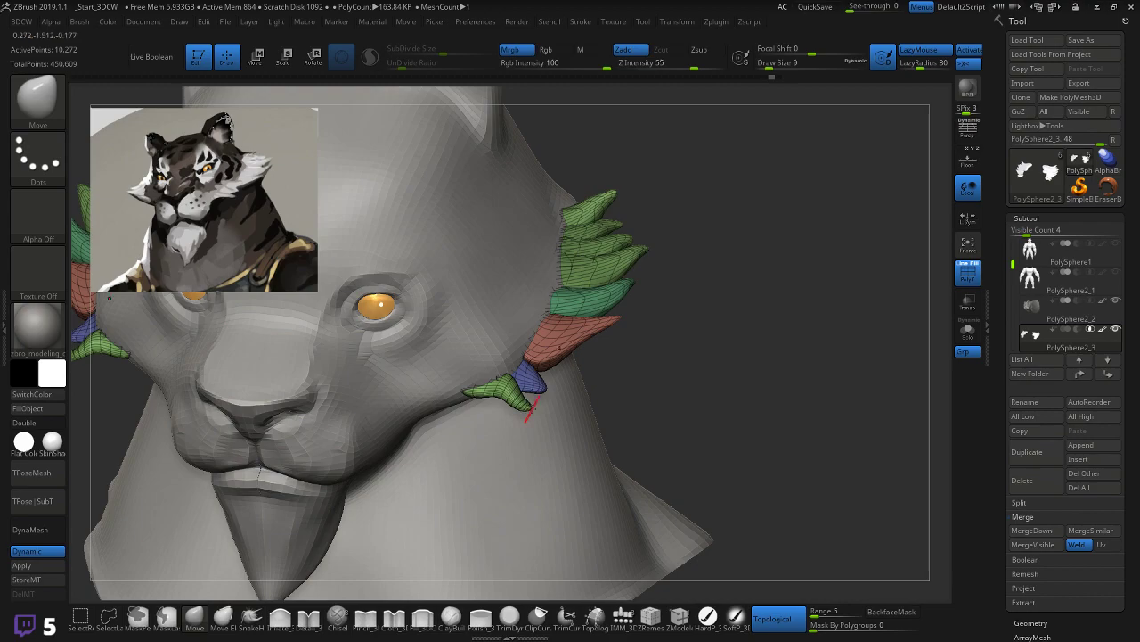
{"action": "left_click_drag", "start_coordinate": [614, 389], "coordinate": [494, 417]}
{"action": "key", "text": "shift"}
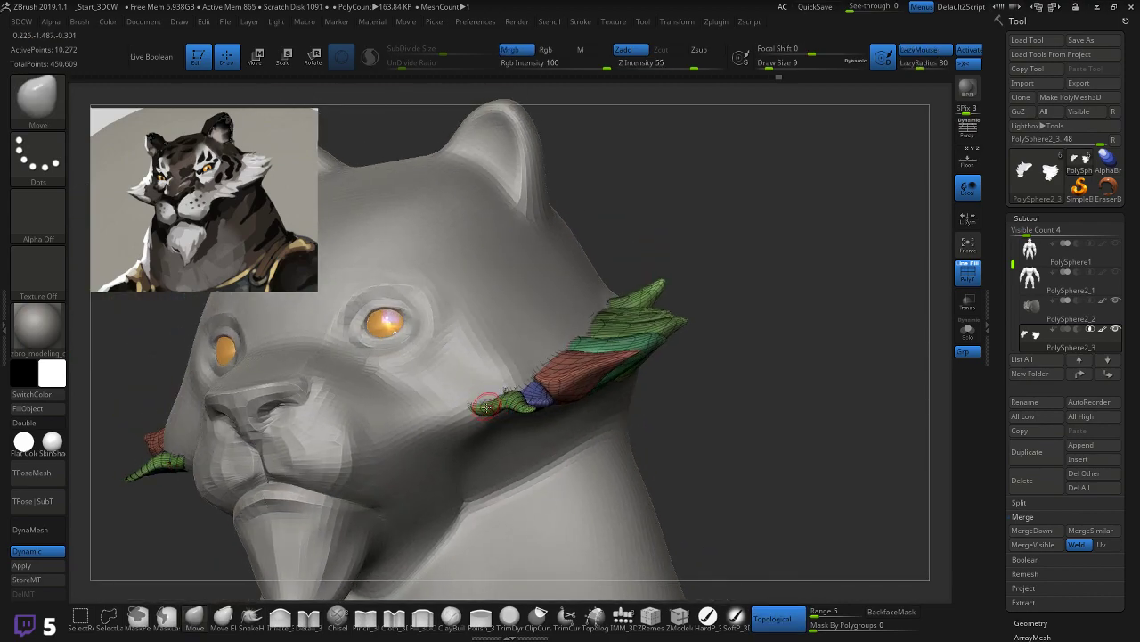
{"action": "mouse_move", "coordinate": [465, 417]}
{"action": "left_mouse_down"}
{"action": "mouse_move", "coordinate": [453, 416]}
{"action": "mouse_move", "coordinate": [488, 404]}
{"action": "mouse_move", "coordinate": [451, 416]}
{"action": "mouse_move", "coordinate": [481, 413]}
{"action": "left_mouse_up"}
{"action": "mouse_move", "coordinate": [713, 374]}
{"action": "left_mouse_down"}
{"action": "mouse_move", "coordinate": [695, 287]}
{"action": "mouse_move", "coordinate": [682, 298]}
{"action": "left_mouse_up"}
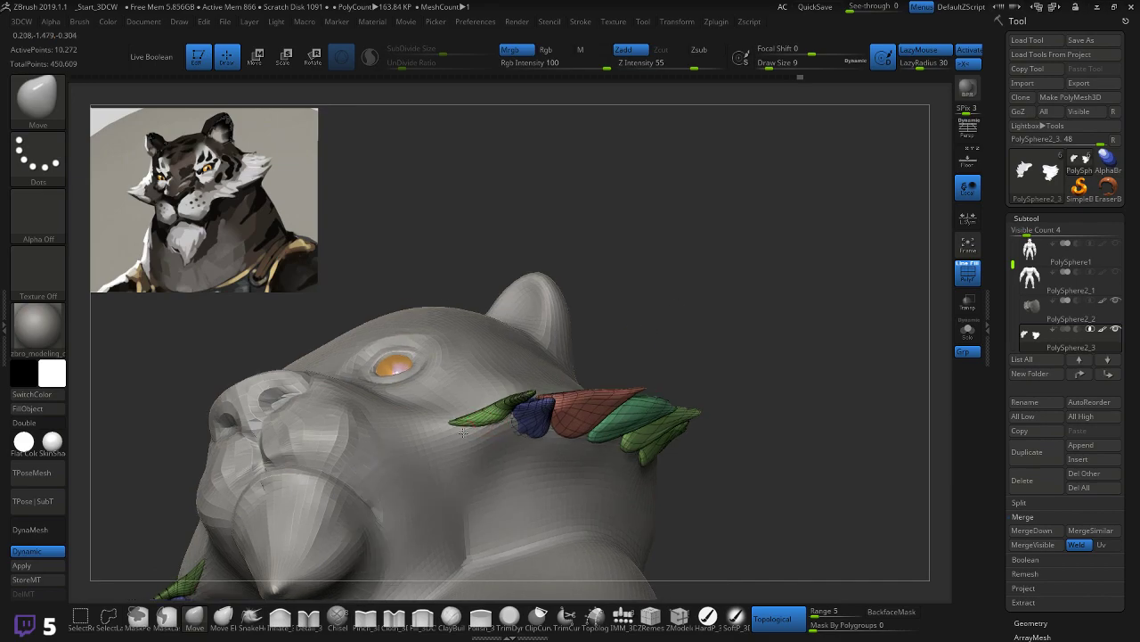
{"action": "mouse_move", "coordinate": [667, 359]}
{"action": "left_mouse_down"}
{"action": "mouse_move", "coordinate": [731, 433]}
{"action": "mouse_move", "coordinate": [683, 413]}
{"action": "left_mouse_up"}
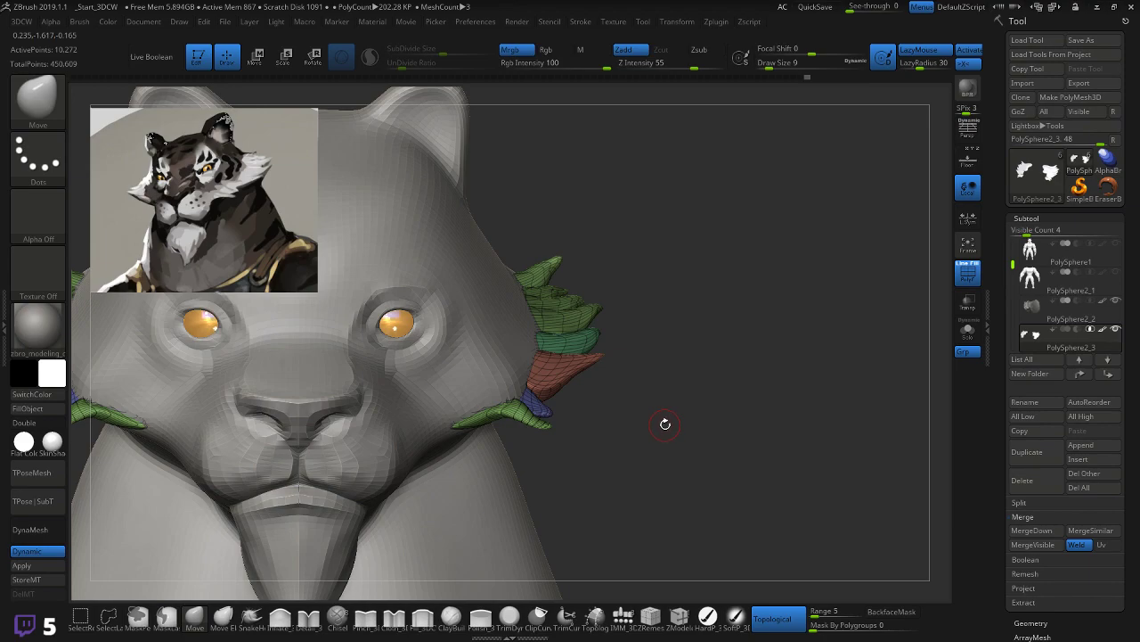
{"action": "left_click_drag", "start_coordinate": [683, 419], "coordinate": [711, 411]}
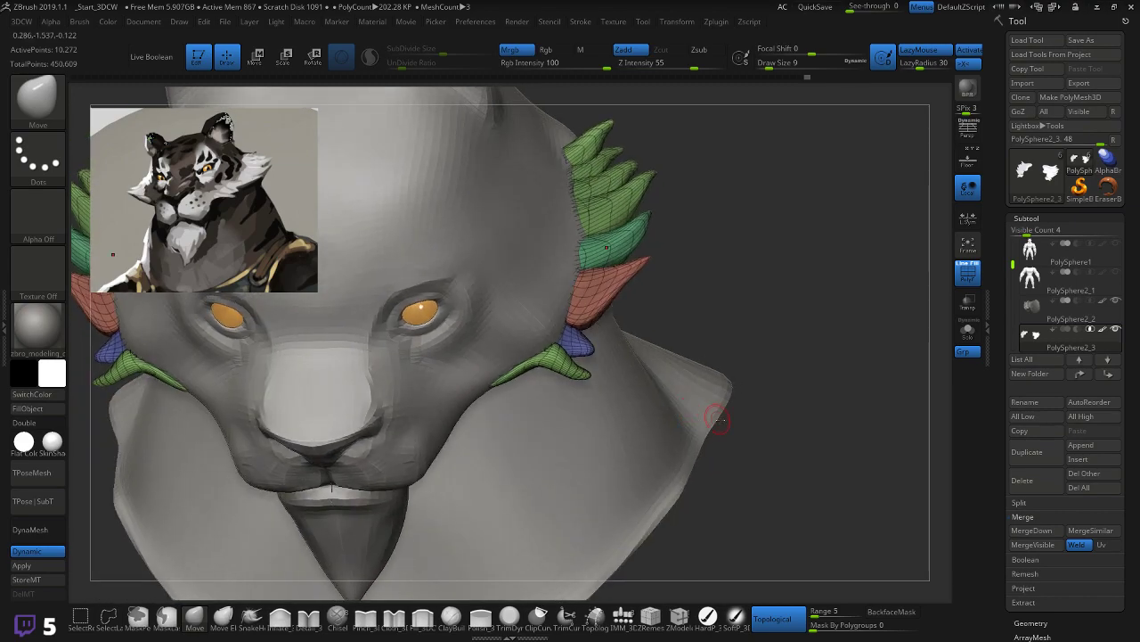
Step: Reshape the upper green tufts and pull their tips into sharper points with the Move and Smooth brushes
{"action": "mouse_move", "coordinate": [731, 367]}
{"action": "left_mouse_down"}
{"action": "mouse_move", "coordinate": [744, 357]}
{"action": "mouse_move", "coordinate": [728, 379]}
{"action": "mouse_move", "coordinate": [718, 449]}
{"action": "mouse_move", "coordinate": [733, 318]}
{"action": "mouse_move", "coordinate": [726, 377]}
{"action": "mouse_move", "coordinate": [713, 375]}
{"action": "mouse_move", "coordinate": [779, 359]}
{"action": "mouse_move", "coordinate": [763, 433]}
{"action": "mouse_move", "coordinate": [659, 398]}
{"action": "left_mouse_up"}
{"action": "left_click_drag", "start_coordinate": [729, 375], "coordinate": [617, 428]}
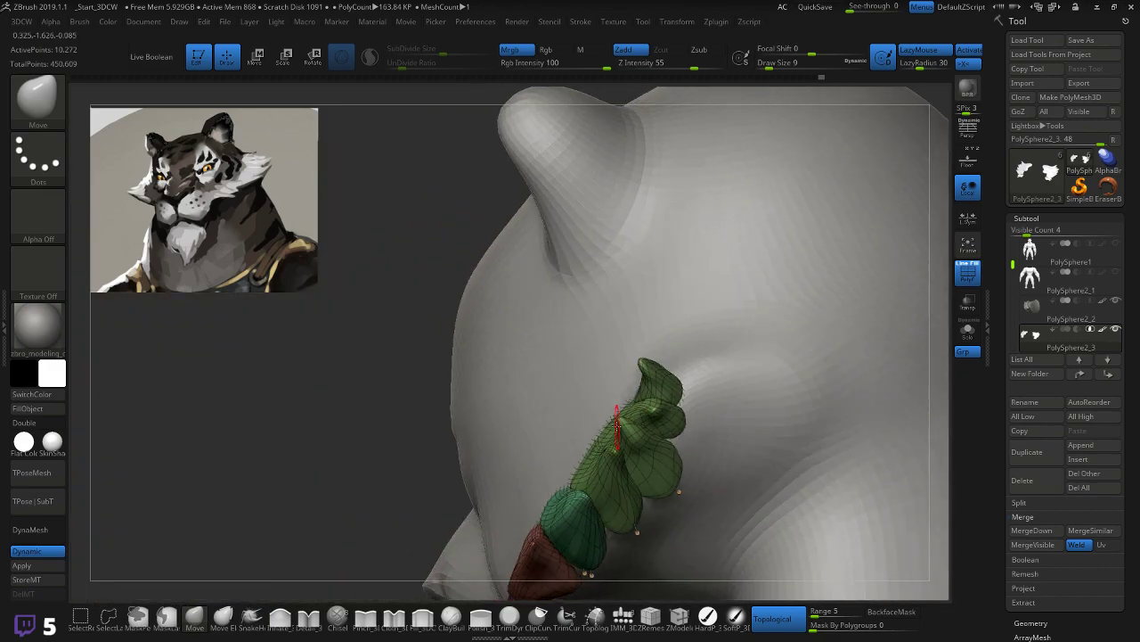
{"action": "mouse_move", "coordinate": [547, 433]}
{"action": "left_mouse_down"}
{"action": "mouse_move", "coordinate": [481, 511]}
{"action": "mouse_move", "coordinate": [688, 396]}
{"action": "left_mouse_up"}
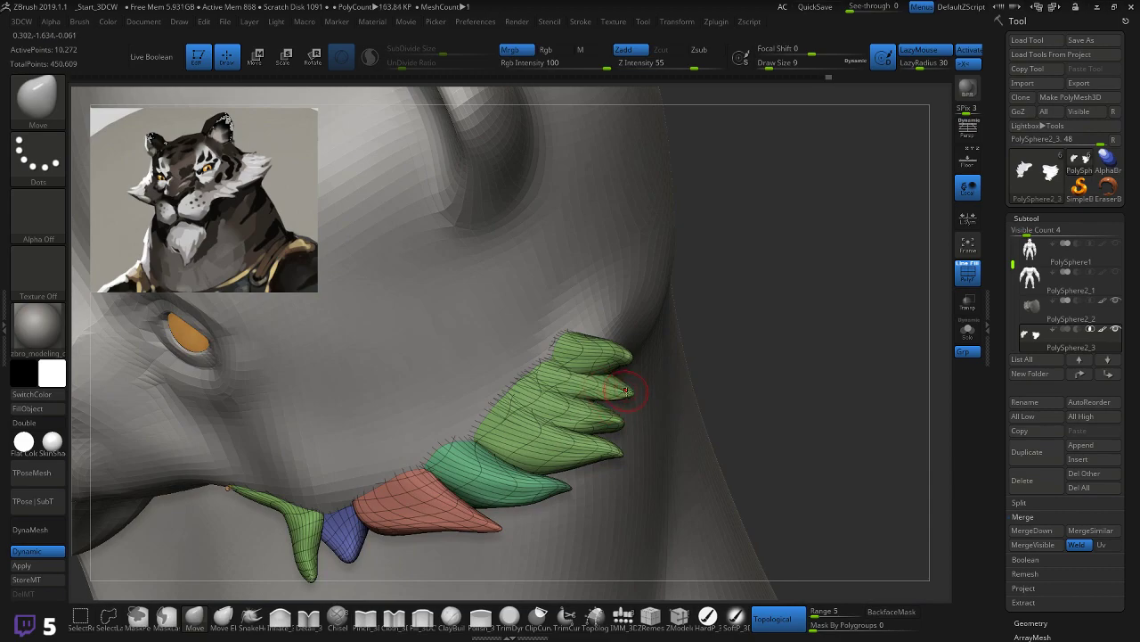
{"action": "key", "text": "shift"}
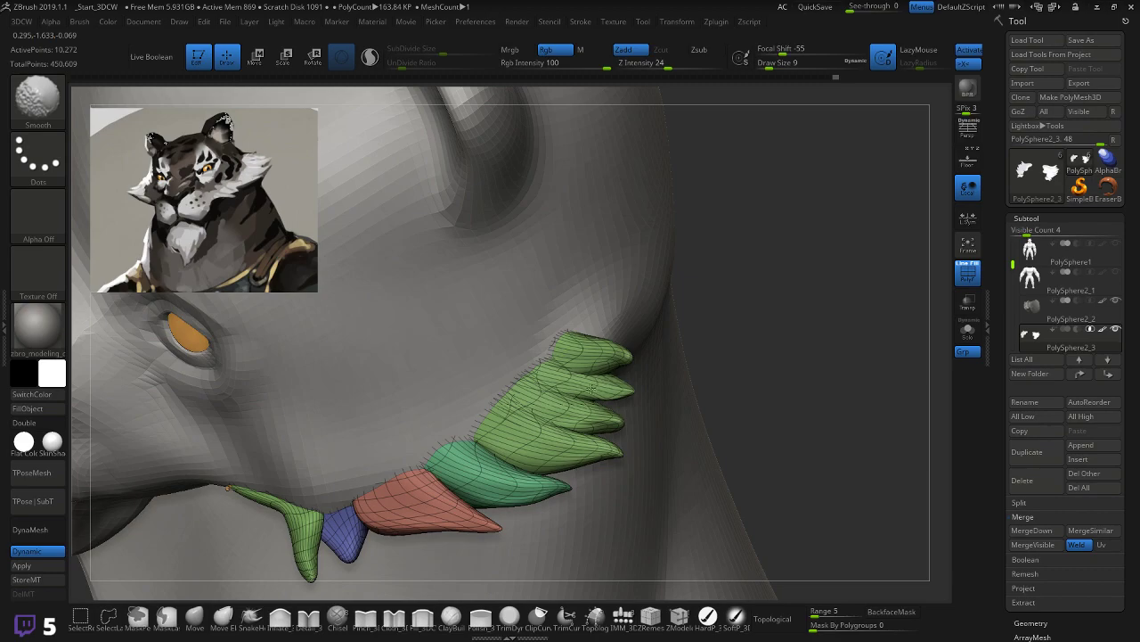
{"action": "left_click_drag", "start_coordinate": [633, 387], "coordinate": [639, 381]}
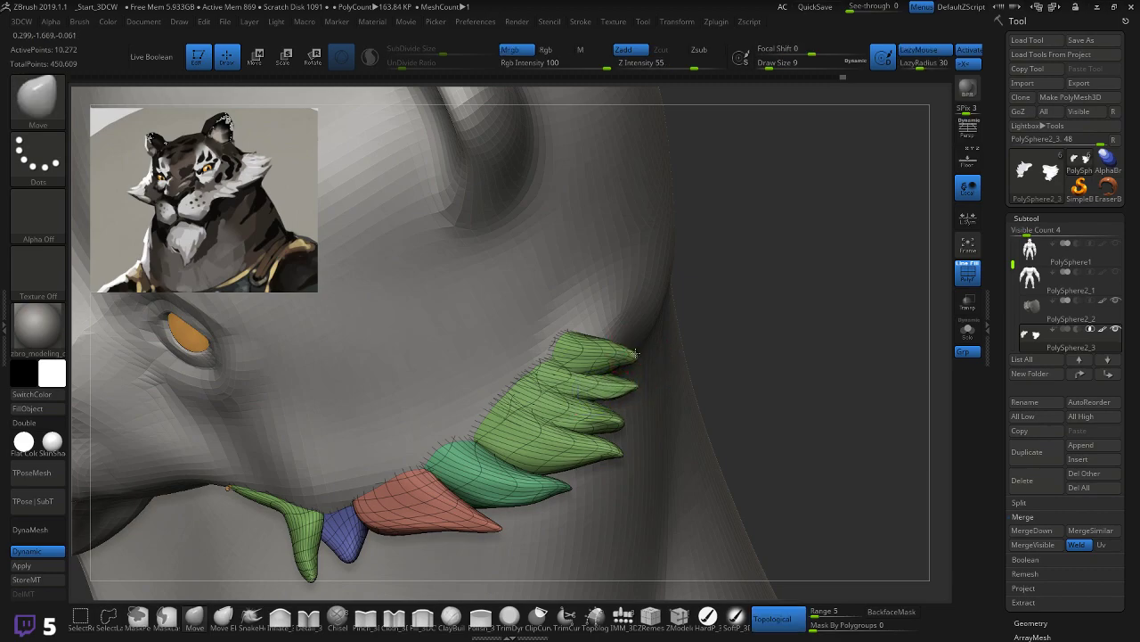
{"action": "key", "text": "shift"}
{"action": "mouse_move", "coordinate": [764, 381]}
{"action": "left_mouse_down"}
{"action": "mouse_move", "coordinate": [783, 340]}
{"action": "mouse_move", "coordinate": [689, 366]}
{"action": "mouse_move", "coordinate": [706, 356]}
{"action": "mouse_move", "coordinate": [742, 387]}
{"action": "mouse_move", "coordinate": [771, 377]}
{"action": "mouse_move", "coordinate": [718, 383]}
{"action": "left_mouse_up"}
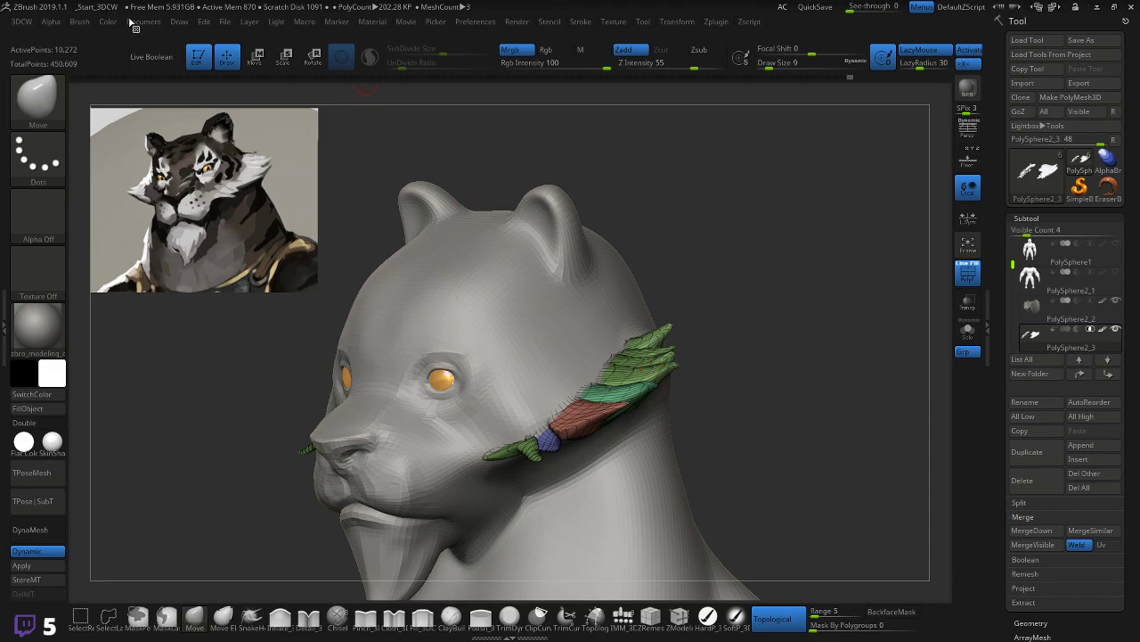
Step: Save the tool as a new version named Black Tiger_14 in the Black Tiger folder
{"action": "left_click", "coordinate": [179, 22]}
{"action": "left_click", "coordinate": [144, 22]}
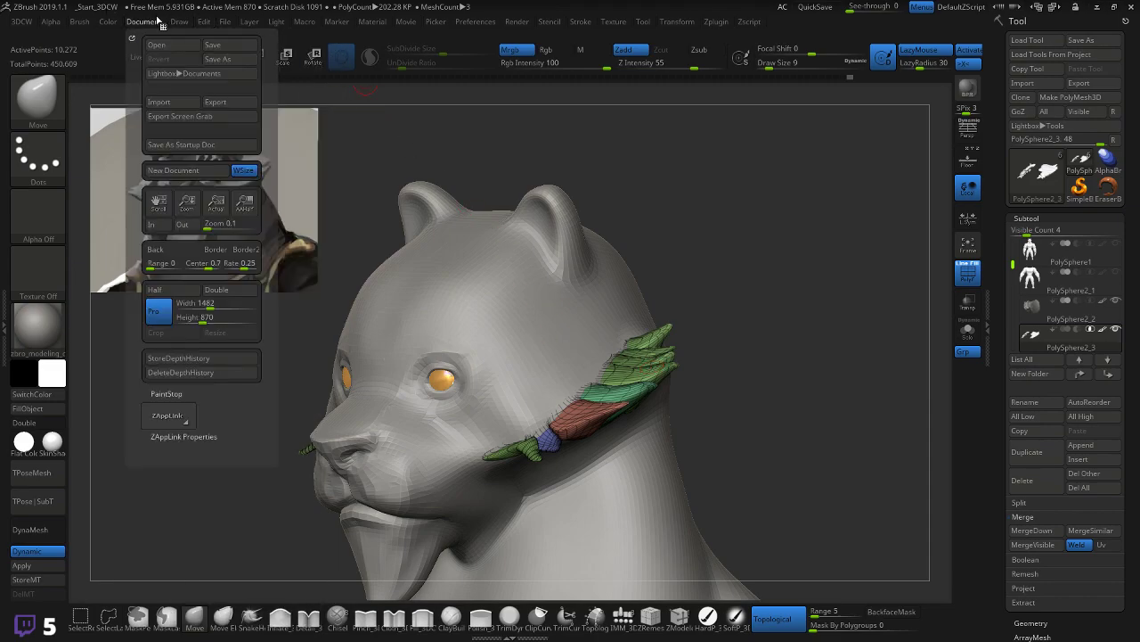
{"action": "left_click", "coordinate": [230, 60]}
{"action": "left_click", "coordinate": [246, 95]}
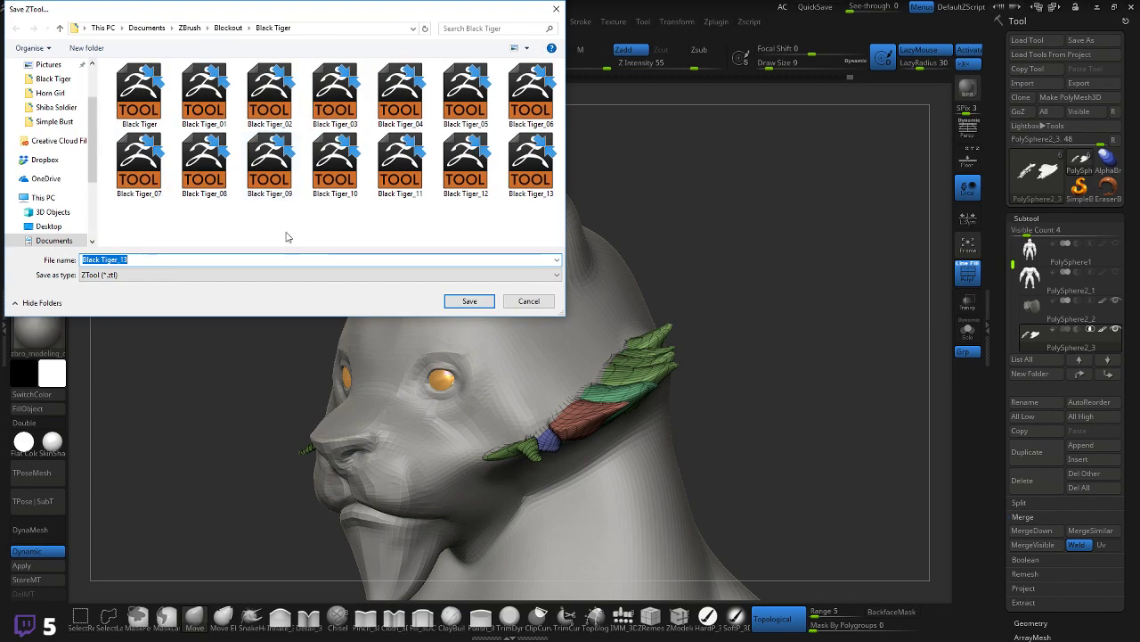
{"action": "left_click", "coordinate": [124, 259]}
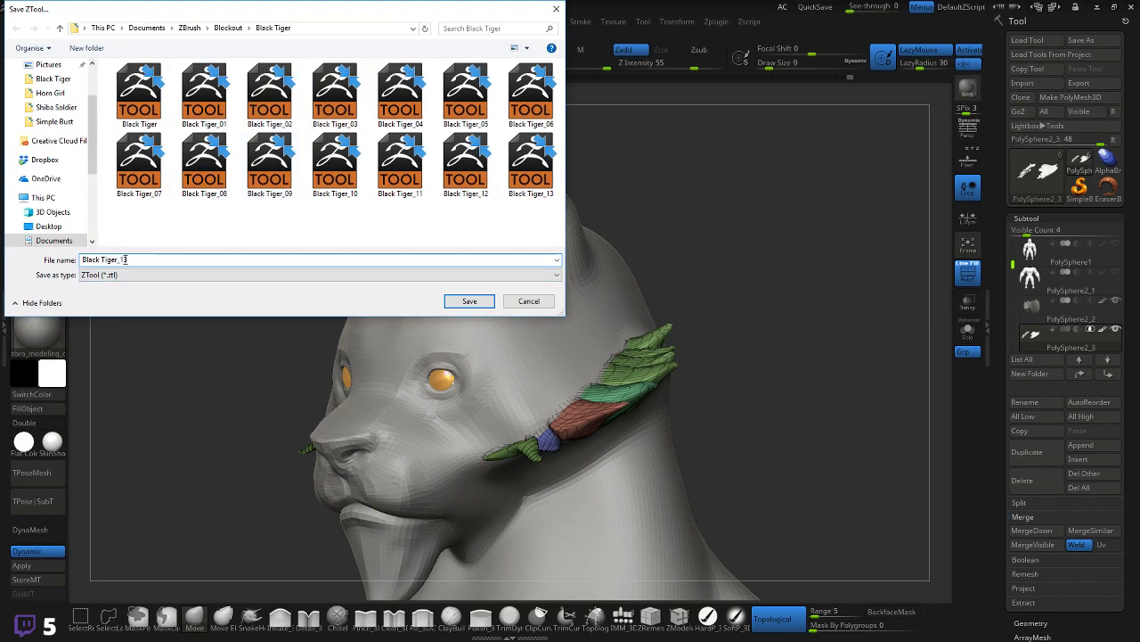
{"action": "type", "text": "4"}
{"action": "left_click", "coordinate": [469, 301]}
Step: Select the head subtool and work its cheek edge into the front roots of the tufts with Move and Smooth at draw size 18
{"action": "left_click_drag", "start_coordinate": [741, 294], "coordinate": [766, 293]}
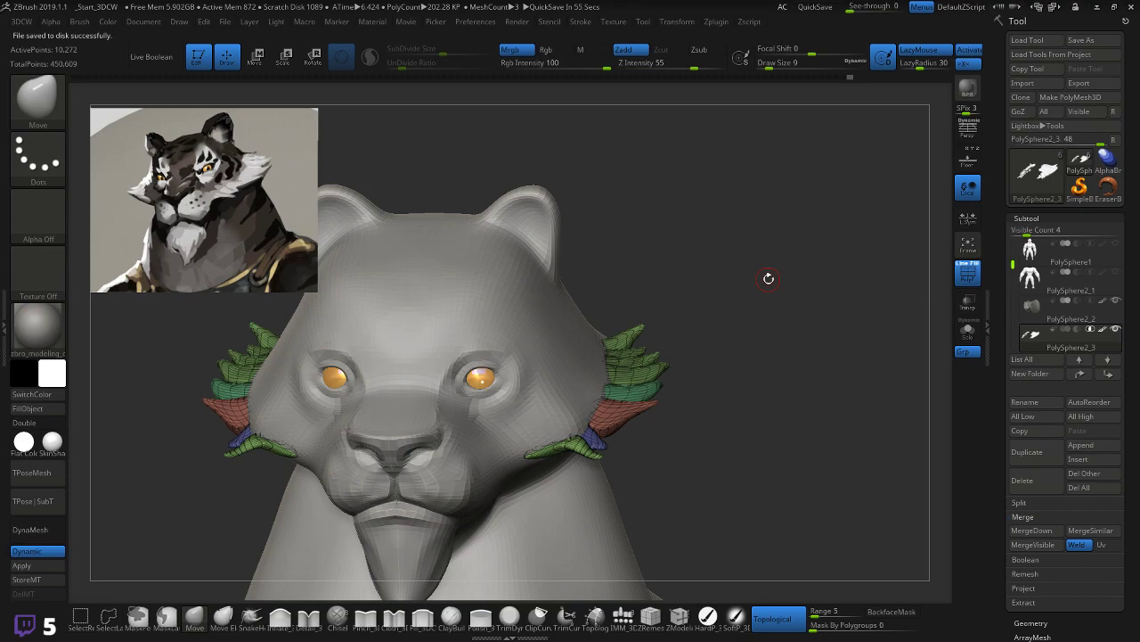
{"action": "left_click_drag", "start_coordinate": [769, 278], "coordinate": [766, 393]}
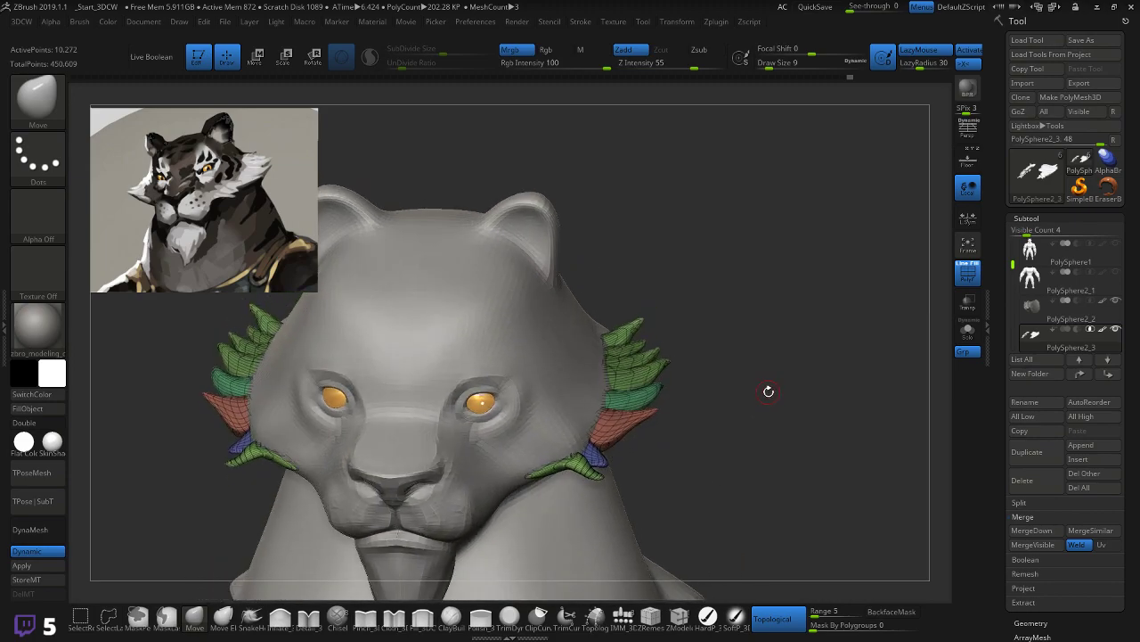
{"action": "left_click_drag", "start_coordinate": [759, 449], "coordinate": [786, 412]}
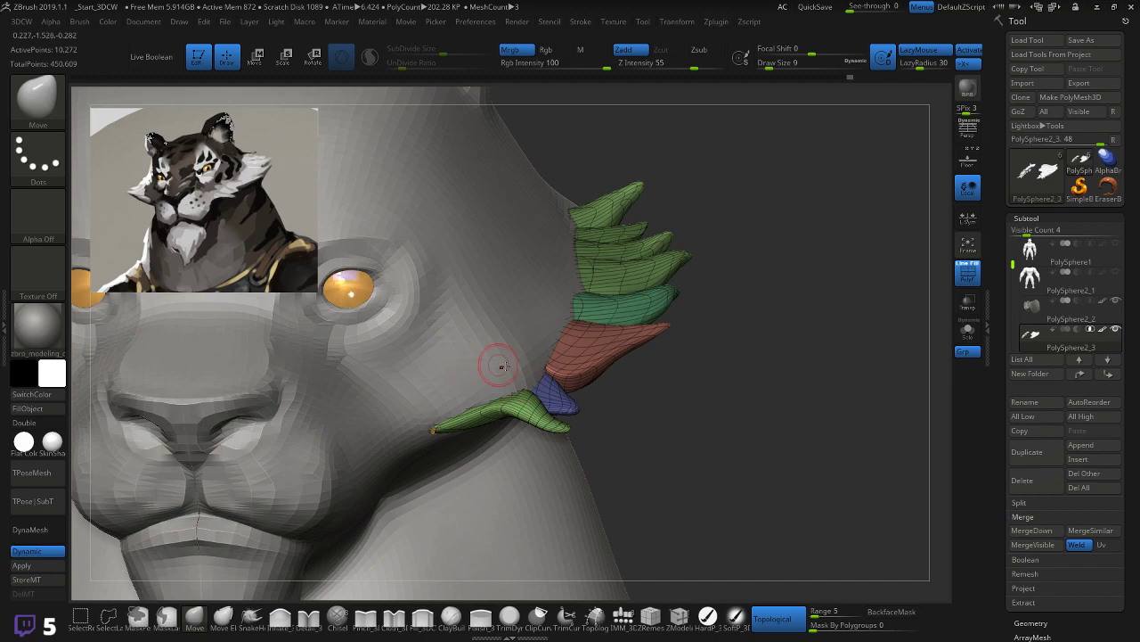
{"action": "left_click_drag", "start_coordinate": [774, 404], "coordinate": [776, 378]}
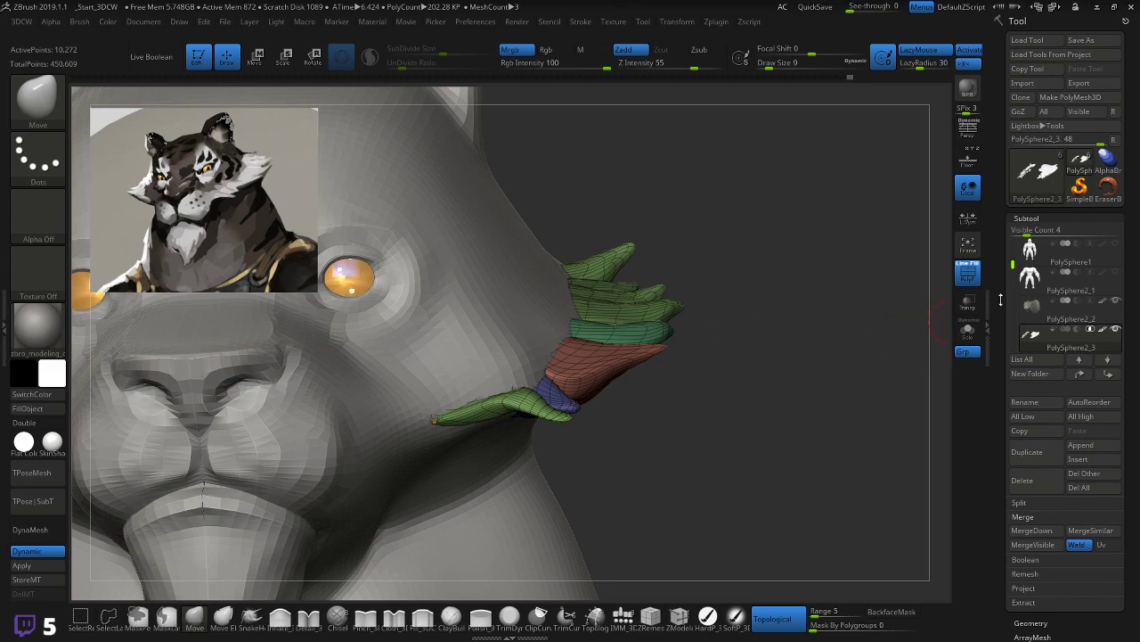
{"action": "left_click", "coordinate": [1034, 315]}
{"action": "left_click_drag", "start_coordinate": [781, 355], "coordinate": [807, 350]}
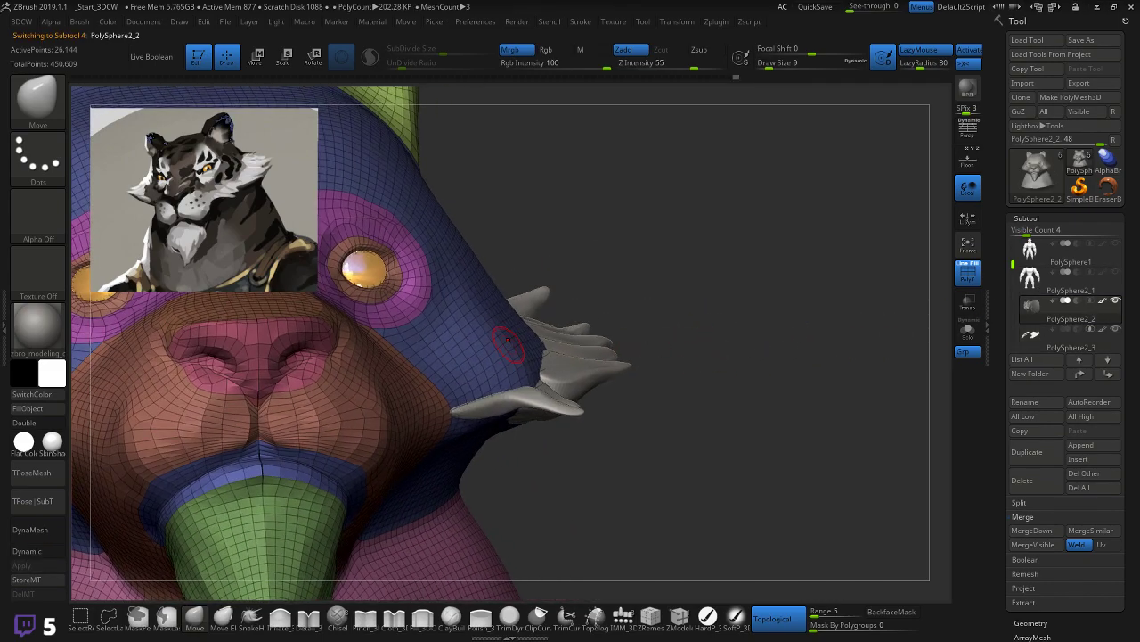
{"action": "key", "text": "bracketright"}
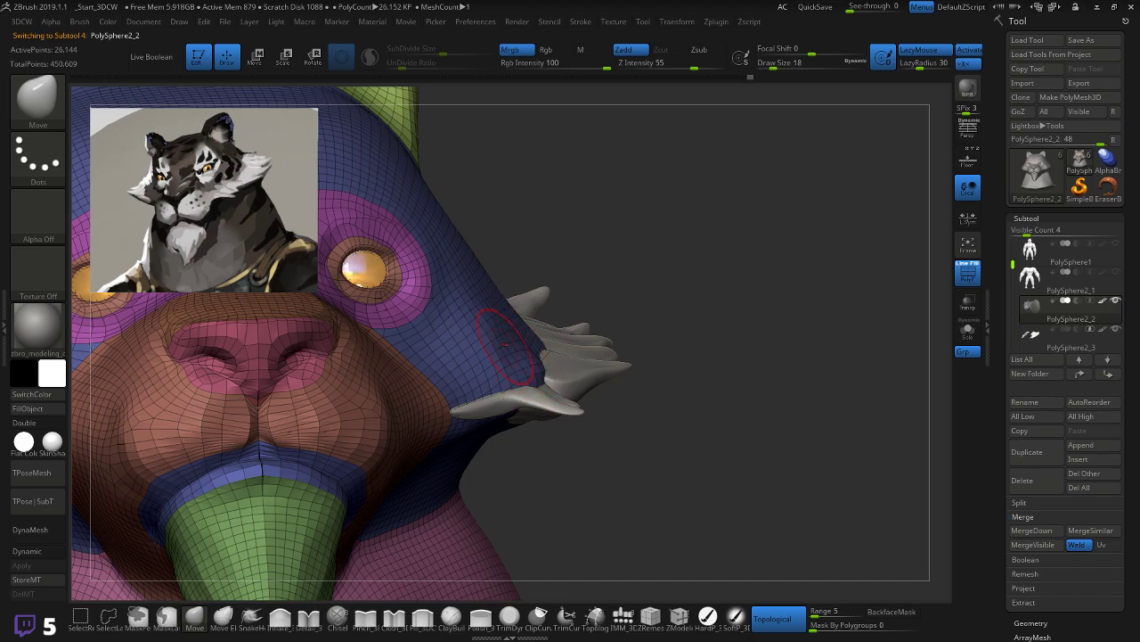
{"action": "key", "text": "shift"}
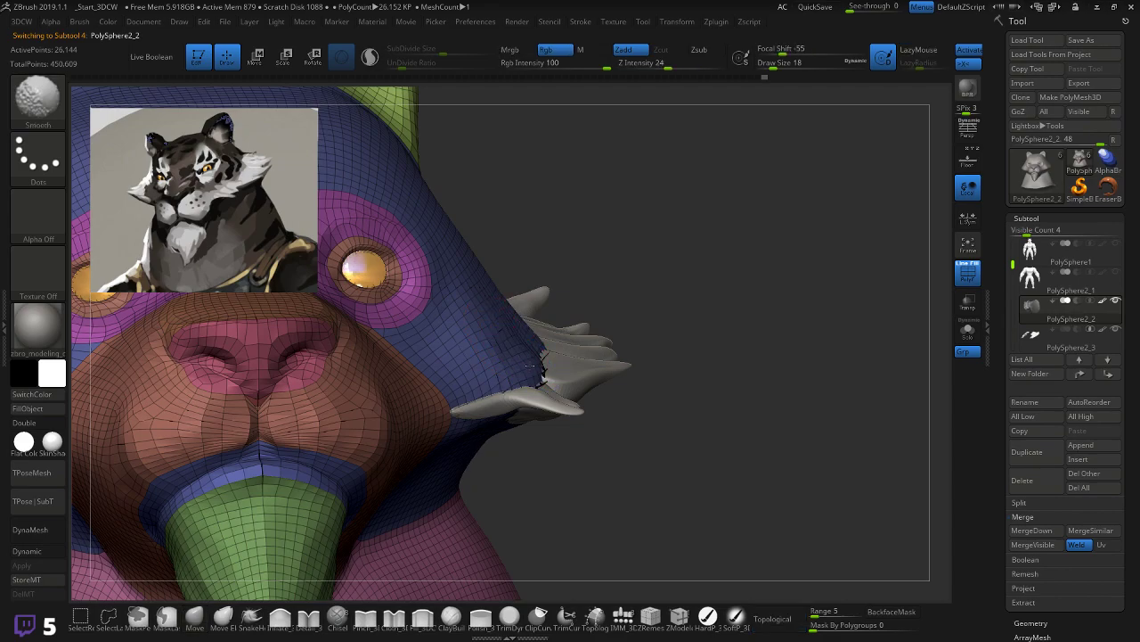
{"action": "left_click_drag", "start_coordinate": [654, 349], "coordinate": [590, 328]}
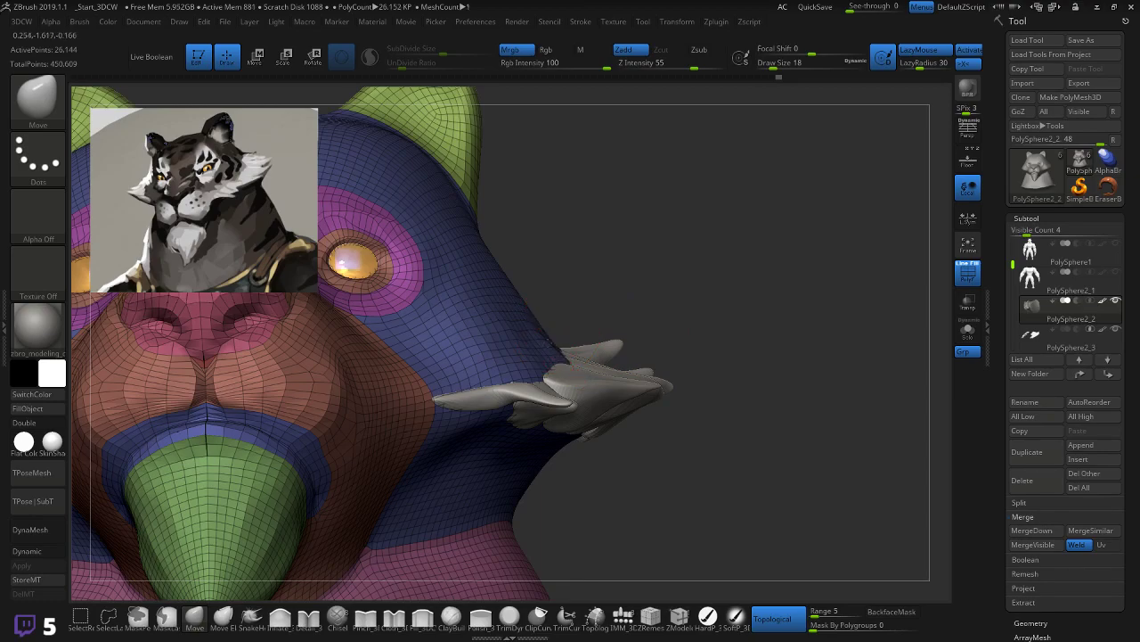
Step: Move and smooth the head surface behind and beneath the cheek tufts so it meets their roots
{"action": "mouse_move", "coordinate": [631, 284]}
{"action": "left_mouse_down"}
{"action": "mouse_move", "coordinate": [667, 305]}
{"action": "mouse_move", "coordinate": [551, 338]}
{"action": "mouse_move", "coordinate": [546, 310]}
{"action": "left_mouse_up"}
{"action": "left_click_drag", "start_coordinate": [480, 401], "coordinate": [546, 352]}
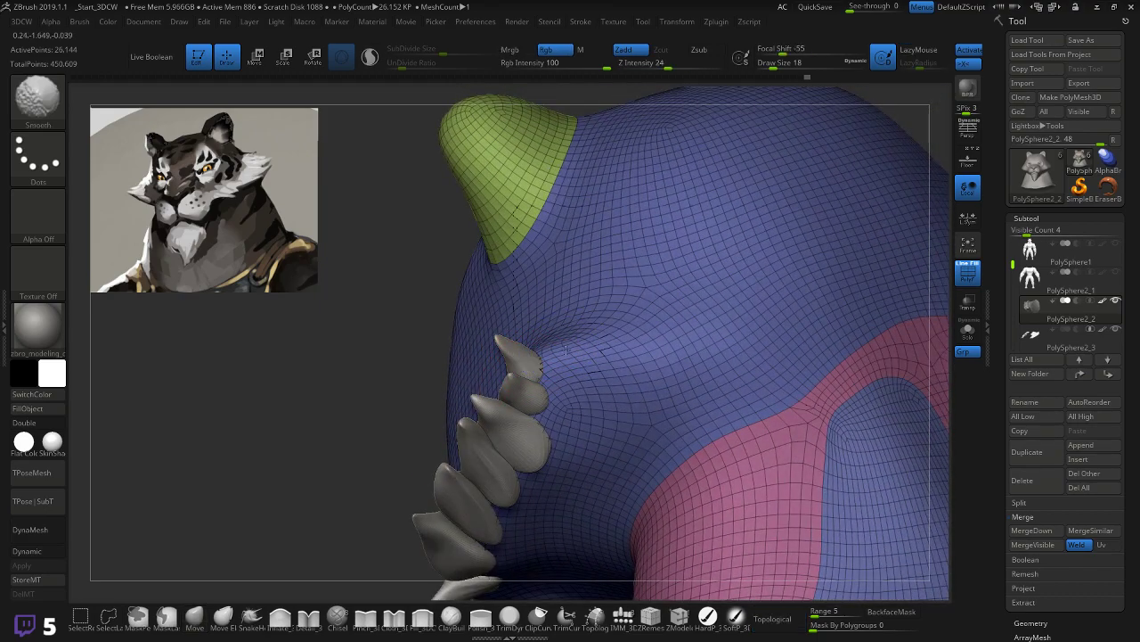
{"action": "mouse_move", "coordinate": [477, 388]}
{"action": "left_mouse_down"}
{"action": "mouse_move", "coordinate": [408, 388]}
{"action": "mouse_move", "coordinate": [535, 427]}
{"action": "left_mouse_up"}
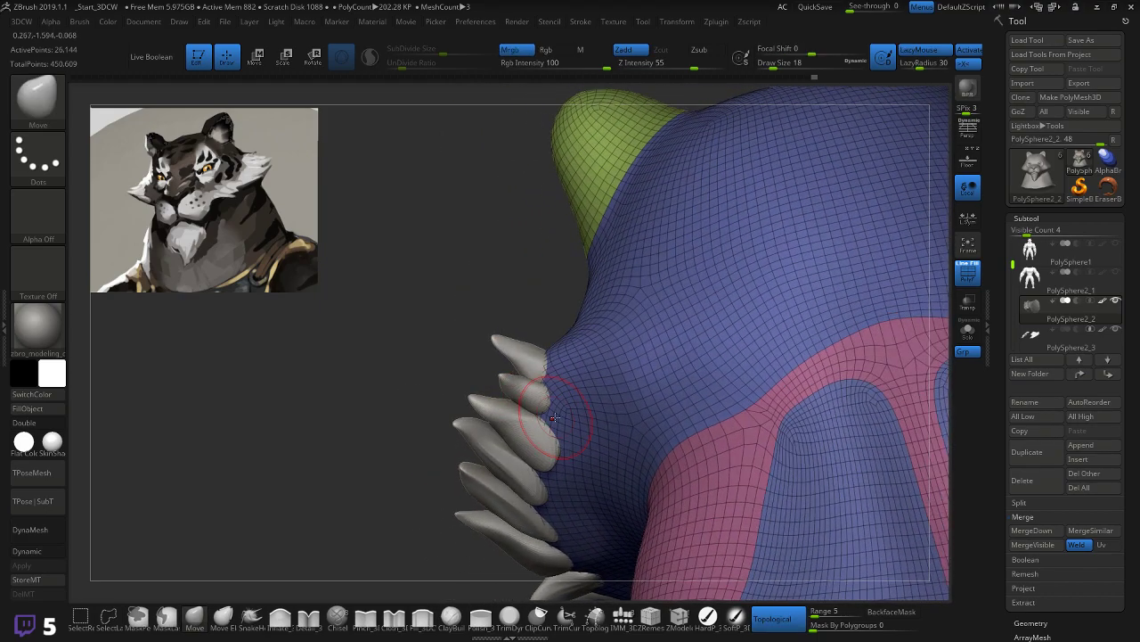
{"action": "mouse_move", "coordinate": [440, 530]}
{"action": "left_mouse_down"}
{"action": "mouse_move", "coordinate": [458, 400]}
{"action": "mouse_move", "coordinate": [551, 468]}
{"action": "left_mouse_up"}
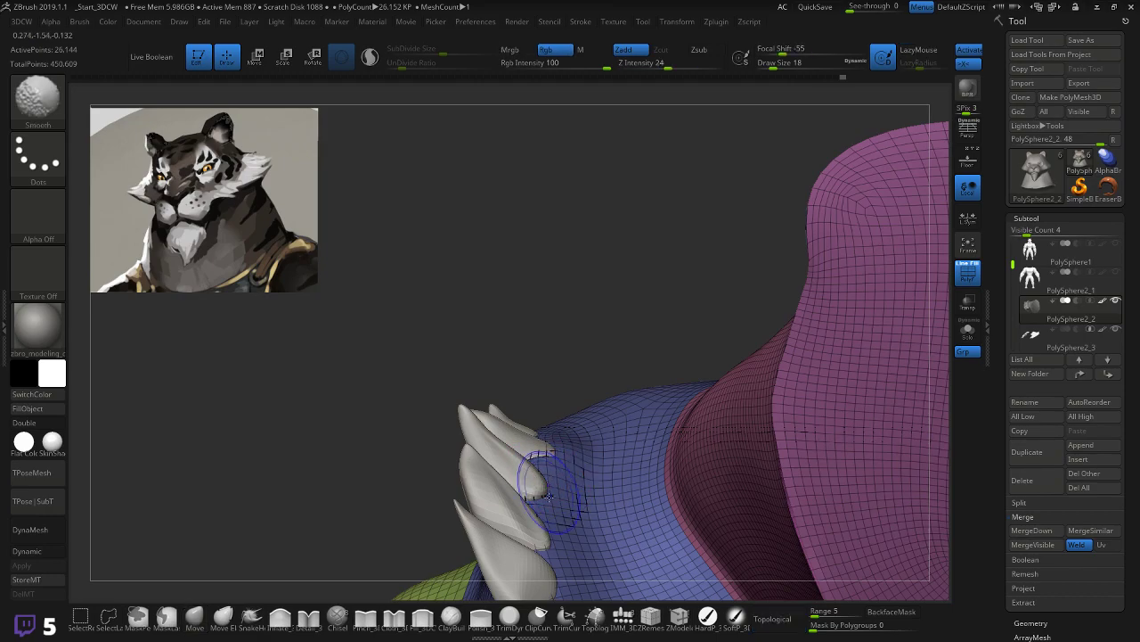
{"action": "mouse_move", "coordinate": [377, 491]}
{"action": "left_mouse_down"}
{"action": "mouse_move", "coordinate": [361, 383]}
{"action": "mouse_move", "coordinate": [374, 378]}
{"action": "left_mouse_up"}
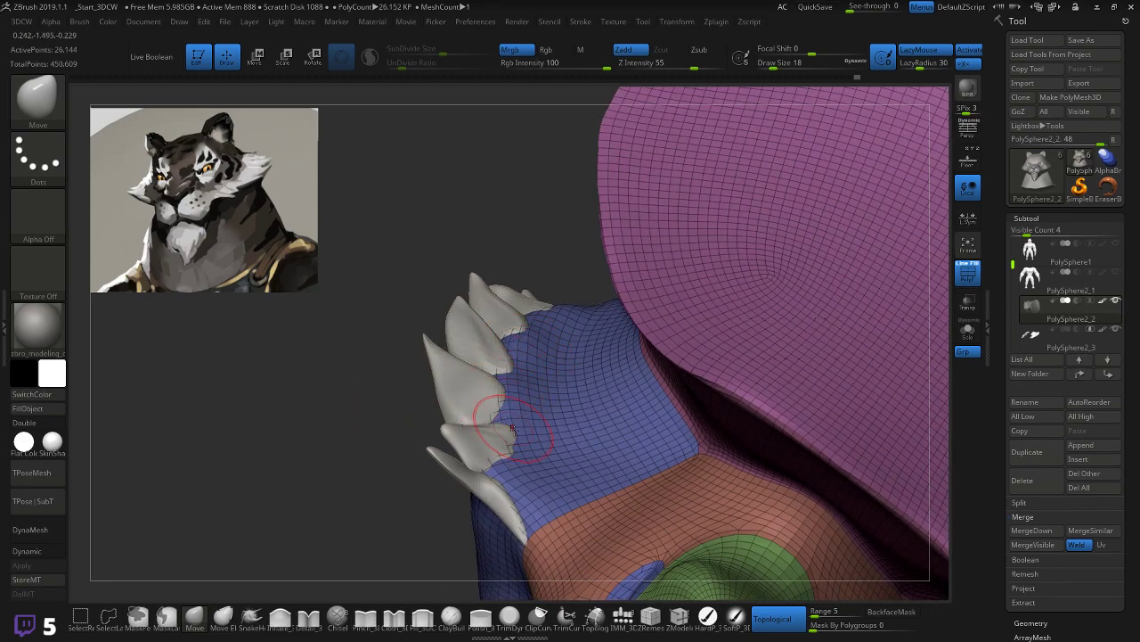
{"action": "key", "text": "shift"}
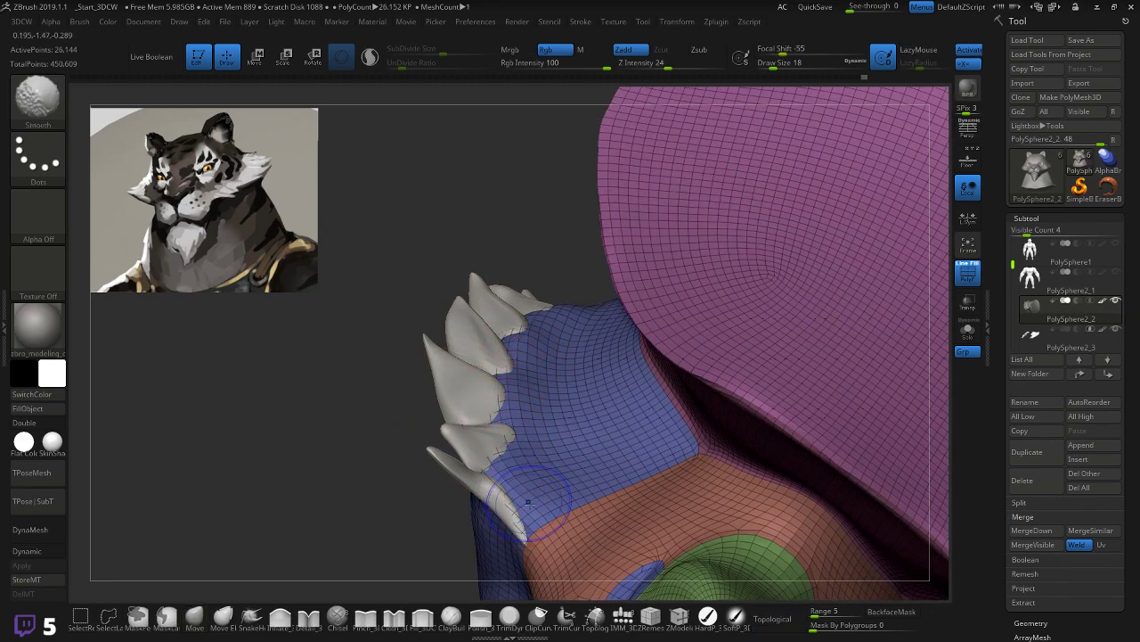
Step: Merge the cheek tufts subtool down into the head subtool
{"action": "mouse_move", "coordinate": [399, 398]}
{"action": "left_mouse_down"}
{"action": "mouse_move", "coordinate": [362, 564]}
{"action": "mouse_move", "coordinate": [434, 271]}
{"action": "mouse_move", "coordinate": [392, 263]}
{"action": "mouse_move", "coordinate": [401, 247]}
{"action": "mouse_move", "coordinate": [315, 410]}
{"action": "mouse_move", "coordinate": [490, 383]}
{"action": "mouse_move", "coordinate": [618, 401]}
{"action": "mouse_move", "coordinate": [710, 339]}
{"action": "mouse_move", "coordinate": [682, 453]}
{"action": "mouse_move", "coordinate": [728, 396]}
{"action": "left_mouse_up"}
{"action": "key", "text": "f"}
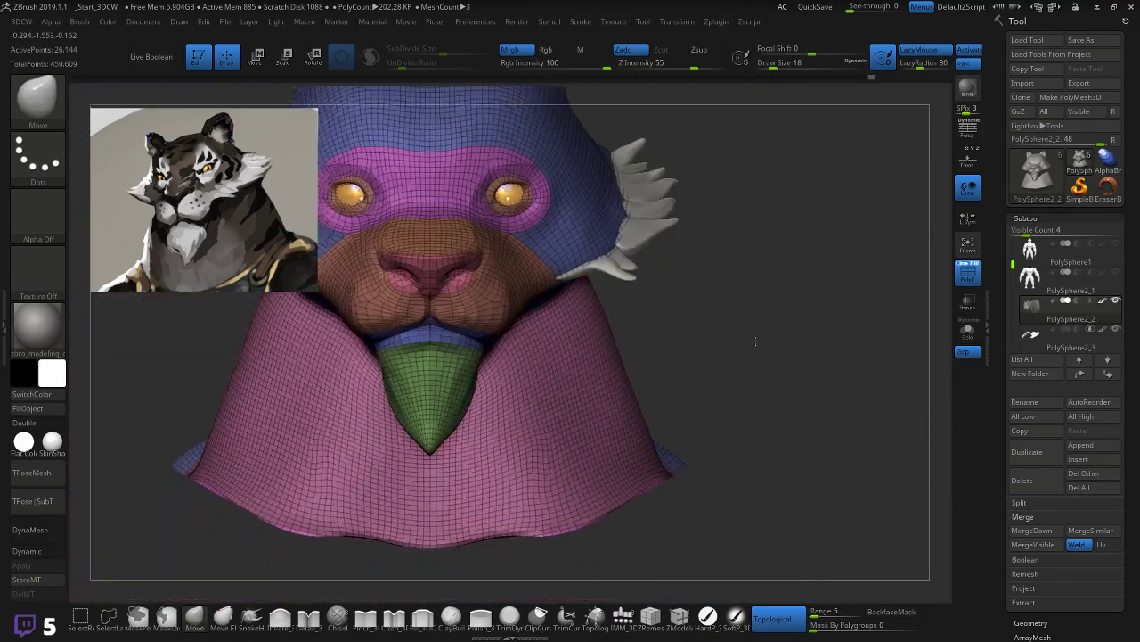
{"action": "left_click_drag", "start_coordinate": [763, 362], "coordinate": [729, 355]}
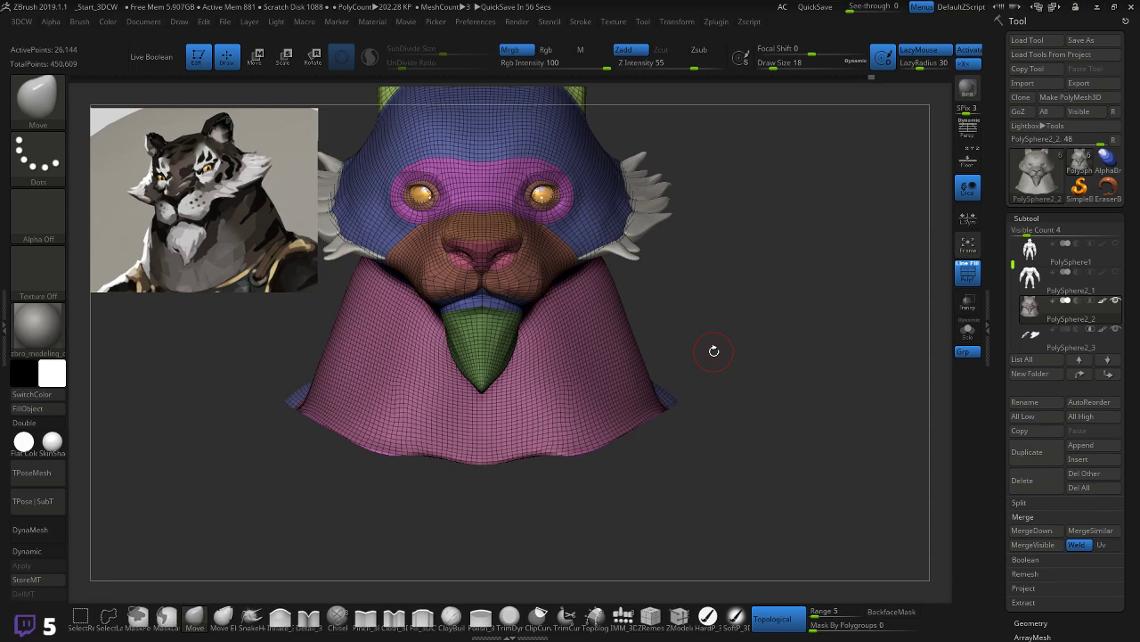
{"action": "left_click_drag", "start_coordinate": [751, 301], "coordinate": [728, 408]}
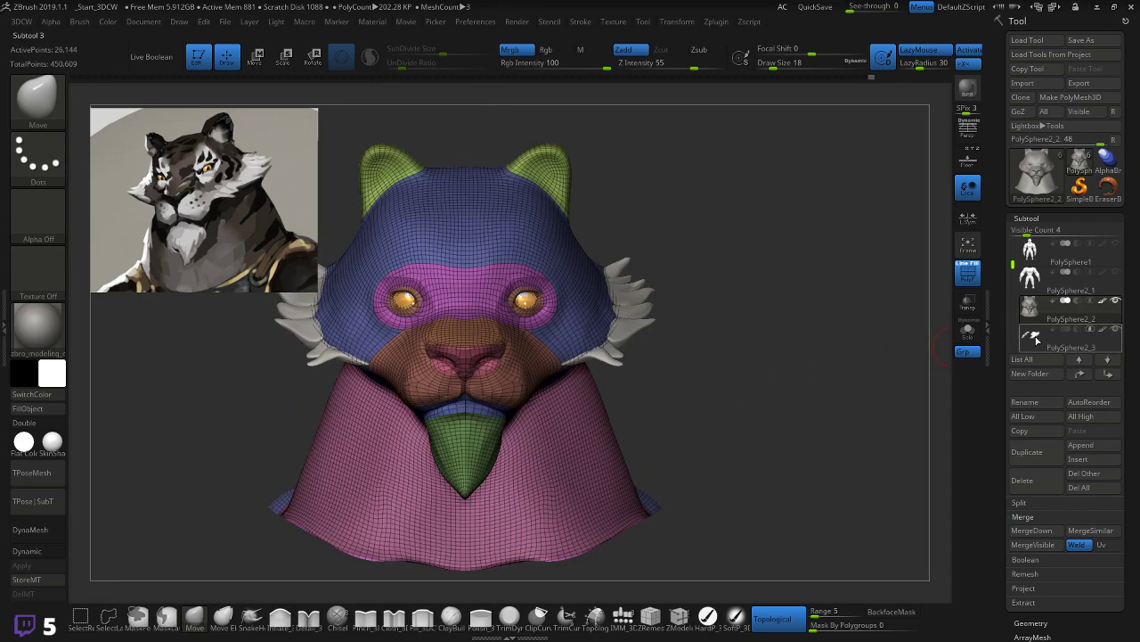
{"action": "mouse_move", "coordinate": [1035, 345]}
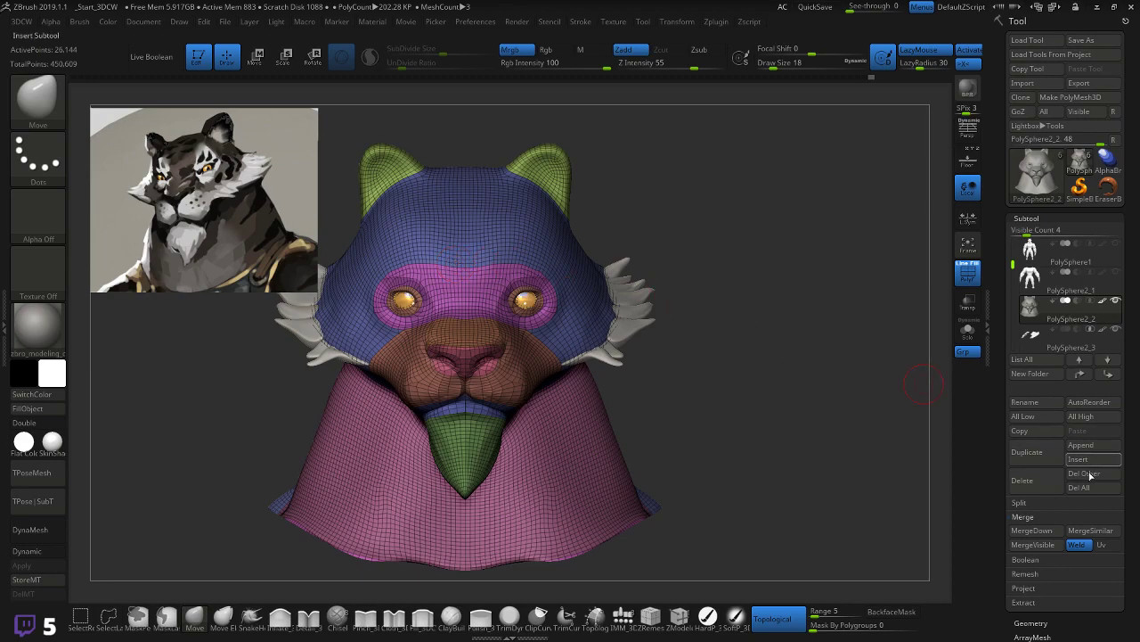
{"action": "left_click", "coordinate": [1042, 529]}
{"action": "left_click", "coordinate": [930, 562]}
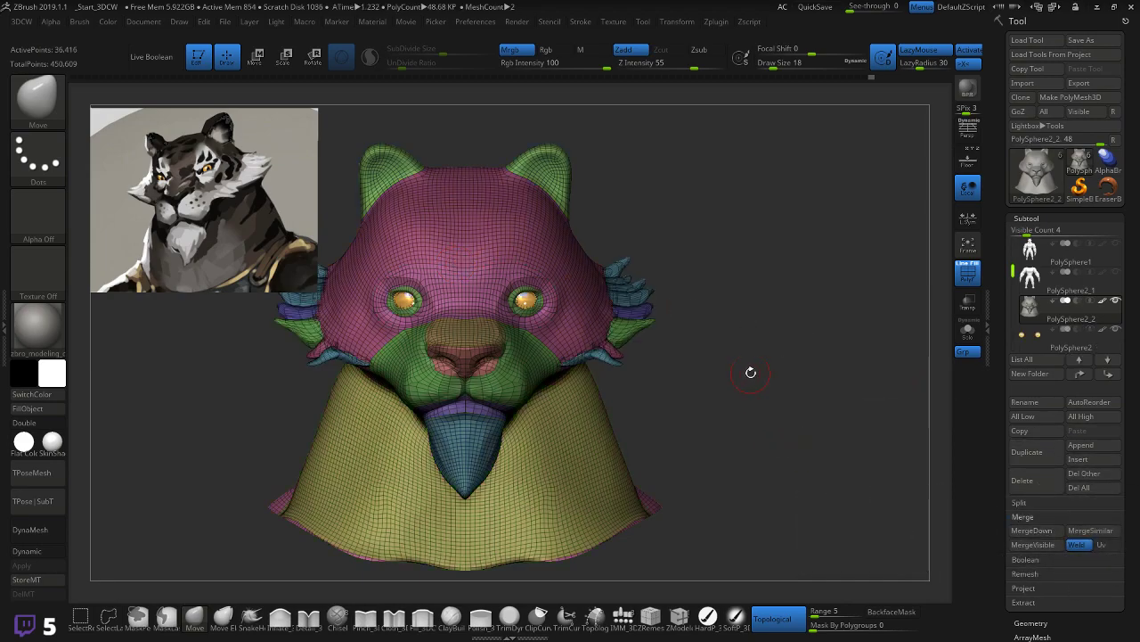
Step: Fuse the head and tufts into one continuous mesh with the gizmo's Remesh By Union and check the joined surface without polyframe
{"action": "left_click_drag", "start_coordinate": [801, 337], "coordinate": [754, 297]}
{"action": "key", "text": "w"}
{"action": "left_click", "coordinate": [613, 352]}
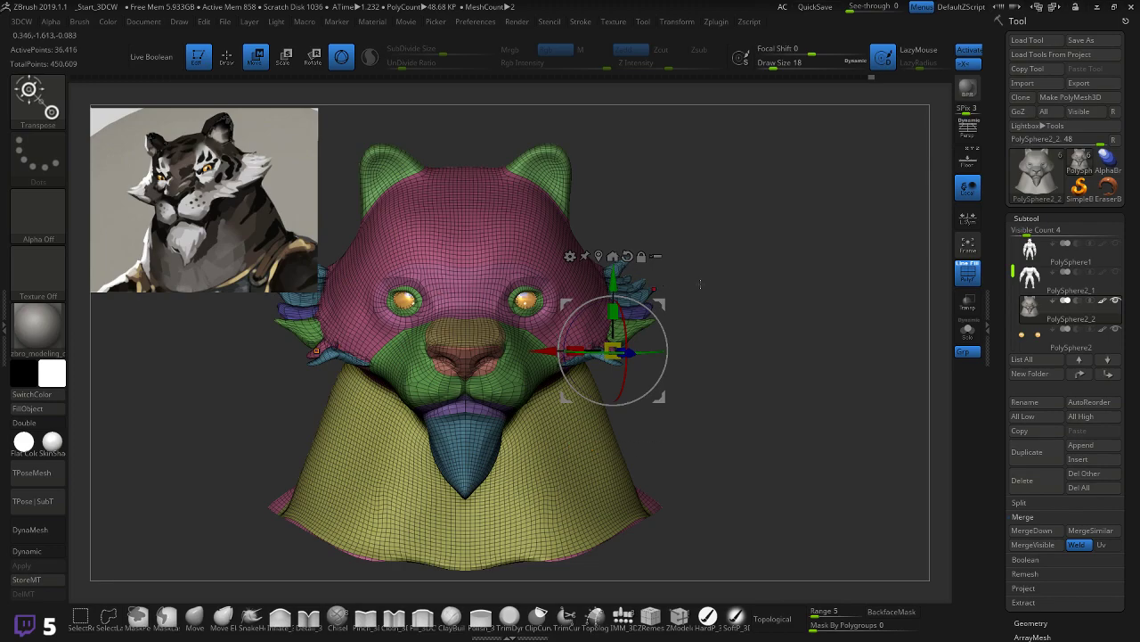
{"action": "left_click", "coordinate": [569, 256]}
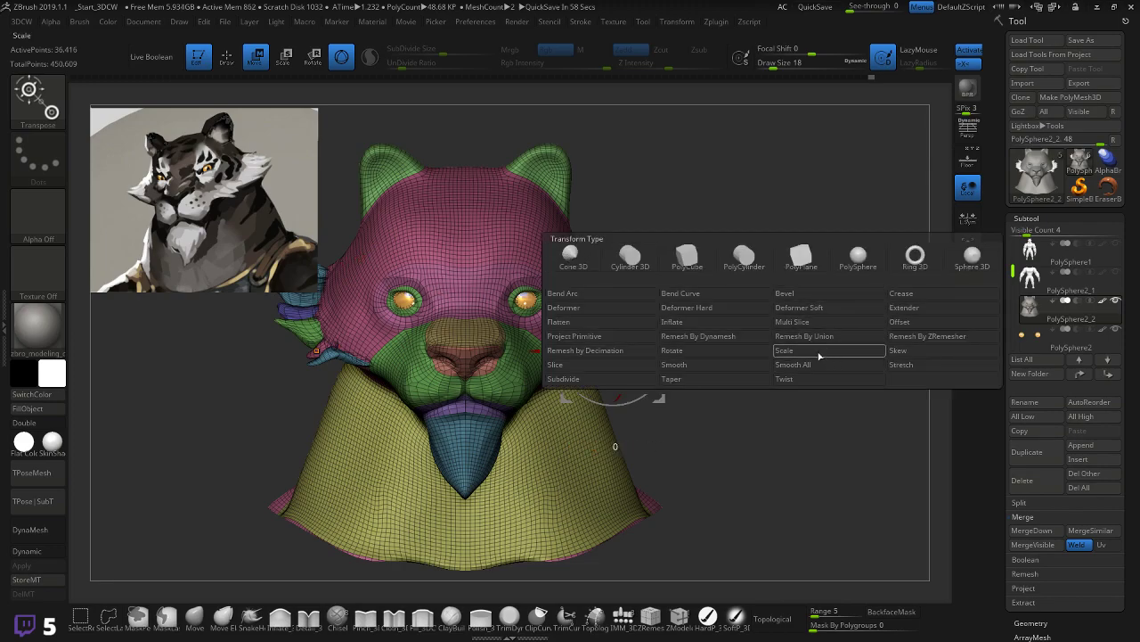
{"action": "left_click", "coordinate": [806, 336]}
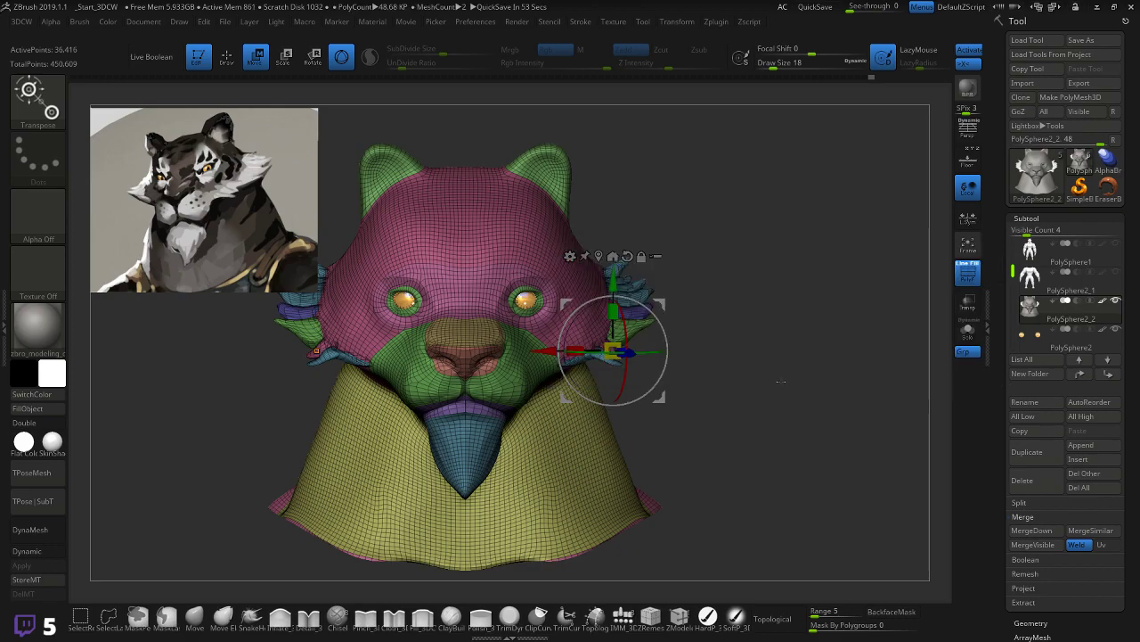
{"action": "left_click", "coordinate": [569, 256]}
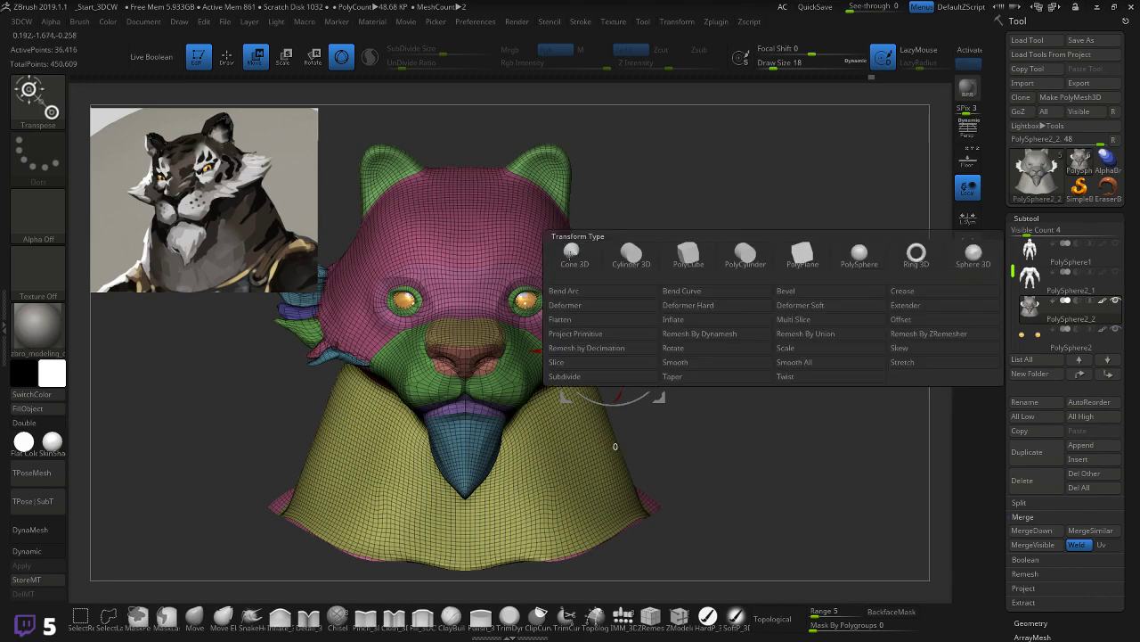
{"action": "left_click", "coordinate": [806, 333]}
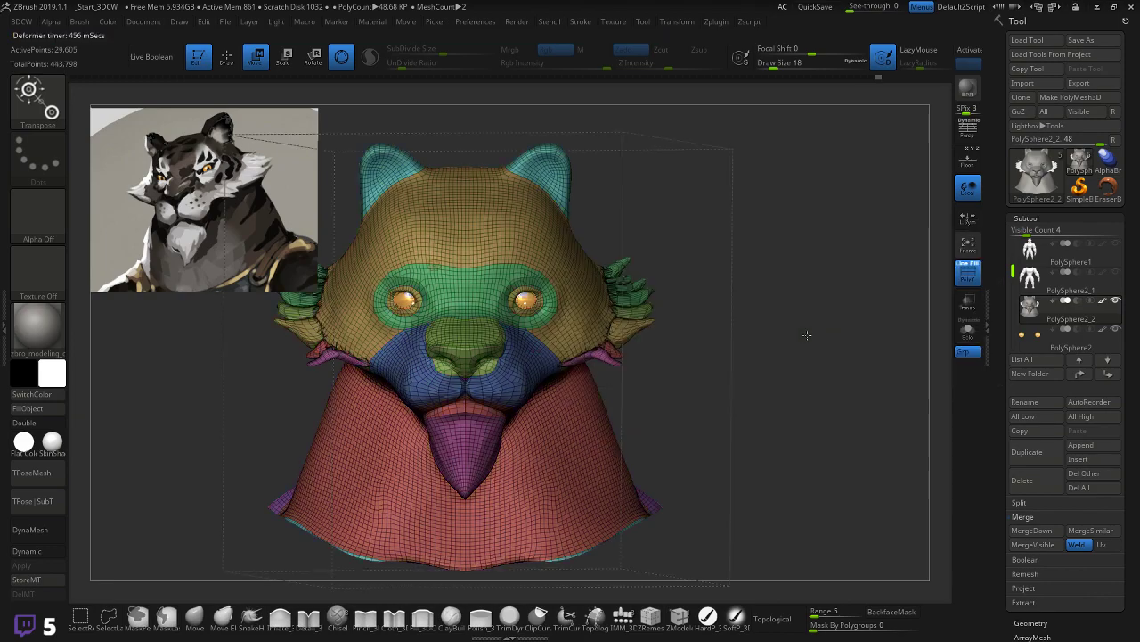
{"action": "left_click_drag", "start_coordinate": [759, 335], "coordinate": [761, 318]}
{"action": "key", "text": "shift+f"}
{"action": "mouse_move", "coordinate": [759, 321]}
{"action": "left_mouse_down"}
{"action": "mouse_move", "coordinate": [756, 347]}
{"action": "mouse_move", "coordinate": [765, 336]}
{"action": "left_mouse_up"}
{"action": "key", "text": "shift+f"}
Step: Try to remesh the fused head with ZRemesher using KeepGroups and a target polygon count of 15, previewing it with dynamic subdivision
{"action": "left_click", "coordinate": [1031, 623]}
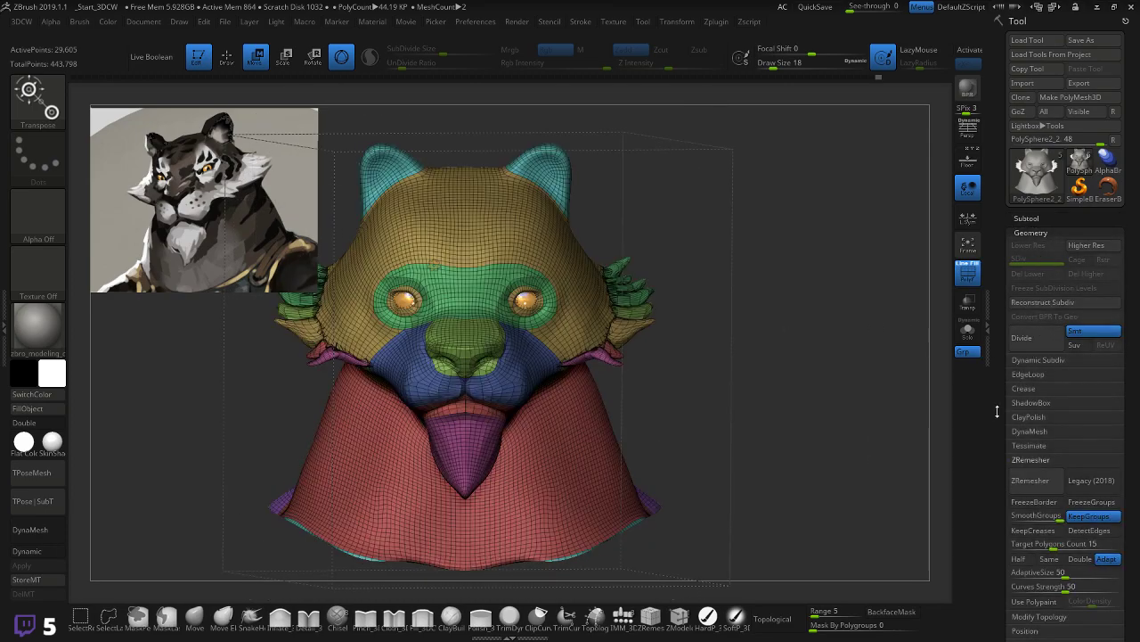
{"action": "left_click", "coordinate": [1027, 484]}
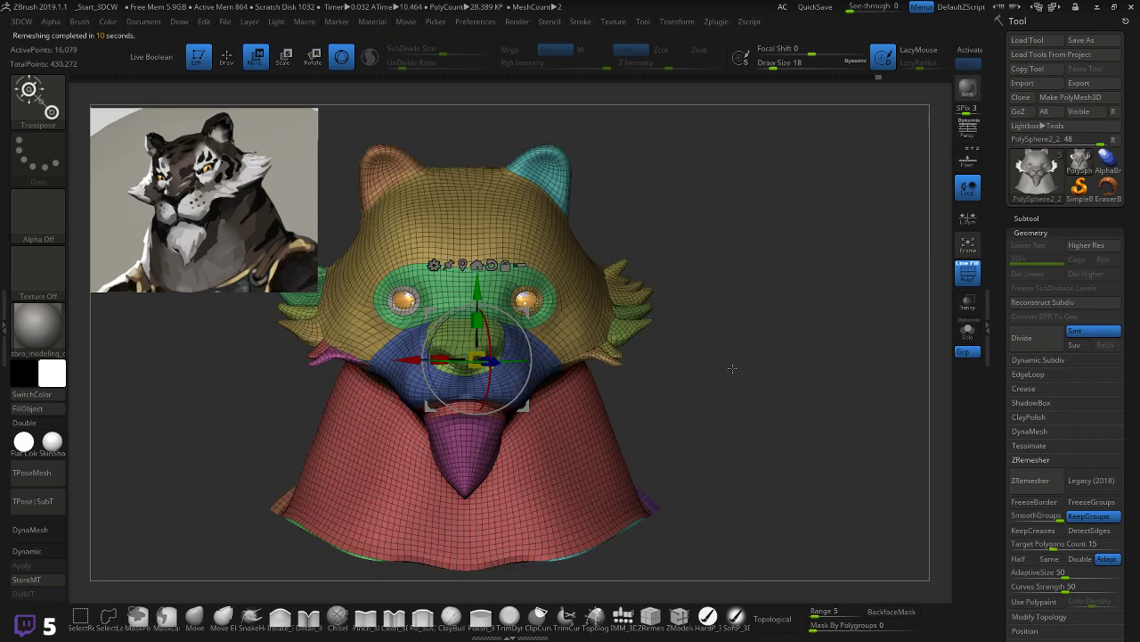
{"action": "left_click_drag", "start_coordinate": [732, 367], "coordinate": [754, 346]}
{"action": "key", "text": "shift+f"}
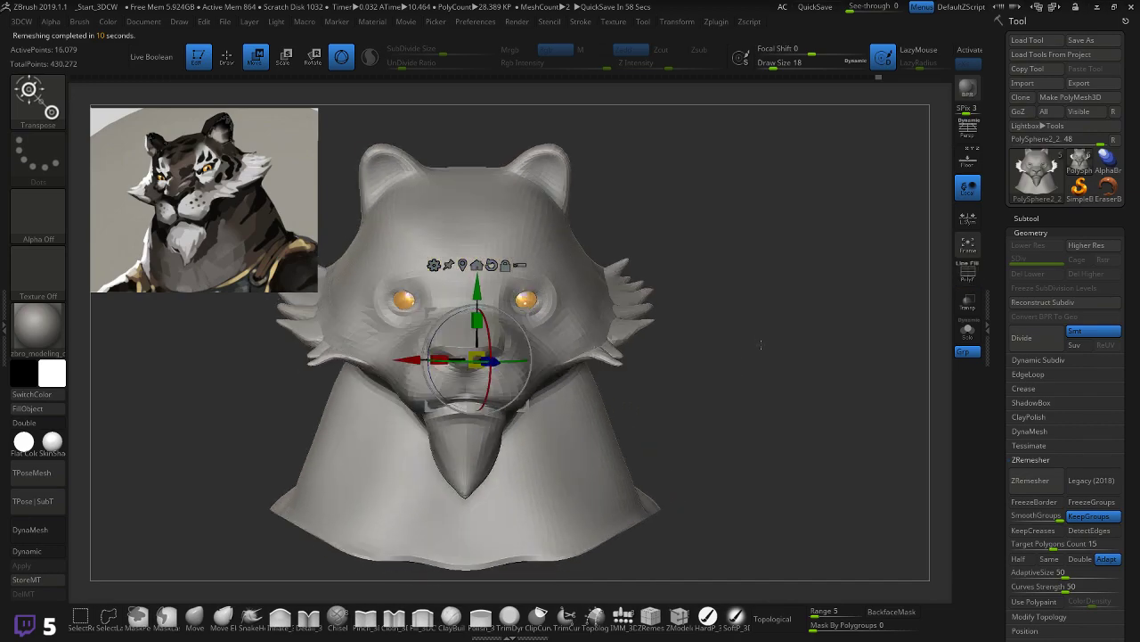
{"action": "left_click", "coordinate": [25, 553]}
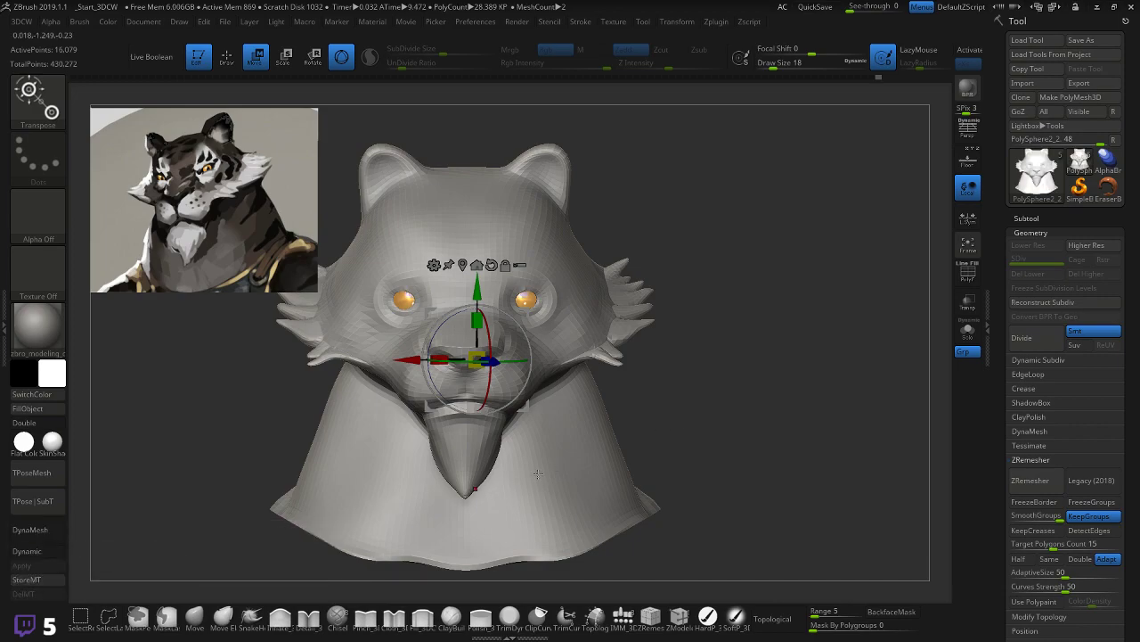
{"action": "key", "text": "ctrl+z"}
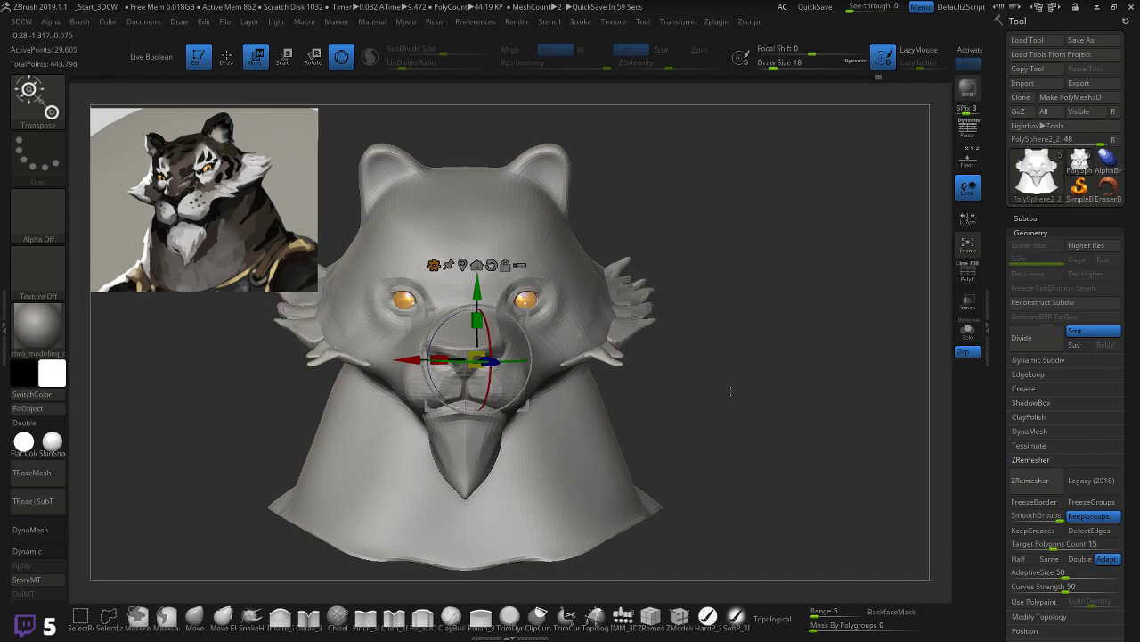
Step: Assign the stray polygons under the nose to the muzzle's polygroup with the ZModeler PolyGroup polygon action
{"action": "right_click_drag", "start_coordinate": [730, 391], "coordinate": [882, 450], "text": "ctrl"}
{"action": "key", "text": "shift+f"}
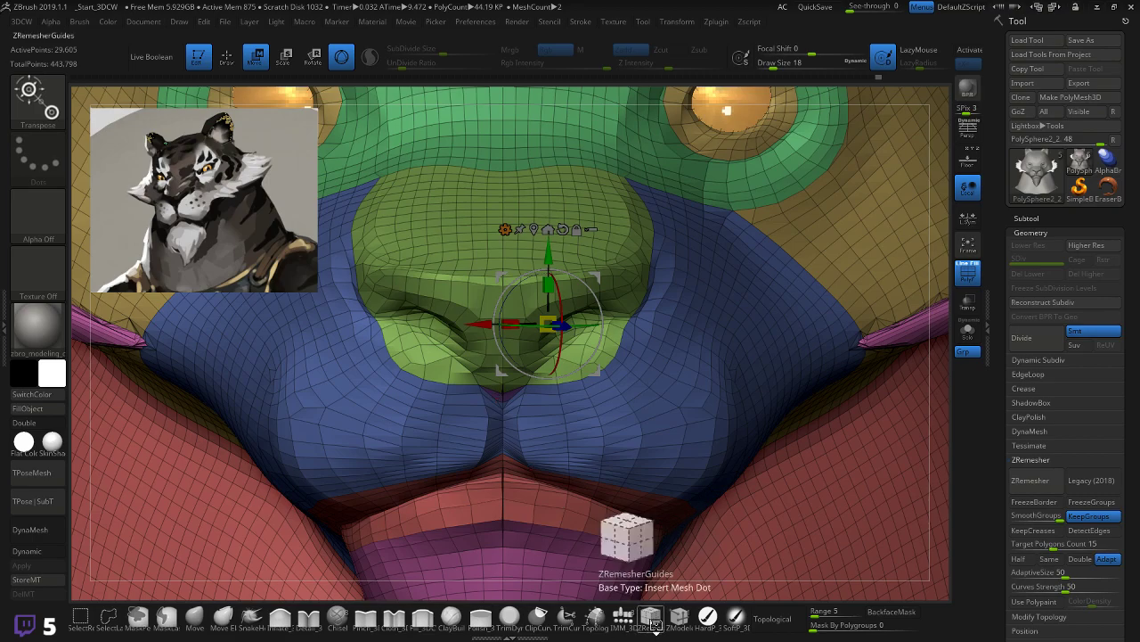
{"action": "left_click", "coordinate": [679, 616]}
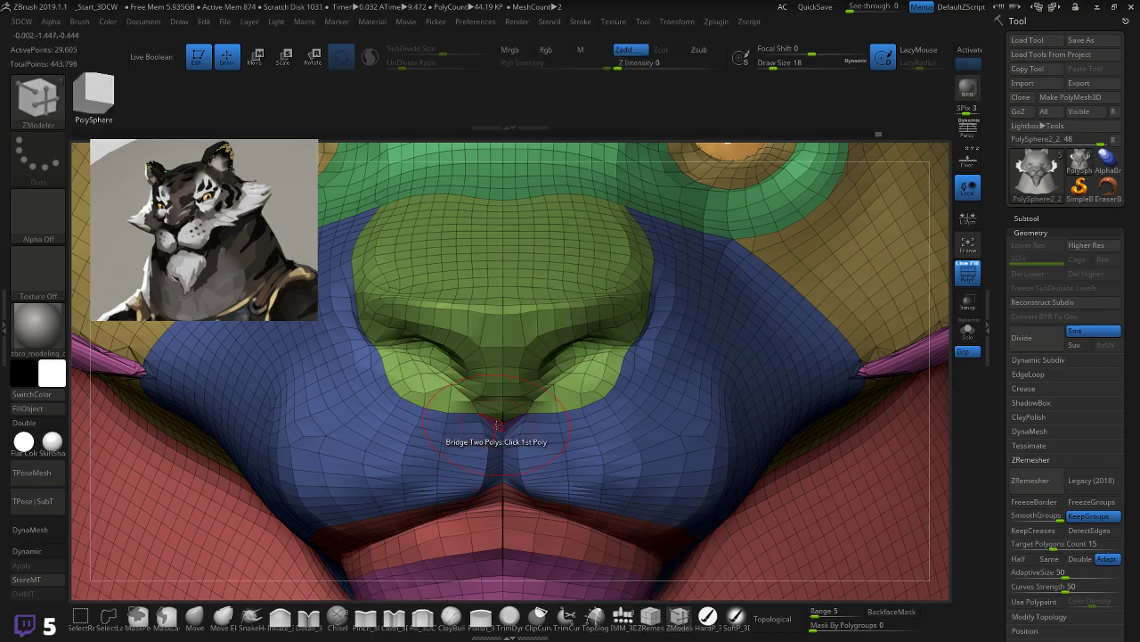
{"action": "key", "text": "space"}
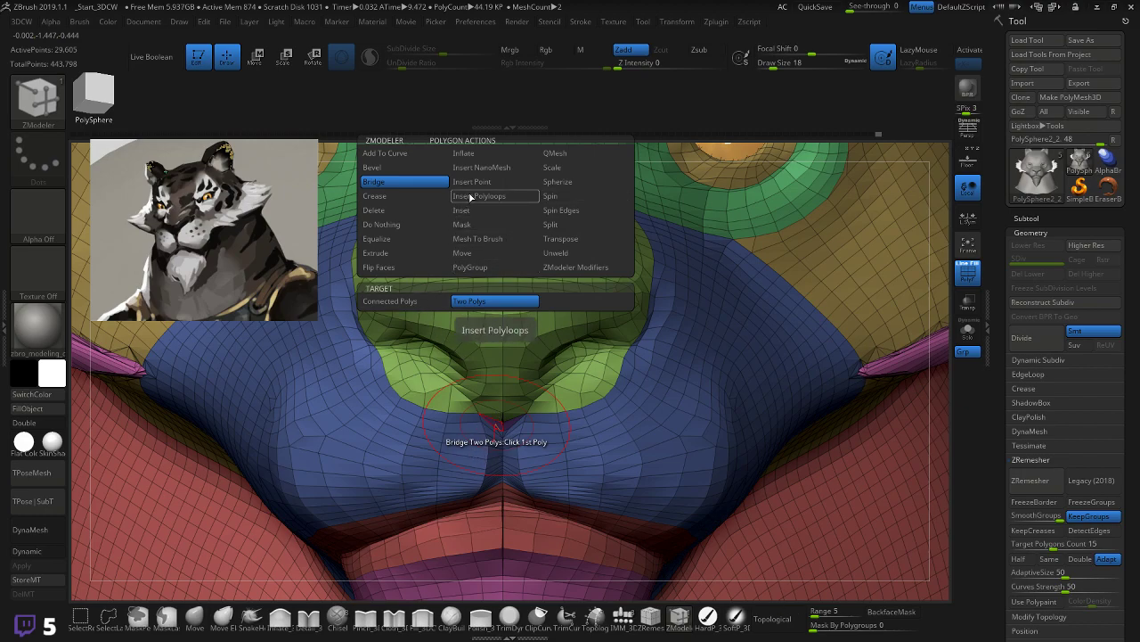
{"action": "left_click", "coordinate": [482, 270]}
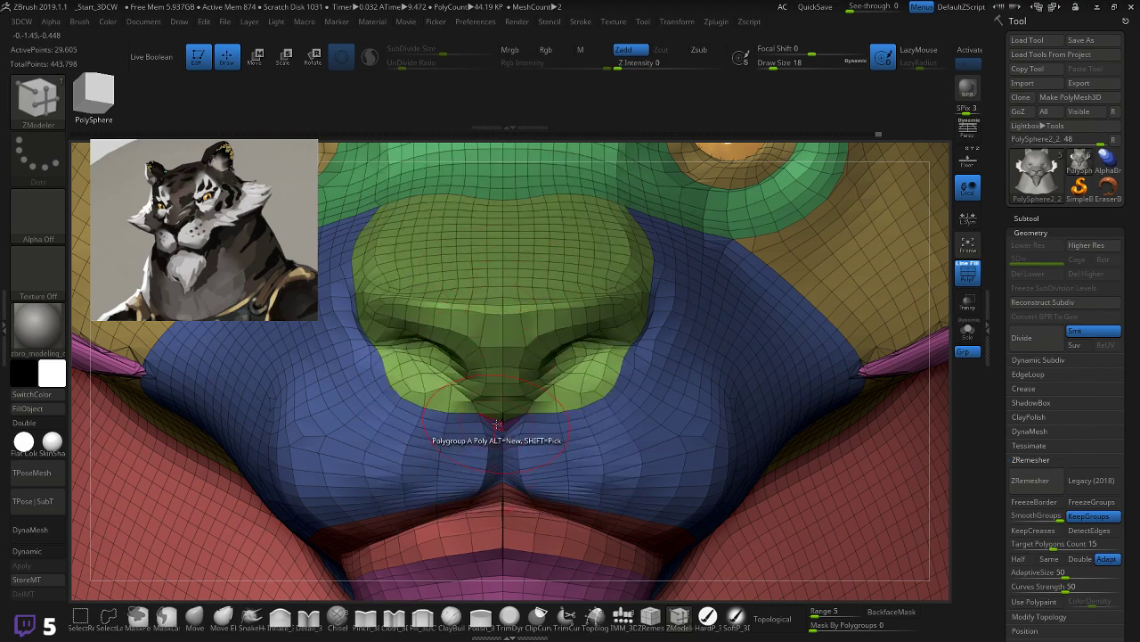
{"action": "left_click", "coordinate": [497, 424]}
{"action": "left_click", "coordinate": [474, 430]}
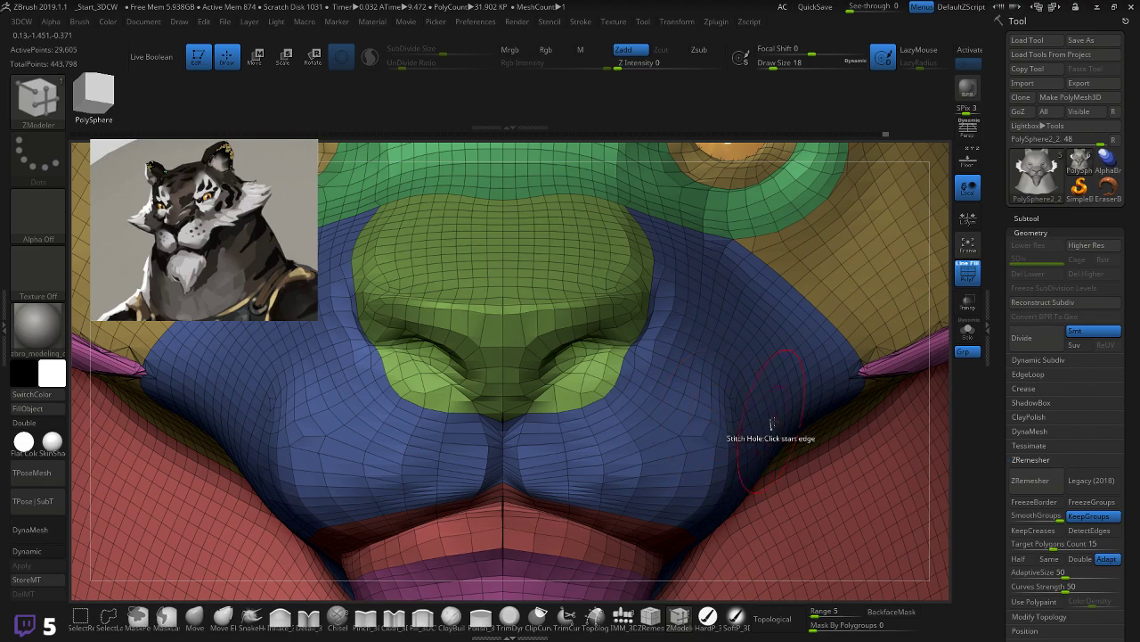
{"action": "left_click_drag", "start_coordinate": [877, 443], "coordinate": [833, 413], "text": "ctrl"}
{"action": "key", "text": "ctrl+z"}
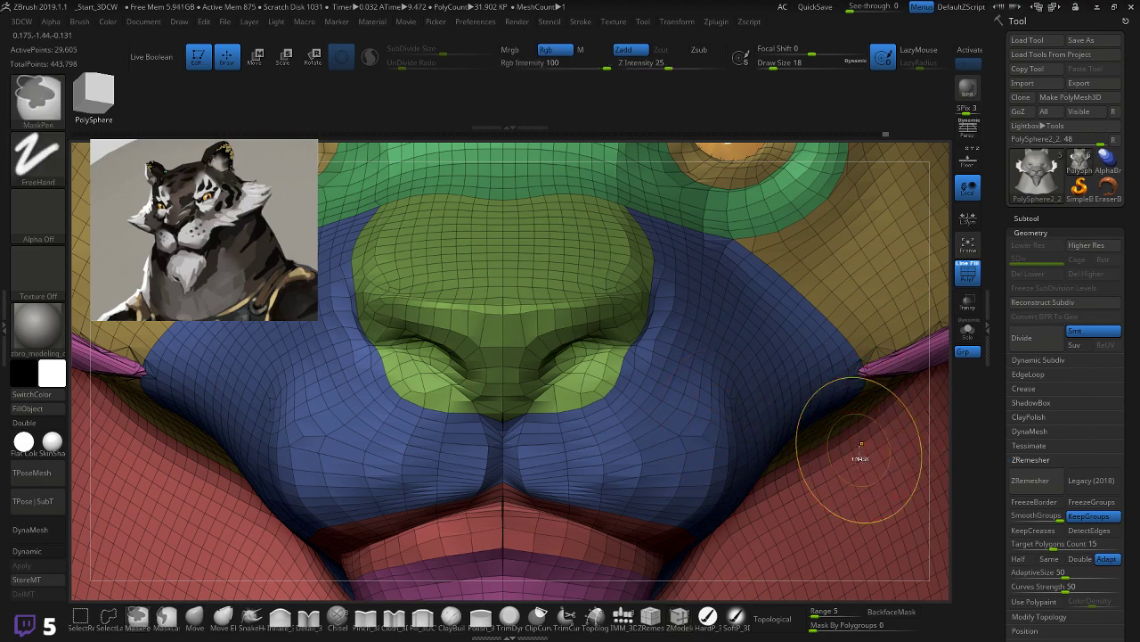
{"action": "right_click_drag", "start_coordinate": [858, 440], "coordinate": [737, 345], "text": "ctrl"}
{"action": "left_click_drag", "start_coordinate": [428, 427], "coordinate": [372, 405]}
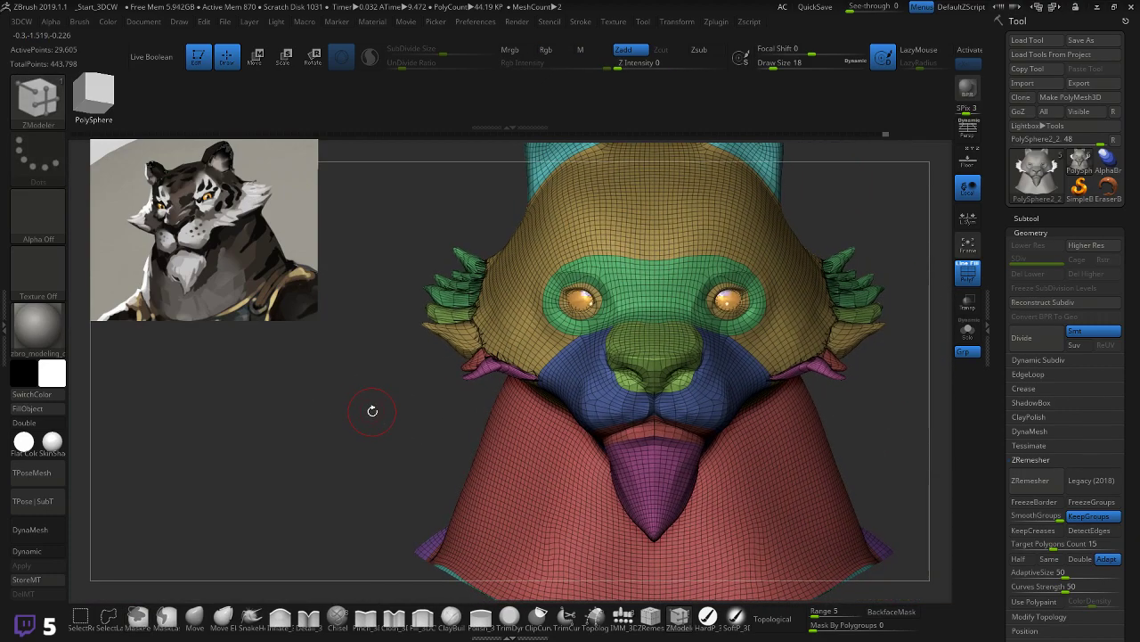
Step: Mirror and weld the head mesh, and smooth the cleft between the nose and the upper lip
{"action": "key", "text": "space"}
{"action": "left_click", "coordinate": [357, 132]}
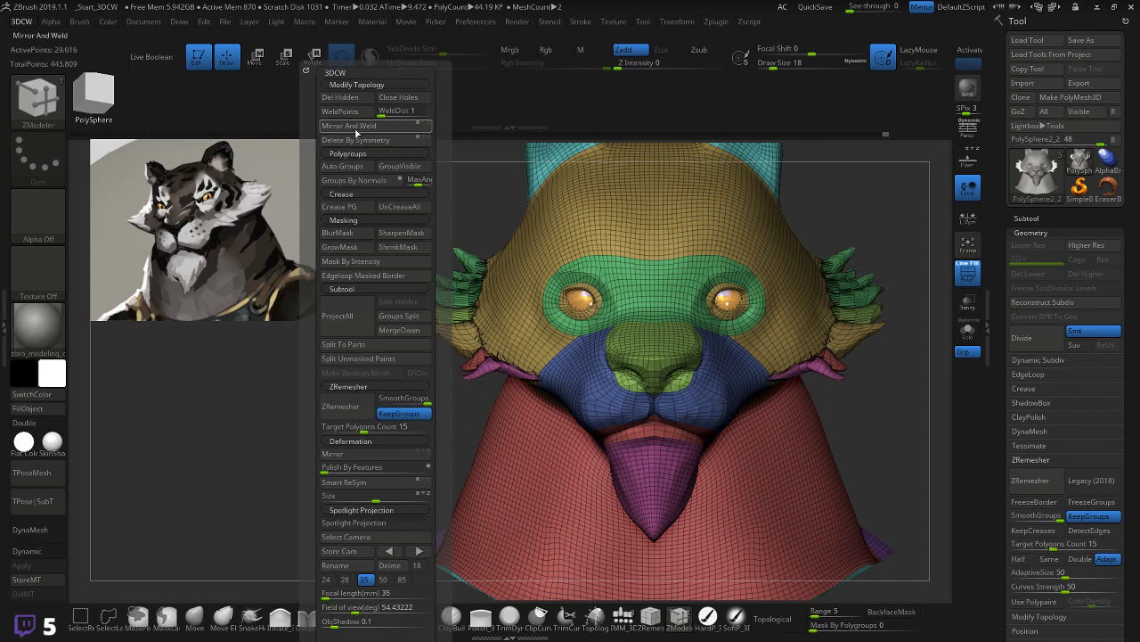
{"action": "left_click_drag", "start_coordinate": [882, 409], "coordinate": [861, 524], "text": "alt"}
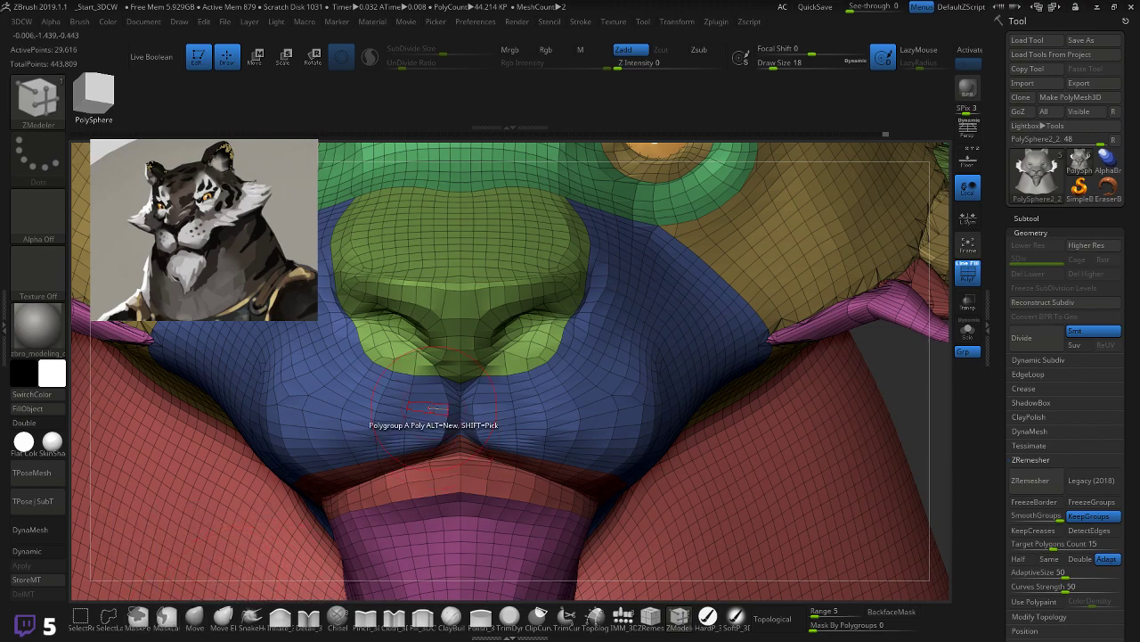
{"action": "left_click", "coordinate": [194, 616]}
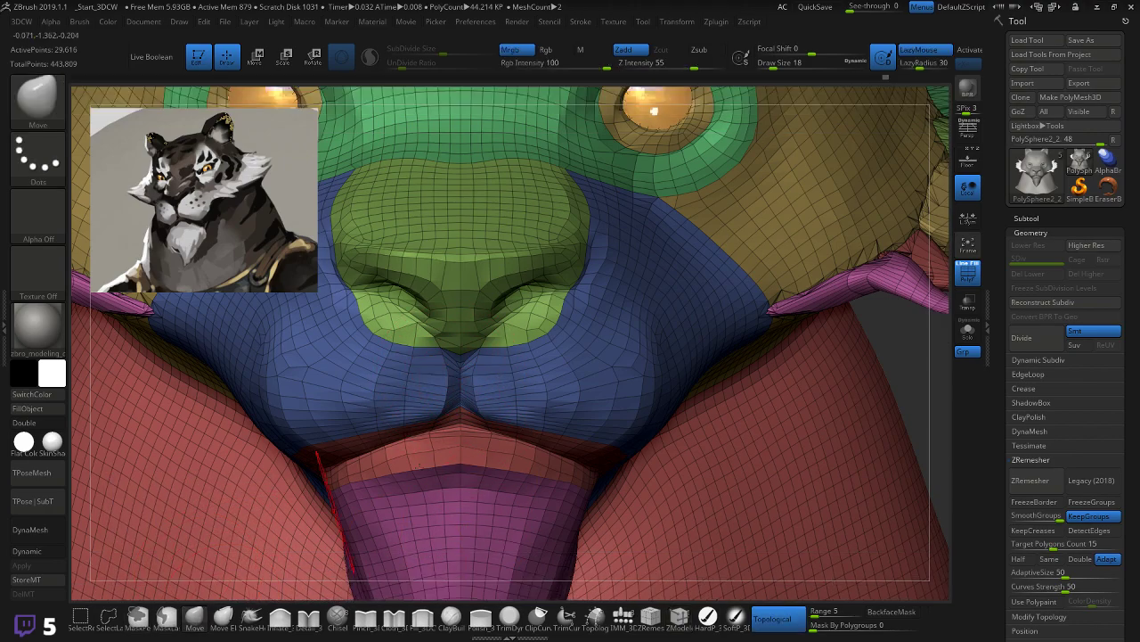
{"action": "left_click_drag", "start_coordinate": [460, 381], "coordinate": [461, 387], "text": "shift"}
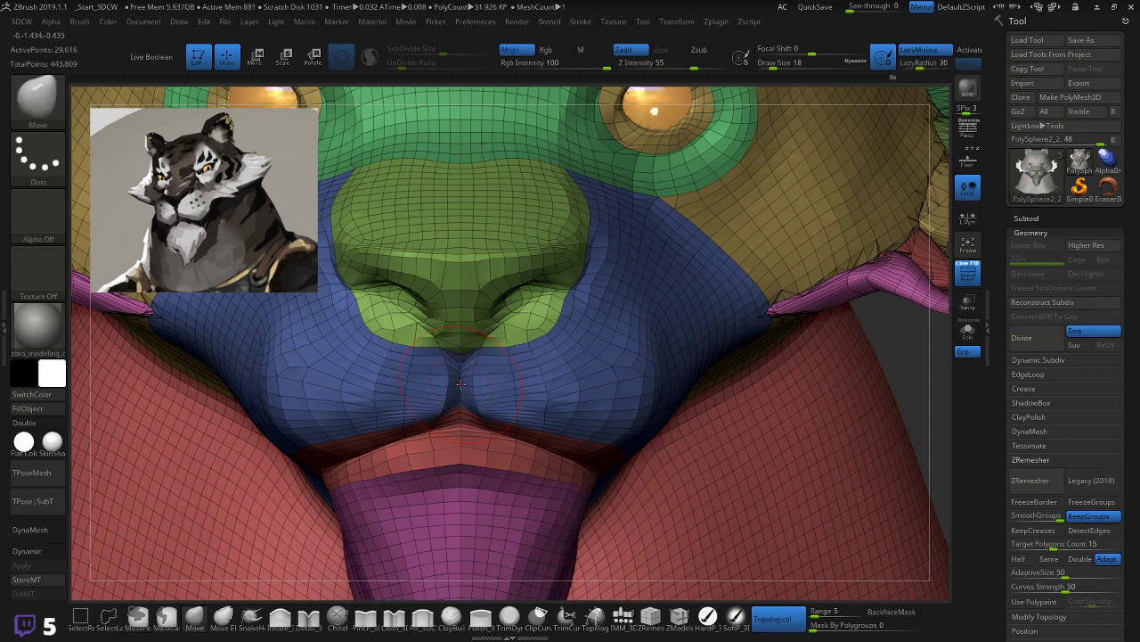
Step: Try masking the cleft below the nose with a small mask brush and clear the mask
{"action": "mouse_move", "coordinate": [472, 366]}
{"action": "left_mouse_down", "text": "ctrl"}
{"action": "mouse_move", "coordinate": [482, 397]}
{"action": "mouse_move", "coordinate": [439, 383]}
{"action": "mouse_move", "coordinate": [447, 404]}
{"action": "mouse_move", "coordinate": [439, 360]}
{"action": "mouse_move", "coordinate": [473, 383]}
{"action": "left_mouse_up", "text": "ctrl"}
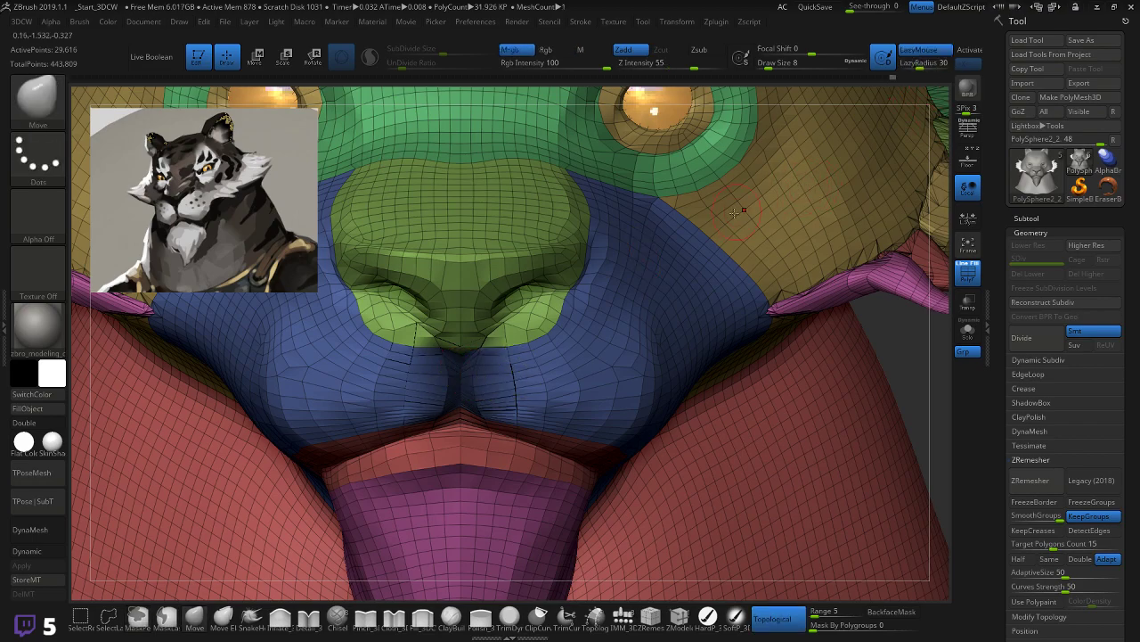
{"action": "key", "text": "ctrl"}
{"action": "left_click_drag", "start_coordinate": [925, 349], "coordinate": [901, 356], "text": "ctrl"}
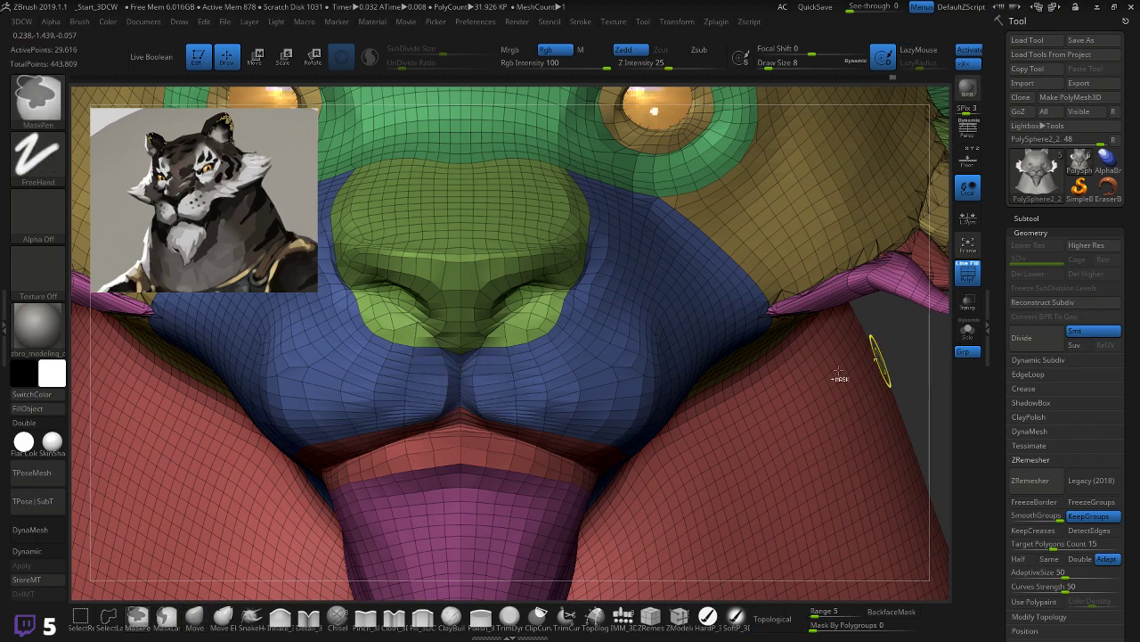
{"action": "left_click_drag", "start_coordinate": [461, 392], "coordinate": [465, 392], "text": "ctrl"}
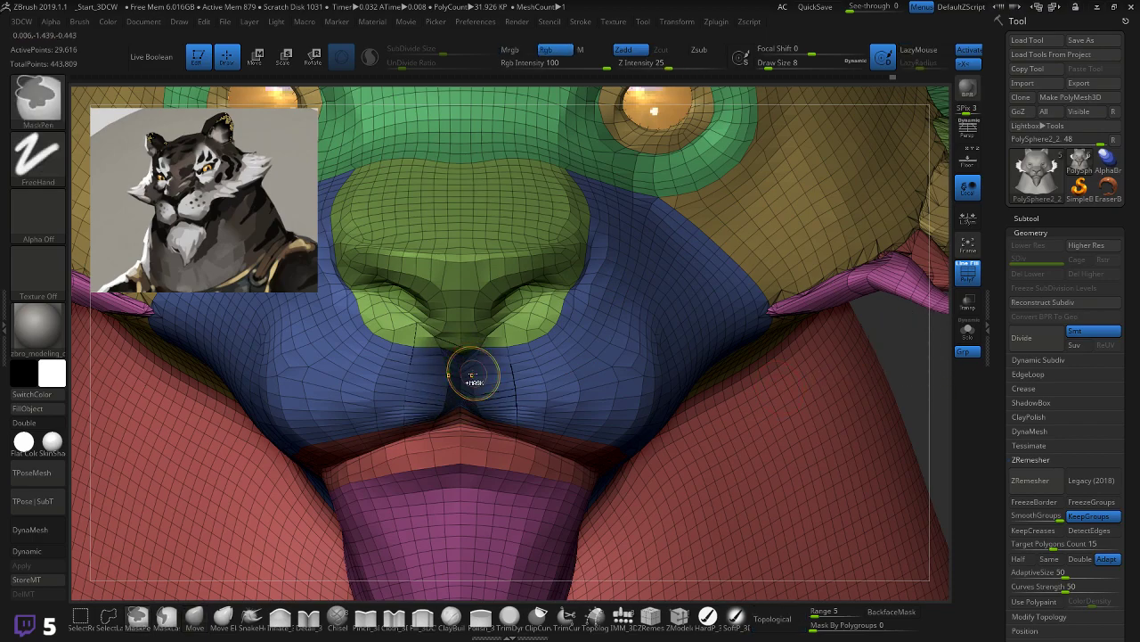
{"action": "left_click", "coordinate": [473, 374], "text": "ctrl"}
{"action": "mouse_move", "coordinate": [899, 362]}
{"action": "right_mouse_down"}
{"action": "mouse_move", "coordinate": [940, 361]}
{"action": "mouse_move", "coordinate": [887, 351]}
{"action": "mouse_move", "coordinate": [881, 371]}
{"action": "mouse_move", "coordinate": [499, 388]}
{"action": "right_mouse_up"}
{"action": "left_click", "coordinate": [466, 369], "text": "ctrl"}
{"action": "key", "text": "ctrl"}
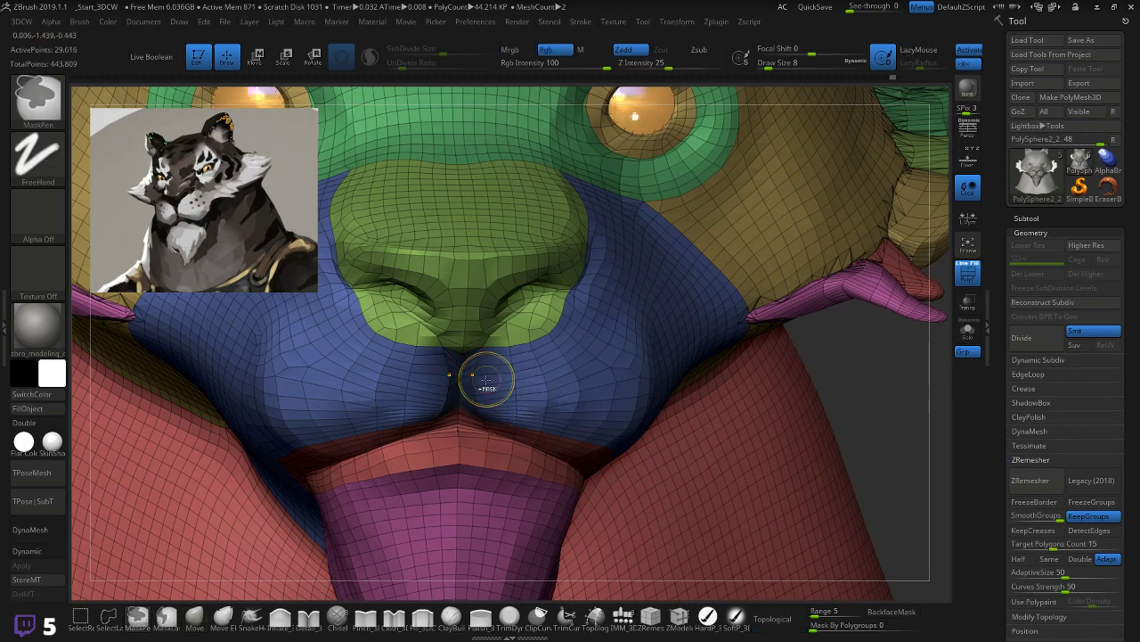
{"action": "mouse_move", "coordinate": [678, 267]}
{"action": "right_mouse_down"}
{"action": "mouse_move", "coordinate": [877, 321]}
{"action": "mouse_move", "coordinate": [930, 404]}
{"action": "right_mouse_up"}
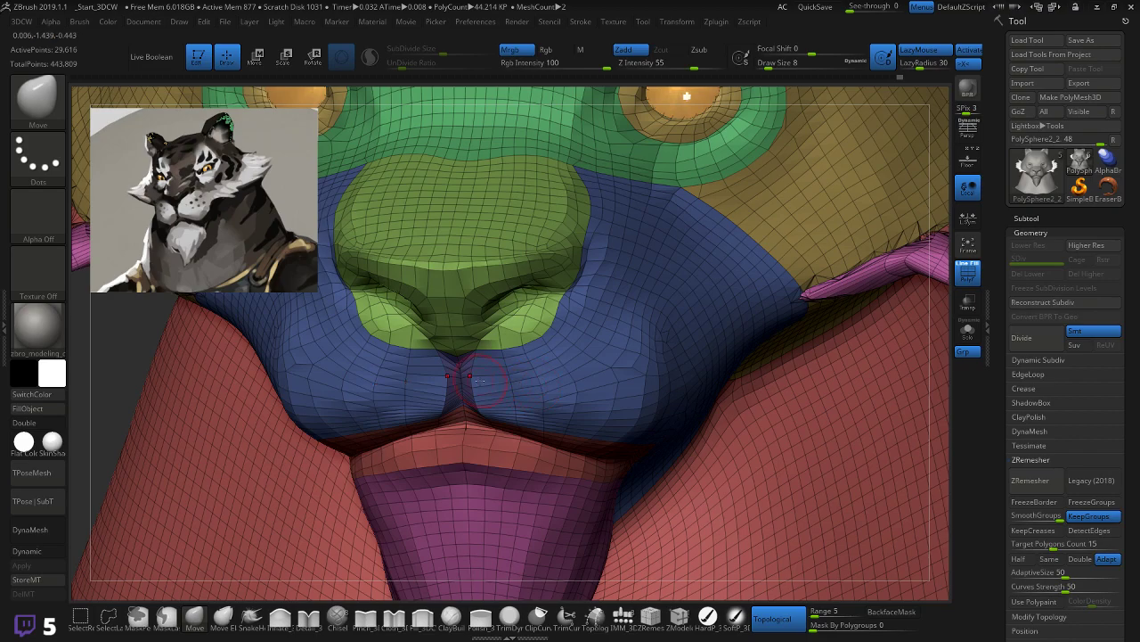
{"action": "mouse_move", "coordinate": [466, 374]}
{"action": "left_mouse_down", "text": "ctrl"}
{"action": "mouse_move", "coordinate": [484, 362]}
{"action": "mouse_move", "coordinate": [496, 369]}
{"action": "mouse_move", "coordinate": [484, 402]}
{"action": "left_mouse_up", "text": "ctrl"}
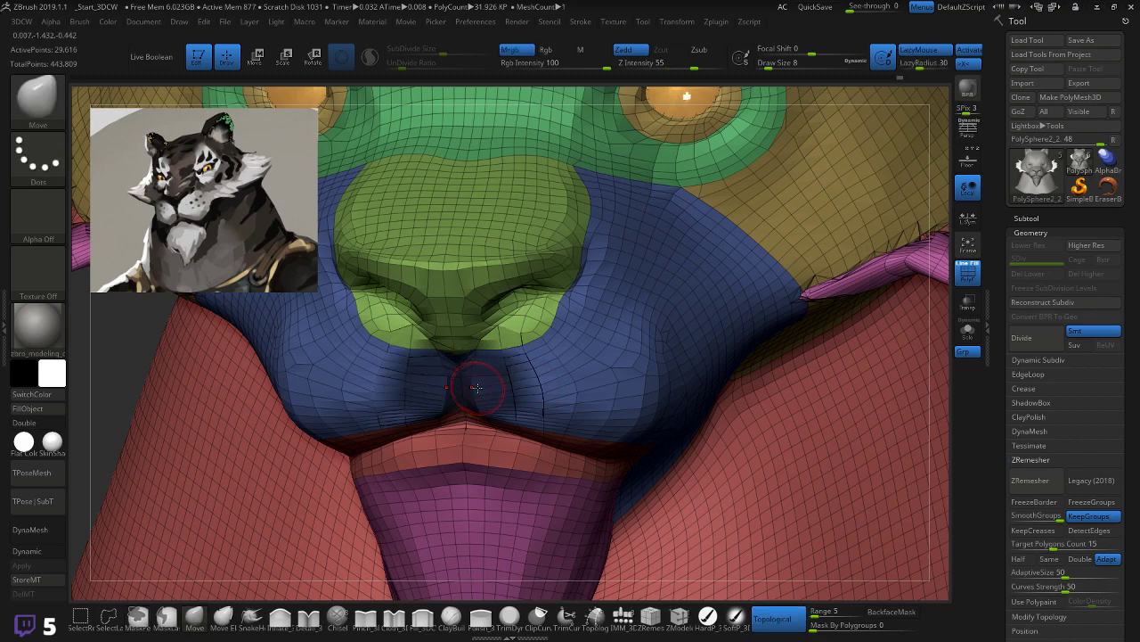
{"action": "key", "text": "ctrl+shift+a"}
Step: Try remeshing the mirrored head with ZRemesher using KeepGroups, check the muzzle without polyframe, and undo the remesh
{"action": "left_click_drag", "start_coordinate": [114, 371], "coordinate": [730, 357], "text": "alt"}
{"action": "left_click_drag", "start_coordinate": [838, 362], "coordinate": [849, 363]}
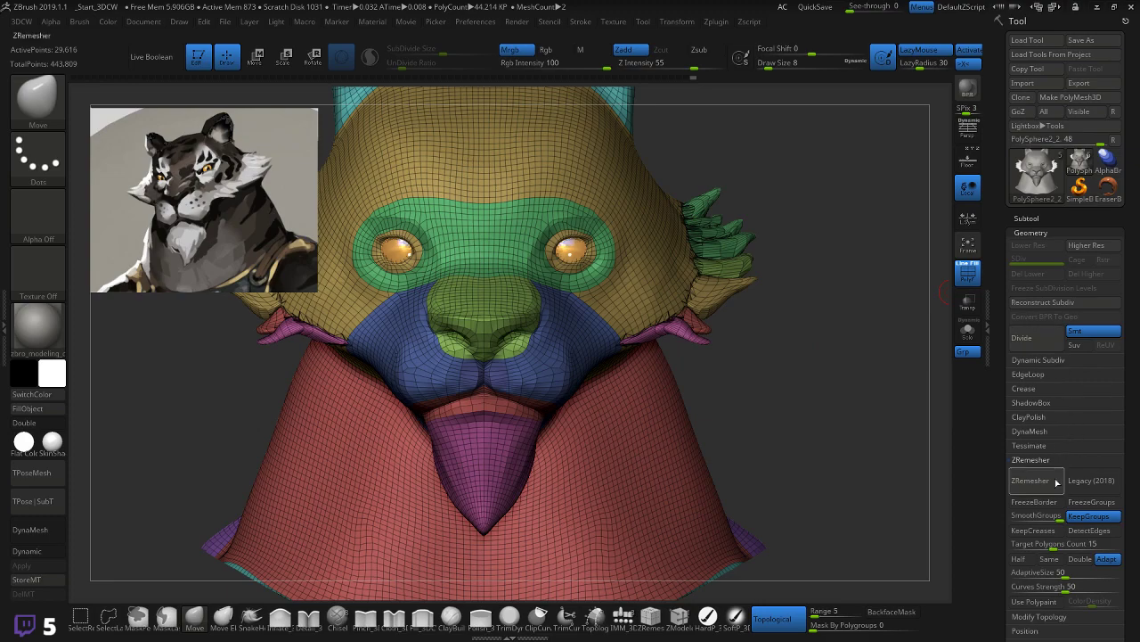
{"action": "left_click", "coordinate": [1030, 480]}
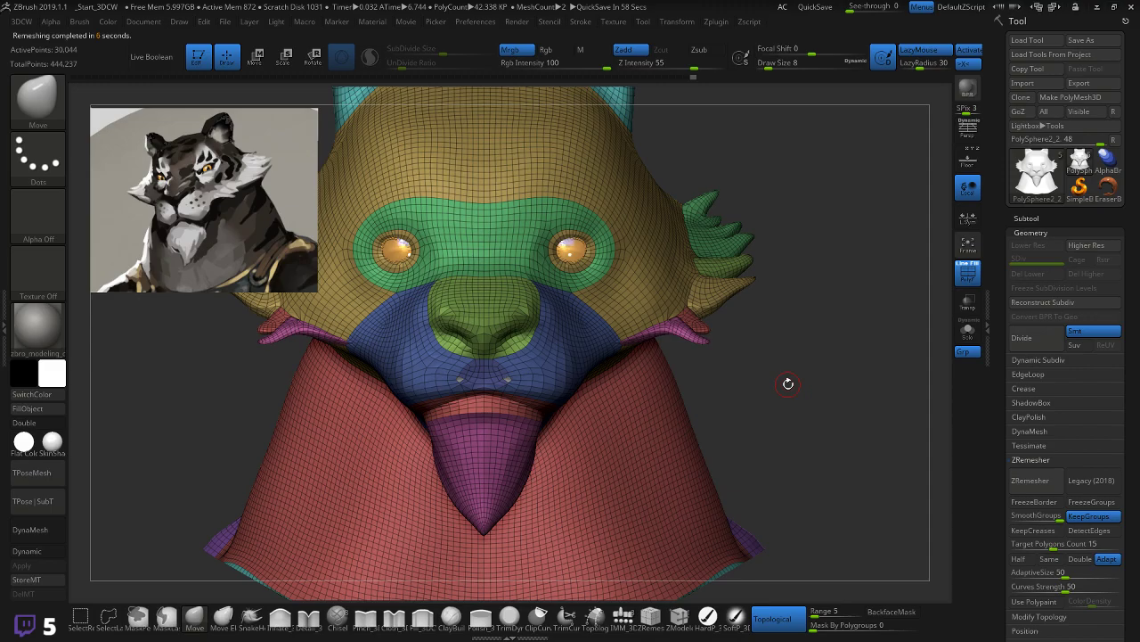
{"action": "mouse_move", "coordinate": [758, 381]}
{"action": "left_mouse_down"}
{"action": "mouse_move", "coordinate": [781, 318]}
{"action": "mouse_move", "coordinate": [758, 392]}
{"action": "mouse_move", "coordinate": [736, 415]}
{"action": "mouse_move", "coordinate": [784, 459]}
{"action": "mouse_move", "coordinate": [813, 453]}
{"action": "mouse_move", "coordinate": [770, 437]}
{"action": "left_mouse_up"}
{"action": "key", "text": "shift+f"}
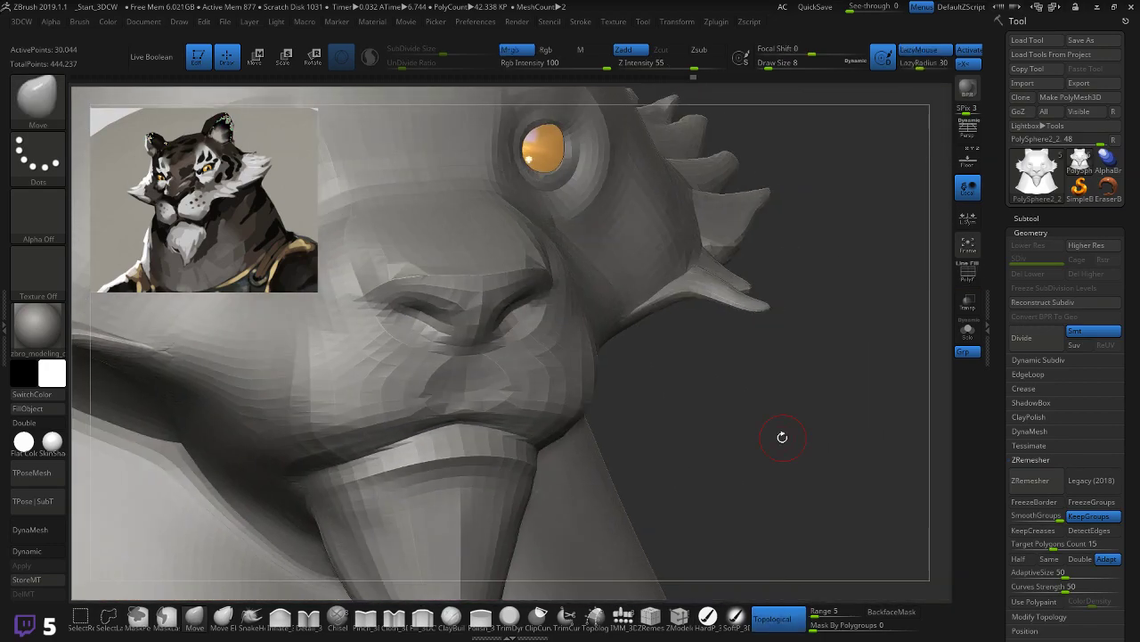
{"action": "key", "text": "ctrl"}
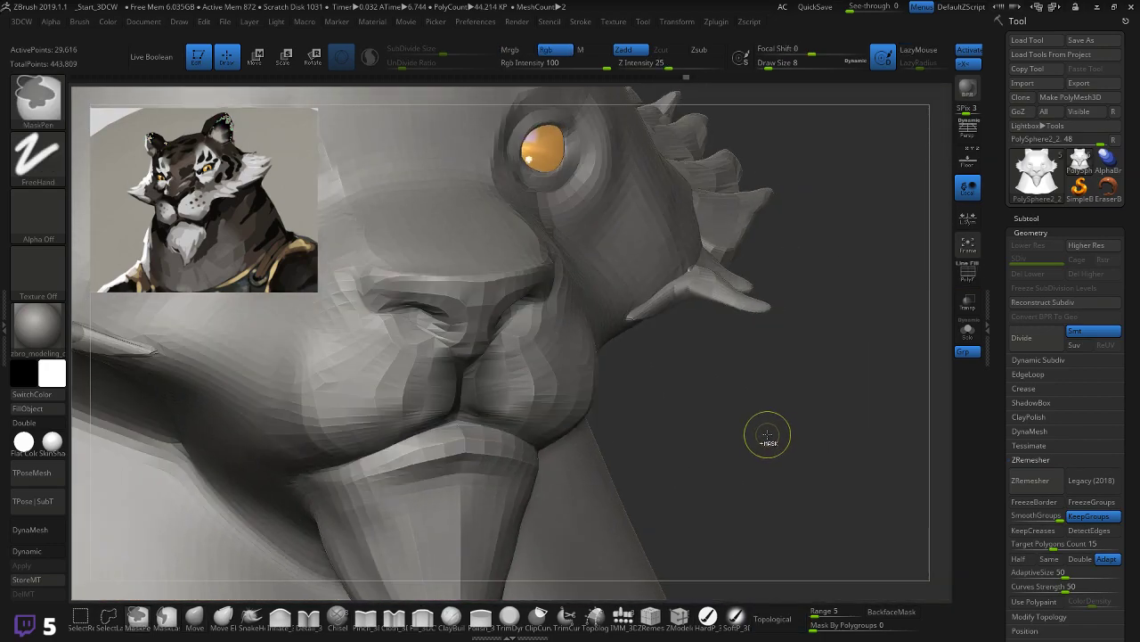
Step: Remesh the head with ZRemesher using KeepGroups at a target polygon count of 15, and show its polygroup wireframe
{"action": "key", "text": "ctrl"}
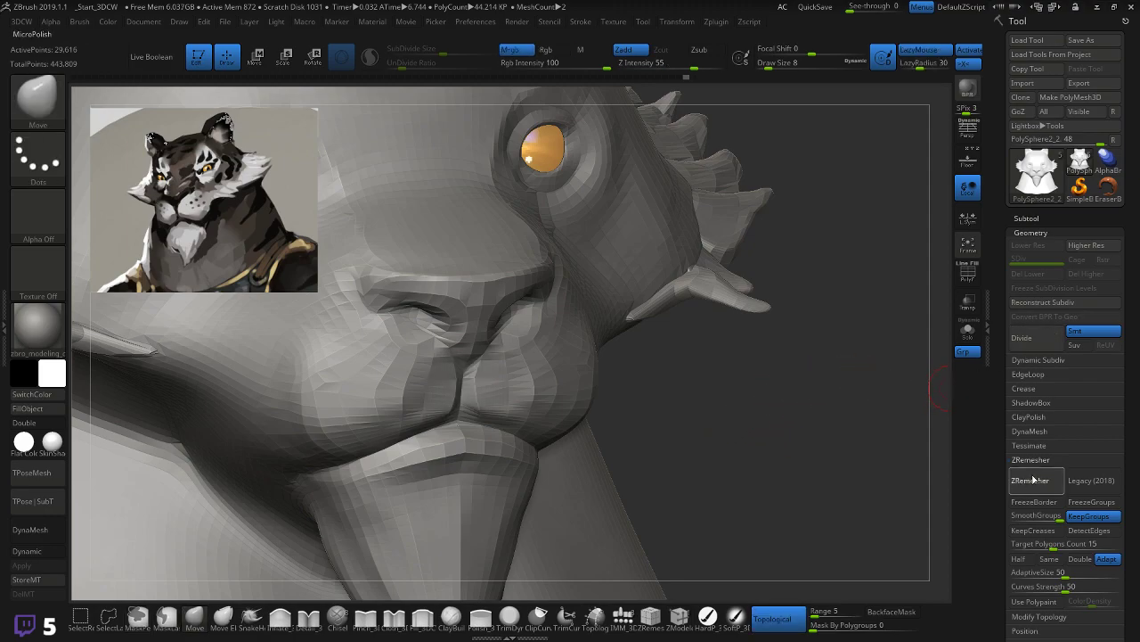
{"action": "left_click", "coordinate": [1031, 481]}
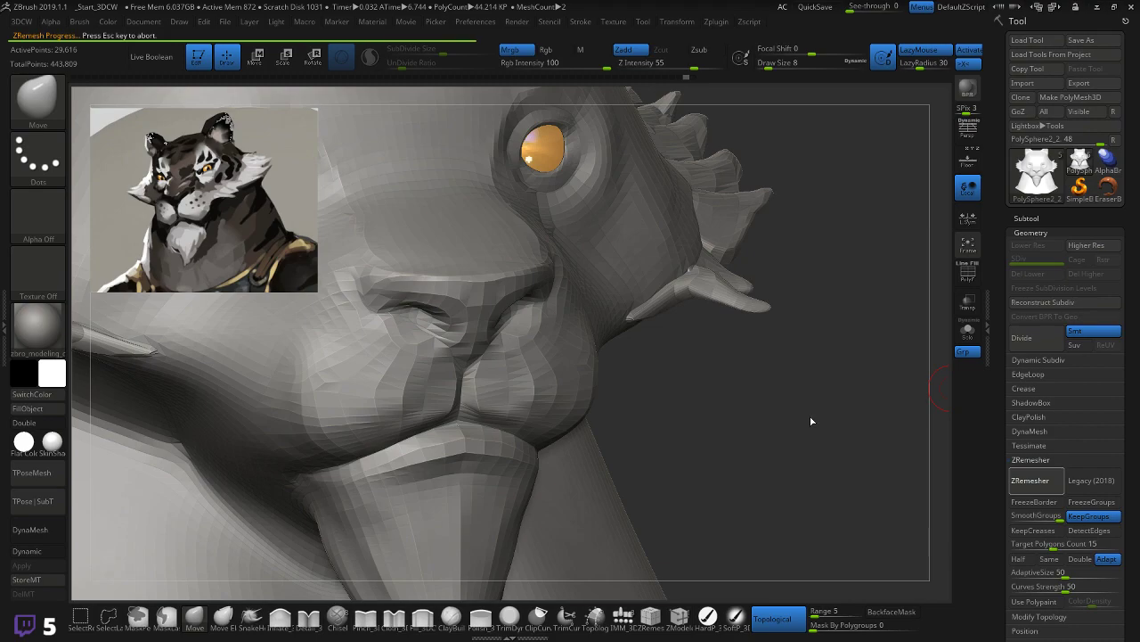
{"action": "mouse_move", "coordinate": [811, 416]}
{"action": "left_mouse_down"}
{"action": "mouse_move", "coordinate": [775, 414]}
{"action": "mouse_move", "coordinate": [903, 399]}
{"action": "mouse_move", "coordinate": [866, 400]}
{"action": "left_mouse_up"}
{"action": "key", "text": "shift+f"}
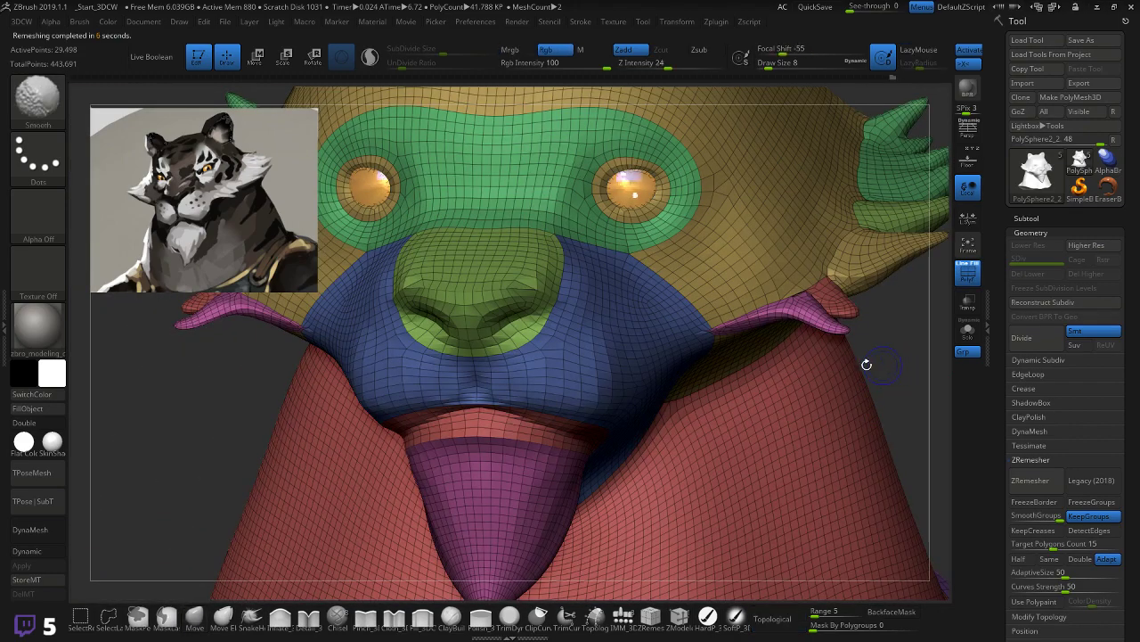
Step: Preview the remeshed head with dynamic subdivision and without polyframe, examining its forms from several angles against the reference
{"action": "key", "text": "shift+f"}
{"action": "left_click", "coordinate": [27, 551]}
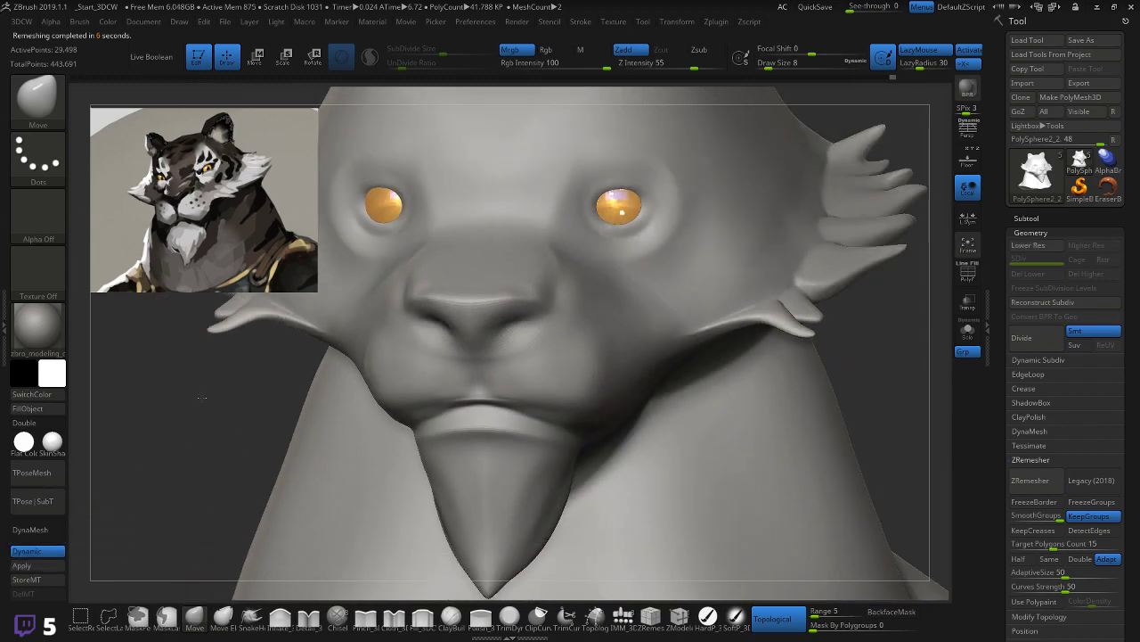
{"action": "left_click_drag", "start_coordinate": [202, 397], "coordinate": [217, 329], "text": "alt"}
{"action": "mouse_move", "coordinate": [791, 365]}
{"action": "left_mouse_down"}
{"action": "mouse_move", "coordinate": [660, 374]}
{"action": "mouse_move", "coordinate": [818, 385]}
{"action": "mouse_move", "coordinate": [839, 405]}
{"action": "left_mouse_up"}
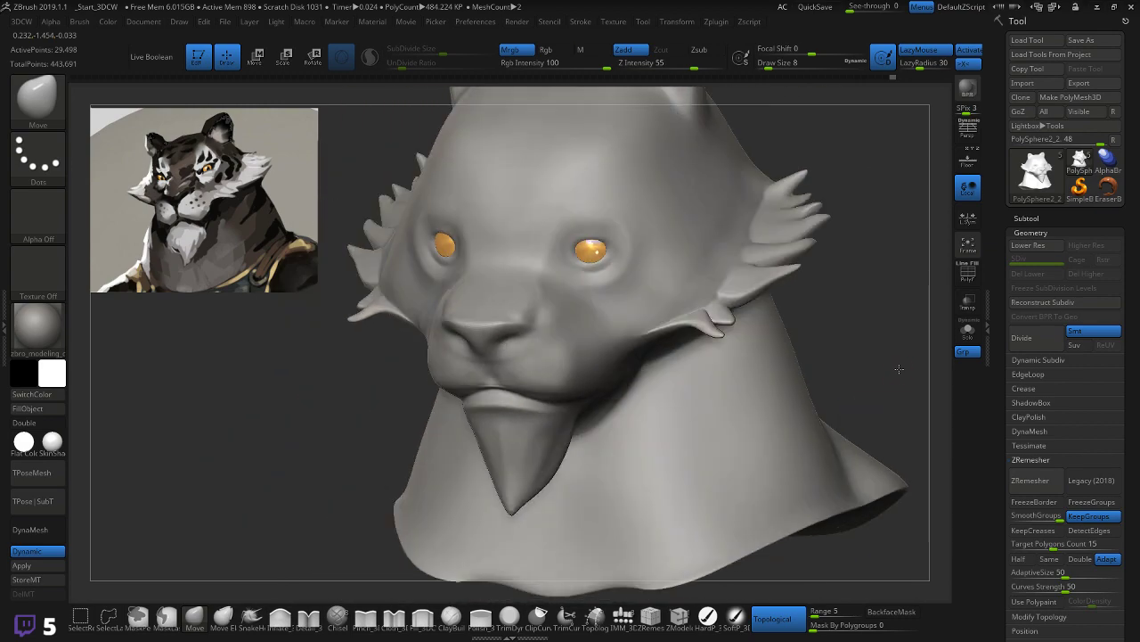
{"action": "left_click_drag", "start_coordinate": [899, 368], "coordinate": [853, 339], "text": "alt"}
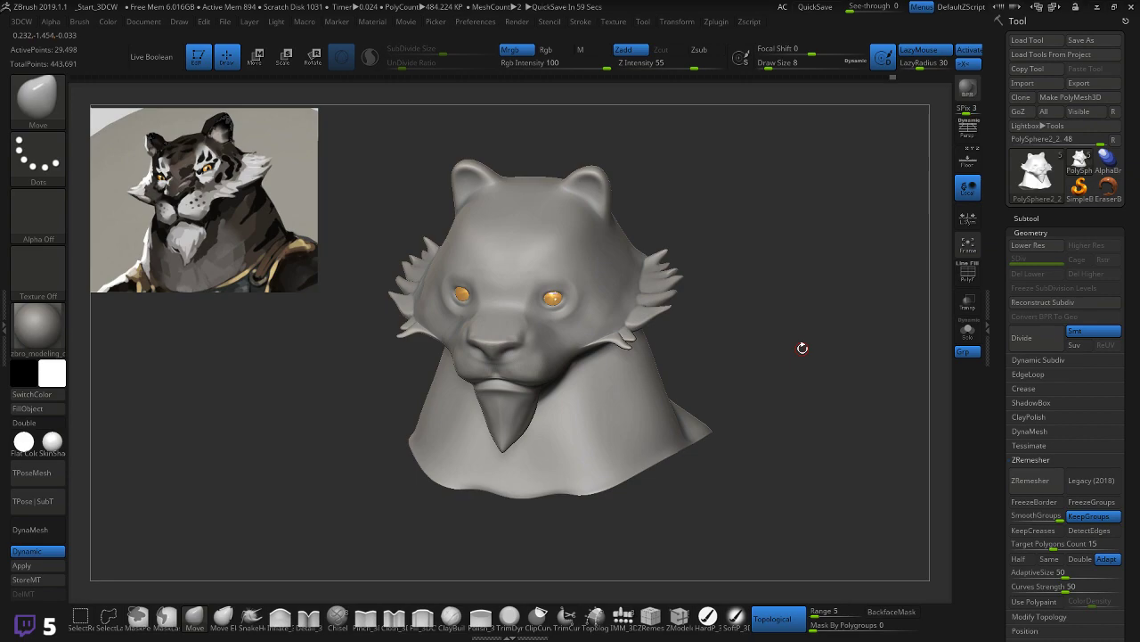
{"action": "mouse_move", "coordinate": [810, 342]}
{"action": "left_mouse_down"}
{"action": "mouse_move", "coordinate": [804, 326]}
{"action": "mouse_move", "coordinate": [828, 306]}
{"action": "mouse_move", "coordinate": [851, 314]}
{"action": "mouse_move", "coordinate": [790, 360]}
{"action": "mouse_move", "coordinate": [768, 355]}
{"action": "mouse_move", "coordinate": [809, 332]}
{"action": "mouse_move", "coordinate": [836, 336]}
{"action": "mouse_move", "coordinate": [777, 325]}
{"action": "mouse_move", "coordinate": [820, 323]}
{"action": "left_mouse_up"}
{"action": "mouse_move", "coordinate": [830, 325]}
{"action": "left_mouse_down"}
{"action": "mouse_move", "coordinate": [764, 328]}
{"action": "mouse_move", "coordinate": [825, 327]}
{"action": "mouse_move", "coordinate": [772, 333]}
{"action": "mouse_move", "coordinate": [796, 318]}
{"action": "mouse_move", "coordinate": [810, 325]}
{"action": "left_mouse_up"}
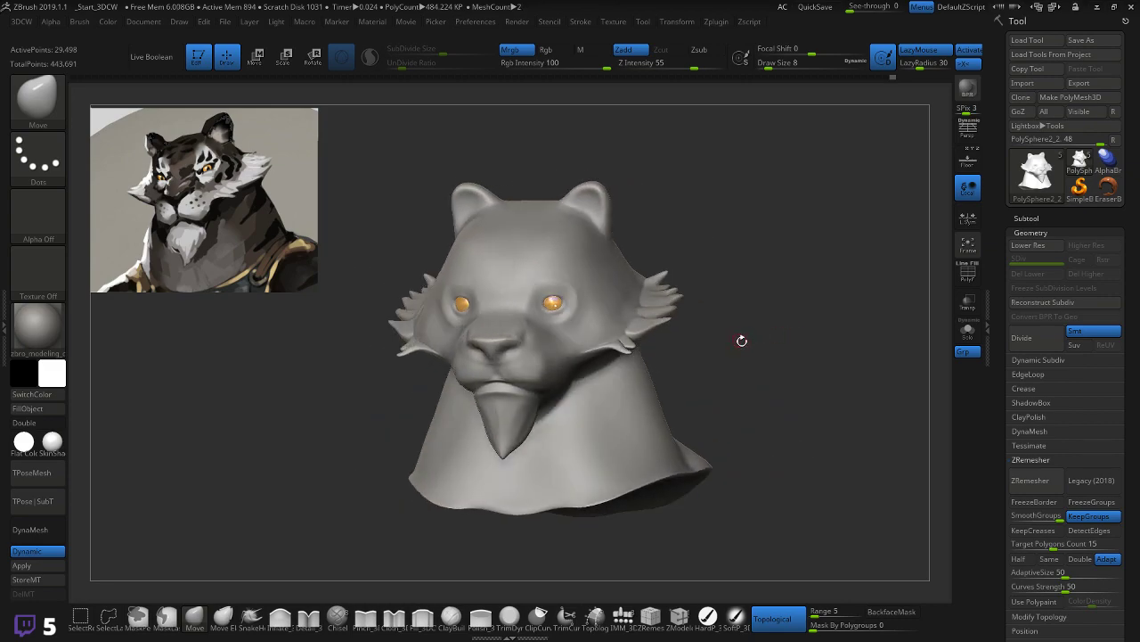
{"action": "key", "text": "shift+d"}
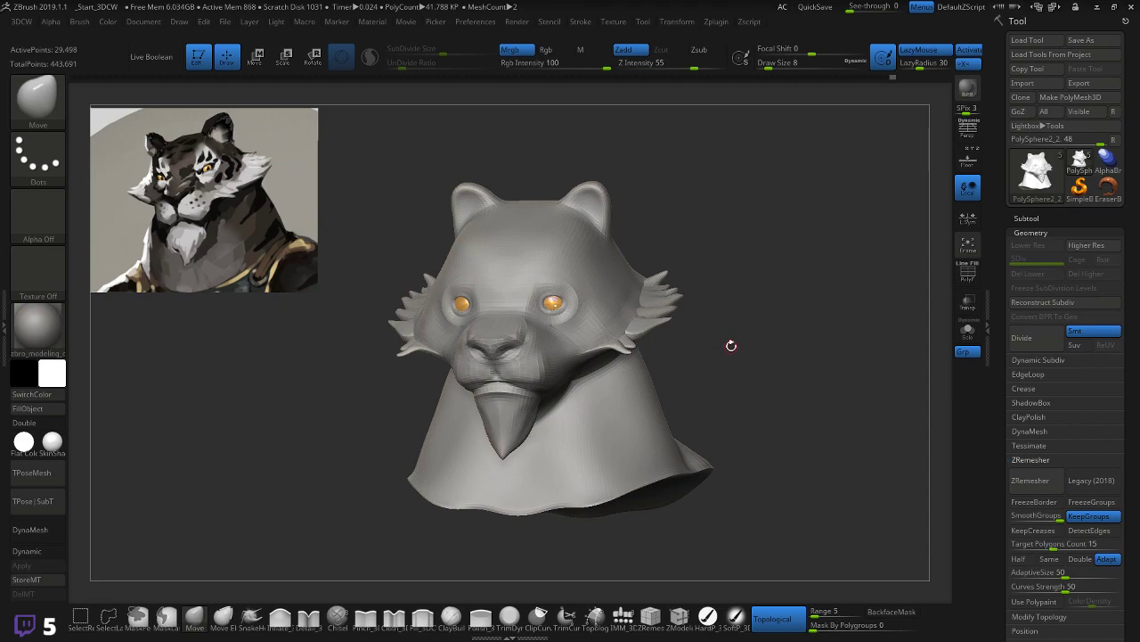
Step: Isolate the nostril polygons on the underside of the nose with a lasso selection from the side
{"action": "key", "text": "shift+f"}
{"action": "mouse_move", "coordinate": [728, 355]}
{"action": "left_mouse_down"}
{"action": "mouse_move", "coordinate": [309, 407]}
{"action": "mouse_move", "coordinate": [450, 444]}
{"action": "mouse_move", "coordinate": [483, 477]}
{"action": "left_mouse_up"}
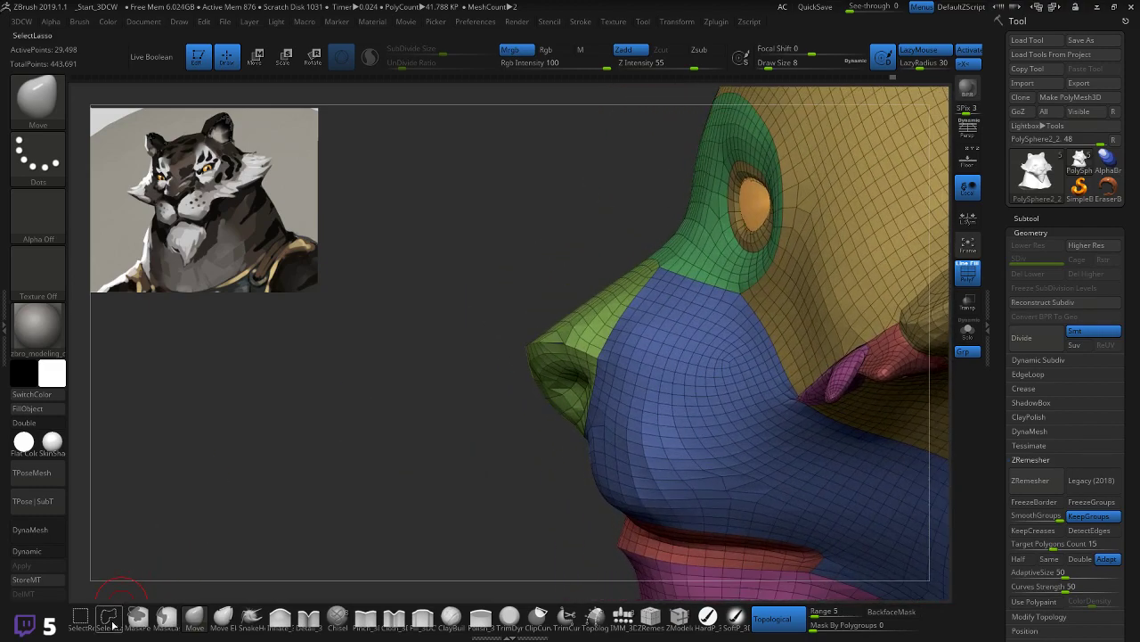
{"action": "key", "text": "ctrl+shift"}
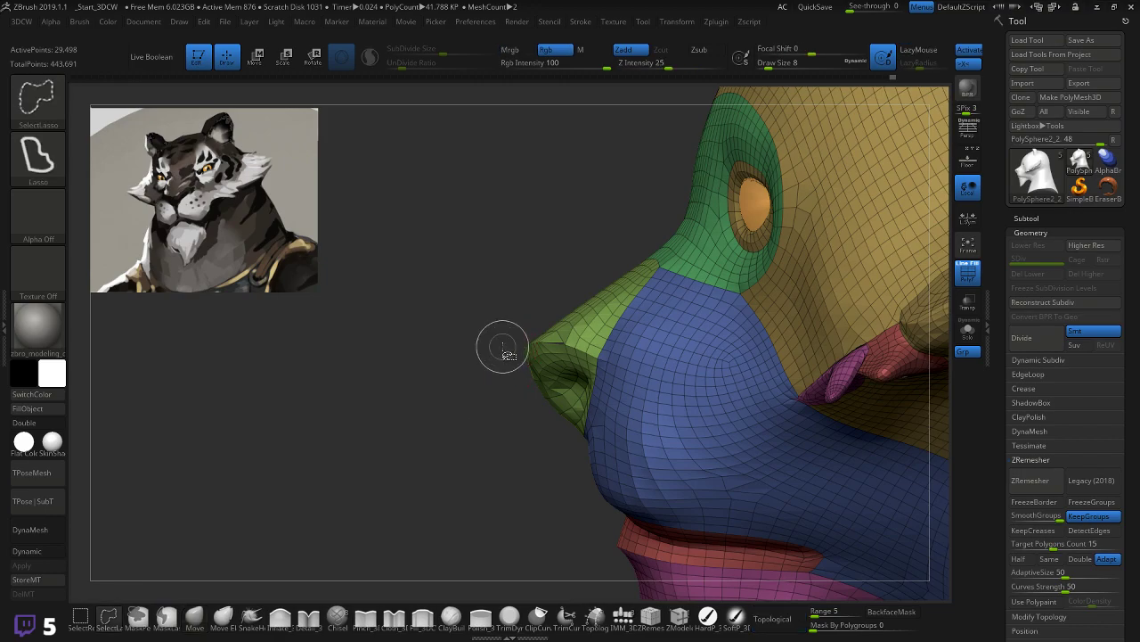
{"action": "mouse_move", "coordinate": [599, 360]}
{"action": "left_mouse_down", "text": "ctrl+shift"}
{"action": "mouse_move", "coordinate": [525, 445]}
{"action": "mouse_move", "coordinate": [494, 433]}
{"action": "mouse_move", "coordinate": [466, 453]}
{"action": "left_mouse_up", "text": "ctrl+shift"}
{"action": "left_click", "coordinate": [466, 453], "text": "ctrl+shift"}
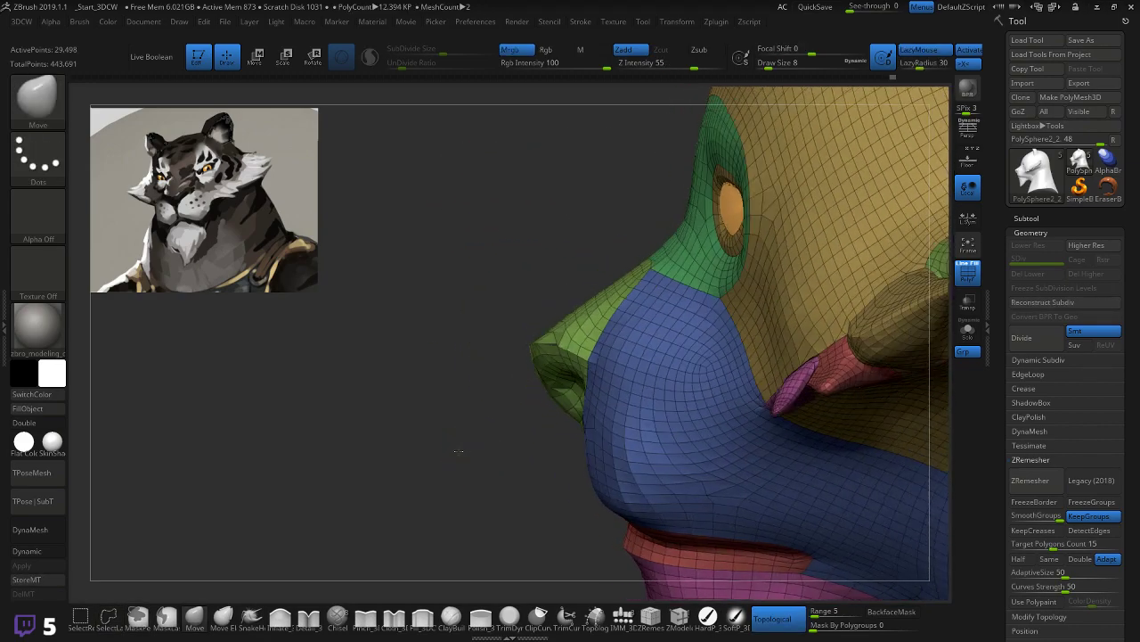
{"action": "key", "text": "ctrl+shift"}
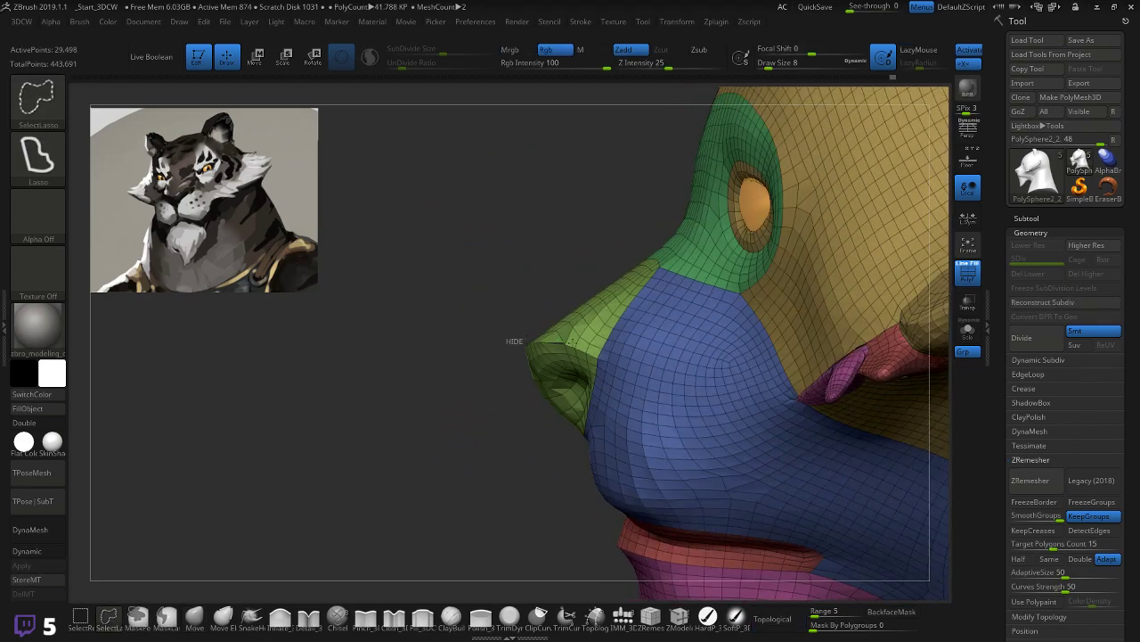
{"action": "mouse_move", "coordinate": [603, 392]}
{"action": "left_mouse_down", "text": "ctrl+shift"}
{"action": "mouse_move", "coordinate": [566, 441]}
{"action": "mouse_move", "coordinate": [533, 436]}
{"action": "mouse_move", "coordinate": [501, 412]}
{"action": "mouse_move", "coordinate": [458, 440]}
{"action": "mouse_move", "coordinate": [558, 459]}
{"action": "mouse_move", "coordinate": [382, 454]}
{"action": "mouse_move", "coordinate": [579, 450]}
{"action": "mouse_move", "coordinate": [599, 395]}
{"action": "mouse_move", "coordinate": [557, 415]}
{"action": "mouse_move", "coordinate": [583, 419]}
{"action": "mouse_move", "coordinate": [543, 440]}
{"action": "mouse_move", "coordinate": [379, 443]}
{"action": "mouse_move", "coordinate": [479, 469]}
{"action": "mouse_move", "coordinate": [415, 484]}
{"action": "mouse_move", "coordinate": [488, 475]}
{"action": "left_mouse_up", "text": "ctrl+shift"}
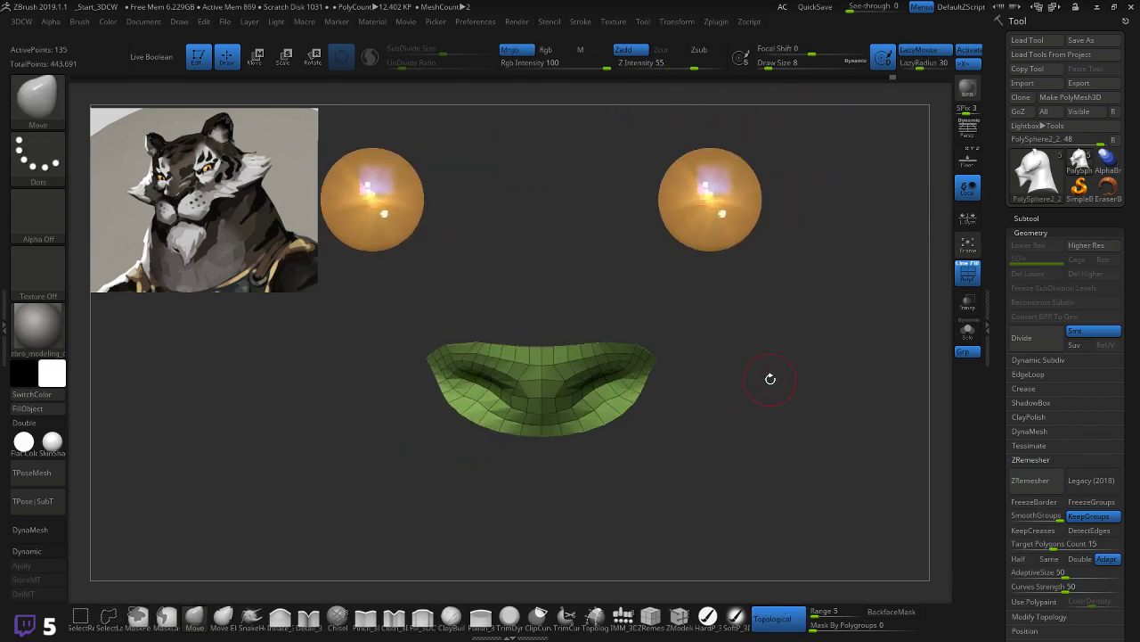
Step: Split the isolated nostril polygons off the head into a separate subtool
{"action": "key", "text": "space"}
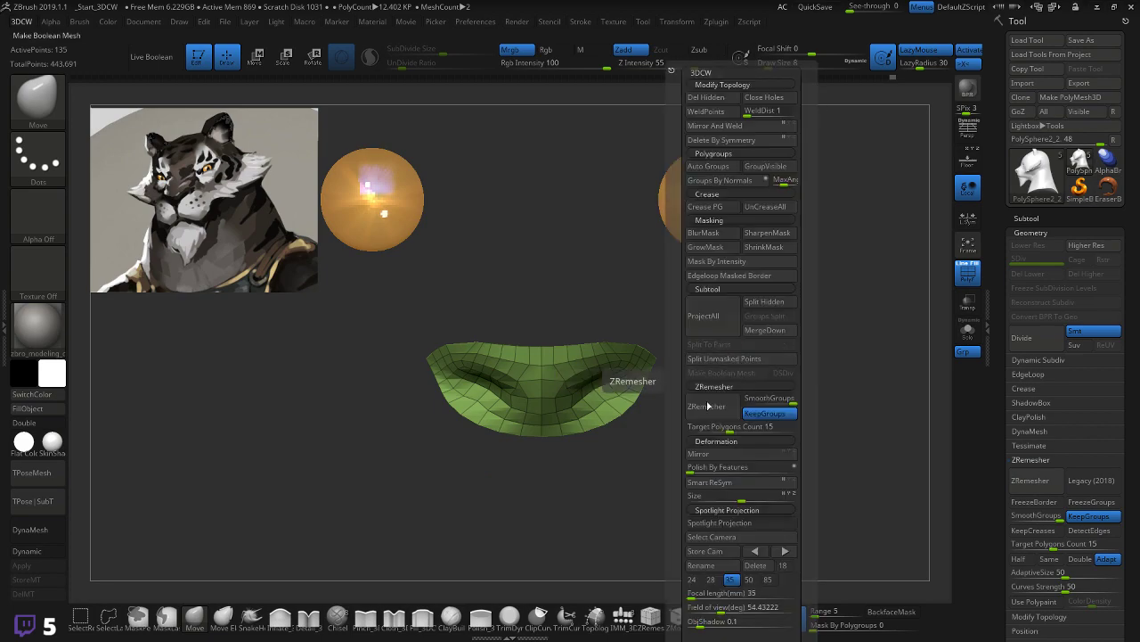
{"action": "left_click", "coordinate": [727, 357]}
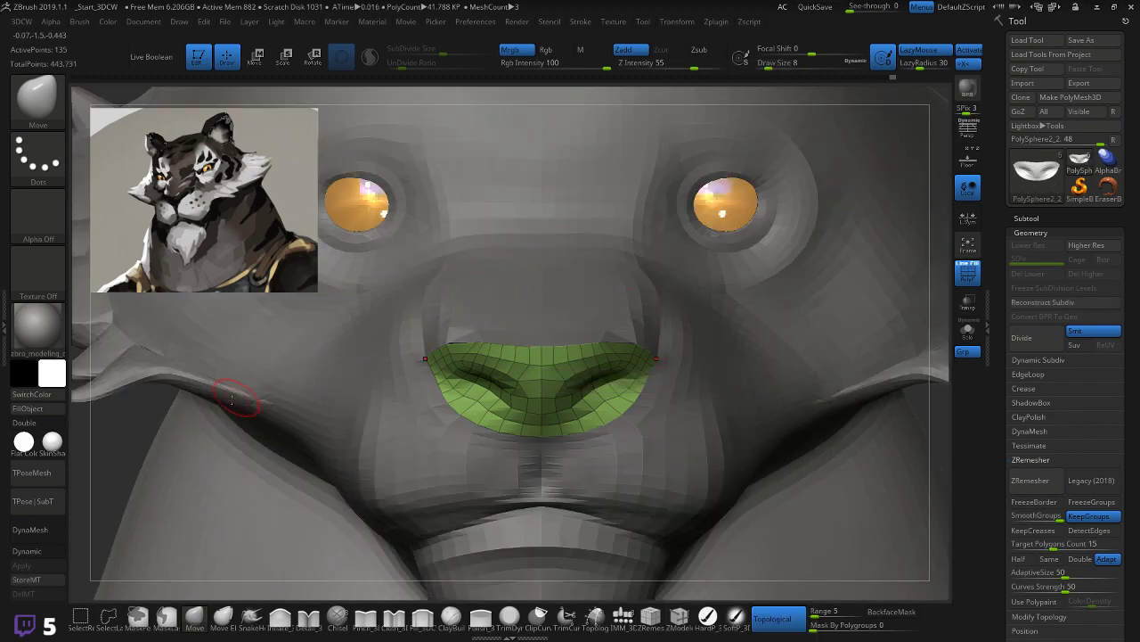
{"action": "left_click_drag", "start_coordinate": [139, 425], "coordinate": [114, 428]}
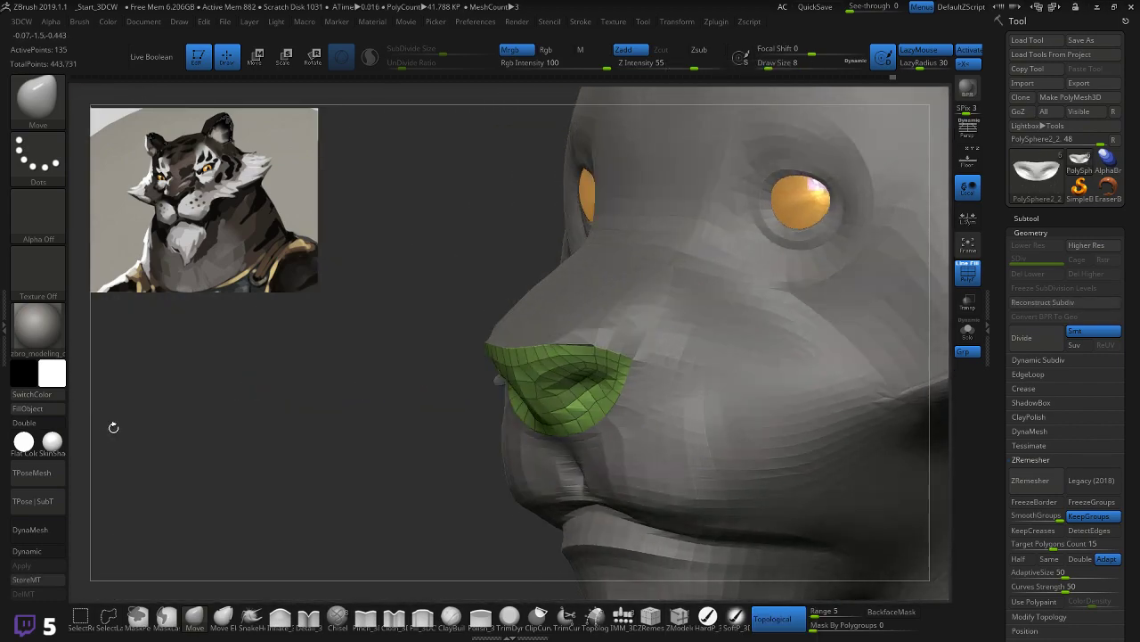
Step: Hide all other subtools so only the nostril piece is shown, and look at its open back
{"action": "left_click", "coordinate": [1060, 217]}
{"action": "mouse_move", "coordinate": [1043, 319]}
{"action": "left_click_drag", "start_coordinate": [460, 348], "coordinate": [436, 354]}
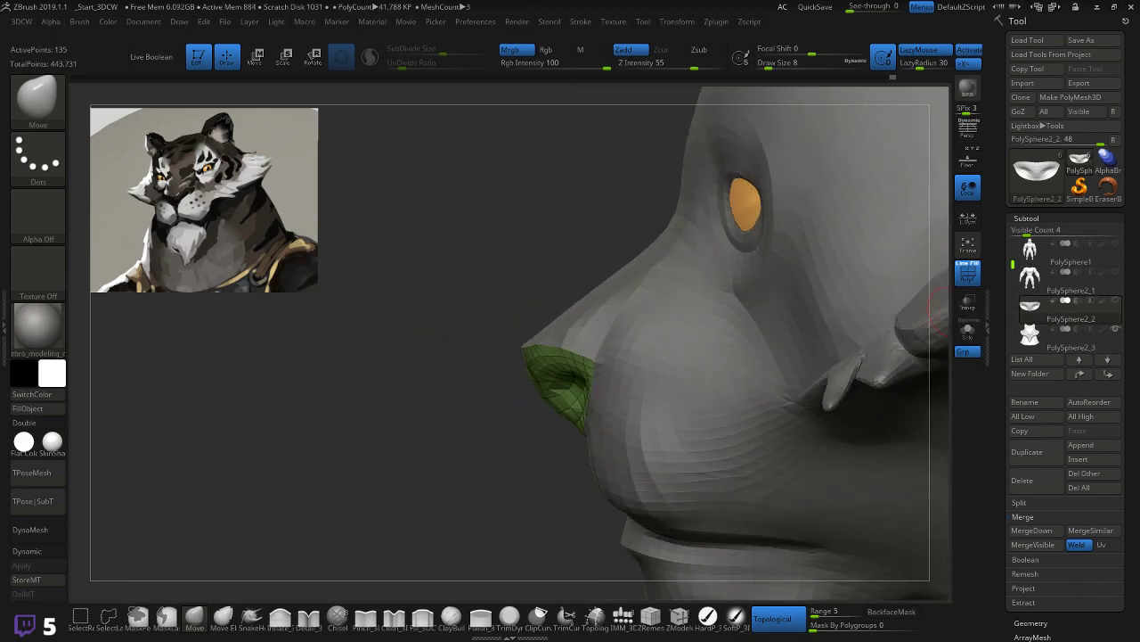
{"action": "left_click", "coordinate": [1108, 315], "text": "shift"}
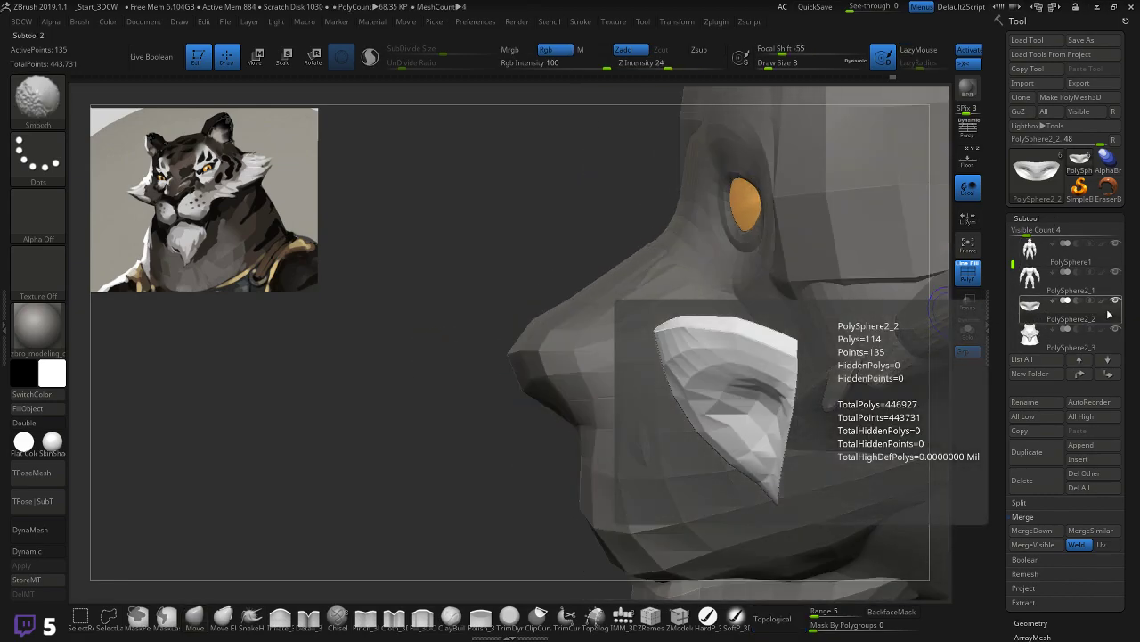
{"action": "left_click", "coordinate": [1110, 313], "text": "shift"}
{"action": "mouse_move", "coordinate": [646, 280]}
{"action": "left_mouse_down"}
{"action": "mouse_move", "coordinate": [606, 310]}
{"action": "mouse_move", "coordinate": [628, 328]}
{"action": "left_mouse_up"}
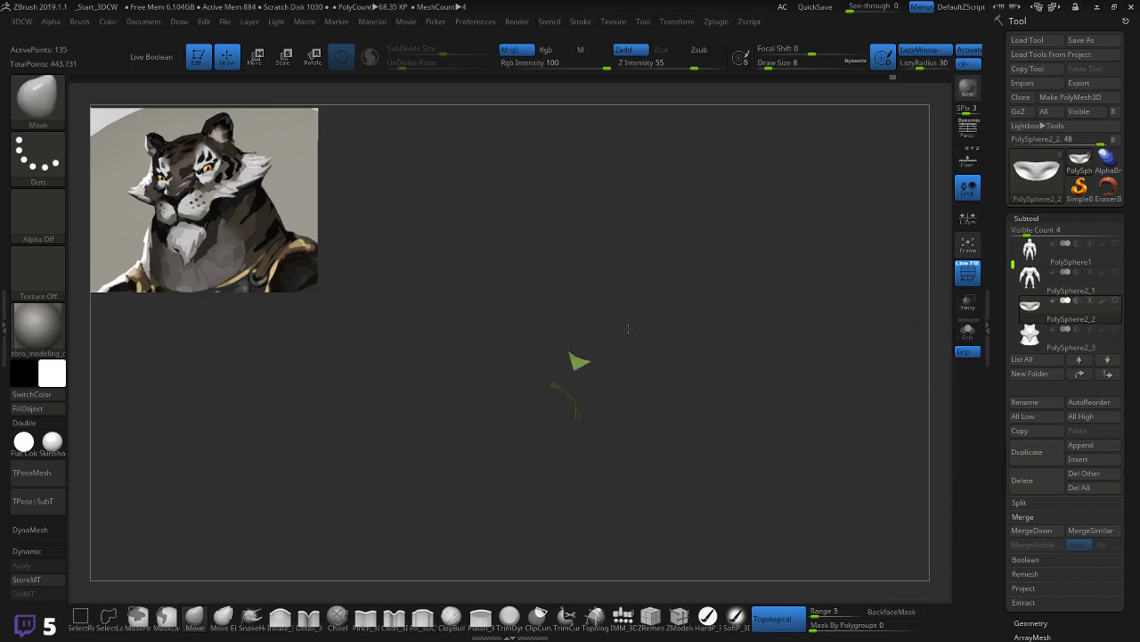
Step: Cap the open back of the nostril piece with Close Holes
{"action": "key", "text": "space"}
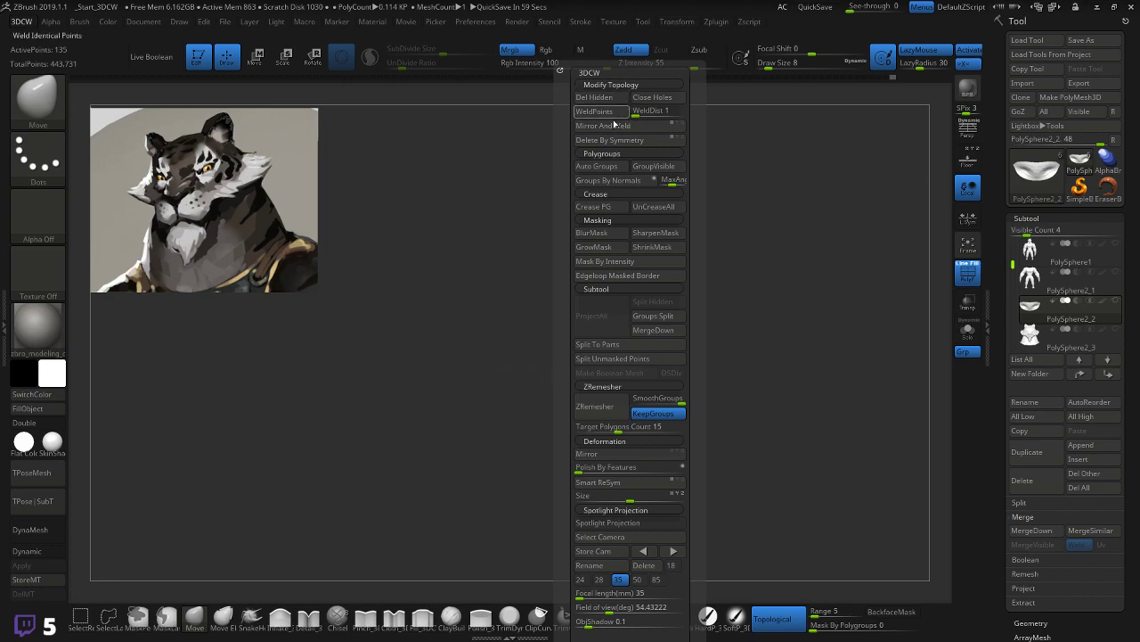
{"action": "left_click", "coordinate": [660, 104]}
{"action": "left_click_drag", "start_coordinate": [491, 273], "coordinate": [326, 315]}
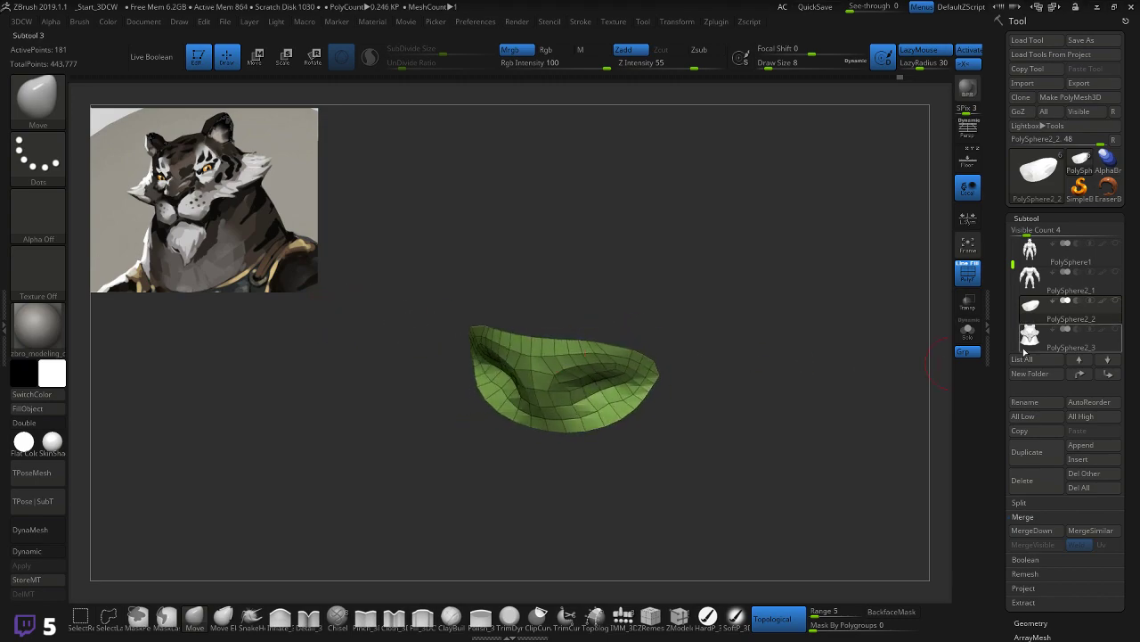
Step: Run a mesh integrity check on the capped nostril piece
{"action": "left_click", "coordinate": [1031, 622]}
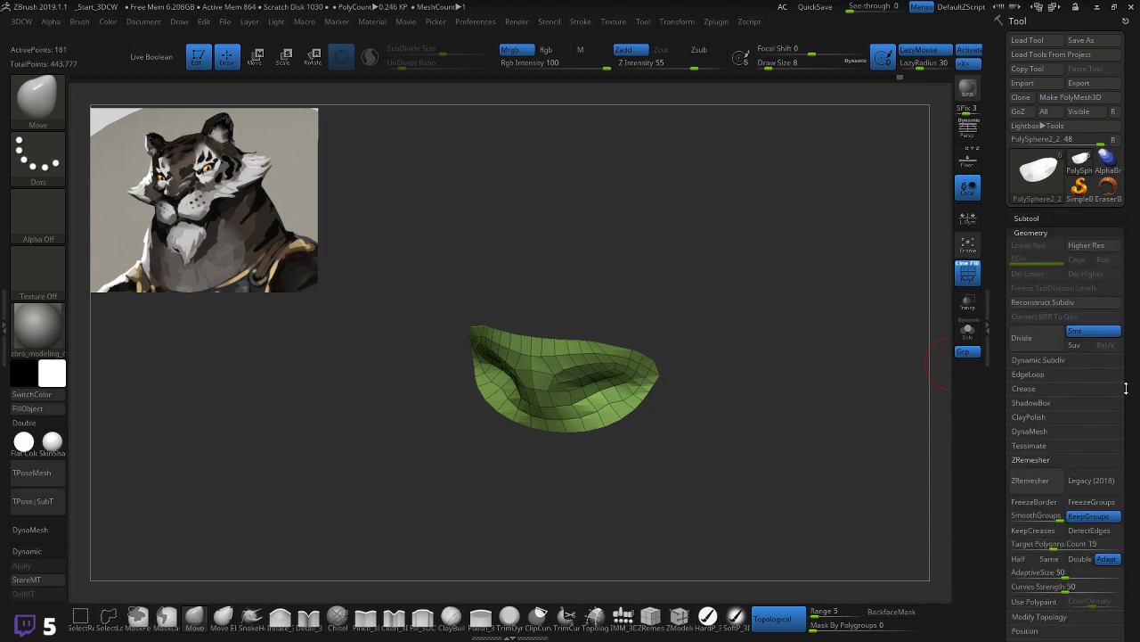
{"action": "scroll", "coordinate": [1125, 388], "scroll_direction": "down", "scroll_amount": 5}
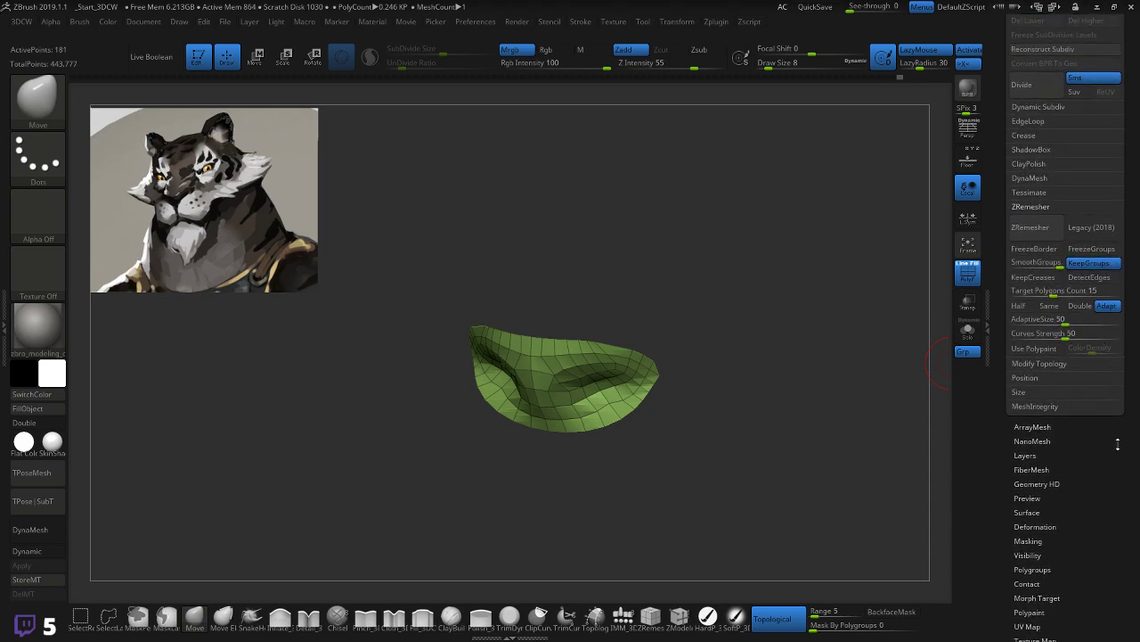
{"action": "scroll", "coordinate": [1117, 442], "scroll_direction": "down", "scroll_amount": 4}
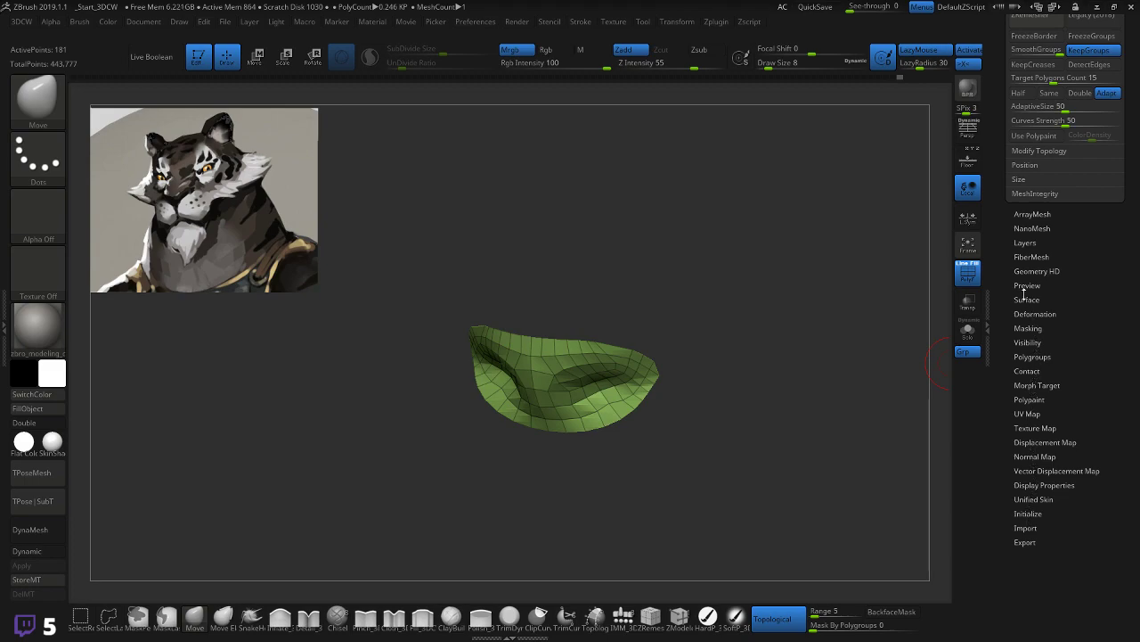
{"action": "scroll", "coordinate": [1036, 211], "scroll_direction": "down", "scroll_amount": 3}
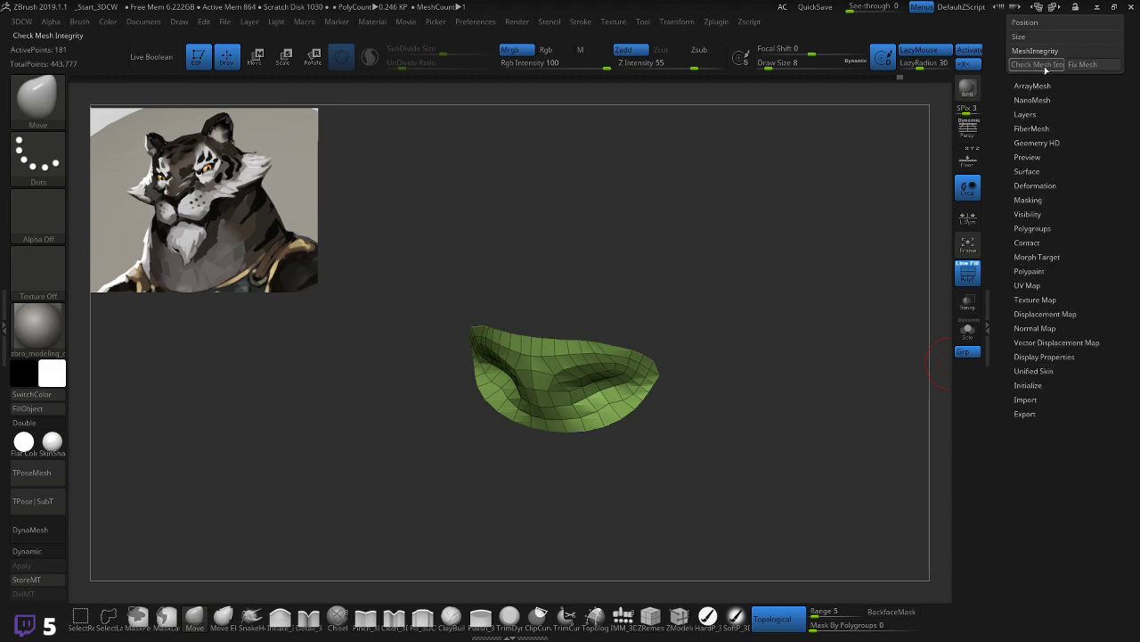
{"action": "left_click", "coordinate": [1043, 65]}
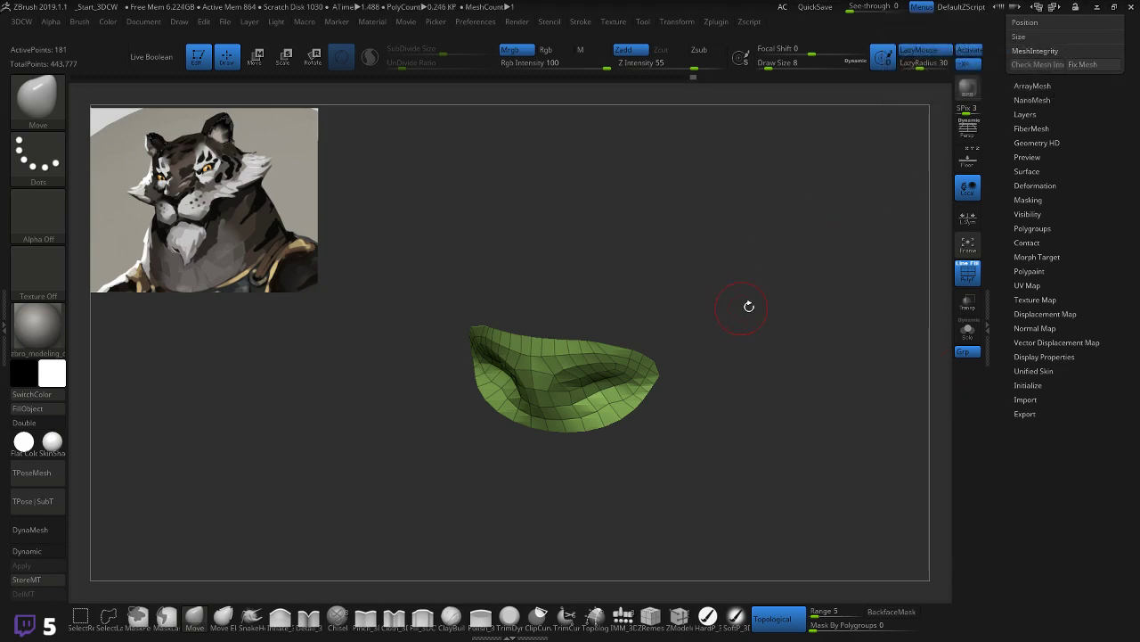
Step: Try to smooth the capped back of the nostril piece
{"action": "left_click_drag", "start_coordinate": [774, 305], "coordinate": [704, 328]}
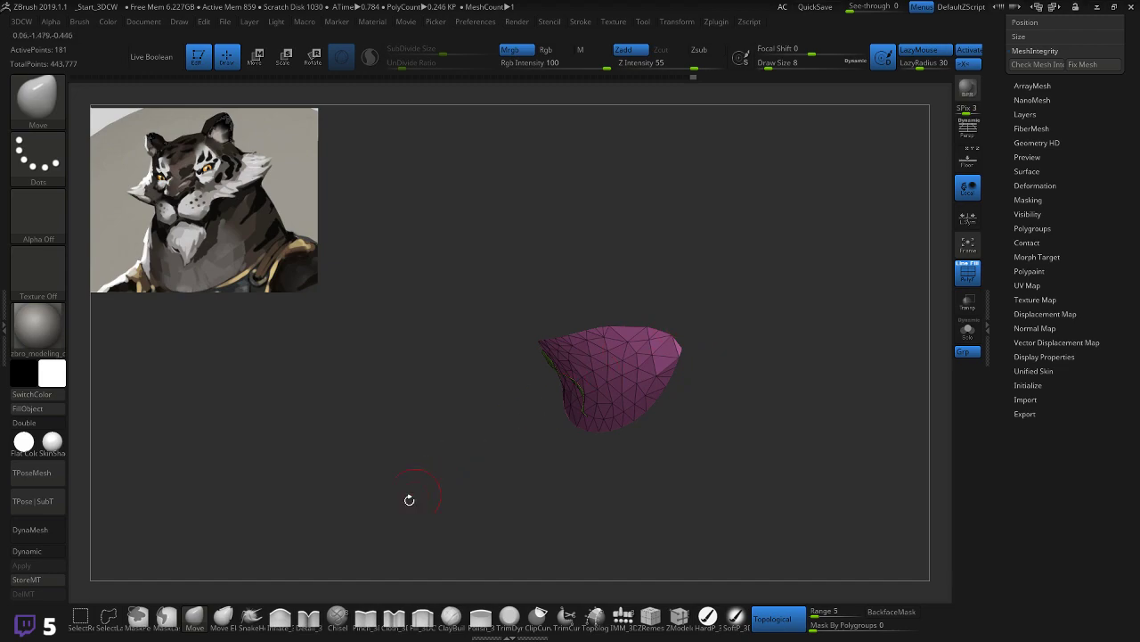
{"action": "key", "text": "shift"}
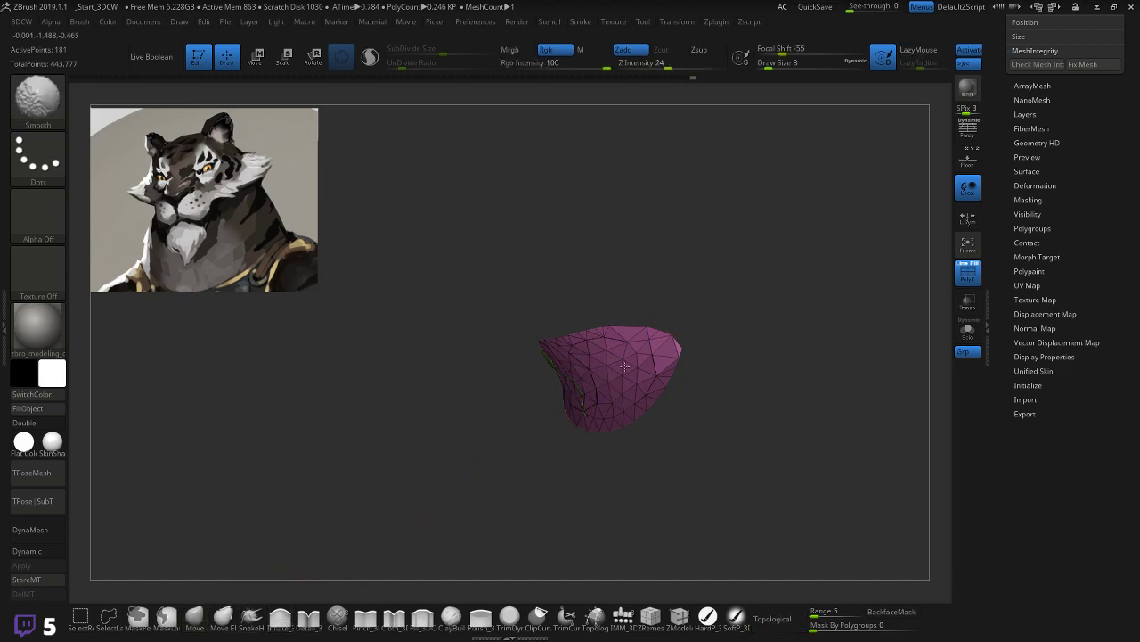
{"action": "left_click_drag", "start_coordinate": [617, 365], "coordinate": [644, 362], "text": "shift"}
{"action": "mouse_move", "coordinate": [717, 368]}
{"action": "left_mouse_down"}
{"action": "mouse_move", "coordinate": [803, 370]}
{"action": "mouse_move", "coordinate": [696, 382]}
{"action": "mouse_move", "coordinate": [755, 446]}
{"action": "mouse_move", "coordinate": [743, 420]}
{"action": "mouse_move", "coordinate": [705, 425]}
{"action": "left_mouse_up"}
{"action": "key", "text": "ctrl+z"}
Step: Set the Move brush's topological range to 1, then reshape and smooth the cap where the nostril hollows meet it
{"action": "left_click", "coordinate": [198, 624]}
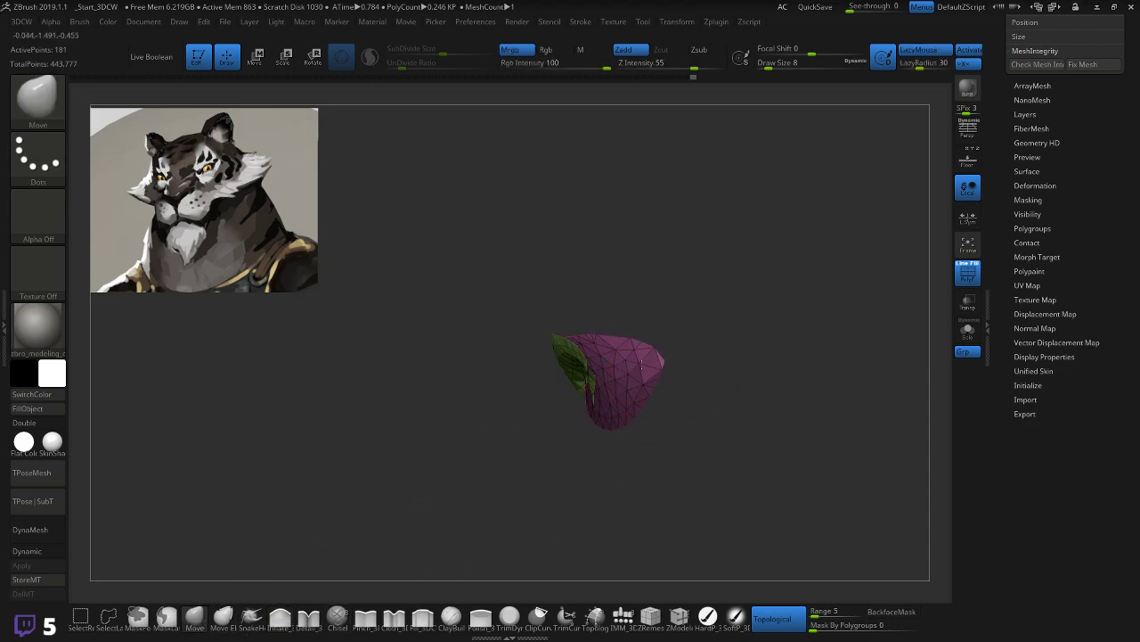
{"action": "mouse_move", "coordinate": [733, 331]}
{"action": "left_mouse_down"}
{"action": "mouse_move", "coordinate": [764, 306]}
{"action": "mouse_move", "coordinate": [792, 324]}
{"action": "mouse_move", "coordinate": [748, 318]}
{"action": "left_mouse_up"}
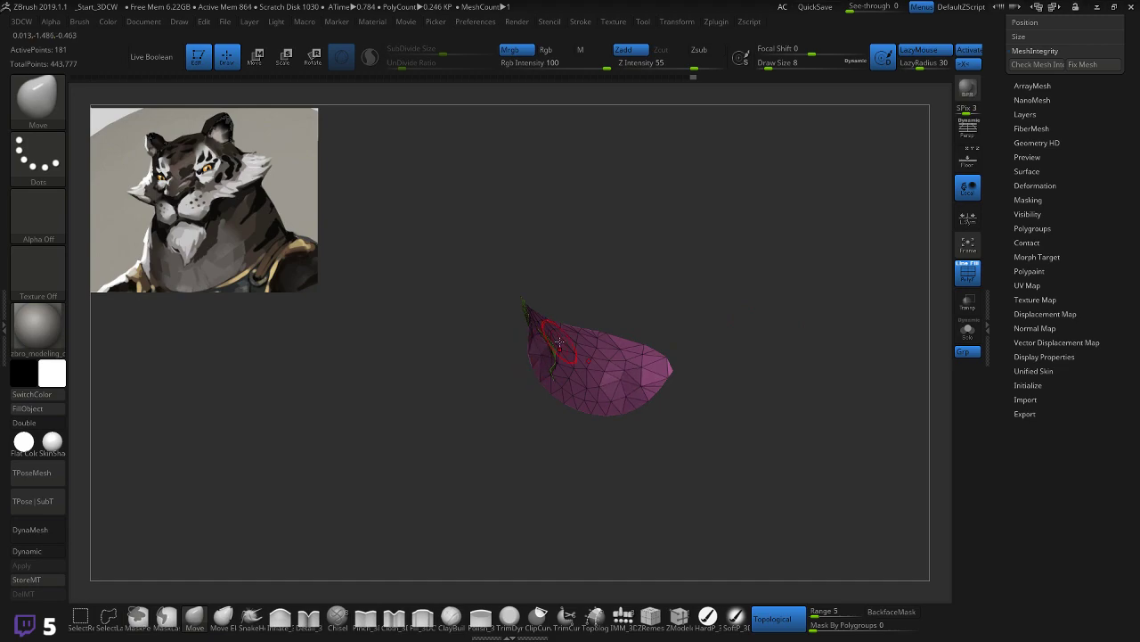
{"action": "left_click_drag", "start_coordinate": [559, 343], "coordinate": [603, 348]}
{"action": "key", "text": "ctrl+shift"}
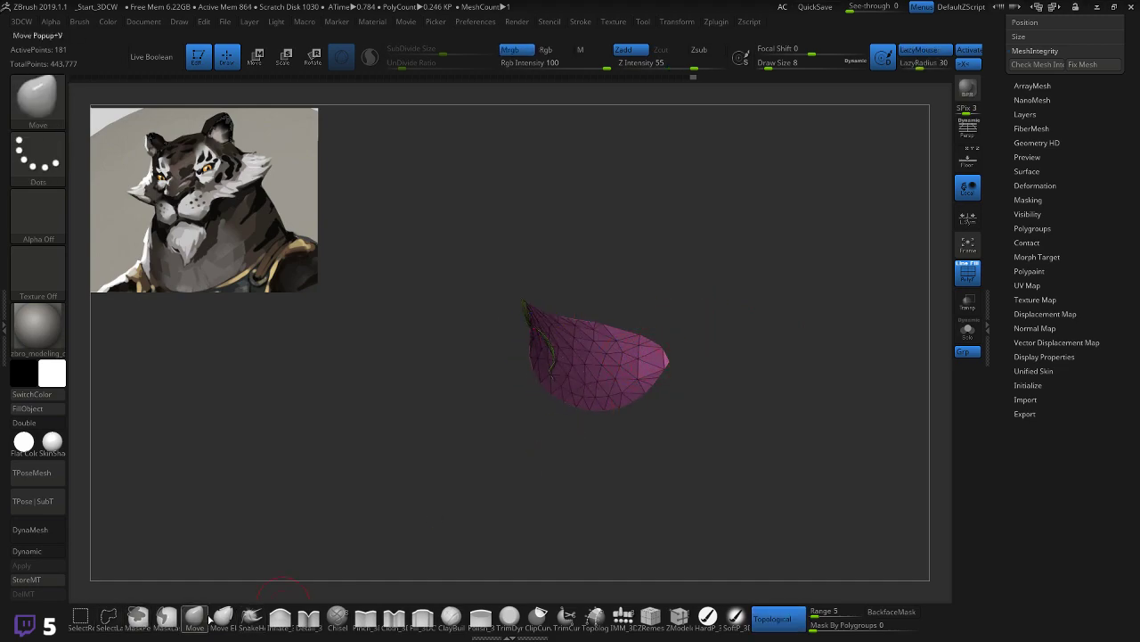
{"action": "key", "text": "ctrl+shift"}
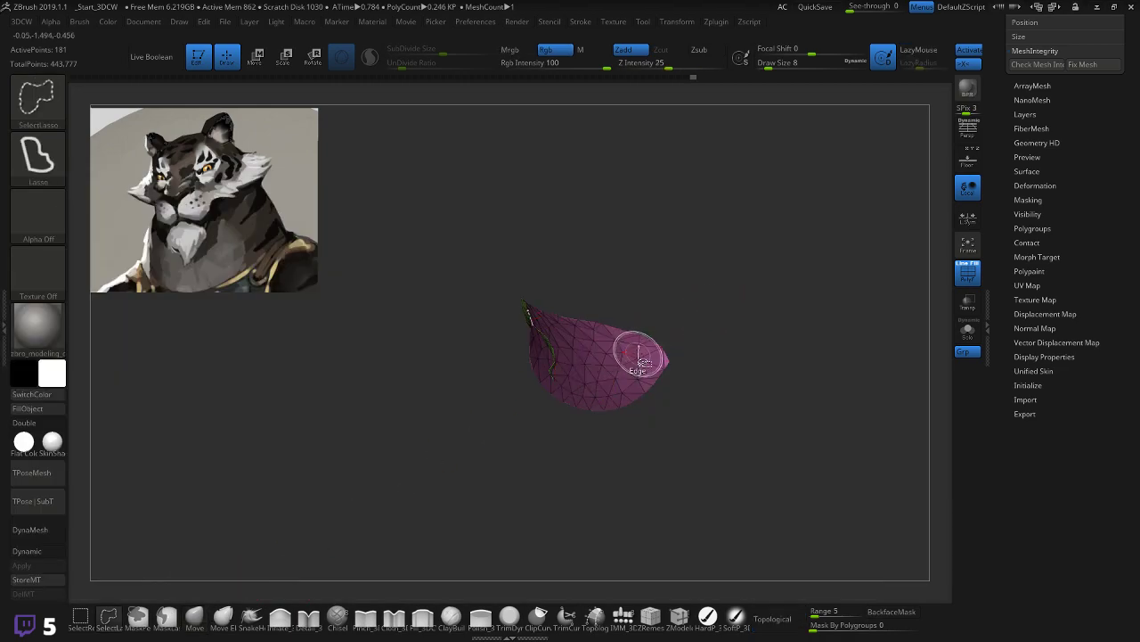
{"action": "mouse_move", "coordinate": [698, 318]}
{"action": "left_mouse_down"}
{"action": "mouse_move", "coordinate": [757, 329]}
{"action": "mouse_move", "coordinate": [642, 321]}
{"action": "mouse_move", "coordinate": [740, 324]}
{"action": "mouse_move", "coordinate": [681, 325]}
{"action": "mouse_move", "coordinate": [721, 329]}
{"action": "mouse_move", "coordinate": [679, 339]}
{"action": "mouse_move", "coordinate": [751, 308]}
{"action": "mouse_move", "coordinate": [758, 356]}
{"action": "mouse_move", "coordinate": [716, 364]}
{"action": "mouse_move", "coordinate": [736, 371]}
{"action": "mouse_move", "coordinate": [751, 349]}
{"action": "mouse_move", "coordinate": [691, 277]}
{"action": "mouse_move", "coordinate": [698, 249]}
{"action": "left_mouse_up"}
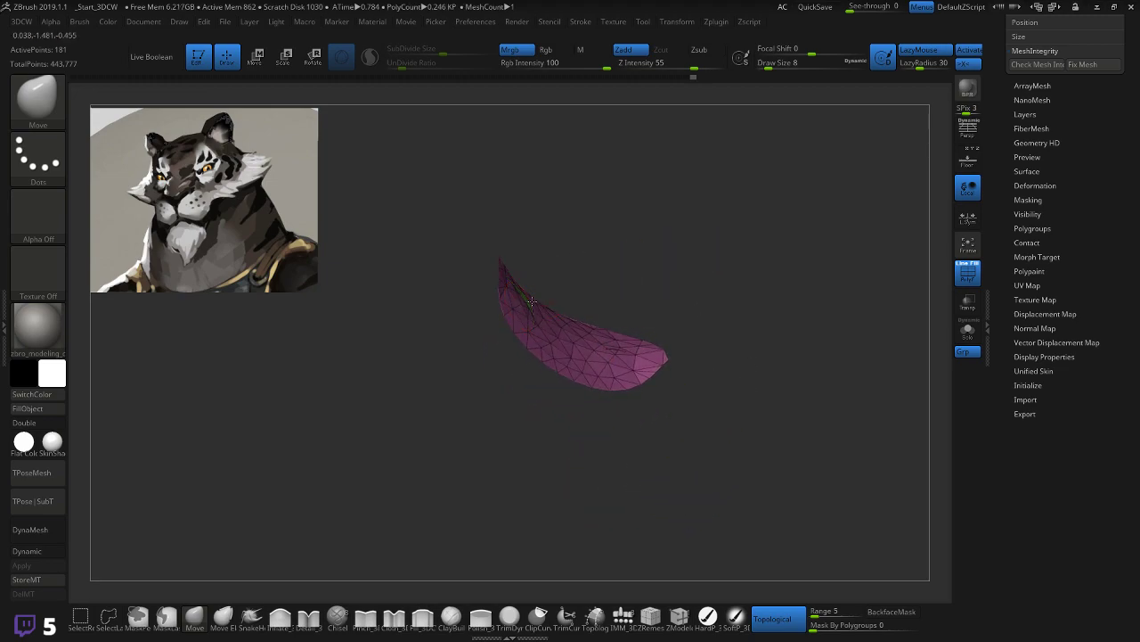
{"action": "left_click_drag", "start_coordinate": [611, 361], "coordinate": [592, 325]}
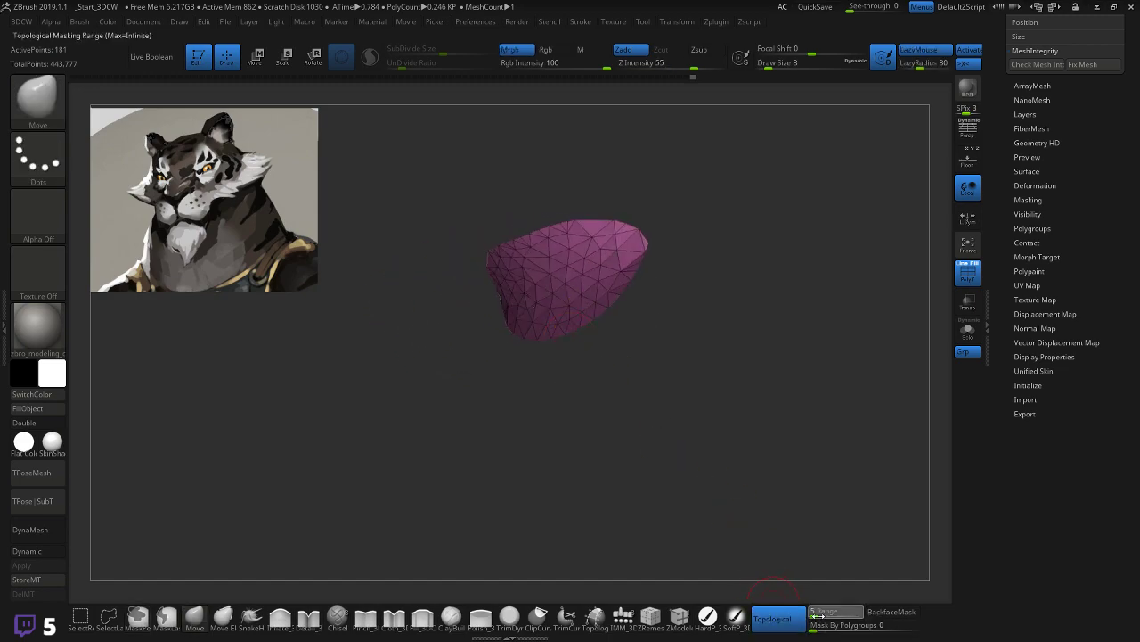
{"action": "left_click_drag", "start_coordinate": [812, 615], "coordinate": [818, 613]}
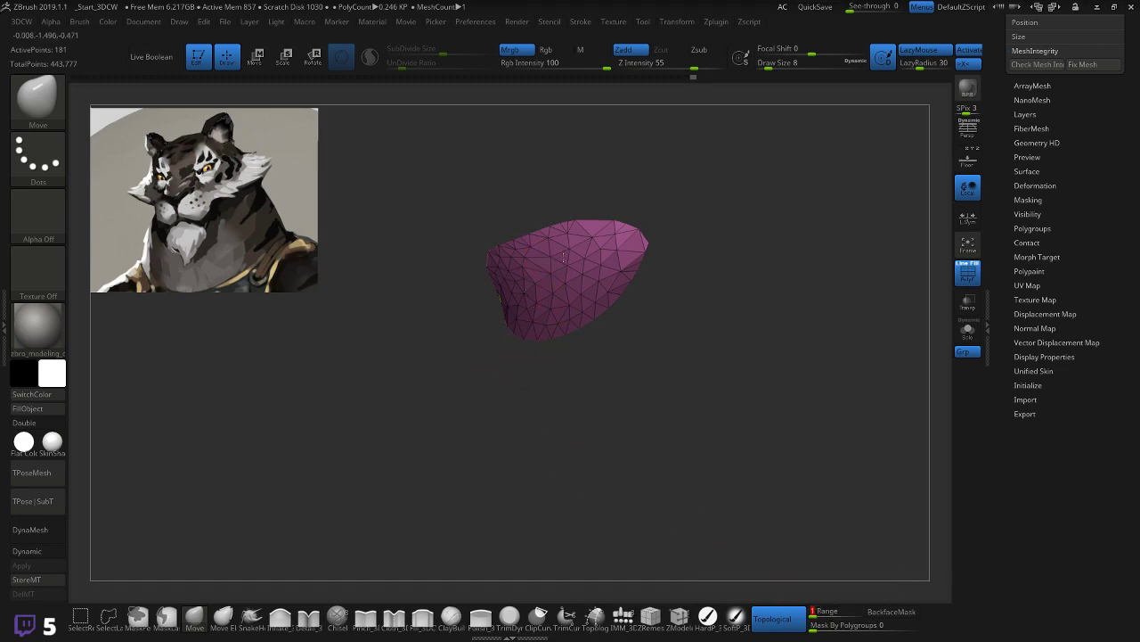
{"action": "left_click_drag", "start_coordinate": [759, 358], "coordinate": [521, 236]}
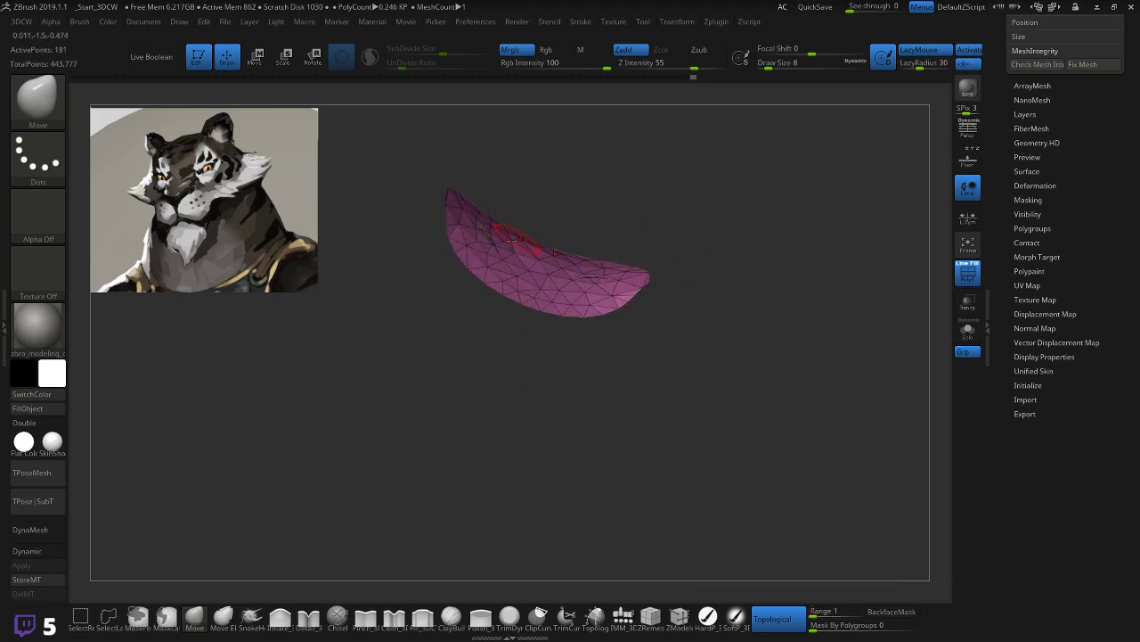
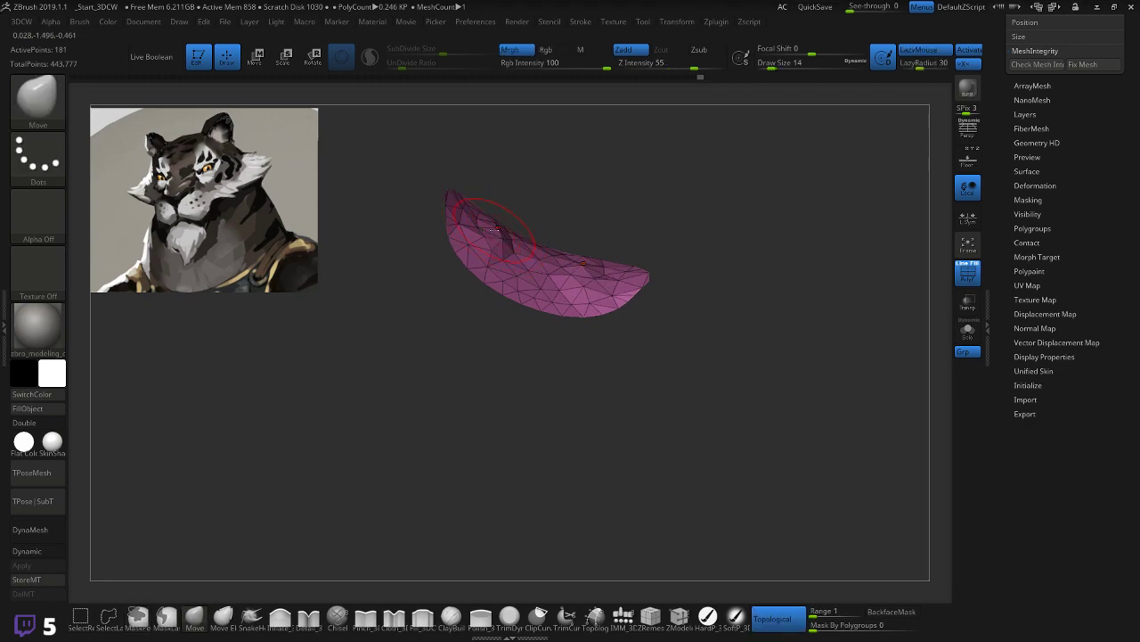
{"action": "left_click_drag", "start_coordinate": [488, 230], "coordinate": [482, 237], "text": "shift"}
Step: Pull the cap outward over the nostril hollows with the Move brush at draw size 10
{"action": "left_click_drag", "start_coordinate": [555, 171], "coordinate": [597, 201]}
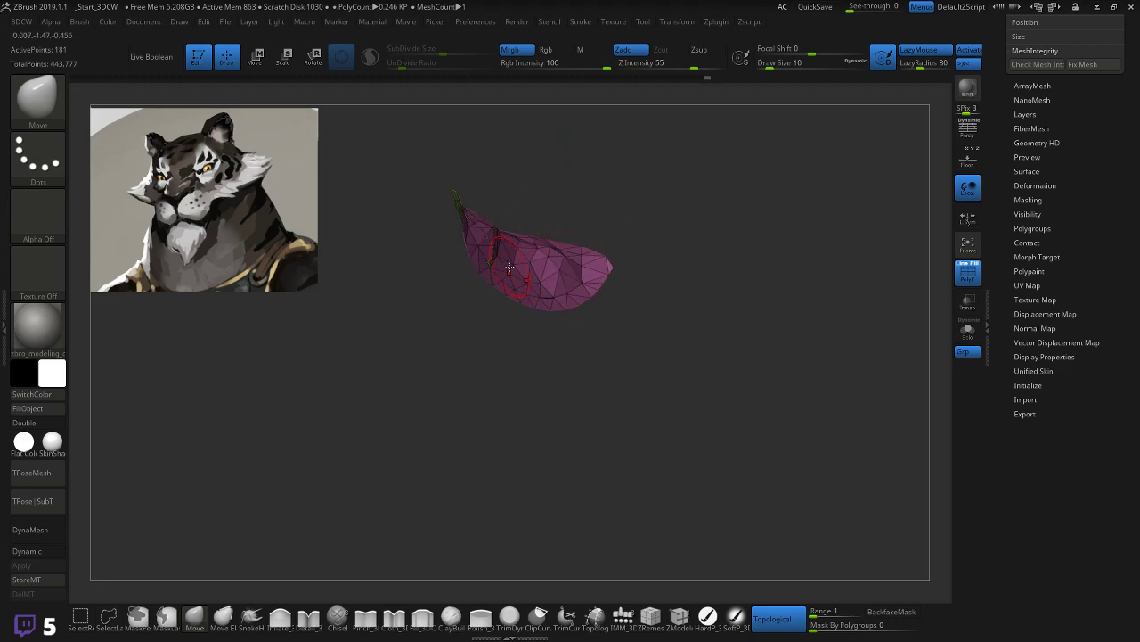
{"action": "left_click_drag", "start_coordinate": [511, 263], "coordinate": [545, 221]}
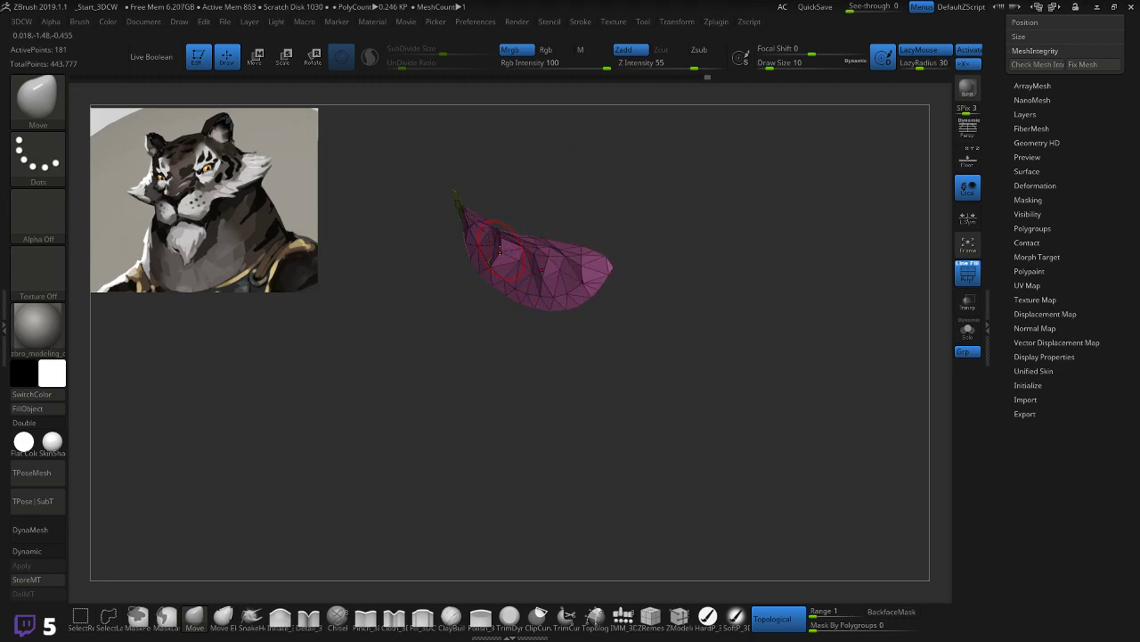
{"action": "left_click_drag", "start_coordinate": [540, 218], "coordinate": [534, 254]}
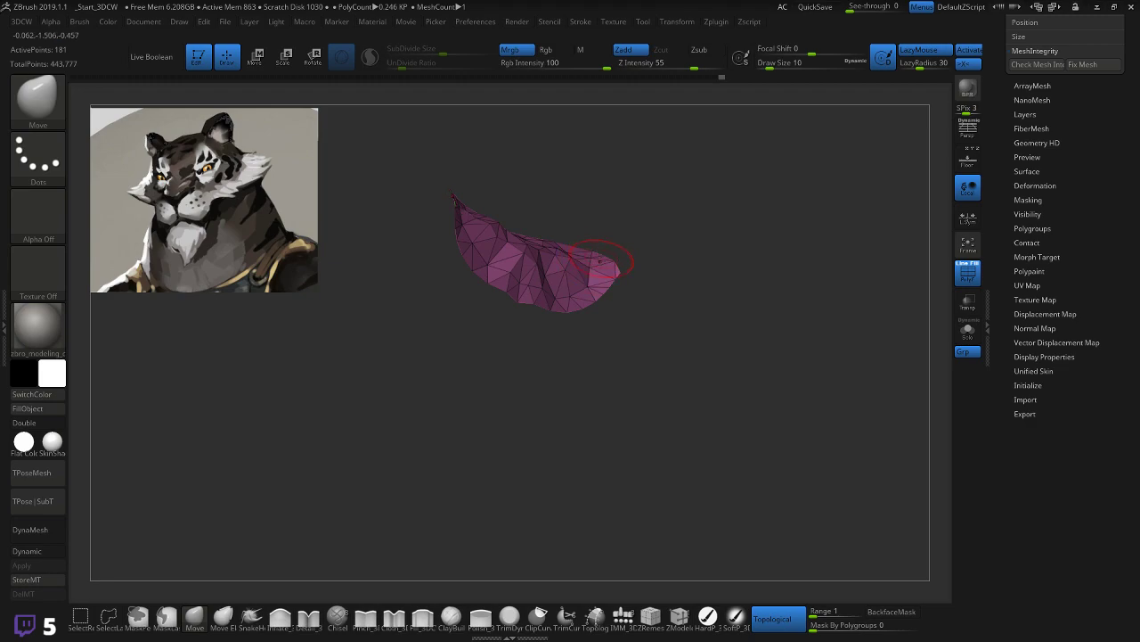
{"action": "left_click_drag", "start_coordinate": [604, 239], "coordinate": [576, 337]}
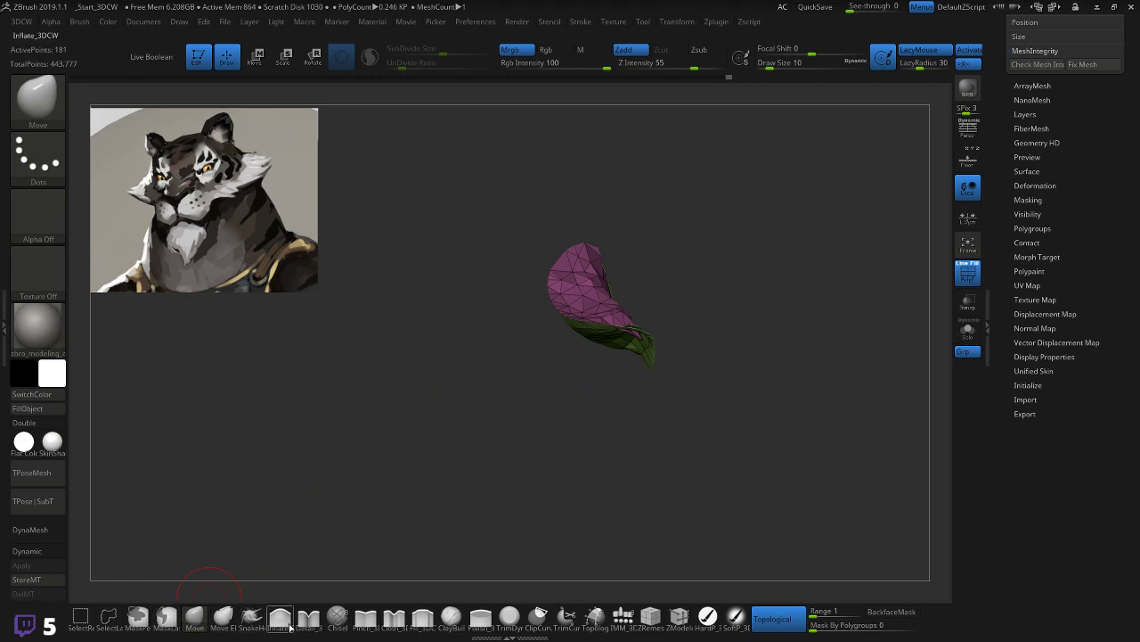
Step: Set the Inflate brush's topological range to 1 and inflate the cap around the nostril hollows
{"action": "left_click", "coordinate": [284, 621]}
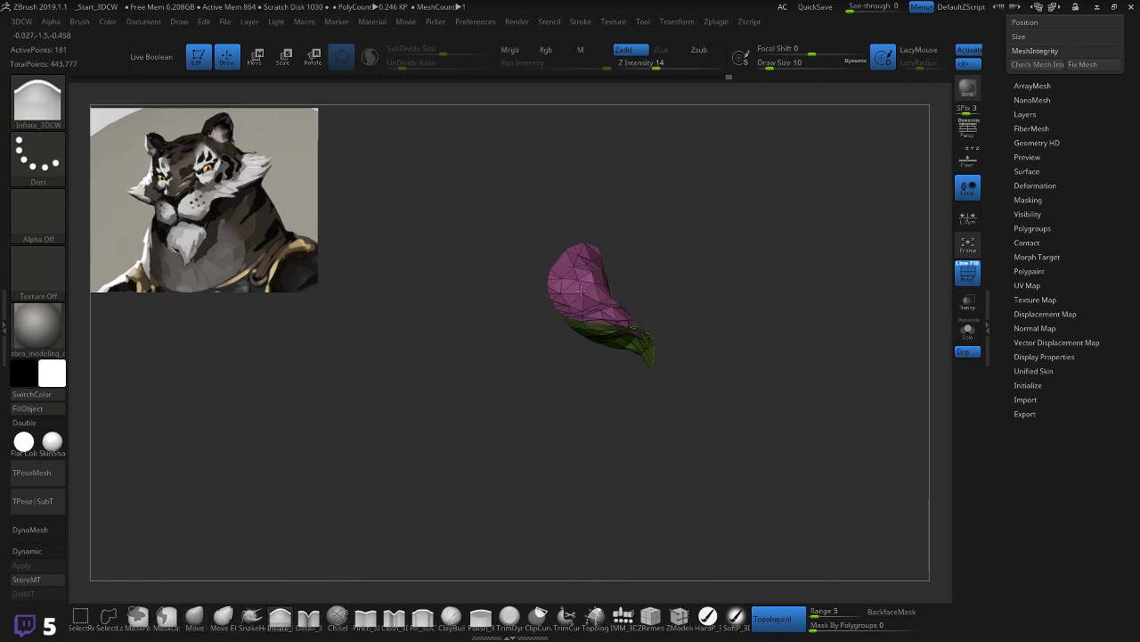
{"action": "left_click_drag", "start_coordinate": [624, 254], "coordinate": [735, 236], "text": "shift"}
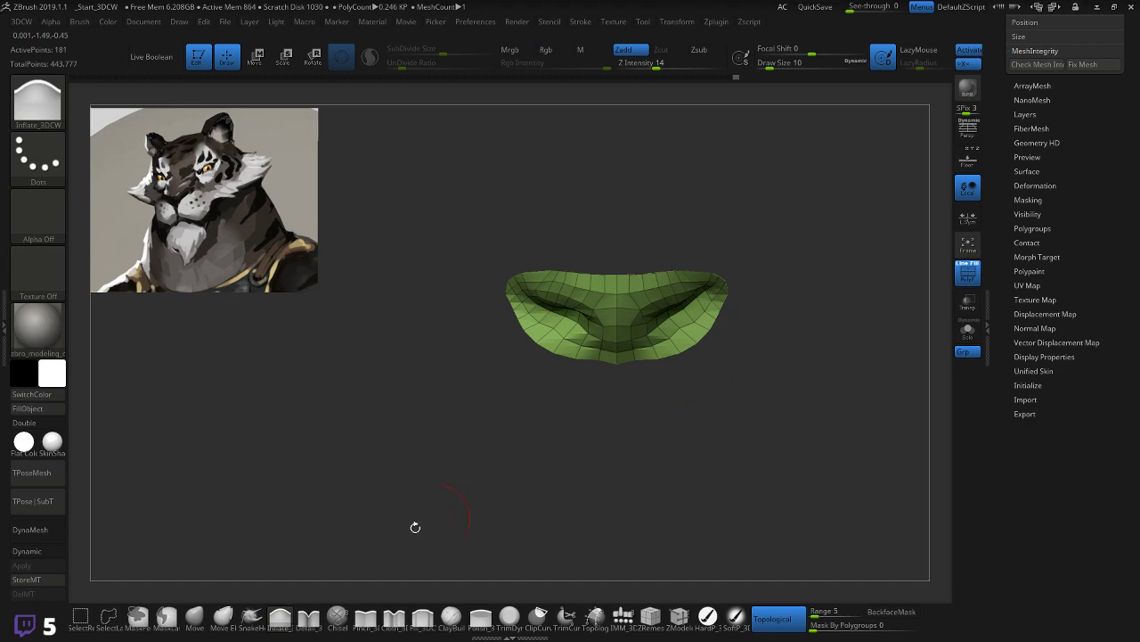
{"action": "left_click", "coordinate": [194, 615]}
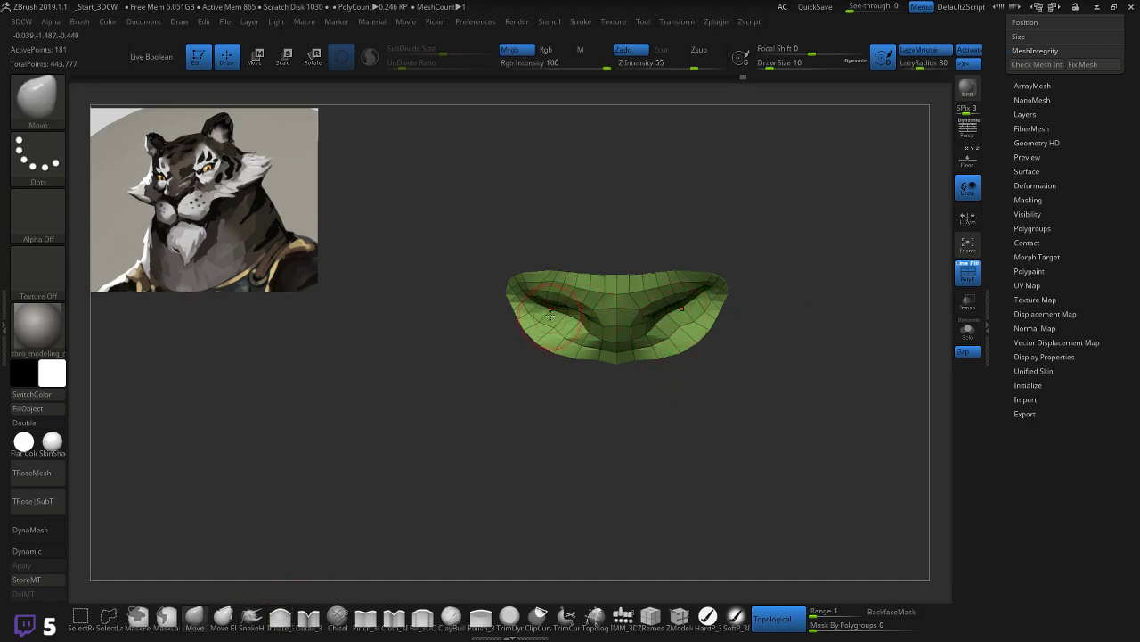
{"action": "mouse_move", "coordinate": [713, 227]}
{"action": "left_mouse_down"}
{"action": "mouse_move", "coordinate": [678, 252]}
{"action": "mouse_move", "coordinate": [669, 227]}
{"action": "mouse_move", "coordinate": [559, 295]}
{"action": "left_mouse_up"}
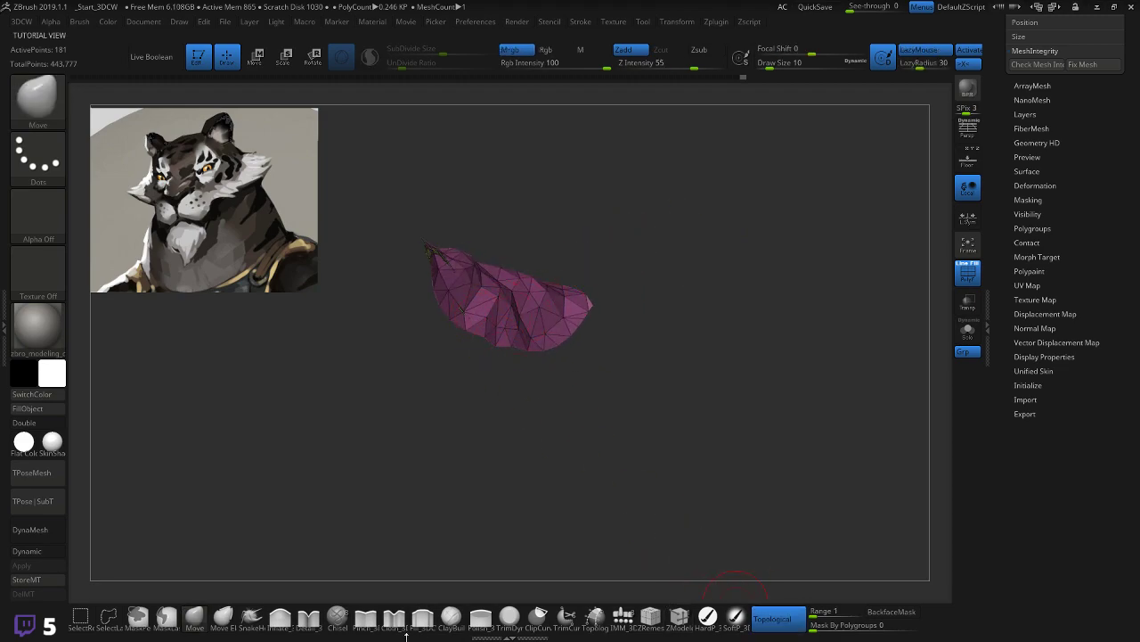
{"action": "left_click", "coordinate": [280, 618]}
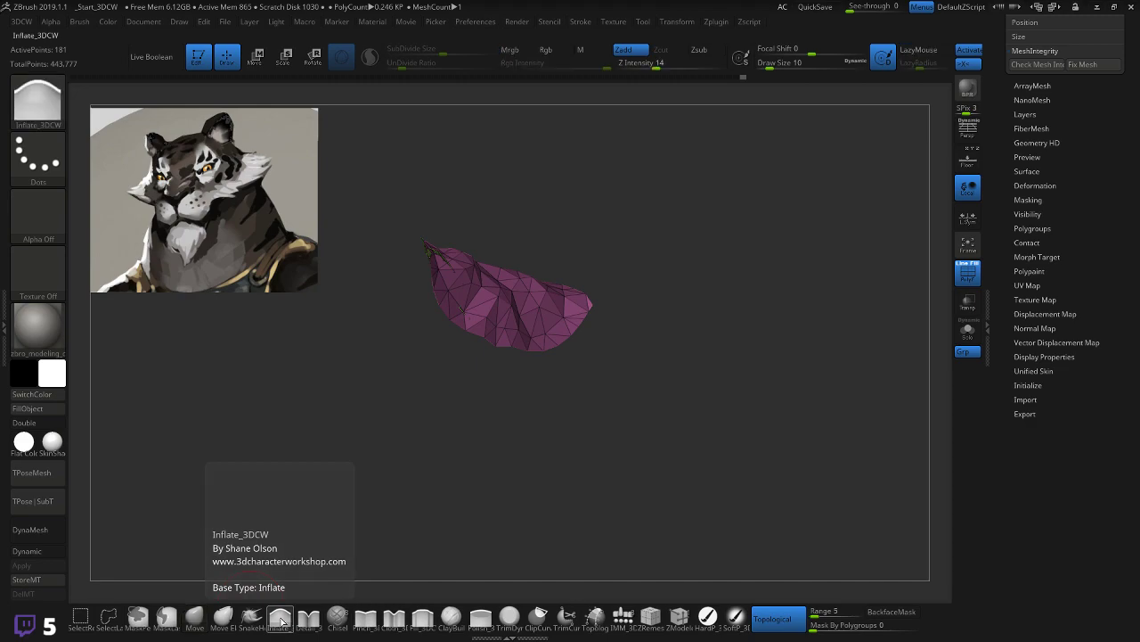
{"action": "left_click", "coordinate": [829, 613]}
{"action": "type", "text": "1"}
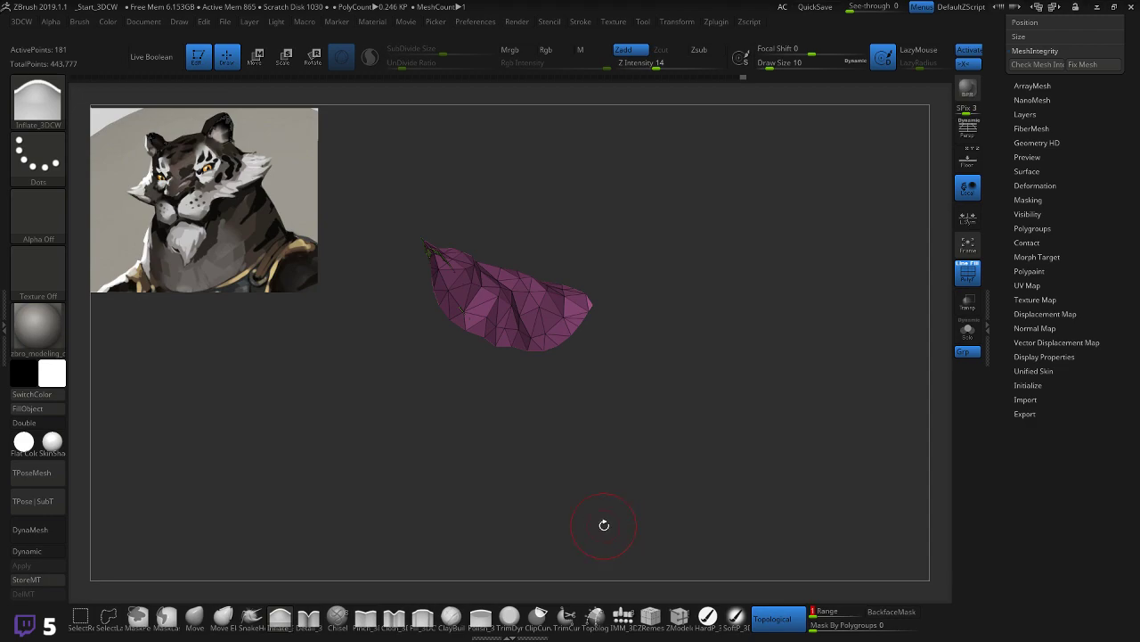
{"action": "left_click_drag", "start_coordinate": [331, 501], "coordinate": [324, 392]}
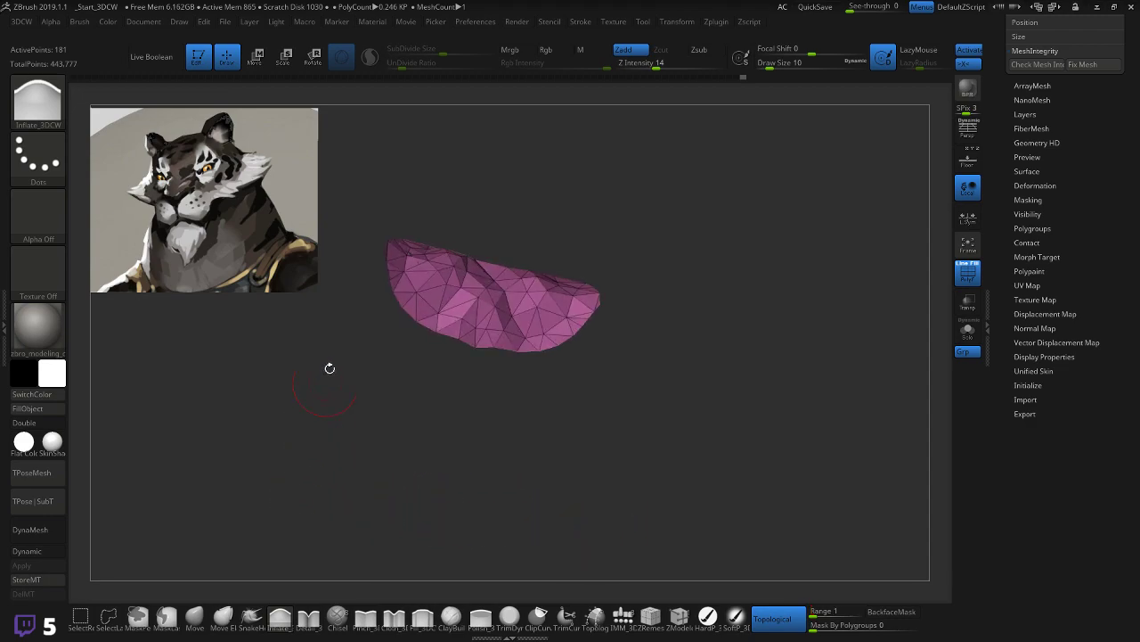
{"action": "mouse_move", "coordinate": [438, 312]}
{"action": "left_mouse_down"}
{"action": "mouse_move", "coordinate": [432, 293]}
{"action": "mouse_move", "coordinate": [432, 331]}
{"action": "left_mouse_up"}
{"action": "left_click_drag", "start_coordinate": [464, 381], "coordinate": [432, 339]}
{"action": "mouse_move", "coordinate": [410, 252]}
{"action": "left_mouse_down"}
{"action": "mouse_move", "coordinate": [355, 292]}
{"action": "mouse_move", "coordinate": [527, 346]}
{"action": "mouse_move", "coordinate": [567, 308]}
{"action": "mouse_move", "coordinate": [556, 280]}
{"action": "mouse_move", "coordinate": [588, 285]}
{"action": "mouse_move", "coordinate": [499, 338]}
{"action": "mouse_move", "coordinate": [573, 400]}
{"action": "mouse_move", "coordinate": [609, 413]}
{"action": "mouse_move", "coordinate": [496, 398]}
{"action": "mouse_move", "coordinate": [420, 362]}
{"action": "mouse_move", "coordinate": [336, 497]}
{"action": "left_mouse_up"}
Step: Even out the cap's bulges and upper edge with the Move brush, working from the back and the side
{"action": "left_click", "coordinate": [194, 615]}
{"action": "left_click_drag", "start_coordinate": [446, 473], "coordinate": [490, 312]}
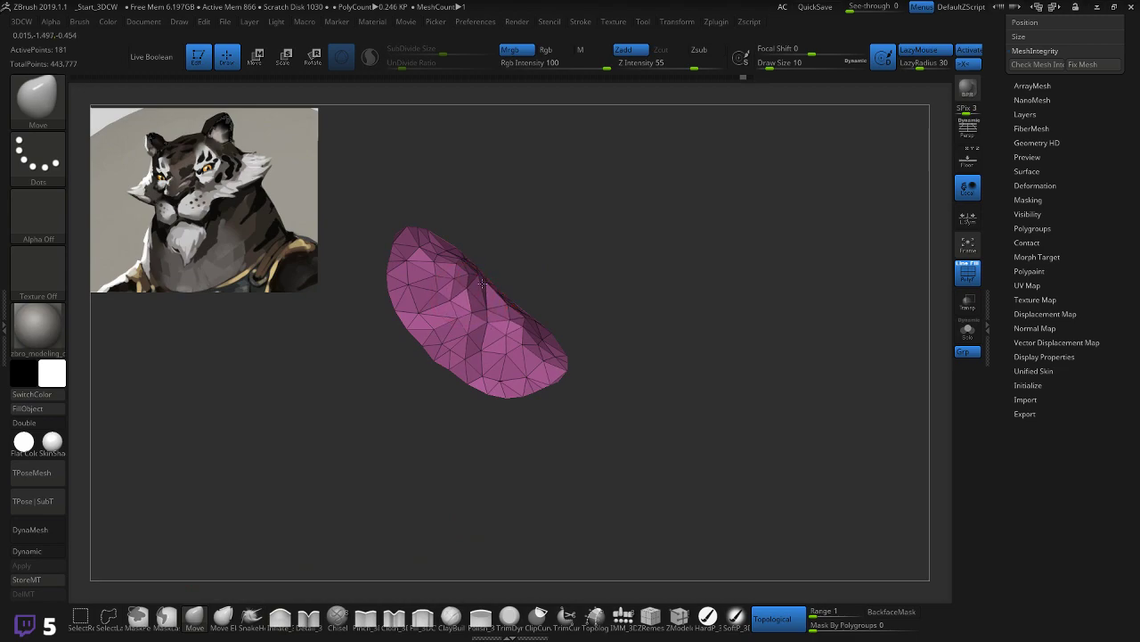
{"action": "mouse_move", "coordinate": [575, 256]}
{"action": "left_mouse_down"}
{"action": "mouse_move", "coordinate": [467, 309]}
{"action": "mouse_move", "coordinate": [456, 301]}
{"action": "left_mouse_up"}
{"action": "mouse_move", "coordinate": [461, 305]}
{"action": "left_mouse_down"}
{"action": "mouse_move", "coordinate": [472, 299]}
{"action": "mouse_move", "coordinate": [384, 307]}
{"action": "left_mouse_up"}
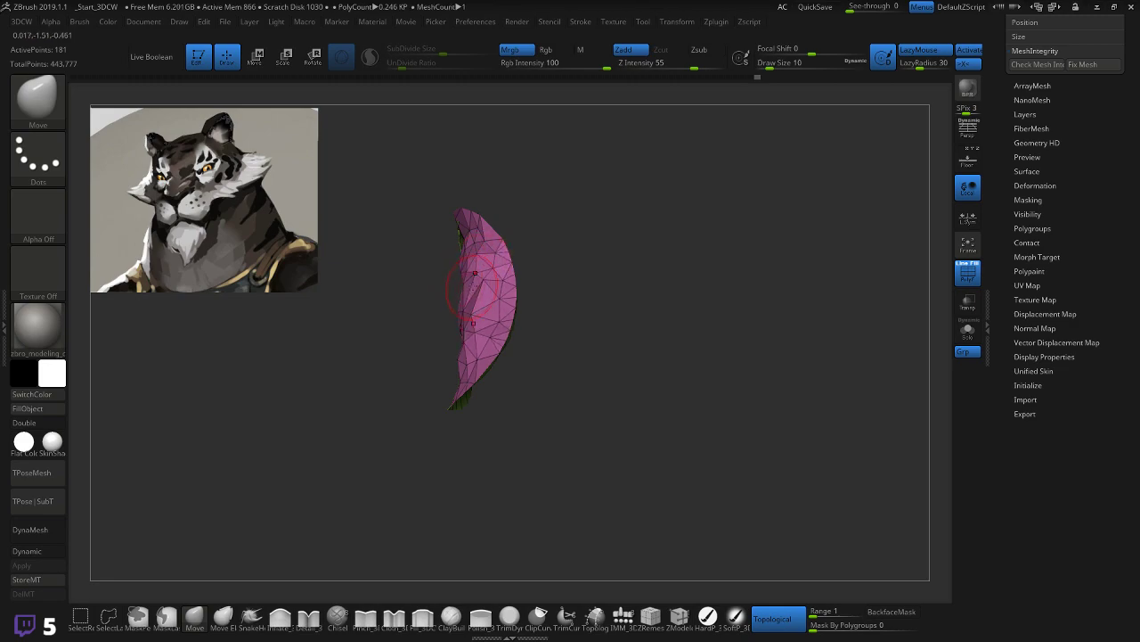
{"action": "mouse_move", "coordinate": [603, 294]}
{"action": "left_mouse_down"}
{"action": "mouse_move", "coordinate": [572, 217]}
{"action": "mouse_move", "coordinate": [619, 208]}
{"action": "mouse_move", "coordinate": [634, 186]}
{"action": "mouse_move", "coordinate": [656, 223]}
{"action": "left_mouse_up"}
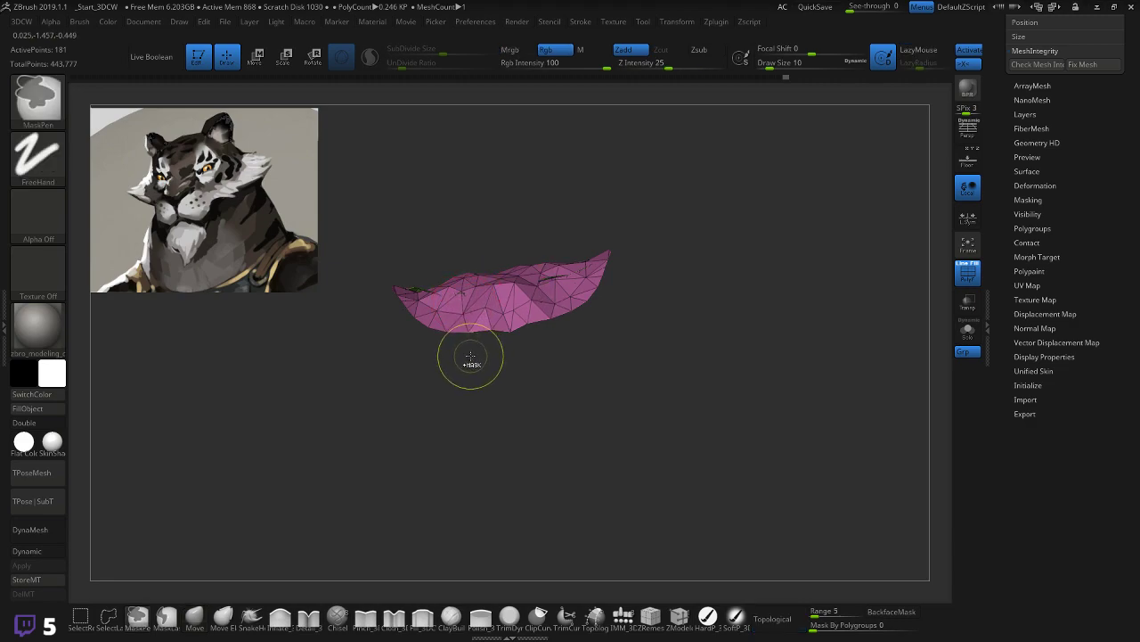
{"action": "mouse_move", "coordinate": [588, 374]}
{"action": "left_mouse_down"}
{"action": "mouse_move", "coordinate": [547, 300]}
{"action": "mouse_move", "coordinate": [550, 181]}
{"action": "mouse_move", "coordinate": [601, 302]}
{"action": "mouse_move", "coordinate": [637, 279]}
{"action": "mouse_move", "coordinate": [597, 374]}
{"action": "left_mouse_up"}
Step: Refine the outer corners and lower middle edge of the nostril piece with the Move brush, working from the front and sides
{"action": "left_click_drag", "start_coordinate": [593, 442], "coordinate": [618, 390]}
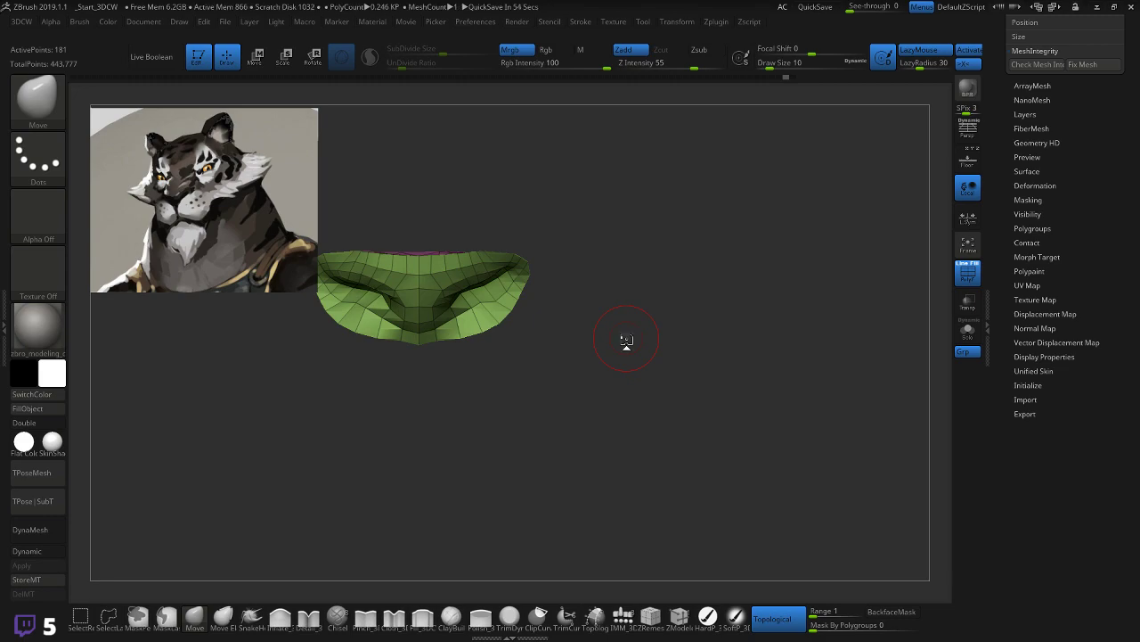
{"action": "left_click_drag", "start_coordinate": [703, 263], "coordinate": [463, 291]}
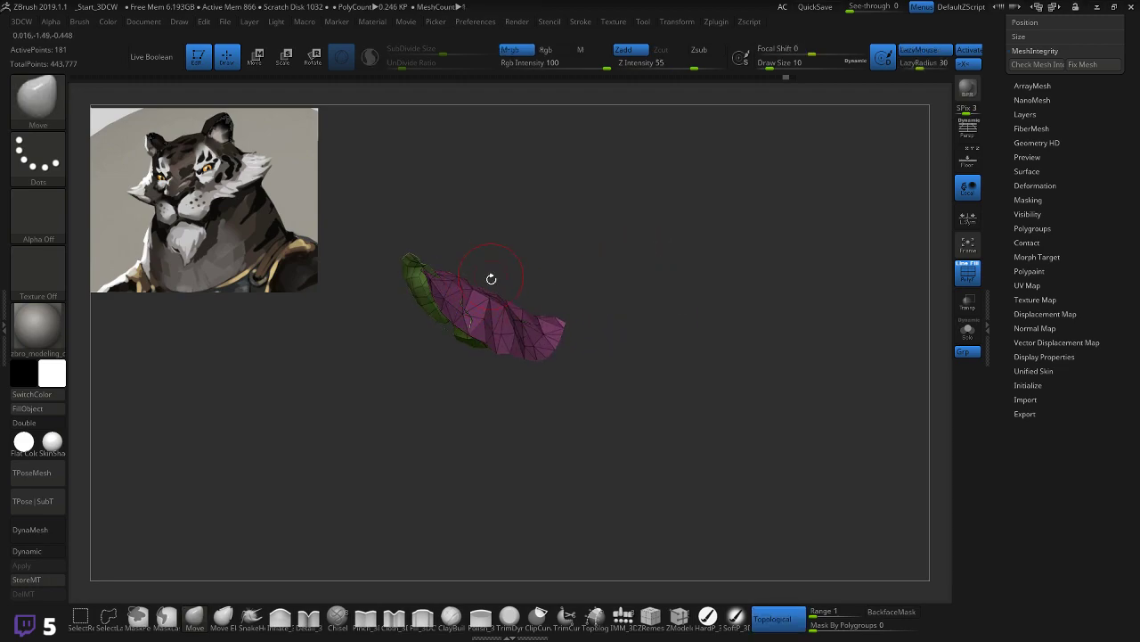
{"action": "mouse_move", "coordinate": [508, 315]}
{"action": "left_mouse_down"}
{"action": "mouse_move", "coordinate": [593, 242]}
{"action": "mouse_move", "coordinate": [648, 261]}
{"action": "mouse_move", "coordinate": [608, 251]}
{"action": "mouse_move", "coordinate": [584, 267]}
{"action": "mouse_move", "coordinate": [615, 270]}
{"action": "left_mouse_up"}
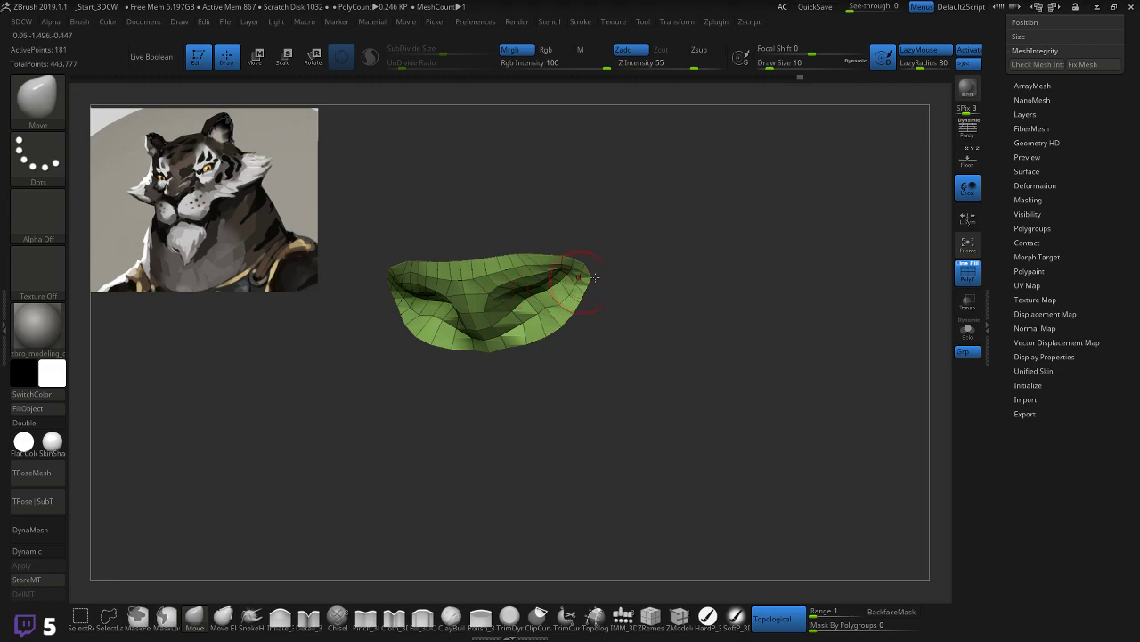
{"action": "left_click_drag", "start_coordinate": [614, 272], "coordinate": [657, 268]}
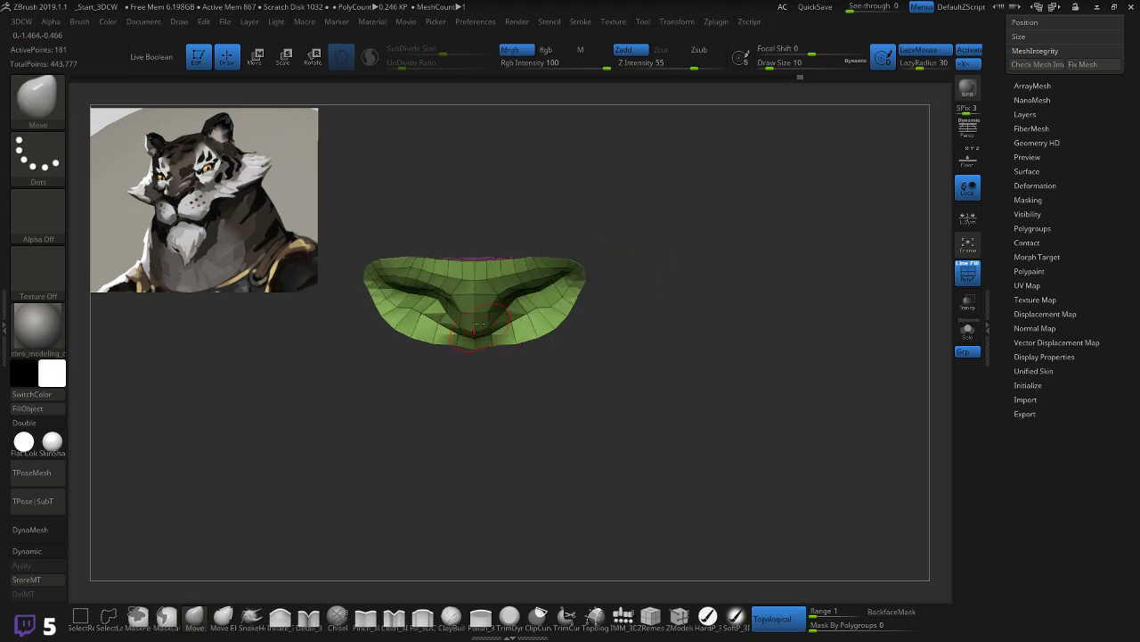
{"action": "left_click_drag", "start_coordinate": [593, 307], "coordinate": [626, 306]}
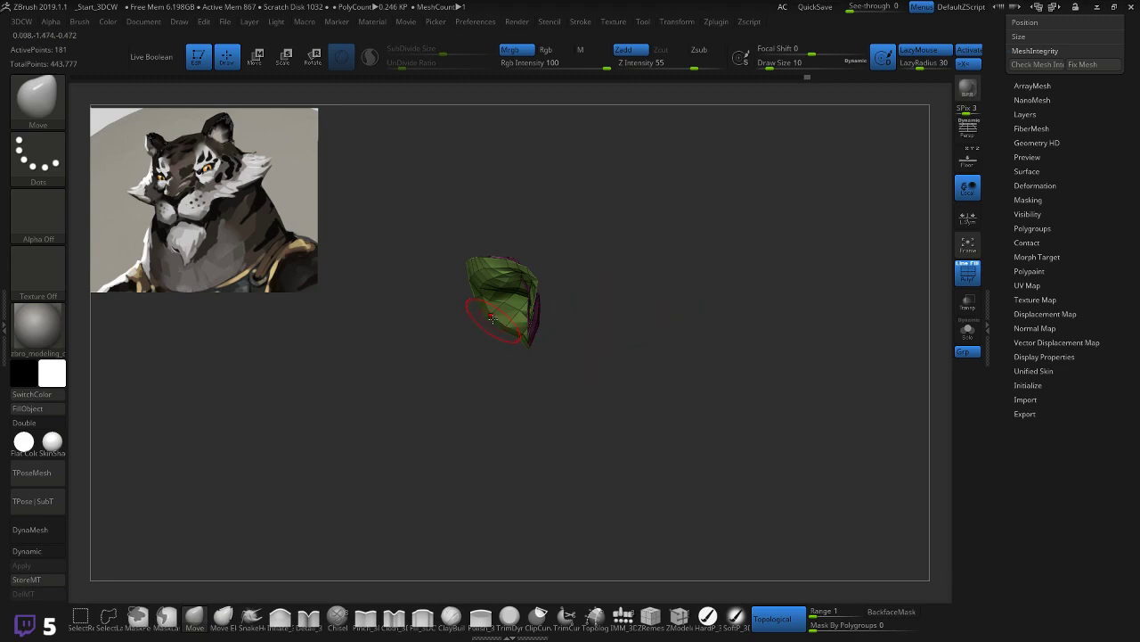
{"action": "left_click_drag", "start_coordinate": [639, 292], "coordinate": [608, 297]}
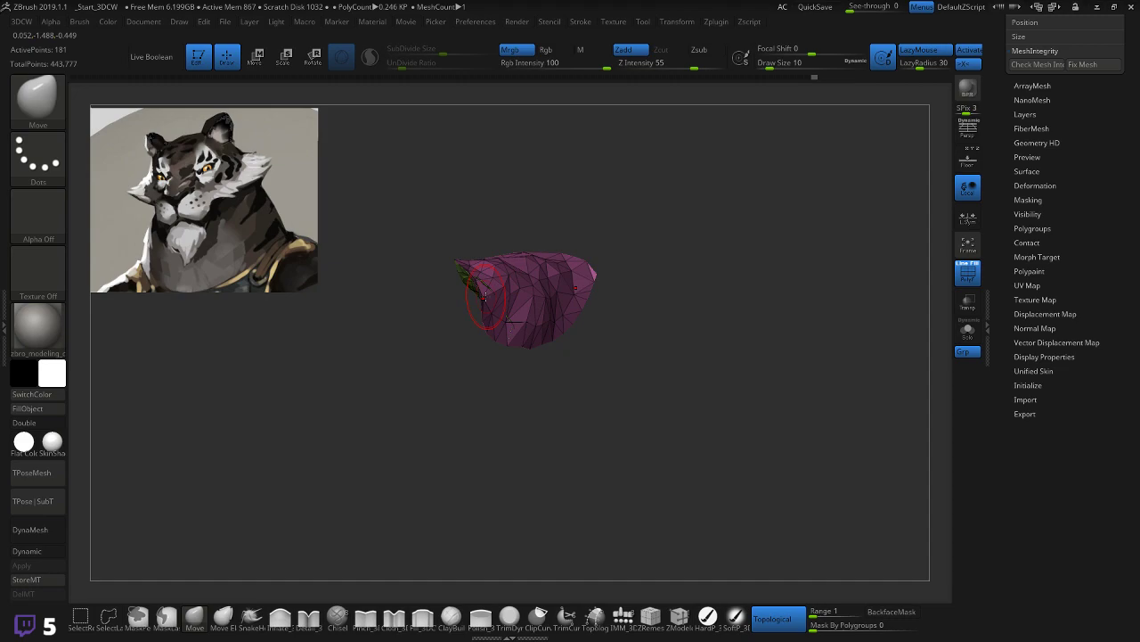
Step: Pull the rear cap of the nostril piece outward along its side with the Move brush at draw size 10
{"action": "left_click_drag", "start_coordinate": [504, 285], "coordinate": [509, 311]}
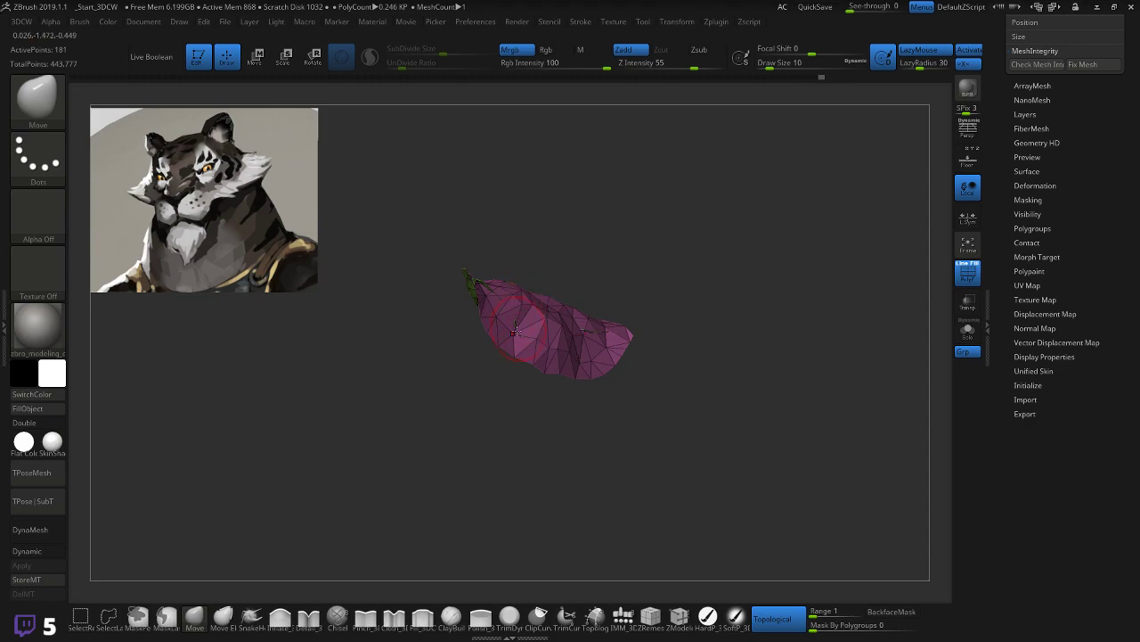
{"action": "left_click_drag", "start_coordinate": [543, 315], "coordinate": [626, 309]}
{"action": "left_click_drag", "start_coordinate": [627, 371], "coordinate": [591, 416]}
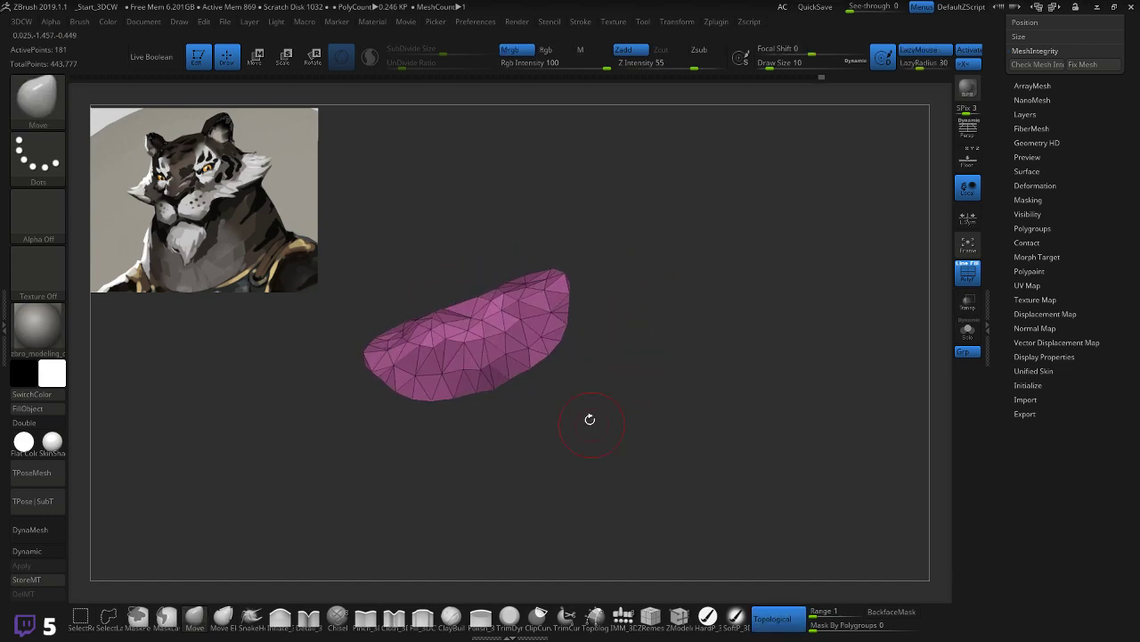
{"action": "left_click_drag", "start_coordinate": [463, 222], "coordinate": [522, 167]}
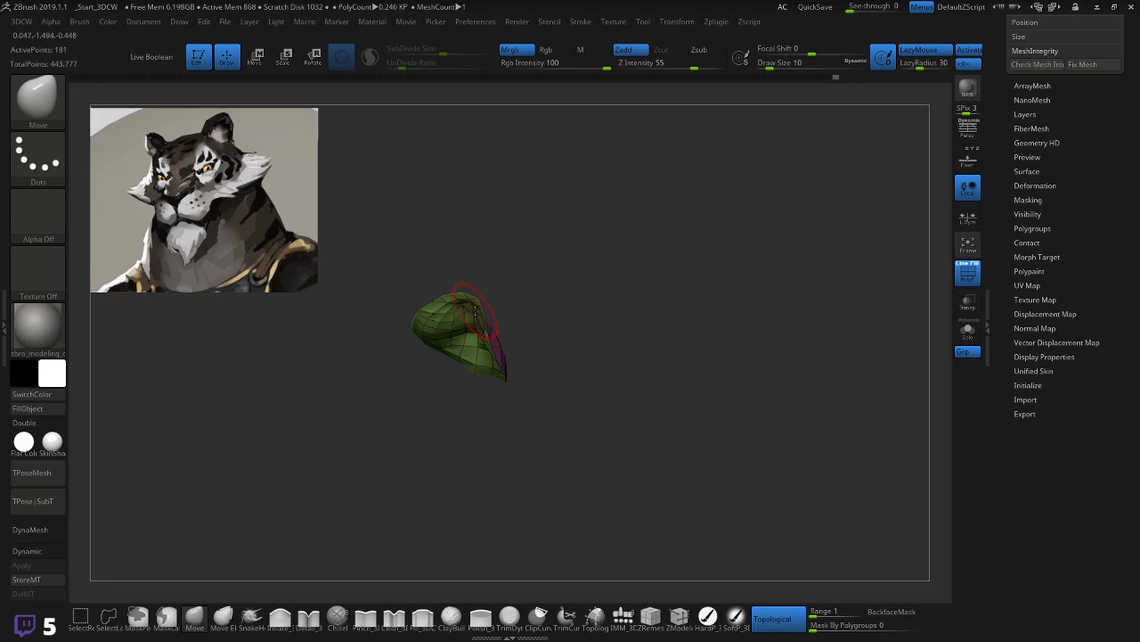
{"action": "left_click_drag", "start_coordinate": [565, 304], "coordinate": [462, 310]}
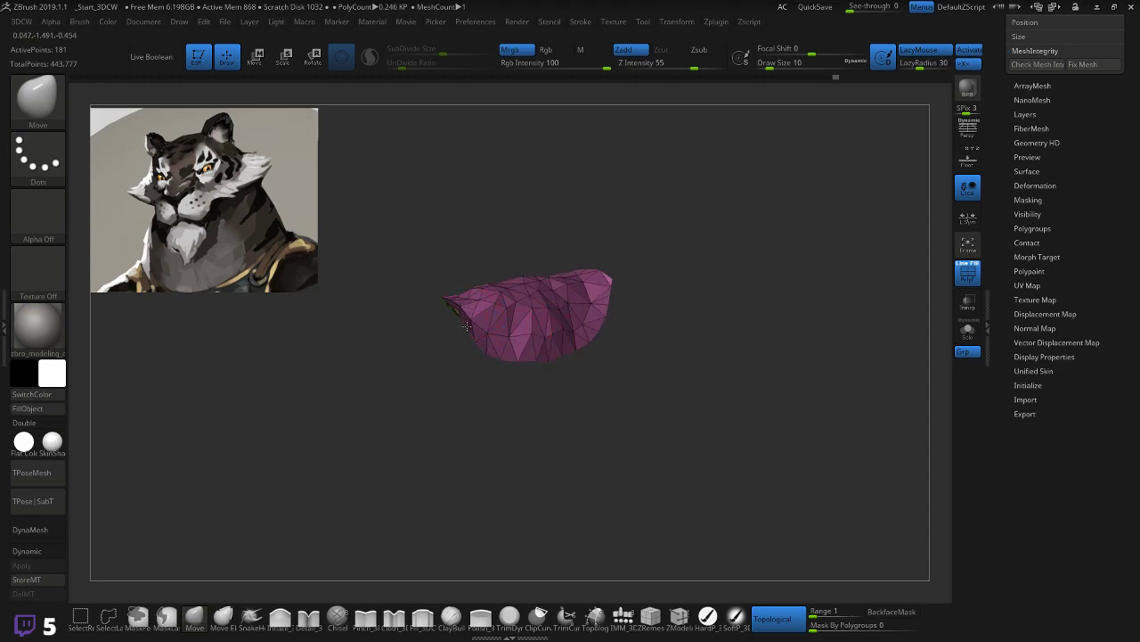
Step: Even out the cap's upper edge and the seam beside the nostril hollows with the Move brush
{"action": "left_click_drag", "start_coordinate": [489, 248], "coordinate": [669, 224]}
{"action": "left_click_drag", "start_coordinate": [599, 370], "coordinate": [609, 358]}
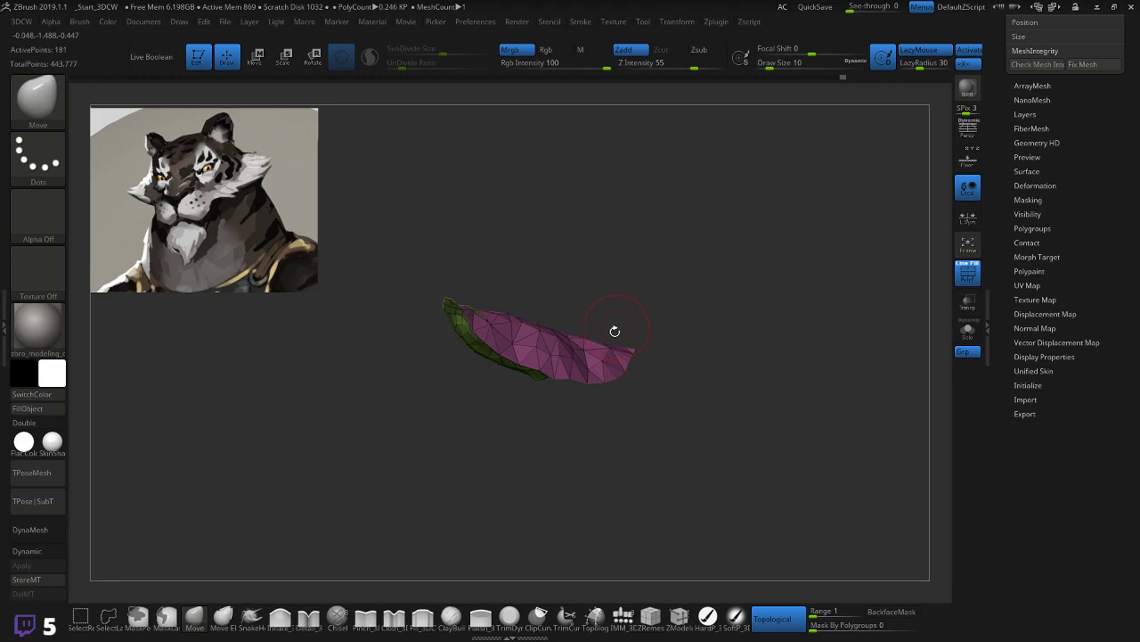
{"action": "left_click_drag", "start_coordinate": [686, 359], "coordinate": [646, 430]}
{"action": "left_click_drag", "start_coordinate": [396, 325], "coordinate": [521, 323]}
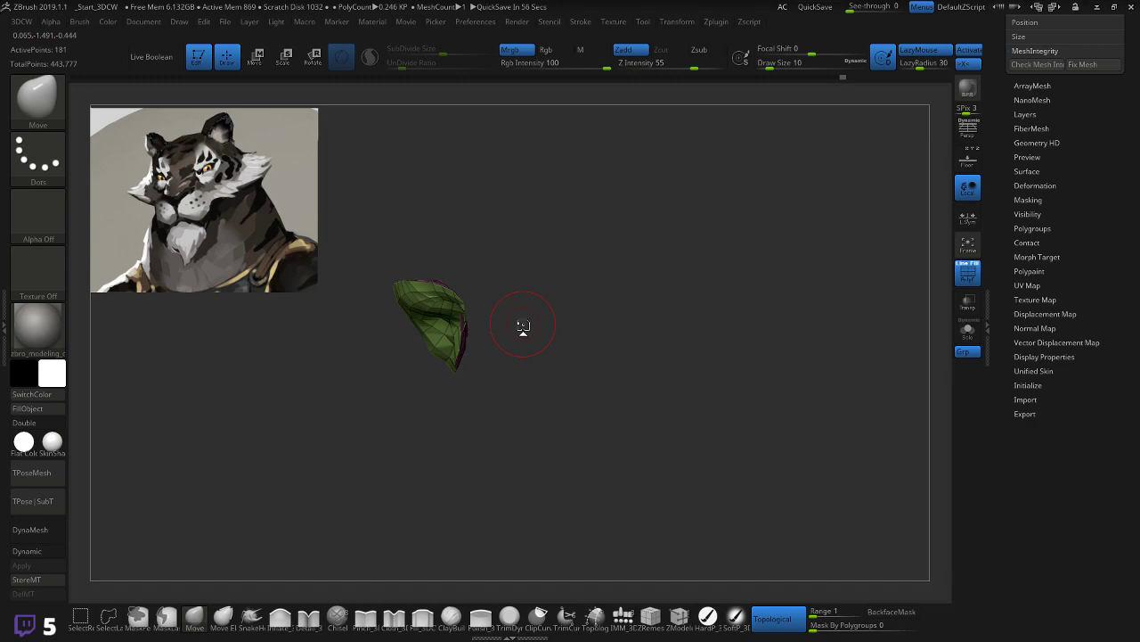
{"action": "mouse_move", "coordinate": [514, 319]}
{"action": "left_mouse_down"}
{"action": "mouse_move", "coordinate": [583, 305]}
{"action": "mouse_move", "coordinate": [462, 319]}
{"action": "left_mouse_up"}
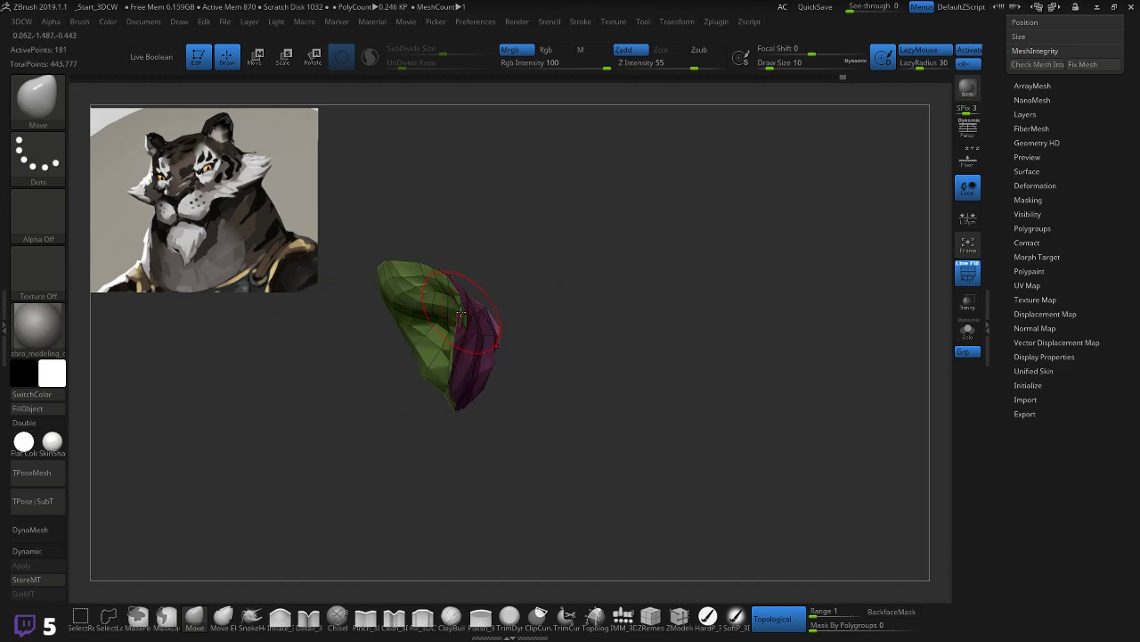
Step: Try to pull the side seam and the inner rim of the nostril hollows with the Move brush
{"action": "mouse_move", "coordinate": [442, 317]}
{"action": "left_mouse_down"}
{"action": "mouse_move", "coordinate": [393, 329]}
{"action": "mouse_move", "coordinate": [399, 337]}
{"action": "left_mouse_up"}
{"action": "left_click_drag", "start_coordinate": [547, 288], "coordinate": [601, 290], "text": "shift"}
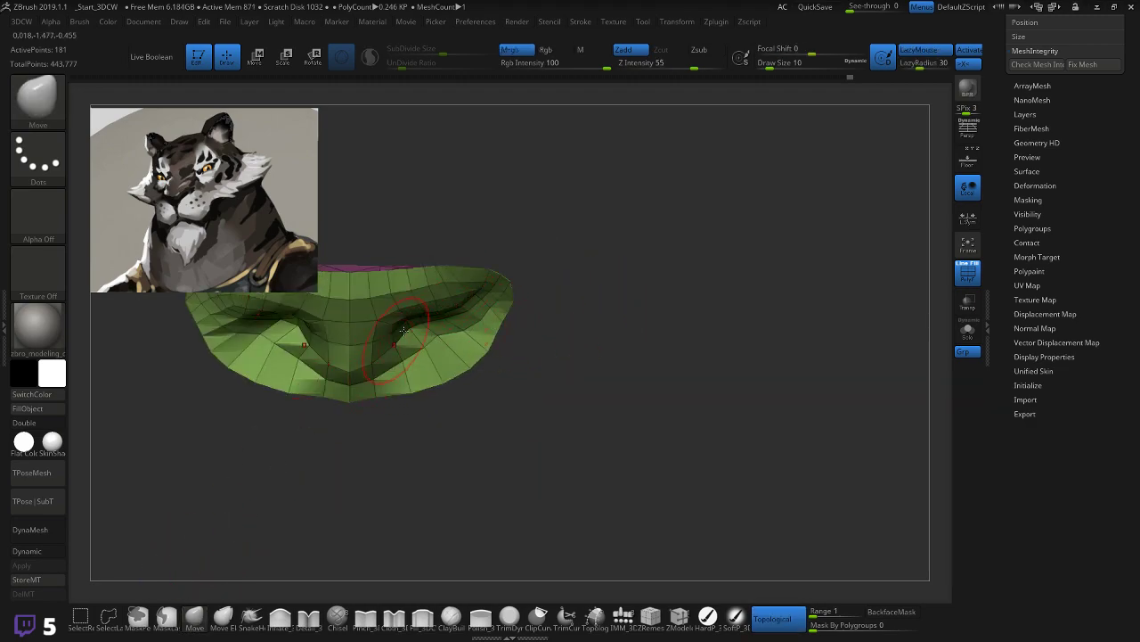
{"action": "left_click_drag", "start_coordinate": [452, 307], "coordinate": [433, 296]}
{"action": "key", "text": "ctrl+z"}
{"action": "key", "text": "ctrl+z"}
{"action": "key", "text": "ctrl+z"}
Step: Adjust the Smooth brush's Z Intensity, soften the uneven cap surface, and return to the topological Move brush
{"action": "left_click_drag", "start_coordinate": [371, 363], "coordinate": [373, 377]}
{"action": "left_click_drag", "start_coordinate": [397, 327], "coordinate": [460, 228]}
{"action": "left_click", "coordinate": [642, 63]}
{"action": "type", "text": "25"}
{"action": "key", "text": "Return"}
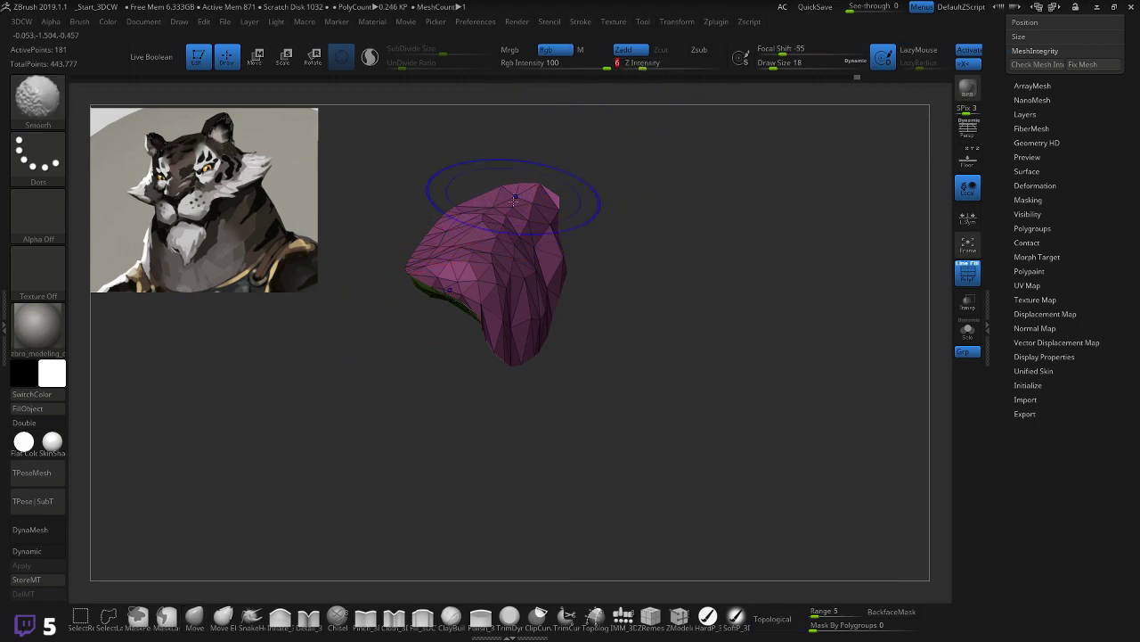
{"action": "key", "text": "b"}
{"action": "key", "text": "m"}
{"action": "key", "text": "t"}
{"action": "left_click_drag", "start_coordinate": [668, 266], "coordinate": [556, 354], "text": "shift"}
{"action": "left_click_drag", "start_coordinate": [696, 397], "coordinate": [683, 404]}
Step: Select the head subtool PolySphere2_3 and fill its open nose area with Close Holes
{"action": "left_click_drag", "start_coordinate": [1127, 100], "coordinate": [1042, 244]}
{"action": "left_click", "coordinate": [1038, 218]}
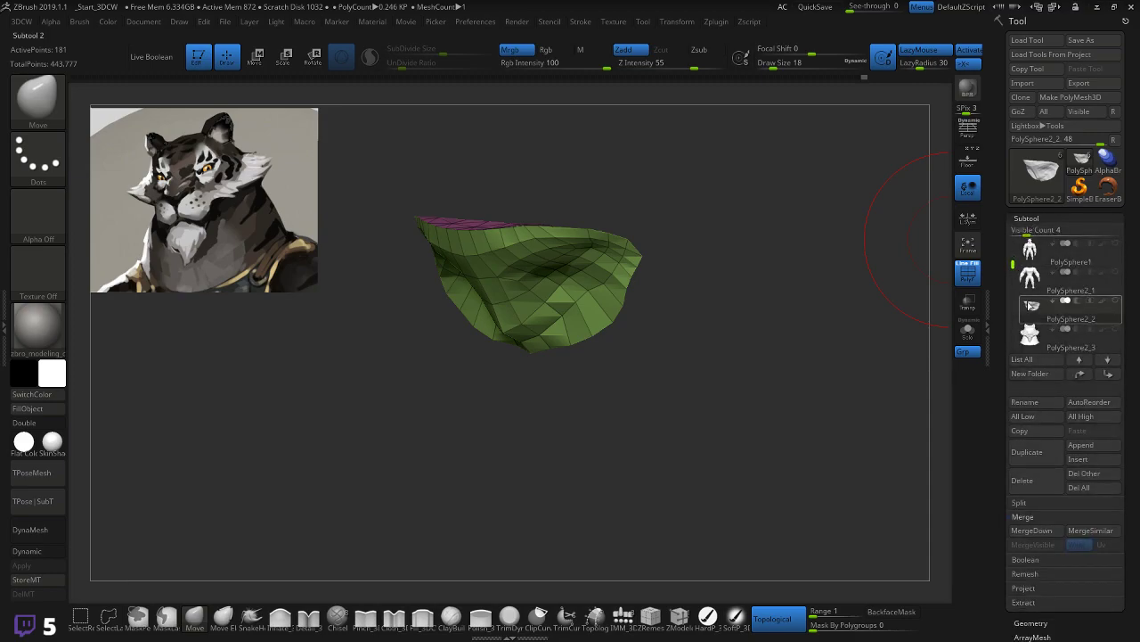
{"action": "left_click", "coordinate": [1030, 334]}
{"action": "left_click_drag", "start_coordinate": [314, 464], "coordinate": [579, 353]}
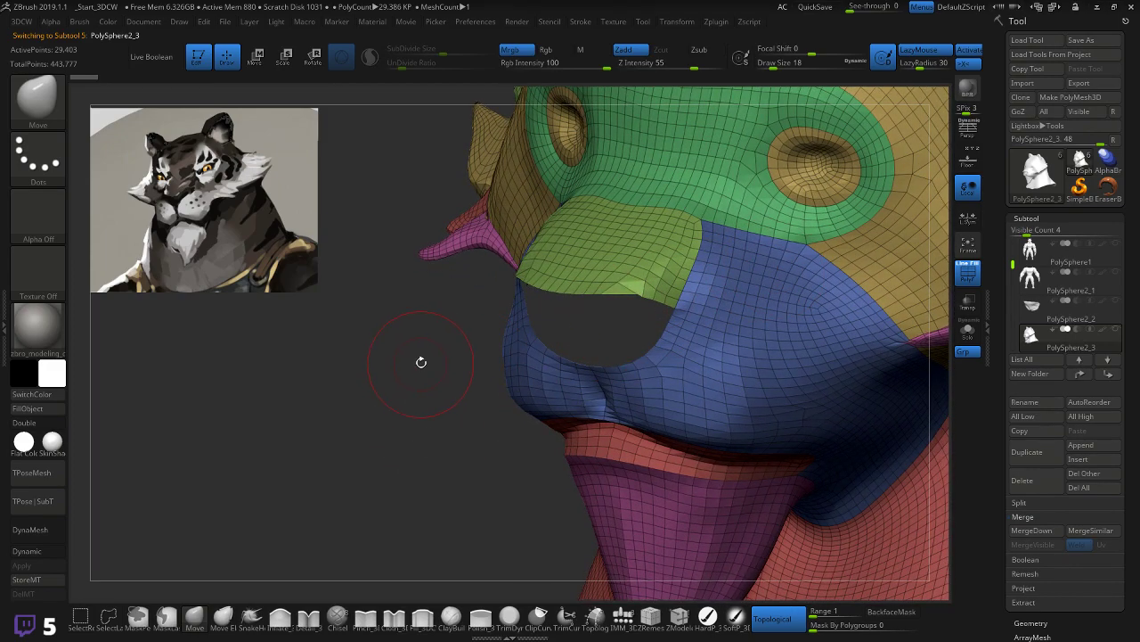
{"action": "key", "text": "ctrl+1"}
{"action": "left_click", "coordinate": [433, 98]}
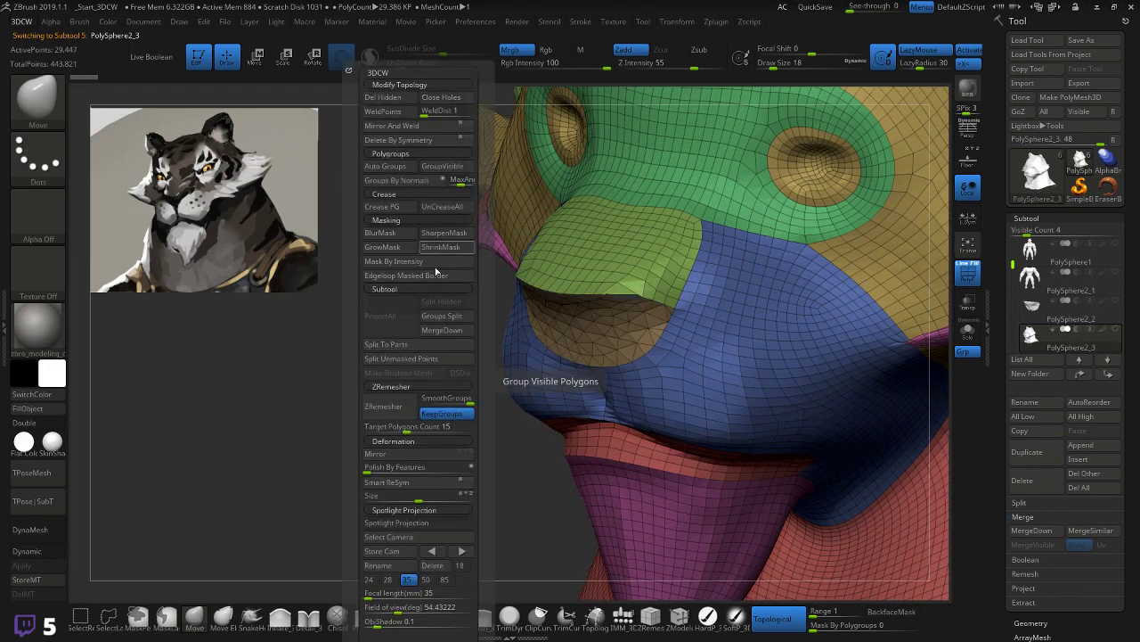
Step: Show the nostril piece together with the head and place PolySphere2_3 above PolySphere2_2 in the subtool order
{"action": "mouse_move", "coordinate": [330, 415]}
{"action": "left_mouse_down"}
{"action": "mouse_move", "coordinate": [376, 381]}
{"action": "mouse_move", "coordinate": [538, 349]}
{"action": "left_mouse_up"}
{"action": "key", "text": "shift"}
{"action": "left_click_drag", "start_coordinate": [532, 281], "coordinate": [570, 312], "text": "shift"}
{"action": "mouse_move", "coordinate": [868, 461]}
{"action": "left_mouse_down"}
{"action": "mouse_move", "coordinate": [530, 437]}
{"action": "mouse_move", "coordinate": [570, 373]}
{"action": "left_mouse_up"}
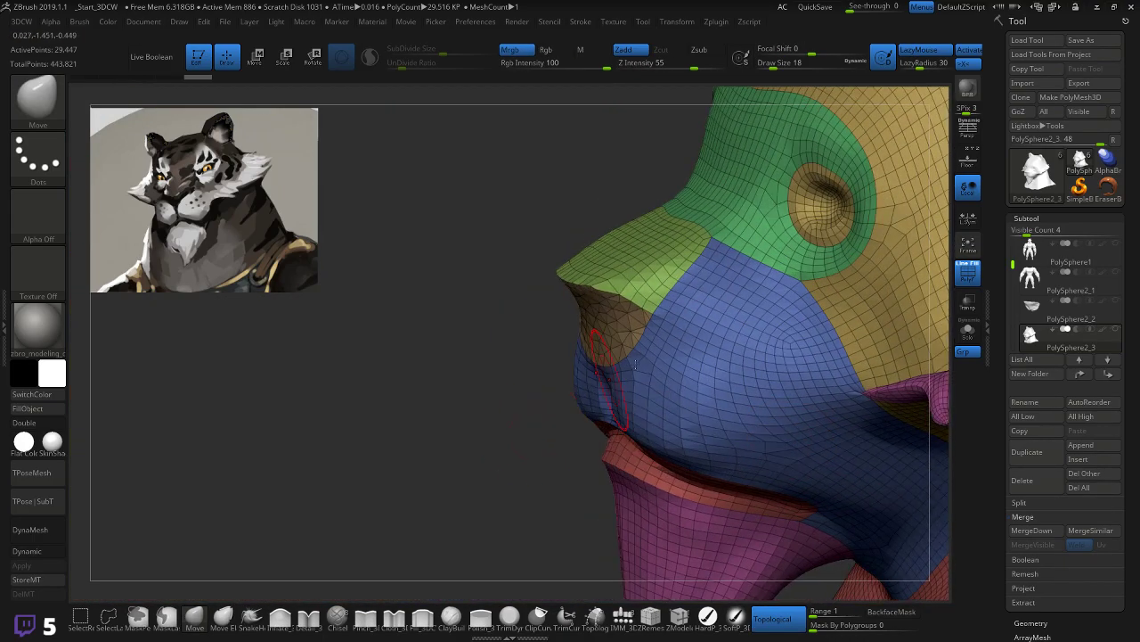
{"action": "left_click_drag", "start_coordinate": [1040, 337], "coordinate": [1033, 308]}
{"action": "left_click_drag", "start_coordinate": [926, 405], "coordinate": [491, 347]}
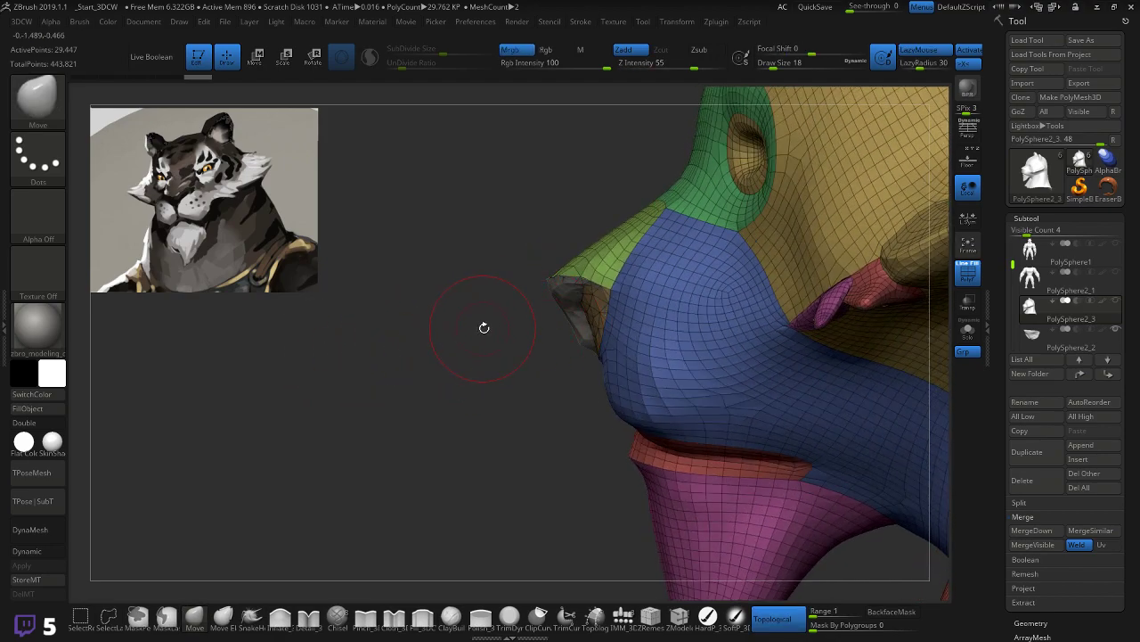
Step: Show both the head and the nostril piece, and examine how the piece sits in the nose opening
{"action": "left_click", "coordinate": [1032, 335]}
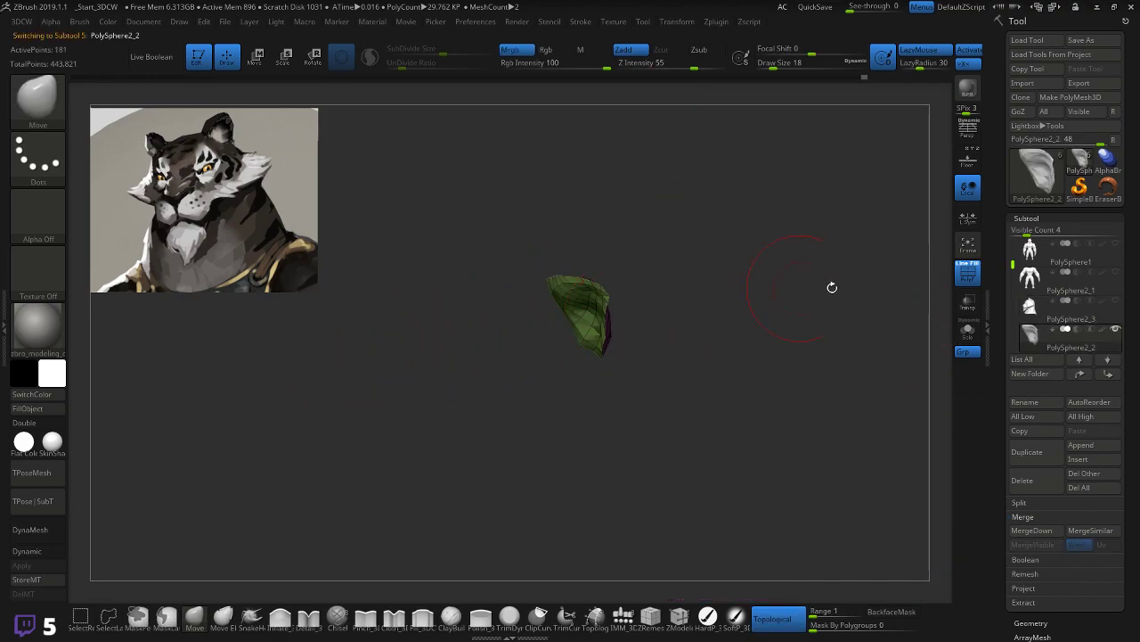
{"action": "left_click_drag", "start_coordinate": [484, 308], "coordinate": [451, 313]}
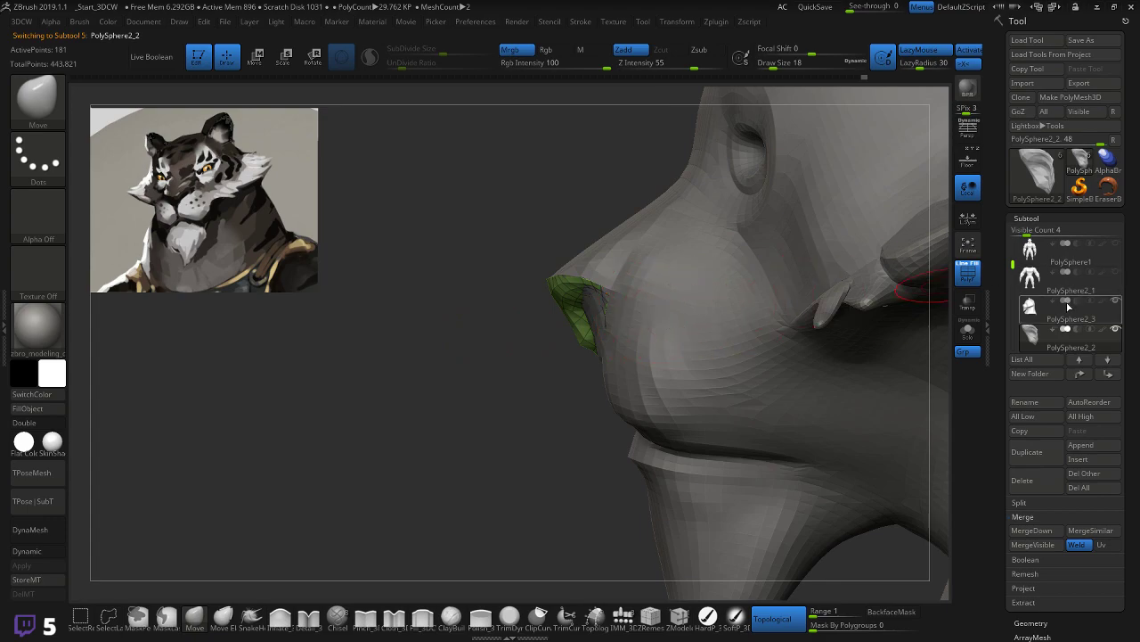
{"action": "left_click", "coordinate": [1010, 309]}
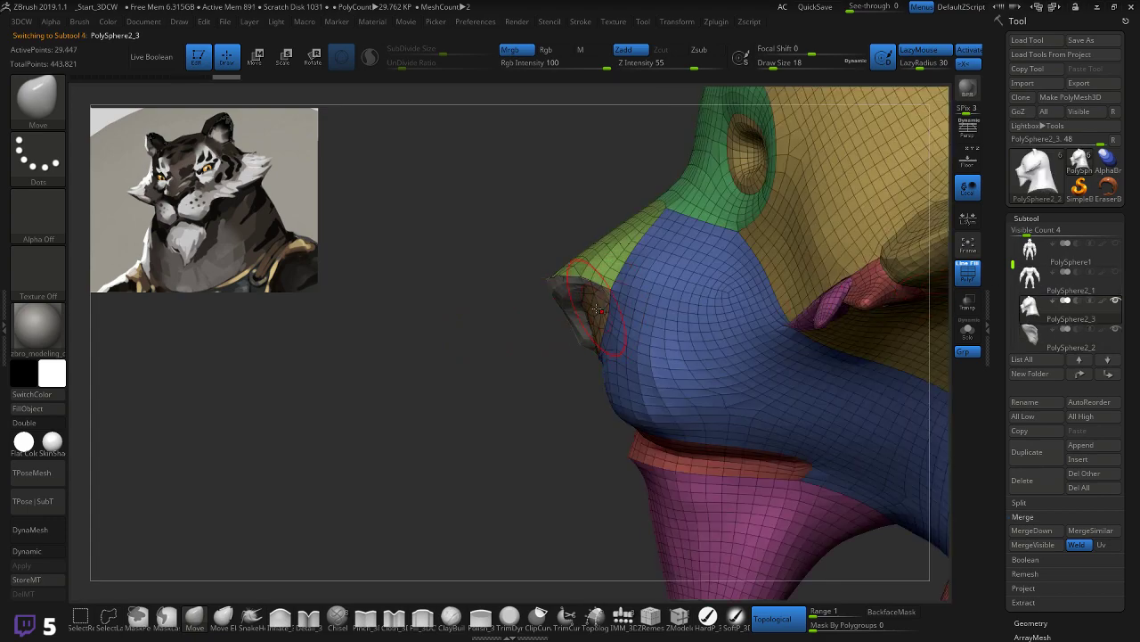
{"action": "mouse_move", "coordinate": [613, 294]}
{"action": "right_mouse_down"}
{"action": "mouse_move", "coordinate": [579, 299]}
{"action": "mouse_move", "coordinate": [606, 292]}
{"action": "right_mouse_up"}
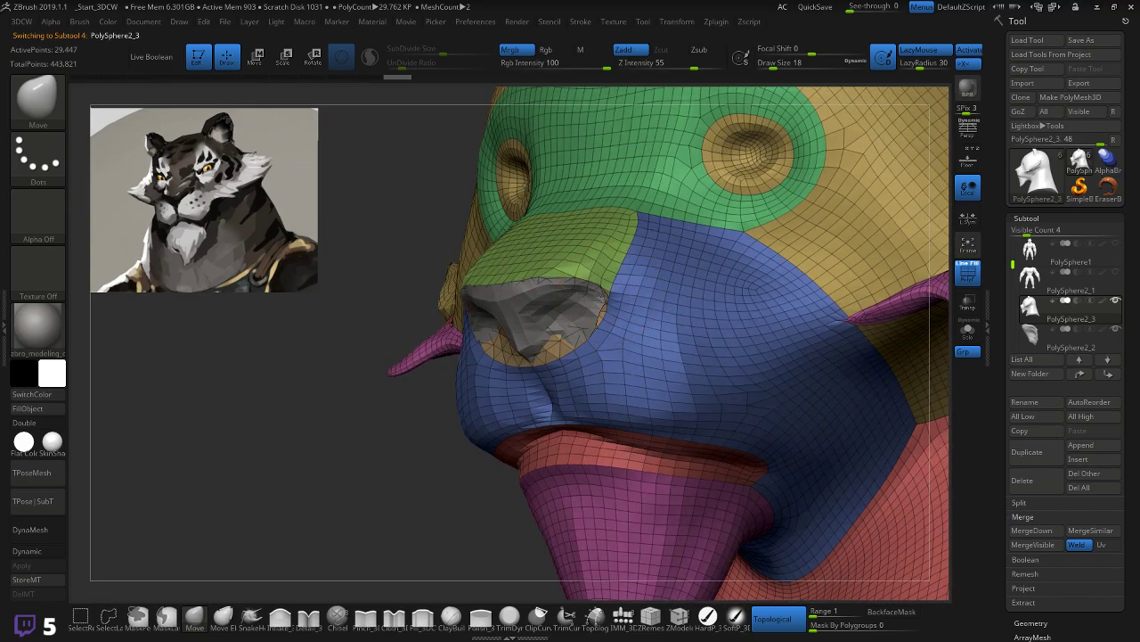
{"action": "right_click_drag", "start_coordinate": [326, 349], "coordinate": [415, 376]}
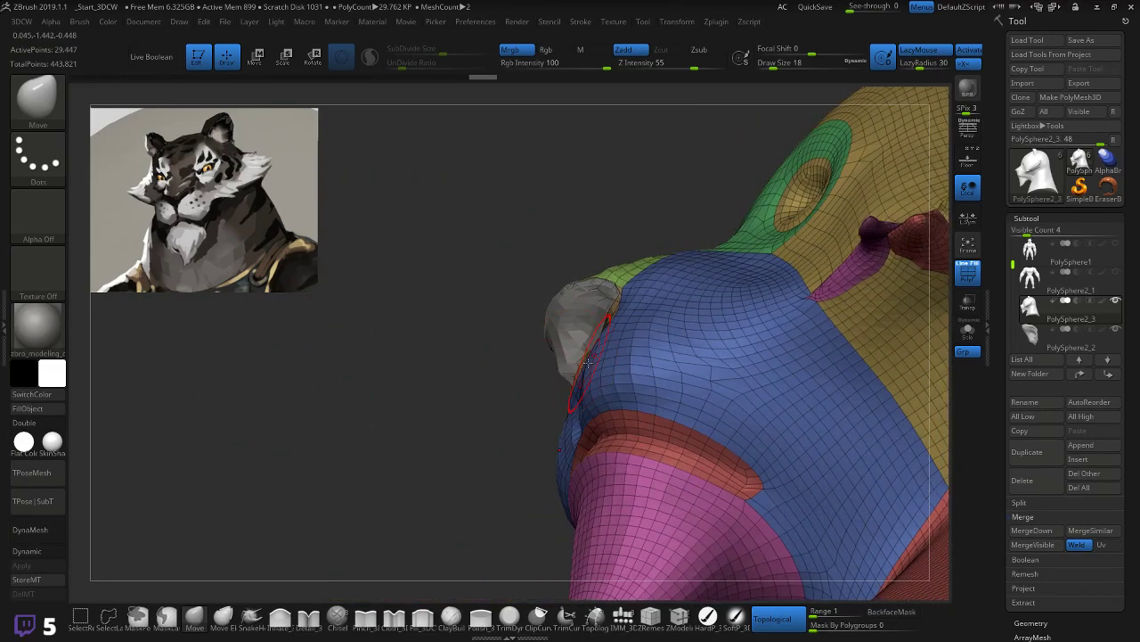
{"action": "right_click_drag", "start_coordinate": [459, 371], "coordinate": [686, 410]}
{"action": "left_click", "coordinate": [1047, 335]}
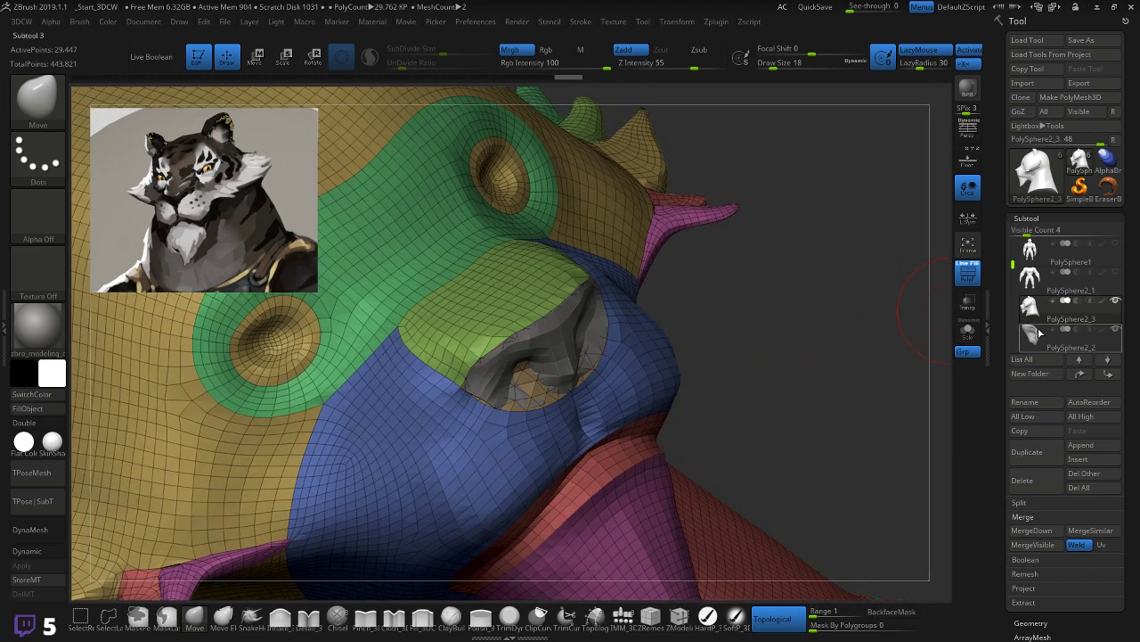
Step: Fit the nostril piece's rim to the surrounding head surface with the Move brush at draw size 18
{"action": "left_click_drag", "start_coordinate": [555, 359], "coordinate": [571, 360]}
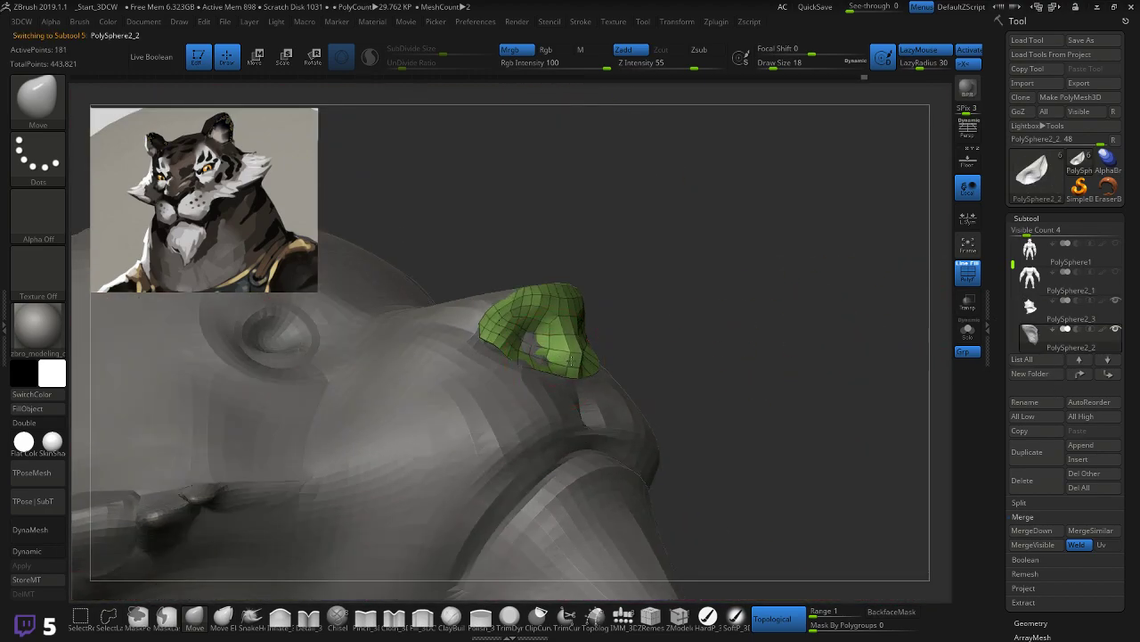
{"action": "right_click_drag", "start_coordinate": [687, 362], "coordinate": [561, 385]}
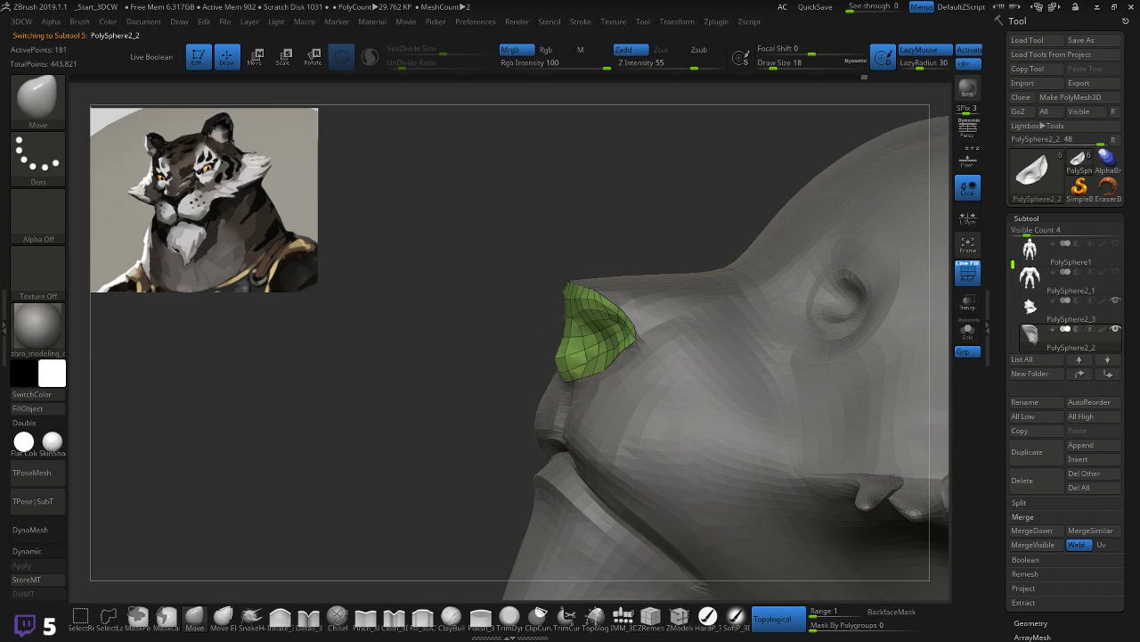
{"action": "left_click_drag", "start_coordinate": [576, 380], "coordinate": [601, 358]}
{"action": "right_click_drag", "start_coordinate": [591, 346], "coordinate": [486, 370]}
{"action": "left_click_drag", "start_coordinate": [588, 344], "coordinate": [595, 349]}
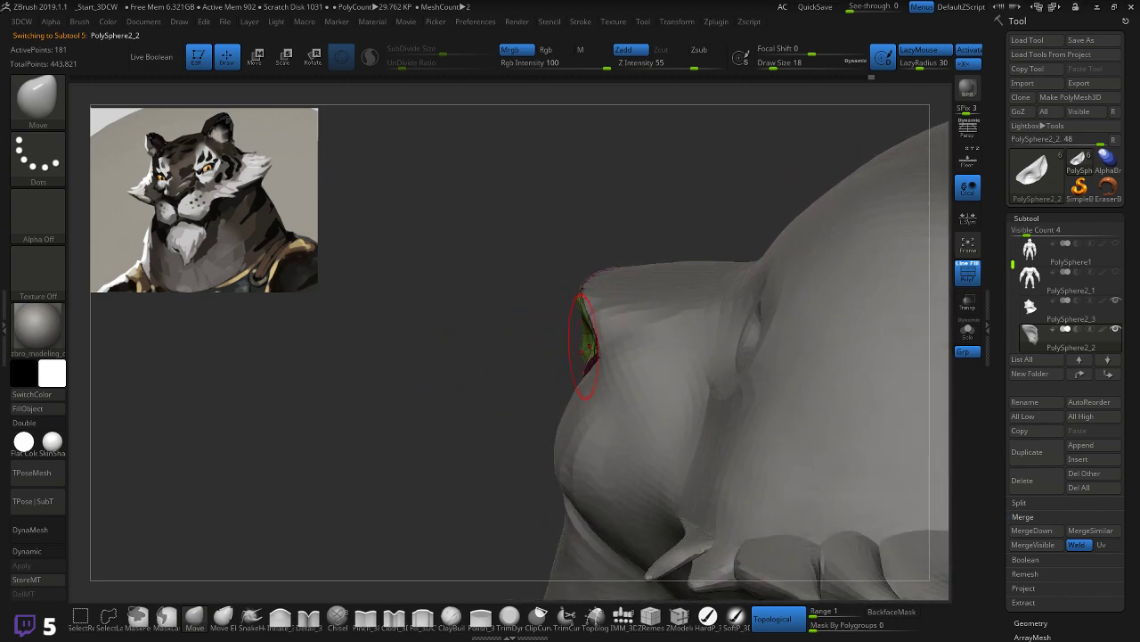
{"action": "right_click_drag", "start_coordinate": [551, 355], "coordinate": [555, 370]}
{"action": "right_click_drag", "start_coordinate": [592, 384], "coordinate": [590, 433]}
{"action": "mouse_move", "coordinate": [521, 274]}
{"action": "left_mouse_down"}
{"action": "mouse_move", "coordinate": [511, 270]}
{"action": "mouse_move", "coordinate": [517, 293]}
{"action": "mouse_move", "coordinate": [511, 277]}
{"action": "left_mouse_up"}
{"action": "mouse_move", "coordinate": [876, 278]}
{"action": "left_mouse_down"}
{"action": "mouse_move", "coordinate": [853, 294]}
{"action": "mouse_move", "coordinate": [800, 270]}
{"action": "mouse_move", "coordinate": [720, 275]}
{"action": "left_mouse_up"}
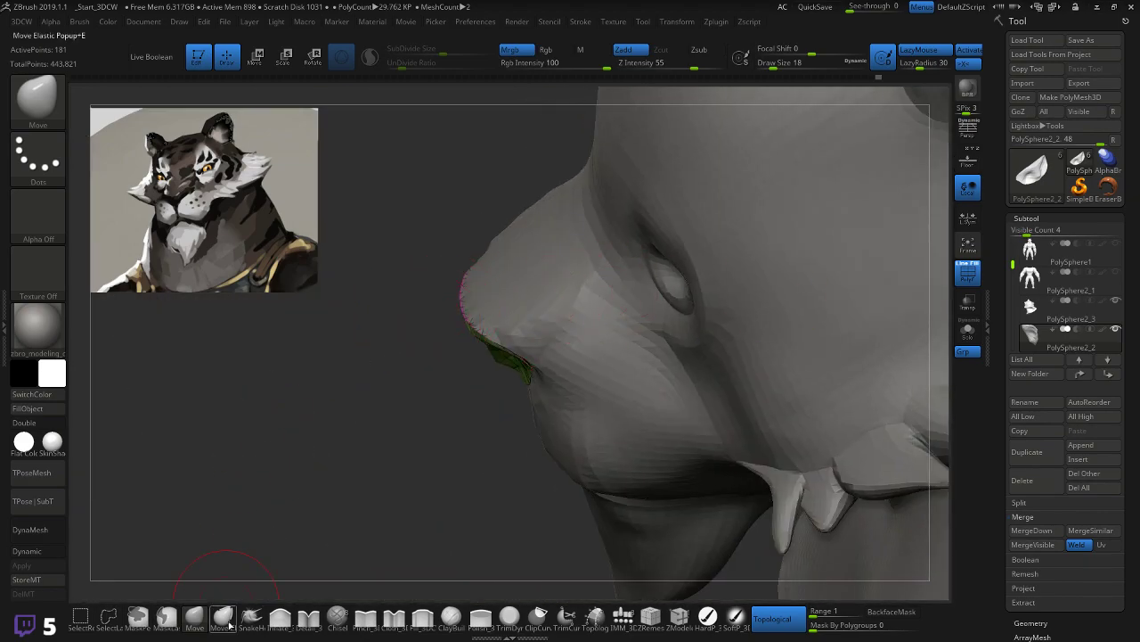
Step: Hide the head subtool and inflate the cap of the nostril piece with the Inflate brush at draw size 8
{"action": "left_click", "coordinate": [279, 616]}
{"action": "left_click_drag", "start_coordinate": [458, 300], "coordinate": [357, 324]}
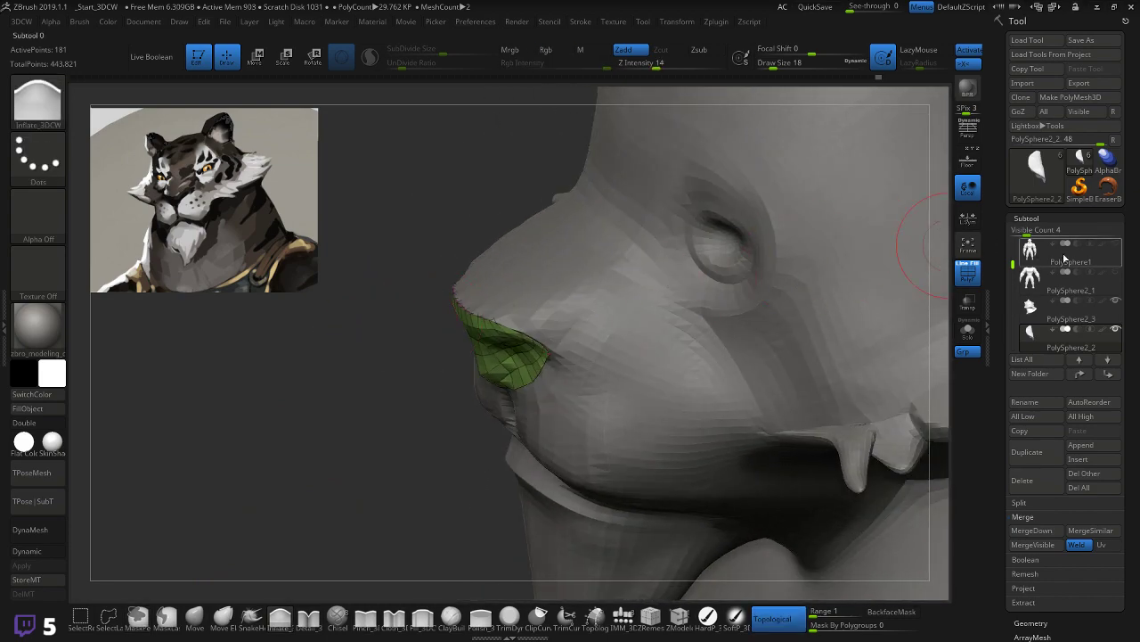
{"action": "left_click", "coordinate": [1116, 302]}
{"action": "mouse_move", "coordinate": [512, 401]}
{"action": "left_mouse_down"}
{"action": "mouse_move", "coordinate": [414, 371]}
{"action": "mouse_move", "coordinate": [436, 339]}
{"action": "left_mouse_up"}
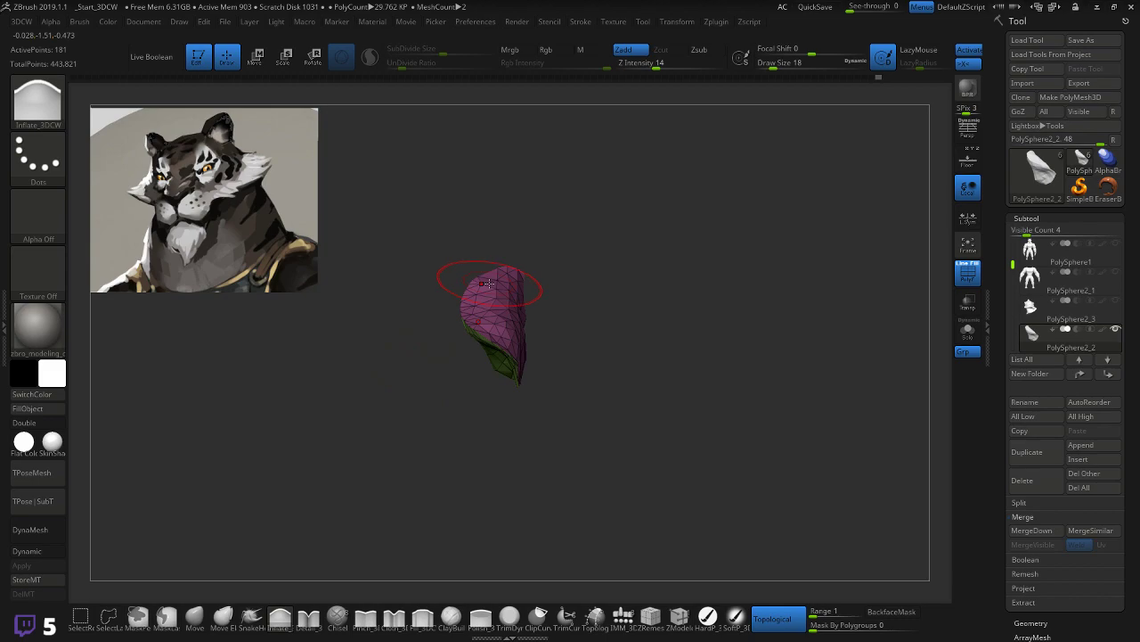
{"action": "key", "text": "["}
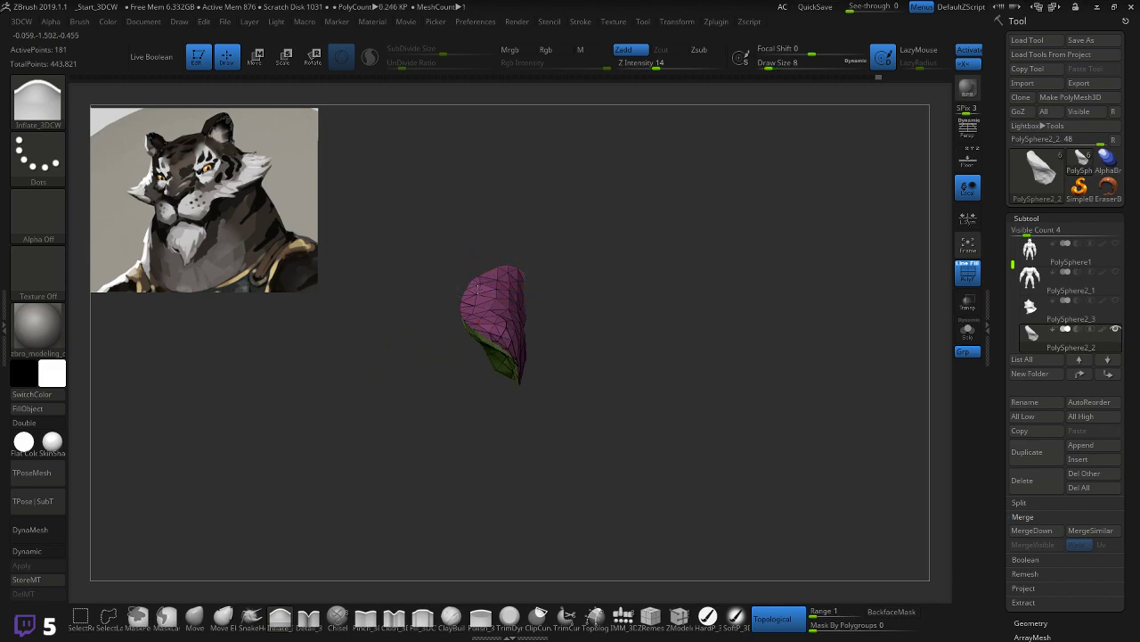
{"action": "left_click_drag", "start_coordinate": [475, 317], "coordinate": [475, 288]}
Step: Try to ZRemesh the nostril piece with a target polygons count of 1
{"action": "mouse_move", "coordinate": [570, 303]}
{"action": "left_mouse_down"}
{"action": "mouse_move", "coordinate": [613, 290]}
{"action": "mouse_move", "coordinate": [584, 269]}
{"action": "mouse_move", "coordinate": [613, 302]}
{"action": "mouse_move", "coordinate": [573, 322]}
{"action": "left_mouse_up"}
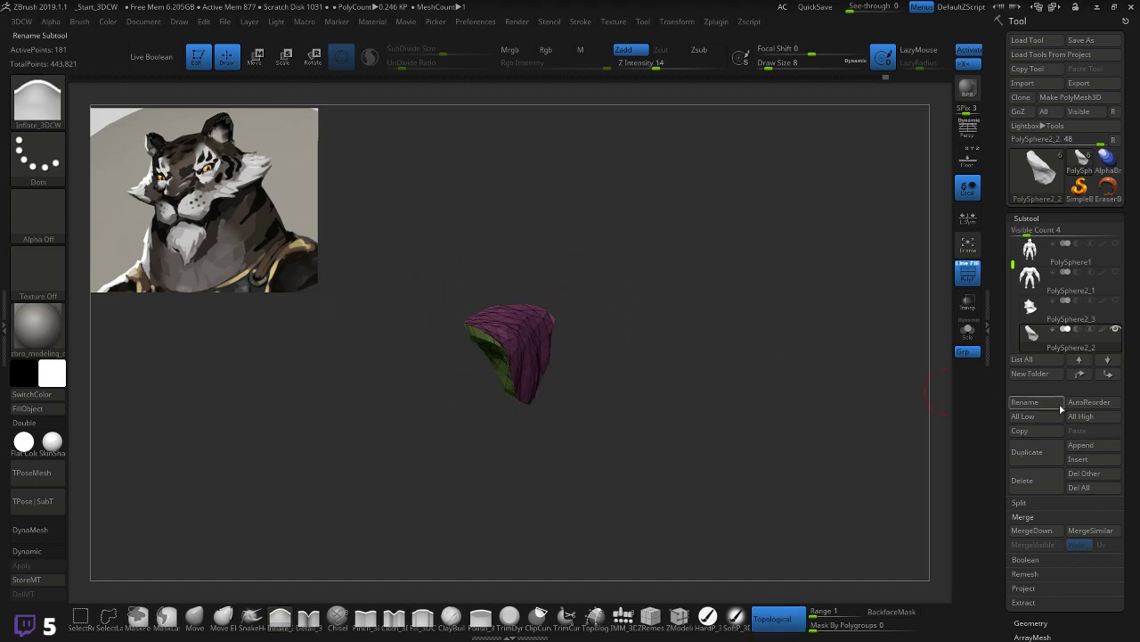
{"action": "left_click", "coordinate": [1031, 623]}
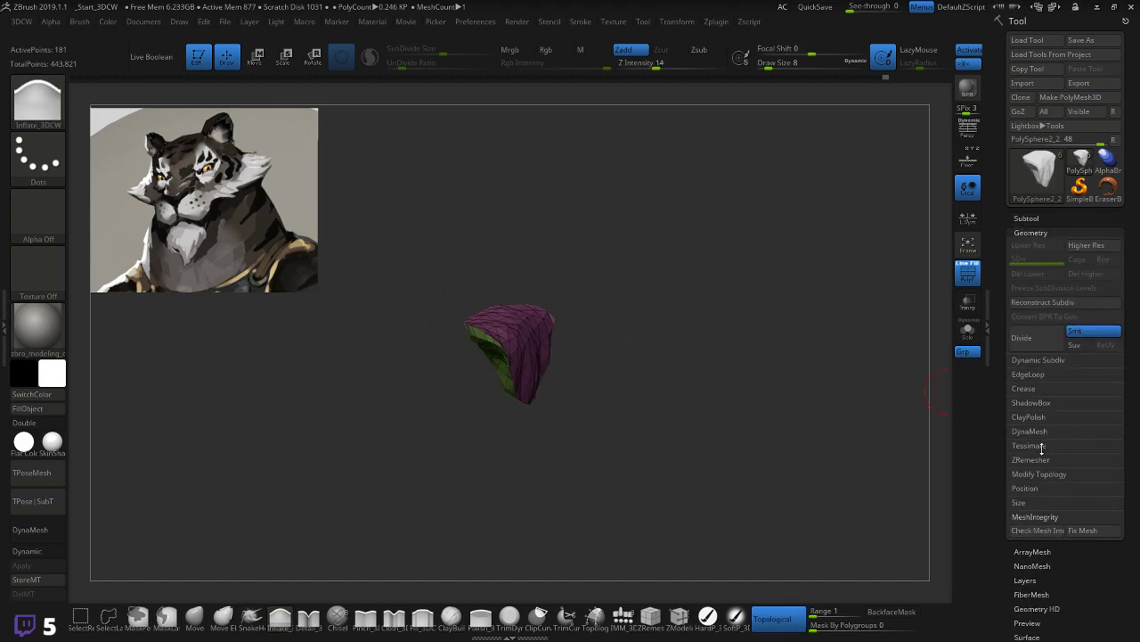
{"action": "left_click", "coordinate": [1039, 459]}
{"action": "left_click_drag", "start_coordinate": [1007, 520], "coordinate": [1008, 363]}
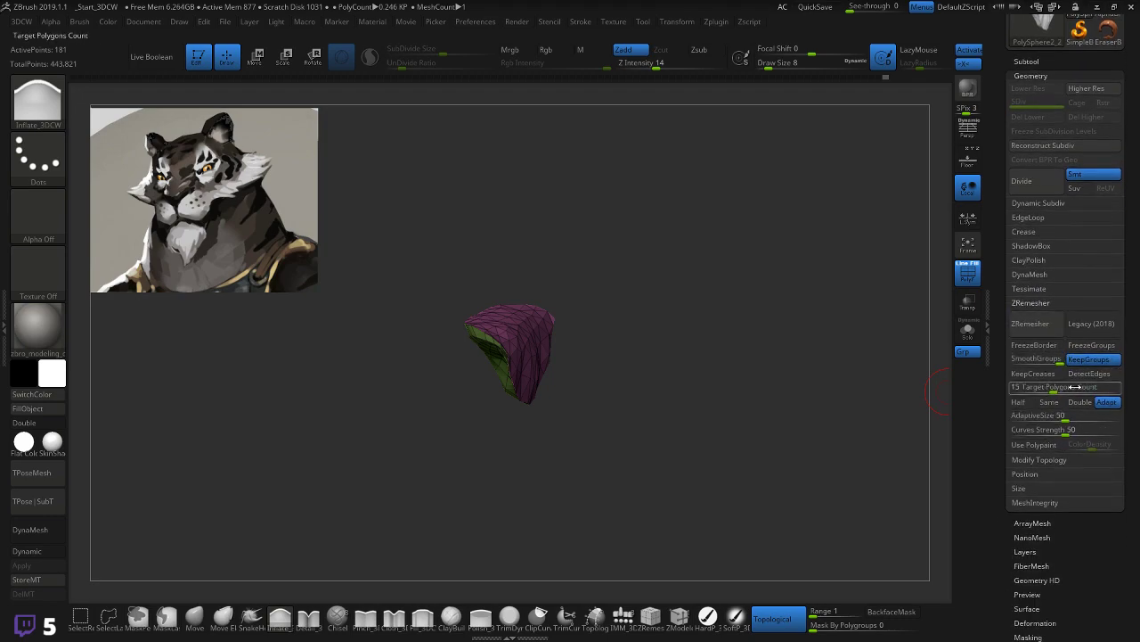
{"action": "left_click", "coordinate": [1069, 388]}
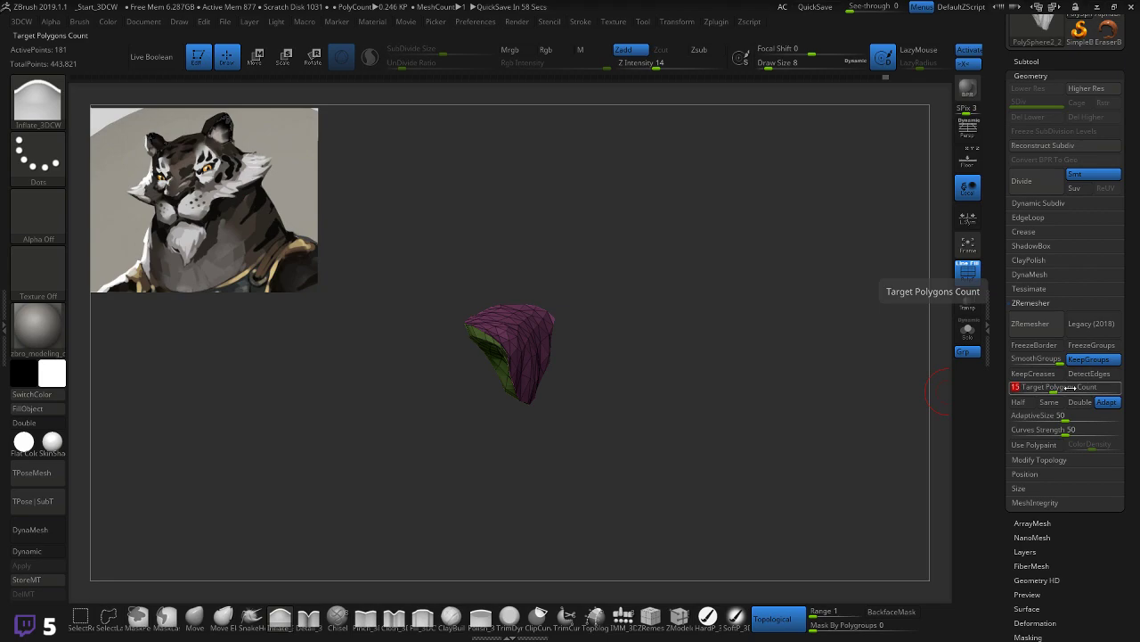
{"action": "type", "text": "1"}
{"action": "left_click", "coordinate": [1026, 321]}
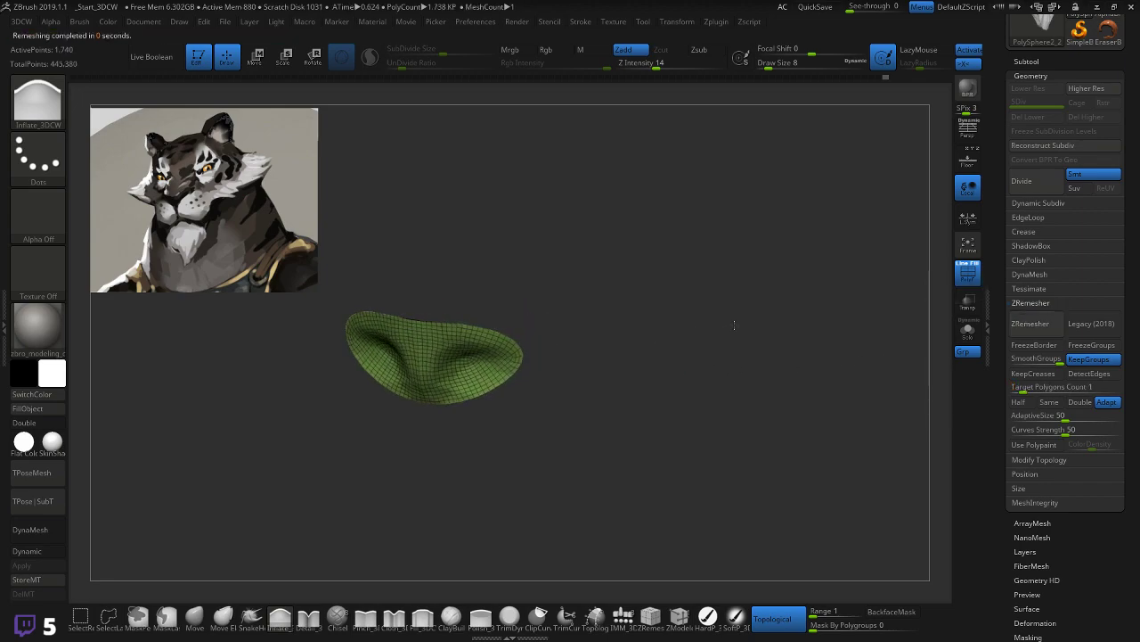
{"action": "key", "text": "ctrl+z"}
Step: ZRemesh the nostril piece with a target polygons count of 0.6 and check the new topology from several angles
{"action": "left_click", "coordinate": [1069, 389]}
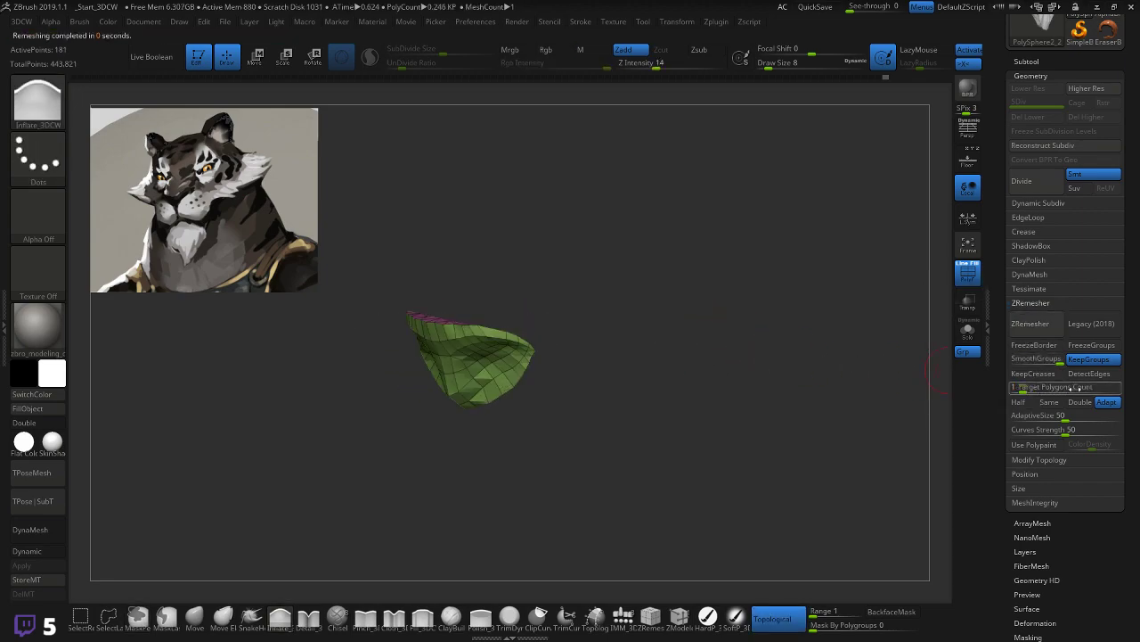
{"action": "type", "text": "0.6"}
{"action": "key", "text": "Return"}
{"action": "left_click", "coordinate": [1031, 324]}
{"action": "mouse_move", "coordinate": [737, 369]}
{"action": "left_mouse_down"}
{"action": "mouse_move", "coordinate": [654, 333]}
{"action": "mouse_move", "coordinate": [589, 388]}
{"action": "mouse_move", "coordinate": [531, 320]}
{"action": "left_mouse_up"}
{"action": "key", "text": "shift"}
{"action": "mouse_move", "coordinate": [636, 280]}
{"action": "left_mouse_down"}
{"action": "mouse_move", "coordinate": [679, 259]}
{"action": "mouse_move", "coordinate": [692, 285]}
{"action": "mouse_move", "coordinate": [677, 322]}
{"action": "mouse_move", "coordinate": [687, 356]}
{"action": "left_mouse_up"}
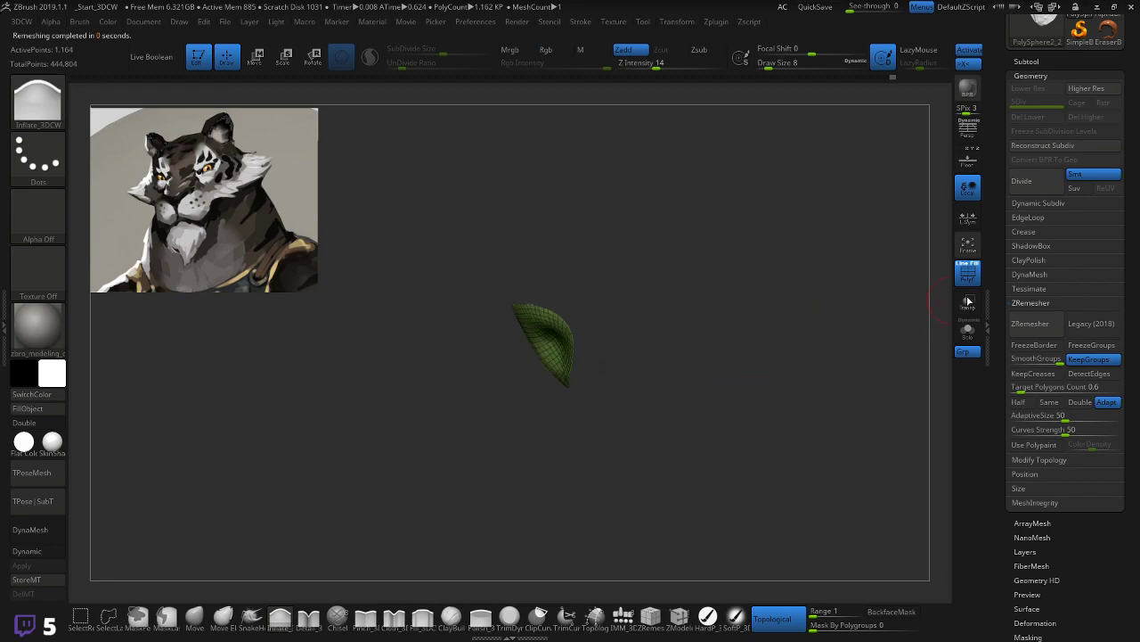
{"action": "left_click_drag", "start_coordinate": [619, 372], "coordinate": [667, 379]}
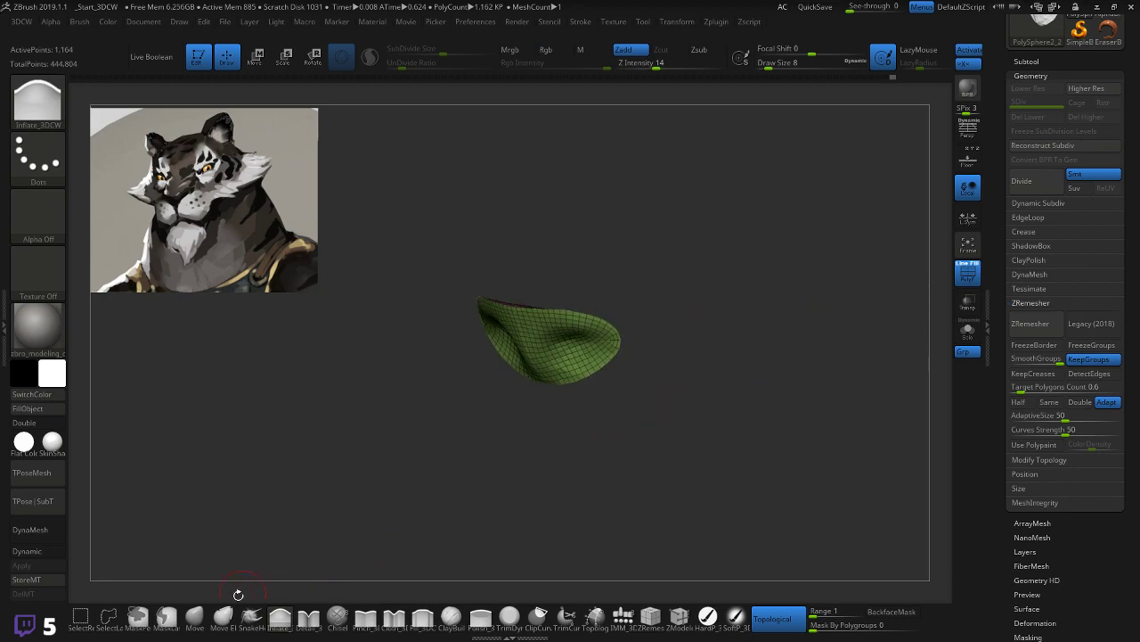
Step: Reshape the remeshed nostril piece's nostril hollows and outer edge with the Move brush at draw size 8
{"action": "left_click", "coordinate": [195, 617]}
{"action": "left_click_drag", "start_coordinate": [265, 537], "coordinate": [438, 400]}
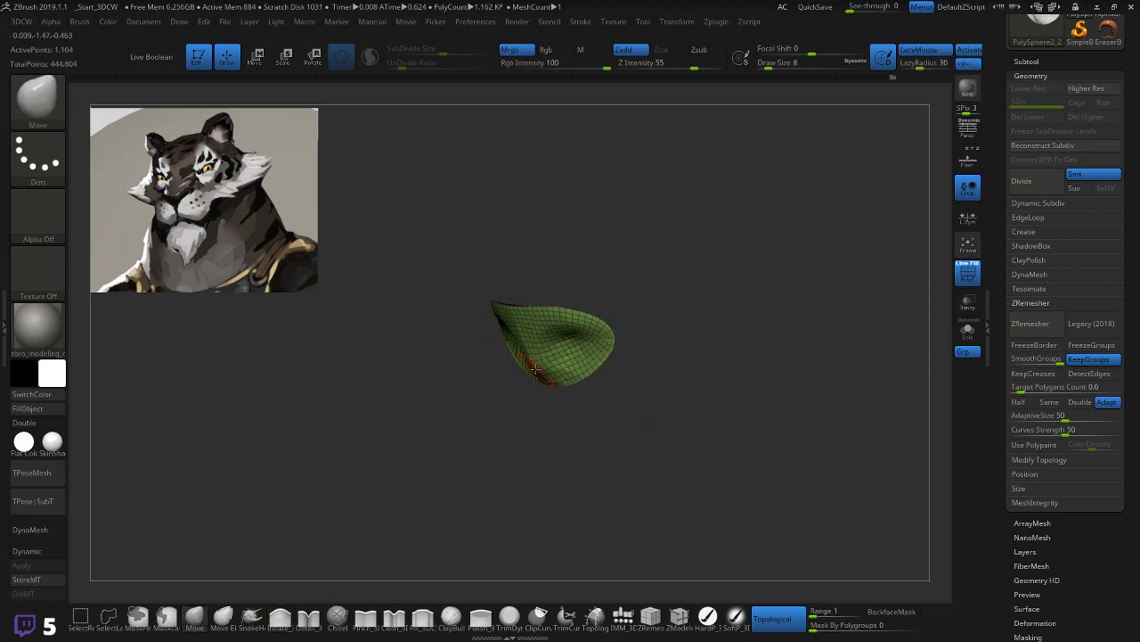
{"action": "left_click_drag", "start_coordinate": [613, 431], "coordinate": [613, 407]}
{"action": "left_click_drag", "start_coordinate": [497, 401], "coordinate": [671, 349]}
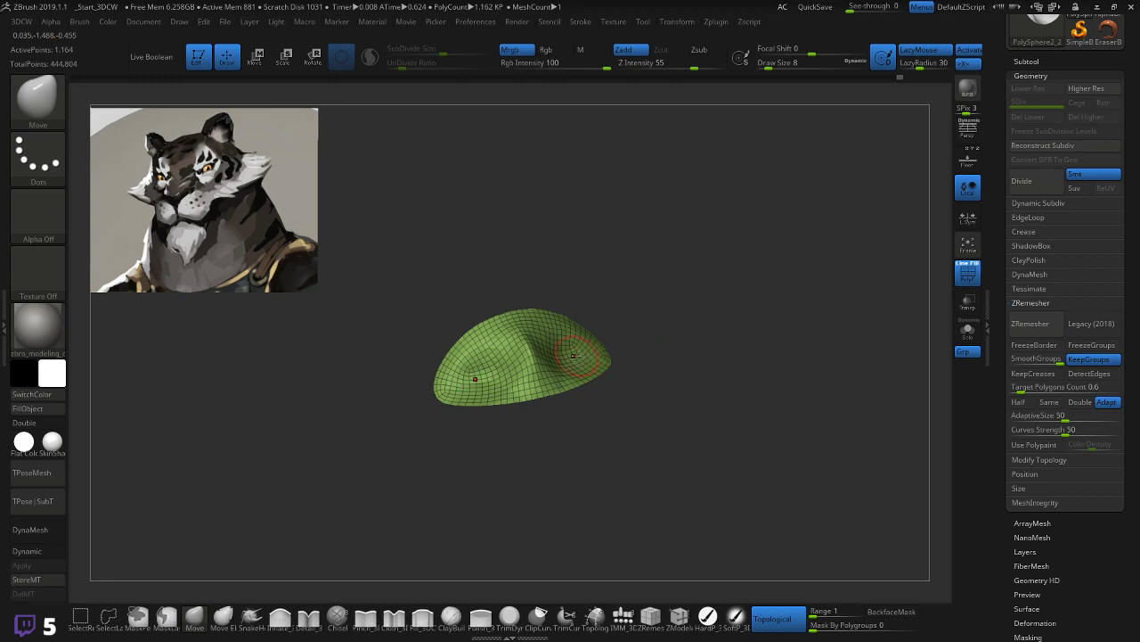
{"action": "left_click_drag", "start_coordinate": [567, 357], "coordinate": [552, 357]}
{"action": "mouse_move", "coordinate": [681, 341]}
{"action": "left_mouse_down"}
{"action": "mouse_move", "coordinate": [651, 407]}
{"action": "mouse_move", "coordinate": [401, 431]}
{"action": "mouse_move", "coordinate": [183, 524]}
{"action": "left_mouse_up"}
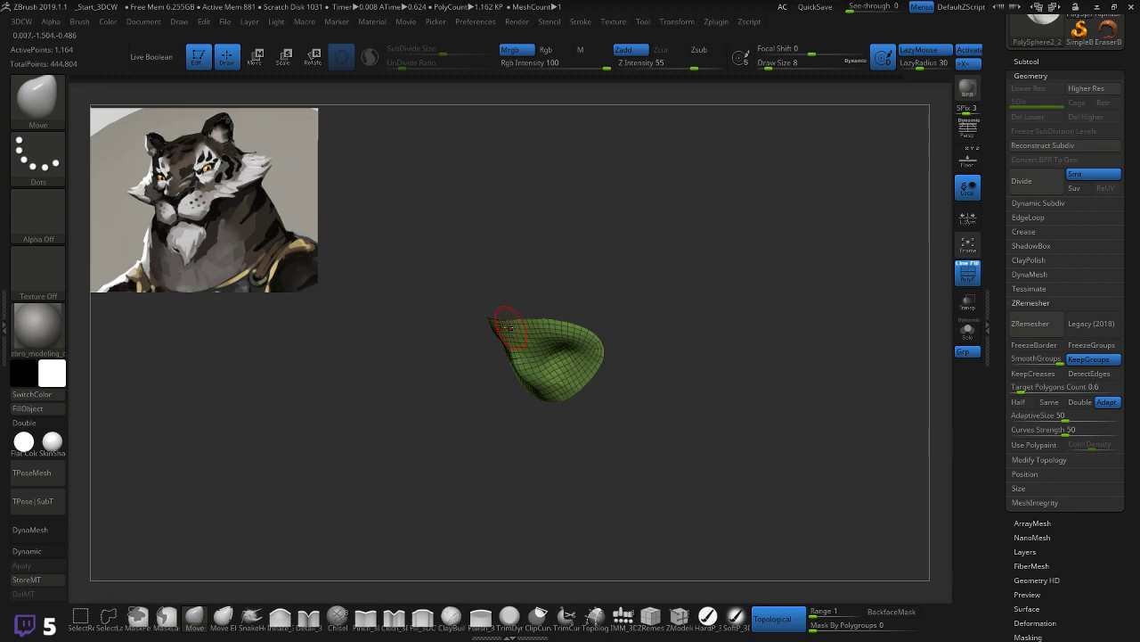
Step: Thicken and smooth the nostril piece's upper rim with the Inflate brush, raising the draw size to 18 and Z Intensity to 24
{"action": "left_click", "coordinate": [279, 617]}
{"action": "left_click_drag", "start_coordinate": [410, 481], "coordinate": [435, 440]}
{"action": "left_click_drag", "start_coordinate": [519, 322], "coordinate": [499, 331]}
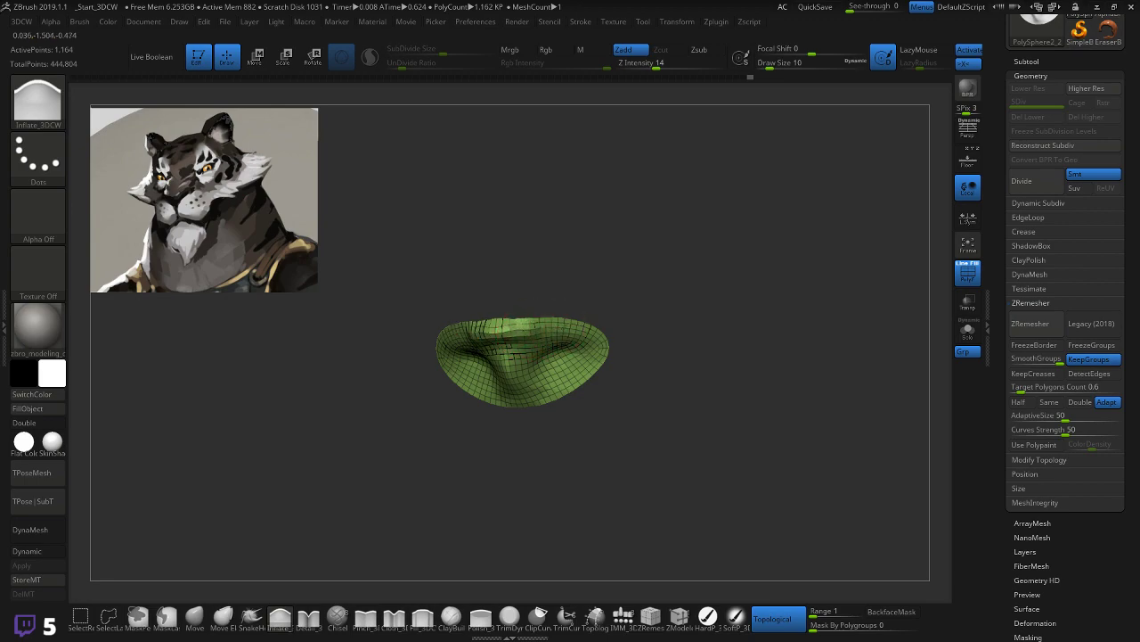
{"action": "key", "text": "shift"}
{"action": "left_click_drag", "start_coordinate": [657, 73], "coordinate": [668, 71]}
{"action": "mouse_move", "coordinate": [481, 328]}
{"action": "left_mouse_down"}
{"action": "mouse_move", "coordinate": [517, 330]}
{"action": "mouse_move", "coordinate": [597, 277]}
{"action": "left_mouse_up"}
{"action": "key", "text": "shift"}
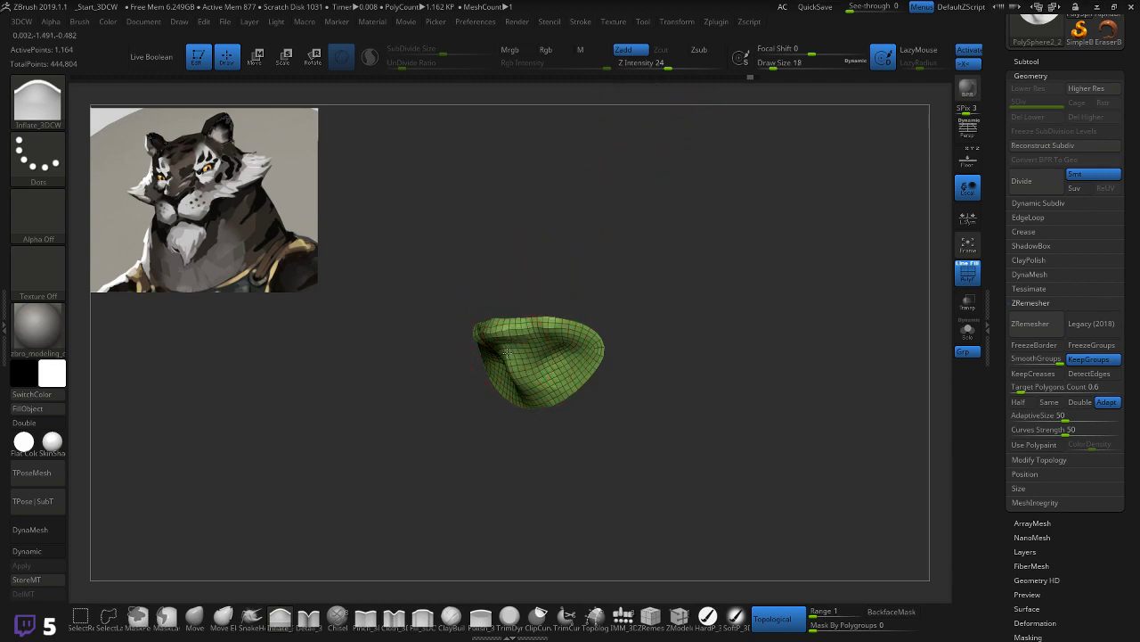
{"action": "mouse_move", "coordinate": [543, 296]}
{"action": "left_mouse_down"}
{"action": "mouse_move", "coordinate": [583, 277]}
{"action": "mouse_move", "coordinate": [512, 346]}
{"action": "left_mouse_up"}
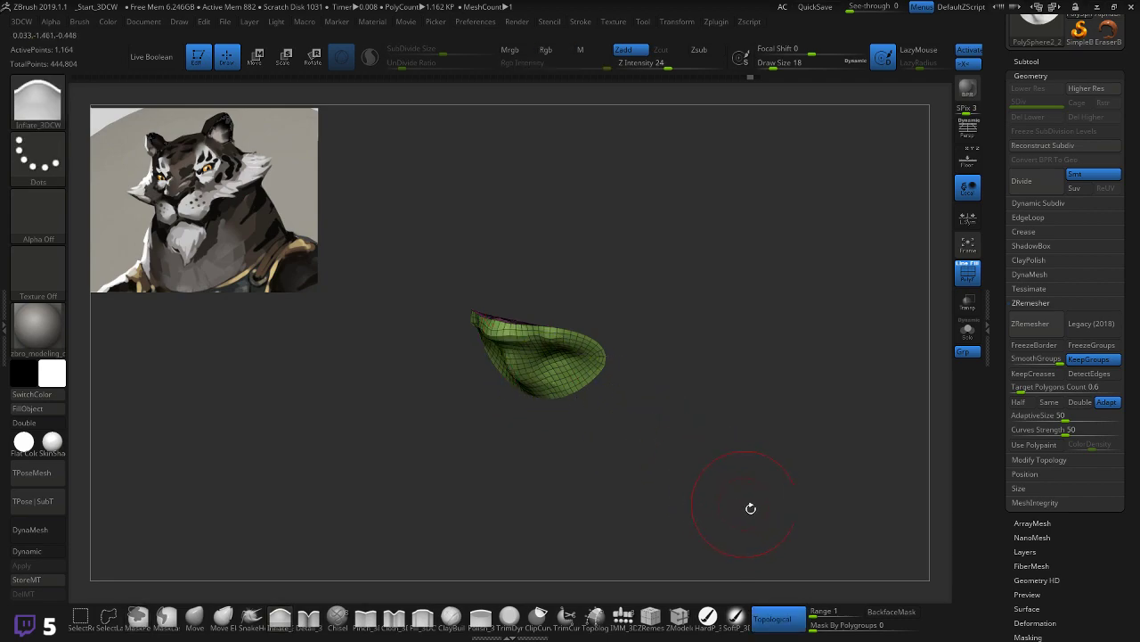
Step: Turn off topological masking, set its range to 5, and inflate and smooth the middle ridge between the nostrils
{"action": "left_click", "coordinate": [775, 619]}
{"action": "type", "text": "5"}
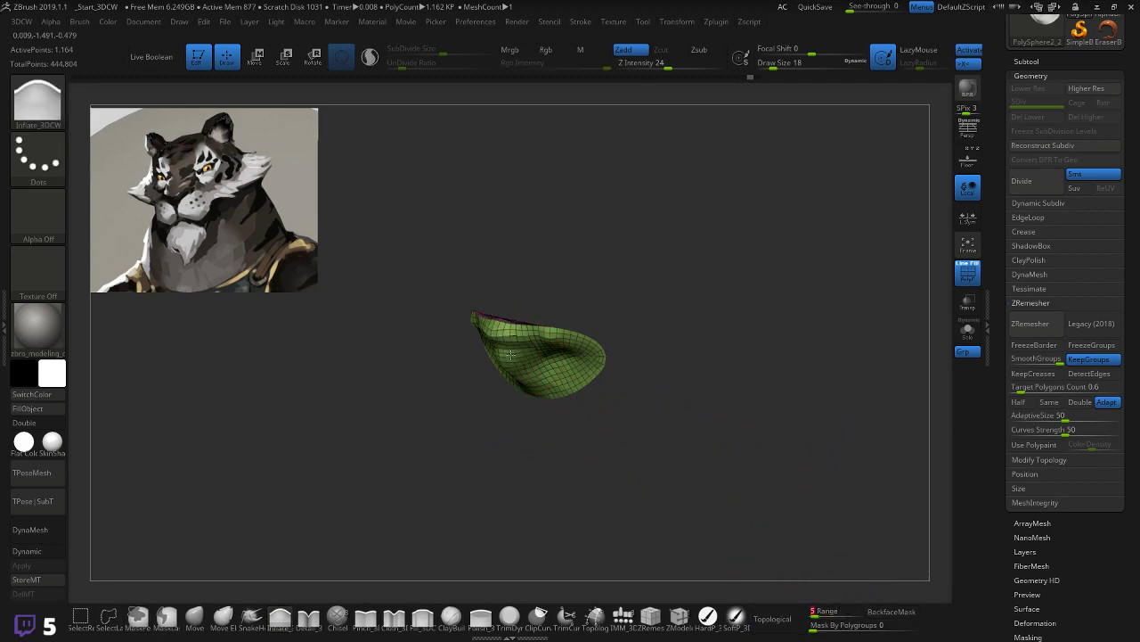
{"action": "mouse_move", "coordinate": [601, 287]}
{"action": "left_mouse_down"}
{"action": "mouse_move", "coordinate": [614, 267]}
{"action": "mouse_move", "coordinate": [598, 294]}
{"action": "left_mouse_up"}
{"action": "key", "text": "shift"}
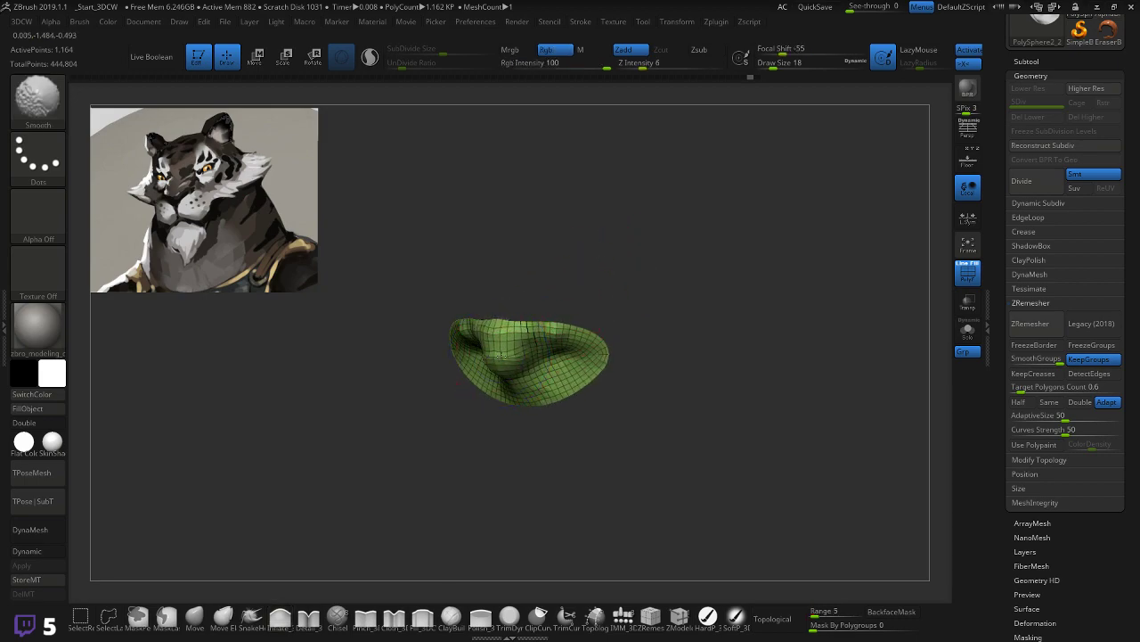
{"action": "key", "text": "shift"}
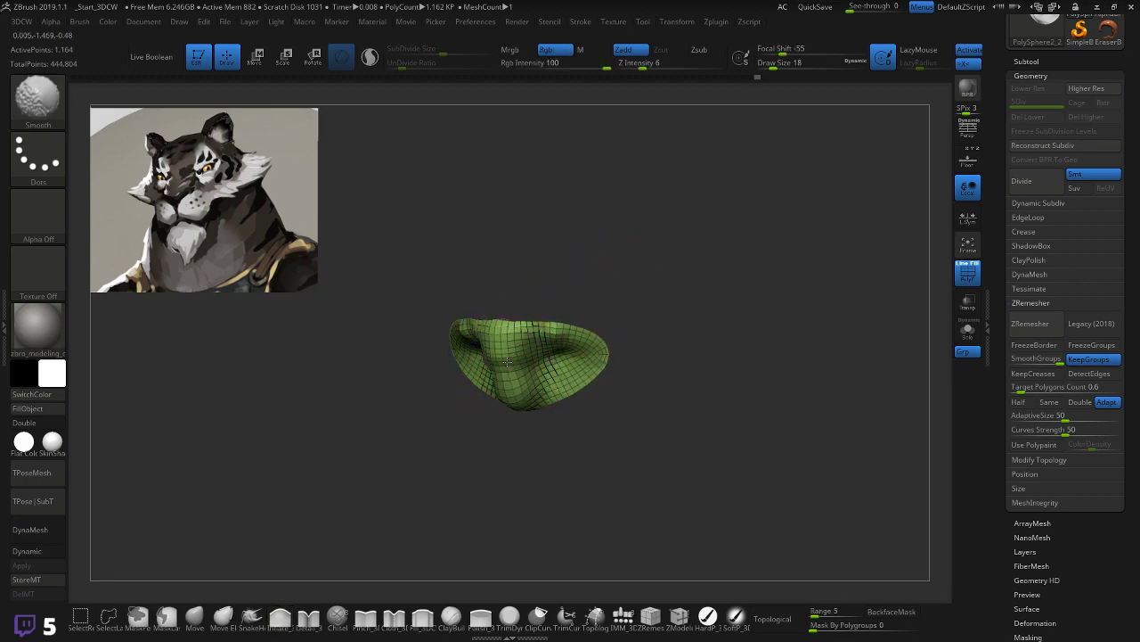
{"action": "key", "text": "shift"}
Step: Round the rim around both nostril hollows by inflating and smoothing it at draw size 18
{"action": "mouse_move", "coordinate": [588, 303]}
{"action": "left_mouse_down"}
{"action": "mouse_move", "coordinate": [608, 278]}
{"action": "mouse_move", "coordinate": [580, 298]}
{"action": "left_mouse_up"}
{"action": "mouse_move", "coordinate": [532, 340]}
{"action": "left_mouse_down"}
{"action": "mouse_move", "coordinate": [563, 343]}
{"action": "mouse_move", "coordinate": [552, 331]}
{"action": "left_mouse_up"}
{"action": "left_click_drag", "start_coordinate": [455, 337], "coordinate": [468, 338], "text": "shift"}
{"action": "mouse_move", "coordinate": [639, 315]}
{"action": "left_mouse_down"}
{"action": "mouse_move", "coordinate": [618, 340]}
{"action": "mouse_move", "coordinate": [521, 332]}
{"action": "mouse_move", "coordinate": [606, 294]}
{"action": "mouse_move", "coordinate": [687, 282]}
{"action": "left_mouse_up"}
{"action": "key", "text": "shift"}
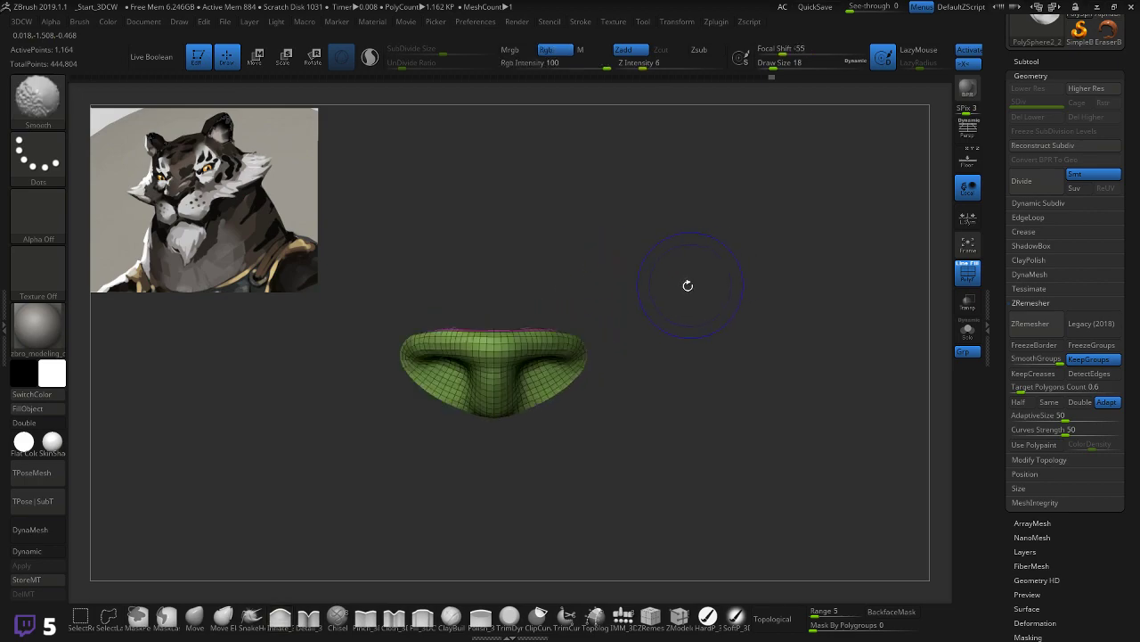
{"action": "mouse_move", "coordinate": [582, 305]}
{"action": "left_mouse_down"}
{"action": "mouse_move", "coordinate": [565, 331]}
{"action": "mouse_move", "coordinate": [516, 337]}
{"action": "left_mouse_up"}
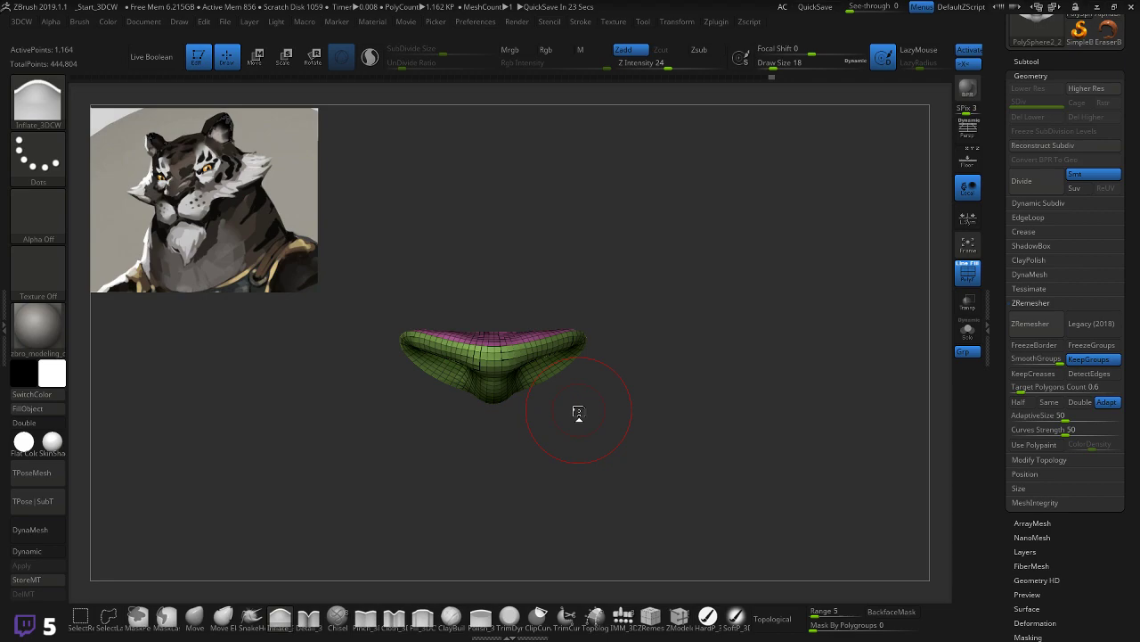
{"action": "left_click_drag", "start_coordinate": [697, 387], "coordinate": [701, 320]}
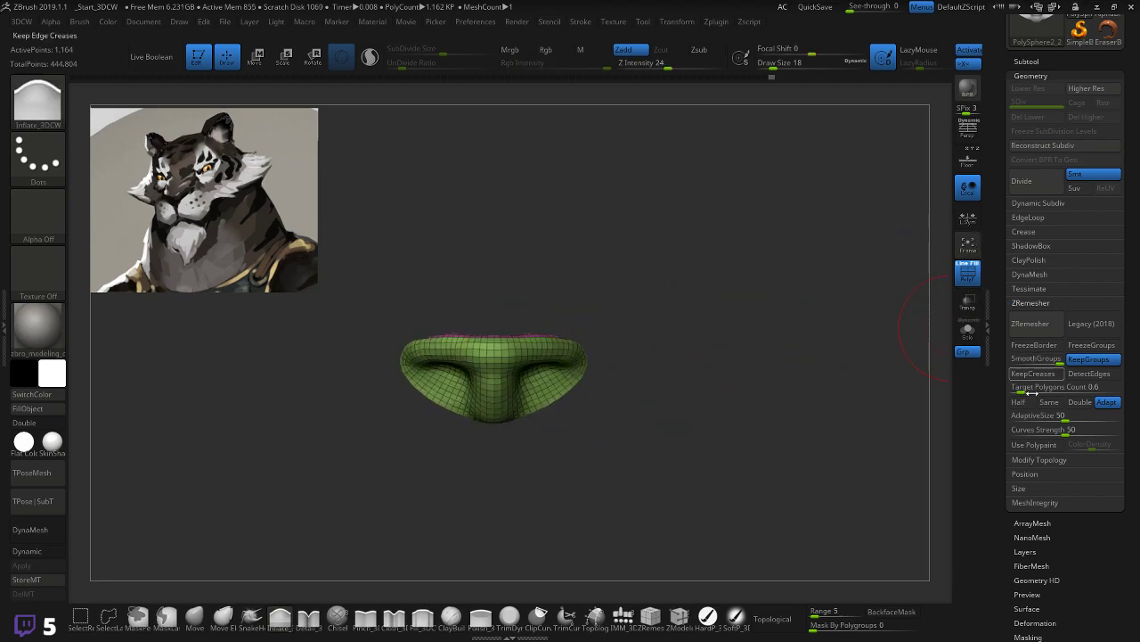
Step: Show the head subtool PolySphere2_3 together with the nostril piece and check the nose in profile
{"action": "left_click", "coordinate": [1026, 62]}
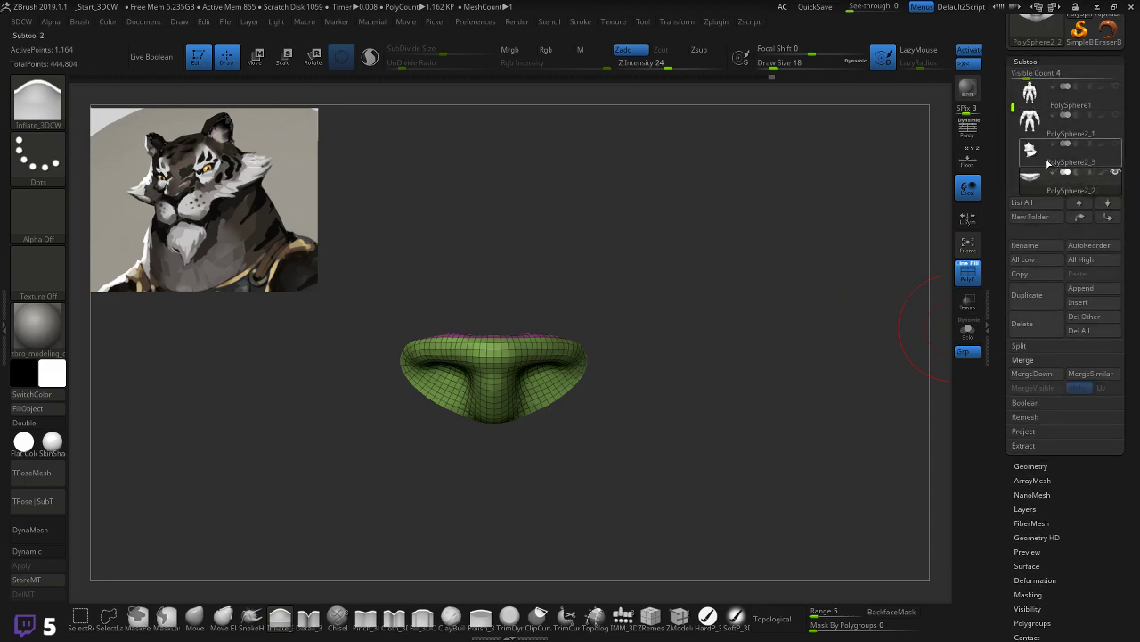
{"action": "left_click", "coordinate": [1113, 148], "text": "shift"}
{"action": "left_click_drag", "start_coordinate": [764, 394], "coordinate": [381, 449]}
{"action": "key", "text": "z"}
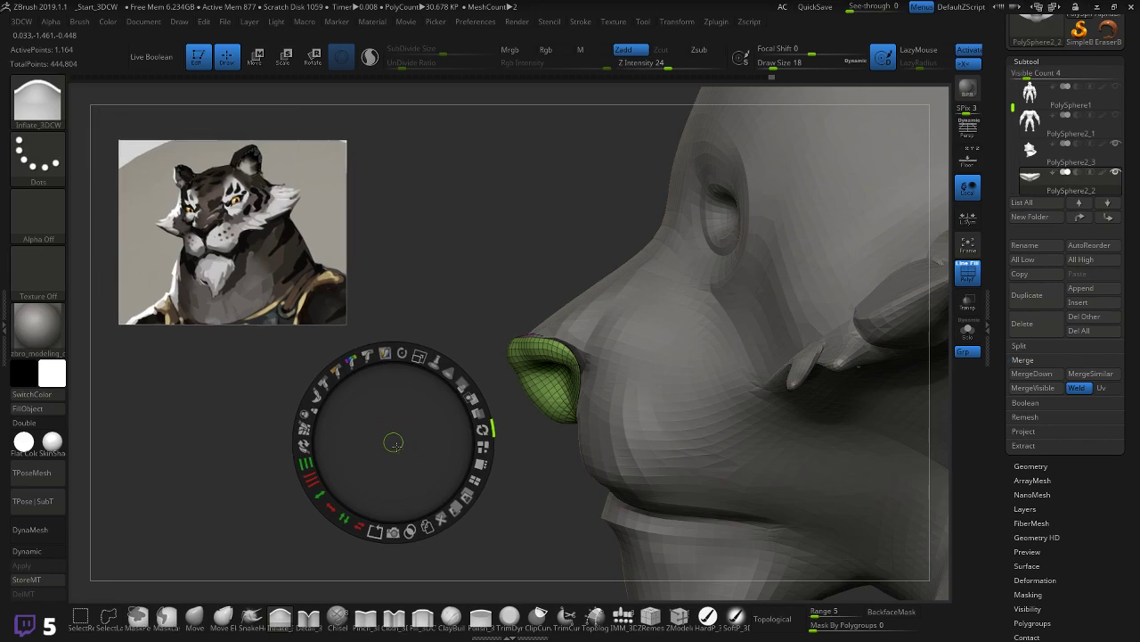
{"action": "key", "text": "z"}
{"action": "left_click_drag", "start_coordinate": [433, 383], "coordinate": [440, 393], "text": "shift"}
Step: Select the head subtool and fit the tip of the nose bridge to the nostril piece with the Move brush, smoothing the edge
{"action": "left_click", "coordinate": [550, 412], "text": "alt"}
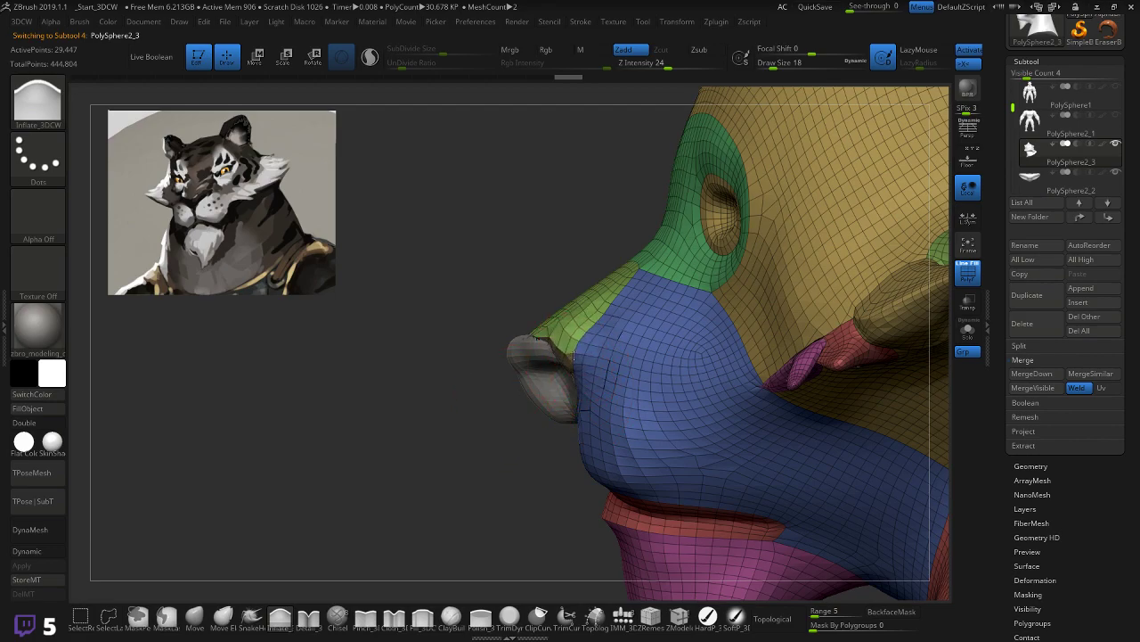
{"action": "key", "text": "ctrl"}
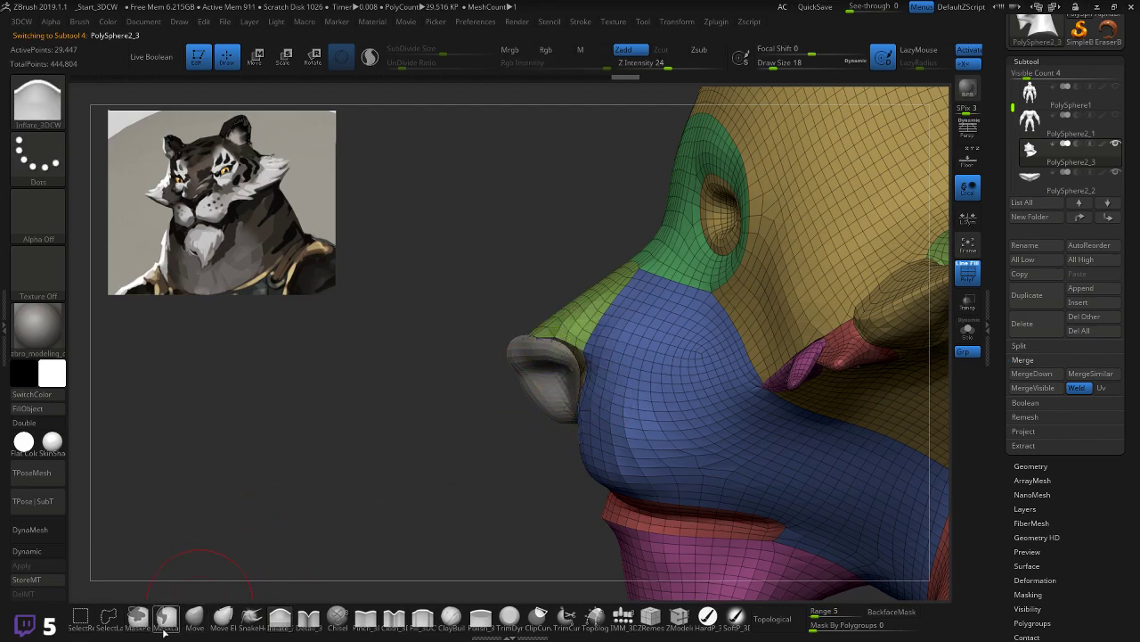
{"action": "key", "text": "b"}
{"action": "key", "text": "m"}
{"action": "key", "text": "v"}
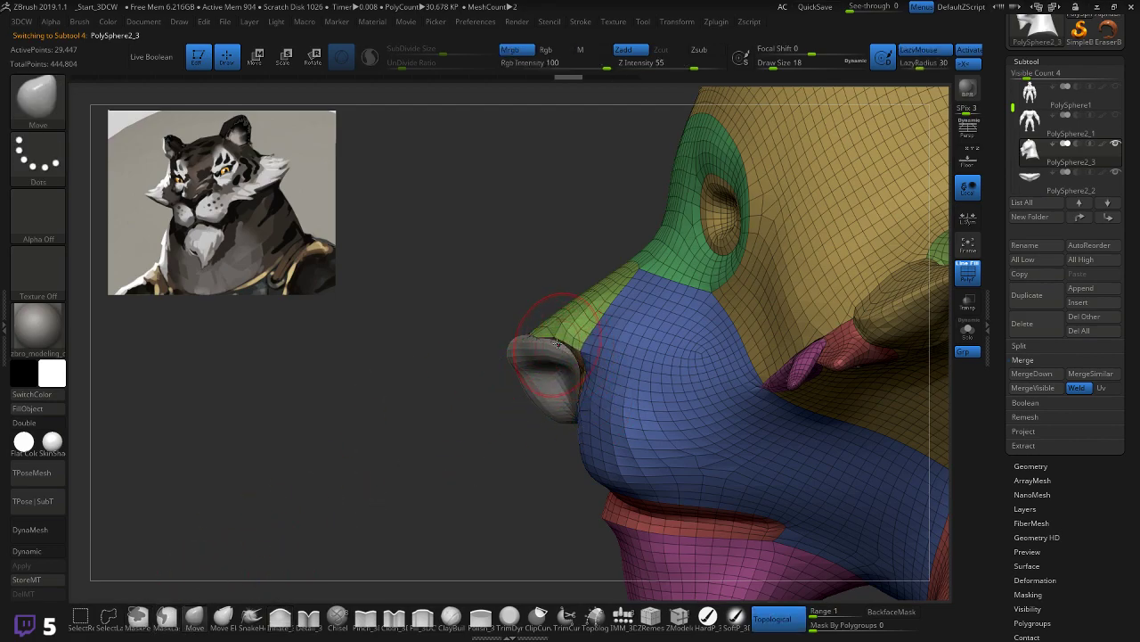
{"action": "mouse_move", "coordinate": [458, 309]}
{"action": "left_mouse_down"}
{"action": "mouse_move", "coordinate": [515, 316]}
{"action": "mouse_move", "coordinate": [451, 311]}
{"action": "mouse_move", "coordinate": [522, 276]}
{"action": "left_mouse_up"}
{"action": "key", "text": "shift"}
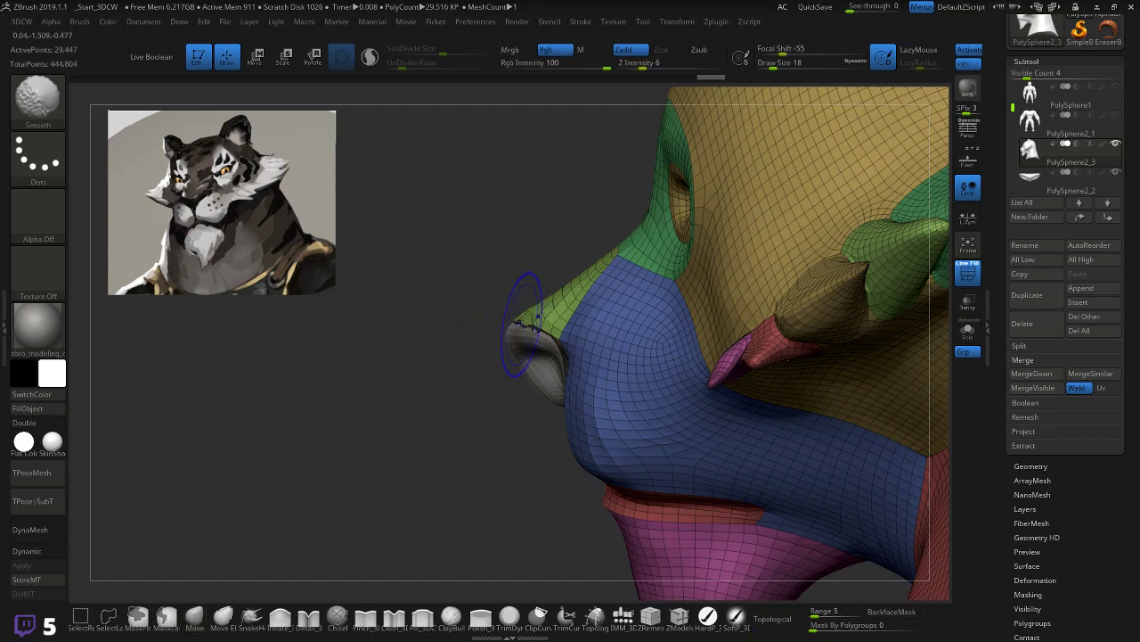
Step: Adjust the head's nose opening around the nostril piece's top and sides with the Move brush at draw size 18
{"action": "mouse_move", "coordinate": [561, 358]}
{"action": "right_mouse_down"}
{"action": "mouse_move", "coordinate": [501, 393]}
{"action": "mouse_move", "coordinate": [538, 383]}
{"action": "right_mouse_up"}
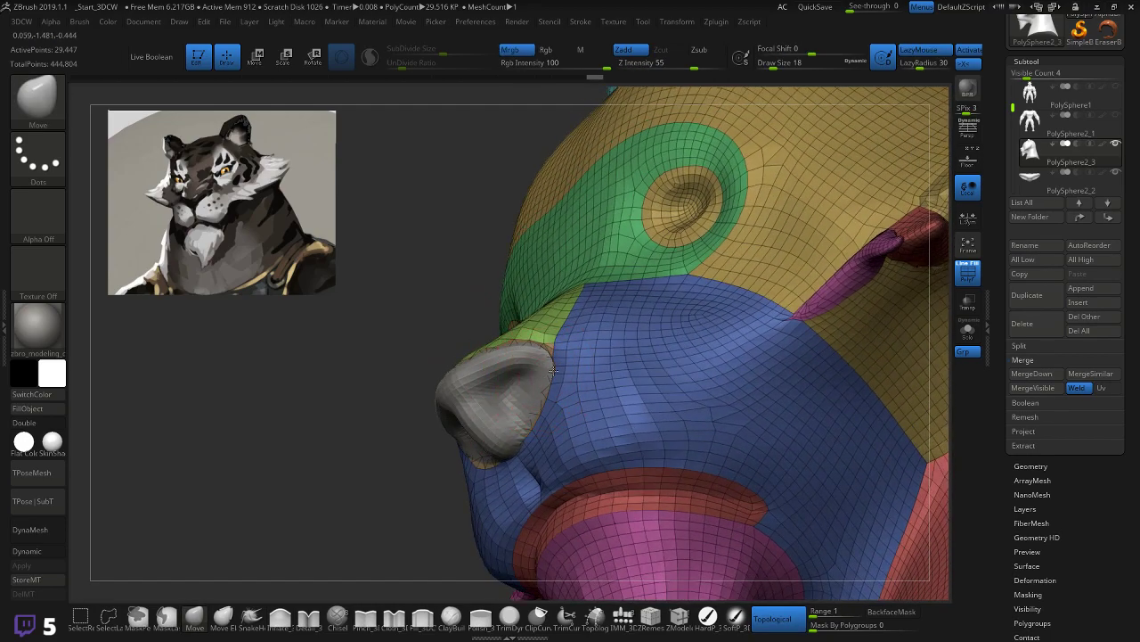
{"action": "mouse_move", "coordinate": [348, 344]}
{"action": "right_mouse_down"}
{"action": "mouse_move", "coordinate": [475, 342]}
{"action": "mouse_move", "coordinate": [483, 326]}
{"action": "right_mouse_up"}
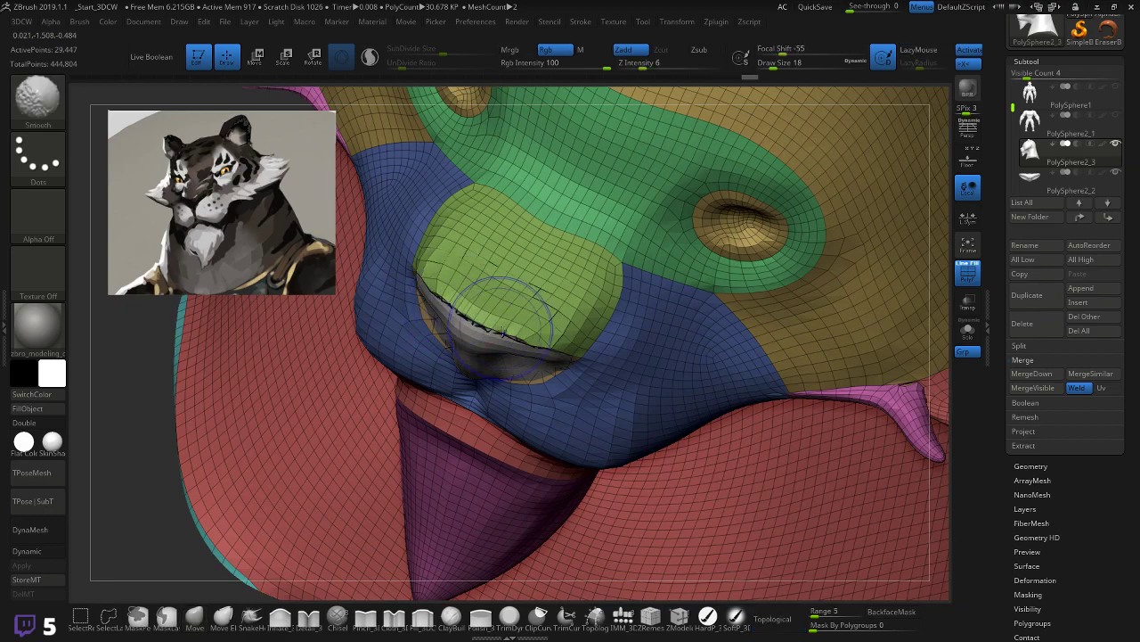
{"action": "right_click_drag", "start_coordinate": [156, 377], "coordinate": [373, 339]}
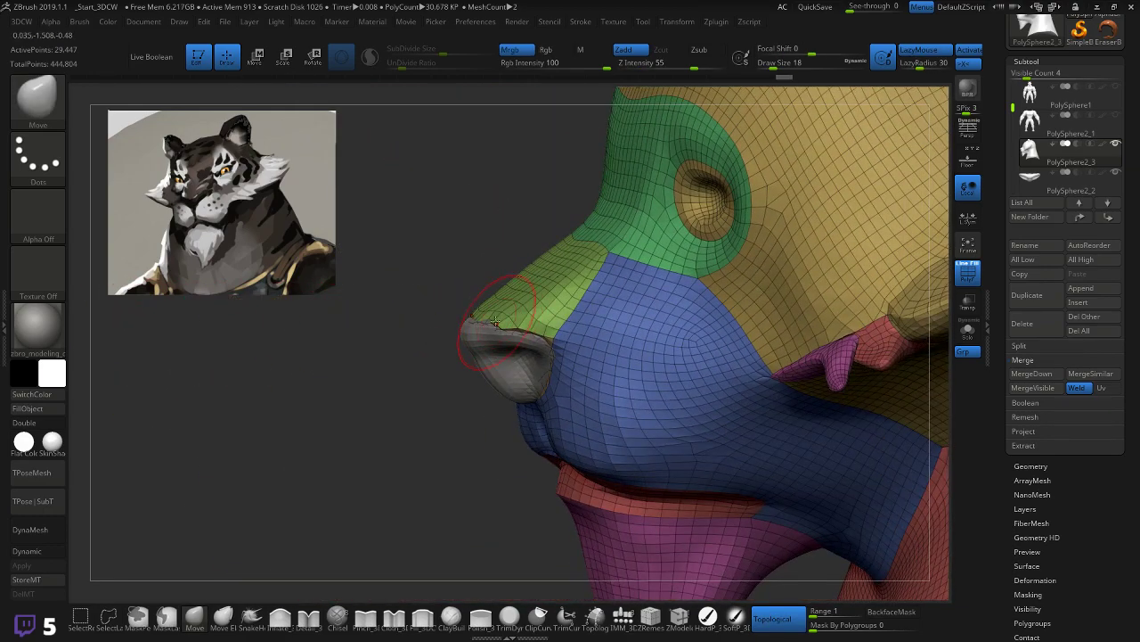
{"action": "mouse_move", "coordinate": [473, 330]}
{"action": "right_mouse_down"}
{"action": "mouse_move", "coordinate": [372, 353]}
{"action": "mouse_move", "coordinate": [505, 325]}
{"action": "right_mouse_up"}
{"action": "mouse_move", "coordinate": [384, 370]}
{"action": "left_mouse_down"}
{"action": "mouse_move", "coordinate": [446, 363]}
{"action": "mouse_move", "coordinate": [507, 331]}
{"action": "left_mouse_up"}
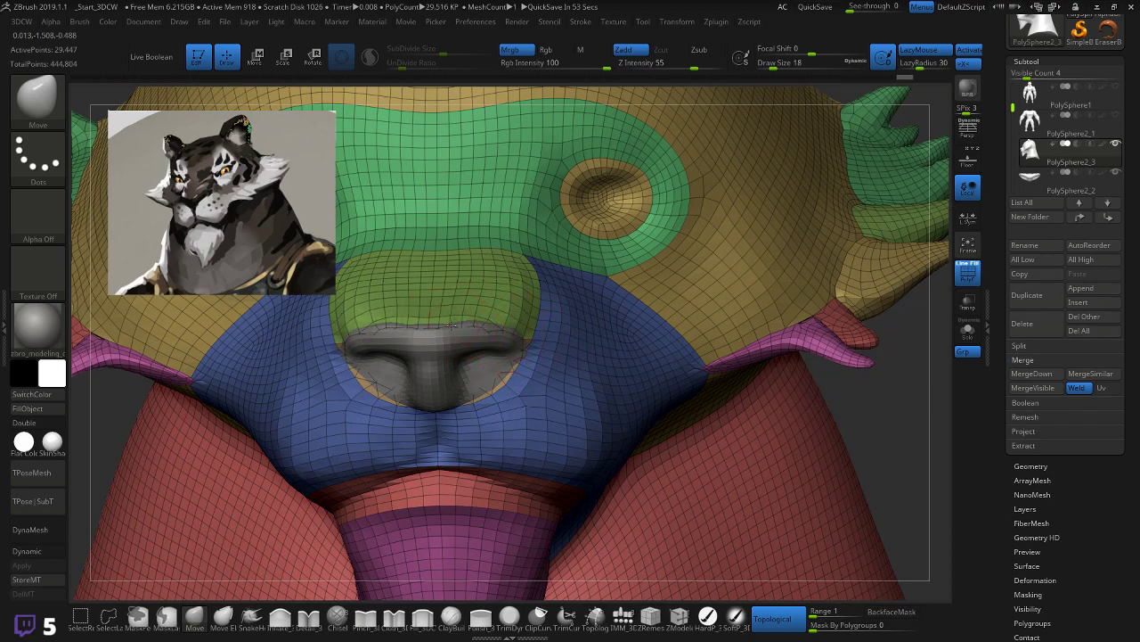
{"action": "left_click_drag", "start_coordinate": [107, 394], "coordinate": [196, 393]}
{"action": "left_click_drag", "start_coordinate": [362, 334], "coordinate": [417, 324]}
Step: Hide the polyframe, select the nostril piece and adjust its outer rim against the muzzle with the Move brush
{"action": "key", "text": "shift+f"}
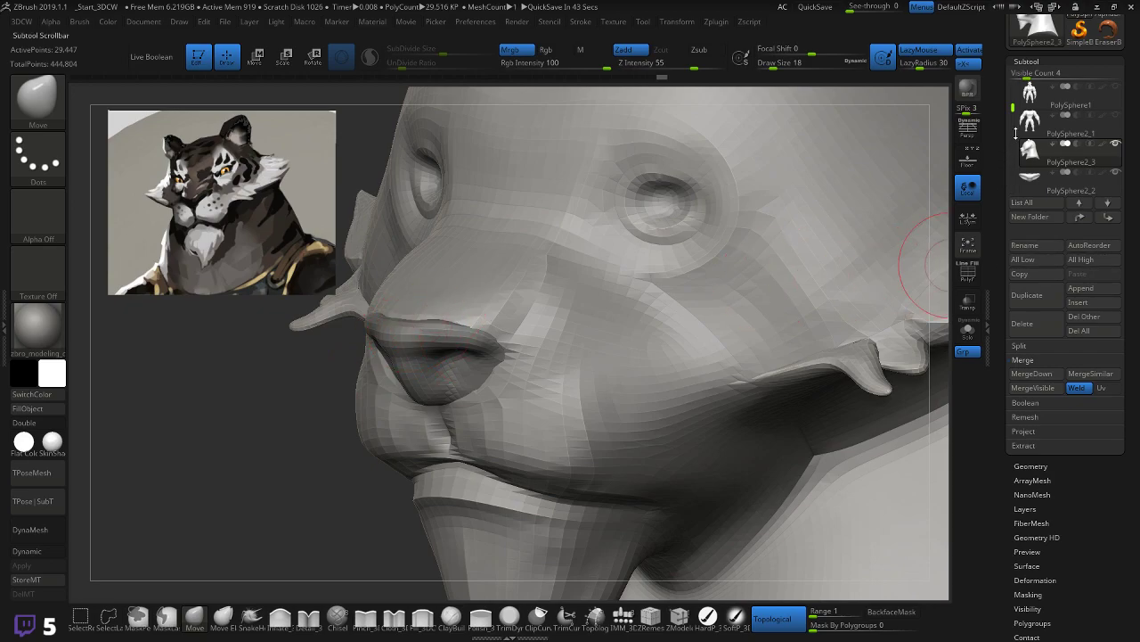
{"action": "left_click", "coordinate": [426, 365], "text": "alt"}
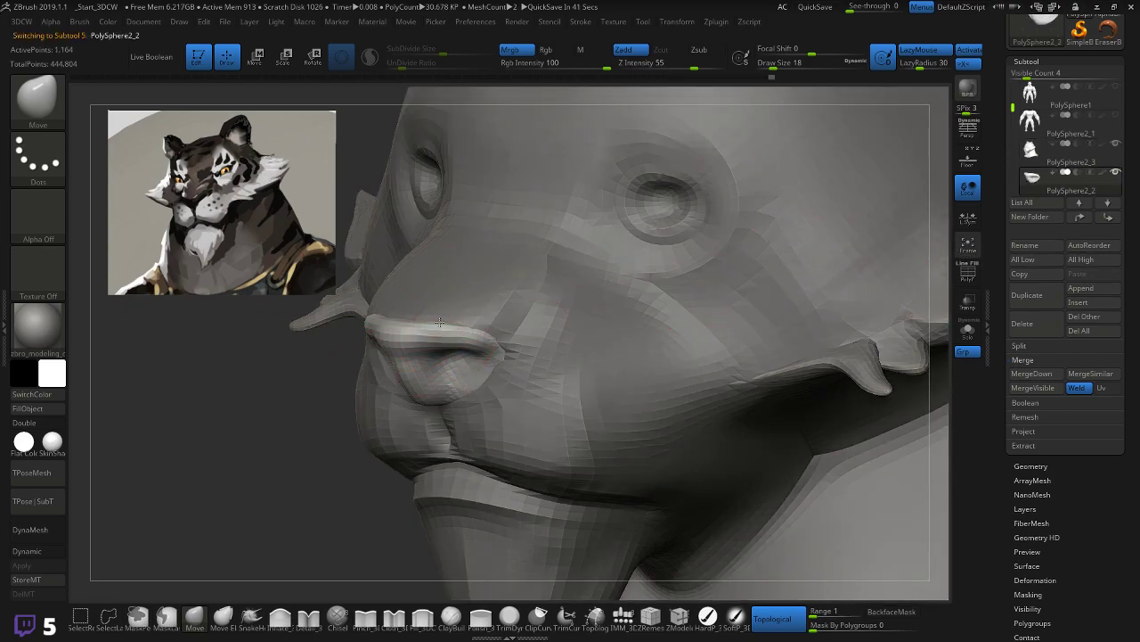
{"action": "left_click_drag", "start_coordinate": [241, 425], "coordinate": [190, 427]}
{"action": "left_click_drag", "start_coordinate": [322, 427], "coordinate": [264, 430]}
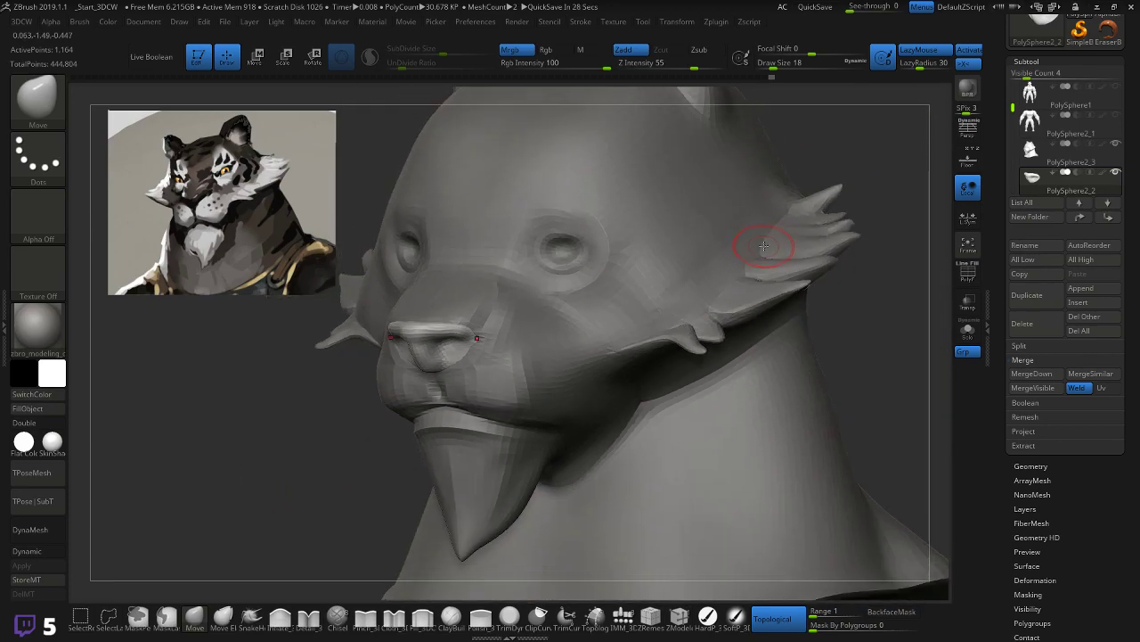
Step: Show the polyframe again, select the head subtool and inspect the nose area up close
{"action": "key", "text": "shift+f"}
{"action": "left_click", "coordinate": [815, 258], "text": "alt"}
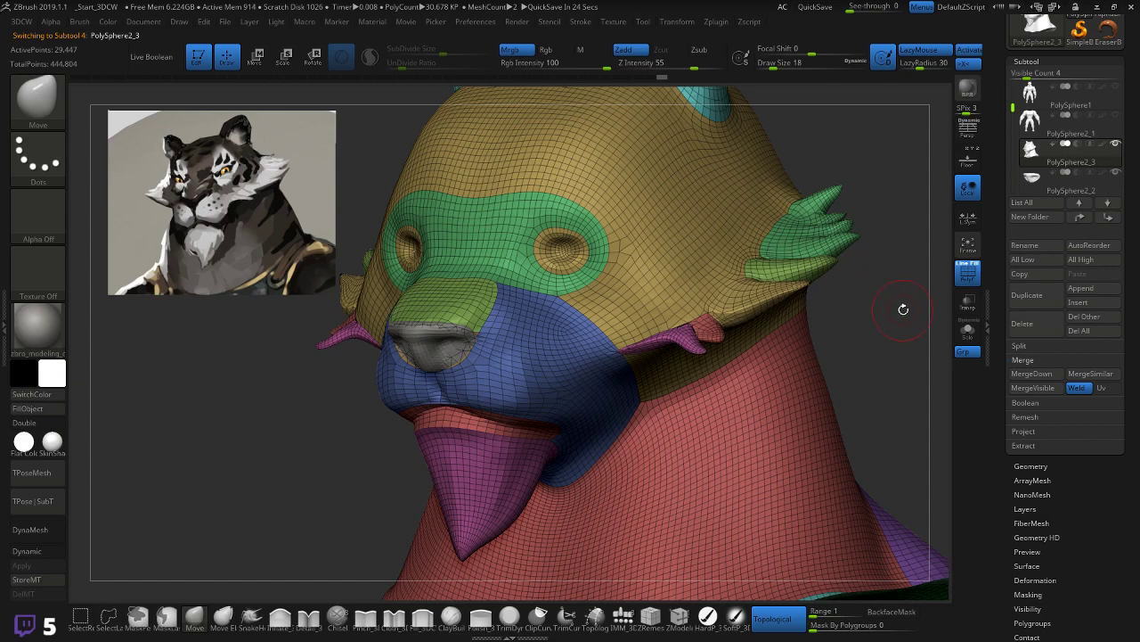
{"action": "left_click_drag", "start_coordinate": [904, 309], "coordinate": [823, 430]}
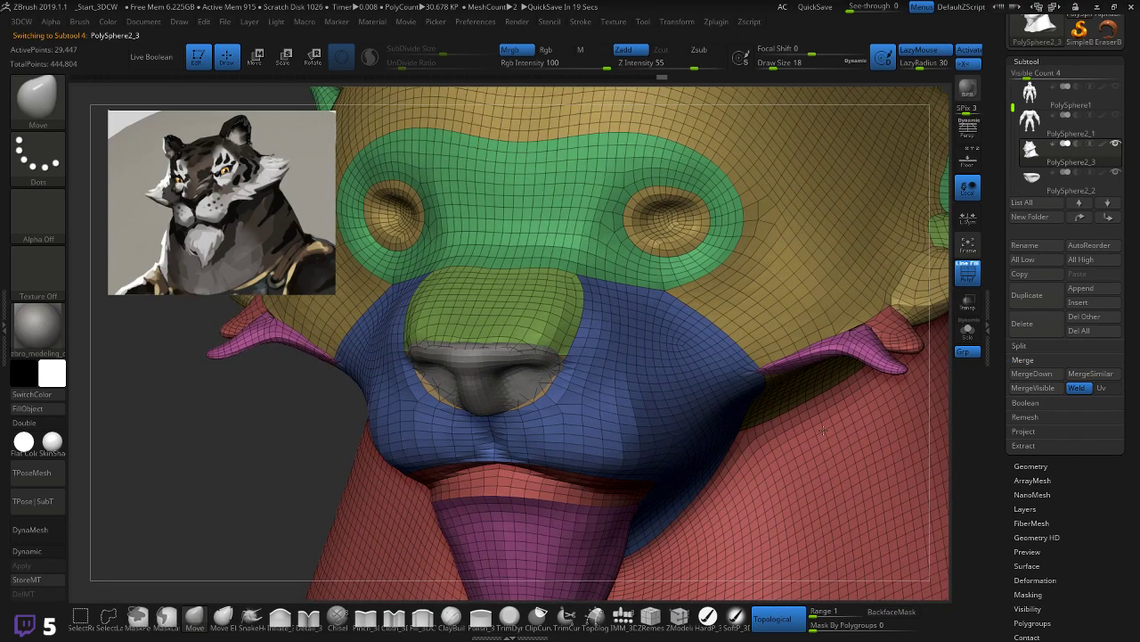
Step: Hide the polyframe and turn on Dynamic Subdiv for the head subtool, checking the smoothed face from the front
{"action": "left_click_drag", "start_coordinate": [230, 422], "coordinate": [264, 400]}
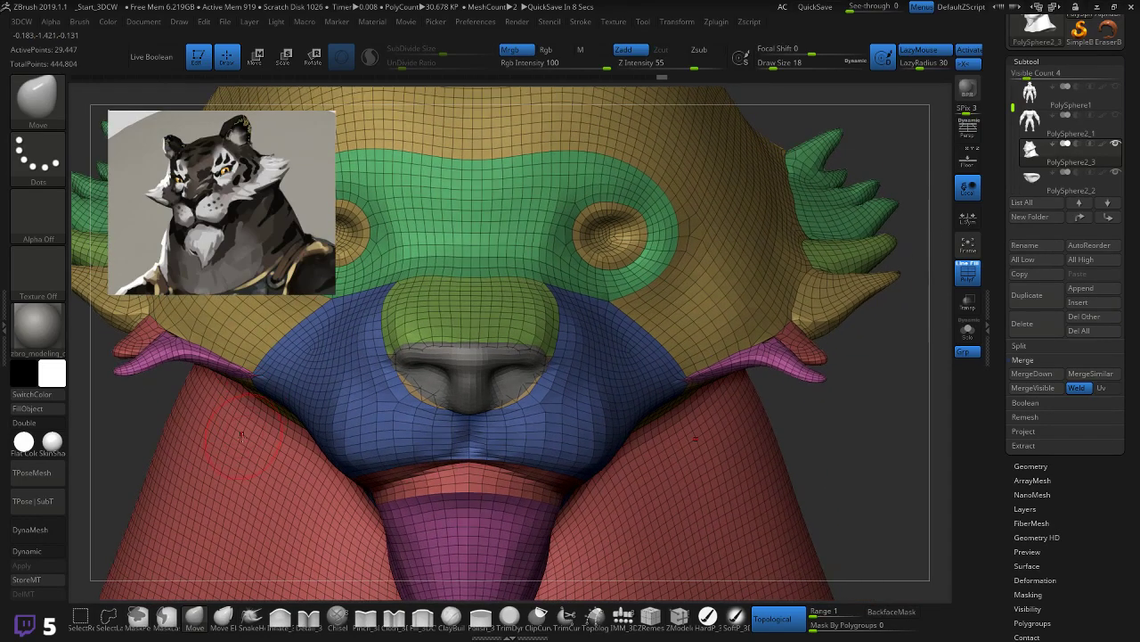
{"action": "left_click_drag", "start_coordinate": [864, 427], "coordinate": [806, 381]}
{"action": "key", "text": "shift+f"}
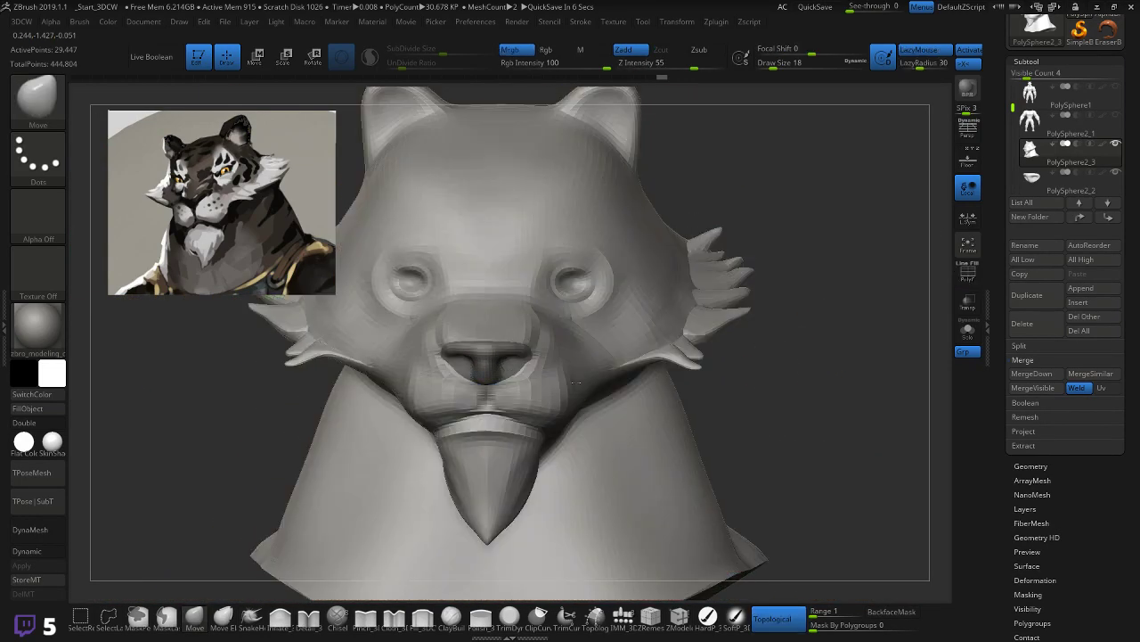
{"action": "left_click", "coordinate": [36, 554]}
{"action": "mouse_move", "coordinate": [804, 388]}
{"action": "left_mouse_down", "text": "shift"}
{"action": "mouse_move", "coordinate": [818, 375]}
{"action": "mouse_move", "coordinate": [816, 403]}
{"action": "left_mouse_up", "text": "shift"}
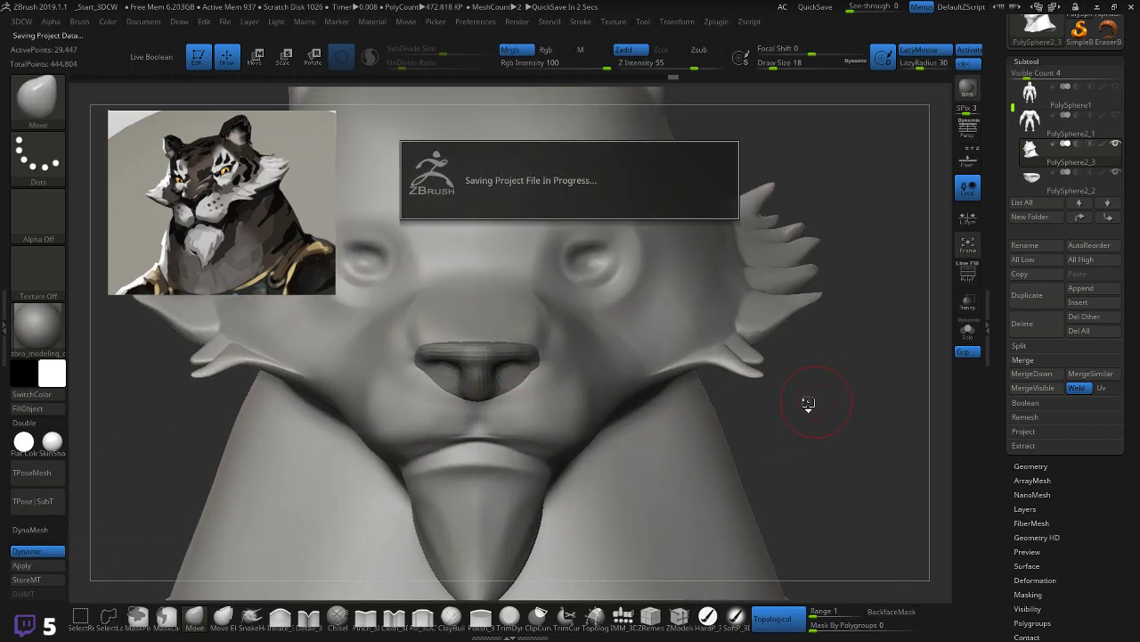
{"action": "key", "text": "shift+f"}
{"action": "key", "text": "shift+f"}
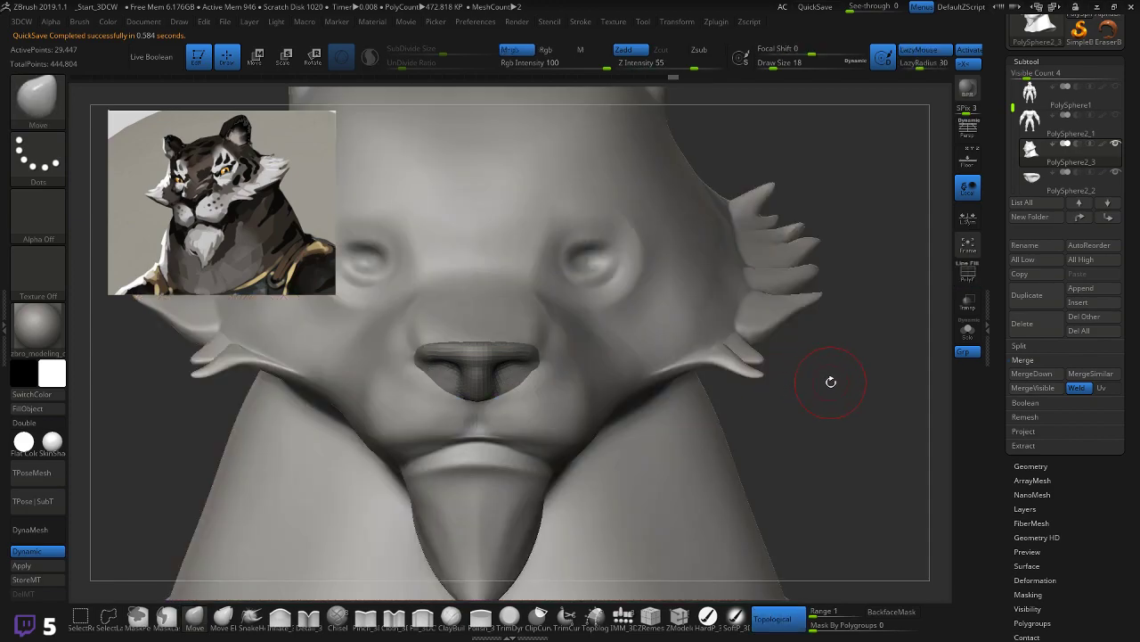
{"action": "key", "text": "shift+f"}
{"action": "key", "text": "shift+f"}
{"action": "mouse_move", "coordinate": [847, 415]}
{"action": "left_mouse_down"}
{"action": "mouse_move", "coordinate": [790, 419]}
{"action": "mouse_move", "coordinate": [855, 422]}
{"action": "mouse_move", "coordinate": [845, 389]}
{"action": "mouse_move", "coordinate": [836, 421]}
{"action": "left_mouse_up"}
{"action": "left_click_drag", "start_coordinate": [836, 420], "coordinate": [874, 437], "text": "shift"}
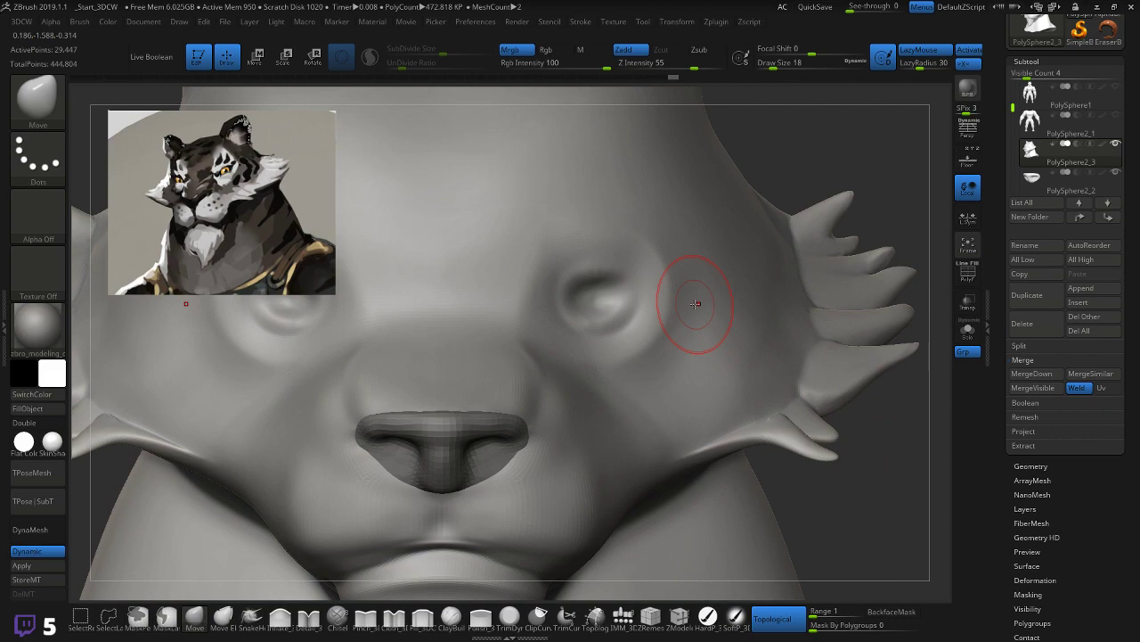
Step: Sharpen the rims of the head's eye sockets with the Pinch_3DCW brush at draw size 8
{"action": "left_click", "coordinate": [365, 615]}
{"action": "key", "text": "bracketleft"}
{"action": "left_click_drag", "start_coordinate": [520, 298], "coordinate": [519, 291]}
{"action": "left_click_drag", "start_coordinate": [634, 233], "coordinate": [659, 254]}
{"action": "mouse_move", "coordinate": [518, 303]}
{"action": "left_mouse_down"}
{"action": "mouse_move", "coordinate": [522, 255]}
{"action": "mouse_move", "coordinate": [579, 235]}
{"action": "mouse_move", "coordinate": [647, 238]}
{"action": "left_mouse_up"}
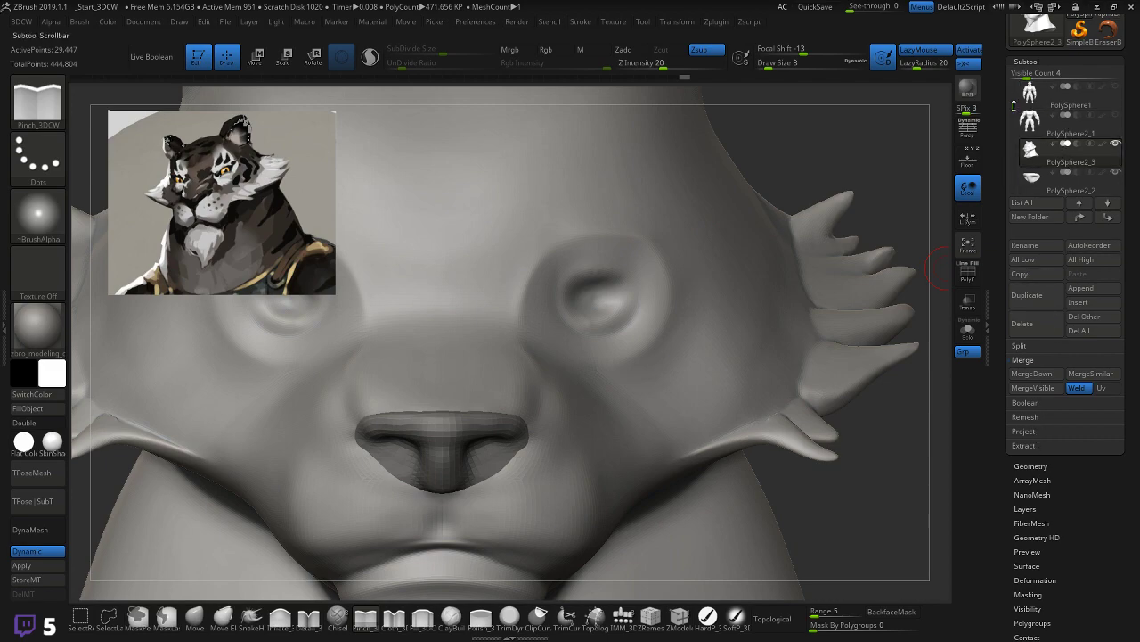
Step: Show the PolySphere2 eyeballs and refine the head's eyelids around them with the Pinch_3DCW, Move and Smooth brushes
{"action": "left_click_drag", "start_coordinate": [1016, 87], "coordinate": [1015, 134]}
{"action": "left_click", "coordinate": [1116, 144]}
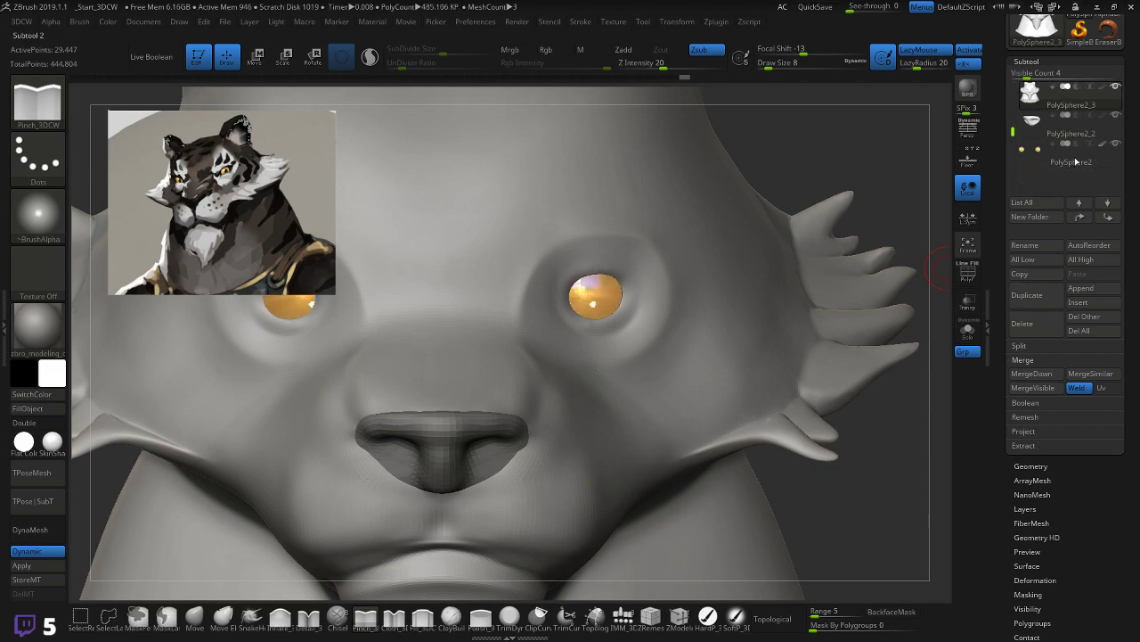
{"action": "left_click_drag", "start_coordinate": [856, 165], "coordinate": [847, 153]}
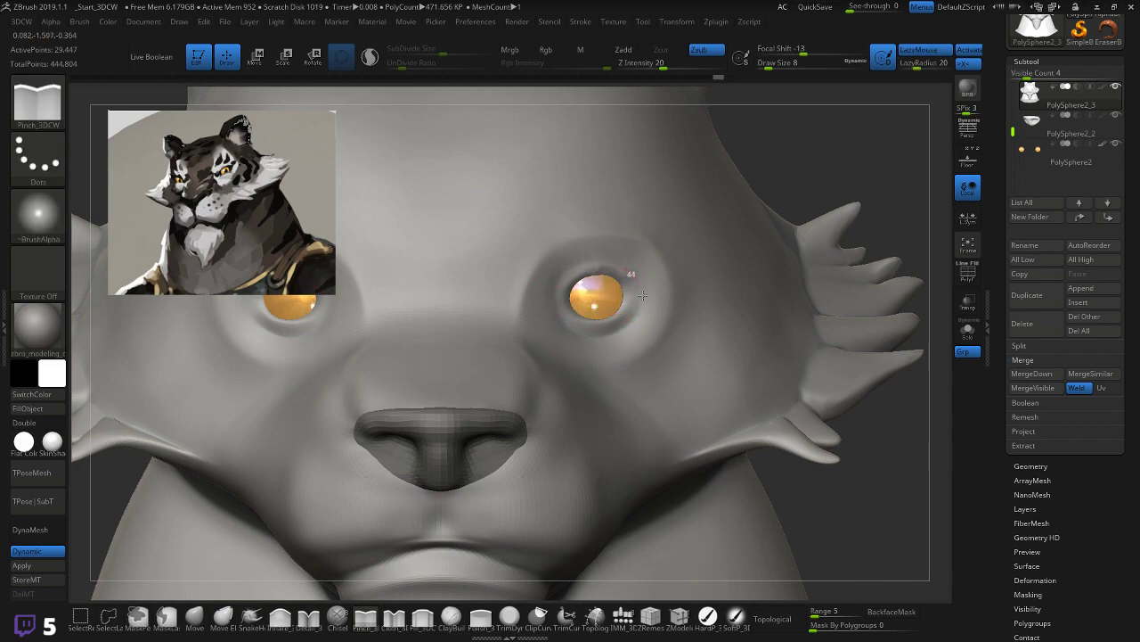
{"action": "key", "text": "["}
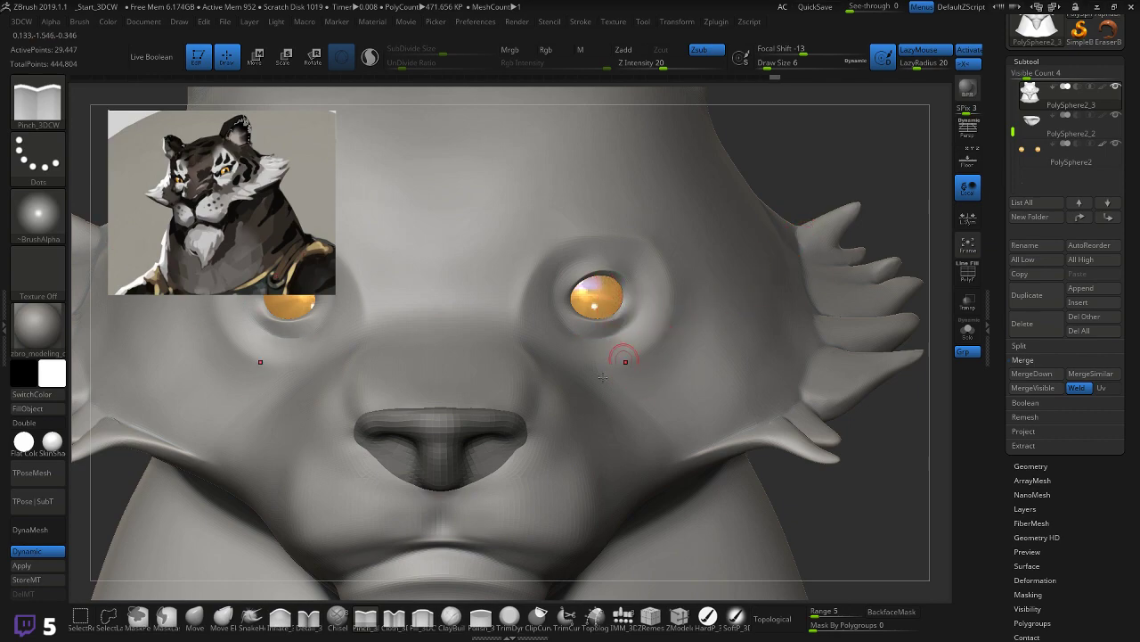
{"action": "left_click", "coordinate": [195, 615]}
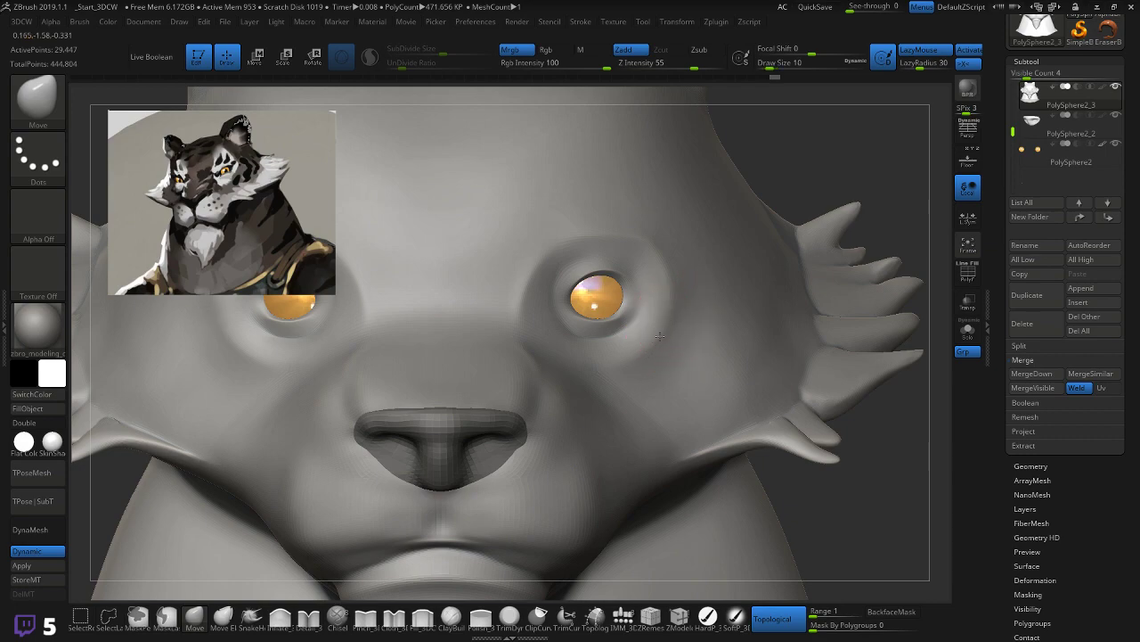
{"action": "key", "text": "shift"}
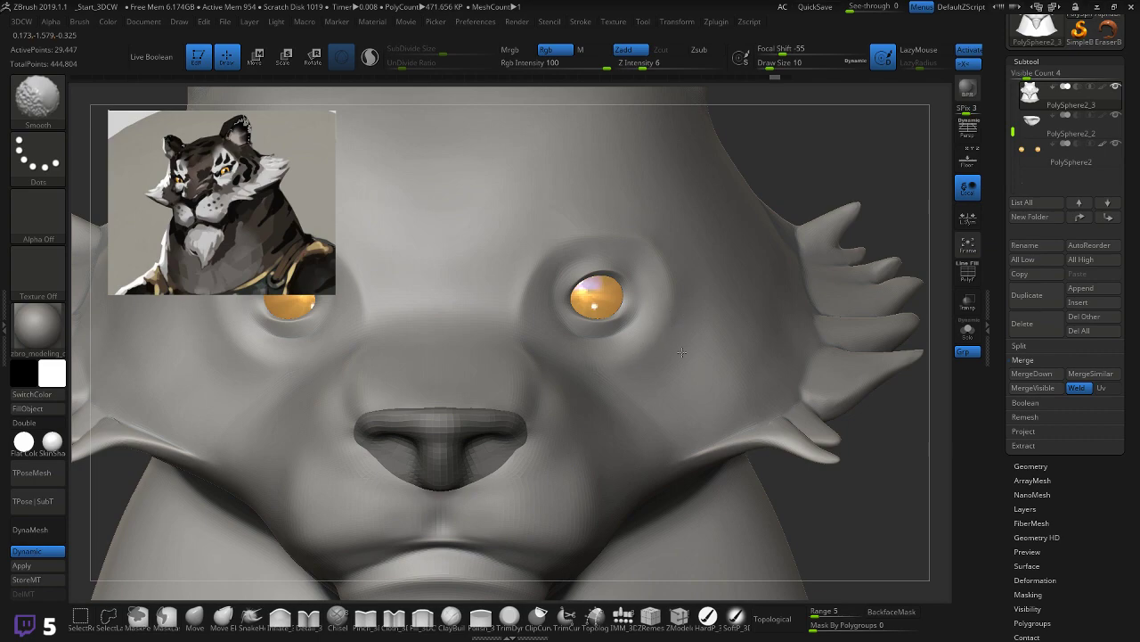
{"action": "mouse_move", "coordinate": [854, 464]}
{"action": "left_mouse_down"}
{"action": "mouse_move", "coordinate": [570, 481]}
{"action": "mouse_move", "coordinate": [446, 457]}
{"action": "left_mouse_up"}
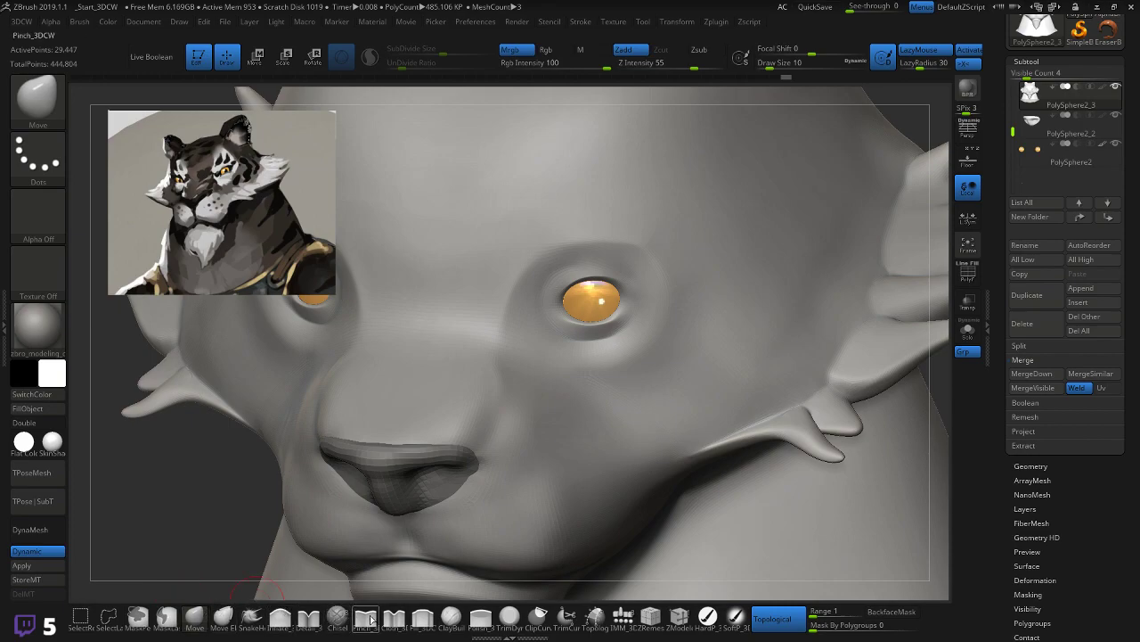
Step: Refine the edges beside the nose and muzzle with the Pinch_3DCW brush at draw size 10, smoothing the cheek transition
{"action": "left_click", "coordinate": [365, 617]}
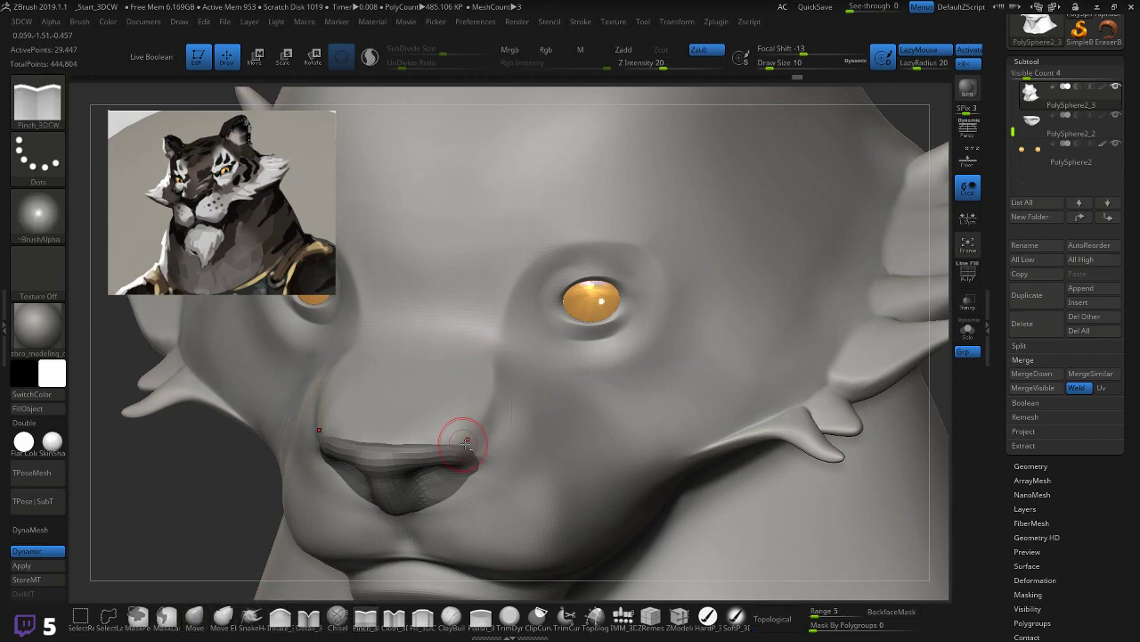
{"action": "left_click_drag", "start_coordinate": [199, 540], "coordinate": [213, 501]}
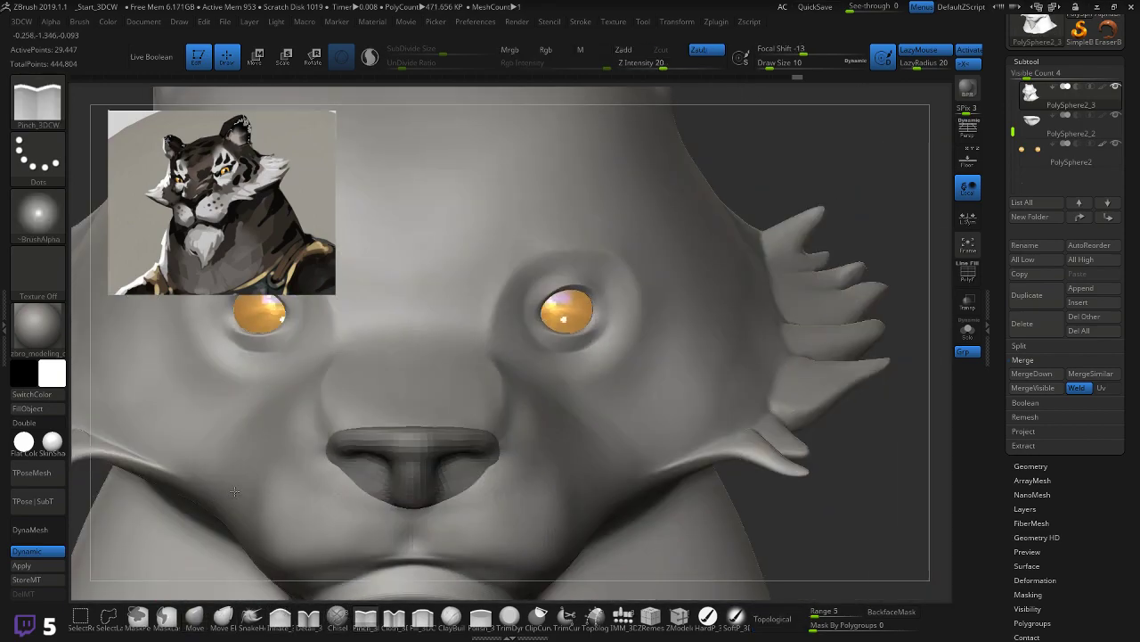
{"action": "left_click_drag", "start_coordinate": [896, 437], "coordinate": [549, 433]}
{"action": "key", "text": "shift"}
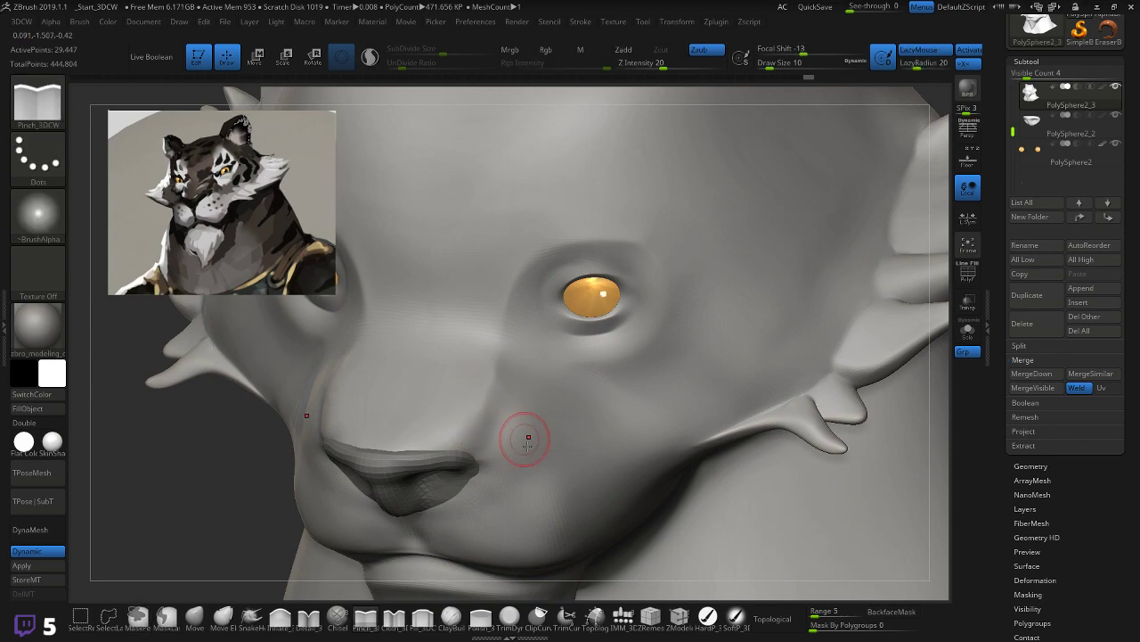
Step: Set the Smooth brush's Z Intensity to 20 and smooth the base of the upper cheek fur tufts at draw size 10
{"action": "right_click_drag", "start_coordinate": [374, 522], "coordinate": [292, 497]}
{"action": "mouse_move", "coordinate": [222, 532]}
{"action": "right_mouse_down"}
{"action": "mouse_move", "coordinate": [751, 407]}
{"action": "mouse_move", "coordinate": [853, 412]}
{"action": "mouse_move", "coordinate": [896, 375]}
{"action": "mouse_move", "coordinate": [816, 438]}
{"action": "mouse_move", "coordinate": [837, 407]}
{"action": "mouse_move", "coordinate": [784, 429]}
{"action": "right_mouse_up"}
{"action": "right_click_drag", "start_coordinate": [669, 399], "coordinate": [687, 383]}
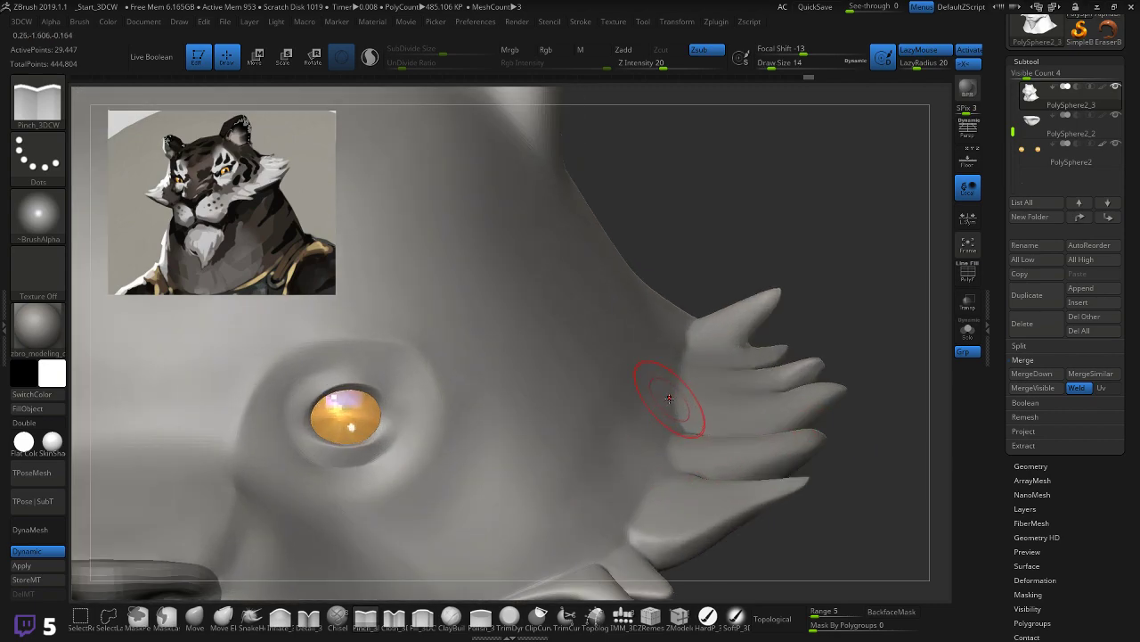
{"action": "key", "text": "shift"}
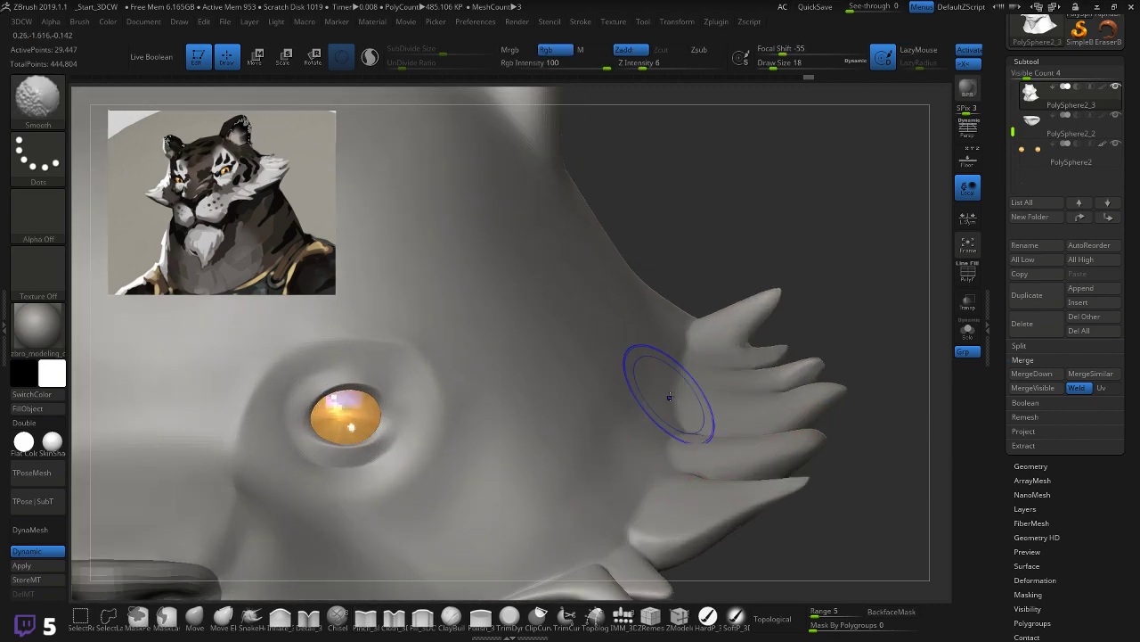
{"action": "right_click_drag", "start_coordinate": [668, 395], "coordinate": [668, 391]}
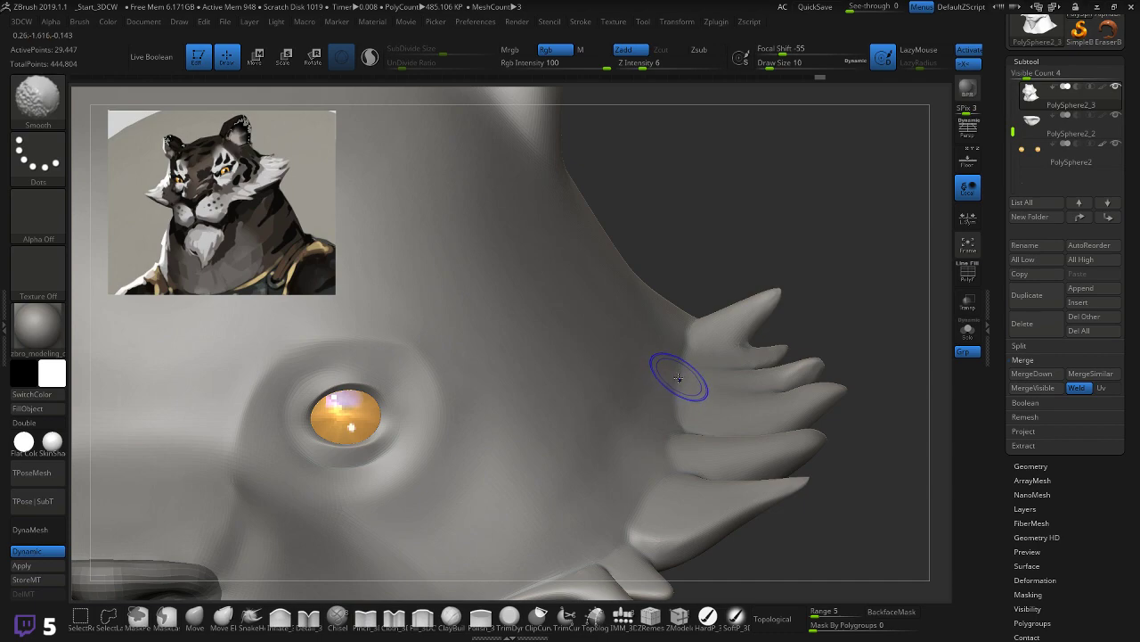
{"action": "left_click", "coordinate": [629, 62], "text": "shift"}
{"action": "type", "text": "60"}
{"action": "key", "text": "Return"}
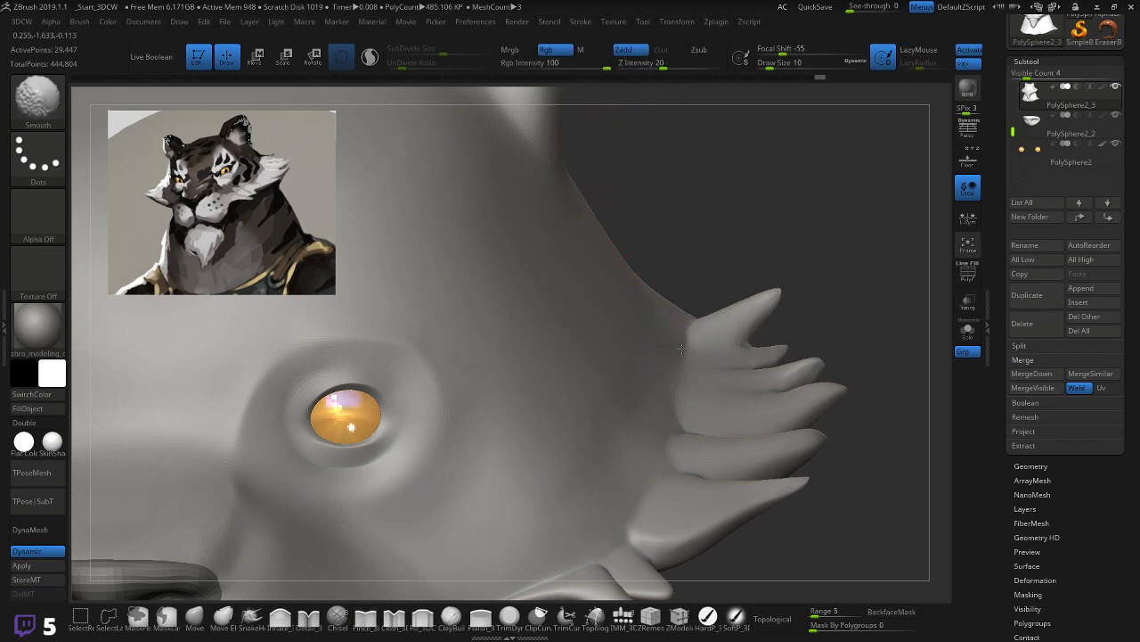
{"action": "mouse_move", "coordinate": [661, 368]}
{"action": "left_mouse_down", "text": "shift"}
{"action": "mouse_move", "coordinate": [682, 336]}
{"action": "mouse_move", "coordinate": [690, 343]}
{"action": "left_mouse_up", "text": "shift"}
Step: Smooth the base of the lower cheek fur tufts and their transition into the cheek and jaw
{"action": "mouse_move", "coordinate": [808, 504]}
{"action": "left_mouse_down"}
{"action": "mouse_move", "coordinate": [874, 437]}
{"action": "mouse_move", "coordinate": [867, 467]}
{"action": "mouse_move", "coordinate": [880, 473]}
{"action": "left_mouse_up"}
{"action": "left_click_drag", "start_coordinate": [684, 487], "coordinate": [704, 493], "text": "shift"}
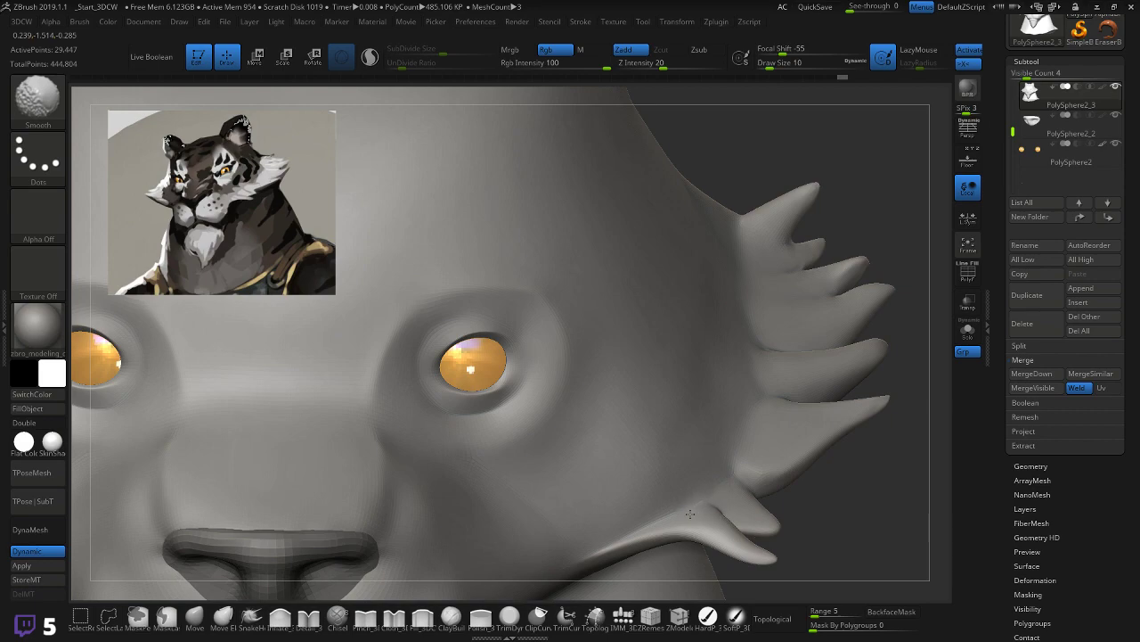
{"action": "left_click_drag", "start_coordinate": [624, 522], "coordinate": [603, 538], "text": "shift"}
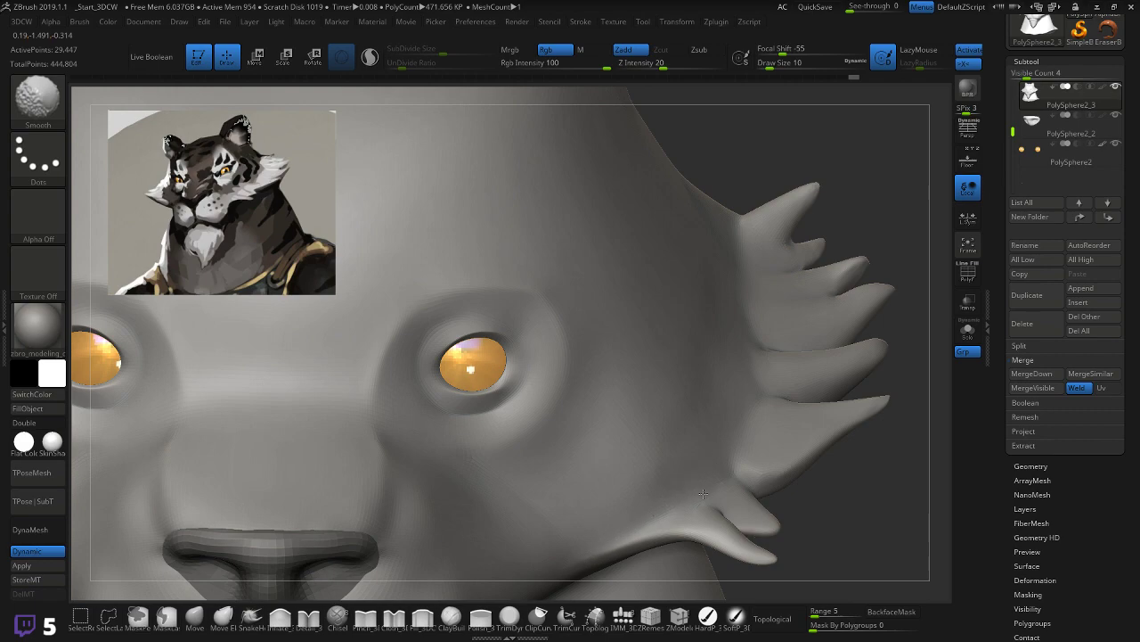
{"action": "mouse_move", "coordinate": [773, 445]}
{"action": "right_mouse_down"}
{"action": "mouse_move", "coordinate": [816, 483]}
{"action": "mouse_move", "coordinate": [866, 294]}
{"action": "mouse_move", "coordinate": [907, 400]}
{"action": "mouse_move", "coordinate": [814, 471]}
{"action": "right_mouse_up"}
{"action": "key", "text": "shift"}
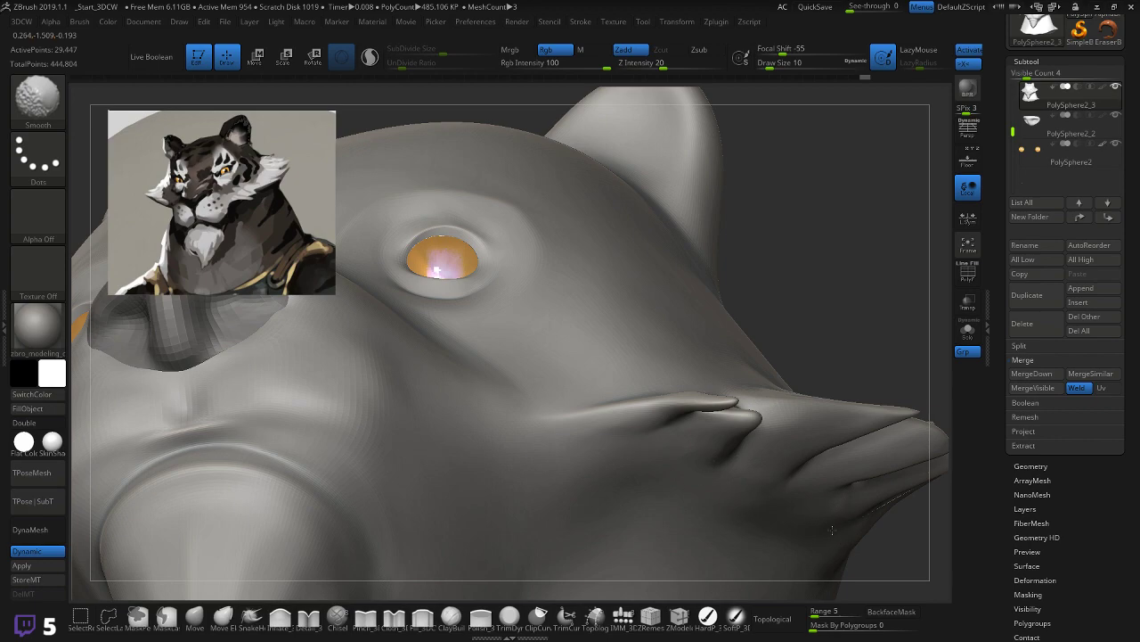
Step: Pinch the centre of the upper lip below the nose with the Pinch_3DCW brush at draw size 7
{"action": "right_click_drag", "start_coordinate": [861, 296], "coordinate": [860, 325]}
{"action": "mouse_move", "coordinate": [903, 492]}
{"action": "left_mouse_down"}
{"action": "mouse_move", "coordinate": [873, 443]}
{"action": "mouse_move", "coordinate": [850, 440]}
{"action": "mouse_move", "coordinate": [863, 425]}
{"action": "mouse_move", "coordinate": [868, 451]}
{"action": "mouse_move", "coordinate": [932, 391]}
{"action": "left_mouse_up"}
{"action": "key", "text": "bracketleft"}
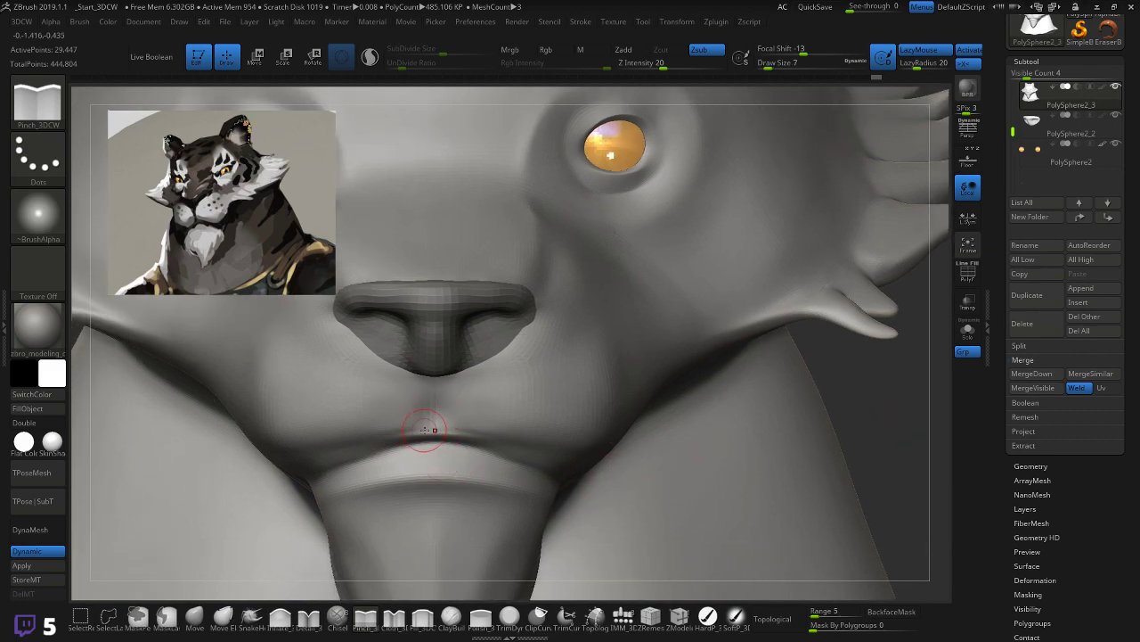
{"action": "key", "text": "shift"}
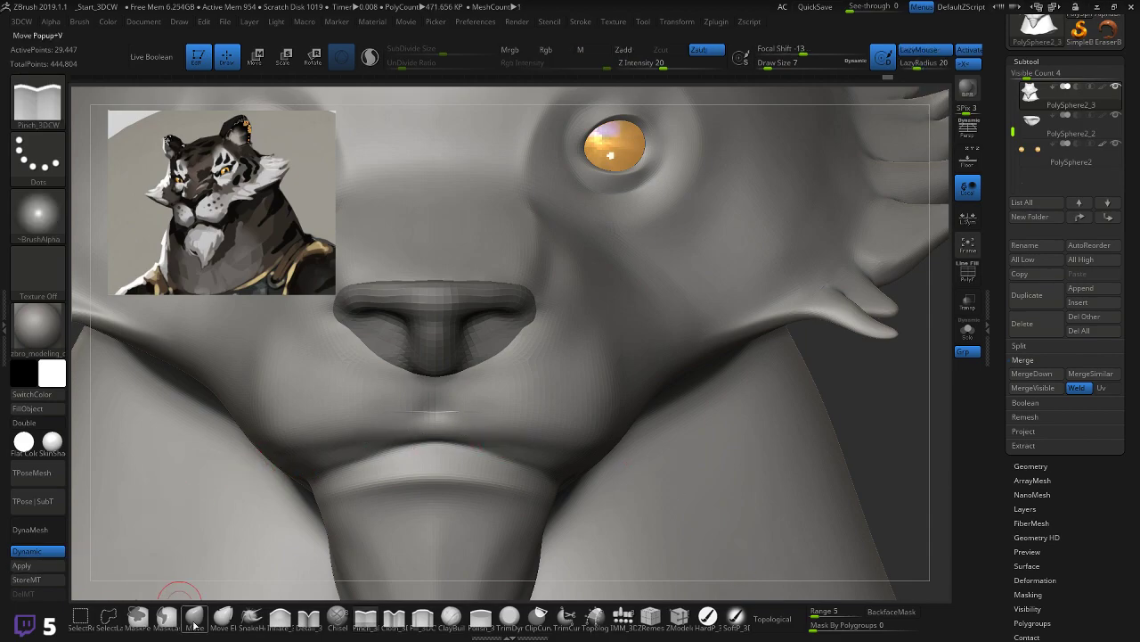
{"action": "key", "text": "b"}
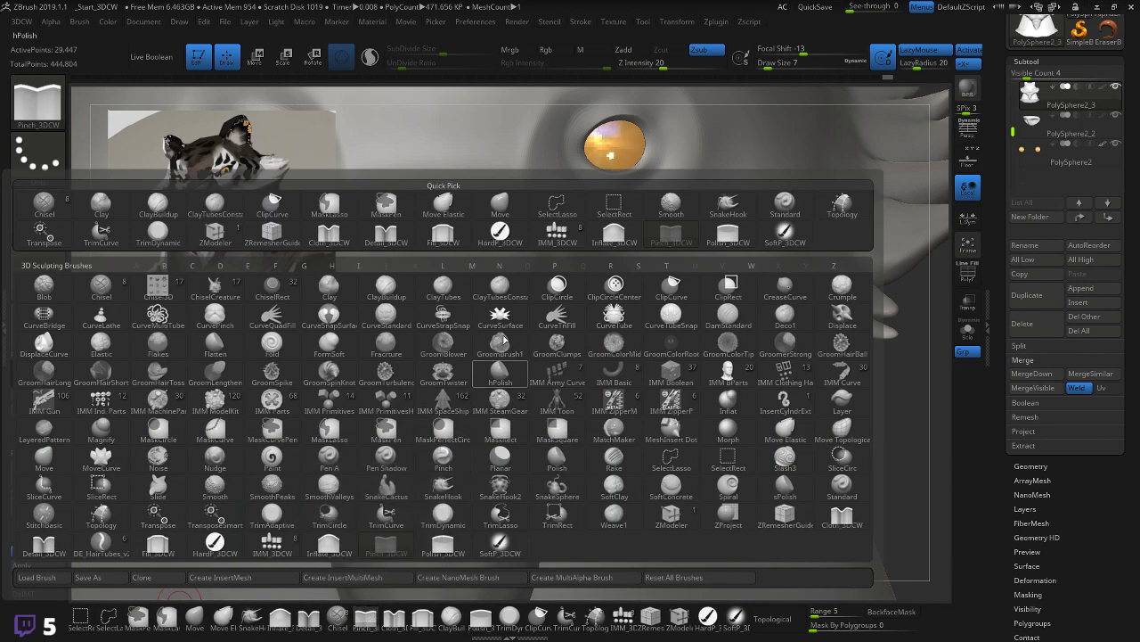
{"action": "key", "text": "Escape"}
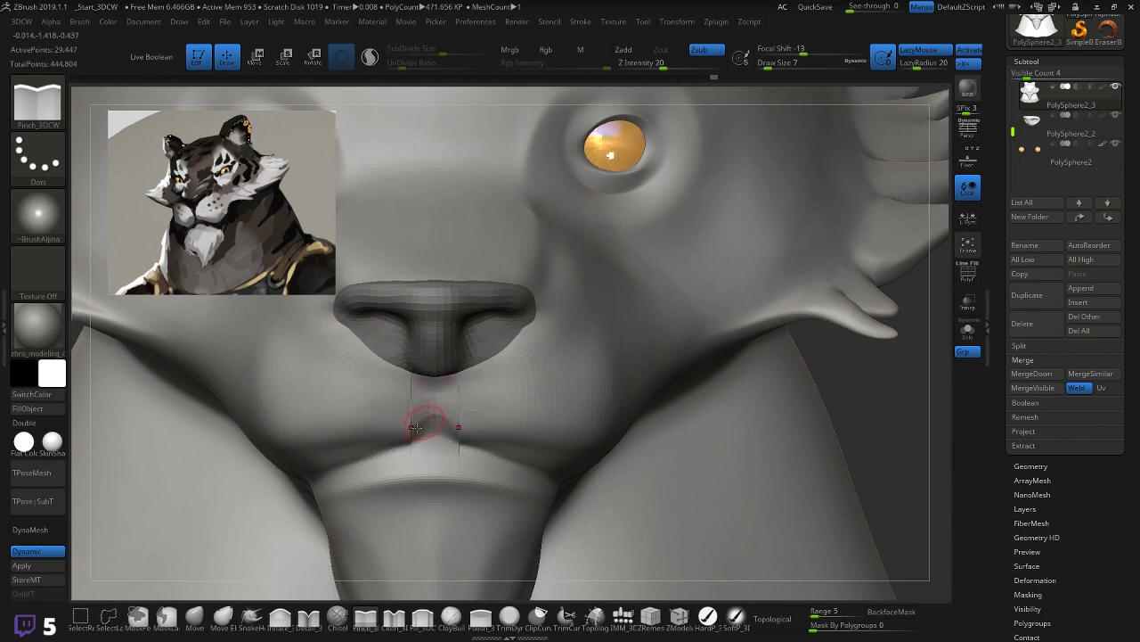
Step: Shape the philtrum and upper lip cleft with the Move brush at draw size 14, switching Dynamic Subdiv off and on again
{"action": "left_click_drag", "start_coordinate": [866, 389], "coordinate": [861, 393], "text": "ctrl"}
{"action": "left_click", "coordinate": [194, 615]}
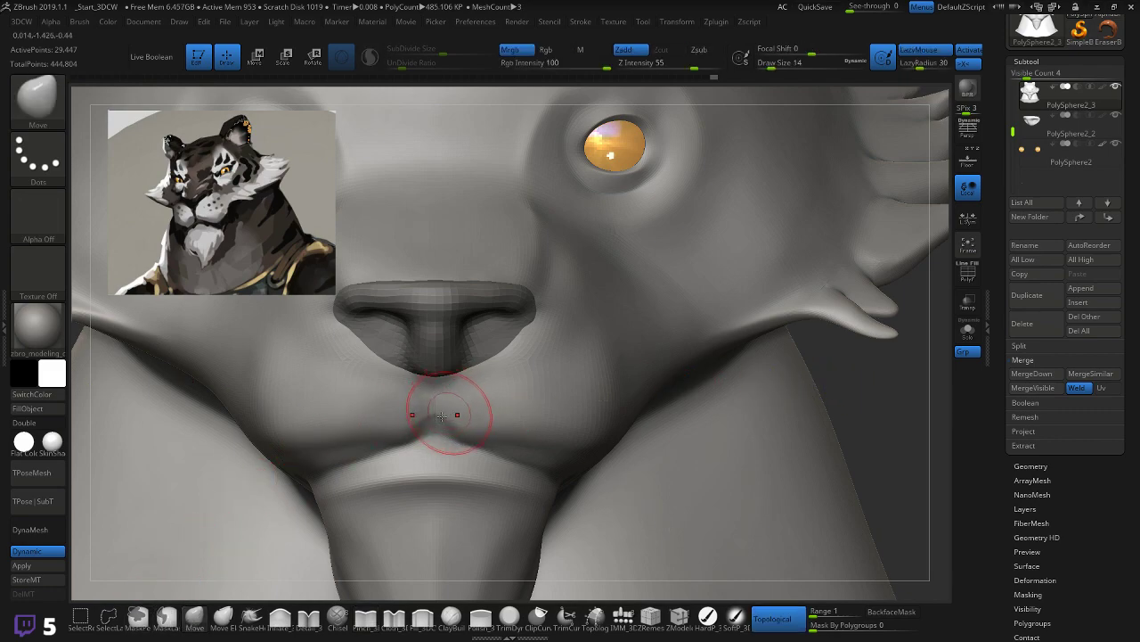
{"action": "left_click", "coordinate": [35, 550]}
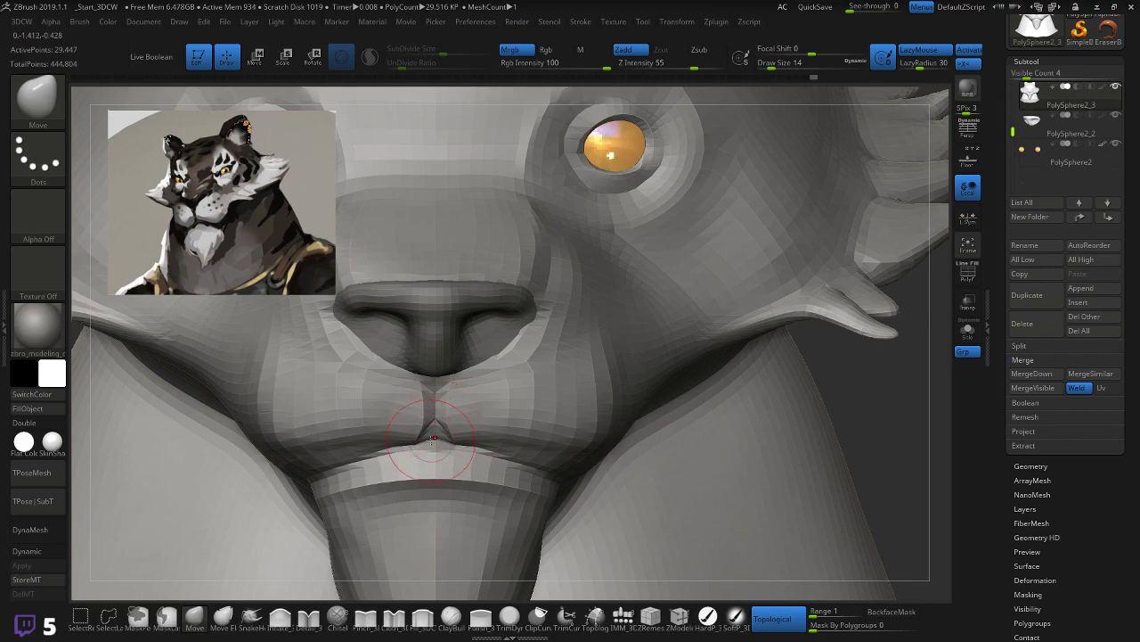
{"action": "mouse_move", "coordinate": [434, 385]}
{"action": "left_mouse_down"}
{"action": "mouse_move", "coordinate": [420, 381]}
{"action": "mouse_move", "coordinate": [451, 375]}
{"action": "mouse_move", "coordinate": [449, 418]}
{"action": "left_mouse_up"}
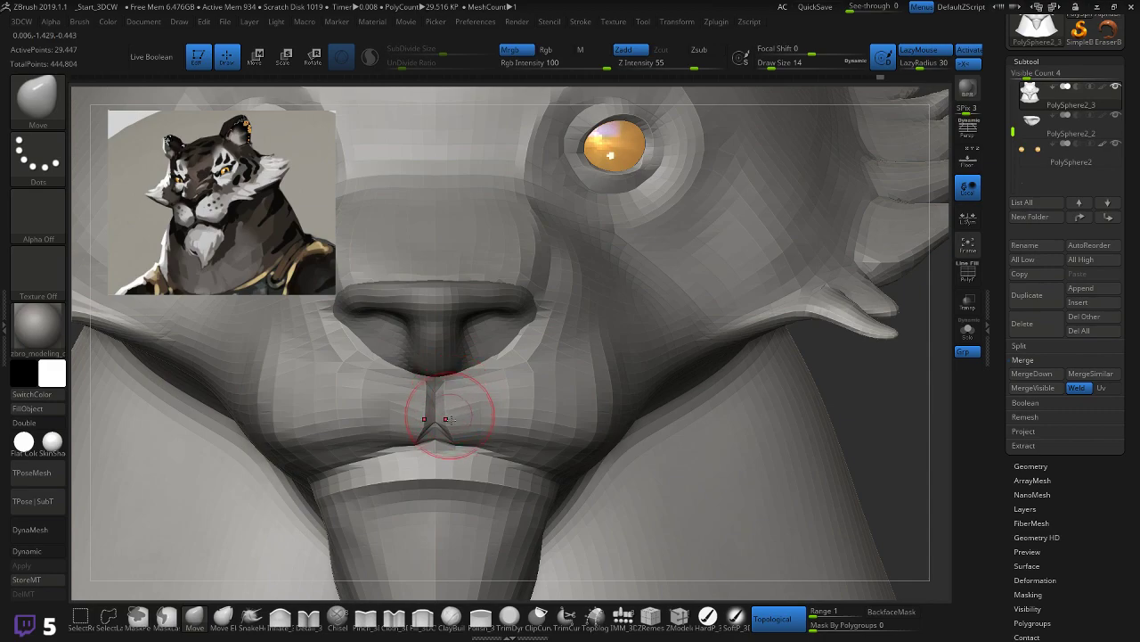
{"action": "left_click", "coordinate": [35, 553]}
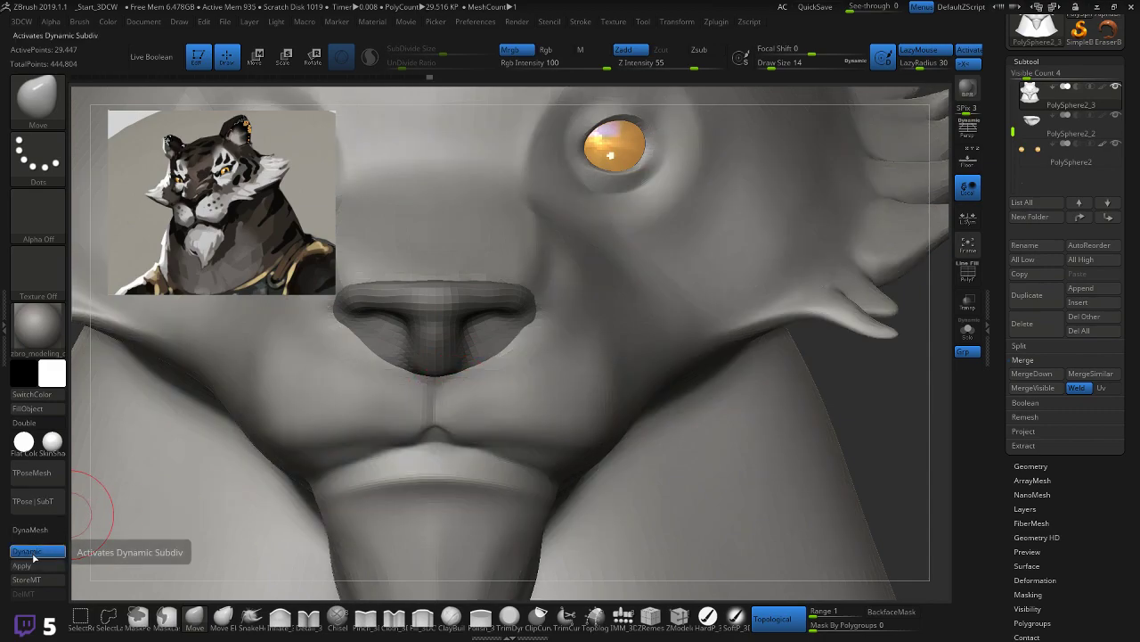
{"action": "left_click", "coordinate": [35, 552]}
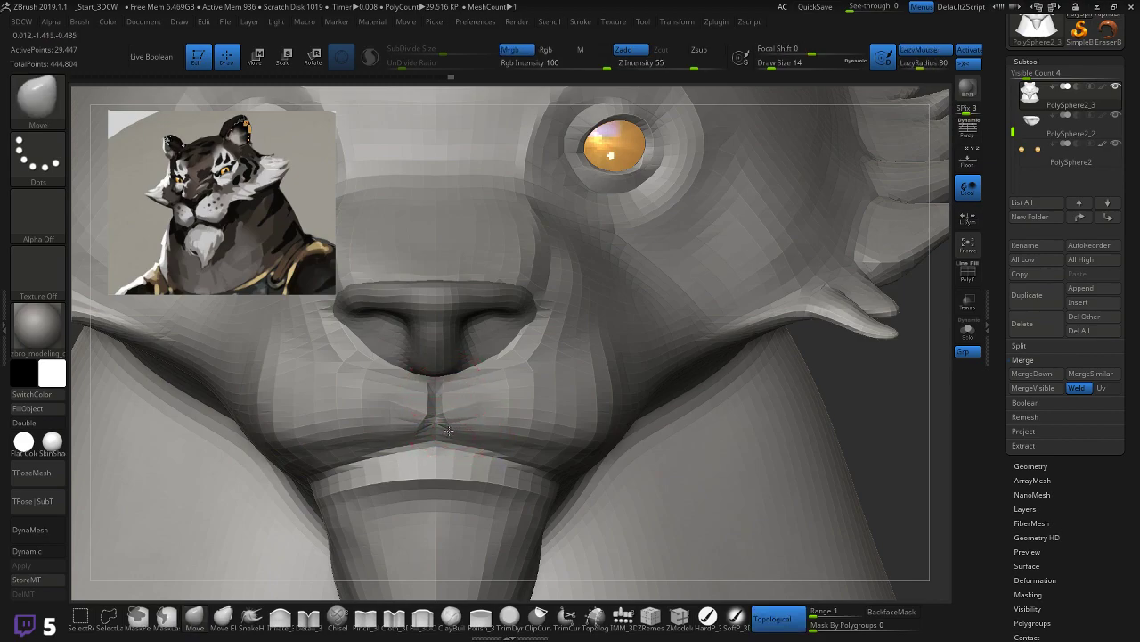
{"action": "left_click", "coordinate": [35, 552]}
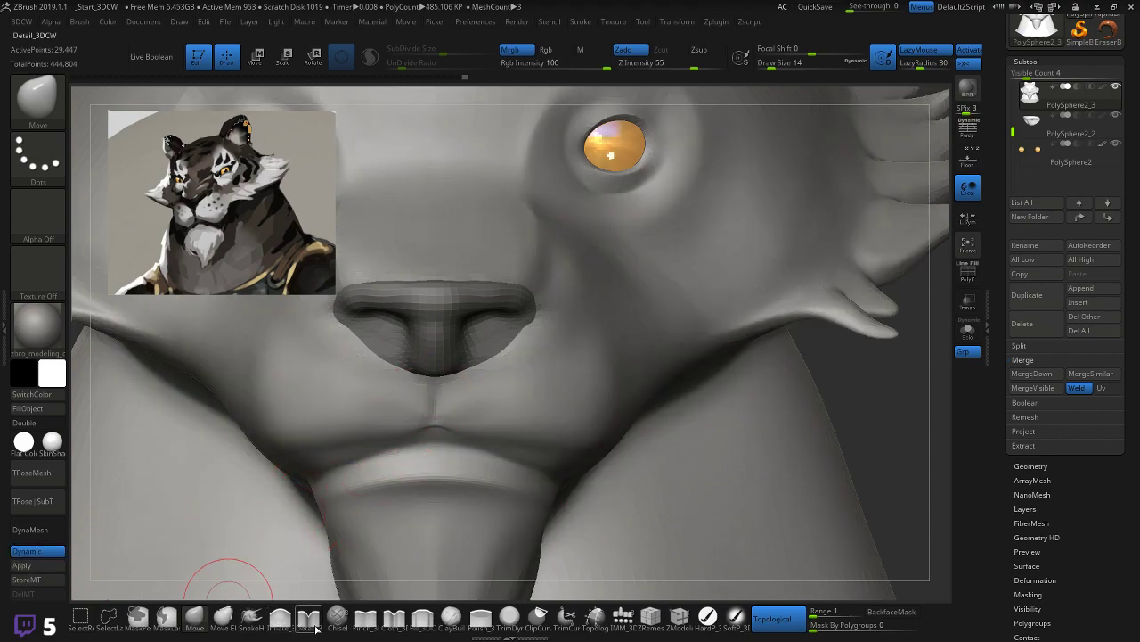
Step: Crease the philtrum line from the nose to the upper lip with the Pinch_3DCW brush at draw size 9
{"action": "left_click", "coordinate": [366, 615]}
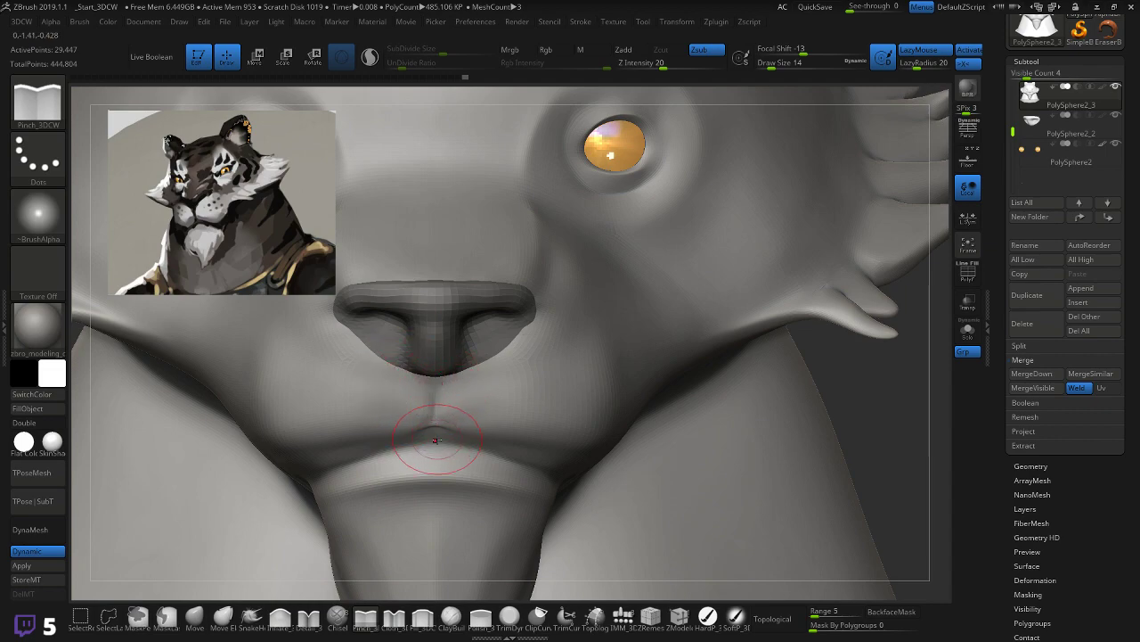
{"action": "key", "text": "bracketleft"}
{"action": "mouse_move", "coordinate": [440, 438]}
{"action": "left_mouse_down"}
{"action": "mouse_move", "coordinate": [501, 460]}
{"action": "mouse_move", "coordinate": [632, 379]}
{"action": "left_mouse_up"}
{"action": "left_click_drag", "start_coordinate": [892, 374], "coordinate": [872, 313]}
{"action": "left_click_drag", "start_coordinate": [436, 391], "coordinate": [434, 438]}
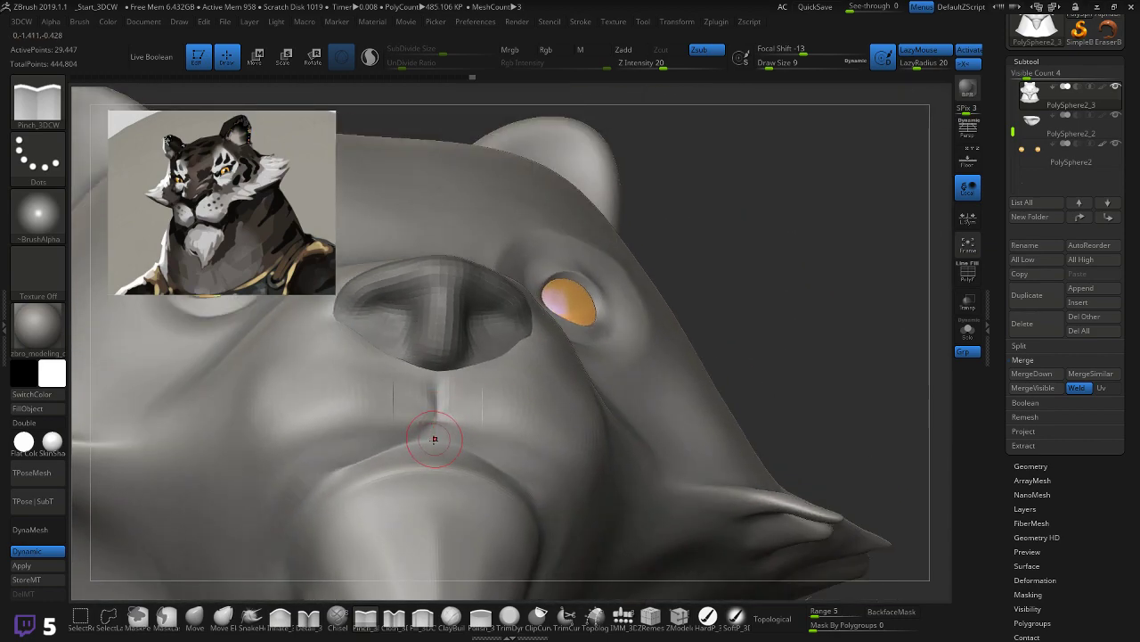
{"action": "left_click_drag", "start_coordinate": [434, 392], "coordinate": [436, 385]}
{"action": "mouse_move", "coordinate": [793, 335]}
{"action": "left_mouse_down"}
{"action": "mouse_move", "coordinate": [802, 355]}
{"action": "mouse_move", "coordinate": [760, 373]}
{"action": "left_mouse_up"}
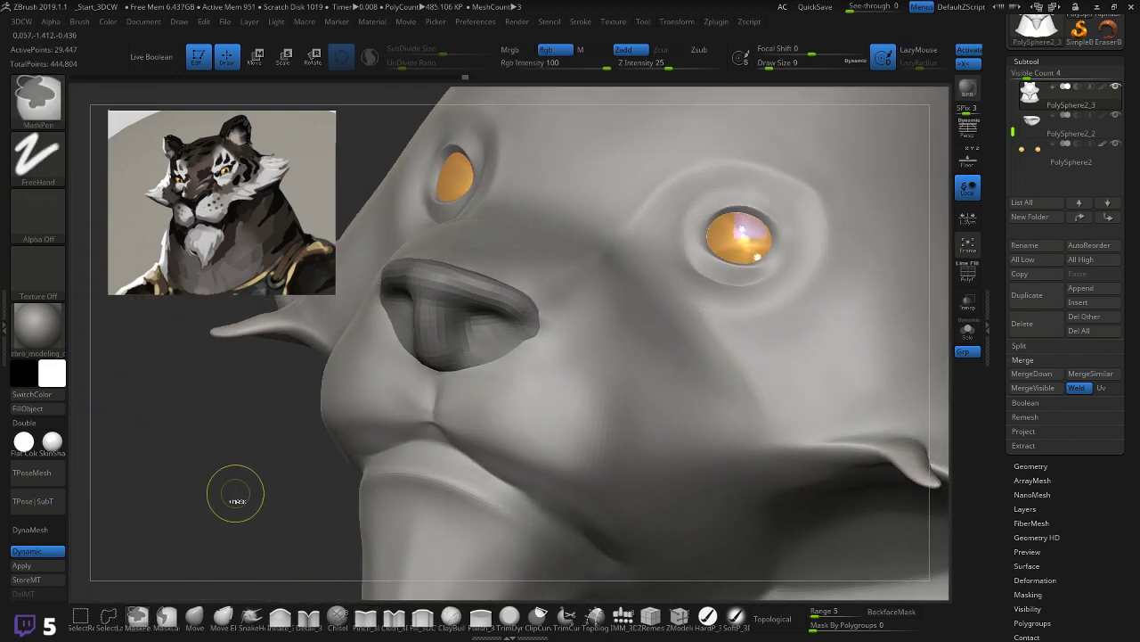
Step: Display the head's polygon wireframe and set the ZModeler edge action to Inset with the EdgeLoop Partial target
{"action": "left_click_drag", "start_coordinate": [238, 496], "coordinate": [243, 495], "text": "shift"}
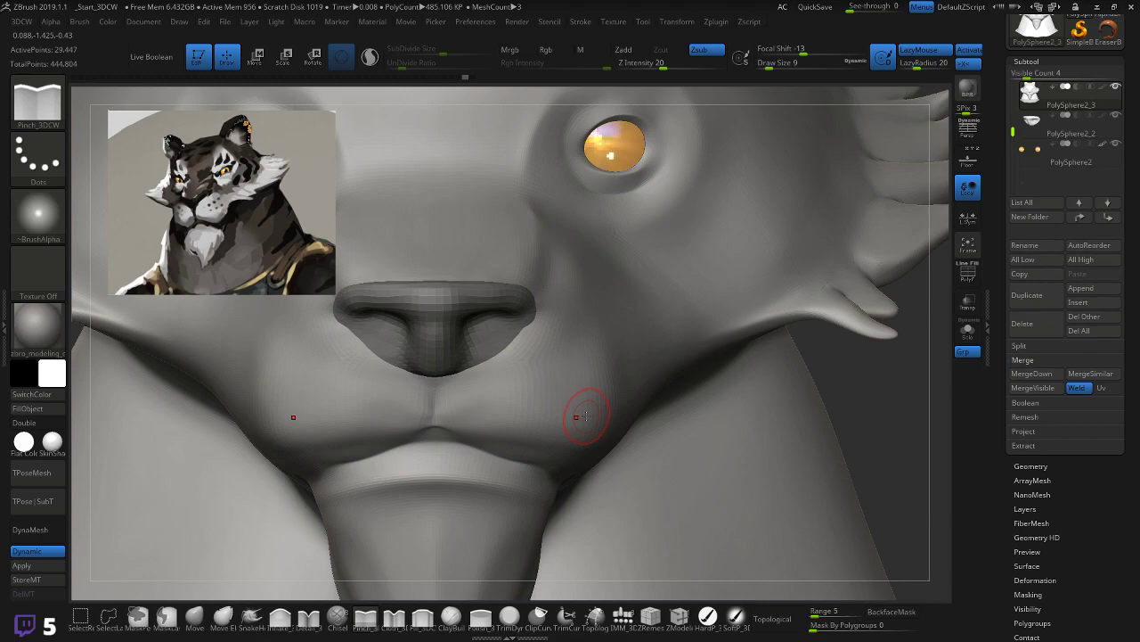
{"action": "key", "text": "shift+f"}
{"action": "mouse_move", "coordinate": [897, 395]}
{"action": "left_mouse_down"}
{"action": "mouse_move", "coordinate": [912, 316]}
{"action": "mouse_move", "coordinate": [878, 384]}
{"action": "mouse_move", "coordinate": [917, 403]}
{"action": "mouse_move", "coordinate": [828, 449]}
{"action": "mouse_move", "coordinate": [1016, 228]}
{"action": "left_mouse_up"}
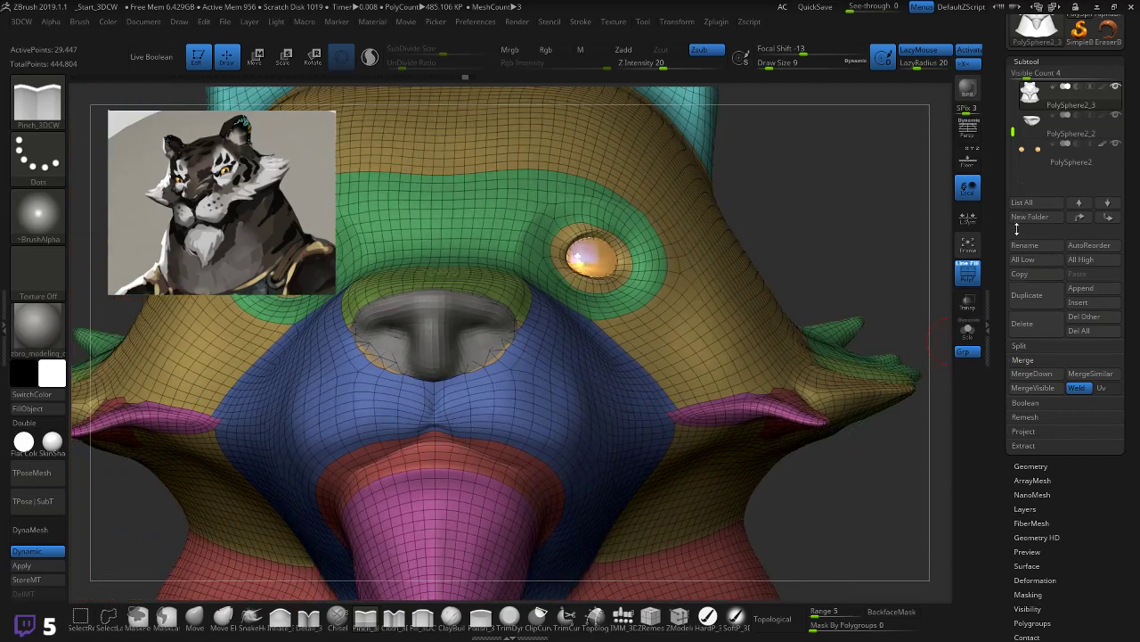
{"action": "left_click_drag", "start_coordinate": [915, 482], "coordinate": [884, 464]}
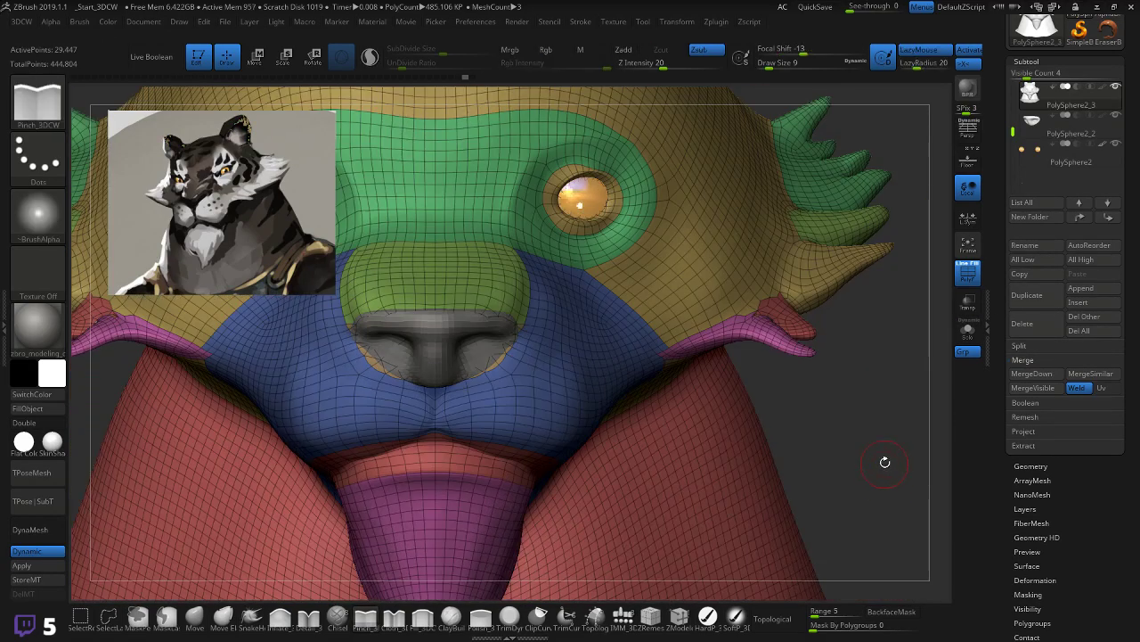
{"action": "mouse_move", "coordinate": [858, 419]}
{"action": "left_mouse_down", "text": "alt"}
{"action": "mouse_move", "coordinate": [856, 409]}
{"action": "mouse_move", "coordinate": [896, 422]}
{"action": "mouse_move", "coordinate": [876, 434]}
{"action": "left_mouse_up", "text": "alt"}
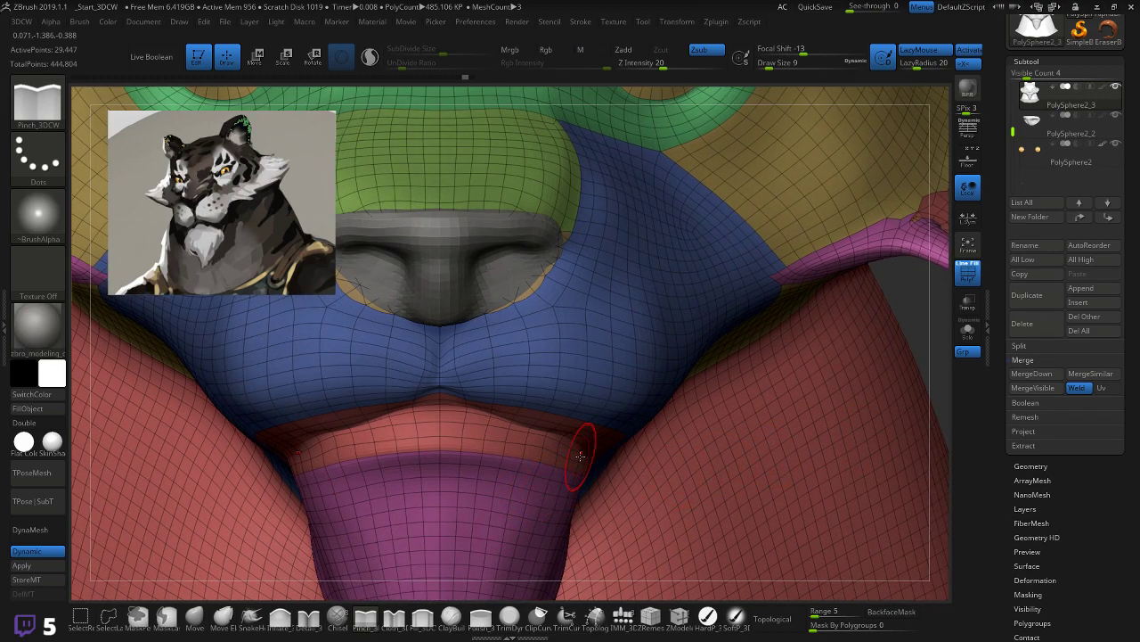
{"action": "left_click", "coordinate": [680, 617]}
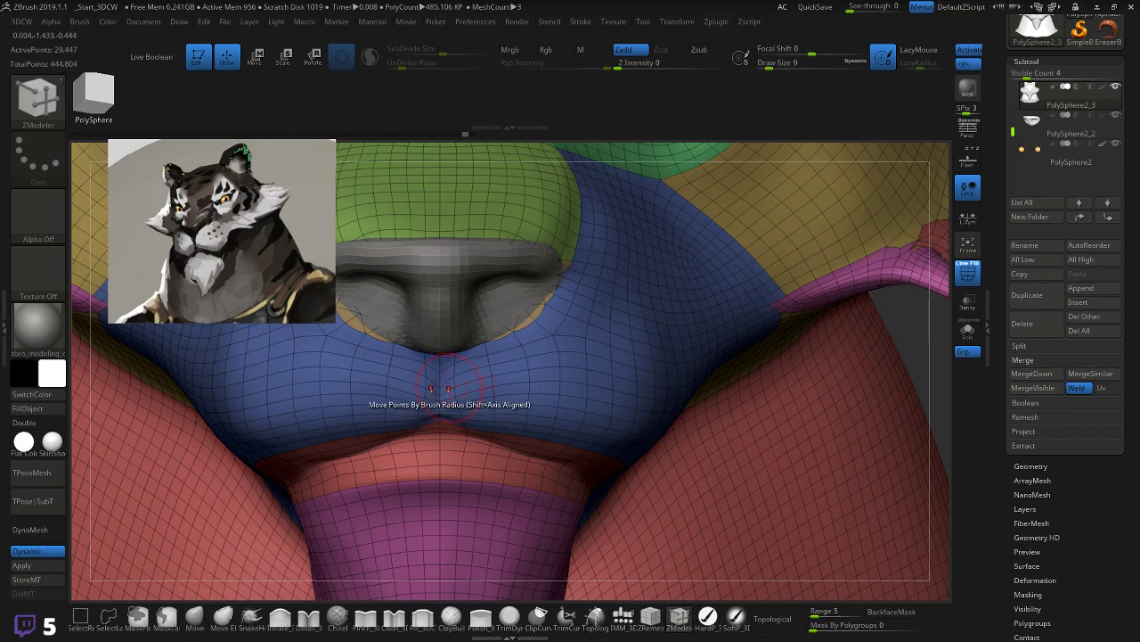
{"action": "key", "text": "space"}
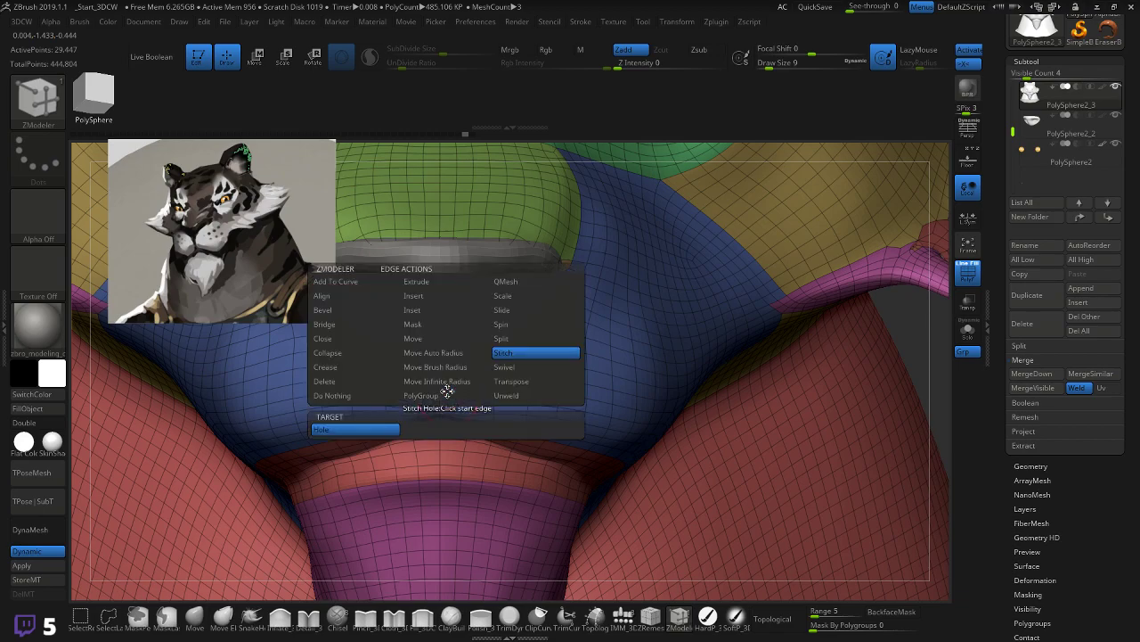
{"action": "left_click", "coordinate": [424, 314]}
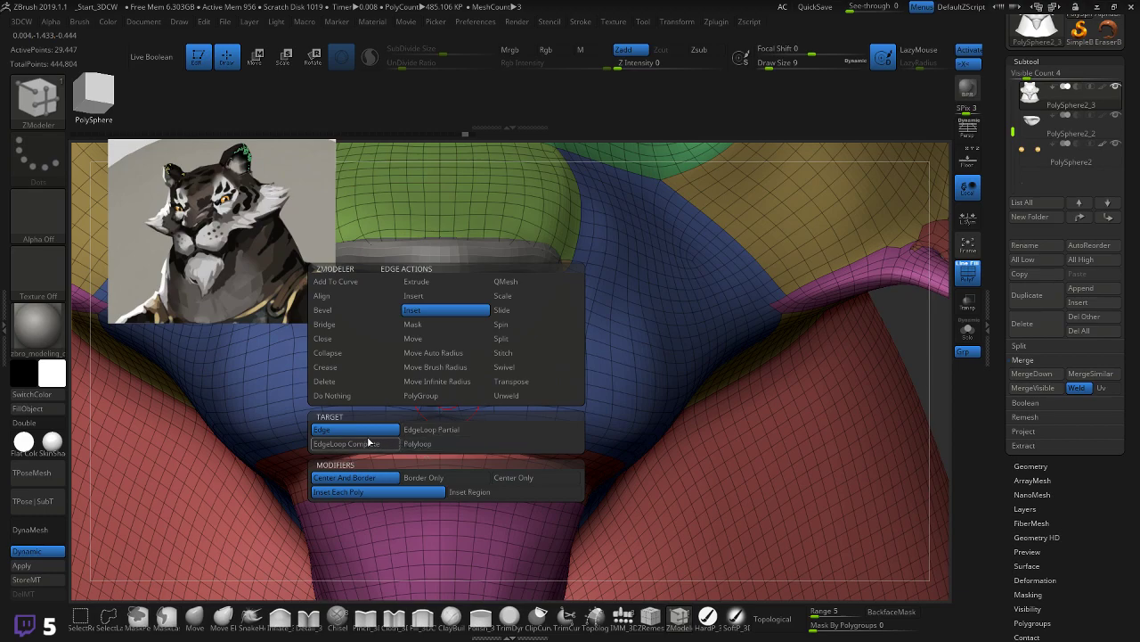
{"action": "left_click", "coordinate": [429, 429]}
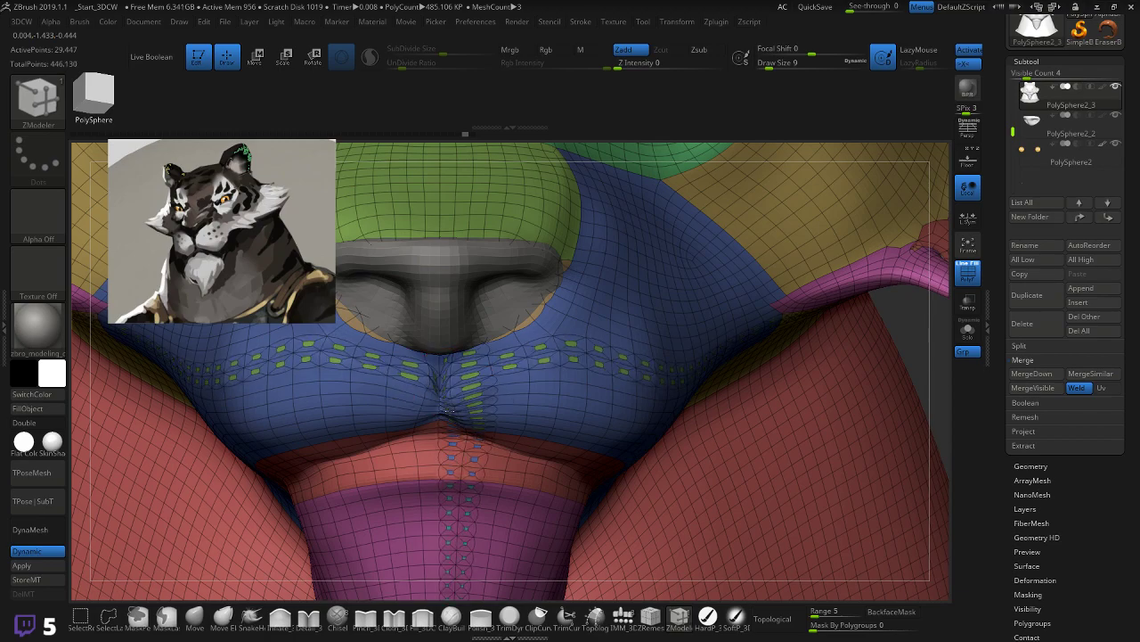
Step: Try to inset partial edge loops along the philtrum and across the upper lip below the nose
{"action": "key", "text": "ctrl+z"}
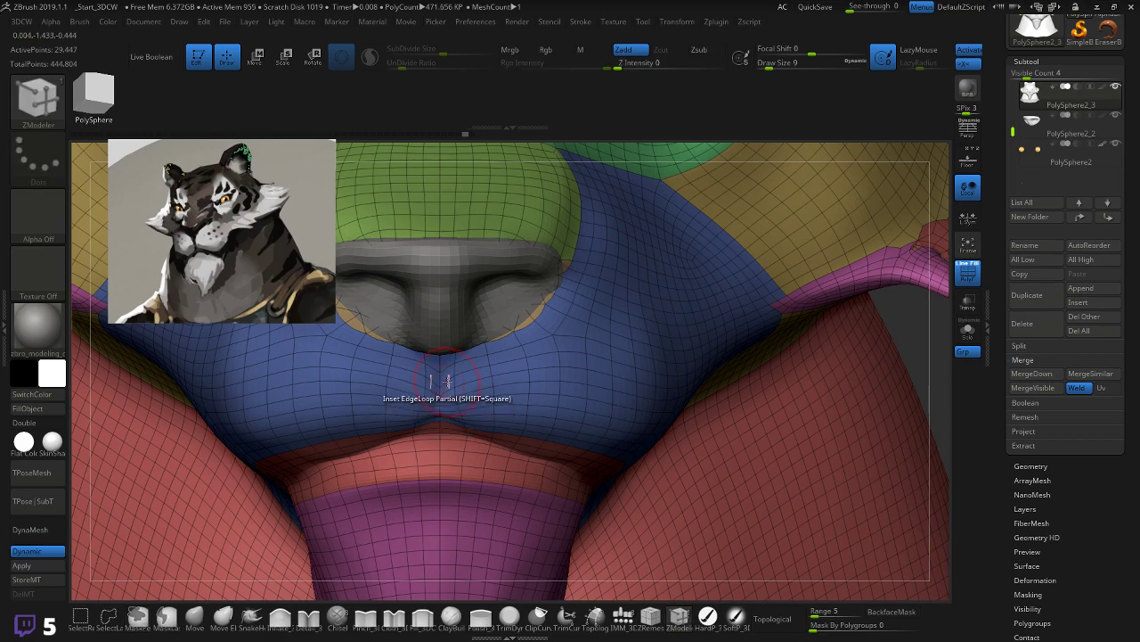
{"action": "key", "text": "shift"}
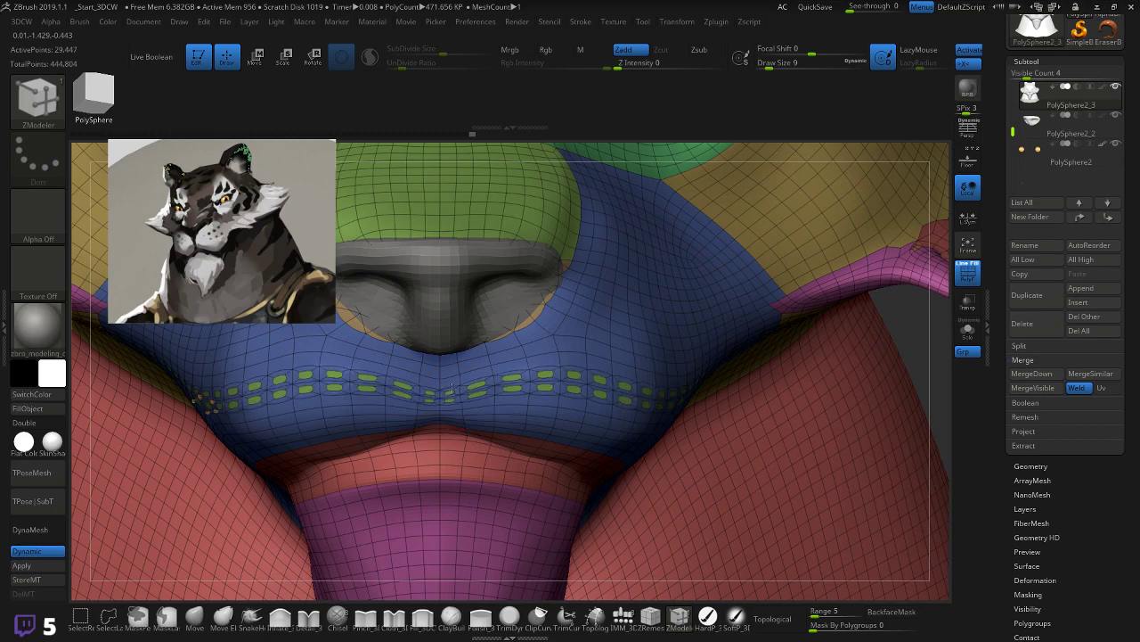
{"action": "key", "text": "ctrl+z"}
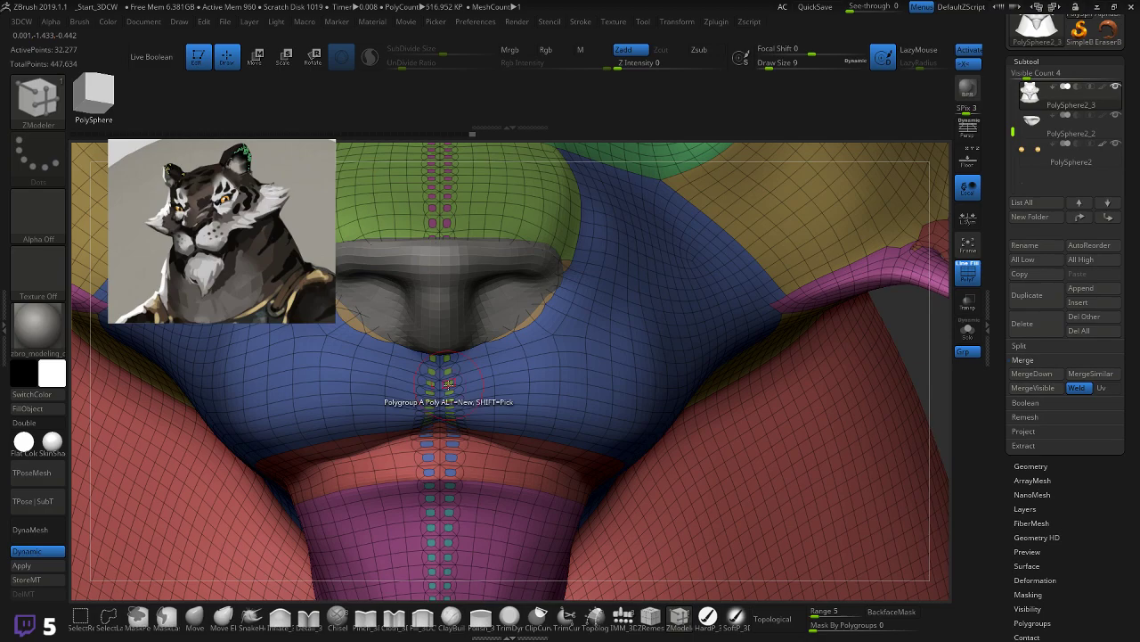
{"action": "key", "text": "ctrl+z"}
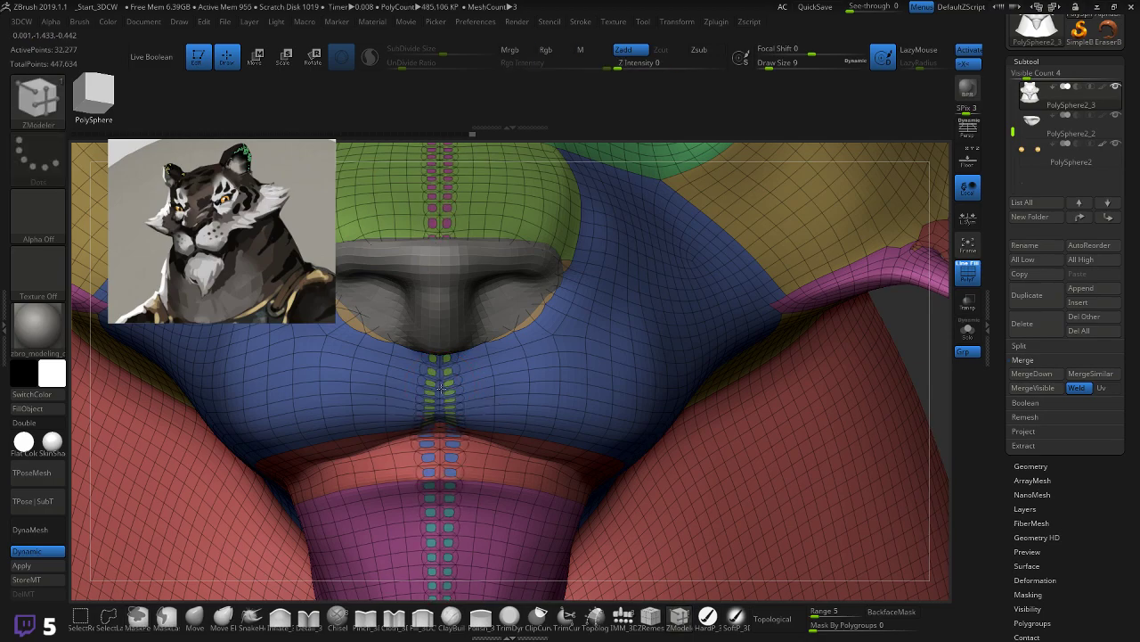
{"action": "key", "text": "ctrl+z"}
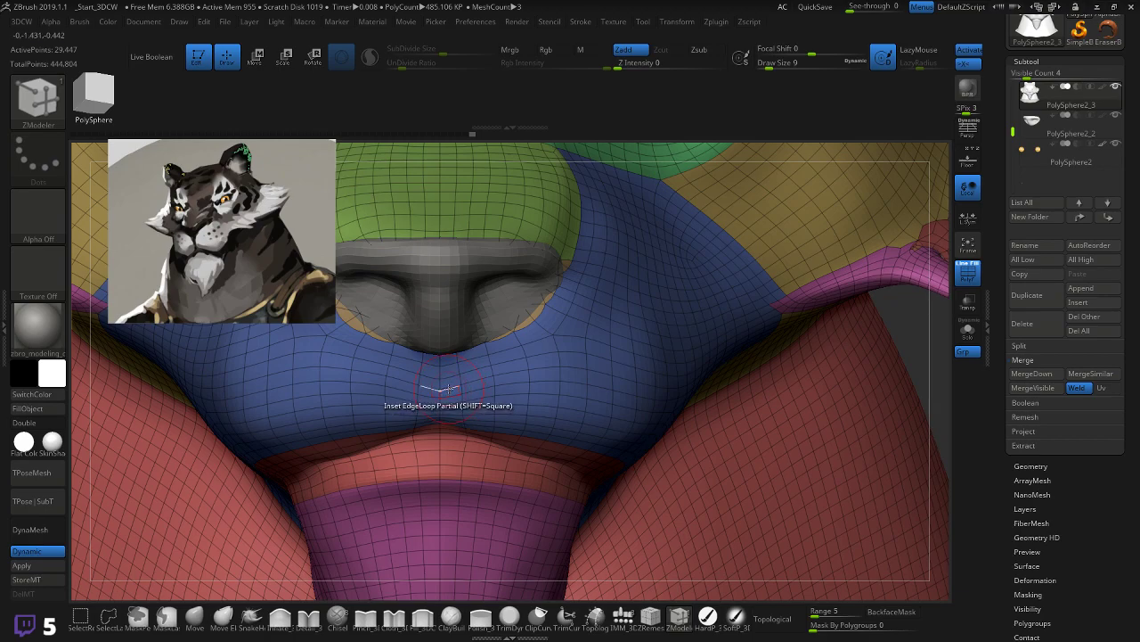
{"action": "left_click_drag", "start_coordinate": [449, 389], "coordinate": [449, 392]}
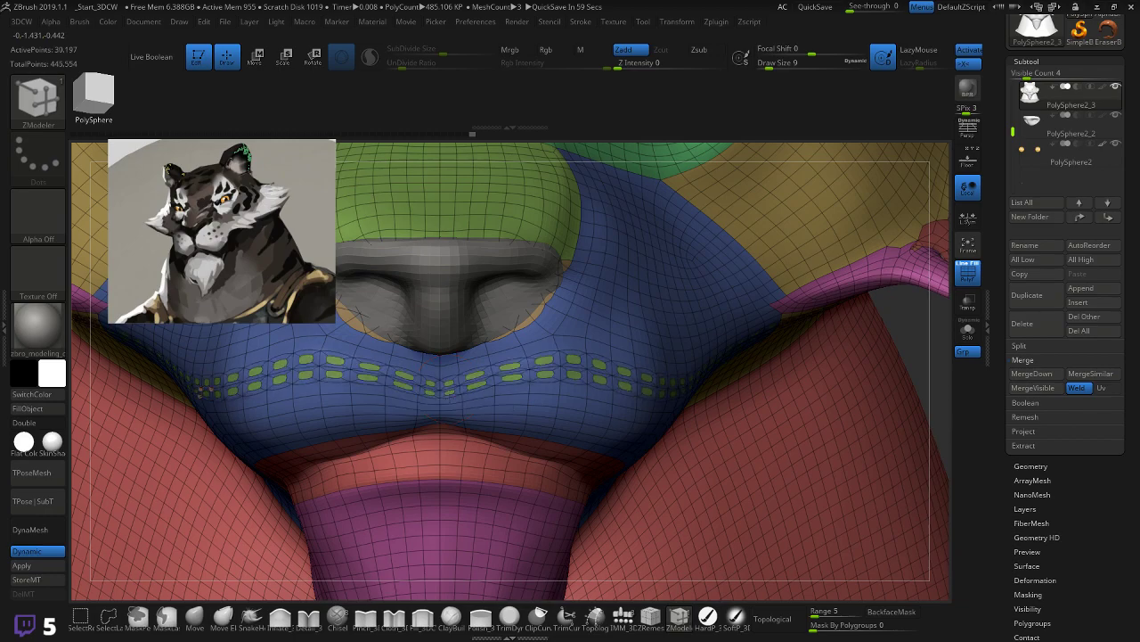
{"action": "key", "text": "ctrl+z"}
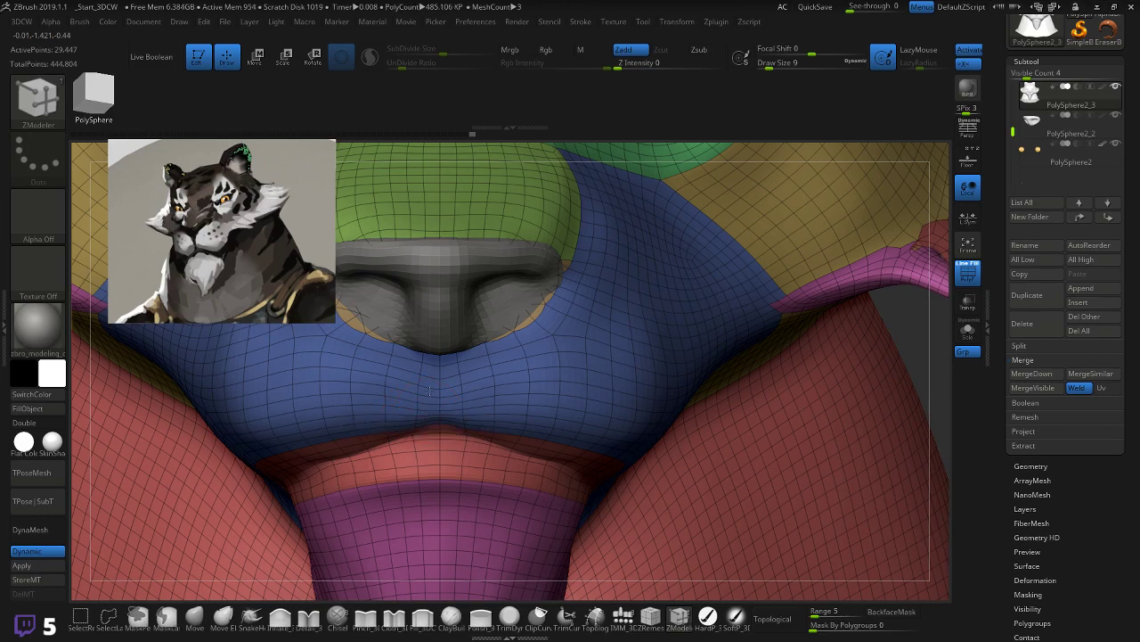
{"action": "left_click", "coordinate": [430, 375]}
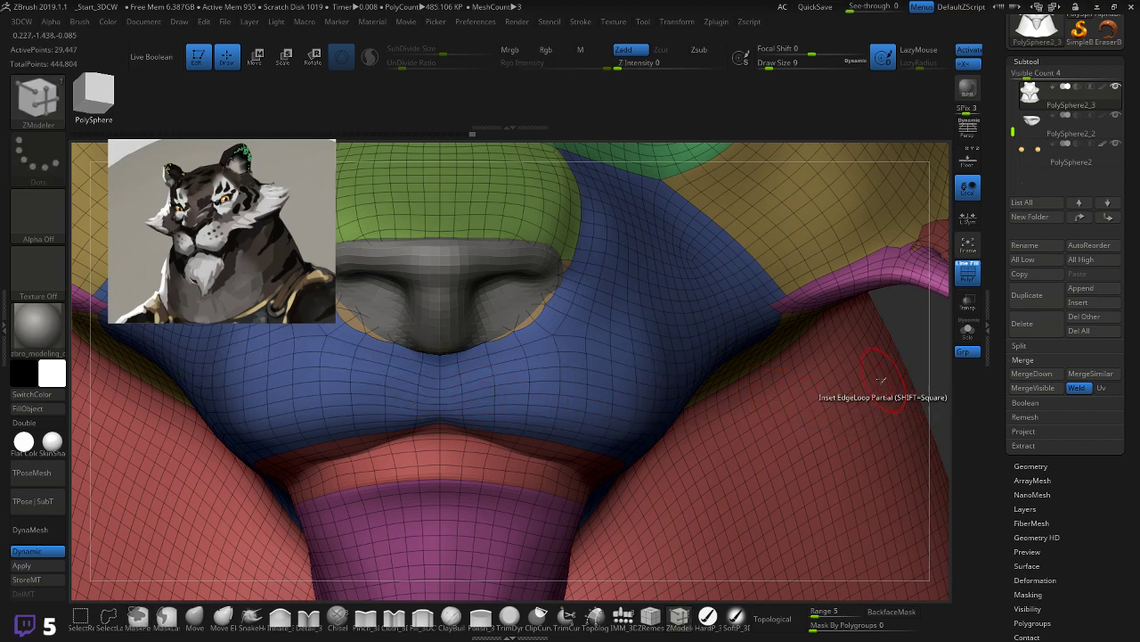
Step: Hide the wireframe, toggle Dynamic Subdiv off and on, and rework the philtrum with the Pinch_3DCW brush and smoothing
{"action": "left_click", "coordinate": [29, 549]}
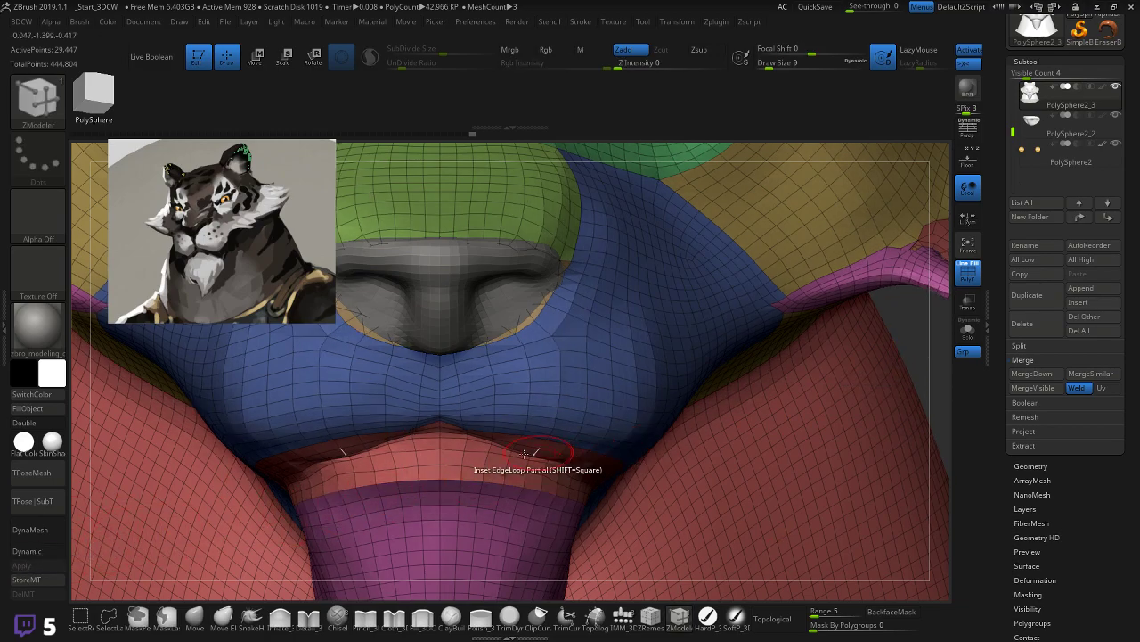
{"action": "key", "text": "shift+f"}
{"action": "left_click", "coordinate": [29, 551]}
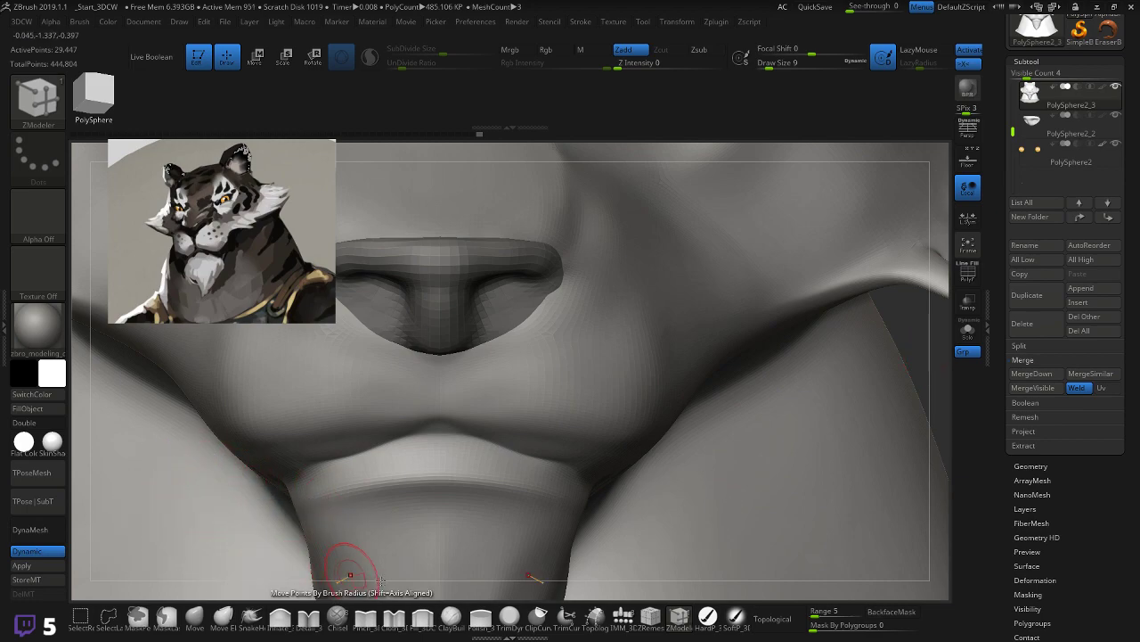
{"action": "left_click", "coordinate": [367, 619]}
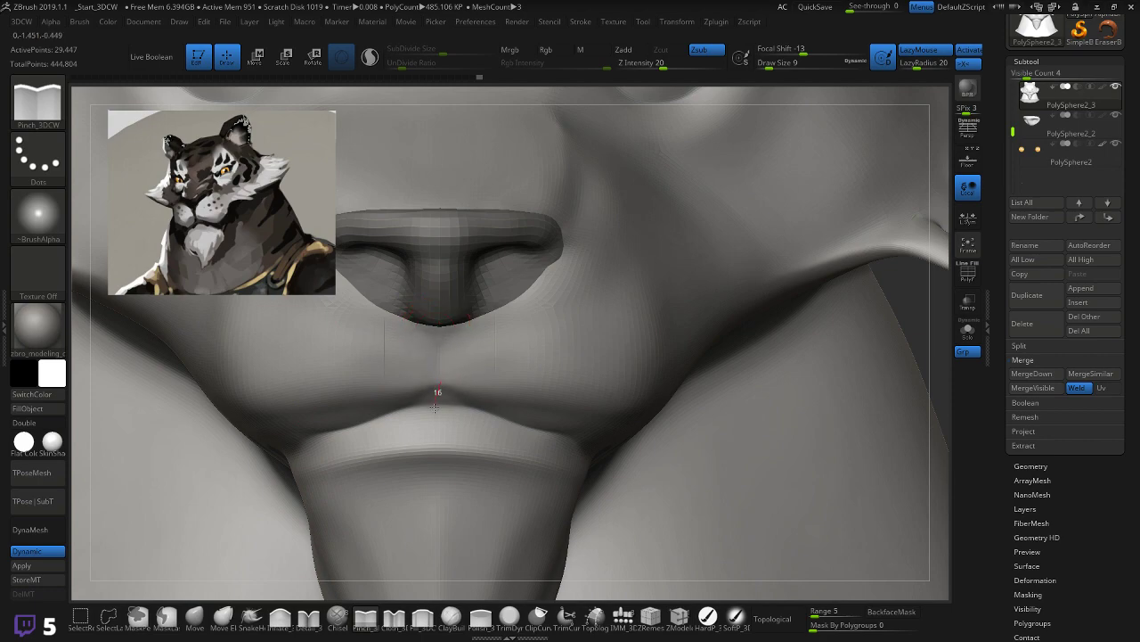
{"action": "left_click_drag", "start_coordinate": [446, 407], "coordinate": [445, 387], "text": "shift"}
Step: Sharpen the mouth line from the centre of the upper lip to both corners with the Pinch_3DCW brush at draw size 9
{"action": "mouse_move", "coordinate": [905, 297]}
{"action": "left_mouse_down"}
{"action": "mouse_move", "coordinate": [896, 329]}
{"action": "mouse_move", "coordinate": [502, 344]}
{"action": "left_mouse_up"}
{"action": "mouse_move", "coordinate": [337, 400]}
{"action": "left_mouse_down"}
{"action": "mouse_move", "coordinate": [330, 460]}
{"action": "mouse_move", "coordinate": [285, 468]}
{"action": "mouse_move", "coordinate": [344, 463]}
{"action": "left_mouse_up"}
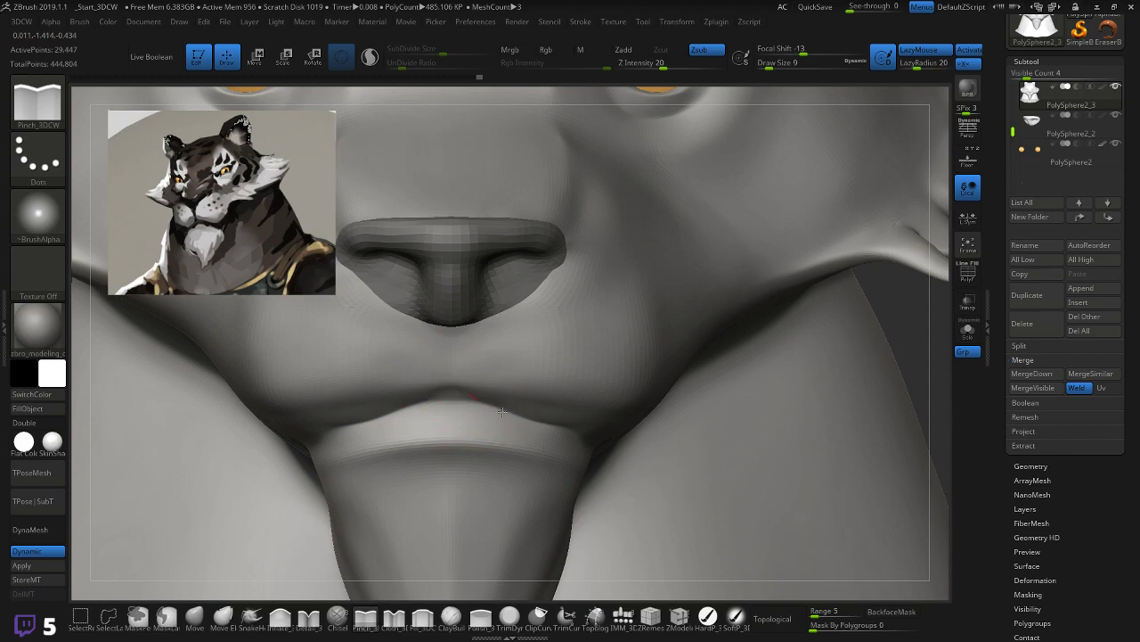
{"action": "mouse_move", "coordinate": [582, 427]}
{"action": "left_mouse_down"}
{"action": "mouse_move", "coordinate": [614, 392]}
{"action": "mouse_move", "coordinate": [659, 379]}
{"action": "left_mouse_up"}
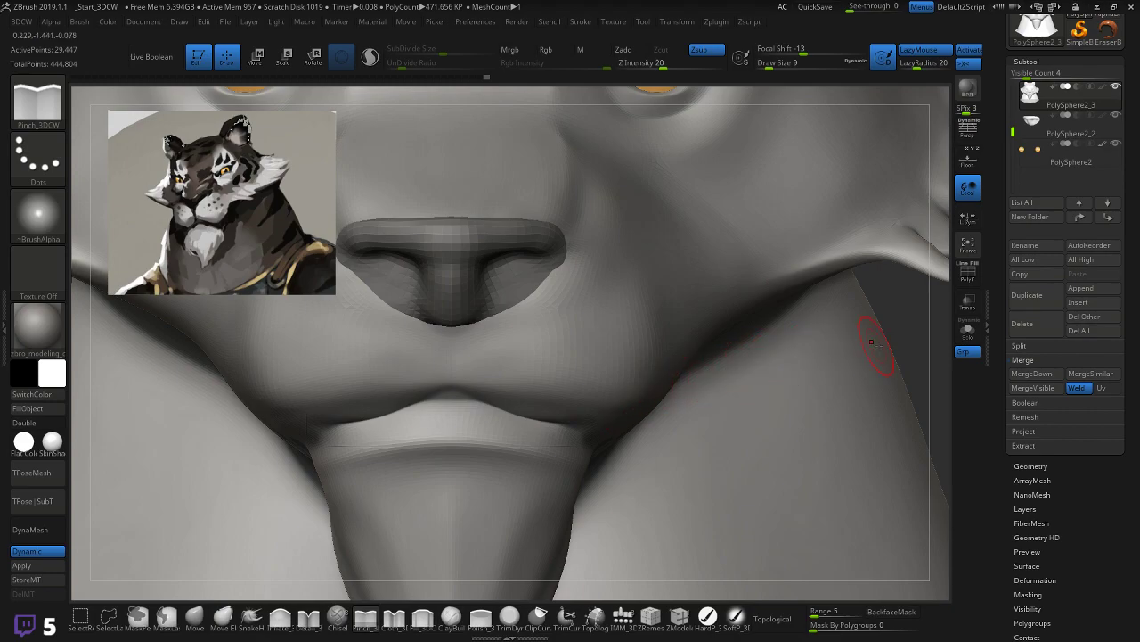
{"action": "right_click_drag", "start_coordinate": [900, 317], "coordinate": [529, 413]}
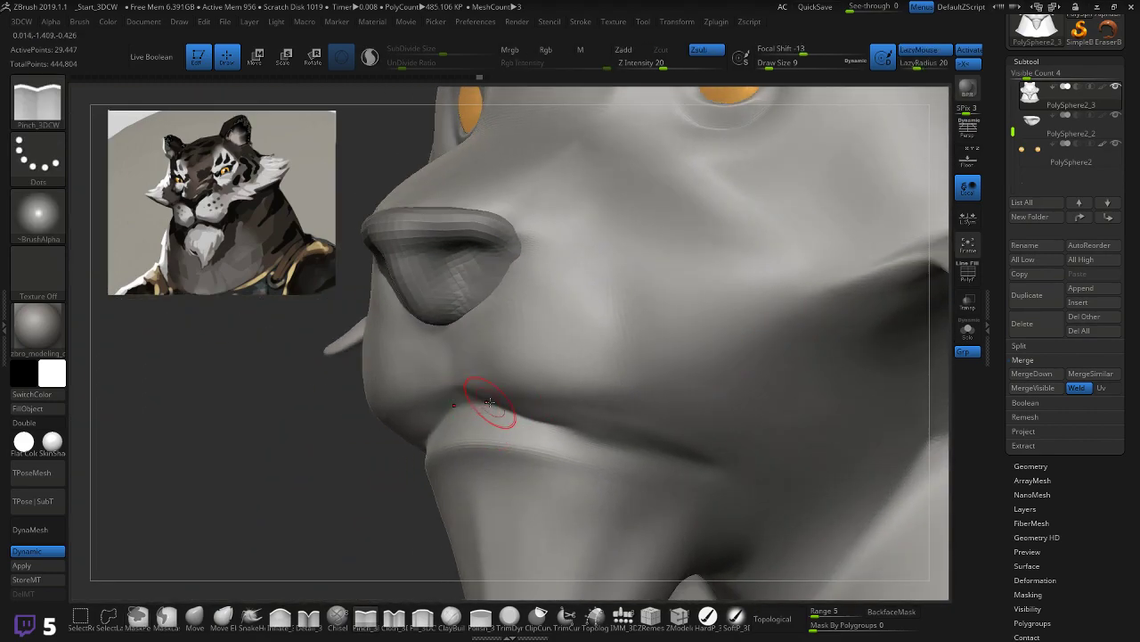
{"action": "left_click_drag", "start_coordinate": [572, 430], "coordinate": [664, 438]}
{"action": "mouse_move", "coordinate": [285, 481]}
{"action": "left_mouse_down"}
{"action": "mouse_move", "coordinate": [258, 496]}
{"action": "mouse_move", "coordinate": [361, 455]}
{"action": "left_mouse_up"}
{"action": "key", "text": "ctrl+z"}
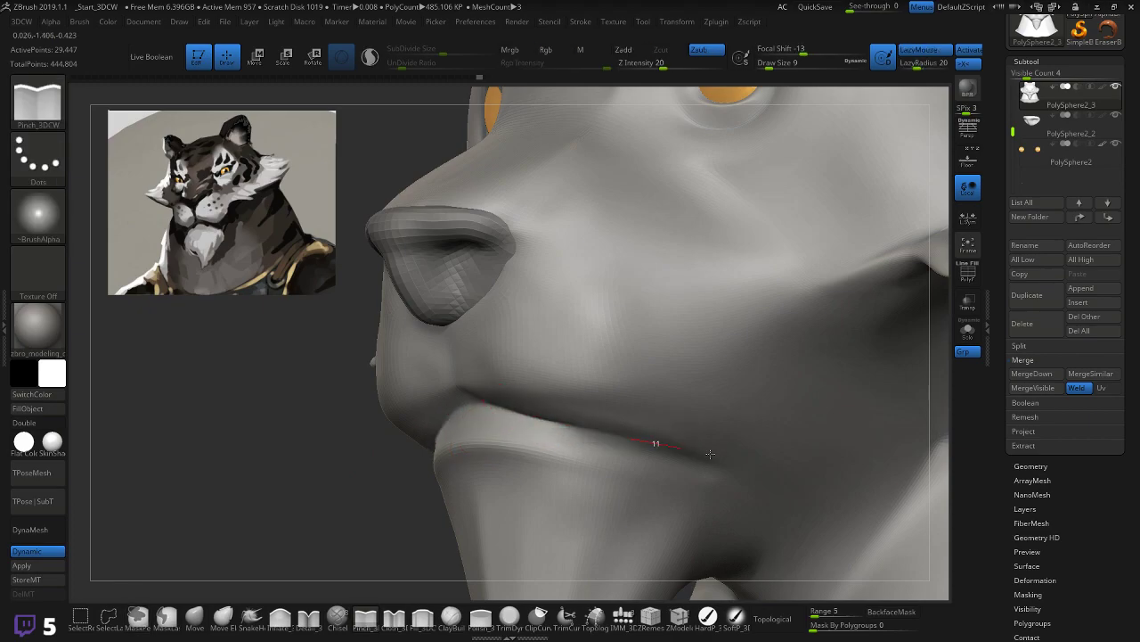
{"action": "mouse_move", "coordinate": [270, 478]}
{"action": "left_mouse_down"}
{"action": "mouse_move", "coordinate": [282, 489]}
{"action": "mouse_move", "coordinate": [466, 433]}
{"action": "left_mouse_up"}
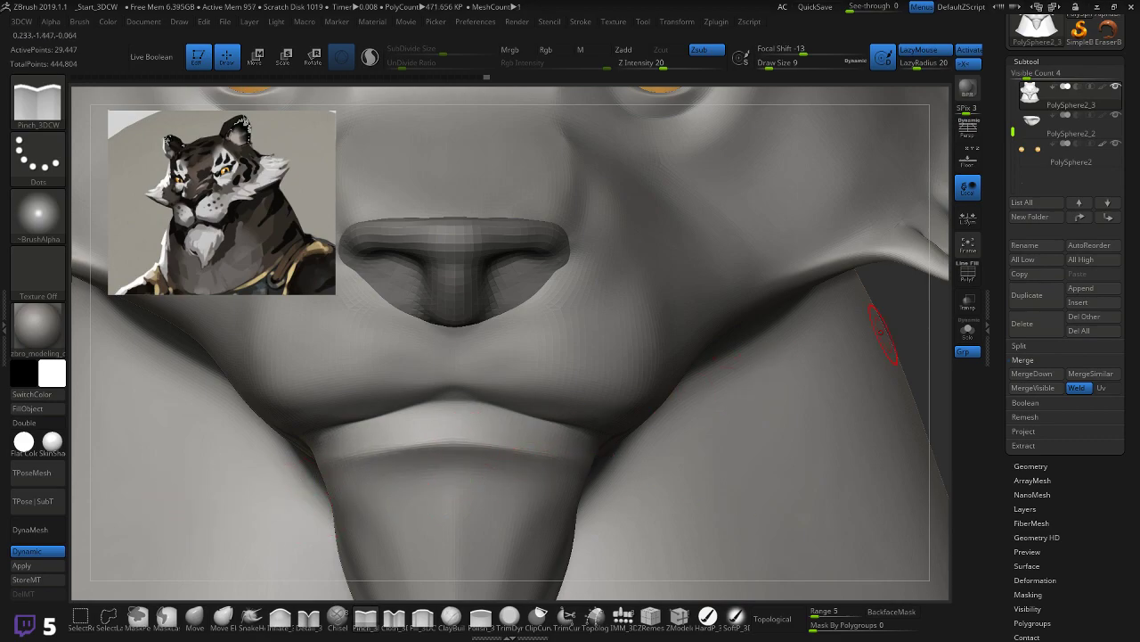
{"action": "mouse_move", "coordinate": [903, 314]}
{"action": "left_mouse_down"}
{"action": "mouse_move", "coordinate": [535, 453]}
{"action": "mouse_move", "coordinate": [650, 438]}
{"action": "left_mouse_up"}
{"action": "mouse_move", "coordinate": [358, 496]}
{"action": "left_mouse_down"}
{"action": "mouse_move", "coordinate": [299, 495]}
{"action": "mouse_move", "coordinate": [318, 466]}
{"action": "left_mouse_up"}
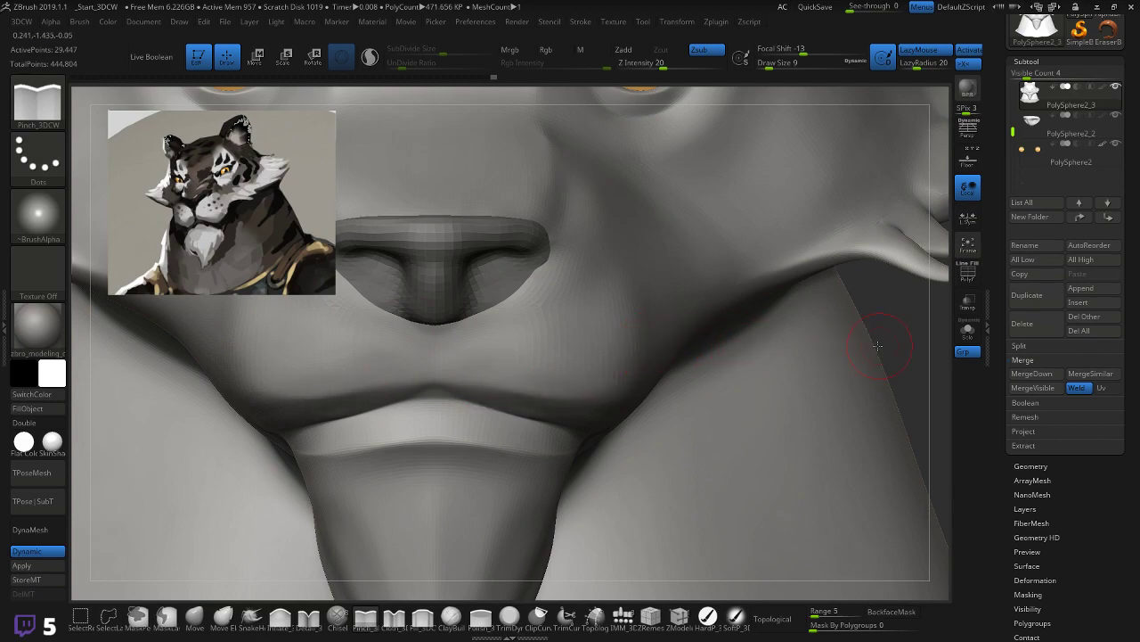
{"action": "mouse_move", "coordinate": [894, 339]}
{"action": "left_mouse_down"}
{"action": "mouse_move", "coordinate": [836, 340]}
{"action": "mouse_move", "coordinate": [885, 339]}
{"action": "left_mouse_up"}
{"action": "left_click_drag", "start_coordinate": [890, 321], "coordinate": [529, 363]}
Step: Smooth the centre of the upper lip and rework the philtrum with the Inflate_3DCW brush at Z Intensity 24
{"action": "left_click_drag", "start_coordinate": [462, 425], "coordinate": [453, 369], "text": "shift"}
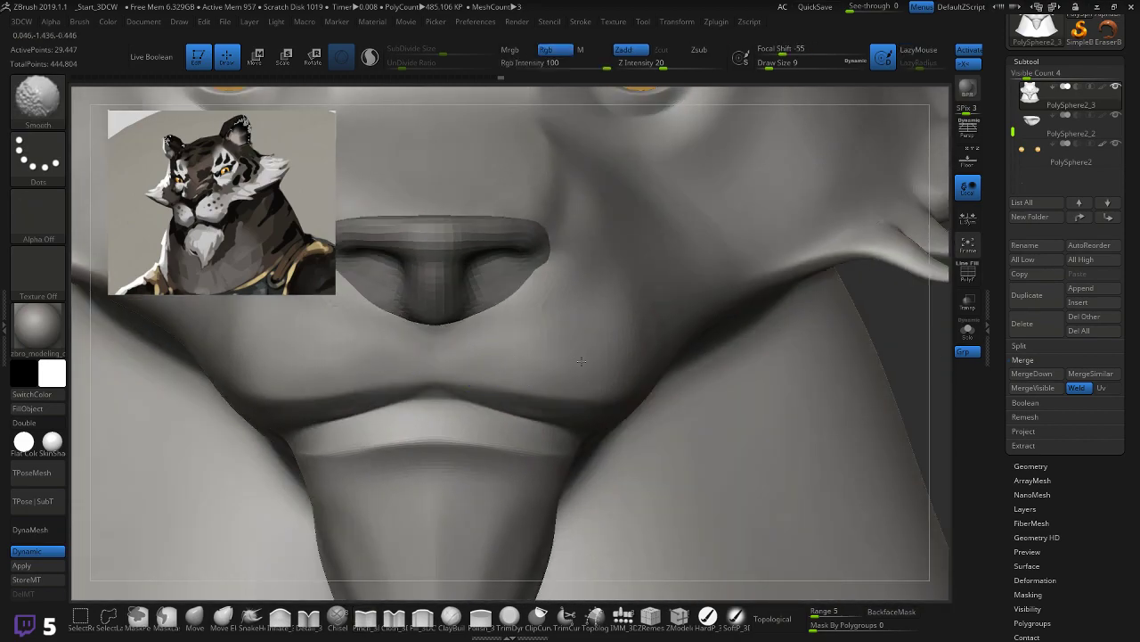
{"action": "left_click", "coordinate": [281, 617]}
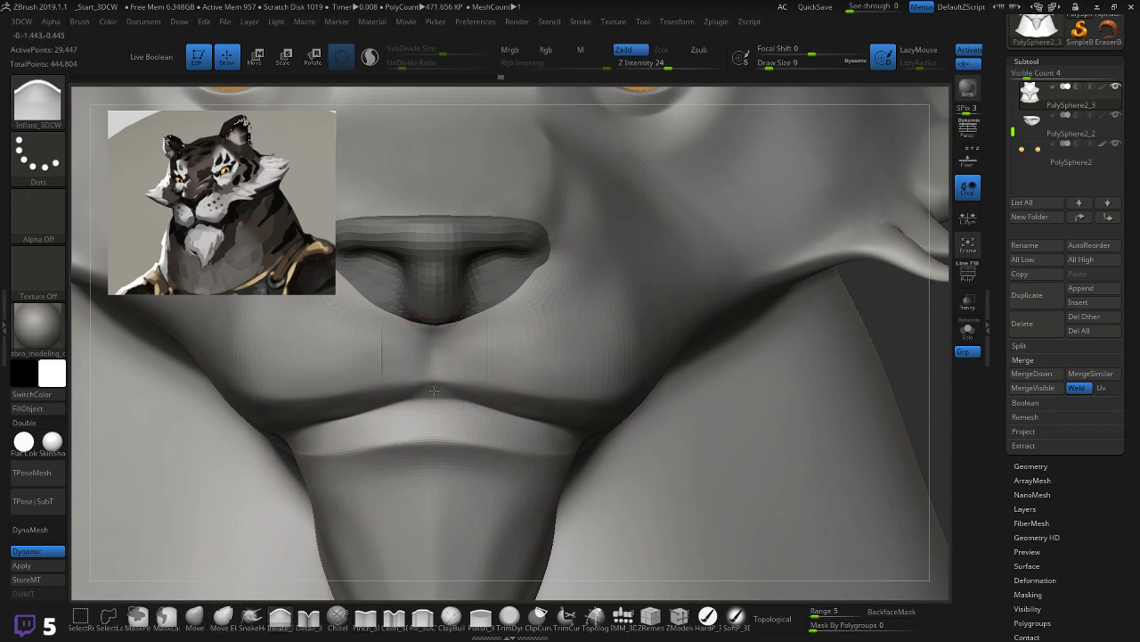
{"action": "left_click_drag", "start_coordinate": [433, 369], "coordinate": [437, 365], "text": "shift"}
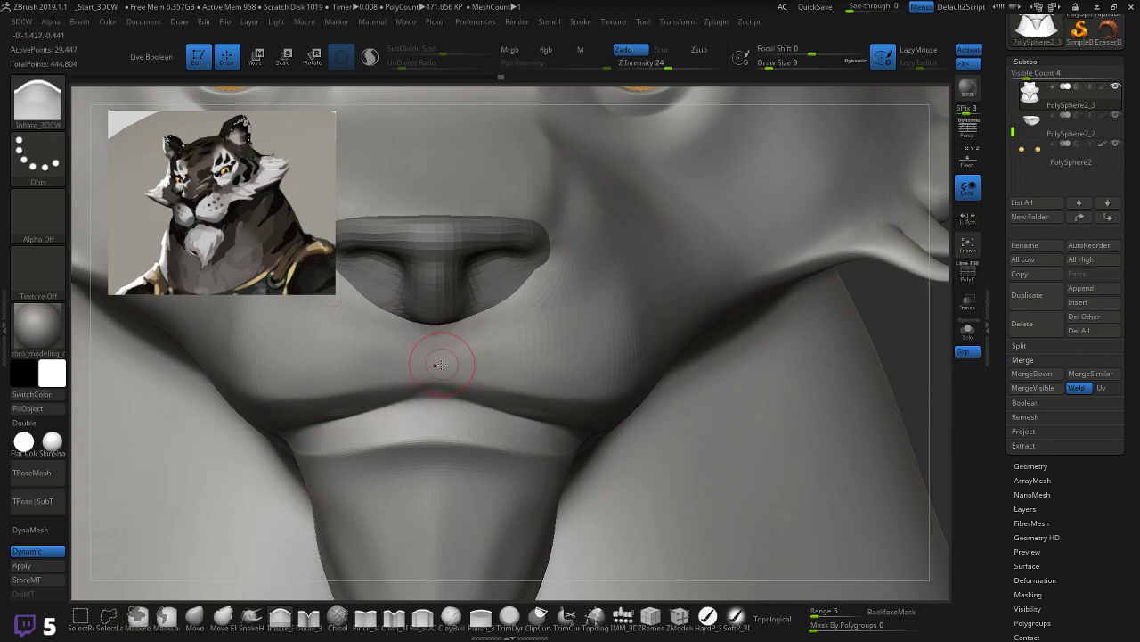
Step: Display the wireframe on the head and hide the nose subtool PolySphere2_2
{"action": "key", "text": "shift+f"}
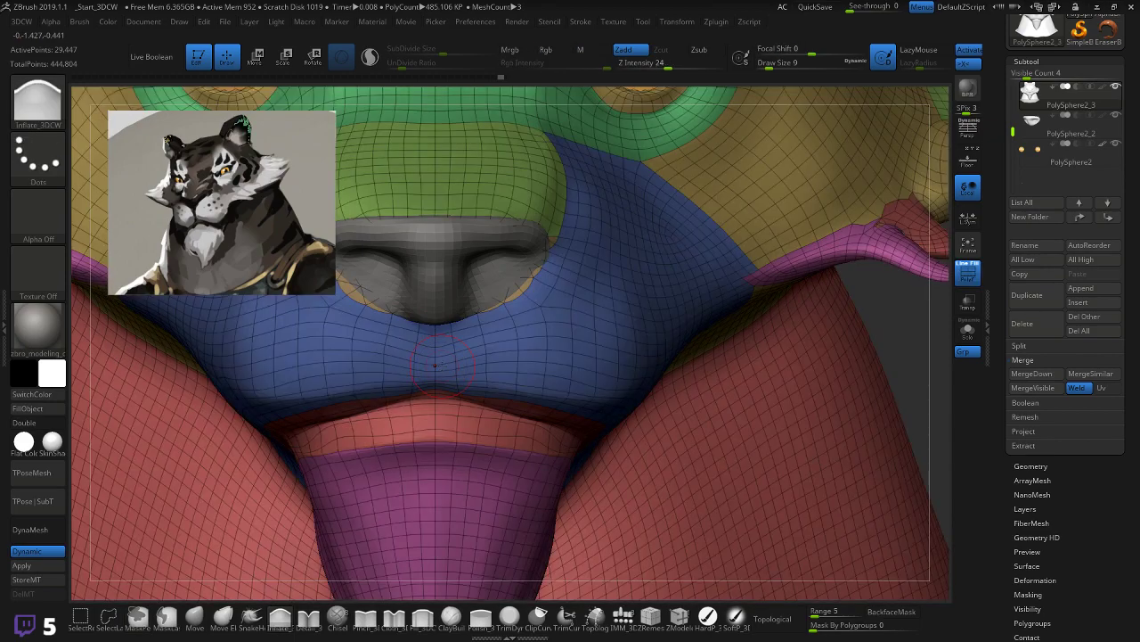
{"action": "left_click_drag", "start_coordinate": [888, 324], "coordinate": [915, 259]}
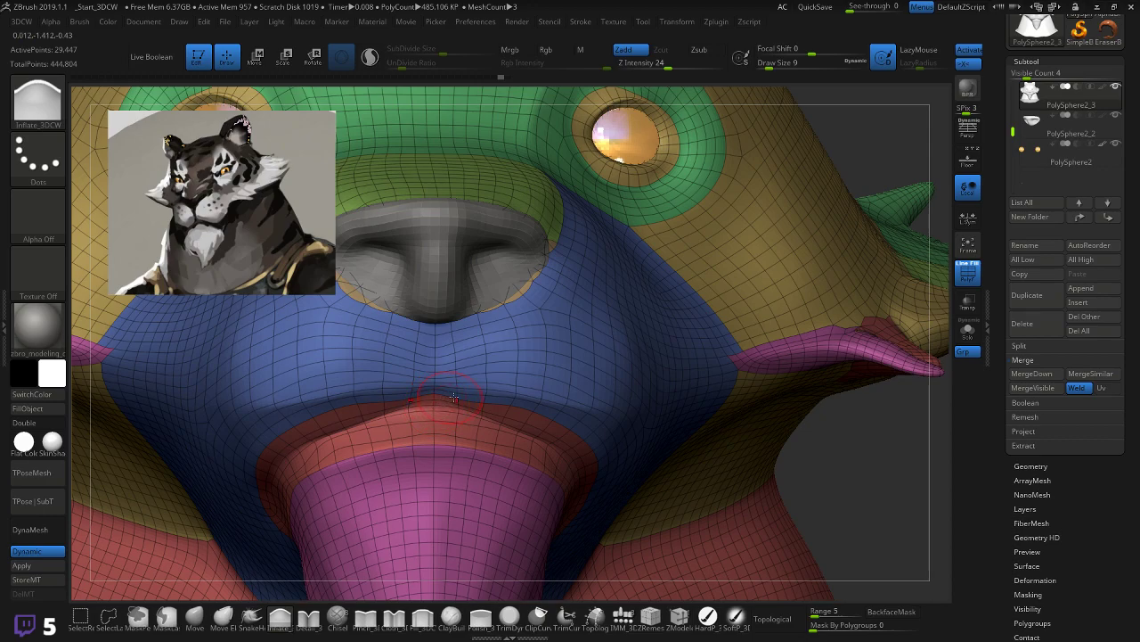
{"action": "left_click_drag", "start_coordinate": [857, 431], "coordinate": [784, 458]}
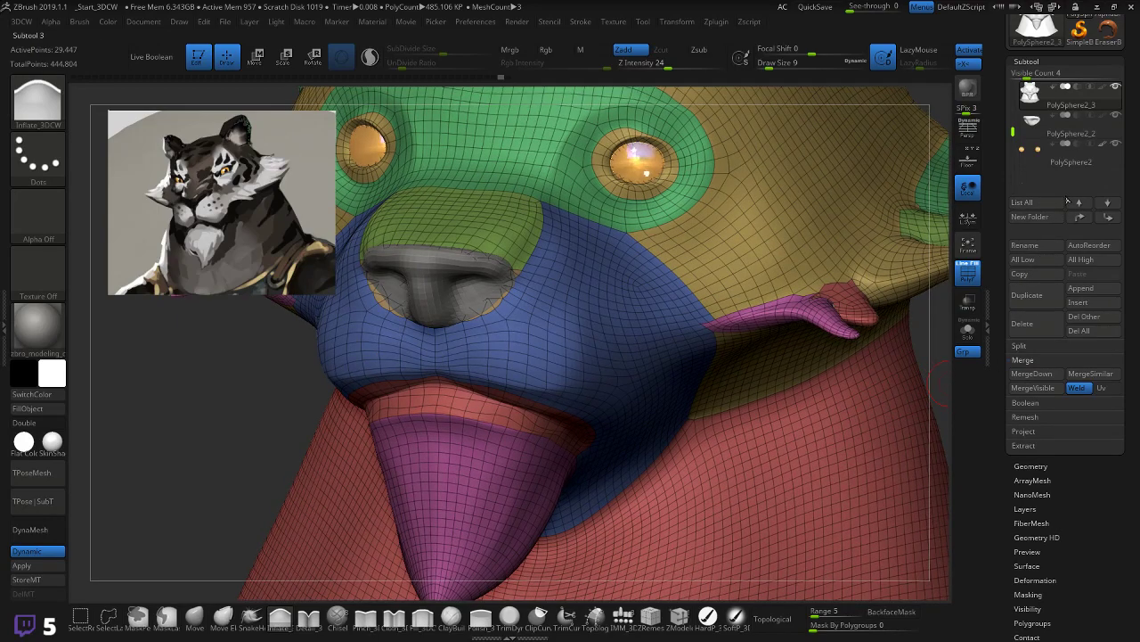
{"action": "left_click_drag", "start_coordinate": [1127, 112], "coordinate": [1129, 199]}
{"action": "mouse_move", "coordinate": [1109, 206]}
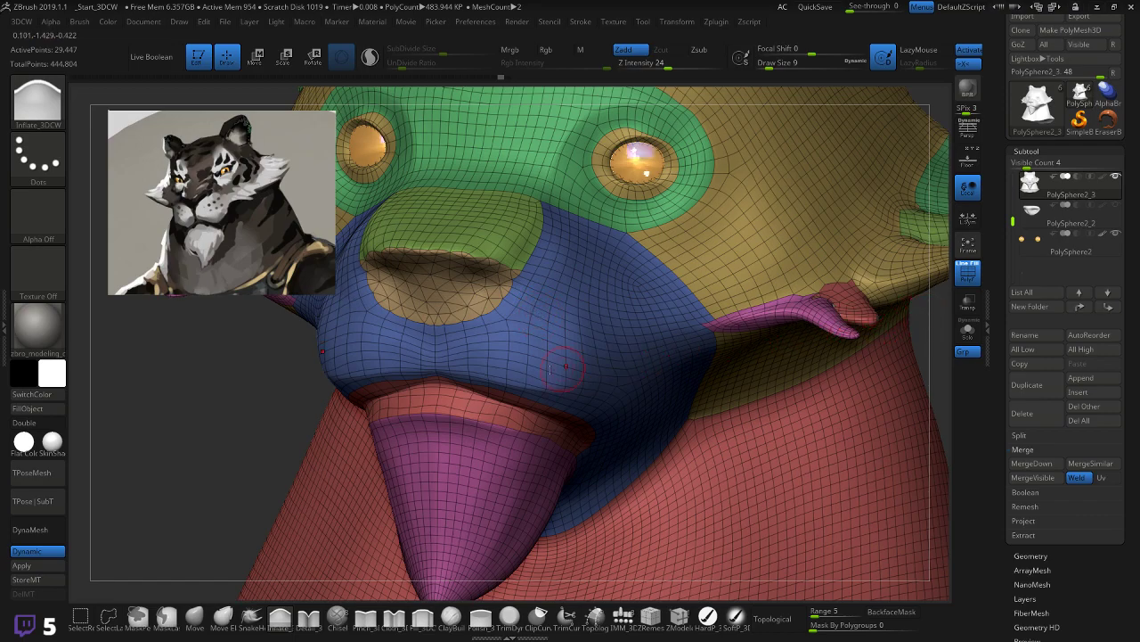
Step: Paint a symmetrical mask with the MaskPen brush over the muzzle, from beside the nose down to the upper lip
{"action": "key", "text": "ctrl"}
{"action": "mouse_move", "coordinate": [508, 343]}
{"action": "left_mouse_down", "text": "ctrl"}
{"action": "mouse_move", "coordinate": [491, 354]}
{"action": "mouse_move", "coordinate": [525, 376]}
{"action": "mouse_move", "coordinate": [557, 316]}
{"action": "left_mouse_up", "text": "ctrl"}
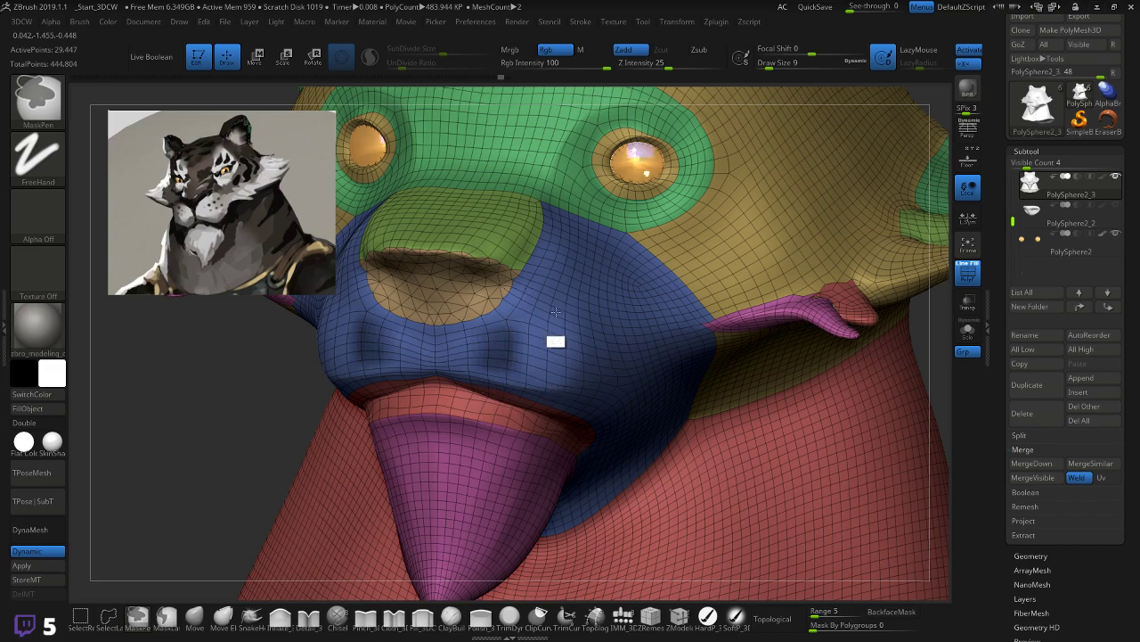
{"action": "key", "text": "ctrl+z"}
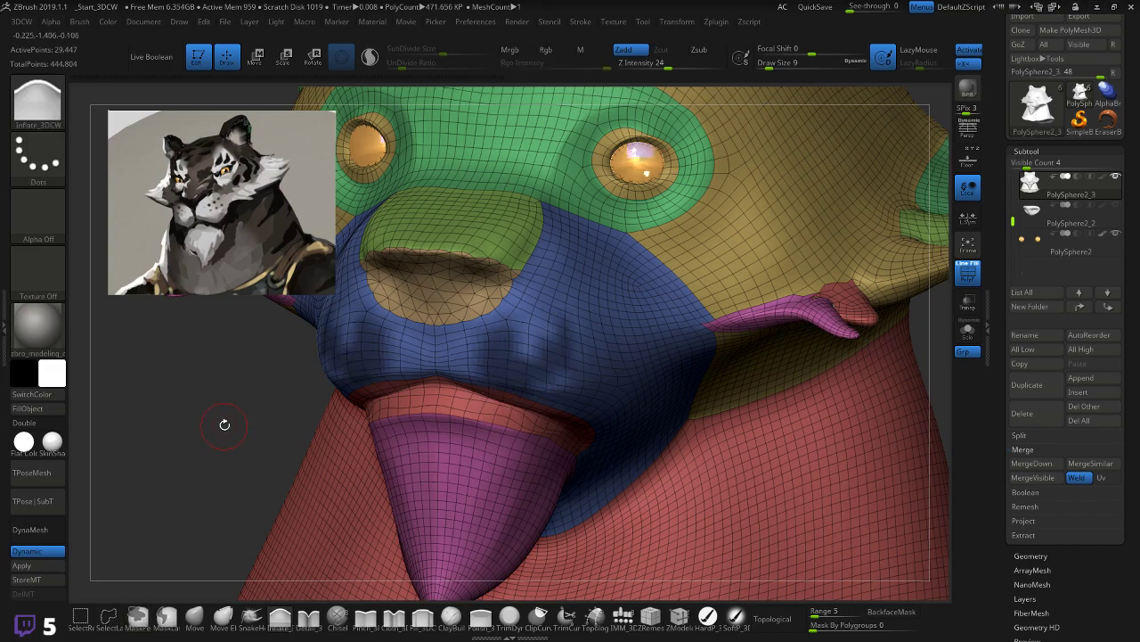
{"action": "mouse_move", "coordinate": [227, 423]}
{"action": "left_mouse_down"}
{"action": "mouse_move", "coordinate": [308, 401]}
{"action": "mouse_move", "coordinate": [276, 400]}
{"action": "left_mouse_up"}
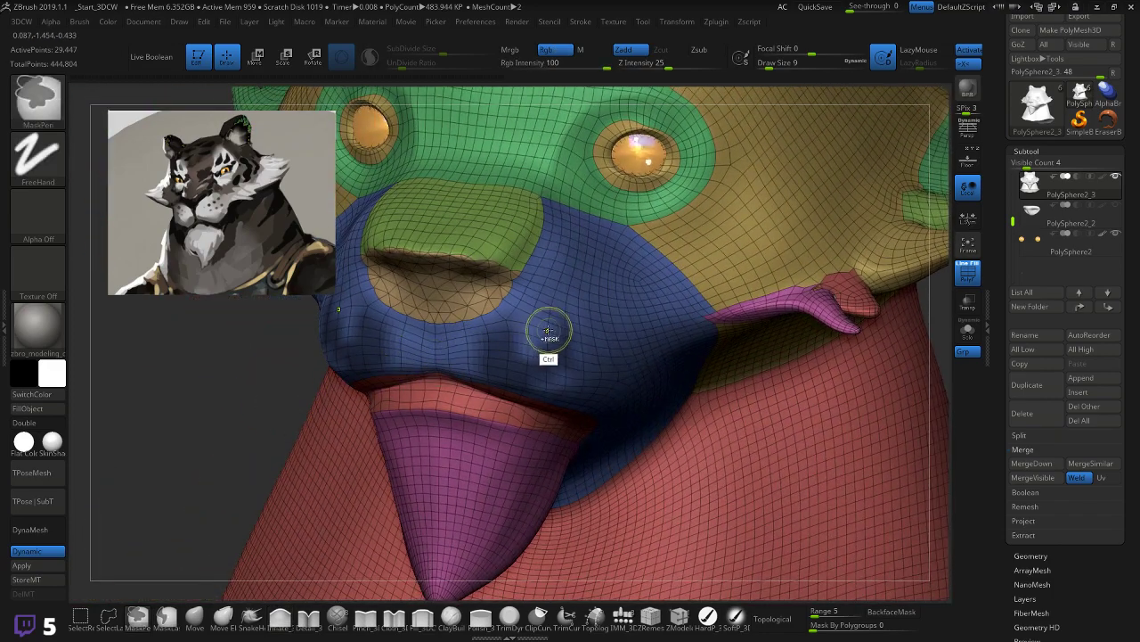
{"action": "mouse_move", "coordinate": [538, 348]}
{"action": "left_mouse_down", "text": "ctrl"}
{"action": "mouse_move", "coordinate": [545, 329]}
{"action": "mouse_move", "coordinate": [526, 314]}
{"action": "mouse_move", "coordinate": [453, 343]}
{"action": "left_mouse_up", "text": "ctrl"}
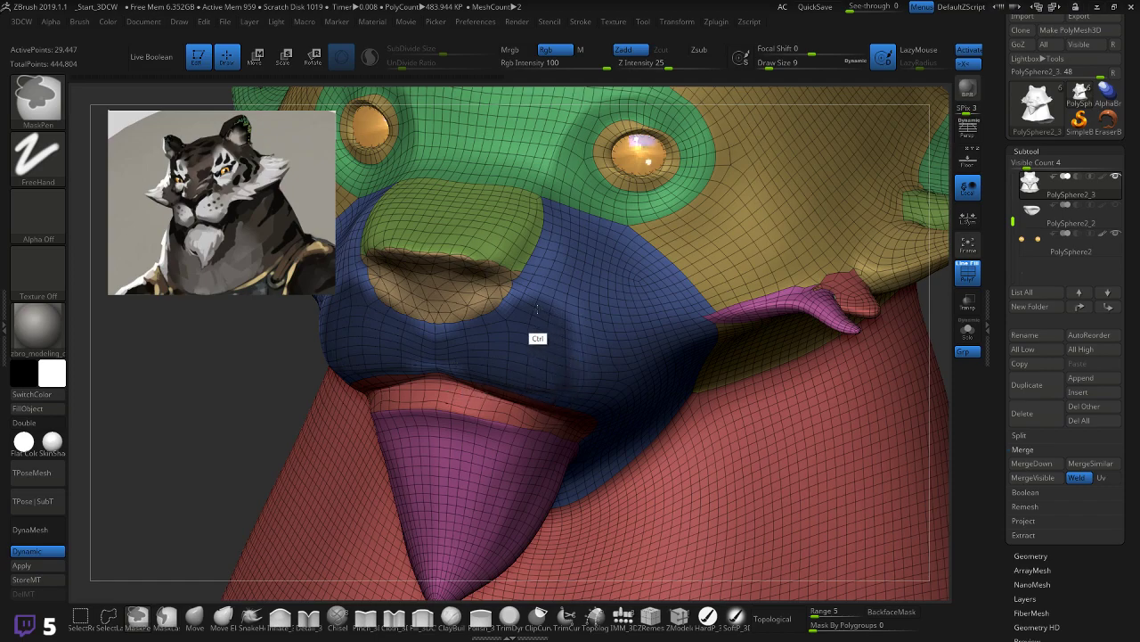
{"action": "left_click_drag", "start_coordinate": [532, 309], "coordinate": [568, 317], "text": "ctrl"}
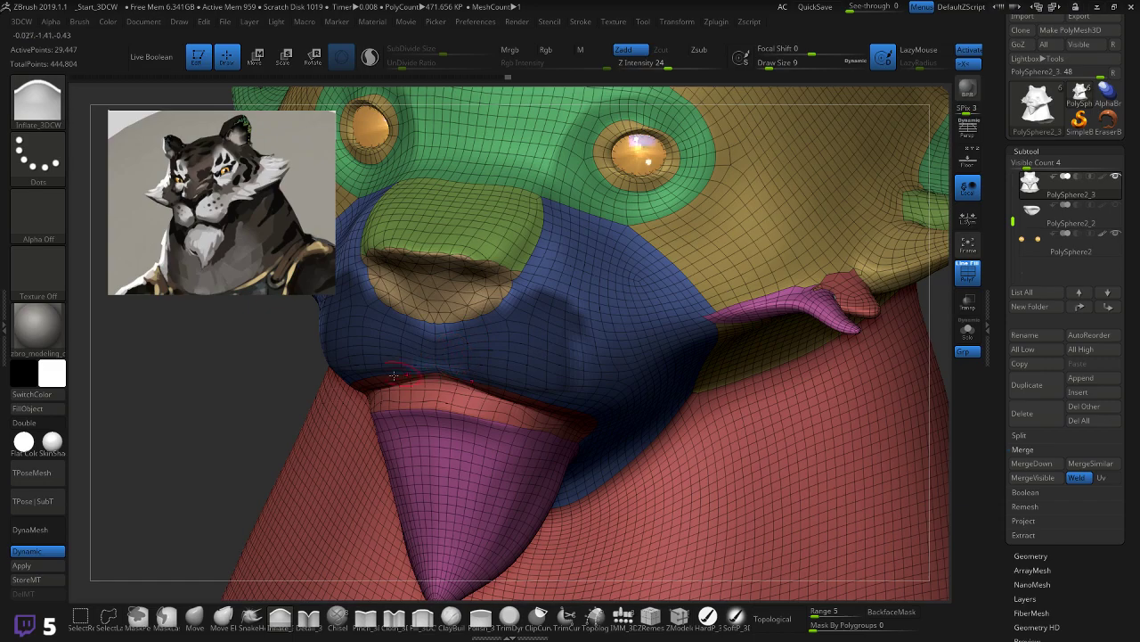
Step: Fill in the mask at the centre of the upper lip, between the underside of the nose and the mouth line
{"action": "left_click_drag", "start_coordinate": [241, 400], "coordinate": [347, 312]}
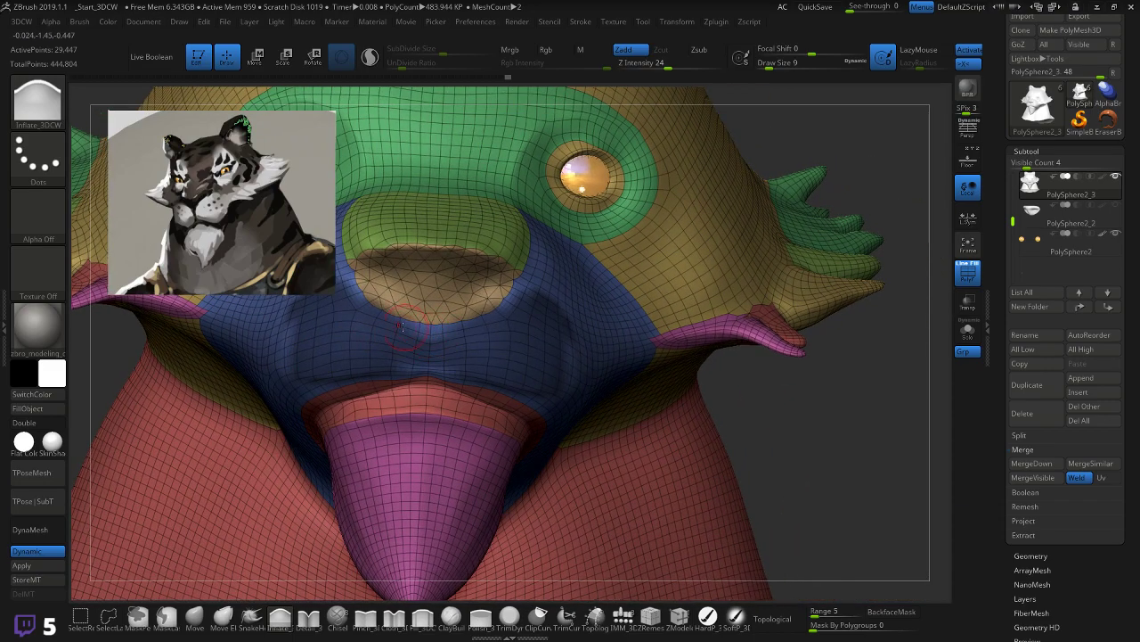
{"action": "key", "text": "ctrl"}
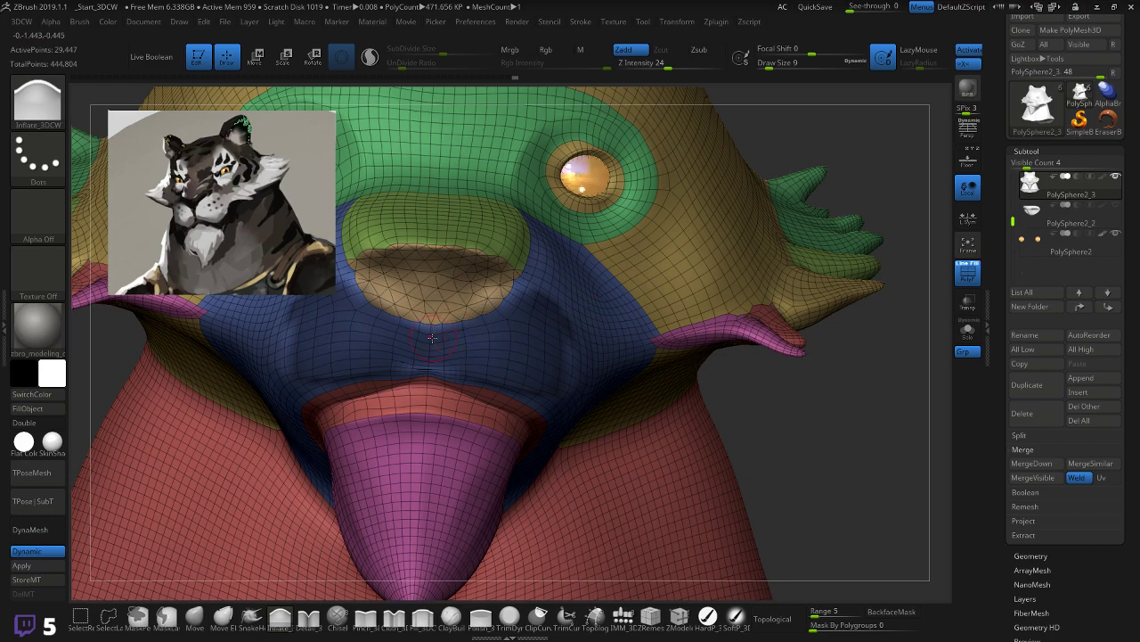
{"action": "key", "text": "ctrl"}
{"action": "left_click_drag", "start_coordinate": [405, 312], "coordinate": [462, 328], "text": "ctrl"}
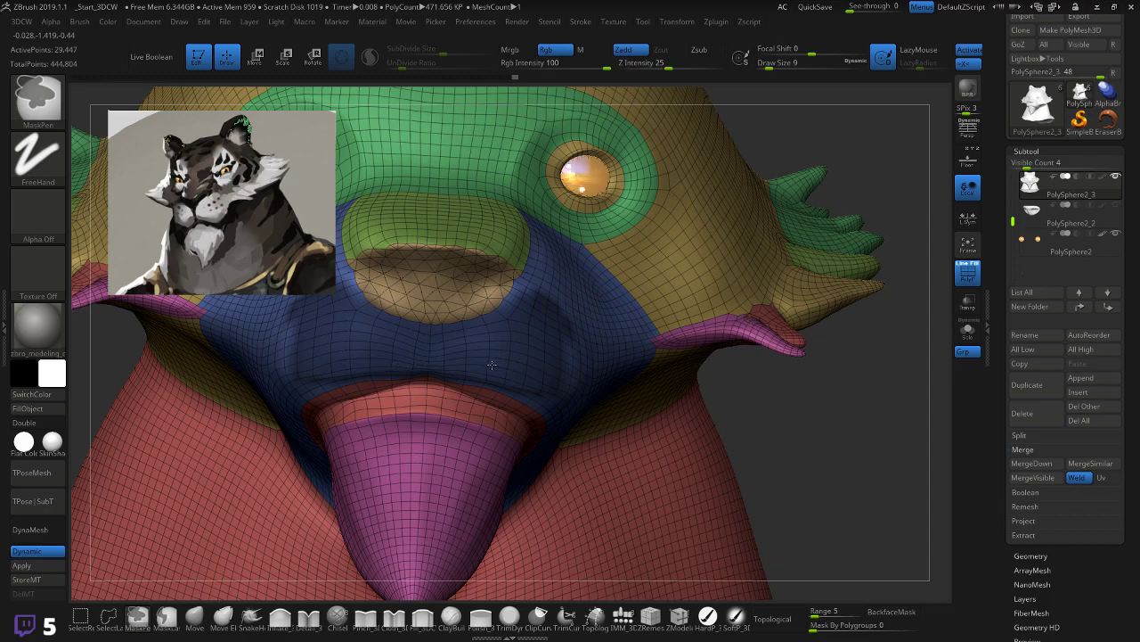
{"action": "left_click_drag", "start_coordinate": [827, 397], "coordinate": [809, 406]}
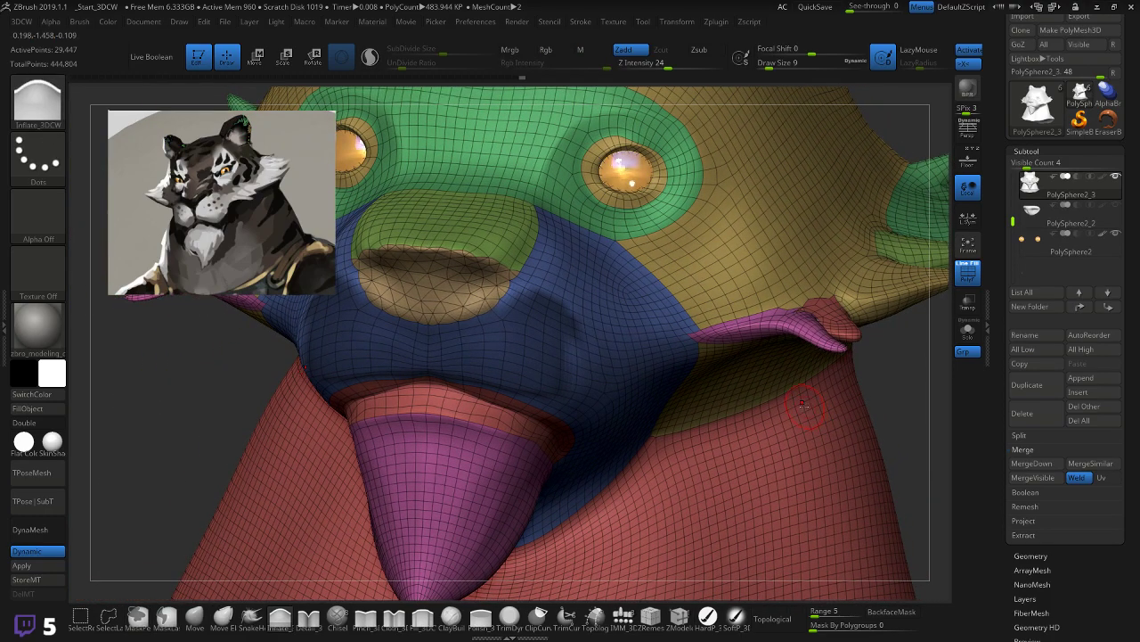
{"action": "key", "text": "ctrl"}
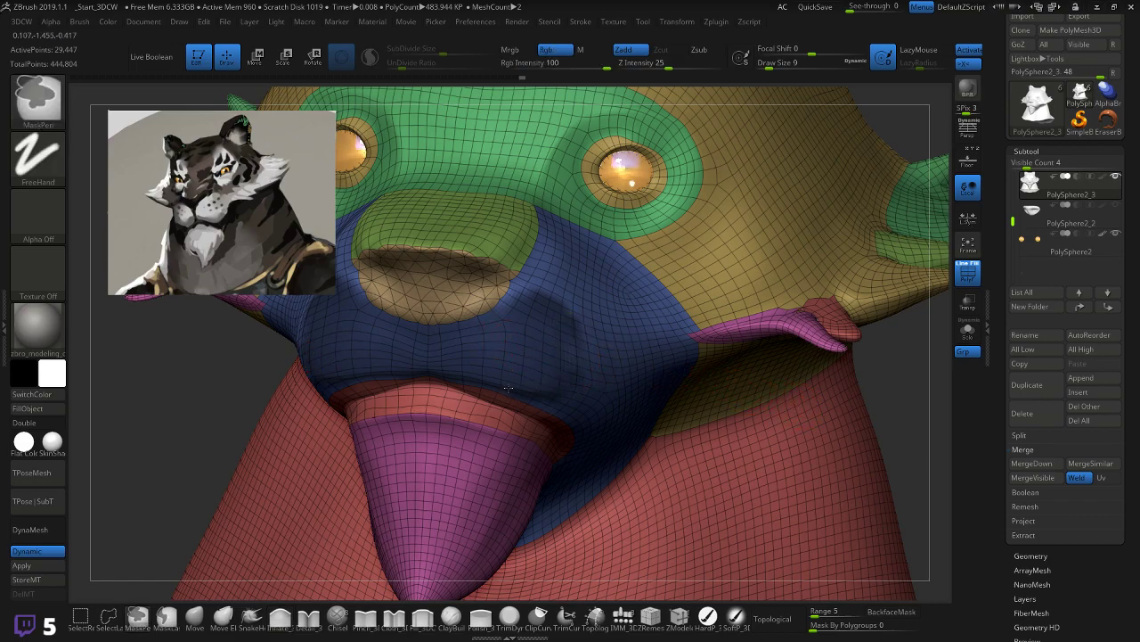
{"action": "mouse_move", "coordinate": [153, 426]}
{"action": "left_mouse_down"}
{"action": "mouse_move", "coordinate": [136, 434]}
{"action": "mouse_move", "coordinate": [156, 435]}
{"action": "left_mouse_up"}
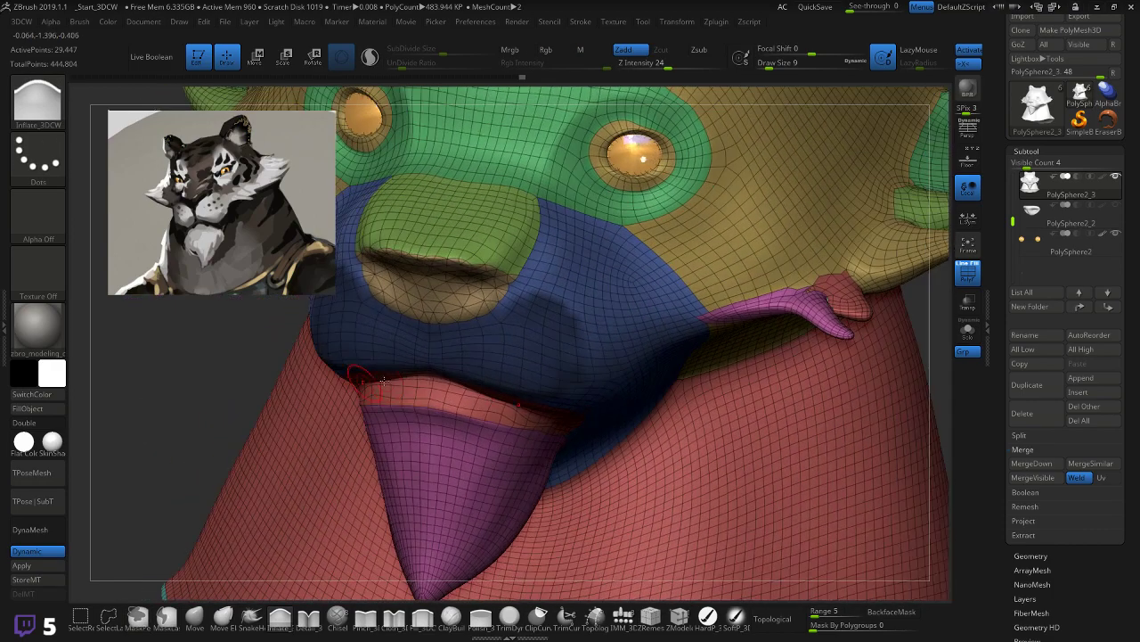
Step: Mask the front of the muzzle above the mouth and turn it into its own polygroup
{"action": "key", "text": "ctrl"}
{"action": "key", "text": "ctrl"}
{"action": "mouse_move", "coordinate": [216, 392]}
{"action": "left_mouse_down", "text": "ctrl"}
{"action": "mouse_move", "coordinate": [775, 406]}
{"action": "mouse_move", "coordinate": [725, 395]}
{"action": "left_mouse_up", "text": "ctrl"}
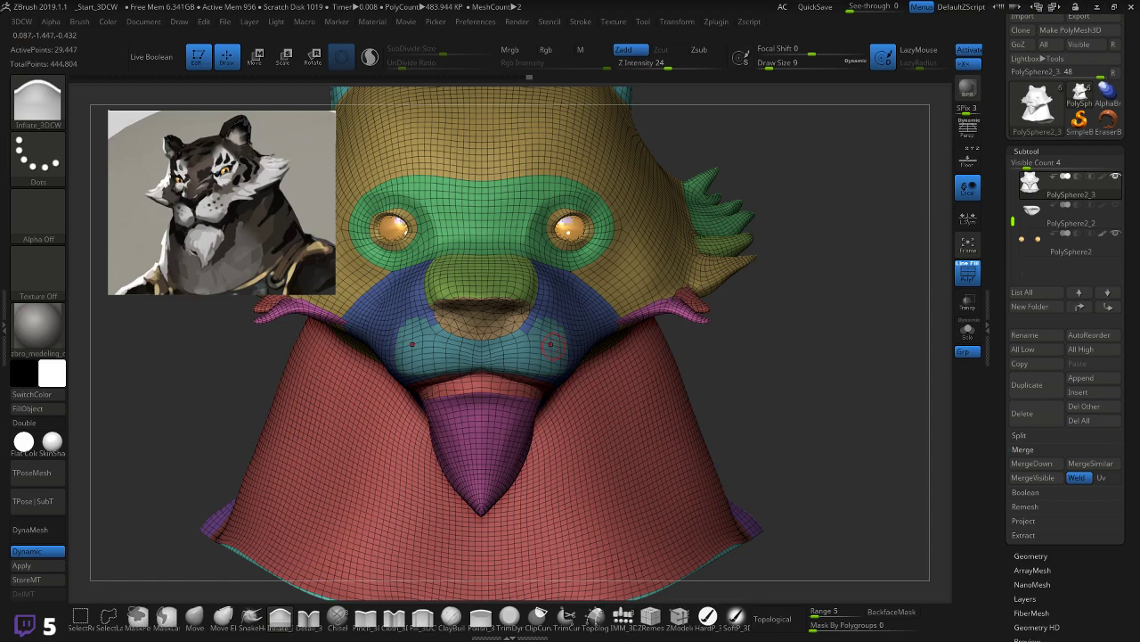
Step: Smooth the new muzzle polygroup and apply Mirror And Weld to the head mesh
{"action": "left_click_drag", "start_coordinate": [551, 347], "coordinate": [437, 330], "text": "shift"}
{"action": "key", "text": "space"}
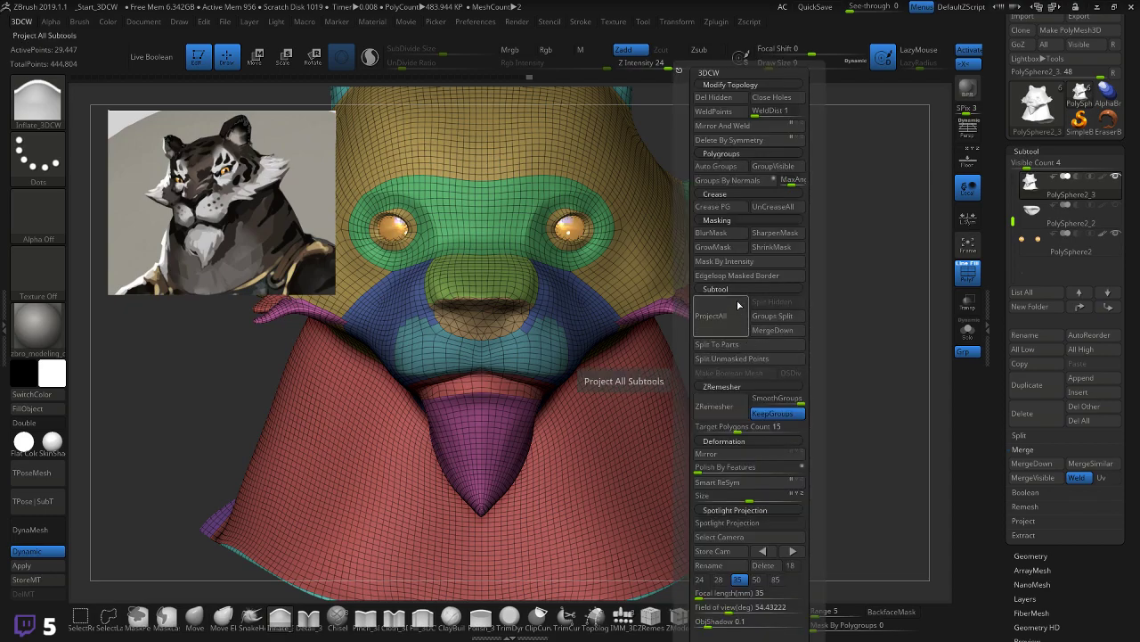
{"action": "left_click", "coordinate": [723, 126]}
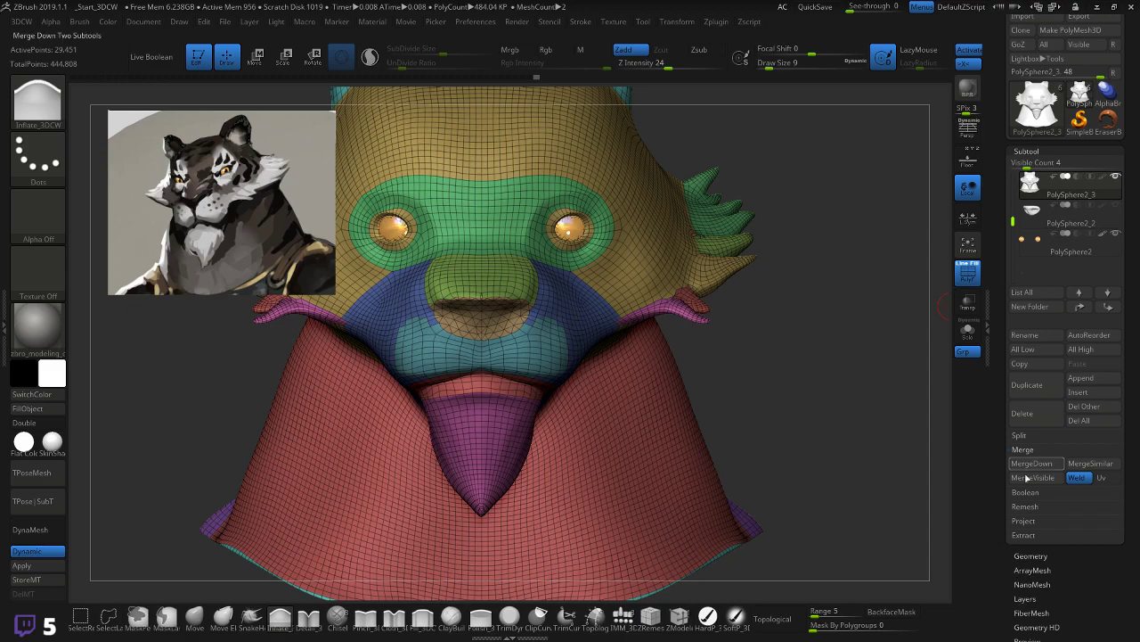
Step: Remesh the head with ZRemesher at a target polygon count of 17 and check its surface without the polyframe
{"action": "scroll", "coordinate": [1114, 392], "scroll_direction": "down", "scroll_amount": 3}
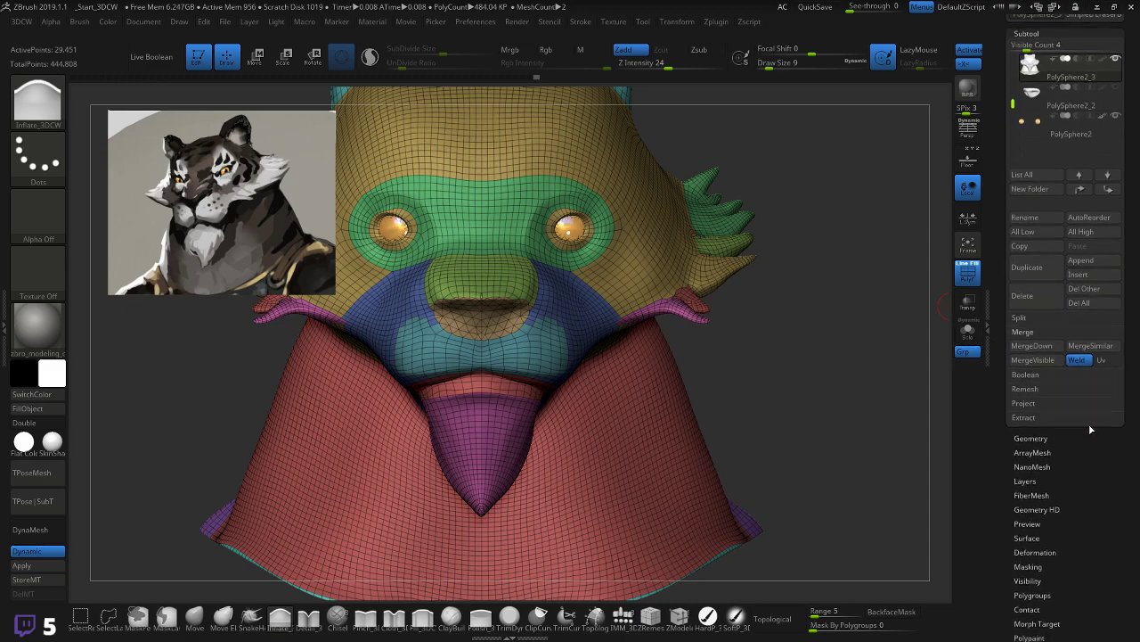
{"action": "left_click", "coordinate": [1027, 437]}
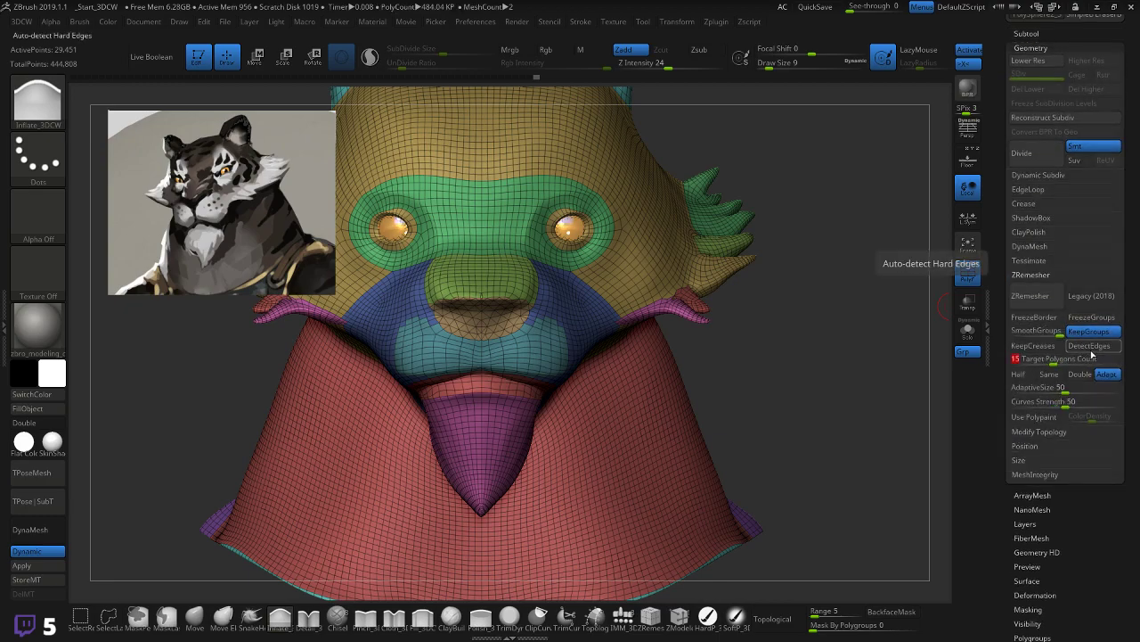
{"action": "type", "text": "7"}
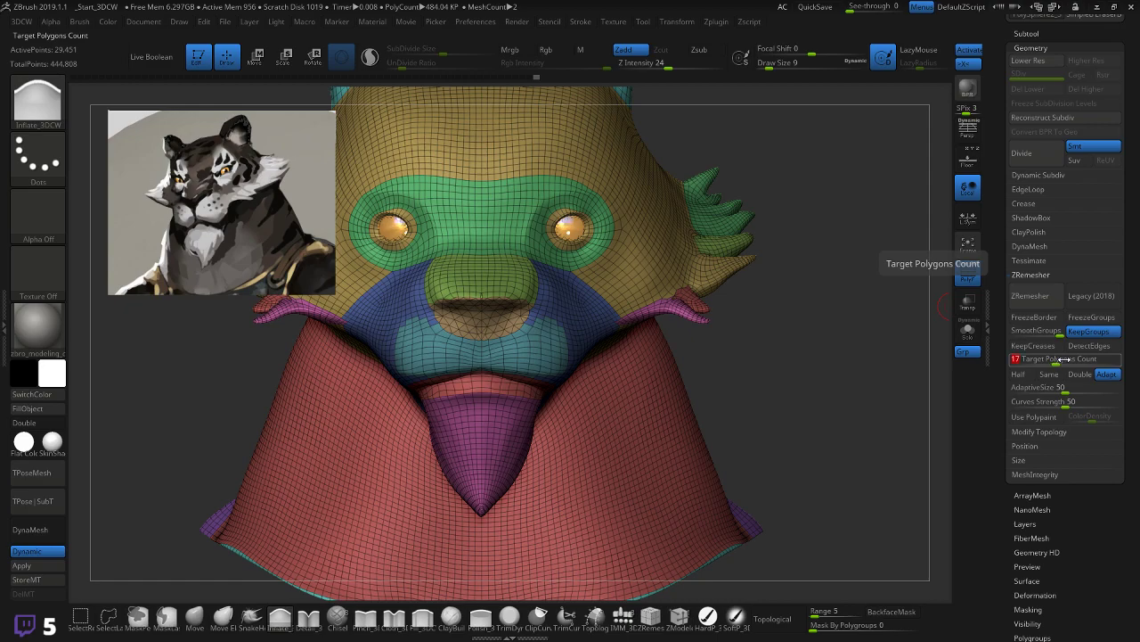
{"action": "left_click", "coordinate": [1031, 295]}
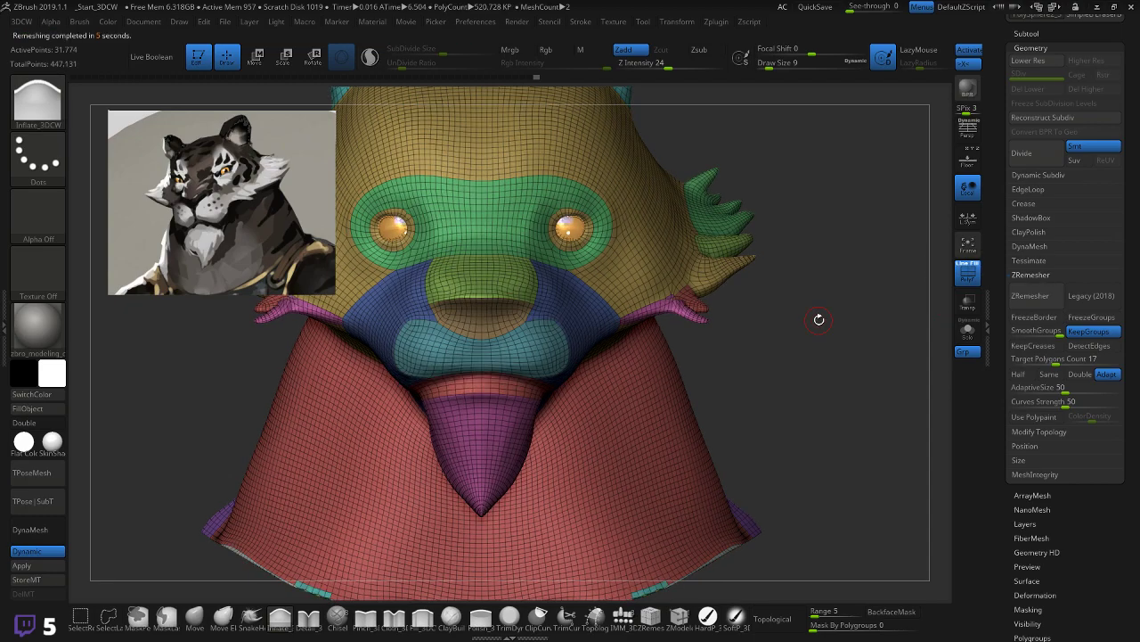
{"action": "mouse_move", "coordinate": [829, 358]}
{"action": "left_mouse_down"}
{"action": "mouse_move", "coordinate": [704, 364]}
{"action": "mouse_move", "coordinate": [828, 357]}
{"action": "left_mouse_up"}
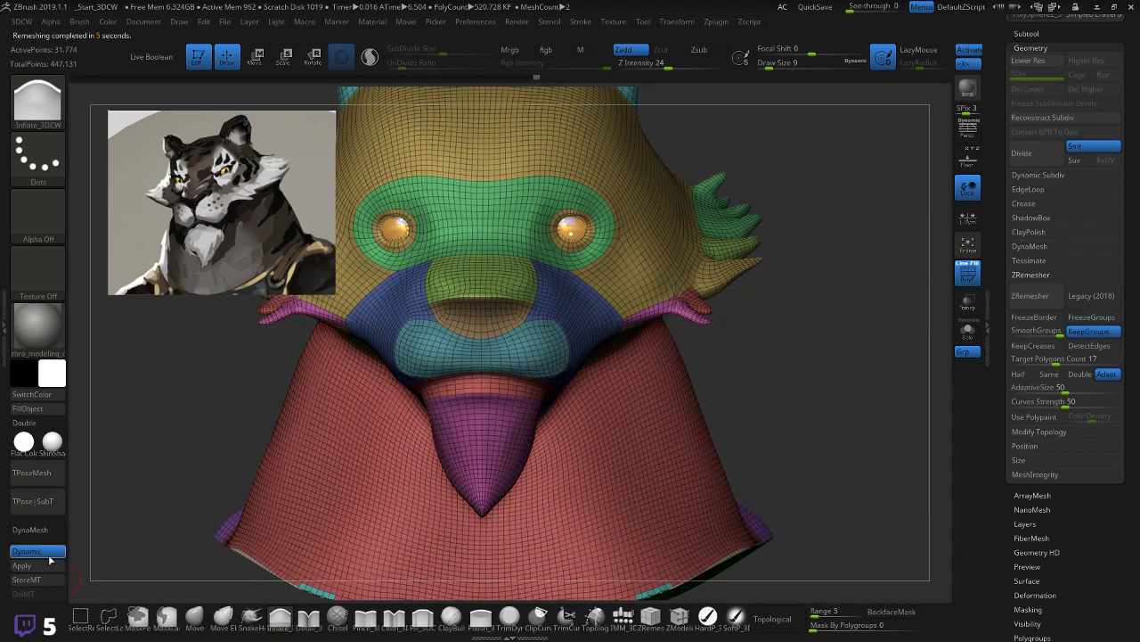
{"action": "key", "text": "shift+f"}
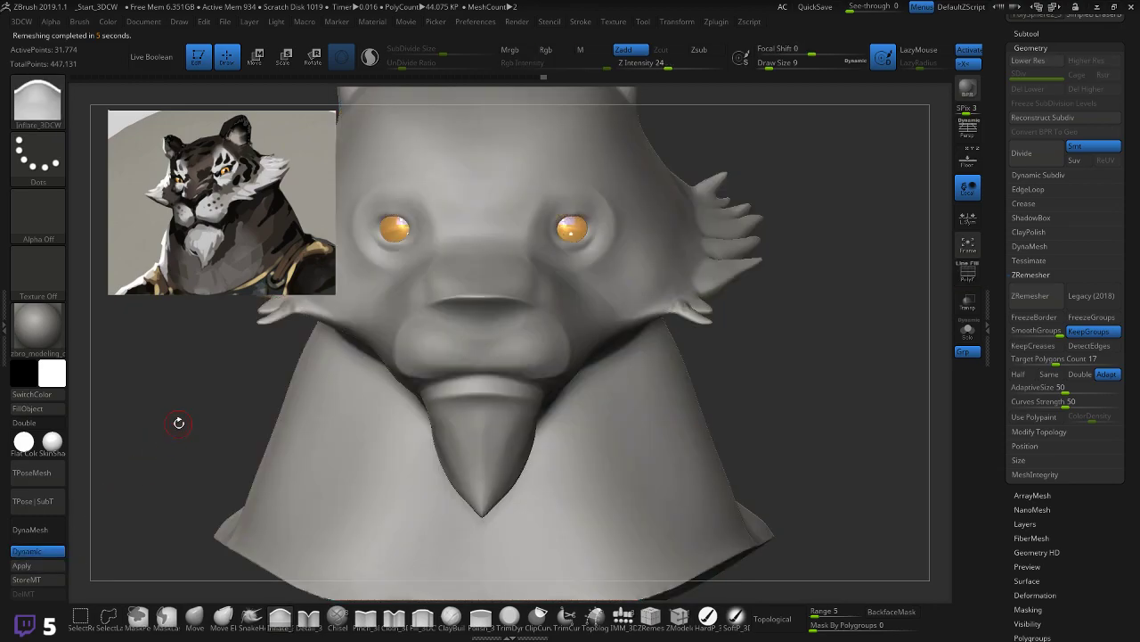
{"action": "left_click_drag", "start_coordinate": [829, 355], "coordinate": [865, 359]}
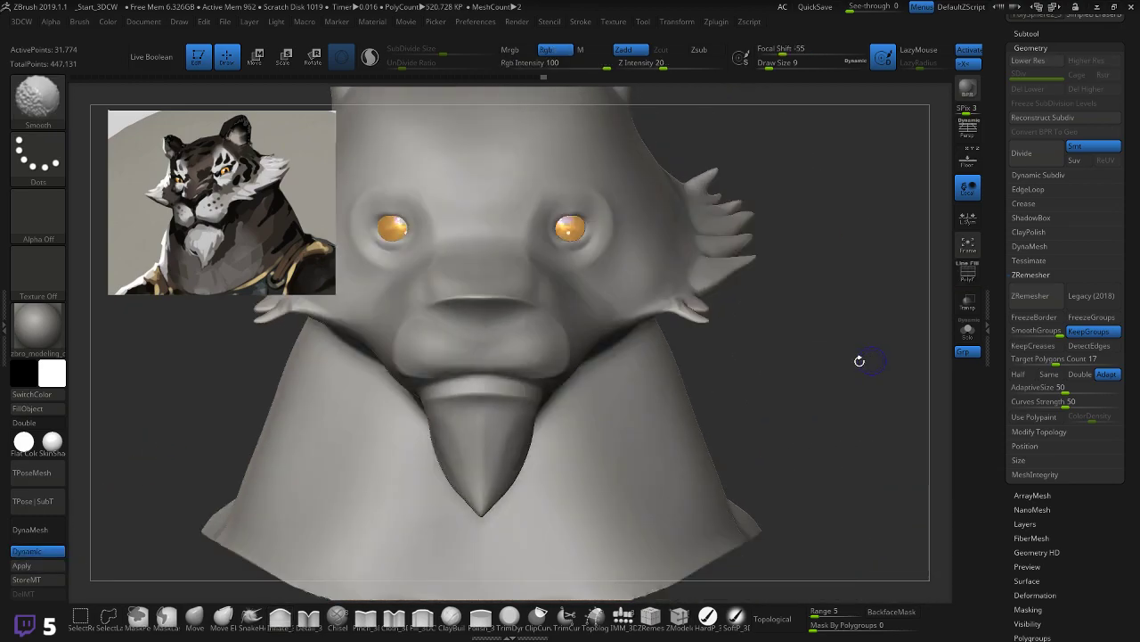
{"action": "mouse_move", "coordinate": [800, 338]}
{"action": "left_mouse_down"}
{"action": "mouse_move", "coordinate": [766, 374]}
{"action": "mouse_move", "coordinate": [778, 413]}
{"action": "mouse_move", "coordinate": [811, 359]}
{"action": "mouse_move", "coordinate": [804, 397]}
{"action": "mouse_move", "coordinate": [819, 377]}
{"action": "left_mouse_up"}
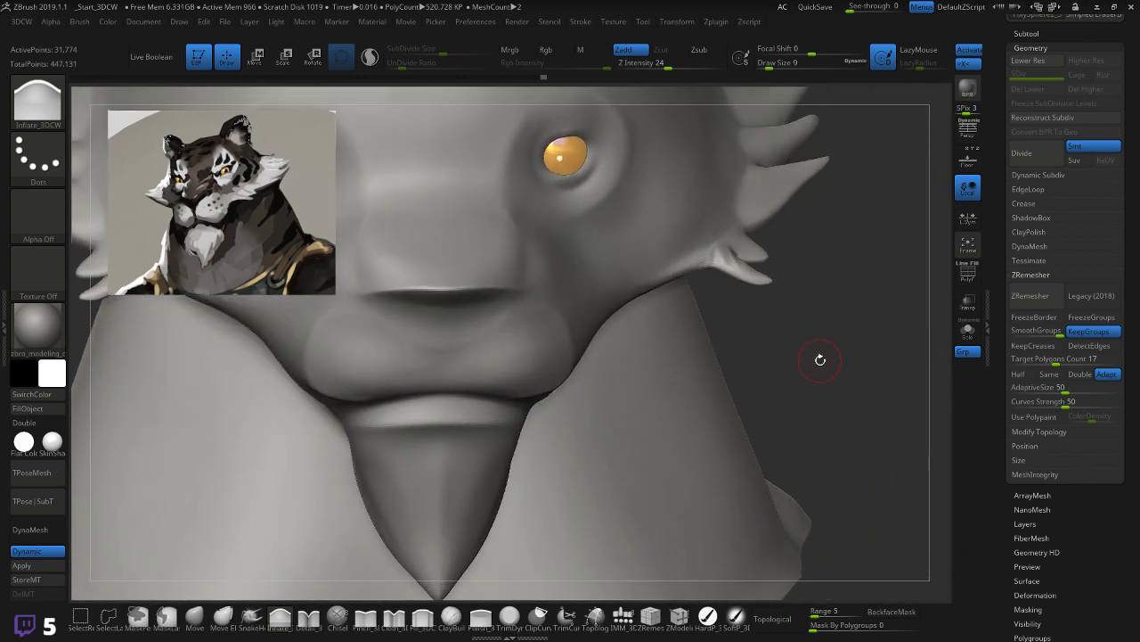
Step: Smooth the small tuft at the lower cheek with the polyframe shown and dynamic subdivision off
{"action": "key", "text": "shift+d"}
{"action": "key", "text": "shift+f"}
{"action": "left_click_drag", "start_coordinate": [838, 334], "coordinate": [747, 388]}
{"action": "key", "text": "shift"}
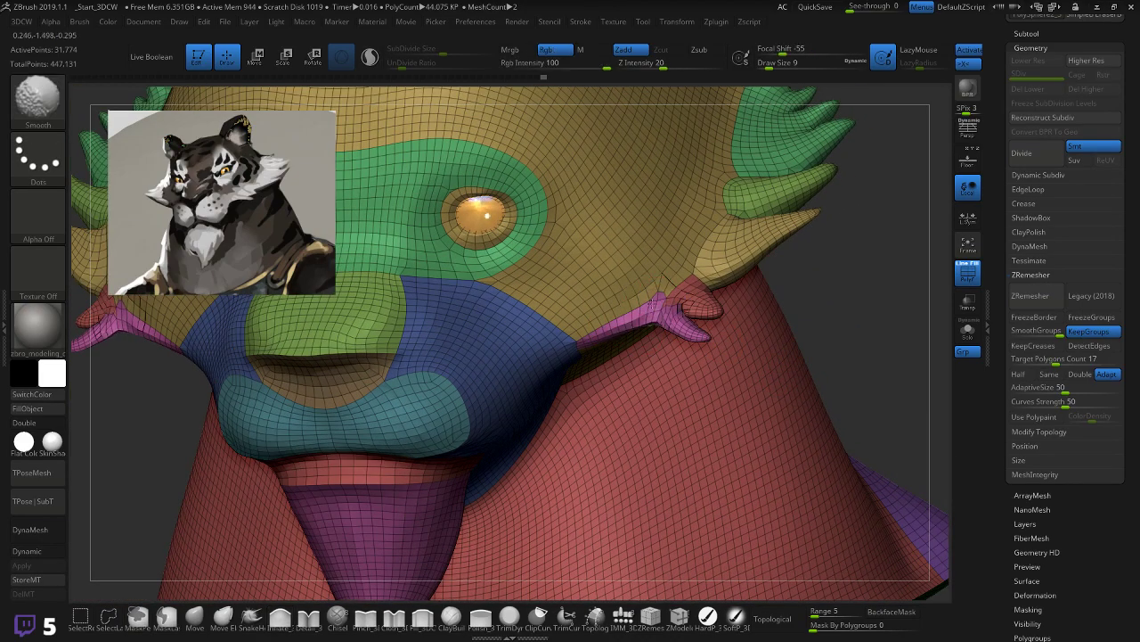
{"action": "left_click_drag", "start_coordinate": [664, 308], "coordinate": [674, 298], "text": "shift"}
{"action": "left_click_drag", "start_coordinate": [836, 315], "coordinate": [817, 174]}
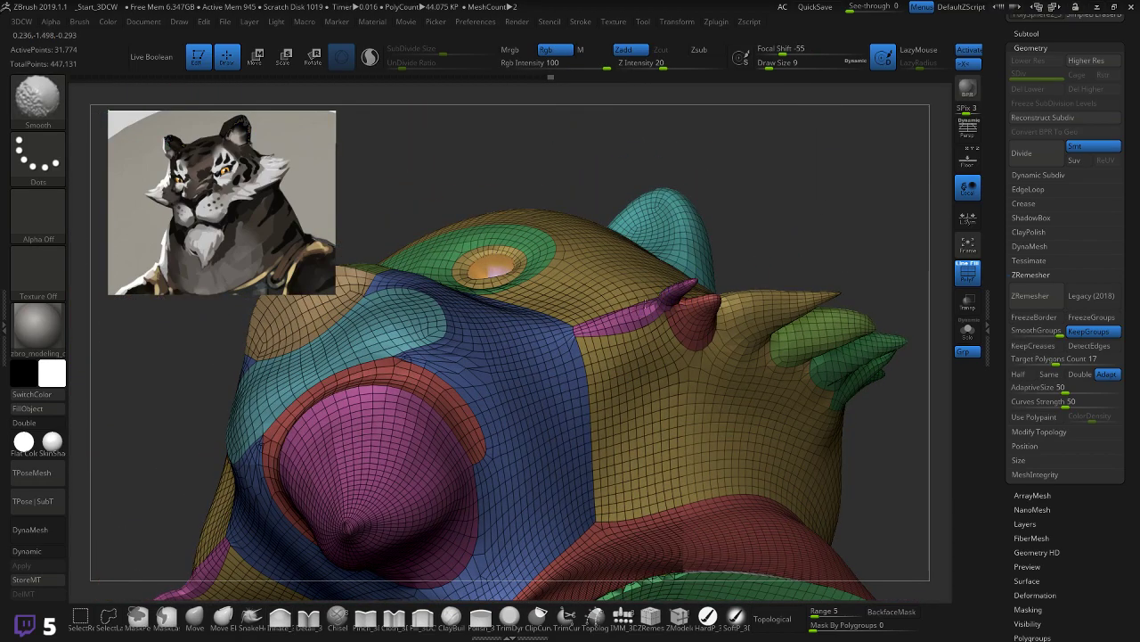
{"action": "mouse_move", "coordinate": [682, 292]}
{"action": "left_mouse_down"}
{"action": "mouse_move", "coordinate": [827, 397]}
{"action": "mouse_move", "coordinate": [878, 419]}
{"action": "left_mouse_up"}
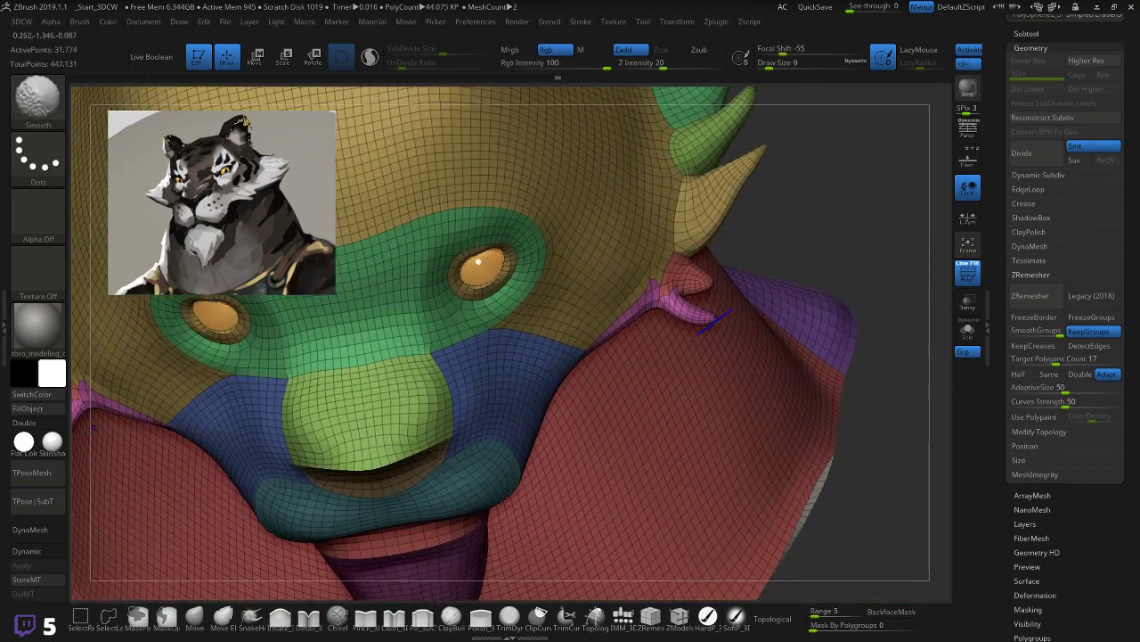
{"action": "mouse_move", "coordinate": [833, 314]}
{"action": "left_mouse_down"}
{"action": "mouse_move", "coordinate": [858, 250]}
{"action": "mouse_move", "coordinate": [865, 265]}
{"action": "mouse_move", "coordinate": [885, 226]}
{"action": "mouse_move", "coordinate": [877, 254]}
{"action": "left_mouse_up"}
{"action": "left_click_drag", "start_coordinate": [863, 246], "coordinate": [877, 259]}
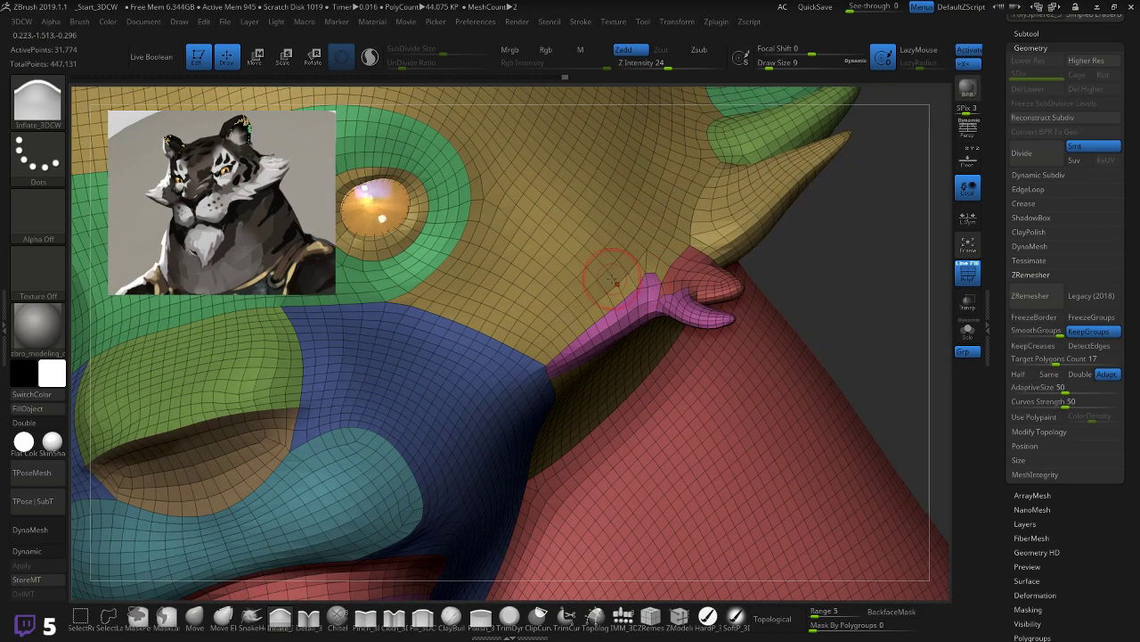
Step: With ZModeler's polygroup action, reassign the upper polygons of the pink cheek-tuft group to the tan head polygroup
{"action": "left_click", "coordinate": [651, 616]}
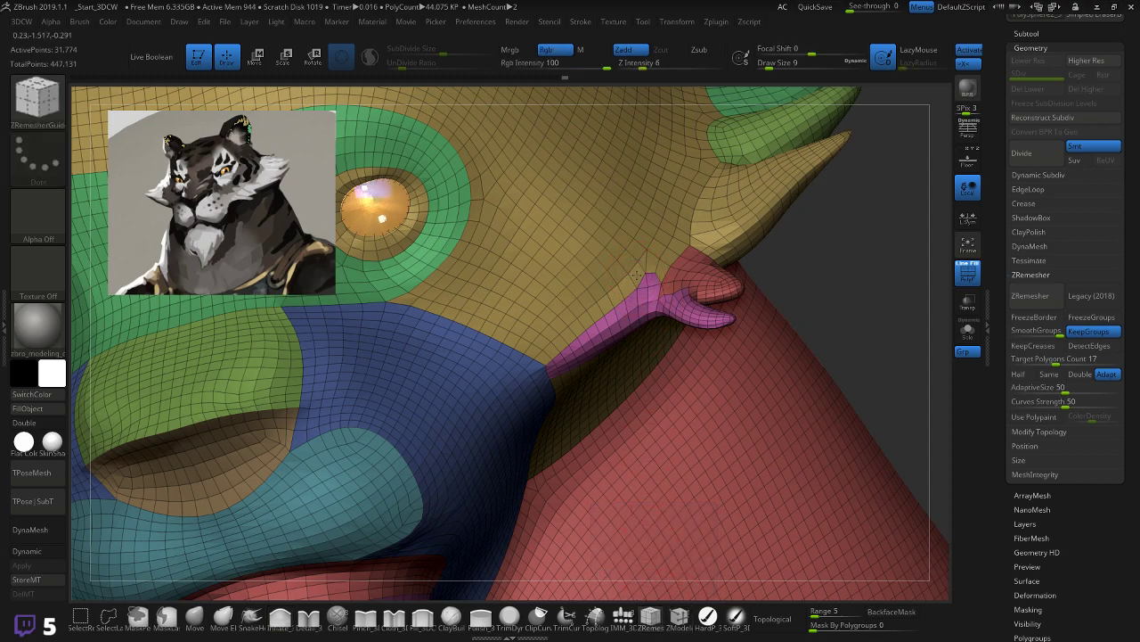
{"action": "left_click", "coordinate": [679, 616]}
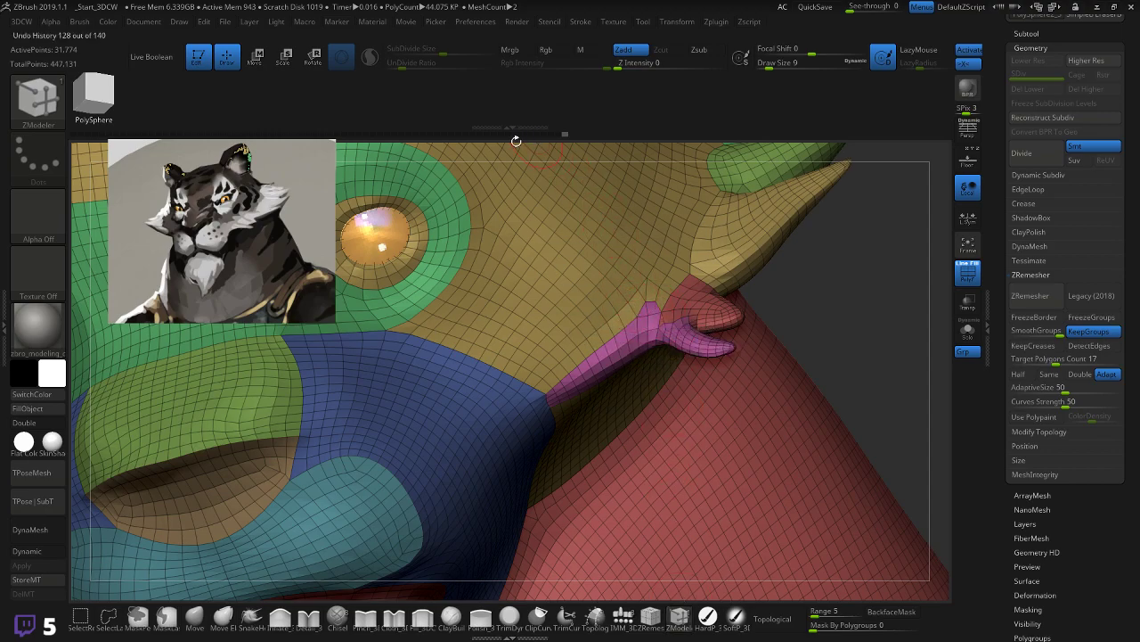
{"action": "left_click", "coordinate": [650, 618]}
{"action": "left_click", "coordinate": [678, 616]}
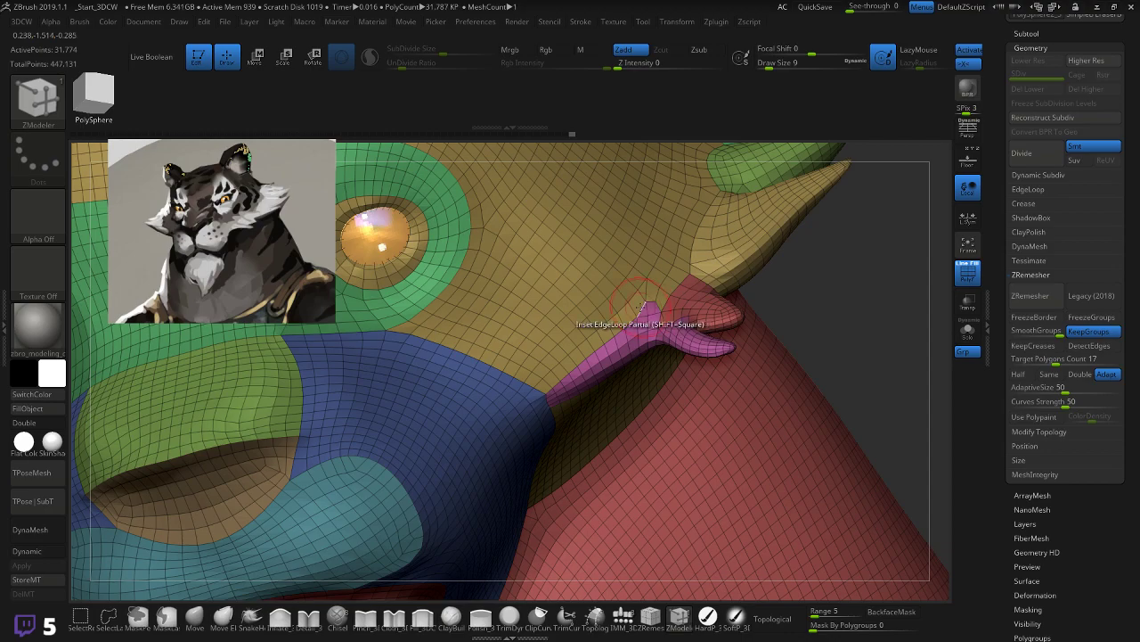
{"action": "left_click", "coordinate": [637, 302]}
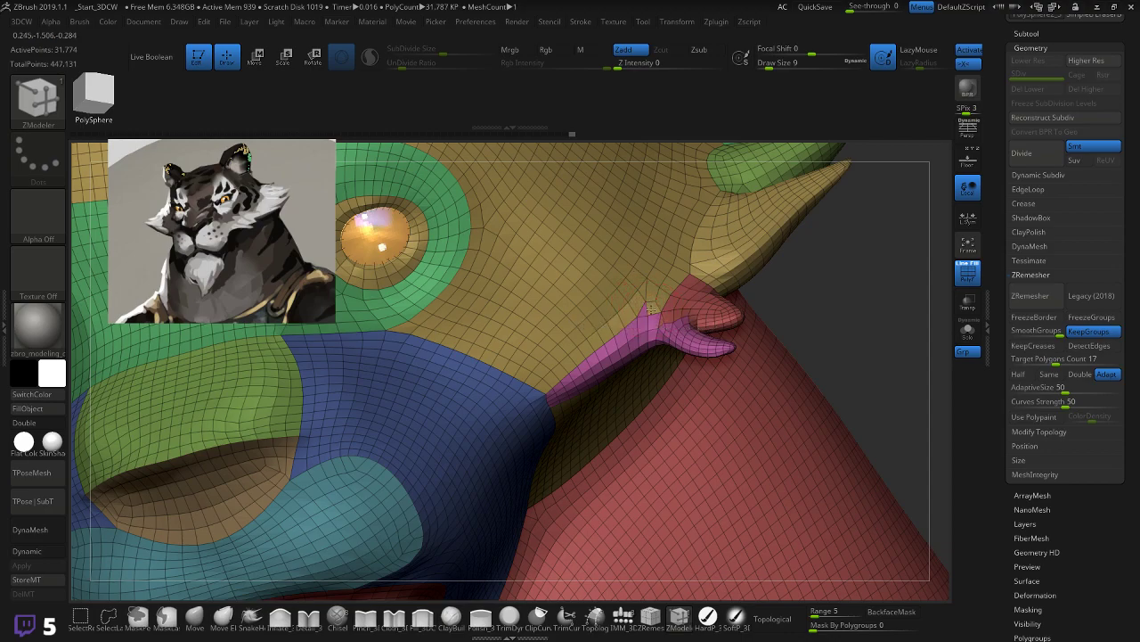
{"action": "key", "text": "ctrl"}
{"action": "key", "text": "ctrl"}
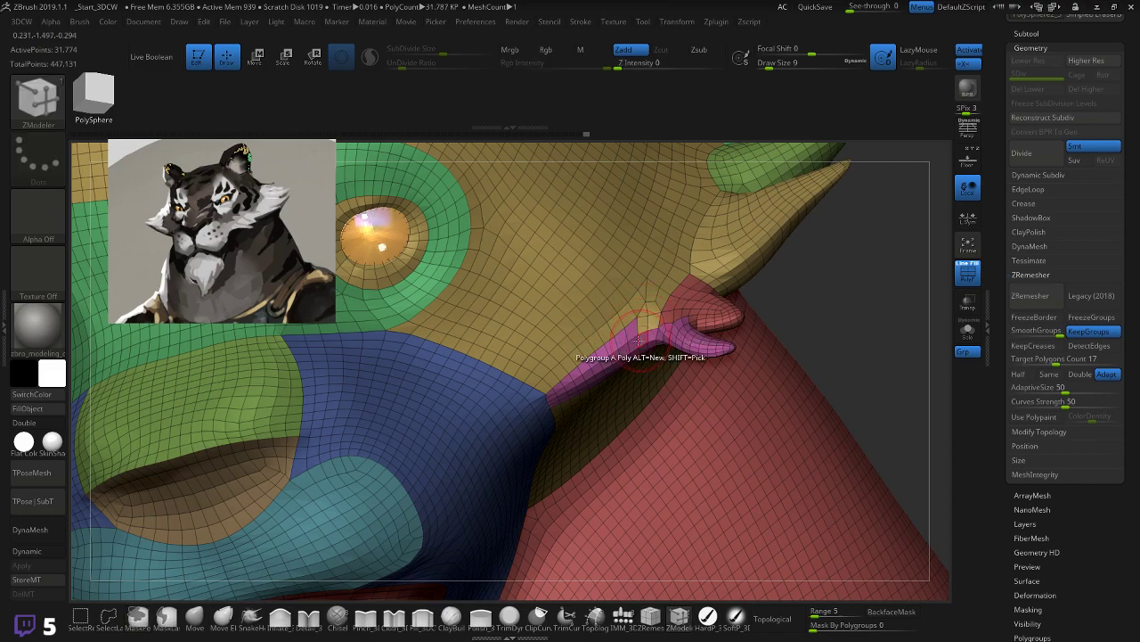
{"action": "left_click", "coordinate": [615, 343]}
{"action": "key", "text": "ctrl+z"}
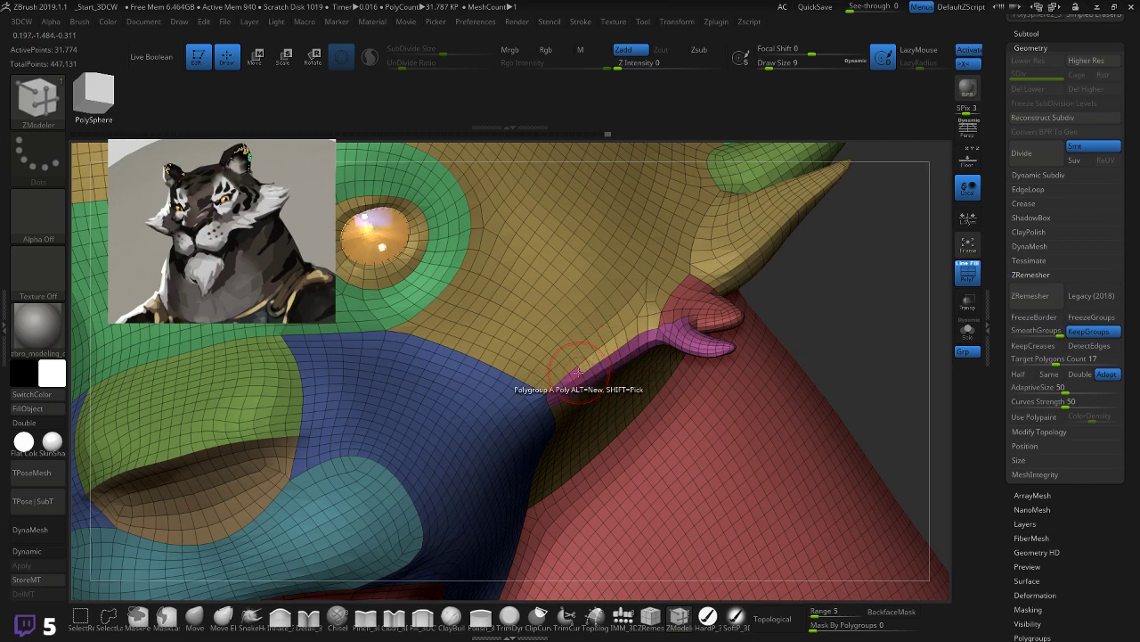
Step: Reassign the pink strip running from the muzzle corner along the cheek to the tan head polygroup, polygon by polygon
{"action": "left_click_drag", "start_coordinate": [879, 293], "coordinate": [522, 420]}
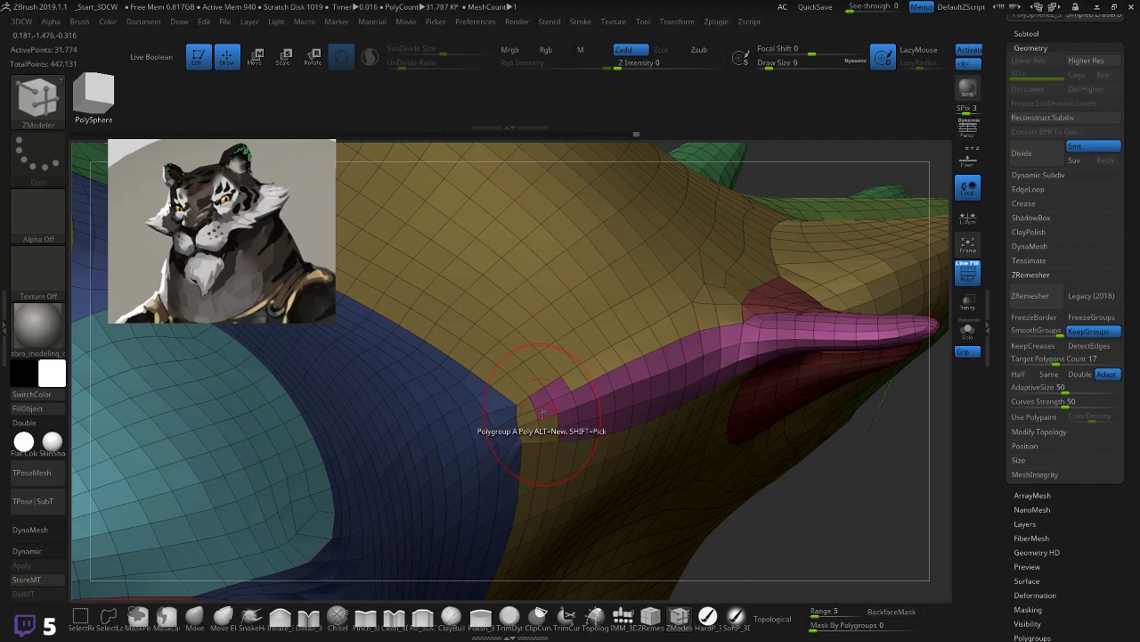
{"action": "mouse_move", "coordinate": [538, 397]}
{"action": "left_mouse_down"}
{"action": "mouse_move", "coordinate": [554, 392]}
{"action": "mouse_move", "coordinate": [563, 406]}
{"action": "left_mouse_up"}
{"action": "left_click", "coordinate": [547, 411]}
{"action": "left_click", "coordinate": [569, 424]}
{"action": "left_click", "coordinate": [590, 428]}
{"action": "left_click", "coordinate": [588, 412]}
{"action": "left_click", "coordinate": [585, 395]}
{"action": "left_click", "coordinate": [605, 387]}
{"action": "left_click", "coordinate": [606, 404]}
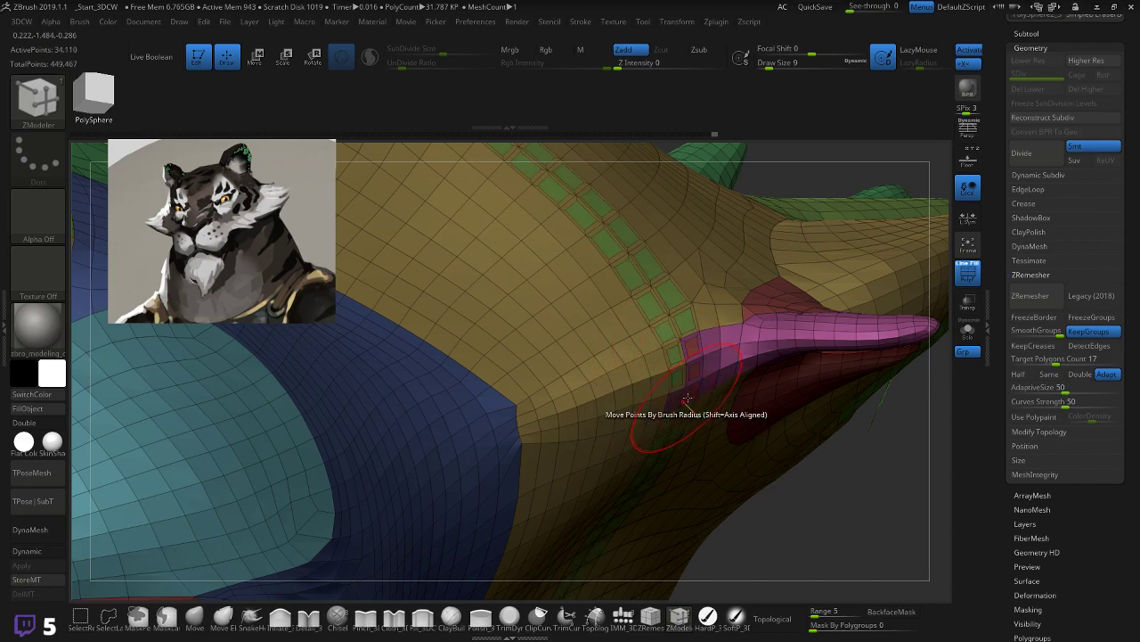
Step: Undo the accidental edge loops and trim the pink polygroup back to the base of the cheek tuft
{"action": "left_click", "coordinate": [673, 400]}
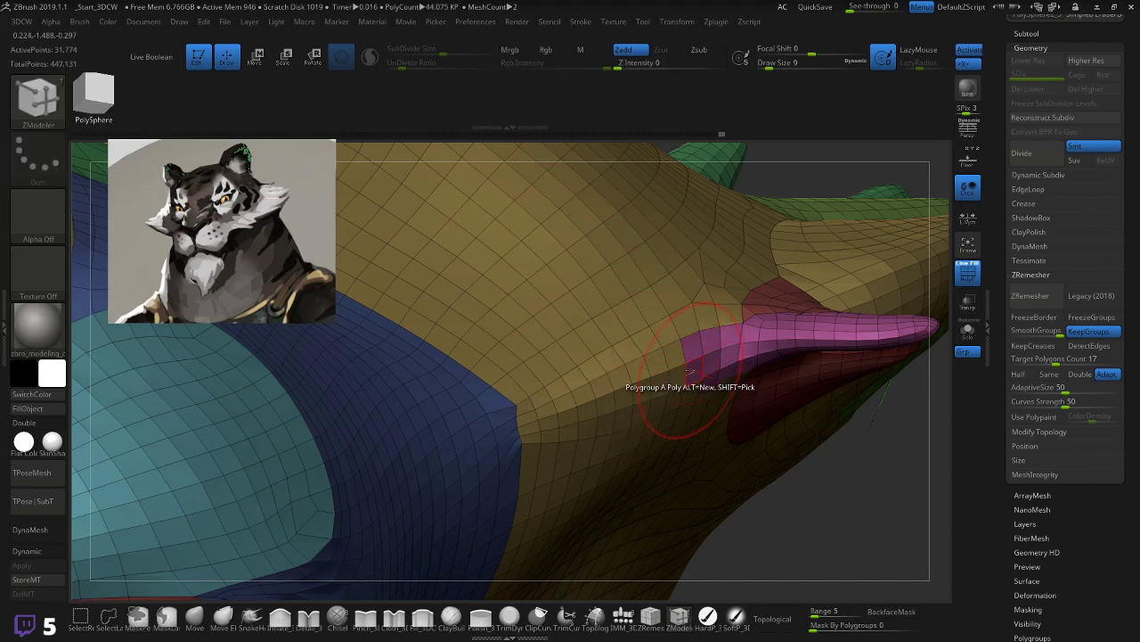
{"action": "left_click", "coordinate": [690, 349]}
{"action": "left_click", "coordinate": [703, 344]}
{"action": "key", "text": "ctrl+z"}
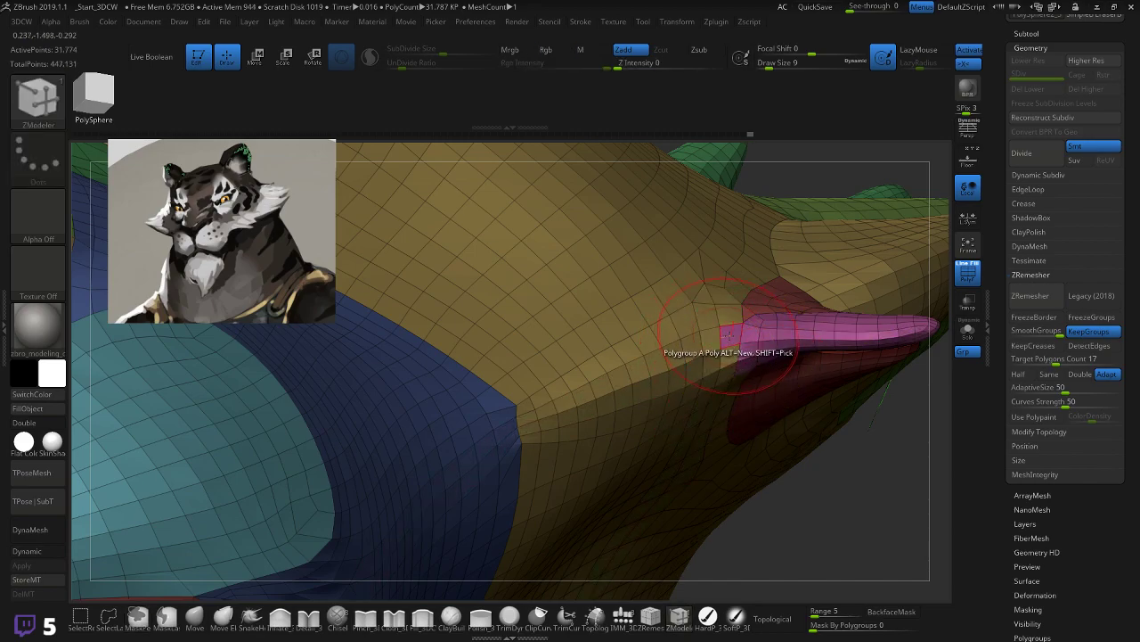
Step: Remesh the head again with ZRemesher, using the cleaned-up polygroups
{"action": "left_click_drag", "start_coordinate": [891, 513], "coordinate": [753, 356]}
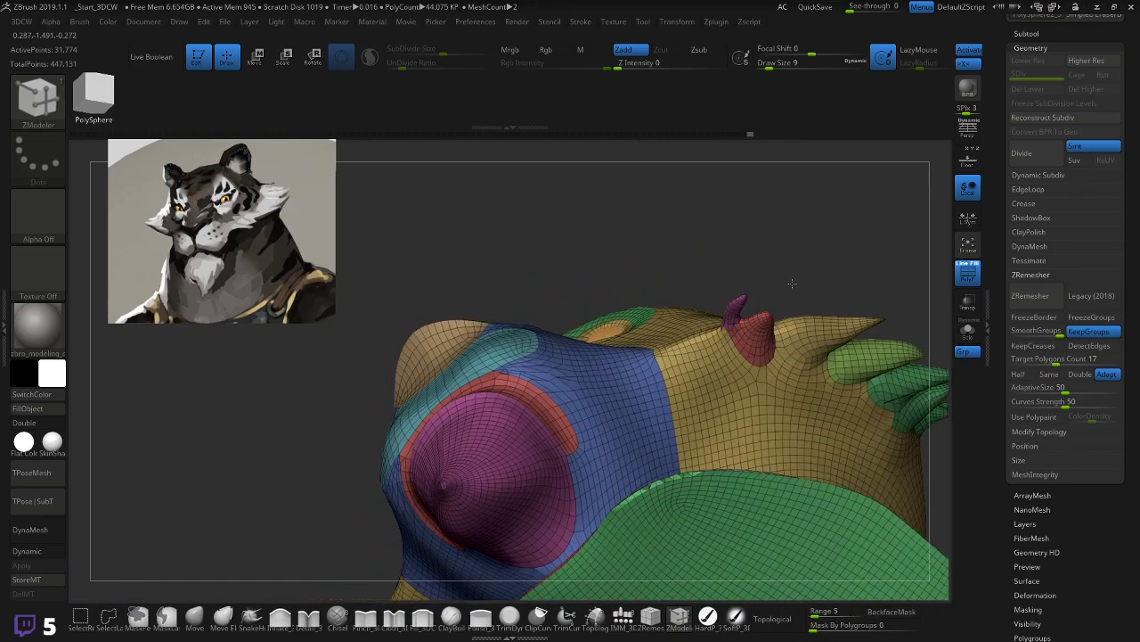
{"action": "left_click_drag", "start_coordinate": [793, 283], "coordinate": [913, 423]}
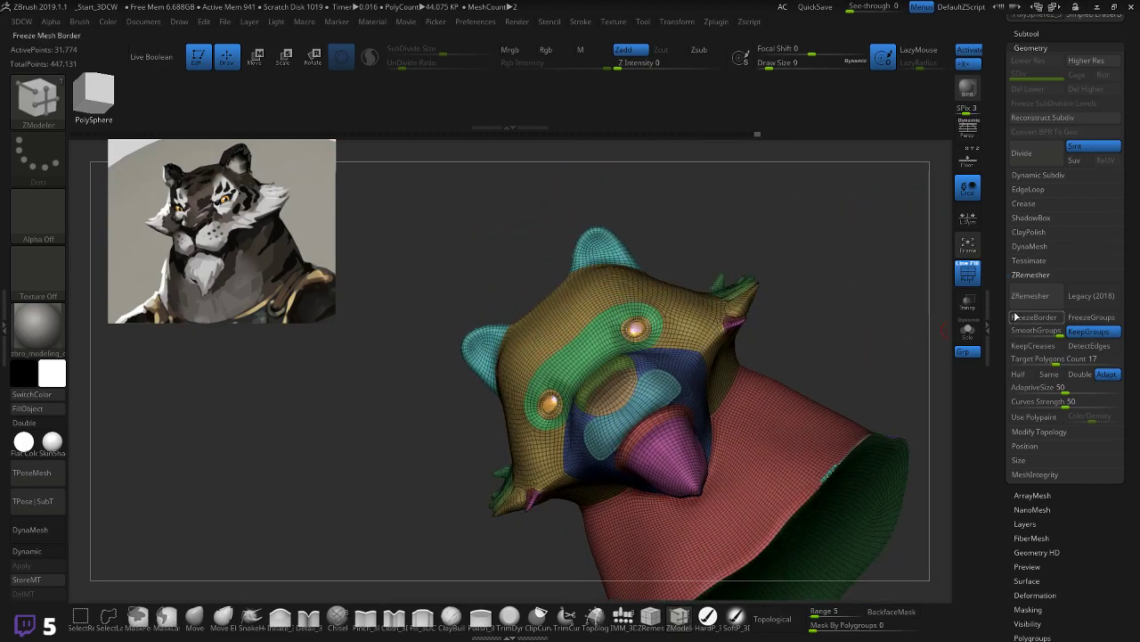
{"action": "left_click", "coordinate": [1026, 296]}
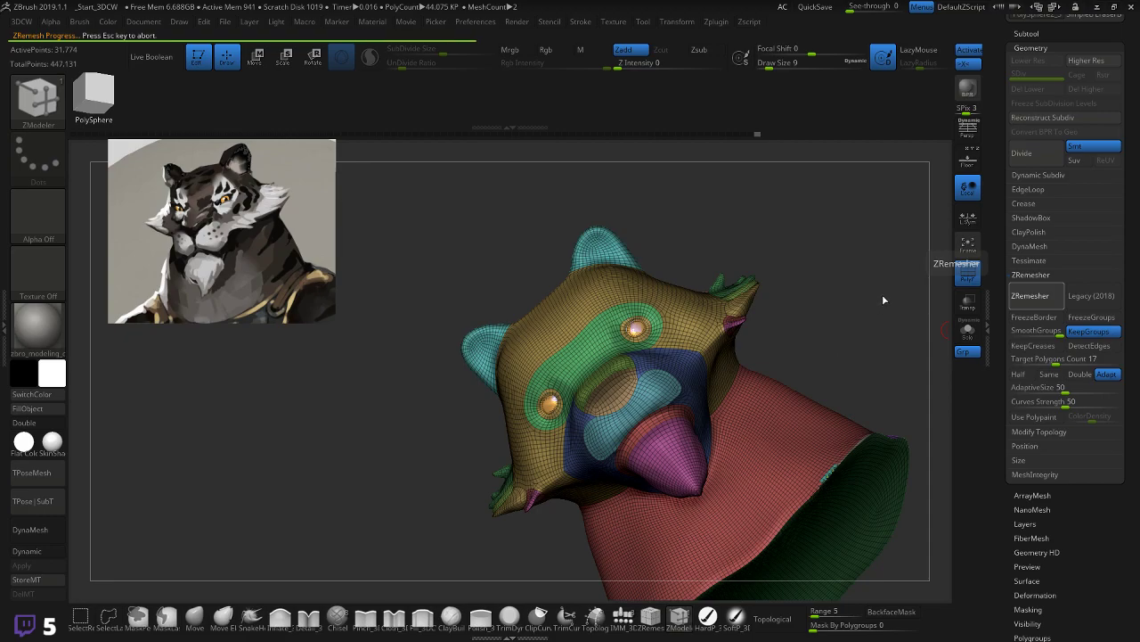
{"action": "left_click_drag", "start_coordinate": [883, 295], "coordinate": [824, 361]}
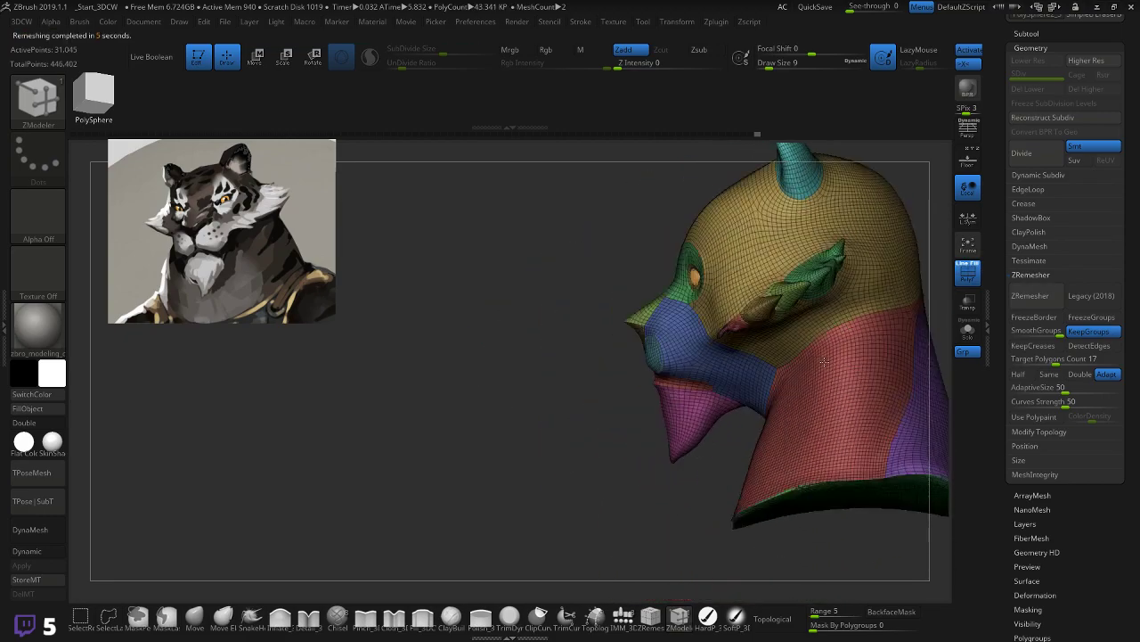
{"action": "left_click_drag", "start_coordinate": [568, 451], "coordinate": [863, 370]}
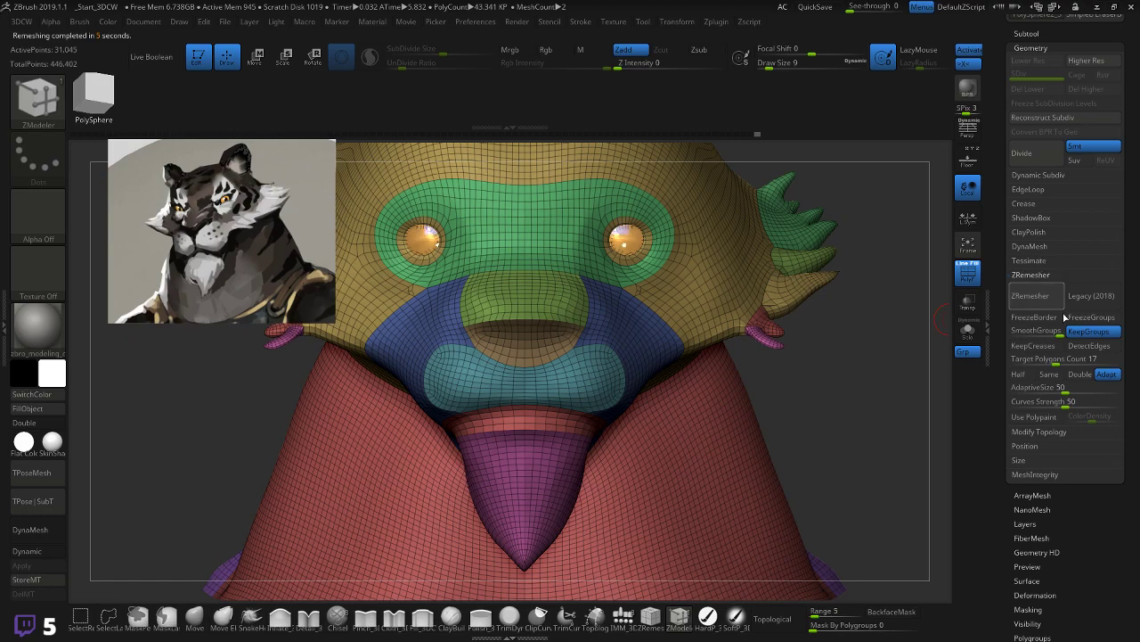
{"action": "left_click_drag", "start_coordinate": [896, 395], "coordinate": [387, 466]}
Step: Smooth the muzzle and upper lip with the polyframe hidden, and turn on dynamic subdivision
{"action": "key", "text": "shift+f"}
{"action": "key", "text": "shift+f"}
{"action": "key", "text": "shift+f"}
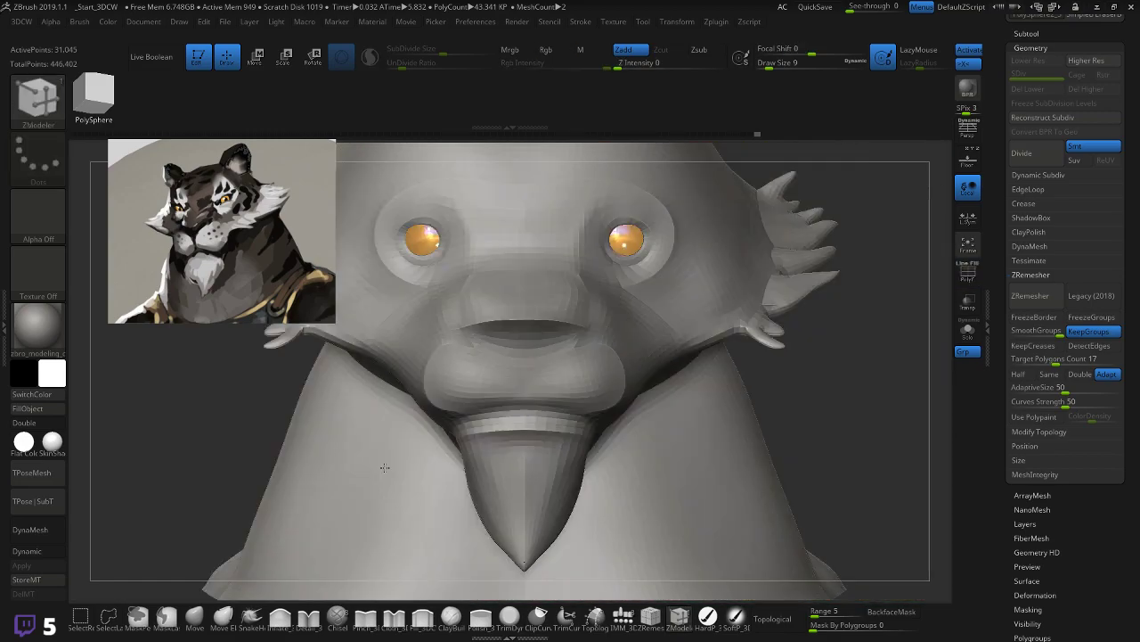
{"action": "left_click_drag", "start_coordinate": [865, 407], "coordinate": [827, 399]}
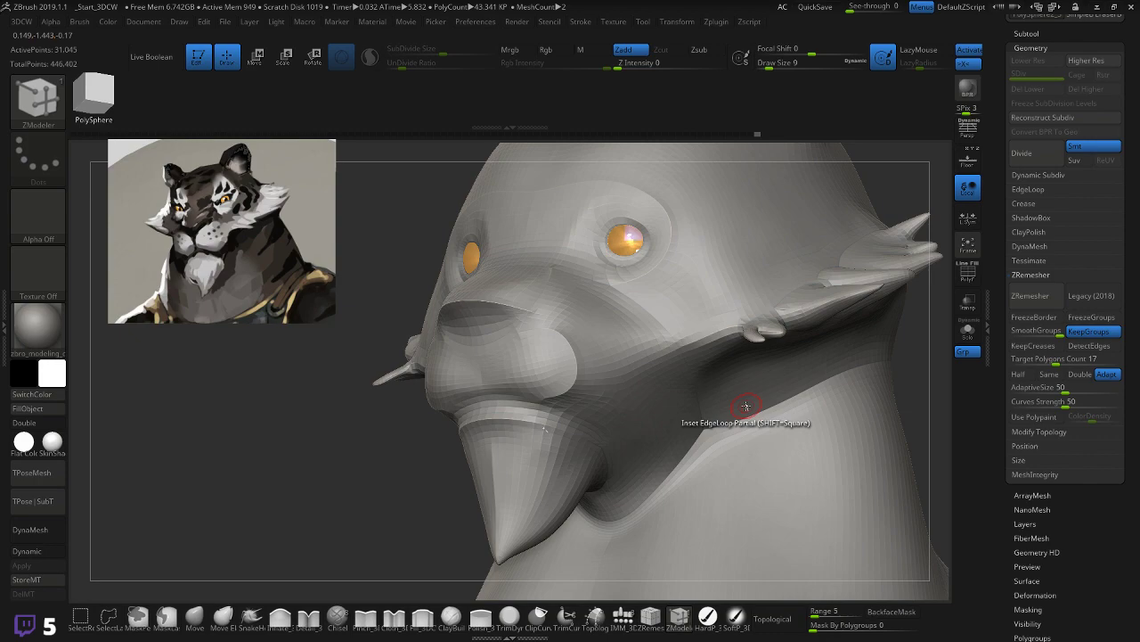
{"action": "left_click", "coordinate": [194, 615]}
{"action": "key", "text": "shift"}
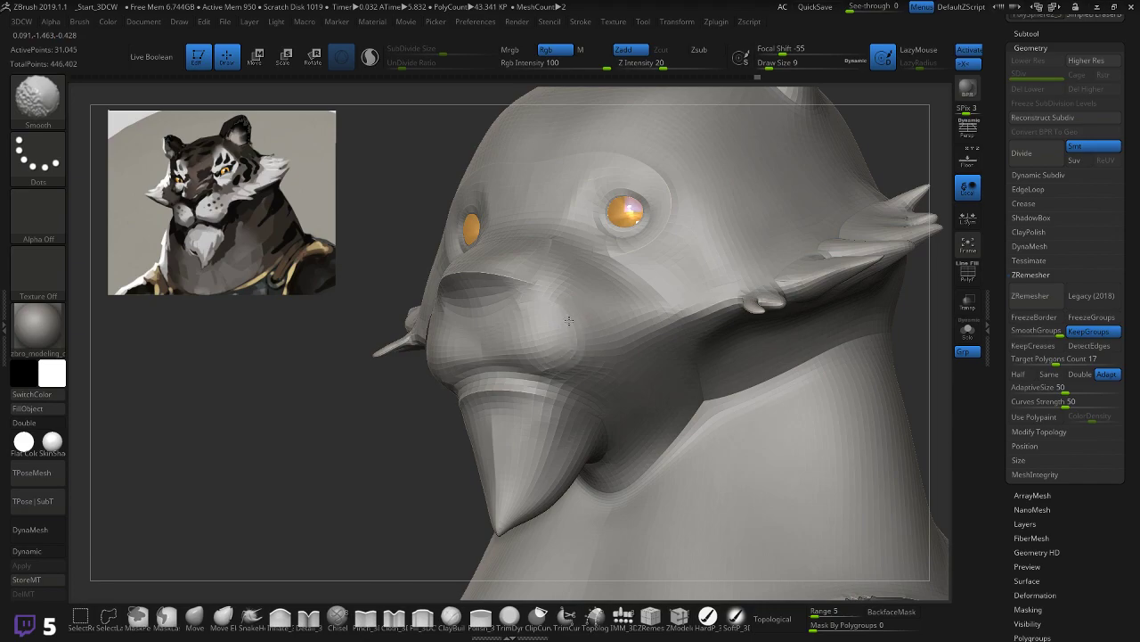
{"action": "right_click_drag", "start_coordinate": [484, 262], "coordinate": [433, 377]}
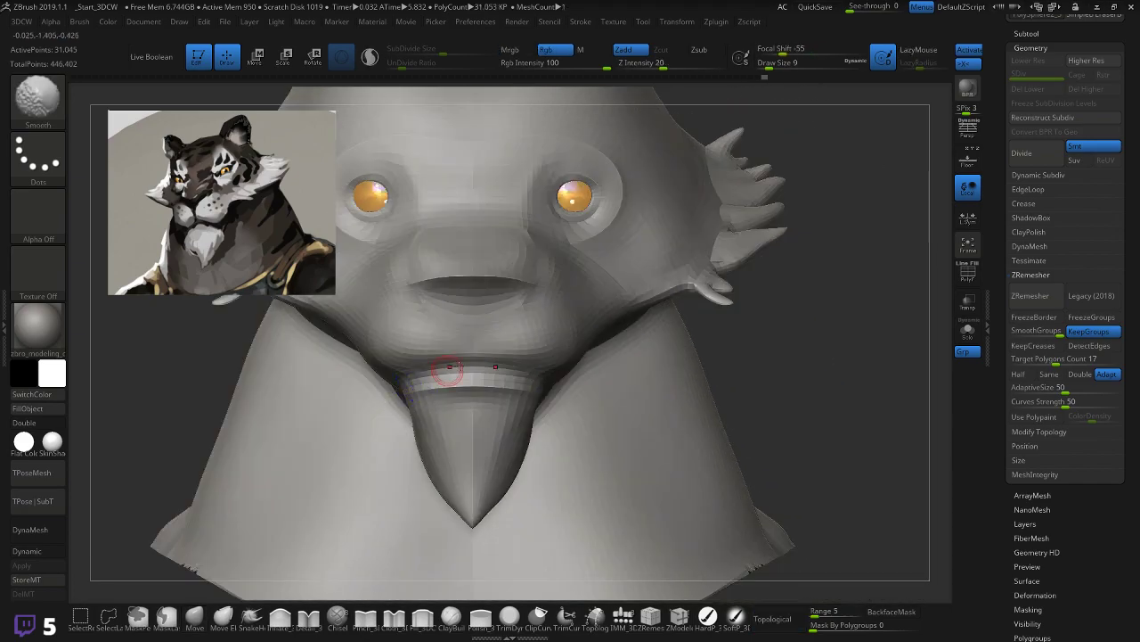
{"action": "left_click", "coordinate": [38, 551]}
{"action": "mouse_move", "coordinate": [799, 329]}
{"action": "right_mouse_down", "text": "alt"}
{"action": "mouse_move", "coordinate": [801, 347]}
{"action": "mouse_move", "coordinate": [835, 309]}
{"action": "mouse_move", "coordinate": [812, 352]}
{"action": "mouse_move", "coordinate": [802, 349]}
{"action": "mouse_move", "coordinate": [822, 348]}
{"action": "mouse_move", "coordinate": [803, 367]}
{"action": "mouse_move", "coordinate": [822, 351]}
{"action": "mouse_move", "coordinate": [713, 293]}
{"action": "right_mouse_up", "text": "alt"}
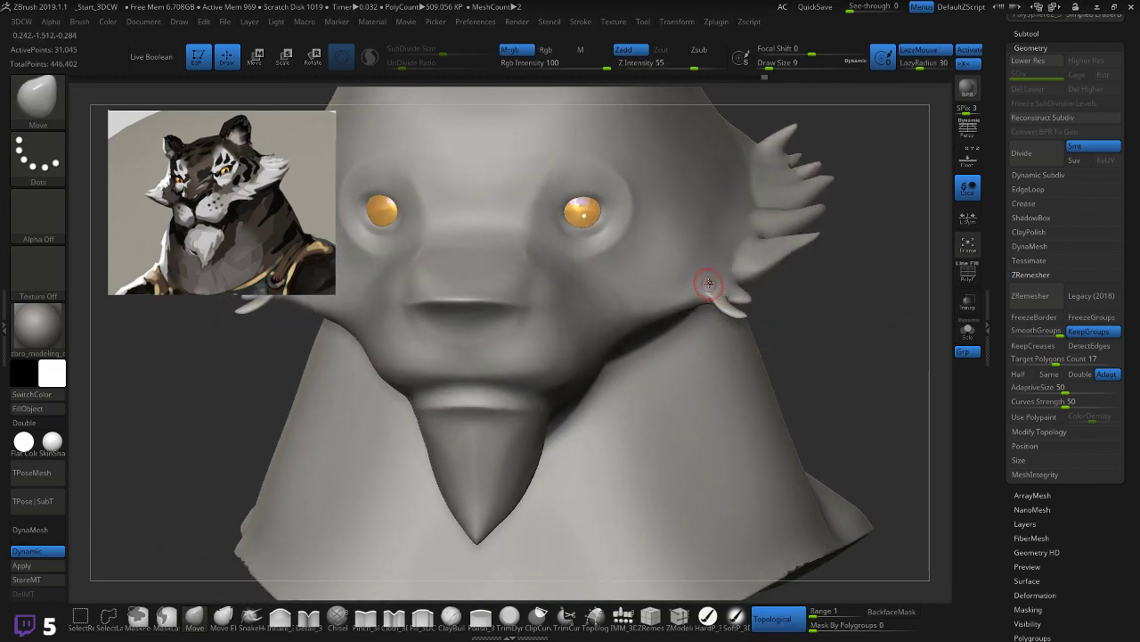
Step: Smooth the lower cheek beside the fur tuft and make the nose subtool visible on the head
{"action": "key", "text": "shift"}
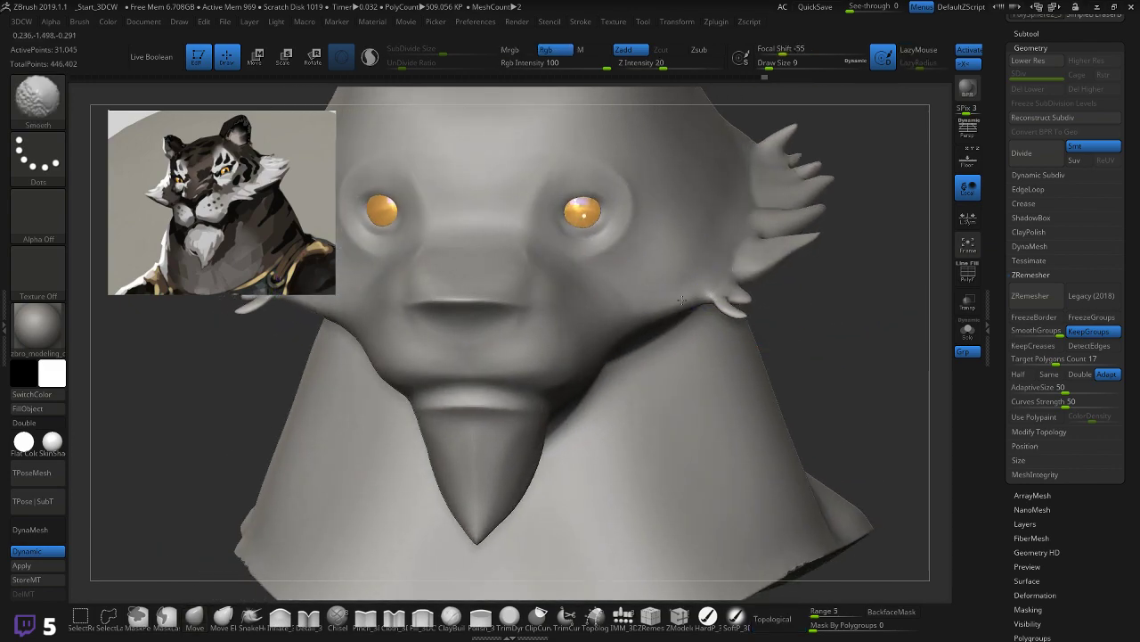
{"action": "right_click_drag", "start_coordinate": [786, 300], "coordinate": [668, 313]}
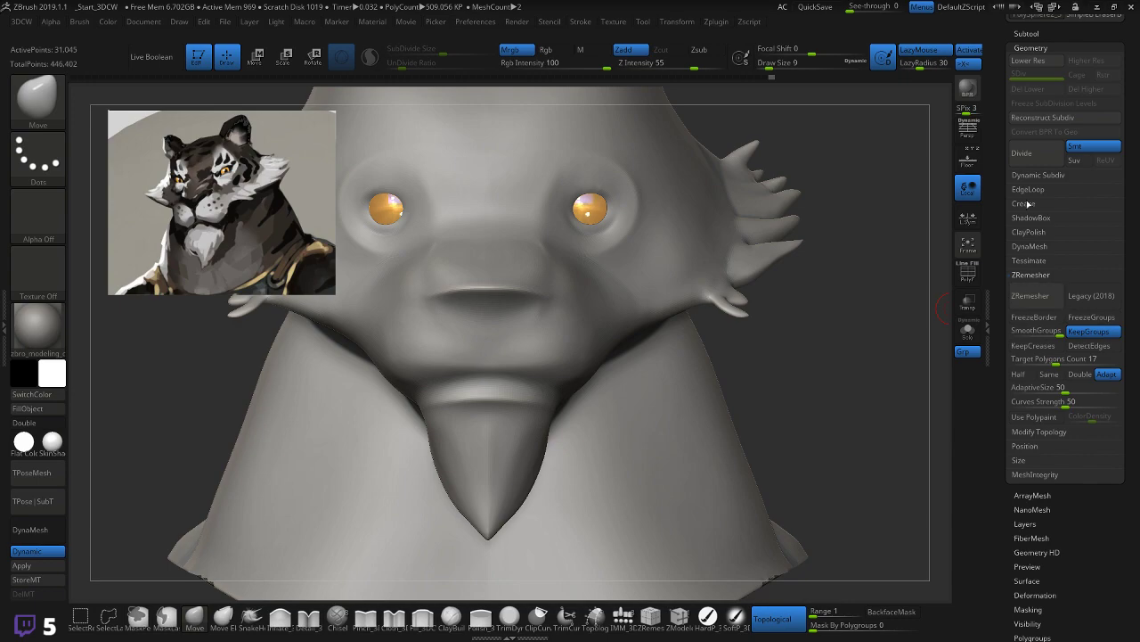
{"action": "left_click_drag", "start_coordinate": [1053, 36], "coordinate": [1053, 80]}
{"action": "left_click", "coordinate": [1053, 80]}
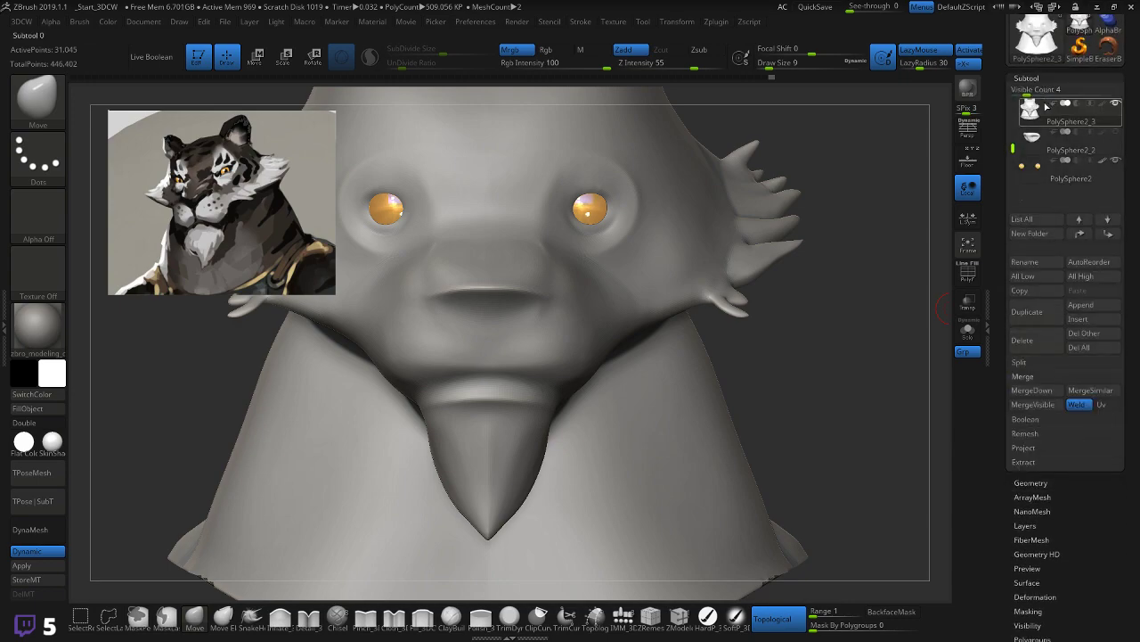
{"action": "left_click", "coordinate": [1116, 133]}
{"action": "left_click_drag", "start_coordinate": [915, 327], "coordinate": [922, 379]}
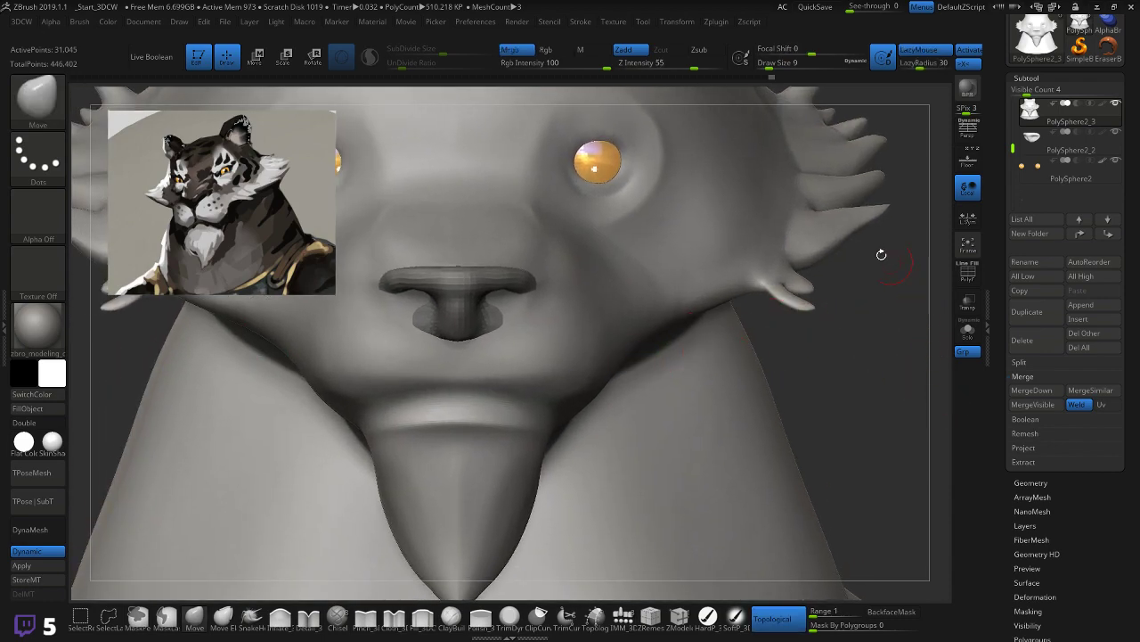
{"action": "left_click_drag", "start_coordinate": [455, 350], "coordinate": [457, 346]}
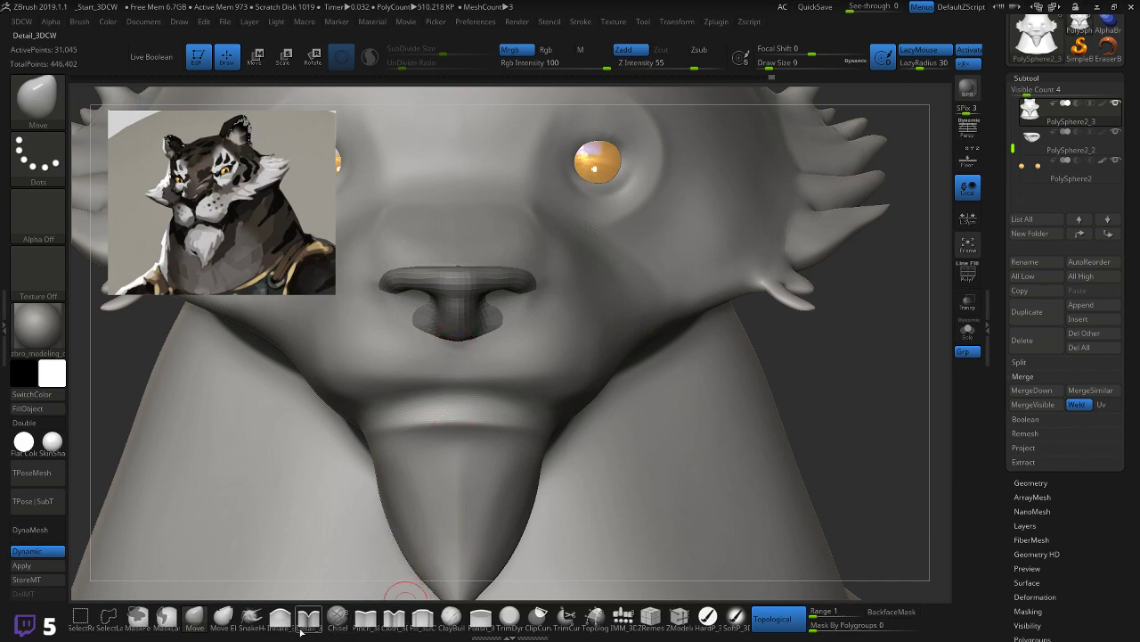
Step: Carve a vertical crease from beneath the nose down to the upper lip with the Pinch_3DCW brush
{"action": "left_click", "coordinate": [365, 615]}
{"action": "key", "text": "b"}
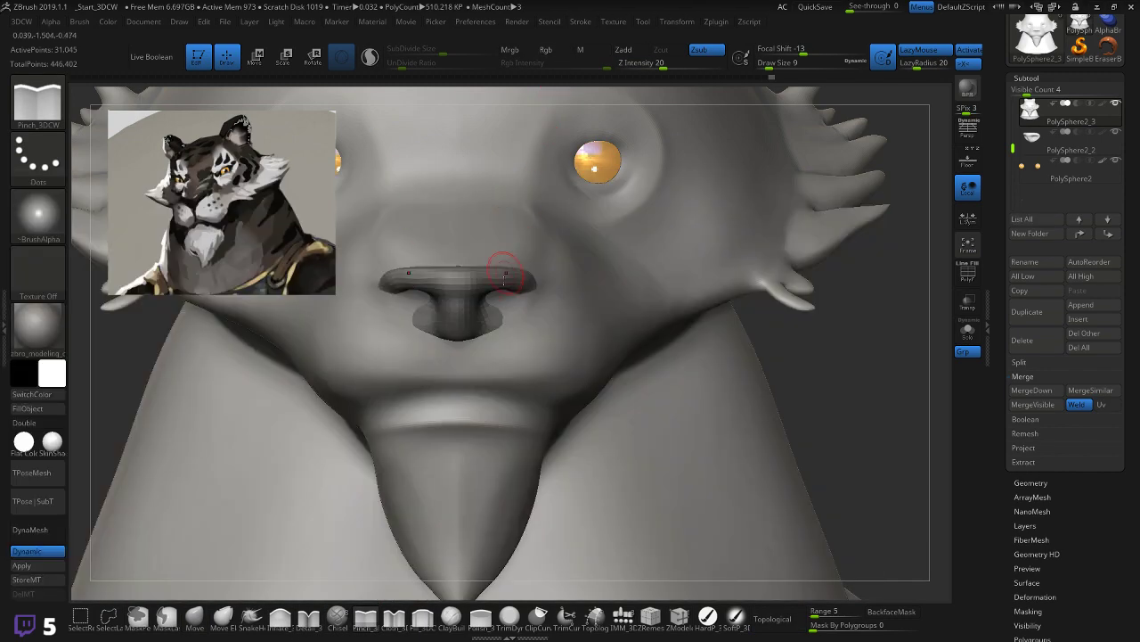
{"action": "left_click_drag", "start_coordinate": [458, 397], "coordinate": [460, 364]}
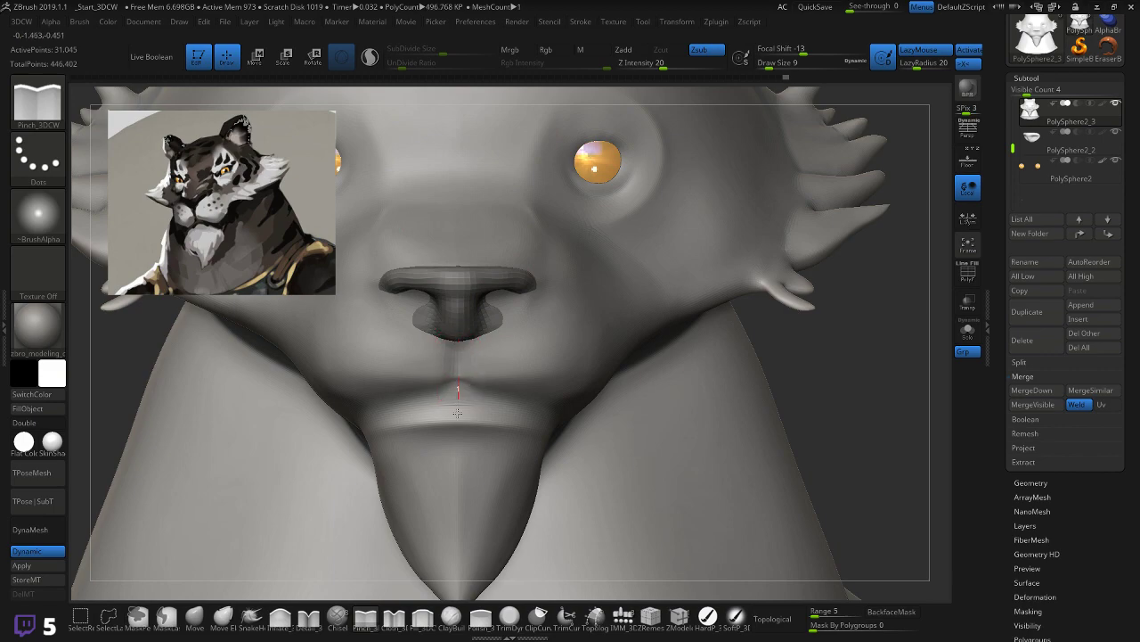
{"action": "left_click_drag", "start_coordinate": [825, 360], "coordinate": [825, 326]}
{"action": "left_click_drag", "start_coordinate": [748, 342], "coordinate": [779, 349]}
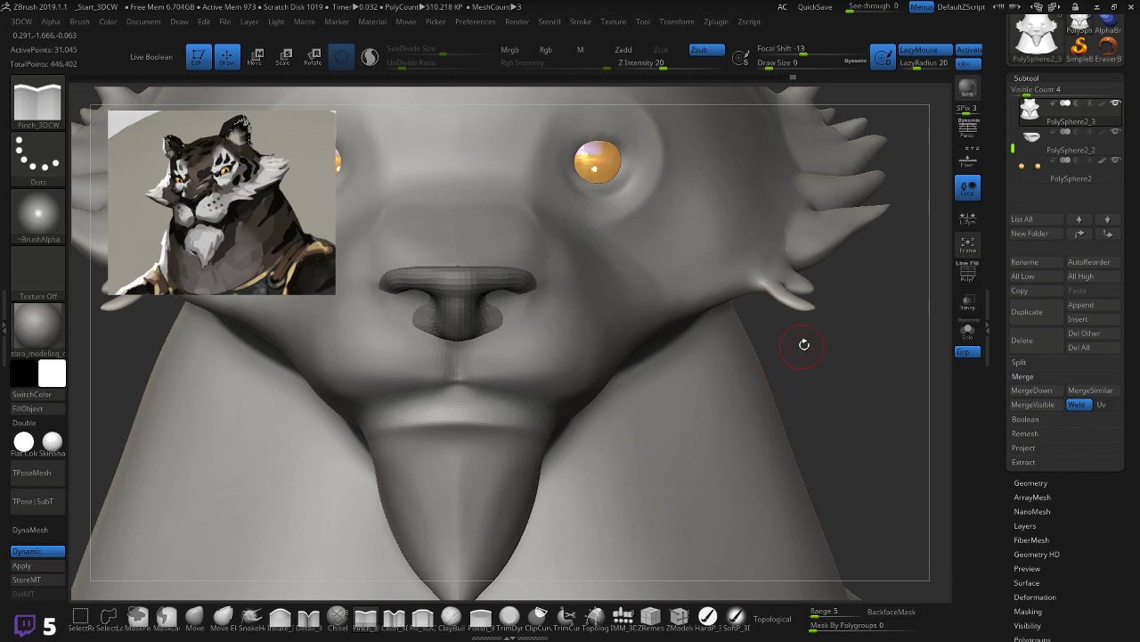
{"action": "key", "text": "shift+f"}
{"action": "key", "text": "shift+f"}
Step: Reshape the centre of the upper lip with the Move brush and show the polyframe, smoothing the area around the crease
{"action": "key", "text": "b"}
{"action": "key", "text": "m"}
{"action": "key", "text": "v"}
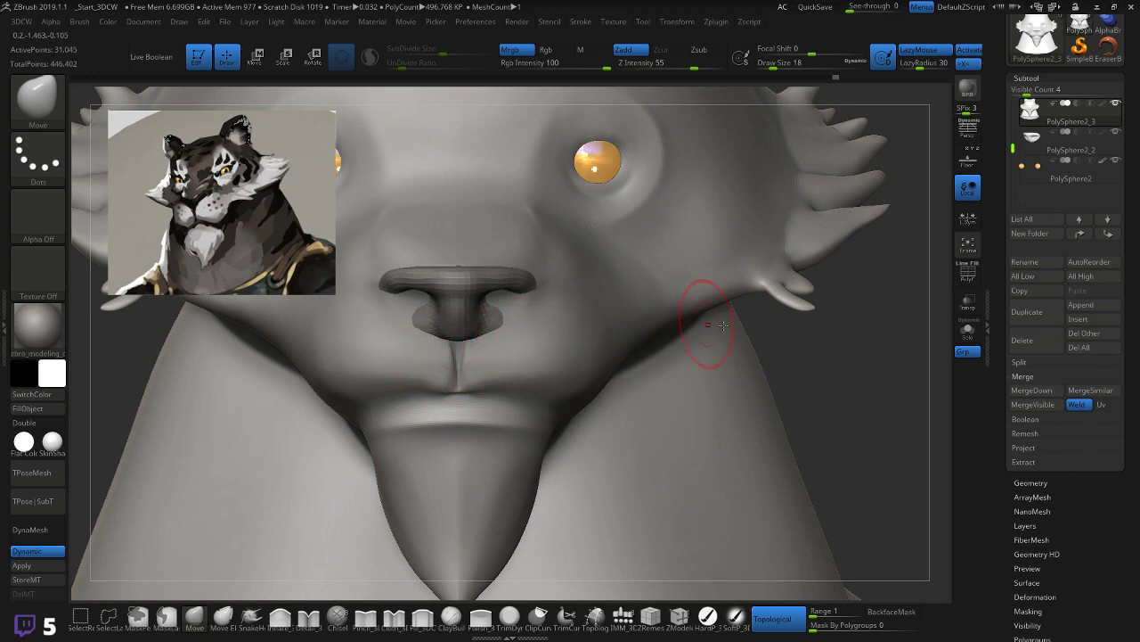
{"action": "left_click_drag", "start_coordinate": [839, 338], "coordinate": [615, 343]}
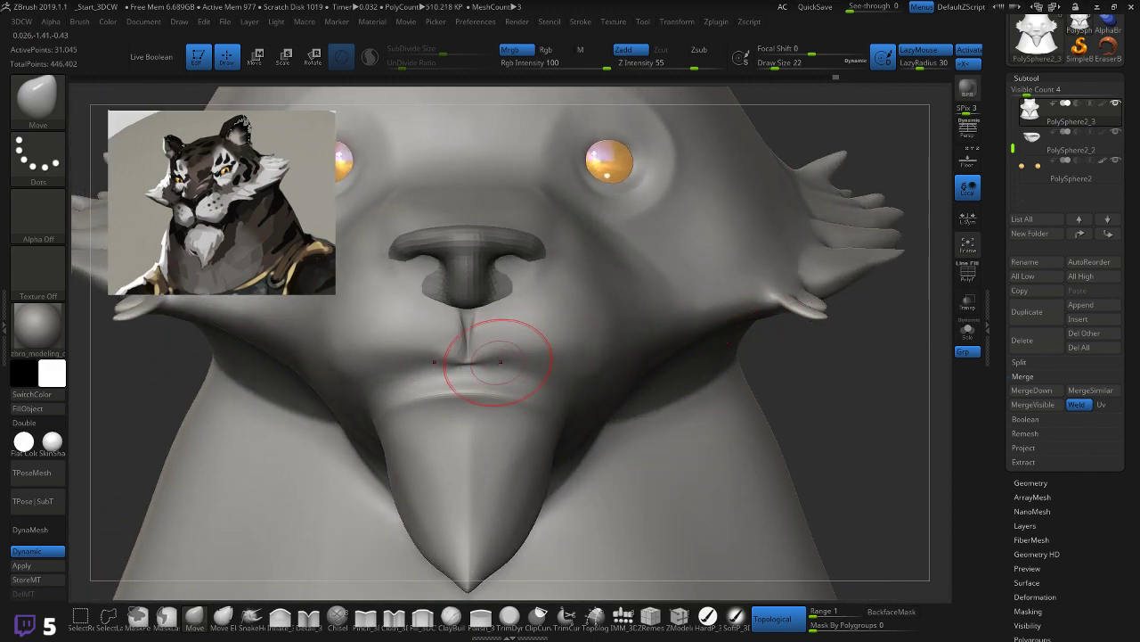
{"action": "left_click_drag", "start_coordinate": [513, 363], "coordinate": [481, 360]}
{"action": "key", "text": "shift+f"}
{"action": "left_click_drag", "start_coordinate": [841, 375], "coordinate": [467, 357]}
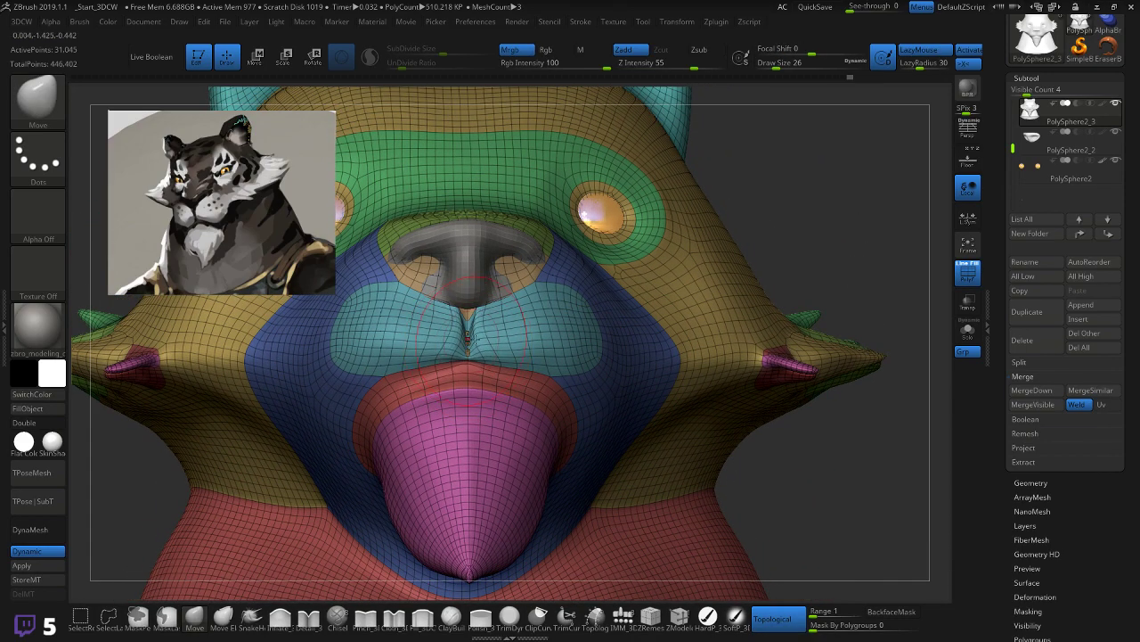
{"action": "key", "text": "shift"}
{"action": "mouse_move", "coordinate": [763, 375]}
{"action": "right_mouse_down"}
{"action": "mouse_move", "coordinate": [788, 460]}
{"action": "mouse_move", "coordinate": [777, 353]}
{"action": "right_mouse_up"}
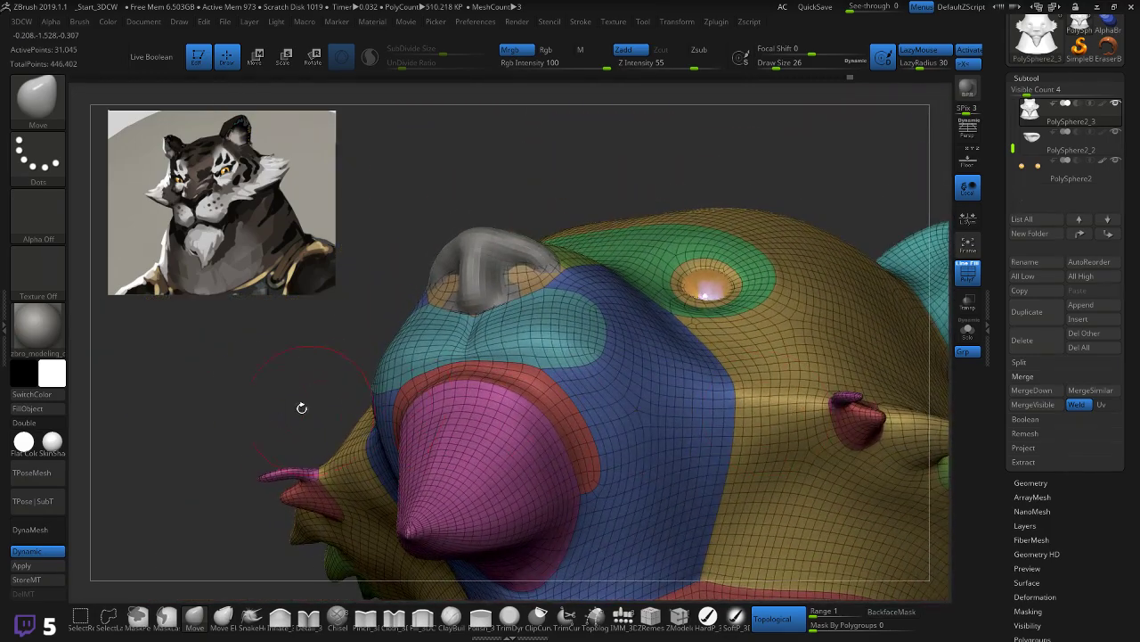
Step: Adjust the form of the muzzle pads from below and from the side with the Move brush
{"action": "left_click_drag", "start_coordinate": [310, 408], "coordinate": [259, 392]}
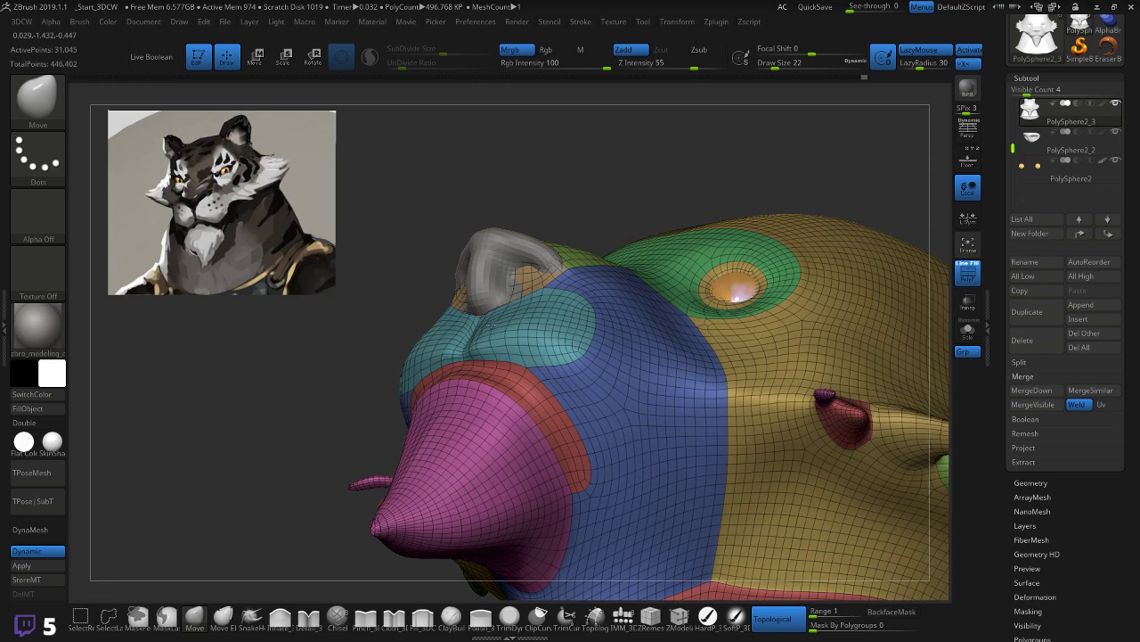
{"action": "mouse_move", "coordinate": [327, 400]}
{"action": "left_mouse_down"}
{"action": "mouse_move", "coordinate": [389, 386]}
{"action": "mouse_move", "coordinate": [408, 413]}
{"action": "left_mouse_up"}
{"action": "left_click_drag", "start_coordinate": [568, 375], "coordinate": [638, 381]}
{"action": "left_click_drag", "start_coordinate": [631, 391], "coordinate": [605, 408]}
{"action": "left_click_drag", "start_coordinate": [747, 359], "coordinate": [643, 419]}
{"action": "mouse_move", "coordinate": [449, 423]}
{"action": "left_mouse_down"}
{"action": "mouse_move", "coordinate": [470, 420]}
{"action": "mouse_move", "coordinate": [440, 438]}
{"action": "mouse_move", "coordinate": [524, 330]}
{"action": "left_mouse_up"}
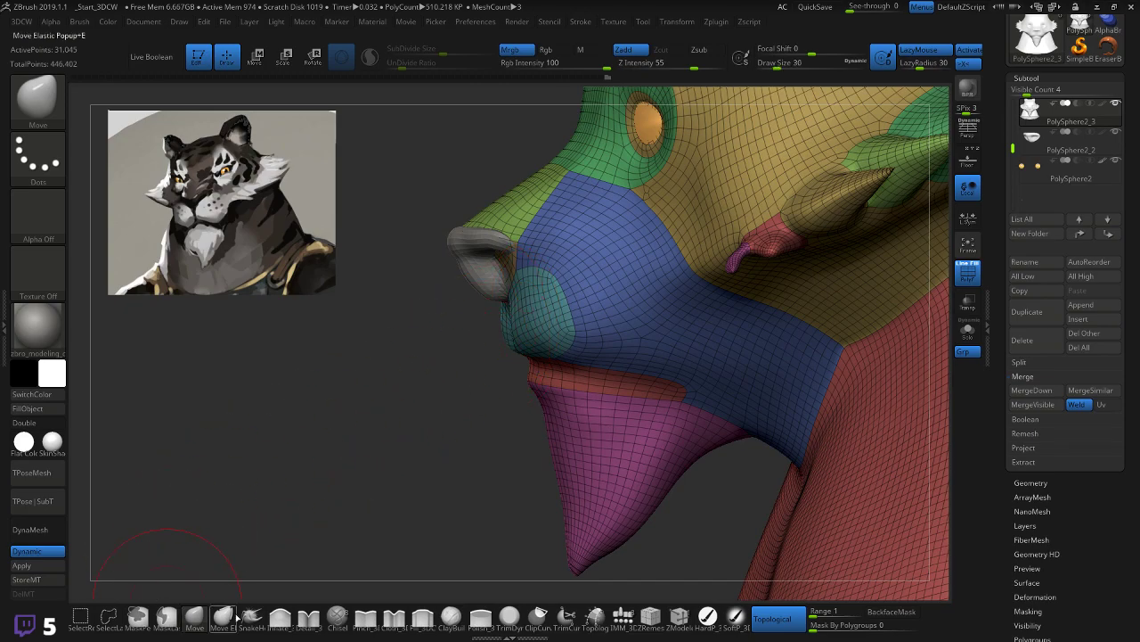
Step: Inflate the muzzle pads on both sides of the crease with the Inflate_3DCW brush and smooth their surface
{"action": "left_click", "coordinate": [280, 614]}
{"action": "mouse_move", "coordinate": [450, 348]}
{"action": "left_mouse_down"}
{"action": "mouse_move", "coordinate": [464, 357]}
{"action": "mouse_move", "coordinate": [490, 330]}
{"action": "left_mouse_up"}
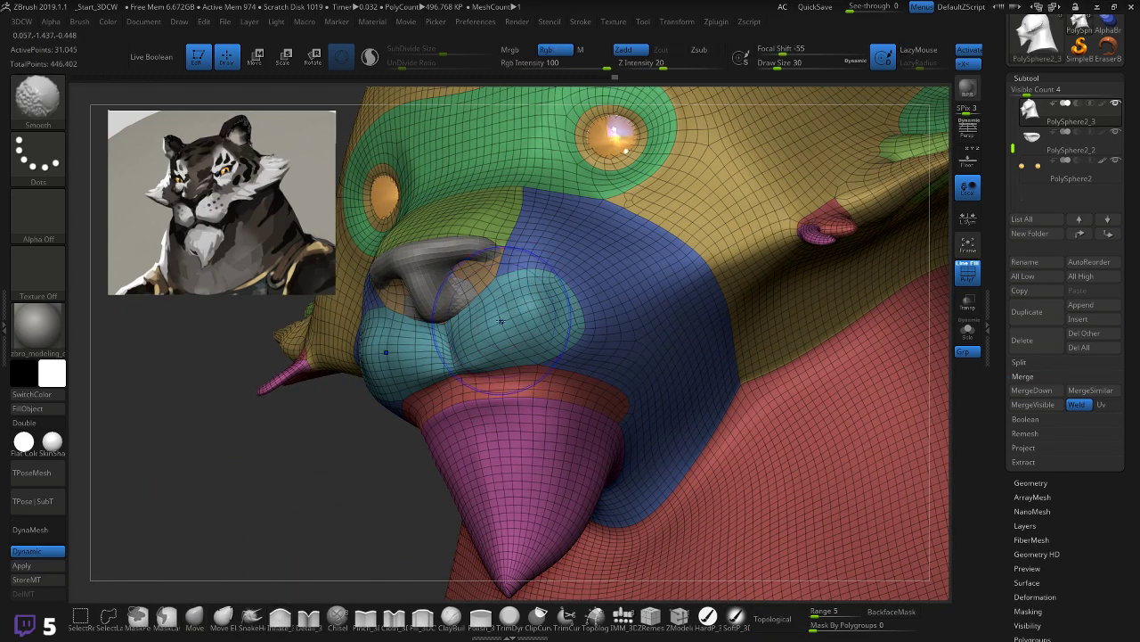
{"action": "key", "text": "shift"}
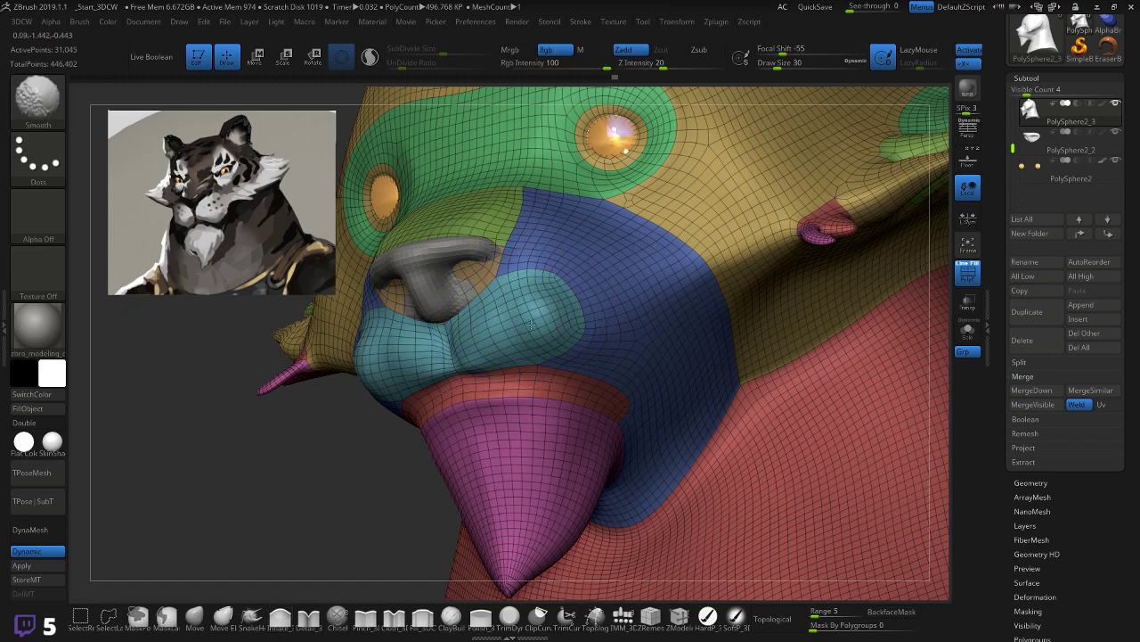
{"action": "mouse_move", "coordinate": [307, 463]}
{"action": "left_mouse_down"}
{"action": "mouse_move", "coordinate": [329, 422]}
{"action": "mouse_move", "coordinate": [346, 294]}
{"action": "left_mouse_up"}
{"action": "key", "text": "shift"}
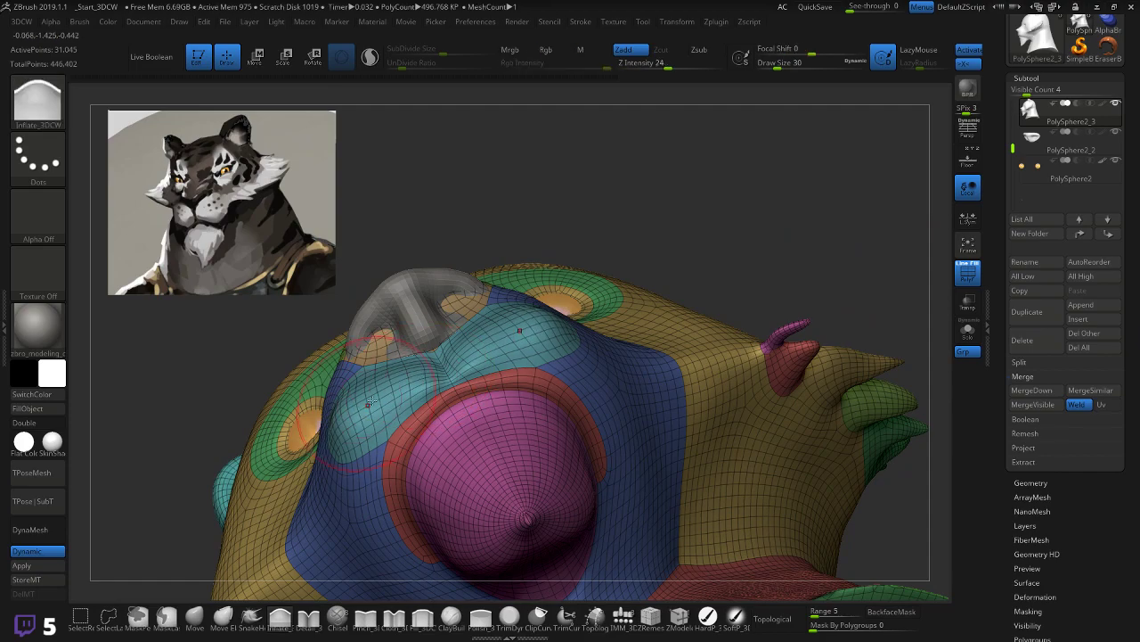
{"action": "key", "text": "bracketleft"}
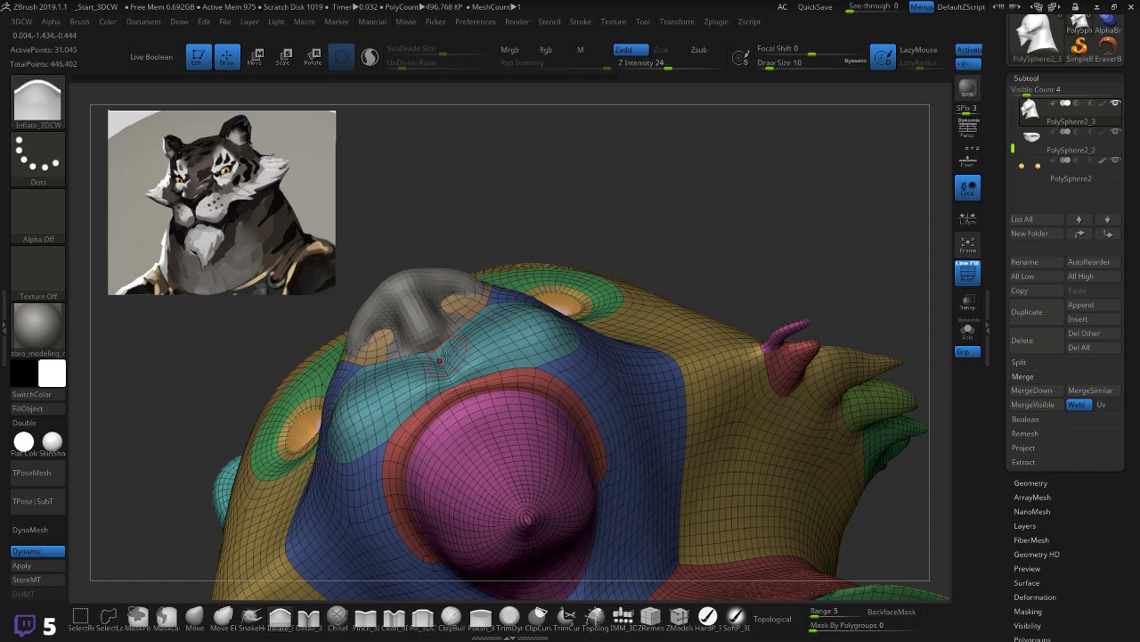
{"action": "left_click_drag", "start_coordinate": [516, 317], "coordinate": [668, 292]}
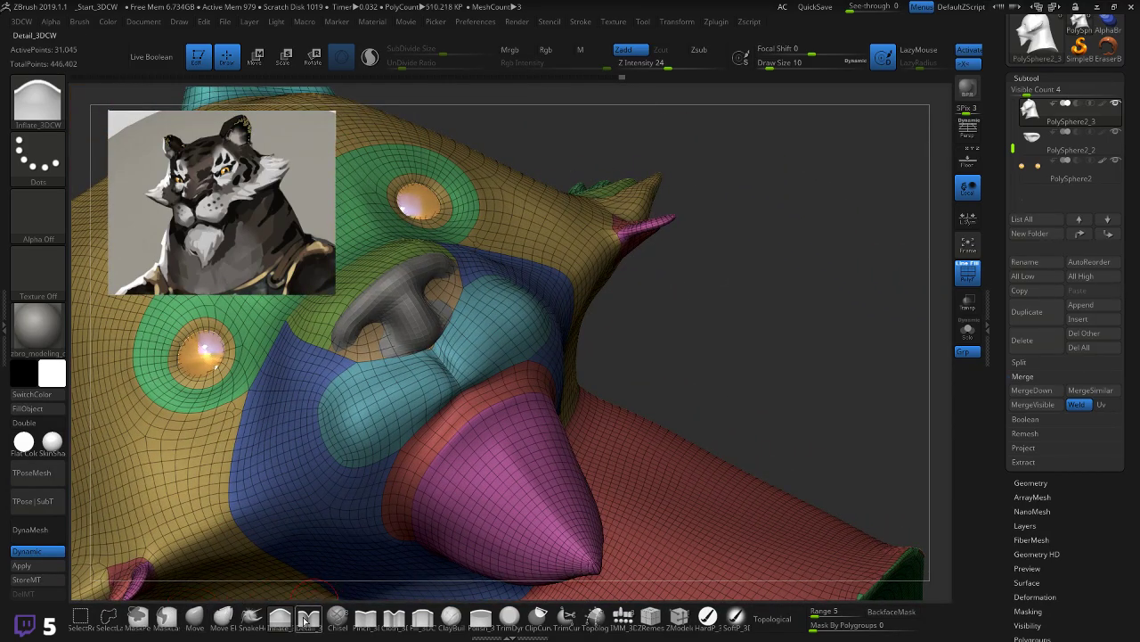
Step: Tighten the crease between the muzzle pads with the Pinch_3DCW brush at draw size 10
{"action": "left_click", "coordinate": [366, 618]}
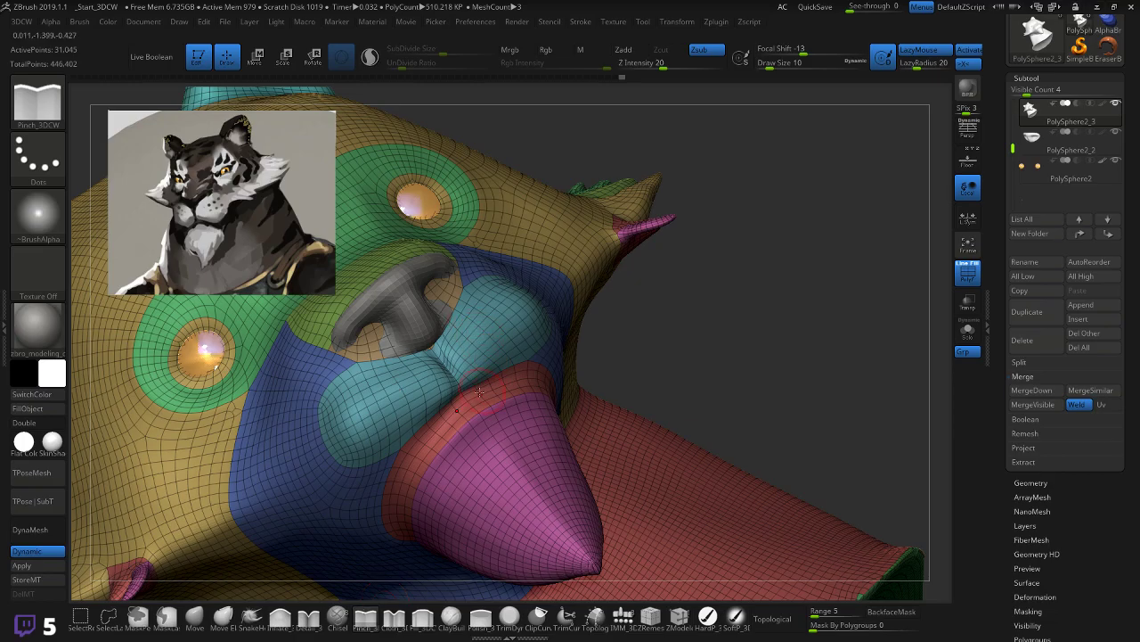
{"action": "left_click_drag", "start_coordinate": [764, 313], "coordinate": [330, 487]}
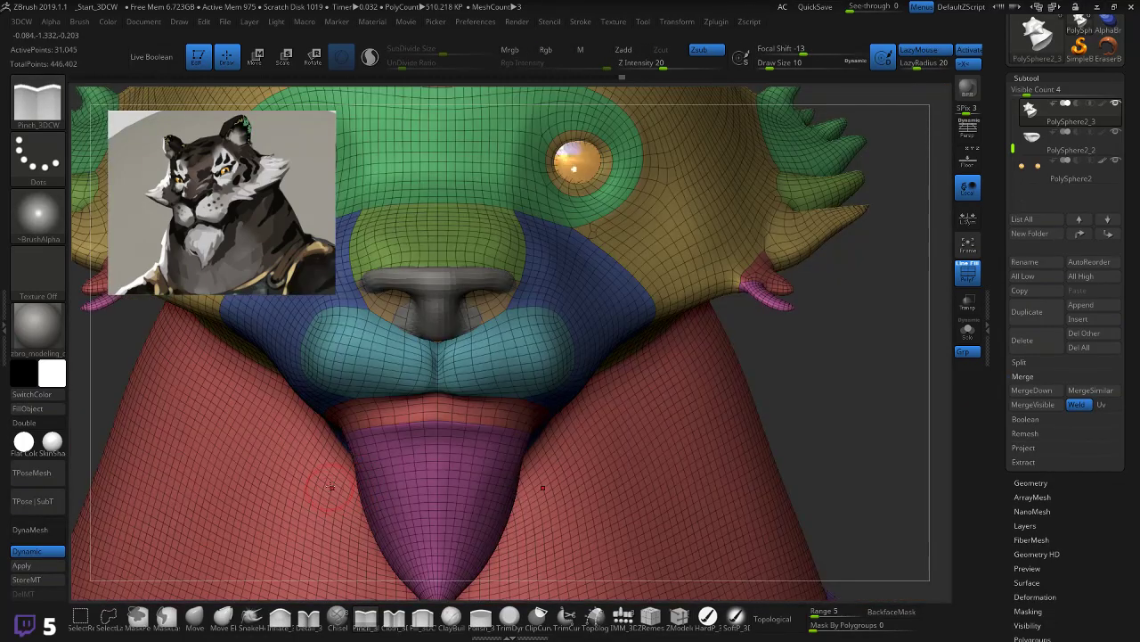
{"action": "left_click_drag", "start_coordinate": [843, 377], "coordinate": [147, 505]}
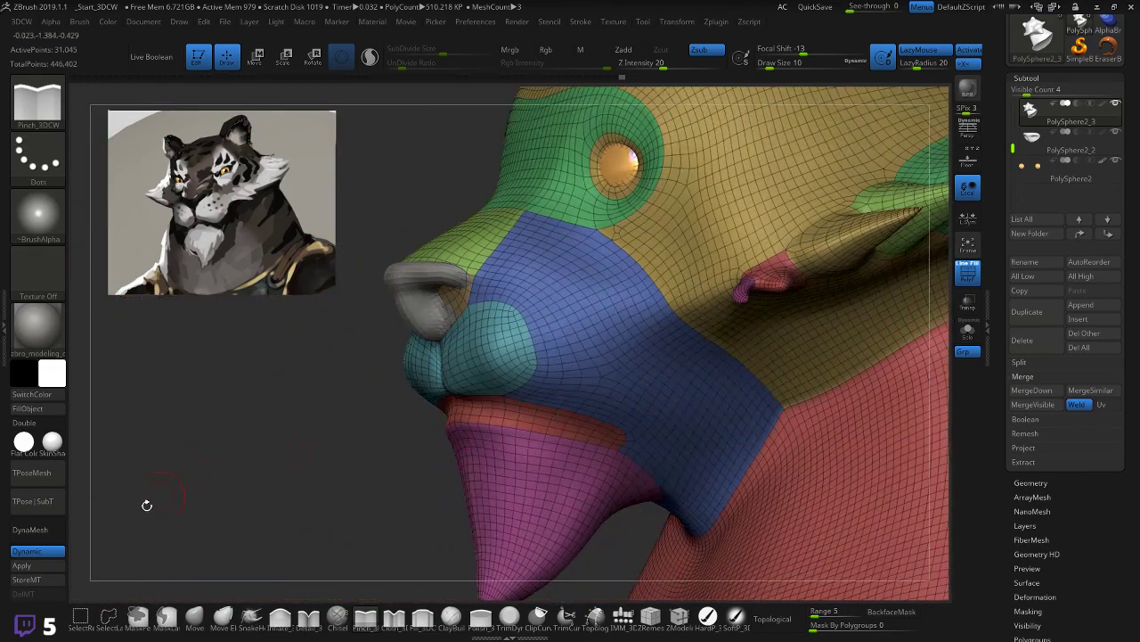
Step: Refine the muzzle pads' profile with the Move brush, then hide the polyframe and shape the mouth corners
{"action": "left_click", "coordinate": [195, 618]}
{"action": "left_click_drag", "start_coordinate": [297, 466], "coordinate": [448, 356]}
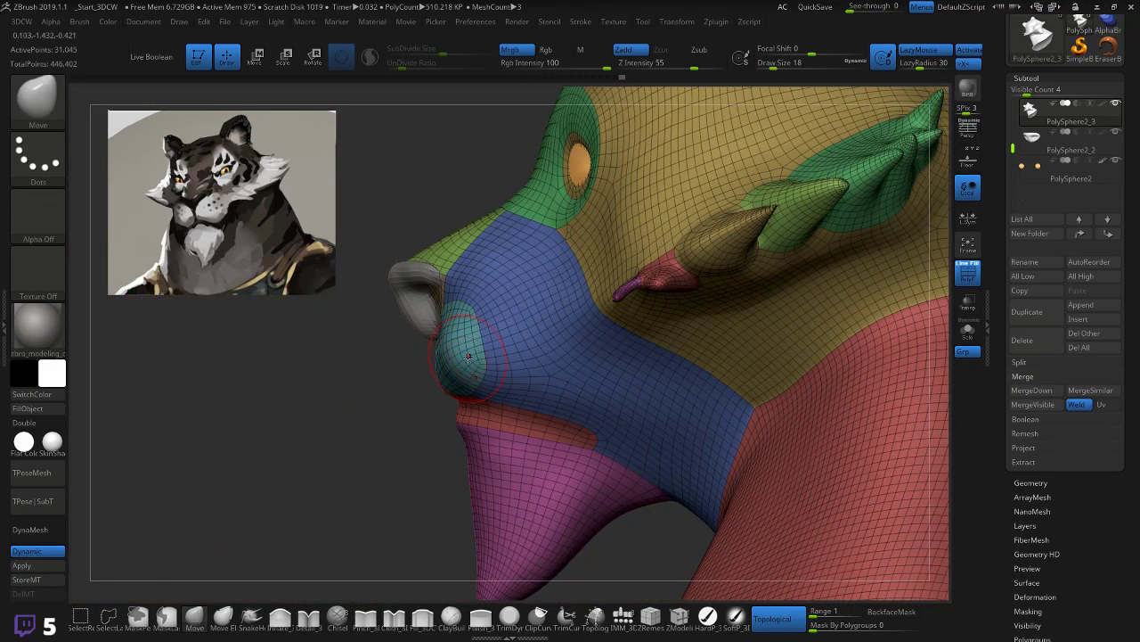
{"action": "key", "text": "shift+f"}
{"action": "left_click_drag", "start_coordinate": [360, 425], "coordinate": [433, 364]}
{"action": "left_click_drag", "start_coordinate": [245, 438], "coordinate": [434, 385]}
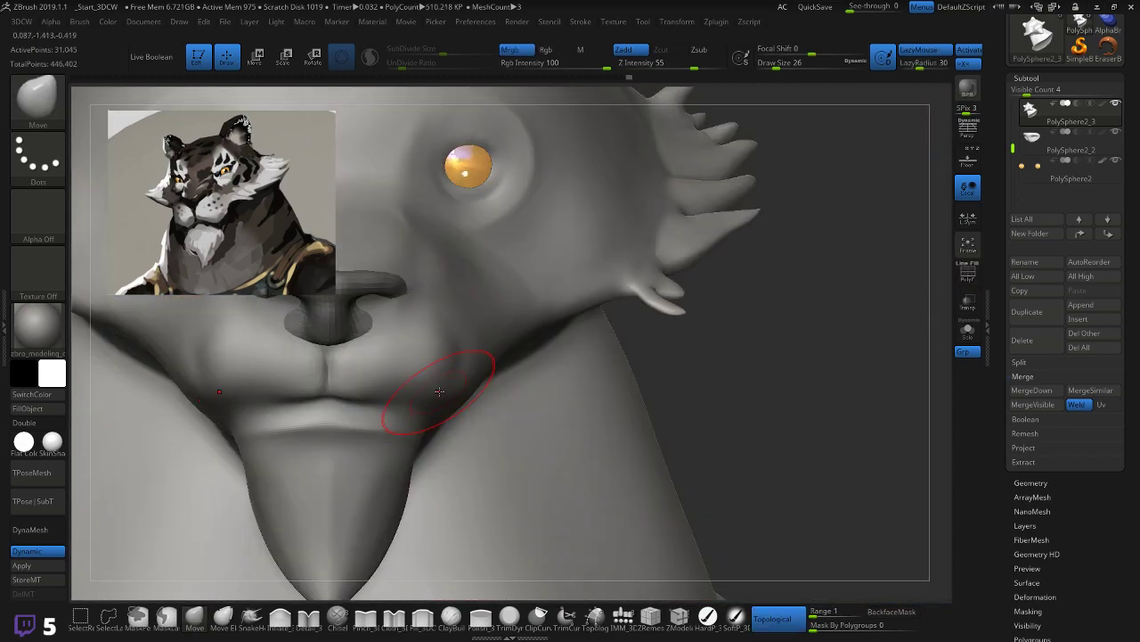
Step: Smooth the sides of the muzzle and pull the outer upper lip downward with the Move brush at draw size 38
{"action": "key", "text": "shift"}
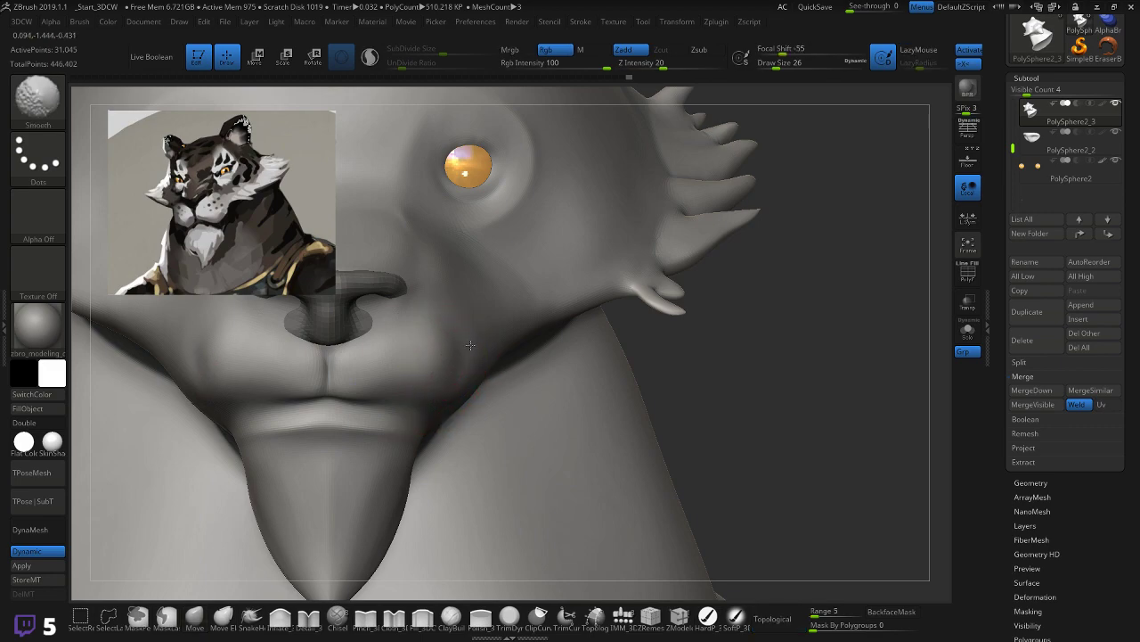
{"action": "key", "text": "bracketright"}
{"action": "key", "text": "bracketright"}
{"action": "key", "text": "bracketright"}
{"action": "mouse_move", "coordinate": [414, 383]}
{"action": "left_mouse_down"}
{"action": "mouse_move", "coordinate": [405, 413]}
{"action": "mouse_move", "coordinate": [438, 378]}
{"action": "mouse_move", "coordinate": [385, 407]}
{"action": "mouse_move", "coordinate": [412, 397]}
{"action": "left_mouse_up"}
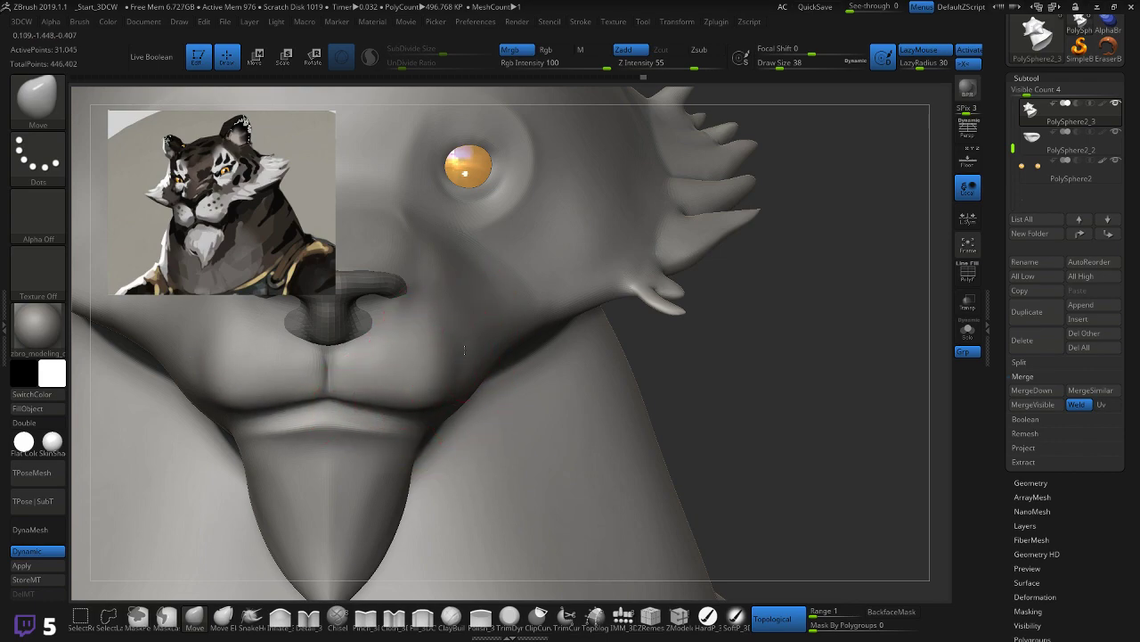
{"action": "left_click_drag", "start_coordinate": [725, 356], "coordinate": [457, 345]}
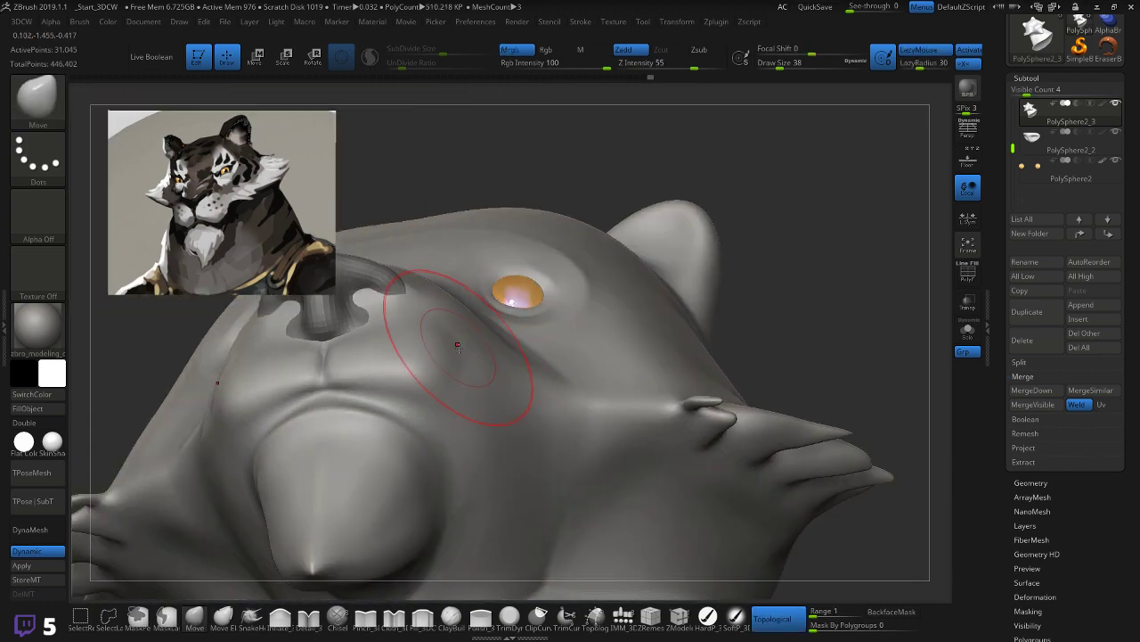
Step: Inflate the outer sides of the muzzle with the Inflate_3DCW brush at draw size 46
{"action": "left_click", "coordinate": [276, 618]}
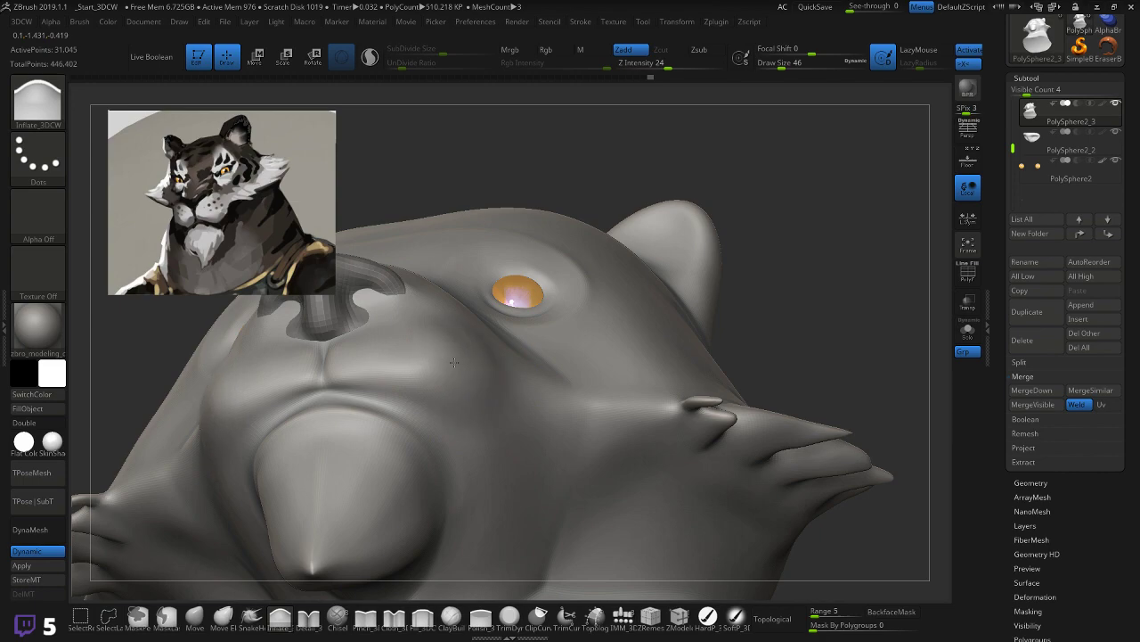
{"action": "mouse_move", "coordinate": [802, 293]}
{"action": "left_mouse_down"}
{"action": "mouse_move", "coordinate": [763, 360]}
{"action": "mouse_move", "coordinate": [726, 387]}
{"action": "mouse_move", "coordinate": [739, 387]}
{"action": "left_mouse_up"}
{"action": "mouse_move", "coordinate": [292, 458]}
{"action": "left_mouse_down"}
{"action": "mouse_move", "coordinate": [313, 453]}
{"action": "mouse_move", "coordinate": [263, 484]}
{"action": "left_mouse_up"}
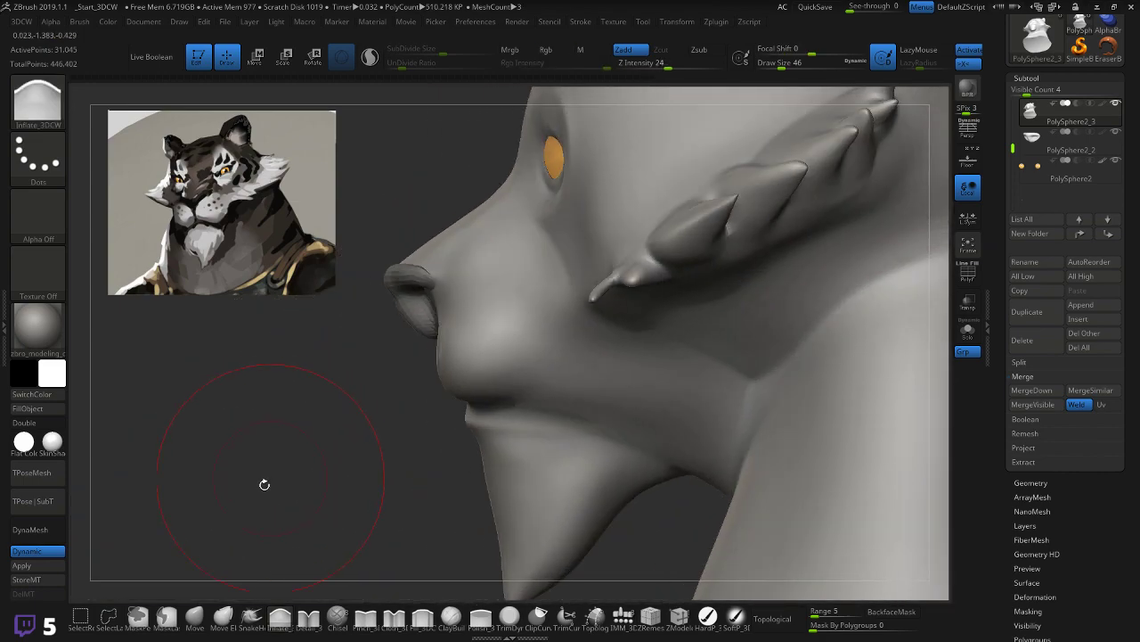
Step: Push the enlarged muzzle sides into shape with the Move brush, working from the profile and front views
{"action": "left_click", "coordinate": [195, 617]}
{"action": "left_click_drag", "start_coordinate": [405, 405], "coordinate": [441, 390]}
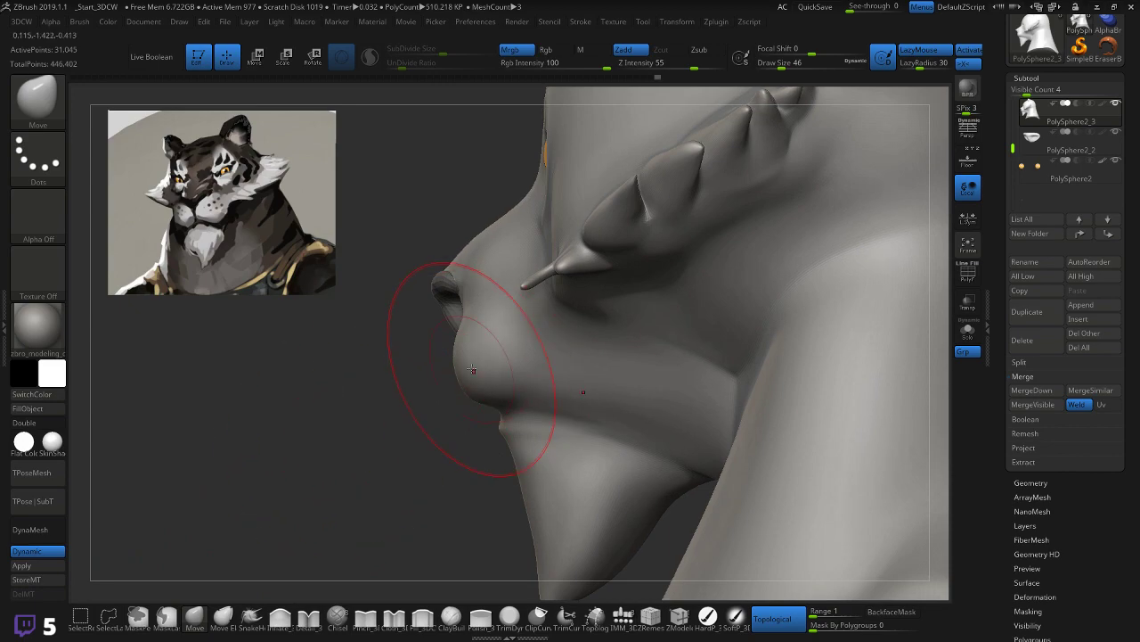
{"action": "left_click_drag", "start_coordinate": [408, 425], "coordinate": [361, 419]}
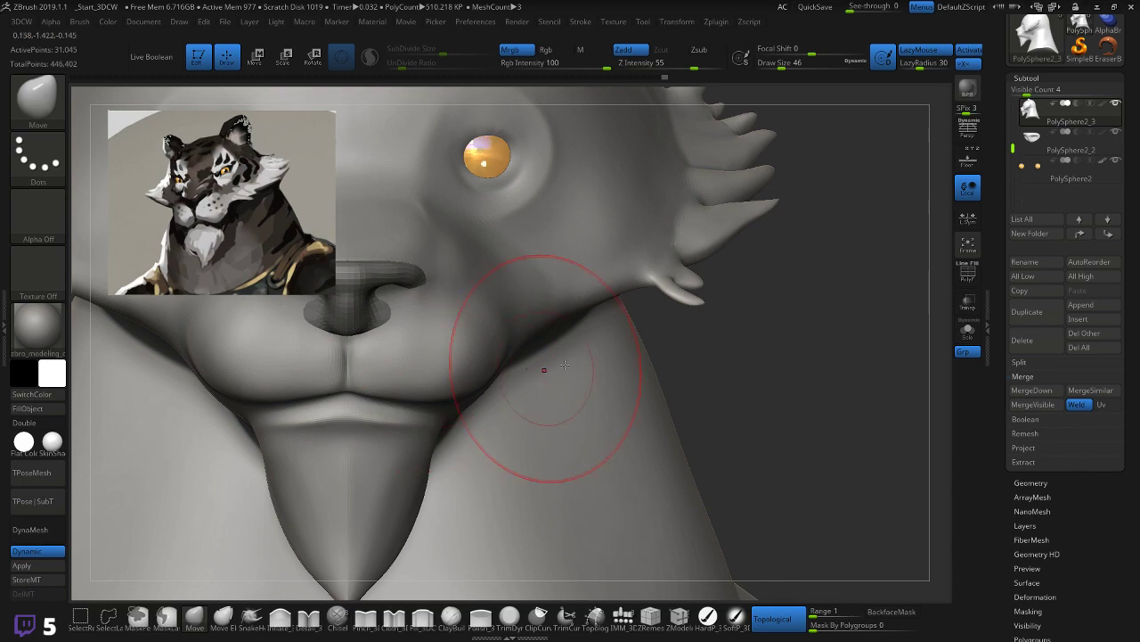
{"action": "mouse_move", "coordinate": [771, 362]}
{"action": "left_mouse_down", "text": "alt"}
{"action": "mouse_move", "coordinate": [728, 336]}
{"action": "mouse_move", "coordinate": [784, 357]}
{"action": "mouse_move", "coordinate": [646, 309]}
{"action": "left_mouse_up", "text": "alt"}
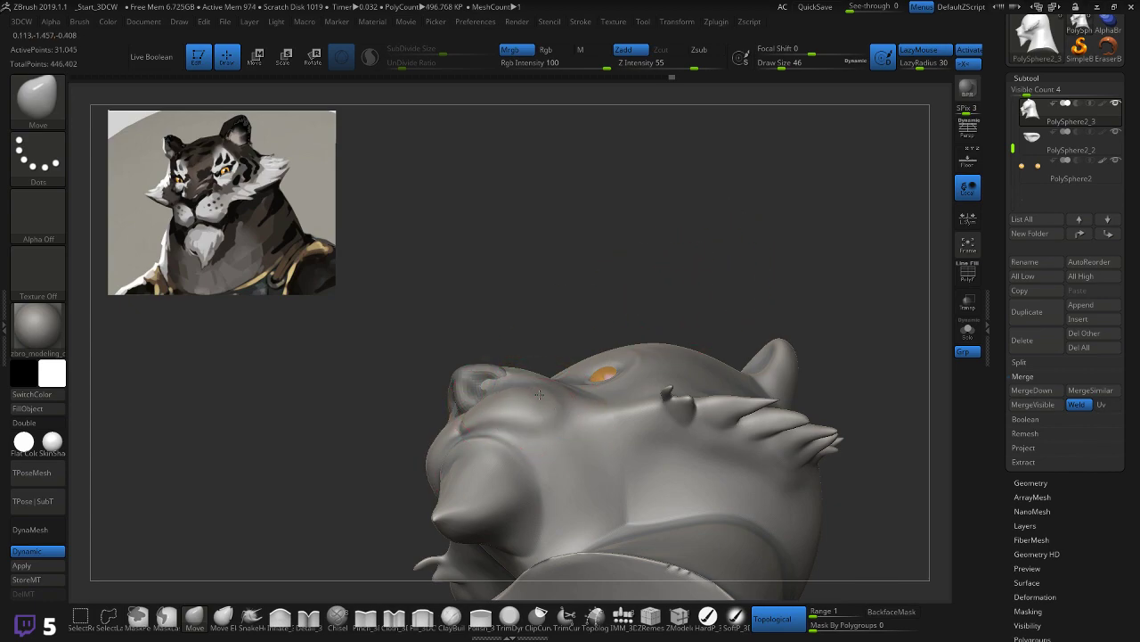
Step: Smooth the transition between the muzzle side and the cheek, reducing the draw size to 34
{"action": "mouse_move", "coordinate": [329, 443]}
{"action": "left_mouse_down"}
{"action": "mouse_move", "coordinate": [309, 491]}
{"action": "mouse_move", "coordinate": [321, 478]}
{"action": "left_mouse_up"}
{"action": "key", "text": "shift"}
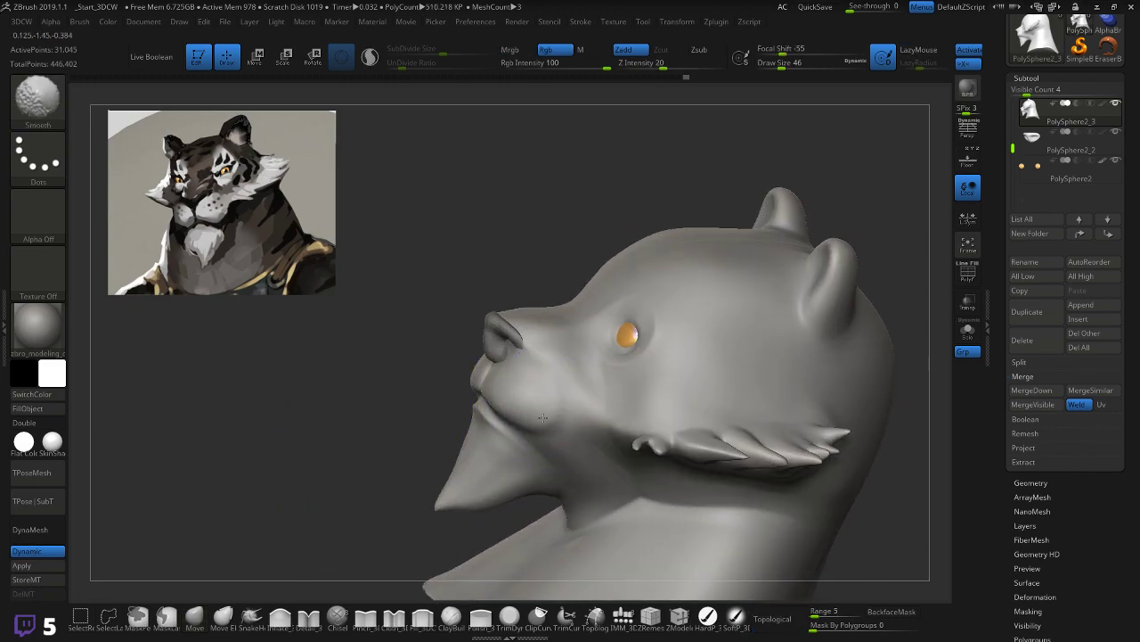
{"action": "left_click_drag", "start_coordinate": [361, 403], "coordinate": [408, 345]}
{"action": "key", "text": "["}
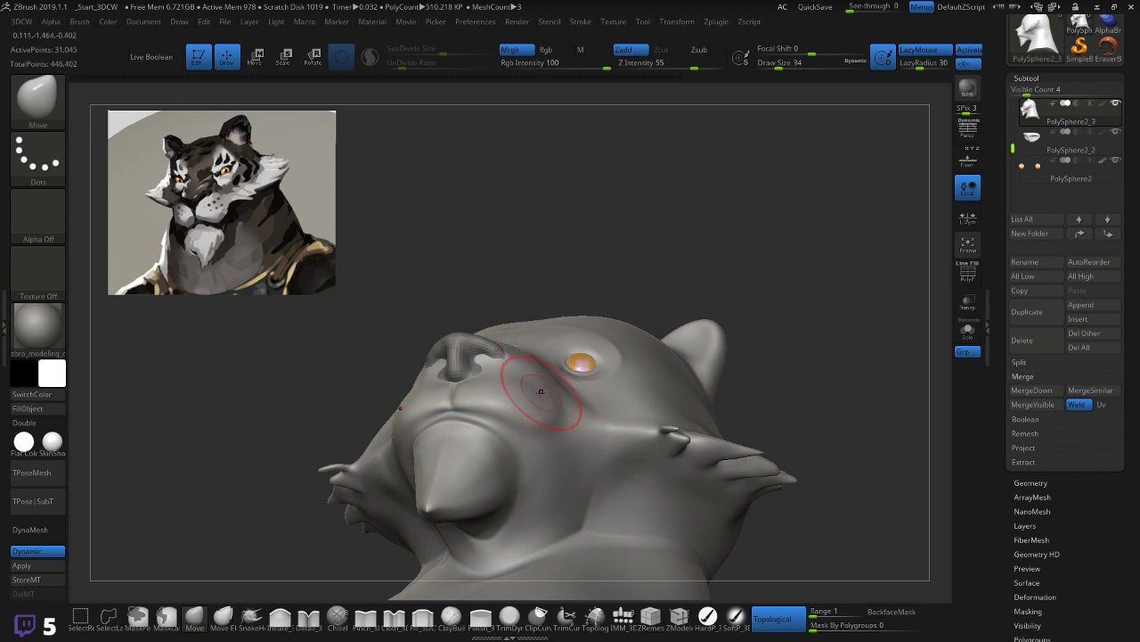
{"action": "key", "text": "shift"}
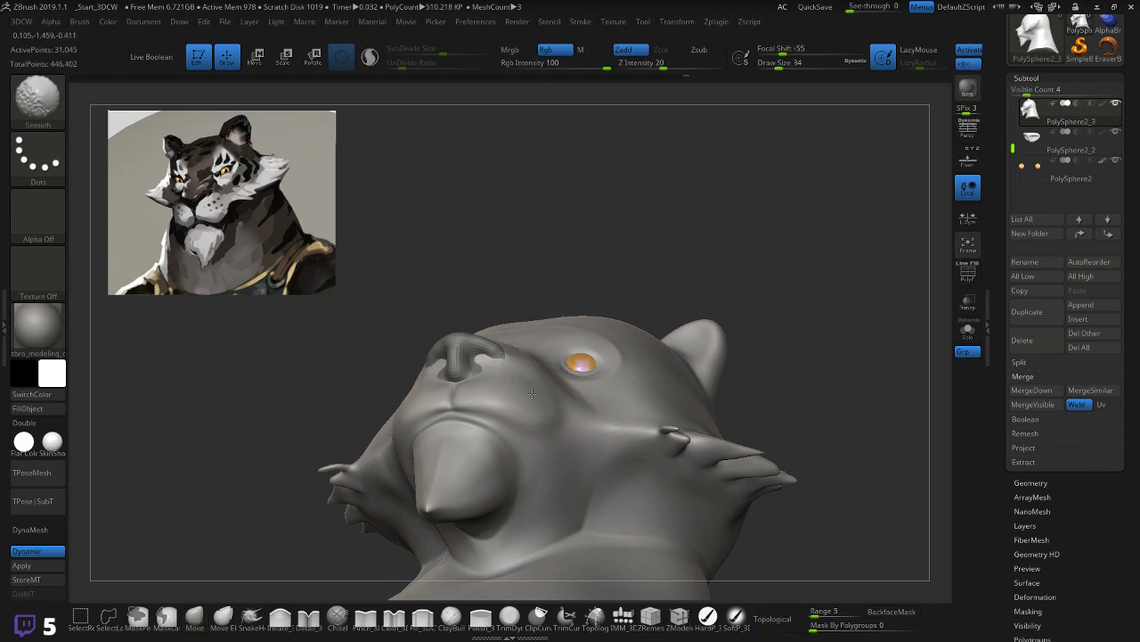
Step: Pinch the muzzle surface along the underside and outer edge of the nose with the Pinch_3DCW brush at draw size 14
{"action": "left_click_drag", "start_coordinate": [301, 395], "coordinate": [510, 408], "text": "shift"}
{"action": "left_click_drag", "start_coordinate": [710, 398], "coordinate": [774, 434], "text": "alt"}
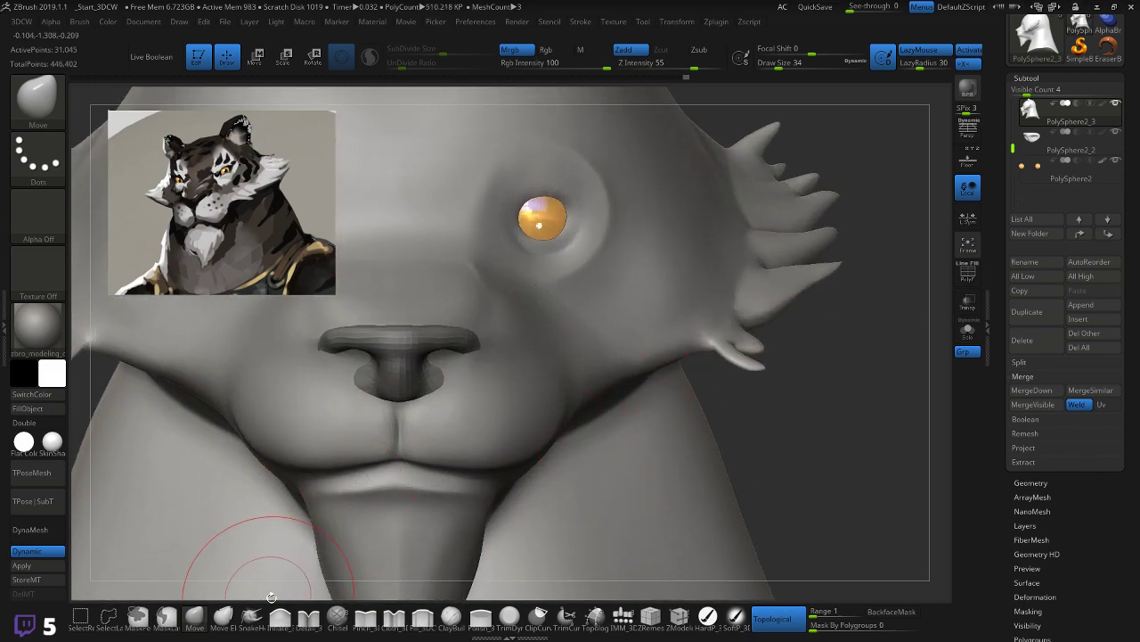
{"action": "left_click", "coordinate": [365, 617]}
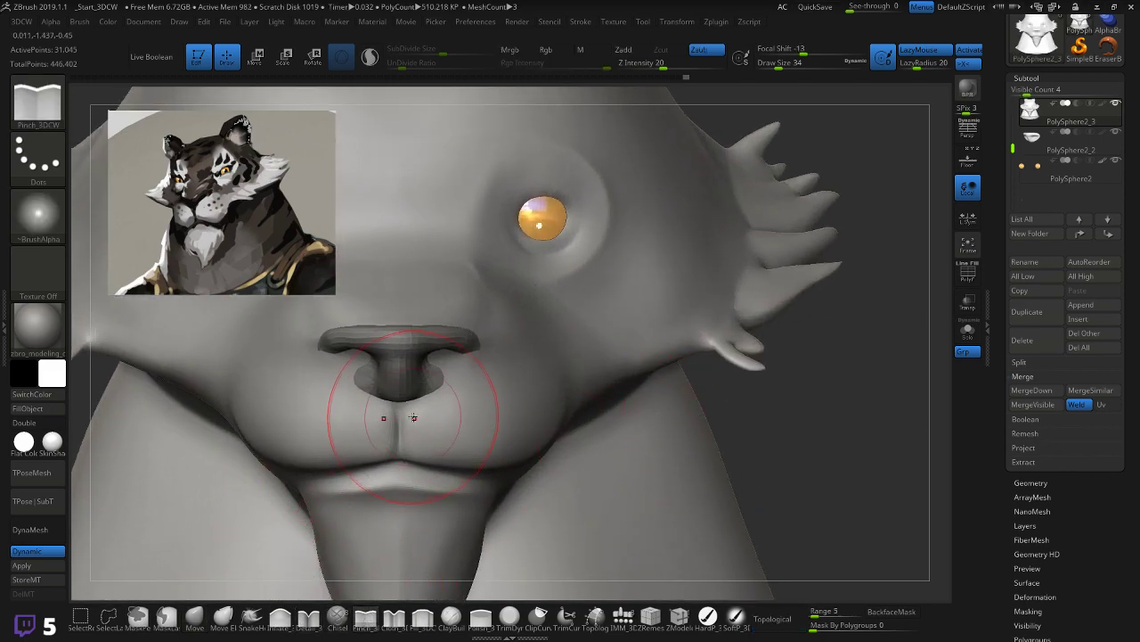
{"action": "key", "text": "bracketleft"}
{"action": "key", "text": "bracketleft"}
{"action": "key", "text": "bracketleft"}
{"action": "key", "text": "bracketleft"}
{"action": "left_click_drag", "start_coordinate": [468, 376], "coordinate": [490, 358]}
{"action": "left_click_drag", "start_coordinate": [437, 395], "coordinate": [486, 345]}
{"action": "mouse_move", "coordinate": [753, 398]}
{"action": "left_mouse_down"}
{"action": "mouse_move", "coordinate": [712, 399]}
{"action": "mouse_move", "coordinate": [809, 393]}
{"action": "mouse_move", "coordinate": [763, 383]}
{"action": "mouse_move", "coordinate": [878, 383]}
{"action": "mouse_move", "coordinate": [912, 331]}
{"action": "left_mouse_up"}
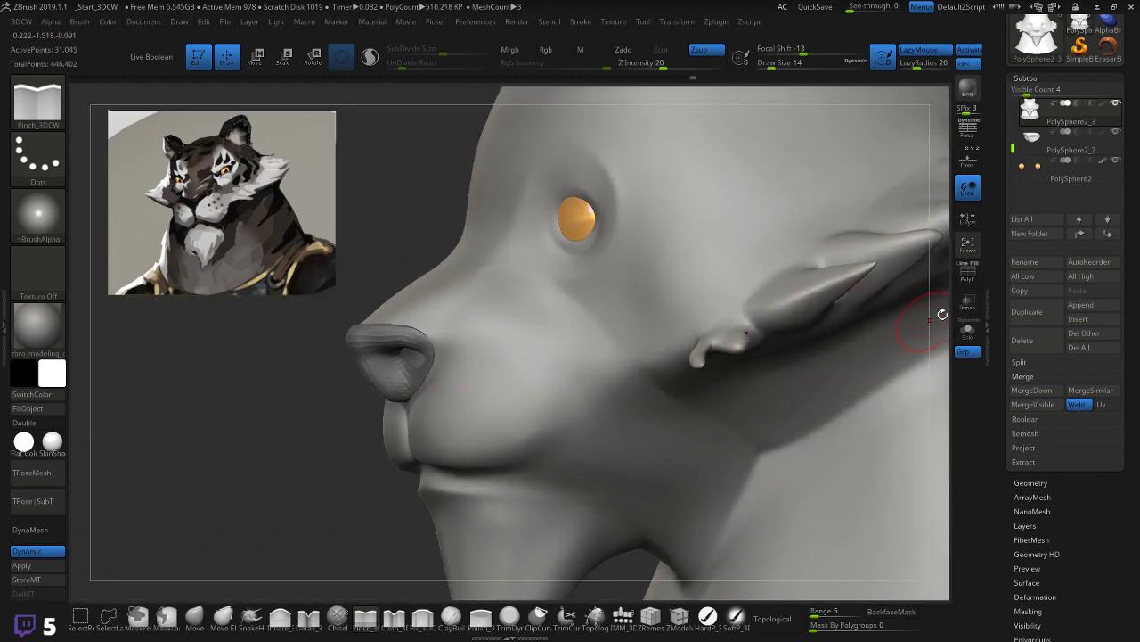
Step: Select the nose subtool, centre the gizmo on it and move the nose slightly back toward the muzzle
{"action": "left_click", "coordinate": [392, 346], "text": "alt"}
{"action": "key", "text": "w"}
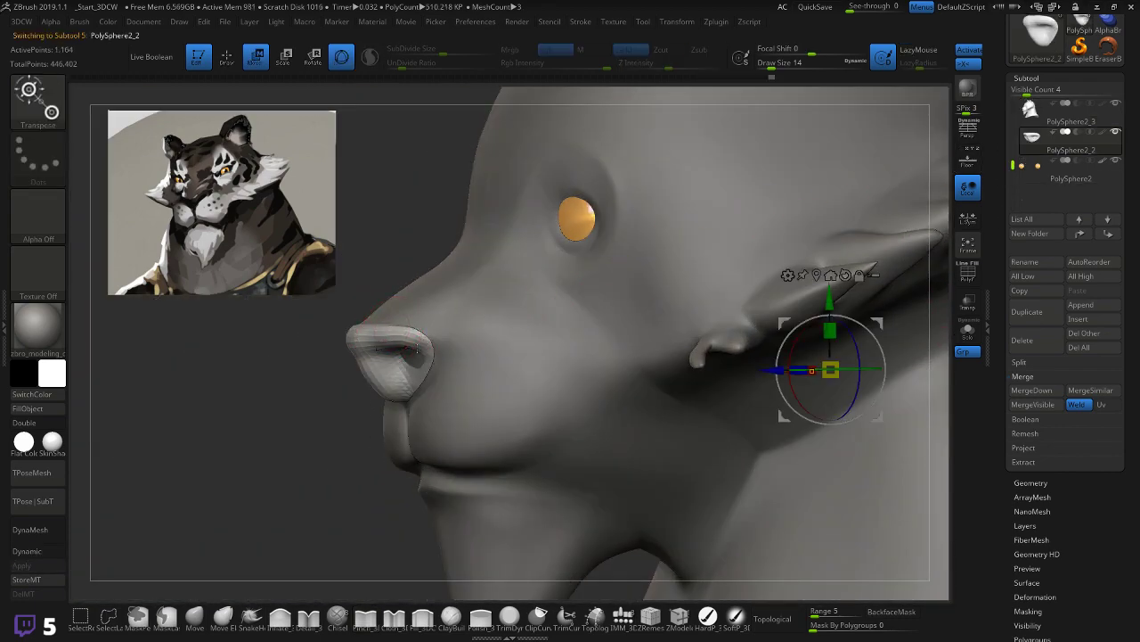
{"action": "left_click", "coordinate": [830, 274]}
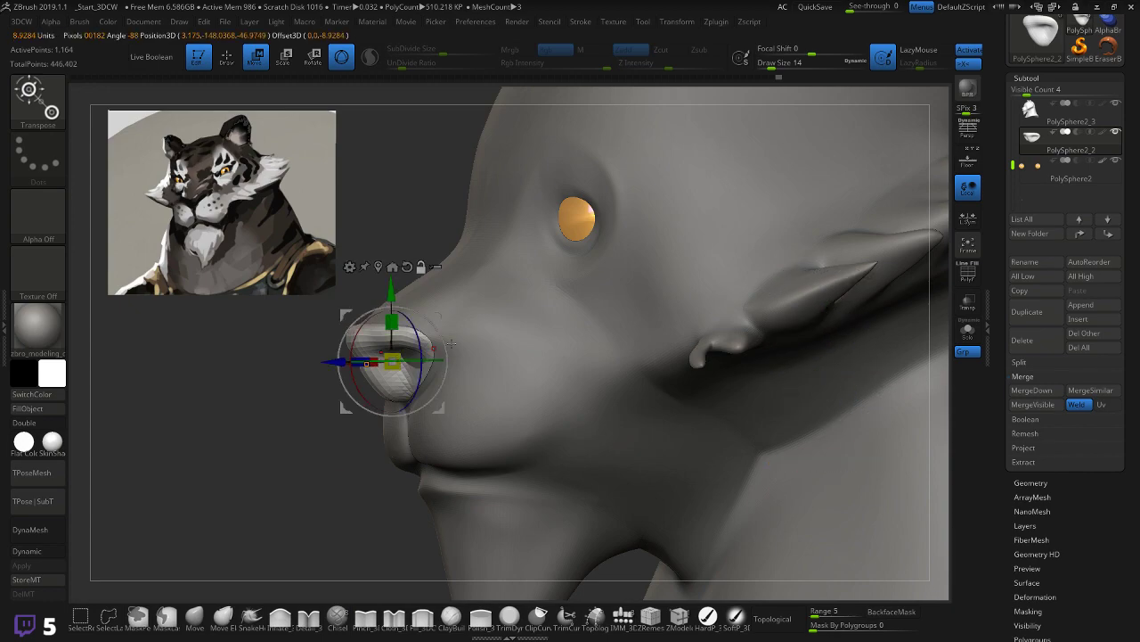
{"action": "left_click_drag", "start_coordinate": [254, 397], "coordinate": [281, 382]}
{"action": "left_click_drag", "start_coordinate": [436, 310], "coordinate": [437, 315]}
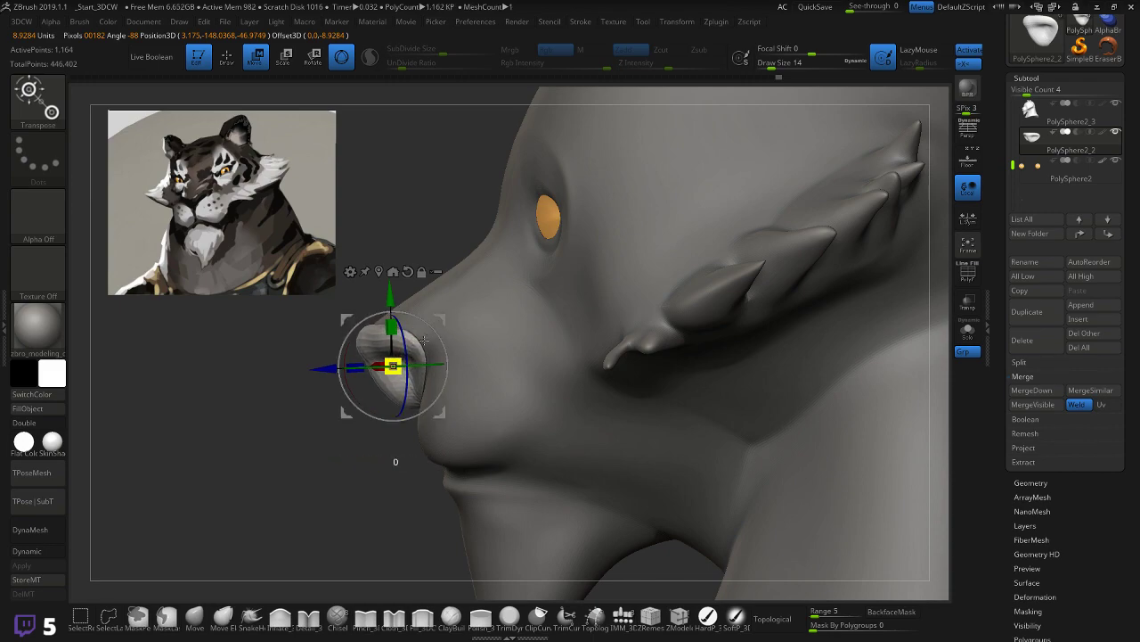
{"action": "left_click_drag", "start_coordinate": [440, 318], "coordinate": [442, 319]}
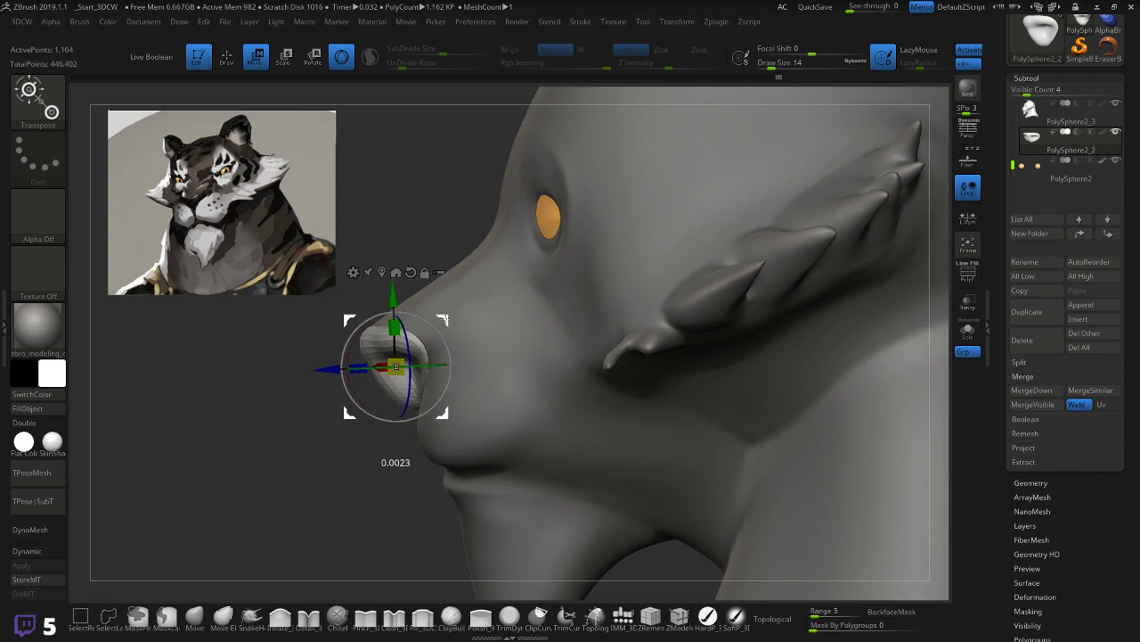
{"action": "left_click_drag", "start_coordinate": [321, 418], "coordinate": [394, 296]}
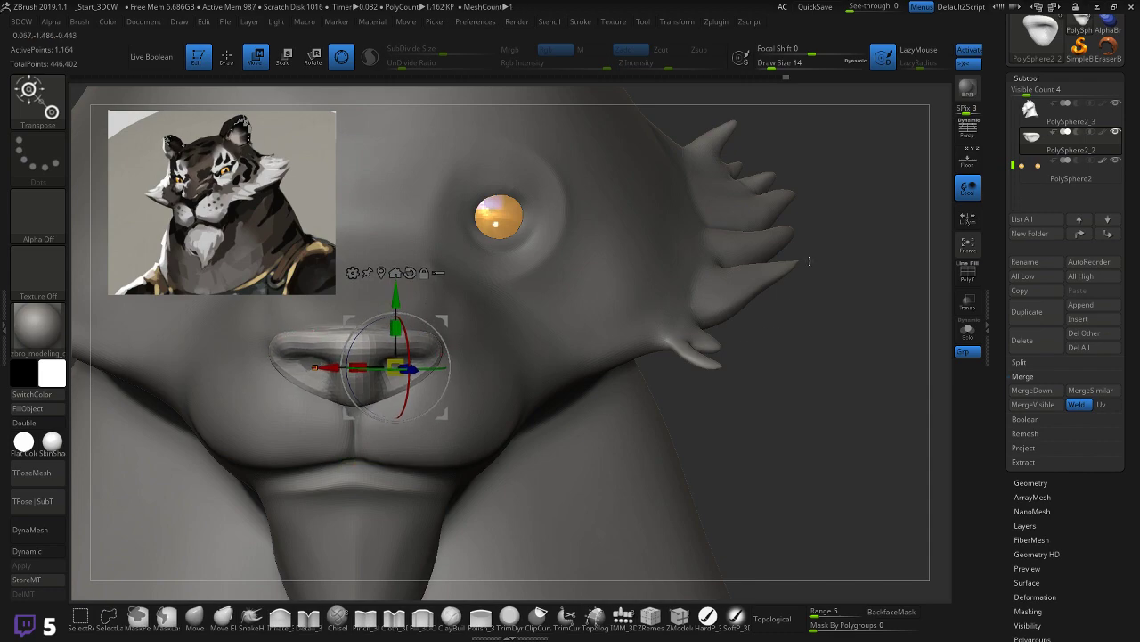
Step: Make the head subtool PolySphere2_3 active with the Move brush and turn off its dynamic subdivision preview
{"action": "left_click_drag", "start_coordinate": [768, 341], "coordinate": [954, 346]}
{"action": "left_click", "coordinate": [1047, 111]}
{"action": "left_click", "coordinate": [223, 633]}
{"action": "mouse_move", "coordinate": [166, 496]}
{"action": "right_mouse_down"}
{"action": "mouse_move", "coordinate": [152, 476]}
{"action": "mouse_move", "coordinate": [145, 502]}
{"action": "mouse_move", "coordinate": [294, 455]}
{"action": "mouse_move", "coordinate": [329, 343]}
{"action": "mouse_move", "coordinate": [196, 455]}
{"action": "right_mouse_up"}
{"action": "left_click", "coordinate": [53, 553]}
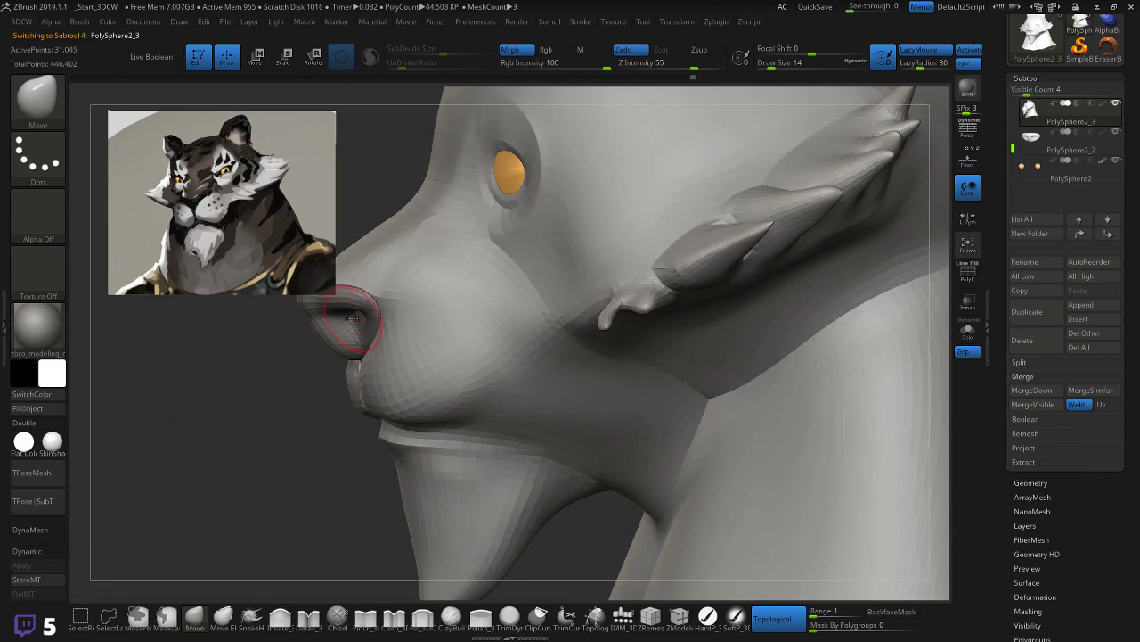
Step: Build up the ridge between the muzzle side and the cheek tufts with ClayBuildup and smooth it at draw size 10
{"action": "right_click_drag", "start_coordinate": [292, 402], "coordinate": [395, 369]}
{"action": "right_click_drag", "start_coordinate": [797, 368], "coordinate": [798, 349]}
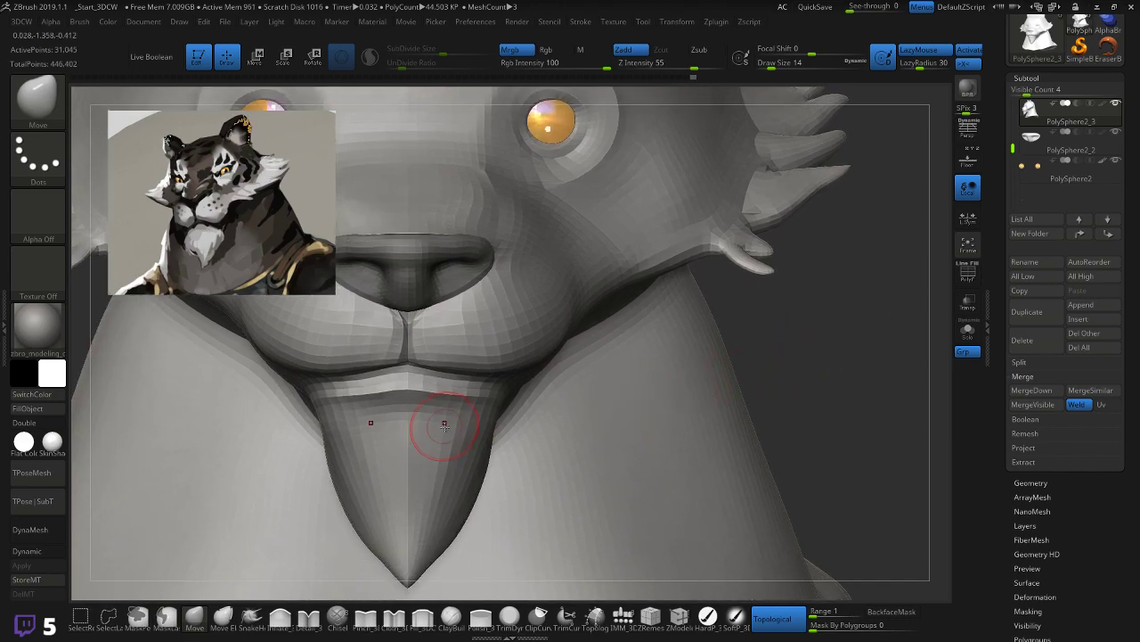
{"action": "right_click_drag", "start_coordinate": [595, 385], "coordinate": [726, 341]}
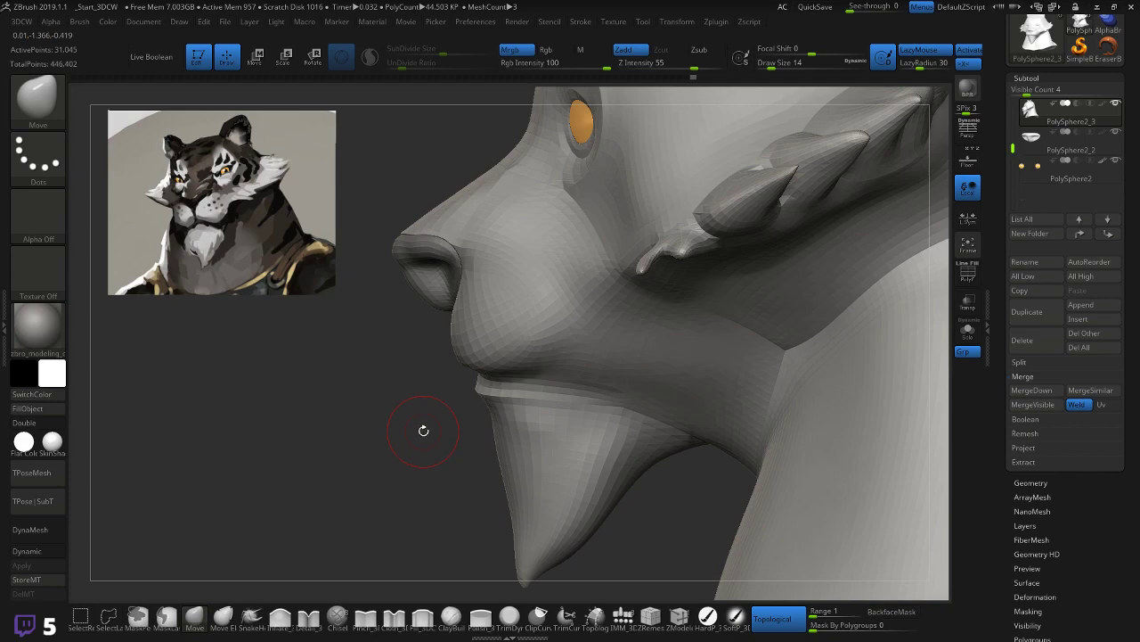
{"action": "right_click_drag", "start_coordinate": [423, 431], "coordinate": [654, 368]}
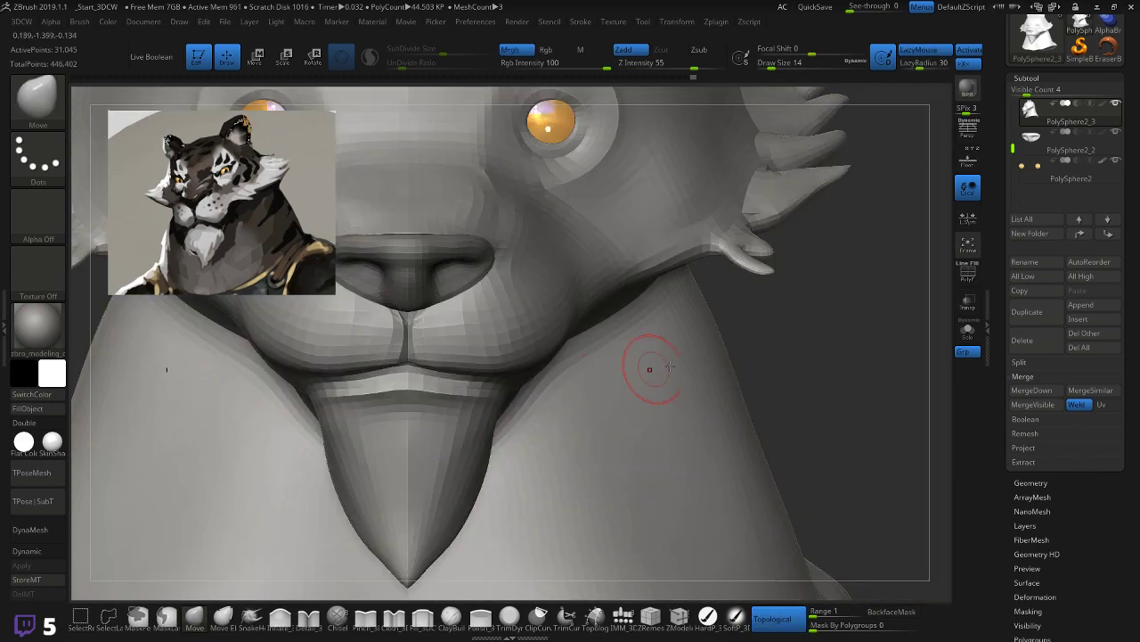
{"action": "right_click_drag", "start_coordinate": [842, 338], "coordinate": [508, 407]}
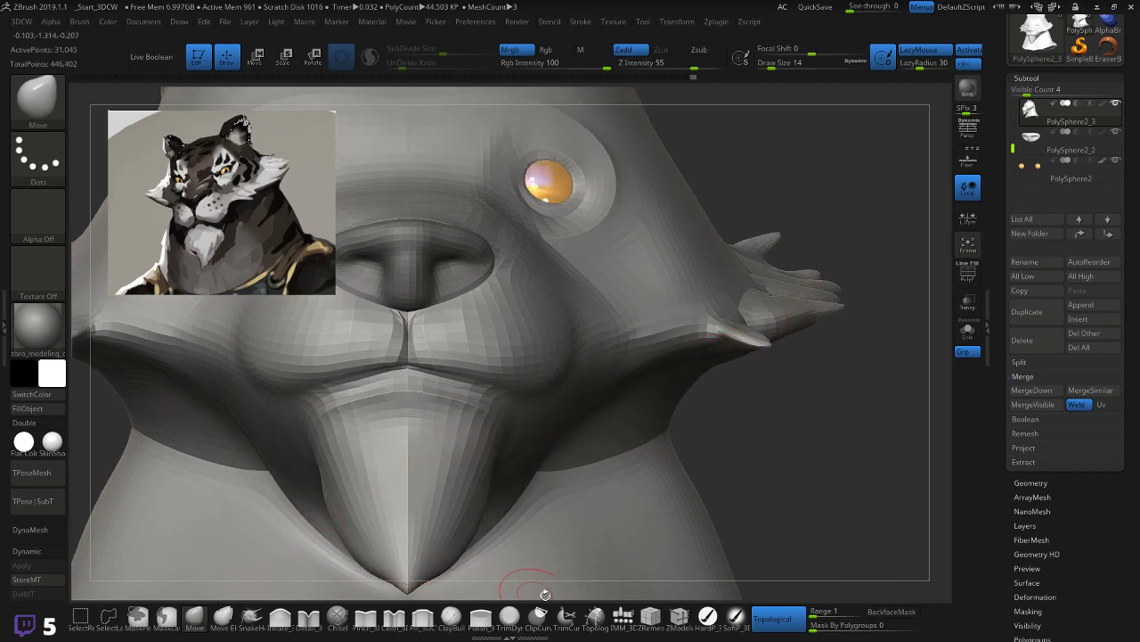
{"action": "left_click", "coordinate": [423, 616]}
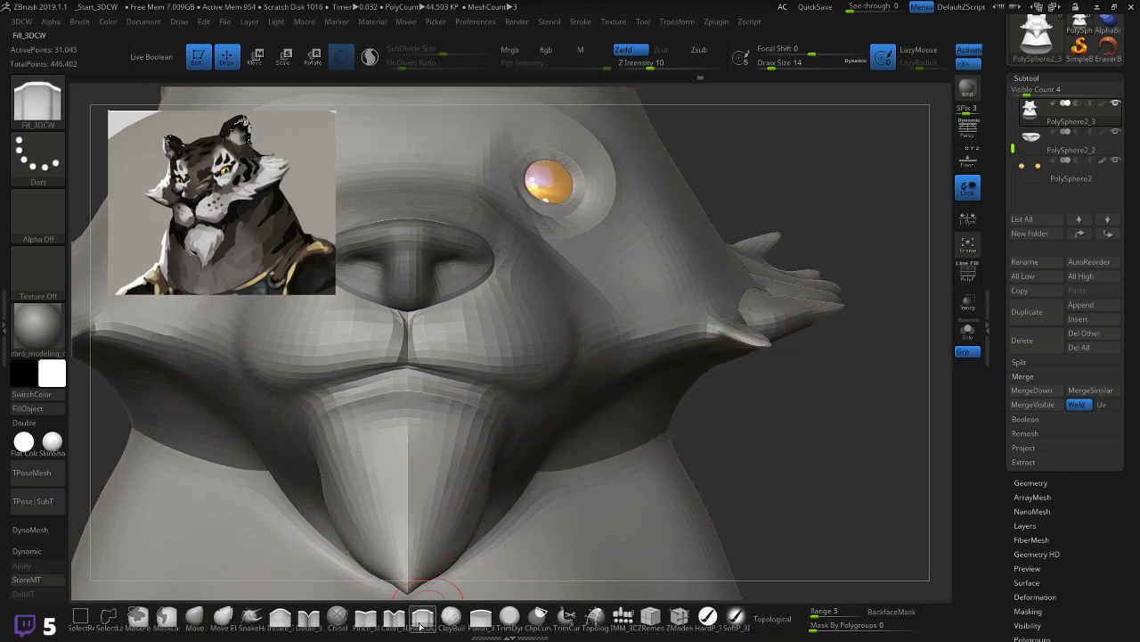
{"action": "left_click", "coordinate": [451, 616]}
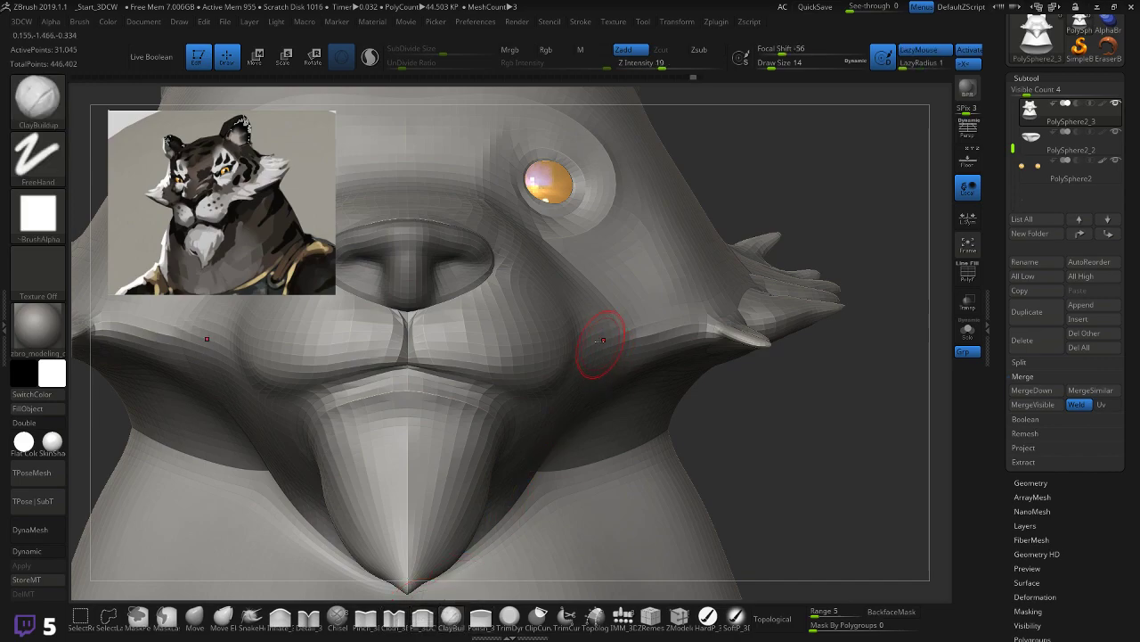
{"action": "left_click_drag", "start_coordinate": [652, 331], "coordinate": [566, 334]}
{"action": "key", "text": "shift"}
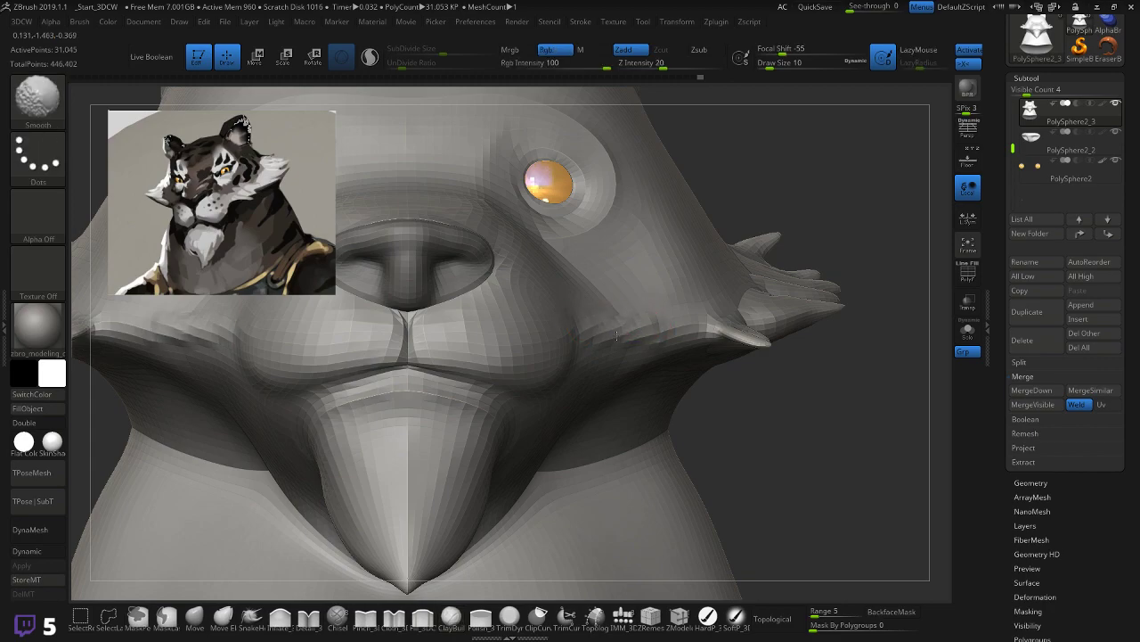
{"action": "key", "text": "shift"}
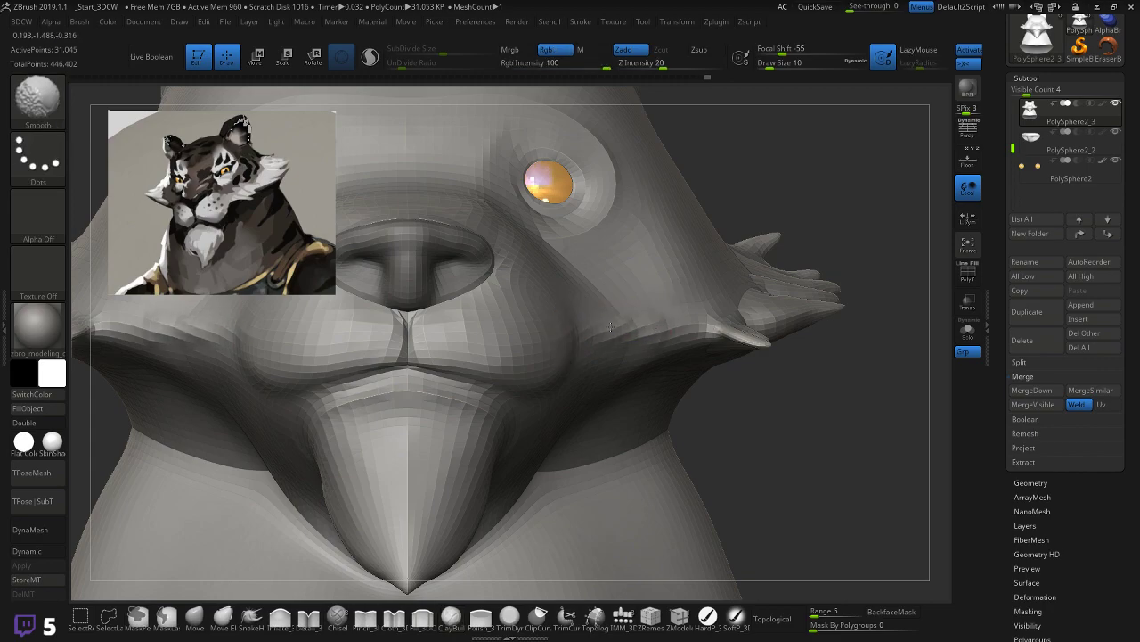
Step: Smooth the mouth corner and the underside of the cheek ridge at draw size 10, checking it from low side views
{"action": "mouse_move", "coordinate": [842, 352]}
{"action": "left_mouse_down"}
{"action": "mouse_move", "coordinate": [731, 446]}
{"action": "mouse_move", "coordinate": [603, 339]}
{"action": "left_mouse_up"}
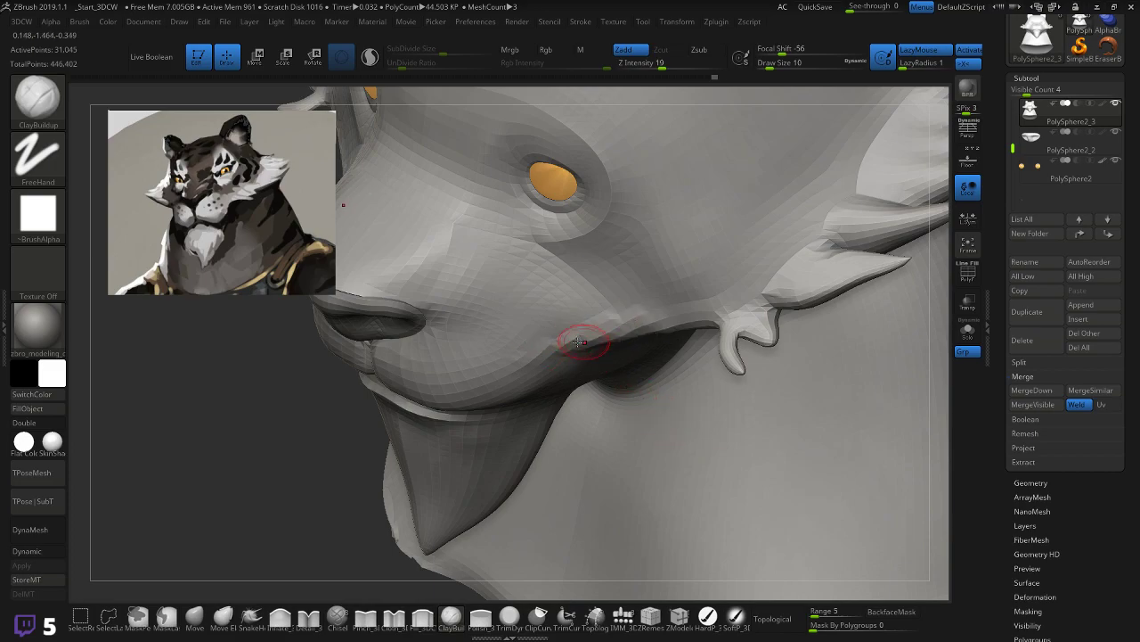
{"action": "key", "text": "shift"}
{"action": "mouse_move", "coordinate": [560, 357]}
{"action": "left_mouse_down", "text": "shift"}
{"action": "mouse_move", "coordinate": [539, 341]}
{"action": "mouse_move", "coordinate": [548, 356]}
{"action": "left_mouse_up", "text": "shift"}
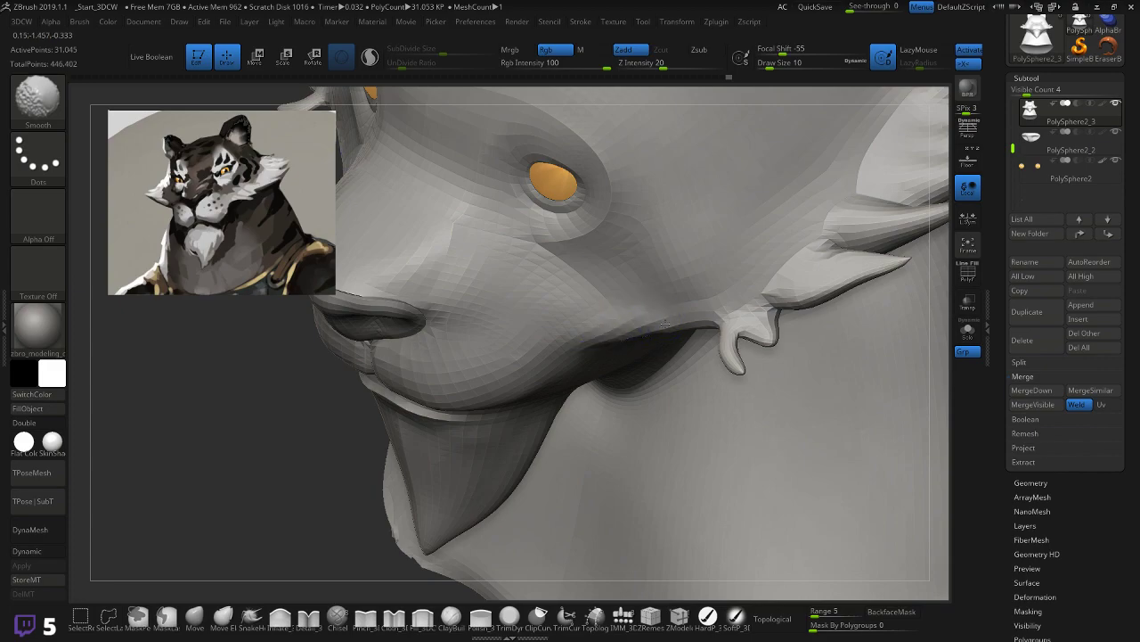
{"action": "left_click_drag", "start_coordinate": [664, 324], "coordinate": [660, 330], "text": "shift"}
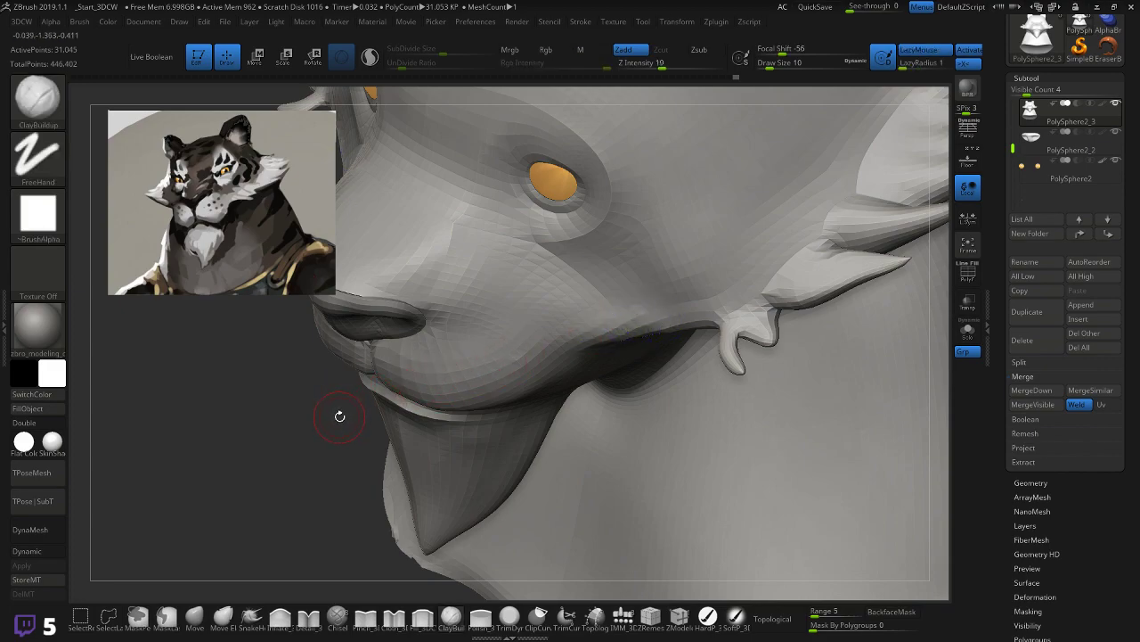
{"action": "left_click_drag", "start_coordinate": [317, 440], "coordinate": [331, 377]}
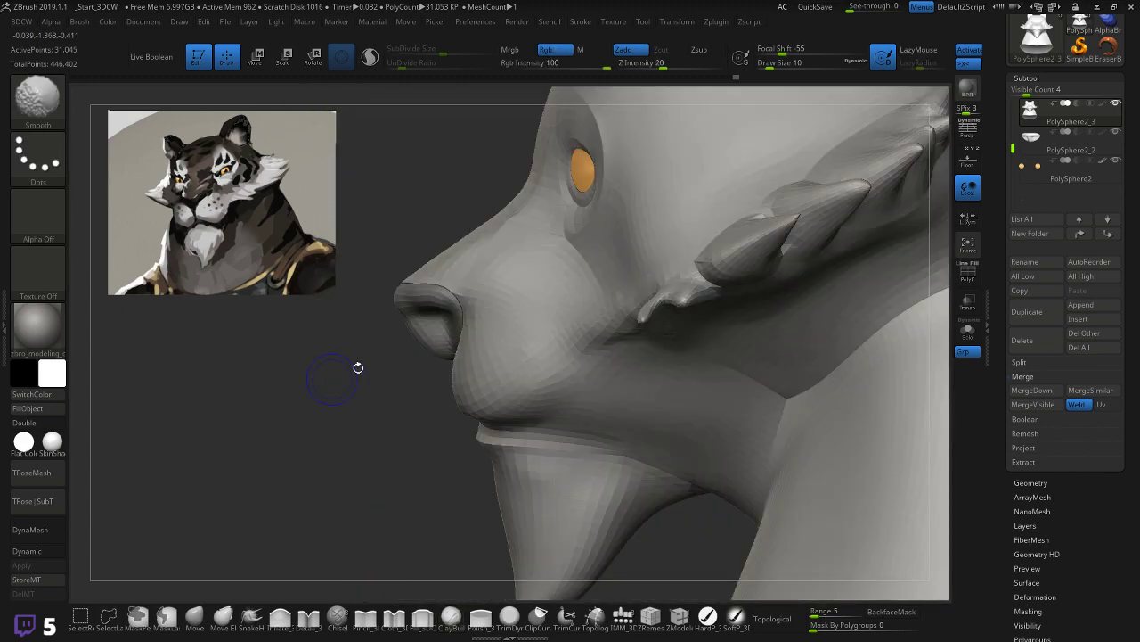
{"action": "mouse_move", "coordinate": [300, 433]}
{"action": "left_mouse_down"}
{"action": "mouse_move", "coordinate": [326, 523]}
{"action": "mouse_move", "coordinate": [451, 431]}
{"action": "left_mouse_up"}
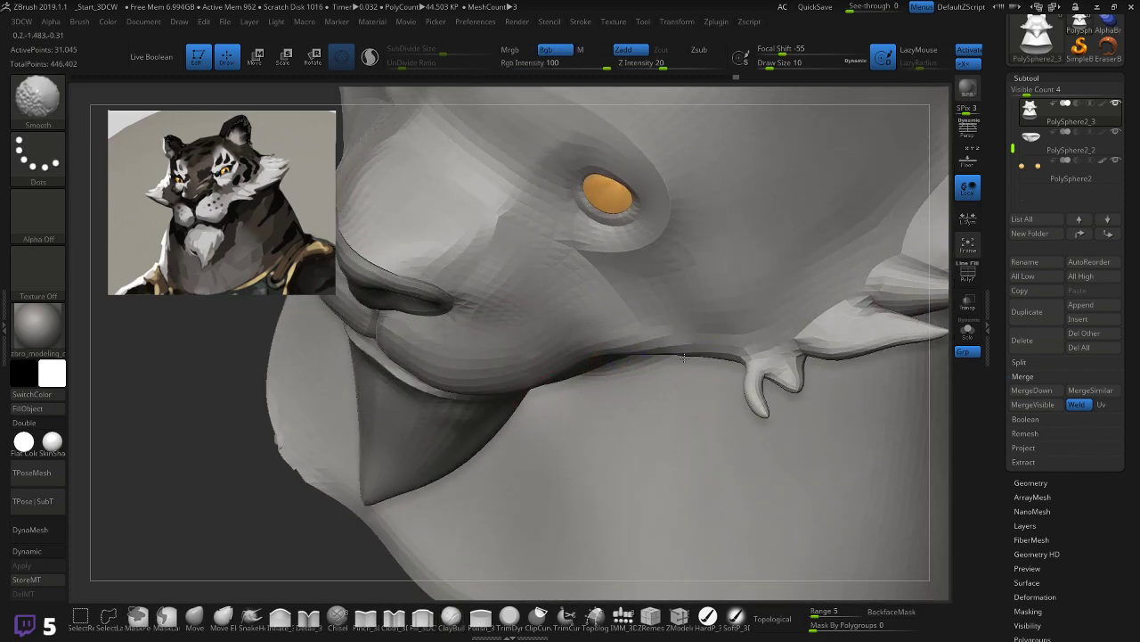
{"action": "mouse_move", "coordinate": [242, 484]}
{"action": "left_mouse_down"}
{"action": "mouse_move", "coordinate": [225, 484]}
{"action": "mouse_move", "coordinate": [290, 435]}
{"action": "mouse_move", "coordinate": [332, 424]}
{"action": "left_mouse_up"}
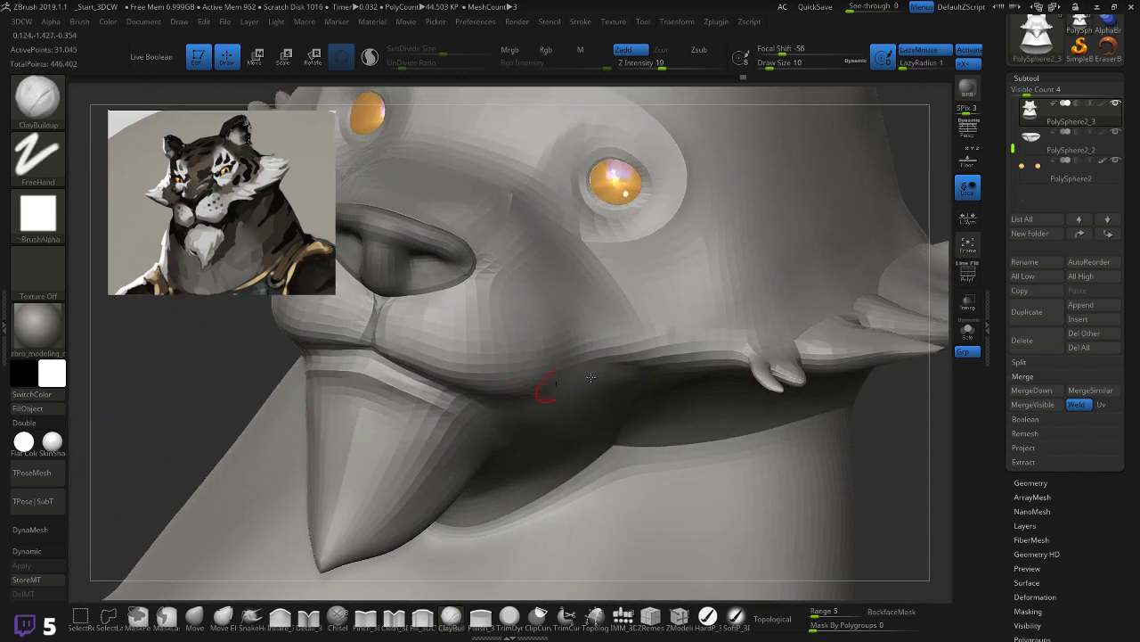
Step: Adjust the base of the small front cheek tuft with the Move brush at draw size 10 and smooth it
{"action": "left_click", "coordinate": [194, 615]}
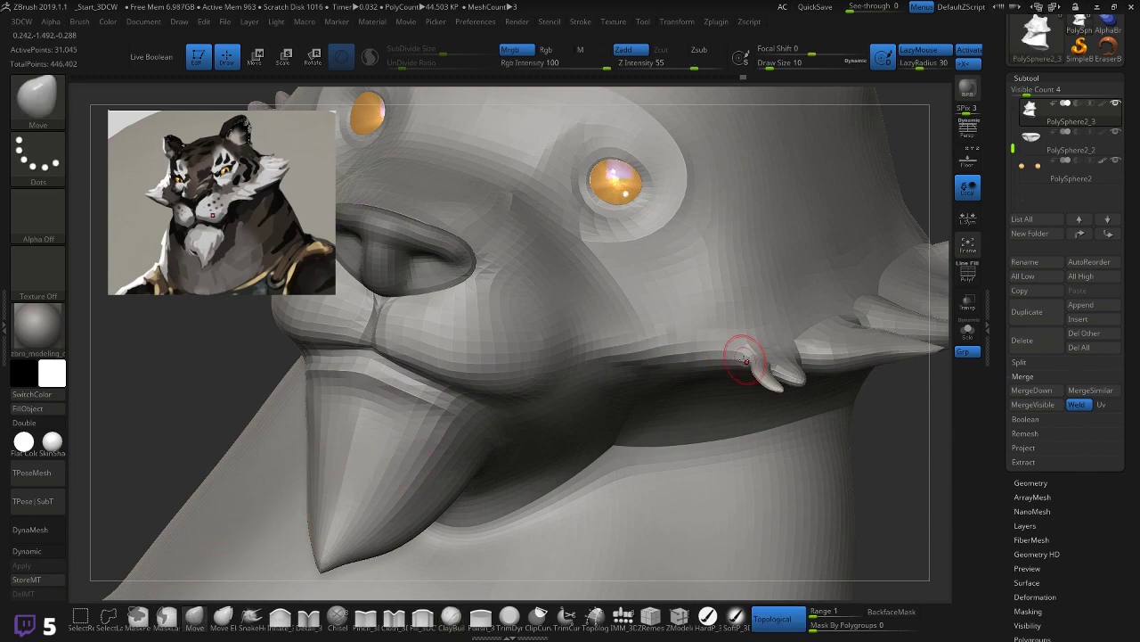
{"action": "key", "text": "shift"}
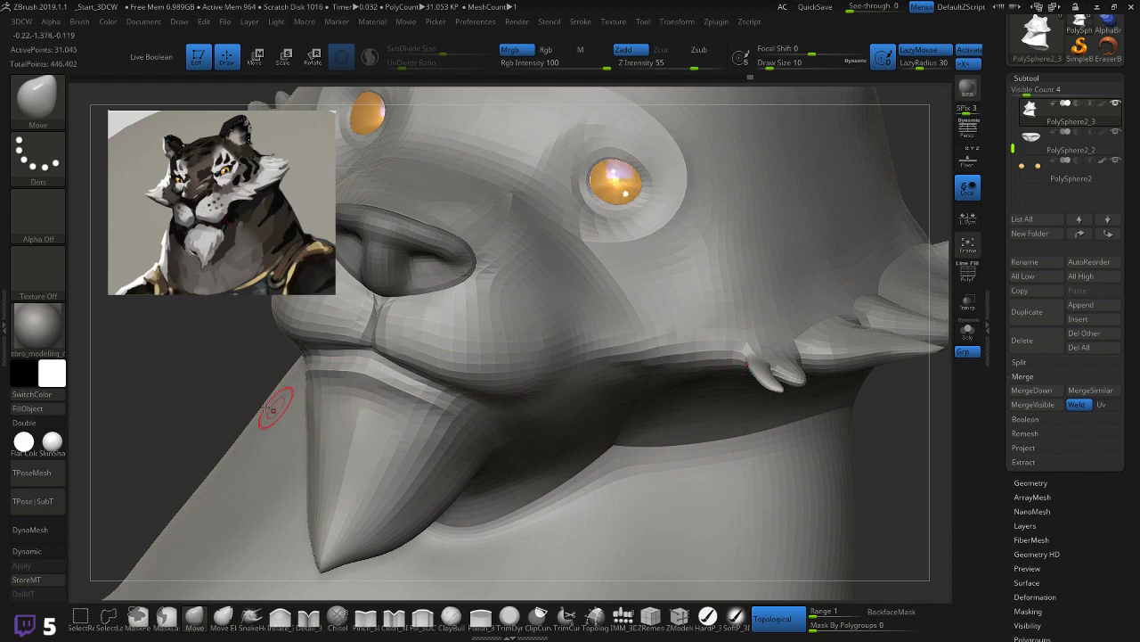
{"action": "mouse_move", "coordinate": [224, 395]}
{"action": "left_mouse_down"}
{"action": "mouse_move", "coordinate": [184, 438]}
{"action": "mouse_move", "coordinate": [563, 433]}
{"action": "left_mouse_up"}
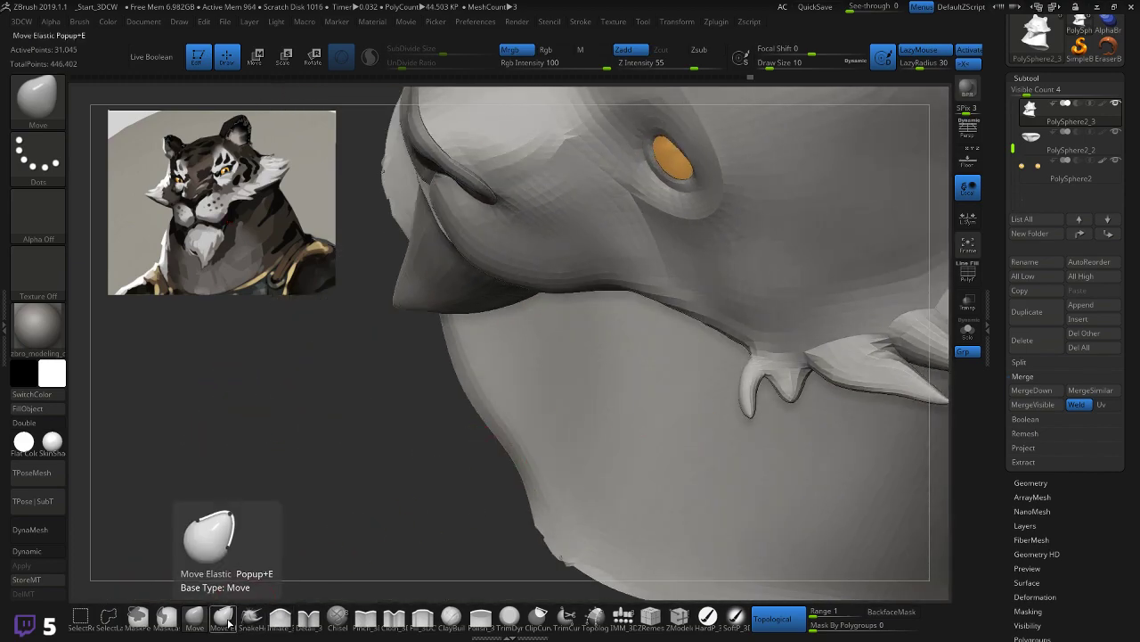
Step: Reshape the tip of the small front cheek tuft with the Move Elastic brush and smooth its surface
{"action": "left_click", "coordinate": [222, 616]}
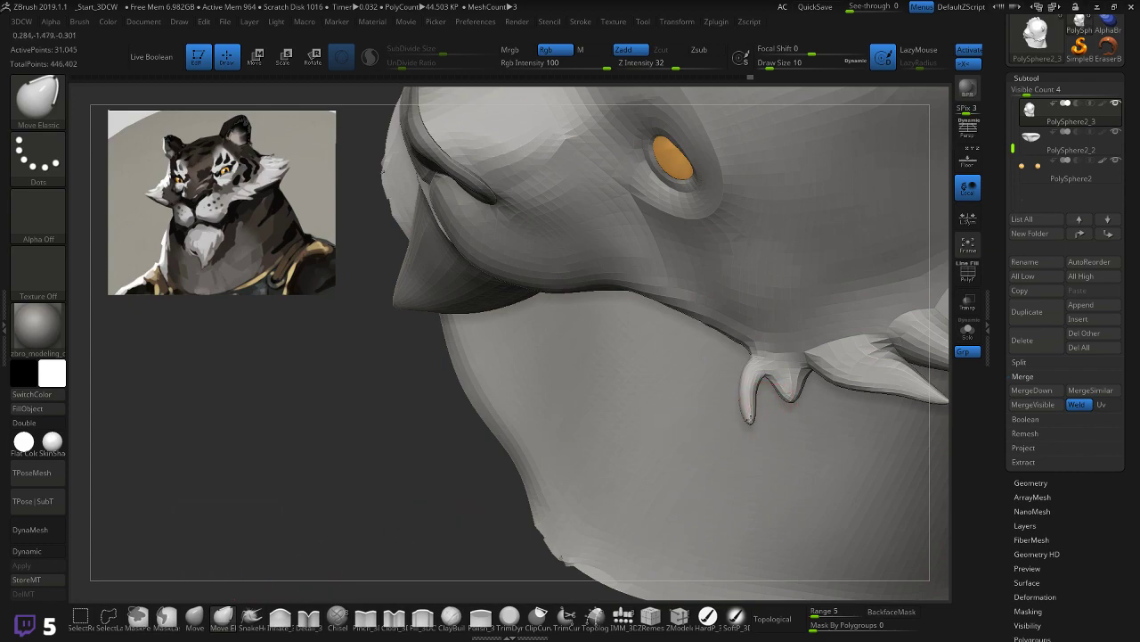
{"action": "left_click_drag", "start_coordinate": [753, 405], "coordinate": [738, 430], "text": "shift"}
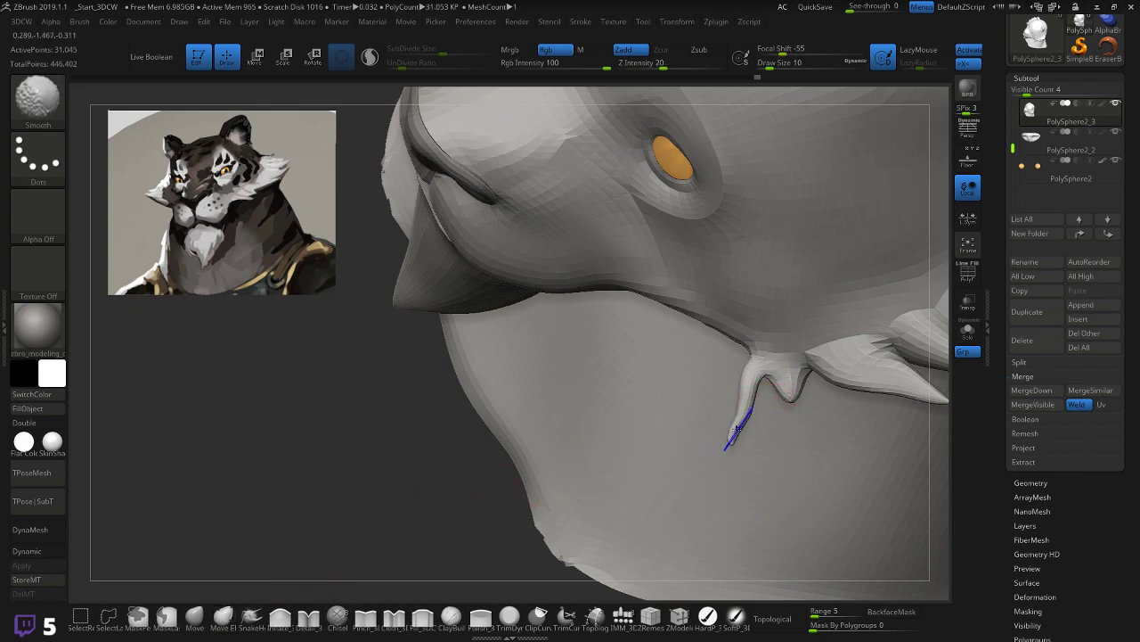
{"action": "mouse_move", "coordinate": [680, 384]}
{"action": "right_mouse_down"}
{"action": "mouse_move", "coordinate": [415, 426]}
{"action": "mouse_move", "coordinate": [377, 420]}
{"action": "mouse_move", "coordinate": [389, 478]}
{"action": "mouse_move", "coordinate": [378, 453]}
{"action": "right_mouse_up"}
{"action": "key", "text": "ctrl"}
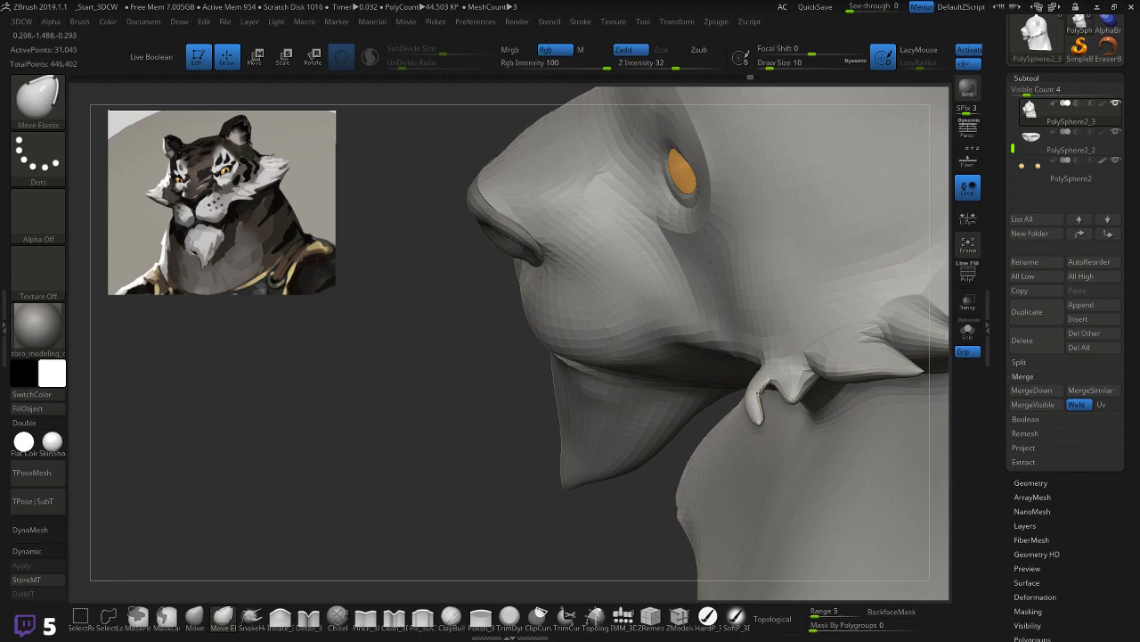
{"action": "right_click_drag", "start_coordinate": [633, 426], "coordinate": [764, 385]}
{"action": "key", "text": "shift"}
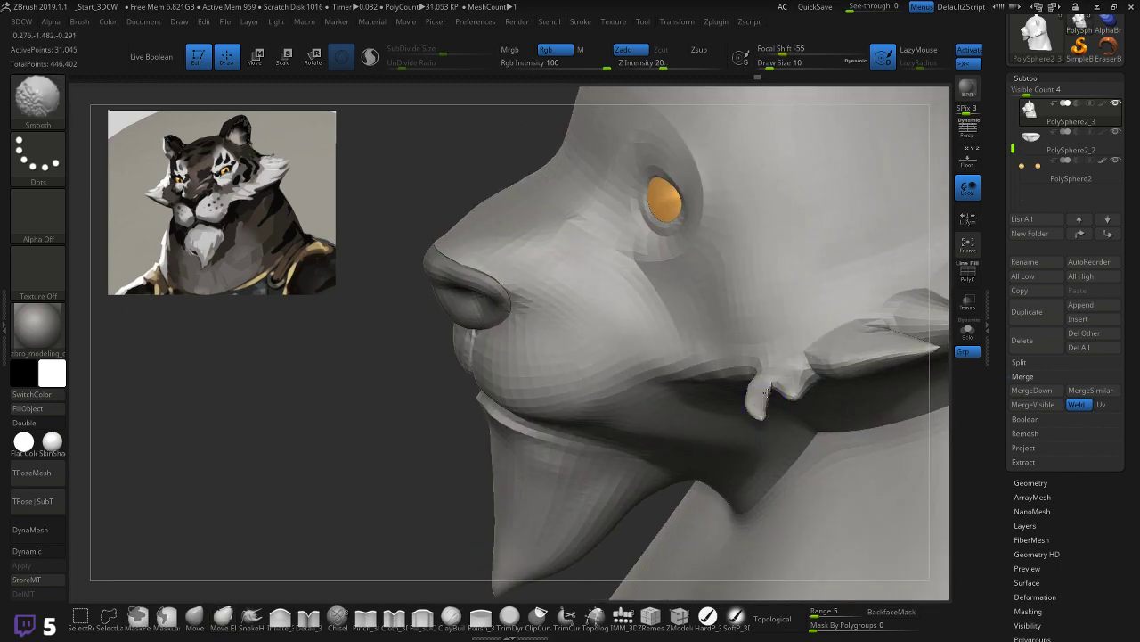
Step: Inflate the bases of the small front cheek tufts from below with Inflate_3DCW at draw size 10 and smooth them
{"action": "mouse_move", "coordinate": [419, 527]}
{"action": "right_mouse_down"}
{"action": "mouse_move", "coordinate": [402, 456]}
{"action": "mouse_move", "coordinate": [431, 389]}
{"action": "mouse_move", "coordinate": [402, 442]}
{"action": "mouse_move", "coordinate": [424, 429]}
{"action": "right_mouse_up"}
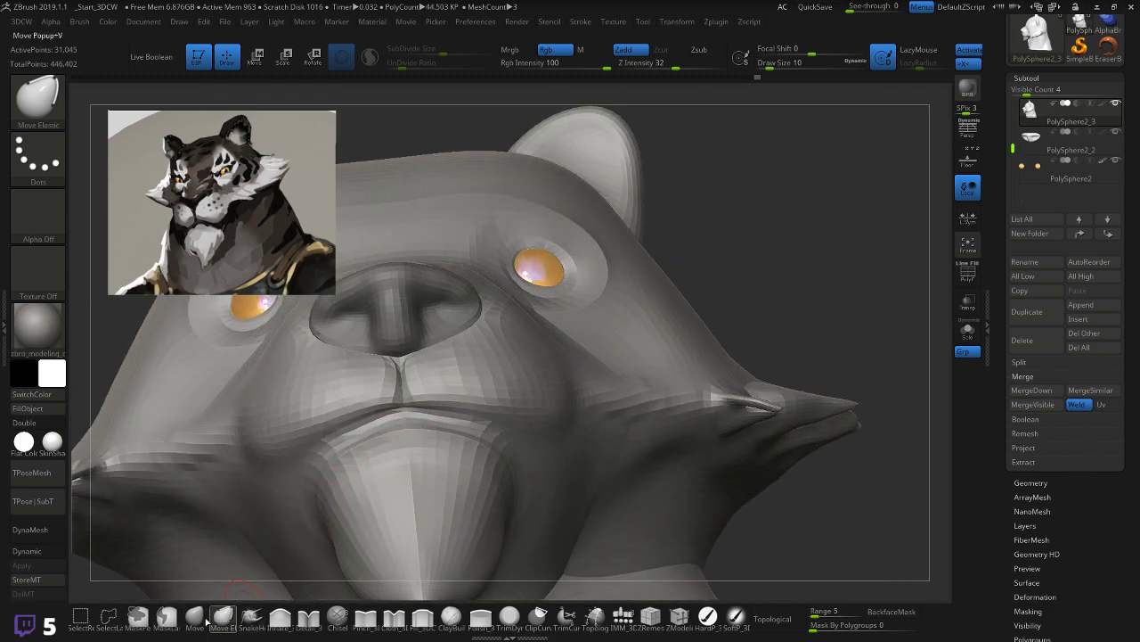
{"action": "left_click", "coordinate": [280, 616]}
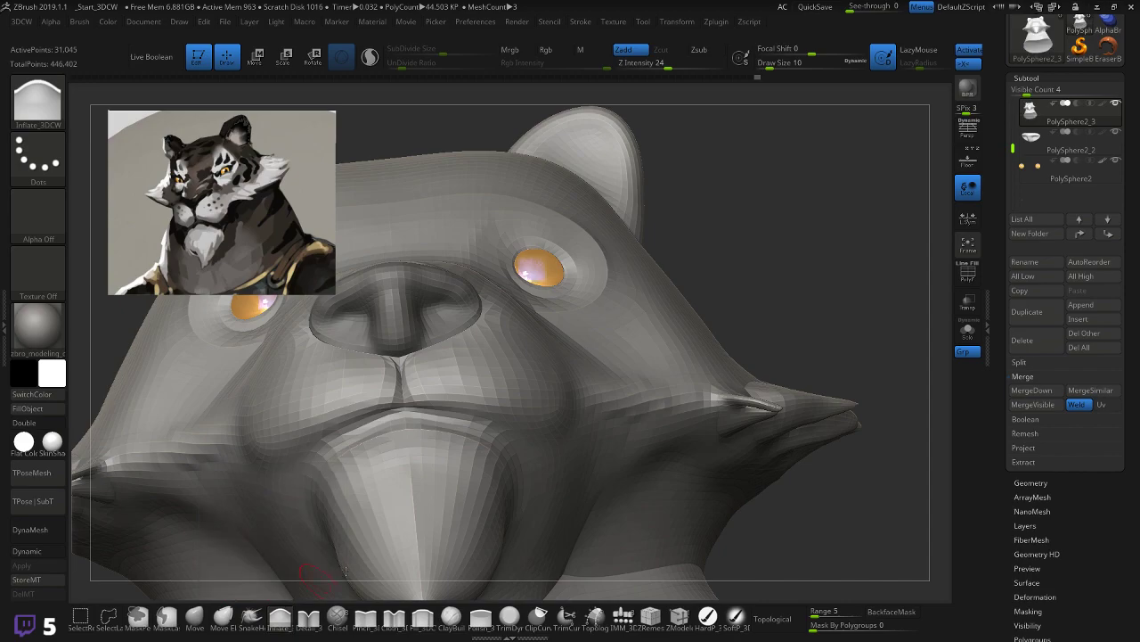
{"action": "right_click_drag", "start_coordinate": [828, 491], "coordinate": [819, 443]}
{"action": "mouse_move", "coordinate": [724, 402]}
{"action": "left_mouse_down"}
{"action": "mouse_move", "coordinate": [733, 402]}
{"action": "mouse_move", "coordinate": [708, 415]}
{"action": "left_mouse_up"}
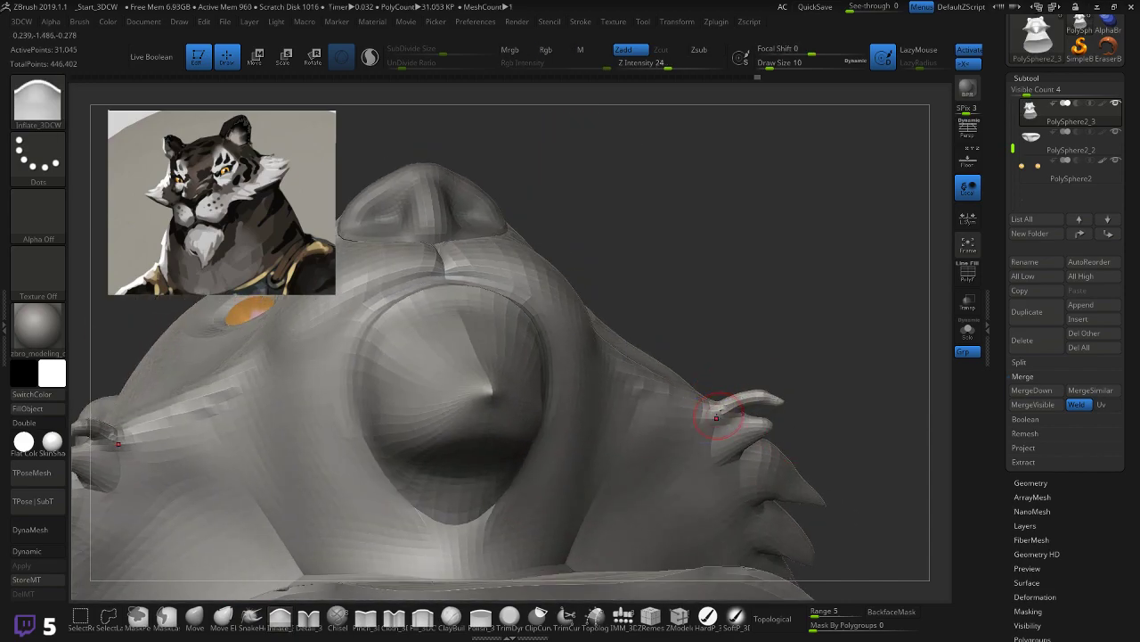
{"action": "key", "text": "shift"}
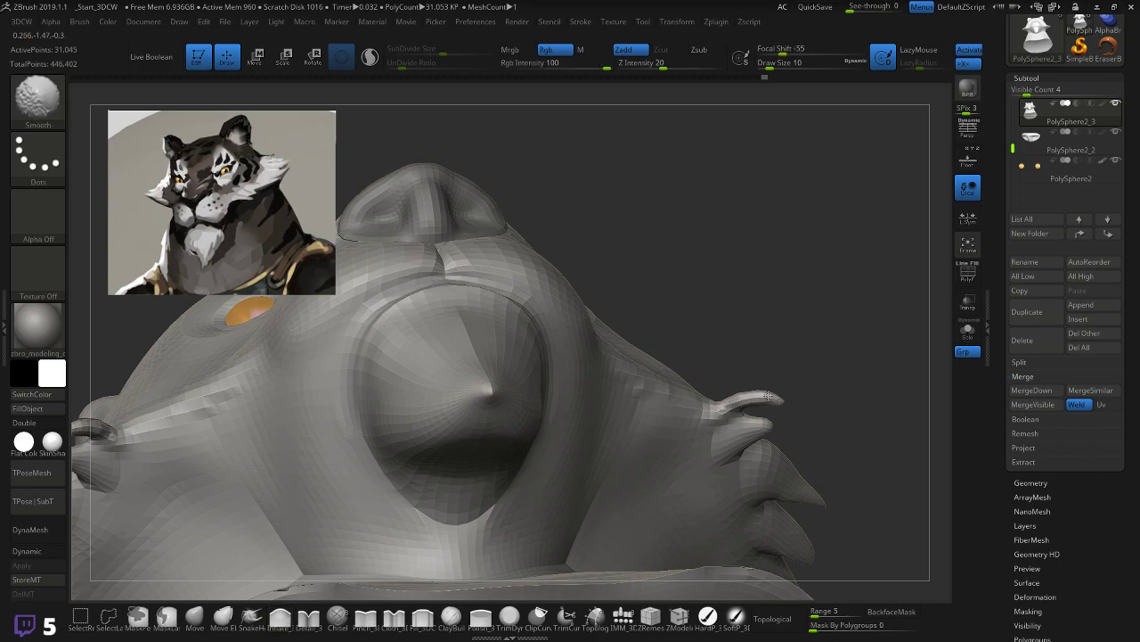
{"action": "left_click_drag", "start_coordinate": [736, 417], "coordinate": [704, 439]}
{"action": "key", "text": "shift"}
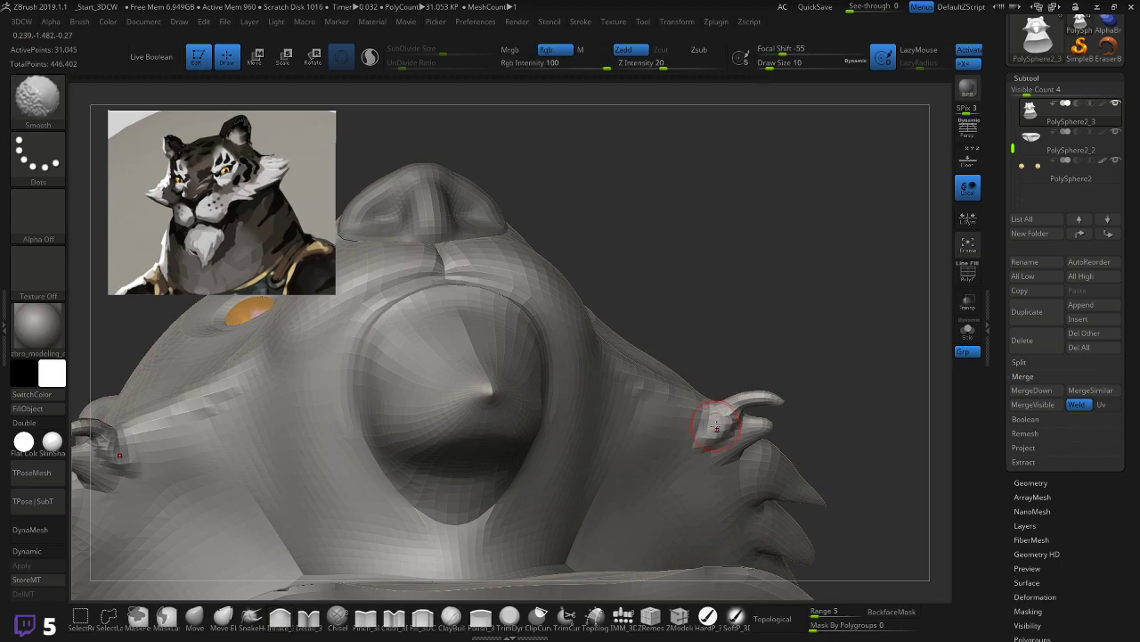
Step: Fill the base of the small front cheek tuft with the Fill brush at draw size 10 and smooth it into the cheek
{"action": "mouse_move", "coordinate": [715, 414]}
{"action": "right_mouse_down"}
{"action": "mouse_move", "coordinate": [641, 472]}
{"action": "mouse_move", "coordinate": [745, 468]}
{"action": "mouse_move", "coordinate": [695, 405]}
{"action": "right_mouse_up"}
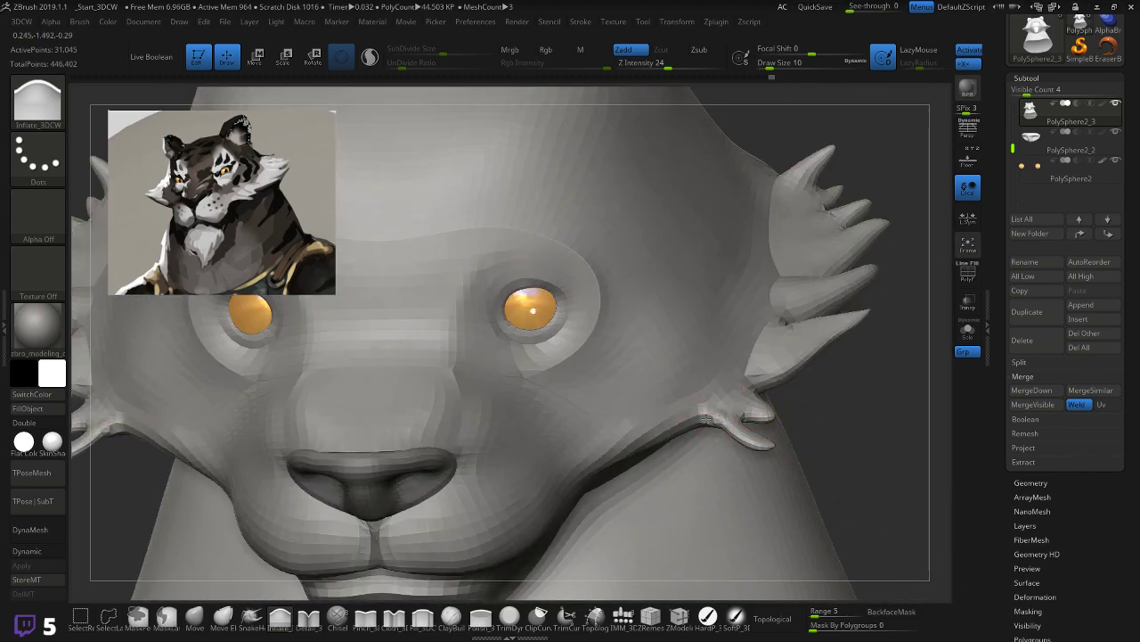
{"action": "key", "text": "shift"}
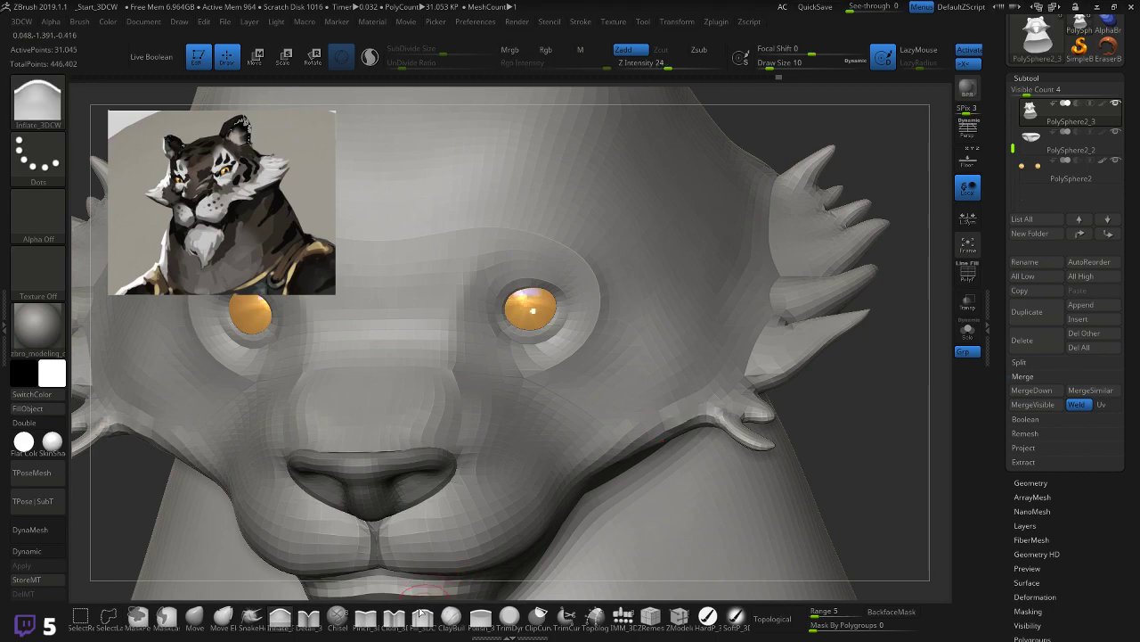
{"action": "left_click", "coordinate": [422, 617]}
{"action": "mouse_move", "coordinate": [719, 413]}
{"action": "left_mouse_down"}
{"action": "mouse_move", "coordinate": [662, 427]}
{"action": "mouse_move", "coordinate": [729, 410]}
{"action": "left_mouse_up"}
{"action": "key", "text": "shift"}
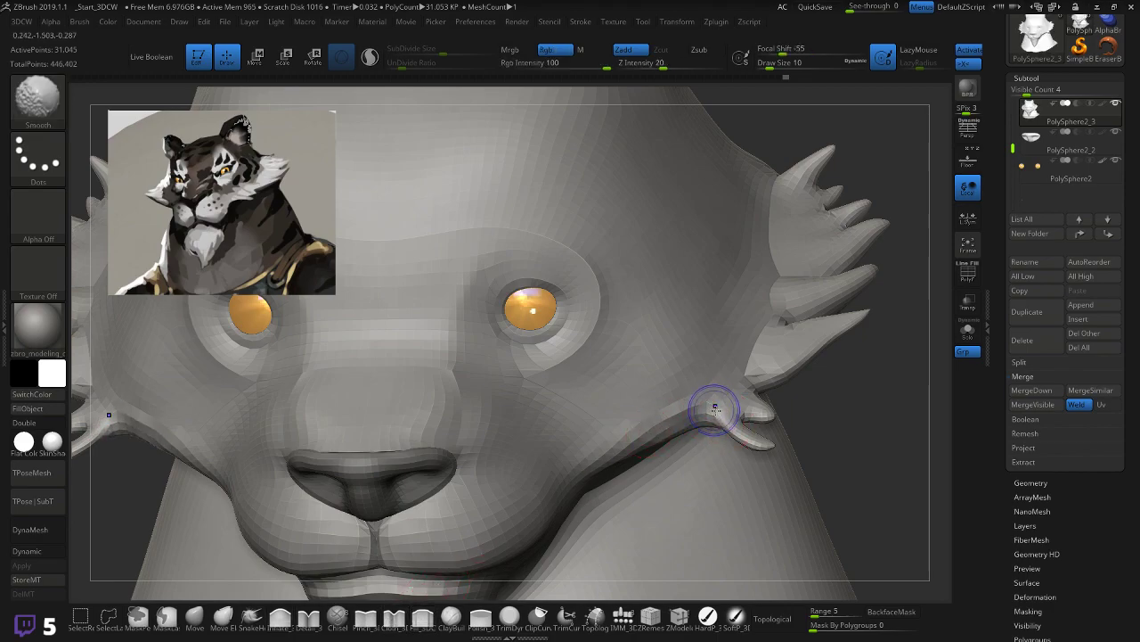
{"action": "left_click_drag", "start_coordinate": [695, 419], "coordinate": [717, 415], "text": "shift"}
Step: Smooth the cheek surface between the small front tuft and the larger side tufts at draw size 10
{"action": "mouse_move", "coordinate": [829, 419]}
{"action": "left_mouse_down"}
{"action": "mouse_move", "coordinate": [850, 406]}
{"action": "mouse_move", "coordinate": [815, 410]}
{"action": "left_mouse_up"}
{"action": "mouse_move", "coordinate": [770, 380]}
{"action": "left_mouse_down", "text": "shift"}
{"action": "mouse_move", "coordinate": [750, 375]}
{"action": "mouse_move", "coordinate": [792, 337]}
{"action": "left_mouse_up", "text": "shift"}
{"action": "left_click_drag", "start_coordinate": [751, 382], "coordinate": [758, 365], "text": "shift"}
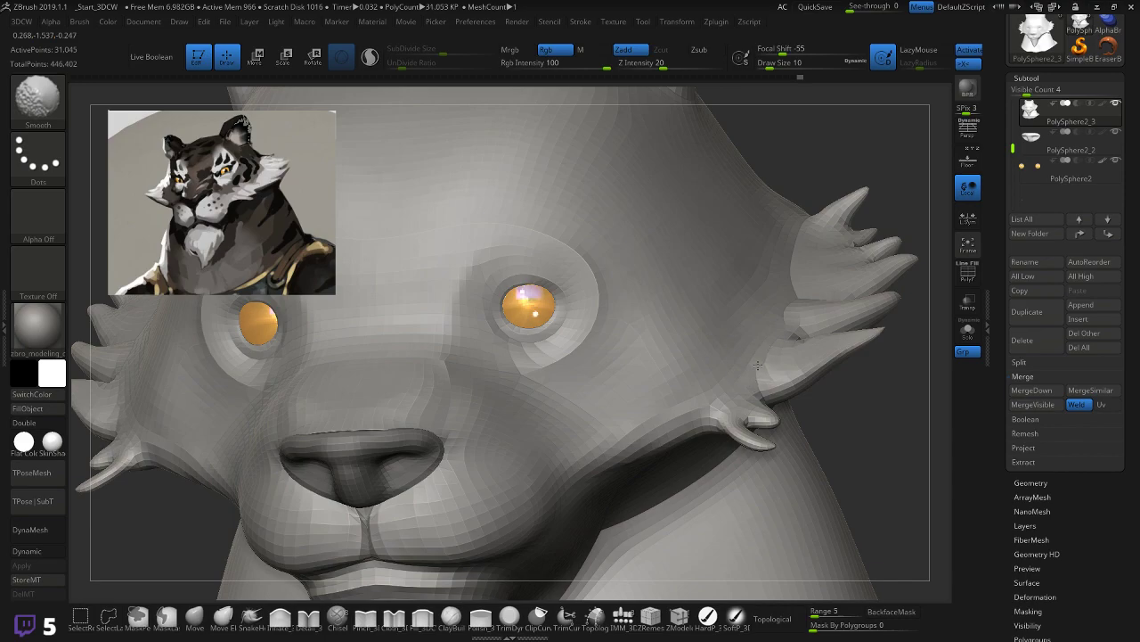
{"action": "mouse_move", "coordinate": [856, 382]}
{"action": "left_mouse_down", "text": "alt"}
{"action": "mouse_move", "coordinate": [792, 415]}
{"action": "mouse_move", "coordinate": [794, 437]}
{"action": "mouse_move", "coordinate": [700, 359]}
{"action": "left_mouse_up", "text": "alt"}
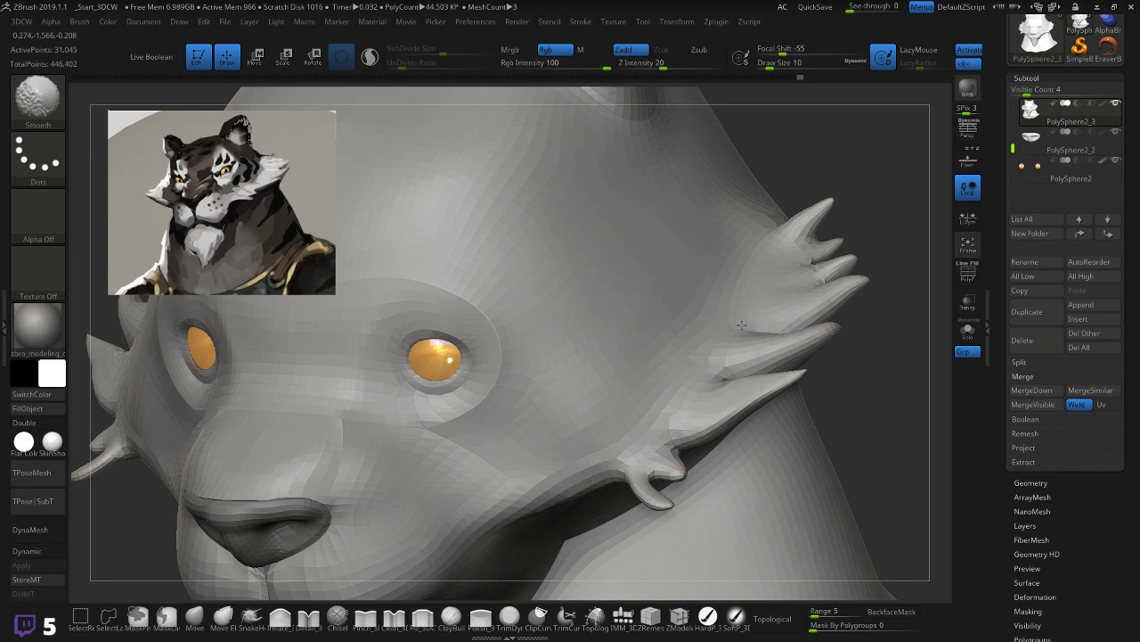
{"action": "mouse_move", "coordinate": [865, 381]}
{"action": "left_mouse_down", "text": "shift"}
{"action": "mouse_move", "coordinate": [886, 357]}
{"action": "mouse_move", "coordinate": [826, 330]}
{"action": "mouse_move", "coordinate": [859, 347]}
{"action": "mouse_move", "coordinate": [883, 333]}
{"action": "mouse_move", "coordinate": [882, 370]}
{"action": "mouse_move", "coordinate": [873, 361]}
{"action": "mouse_move", "coordinate": [767, 420]}
{"action": "mouse_move", "coordinate": [512, 464]}
{"action": "left_mouse_up", "text": "shift"}
Step: Reshape the small front cheek tufts with the Move brush at draw size 26 and smooth their bases
{"action": "left_click", "coordinate": [194, 617]}
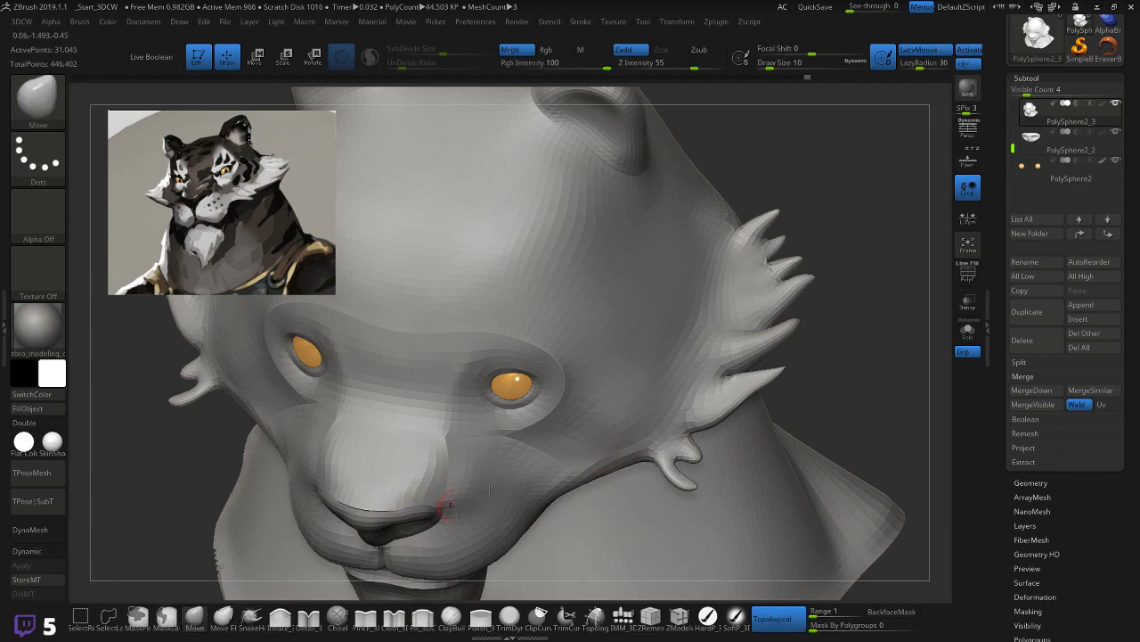
{"action": "key", "text": "bracketright"}
{"action": "left_click_drag", "start_coordinate": [846, 407], "coordinate": [853, 442], "text": "shift"}
{"action": "mouse_move", "coordinate": [697, 459]}
{"action": "left_mouse_down"}
{"action": "mouse_move", "coordinate": [706, 470]}
{"action": "mouse_move", "coordinate": [743, 451]}
{"action": "mouse_move", "coordinate": [758, 330]}
{"action": "mouse_move", "coordinate": [743, 385]}
{"action": "left_mouse_up"}
{"action": "left_click_drag", "start_coordinate": [770, 430], "coordinate": [731, 505]}
{"action": "mouse_move", "coordinate": [674, 466]}
{"action": "left_mouse_down"}
{"action": "mouse_move", "coordinate": [707, 431]}
{"action": "mouse_move", "coordinate": [698, 472]}
{"action": "left_mouse_up"}
{"action": "key", "text": "shift"}
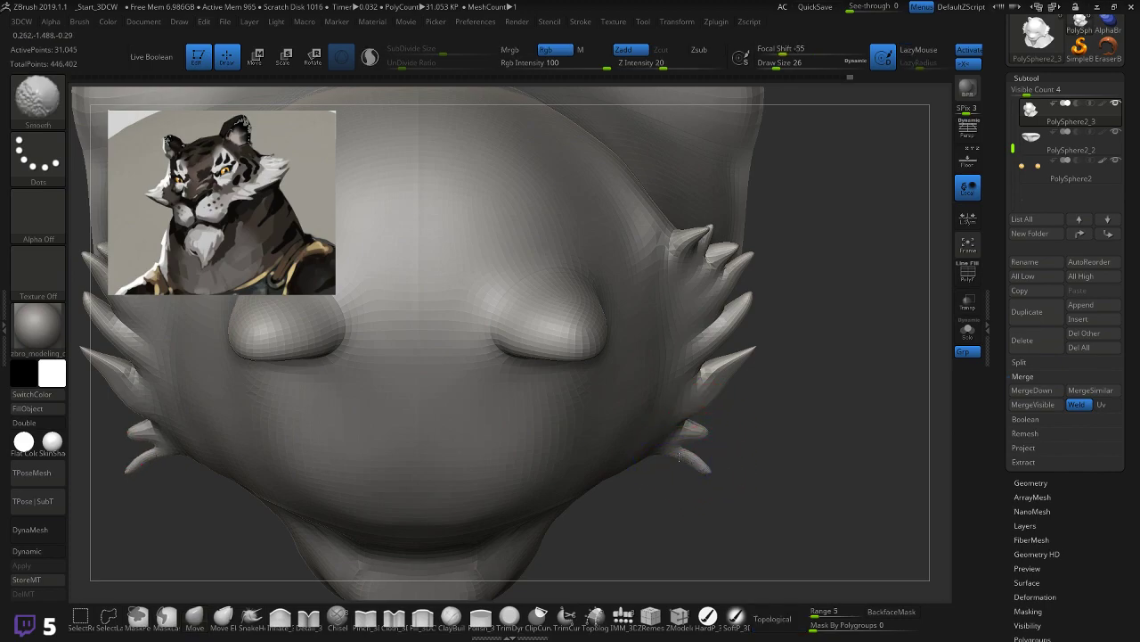
Step: Smooth the hard edges around the eye sockets at draw size 14 and turn on Dynamic subdivision
{"action": "left_click_drag", "start_coordinate": [771, 448], "coordinate": [830, 389]}
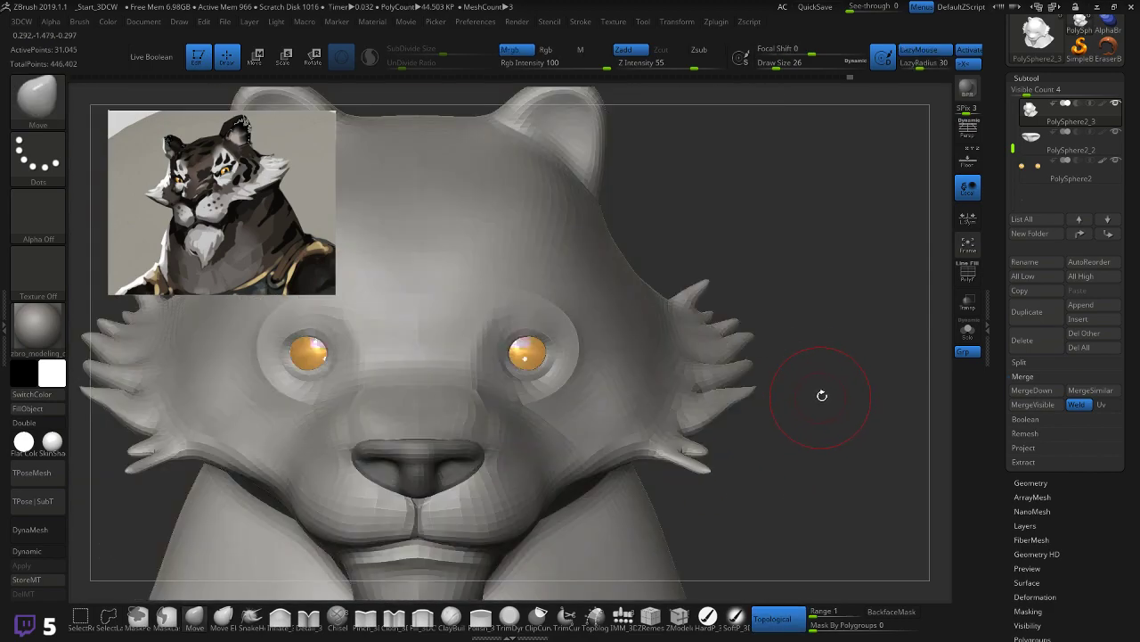
{"action": "left_click_drag", "start_coordinate": [835, 398], "coordinate": [807, 402]}
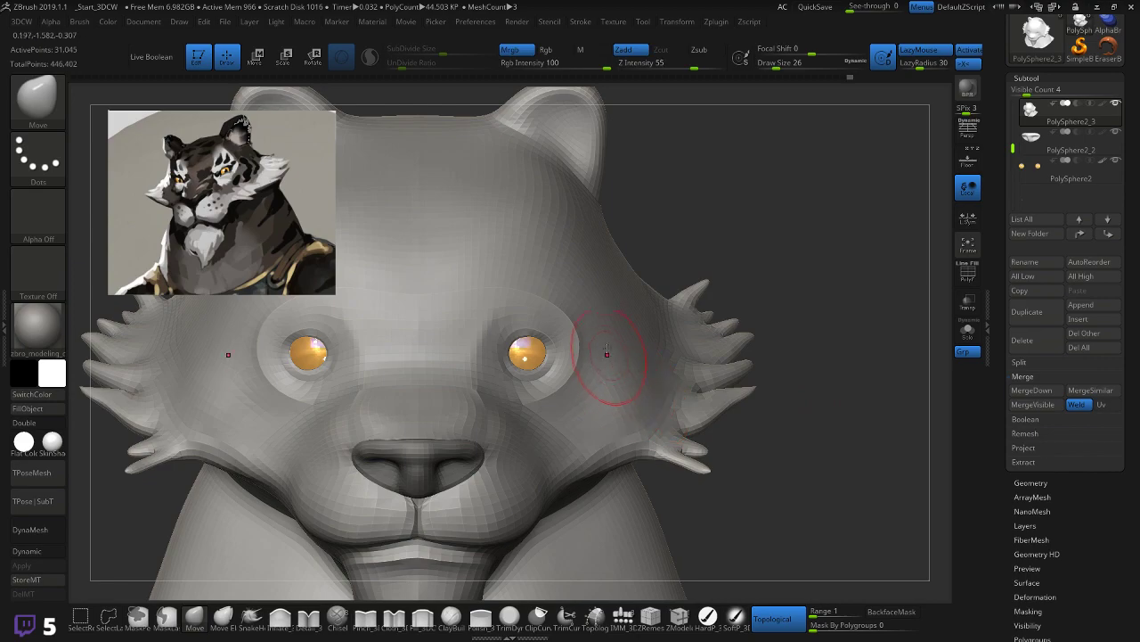
{"action": "key", "text": "bracketleft"}
{"action": "key", "text": "shift"}
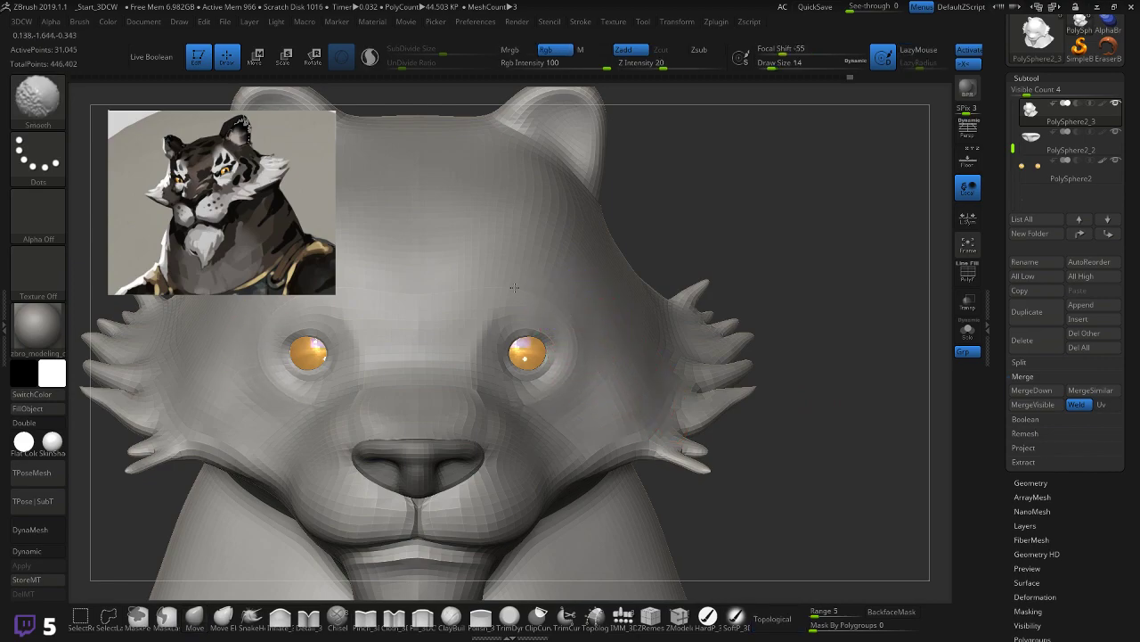
{"action": "left_click", "coordinate": [27, 550]}
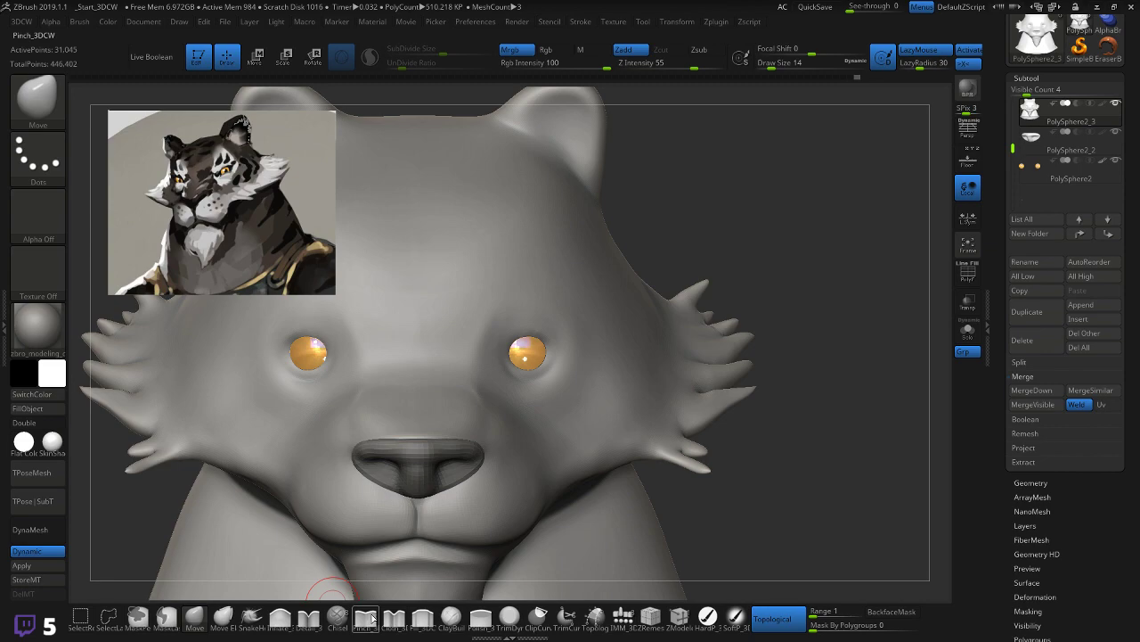
Step: Sharpen the upper rim of the eye socket and its inner edge toward the muzzle with Pinch_3DCW at draw size 14
{"action": "left_click", "coordinate": [367, 616]}
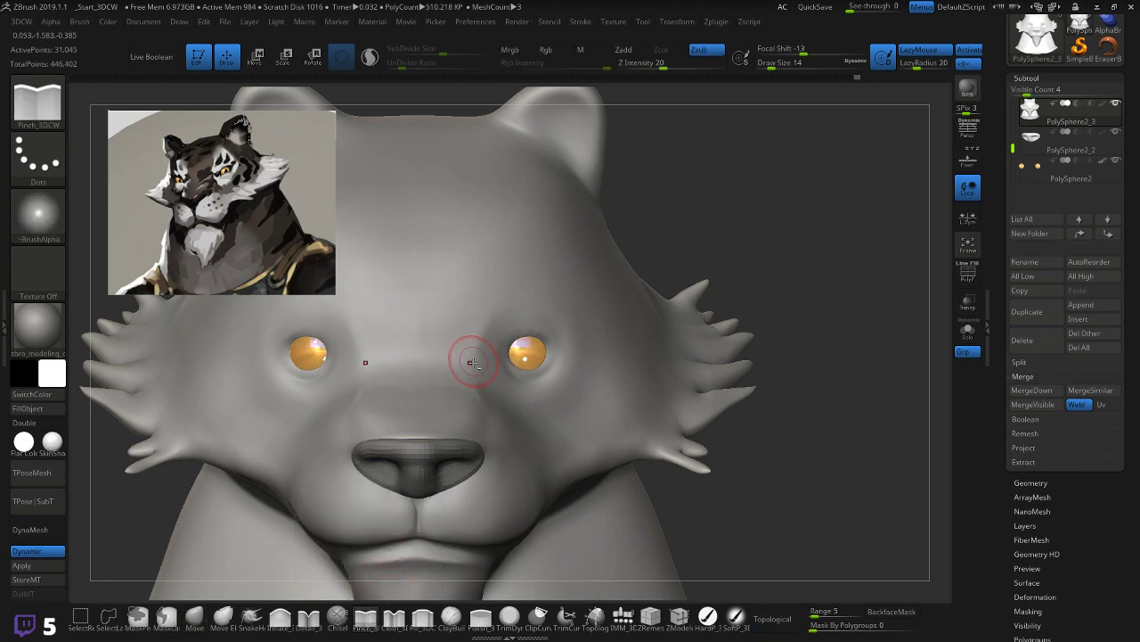
{"action": "mouse_move", "coordinate": [486, 323]}
{"action": "left_mouse_down"}
{"action": "mouse_move", "coordinate": [517, 308]}
{"action": "mouse_move", "coordinate": [554, 311]}
{"action": "left_mouse_up"}
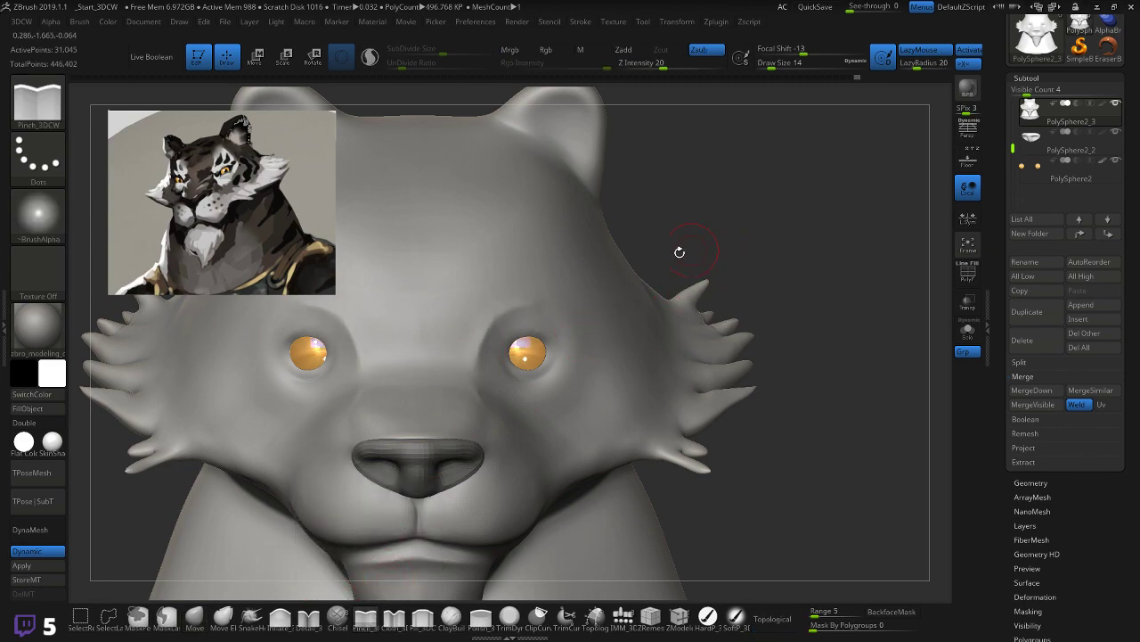
{"action": "left_click_drag", "start_coordinate": [758, 220], "coordinate": [756, 225]}
{"action": "left_click_drag", "start_coordinate": [650, 275], "coordinate": [433, 412]}
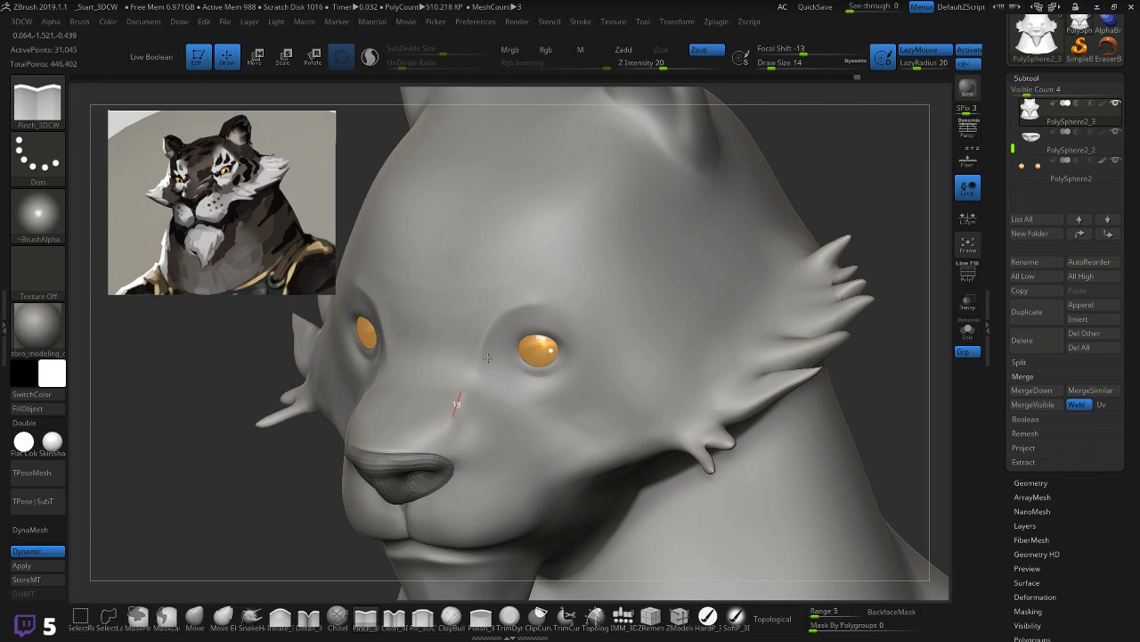
{"action": "mouse_move", "coordinate": [891, 214]}
{"action": "left_mouse_down"}
{"action": "mouse_move", "coordinate": [845, 190]}
{"action": "mouse_move", "coordinate": [650, 242]}
{"action": "left_mouse_up"}
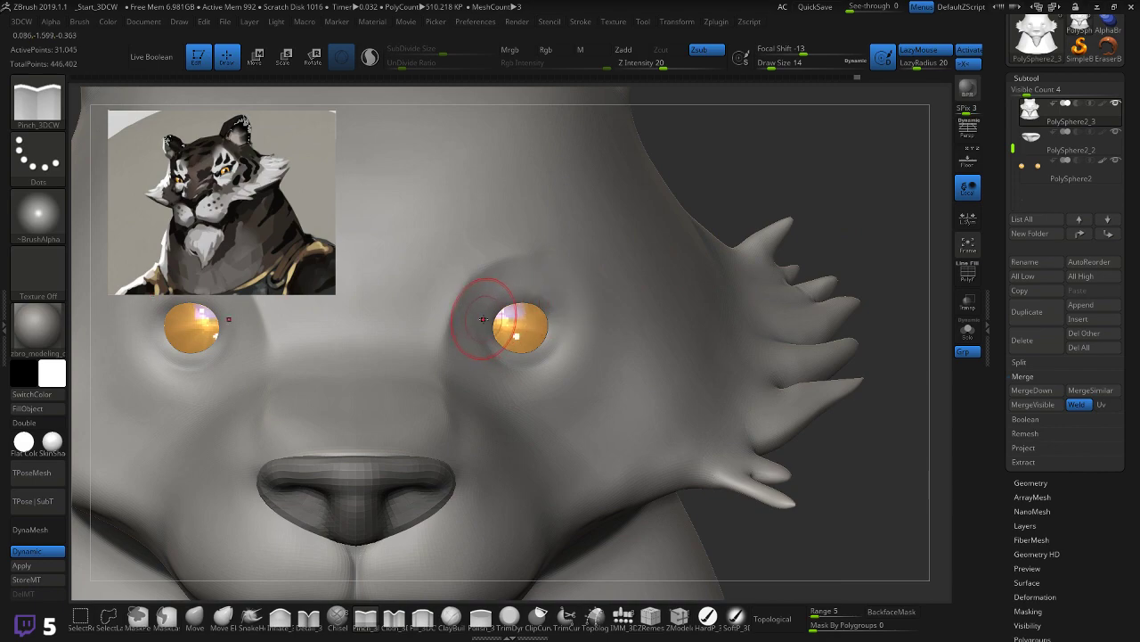
Step: Pinch the eyelid fold around the eyeball at draw size 5 and smooth its outer corner
{"action": "key", "text": "p"}
{"action": "key", "text": "p"}
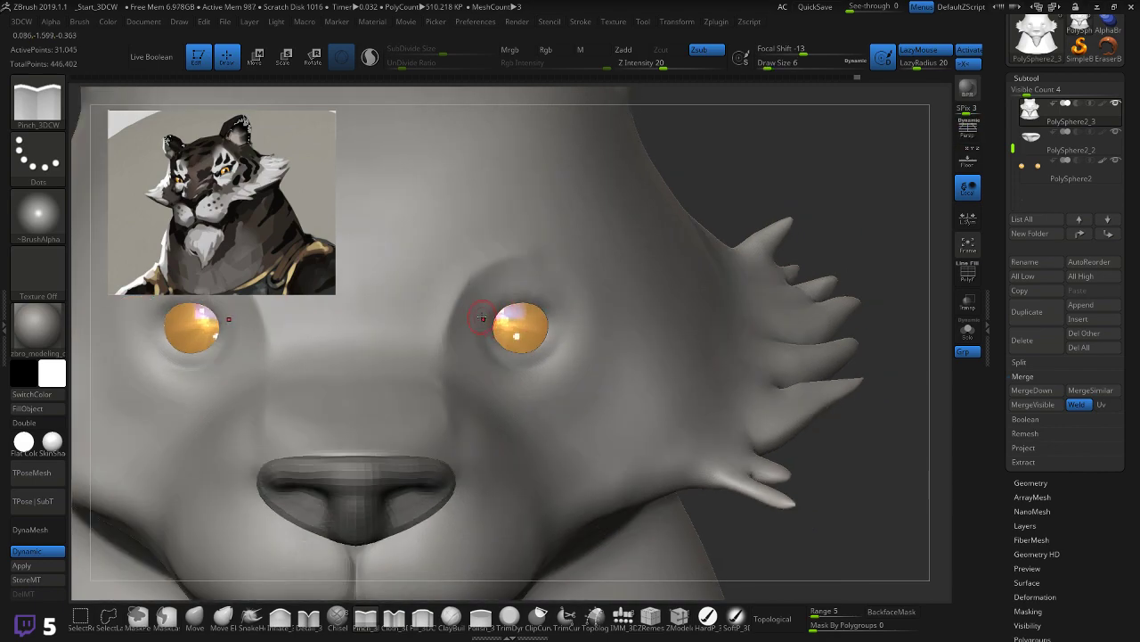
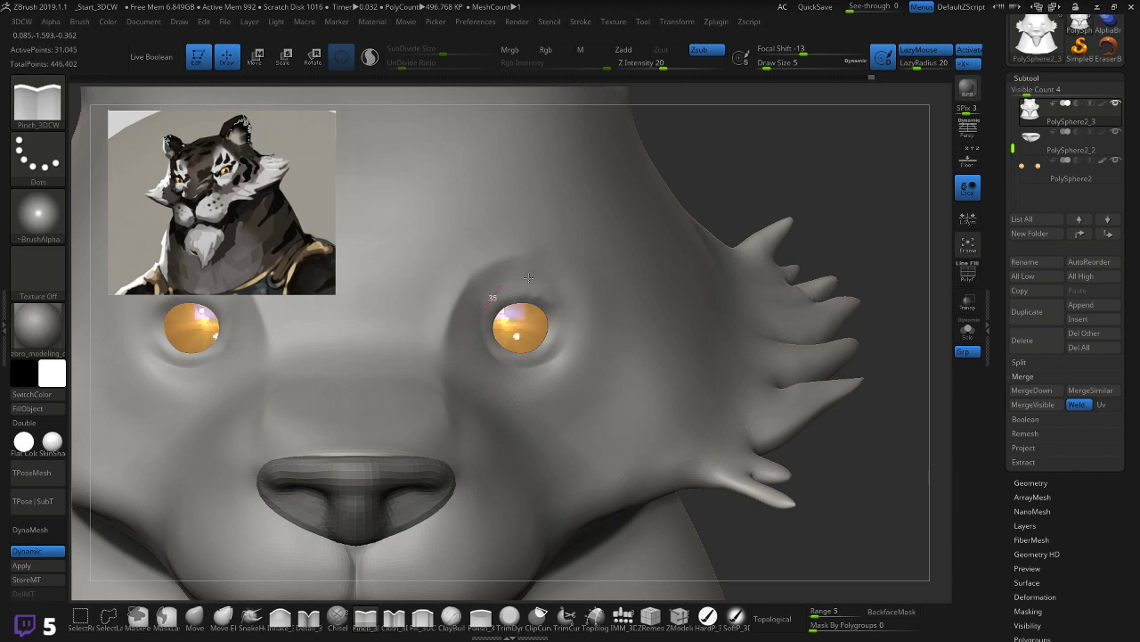
{"action": "left_click_drag", "start_coordinate": [559, 303], "coordinate": [549, 315]}
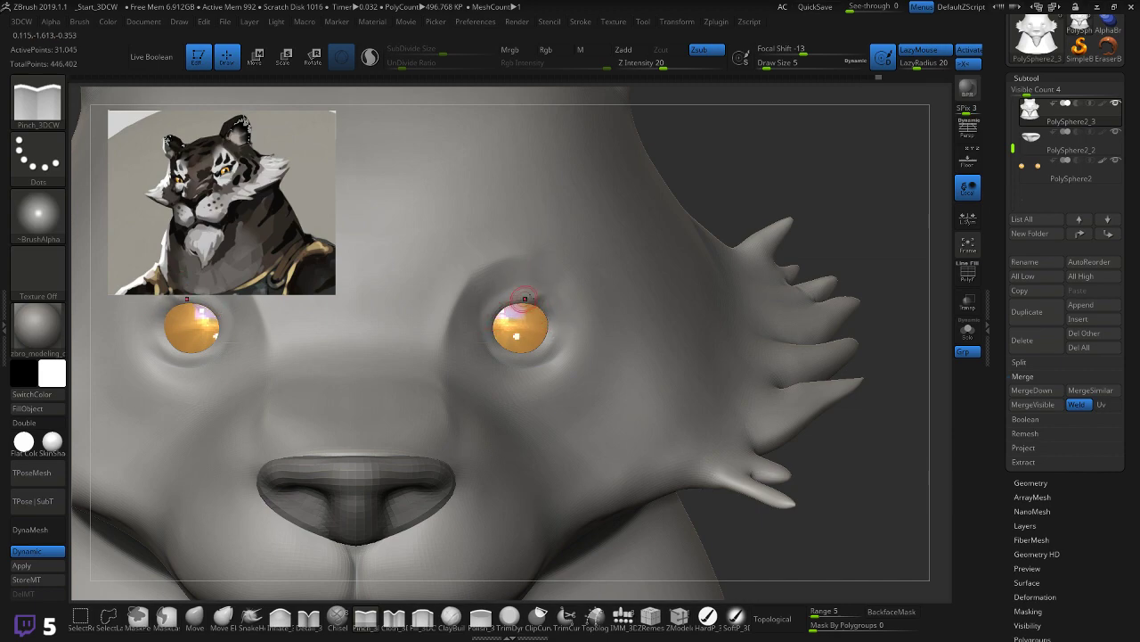
{"action": "key", "text": "shift"}
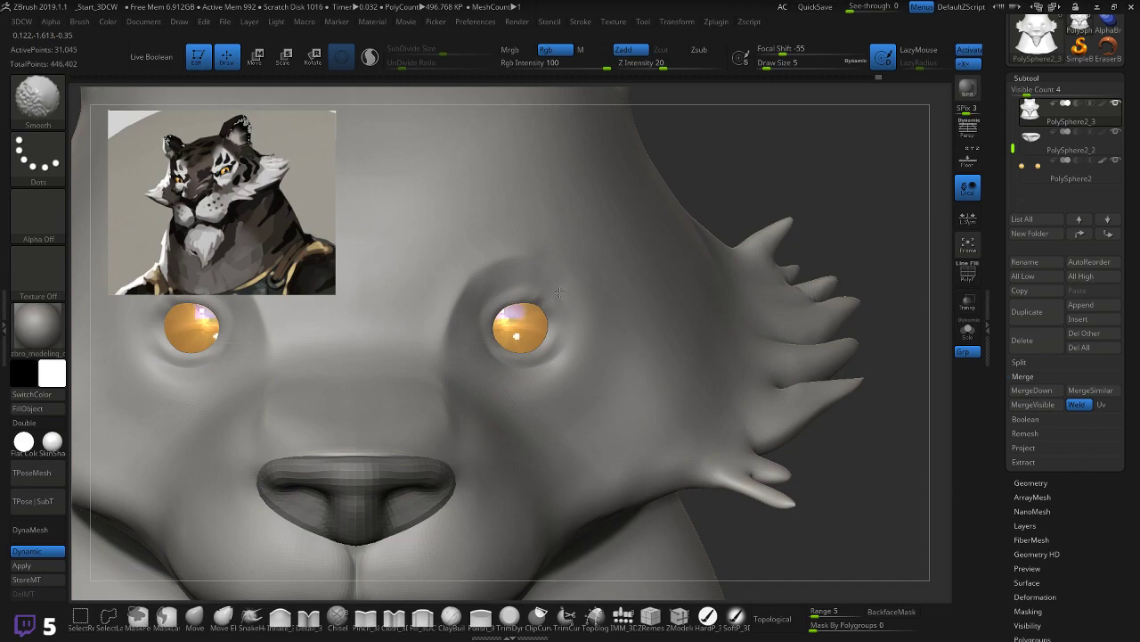
{"action": "key", "text": "shift+f"}
{"action": "key", "text": "shift+f"}
Step: Reshape the upper and lower eyelids over the eyeball with the Move brush at draw size 14 and smooth the inner side
{"action": "mouse_move", "coordinate": [744, 191]}
{"action": "left_mouse_down"}
{"action": "mouse_move", "coordinate": [758, 207]}
{"action": "mouse_move", "coordinate": [764, 272]}
{"action": "left_mouse_up"}
{"action": "left_click", "coordinate": [194, 617]}
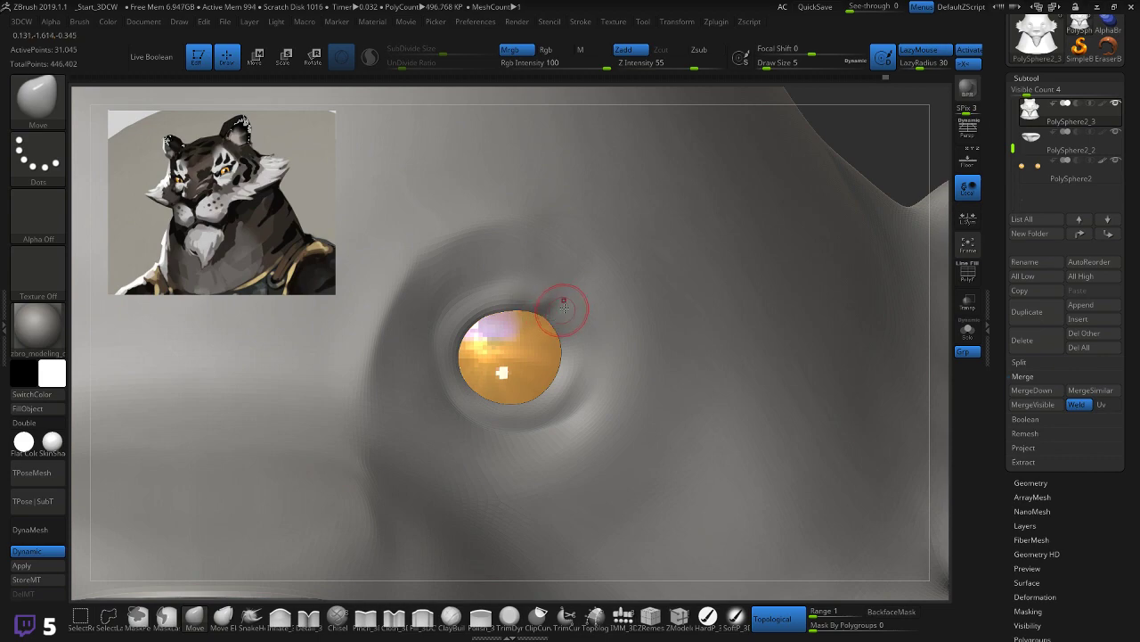
{"action": "left_click_drag", "start_coordinate": [838, 181], "coordinate": [585, 261]}
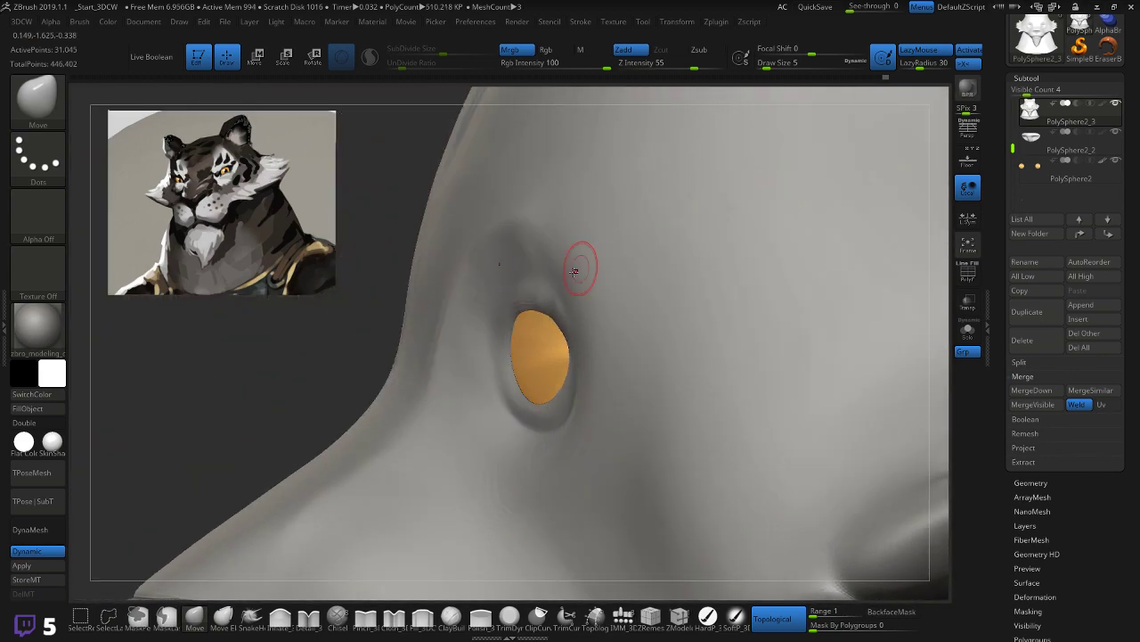
{"action": "key", "text": "bracketright"}
{"action": "key", "text": "bracketright"}
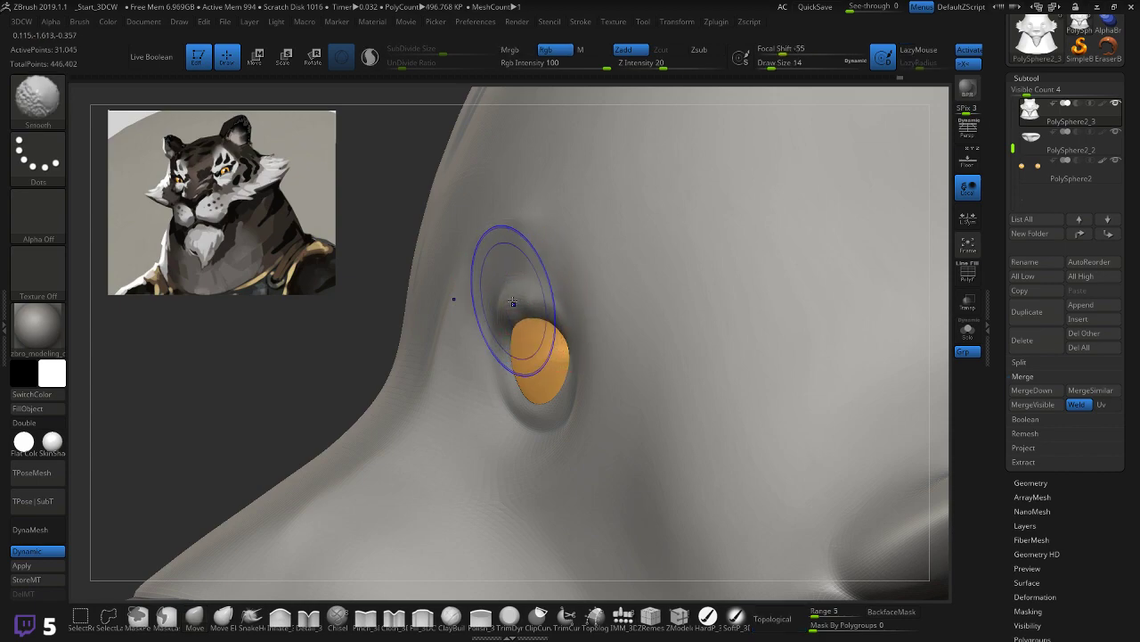
{"action": "mouse_move", "coordinate": [529, 408]}
{"action": "left_mouse_down"}
{"action": "mouse_move", "coordinate": [515, 410]}
{"action": "mouse_move", "coordinate": [547, 405]}
{"action": "left_mouse_up"}
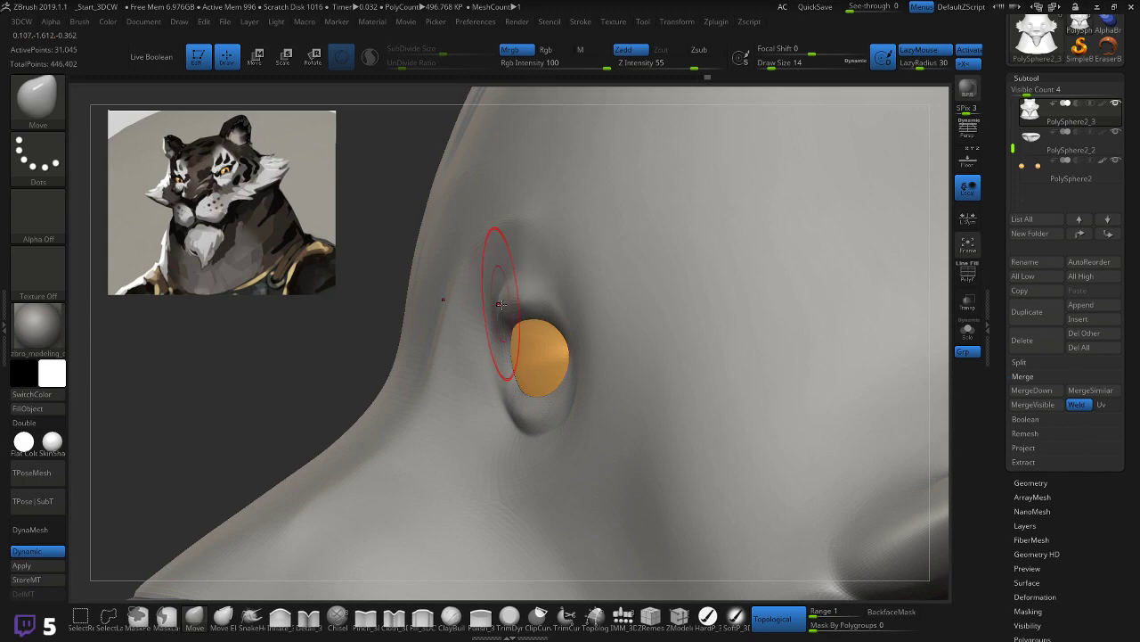
{"action": "left_click_drag", "start_coordinate": [466, 272], "coordinate": [514, 300], "text": "shift"}
{"action": "left_click_drag", "start_coordinate": [419, 319], "coordinate": [389, 333]}
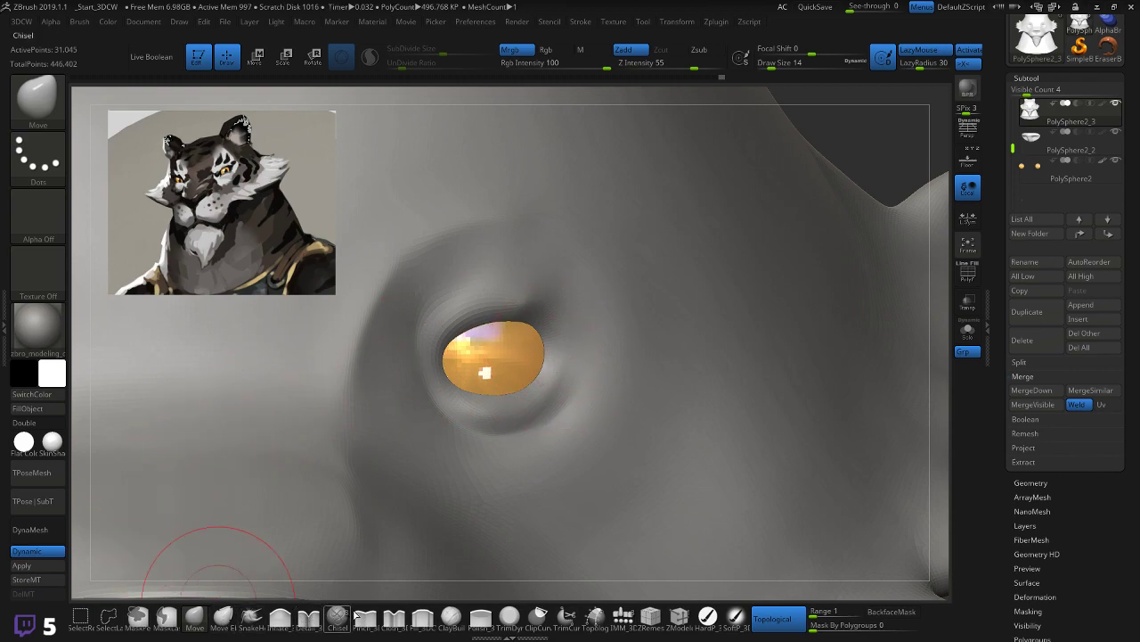
{"action": "left_click", "coordinate": [309, 615]}
{"action": "key", "text": "bracketleft"}
{"action": "key", "text": "bracketleft"}
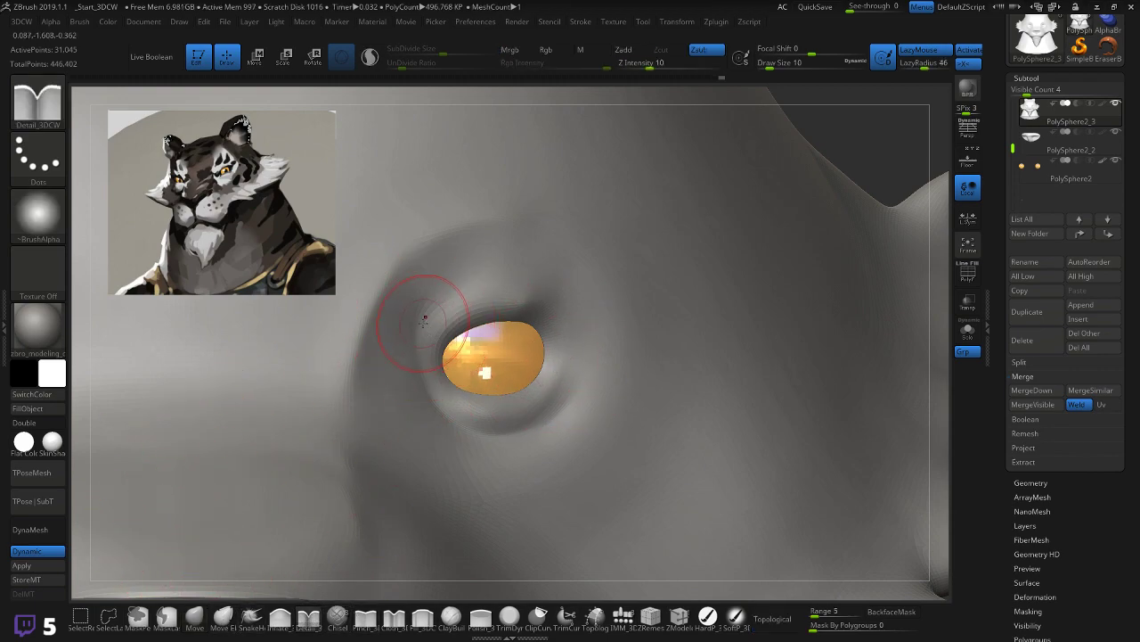
{"action": "key", "text": "bracketright"}
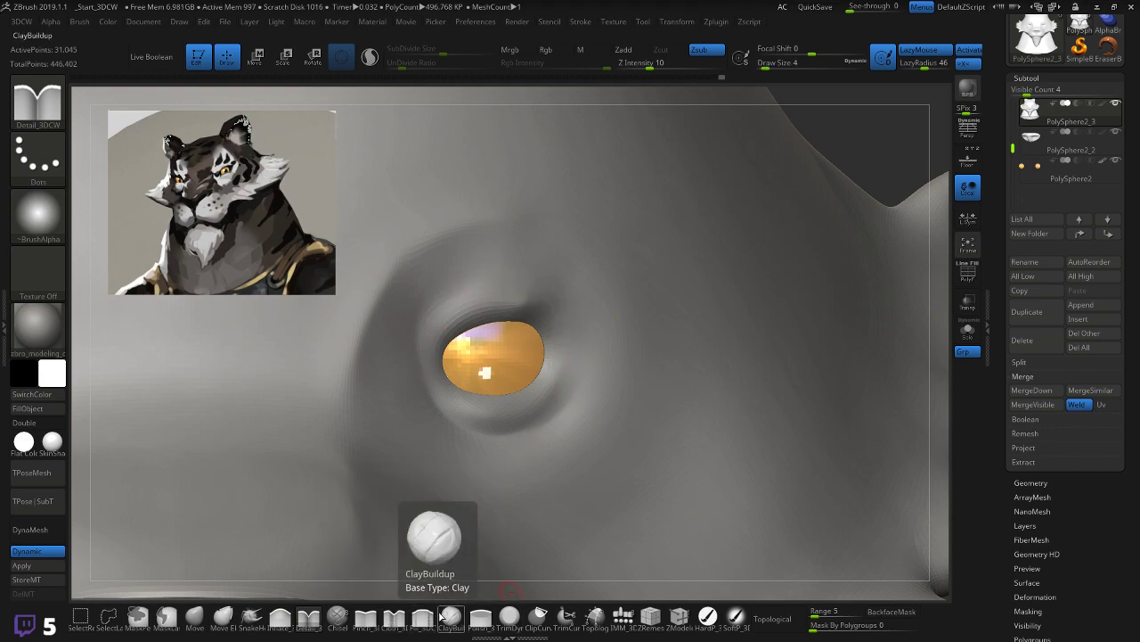
Step: Pinch the rim of the eye socket from the inner corner over the brow with Pinch_3DCW at draw size 5, undoing an unwanted stroke
{"action": "left_click", "coordinate": [365, 621]}
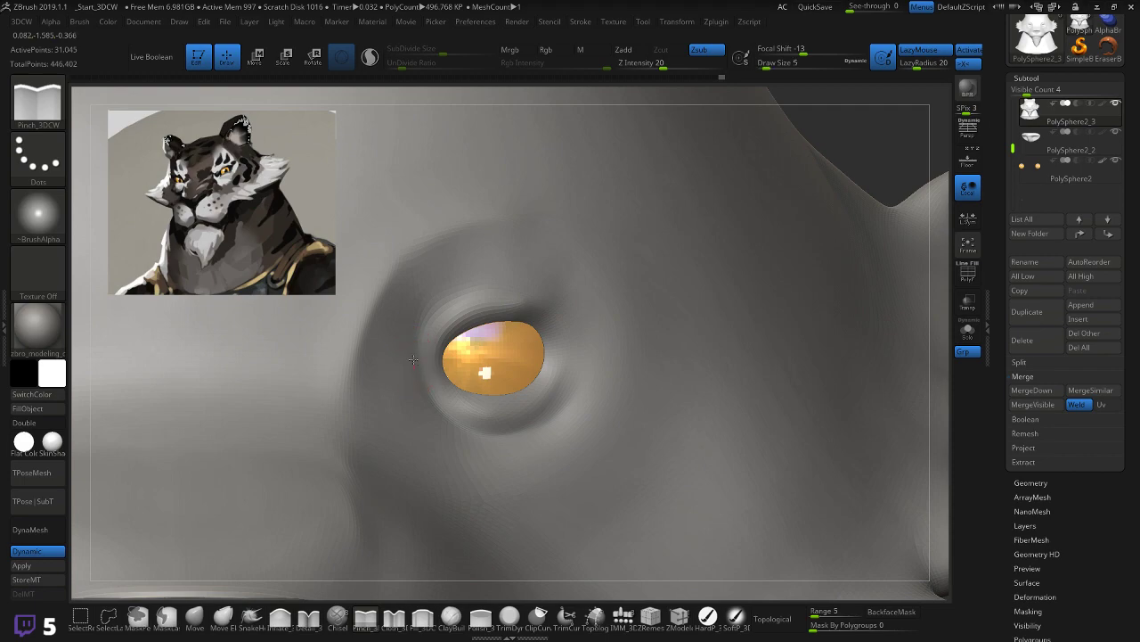
{"action": "left_click_drag", "start_coordinate": [344, 361], "coordinate": [475, 232]}
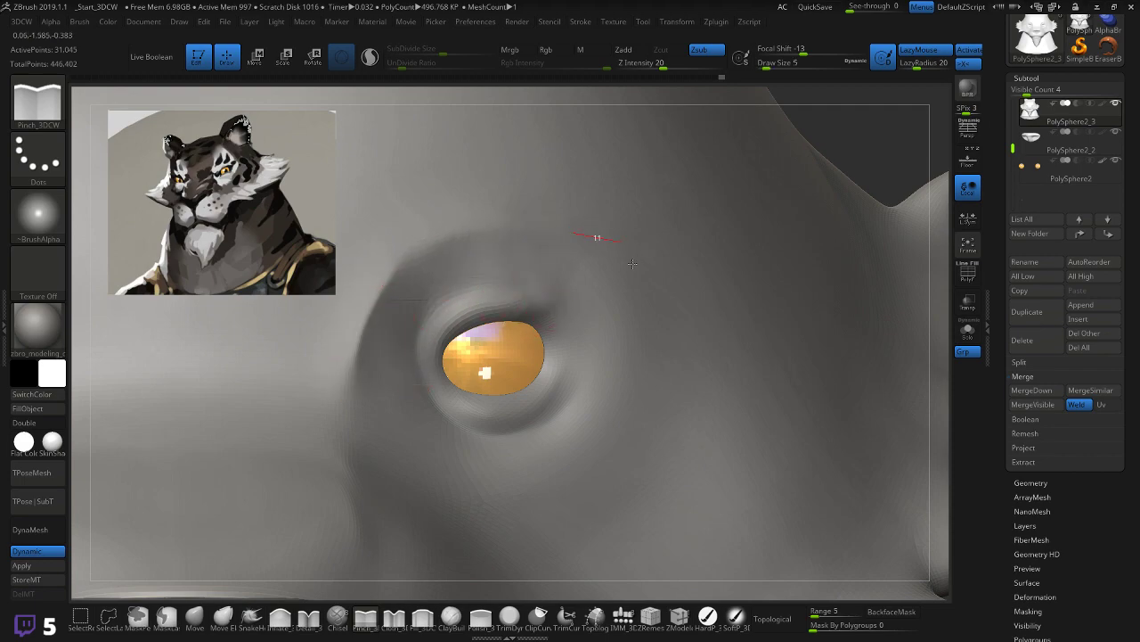
{"action": "mouse_move", "coordinate": [366, 330]}
{"action": "left_mouse_down"}
{"action": "mouse_move", "coordinate": [428, 246]}
{"action": "mouse_move", "coordinate": [596, 233]}
{"action": "left_mouse_up"}
{"action": "left_click_drag", "start_coordinate": [647, 268], "coordinate": [645, 279]}
{"action": "key", "text": "ctrl+z"}
{"action": "mouse_move", "coordinate": [346, 382]}
{"action": "left_mouse_down"}
{"action": "mouse_move", "coordinate": [365, 310]}
{"action": "mouse_move", "coordinate": [398, 260]}
{"action": "mouse_move", "coordinate": [520, 220]}
{"action": "left_mouse_up"}
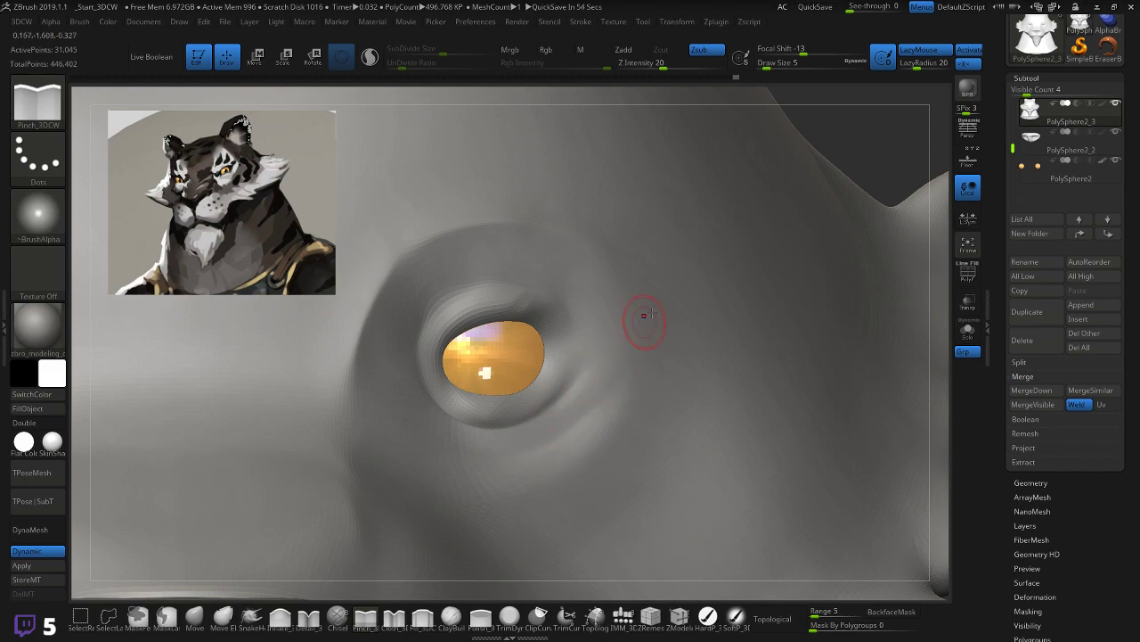
Step: Pinch the fold beneath the lower eyelid and the rims of both lids at draw size 5, checking them from the side
{"action": "mouse_move", "coordinate": [588, 417]}
{"action": "left_mouse_down"}
{"action": "mouse_move", "coordinate": [615, 412]}
{"action": "mouse_move", "coordinate": [510, 437]}
{"action": "left_mouse_up"}
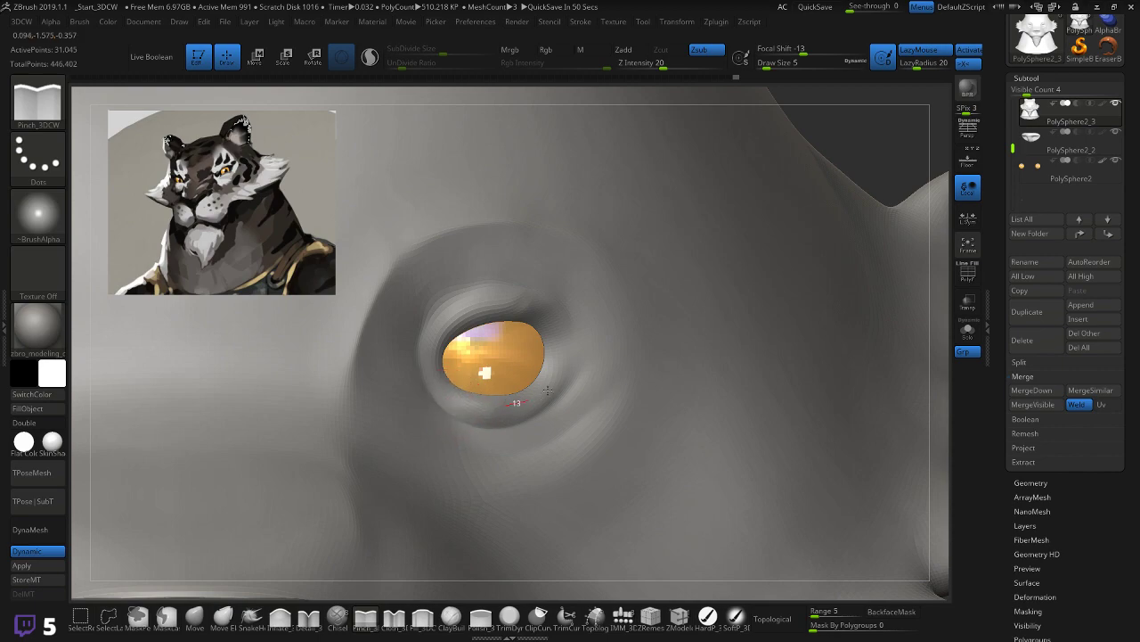
{"action": "left_click_drag", "start_coordinate": [537, 332], "coordinate": [424, 346]}
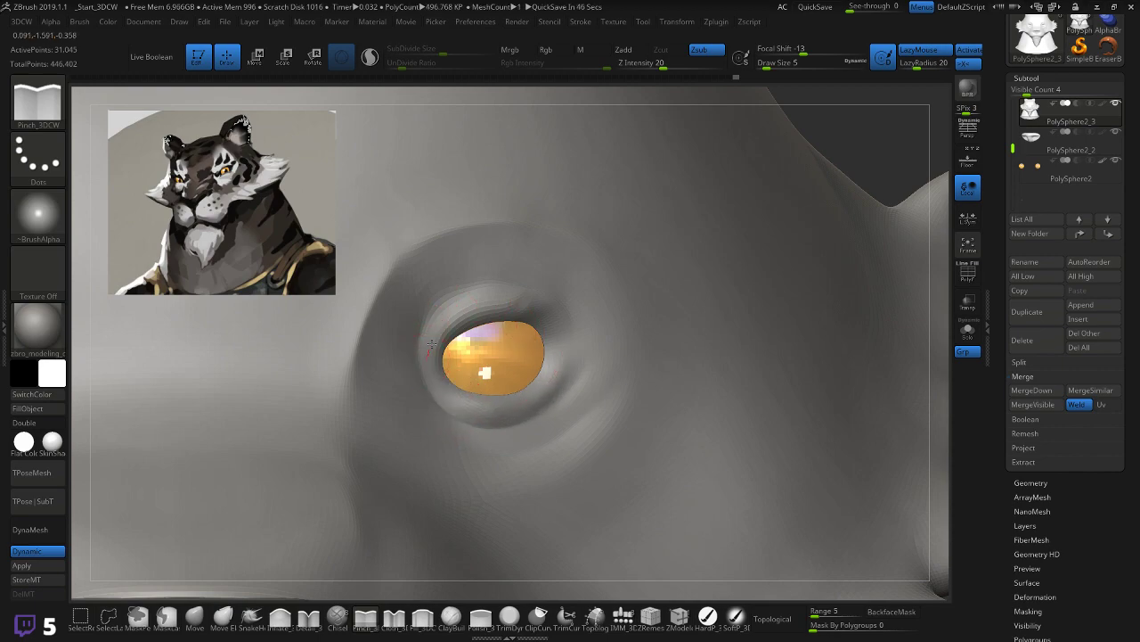
{"action": "left_click_drag", "start_coordinate": [494, 296], "coordinate": [552, 308]}
{"action": "left_click_drag", "start_coordinate": [875, 148], "coordinate": [591, 222]}
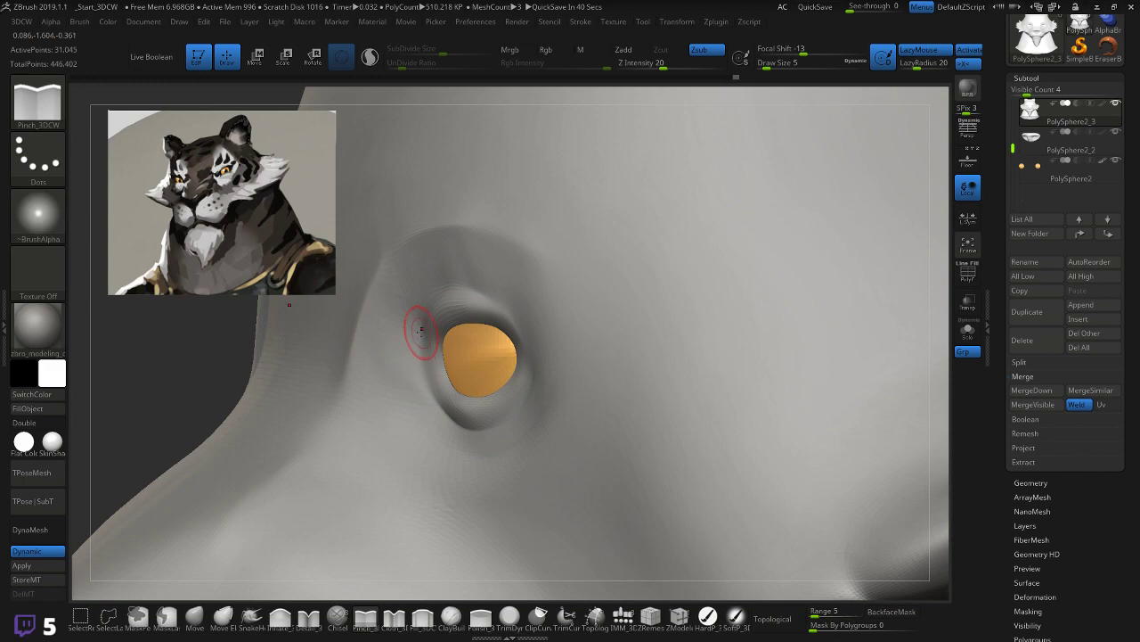
{"action": "left_click_drag", "start_coordinate": [147, 363], "coordinate": [230, 373]}
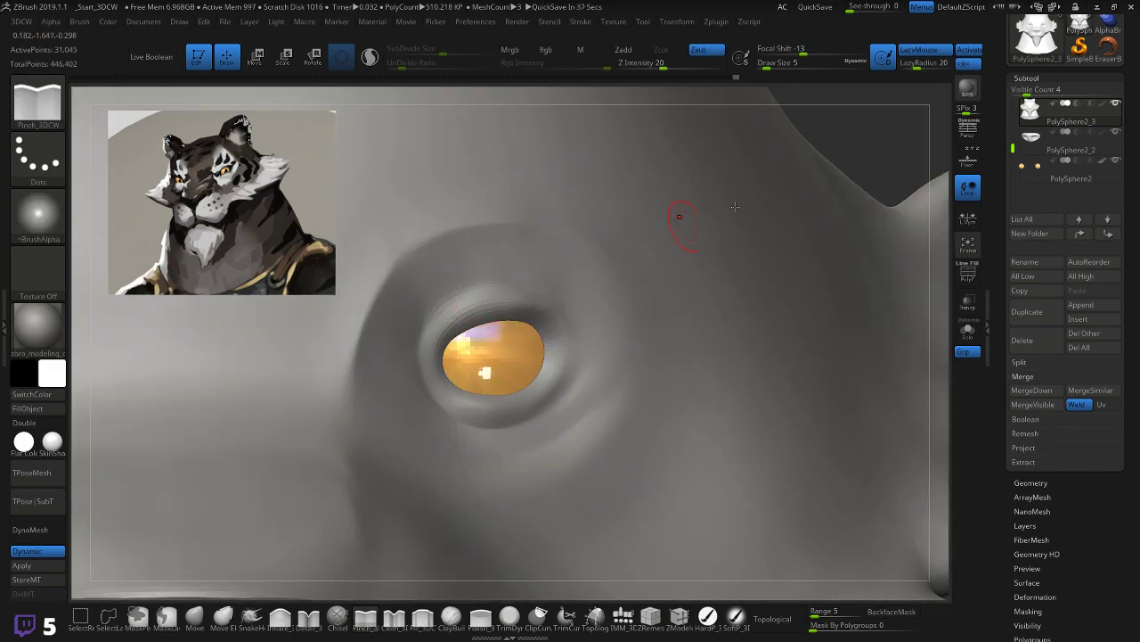
Step: Smooth the skin around the outer corner and underside of the eye at draw size 5
{"action": "mouse_move", "coordinate": [879, 159]}
{"action": "left_mouse_down", "text": "alt"}
{"action": "mouse_move", "coordinate": [822, 146]}
{"action": "mouse_move", "coordinate": [743, 151]}
{"action": "mouse_move", "coordinate": [745, 184]}
{"action": "mouse_move", "coordinate": [799, 140]}
{"action": "left_mouse_up", "text": "alt"}
{"action": "left_click_drag", "start_coordinate": [547, 337], "coordinate": [549, 337], "text": "shift"}
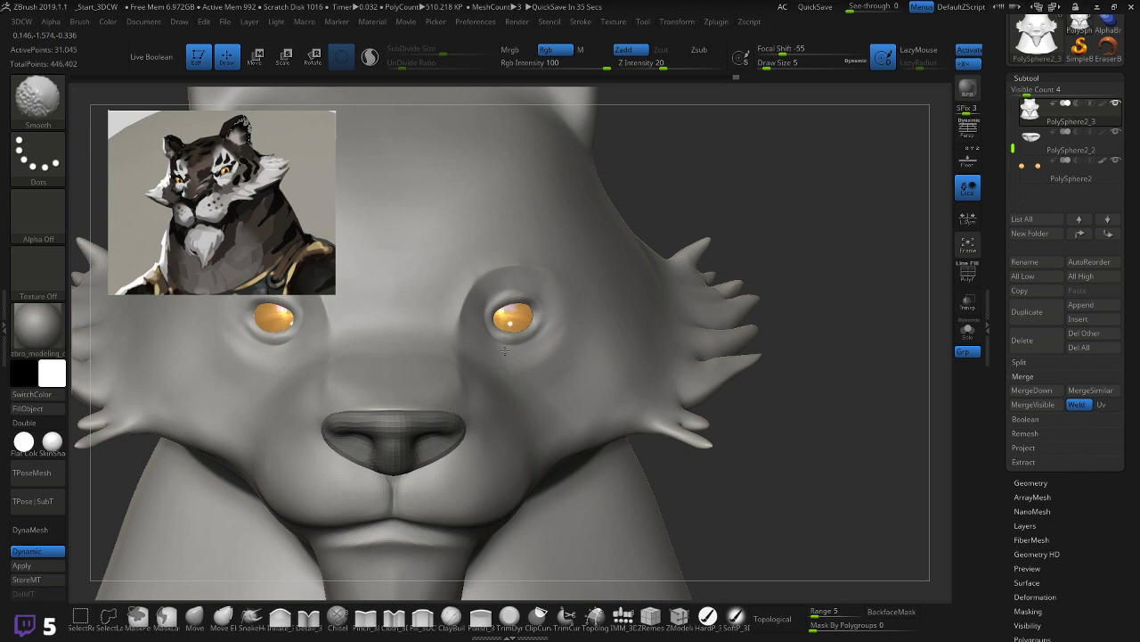
{"action": "mouse_move", "coordinate": [695, 175]}
{"action": "left_mouse_down", "text": "alt"}
{"action": "mouse_move", "coordinate": [808, 224]}
{"action": "mouse_move", "coordinate": [690, 235]}
{"action": "left_mouse_up", "text": "alt"}
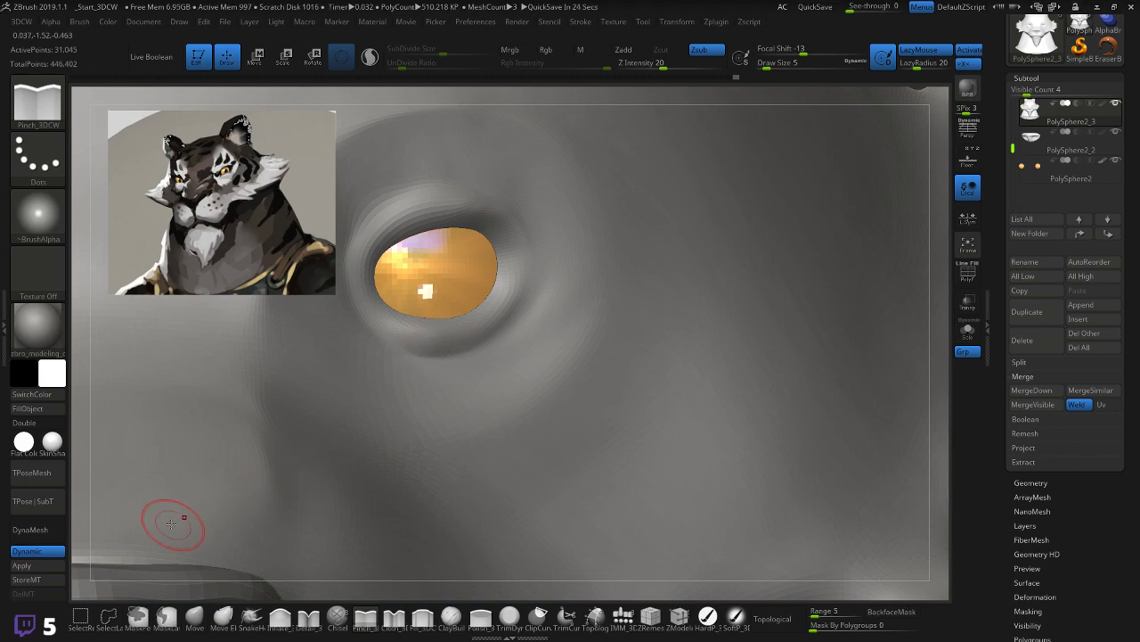
Step: Examine the mesh around the eye and across the face with Dynamic Subdiv off and on and the polyframe shown
{"action": "left_click", "coordinate": [33, 555]}
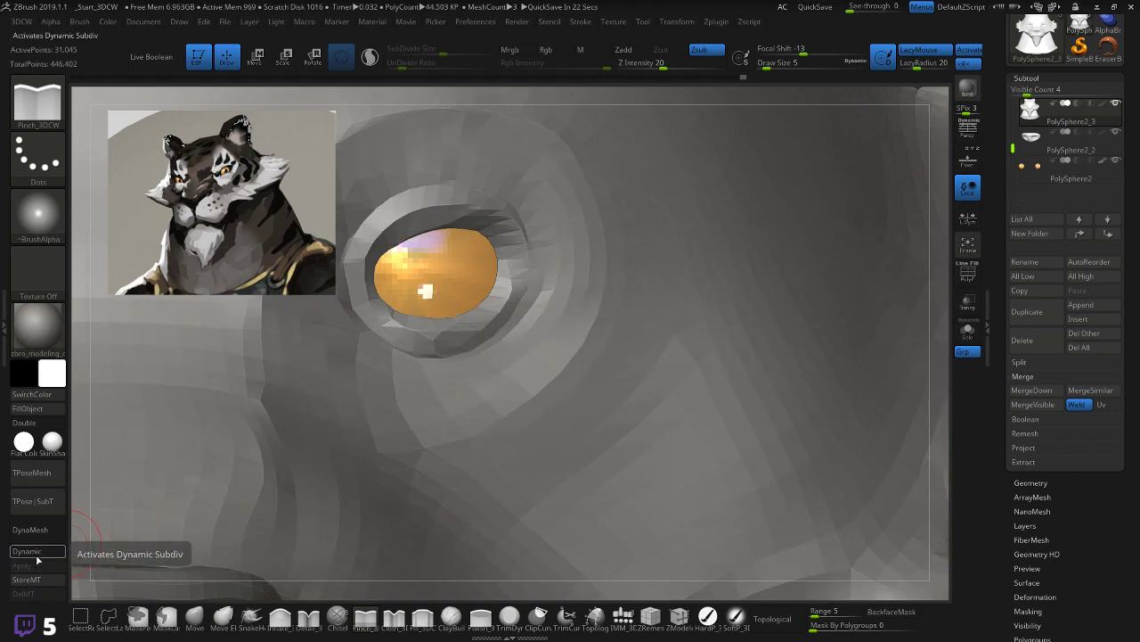
{"action": "left_click", "coordinate": [38, 552]}
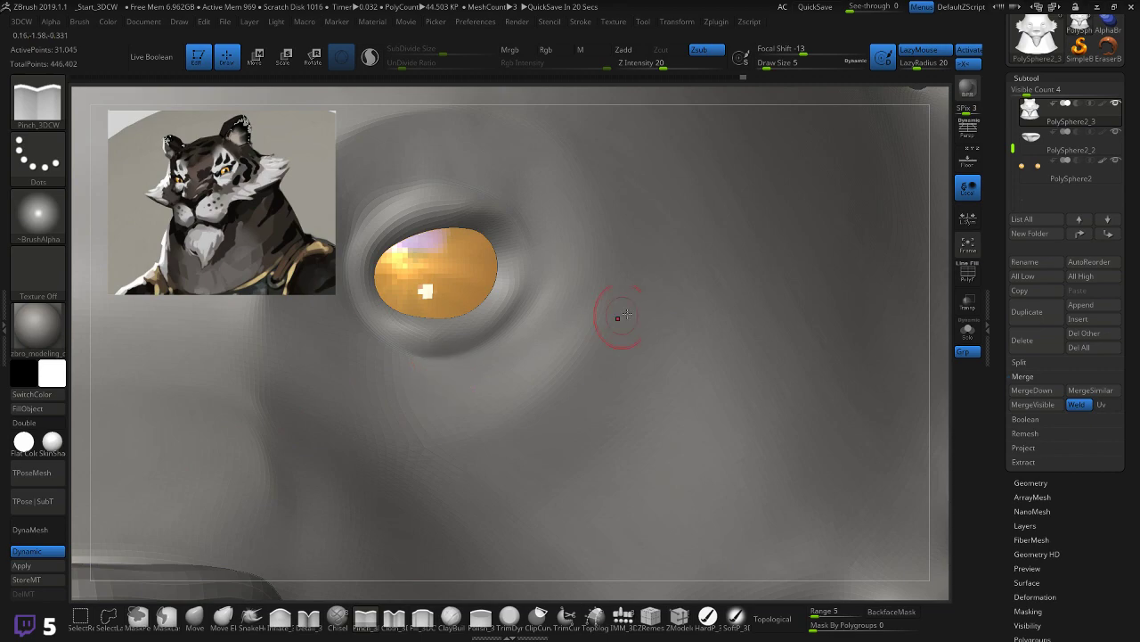
{"action": "key", "text": "ctrl"}
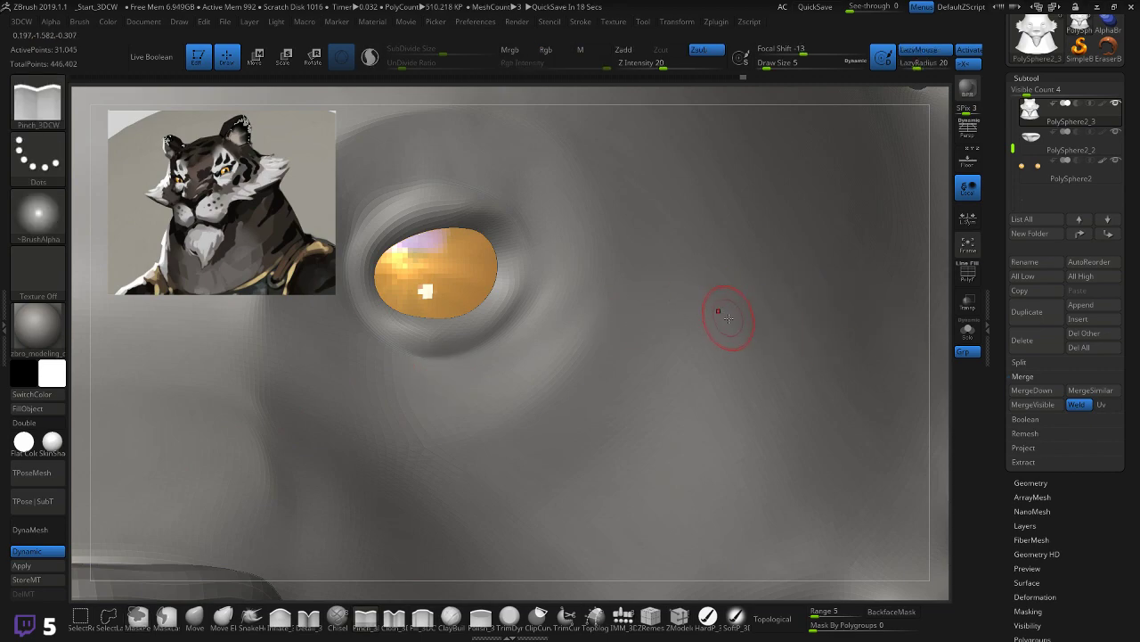
{"action": "key", "text": "shift+f"}
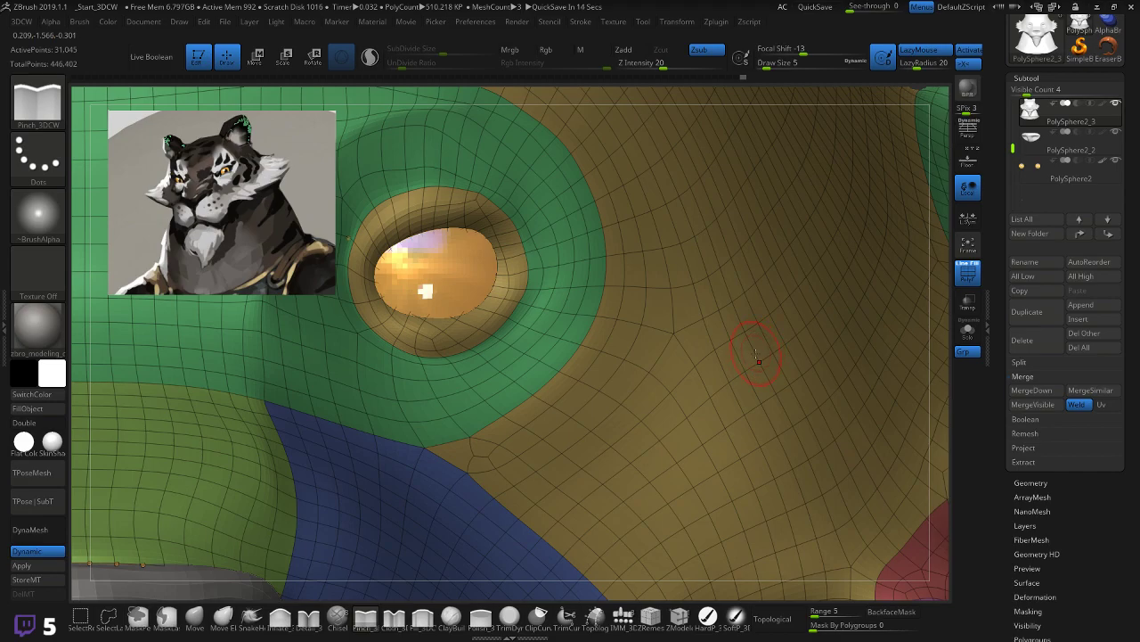
{"action": "key", "text": "ctrl"}
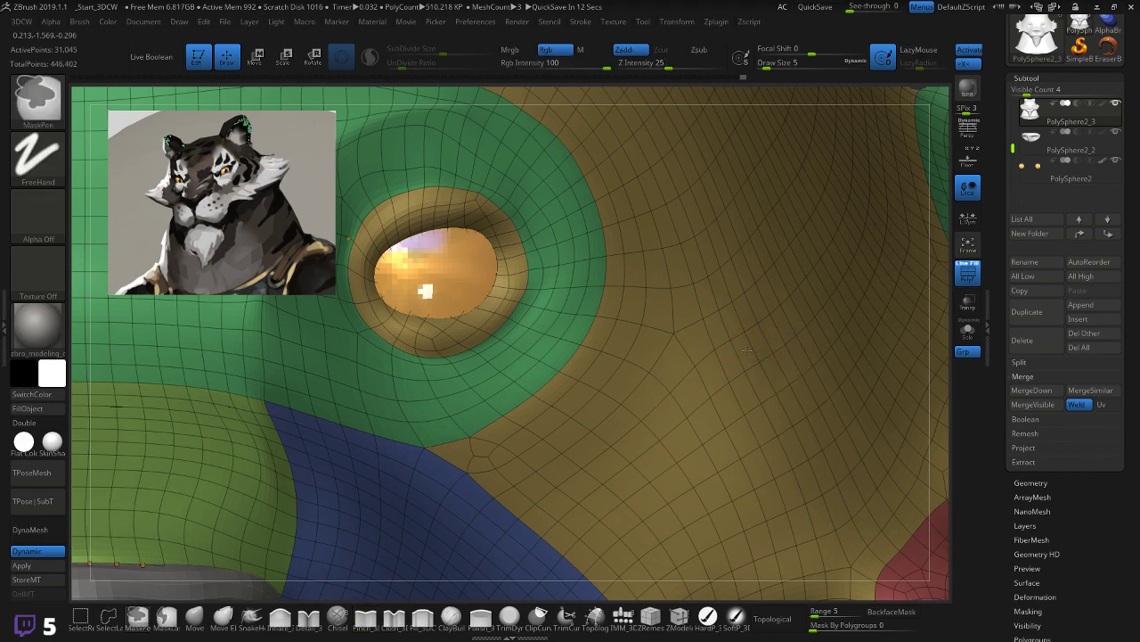
{"action": "key", "text": "ctrl"}
{"action": "key", "text": "ctrl"}
{"action": "key", "text": "space"}
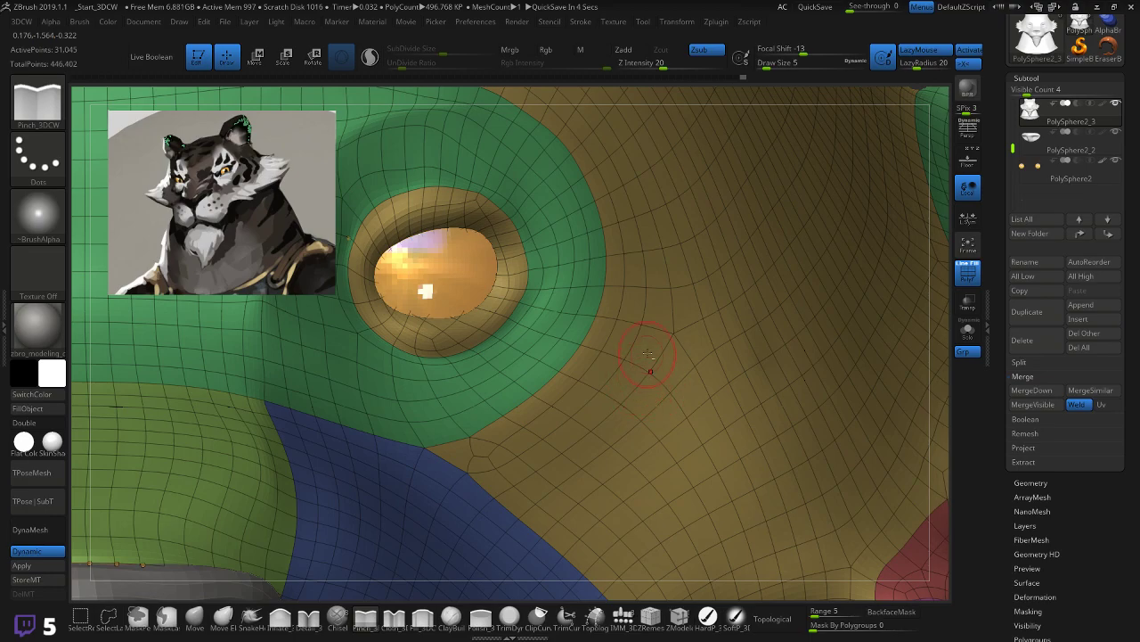
{"action": "right_click_drag", "start_coordinate": [658, 374], "coordinate": [750, 215], "text": "ctrl"}
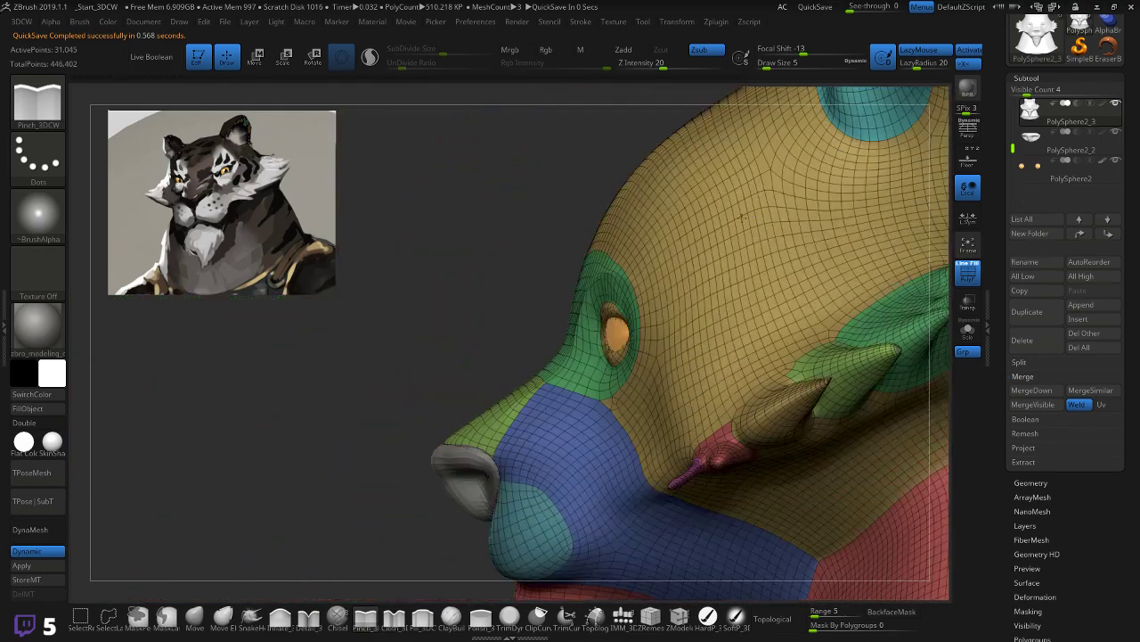
{"action": "right_click_drag", "start_coordinate": [466, 369], "coordinate": [548, 350]}
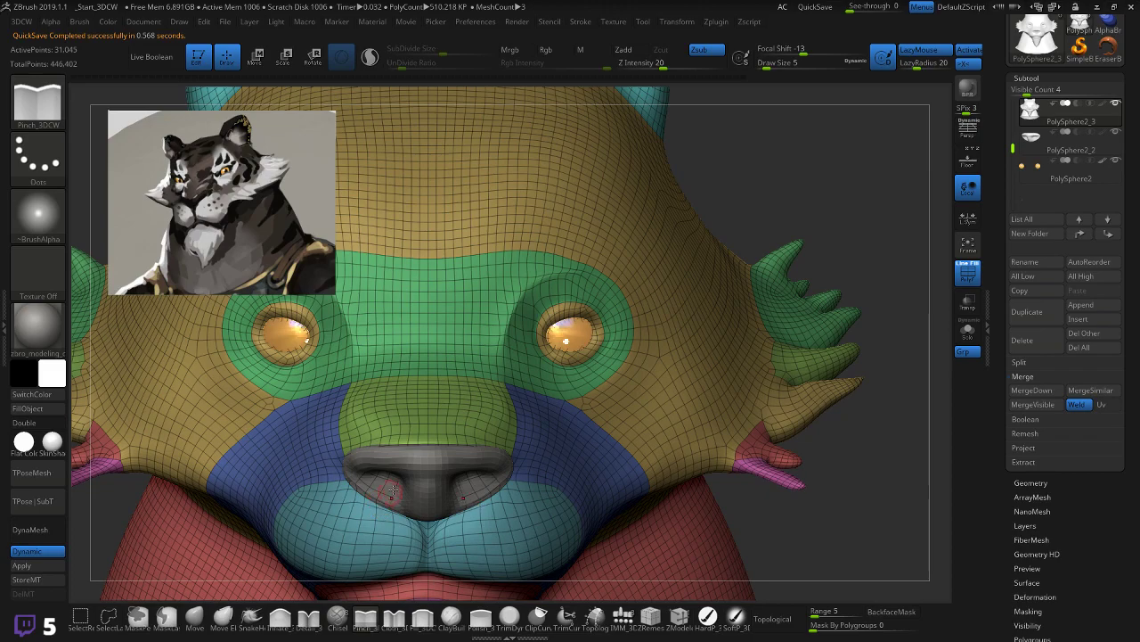
{"action": "left_click_drag", "start_coordinate": [873, 461], "coordinate": [898, 506], "text": "alt"}
Step: Adjust the eyelid rim near the outer corner with the Move brush at draw size 8, checking it from the side
{"action": "left_click", "coordinate": [195, 615]}
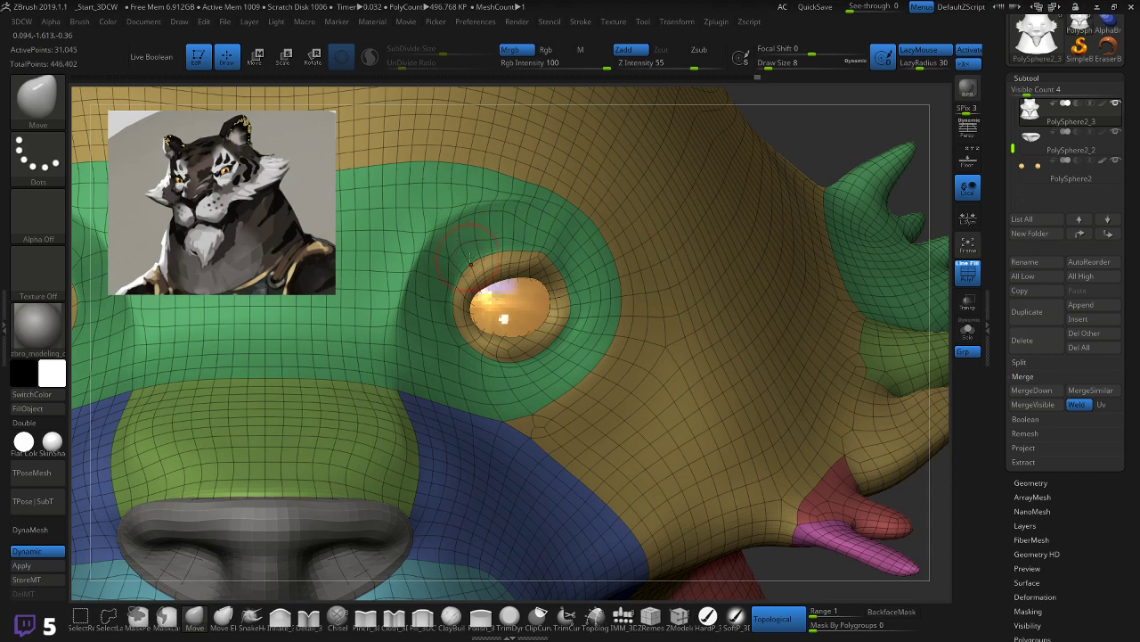
{"action": "left_click_drag", "start_coordinate": [799, 124], "coordinate": [648, 135]}
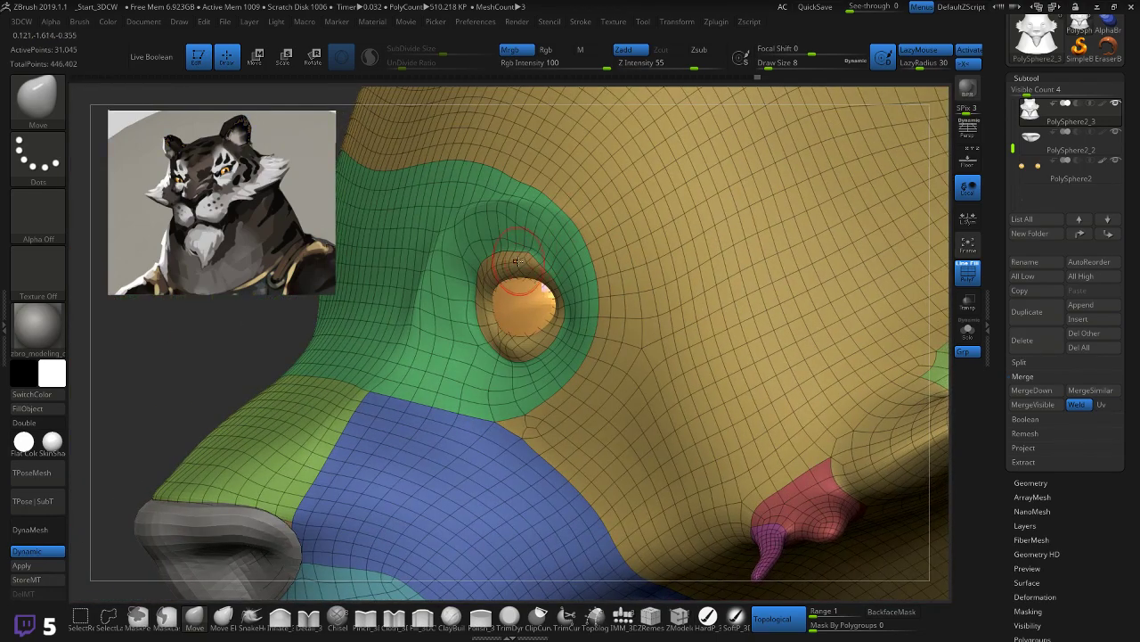
{"action": "left_click_drag", "start_coordinate": [559, 285], "coordinate": [566, 296]}
{"action": "left_click_drag", "start_coordinate": [255, 358], "coordinate": [504, 281]}
{"action": "left_click_drag", "start_coordinate": [682, 215], "coordinate": [681, 171]}
{"action": "key", "text": "shift+f"}
Step: Smooth the eye socket above the upper eyelid at draw size 8, checking it from the side and front
{"action": "left_click_drag", "start_coordinate": [817, 128], "coordinate": [704, 213]}
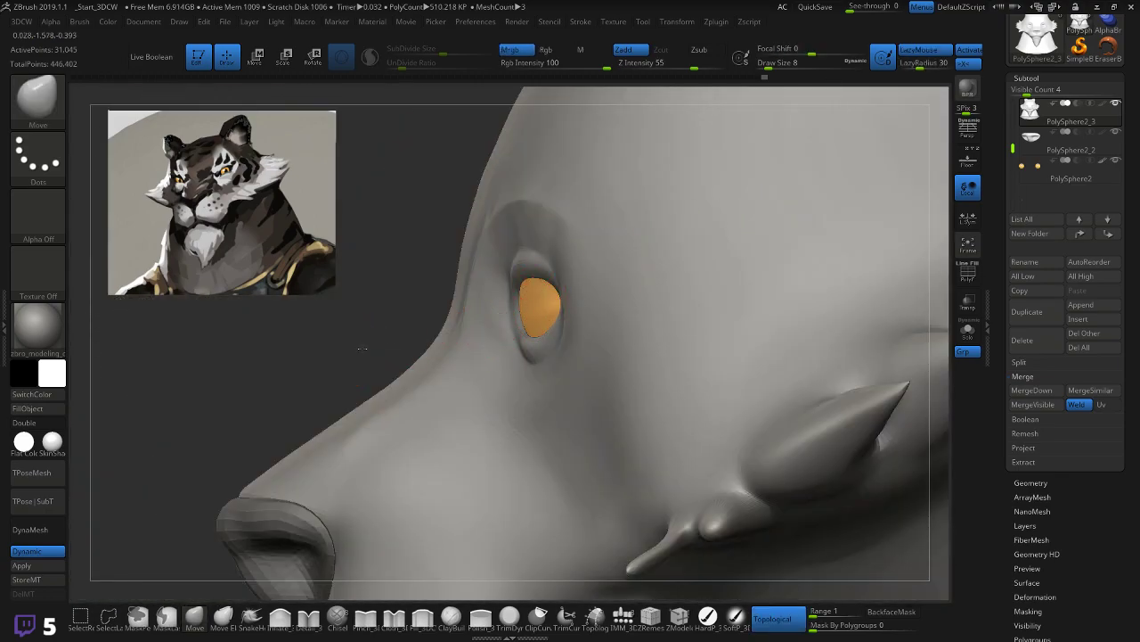
{"action": "left_click_drag", "start_coordinate": [392, 348], "coordinate": [318, 357], "text": "shift"}
{"action": "mouse_move", "coordinate": [184, 382]}
{"action": "left_mouse_down"}
{"action": "mouse_move", "coordinate": [158, 382]}
{"action": "mouse_move", "coordinate": [365, 286]}
{"action": "left_mouse_up"}
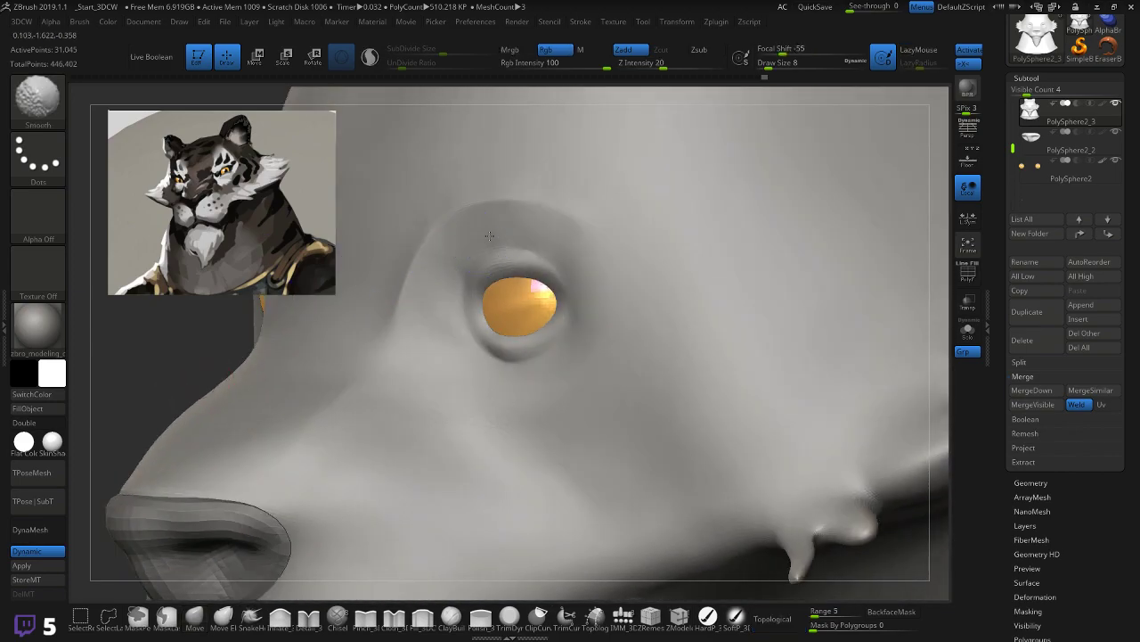
{"action": "left_click_drag", "start_coordinate": [258, 311], "coordinate": [298, 339]}
{"action": "key", "text": "shift"}
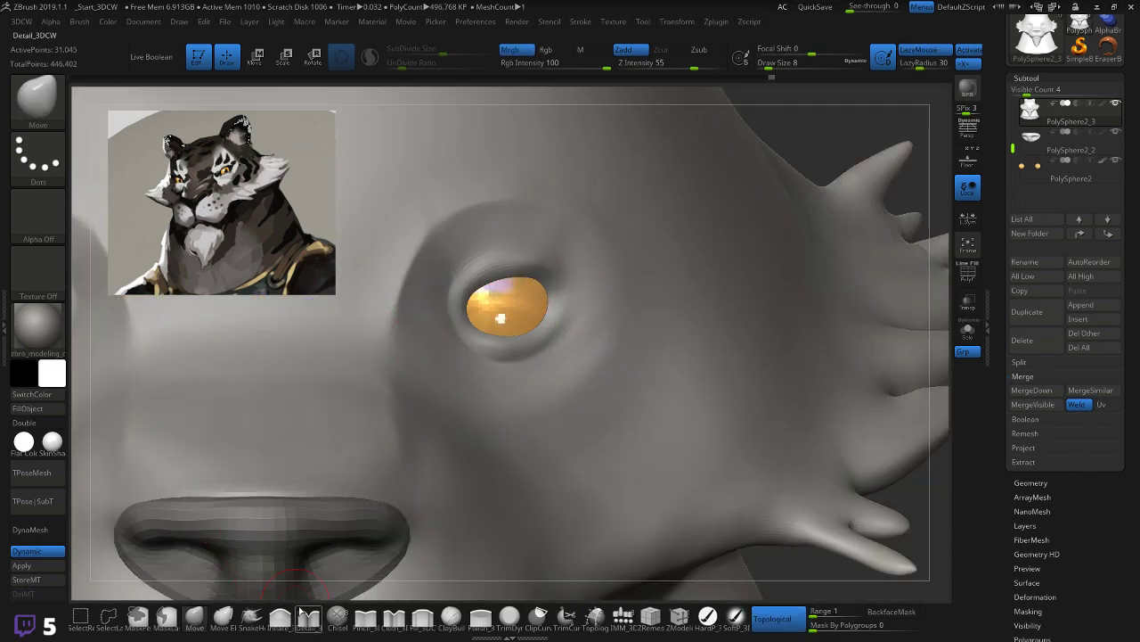
Step: Refine the creases along the eyelid edges with the Detail_3DCW brush at draw size 2
{"action": "left_click", "coordinate": [308, 616]}
{"action": "key", "text": "bracketleft"}
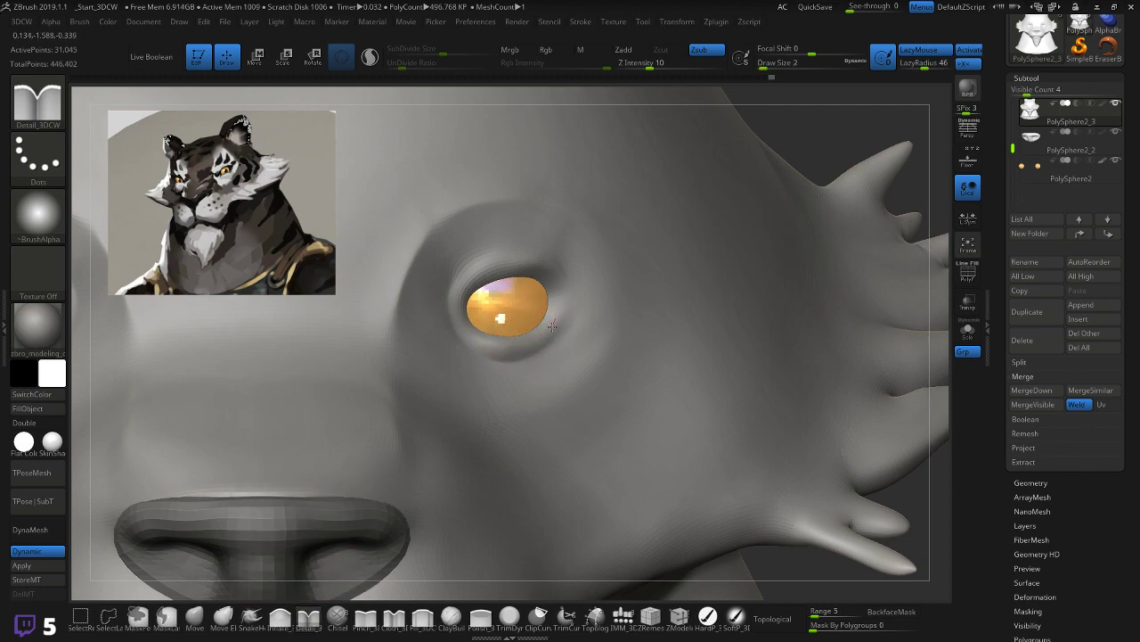
{"action": "left_click_drag", "start_coordinate": [454, 314], "coordinate": [455, 308]}
{"action": "left_click_drag", "start_coordinate": [500, 318], "coordinate": [725, 120]}
{"action": "left_click_drag", "start_coordinate": [807, 152], "coordinate": [789, 171], "text": "alt"}
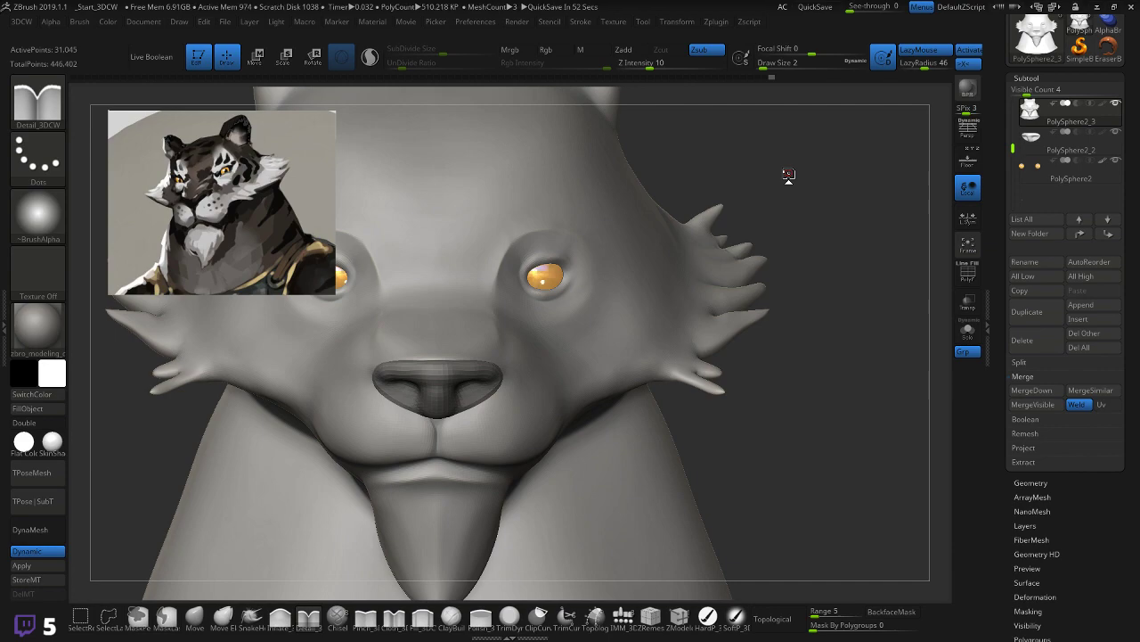
Step: Reshape the sides of the muzzle above the mouth corners with the Move brush at draw sizes 18 and 38, and smooth them
{"action": "mouse_move", "coordinate": [822, 402]}
{"action": "left_mouse_down"}
{"action": "mouse_move", "coordinate": [797, 400]}
{"action": "mouse_move", "coordinate": [810, 366]}
{"action": "mouse_move", "coordinate": [807, 377]}
{"action": "mouse_move", "coordinate": [832, 385]}
{"action": "mouse_move", "coordinate": [782, 326]}
{"action": "mouse_move", "coordinate": [834, 344]}
{"action": "mouse_move", "coordinate": [776, 344]}
{"action": "left_mouse_up"}
{"action": "mouse_move", "coordinate": [294, 568]}
{"action": "left_mouse_down"}
{"action": "mouse_move", "coordinate": [392, 428]}
{"action": "mouse_move", "coordinate": [419, 448]}
{"action": "mouse_move", "coordinate": [440, 423]}
{"action": "left_mouse_up"}
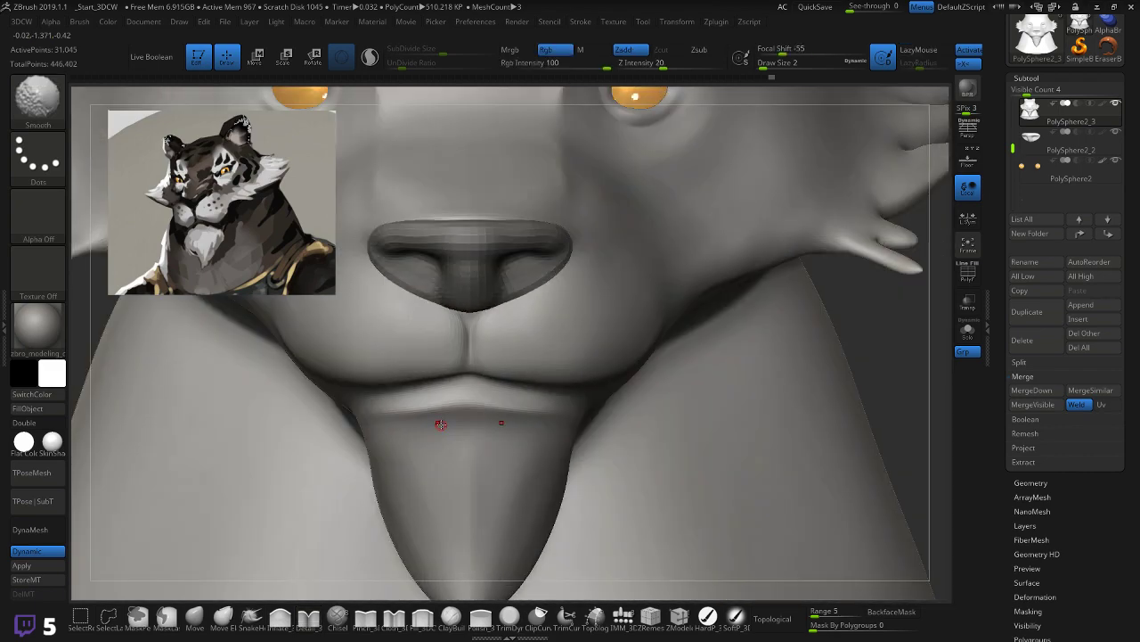
{"action": "left_click", "coordinate": [194, 617]}
{"action": "key", "text": "bracketright"}
{"action": "key", "text": "bracketright"}
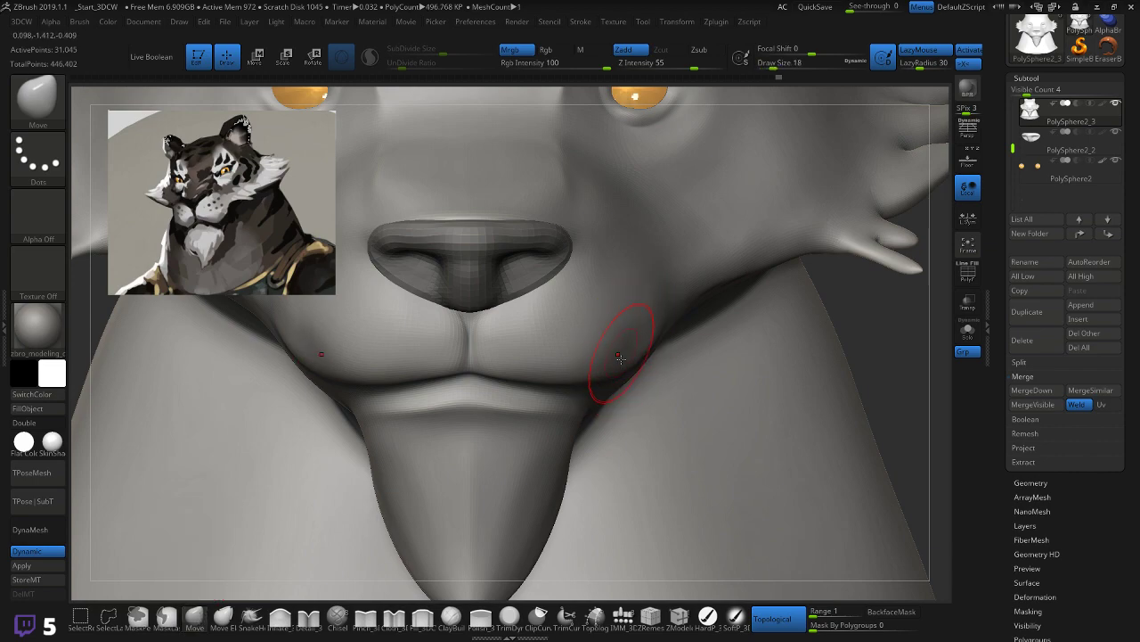
{"action": "key", "text": "ctrl"}
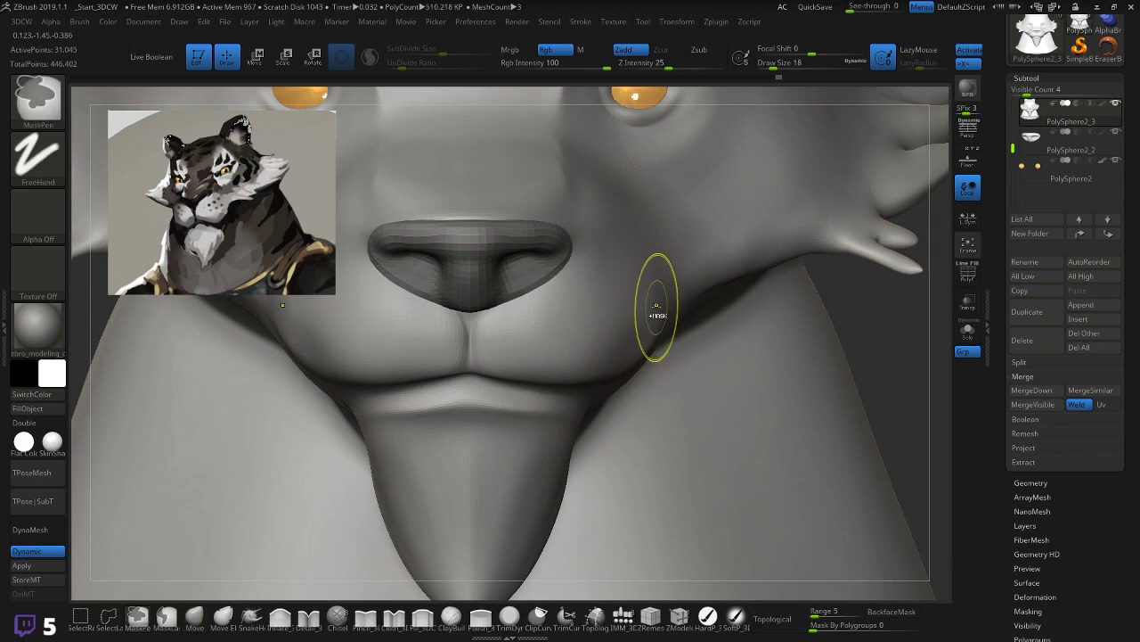
{"action": "key", "text": "bracketright"}
{"action": "key", "text": "bracketright"}
{"action": "key", "text": "bracketright"}
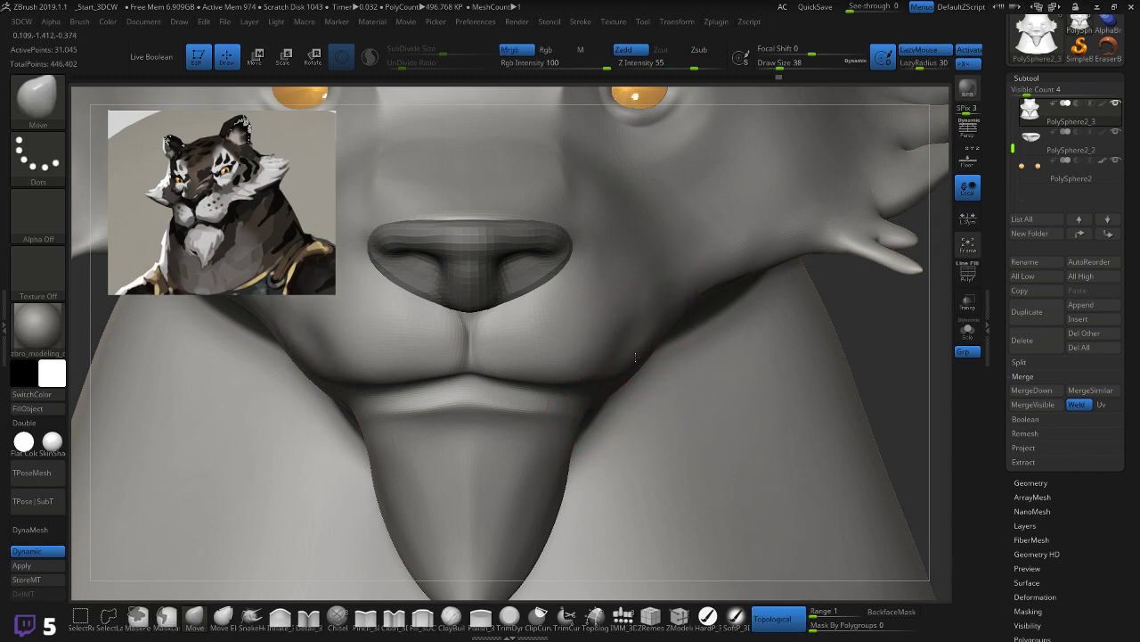
{"action": "key", "text": "shift"}
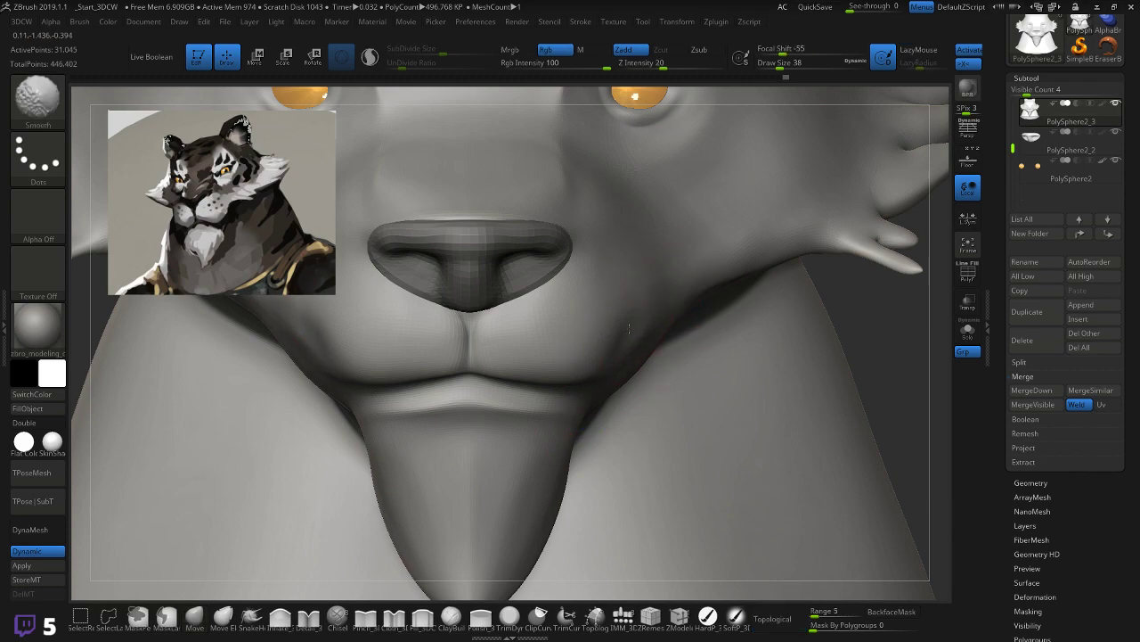
{"action": "right_click_drag", "start_coordinate": [648, 350], "coordinate": [594, 431]}
{"action": "key", "text": "shift"}
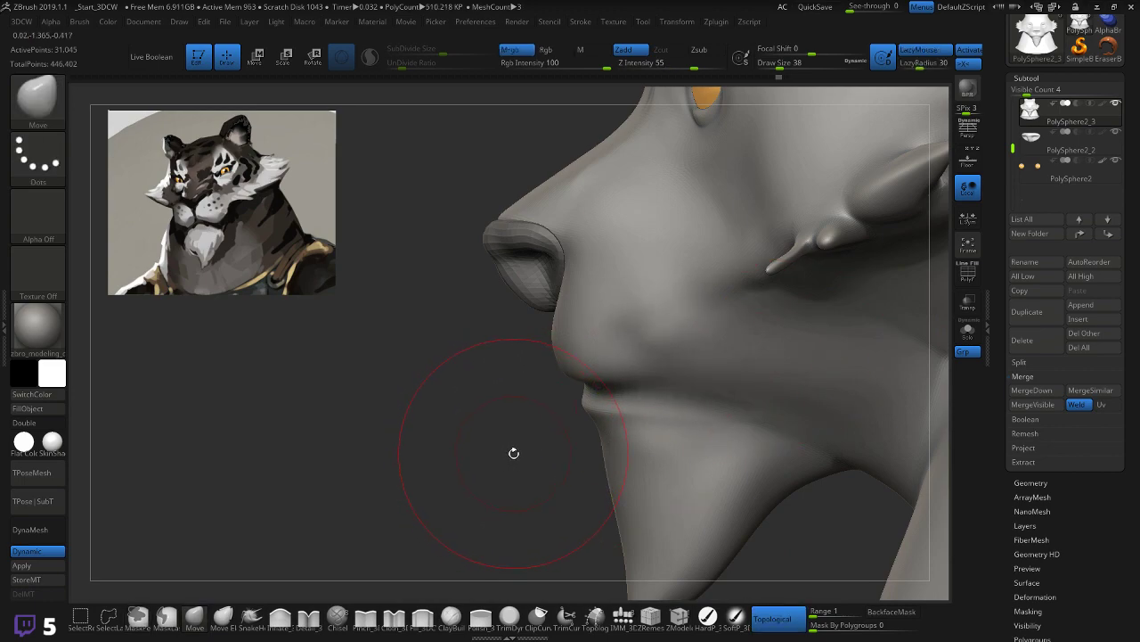
{"action": "mouse_move", "coordinate": [516, 452]}
{"action": "right_mouse_down"}
{"action": "mouse_move", "coordinate": [497, 407]}
{"action": "mouse_move", "coordinate": [508, 395]}
{"action": "right_mouse_up"}
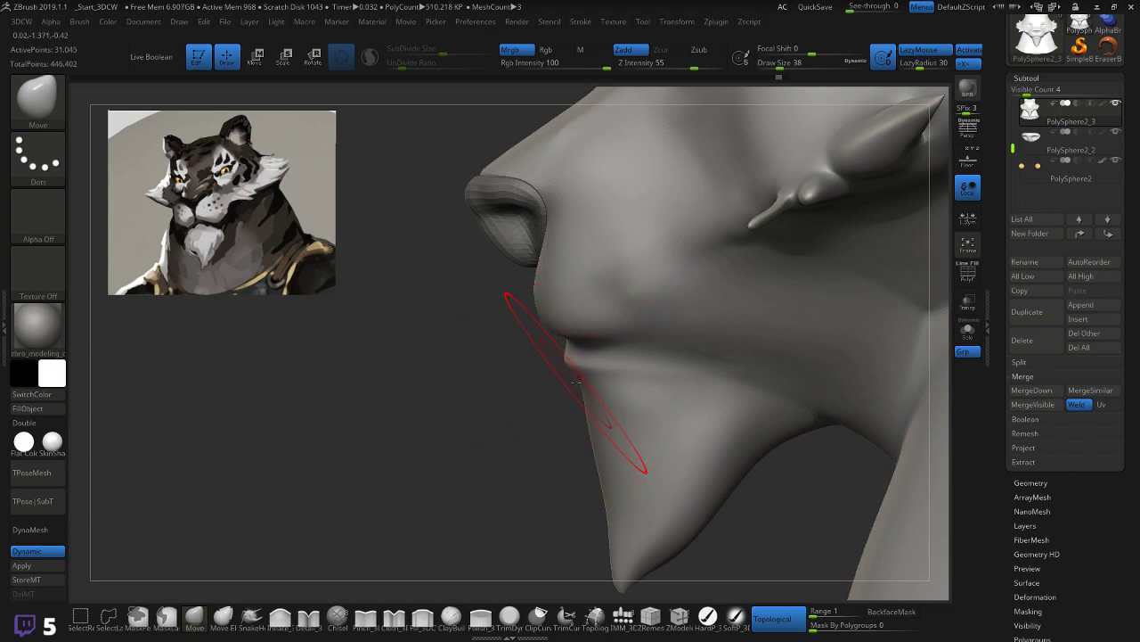
{"action": "mouse_move", "coordinate": [577, 394]}
{"action": "left_mouse_down"}
{"action": "mouse_move", "coordinate": [624, 463]}
{"action": "mouse_move", "coordinate": [739, 445]}
{"action": "mouse_move", "coordinate": [842, 388]}
{"action": "left_mouse_up"}
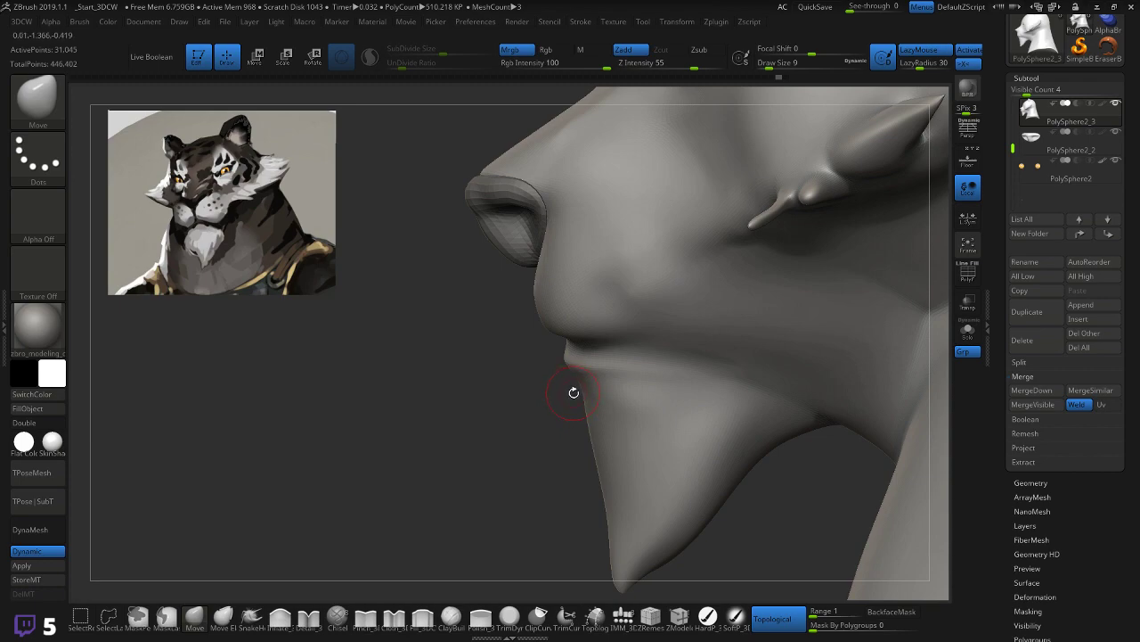
{"action": "mouse_move", "coordinate": [572, 389]}
{"action": "left_mouse_down", "text": "ctrl+shift"}
{"action": "mouse_move", "coordinate": [706, 399]}
{"action": "mouse_move", "coordinate": [804, 425]}
{"action": "left_mouse_up", "text": "ctrl+shift"}
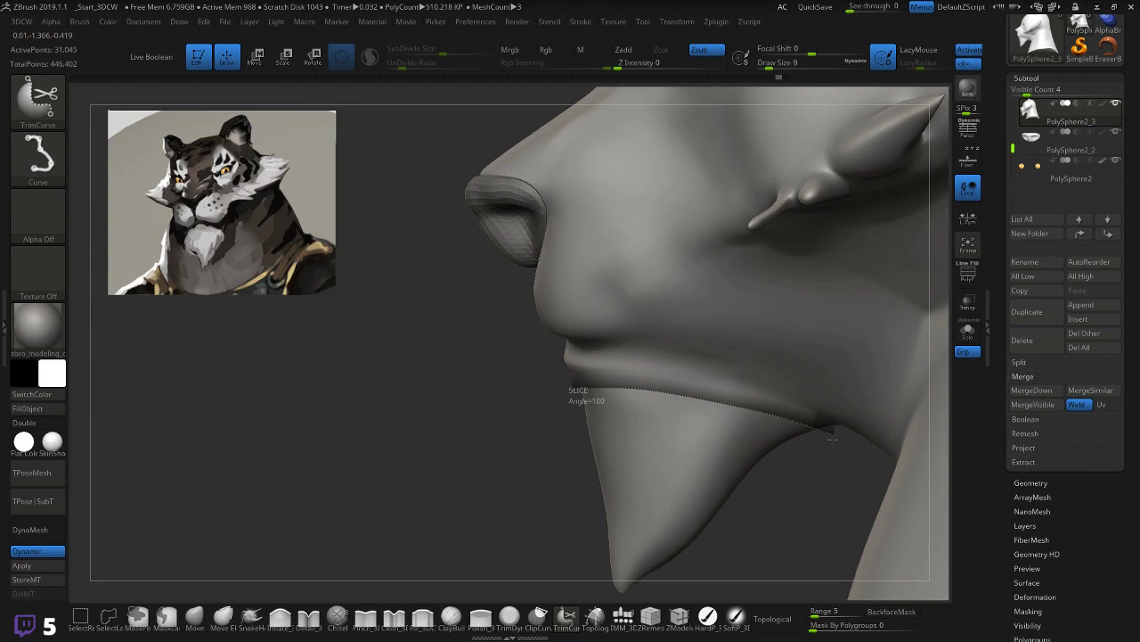
{"action": "left_click_drag", "start_coordinate": [832, 437], "coordinate": [813, 452], "text": "ctrl+shift"}
{"action": "key", "text": "ctrl+z"}
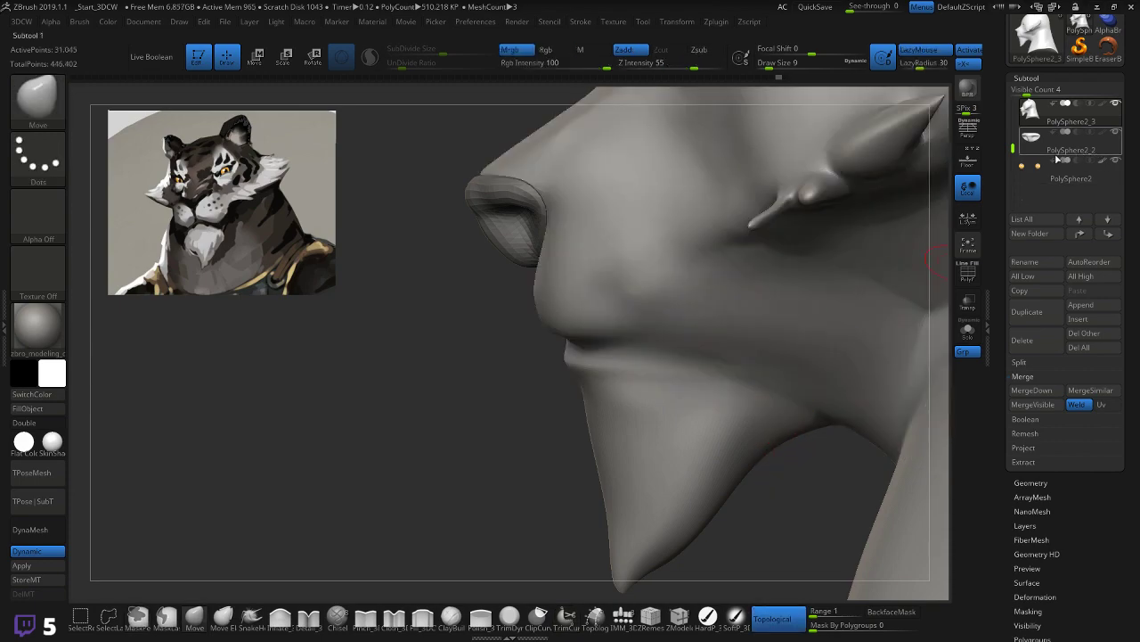
Step: Duplicate the head subtool and slice the original PolySphere2_3 along the chin line with TrimCurve to separate the beard from the face
{"action": "left_click", "coordinate": [1023, 307]}
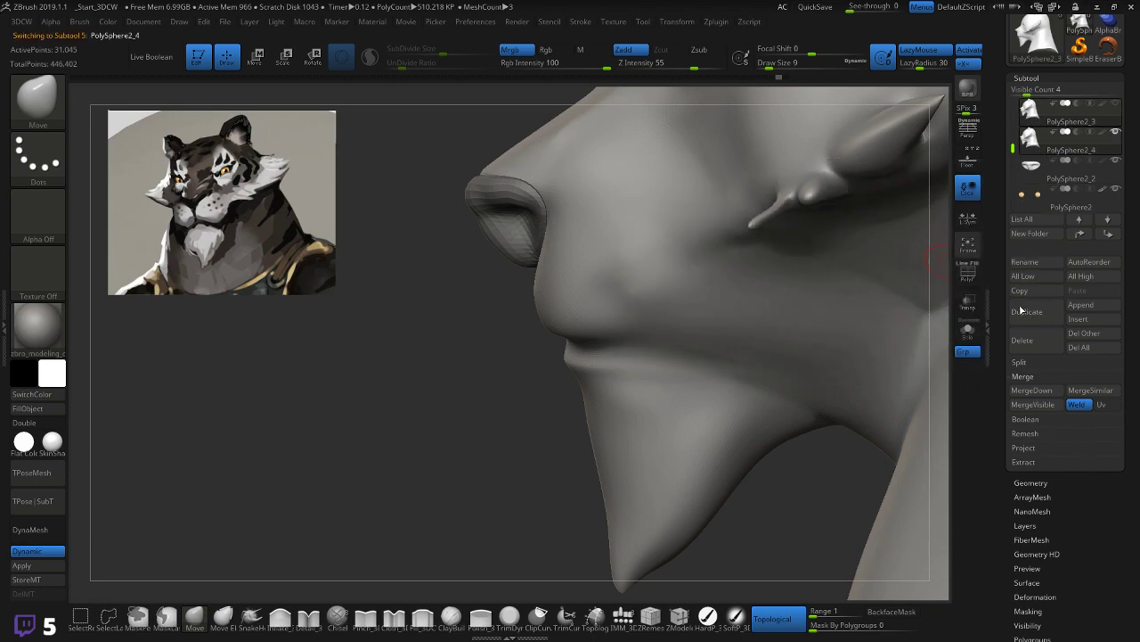
{"action": "mouse_move", "coordinate": [1106, 155]}
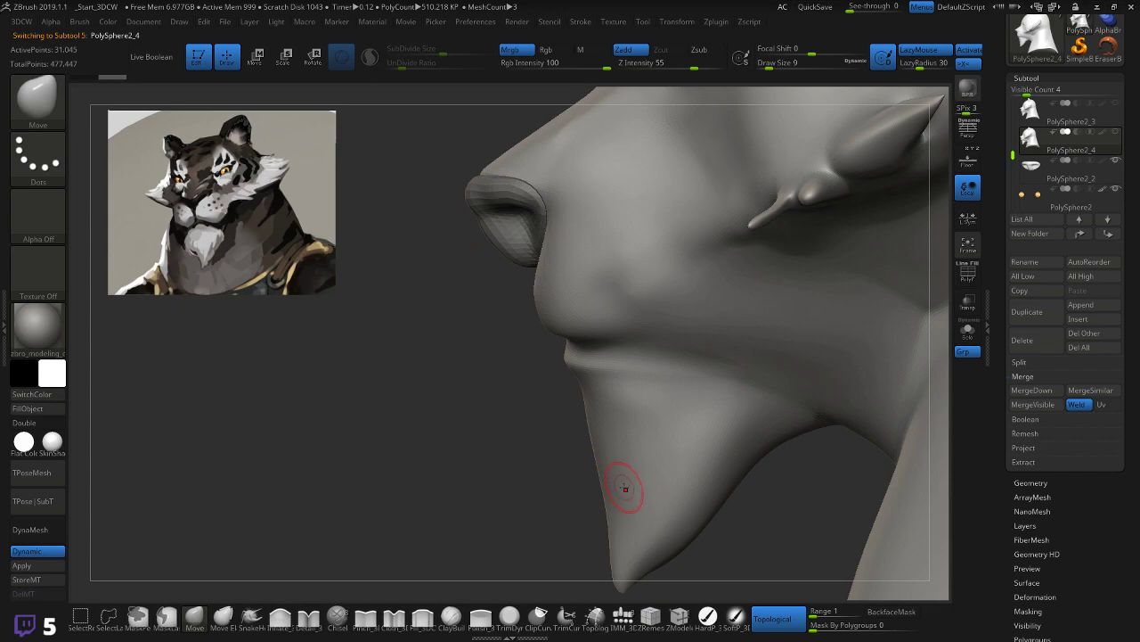
{"action": "key", "text": "ctrl+shift"}
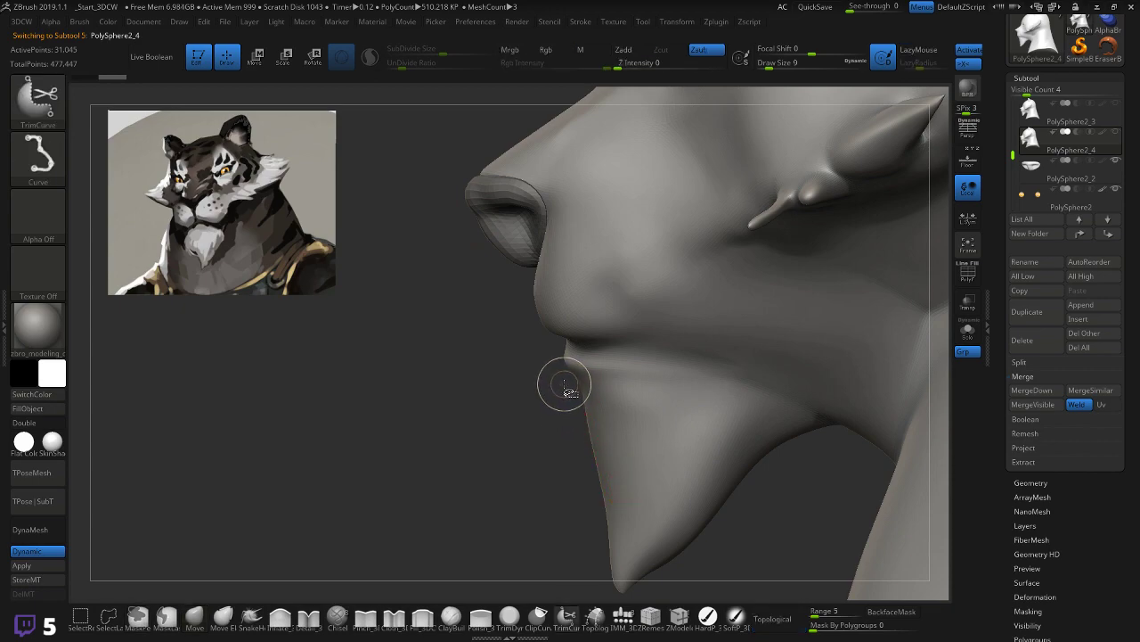
{"action": "left_click", "coordinate": [1038, 120]}
{"action": "mouse_move", "coordinate": [562, 386]}
{"action": "left_mouse_down", "text": "ctrl+shift"}
{"action": "mouse_move", "coordinate": [804, 410]}
{"action": "mouse_move", "coordinate": [830, 446]}
{"action": "mouse_move", "coordinate": [815, 463]}
{"action": "left_mouse_up", "text": "ctrl+shift"}
{"action": "mouse_move", "coordinate": [670, 497]}
{"action": "right_mouse_down"}
{"action": "mouse_move", "coordinate": [835, 364]}
{"action": "mouse_move", "coordinate": [806, 311]}
{"action": "mouse_move", "coordinate": [692, 344]}
{"action": "right_mouse_up"}
{"action": "mouse_move", "coordinate": [571, 318]}
{"action": "left_mouse_down", "text": "ctrl+shift"}
{"action": "mouse_move", "coordinate": [560, 395]}
{"action": "mouse_move", "coordinate": [665, 403]}
{"action": "mouse_move", "coordinate": [548, 453]}
{"action": "left_mouse_up", "text": "ctrl+shift"}
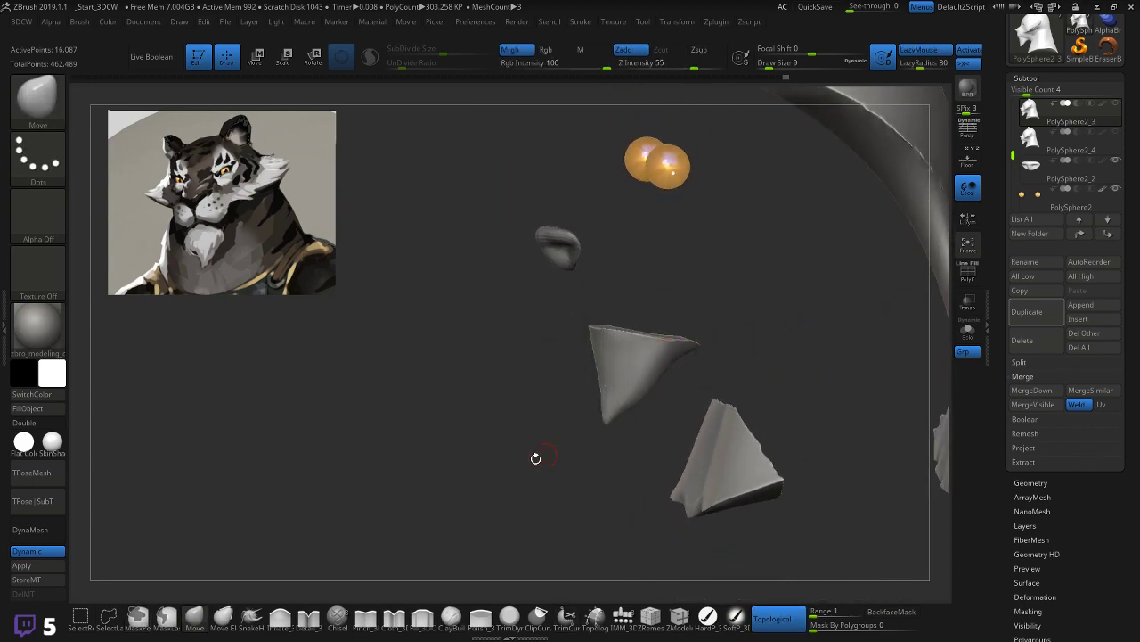
Step: Isolate the beard piece with a lasso selection, delete the hidden geometry, and make the full head copy PolySphere2_4 active
{"action": "left_click", "coordinate": [80, 615]}
{"action": "mouse_move", "coordinate": [574, 309]}
{"action": "left_mouse_down", "text": "ctrl+shift"}
{"action": "mouse_move", "coordinate": [556, 390]}
{"action": "mouse_move", "coordinate": [621, 436]}
{"action": "mouse_move", "coordinate": [716, 438]}
{"action": "left_mouse_up", "text": "ctrl+shift"}
{"action": "left_click", "coordinate": [606, 481], "text": "ctrl+shift"}
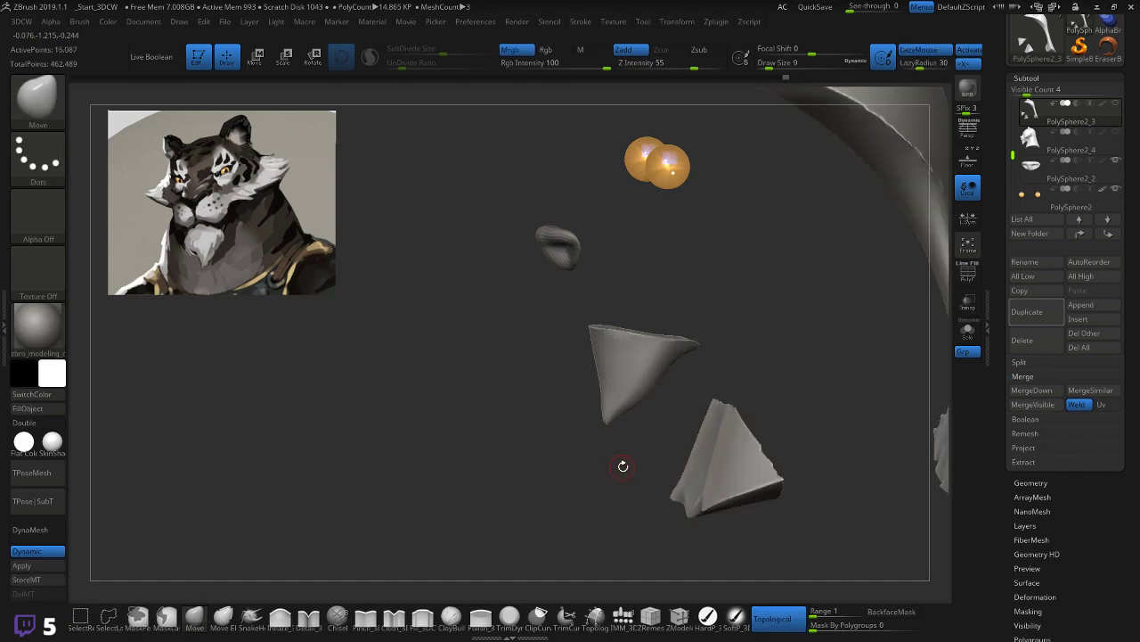
{"action": "left_click", "coordinate": [108, 615]}
{"action": "mouse_move", "coordinate": [517, 338]}
{"action": "left_mouse_down", "text": "ctrl+shift"}
{"action": "mouse_move", "coordinate": [509, 400]}
{"action": "mouse_move", "coordinate": [677, 393]}
{"action": "mouse_move", "coordinate": [614, 312]}
{"action": "mouse_move", "coordinate": [585, 326]}
{"action": "left_mouse_up", "text": "ctrl+shift"}
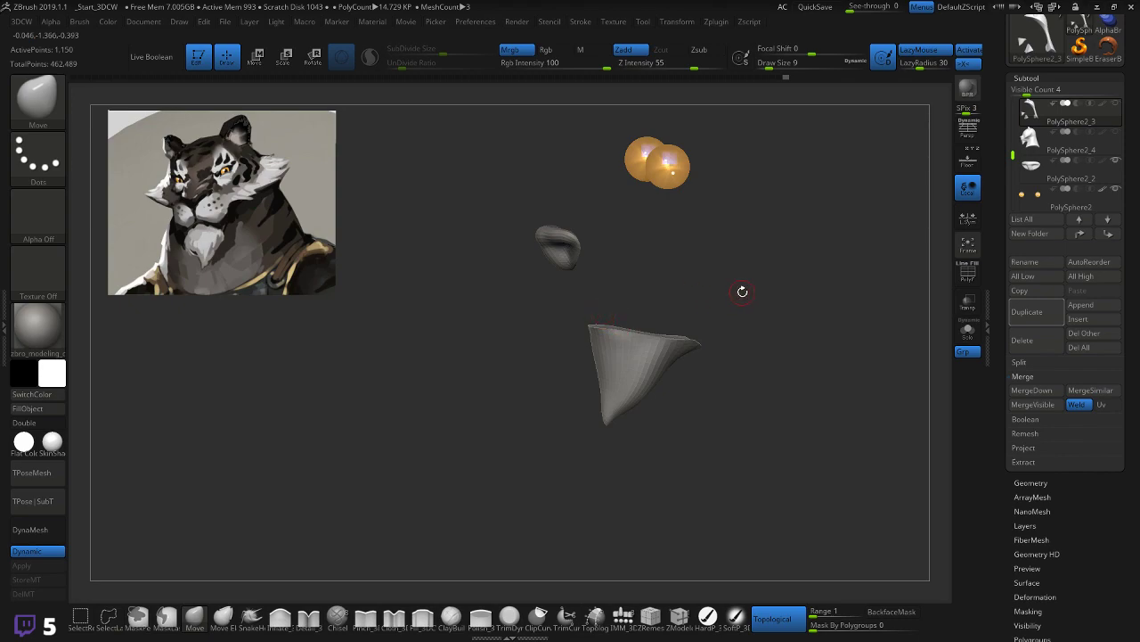
{"action": "key", "text": "space"}
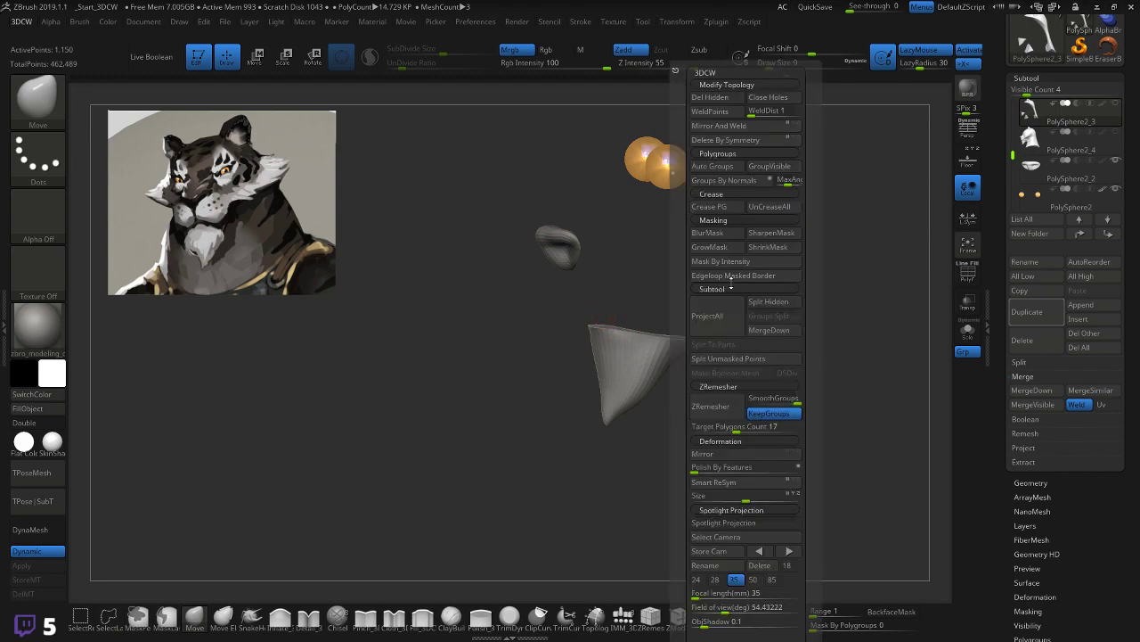
{"action": "left_click", "coordinate": [704, 99]}
{"action": "left_click", "coordinate": [741, 324]}
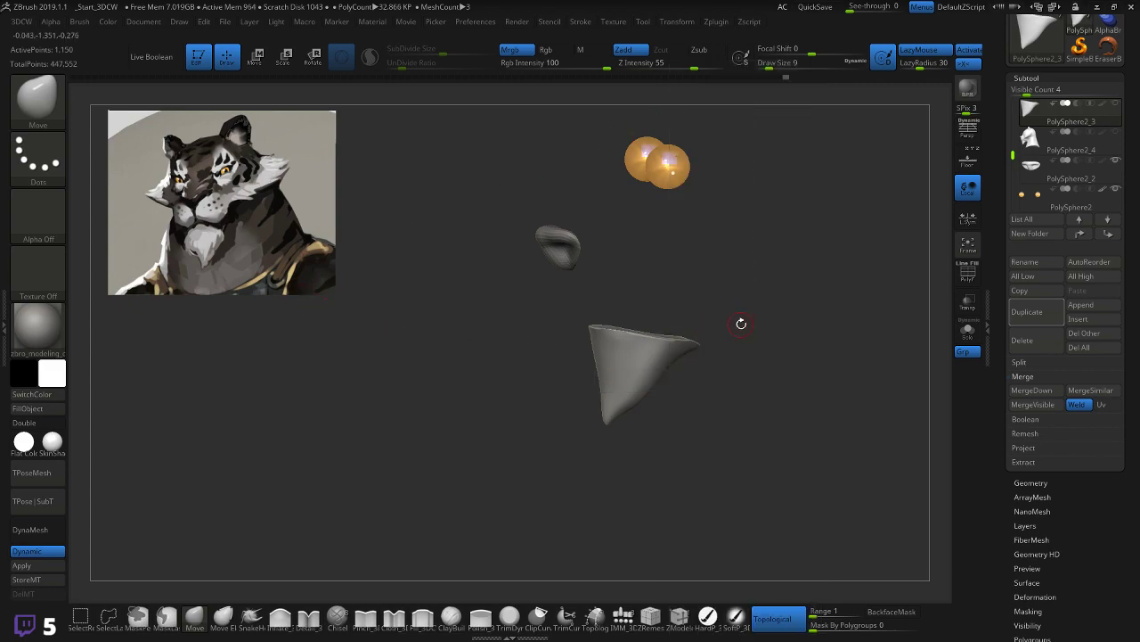
{"action": "left_click", "coordinate": [820, 327]}
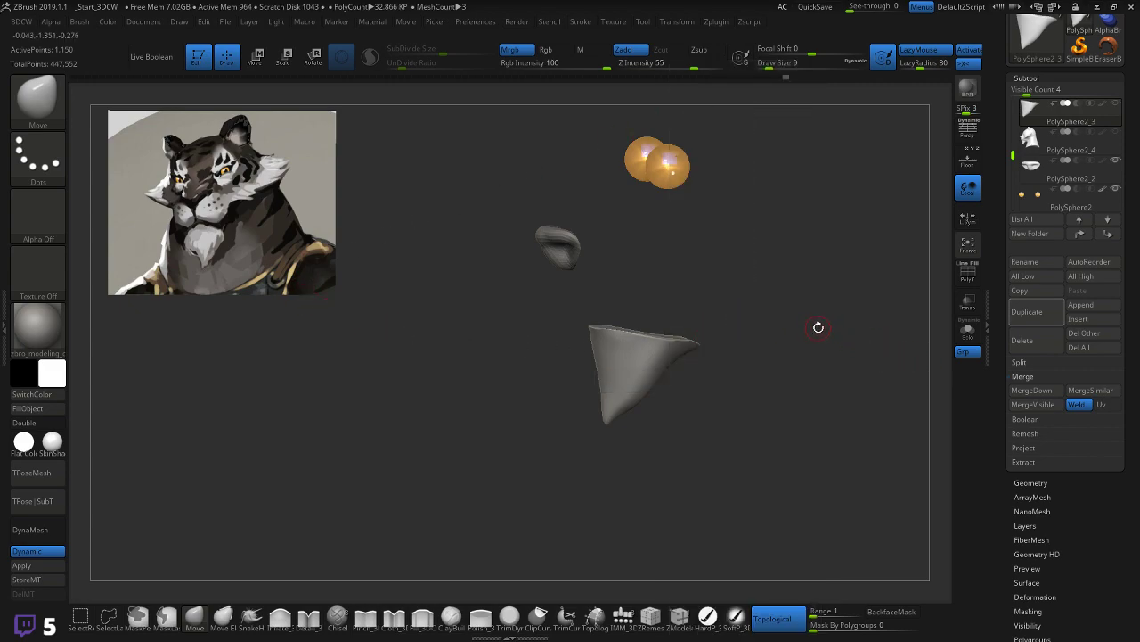
{"action": "left_click", "coordinate": [1030, 138]}
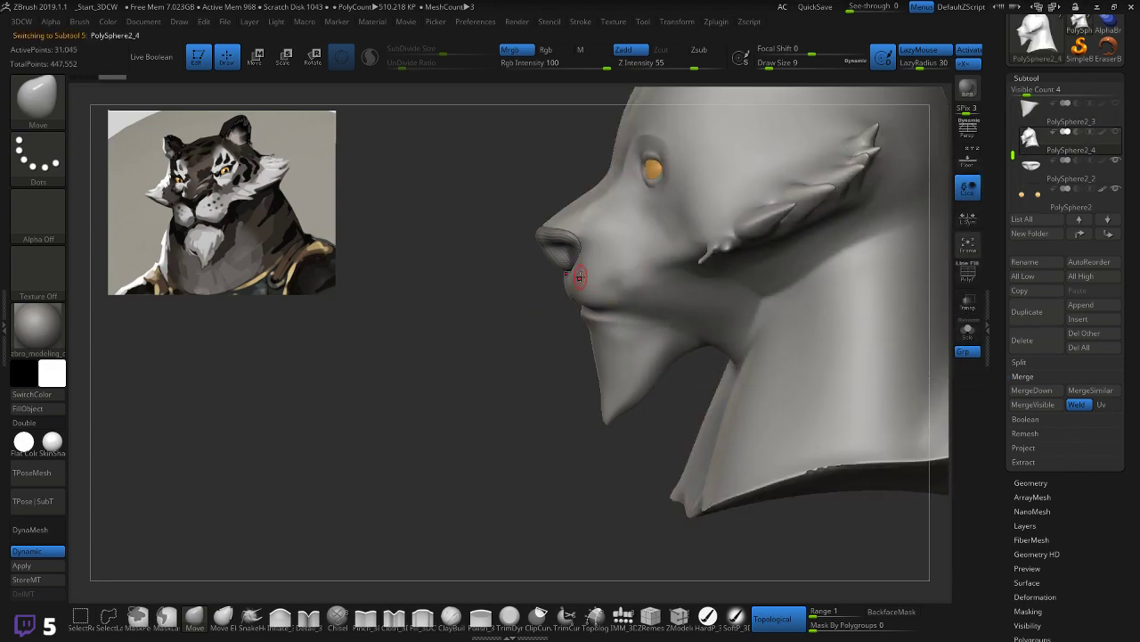
{"action": "left_click_drag", "start_coordinate": [477, 379], "coordinate": [500, 403]}
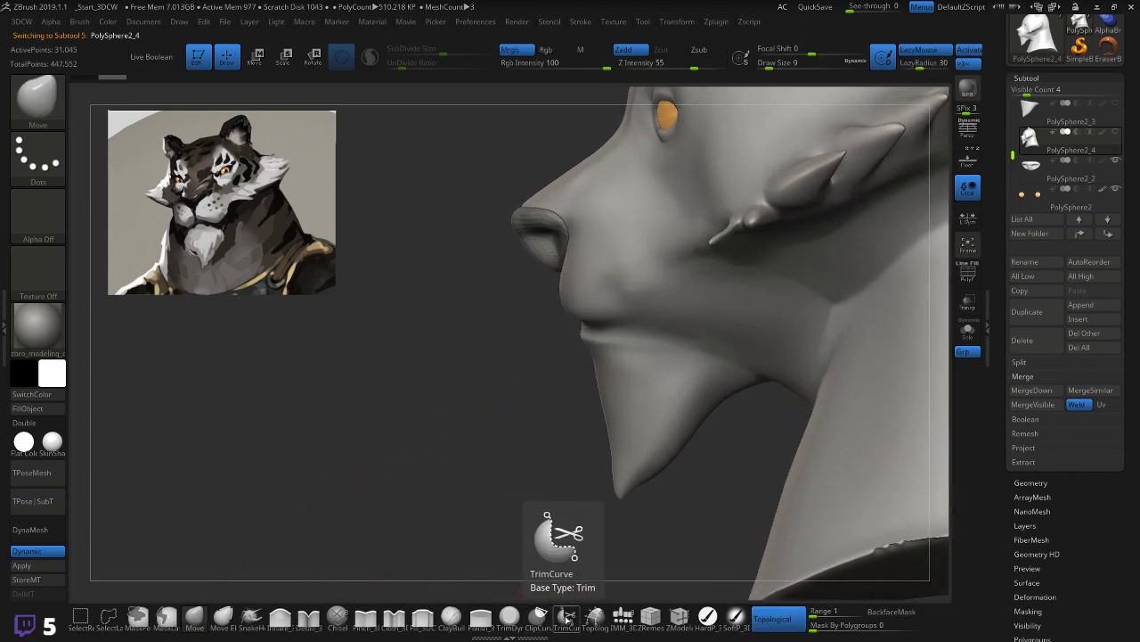
{"action": "mouse_move", "coordinate": [756, 395]}
{"action": "left_mouse_down"}
{"action": "mouse_move", "coordinate": [713, 364]}
{"action": "mouse_move", "coordinate": [634, 350]}
{"action": "mouse_move", "coordinate": [588, 349]}
{"action": "mouse_move", "coordinate": [582, 383]}
{"action": "left_mouse_up"}
{"action": "key", "text": "ctrl+shift"}
{"action": "key", "text": "ctrl+z"}
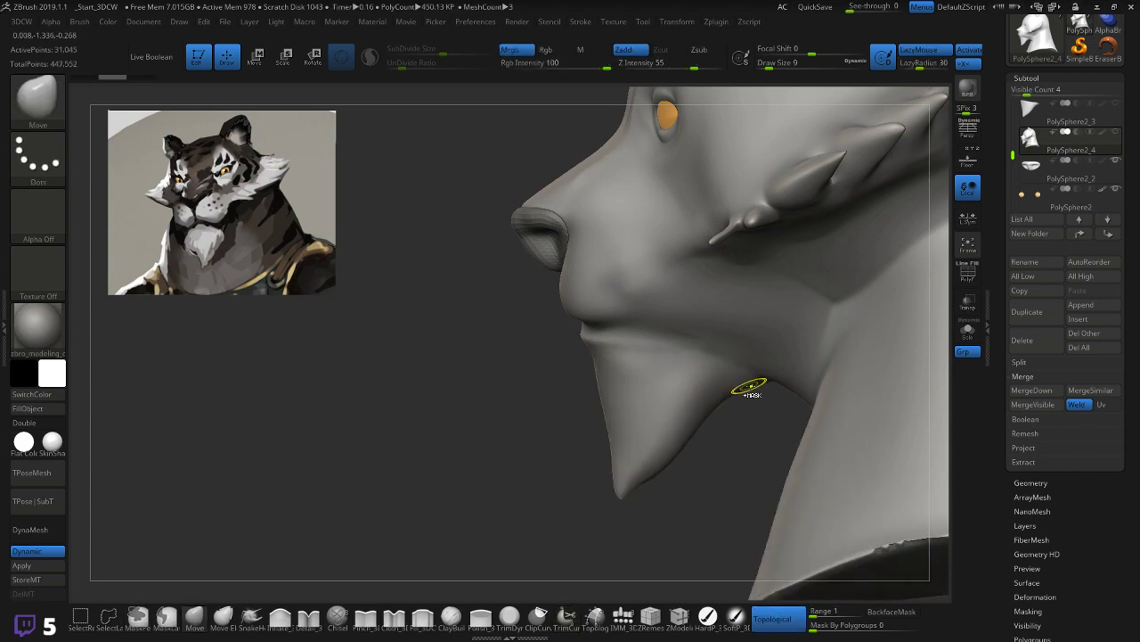
{"action": "mouse_move", "coordinate": [754, 397]}
{"action": "left_mouse_down", "text": "ctrl+shift"}
{"action": "mouse_move", "coordinate": [701, 379]}
{"action": "mouse_move", "coordinate": [615, 372]}
{"action": "mouse_move", "coordinate": [571, 379]}
{"action": "mouse_move", "coordinate": [554, 399]}
{"action": "left_mouse_up", "text": "ctrl+shift"}
{"action": "left_click_drag", "start_coordinate": [571, 440], "coordinate": [604, 434]}
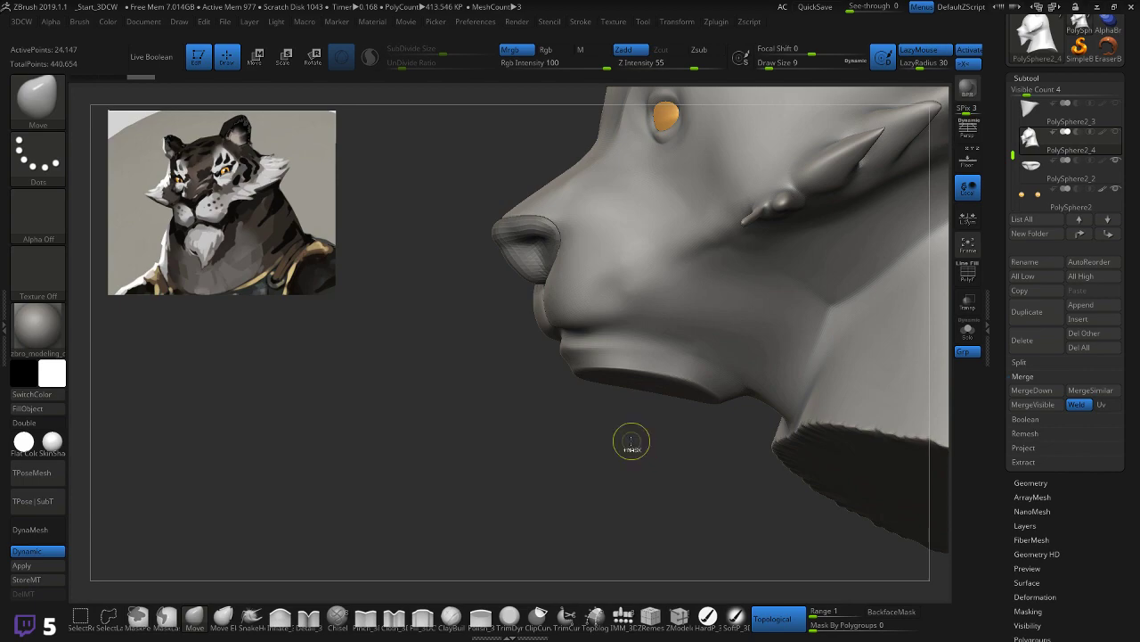
{"action": "key", "text": "ctrl+z"}
Step: Trim the beard off PolySphere2_4 just below the lower lip with TrimCurve and smooth the corners of the cut
{"action": "left_click_drag", "start_coordinate": [670, 454], "coordinate": [621, 438]}
{"action": "mouse_move", "coordinate": [613, 497]}
{"action": "left_mouse_down", "text": "ctrl+shift"}
{"action": "mouse_move", "coordinate": [718, 356]}
{"action": "mouse_move", "coordinate": [577, 328]}
{"action": "left_mouse_up", "text": "ctrl+shift"}
{"action": "mouse_move", "coordinate": [612, 400]}
{"action": "left_mouse_down", "text": "alt"}
{"action": "mouse_move", "coordinate": [657, 415]}
{"action": "mouse_move", "coordinate": [534, 454]}
{"action": "mouse_move", "coordinate": [535, 522]}
{"action": "mouse_move", "coordinate": [468, 537]}
{"action": "left_mouse_up", "text": "alt"}
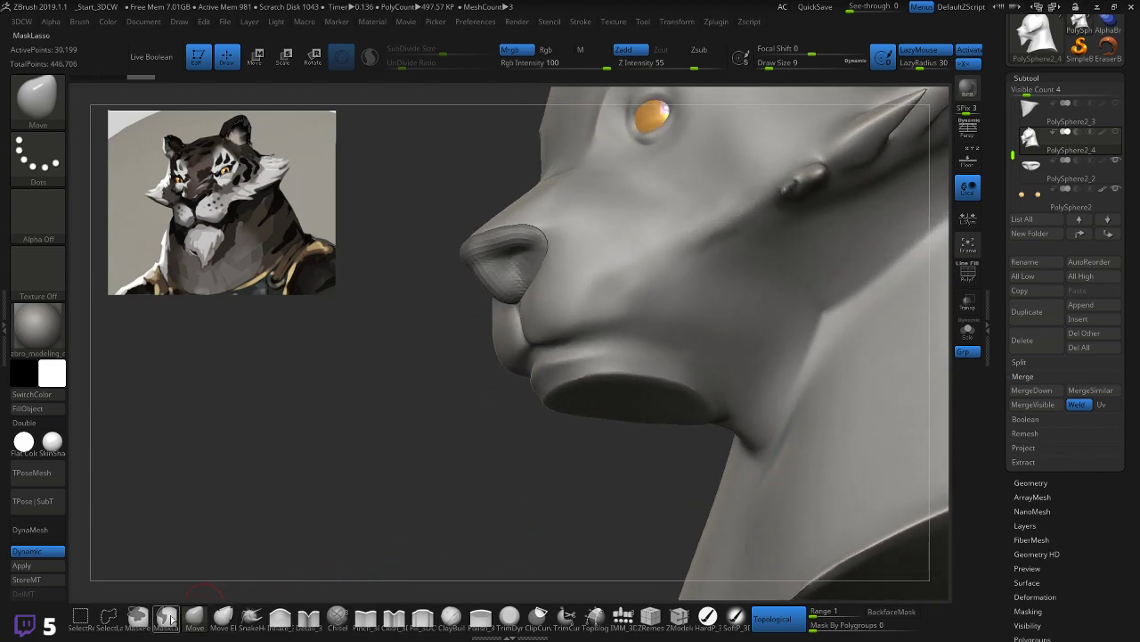
{"action": "mouse_move", "coordinate": [509, 449]}
{"action": "left_mouse_down"}
{"action": "mouse_move", "coordinate": [521, 447]}
{"action": "mouse_move", "coordinate": [518, 394]}
{"action": "left_mouse_up"}
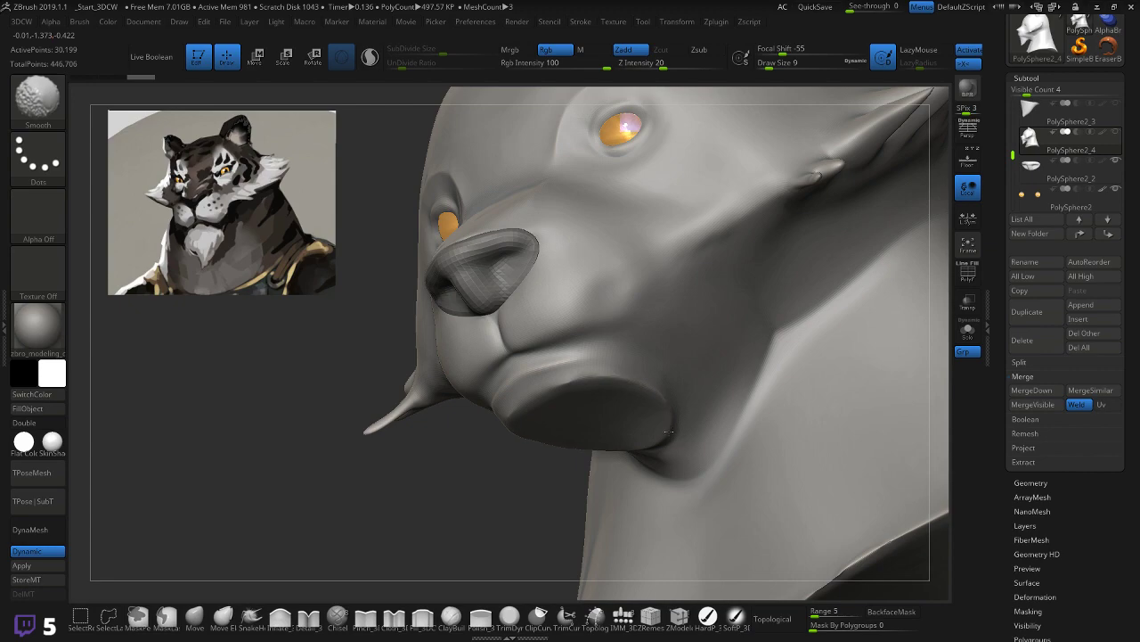
{"action": "left_click_drag", "start_coordinate": [516, 439], "coordinate": [537, 477]}
{"action": "left_click_drag", "start_coordinate": [881, 327], "coordinate": [461, 459]}
Step: Display the polyframe and inflate the flat cut face under the chin with the Inflate_3DCW brush
{"action": "key", "text": "shift+f"}
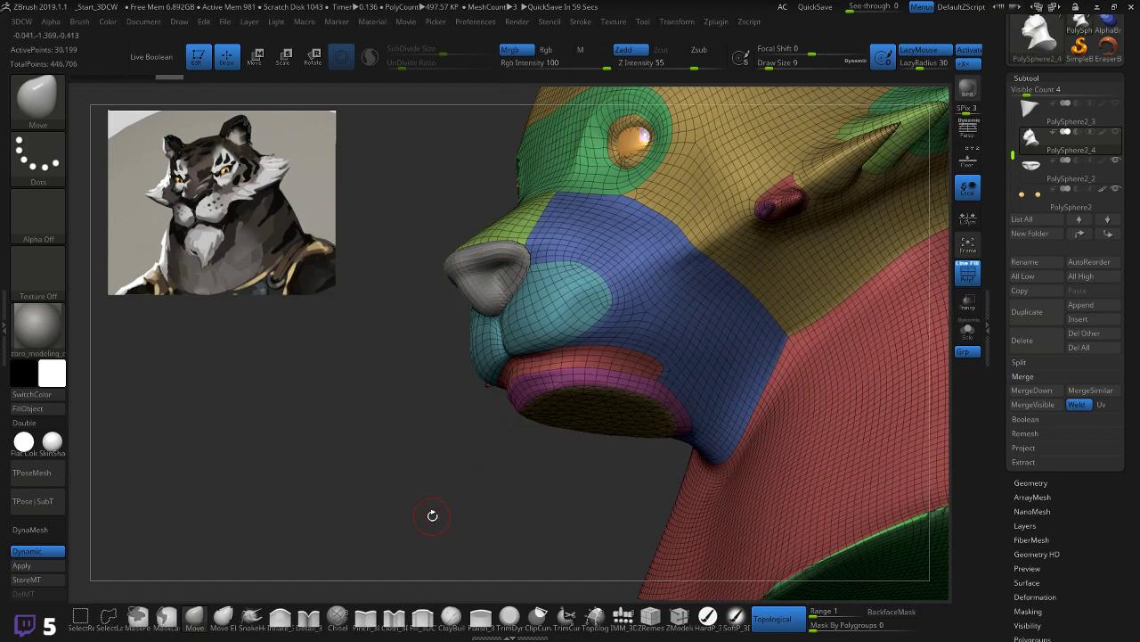
{"action": "mouse_move", "coordinate": [549, 441]}
{"action": "left_mouse_down"}
{"action": "mouse_move", "coordinate": [521, 499]}
{"action": "mouse_move", "coordinate": [547, 410]}
{"action": "mouse_move", "coordinate": [533, 474]}
{"action": "left_mouse_up"}
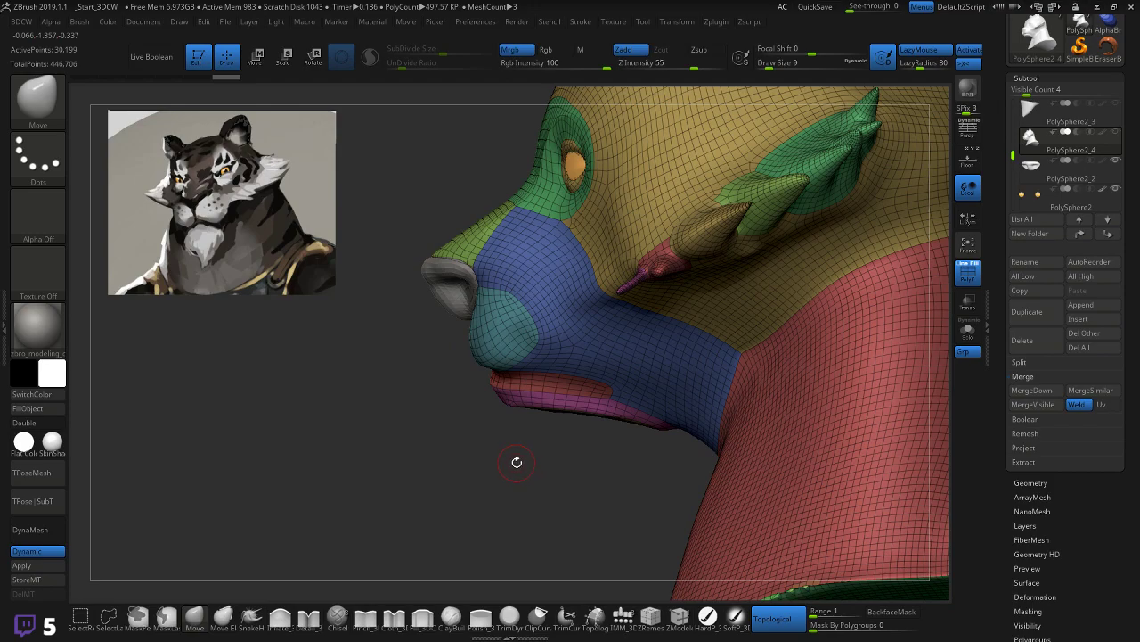
{"action": "left_click_drag", "start_coordinate": [517, 461], "coordinate": [512, 446]}
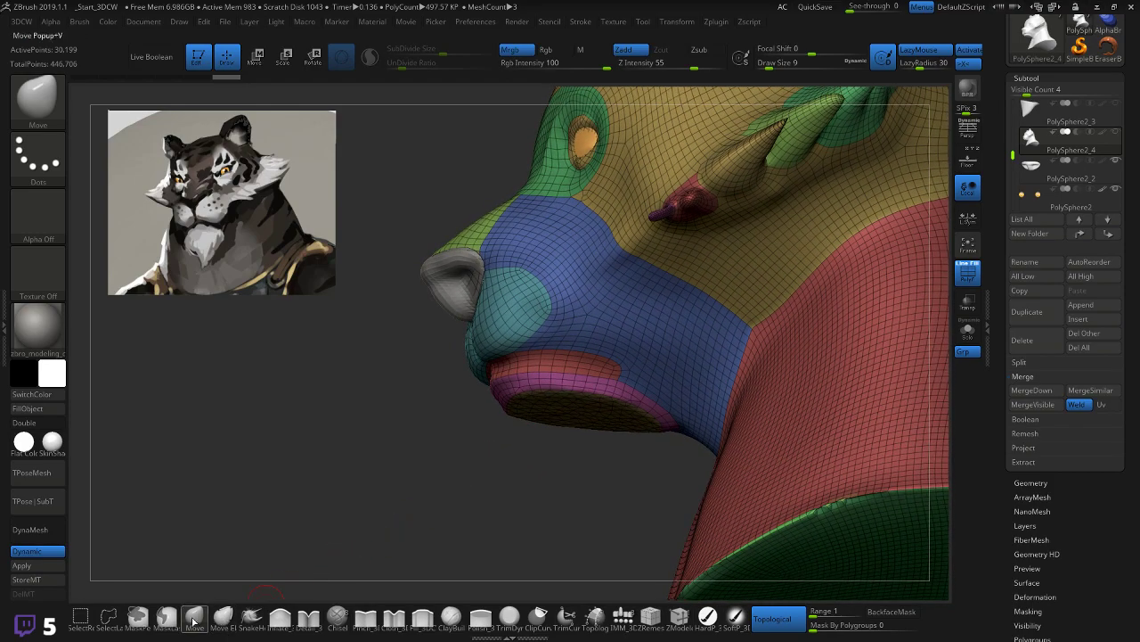
{"action": "key", "text": "b"}
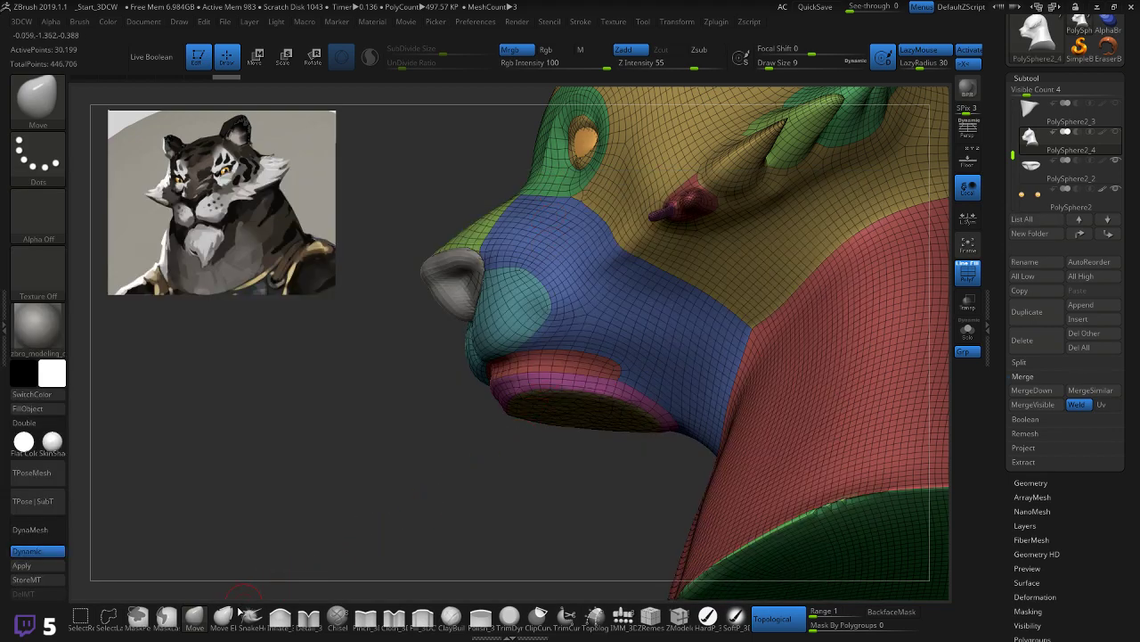
{"action": "left_click", "coordinate": [280, 617]}
{"action": "left_click_drag", "start_coordinate": [478, 469], "coordinate": [532, 398]}
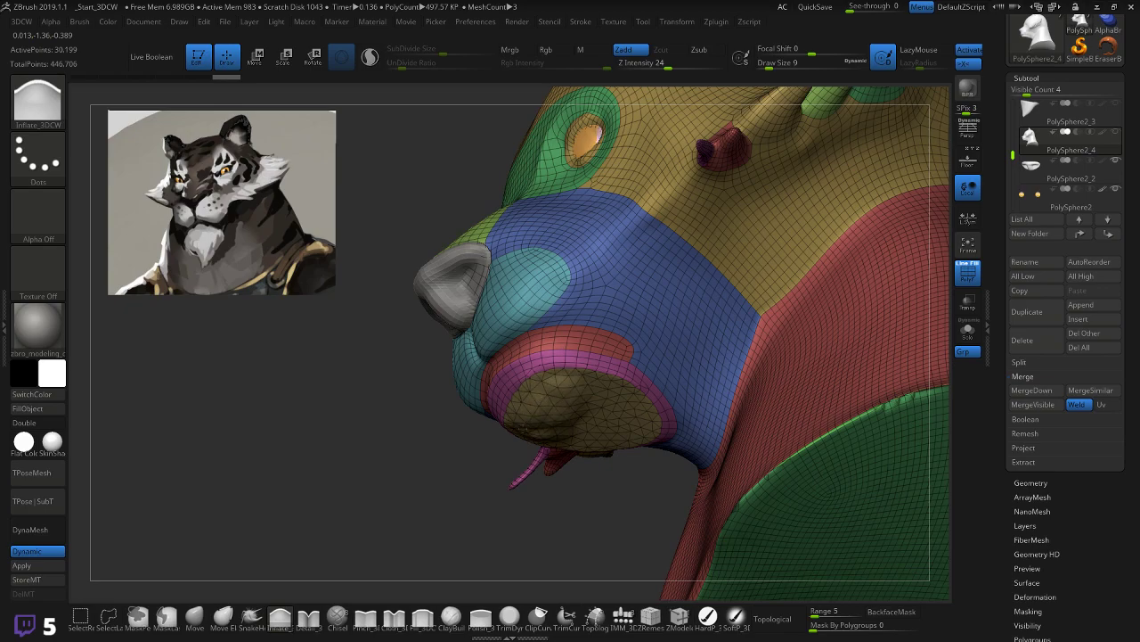
{"action": "mouse_move", "coordinate": [475, 491]}
{"action": "left_mouse_down"}
{"action": "mouse_move", "coordinate": [526, 401]}
{"action": "mouse_move", "coordinate": [518, 473]}
{"action": "left_mouse_up"}
Step: Shape the underside of the chin into a shallow rounded form with the Move brush at draw sizes 14 and 26, and smooth it
{"action": "left_click", "coordinate": [194, 615]}
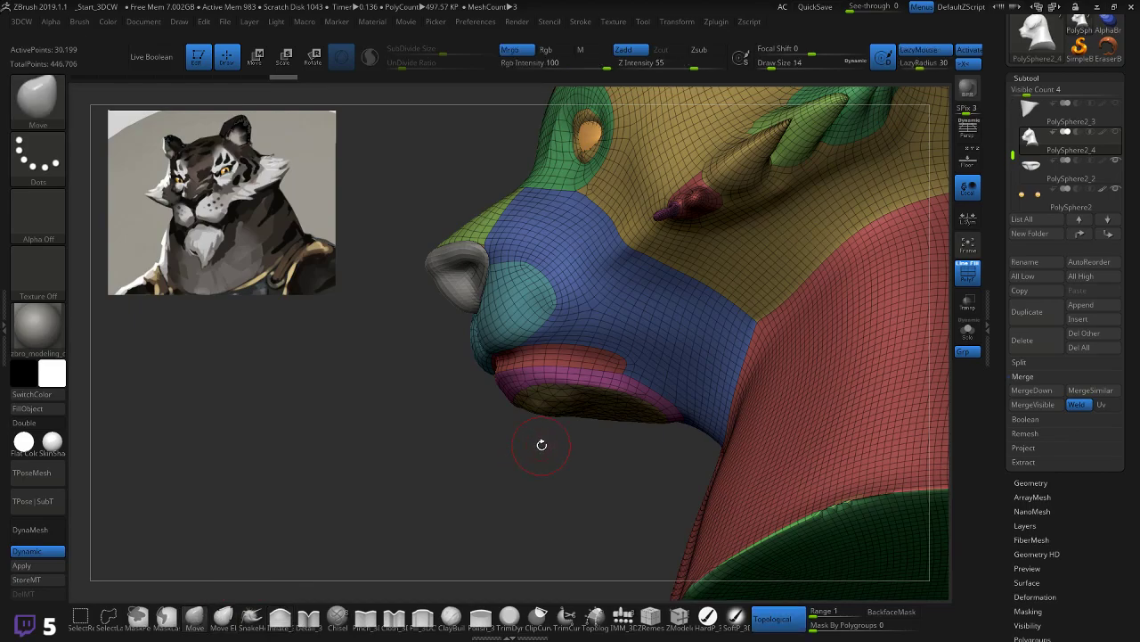
{"action": "left_click_drag", "start_coordinate": [551, 448], "coordinate": [615, 415]}
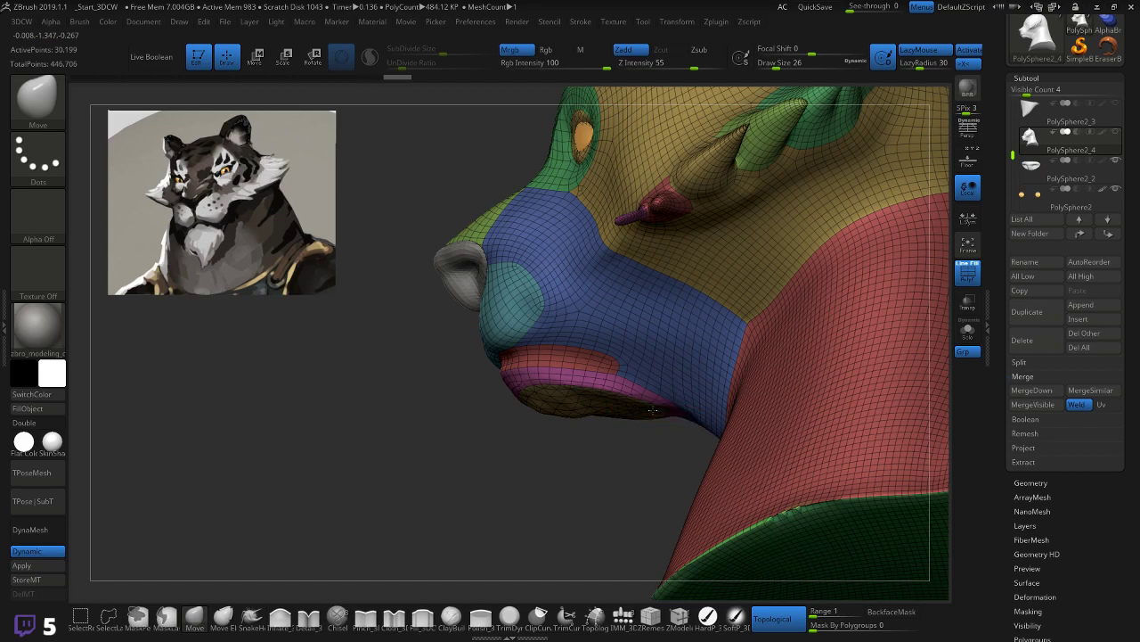
{"action": "key", "text": "shift"}
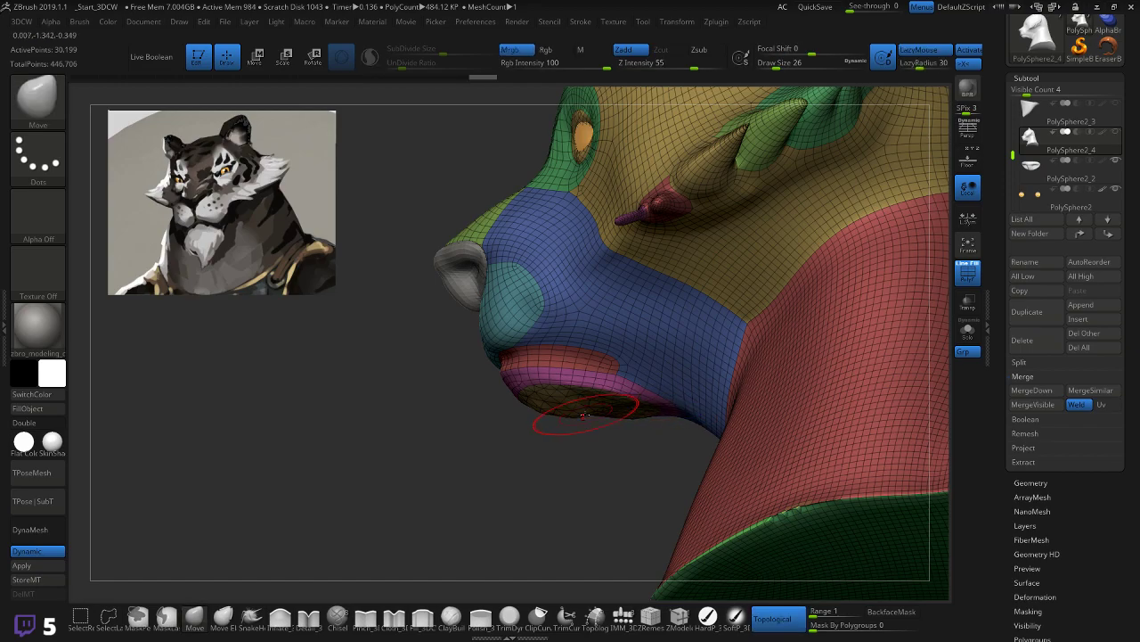
{"action": "mouse_move", "coordinate": [569, 458]}
{"action": "left_mouse_down"}
{"action": "mouse_move", "coordinate": [604, 419]}
{"action": "mouse_move", "coordinate": [564, 411]}
{"action": "left_mouse_up"}
{"action": "left_click_drag", "start_coordinate": [634, 347], "coordinate": [517, 420]}
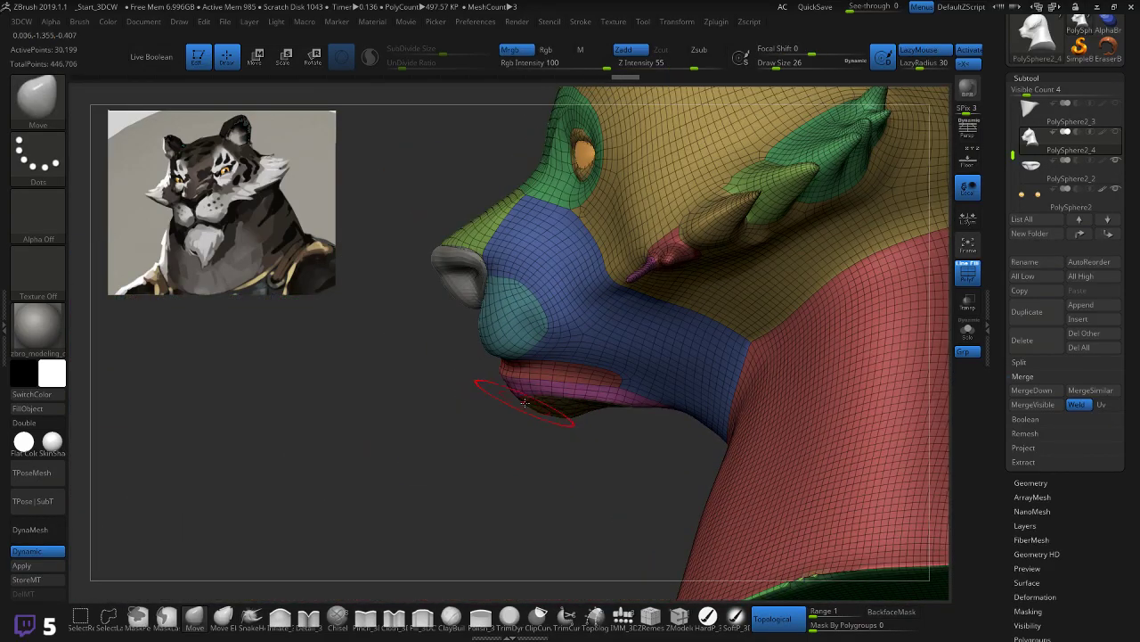
{"action": "key", "text": "shift"}
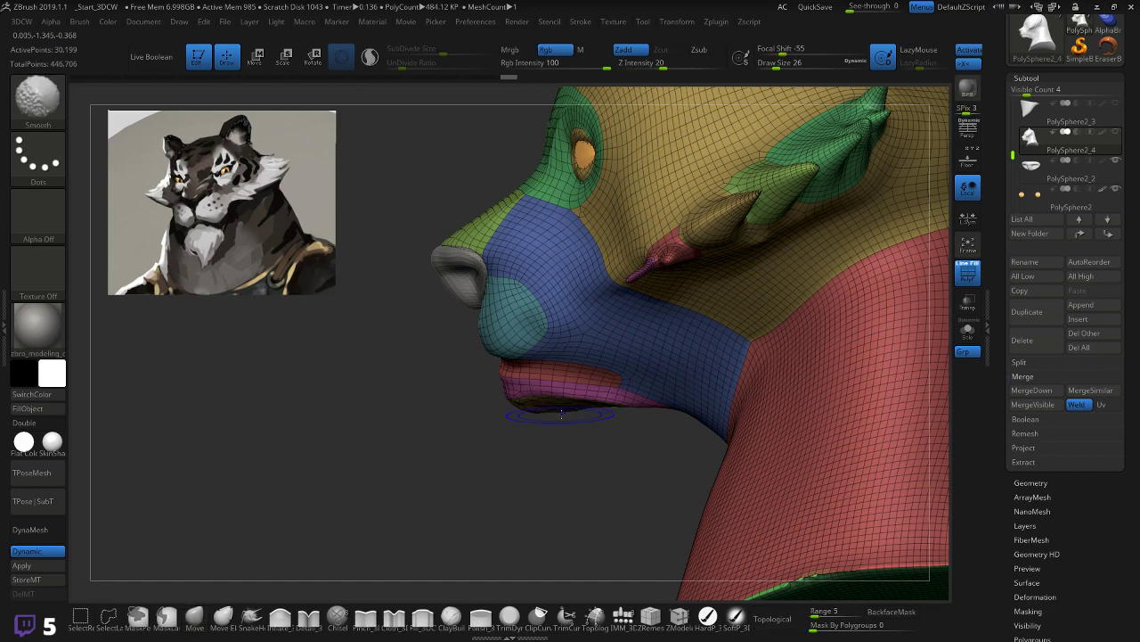
{"action": "mouse_move", "coordinate": [572, 446]}
{"action": "left_mouse_down"}
{"action": "mouse_move", "coordinate": [637, 438]}
{"action": "mouse_move", "coordinate": [614, 436]}
{"action": "left_mouse_up"}
{"action": "left_click_drag", "start_coordinate": [882, 291], "coordinate": [657, 407]}
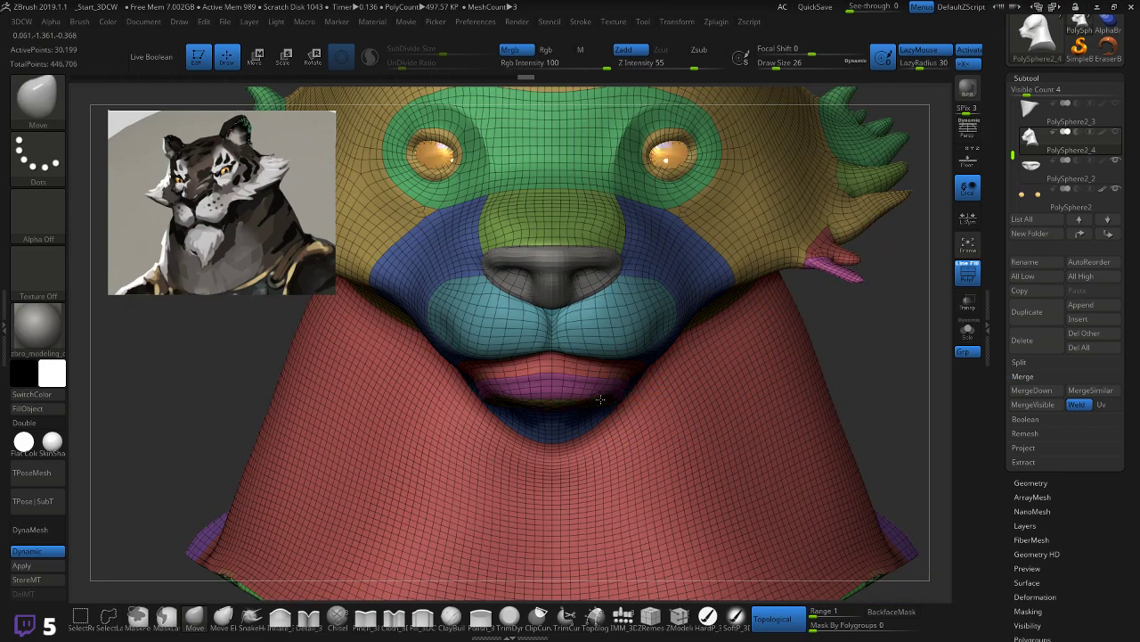
{"action": "left_click_drag", "start_coordinate": [881, 331], "coordinate": [810, 319]}
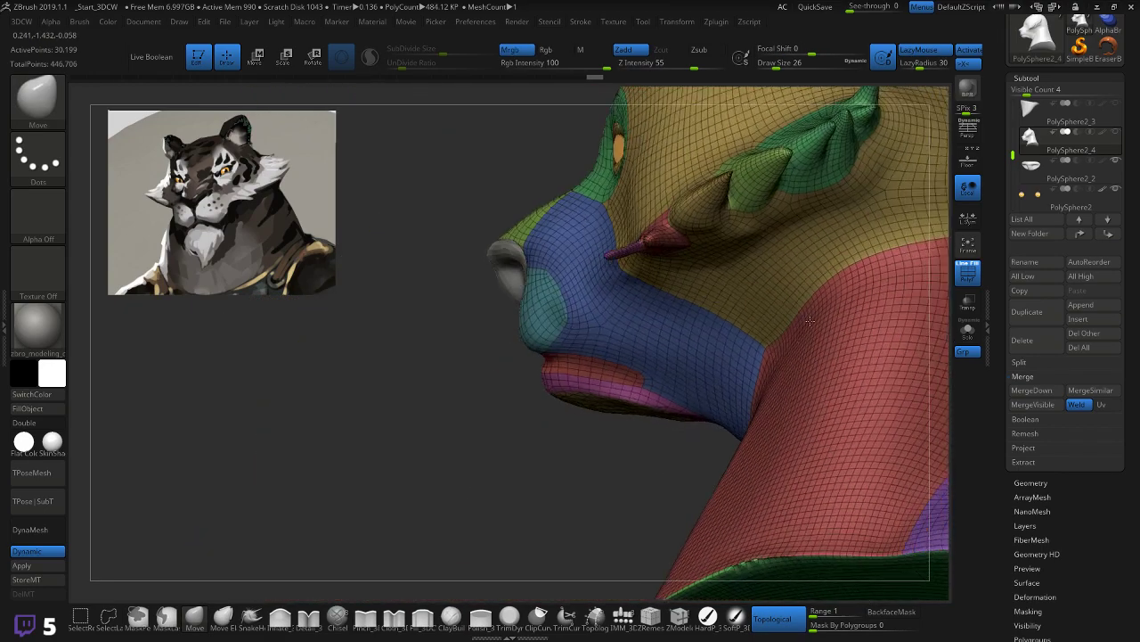
{"action": "right_click_drag", "start_coordinate": [810, 320], "coordinate": [578, 454]}
{"action": "key", "text": "shift"}
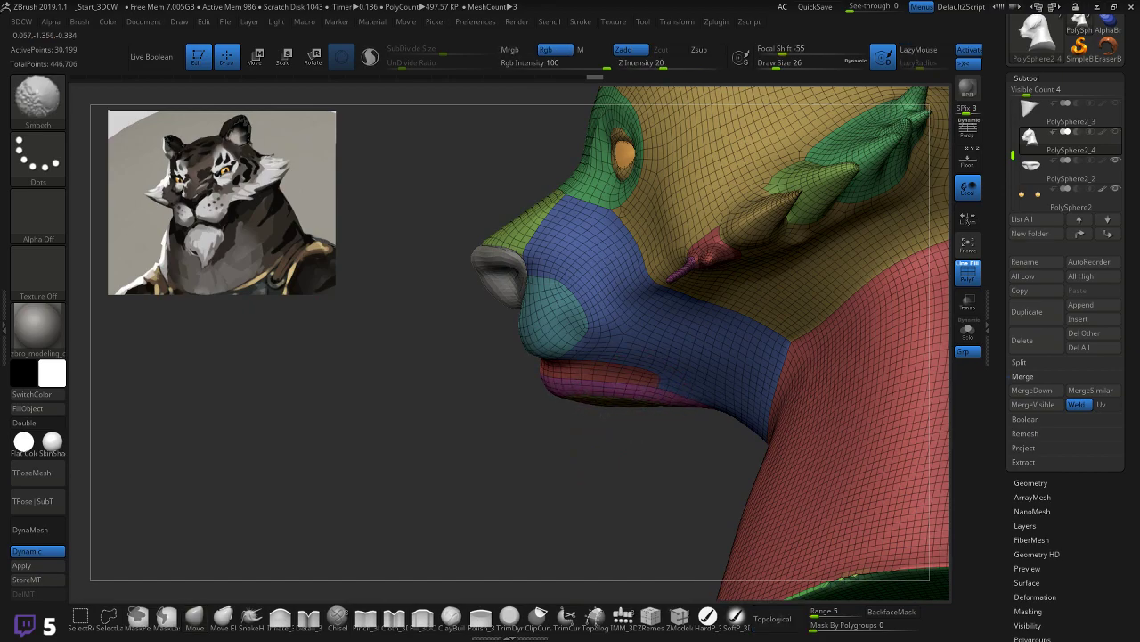
{"action": "mouse_move", "coordinate": [594, 458]}
{"action": "right_mouse_down"}
{"action": "mouse_move", "coordinate": [631, 393]}
{"action": "mouse_move", "coordinate": [704, 329]}
{"action": "right_mouse_up"}
Step: Assign stray triangles at the rim of the chin cut to the magenta polygroup with ZModeler, and run Mirror And Weld on the head
{"action": "right_click_drag", "start_coordinate": [848, 330], "coordinate": [882, 361]}
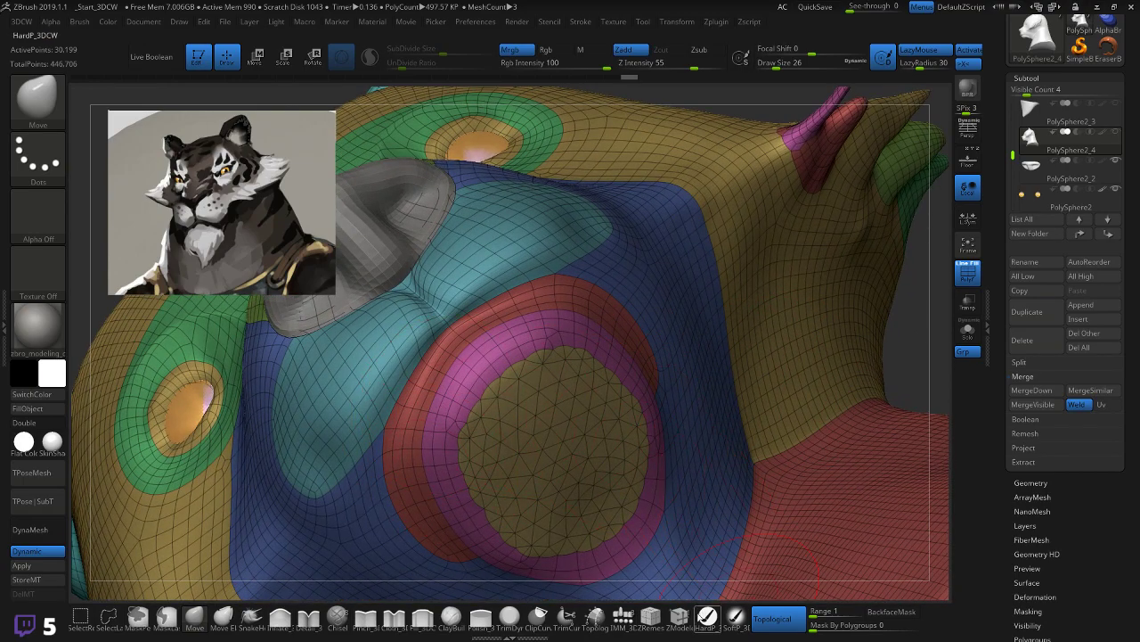
{"action": "left_click", "coordinate": [679, 617]}
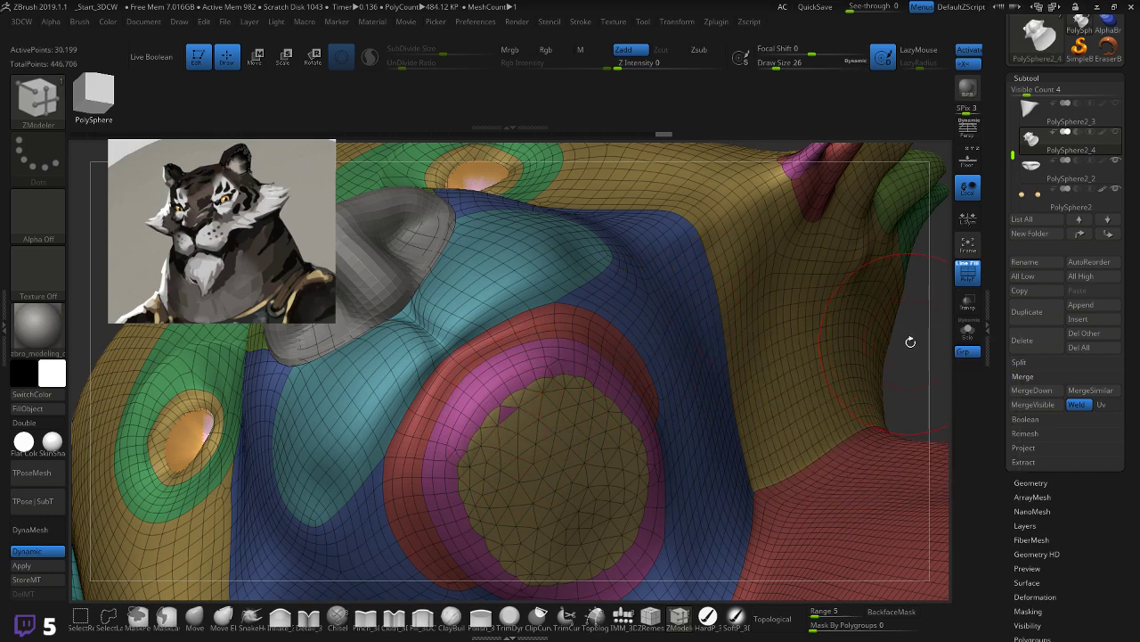
{"action": "key", "text": "space"}
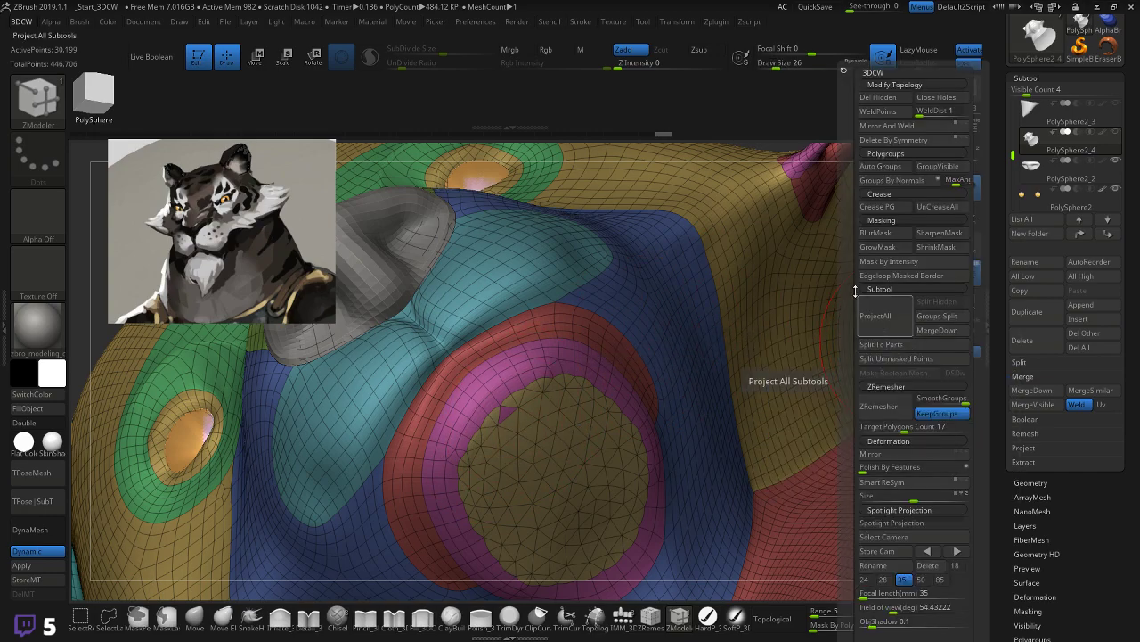
{"action": "left_click", "coordinate": [885, 127]}
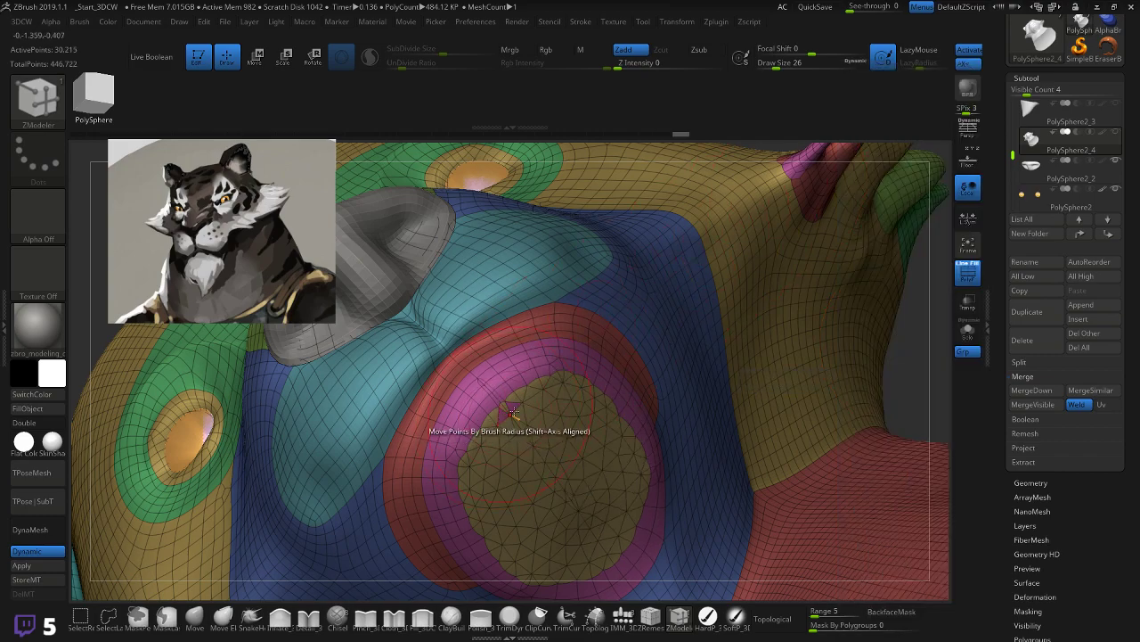
{"action": "left_click_drag", "start_coordinate": [936, 348], "coordinate": [914, 412]}
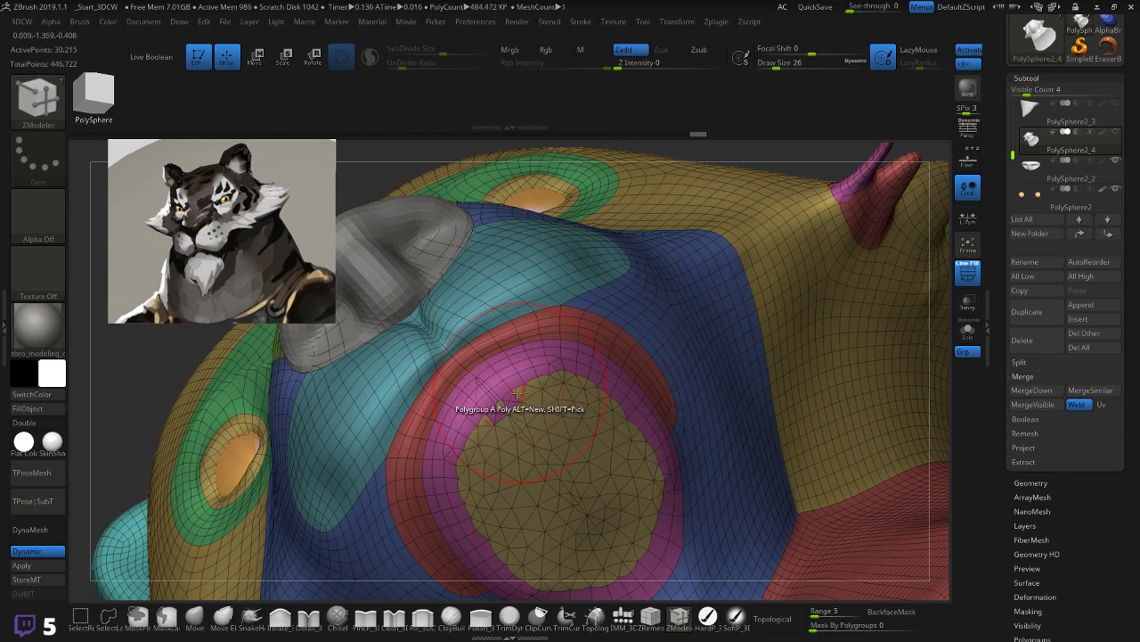
{"action": "key", "text": "ctrl"}
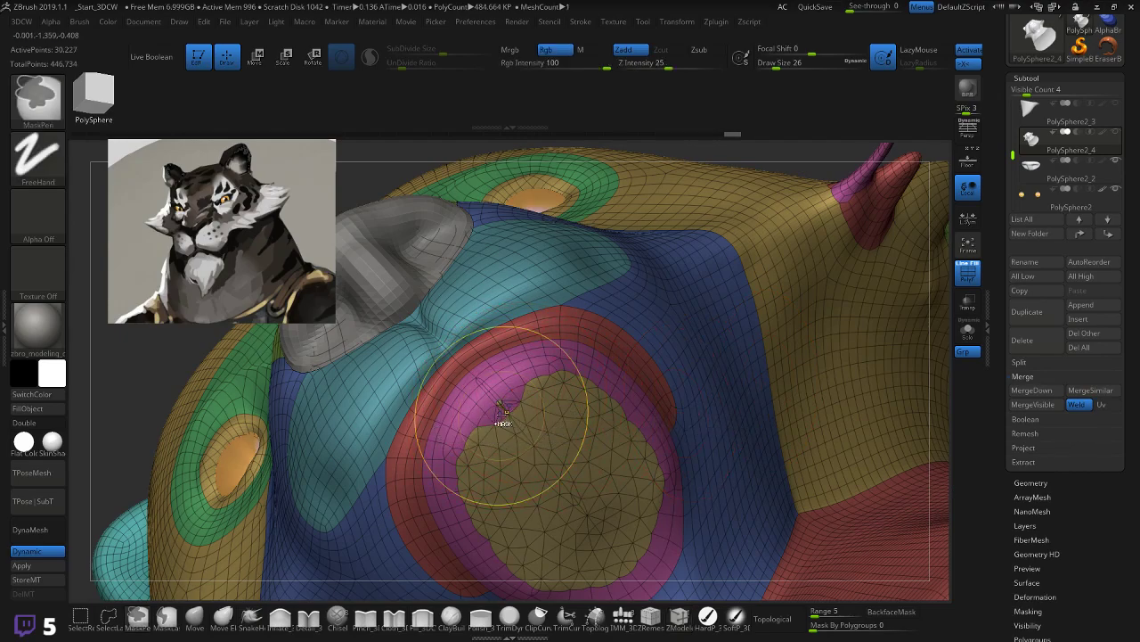
{"action": "key", "text": "ctrl"}
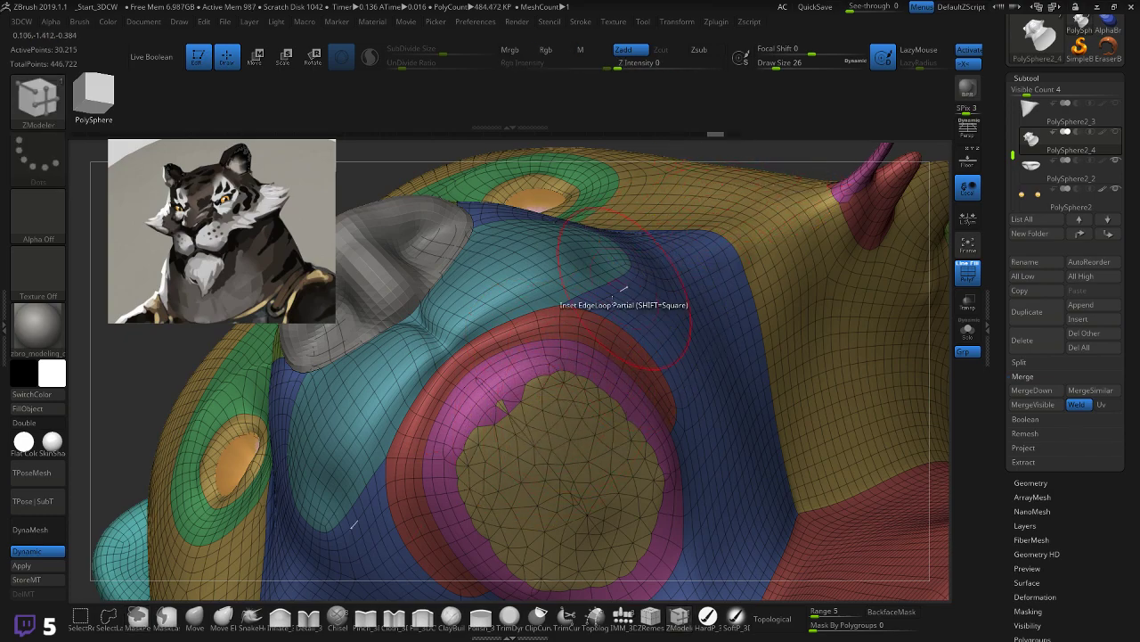
{"action": "mouse_move", "coordinate": [520, 438]}
{"action": "right_mouse_down", "text": "ctrl"}
{"action": "mouse_move", "coordinate": [522, 463]}
{"action": "mouse_move", "coordinate": [488, 375]}
{"action": "right_mouse_up", "text": "ctrl"}
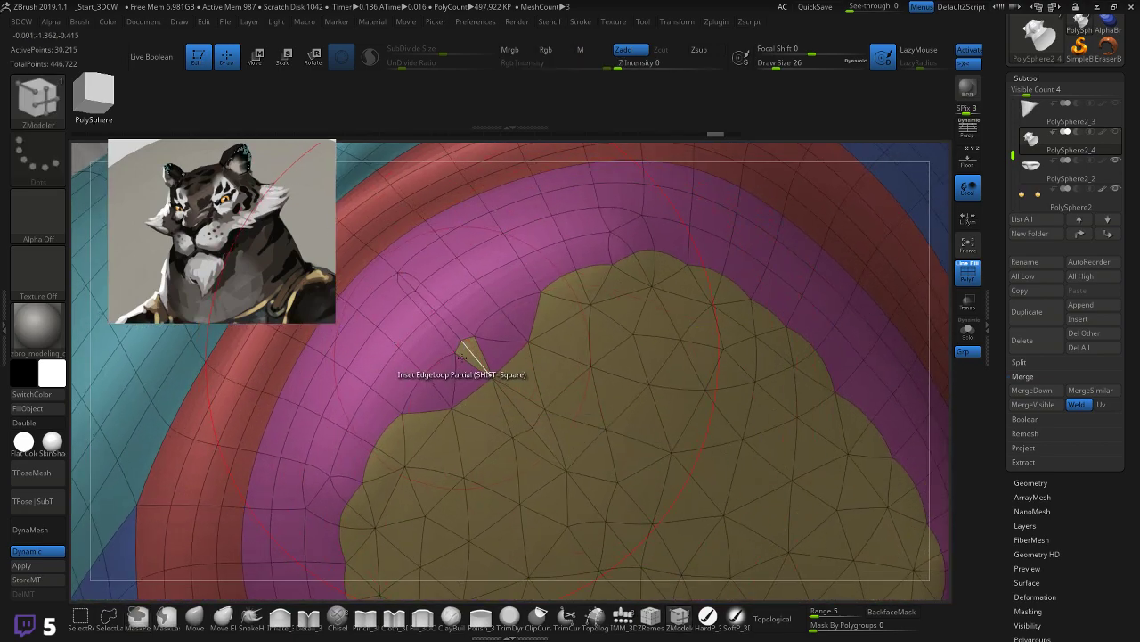
{"action": "key", "text": "ctrl+z"}
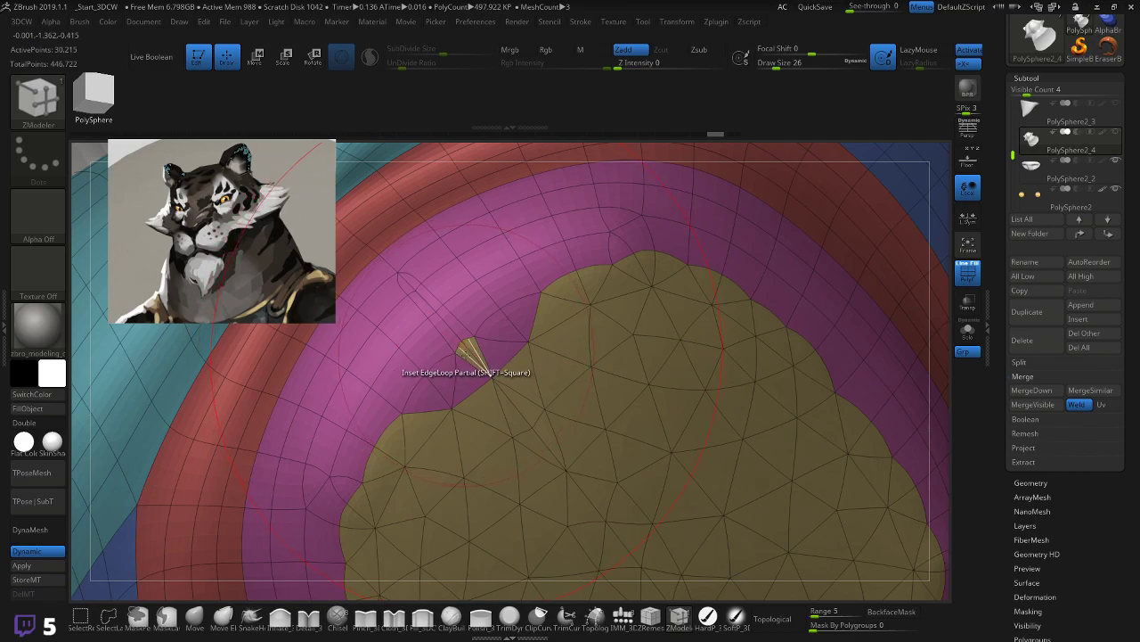
Step: Assign the narrow leftover wedge on the chin rim and the olive triangles around it to the magenta polygroup with ZModeler
{"action": "right_click_drag", "start_coordinate": [472, 355], "coordinate": [655, 383], "text": "ctrl"}
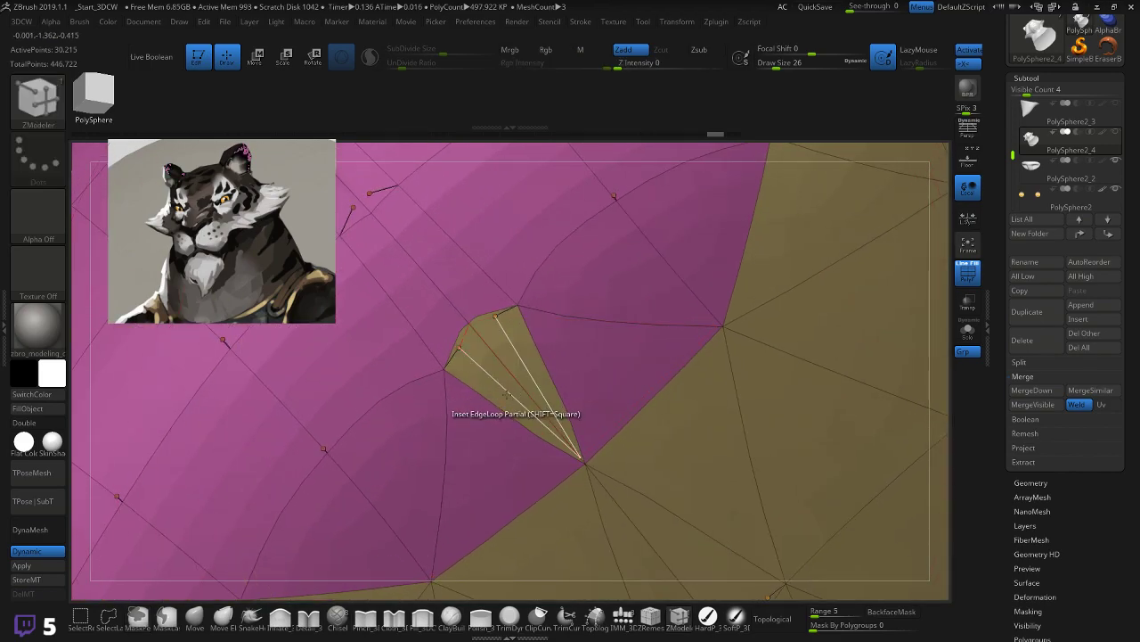
{"action": "left_click", "coordinate": [479, 349]}
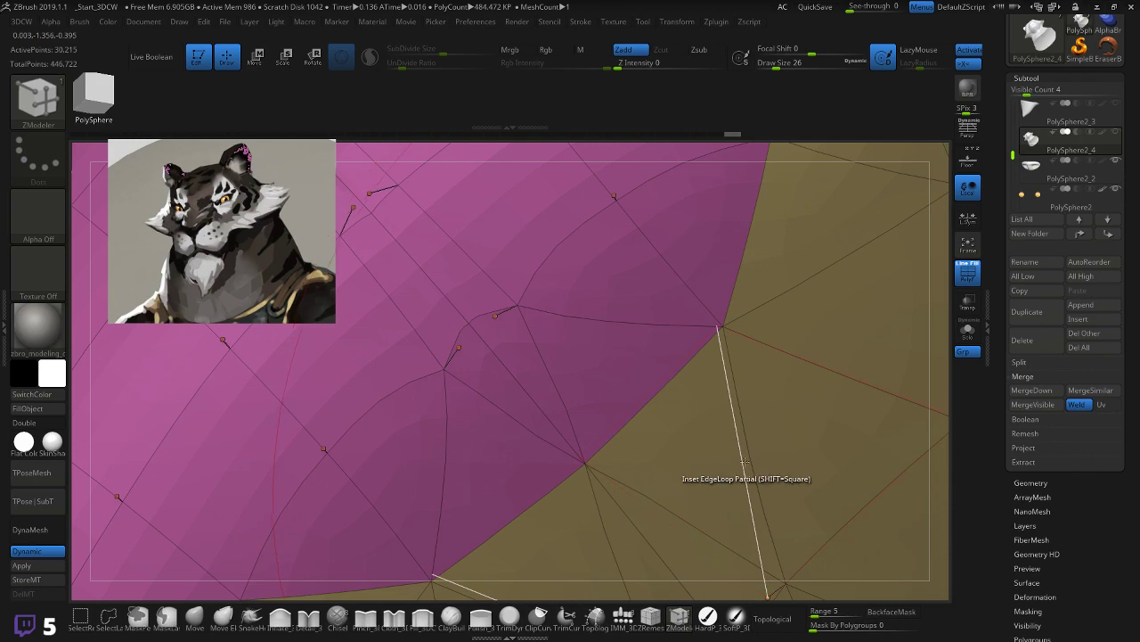
{"action": "left_click", "coordinate": [689, 461]}
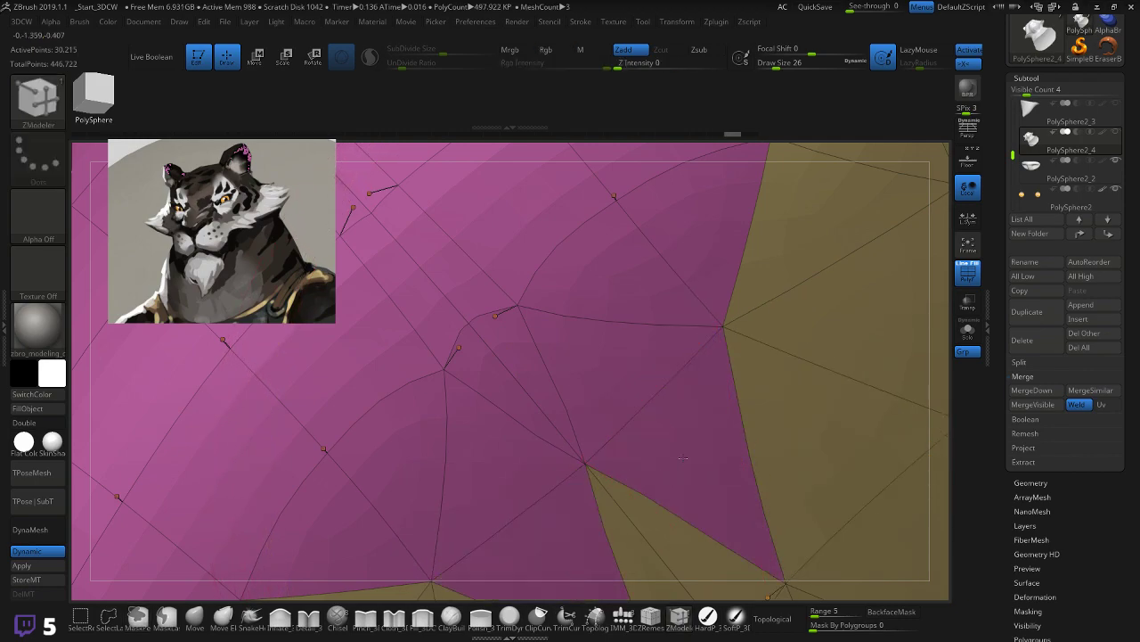
{"action": "left_click", "coordinate": [815, 435]}
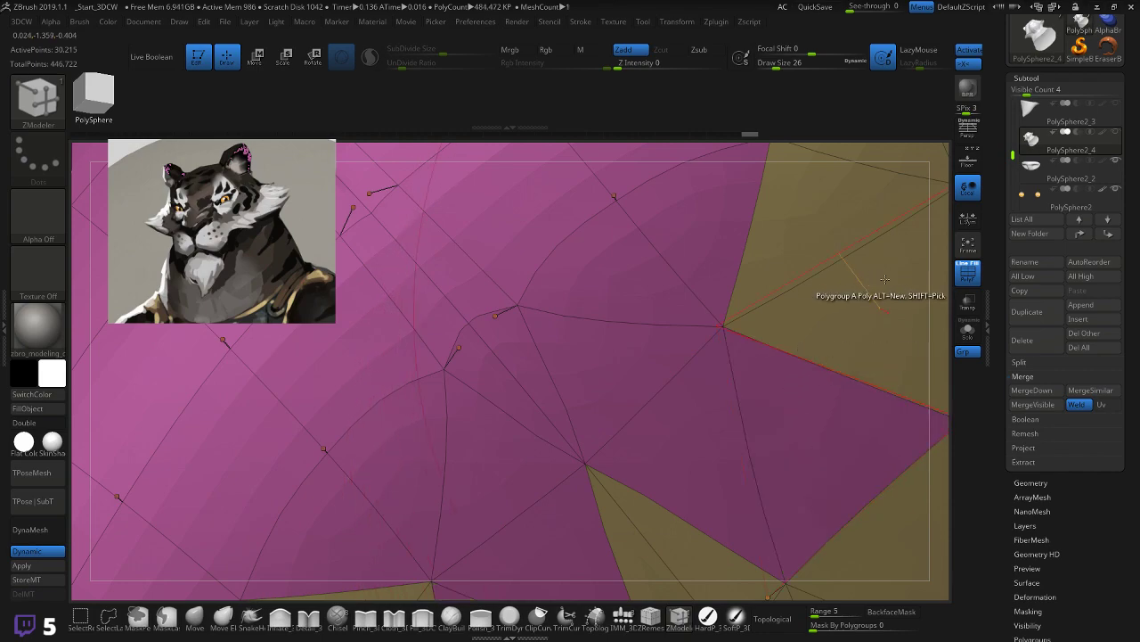
{"action": "left_click", "coordinate": [869, 303]}
{"action": "left_click", "coordinate": [814, 214]}
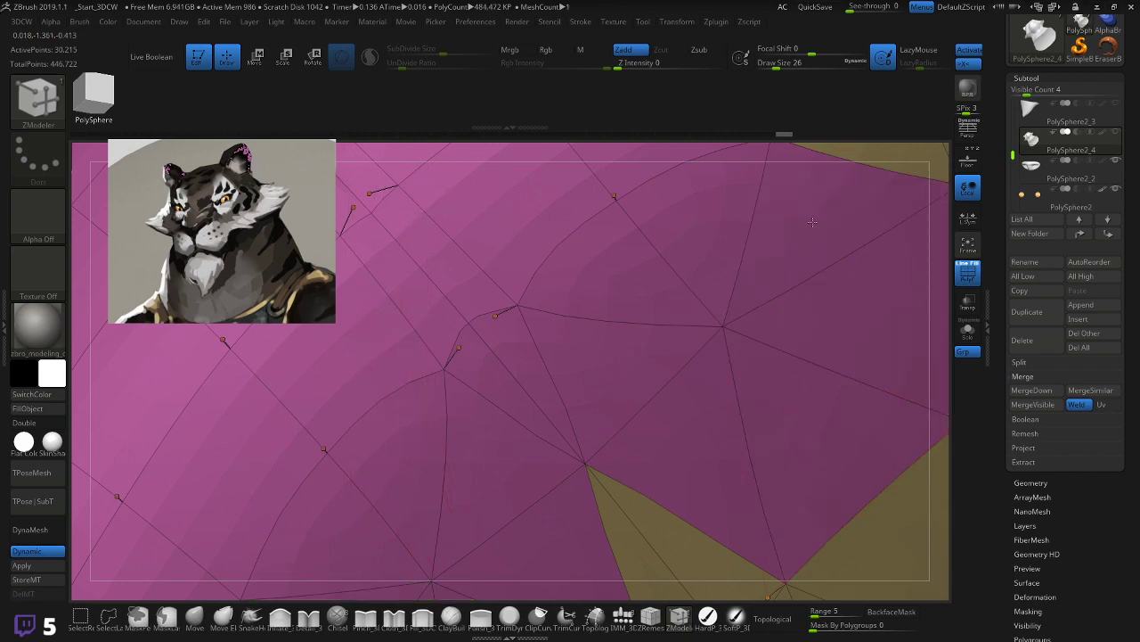
{"action": "right_click_drag", "start_coordinate": [811, 363], "coordinate": [708, 354], "text": "ctrl"}
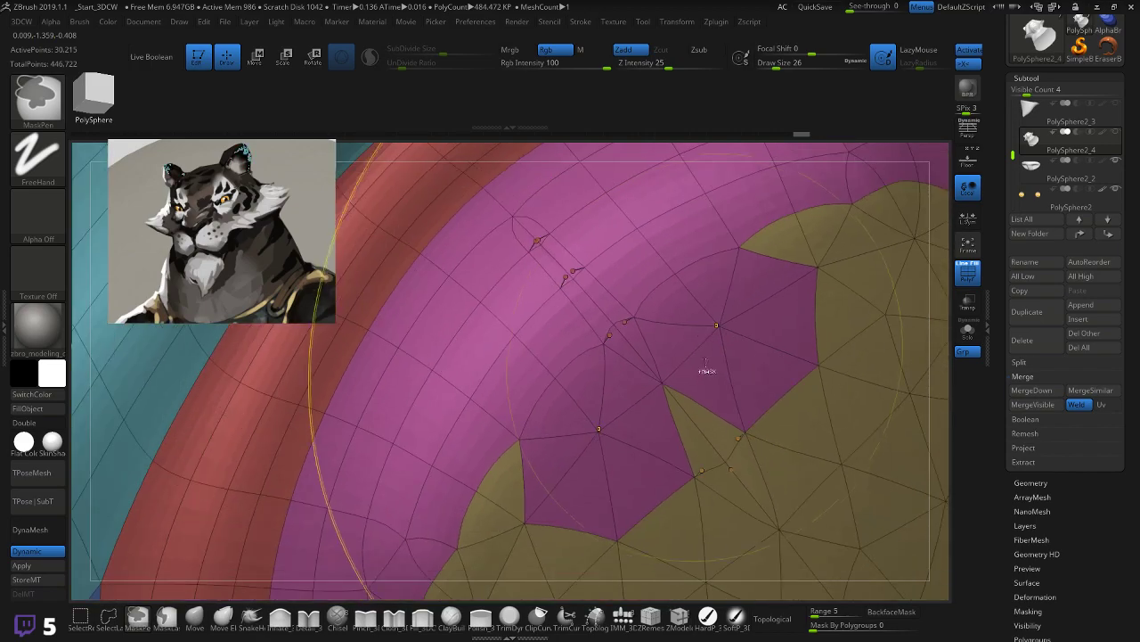
{"action": "left_click", "coordinate": [709, 425]}
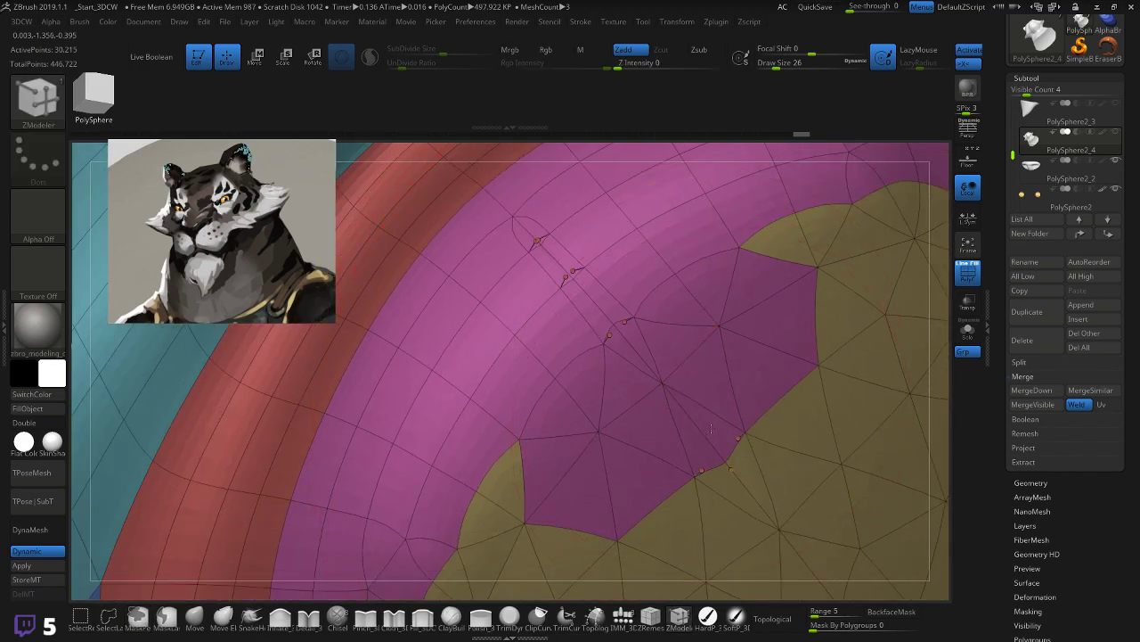
{"action": "left_click", "coordinate": [837, 309]}
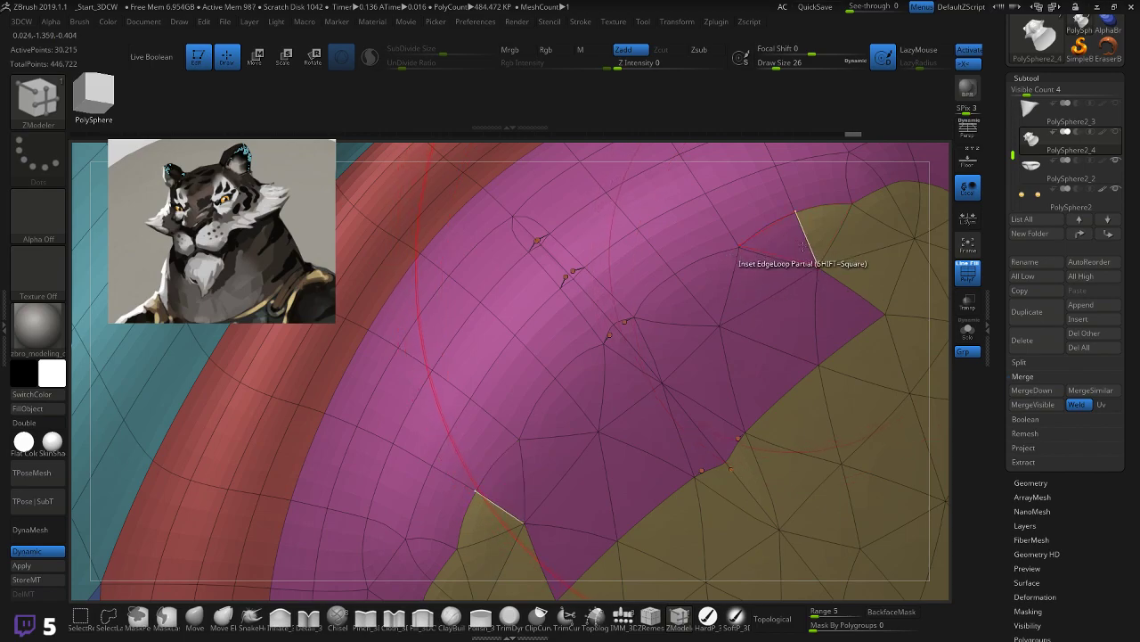
Step: Turn off Dynamic subdivision and extend the magenta polygroup over the remaining olive notches along the front rim of the chin cut
{"action": "left_click", "coordinate": [55, 553]}
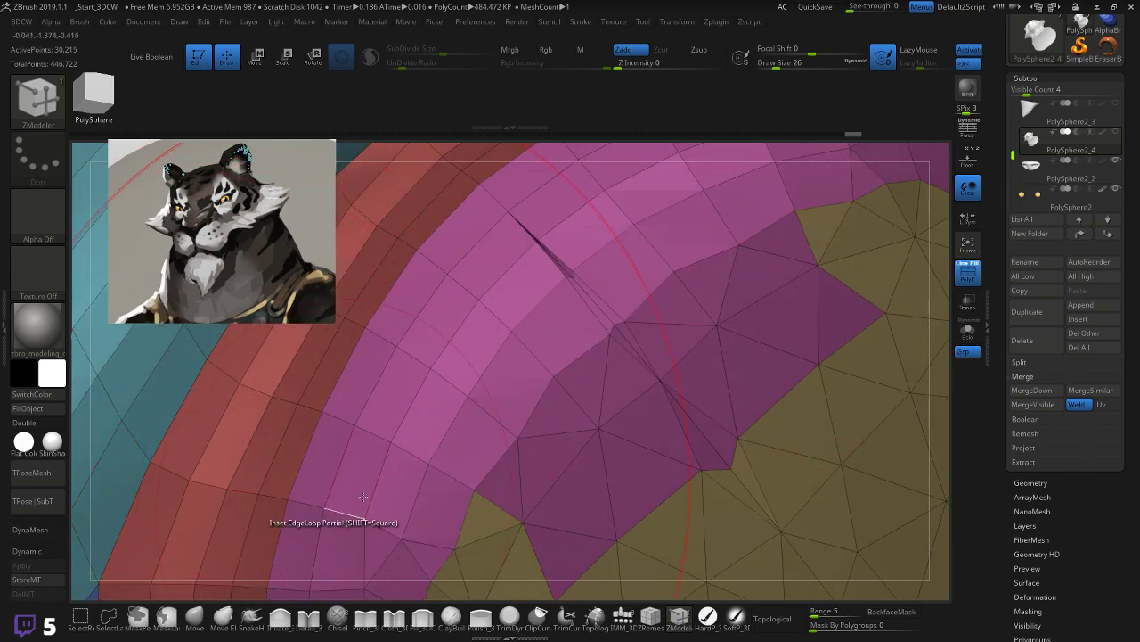
{"action": "left_click", "coordinate": [805, 420]}
{"action": "left_click", "coordinate": [840, 410]}
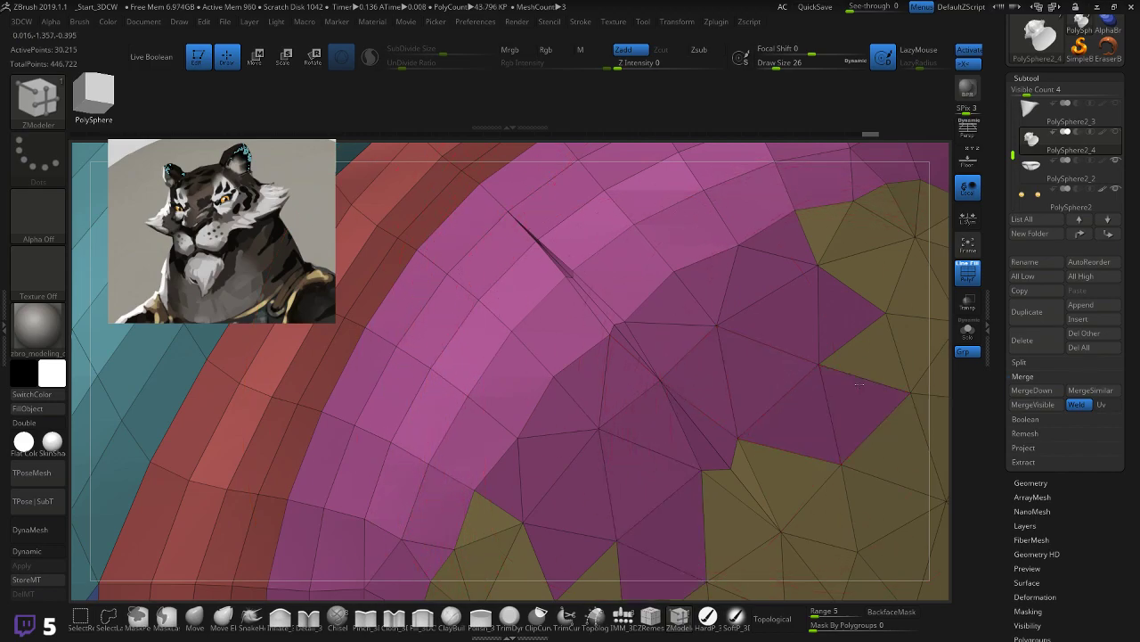
{"action": "left_click", "coordinate": [868, 369]}
{"action": "left_click", "coordinate": [909, 327]}
{"action": "left_click", "coordinate": [873, 278]}
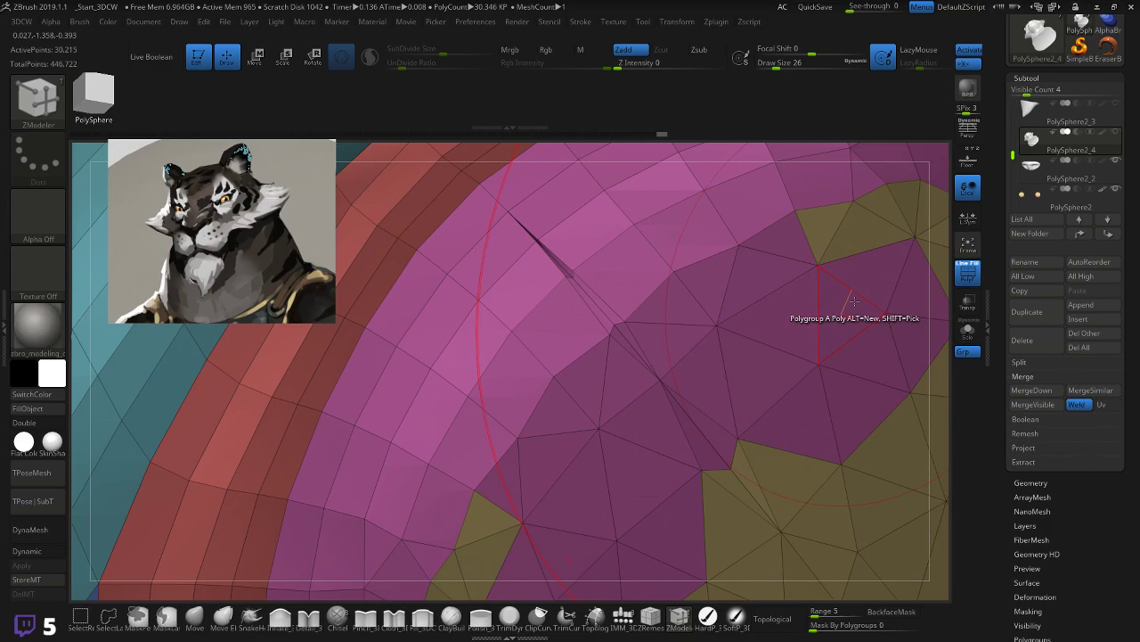
{"action": "left_click", "coordinate": [858, 236]}
{"action": "left_click", "coordinate": [811, 230]}
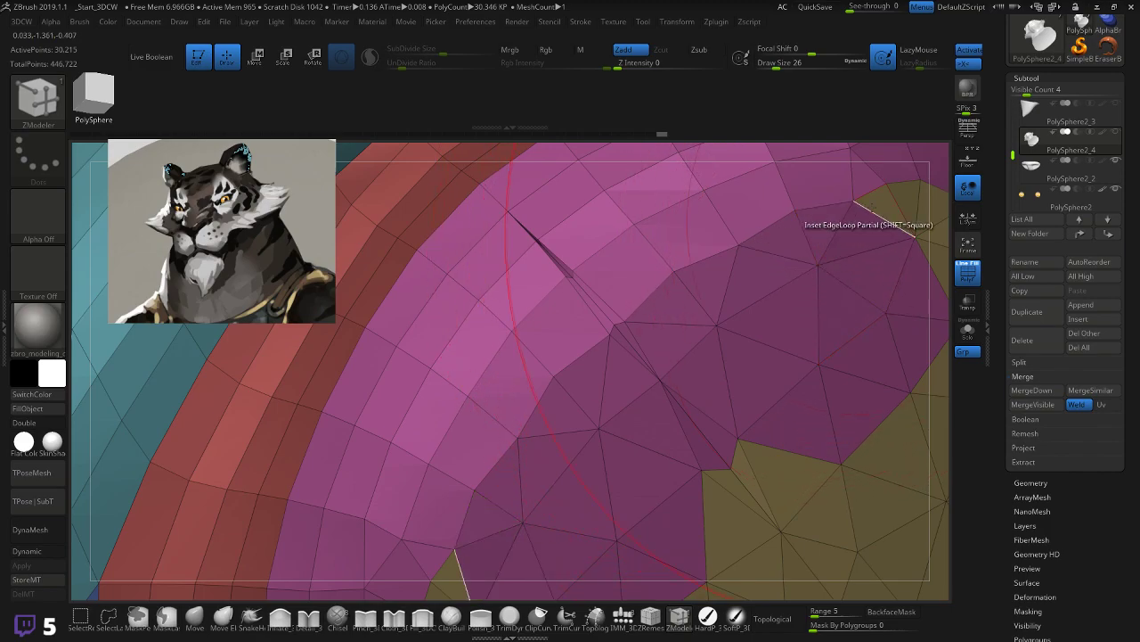
{"action": "left_click", "coordinate": [881, 208]}
{"action": "left_click", "coordinate": [913, 205]}
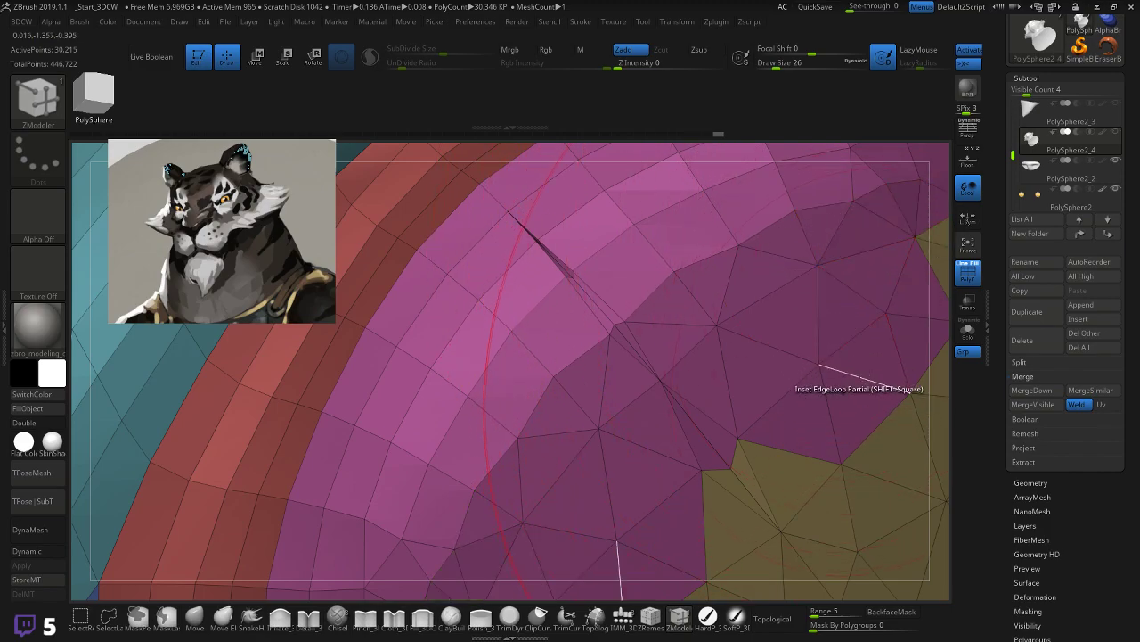
Step: Assign the olive triangles around the thin centreline slivers under the chin to the magenta polygroup
{"action": "right_click_drag", "start_coordinate": [830, 313], "coordinate": [699, 163], "text": "alt"}
{"action": "key", "text": "space"}
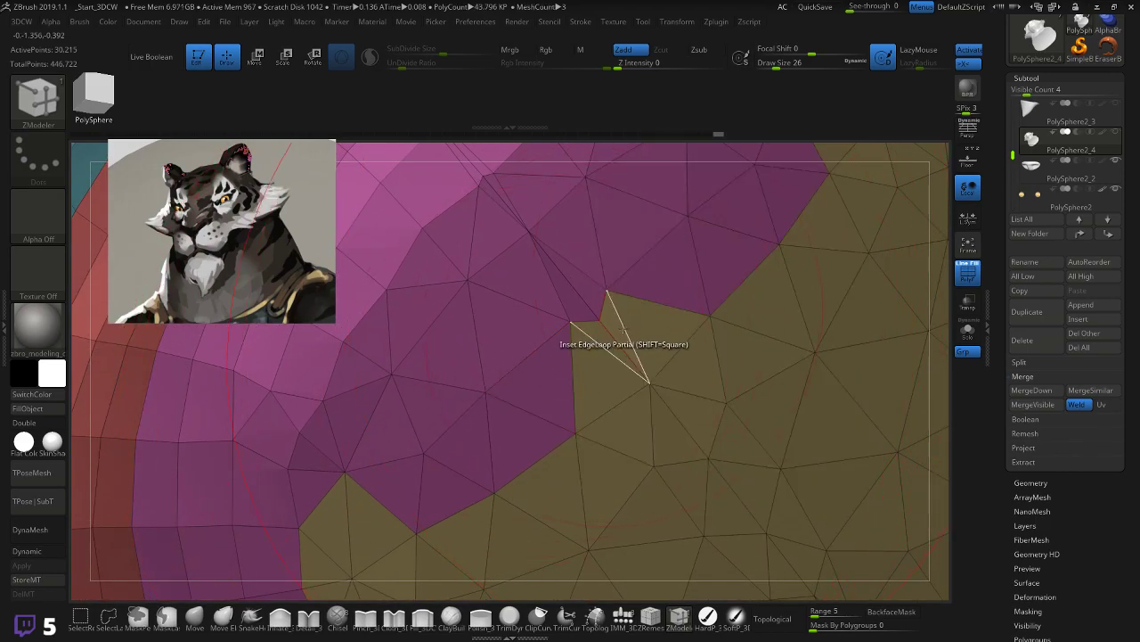
{"action": "left_click", "coordinate": [681, 340]}
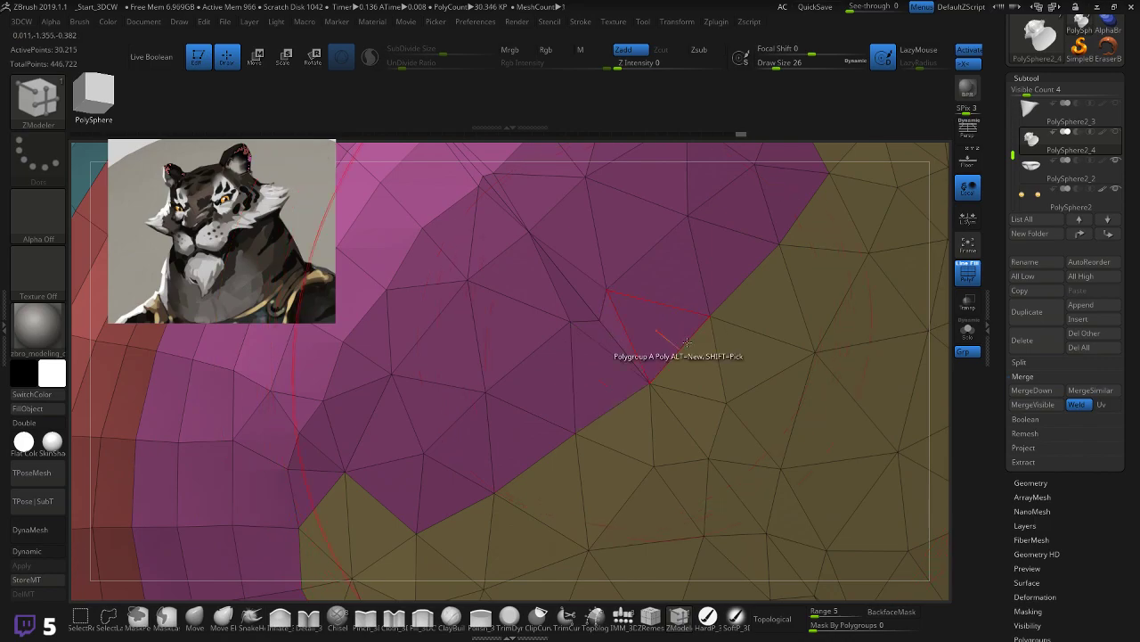
{"action": "left_click", "coordinate": [704, 361]}
{"action": "left_click", "coordinate": [766, 352]}
{"action": "left_click", "coordinate": [784, 285]}
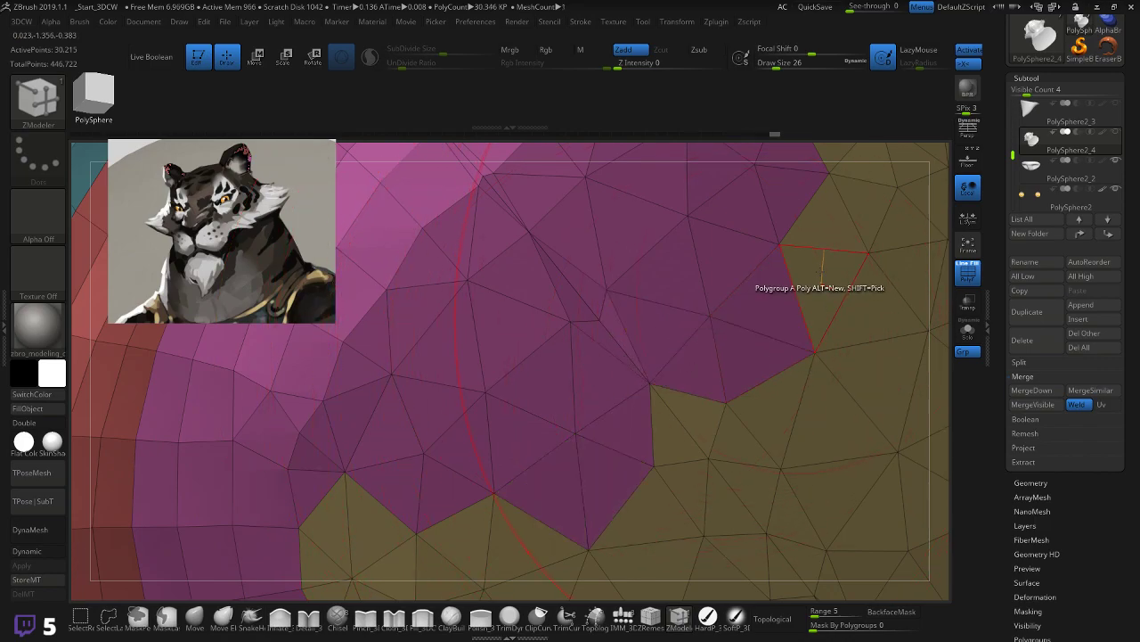
{"action": "left_click", "coordinate": [833, 267]}
{"action": "left_click", "coordinate": [824, 218]}
{"action": "left_click", "coordinate": [864, 209]}
Step: Extend the magenta polygroup by another row of olive triangles beyond the slivers, towards the middle of the chin's underside
{"action": "left_click", "coordinate": [711, 424]}
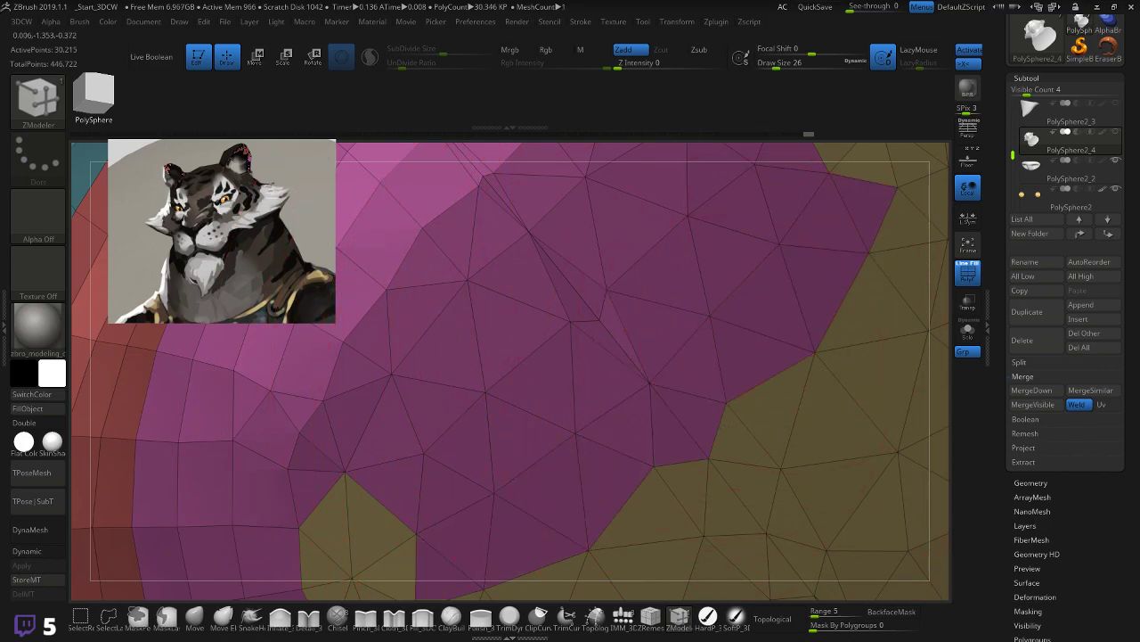
{"action": "left_click", "coordinate": [742, 442]}
{"action": "left_click", "coordinate": [777, 409]}
{"action": "left_click", "coordinate": [817, 420]}
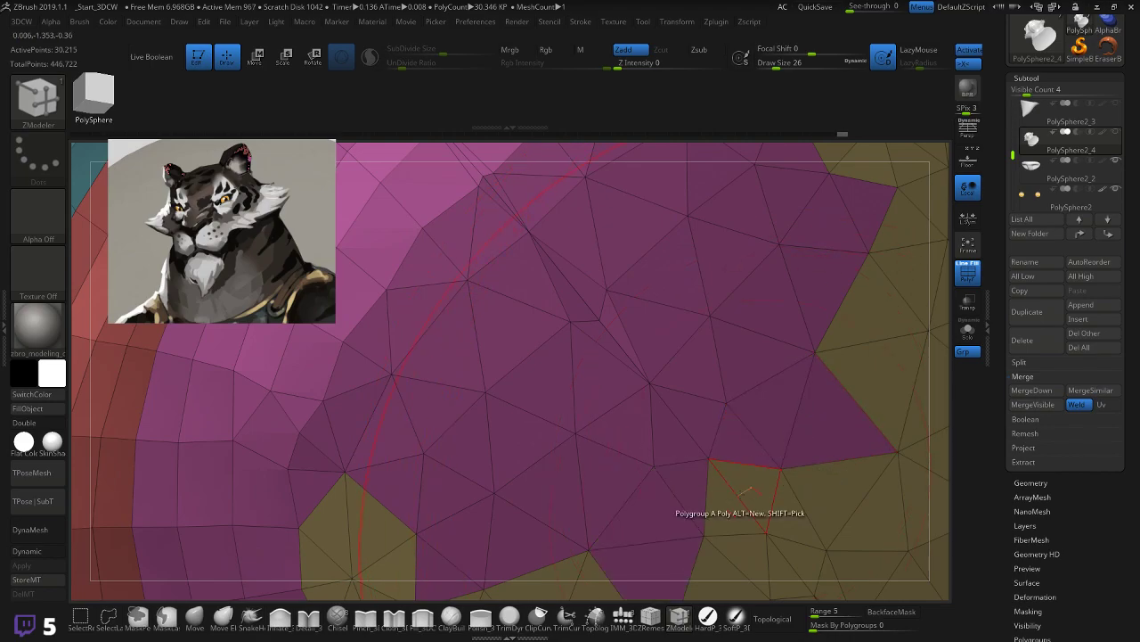
{"action": "left_click", "coordinate": [751, 484]}
{"action": "left_click", "coordinate": [786, 512]}
{"action": "left_click", "coordinate": [826, 495]}
Step: Set both the ZModeler edge action and point action to Do Nothing so only the polygon PolyGroup action responds
{"action": "mouse_move", "coordinate": [740, 464]}
{"action": "right_mouse_down"}
{"action": "mouse_move", "coordinate": [865, 264]}
{"action": "mouse_move", "coordinate": [621, 418]}
{"action": "right_mouse_up"}
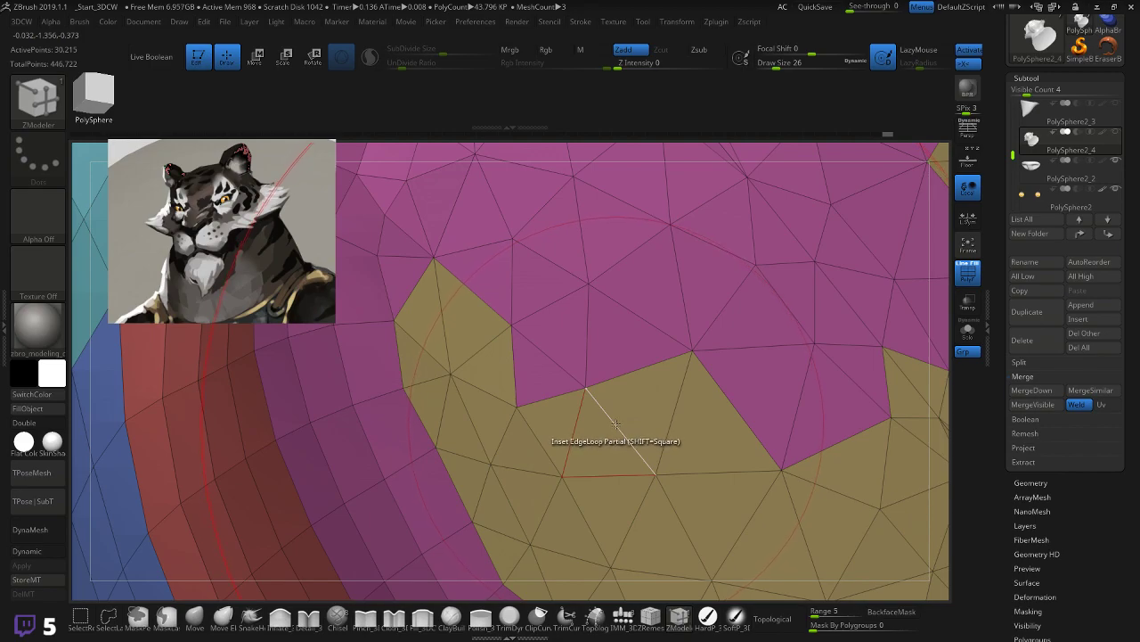
{"action": "key", "text": "space"}
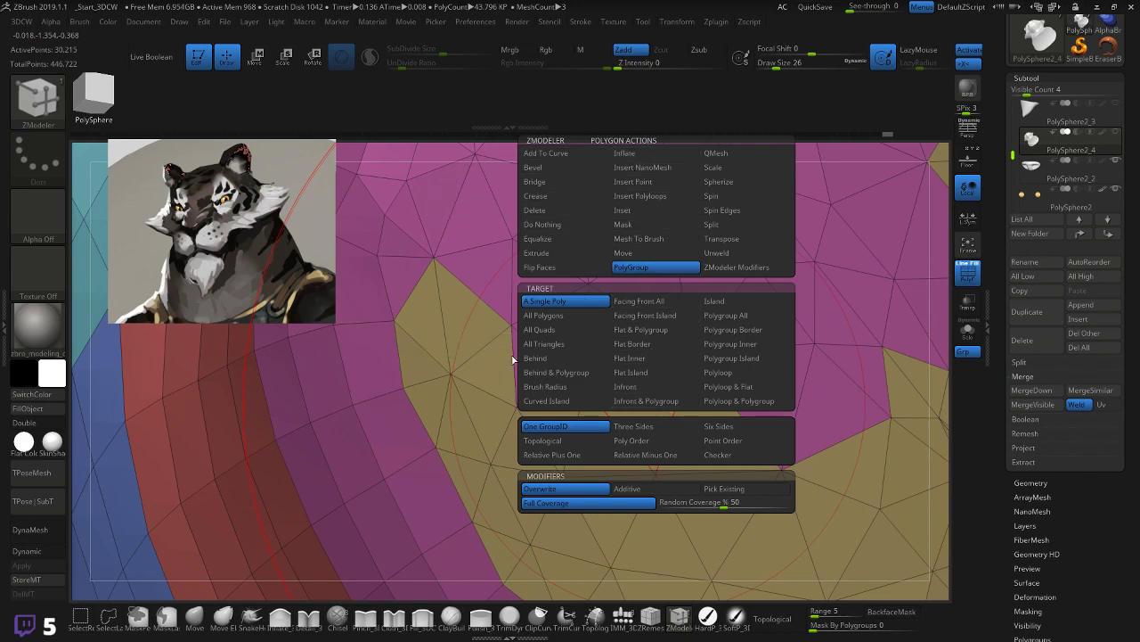
{"action": "key", "text": "space"}
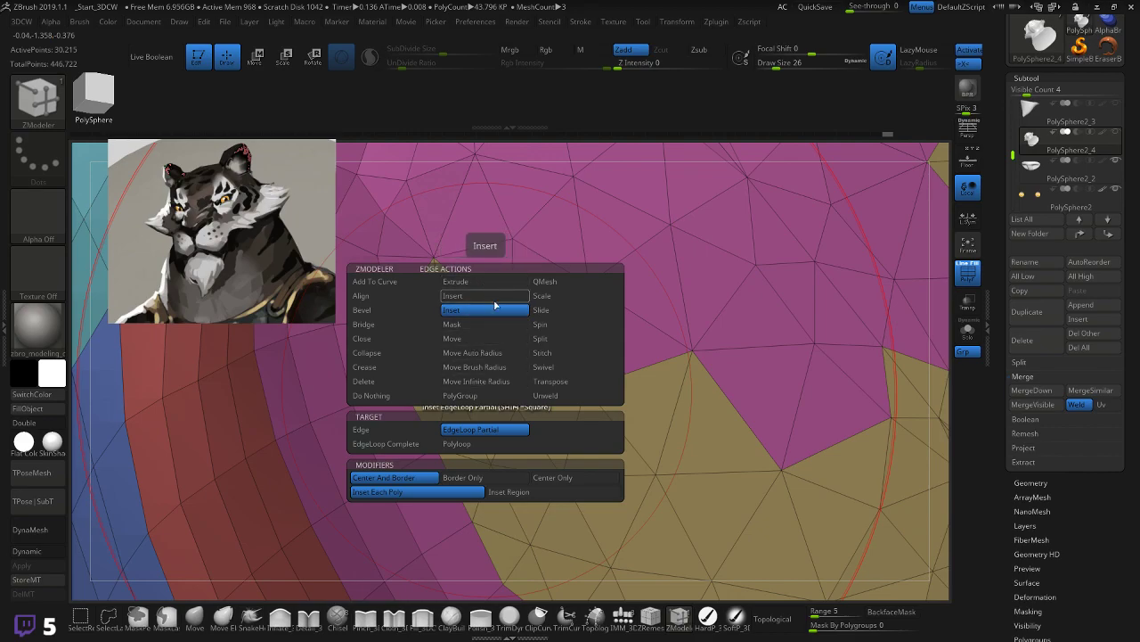
{"action": "left_click", "coordinate": [397, 398]}
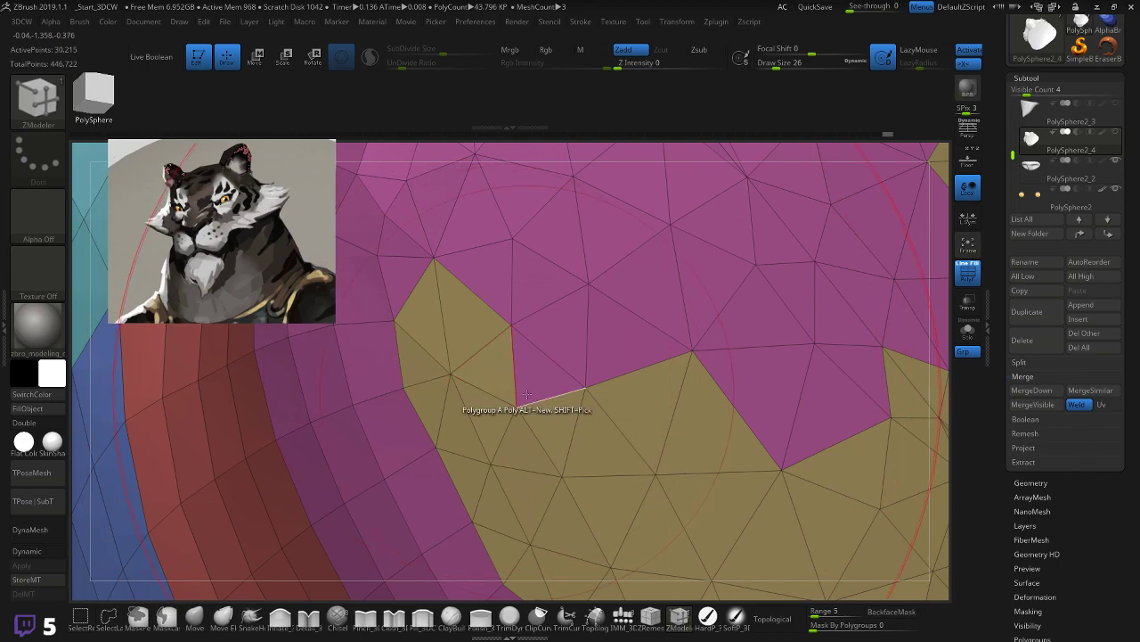
{"action": "key", "text": "space"}
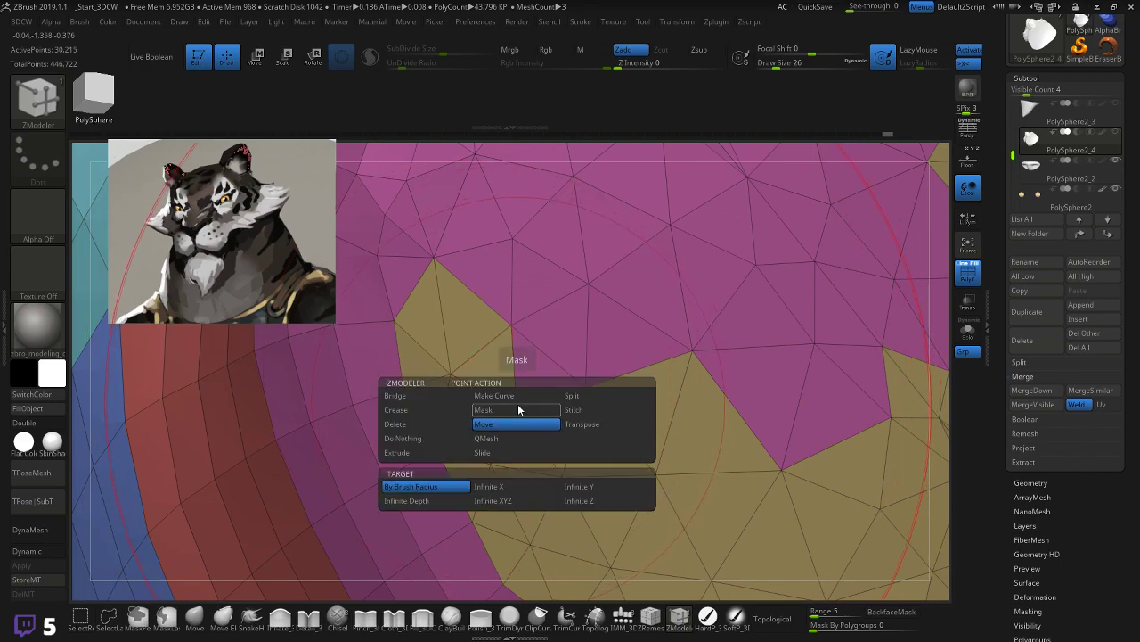
{"action": "left_click", "coordinate": [435, 443]}
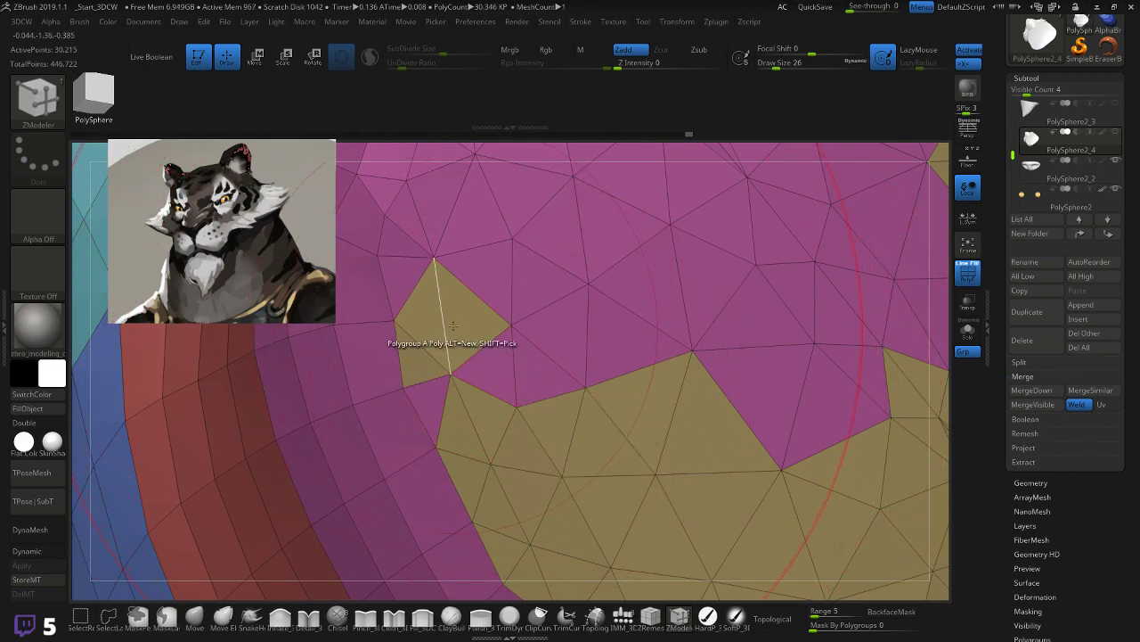
Step: Fill the enclosed olive patch beside the chin's side rim and the adjoining row of triangles with the magenta polygroup
{"action": "left_click", "coordinate": [420, 317]}
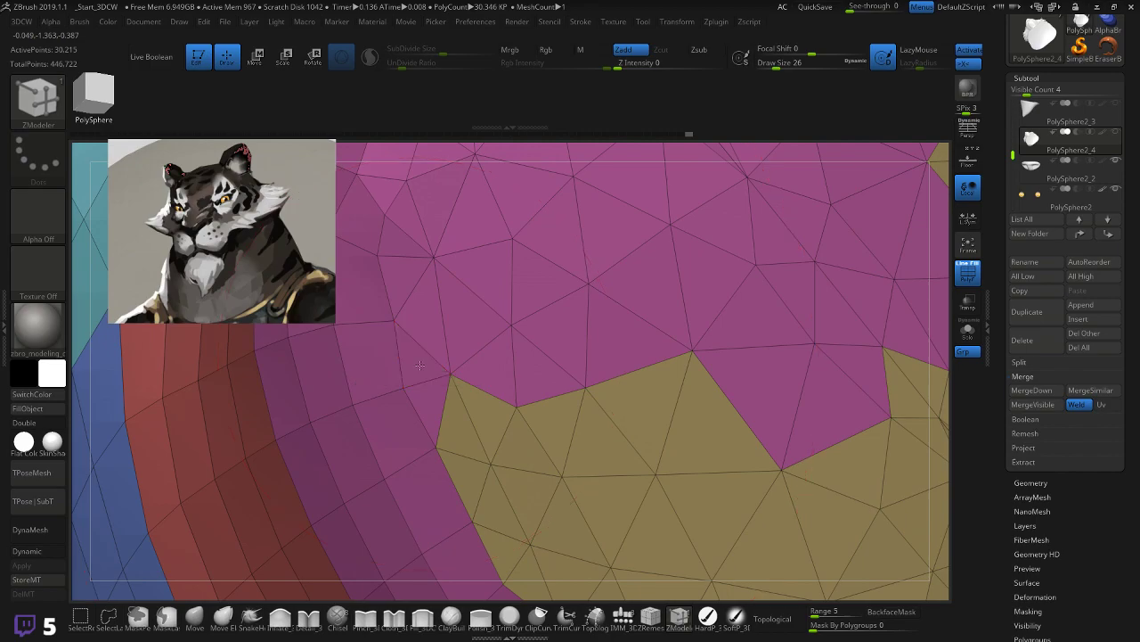
{"action": "left_click", "coordinate": [515, 439]}
{"action": "left_click", "coordinate": [610, 450]}
{"action": "left_click", "coordinate": [713, 437]}
{"action": "left_click", "coordinate": [637, 419]}
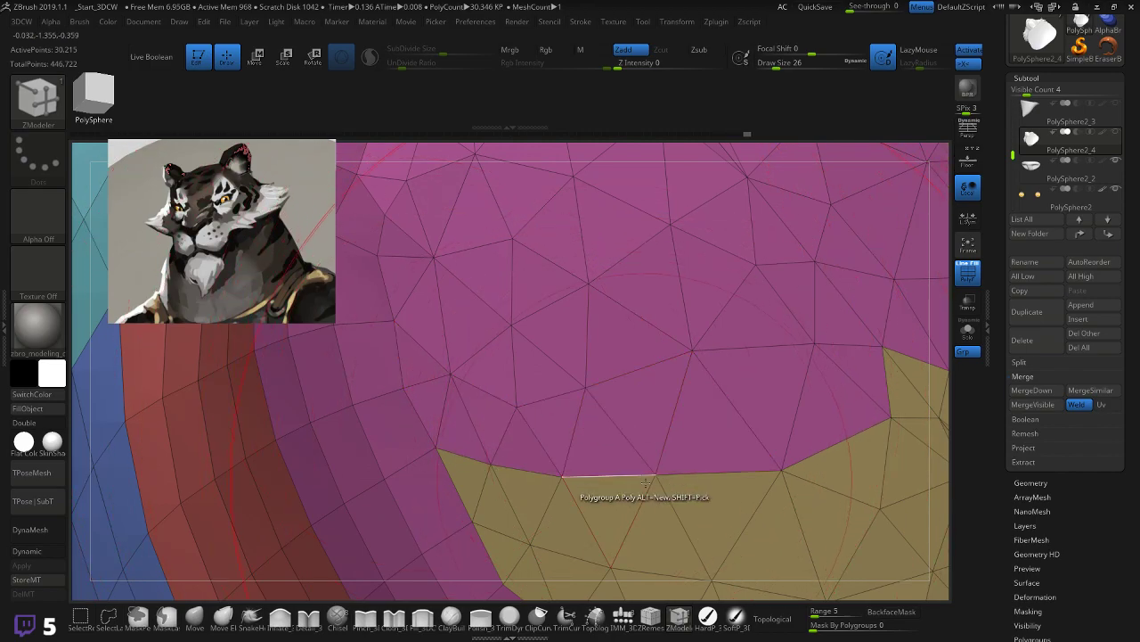
Step: Extend the magenta polygroup over the next olive triangles down along the chin's side rim
{"action": "left_click", "coordinate": [604, 507]}
{"action": "left_click", "coordinate": [655, 541]}
{"action": "left_click", "coordinate": [712, 509]}
{"action": "left_click", "coordinate": [521, 496]}
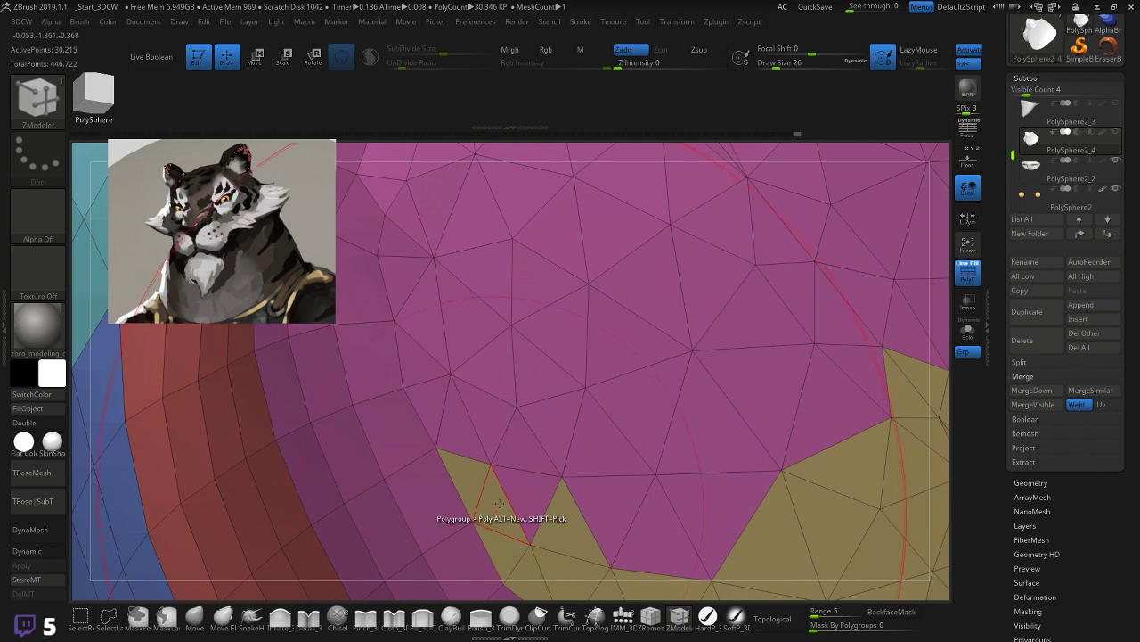
{"action": "left_click", "coordinate": [501, 501]}
{"action": "left_click", "coordinate": [462, 482]}
{"action": "left_click", "coordinate": [561, 526]}
{"action": "left_click", "coordinate": [504, 557]}
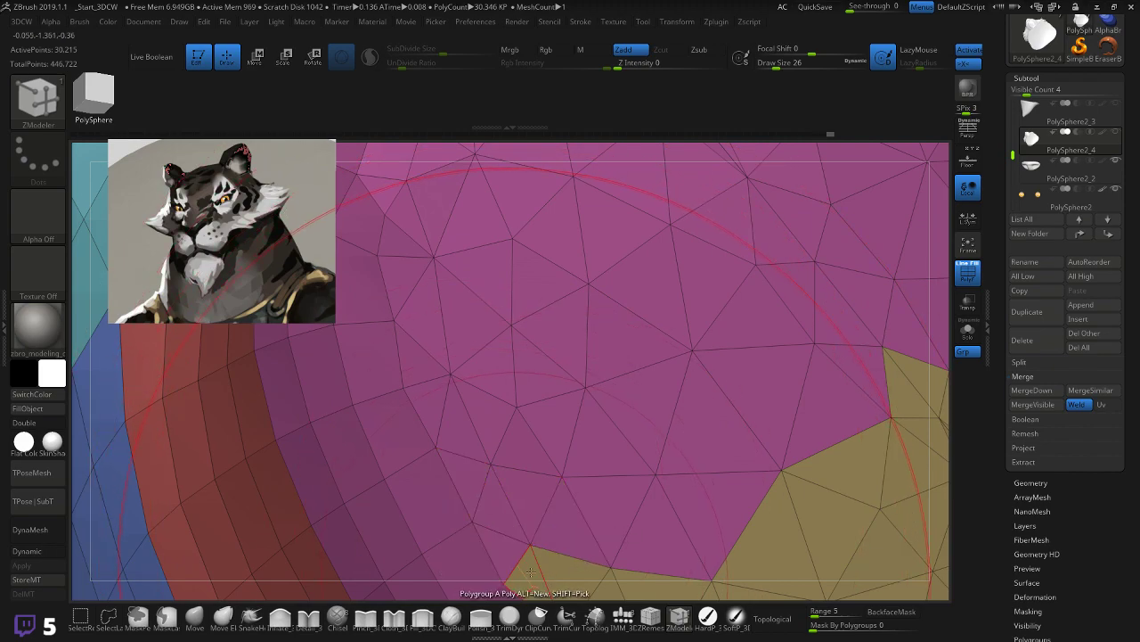
{"action": "left_click", "coordinate": [532, 568]}
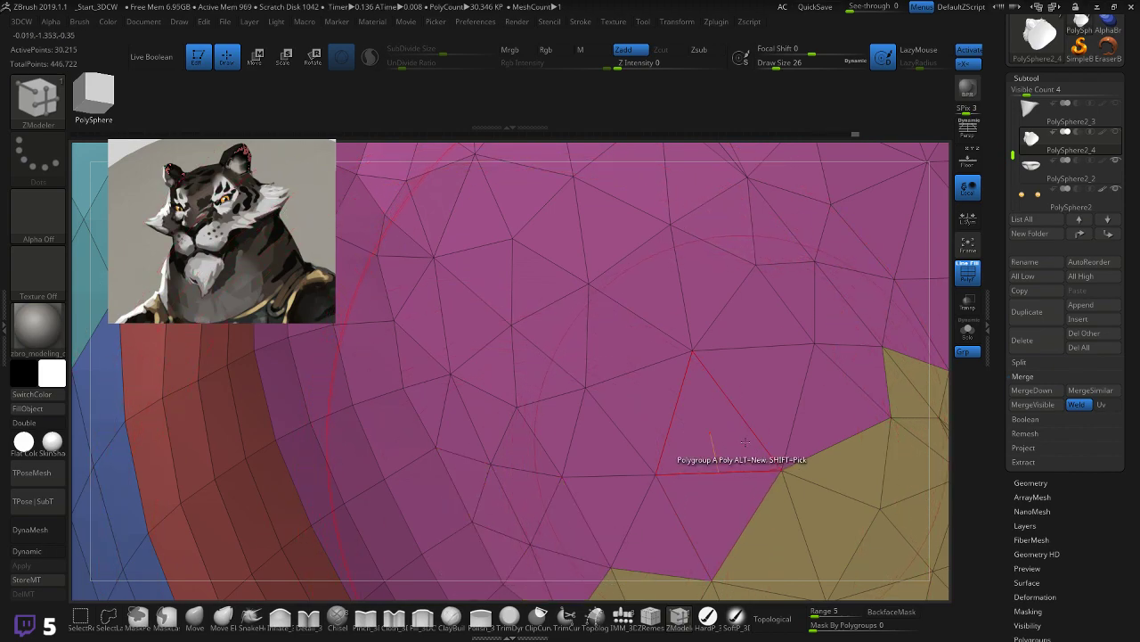
Step: Assign the olive triangles further back beside the side rim, including the corner notch, to the magenta polygroup
{"action": "right_click_drag", "start_coordinate": [769, 455], "coordinate": [655, 310]}
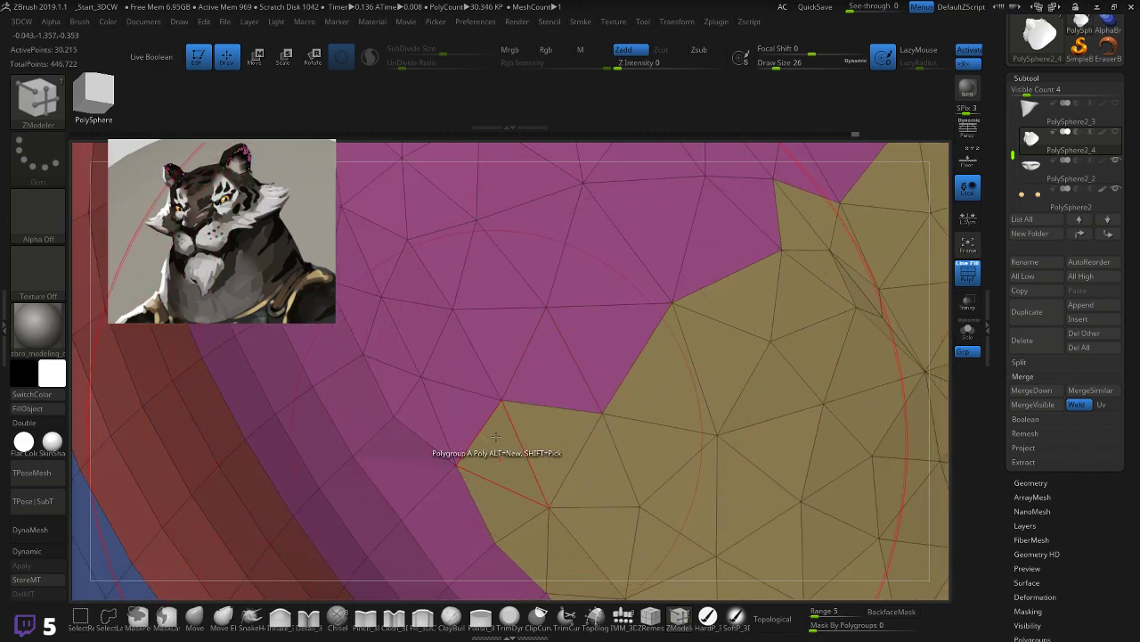
{"action": "left_click", "coordinate": [537, 419]}
{"action": "left_click", "coordinate": [664, 383]}
{"action": "left_click", "coordinate": [595, 472]}
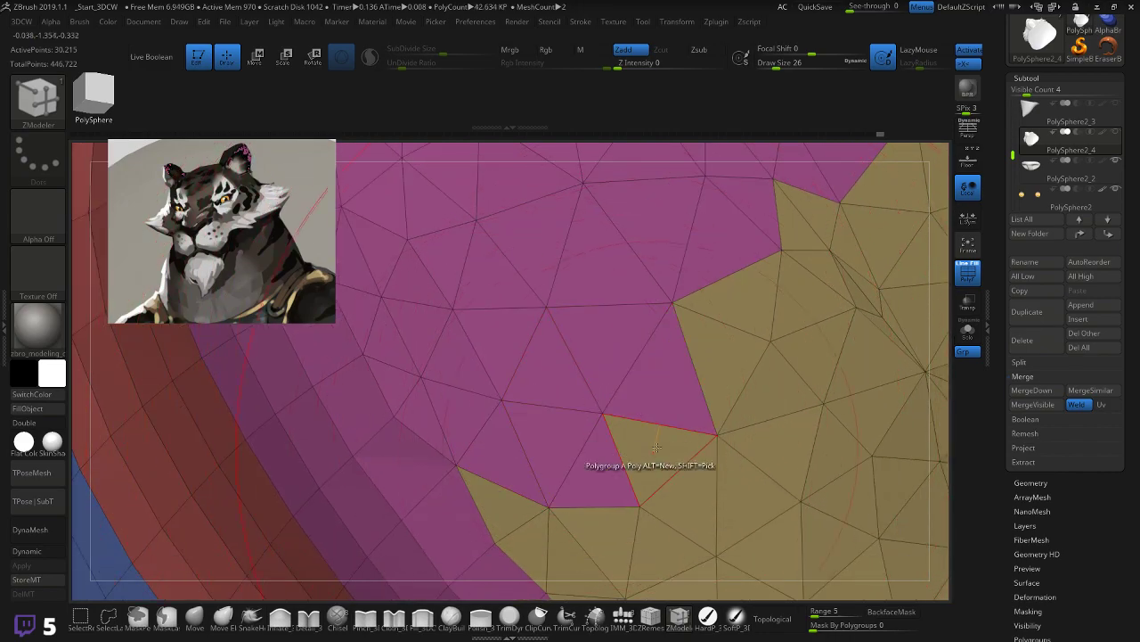
{"action": "left_click", "coordinate": [653, 453]}
{"action": "left_click", "coordinate": [513, 512]}
{"action": "left_click", "coordinate": [535, 562]}
{"action": "left_click", "coordinate": [592, 534]}
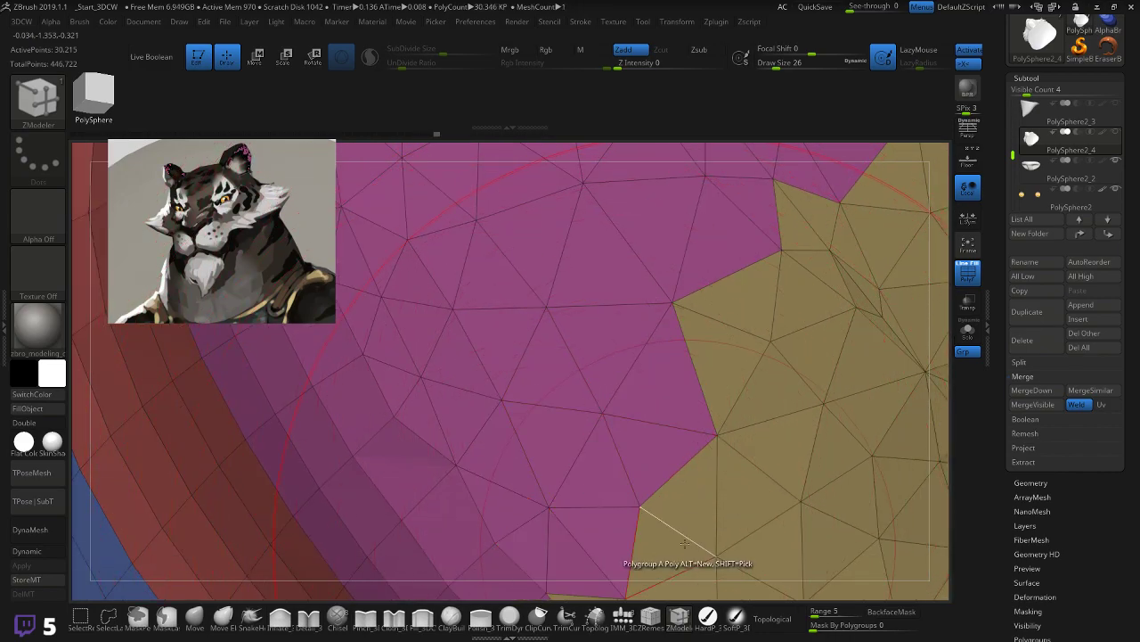
Step: Extend the magenta polygroup inward from the side rim over the olive triangles up to the chin's centreline
{"action": "left_click", "coordinate": [677, 499]}
{"action": "left_click", "coordinate": [682, 557]}
{"action": "left_click", "coordinate": [751, 488]}
{"action": "left_click", "coordinate": [775, 446]}
{"action": "left_click", "coordinate": [740, 392]}
{"action": "left_click", "coordinate": [704, 356]}
{"action": "left_click", "coordinate": [740, 299]}
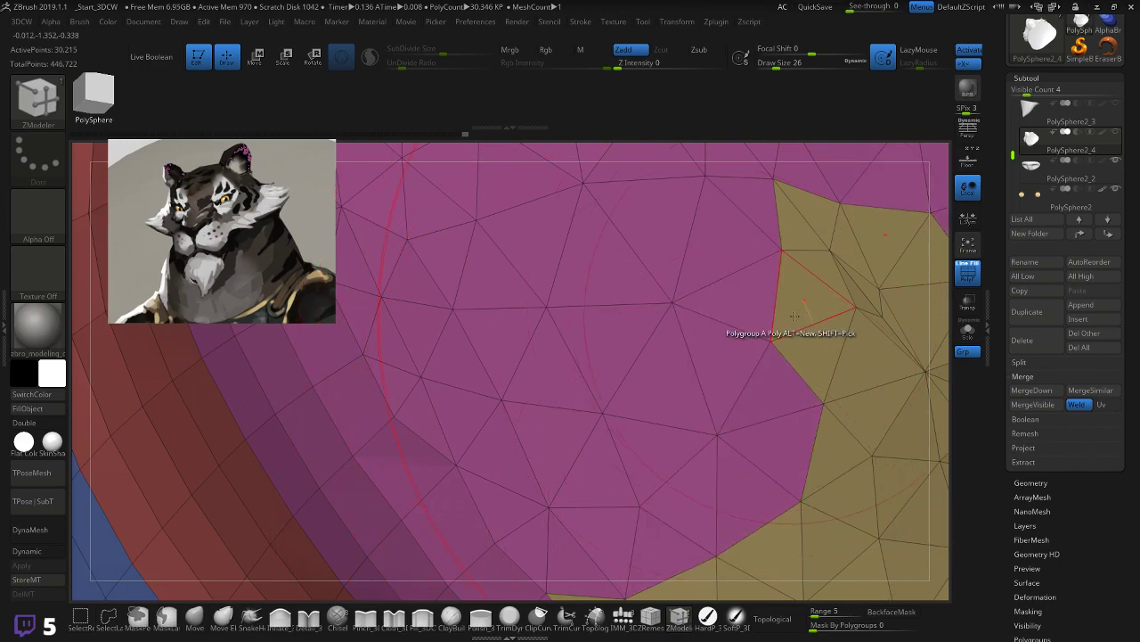
{"action": "left_click", "coordinate": [797, 294]}
{"action": "left_click", "coordinate": [810, 389]}
Step: Extend the magenta polygroup over the olive triangles at the chin's back corner, from the side rim to the back rim
{"action": "right_click_drag", "start_coordinate": [810, 390], "coordinate": [686, 382]}
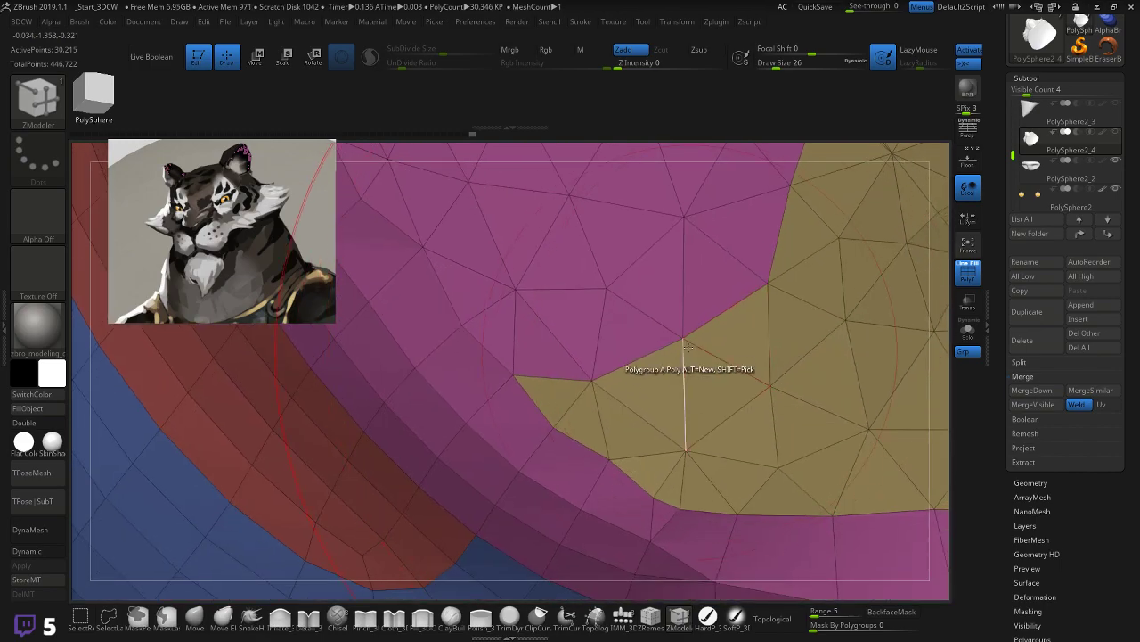
{"action": "left_click", "coordinate": [548, 397]}
{"action": "left_click", "coordinate": [596, 416]}
{"action": "left_click", "coordinate": [628, 429]}
{"action": "left_click", "coordinate": [661, 401]}
{"action": "left_click", "coordinate": [675, 484]}
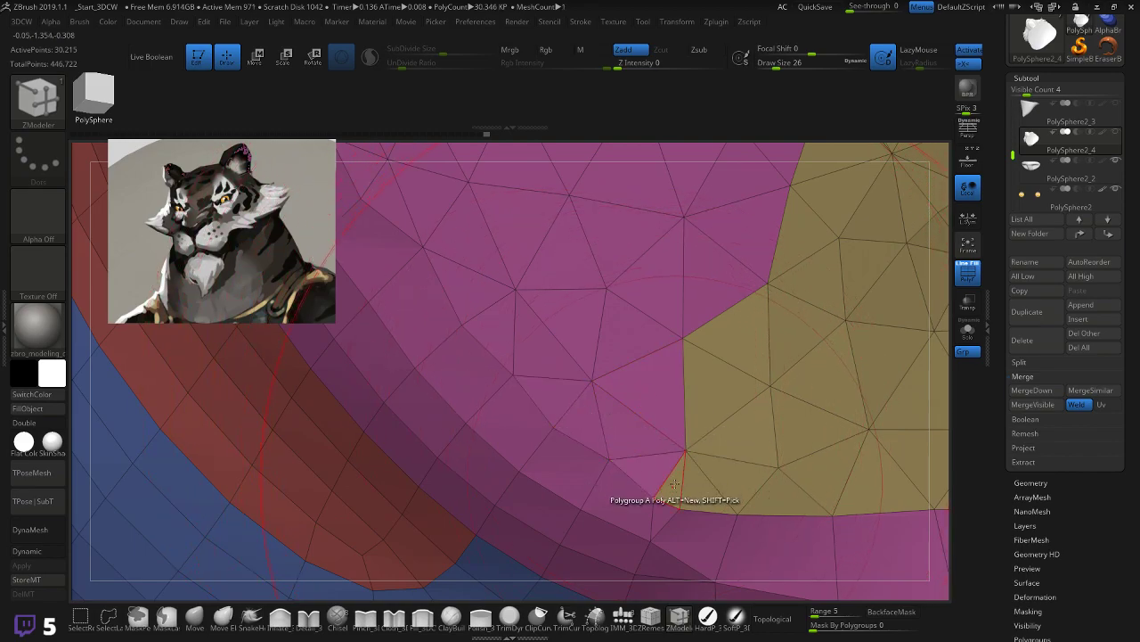
{"action": "left_click", "coordinate": [712, 468]}
{"action": "left_click", "coordinate": [724, 437]}
{"action": "left_click", "coordinate": [710, 392]}
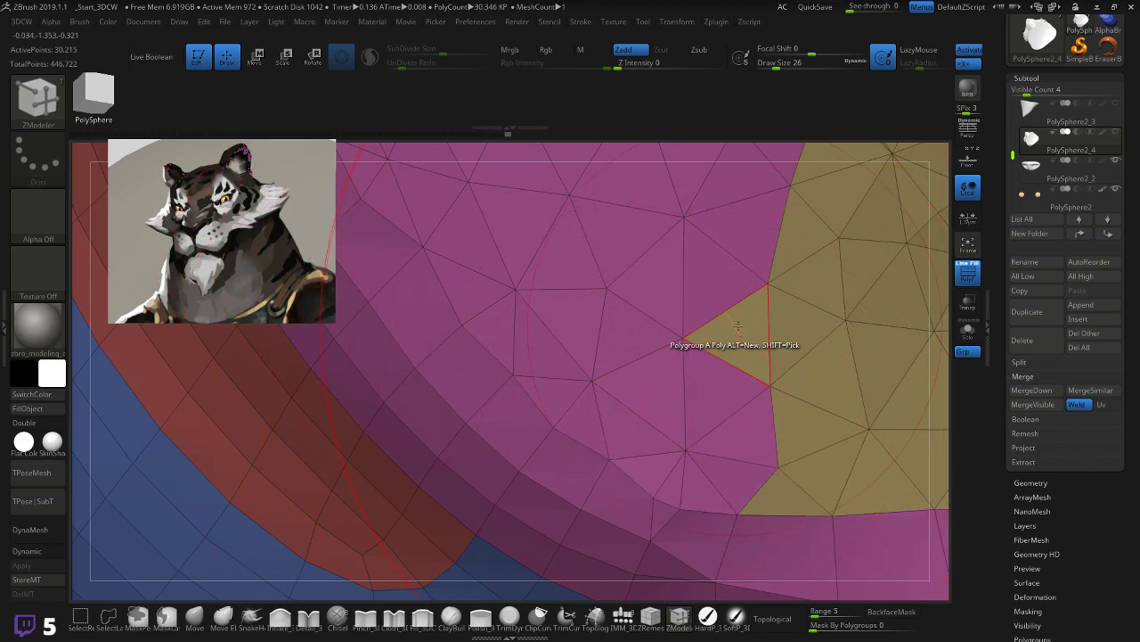
Step: Assign the next rows of olive triangles along the chin's back rim to the magenta polygroup
{"action": "left_click", "coordinate": [730, 323]}
{"action": "left_click", "coordinate": [801, 331]}
{"action": "left_click", "coordinate": [806, 419]}
{"action": "left_click", "coordinate": [791, 488]}
{"action": "left_click", "coordinate": [827, 463]}
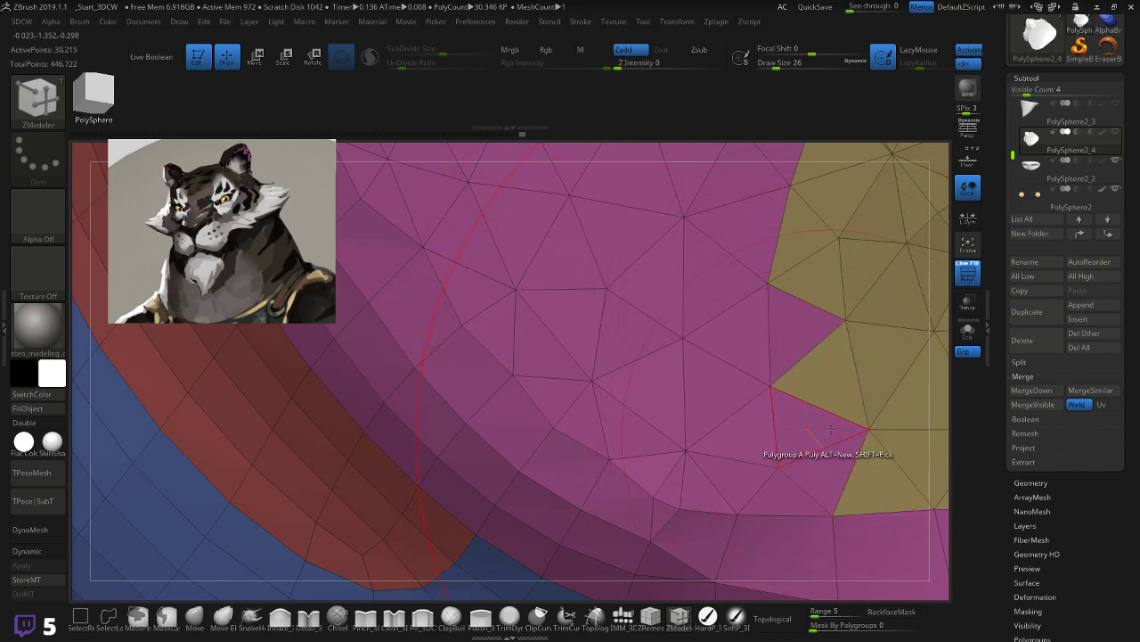
{"action": "left_click", "coordinate": [837, 370]}
{"action": "left_click", "coordinate": [857, 364]}
{"action": "left_click", "coordinate": [809, 276]}
Step: Fill the narrow olive slivers in the middle of the chin's underside and the triangles beside them with the magenta polygroup
{"action": "right_click_drag", "start_coordinate": [790, 330], "coordinate": [647, 272]}
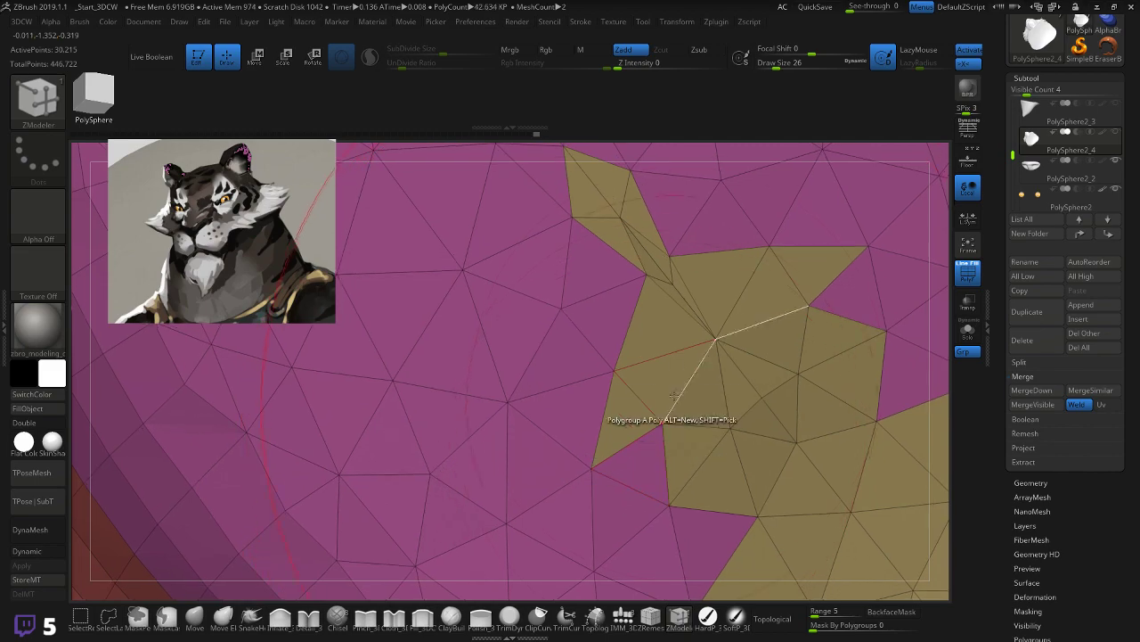
{"action": "left_click", "coordinate": [609, 209]}
{"action": "left_click", "coordinate": [628, 236]}
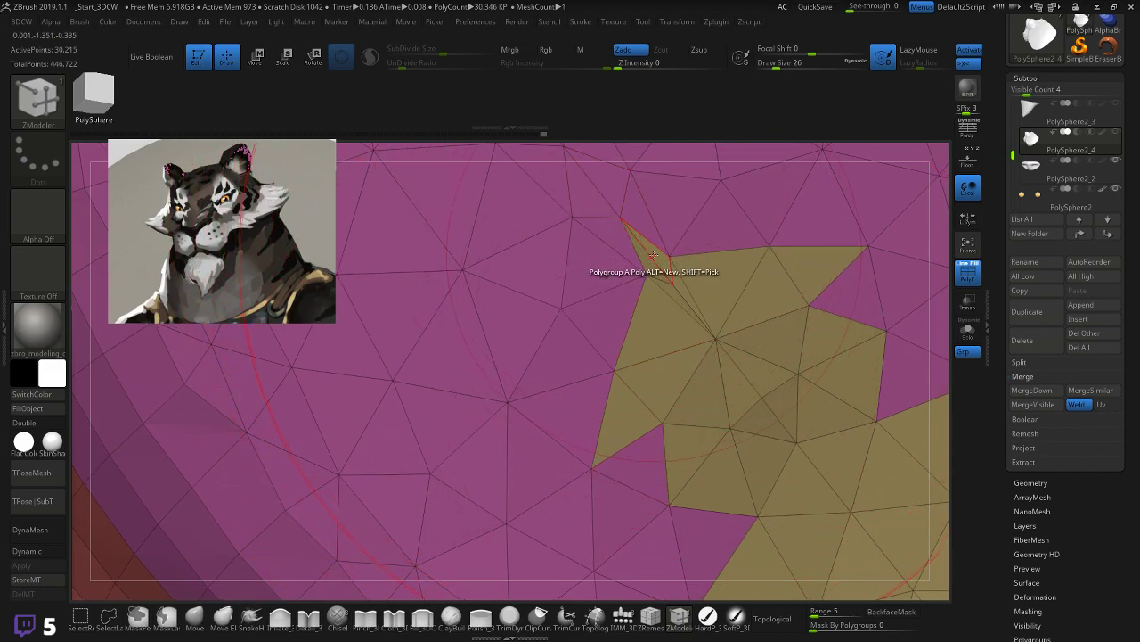
{"action": "left_click", "coordinate": [655, 256]}
{"action": "left_click", "coordinate": [683, 288]}
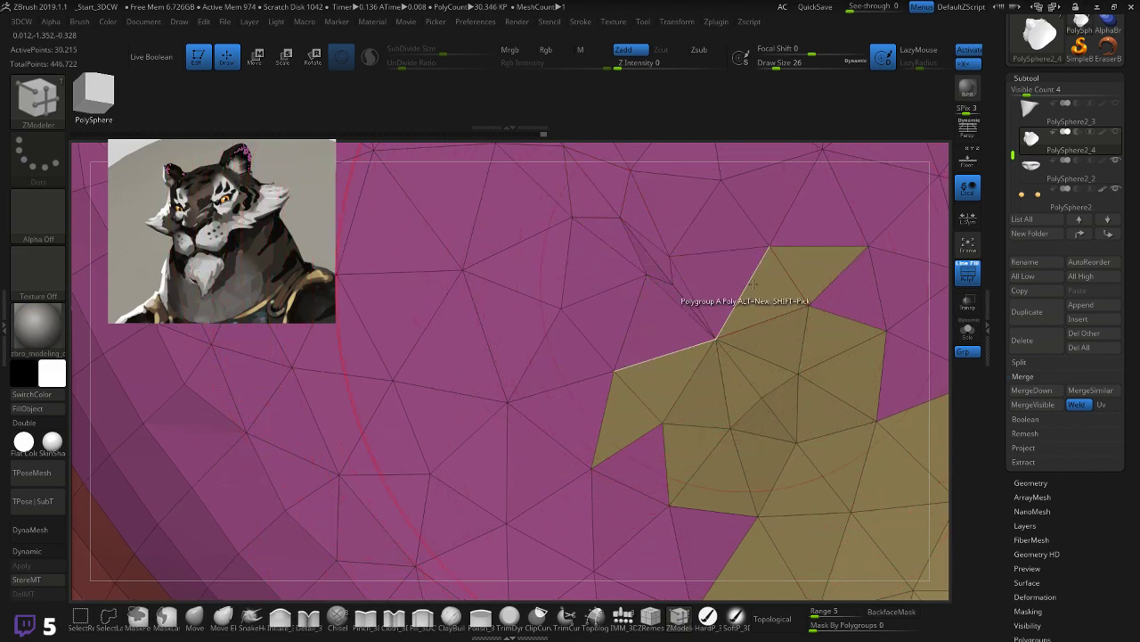
{"action": "left_click", "coordinate": [757, 285]}
{"action": "left_click", "coordinate": [807, 276]}
Step: Assign the olive triangles around the chin's centreline, just behind the slivers, to the magenta polygroup
{"action": "left_click", "coordinate": [717, 392]}
{"action": "left_click", "coordinate": [752, 389]}
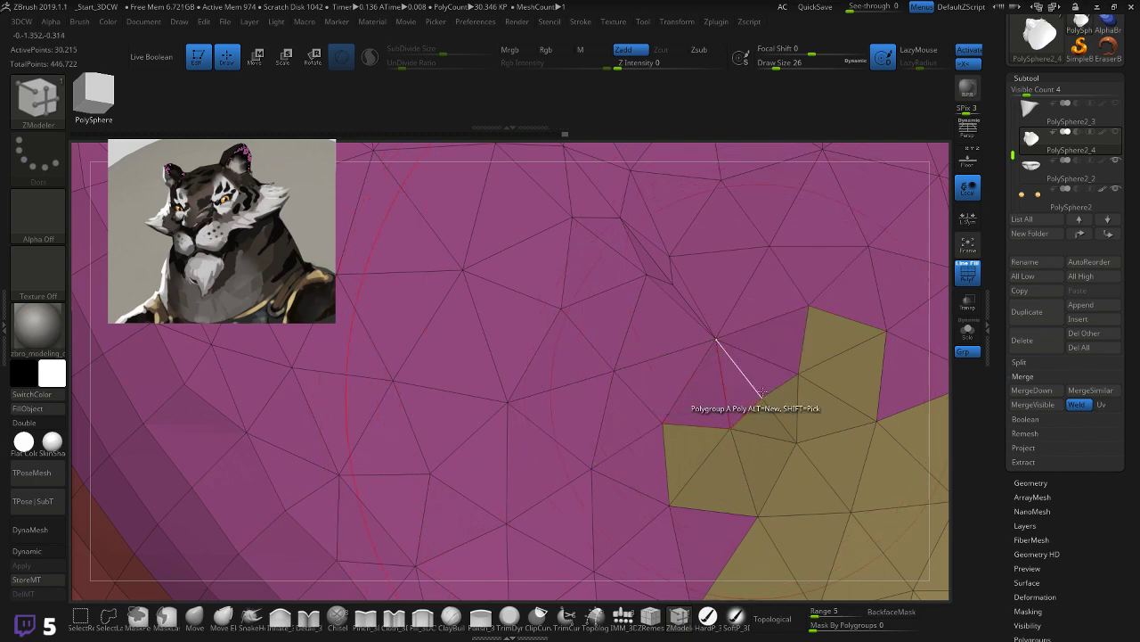
{"action": "left_click", "coordinate": [806, 359]}
{"action": "left_click", "coordinate": [851, 377]}
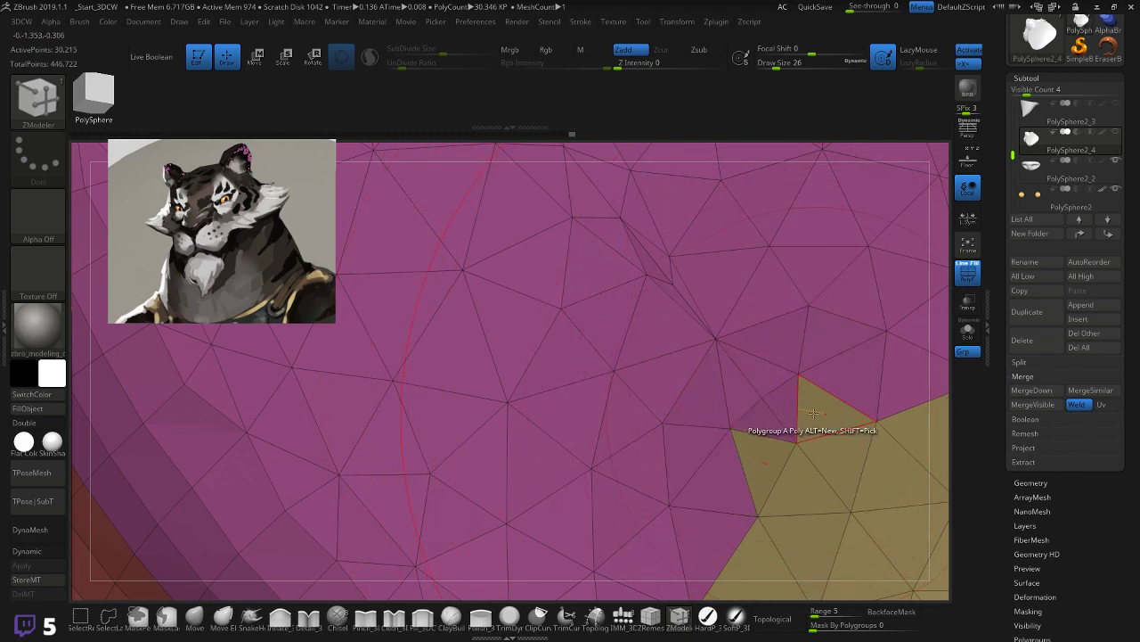
{"action": "left_click", "coordinate": [776, 417]}
{"action": "left_click", "coordinate": [784, 467]}
Step: Fill the last olive patch near the chin's back rim with the magenta polygroup
{"action": "right_click_drag", "start_coordinate": [754, 431], "coordinate": [630, 373]}
{"action": "left_click", "coordinate": [764, 407]}
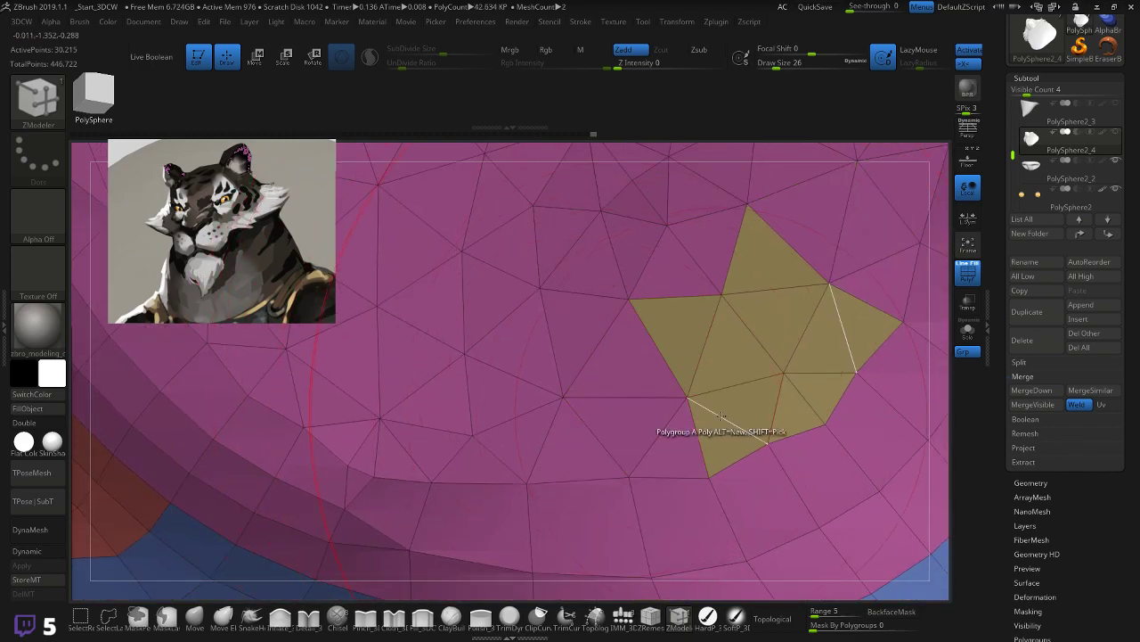
{"action": "left_click", "coordinate": [764, 401]}
{"action": "left_click", "coordinate": [753, 356]}
{"action": "left_click", "coordinate": [767, 326]}
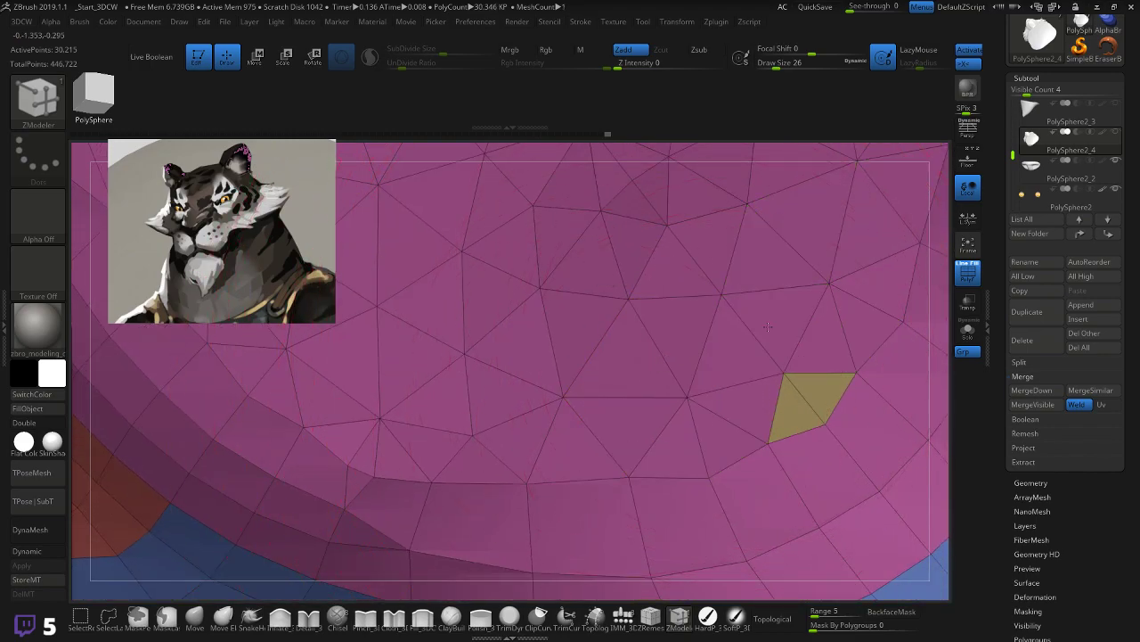
{"action": "left_click", "coordinate": [805, 402]}
{"action": "right_click_drag", "start_coordinate": [789, 376], "coordinate": [635, 299]}
{"action": "key", "text": "space"}
{"action": "left_click", "coordinate": [635, 299]}
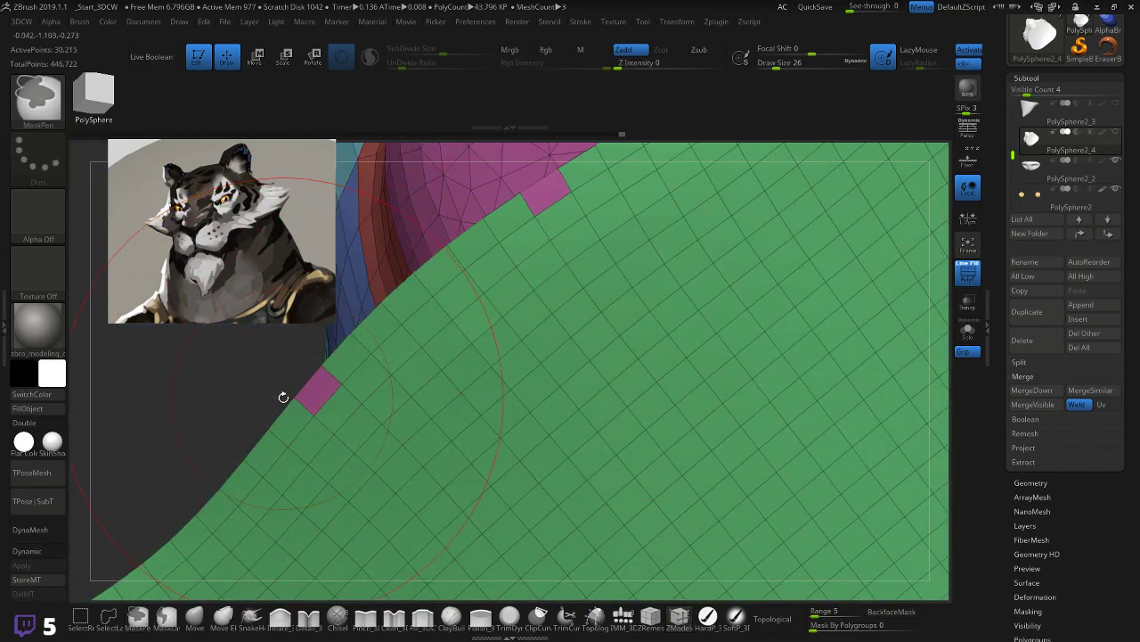
{"action": "right_click_drag", "start_coordinate": [267, 392], "coordinate": [287, 420]}
{"action": "left_click", "coordinate": [418, 426]}
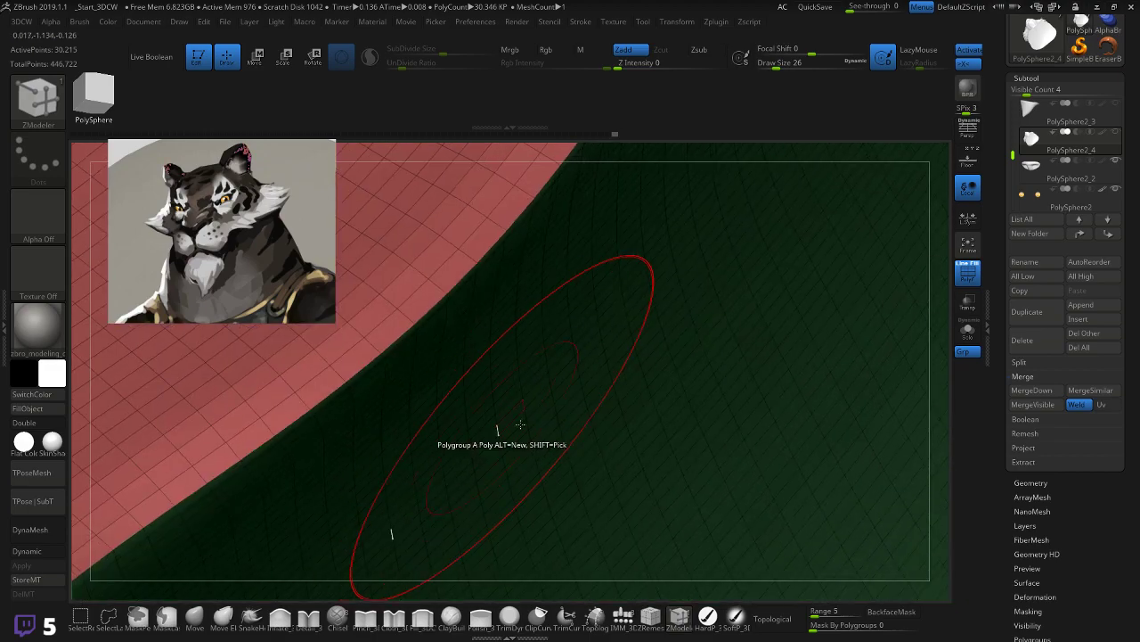
{"action": "mouse_move", "coordinate": [738, 441]}
{"action": "right_mouse_down"}
{"action": "mouse_move", "coordinate": [656, 379]}
{"action": "mouse_move", "coordinate": [754, 420]}
{"action": "mouse_move", "coordinate": [687, 272]}
{"action": "mouse_move", "coordinate": [819, 262]}
{"action": "mouse_move", "coordinate": [860, 318]}
{"action": "mouse_move", "coordinate": [838, 440]}
{"action": "mouse_move", "coordinate": [695, 445]}
{"action": "mouse_move", "coordinate": [602, 427]}
{"action": "mouse_move", "coordinate": [562, 387]}
{"action": "mouse_move", "coordinate": [511, 387]}
{"action": "mouse_move", "coordinate": [563, 377]}
{"action": "mouse_move", "coordinate": [607, 407]}
{"action": "mouse_move", "coordinate": [588, 384]}
{"action": "mouse_move", "coordinate": [633, 428]}
{"action": "mouse_move", "coordinate": [606, 440]}
{"action": "mouse_move", "coordinate": [616, 415]}
{"action": "mouse_move", "coordinate": [598, 423]}
{"action": "mouse_move", "coordinate": [605, 385]}
{"action": "mouse_move", "coordinate": [593, 441]}
{"action": "right_mouse_up"}
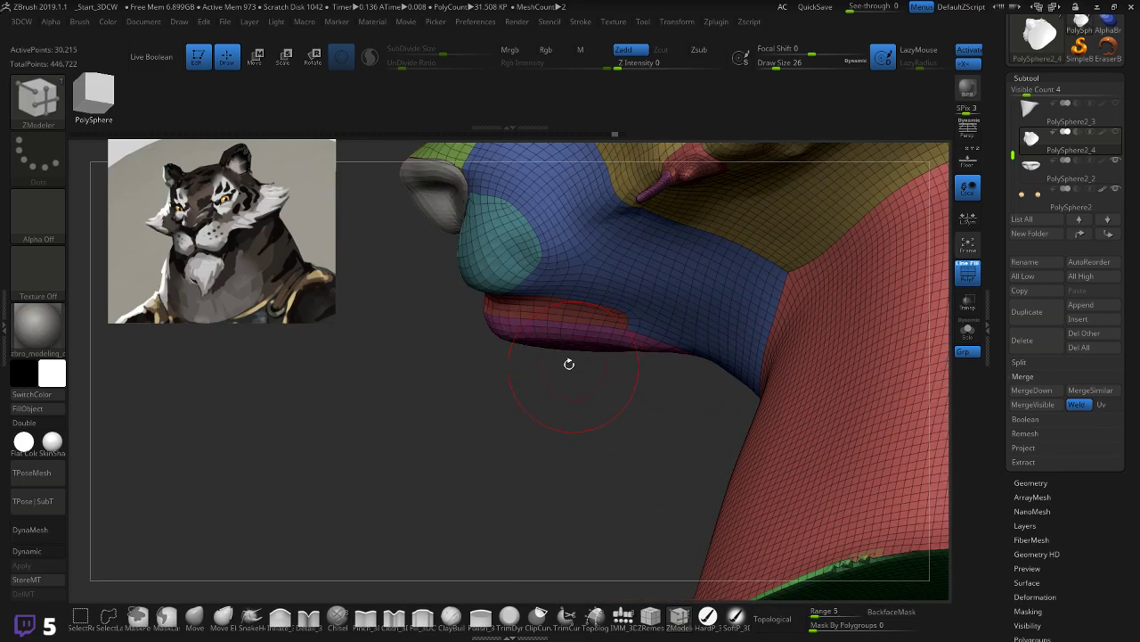
Step: Pull the front of the chin downward with the Move brush at Draw Size 30
{"action": "left_click", "coordinate": [194, 617]}
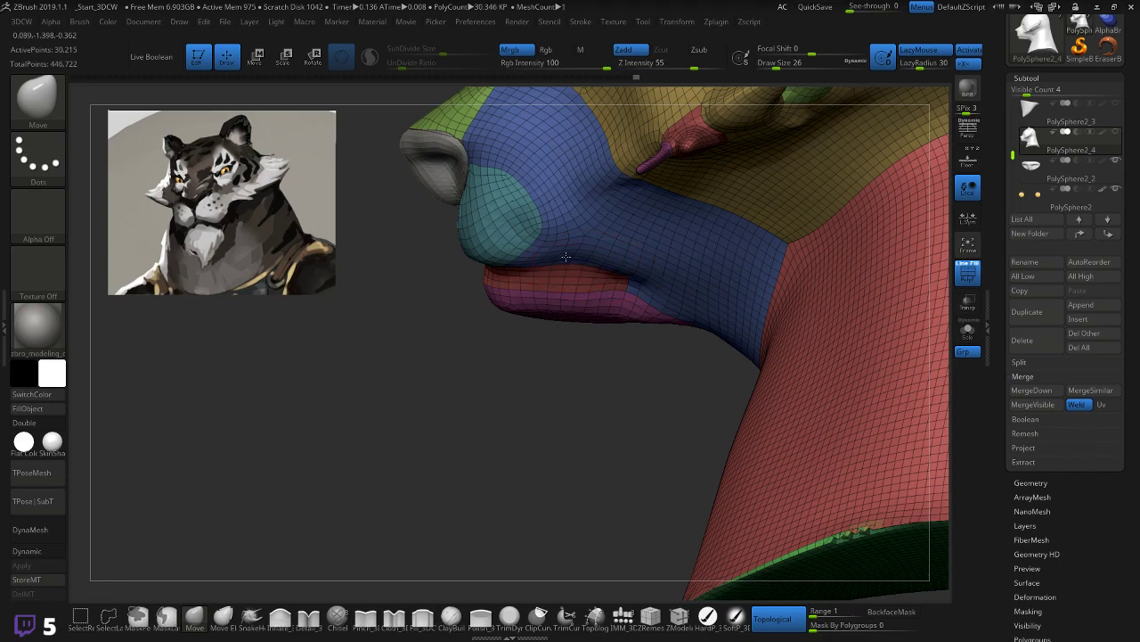
{"action": "right_click_drag", "start_coordinate": [537, 349], "coordinate": [534, 374]}
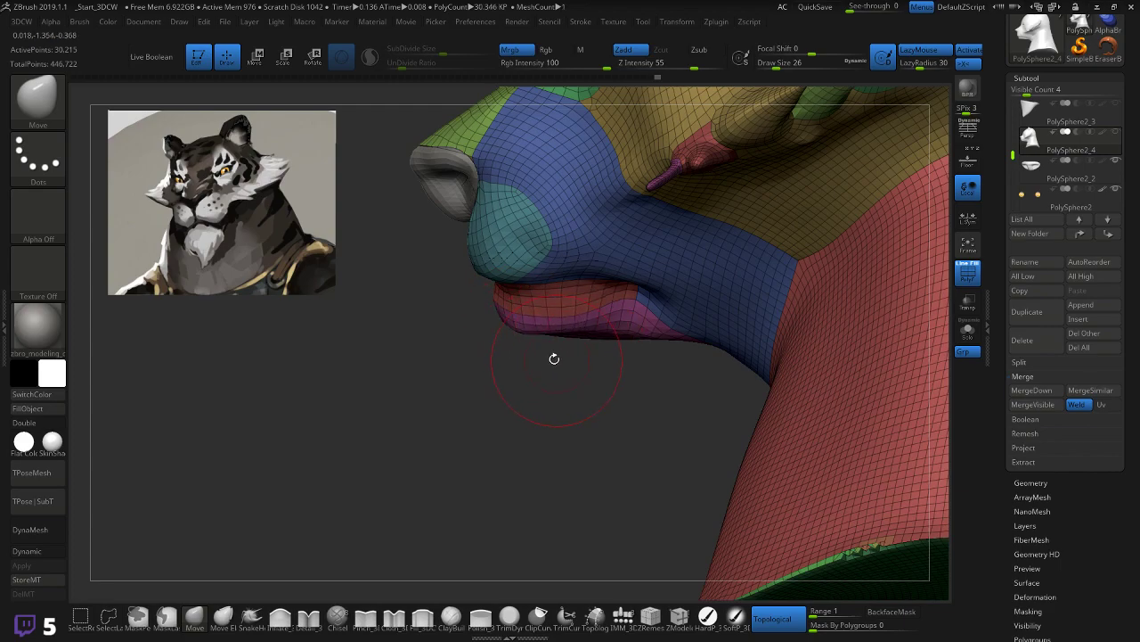
{"action": "key", "text": "ctrl"}
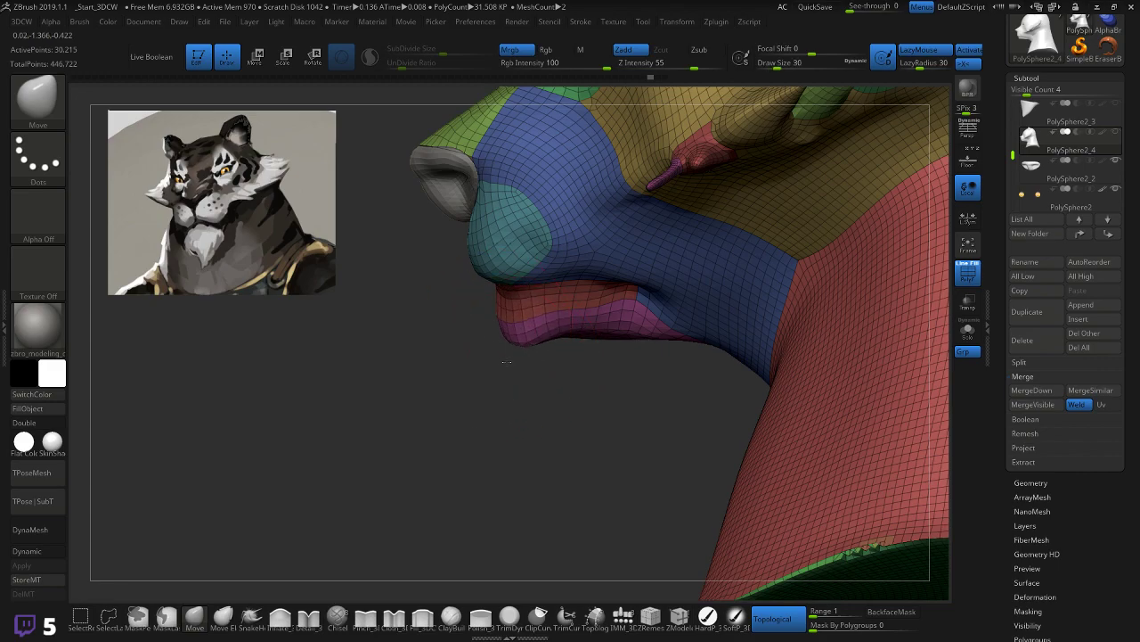
{"action": "mouse_move", "coordinate": [524, 380]}
{"action": "left_mouse_down"}
{"action": "mouse_move", "coordinate": [481, 356]}
{"action": "mouse_move", "coordinate": [525, 373]}
{"action": "mouse_move", "coordinate": [574, 357]}
{"action": "mouse_move", "coordinate": [511, 349]}
{"action": "left_mouse_up"}
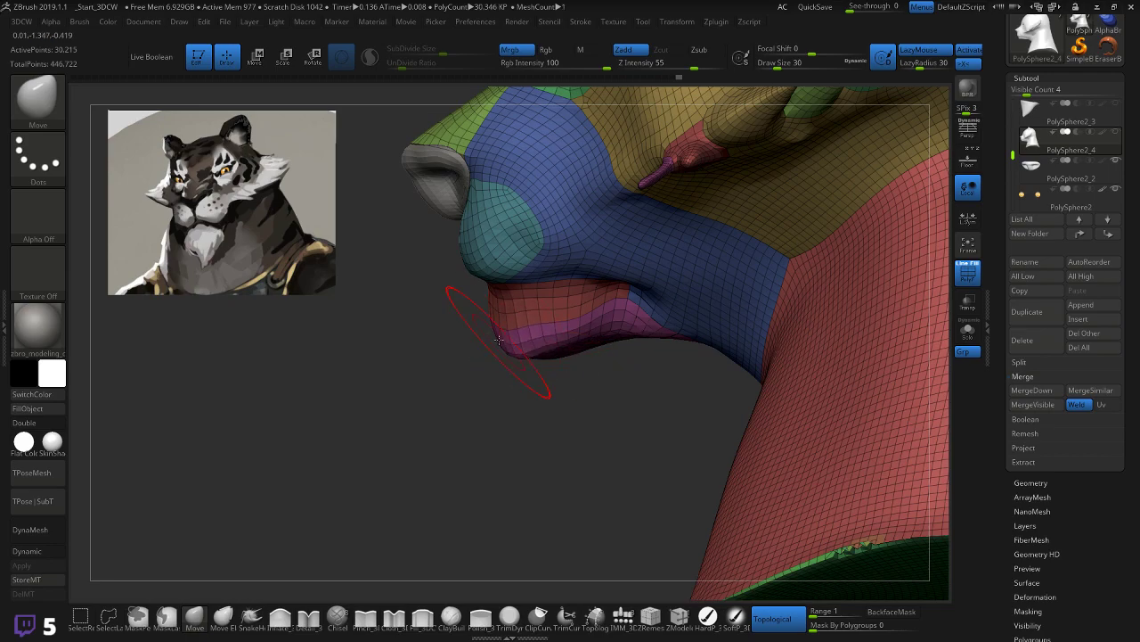
Step: Reduce the Move brush to Draw Size 10 and push the red strip above the chin inward into a crease
{"action": "key", "text": "bracketleft"}
{"action": "key", "text": "bracketleft"}
{"action": "key", "text": "bracketleft"}
{"action": "key", "text": "bracketleft"}
{"action": "key", "text": "bracketleft"}
{"action": "key", "text": "bracketleft"}
{"action": "key", "text": "bracketleft"}
{"action": "key", "text": "bracketright"}
{"action": "mouse_move", "coordinate": [496, 307]}
{"action": "left_mouse_down"}
{"action": "mouse_move", "coordinate": [545, 313]}
{"action": "mouse_move", "coordinate": [571, 300]}
{"action": "left_mouse_up"}
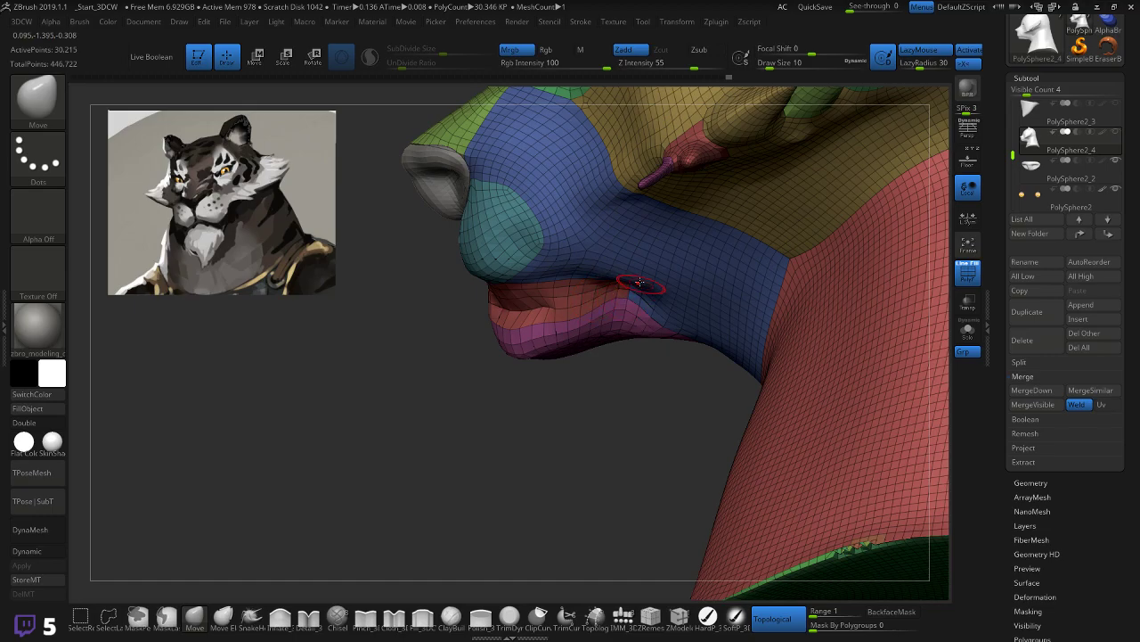
Step: Reshape the mouth corner and push the chin's front back with the Move brush at Draw Size 22
{"action": "key", "text": "shift"}
{"action": "mouse_move", "coordinate": [552, 368]}
{"action": "left_mouse_down"}
{"action": "mouse_move", "coordinate": [641, 348]}
{"action": "mouse_move", "coordinate": [686, 265]}
{"action": "mouse_move", "coordinate": [625, 285]}
{"action": "left_mouse_up"}
{"action": "left_click_drag", "start_coordinate": [820, 251], "coordinate": [720, 286]}
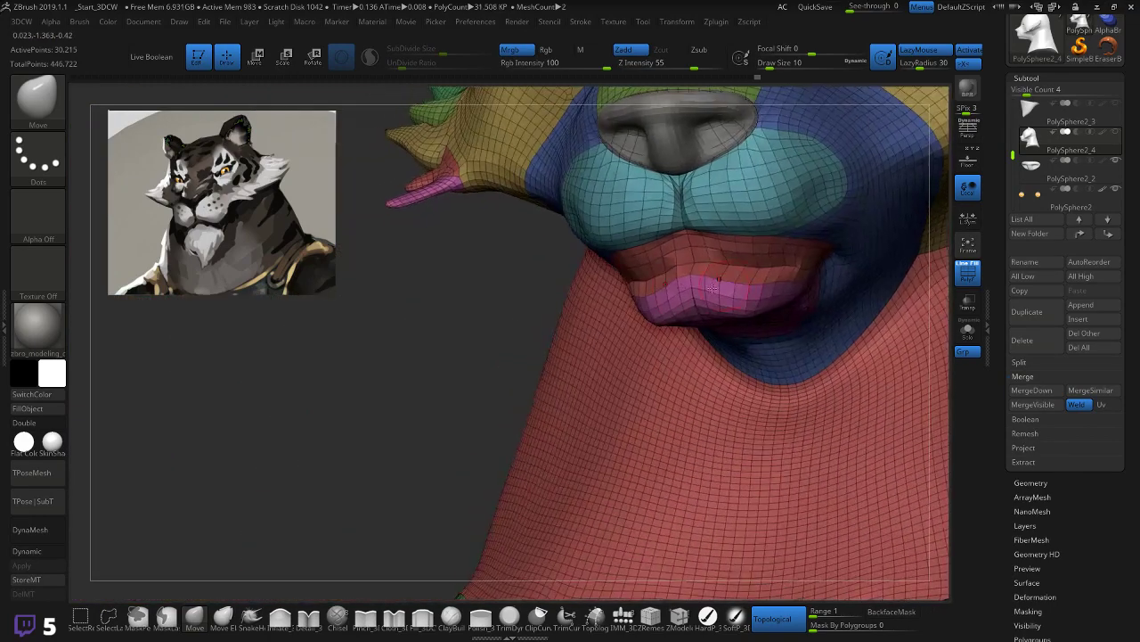
{"action": "left_click_drag", "start_coordinate": [638, 277], "coordinate": [642, 282]}
{"action": "mouse_move", "coordinate": [518, 349]}
{"action": "left_mouse_down"}
{"action": "mouse_move", "coordinate": [570, 336]}
{"action": "mouse_move", "coordinate": [606, 351]}
{"action": "left_mouse_up"}
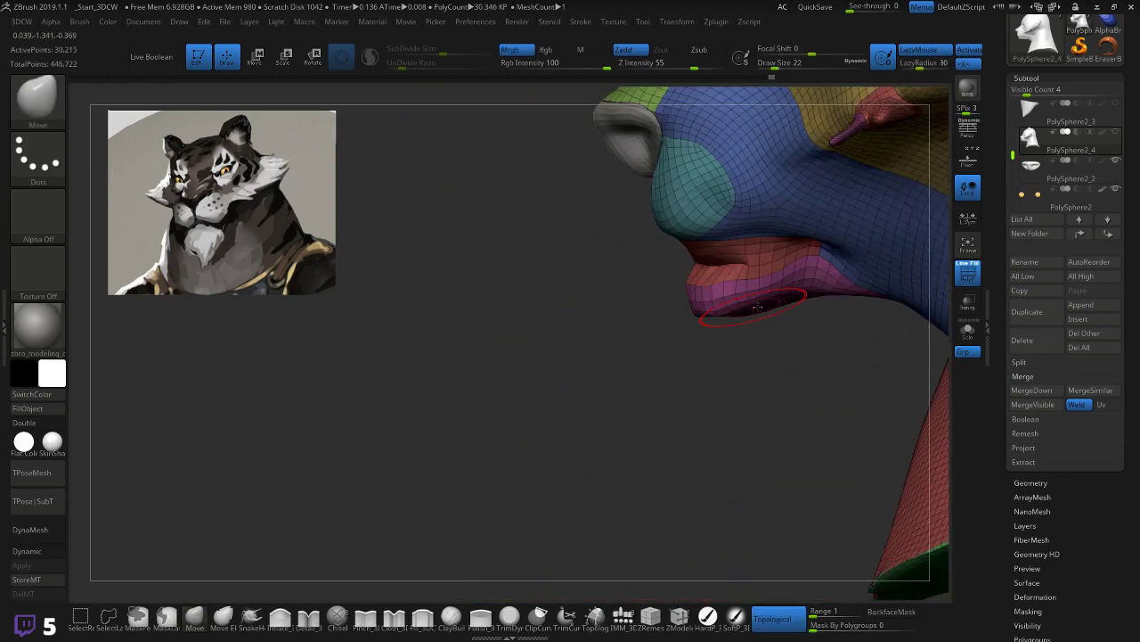
{"action": "left_click_drag", "start_coordinate": [793, 262], "coordinate": [814, 262]}
{"action": "mouse_move", "coordinate": [745, 270]}
{"action": "left_mouse_down"}
{"action": "mouse_move", "coordinate": [780, 257]}
{"action": "mouse_move", "coordinate": [718, 266]}
{"action": "mouse_move", "coordinate": [722, 301]}
{"action": "mouse_move", "coordinate": [708, 310]}
{"action": "mouse_move", "coordinate": [721, 309]}
{"action": "left_mouse_up"}
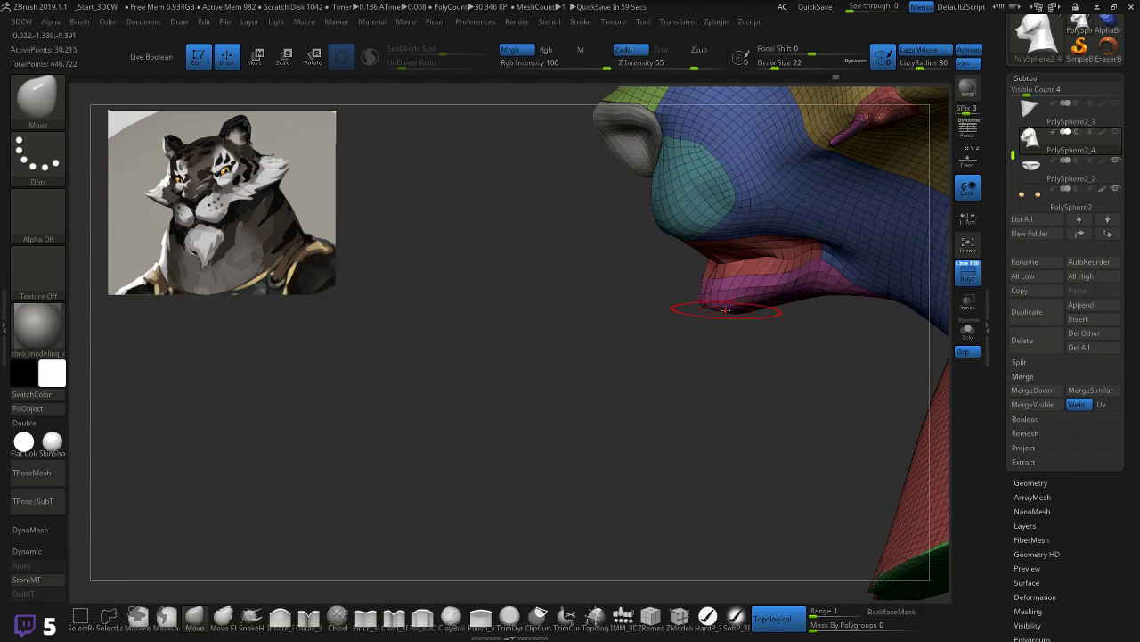
Step: Adjust the mouth corner with a smaller Move brush and smooth the side and front of the chin
{"action": "key", "text": "bracketleft"}
{"action": "left_click_drag", "start_coordinate": [822, 248], "coordinate": [832, 254]}
{"action": "mouse_move", "coordinate": [792, 335]}
{"action": "left_mouse_down"}
{"action": "mouse_move", "coordinate": [776, 338]}
{"action": "mouse_move", "coordinate": [780, 327]}
{"action": "left_mouse_up"}
{"action": "left_click_drag", "start_coordinate": [829, 272], "coordinate": [782, 290], "text": "shift"}
{"action": "left_click_drag", "start_coordinate": [716, 305], "coordinate": [707, 291], "text": "shift"}
{"action": "left_click_drag", "start_coordinate": [728, 355], "coordinate": [723, 356]}
{"action": "left_click_drag", "start_coordinate": [688, 243], "coordinate": [683, 235]}
Step: Refine the chin's lower contour with the Move brush, finishing with fine adjustments at Draw Size 10
{"action": "mouse_move", "coordinate": [658, 314]}
{"action": "left_mouse_down"}
{"action": "mouse_move", "coordinate": [730, 324]}
{"action": "mouse_move", "coordinate": [821, 311]}
{"action": "mouse_move", "coordinate": [710, 339]}
{"action": "mouse_move", "coordinate": [754, 306]}
{"action": "mouse_move", "coordinate": [723, 335]}
{"action": "mouse_move", "coordinate": [782, 317]}
{"action": "mouse_move", "coordinate": [754, 312]}
{"action": "mouse_move", "coordinate": [777, 316]}
{"action": "left_mouse_up"}
{"action": "key", "text": "]"}
{"action": "mouse_move", "coordinate": [720, 356]}
{"action": "left_mouse_down"}
{"action": "mouse_move", "coordinate": [762, 362]}
{"action": "mouse_move", "coordinate": [718, 323]}
{"action": "left_mouse_up"}
{"action": "key", "text": "bracketleft"}
{"action": "key", "text": "bracketleft"}
{"action": "key", "text": "bracketleft"}
{"action": "left_click_drag", "start_coordinate": [749, 347], "coordinate": [768, 260]}
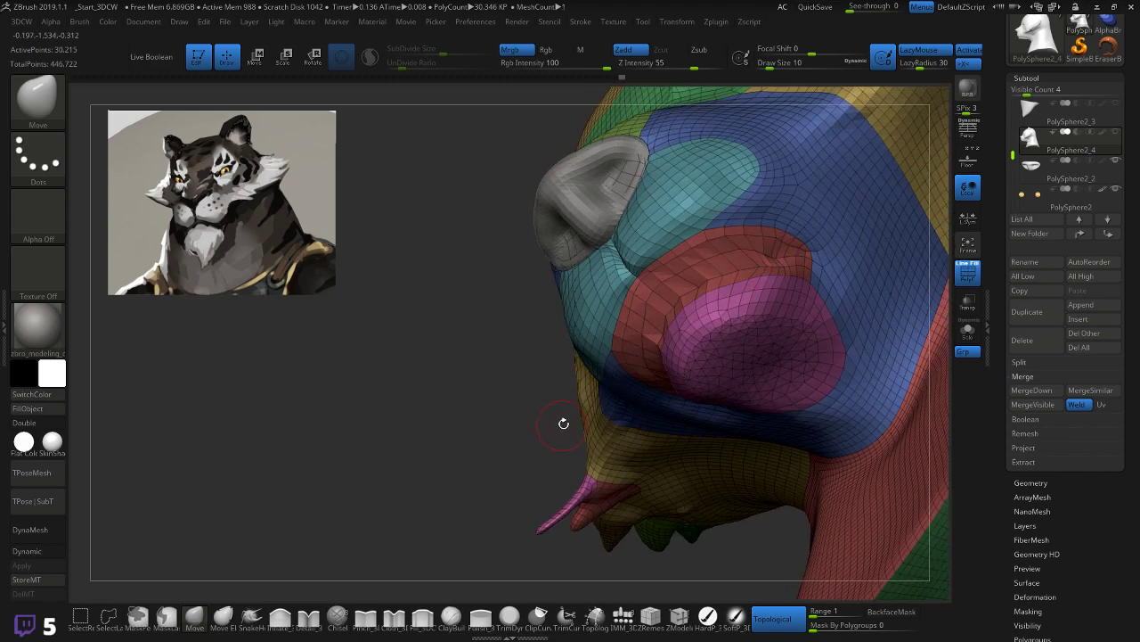
Step: Set the topological range to 5 and push the red lip strip back toward the mouth corner
{"action": "left_click_drag", "start_coordinate": [545, 385], "coordinate": [537, 419]}
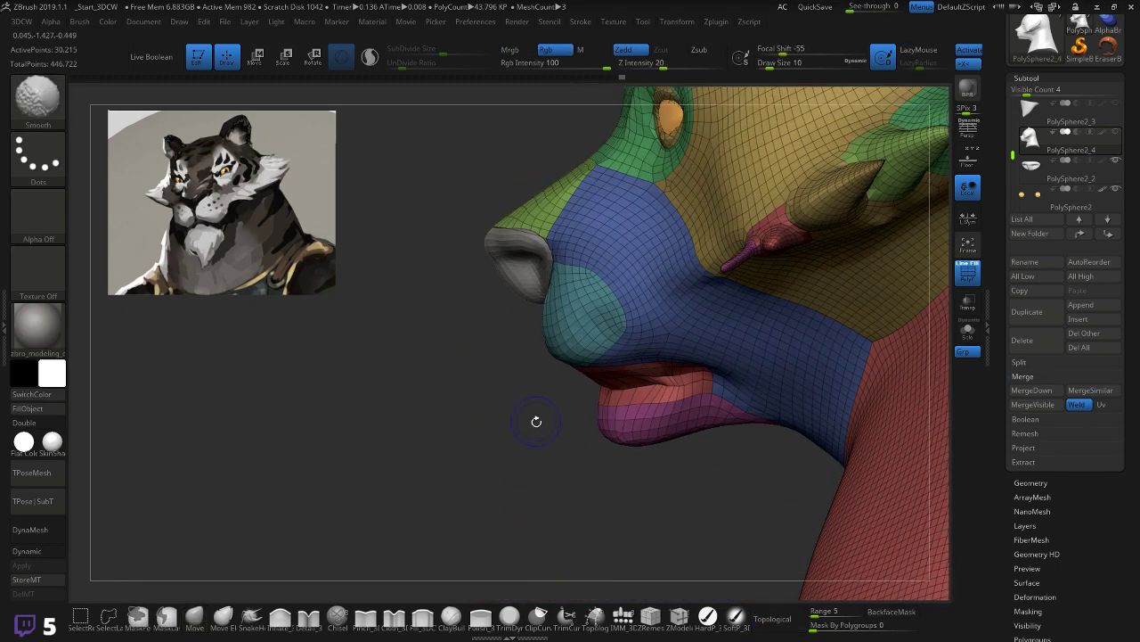
{"action": "left_click", "coordinate": [830, 611]}
{"action": "type", "text": "5"}
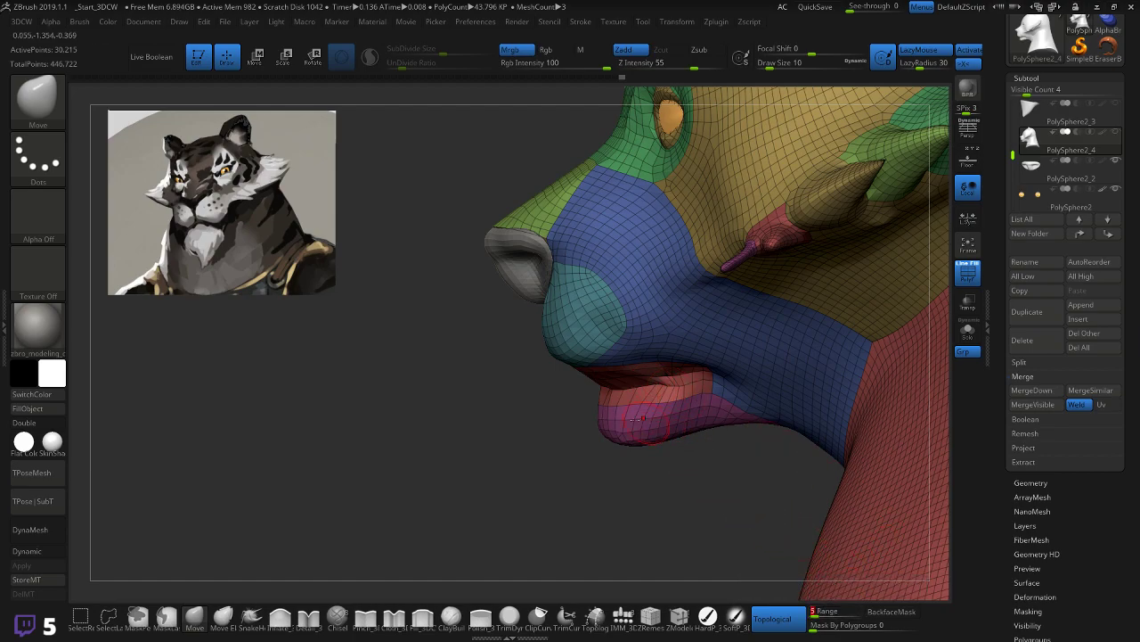
{"action": "left_click_drag", "start_coordinate": [606, 393], "coordinate": [682, 381]}
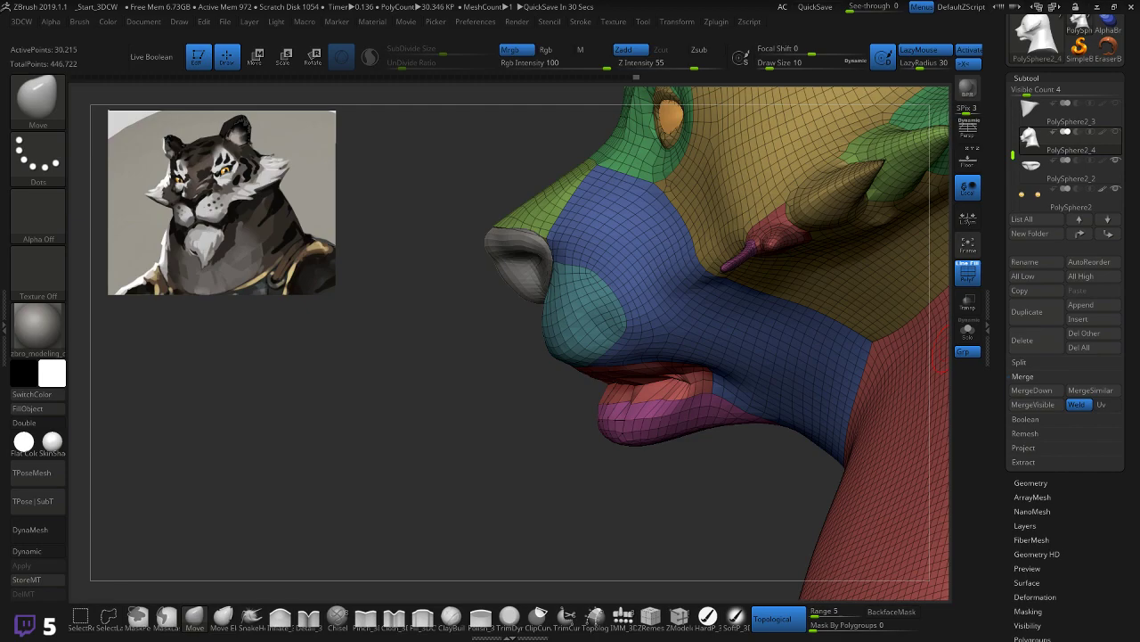
{"action": "left_click_drag", "start_coordinate": [1139, 45], "coordinate": [579, 65]}
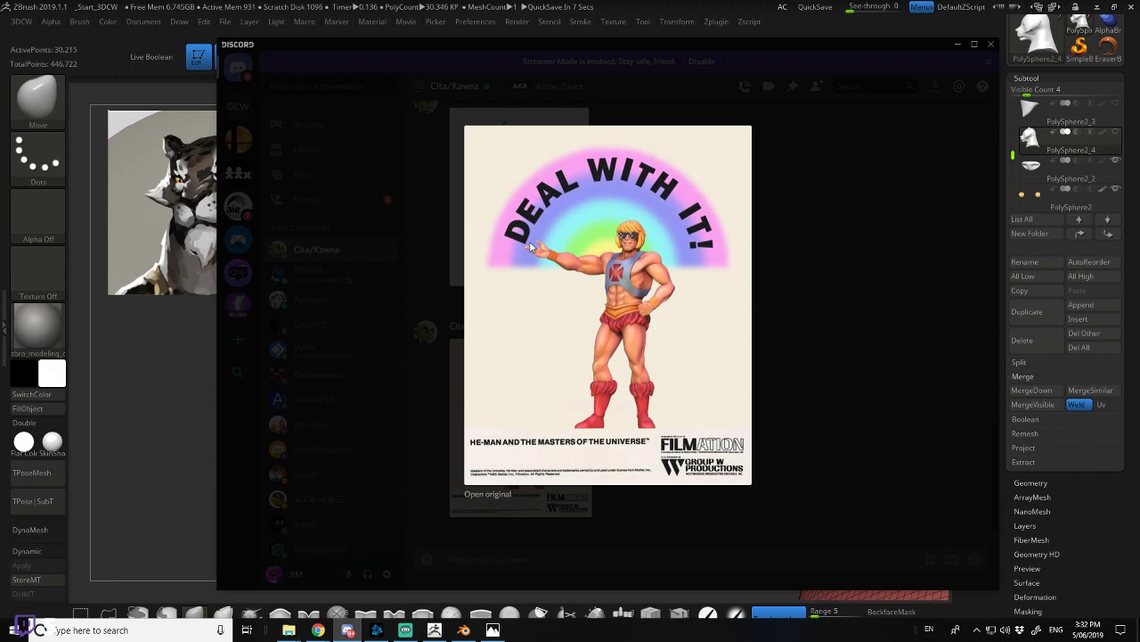
{"action": "left_click_drag", "start_coordinate": [567, 46], "coordinate": [1139, 107]}
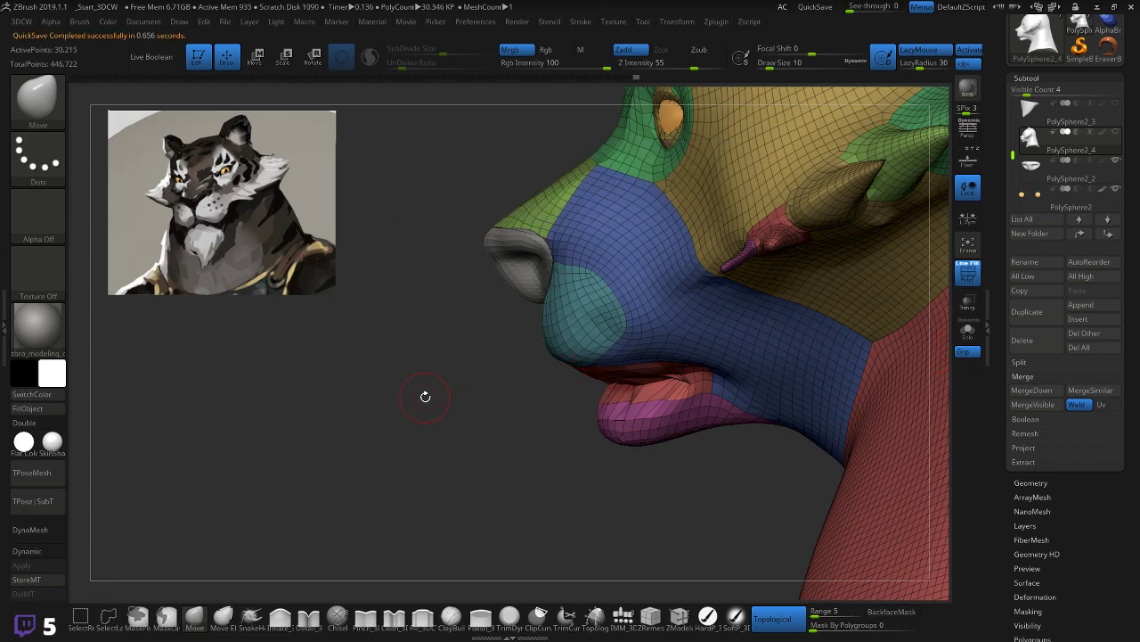
Step: Smooth the folded red faces at the corner of the mouth
{"action": "left_click_drag", "start_coordinate": [574, 466], "coordinate": [578, 433]}
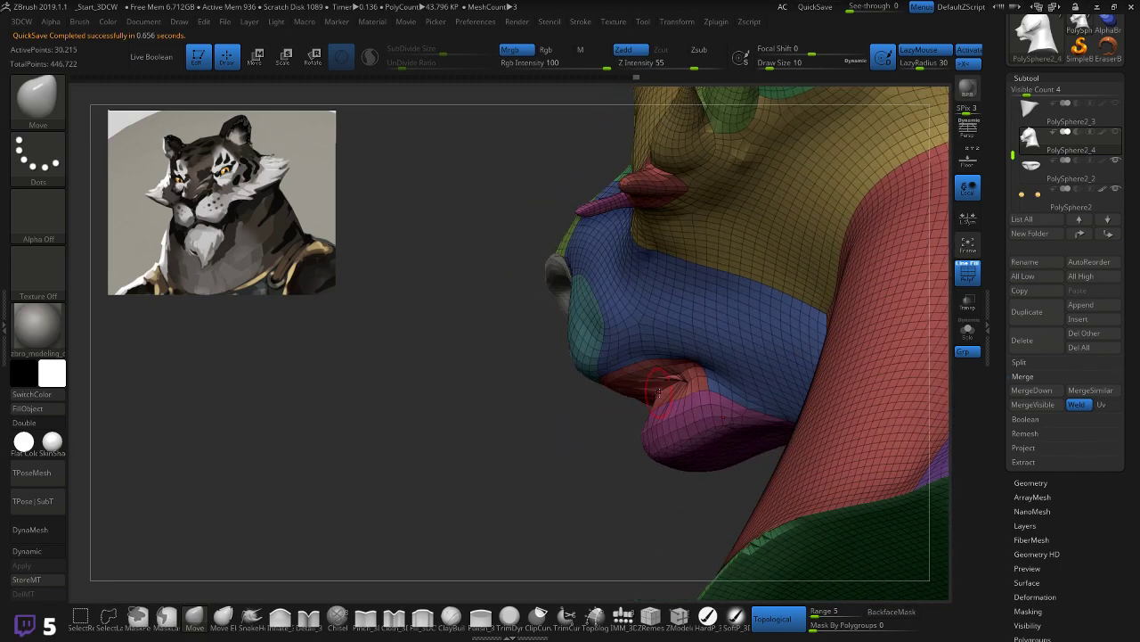
{"action": "key", "text": "shift"}
{"action": "left_click_drag", "start_coordinate": [675, 381], "coordinate": [681, 385], "text": "shift"}
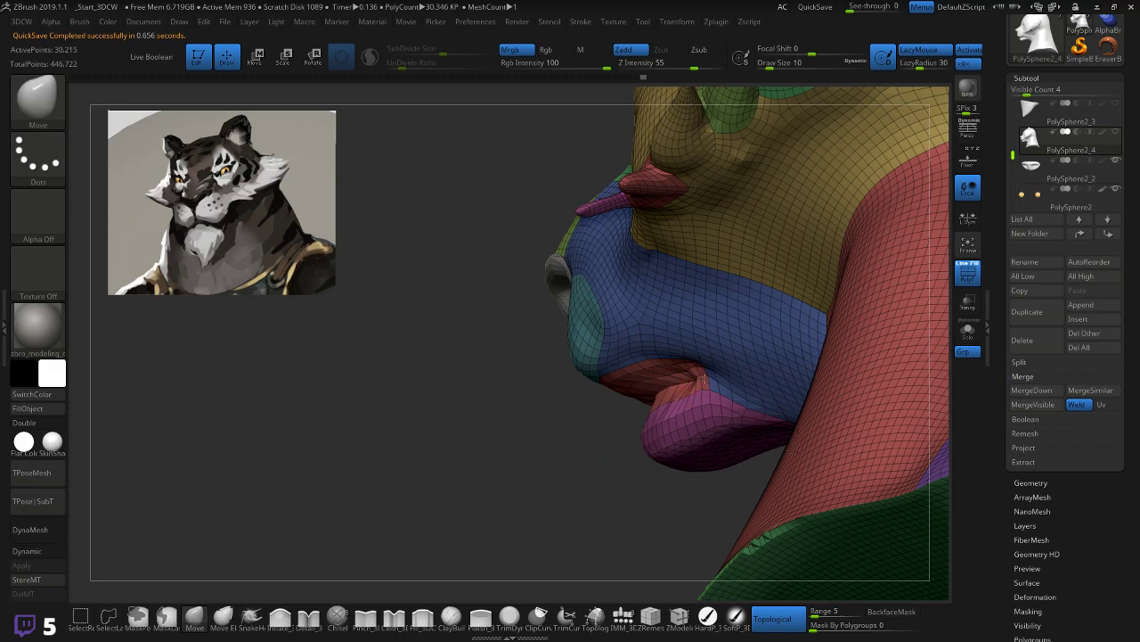
Step: Move the red faces beneath the muzzle toward the chin to start hollowing out the mouth
{"action": "left_click_drag", "start_coordinate": [612, 435], "coordinate": [736, 247]}
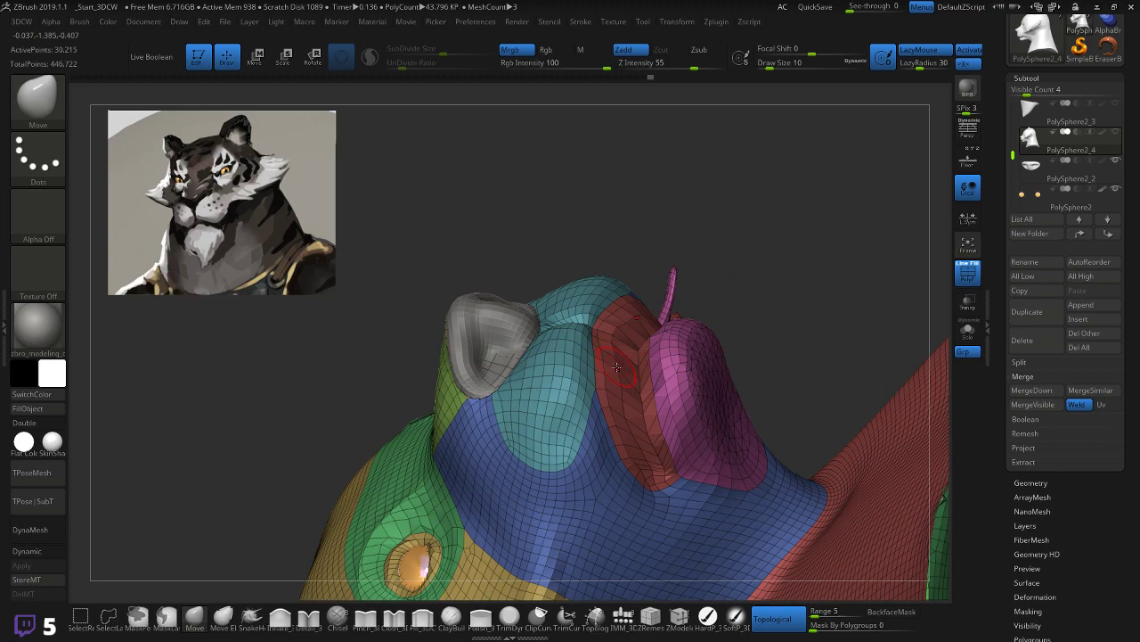
{"action": "mouse_move", "coordinate": [613, 363]}
{"action": "left_mouse_down"}
{"action": "mouse_move", "coordinate": [624, 367]}
{"action": "mouse_move", "coordinate": [622, 350]}
{"action": "mouse_move", "coordinate": [629, 356]}
{"action": "left_mouse_up"}
{"action": "left_click_drag", "start_coordinate": [753, 236], "coordinate": [779, 278]}
{"action": "mouse_move", "coordinate": [630, 392]}
{"action": "left_mouse_down"}
{"action": "mouse_move", "coordinate": [620, 379]}
{"action": "mouse_move", "coordinate": [623, 367]}
{"action": "mouse_move", "coordinate": [635, 372]}
{"action": "left_mouse_up"}
{"action": "left_click_drag", "start_coordinate": [624, 437], "coordinate": [624, 401]}
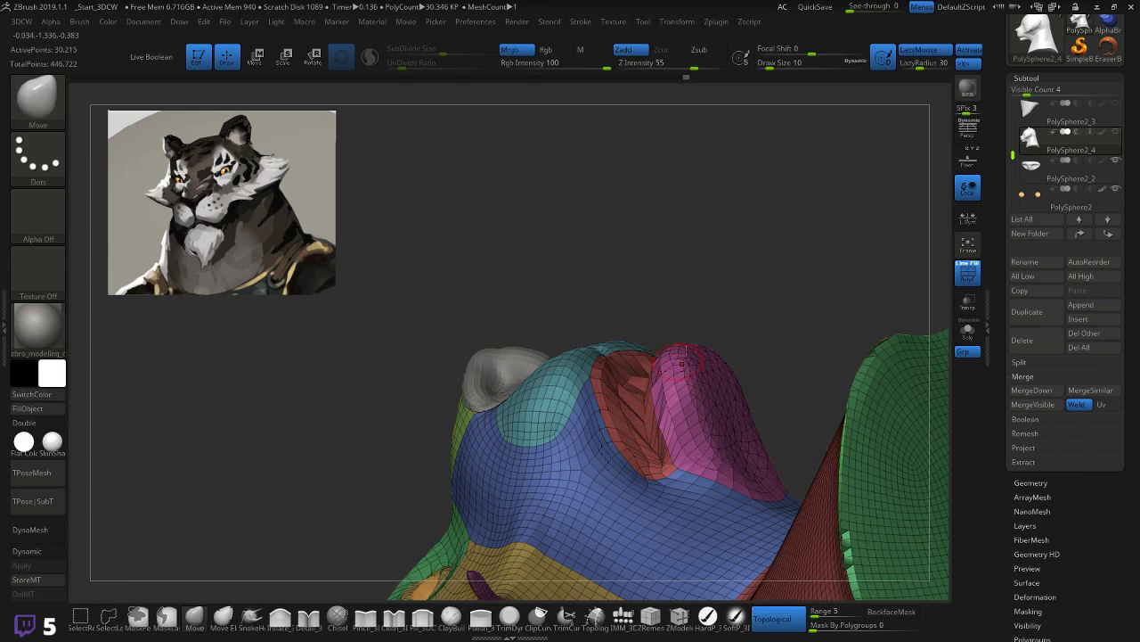
Step: Move the red faces between the muzzle and chin inward with the Move brush and smooth the folds among them
{"action": "left_click_drag", "start_coordinate": [675, 373], "coordinate": [736, 310]}
{"action": "mouse_move", "coordinate": [652, 438]}
{"action": "left_mouse_down"}
{"action": "mouse_move", "coordinate": [664, 396]}
{"action": "mouse_move", "coordinate": [636, 434]}
{"action": "left_mouse_up"}
{"action": "right_click_drag", "start_coordinate": [636, 434], "coordinate": [655, 389]}
{"action": "right_click_drag", "start_coordinate": [718, 276], "coordinate": [696, 348]}
{"action": "left_click_drag", "start_coordinate": [677, 368], "coordinate": [662, 395]}
{"action": "left_click_drag", "start_coordinate": [664, 443], "coordinate": [660, 408]}
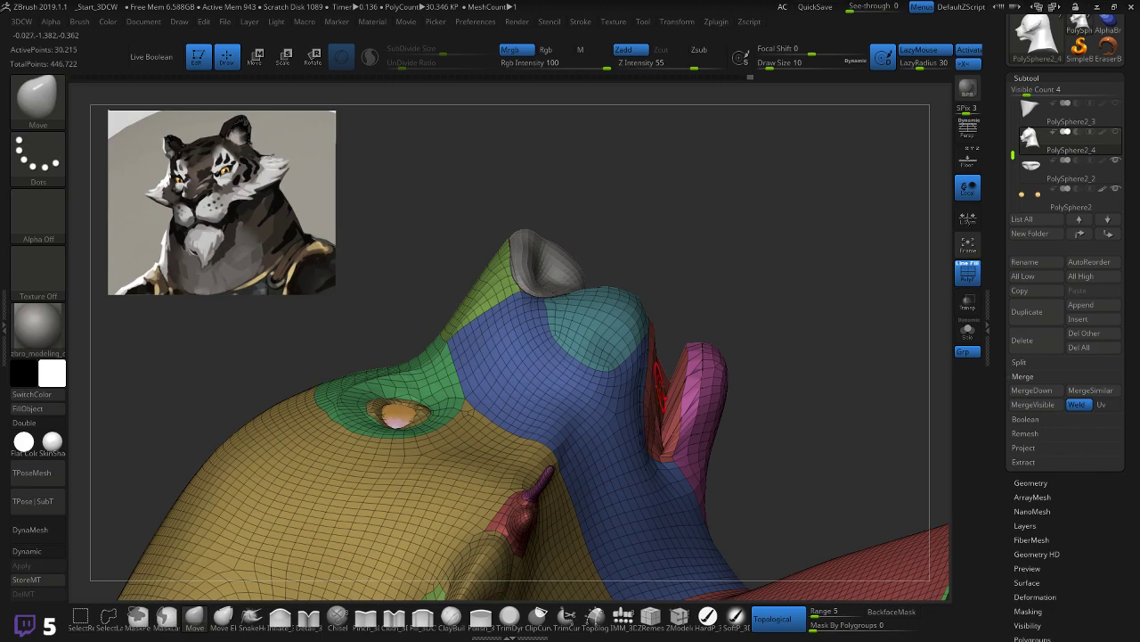
{"action": "right_click_drag", "start_coordinate": [711, 325], "coordinate": [667, 336]}
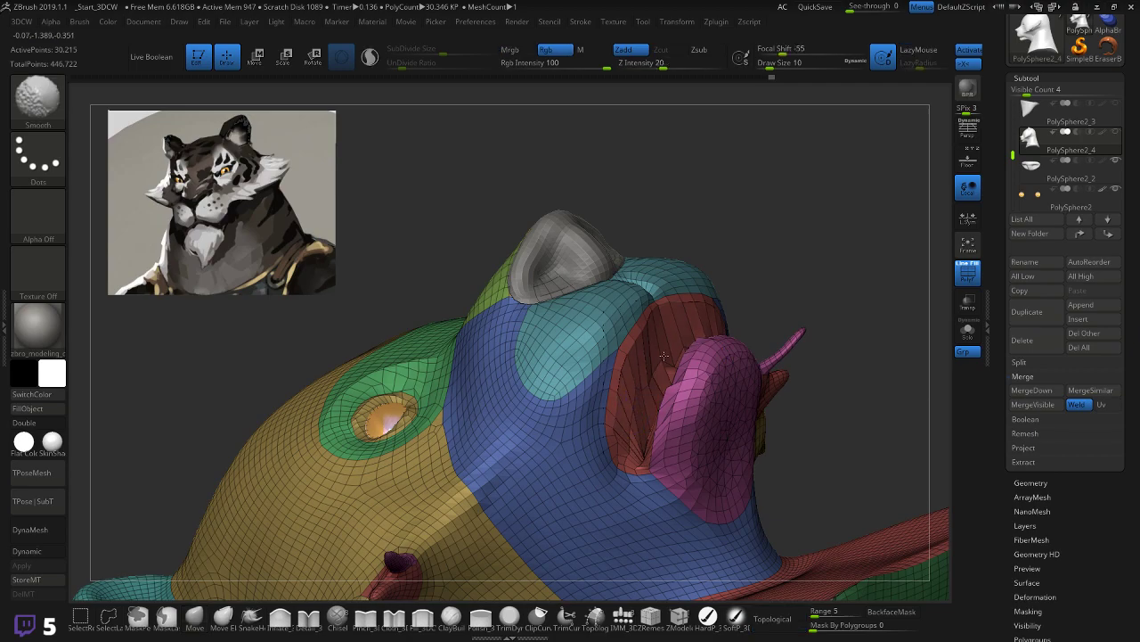
{"action": "mouse_move", "coordinate": [746, 293]}
{"action": "right_mouse_down"}
{"action": "mouse_move", "coordinate": [751, 328]}
{"action": "mouse_move", "coordinate": [680, 370]}
{"action": "right_mouse_up"}
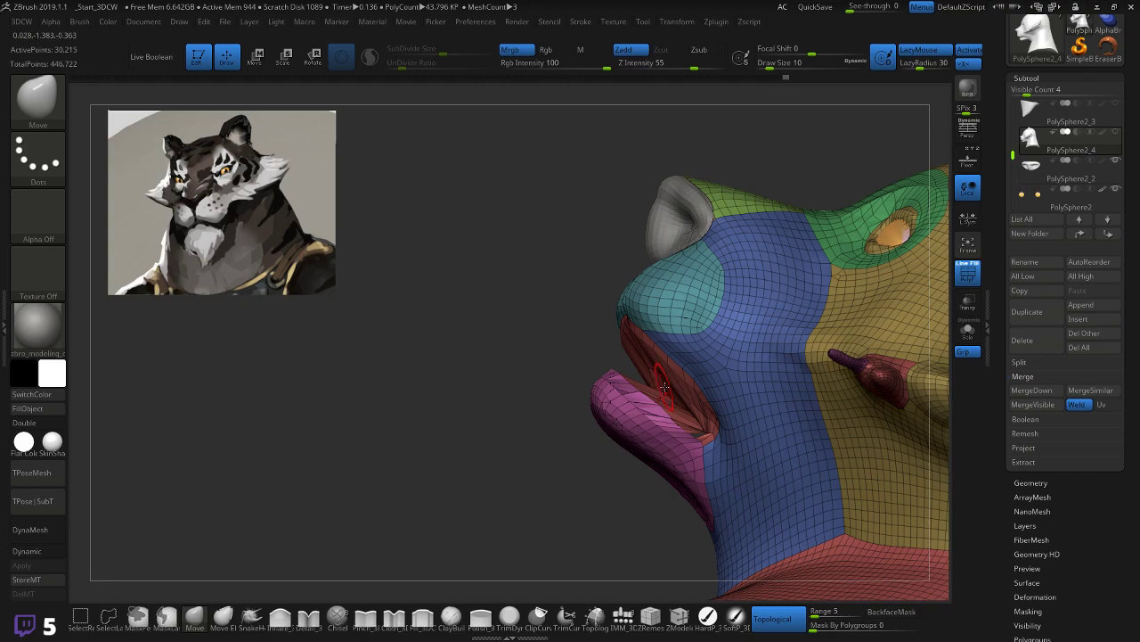
Step: Shape the inner edge of the magenta lower lip and push the red faces behind it into the mouth
{"action": "mouse_move", "coordinate": [583, 412]}
{"action": "left_mouse_down"}
{"action": "mouse_move", "coordinate": [580, 435]}
{"action": "mouse_move", "coordinate": [652, 359]}
{"action": "left_mouse_up"}
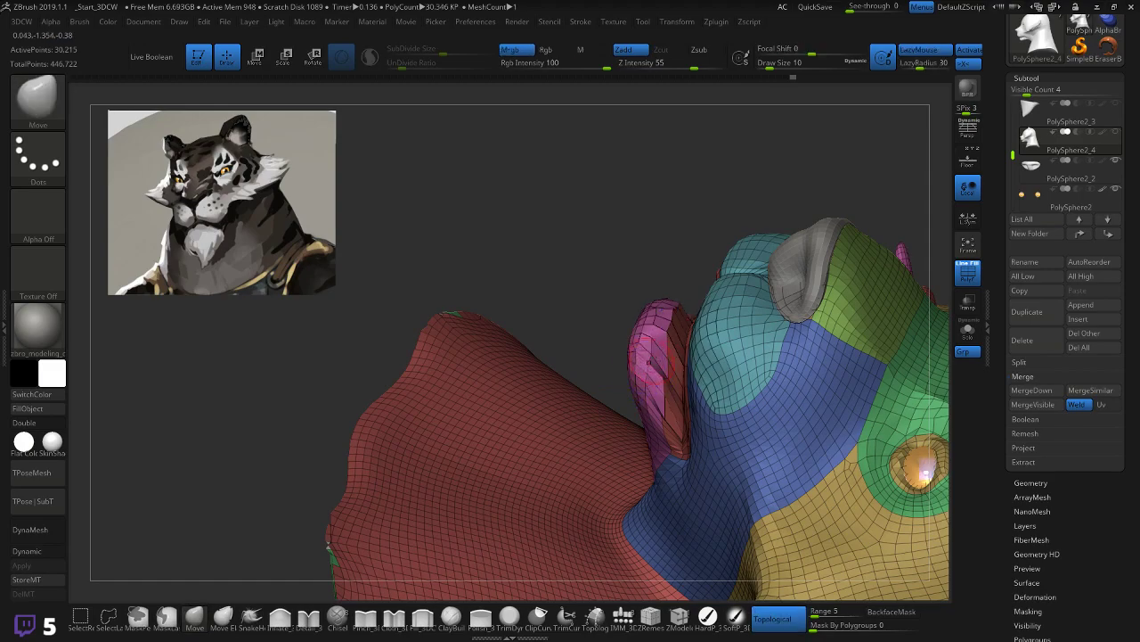
{"action": "mouse_move", "coordinate": [574, 399]}
{"action": "left_mouse_down"}
{"action": "mouse_move", "coordinate": [578, 333]}
{"action": "mouse_move", "coordinate": [611, 306]}
{"action": "mouse_move", "coordinate": [614, 275]}
{"action": "mouse_move", "coordinate": [600, 282]}
{"action": "mouse_move", "coordinate": [671, 351]}
{"action": "mouse_move", "coordinate": [654, 417]}
{"action": "left_mouse_up"}
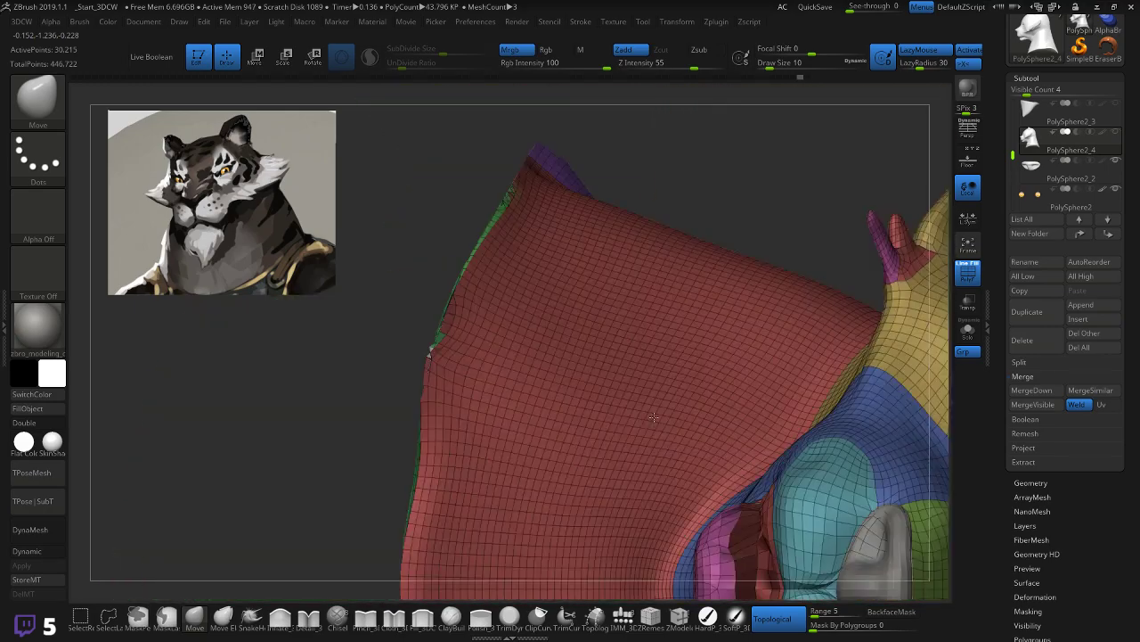
{"action": "left_click_drag", "start_coordinate": [776, 239], "coordinate": [608, 330]}
{"action": "mouse_move", "coordinate": [269, 545]}
{"action": "left_mouse_down"}
{"action": "mouse_move", "coordinate": [288, 485]}
{"action": "mouse_move", "coordinate": [275, 437]}
{"action": "mouse_move", "coordinate": [390, 407]}
{"action": "mouse_move", "coordinate": [439, 365]}
{"action": "mouse_move", "coordinate": [489, 433]}
{"action": "mouse_move", "coordinate": [412, 389]}
{"action": "mouse_move", "coordinate": [426, 310]}
{"action": "mouse_move", "coordinate": [521, 330]}
{"action": "left_mouse_up"}
{"action": "left_click_drag", "start_coordinate": [414, 358], "coordinate": [481, 317]}
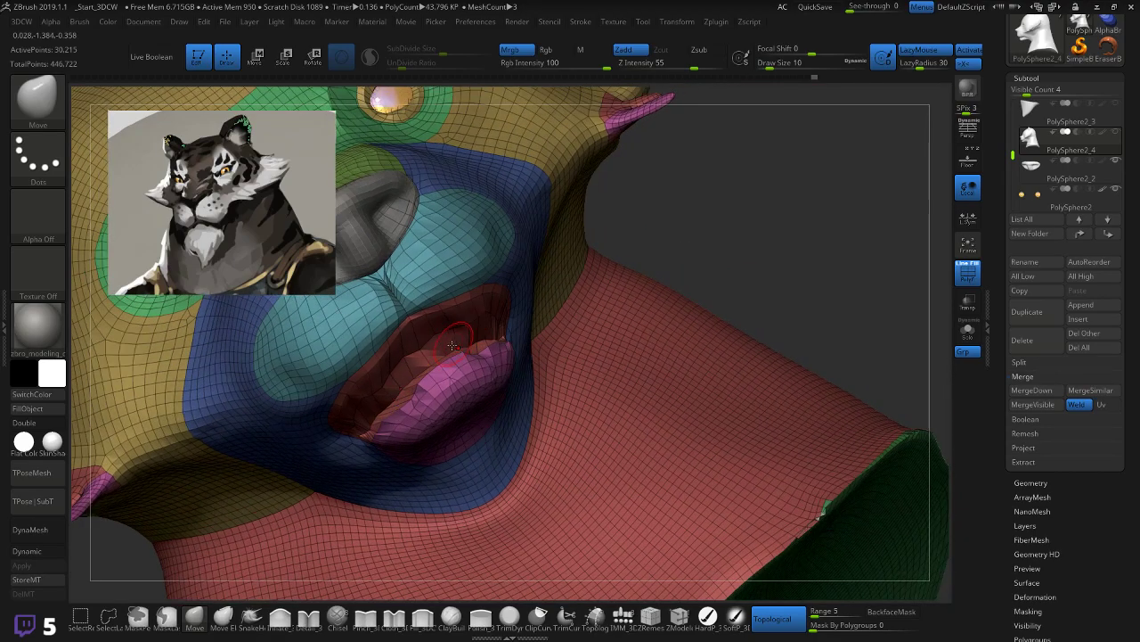
Step: Deepen the mouth cavity by pushing its red walls inward at the mouth corners and below the muzzle
{"action": "mouse_move", "coordinate": [578, 262]}
{"action": "left_mouse_down"}
{"action": "mouse_move", "coordinate": [467, 338]}
{"action": "mouse_move", "coordinate": [466, 353]}
{"action": "left_mouse_up"}
{"action": "left_click_drag", "start_coordinate": [384, 445], "coordinate": [401, 384]}
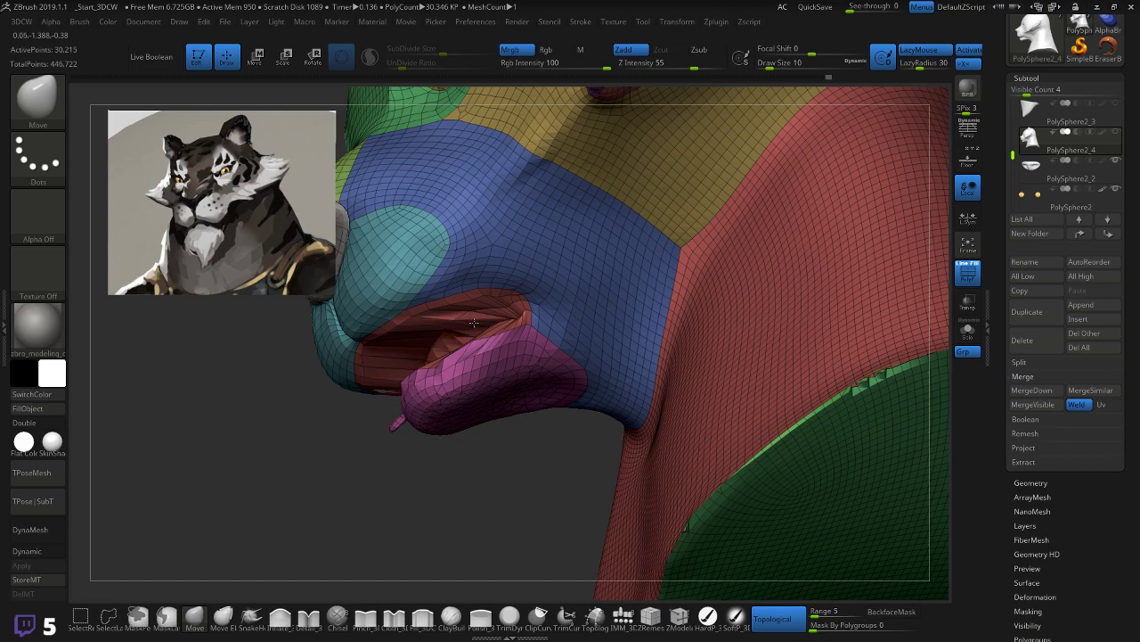
{"action": "left_click_drag", "start_coordinate": [362, 463], "coordinate": [469, 309]}
{"action": "left_click_drag", "start_coordinate": [380, 426], "coordinate": [575, 329]}
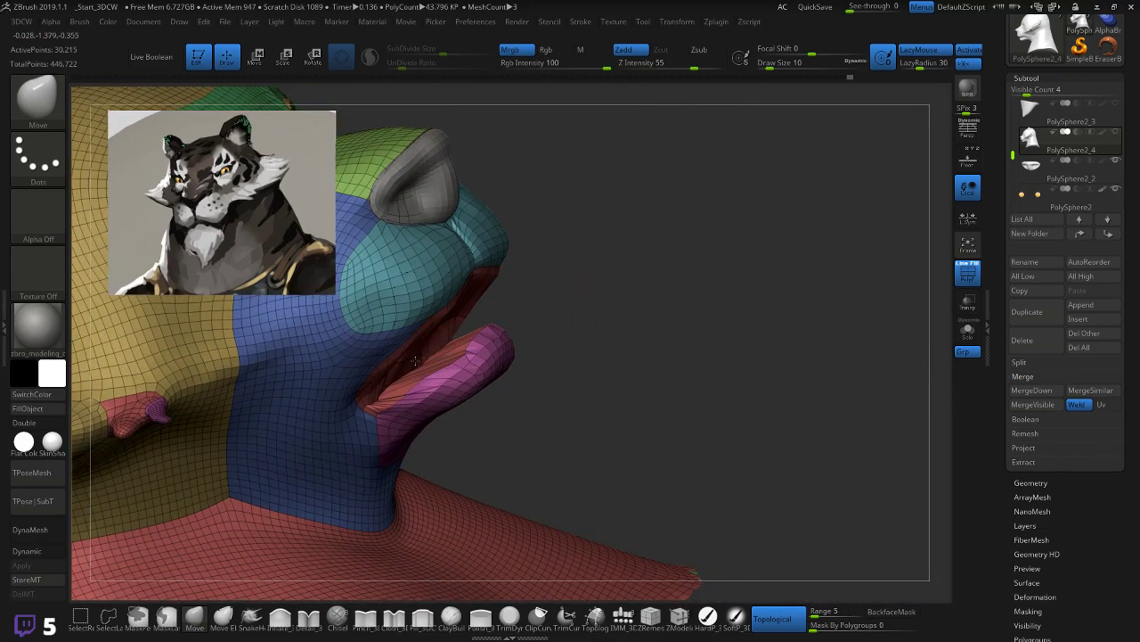
{"action": "left_click_drag", "start_coordinate": [528, 291], "coordinate": [538, 237]}
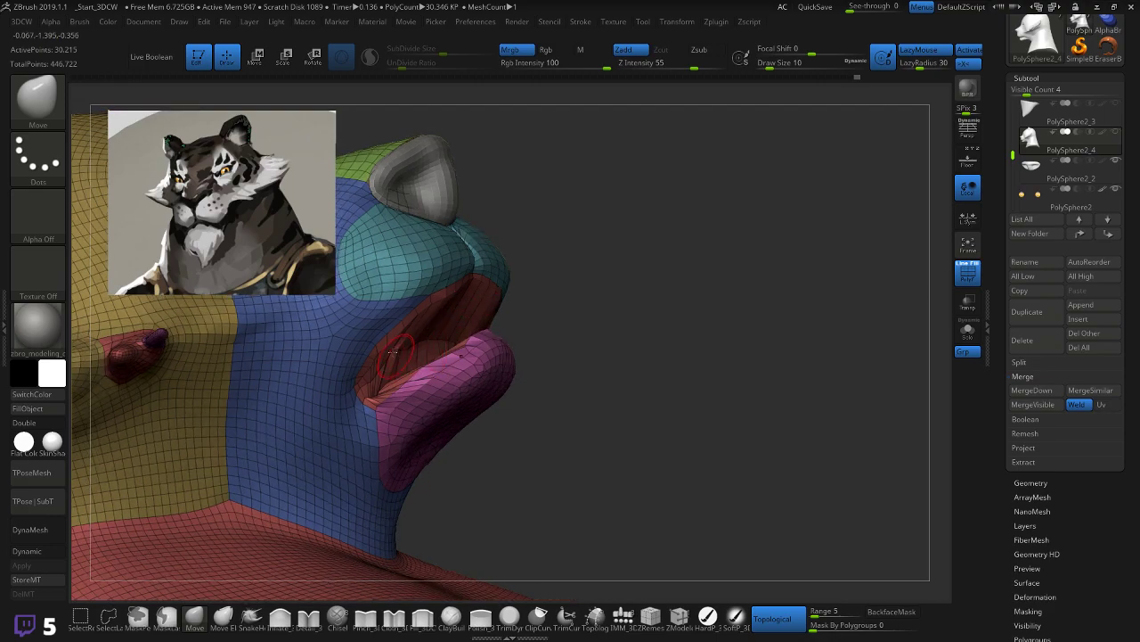
{"action": "left_click_drag", "start_coordinate": [554, 281], "coordinate": [409, 311]}
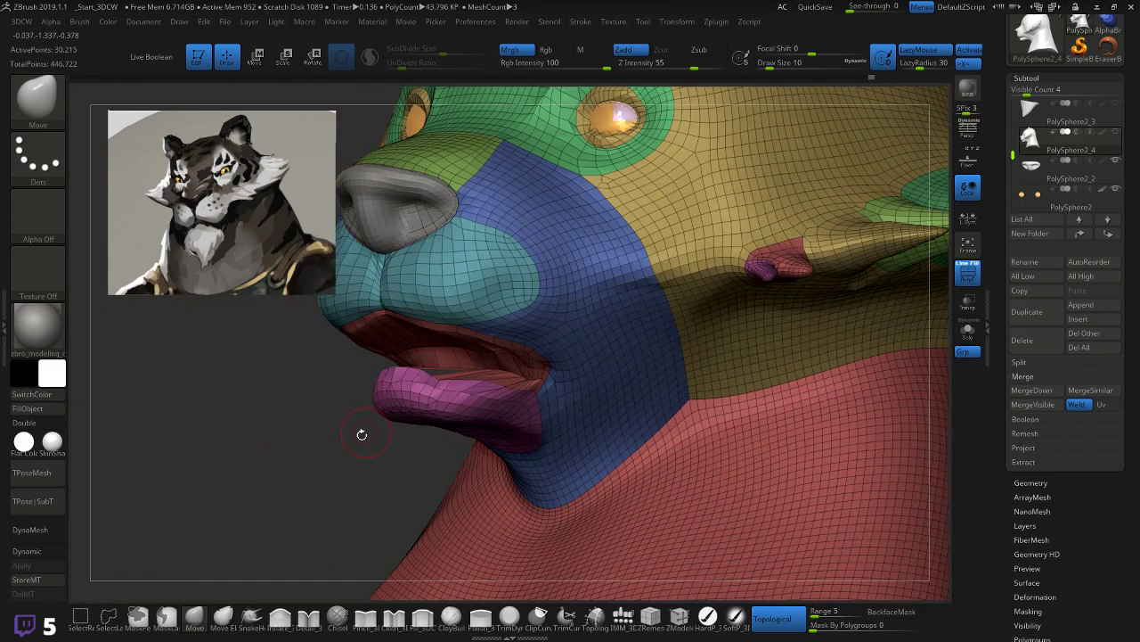
{"action": "left_click_drag", "start_coordinate": [364, 433], "coordinate": [428, 361]}
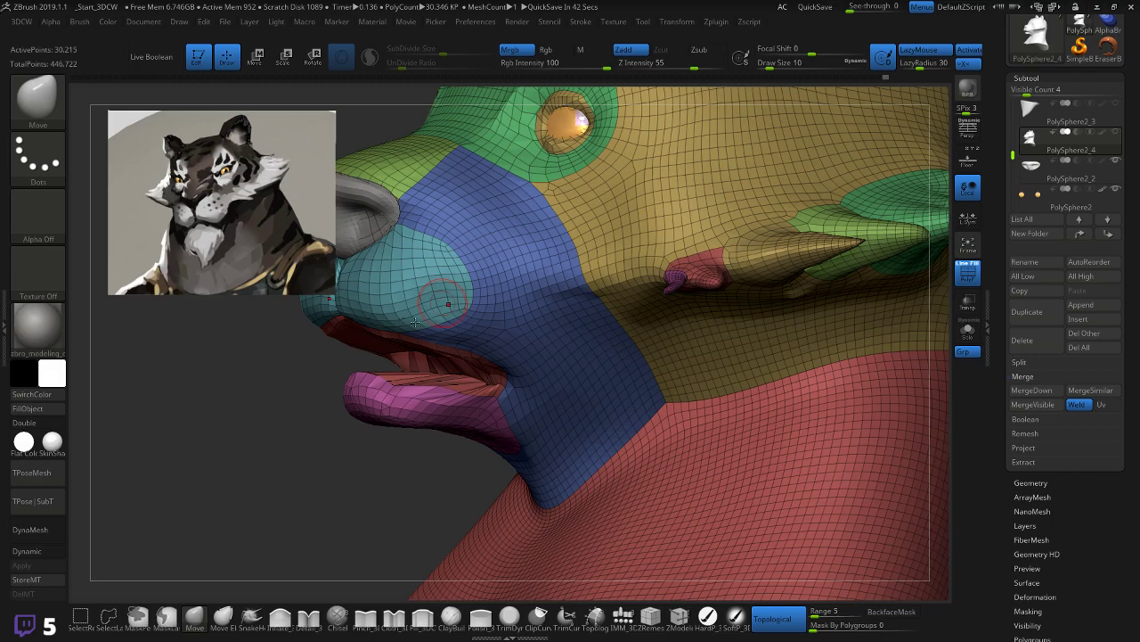
Step: Refine the front rim of the mouth opening beneath the muzzle with the Move brush at Draw Size 8
{"action": "left_click_drag", "start_coordinate": [256, 403], "coordinate": [667, 309]}
{"action": "mouse_move", "coordinate": [384, 431]}
{"action": "left_mouse_down", "text": "alt"}
{"action": "mouse_move", "coordinate": [440, 458]}
{"action": "mouse_move", "coordinate": [519, 381]}
{"action": "left_mouse_up", "text": "alt"}
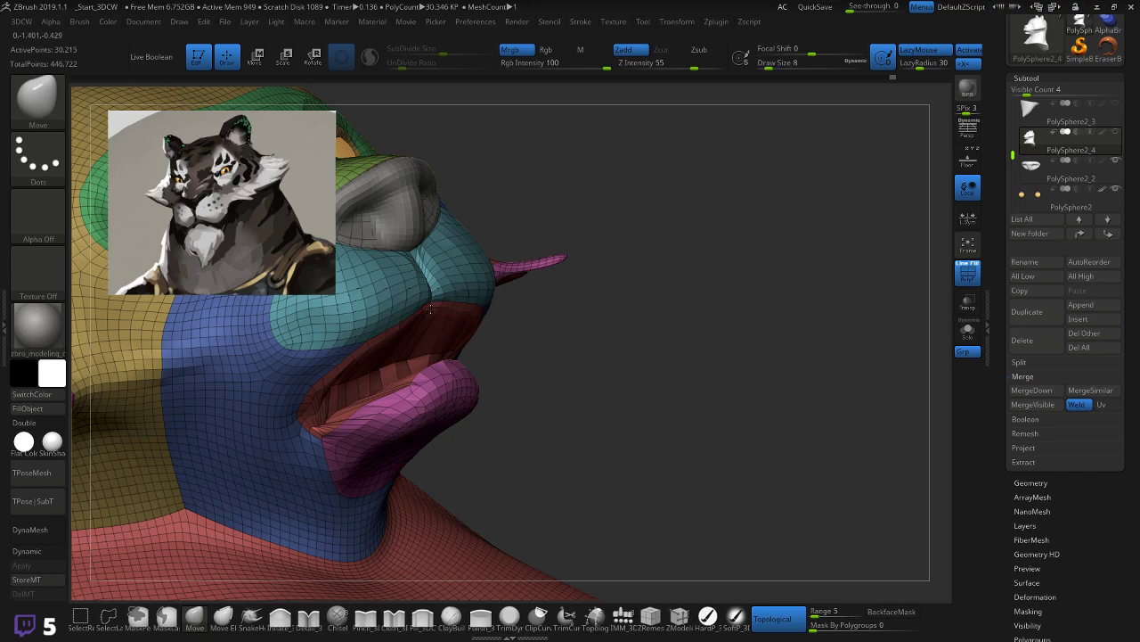
{"action": "left_click_drag", "start_coordinate": [568, 318], "coordinate": [348, 340]}
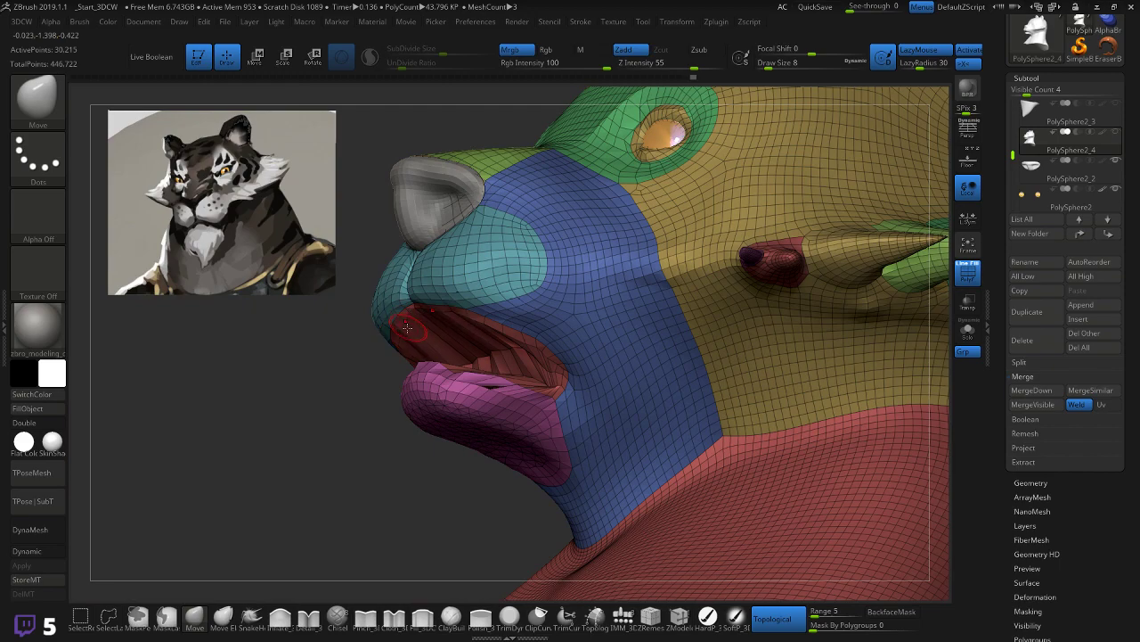
{"action": "mouse_move", "coordinate": [355, 383]}
{"action": "left_mouse_down"}
{"action": "mouse_move", "coordinate": [351, 447]}
{"action": "mouse_move", "coordinate": [370, 442]}
{"action": "left_mouse_up"}
Step: Smooth the upper rim of the eye socket and adjust the upper edge of the magenta lower lip
{"action": "left_click_drag", "start_coordinate": [824, 288], "coordinate": [756, 436], "text": "alt"}
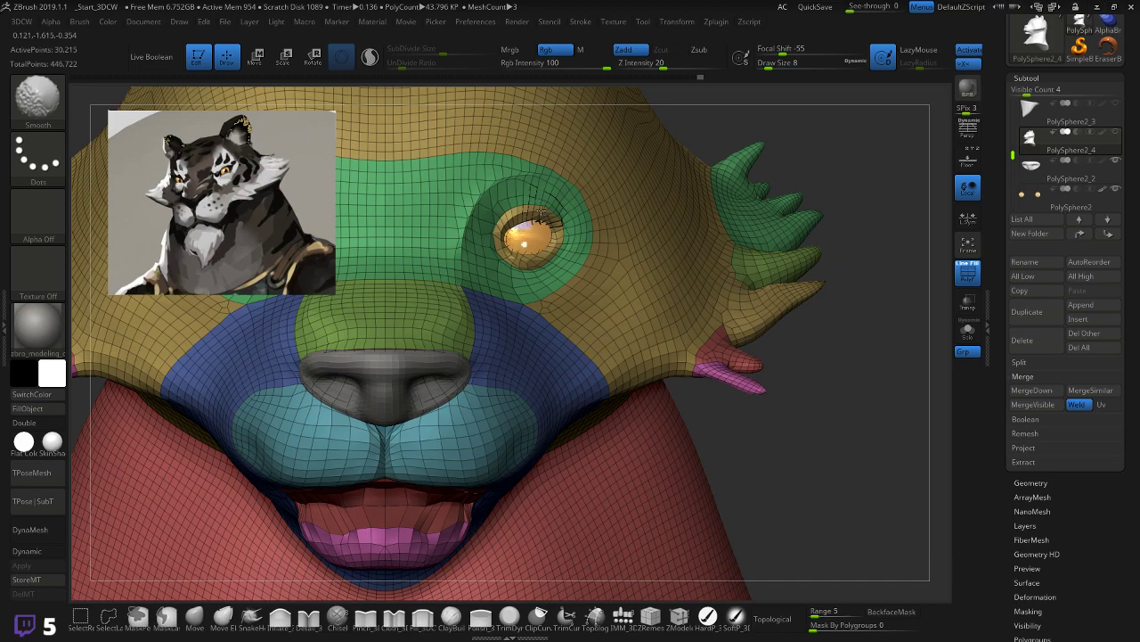
{"action": "mouse_move", "coordinate": [535, 214]}
{"action": "left_mouse_down", "text": "shift"}
{"action": "mouse_move", "coordinate": [506, 226]}
{"action": "mouse_move", "coordinate": [559, 239]}
{"action": "mouse_move", "coordinate": [530, 260]}
{"action": "mouse_move", "coordinate": [508, 244]}
{"action": "left_mouse_up", "text": "shift"}
{"action": "mouse_move", "coordinate": [798, 387]}
{"action": "left_mouse_down", "text": "alt"}
{"action": "mouse_move", "coordinate": [745, 343]}
{"action": "mouse_move", "coordinate": [823, 342]}
{"action": "mouse_move", "coordinate": [842, 377]}
{"action": "mouse_move", "coordinate": [858, 330]}
{"action": "mouse_move", "coordinate": [869, 363]}
{"action": "mouse_move", "coordinate": [884, 358]}
{"action": "mouse_move", "coordinate": [802, 295]}
{"action": "mouse_move", "coordinate": [777, 301]}
{"action": "left_mouse_up", "text": "alt"}
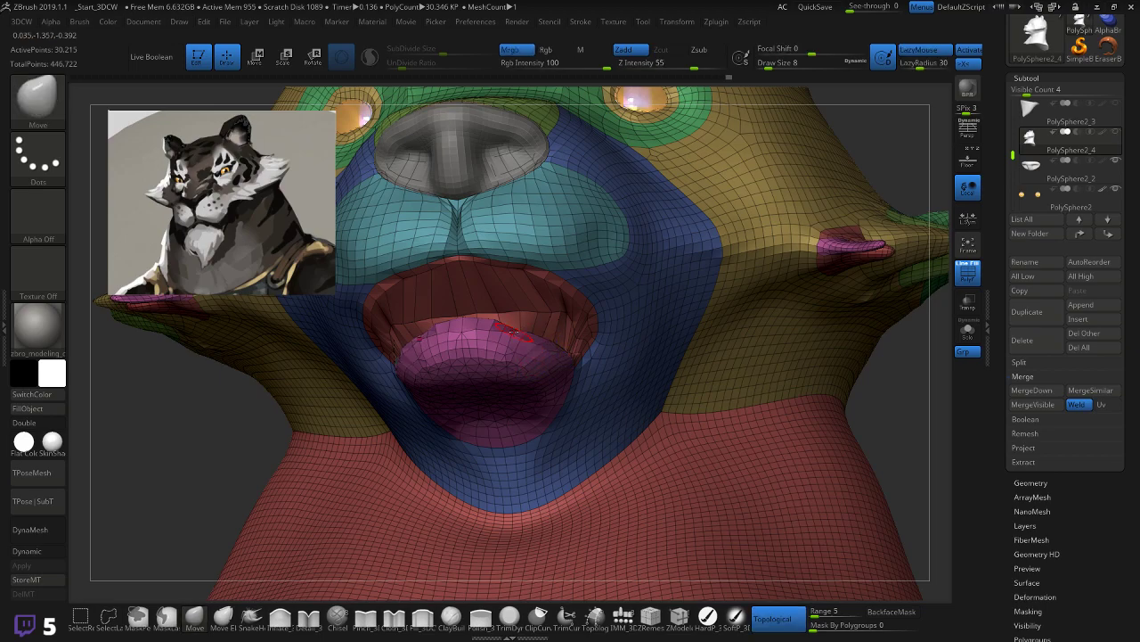
{"action": "right_click_drag", "start_coordinate": [506, 322], "coordinate": [851, 381]}
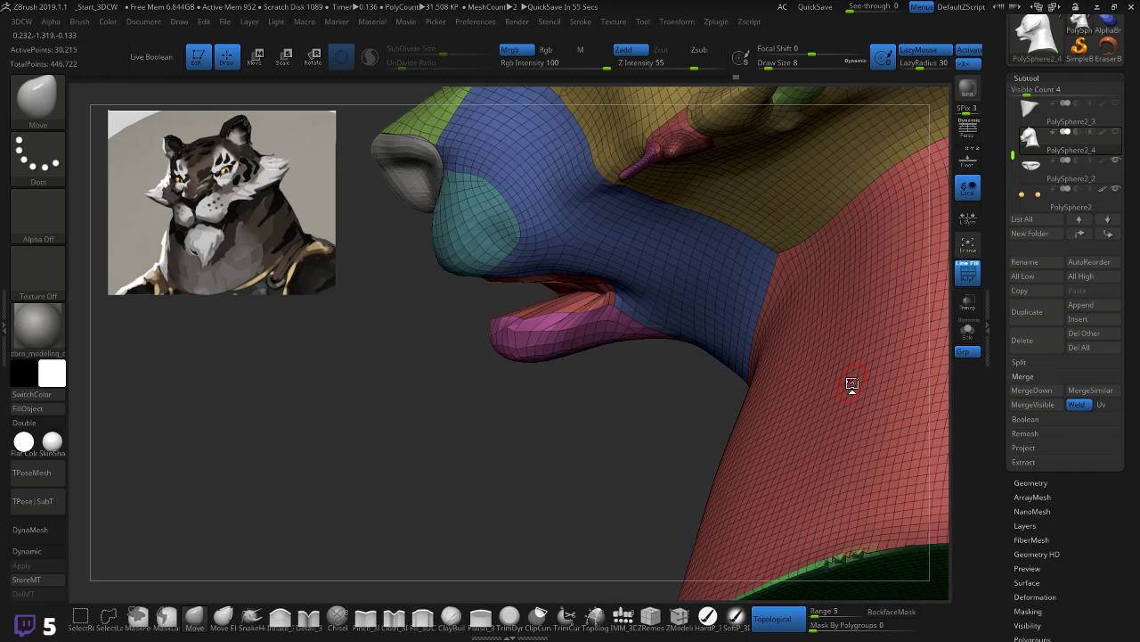
{"action": "left_click_drag", "start_coordinate": [304, 444], "coordinate": [834, 317]}
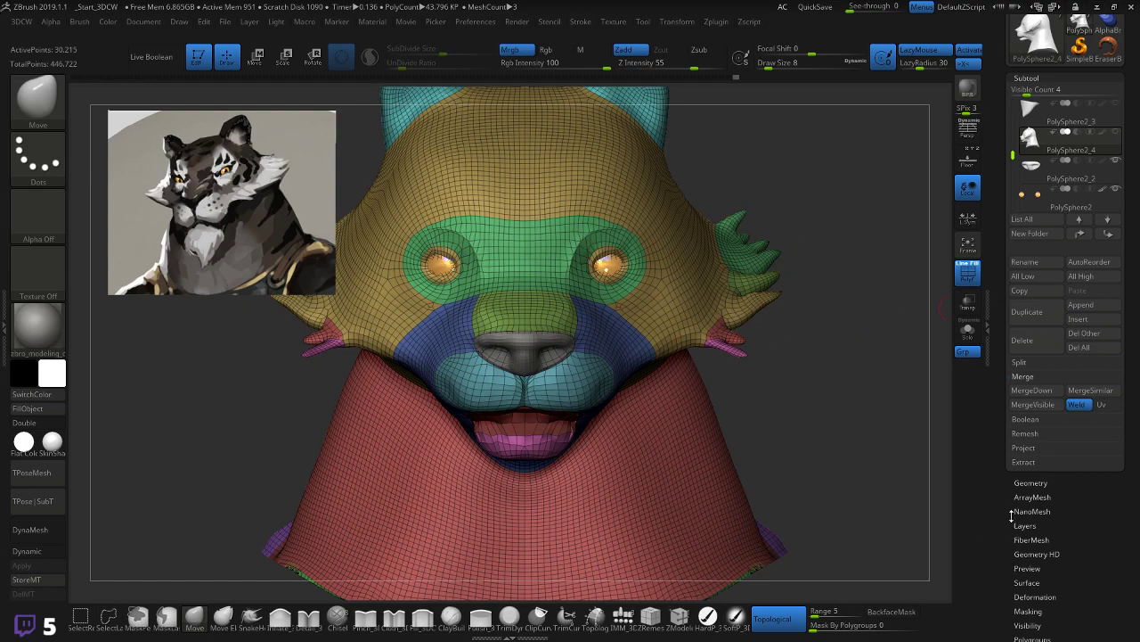
Step: Save the active tool as a new version named Black Tiger_15 in the Black Tiger folder
{"action": "left_click", "coordinate": [1048, 483]}
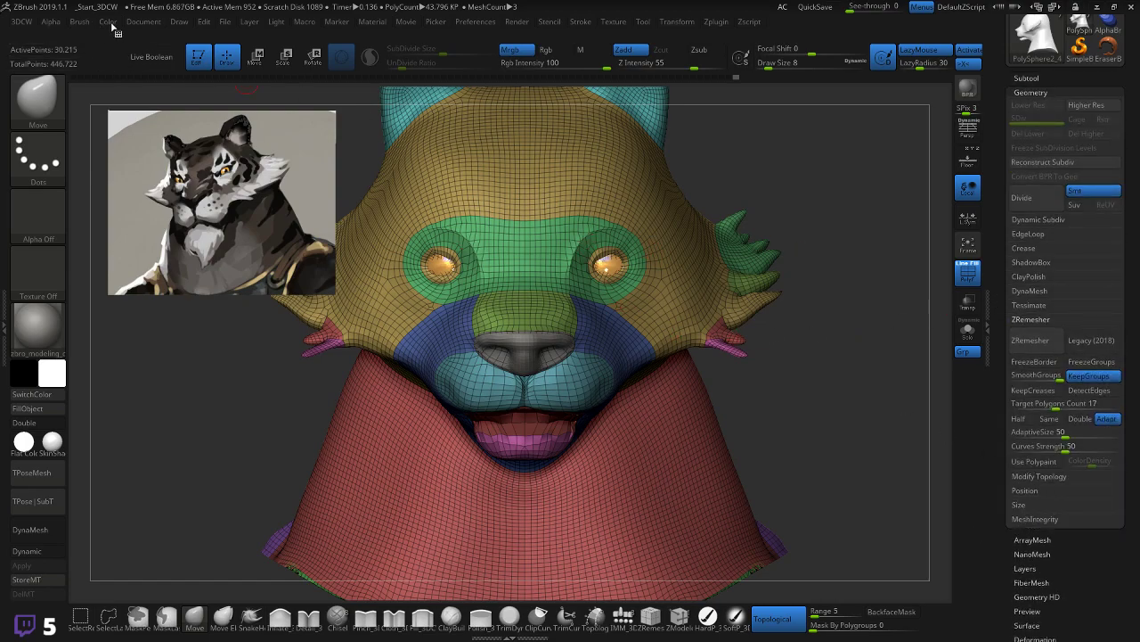
{"action": "left_click", "coordinate": [140, 23]}
{"action": "left_click", "coordinate": [218, 59]}
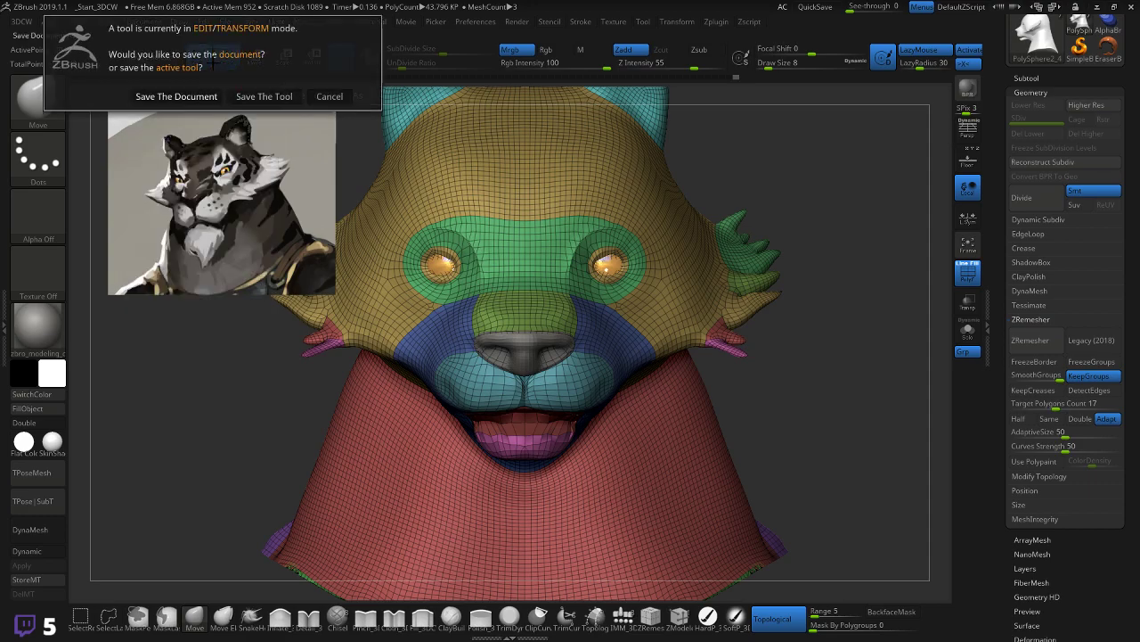
{"action": "left_click", "coordinate": [246, 96]}
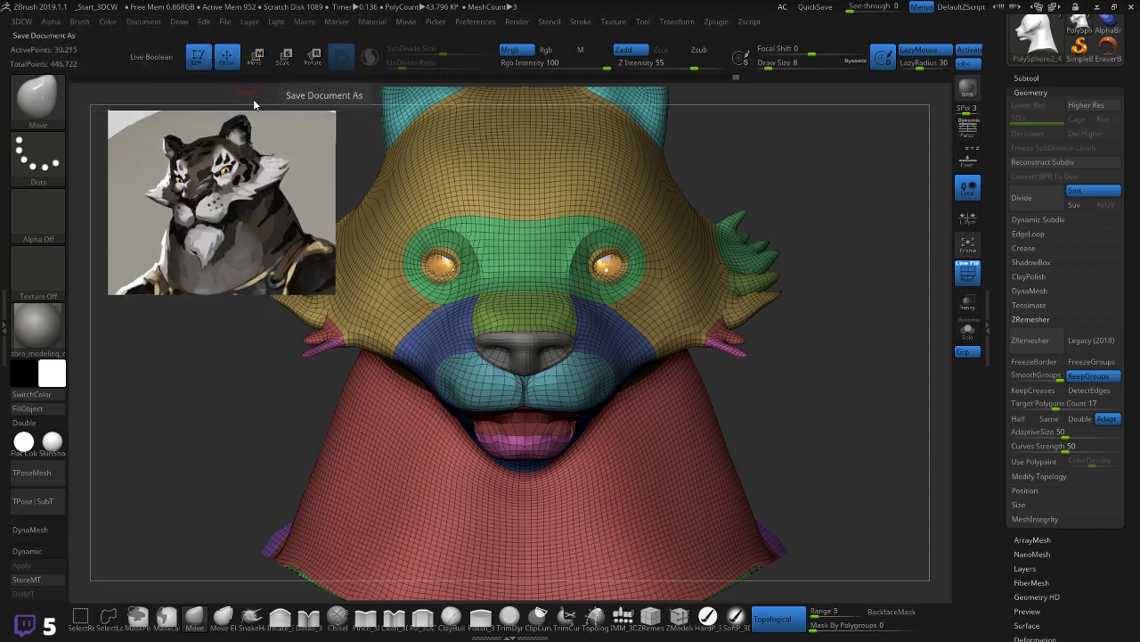
{"action": "scroll", "coordinate": [178, 235], "scroll_direction": "down", "scroll_amount": 1}
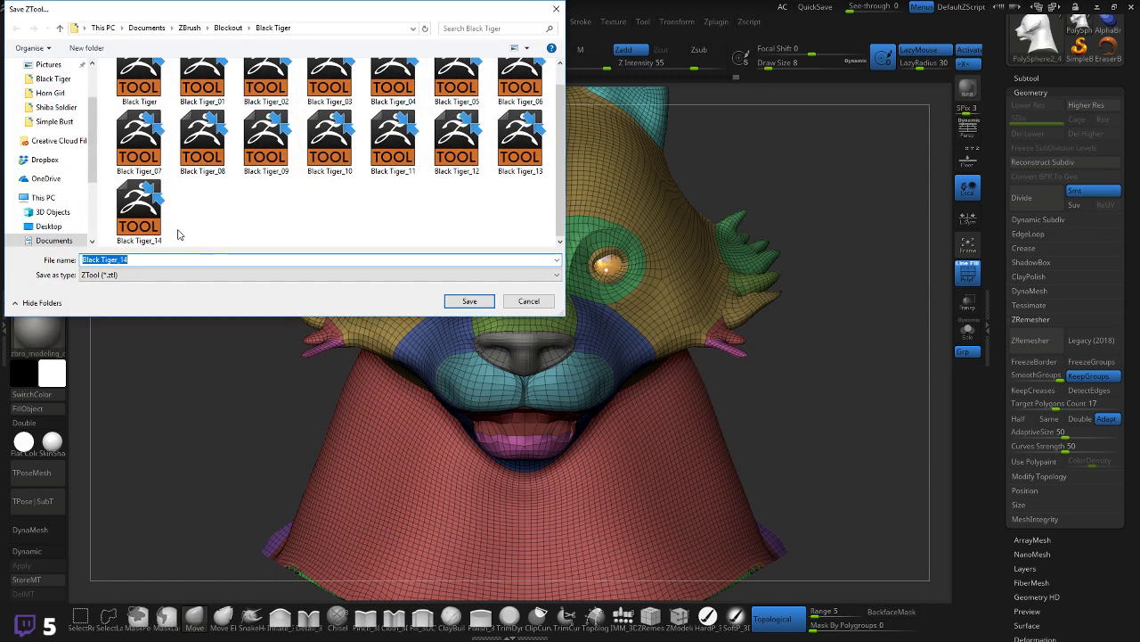
{"action": "left_click", "coordinate": [127, 257]}
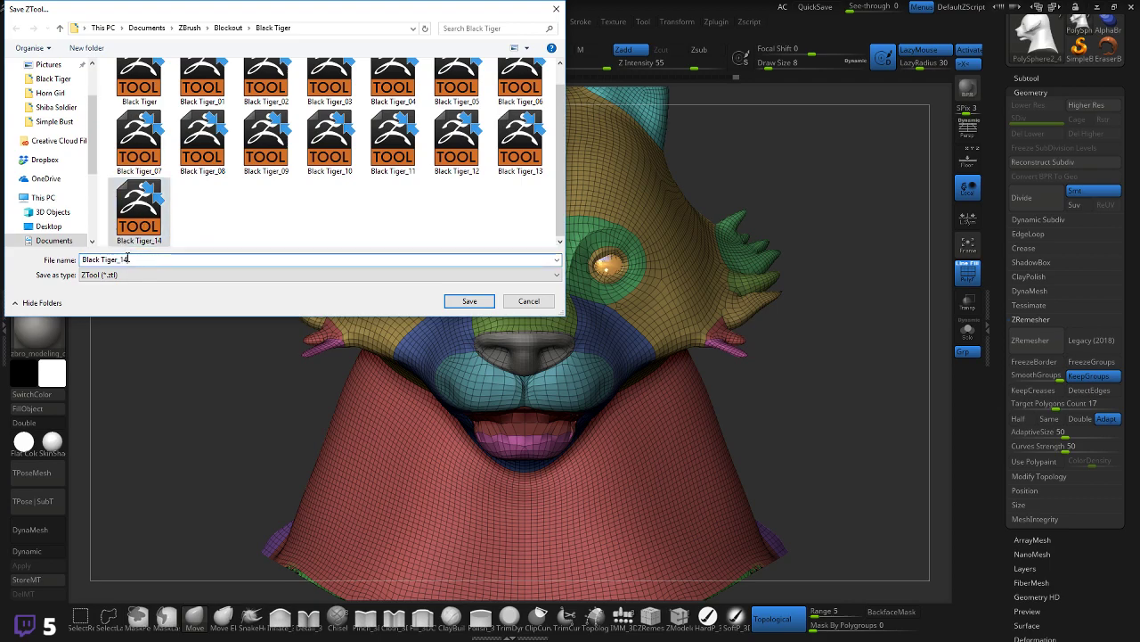
{"action": "type", "text": "5"}
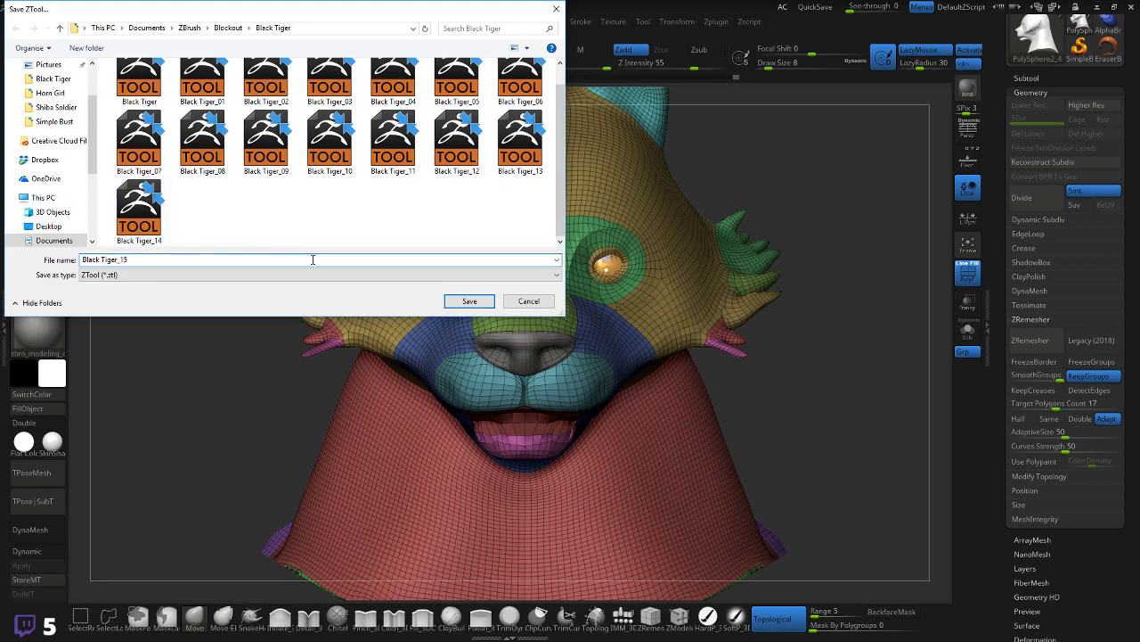
{"action": "left_click", "coordinate": [470, 300]}
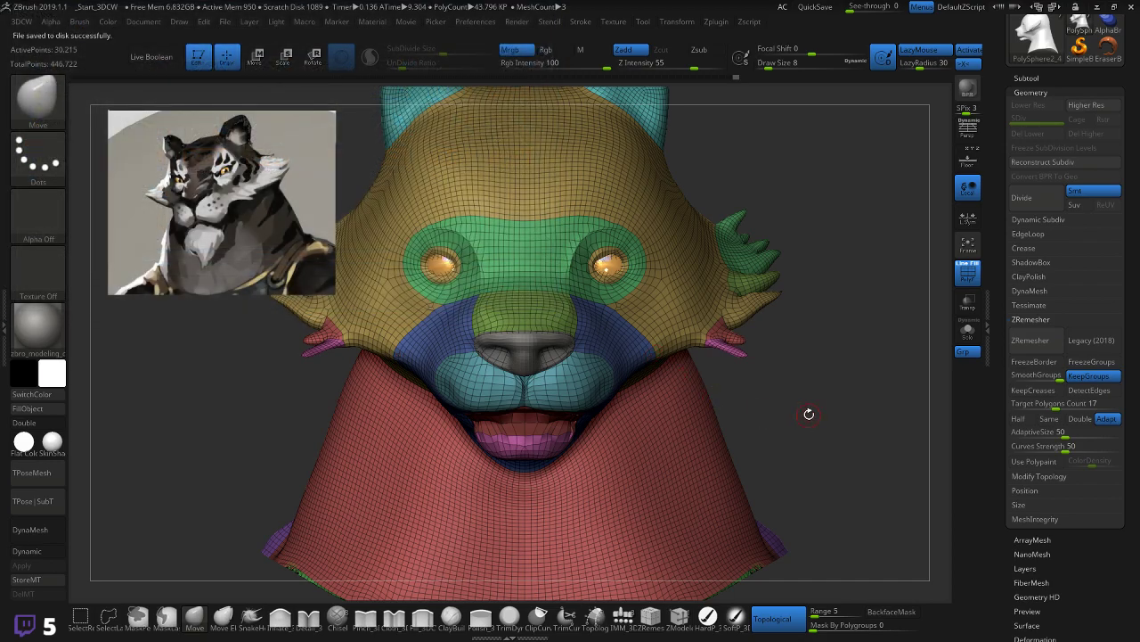
Step: Remesh the head with ZRemesher, keeping its polygroups at a target polygon count of 17, and inspect the new topology
{"action": "mouse_move", "coordinate": [876, 415]}
{"action": "left_mouse_down"}
{"action": "mouse_move", "coordinate": [784, 421]}
{"action": "mouse_move", "coordinate": [749, 437]}
{"action": "mouse_move", "coordinate": [914, 421]}
{"action": "mouse_move", "coordinate": [895, 428]}
{"action": "mouse_move", "coordinate": [838, 409]}
{"action": "mouse_move", "coordinate": [878, 413]}
{"action": "mouse_move", "coordinate": [868, 410]}
{"action": "left_mouse_up"}
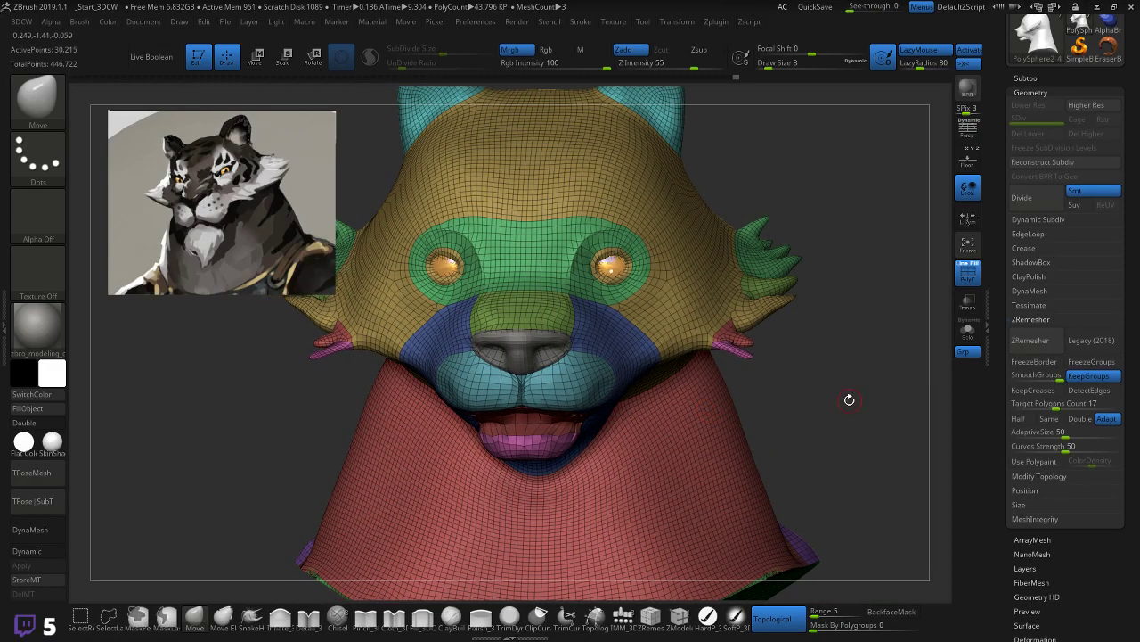
{"action": "left_click", "coordinate": [1021, 344]}
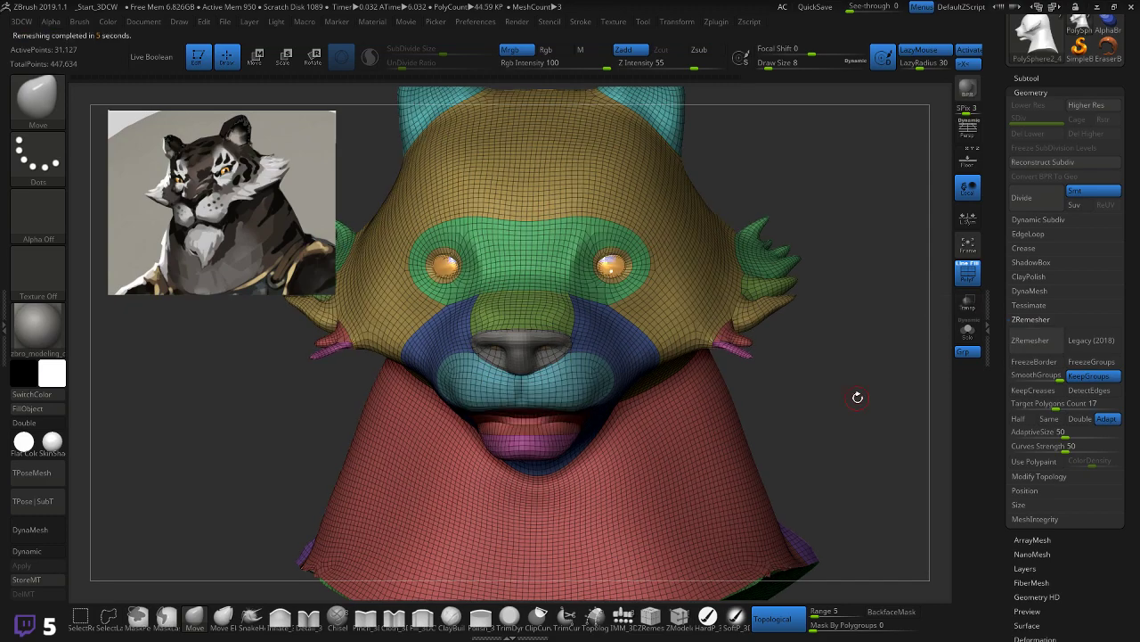
{"action": "left_click_drag", "start_coordinate": [858, 397], "coordinate": [801, 381]}
{"action": "left_click_drag", "start_coordinate": [482, 478], "coordinate": [583, 480]}
{"action": "left_click_drag", "start_coordinate": [887, 380], "coordinate": [793, 482]}
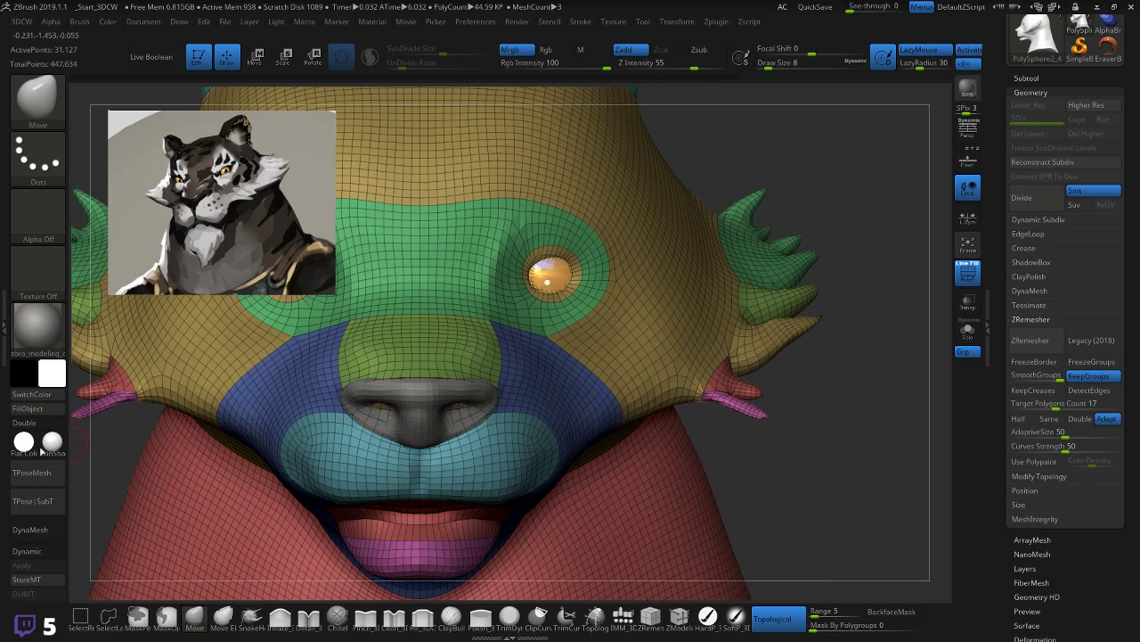
Step: Check the remeshed face with the polyframe hidden and smooth the green area around the inner eye corner
{"action": "left_click", "coordinate": [29, 533]}
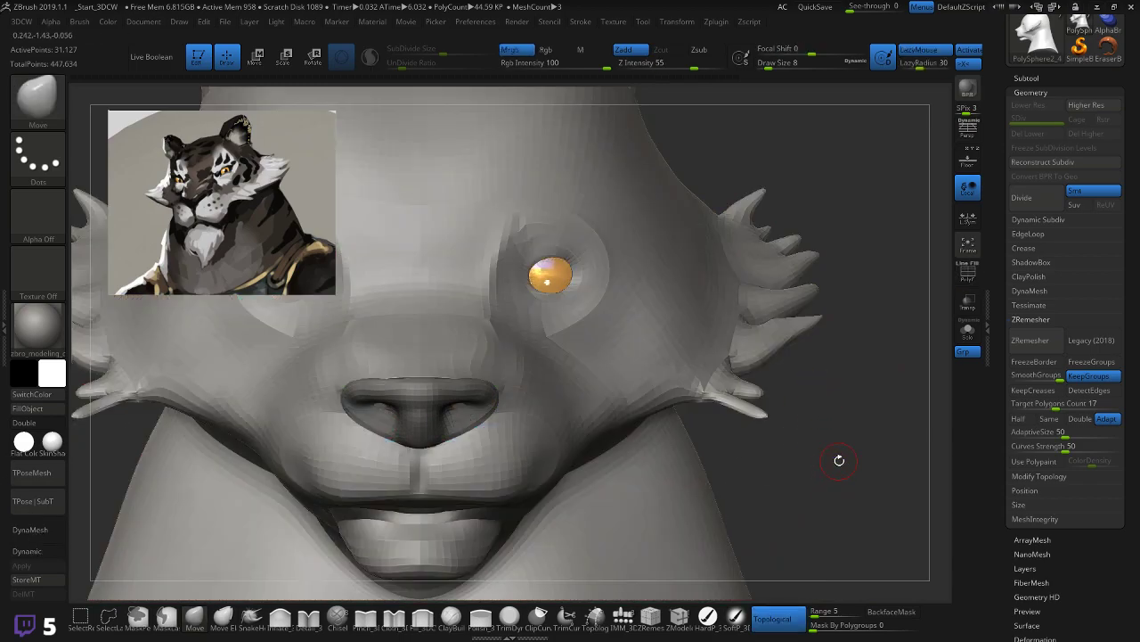
{"action": "mouse_move", "coordinate": [838, 461]}
{"action": "left_mouse_down"}
{"action": "mouse_move", "coordinate": [740, 460]}
{"action": "mouse_move", "coordinate": [835, 458]}
{"action": "left_mouse_up"}
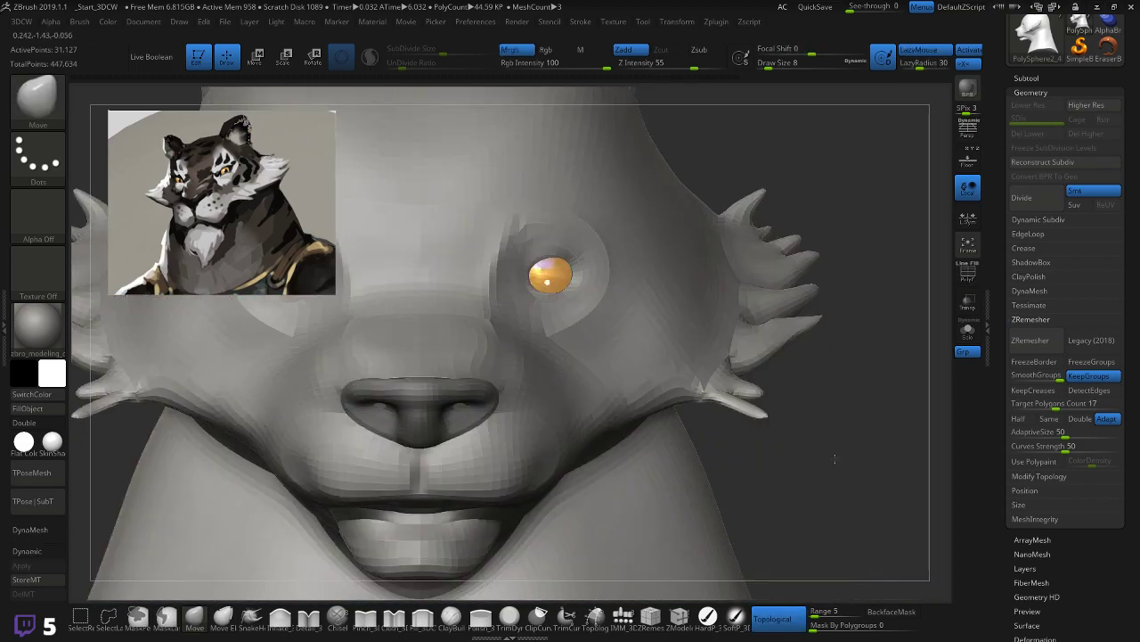
{"action": "key", "text": "shift+f"}
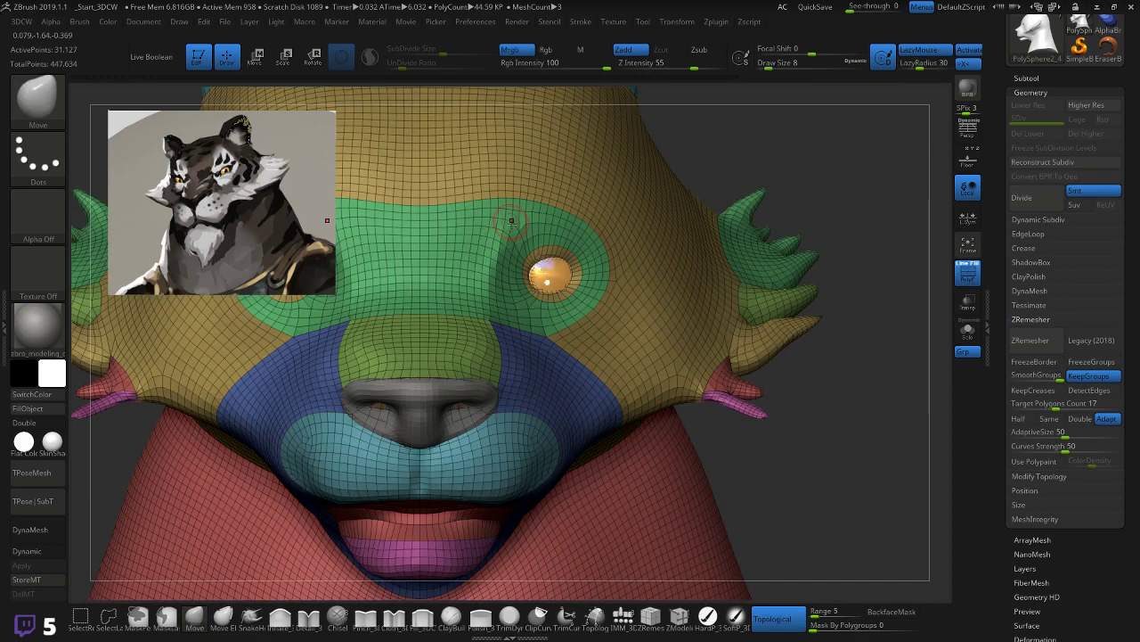
{"action": "left_click_drag", "start_coordinate": [520, 230], "coordinate": [501, 223], "text": "shift"}
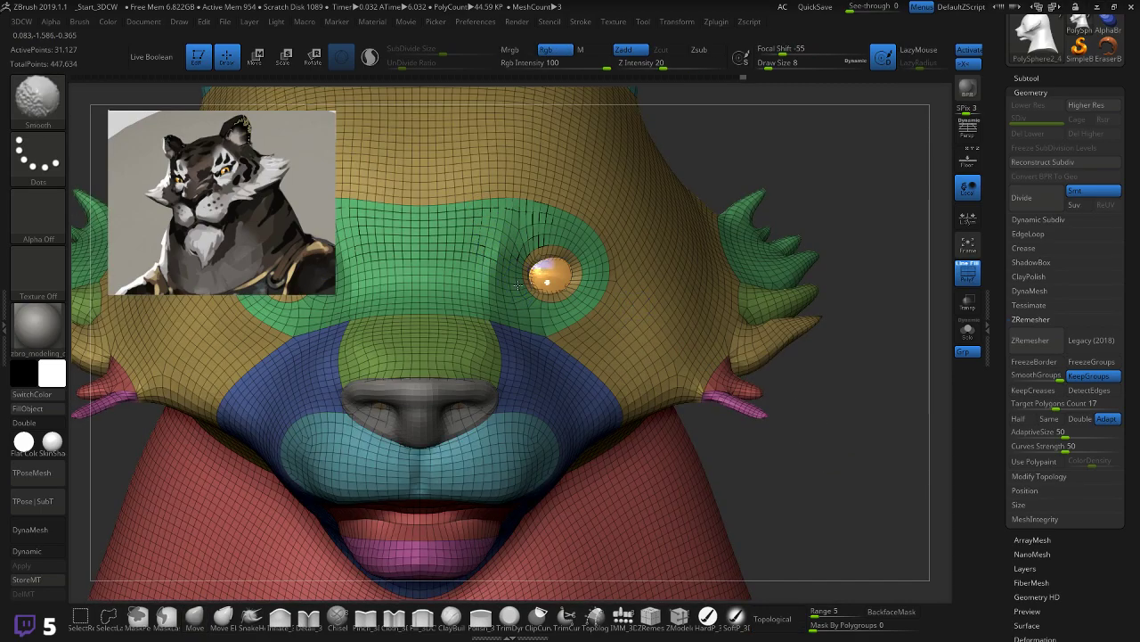
Step: Reshape the red mouth lining between the muzzle and magenta lower lip with the Move brush, including near the mouth corners
{"action": "mouse_move", "coordinate": [764, 453]}
{"action": "left_mouse_down", "text": "alt"}
{"action": "mouse_move", "coordinate": [842, 361]}
{"action": "mouse_move", "coordinate": [455, 475]}
{"action": "mouse_move", "coordinate": [473, 476]}
{"action": "mouse_move", "coordinate": [461, 501]}
{"action": "mouse_move", "coordinate": [472, 330]}
{"action": "mouse_move", "coordinate": [484, 382]}
{"action": "mouse_move", "coordinate": [453, 360]}
{"action": "mouse_move", "coordinate": [598, 314]}
{"action": "left_mouse_up", "text": "alt"}
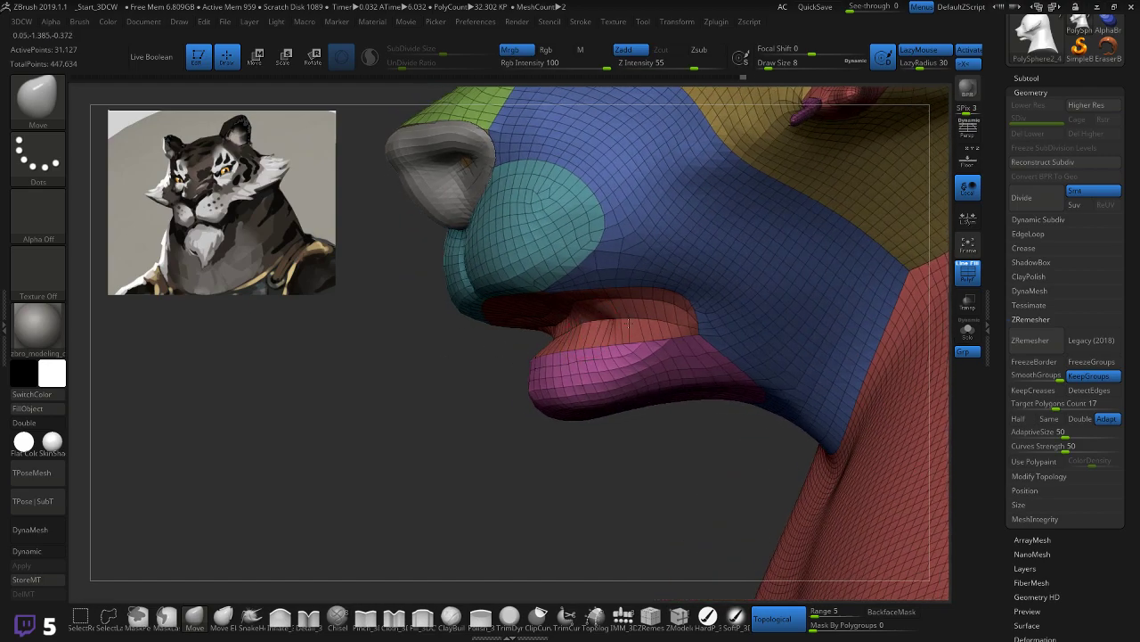
{"action": "mouse_move", "coordinate": [618, 330]}
{"action": "left_mouse_down", "text": "shift"}
{"action": "mouse_move", "coordinate": [648, 322]}
{"action": "mouse_move", "coordinate": [474, 346]}
{"action": "mouse_move", "coordinate": [525, 334]}
{"action": "mouse_move", "coordinate": [501, 343]}
{"action": "left_mouse_up", "text": "shift"}
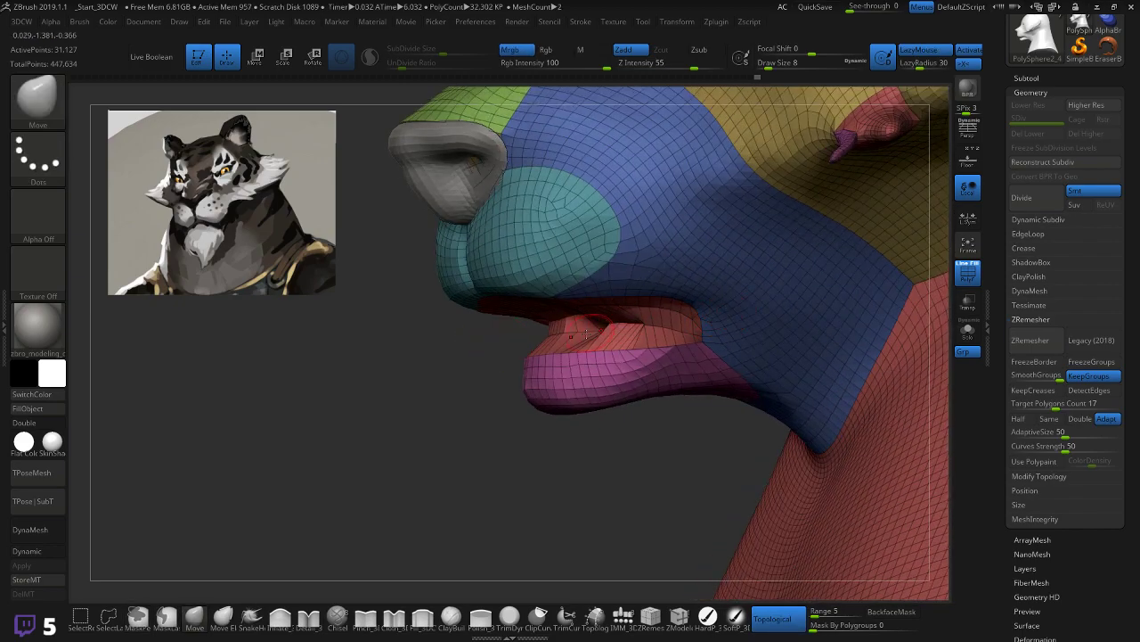
{"action": "left_click_drag", "start_coordinate": [456, 371], "coordinate": [735, 365]}
{"action": "mouse_move", "coordinate": [644, 301]}
{"action": "left_mouse_down"}
{"action": "mouse_move", "coordinate": [627, 291]}
{"action": "mouse_move", "coordinate": [516, 330]}
{"action": "mouse_move", "coordinate": [481, 385]}
{"action": "mouse_move", "coordinate": [449, 371]}
{"action": "left_mouse_up"}
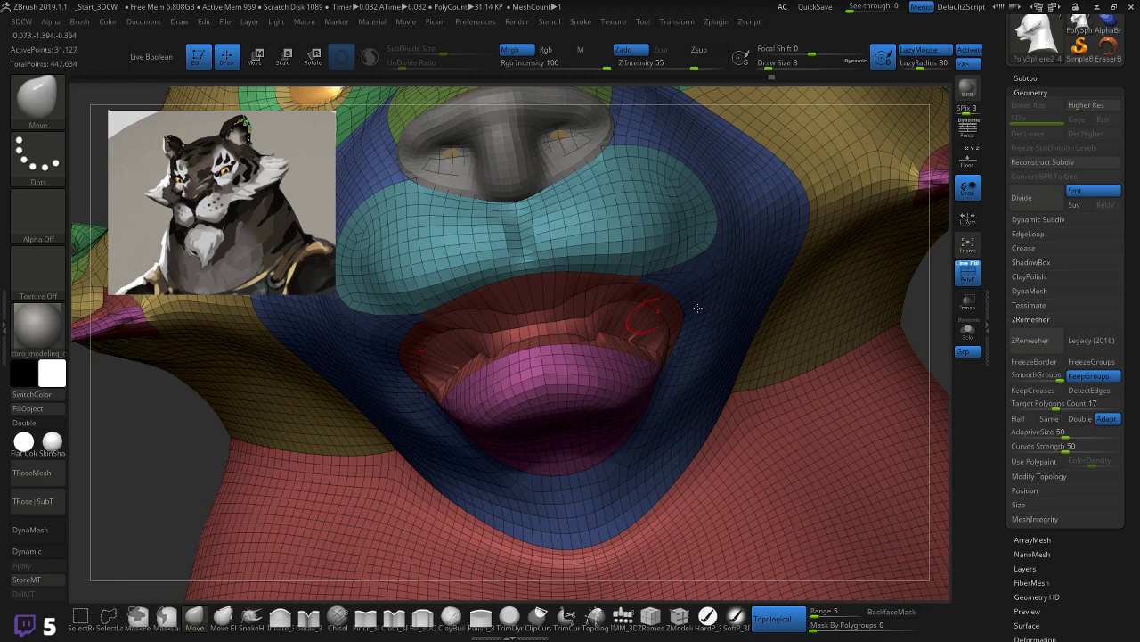
{"action": "left_click_drag", "start_coordinate": [196, 484], "coordinate": [419, 334]}
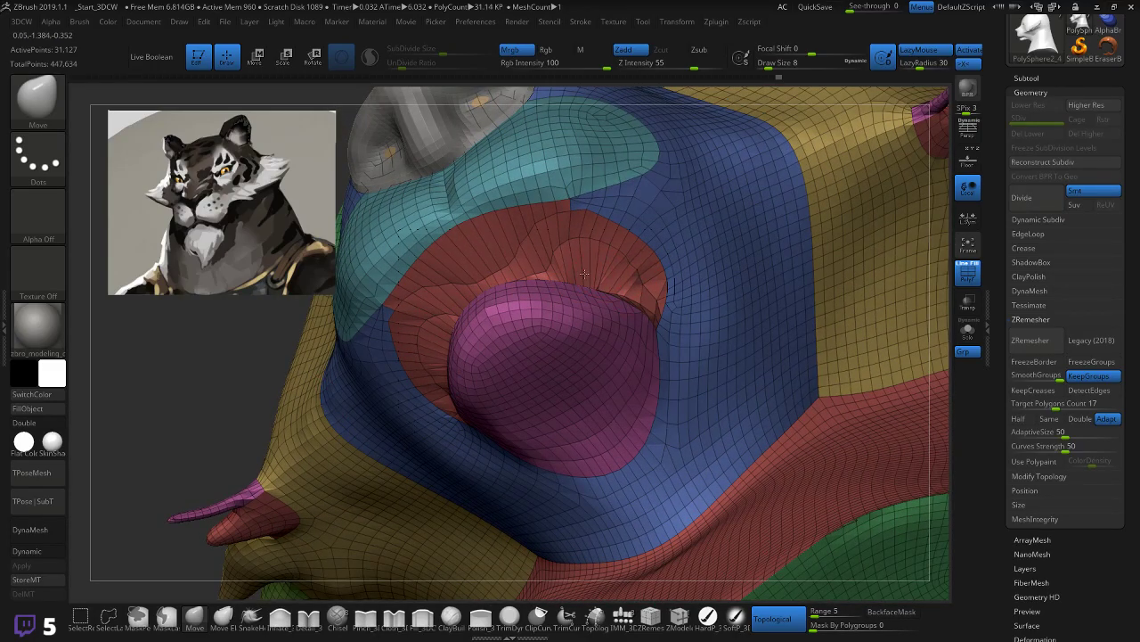
{"action": "left_click_drag", "start_coordinate": [295, 358], "coordinate": [247, 473]}
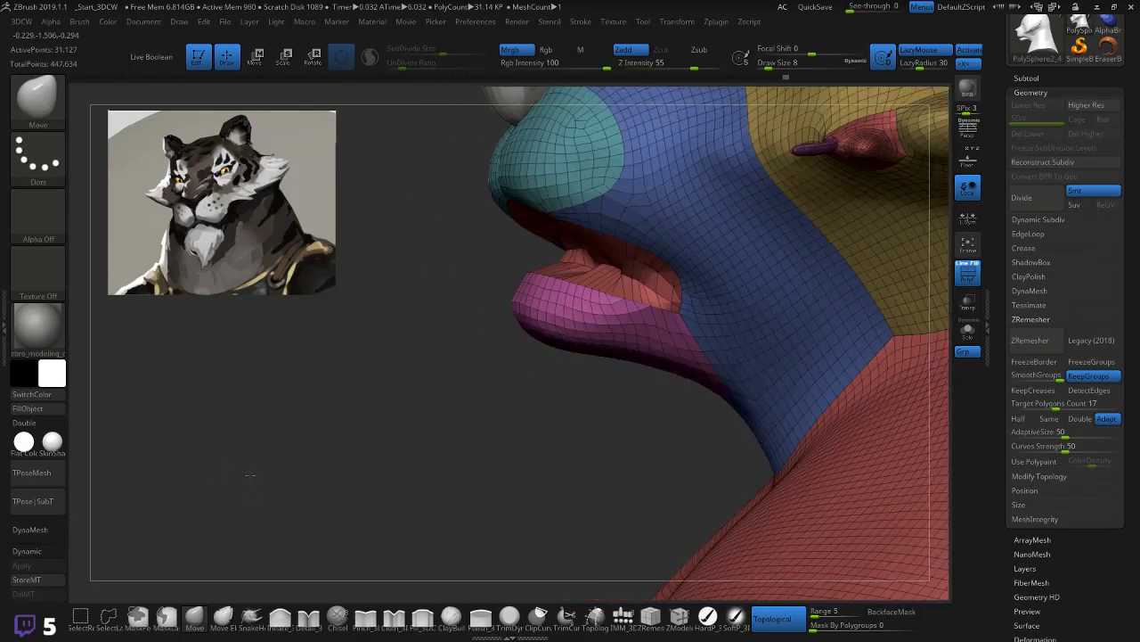
Step: Smooth the red mouth lining behind the lower lip and even out the lip's upper edge
{"action": "key", "text": "shift"}
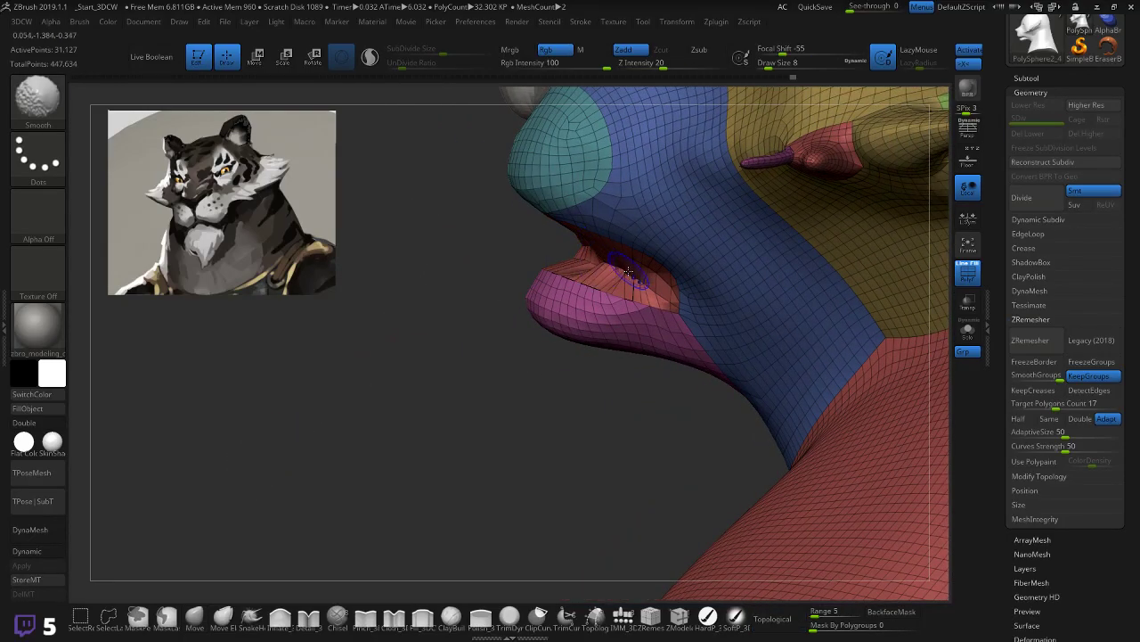
{"action": "left_click_drag", "start_coordinate": [628, 270], "coordinate": [611, 259], "text": "shift"}
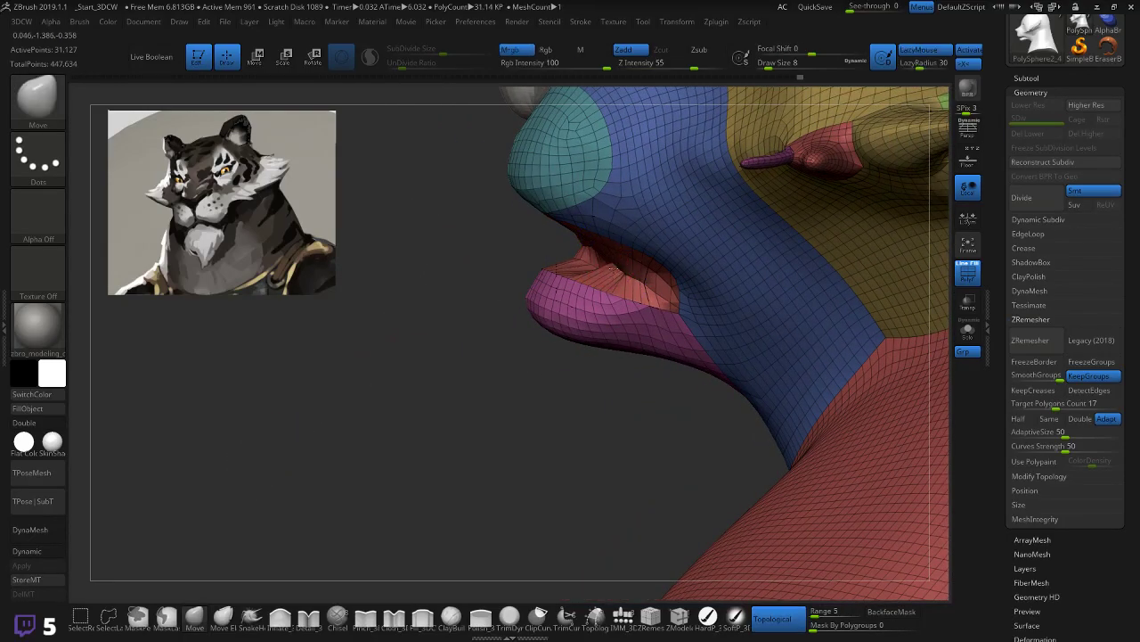
{"action": "left_click_drag", "start_coordinate": [515, 417], "coordinate": [589, 343]}
{"action": "mouse_move", "coordinate": [597, 264]}
{"action": "left_mouse_down", "text": "shift"}
{"action": "mouse_move", "coordinate": [507, 256]}
{"action": "mouse_move", "coordinate": [623, 272]}
{"action": "mouse_move", "coordinate": [471, 259]}
{"action": "left_mouse_up", "text": "shift"}
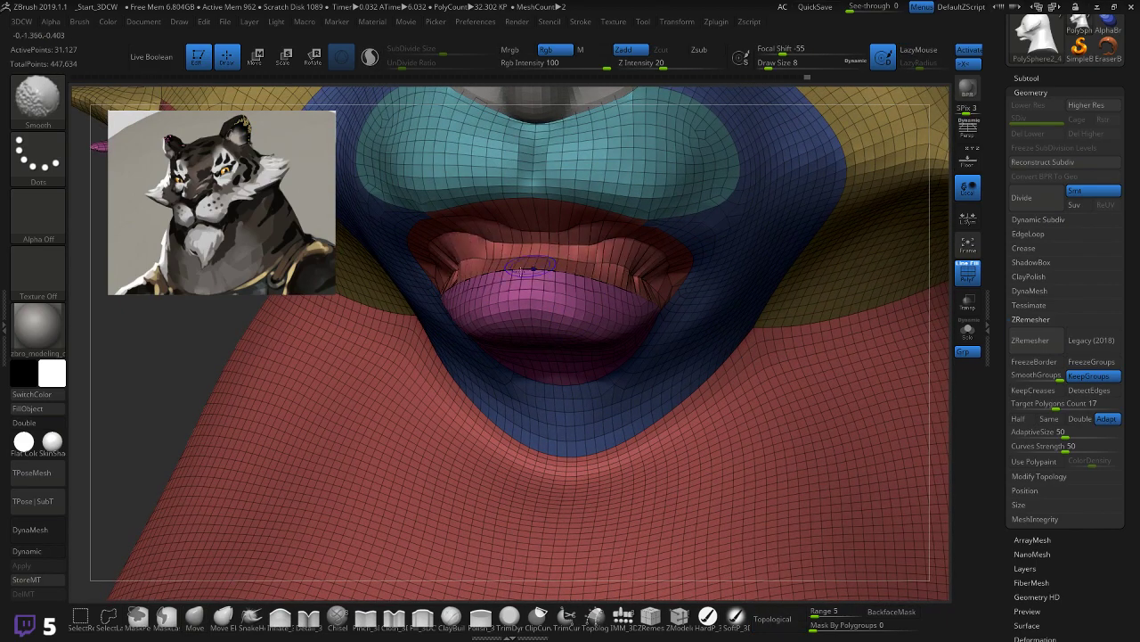
{"action": "left_click_drag", "start_coordinate": [183, 382], "coordinate": [434, 322]}
{"action": "left_click_drag", "start_coordinate": [548, 333], "coordinate": [517, 354]}
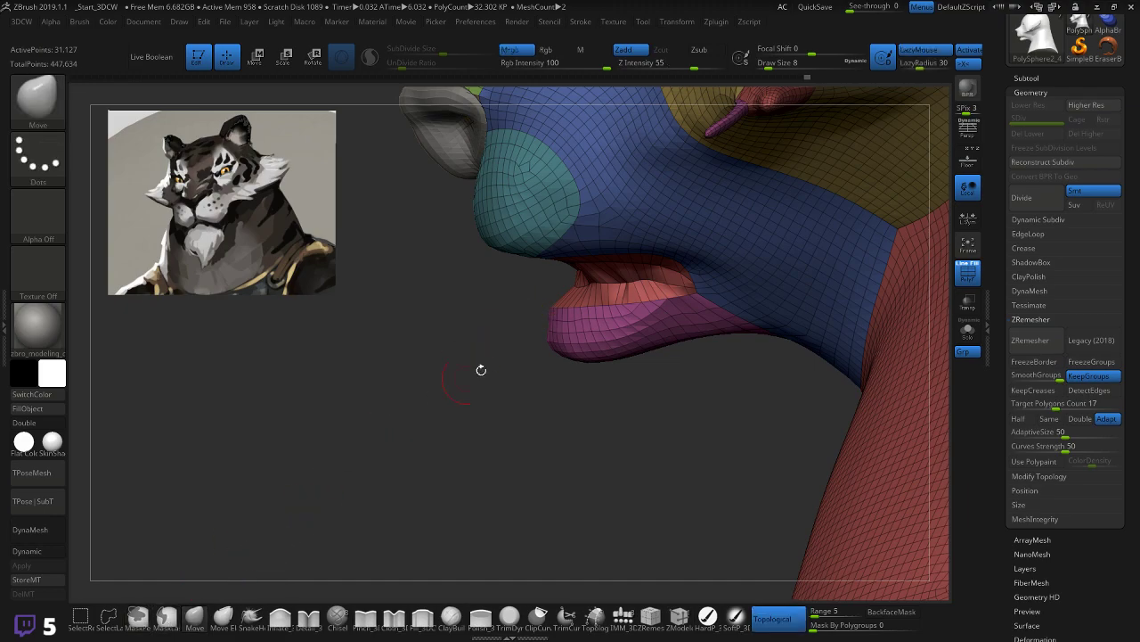
Step: Mask the magenta lower lip with a lasso, soften the mask and check the mouth with the polyframe hidden
{"action": "key", "text": "ctrl"}
{"action": "left_click_drag", "start_coordinate": [533, 287], "coordinate": [535, 298], "text": "ctrl"}
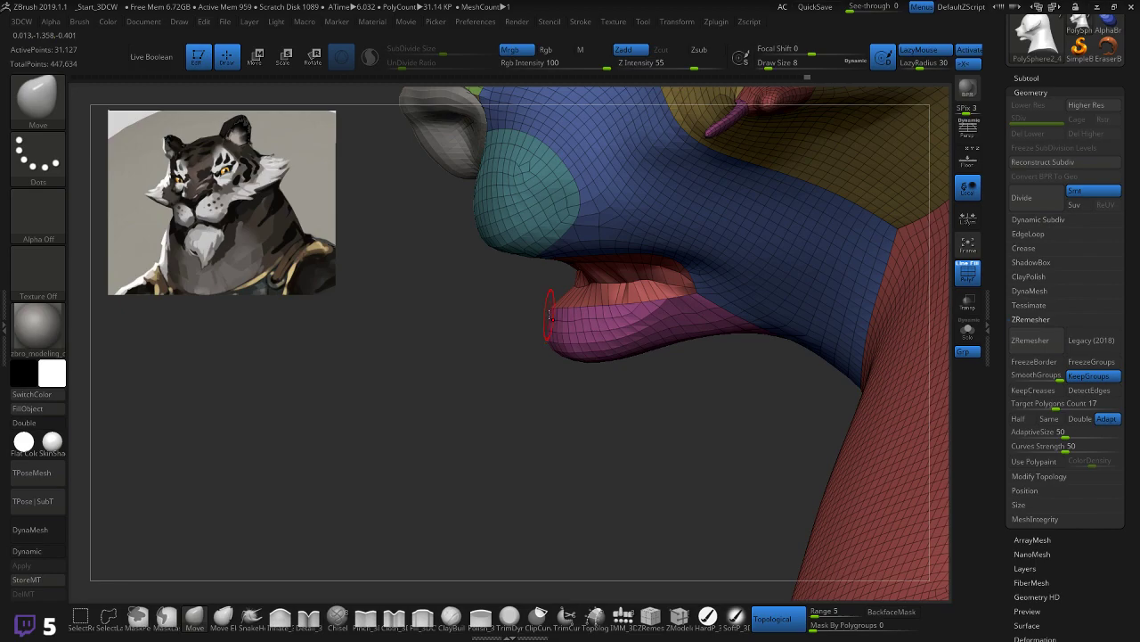
{"action": "key", "text": "shift+f"}
{"action": "key", "text": "shift+f"}
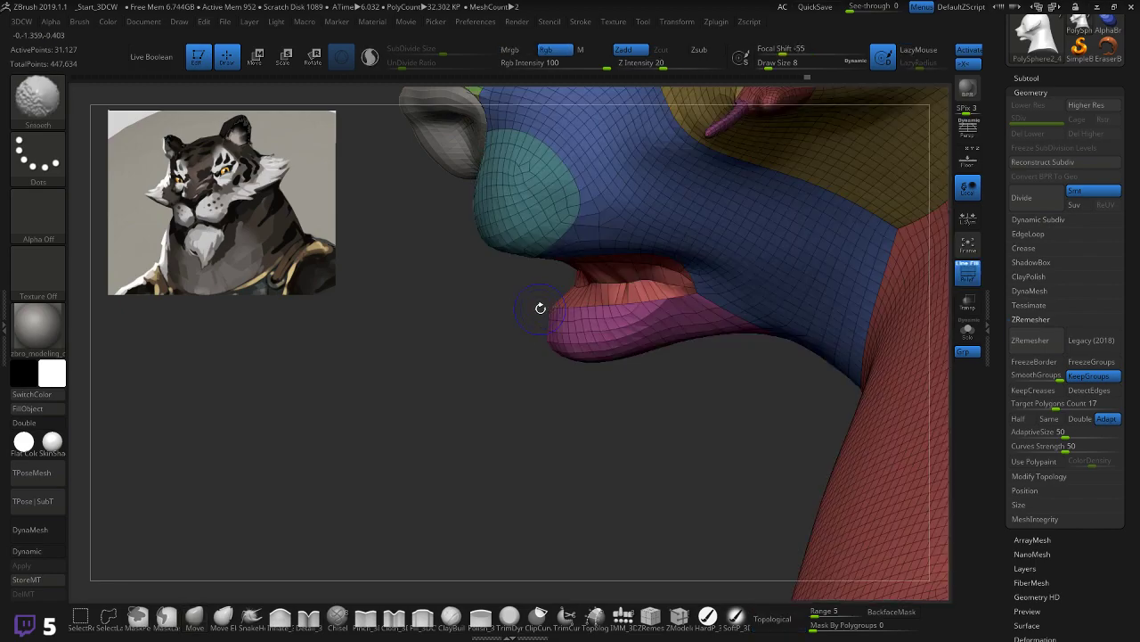
{"action": "key", "text": "ctrl"}
{"action": "mouse_move", "coordinate": [672, 290]}
{"action": "left_mouse_down", "text": "ctrl"}
{"action": "mouse_move", "coordinate": [724, 308]}
{"action": "mouse_move", "coordinate": [570, 401]}
{"action": "mouse_move", "coordinate": [526, 356]}
{"action": "left_mouse_up", "text": "ctrl"}
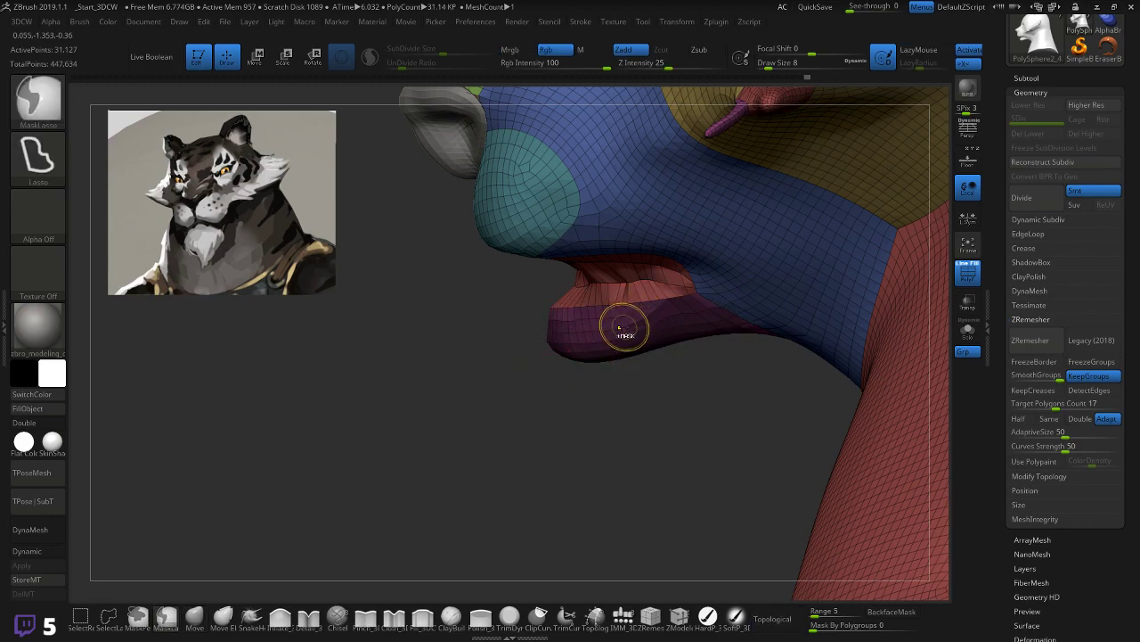
{"action": "key", "text": "ctrl+w"}
{"action": "left_click_drag", "start_coordinate": [568, 389], "coordinate": [545, 400], "text": "ctrl"}
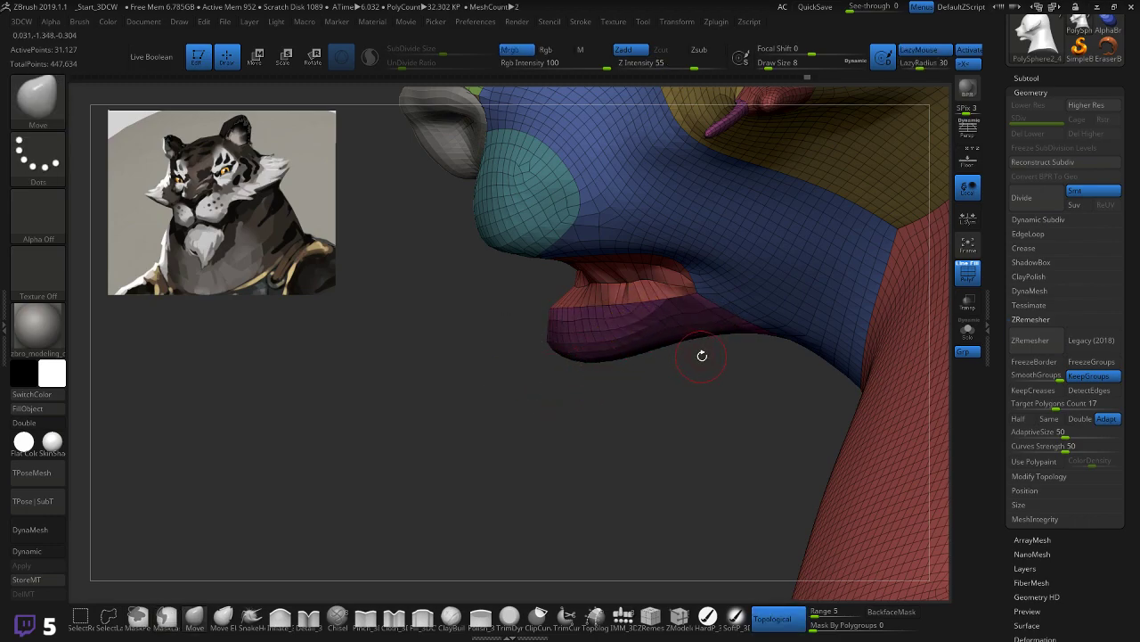
{"action": "left_click", "coordinate": [773, 283], "text": "ctrl"}
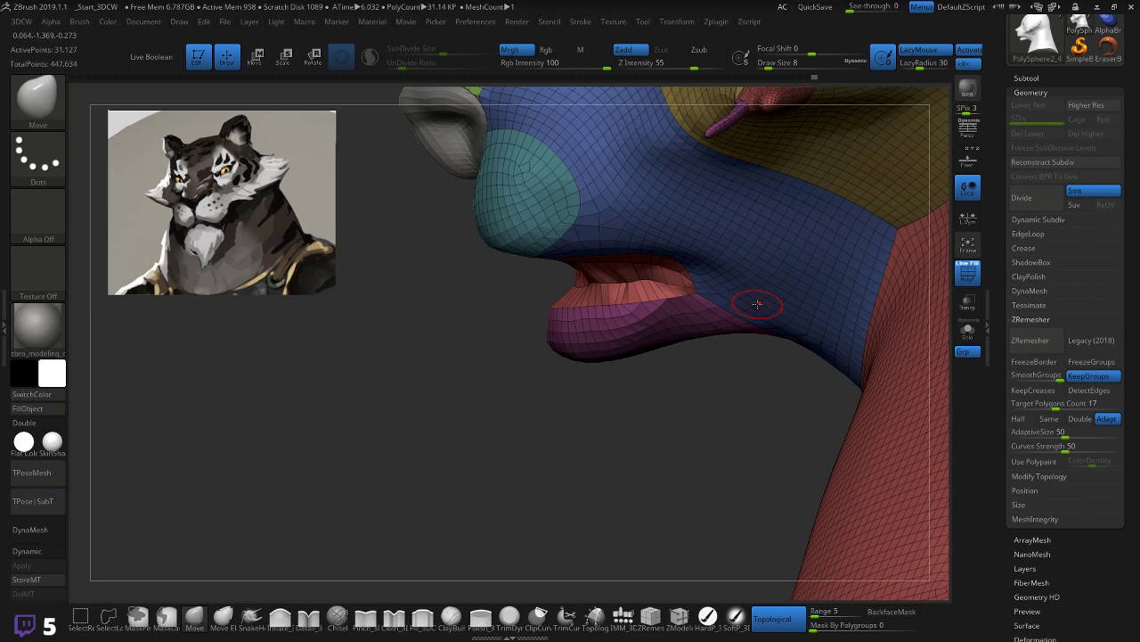
{"action": "key", "text": "shift+f"}
{"action": "left_click", "coordinate": [776, 268], "text": "ctrl"}
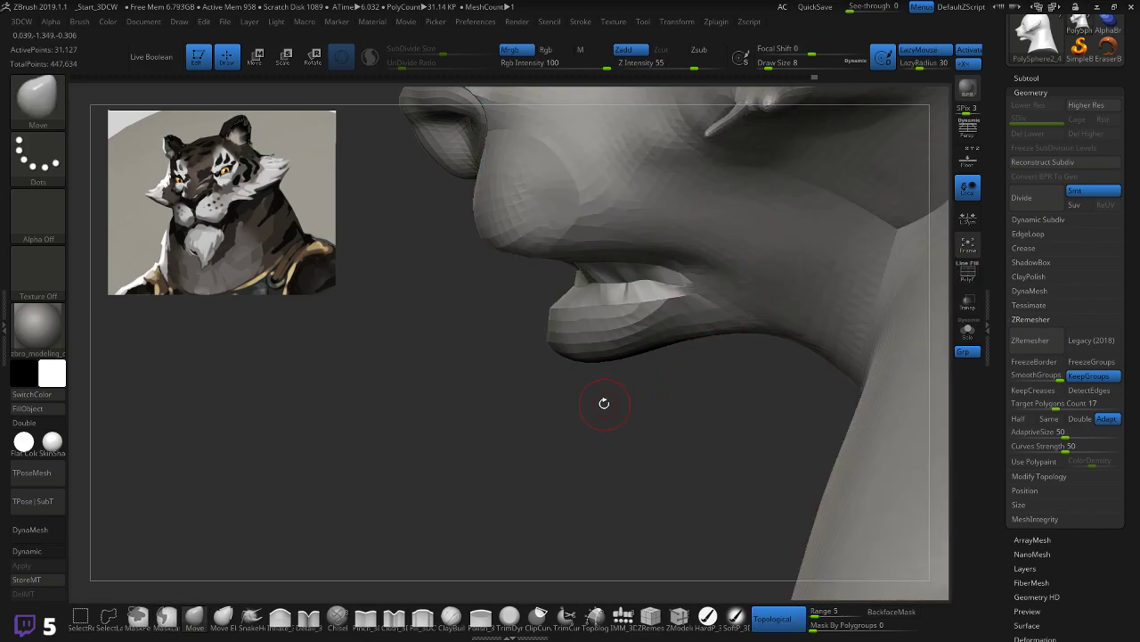
Step: Invert the mask to isolate the lower lip and position the transform gizmo near the mouth corner
{"action": "key", "text": "w"}
{"action": "key", "text": "shift+f"}
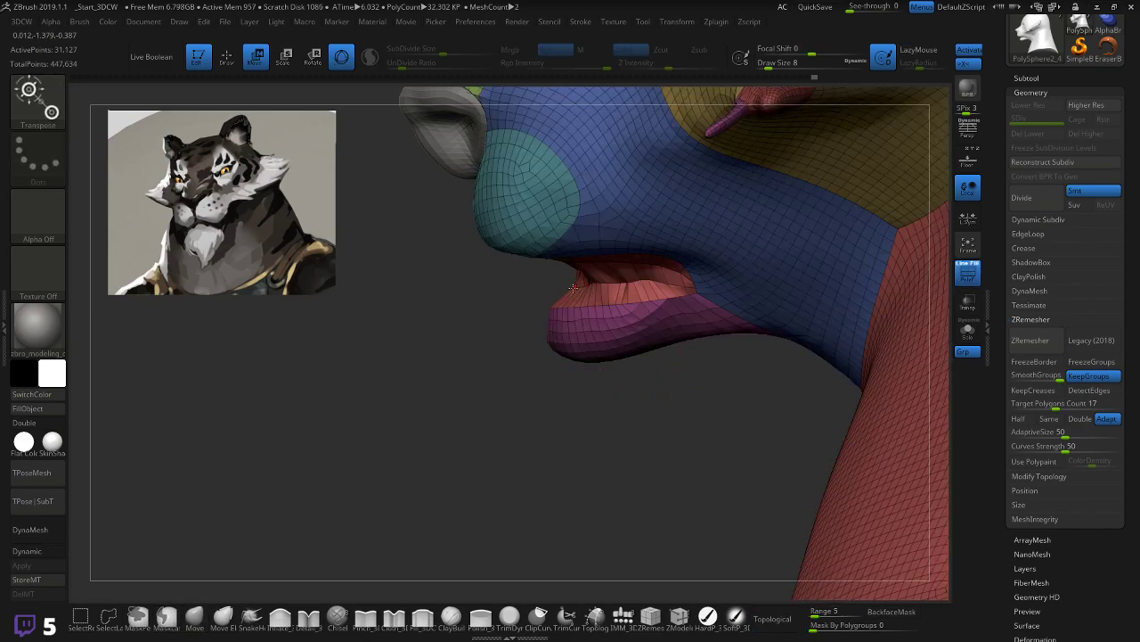
{"action": "left_click_drag", "start_coordinate": [521, 384], "coordinate": [546, 430]}
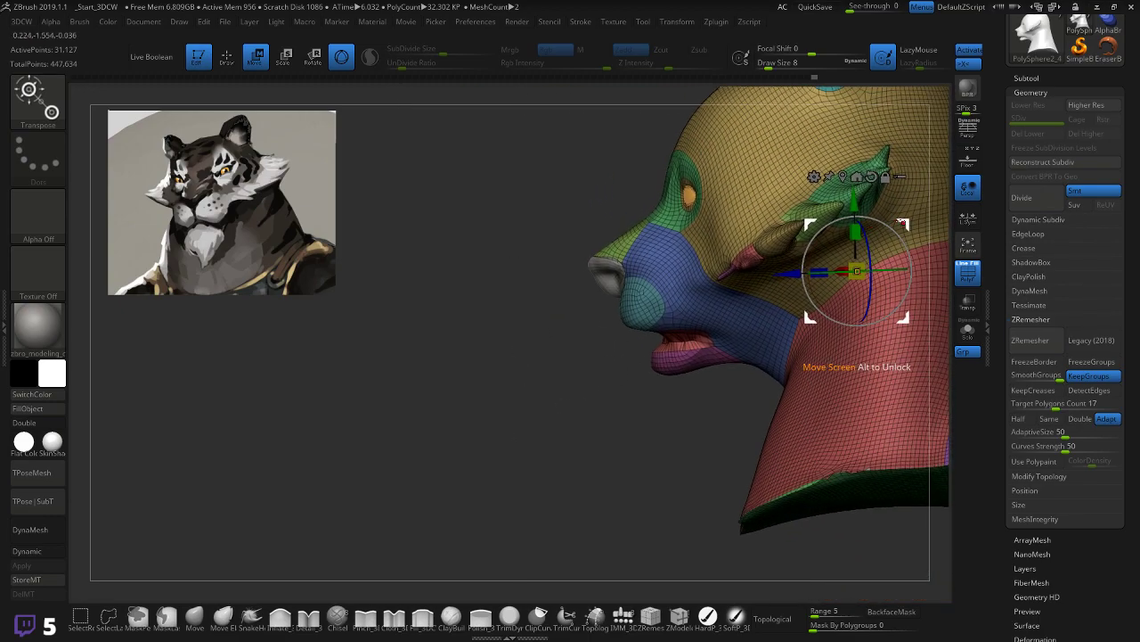
{"action": "mouse_move", "coordinate": [903, 223]}
{"action": "left_mouse_down"}
{"action": "mouse_move", "coordinate": [855, 250]}
{"action": "mouse_move", "coordinate": [899, 222]}
{"action": "mouse_move", "coordinate": [887, 231]}
{"action": "left_mouse_up"}
{"action": "key", "text": "ctrl+z"}
{"action": "left_click", "coordinate": [674, 361], "text": "ctrl"}
{"action": "left_click_drag", "start_coordinate": [796, 327], "coordinate": [663, 398], "text": "alt"}
{"action": "right_click_drag", "start_coordinate": [677, 424], "coordinate": [686, 459], "text": "ctrl"}
{"action": "left_click_drag", "start_coordinate": [756, 320], "coordinate": [766, 323]}
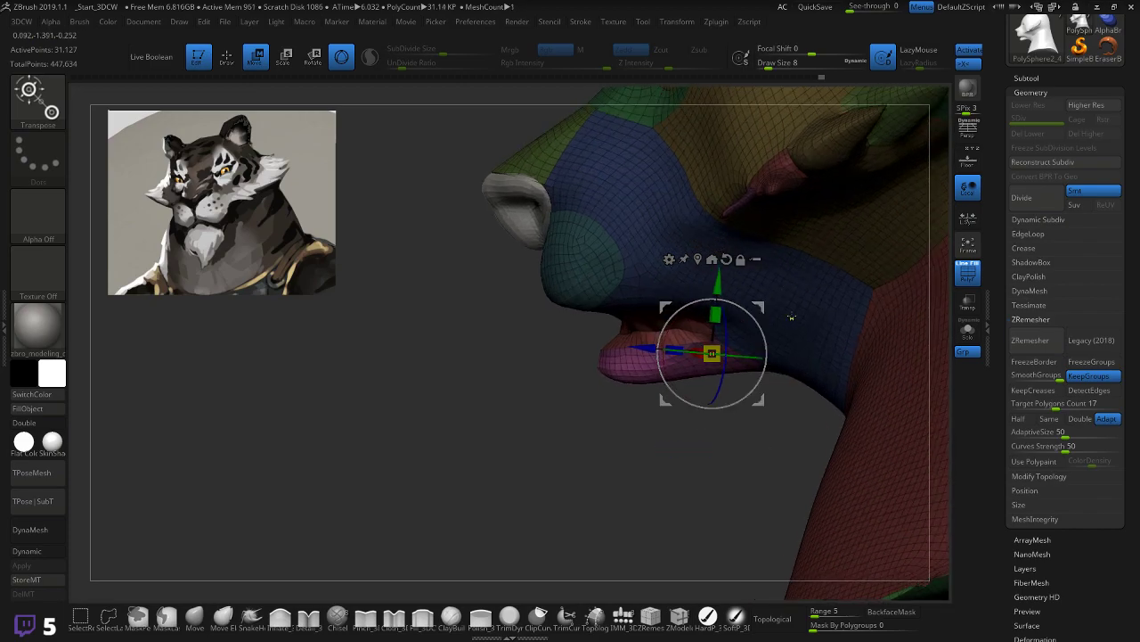
Step: Undo the latest changes to the lower lip and mask, and clear the mask from the head
{"action": "key", "text": "ctrl"}
{"action": "left_click", "coordinate": [689, 460], "text": "ctrl"}
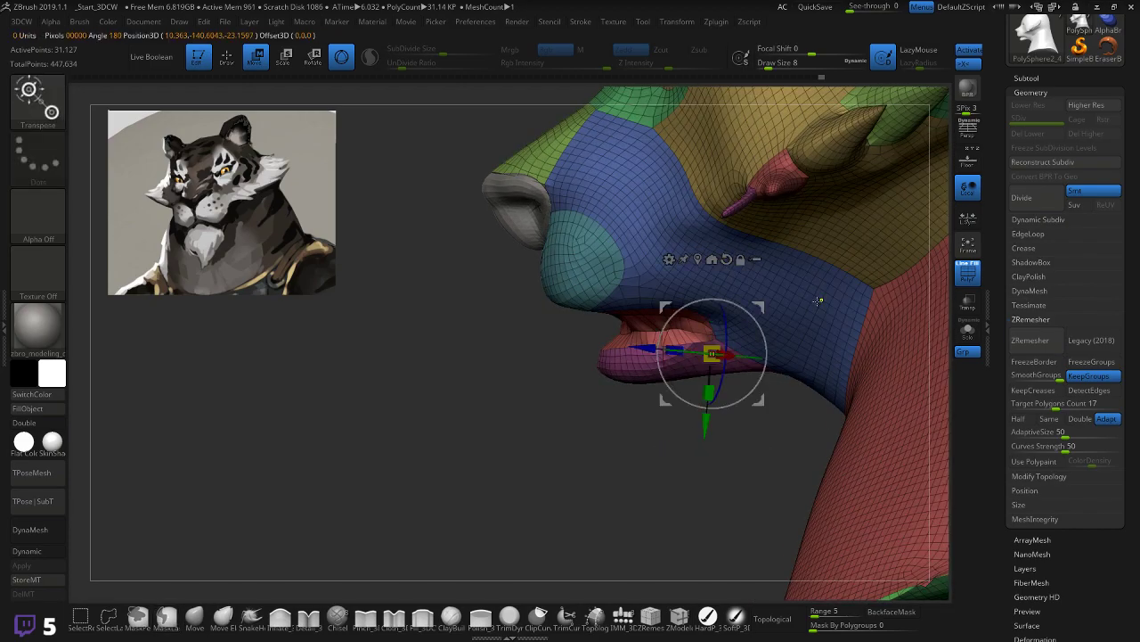
{"action": "key", "text": "ctrl+z"}
{"action": "left_click_drag", "start_coordinate": [709, 393], "coordinate": [708, 400]}
{"action": "key", "text": "ctrl"}
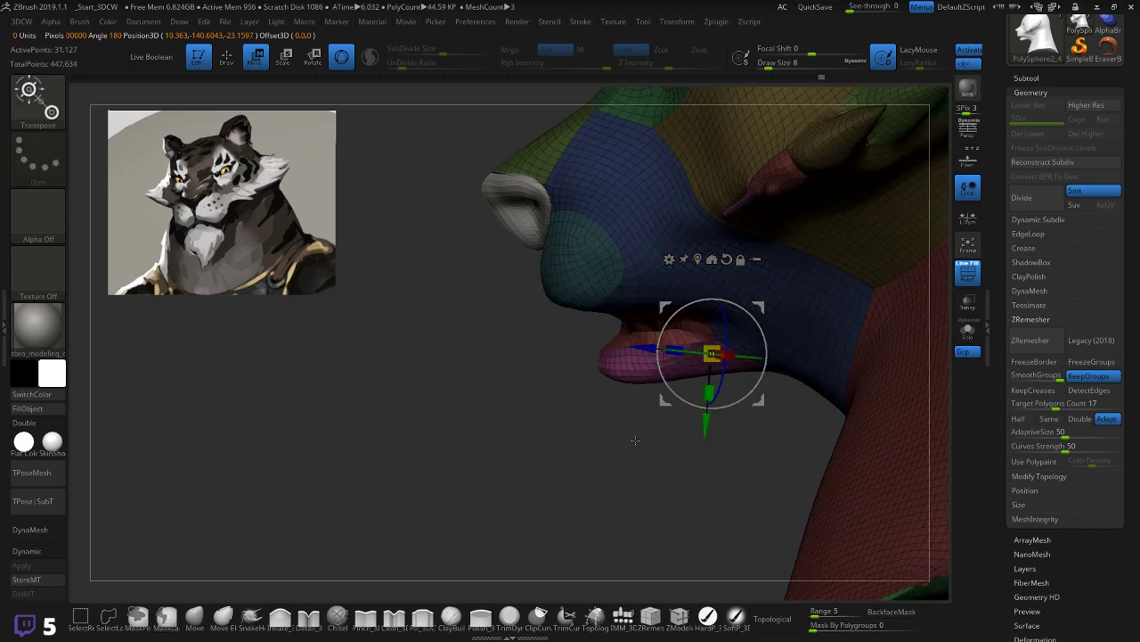
{"action": "key", "text": "q"}
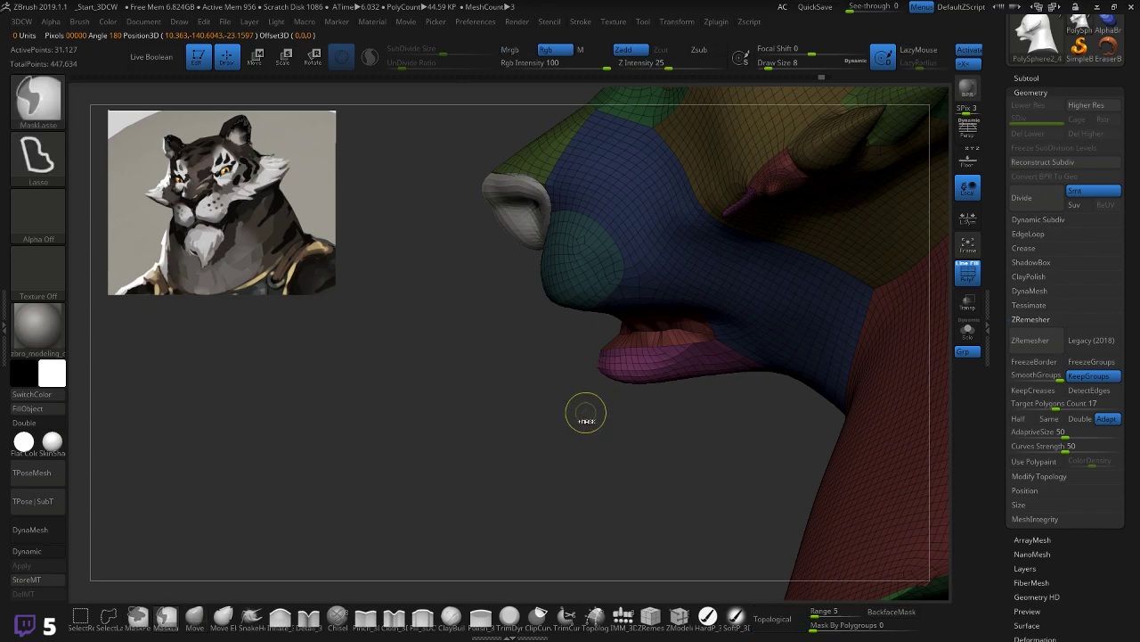
{"action": "left_click_drag", "start_coordinate": [587, 410], "coordinate": [593, 430], "text": "ctrl"}
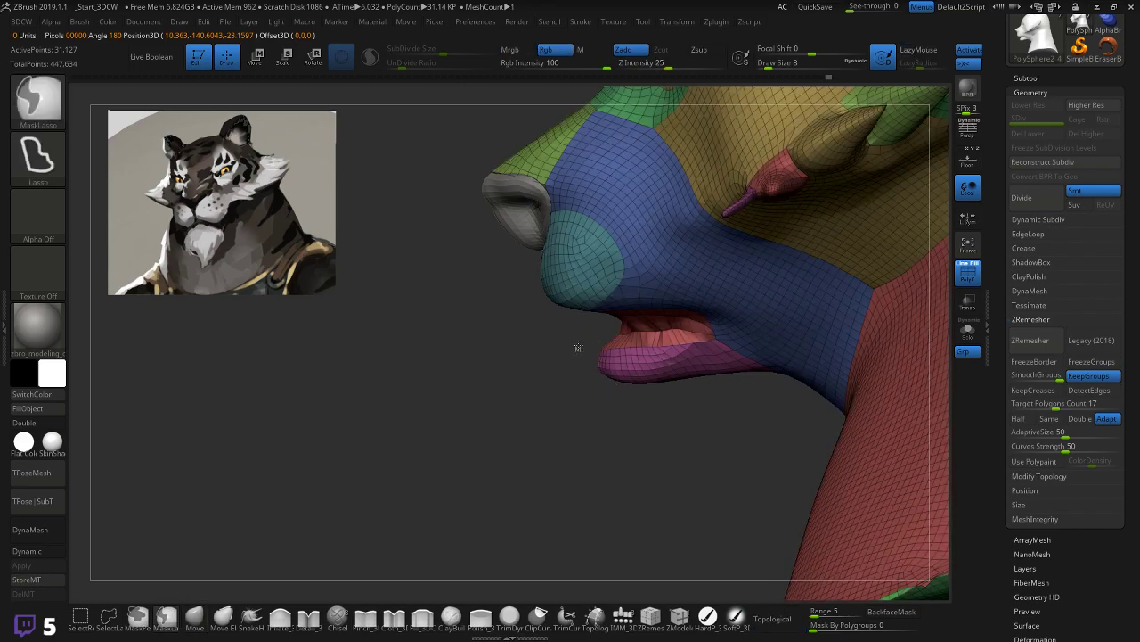
Step: Mask the magenta lower lip again with a lasso and undo the trial transform and mask changes
{"action": "mouse_move", "coordinate": [706, 335]}
{"action": "left_mouse_down", "text": "ctrl"}
{"action": "mouse_move", "coordinate": [766, 359]}
{"action": "mouse_move", "coordinate": [641, 417]}
{"action": "mouse_move", "coordinate": [578, 337]}
{"action": "left_mouse_up", "text": "ctrl"}
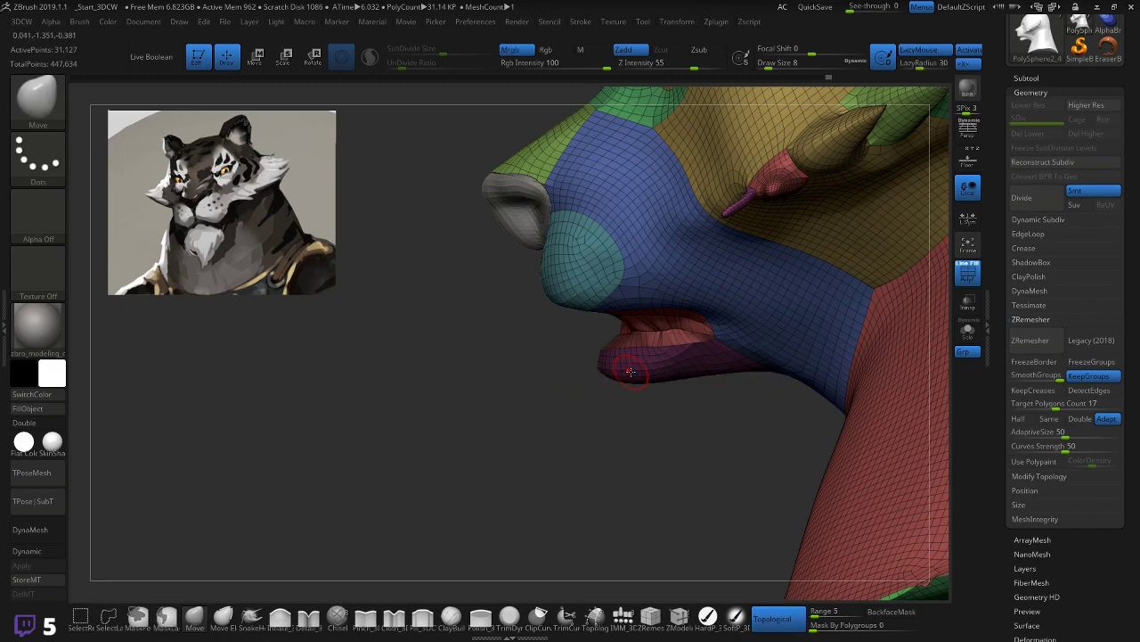
{"action": "key", "text": "w"}
{"action": "left_click_drag", "start_coordinate": [742, 304], "coordinate": [746, 311]}
{"action": "left_click", "coordinate": [588, 440], "text": "ctrl"}
{"action": "key", "text": "ctrl+z"}
{"action": "key", "text": "ctrl+z"}
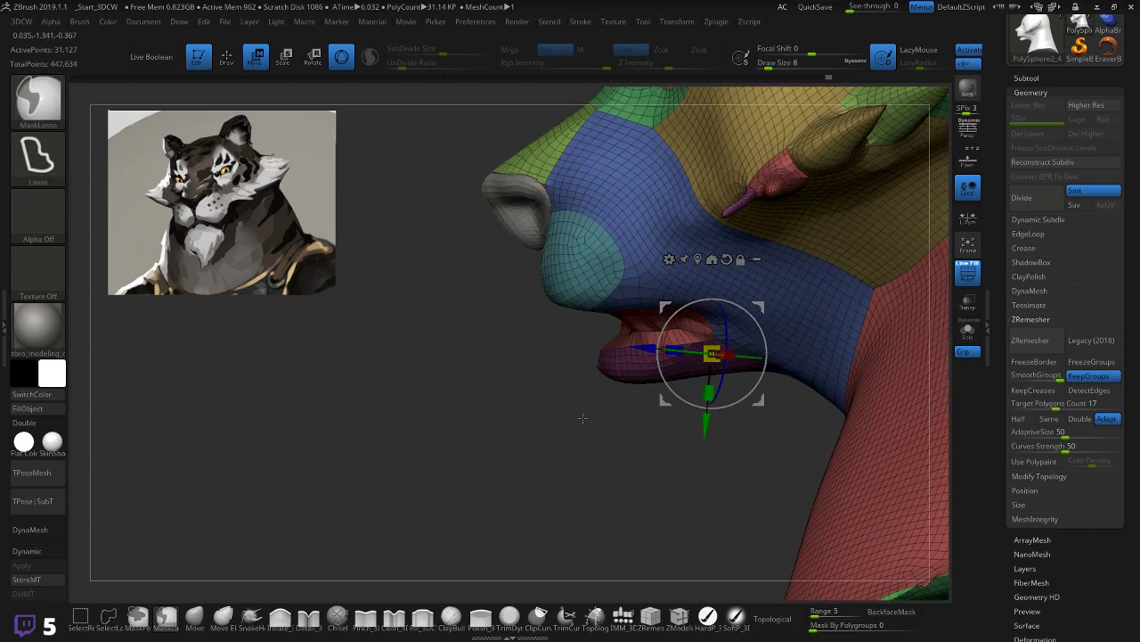
Step: Invert the mask so only the lower lip is free and tilt the lip upward around the mouth corner
{"action": "left_click", "coordinate": [620, 395], "text": "ctrl"}
{"action": "left_click_drag", "start_coordinate": [753, 305], "coordinate": [754, 319]}
{"action": "key", "text": "ctrl+z"}
{"action": "left_click", "coordinate": [817, 309], "text": "ctrl"}
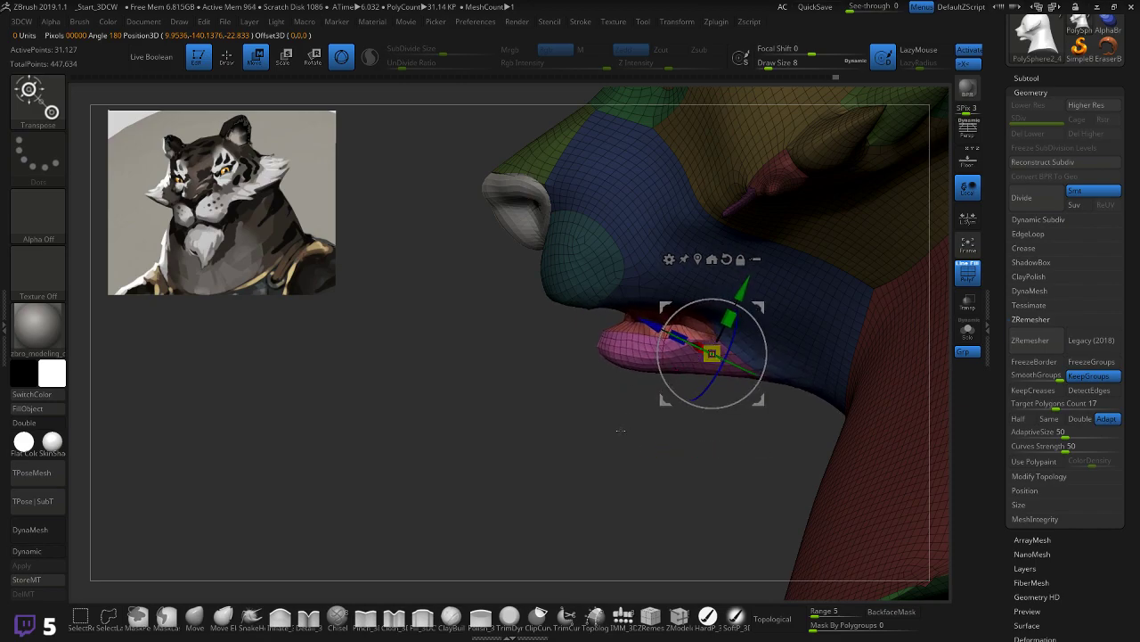
Step: Raise the lower lip closer to the muzzle, clear the mask and return to sculpting mode
{"action": "left_click_drag", "start_coordinate": [712, 354], "coordinate": [708, 339]}
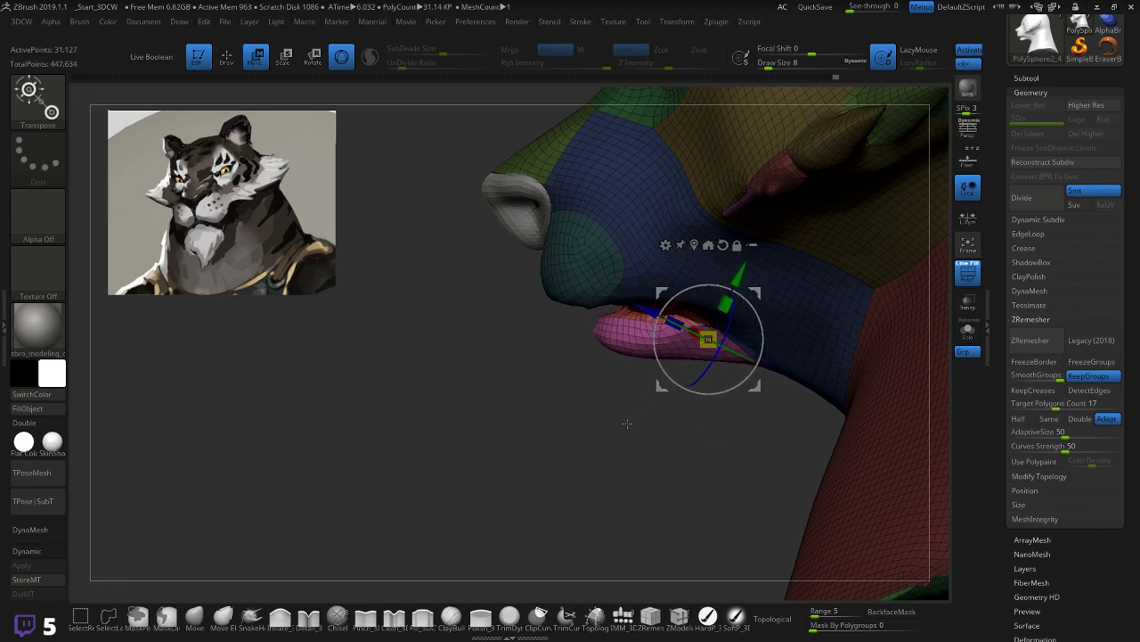
{"action": "left_click_drag", "start_coordinate": [708, 339], "coordinate": [705, 339]}
{"action": "mouse_move", "coordinate": [617, 408]}
{"action": "left_mouse_down", "text": "ctrl"}
{"action": "mouse_move", "coordinate": [611, 389]}
{"action": "mouse_move", "coordinate": [622, 385]}
{"action": "left_mouse_up", "text": "ctrl"}
{"action": "key", "text": "q"}
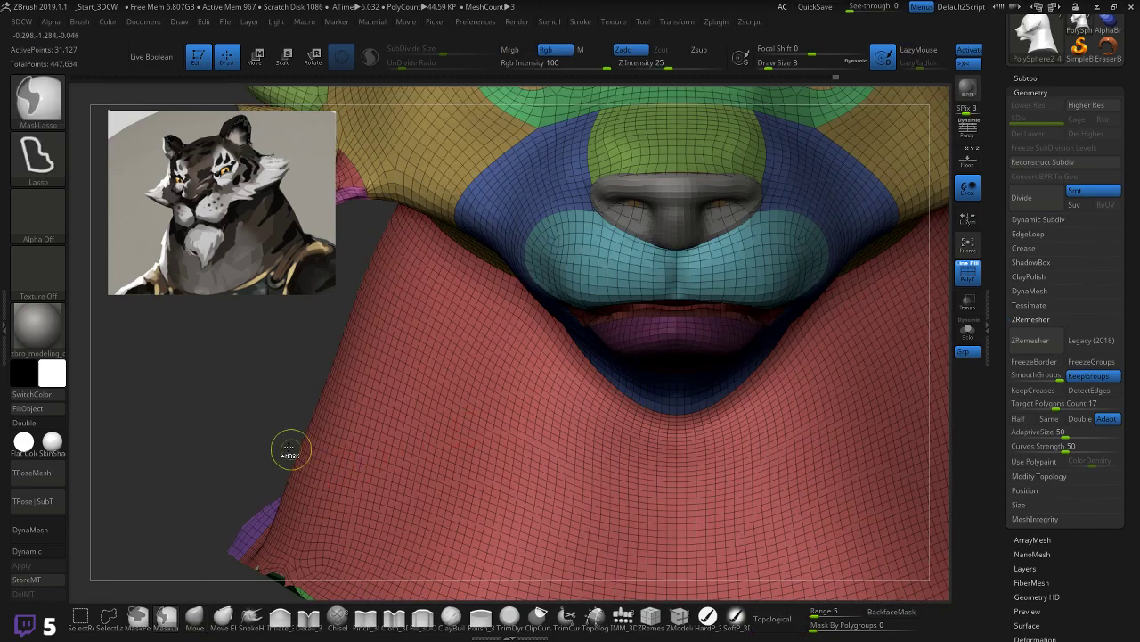
Step: Refine the mouth opening and lip line below the muzzle using the Move brush at draw size 22
{"action": "mouse_move", "coordinate": [293, 403]}
{"action": "left_mouse_down"}
{"action": "mouse_move", "coordinate": [285, 415]}
{"action": "mouse_move", "coordinate": [713, 294]}
{"action": "mouse_move", "coordinate": [894, 266]}
{"action": "mouse_move", "coordinate": [784, 294]}
{"action": "left_mouse_up"}
{"action": "left_click_drag", "start_coordinate": [234, 488], "coordinate": [540, 433], "text": "alt"}
{"action": "left_click_drag", "start_coordinate": [530, 385], "coordinate": [575, 365]}
{"action": "left_click_drag", "start_coordinate": [628, 305], "coordinate": [338, 589]}
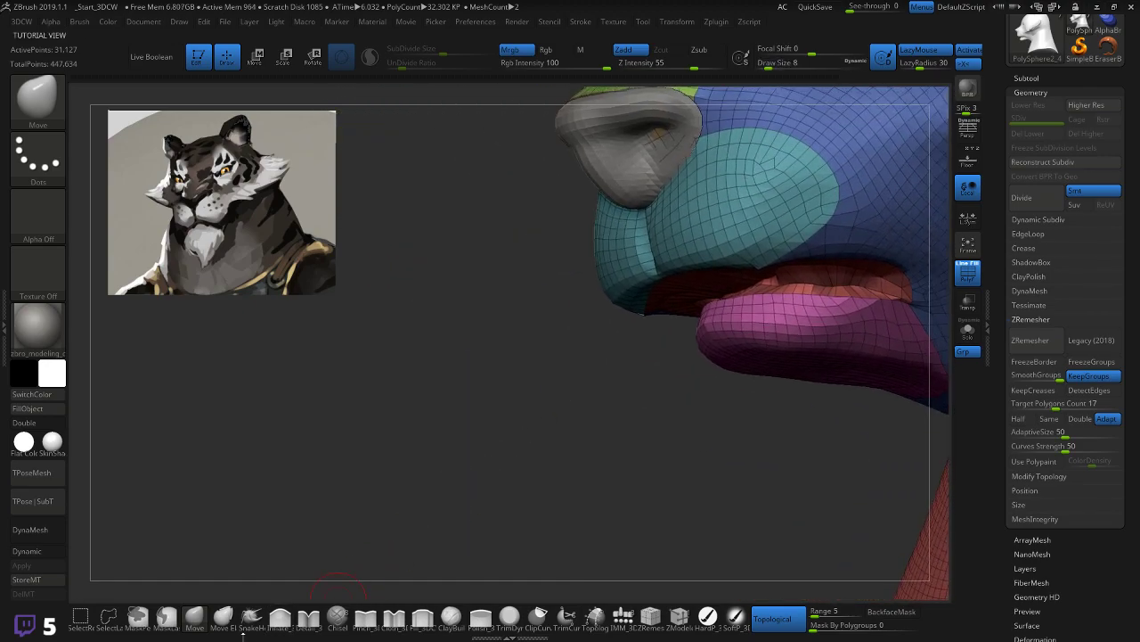
{"action": "key", "text": "shift"}
{"action": "mouse_move", "coordinate": [663, 383]}
{"action": "left_mouse_down"}
{"action": "mouse_move", "coordinate": [632, 364]}
{"action": "mouse_move", "coordinate": [736, 267]}
{"action": "mouse_move", "coordinate": [716, 288]}
{"action": "left_mouse_up"}
{"action": "key", "text": "bracketright"}
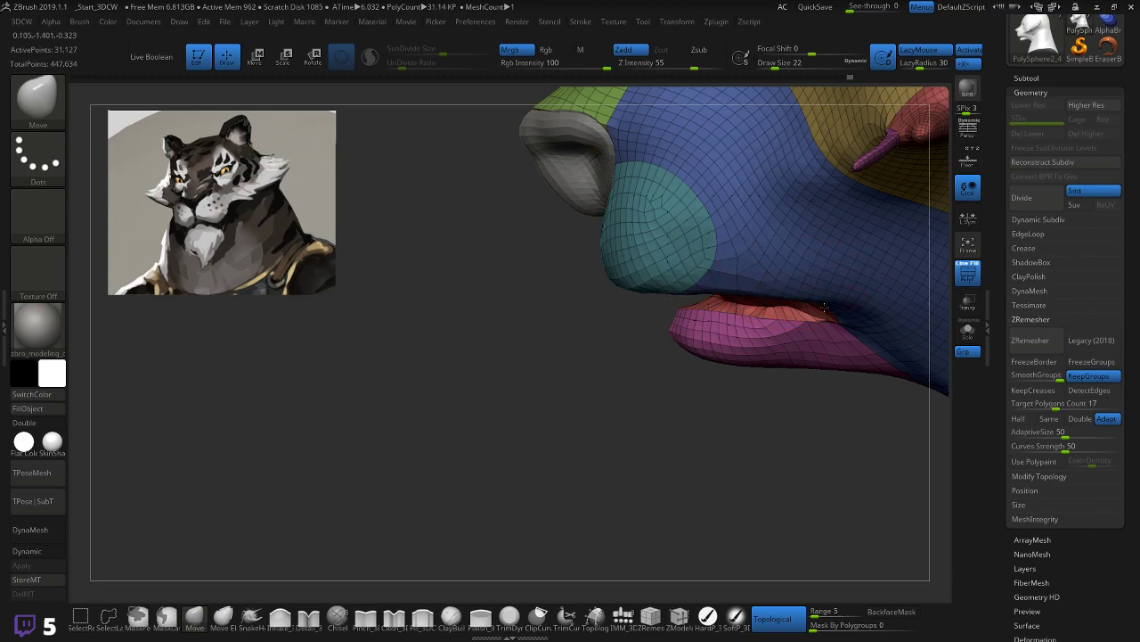
{"action": "right_click_drag", "start_coordinate": [725, 344], "coordinate": [449, 561]}
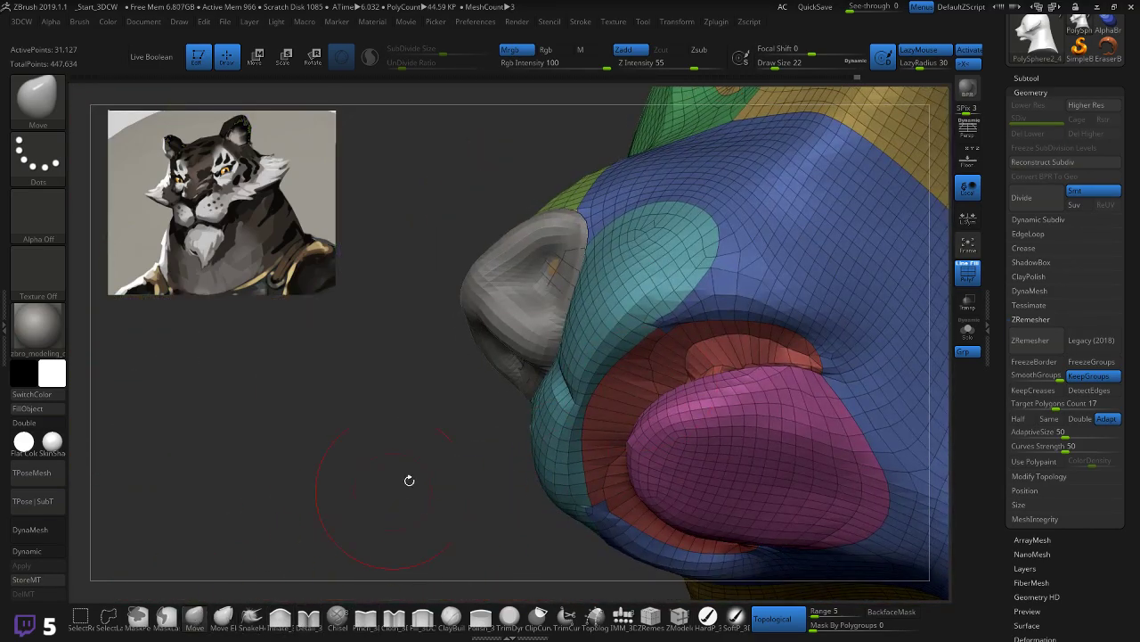
Step: Thicken the teal muzzle's lower rim using the Inflate brush at draw size 10 and Z intensity 11, and smooth the rim
{"action": "left_click", "coordinate": [284, 617]}
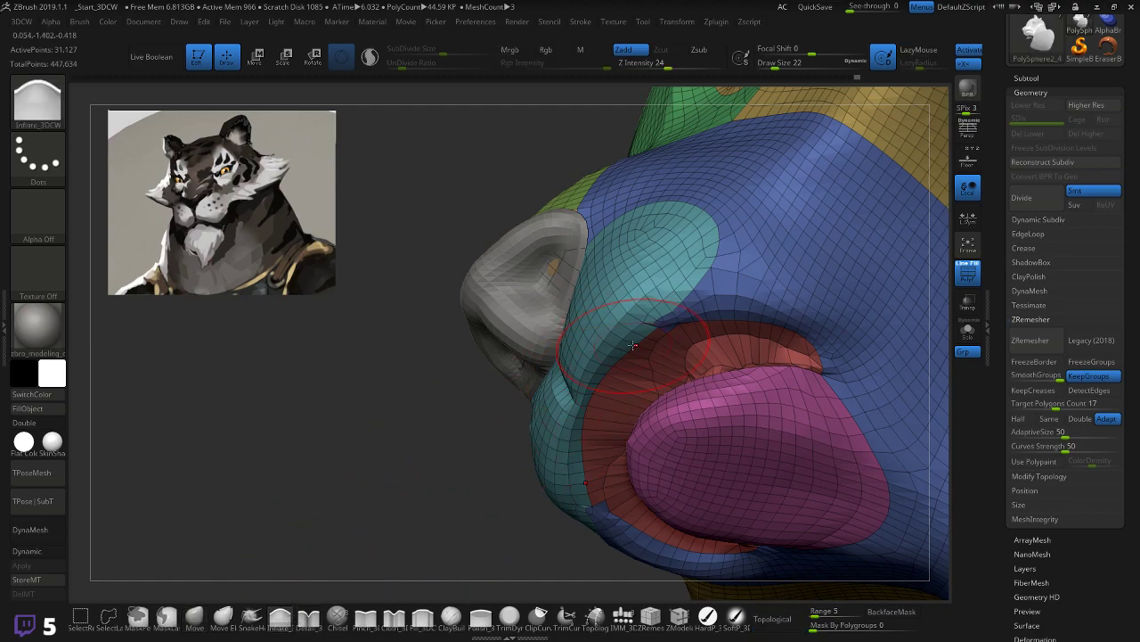
{"action": "left_click_drag", "start_coordinate": [634, 339], "coordinate": [583, 422]}
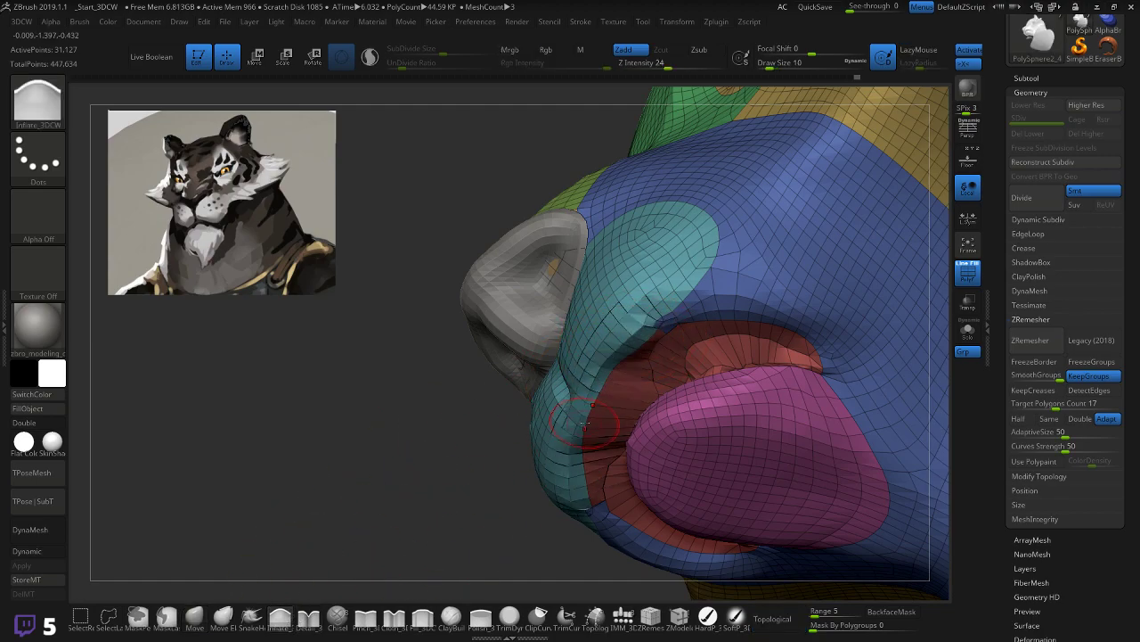
{"action": "left_click_drag", "start_coordinate": [666, 67], "coordinate": [651, 67]}
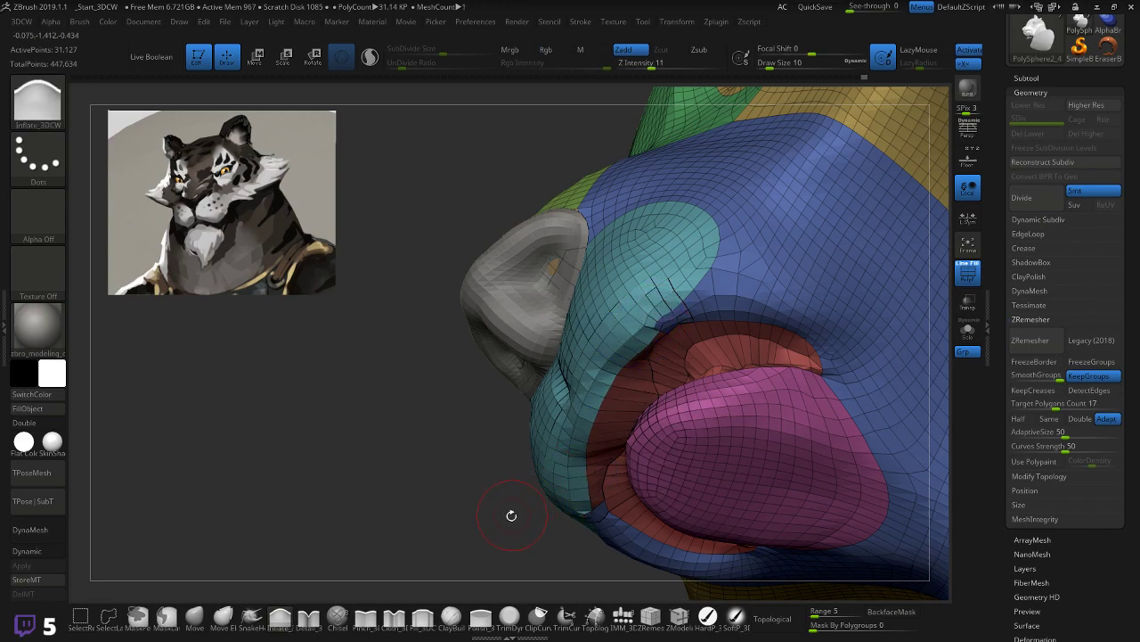
{"action": "left_click_drag", "start_coordinate": [509, 514], "coordinate": [539, 510]}
{"action": "right_click_drag", "start_coordinate": [539, 510], "coordinate": [581, 481]}
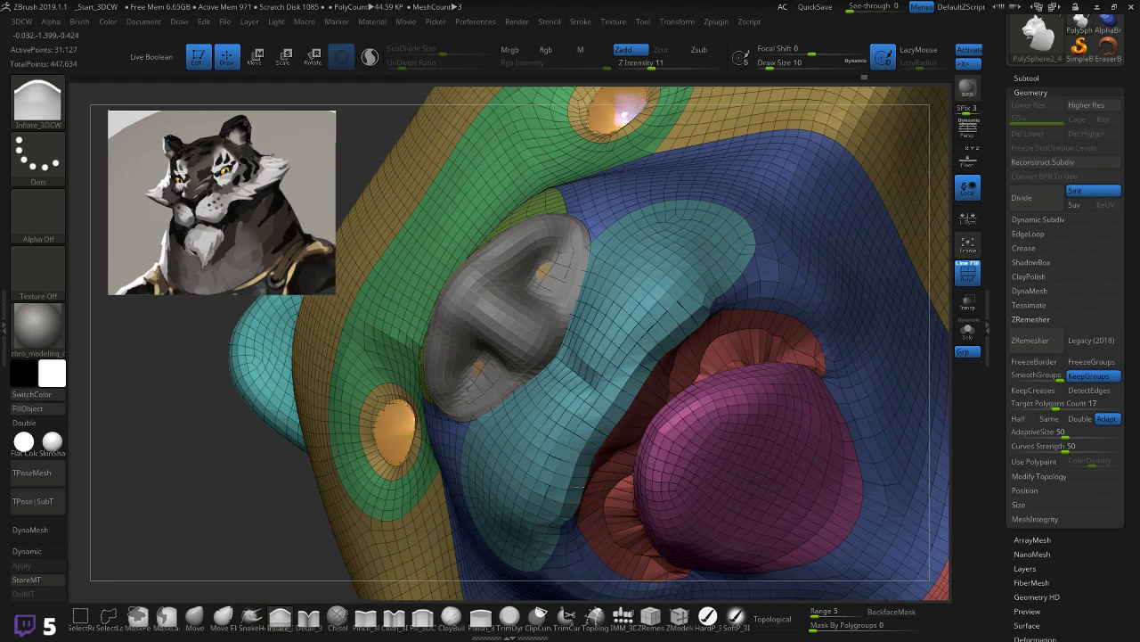
{"action": "mouse_move", "coordinate": [586, 461]}
{"action": "left_mouse_down"}
{"action": "mouse_move", "coordinate": [599, 418]}
{"action": "mouse_move", "coordinate": [655, 338]}
{"action": "mouse_move", "coordinate": [731, 287]}
{"action": "left_mouse_up"}
{"action": "left_click_drag", "start_coordinate": [258, 537], "coordinate": [602, 448]}
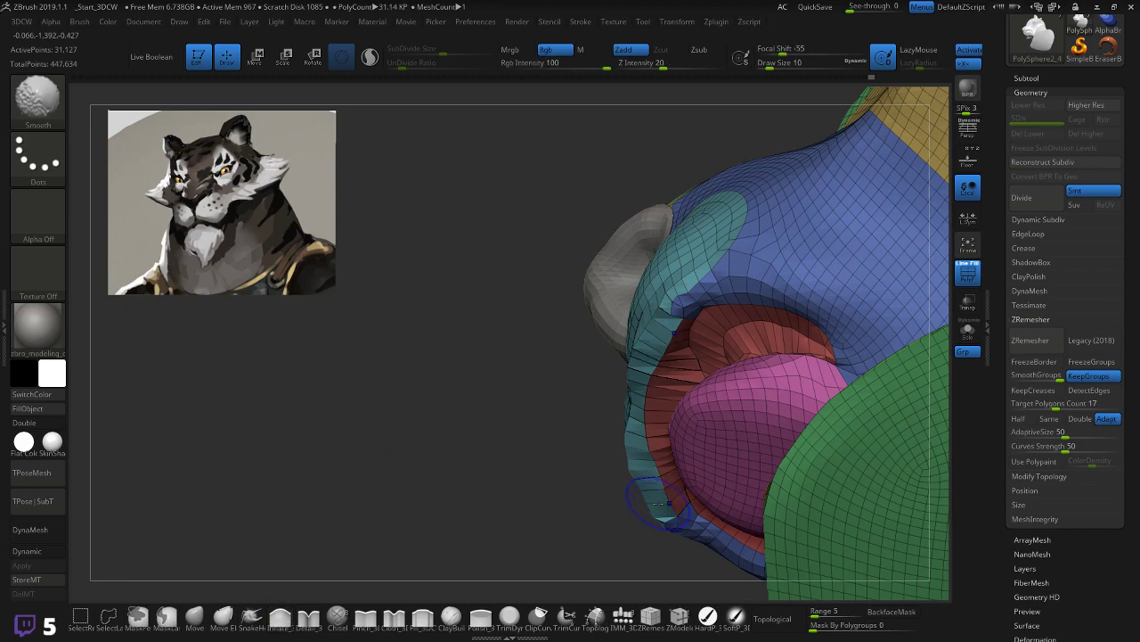
Step: Reshape the teal muzzle's lower rim around the mouth opening using the topological Move brush
{"action": "left_click_drag", "start_coordinate": [571, 486], "coordinate": [679, 470]}
{"action": "left_click_drag", "start_coordinate": [323, 425], "coordinate": [301, 396]}
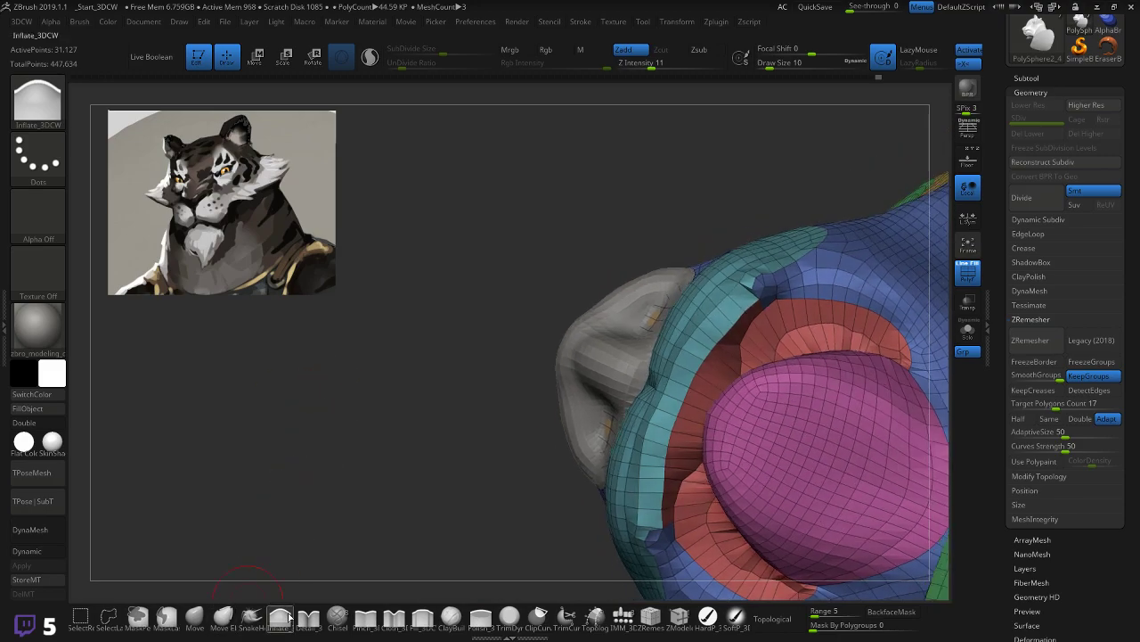
{"action": "left_click", "coordinate": [195, 615]}
{"action": "mouse_move", "coordinate": [356, 485]}
{"action": "left_mouse_down"}
{"action": "mouse_move", "coordinate": [377, 466]}
{"action": "mouse_move", "coordinate": [713, 334]}
{"action": "left_mouse_up"}
{"action": "key", "text": "]"}
{"action": "left_click_drag", "start_coordinate": [747, 295], "coordinate": [744, 304]}
{"action": "left_click_drag", "start_coordinate": [702, 291], "coordinate": [704, 304]}
{"action": "mouse_move", "coordinate": [776, 305]}
{"action": "left_mouse_down"}
{"action": "mouse_move", "coordinate": [784, 331]}
{"action": "mouse_move", "coordinate": [748, 314]}
{"action": "left_mouse_up"}
{"action": "mouse_move", "coordinate": [700, 367]}
{"action": "left_mouse_down"}
{"action": "mouse_move", "coordinate": [761, 356]}
{"action": "mouse_move", "coordinate": [685, 368]}
{"action": "left_mouse_up"}
{"action": "mouse_move", "coordinate": [651, 405]}
{"action": "left_mouse_down"}
{"action": "mouse_move", "coordinate": [640, 394]}
{"action": "mouse_move", "coordinate": [622, 407]}
{"action": "mouse_move", "coordinate": [600, 378]}
{"action": "mouse_move", "coordinate": [630, 405]}
{"action": "left_mouse_up"}
Step: Bring the muzzle rim and lower lip closer together using the topological Move brush, reducing its draw size to 18
{"action": "key", "text": "]"}
{"action": "key", "text": "]"}
{"action": "key", "text": "]"}
{"action": "key", "text": "]"}
{"action": "key", "text": "]"}
{"action": "key", "text": "]"}
{"action": "key", "text": "]"}
{"action": "key", "text": "]"}
{"action": "key", "text": "]"}
{"action": "key", "text": "]"}
{"action": "key", "text": "]"}
{"action": "key", "text": "bracketleft"}
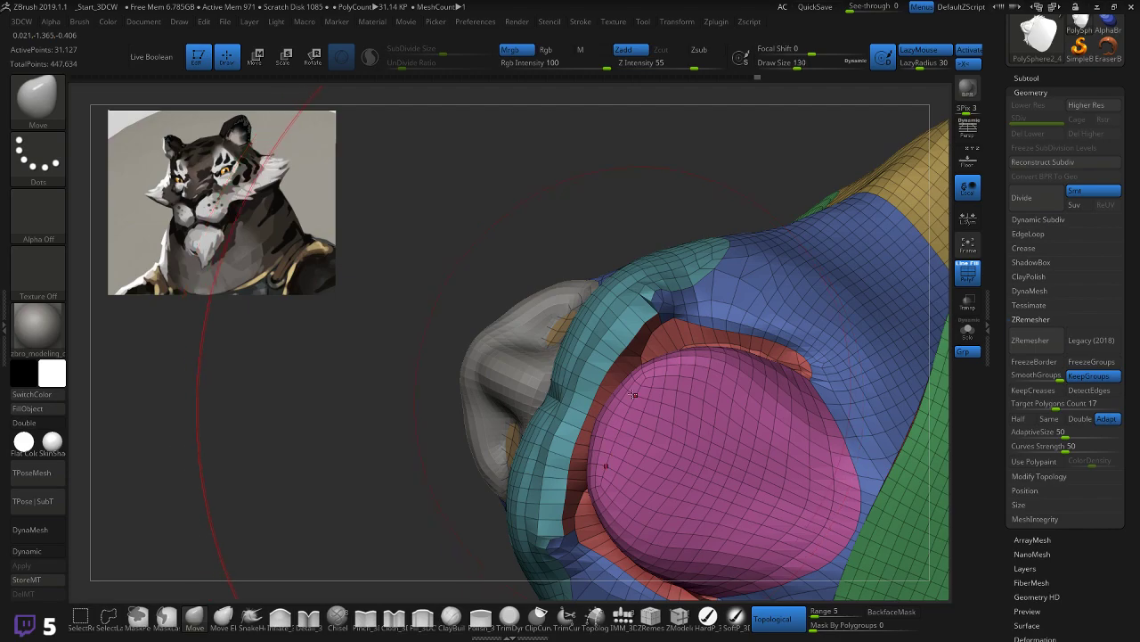
{"action": "key", "text": "bracketleft"}
{"action": "key", "text": "bracketleft"}
{"action": "key", "text": "bracketleft"}
{"action": "left_click_drag", "start_coordinate": [649, 398], "coordinate": [652, 363]}
{"action": "key", "text": "bracketleft"}
{"action": "left_click_drag", "start_coordinate": [653, 300], "coordinate": [664, 341]}
{"action": "mouse_move", "coordinate": [656, 202]}
{"action": "left_mouse_down"}
{"action": "mouse_move", "coordinate": [680, 245]}
{"action": "mouse_move", "coordinate": [653, 254]}
{"action": "left_mouse_up"}
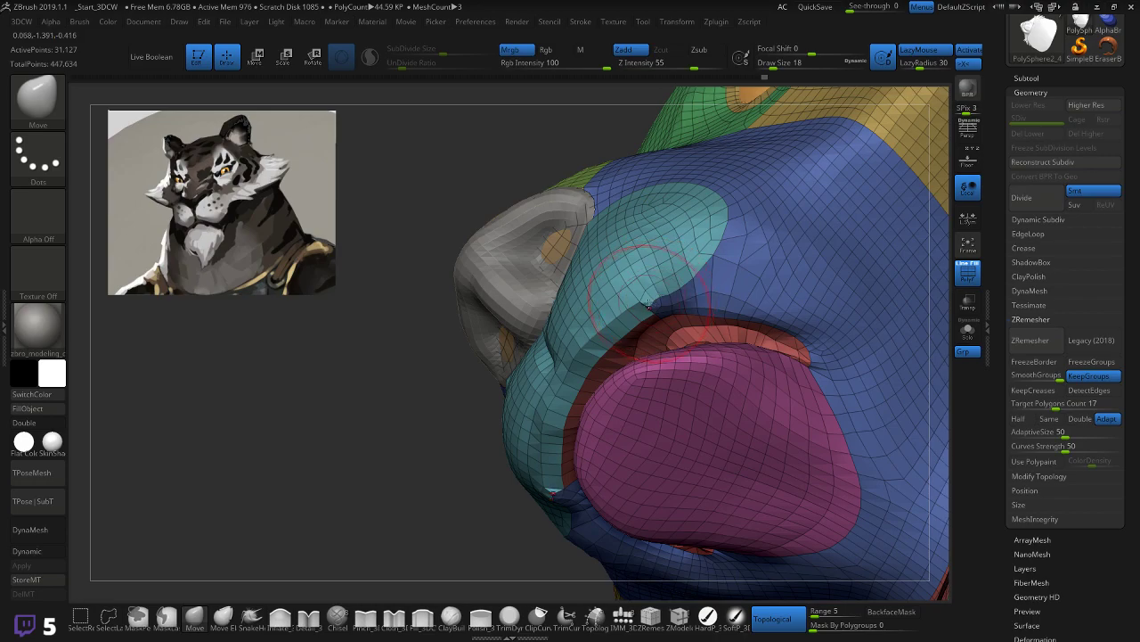
Step: Smooth the muzzle's lower edge and adjust the lower lip's upper edge using the Move brush at draw size 30
{"action": "left_click_drag", "start_coordinate": [649, 304], "coordinate": [646, 365], "text": "shift"}
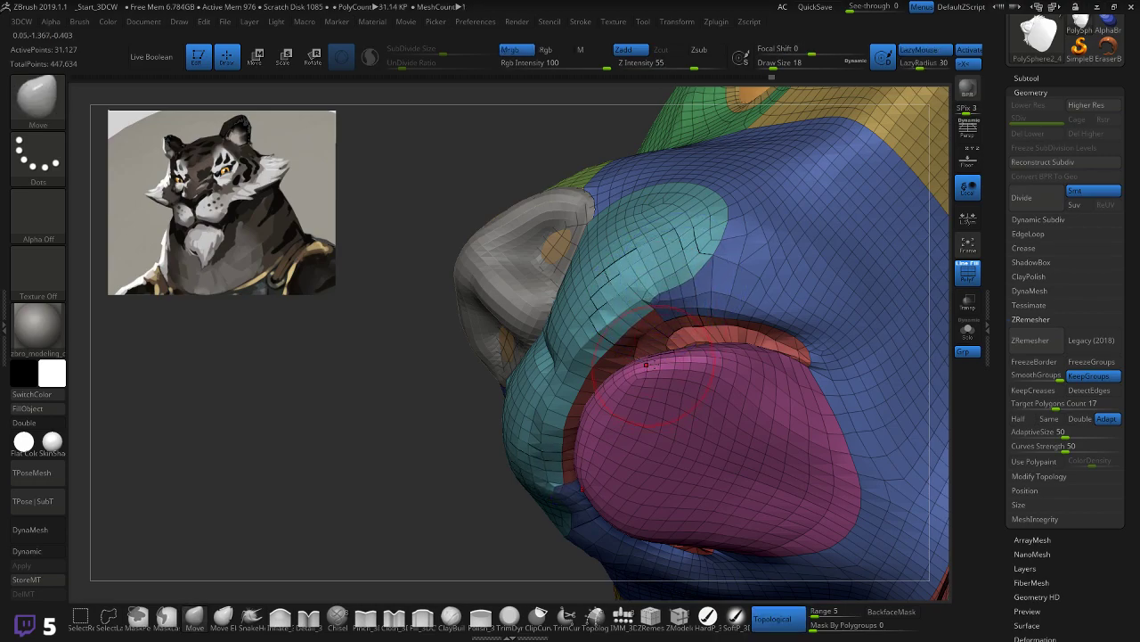
{"action": "left_click_drag", "start_coordinate": [674, 363], "coordinate": [687, 334]}
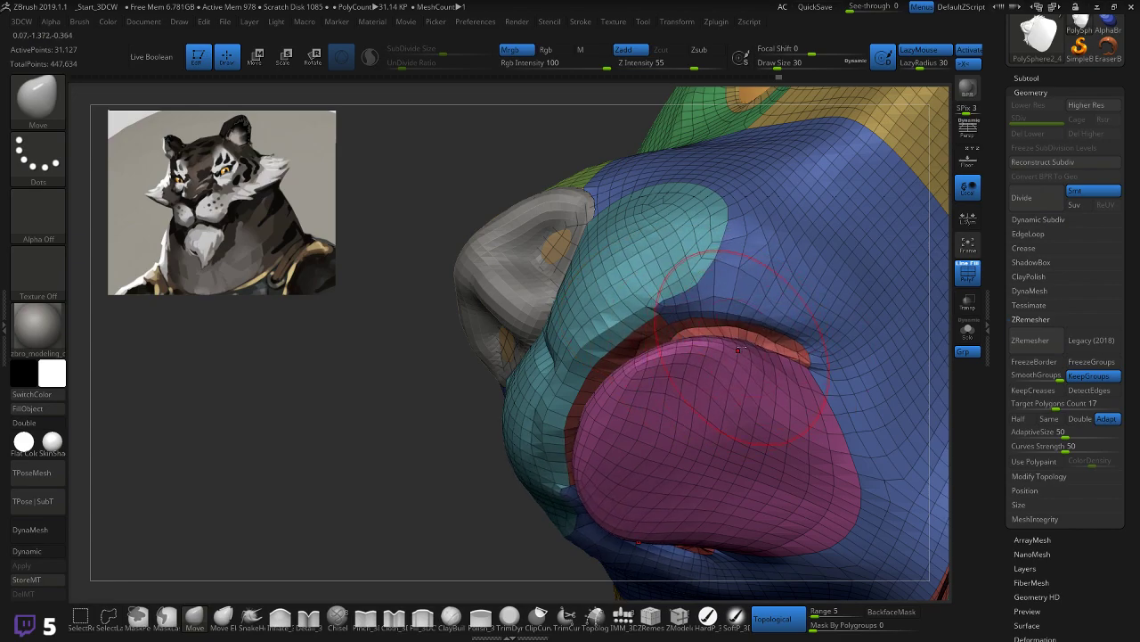
{"action": "left_click_drag", "start_coordinate": [334, 454], "coordinate": [502, 405]}
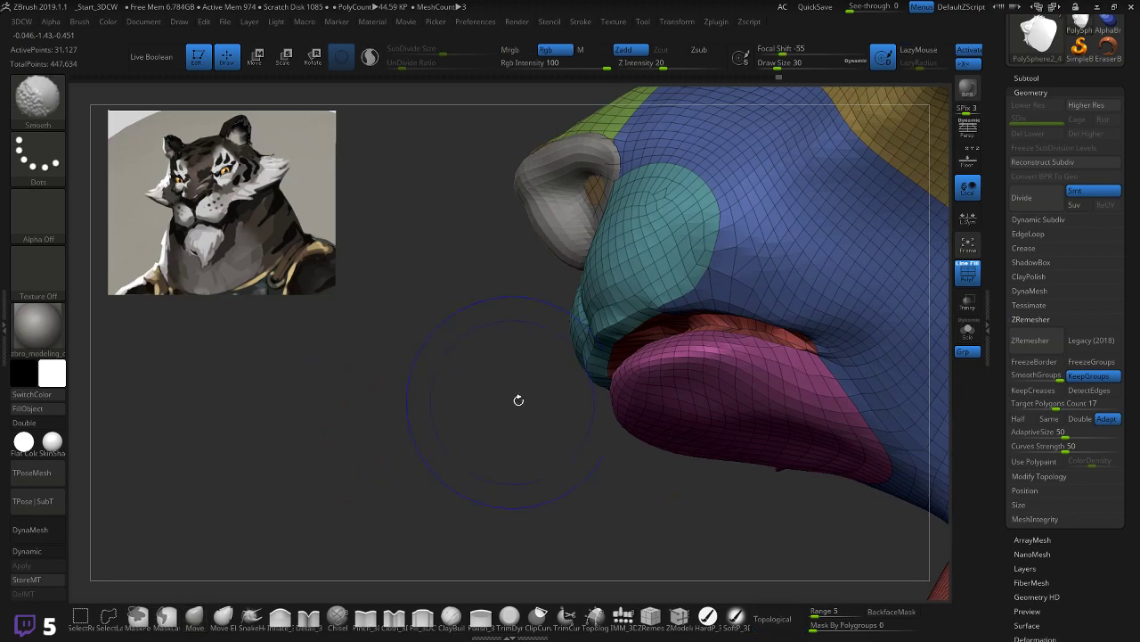
{"action": "left_click_drag", "start_coordinate": [690, 356], "coordinate": [720, 375], "text": "shift"}
{"action": "left_click_drag", "start_coordinate": [506, 410], "coordinate": [542, 413]}
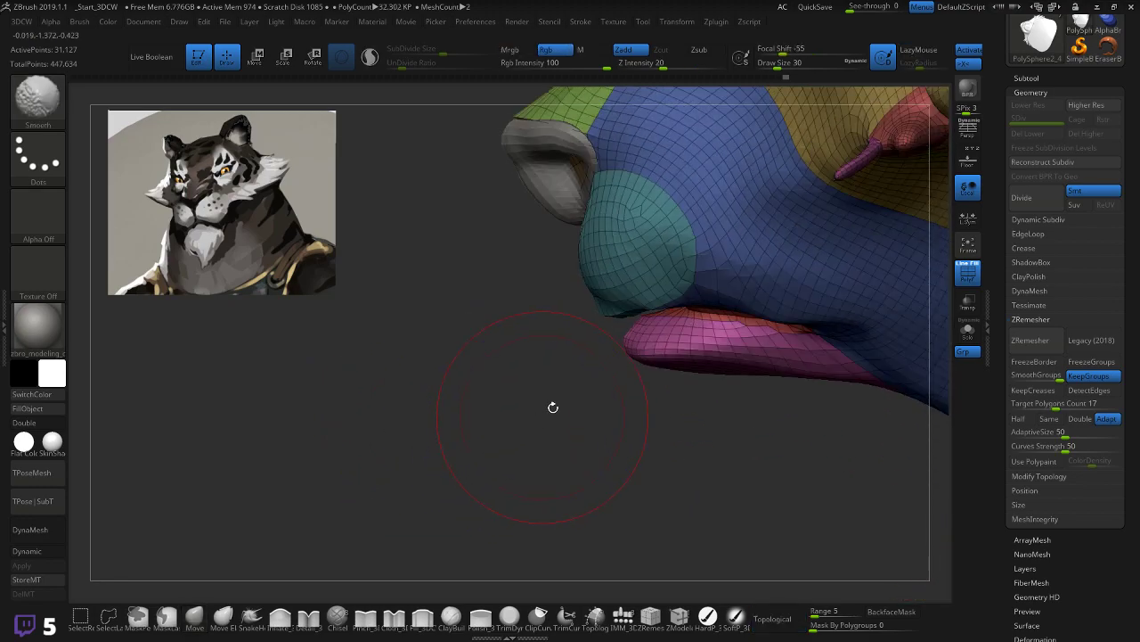
{"action": "mouse_move", "coordinate": [753, 337]}
{"action": "left_mouse_down"}
{"action": "mouse_move", "coordinate": [747, 312]}
{"action": "mouse_move", "coordinate": [696, 319]}
{"action": "mouse_move", "coordinate": [694, 341]}
{"action": "left_mouse_up"}
Step: Arch the lower lip's centre upward and bring its corners down to follow the muzzle's underside
{"action": "left_click_drag", "start_coordinate": [518, 406], "coordinate": [592, 405]}
{"action": "left_click_drag", "start_coordinate": [569, 364], "coordinate": [574, 377]}
{"action": "left_click_drag", "start_coordinate": [547, 322], "coordinate": [559, 344]}
{"action": "mouse_move", "coordinate": [254, 444]}
{"action": "left_mouse_down"}
{"action": "mouse_move", "coordinate": [242, 470]}
{"action": "mouse_move", "coordinate": [410, 440]}
{"action": "left_mouse_up"}
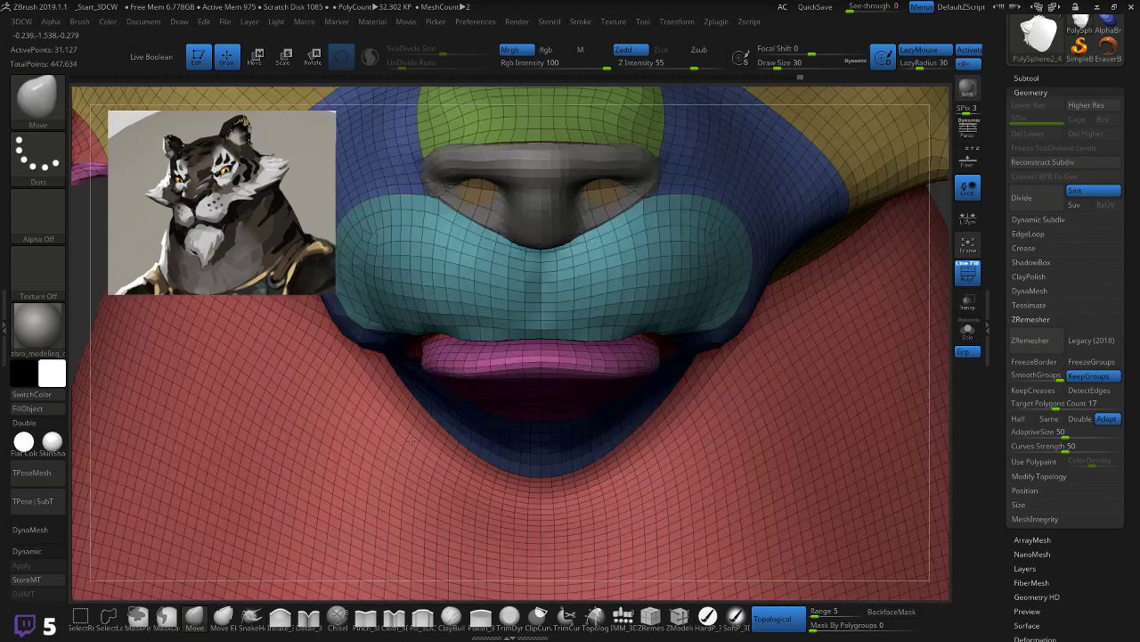
{"action": "mouse_move", "coordinate": [616, 323]}
{"action": "left_mouse_down"}
{"action": "mouse_move", "coordinate": [624, 342]}
{"action": "mouse_move", "coordinate": [662, 330]}
{"action": "mouse_move", "coordinate": [624, 356]}
{"action": "mouse_move", "coordinate": [659, 350]}
{"action": "mouse_move", "coordinate": [655, 361]}
{"action": "left_mouse_up"}
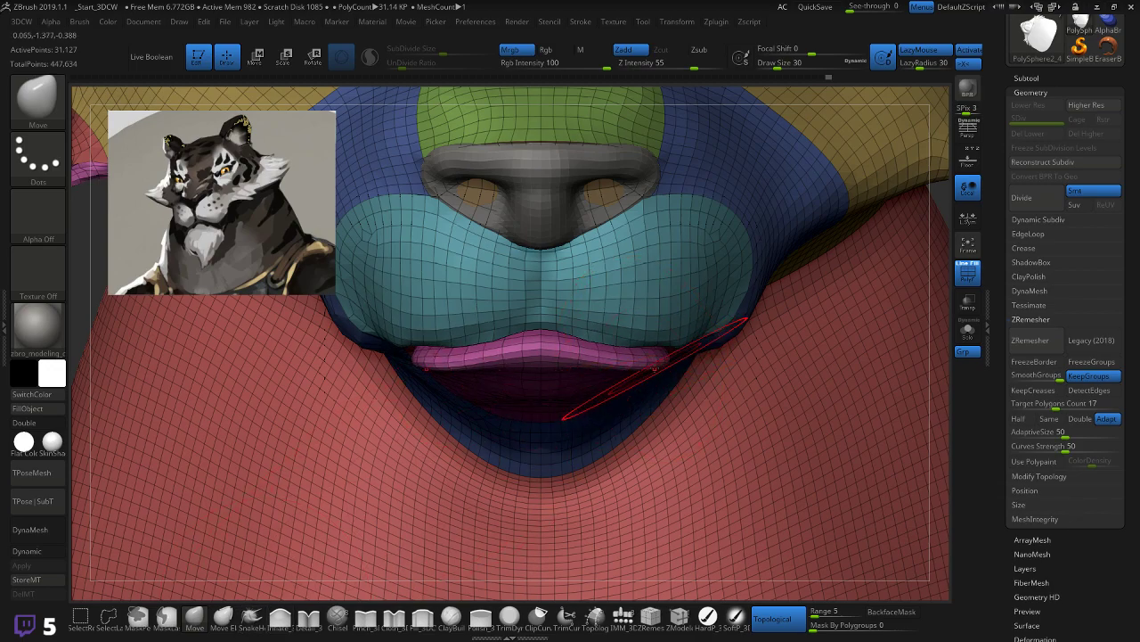
Step: Refine the mouth corners using the Move brush at draw size 18 and topological range 4, and smooth them
{"action": "key", "text": "["}
{"action": "left_click", "coordinate": [833, 606]}
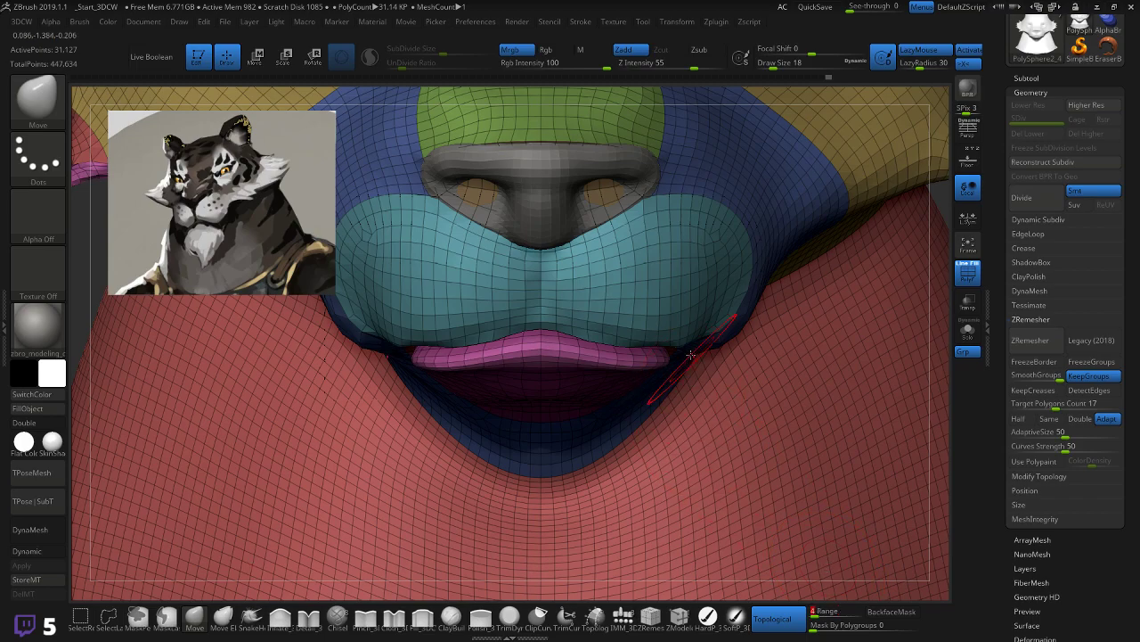
{"action": "mouse_move", "coordinate": [704, 329]}
{"action": "left_mouse_down"}
{"action": "mouse_move", "coordinate": [710, 338]}
{"action": "mouse_move", "coordinate": [637, 349]}
{"action": "mouse_move", "coordinate": [654, 349]}
{"action": "left_mouse_up"}
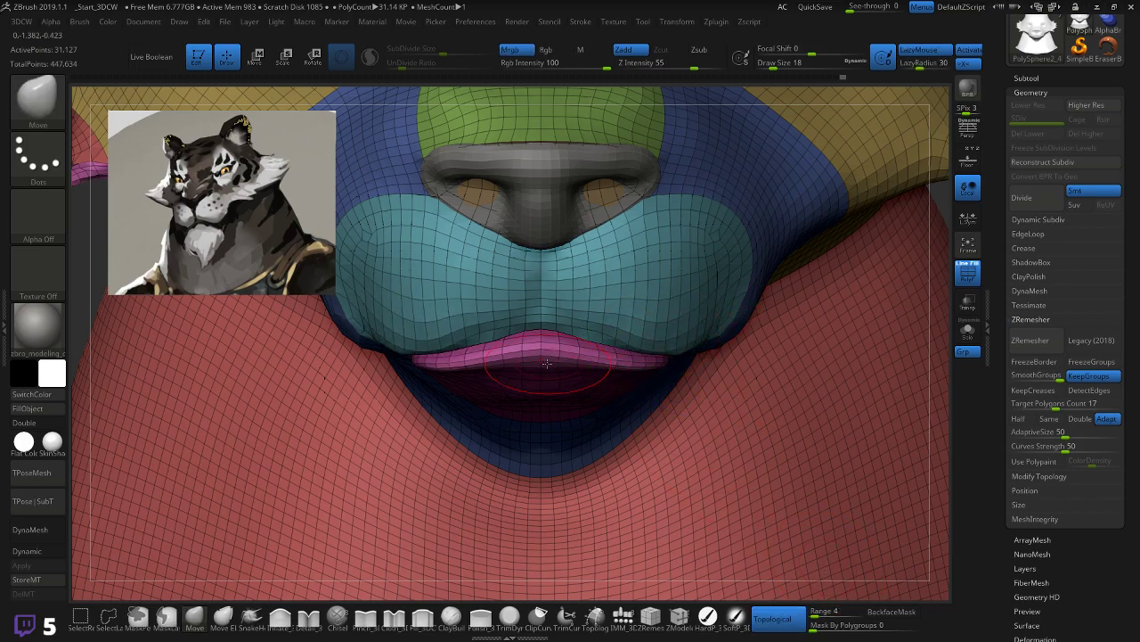
{"action": "left_click_drag", "start_coordinate": [361, 330], "coordinate": [362, 346], "text": "shift"}
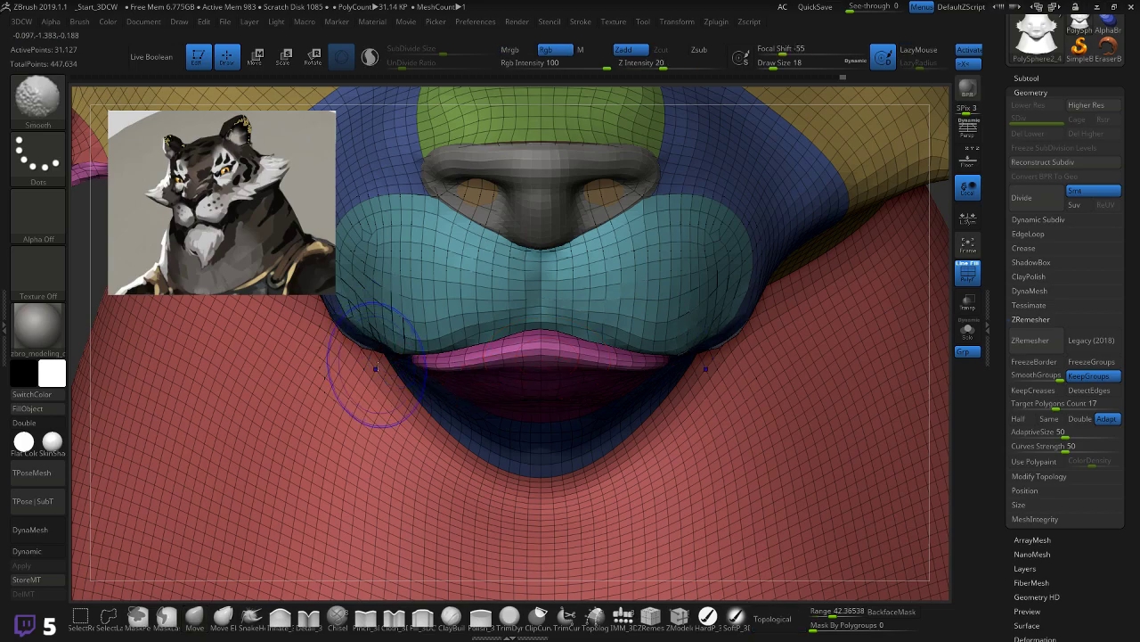
{"action": "right_click_drag", "start_coordinate": [740, 390], "coordinate": [515, 393]}
{"action": "mouse_move", "coordinate": [390, 445]}
{"action": "right_mouse_down", "text": "alt"}
{"action": "mouse_move", "coordinate": [441, 471]}
{"action": "mouse_move", "coordinate": [357, 486]}
{"action": "right_mouse_up", "text": "alt"}
{"action": "left_click_drag", "start_coordinate": [483, 321], "coordinate": [473, 331], "text": "shift"}
{"action": "left_click_drag", "start_coordinate": [475, 371], "coordinate": [475, 365]}
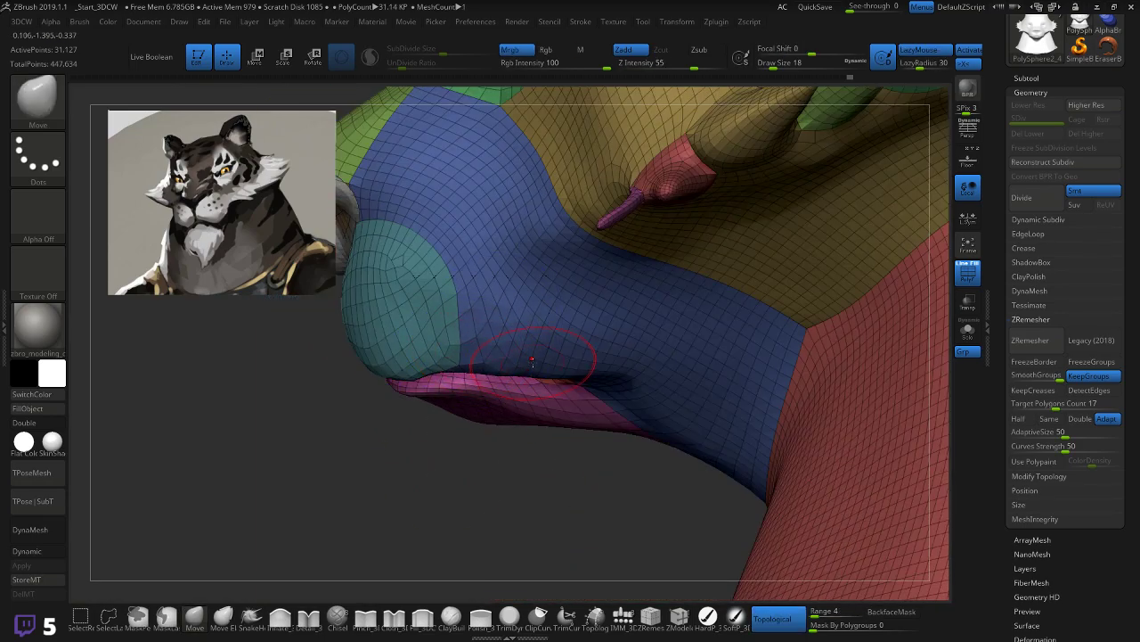
Step: Close the gap between the lower lip and the cheek's mouth edge from below, and smooth the lip surface
{"action": "mouse_move", "coordinate": [578, 417]}
{"action": "right_mouse_down"}
{"action": "mouse_move", "coordinate": [546, 417]}
{"action": "mouse_move", "coordinate": [560, 375]}
{"action": "right_mouse_up"}
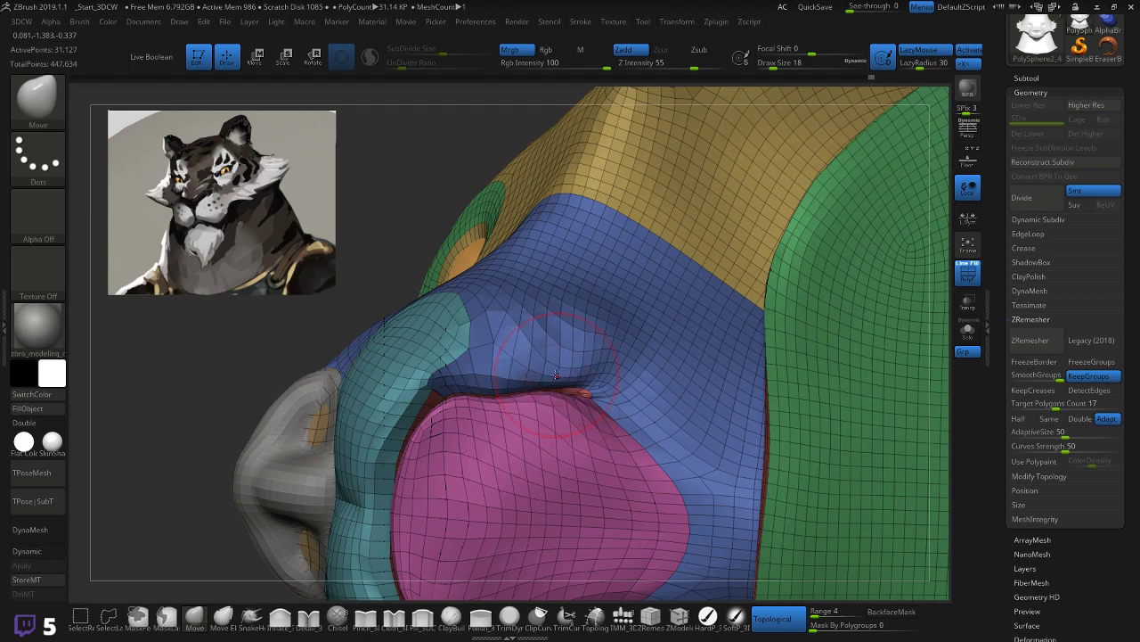
{"action": "mouse_move", "coordinate": [462, 389]}
{"action": "left_mouse_down"}
{"action": "mouse_move", "coordinate": [448, 394]}
{"action": "mouse_move", "coordinate": [443, 428]}
{"action": "left_mouse_up"}
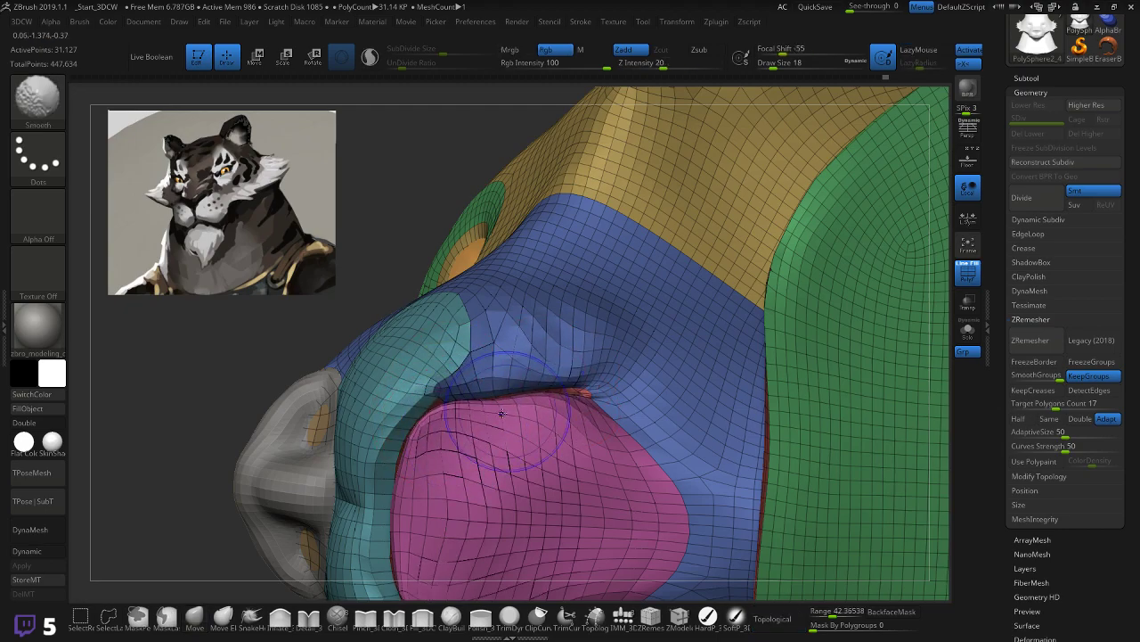
{"action": "mouse_move", "coordinate": [480, 395]}
{"action": "left_mouse_down", "text": "shift"}
{"action": "mouse_move", "coordinate": [543, 396]}
{"action": "mouse_move", "coordinate": [497, 400]}
{"action": "left_mouse_up", "text": "shift"}
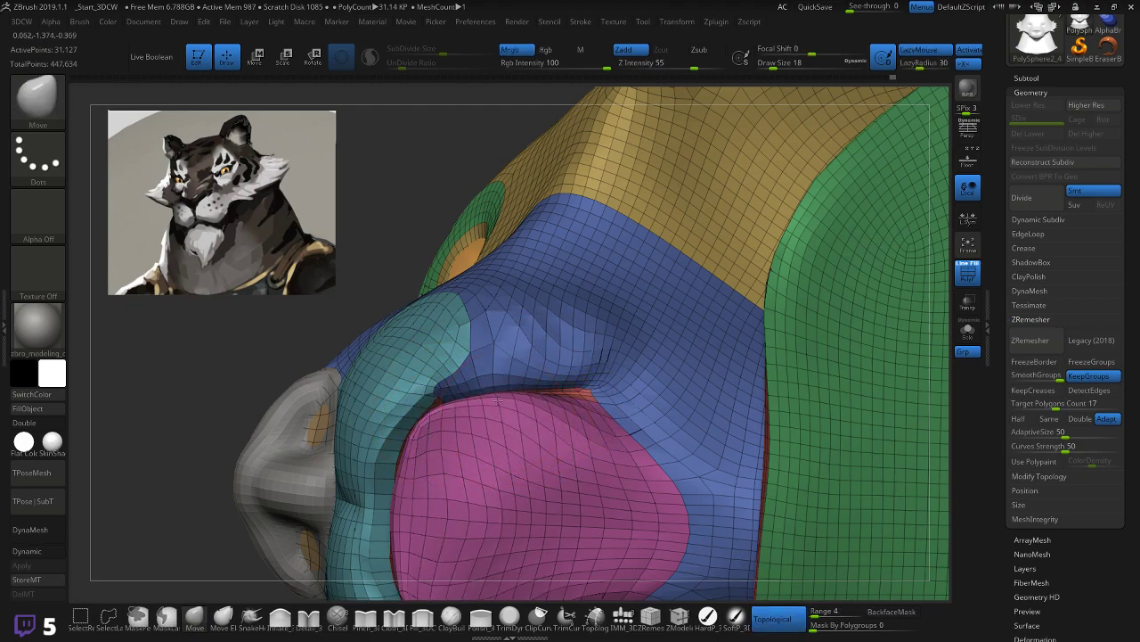
{"action": "left_click_drag", "start_coordinate": [563, 411], "coordinate": [428, 473], "text": "shift"}
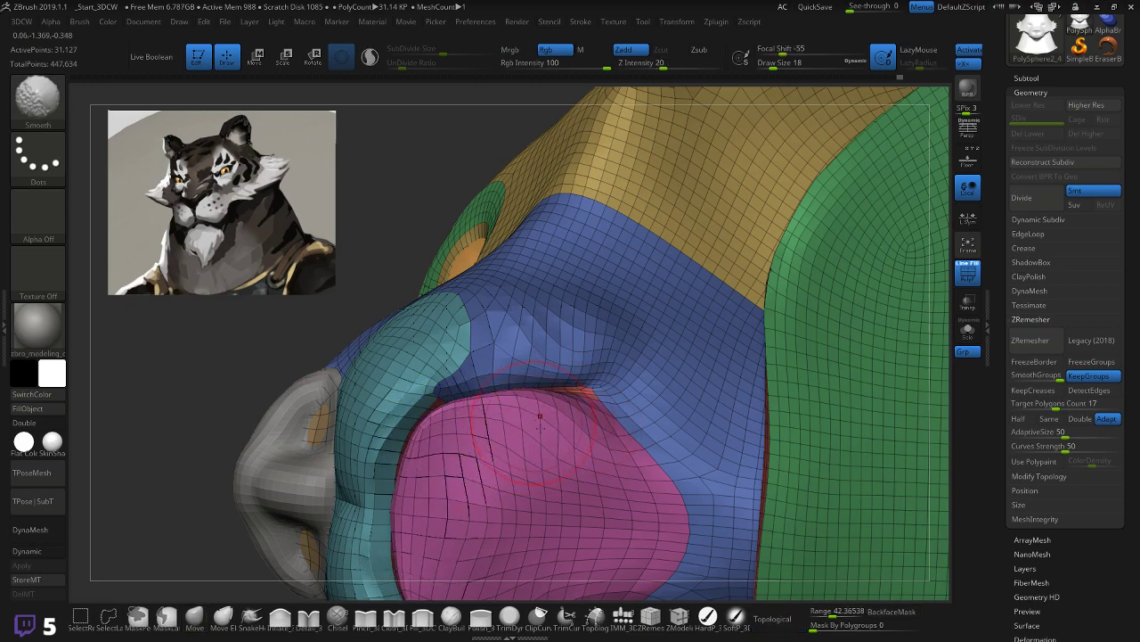
{"action": "left_click_drag", "start_coordinate": [585, 419], "coordinate": [595, 422], "text": "shift"}
{"action": "mouse_move", "coordinate": [436, 415]}
{"action": "left_mouse_down"}
{"action": "mouse_move", "coordinate": [426, 406]}
{"action": "mouse_move", "coordinate": [454, 436]}
{"action": "left_mouse_up"}
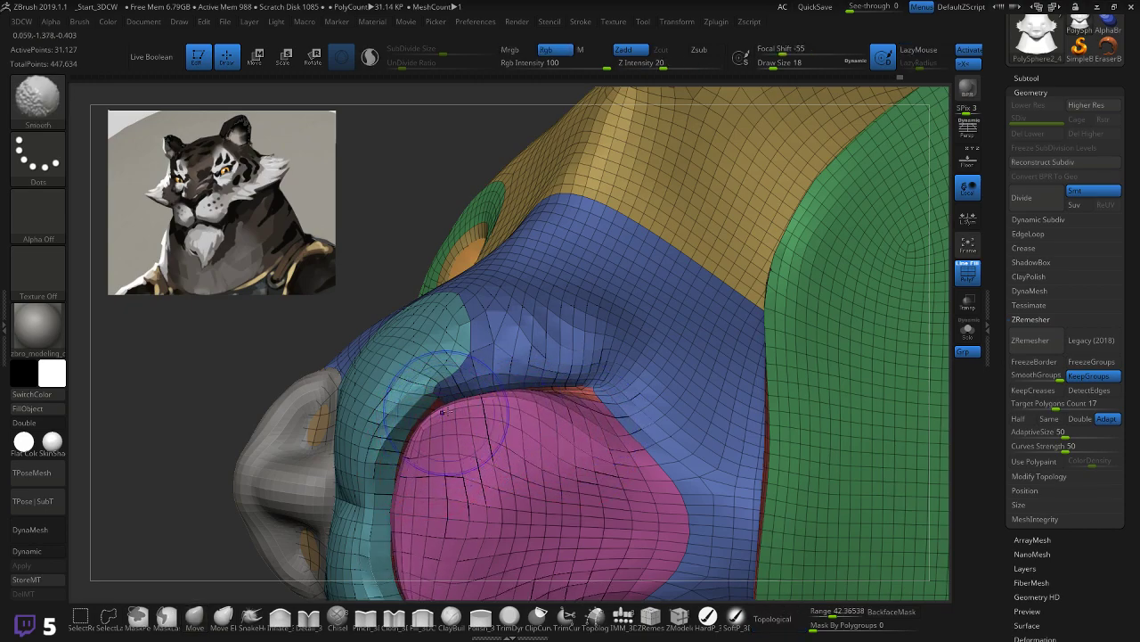
{"action": "mouse_move", "coordinate": [590, 368]}
{"action": "left_mouse_down"}
{"action": "mouse_move", "coordinate": [590, 379]}
{"action": "mouse_move", "coordinate": [579, 312]}
{"action": "mouse_move", "coordinate": [584, 403]}
{"action": "mouse_move", "coordinate": [571, 357]}
{"action": "mouse_move", "coordinate": [581, 401]}
{"action": "left_mouse_up"}
{"action": "left_click_drag", "start_coordinate": [467, 401], "coordinate": [441, 422], "text": "shift"}
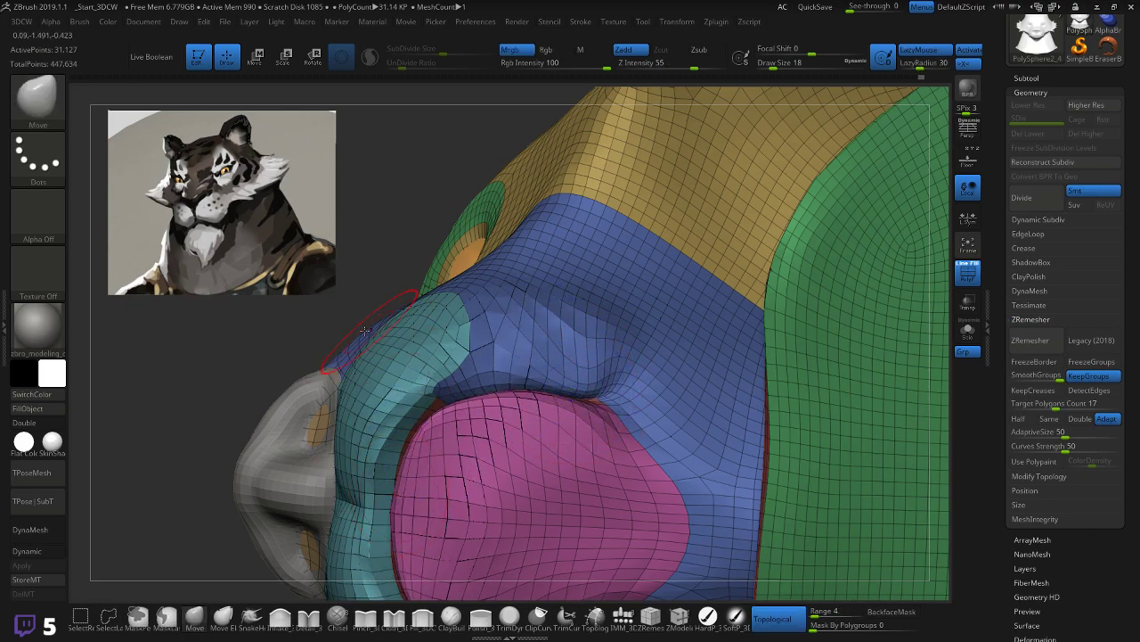
Step: Thicken the lower lip's rim using the Inflate brush at Z intensity 11 with draw size raised to 30, and smooth it
{"action": "mouse_move", "coordinate": [327, 291]}
{"action": "left_mouse_down"}
{"action": "mouse_move", "coordinate": [377, 461]}
{"action": "mouse_move", "coordinate": [359, 539]}
{"action": "left_mouse_up"}
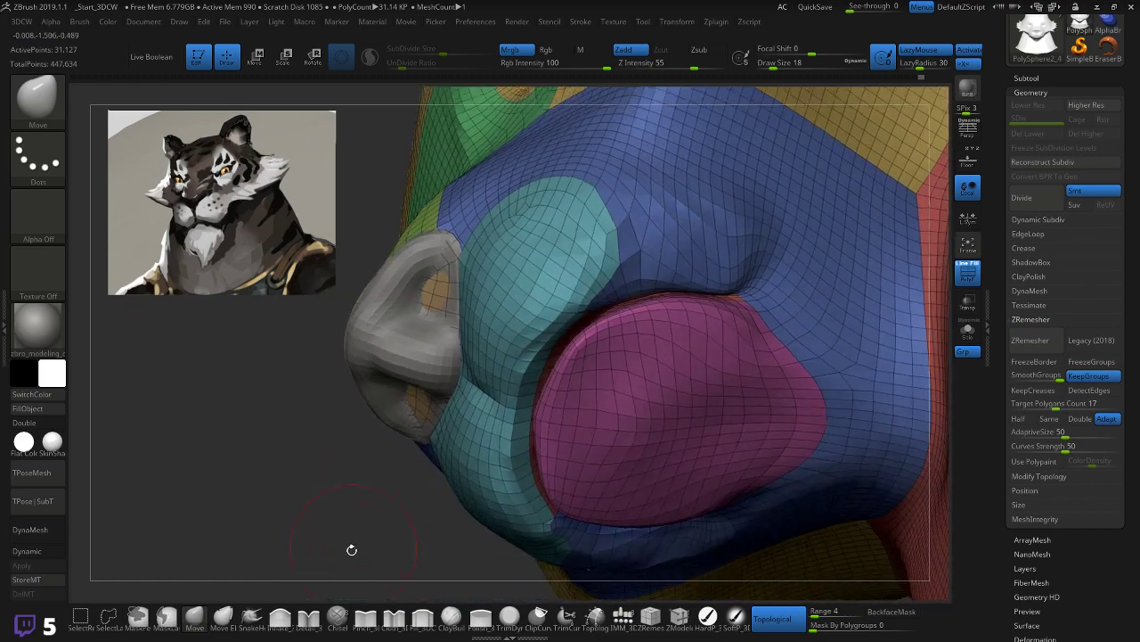
{"action": "left_click", "coordinate": [287, 620]}
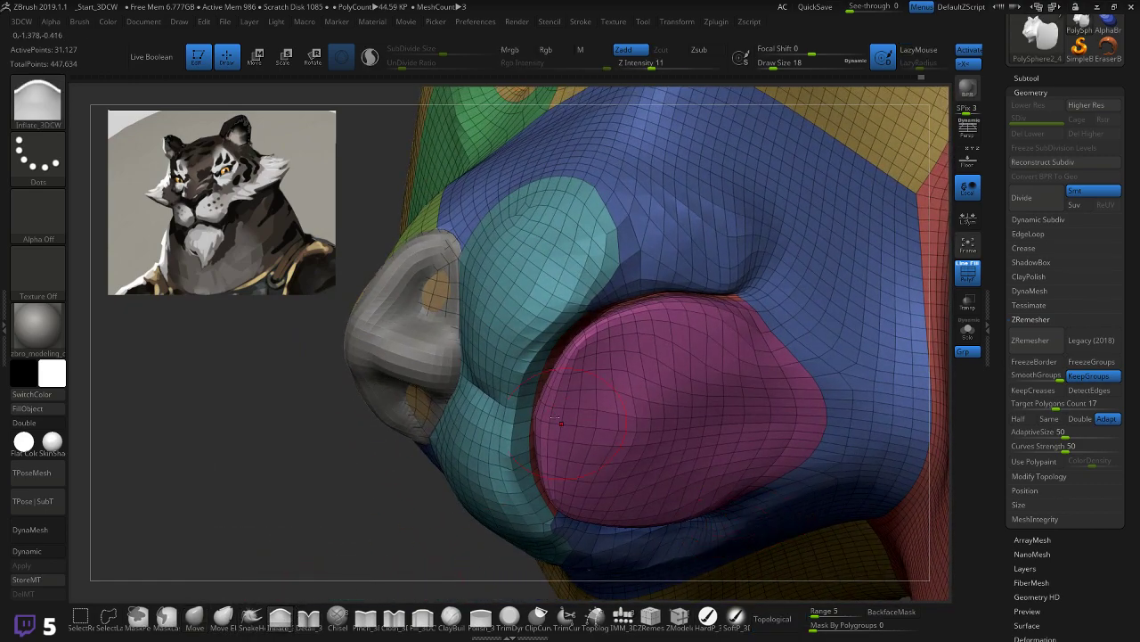
{"action": "mouse_move", "coordinate": [542, 384]}
{"action": "left_mouse_down"}
{"action": "mouse_move", "coordinate": [535, 450]}
{"action": "mouse_move", "coordinate": [617, 309]}
{"action": "left_mouse_up"}
{"action": "mouse_move", "coordinate": [547, 343]}
{"action": "left_mouse_down"}
{"action": "mouse_move", "coordinate": [560, 354]}
{"action": "mouse_move", "coordinate": [557, 326]}
{"action": "mouse_move", "coordinate": [725, 291]}
{"action": "left_mouse_up"}
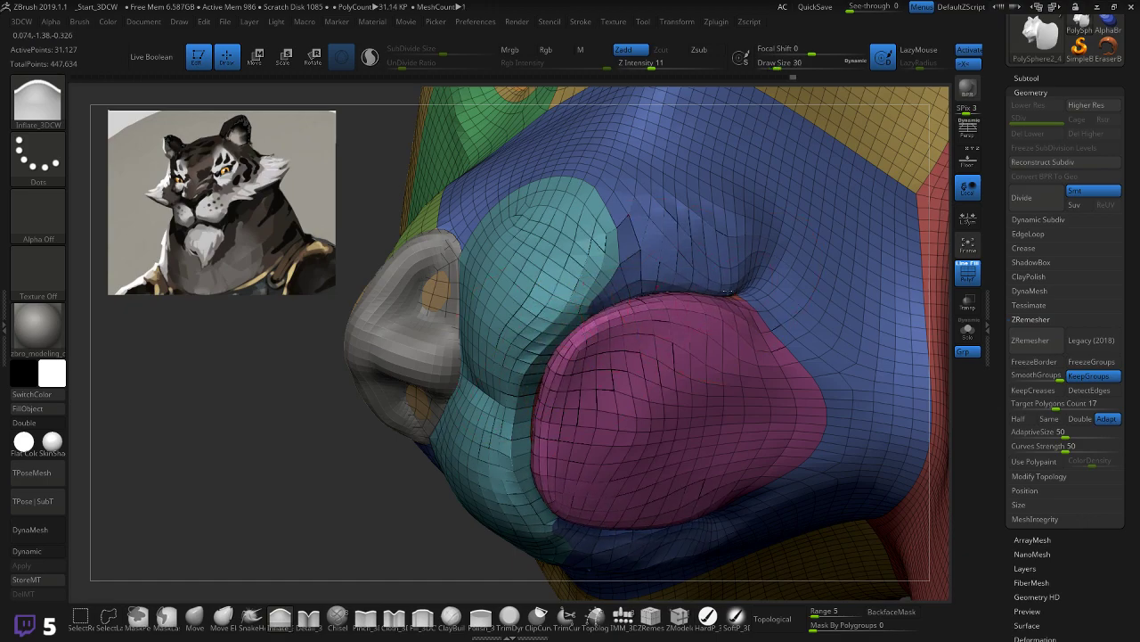
{"action": "left_click_drag", "start_coordinate": [524, 398], "coordinate": [535, 459]}
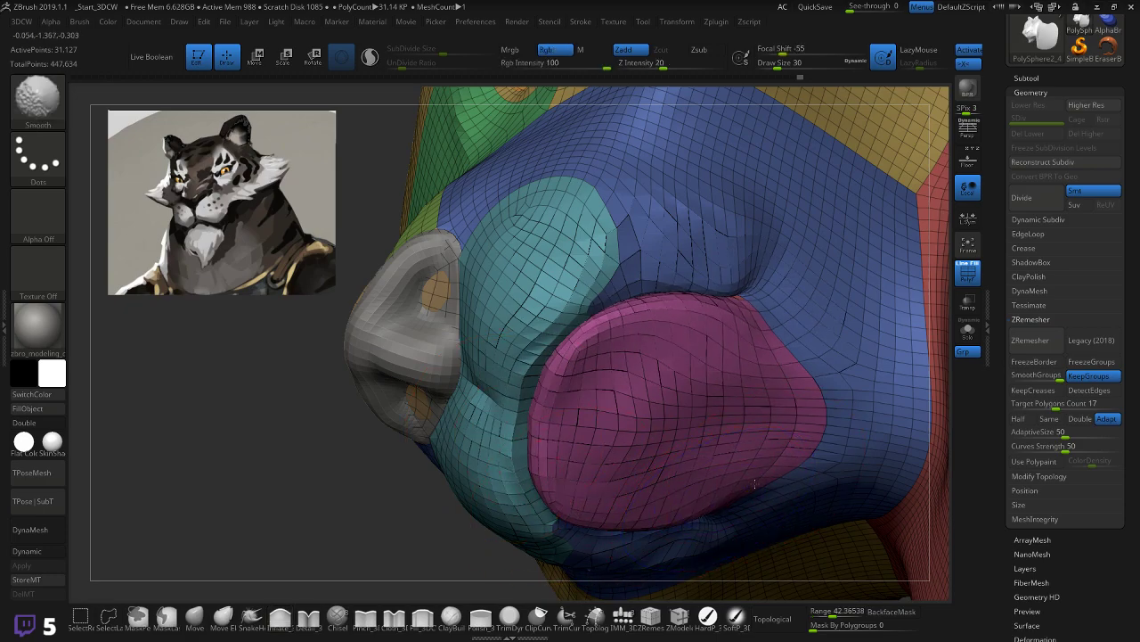
{"action": "left_click_drag", "start_coordinate": [348, 535], "coordinate": [396, 508]}
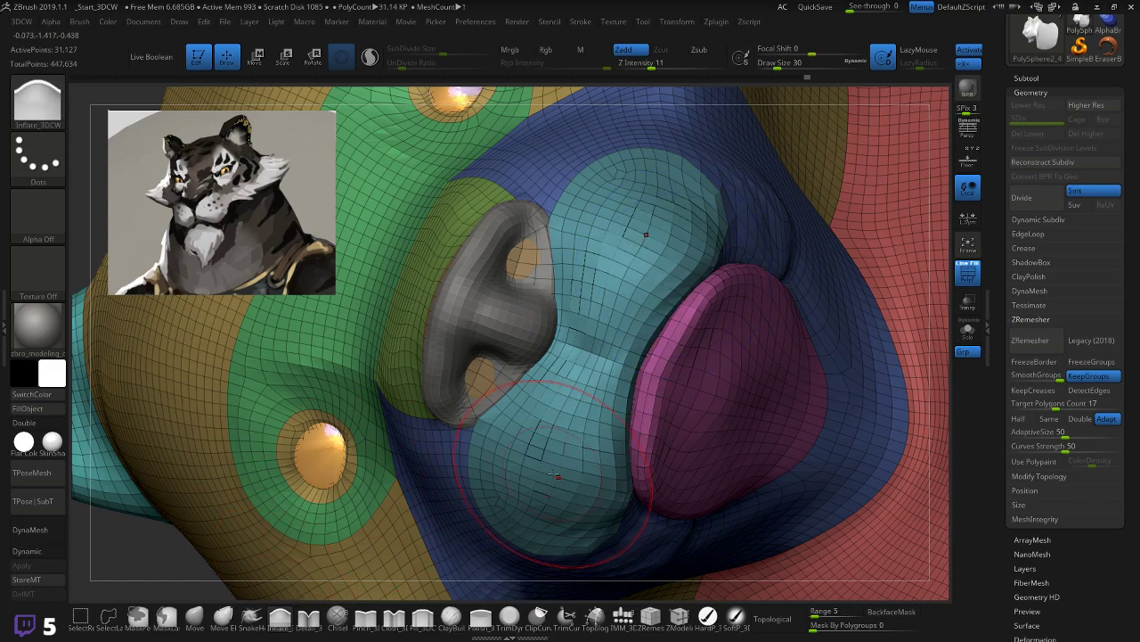
Step: Switch to the Move brush, hide the polygroup wireframe and turn on the dynamic subdivision preview
{"action": "left_click", "coordinate": [196, 621]}
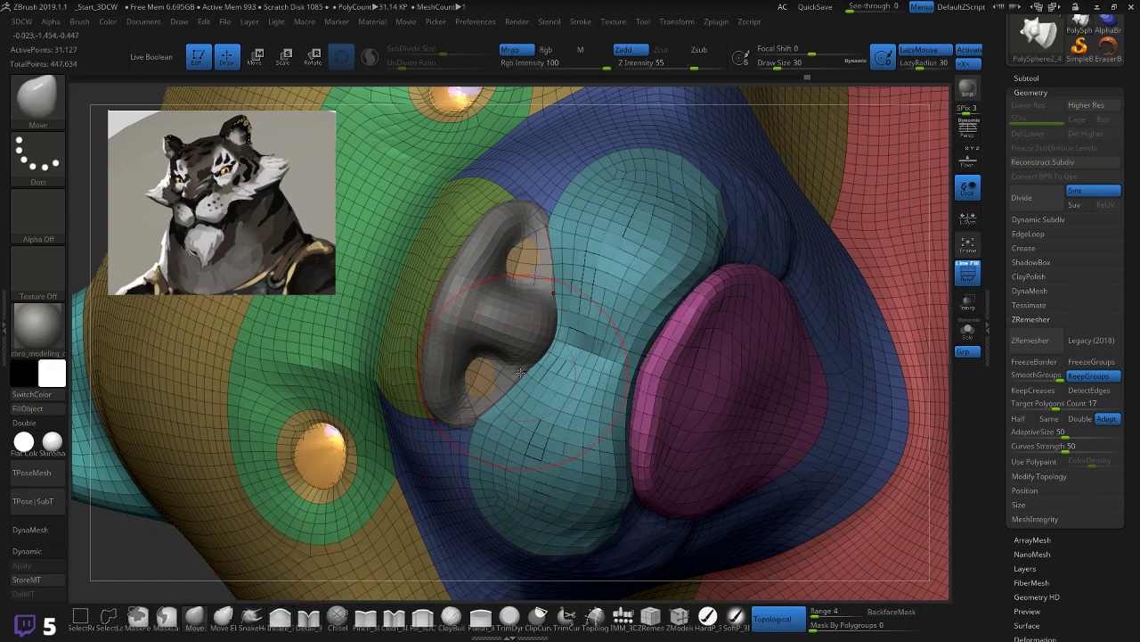
{"action": "key", "text": "shift+f"}
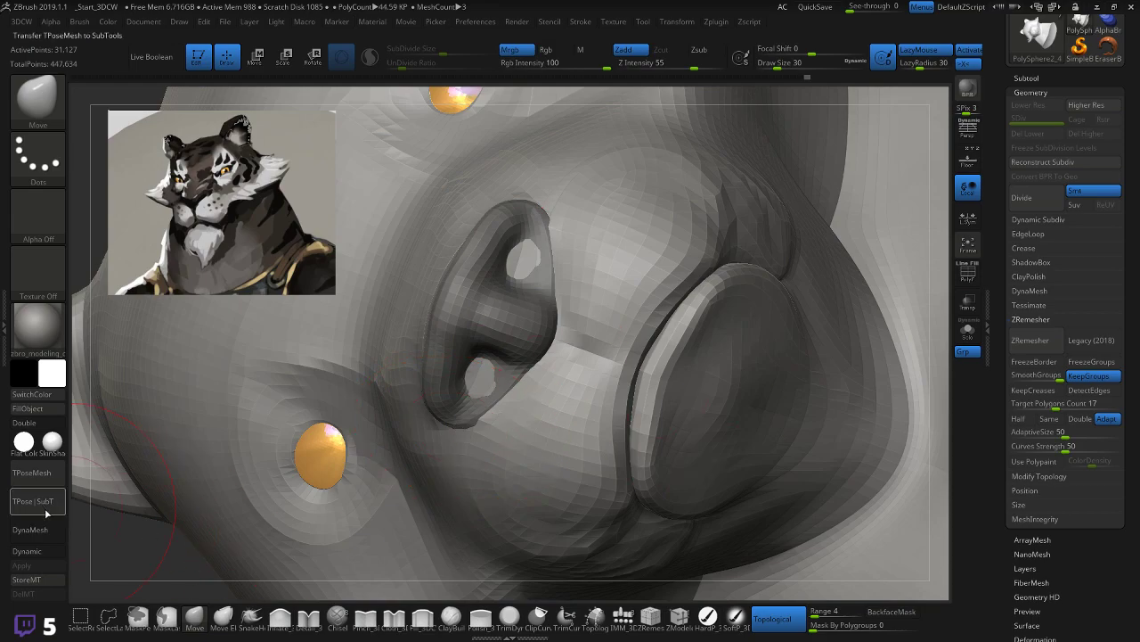
{"action": "left_click", "coordinate": [36, 552]}
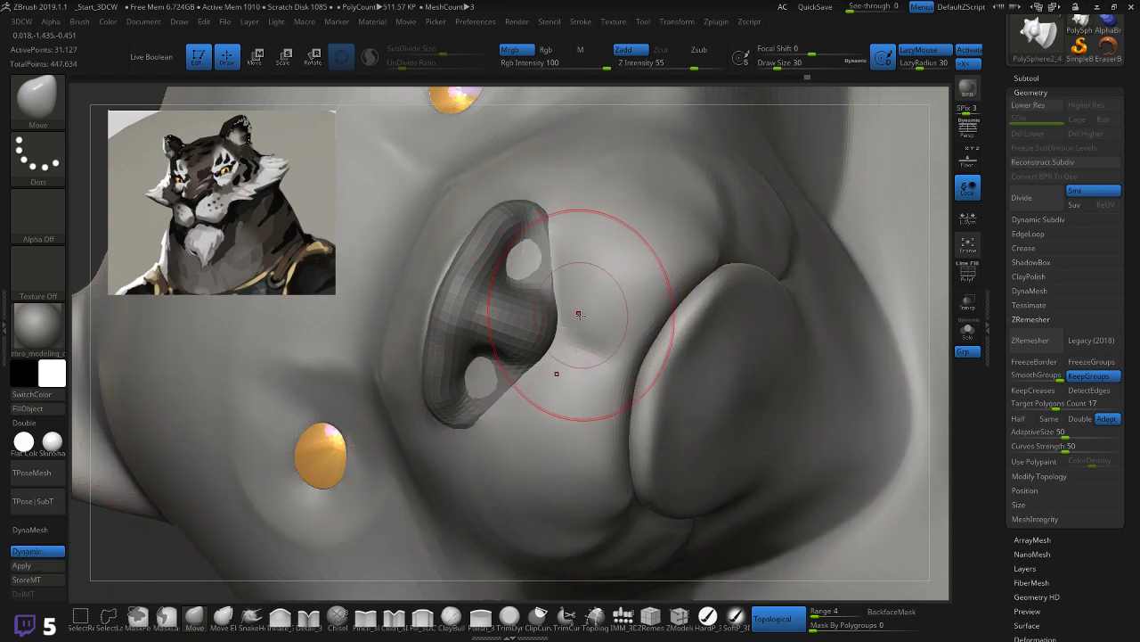
Step: Form the muzzle's central crease from the nose toward the lip using the Move brush at draw sizes 18 and 30
{"action": "key", "text": "["}
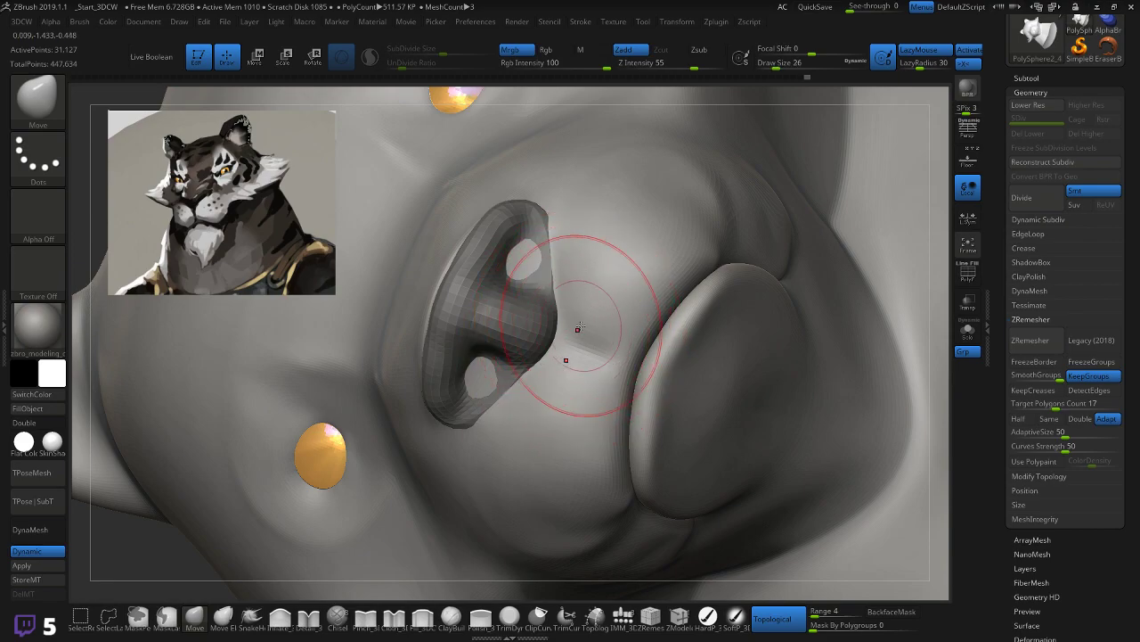
{"action": "mouse_move", "coordinate": [621, 334]}
{"action": "left_mouse_down"}
{"action": "mouse_move", "coordinate": [616, 353]}
{"action": "mouse_move", "coordinate": [633, 369]}
{"action": "left_mouse_up"}
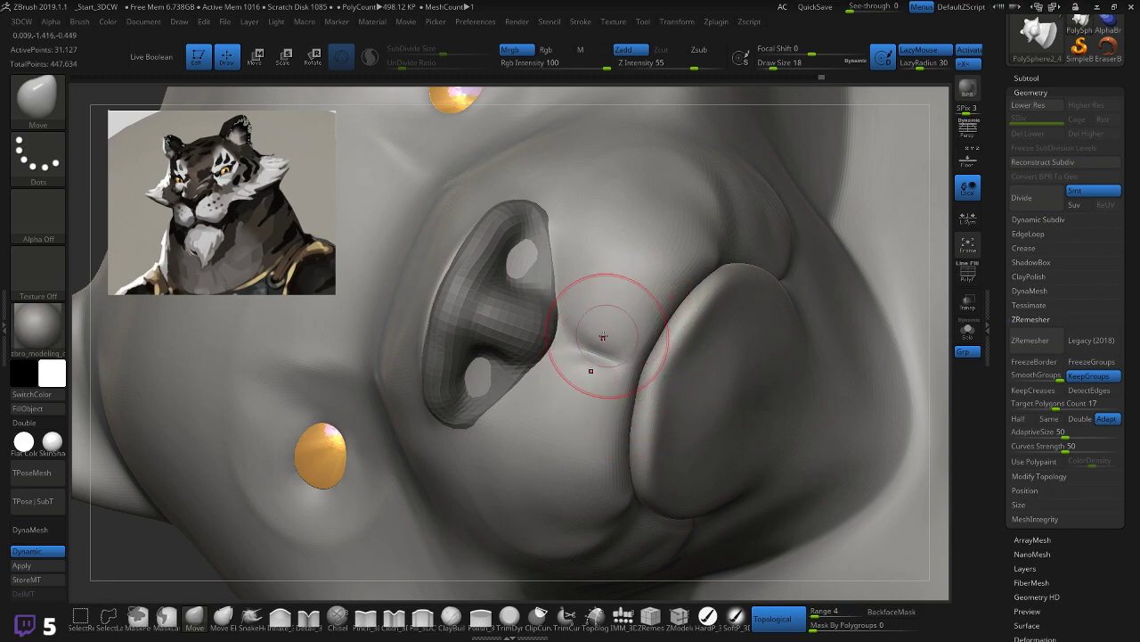
{"action": "key", "text": "bracketright"}
{"action": "key", "text": "bracketright"}
{"action": "left_click_drag", "start_coordinate": [567, 325], "coordinate": [566, 331]}
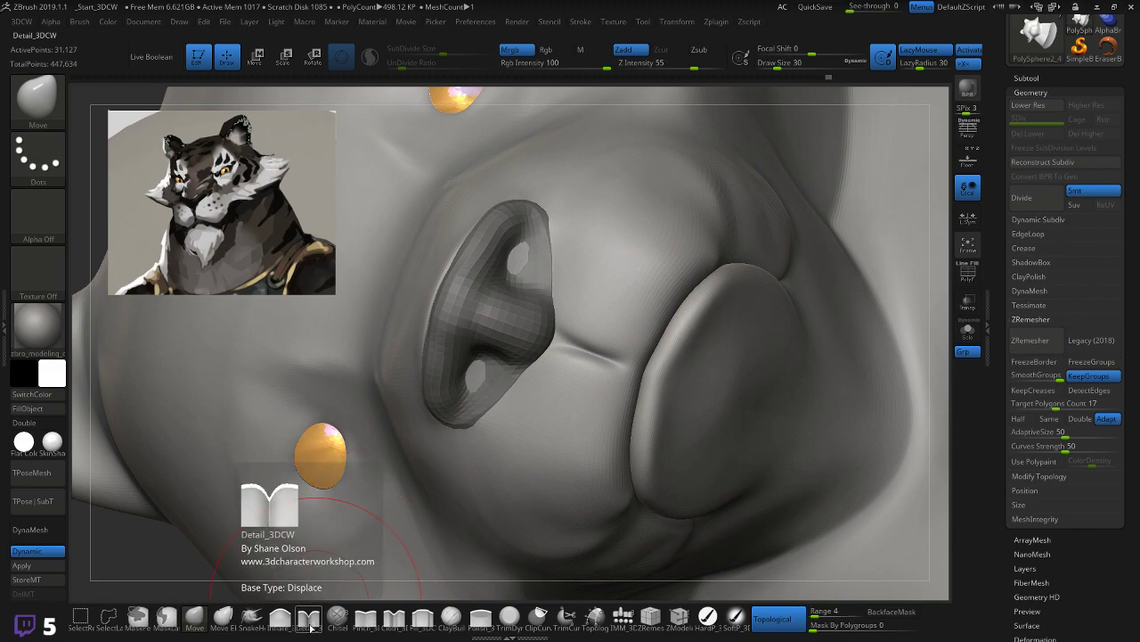
Step: Sharpen the muzzle's central crease from the nose to the lip using the Pinch brush at draw size 10, and smooth it
{"action": "left_click", "coordinate": [365, 617]}
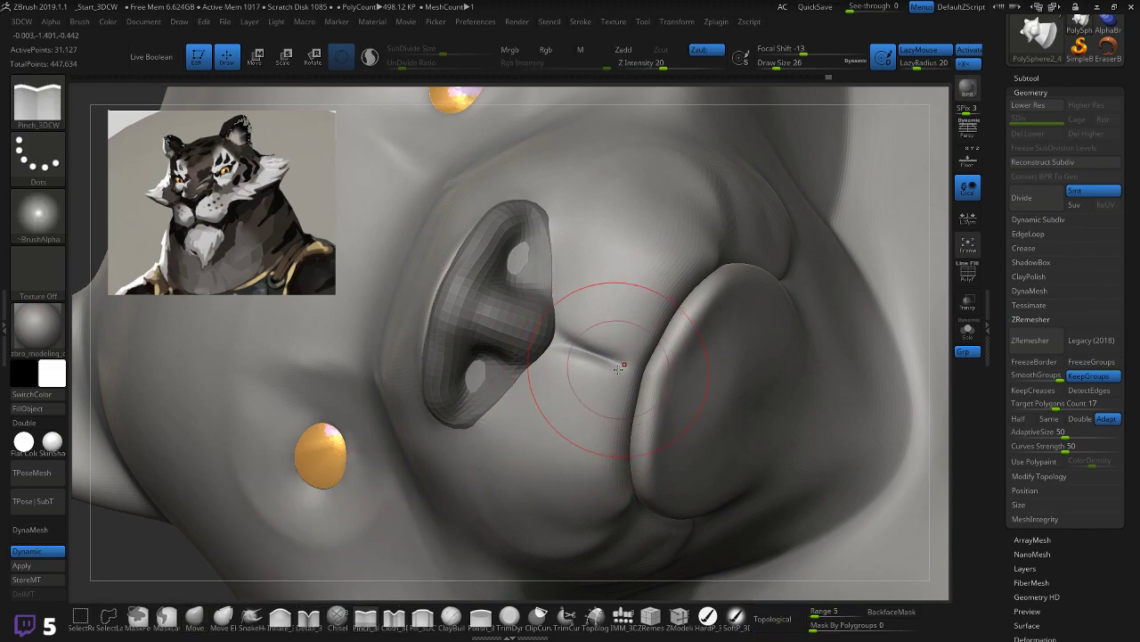
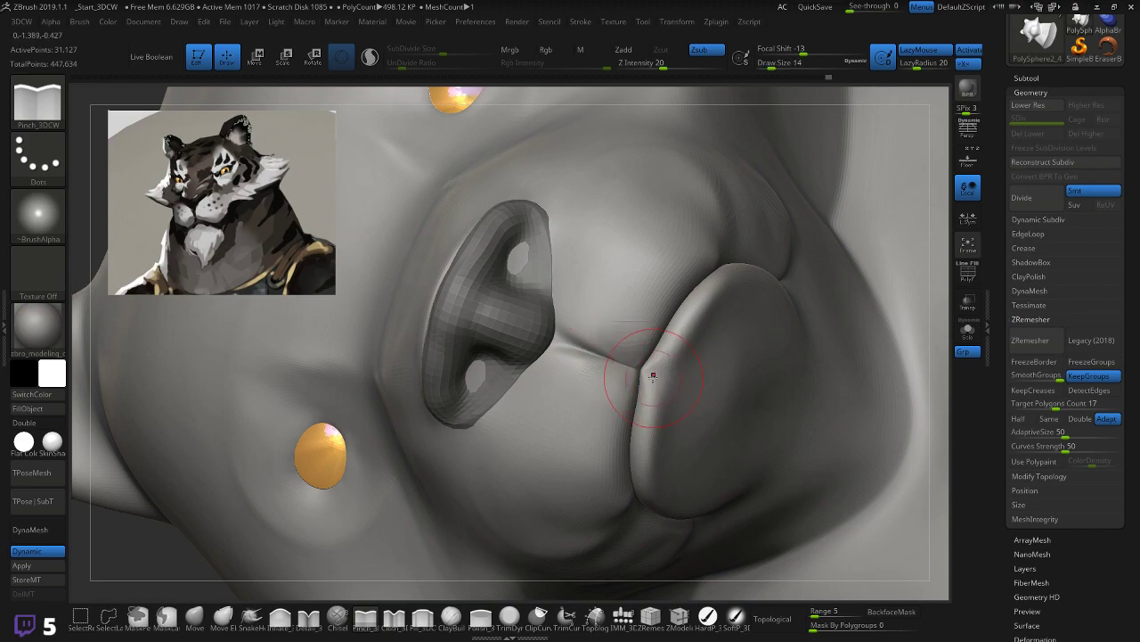
{"action": "key", "text": "ctrl"}
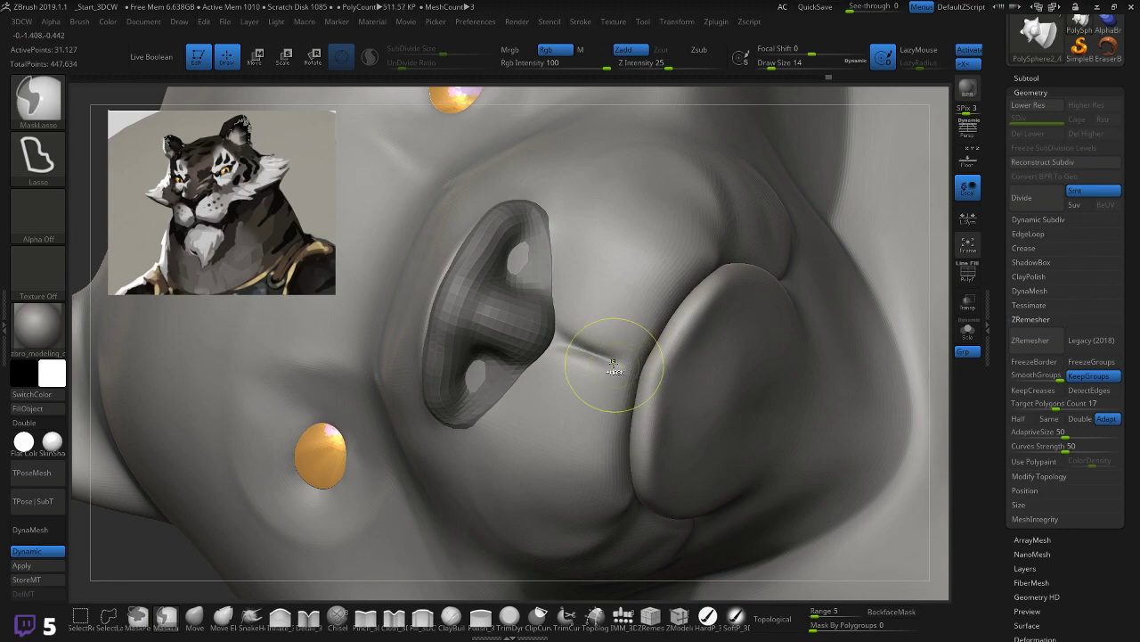
{"action": "key", "text": "ctrl+z"}
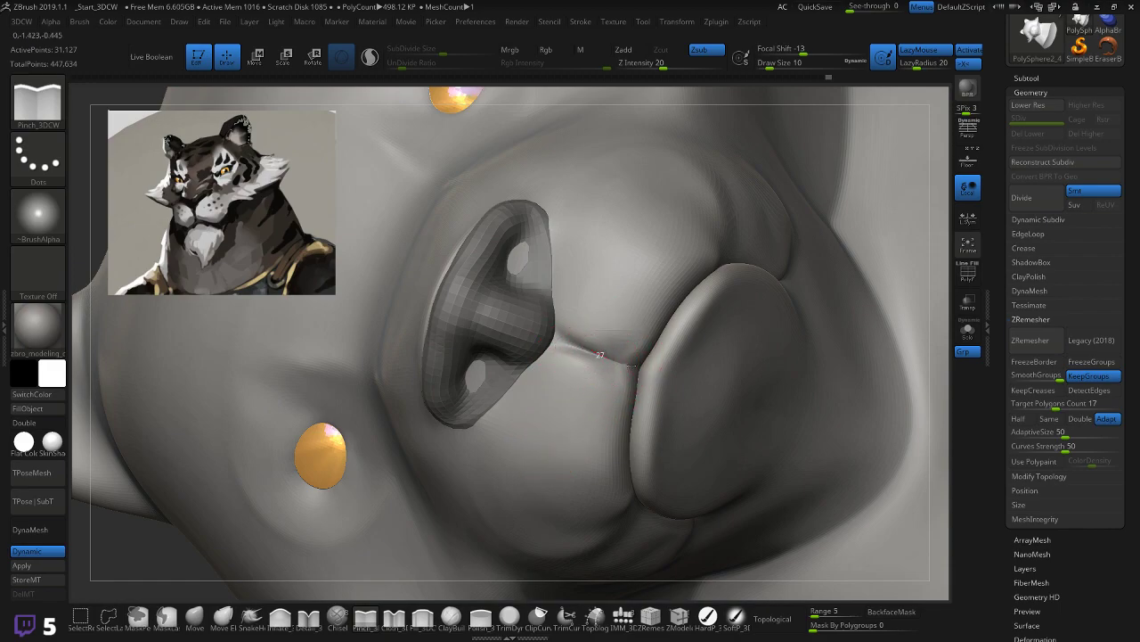
{"action": "key", "text": "shift"}
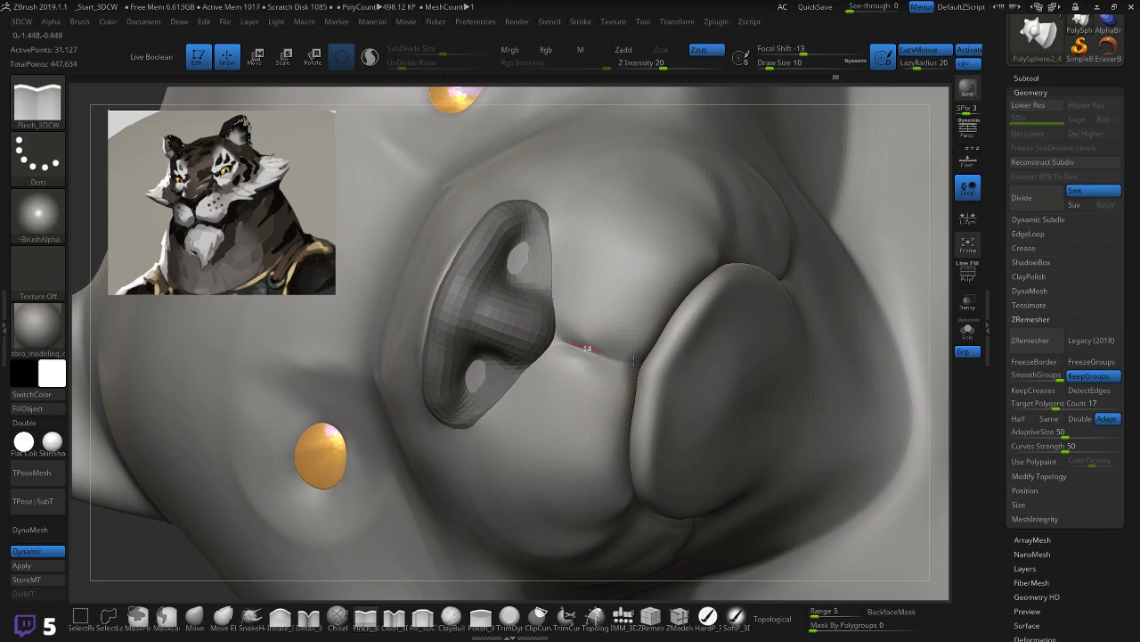
{"action": "key", "text": "shift"}
{"action": "mouse_move", "coordinate": [561, 333]}
{"action": "left_mouse_down"}
{"action": "mouse_move", "coordinate": [617, 354]}
{"action": "mouse_move", "coordinate": [587, 350]}
{"action": "mouse_move", "coordinate": [611, 377]}
{"action": "mouse_move", "coordinate": [625, 362]}
{"action": "mouse_move", "coordinate": [668, 361]}
{"action": "left_mouse_up"}
Step: Adjust the mouth corner in side view using the Move brush at draw size 26, and smooth the area around it
{"action": "mouse_move", "coordinate": [717, 326]}
{"action": "right_mouse_down"}
{"action": "mouse_move", "coordinate": [683, 413]}
{"action": "mouse_move", "coordinate": [662, 379]}
{"action": "mouse_move", "coordinate": [600, 419]}
{"action": "right_mouse_up"}
{"action": "key", "text": "shift"}
{"action": "key", "text": "alt"}
{"action": "mouse_move", "coordinate": [638, 362]}
{"action": "right_mouse_down"}
{"action": "mouse_move", "coordinate": [663, 352]}
{"action": "mouse_move", "coordinate": [641, 374]}
{"action": "mouse_move", "coordinate": [615, 333]}
{"action": "mouse_move", "coordinate": [637, 382]}
{"action": "mouse_move", "coordinate": [657, 367]}
{"action": "mouse_move", "coordinate": [628, 383]}
{"action": "mouse_move", "coordinate": [641, 369]}
{"action": "mouse_move", "coordinate": [624, 377]}
{"action": "mouse_move", "coordinate": [687, 402]}
{"action": "right_mouse_up"}
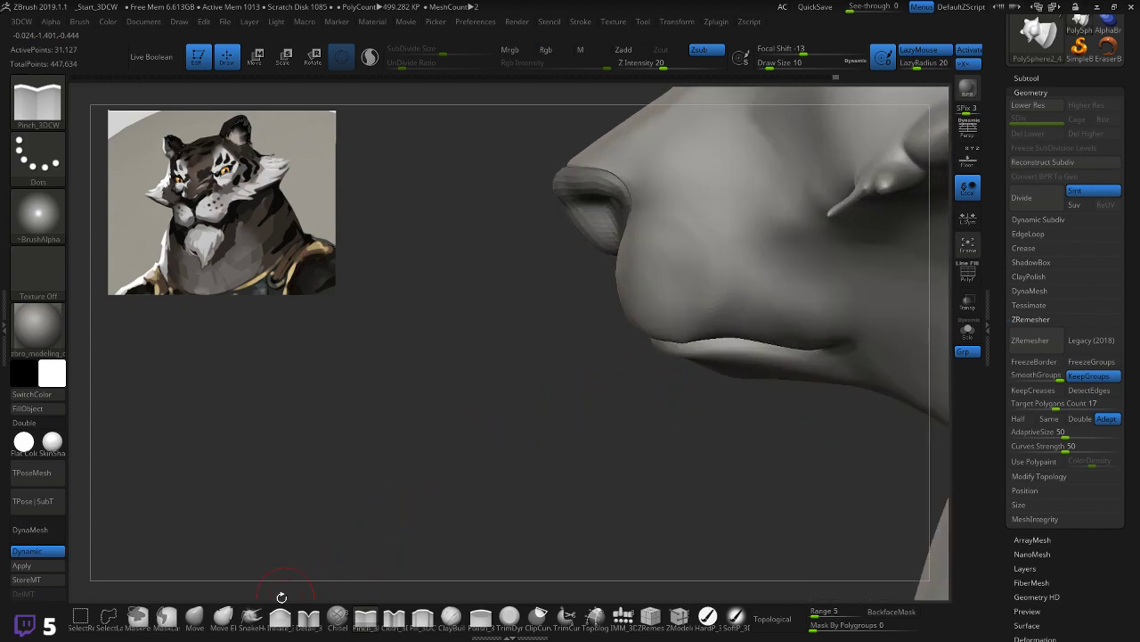
{"action": "left_click", "coordinate": [195, 616]}
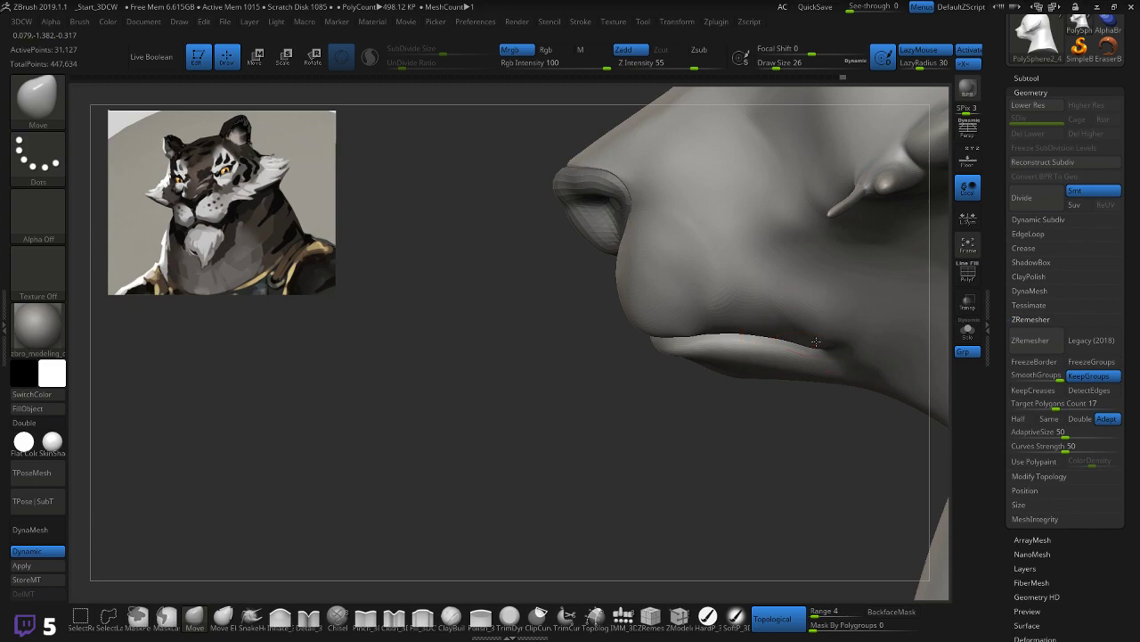
{"action": "key", "text": "shift"}
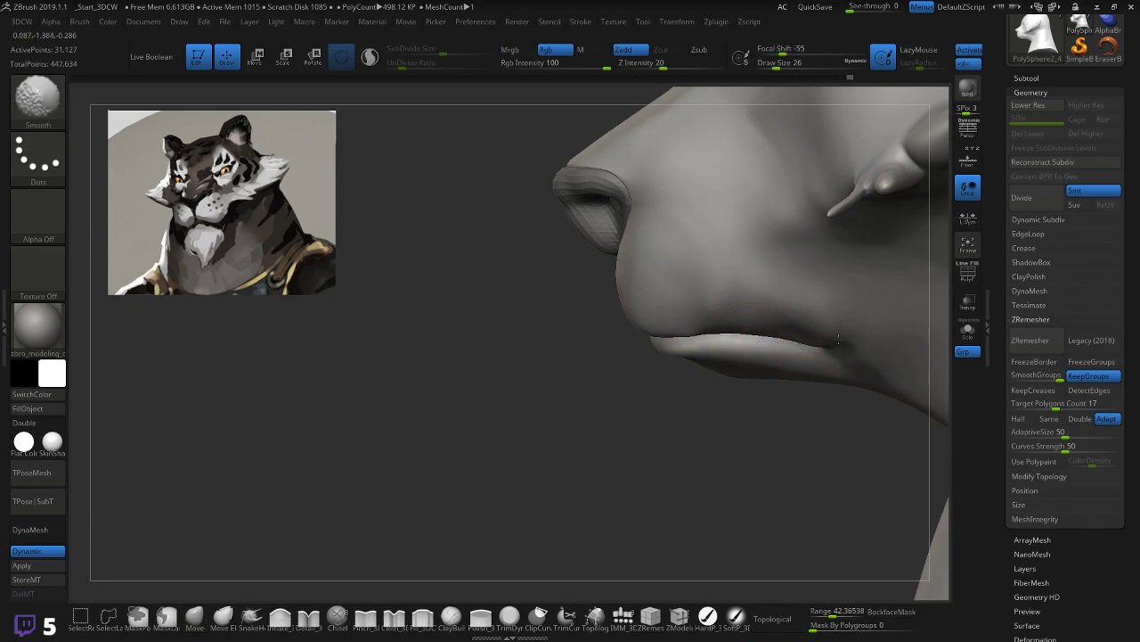
Step: Arch the lip line in front view so the muzzle curves down over the mouth corners, and smooth the lip and corners
{"action": "left_click_drag", "start_coordinate": [676, 434], "coordinate": [775, 428]}
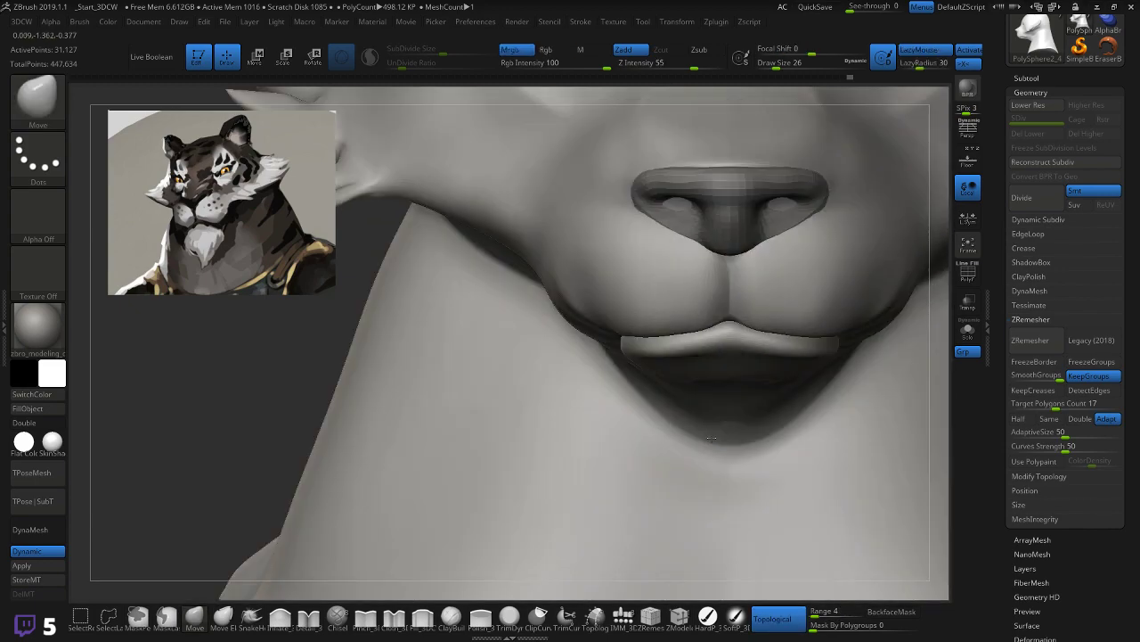
{"action": "mouse_move", "coordinate": [298, 388]}
{"action": "left_mouse_down", "text": "alt"}
{"action": "mouse_move", "coordinate": [269, 362]}
{"action": "mouse_move", "coordinate": [380, 351]}
{"action": "mouse_move", "coordinate": [374, 386]}
{"action": "mouse_move", "coordinate": [522, 380]}
{"action": "mouse_move", "coordinate": [742, 338]}
{"action": "mouse_move", "coordinate": [739, 355]}
{"action": "mouse_move", "coordinate": [704, 325]}
{"action": "mouse_move", "coordinate": [766, 312]}
{"action": "mouse_move", "coordinate": [792, 291]}
{"action": "mouse_move", "coordinate": [781, 315]}
{"action": "mouse_move", "coordinate": [801, 344]}
{"action": "mouse_move", "coordinate": [785, 352]}
{"action": "mouse_move", "coordinate": [855, 326]}
{"action": "left_mouse_up", "text": "alt"}
{"action": "key", "text": "shift"}
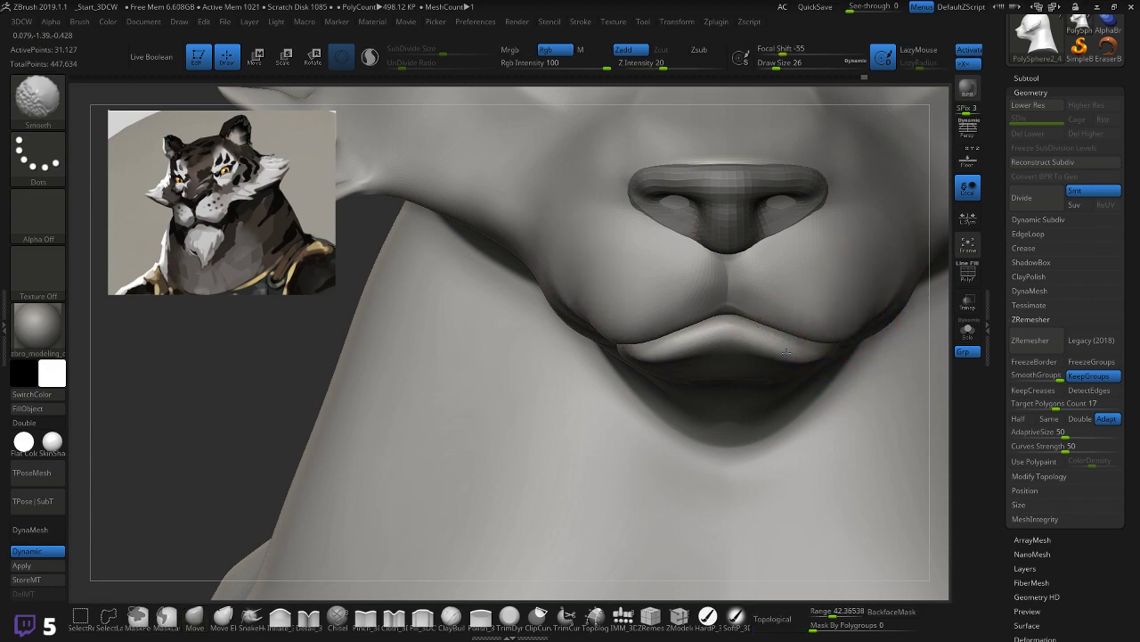
{"action": "left_click_drag", "start_coordinate": [574, 321], "coordinate": [578, 319]}
{"action": "key", "text": "shift"}
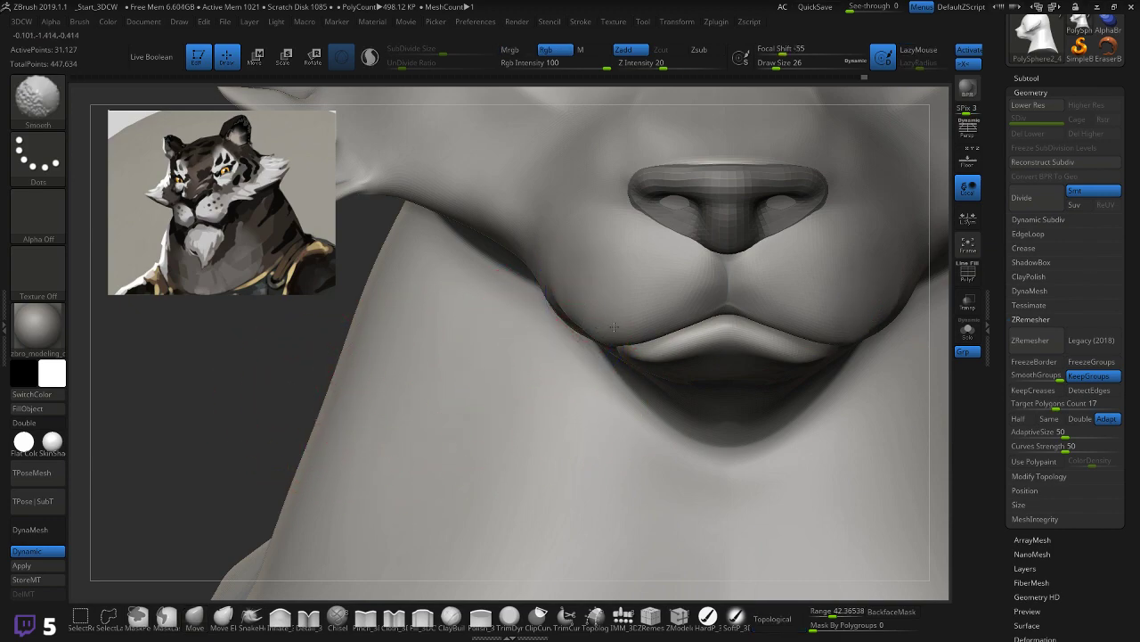
Step: Refine the mouth line under the muzzle using the Move brush at draw size 14
{"action": "mouse_move", "coordinate": [249, 422]}
{"action": "left_mouse_down"}
{"action": "mouse_move", "coordinate": [255, 395]}
{"action": "mouse_move", "coordinate": [344, 402]}
{"action": "left_mouse_up"}
{"action": "mouse_move", "coordinate": [253, 381]}
{"action": "left_mouse_down"}
{"action": "mouse_move", "coordinate": [275, 372]}
{"action": "mouse_move", "coordinate": [332, 303]}
{"action": "mouse_move", "coordinate": [314, 345]}
{"action": "mouse_move", "coordinate": [288, 363]}
{"action": "mouse_move", "coordinate": [276, 420]}
{"action": "mouse_move", "coordinate": [453, 456]}
{"action": "mouse_move", "coordinate": [395, 434]}
{"action": "mouse_move", "coordinate": [419, 420]}
{"action": "mouse_move", "coordinate": [410, 419]}
{"action": "mouse_move", "coordinate": [429, 374]}
{"action": "left_mouse_up"}
{"action": "key", "text": "bracketleft"}
{"action": "key", "text": "bracketleft"}
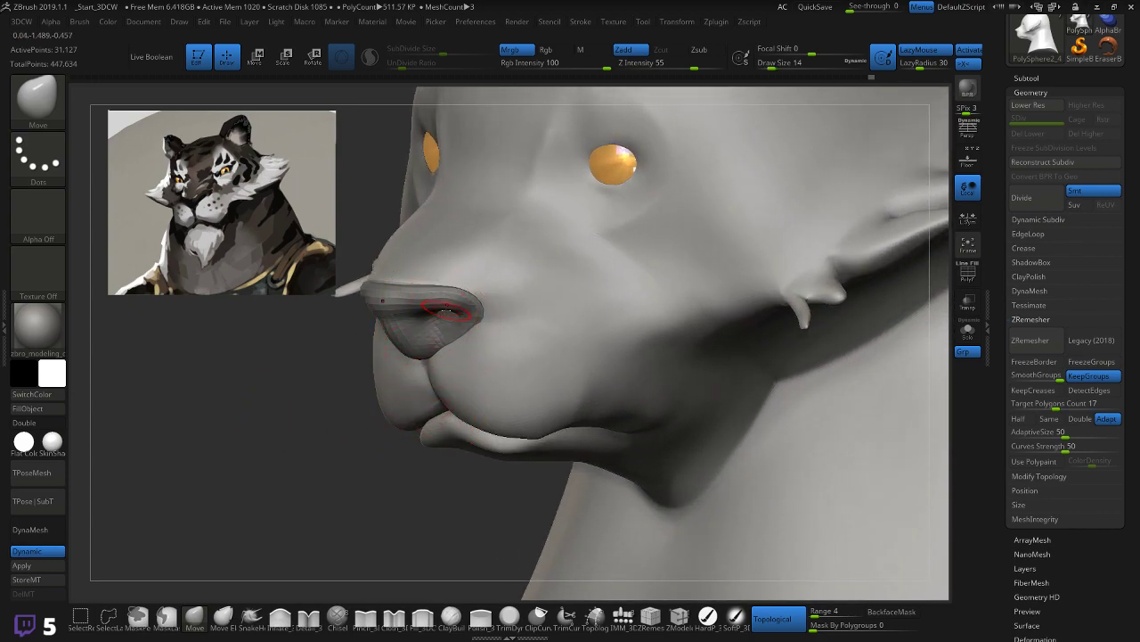
{"action": "left_click_drag", "start_coordinate": [323, 433], "coordinate": [754, 356]}
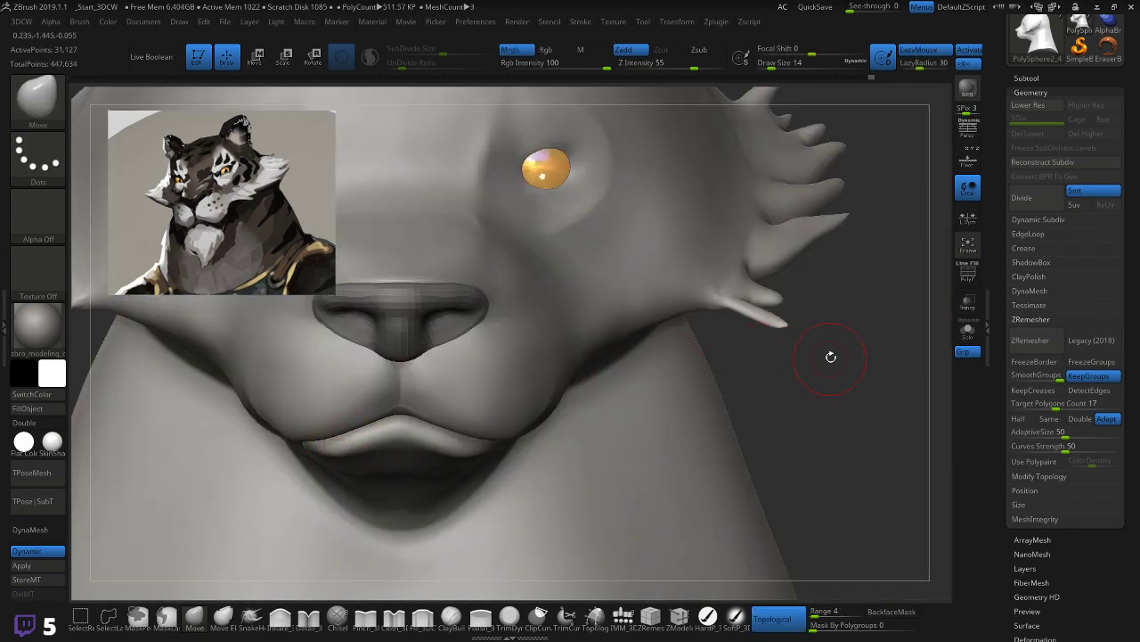
{"action": "mouse_move", "coordinate": [845, 328]}
{"action": "left_mouse_down"}
{"action": "mouse_move", "coordinate": [866, 332]}
{"action": "mouse_move", "coordinate": [833, 344]}
{"action": "mouse_move", "coordinate": [885, 363]}
{"action": "left_mouse_up"}
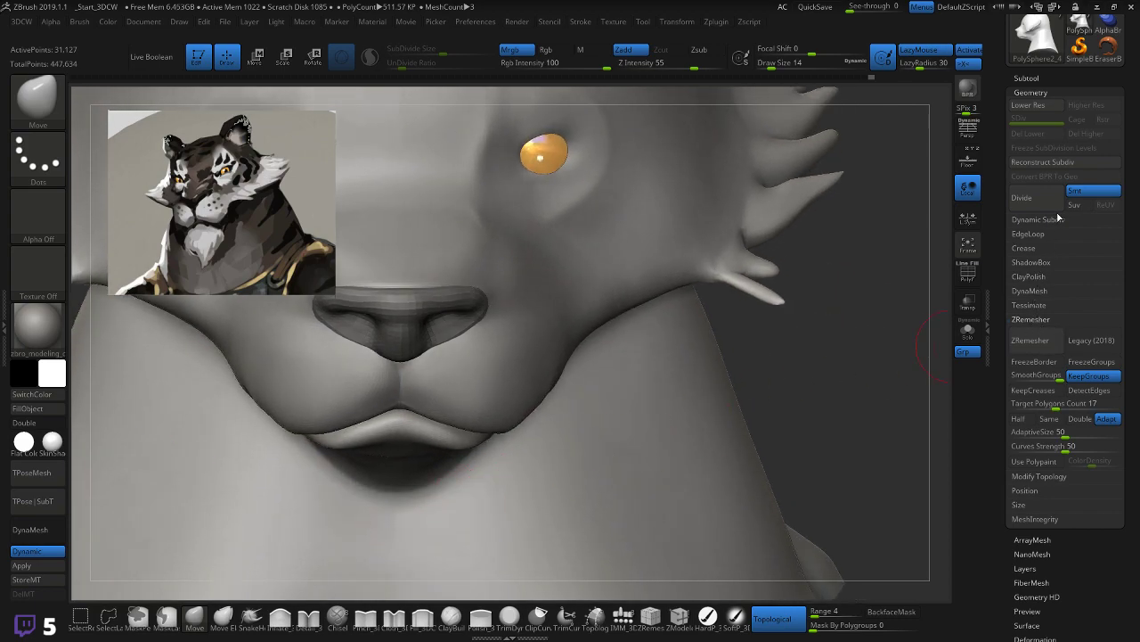
Step: Make the nose the active subtool and turn the head subtool's visibility on
{"action": "left_click", "coordinate": [1074, 79]}
{"action": "left_click", "coordinate": [1042, 166]}
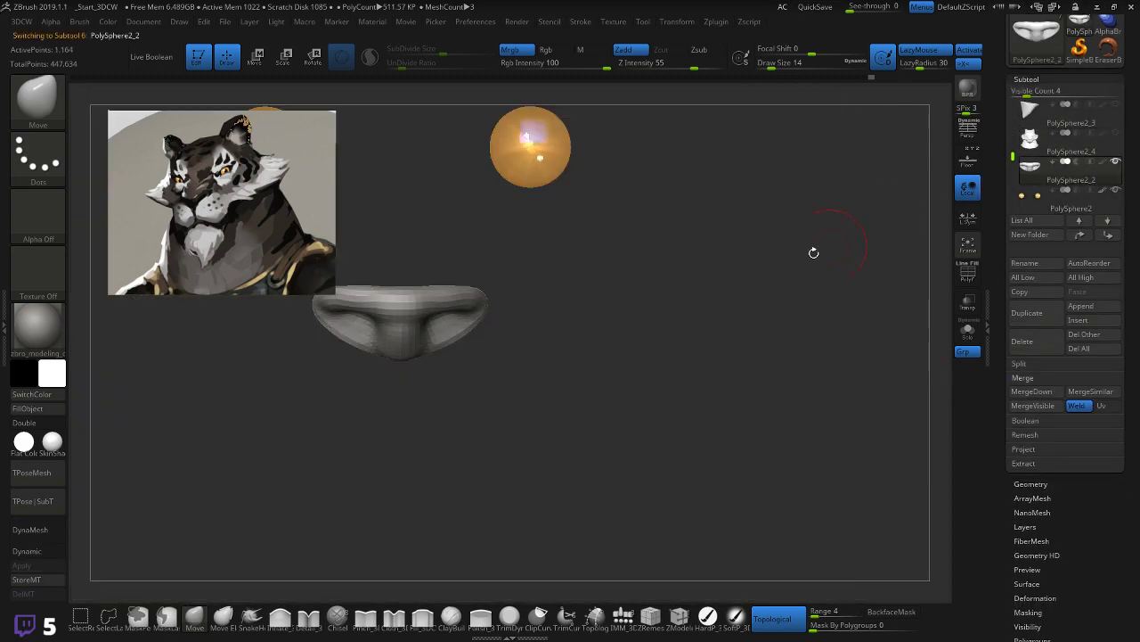
{"action": "left_click", "coordinate": [1115, 134]}
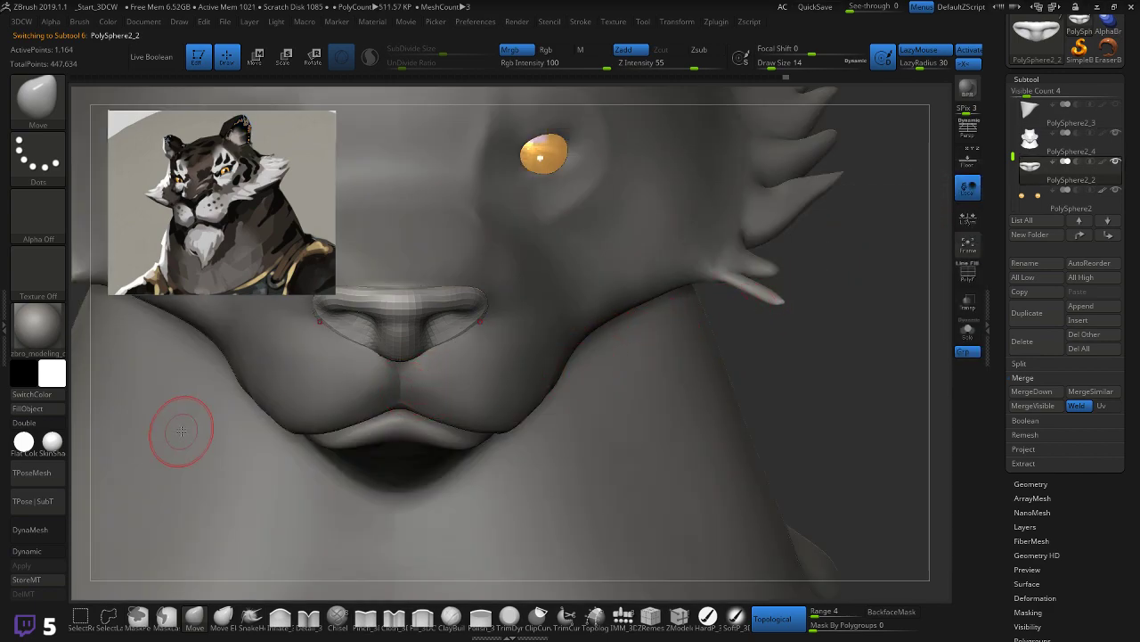
Step: Flatten the nose's surfaces using the Polish brush at Z intensity 100 and draw size 14, and switch to the Move brush
{"action": "mouse_move", "coordinate": [835, 331]}
{"action": "right_mouse_down"}
{"action": "mouse_move", "coordinate": [829, 374]}
{"action": "mouse_move", "coordinate": [440, 450]}
{"action": "right_mouse_up"}
{"action": "left_click", "coordinate": [482, 615]}
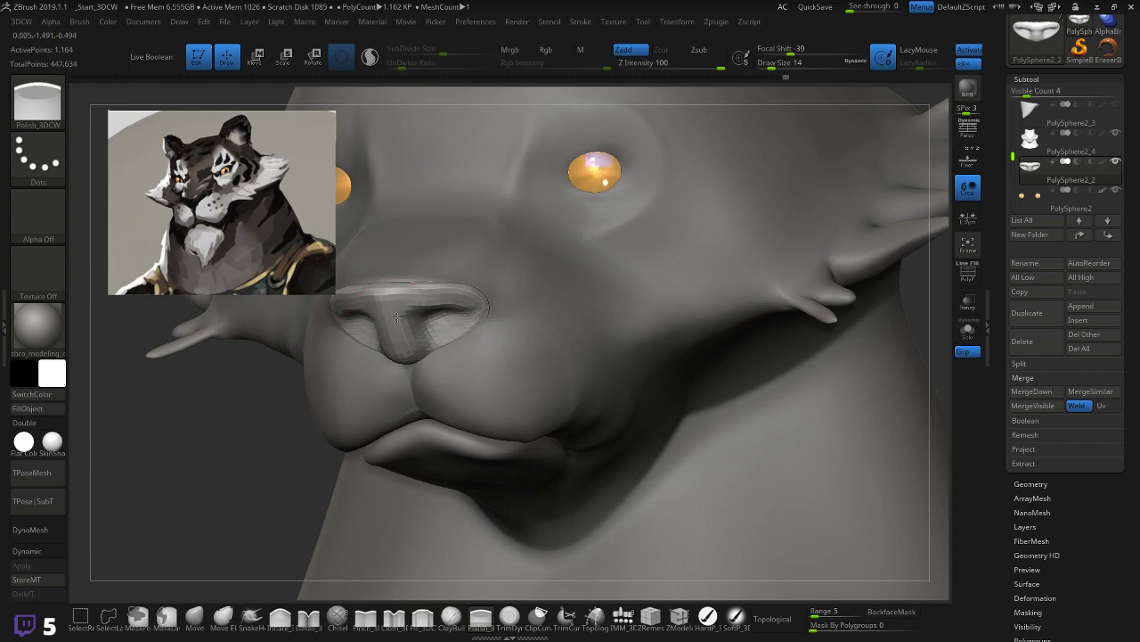
{"action": "mouse_move", "coordinate": [250, 418]}
{"action": "left_mouse_down"}
{"action": "mouse_move", "coordinate": [206, 439]}
{"action": "mouse_move", "coordinate": [196, 426]}
{"action": "left_mouse_up"}
{"action": "left_click", "coordinate": [195, 615]}
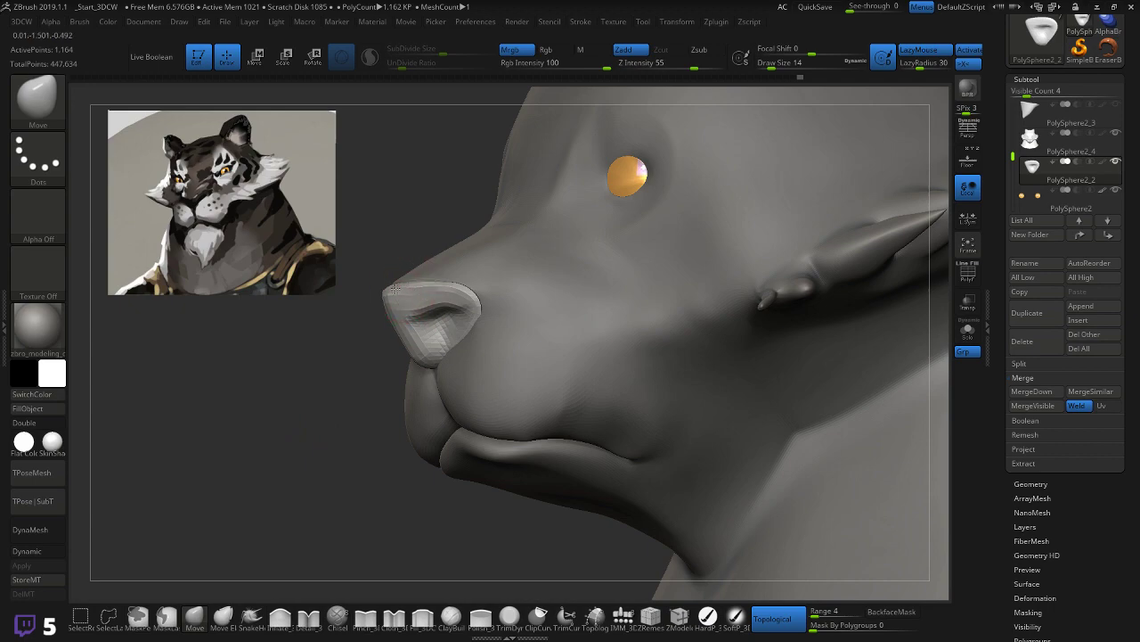
Step: Reshape the lower tip of the nose between the nostrils with the Move brush at draw size 14
{"action": "right_click_drag", "start_coordinate": [446, 286], "coordinate": [406, 356]}
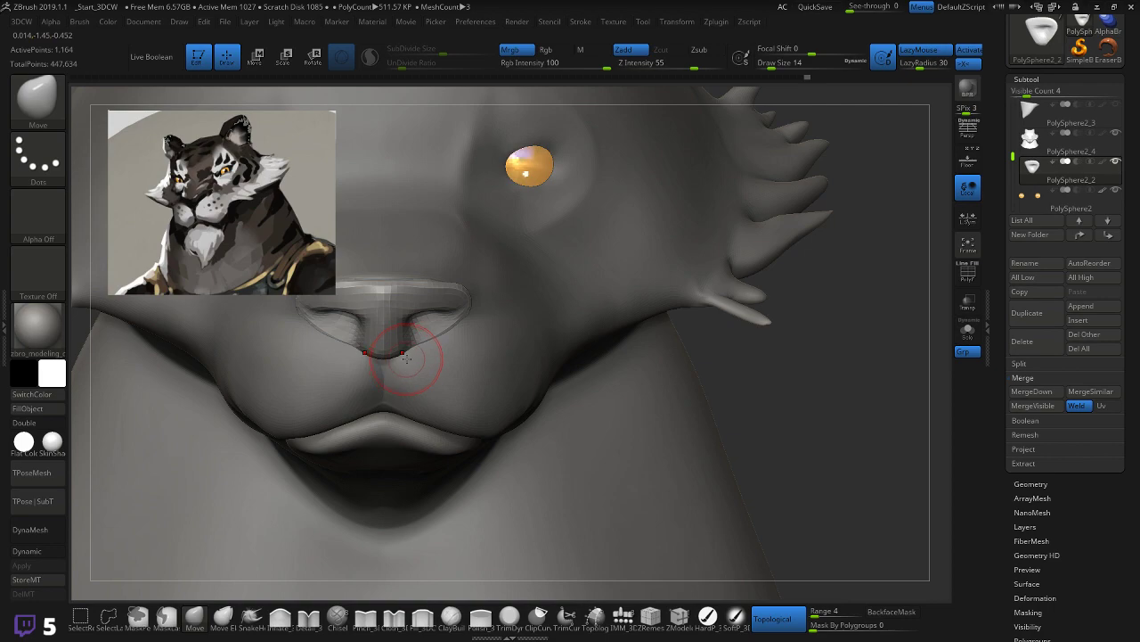
{"action": "left_click_drag", "start_coordinate": [390, 325], "coordinate": [391, 337]}
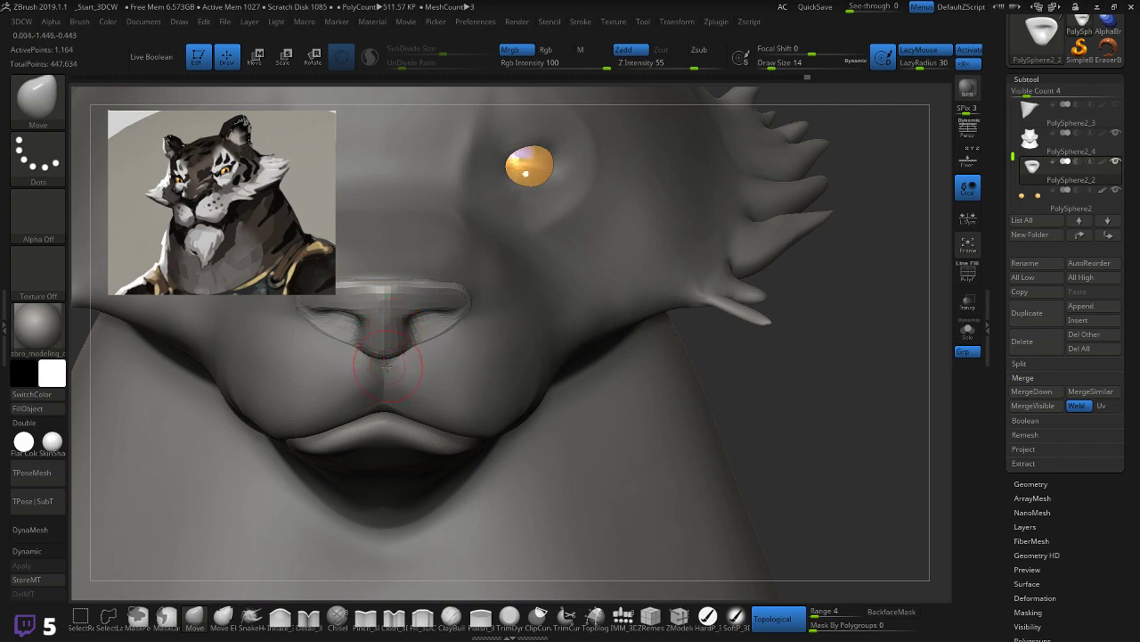
{"action": "right_click_drag", "start_coordinate": [483, 326], "coordinate": [575, 379]}
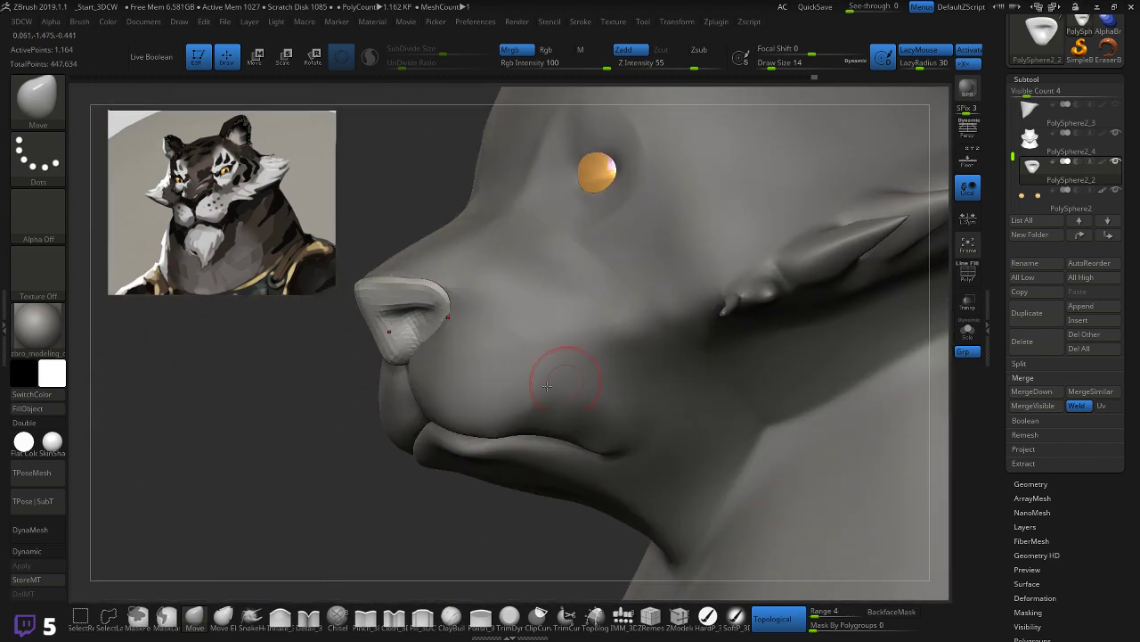
{"action": "mouse_move", "coordinate": [396, 357]}
{"action": "right_mouse_down"}
{"action": "mouse_move", "coordinate": [463, 366]}
{"action": "mouse_move", "coordinate": [325, 392]}
{"action": "mouse_move", "coordinate": [388, 376]}
{"action": "right_mouse_up"}
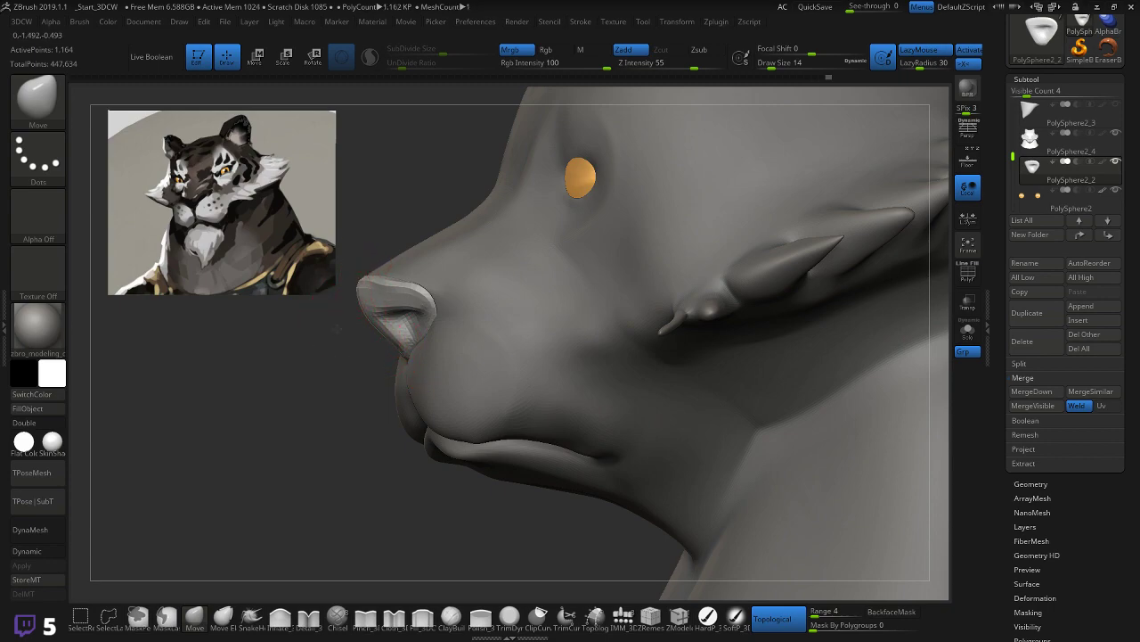
{"action": "right_click_drag", "start_coordinate": [337, 330], "coordinate": [326, 330]}
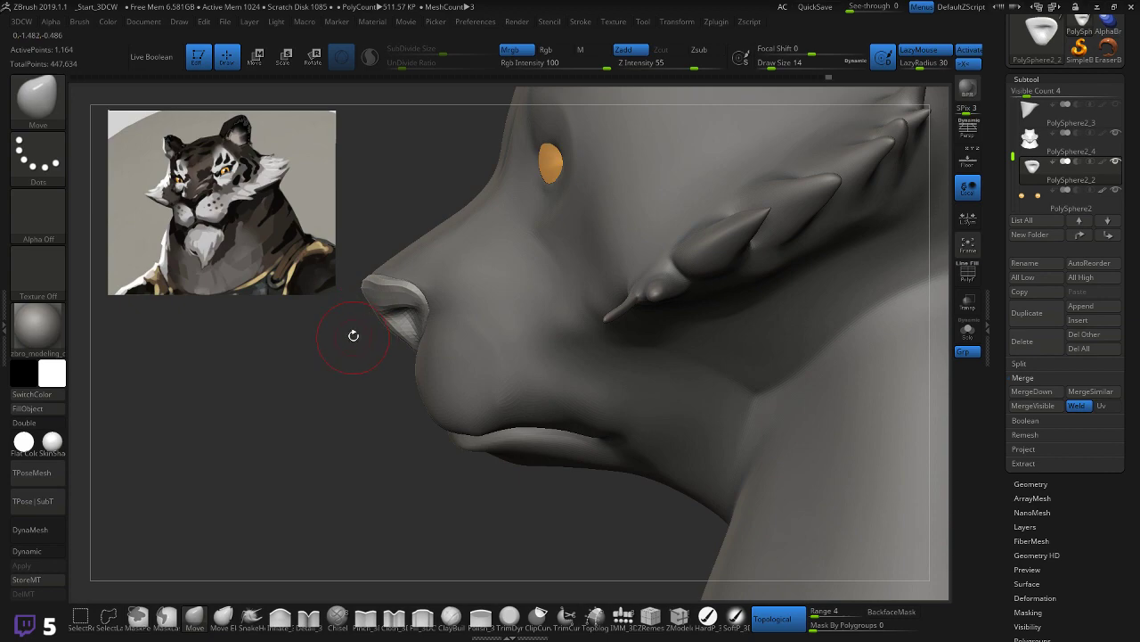
{"action": "right_click_drag", "start_coordinate": [412, 294], "coordinate": [477, 346]}
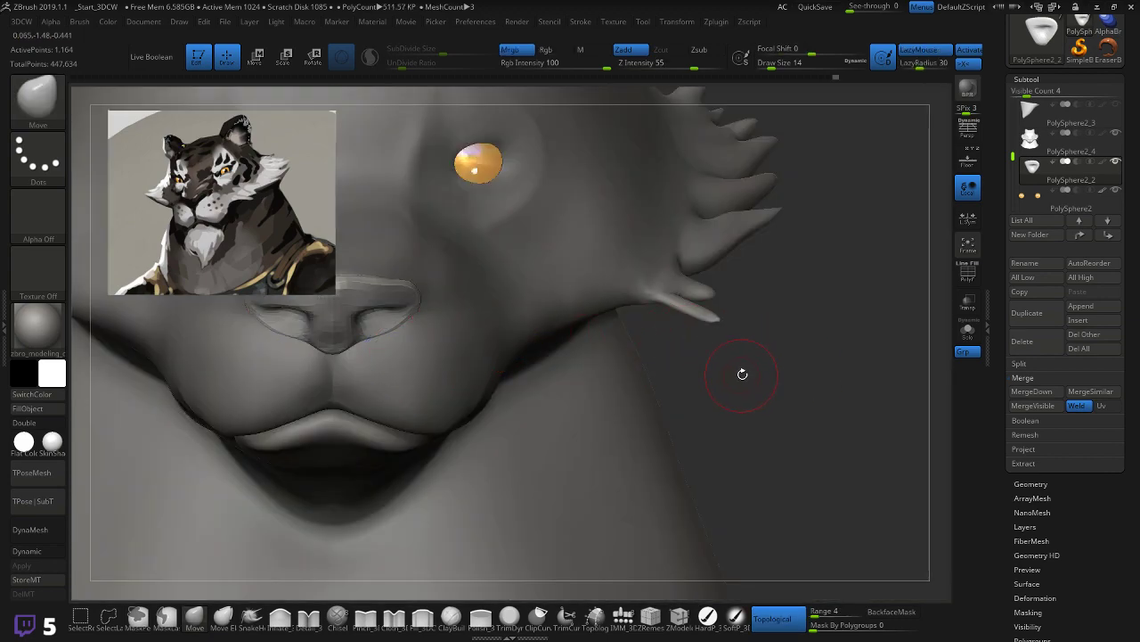
Step: Refine the nostrils and the nose's upper edge with the Move brush at draw size 8
{"action": "left_click_drag", "start_coordinate": [767, 359], "coordinate": [725, 323]}
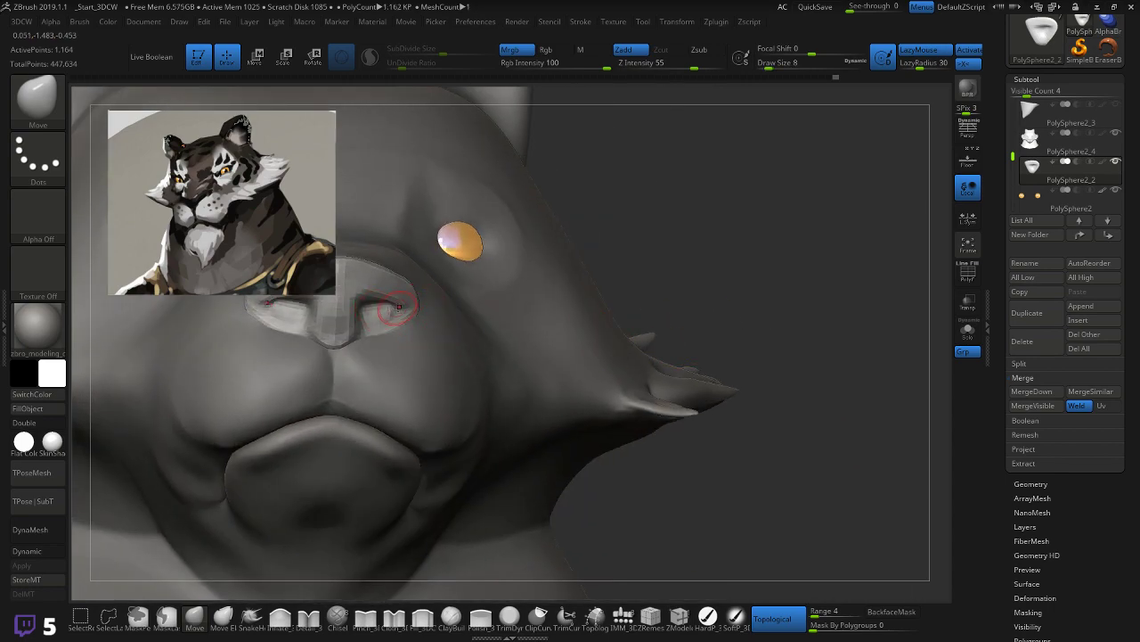
{"action": "left_click_drag", "start_coordinate": [736, 265], "coordinate": [707, 256]}
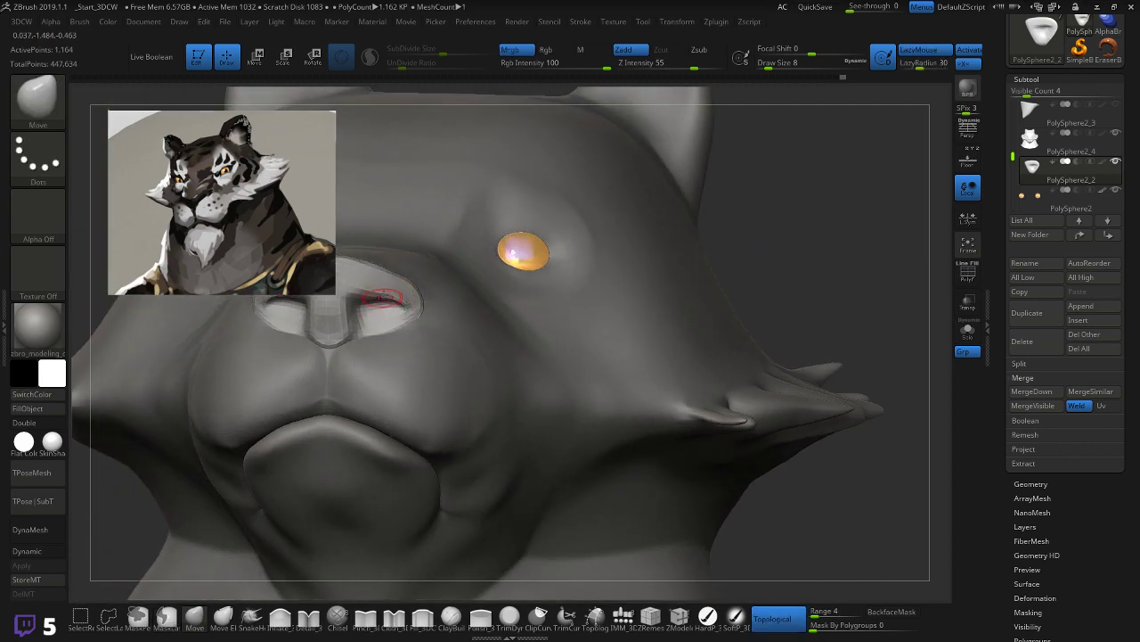
{"action": "mouse_move", "coordinate": [765, 243]}
{"action": "left_mouse_down"}
{"action": "mouse_move", "coordinate": [763, 295]}
{"action": "mouse_move", "coordinate": [868, 319]}
{"action": "left_mouse_up"}
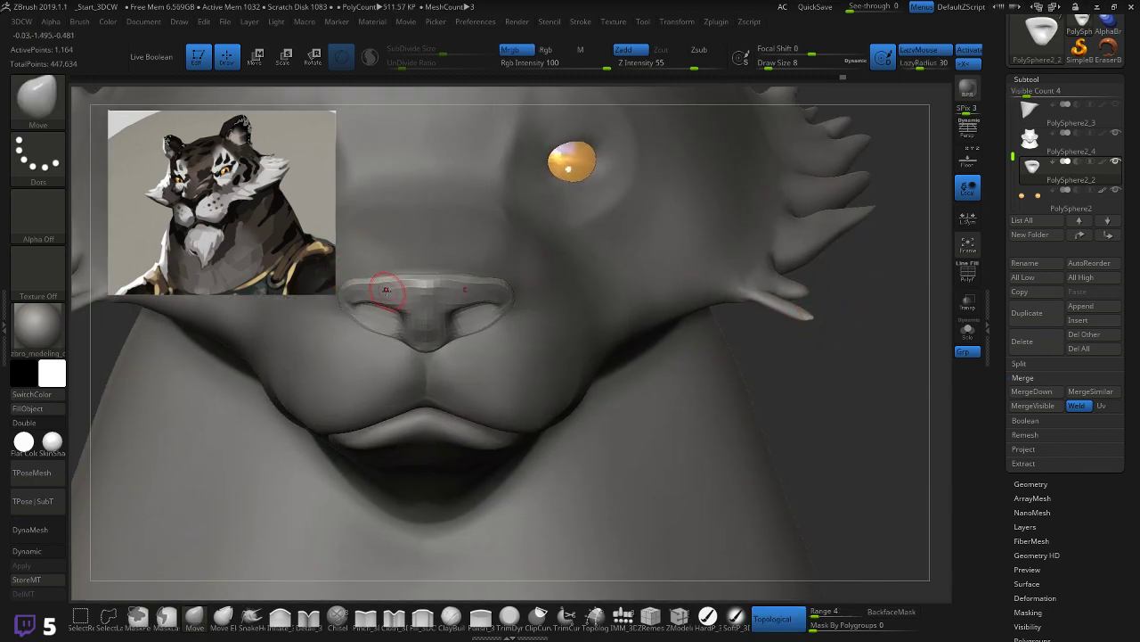
{"action": "left_click_drag", "start_coordinate": [383, 282], "coordinate": [363, 283]}
{"action": "left_click_drag", "start_coordinate": [854, 352], "coordinate": [797, 361], "text": "alt"}
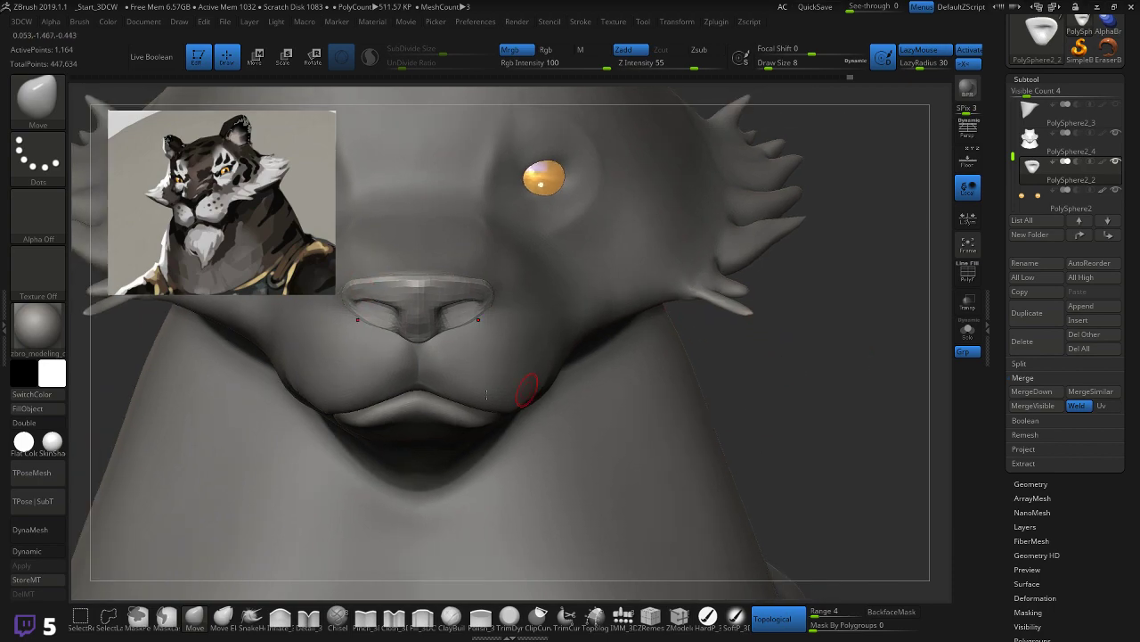
Step: Turn on Dynamic subdivision for the nose and nudge the middle of its top edge
{"action": "left_click", "coordinate": [27, 550]}
{"action": "left_click_drag", "start_coordinate": [863, 348], "coordinate": [846, 351]}
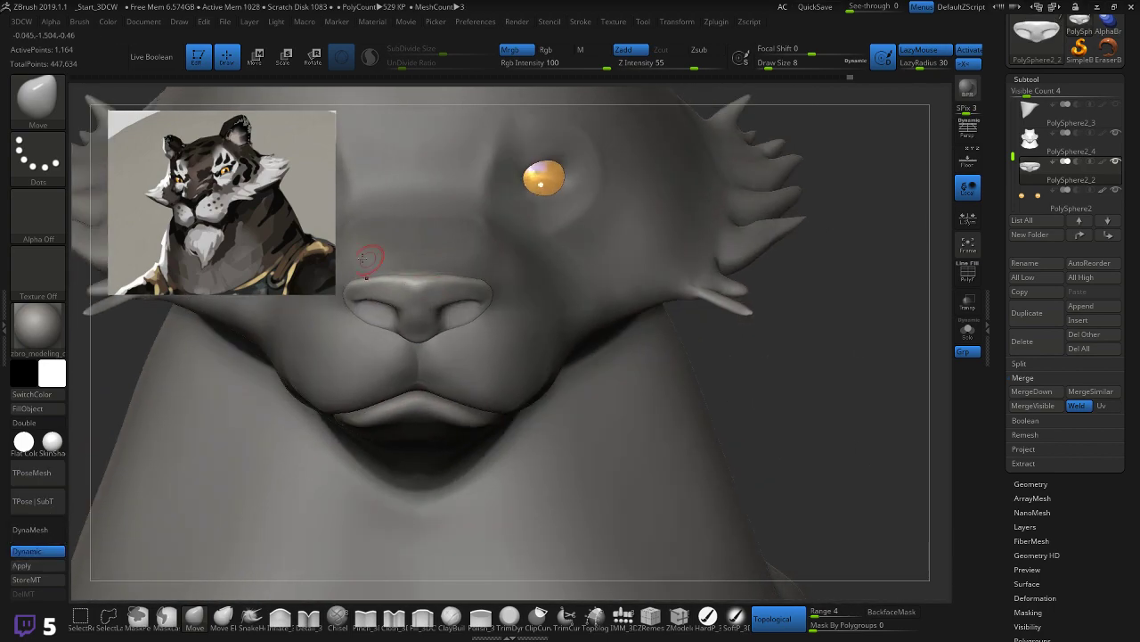
{"action": "left_click_drag", "start_coordinate": [415, 284], "coordinate": [416, 281]}
Step: Switch to the head subtool PolySphere2_4 and smooth the lip line at the front of the muzzle at draw size 18
{"action": "mouse_move", "coordinate": [743, 353]}
{"action": "left_mouse_down"}
{"action": "mouse_move", "coordinate": [413, 402]}
{"action": "mouse_move", "coordinate": [364, 422]}
{"action": "mouse_move", "coordinate": [387, 421]}
{"action": "left_mouse_up"}
{"action": "mouse_move", "coordinate": [393, 380]}
{"action": "left_mouse_down"}
{"action": "mouse_move", "coordinate": [584, 414]}
{"action": "mouse_move", "coordinate": [624, 436]}
{"action": "left_mouse_up"}
{"action": "left_click_drag", "start_coordinate": [747, 392], "coordinate": [553, 375]}
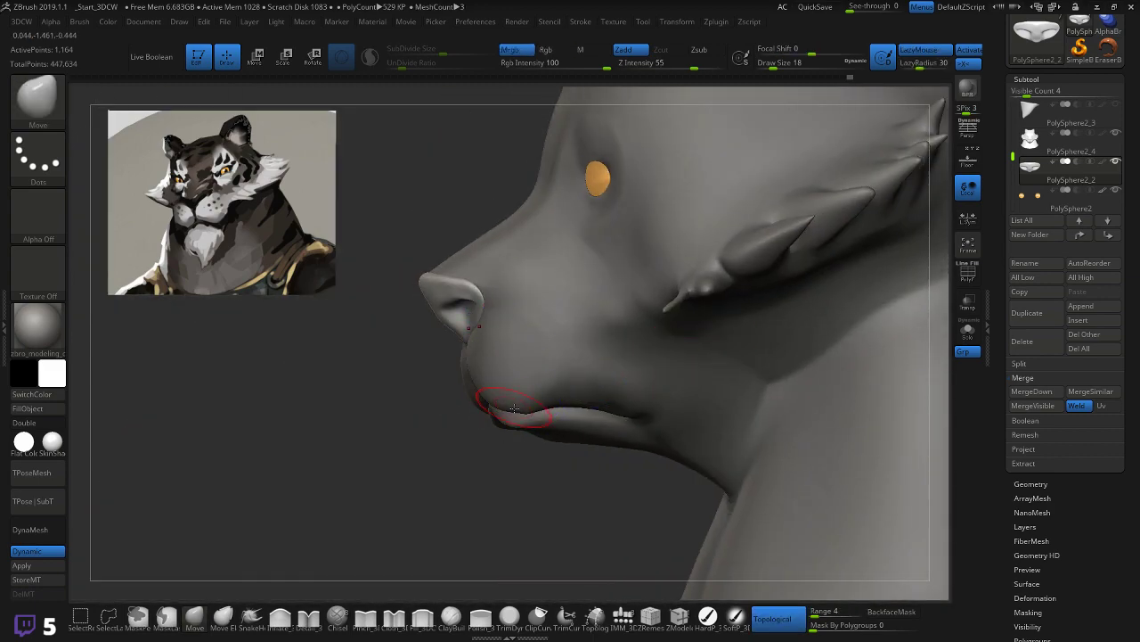
{"action": "key", "text": "shift"}
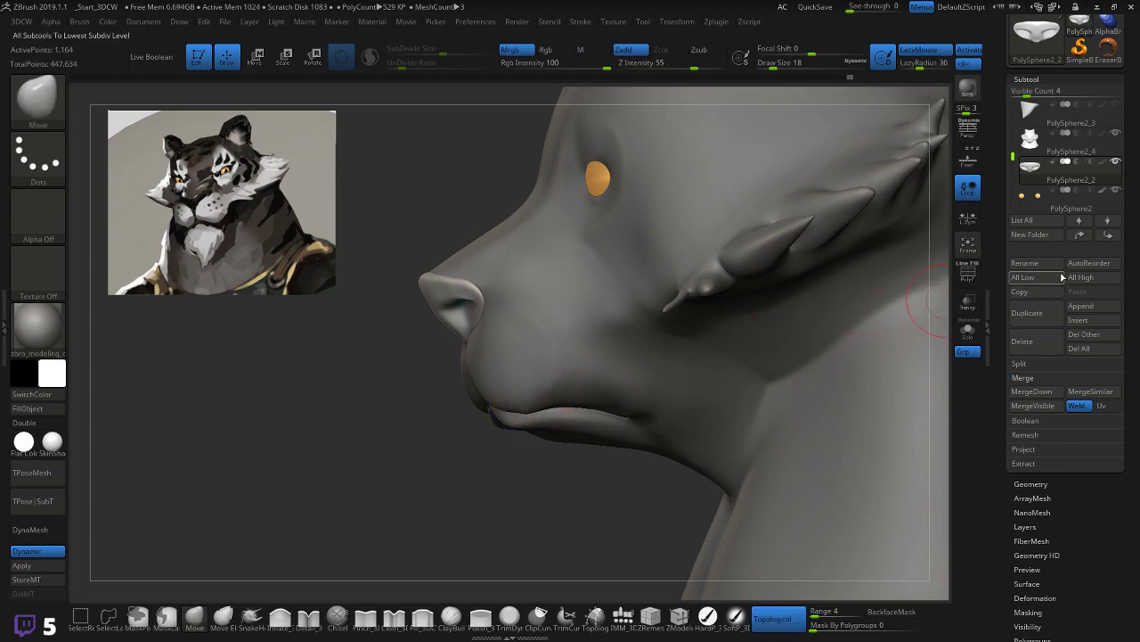
{"action": "left_click", "coordinate": [499, 415], "text": "alt"}
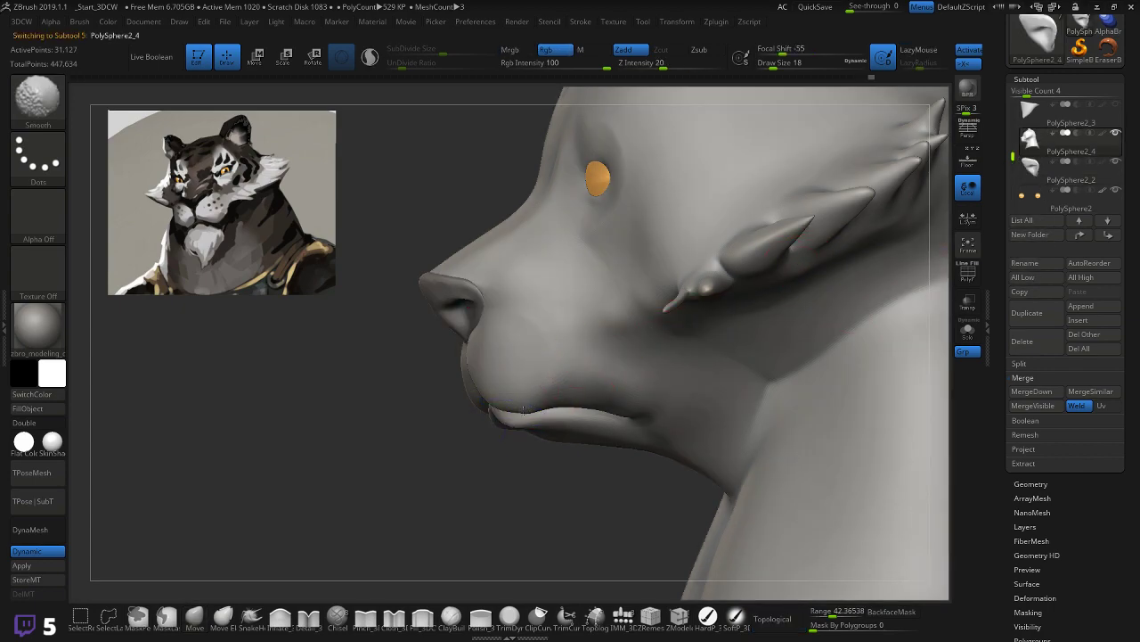
{"action": "left_click_drag", "start_coordinate": [526, 410], "coordinate": [535, 409]}
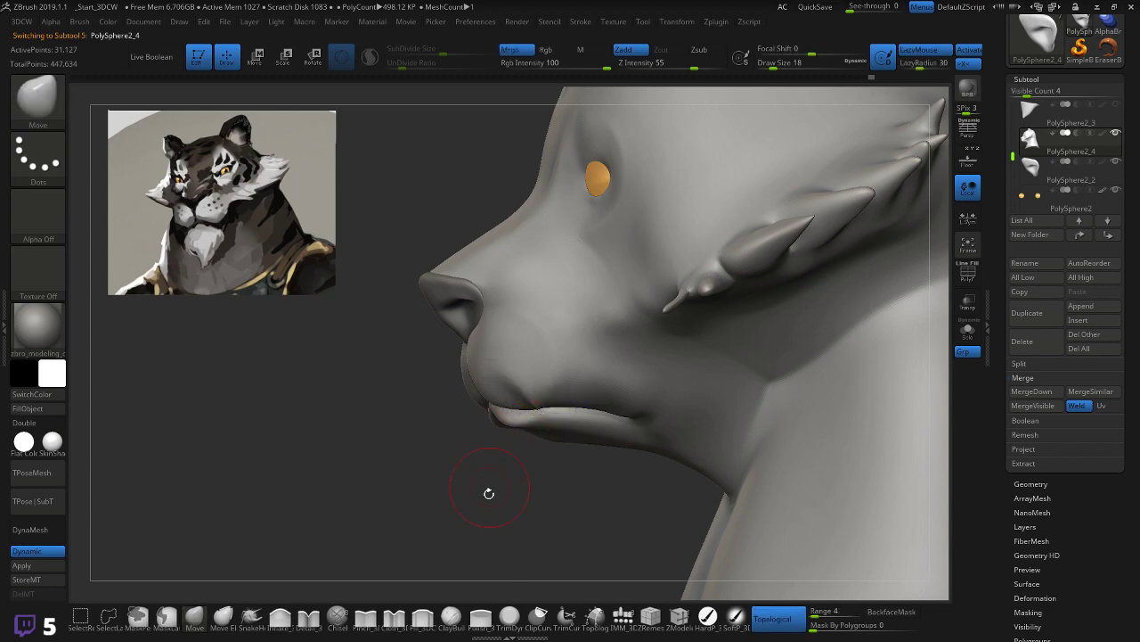
{"action": "left_click_drag", "start_coordinate": [488, 493], "coordinate": [509, 453]}
{"action": "key", "text": "shift"}
Step: Reshape the lower lip and chin from below with the Move brush, enlarged to draw size 30
{"action": "mouse_move", "coordinate": [456, 499]}
{"action": "left_mouse_down"}
{"action": "mouse_move", "coordinate": [433, 489]}
{"action": "mouse_move", "coordinate": [445, 438]}
{"action": "mouse_move", "coordinate": [517, 445]}
{"action": "left_mouse_up"}
{"action": "mouse_move", "coordinate": [588, 418]}
{"action": "left_mouse_down"}
{"action": "mouse_move", "coordinate": [634, 333]}
{"action": "mouse_move", "coordinate": [588, 308]}
{"action": "mouse_move", "coordinate": [657, 344]}
{"action": "left_mouse_up"}
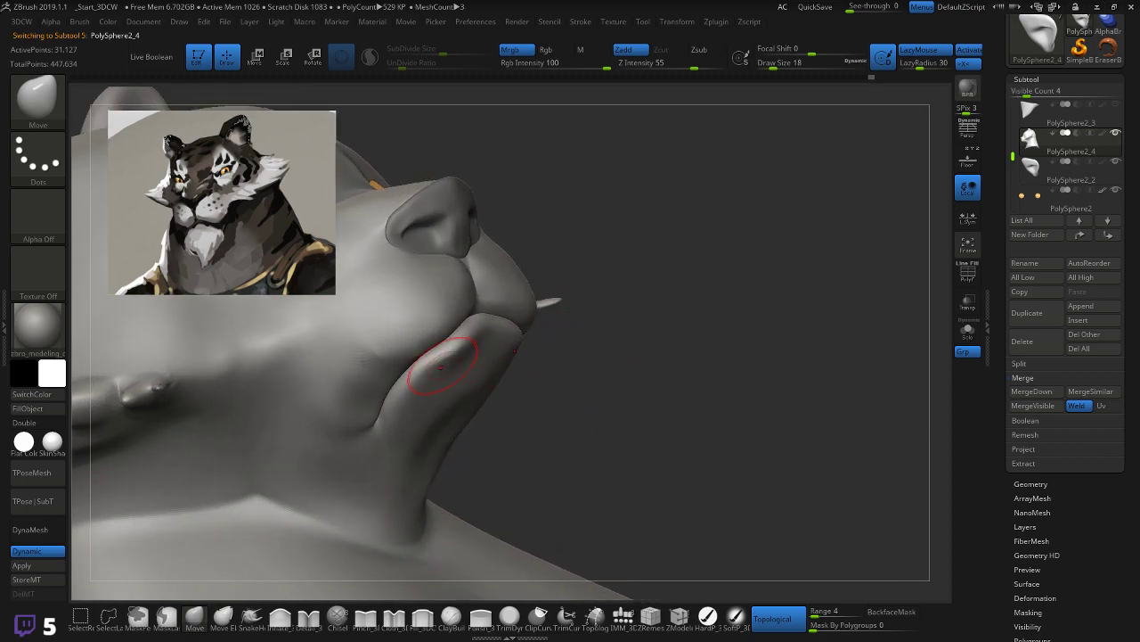
{"action": "key", "text": "bracketright"}
{"action": "left_click_drag", "start_coordinate": [458, 342], "coordinate": [472, 355]}
{"action": "mouse_move", "coordinate": [643, 353]}
{"action": "left_mouse_down"}
{"action": "mouse_move", "coordinate": [597, 347]}
{"action": "mouse_move", "coordinate": [463, 425]}
{"action": "mouse_move", "coordinate": [476, 378]}
{"action": "mouse_move", "coordinate": [505, 426]}
{"action": "left_mouse_up"}
{"action": "left_click_drag", "start_coordinate": [500, 330], "coordinate": [491, 319]}
{"action": "mouse_move", "coordinate": [444, 417]}
{"action": "left_mouse_down"}
{"action": "mouse_move", "coordinate": [466, 368]}
{"action": "mouse_move", "coordinate": [437, 392]}
{"action": "mouse_move", "coordinate": [421, 376]}
{"action": "left_mouse_up"}
Step: Show the polyframe, build up volume on the chin with ClayBuildup at draw size 30, and smooth it
{"action": "key", "text": "shift+f"}
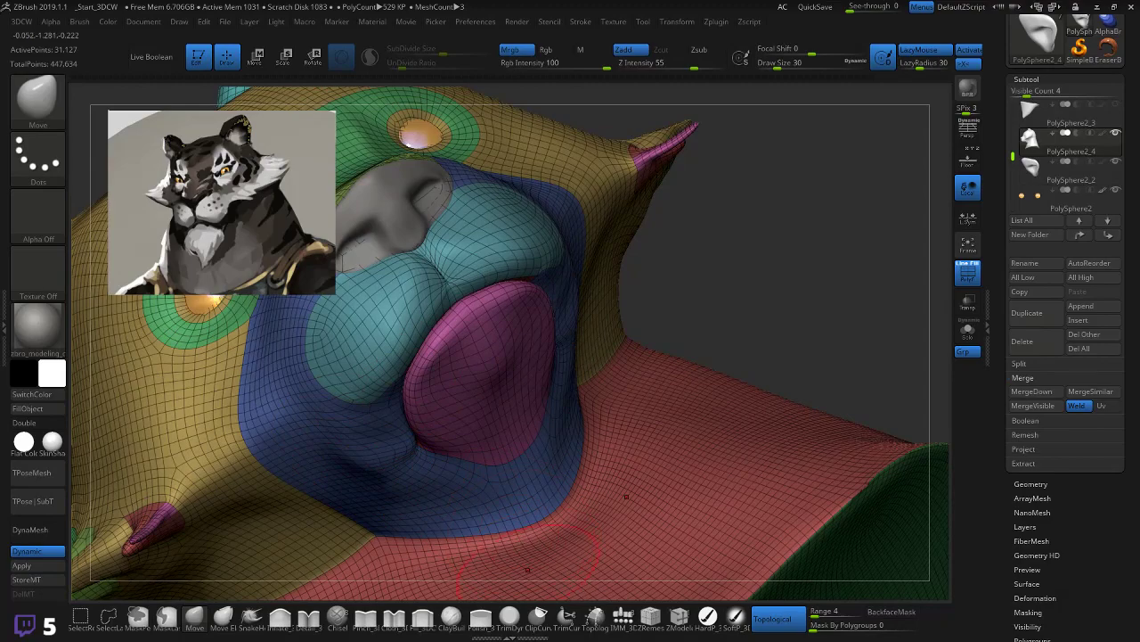
{"action": "left_click", "coordinate": [455, 619]}
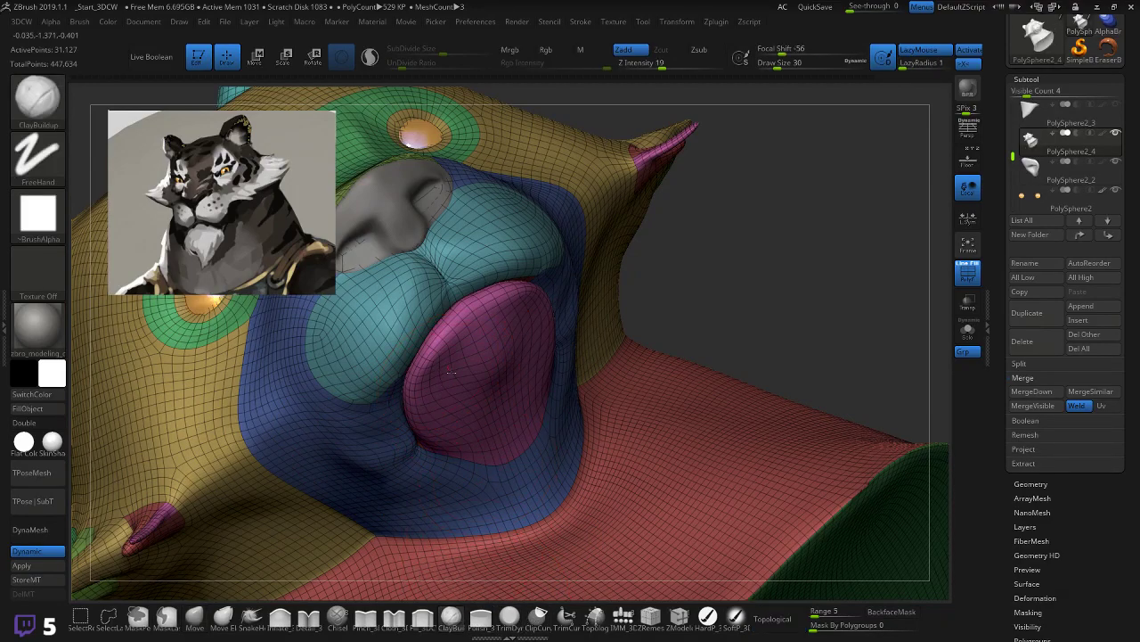
{"action": "left_click_drag", "start_coordinate": [463, 356], "coordinate": [503, 340]}
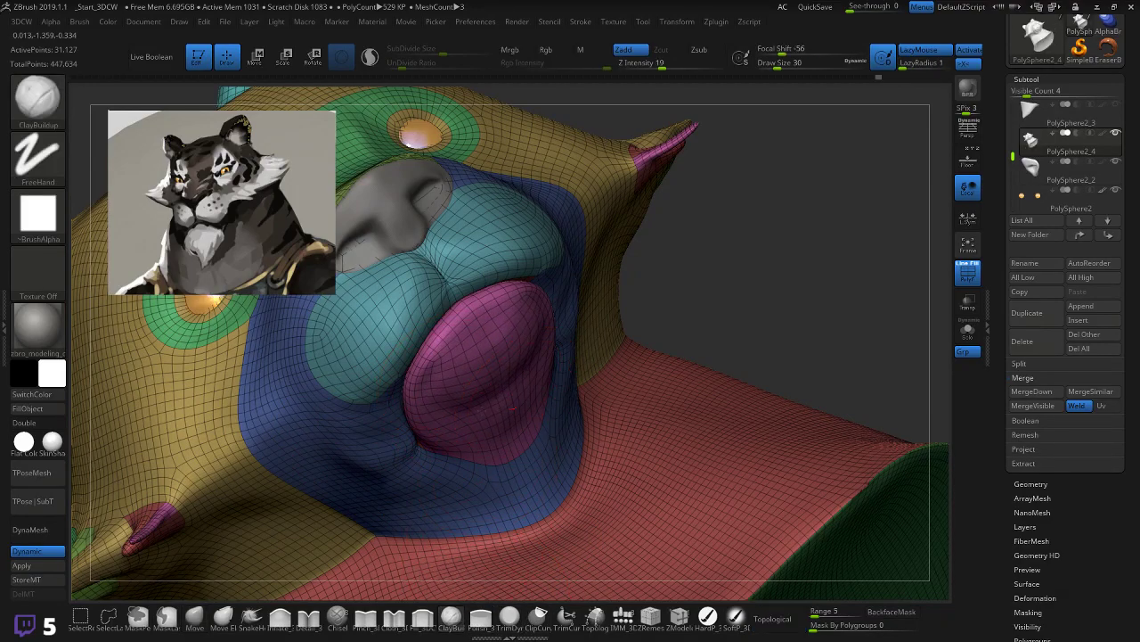
{"action": "key", "text": "shift"}
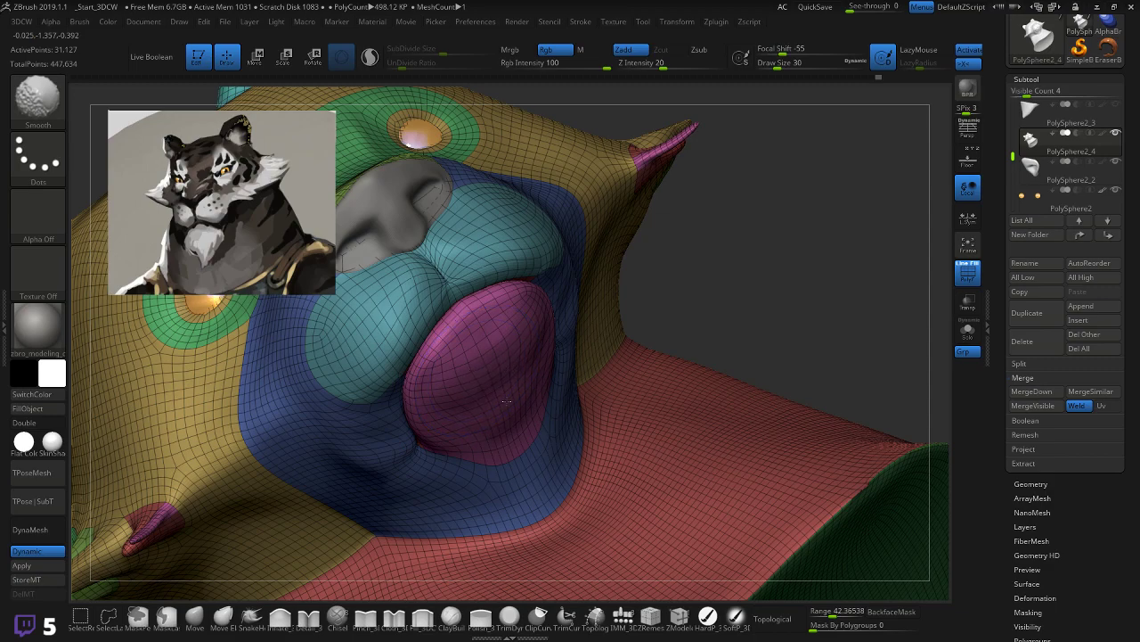
{"action": "key", "text": "shift"}
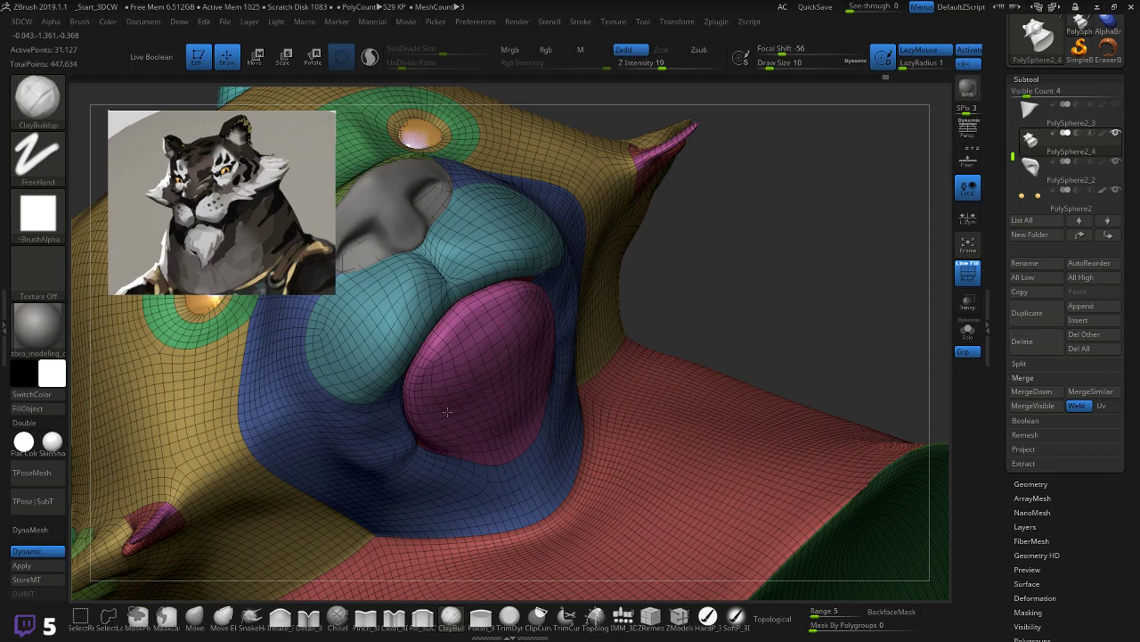
Step: Build up and smooth the lower lip with ClayBuildup at draw size 10, and hide the polyframe
{"action": "mouse_move", "coordinate": [764, 268]}
{"action": "left_mouse_down"}
{"action": "mouse_move", "coordinate": [410, 455]}
{"action": "mouse_move", "coordinate": [430, 368]}
{"action": "left_mouse_up"}
{"action": "key", "text": "shift"}
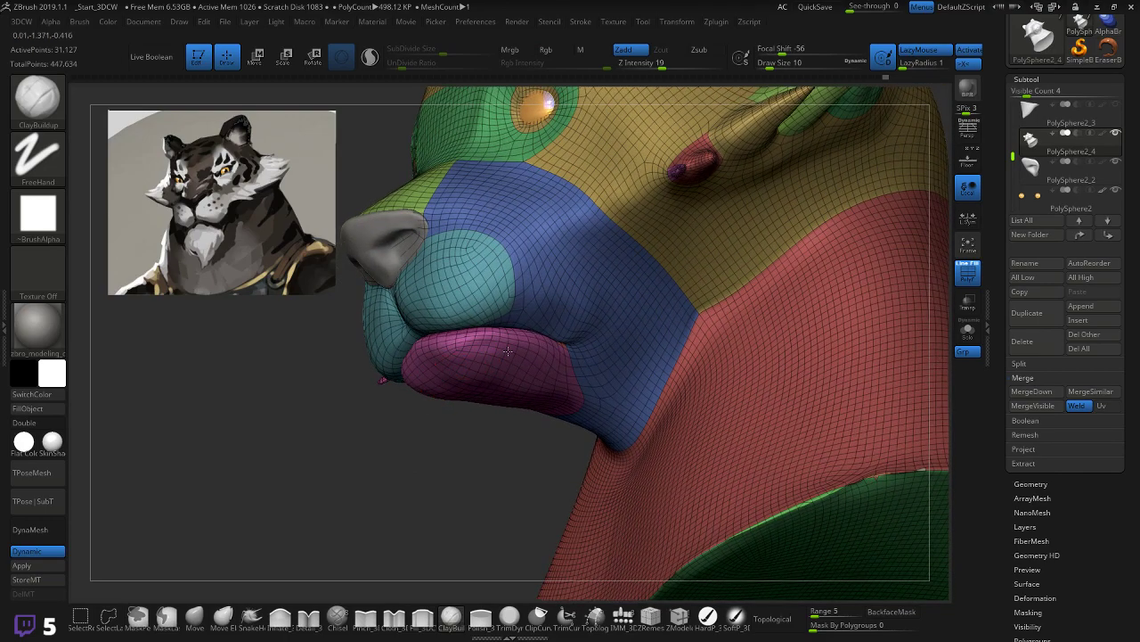
{"action": "key", "text": "shift"}
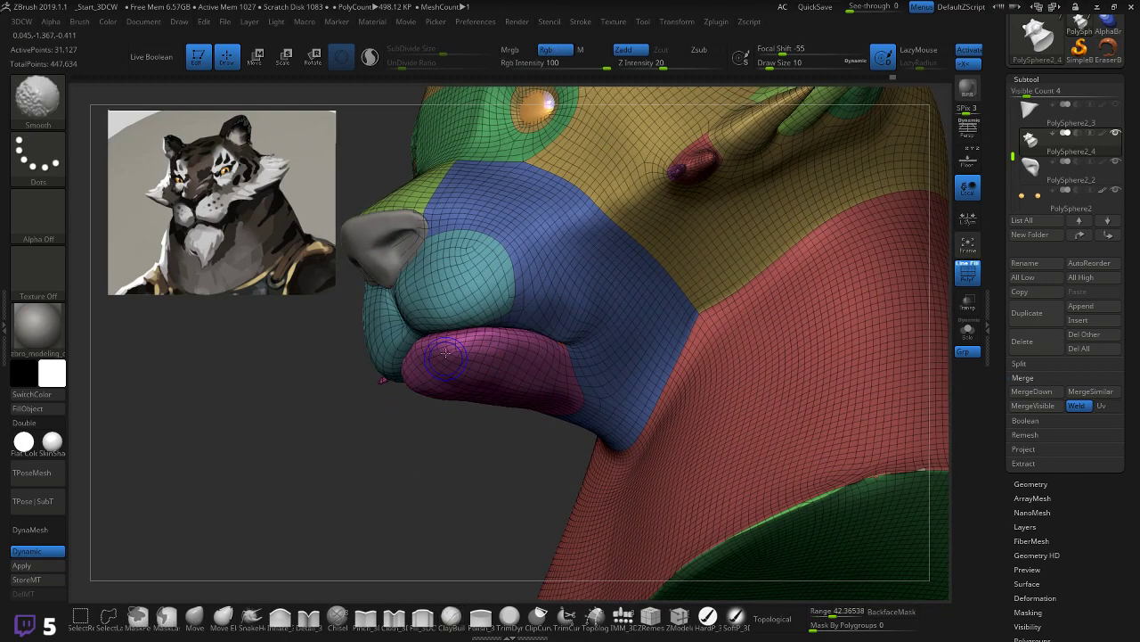
{"action": "right_click_drag", "start_coordinate": [426, 361], "coordinate": [499, 384]}
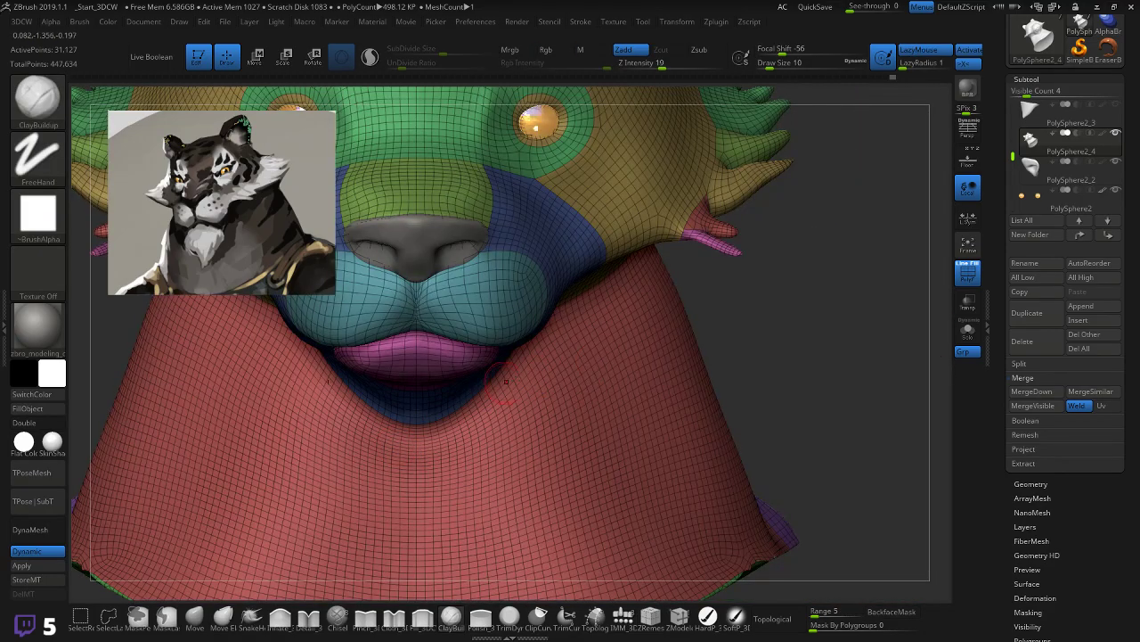
{"action": "right_click_drag", "start_coordinate": [767, 316], "coordinate": [804, 307]}
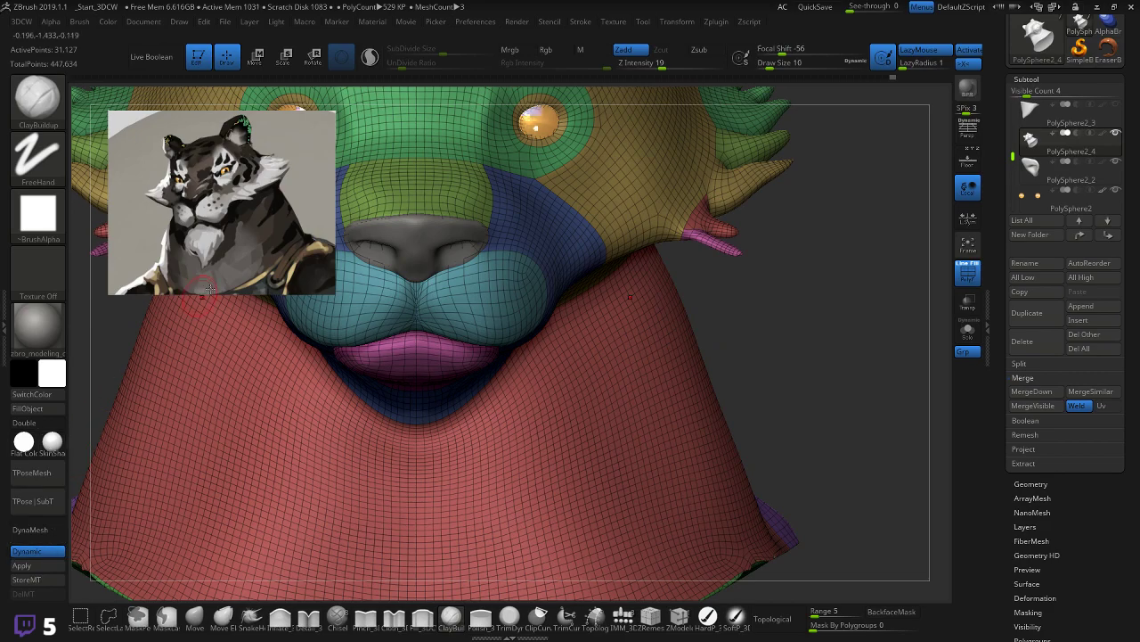
{"action": "key", "text": "shift+f"}
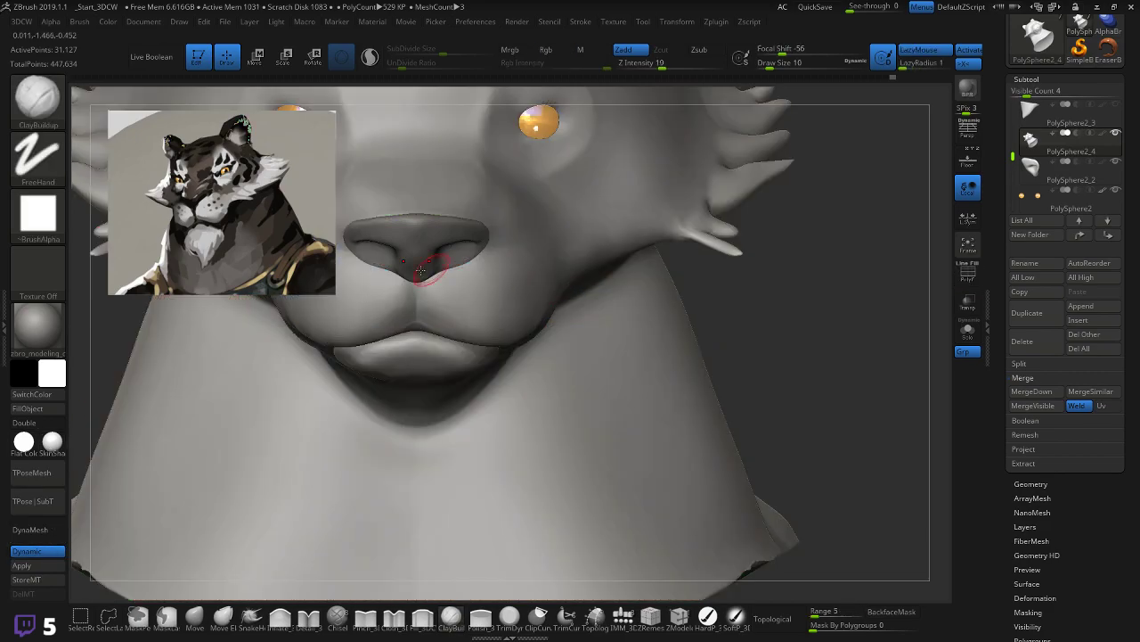
Step: Sharpen the mouth line and the crease around the chin with the Pinch_3DCW brush at draw size 10, smoothing the surrounding surface
{"action": "left_click", "coordinate": [367, 621]}
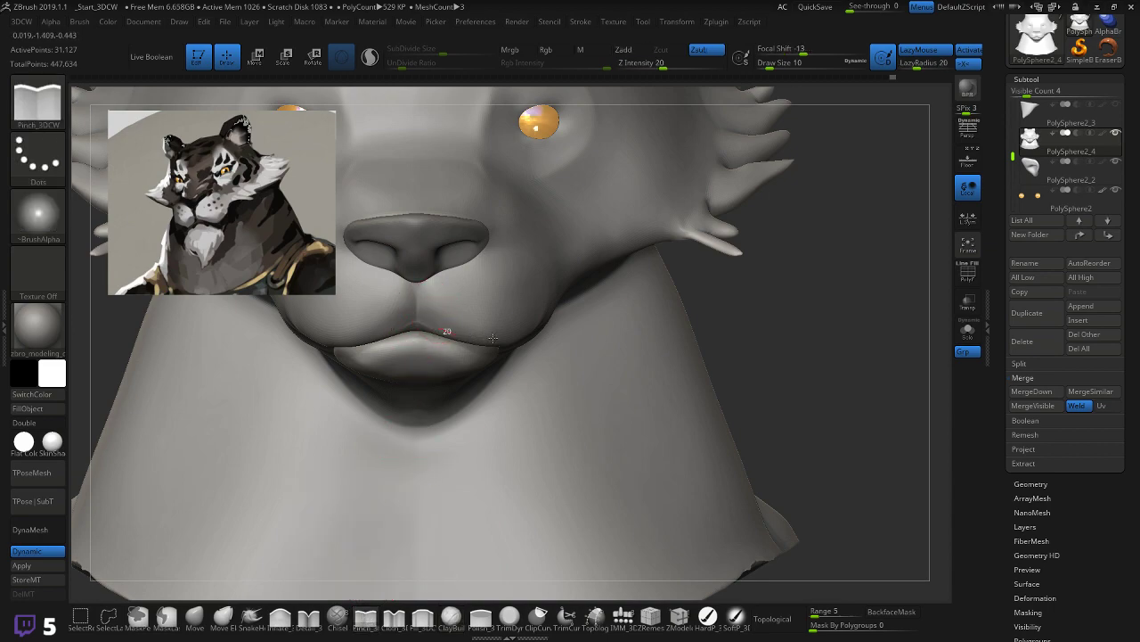
{"action": "left_click_drag", "start_coordinate": [725, 300], "coordinate": [586, 331]}
{"action": "mouse_move", "coordinate": [755, 403]}
{"action": "left_mouse_down"}
{"action": "mouse_move", "coordinate": [751, 372]}
{"action": "mouse_move", "coordinate": [433, 420]}
{"action": "left_mouse_up"}
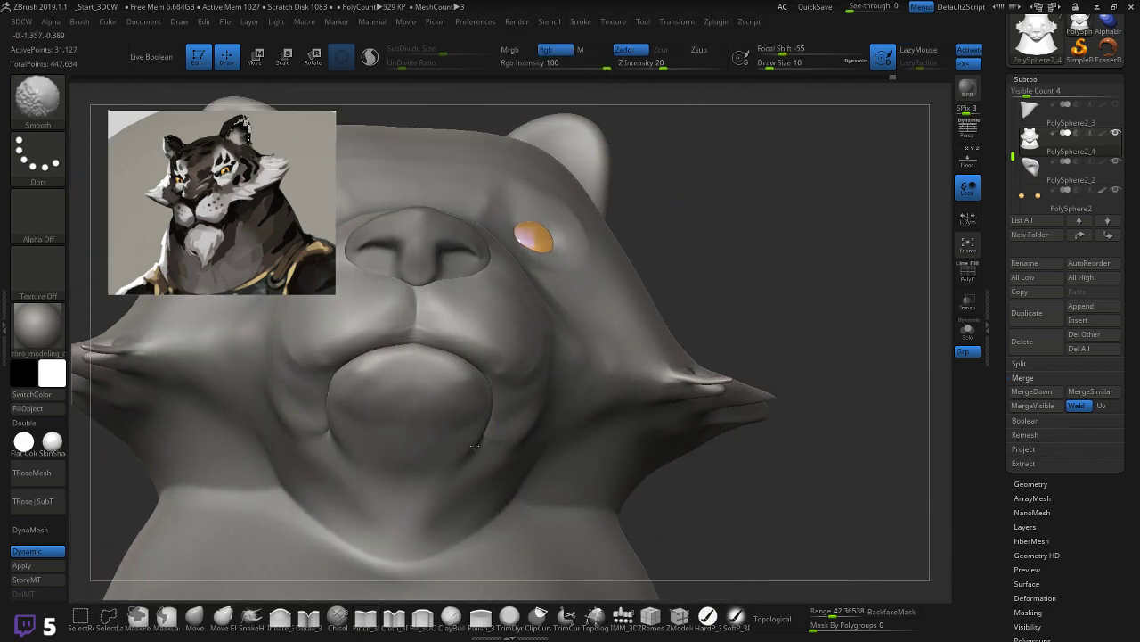
{"action": "left_click_drag", "start_coordinate": [746, 458], "coordinate": [618, 478]}
{"action": "left_click_drag", "start_coordinate": [326, 454], "coordinate": [347, 458]}
{"action": "mouse_move", "coordinate": [361, 401]}
{"action": "left_mouse_down", "text": "shift"}
{"action": "mouse_move", "coordinate": [436, 212]}
{"action": "mouse_move", "coordinate": [329, 333]}
{"action": "mouse_move", "coordinate": [412, 434]}
{"action": "left_mouse_up", "text": "shift"}
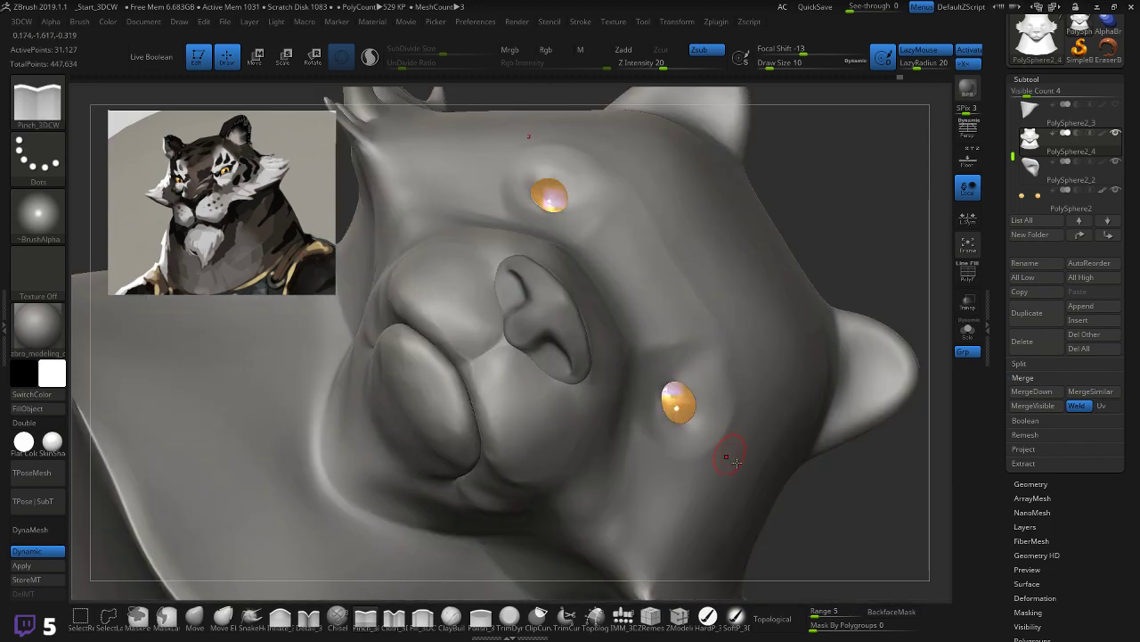
{"action": "left_click_drag", "start_coordinate": [863, 456], "coordinate": [574, 125]}
{"action": "left_click_drag", "start_coordinate": [413, 387], "coordinate": [467, 473]}
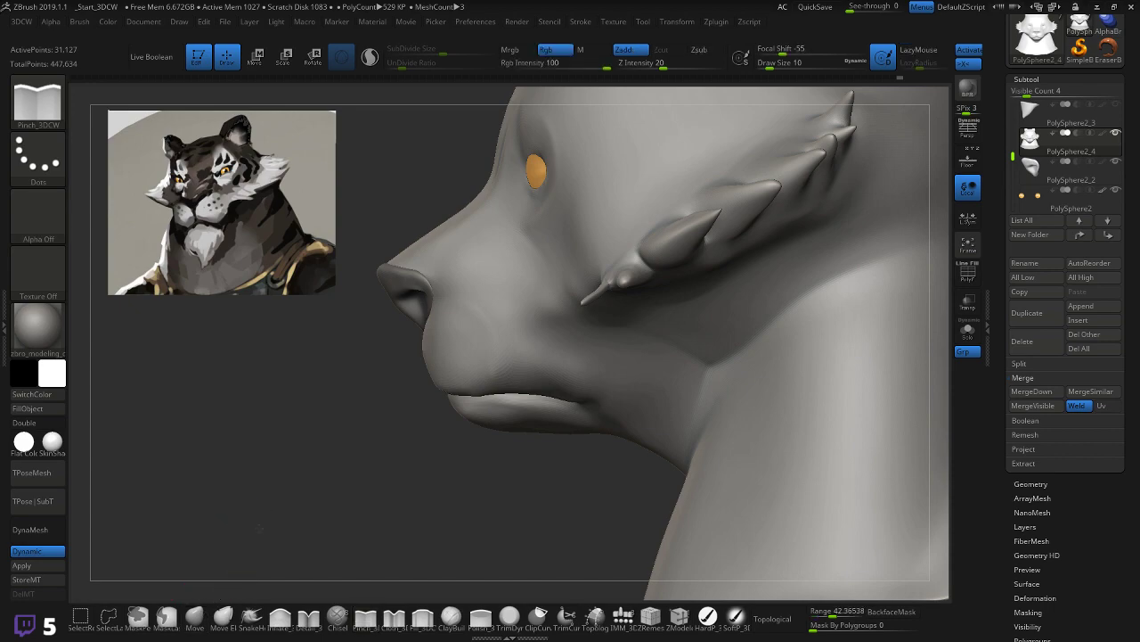
Step: Raise the underside of the chin in side view with the Move brush at draw size 26 and smooth the mouth corner
{"action": "left_click", "coordinate": [192, 618]}
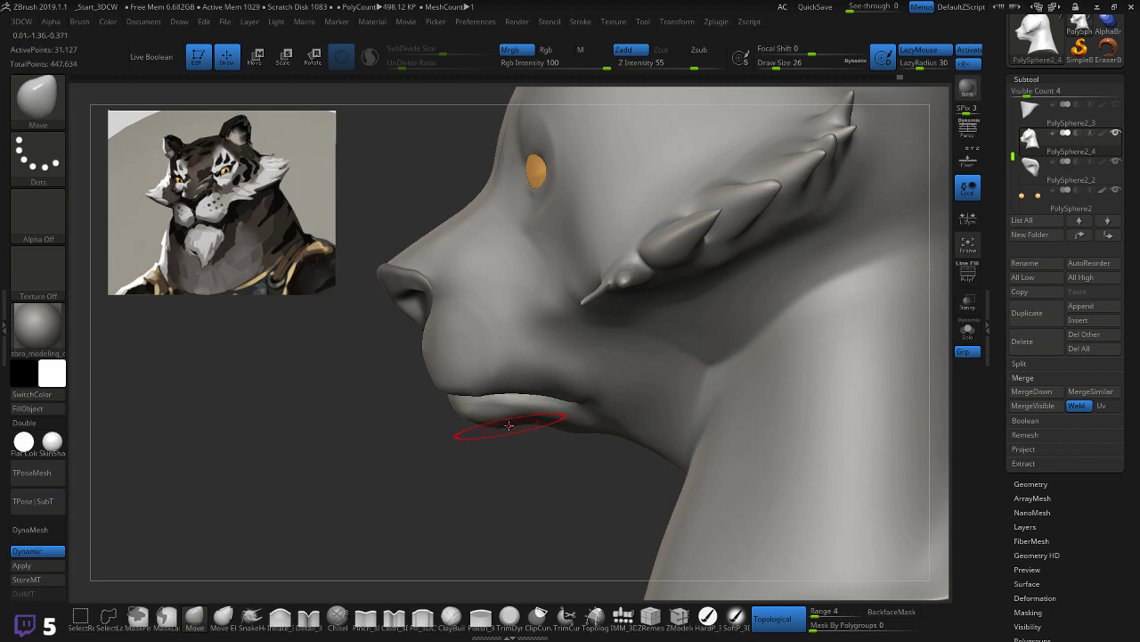
{"action": "left_click_drag", "start_coordinate": [578, 427], "coordinate": [595, 431]}
{"action": "left_click_drag", "start_coordinate": [537, 467], "coordinate": [453, 448]}
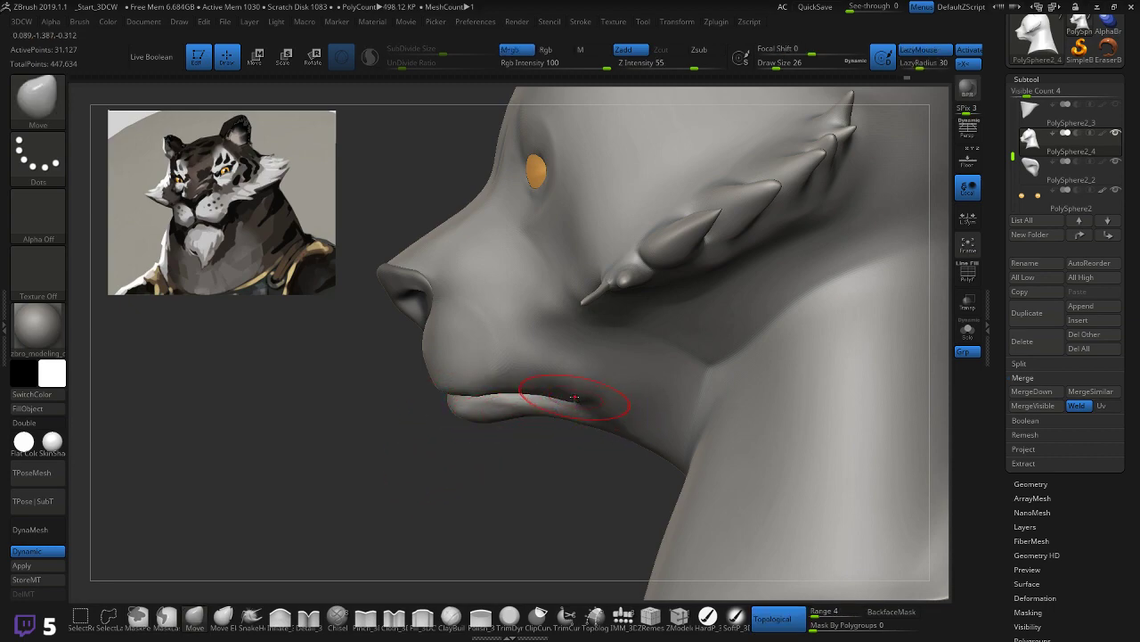
{"action": "key", "text": "shift"}
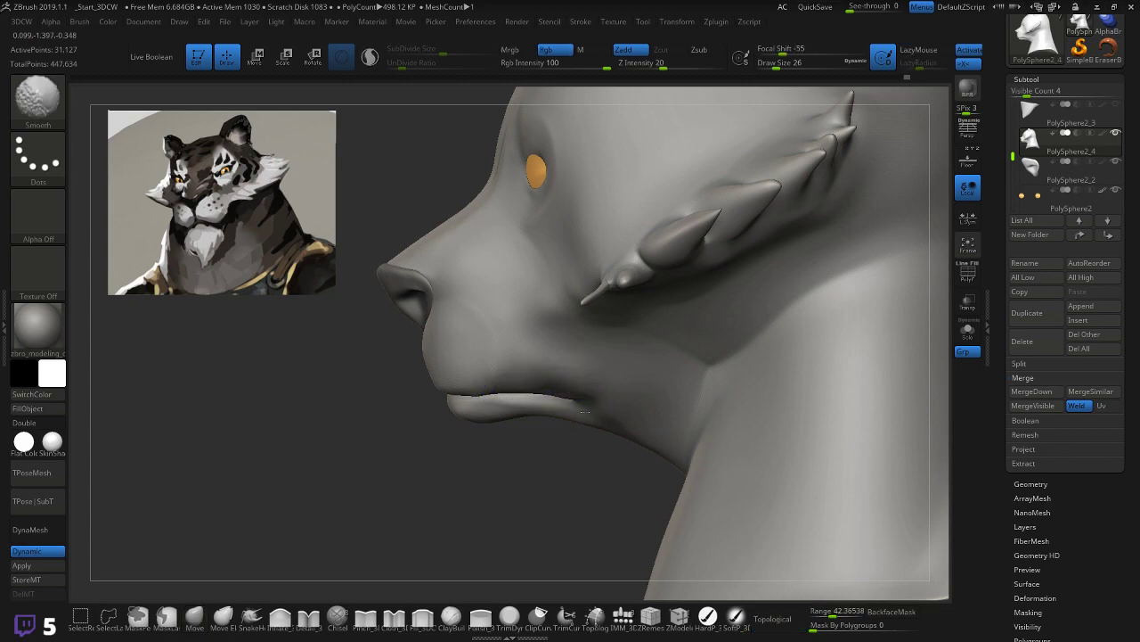
Step: Fill in the cheek around the mouth corner with the Fill_3DCW brush at draw size 26 and smooth it
{"action": "mouse_move", "coordinate": [462, 470]}
{"action": "left_mouse_down"}
{"action": "mouse_move", "coordinate": [483, 473]}
{"action": "mouse_move", "coordinate": [461, 469]}
{"action": "mouse_move", "coordinate": [474, 413]}
{"action": "mouse_move", "coordinate": [482, 448]}
{"action": "mouse_move", "coordinate": [560, 449]}
{"action": "mouse_move", "coordinate": [526, 434]}
{"action": "mouse_move", "coordinate": [522, 417]}
{"action": "left_mouse_up"}
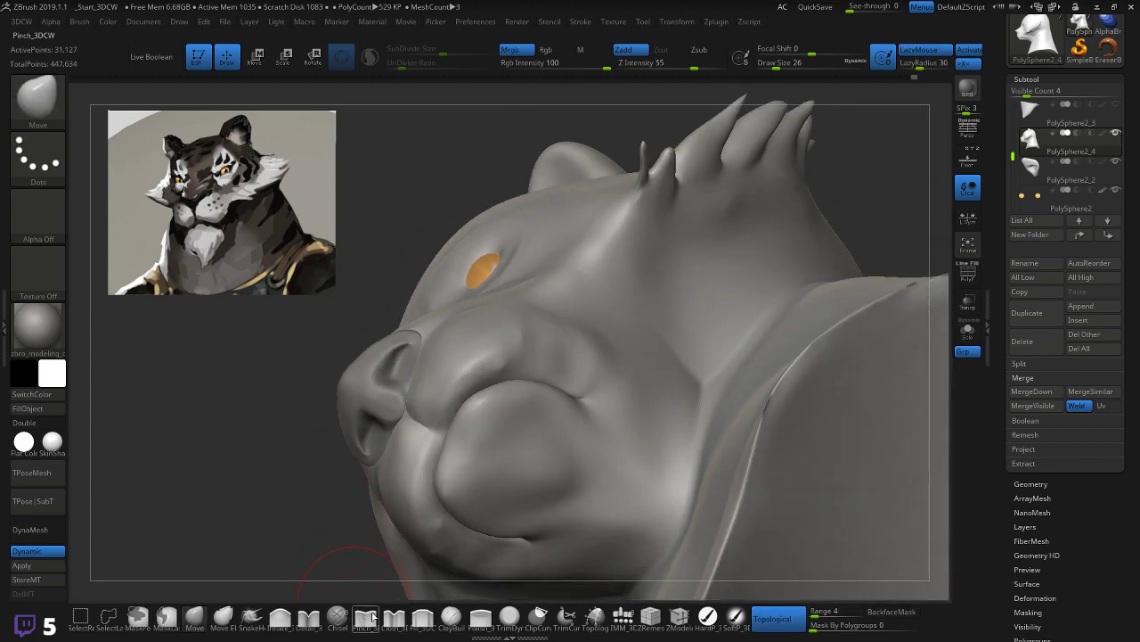
{"action": "left_click", "coordinate": [423, 617]}
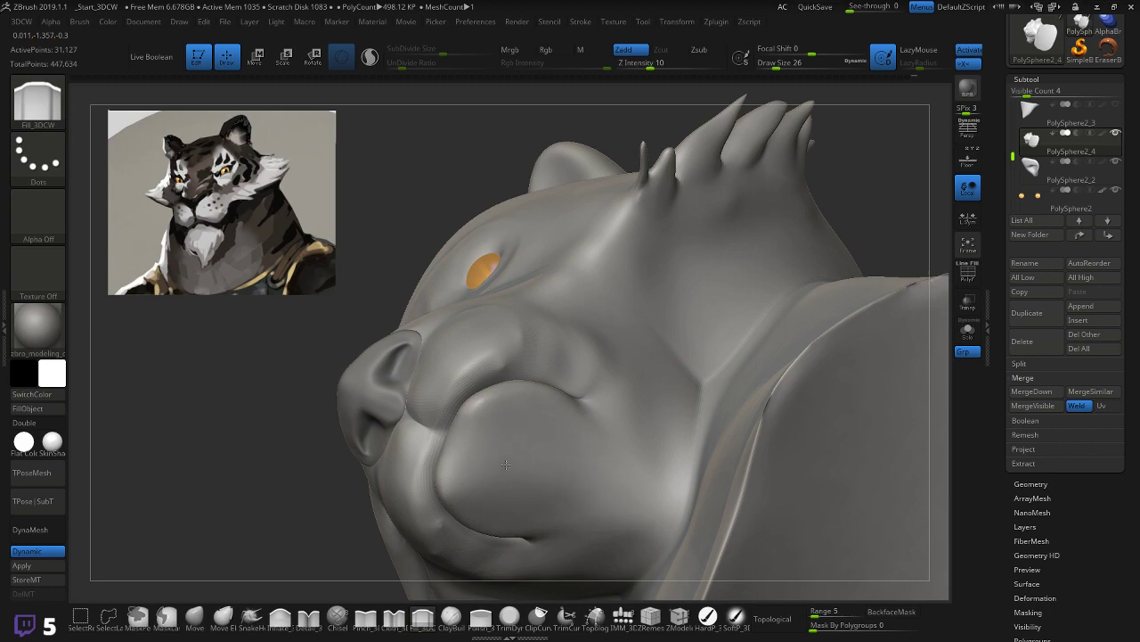
{"action": "left_click_drag", "start_coordinate": [244, 455], "coordinate": [286, 423]}
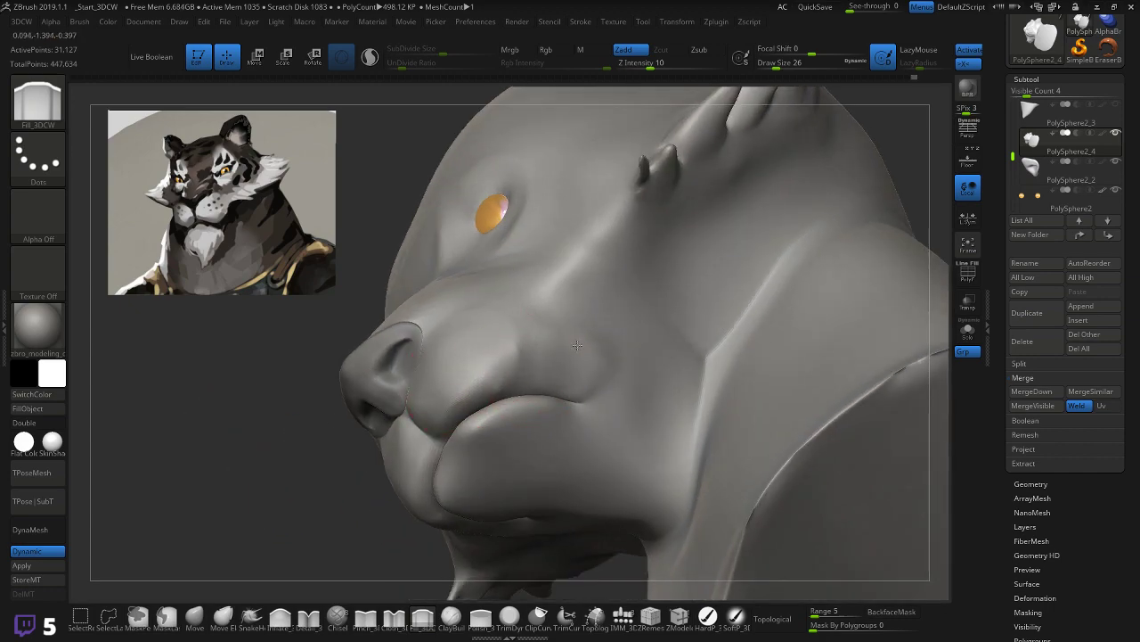
{"action": "key", "text": "shift"}
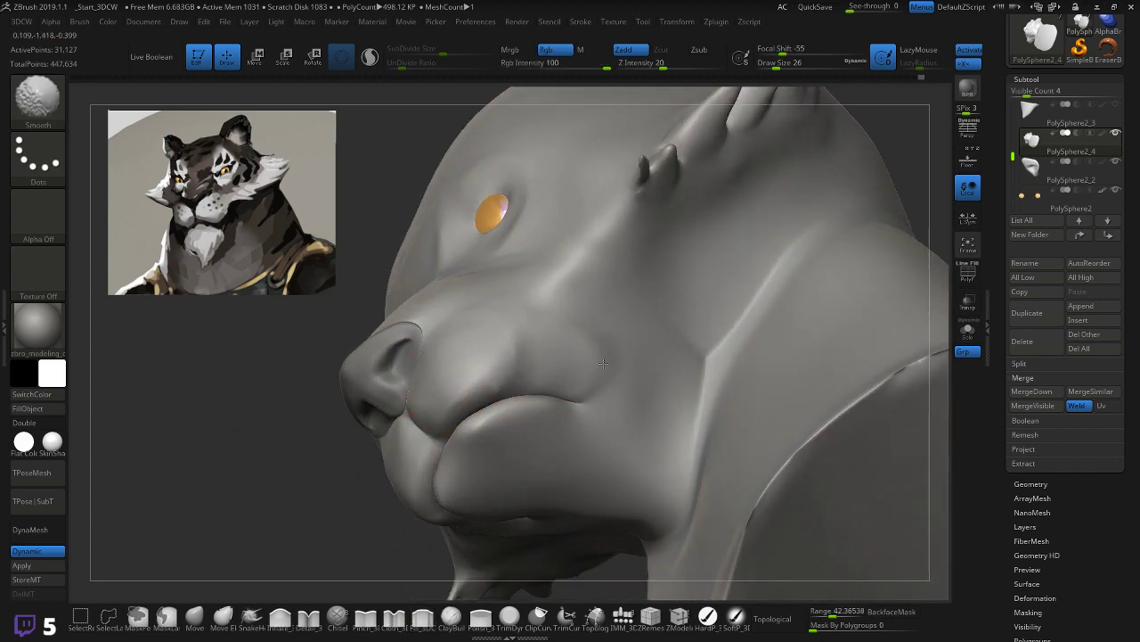
{"action": "left_click_drag", "start_coordinate": [267, 467], "coordinate": [263, 477]}
{"action": "key", "text": "shift+f"}
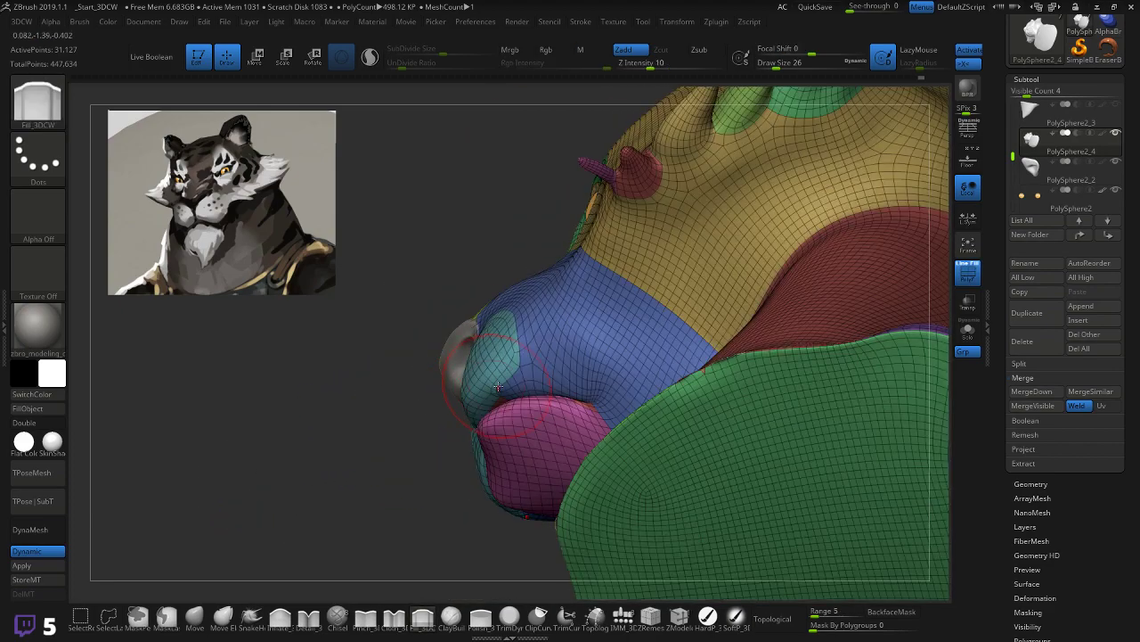
{"action": "key", "text": "shift+f"}
{"action": "mouse_move", "coordinate": [362, 458]}
{"action": "left_mouse_down"}
{"action": "mouse_move", "coordinate": [364, 479]}
{"action": "mouse_move", "coordinate": [405, 450]}
{"action": "mouse_move", "coordinate": [365, 483]}
{"action": "mouse_move", "coordinate": [398, 486]}
{"action": "mouse_move", "coordinate": [377, 478]}
{"action": "mouse_move", "coordinate": [722, 404]}
{"action": "mouse_move", "coordinate": [450, 481]}
{"action": "mouse_move", "coordinate": [374, 464]}
{"action": "mouse_move", "coordinate": [524, 462]}
{"action": "mouse_move", "coordinate": [437, 375]}
{"action": "mouse_move", "coordinate": [446, 418]}
{"action": "mouse_move", "coordinate": [582, 382]}
{"action": "mouse_move", "coordinate": [601, 393]}
{"action": "mouse_move", "coordinate": [545, 448]}
{"action": "left_mouse_up"}
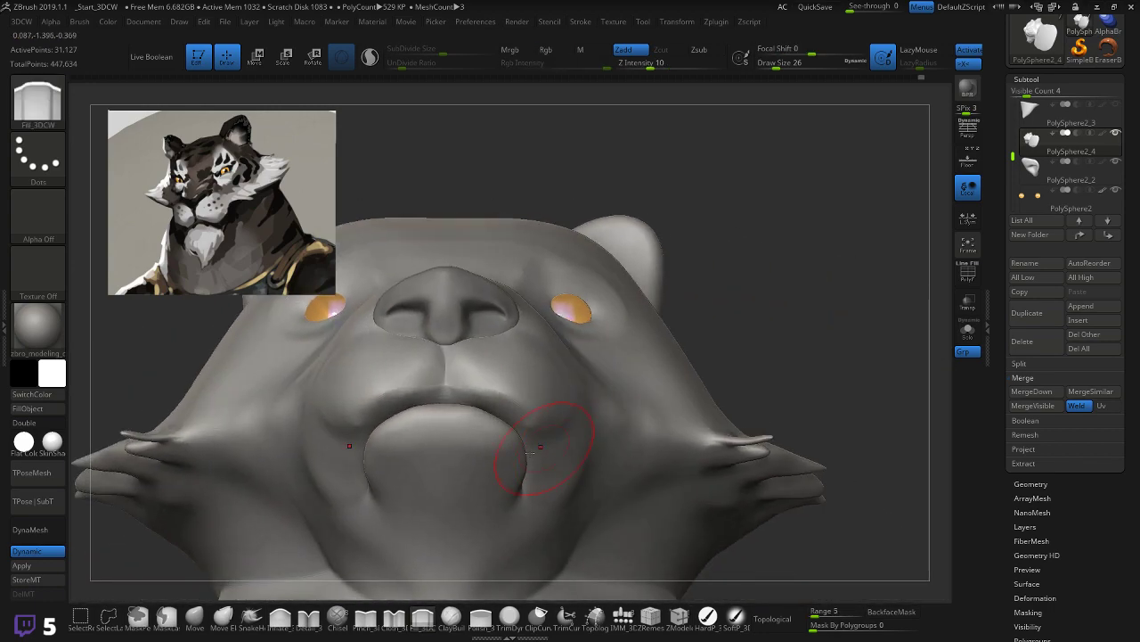
Step: Sharpen the crease along the sides of the chin with the Pinch_3DCW brush at draw size 10
{"action": "left_click", "coordinate": [366, 618]}
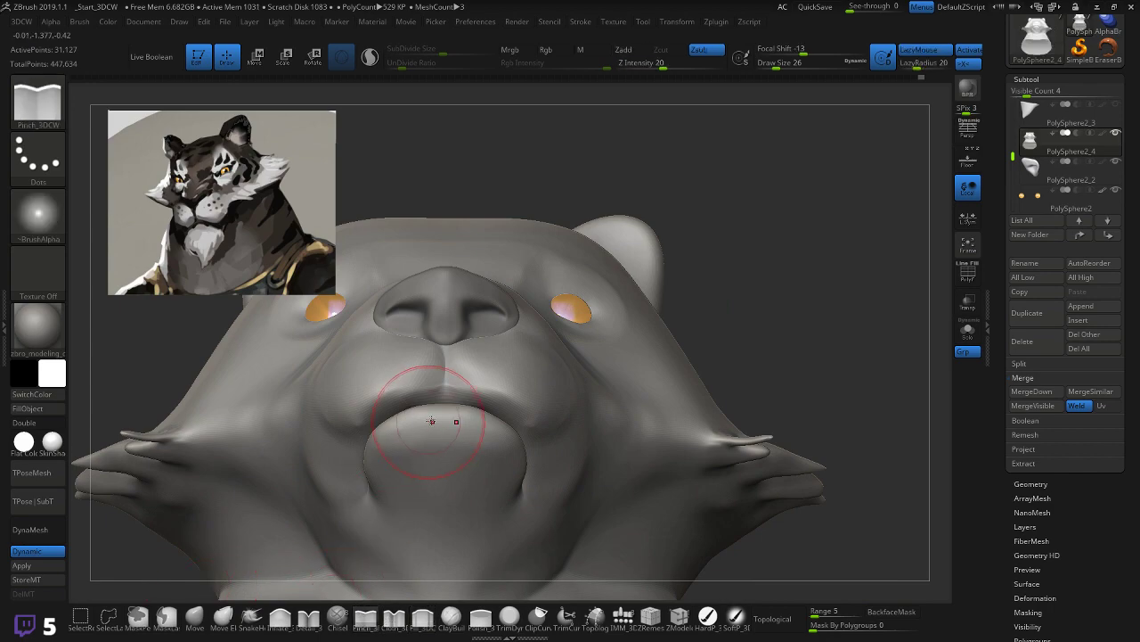
{"action": "key", "text": "bracketleft"}
{"action": "key", "text": "bracketleft"}
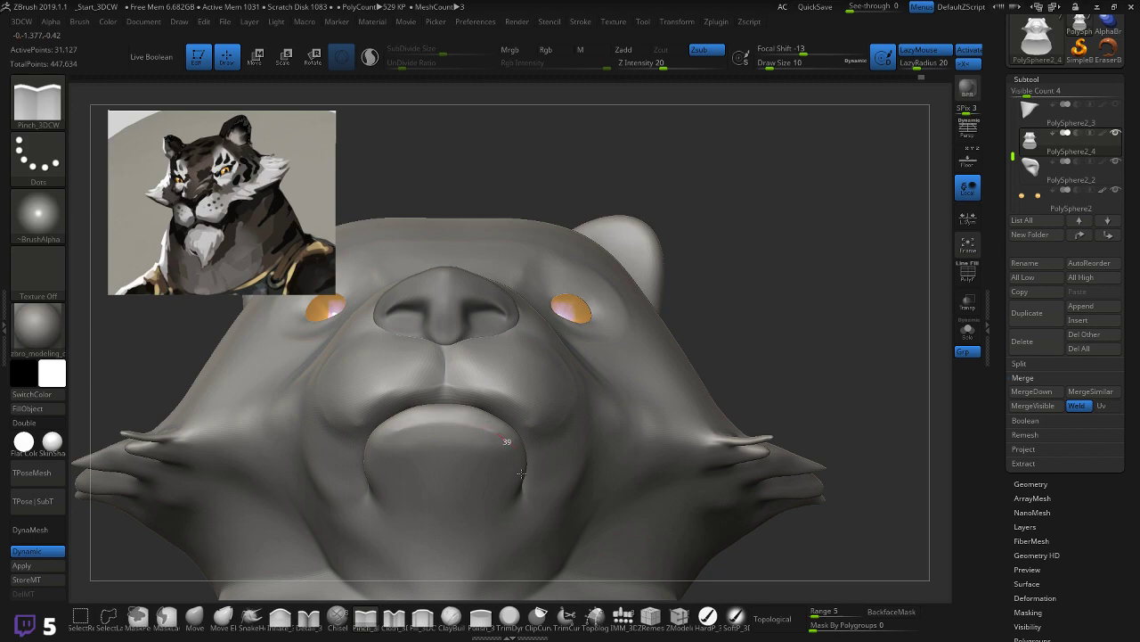
{"action": "left_click_drag", "start_coordinate": [745, 342], "coordinate": [704, 454]}
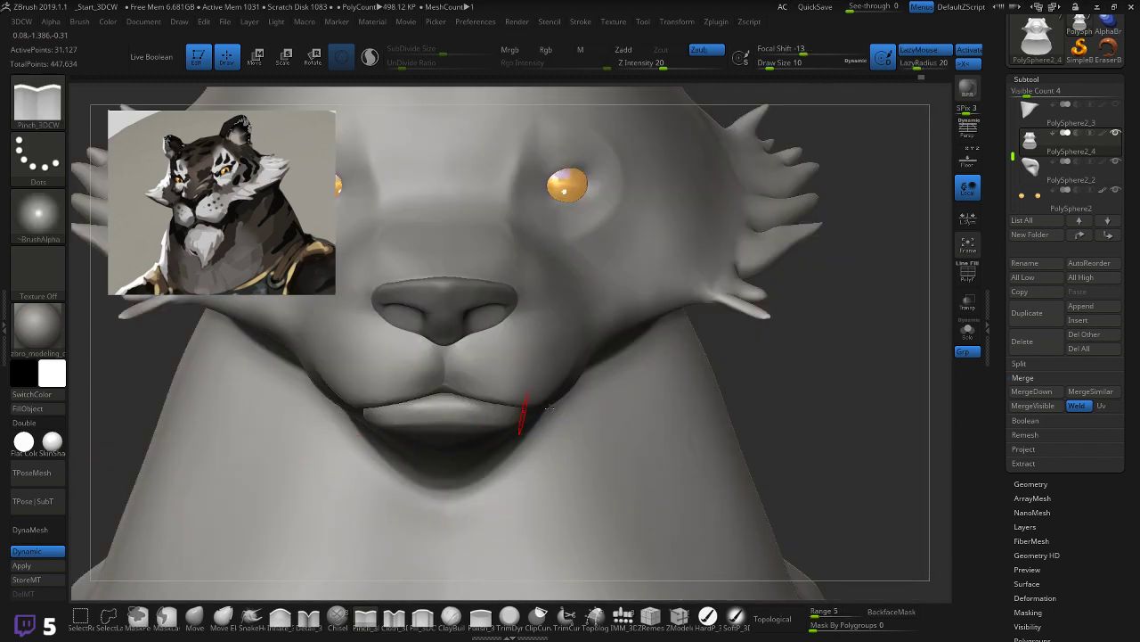
{"action": "left_click_drag", "start_coordinate": [798, 386], "coordinate": [814, 490], "text": "alt"}
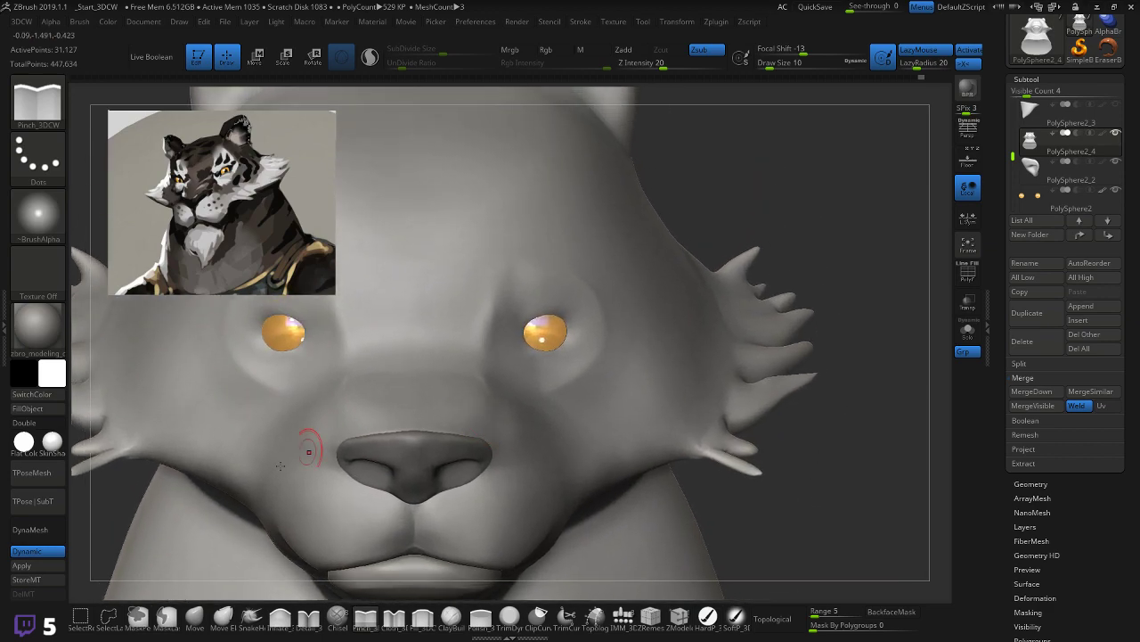
Step: Smooth the inner brow above the eyes at draw size 10 and switch to the Fill_3DCW brush after checking the polyframe
{"action": "left_click", "coordinate": [194, 617]}
{"action": "left_click_drag", "start_coordinate": [497, 285], "coordinate": [480, 310], "text": "shift"}
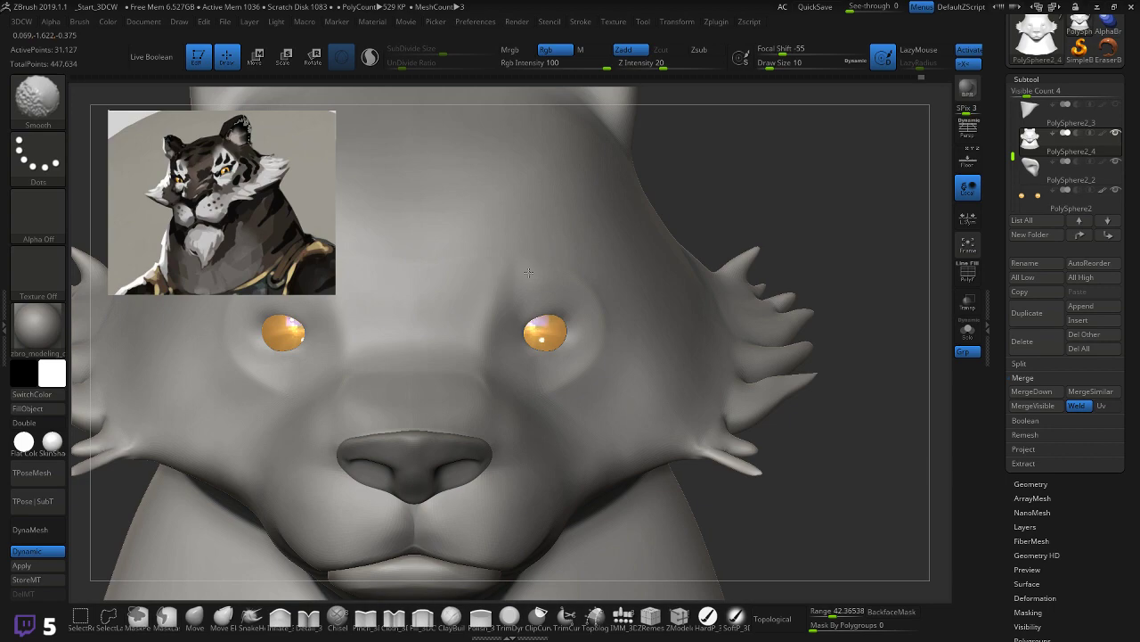
{"action": "left_click_drag", "start_coordinate": [802, 219], "coordinate": [743, 221]}
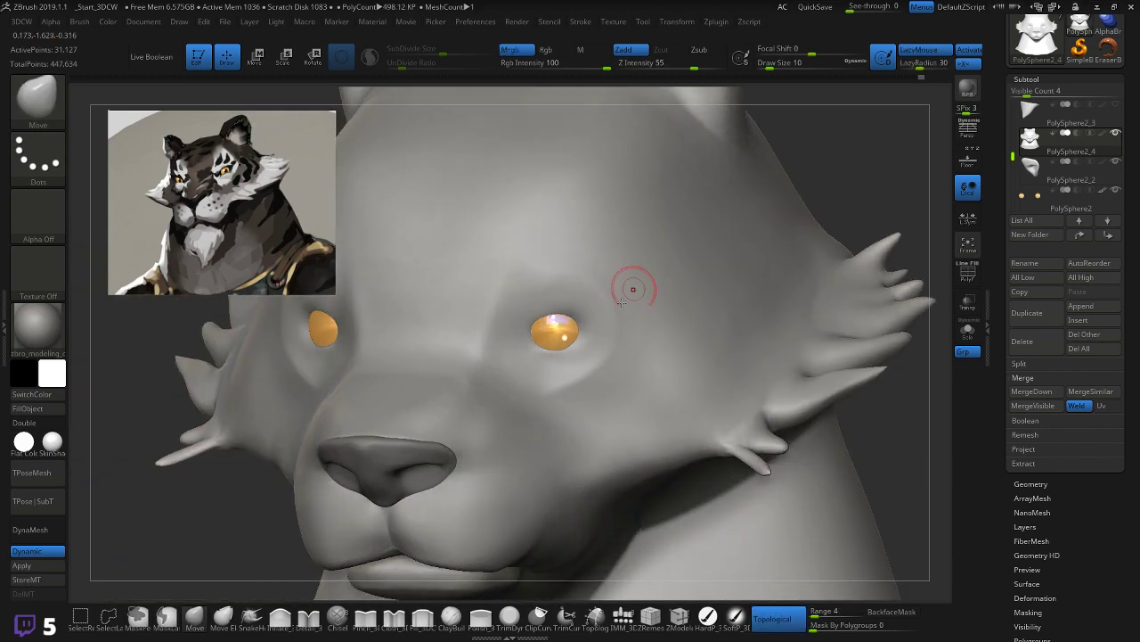
{"action": "left_click_drag", "start_coordinate": [869, 208], "coordinate": [712, 318]}
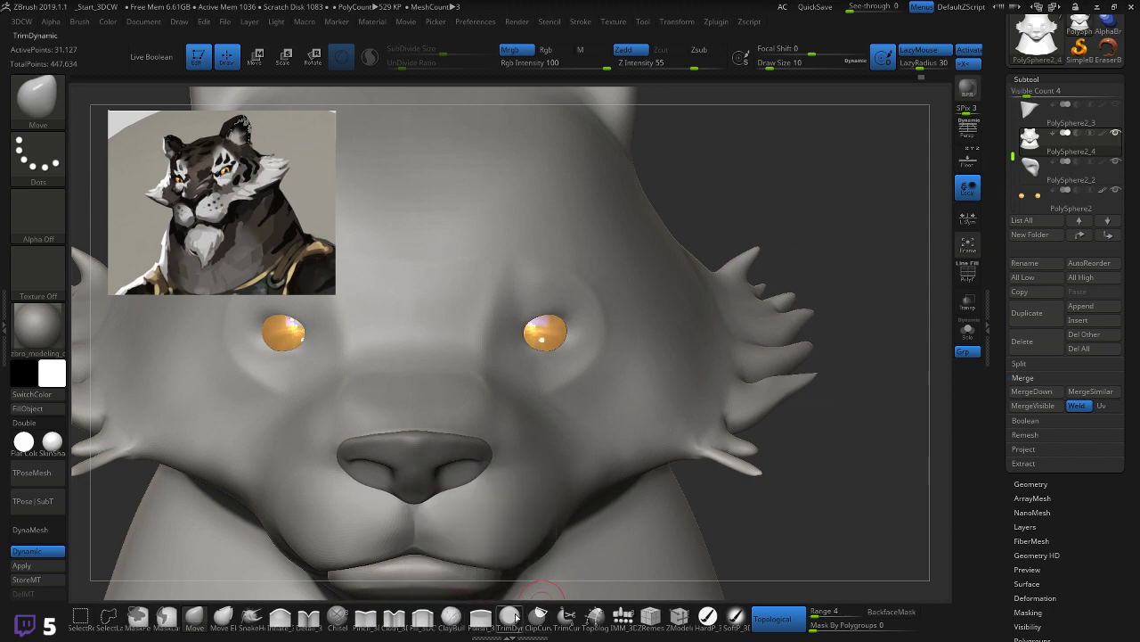
{"action": "left_click", "coordinate": [423, 616]}
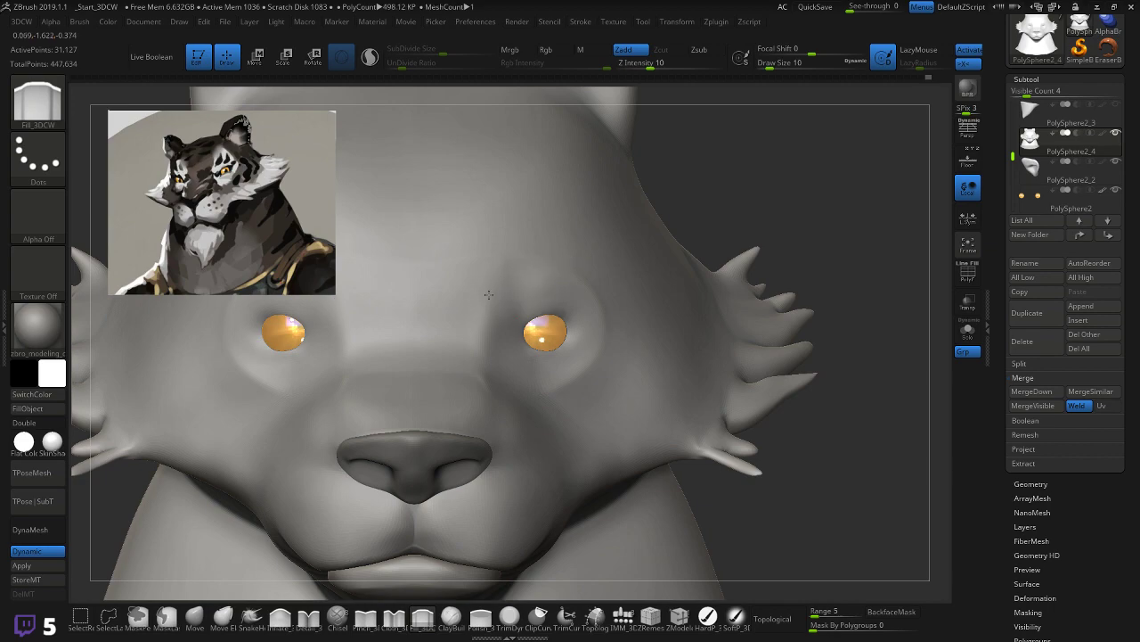
{"action": "key", "text": "shift+f"}
{"action": "key", "text": "shift+f"}
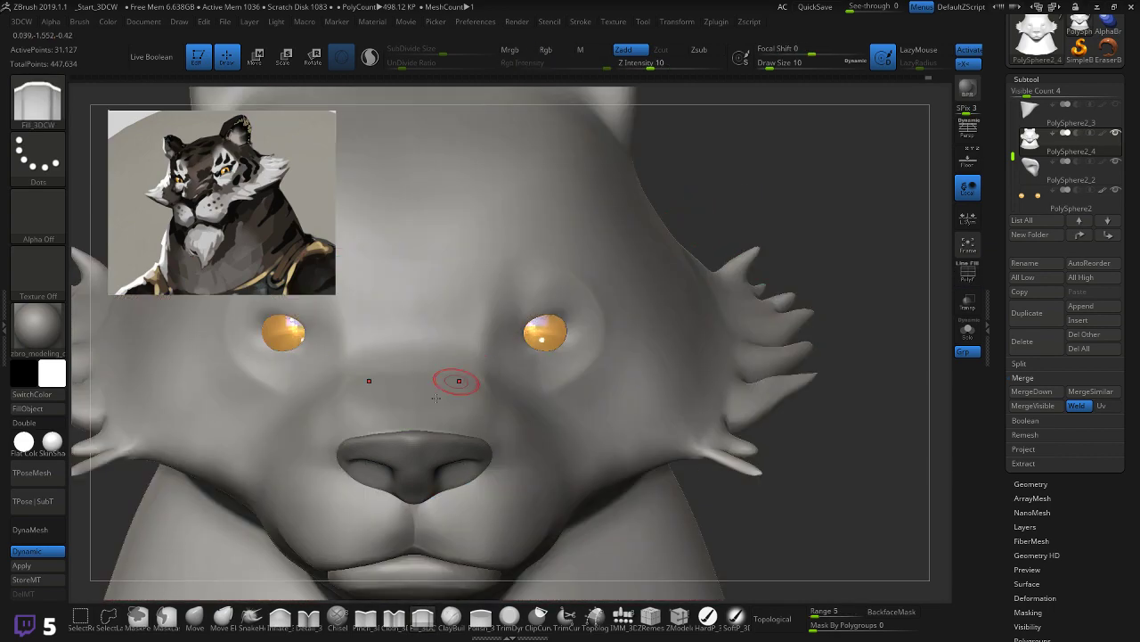
Step: Define the inner and upper edges of the eye sockets with the Pinch_3DCW brush at draw size 10
{"action": "left_click", "coordinate": [365, 617]}
{"action": "mouse_move", "coordinate": [464, 318]}
{"action": "left_mouse_down"}
{"action": "mouse_move", "coordinate": [484, 313]}
{"action": "mouse_move", "coordinate": [496, 288]}
{"action": "left_mouse_up"}
{"action": "mouse_move", "coordinate": [549, 261]}
{"action": "left_mouse_down"}
{"action": "mouse_move", "coordinate": [629, 258]}
{"action": "mouse_move", "coordinate": [615, 269]}
{"action": "mouse_move", "coordinate": [741, 186]}
{"action": "mouse_move", "coordinate": [631, 191]}
{"action": "mouse_move", "coordinate": [743, 187]}
{"action": "left_mouse_up"}
{"action": "left_click_drag", "start_coordinate": [490, 342], "coordinate": [480, 348]}
{"action": "left_click_drag", "start_coordinate": [510, 284], "coordinate": [550, 269]}
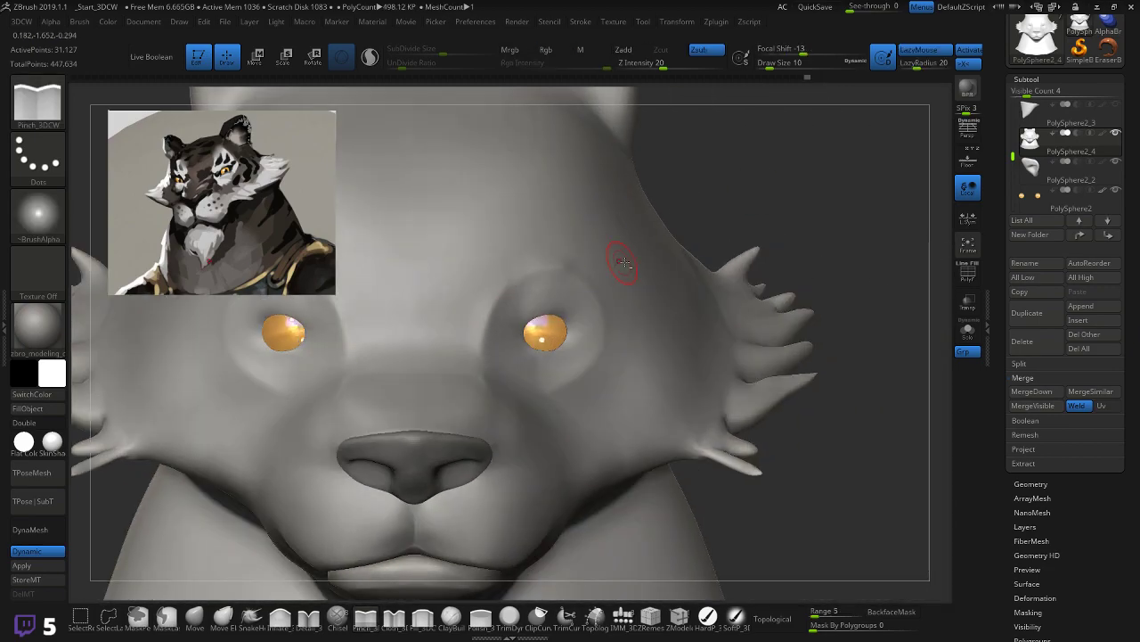
{"action": "left_click_drag", "start_coordinate": [741, 208], "coordinate": [738, 209]}
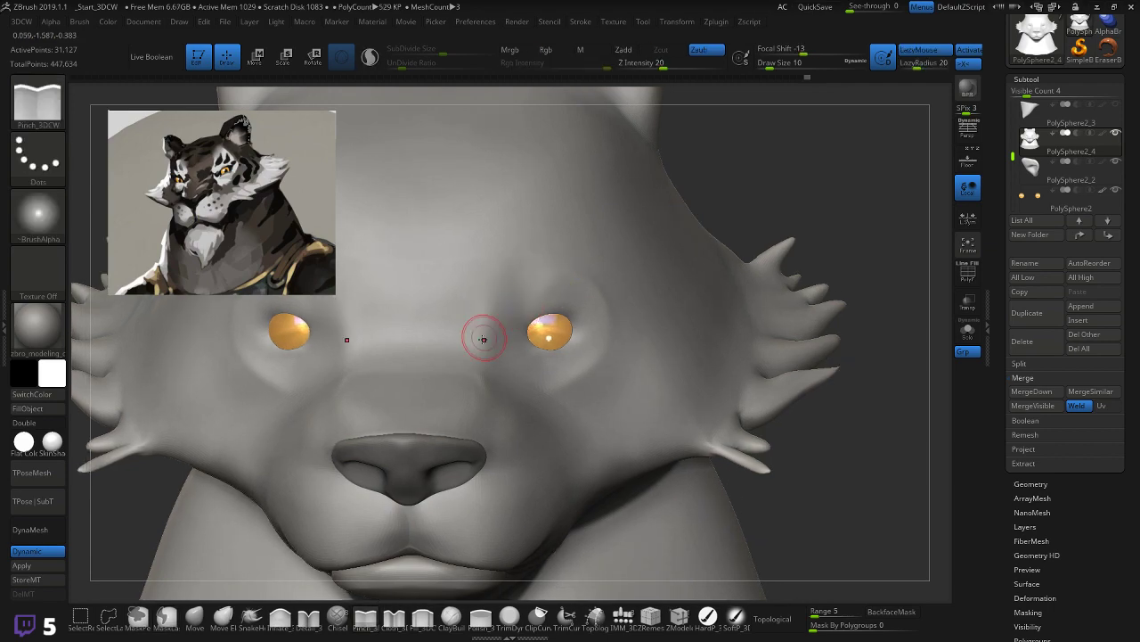
{"action": "mouse_move", "coordinate": [478, 353]}
{"action": "left_mouse_down"}
{"action": "mouse_move", "coordinate": [517, 280]}
{"action": "mouse_move", "coordinate": [591, 270]}
{"action": "left_mouse_up"}
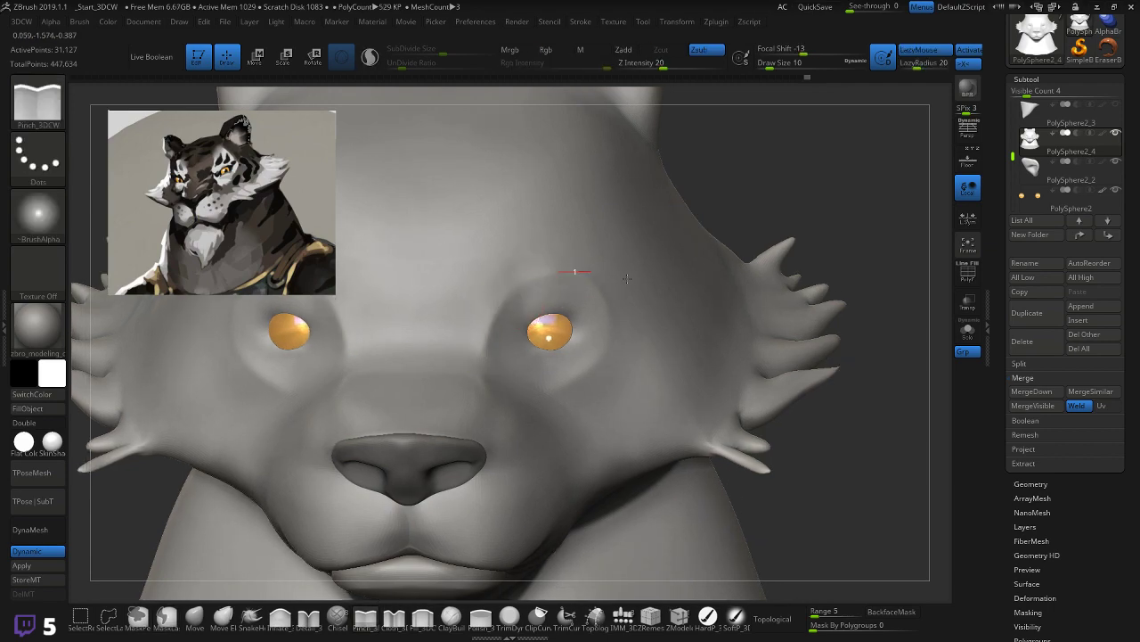
{"action": "left_click_drag", "start_coordinate": [764, 204], "coordinate": [802, 229]}
Step: Pinch the upper eyelid rims along the eyeballs at draw size 2 and check the topology with the polyframe
{"action": "key", "text": "bracketleft"}
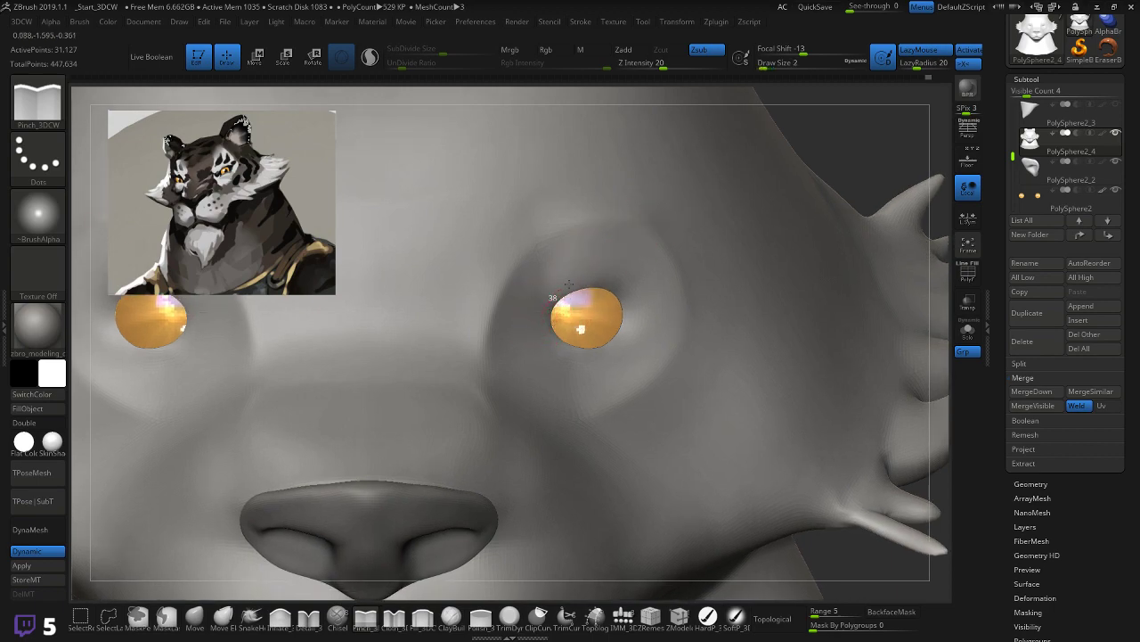
{"action": "left_click_drag", "start_coordinate": [638, 291], "coordinate": [547, 300]}
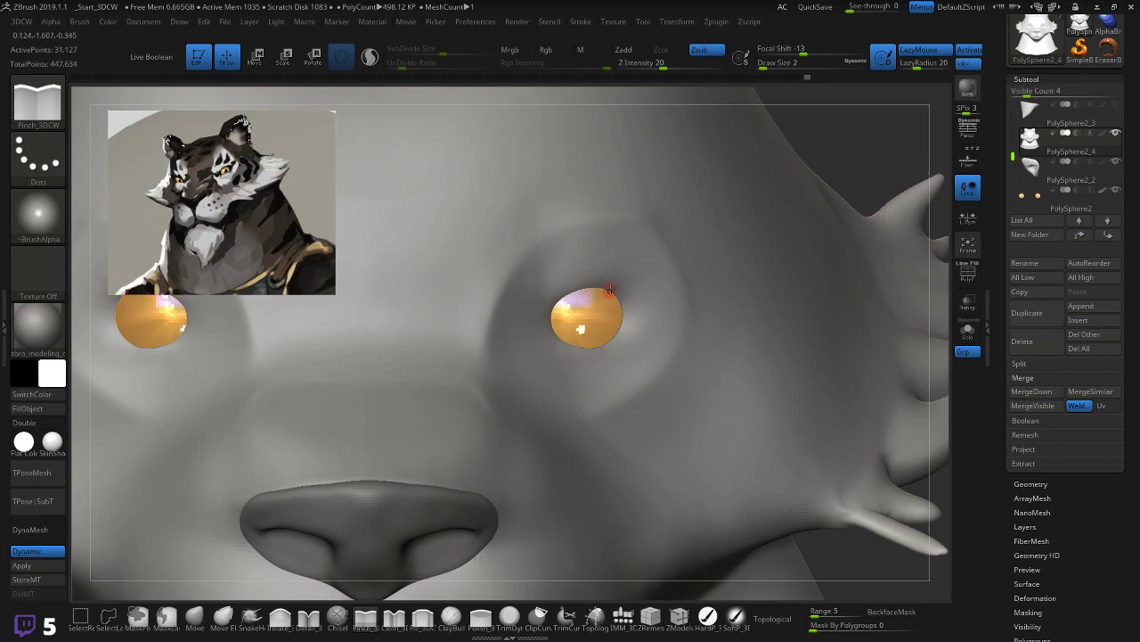
{"action": "key", "text": "shift+f"}
{"action": "key", "text": "shift+f"}
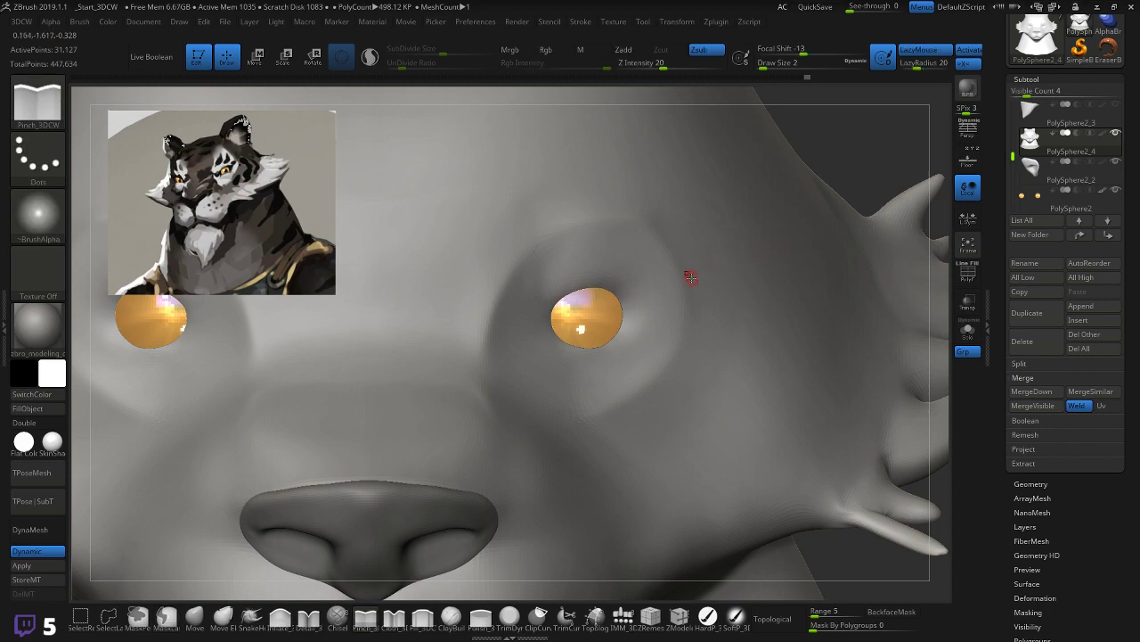
Step: Carve and smooth eyelid creases with Pinch_3DCW at draw size 3 and Z Intensity 47, and undo the last upper-lid strokes
{"action": "left_click", "coordinate": [687, 65]}
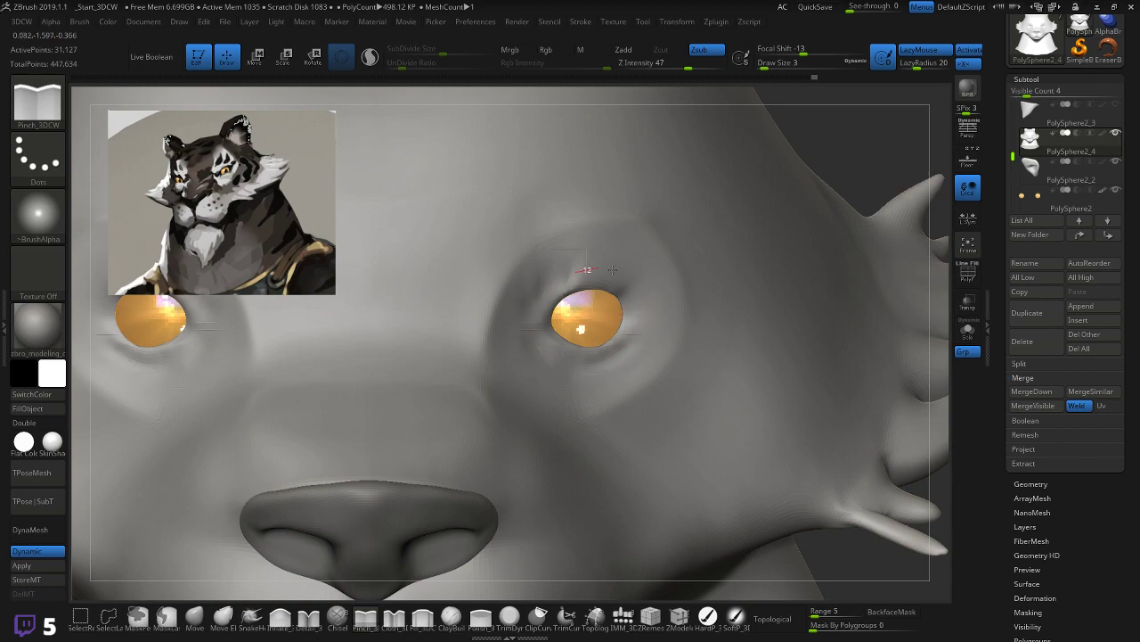
{"action": "mouse_move", "coordinate": [819, 155]}
{"action": "left_mouse_down"}
{"action": "mouse_move", "coordinate": [828, 151]}
{"action": "mouse_move", "coordinate": [775, 164]}
{"action": "left_mouse_up"}
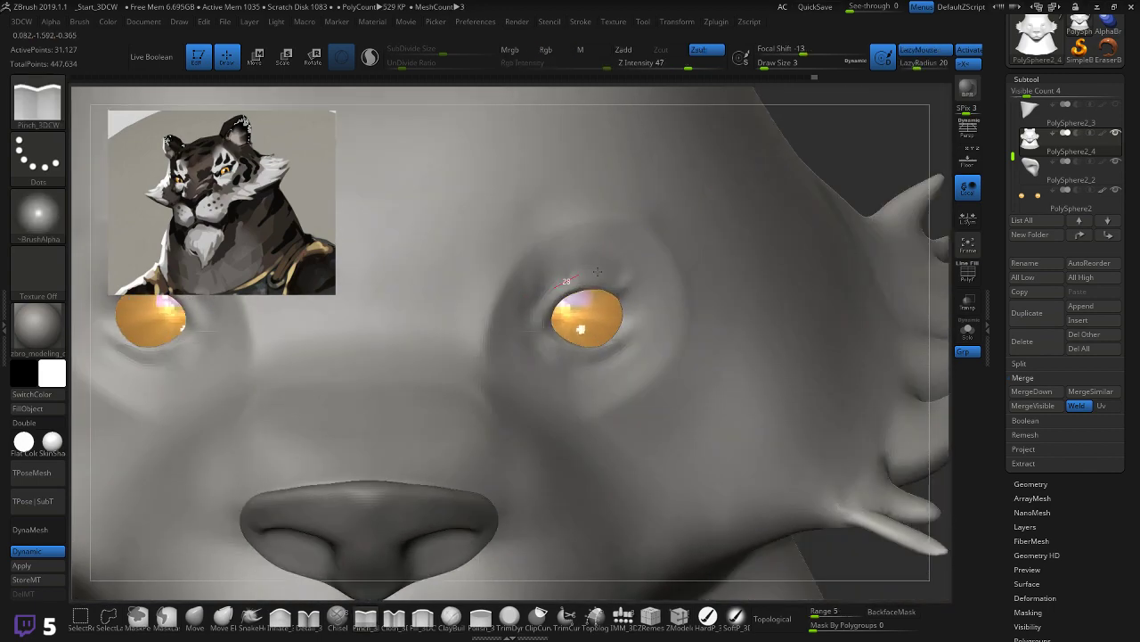
{"action": "key", "text": "shift"}
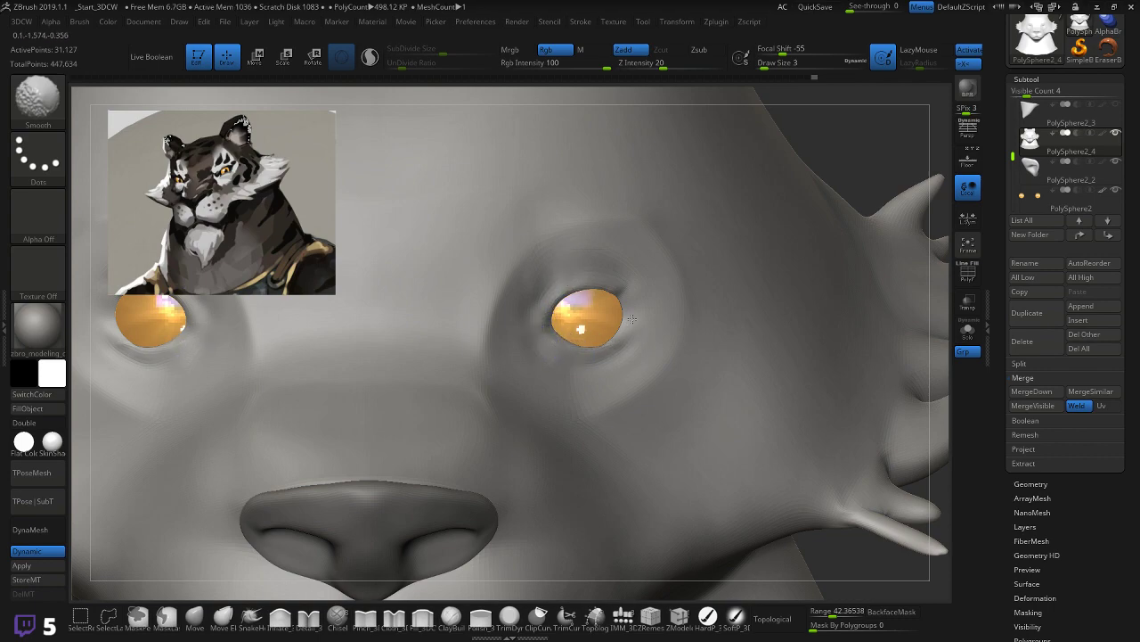
{"action": "key", "text": "shift"}
{"action": "key", "text": "shift"}
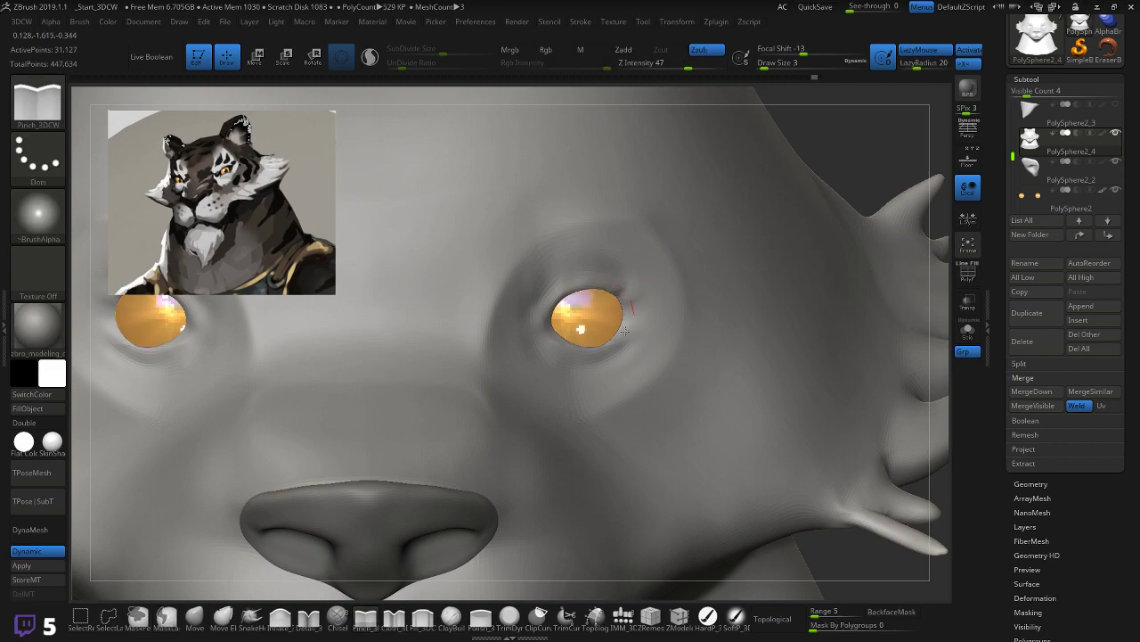
{"action": "key", "text": "shift"}
{"action": "key", "text": "shift"}
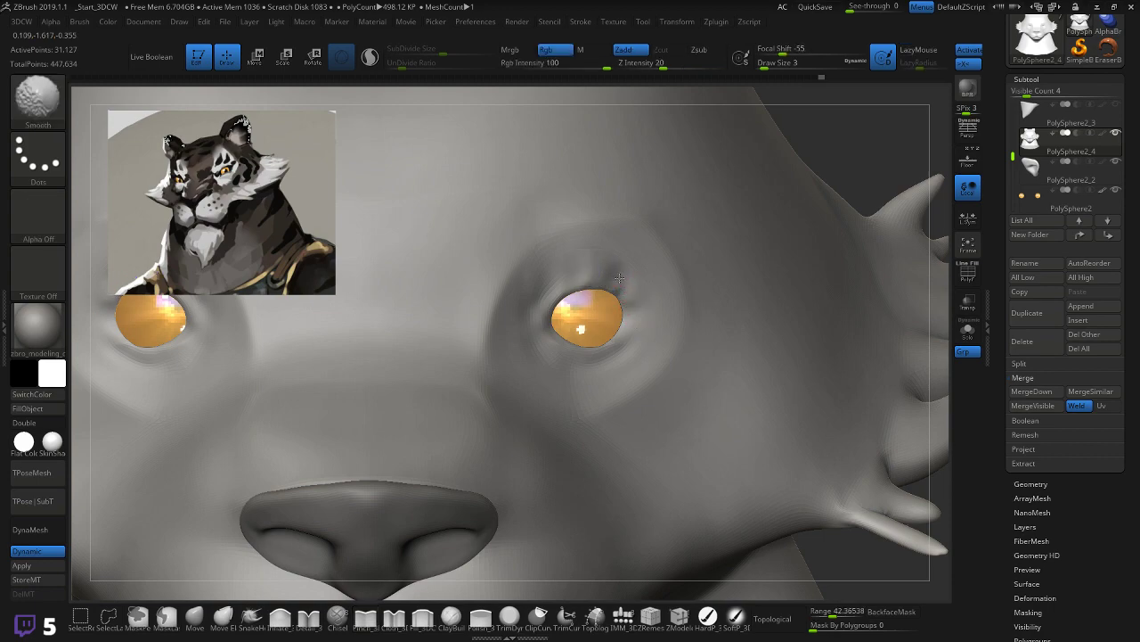
{"action": "key", "text": "ctrl"}
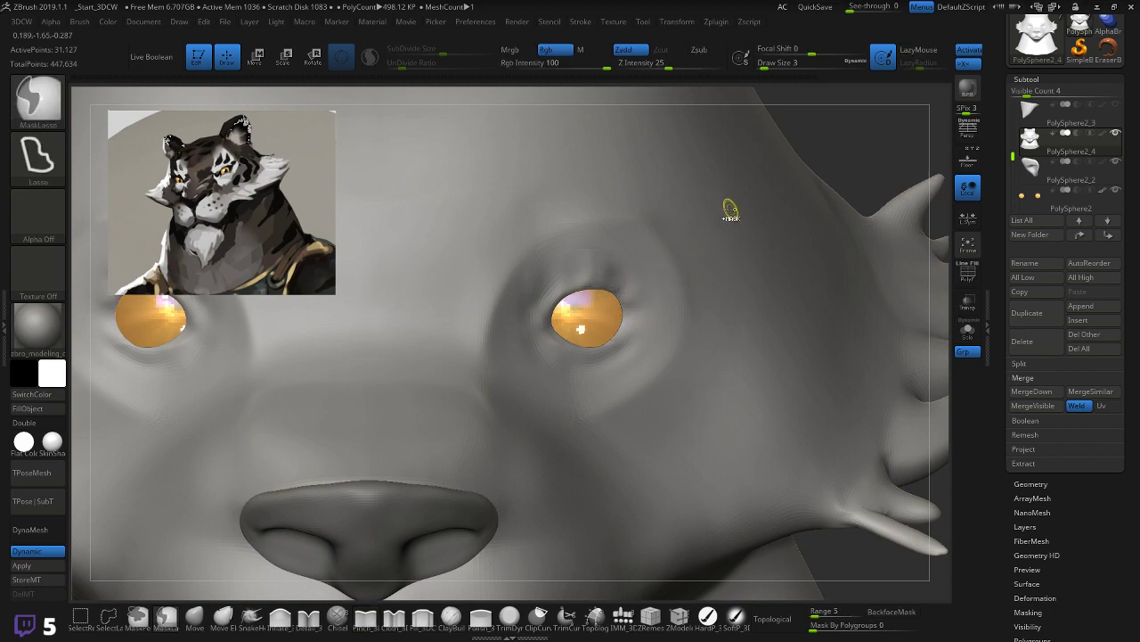
{"action": "key", "text": "ctrl+z"}
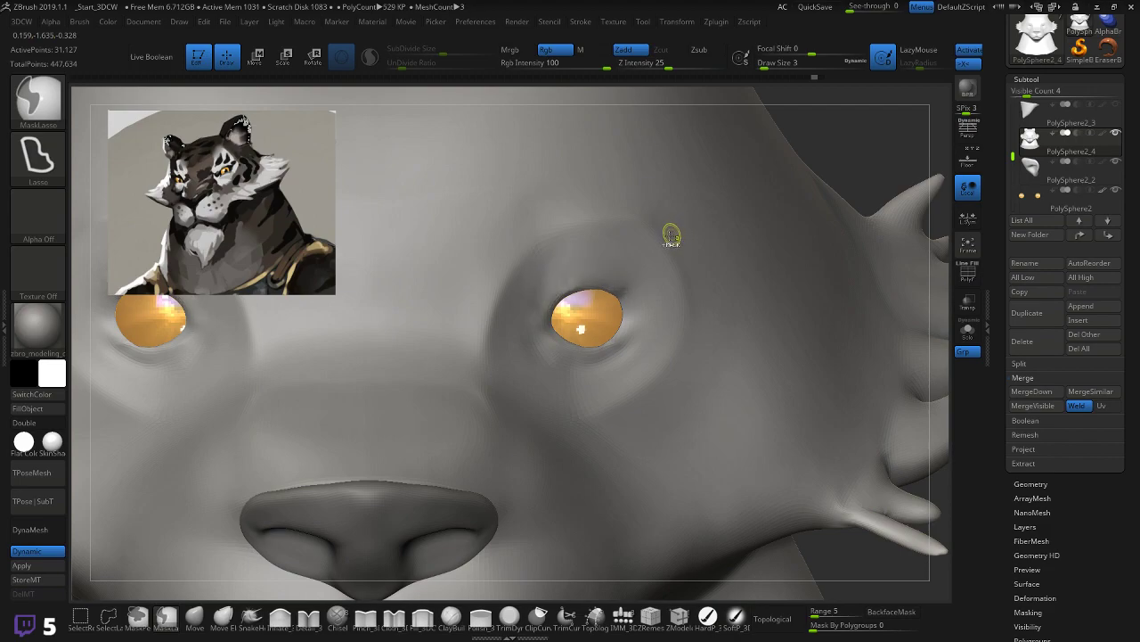
Step: Show the polyframe and pull the eyelid rims around the eyeballs with the topological Move brush at draw size 8
{"action": "key", "text": "shift+f"}
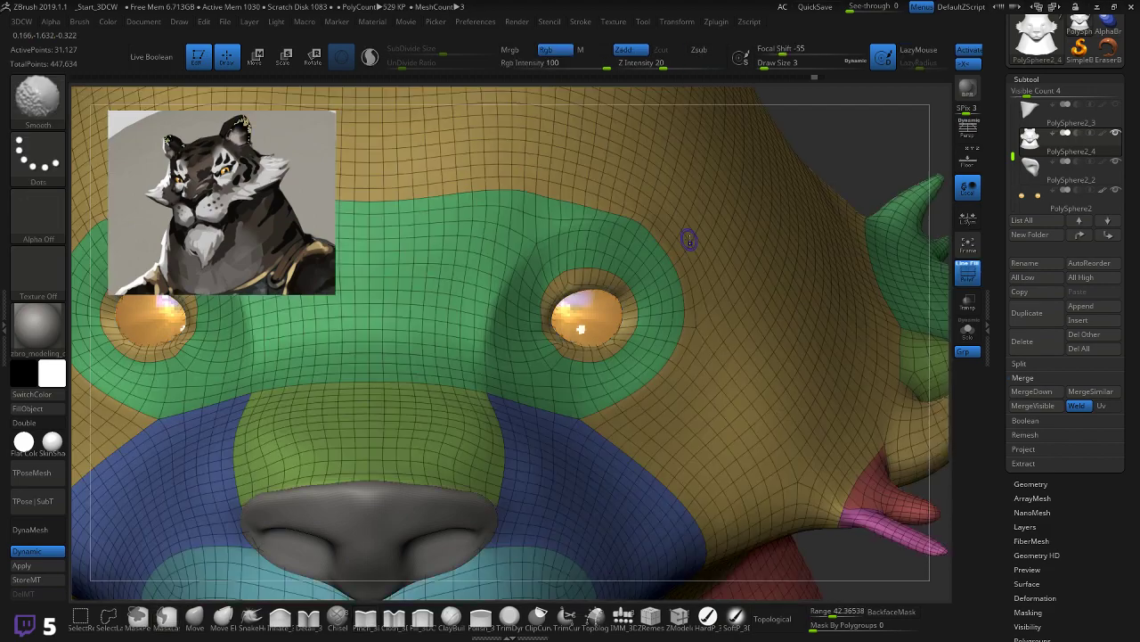
{"action": "mouse_move", "coordinate": [858, 163]}
{"action": "right_mouse_down"}
{"action": "mouse_move", "coordinate": [838, 173]}
{"action": "mouse_move", "coordinate": [862, 167]}
{"action": "right_mouse_up"}
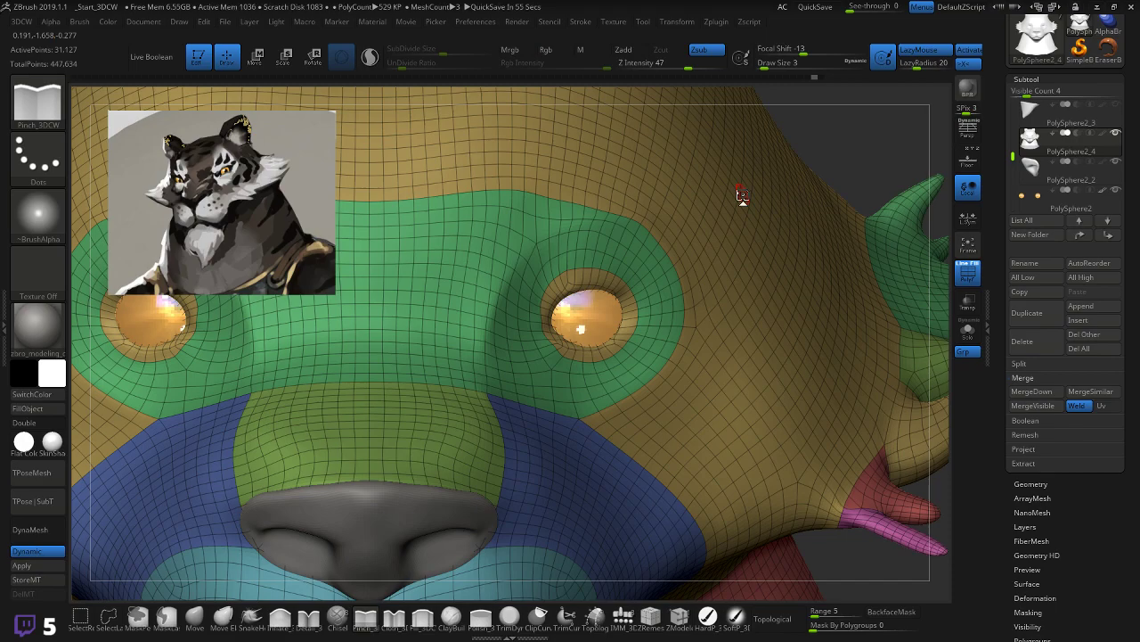
{"action": "left_click_drag", "start_coordinate": [841, 140], "coordinate": [416, 334]}
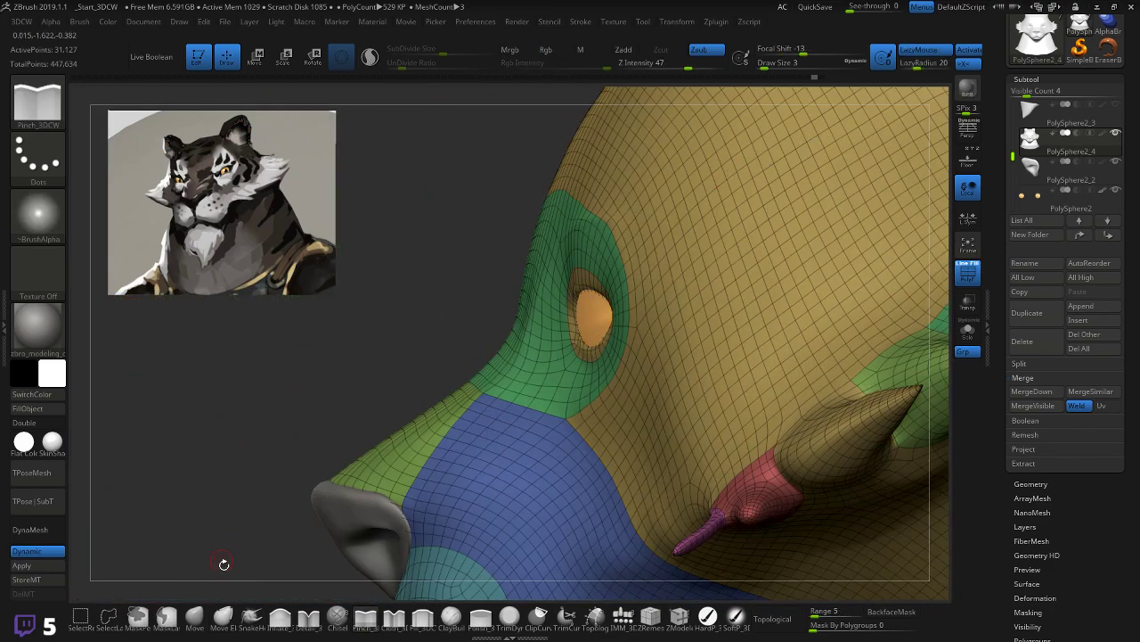
{"action": "left_click", "coordinate": [195, 615]}
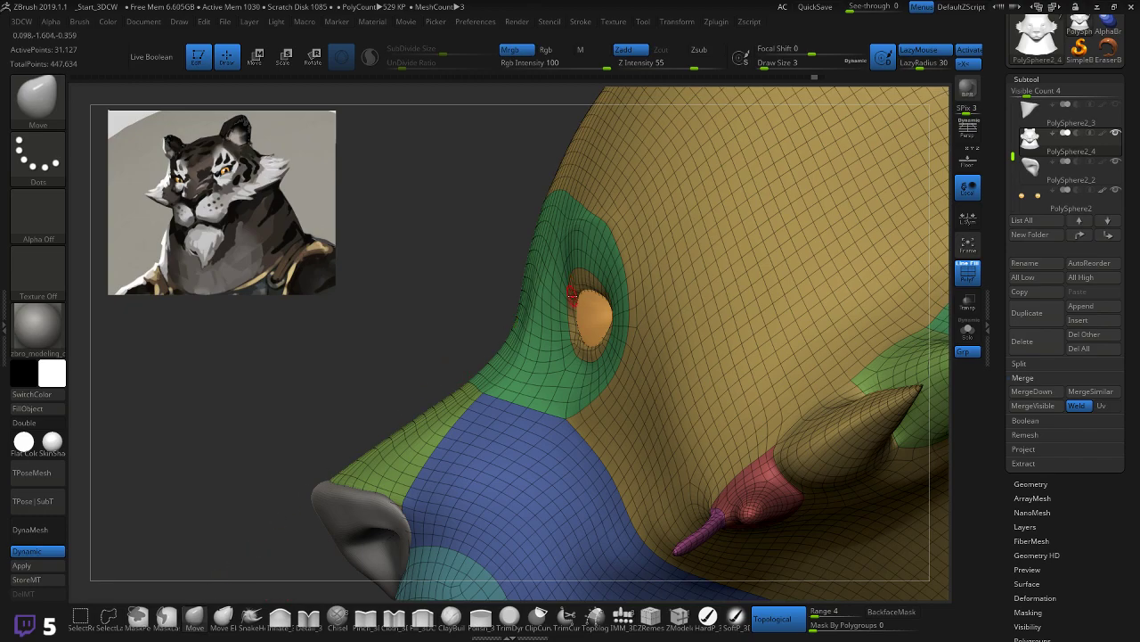
{"action": "left_click_drag", "start_coordinate": [403, 289], "coordinate": [802, 267]}
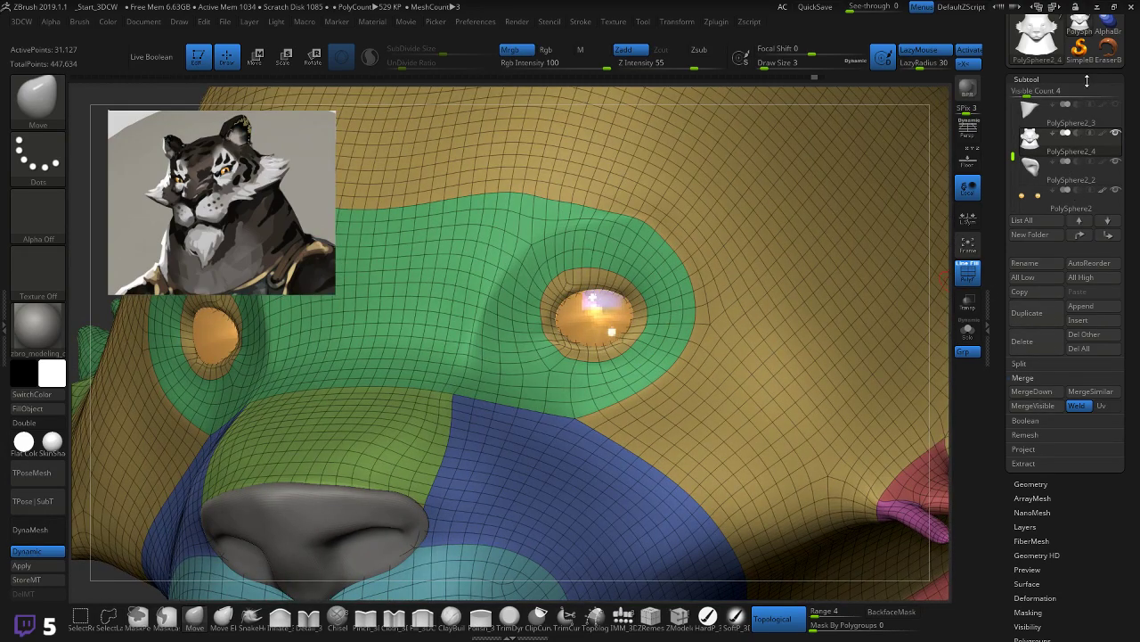
{"action": "mouse_move", "coordinate": [1115, 196]}
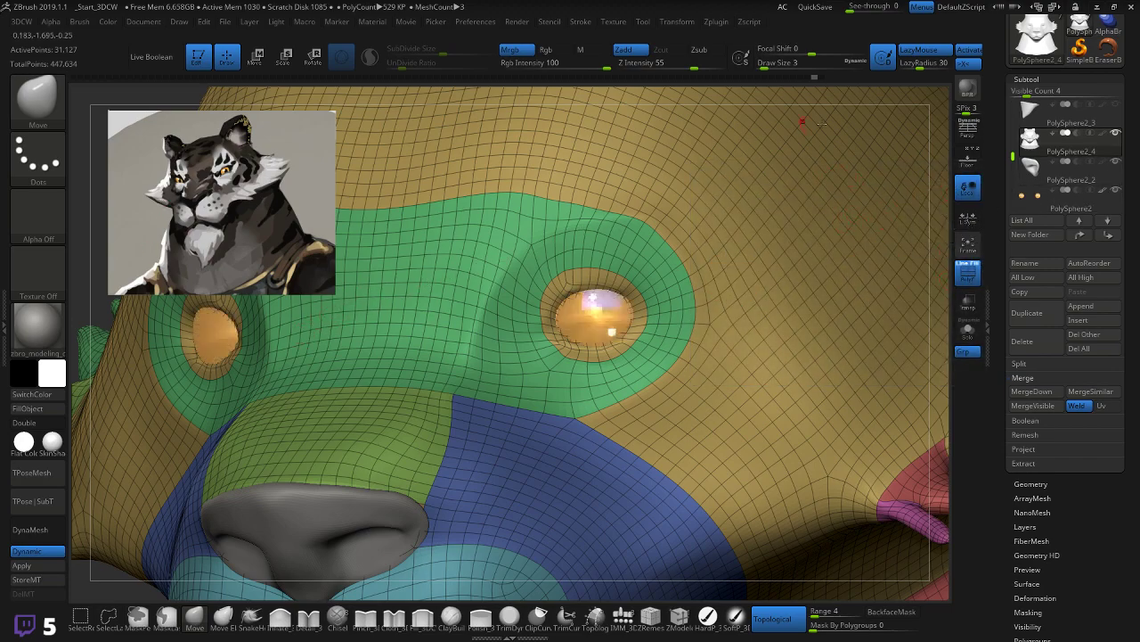
{"action": "right_click_drag", "start_coordinate": [781, 206], "coordinate": [684, 222]}
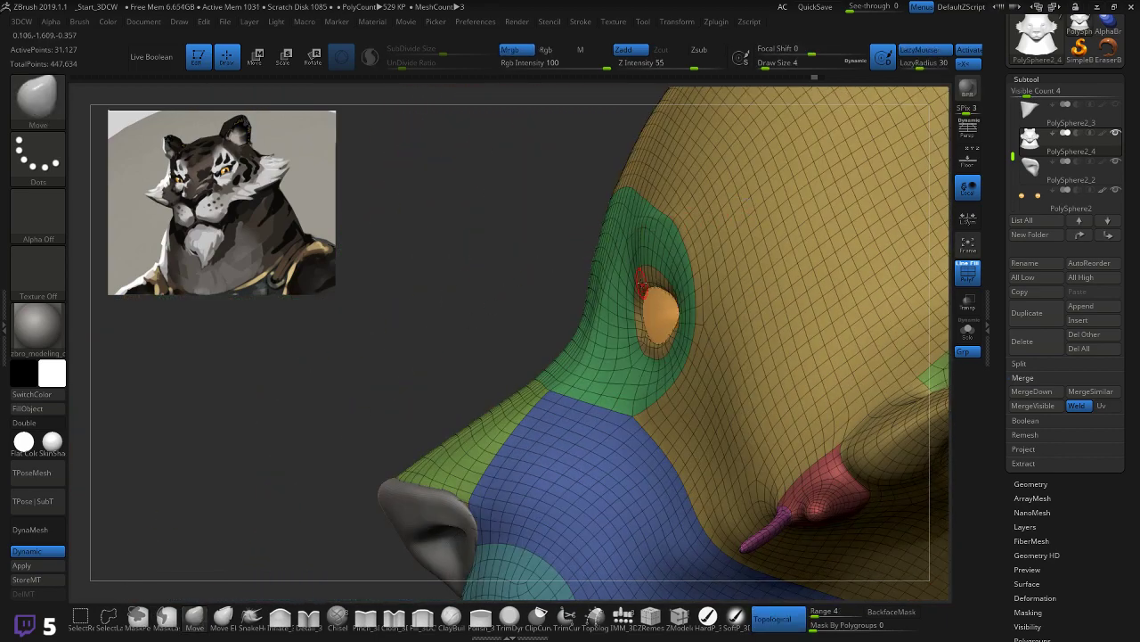
{"action": "mouse_move", "coordinate": [638, 284]}
{"action": "left_mouse_down"}
{"action": "mouse_move", "coordinate": [655, 303]}
{"action": "mouse_move", "coordinate": [668, 276]}
{"action": "mouse_move", "coordinate": [655, 312]}
{"action": "mouse_move", "coordinate": [638, 291]}
{"action": "left_mouse_up"}
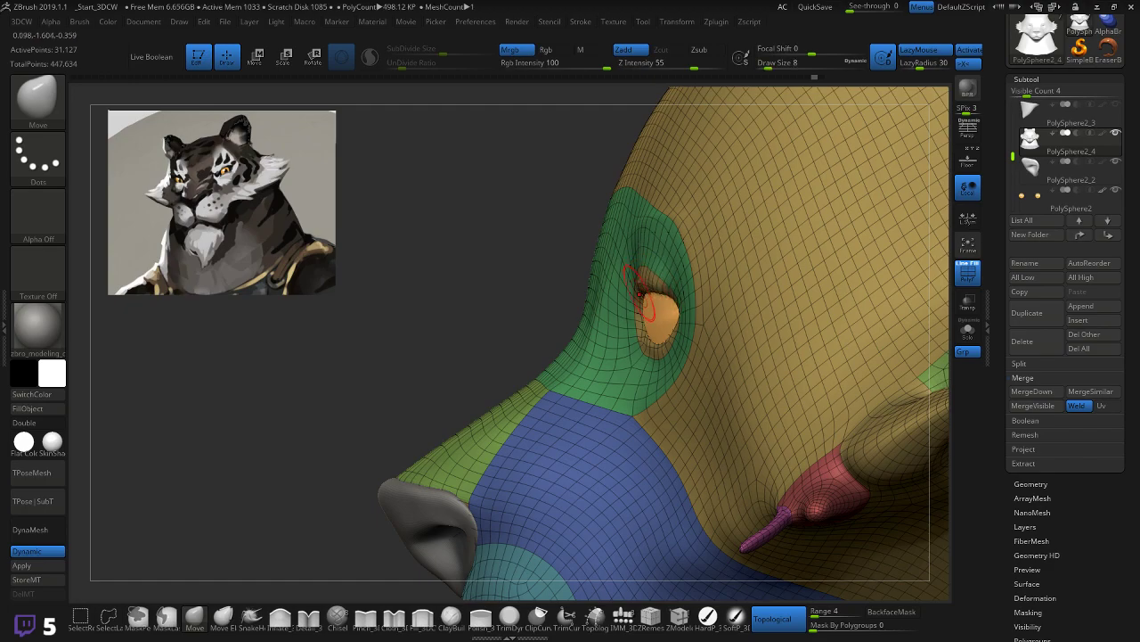
{"action": "mouse_move", "coordinate": [651, 331]}
{"action": "left_mouse_down"}
{"action": "mouse_move", "coordinate": [655, 353]}
{"action": "mouse_move", "coordinate": [664, 324]}
{"action": "mouse_move", "coordinate": [644, 351]}
{"action": "mouse_move", "coordinate": [653, 272]}
{"action": "left_mouse_up"}
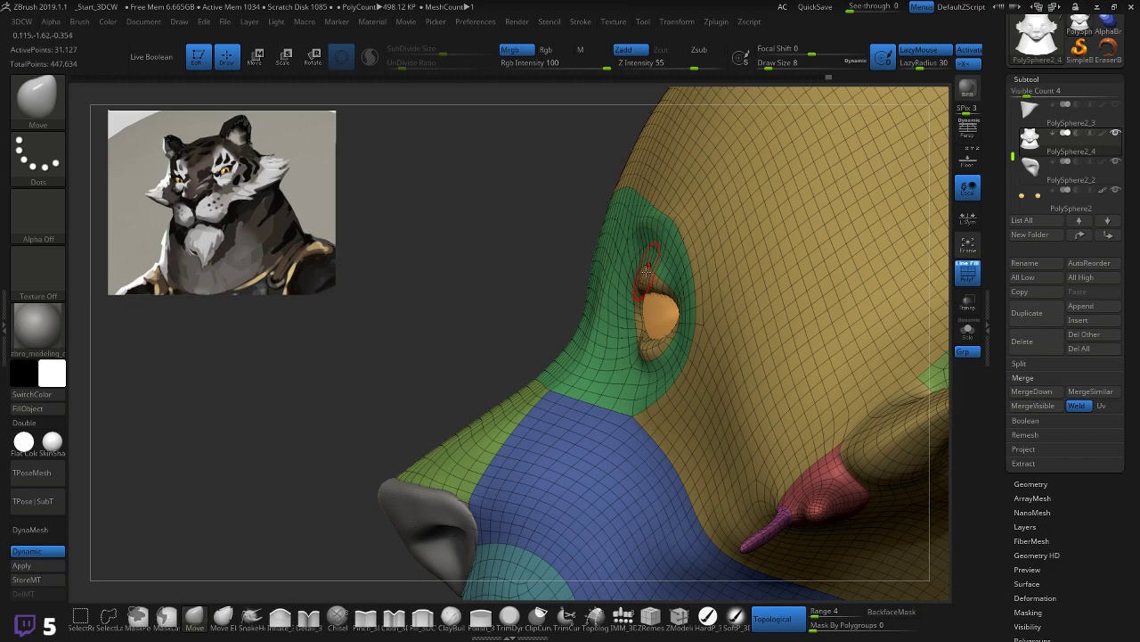
{"action": "left_click_drag", "start_coordinate": [641, 283], "coordinate": [667, 290]}
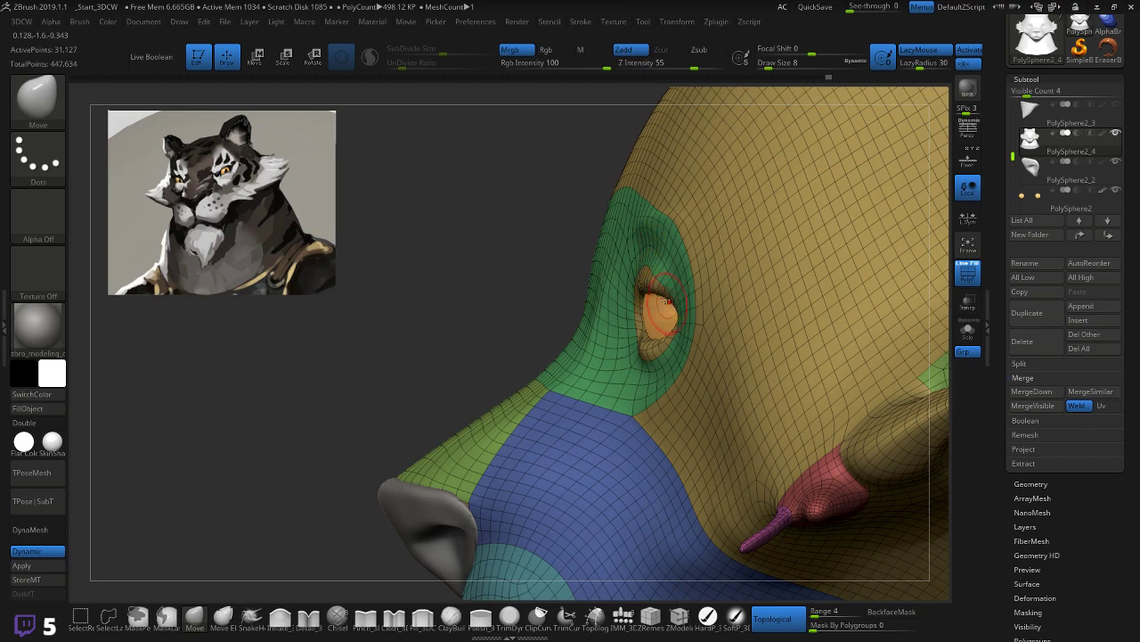
Step: Refine the eyelids' inner and upper edges with the Move brush, fitting them to the eyeballs from front and side
{"action": "key", "text": "shift"}
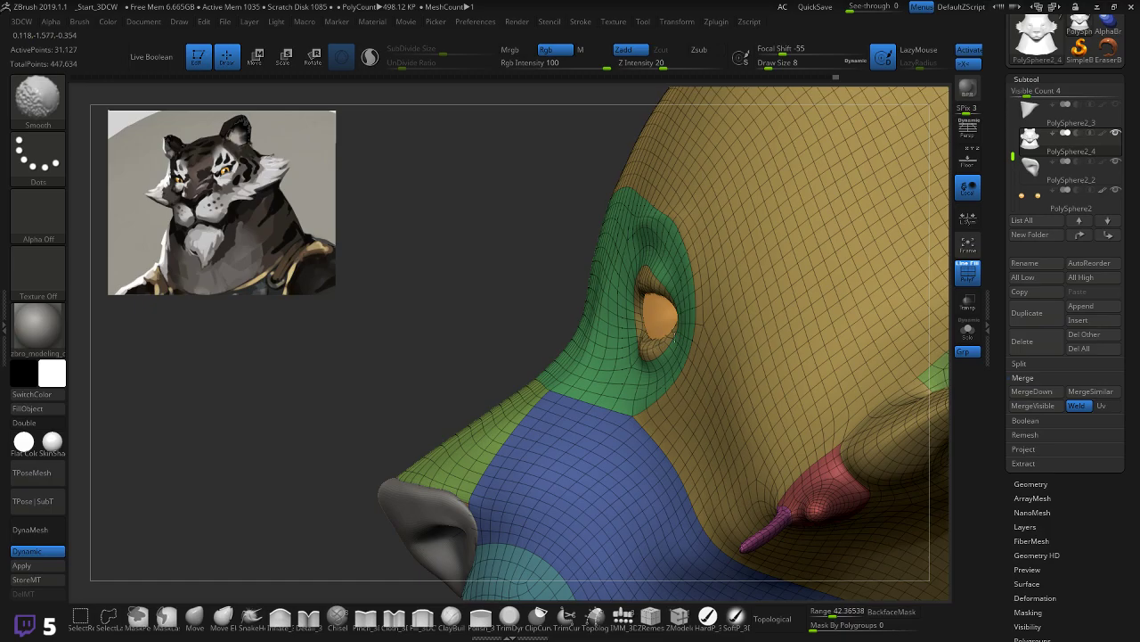
{"action": "left_click_drag", "start_coordinate": [570, 324], "coordinate": [500, 327], "text": "shift"}
{"action": "right_click_drag", "start_coordinate": [500, 327], "coordinate": [621, 282]}
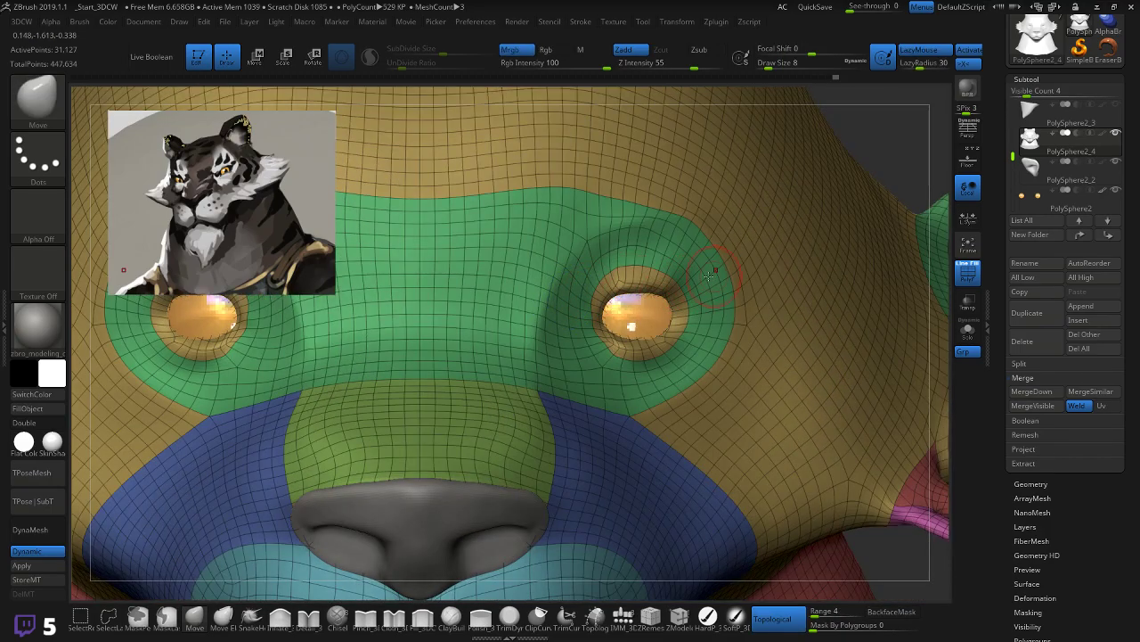
{"action": "right_click_drag", "start_coordinate": [887, 159], "coordinate": [688, 297]}
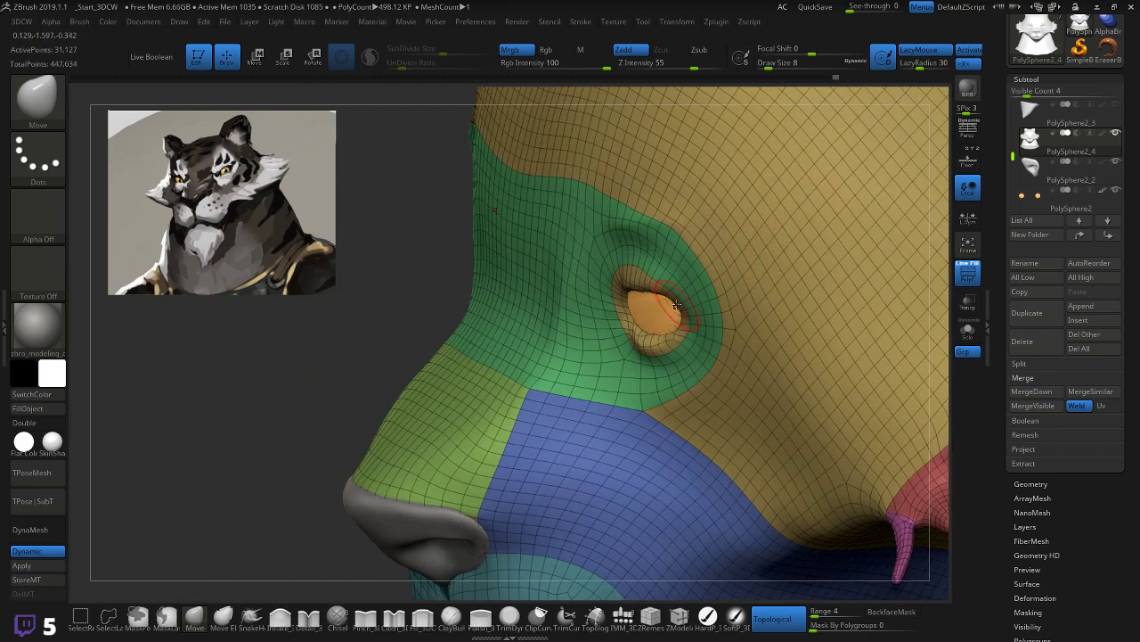
{"action": "right_click_drag", "start_coordinate": [422, 302], "coordinate": [497, 262]}
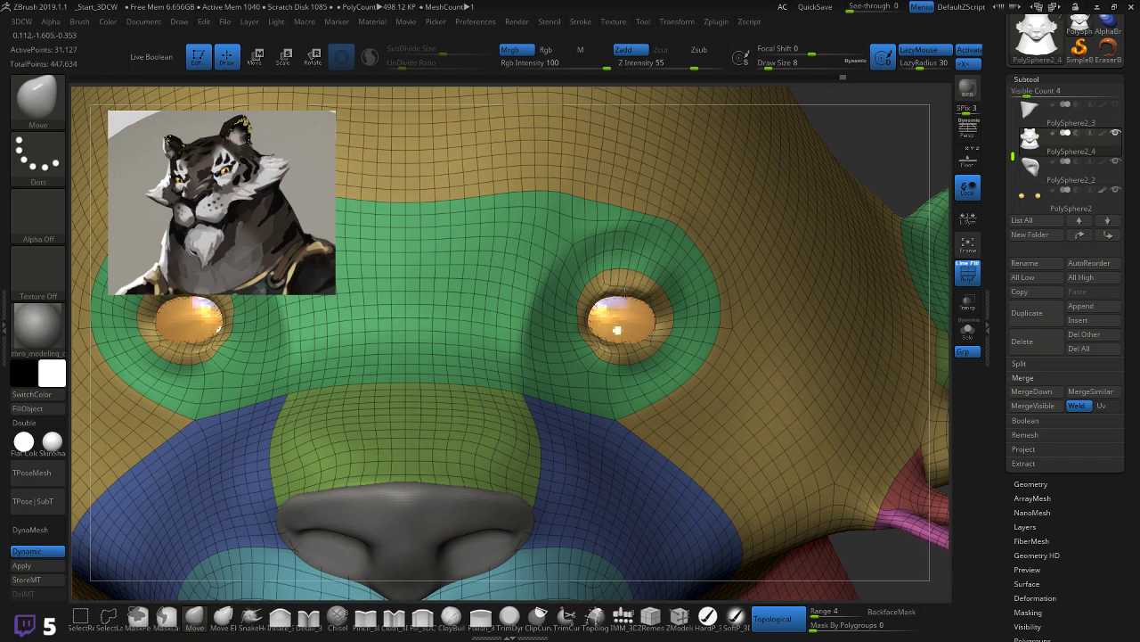
{"action": "left_click_drag", "start_coordinate": [600, 337], "coordinate": [598, 344]}
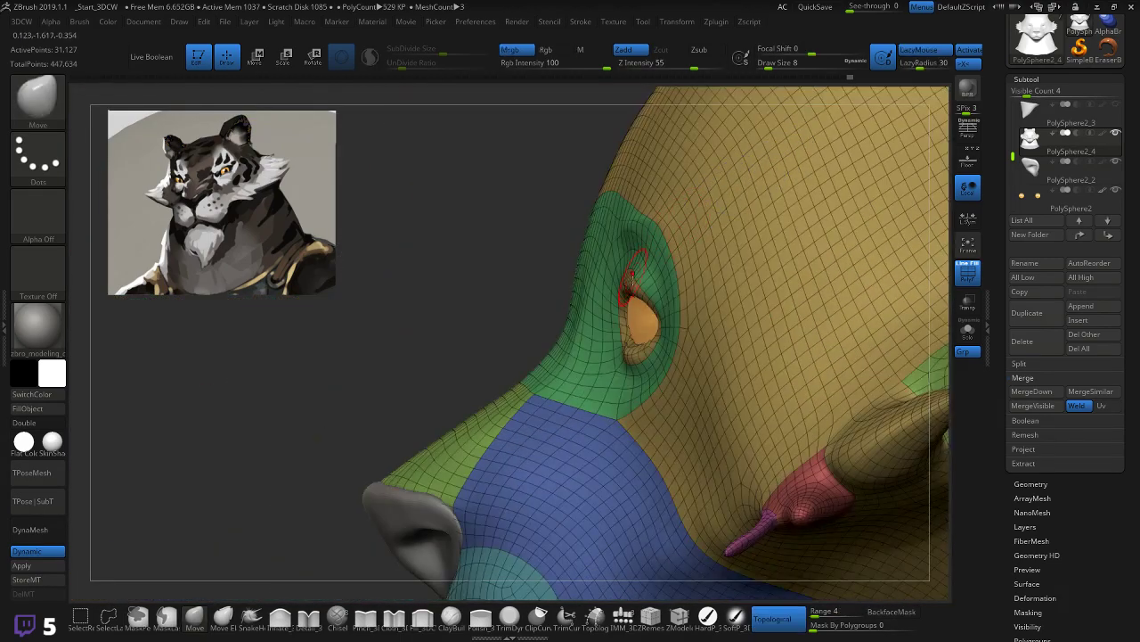
{"action": "mouse_move", "coordinate": [632, 288]}
{"action": "right_mouse_down"}
{"action": "mouse_move", "coordinate": [523, 261]}
{"action": "mouse_move", "coordinate": [615, 288]}
{"action": "right_mouse_up"}
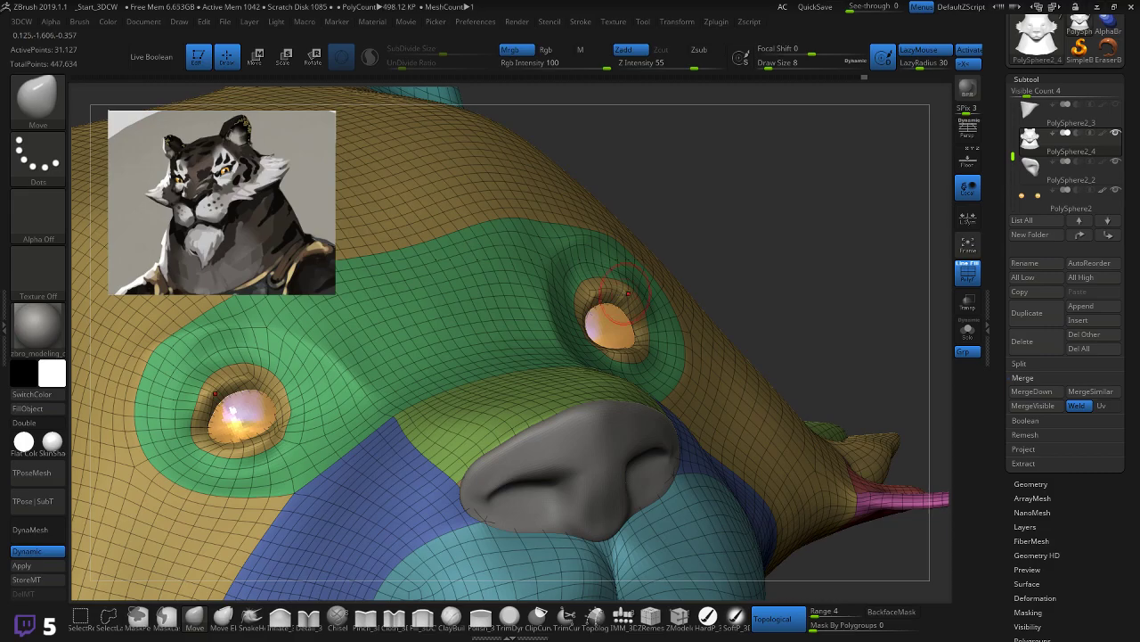
{"action": "right_click_drag", "start_coordinate": [632, 318], "coordinate": [595, 335]}
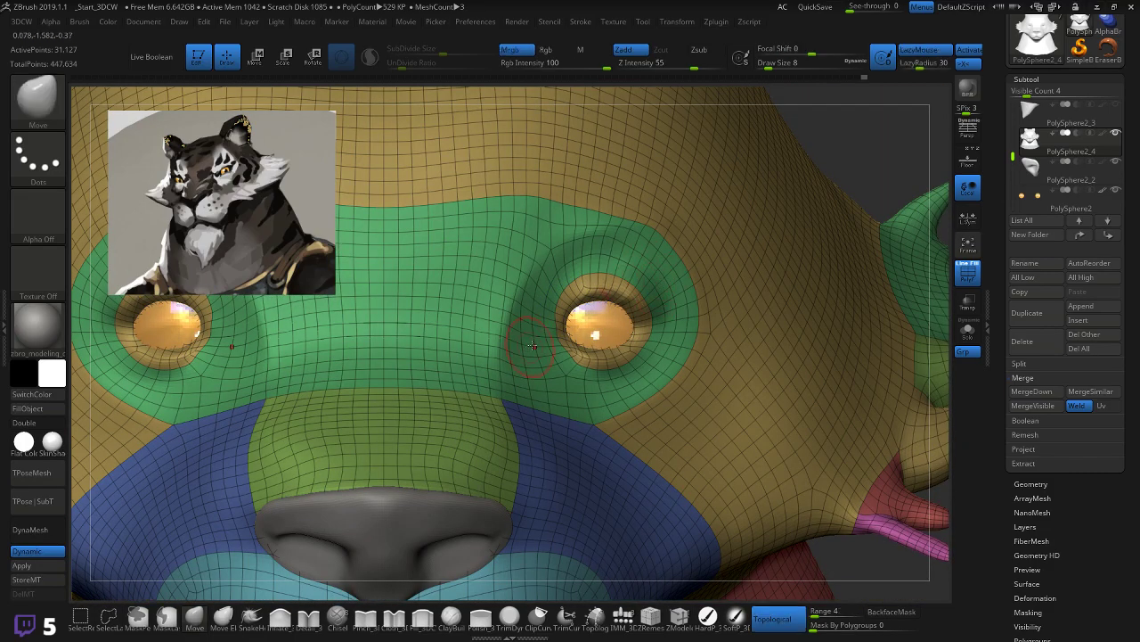
Step: Smooth the outer part of the upper eyelids at draw size 8, checking the surface with and without the polyframe
{"action": "key", "text": "shift+f"}
{"action": "mouse_move", "coordinate": [846, 154]}
{"action": "left_mouse_down"}
{"action": "mouse_move", "coordinate": [850, 130]}
{"action": "mouse_move", "coordinate": [810, 181]}
{"action": "mouse_move", "coordinate": [802, 154]}
{"action": "left_mouse_up"}
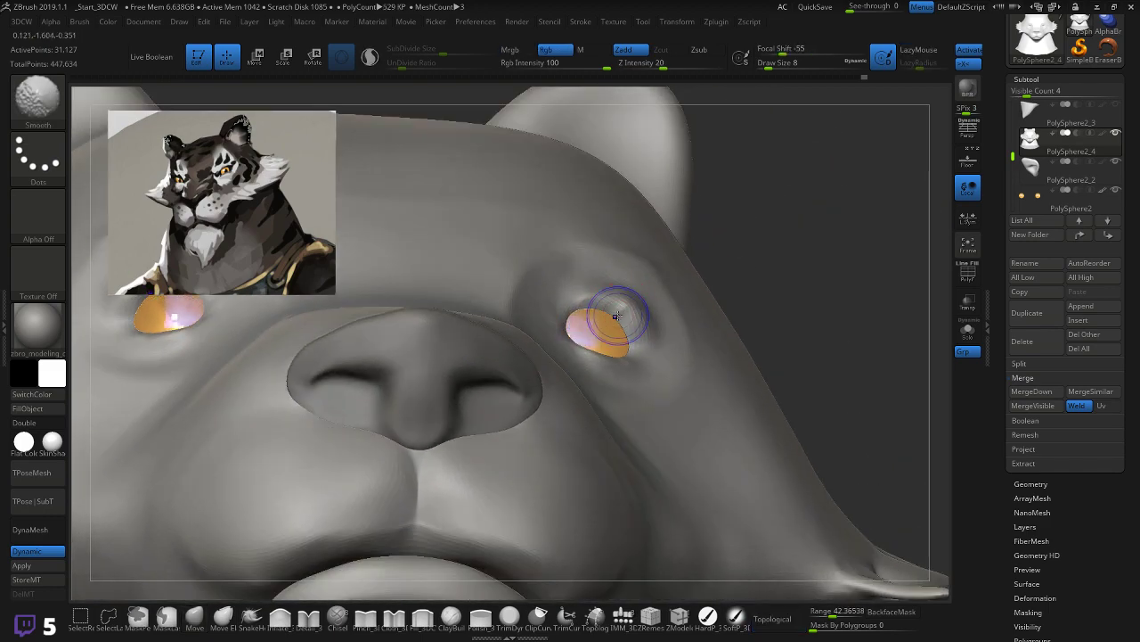
{"action": "mouse_move", "coordinate": [616, 307]}
{"action": "left_mouse_down", "text": "shift"}
{"action": "mouse_move", "coordinate": [578, 304]}
{"action": "mouse_move", "coordinate": [617, 308]}
{"action": "left_mouse_up", "text": "shift"}
{"action": "mouse_move", "coordinate": [769, 247]}
{"action": "left_mouse_down"}
{"action": "mouse_move", "coordinate": [743, 295]}
{"action": "mouse_move", "coordinate": [648, 319]}
{"action": "left_mouse_up"}
{"action": "key", "text": "shift+f"}
{"action": "left_click_drag", "start_coordinate": [876, 159], "coordinate": [744, 212]}
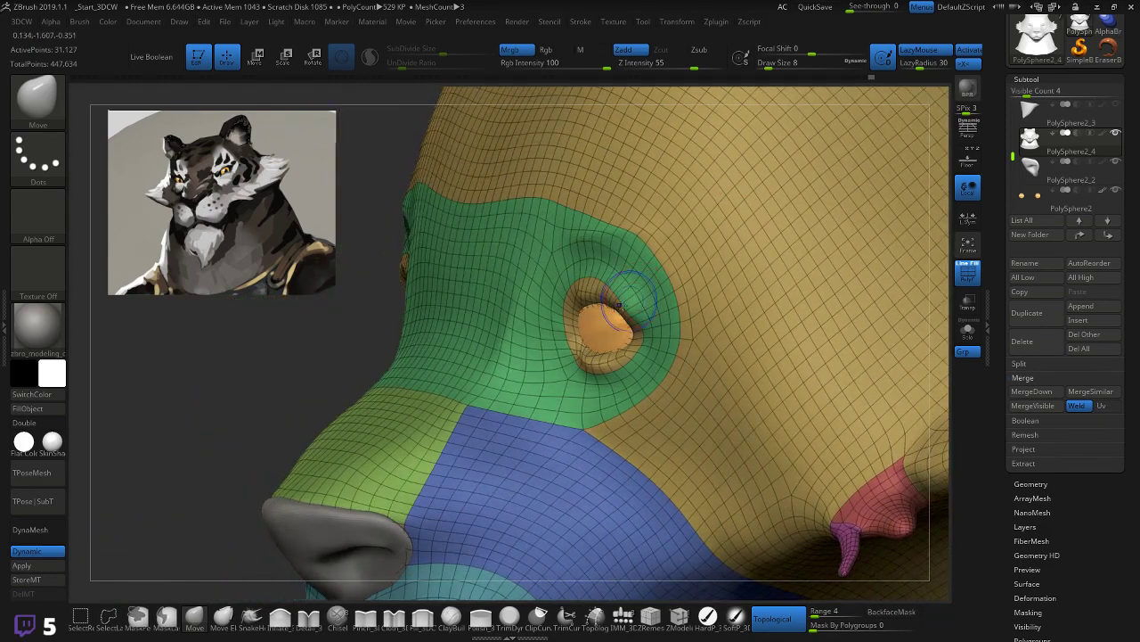
{"action": "key", "text": "shift"}
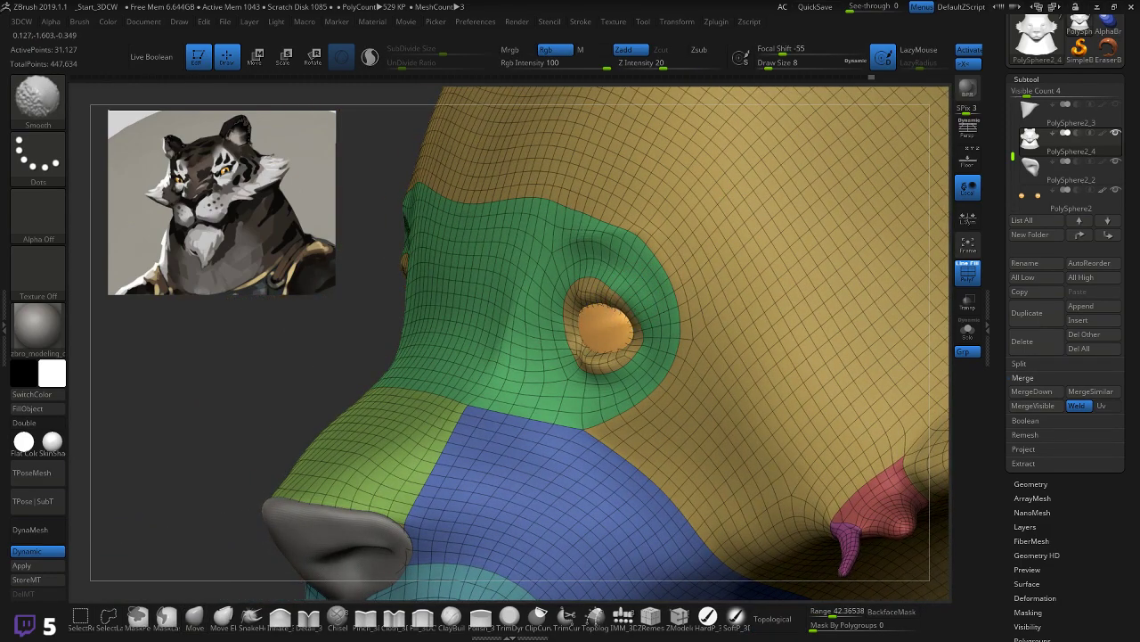
{"action": "left_click_drag", "start_coordinate": [470, 341], "coordinate": [414, 288]}
{"action": "left_click_drag", "start_coordinate": [820, 176], "coordinate": [608, 294]}
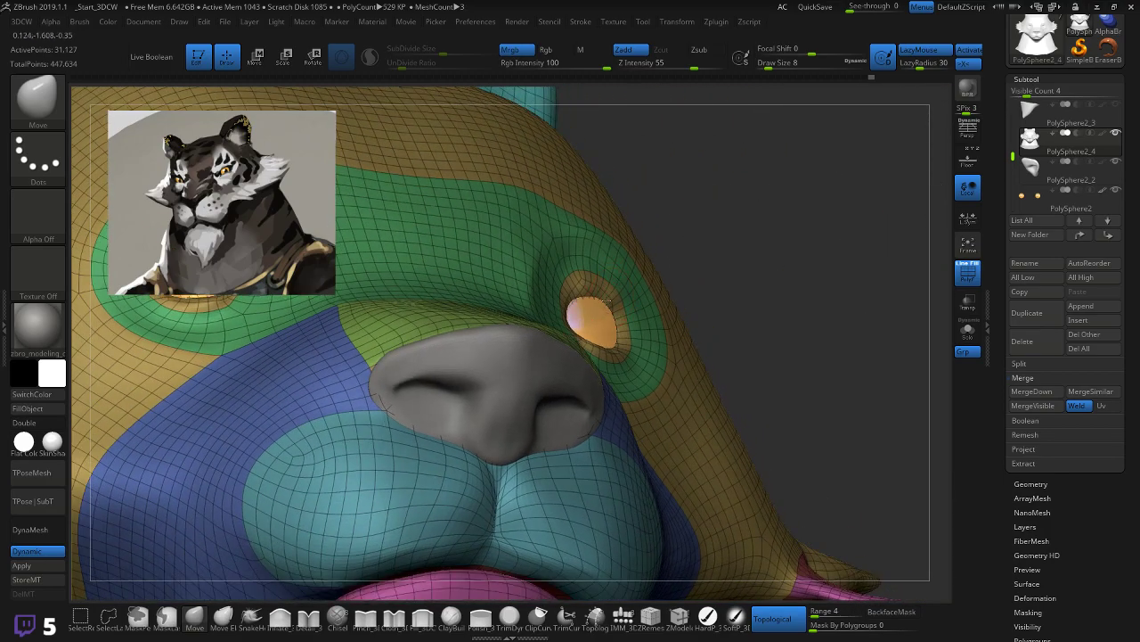
{"action": "left_click_drag", "start_coordinate": [772, 246], "coordinate": [839, 238]}
{"action": "left_click_drag", "start_coordinate": [885, 161], "coordinate": [838, 155], "text": "alt"}
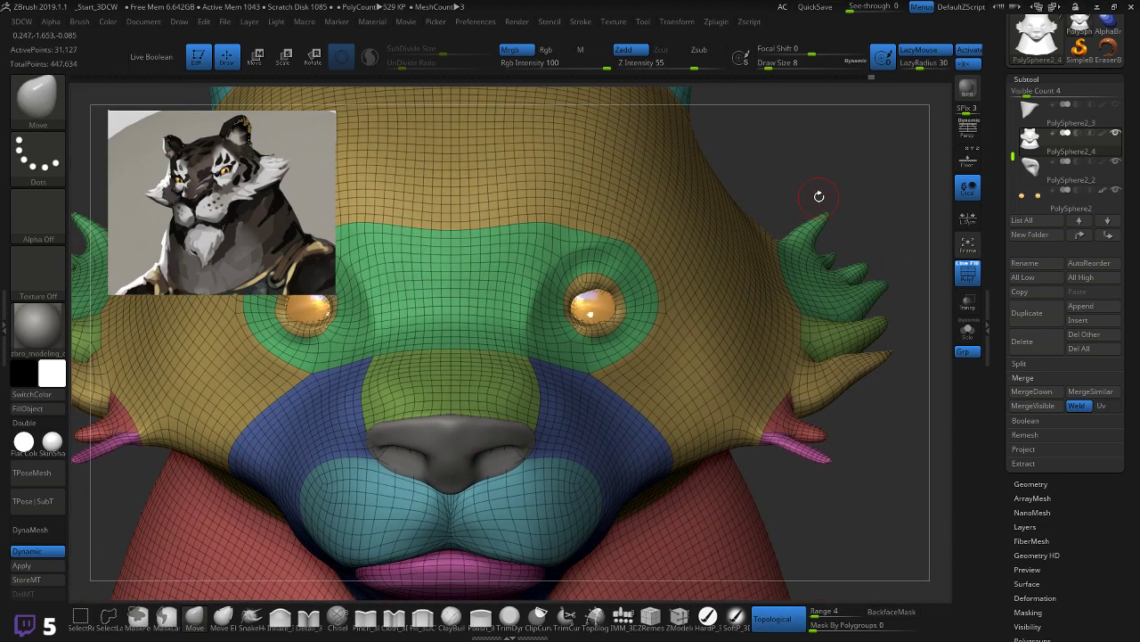
Step: Turn off dynamic subdivision, hide the polyframe and smooth the ridges around the eye sockets at draw size 8
{"action": "key", "text": "shift+f"}
{"action": "key", "text": "shift+f"}
{"action": "key", "text": "shift"}
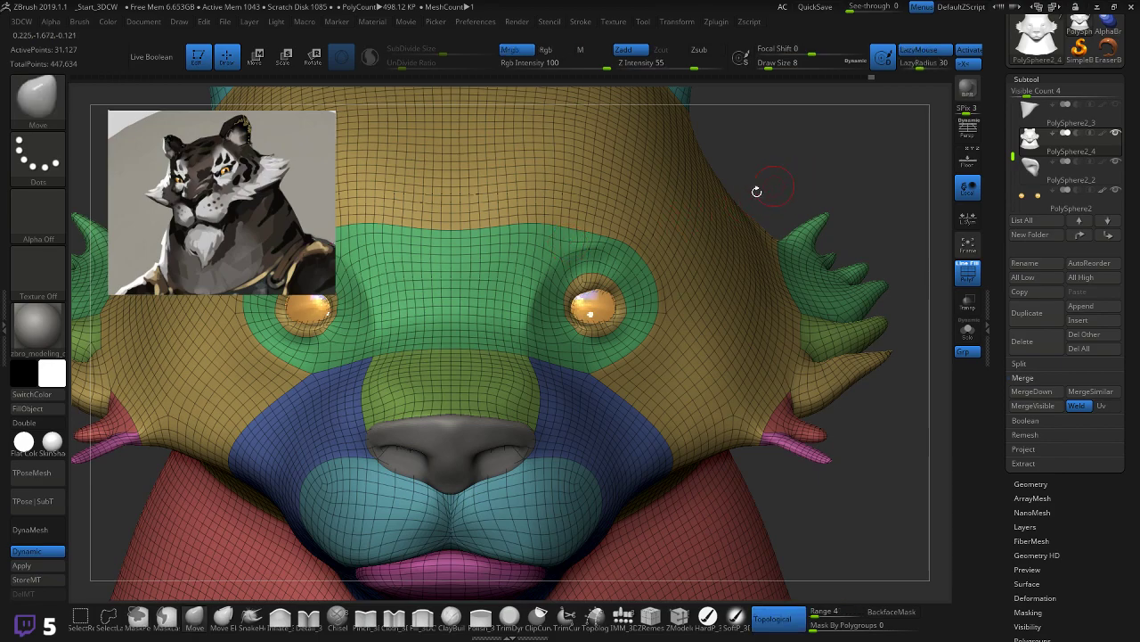
{"action": "key", "text": "shift+f"}
{"action": "left_click", "coordinate": [80, 519]}
{"action": "left_click_drag", "start_coordinate": [785, 177], "coordinate": [726, 290], "text": "alt"}
{"action": "key", "text": "shift"}
{"action": "mouse_move", "coordinate": [524, 355]}
{"action": "left_mouse_down", "text": "shift"}
{"action": "mouse_move", "coordinate": [550, 393]}
{"action": "mouse_move", "coordinate": [588, 390]}
{"action": "mouse_move", "coordinate": [605, 370]}
{"action": "mouse_move", "coordinate": [596, 331]}
{"action": "mouse_move", "coordinate": [561, 305]}
{"action": "mouse_move", "coordinate": [555, 314]}
{"action": "left_mouse_up", "text": "shift"}
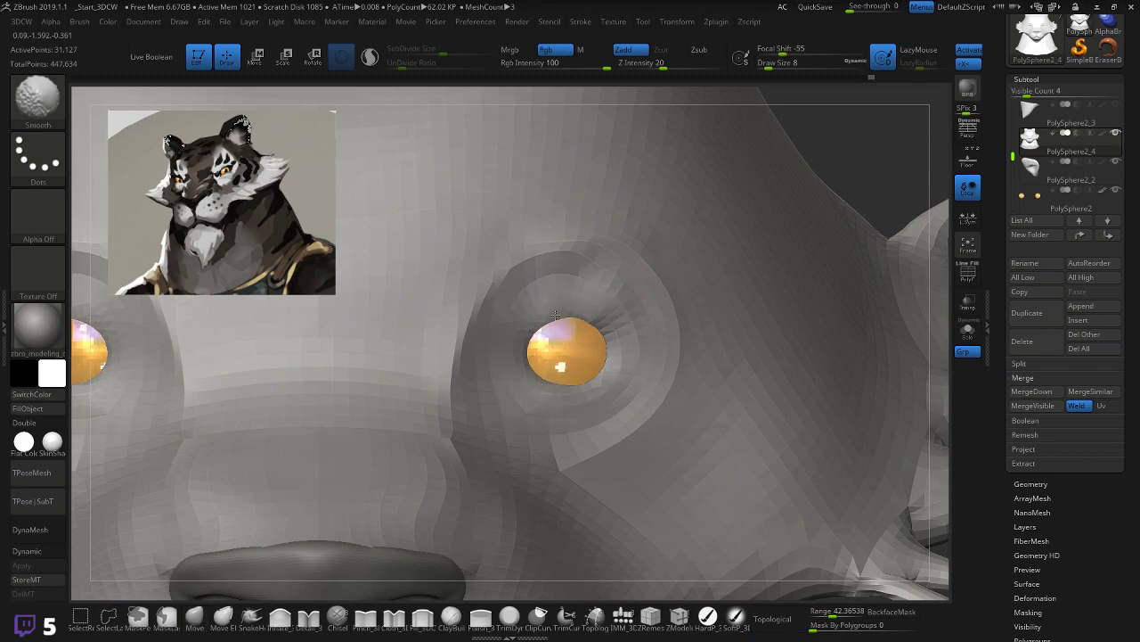
{"action": "left_click_drag", "start_coordinate": [526, 267], "coordinate": [485, 306], "text": "shift"}
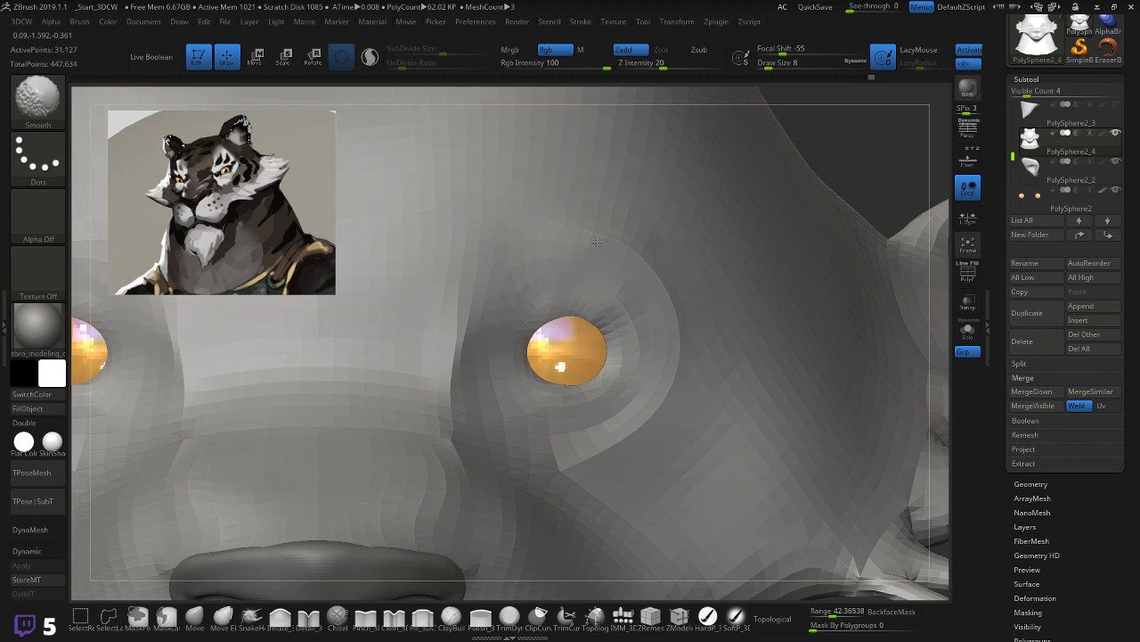
{"action": "left_click_drag", "start_coordinate": [492, 406], "coordinate": [439, 361], "text": "shift"}
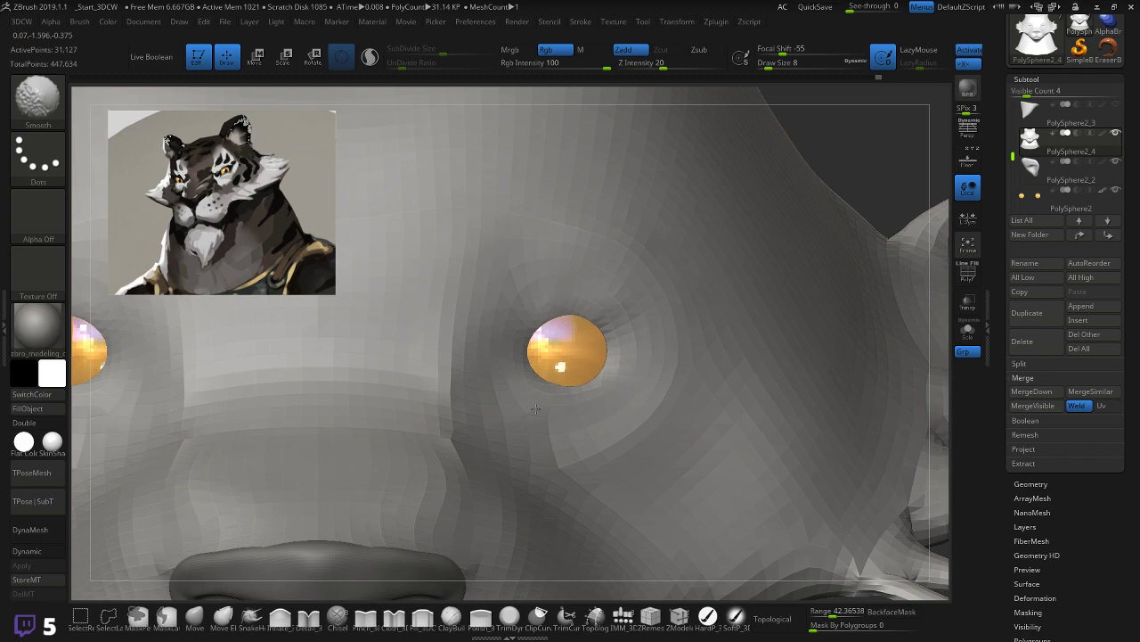
{"action": "left_click_drag", "start_coordinate": [881, 128], "coordinate": [835, 118], "text": "alt"}
{"action": "key", "text": "shift"}
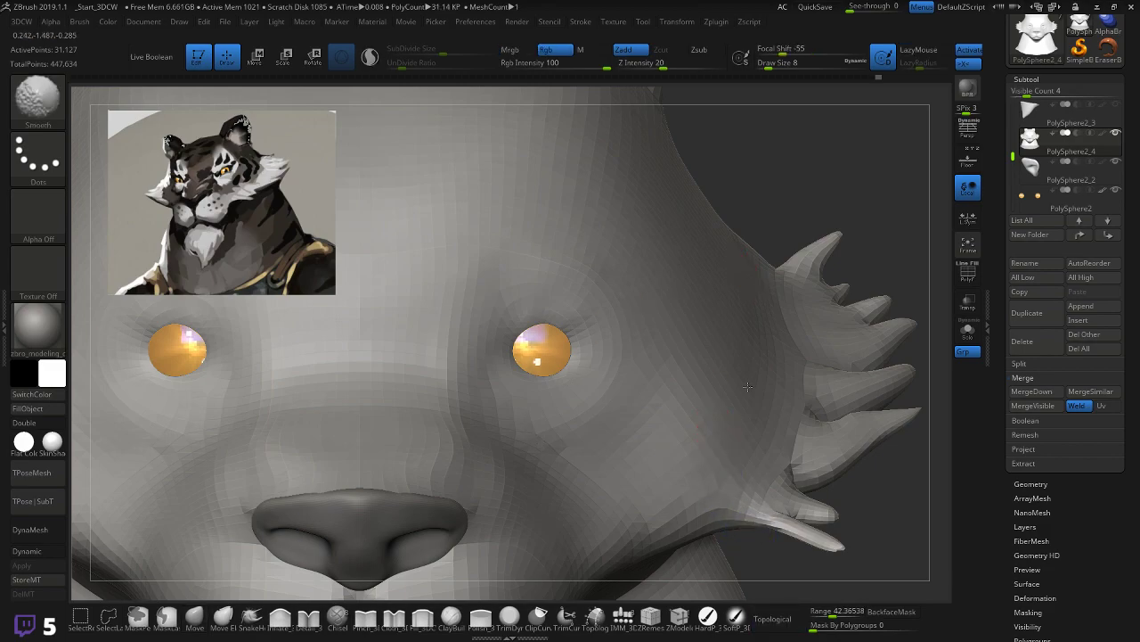
Step: Save the tool as a new version named Black Tiger_16 in the Black Tiger folder
{"action": "mouse_move", "coordinate": [818, 173]}
{"action": "left_mouse_down", "text": "alt"}
{"action": "mouse_move", "coordinate": [758, 157]}
{"action": "mouse_move", "coordinate": [830, 211]}
{"action": "mouse_move", "coordinate": [840, 178]}
{"action": "mouse_move", "coordinate": [860, 173]}
{"action": "mouse_move", "coordinate": [885, 193]}
{"action": "mouse_move", "coordinate": [949, 191]}
{"action": "mouse_move", "coordinate": [846, 183]}
{"action": "left_mouse_up", "text": "alt"}
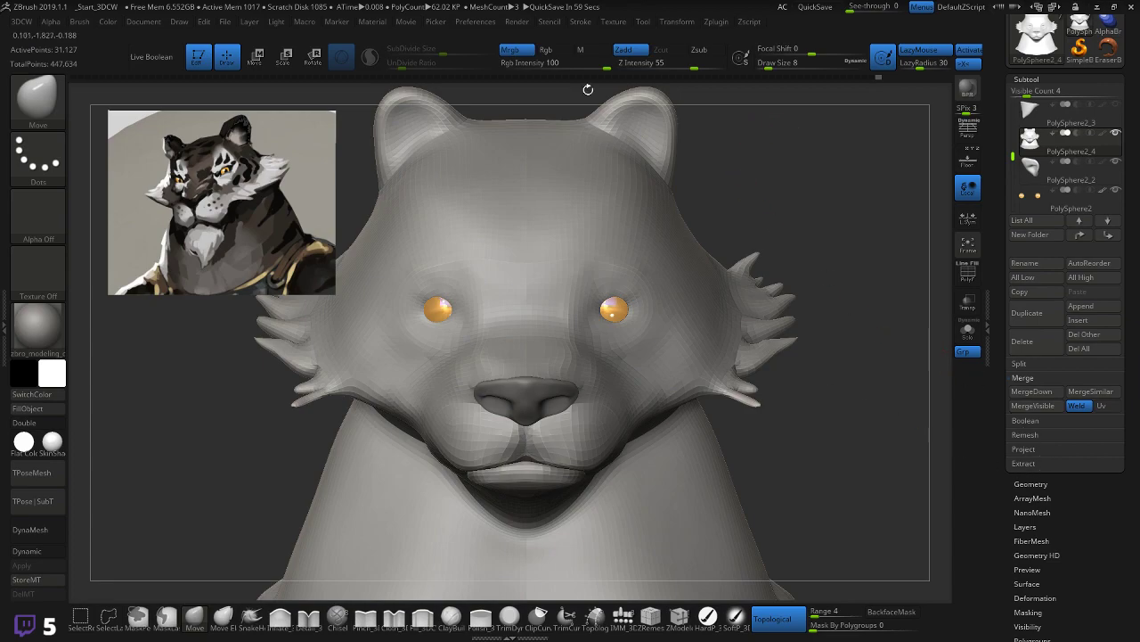
{"action": "left_click", "coordinate": [142, 22]}
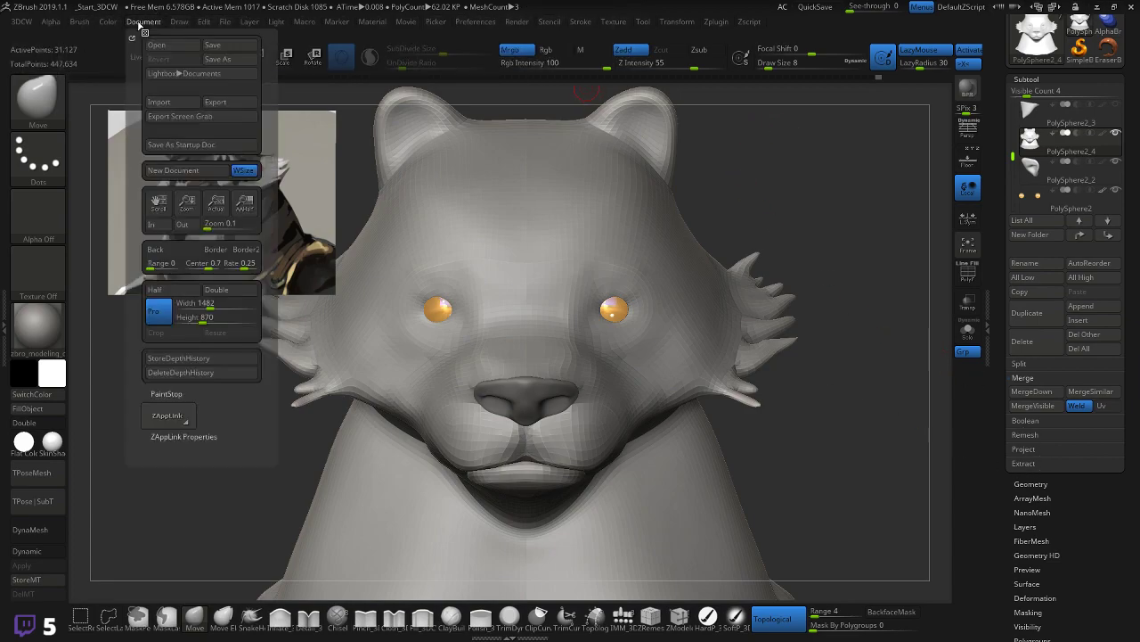
{"action": "left_click", "coordinate": [218, 58]}
{"action": "left_click", "coordinate": [274, 90]}
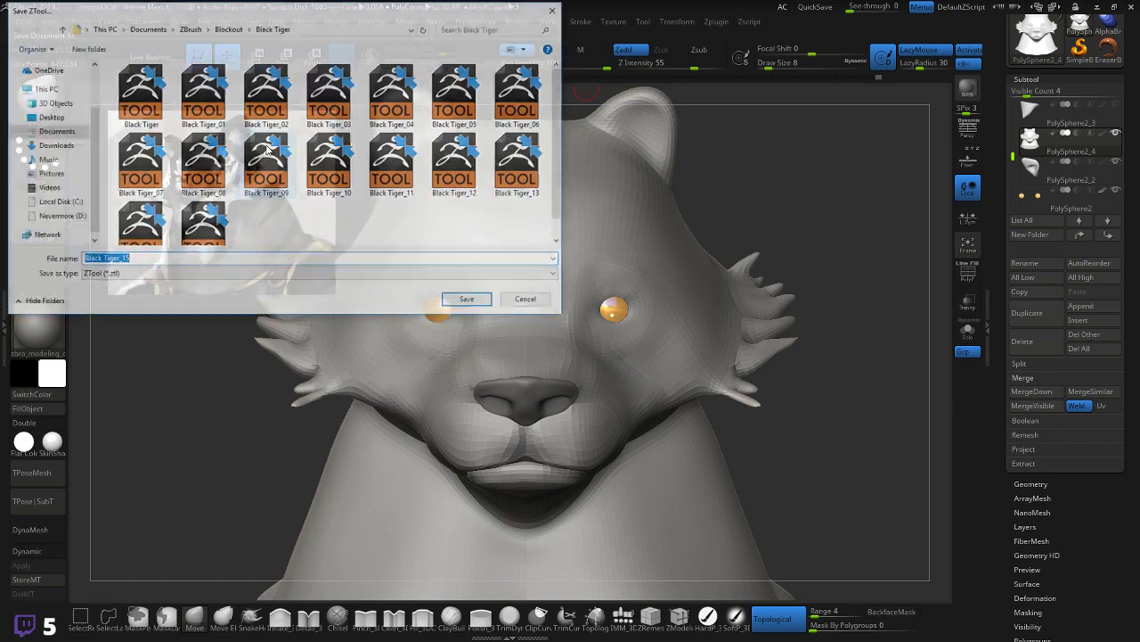
{"action": "left_click", "coordinate": [127, 260]}
{"action": "key", "text": "BackSpace"}
{"action": "type", "text": "6"}
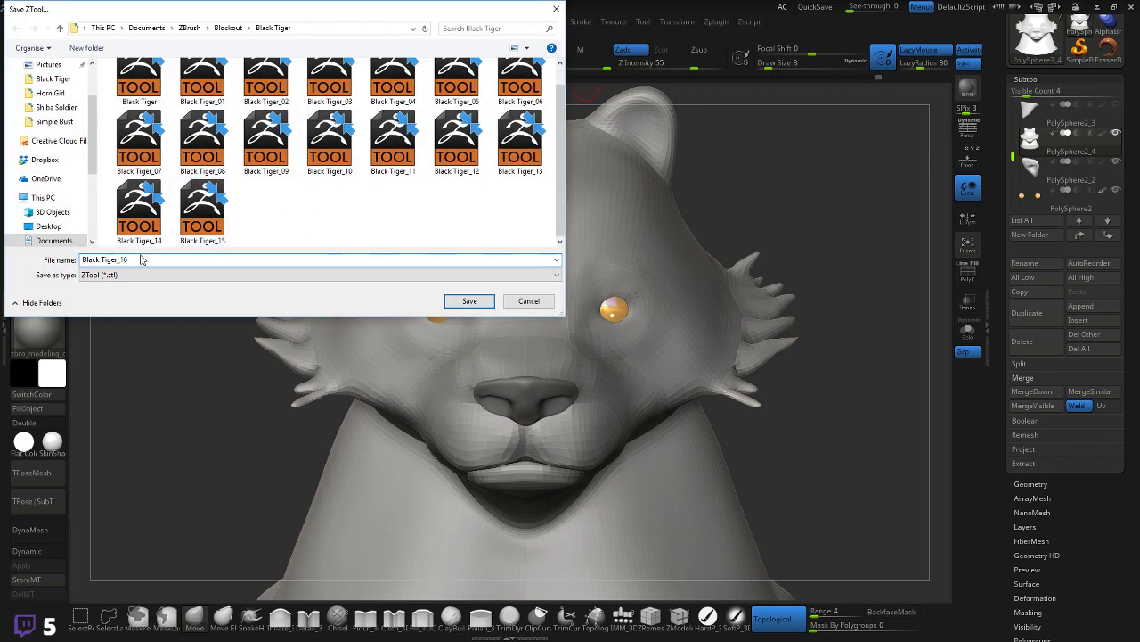
{"action": "left_click", "coordinate": [471, 303]}
Step: Display the polyframe on the face and adjust the inner and upper eyelid rims with the Move brush at draw size 8
{"action": "left_click_drag", "start_coordinate": [751, 198], "coordinate": [821, 268], "text": "alt"}
{"action": "left_click_drag", "start_coordinate": [748, 115], "coordinate": [798, 241], "text": "alt"}
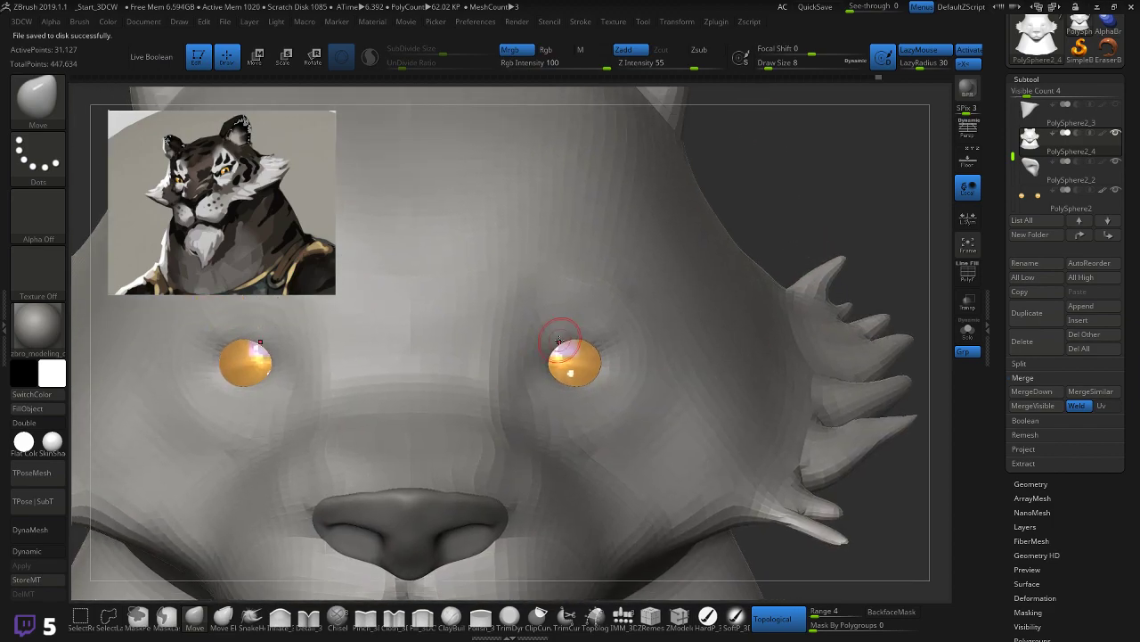
{"action": "key", "text": "shift"}
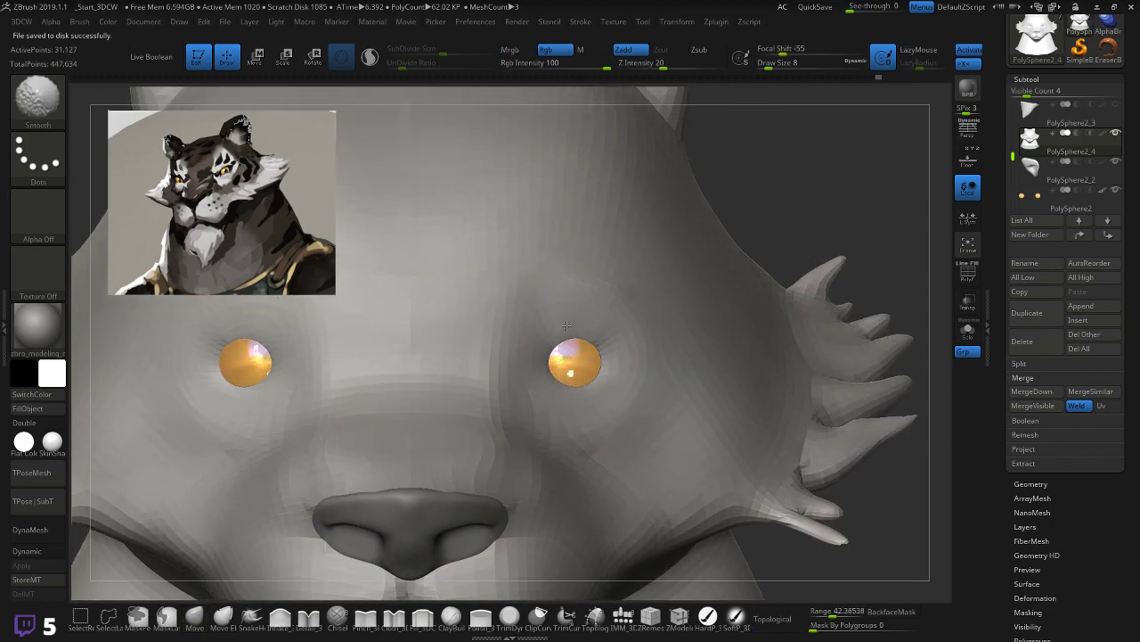
{"action": "key", "text": "shift+f"}
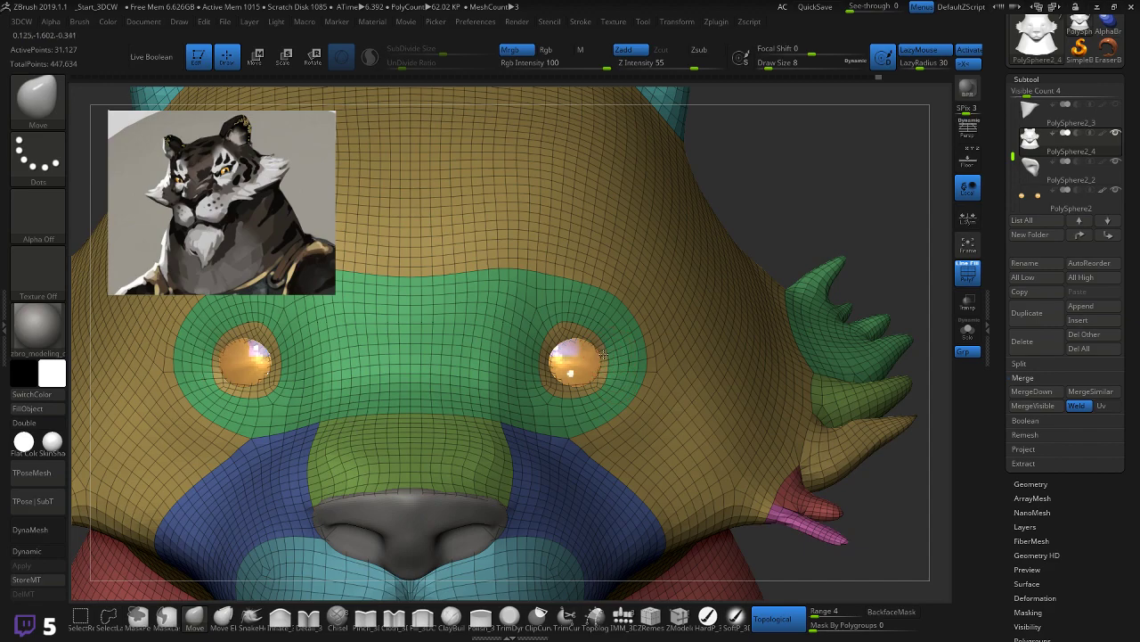
{"action": "mouse_move", "coordinate": [566, 328]}
{"action": "left_mouse_down"}
{"action": "mouse_move", "coordinate": [538, 375]}
{"action": "mouse_move", "coordinate": [550, 388]}
{"action": "mouse_move", "coordinate": [530, 368]}
{"action": "left_mouse_up"}
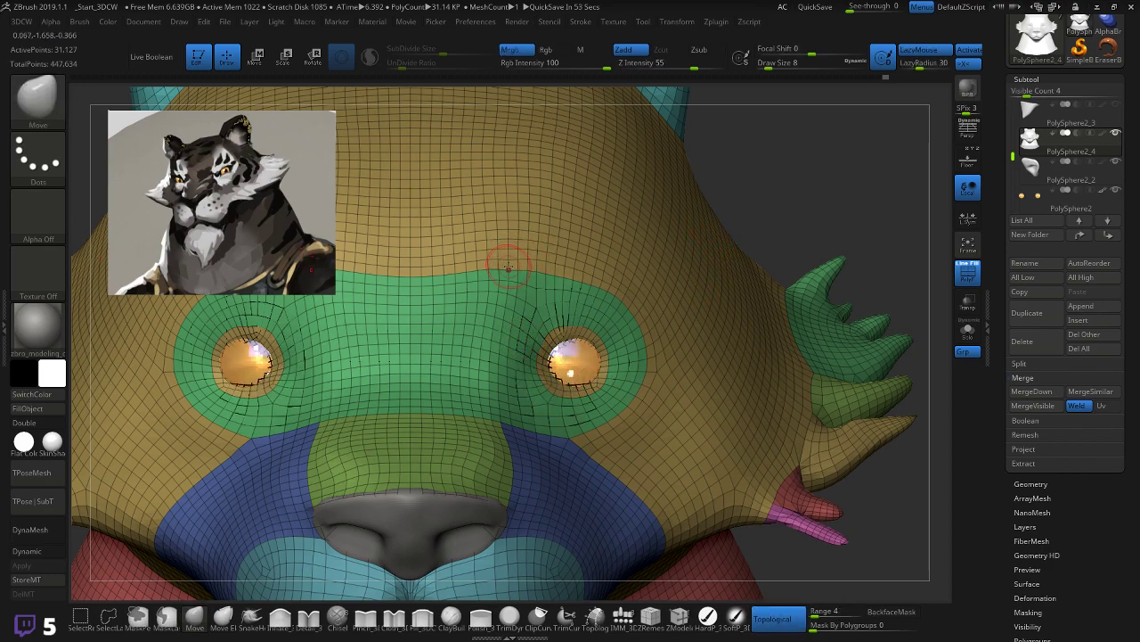
Step: Adjust the brow edge and the area below the eye sockets with the Move brush at draw size 22
{"action": "key", "text": "bracketright"}
{"action": "left_click_drag", "start_coordinate": [508, 268], "coordinate": [498, 279]}
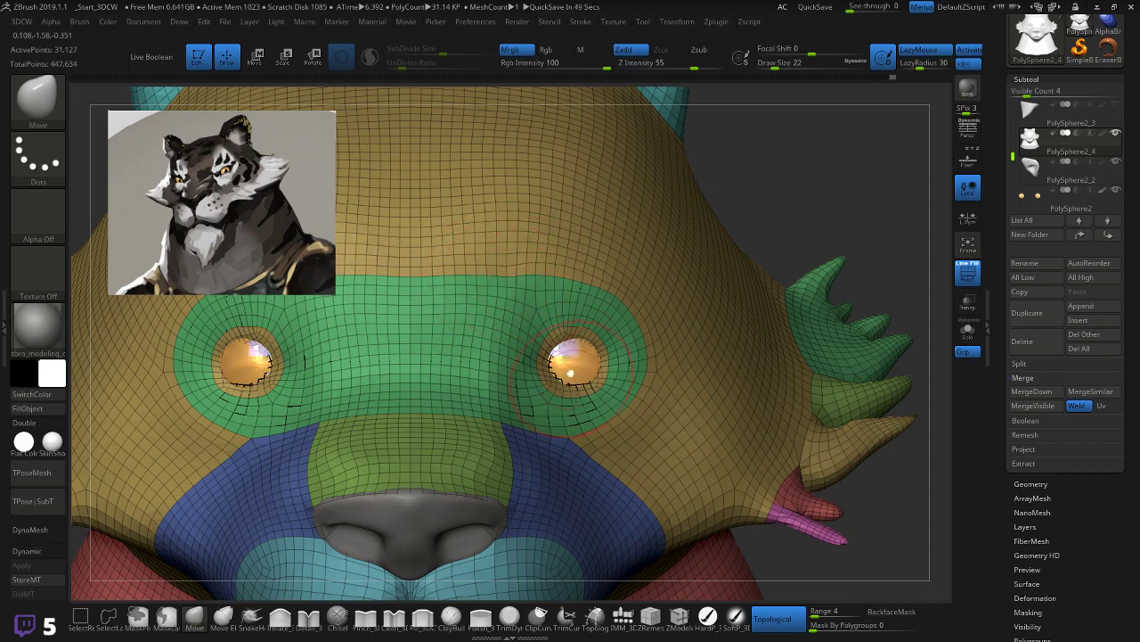
{"action": "left_click_drag", "start_coordinate": [569, 438], "coordinate": [569, 437]}
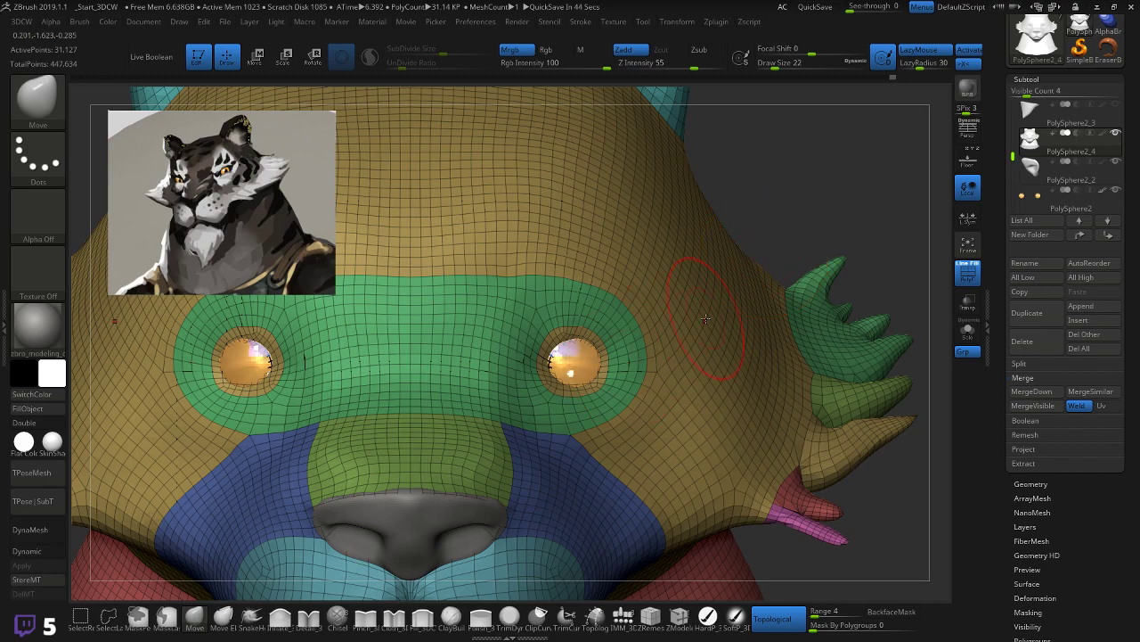
Step: Remesh the head with ZRemesher at a target polygon count of 17, keeping the polygroups
{"action": "left_click", "coordinate": [1032, 483]}
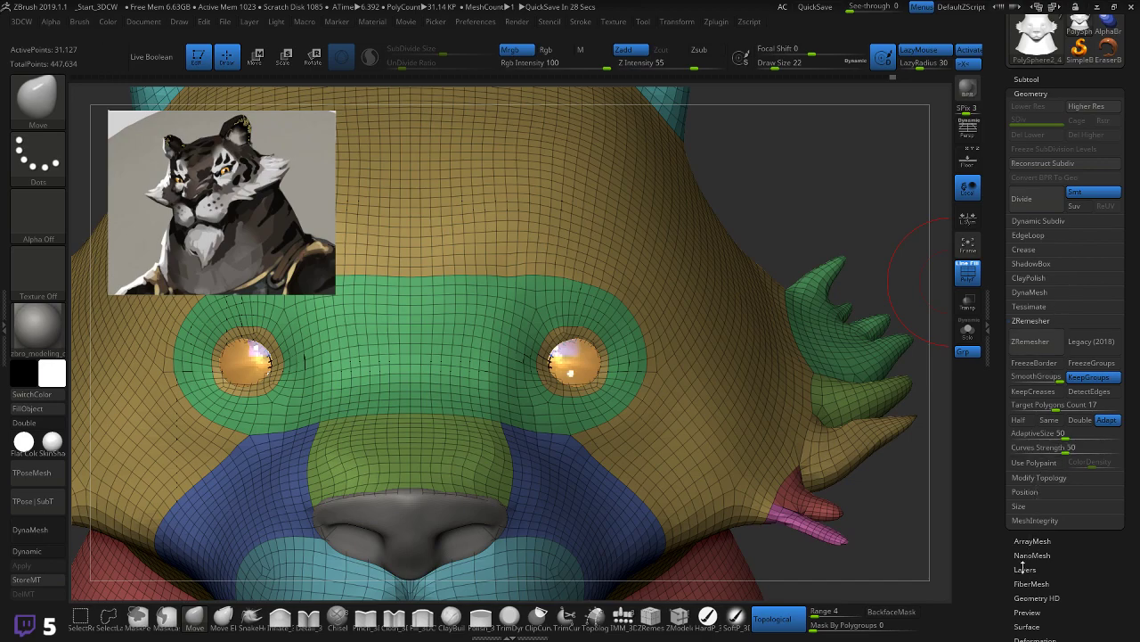
{"action": "left_click_drag", "start_coordinate": [896, 520], "coordinate": [868, 381]}
{"action": "key", "text": "super"}
{"action": "key", "text": "super"}
{"action": "key", "text": "f"}
{"action": "left_click_drag", "start_coordinate": [849, 341], "coordinate": [874, 387], "text": "alt"}
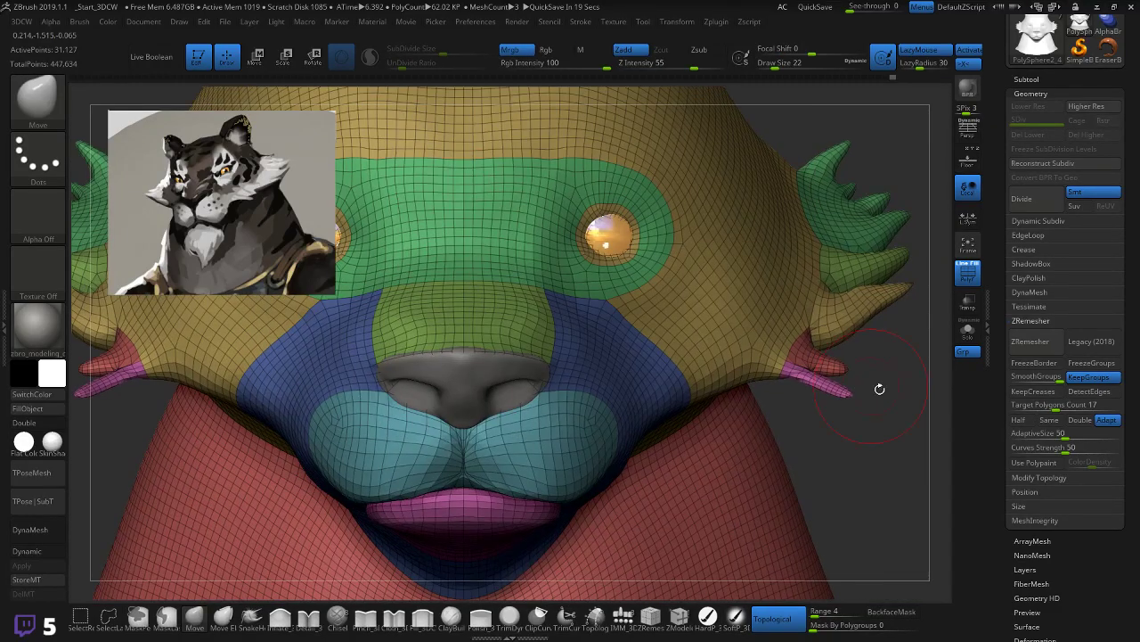
{"action": "left_click", "coordinate": [1029, 342]}
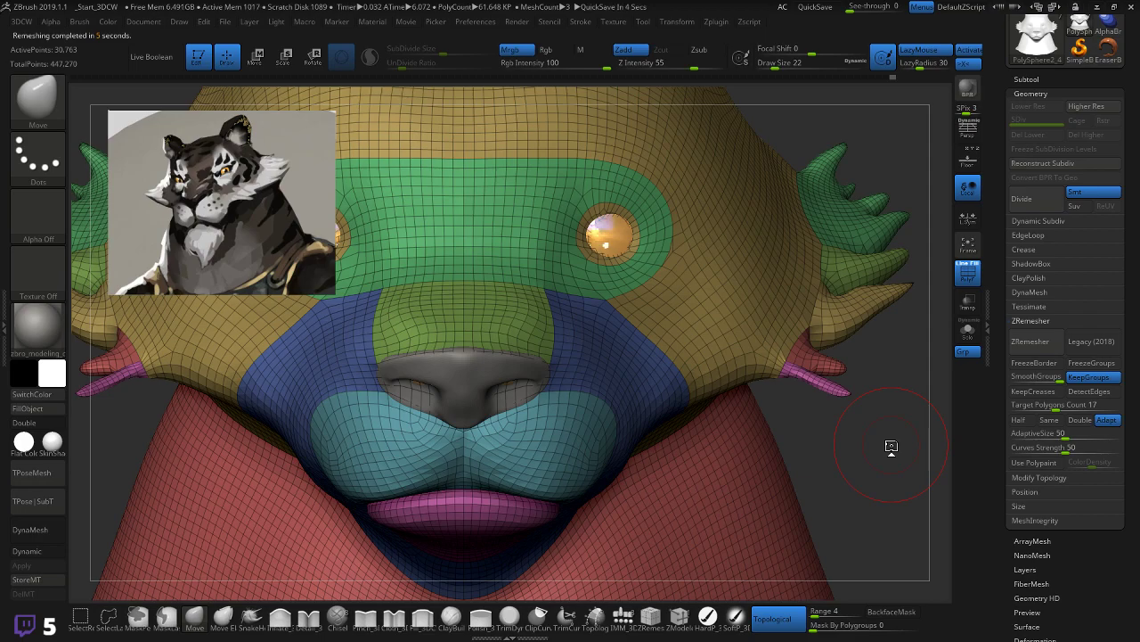
Step: Examine the remeshed head's surface and topology from several views, with and without the polyframe
{"action": "key", "text": "shift+f"}
{"action": "key", "text": "shift+f"}
{"action": "key", "text": "shift+f"}
{"action": "key", "text": "shift+f"}
{"action": "key", "text": "shift+f"}
{"action": "key", "text": "shift+f"}
{"action": "key", "text": "shift+f"}
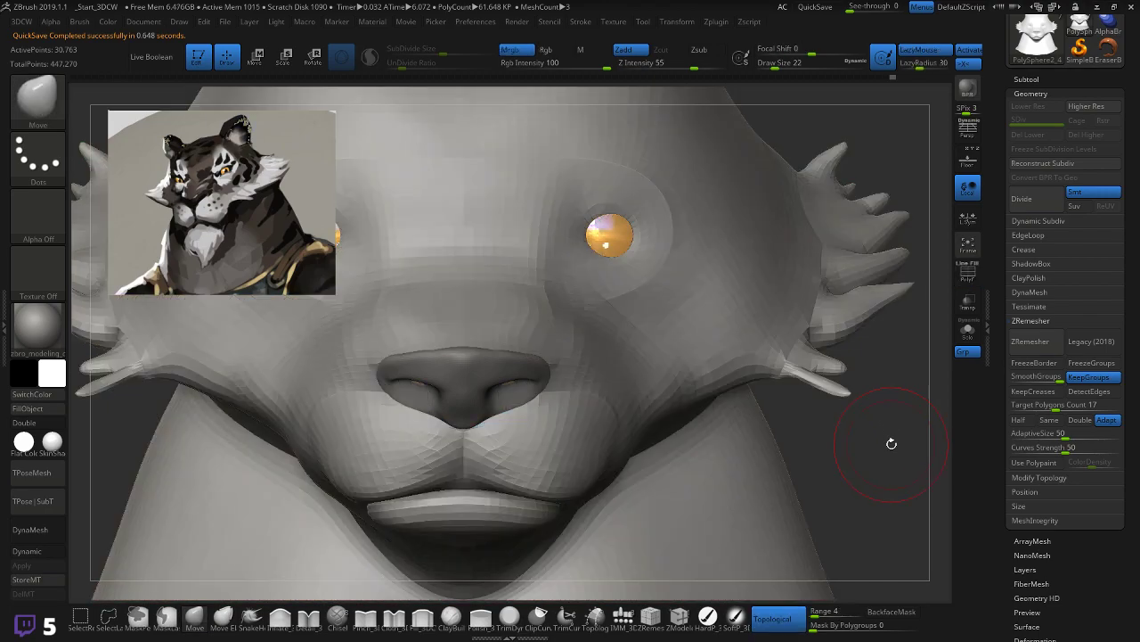
{"action": "mouse_move", "coordinate": [892, 443]}
{"action": "left_mouse_down"}
{"action": "mouse_move", "coordinate": [579, 575]}
{"action": "mouse_move", "coordinate": [598, 561]}
{"action": "mouse_move", "coordinate": [596, 571]}
{"action": "mouse_move", "coordinate": [619, 497]}
{"action": "mouse_move", "coordinate": [687, 520]}
{"action": "mouse_move", "coordinate": [866, 432]}
{"action": "mouse_move", "coordinate": [828, 389]}
{"action": "mouse_move", "coordinate": [833, 378]}
{"action": "mouse_move", "coordinate": [816, 426]}
{"action": "mouse_move", "coordinate": [833, 398]}
{"action": "left_mouse_up"}
{"action": "key", "text": "shift+f"}
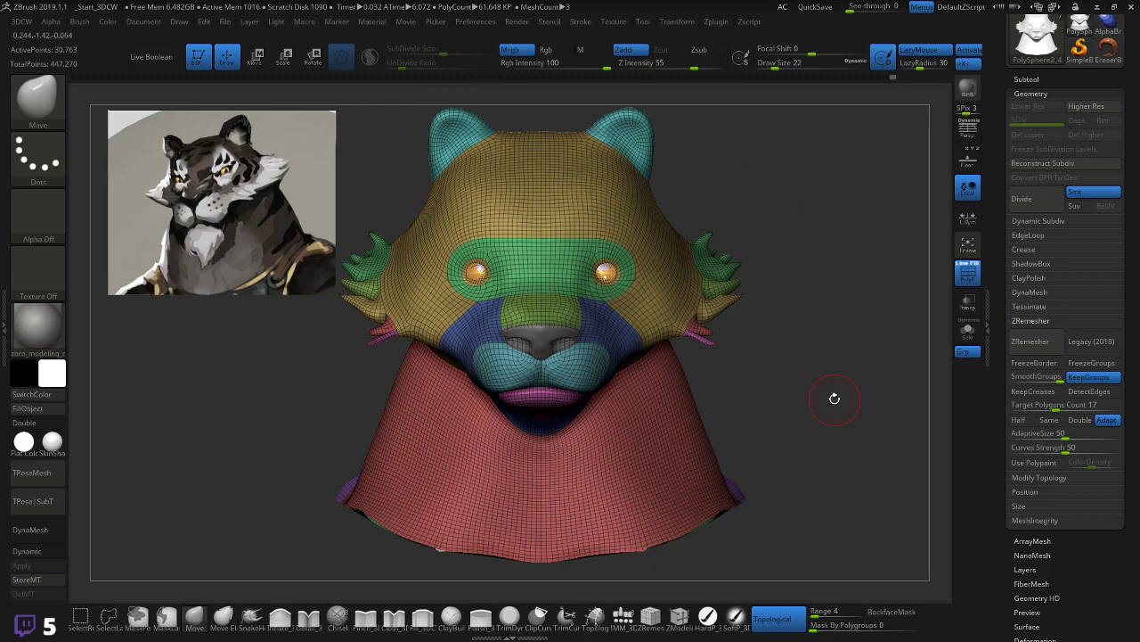
{"action": "left_click_drag", "start_coordinate": [839, 398], "coordinate": [832, 375]}
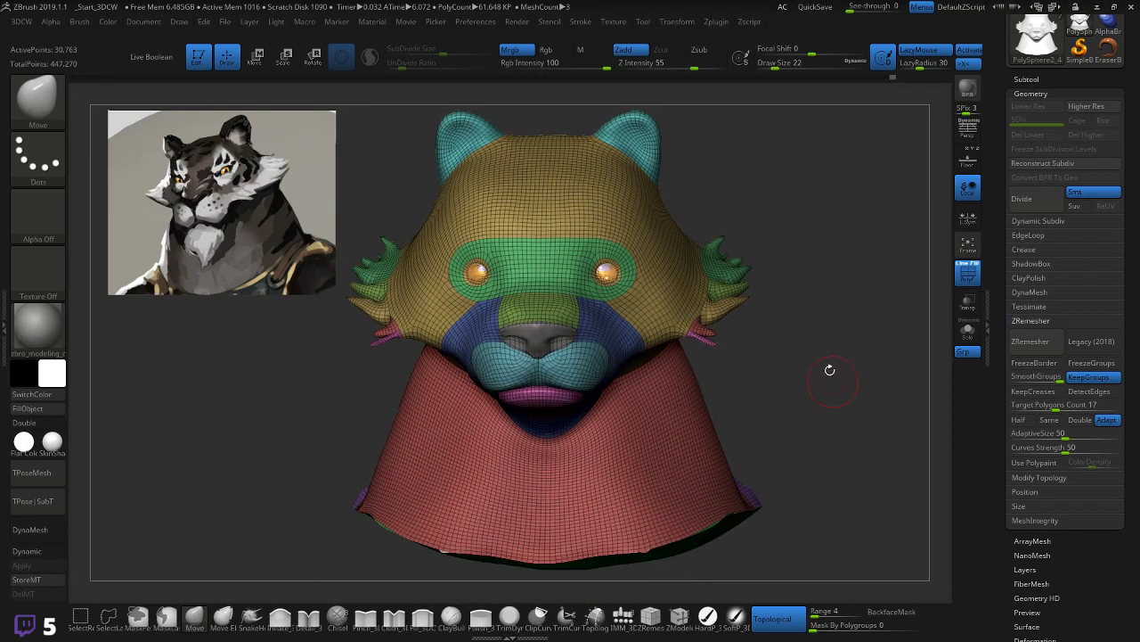
{"action": "left_click_drag", "start_coordinate": [804, 339], "coordinate": [734, 558]}
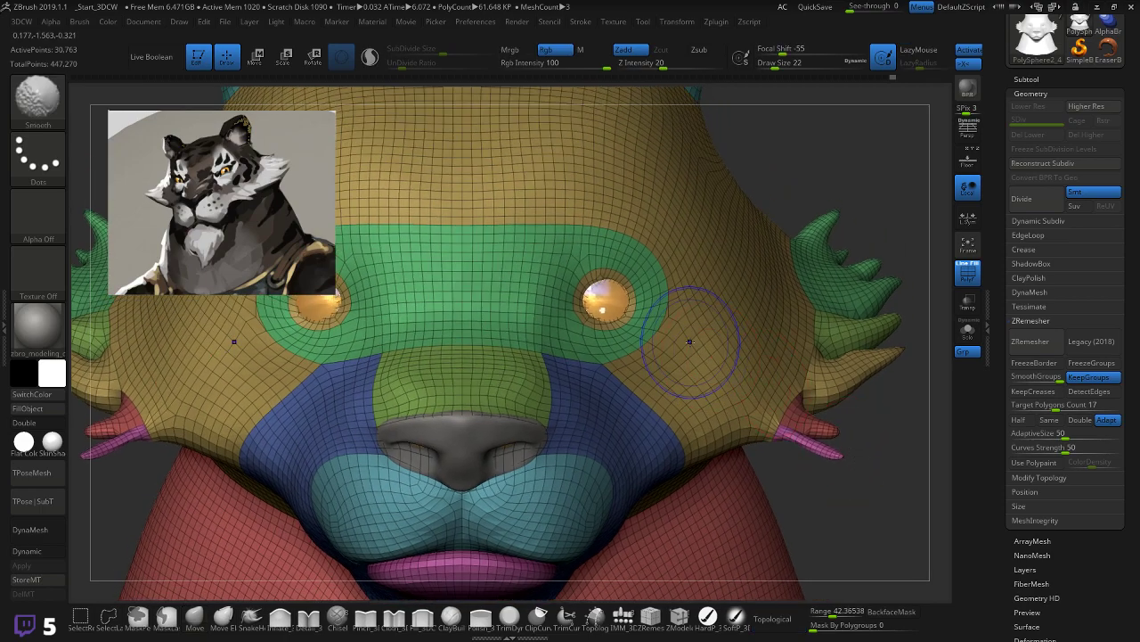
{"action": "key", "text": "shift+f"}
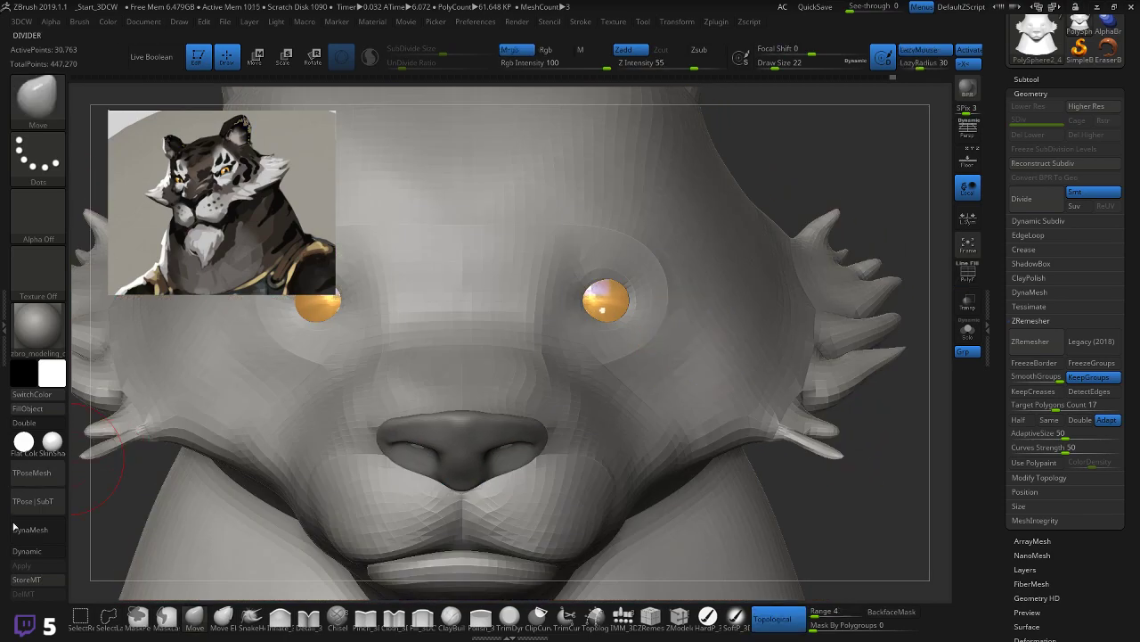
Step: Turn on dynamic subdivision and pinch the upper eyelid rims with the Pinch_3DCW brush at draw size 3
{"action": "left_click", "coordinate": [36, 553]}
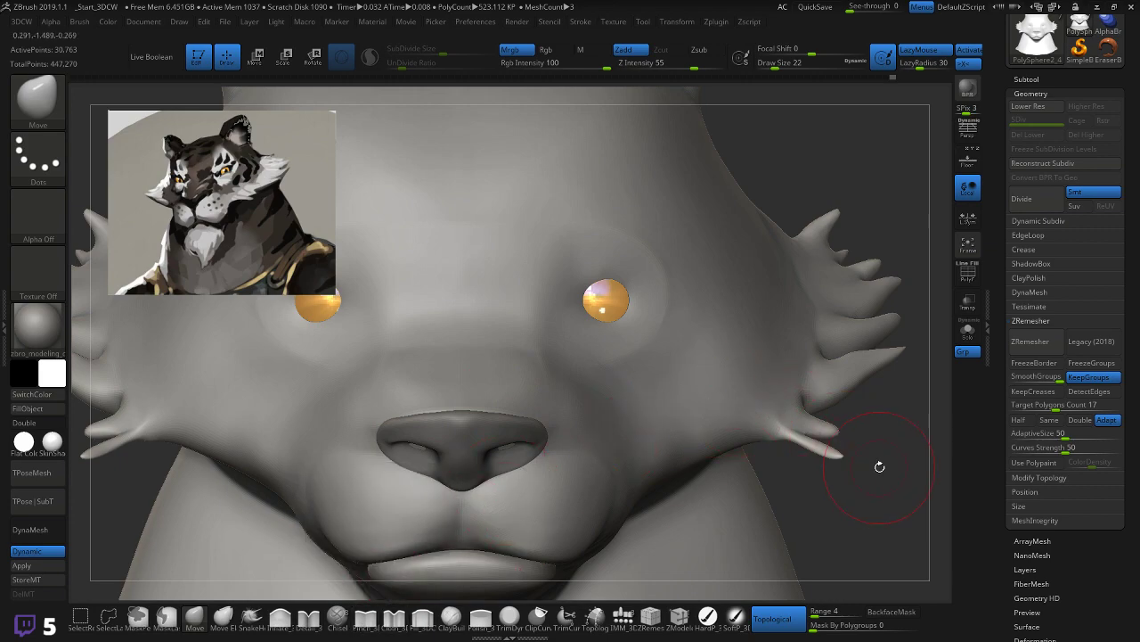
{"action": "left_click_drag", "start_coordinate": [878, 466], "coordinate": [865, 403], "text": "alt"}
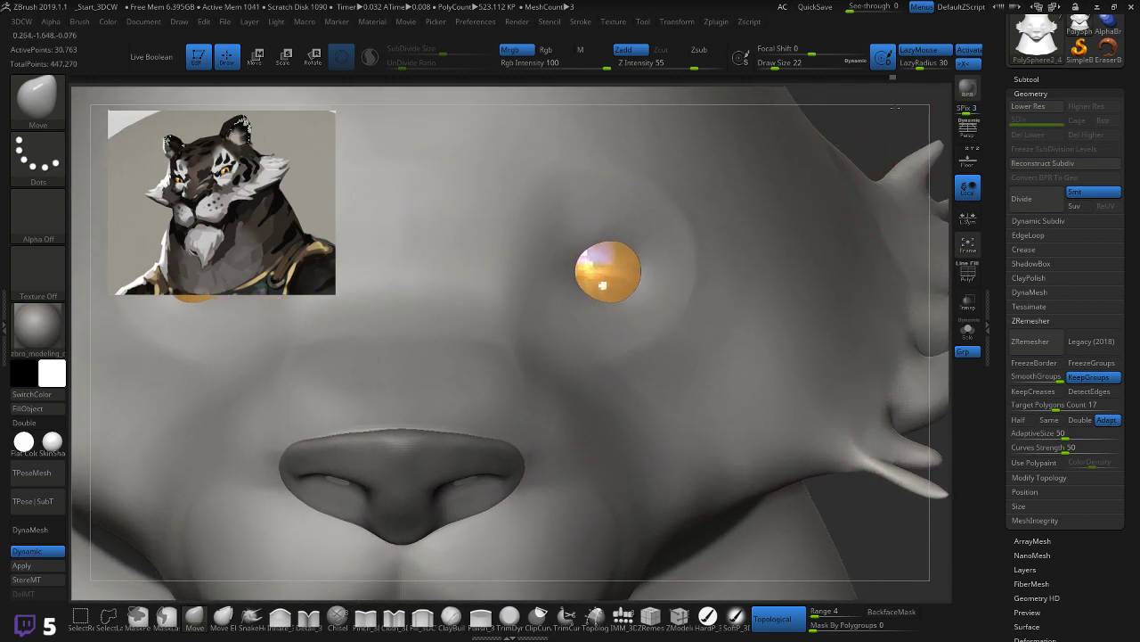
{"action": "left_click_drag", "start_coordinate": [895, 107], "coordinate": [878, 175], "text": "alt"}
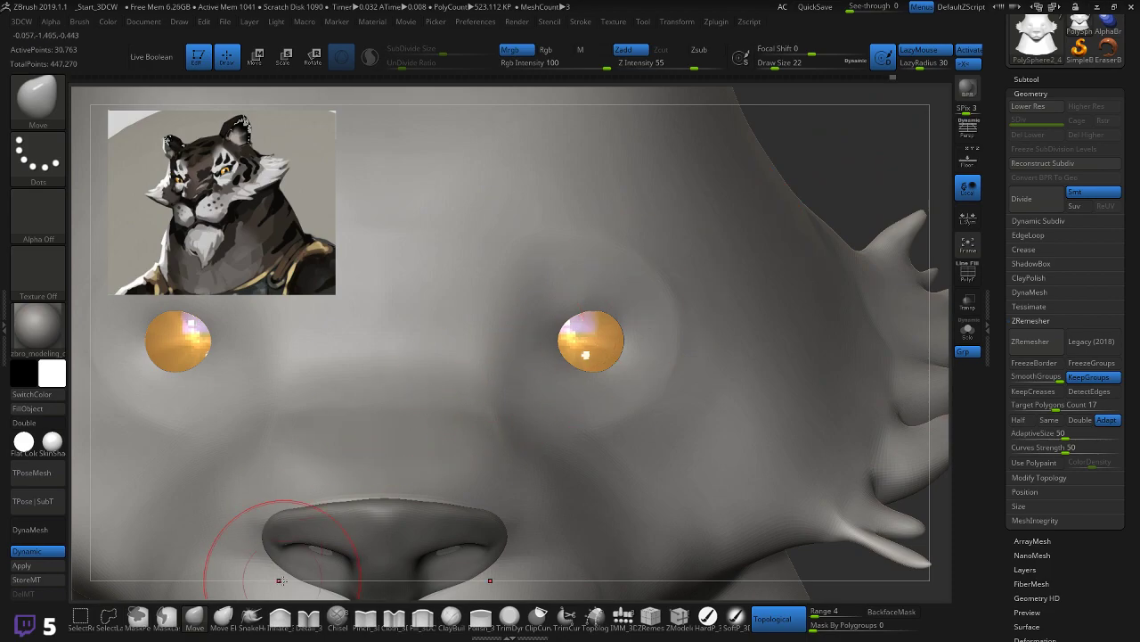
{"action": "left_click", "coordinate": [366, 620]}
{"action": "left_click", "coordinate": [367, 621]}
{"action": "key", "text": "bracketleft"}
{"action": "key", "text": "bracketleft"}
{"action": "key", "text": "bracketleft"}
{"action": "key", "text": "bracketleft"}
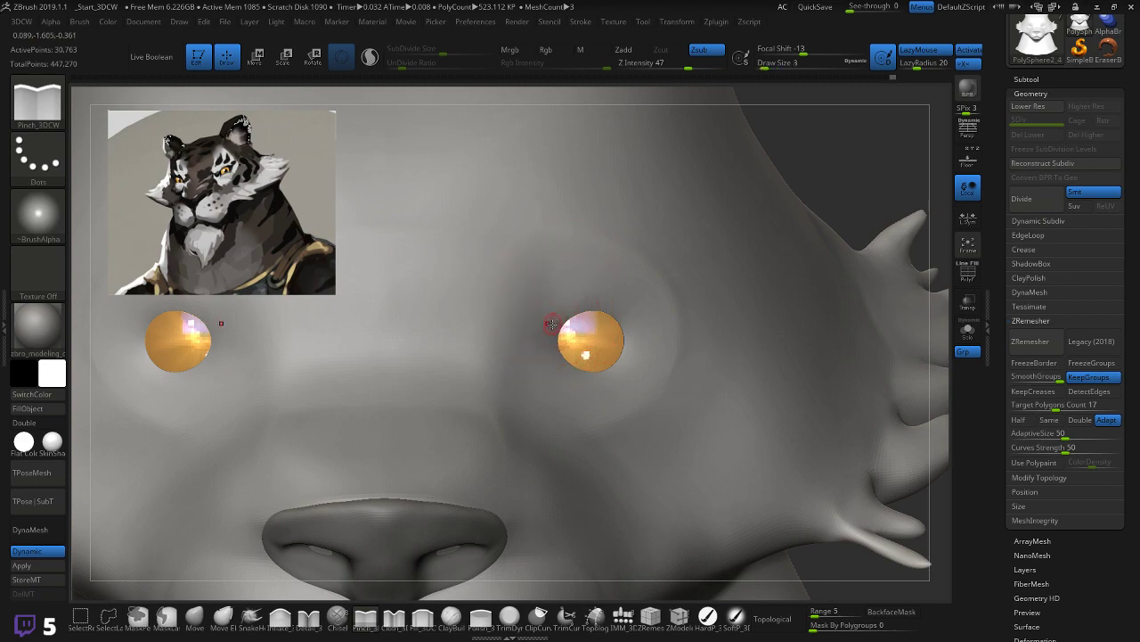
{"action": "left_click_drag", "start_coordinate": [607, 299], "coordinate": [642, 309]}
{"action": "key", "text": "shift+f"}
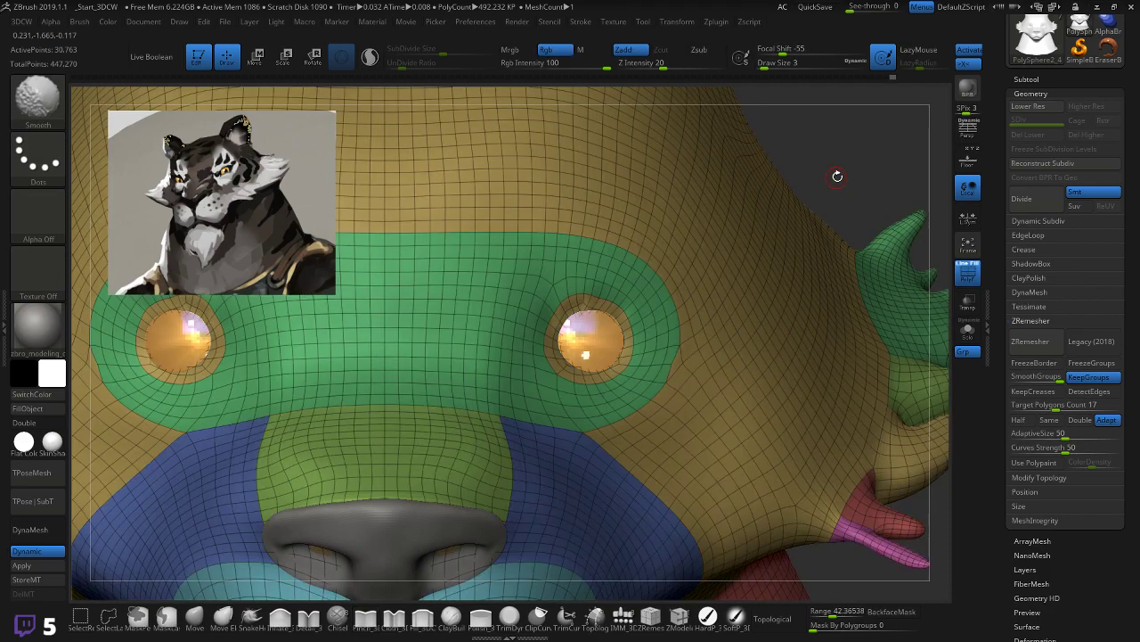
Step: Check the pinched eyelids with dynamic subdivision off and on, and undo the pinch strokes
{"action": "left_click", "coordinate": [35, 529]}
{"action": "left_click", "coordinate": [38, 552]}
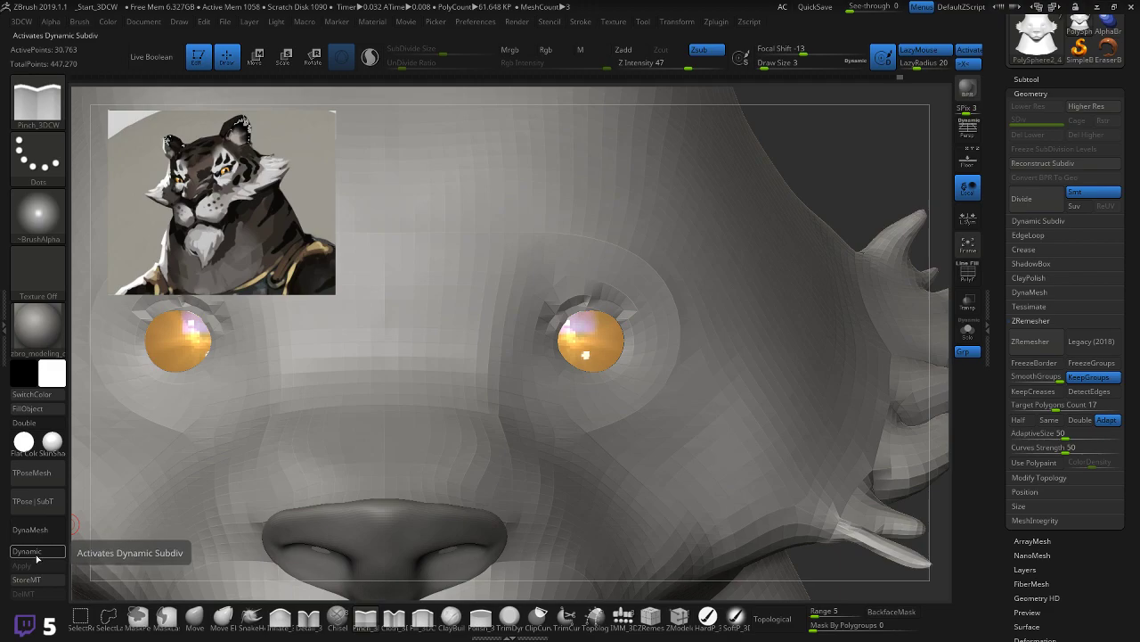
{"action": "left_click", "coordinate": [37, 553]}
{"action": "key", "text": "ctrl"}
{"action": "key", "text": "ctrl"}
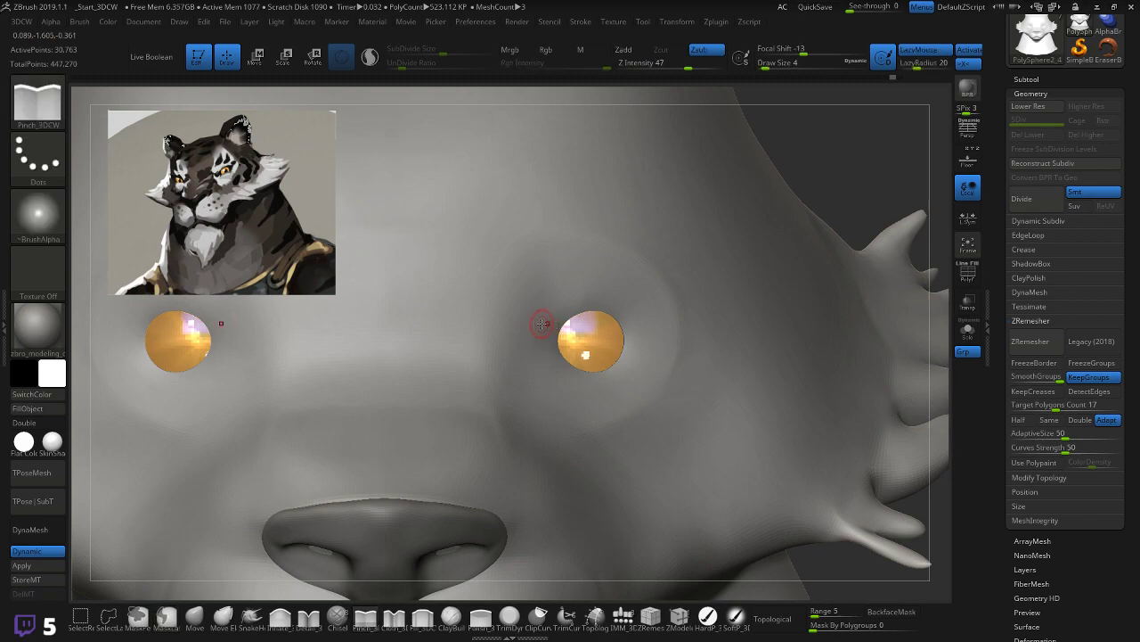
Step: Pinch the upper and lower eyelid rims and the inner eye corners at draw size 5
{"action": "key", "text": "shift"}
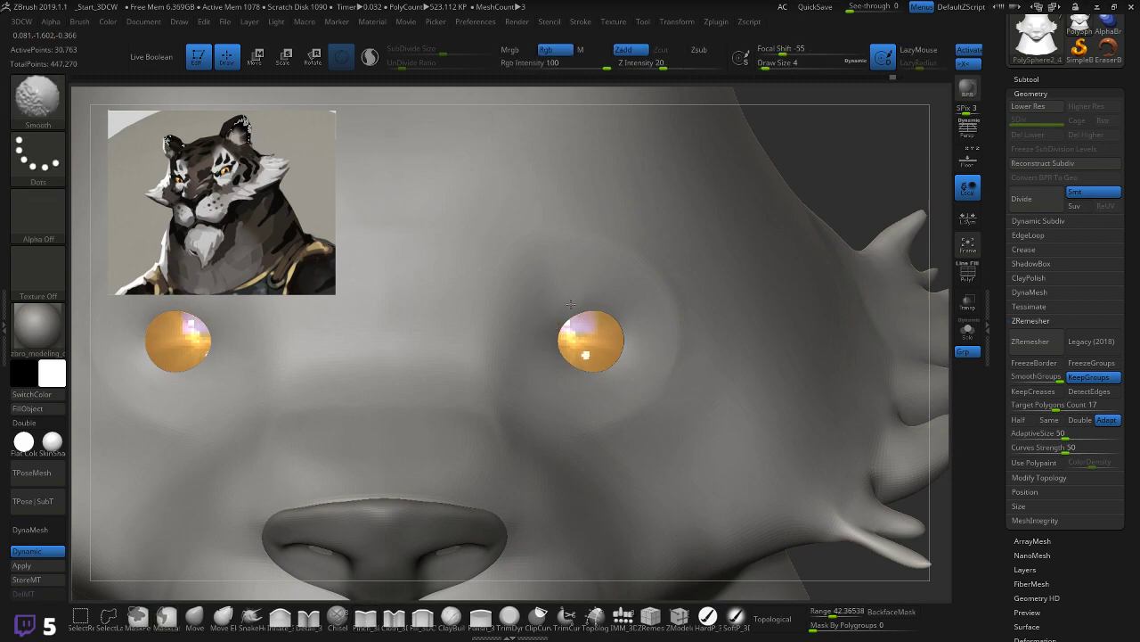
{"action": "key", "text": "shift"}
{"action": "left_click_drag", "start_coordinate": [593, 297], "coordinate": [638, 321]}
{"action": "key", "text": "ctrl+z"}
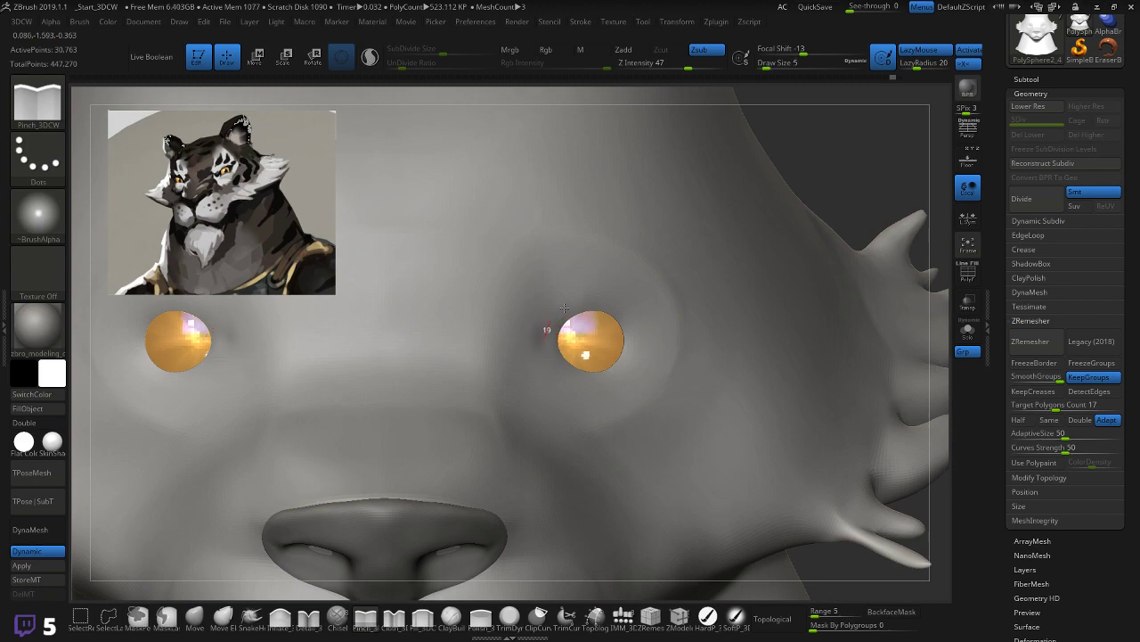
{"action": "key", "text": "ctrl"}
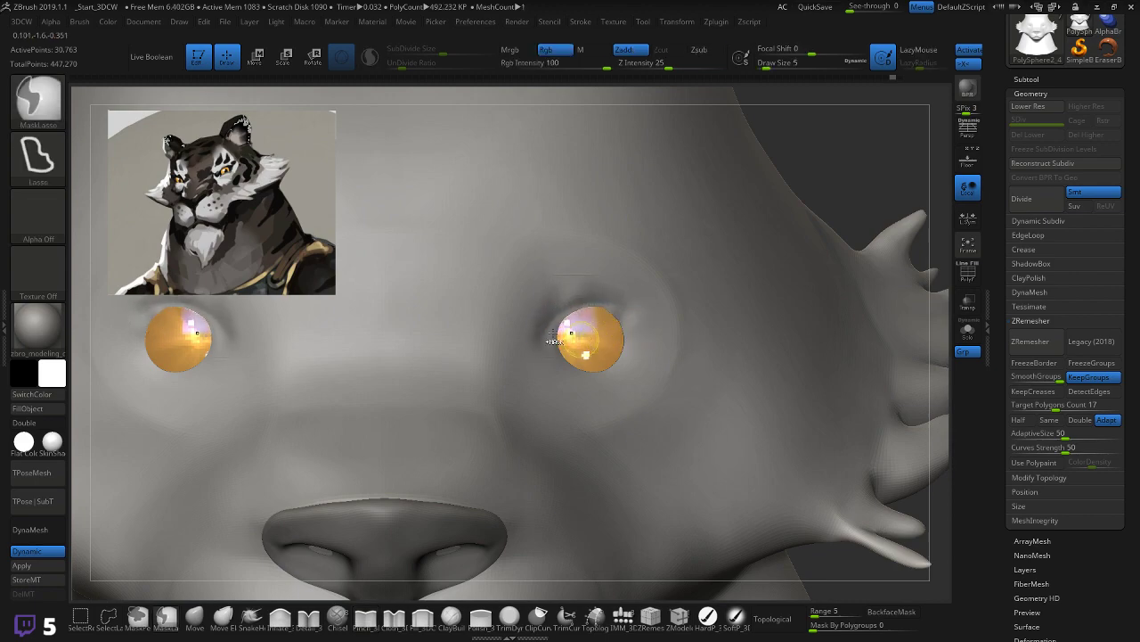
{"action": "mouse_move", "coordinate": [550, 319]}
{"action": "left_mouse_down"}
{"action": "mouse_move", "coordinate": [614, 302]}
{"action": "mouse_move", "coordinate": [641, 328]}
{"action": "mouse_move", "coordinate": [574, 365]}
{"action": "mouse_move", "coordinate": [575, 385]}
{"action": "mouse_move", "coordinate": [614, 383]}
{"action": "mouse_move", "coordinate": [631, 344]}
{"action": "mouse_move", "coordinate": [565, 352]}
{"action": "left_mouse_up"}
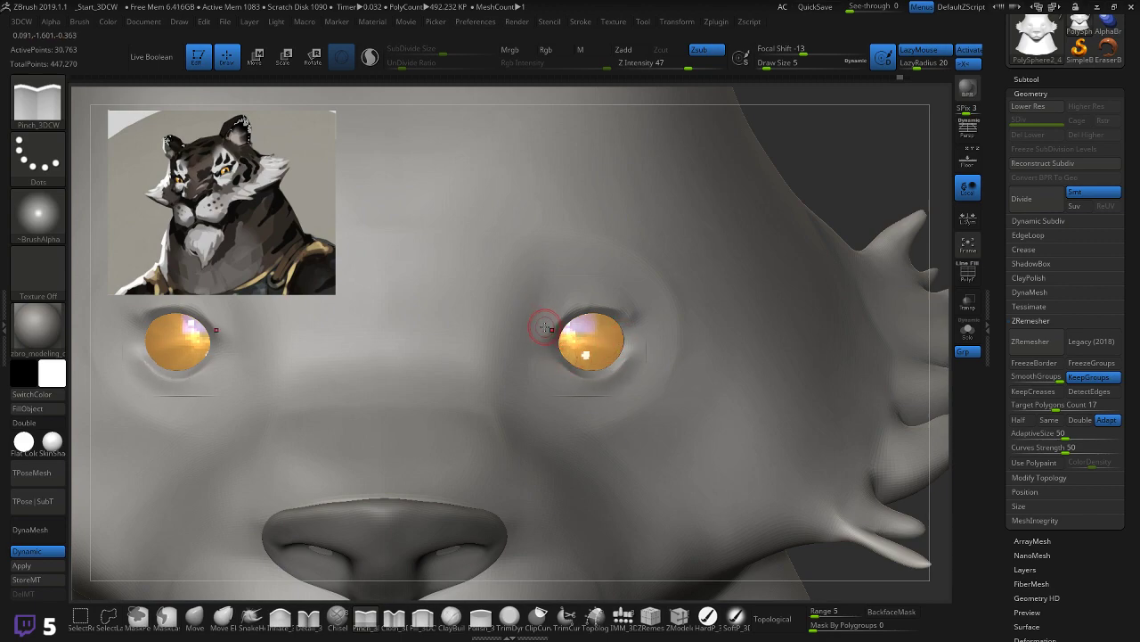
{"action": "key", "text": "ctrl"}
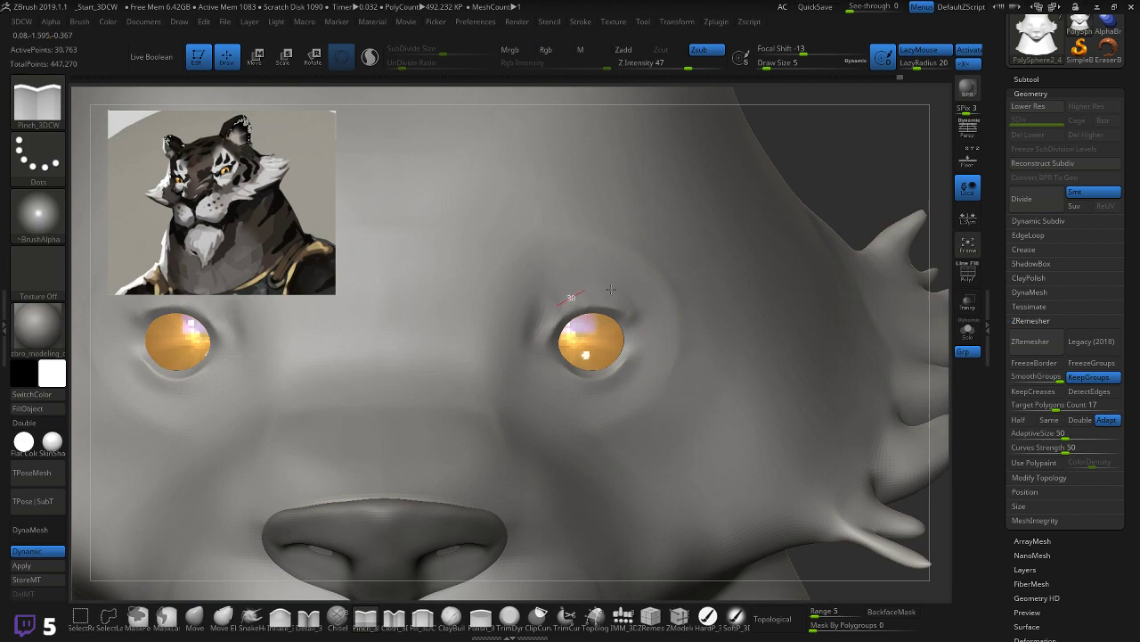
{"action": "mouse_move", "coordinate": [536, 330]}
{"action": "left_mouse_down"}
{"action": "mouse_move", "coordinate": [568, 308]}
{"action": "mouse_move", "coordinate": [609, 310]}
{"action": "left_mouse_up"}
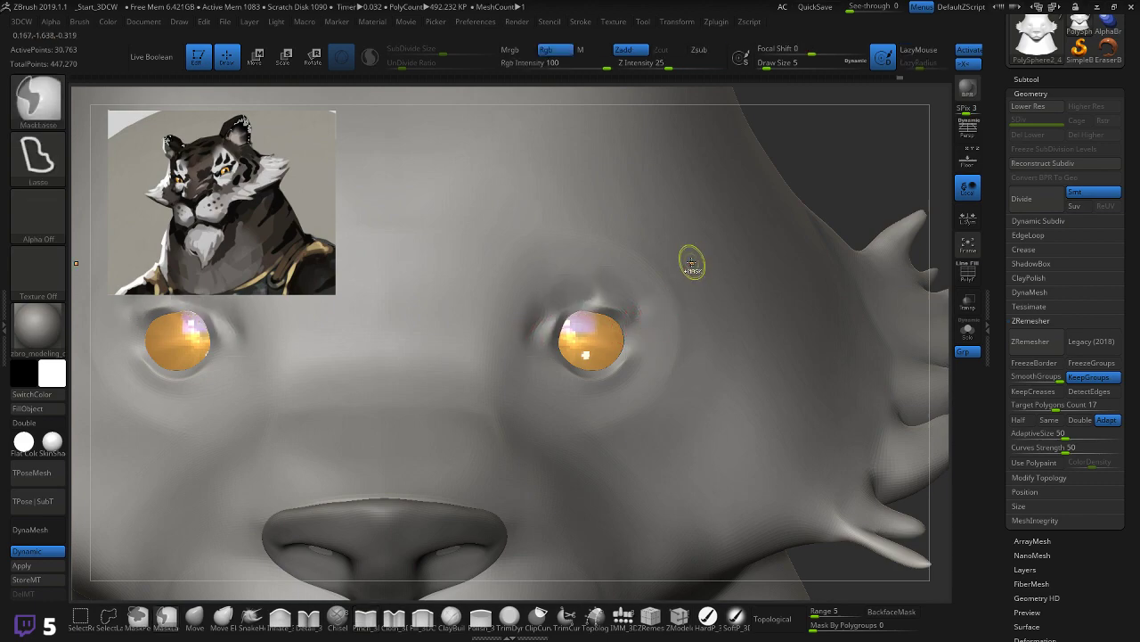
Step: Undo the eyelid pinching, the dynamic subdivision and the last remesh of the head
{"action": "key", "text": "ctrl+z"}
{"action": "key", "text": "ctrl+z"}
{"action": "key", "text": "ctrl+z"}
{"action": "key", "text": "ctrl+z"}
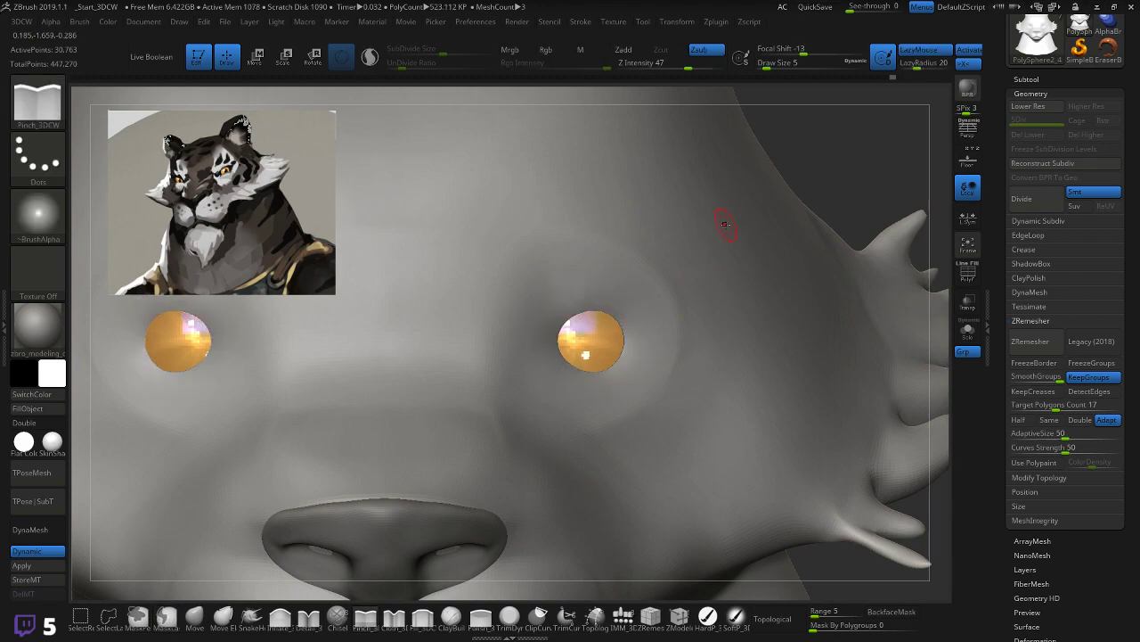
{"action": "key", "text": "ctrl+z"}
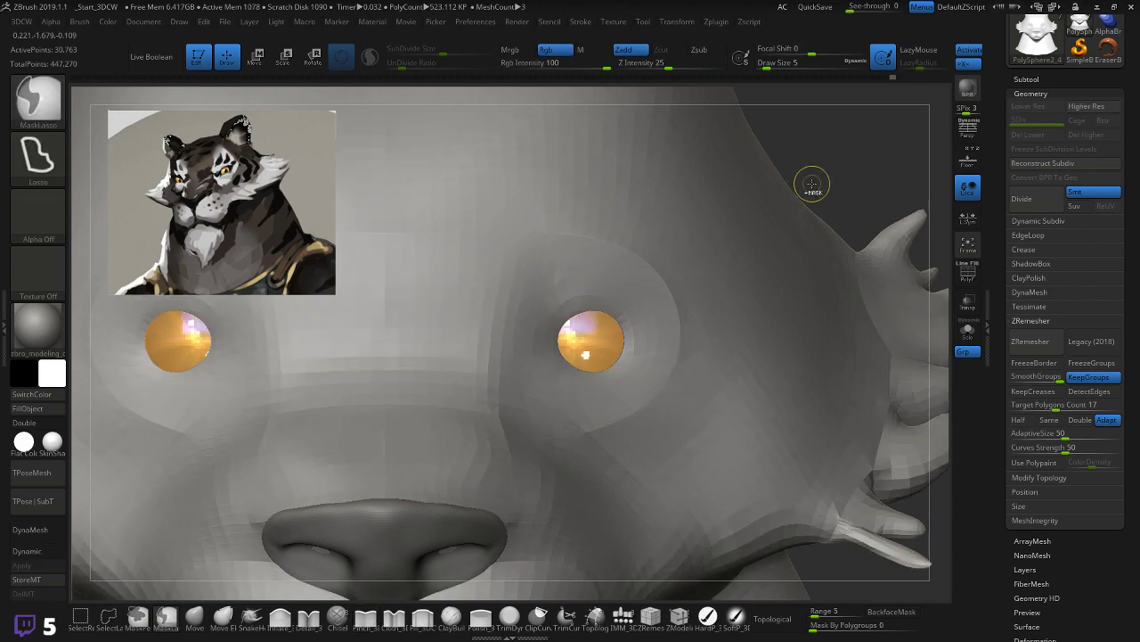
{"action": "key", "text": "ctrl+z"}
Step: Try remeshing the head with ZRemesher at a target polygon count of 25 and undo the remesh
{"action": "left_click_drag", "start_coordinate": [843, 189], "coordinate": [726, 151], "text": "alt"}
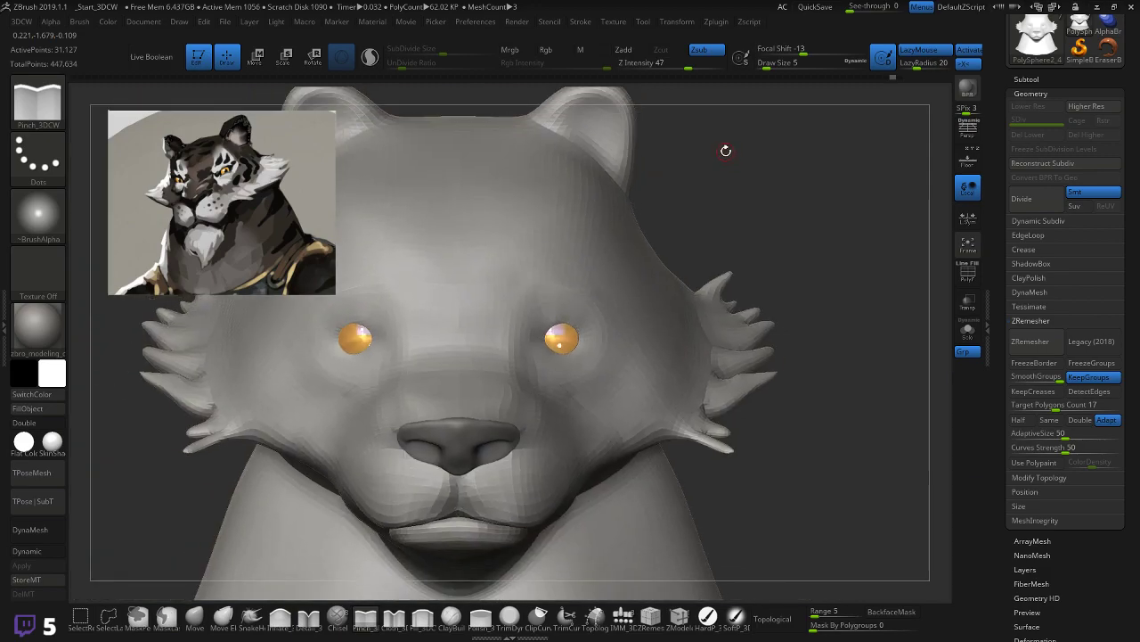
{"action": "key", "text": "shift+f"}
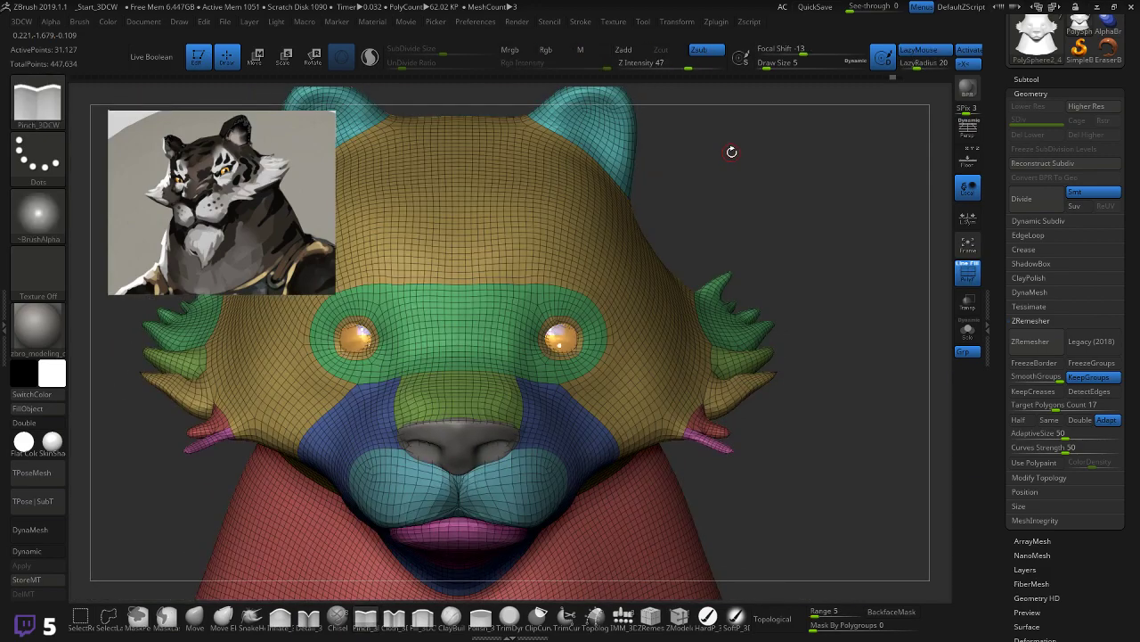
{"action": "left_click", "coordinate": [1084, 406]}
{"action": "type", "text": "25"}
{"action": "key", "text": "Return"}
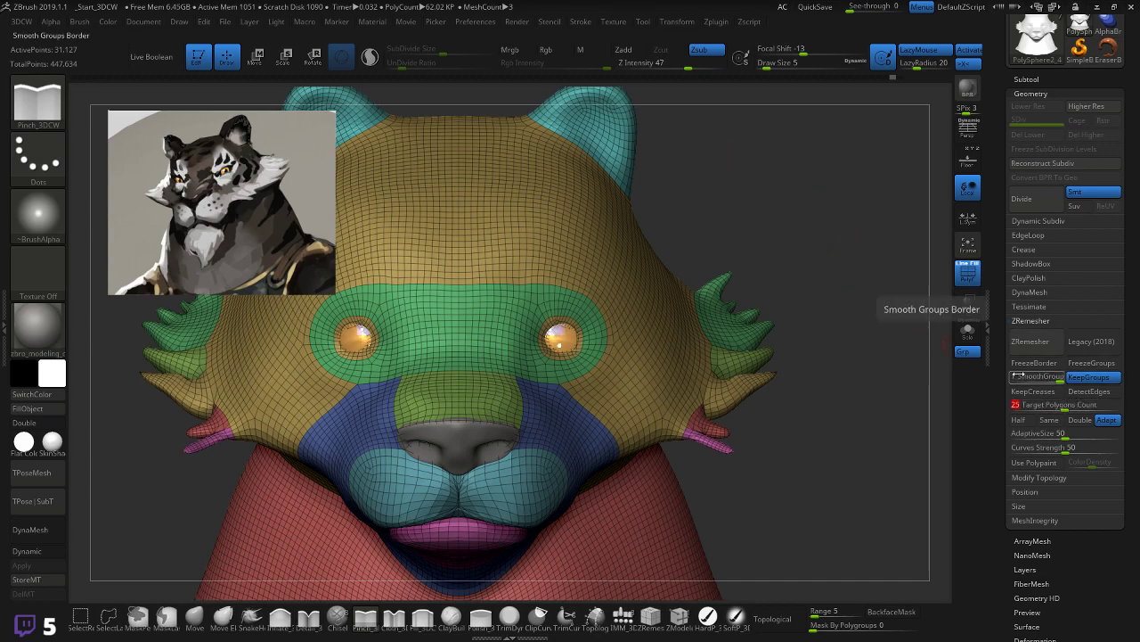
{"action": "left_click", "coordinate": [1030, 341]}
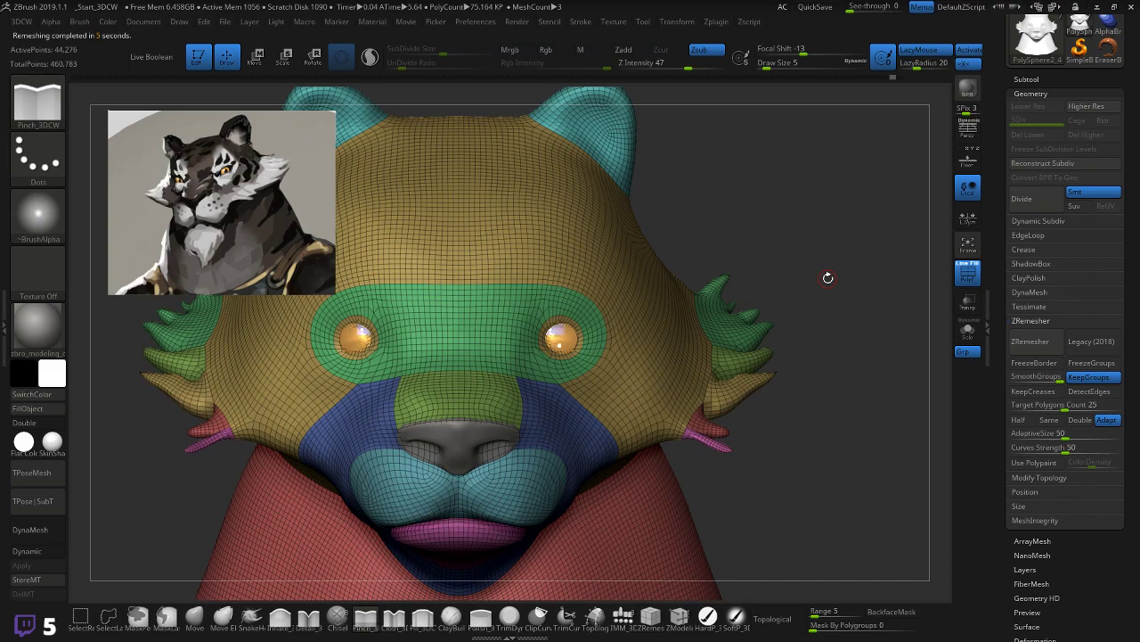
{"action": "key", "text": "ctrl+z"}
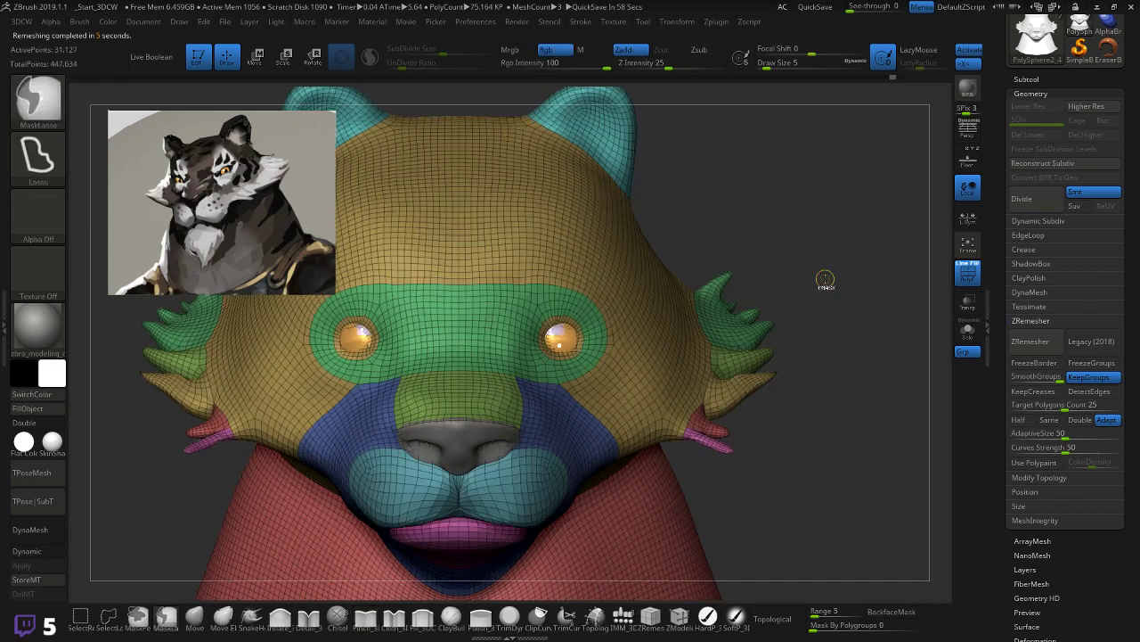
Step: Remesh the head with ZRemesher at a target polygon count of 30 and preview the eye area with dynamic subdivision, polyframe hidden
{"action": "left_click", "coordinate": [1083, 407]}
{"action": "type", "text": "30"}
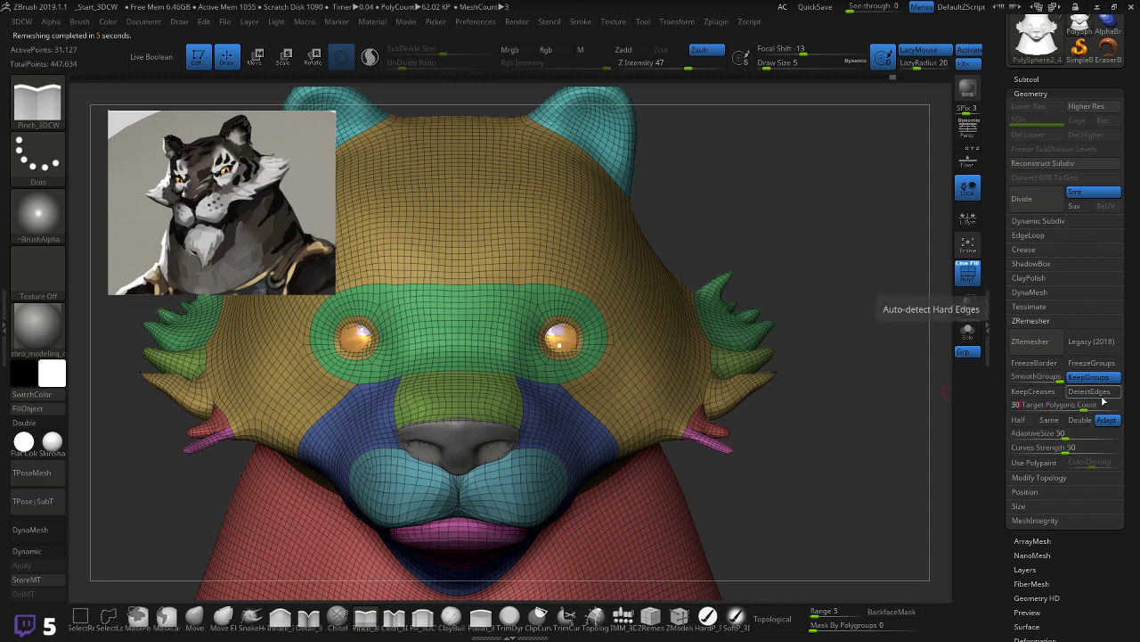
{"action": "left_click", "coordinate": [1031, 341]}
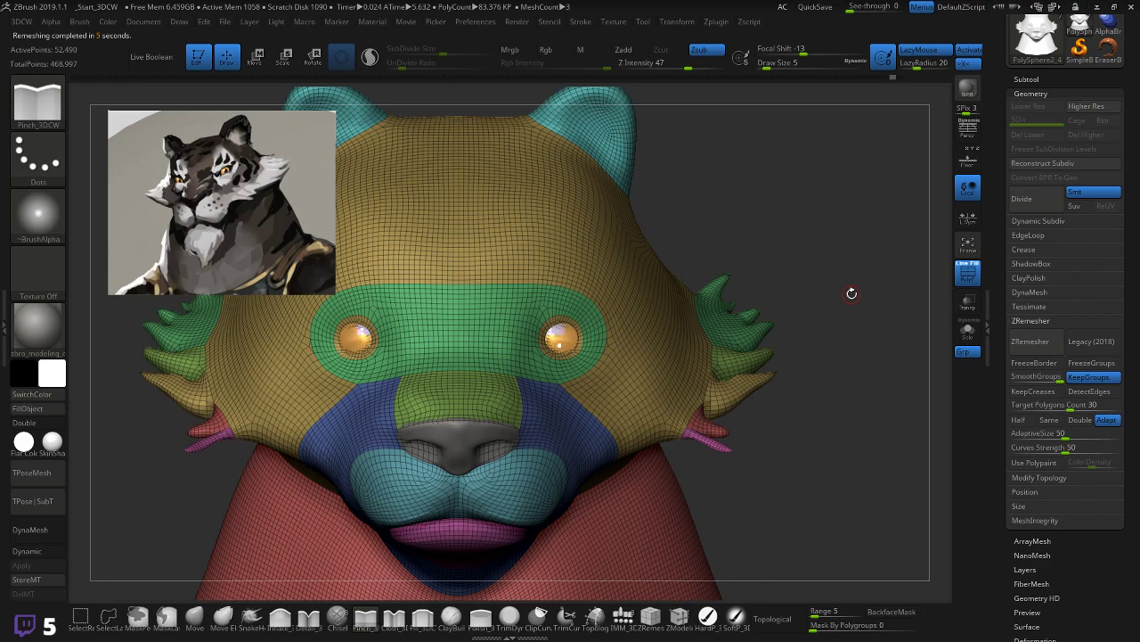
{"action": "left_click_drag", "start_coordinate": [780, 256], "coordinate": [932, 151], "text": "alt"}
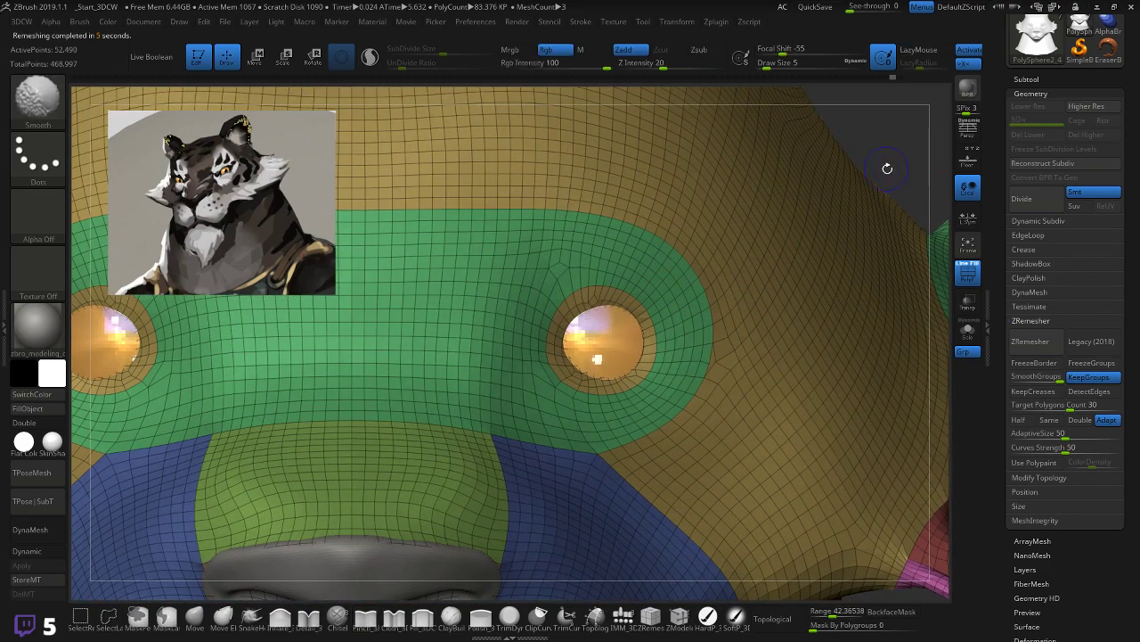
{"action": "key", "text": "shift+f"}
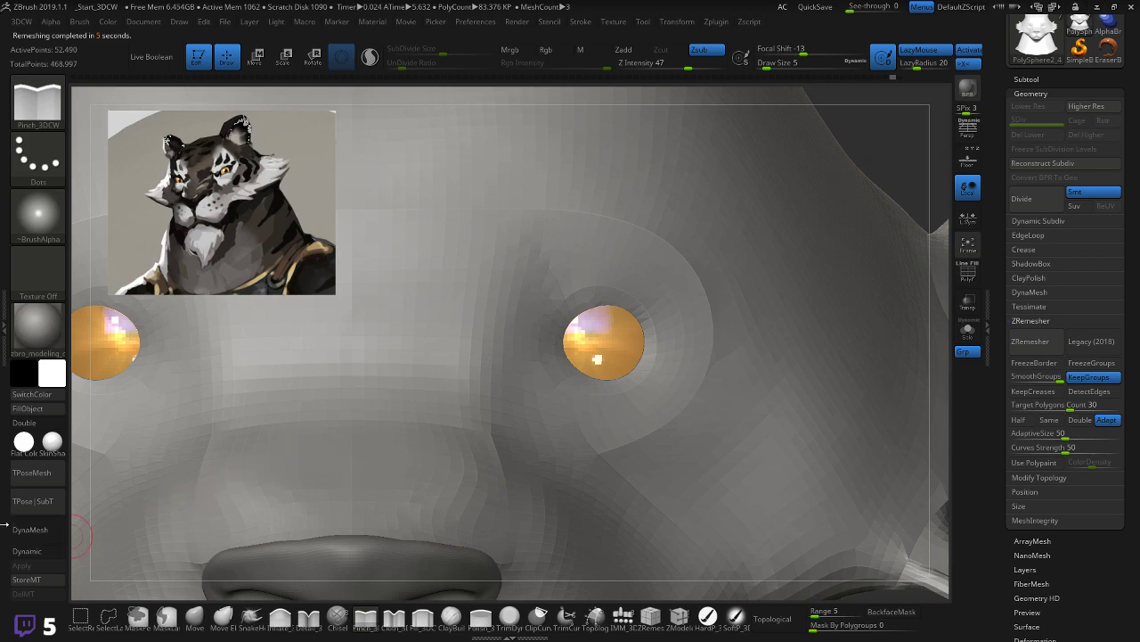
{"action": "left_click", "coordinate": [43, 552]}
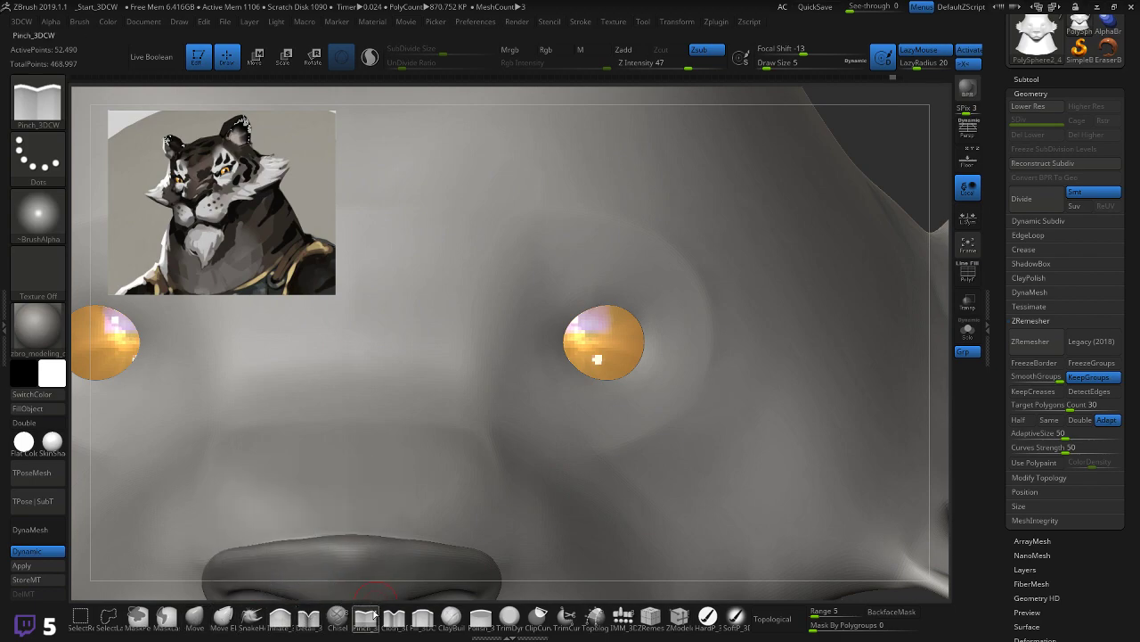
Step: Try pinching the upper and lower eyelid rims and the crease above the eye at draw size 5
{"action": "left_click", "coordinate": [364, 620]}
{"action": "mouse_move", "coordinate": [550, 322]}
{"action": "left_mouse_down"}
{"action": "mouse_move", "coordinate": [581, 284]}
{"action": "mouse_move", "coordinate": [617, 285]}
{"action": "mouse_move", "coordinate": [653, 322]}
{"action": "left_mouse_up"}
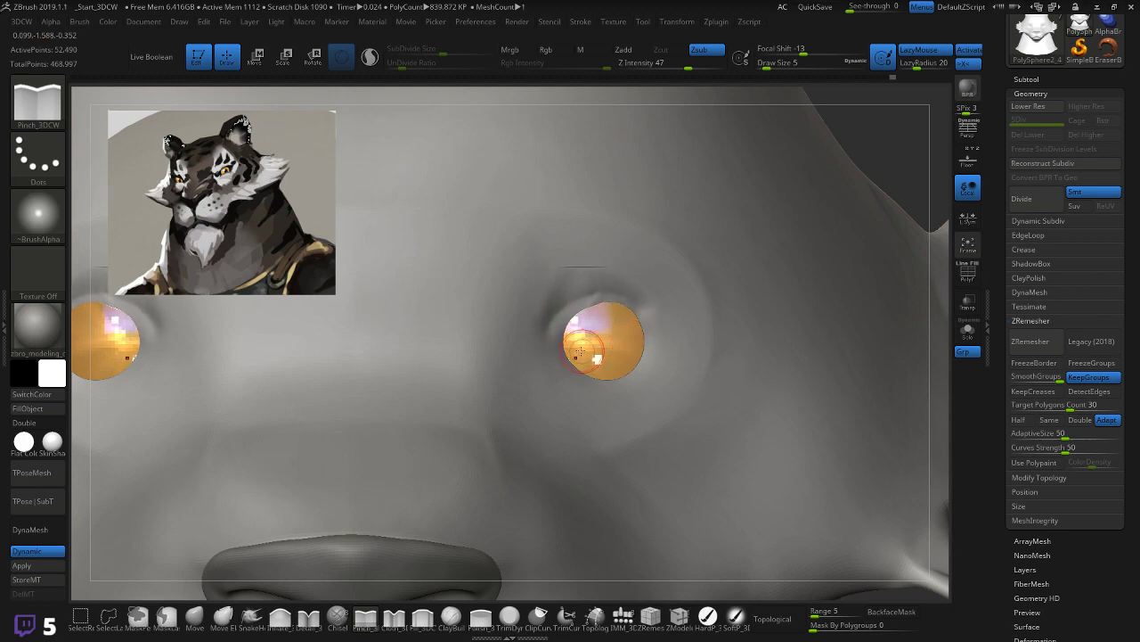
{"action": "key", "text": "ctrl+z"}
{"action": "mouse_move", "coordinate": [551, 326]}
{"action": "left_mouse_down"}
{"action": "mouse_move", "coordinate": [592, 294]}
{"action": "mouse_move", "coordinate": [626, 294]}
{"action": "mouse_move", "coordinate": [656, 326]}
{"action": "left_mouse_up"}
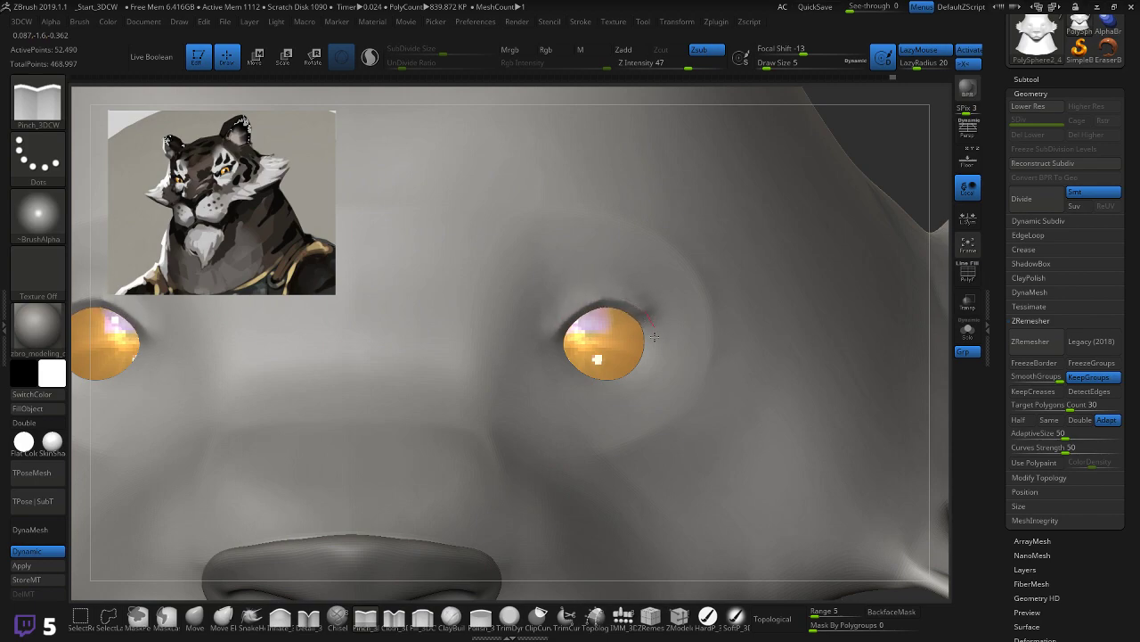
{"action": "mouse_move", "coordinate": [567, 365]}
{"action": "left_mouse_down"}
{"action": "mouse_move", "coordinate": [613, 393]}
{"action": "mouse_move", "coordinate": [643, 377]}
{"action": "mouse_move", "coordinate": [662, 337]}
{"action": "left_mouse_up"}
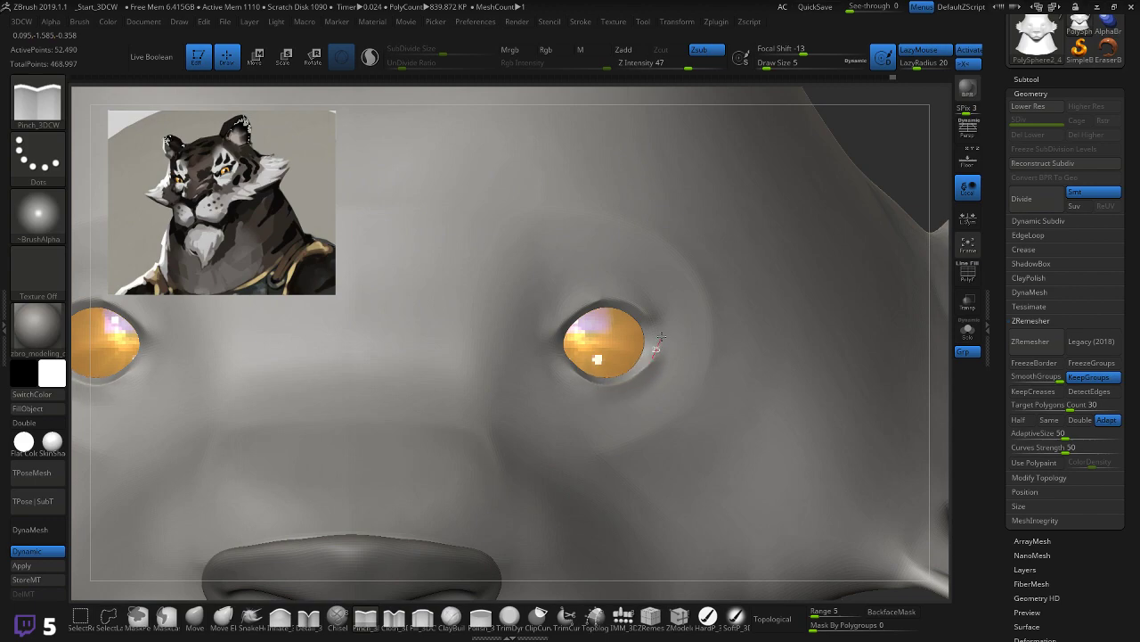
{"action": "mouse_move", "coordinate": [570, 285]}
{"action": "left_mouse_down"}
{"action": "mouse_move", "coordinate": [557, 294]}
{"action": "mouse_move", "coordinate": [606, 273]}
{"action": "mouse_move", "coordinate": [647, 280]}
{"action": "mouse_move", "coordinate": [667, 310]}
{"action": "left_mouse_up"}
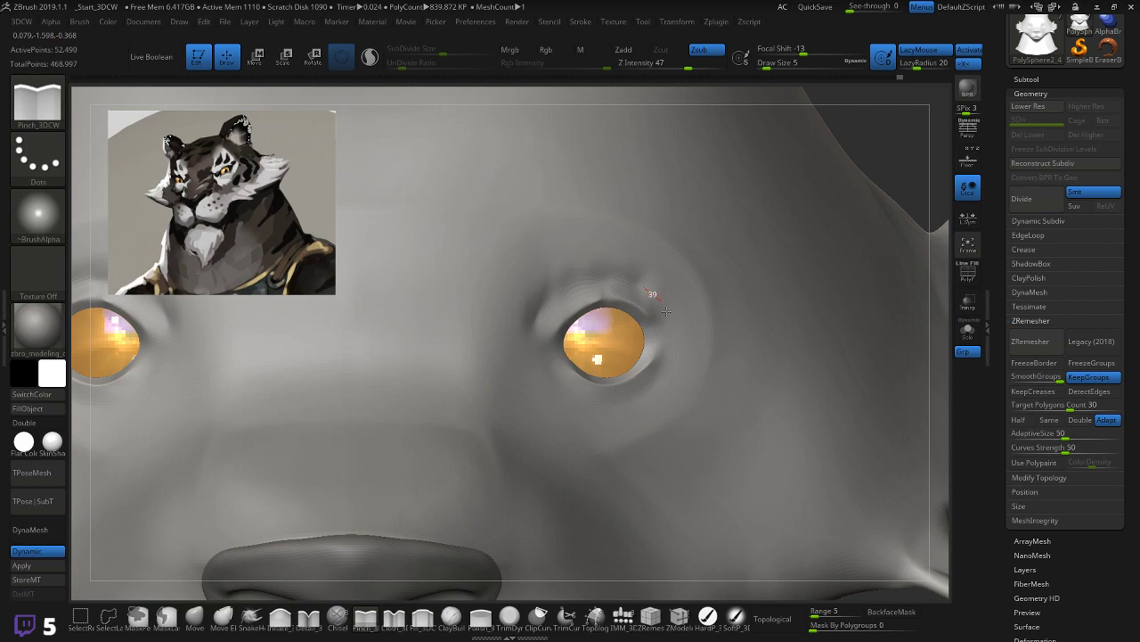
{"action": "mouse_move", "coordinate": [574, 352]}
{"action": "left_mouse_down", "text": "shift"}
{"action": "mouse_move", "coordinate": [571, 317]}
{"action": "mouse_move", "coordinate": [539, 307]}
{"action": "mouse_move", "coordinate": [567, 271]}
{"action": "mouse_move", "coordinate": [614, 267]}
{"action": "mouse_move", "coordinate": [641, 283]}
{"action": "mouse_move", "coordinate": [548, 301]}
{"action": "mouse_move", "coordinate": [615, 295]}
{"action": "left_mouse_up", "text": "shift"}
Step: Show the polyframe and try pinching the upper eyelid, undoing the stroke
{"action": "key", "text": "shift+f"}
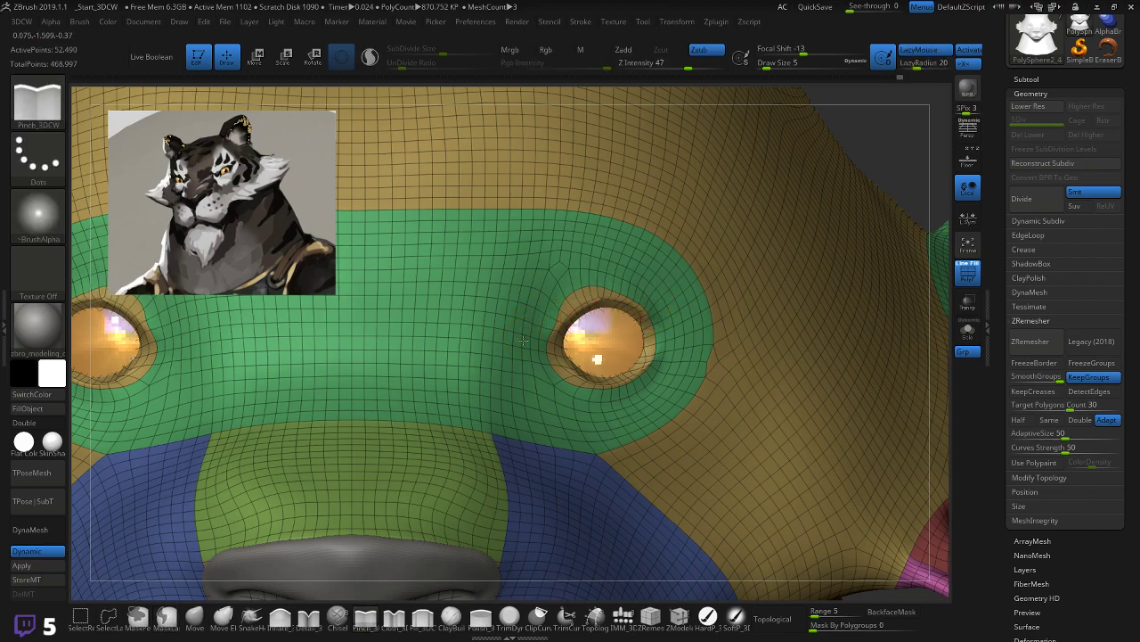
{"action": "mouse_move", "coordinate": [527, 329]}
{"action": "left_mouse_down"}
{"action": "mouse_move", "coordinate": [555, 298]}
{"action": "mouse_move", "coordinate": [597, 282]}
{"action": "left_mouse_up"}
{"action": "mouse_move", "coordinate": [536, 327]}
{"action": "left_mouse_down"}
{"action": "mouse_move", "coordinate": [566, 290]}
{"action": "mouse_move", "coordinate": [614, 278]}
{"action": "mouse_move", "coordinate": [655, 324]}
{"action": "left_mouse_up"}
{"action": "key", "text": "ctrl+z"}
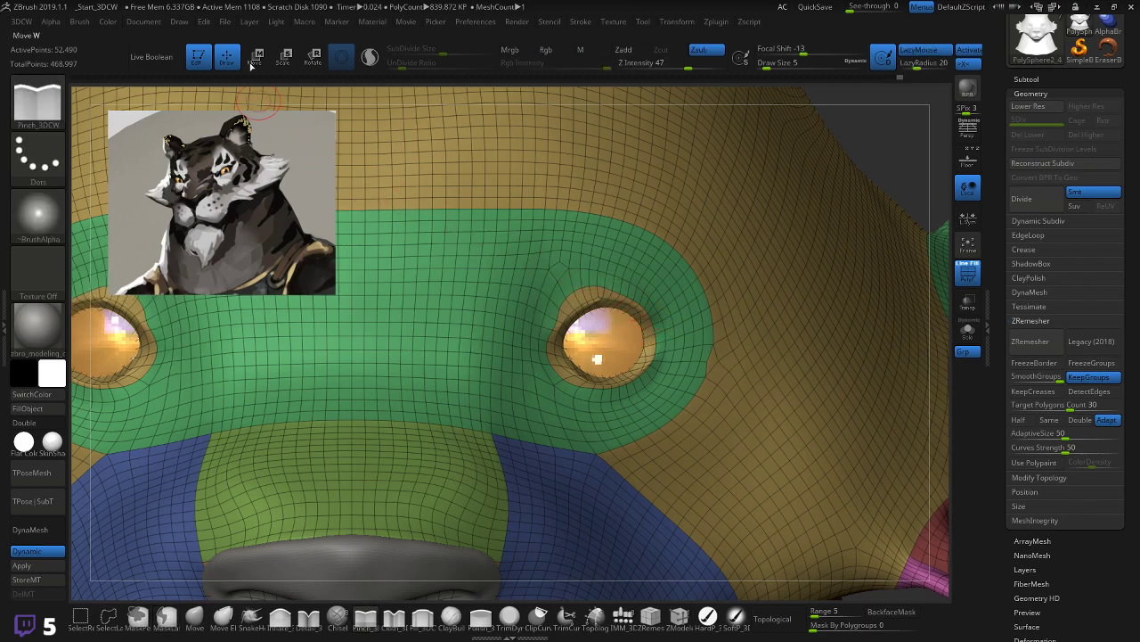
Step: Try pinching a crease above the eye with Sculptris Pro enabled, and undo all the eyelid pinches
{"action": "left_click", "coordinate": [371, 64]}
{"action": "mouse_move", "coordinate": [513, 331]}
{"action": "left_mouse_down"}
{"action": "mouse_move", "coordinate": [526, 308]}
{"action": "mouse_move", "coordinate": [588, 267]}
{"action": "mouse_move", "coordinate": [650, 291]}
{"action": "mouse_move", "coordinate": [682, 326]}
{"action": "left_mouse_up"}
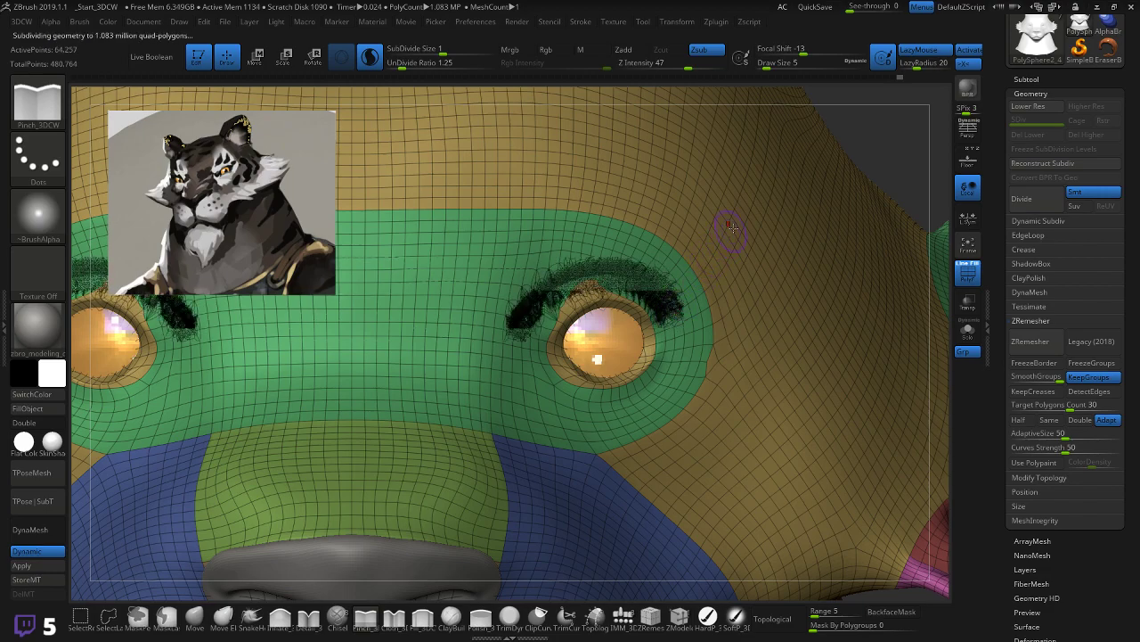
{"action": "key", "text": "shift+f"}
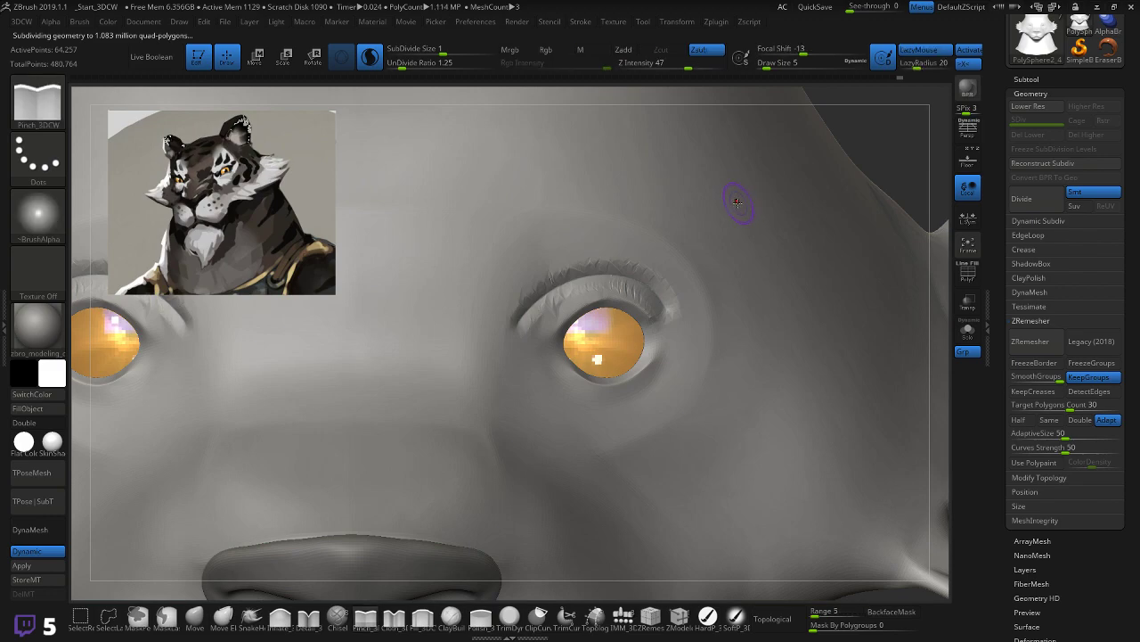
{"action": "key", "text": "ctrl+z"}
{"action": "key", "text": "ctrl+z"}
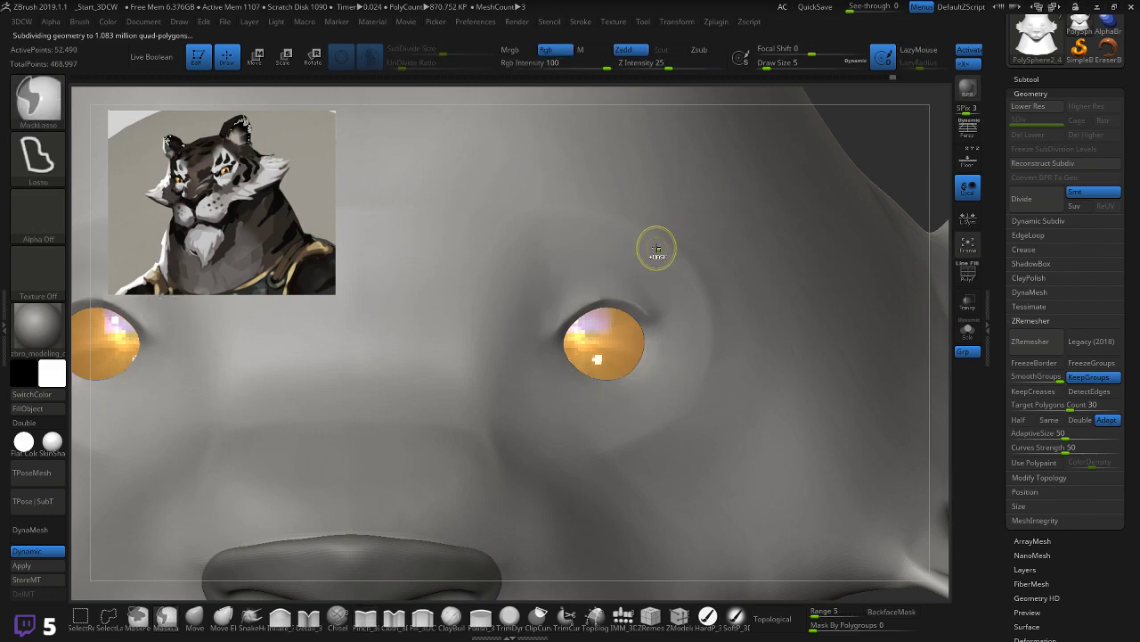
{"action": "key", "text": "ctrl+z"}
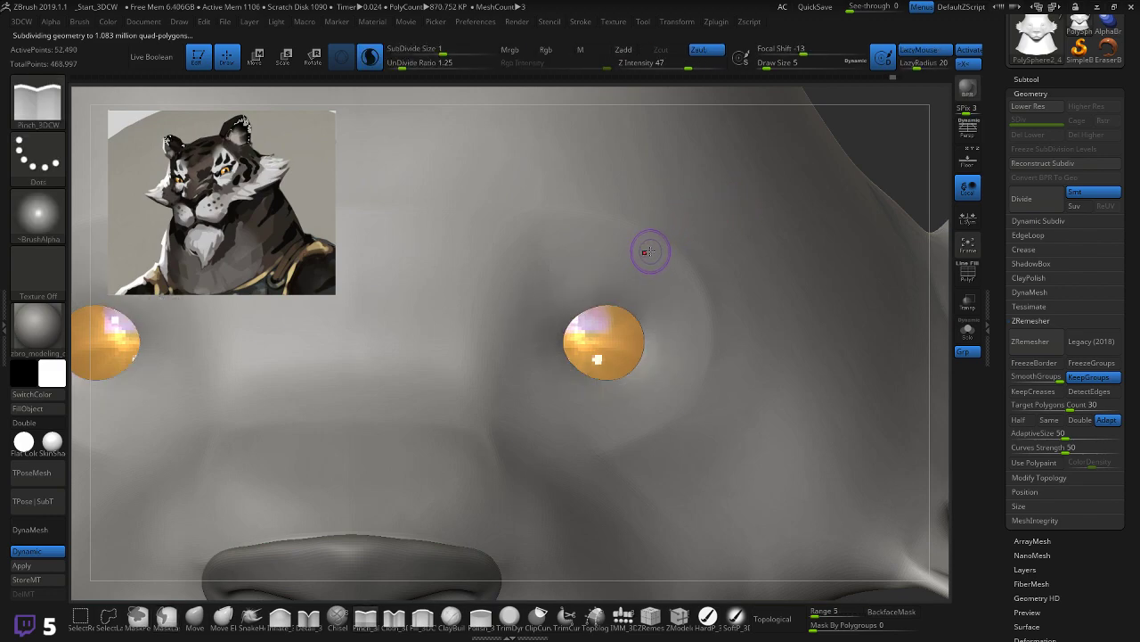
Step: Turn off the head's dynamic subdivision preview with the polyframe shown, and undo the last ZRemesher pass
{"action": "key", "text": "shift+f"}
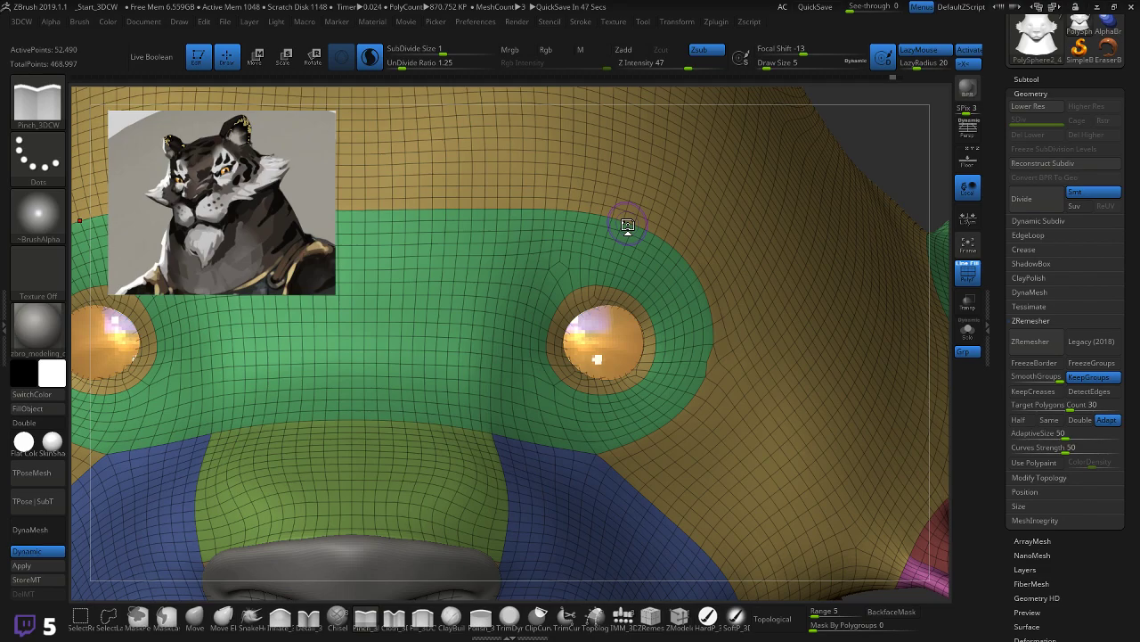
{"action": "key", "text": "shift+d"}
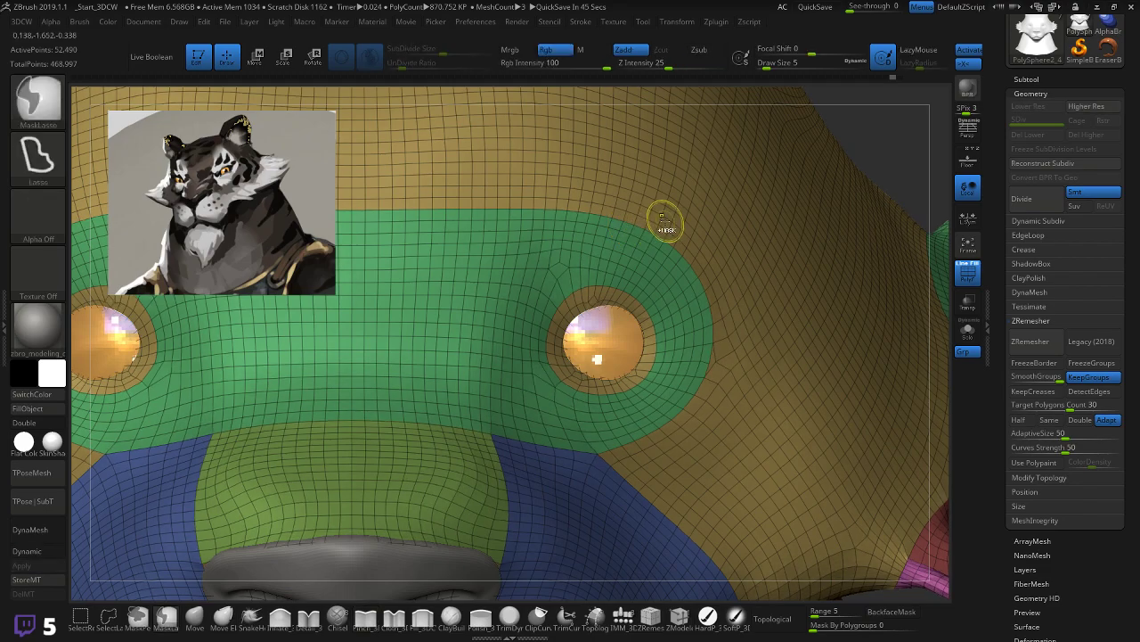
{"action": "key", "text": "ctrl"}
{"action": "left_click_drag", "start_coordinate": [897, 154], "coordinate": [821, 139], "text": "alt"}
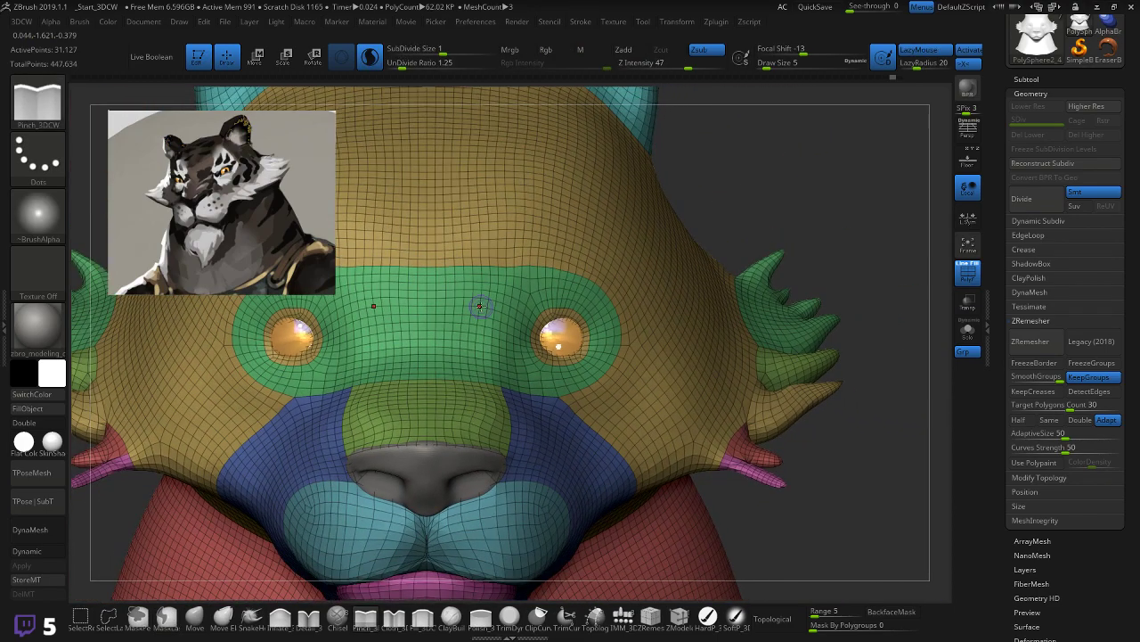
Step: Apply dynamic subdivision to the head as real subdivision levels and hide the polyframe
{"action": "left_click", "coordinate": [31, 551]}
{"action": "left_click", "coordinate": [35, 565]}
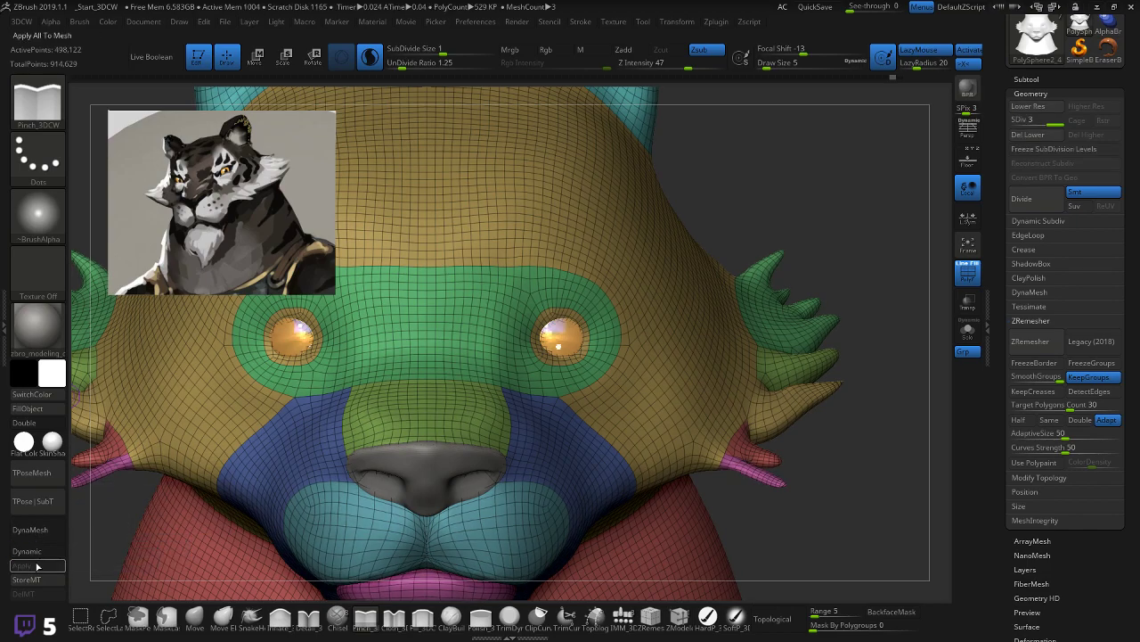
{"action": "left_click_drag", "start_coordinate": [755, 207], "coordinate": [792, 267], "text": "alt"}
{"action": "key", "text": "shift+f"}
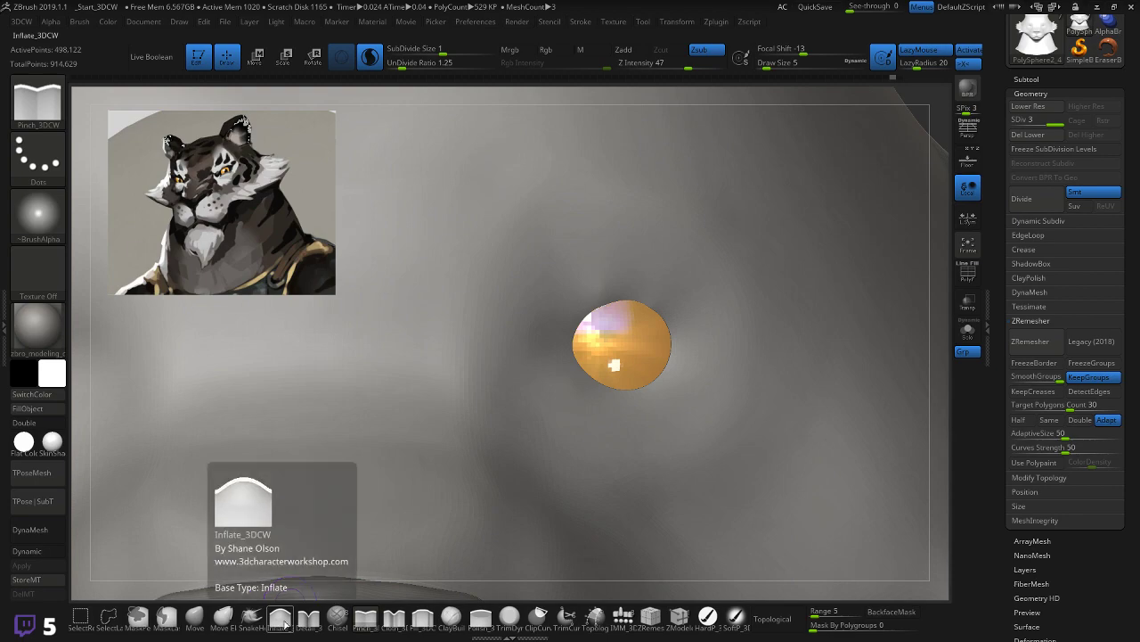
Step: Try pinching the upper and lower eyelid rims on the subdivided head with the Pinch_3DCW brush, undoing each stroke
{"action": "left_click", "coordinate": [308, 617]}
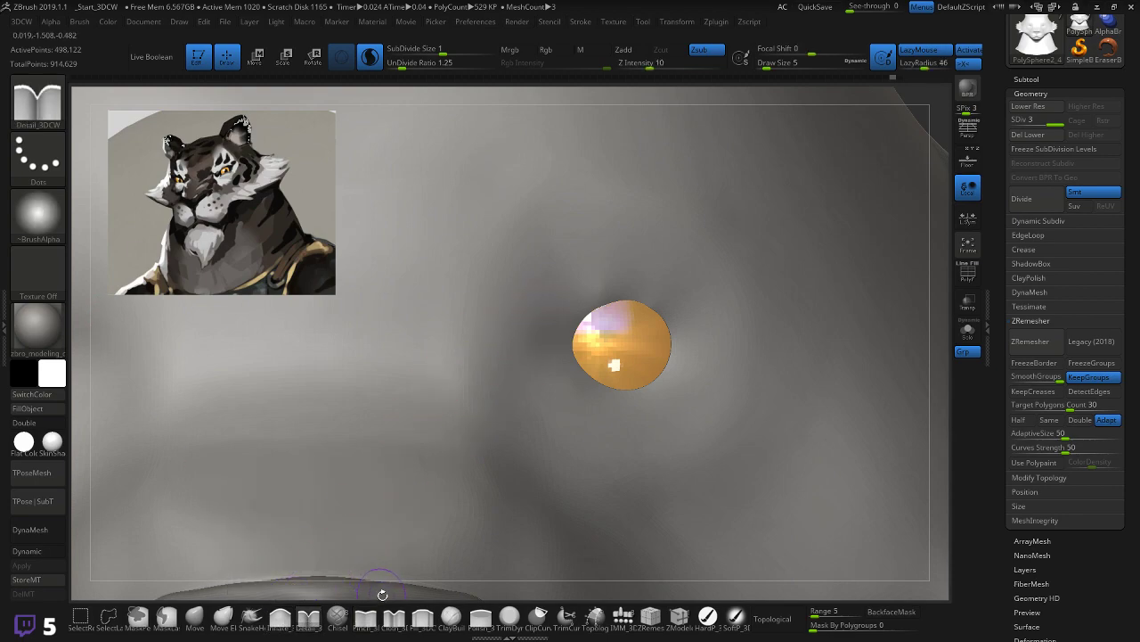
{"action": "left_click", "coordinate": [366, 616]}
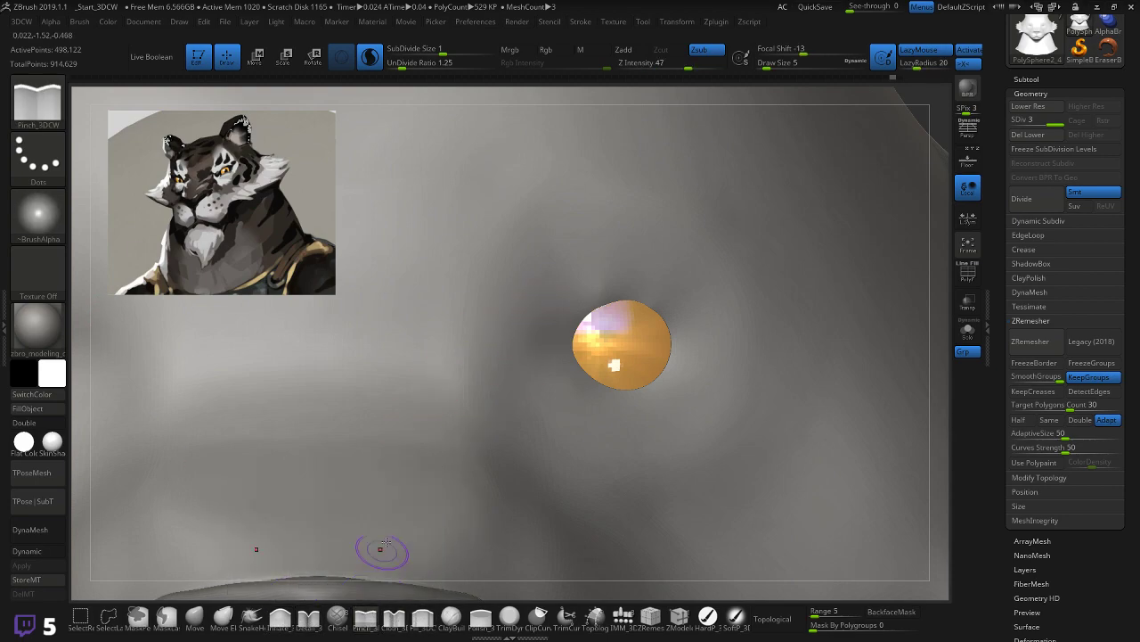
{"action": "mouse_move", "coordinate": [546, 335]}
{"action": "left_mouse_down"}
{"action": "mouse_move", "coordinate": [578, 299]}
{"action": "mouse_move", "coordinate": [634, 285]}
{"action": "mouse_move", "coordinate": [563, 332]}
{"action": "left_mouse_up"}
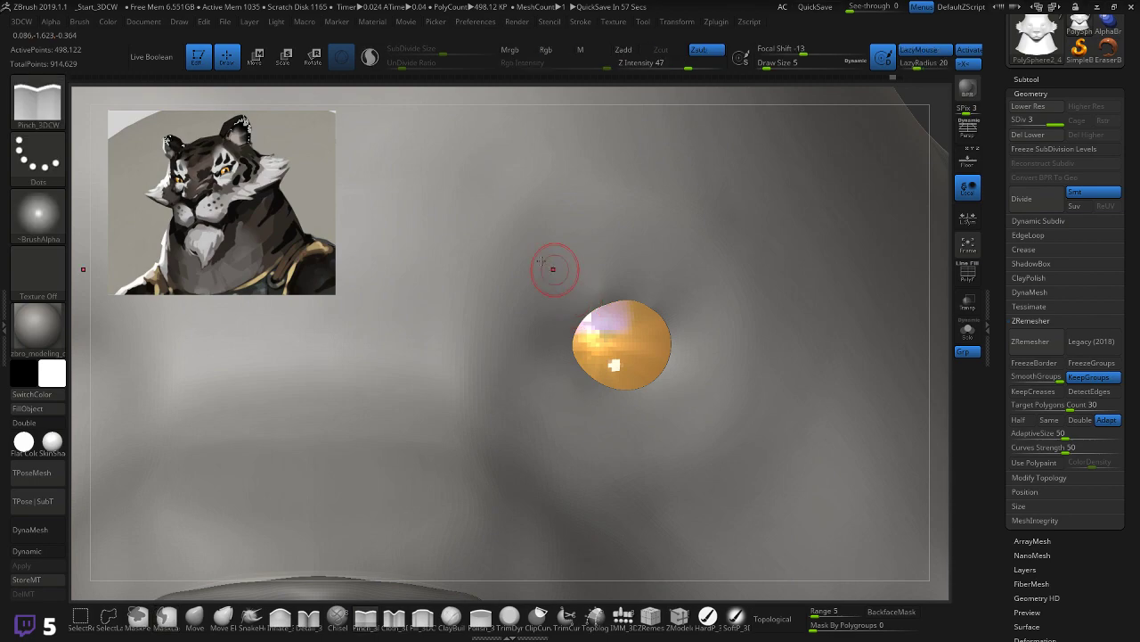
{"action": "mouse_move", "coordinate": [551, 348]}
{"action": "left_mouse_down"}
{"action": "mouse_move", "coordinate": [583, 303]}
{"action": "mouse_move", "coordinate": [659, 283]}
{"action": "left_mouse_up"}
{"action": "key", "text": "ctrl+z"}
{"action": "mouse_move", "coordinate": [541, 340]}
{"action": "left_mouse_down"}
{"action": "mouse_move", "coordinate": [463, 352]}
{"action": "mouse_move", "coordinate": [535, 406]}
{"action": "mouse_move", "coordinate": [473, 461]}
{"action": "left_mouse_up"}
{"action": "key", "text": "ctrl+z"}
{"action": "mouse_move", "coordinate": [557, 326]}
{"action": "left_mouse_down"}
{"action": "mouse_move", "coordinate": [628, 286]}
{"action": "mouse_move", "coordinate": [677, 296]}
{"action": "mouse_move", "coordinate": [683, 311]}
{"action": "left_mouse_up"}
{"action": "key", "text": "ctrl+z"}
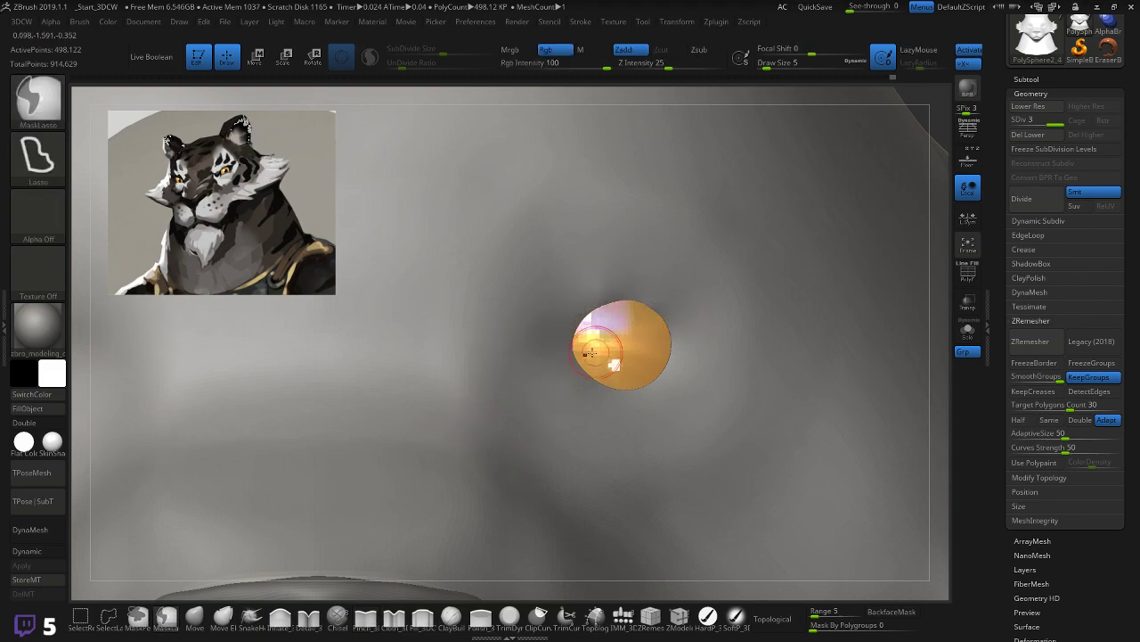
{"action": "mouse_move", "coordinate": [561, 362]}
{"action": "left_mouse_down"}
{"action": "mouse_move", "coordinate": [590, 399]}
{"action": "mouse_move", "coordinate": [681, 382]}
{"action": "left_mouse_up"}
{"action": "key", "text": "ctrl+z"}
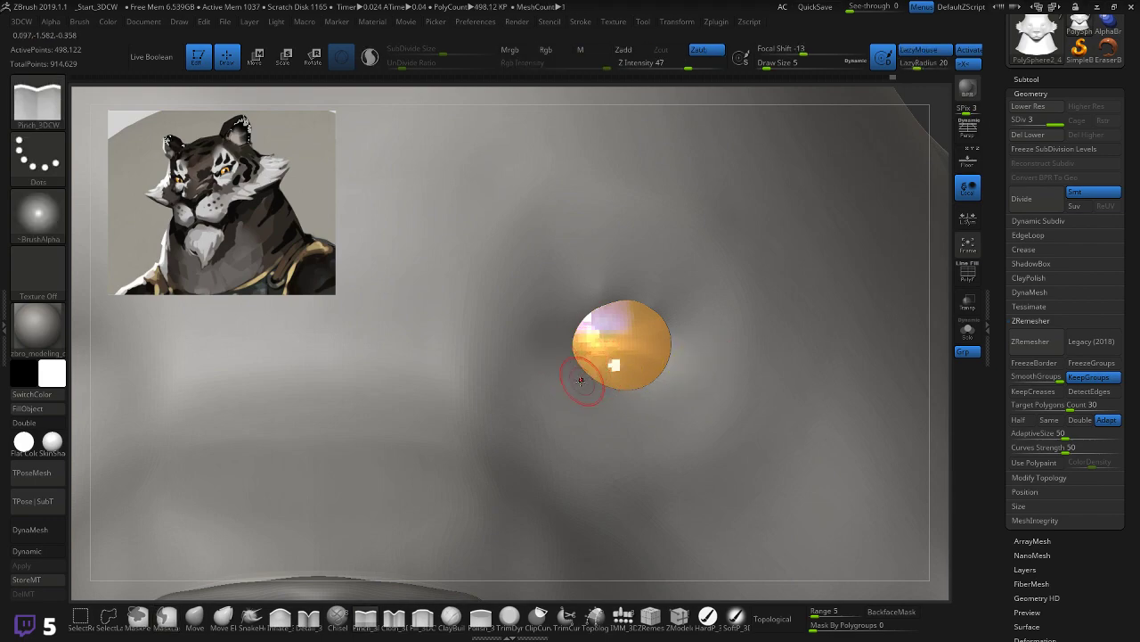
Step: Set the draw size to 7 and try a pinch stroke along the upper eyelid, undoing it
{"action": "key", "text": "bracketright"}
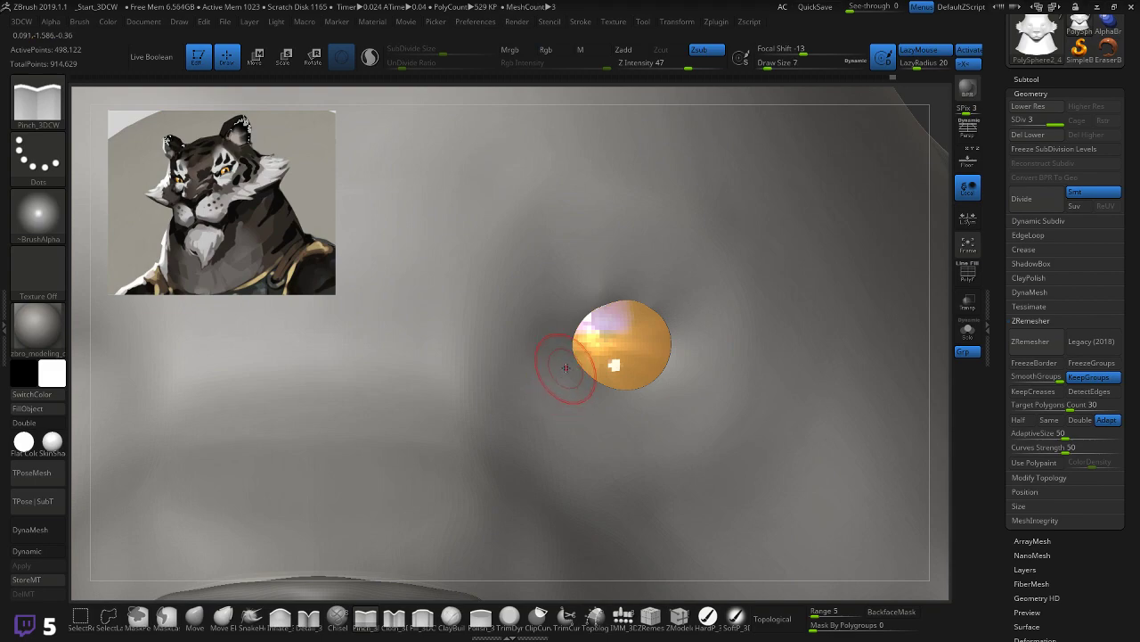
{"action": "key", "text": "shift+f"}
{"action": "key", "text": "shift+f"}
{"action": "mouse_move", "coordinate": [555, 356]}
{"action": "left_mouse_down"}
{"action": "mouse_move", "coordinate": [562, 333]}
{"action": "mouse_move", "coordinate": [677, 296]}
{"action": "left_mouse_up"}
{"action": "key", "text": "ctrl+z"}
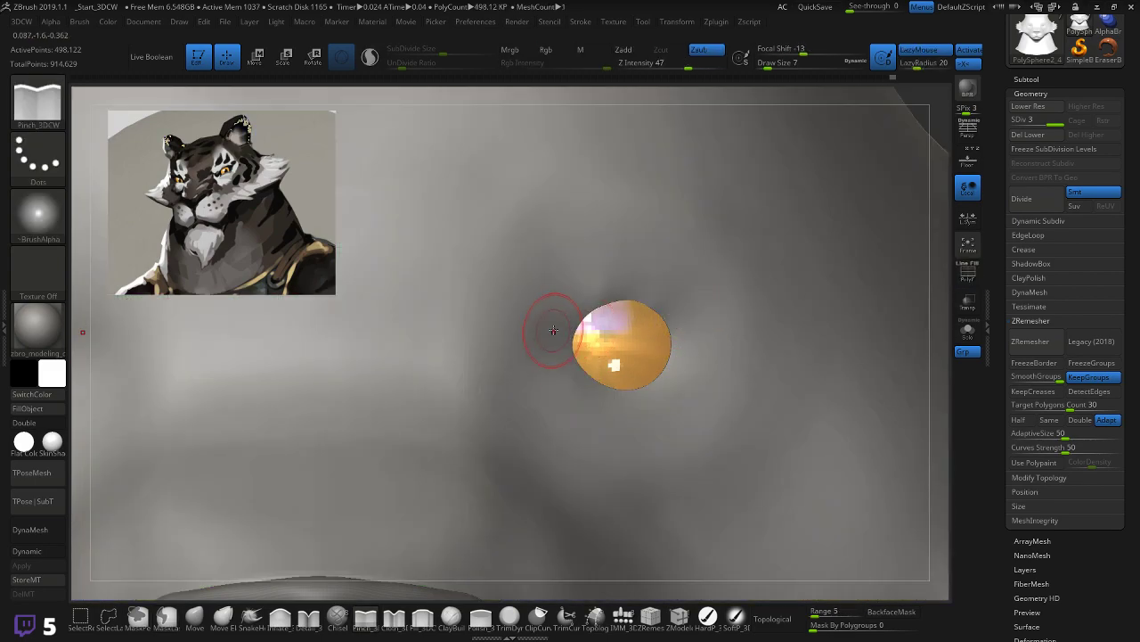
Step: Try pinching a brow crease that arches over the eye, and undo the strokes and the applied subdivision levels
{"action": "left_click_drag", "start_coordinate": [938, 117], "coordinate": [838, 210], "text": "alt"}
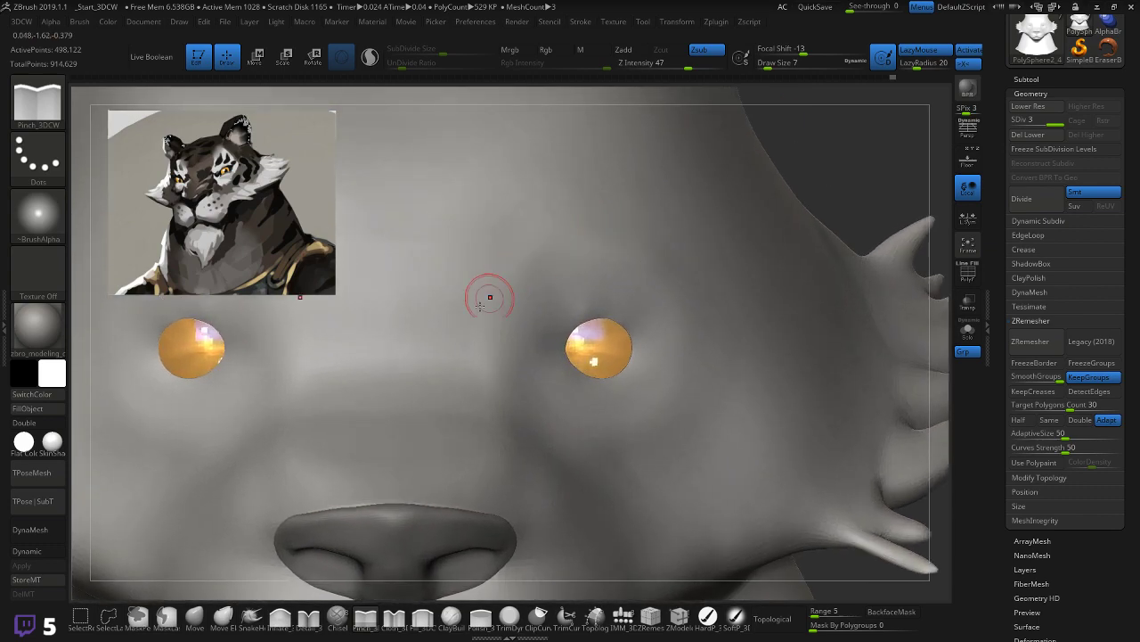
{"action": "mouse_move", "coordinate": [488, 379]}
{"action": "left_mouse_down"}
{"action": "mouse_move", "coordinate": [495, 308]}
{"action": "mouse_move", "coordinate": [589, 241]}
{"action": "left_mouse_up"}
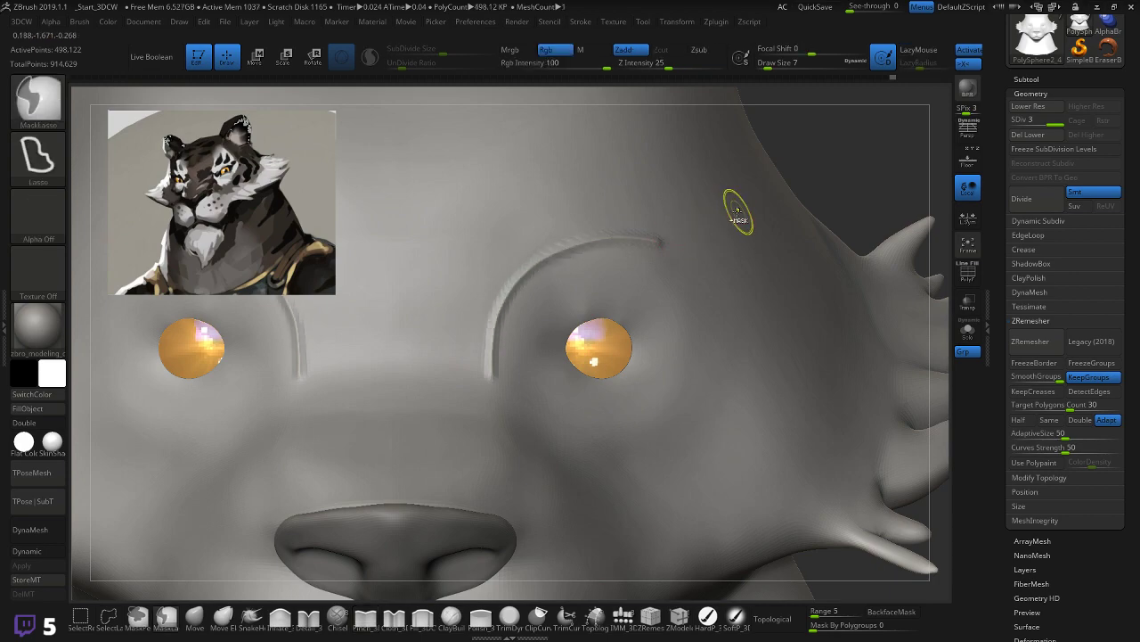
{"action": "key", "text": "ctrl+z"}
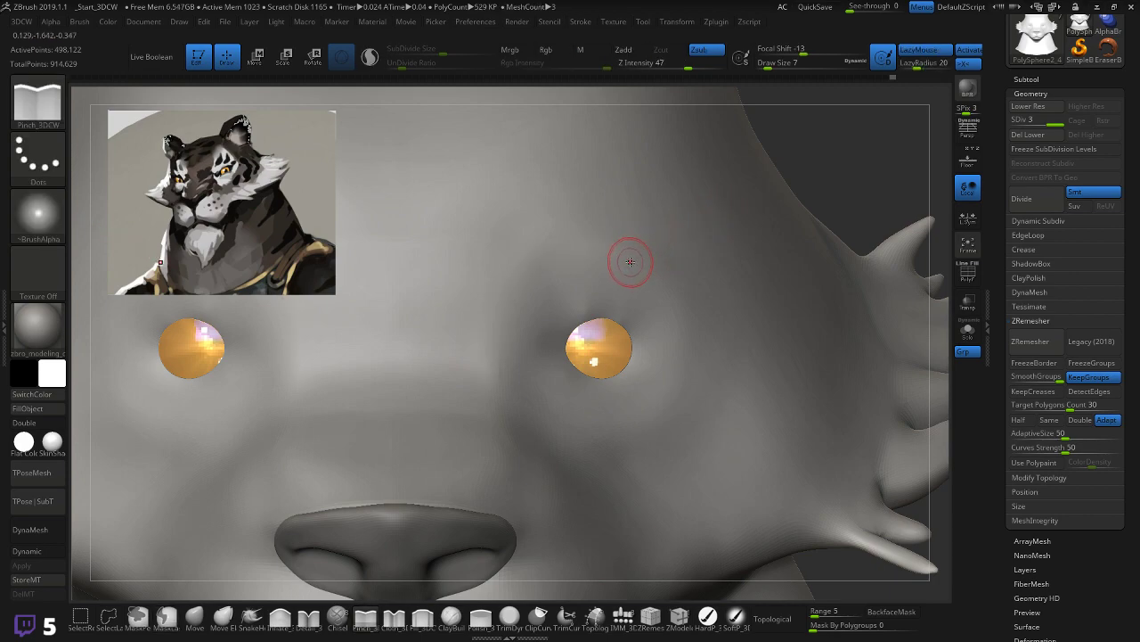
{"action": "mouse_move", "coordinate": [497, 389]}
{"action": "left_mouse_down"}
{"action": "mouse_move", "coordinate": [545, 269]}
{"action": "mouse_move", "coordinate": [658, 250]}
{"action": "left_mouse_up"}
{"action": "key", "text": "ctrl+z"}
{"action": "key", "text": "ctrl+z"}
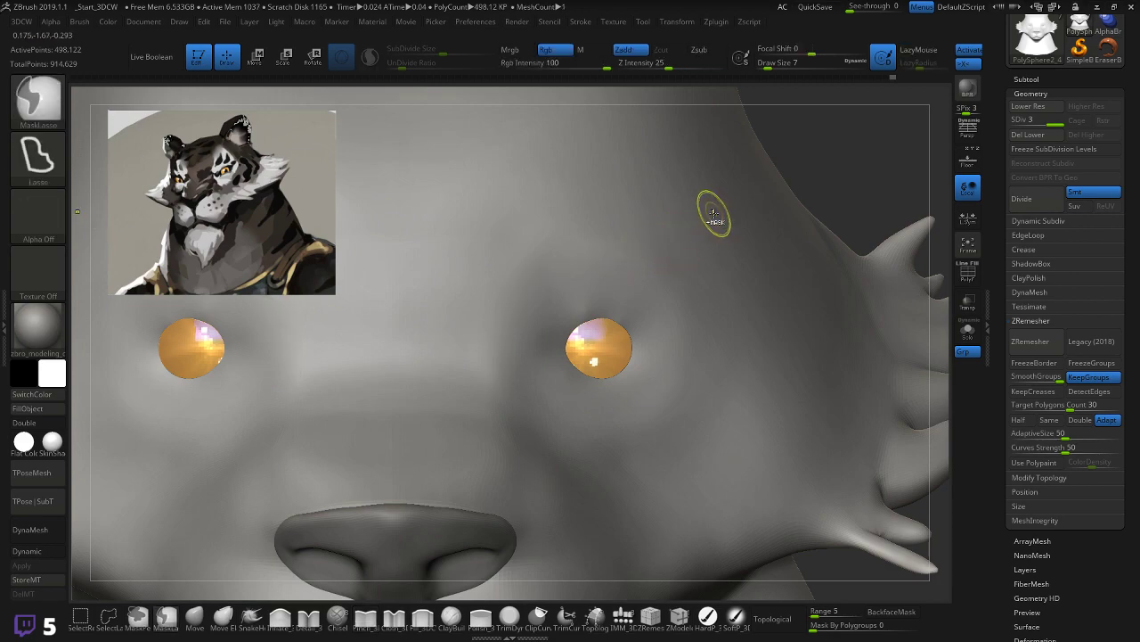
{"action": "mouse_move", "coordinate": [513, 351]}
{"action": "left_mouse_down"}
{"action": "mouse_move", "coordinate": [509, 331]}
{"action": "mouse_move", "coordinate": [651, 265]}
{"action": "left_mouse_up"}
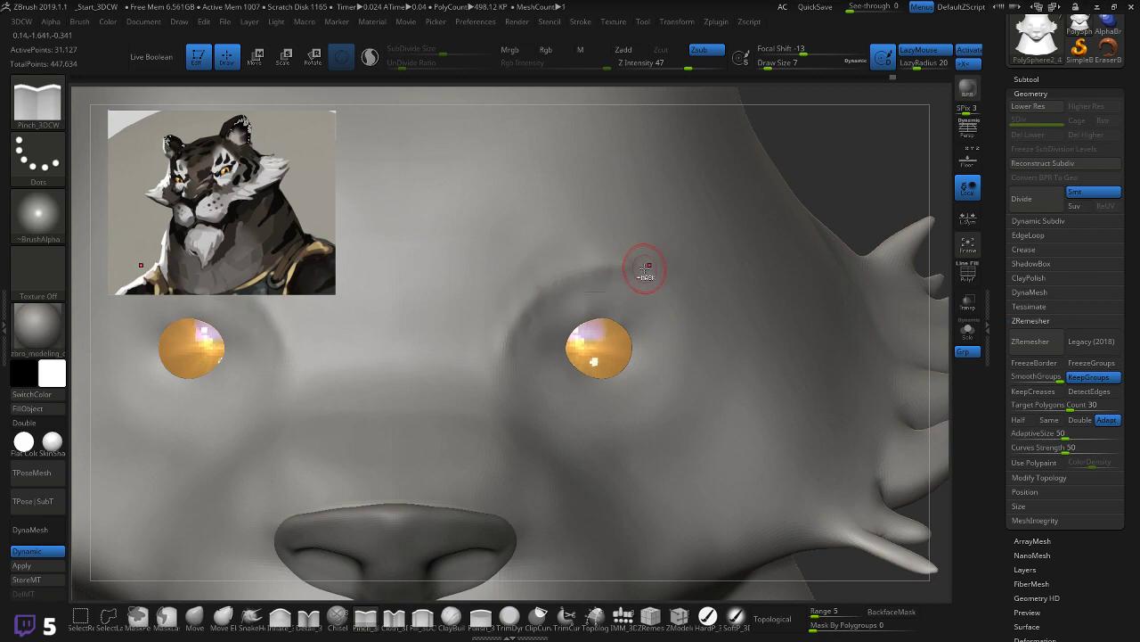
{"action": "key", "text": "ctrl+z"}
Step: Turn off dynamic subdivision and try pinching the brow and upper lid on the low-resolution head, undoing the strokes
{"action": "left_click", "coordinate": [29, 551]}
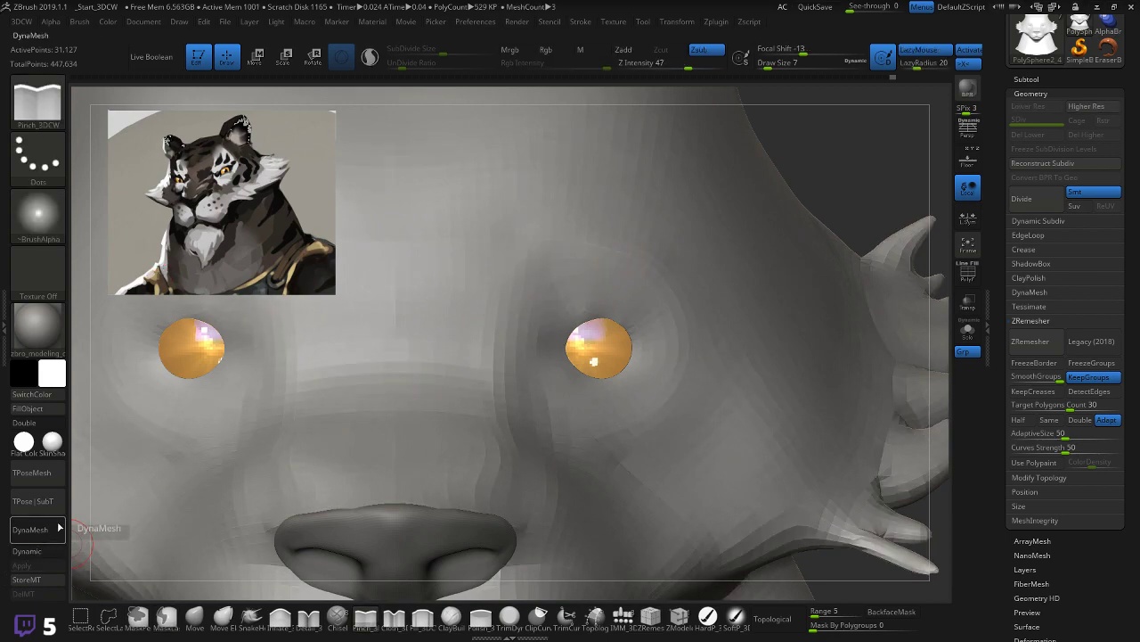
{"action": "mouse_move", "coordinate": [483, 372]}
{"action": "left_mouse_down"}
{"action": "mouse_move", "coordinate": [516, 302]}
{"action": "mouse_move", "coordinate": [583, 256]}
{"action": "mouse_move", "coordinate": [653, 256]}
{"action": "left_mouse_up"}
{"action": "key", "text": "ctrl+z"}
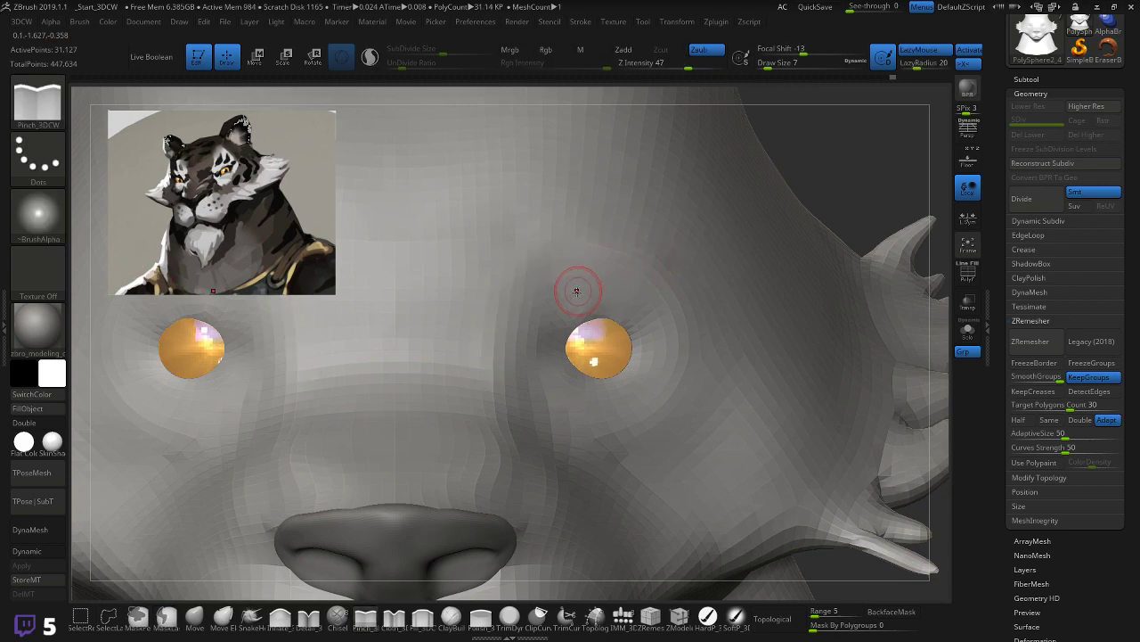
{"action": "mouse_move", "coordinate": [504, 333]}
{"action": "left_mouse_down"}
{"action": "mouse_move", "coordinate": [613, 278]}
{"action": "mouse_move", "coordinate": [675, 301]}
{"action": "left_mouse_up"}
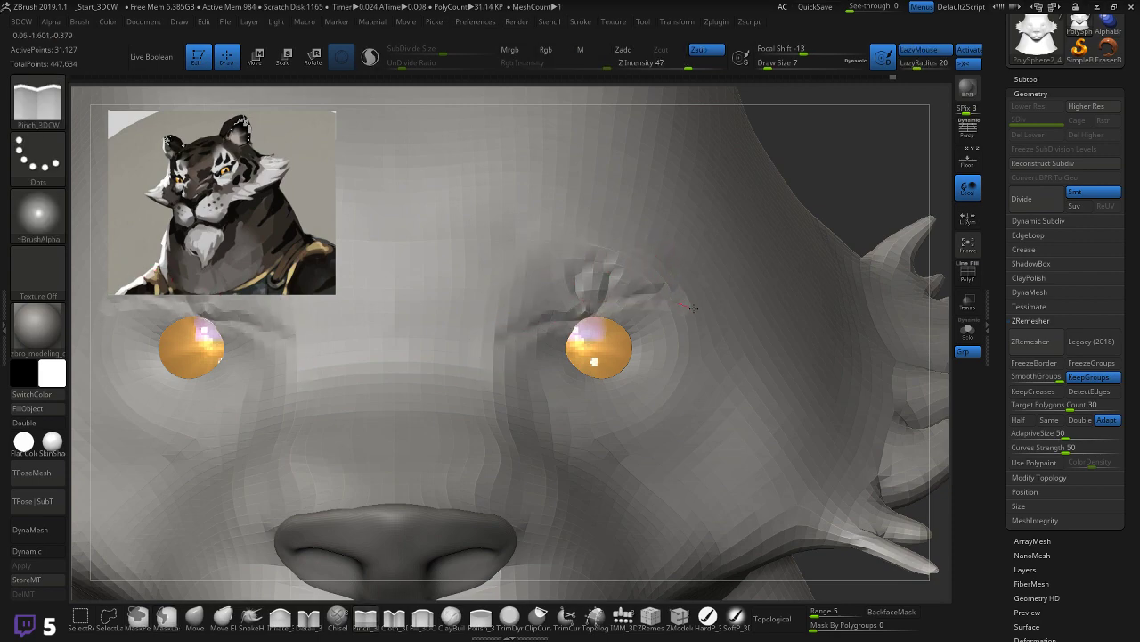
{"action": "key", "text": "ctrl+z"}
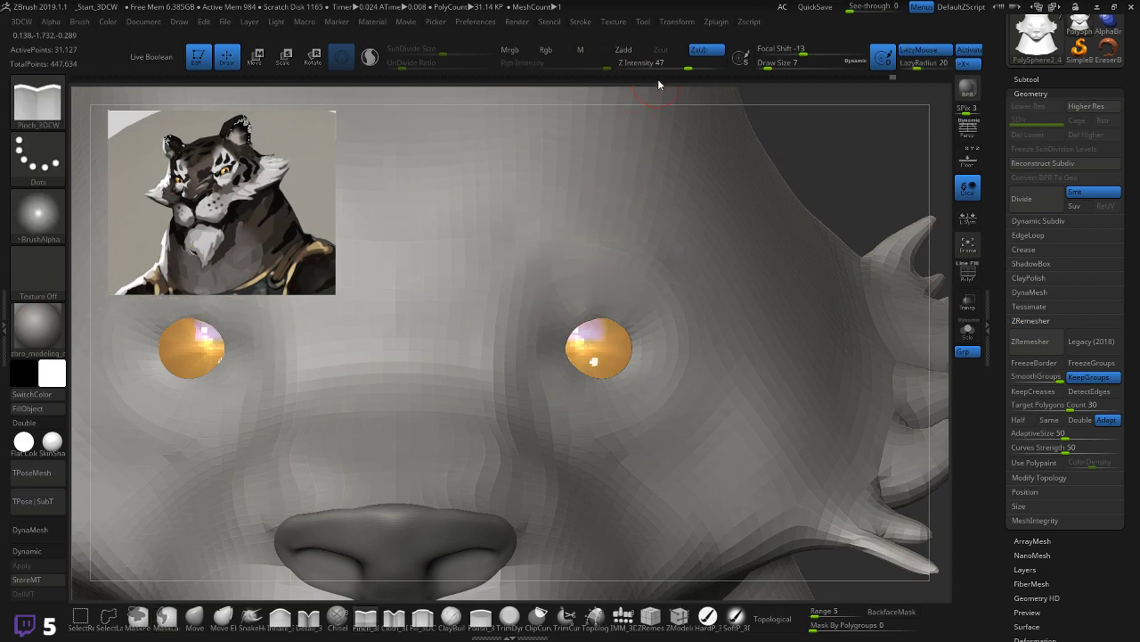
Step: Set the brush's Z Intensity to 23 and pinch the brow ridge arching from the nose bridge over the eye
{"action": "left_click_drag", "start_coordinate": [689, 68], "coordinate": [666, 68]}
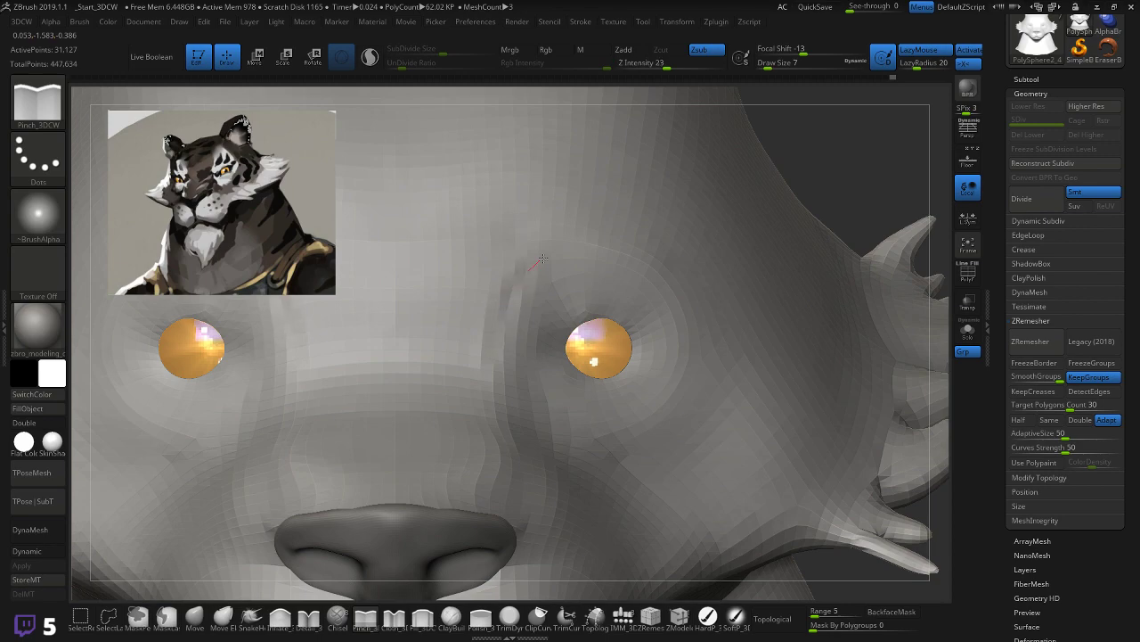
{"action": "mouse_move", "coordinate": [493, 361]}
{"action": "left_mouse_down"}
{"action": "mouse_move", "coordinate": [499, 308]}
{"action": "mouse_move", "coordinate": [630, 244]}
{"action": "left_mouse_up"}
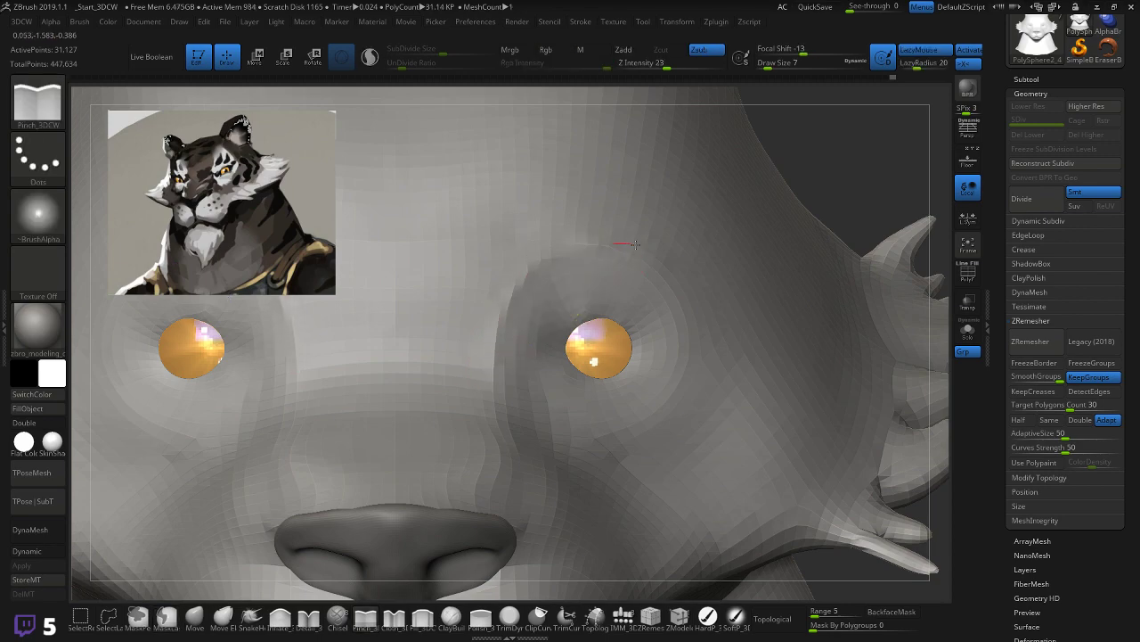
{"action": "mouse_move", "coordinate": [556, 347]}
{"action": "left_mouse_down"}
{"action": "mouse_move", "coordinate": [578, 312]}
{"action": "mouse_move", "coordinate": [638, 313]}
{"action": "left_mouse_up"}
{"action": "key", "text": "ctrl+z"}
Step: Pinch the upper and lower eyelid rims around the eye and preview the head with dynamic subdivision
{"action": "mouse_move", "coordinate": [543, 351]}
{"action": "left_mouse_down"}
{"action": "mouse_move", "coordinate": [570, 317]}
{"action": "mouse_move", "coordinate": [644, 318]}
{"action": "mouse_move", "coordinate": [654, 332]}
{"action": "mouse_move", "coordinate": [578, 378]}
{"action": "mouse_move", "coordinate": [652, 354]}
{"action": "left_mouse_up"}
{"action": "mouse_move", "coordinate": [550, 319]}
{"action": "left_mouse_down"}
{"action": "mouse_move", "coordinate": [637, 293]}
{"action": "mouse_move", "coordinate": [661, 312]}
{"action": "left_mouse_up"}
{"action": "left_click_drag", "start_coordinate": [565, 378], "coordinate": [669, 340]}
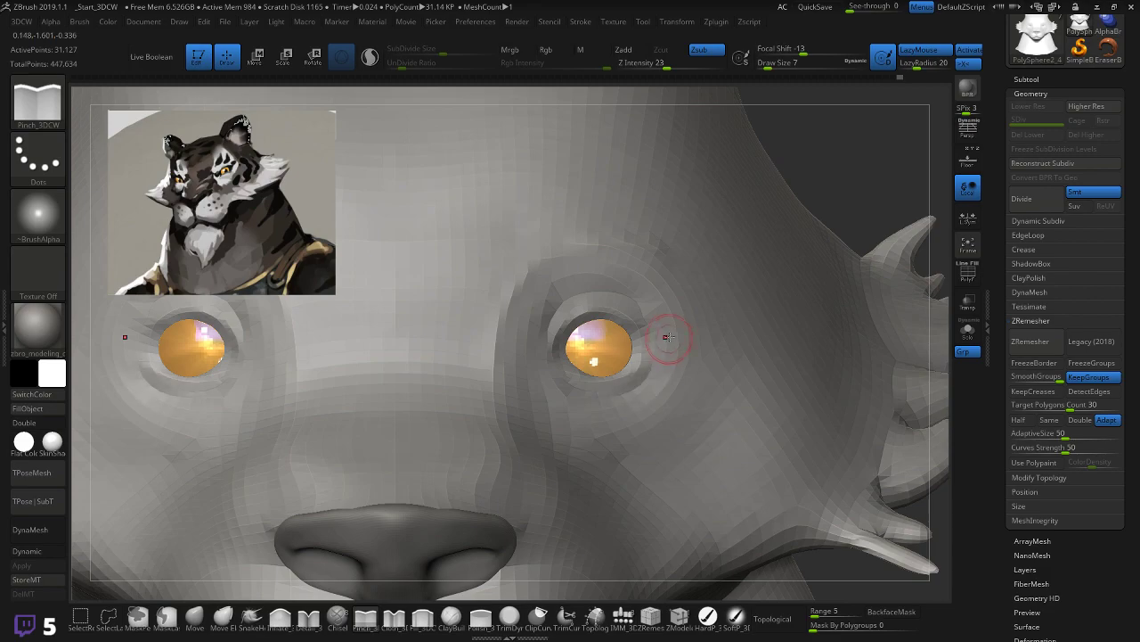
{"action": "left_click", "coordinate": [37, 553]}
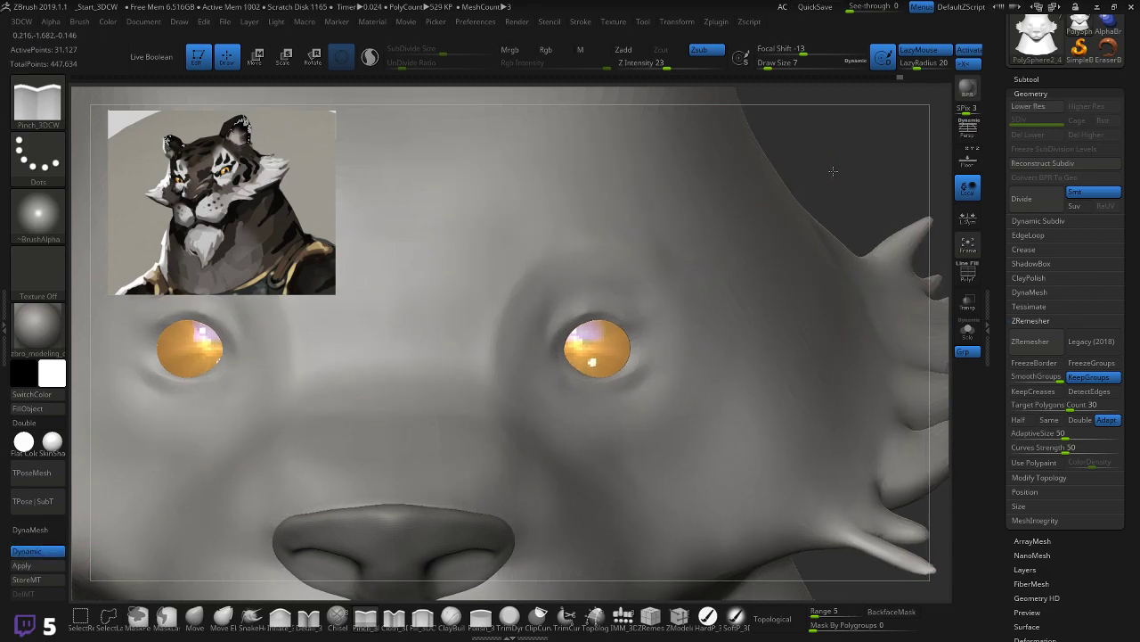
Step: Smooth the forehead surface above the outer end of the brow with the Smooth brush
{"action": "key", "text": "f"}
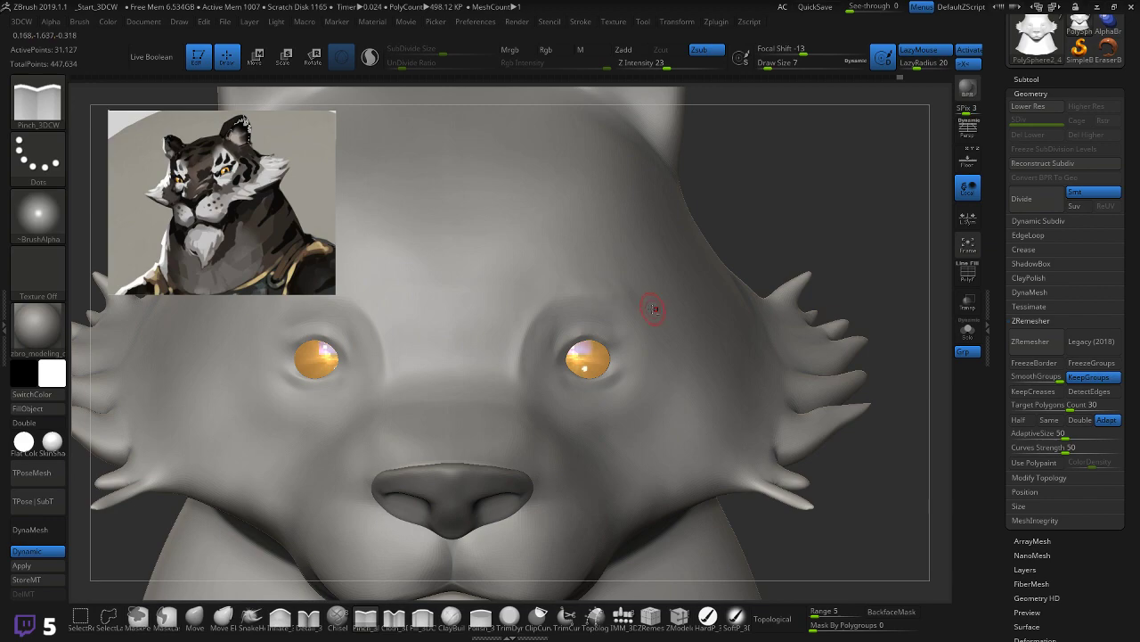
{"action": "left_click_drag", "start_coordinate": [798, 225], "coordinate": [788, 202], "text": "alt"}
{"action": "key", "text": "shift"}
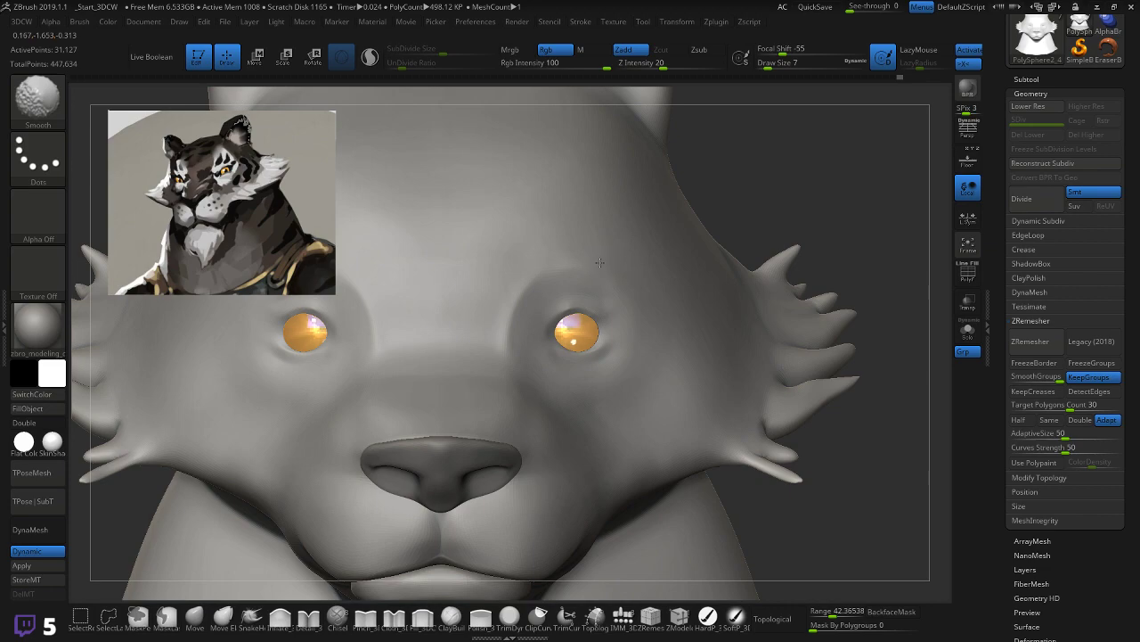
{"action": "left_click_drag", "start_coordinate": [645, 263], "coordinate": [679, 261], "text": "shift"}
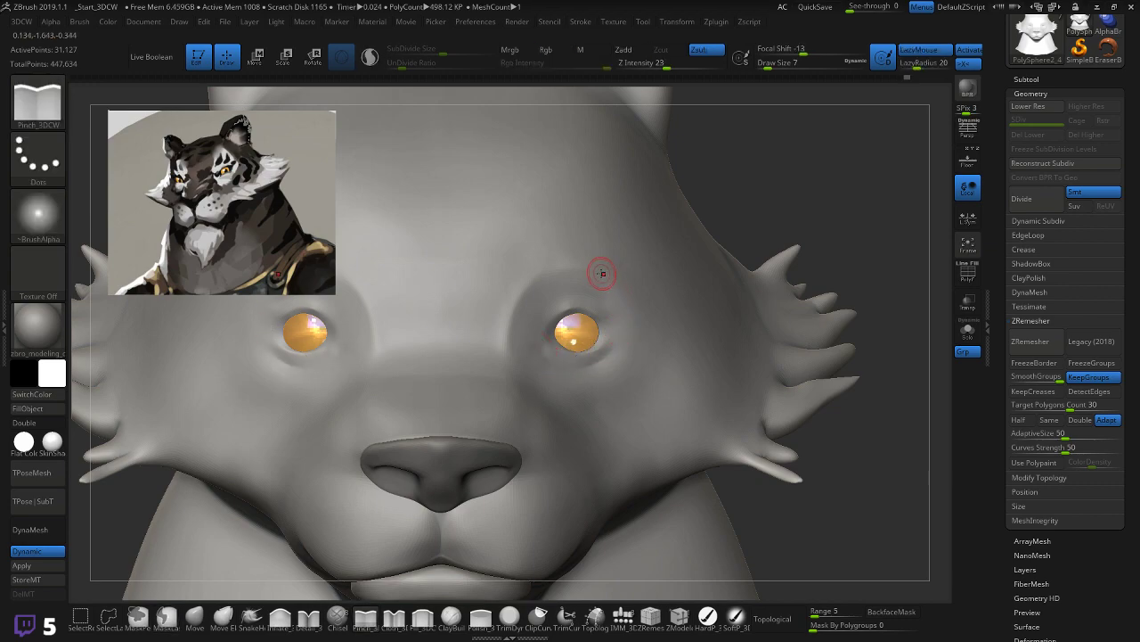
Step: Try pulling the uppermost cheek fur tip outward with the SnakeHook brush, and undo the pull
{"action": "mouse_move", "coordinate": [819, 186]}
{"action": "left_mouse_down"}
{"action": "mouse_move", "coordinate": [730, 205]}
{"action": "mouse_move", "coordinate": [789, 199]}
{"action": "mouse_move", "coordinate": [741, 232]}
{"action": "mouse_move", "coordinate": [759, 267]}
{"action": "mouse_move", "coordinate": [725, 257]}
{"action": "mouse_move", "coordinate": [718, 289]}
{"action": "mouse_move", "coordinate": [802, 311]}
{"action": "mouse_move", "coordinate": [815, 270]}
{"action": "mouse_move", "coordinate": [731, 317]}
{"action": "mouse_move", "coordinate": [751, 305]}
{"action": "mouse_move", "coordinate": [758, 329]}
{"action": "left_mouse_up"}
{"action": "mouse_move", "coordinate": [862, 263]}
{"action": "left_mouse_down"}
{"action": "mouse_move", "coordinate": [797, 294]}
{"action": "mouse_move", "coordinate": [794, 276]}
{"action": "mouse_move", "coordinate": [779, 273]}
{"action": "mouse_move", "coordinate": [809, 287]}
{"action": "mouse_move", "coordinate": [754, 278]}
{"action": "left_mouse_up"}
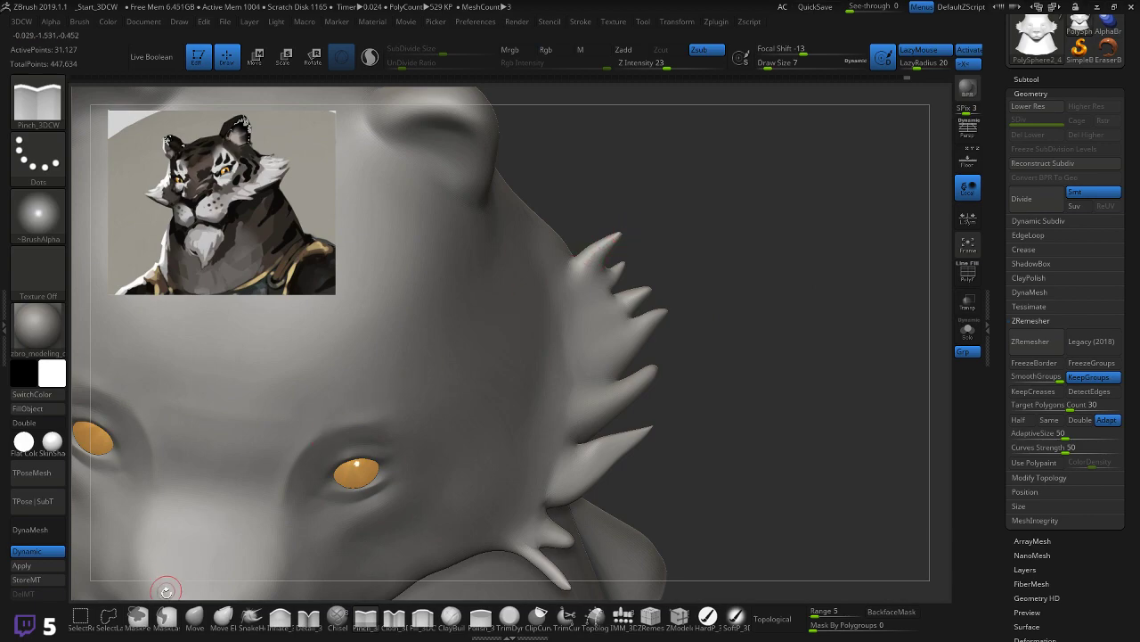
{"action": "left_click", "coordinate": [251, 615]}
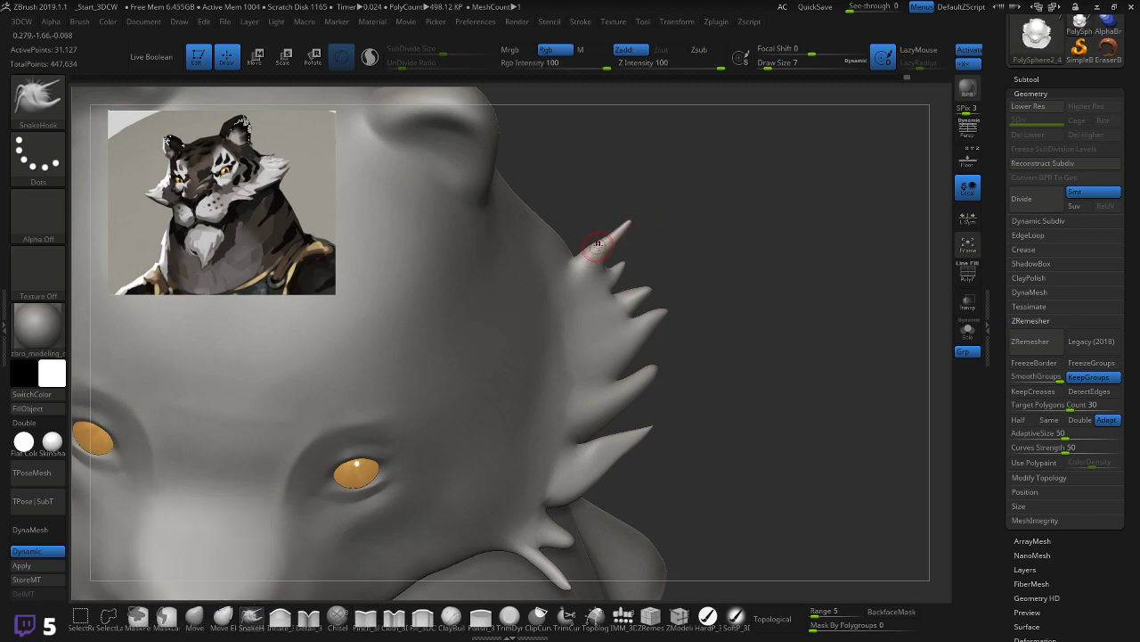
{"action": "left_click_drag", "start_coordinate": [603, 241], "coordinate": [614, 224]}
{"action": "key", "text": "ctrl+z"}
{"action": "left_click_drag", "start_coordinate": [711, 401], "coordinate": [702, 383]}
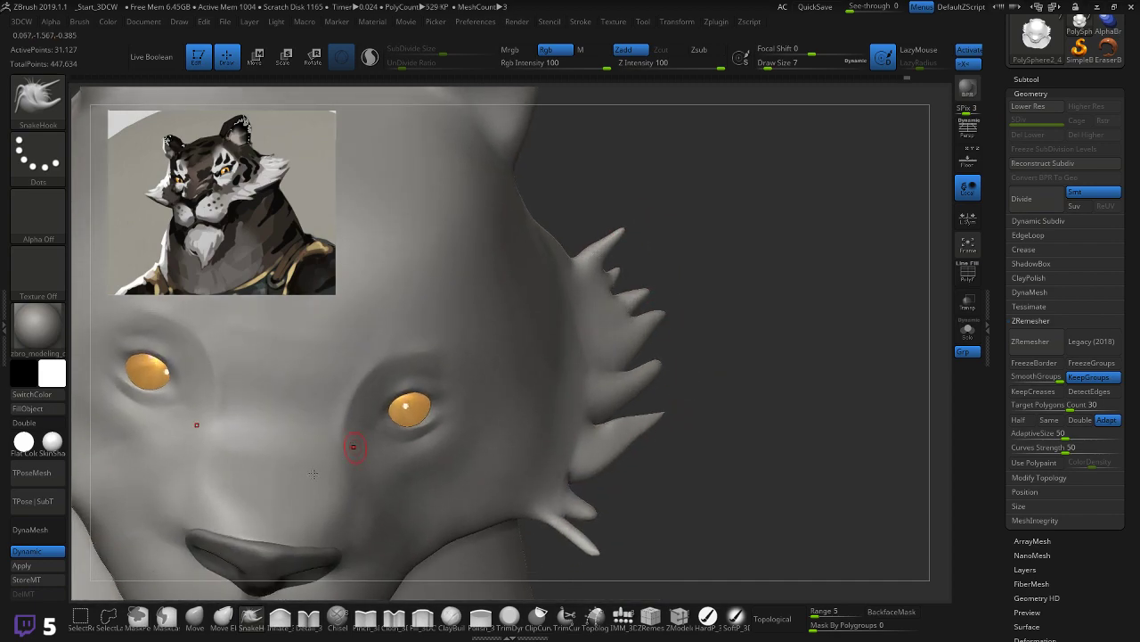
Step: Carve creases between the cheek fur tufts with the Cloth_3DCW brush, running from the gaps inward onto the cheek
{"action": "left_click", "coordinate": [390, 621]}
{"action": "left_click_drag", "start_coordinate": [726, 323], "coordinate": [748, 316]}
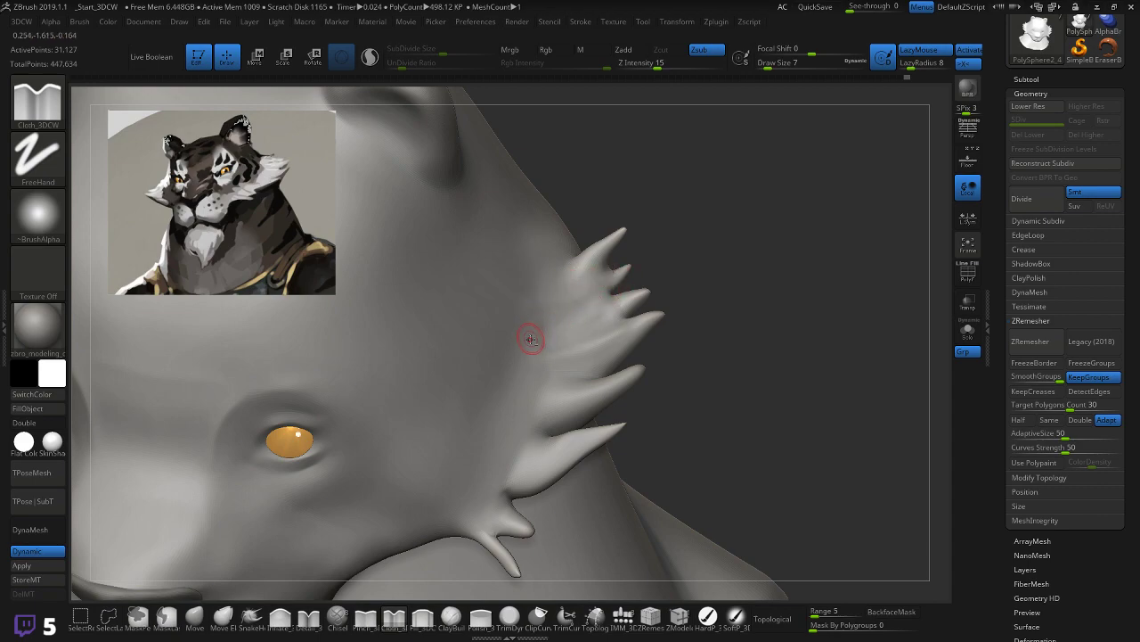
{"action": "left_click_drag", "start_coordinate": [604, 385], "coordinate": [539, 377]}
{"action": "mouse_move", "coordinate": [635, 333]}
{"action": "left_mouse_down"}
{"action": "mouse_move", "coordinate": [646, 318]}
{"action": "mouse_move", "coordinate": [619, 338]}
{"action": "mouse_move", "coordinate": [580, 324]}
{"action": "left_mouse_up"}
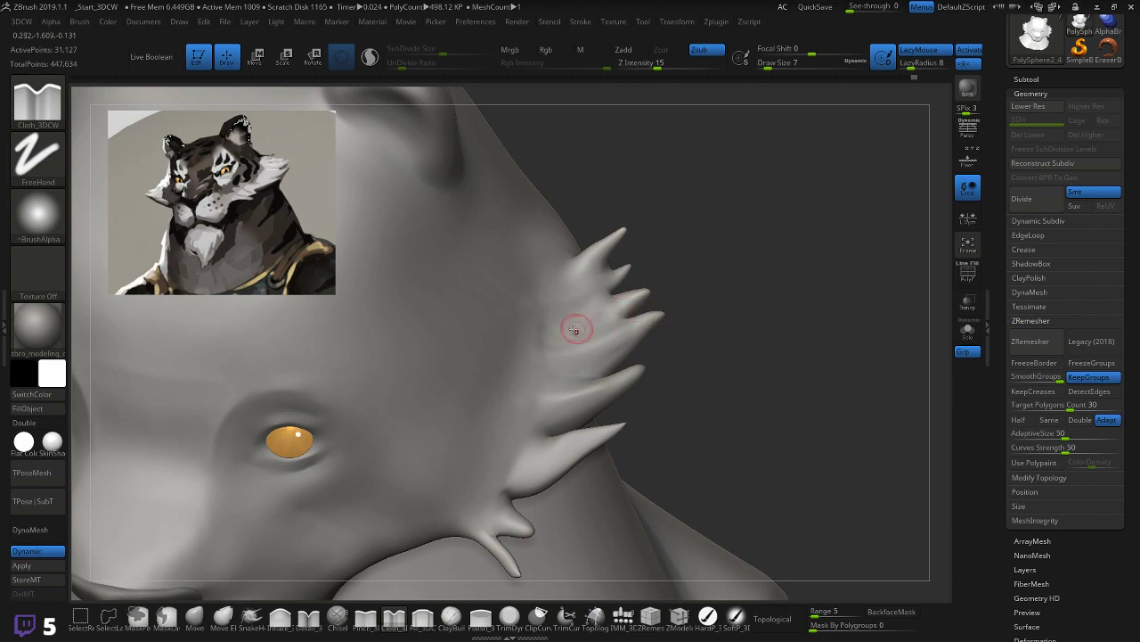
{"action": "mouse_move", "coordinate": [664, 278]}
{"action": "left_mouse_down"}
{"action": "mouse_move", "coordinate": [709, 268]}
{"action": "mouse_move", "coordinate": [729, 287]}
{"action": "mouse_move", "coordinate": [738, 261]}
{"action": "mouse_move", "coordinate": [624, 294]}
{"action": "left_mouse_up"}
{"action": "key", "text": "shift"}
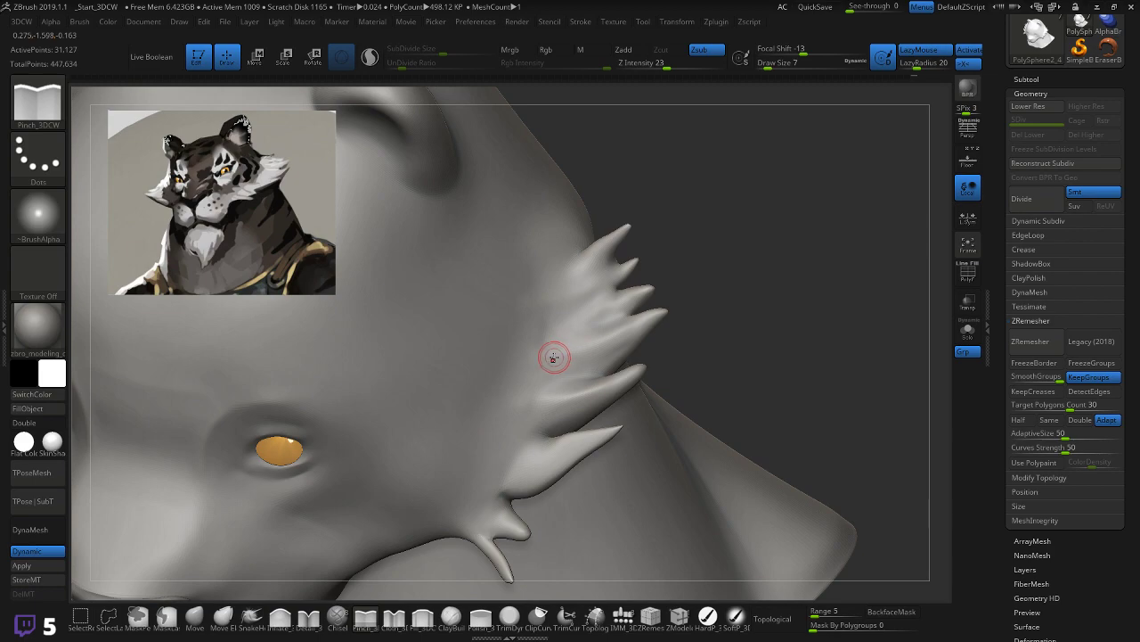
Step: Sharpen the creases between the upper cheek tufts with the Pinch_3DCW brush, extending them toward the face
{"action": "left_click_drag", "start_coordinate": [653, 317], "coordinate": [623, 283]}
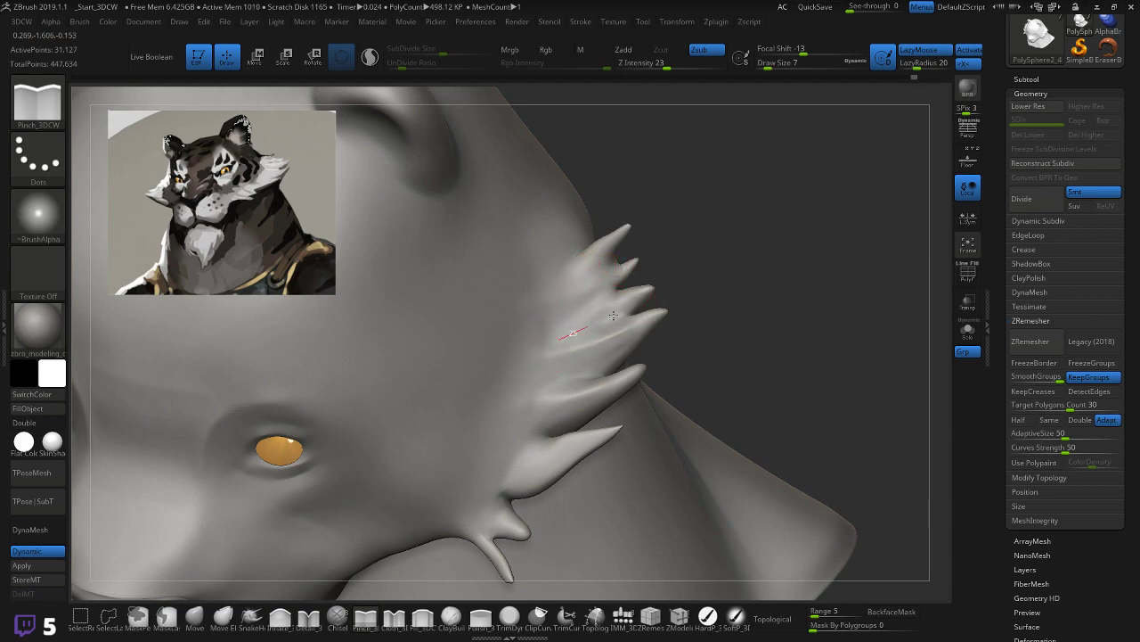
{"action": "left_click_drag", "start_coordinate": [547, 335], "coordinate": [568, 330]}
{"action": "mouse_move", "coordinate": [662, 271]}
{"action": "left_mouse_down"}
{"action": "mouse_move", "coordinate": [646, 283]}
{"action": "mouse_move", "coordinate": [617, 267]}
{"action": "mouse_move", "coordinate": [611, 278]}
{"action": "left_mouse_up"}
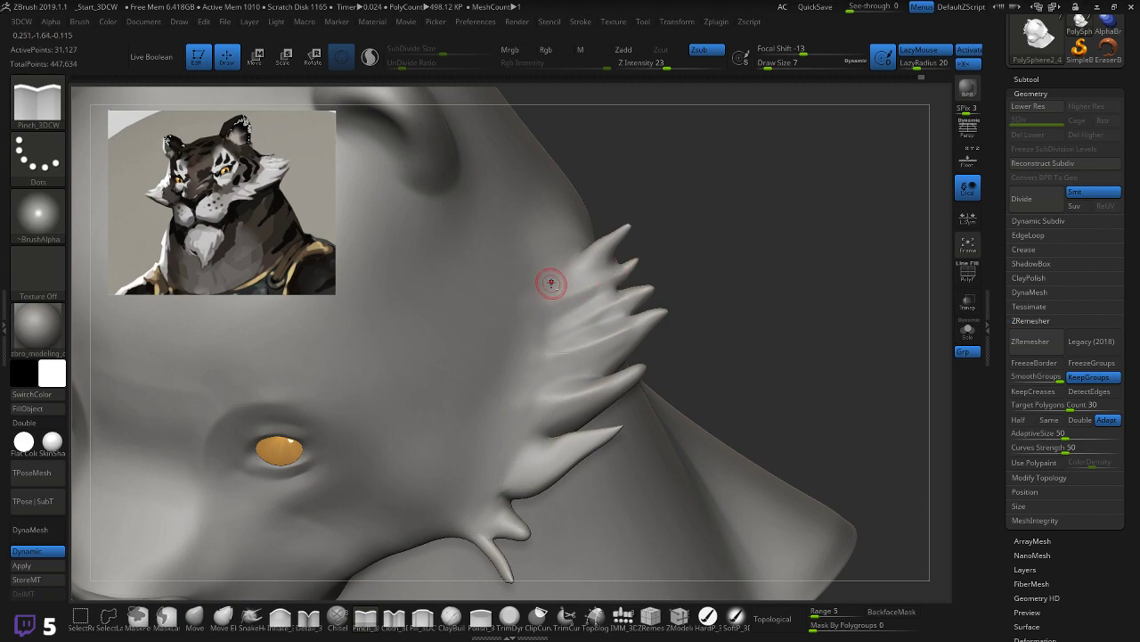
{"action": "mouse_move", "coordinate": [621, 248]}
{"action": "left_mouse_down"}
{"action": "mouse_move", "coordinate": [544, 272]}
{"action": "mouse_move", "coordinate": [577, 269]}
{"action": "left_mouse_up"}
{"action": "mouse_move", "coordinate": [707, 261]}
{"action": "left_mouse_down"}
{"action": "mouse_move", "coordinate": [731, 234]}
{"action": "mouse_move", "coordinate": [683, 247]}
{"action": "mouse_move", "coordinate": [562, 214]}
{"action": "mouse_move", "coordinate": [509, 224]}
{"action": "mouse_move", "coordinate": [540, 314]}
{"action": "left_mouse_up"}
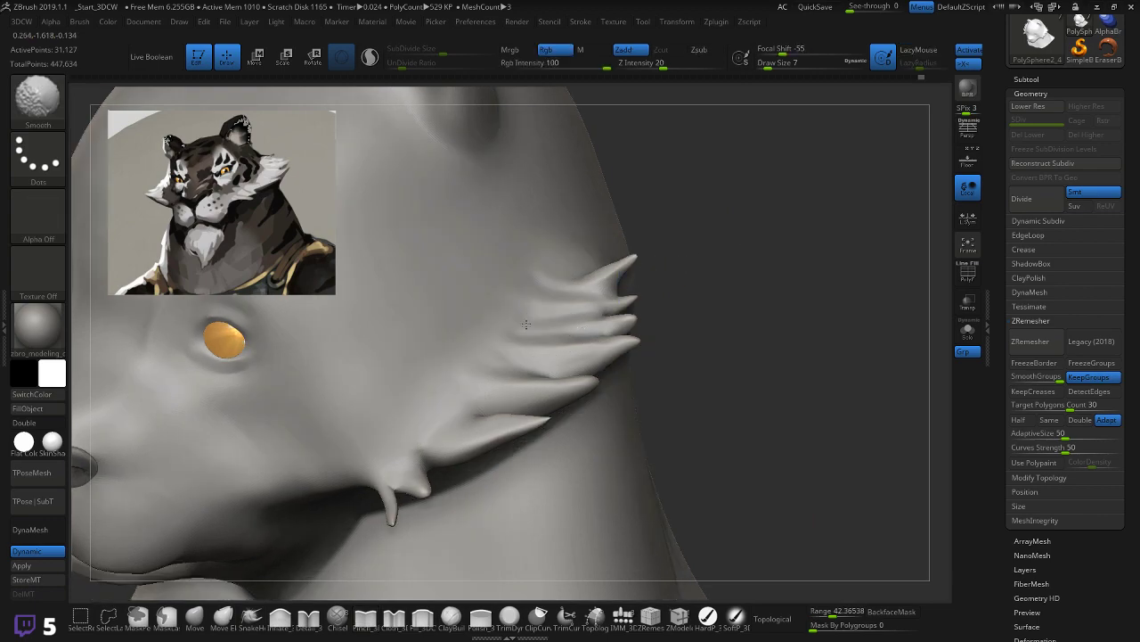
Step: Pinch the base and edges of the large lower cheek tuft to define it against the cheek
{"action": "key", "text": "b"}
{"action": "key", "text": "p"}
{"action": "key", "text": "i"}
{"action": "mouse_move", "coordinate": [720, 257]}
{"action": "left_mouse_down"}
{"action": "mouse_move", "coordinate": [758, 247]}
{"action": "mouse_move", "coordinate": [736, 334]}
{"action": "mouse_move", "coordinate": [737, 411]}
{"action": "mouse_move", "coordinate": [616, 382]}
{"action": "mouse_move", "coordinate": [570, 419]}
{"action": "mouse_move", "coordinate": [483, 451]}
{"action": "left_mouse_up"}
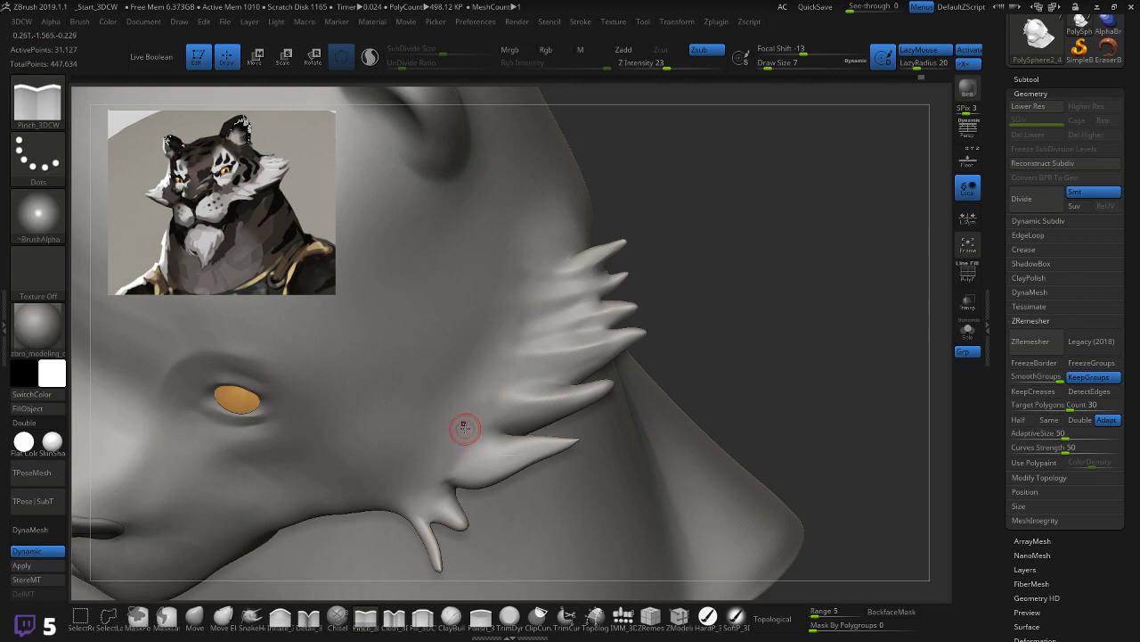
{"action": "left_click_drag", "start_coordinate": [459, 437], "coordinate": [481, 444]}
{"action": "left_click_drag", "start_coordinate": [564, 440], "coordinate": [533, 450]}
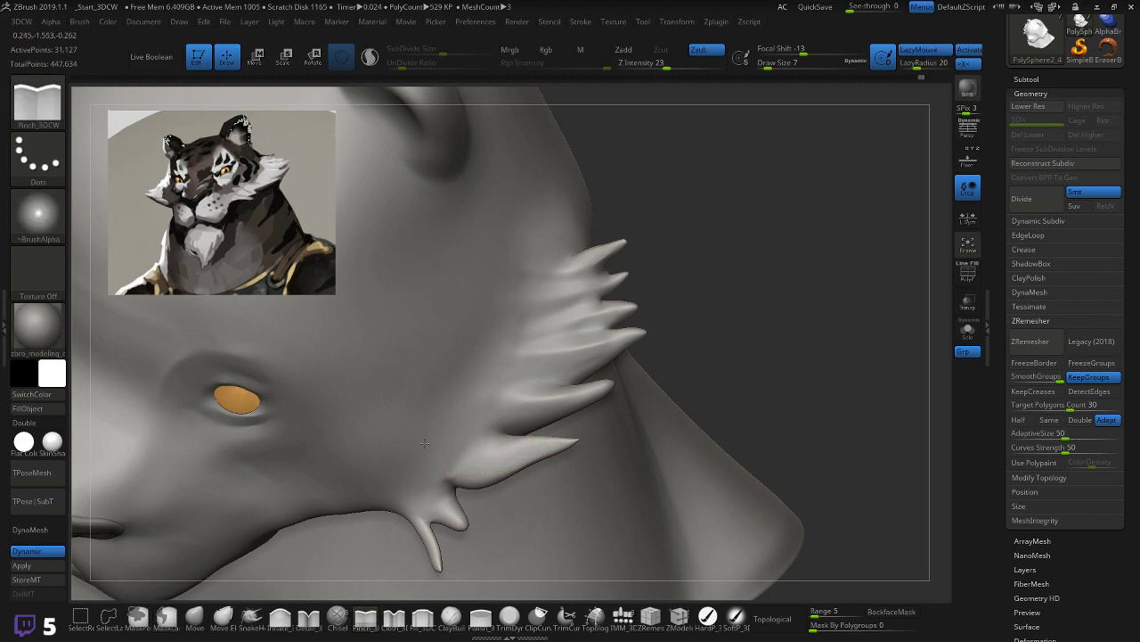
{"action": "mouse_move", "coordinate": [555, 443]}
{"action": "left_mouse_down"}
{"action": "mouse_move", "coordinate": [582, 439]}
{"action": "mouse_move", "coordinate": [531, 453]}
{"action": "left_mouse_up"}
{"action": "mouse_move", "coordinate": [749, 352]}
{"action": "left_mouse_down"}
{"action": "mouse_move", "coordinate": [535, 436]}
{"action": "mouse_move", "coordinate": [476, 476]}
{"action": "mouse_move", "coordinate": [545, 462]}
{"action": "left_mouse_up"}
{"action": "left_click_drag", "start_coordinate": [636, 420], "coordinate": [620, 448]}
{"action": "left_click_drag", "start_coordinate": [691, 392], "coordinate": [481, 393]}
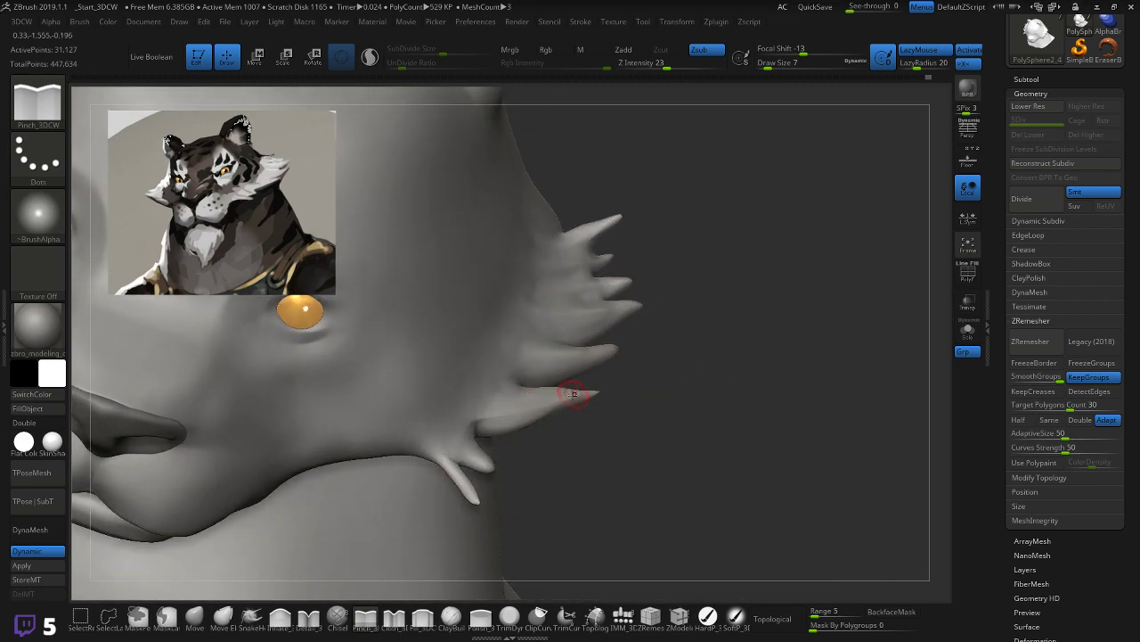
Step: Pinch the gap between the two large lower cheek tufts and tighten the edges of the neighbouring tufts
{"action": "key", "text": "ctrl"}
{"action": "mouse_move", "coordinate": [682, 345]}
{"action": "left_mouse_down"}
{"action": "mouse_move", "coordinate": [579, 352]}
{"action": "mouse_move", "coordinate": [557, 358]}
{"action": "mouse_move", "coordinate": [564, 367]}
{"action": "left_mouse_up"}
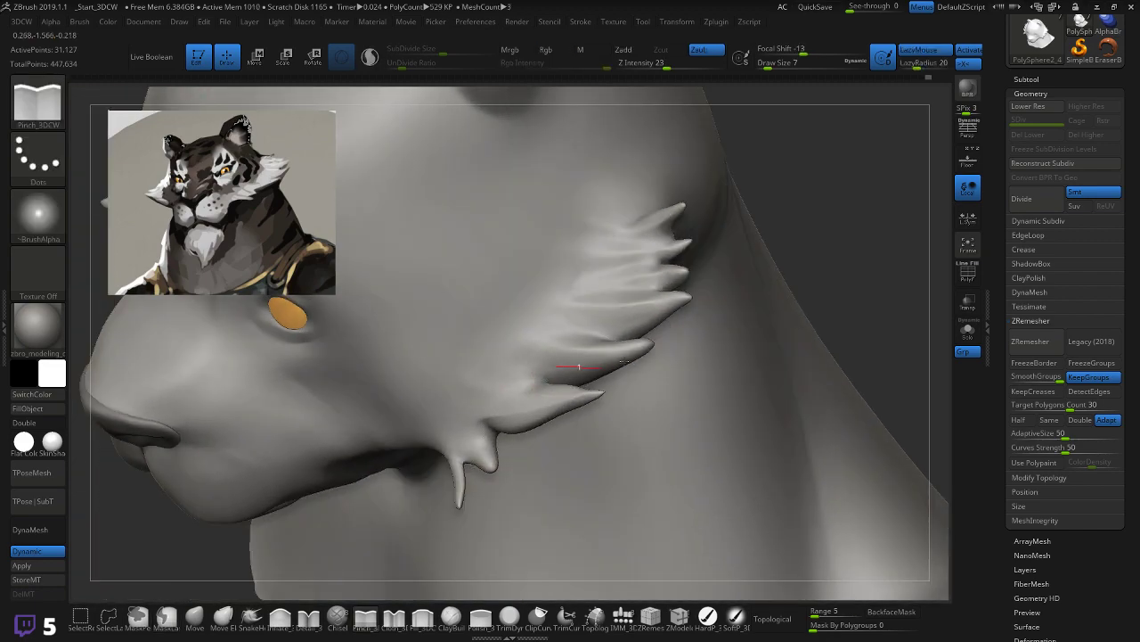
{"action": "mouse_move", "coordinate": [790, 300]}
{"action": "left_mouse_down"}
{"action": "mouse_move", "coordinate": [553, 347]}
{"action": "mouse_move", "coordinate": [659, 345]}
{"action": "mouse_move", "coordinate": [728, 316]}
{"action": "mouse_move", "coordinate": [530, 368]}
{"action": "left_mouse_up"}
{"action": "left_click_drag", "start_coordinate": [711, 331], "coordinate": [698, 327]}
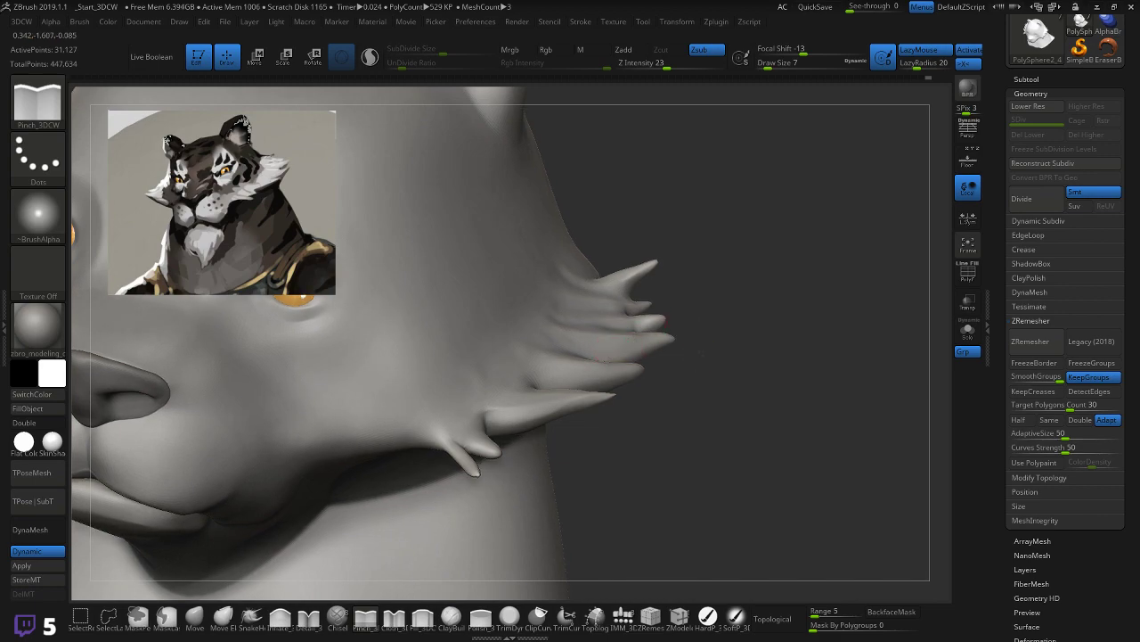
{"action": "left_click_drag", "start_coordinate": [702, 352], "coordinate": [709, 329]}
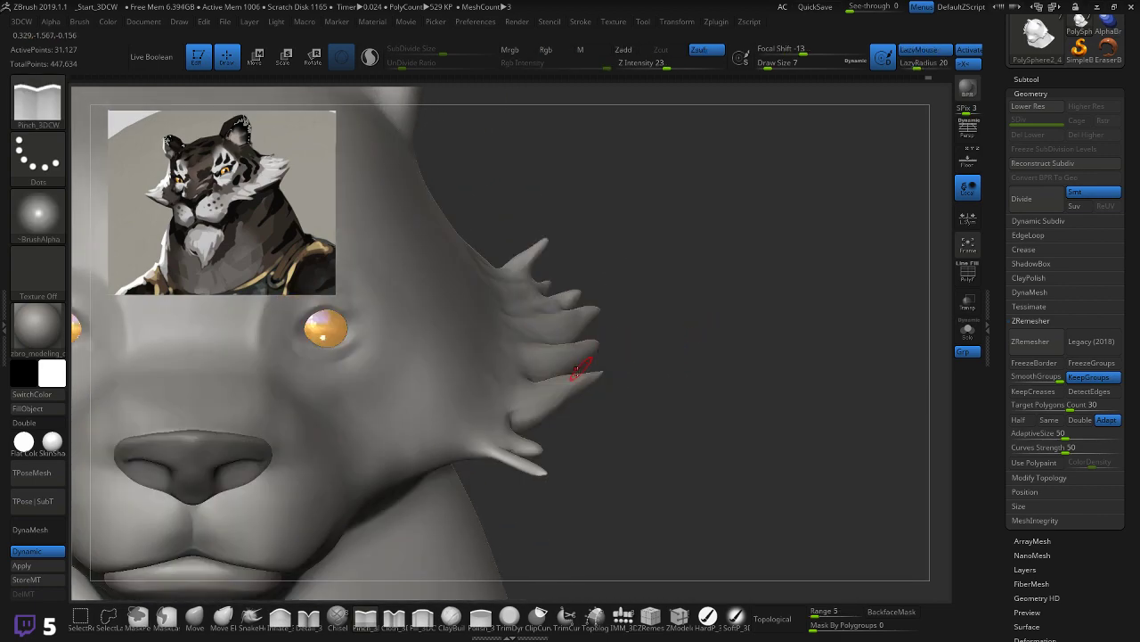
{"action": "mouse_move", "coordinate": [594, 382]}
{"action": "left_mouse_down"}
{"action": "mouse_move", "coordinate": [657, 382]}
{"action": "mouse_move", "coordinate": [502, 380]}
{"action": "mouse_move", "coordinate": [500, 415]}
{"action": "mouse_move", "coordinate": [514, 400]}
{"action": "left_mouse_up"}
Step: Pinch a long crease down the cheek toward the small tufts at the jaw corner, deepening it with repeated strokes
{"action": "left_click_drag", "start_coordinate": [484, 362], "coordinate": [500, 414]}
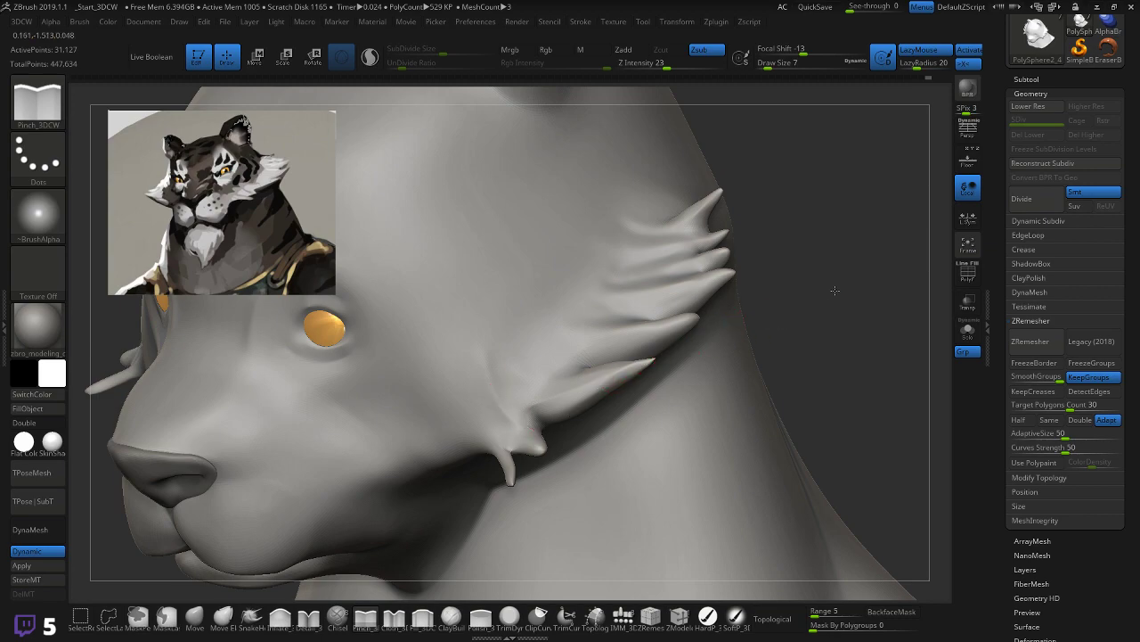
{"action": "left_click_drag", "start_coordinate": [836, 294], "coordinate": [848, 269]}
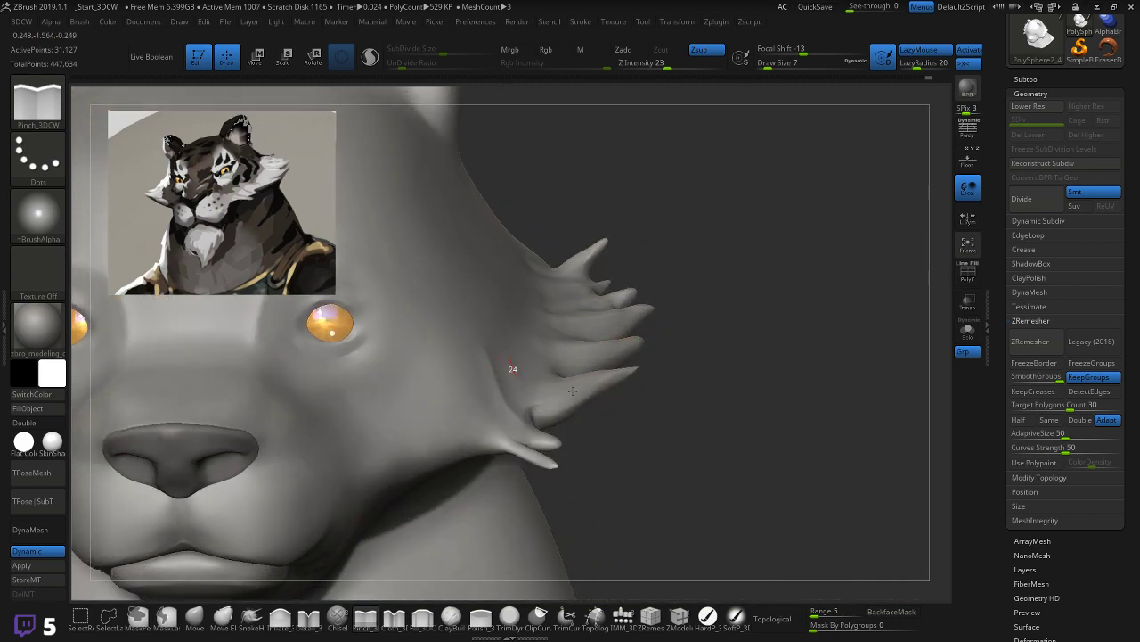
{"action": "left_click_drag", "start_coordinate": [726, 318], "coordinate": [736, 322]}
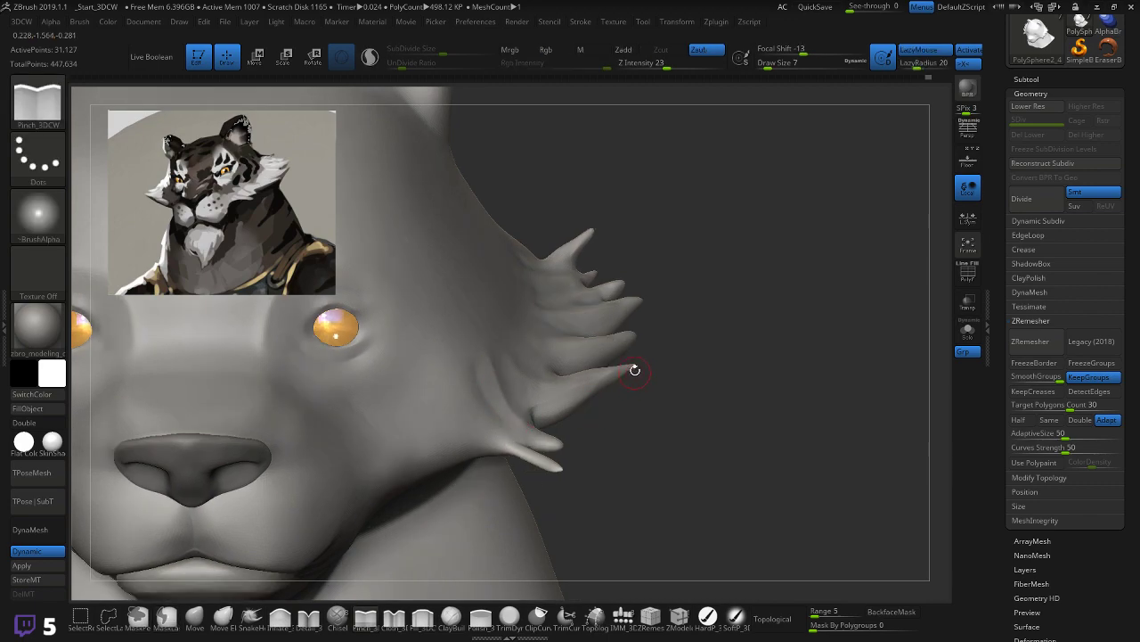
{"action": "left_click_drag", "start_coordinate": [726, 348], "coordinate": [623, 361]}
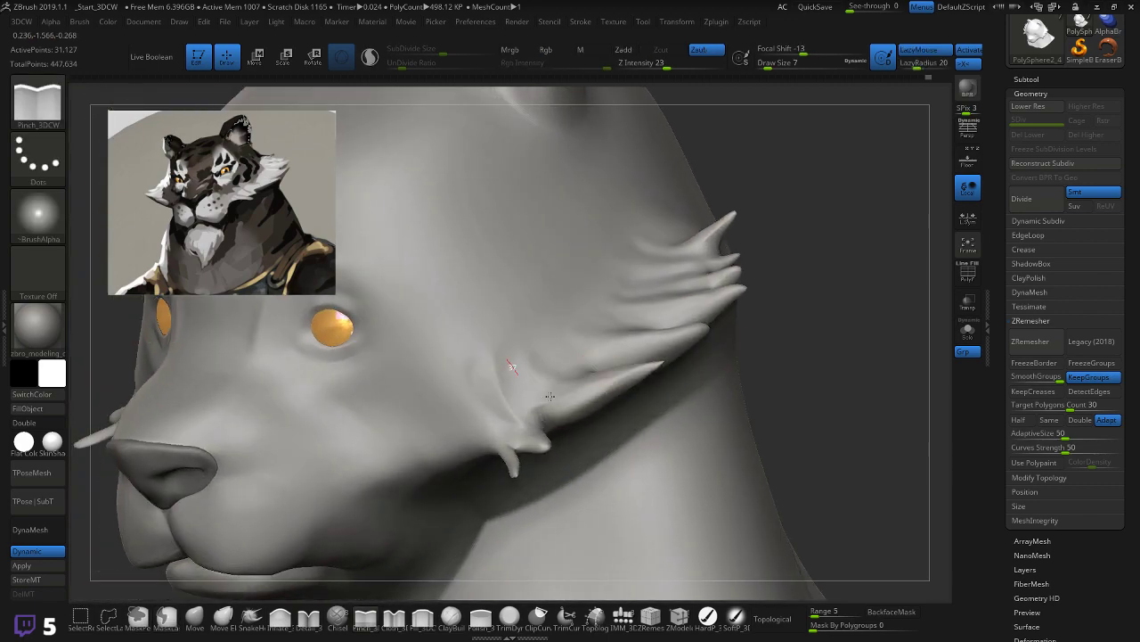
{"action": "left_click_drag", "start_coordinate": [787, 337], "coordinate": [744, 337]}
{"action": "key", "text": "ctrl"}
{"action": "key", "text": "alt"}
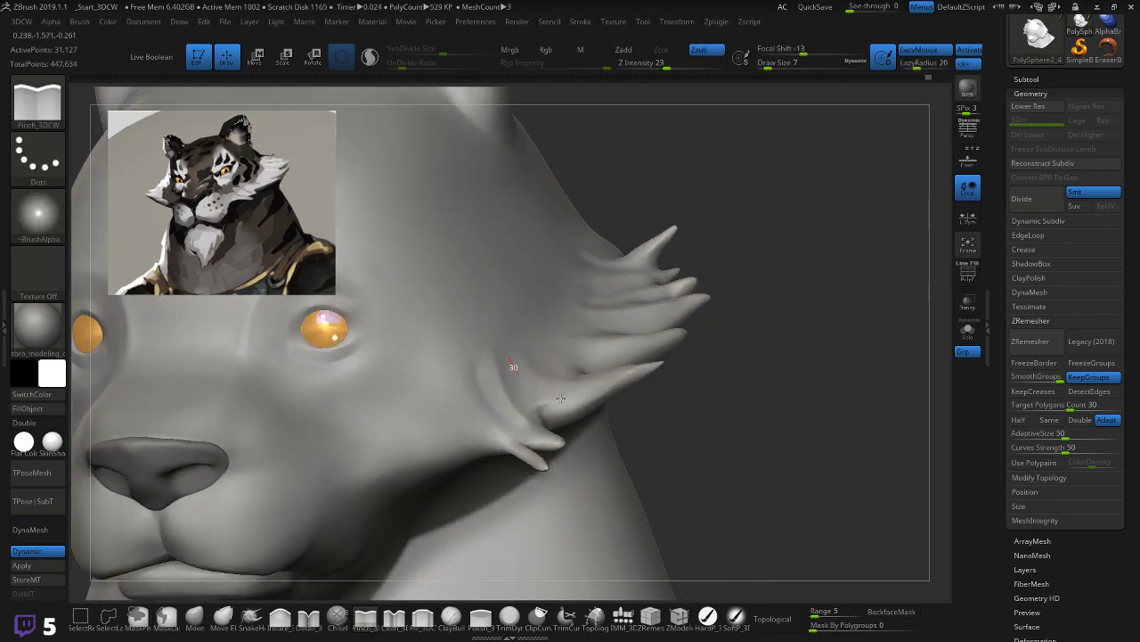
{"action": "left_click_drag", "start_coordinate": [739, 334], "coordinate": [779, 313]}
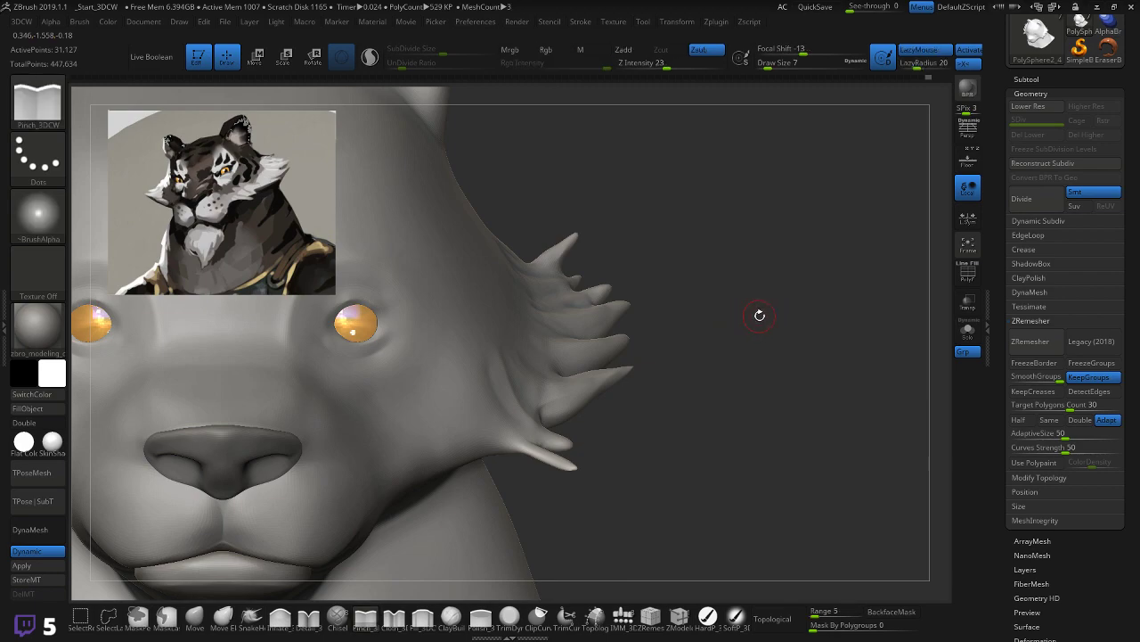
Step: Set the Smooth brush's Z Intensity to 39 and the draw size to 22, and soften the creases where the tufts meet the cheek
{"action": "key", "text": "shift"}
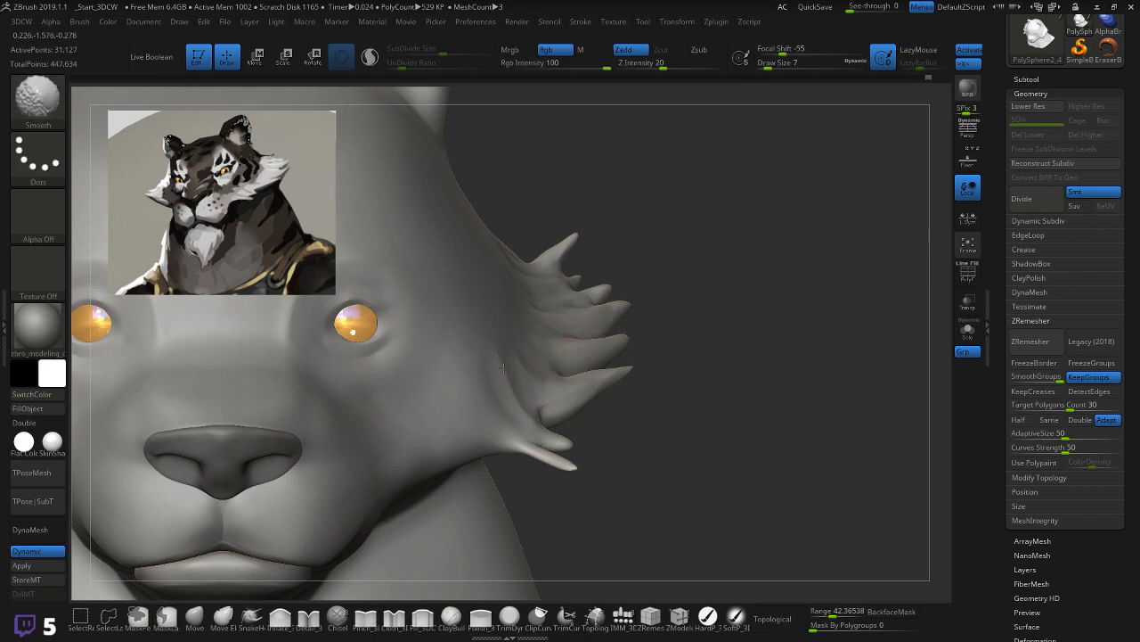
{"action": "key", "text": "shift"}
{"action": "left_click_drag", "start_coordinate": [663, 69], "coordinate": [682, 70], "text": "shift"}
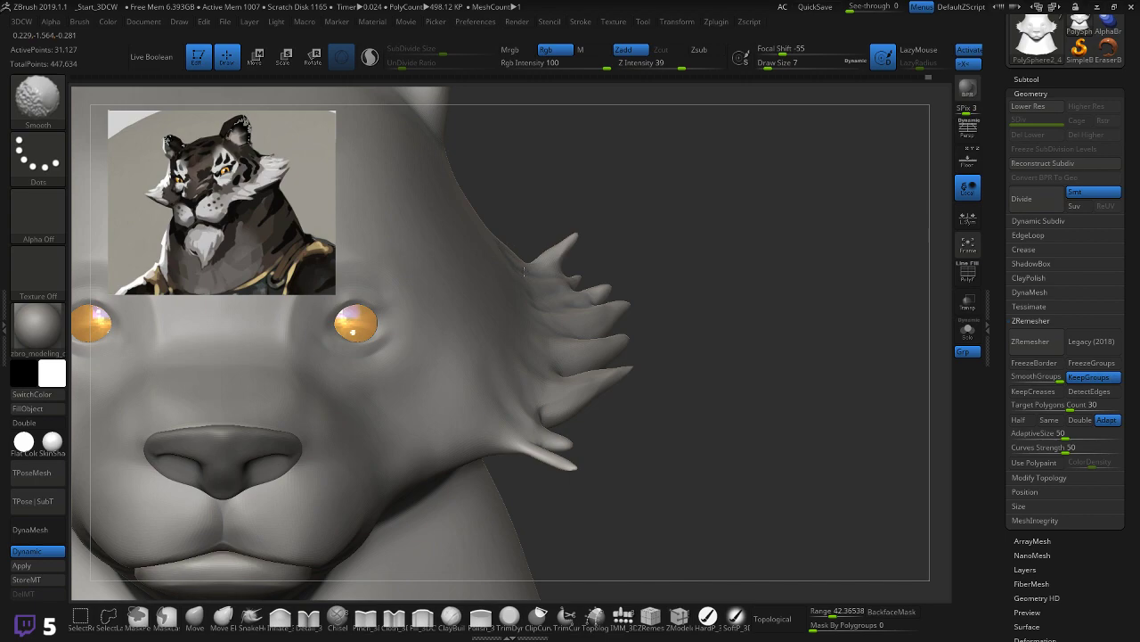
{"action": "key", "text": "shift"}
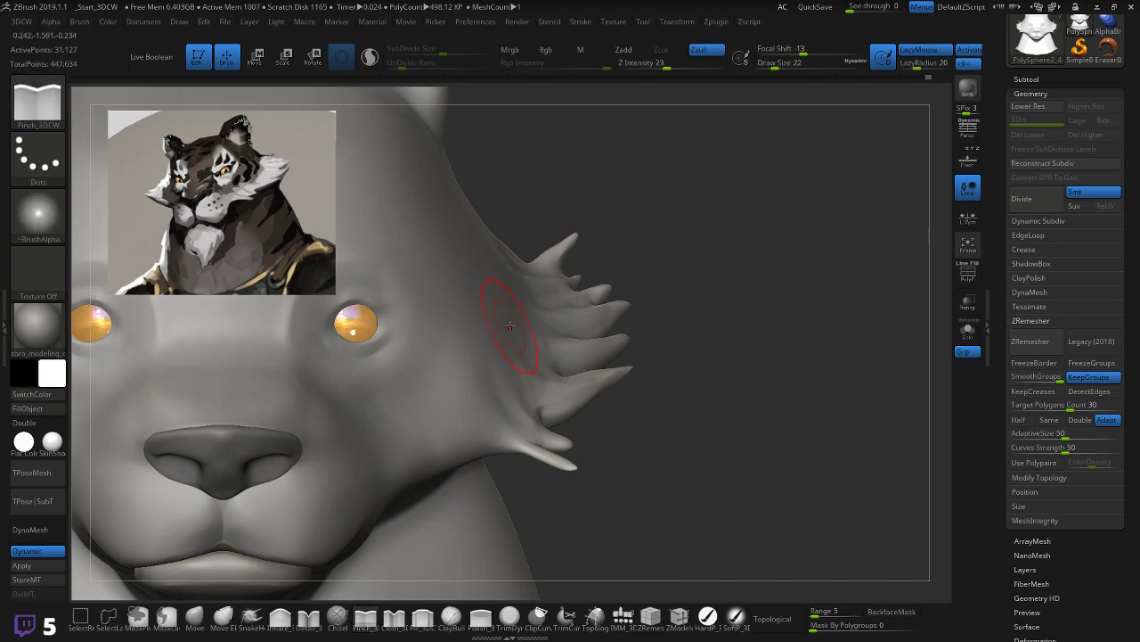
{"action": "key", "text": "shift"}
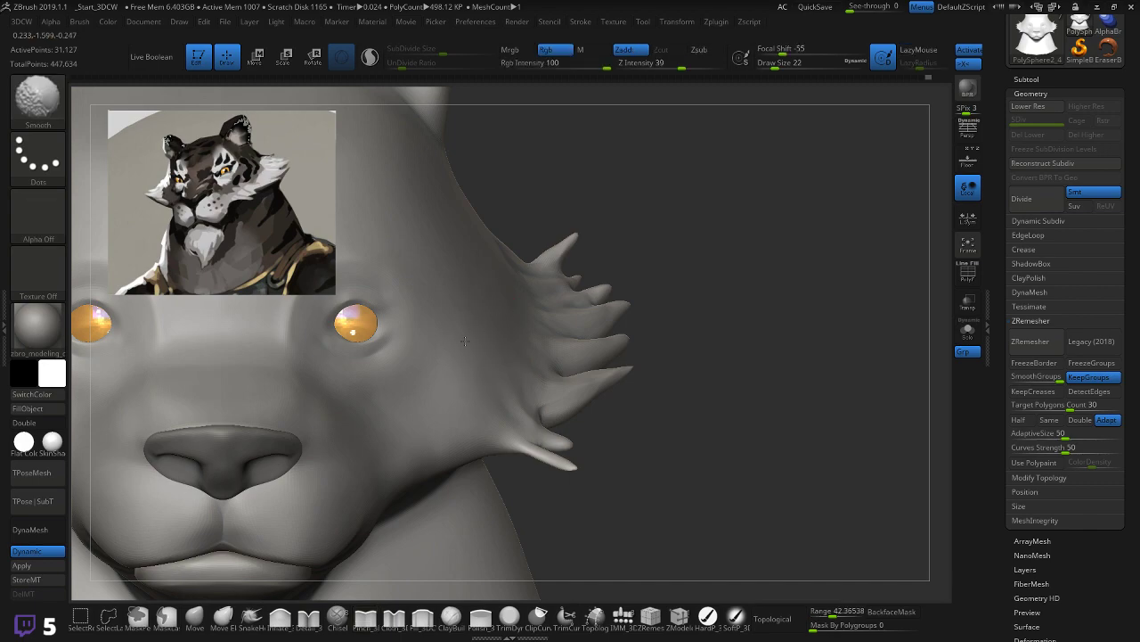
{"action": "key", "text": "shift"}
Step: Smooth the underside of the jaw beside the chin from a low view
{"action": "mouse_move", "coordinate": [764, 368]}
{"action": "left_mouse_down"}
{"action": "mouse_move", "coordinate": [701, 368]}
{"action": "mouse_move", "coordinate": [825, 355]}
{"action": "mouse_move", "coordinate": [814, 375]}
{"action": "mouse_move", "coordinate": [805, 323]}
{"action": "left_mouse_up"}
{"action": "left_click_drag", "start_coordinate": [527, 376], "coordinate": [489, 382], "text": "shift"}
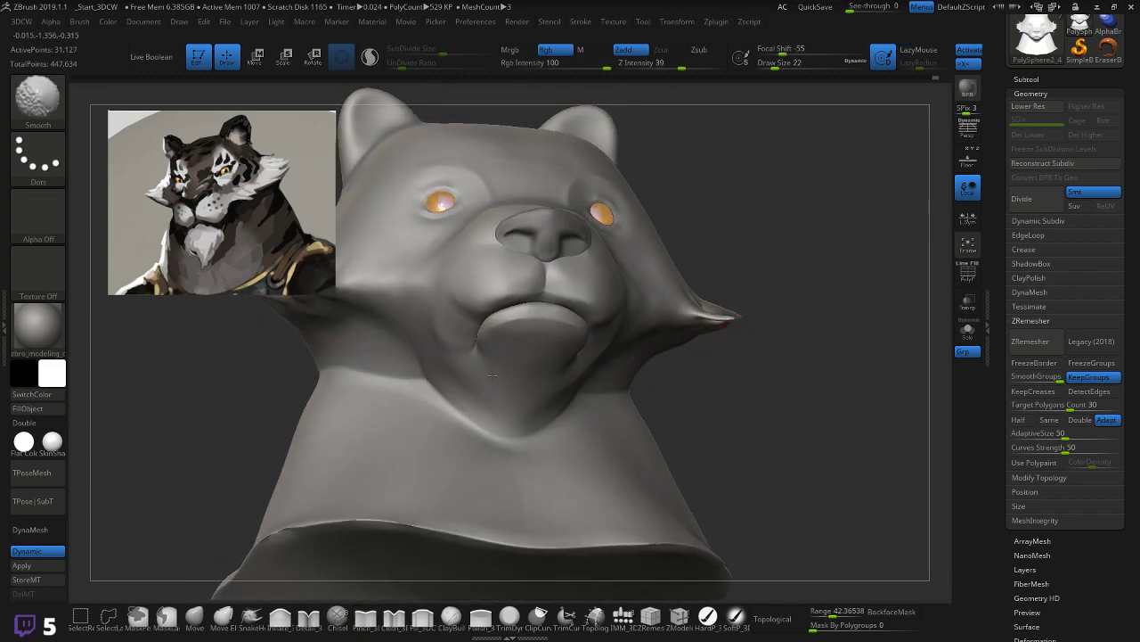
{"action": "mouse_move", "coordinate": [730, 398]}
{"action": "left_mouse_down", "text": "shift"}
{"action": "mouse_move", "coordinate": [772, 356]}
{"action": "mouse_move", "coordinate": [798, 401]}
{"action": "mouse_move", "coordinate": [784, 374]}
{"action": "left_mouse_up", "text": "shift"}
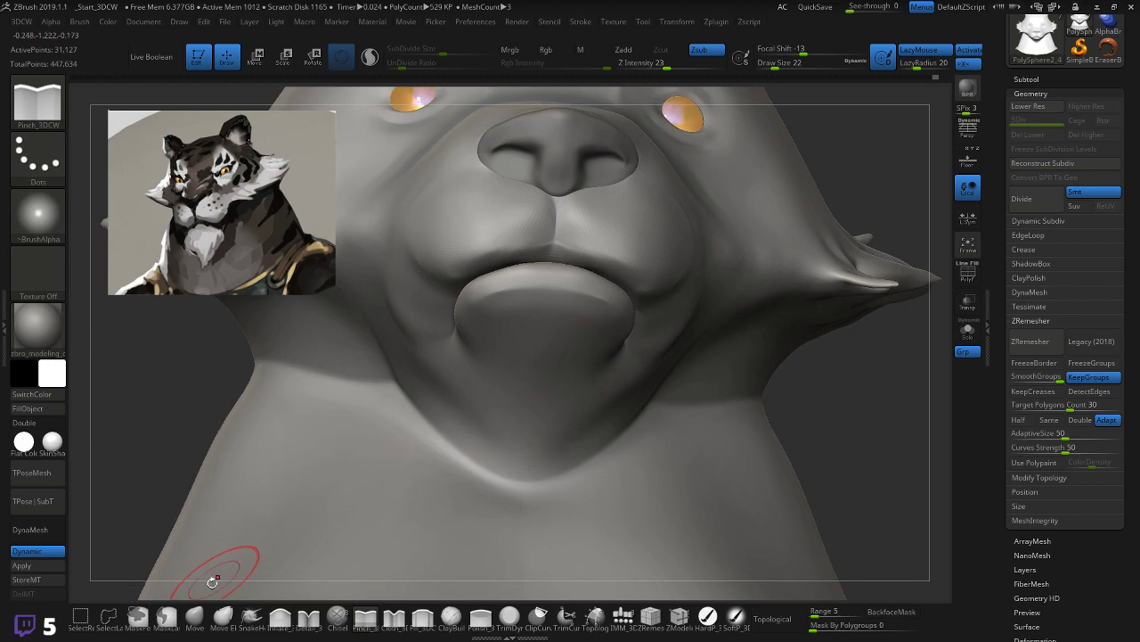
Step: Pull the corners of the chin inward with the Move brush, enlarging its draw size to 26
{"action": "left_click", "coordinate": [195, 615]}
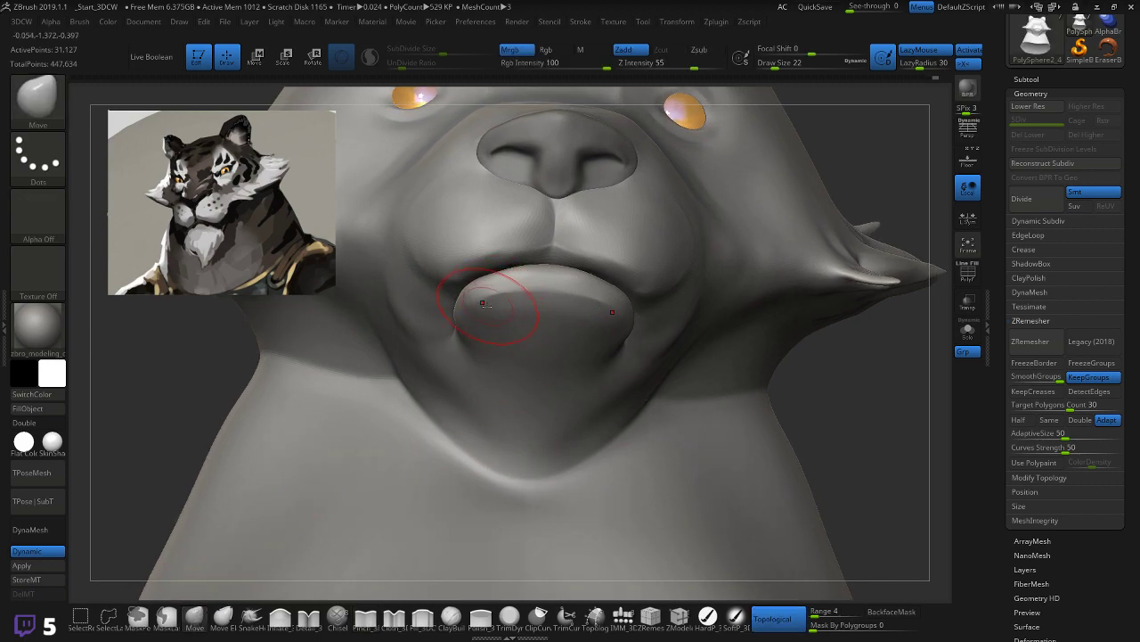
{"action": "mouse_move", "coordinate": [482, 302]}
{"action": "left_mouse_down"}
{"action": "mouse_move", "coordinate": [499, 296]}
{"action": "mouse_move", "coordinate": [464, 317]}
{"action": "left_mouse_up"}
{"action": "key", "text": "bracketright"}
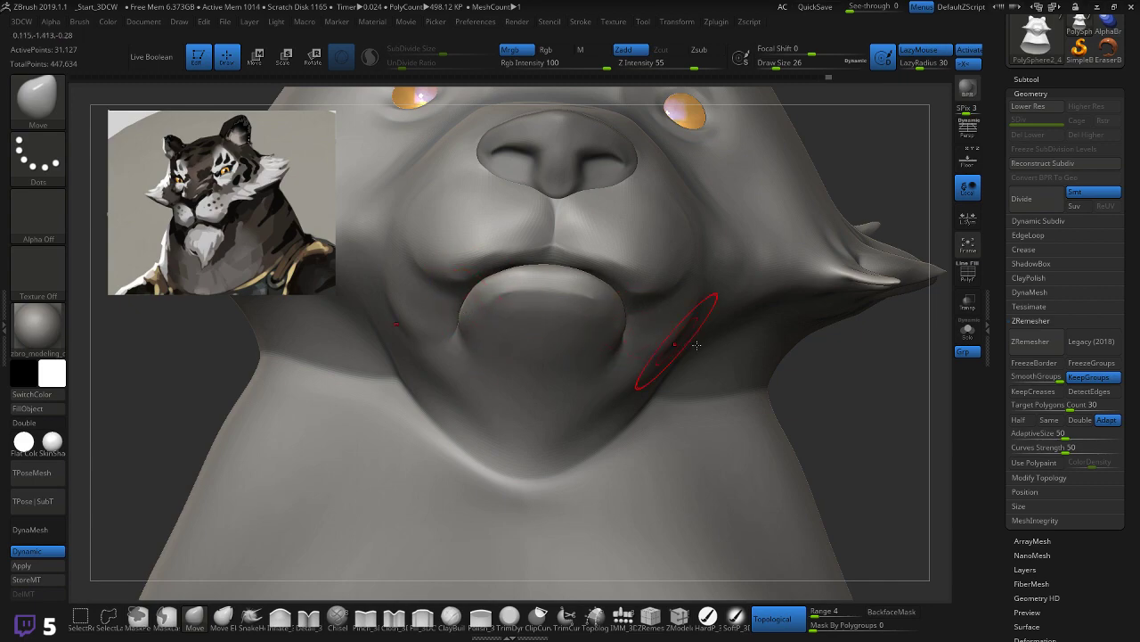
{"action": "left_click_drag", "start_coordinate": [885, 397], "coordinate": [837, 411]}
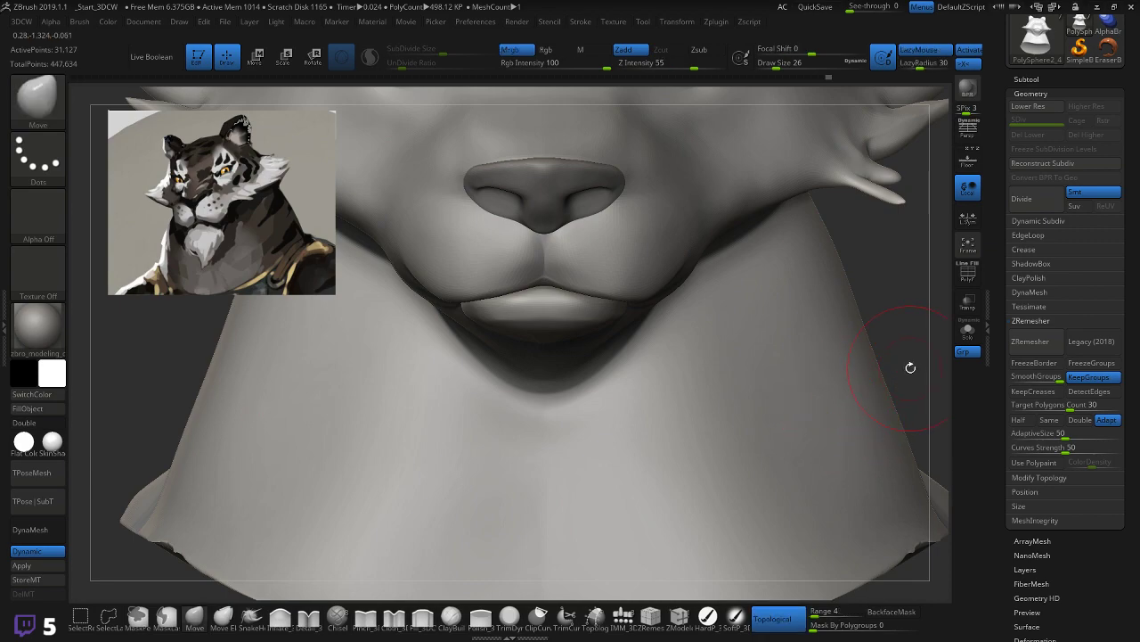
{"action": "left_click_drag", "start_coordinate": [917, 318], "coordinate": [907, 194]}
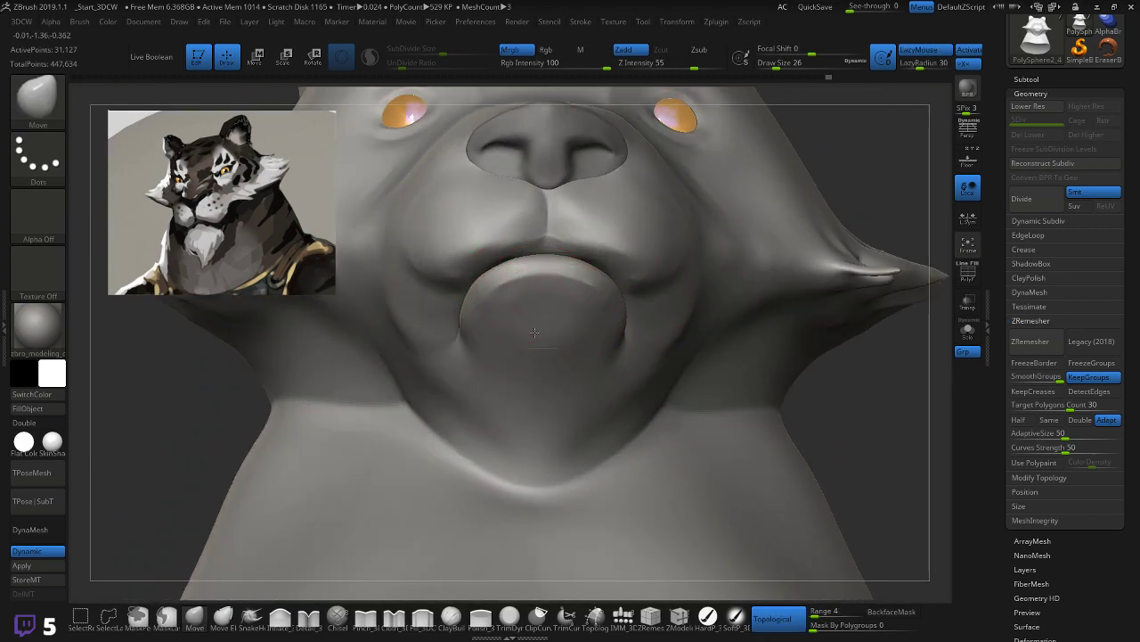
Step: Smooth the underside of the chin and jaw from a low view
{"action": "key", "text": "shift"}
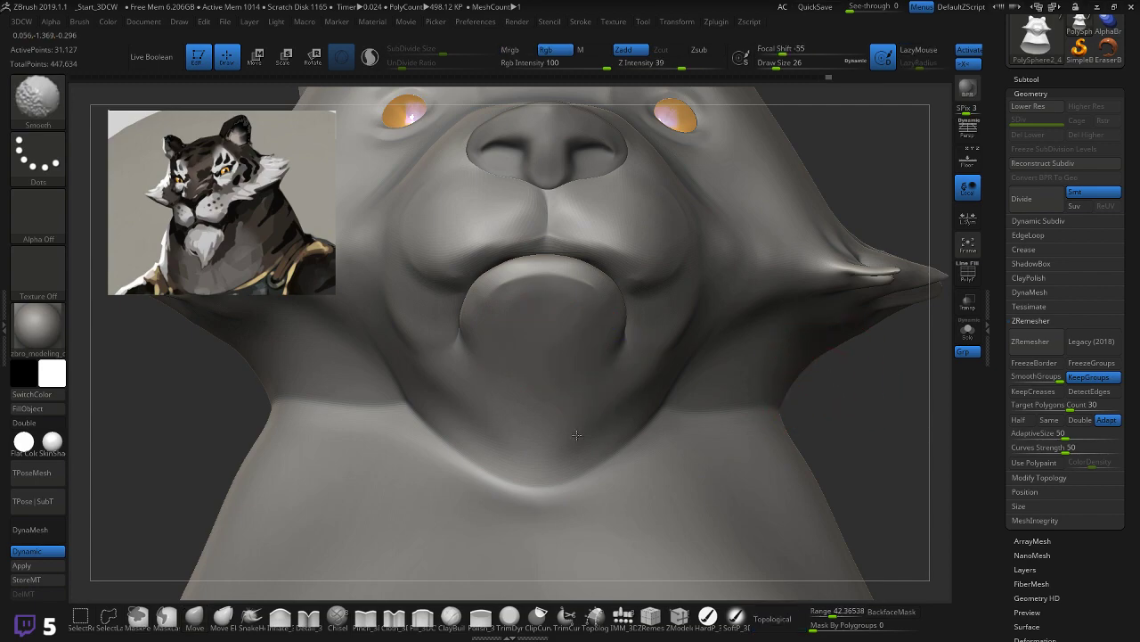
{"action": "left_click_drag", "start_coordinate": [843, 394], "coordinate": [396, 451]}
{"action": "left_click_drag", "start_coordinate": [589, 361], "coordinate": [627, 359], "text": "shift"}
{"action": "mouse_move", "coordinate": [438, 473]}
{"action": "left_mouse_down"}
{"action": "mouse_move", "coordinate": [433, 458]}
{"action": "mouse_move", "coordinate": [465, 487]}
{"action": "left_mouse_up"}
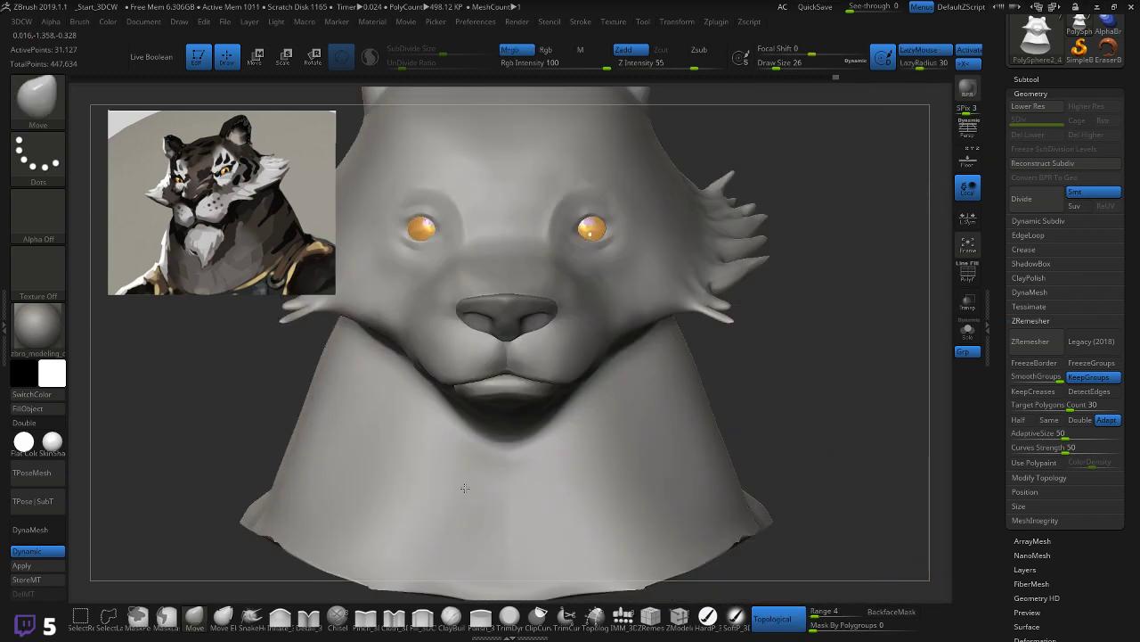
Step: Adjust the muzzle and upper lip with the Move brush, working in profile and from below
{"action": "mouse_move", "coordinate": [852, 368]}
{"action": "left_mouse_down"}
{"action": "mouse_move", "coordinate": [843, 338]}
{"action": "mouse_move", "coordinate": [851, 415]}
{"action": "mouse_move", "coordinate": [861, 359]}
{"action": "mouse_move", "coordinate": [900, 365]}
{"action": "mouse_move", "coordinate": [847, 359]}
{"action": "mouse_move", "coordinate": [864, 354]}
{"action": "mouse_move", "coordinate": [788, 361]}
{"action": "left_mouse_up"}
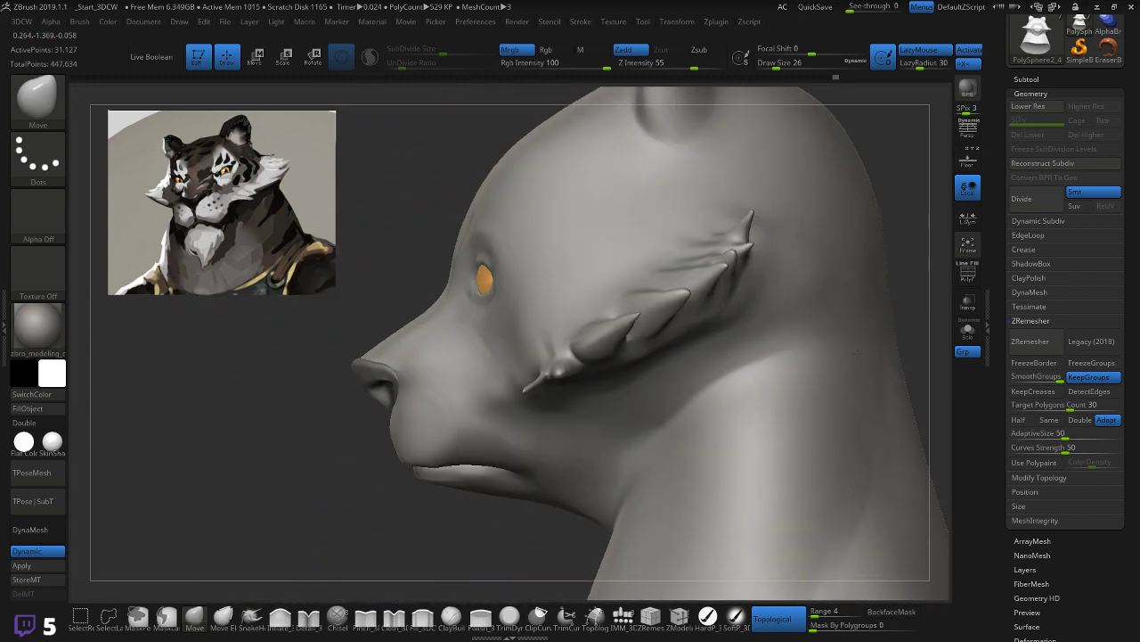
{"action": "left_click_drag", "start_coordinate": [341, 492], "coordinate": [330, 504]}
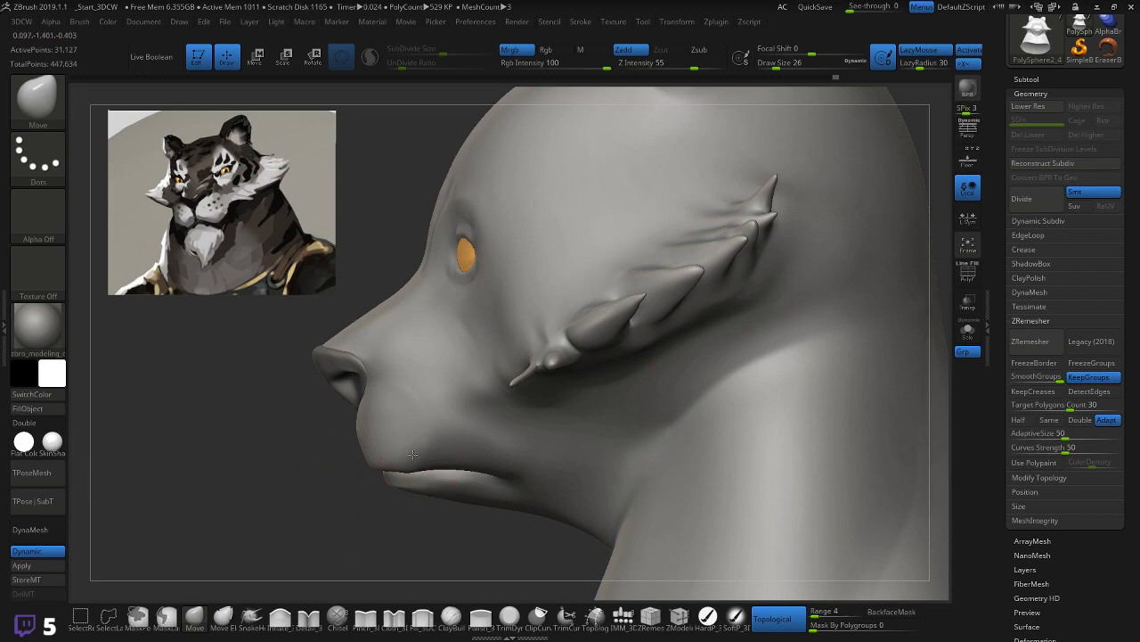
{"action": "left_click_drag", "start_coordinate": [289, 501], "coordinate": [347, 516]}
{"action": "mouse_move", "coordinate": [700, 424]}
{"action": "left_mouse_down"}
{"action": "mouse_move", "coordinate": [702, 340]}
{"action": "mouse_move", "coordinate": [682, 344]}
{"action": "left_mouse_up"}
{"action": "left_click_drag", "start_coordinate": [408, 422], "coordinate": [401, 463]}
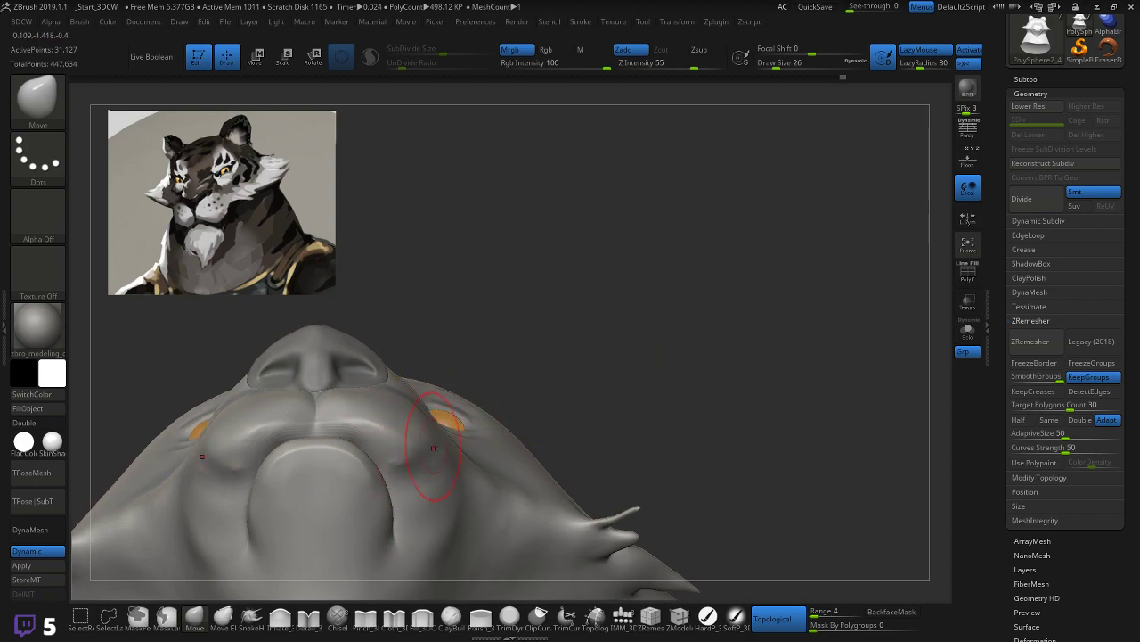
{"action": "key", "text": "shift"}
{"action": "left_click_drag", "start_coordinate": [598, 341], "coordinate": [551, 407]}
{"action": "mouse_move", "coordinate": [738, 415]}
{"action": "left_mouse_down", "text": "alt"}
{"action": "mouse_move", "coordinate": [710, 400]}
{"action": "mouse_move", "coordinate": [740, 423]}
{"action": "mouse_move", "coordinate": [730, 427]}
{"action": "mouse_move", "coordinate": [725, 400]}
{"action": "left_mouse_up", "text": "alt"}
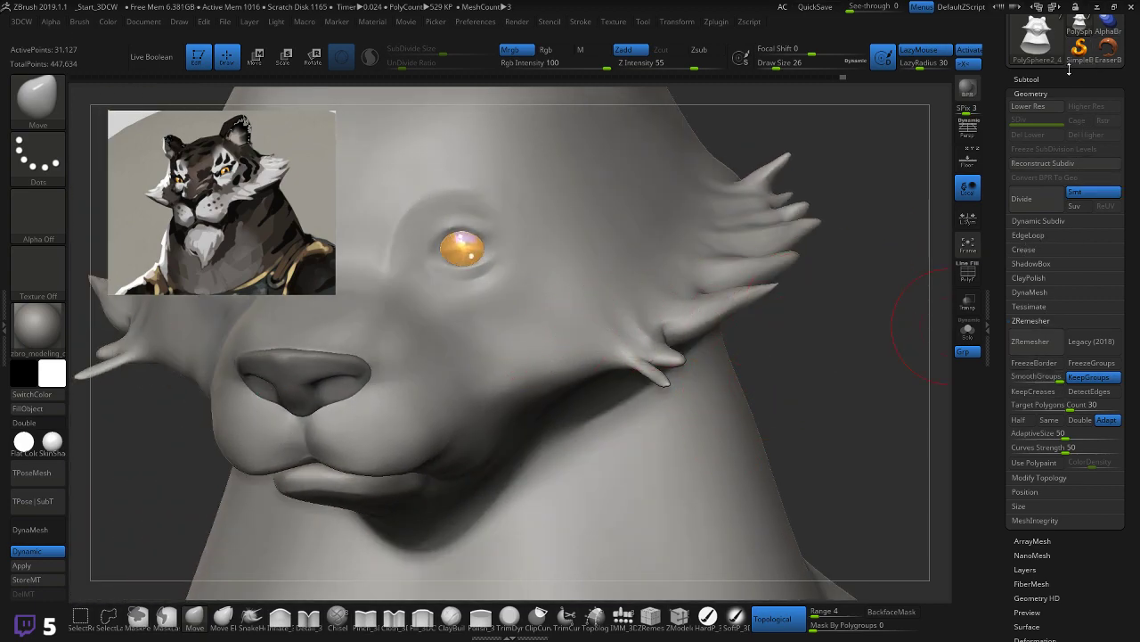
Step: Select the nose subtool PolySphere2_2 to adjust the nose tip, and return to head subtool PolySphere2_4 to fit the muzzle
{"action": "left_click", "coordinate": [1027, 79]}
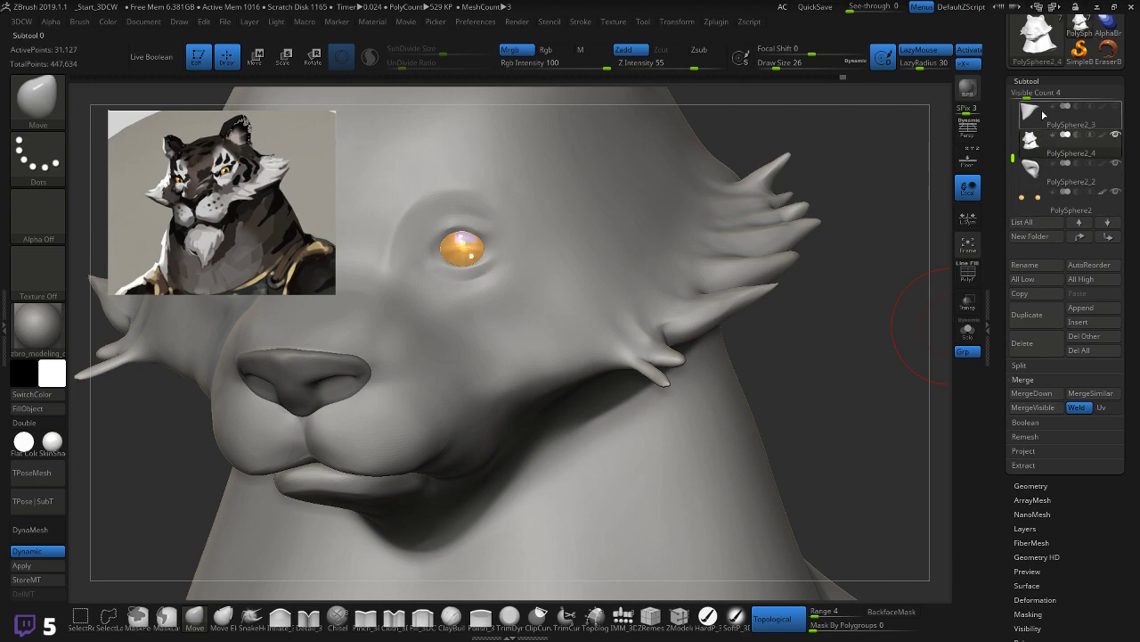
{"action": "left_click", "coordinate": [777, 315], "text": "alt"}
{"action": "mouse_move", "coordinate": [777, 315]}
{"action": "left_mouse_down"}
{"action": "mouse_move", "coordinate": [259, 356]}
{"action": "mouse_move", "coordinate": [296, 359]}
{"action": "left_mouse_up"}
{"action": "mouse_move", "coordinate": [698, 375]}
{"action": "left_mouse_down"}
{"action": "mouse_move", "coordinate": [799, 410]}
{"action": "mouse_move", "coordinate": [624, 436]}
{"action": "left_mouse_up"}
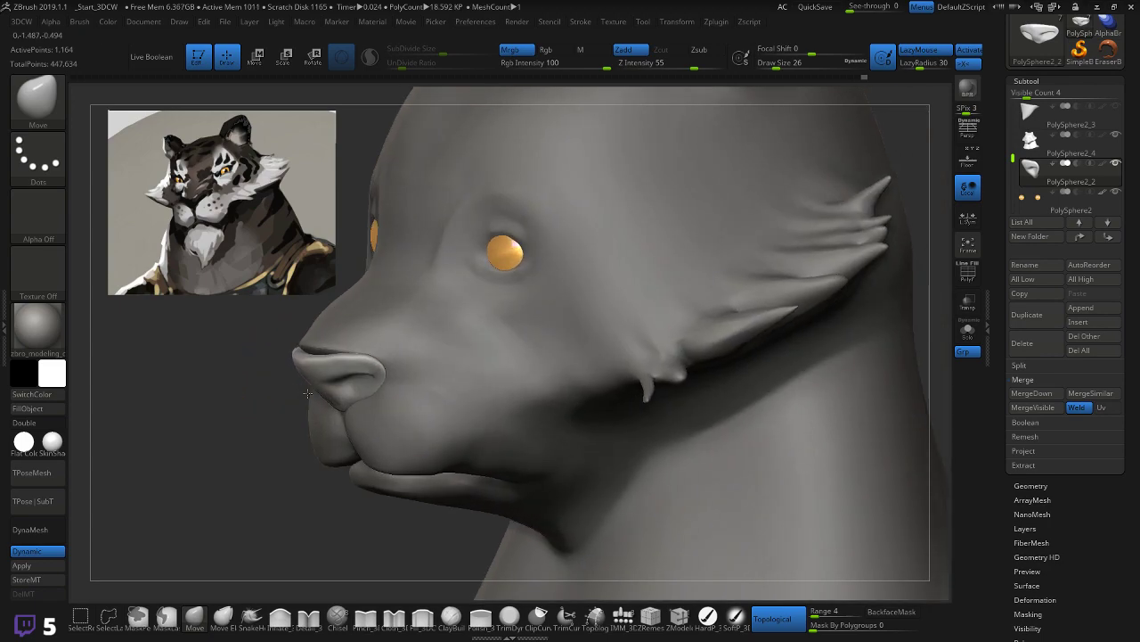
{"action": "left_click", "coordinate": [1015, 152]}
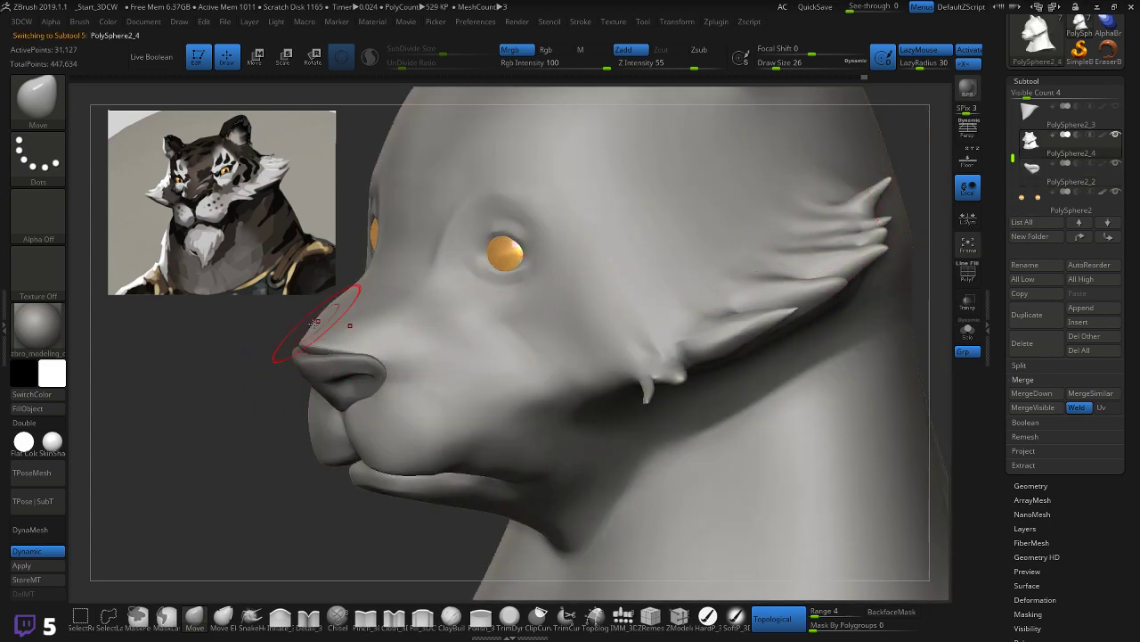
{"action": "left_click_drag", "start_coordinate": [265, 378], "coordinate": [322, 318]}
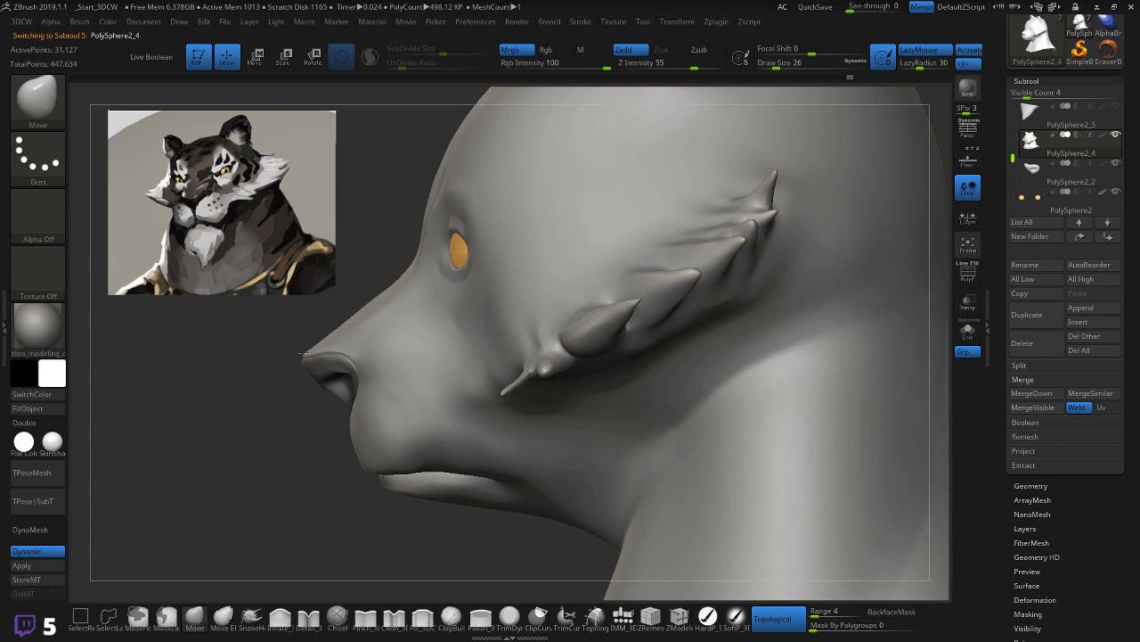
{"action": "left_click_drag", "start_coordinate": [250, 413], "coordinate": [392, 403]}
{"action": "mouse_move", "coordinate": [554, 364]}
{"action": "left_mouse_down"}
{"action": "mouse_move", "coordinate": [659, 336]}
{"action": "mouse_move", "coordinate": [774, 368]}
{"action": "mouse_move", "coordinate": [733, 359]}
{"action": "mouse_move", "coordinate": [744, 336]}
{"action": "mouse_move", "coordinate": [743, 353]}
{"action": "mouse_move", "coordinate": [742, 338]}
{"action": "mouse_move", "coordinate": [726, 352]}
{"action": "left_mouse_up"}
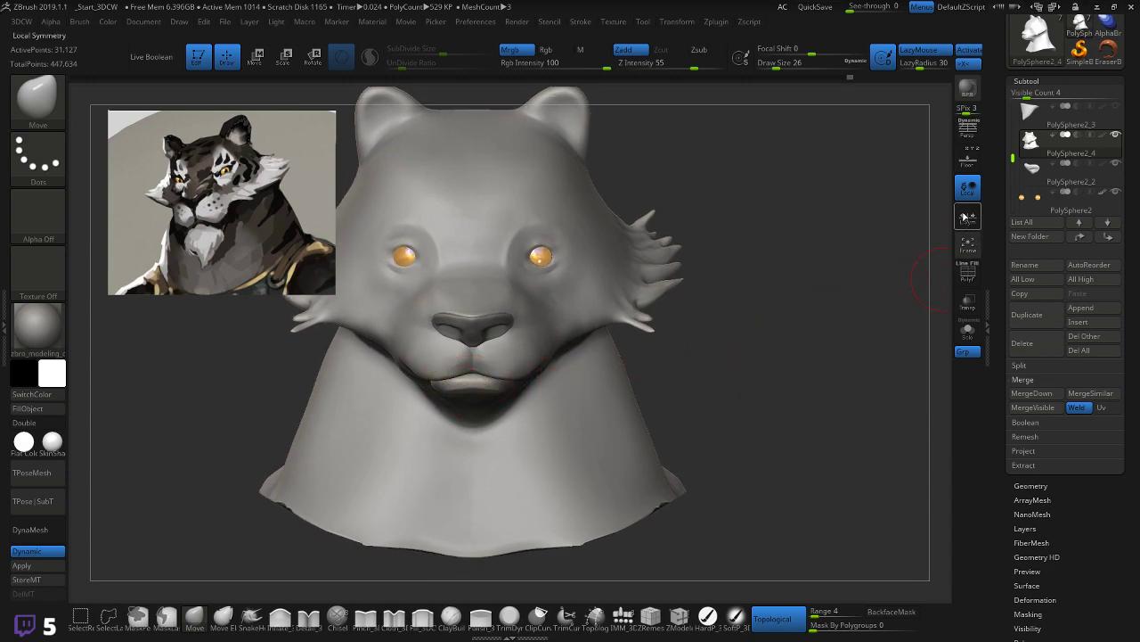
Step: Enlarge the Move brush in stages to a draw size of 58 while pulling the lower muzzle and mouth corners outward from the front
{"action": "key", "text": "bracketright"}
{"action": "key", "text": "bracketright"}
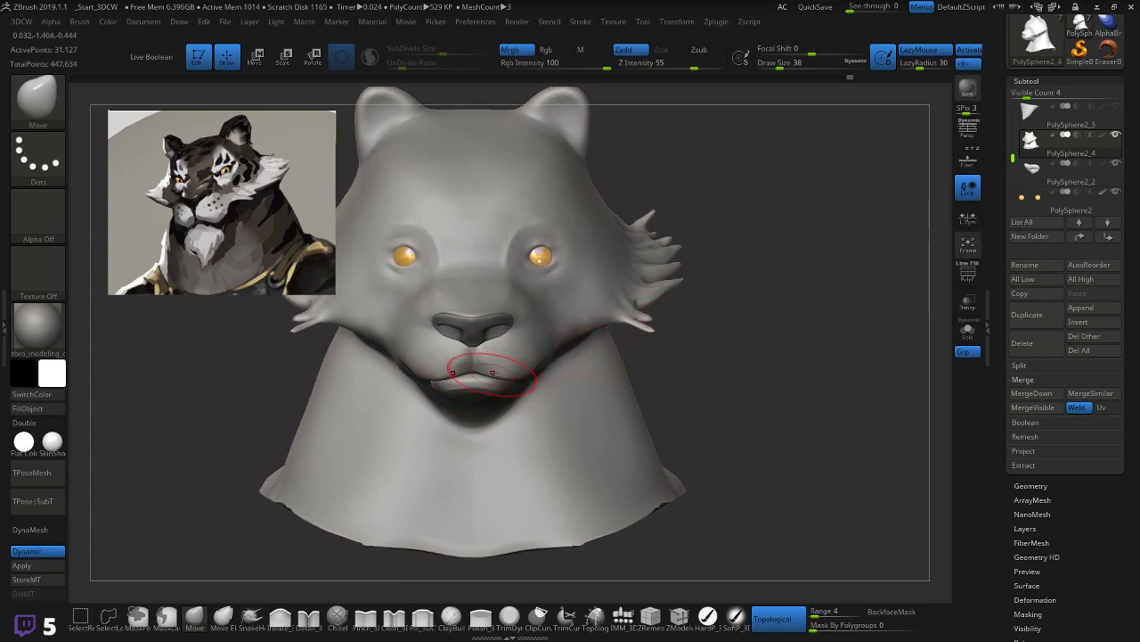
{"action": "mouse_move", "coordinate": [494, 378]}
{"action": "left_mouse_down"}
{"action": "mouse_move", "coordinate": [484, 374]}
{"action": "mouse_move", "coordinate": [499, 392]}
{"action": "mouse_move", "coordinate": [552, 359]}
{"action": "left_mouse_up"}
{"action": "key", "text": "bracketright"}
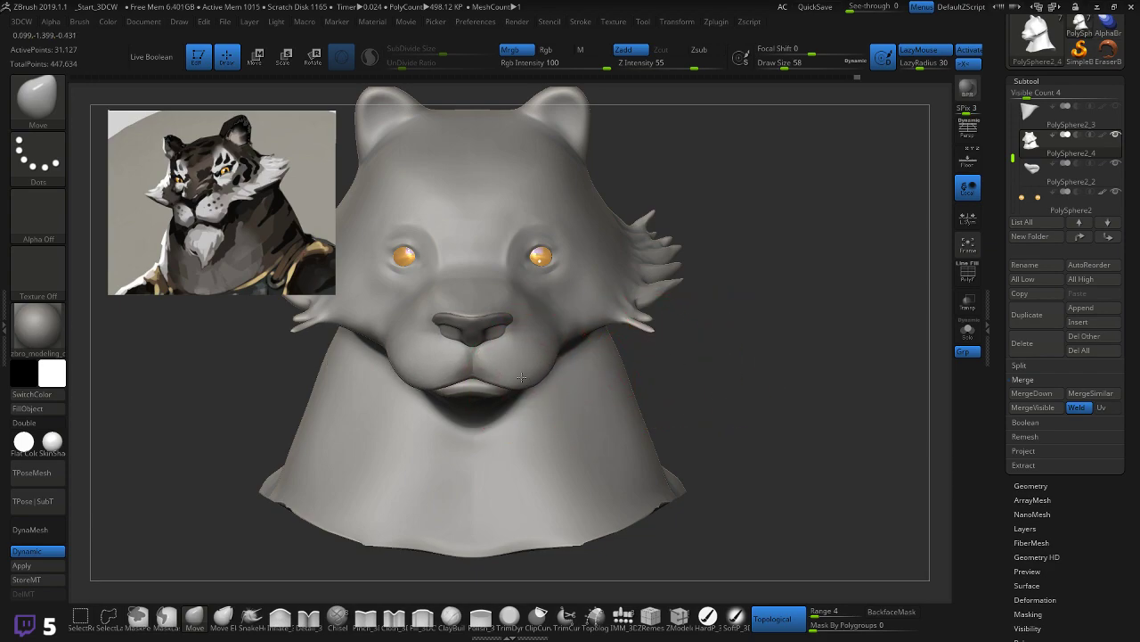
Step: Rework the mouth line and muzzle sides in profile and front views, reducing the Move brush's draw size to 46
{"action": "left_click_drag", "start_coordinate": [713, 374], "coordinate": [584, 392]}
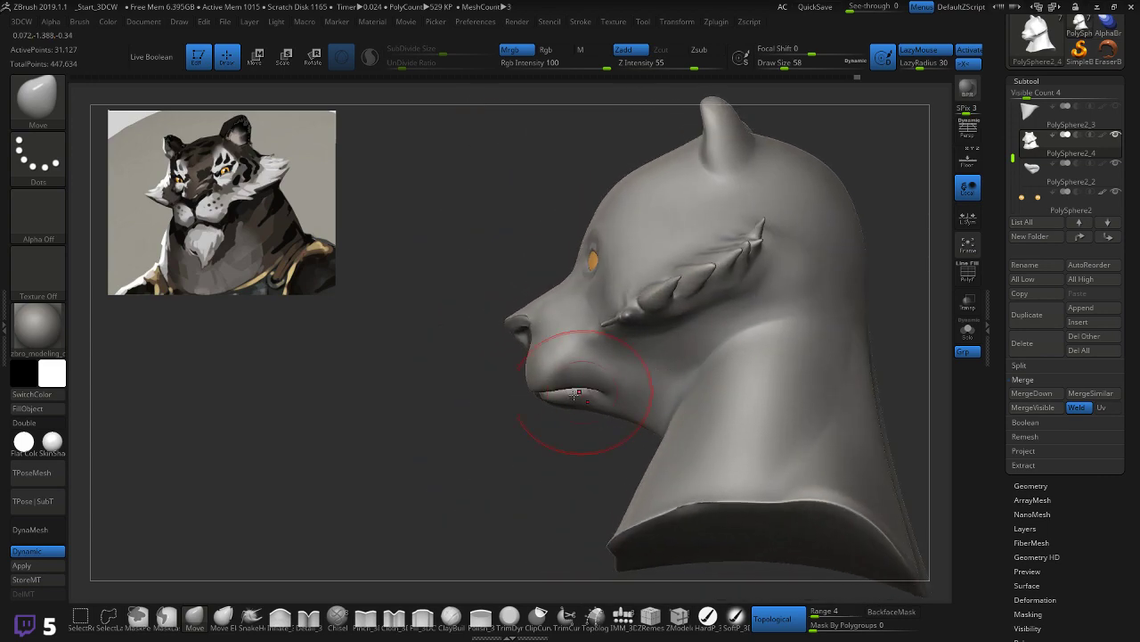
{"action": "left_click_drag", "start_coordinate": [492, 439], "coordinate": [496, 451]}
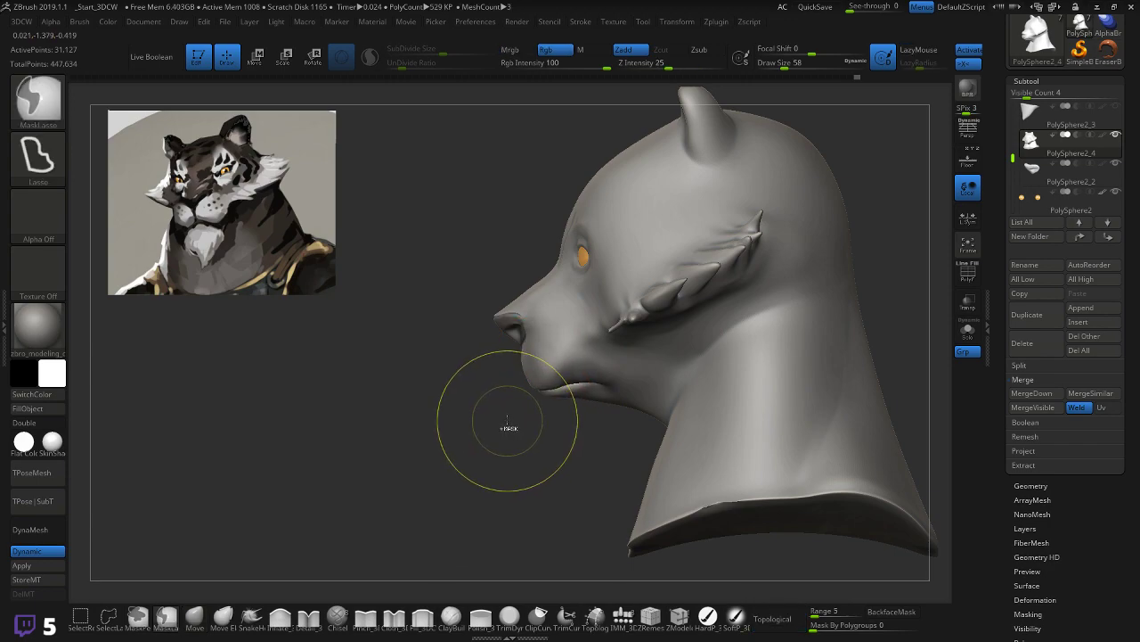
{"action": "mouse_move", "coordinate": [510, 420]}
{"action": "left_mouse_down"}
{"action": "mouse_move", "coordinate": [537, 389]}
{"action": "mouse_move", "coordinate": [547, 433]}
{"action": "left_mouse_up"}
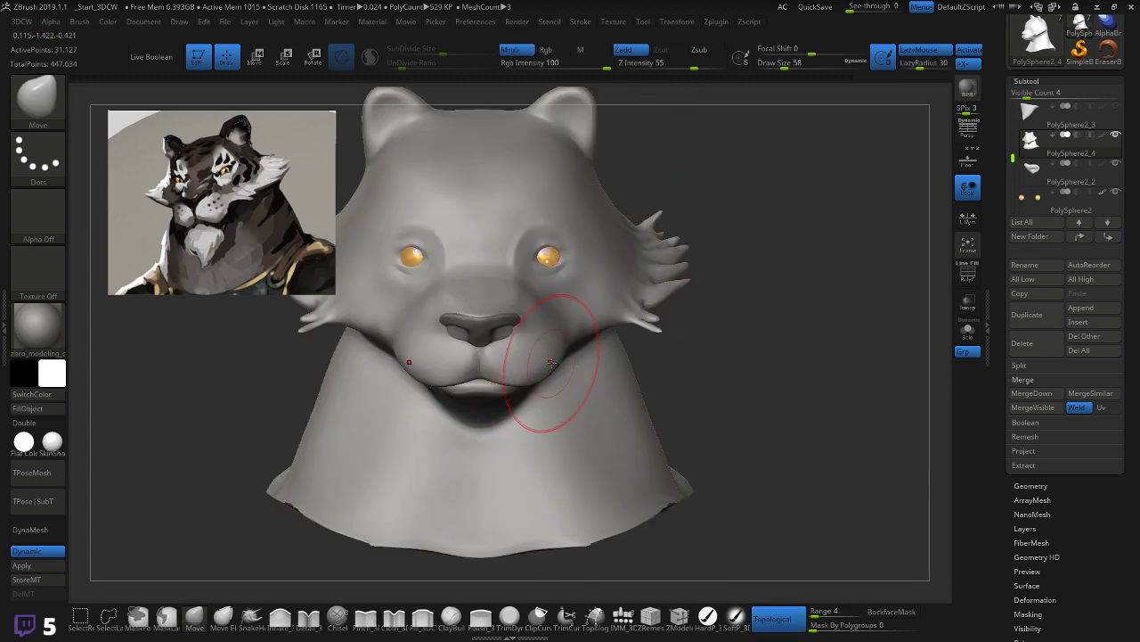
{"action": "left_click_drag", "start_coordinate": [544, 371], "coordinate": [565, 355]}
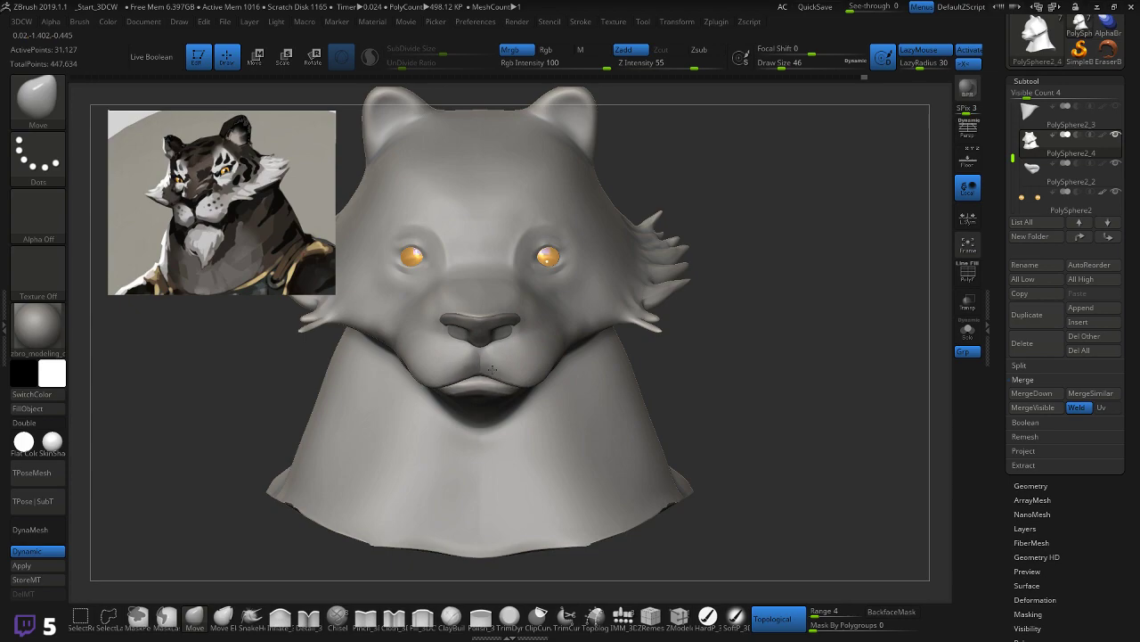
{"action": "mouse_move", "coordinate": [763, 361]}
{"action": "left_mouse_down"}
{"action": "mouse_move", "coordinate": [775, 366]}
{"action": "mouse_move", "coordinate": [677, 361]}
{"action": "left_mouse_up"}
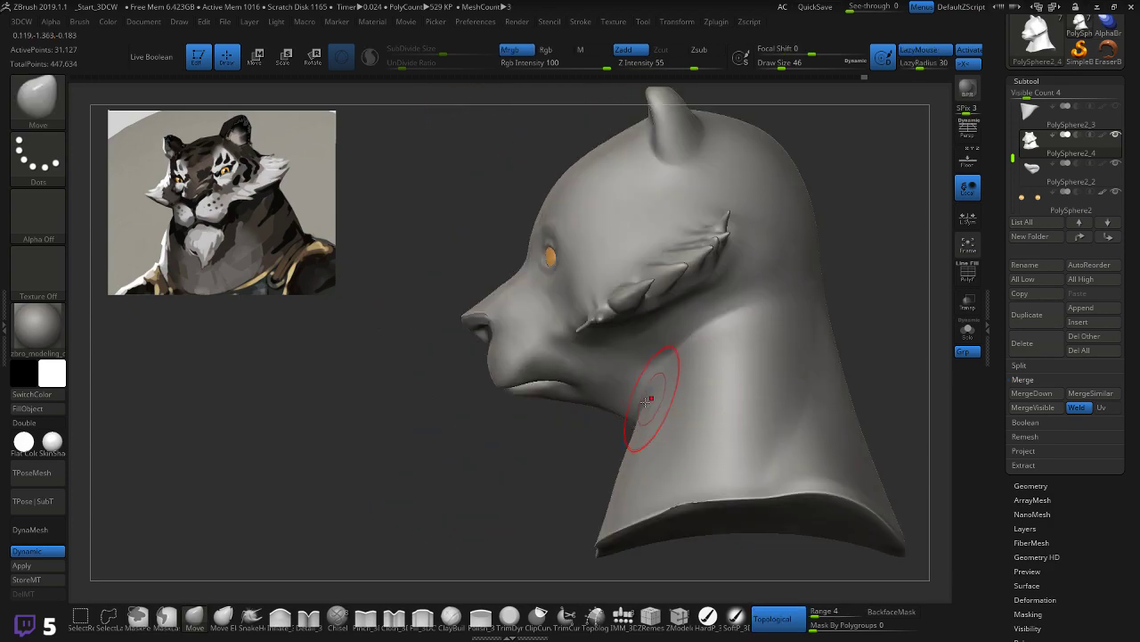
Step: Refine the front of the muzzle and the area beneath the nose in side and low views
{"action": "mouse_move", "coordinate": [463, 475]}
{"action": "left_mouse_down"}
{"action": "mouse_move", "coordinate": [508, 369]}
{"action": "mouse_move", "coordinate": [454, 392]}
{"action": "mouse_move", "coordinate": [425, 428]}
{"action": "left_mouse_up"}
{"action": "mouse_move", "coordinate": [456, 368]}
{"action": "left_mouse_down"}
{"action": "mouse_move", "coordinate": [508, 338]}
{"action": "mouse_move", "coordinate": [465, 406]}
{"action": "left_mouse_up"}
{"action": "left_click_drag", "start_coordinate": [458, 405], "coordinate": [487, 406]}
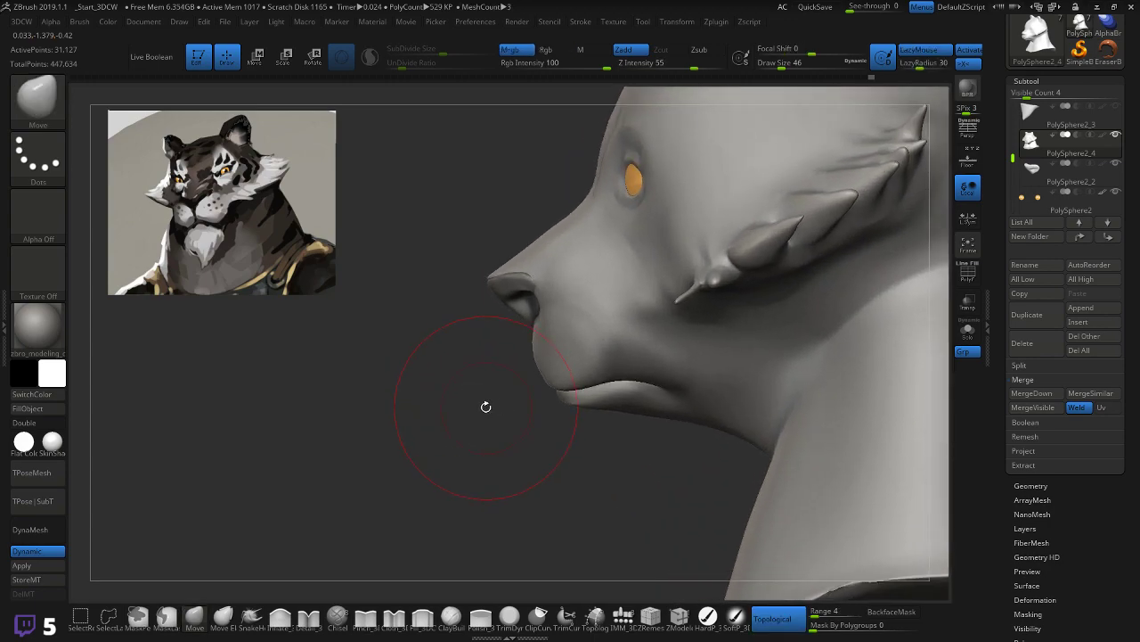
{"action": "mouse_move", "coordinate": [487, 356]}
{"action": "left_mouse_down"}
{"action": "mouse_move", "coordinate": [507, 326]}
{"action": "mouse_move", "coordinate": [493, 346]}
{"action": "left_mouse_up"}
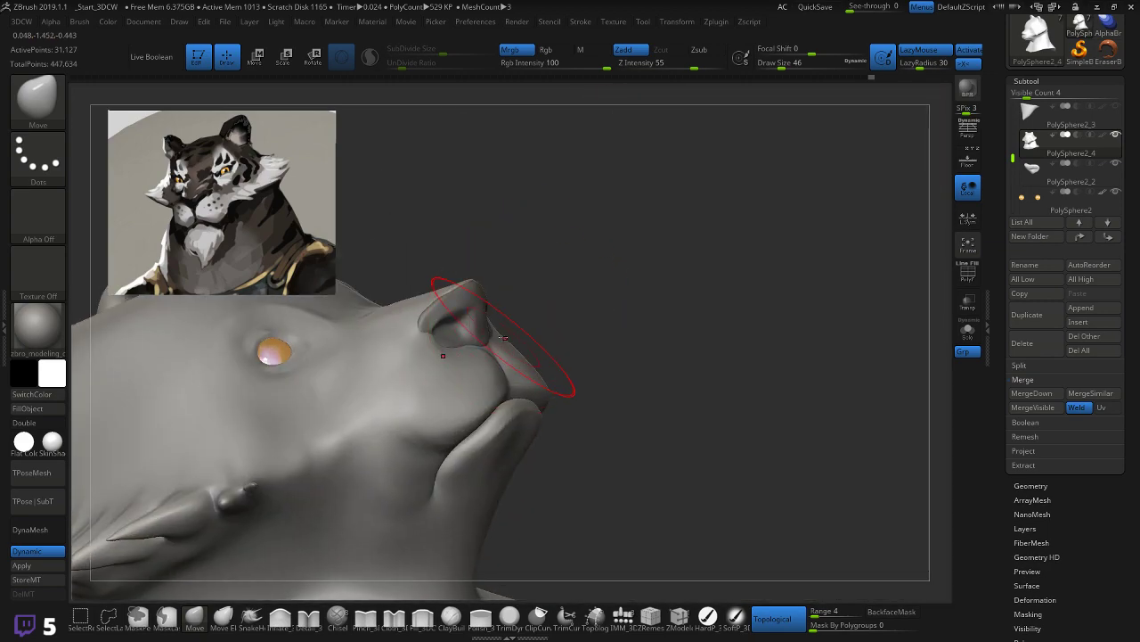
{"action": "mouse_move", "coordinate": [529, 313]}
{"action": "left_mouse_down"}
{"action": "mouse_move", "coordinate": [543, 324]}
{"action": "mouse_move", "coordinate": [463, 294]}
{"action": "left_mouse_up"}
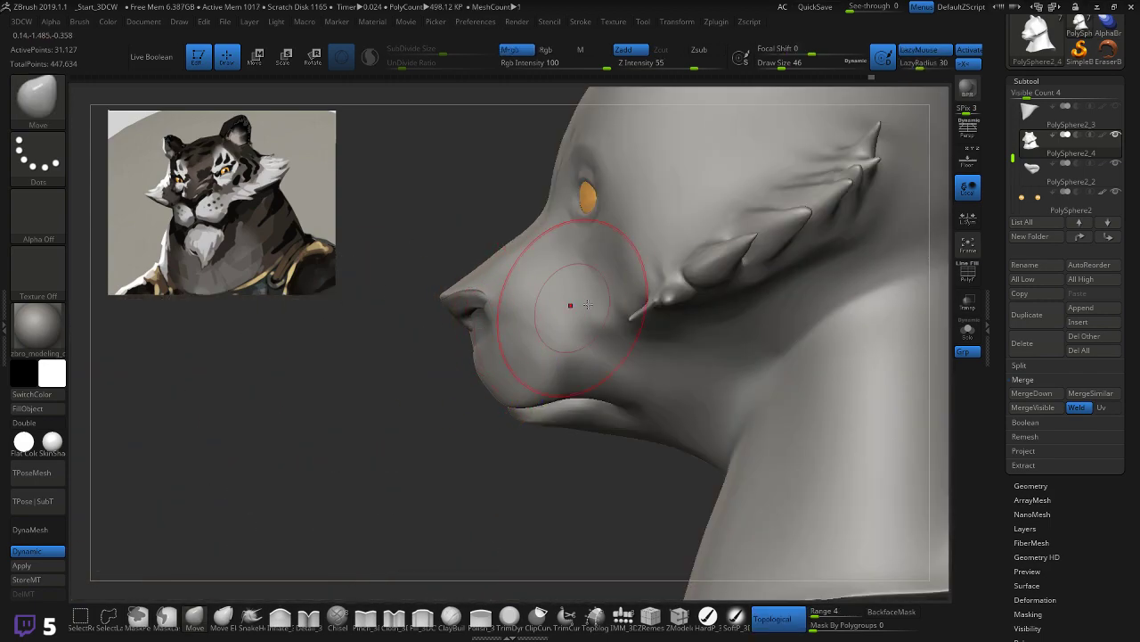
Step: Select the nose subtool PolySphere2_2 and reshape the lower part of the nose with the Move brush
{"action": "left_click", "coordinate": [926, 266], "text": "alt"}
{"action": "mouse_move", "coordinate": [478, 332]}
{"action": "left_mouse_down"}
{"action": "mouse_move", "coordinate": [472, 366]}
{"action": "mouse_move", "coordinate": [497, 356]}
{"action": "left_mouse_up"}
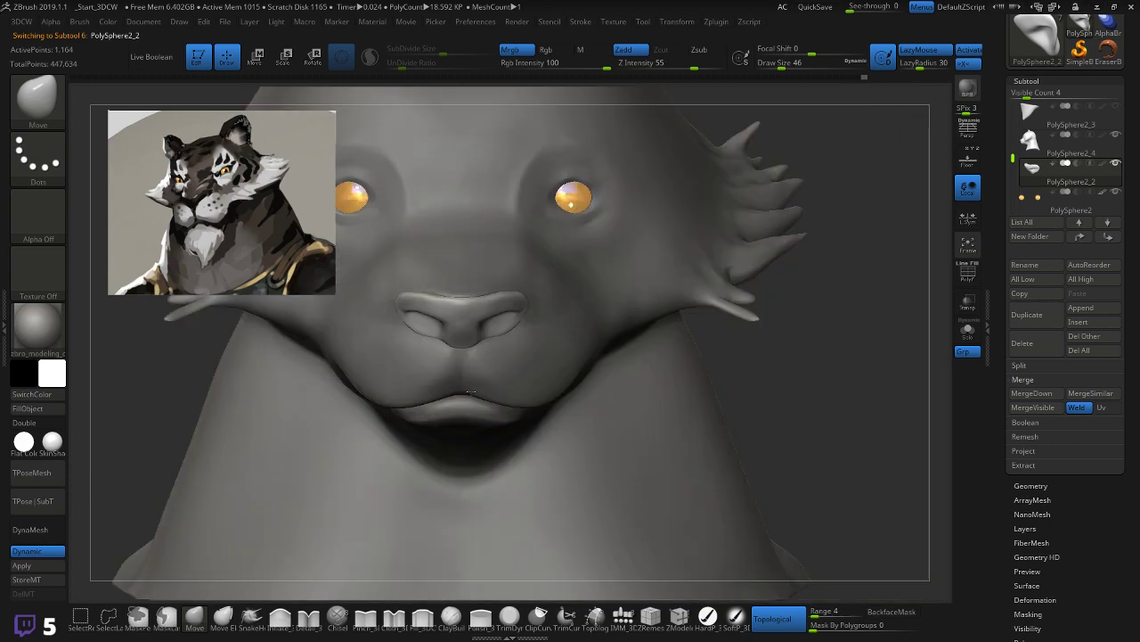
{"action": "left_click_drag", "start_coordinate": [820, 383], "coordinate": [774, 386]}
{"action": "left_click_drag", "start_coordinate": [293, 462], "coordinate": [352, 434]}
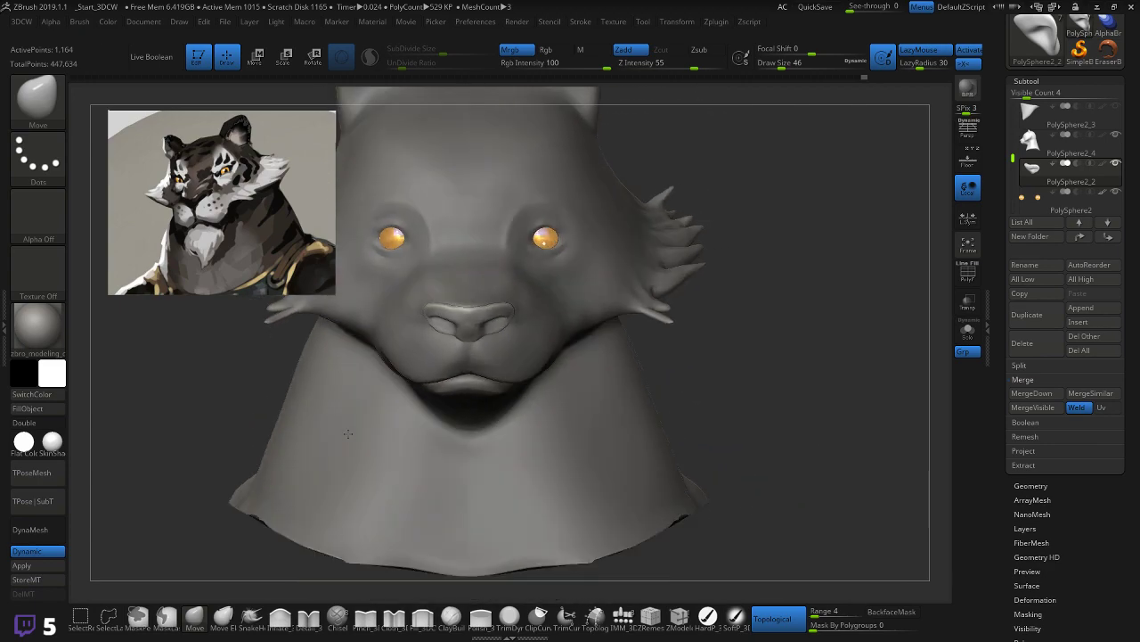
{"action": "left_click_drag", "start_coordinate": [802, 380], "coordinate": [459, 385]}
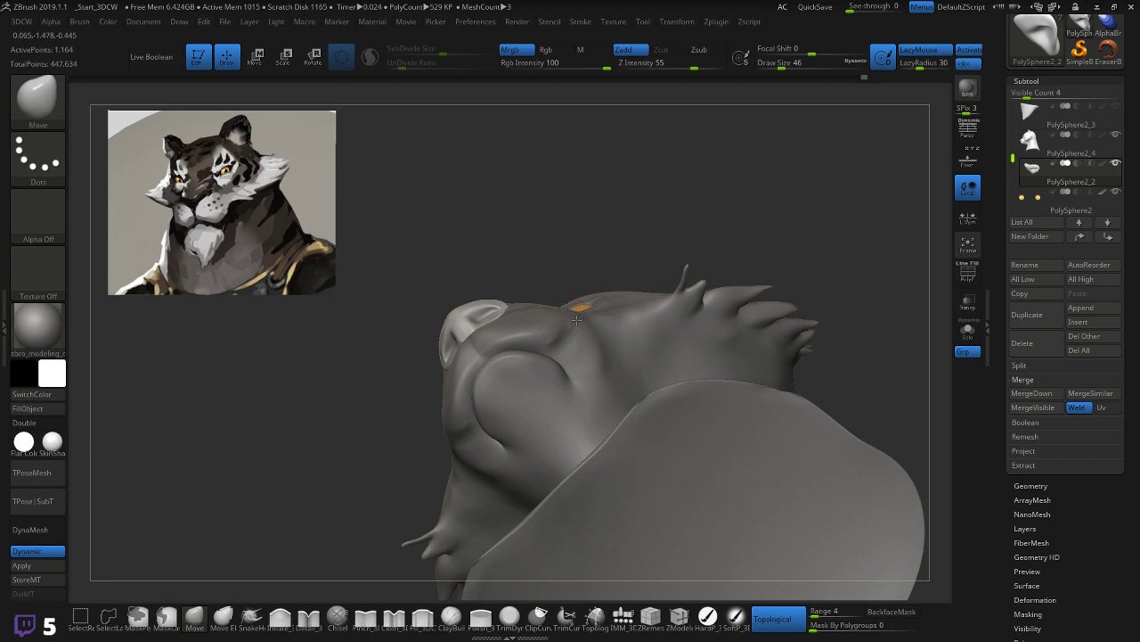
Step: Switch back to head subtool PolySphere2_4 and smooth the side of the muzzle beside the nose
{"action": "key", "text": "alt+Up"}
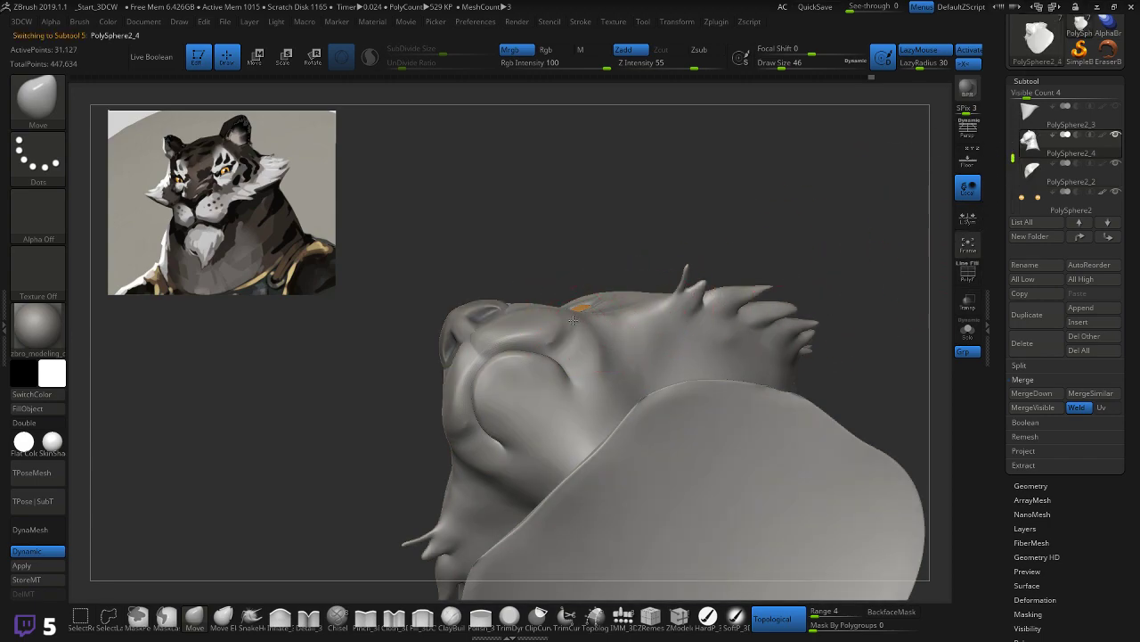
{"action": "left_click_drag", "start_coordinate": [346, 384], "coordinate": [367, 490]}
{"action": "left_click_drag", "start_coordinate": [538, 331], "coordinate": [564, 318], "text": "shift"}
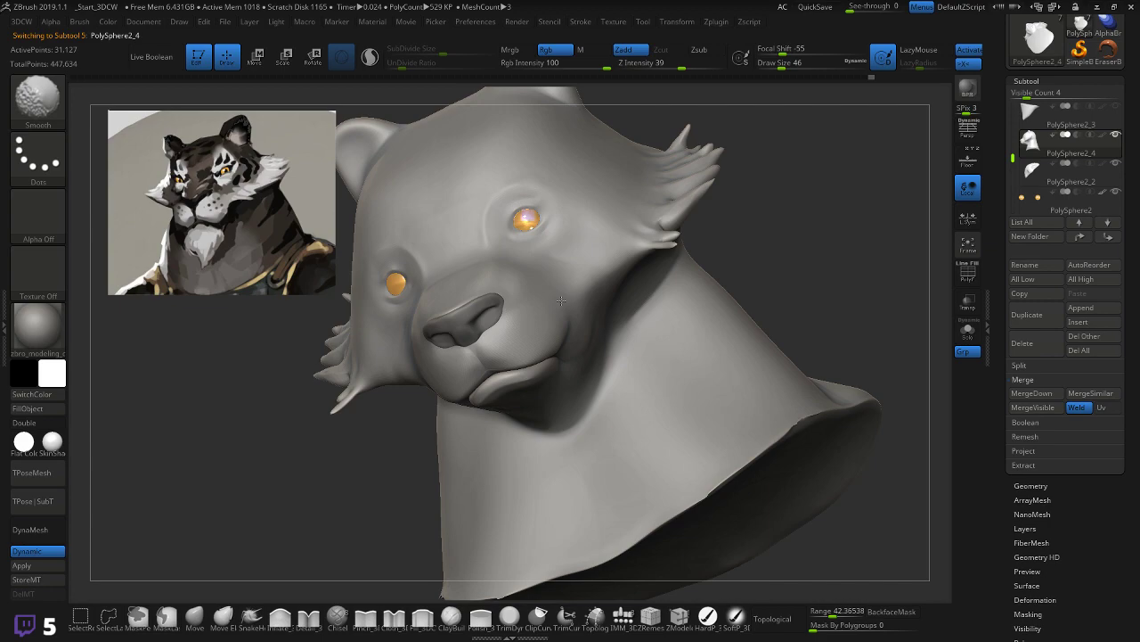
Step: Reshape the mouth corner and lower lip with the Move brush, checking the jaw in profile and from the front
{"action": "mouse_move", "coordinate": [805, 268]}
{"action": "left_mouse_down"}
{"action": "mouse_move", "coordinate": [785, 227]}
{"action": "mouse_move", "coordinate": [762, 234]}
{"action": "mouse_move", "coordinate": [750, 294]}
{"action": "mouse_move", "coordinate": [721, 301]}
{"action": "left_mouse_up"}
{"action": "mouse_move", "coordinate": [542, 395]}
{"action": "left_mouse_down"}
{"action": "mouse_move", "coordinate": [541, 419]}
{"action": "mouse_move", "coordinate": [615, 364]}
{"action": "left_mouse_up"}
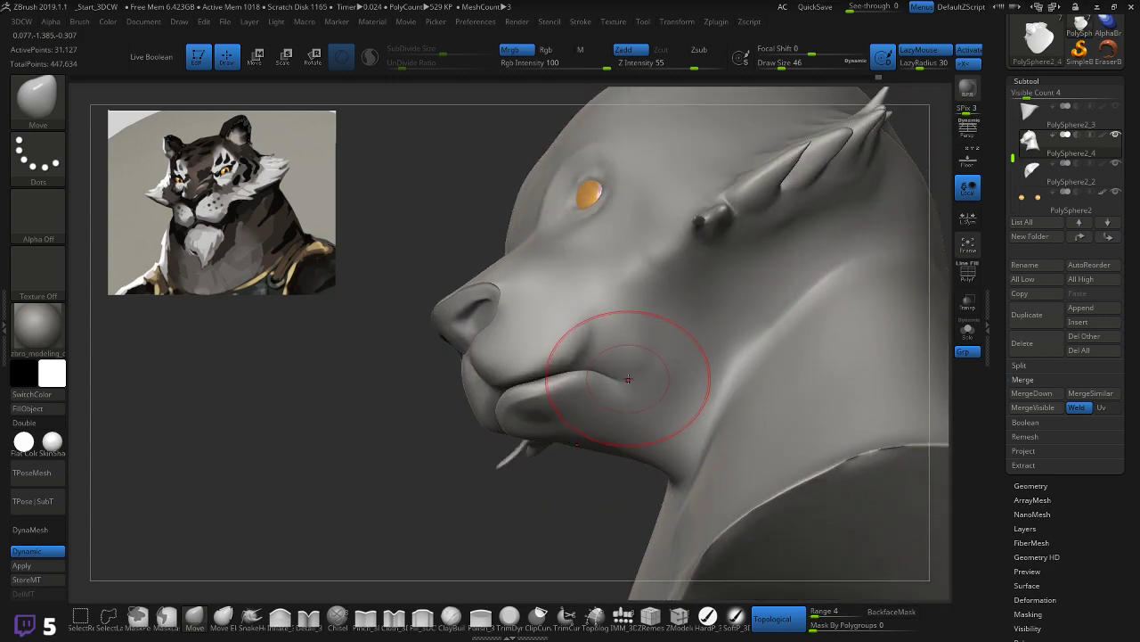
{"action": "left_click_drag", "start_coordinate": [478, 436], "coordinate": [454, 466], "text": "shift"}
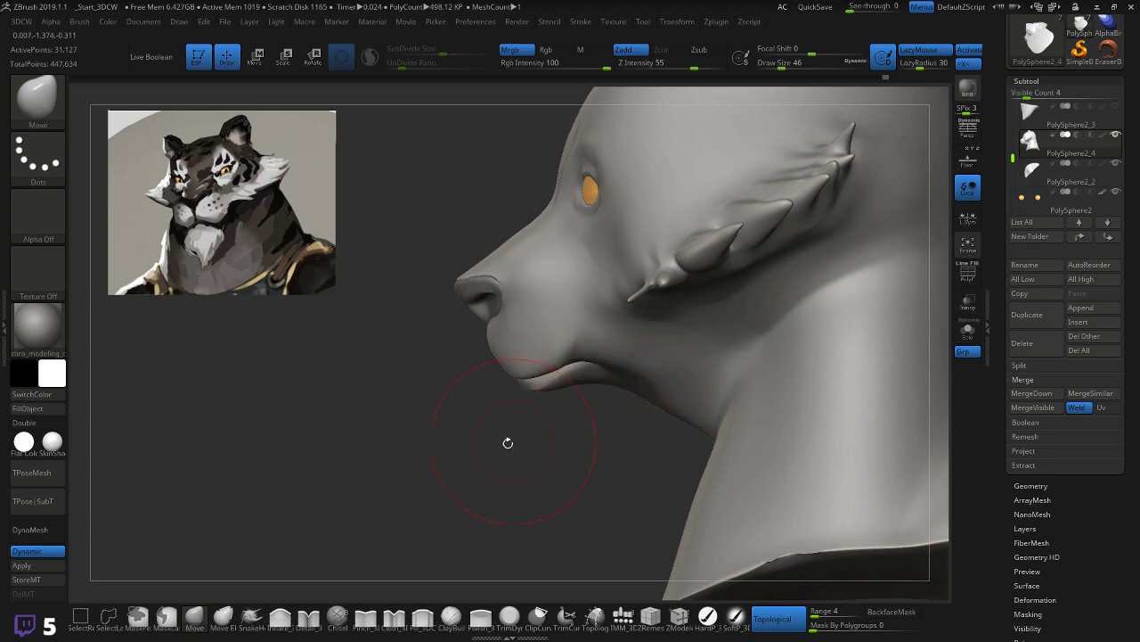
{"action": "right_click_drag", "start_coordinate": [629, 375], "coordinate": [596, 389]}
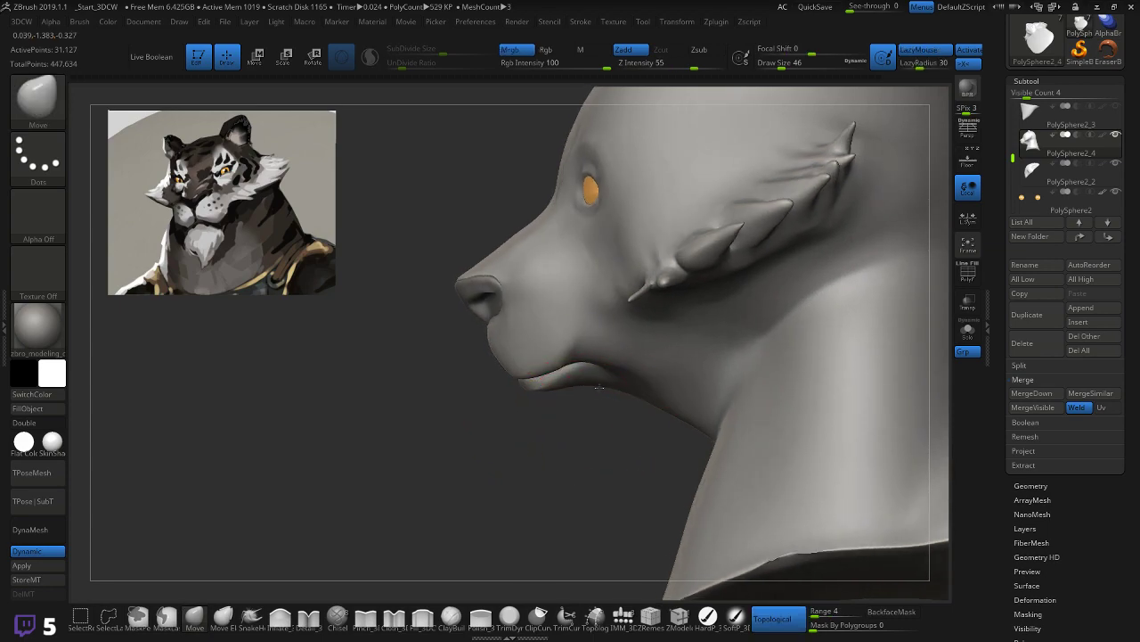
{"action": "right_click_drag", "start_coordinate": [557, 425], "coordinate": [658, 366]}
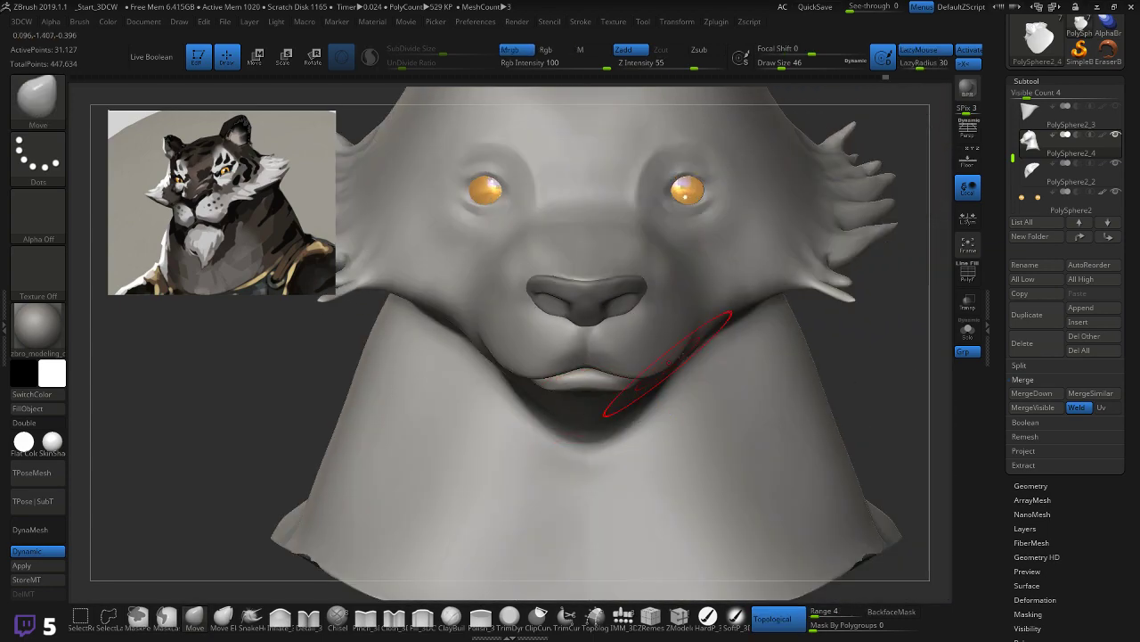
{"action": "right_click_drag", "start_coordinate": [820, 357], "coordinate": [493, 427]}
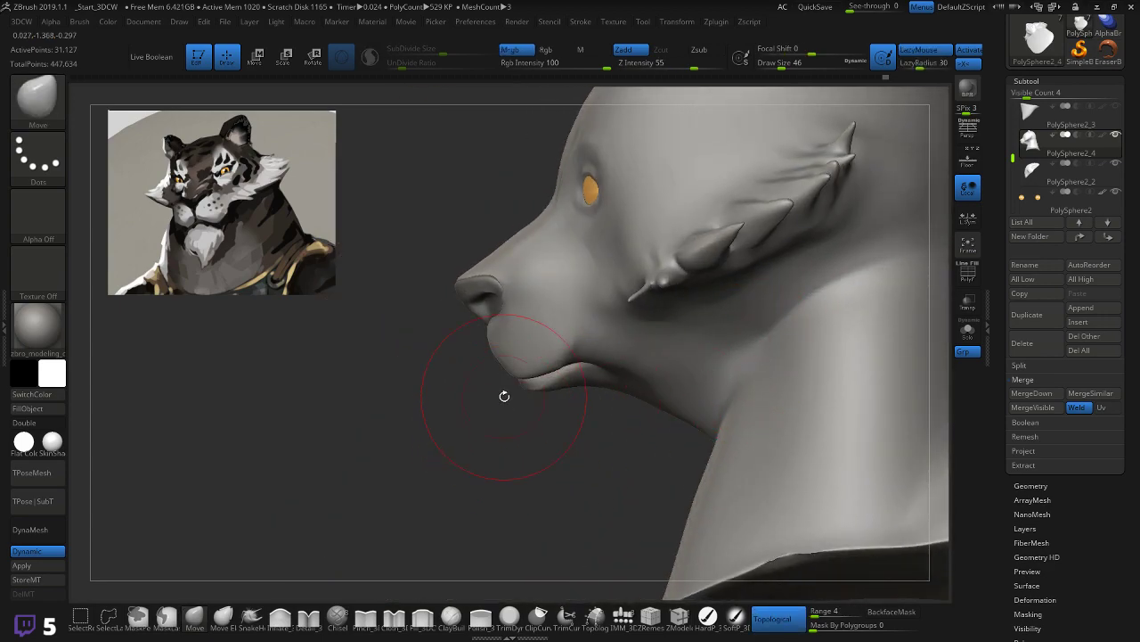
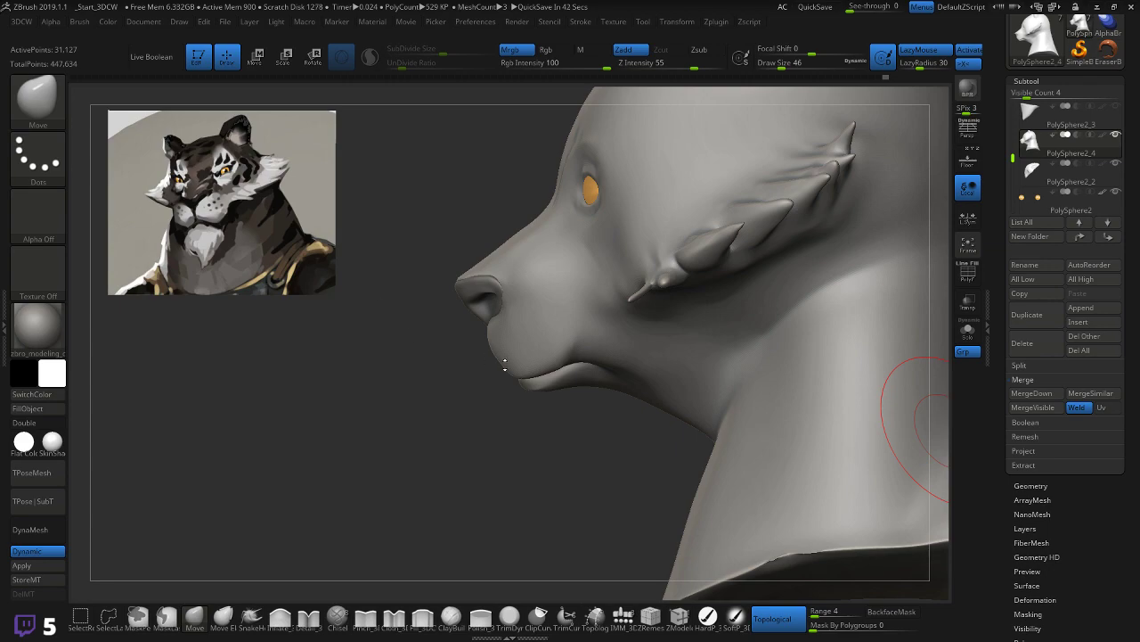
Step: Reshape the lower lip and mouth corner in profile with the Move brush, reducing the draw size to 30 and smoothing the lip crease
{"action": "mouse_move", "coordinate": [490, 398]}
{"action": "left_mouse_down"}
{"action": "mouse_move", "coordinate": [556, 410]}
{"action": "mouse_move", "coordinate": [501, 408]}
{"action": "left_mouse_up"}
{"action": "left_click_drag", "start_coordinate": [509, 418], "coordinate": [522, 388]}
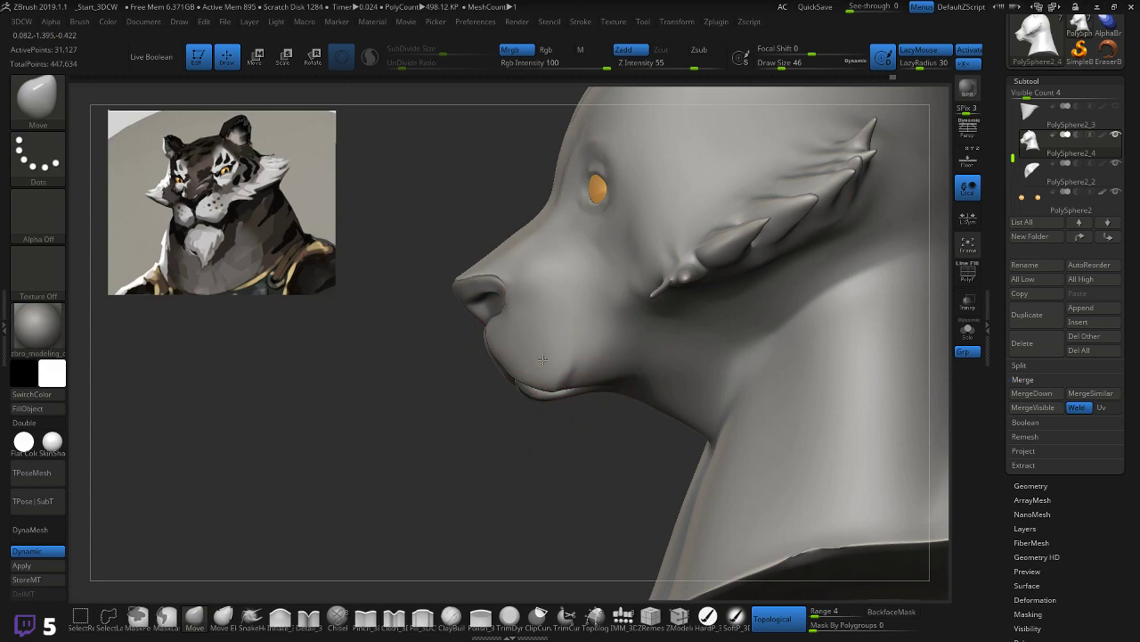
{"action": "mouse_move", "coordinate": [570, 410]}
{"action": "left_mouse_down"}
{"action": "mouse_move", "coordinate": [606, 379]}
{"action": "mouse_move", "coordinate": [558, 412]}
{"action": "mouse_move", "coordinate": [582, 412]}
{"action": "left_mouse_up"}
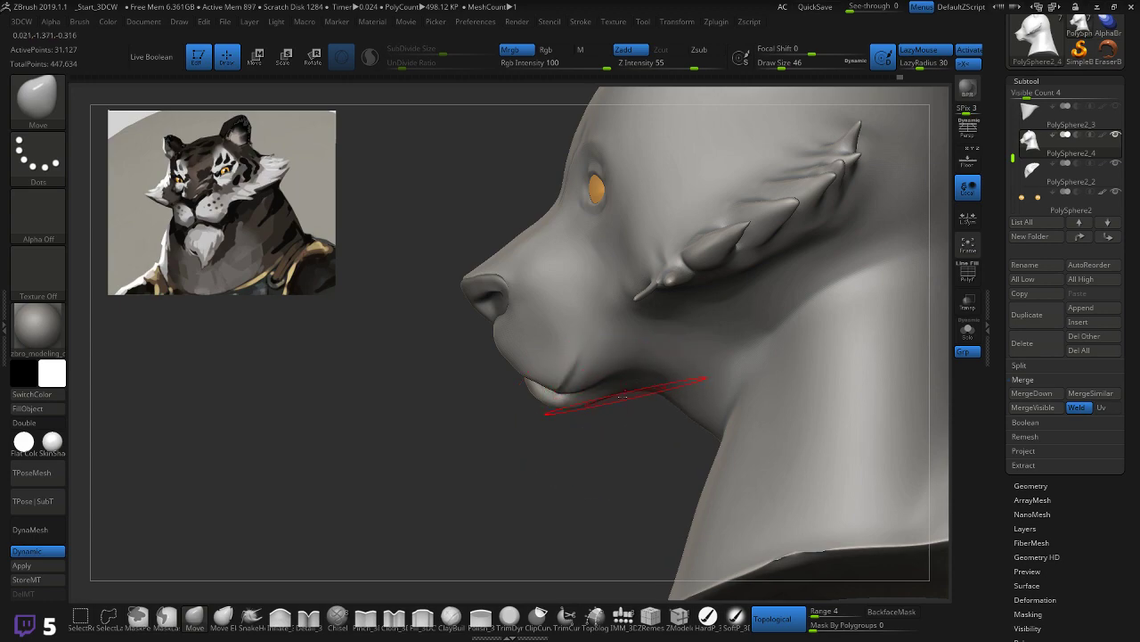
{"action": "key", "text": "shift"}
{"action": "key", "text": "bracketleft"}
{"action": "key", "text": "shift"}
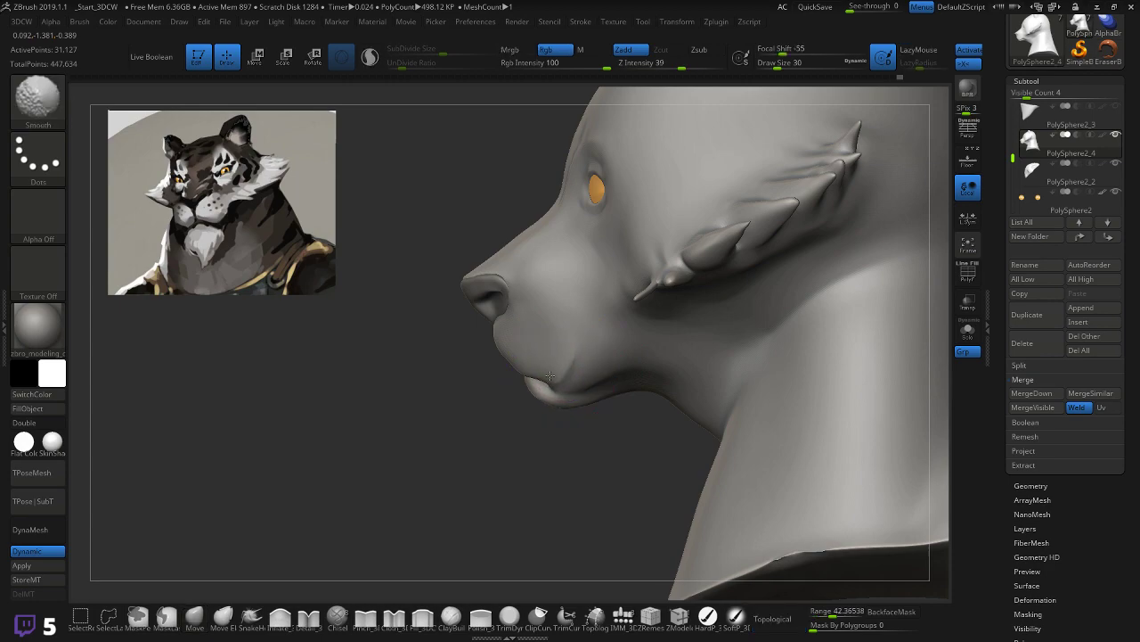
{"action": "mouse_move", "coordinate": [553, 369]}
{"action": "right_mouse_down"}
{"action": "mouse_move", "coordinate": [577, 380]}
{"action": "mouse_move", "coordinate": [629, 369]}
{"action": "right_mouse_up"}
{"action": "right_click_drag", "start_coordinate": [781, 336], "coordinate": [704, 340], "text": "shift"}
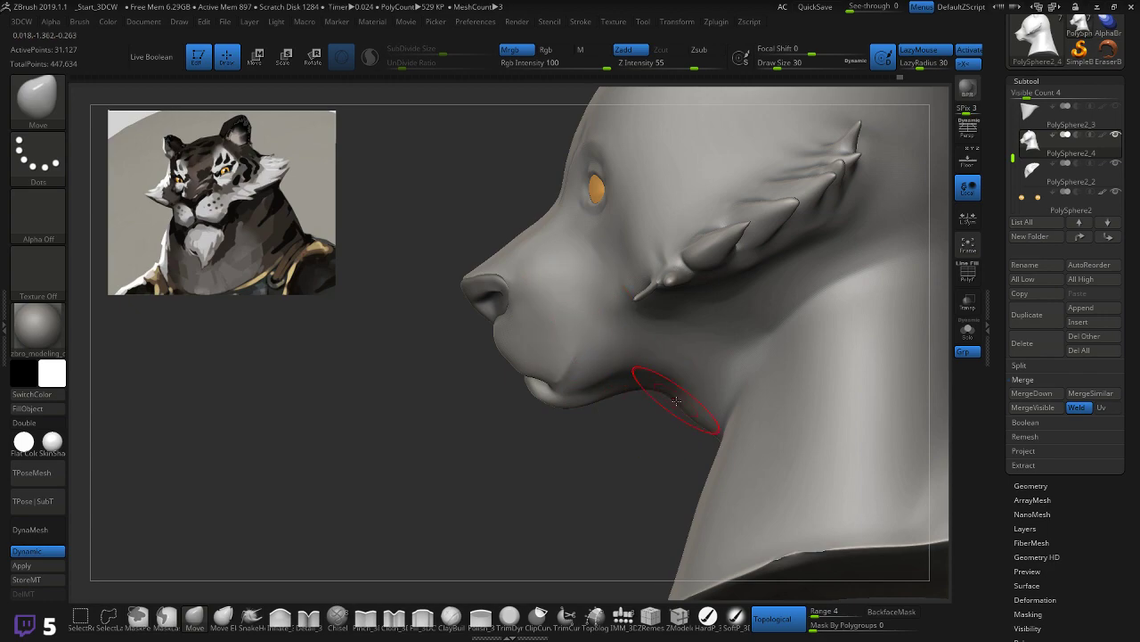
Step: Refine the mouth corner with the Move brush at draw size 14 and smooth the crease beside the lower lip
{"action": "left_click_drag", "start_coordinate": [671, 394], "coordinate": [545, 405]}
{"action": "key", "text": "ctrl+z"}
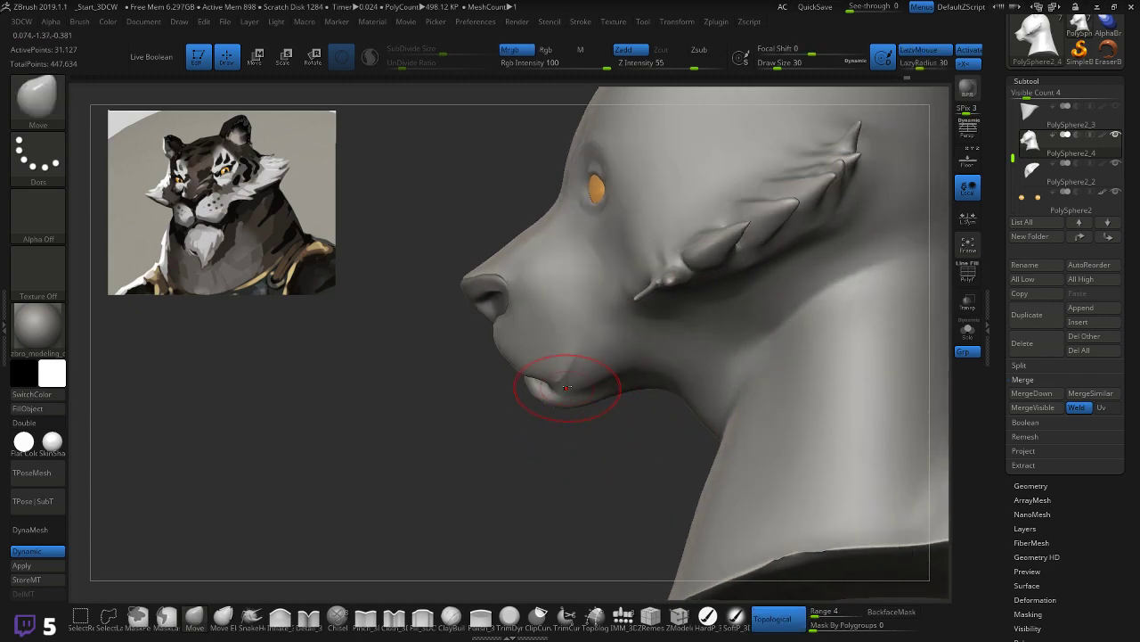
{"action": "key", "text": "bracketleft"}
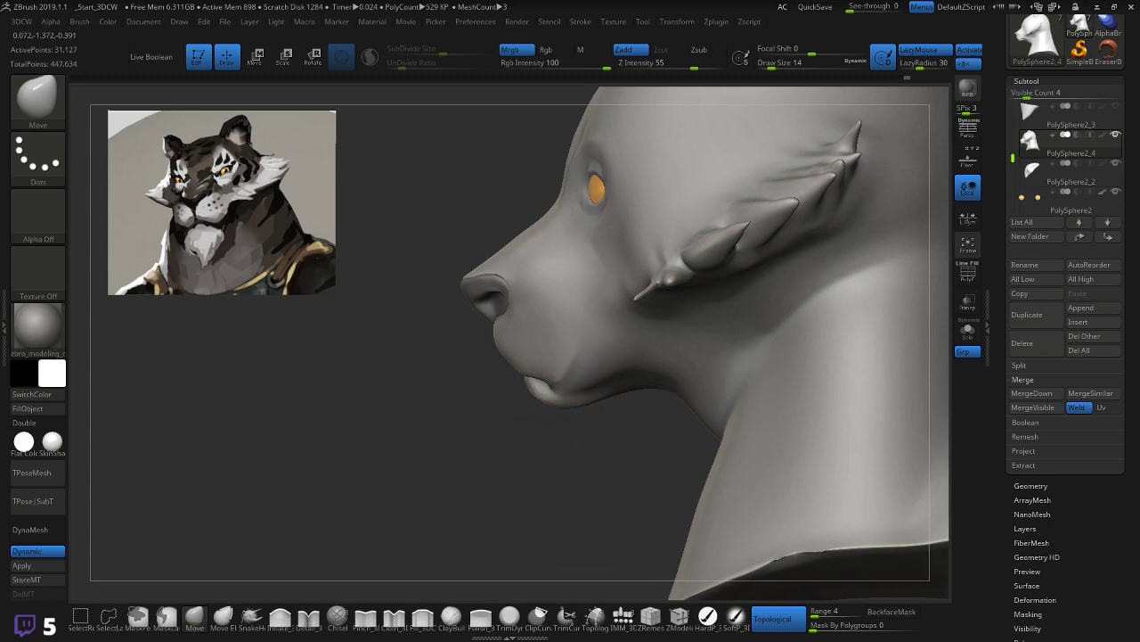
{"action": "mouse_move", "coordinate": [555, 419]}
{"action": "left_mouse_down"}
{"action": "mouse_move", "coordinate": [551, 392]}
{"action": "mouse_move", "coordinate": [576, 366]}
{"action": "left_mouse_up"}
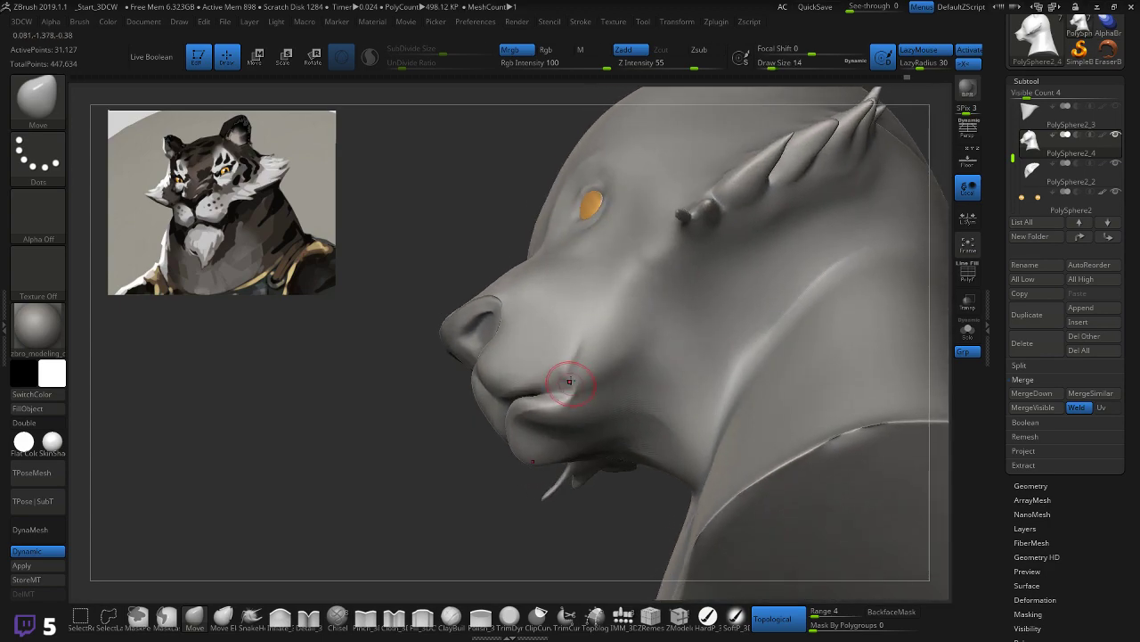
{"action": "key", "text": "shift"}
{"action": "mouse_move", "coordinate": [503, 467]}
{"action": "left_mouse_down"}
{"action": "mouse_move", "coordinate": [552, 406]}
{"action": "mouse_move", "coordinate": [458, 502]}
{"action": "left_mouse_up"}
{"action": "key", "text": "shift"}
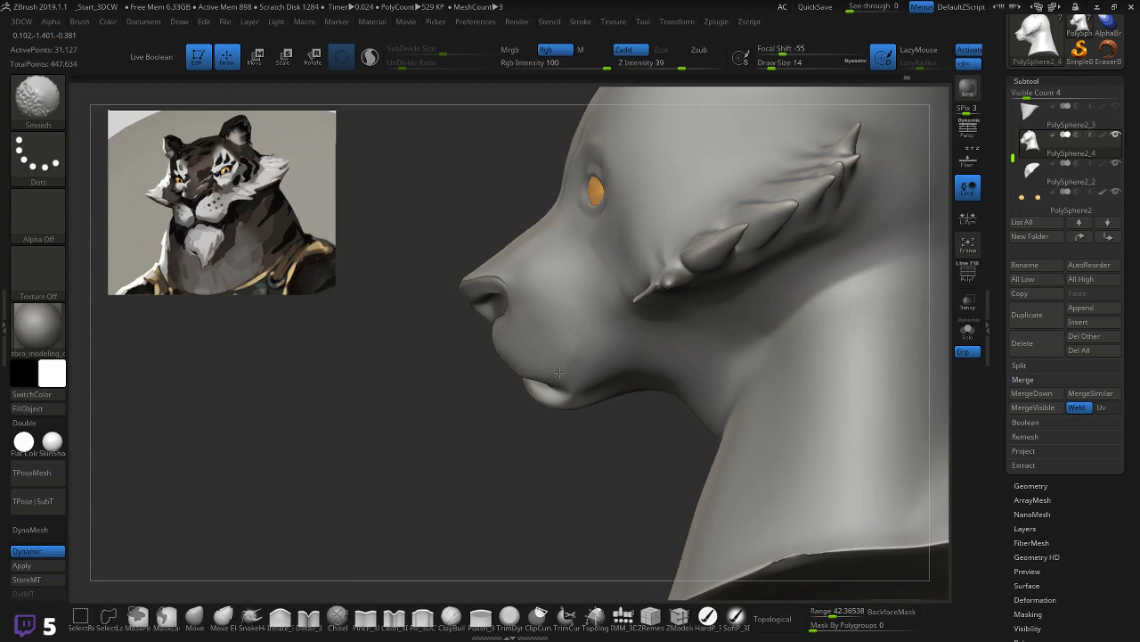
{"action": "mouse_move", "coordinate": [568, 397]}
{"action": "left_mouse_down"}
{"action": "mouse_move", "coordinate": [537, 452]}
{"action": "mouse_move", "coordinate": [595, 360]}
{"action": "mouse_move", "coordinate": [648, 358]}
{"action": "left_mouse_up"}
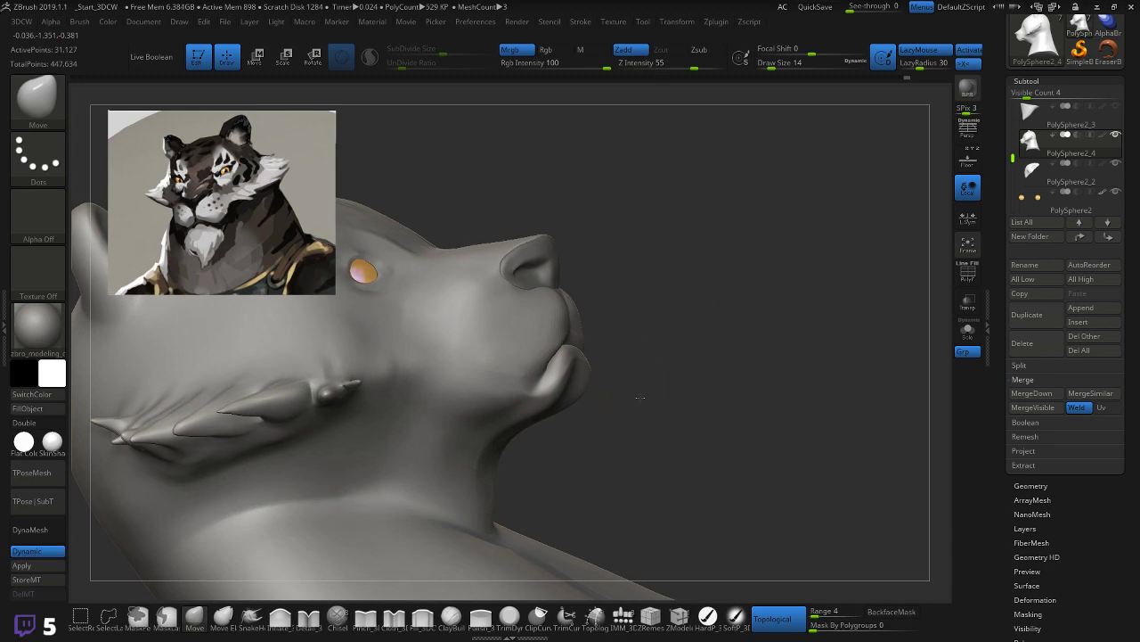
Step: Work on the front and side of the lower lip from below with the Inflate_3DCW and Fill brushes
{"action": "left_click_drag", "start_coordinate": [640, 397], "coordinate": [635, 353]}
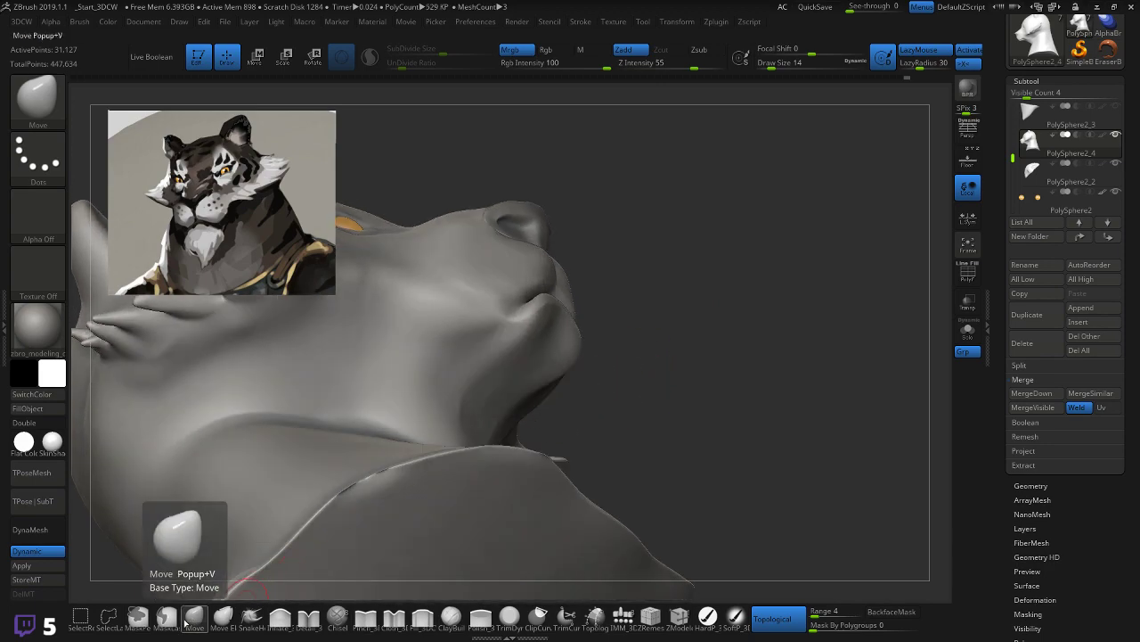
{"action": "key", "text": "shift"}
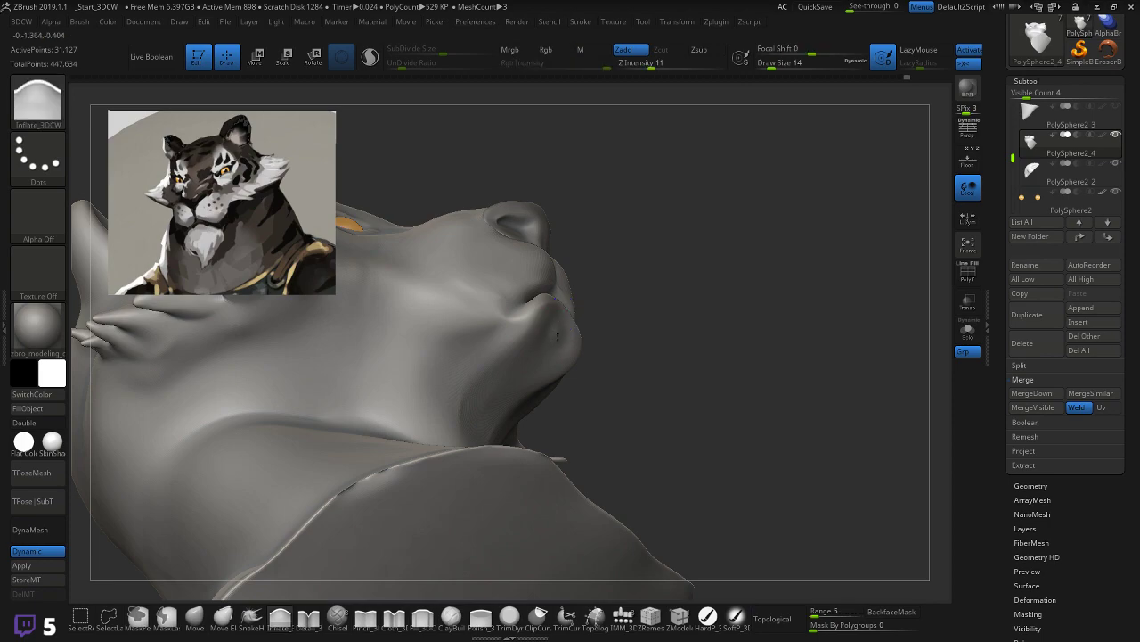
{"action": "left_click_drag", "start_coordinate": [682, 319], "coordinate": [608, 349]}
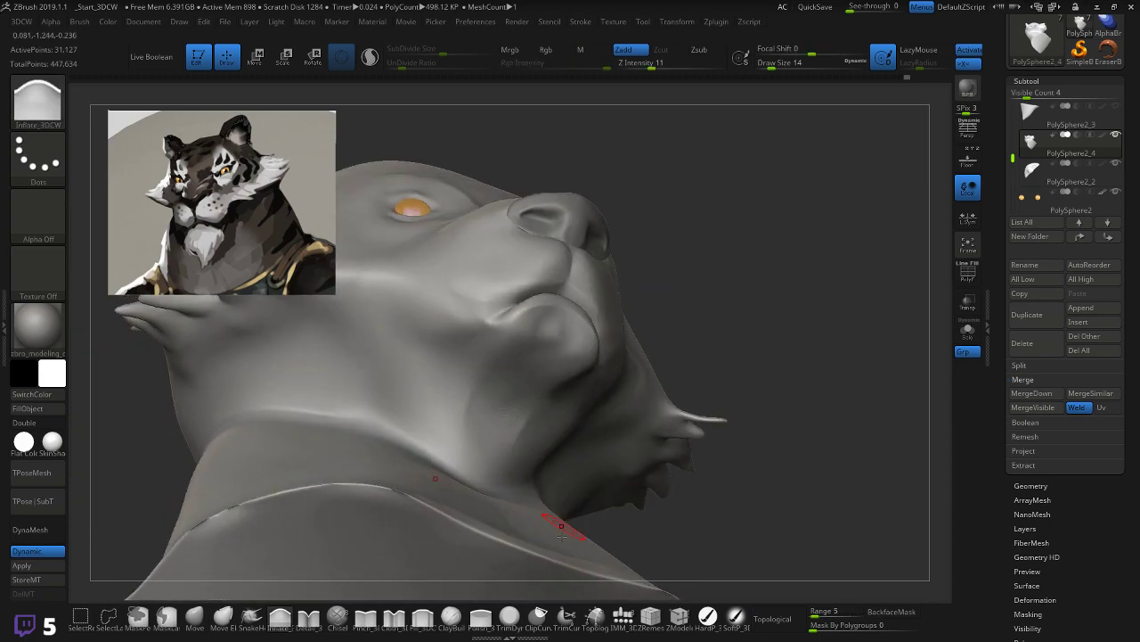
{"action": "left_click", "coordinate": [422, 616]}
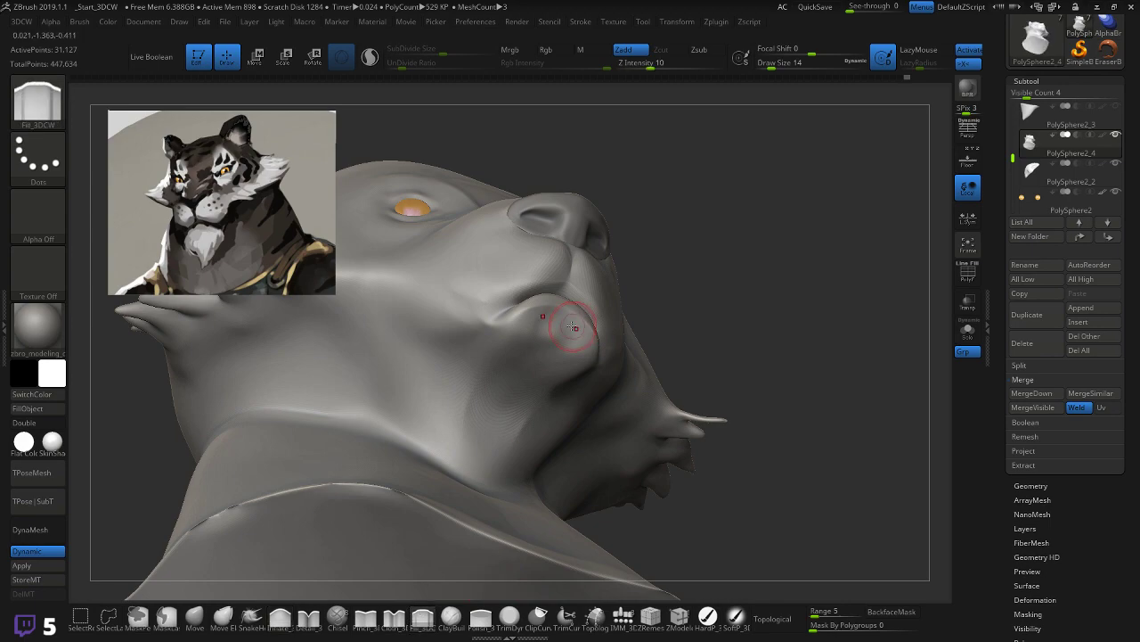
{"action": "left_click_drag", "start_coordinate": [759, 319], "coordinate": [482, 377]}
Step: Switch back to the Move brush and reshape the front of the chin from below, smoothing the lower lip surface
{"action": "left_click", "coordinate": [194, 617]}
{"action": "mouse_move", "coordinate": [410, 392]}
{"action": "left_mouse_down"}
{"action": "mouse_move", "coordinate": [357, 413]}
{"action": "mouse_move", "coordinate": [499, 356]}
{"action": "left_mouse_up"}
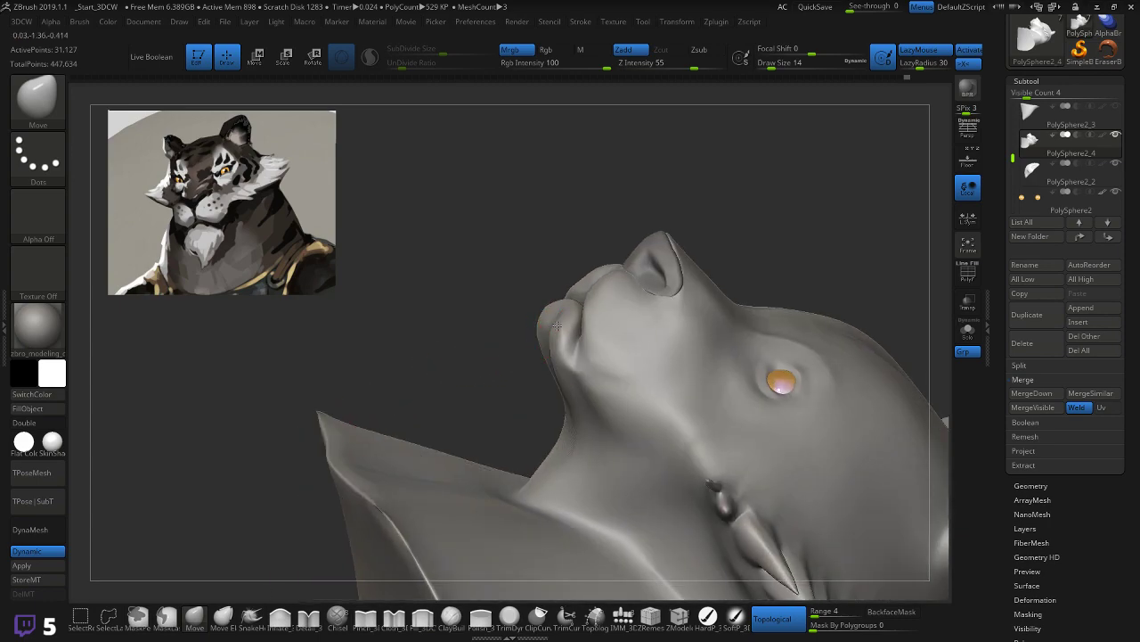
{"action": "key", "text": "shift"}
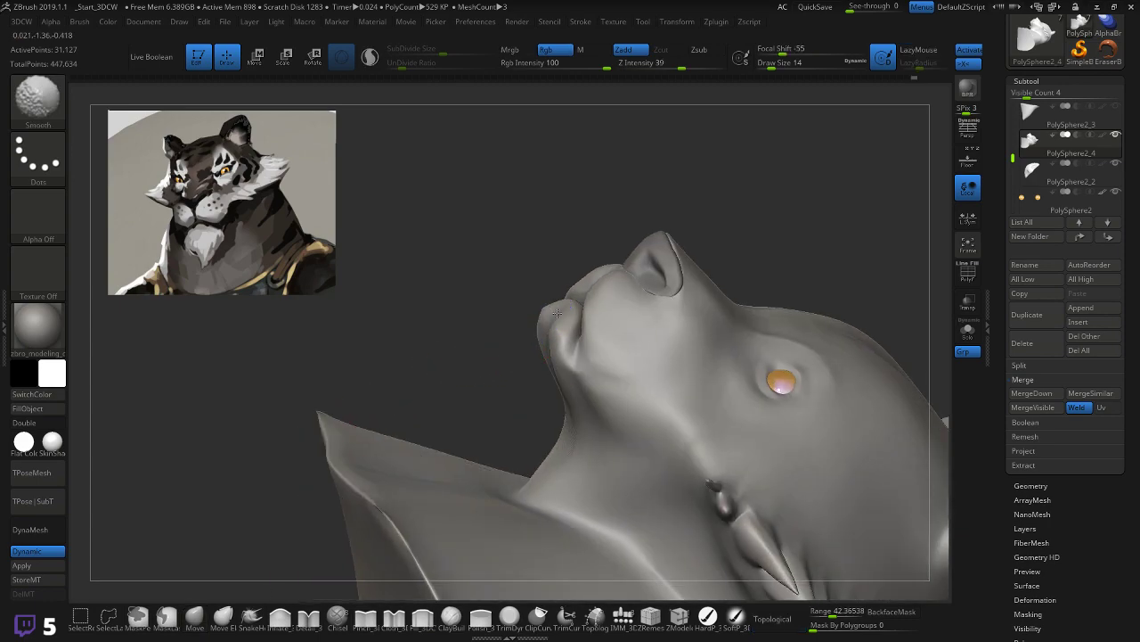
{"action": "left_click_drag", "start_coordinate": [461, 371], "coordinate": [527, 300]}
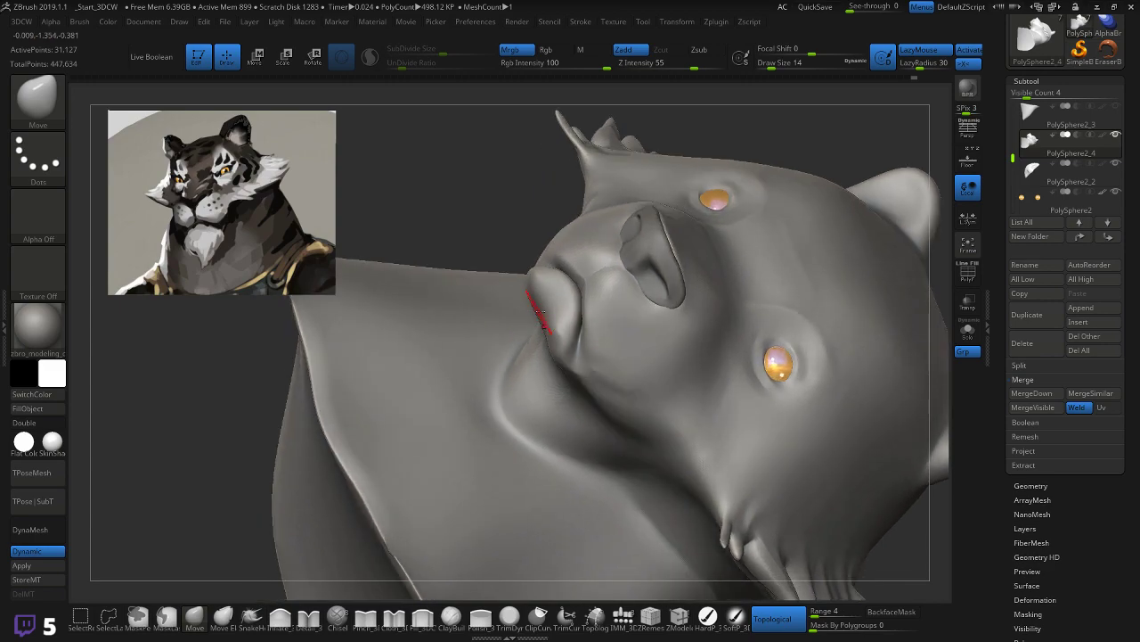
{"action": "left_click_drag", "start_coordinate": [470, 217], "coordinate": [526, 318]}
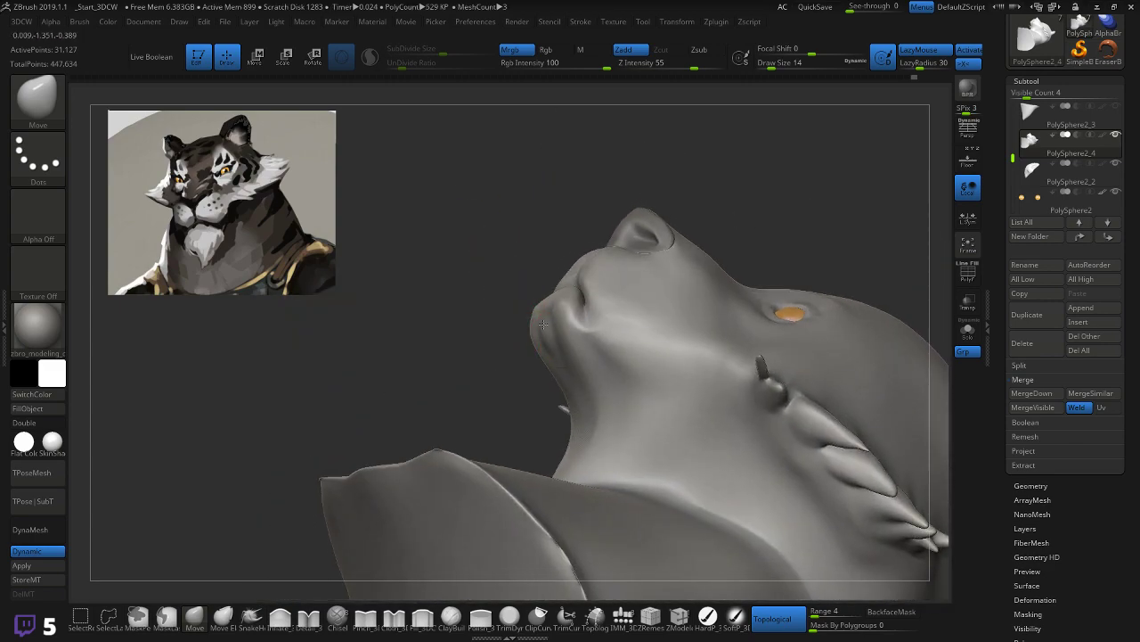
{"action": "key", "text": "shift"}
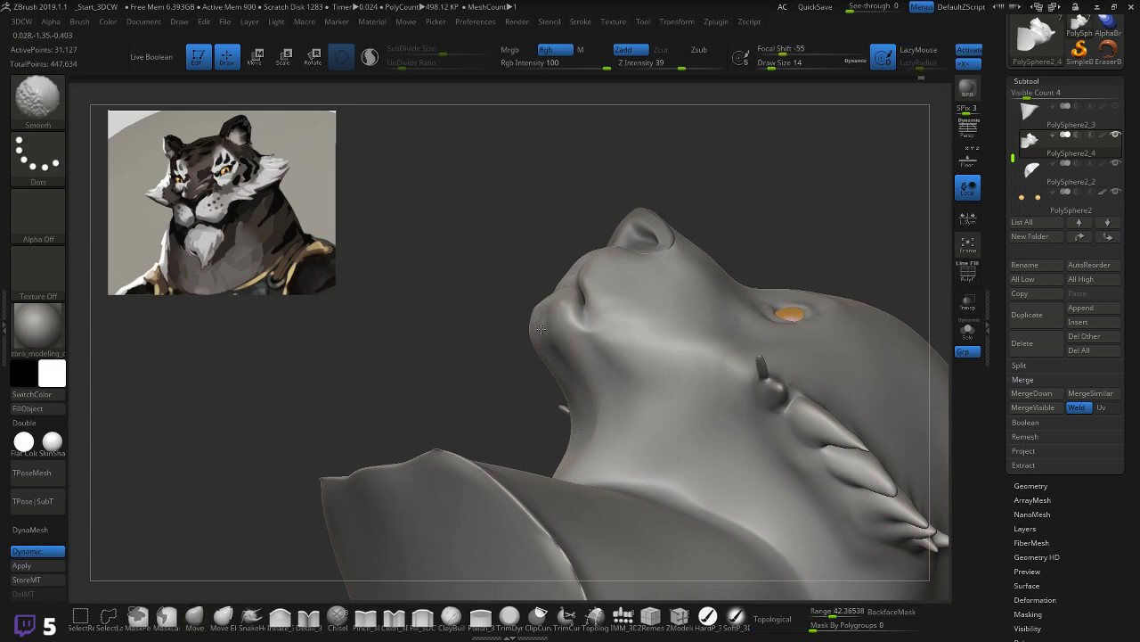
{"action": "left_click_drag", "start_coordinate": [556, 347], "coordinate": [482, 354]}
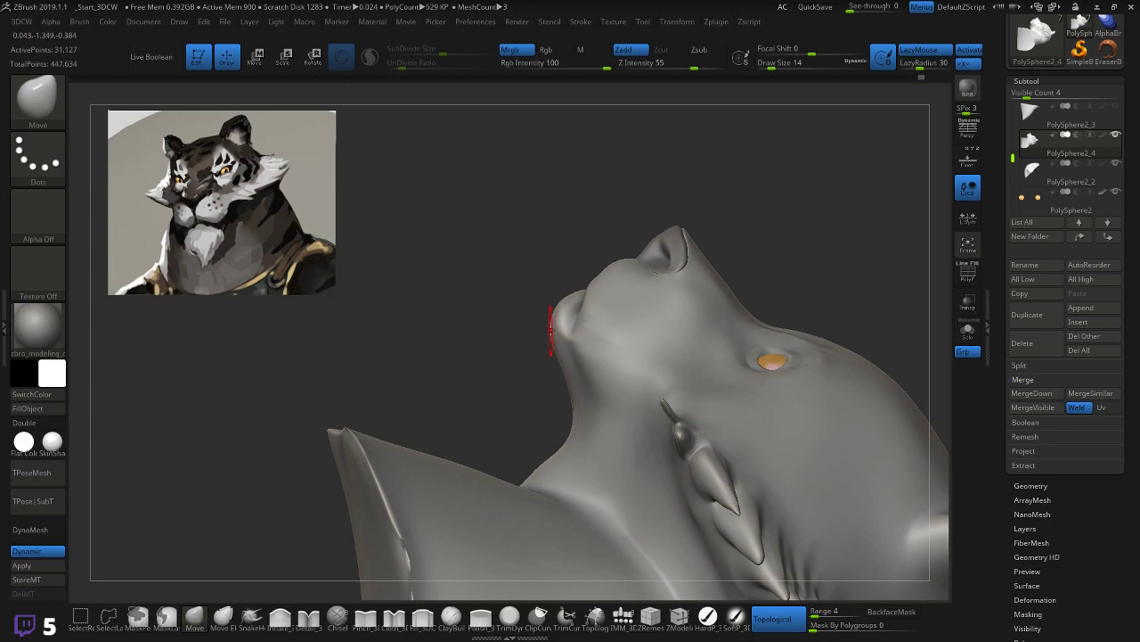
Step: Adjust the underside of the chin with the Move brush at draw size 30 and smooth its side below the mouth corner
{"action": "key", "text": "bracketright"}
{"action": "mouse_move", "coordinate": [502, 334]}
{"action": "left_mouse_down"}
{"action": "mouse_move", "coordinate": [491, 365]}
{"action": "mouse_move", "coordinate": [528, 402]}
{"action": "mouse_move", "coordinate": [509, 318]}
{"action": "left_mouse_up"}
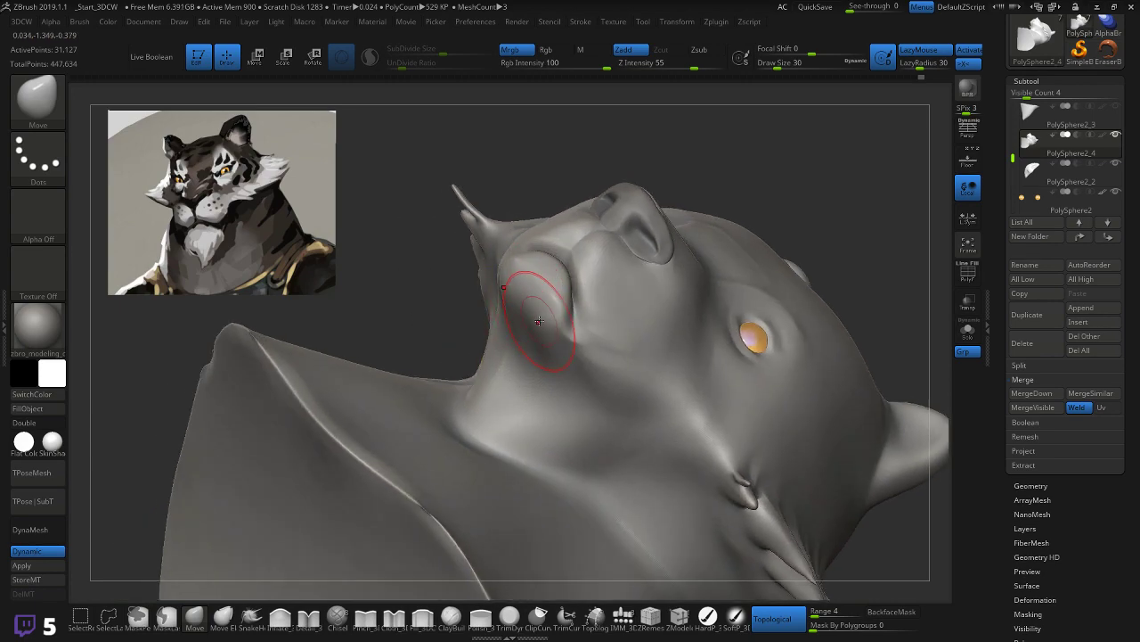
{"action": "left_click_drag", "start_coordinate": [547, 286], "coordinate": [552, 302], "text": "shift"}
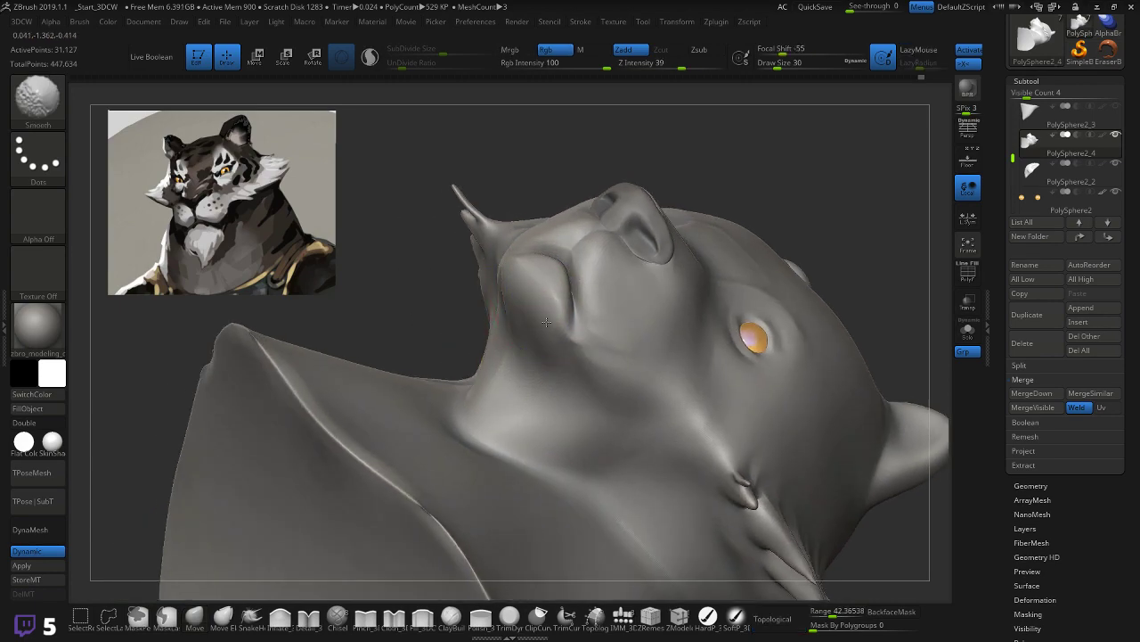
{"action": "left_click_drag", "start_coordinate": [776, 190], "coordinate": [780, 256]}
{"action": "mouse_move", "coordinate": [579, 236]}
{"action": "left_mouse_down"}
{"action": "mouse_move", "coordinate": [547, 241]}
{"action": "mouse_move", "coordinate": [579, 272]}
{"action": "left_mouse_up"}
{"action": "left_click_drag", "start_coordinate": [593, 218], "coordinate": [628, 261]}
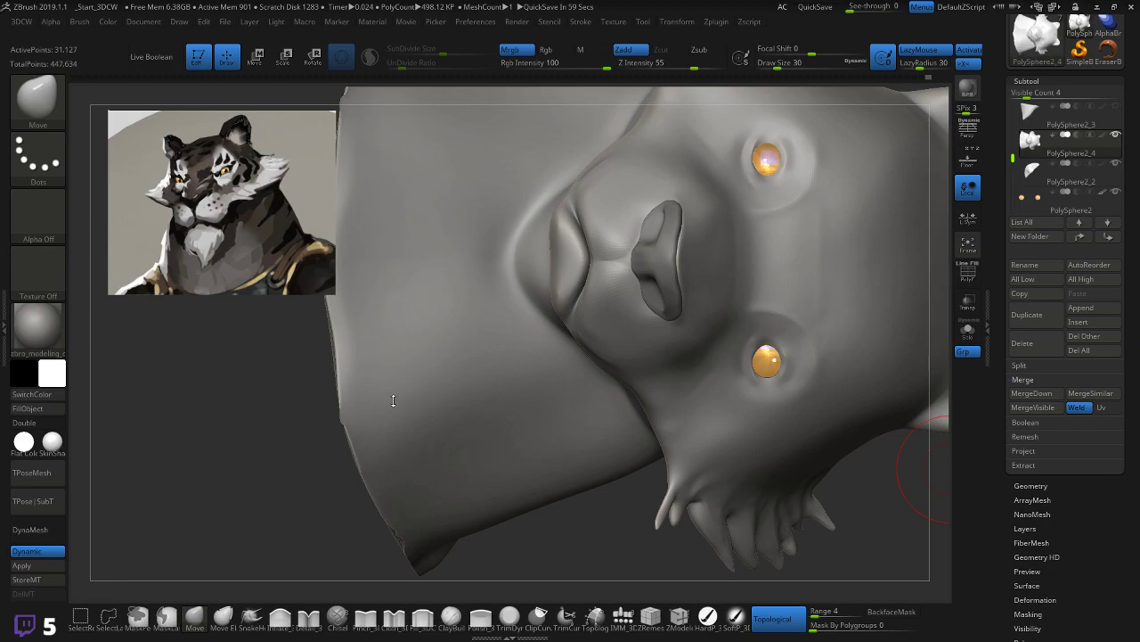
Step: Smooth the lower lip in an upright front view of the muzzle
{"action": "mouse_move", "coordinate": [228, 454]}
{"action": "left_mouse_down"}
{"action": "mouse_move", "coordinate": [248, 395]}
{"action": "mouse_move", "coordinate": [284, 357]}
{"action": "left_mouse_up"}
{"action": "mouse_move", "coordinate": [464, 363]}
{"action": "left_mouse_down"}
{"action": "mouse_move", "coordinate": [603, 394]}
{"action": "mouse_move", "coordinate": [539, 488]}
{"action": "mouse_move", "coordinate": [667, 407]}
{"action": "mouse_move", "coordinate": [681, 343]}
{"action": "left_mouse_up"}
{"action": "left_click_drag", "start_coordinate": [612, 255], "coordinate": [588, 252], "text": "shift"}
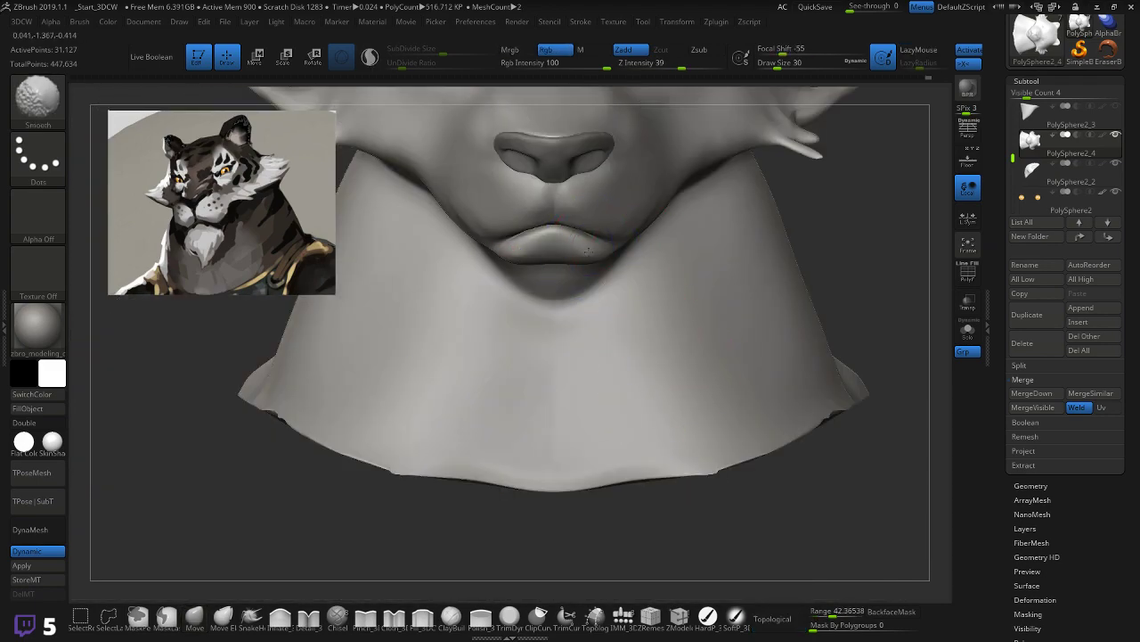
{"action": "mouse_move", "coordinate": [844, 250]}
{"action": "left_mouse_down"}
{"action": "mouse_move", "coordinate": [673, 278]}
{"action": "mouse_move", "coordinate": [598, 306]}
{"action": "mouse_move", "coordinate": [586, 331]}
{"action": "mouse_move", "coordinate": [611, 300]}
{"action": "mouse_move", "coordinate": [684, 271]}
{"action": "left_mouse_up"}
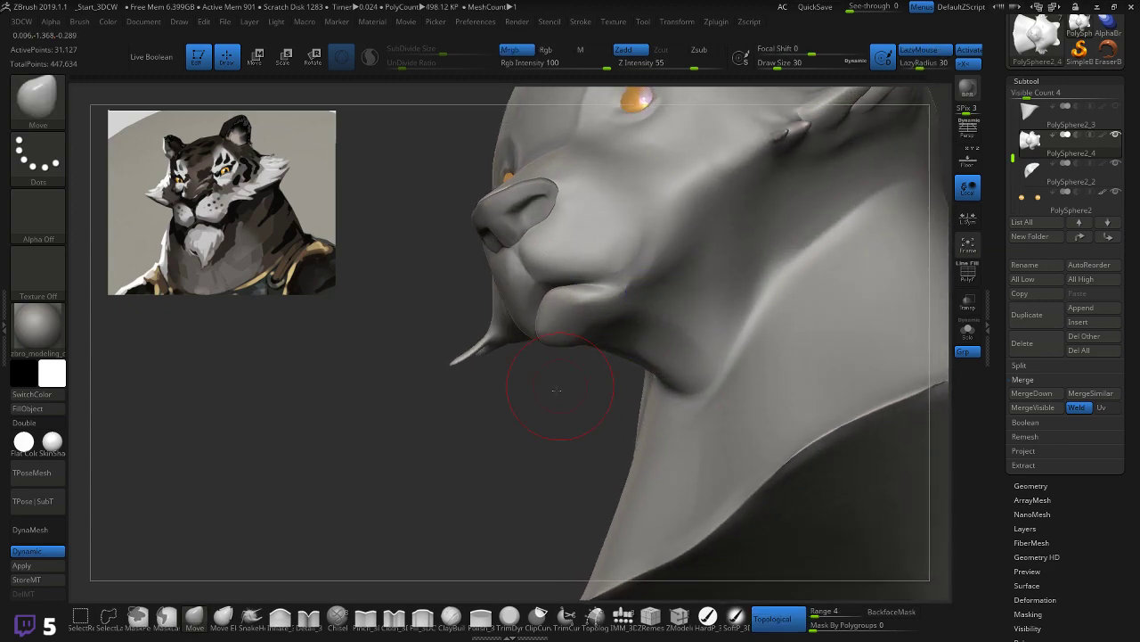
Step: Adjust the chin and lower lip silhouette in close side views with the Move brush at draw size 18
{"action": "left_click_drag", "start_coordinate": [509, 347], "coordinate": [522, 407]}
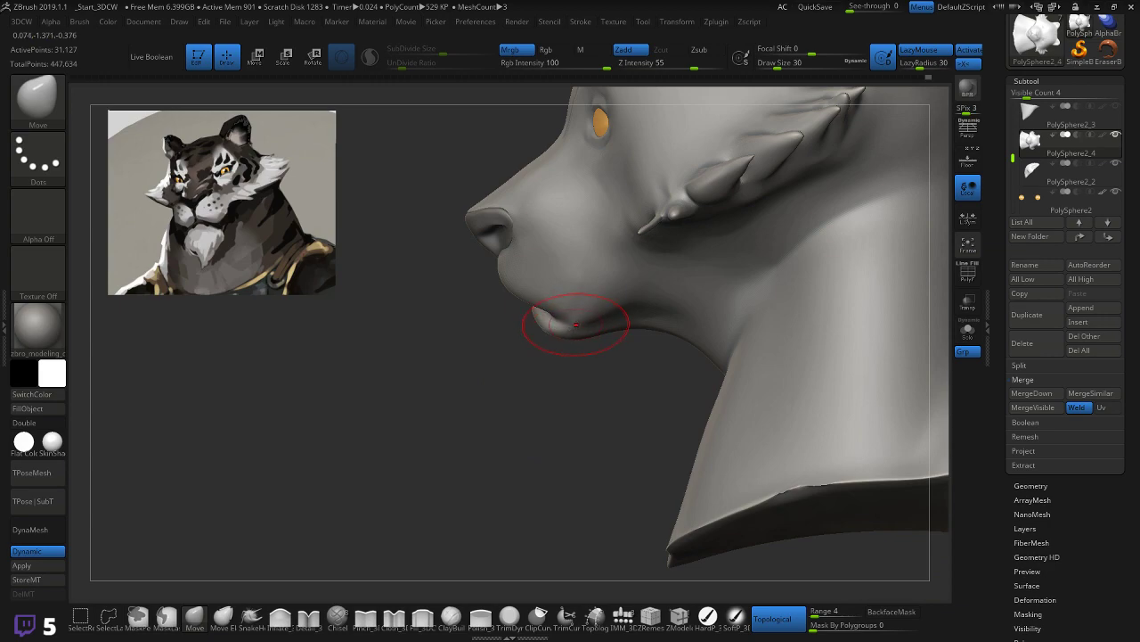
{"action": "mouse_move", "coordinate": [427, 373]}
{"action": "left_mouse_down"}
{"action": "mouse_move", "coordinate": [496, 377]}
{"action": "mouse_move", "coordinate": [431, 387]}
{"action": "left_mouse_up"}
{"action": "mouse_move", "coordinate": [836, 296]}
{"action": "left_mouse_down", "text": "alt"}
{"action": "mouse_move", "coordinate": [844, 317]}
{"action": "mouse_move", "coordinate": [631, 314]}
{"action": "left_mouse_up", "text": "alt"}
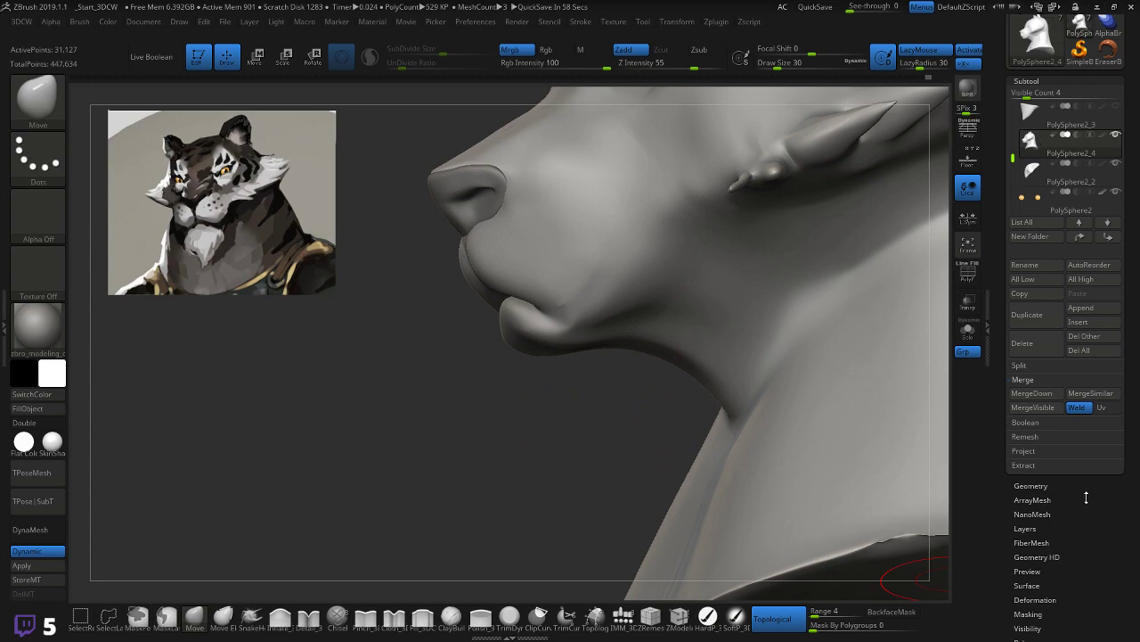
{"action": "mouse_move", "coordinate": [425, 389]}
{"action": "left_mouse_down"}
{"action": "mouse_move", "coordinate": [439, 398]}
{"action": "mouse_move", "coordinate": [480, 384]}
{"action": "mouse_move", "coordinate": [512, 322]}
{"action": "left_mouse_up"}
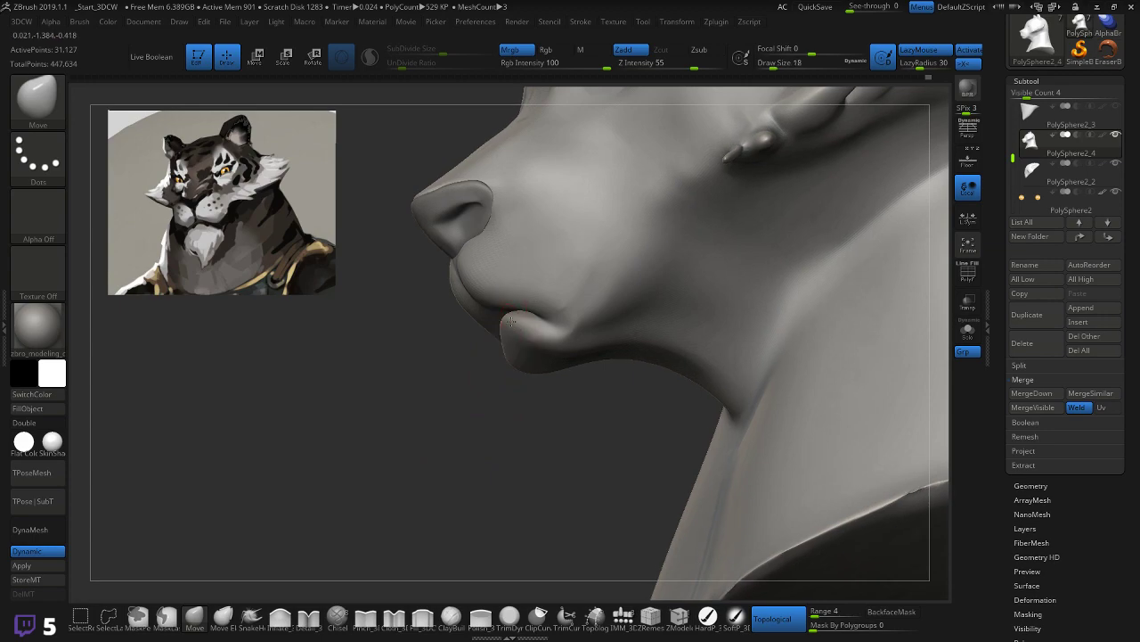
Step: Refine the upper edge and front of the lower lip with the Move brush at draw sizes 9 and 14
{"action": "key", "text": "bracketleft"}
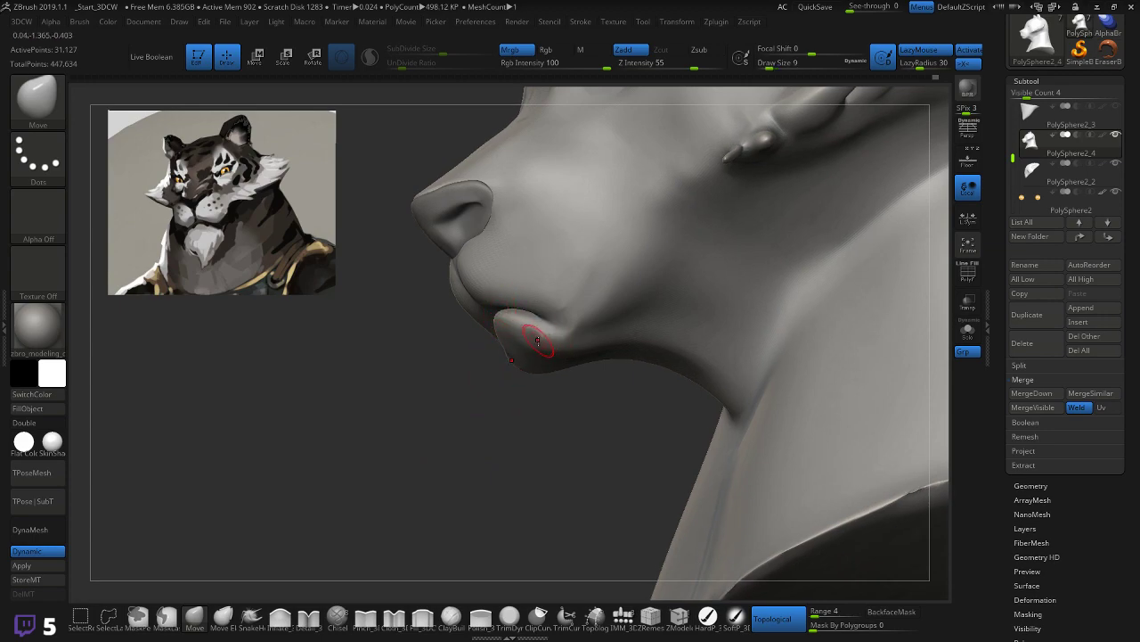
{"action": "key", "text": "shift"}
{"action": "mouse_move", "coordinate": [474, 376]}
{"action": "left_mouse_down"}
{"action": "mouse_move", "coordinate": [466, 390]}
{"action": "mouse_move", "coordinate": [518, 325]}
{"action": "mouse_move", "coordinate": [475, 366]}
{"action": "mouse_move", "coordinate": [493, 357]}
{"action": "left_mouse_up"}
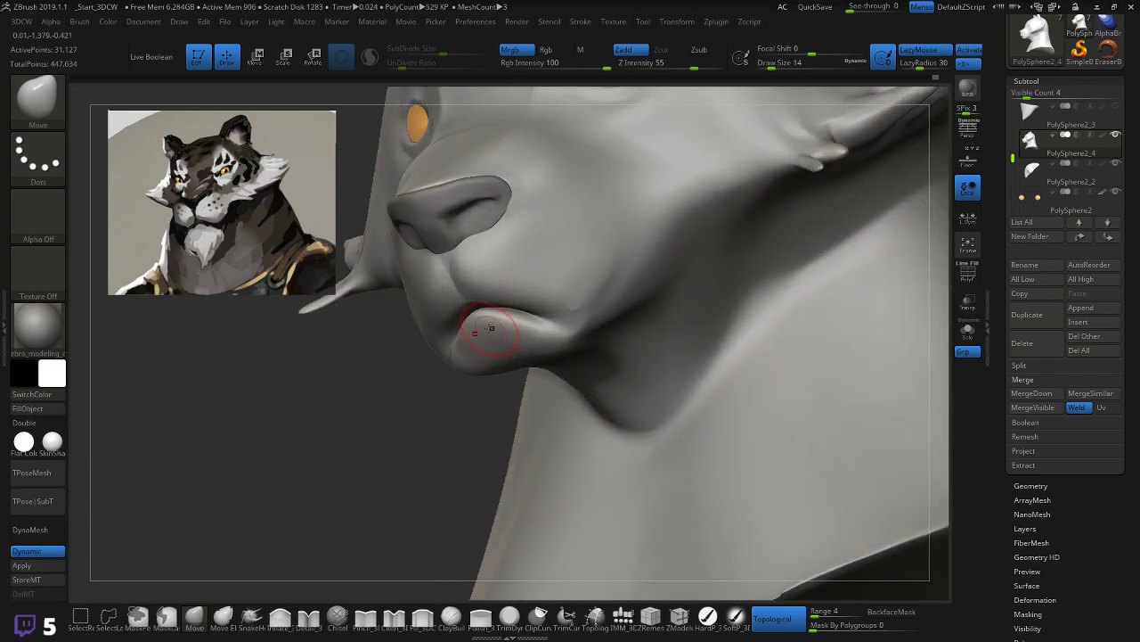
{"action": "left_click_drag", "start_coordinate": [420, 369], "coordinate": [434, 355]}
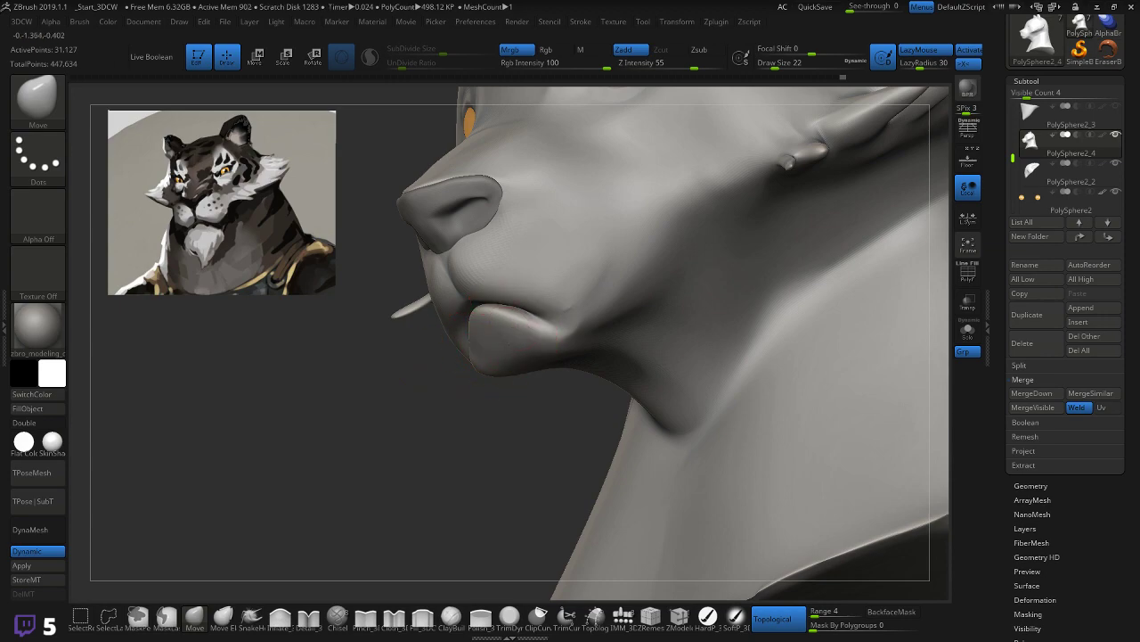
Step: Shape the lower lip toward the mouth corner at draw size 22 and smooth the muzzle side above it
{"action": "key", "text": "shift"}
{"action": "left_click_drag", "start_coordinate": [444, 408], "coordinate": [502, 364]}
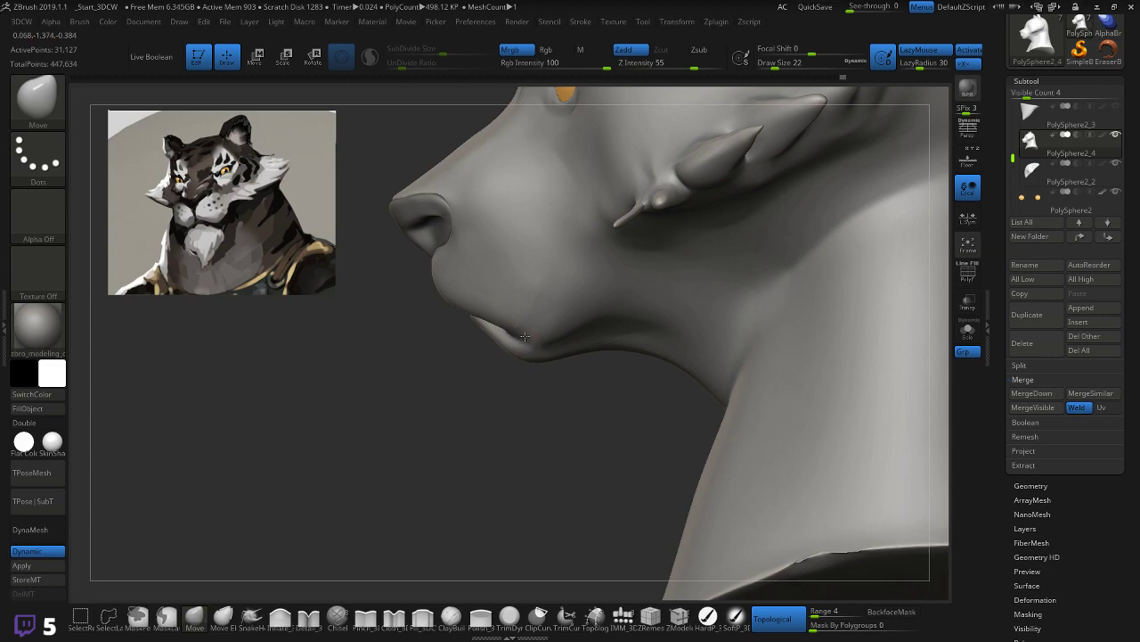
{"action": "left_click_drag", "start_coordinate": [514, 381], "coordinate": [541, 276]}
{"action": "key", "text": "shift"}
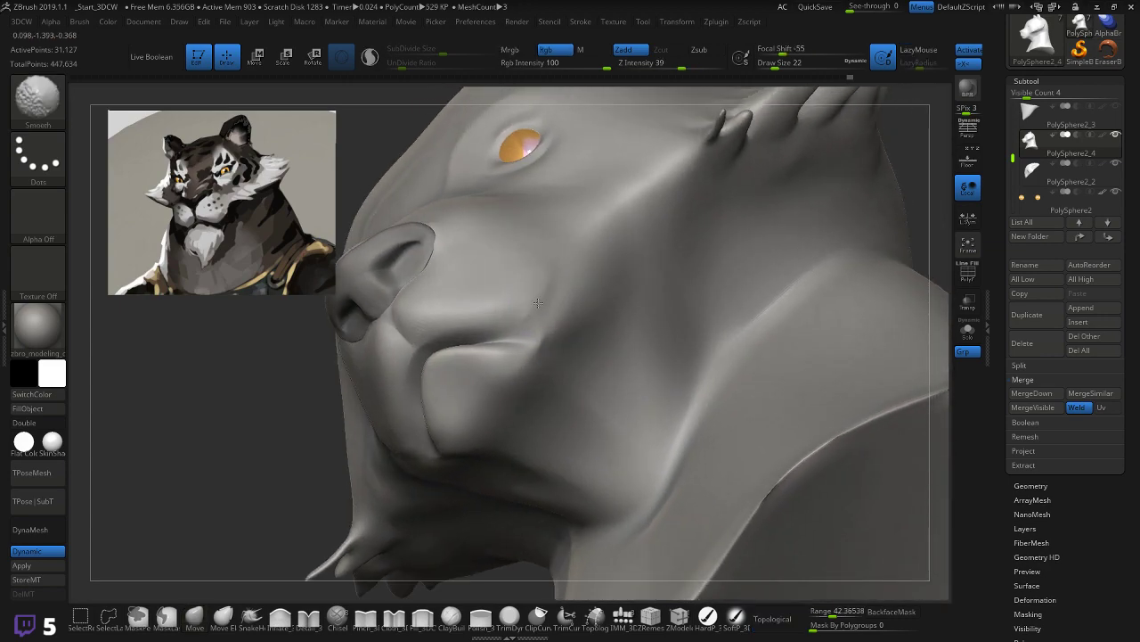
Step: Show the polygroup wireframe briefly to check the mouth topology, and inspect the unframed muzzle from a low side view
{"action": "key", "text": "shift+f"}
{"action": "key", "text": "shift+f"}
{"action": "key", "text": "shift+f"}
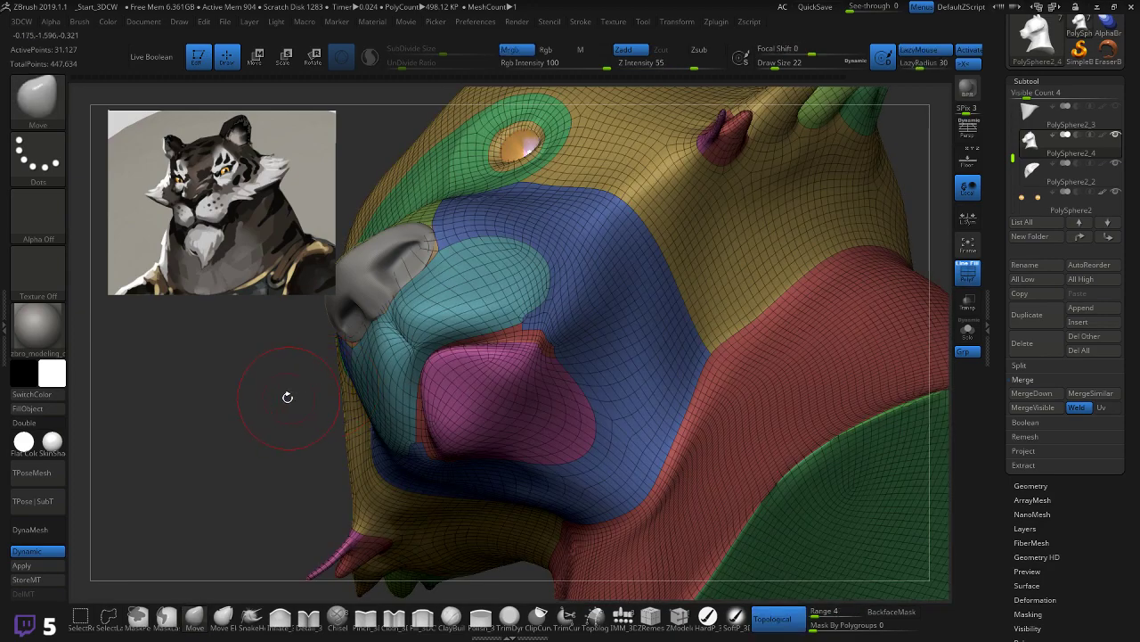
{"action": "key", "text": "shift+f"}
{"action": "left_click_drag", "start_coordinate": [287, 397], "coordinate": [322, 430]}
{"action": "left_click_drag", "start_coordinate": [421, 383], "coordinate": [481, 318]}
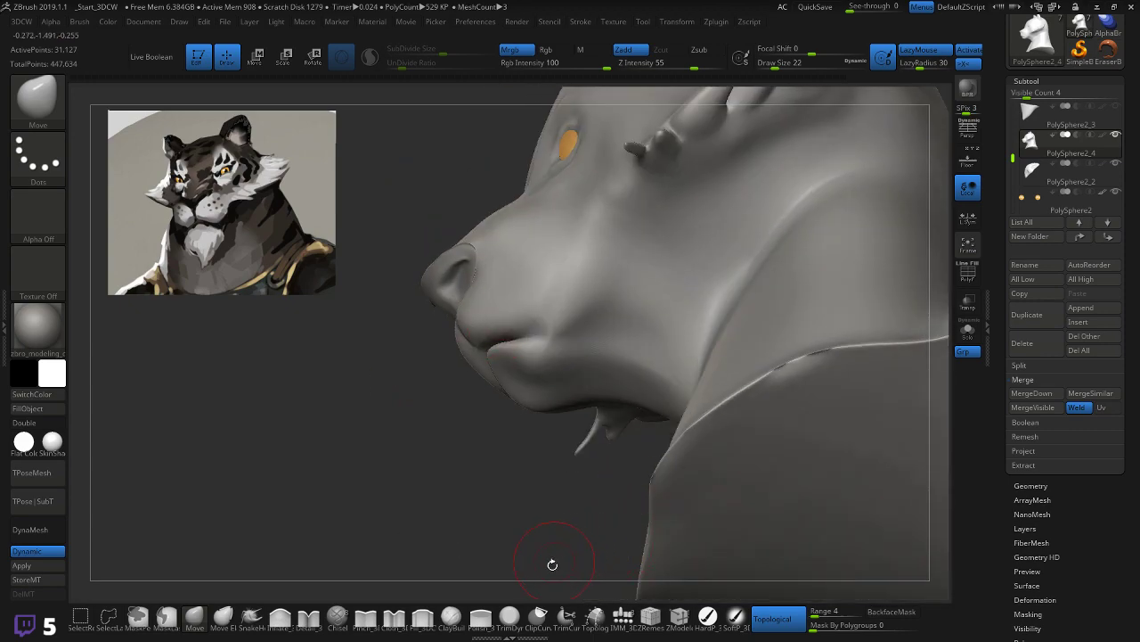
Step: Fill in the jaw surface behind the mouth with the Fill brush, and adjust the chin silhouette with the Move brush at draw size 22
{"action": "left_click", "coordinate": [422, 617]}
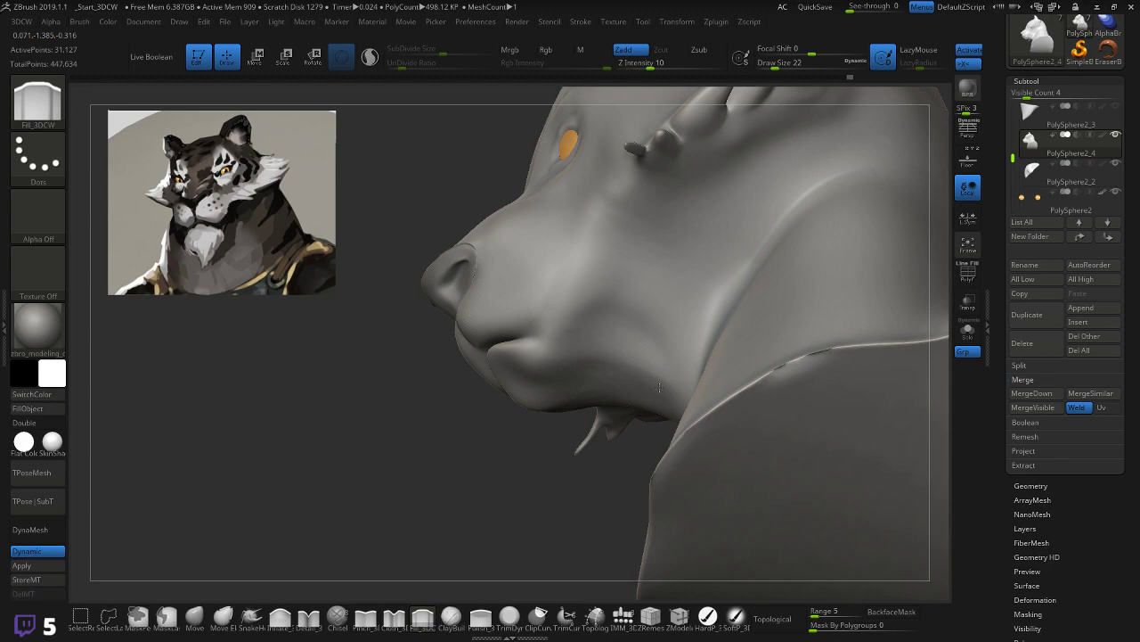
{"action": "left_click_drag", "start_coordinate": [424, 481], "coordinate": [704, 359]}
{"action": "left_click_drag", "start_coordinate": [843, 319], "coordinate": [794, 319], "text": "alt"}
{"action": "mouse_move", "coordinate": [430, 377]}
{"action": "left_mouse_down", "text": "alt"}
{"action": "mouse_move", "coordinate": [462, 394]}
{"action": "mouse_move", "coordinate": [484, 377]}
{"action": "mouse_move", "coordinate": [469, 382]}
{"action": "mouse_move", "coordinate": [507, 407]}
{"action": "mouse_move", "coordinate": [485, 418]}
{"action": "left_mouse_up", "text": "alt"}
{"action": "left_click", "coordinate": [194, 617]}
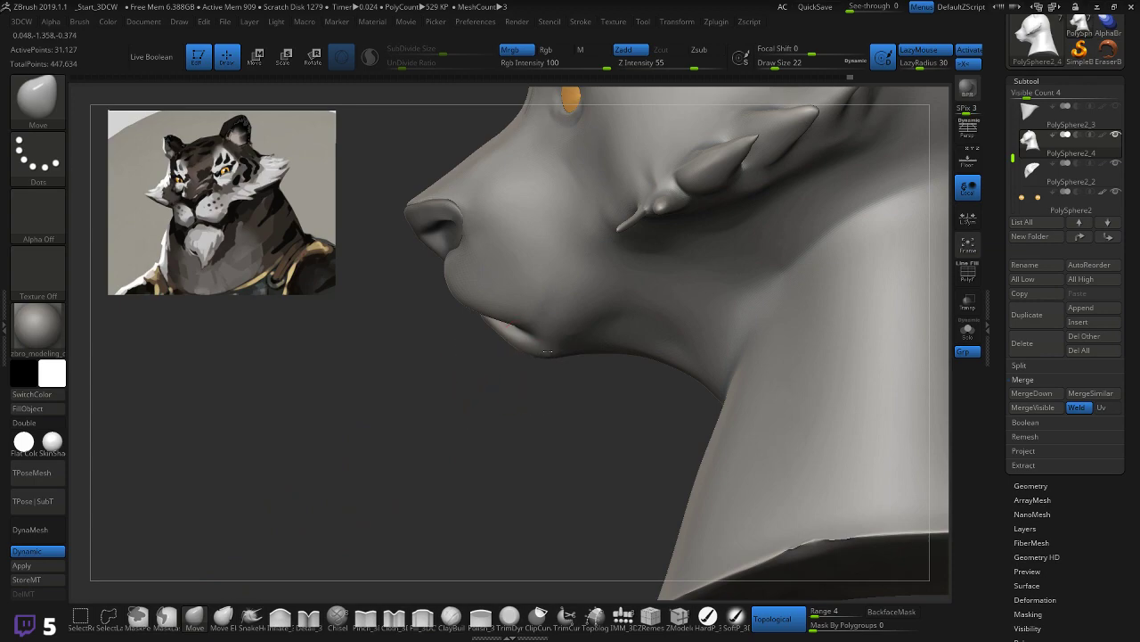
{"action": "left_click_drag", "start_coordinate": [470, 400], "coordinate": [456, 413]}
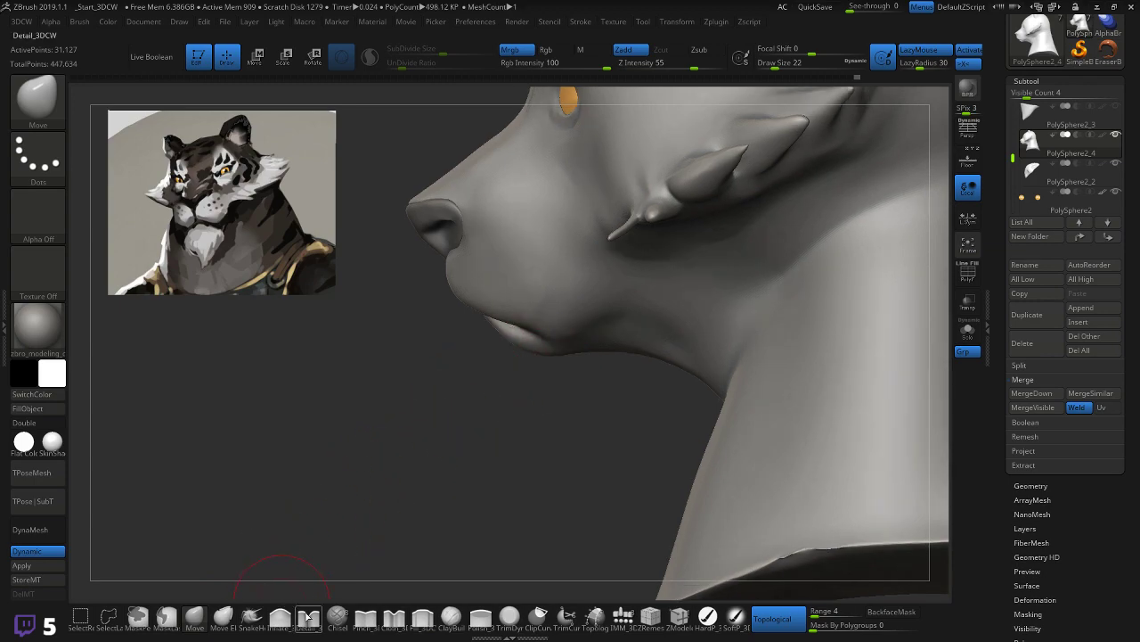
Step: Tighten the crease between the muzzle and lower lip toward the mouth corner with the Pinch brush at draw size 22
{"action": "left_click", "coordinate": [366, 617]}
{"action": "mouse_move", "coordinate": [435, 374]}
{"action": "left_mouse_down", "text": "alt"}
{"action": "mouse_move", "coordinate": [443, 413]}
{"action": "mouse_move", "coordinate": [468, 399]}
{"action": "mouse_move", "coordinate": [450, 366]}
{"action": "left_mouse_up", "text": "alt"}
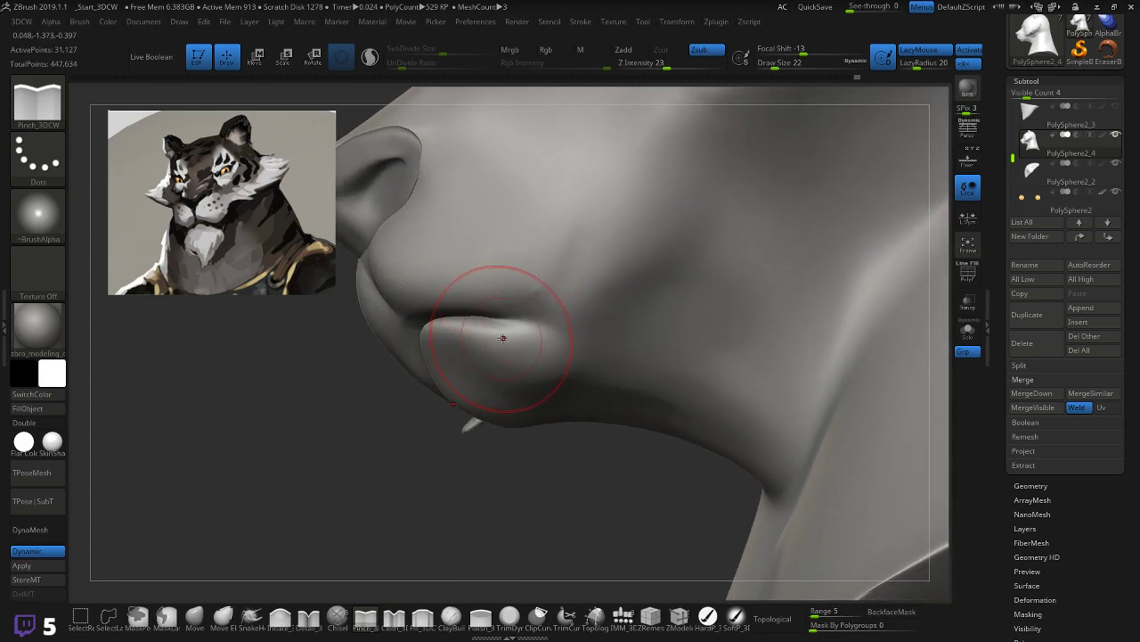
{"action": "left_click_drag", "start_coordinate": [402, 424], "coordinate": [485, 332]}
{"action": "left_click_drag", "start_coordinate": [439, 378], "coordinate": [465, 342]}
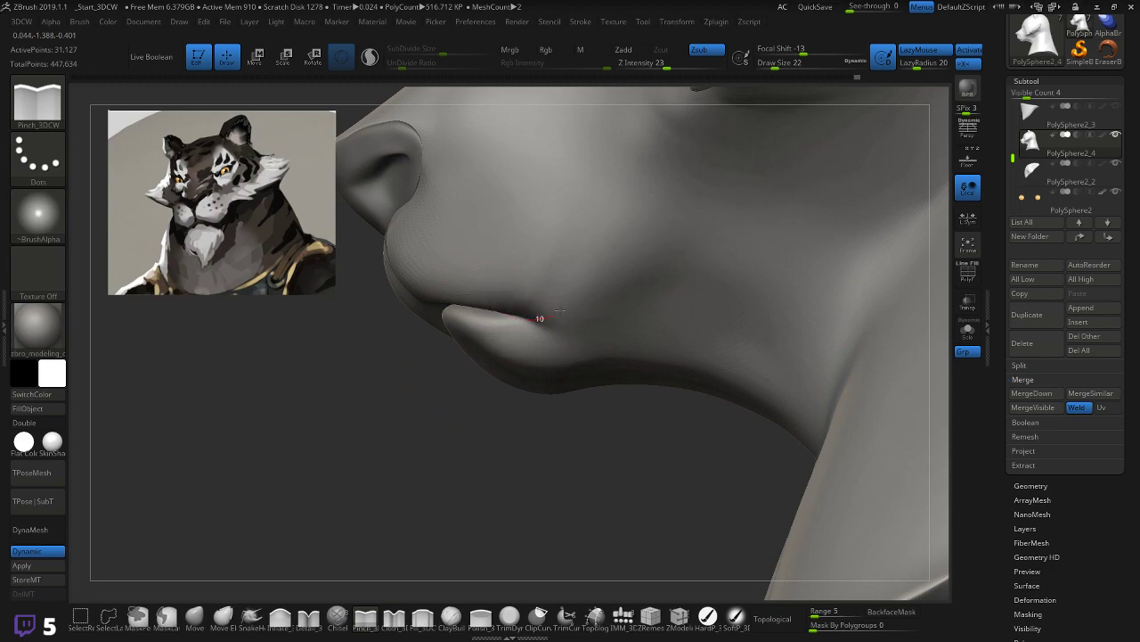
{"action": "left_click_drag", "start_coordinate": [438, 394], "coordinate": [433, 425]}
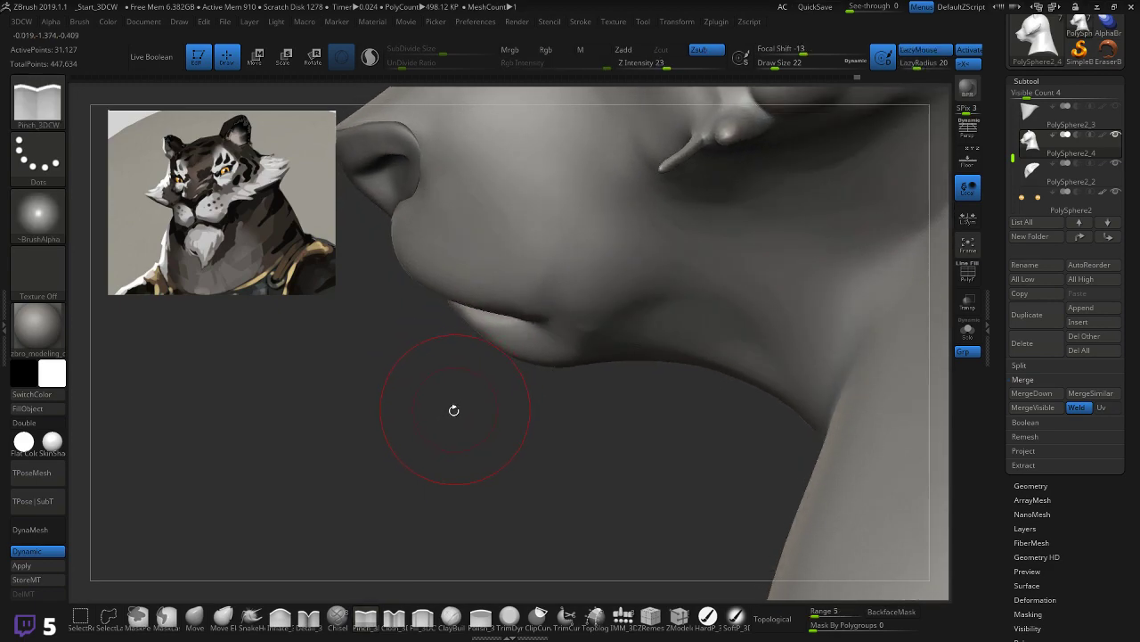
{"action": "left_click_drag", "start_coordinate": [533, 337], "coordinate": [560, 307]}
{"action": "key", "text": "ctrl+z"}
{"action": "mouse_move", "coordinate": [445, 407]}
{"action": "left_mouse_down"}
{"action": "mouse_move", "coordinate": [450, 381]}
{"action": "mouse_move", "coordinate": [440, 382]}
{"action": "mouse_move", "coordinate": [461, 387]}
{"action": "mouse_move", "coordinate": [461, 367]}
{"action": "mouse_move", "coordinate": [485, 355]}
{"action": "left_mouse_up"}
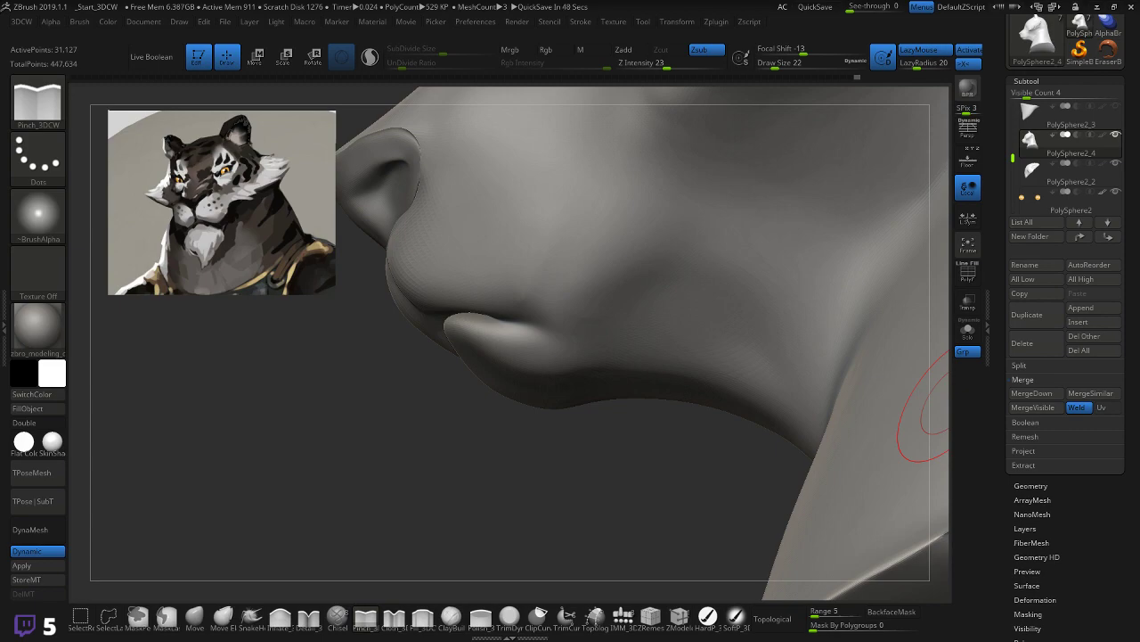
Step: Continue pinching the mouth corner from low side views and smooth the jaw surface behind it
{"action": "mouse_move", "coordinate": [363, 382]}
{"action": "left_mouse_down"}
{"action": "mouse_move", "coordinate": [383, 407]}
{"action": "mouse_move", "coordinate": [382, 394]}
{"action": "mouse_move", "coordinate": [587, 230]}
{"action": "mouse_move", "coordinate": [583, 262]}
{"action": "mouse_move", "coordinate": [496, 314]}
{"action": "left_mouse_up"}
{"action": "mouse_move", "coordinate": [356, 419]}
{"action": "left_mouse_down"}
{"action": "mouse_move", "coordinate": [344, 427]}
{"action": "mouse_move", "coordinate": [447, 348]}
{"action": "left_mouse_up"}
{"action": "mouse_move", "coordinate": [876, 258]}
{"action": "left_mouse_down"}
{"action": "mouse_move", "coordinate": [843, 235]}
{"action": "mouse_move", "coordinate": [849, 309]}
{"action": "mouse_move", "coordinate": [712, 397]}
{"action": "left_mouse_up"}
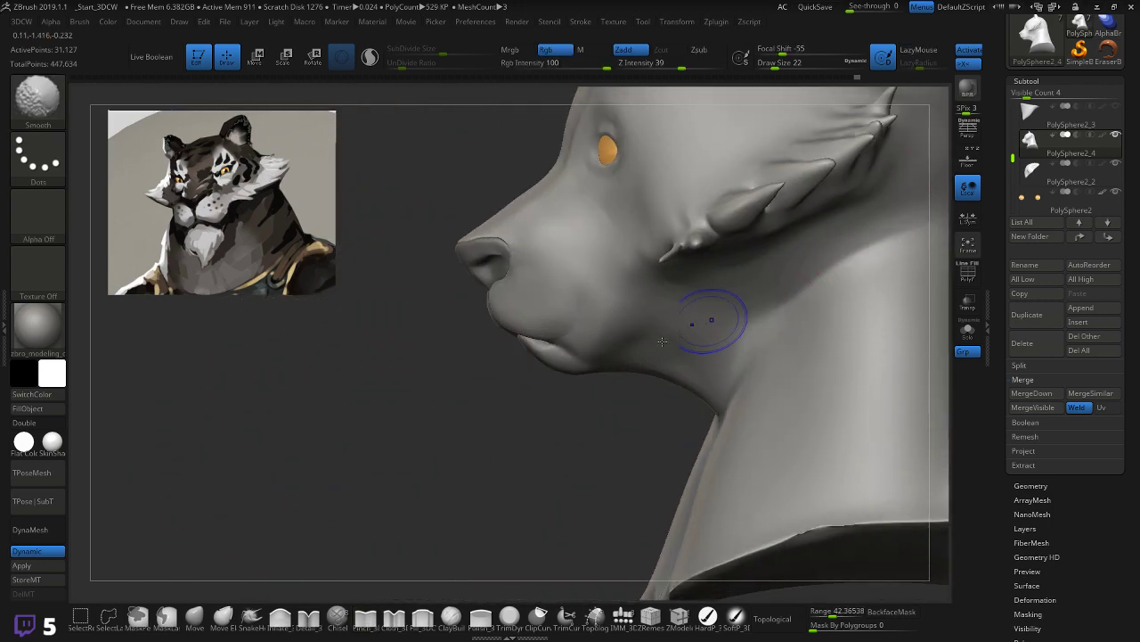
{"action": "mouse_move", "coordinate": [518, 399]}
{"action": "left_mouse_down"}
{"action": "mouse_move", "coordinate": [541, 429]}
{"action": "mouse_move", "coordinate": [526, 416]}
{"action": "left_mouse_up"}
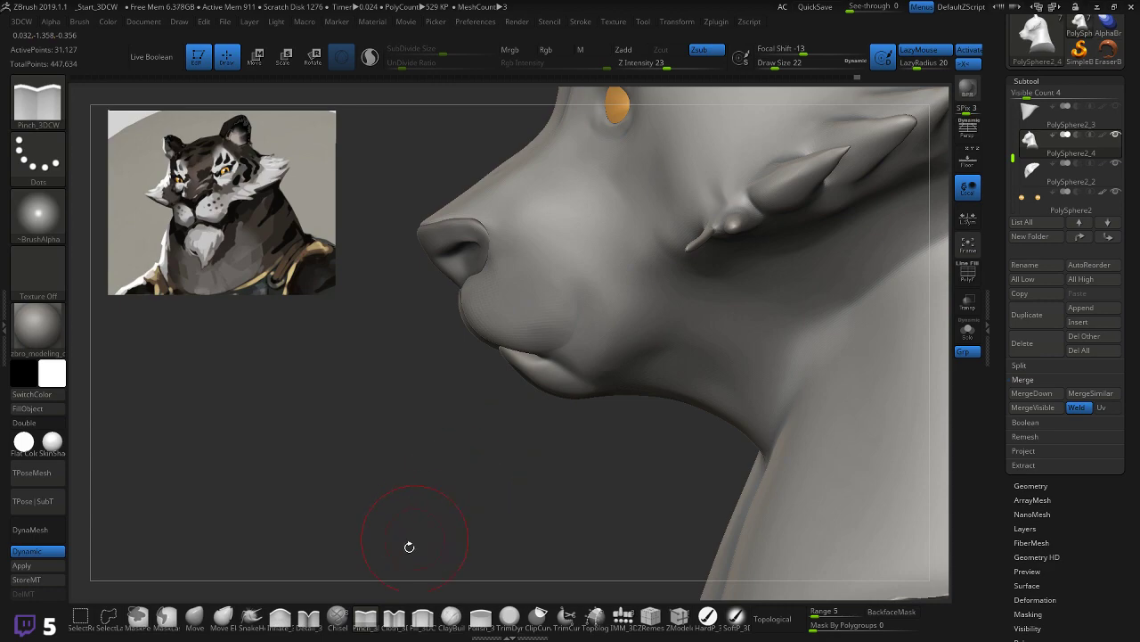
Step: Nudge the chin edge with the Move brush, pinch the lip line at the mouth corner, and smooth the muzzle side from the front
{"action": "left_click", "coordinate": [194, 615]}
{"action": "left_click_drag", "start_coordinate": [575, 385], "coordinate": [580, 368]}
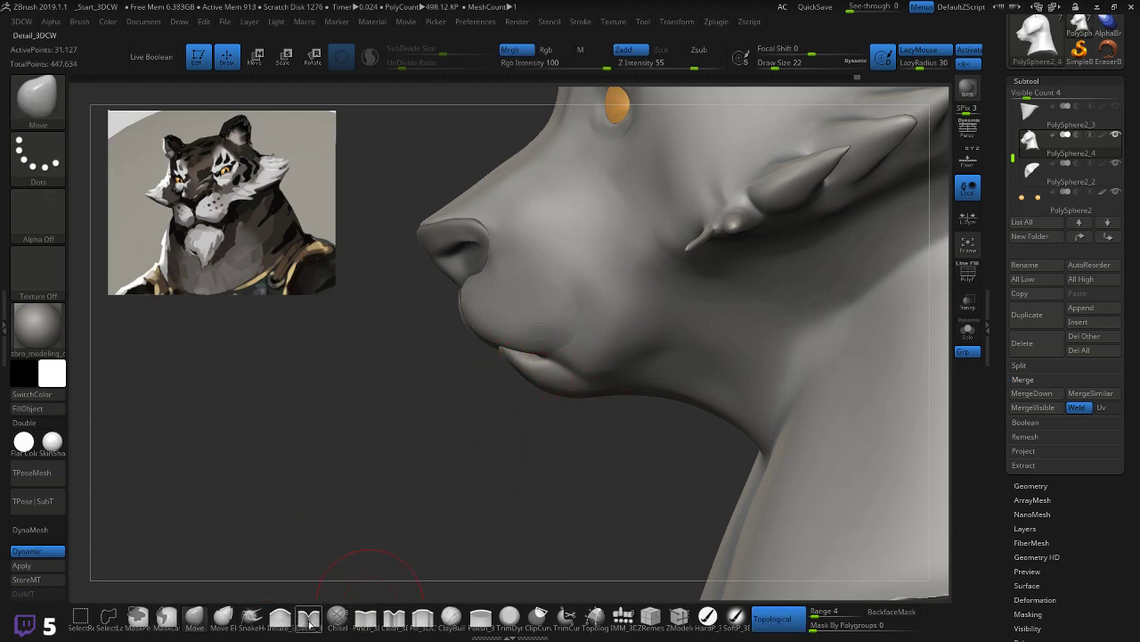
{"action": "left_click", "coordinate": [365, 617]}
{"action": "mouse_move", "coordinate": [585, 324]}
{"action": "left_mouse_down"}
{"action": "mouse_move", "coordinate": [583, 303]}
{"action": "mouse_move", "coordinate": [543, 287]}
{"action": "left_mouse_up"}
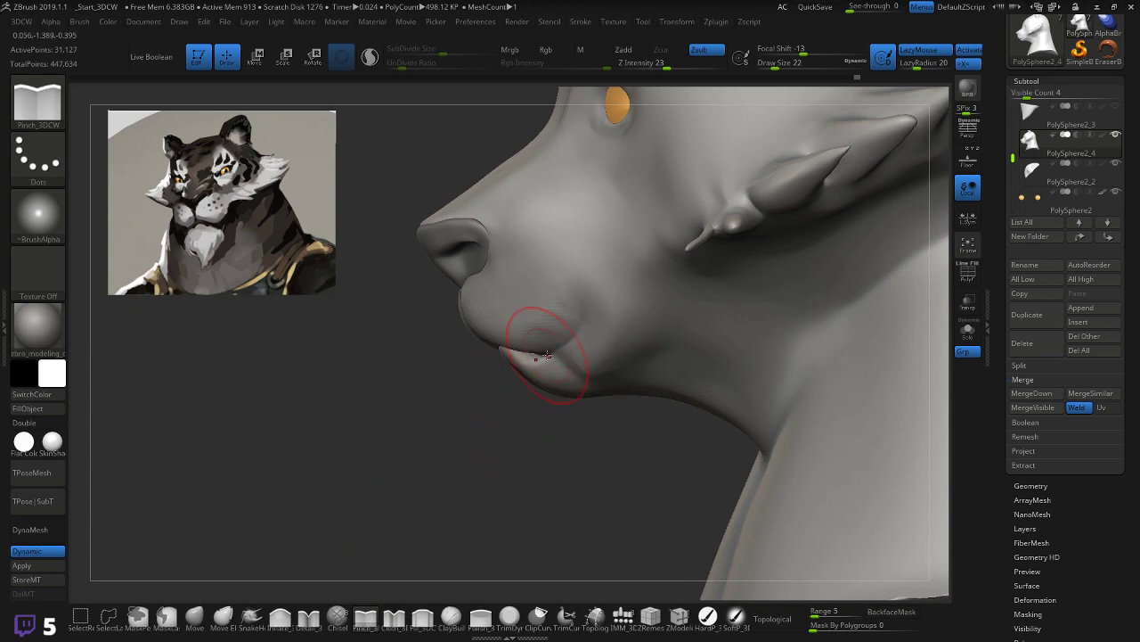
{"action": "mouse_move", "coordinate": [573, 294]}
{"action": "right_mouse_down"}
{"action": "mouse_move", "coordinate": [540, 375]}
{"action": "mouse_move", "coordinate": [473, 458]}
{"action": "mouse_move", "coordinate": [573, 280]}
{"action": "right_mouse_up"}
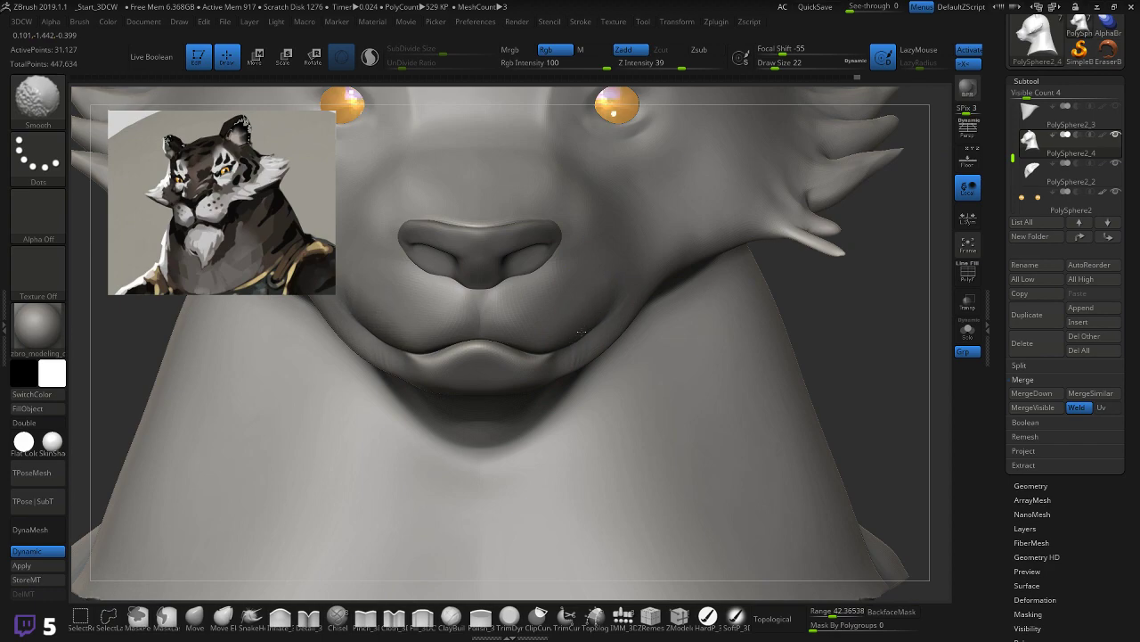
{"action": "mouse_move", "coordinate": [715, 312]}
{"action": "right_mouse_down"}
{"action": "mouse_move", "coordinate": [756, 336]}
{"action": "mouse_move", "coordinate": [540, 422]}
{"action": "mouse_move", "coordinate": [615, 371]}
{"action": "right_mouse_up"}
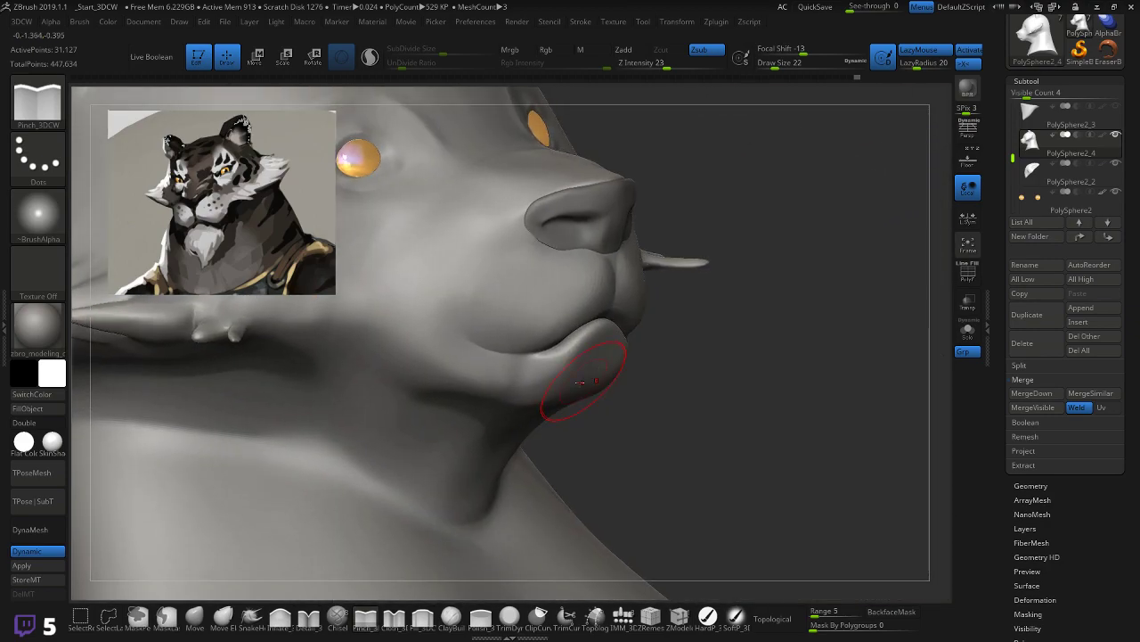
Step: Reshape the front and upper edge of the lower lip from low angles with the Move brush at draw size 22
{"action": "left_click", "coordinate": [194, 615]}
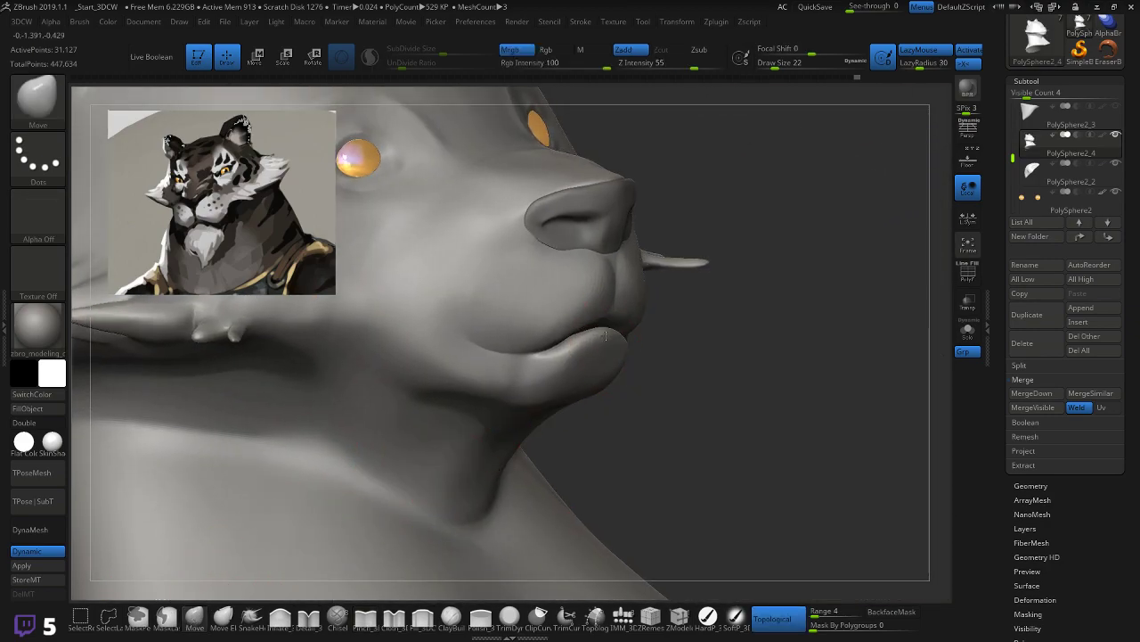
{"action": "right_click_drag", "start_coordinate": [713, 318], "coordinate": [615, 360]}
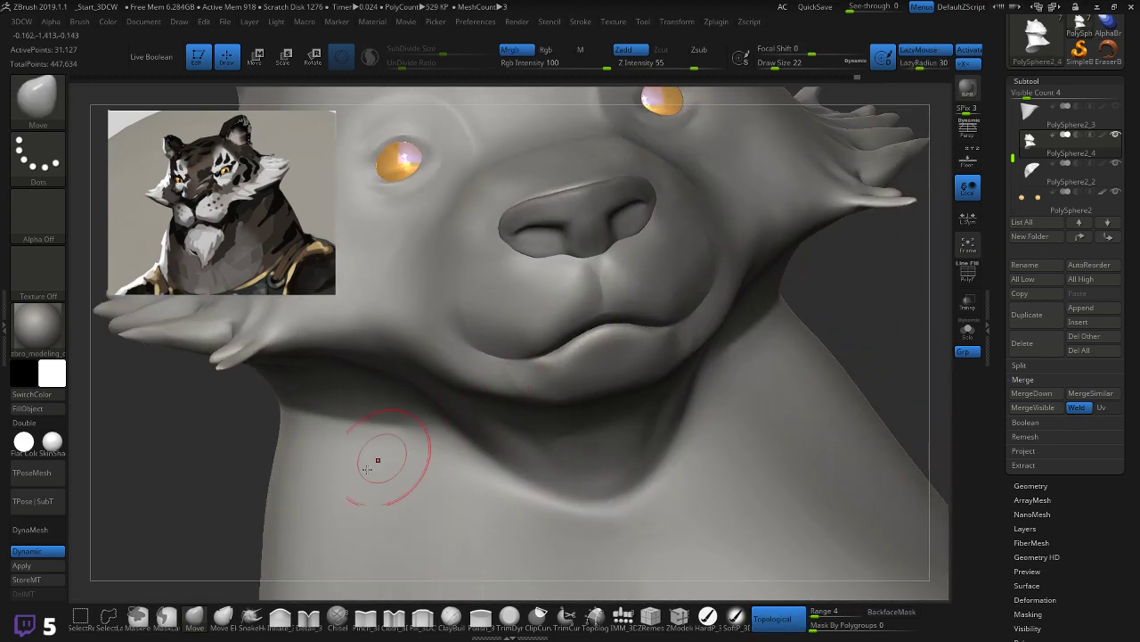
{"action": "left_click", "coordinate": [201, 620]}
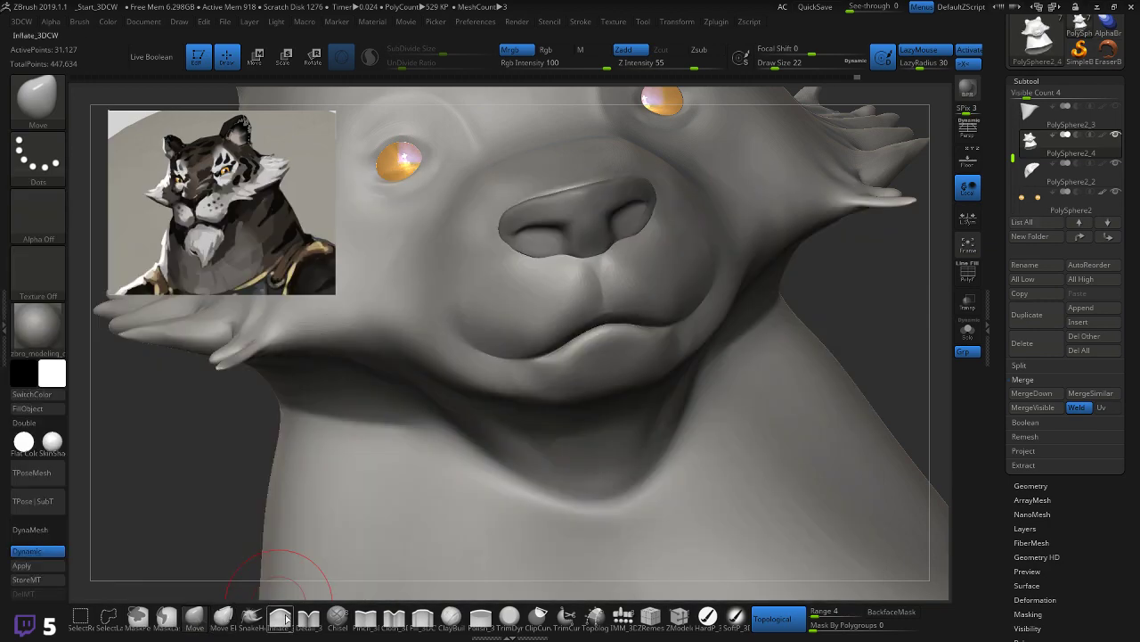
Step: Inflate the upper rim of the lower lip at draw size 10 and sharpen that edge with the Pinch brush
{"action": "left_click", "coordinate": [280, 619]}
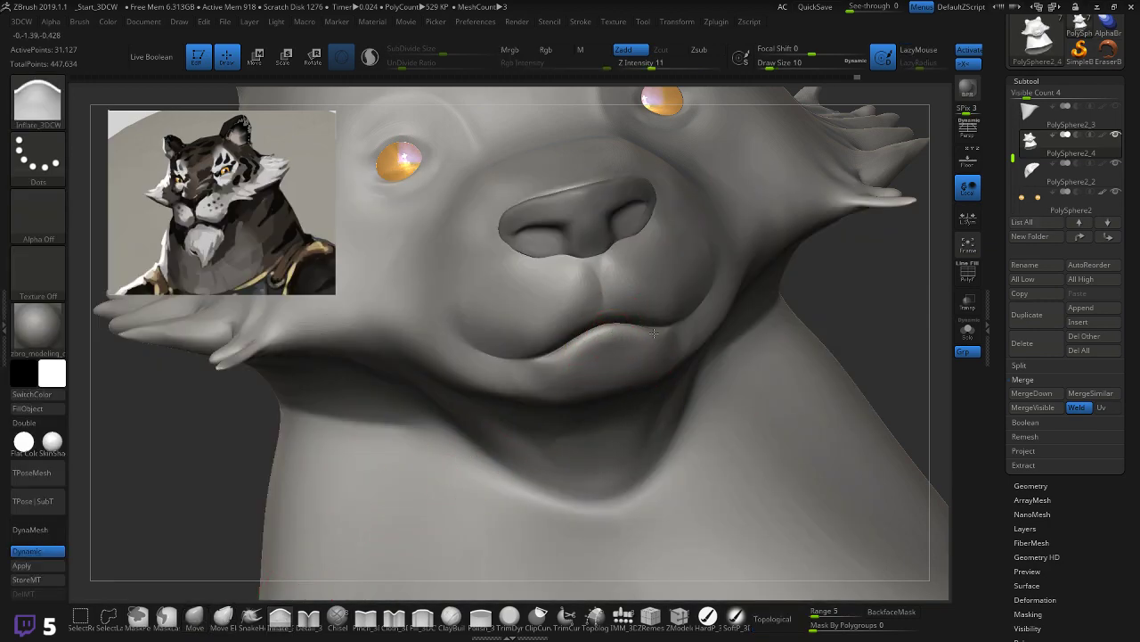
{"action": "right_click_drag", "start_coordinate": [680, 340], "coordinate": [536, 382]}
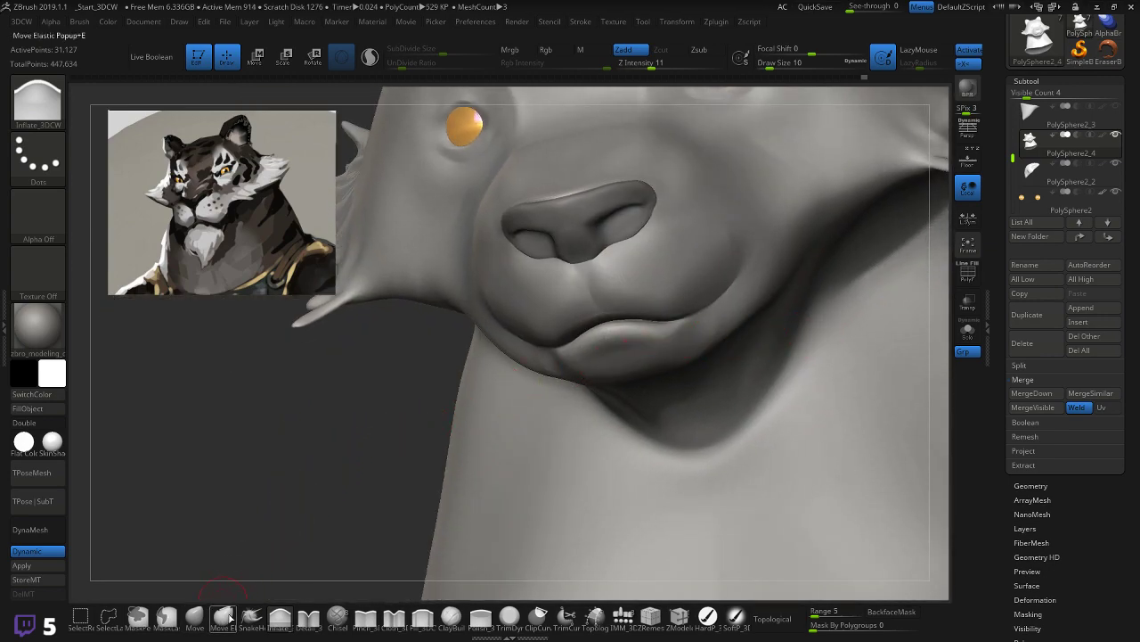
{"action": "left_click", "coordinate": [366, 617]}
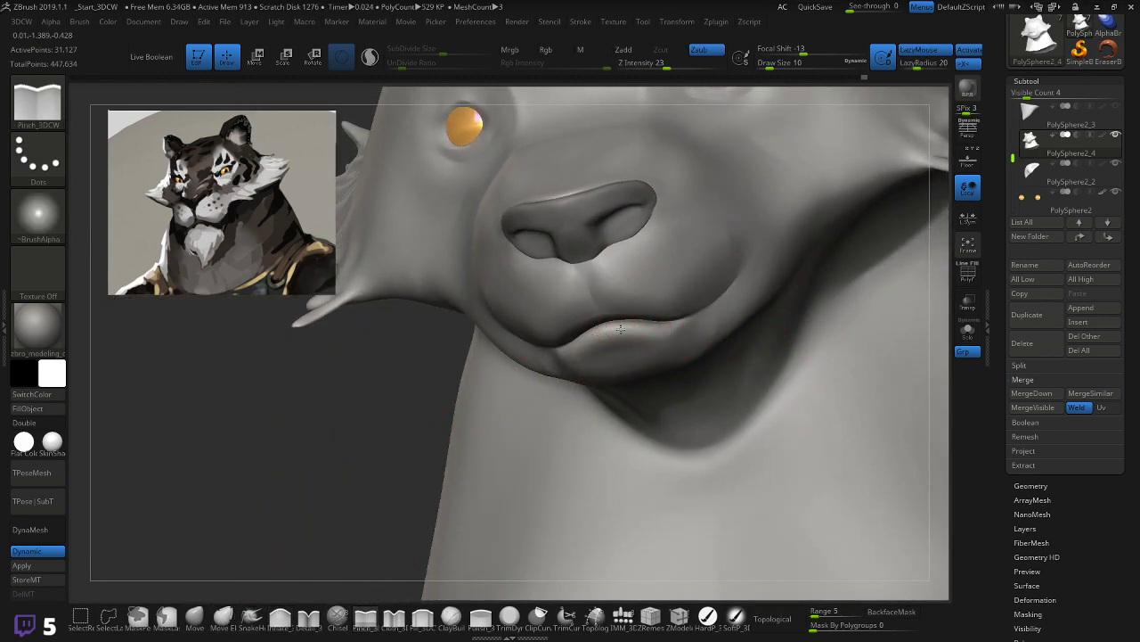
{"action": "left_click_drag", "start_coordinate": [679, 330], "coordinate": [607, 327]}
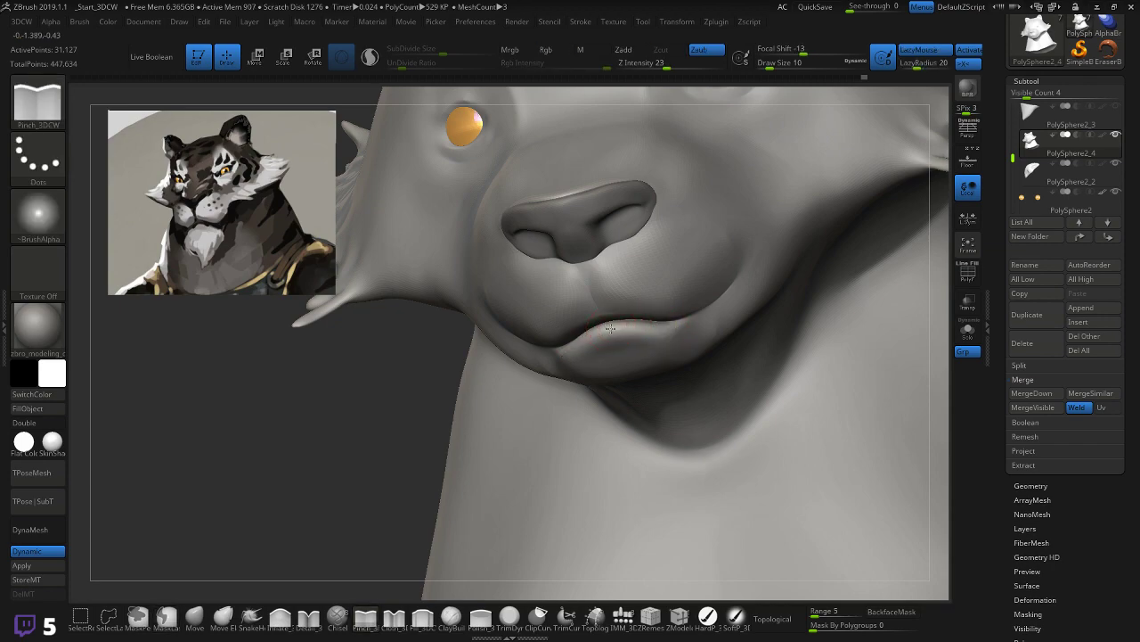
{"action": "mouse_move", "coordinate": [335, 431]}
{"action": "left_mouse_down"}
{"action": "mouse_move", "coordinate": [301, 426]}
{"action": "mouse_move", "coordinate": [339, 411]}
{"action": "left_mouse_up"}
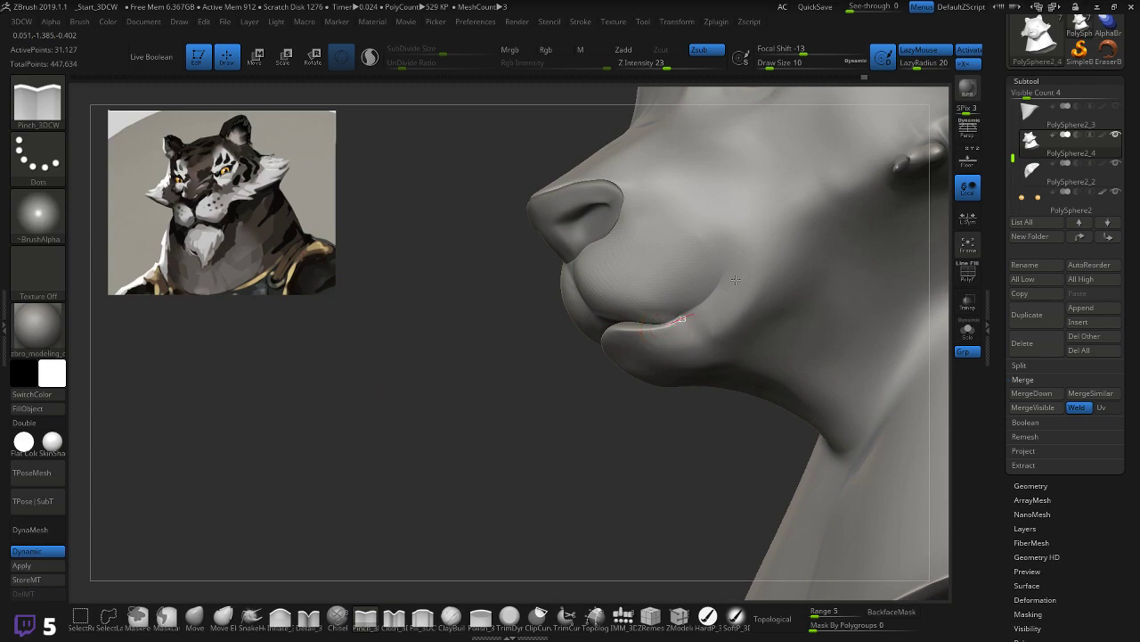
Step: Pinch the mouth corners, the groove below the nose and the lip center at draw size 10
{"action": "left_click_drag", "start_coordinate": [527, 400], "coordinate": [463, 374]}
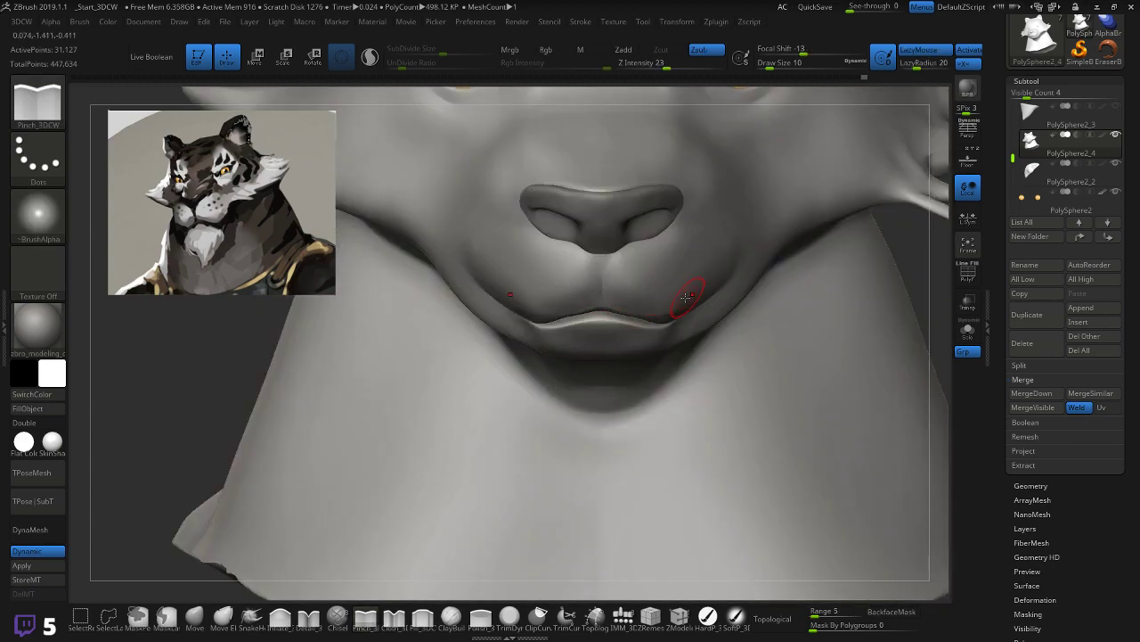
{"action": "mouse_move", "coordinate": [603, 259]}
{"action": "left_mouse_down"}
{"action": "mouse_move", "coordinate": [608, 318]}
{"action": "mouse_move", "coordinate": [604, 257]}
{"action": "left_mouse_up"}
{"action": "left_click_drag", "start_coordinate": [605, 322], "coordinate": [602, 328]}
{"action": "left_click_drag", "start_coordinate": [236, 357], "coordinate": [315, 318], "text": "alt"}
{"action": "key", "text": "shift"}
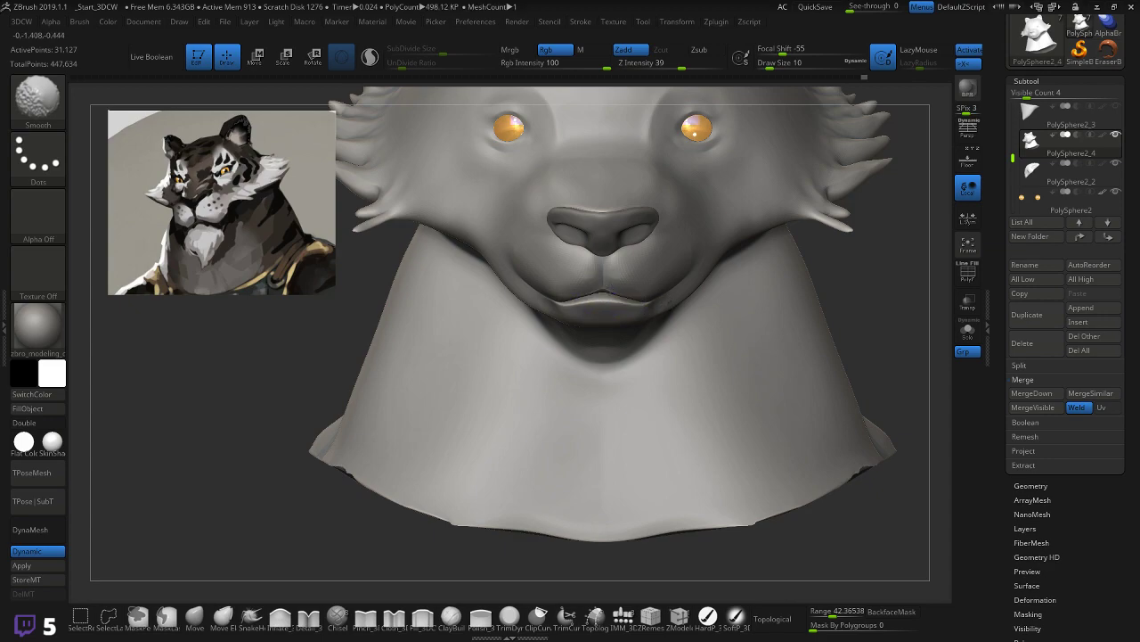
Step: Check the whole head from the front and smooth the cheek surface beside the mouth corner in side view
{"action": "left_click_drag", "start_coordinate": [867, 284], "coordinate": [858, 317]}
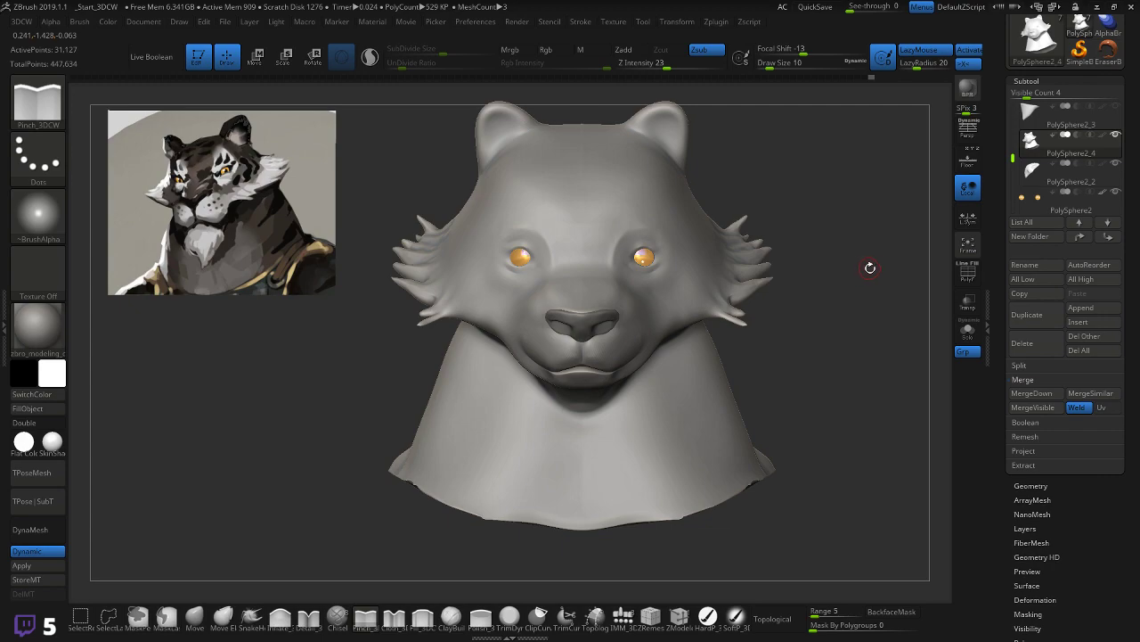
{"action": "left_click_drag", "start_coordinate": [864, 255], "coordinate": [824, 298], "text": "alt"}
{"action": "mouse_move", "coordinate": [550, 435]}
{"action": "left_mouse_down"}
{"action": "mouse_move", "coordinate": [538, 402]}
{"action": "mouse_move", "coordinate": [637, 345]}
{"action": "left_mouse_up"}
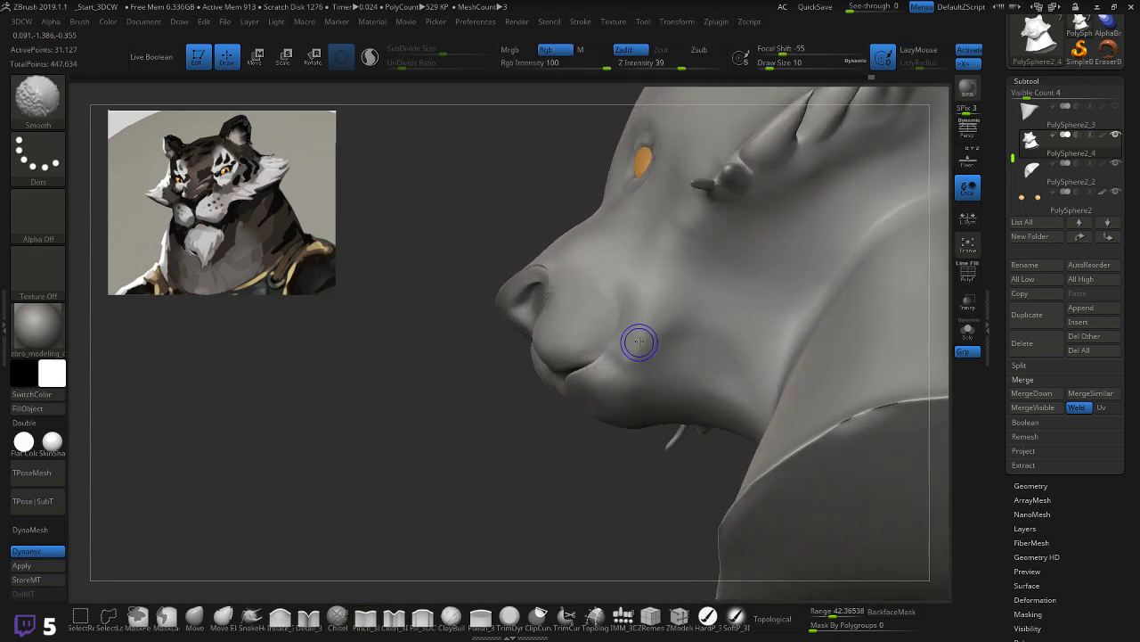
{"action": "mouse_move", "coordinate": [547, 415]}
{"action": "left_mouse_down"}
{"action": "mouse_move", "coordinate": [588, 418]}
{"action": "mouse_move", "coordinate": [547, 428]}
{"action": "mouse_move", "coordinate": [555, 436]}
{"action": "mouse_move", "coordinate": [575, 423]}
{"action": "mouse_move", "coordinate": [570, 510]}
{"action": "mouse_move", "coordinate": [543, 518]}
{"action": "mouse_move", "coordinate": [530, 545]}
{"action": "mouse_move", "coordinate": [473, 506]}
{"action": "mouse_move", "coordinate": [612, 459]}
{"action": "mouse_move", "coordinate": [522, 463]}
{"action": "mouse_move", "coordinate": [472, 502]}
{"action": "mouse_move", "coordinate": [535, 437]}
{"action": "mouse_move", "coordinate": [534, 451]}
{"action": "mouse_move", "coordinate": [221, 588]}
{"action": "left_mouse_up"}
Step: Show the polygroup wireframe around the mouth and switch to the Move brush at draw size 18
{"action": "key", "text": "shift+f"}
{"action": "key", "text": "shift+f"}
{"action": "key", "text": "shift+f"}
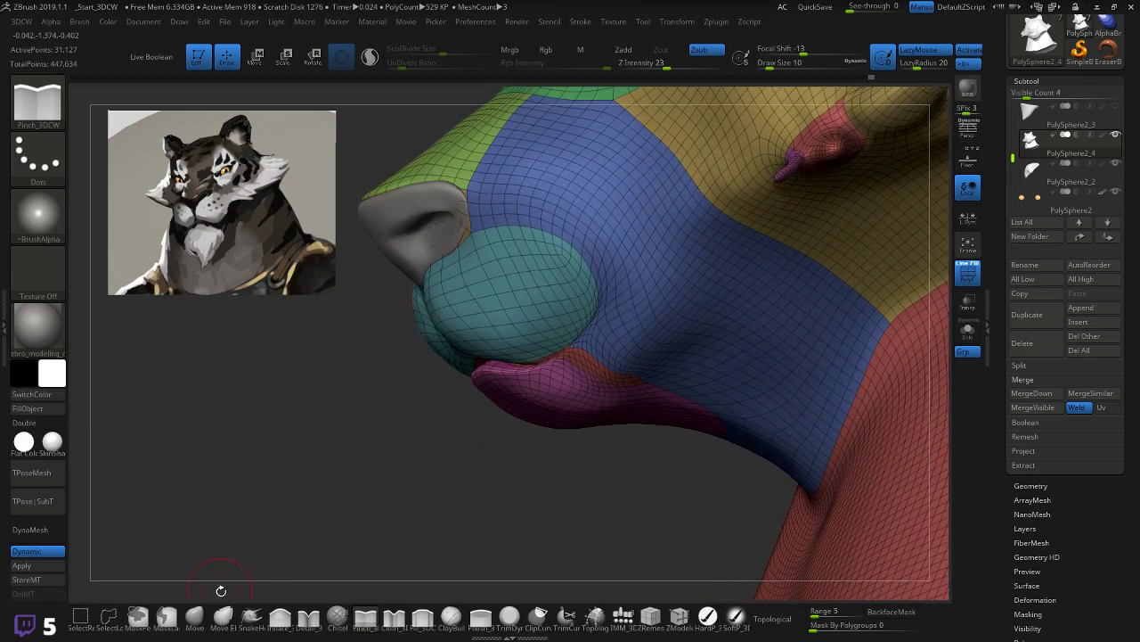
{"action": "key", "text": "b"}
{"action": "key", "text": "m"}
{"action": "key", "text": "v"}
{"action": "key", "text": "bracketright"}
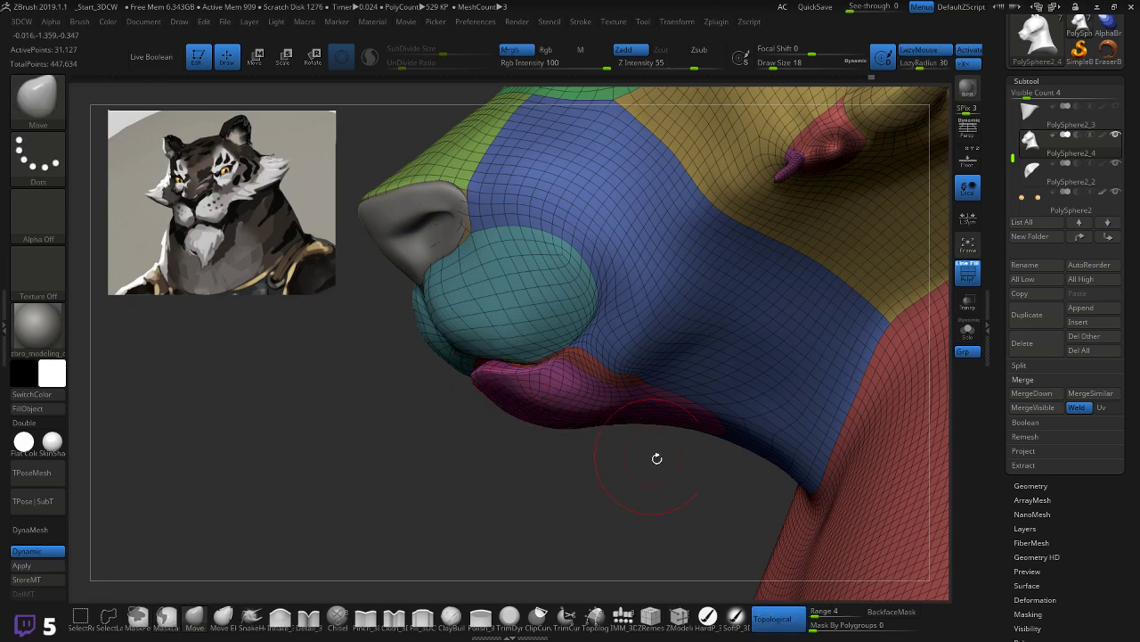
Step: Try the Move brush with a topological range of 0.1 on the front of the lower lip
{"action": "left_click_drag", "start_coordinate": [817, 611], "coordinate": [809, 616]}
{"action": "left_click_drag", "start_coordinate": [510, 460], "coordinate": [510, 458]}
{"action": "key", "text": "ctrl+z"}
{"action": "left_click_drag", "start_coordinate": [501, 387], "coordinate": [496, 402]}
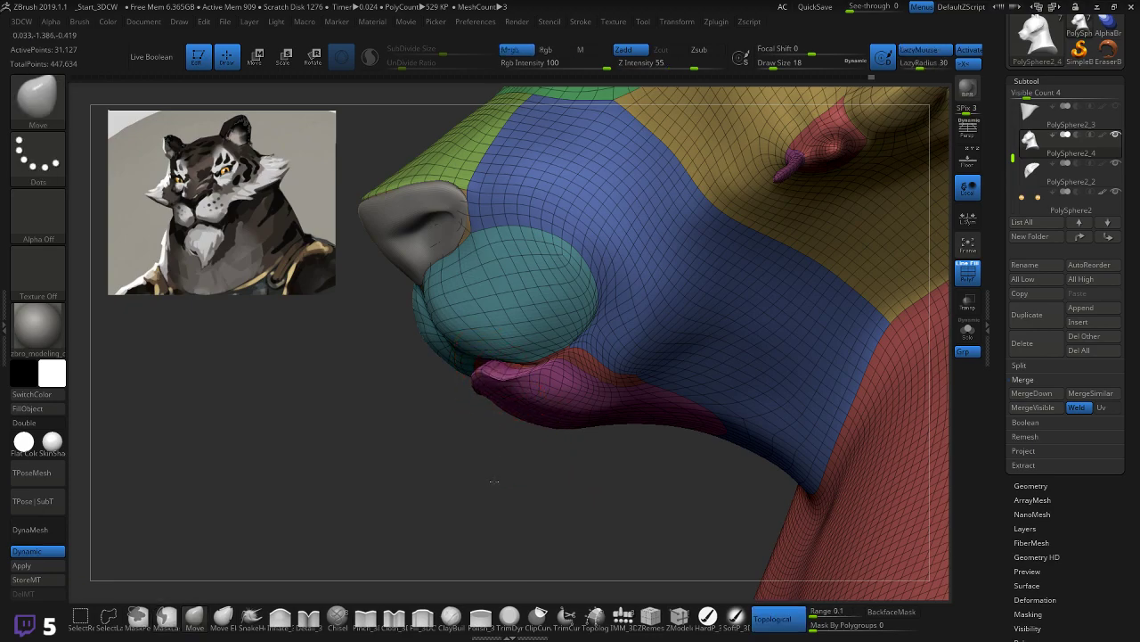
Step: Set the Move brush's topological range to 2 and test it by pulling the lower lip and the muzzle pad separately
{"action": "left_click", "coordinate": [837, 611]}
{"action": "type", "text": "2"}
{"action": "left_click_drag", "start_coordinate": [500, 427], "coordinate": [504, 432]}
{"action": "mouse_move", "coordinate": [533, 365]}
{"action": "left_mouse_down"}
{"action": "mouse_move", "coordinate": [534, 377]}
{"action": "mouse_move", "coordinate": [561, 367]}
{"action": "mouse_move", "coordinate": [562, 263]}
{"action": "left_mouse_up"}
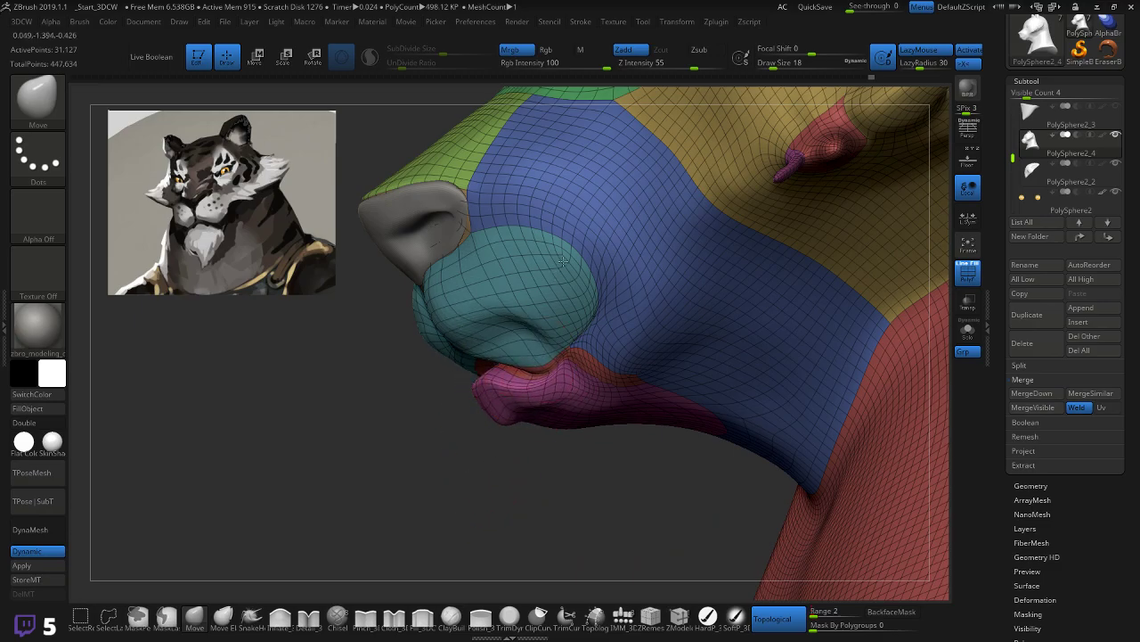
Step: Smooth the cheek surface beside the mouth corner and hide the polygroup wireframe in front view
{"action": "mouse_move", "coordinate": [420, 465]}
{"action": "left_mouse_down"}
{"action": "mouse_move", "coordinate": [526, 436]}
{"action": "mouse_move", "coordinate": [579, 445]}
{"action": "mouse_move", "coordinate": [401, 461]}
{"action": "mouse_move", "coordinate": [428, 476]}
{"action": "mouse_move", "coordinate": [475, 452]}
{"action": "mouse_move", "coordinate": [465, 408]}
{"action": "mouse_move", "coordinate": [437, 466]}
{"action": "mouse_move", "coordinate": [447, 482]}
{"action": "left_mouse_up"}
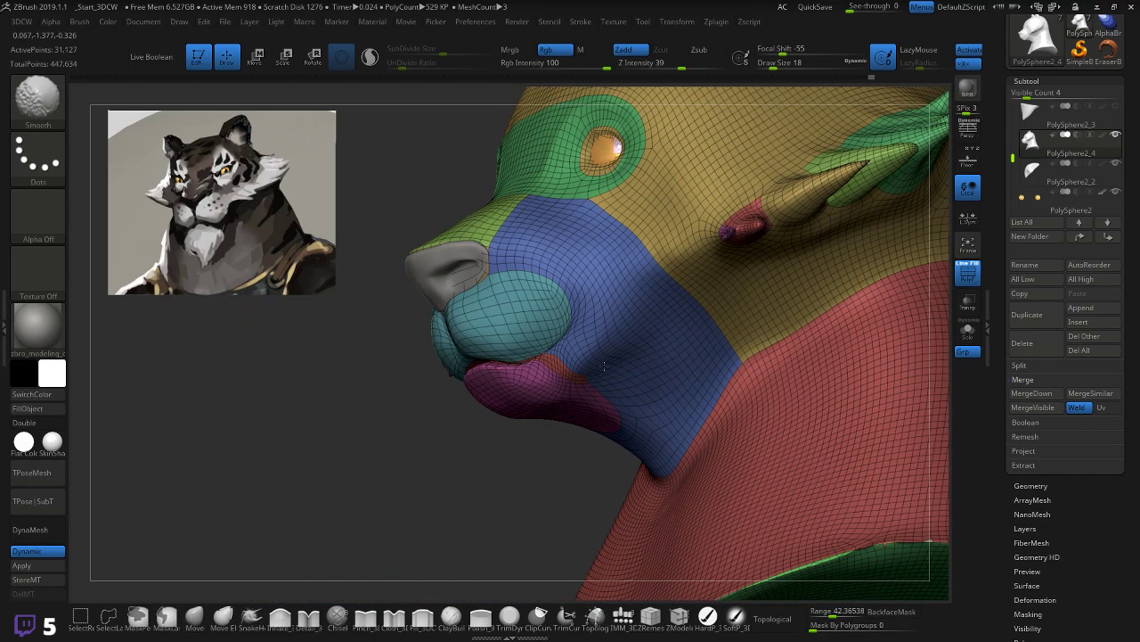
{"action": "mouse_move", "coordinate": [528, 481]}
{"action": "left_mouse_down"}
{"action": "mouse_move", "coordinate": [481, 467]}
{"action": "mouse_move", "coordinate": [473, 441]}
{"action": "mouse_move", "coordinate": [478, 424]}
{"action": "mouse_move", "coordinate": [510, 421]}
{"action": "left_mouse_up"}
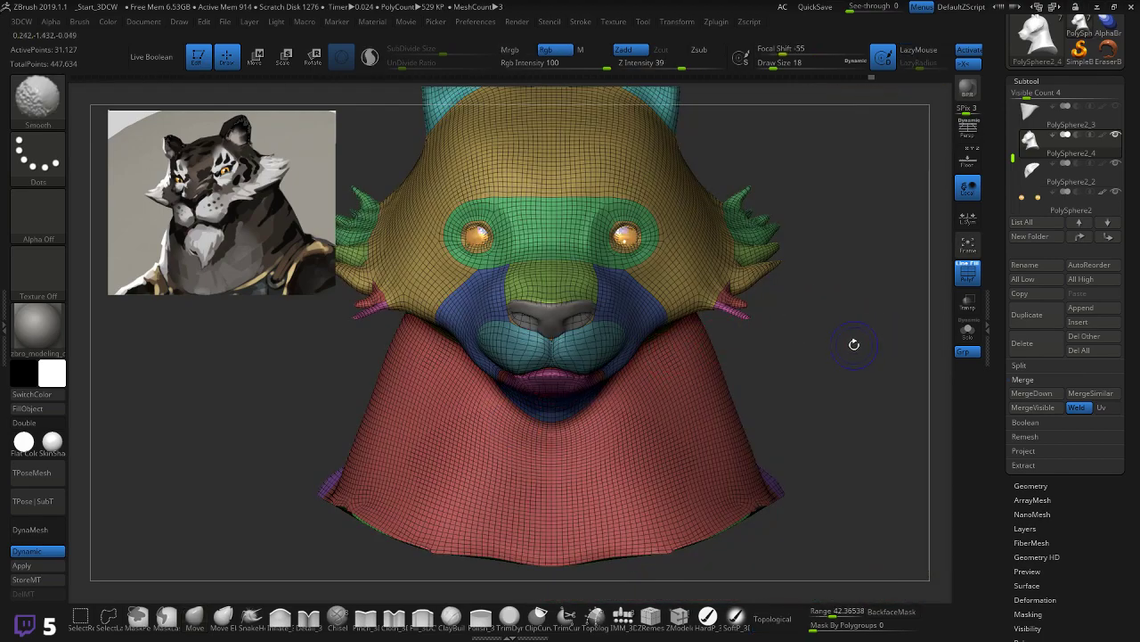
{"action": "key", "text": "shift+f"}
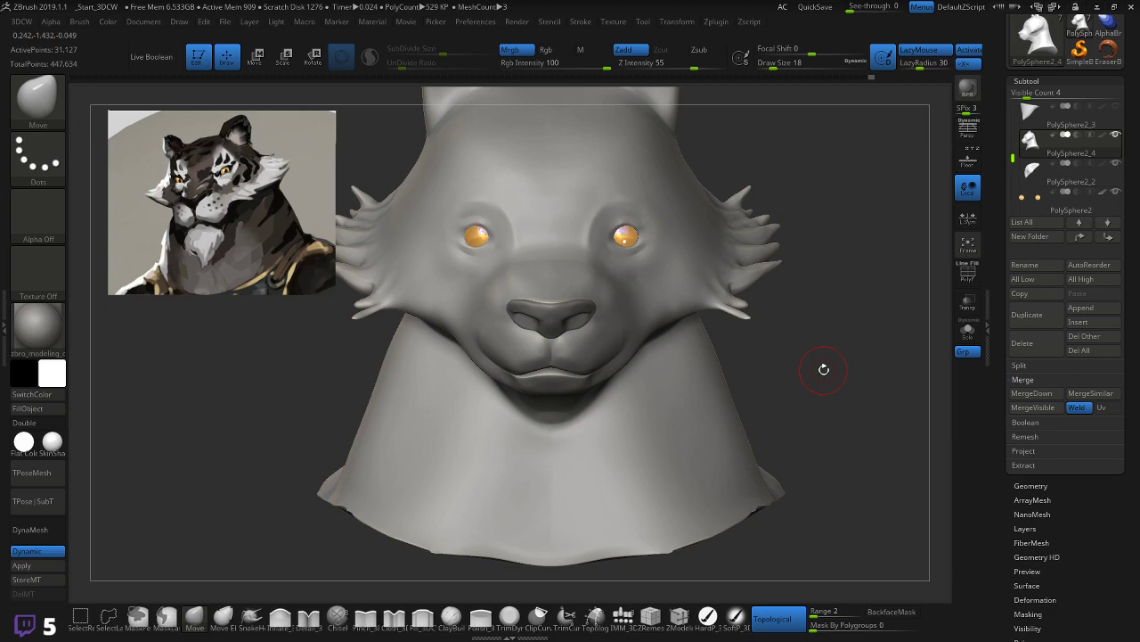
Step: Reshape the lower lip's upper edge and the lip line toward the mouth corners with the Move brush at draw sizes 18 and 10
{"action": "left_click_drag", "start_coordinate": [834, 355], "coordinate": [873, 394], "text": "alt"}
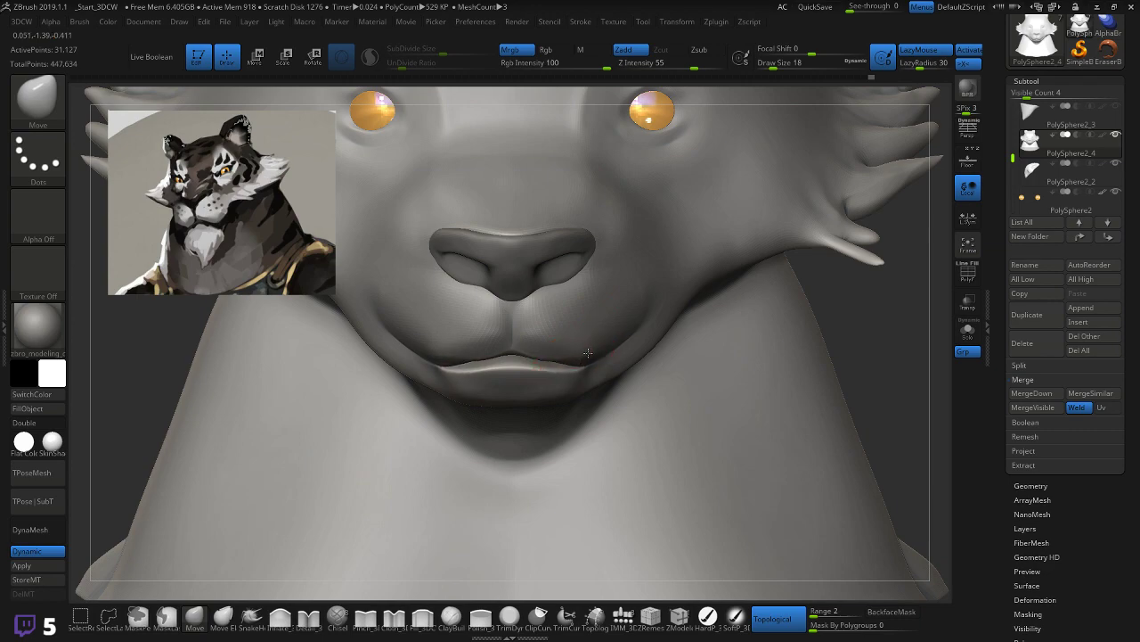
{"action": "left_click_drag", "start_coordinate": [583, 367], "coordinate": [518, 374]}
{"action": "left_click_drag", "start_coordinate": [912, 337], "coordinate": [854, 330]}
{"action": "left_click_drag", "start_coordinate": [541, 450], "coordinate": [551, 410]}
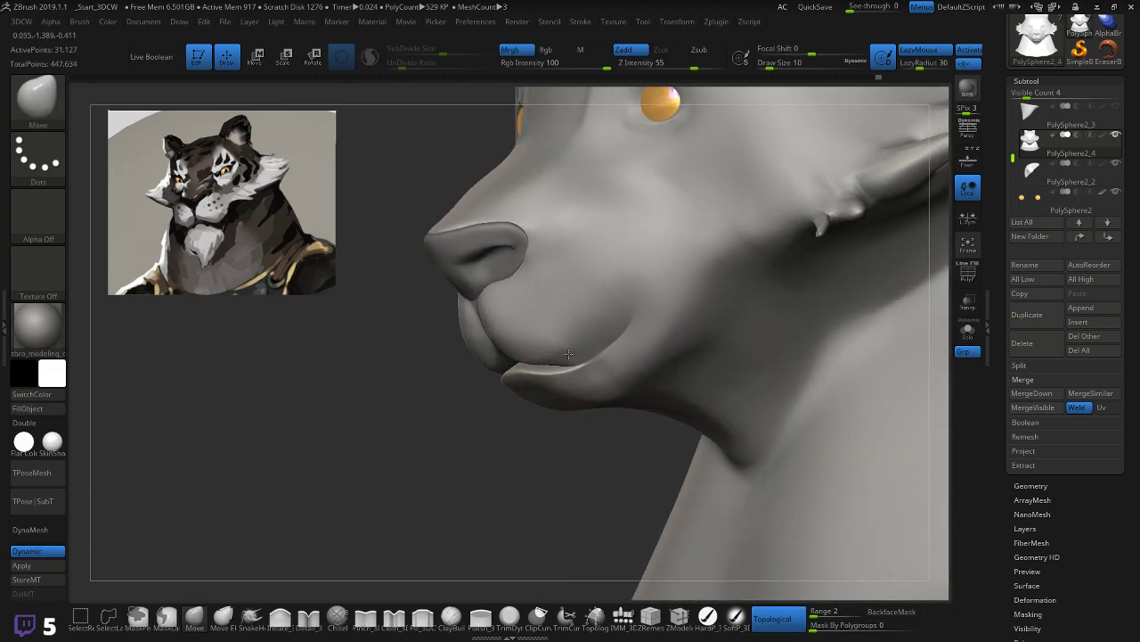
{"action": "left_click_drag", "start_coordinate": [512, 415], "coordinate": [535, 361]}
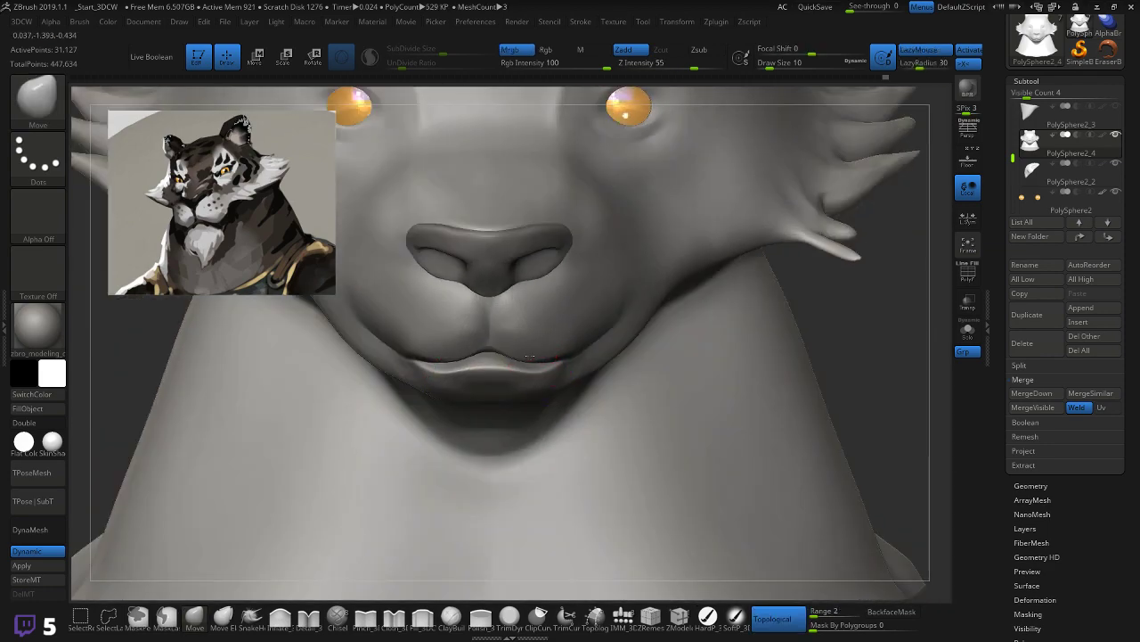
Step: Refine the mouth corner and lip line from the side with the Move brush at draw size 22
{"action": "key", "text": "ctrl"}
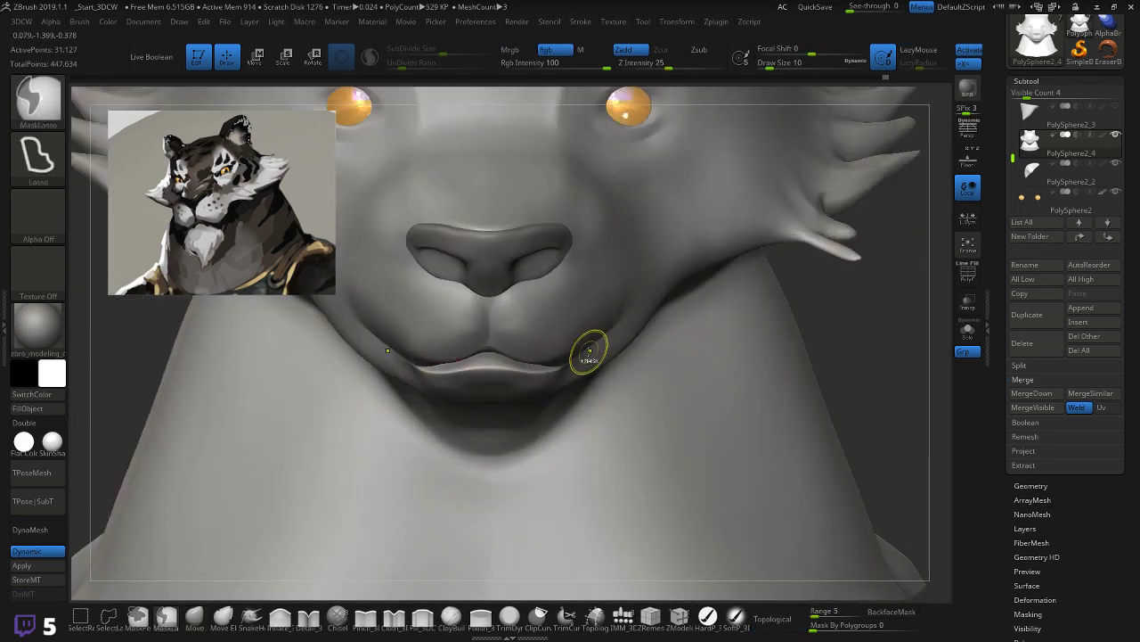
{"action": "mouse_move", "coordinate": [844, 322]}
{"action": "left_mouse_down"}
{"action": "mouse_move", "coordinate": [726, 334]}
{"action": "mouse_move", "coordinate": [695, 356]}
{"action": "left_mouse_up"}
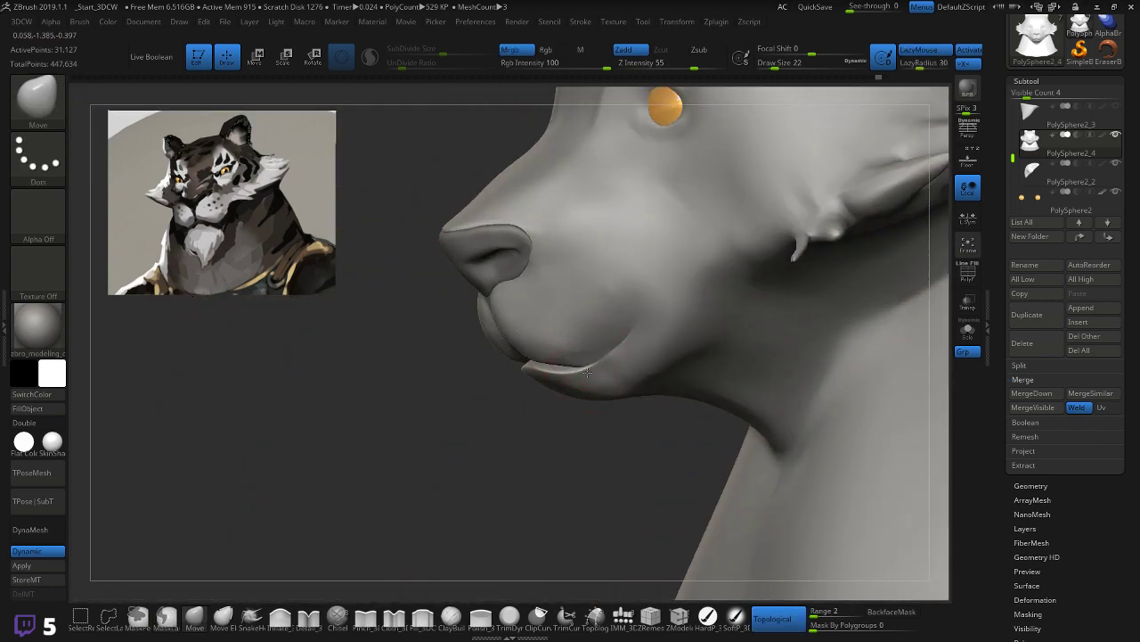
{"action": "right_click_drag", "start_coordinate": [611, 343], "coordinate": [729, 368]}
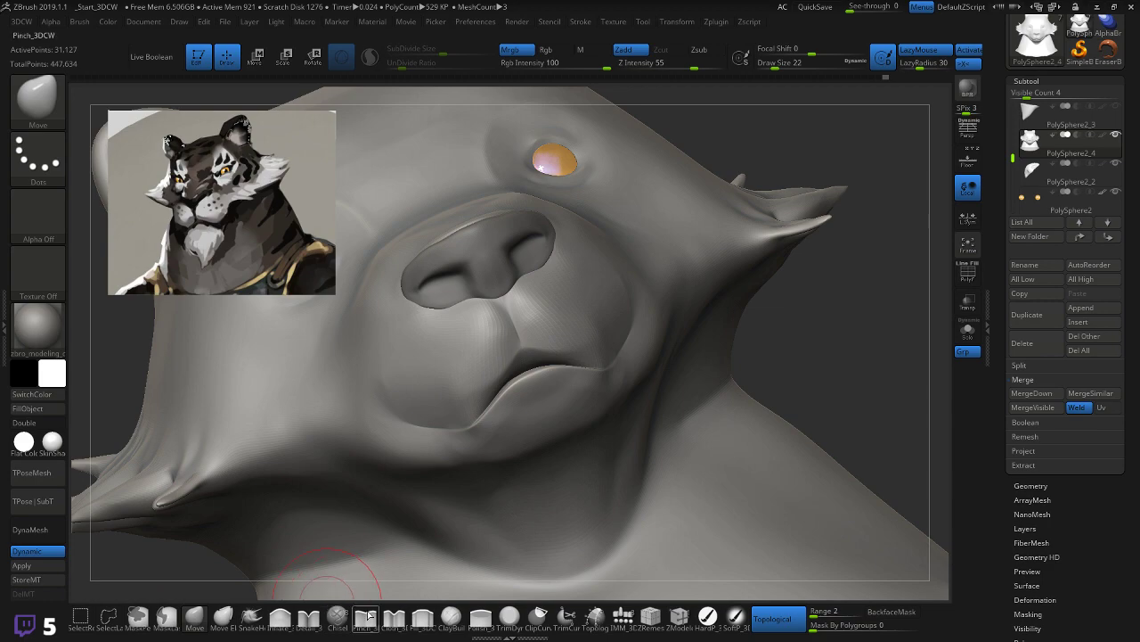
Step: Puff up the muzzle pads with the Inflate_3DCW brush at draw size 22 and smooth their surface
{"action": "left_click", "coordinate": [280, 615]}
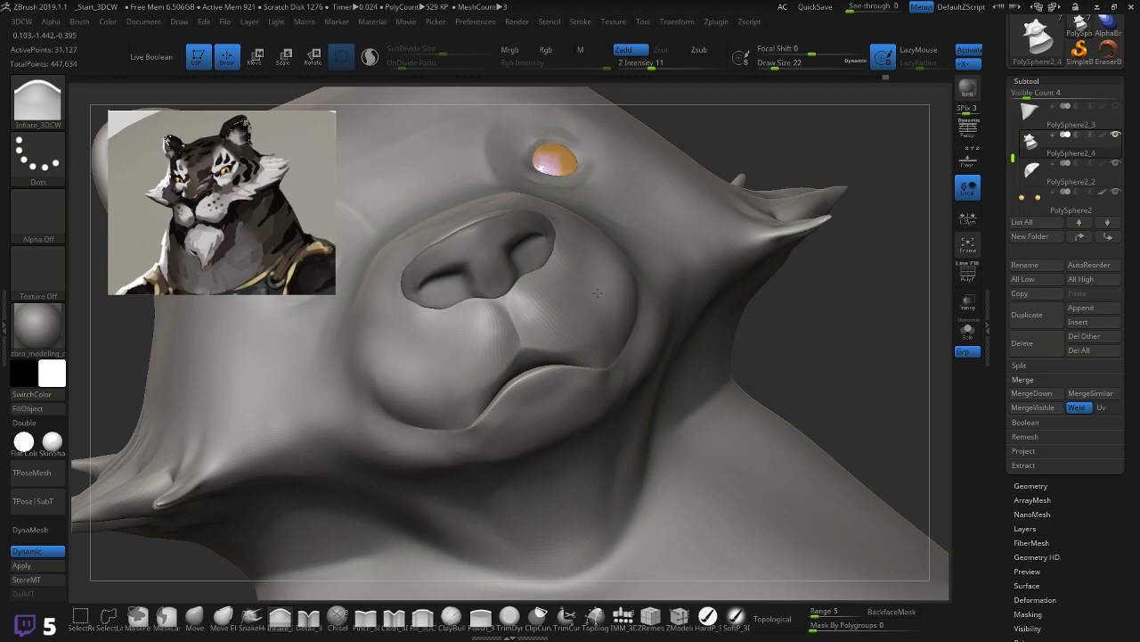
{"action": "left_click_drag", "start_coordinate": [853, 301], "coordinate": [856, 360]}
{"action": "left_click_drag", "start_coordinate": [694, 384], "coordinate": [624, 387], "text": "shift"}
{"action": "mouse_move", "coordinate": [888, 333]}
{"action": "right_mouse_down"}
{"action": "mouse_move", "coordinate": [859, 330]}
{"action": "mouse_move", "coordinate": [596, 422]}
{"action": "right_mouse_up"}
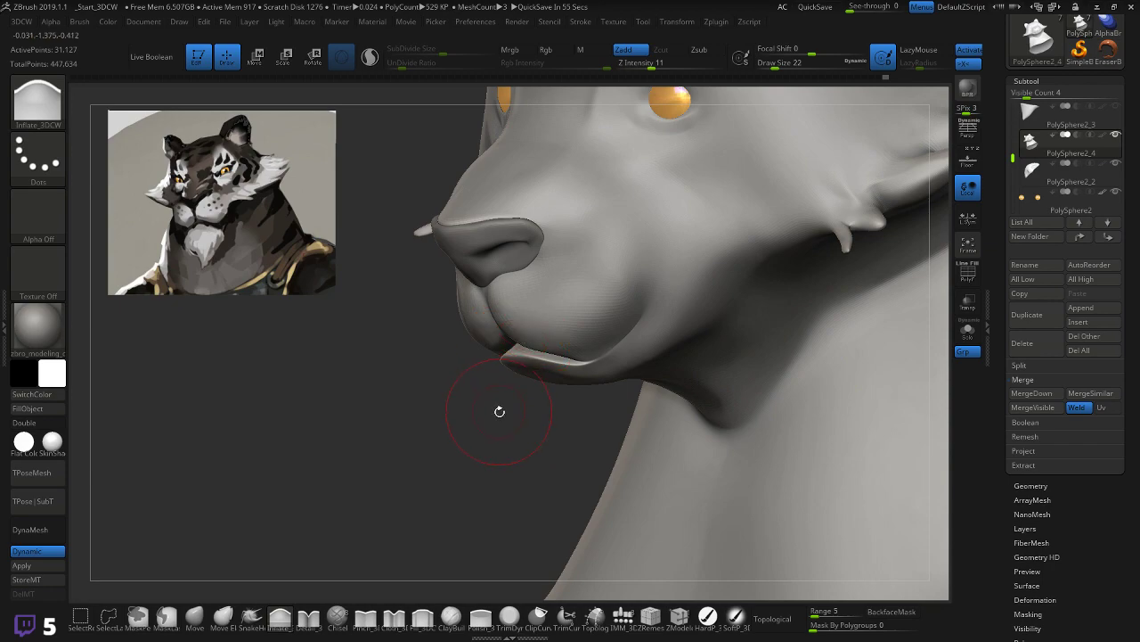
{"action": "mouse_move", "coordinate": [503, 418]}
{"action": "right_mouse_down"}
{"action": "mouse_move", "coordinate": [472, 408]}
{"action": "mouse_move", "coordinate": [650, 343]}
{"action": "mouse_move", "coordinate": [611, 293]}
{"action": "right_mouse_up"}
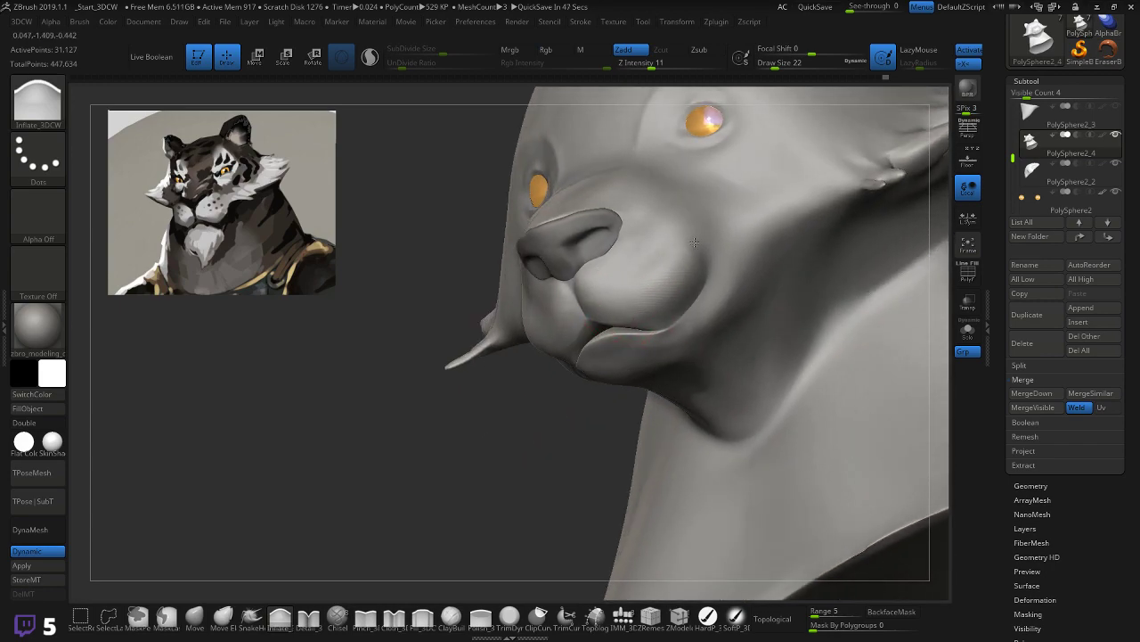
{"action": "mouse_move", "coordinate": [690, 249]}
{"action": "right_mouse_down"}
{"action": "mouse_move", "coordinate": [679, 284]}
{"action": "mouse_move", "coordinate": [641, 294]}
{"action": "mouse_move", "coordinate": [628, 280]}
{"action": "mouse_move", "coordinate": [656, 251]}
{"action": "right_mouse_up"}
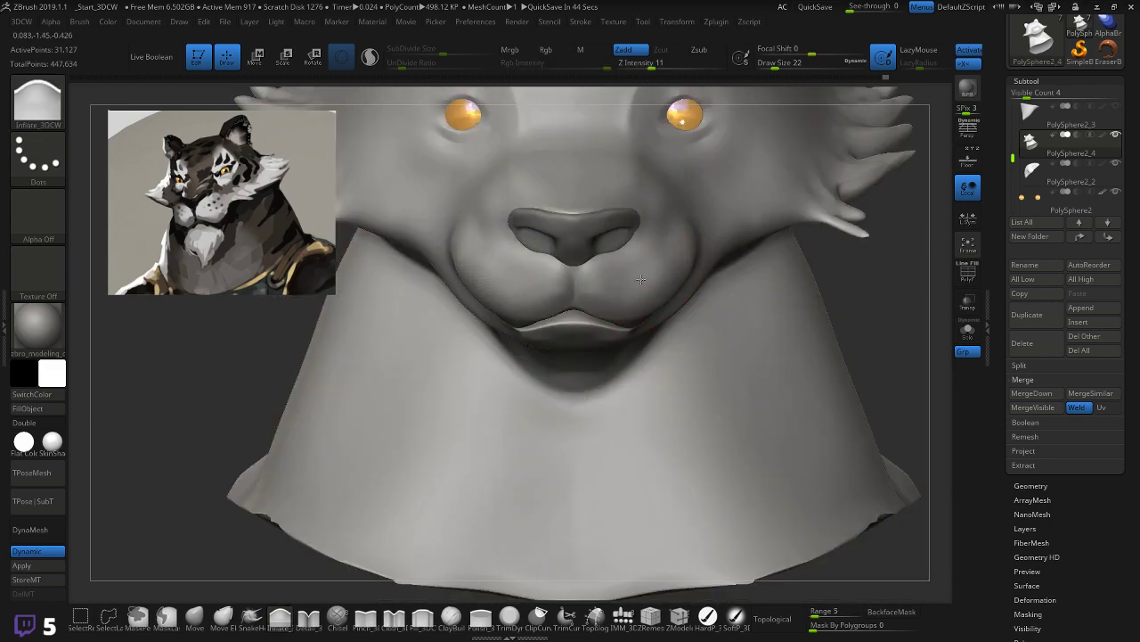
{"action": "key", "text": "shift"}
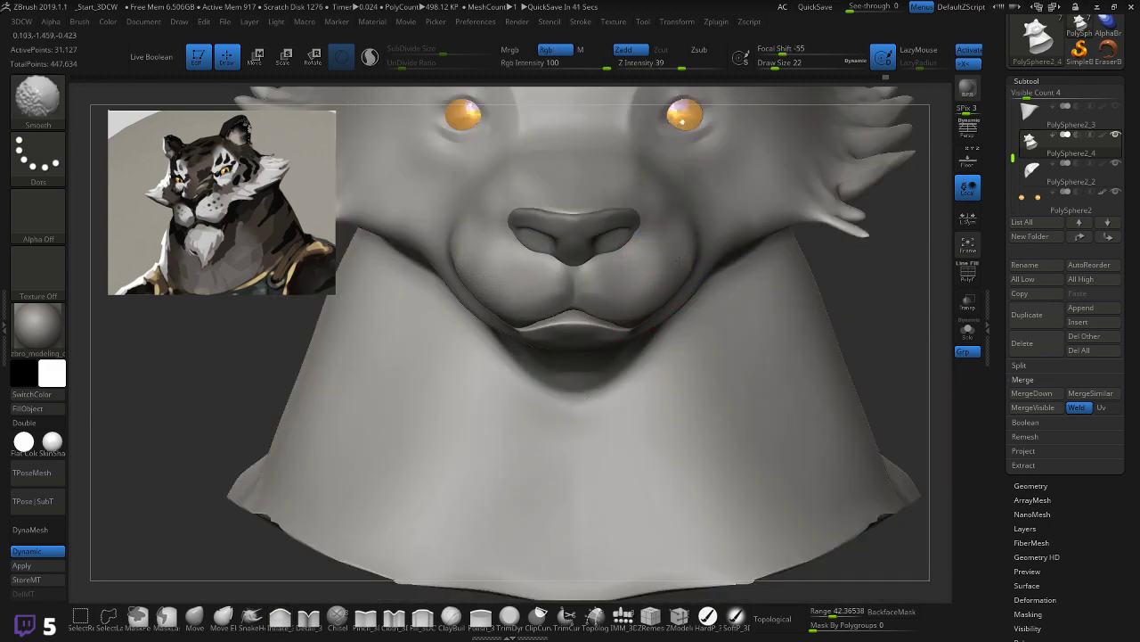
Step: Reshape the muzzle pads' outer edge and the jaw beneath them with the Move brush at draw sizes 38 and 30
{"action": "key", "text": "b"}
{"action": "key", "text": "m"}
{"action": "key", "text": "v"}
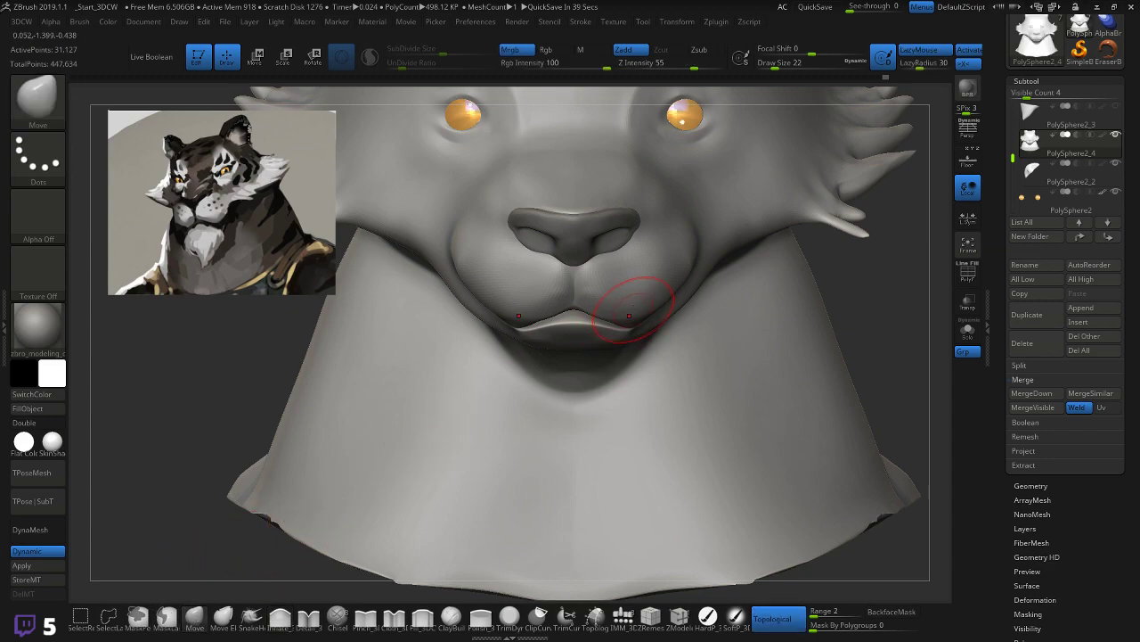
{"action": "key", "text": "bracketright"}
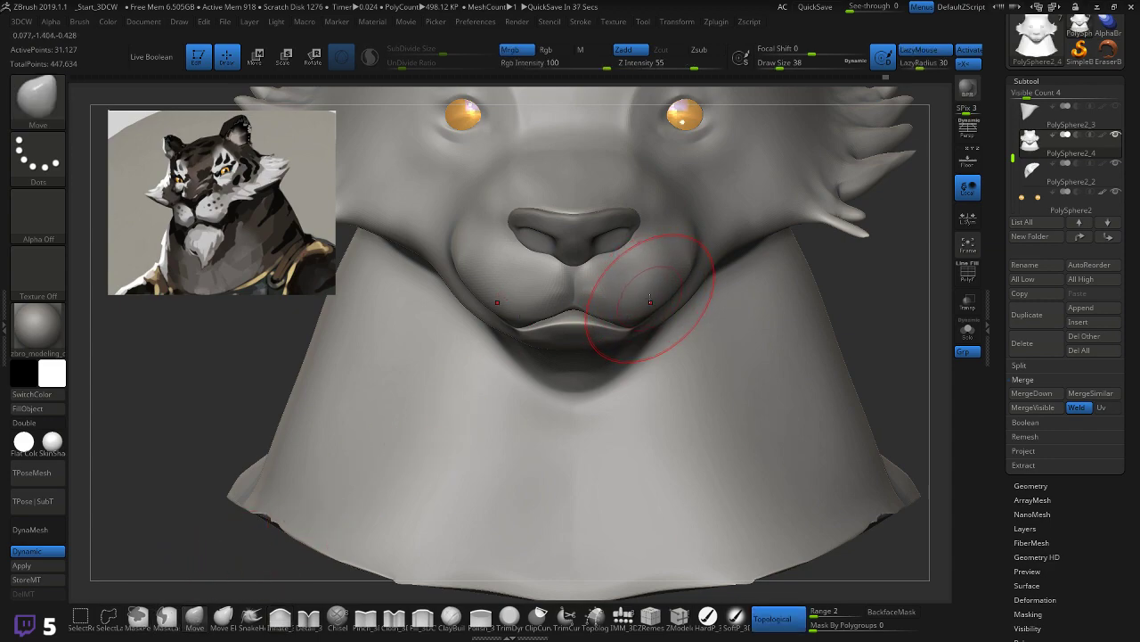
{"action": "mouse_move", "coordinate": [654, 296]}
{"action": "left_mouse_down"}
{"action": "mouse_move", "coordinate": [659, 305]}
{"action": "mouse_move", "coordinate": [713, 230]}
{"action": "left_mouse_up"}
{"action": "left_click_drag", "start_coordinate": [882, 298], "coordinate": [764, 301]}
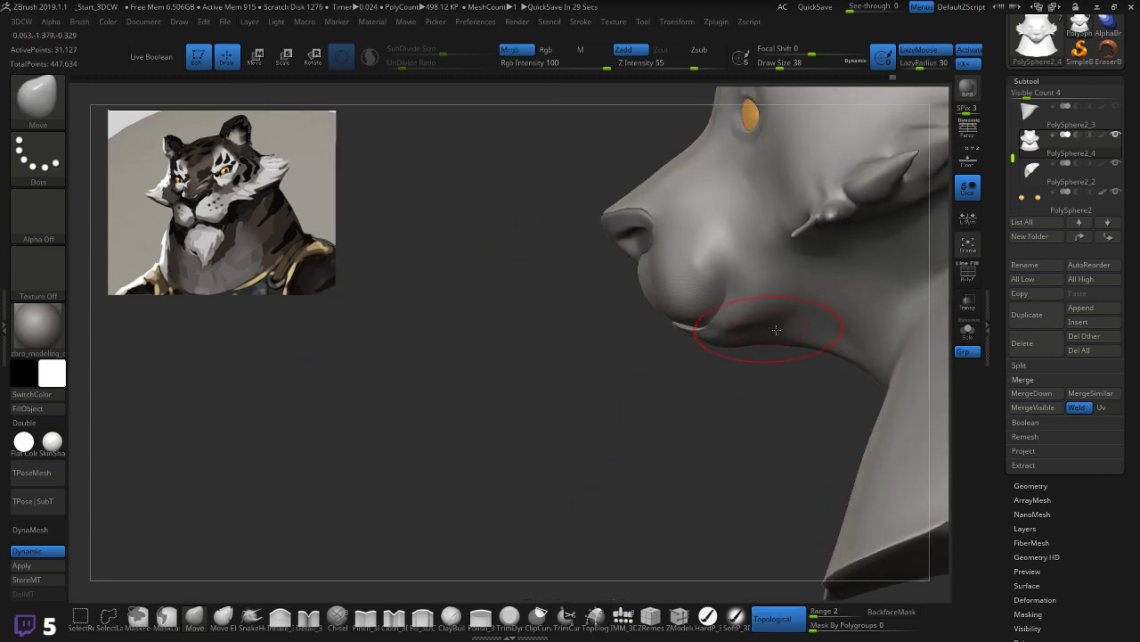
{"action": "left_click_drag", "start_coordinate": [735, 368], "coordinate": [753, 323]}
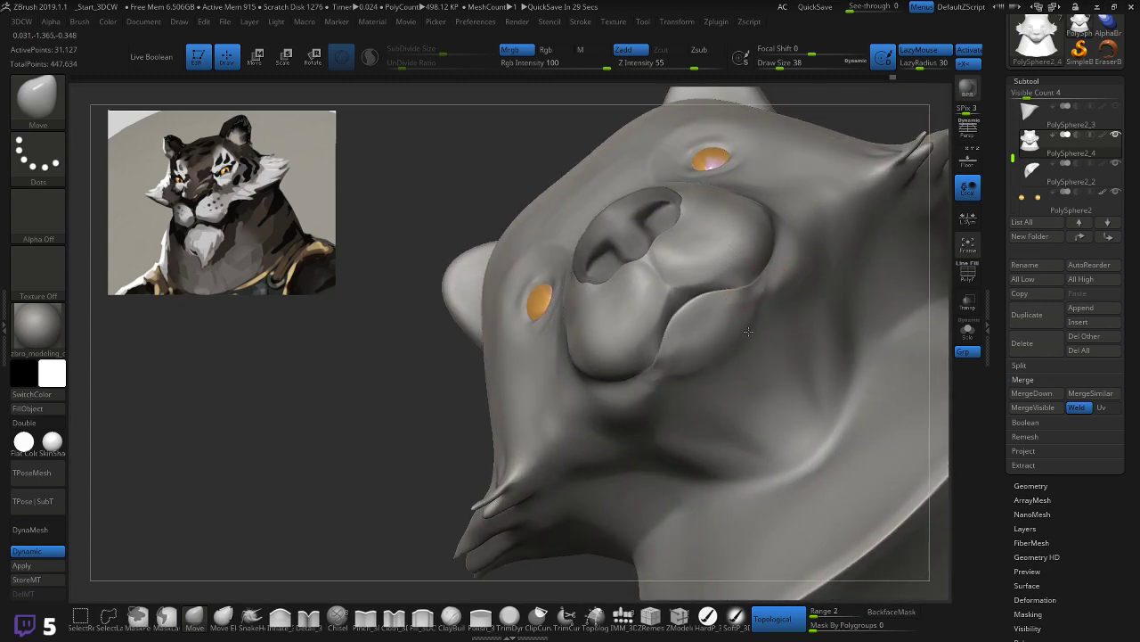
{"action": "mouse_move", "coordinate": [429, 411]}
{"action": "left_mouse_down", "text": "shift"}
{"action": "mouse_move", "coordinate": [413, 438]}
{"action": "mouse_move", "coordinate": [539, 391]}
{"action": "left_mouse_up", "text": "shift"}
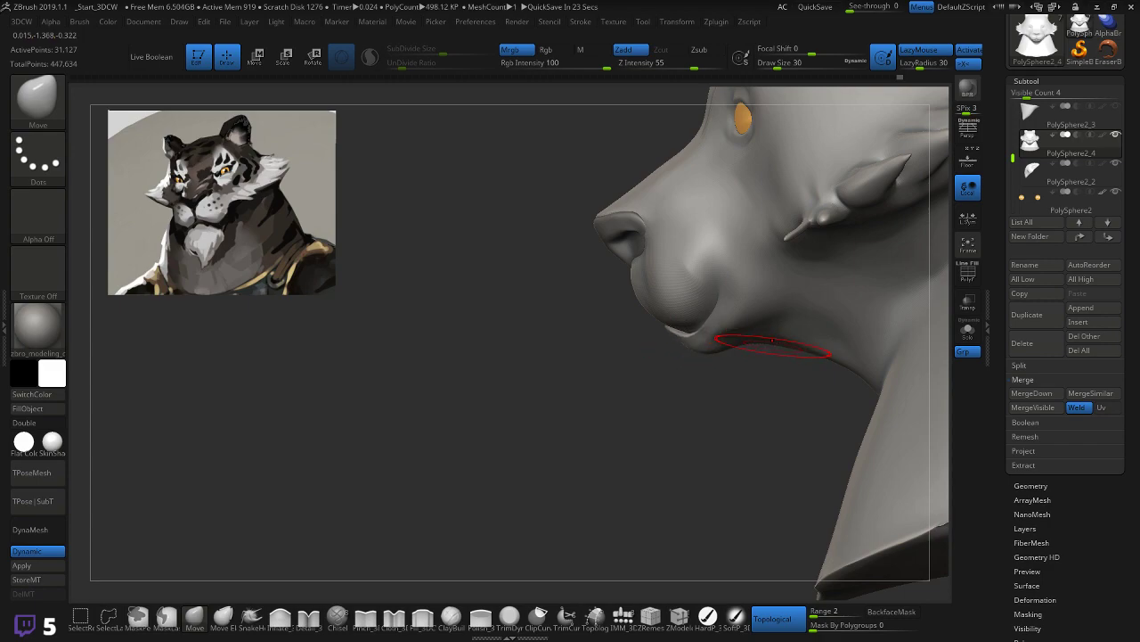
Step: Show the polygroup wireframe and adjust the lower lip and chin with the Move brush at draw sizes 30 and 22
{"action": "key", "text": "shift+f"}
{"action": "left_click_drag", "start_coordinate": [722, 389], "coordinate": [733, 318]}
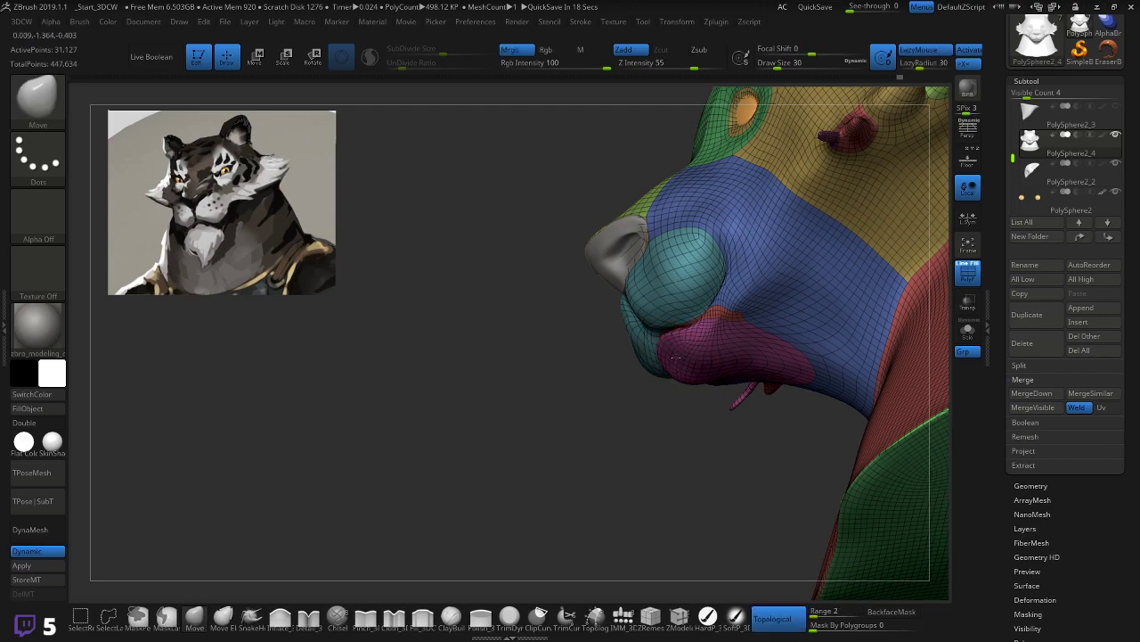
{"action": "mouse_move", "coordinate": [655, 412]}
{"action": "left_mouse_down"}
{"action": "mouse_move", "coordinate": [668, 359]}
{"action": "mouse_move", "coordinate": [658, 396]}
{"action": "mouse_move", "coordinate": [699, 404]}
{"action": "mouse_move", "coordinate": [641, 343]}
{"action": "left_mouse_up"}
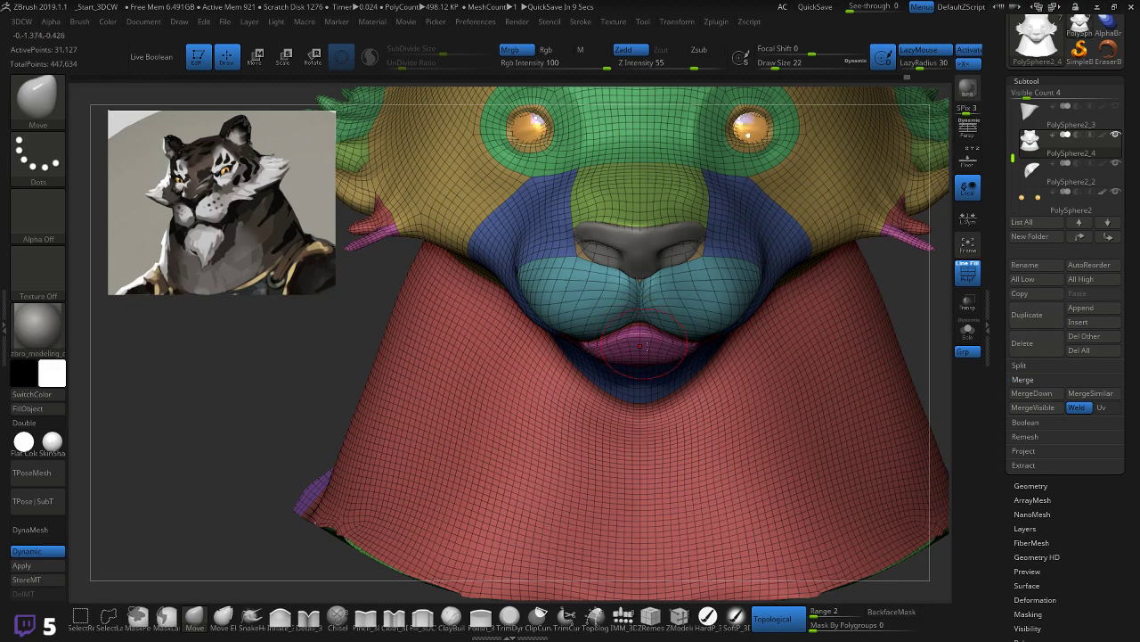
Step: Set the Move brush's topological range to 5, adjust the lower lip and mouth corner, and hide the polygroup wireframe
{"action": "left_click_drag", "start_coordinate": [814, 611], "coordinate": [828, 612]}
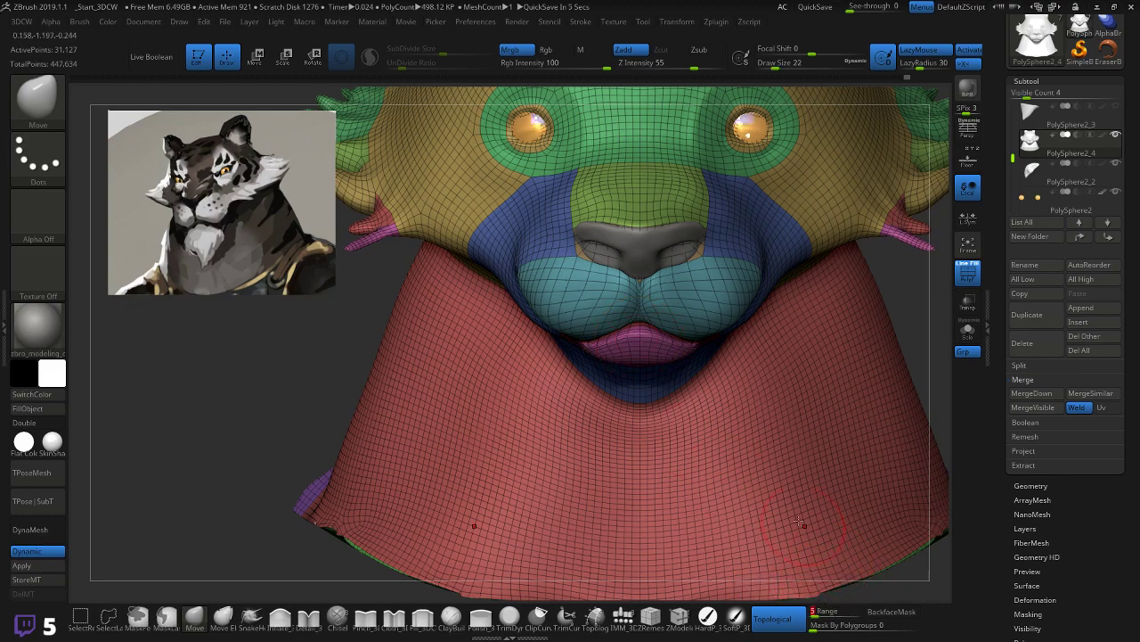
{"action": "left_click_drag", "start_coordinate": [902, 274], "coordinate": [859, 285]}
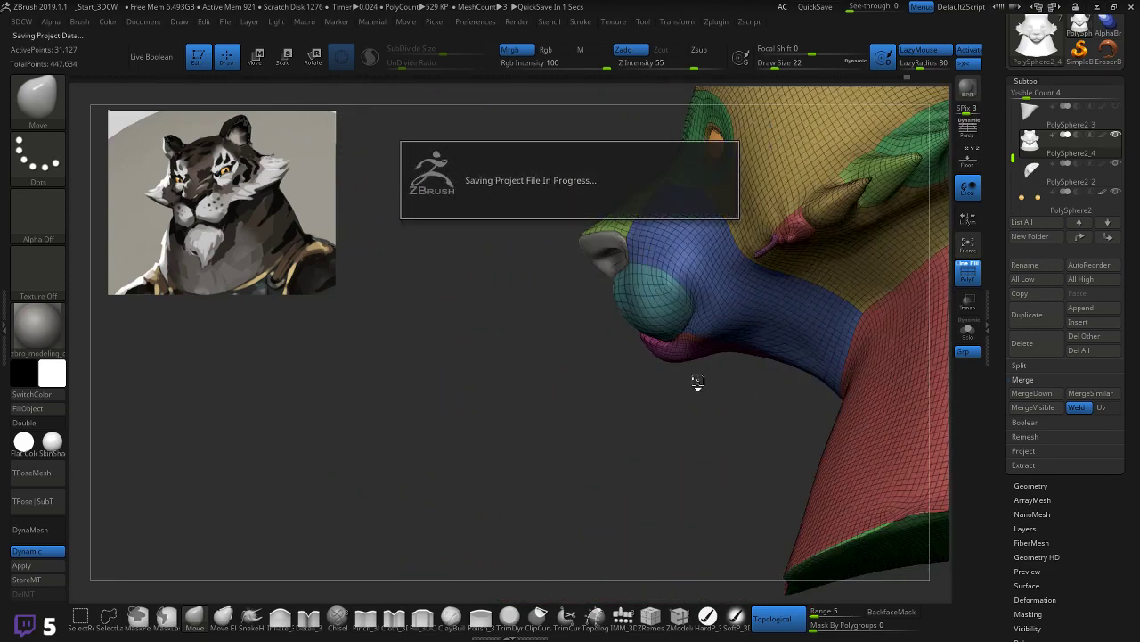
{"action": "mouse_move", "coordinate": [695, 383]}
{"action": "left_mouse_down"}
{"action": "mouse_move", "coordinate": [736, 397]}
{"action": "mouse_move", "coordinate": [742, 388]}
{"action": "left_mouse_up"}
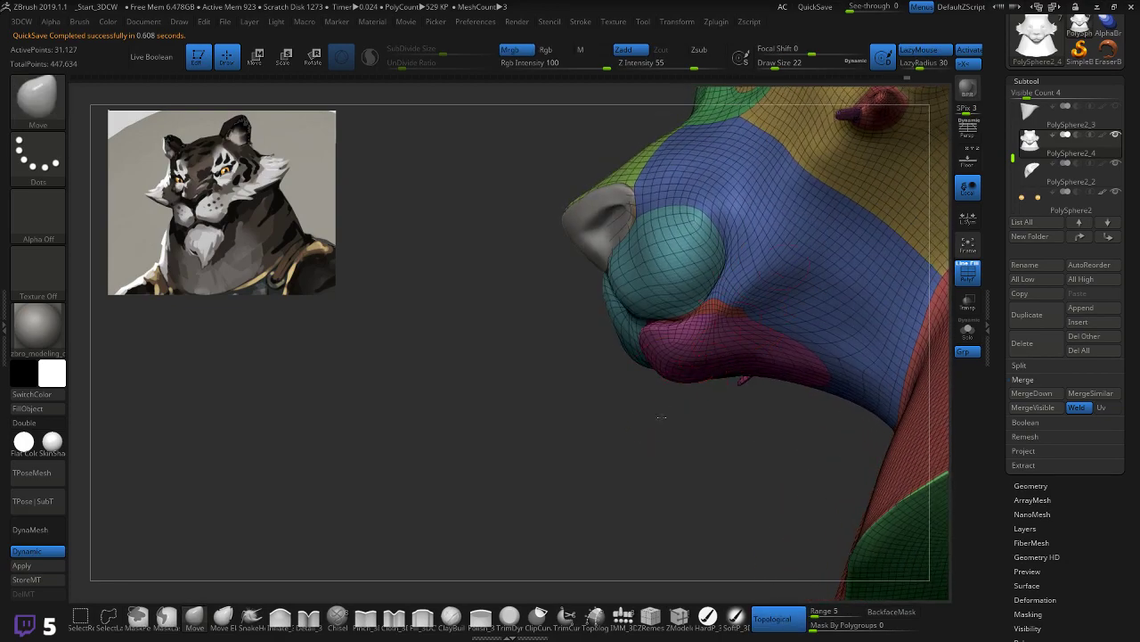
{"action": "left_click_drag", "start_coordinate": [656, 417], "coordinate": [739, 356]}
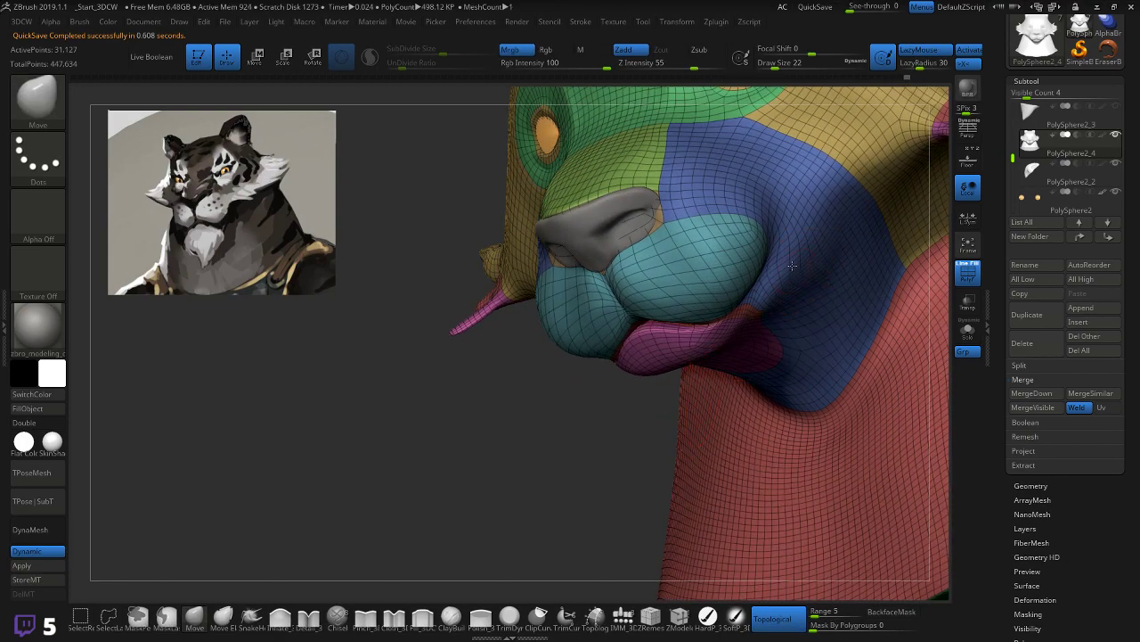
{"action": "key", "text": "shift"}
{"action": "mouse_move", "coordinate": [628, 401]}
{"action": "left_mouse_down"}
{"action": "mouse_move", "coordinate": [614, 377]}
{"action": "mouse_move", "coordinate": [619, 392]}
{"action": "mouse_move", "coordinate": [677, 353]}
{"action": "mouse_move", "coordinate": [668, 375]}
{"action": "left_mouse_up"}
{"action": "left_click_drag", "start_coordinate": [652, 421], "coordinate": [705, 398], "text": "alt"}
{"action": "mouse_move", "coordinate": [731, 400]}
{"action": "right_mouse_down"}
{"action": "mouse_move", "coordinate": [716, 432]}
{"action": "mouse_move", "coordinate": [646, 422]}
{"action": "mouse_move", "coordinate": [618, 389]}
{"action": "mouse_move", "coordinate": [715, 402]}
{"action": "right_mouse_up"}
{"action": "key", "text": "shift+f"}
Step: Reshape the forehead and crown profile in front of the ears with the Move brush at draw size 82
{"action": "right_click_drag", "start_coordinate": [868, 536], "coordinate": [851, 443], "text": "ctrl"}
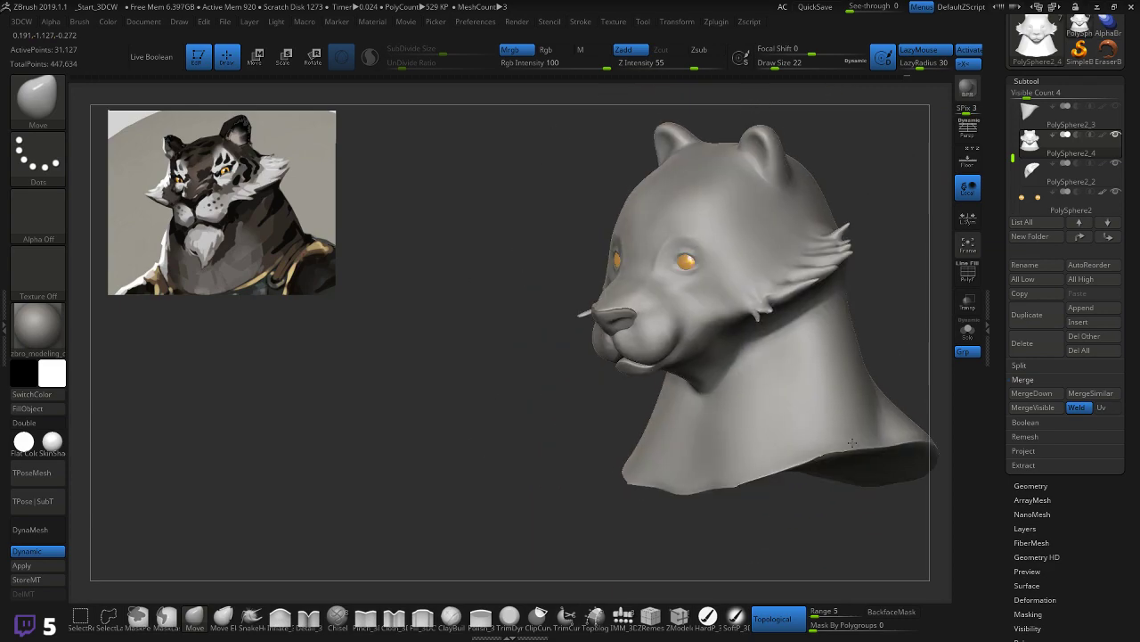
{"action": "right_click_drag", "start_coordinate": [805, 504], "coordinate": [773, 489]}
{"action": "right_click_drag", "start_coordinate": [503, 360], "coordinate": [579, 328]}
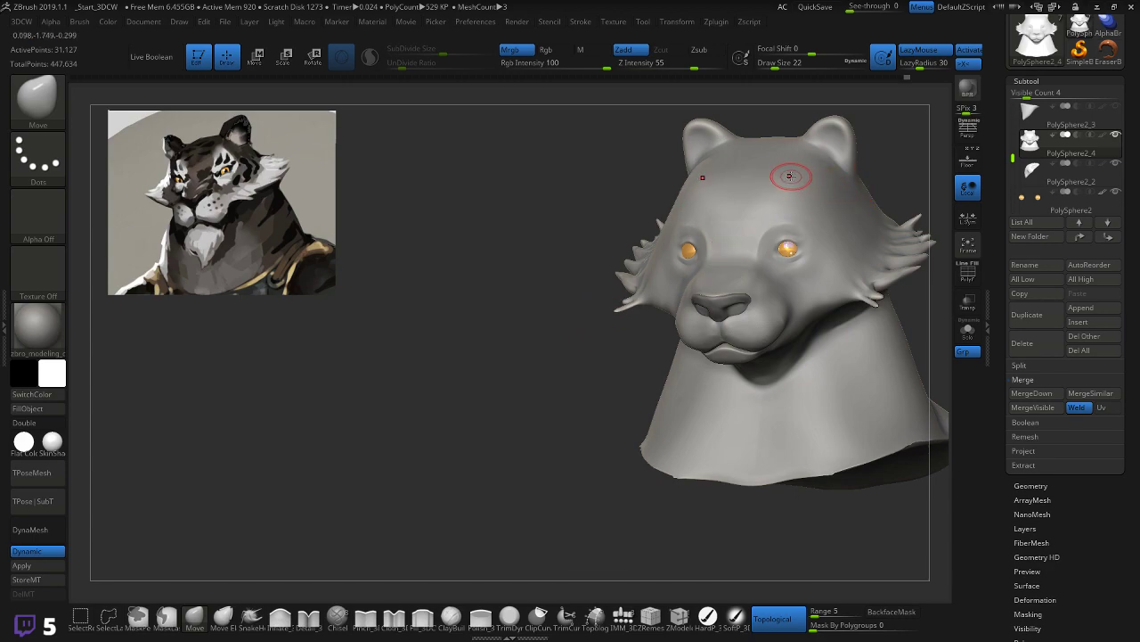
{"action": "left_click_drag", "start_coordinate": [567, 273], "coordinate": [540, 276]}
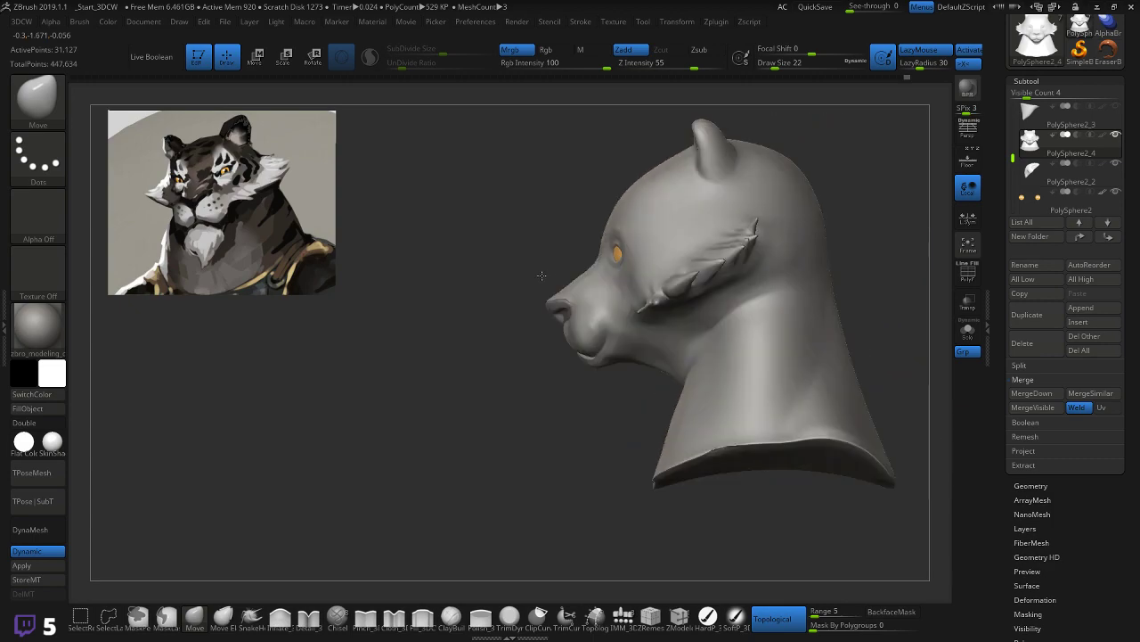
{"action": "left_click_drag", "start_coordinate": [467, 277], "coordinate": [506, 341]}
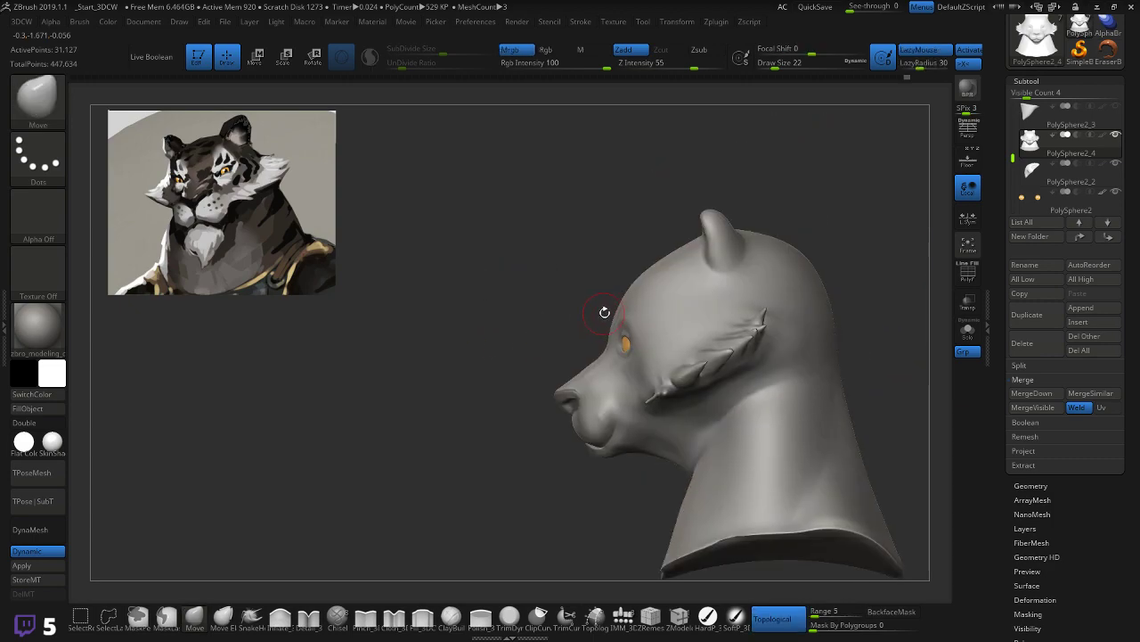
{"action": "key", "text": "bracketright"}
{"action": "key", "text": "bracketright"}
{"action": "key", "text": "bracketright"}
{"action": "key", "text": "bracketright"}
{"action": "key", "text": "bracketright"}
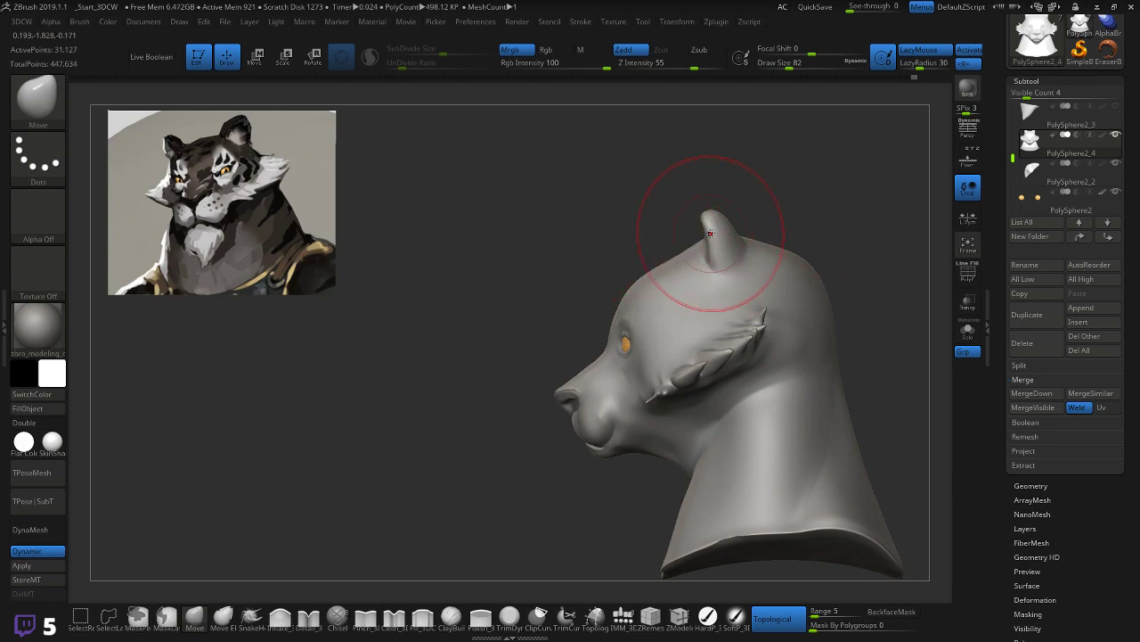
Step: Flatten the top of the skull between the ears and adjust the head's upper sides in front view
{"action": "left_click_drag", "start_coordinate": [628, 241], "coordinate": [704, 232]}
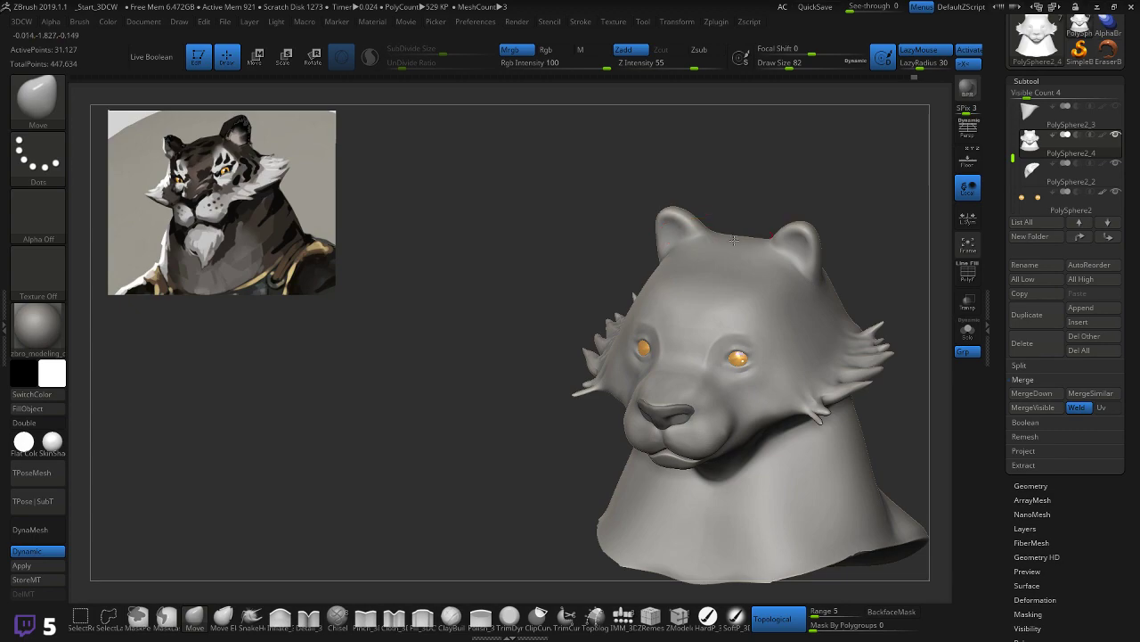
{"action": "mouse_move", "coordinate": [537, 309]}
{"action": "left_mouse_down"}
{"action": "mouse_move", "coordinate": [502, 295]}
{"action": "mouse_move", "coordinate": [535, 317]}
{"action": "mouse_move", "coordinate": [618, 308]}
{"action": "left_mouse_up"}
{"action": "left_click_drag", "start_coordinate": [719, 261], "coordinate": [729, 258], "text": "shift"}
{"action": "mouse_move", "coordinate": [570, 318]}
{"action": "left_mouse_down"}
{"action": "mouse_move", "coordinate": [537, 318]}
{"action": "mouse_move", "coordinate": [599, 321]}
{"action": "mouse_move", "coordinate": [802, 285]}
{"action": "left_mouse_up"}
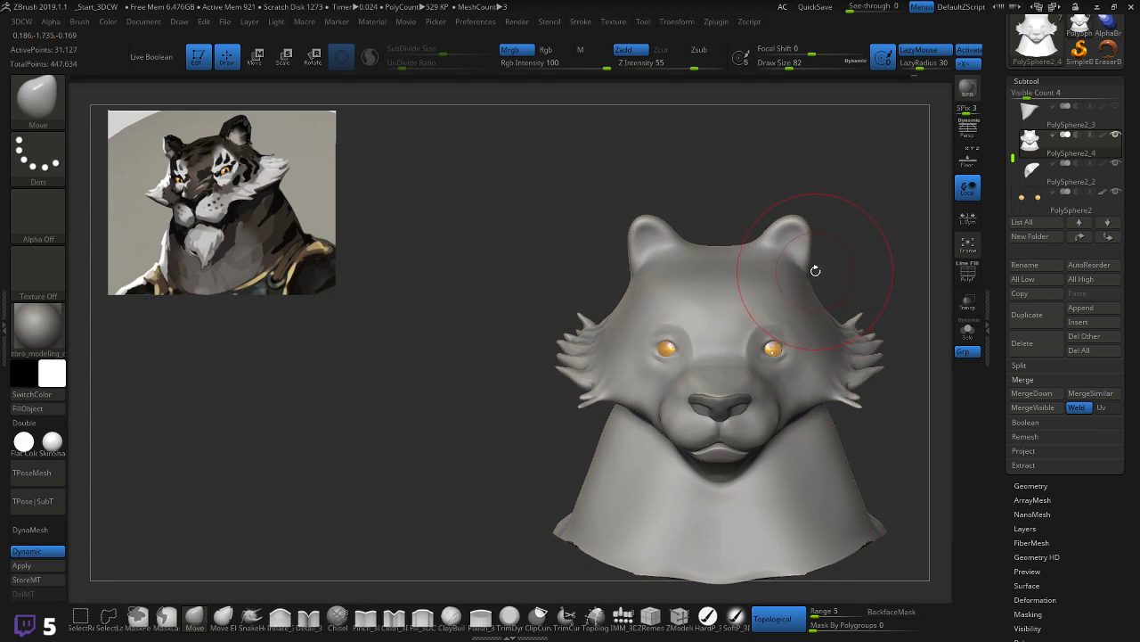
Step: Fill in the lower cheek and jaw area behind the muzzle with the Fill_3DCW brush, reducing the draw size to 22
{"action": "left_click_drag", "start_coordinate": [470, 429], "coordinate": [450, 355], "text": "alt"}
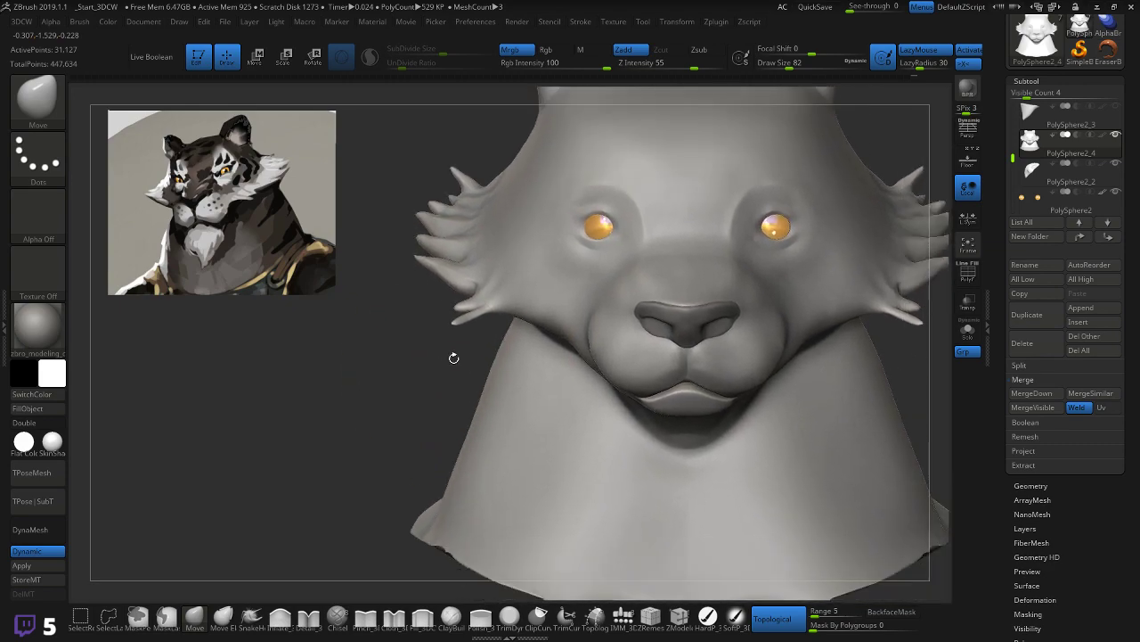
{"action": "left_click_drag", "start_coordinate": [417, 412], "coordinate": [364, 412]}
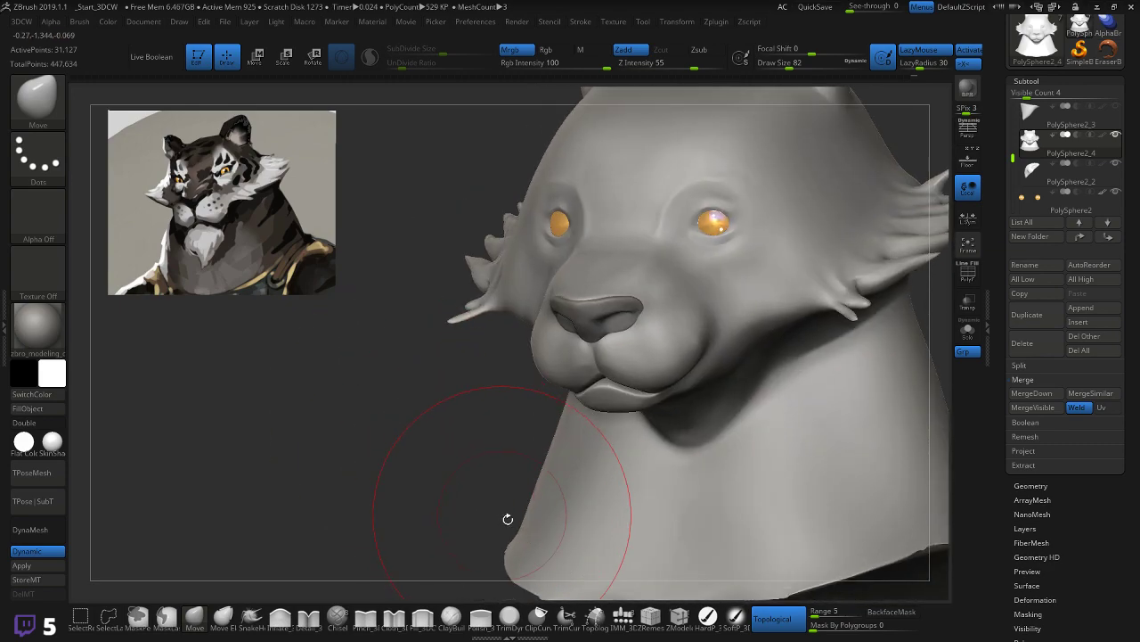
{"action": "mouse_move", "coordinate": [451, 493]}
{"action": "left_mouse_down"}
{"action": "mouse_move", "coordinate": [401, 437]}
{"action": "mouse_move", "coordinate": [418, 461]}
{"action": "left_mouse_up"}
{"action": "left_click", "coordinate": [451, 616]}
{"action": "left_click", "coordinate": [423, 617]}
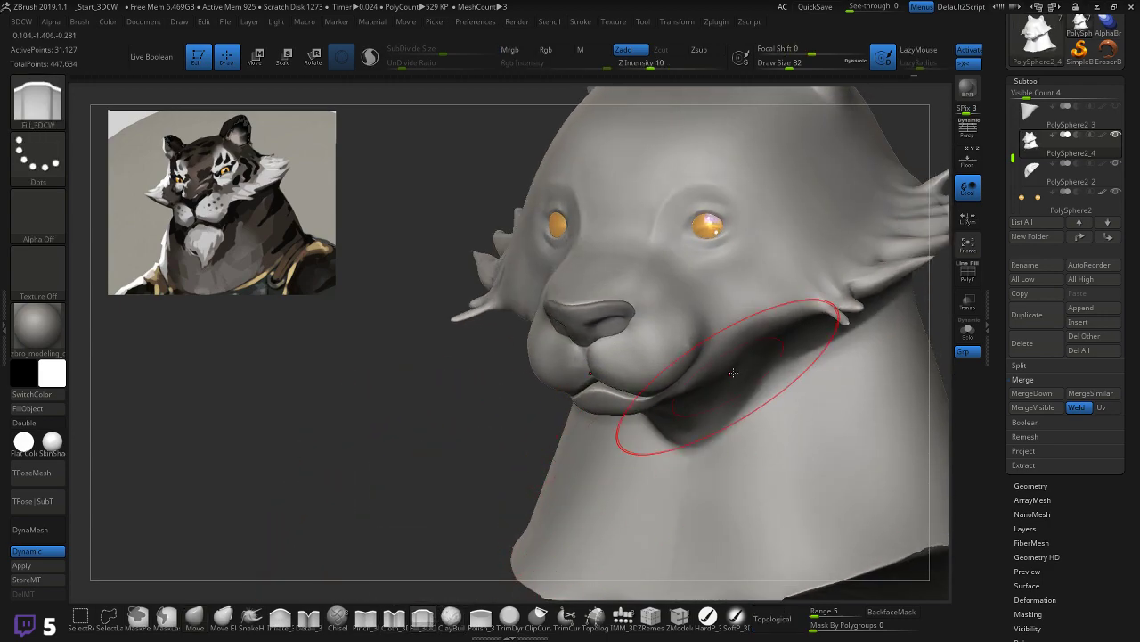
{"action": "key", "text": "bracketleft"}
{"action": "key", "text": "bracketleft"}
{"action": "key", "text": "bracketleft"}
{"action": "key", "text": "bracketleft"}
{"action": "key", "text": "bracketleft"}
{"action": "key", "text": "bracketleft"}
{"action": "left_click_drag", "start_coordinate": [712, 334], "coordinate": [738, 333]}
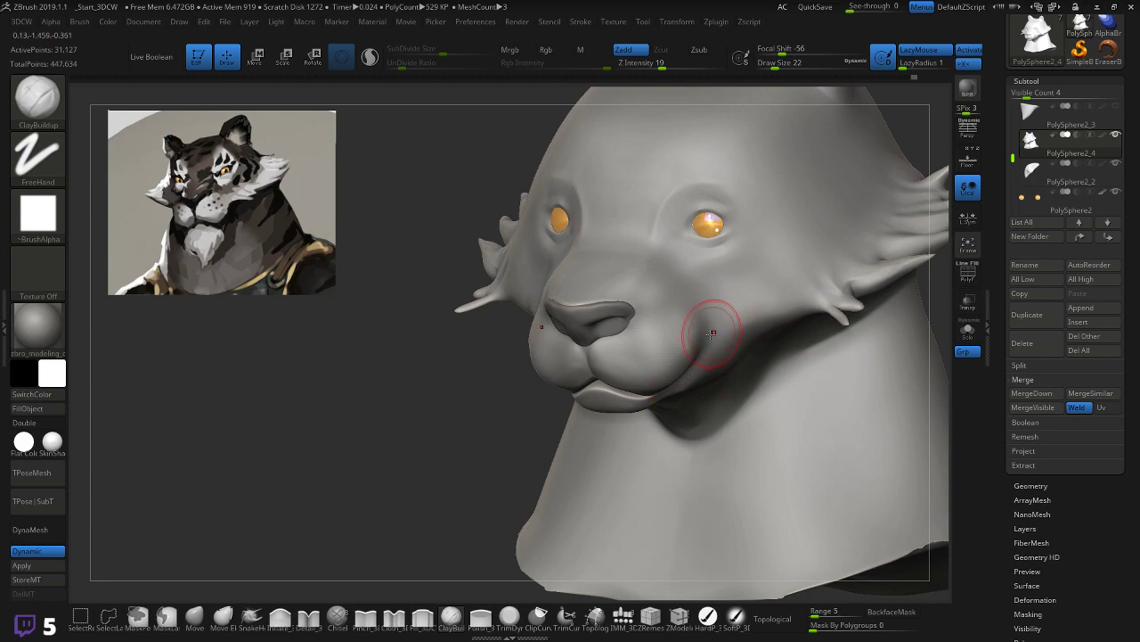
Step: Build up the lower cheek from the muzzle toward the fur tufts with ClayBuildup at draw sizes 22 and 10, smoothing the strokes
{"action": "left_click_drag", "start_coordinate": [712, 334], "coordinate": [743, 313]}
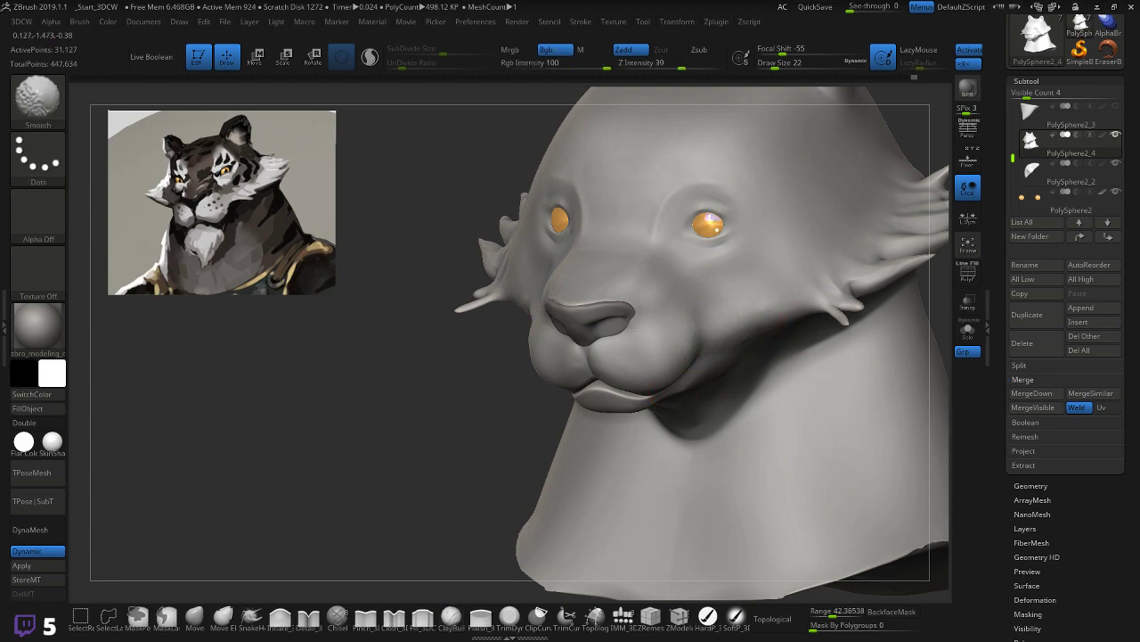
{"action": "mouse_move", "coordinate": [415, 423]}
{"action": "left_mouse_down"}
{"action": "mouse_move", "coordinate": [544, 412]}
{"action": "mouse_move", "coordinate": [695, 377]}
{"action": "left_mouse_up"}
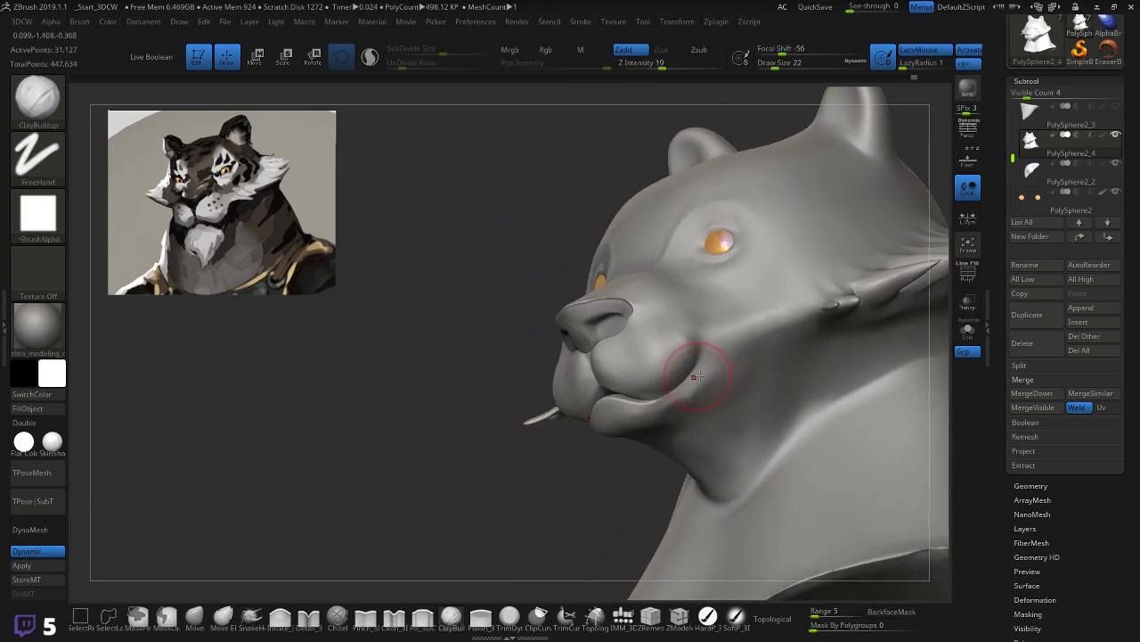
{"action": "key", "text": "bracketleft"}
{"action": "key", "text": "bracketleft"}
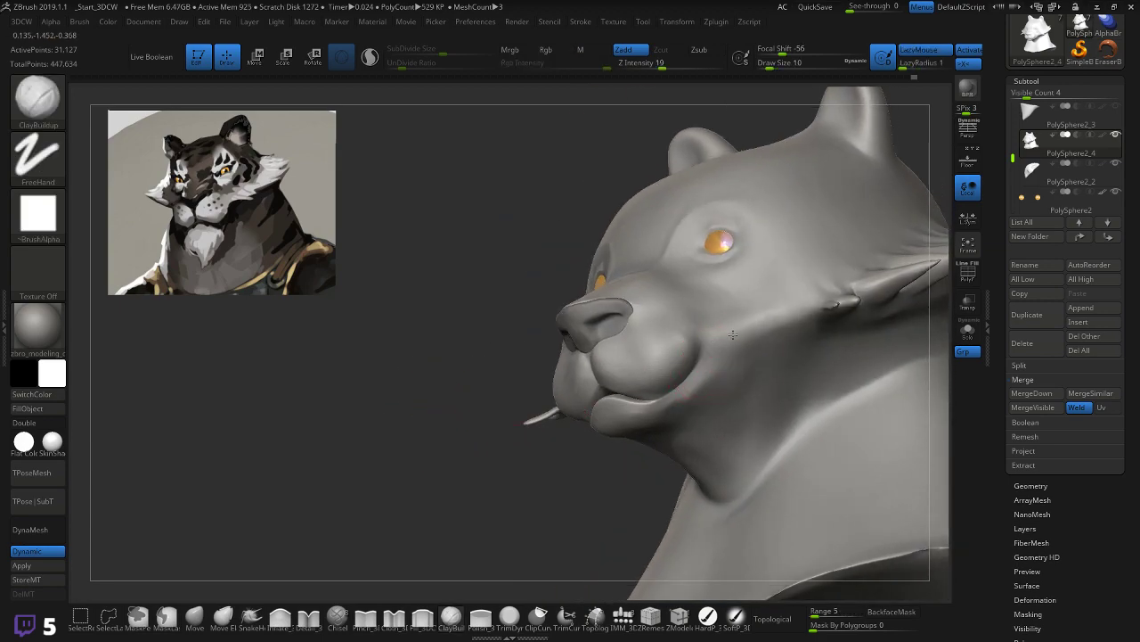
{"action": "left_click_drag", "start_coordinate": [788, 318], "coordinate": [735, 331]}
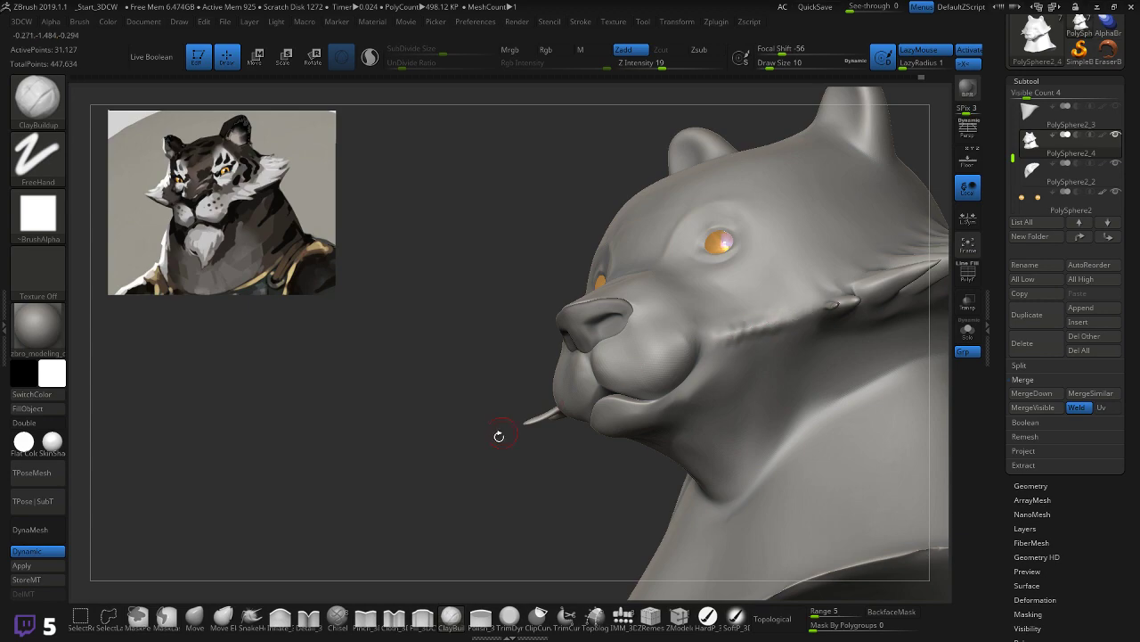
{"action": "left_click_drag", "start_coordinate": [505, 430], "coordinate": [496, 477]}
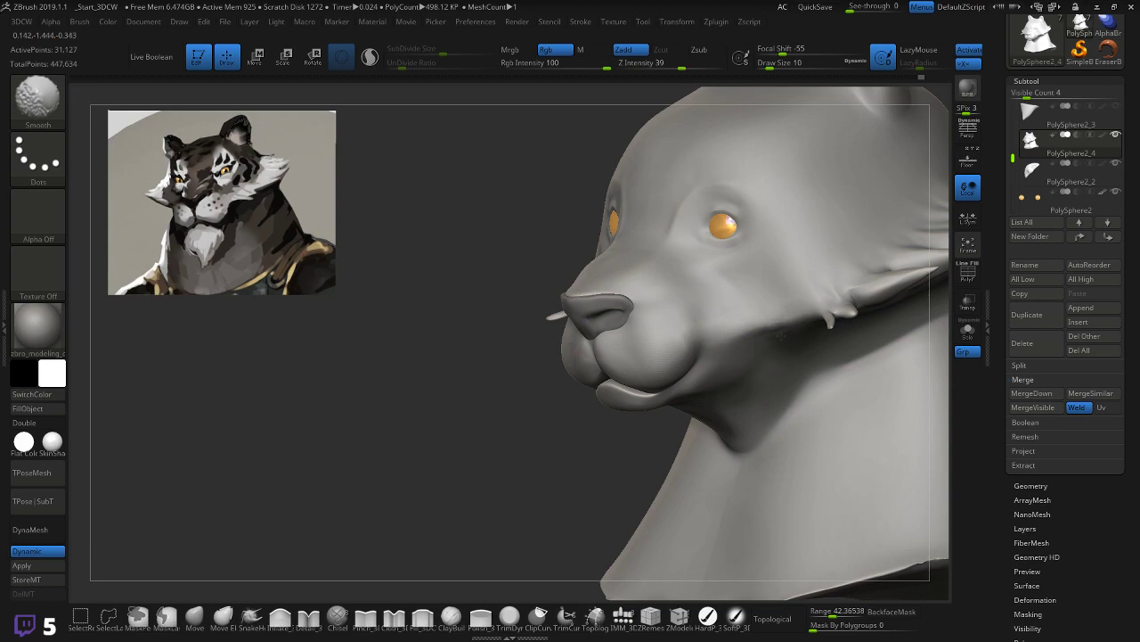
Step: Smooth the cheek surface just behind the muzzle and inspect the mesh wireframe around the mouth
{"action": "left_click_drag", "start_coordinate": [519, 481], "coordinate": [571, 484]}
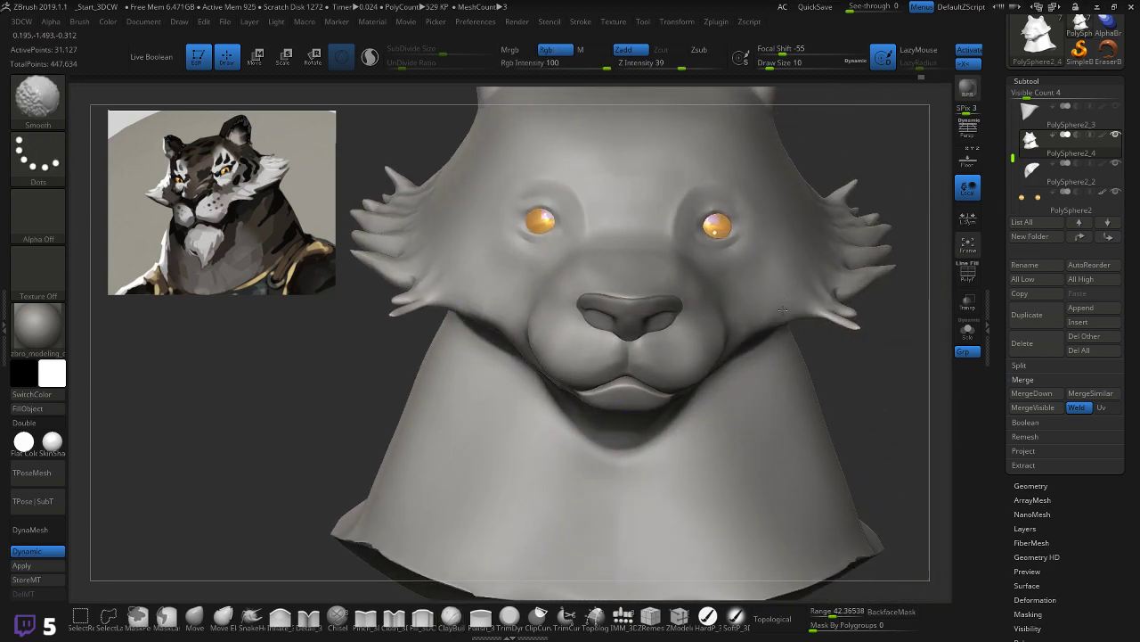
{"action": "left_click_drag", "start_coordinate": [736, 348], "coordinate": [750, 336], "text": "shift"}
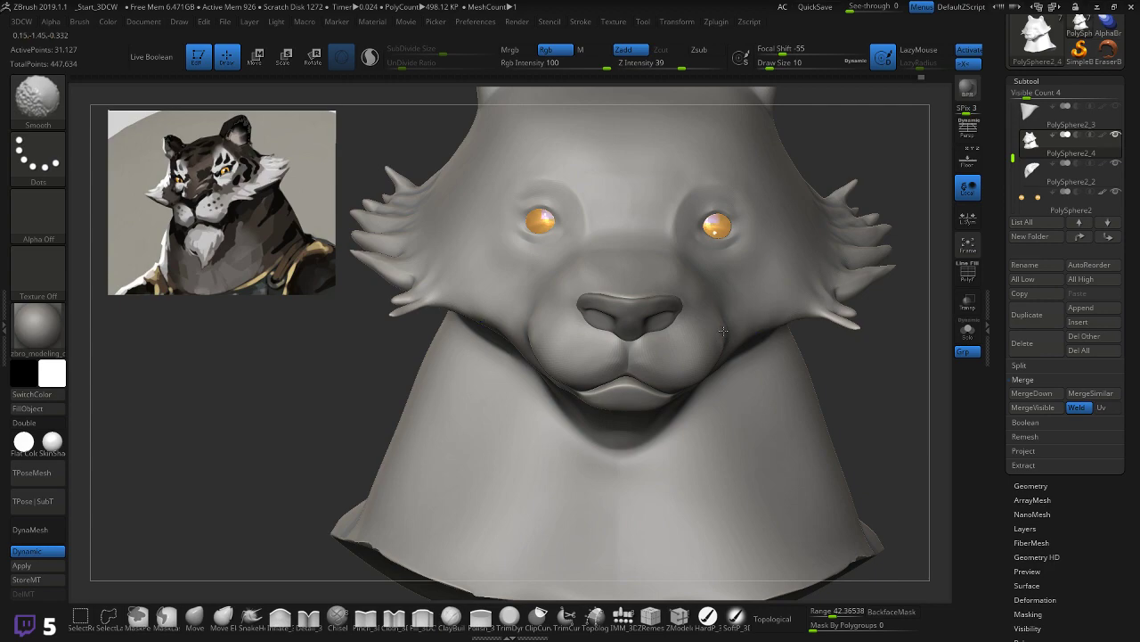
{"action": "mouse_move", "coordinate": [880, 361]}
{"action": "left_mouse_down"}
{"action": "mouse_move", "coordinate": [827, 397]}
{"action": "mouse_move", "coordinate": [740, 369]}
{"action": "left_mouse_up"}
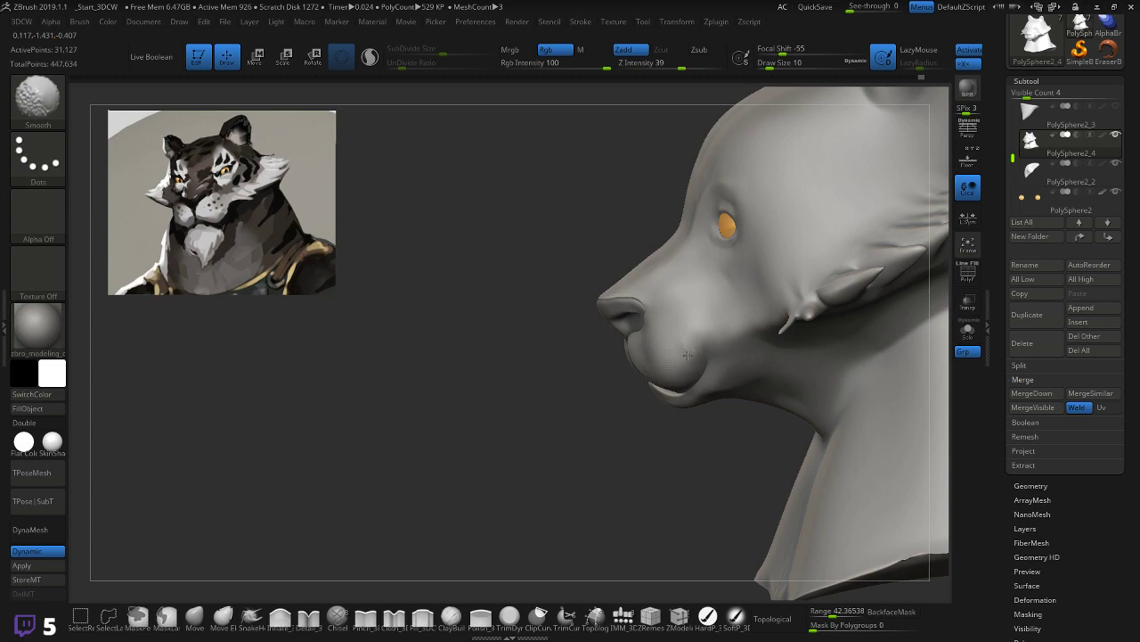
{"action": "mouse_move", "coordinate": [641, 398]}
{"action": "left_mouse_down"}
{"action": "mouse_move", "coordinate": [682, 359]}
{"action": "mouse_move", "coordinate": [639, 365]}
{"action": "left_mouse_up"}
{"action": "key", "text": "shift+f"}
{"action": "left_click_drag", "start_coordinate": [575, 427], "coordinate": [611, 464], "text": "alt"}
{"action": "key", "text": "shift+f"}
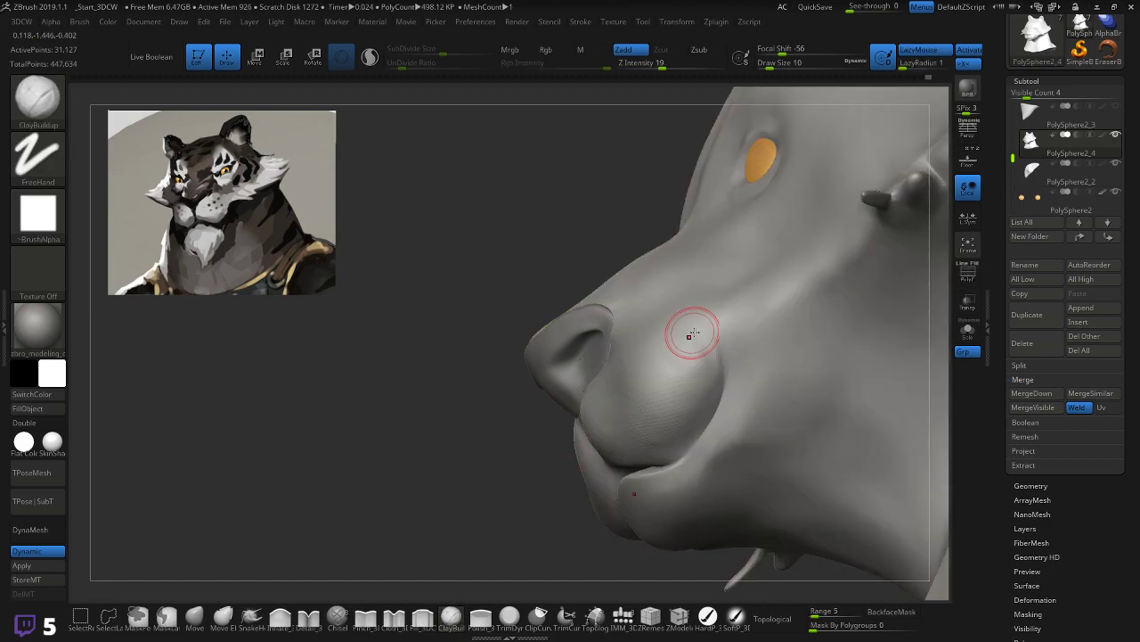
{"action": "mouse_move", "coordinate": [571, 459]}
{"action": "left_mouse_down"}
{"action": "mouse_move", "coordinate": [516, 517]}
{"action": "mouse_move", "coordinate": [580, 458]}
{"action": "left_mouse_up"}
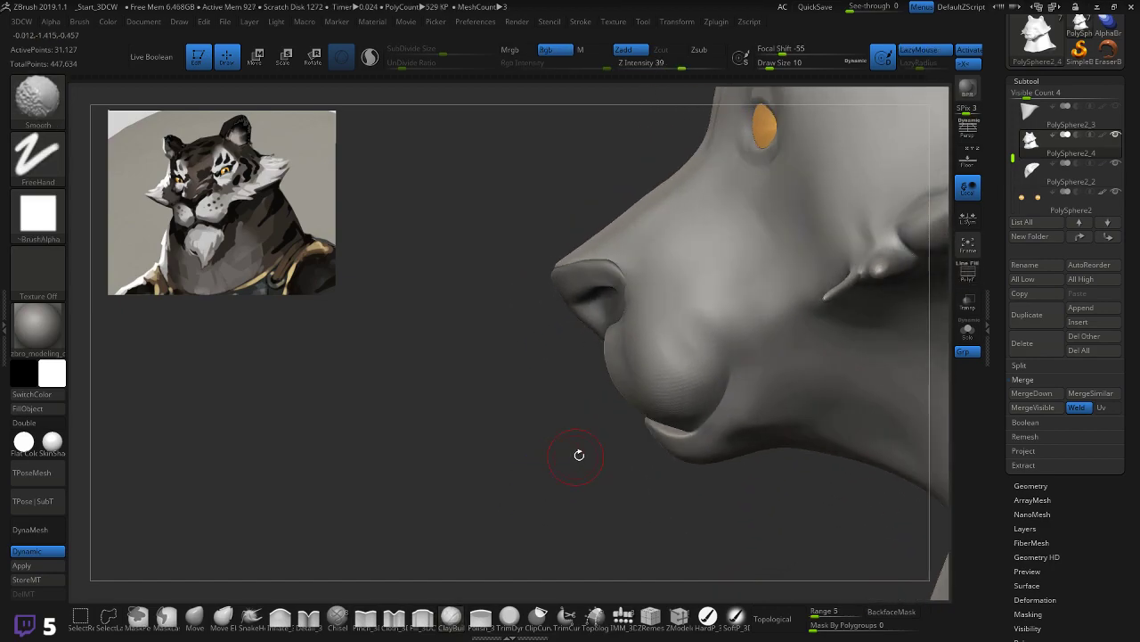
Step: Reshape the lower lip, chin and mouth corner in profile with the Move brush at draw size 22
{"action": "left_click", "coordinate": [196, 616]}
{"action": "left_click_drag", "start_coordinate": [686, 465], "coordinate": [674, 476]}
{"action": "key", "text": "ctrl+z"}
{"action": "key", "text": "]"}
{"action": "mouse_move", "coordinate": [658, 437]}
{"action": "left_mouse_down"}
{"action": "mouse_move", "coordinate": [666, 487]}
{"action": "mouse_move", "coordinate": [624, 526]}
{"action": "mouse_move", "coordinate": [632, 538]}
{"action": "mouse_move", "coordinate": [631, 522]}
{"action": "left_mouse_up"}
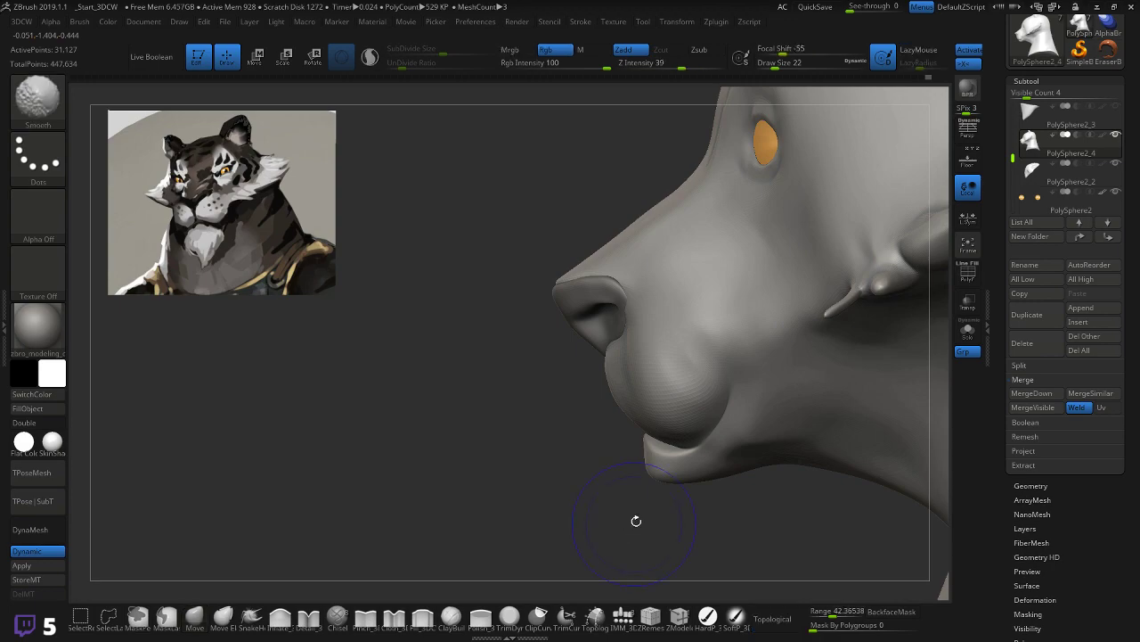
{"action": "left_click_drag", "start_coordinate": [720, 461], "coordinate": [777, 456]}
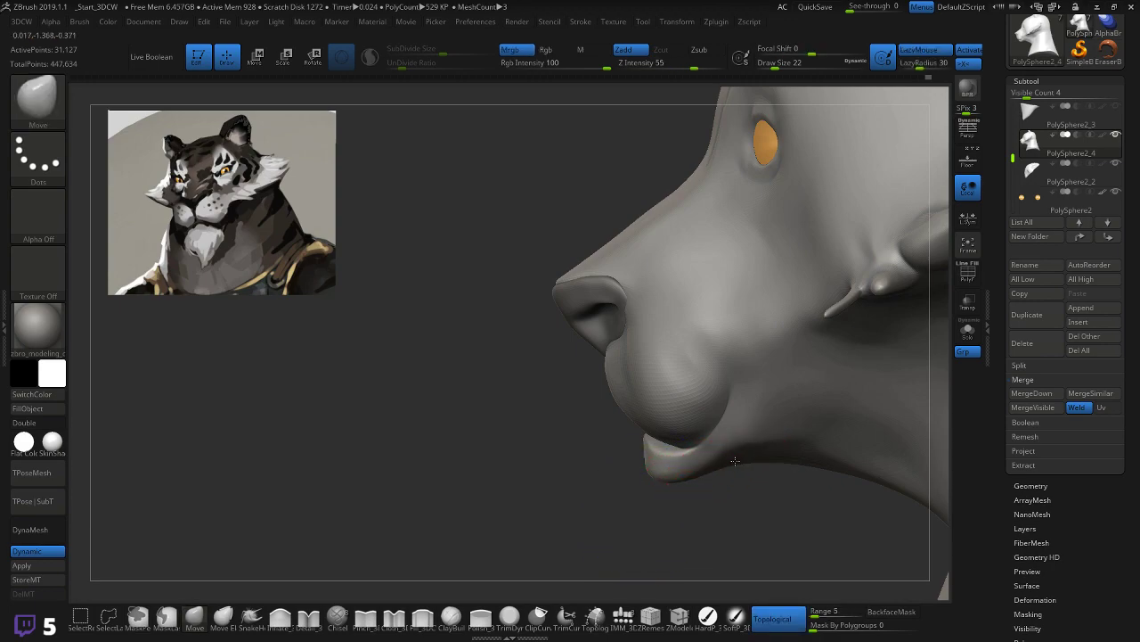
{"action": "key", "text": "shift"}
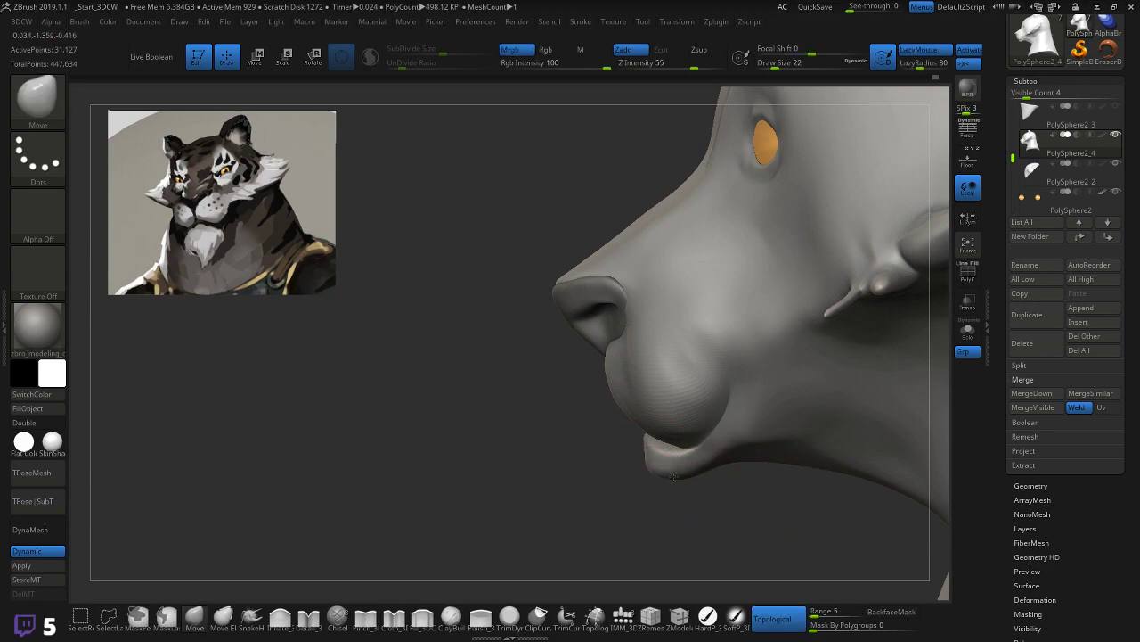
{"action": "left_click_drag", "start_coordinate": [665, 496], "coordinate": [695, 464]}
{"action": "right_click_drag", "start_coordinate": [696, 465], "coordinate": [661, 475]}
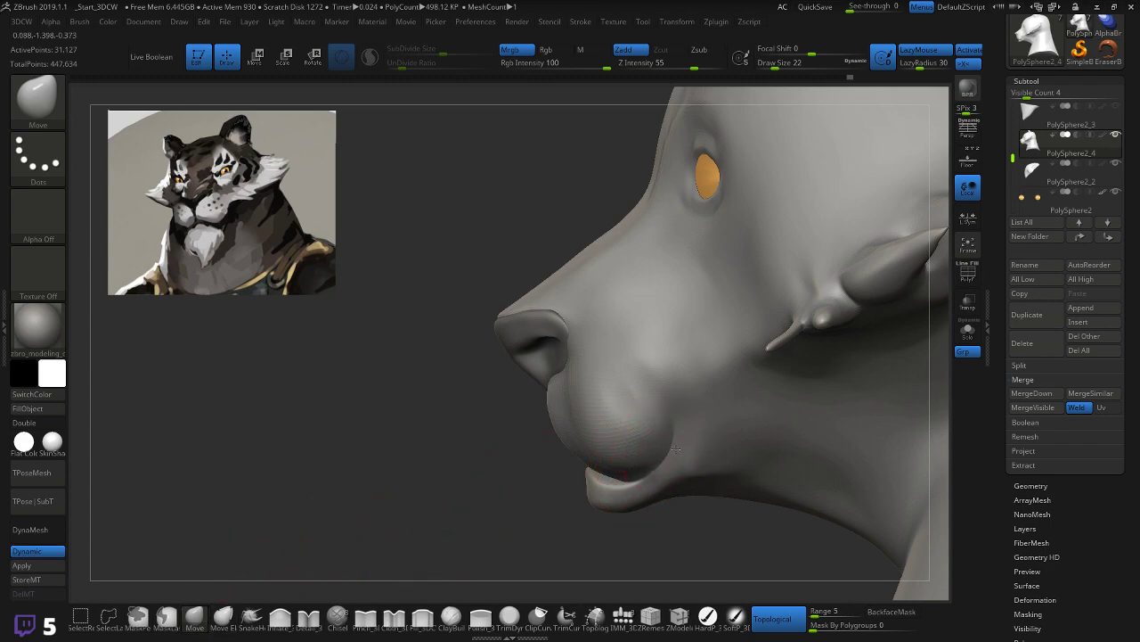
{"action": "mouse_move", "coordinate": [669, 403]}
{"action": "left_mouse_down"}
{"action": "mouse_move", "coordinate": [656, 407]}
{"action": "mouse_move", "coordinate": [650, 474]}
{"action": "left_mouse_up"}
Step: Adjust the cheek contours beside the nose and muzzle with the Move brush at draw sizes 18 and 26
{"action": "mouse_move", "coordinate": [588, 533]}
{"action": "left_mouse_down"}
{"action": "mouse_move", "coordinate": [641, 534]}
{"action": "mouse_move", "coordinate": [606, 534]}
{"action": "mouse_move", "coordinate": [856, 418]}
{"action": "left_mouse_up"}
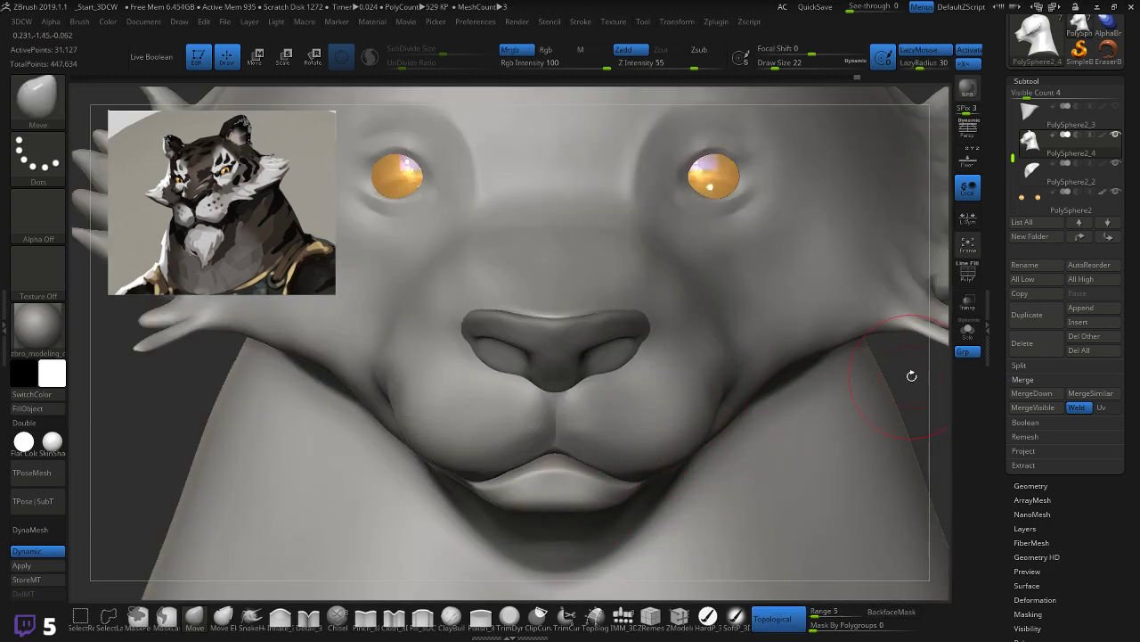
{"action": "left_click_drag", "start_coordinate": [919, 374], "coordinate": [909, 307], "text": "alt"}
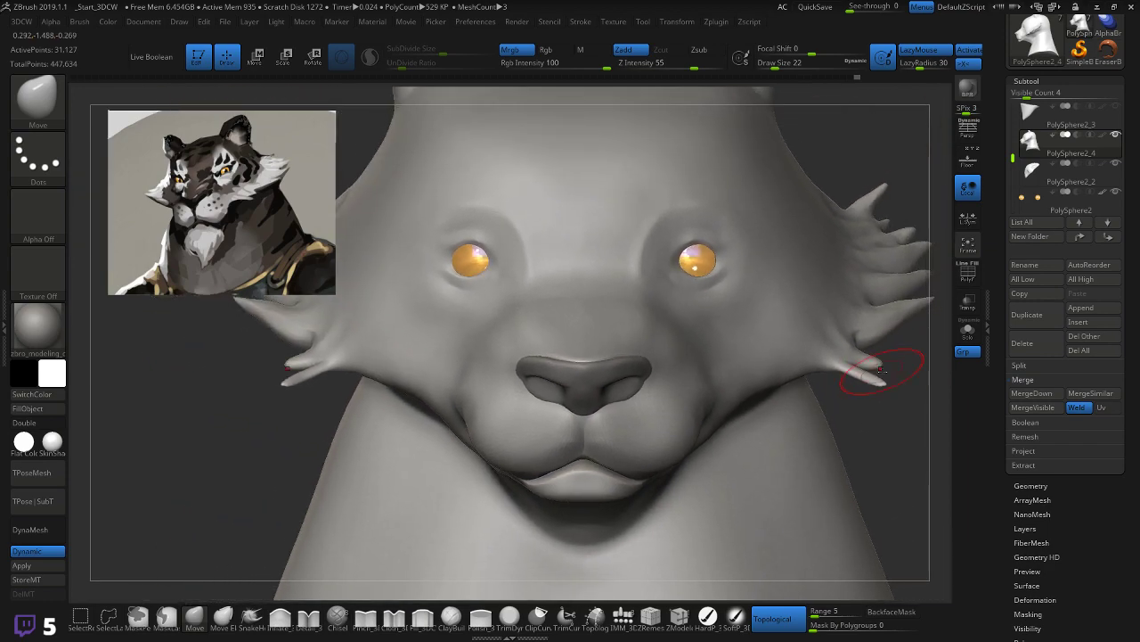
{"action": "mouse_move", "coordinate": [896, 416]}
{"action": "left_mouse_down"}
{"action": "mouse_move", "coordinate": [868, 432]}
{"action": "mouse_move", "coordinate": [502, 519]}
{"action": "mouse_move", "coordinate": [488, 503]}
{"action": "mouse_move", "coordinate": [507, 501]}
{"action": "mouse_move", "coordinate": [484, 471]}
{"action": "left_mouse_up"}
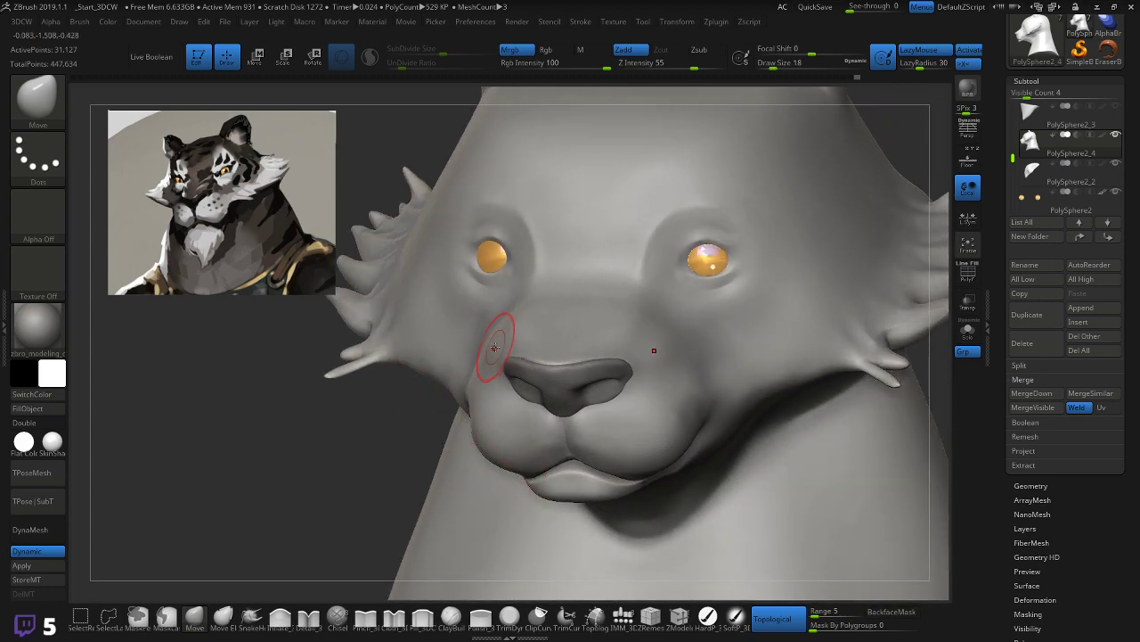
{"action": "left_click_drag", "start_coordinate": [497, 336], "coordinate": [509, 337]}
{"action": "left_click_drag", "start_coordinate": [405, 400], "coordinate": [491, 334]}
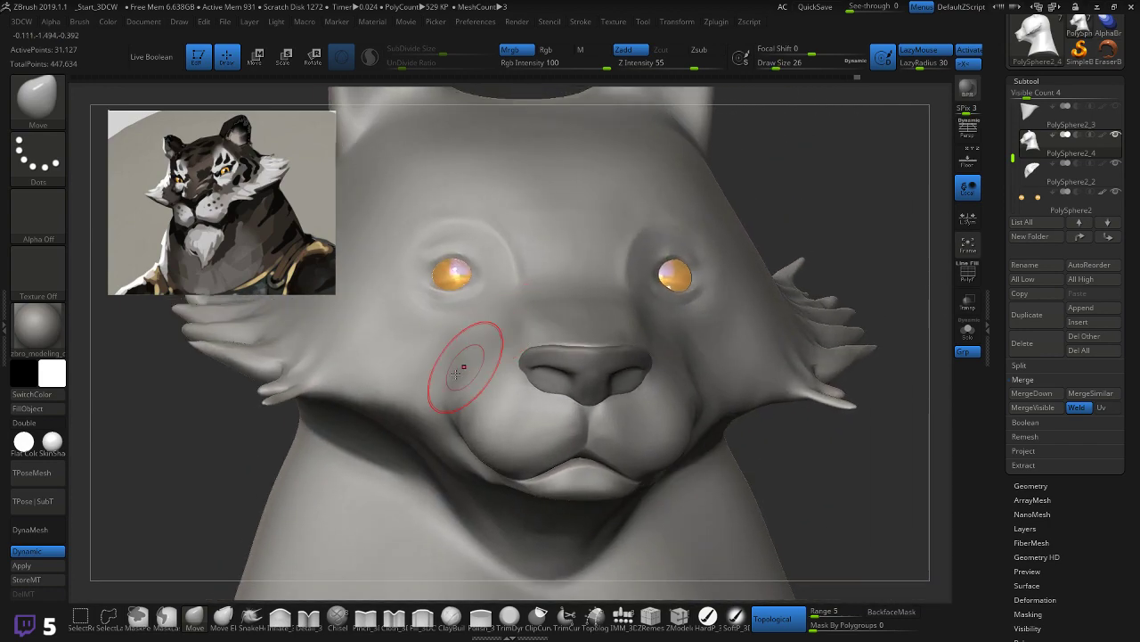
{"action": "mouse_move", "coordinate": [223, 481]}
{"action": "left_mouse_down"}
{"action": "mouse_move", "coordinate": [201, 475]}
{"action": "mouse_move", "coordinate": [505, 341]}
{"action": "left_mouse_up"}
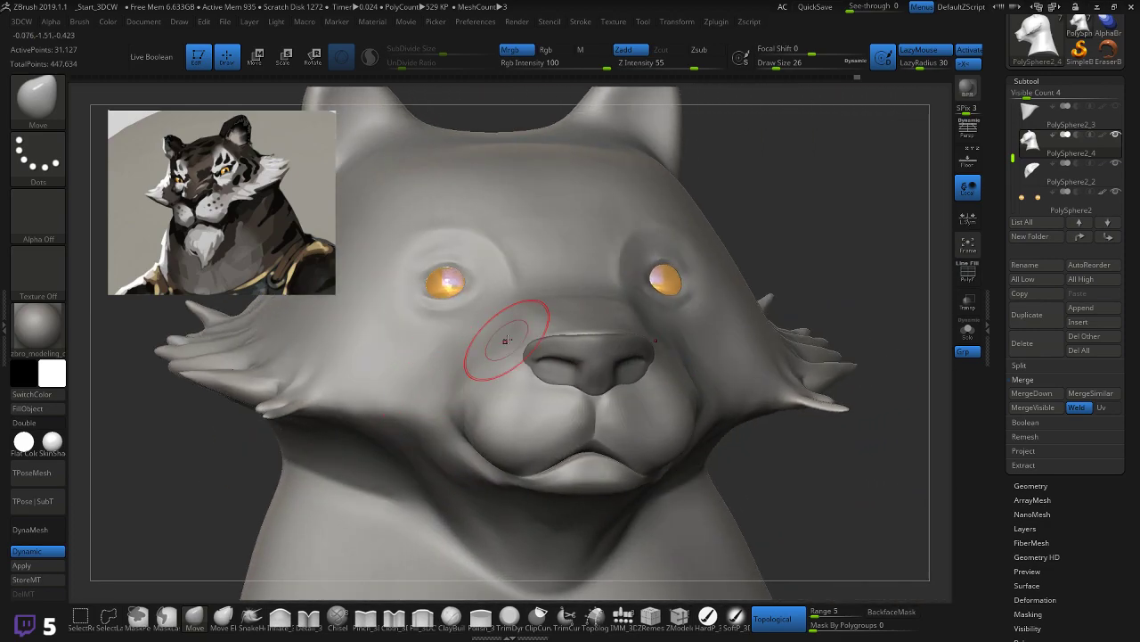
{"action": "left_click_drag", "start_coordinate": [262, 547], "coordinate": [299, 560]}
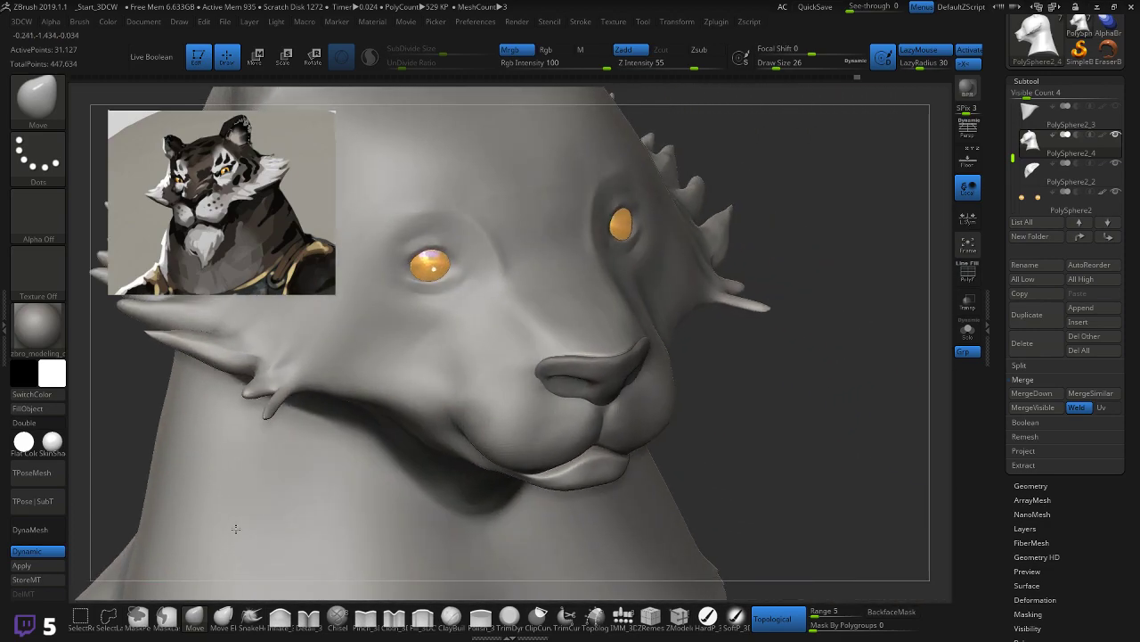
Step: Refine the transition from the cheek to the muzzle with the Move brush at draw size 26, smoothing the muzzle's side
{"action": "left_click", "coordinate": [365, 617]}
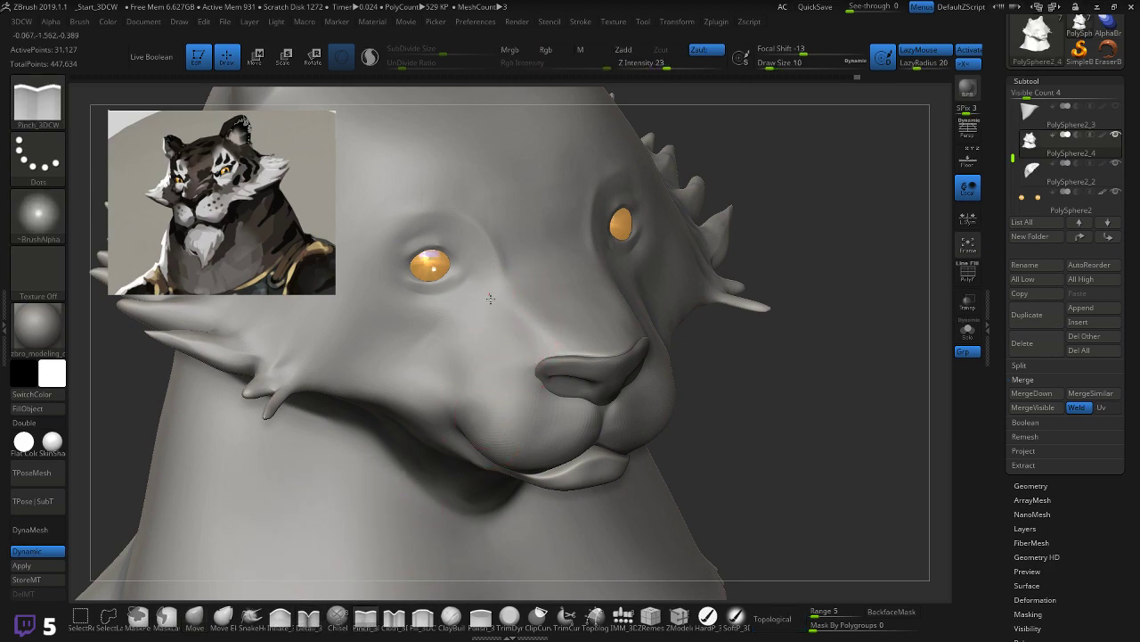
{"action": "mouse_move", "coordinate": [798, 383]}
{"action": "left_mouse_down"}
{"action": "mouse_move", "coordinate": [514, 436]}
{"action": "mouse_move", "coordinate": [396, 486]}
{"action": "mouse_move", "coordinate": [452, 521]}
{"action": "mouse_move", "coordinate": [514, 361]}
{"action": "mouse_move", "coordinate": [401, 455]}
{"action": "left_mouse_up"}
{"action": "left_click", "coordinate": [195, 615]}
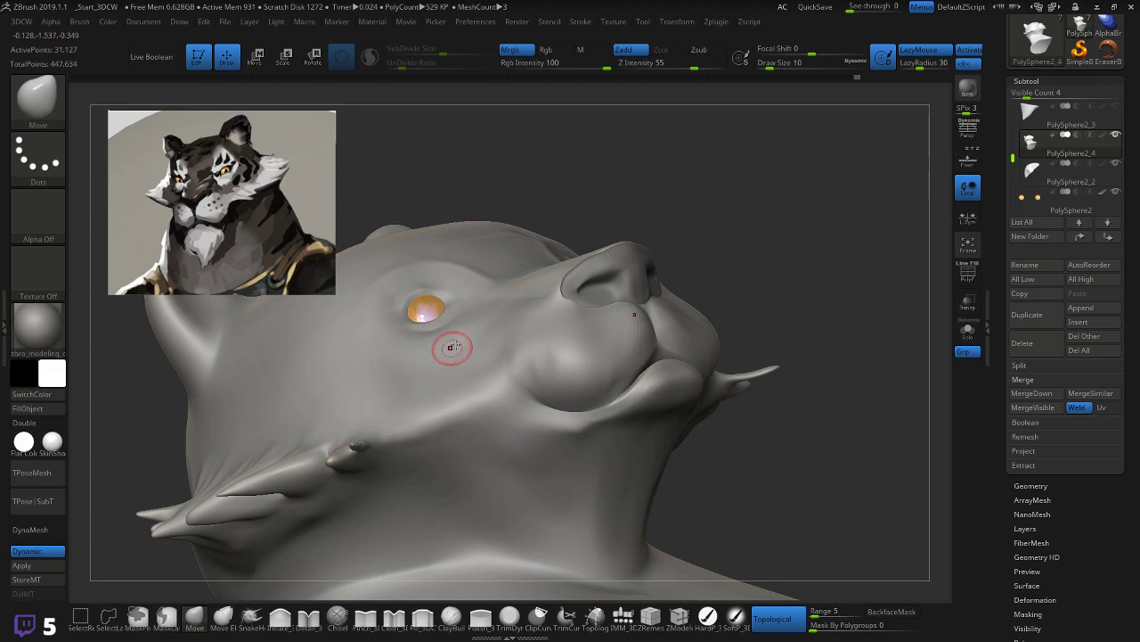
{"action": "key", "text": "bracketright"}
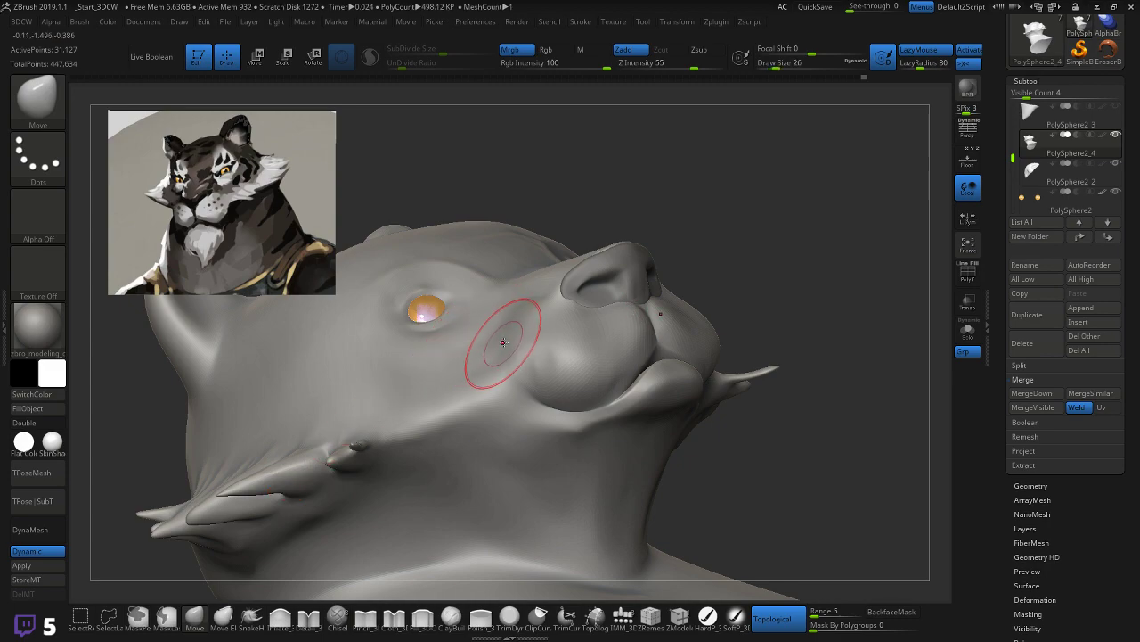
{"action": "left_click_drag", "start_coordinate": [744, 242], "coordinate": [816, 254]}
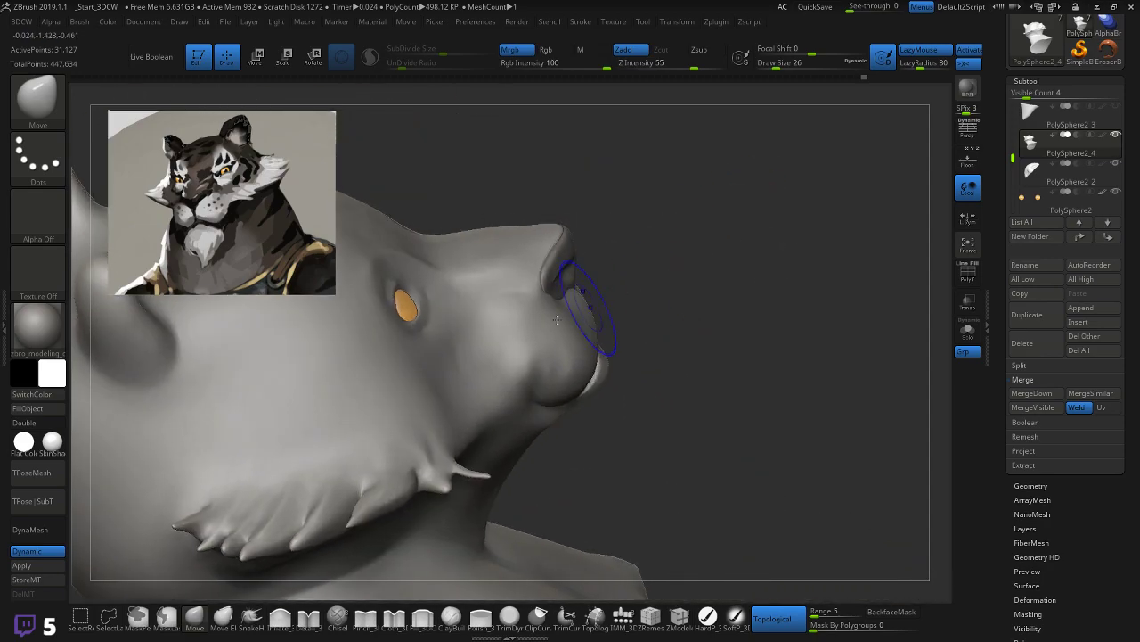
{"action": "left_click_drag", "start_coordinate": [495, 320], "coordinate": [460, 374], "text": "shift"}
{"action": "mouse_move", "coordinate": [595, 306]}
{"action": "left_mouse_down"}
{"action": "mouse_move", "coordinate": [681, 393]}
{"action": "mouse_move", "coordinate": [650, 382]}
{"action": "left_mouse_up"}
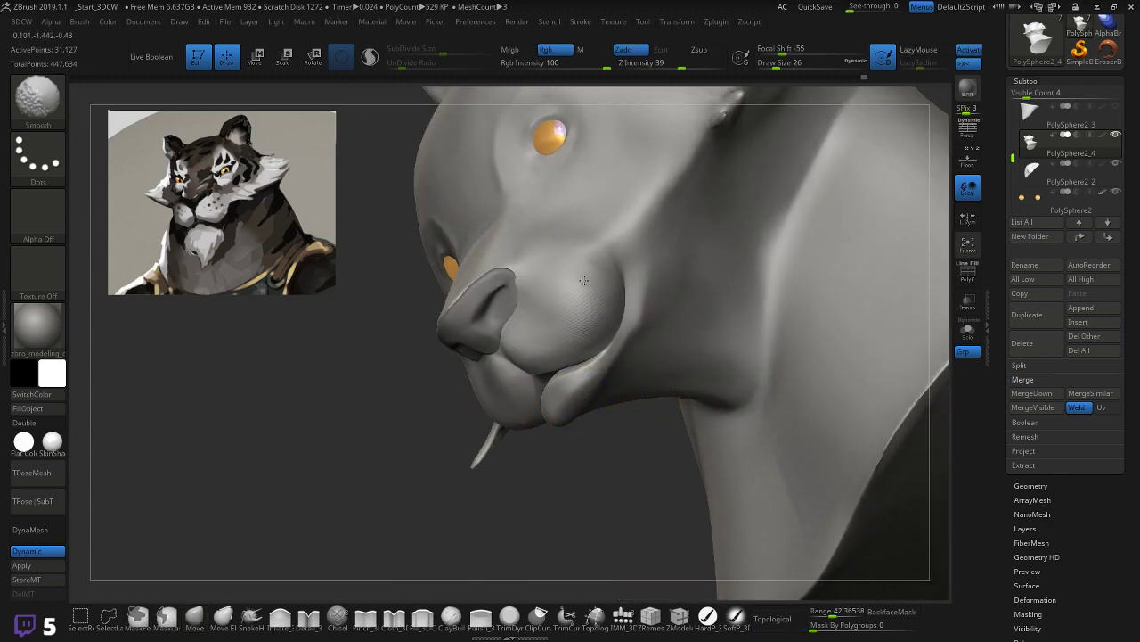
{"action": "left_click_drag", "start_coordinate": [552, 458], "coordinate": [383, 579]}
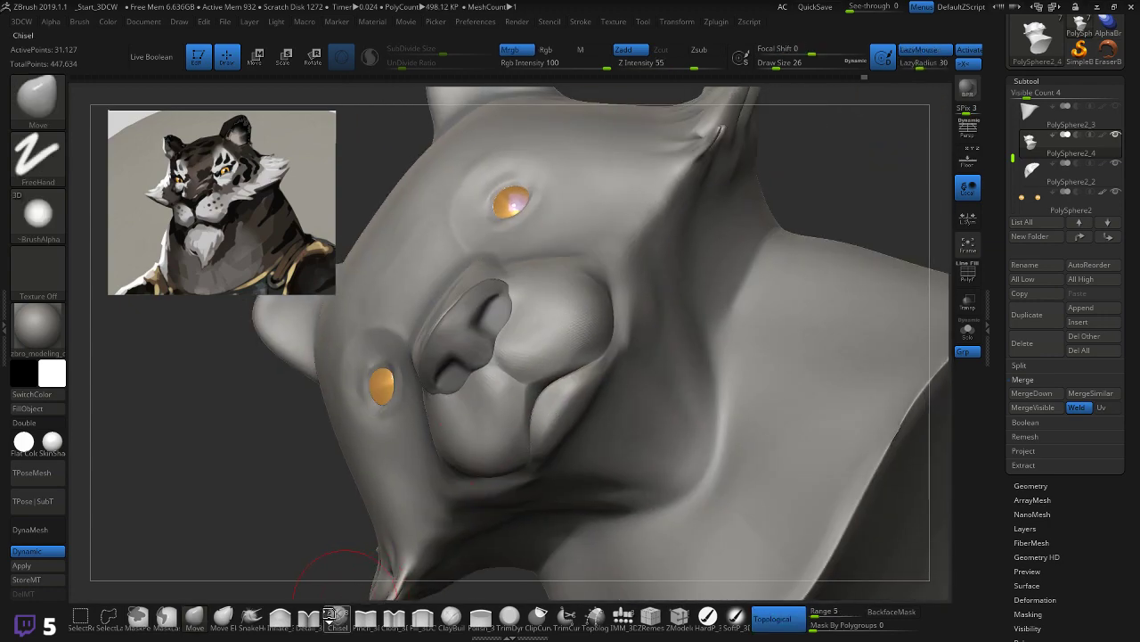
Step: Sharpen the crease around the back of the muzzle pad with the Pinch_3DCW brush at draw size 9
{"action": "left_click", "coordinate": [308, 616]}
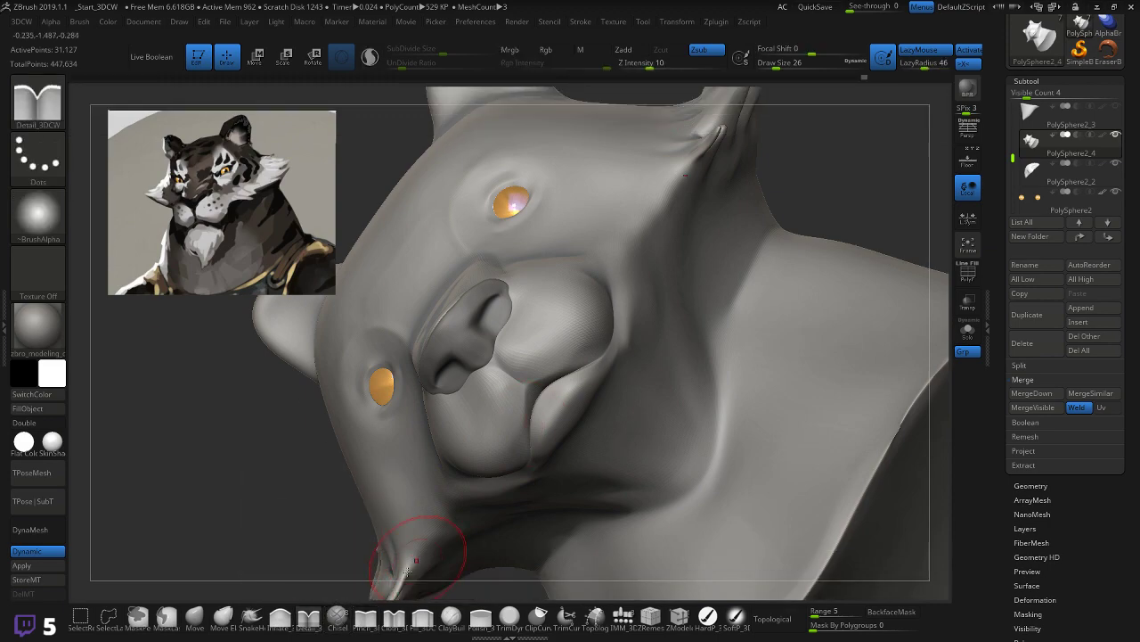
{"action": "left_click", "coordinate": [365, 617]}
{"action": "key", "text": "bracketleft"}
{"action": "key", "text": "bracketleft"}
{"action": "key", "text": "bracketleft"}
{"action": "key", "text": "bracketleft"}
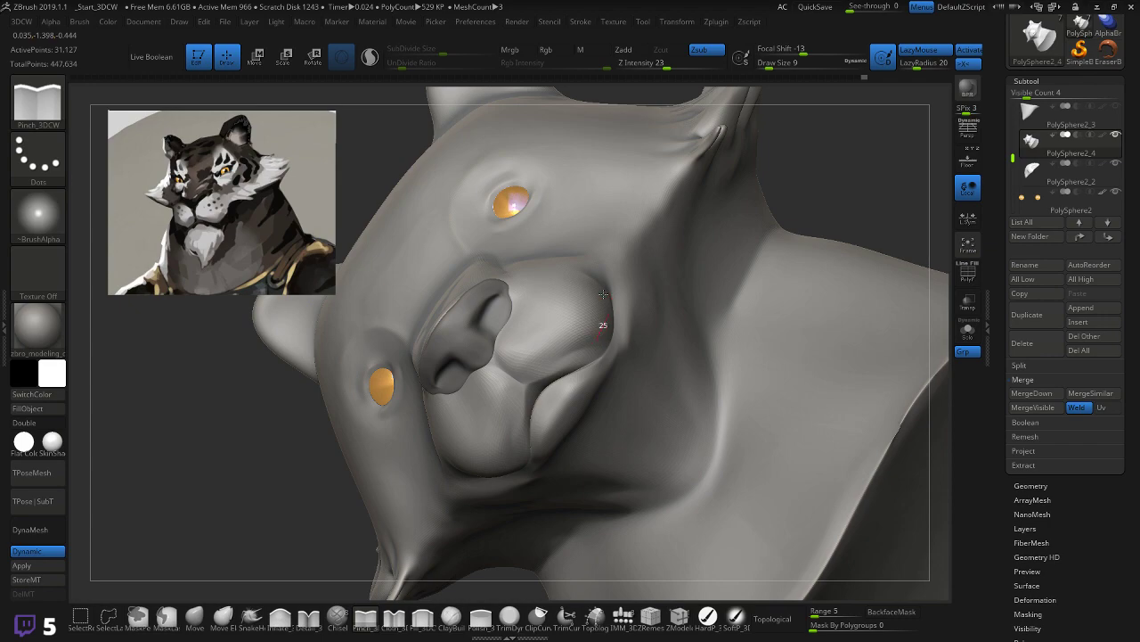
{"action": "mouse_move", "coordinate": [329, 471]}
{"action": "left_mouse_down"}
{"action": "mouse_move", "coordinate": [370, 445]}
{"action": "mouse_move", "coordinate": [299, 481]}
{"action": "left_mouse_up"}
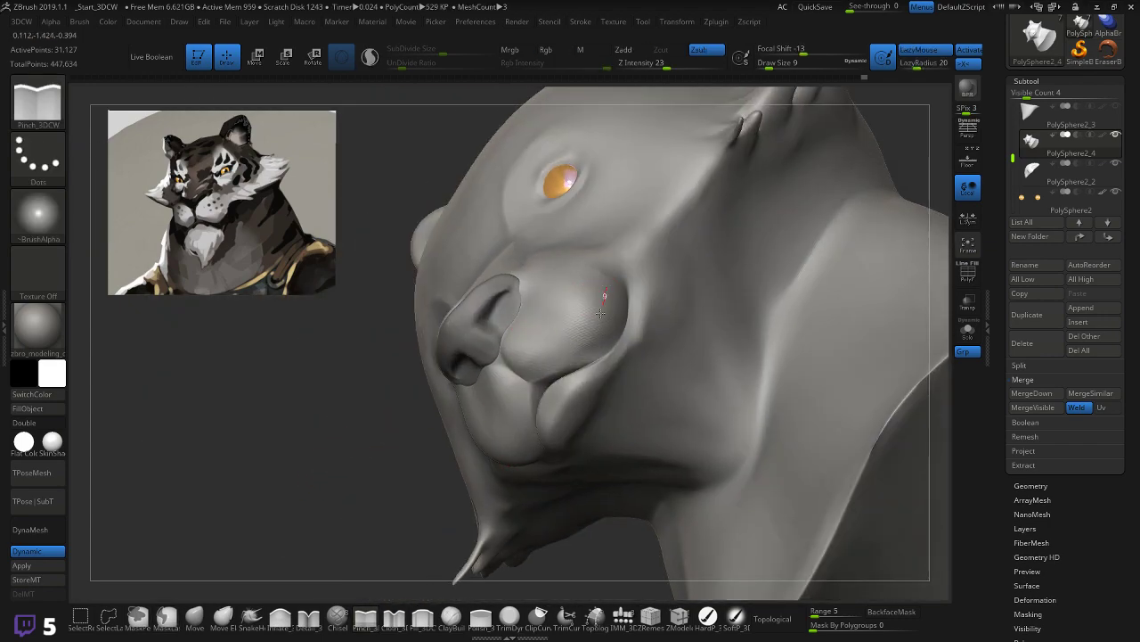
{"action": "left_click_drag", "start_coordinate": [333, 481], "coordinate": [603, 279]}
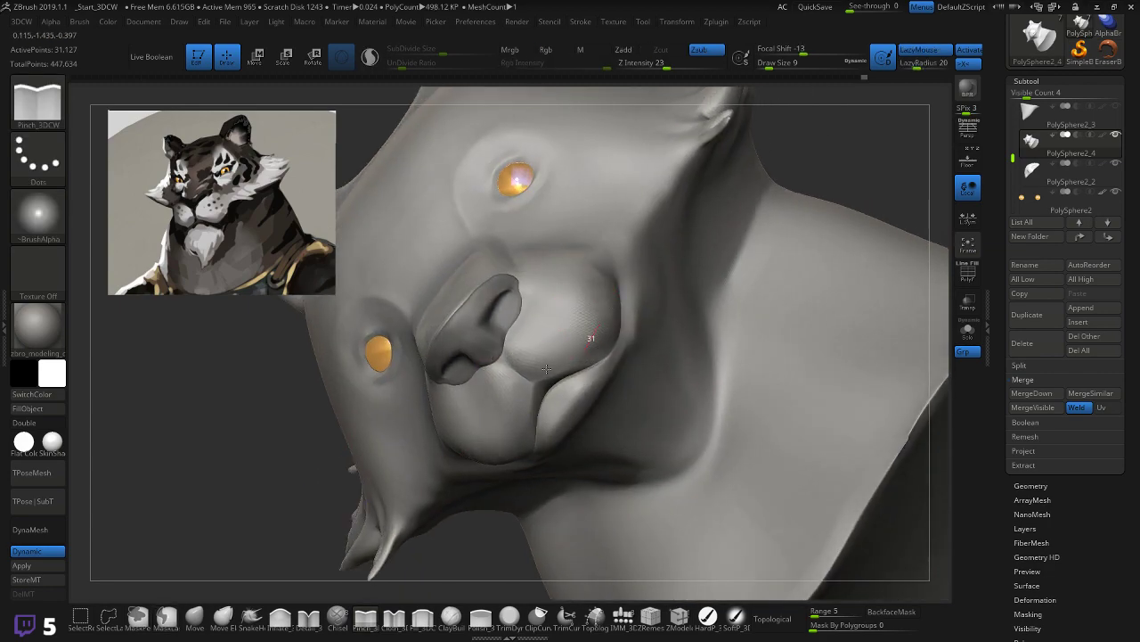
{"action": "left_click_drag", "start_coordinate": [329, 487], "coordinate": [349, 462]}
{"action": "left_click_drag", "start_coordinate": [809, 206], "coordinate": [543, 344]}
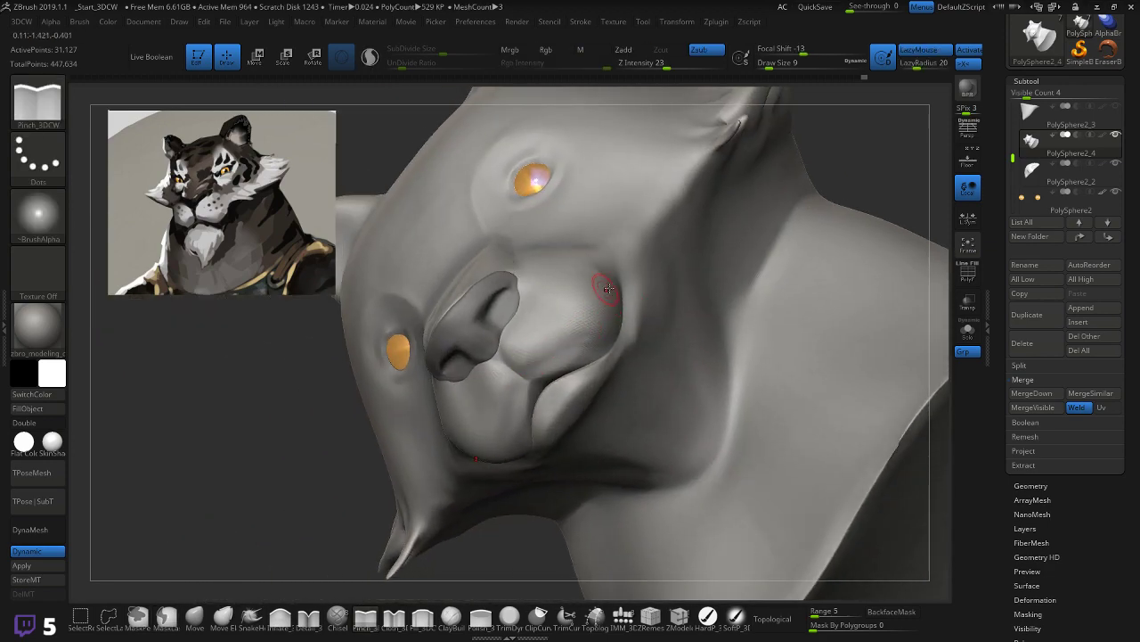
{"action": "left_click_drag", "start_coordinate": [882, 166], "coordinate": [695, 379]}
Step: Smooth the brow area above the eyes in front view
{"action": "mouse_move", "coordinate": [268, 364]}
{"action": "left_mouse_down"}
{"action": "mouse_move", "coordinate": [401, 323]}
{"action": "mouse_move", "coordinate": [754, 311]}
{"action": "mouse_move", "coordinate": [856, 338]}
{"action": "mouse_move", "coordinate": [843, 328]}
{"action": "mouse_move", "coordinate": [853, 385]}
{"action": "left_mouse_up"}
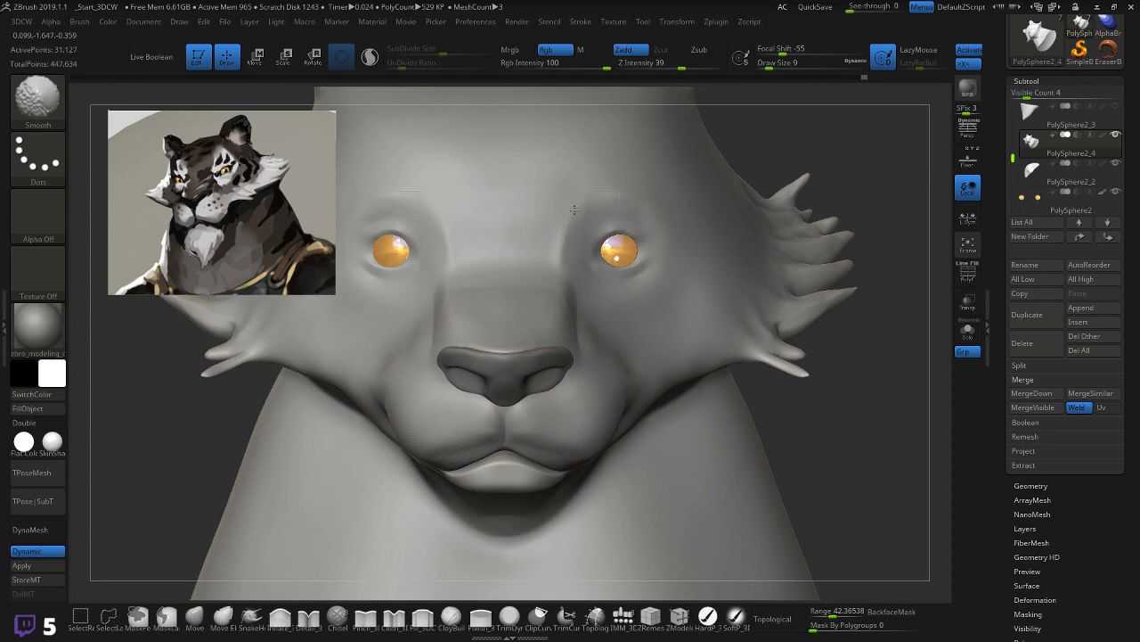
{"action": "key", "text": "shift"}
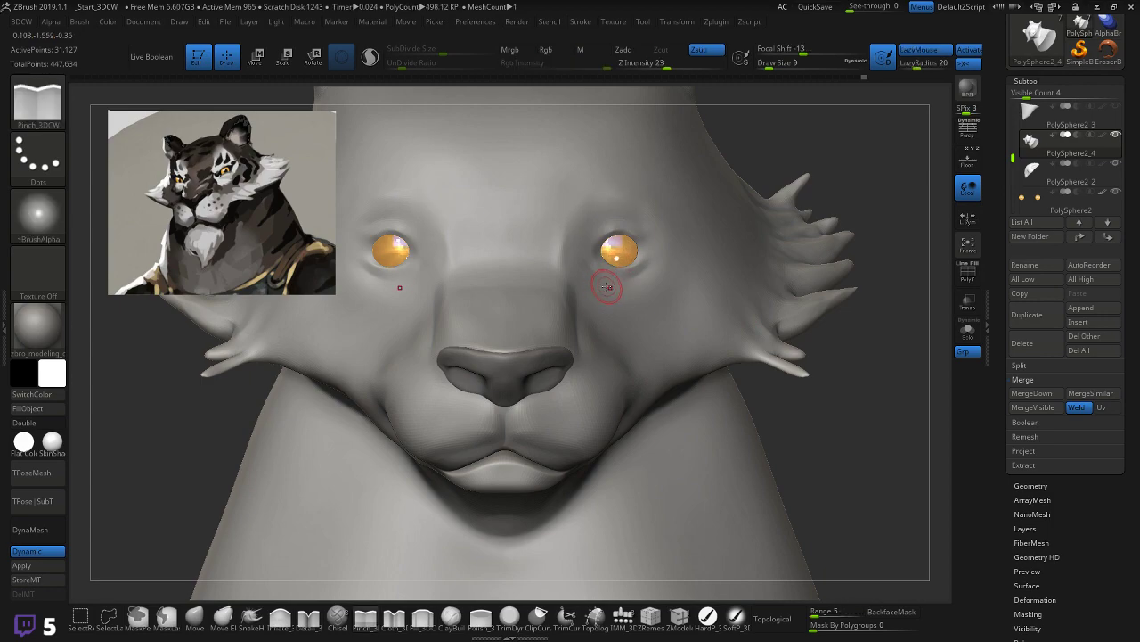
{"action": "left_click_drag", "start_coordinate": [854, 408], "coordinate": [838, 372]}
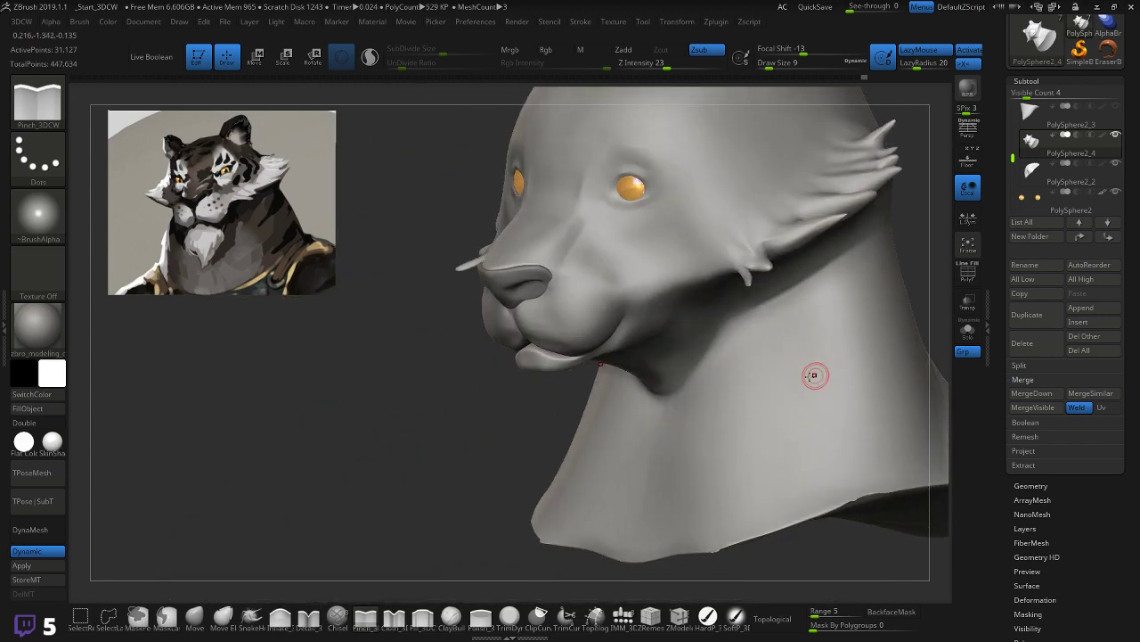
Step: Adjust the mouth corner and jaw behind the lower lip with the Move brush at draw size 26, smoothing the area
{"action": "mouse_move", "coordinate": [489, 458]}
{"action": "left_mouse_down"}
{"action": "mouse_move", "coordinate": [453, 454]}
{"action": "mouse_move", "coordinate": [615, 406]}
{"action": "left_mouse_up"}
{"action": "key", "text": "b"}
{"action": "key", "text": "m"}
{"action": "key", "text": "v"}
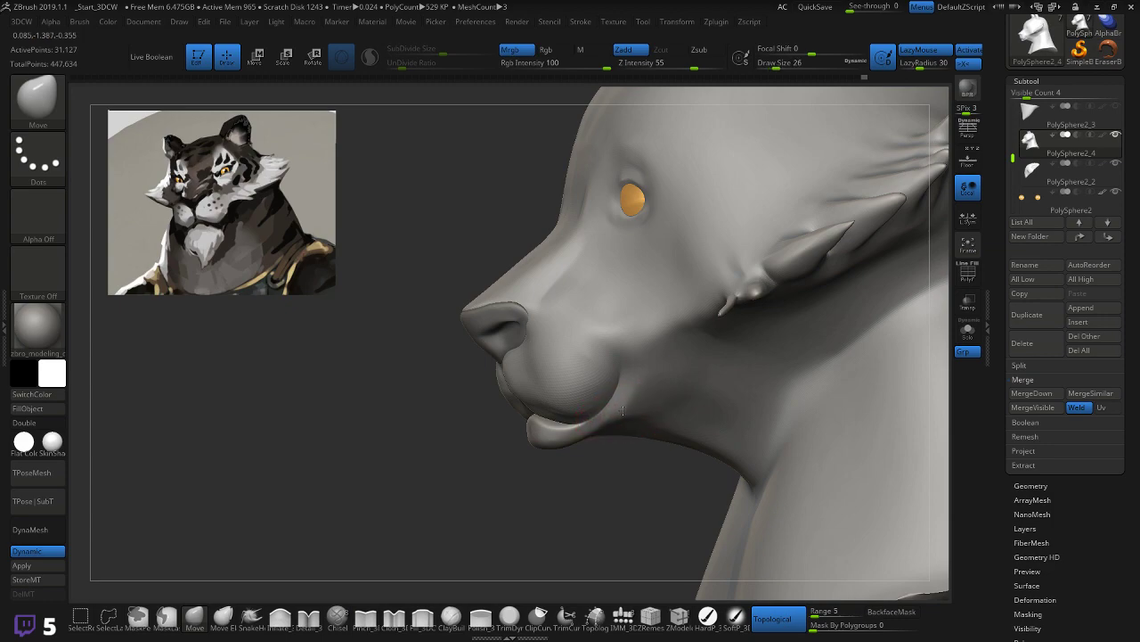
{"action": "left_click_drag", "start_coordinate": [595, 443], "coordinate": [624, 410]}
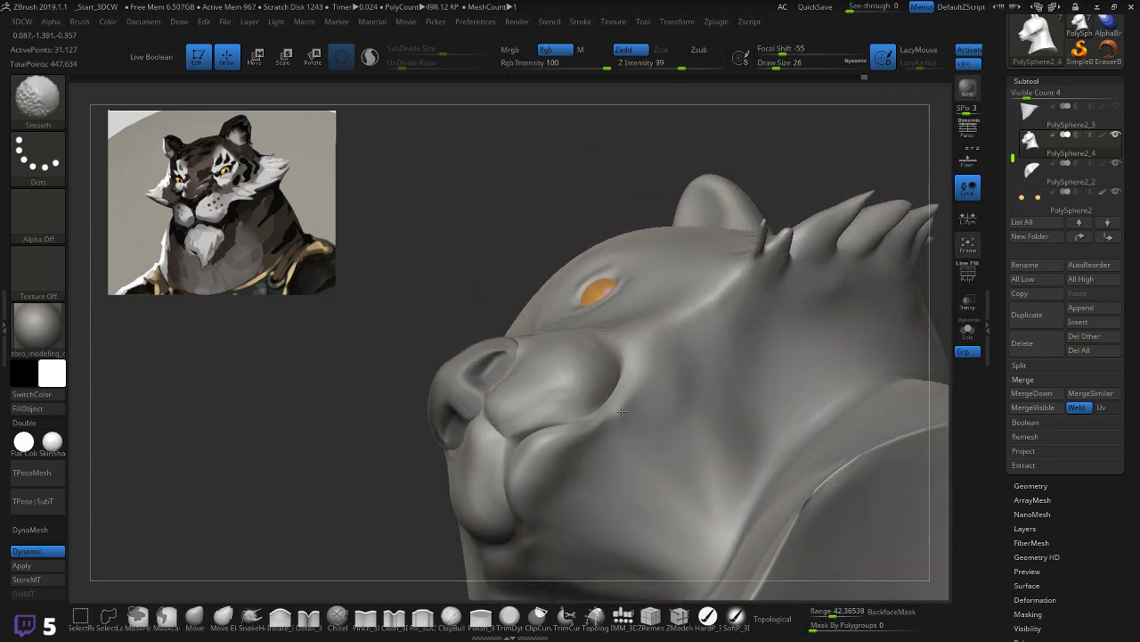
{"action": "mouse_move", "coordinate": [384, 481]}
{"action": "left_mouse_down"}
{"action": "mouse_move", "coordinate": [379, 547]}
{"action": "mouse_move", "coordinate": [413, 502]}
{"action": "left_mouse_up"}
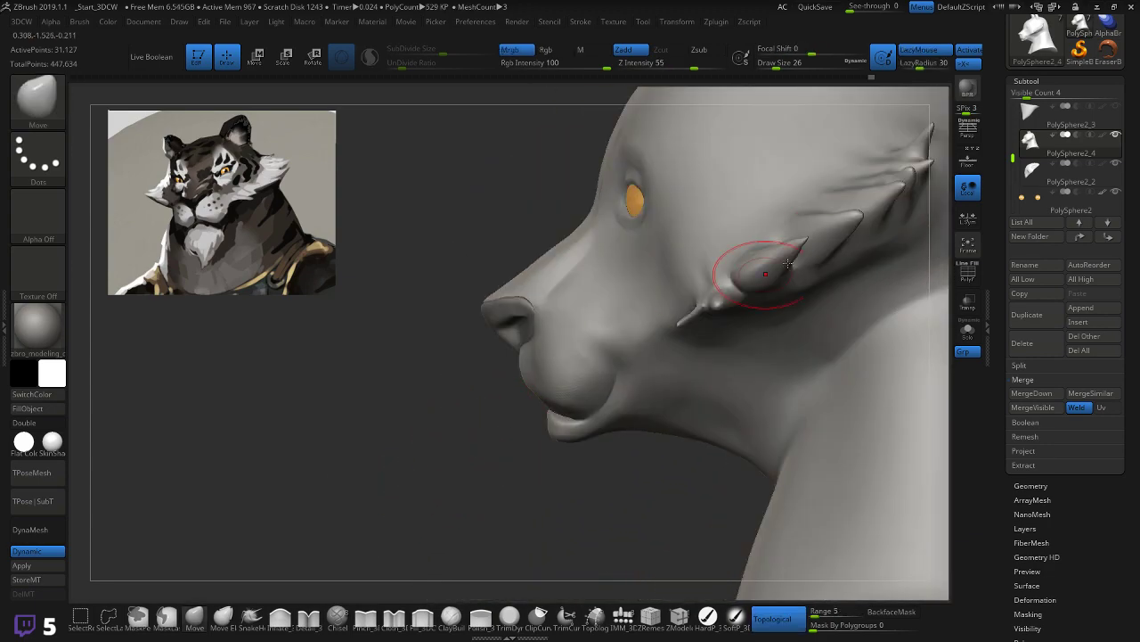
Step: Select and unhide the chin beard subtool, and turn on its polygon wireframe
{"action": "left_click", "coordinate": [1034, 119]}
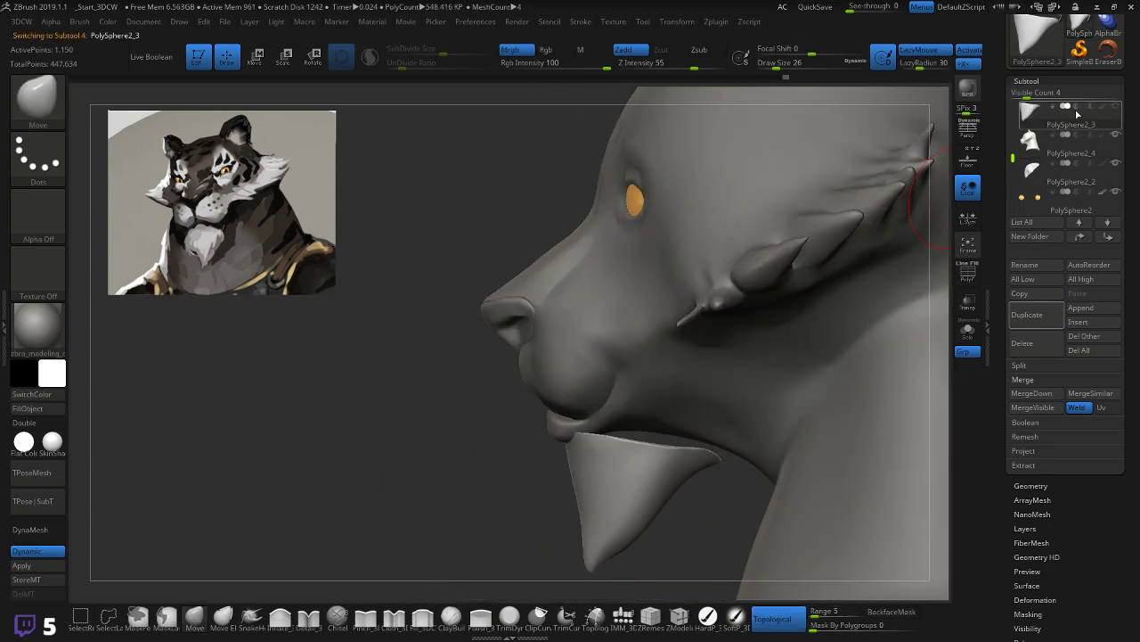
{"action": "mouse_move", "coordinate": [497, 483]}
{"action": "left_mouse_down"}
{"action": "mouse_move", "coordinate": [561, 472]}
{"action": "mouse_move", "coordinate": [503, 477]}
{"action": "mouse_move", "coordinate": [567, 456]}
{"action": "mouse_move", "coordinate": [546, 471]}
{"action": "mouse_move", "coordinate": [492, 416]}
{"action": "mouse_move", "coordinate": [508, 484]}
{"action": "left_mouse_up"}
{"action": "key", "text": "shift+f"}
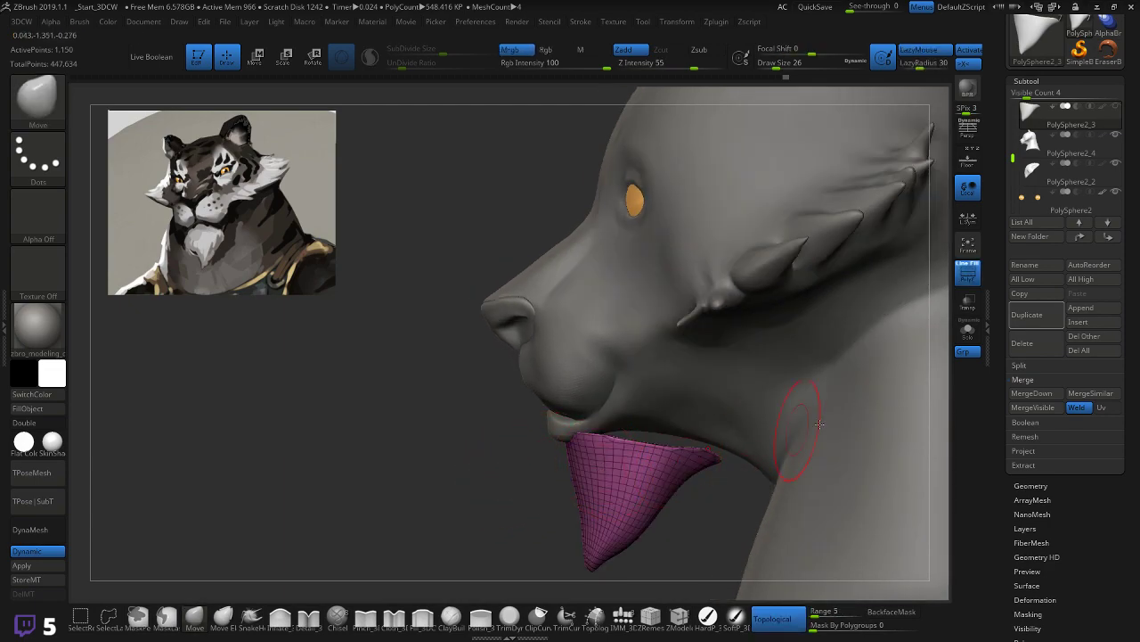
Step: Remesh the chin beard with ZRemesher at a target polygons count of 2, and remesh it again at 1
{"action": "left_click", "coordinate": [1039, 486]}
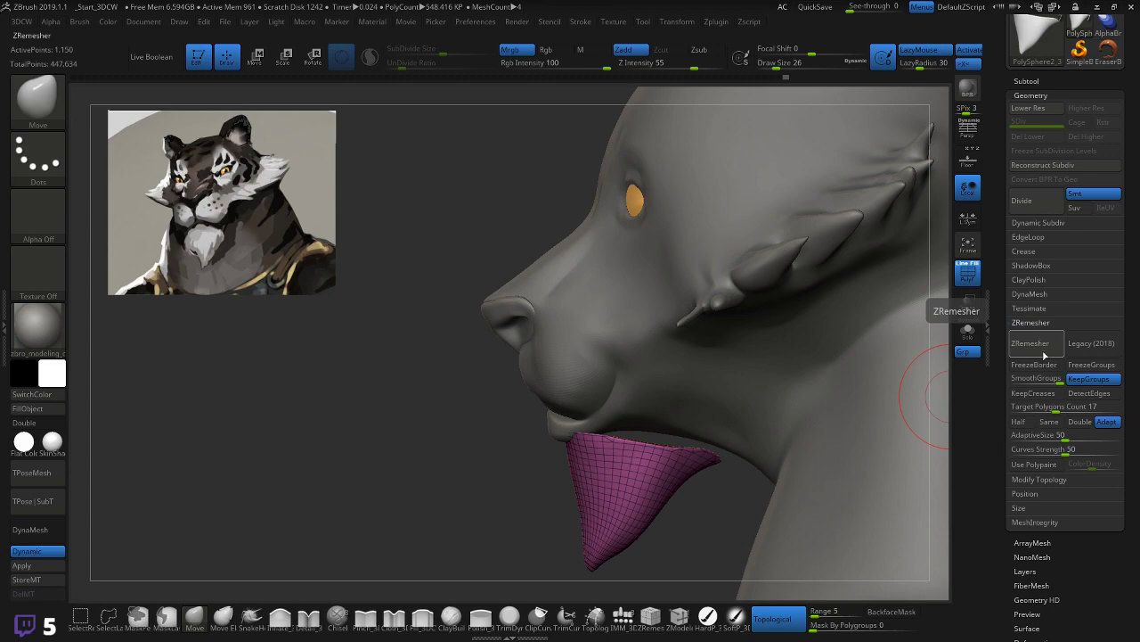
{"action": "left_click", "coordinate": [1020, 406]}
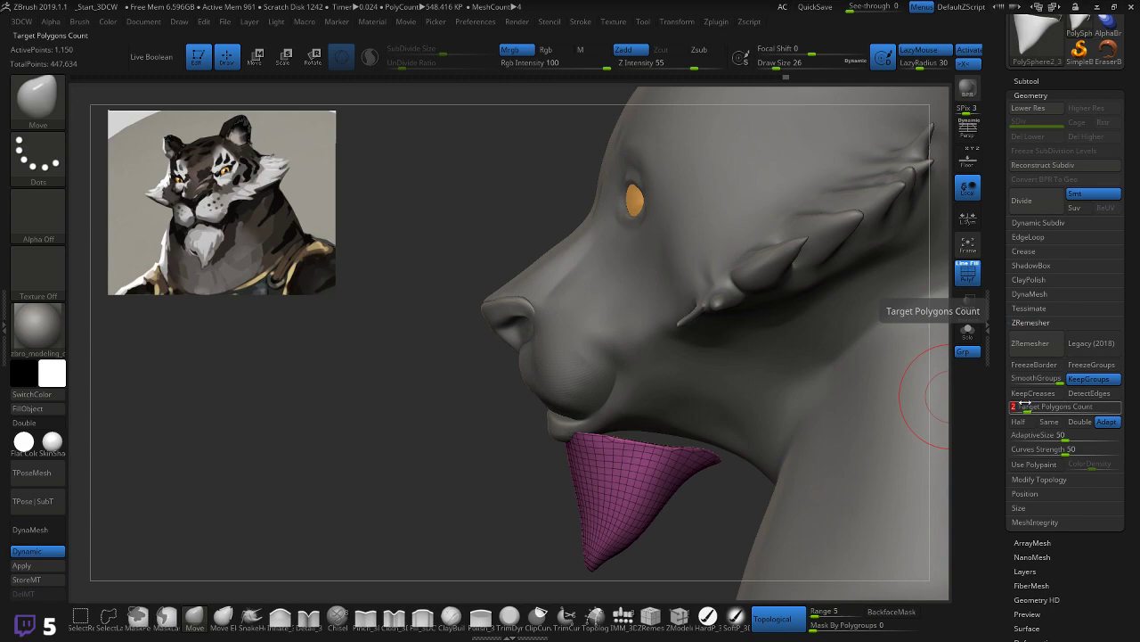
{"action": "key", "text": "Return"}
{"action": "left_click", "coordinate": [1030, 343]}
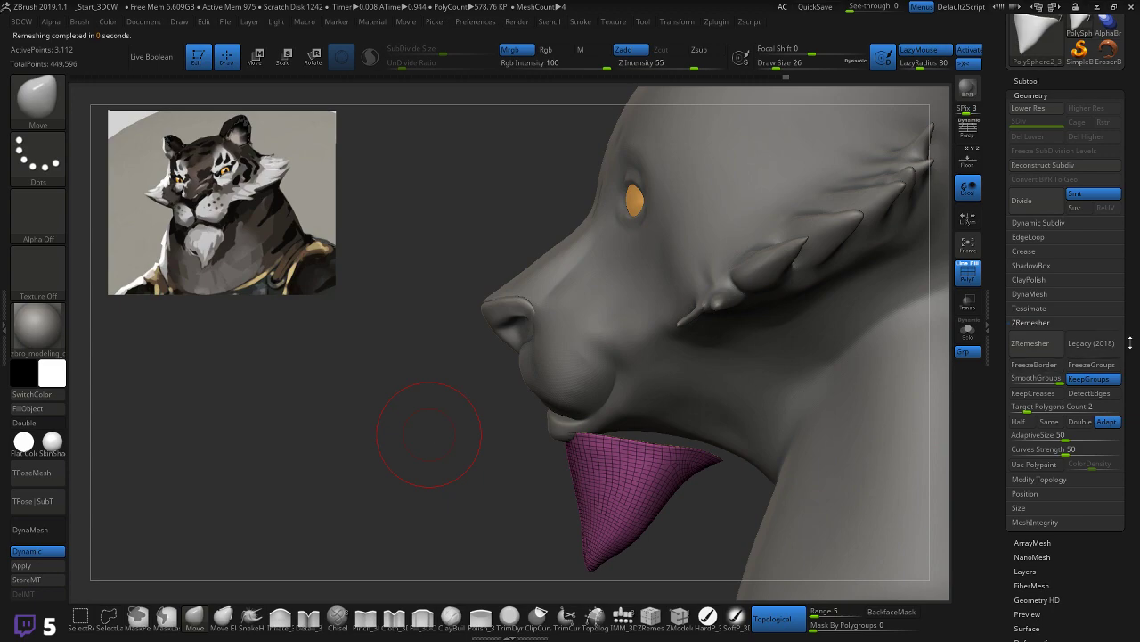
{"action": "left_click", "coordinate": [1020, 407]}
{"action": "left_click", "coordinate": [1030, 343]}
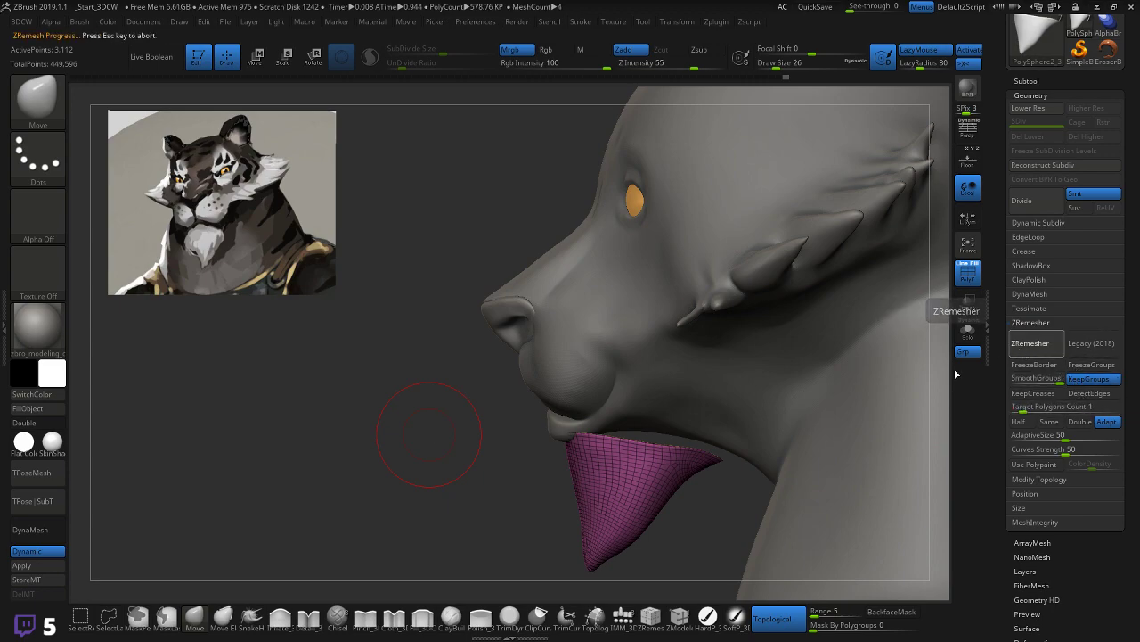
Step: Shift the chin beard slightly forward and tilt it beneath the lower lip with the transform gizmo
{"action": "left_click_drag", "start_coordinate": [438, 476], "coordinate": [425, 479]}
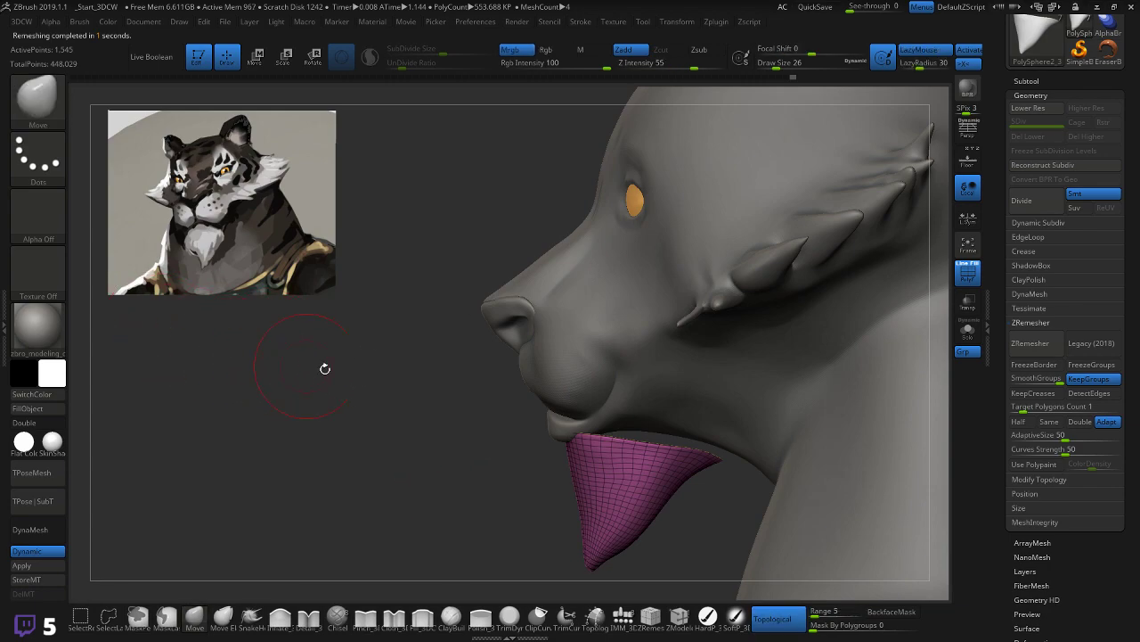
{"action": "key", "text": "w"}
{"action": "left_click", "coordinate": [883, 218]}
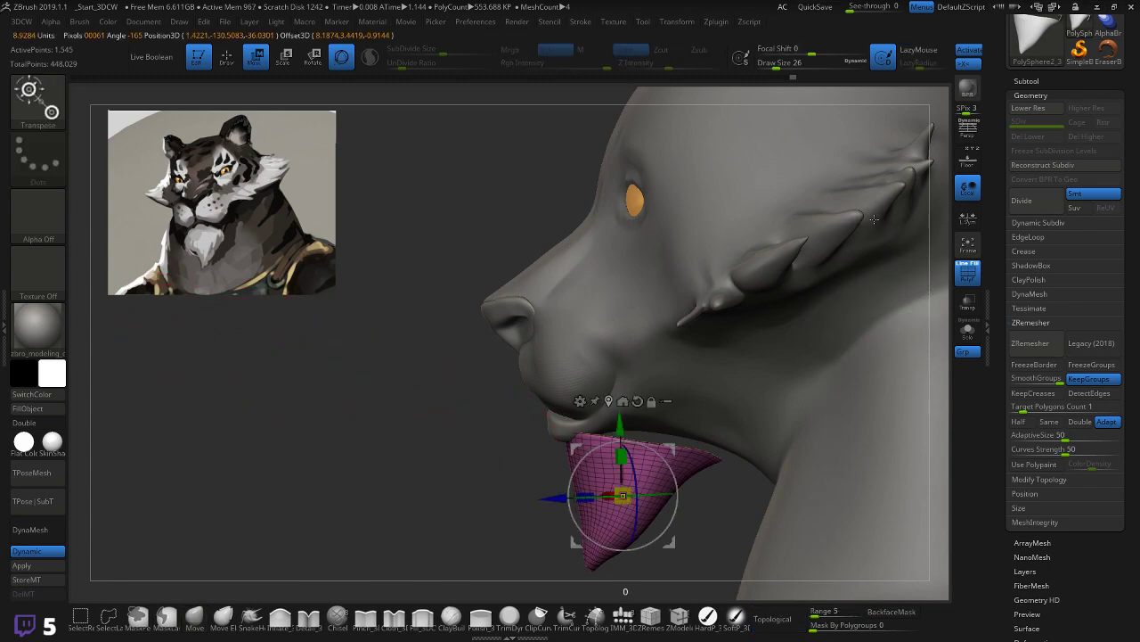
{"action": "left_click_drag", "start_coordinate": [623, 494], "coordinate": [616, 497]}
{"action": "left_click_drag", "start_coordinate": [661, 451], "coordinate": [657, 458]}
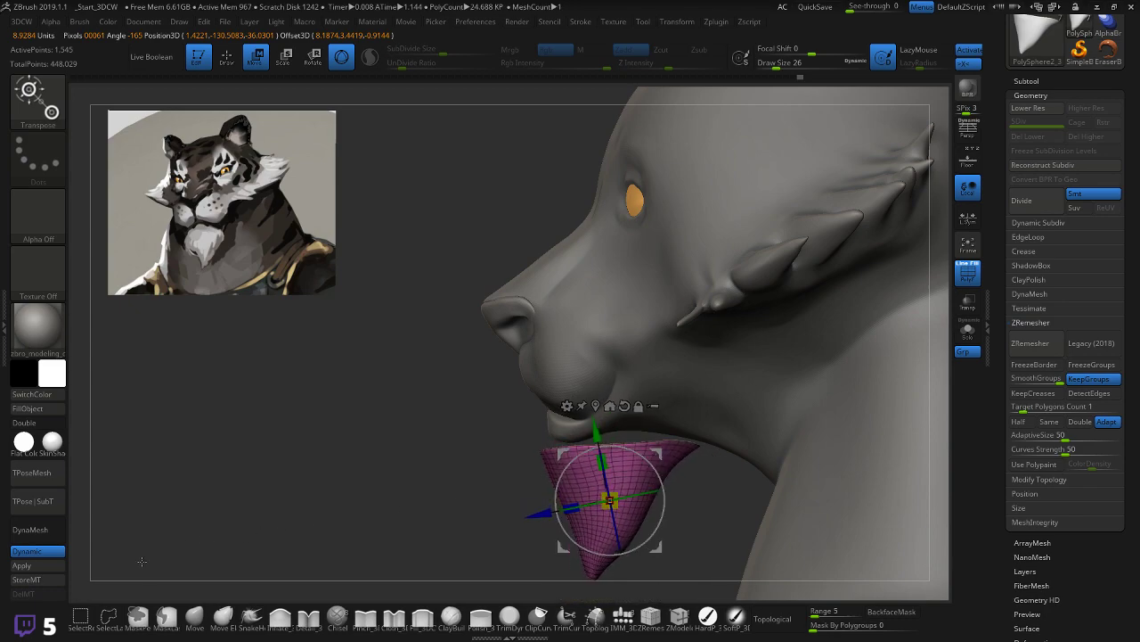
Step: Smooth the chin beard's upper rim and reshape its front edge with the Move brush, enlarging the draw size to 34
{"action": "left_click", "coordinate": [196, 617]}
{"action": "left_click_drag", "start_coordinate": [427, 473], "coordinate": [474, 515]}
{"action": "left_click_drag", "start_coordinate": [531, 450], "coordinate": [656, 458], "text": "shift"}
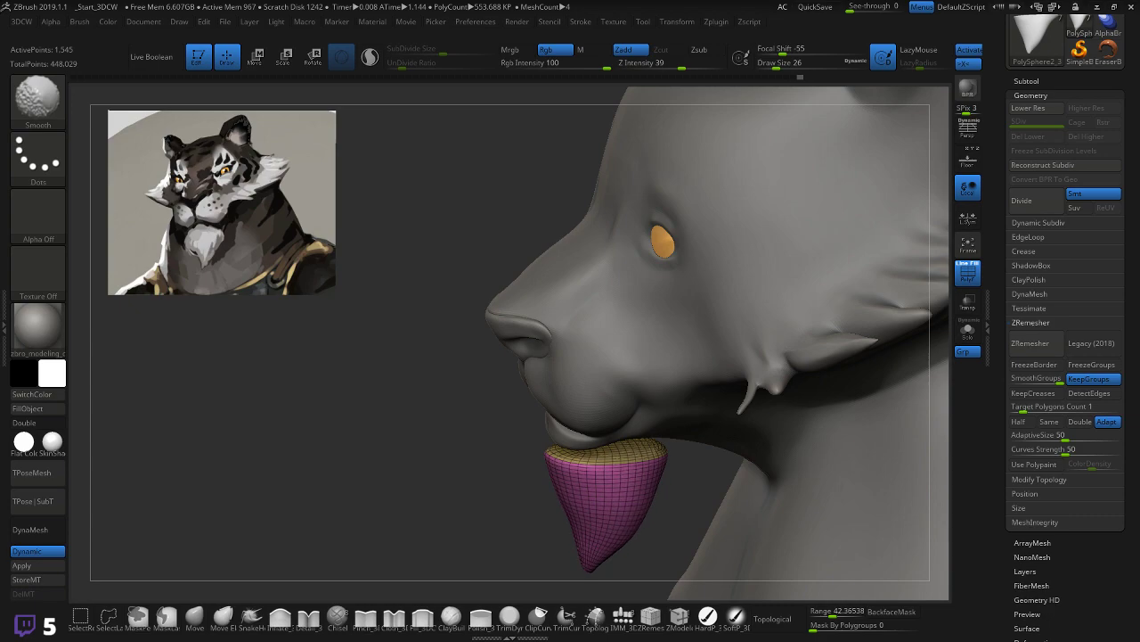
{"action": "left_click_drag", "start_coordinate": [458, 477], "coordinate": [417, 429]}
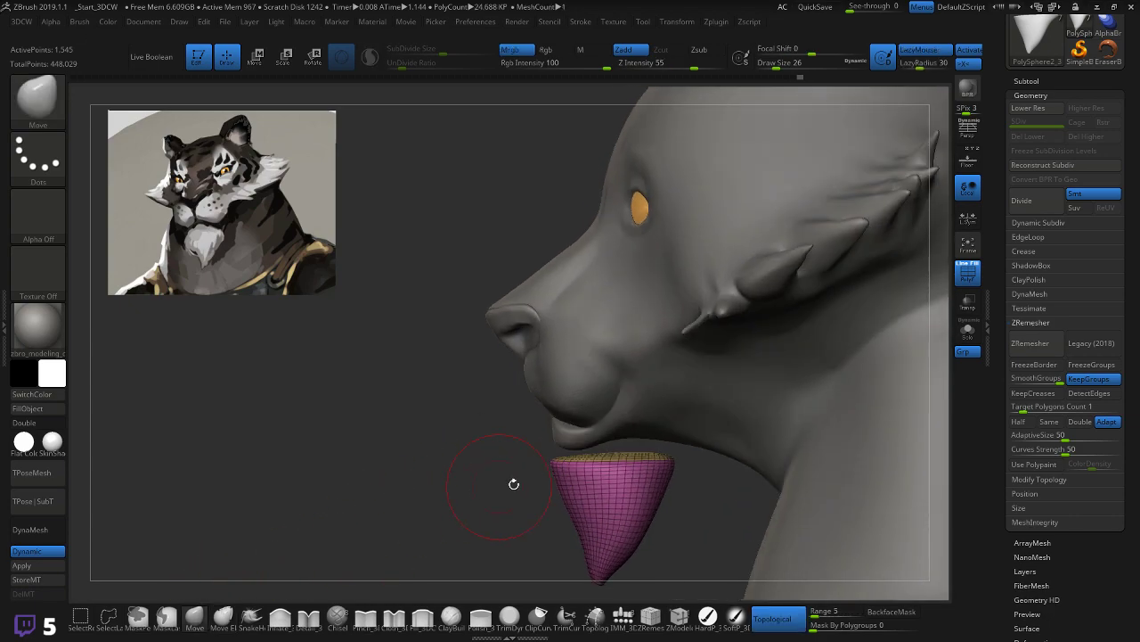
{"action": "left_click_drag", "start_coordinate": [563, 468], "coordinate": [573, 462]}
{"action": "key", "text": "]"}
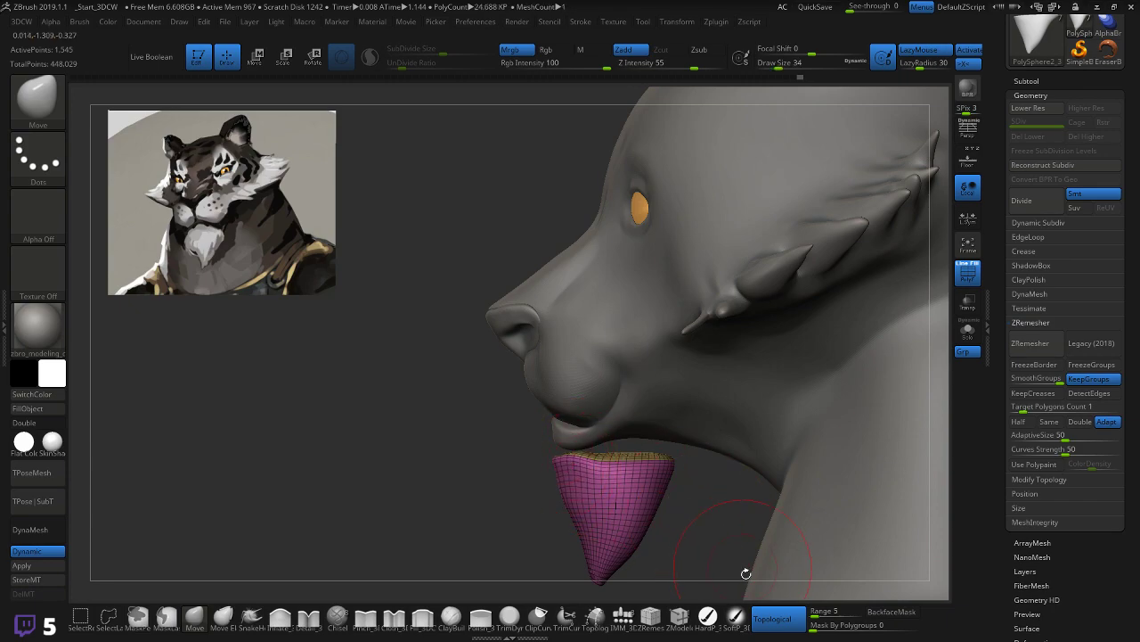
Step: Turn off topological masking and raise the beard's upper end against the underside of the chin with the Move brush
{"action": "left_click", "coordinate": [778, 619]}
{"action": "mouse_move", "coordinate": [563, 467]}
{"action": "left_mouse_down"}
{"action": "mouse_move", "coordinate": [575, 453]}
{"action": "mouse_move", "coordinate": [649, 445]}
{"action": "mouse_move", "coordinate": [604, 437]}
{"action": "left_mouse_up"}
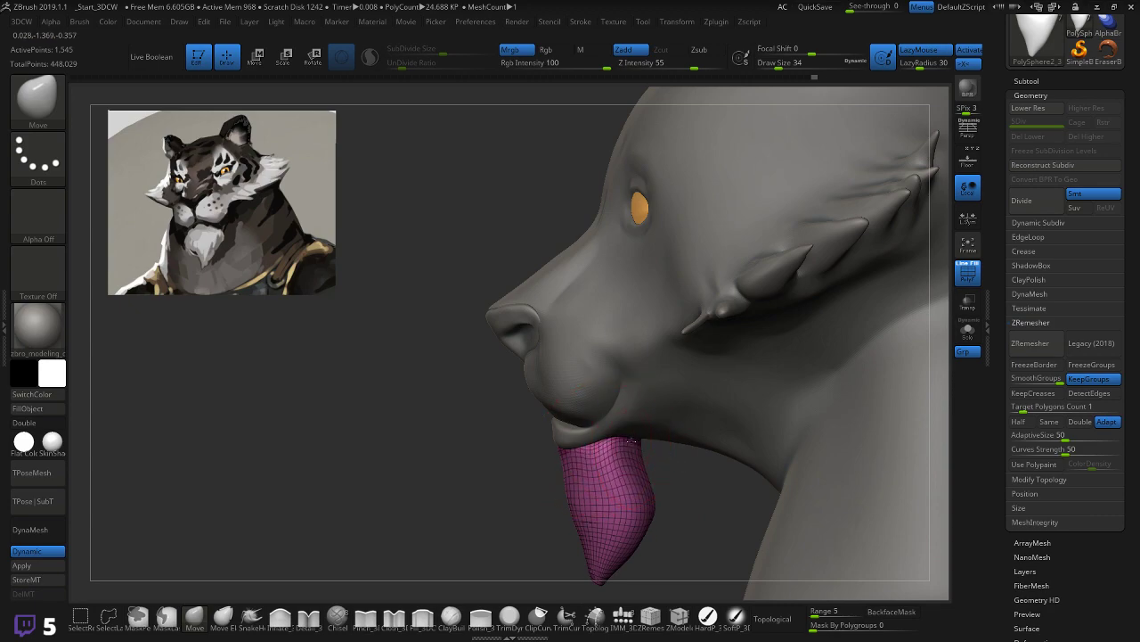
{"action": "left_click_drag", "start_coordinate": [498, 512], "coordinate": [500, 476], "text": "shift"}
Step: Set the Move brush's focal shift to -78 and reshape the beard's upper sides and lower tip from the front
{"action": "key", "text": "space"}
{"action": "left_click_drag", "start_coordinate": [298, 396], "coordinate": [395, 357]}
{"action": "left_click_drag", "start_coordinate": [640, 384], "coordinate": [651, 390]}
{"action": "left_click_drag", "start_coordinate": [538, 392], "coordinate": [528, 391]}
{"action": "left_click_drag", "start_coordinate": [603, 450], "coordinate": [588, 544]}
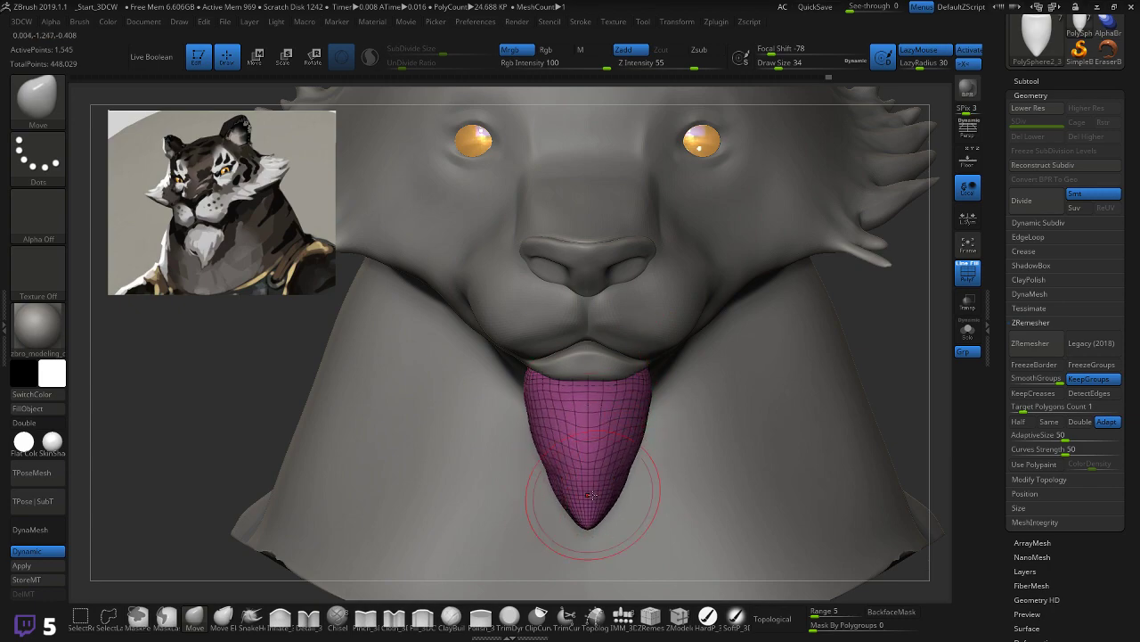
Step: Narrow the beard's lower half toward its tip and smooth the tapered shape from the front and side
{"action": "left_click_drag", "start_coordinate": [555, 466], "coordinate": [571, 499]}
{"action": "mouse_move", "coordinate": [571, 419]}
{"action": "left_mouse_down"}
{"action": "mouse_move", "coordinate": [629, 430]}
{"action": "mouse_move", "coordinate": [636, 420]}
{"action": "mouse_move", "coordinate": [632, 445]}
{"action": "mouse_move", "coordinate": [581, 459]}
{"action": "left_mouse_up"}
{"action": "key", "text": "shift"}
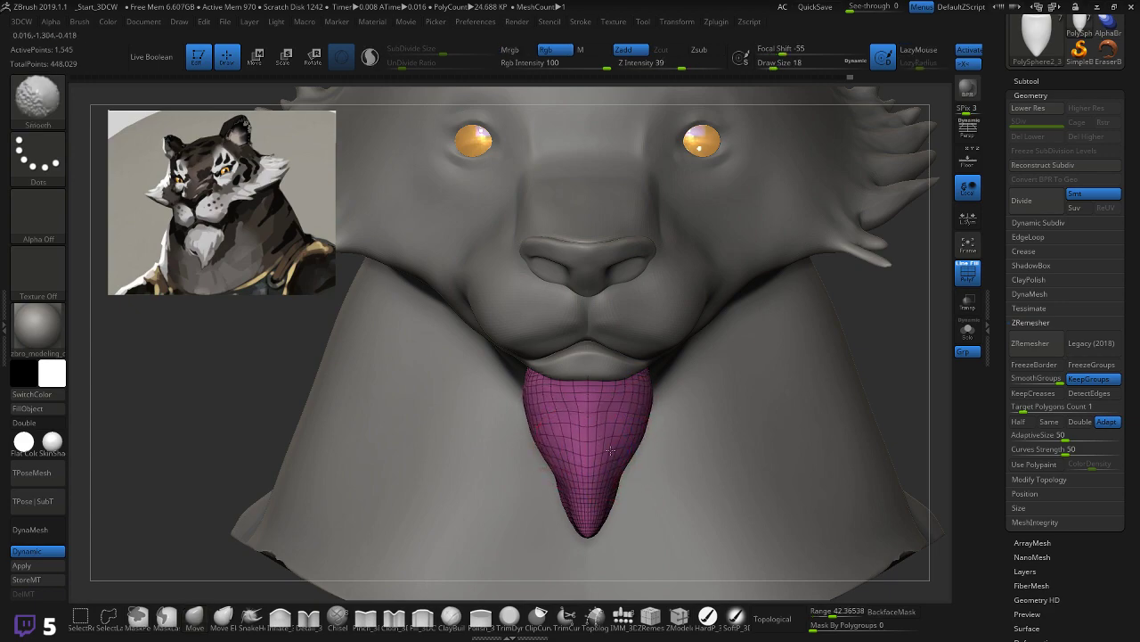
{"action": "left_click_drag", "start_coordinate": [584, 530], "coordinate": [623, 488], "text": "shift"}
{"action": "left_click_drag", "start_coordinate": [246, 409], "coordinate": [323, 412]}
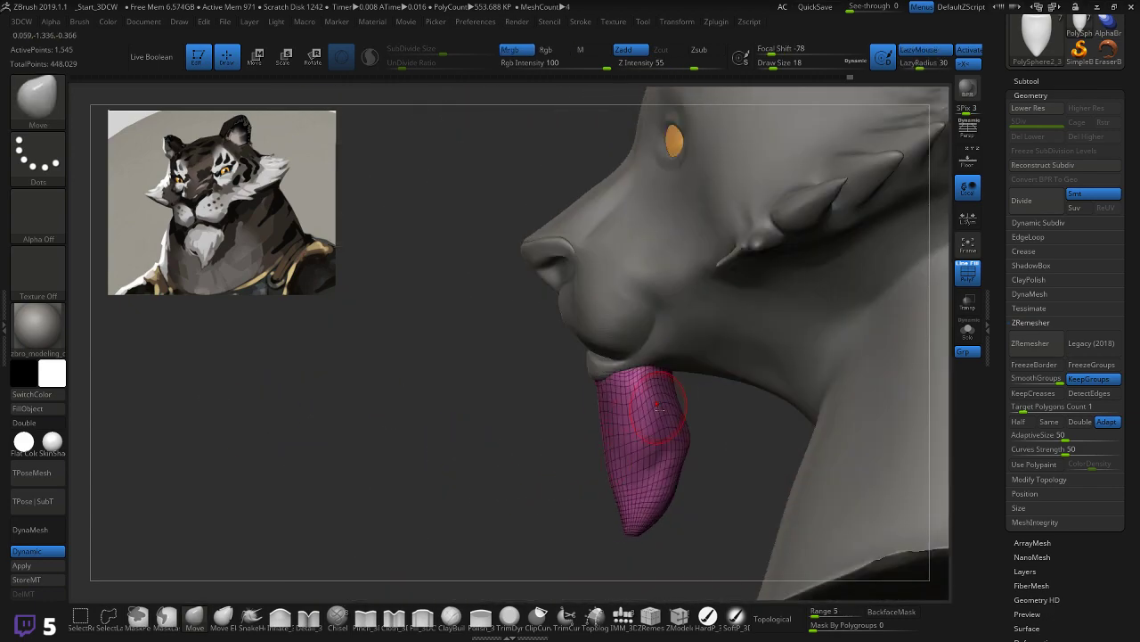
{"action": "key", "text": "shift"}
{"action": "mouse_move", "coordinate": [632, 531]}
{"action": "left_mouse_down", "text": "shift"}
{"action": "mouse_move", "coordinate": [612, 505]}
{"action": "mouse_move", "coordinate": [640, 521]}
{"action": "mouse_move", "coordinate": [632, 527]}
{"action": "left_mouse_up", "text": "shift"}
Step: Widen the beard's upper part into a rounded teardrop using draw size 26 and smooth its pointed tip
{"action": "mouse_move", "coordinate": [675, 417]}
{"action": "left_mouse_down"}
{"action": "mouse_move", "coordinate": [662, 453]}
{"action": "mouse_move", "coordinate": [591, 471]}
{"action": "mouse_move", "coordinate": [602, 526]}
{"action": "mouse_move", "coordinate": [611, 514]}
{"action": "mouse_move", "coordinate": [589, 514]}
{"action": "mouse_move", "coordinate": [583, 459]}
{"action": "left_mouse_up"}
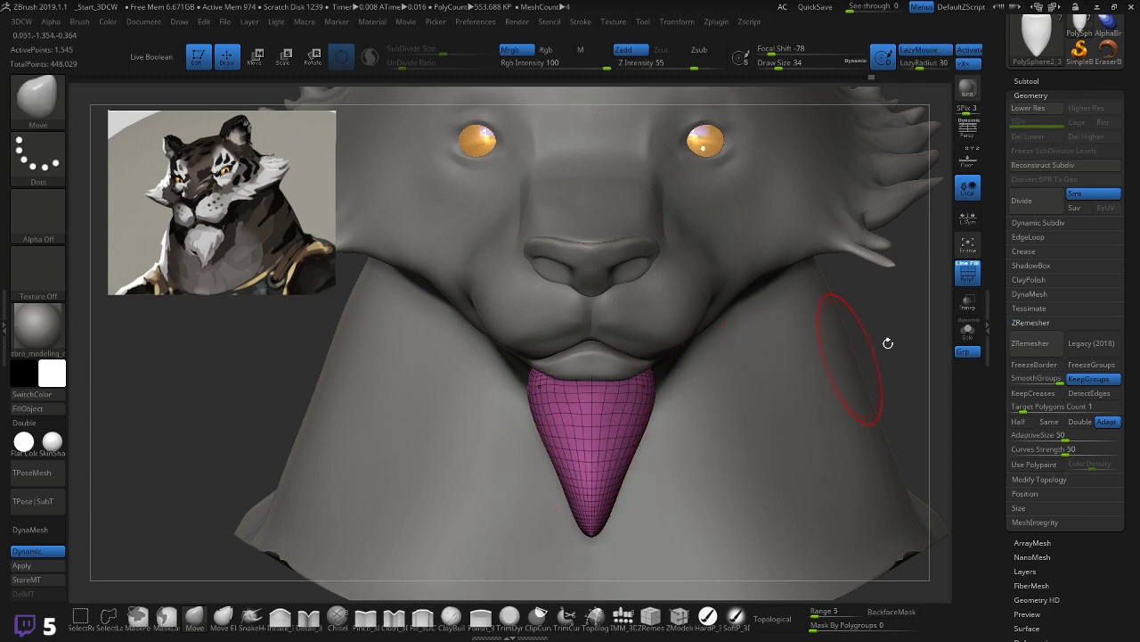
{"action": "mouse_move", "coordinate": [639, 416]}
{"action": "left_mouse_down"}
{"action": "mouse_move", "coordinate": [652, 432]}
{"action": "mouse_move", "coordinate": [611, 502]}
{"action": "left_mouse_up"}
{"action": "key", "text": "bracketleft"}
{"action": "key", "text": "shift"}
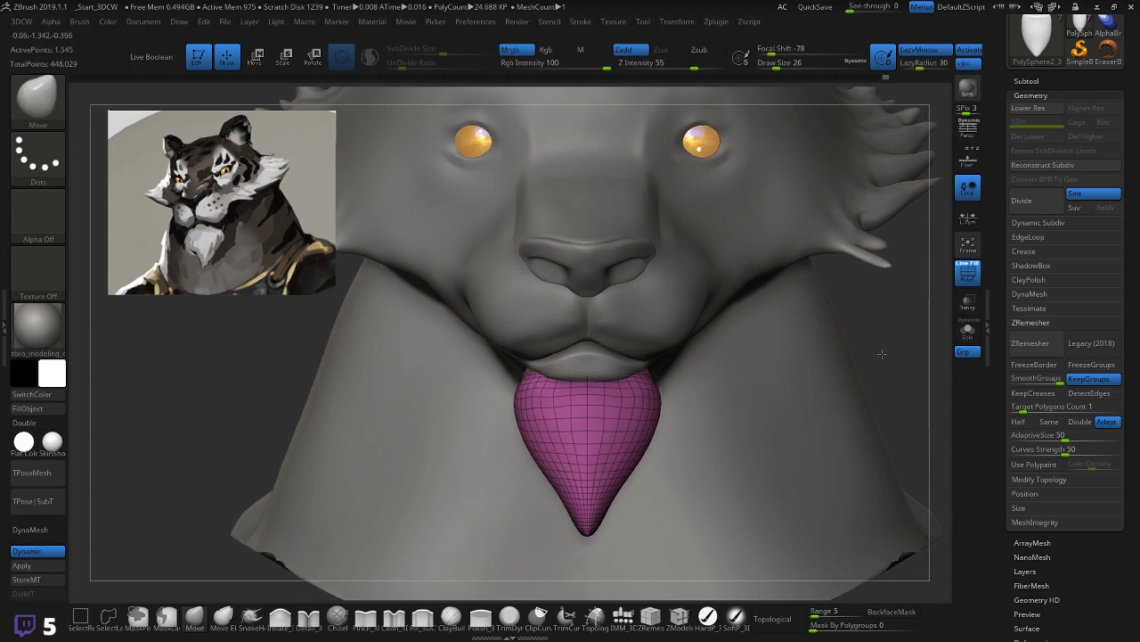
{"action": "key", "text": "f"}
{"action": "left_click_drag", "start_coordinate": [851, 330], "coordinate": [757, 403]}
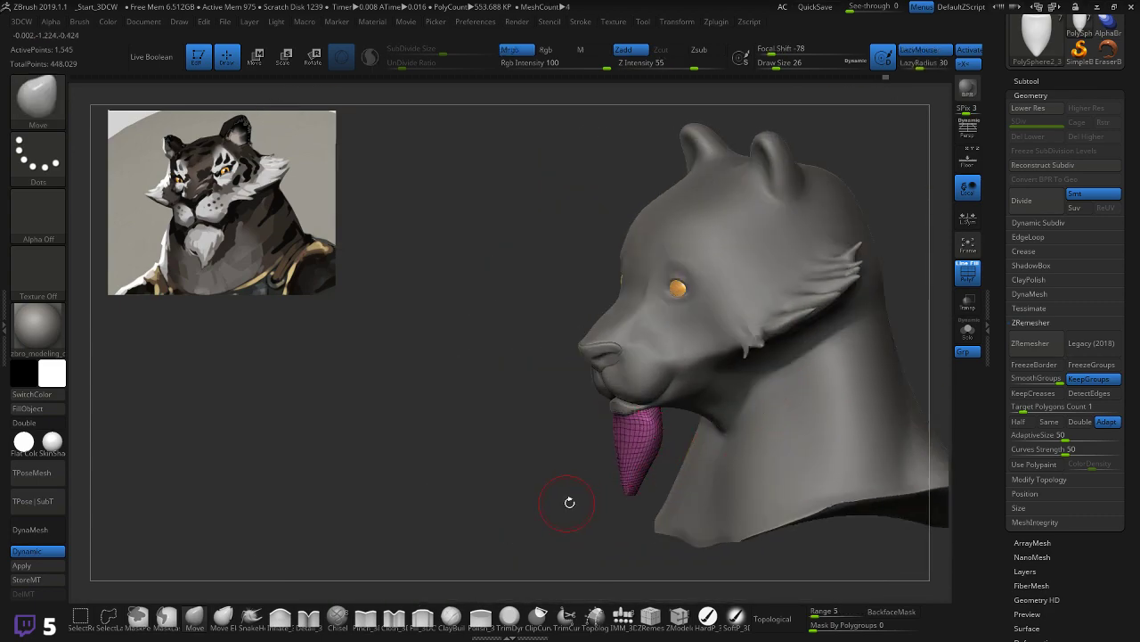
{"action": "mouse_move", "coordinate": [633, 494]}
{"action": "left_mouse_down", "text": "shift"}
{"action": "mouse_move", "coordinate": [633, 468]}
{"action": "mouse_move", "coordinate": [603, 501]}
{"action": "mouse_move", "coordinate": [664, 499]}
{"action": "mouse_move", "coordinate": [624, 488]}
{"action": "left_mouse_up", "text": "shift"}
{"action": "left_click_drag", "start_coordinate": [793, 490], "coordinate": [797, 365], "text": "alt"}
{"action": "left_click_drag", "start_coordinate": [825, 407], "coordinate": [858, 370]}
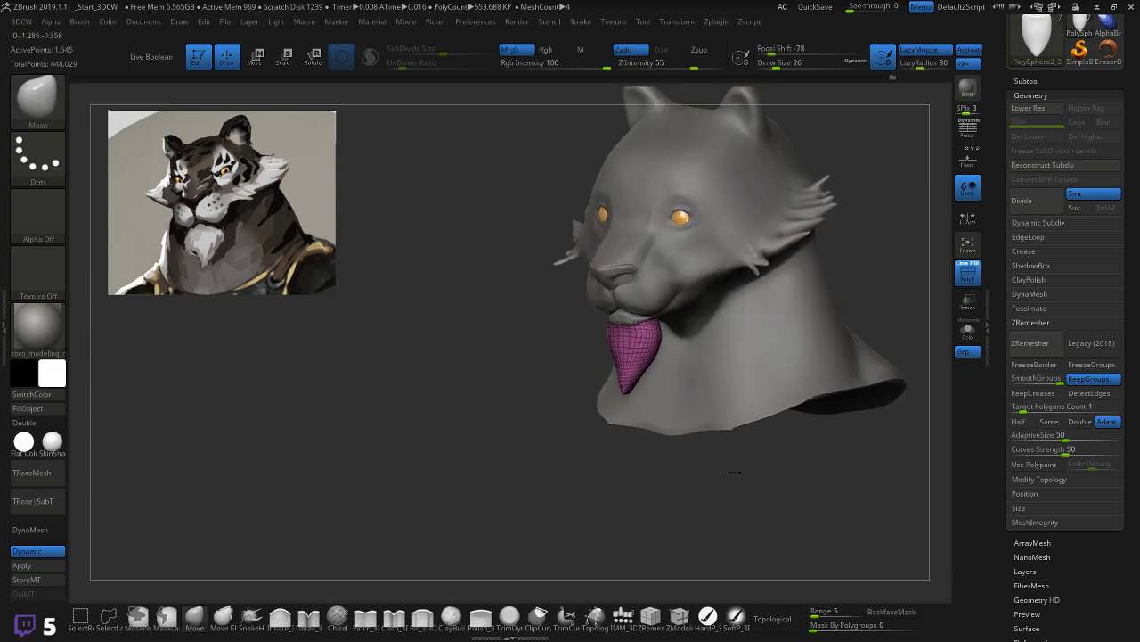
{"action": "left_click_drag", "start_coordinate": [631, 445], "coordinate": [611, 476]}
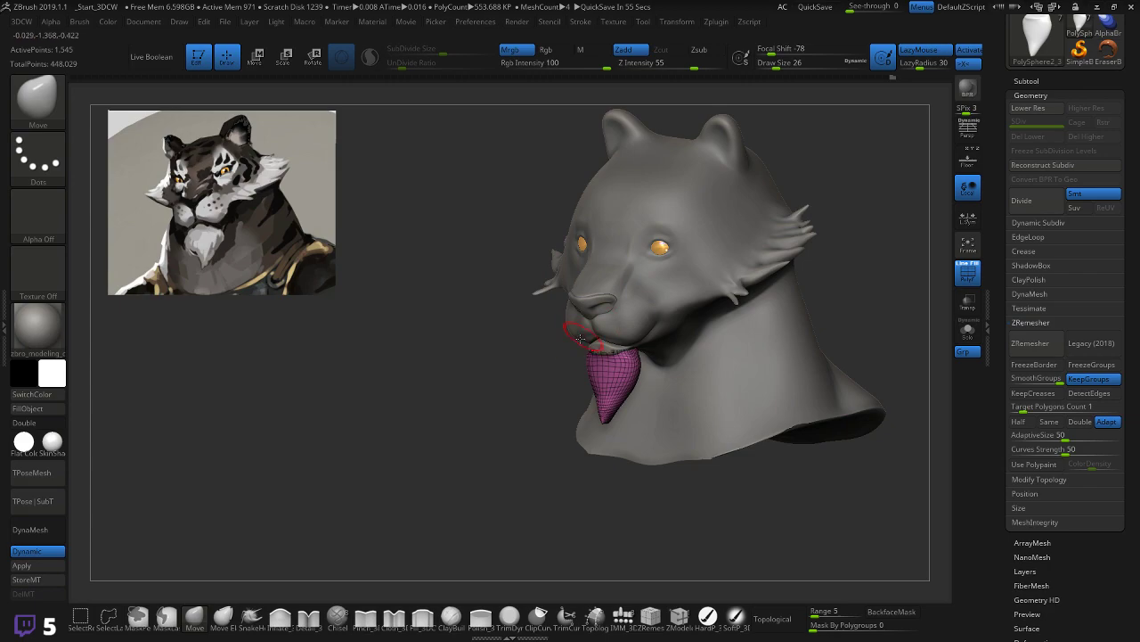
Step: Adjust the beard's upper edge where it meets the chin and smooth the front surface below it
{"action": "right_click_drag", "start_coordinate": [501, 387], "coordinate": [491, 364], "text": "ctrl"}
{"action": "right_click_drag", "start_coordinate": [553, 336], "coordinate": [611, 310]}
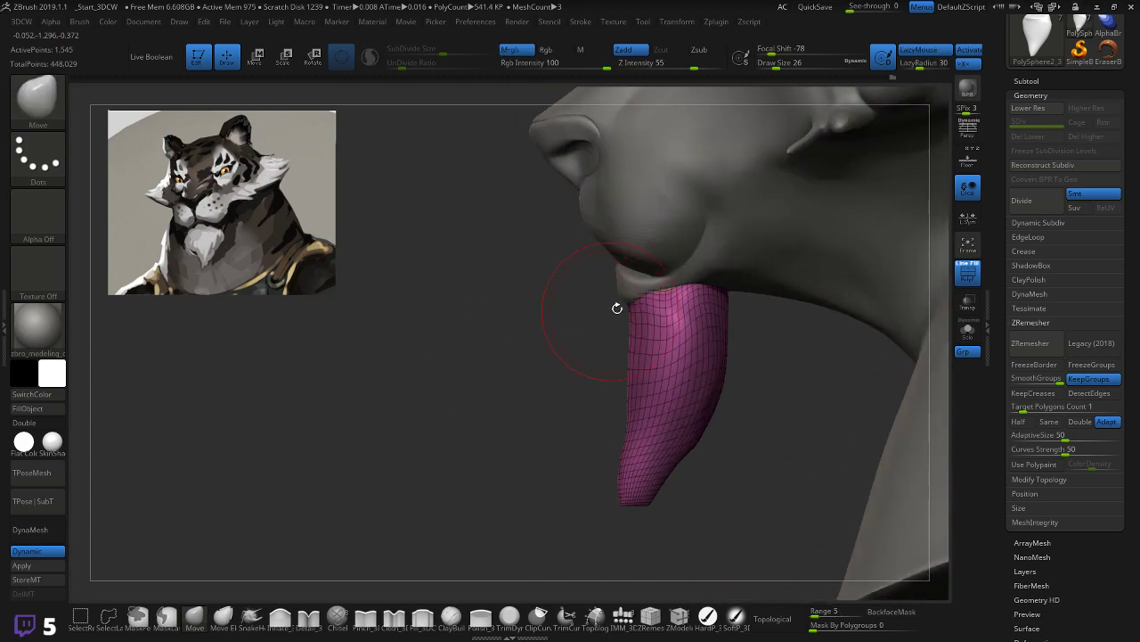
{"action": "mouse_move", "coordinate": [636, 308]}
{"action": "left_mouse_down"}
{"action": "mouse_move", "coordinate": [619, 291]}
{"action": "mouse_move", "coordinate": [653, 291]}
{"action": "mouse_move", "coordinate": [624, 306]}
{"action": "mouse_move", "coordinate": [638, 296]}
{"action": "left_mouse_up"}
{"action": "right_click_drag", "start_coordinate": [626, 309], "coordinate": [585, 286]}
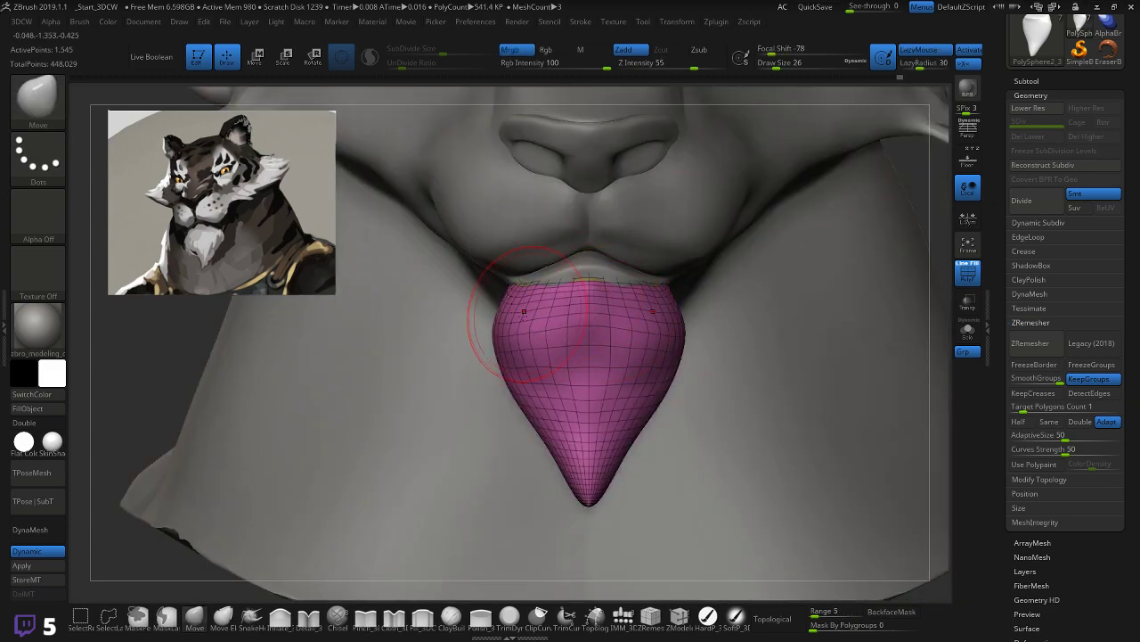
{"action": "mouse_move", "coordinate": [528, 331]}
{"action": "left_mouse_down", "text": "shift"}
{"action": "mouse_move", "coordinate": [554, 343]}
{"action": "mouse_move", "coordinate": [563, 372]}
{"action": "left_mouse_up", "text": "shift"}
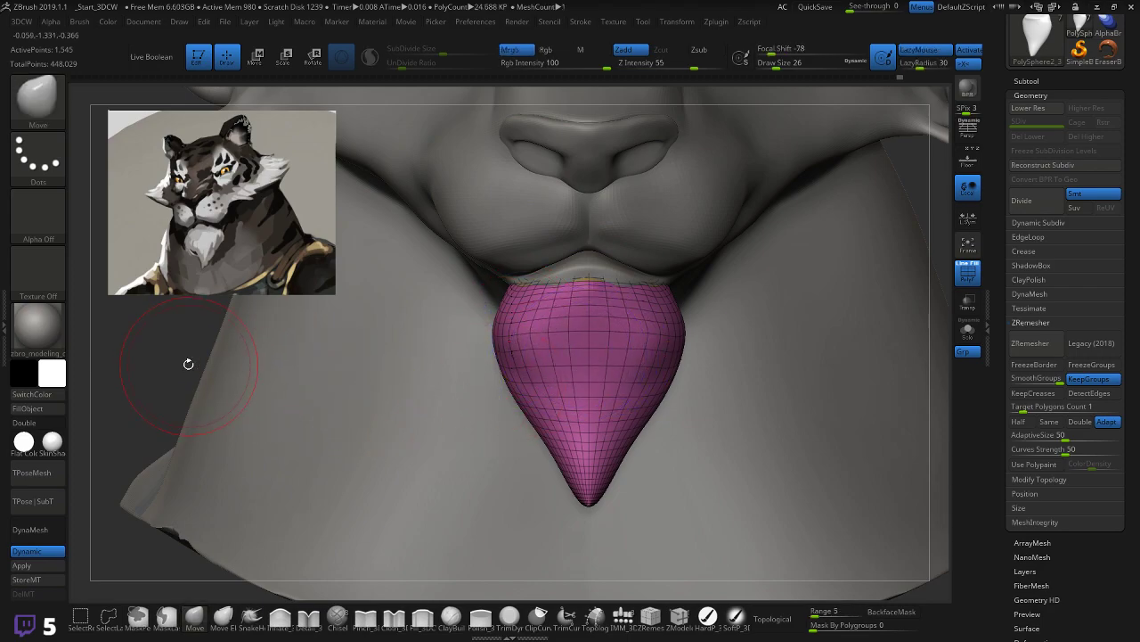
{"action": "right_click_drag", "start_coordinate": [185, 363], "coordinate": [184, 392], "text": "ctrl"}
{"action": "left_click_drag", "start_coordinate": [343, 287], "coordinate": [754, 271]}
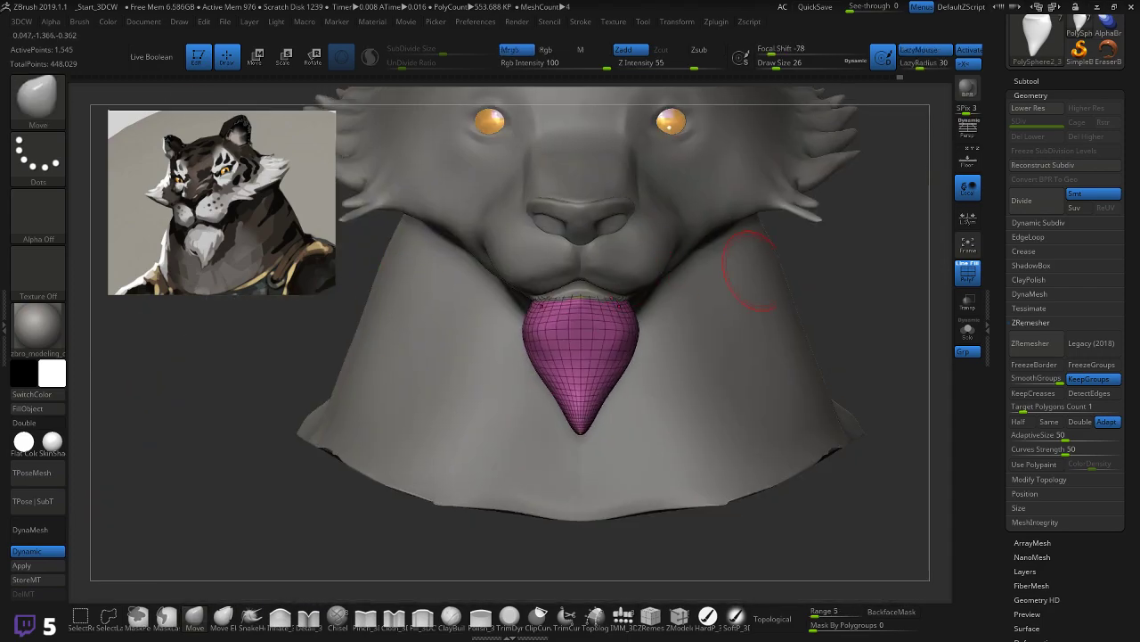
{"action": "key", "text": "shift"}
{"action": "mouse_move", "coordinate": [859, 328]}
{"action": "left_mouse_down"}
{"action": "mouse_move", "coordinate": [870, 428]}
{"action": "mouse_move", "coordinate": [878, 323]}
{"action": "mouse_move", "coordinate": [853, 382]}
{"action": "mouse_move", "coordinate": [846, 338]}
{"action": "left_mouse_up"}
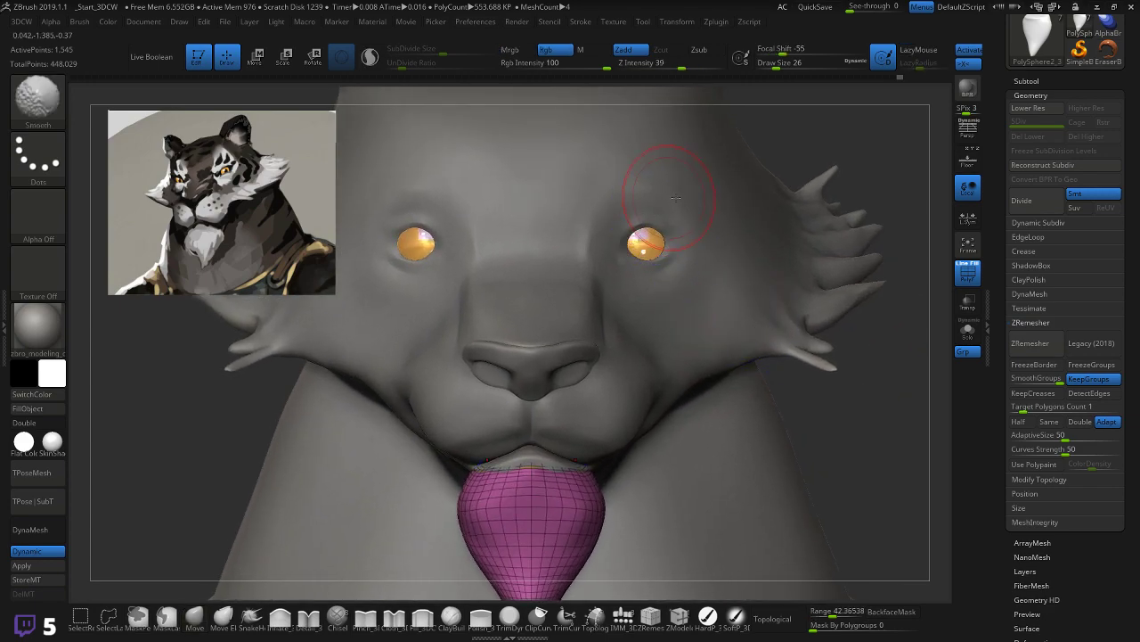
Step: Make the head subtool PolySphere2_4 active and hide the polygroup wireframe
{"action": "left_click", "coordinate": [1063, 80]}
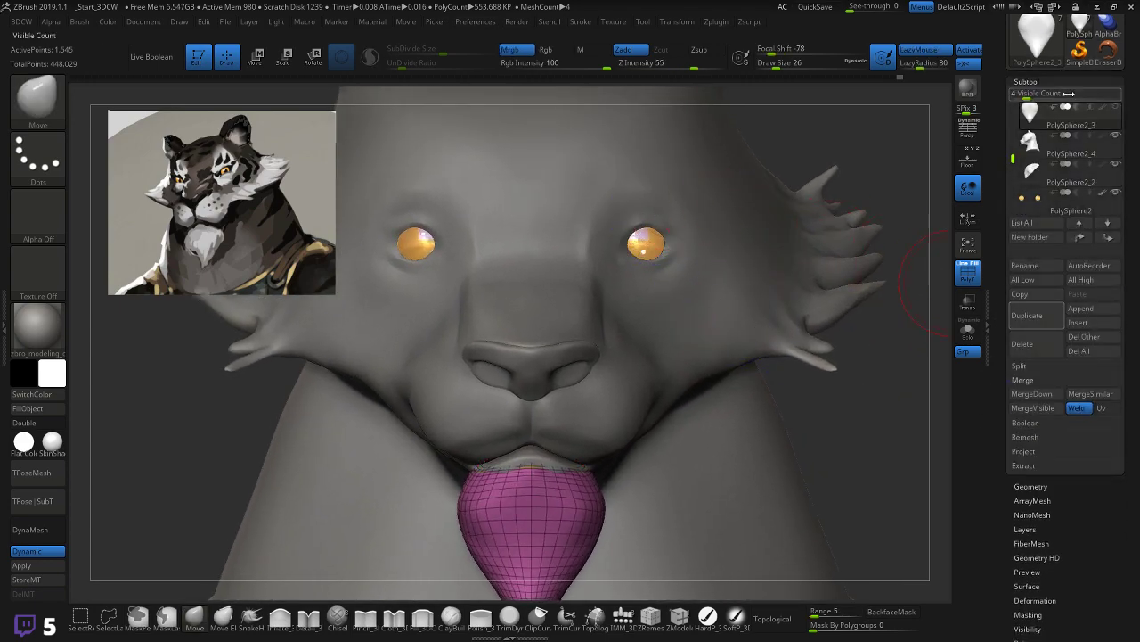
{"action": "mouse_move", "coordinate": [1059, 198]}
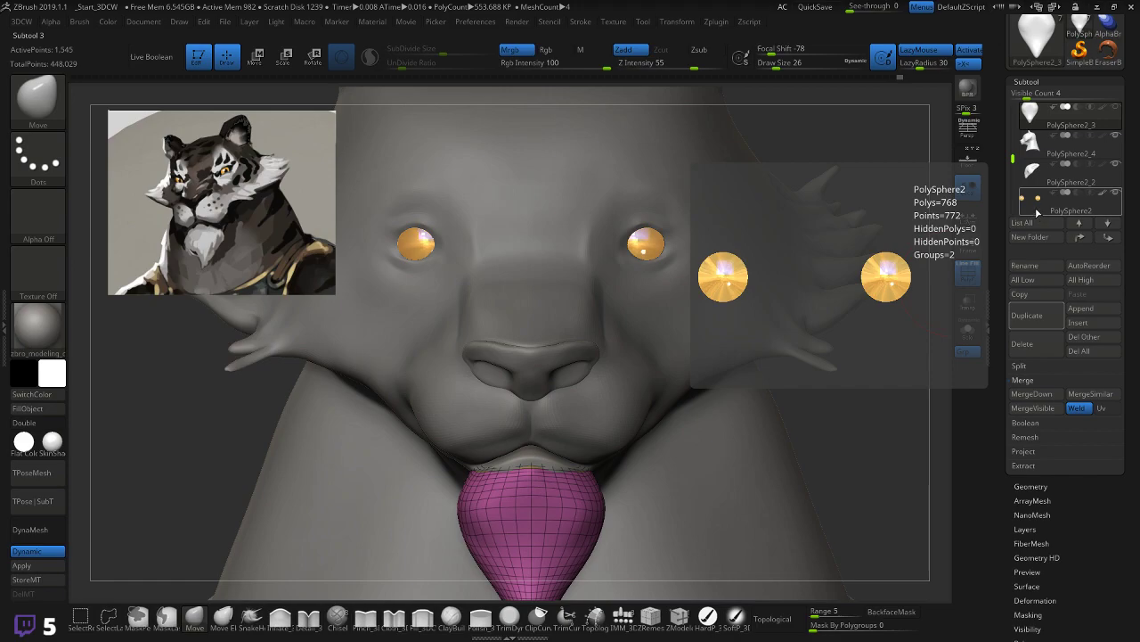
{"action": "left_click", "coordinate": [1032, 144]}
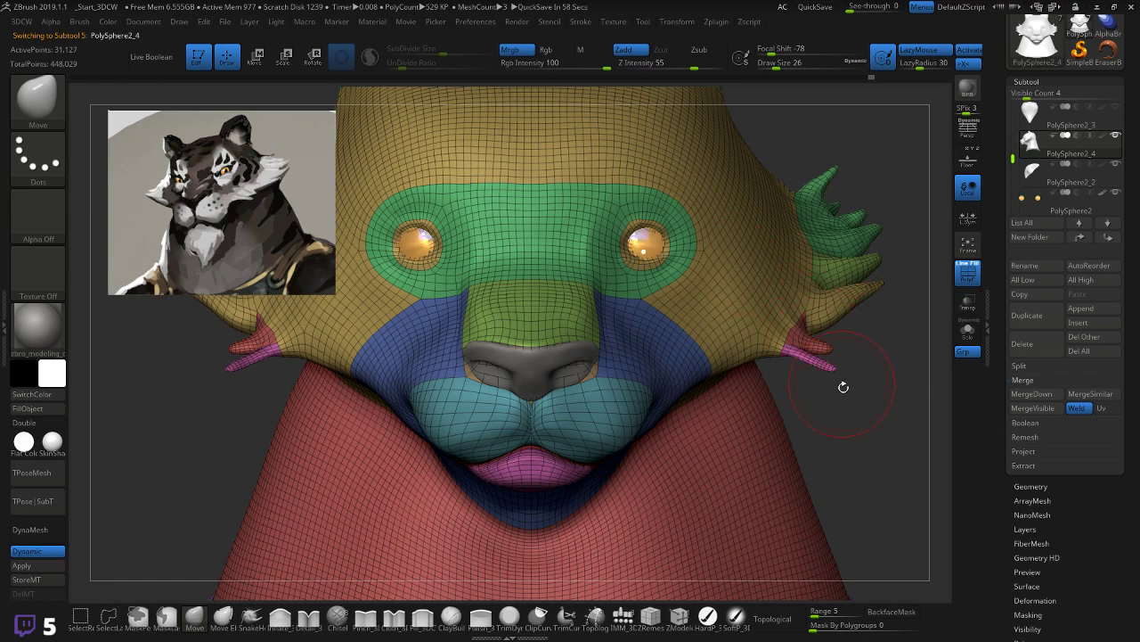
{"action": "key", "text": "shift+f"}
{"action": "left_click_drag", "start_coordinate": [865, 407], "coordinate": [847, 399], "text": "alt"}
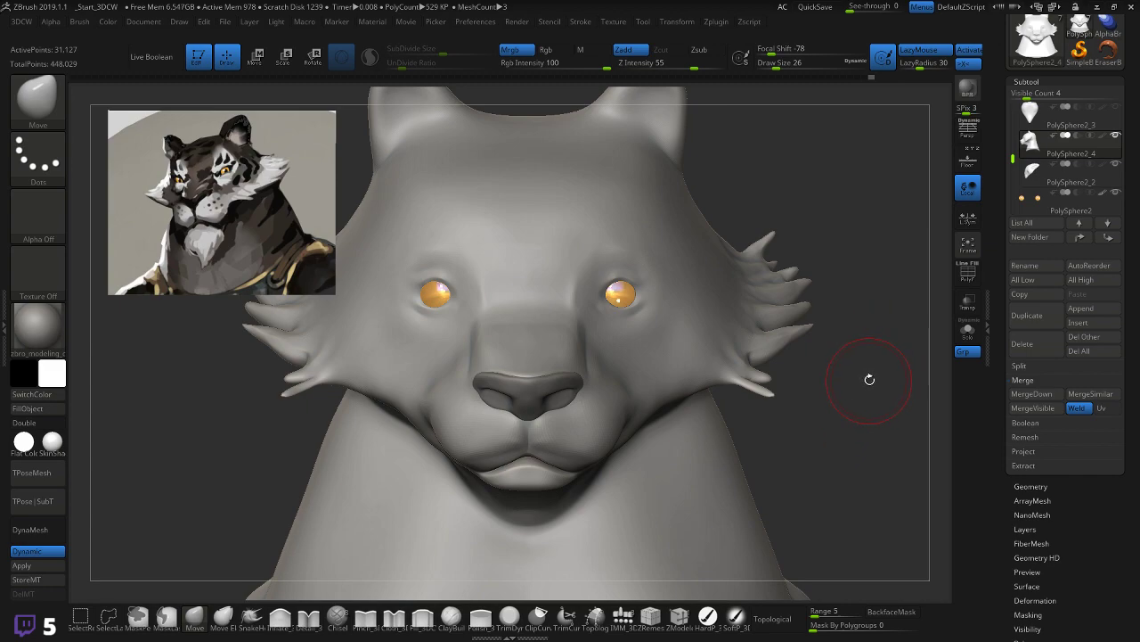
Step: Change the head's material to SkinShade4 and leave it displayed without the polygroup wireframe
{"action": "mouse_move", "coordinate": [875, 404]}
{"action": "left_mouse_down"}
{"action": "mouse_move", "coordinate": [839, 448]}
{"action": "mouse_move", "coordinate": [853, 395]}
{"action": "left_mouse_up"}
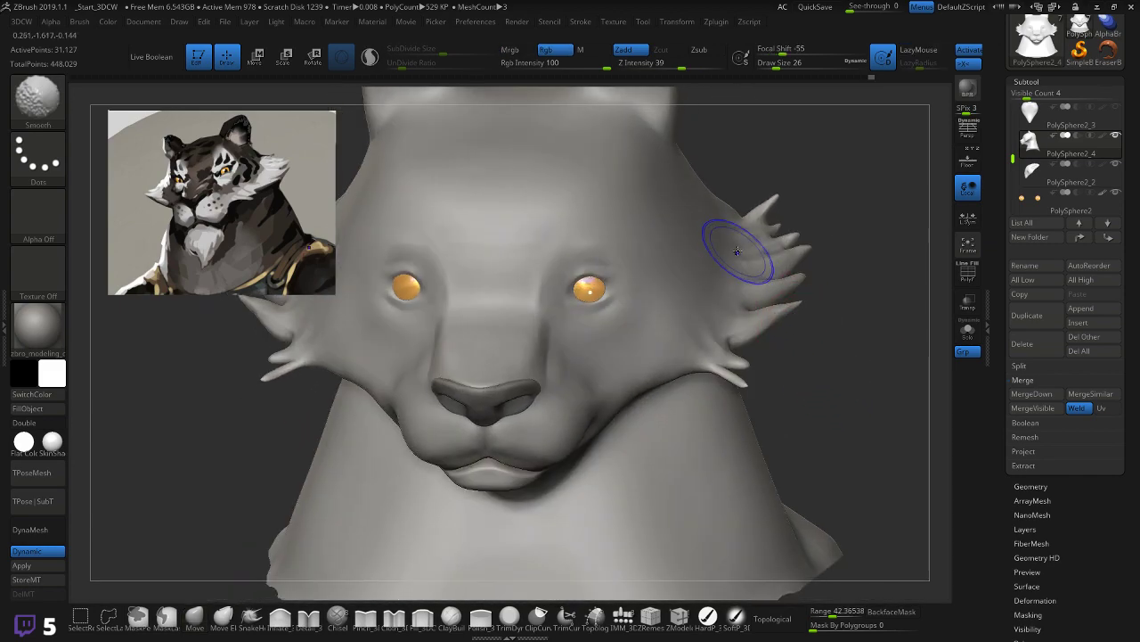
{"action": "key", "text": "shift"}
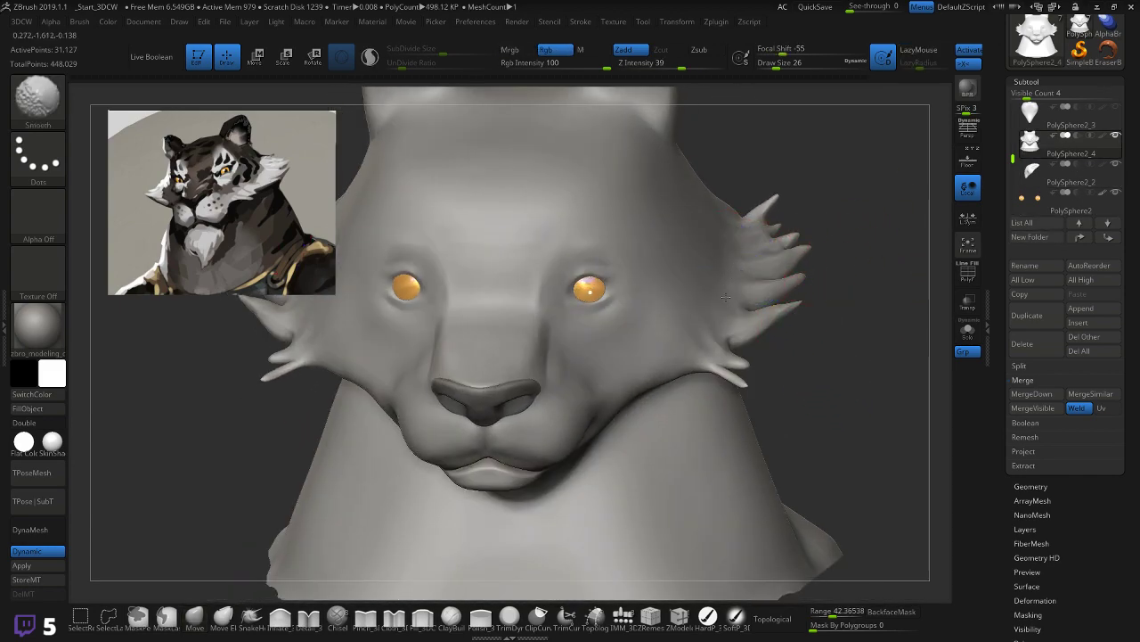
{"action": "key", "text": "shift+f"}
{"action": "mouse_move", "coordinate": [878, 257]}
{"action": "left_mouse_down"}
{"action": "mouse_move", "coordinate": [825, 308]}
{"action": "mouse_move", "coordinate": [838, 323]}
{"action": "mouse_move", "coordinate": [842, 300]}
{"action": "mouse_move", "coordinate": [847, 311]}
{"action": "mouse_move", "coordinate": [832, 273]}
{"action": "mouse_move", "coordinate": [798, 224]}
{"action": "mouse_move", "coordinate": [853, 320]}
{"action": "mouse_move", "coordinate": [849, 332]}
{"action": "mouse_move", "coordinate": [851, 312]}
{"action": "left_mouse_up"}
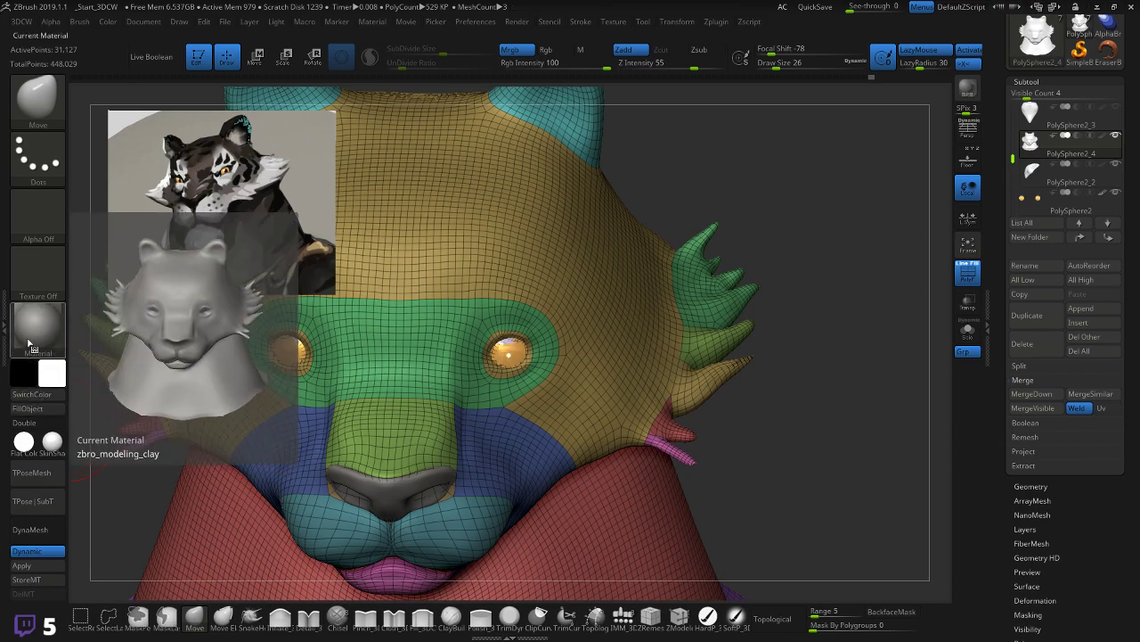
{"action": "left_click", "coordinate": [37, 331]}
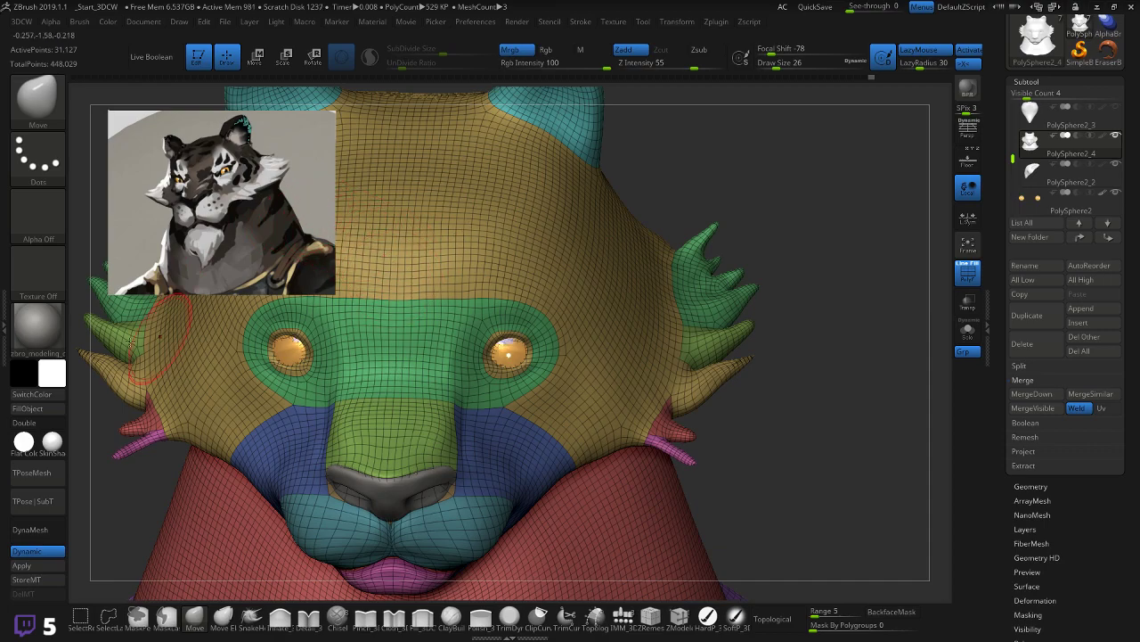
{"action": "left_click", "coordinate": [33, 333]}
{"action": "left_click", "coordinate": [393, 287]}
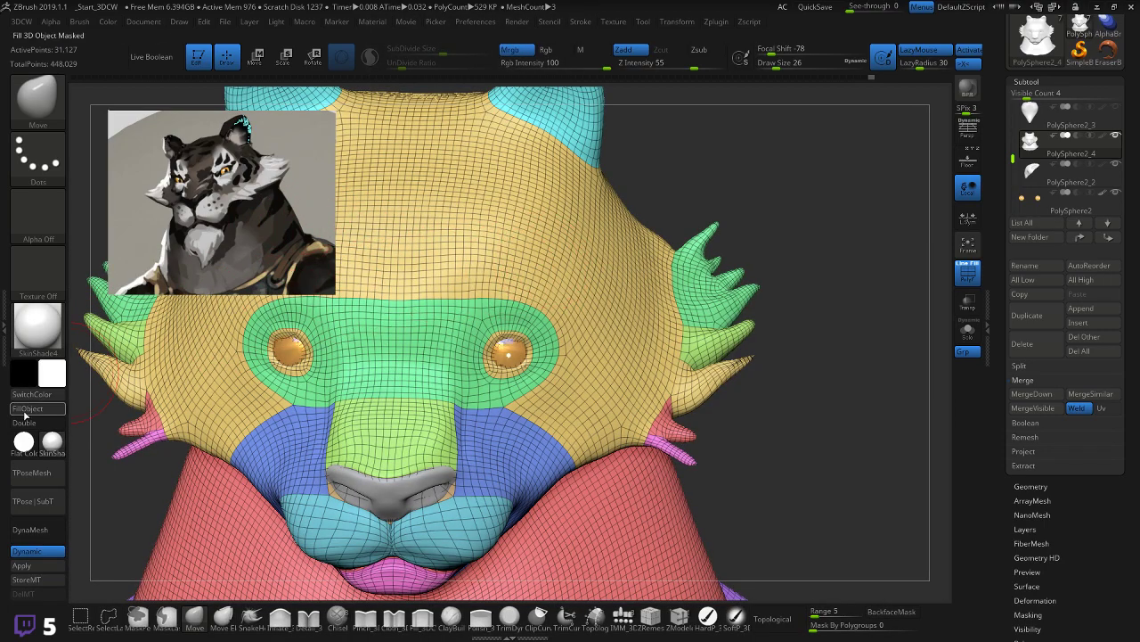
{"action": "key", "text": "shift+f"}
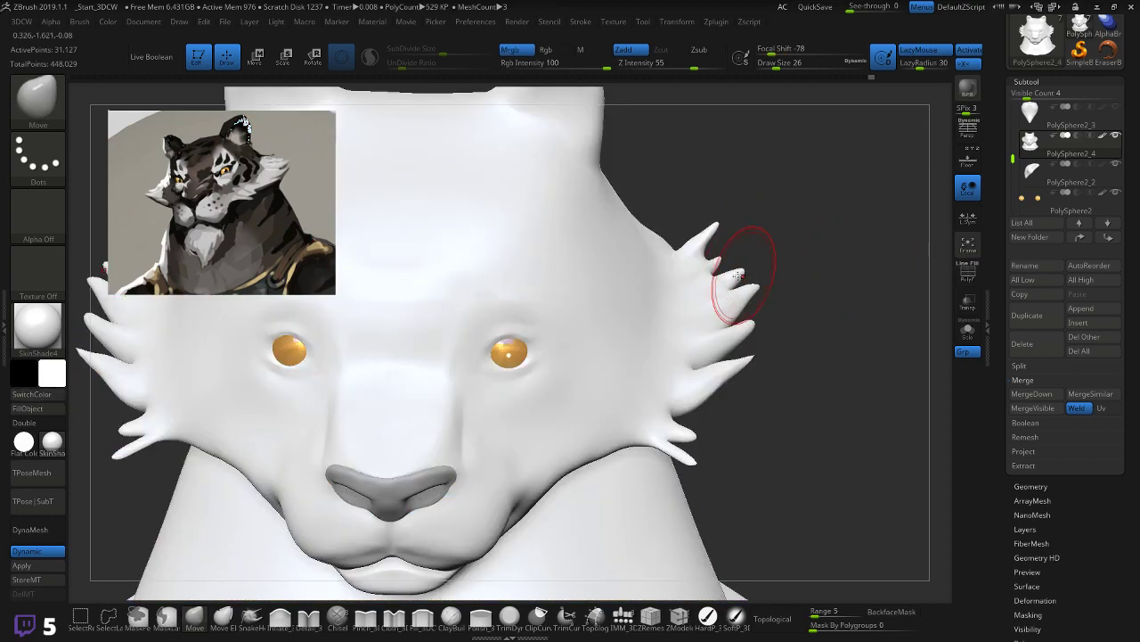
Step: Sample a dark brown from the tiger reference image and fill the whole head with it
{"action": "left_click_drag", "start_coordinate": [825, 300], "coordinate": [815, 285]}
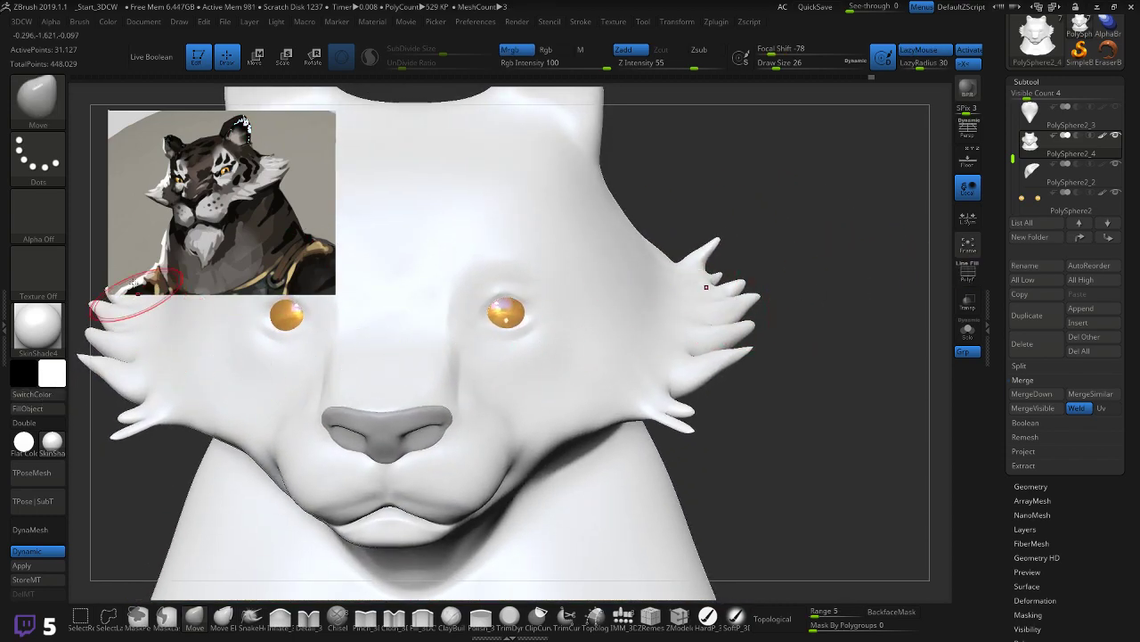
{"action": "key", "text": "z"}
{"action": "key", "text": "c"}
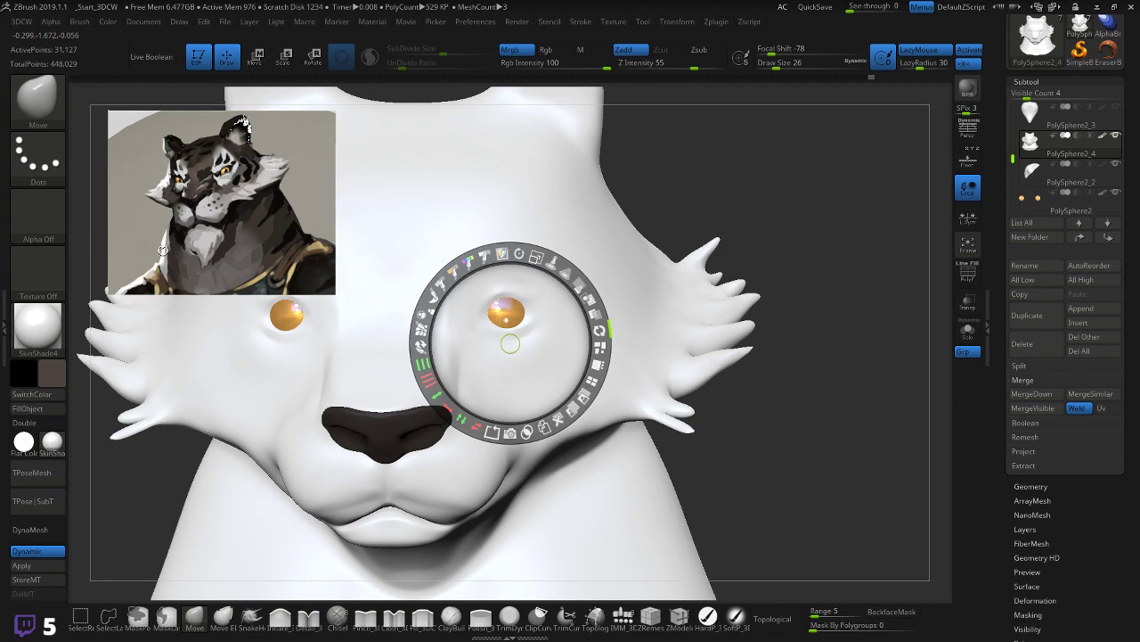
{"action": "key", "text": "z"}
{"action": "left_click", "coordinate": [27, 408]}
{"action": "left_click_drag", "start_coordinate": [811, 392], "coordinate": [786, 390]}
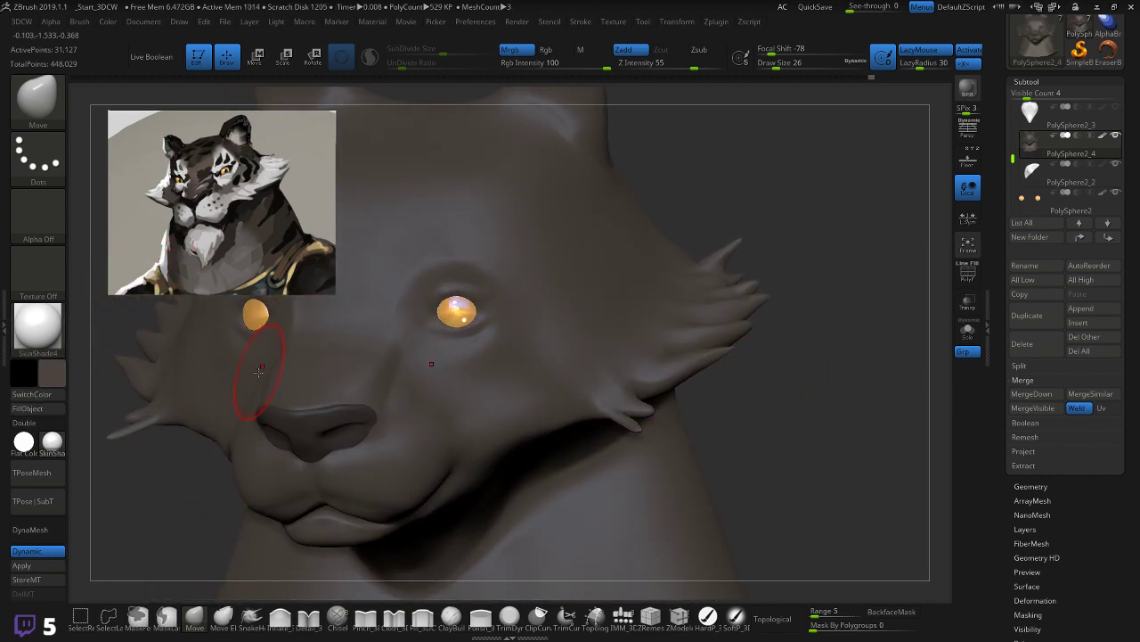
Step: Select the nose subtool PolySphere2_2 and fill it with black sampled from the reference image
{"action": "left_click", "coordinate": [1033, 176]}
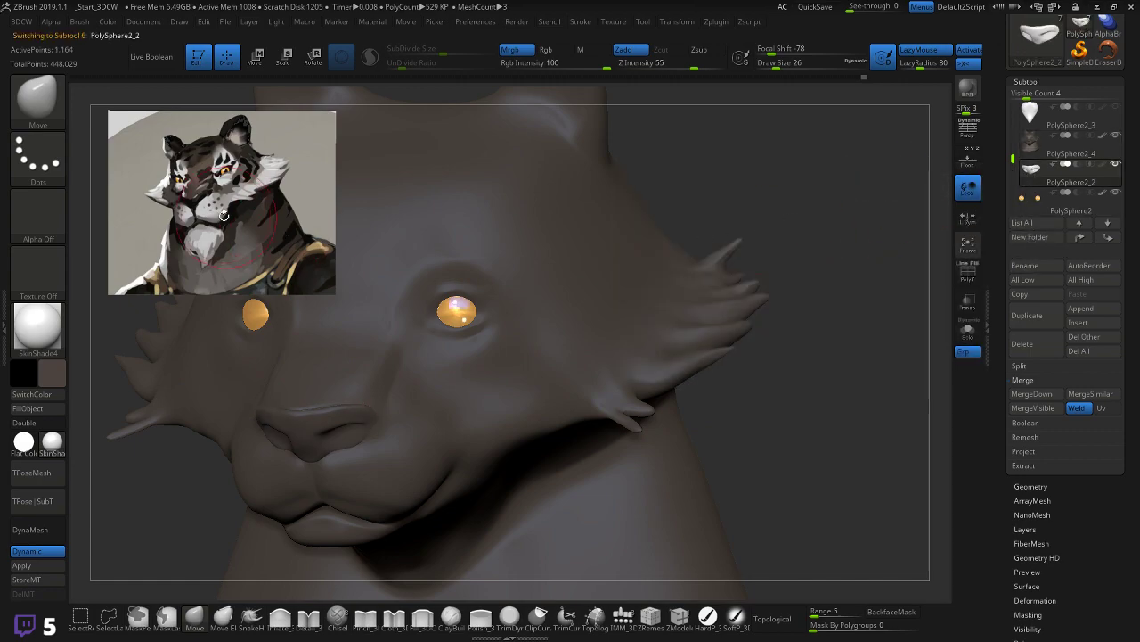
{"action": "key", "text": "z"}
{"action": "key", "text": "c"}
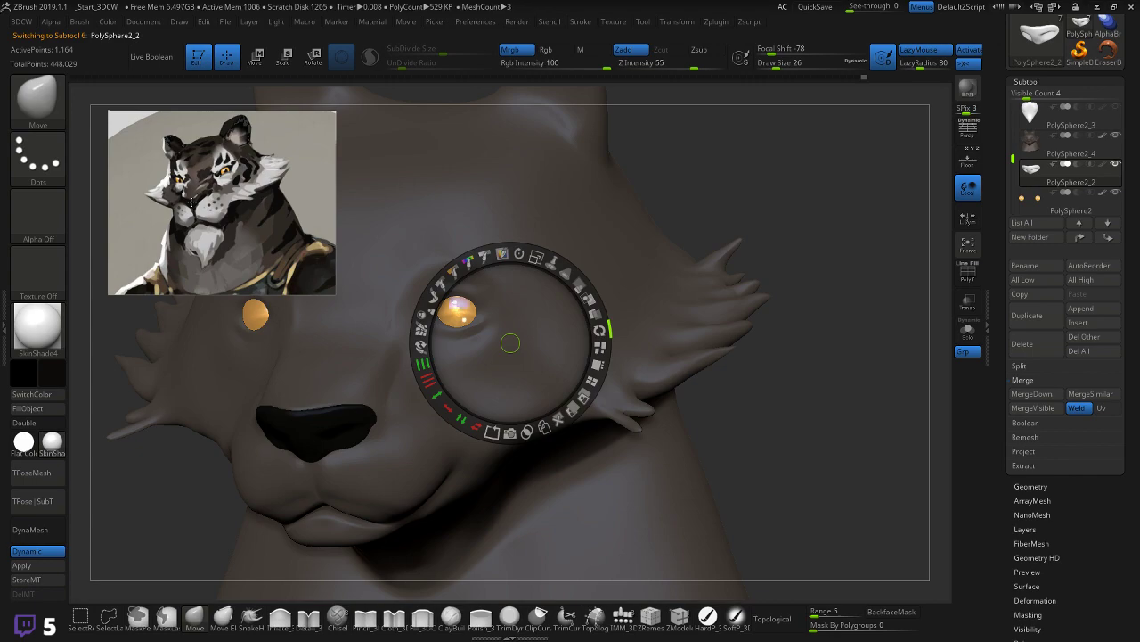
{"action": "key", "text": "z"}
{"action": "left_click", "coordinate": [31, 408]}
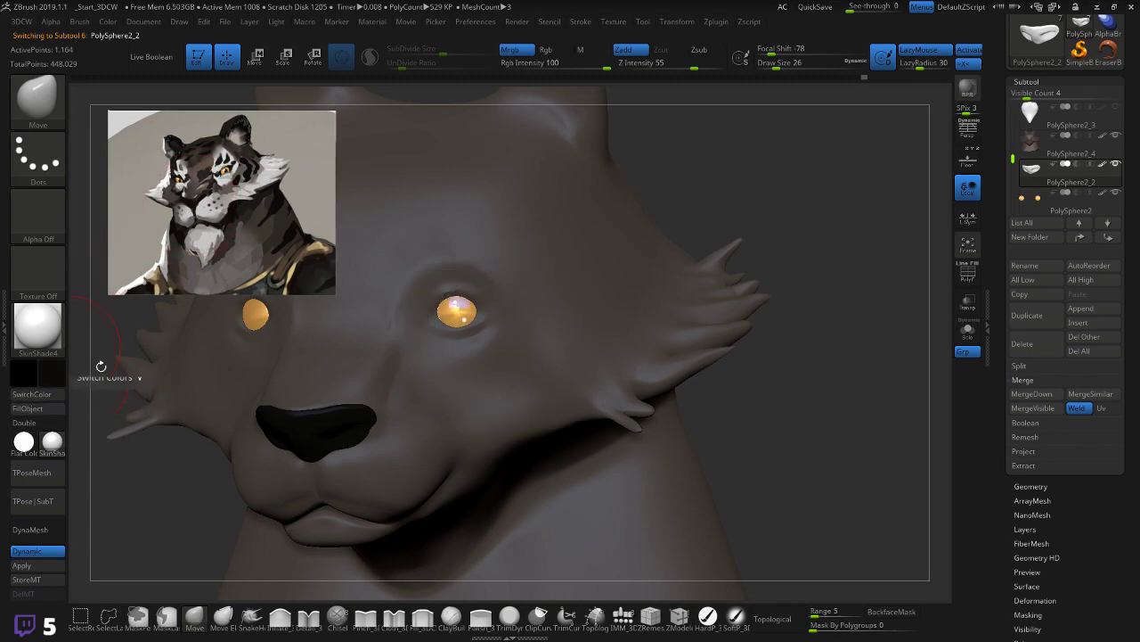
Step: Paint soft light-grey patches sampled from the reference around the head's eyes with the SoftP_3DCW brush and turn off dynamic subdivision
{"action": "left_click_drag", "start_coordinate": [748, 155], "coordinate": [772, 153]}
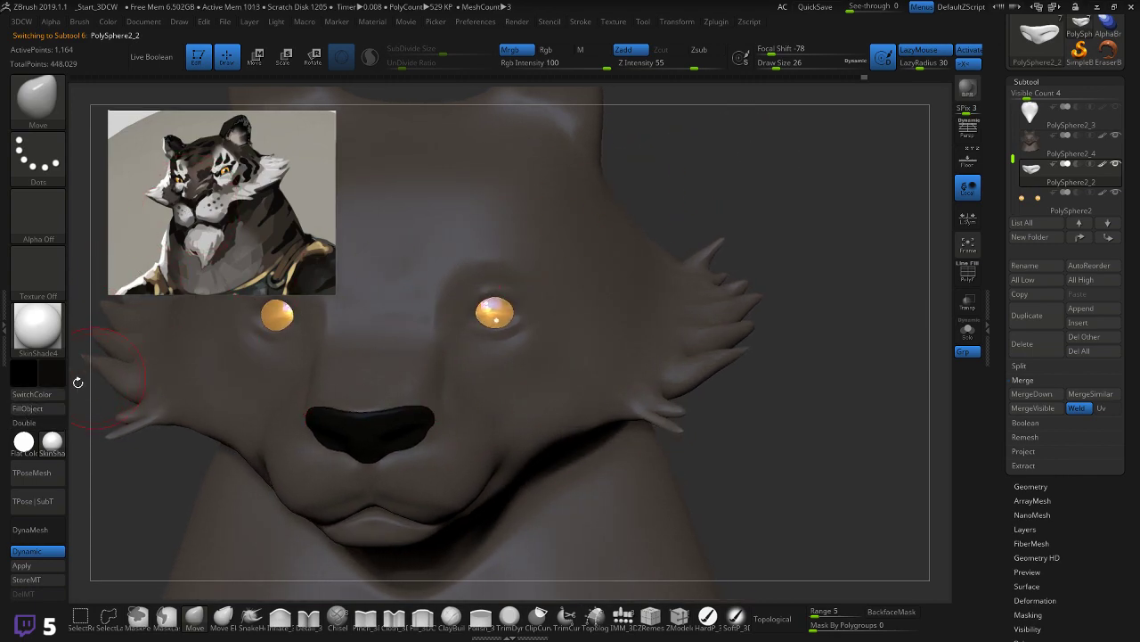
{"action": "key", "text": "Up"}
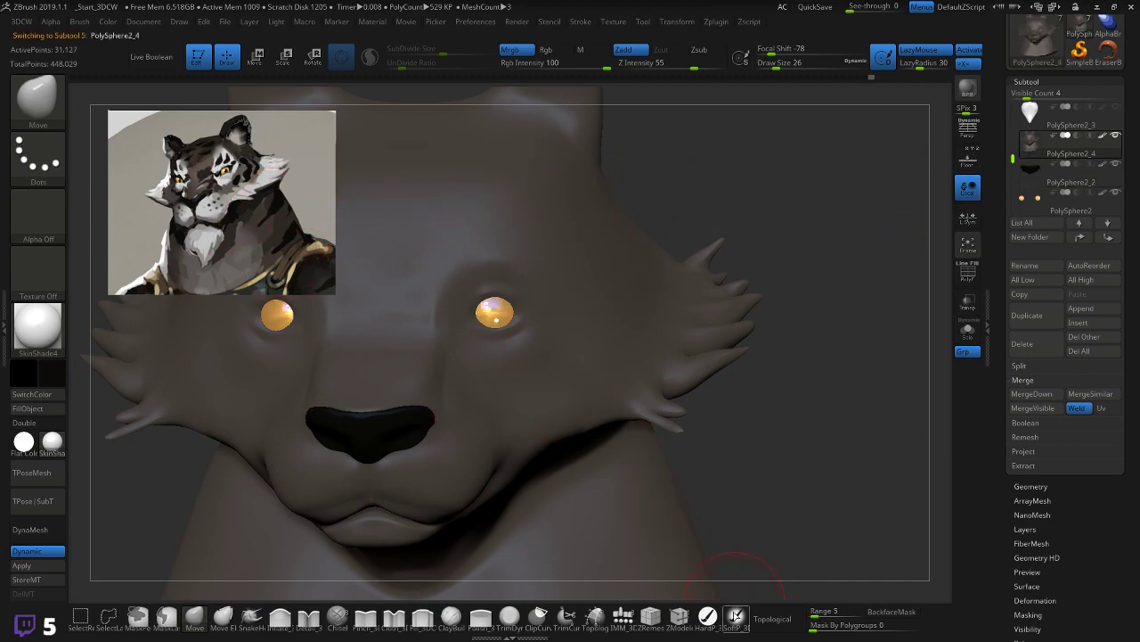
{"action": "left_click", "coordinate": [736, 615]}
{"action": "key", "text": "z"}
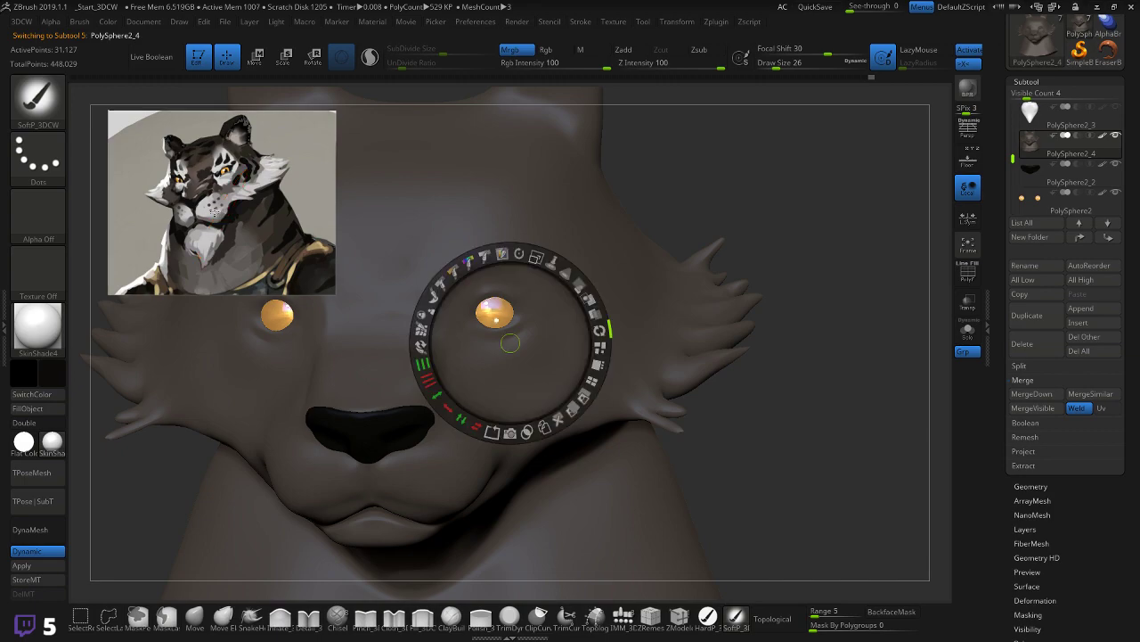
{"action": "key", "text": "c"}
{"action": "key", "text": "z"}
{"action": "mouse_move", "coordinate": [491, 297]}
{"action": "left_mouse_down"}
{"action": "mouse_move", "coordinate": [488, 268]}
{"action": "mouse_move", "coordinate": [468, 347]}
{"action": "mouse_move", "coordinate": [530, 330]}
{"action": "mouse_move", "coordinate": [473, 341]}
{"action": "left_mouse_up"}
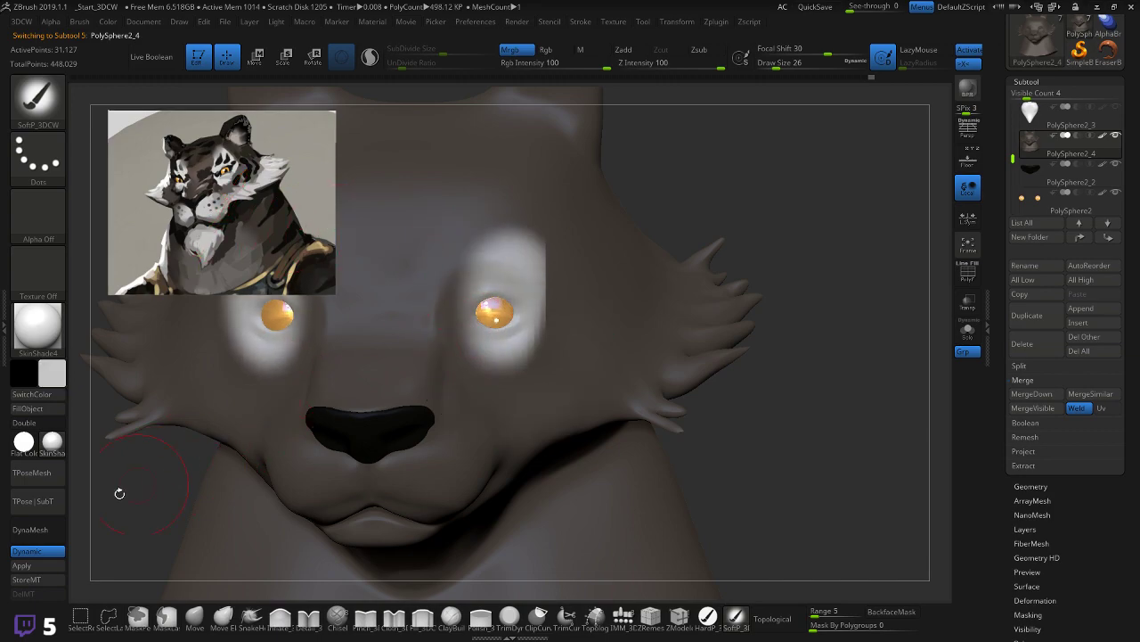
{"action": "left_click", "coordinate": [36, 551]}
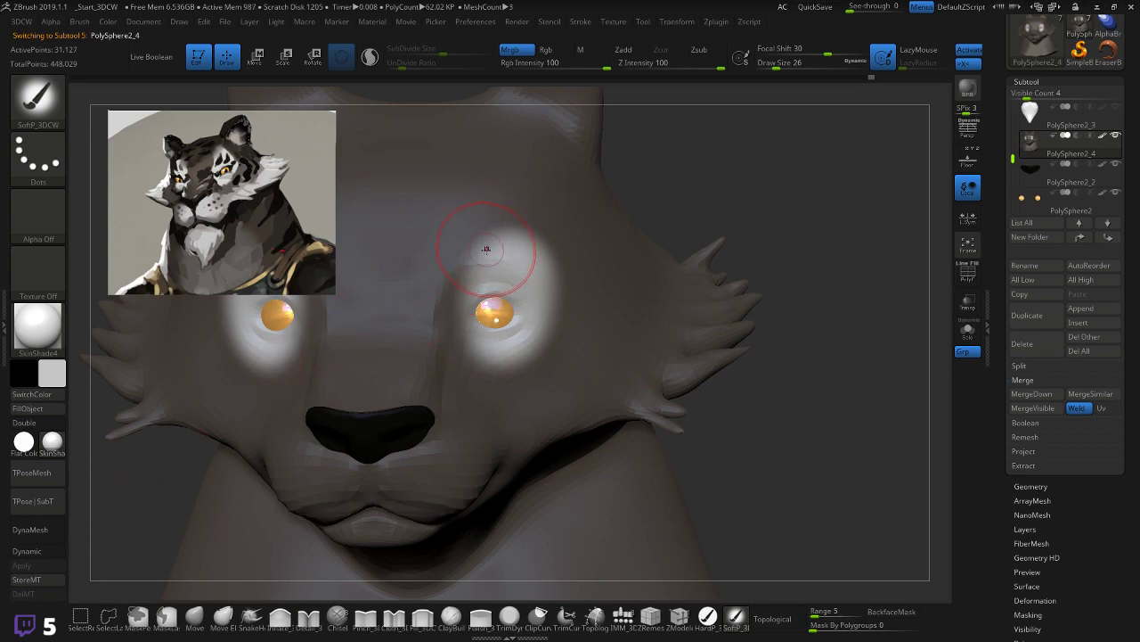
Step: Extend the light-grey patches above the eyes into upward points and paint the muzzle pads light grey
{"action": "mouse_move", "coordinate": [477, 262]}
{"action": "left_mouse_down"}
{"action": "mouse_move", "coordinate": [492, 225]}
{"action": "mouse_move", "coordinate": [488, 241]}
{"action": "left_mouse_up"}
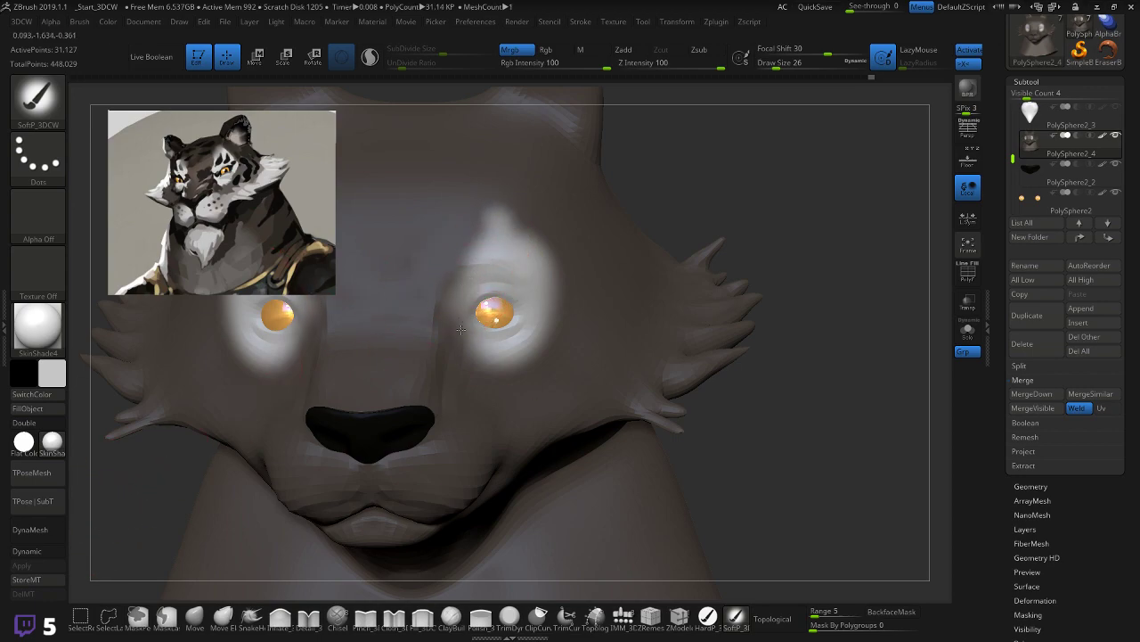
{"action": "left_click_drag", "start_coordinate": [458, 321], "coordinate": [477, 260]}
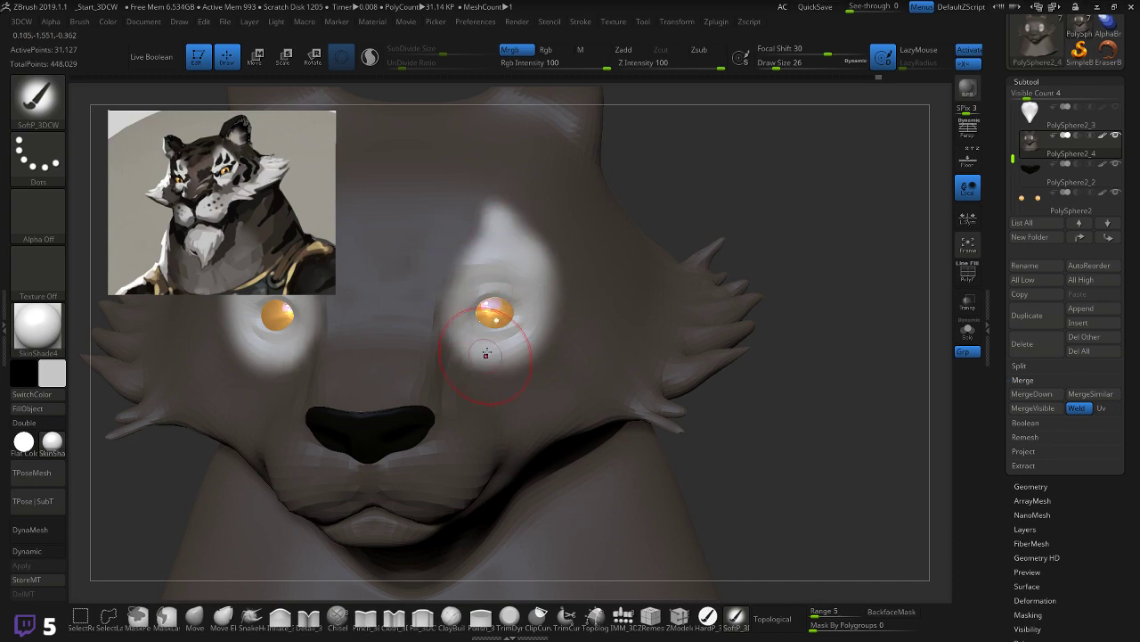
{"action": "left_click_drag", "start_coordinate": [805, 359], "coordinate": [552, 392]}
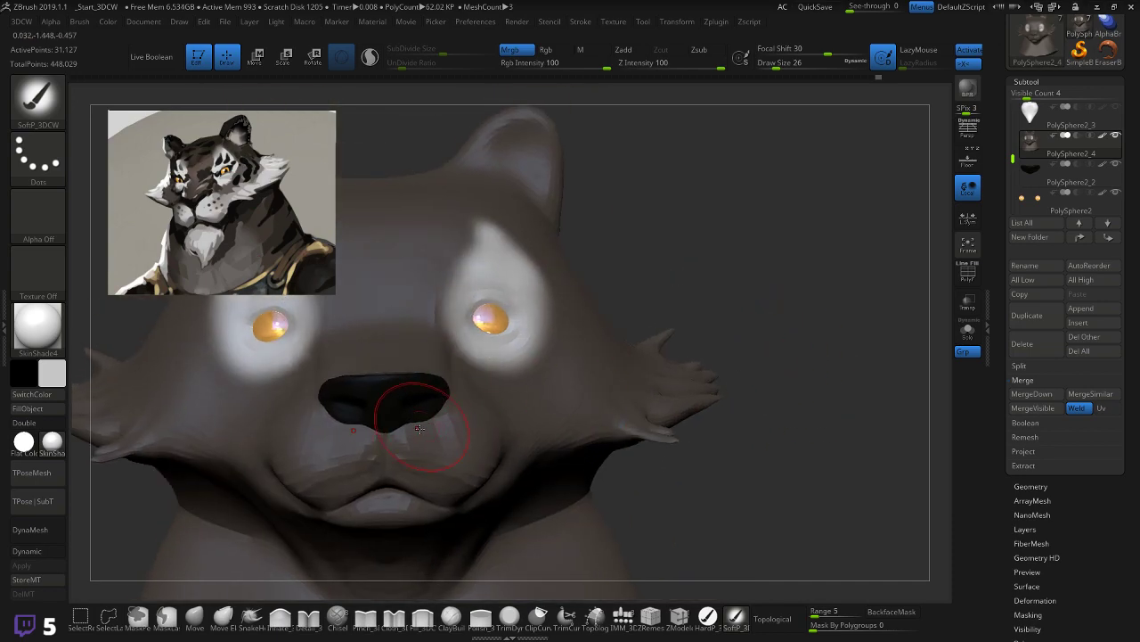
{"action": "mouse_move", "coordinate": [419, 449]}
{"action": "left_mouse_down"}
{"action": "mouse_move", "coordinate": [445, 473]}
{"action": "mouse_move", "coordinate": [472, 446]}
{"action": "mouse_move", "coordinate": [450, 420]}
{"action": "mouse_move", "coordinate": [444, 431]}
{"action": "mouse_move", "coordinate": [471, 414]}
{"action": "left_mouse_up"}
{"action": "right_click_drag", "start_coordinate": [571, 396], "coordinate": [494, 460]}
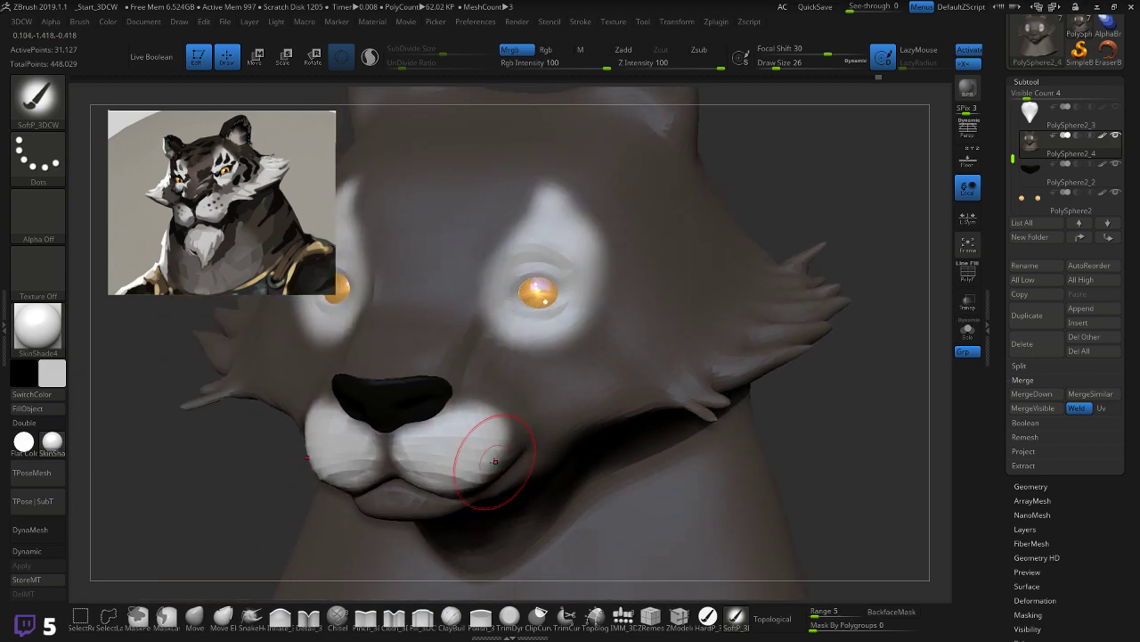
Step: Paint the cheek fur tufts and the band running to them from the mouth corners light grey
{"action": "mouse_move", "coordinate": [545, 435]}
{"action": "left_mouse_down"}
{"action": "mouse_move", "coordinate": [704, 392]}
{"action": "mouse_move", "coordinate": [526, 426]}
{"action": "left_mouse_up"}
{"action": "mouse_move", "coordinate": [625, 409]}
{"action": "left_mouse_down"}
{"action": "mouse_move", "coordinate": [677, 379]}
{"action": "mouse_move", "coordinate": [808, 347]}
{"action": "mouse_move", "coordinate": [708, 392]}
{"action": "mouse_move", "coordinate": [710, 416]}
{"action": "mouse_move", "coordinate": [719, 399]}
{"action": "left_mouse_up"}
{"action": "right_click_drag", "start_coordinate": [851, 379], "coordinate": [788, 372]}
{"action": "mouse_move", "coordinate": [788, 371]}
{"action": "left_mouse_down"}
{"action": "mouse_move", "coordinate": [776, 332]}
{"action": "mouse_move", "coordinate": [817, 312]}
{"action": "mouse_move", "coordinate": [827, 321]}
{"action": "left_mouse_up"}
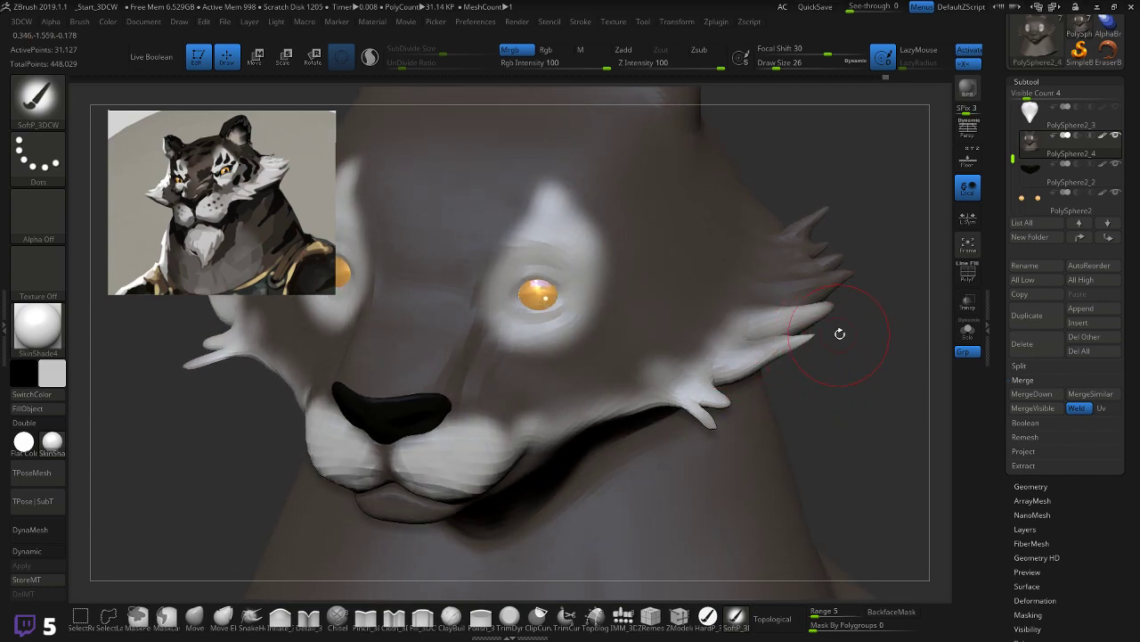
{"action": "right_click_drag", "start_coordinate": [839, 335], "coordinate": [768, 316]}
{"action": "mouse_move", "coordinate": [855, 254]}
{"action": "left_mouse_down"}
{"action": "mouse_move", "coordinate": [718, 312]}
{"action": "mouse_move", "coordinate": [679, 356]}
{"action": "mouse_move", "coordinate": [806, 268]}
{"action": "mouse_move", "coordinate": [788, 236]}
{"action": "mouse_move", "coordinate": [802, 201]}
{"action": "mouse_move", "coordinate": [741, 267]}
{"action": "mouse_move", "coordinate": [759, 255]}
{"action": "left_mouse_up"}
{"action": "right_click_drag", "start_coordinate": [688, 368], "coordinate": [673, 361]}
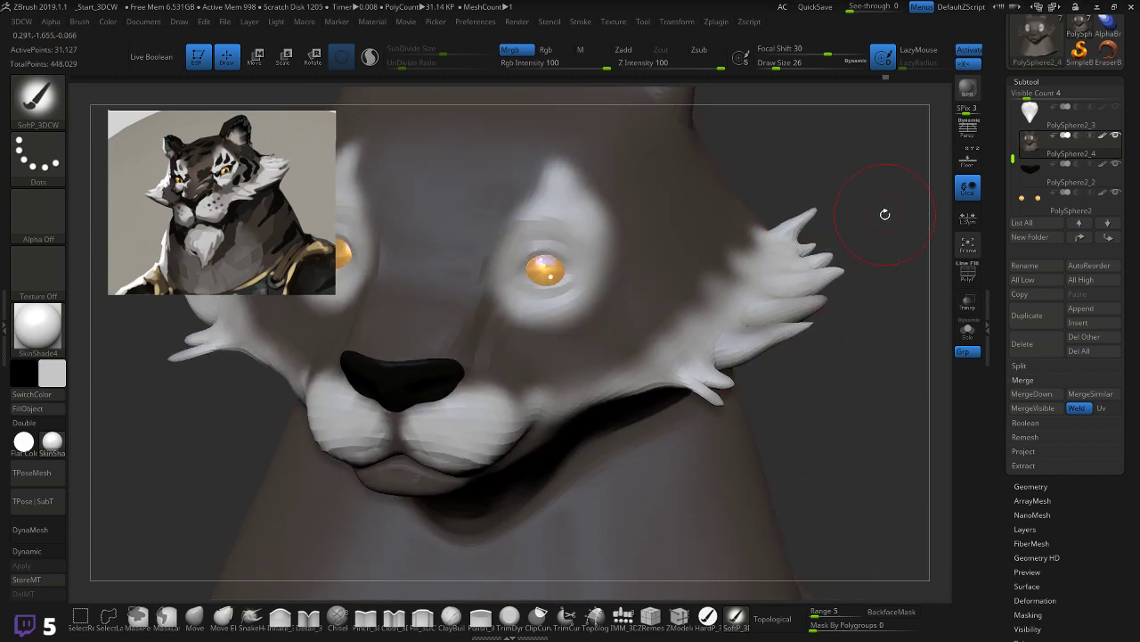
{"action": "right_click_drag", "start_coordinate": [886, 213], "coordinate": [828, 209]}
{"action": "mouse_move", "coordinate": [829, 209]}
{"action": "left_mouse_down"}
{"action": "mouse_move", "coordinate": [828, 190]}
{"action": "mouse_move", "coordinate": [869, 165]}
{"action": "mouse_move", "coordinate": [575, 392]}
{"action": "left_mouse_up"}
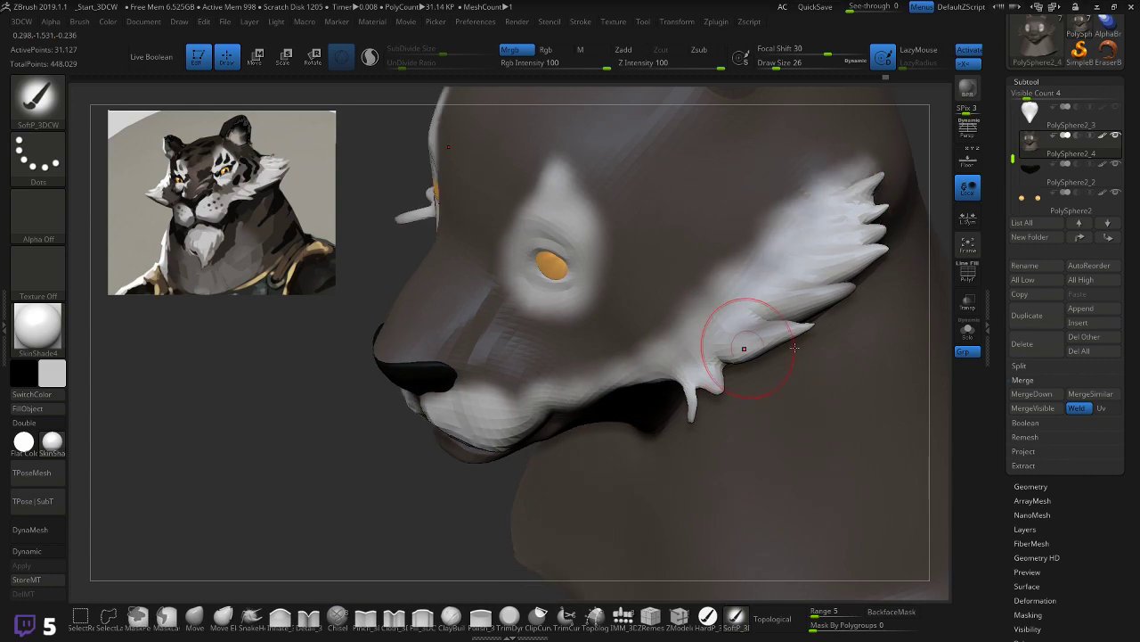
Step: Fill in the mouth corners, lower lip and chin with light grey
{"action": "right_click_drag", "start_coordinate": [552, 392], "coordinate": [462, 376]}
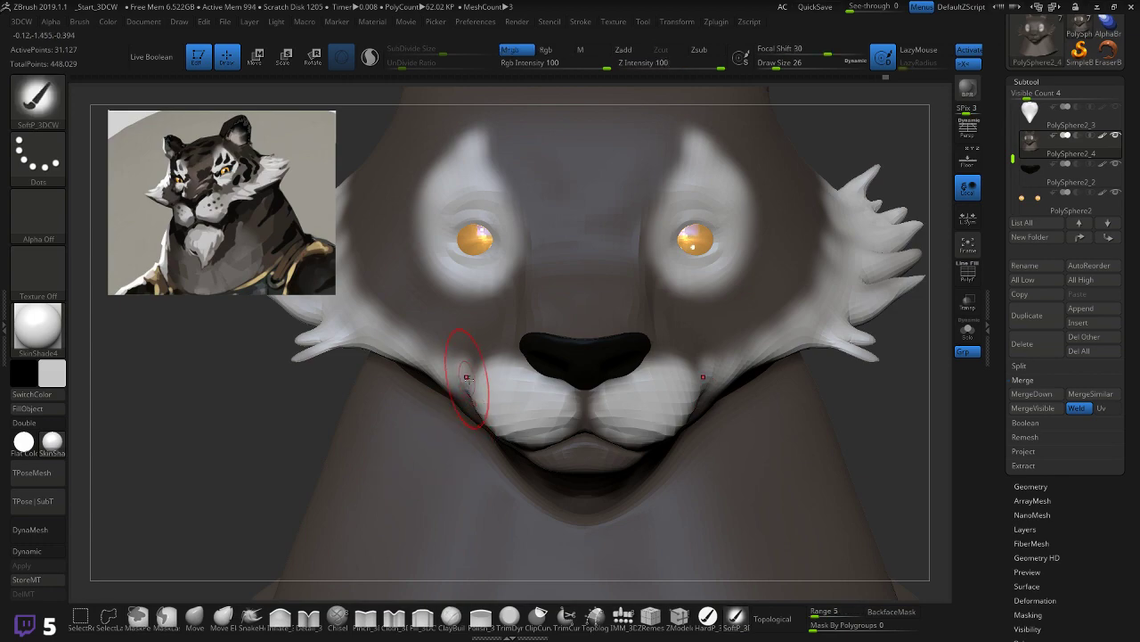
{"action": "left_click_drag", "start_coordinate": [497, 377], "coordinate": [631, 433]}
{"action": "right_click_drag", "start_coordinate": [605, 428], "coordinate": [604, 367], "text": "alt"}
{"action": "left_click_drag", "start_coordinate": [604, 367], "coordinate": [622, 358]}
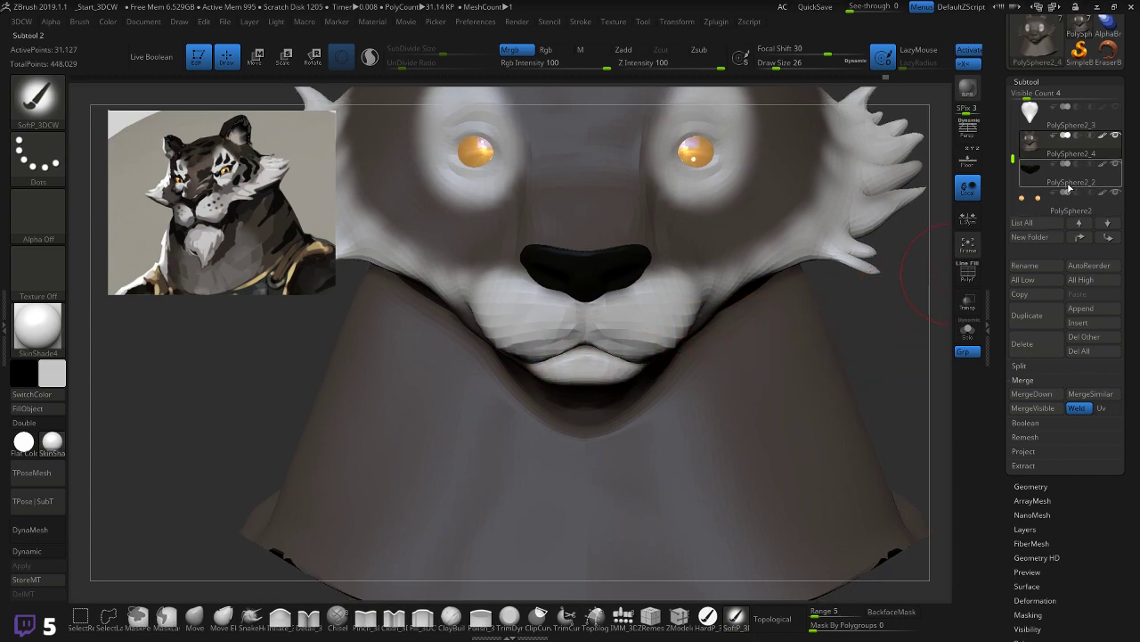
Step: Show the beard subtool PolySphere2_3, select it and fill it with the light grey
{"action": "left_click", "coordinate": [1120, 107]}
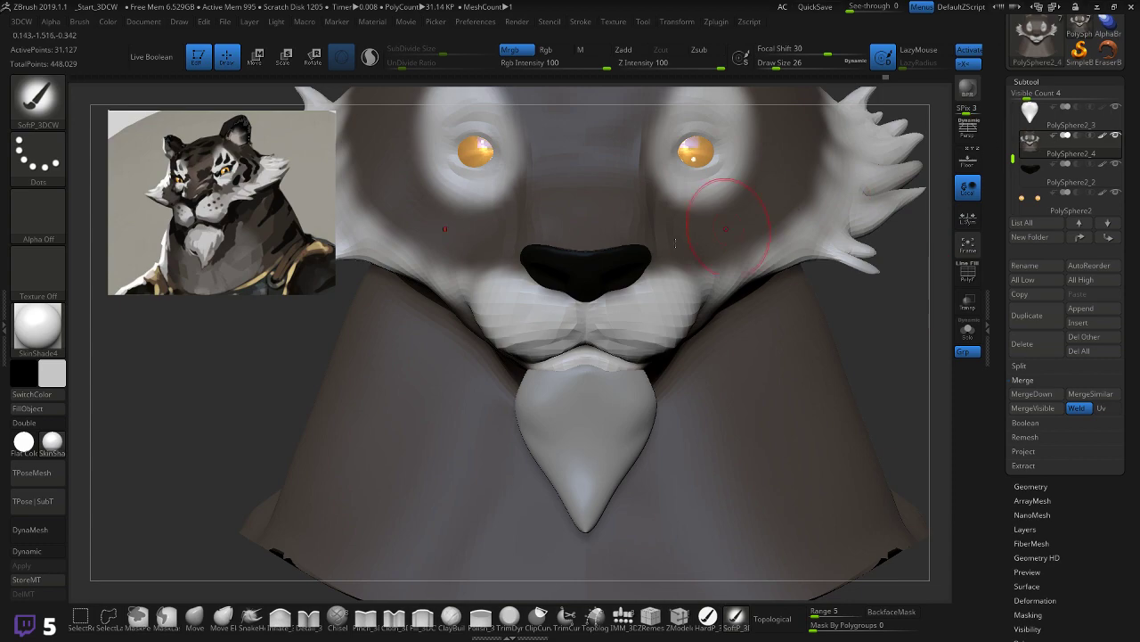
{"action": "left_click", "coordinate": [1043, 114]}
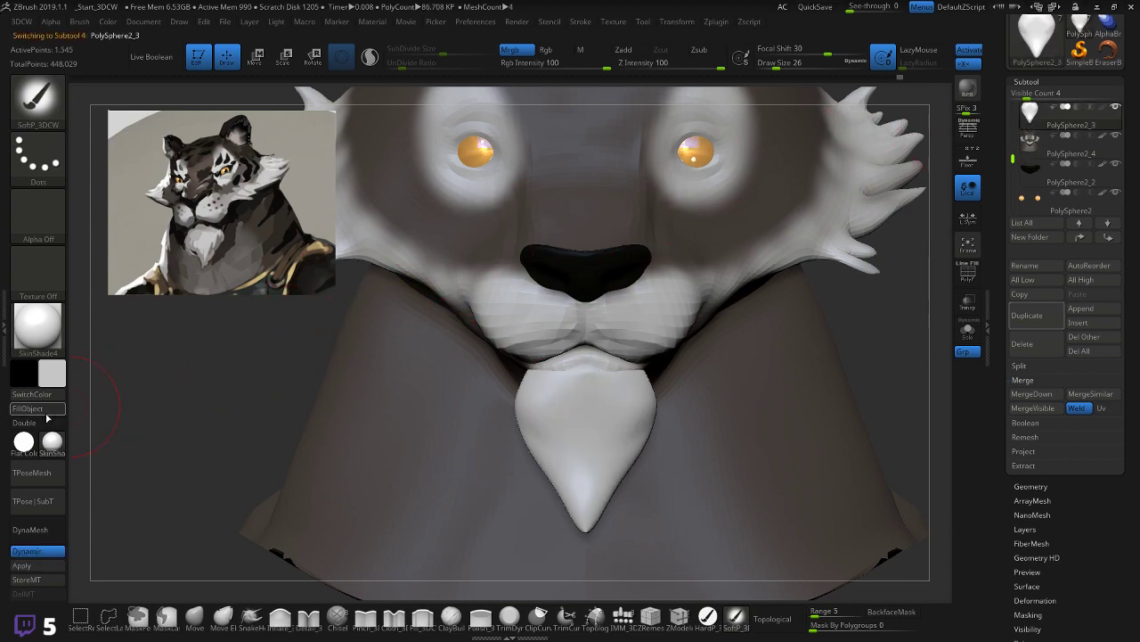
{"action": "mouse_move", "coordinate": [869, 288]}
{"action": "left_mouse_down"}
{"action": "mouse_move", "coordinate": [842, 280]}
{"action": "mouse_move", "coordinate": [860, 274]}
{"action": "left_mouse_up"}
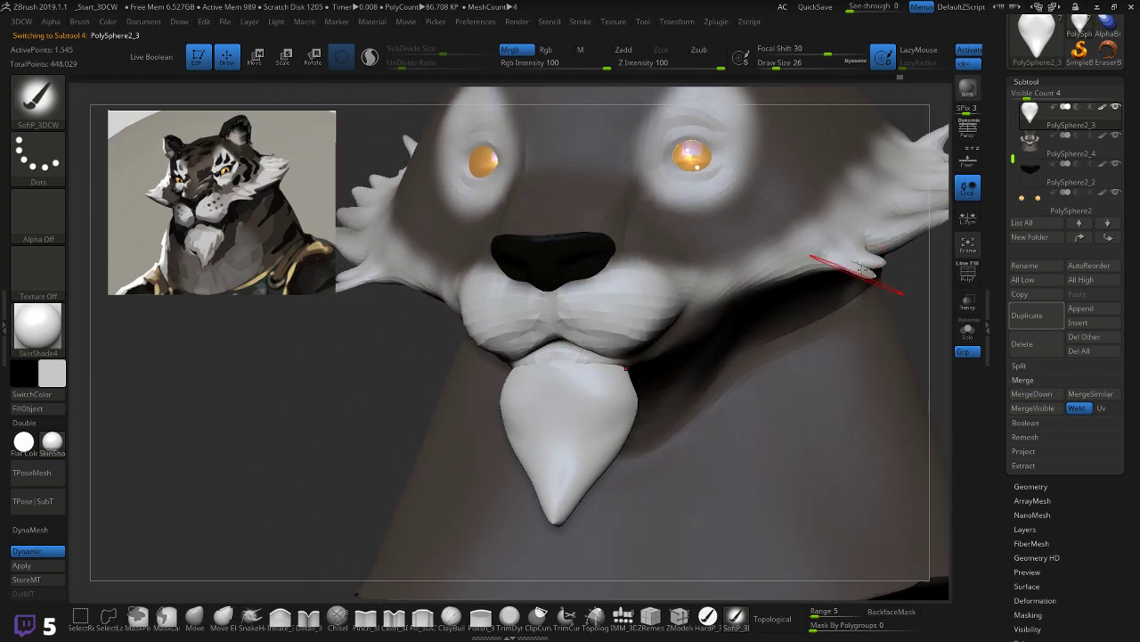
Step: Reselect the head subtool PolySphere2_4 and extend the light grey over the jaw behind the muzzle and beard
{"action": "left_click", "coordinate": [1033, 147]}
{"action": "left_click_drag", "start_coordinate": [924, 287], "coordinate": [555, 357]}
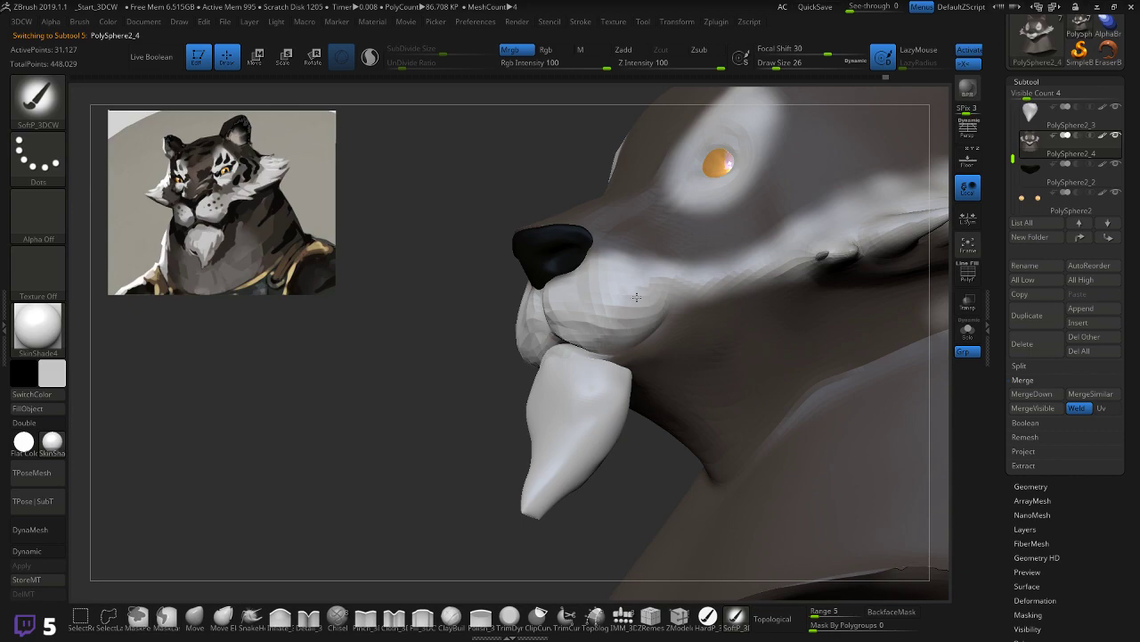
{"action": "left_click_drag", "start_coordinate": [416, 394], "coordinate": [550, 364]}
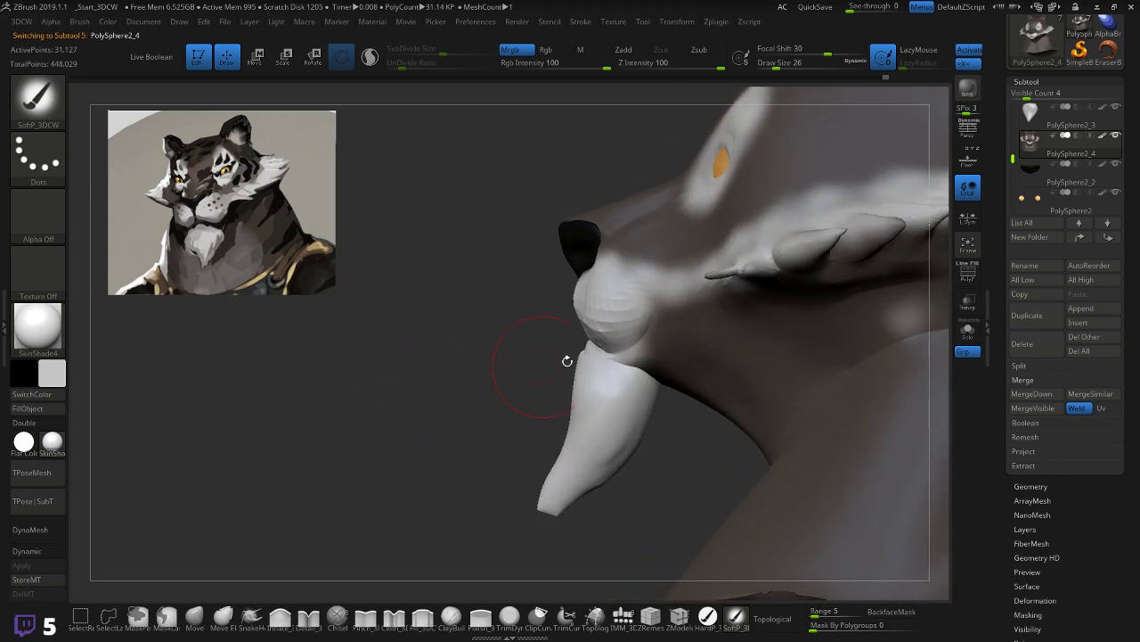
{"action": "left_click_drag", "start_coordinate": [641, 354], "coordinate": [658, 307]}
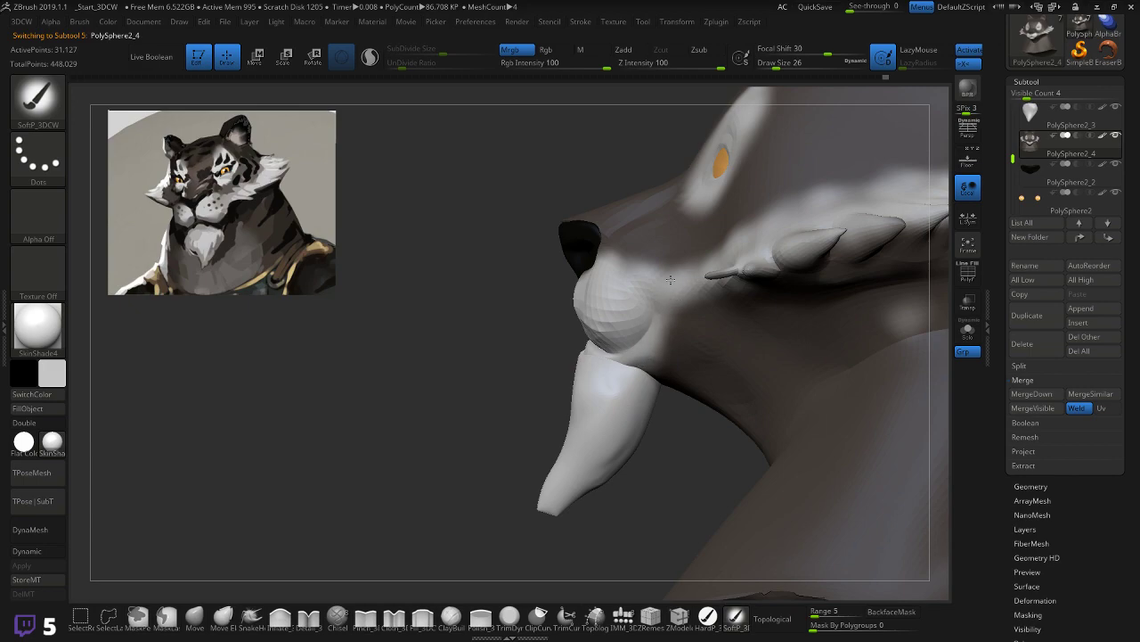
{"action": "left_click_drag", "start_coordinate": [498, 339], "coordinate": [547, 323]}
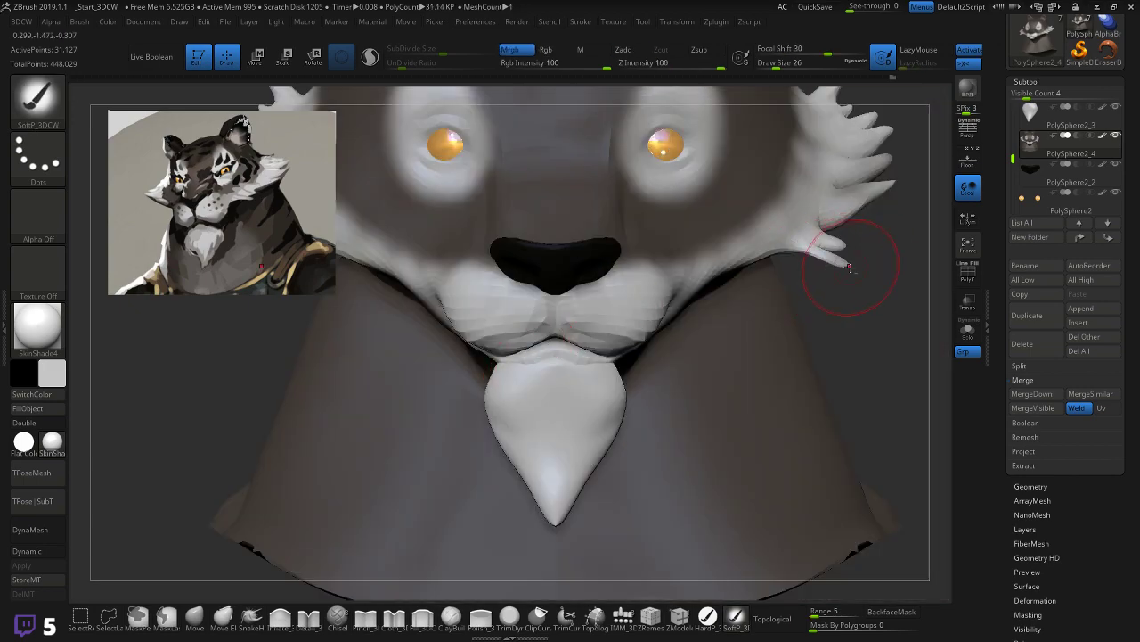
Step: Sample black from the reference image, set the draw size to 10 and paint dark stripe marks between the eyes and cheek fur
{"action": "mouse_move", "coordinate": [881, 282]}
{"action": "left_mouse_down", "text": "alt"}
{"action": "mouse_move", "coordinate": [807, 357]}
{"action": "mouse_move", "coordinate": [739, 357]}
{"action": "left_mouse_up", "text": "alt"}
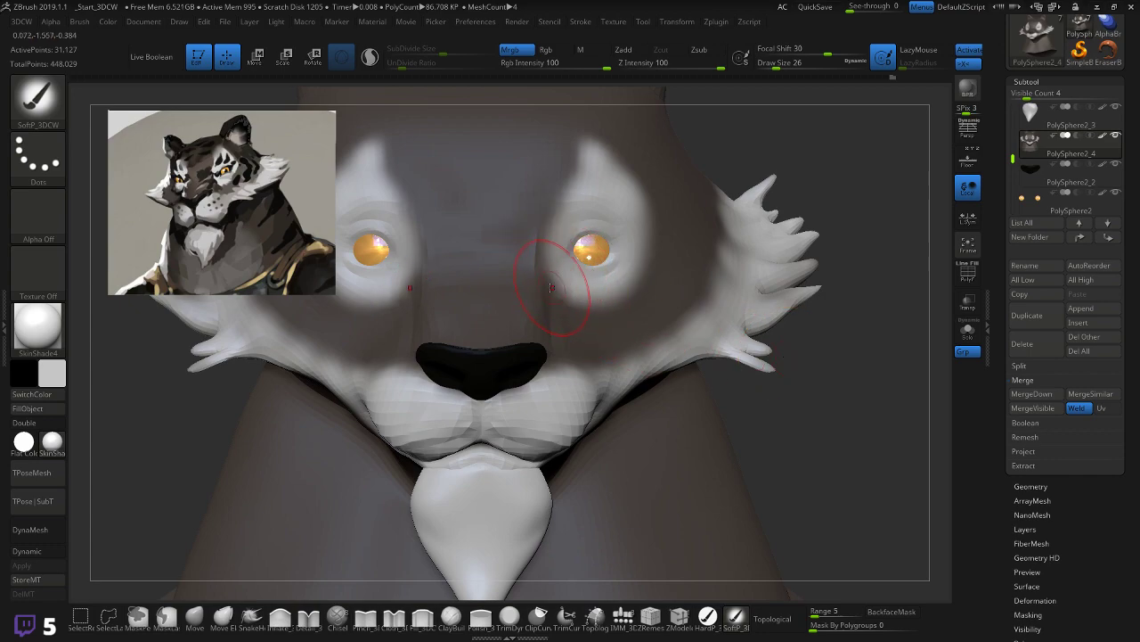
{"action": "key", "text": "c"}
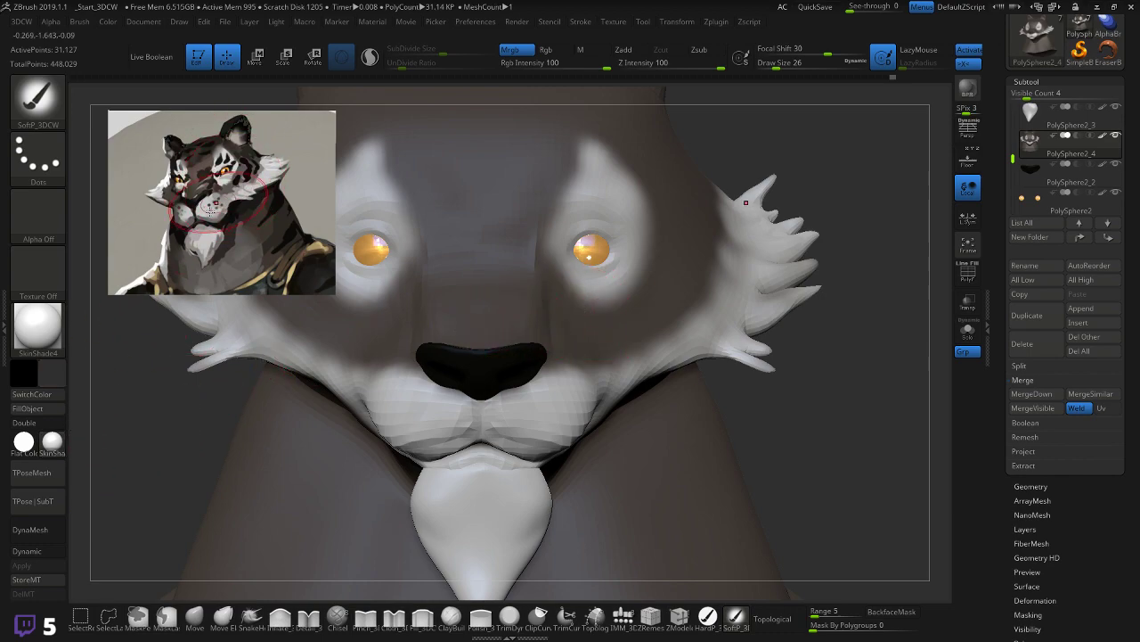
{"action": "key", "text": "z"}
{"action": "key", "text": "c"}
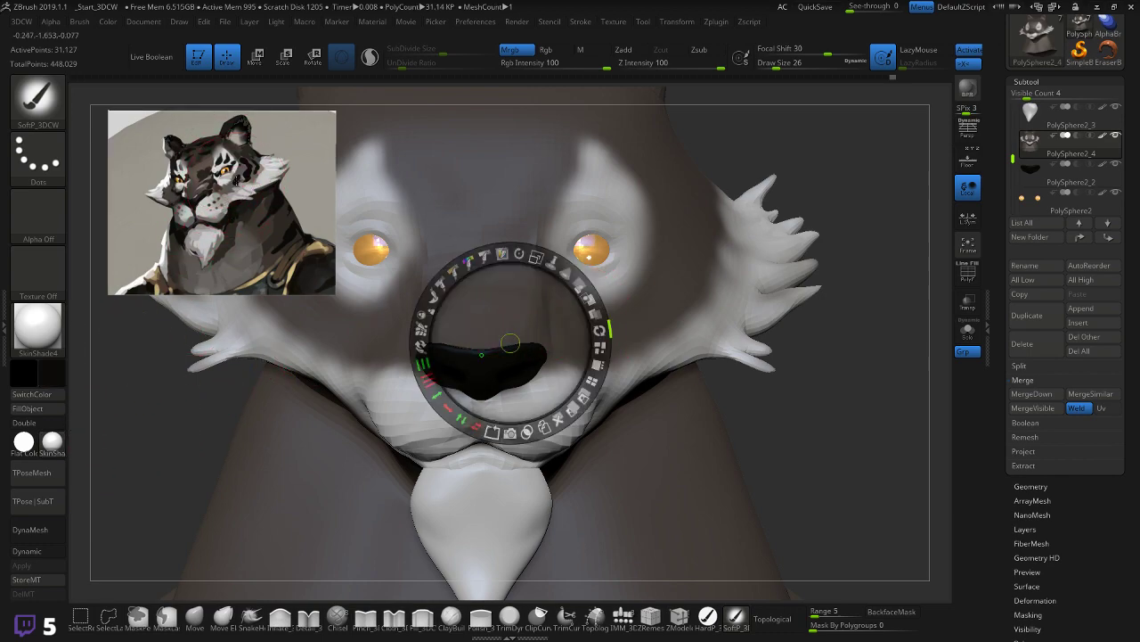
{"action": "key", "text": "z"}
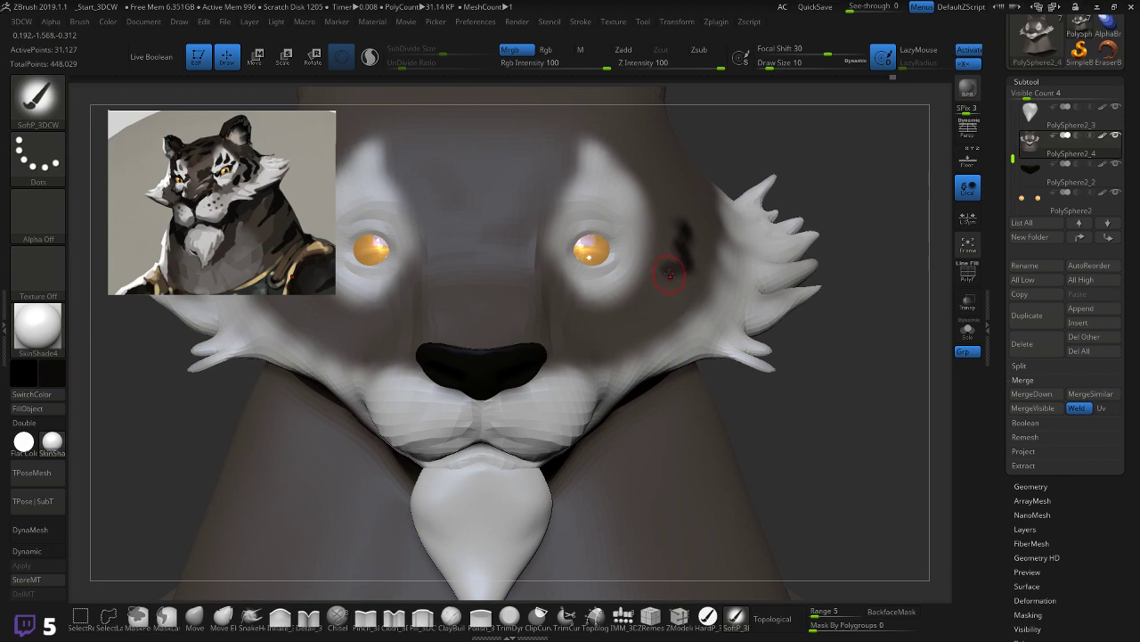
{"action": "left_click_drag", "start_coordinate": [648, 304], "coordinate": [653, 296]}
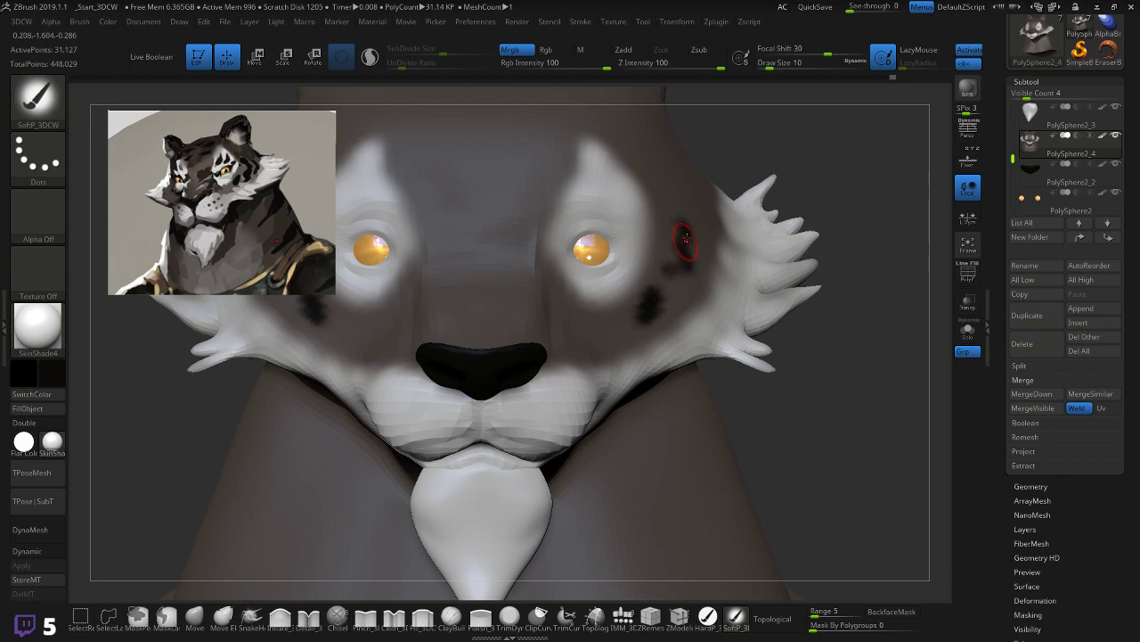
{"action": "mouse_move", "coordinate": [667, 208]}
{"action": "left_mouse_down"}
{"action": "mouse_move", "coordinate": [679, 256]}
{"action": "mouse_move", "coordinate": [689, 237]}
{"action": "left_mouse_up"}
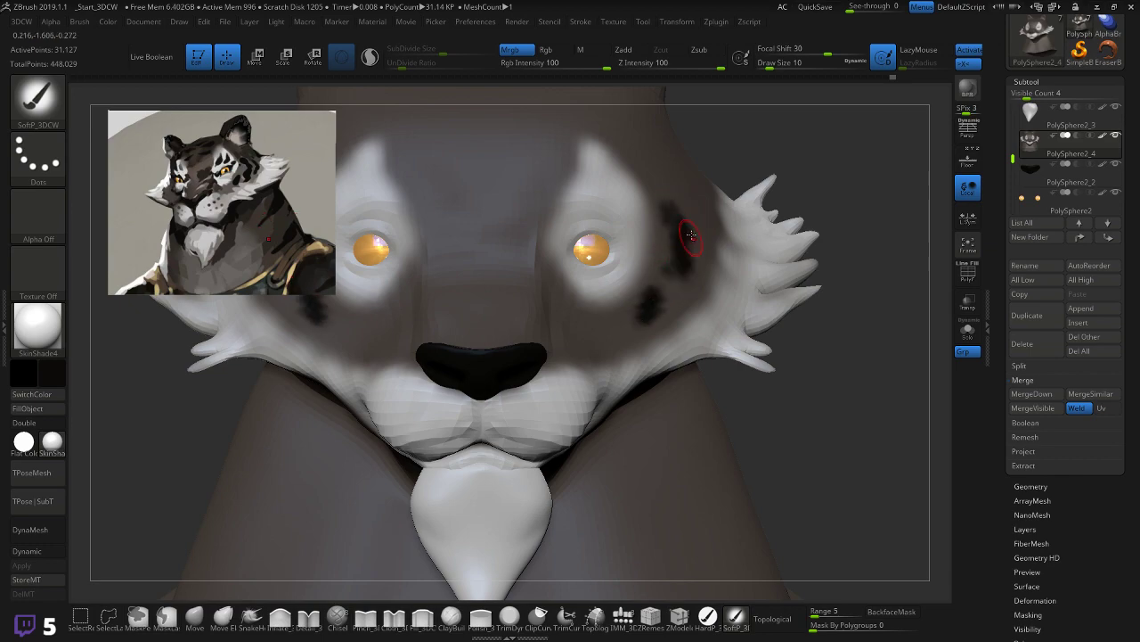
{"action": "left_click_drag", "start_coordinate": [847, 148], "coordinate": [782, 162]}
{"action": "left_click_drag", "start_coordinate": [713, 175], "coordinate": [729, 245]}
{"action": "mouse_move", "coordinate": [882, 132]}
{"action": "left_mouse_down"}
{"action": "mouse_move", "coordinate": [792, 155]}
{"action": "mouse_move", "coordinate": [775, 194]}
{"action": "left_mouse_up"}
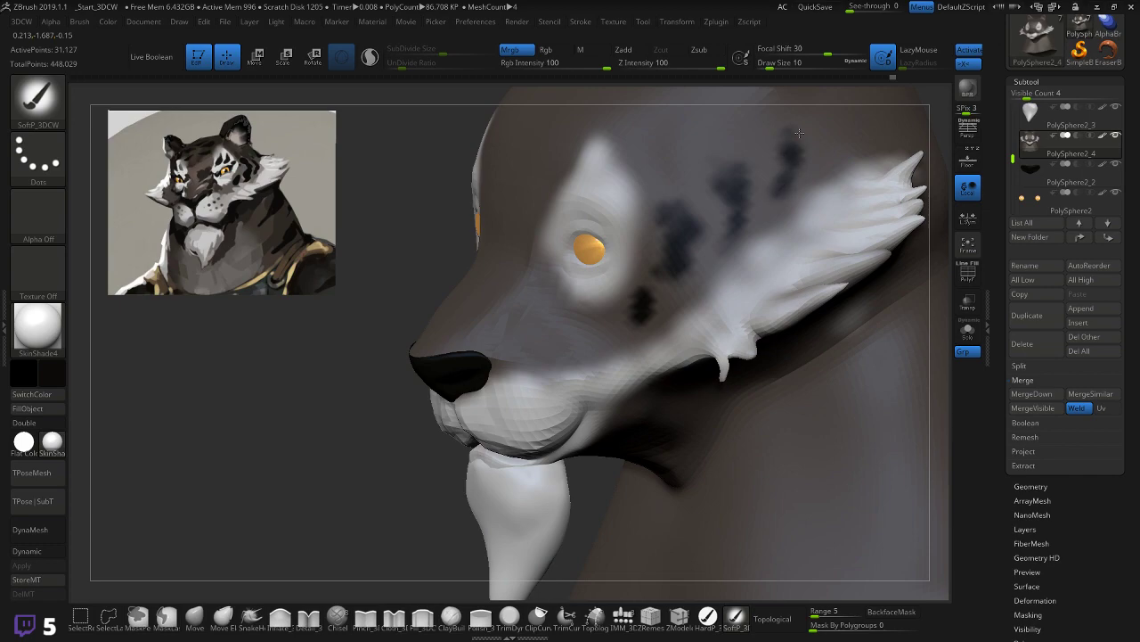
{"action": "left_click_drag", "start_coordinate": [845, 132], "coordinate": [843, 145]}
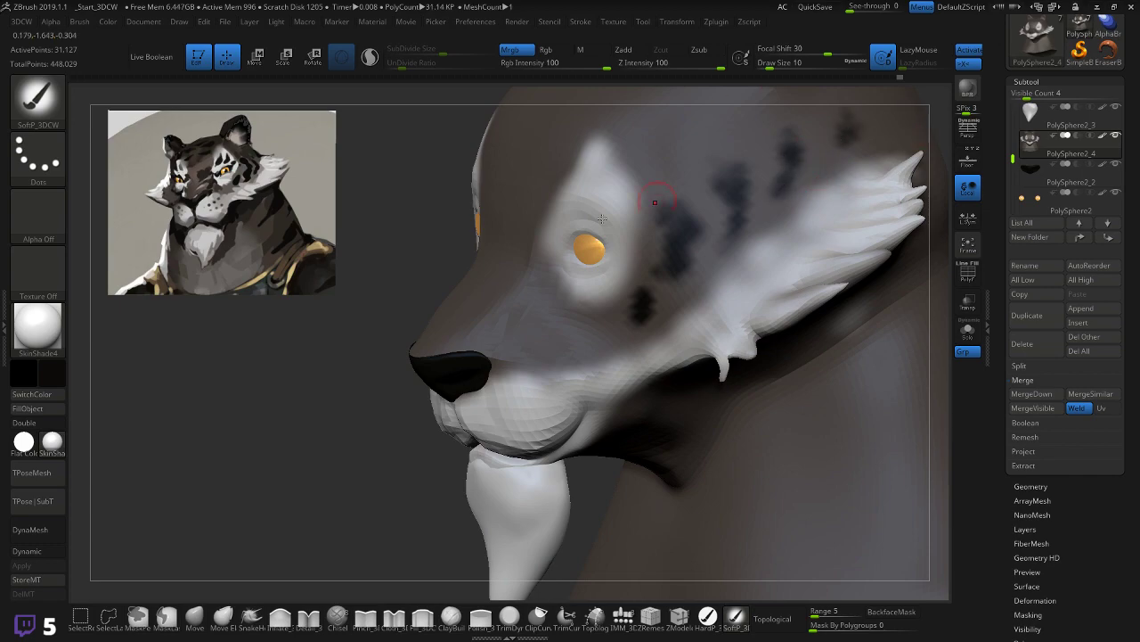
{"action": "left_click_drag", "start_coordinate": [331, 365], "coordinate": [368, 341]}
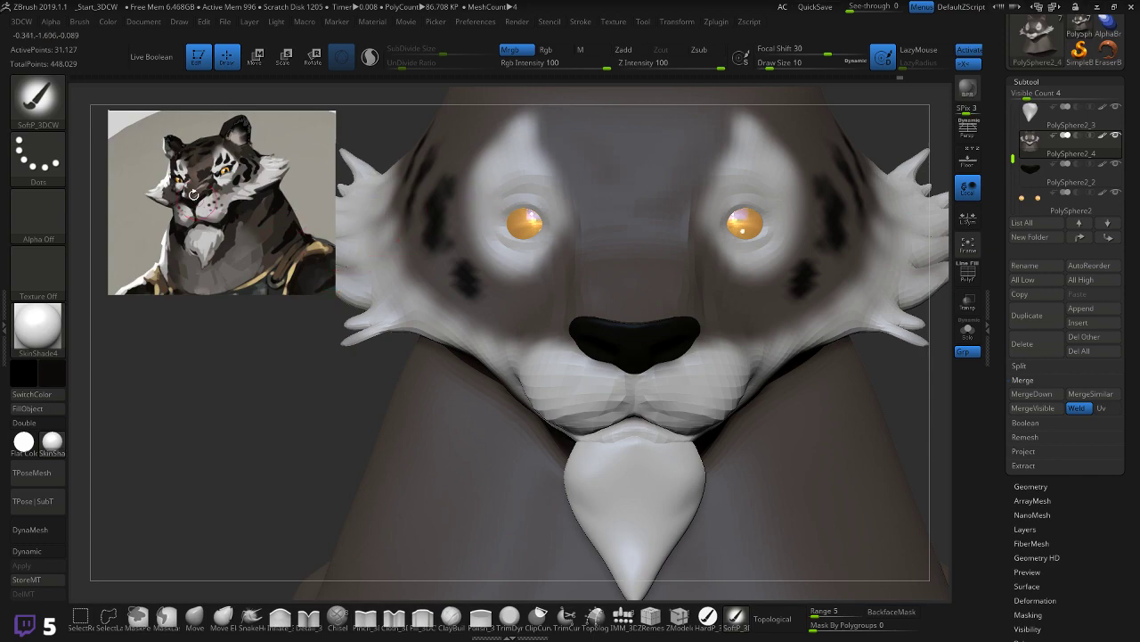
Step: Sample a dark colour from the reference image and paint soft dark patches along both sides of the nose bridge
{"action": "key", "text": "z"}
{"action": "key", "text": "c"}
{"action": "key", "text": "z"}
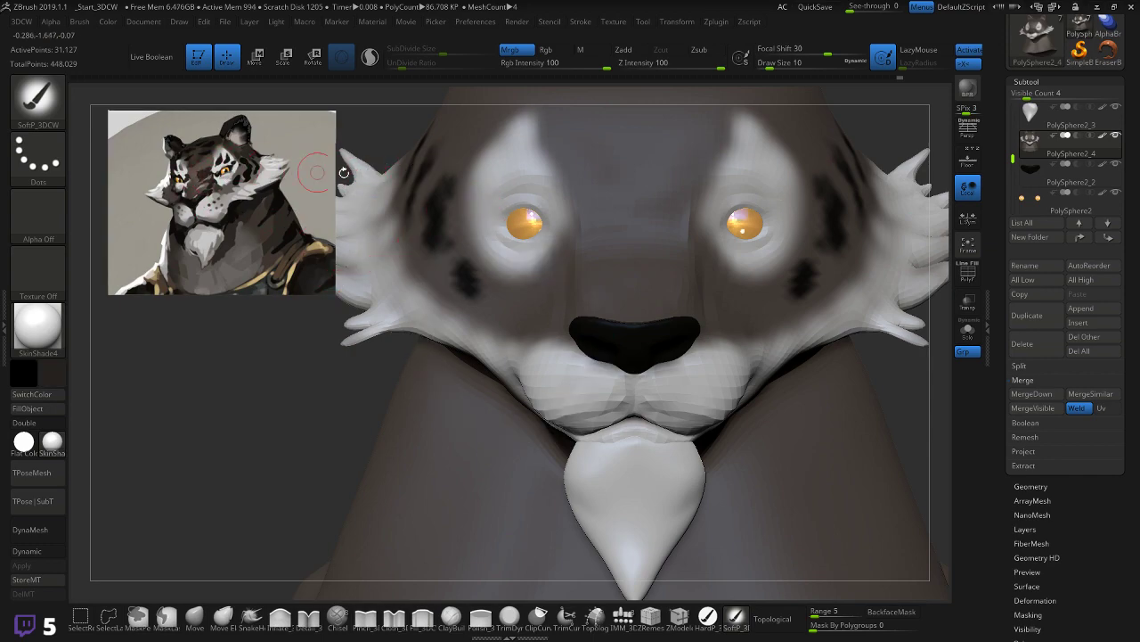
{"action": "left_click_drag", "start_coordinate": [683, 231], "coordinate": [673, 220]}
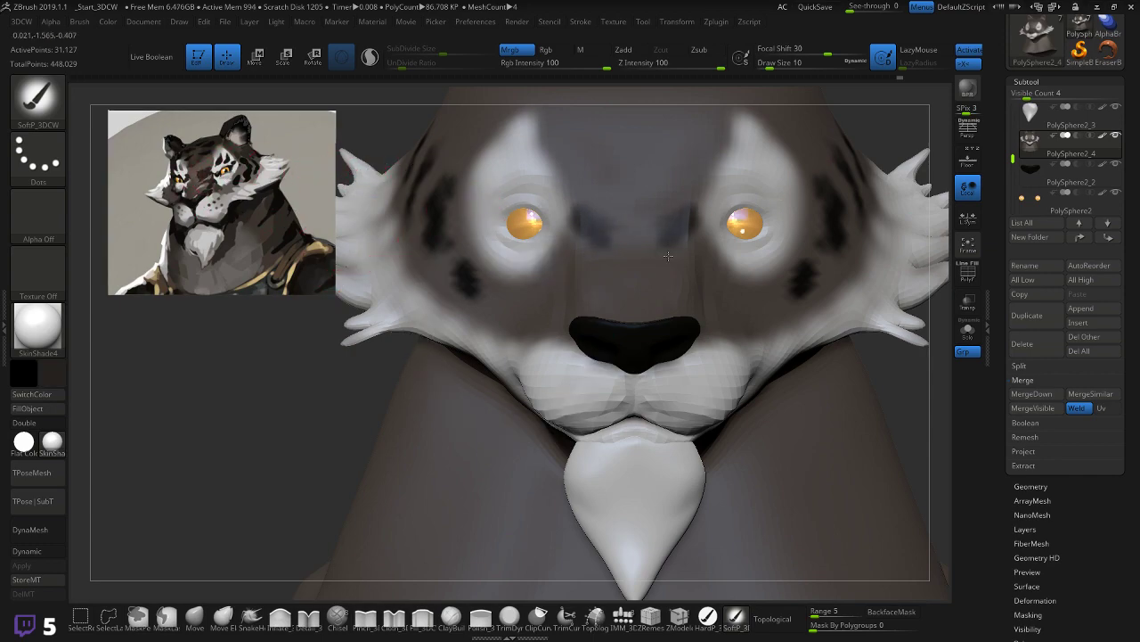
{"action": "mouse_move", "coordinate": [260, 379]}
{"action": "left_mouse_down"}
{"action": "mouse_move", "coordinate": [258, 427]}
{"action": "mouse_move", "coordinate": [286, 478]}
{"action": "left_mouse_up"}
Step: Sample black from the reference image and paint rows of short horizontal stripes up the forehead
{"action": "key", "text": "z"}
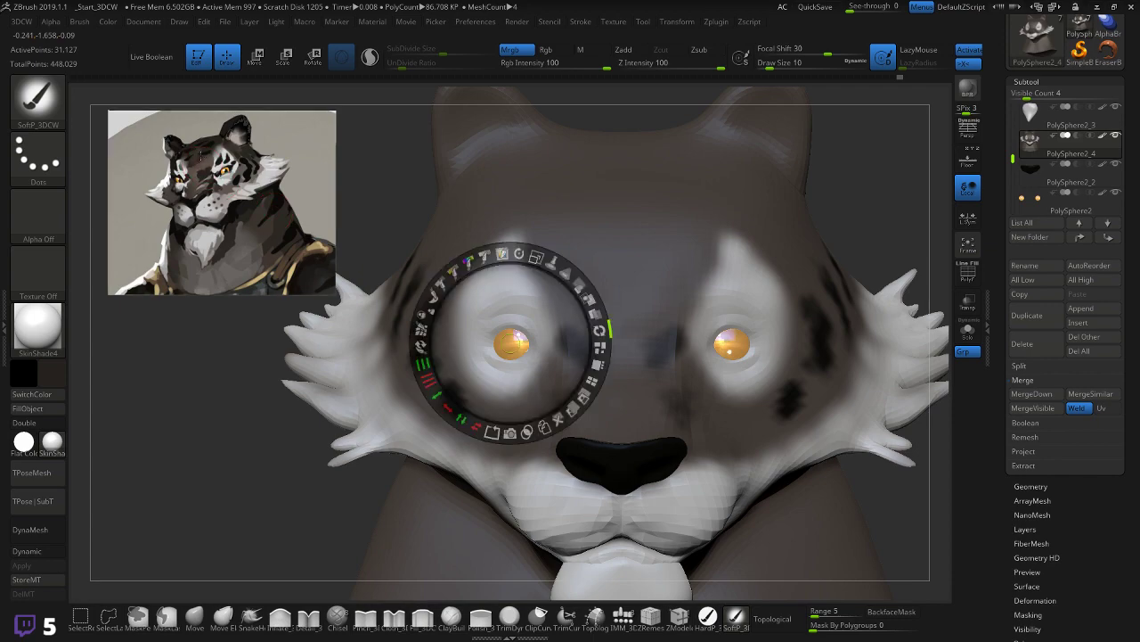
{"action": "key", "text": "c"}
{"action": "key", "text": "z"}
{"action": "key", "text": "z"}
{"action": "key", "text": "z"}
{"action": "mouse_move", "coordinate": [638, 252]}
{"action": "left_mouse_down"}
{"action": "mouse_move", "coordinate": [686, 246]}
{"action": "mouse_move", "coordinate": [675, 214]}
{"action": "mouse_move", "coordinate": [716, 202]}
{"action": "left_mouse_up"}
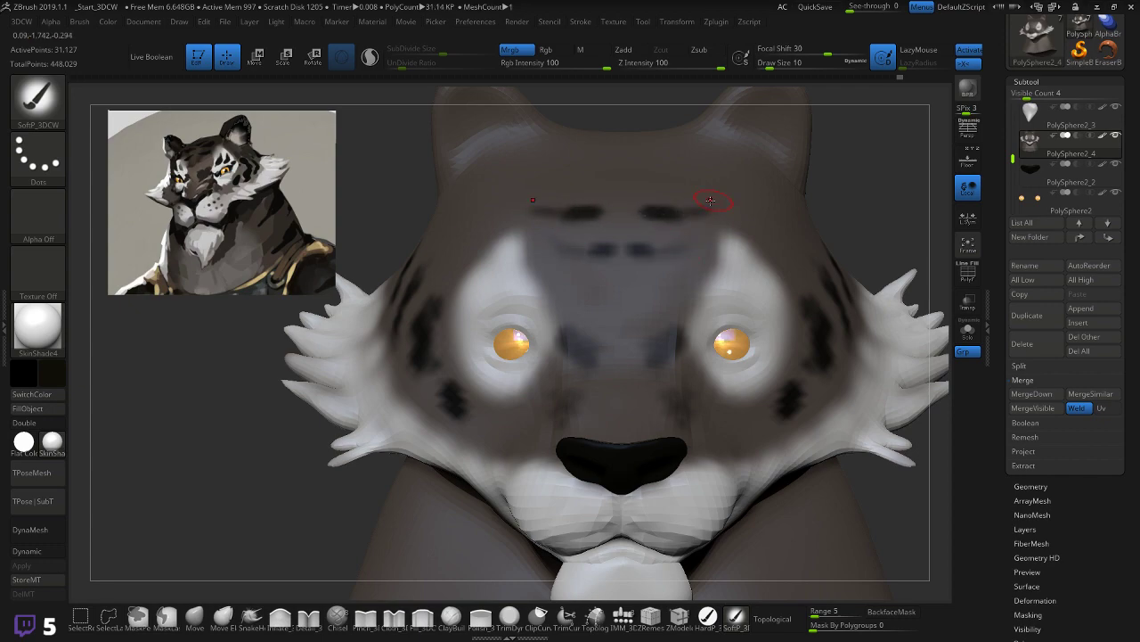
{"action": "mouse_move", "coordinate": [645, 185]}
{"action": "left_mouse_down"}
{"action": "mouse_move", "coordinate": [695, 169]}
{"action": "mouse_move", "coordinate": [654, 153]}
{"action": "mouse_move", "coordinate": [705, 144]}
{"action": "left_mouse_up"}
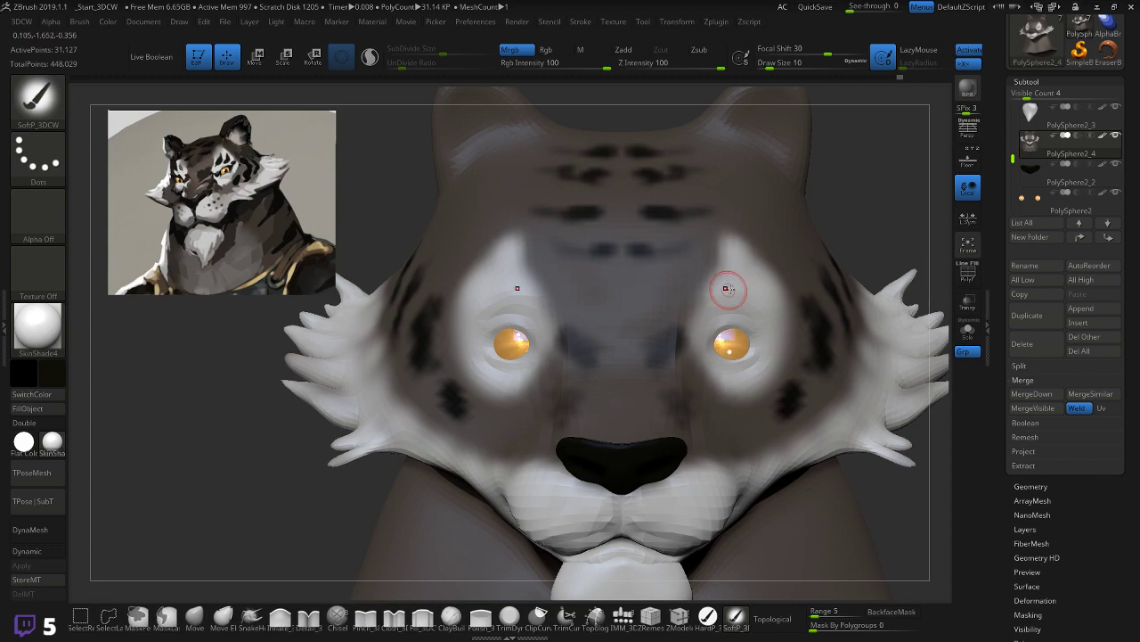
Step: Sample the light grey of the eye patch and paint the inner ears with it
{"action": "key", "text": "c"}
{"action": "left_click_drag", "start_coordinate": [861, 170], "coordinate": [832, 209], "text": "alt"}
{"action": "mouse_move", "coordinate": [737, 167]}
{"action": "left_mouse_down"}
{"action": "mouse_move", "coordinate": [726, 171]}
{"action": "mouse_move", "coordinate": [746, 198]}
{"action": "mouse_move", "coordinate": [725, 146]}
{"action": "mouse_move", "coordinate": [724, 187]}
{"action": "left_mouse_up"}
{"action": "mouse_move", "coordinate": [879, 204]}
{"action": "left_mouse_down", "text": "alt"}
{"action": "mouse_move", "coordinate": [865, 198]}
{"action": "mouse_move", "coordinate": [880, 212]}
{"action": "left_mouse_up", "text": "alt"}
Step: Sample black from the reference, set the draw size to 34 and paint three wide horizontal stripes across the back of the neck
{"action": "mouse_move", "coordinate": [918, 284]}
{"action": "left_mouse_down"}
{"action": "mouse_move", "coordinate": [882, 287]}
{"action": "mouse_move", "coordinate": [884, 301]}
{"action": "mouse_move", "coordinate": [832, 299]}
{"action": "left_mouse_up"}
{"action": "key", "text": "z"}
{"action": "key", "text": "c"}
{"action": "key", "text": "z"}
{"action": "mouse_move", "coordinate": [536, 416]}
{"action": "left_mouse_down"}
{"action": "mouse_move", "coordinate": [453, 398]}
{"action": "mouse_move", "coordinate": [451, 377]}
{"action": "mouse_move", "coordinate": [466, 377]}
{"action": "mouse_move", "coordinate": [459, 383]}
{"action": "left_mouse_up"}
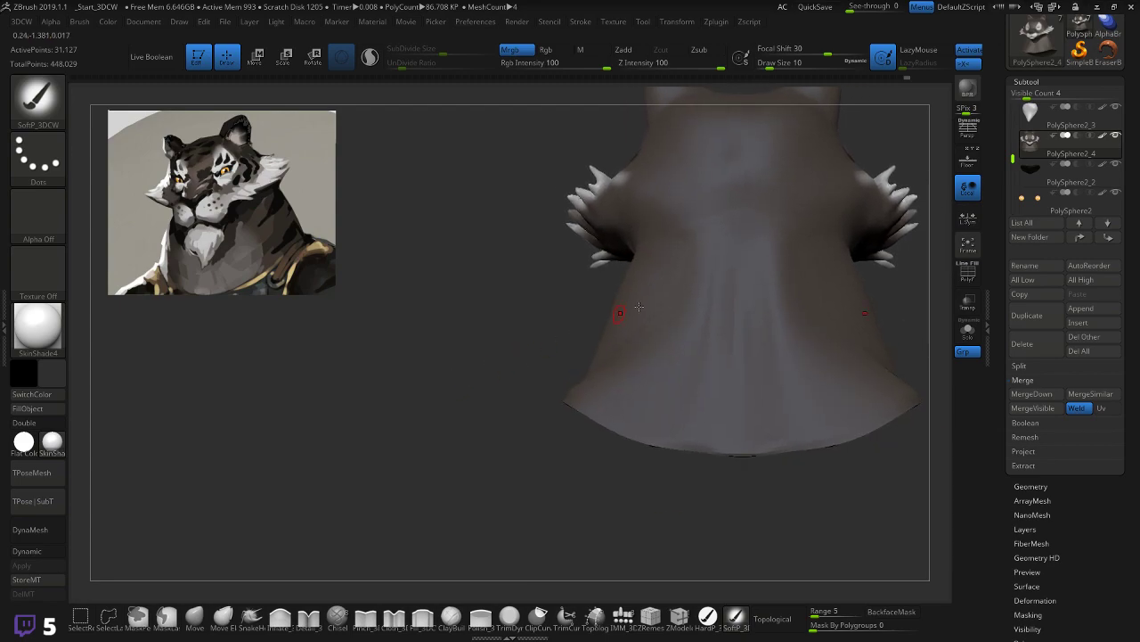
{"action": "key", "text": "bracketright"}
{"action": "left_click_drag", "start_coordinate": [743, 276], "coordinate": [861, 294]}
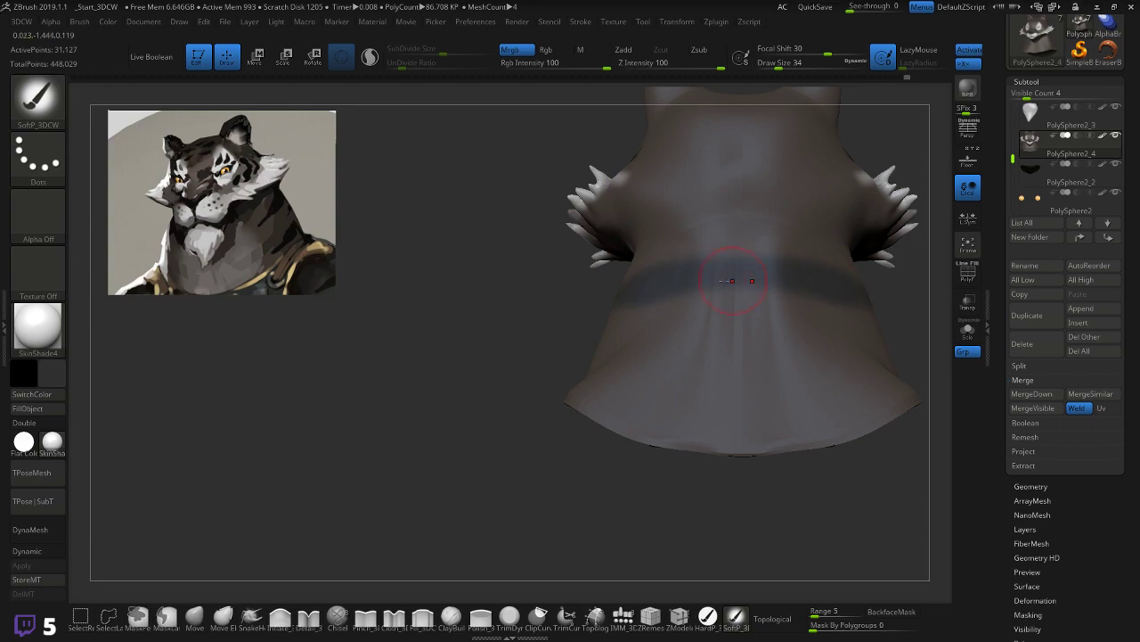
{"action": "left_click_drag", "start_coordinate": [757, 329], "coordinate": [859, 333]}
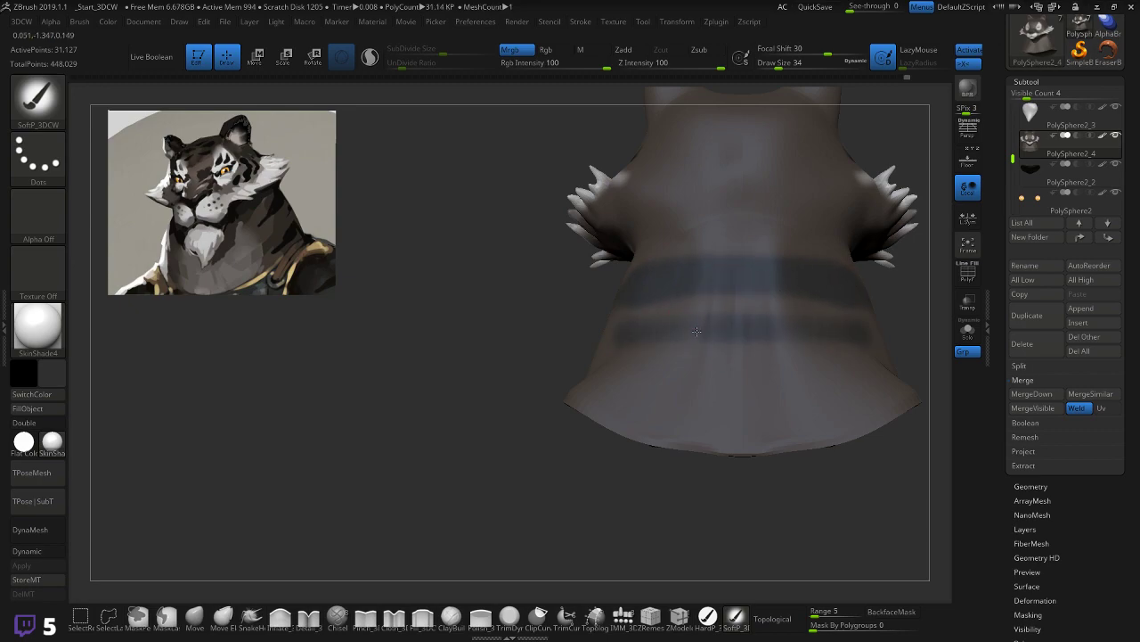
{"action": "left_click_drag", "start_coordinate": [712, 384], "coordinate": [868, 379]}
Step: Extend the wide black stripes from the back of the neck around onto its side
{"action": "left_click_drag", "start_coordinate": [374, 414], "coordinate": [472, 391]}
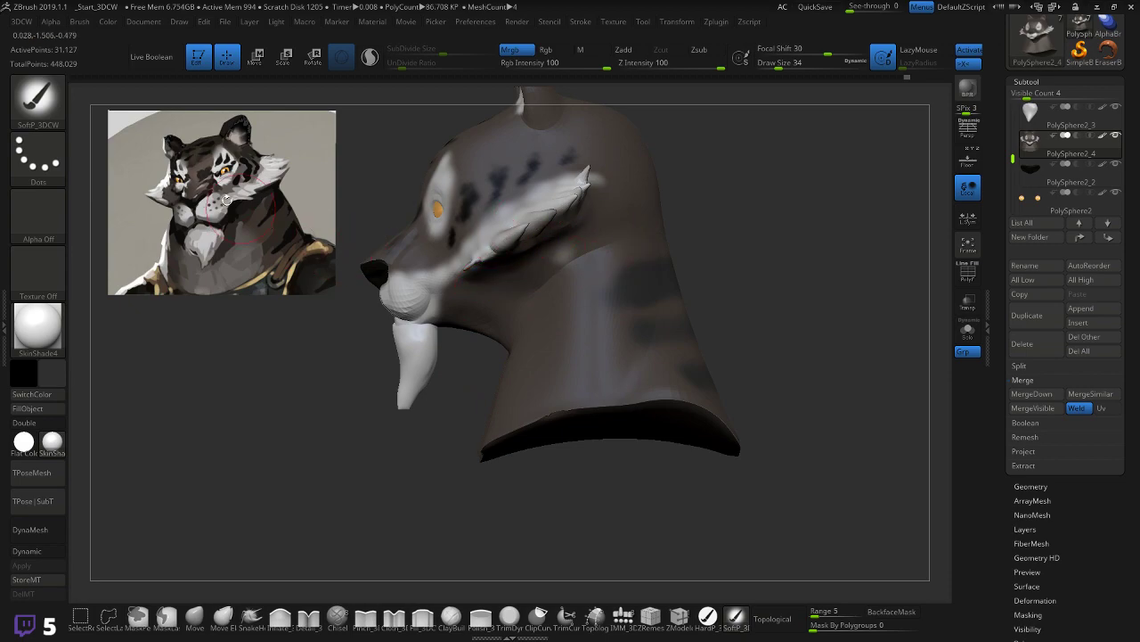
{"action": "key", "text": "z"}
{"action": "key", "text": "z"}
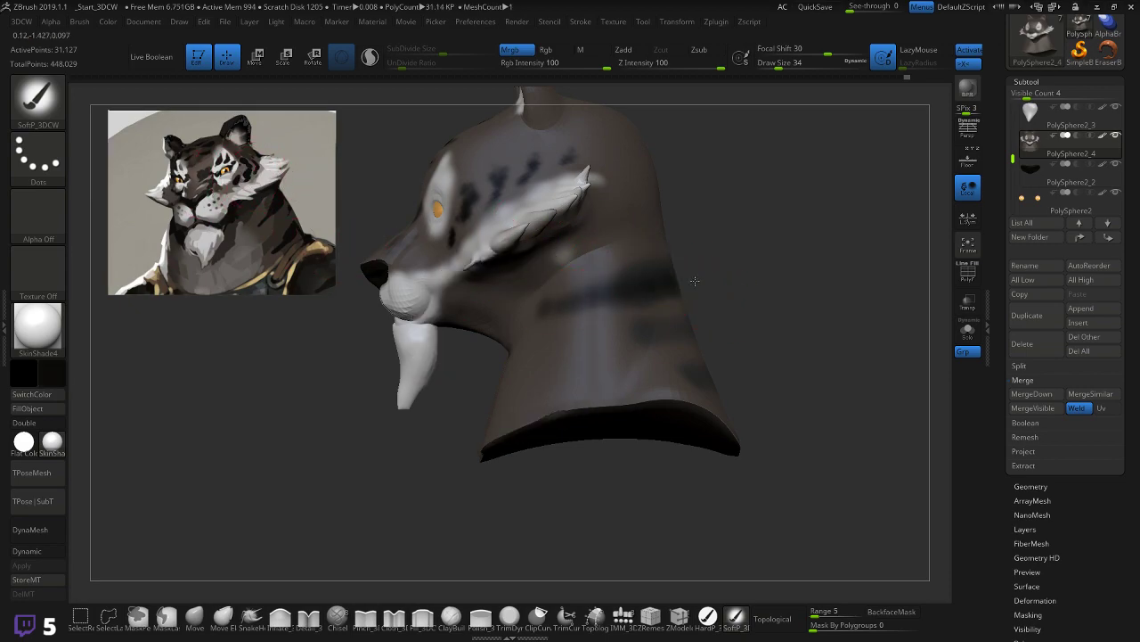
{"action": "mouse_move", "coordinate": [681, 329]}
{"action": "left_mouse_down"}
{"action": "mouse_move", "coordinate": [579, 339]}
{"action": "mouse_move", "coordinate": [628, 334]}
{"action": "left_mouse_up"}
{"action": "left_click_drag", "start_coordinate": [714, 327], "coordinate": [781, 332]}
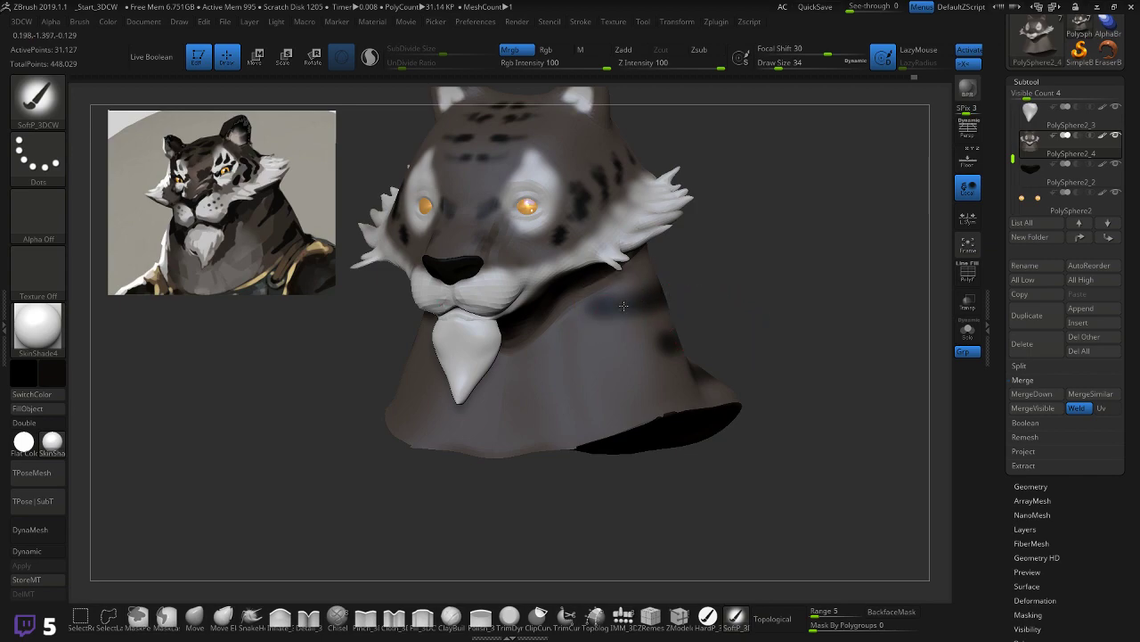
Step: Sample the brown fur and black again and continue the dark stripes onto both front sides of the neck
{"action": "key", "text": "c"}
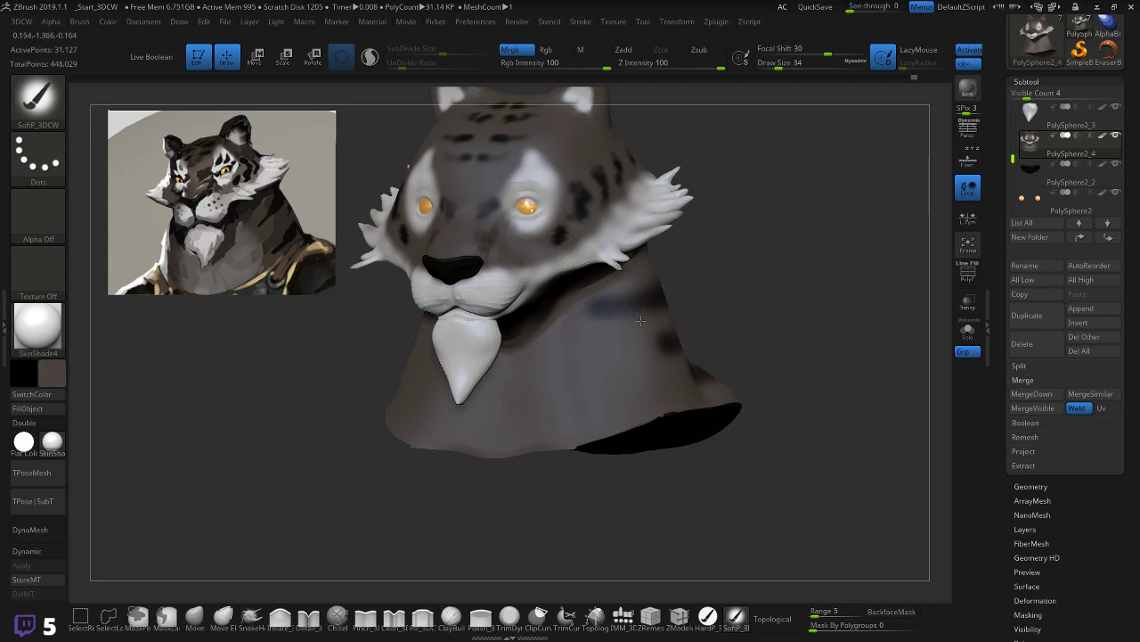
{"action": "left_click_drag", "start_coordinate": [738, 291], "coordinate": [652, 341], "text": "shift"}
{"action": "key", "text": "c"}
{"action": "key", "text": "c"}
{"action": "key", "text": "c"}
{"action": "mouse_move", "coordinate": [697, 328]}
{"action": "left_mouse_down"}
{"action": "mouse_move", "coordinate": [627, 371]}
{"action": "mouse_move", "coordinate": [707, 320]}
{"action": "mouse_move", "coordinate": [679, 331]}
{"action": "mouse_move", "coordinate": [709, 307]}
{"action": "mouse_move", "coordinate": [704, 283]}
{"action": "mouse_move", "coordinate": [649, 304]}
{"action": "mouse_move", "coordinate": [692, 336]}
{"action": "mouse_move", "coordinate": [660, 392]}
{"action": "mouse_move", "coordinate": [718, 348]}
{"action": "left_mouse_up"}
{"action": "mouse_move", "coordinate": [768, 296]}
{"action": "left_mouse_down"}
{"action": "mouse_move", "coordinate": [827, 283]}
{"action": "mouse_move", "coordinate": [800, 288]}
{"action": "left_mouse_up"}
{"action": "left_click_drag", "start_coordinate": [700, 339], "coordinate": [671, 350]}
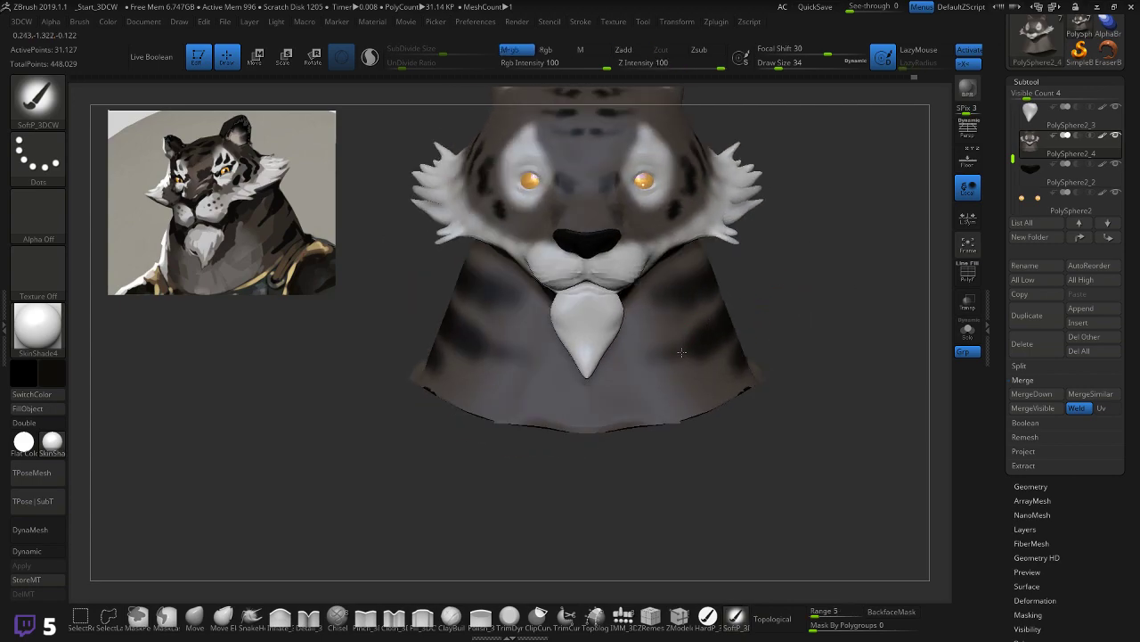
Step: Select the eyes subtool, apply its dynamic subdivision and switch Dynamic Subdiv back on
{"action": "left_click_drag", "start_coordinate": [762, 305], "coordinate": [866, 415]}
{"action": "left_click_drag", "start_coordinate": [887, 315], "coordinate": [885, 382], "text": "alt"}
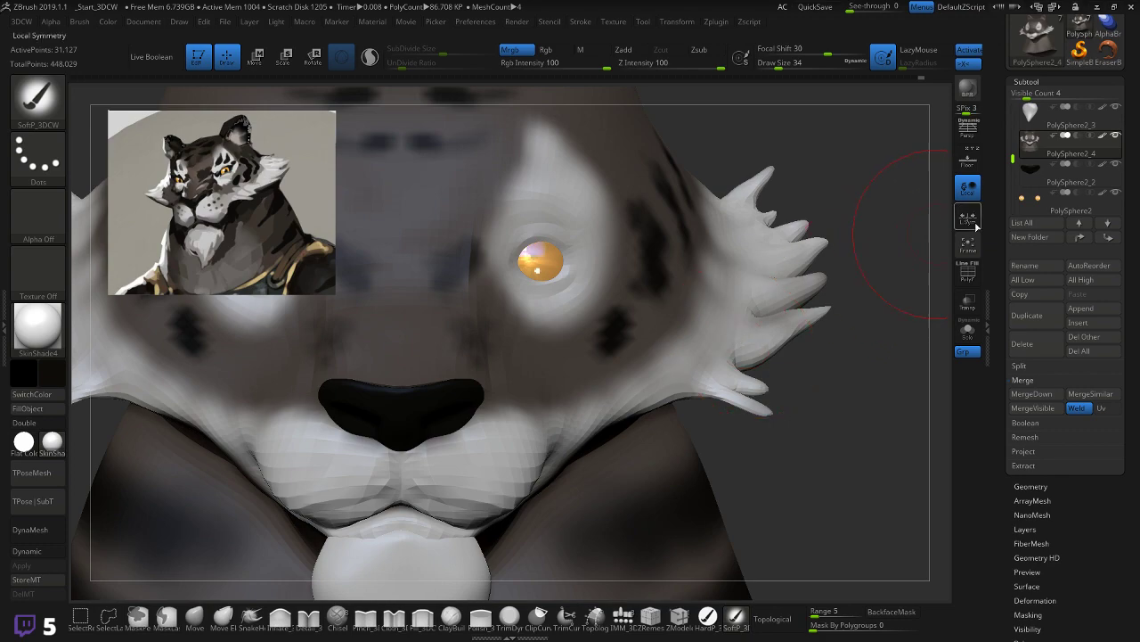
{"action": "left_click", "coordinate": [1034, 199]}
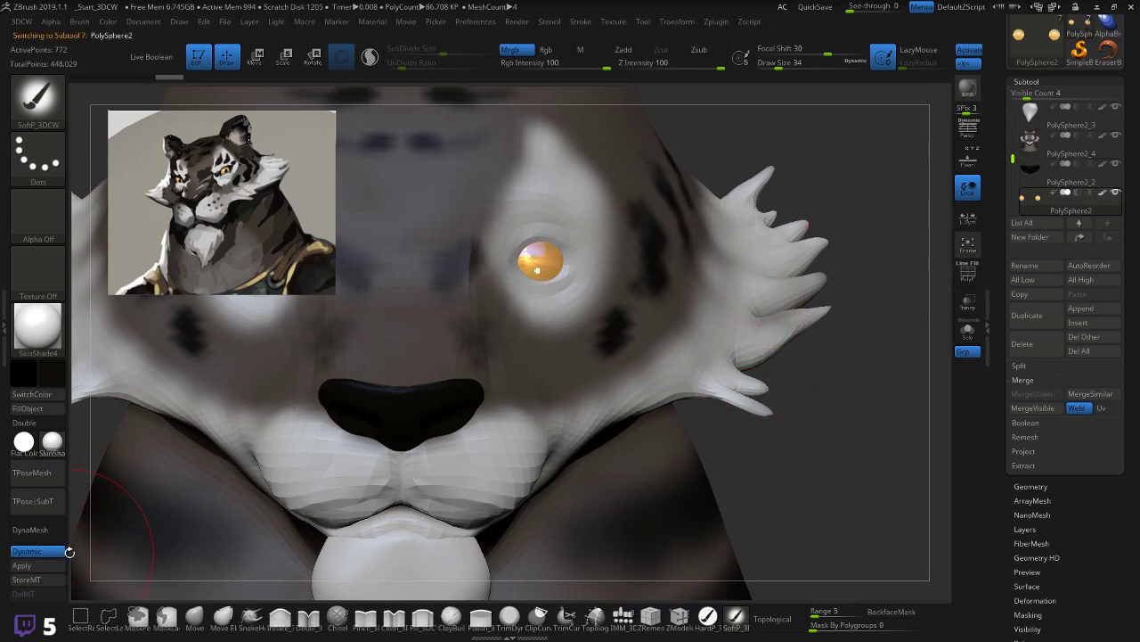
{"action": "left_click", "coordinate": [32, 552]}
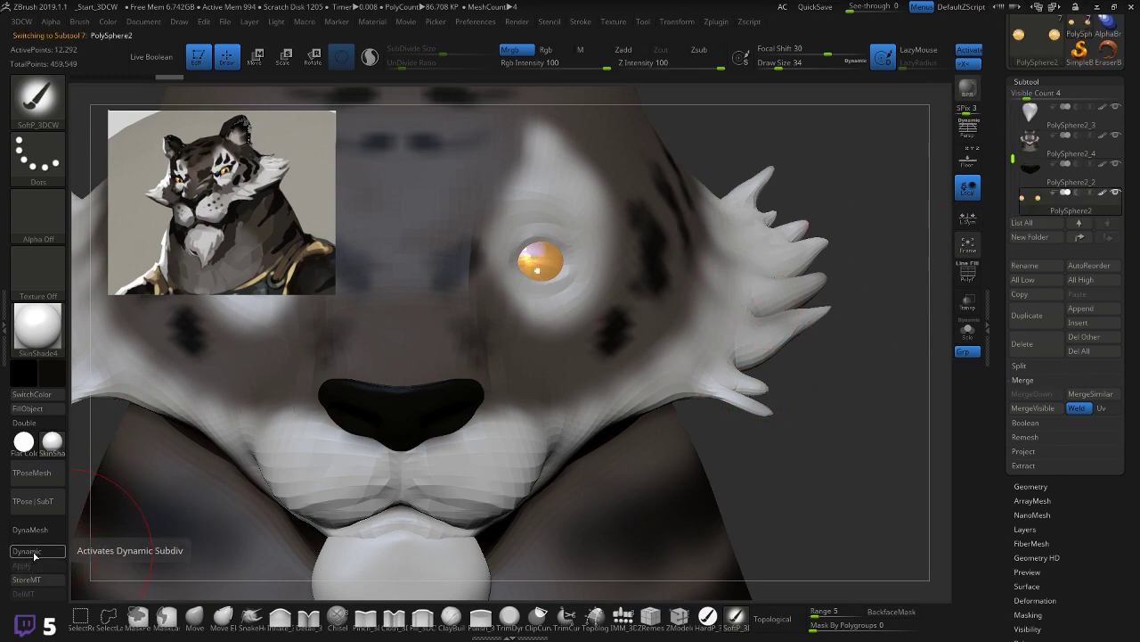
{"action": "left_click", "coordinate": [34, 552]}
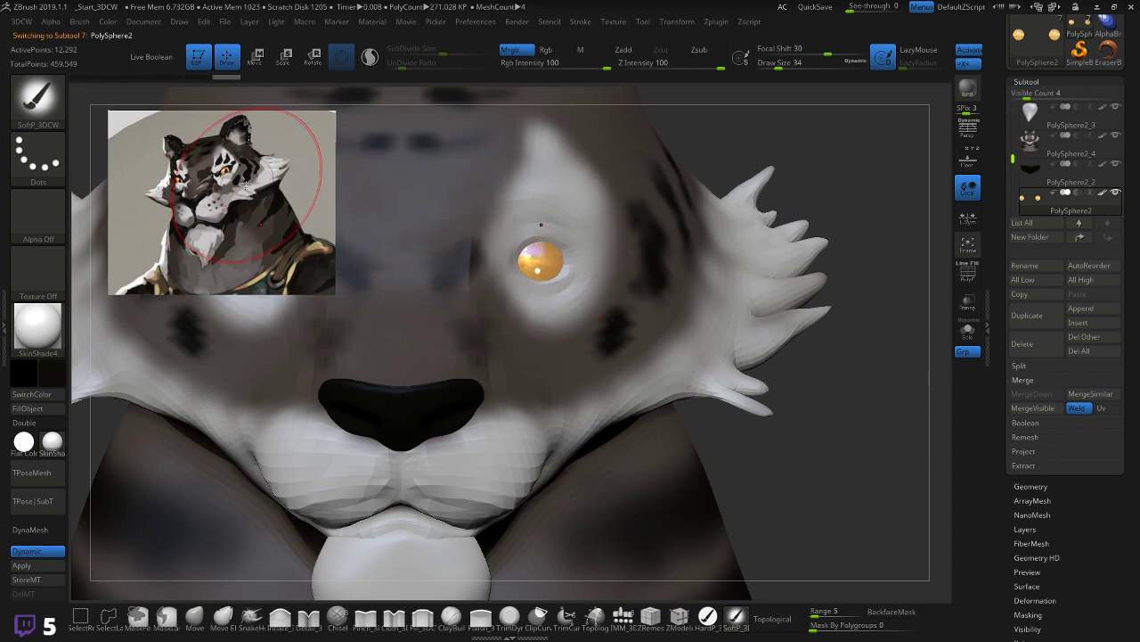
Step: Reduce the draw size to 4 and paint a black pupil in the middle of the orange eyes
{"action": "right_click", "coordinate": [511, 343]}
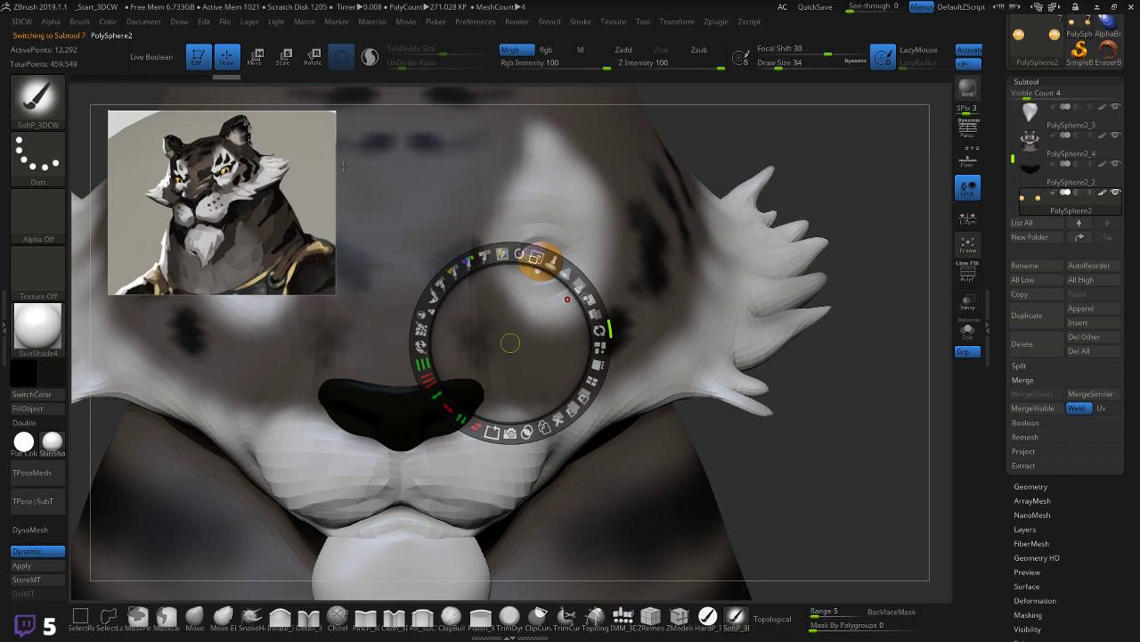
{"action": "key", "text": "bracketleft"}
{"action": "key", "text": "bracketleft"}
{"action": "key", "text": "bracketleft"}
{"action": "key", "text": "bracketleft"}
{"action": "key", "text": "bracketleft"}
{"action": "key", "text": "bracketleft"}
{"action": "key", "text": "bracketleft"}
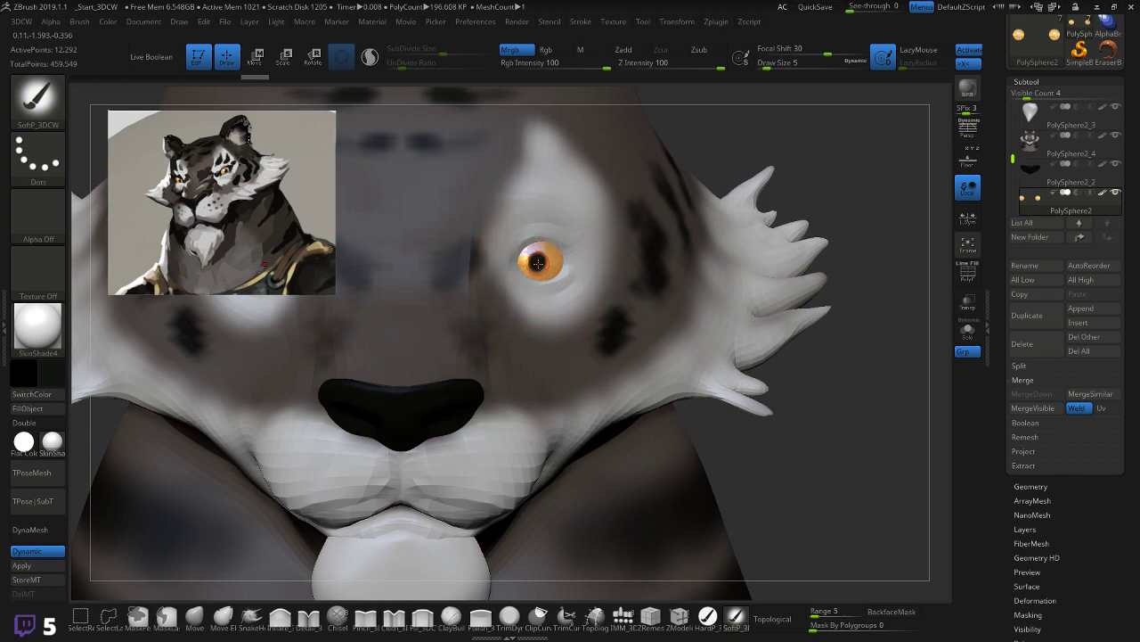
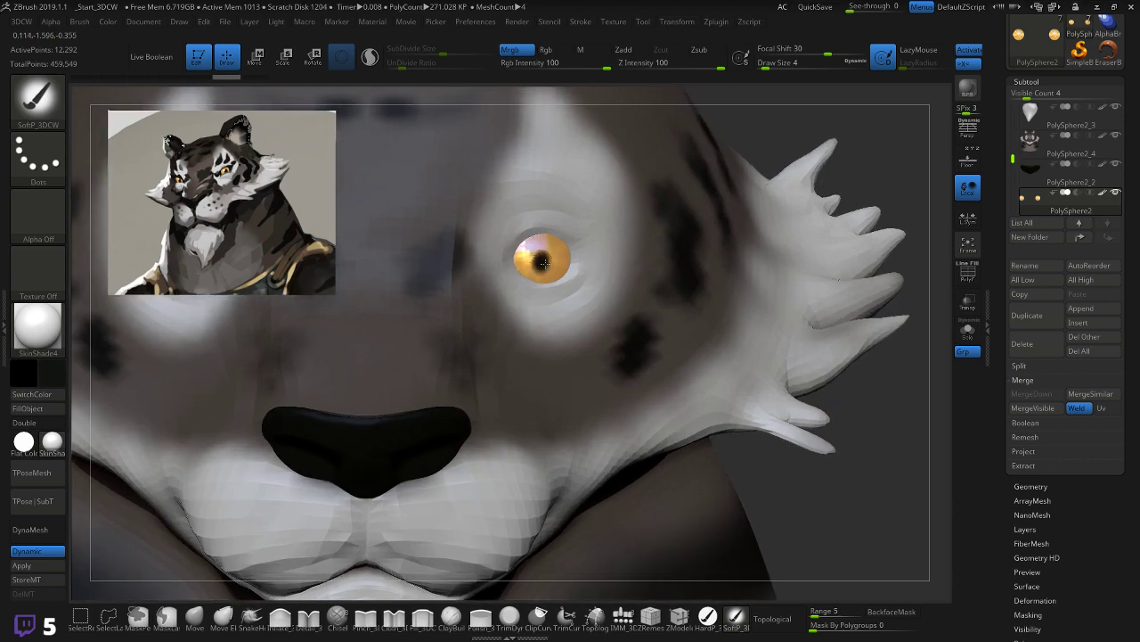
{"action": "left_click_drag", "start_coordinate": [543, 261], "coordinate": [541, 259]}
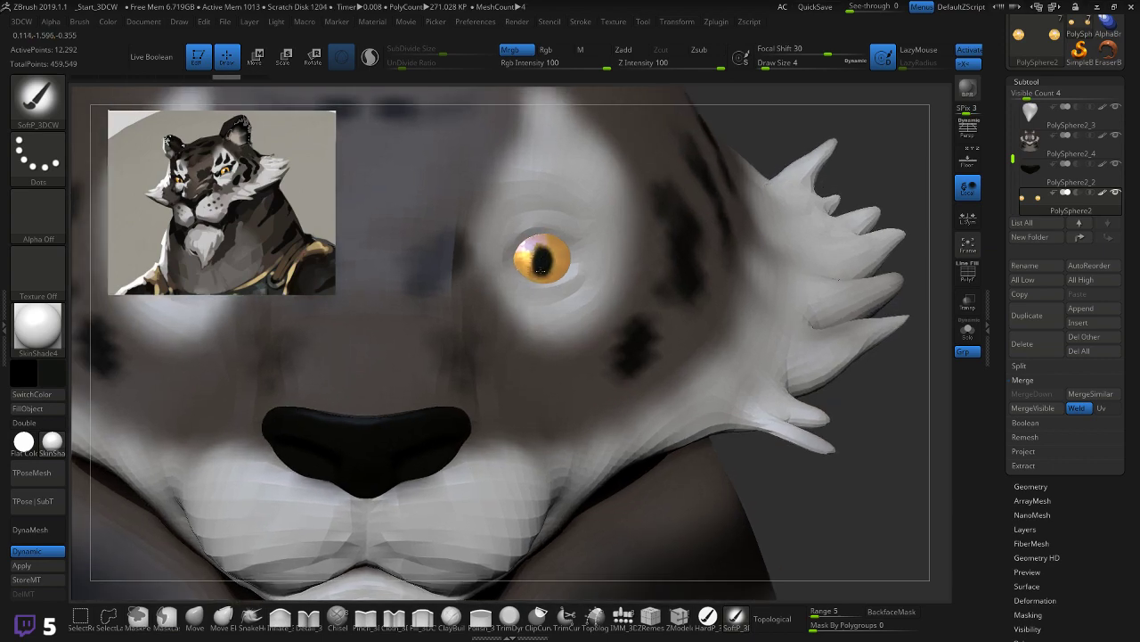
Step: Undo the pupil strokes and repaint the pupils as black vertical ovals
{"action": "key", "text": "ctrl+z"}
{"action": "left_click_drag", "start_coordinate": [793, 122], "coordinate": [749, 138]}
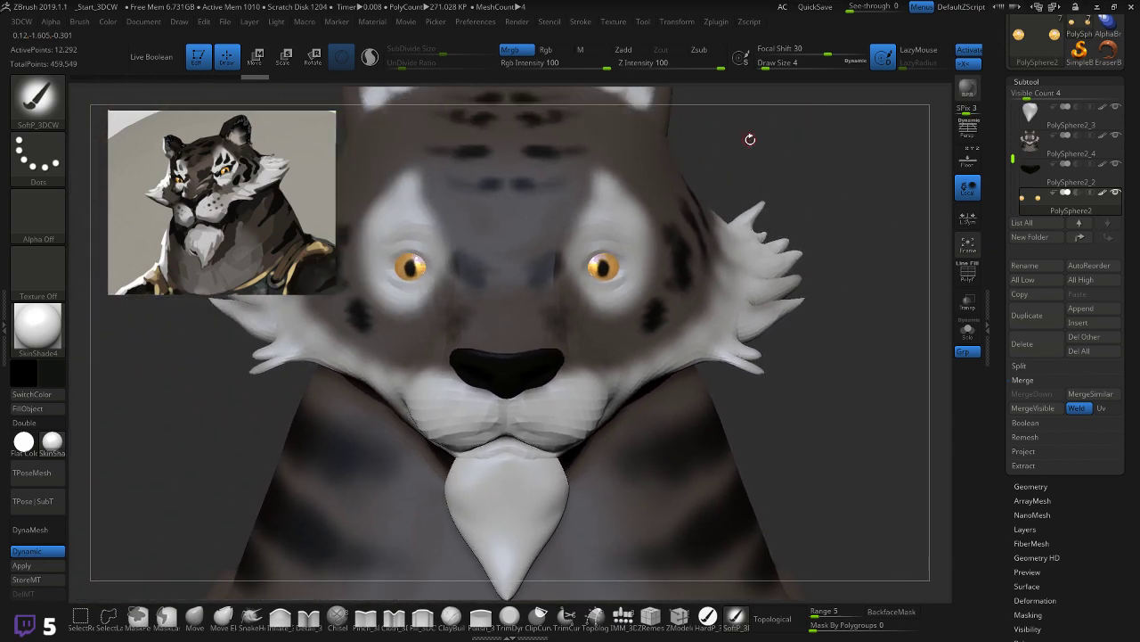
{"action": "scroll", "coordinate": [585, 275], "scroll_direction": "up", "scroll_amount": 5}
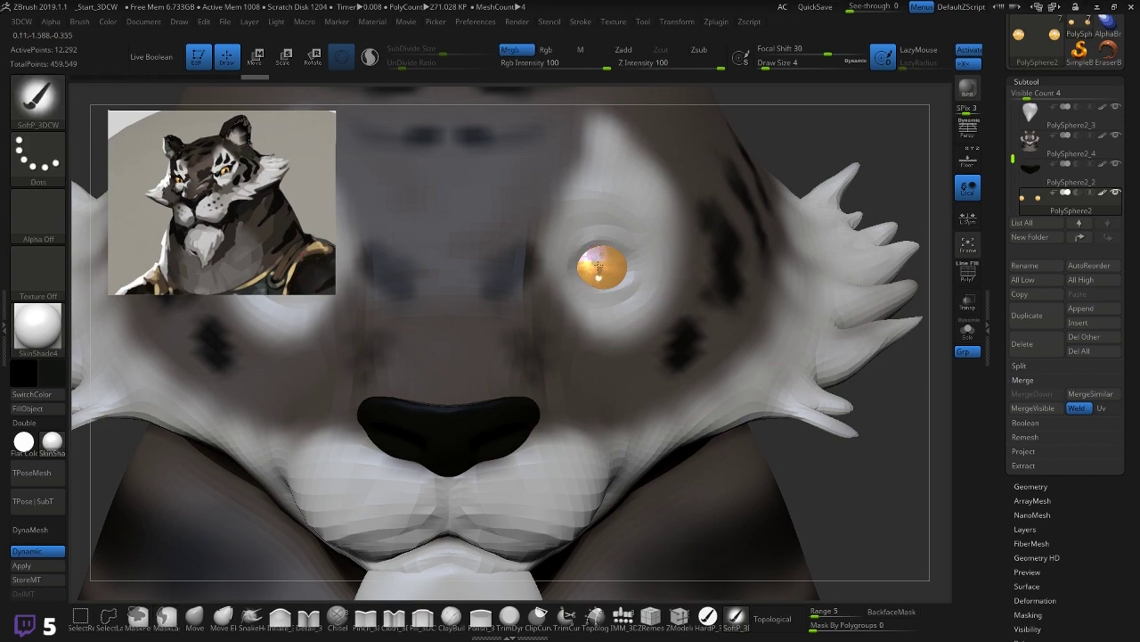
{"action": "key", "text": "ctrl+z"}
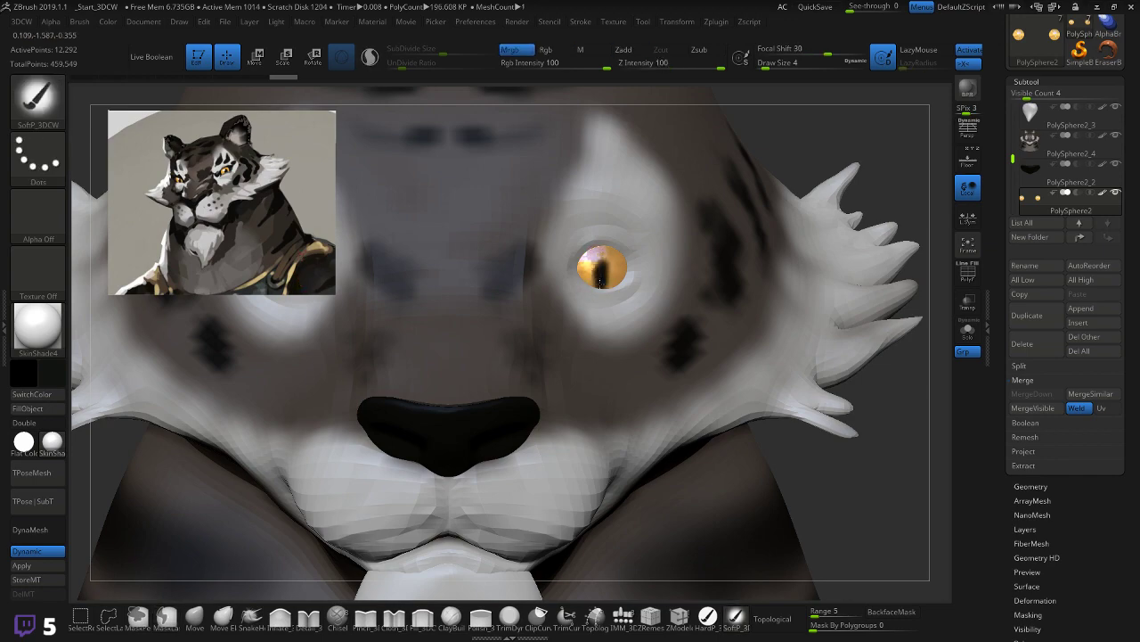
{"action": "key", "text": "ctrl+z"}
{"action": "key", "text": "ctrl+z"}
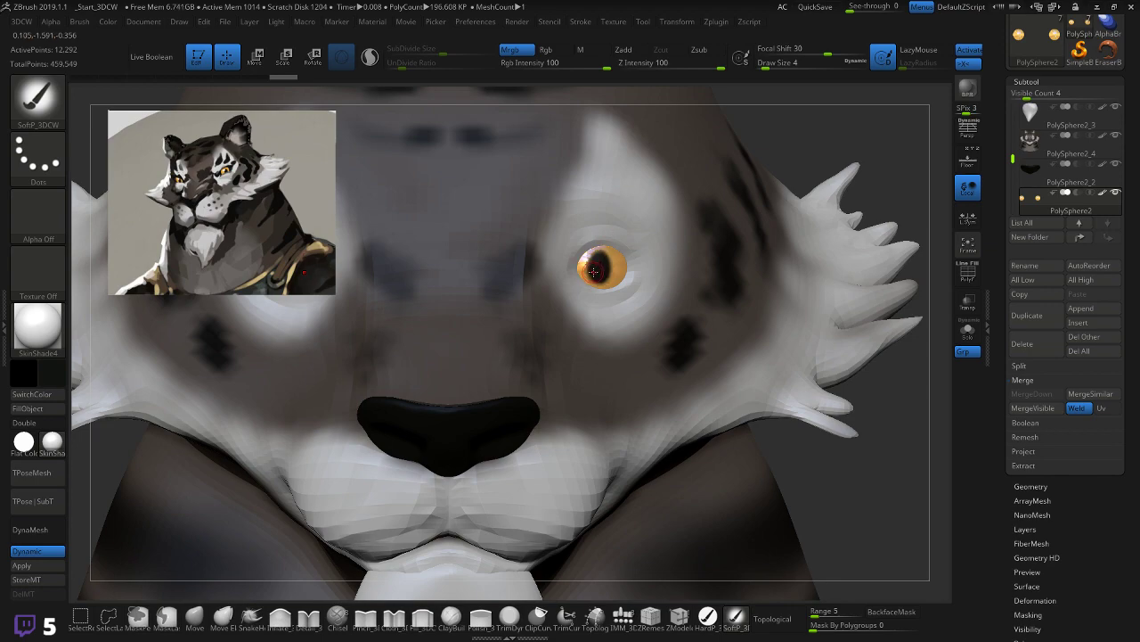
Step: Sample the orange of the iris and paint over the pupil edges to narrow them into vertical slits
{"action": "mouse_move", "coordinate": [788, 174]}
{"action": "left_mouse_down", "text": "alt"}
{"action": "mouse_move", "coordinate": [762, 141]}
{"action": "mouse_move", "coordinate": [765, 174]}
{"action": "left_mouse_up", "text": "alt"}
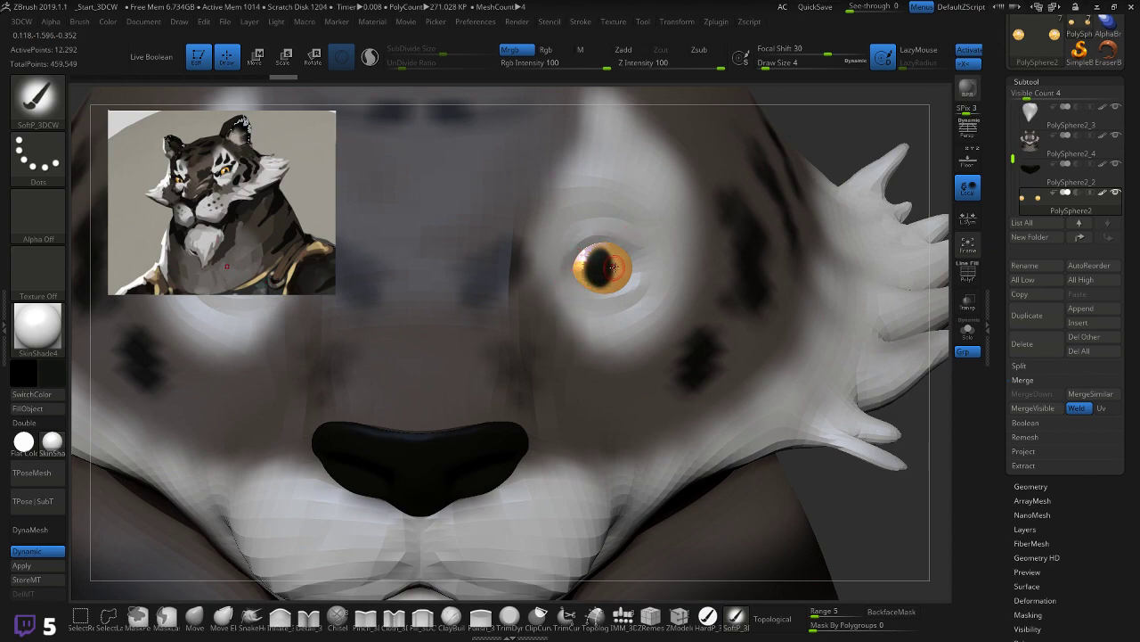
{"action": "key", "text": "c"}
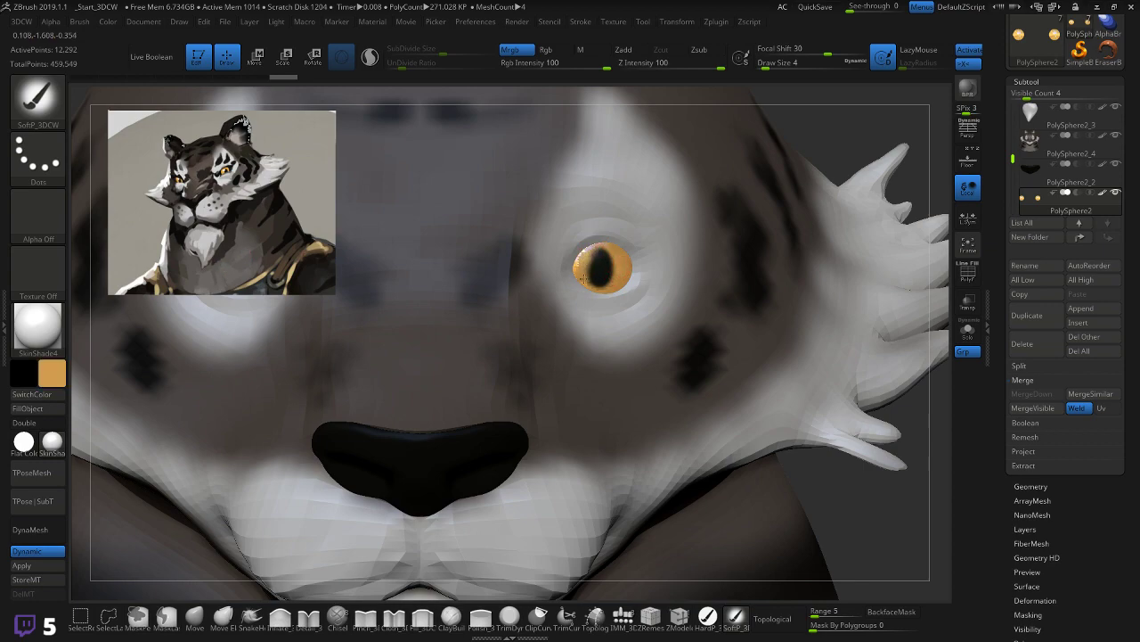
{"action": "left_click", "coordinate": [603, 246], "text": "alt"}
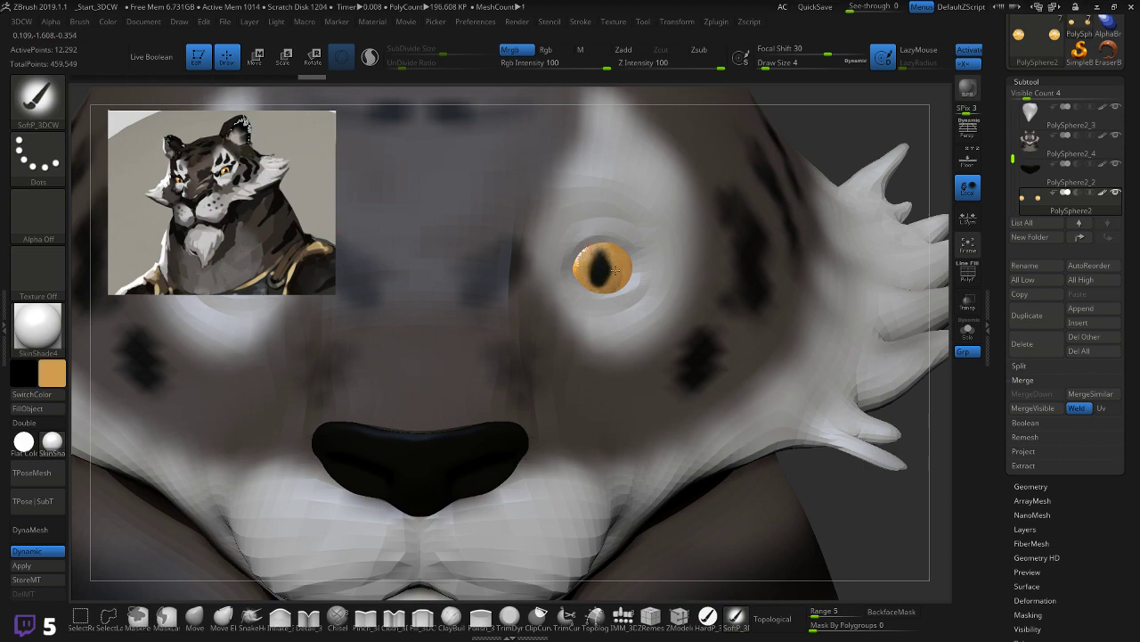
{"action": "left_click_drag", "start_coordinate": [608, 285], "coordinate": [585, 261]}
{"action": "left_click_drag", "start_coordinate": [757, 163], "coordinate": [804, 140]}
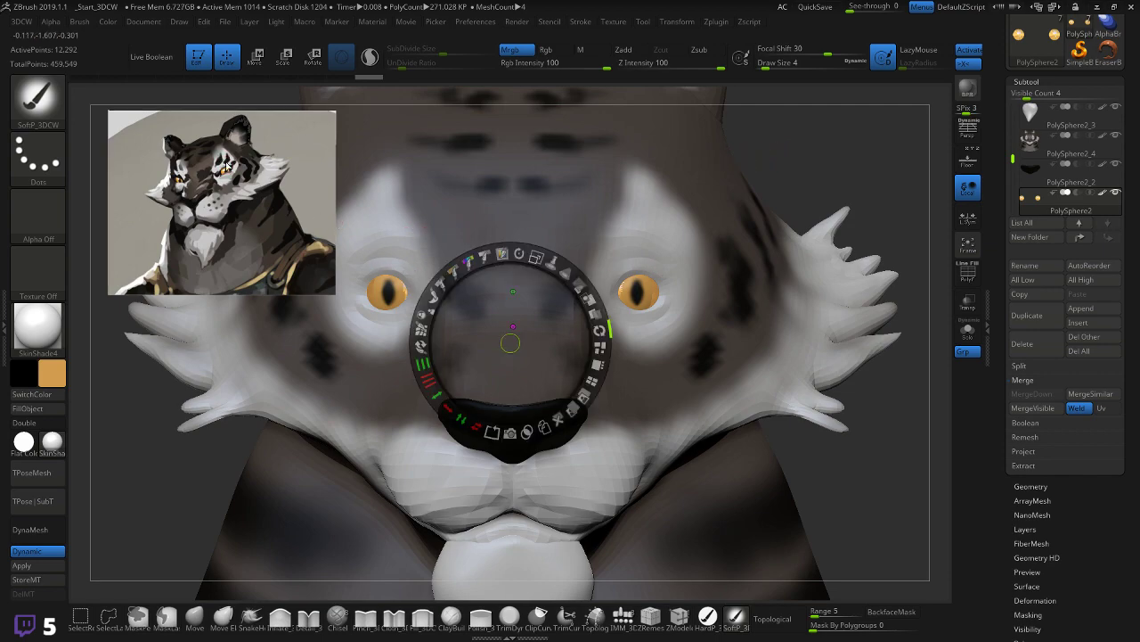
Step: Sample black, select the head subtool, and paint dark rims around the eyes with short strokes fanning above them
{"action": "key", "text": "c"}
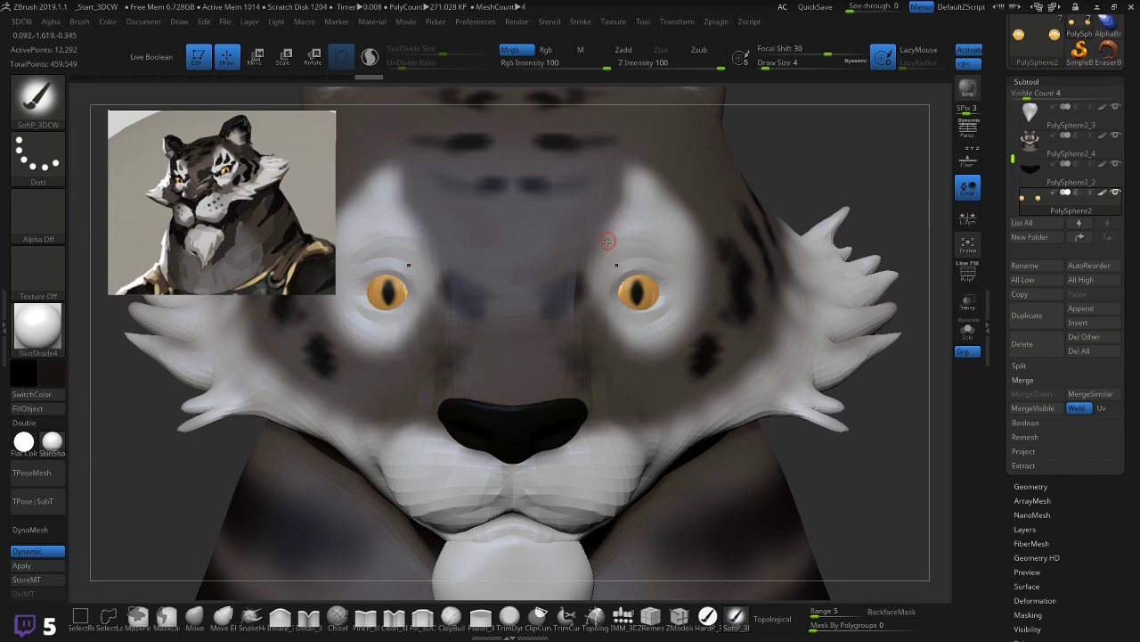
{"action": "left_click", "coordinate": [611, 250], "text": "alt"}
{"action": "mouse_move", "coordinate": [614, 255]}
{"action": "left_mouse_down"}
{"action": "mouse_move", "coordinate": [623, 223]}
{"action": "mouse_move", "coordinate": [658, 230]}
{"action": "mouse_move", "coordinate": [666, 271]}
{"action": "mouse_move", "coordinate": [677, 253]}
{"action": "left_mouse_up"}
{"action": "mouse_move", "coordinate": [620, 289]}
{"action": "left_mouse_down"}
{"action": "mouse_move", "coordinate": [646, 267]}
{"action": "mouse_move", "coordinate": [666, 290]}
{"action": "mouse_move", "coordinate": [608, 301]}
{"action": "mouse_move", "coordinate": [664, 292]}
{"action": "mouse_move", "coordinate": [625, 274]}
{"action": "mouse_move", "coordinate": [666, 283]}
{"action": "mouse_move", "coordinate": [615, 294]}
{"action": "mouse_move", "coordinate": [644, 310]}
{"action": "mouse_move", "coordinate": [664, 294]}
{"action": "mouse_move", "coordinate": [617, 298]}
{"action": "left_mouse_up"}
{"action": "key", "text": "ctrl+z"}
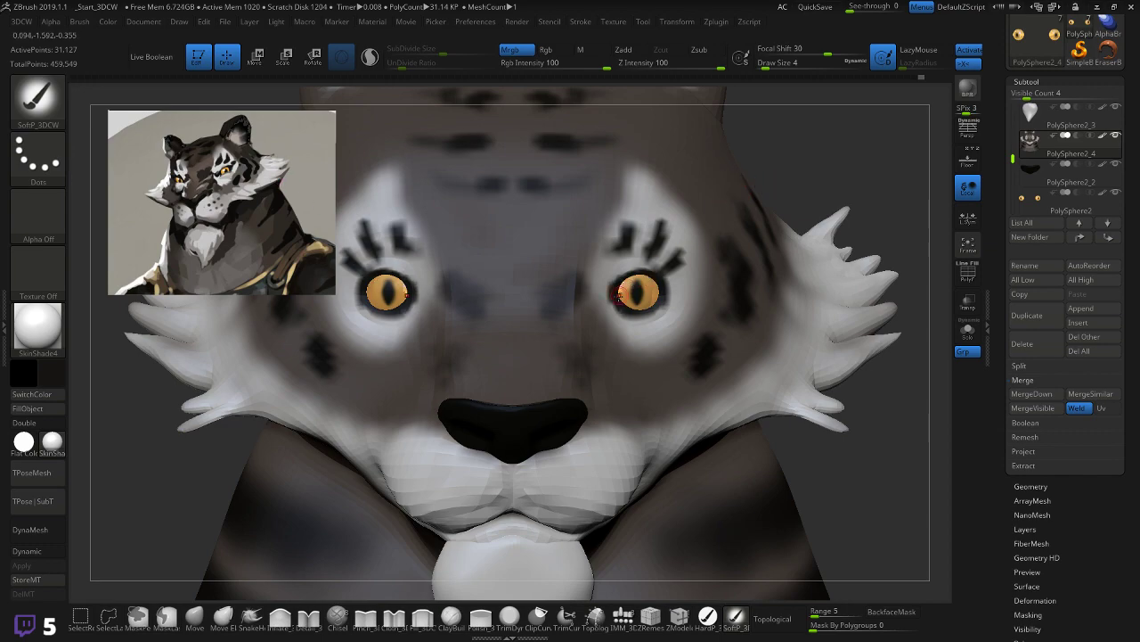
{"action": "left_click_drag", "start_coordinate": [609, 303], "coordinate": [615, 302]}
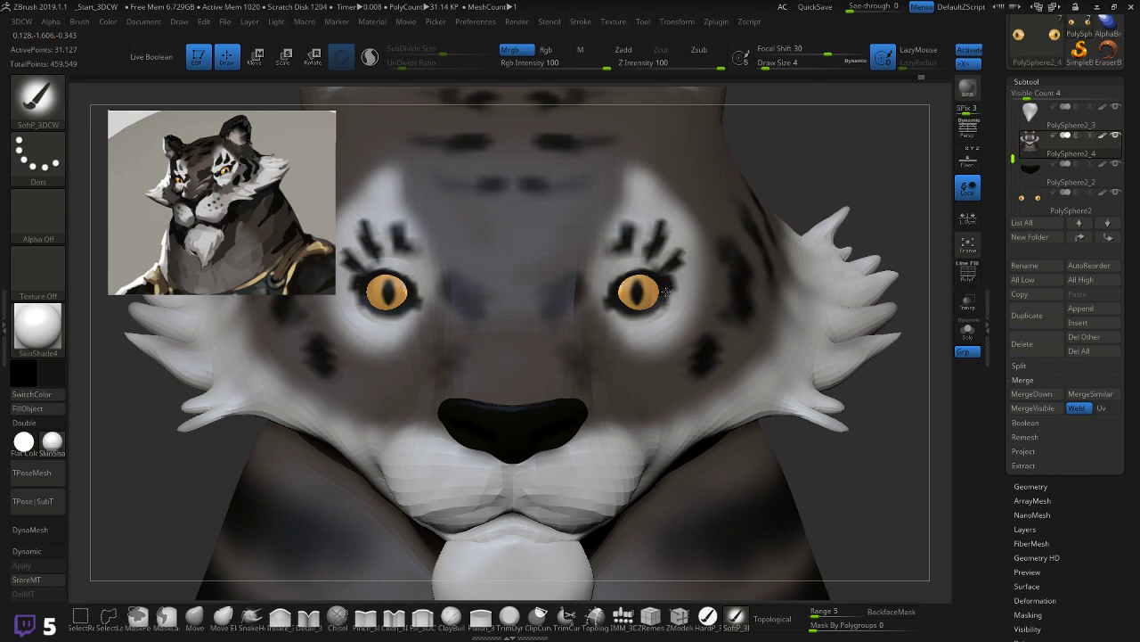
{"action": "mouse_move", "coordinate": [615, 250]}
{"action": "left_mouse_down"}
{"action": "mouse_move", "coordinate": [618, 237]}
{"action": "mouse_move", "coordinate": [615, 252]}
{"action": "left_mouse_up"}
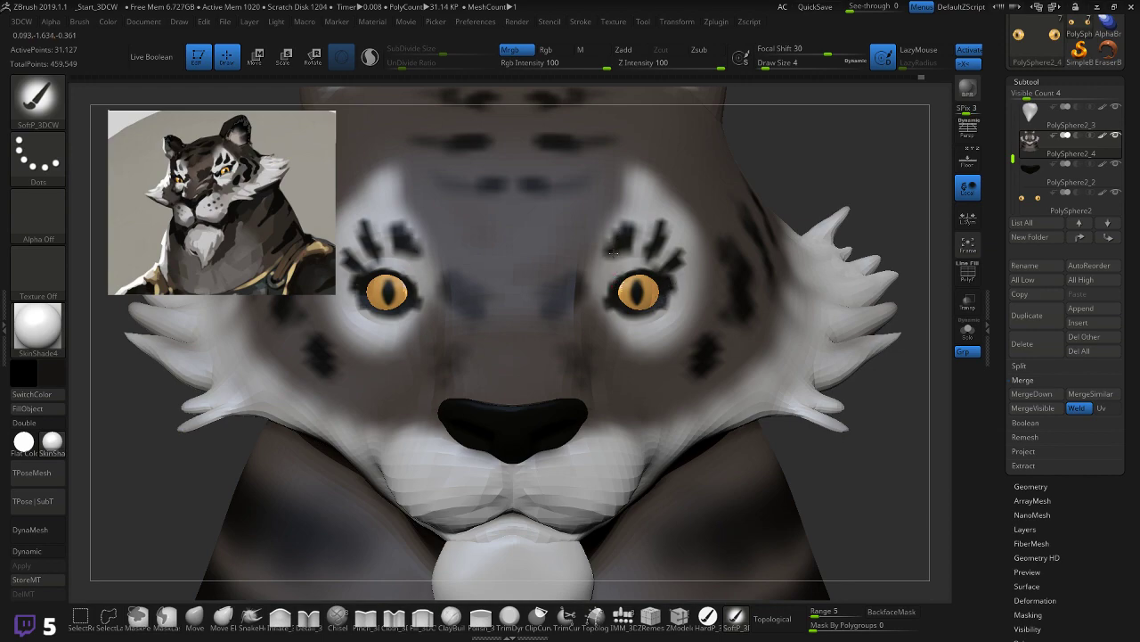
Step: Paint additional short black stripes on the lower forehead between the light eye patches
{"action": "left_click_drag", "start_coordinate": [594, 186], "coordinate": [558, 179]}
{"action": "mouse_move", "coordinate": [557, 220]}
{"action": "left_mouse_down"}
{"action": "mouse_move", "coordinate": [570, 218]}
{"action": "mouse_move", "coordinate": [558, 220]}
{"action": "left_mouse_up"}
{"action": "mouse_move", "coordinate": [832, 158]}
{"action": "left_mouse_down", "text": "alt"}
{"action": "mouse_move", "coordinate": [762, 140]}
{"action": "mouse_move", "coordinate": [784, 163]}
{"action": "mouse_move", "coordinate": [813, 169]}
{"action": "mouse_move", "coordinate": [762, 206]}
{"action": "left_mouse_up", "text": "alt"}
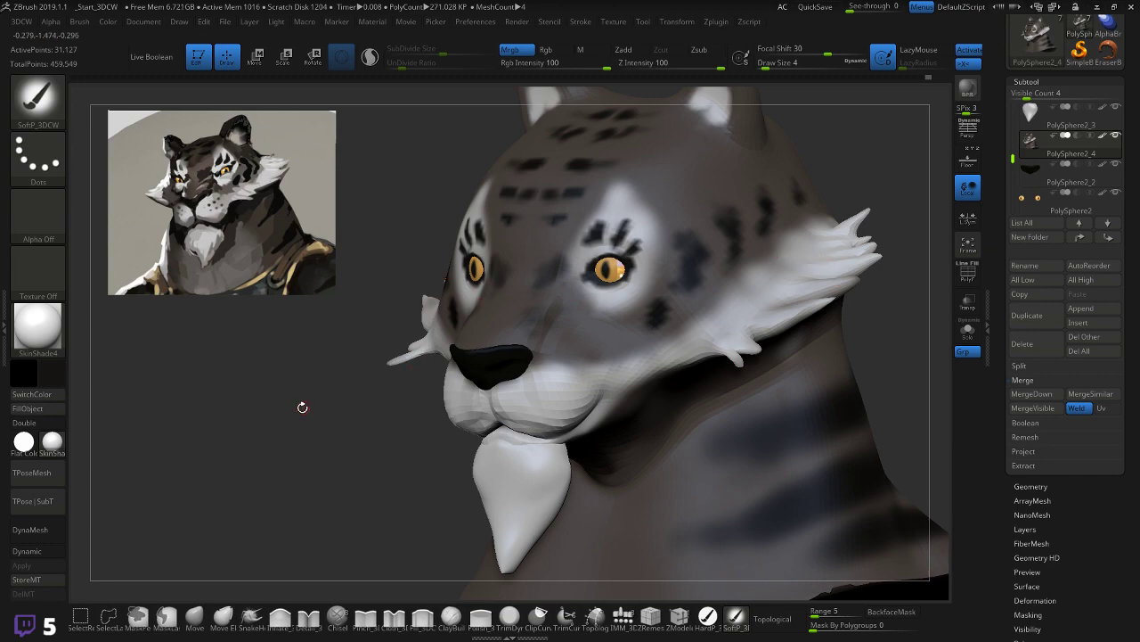
{"action": "left_click_drag", "start_coordinate": [198, 393], "coordinate": [226, 392]}
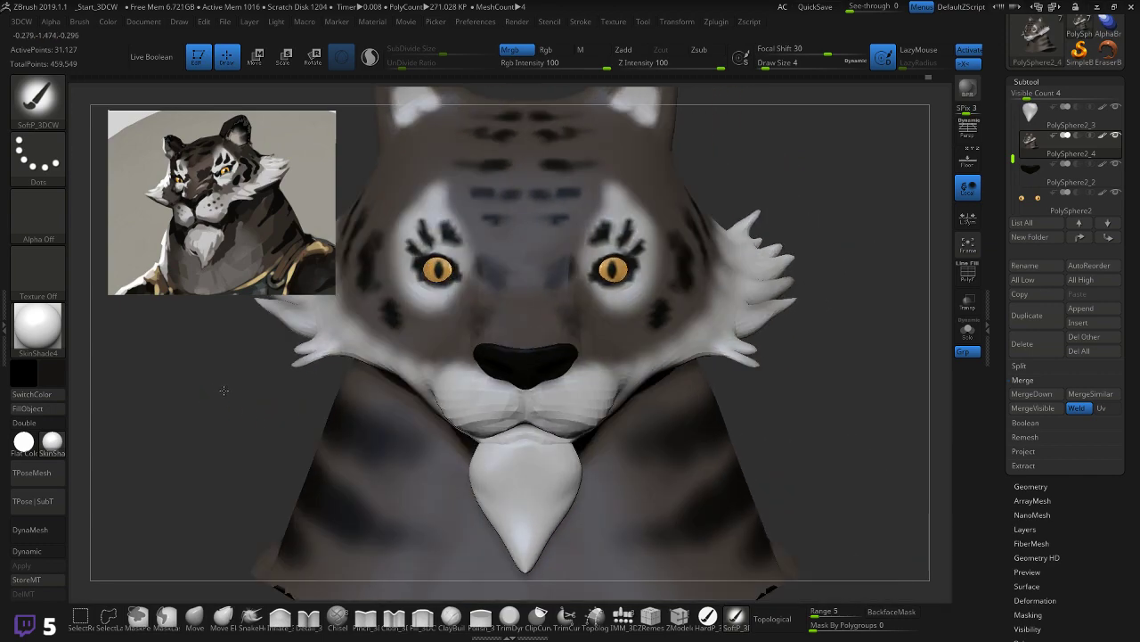
Step: Set the paint colour to white, fill the head with it, and refill the head with the grey modeling material
{"action": "right_click_drag", "start_coordinate": [814, 355], "coordinate": [559, 403]}
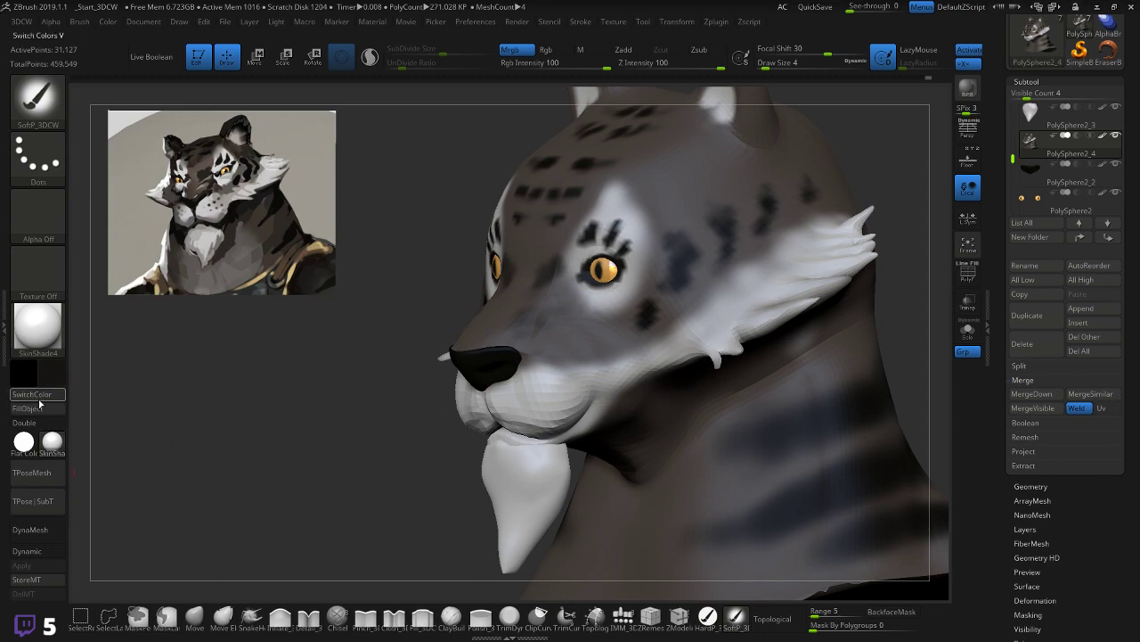
{"action": "left_click_drag", "start_coordinate": [47, 374], "coordinate": [15, 254]}
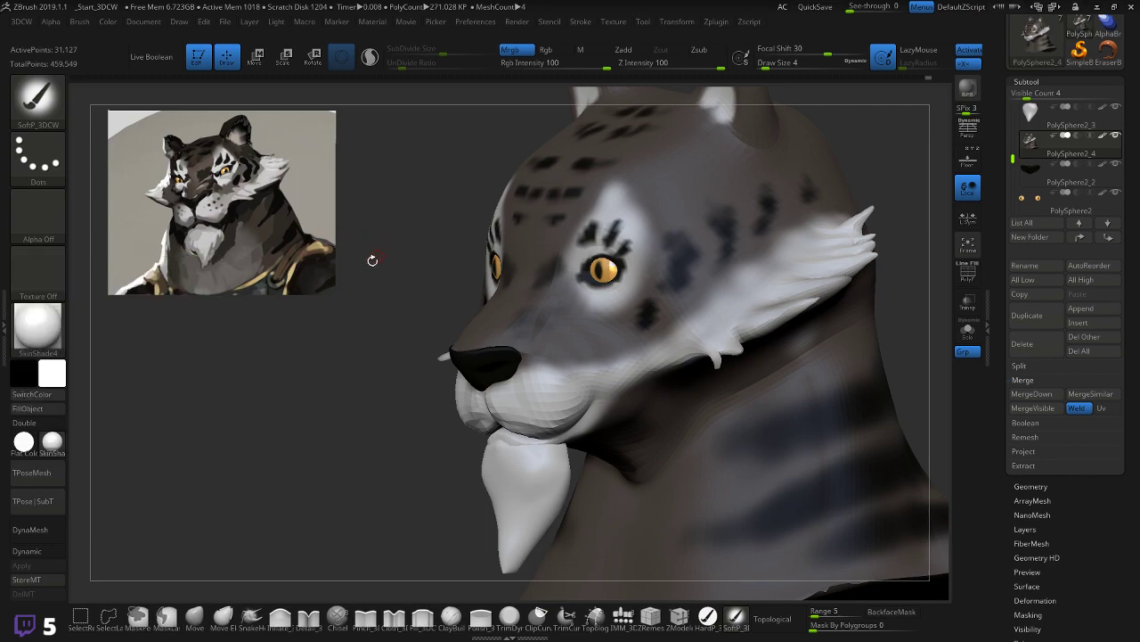
{"action": "left_click", "coordinate": [55, 409]}
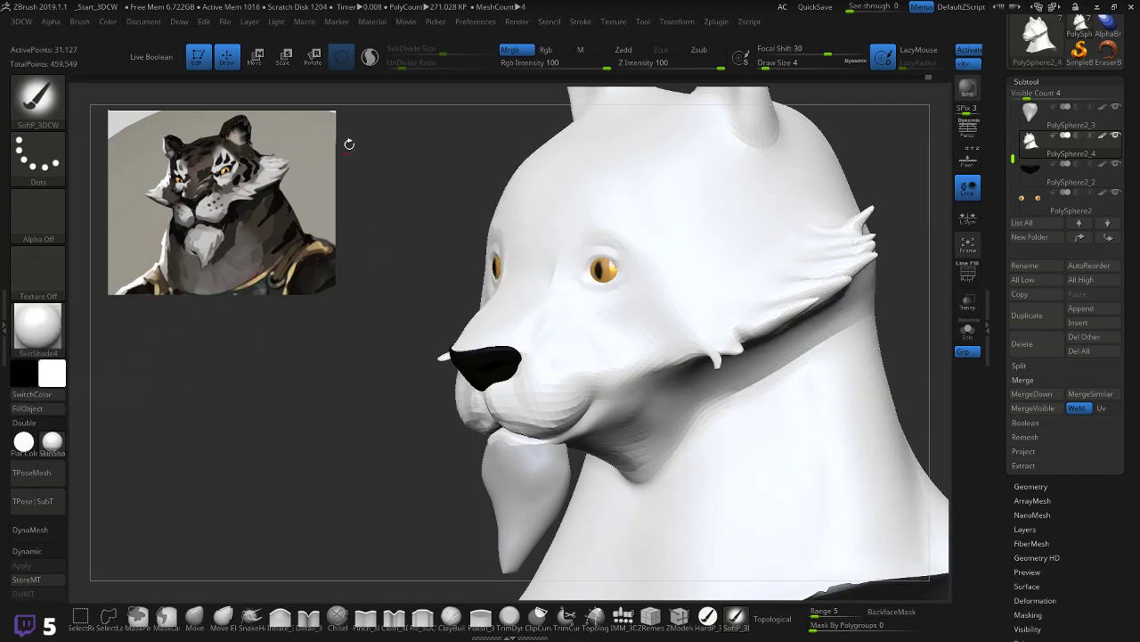
{"action": "left_click", "coordinate": [38, 327]}
{"action": "left_click", "coordinate": [225, 448]}
{"action": "left_click", "coordinate": [33, 409]}
Step: Turn on Dynamic Subdiv for the head to smooth its surface
{"action": "left_click_drag", "start_coordinate": [197, 370], "coordinate": [231, 373], "text": "shift"}
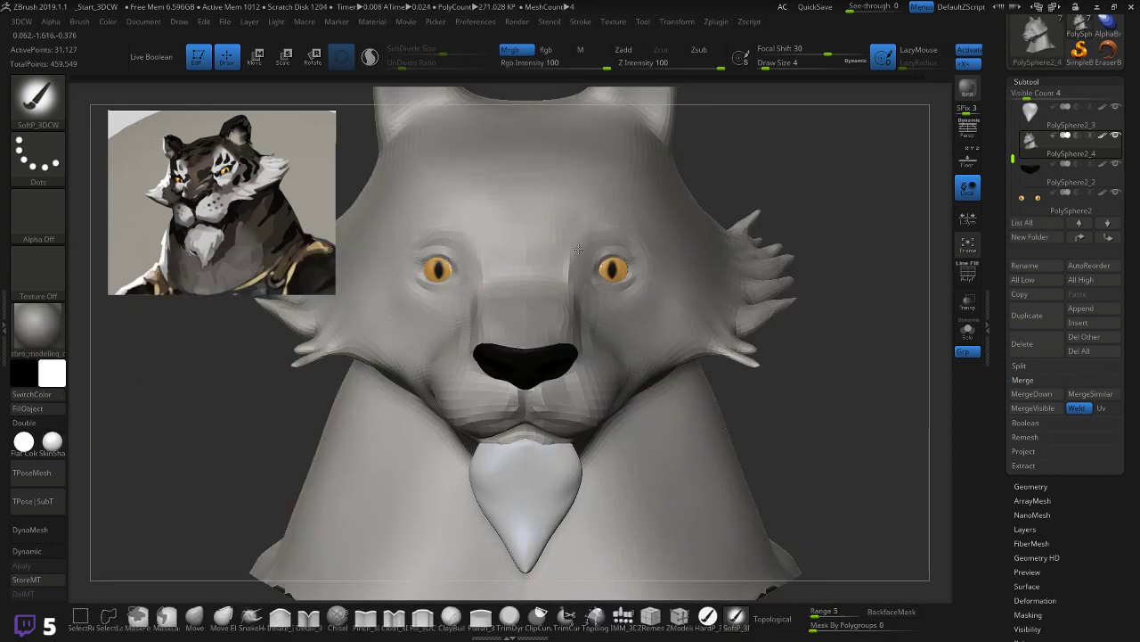
{"action": "left_click_drag", "start_coordinate": [821, 303], "coordinate": [783, 374]}
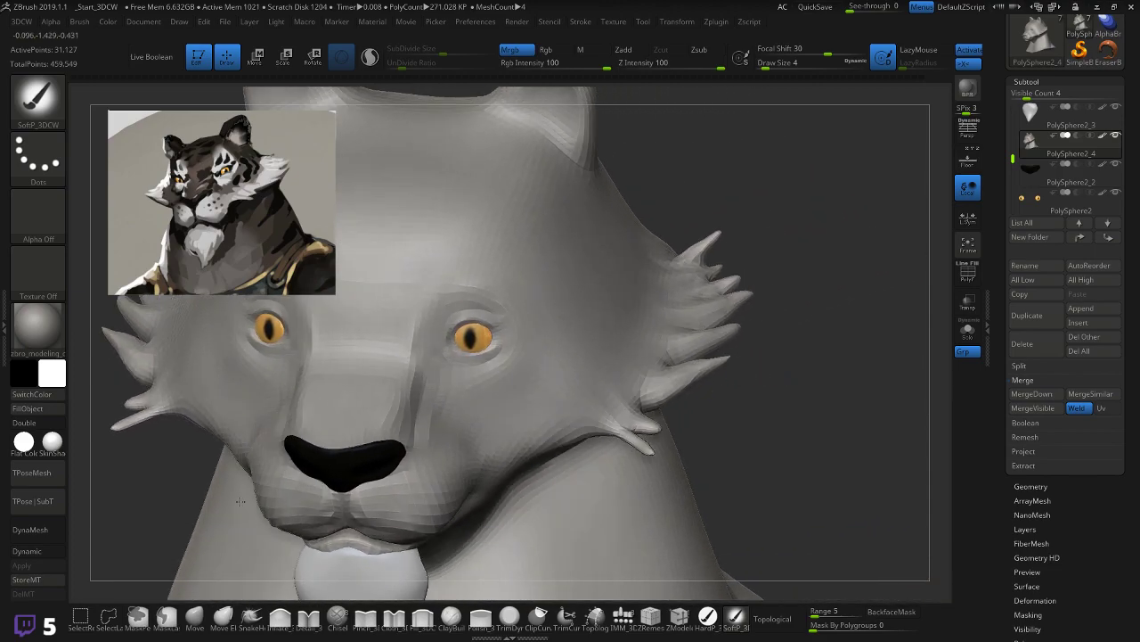
{"action": "left_click", "coordinate": [35, 550]}
{"action": "mouse_move", "coordinate": [829, 326]}
{"action": "left_mouse_down"}
{"action": "mouse_move", "coordinate": [804, 346]}
{"action": "mouse_move", "coordinate": [813, 325]}
{"action": "mouse_move", "coordinate": [796, 346]}
{"action": "mouse_move", "coordinate": [833, 370]}
{"action": "mouse_move", "coordinate": [864, 338]}
{"action": "mouse_move", "coordinate": [856, 349]}
{"action": "mouse_move", "coordinate": [870, 360]}
{"action": "mouse_move", "coordinate": [806, 349]}
{"action": "mouse_move", "coordinate": [846, 306]}
{"action": "mouse_move", "coordinate": [818, 337]}
{"action": "mouse_move", "coordinate": [827, 308]}
{"action": "mouse_move", "coordinate": [789, 353]}
{"action": "mouse_move", "coordinate": [797, 339]}
{"action": "mouse_move", "coordinate": [815, 367]}
{"action": "left_mouse_up"}
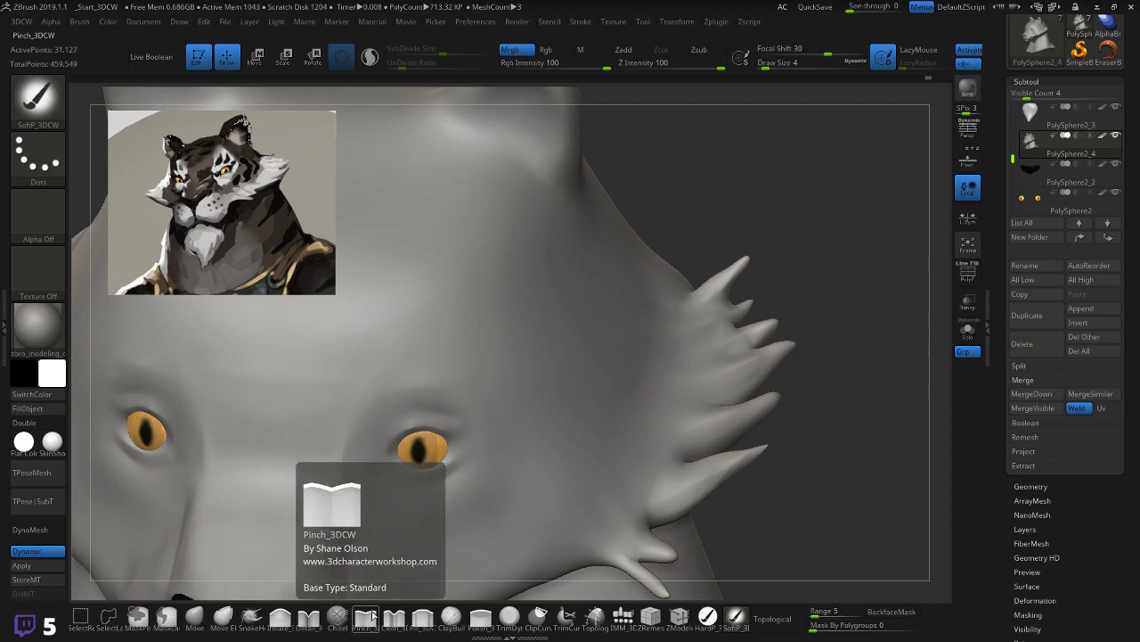
Step: Switch to the Pinch_3DCW brush at draw size 4 and pinch ridges along the upper cheek fur spikes
{"action": "left_click", "coordinate": [373, 616]}
{"action": "mouse_move", "coordinate": [813, 325]}
{"action": "left_mouse_down"}
{"action": "mouse_move", "coordinate": [800, 343]}
{"action": "mouse_move", "coordinate": [814, 294]}
{"action": "mouse_move", "coordinate": [842, 326]}
{"action": "mouse_move", "coordinate": [829, 333]}
{"action": "mouse_move", "coordinate": [816, 310]}
{"action": "left_mouse_up"}
{"action": "key", "text": "ctrl+z"}
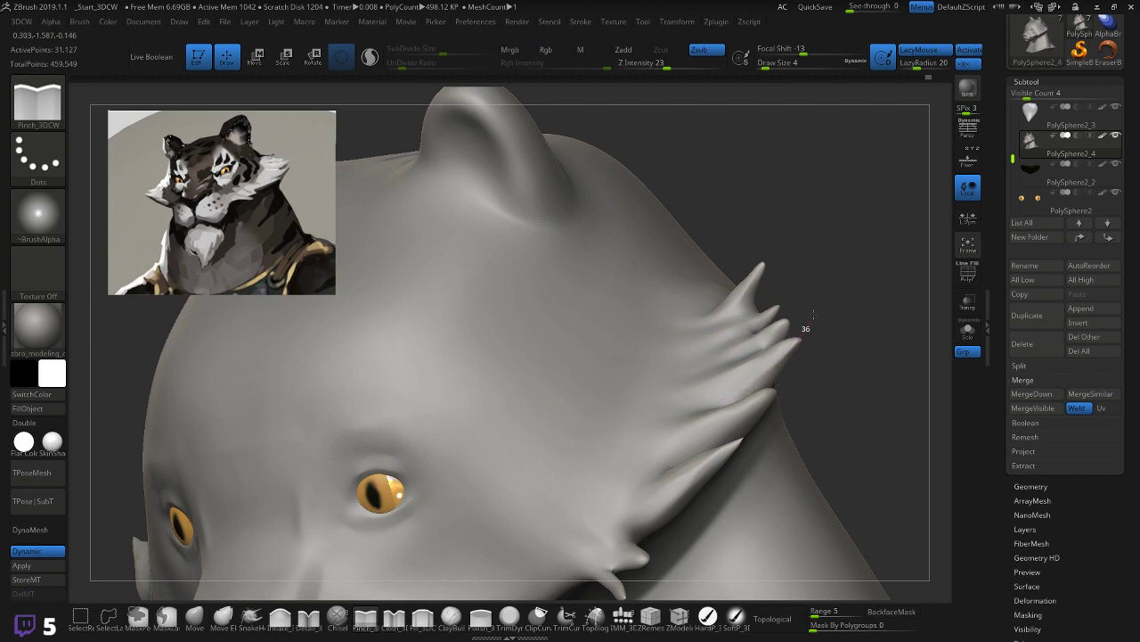
{"action": "left_click_drag", "start_coordinate": [841, 312], "coordinate": [858, 306]}
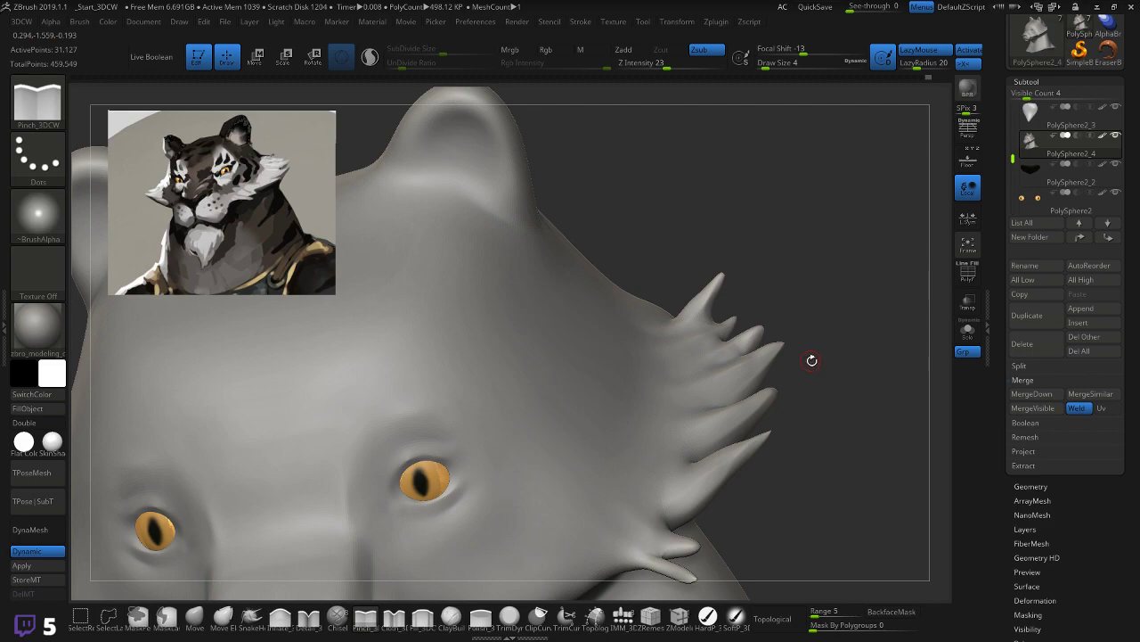
{"action": "left_click_drag", "start_coordinate": [812, 360], "coordinate": [805, 365]}
{"action": "left_click_drag", "start_coordinate": [740, 316], "coordinate": [712, 350]}
{"action": "mouse_move", "coordinate": [775, 305]}
{"action": "left_mouse_down"}
{"action": "mouse_move", "coordinate": [776, 343]}
{"action": "mouse_move", "coordinate": [726, 317]}
{"action": "left_mouse_up"}
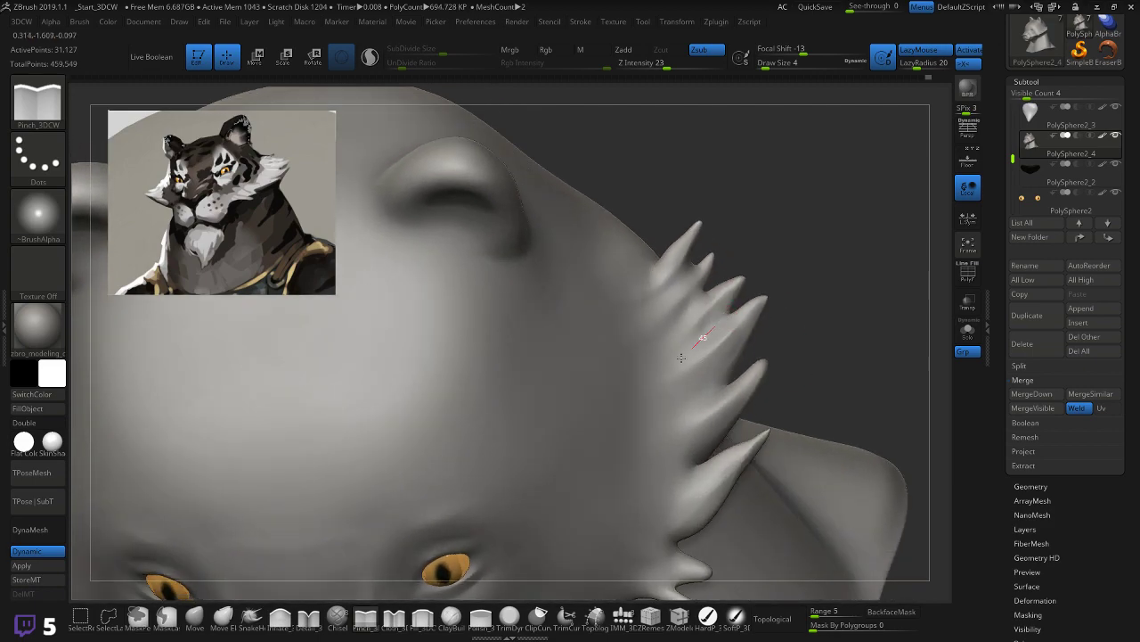
Step: Pinch the topmost cheek spike and the small tuft beside it from base to tip to sharpen their edges
{"action": "left_click_drag", "start_coordinate": [807, 250], "coordinate": [778, 256]}
{"action": "left_click_drag", "start_coordinate": [711, 278], "coordinate": [676, 287]}
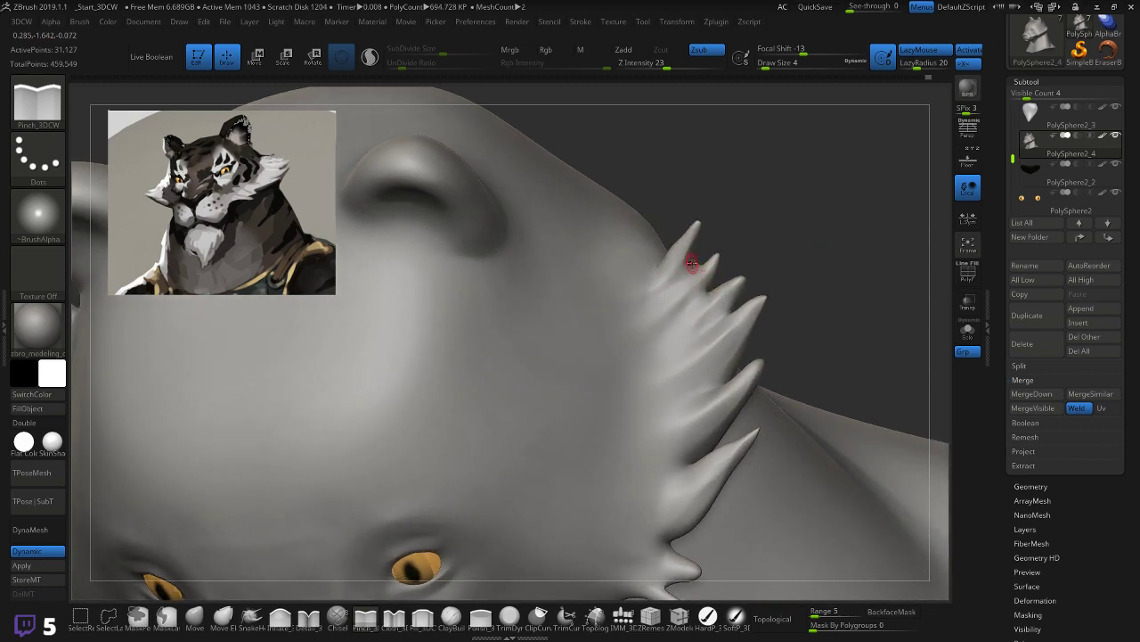
{"action": "left_click_drag", "start_coordinate": [635, 308], "coordinate": [628, 312]}
{"action": "left_click_drag", "start_coordinate": [781, 216], "coordinate": [749, 218]}
{"action": "left_click_drag", "start_coordinate": [663, 278], "coordinate": [685, 249]}
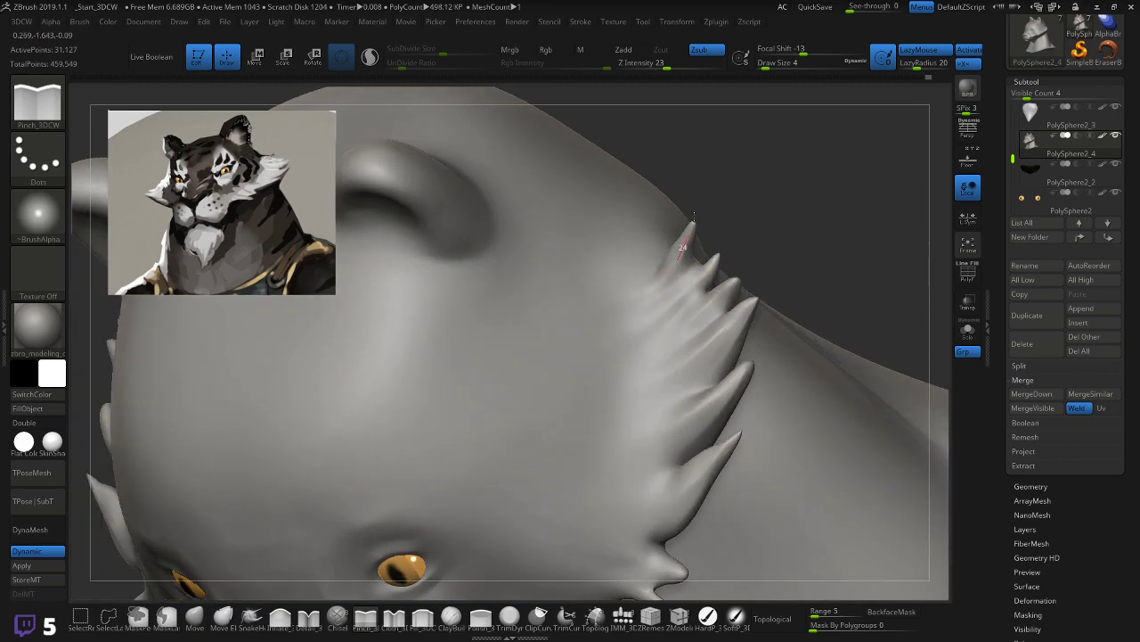
{"action": "mouse_move", "coordinate": [749, 195]}
{"action": "left_mouse_down"}
{"action": "mouse_move", "coordinate": [792, 224]}
{"action": "mouse_move", "coordinate": [764, 262]}
{"action": "mouse_move", "coordinate": [695, 280]}
{"action": "left_mouse_up"}
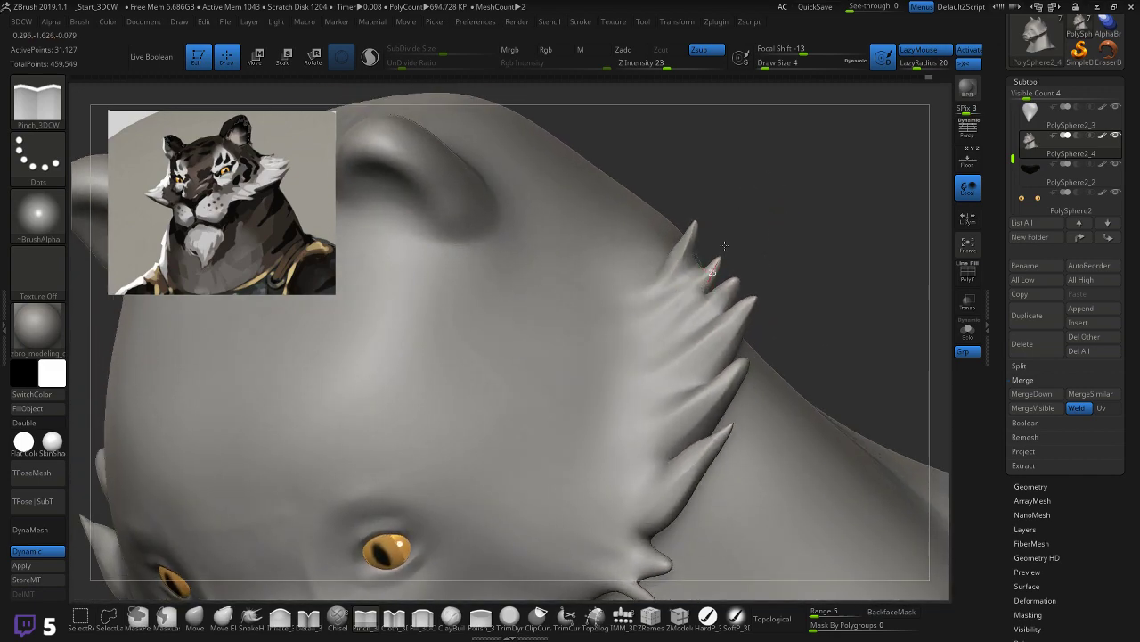
Step: Sharpen the middle cheek fur spikes with pinch strokes along their front and back ridges
{"action": "left_click_drag", "start_coordinate": [760, 229], "coordinate": [778, 228]}
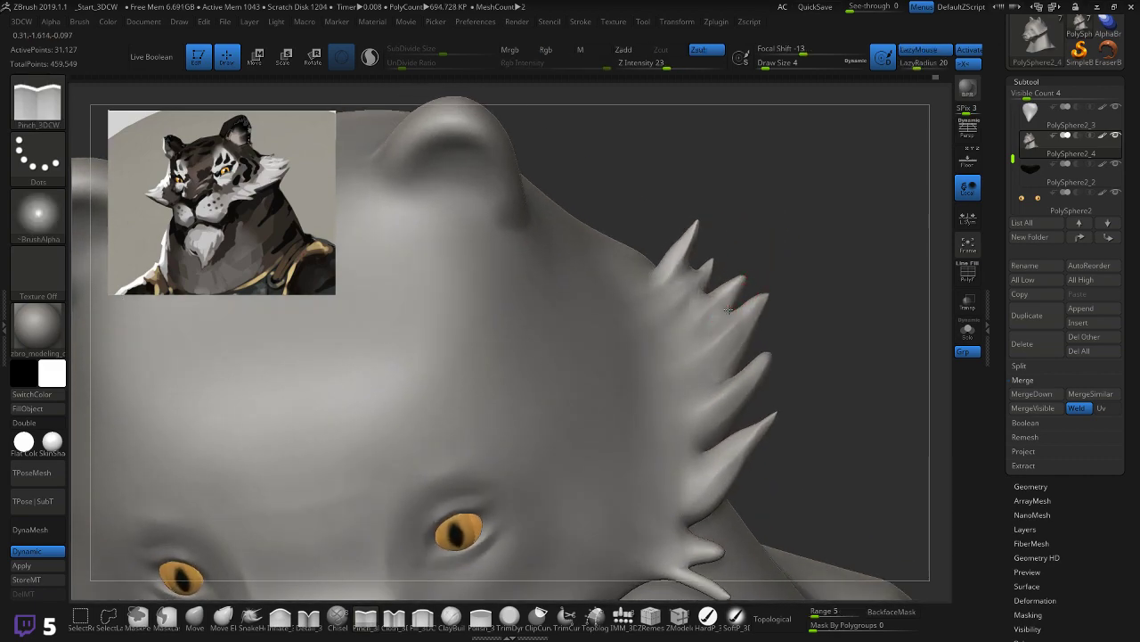
{"action": "left_click_drag", "start_coordinate": [799, 258], "coordinate": [804, 263]}
{"action": "left_click_drag", "start_coordinate": [695, 392], "coordinate": [736, 360]}
{"action": "mouse_move", "coordinate": [792, 306]}
{"action": "left_mouse_down"}
{"action": "mouse_move", "coordinate": [743, 351]}
{"action": "mouse_move", "coordinate": [709, 330]}
{"action": "mouse_move", "coordinate": [674, 375]}
{"action": "mouse_move", "coordinate": [663, 364]}
{"action": "mouse_move", "coordinate": [718, 316]}
{"action": "mouse_move", "coordinate": [713, 326]}
{"action": "left_mouse_up"}
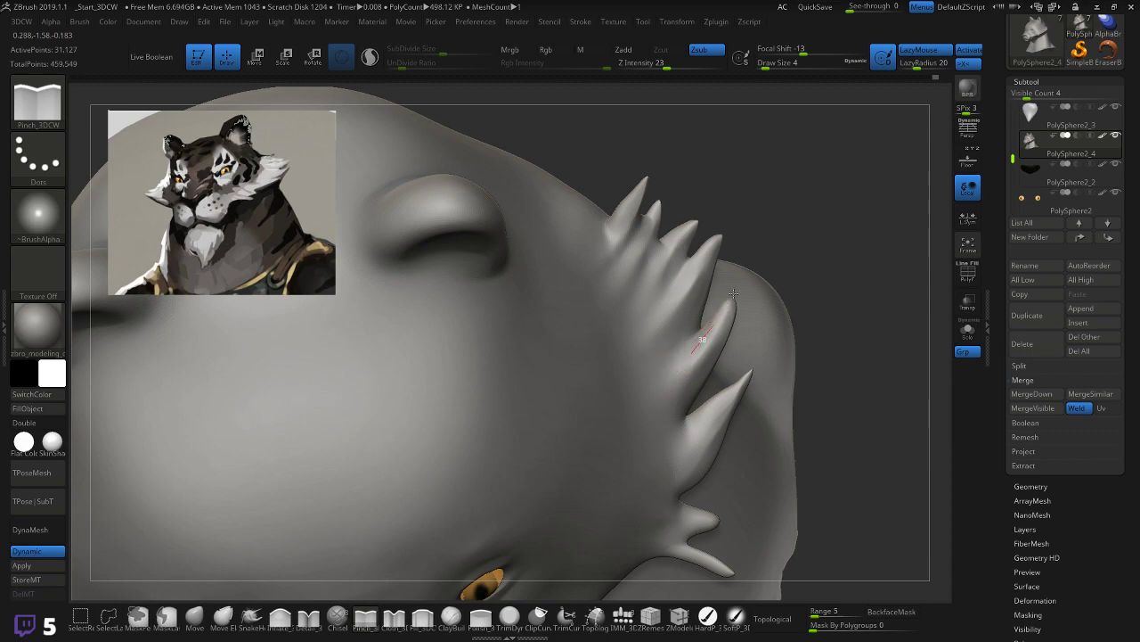
{"action": "mouse_move", "coordinate": [805, 293]}
{"action": "left_mouse_down"}
{"action": "mouse_move", "coordinate": [835, 270]}
{"action": "mouse_move", "coordinate": [803, 270]}
{"action": "mouse_move", "coordinate": [707, 395]}
{"action": "left_mouse_up"}
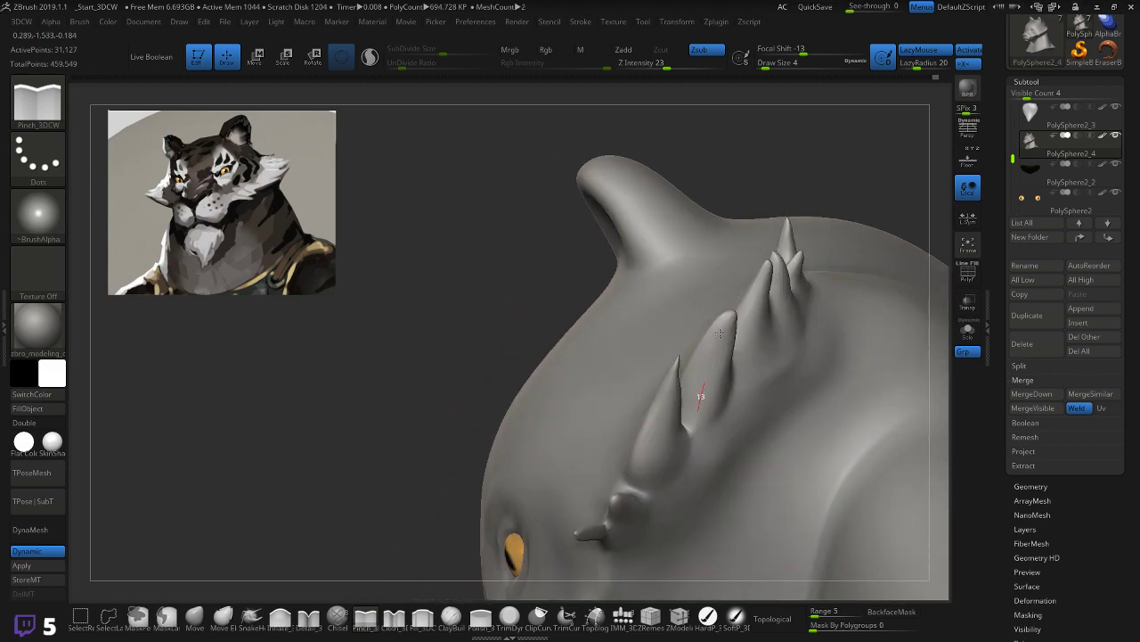
{"action": "mouse_move", "coordinate": [781, 201]}
{"action": "left_mouse_down"}
{"action": "mouse_move", "coordinate": [740, 222]}
{"action": "mouse_move", "coordinate": [718, 348]}
{"action": "mouse_move", "coordinate": [659, 376]}
{"action": "left_mouse_up"}
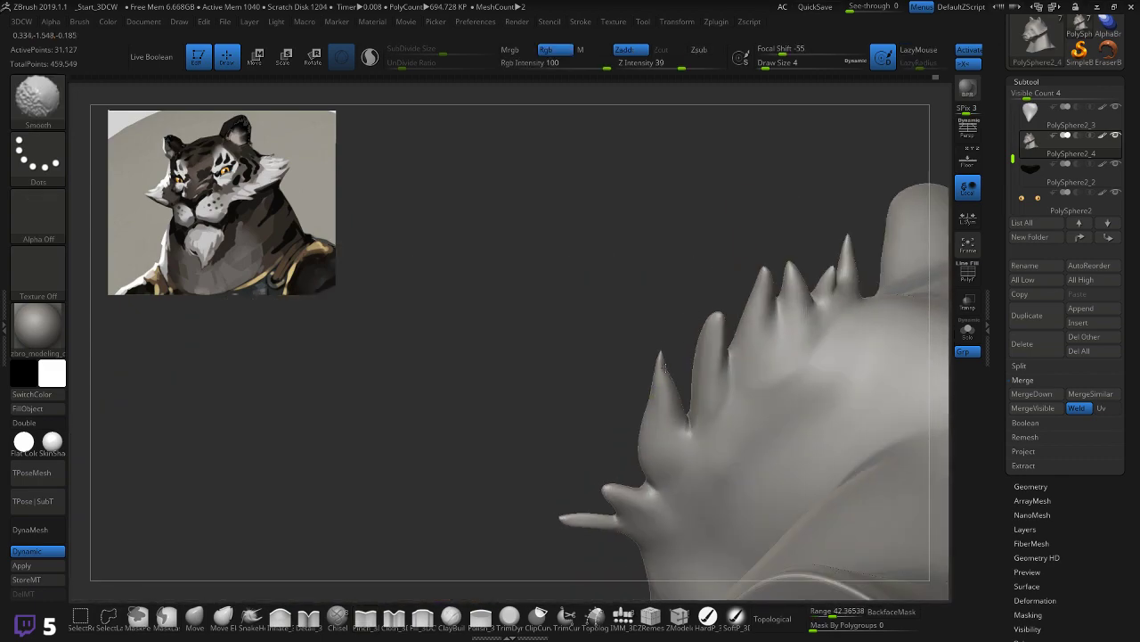
Step: Smooth and pinch the lowest large cheek spike along its length to its tip
{"action": "mouse_move", "coordinate": [636, 333]}
{"action": "left_mouse_down"}
{"action": "mouse_move", "coordinate": [736, 321]}
{"action": "mouse_move", "coordinate": [735, 343]}
{"action": "mouse_move", "coordinate": [677, 375]}
{"action": "left_mouse_up"}
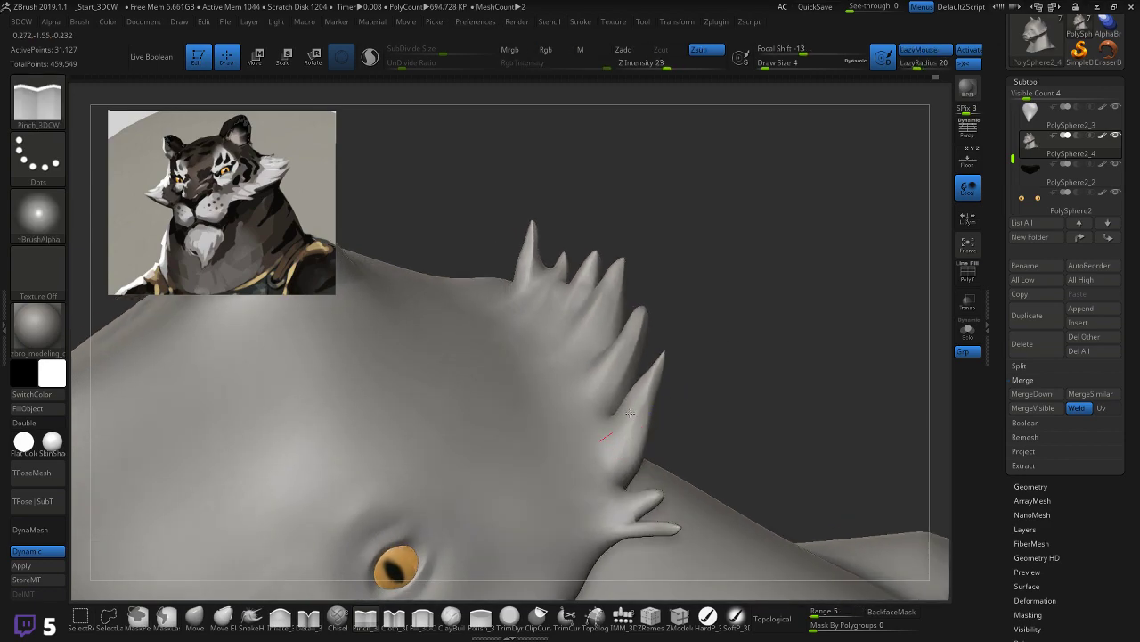
{"action": "left_click_drag", "start_coordinate": [692, 330], "coordinate": [709, 337]}
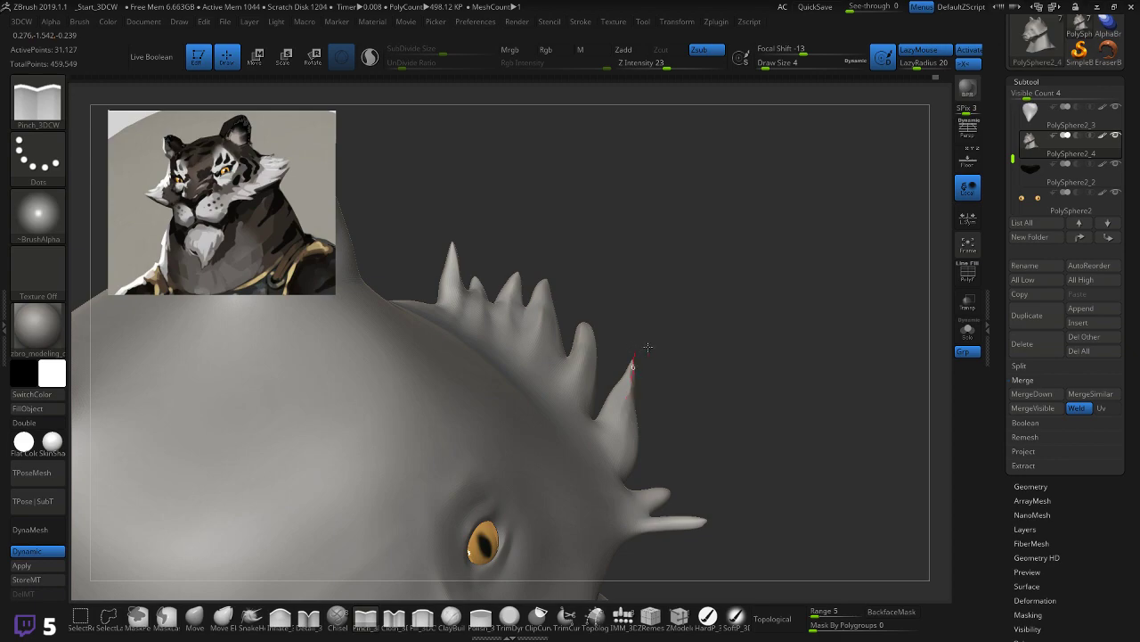
{"action": "left_click_drag", "start_coordinate": [704, 341], "coordinate": [670, 386]}
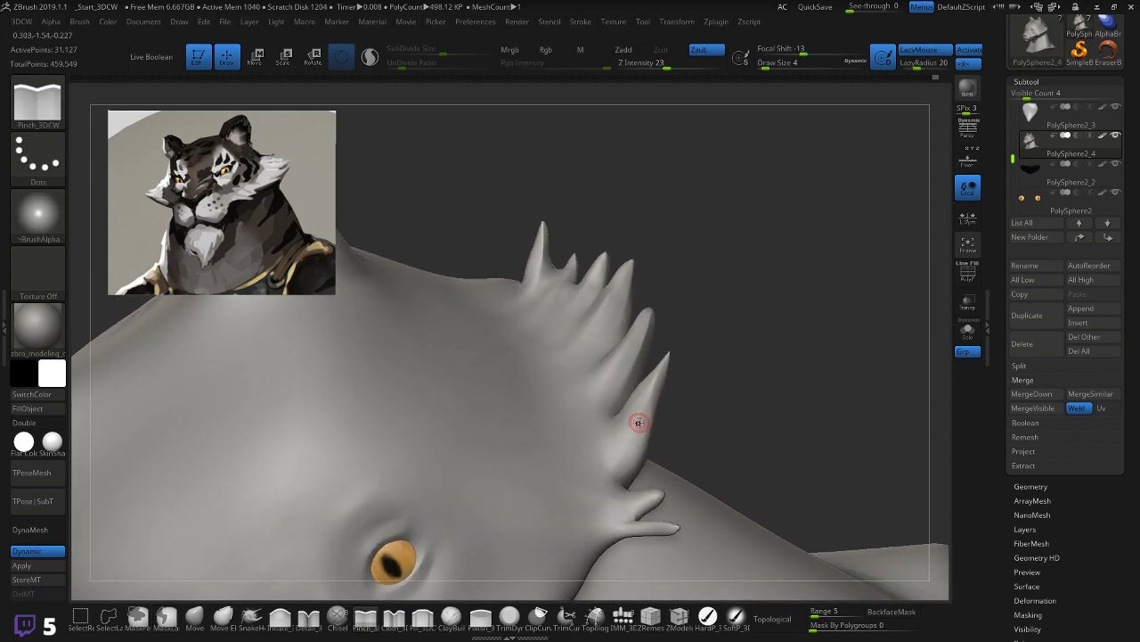
{"action": "mouse_move", "coordinate": [632, 458]}
{"action": "left_mouse_down"}
{"action": "mouse_move", "coordinate": [646, 446]}
{"action": "mouse_move", "coordinate": [632, 458]}
{"action": "left_mouse_up"}
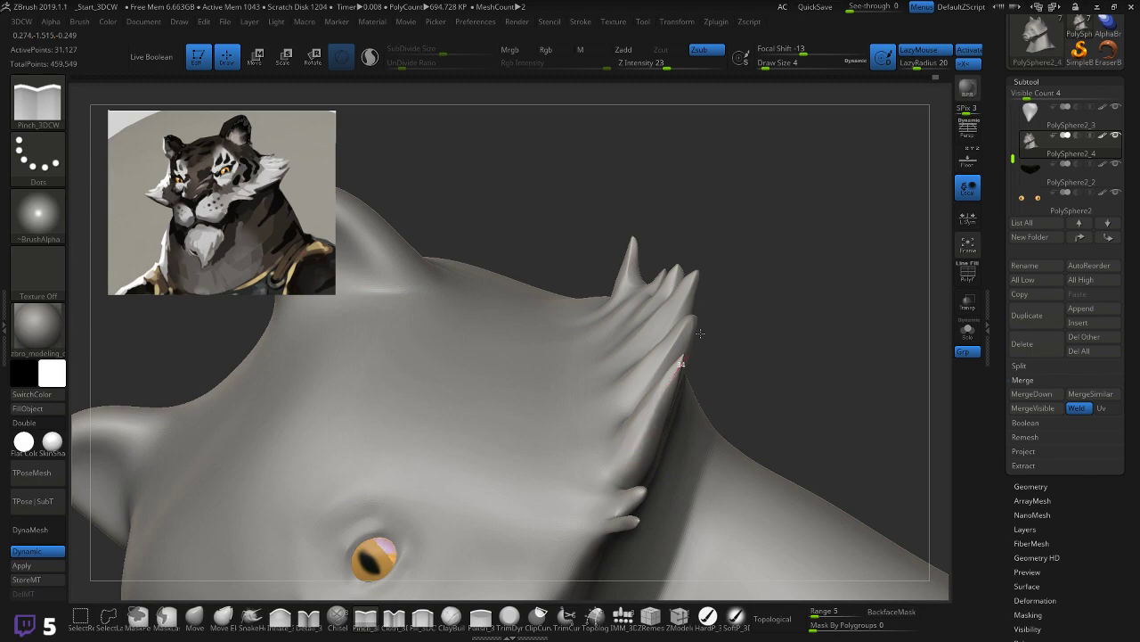
{"action": "left_click_drag", "start_coordinate": [742, 318], "coordinate": [758, 321]}
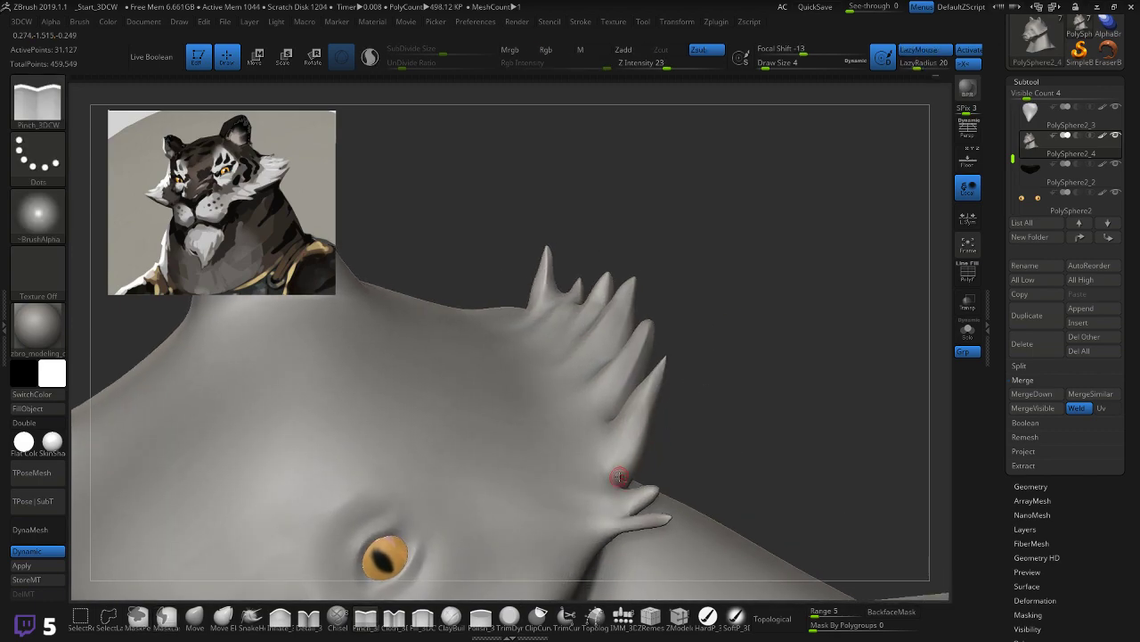
{"action": "mouse_move", "coordinate": [715, 318]}
{"action": "left_mouse_down"}
{"action": "mouse_move", "coordinate": [752, 326]}
{"action": "mouse_move", "coordinate": [324, 538]}
{"action": "left_mouse_up"}
{"action": "key", "text": "shift"}
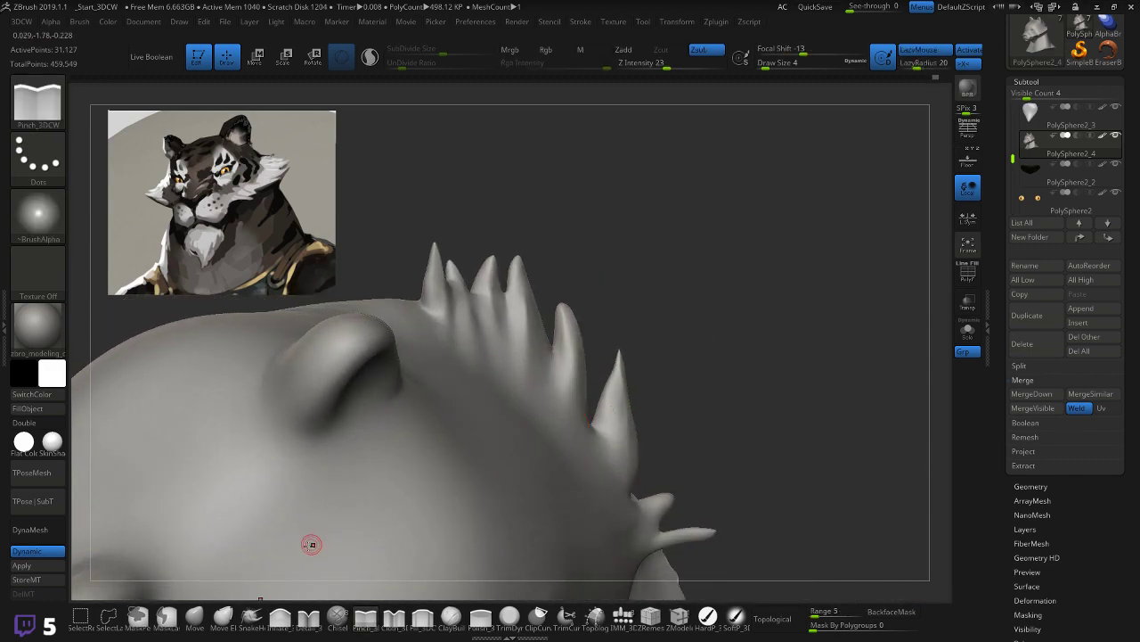
Step: Use the Move brush, reduced to draw size 8, to adjust the tips of the two lowest large cheek spikes
{"action": "left_click", "coordinate": [194, 615]}
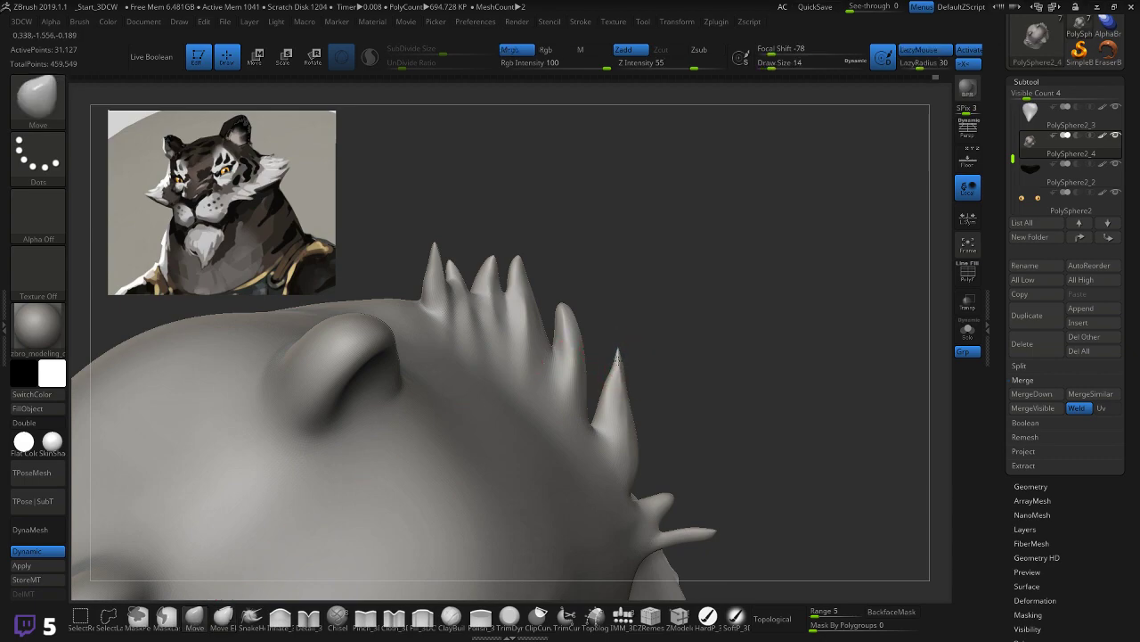
{"action": "left_click_drag", "start_coordinate": [618, 347], "coordinate": [613, 346]}
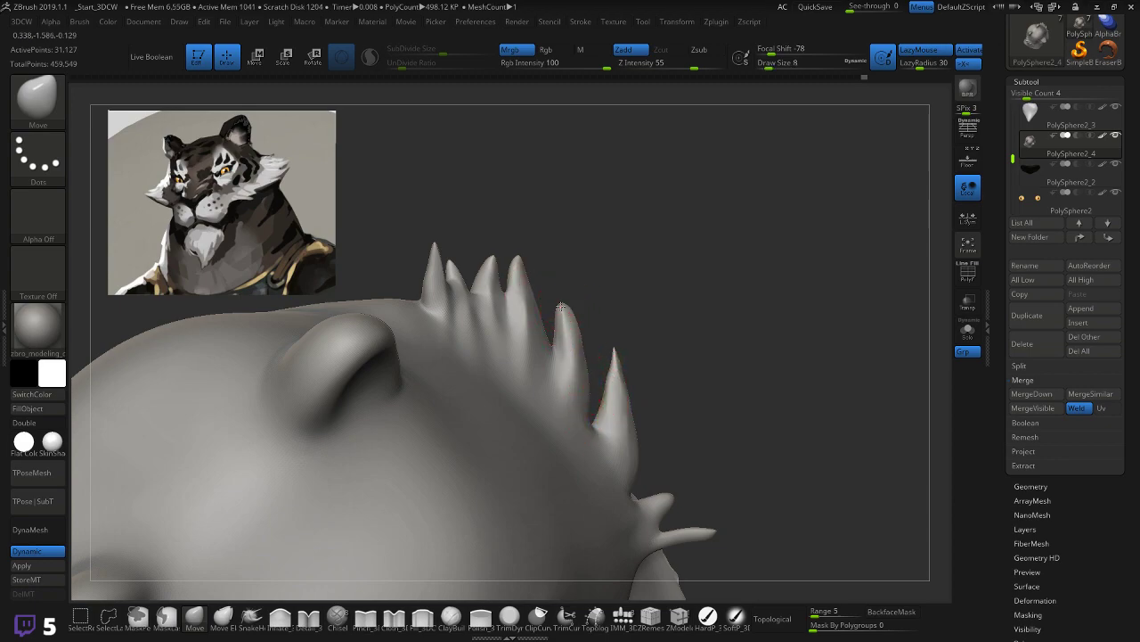
{"action": "left_click", "coordinate": [251, 615]}
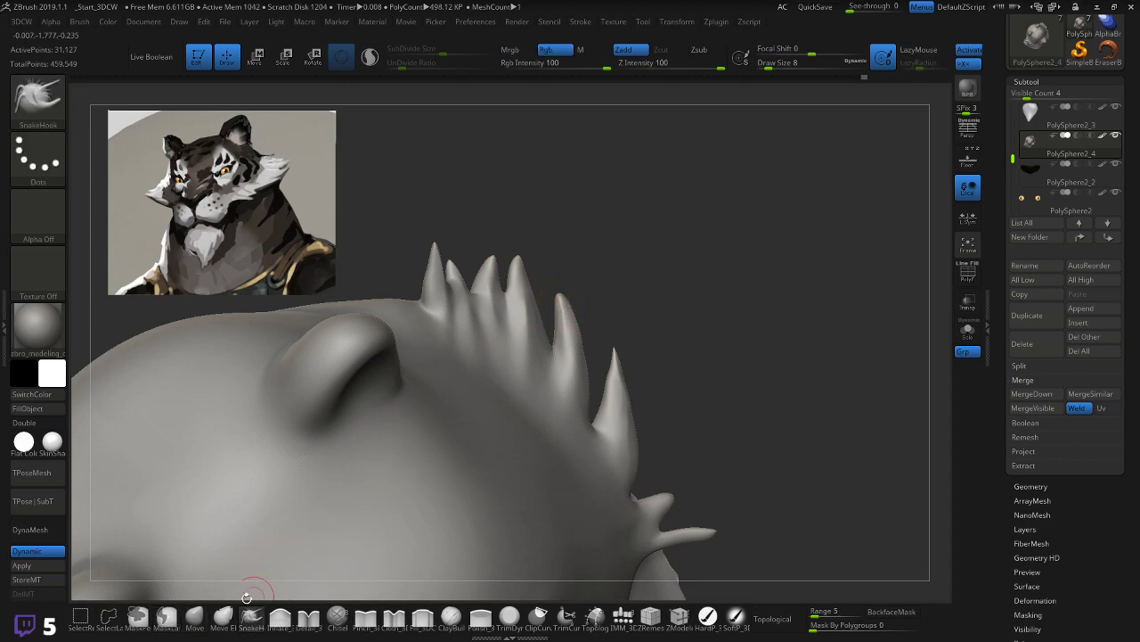
{"action": "left_click", "coordinate": [194, 616]}
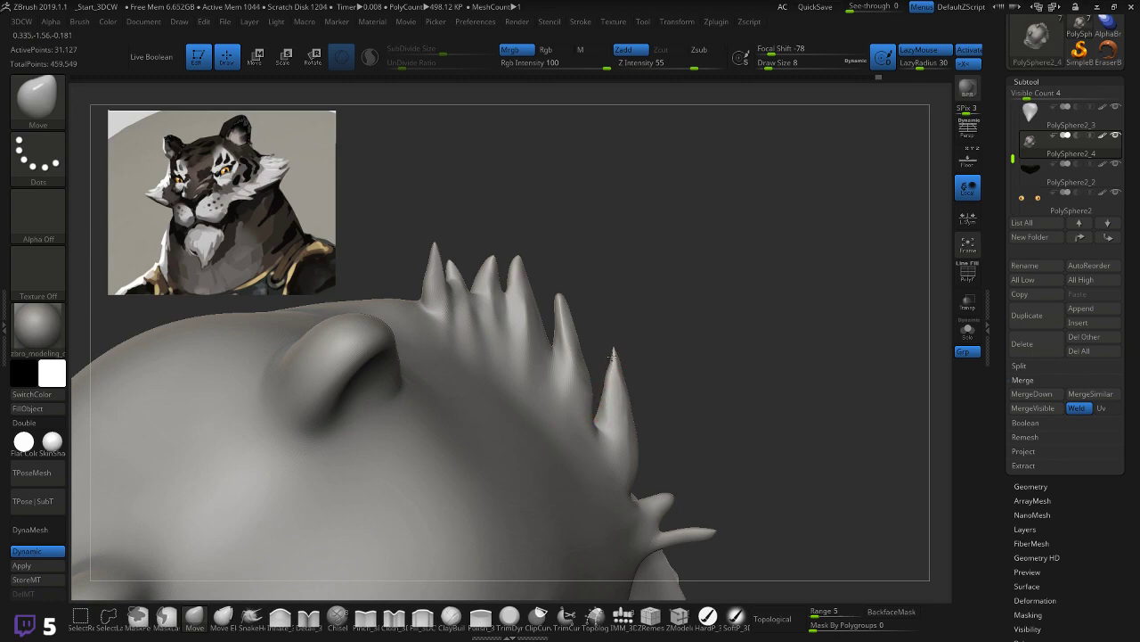
{"action": "mouse_move", "coordinate": [700, 384]}
{"action": "left_mouse_down"}
{"action": "mouse_move", "coordinate": [657, 334]}
{"action": "mouse_move", "coordinate": [650, 348]}
{"action": "mouse_move", "coordinate": [688, 355]}
{"action": "mouse_move", "coordinate": [588, 372]}
{"action": "mouse_move", "coordinate": [668, 390]}
{"action": "mouse_move", "coordinate": [555, 415]}
{"action": "left_mouse_up"}
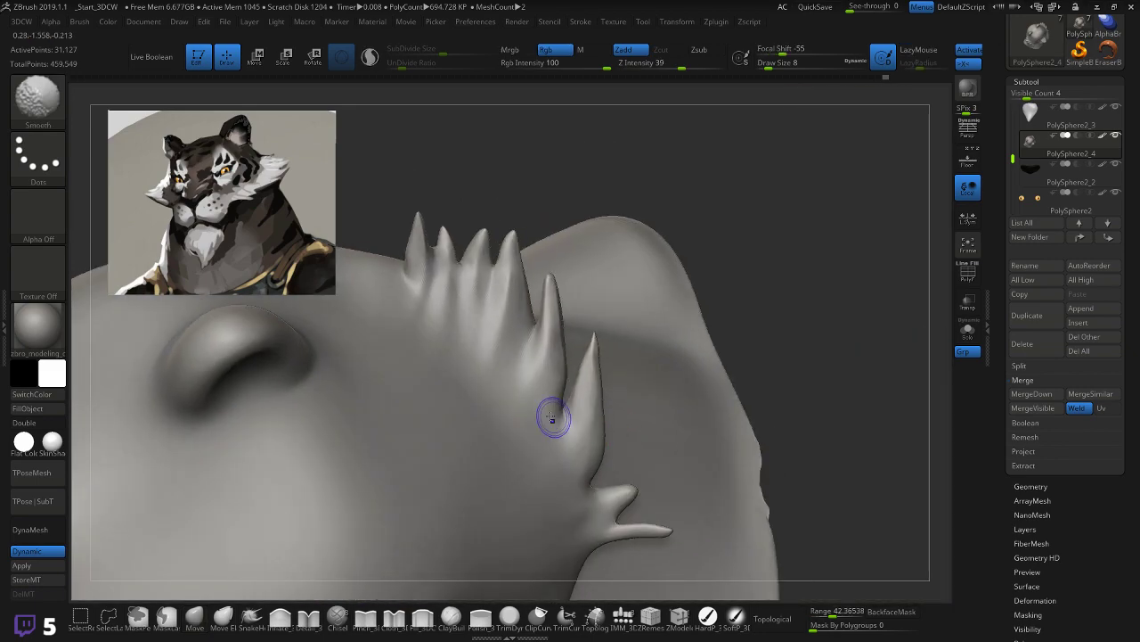
Step: Enlarge the brush to draw size 14 and curve the lowest large spike's tip using Move and Move Elastic
{"action": "mouse_move", "coordinate": [781, 335]}
{"action": "left_mouse_down", "text": "alt"}
{"action": "mouse_move", "coordinate": [799, 344]}
{"action": "mouse_move", "coordinate": [565, 401]}
{"action": "mouse_move", "coordinate": [545, 384]}
{"action": "mouse_move", "coordinate": [552, 355]}
{"action": "mouse_move", "coordinate": [569, 360]}
{"action": "mouse_move", "coordinate": [574, 334]}
{"action": "mouse_move", "coordinate": [608, 336]}
{"action": "left_mouse_up", "text": "alt"}
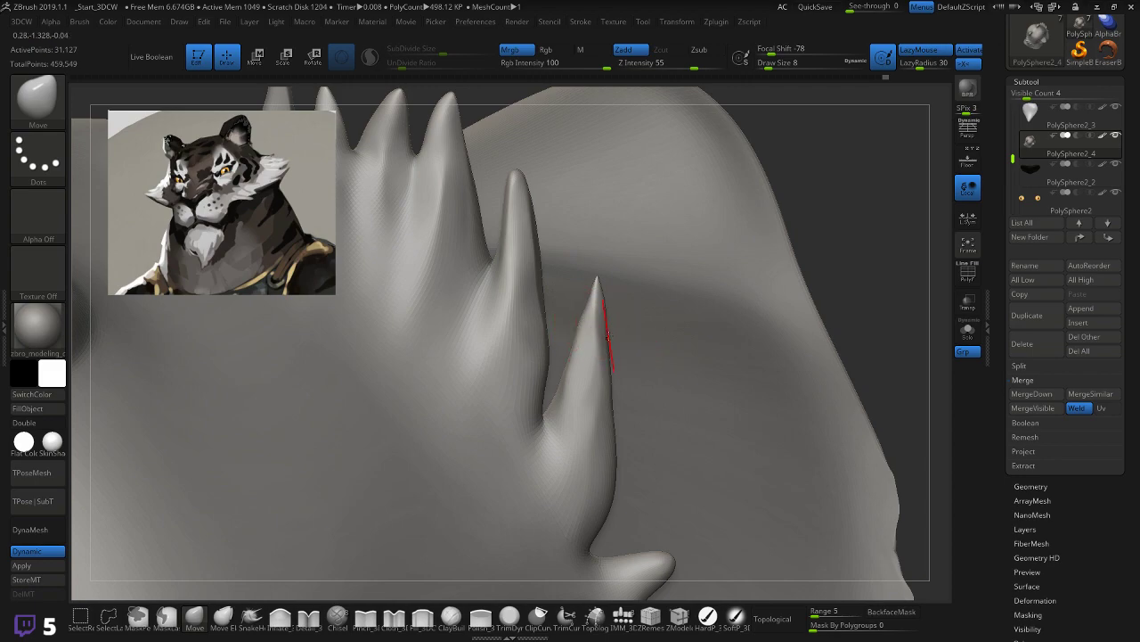
{"action": "key", "text": "bracketright"}
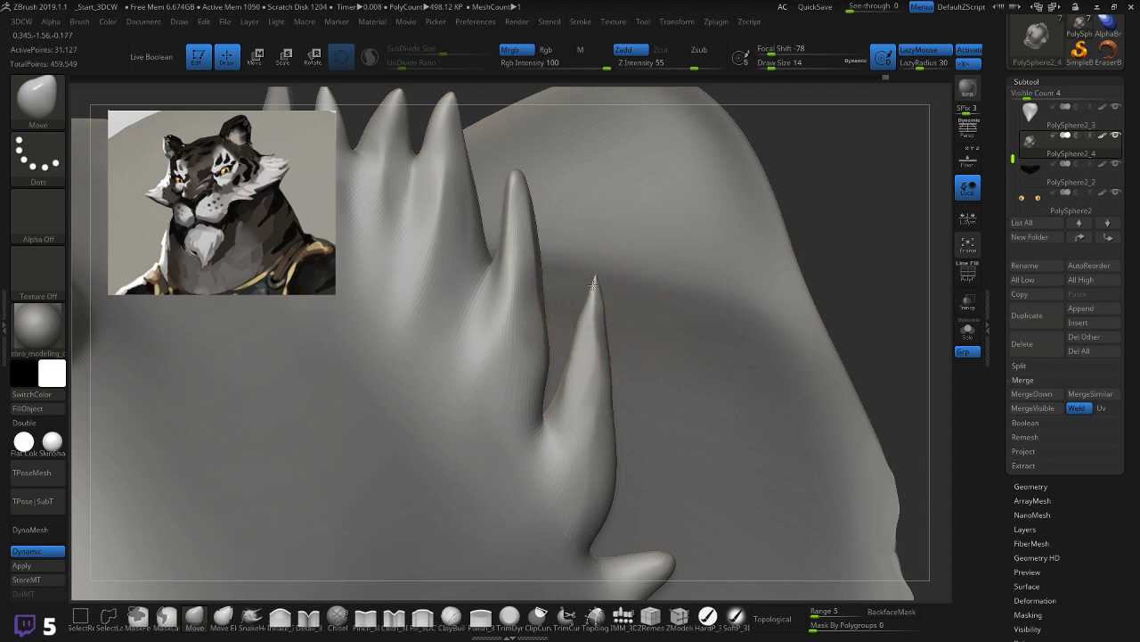
{"action": "left_click_drag", "start_coordinate": [588, 293], "coordinate": [601, 234]}
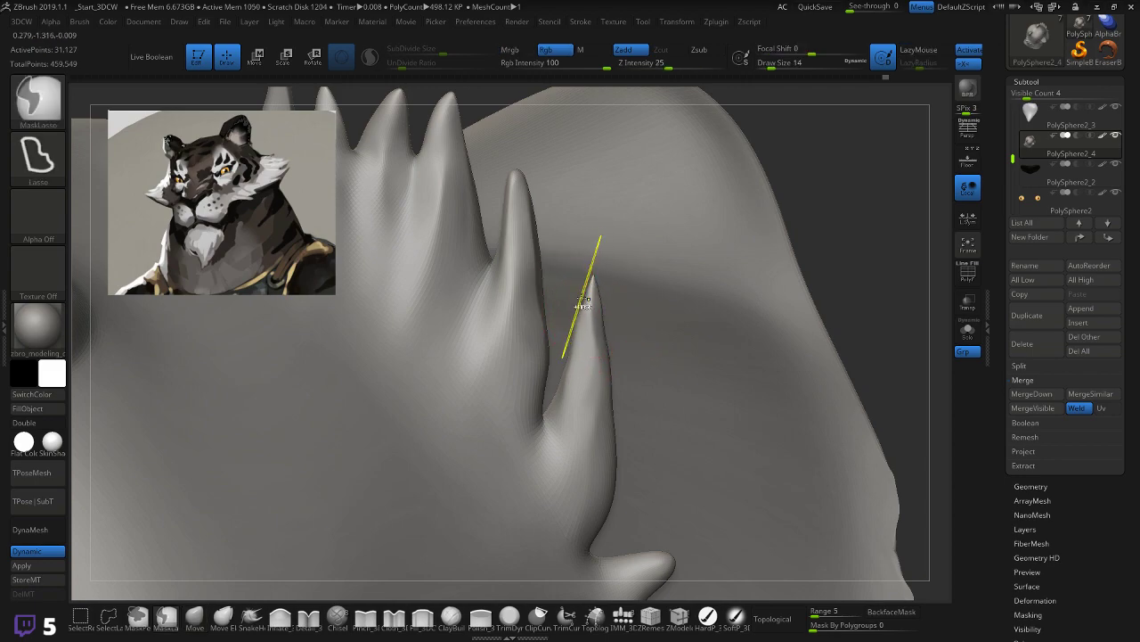
{"action": "left_click", "coordinate": [222, 615]}
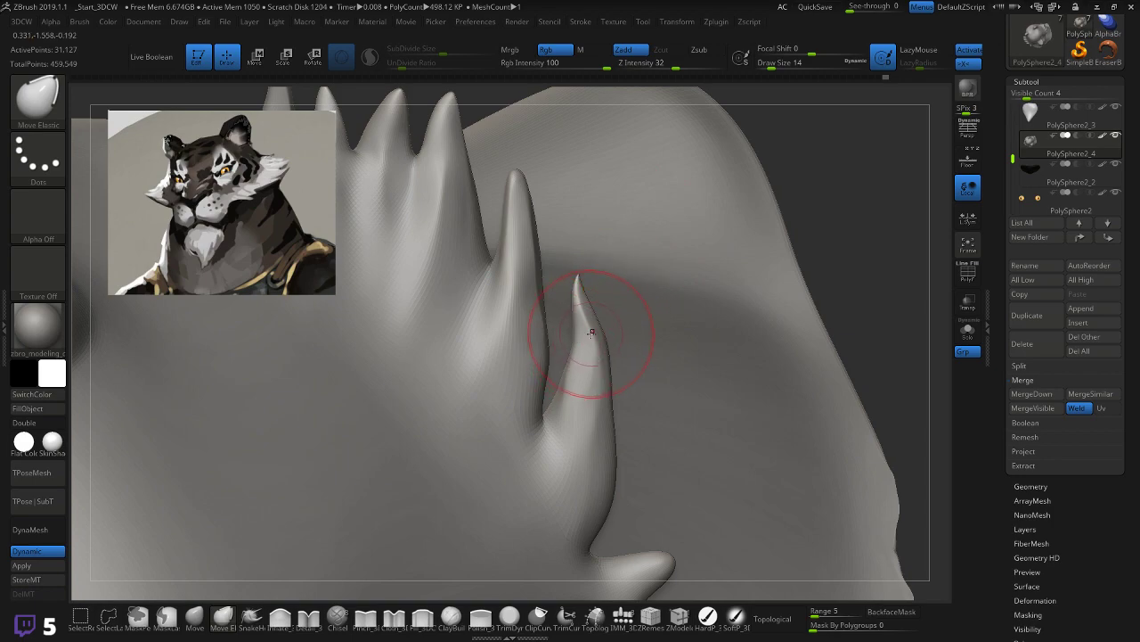
{"action": "left_click_drag", "start_coordinate": [592, 352], "coordinate": [634, 310]}
Step: Pull out the second-lowest large spike's tip with SnakeHook, undoing the oversized stroke and reducing the draw size to 8
{"action": "mouse_move", "coordinate": [804, 150]}
{"action": "left_mouse_down"}
{"action": "mouse_move", "coordinate": [533, 251]}
{"action": "mouse_move", "coordinate": [580, 253]}
{"action": "left_mouse_up"}
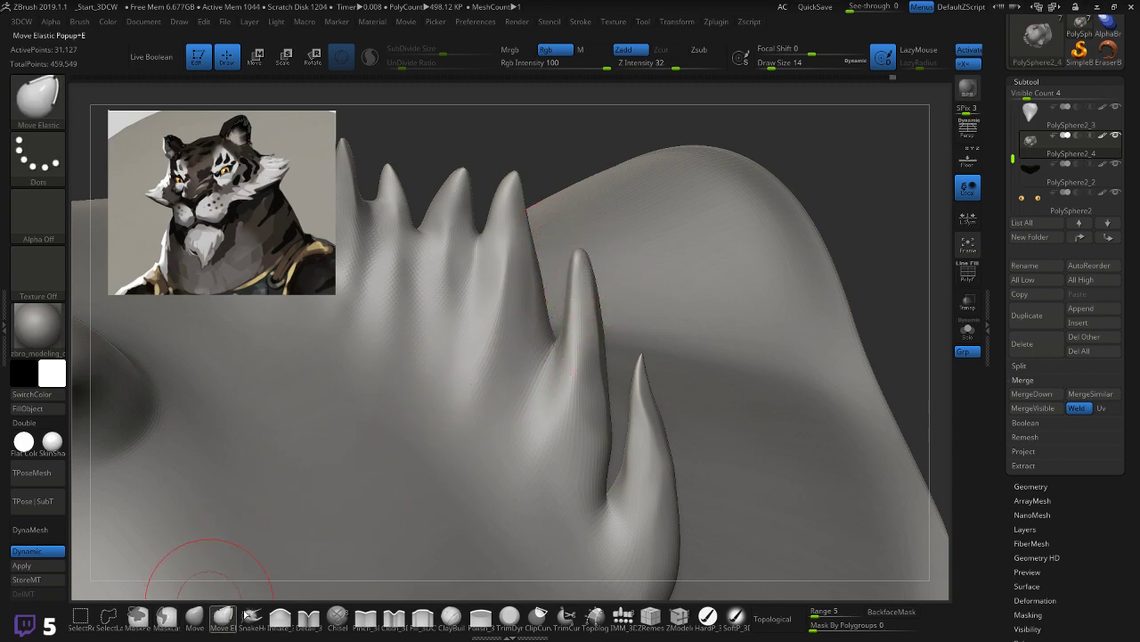
{"action": "left_click", "coordinate": [250, 614]}
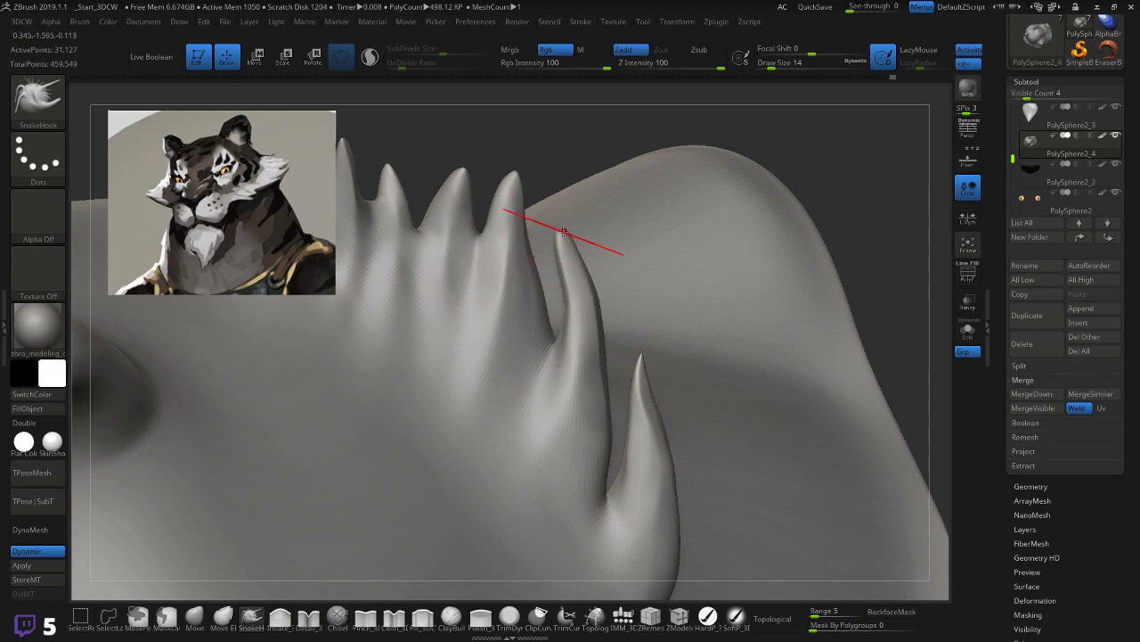
{"action": "key", "text": "ctrl+z"}
{"action": "key", "text": "bracketleft"}
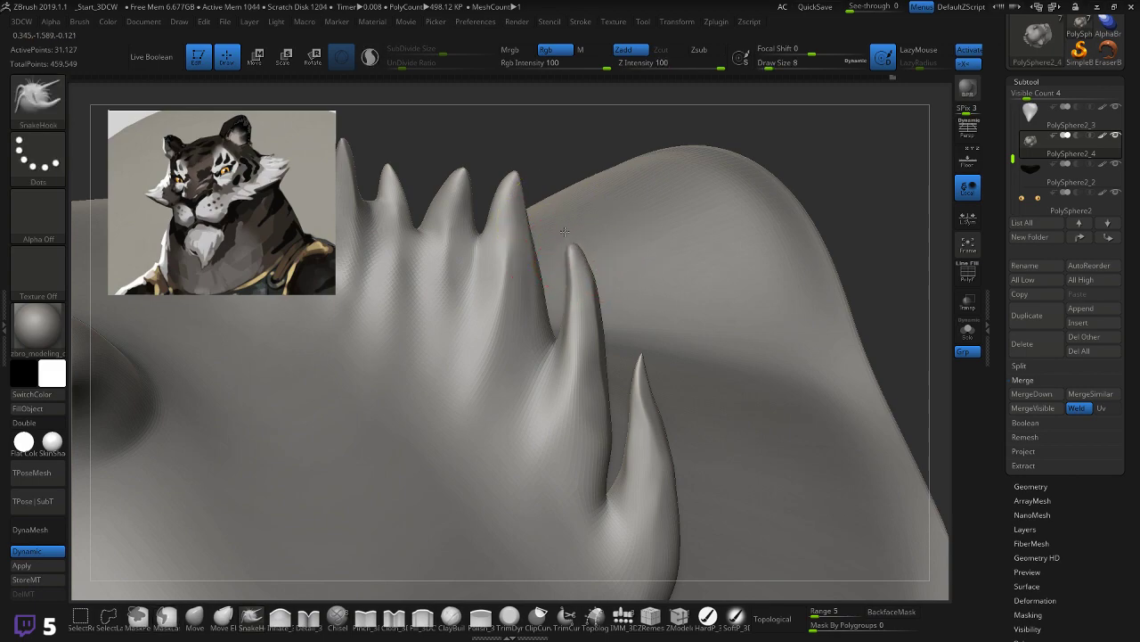
Step: Switch to Move Elastic, raise the draw size to 18, and reshape the shaft of the second-lowest large spike
{"action": "key", "text": "b"}
{"action": "key", "text": "m"}
{"action": "key", "text": "e"}
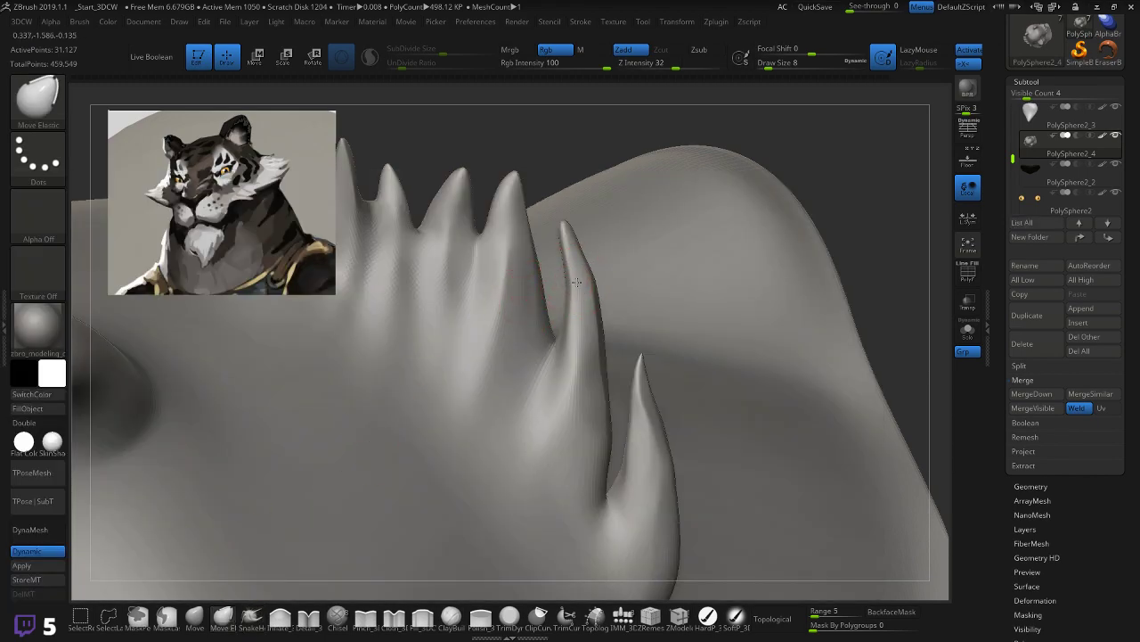
{"action": "key", "text": "ctrl"}
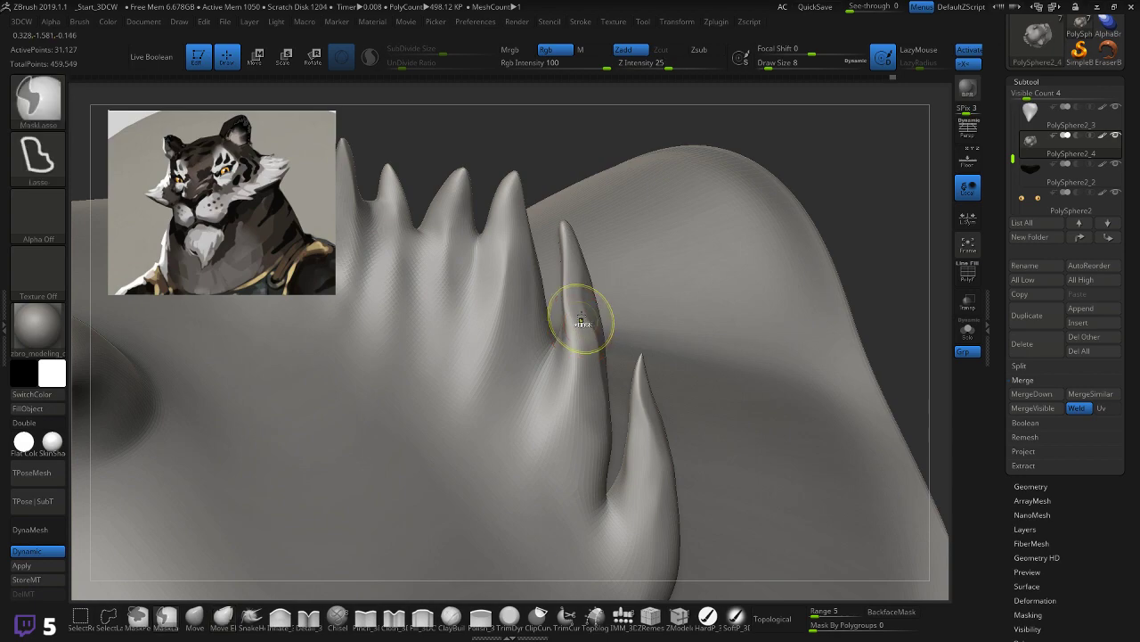
{"action": "key", "text": "bracketright"}
{"action": "key", "text": "bracketright"}
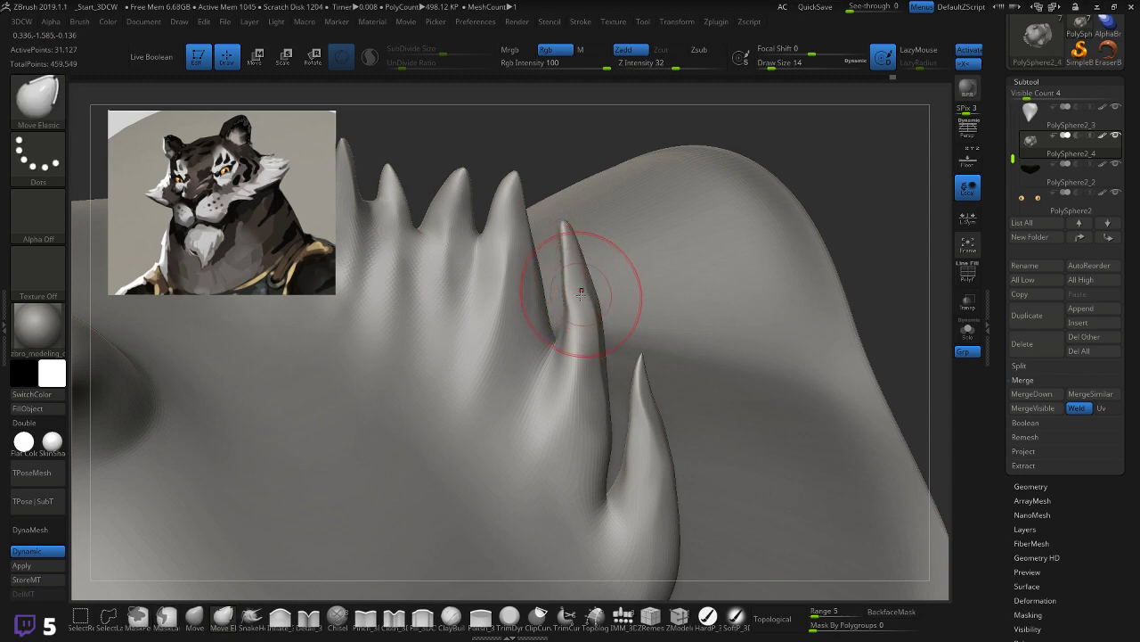
{"action": "left_click_drag", "start_coordinate": [581, 313], "coordinate": [582, 311]}
{"action": "left_click_drag", "start_coordinate": [574, 301], "coordinate": [581, 297]}
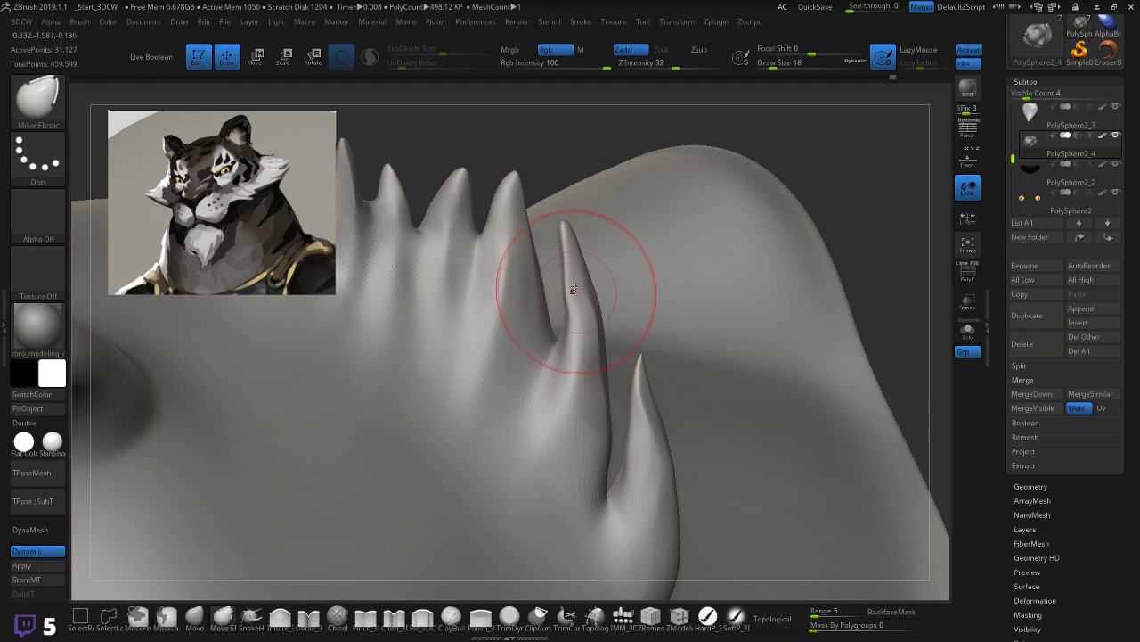
Step: Bend the tip of the second-lowest large spike with Move Elastic, and smooth its shaft and the gap above the lowest large spike
{"action": "left_click_drag", "start_coordinate": [552, 228], "coordinate": [558, 253]}
{"action": "key", "text": "shift"}
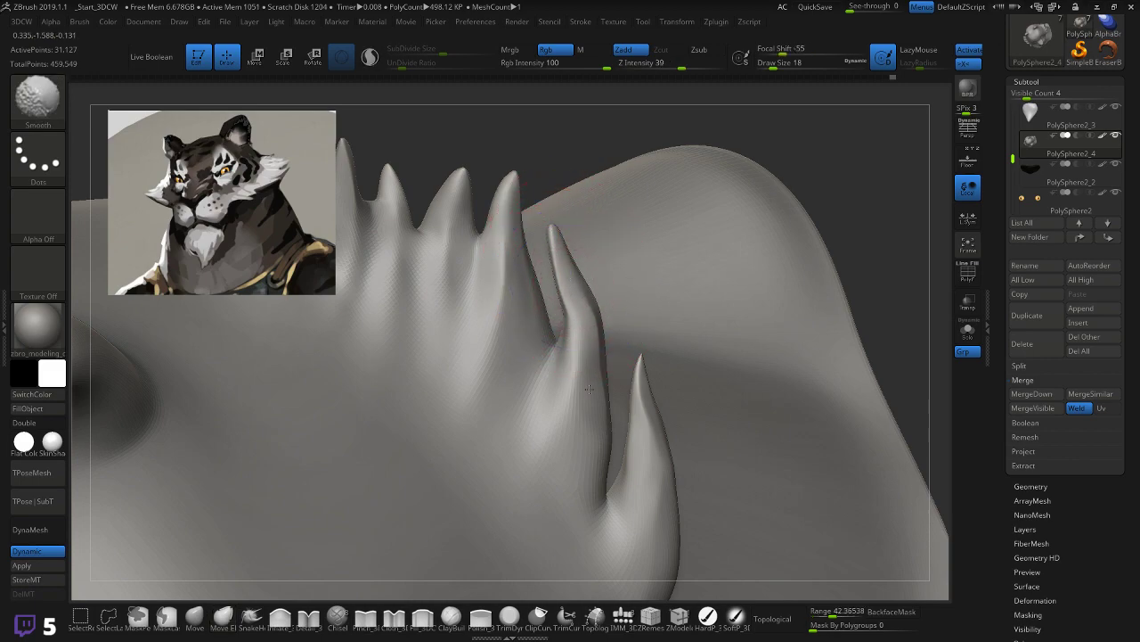
{"action": "mouse_move", "coordinate": [917, 275]}
{"action": "left_mouse_down"}
{"action": "mouse_move", "coordinate": [915, 246]}
{"action": "mouse_move", "coordinate": [807, 344]}
{"action": "mouse_move", "coordinate": [812, 335]}
{"action": "mouse_move", "coordinate": [748, 316]}
{"action": "mouse_move", "coordinate": [747, 383]}
{"action": "mouse_move", "coordinate": [725, 347]}
{"action": "mouse_move", "coordinate": [753, 397]}
{"action": "mouse_move", "coordinate": [731, 350]}
{"action": "left_mouse_up"}
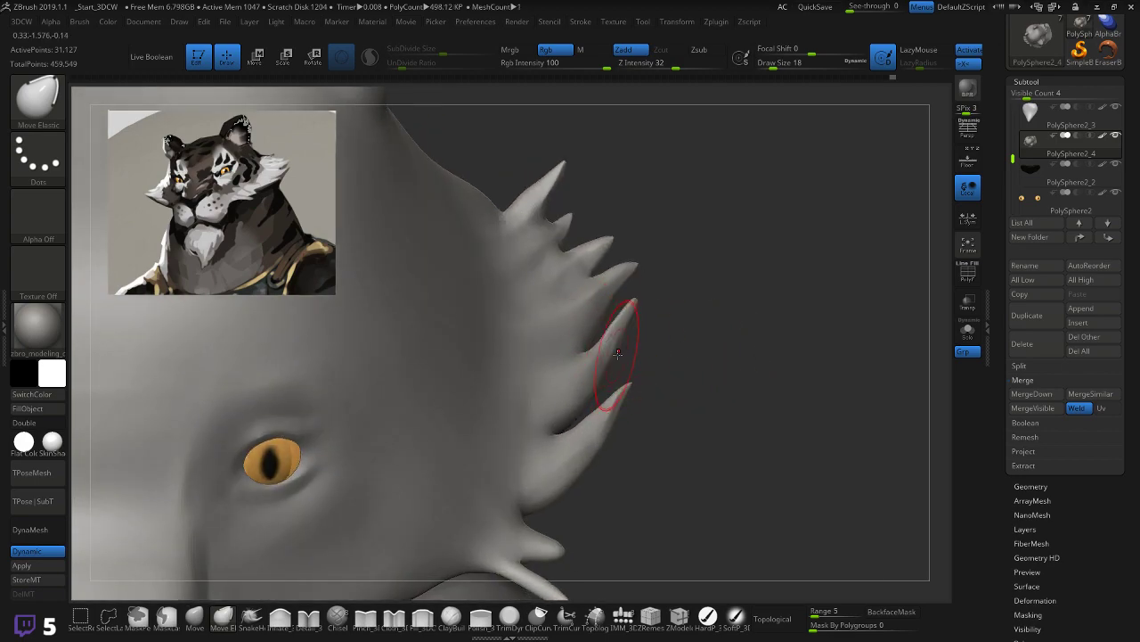
{"action": "left_click_drag", "start_coordinate": [652, 383], "coordinate": [658, 416]}
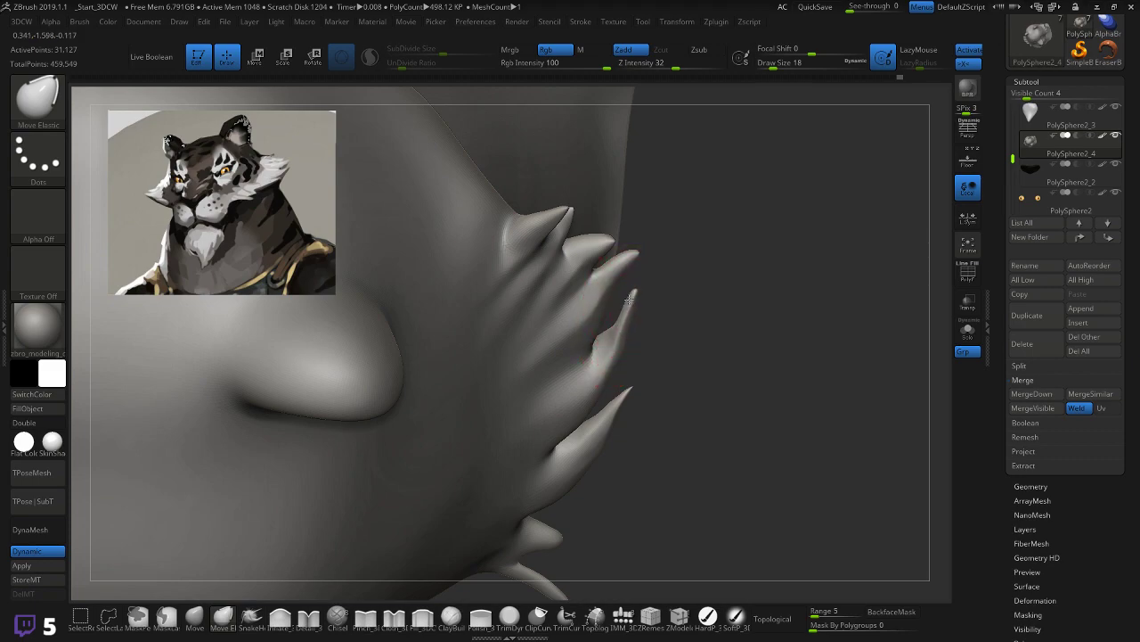
{"action": "key", "text": "shift"}
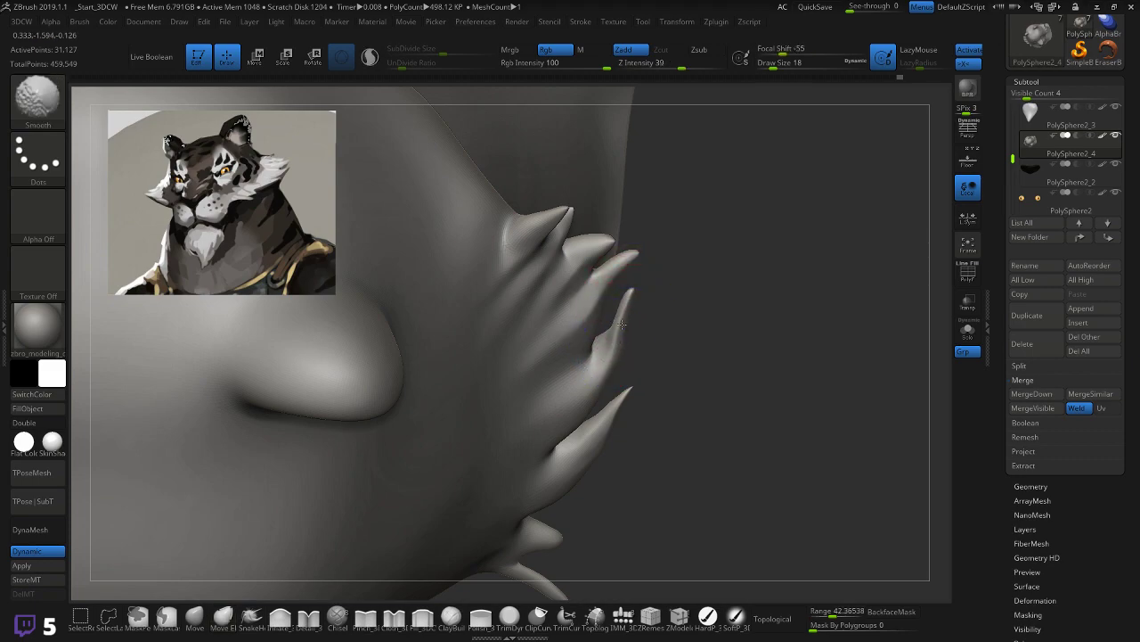
{"action": "mouse_move", "coordinate": [665, 253]}
{"action": "left_mouse_down"}
{"action": "mouse_move", "coordinate": [695, 237]}
{"action": "mouse_move", "coordinate": [726, 274]}
{"action": "mouse_move", "coordinate": [690, 257]}
{"action": "mouse_move", "coordinate": [727, 260]}
{"action": "mouse_move", "coordinate": [727, 338]}
{"action": "mouse_move", "coordinate": [713, 273]}
{"action": "mouse_move", "coordinate": [725, 263]}
{"action": "mouse_move", "coordinate": [710, 316]}
{"action": "mouse_move", "coordinate": [716, 334]}
{"action": "mouse_move", "coordinate": [729, 324]}
{"action": "mouse_move", "coordinate": [757, 334]}
{"action": "mouse_move", "coordinate": [755, 345]}
{"action": "left_mouse_up"}
{"action": "left_click_drag", "start_coordinate": [581, 413], "coordinate": [563, 422], "text": "shift"}
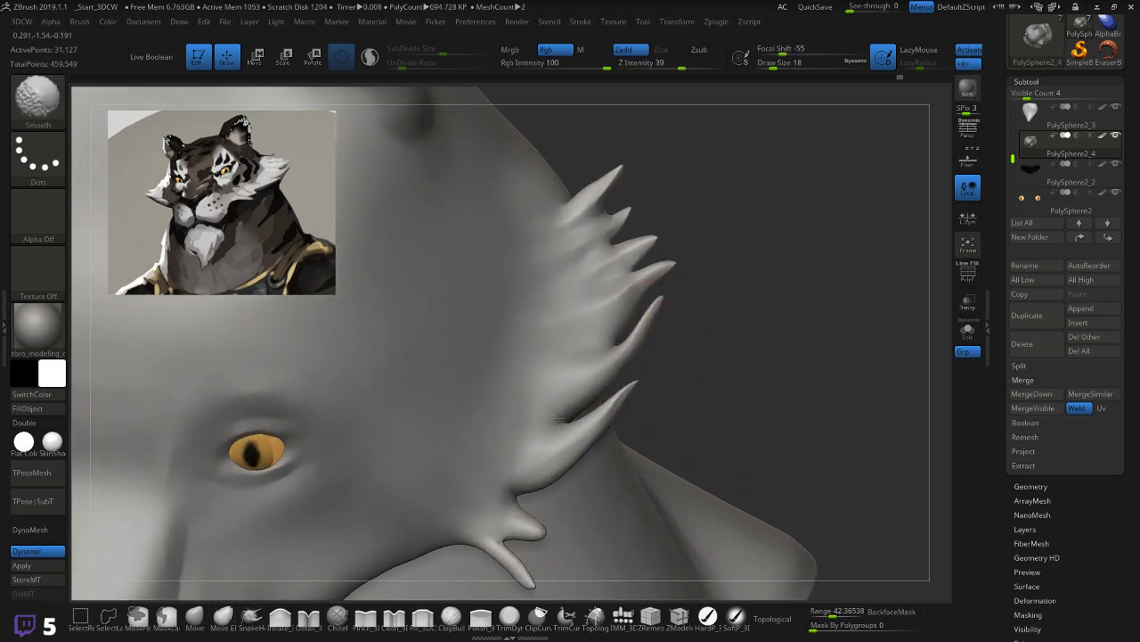
Step: Smooth the upper cheek spikes and the surface between them
{"action": "mouse_move", "coordinate": [690, 350]}
{"action": "left_mouse_down"}
{"action": "mouse_move", "coordinate": [683, 339]}
{"action": "mouse_move", "coordinate": [705, 333]}
{"action": "mouse_move", "coordinate": [732, 298]}
{"action": "mouse_move", "coordinate": [724, 265]}
{"action": "mouse_move", "coordinate": [728, 314]}
{"action": "mouse_move", "coordinate": [682, 247]}
{"action": "left_mouse_up"}
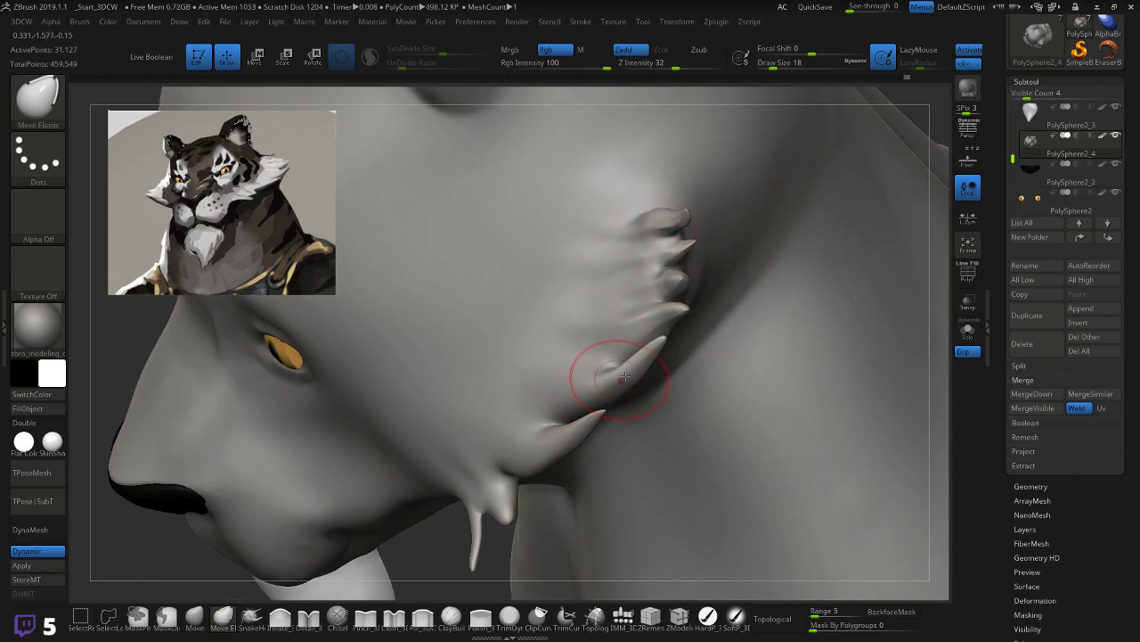
{"action": "right_click_drag", "start_coordinate": [666, 374], "coordinate": [825, 305]}
{"action": "right_click_drag", "start_coordinate": [763, 235], "coordinate": [757, 242], "text": "alt"}
{"action": "left_click_drag", "start_coordinate": [695, 199], "coordinate": [714, 218], "text": "shift"}
{"action": "mouse_move", "coordinate": [809, 209]}
{"action": "right_mouse_down"}
{"action": "mouse_move", "coordinate": [777, 209]}
{"action": "mouse_move", "coordinate": [845, 229]}
{"action": "mouse_move", "coordinate": [840, 178]}
{"action": "right_mouse_up"}
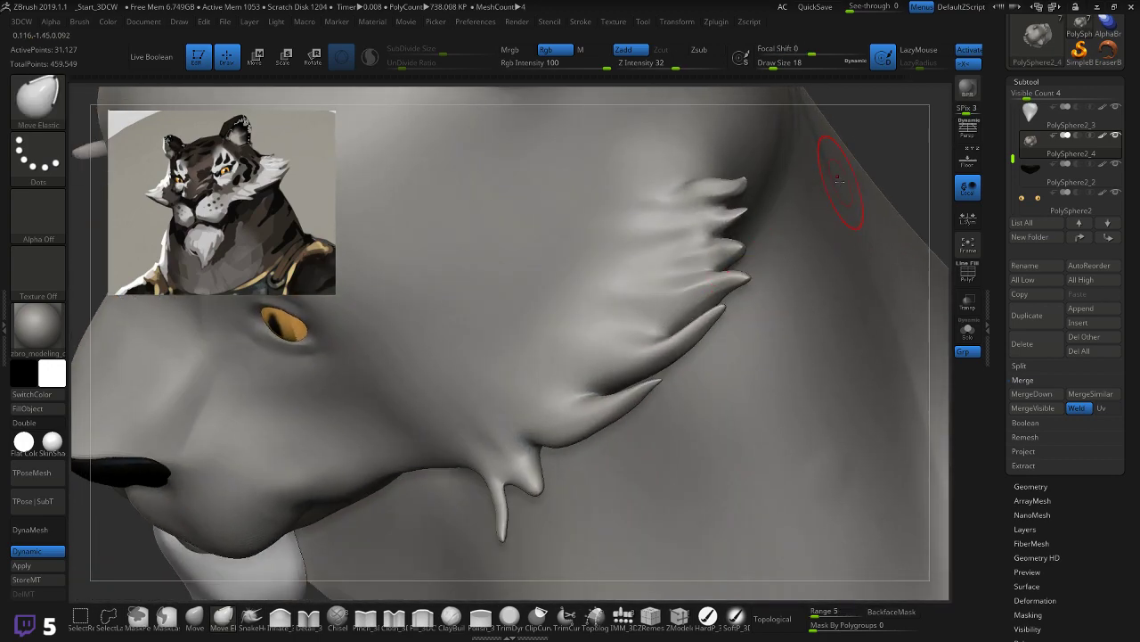
{"action": "left_click_drag", "start_coordinate": [712, 263], "coordinate": [728, 259], "text": "shift"}
{"action": "mouse_move", "coordinate": [840, 170]}
{"action": "right_mouse_down"}
{"action": "mouse_move", "coordinate": [852, 166]}
{"action": "mouse_move", "coordinate": [841, 194]}
{"action": "mouse_move", "coordinate": [837, 176]}
{"action": "mouse_move", "coordinate": [823, 183]}
{"action": "right_mouse_up"}
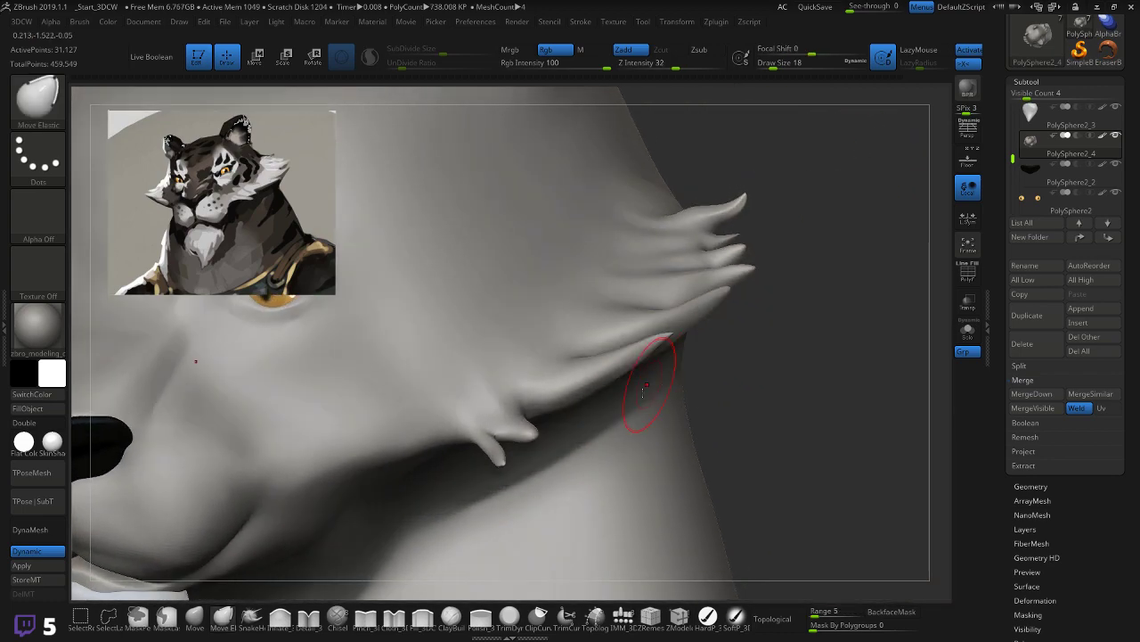
Step: Reshape the two small spikes below the large cheek spikes with Move Elastic and smooth the area where they join the cheek
{"action": "left_click_drag", "start_coordinate": [534, 432], "coordinate": [544, 418]}
{"action": "right_click_drag", "start_coordinate": [741, 363], "coordinate": [808, 363]}
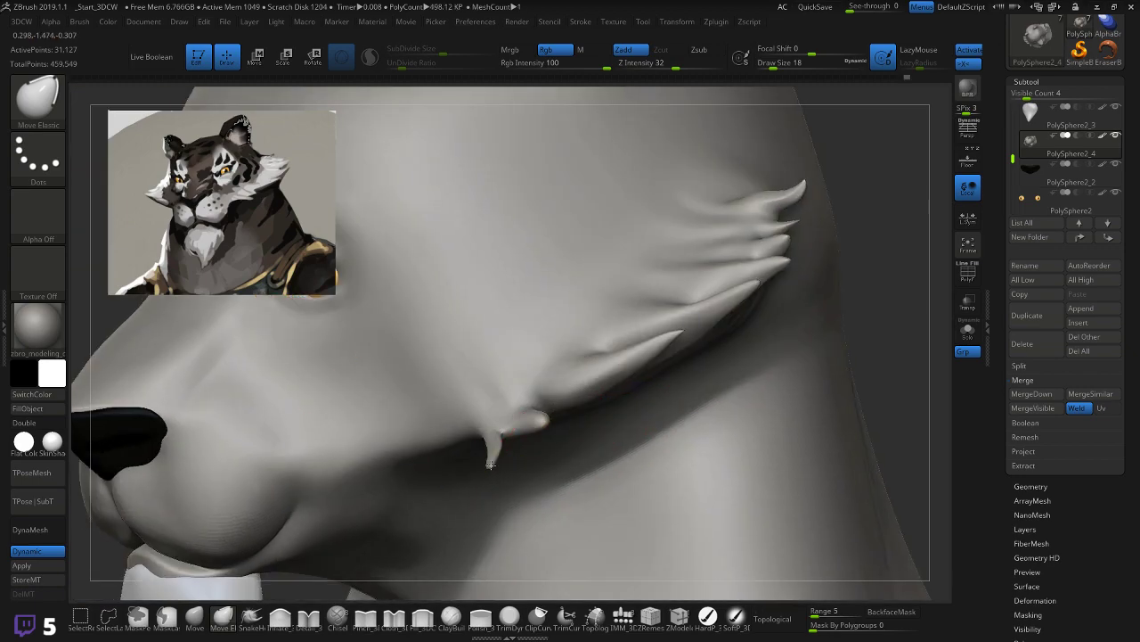
{"action": "right_click_drag", "start_coordinate": [879, 286], "coordinate": [784, 347]}
{"action": "left_click_drag", "start_coordinate": [451, 454], "coordinate": [451, 465]}
{"action": "left_click_drag", "start_coordinate": [570, 429], "coordinate": [551, 501]}
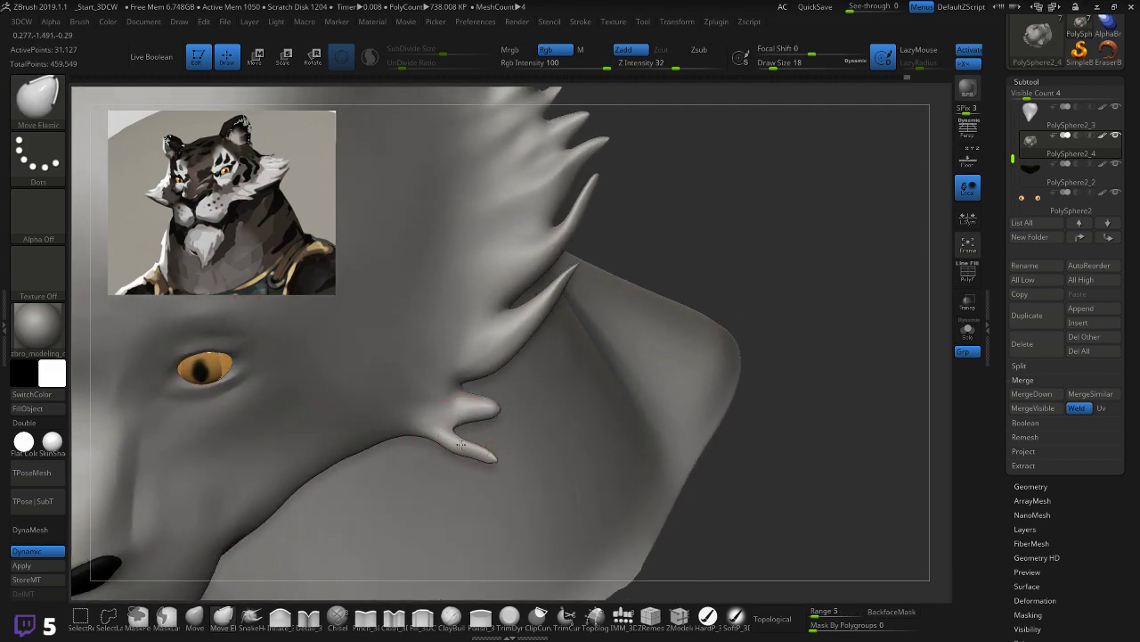
{"action": "left_click_drag", "start_coordinate": [476, 406], "coordinate": [478, 402]}
{"action": "left_click_drag", "start_coordinate": [495, 456], "coordinate": [468, 420], "text": "shift"}
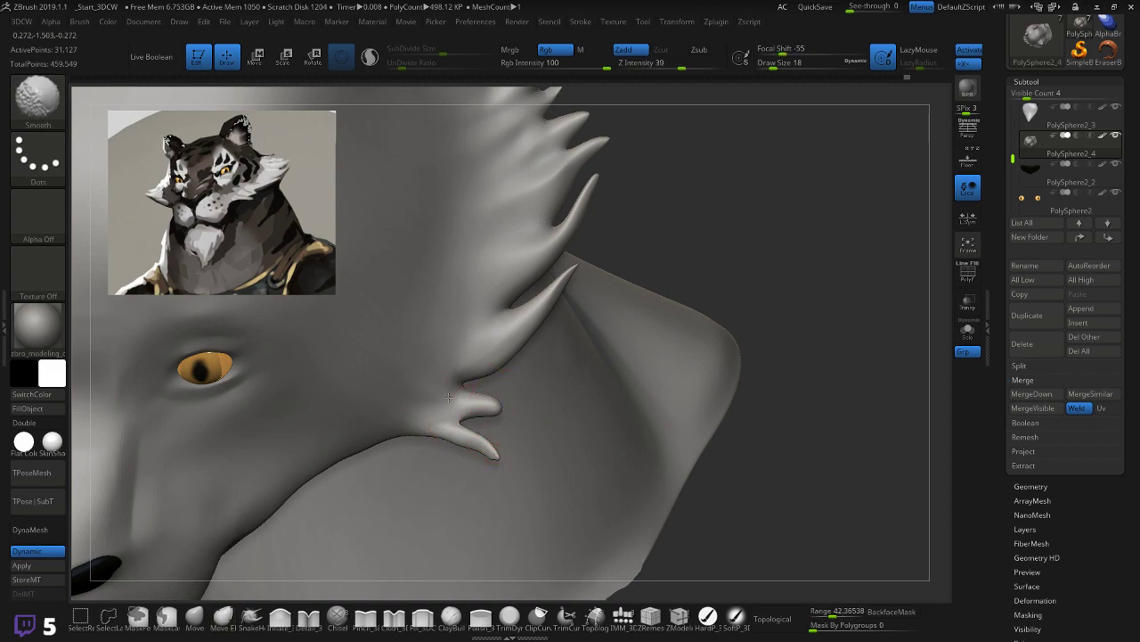
{"action": "mouse_move", "coordinate": [645, 276]}
{"action": "left_mouse_down"}
{"action": "mouse_move", "coordinate": [682, 211]}
{"action": "mouse_move", "coordinate": [357, 488]}
{"action": "left_mouse_up"}
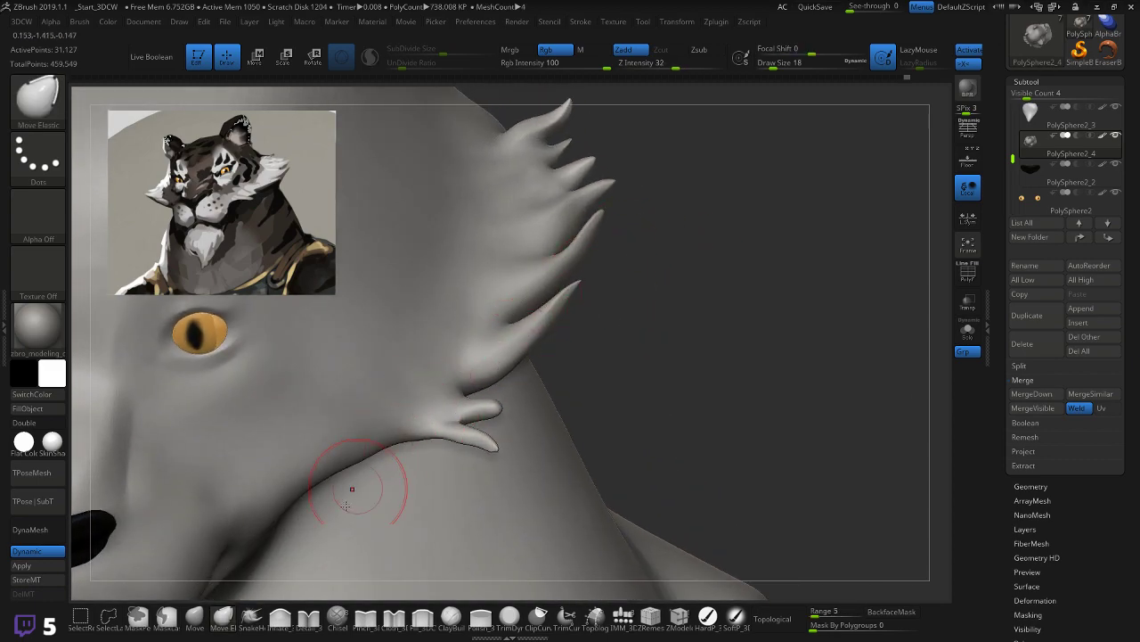
Step: Choose the Fill brush at draw size 18 and work over the gap above the lowest large cheek spike
{"action": "left_click", "coordinate": [364, 622]}
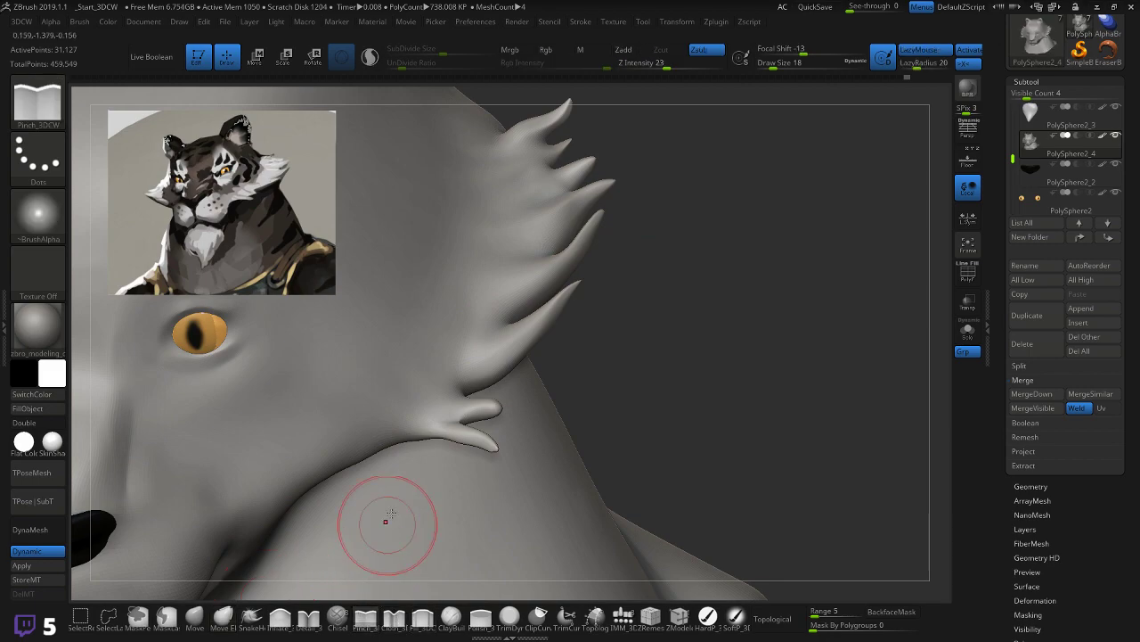
{"action": "left_click", "coordinate": [420, 624]}
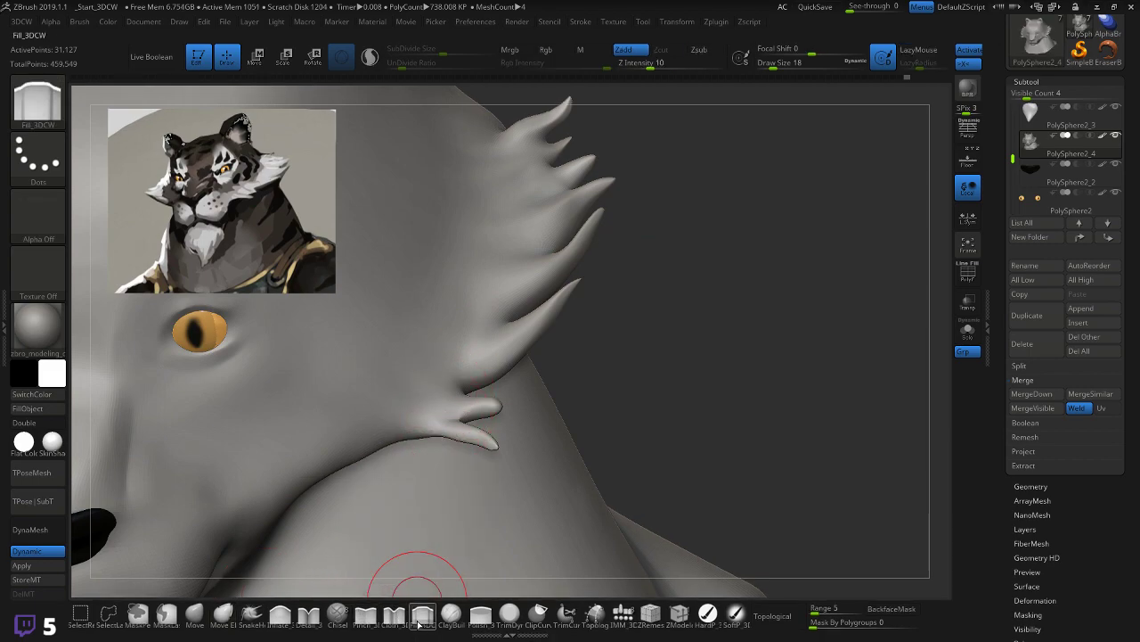
{"action": "key", "text": "b"}
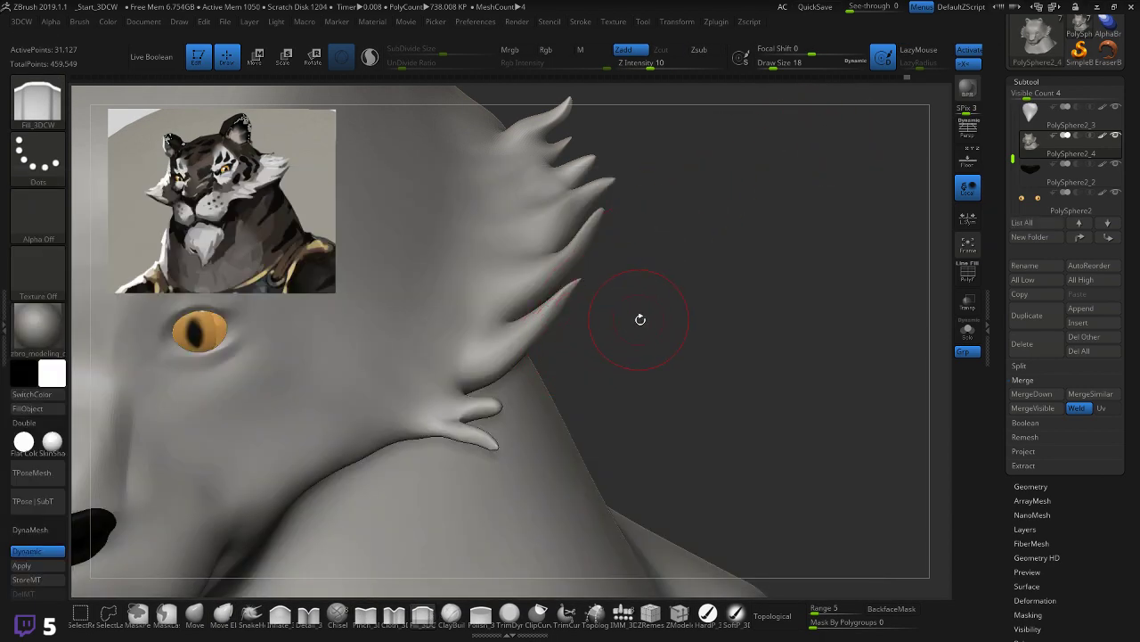
{"action": "left_click_drag", "start_coordinate": [640, 319], "coordinate": [461, 379]}
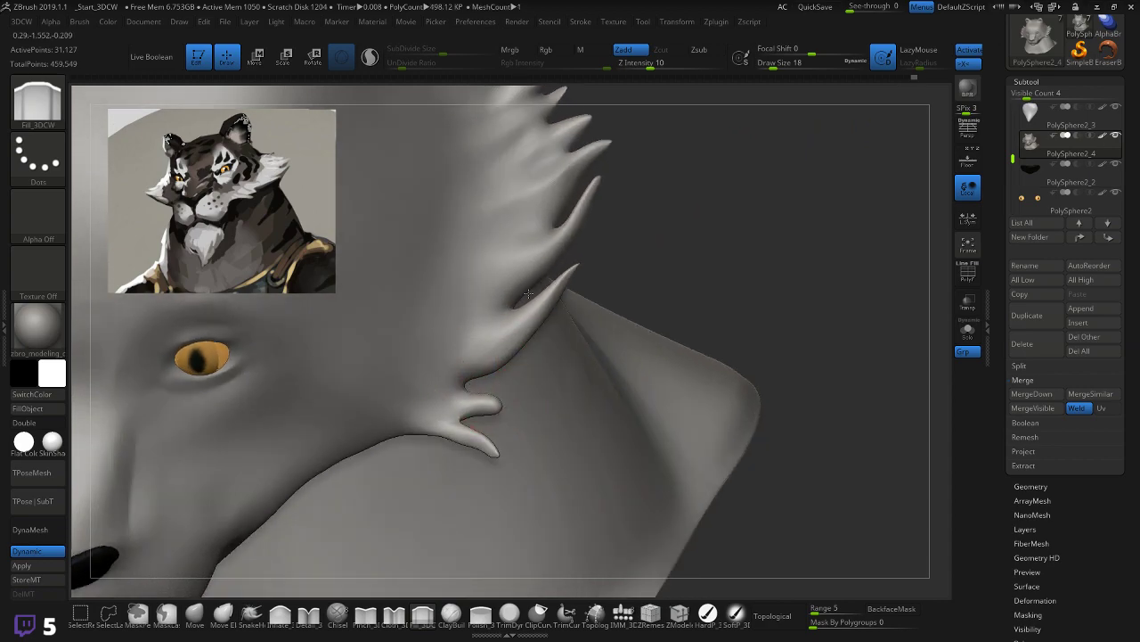
Step: Sharpen the two lowest large cheek spikes with the Pinch brush at draw size 18, undoing the first stroke
{"action": "left_click", "coordinate": [365, 613]}
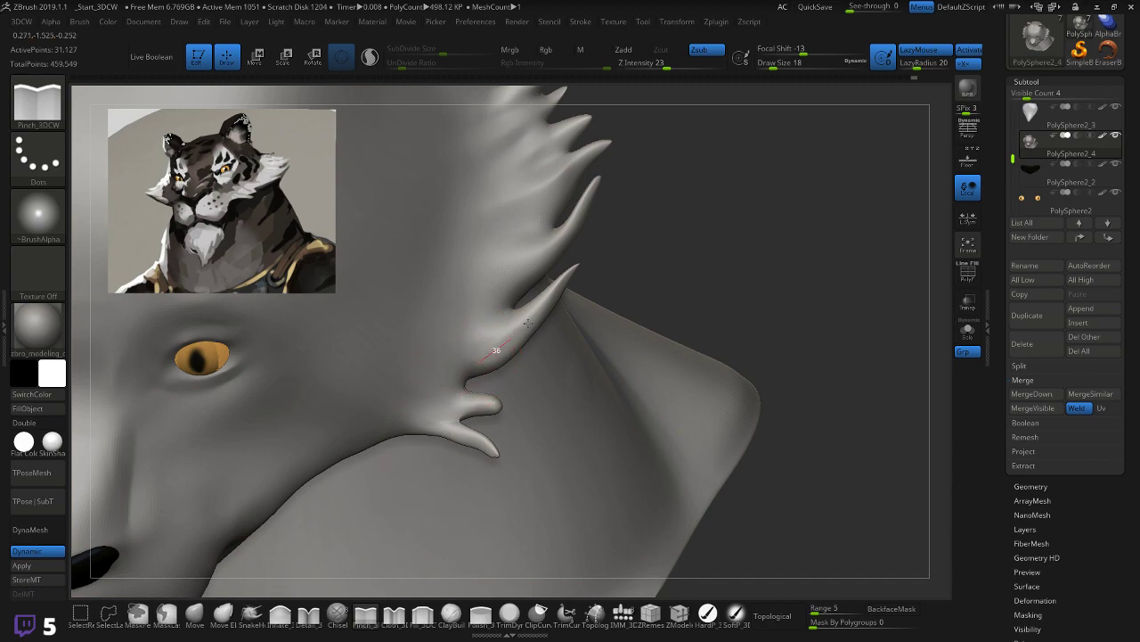
{"action": "key", "text": "ctrl"}
{"action": "key", "text": "ctrl+z"}
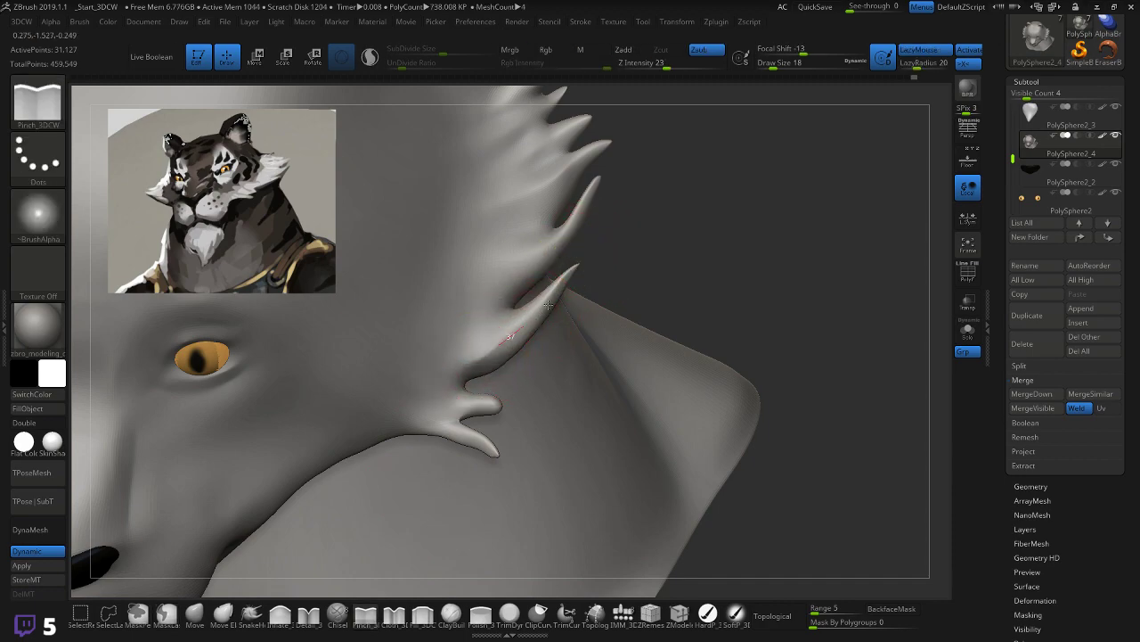
{"action": "key", "text": "ctrl"}
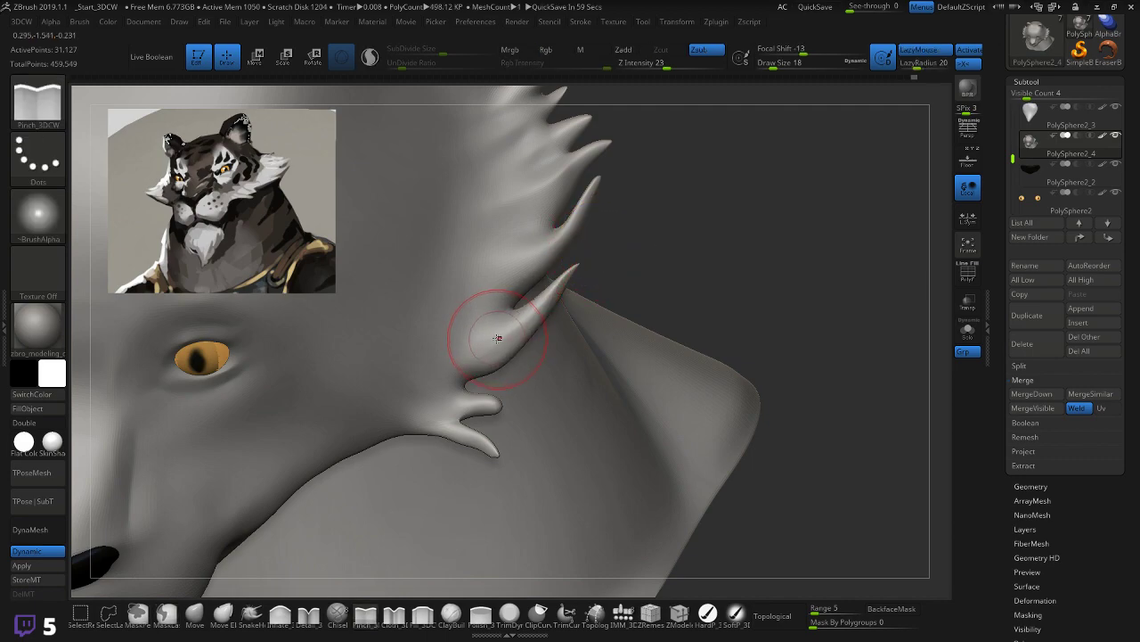
{"action": "left_click_drag", "start_coordinate": [488, 336], "coordinate": [468, 354]}
{"action": "mouse_move", "coordinate": [640, 247]}
{"action": "left_mouse_down"}
{"action": "mouse_move", "coordinate": [660, 318]}
{"action": "mouse_move", "coordinate": [473, 379]}
{"action": "left_mouse_up"}
{"action": "left_click", "coordinate": [473, 380]}
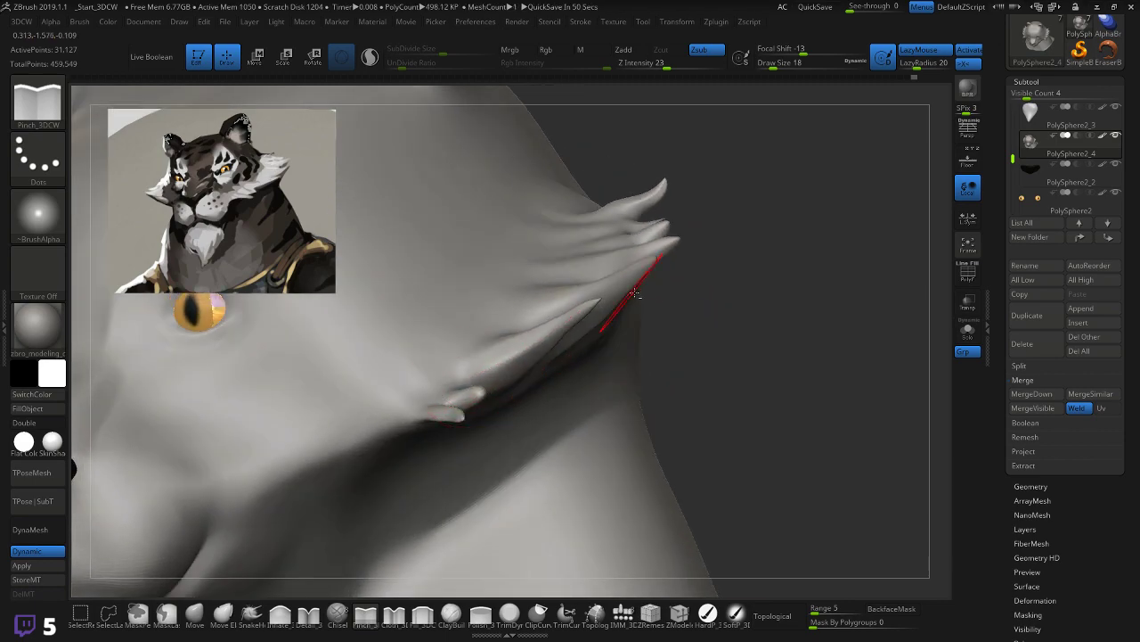
{"action": "mouse_move", "coordinate": [712, 323]}
{"action": "left_mouse_down"}
{"action": "mouse_move", "coordinate": [733, 331]}
{"action": "mouse_move", "coordinate": [722, 402]}
{"action": "mouse_move", "coordinate": [722, 388]}
{"action": "left_mouse_up"}
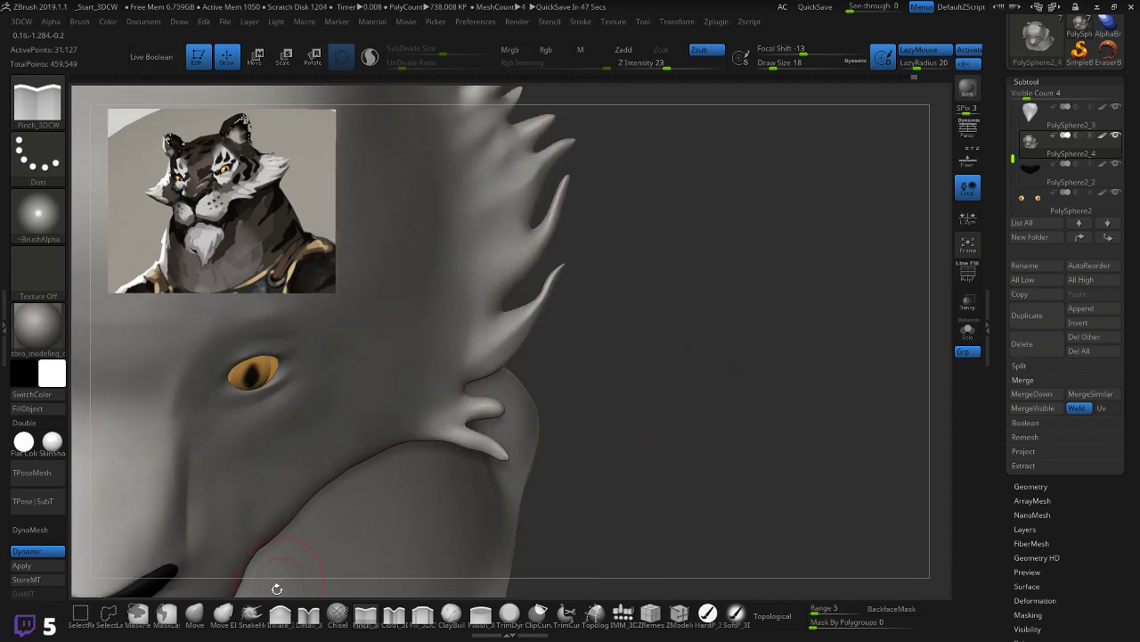
Step: Thicken the lowest large cheek spike with the Inflate brush at draw size 18 and smooth around its base
{"action": "left_click", "coordinate": [280, 614]}
{"action": "key", "text": "shift"}
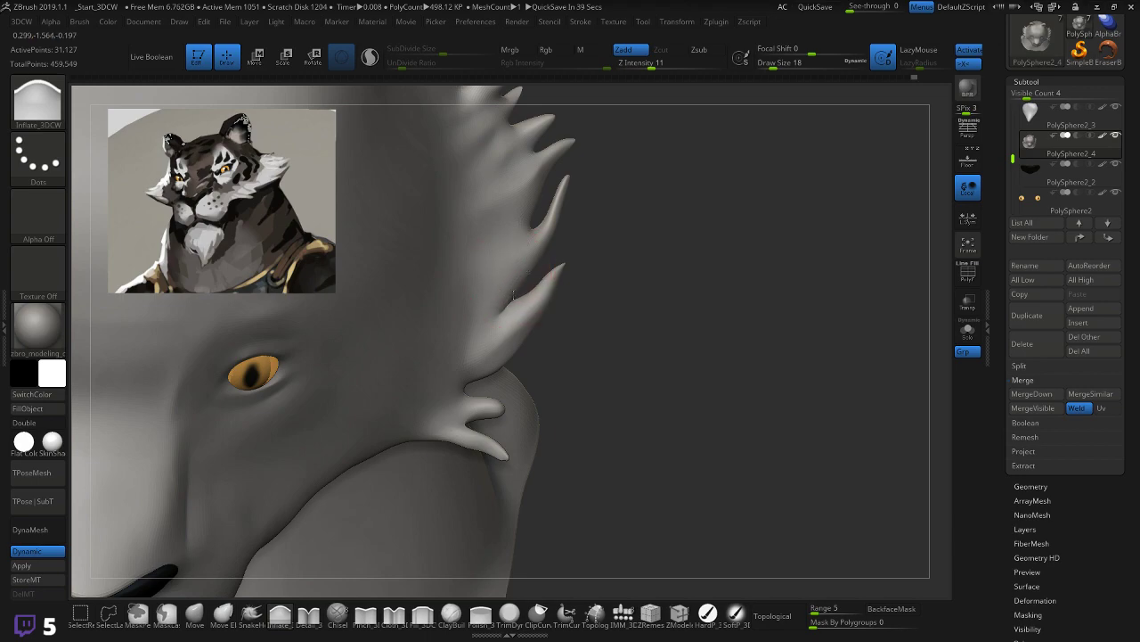
{"action": "left_click_drag", "start_coordinate": [453, 343], "coordinate": [460, 391], "text": "ctrl+shift"}
Step: Curve the two small spikes below the large cheek spikes with the Move brush at draw size 18
{"action": "mouse_move", "coordinate": [719, 356]}
{"action": "left_mouse_down"}
{"action": "mouse_move", "coordinate": [656, 336]}
{"action": "mouse_move", "coordinate": [461, 441]}
{"action": "left_mouse_up"}
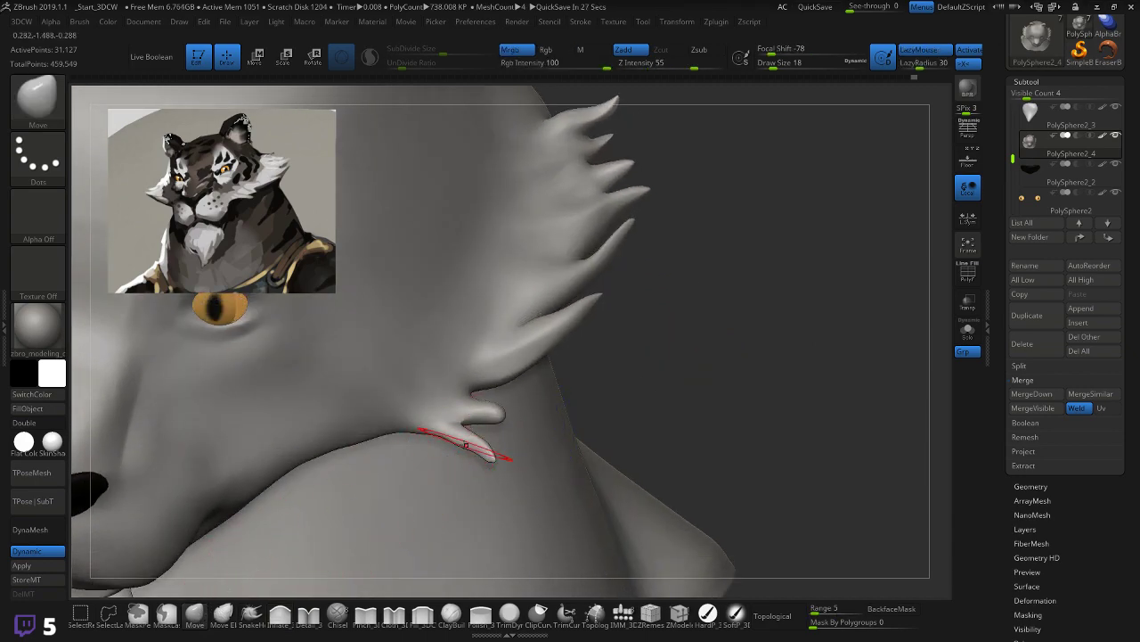
{"action": "left_click_drag", "start_coordinate": [624, 499], "coordinate": [504, 406]}
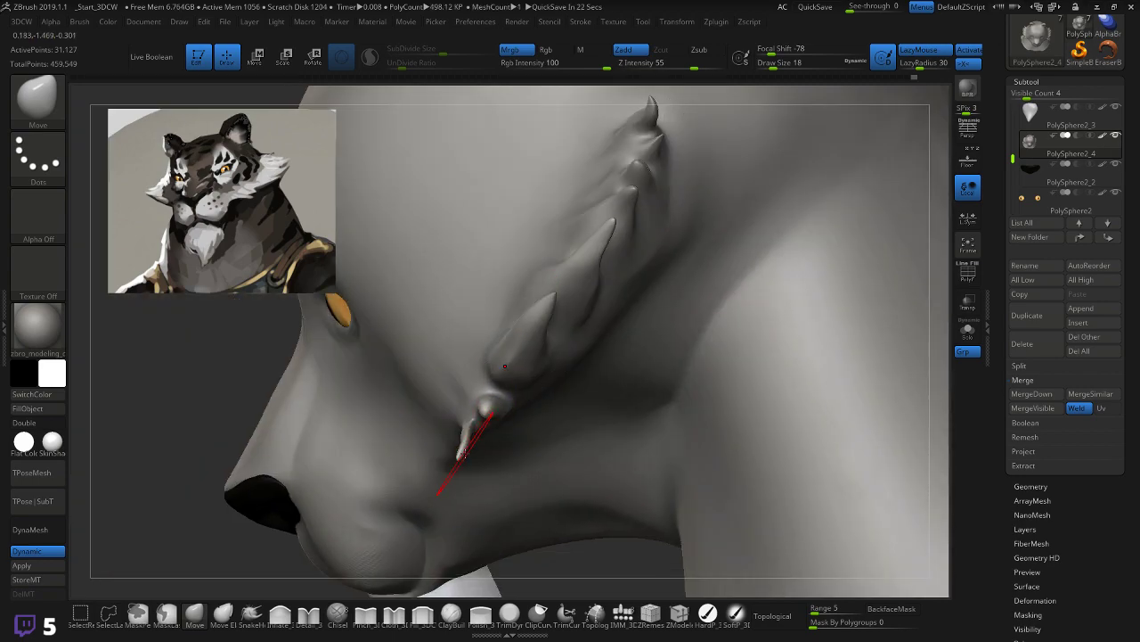
{"action": "left_click_drag", "start_coordinate": [613, 553], "coordinate": [499, 481]}
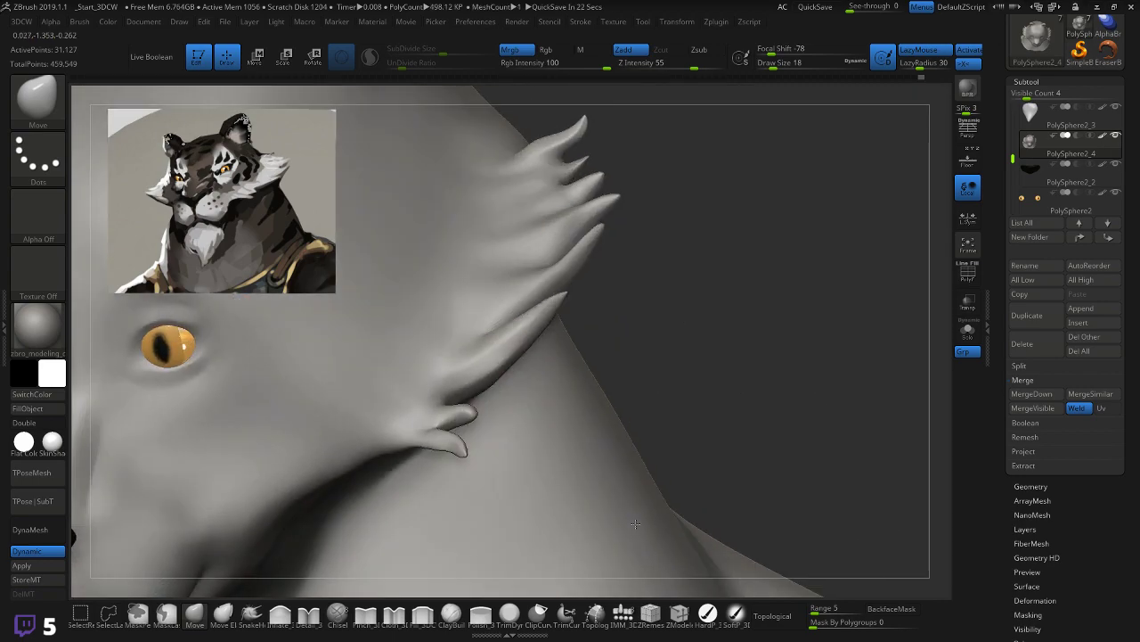
Step: Smooth the cheek surface beside the top spike and undo the stray Move stroke on the neck
{"action": "mouse_move", "coordinate": [609, 389]}
{"action": "left_mouse_down"}
{"action": "mouse_move", "coordinate": [679, 354]}
{"action": "mouse_move", "coordinate": [633, 377]}
{"action": "mouse_move", "coordinate": [602, 366]}
{"action": "mouse_move", "coordinate": [716, 339]}
{"action": "mouse_move", "coordinate": [723, 326]}
{"action": "mouse_move", "coordinate": [728, 383]}
{"action": "mouse_move", "coordinate": [677, 339]}
{"action": "left_mouse_up"}
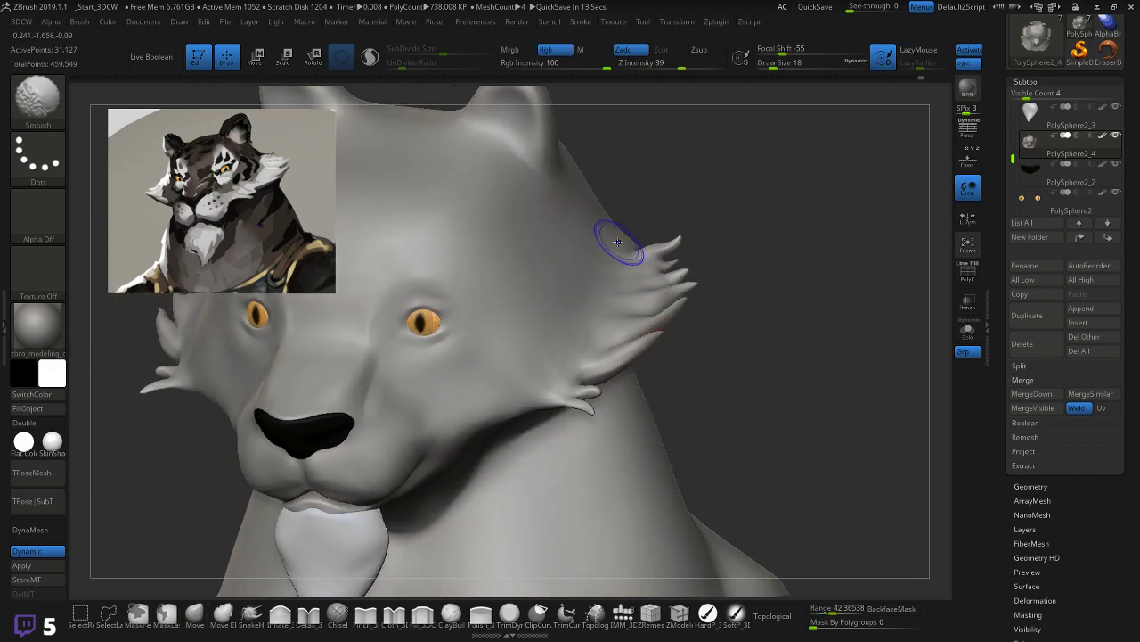
{"action": "mouse_move", "coordinate": [817, 279]}
{"action": "left_mouse_down"}
{"action": "mouse_move", "coordinate": [794, 315]}
{"action": "mouse_move", "coordinate": [806, 328]}
{"action": "mouse_move", "coordinate": [830, 288]}
{"action": "left_mouse_up"}
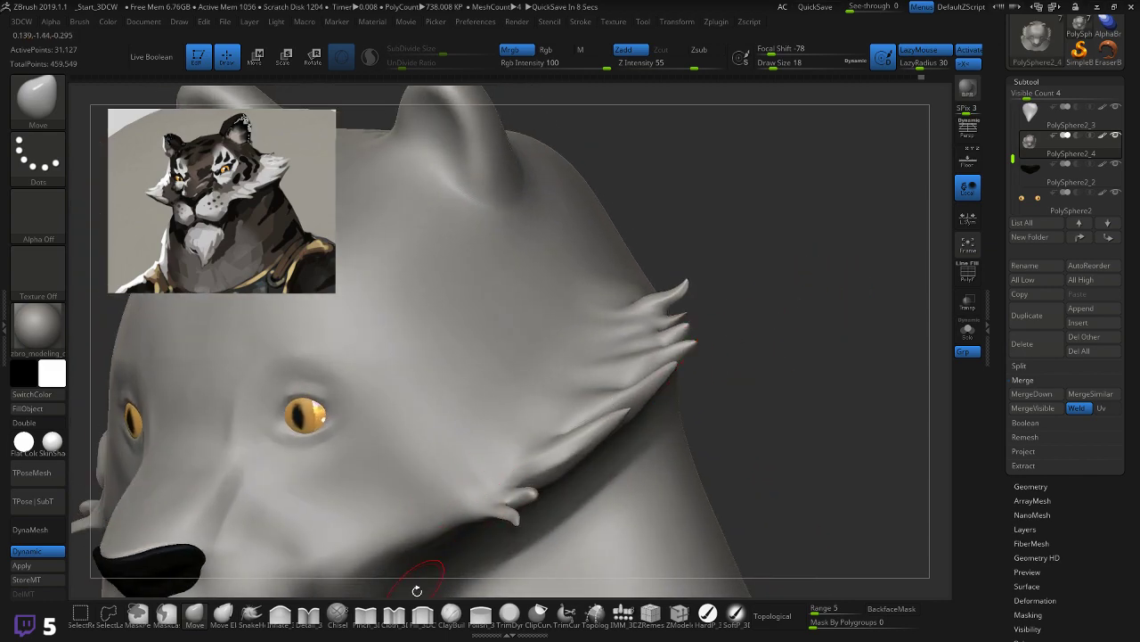
{"action": "mouse_move", "coordinate": [821, 354]}
{"action": "left_mouse_down"}
{"action": "mouse_move", "coordinate": [788, 335]}
{"action": "mouse_move", "coordinate": [802, 350]}
{"action": "left_mouse_up"}
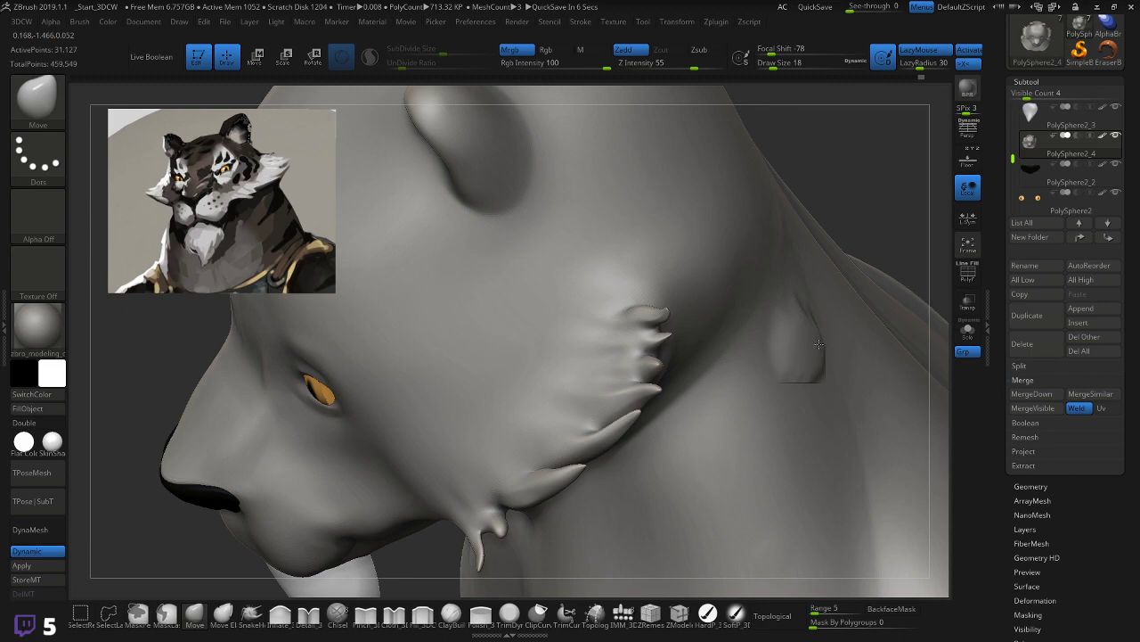
{"action": "key", "text": "ctrl+z"}
{"action": "mouse_move", "coordinate": [838, 201]}
{"action": "left_mouse_down"}
{"action": "mouse_move", "coordinate": [863, 192]}
{"action": "mouse_move", "coordinate": [863, 234]}
{"action": "mouse_move", "coordinate": [891, 327]}
{"action": "mouse_move", "coordinate": [811, 344]}
{"action": "mouse_move", "coordinate": [832, 313]}
{"action": "mouse_move", "coordinate": [804, 360]}
{"action": "left_mouse_up"}
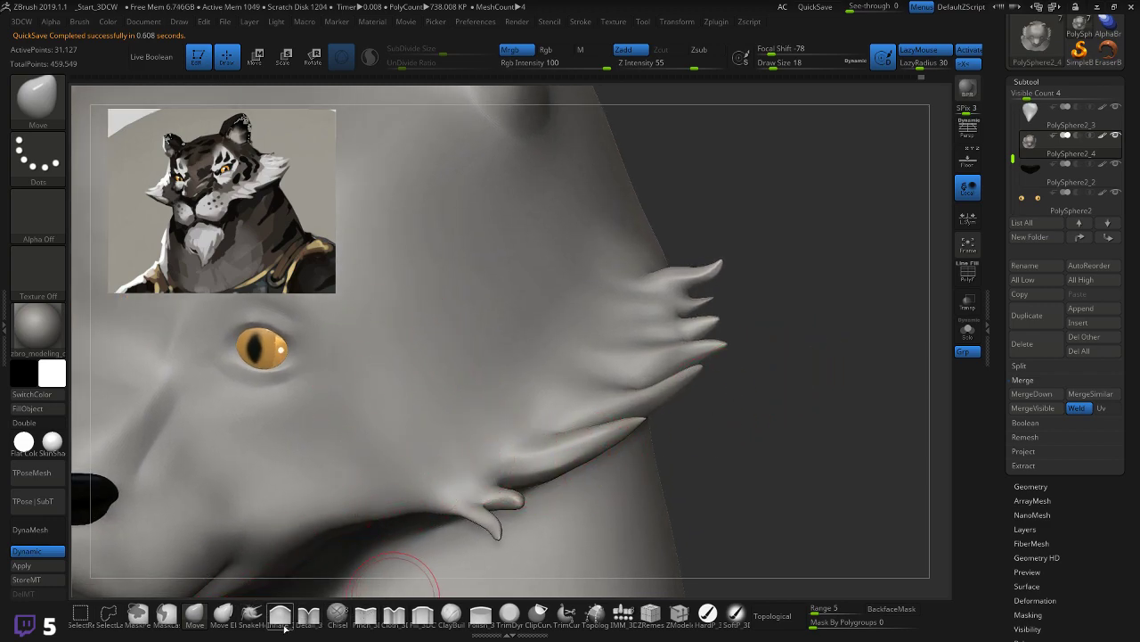
Step: Crease the grooves between the middle cheek spikes with the Pinch brush at draw size 10
{"action": "left_click", "coordinate": [386, 621]}
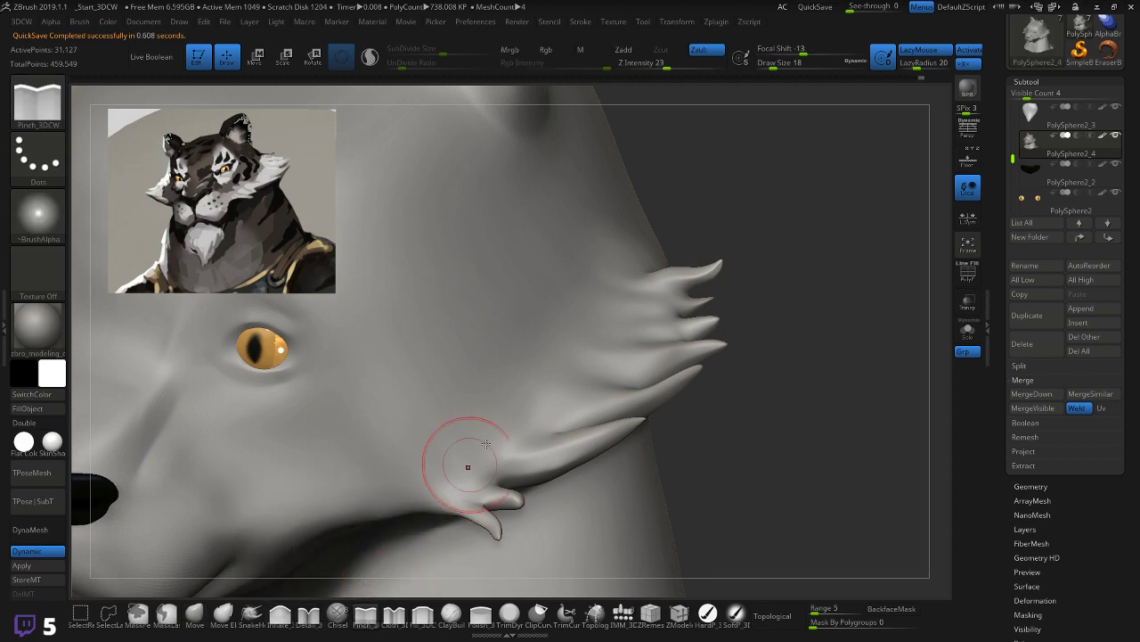
{"action": "key", "text": "bracketleft"}
{"action": "key", "text": "bracketleft"}
{"action": "key", "text": "bracketleft"}
{"action": "key", "text": "bracketleft"}
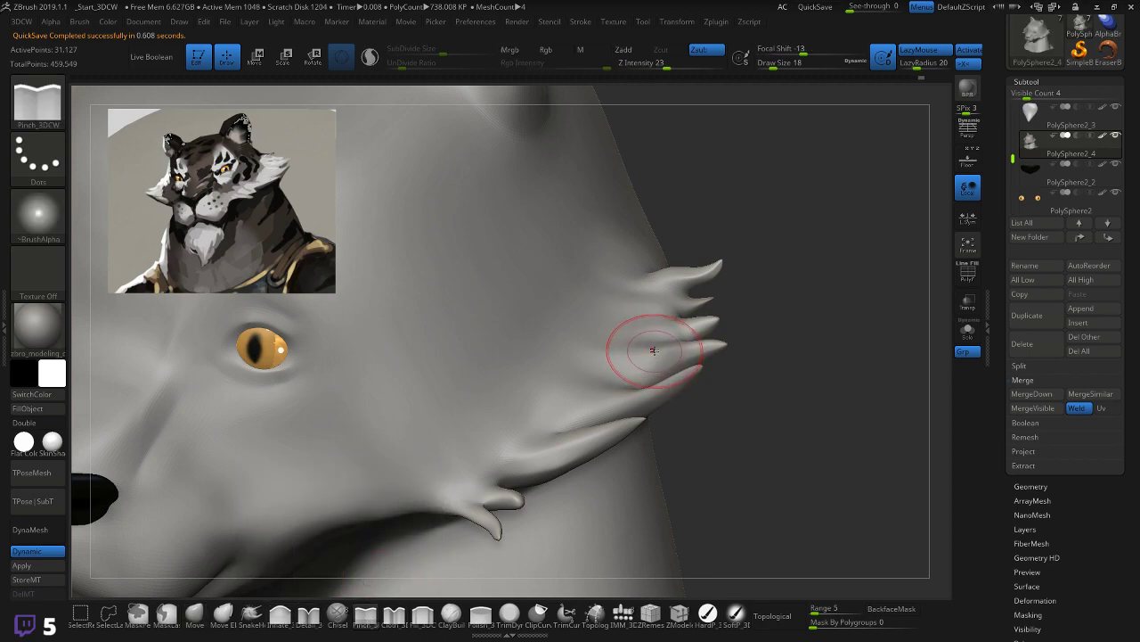
{"action": "mouse_move", "coordinate": [796, 314]}
{"action": "left_mouse_down"}
{"action": "mouse_move", "coordinate": [805, 323]}
{"action": "mouse_move", "coordinate": [797, 297]}
{"action": "left_mouse_up"}
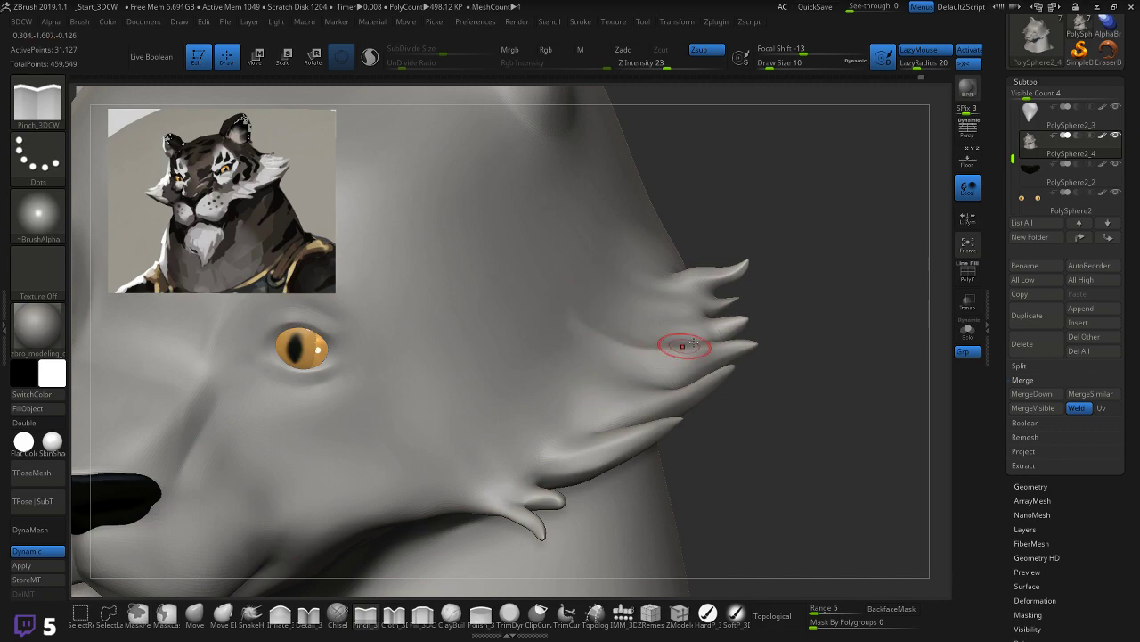
{"action": "right_click_drag", "start_coordinate": [682, 347], "coordinate": [698, 332]}
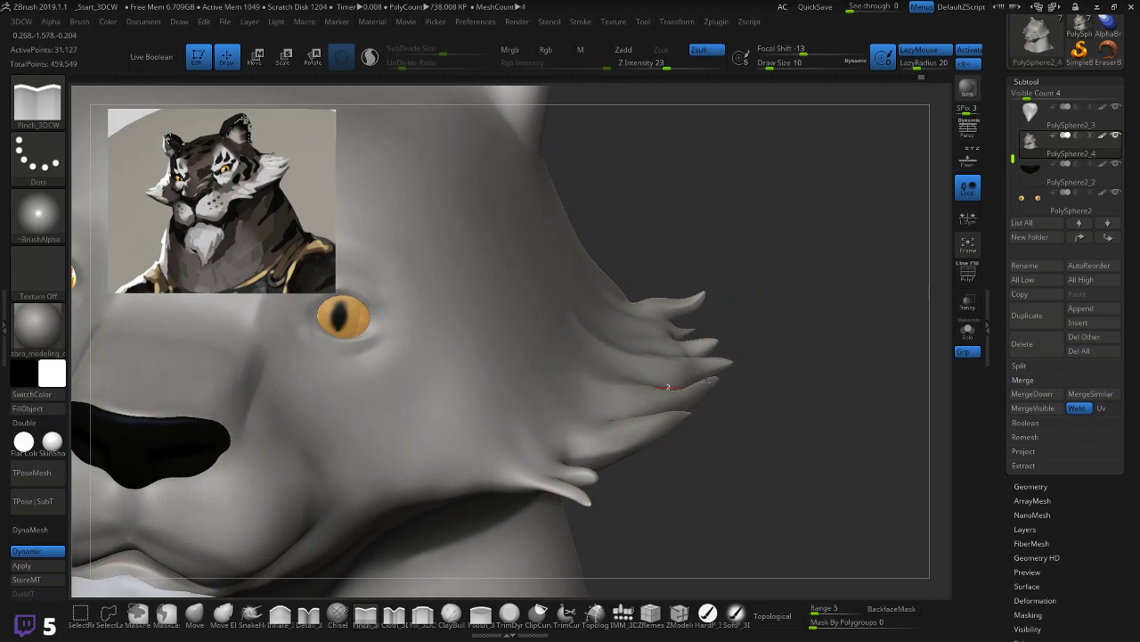
{"action": "right_click_drag", "start_coordinate": [754, 338], "coordinate": [766, 353]}
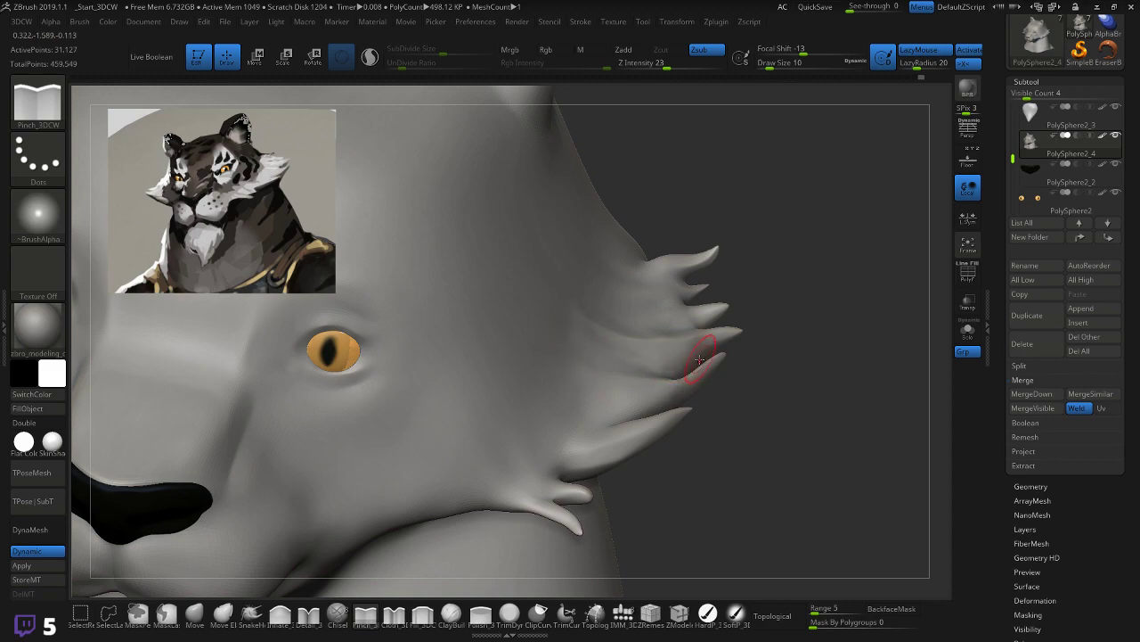
Step: Extend the pinched creases from the large cheek spikes inward across the cheek surface at draw size 10
{"action": "right_click_drag", "start_coordinate": [768, 366], "coordinate": [606, 359]}
{"action": "key", "text": "ctrl"}
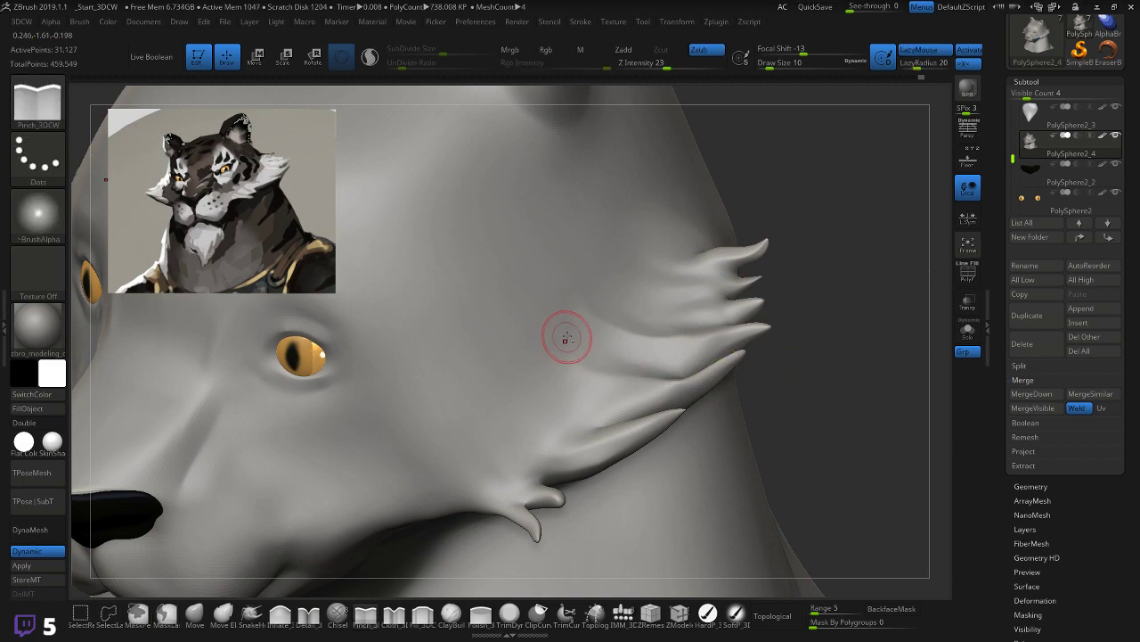
{"action": "left_click_drag", "start_coordinate": [577, 339], "coordinate": [630, 351]}
{"action": "mouse_move", "coordinate": [701, 352]}
{"action": "left_mouse_down"}
{"action": "mouse_move", "coordinate": [842, 321]}
{"action": "mouse_move", "coordinate": [657, 369]}
{"action": "left_mouse_up"}
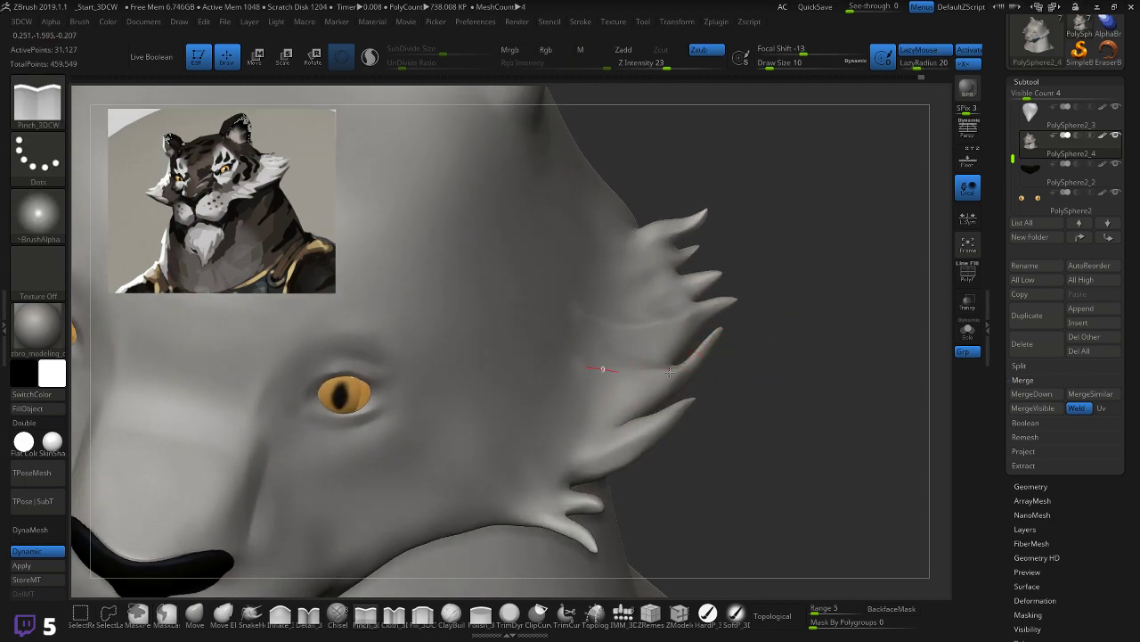
{"action": "left_click_drag", "start_coordinate": [768, 348], "coordinate": [713, 326]}
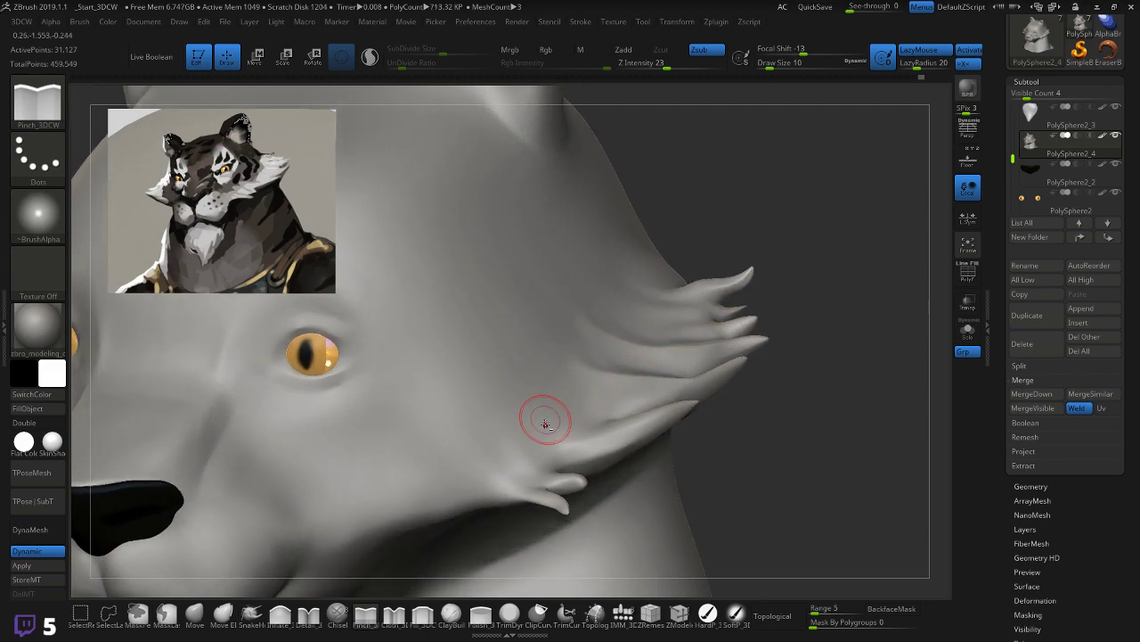
Step: Pinch a crease above the lowest large cheek spike and sharpen the two small spikes beneath it
{"action": "mouse_move", "coordinate": [514, 421]}
{"action": "left_mouse_down"}
{"action": "mouse_move", "coordinate": [568, 443]}
{"action": "mouse_move", "coordinate": [627, 433]}
{"action": "left_mouse_up"}
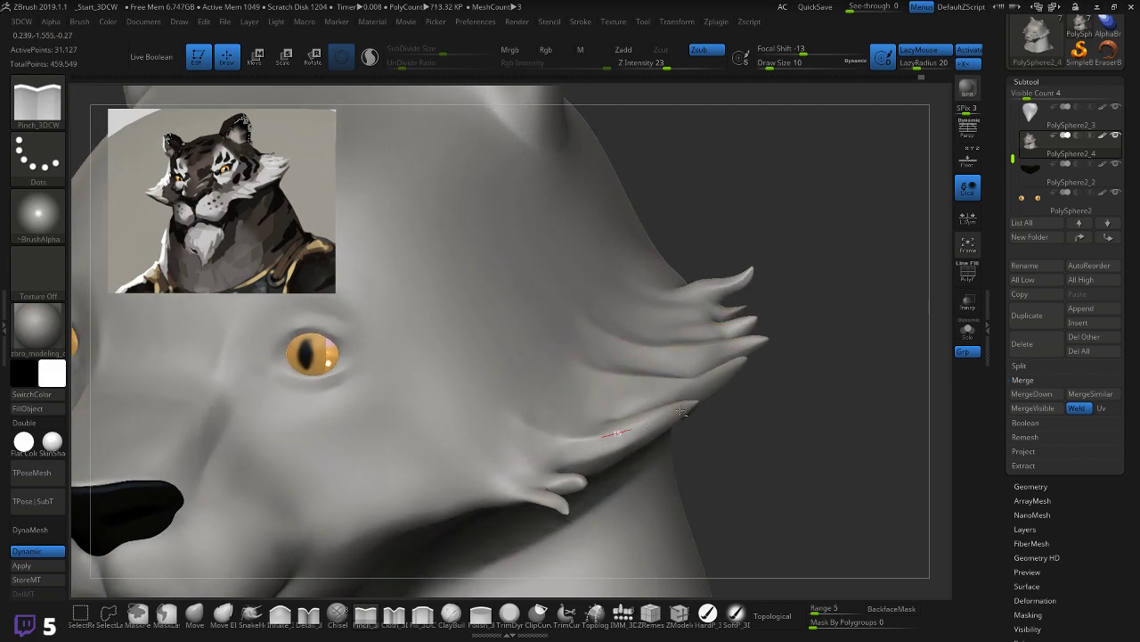
{"action": "mouse_move", "coordinate": [812, 384]}
{"action": "left_mouse_down"}
{"action": "mouse_move", "coordinate": [830, 369]}
{"action": "mouse_move", "coordinate": [754, 387]}
{"action": "mouse_move", "coordinate": [718, 365]}
{"action": "mouse_move", "coordinate": [703, 395]}
{"action": "mouse_move", "coordinate": [724, 410]}
{"action": "left_mouse_up"}
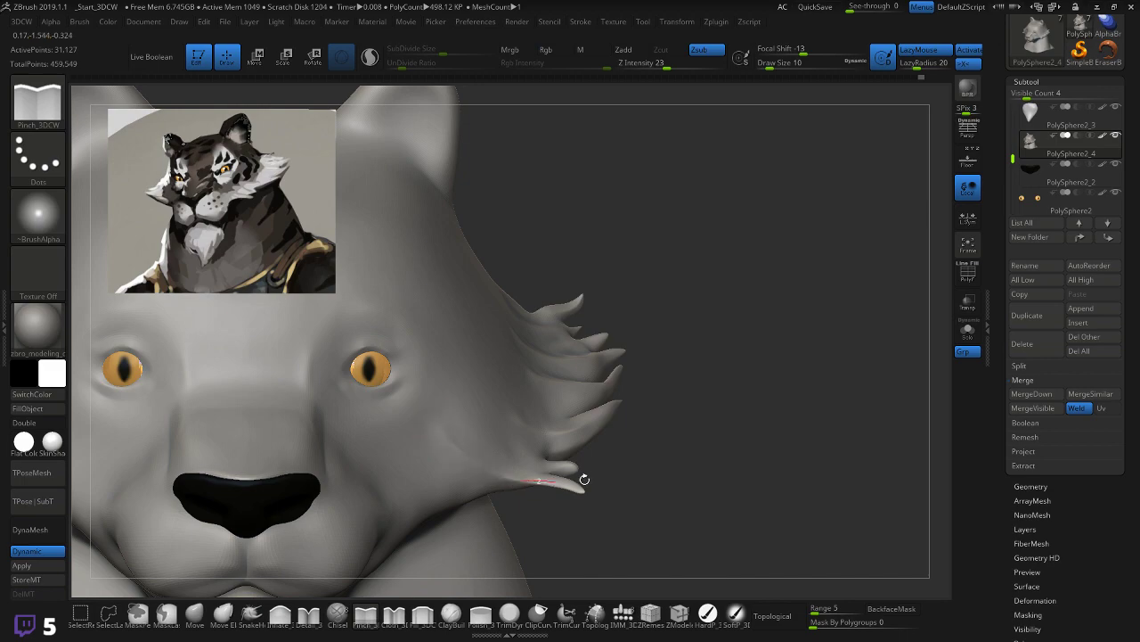
{"action": "left_click_drag", "start_coordinate": [648, 444], "coordinate": [611, 445]}
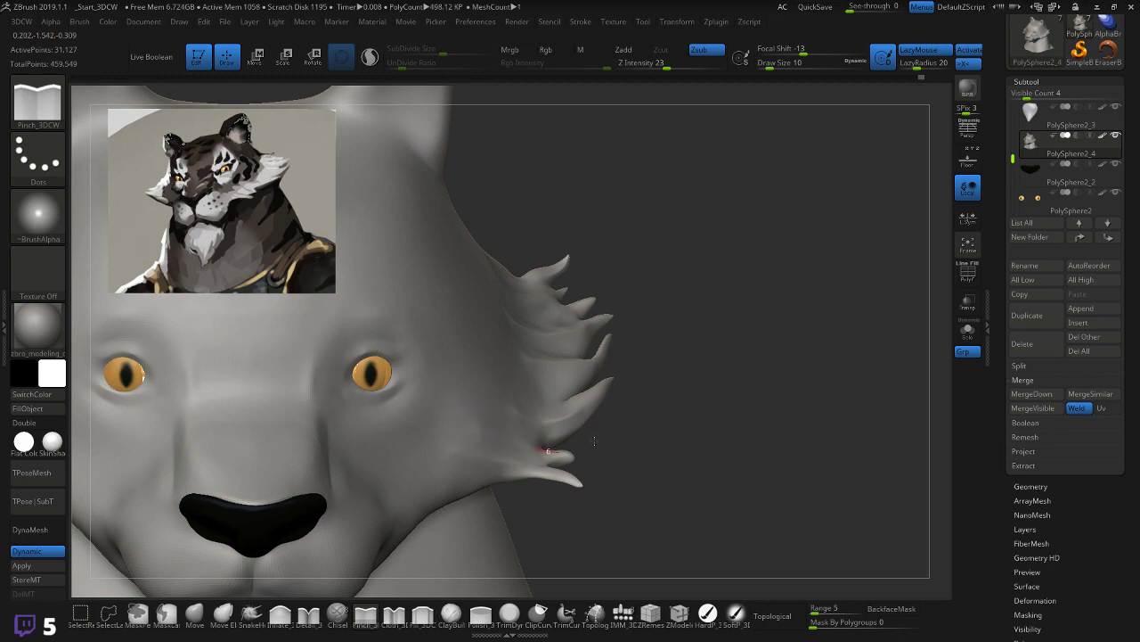
{"action": "left_click_drag", "start_coordinate": [680, 396], "coordinate": [705, 371]}
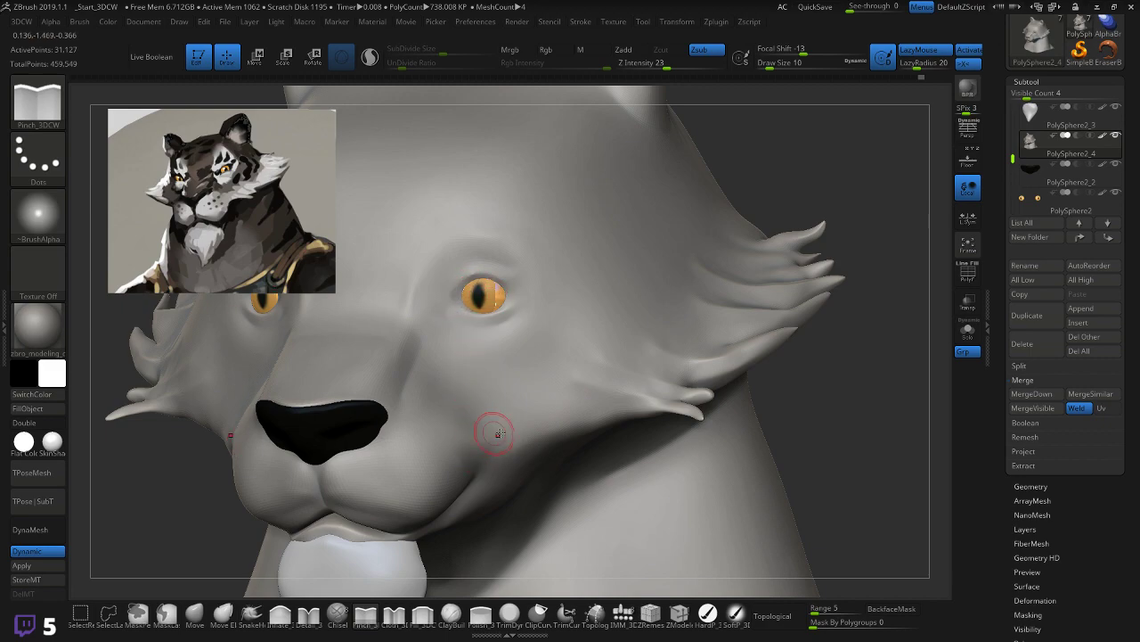
Step: Reshape the sides of the muzzle where they meet the cheeks with the Move brush at draw size 34
{"action": "left_click_drag", "start_coordinate": [817, 411], "coordinate": [739, 437]}
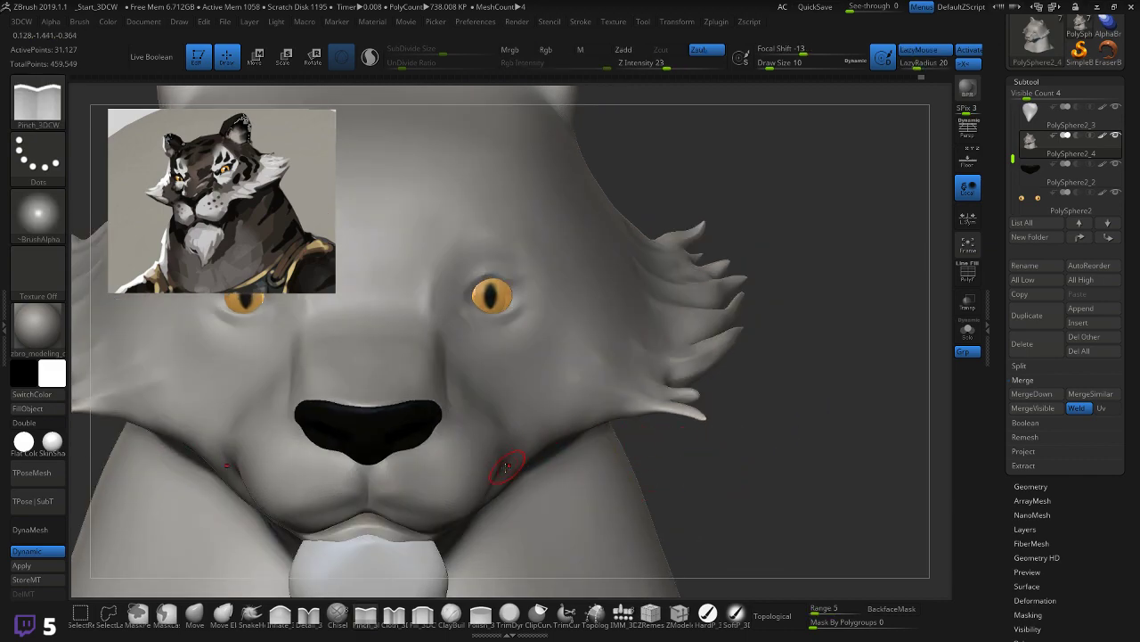
{"action": "key", "text": "b"}
{"action": "key", "text": "m"}
{"action": "key", "text": "v"}
{"action": "left_click_drag", "start_coordinate": [496, 469], "coordinate": [491, 464]}
{"action": "mouse_move", "coordinate": [716, 463]}
{"action": "left_mouse_down"}
{"action": "mouse_move", "coordinate": [733, 410]}
{"action": "mouse_move", "coordinate": [731, 353]}
{"action": "left_mouse_up"}
{"action": "left_click_drag", "start_coordinate": [743, 405], "coordinate": [720, 378]}
{"action": "left_click_drag", "start_coordinate": [466, 474], "coordinate": [463, 453]}
{"action": "left_click_drag", "start_coordinate": [784, 443], "coordinate": [670, 439]}
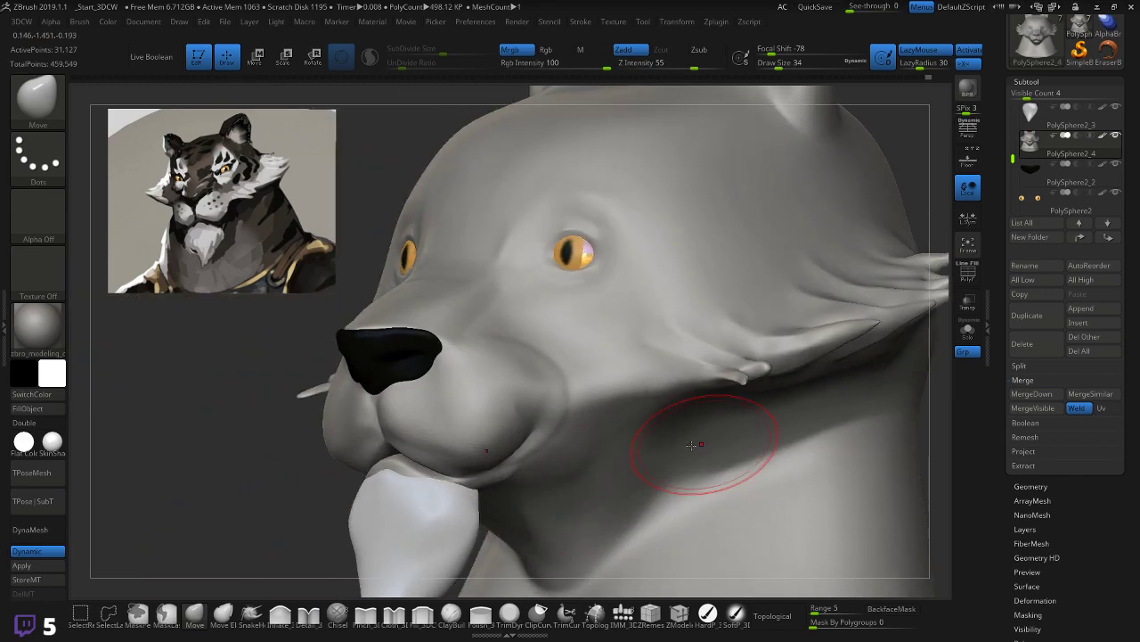
Step: Adjust the side contour of the muzzle with the Move brush and smooth the surface behind it
{"action": "left_click_drag", "start_coordinate": [518, 405], "coordinate": [523, 397]}
{"action": "left_click_drag", "start_coordinate": [339, 484], "coordinate": [245, 500]}
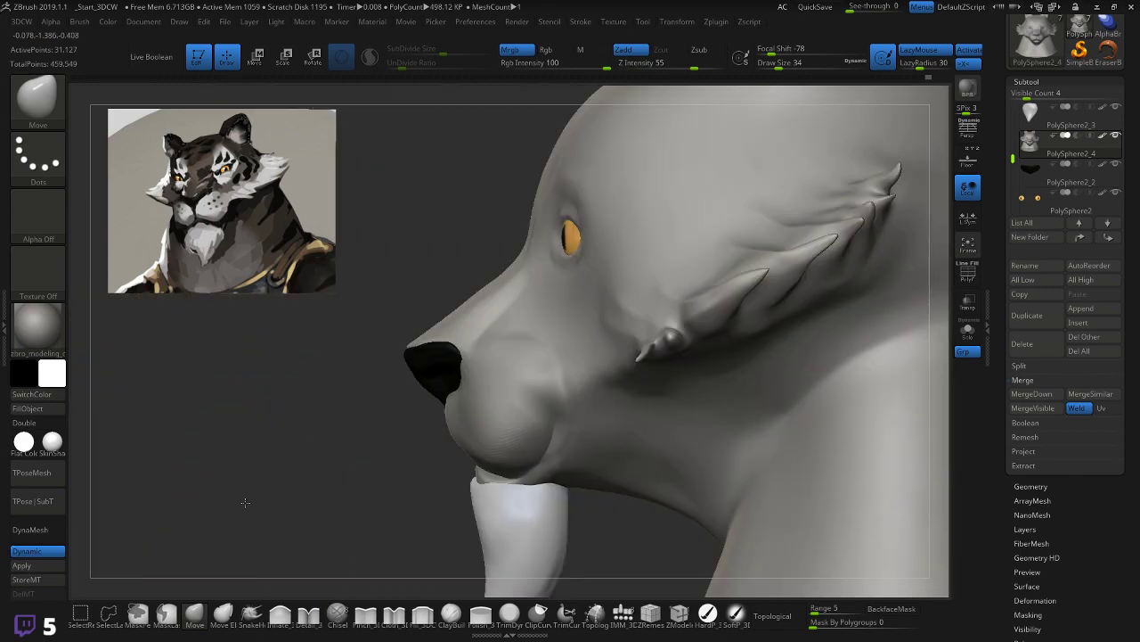
{"action": "left_click_drag", "start_coordinate": [286, 466], "coordinate": [316, 456]}
{"action": "left_click_drag", "start_coordinate": [550, 368], "coordinate": [564, 378], "text": "shift"}
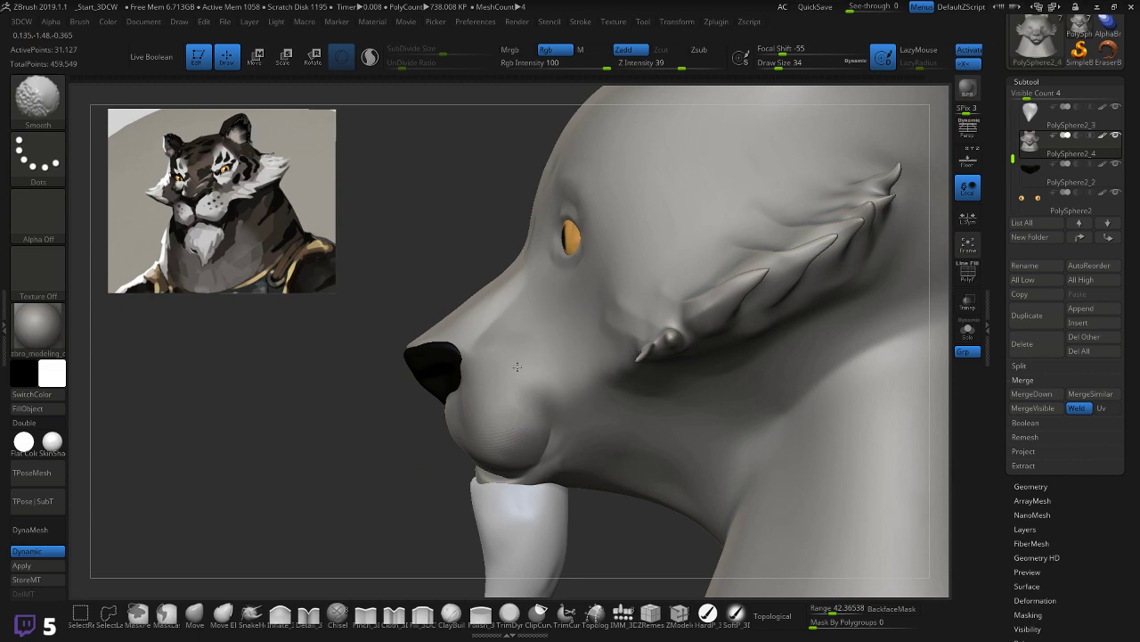
{"action": "left_click_drag", "start_coordinate": [395, 479], "coordinate": [409, 478]}
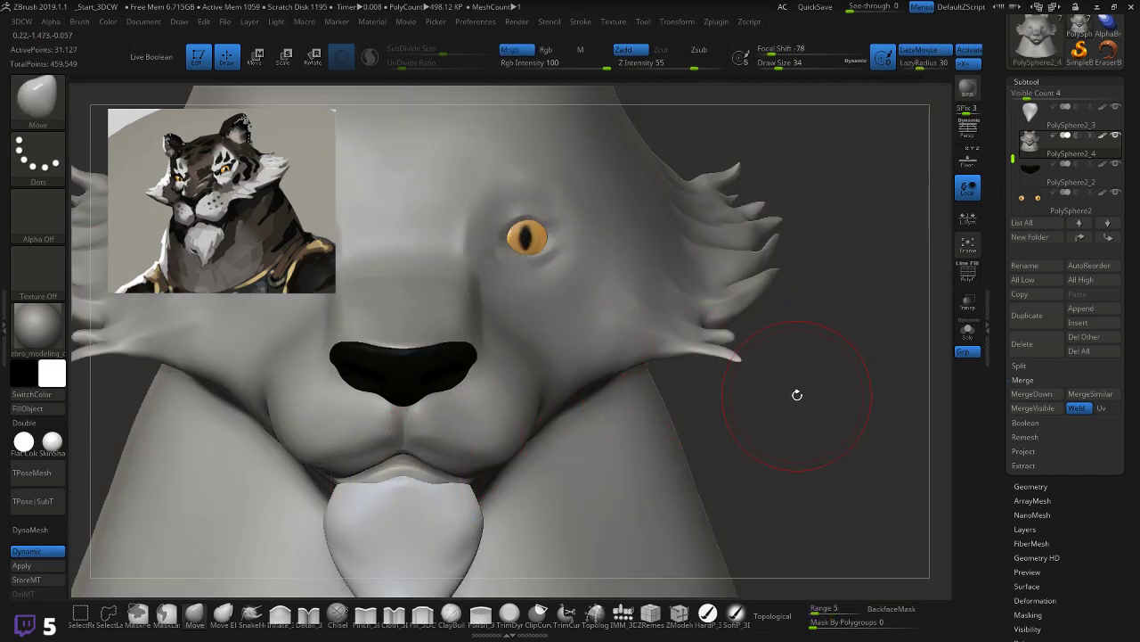
Step: Crease the eye socket from the nose bridge up and over the eye with the Pinch brush at draw size 10
{"action": "mouse_move", "coordinate": [787, 398]}
{"action": "left_mouse_down", "text": "alt"}
{"action": "mouse_move", "coordinate": [789, 455]}
{"action": "mouse_move", "coordinate": [814, 397]}
{"action": "mouse_move", "coordinate": [818, 417]}
{"action": "left_mouse_up", "text": "alt"}
{"action": "left_click_drag", "start_coordinate": [773, 168], "coordinate": [826, 249], "text": "alt"}
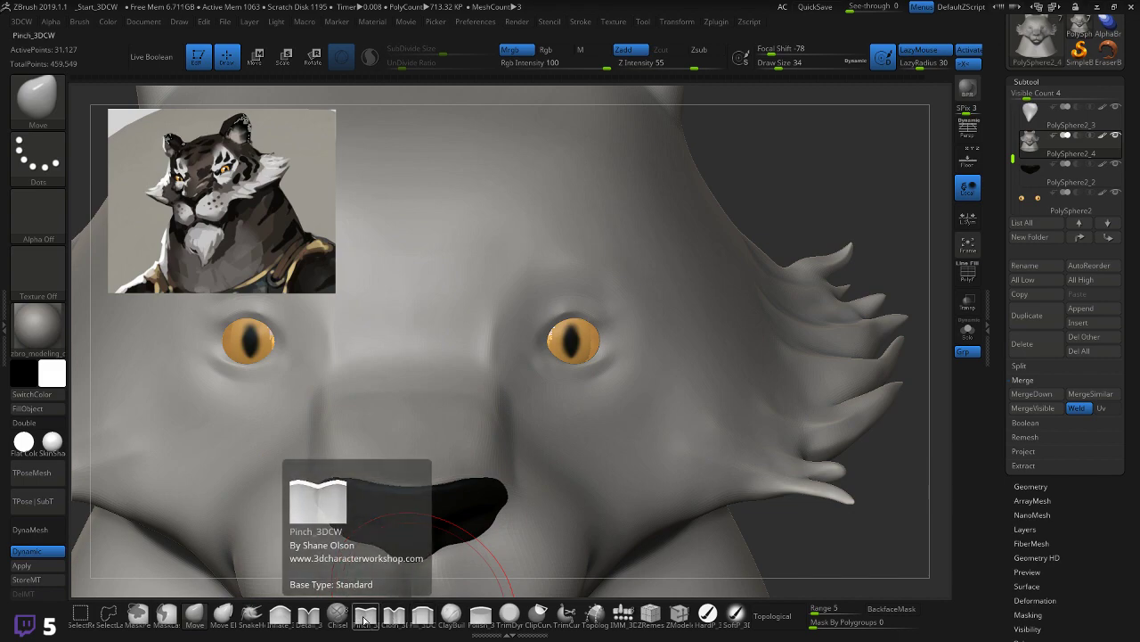
{"action": "left_click", "coordinate": [364, 617]}
{"action": "key", "text": "bracketleft"}
{"action": "mouse_move", "coordinate": [490, 326]}
{"action": "left_mouse_down"}
{"action": "mouse_move", "coordinate": [481, 336]}
{"action": "mouse_move", "coordinate": [491, 339]}
{"action": "left_mouse_up"}
{"action": "left_click_drag", "start_coordinate": [504, 286], "coordinate": [551, 267]}
{"action": "left_click_drag", "start_coordinate": [652, 276], "coordinate": [664, 271]}
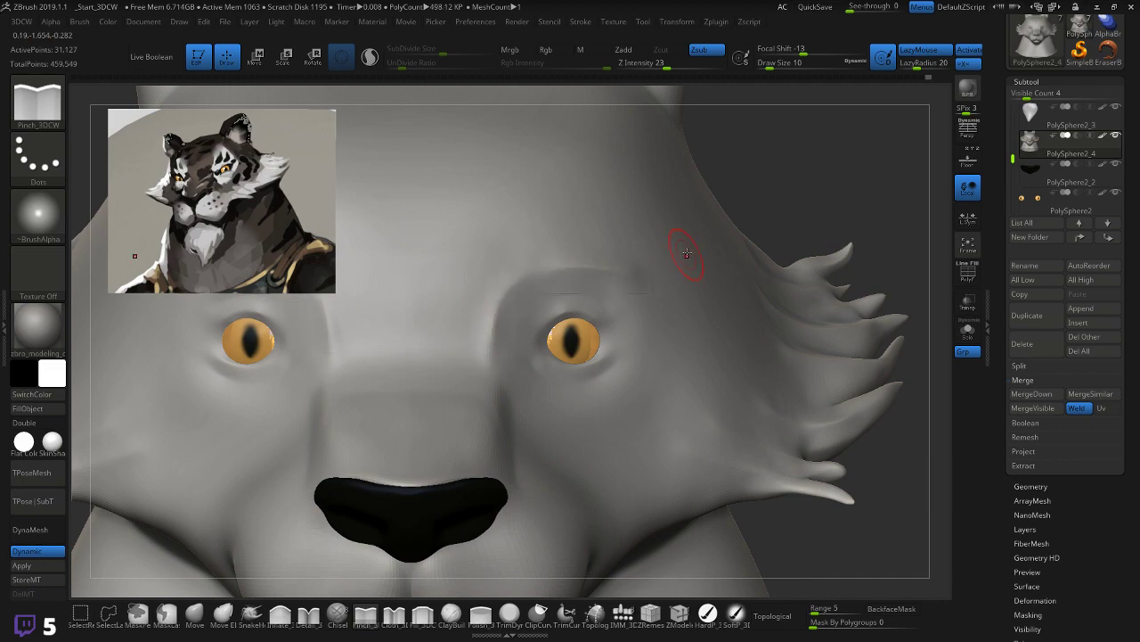
{"action": "left_click_drag", "start_coordinate": [767, 191], "coordinate": [741, 232]}
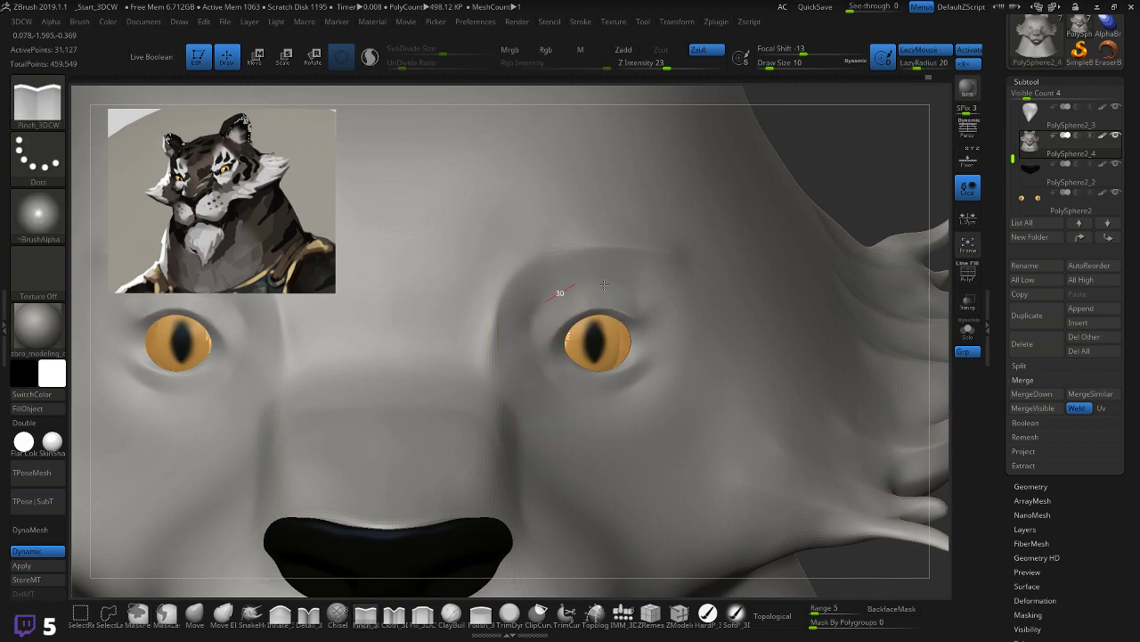
Step: Show the polygon wireframe and pull the lower eyelid edge against the eyeball with the Move brush at draw size 6
{"action": "right_click_drag", "start_coordinate": [826, 194], "coordinate": [756, 211]}
{"action": "key", "text": "b"}
{"action": "key", "text": "m"}
{"action": "key", "text": "v"}
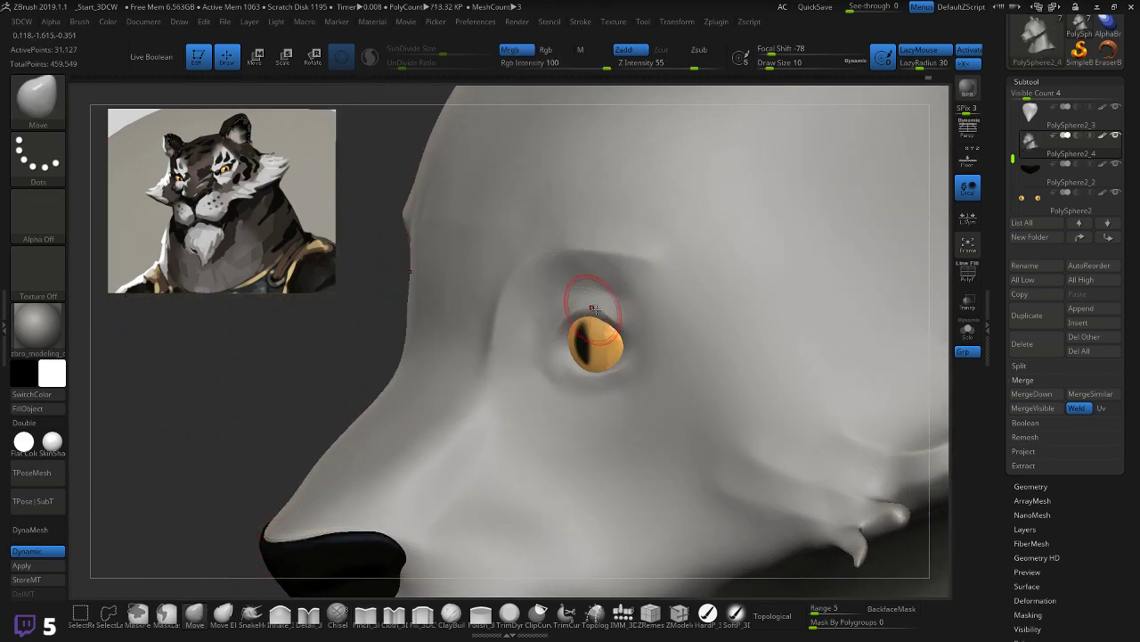
{"action": "key", "text": "shift+f"}
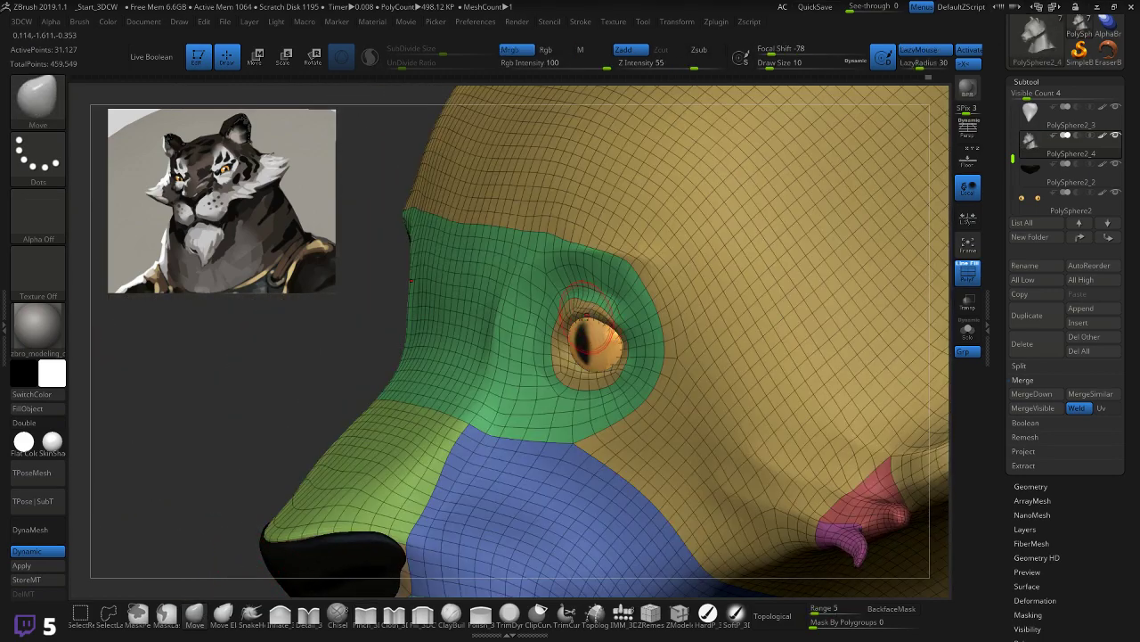
{"action": "left_click_drag", "start_coordinate": [276, 376], "coordinate": [588, 329]}
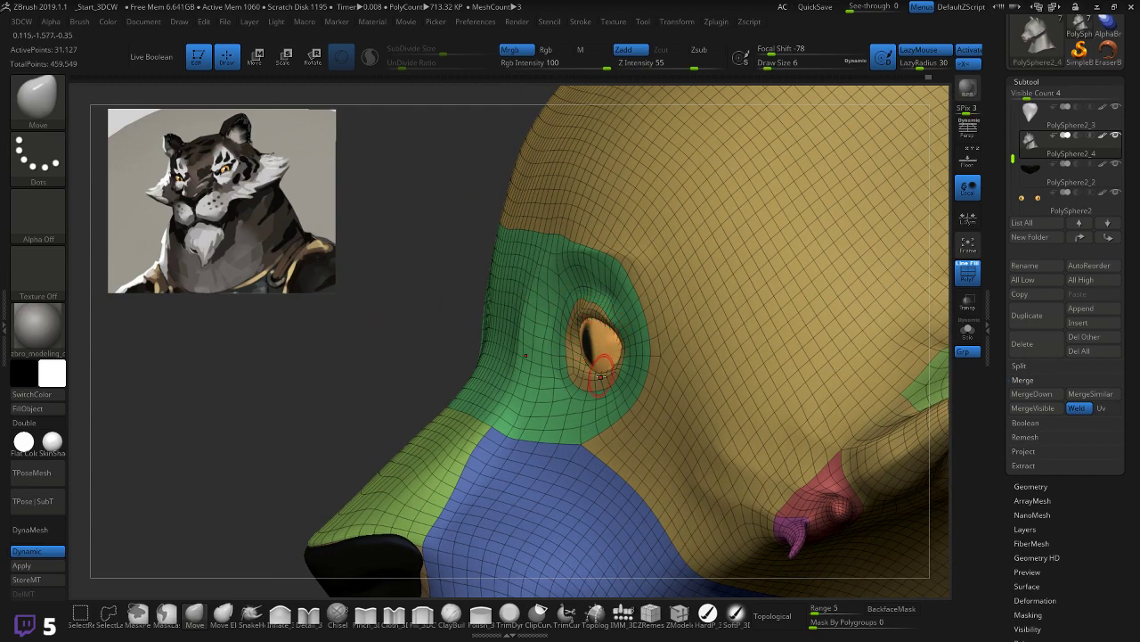
{"action": "left_click_drag", "start_coordinate": [588, 379], "coordinate": [600, 378]}
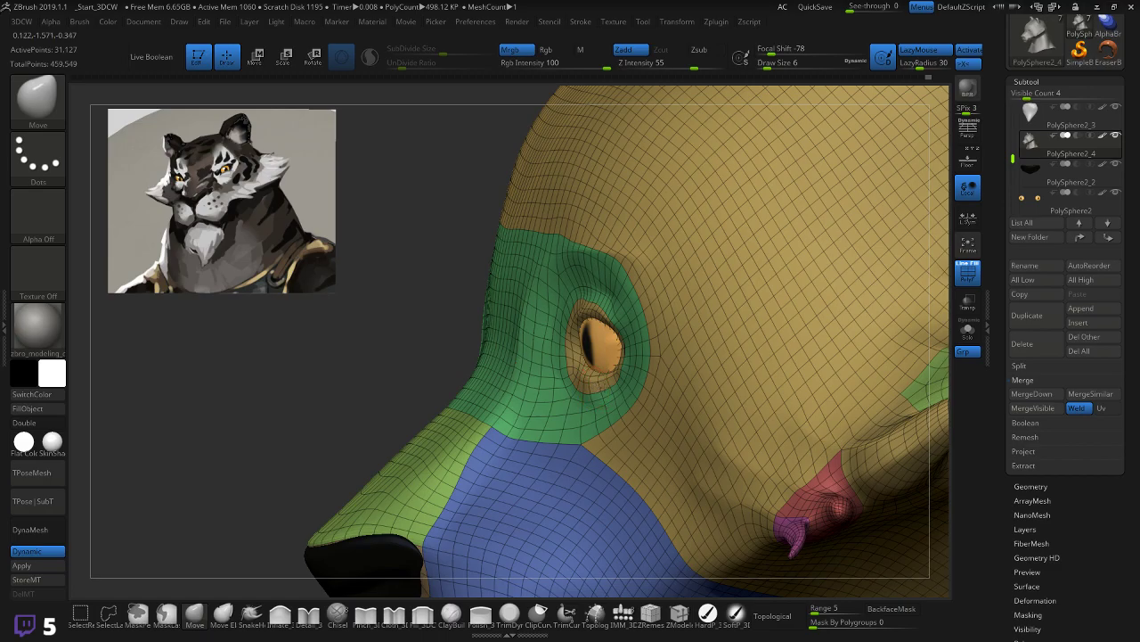
Step: Fit the upper and lower eyelid rims around the eyeball with the Move brush at draw size 6
{"action": "mouse_move", "coordinate": [425, 391]}
{"action": "left_mouse_down"}
{"action": "mouse_move", "coordinate": [389, 374]}
{"action": "mouse_move", "coordinate": [496, 376]}
{"action": "mouse_move", "coordinate": [566, 399]}
{"action": "left_mouse_up"}
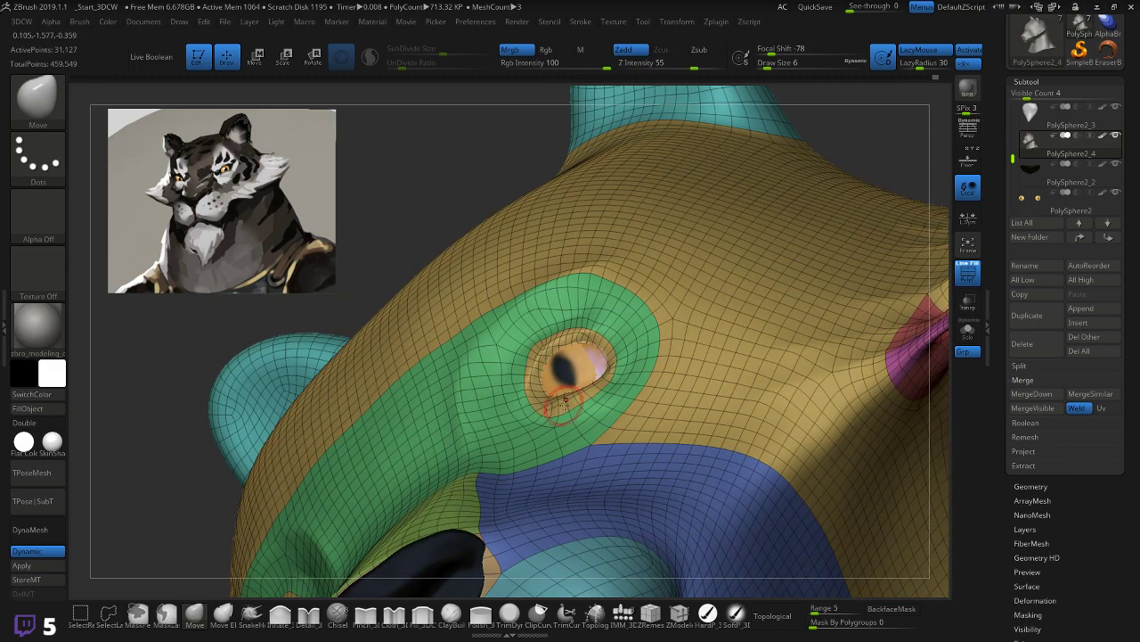
{"action": "mouse_move", "coordinate": [380, 220]}
{"action": "left_mouse_down"}
{"action": "mouse_move", "coordinate": [553, 511]}
{"action": "mouse_move", "coordinate": [424, 277]}
{"action": "left_mouse_up"}
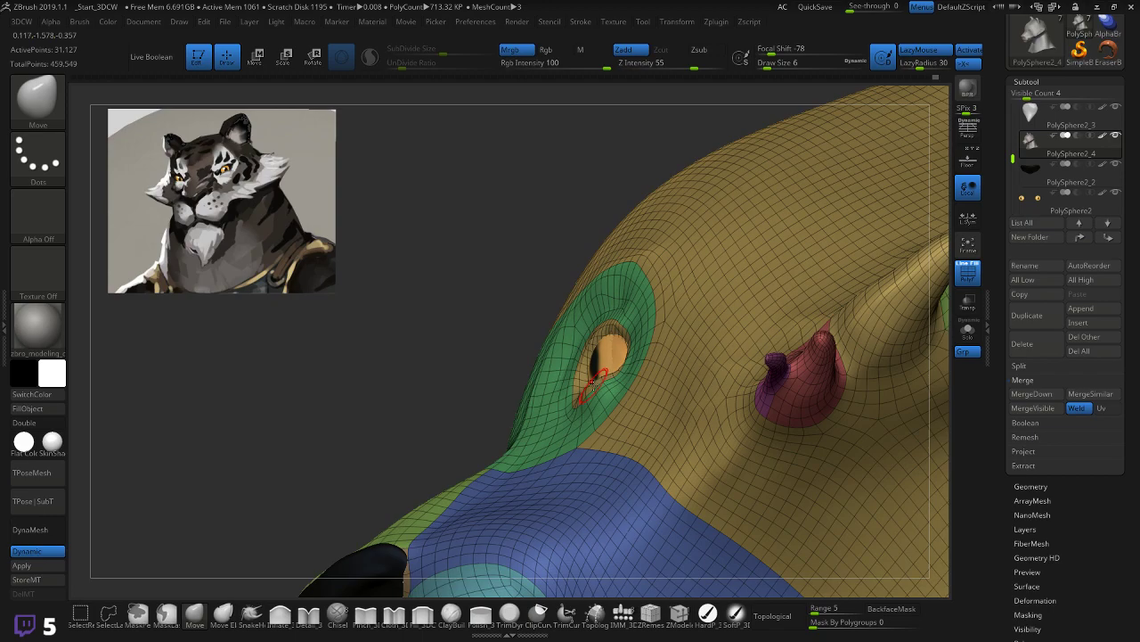
{"action": "left_click_drag", "start_coordinate": [529, 307], "coordinate": [475, 331]}
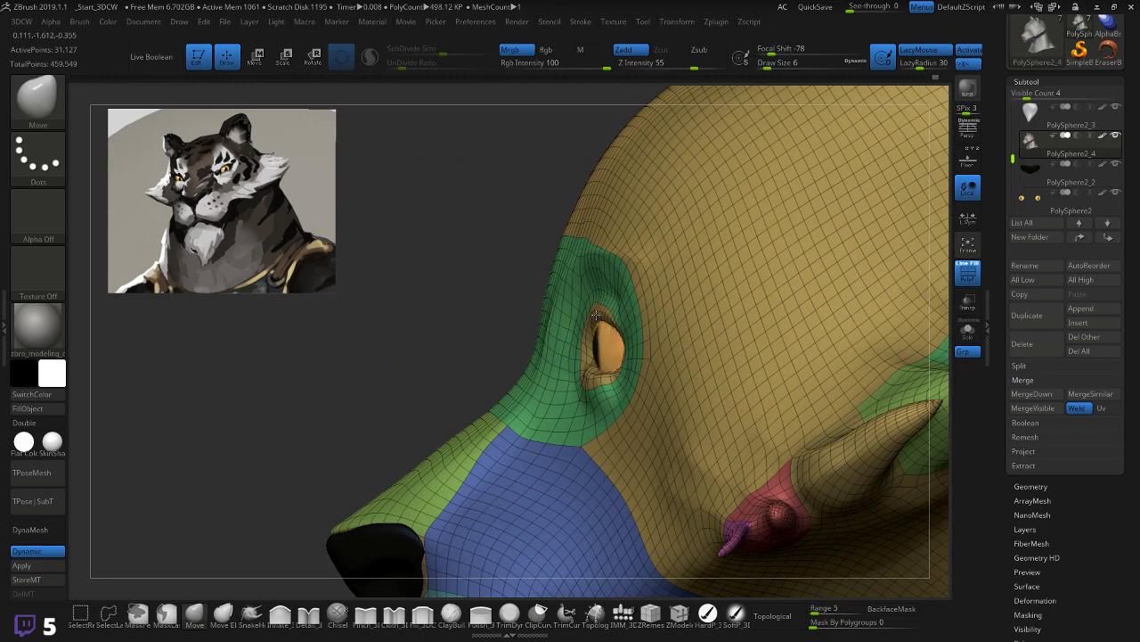
{"action": "mouse_move", "coordinate": [494, 342]}
{"action": "left_mouse_down"}
{"action": "mouse_move", "coordinate": [551, 344]}
{"action": "mouse_move", "coordinate": [510, 353]}
{"action": "mouse_move", "coordinate": [621, 325]}
{"action": "left_mouse_up"}
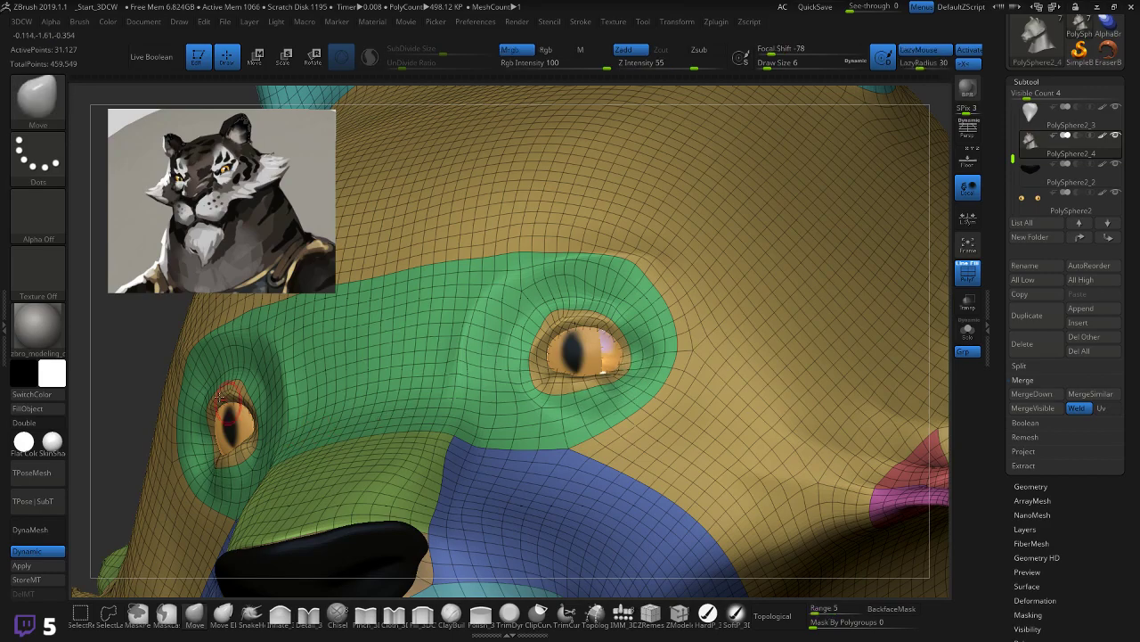
{"action": "left_click_drag", "start_coordinate": [143, 360], "coordinate": [232, 351]}
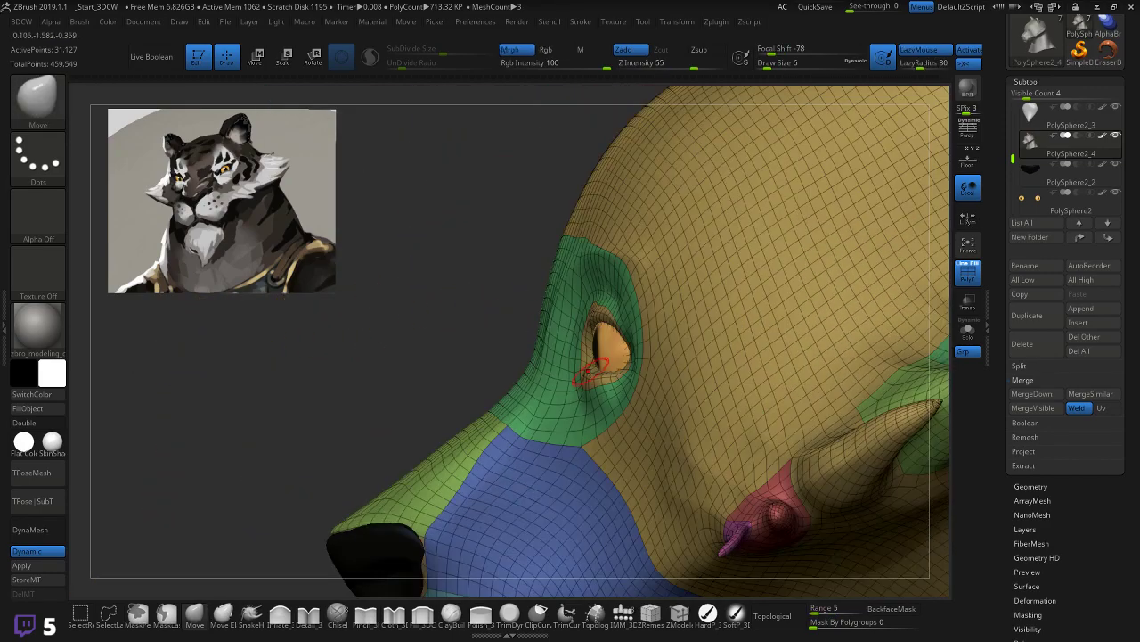
Step: Pull the outer corner of the eye socket back with the Move brush at draw size 10 and smooth it
{"action": "mouse_move", "coordinate": [641, 359]}
{"action": "left_mouse_down"}
{"action": "mouse_move", "coordinate": [641, 312]}
{"action": "mouse_move", "coordinate": [648, 355]}
{"action": "left_mouse_up"}
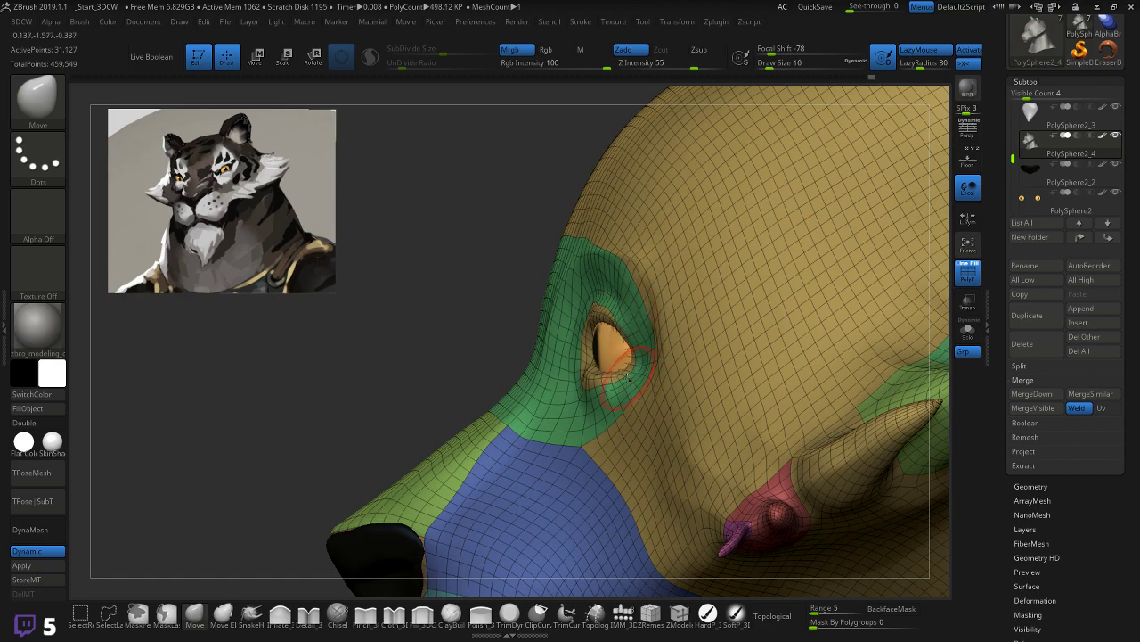
{"action": "key", "text": "shift"}
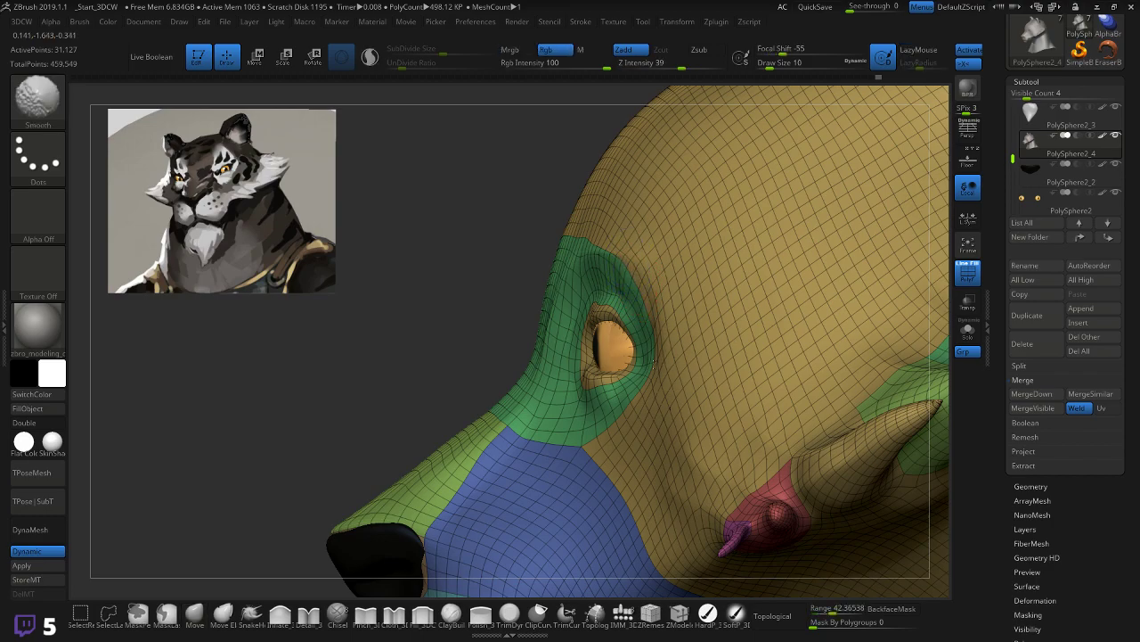
{"action": "mouse_move", "coordinate": [427, 359]}
{"action": "left_mouse_down"}
{"action": "mouse_move", "coordinate": [416, 360]}
{"action": "mouse_move", "coordinate": [633, 408]}
{"action": "left_mouse_up"}
{"action": "key", "text": "shift"}
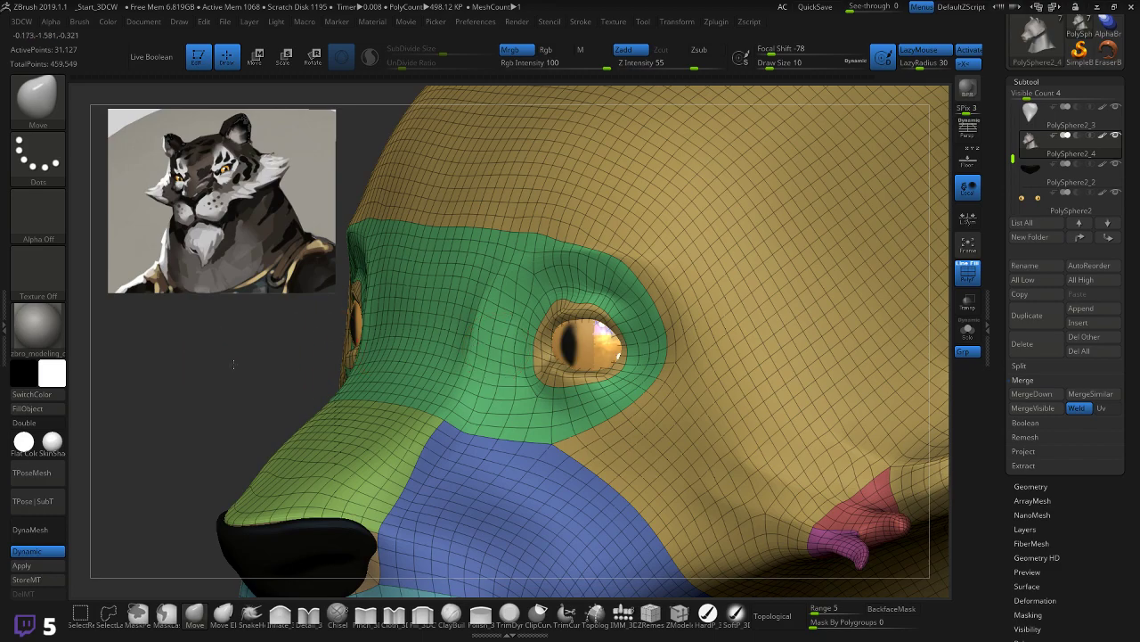
Step: Reshape the upper eyelid and inner eye corner around the eyeball with the Move brush at draw size 7 and smooth them
{"action": "left_click_drag", "start_coordinate": [233, 364], "coordinate": [236, 361]}
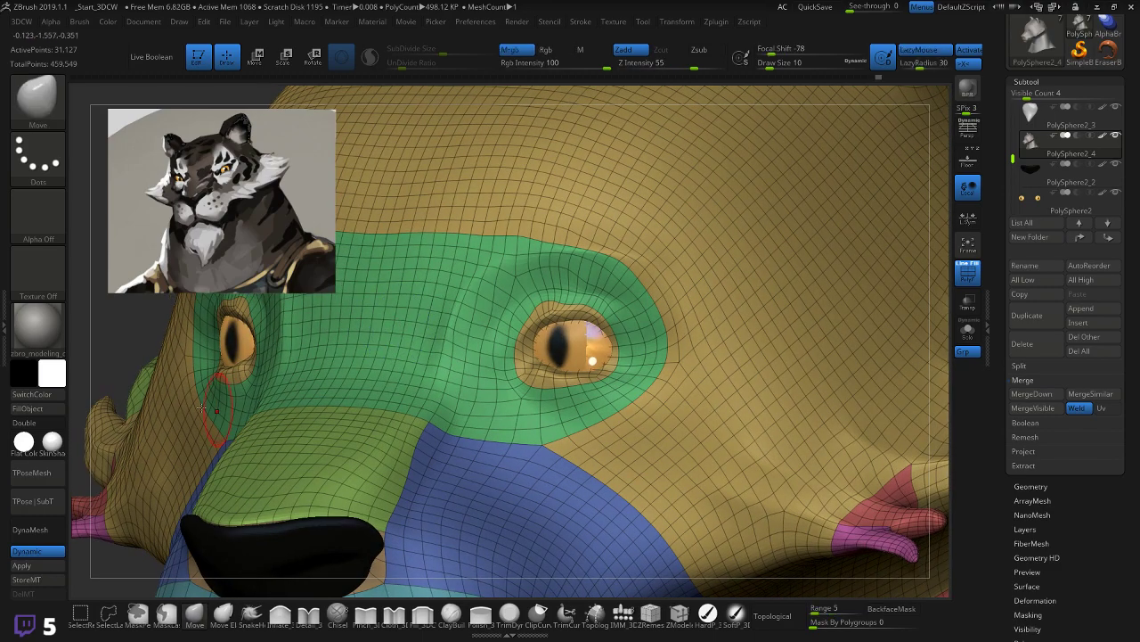
{"action": "left_click_drag", "start_coordinate": [131, 345], "coordinate": [306, 318]}
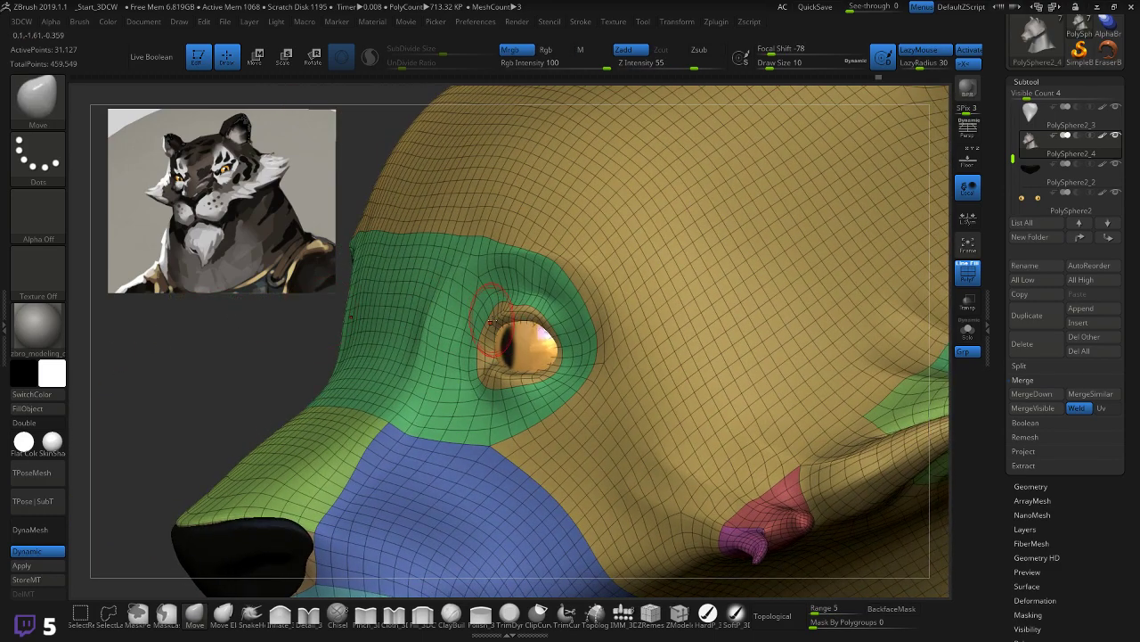
{"action": "key", "text": "["}
{"action": "left_click_drag", "start_coordinate": [255, 381], "coordinate": [427, 365]}
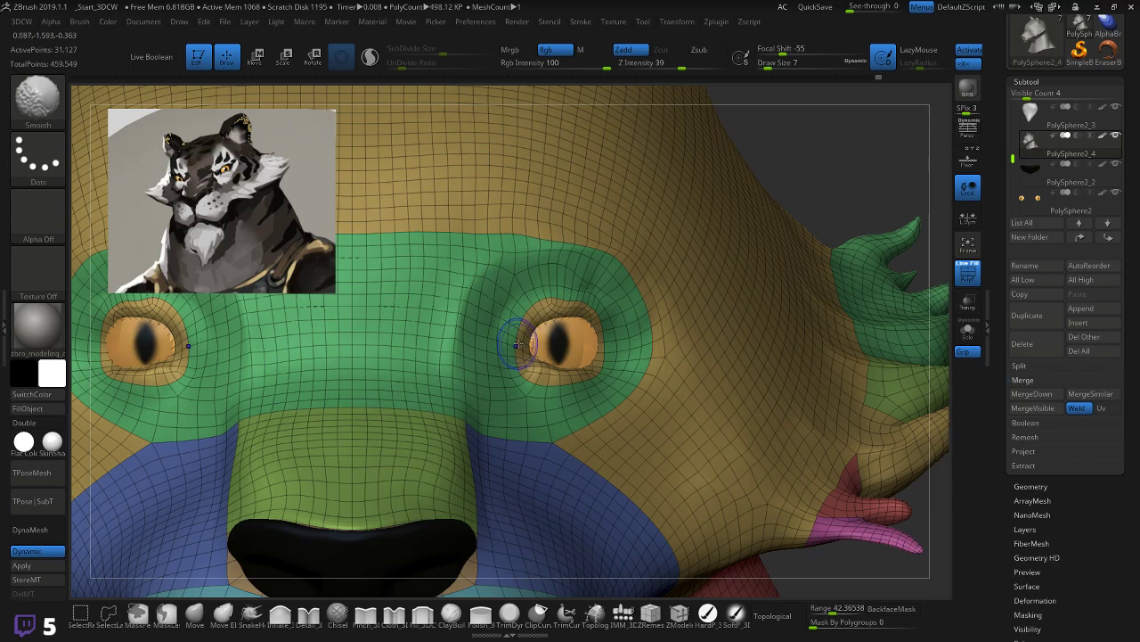
{"action": "left_click_drag", "start_coordinate": [599, 300], "coordinate": [726, 191]}
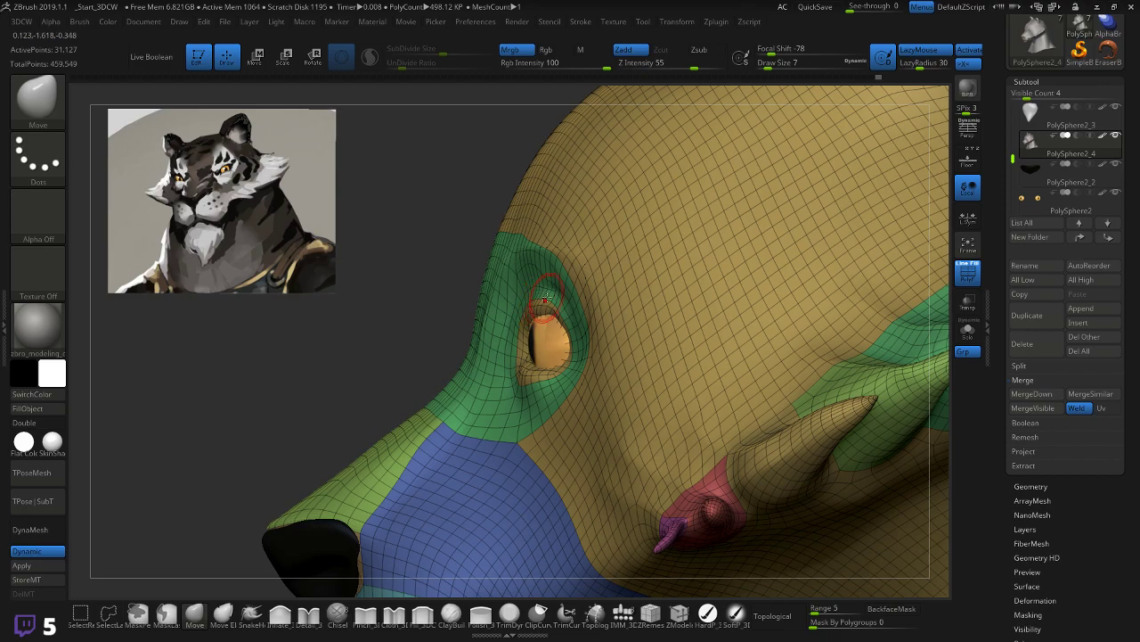
{"action": "key", "text": "shift"}
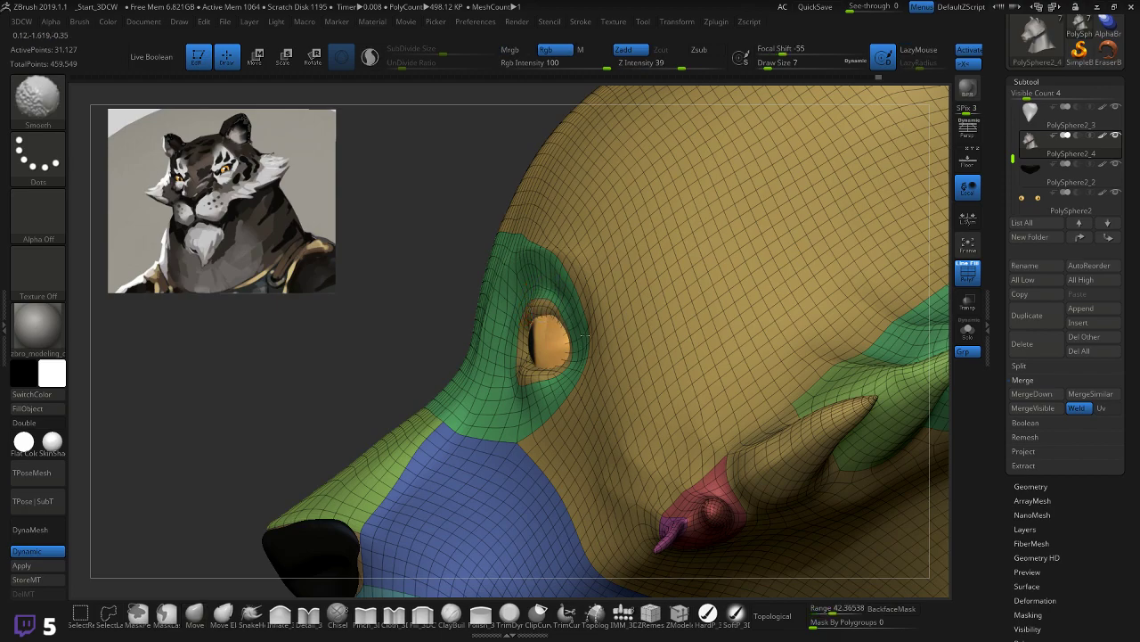
{"action": "left_click_drag", "start_coordinate": [374, 362], "coordinate": [534, 313]}
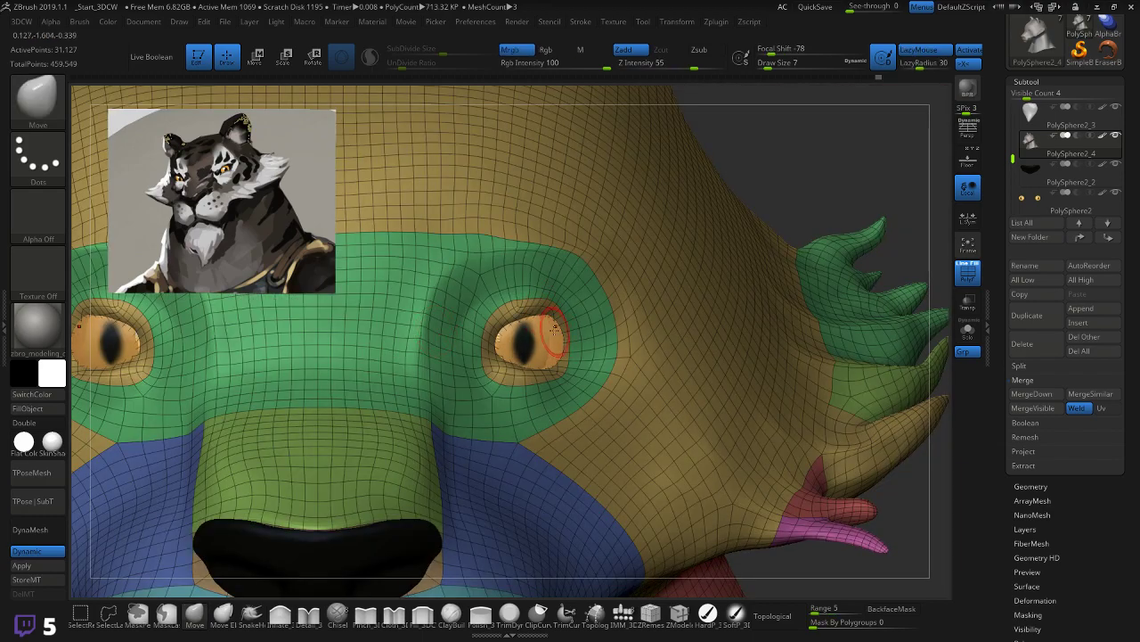
Step: Fit the outer eye corner and the eyelid rims to the eyeball with the Move brush at draw size 7, smoothing the surrounding polygons
{"action": "left_click_drag", "start_coordinate": [788, 157], "coordinate": [569, 342]}
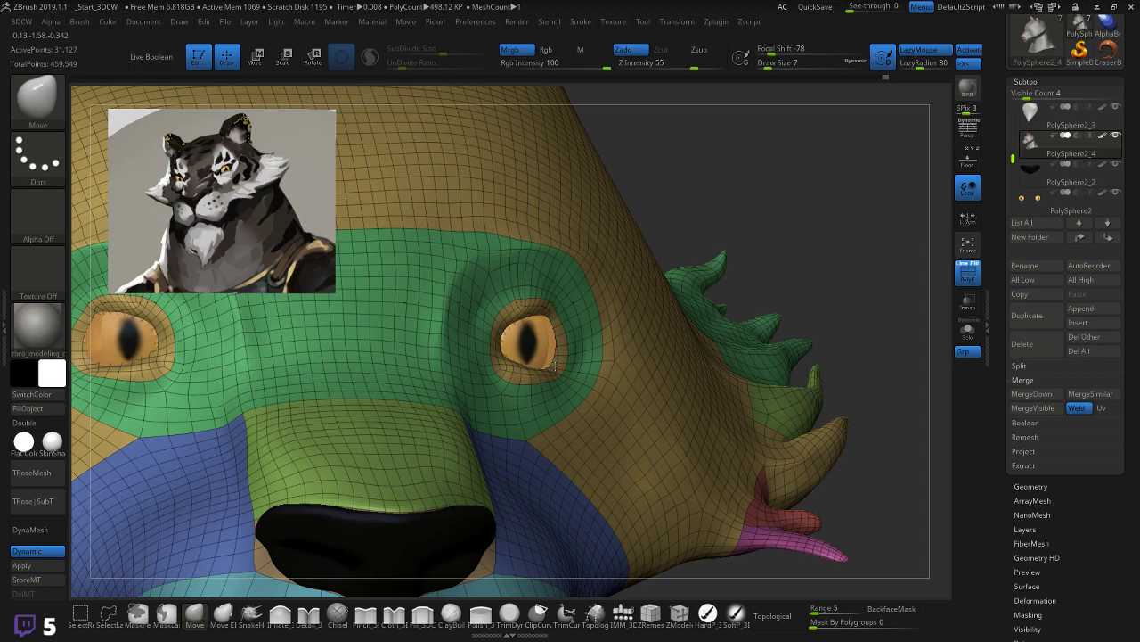
{"action": "key", "text": "shift"}
{"action": "left_click_drag", "start_coordinate": [690, 211], "coordinate": [572, 305]}
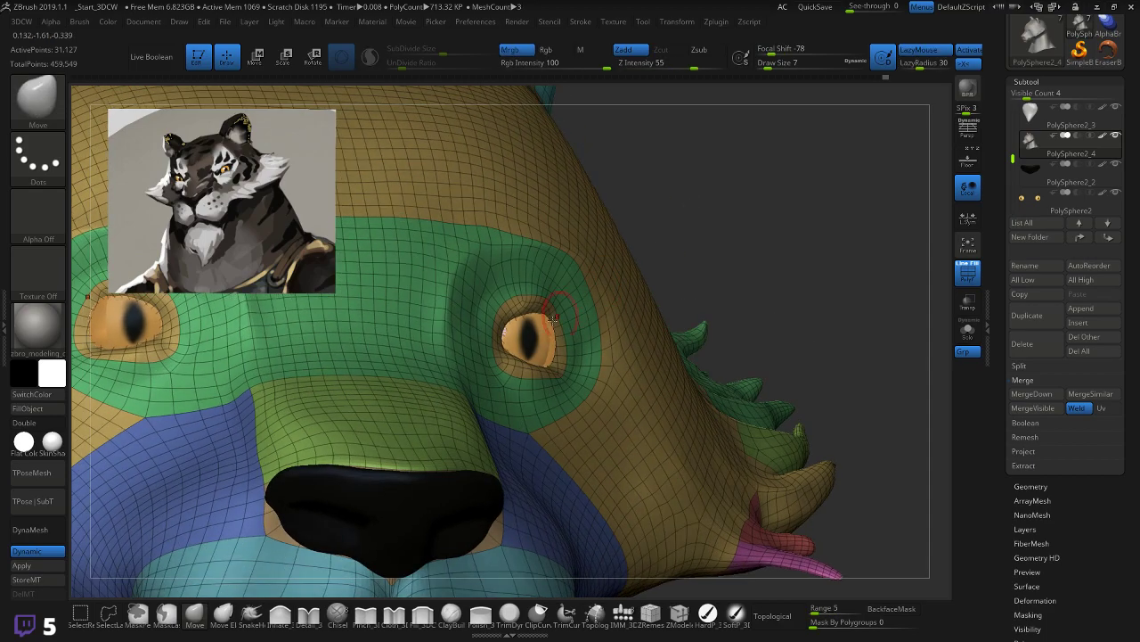
{"action": "key", "text": "shift"}
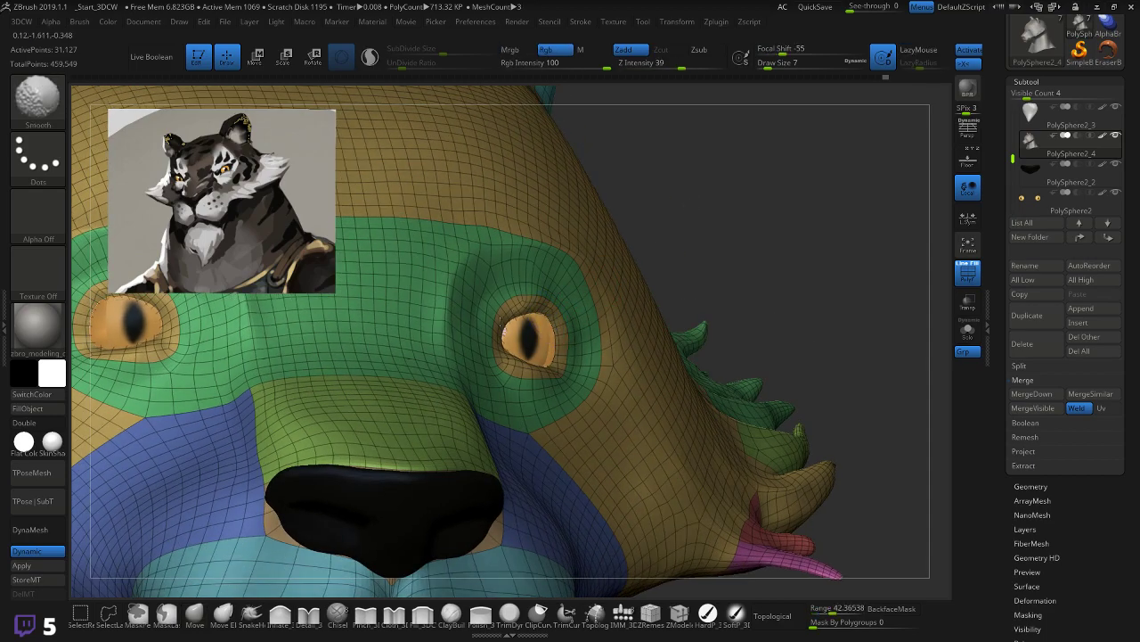
{"action": "left_click_drag", "start_coordinate": [694, 235], "coordinate": [588, 282]}
{"action": "left_click_drag", "start_coordinate": [573, 331], "coordinate": [511, 315]}
{"action": "left_click_drag", "start_coordinate": [512, 360], "coordinate": [514, 367]}
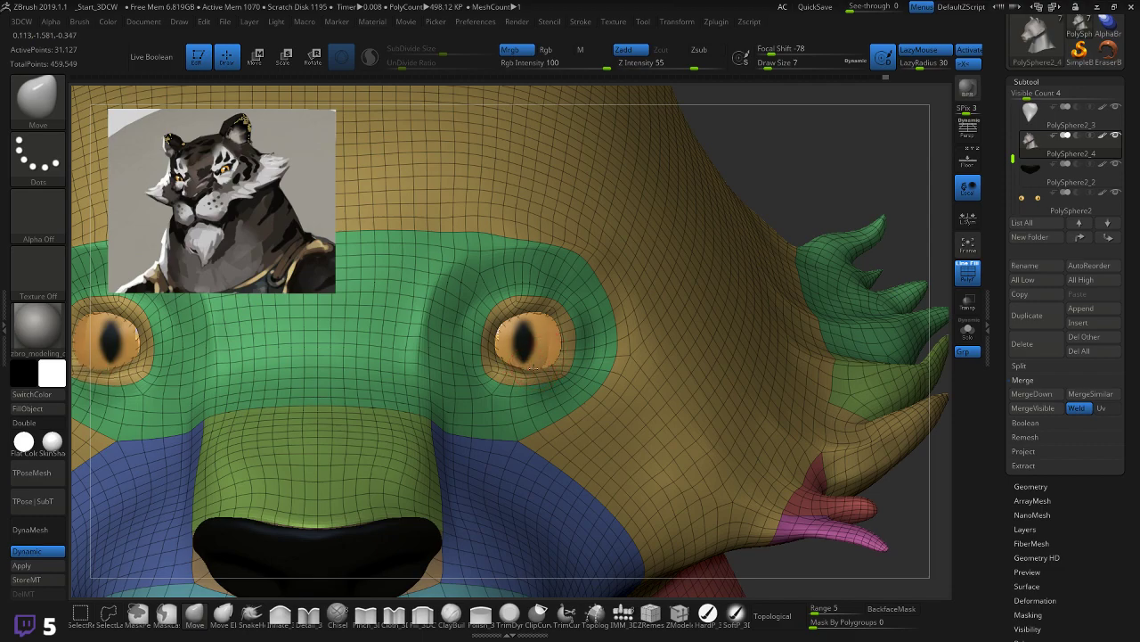
{"action": "left_click_drag", "start_coordinate": [508, 325], "coordinate": [504, 321]}
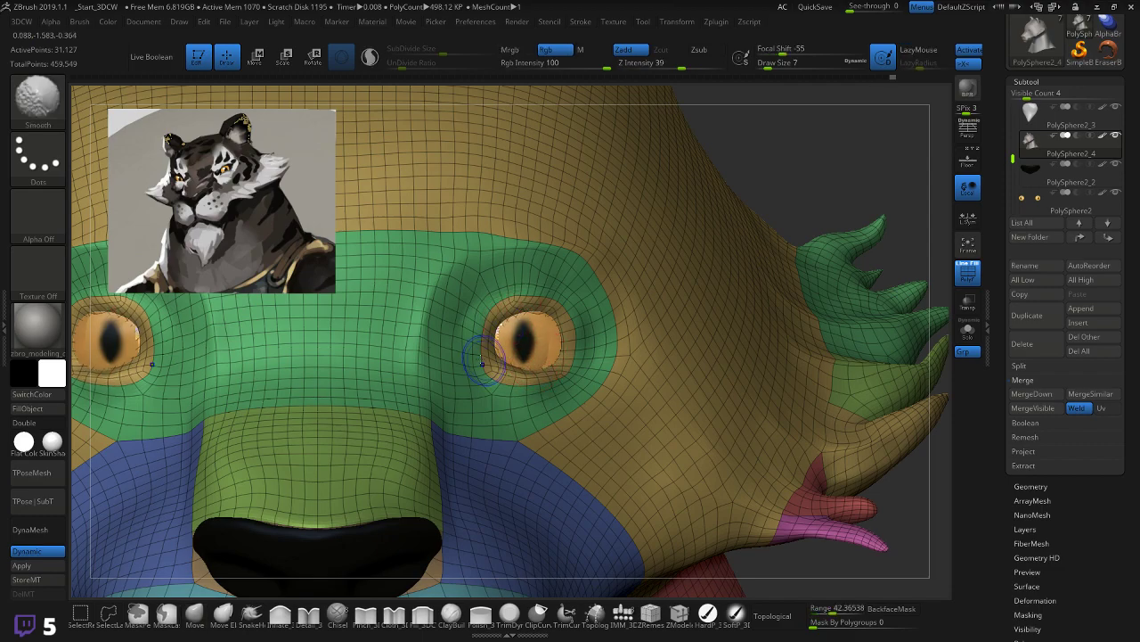
Step: Hide the polygon wireframe and sharpen the eyelid rims with the Pinch brush at draw size 7
{"action": "key", "text": "shift+f"}
{"action": "left_click_drag", "start_coordinate": [764, 164], "coordinate": [570, 311]}
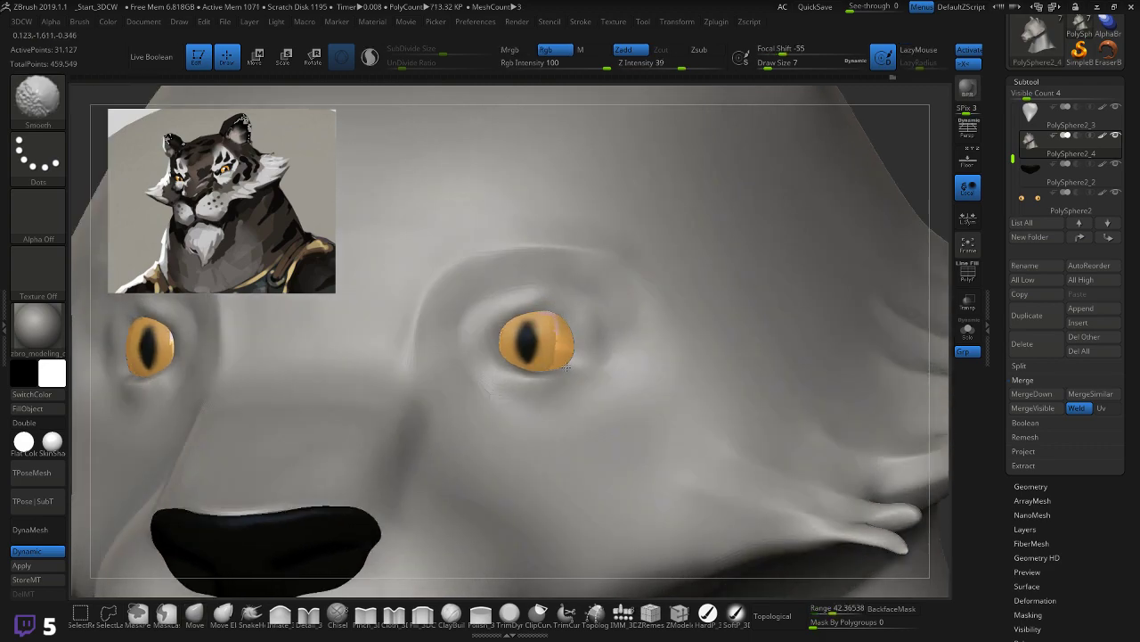
{"action": "left_click_drag", "start_coordinate": [891, 128], "coordinate": [891, 141]}
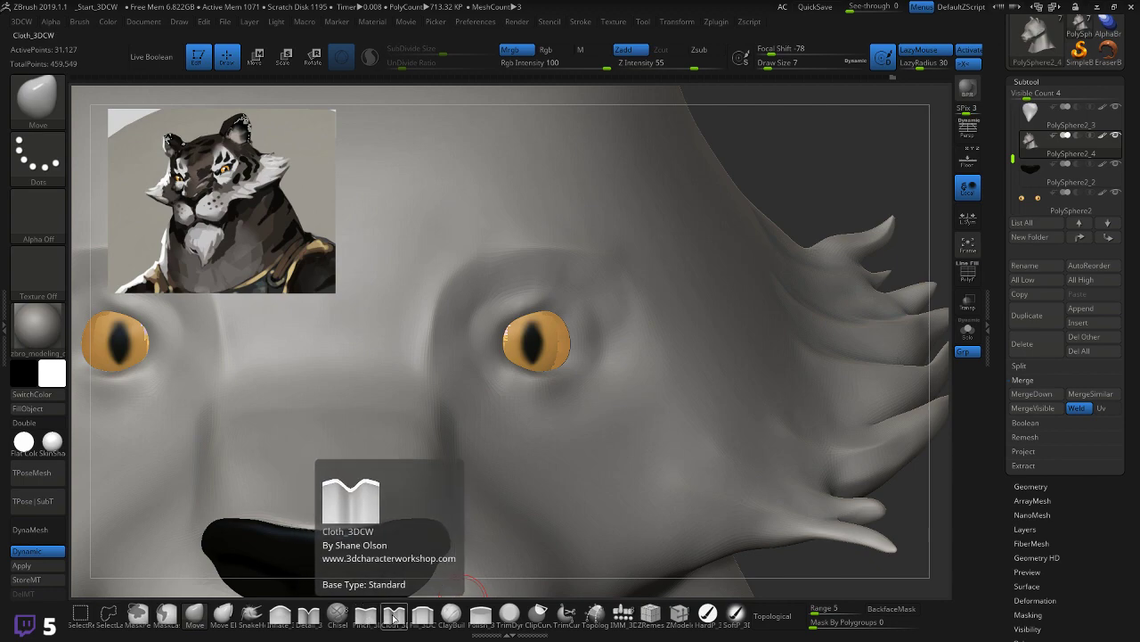
{"action": "left_click", "coordinate": [366, 618]}
{"action": "mouse_move", "coordinate": [514, 306]}
{"action": "left_mouse_down"}
{"action": "mouse_move", "coordinate": [575, 312]}
{"action": "mouse_move", "coordinate": [590, 344]}
{"action": "mouse_move", "coordinate": [517, 395]}
{"action": "mouse_move", "coordinate": [501, 369]}
{"action": "mouse_move", "coordinate": [563, 382]}
{"action": "mouse_move", "coordinate": [595, 351]}
{"action": "left_mouse_up"}
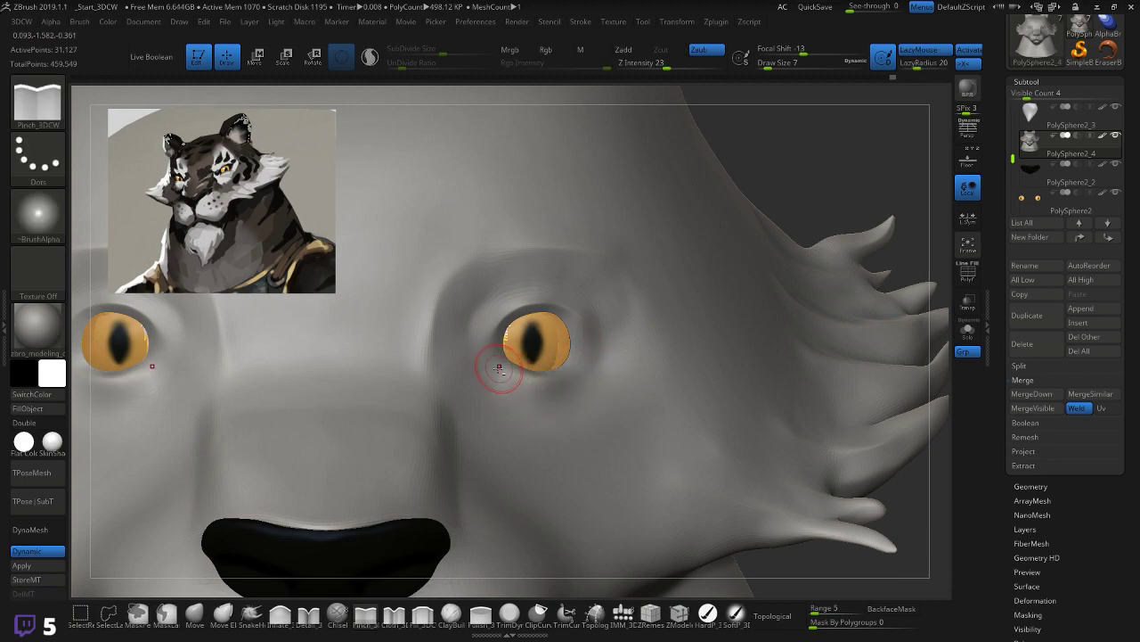
{"action": "mouse_move", "coordinate": [490, 355]}
{"action": "left_mouse_down"}
{"action": "mouse_move", "coordinate": [532, 374]}
{"action": "mouse_move", "coordinate": [576, 357]}
{"action": "left_mouse_up"}
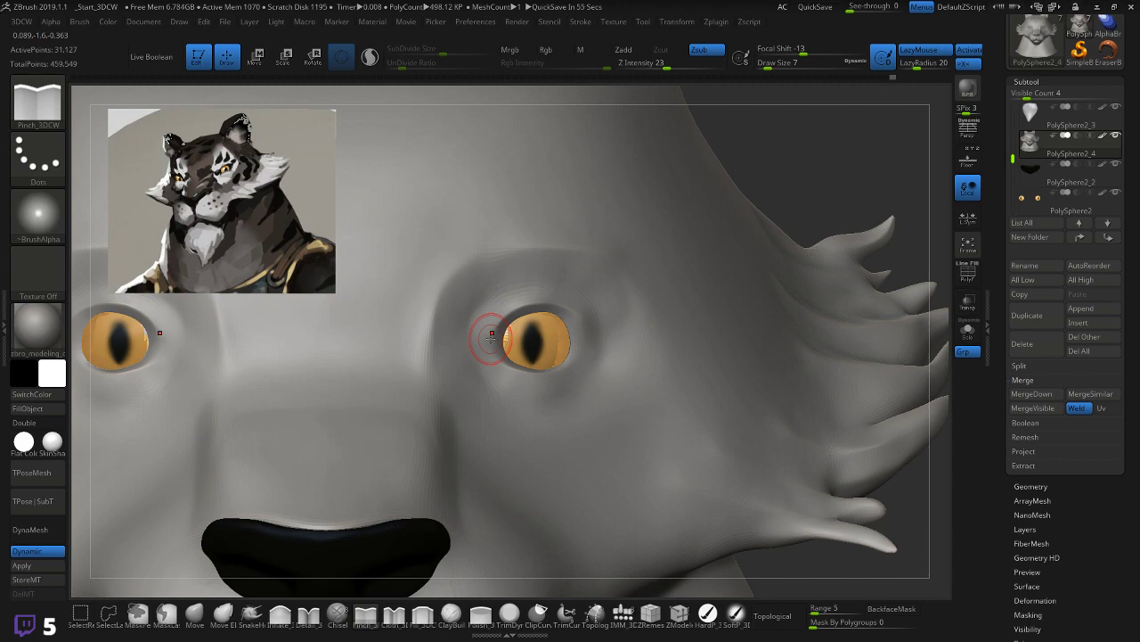
Step: Smooth away the hard eye socket crease along the brow and nose bridge, and raise the brush's draw size to 18
{"action": "mouse_move", "coordinate": [825, 203]}
{"action": "left_mouse_down", "text": "alt"}
{"action": "mouse_move", "coordinate": [781, 180]}
{"action": "mouse_move", "coordinate": [760, 193]}
{"action": "mouse_move", "coordinate": [766, 209]}
{"action": "mouse_move", "coordinate": [746, 212]}
{"action": "mouse_move", "coordinate": [823, 215]}
{"action": "left_mouse_up", "text": "alt"}
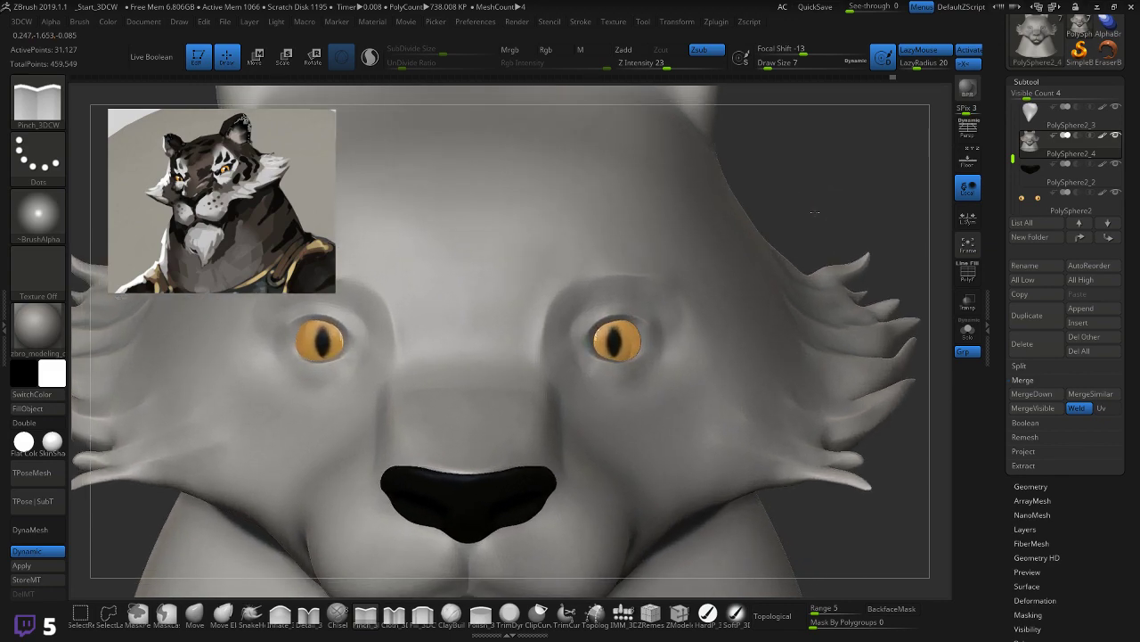
{"action": "left_click_drag", "start_coordinate": [615, 268], "coordinate": [630, 270], "text": "shift"}
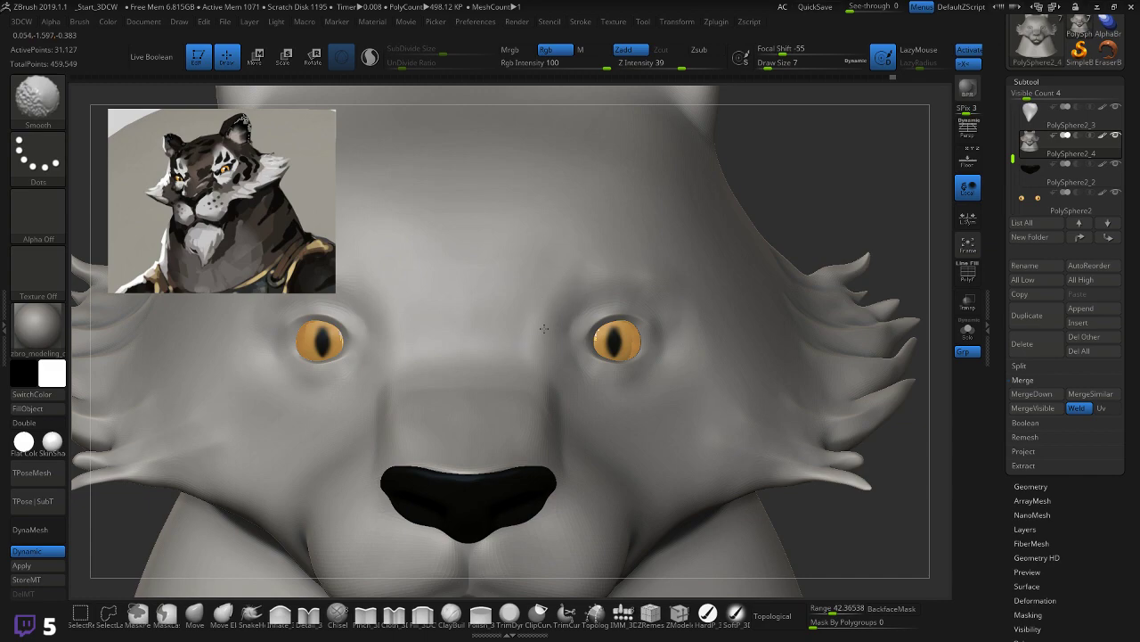
{"action": "key", "text": "bracketright"}
{"action": "key", "text": "bracketright"}
{"action": "key", "text": "bracketright"}
{"action": "key", "text": "bracketright"}
{"action": "key", "text": "bracketright"}
{"action": "key", "text": "bracketright"}
{"action": "key", "text": "bracketright"}
{"action": "key", "text": "bracketright"}
{"action": "key", "text": "bracketright"}
{"action": "key", "text": "bracketright"}
{"action": "key", "text": "bracketright"}
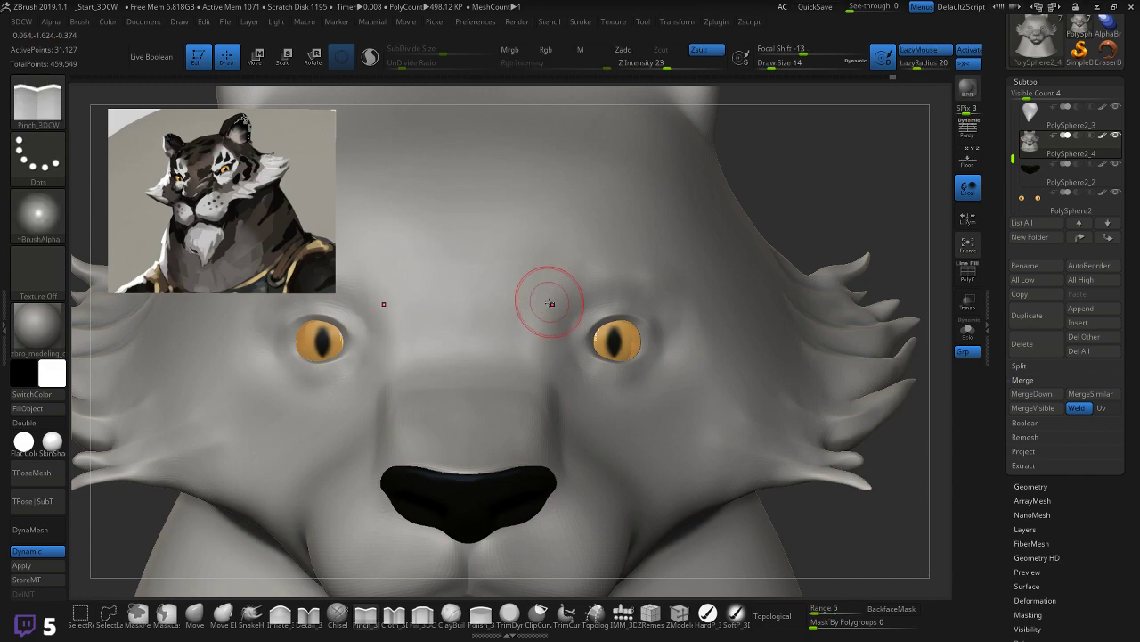
{"action": "key", "text": "shift+f"}
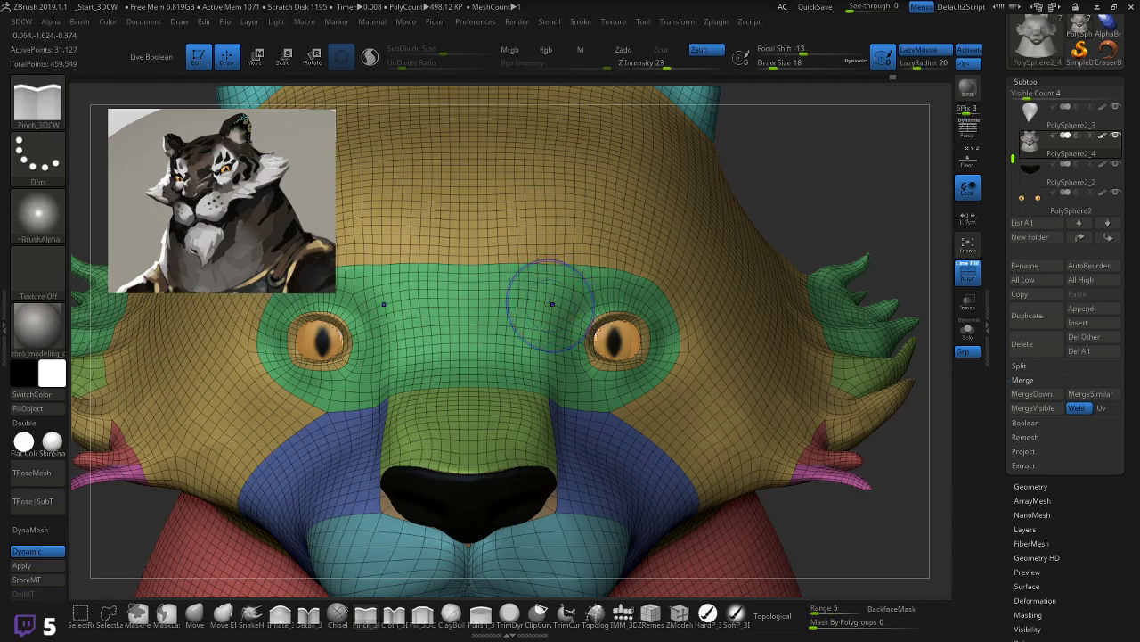
{"action": "key", "text": "shift+f"}
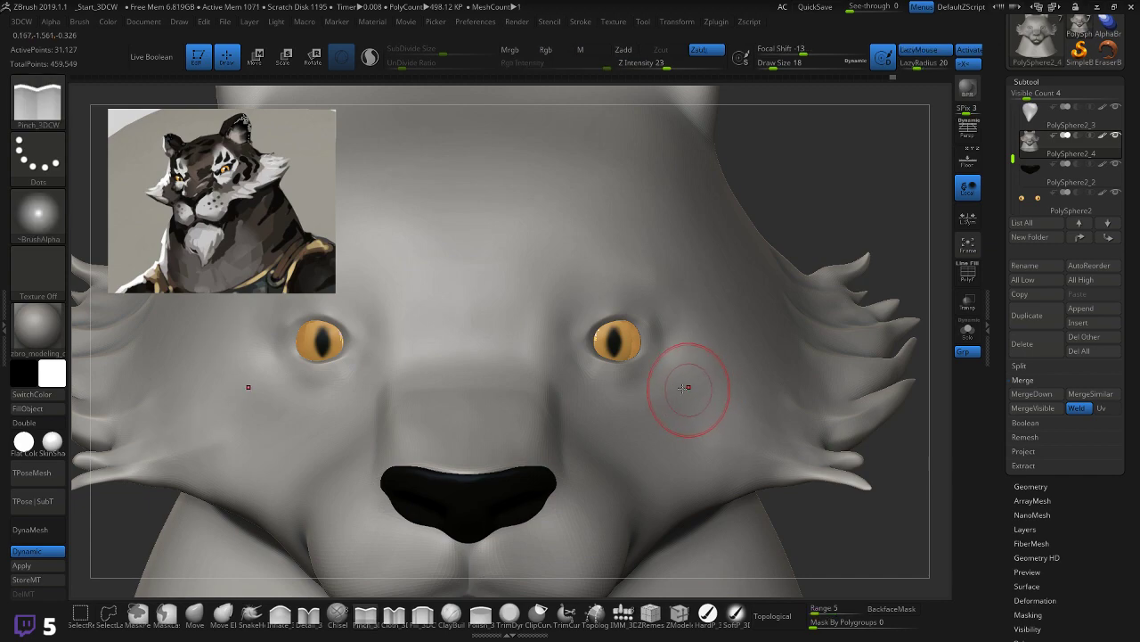
Step: Crease the folds above and below the eyelids with the Pinch brush at draw size 5
{"action": "left_click", "coordinate": [392, 614]}
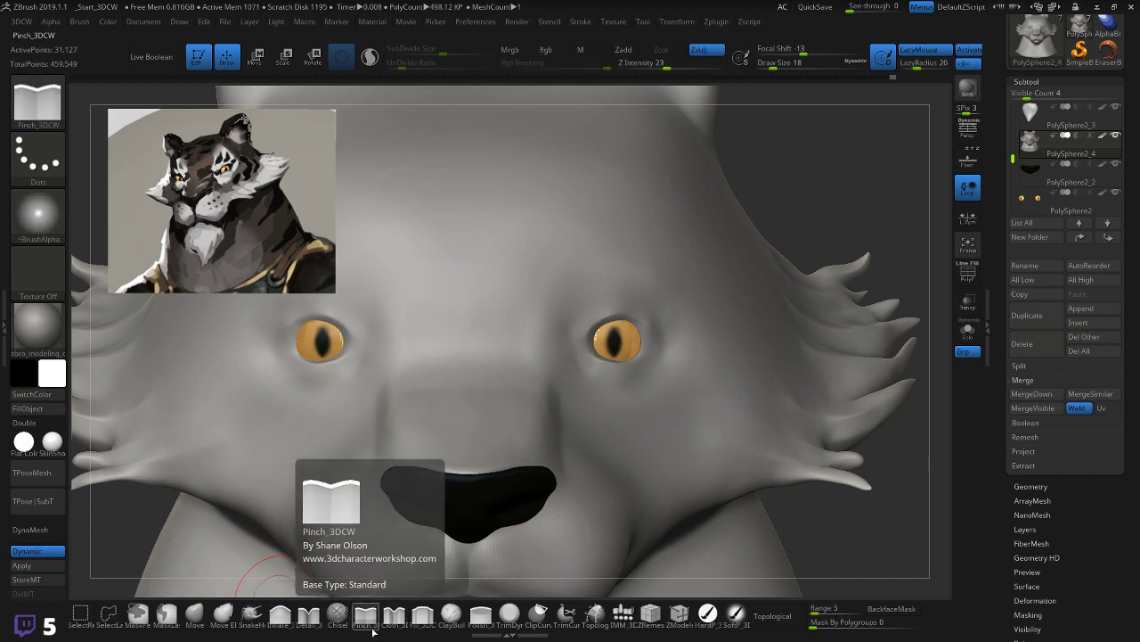
{"action": "key", "text": "b"}
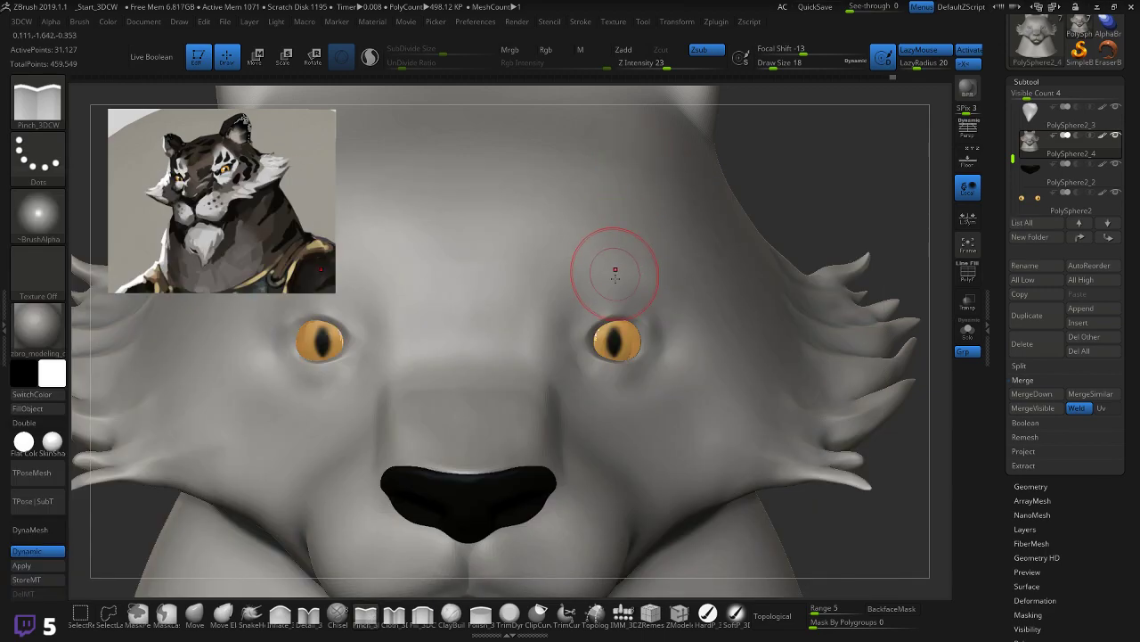
{"action": "key", "text": "bracketleft"}
{"action": "key", "text": "bracketleft"}
{"action": "key", "text": "bracketleft"}
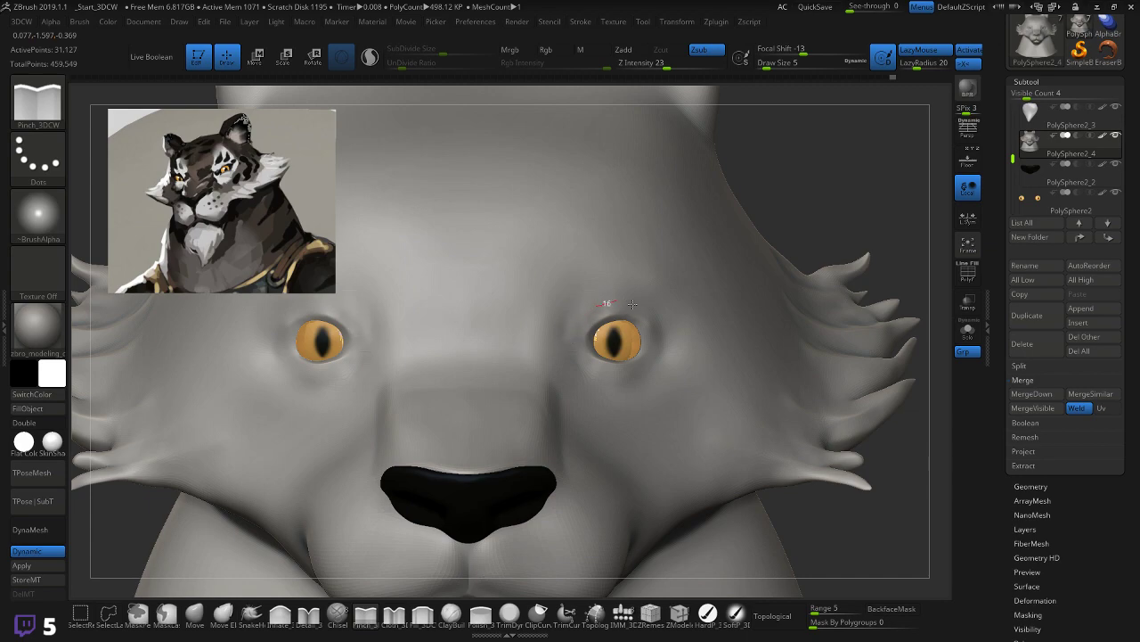
{"action": "mouse_move", "coordinate": [585, 307]}
{"action": "left_mouse_down"}
{"action": "mouse_move", "coordinate": [619, 299]}
{"action": "mouse_move", "coordinate": [655, 310]}
{"action": "left_mouse_up"}
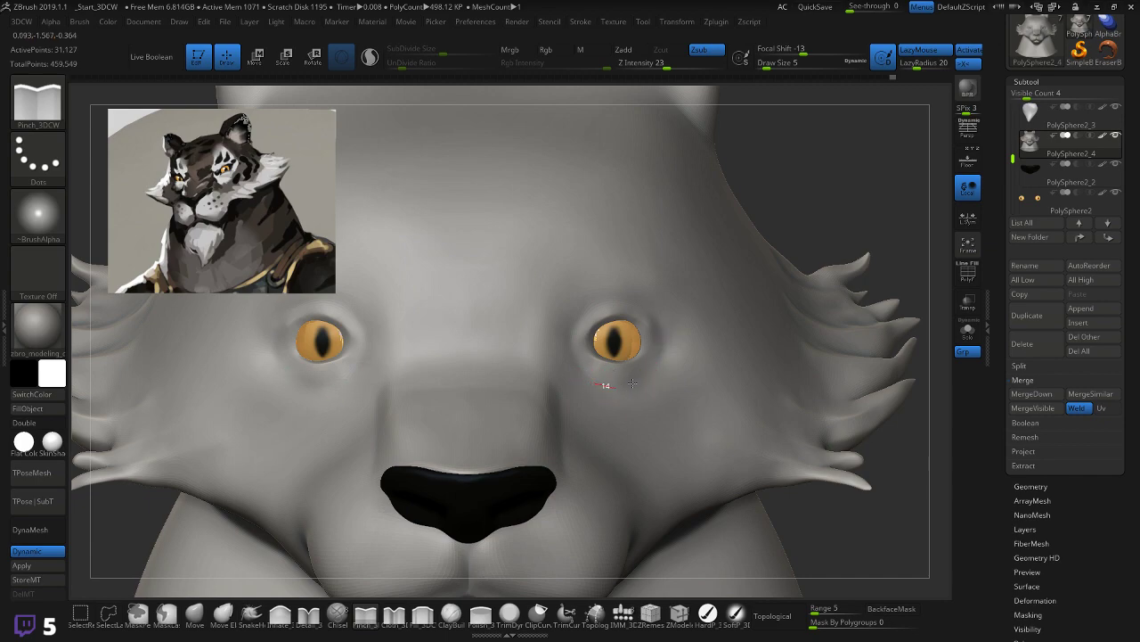
{"action": "mouse_move", "coordinate": [657, 353]}
{"action": "left_mouse_down"}
{"action": "mouse_move", "coordinate": [662, 333]}
{"action": "mouse_move", "coordinate": [660, 357]}
{"action": "left_mouse_up"}
{"action": "key", "text": "ctrl"}
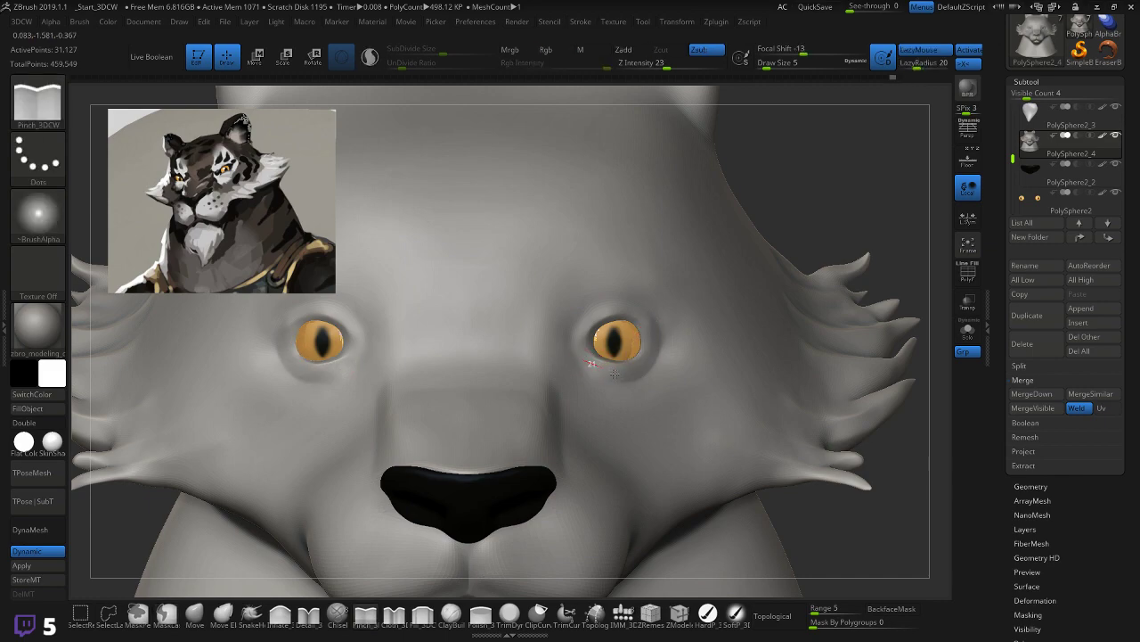
{"action": "key", "text": "ctrl"}
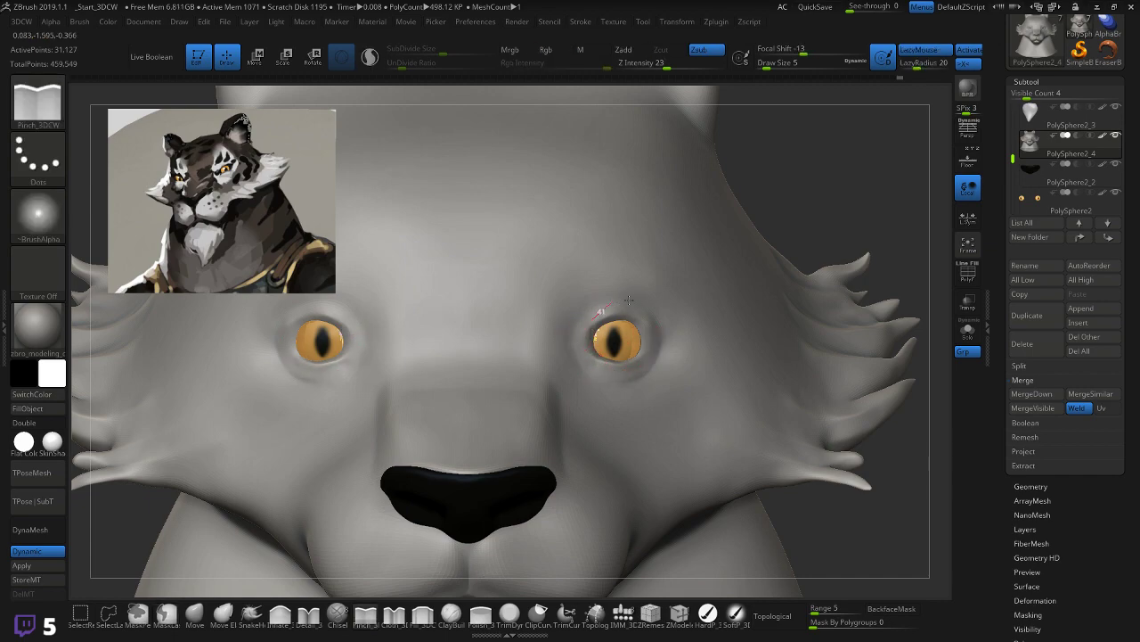
{"action": "key", "text": "ctrl"}
Step: Adjust the lowest cheek fur spikes with the Move brush at draw size 5
{"action": "right_click_drag", "start_coordinate": [774, 181], "coordinate": [715, 196]}
{"action": "mouse_move", "coordinate": [440, 364]}
{"action": "left_mouse_down"}
{"action": "mouse_move", "coordinate": [453, 331]}
{"action": "mouse_move", "coordinate": [440, 313]}
{"action": "mouse_move", "coordinate": [446, 355]}
{"action": "mouse_move", "coordinate": [458, 362]}
{"action": "mouse_move", "coordinate": [463, 350]}
{"action": "mouse_move", "coordinate": [477, 405]}
{"action": "mouse_move", "coordinate": [499, 344]}
{"action": "left_mouse_up"}
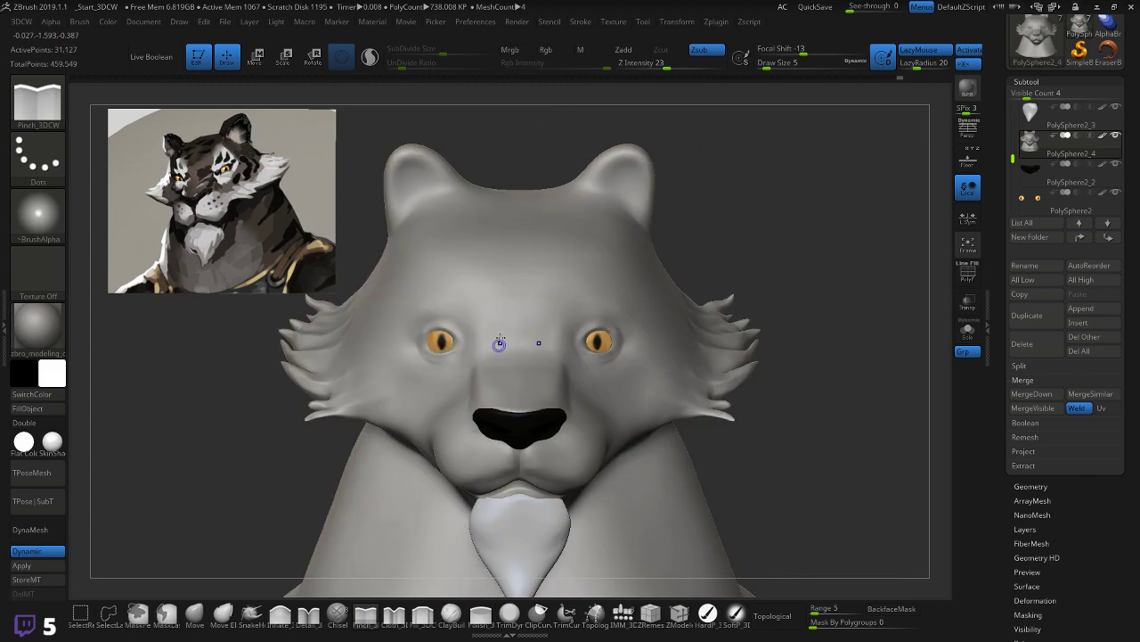
{"action": "mouse_move", "coordinate": [782, 211]}
{"action": "left_mouse_down"}
{"action": "mouse_move", "coordinate": [794, 263]}
{"action": "mouse_move", "coordinate": [787, 253]}
{"action": "left_mouse_up"}
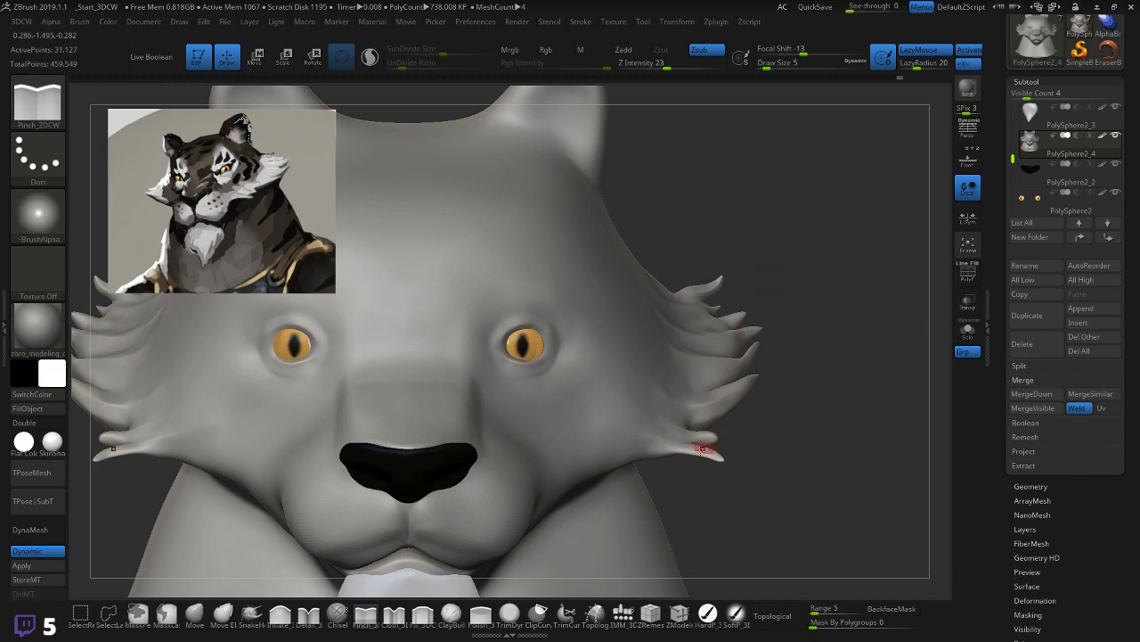
{"action": "left_click", "coordinate": [194, 613]}
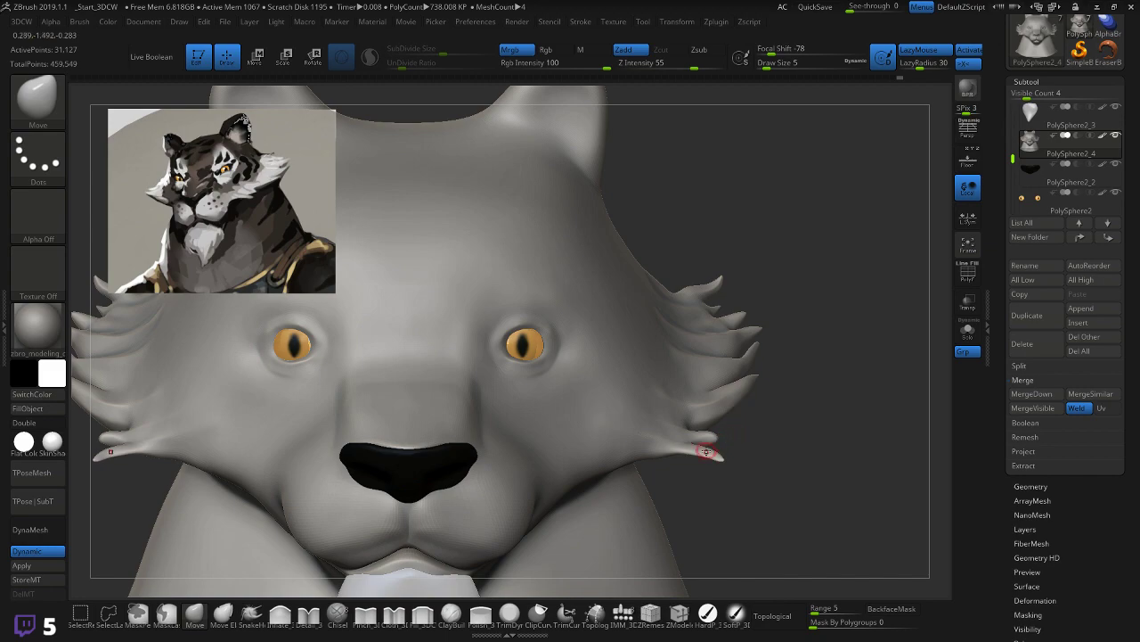
{"action": "key", "text": "shift"}
{"action": "left_click_drag", "start_coordinate": [809, 335], "coordinate": [800, 353]}
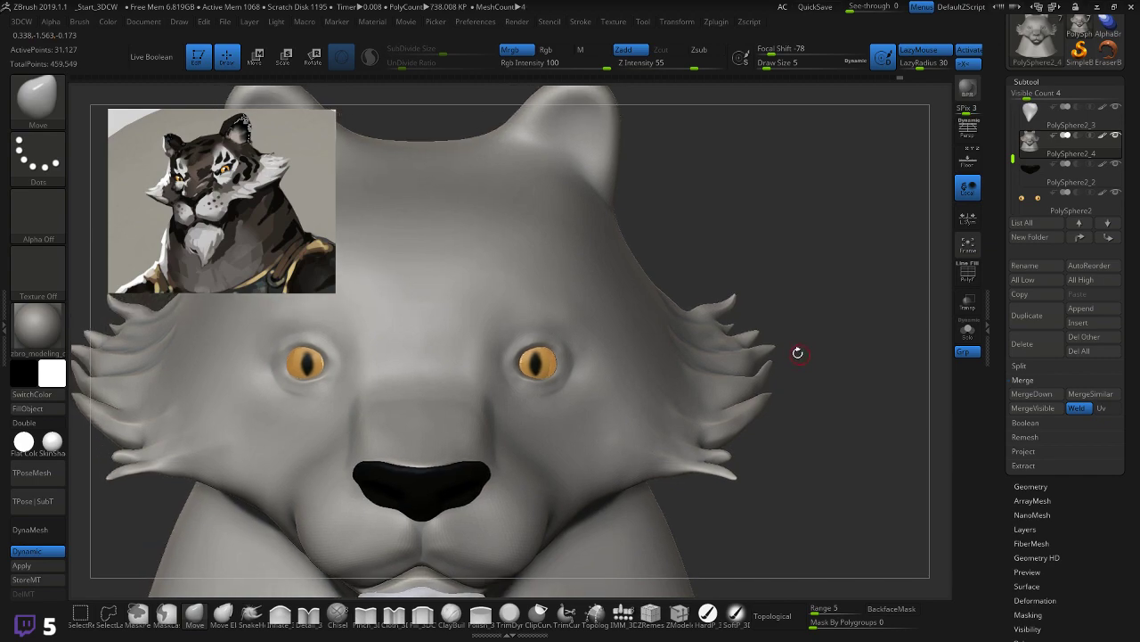
Step: Crease the eye socket around the brow and beside the nose bridge with the Pinch brush at draw size 5, undoing a stray stroke
{"action": "left_click", "coordinate": [366, 615]}
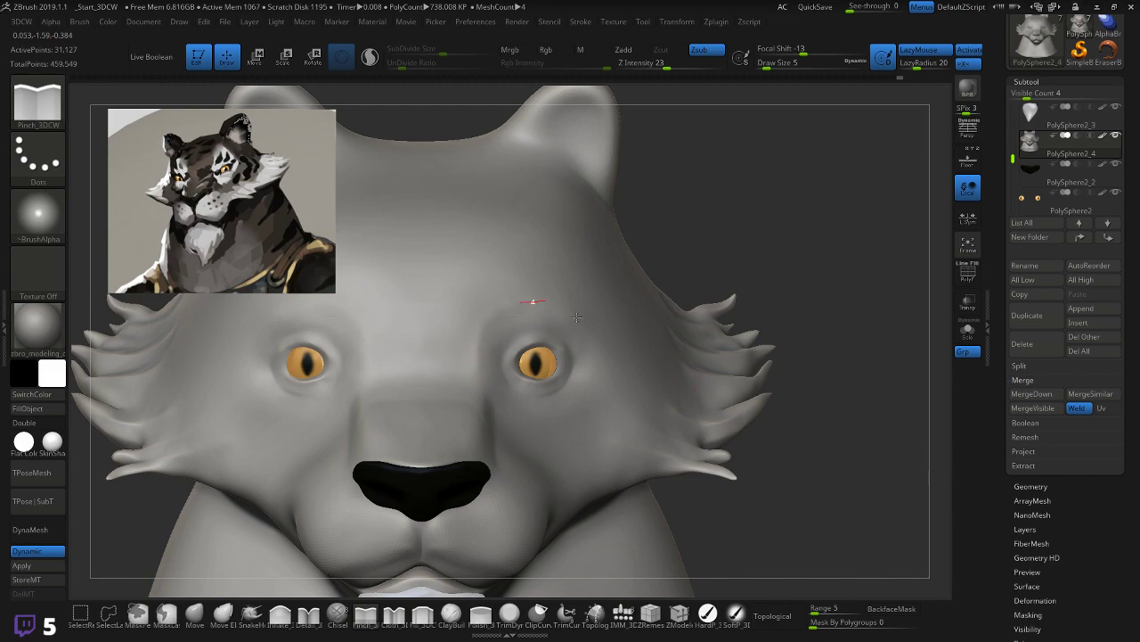
{"action": "left_click_drag", "start_coordinate": [587, 361], "coordinate": [491, 417]}
{"action": "key", "text": "ctrl+z"}
{"action": "left_click_drag", "start_coordinate": [604, 332], "coordinate": [608, 343]}
{"action": "left_click_drag", "start_coordinate": [480, 365], "coordinate": [477, 345]}
Step: Show the body subtool PolySphere2_1 and examine the head on the body from several angles
{"action": "left_click_drag", "start_coordinate": [705, 236], "coordinate": [746, 198]}
{"action": "mouse_move", "coordinate": [354, 383]}
{"action": "left_mouse_down"}
{"action": "mouse_move", "coordinate": [369, 330]}
{"action": "mouse_move", "coordinate": [373, 350]}
{"action": "mouse_move", "coordinate": [727, 330]}
{"action": "mouse_move", "coordinate": [678, 338]}
{"action": "mouse_move", "coordinate": [707, 298]}
{"action": "left_mouse_up"}
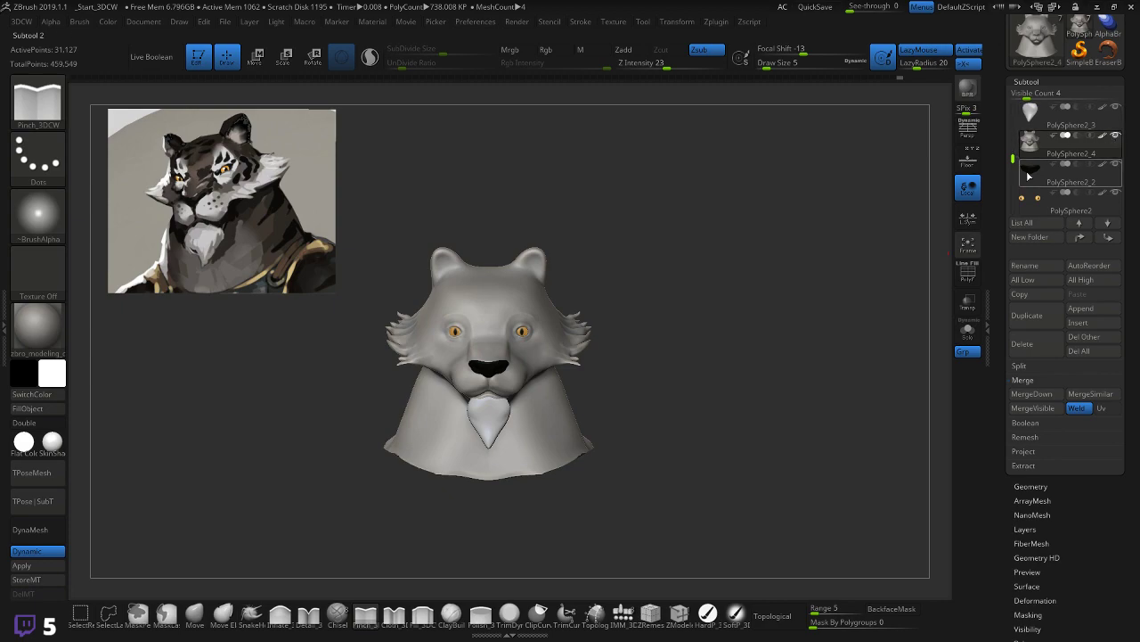
{"action": "left_click_drag", "start_coordinate": [1014, 151], "coordinate": [1015, 140]}
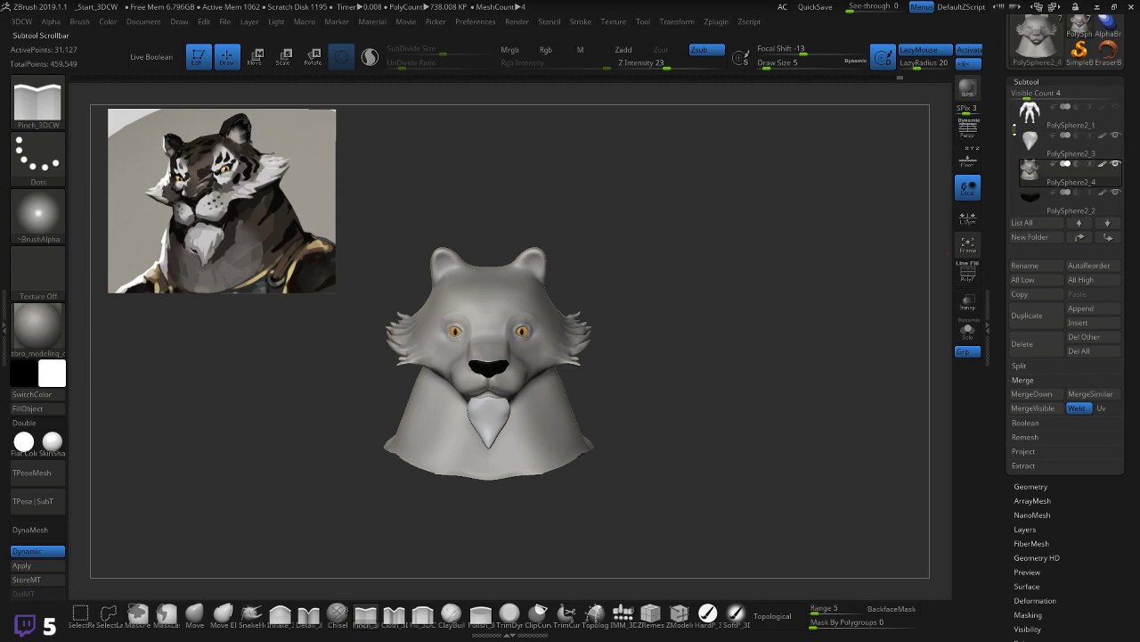
{"action": "left_click", "coordinate": [1116, 107]}
{"action": "left_click_drag", "start_coordinate": [784, 294], "coordinate": [739, 329], "text": "alt"}
{"action": "left_click_drag", "start_coordinate": [728, 272], "coordinate": [795, 257], "text": "alt"}
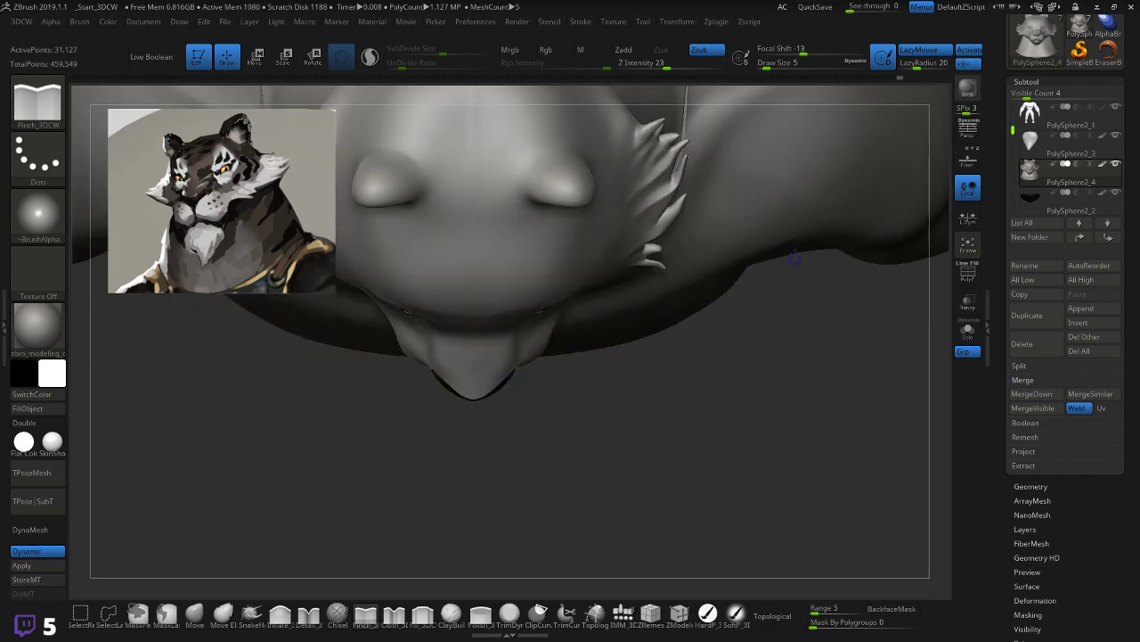
{"action": "mouse_move", "coordinate": [758, 337]}
{"action": "left_mouse_down"}
{"action": "mouse_move", "coordinate": [767, 226]}
{"action": "mouse_move", "coordinate": [797, 295]}
{"action": "mouse_move", "coordinate": [875, 275]}
{"action": "mouse_move", "coordinate": [783, 314]}
{"action": "mouse_move", "coordinate": [758, 268]}
{"action": "left_mouse_up"}
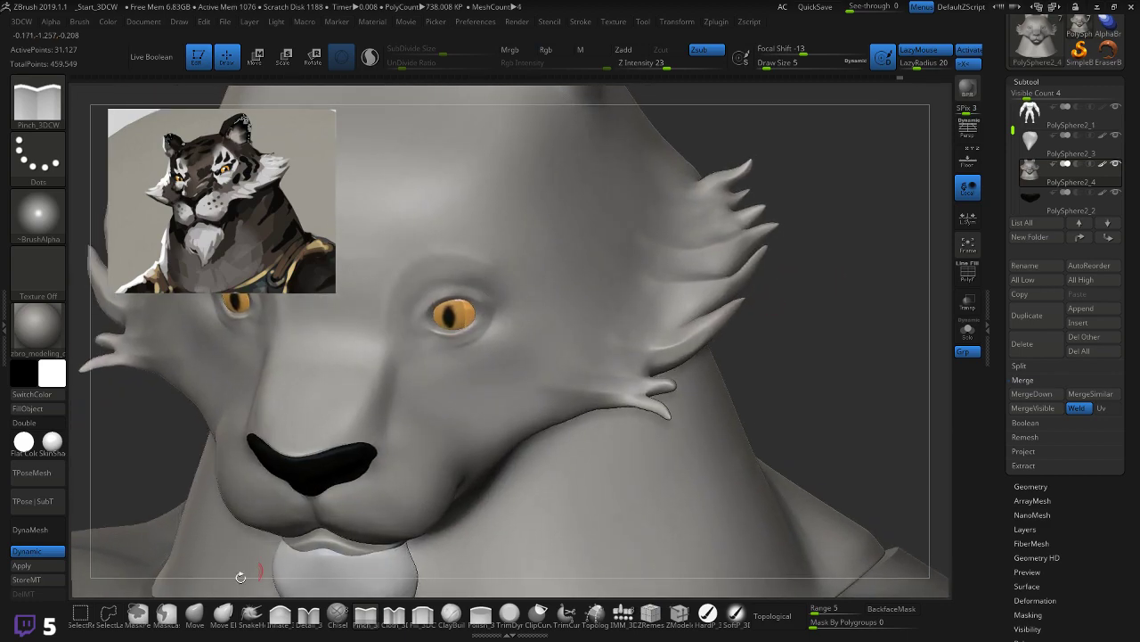
Step: Smooth the roots of the cheek fur spikes and adjust the spikes with the Move brush at draw size 8
{"action": "key", "text": "b"}
{"action": "key", "text": "m"}
{"action": "key", "text": "v"}
{"action": "key", "text": "bracketright"}
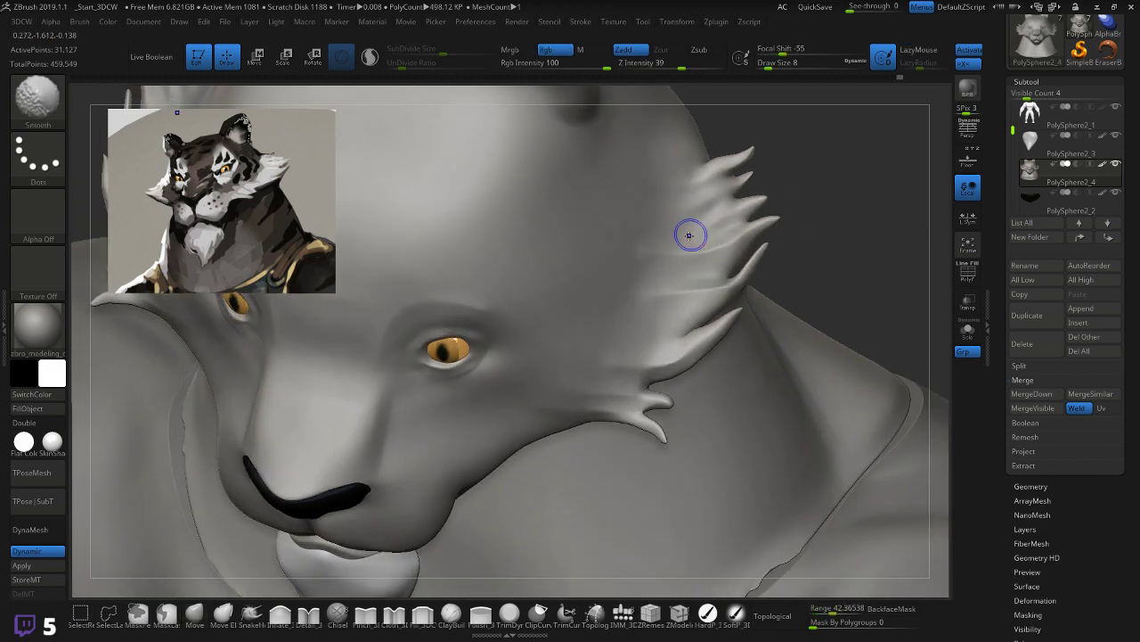
{"action": "left_click_drag", "start_coordinate": [689, 234], "coordinate": [701, 249], "text": "shift"}
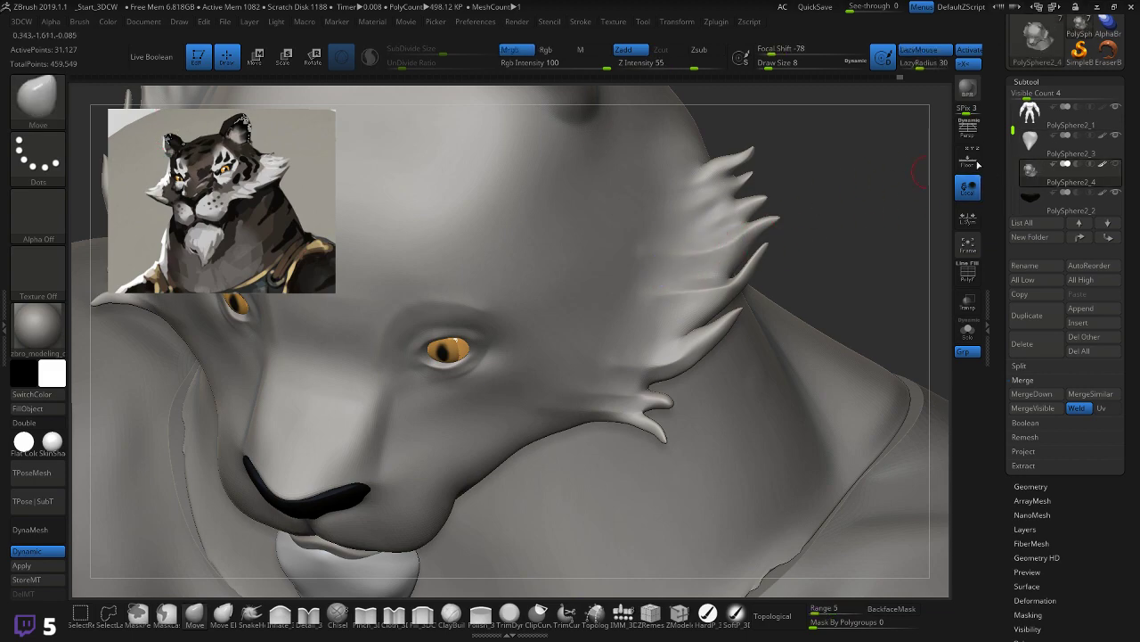
{"action": "key", "text": "shift"}
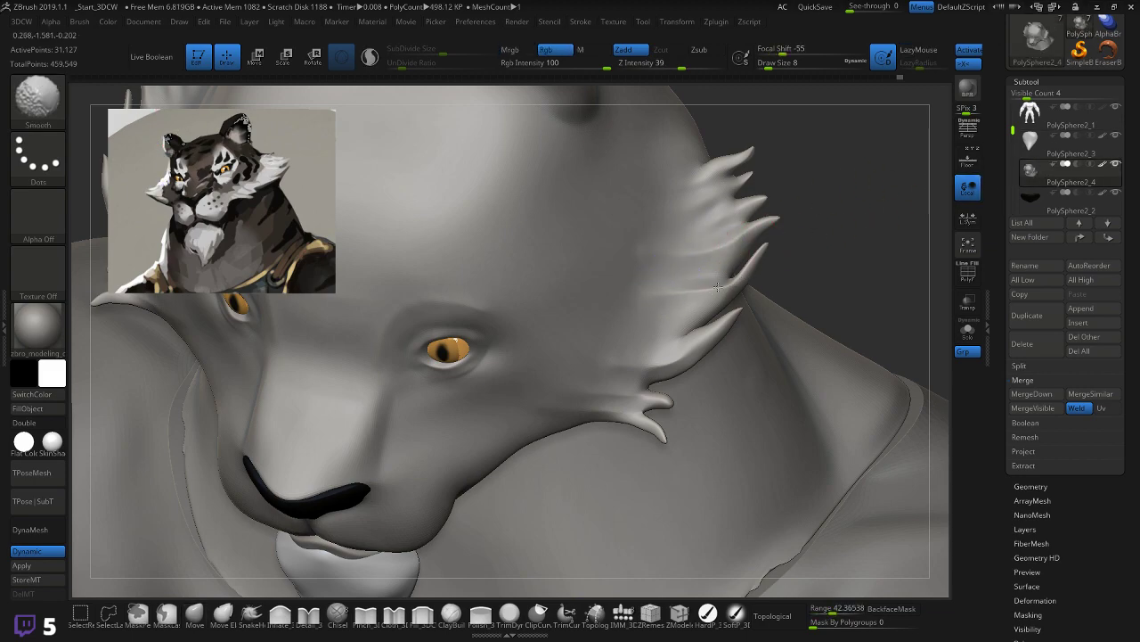
{"action": "right_click_drag", "start_coordinate": [741, 280], "coordinate": [767, 269]}
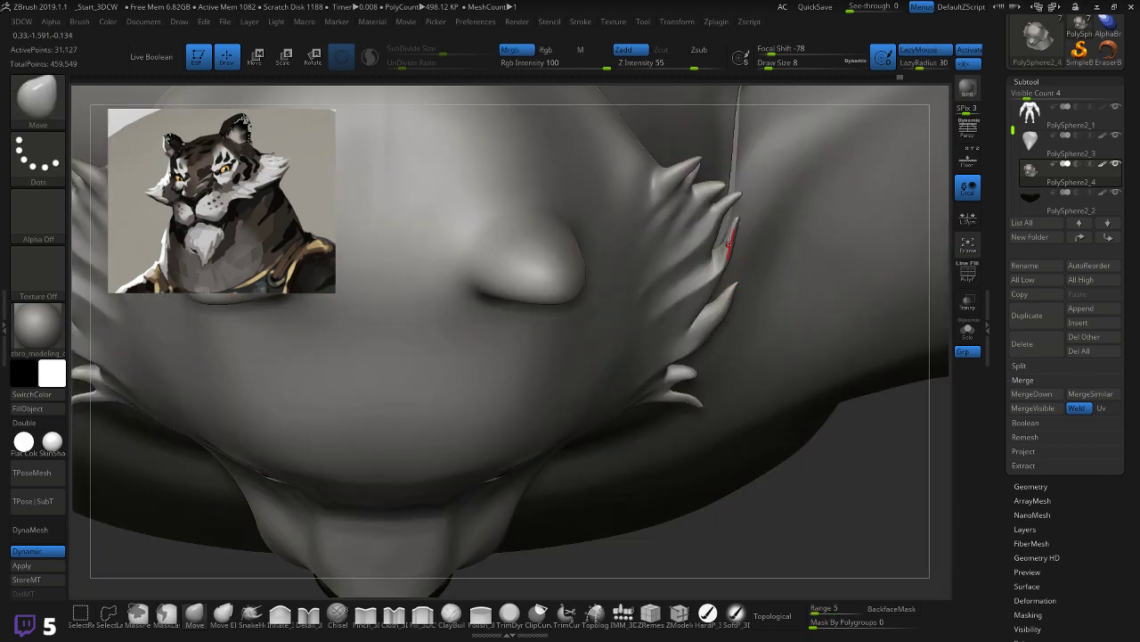
Step: Bend the tips of the middle cheek fur spikes outward with the Move Elastic brush at draw size 26
{"action": "left_click", "coordinate": [223, 613]}
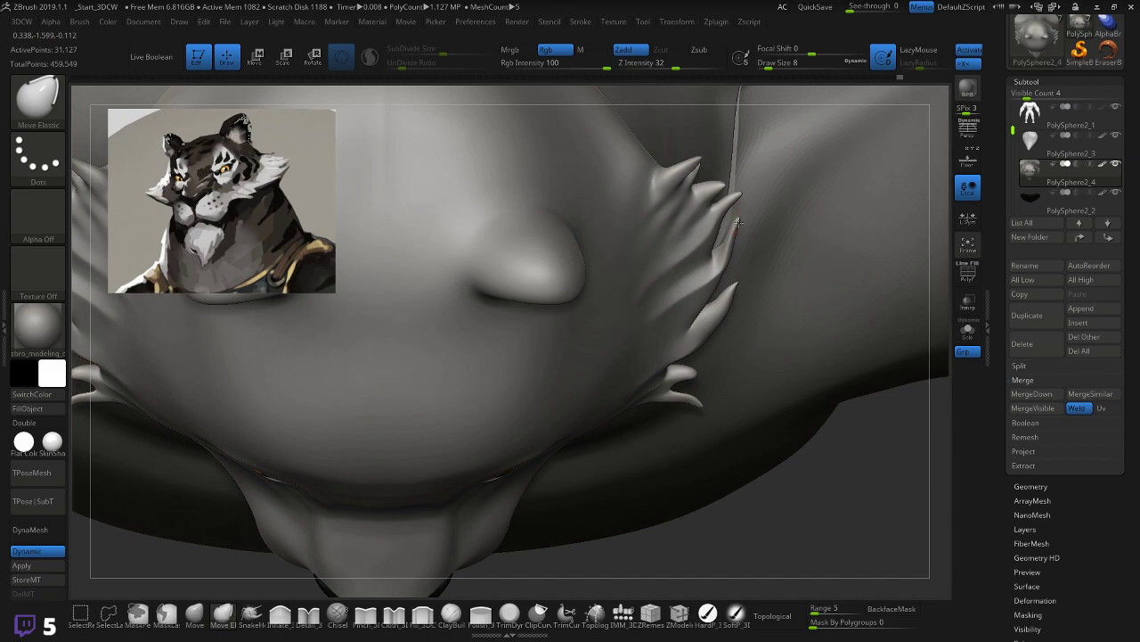
{"action": "left_click_drag", "start_coordinate": [740, 224], "coordinate": [722, 266]}
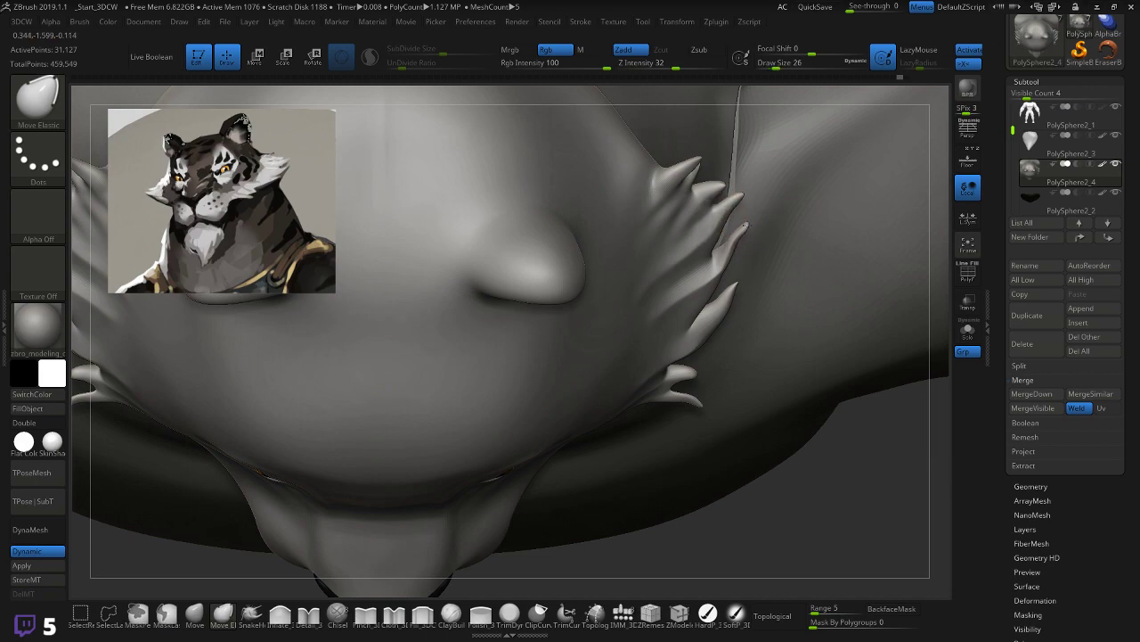
{"action": "left_click_drag", "start_coordinate": [739, 217], "coordinate": [738, 201]}
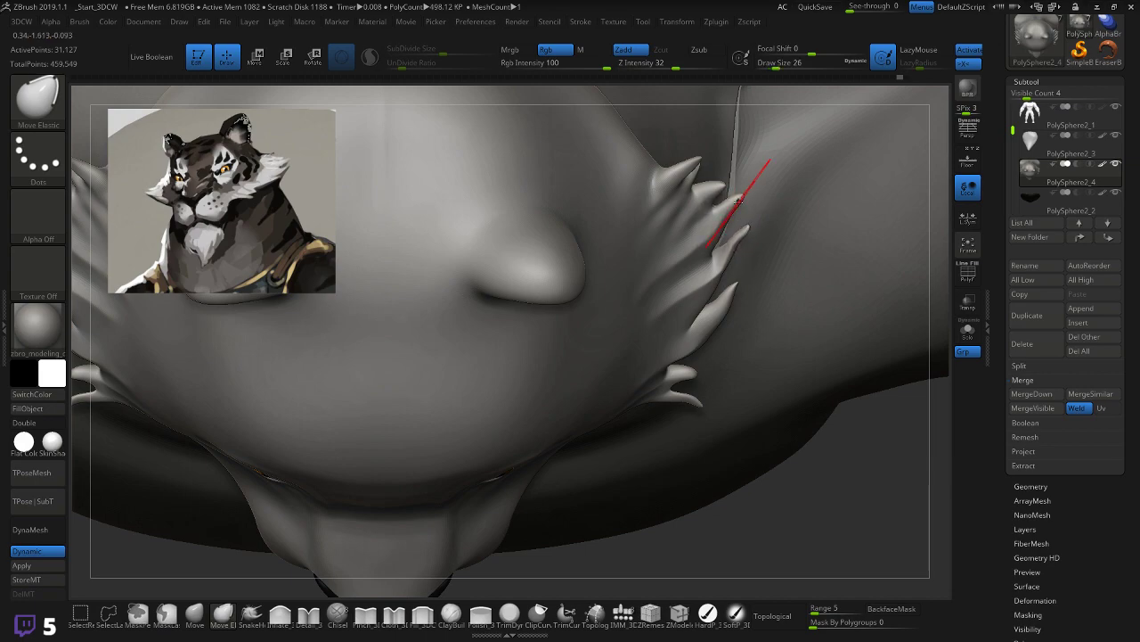
{"action": "left_click_drag", "start_coordinate": [811, 492], "coordinate": [807, 410]}
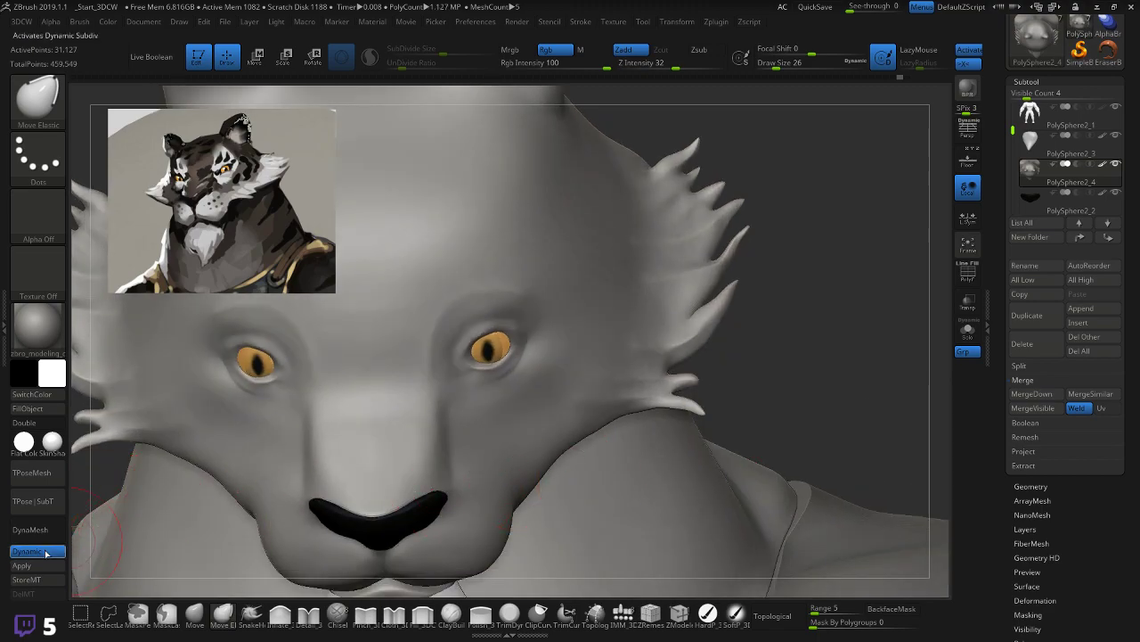
Step: Pull out the two lowest cheek fur spikes with the SnakeHook brush at draw size 9 and smooth their bases
{"action": "key", "text": "b"}
{"action": "key", "text": "s"}
{"action": "key", "text": "h"}
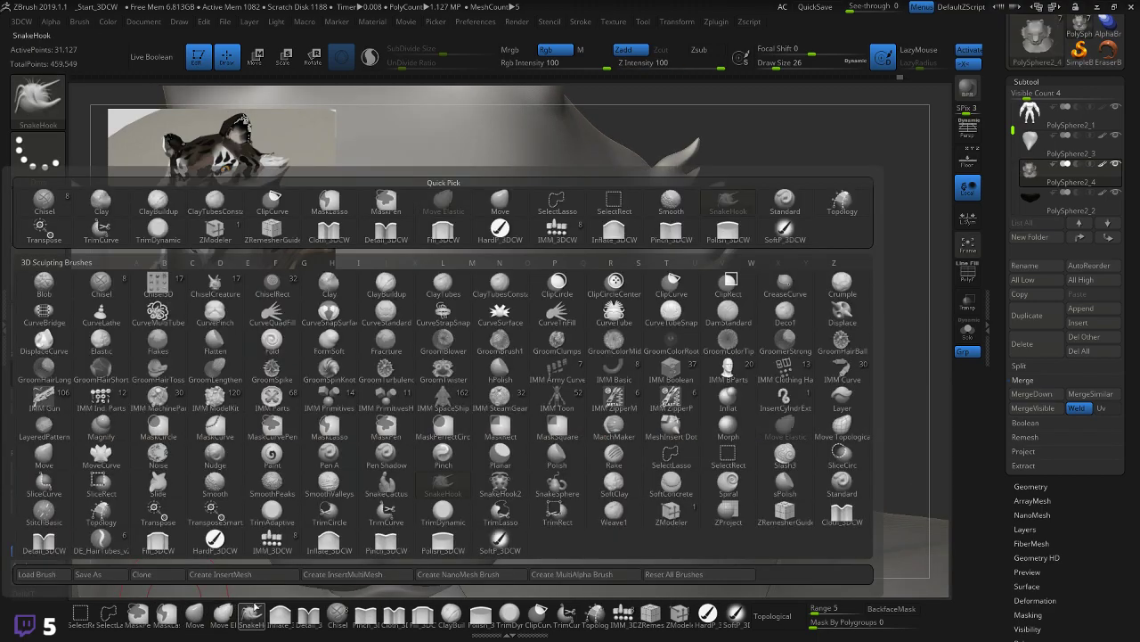
{"action": "left_click_drag", "start_coordinate": [791, 50], "coordinate": [795, 51]}
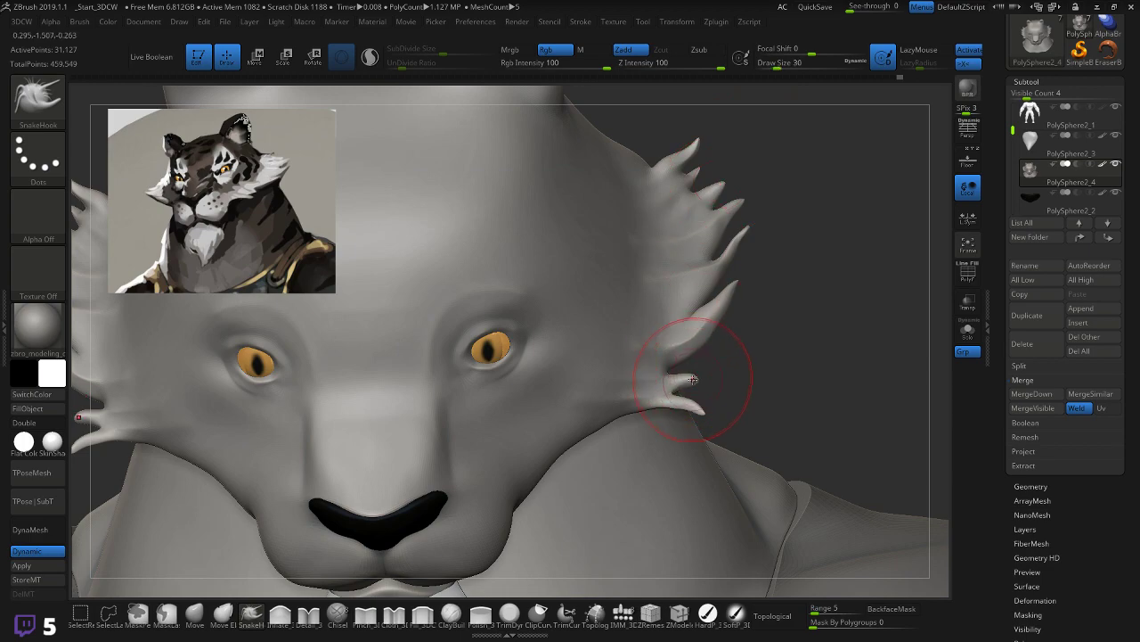
{"action": "key", "text": "bracketleft"}
{"action": "key", "text": "bracketleft"}
{"action": "key", "text": "bracketleft"}
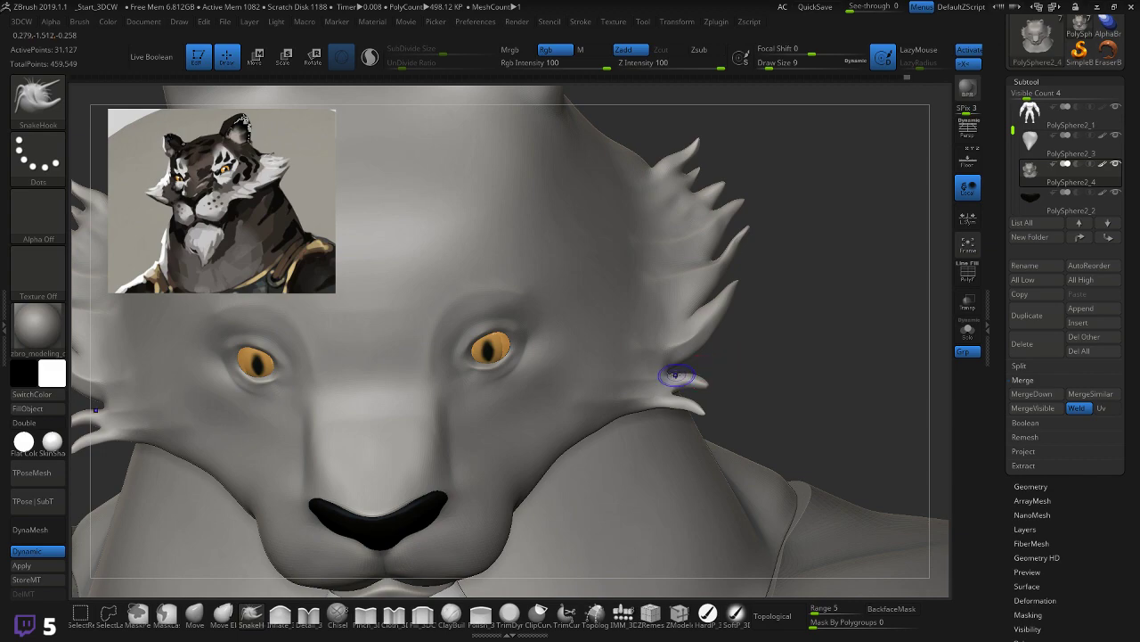
{"action": "key", "text": "shift"}
{"action": "left_click_drag", "start_coordinate": [664, 391], "coordinate": [679, 387], "text": "shift"}
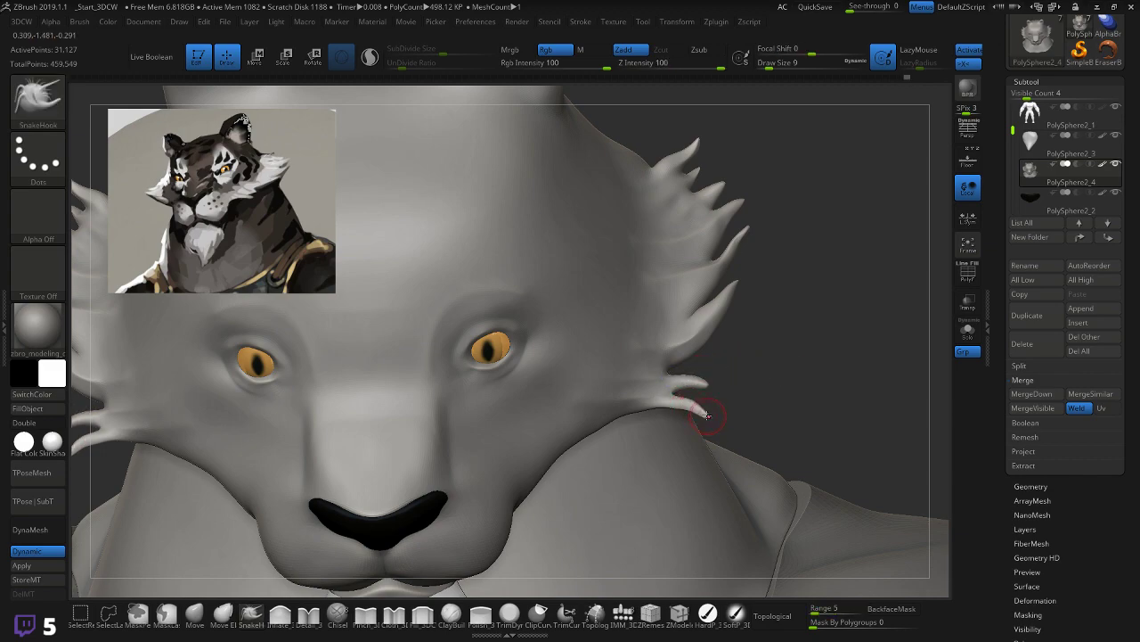
{"action": "key", "text": "shift"}
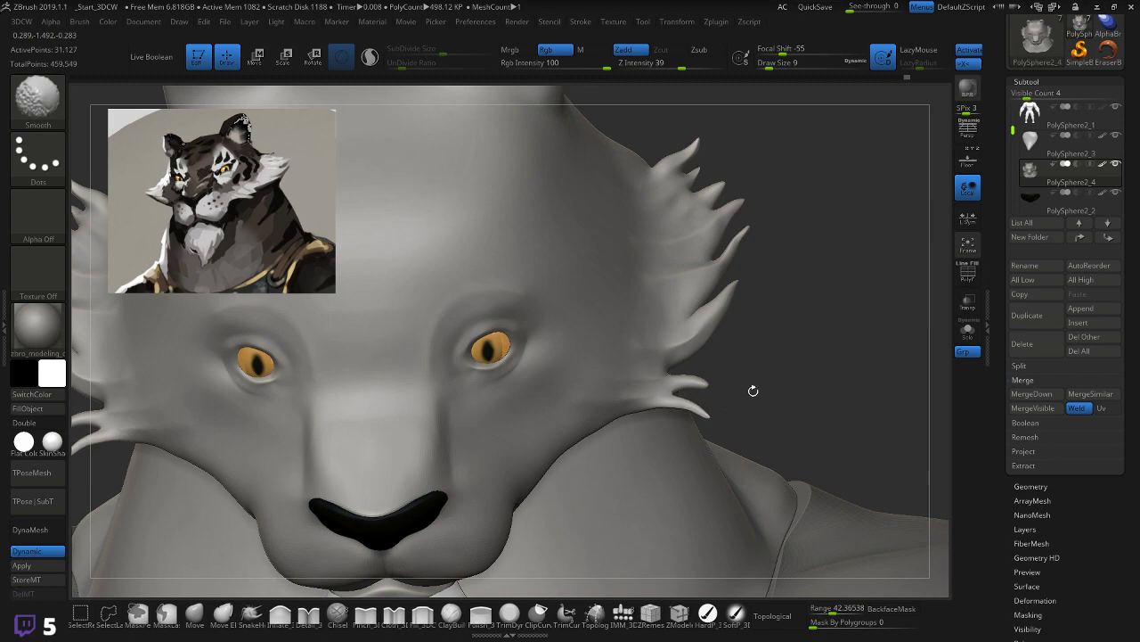
Step: Sharpen the upper of the two lowest cheek spikes with the Pinch brush at draw size 9, undoing the last stroke
{"action": "mouse_move", "coordinate": [784, 363]}
{"action": "left_mouse_down", "text": "alt"}
{"action": "mouse_move", "coordinate": [847, 379]}
{"action": "mouse_move", "coordinate": [847, 340]}
{"action": "left_mouse_up", "text": "alt"}
{"action": "left_click", "coordinate": [366, 616]}
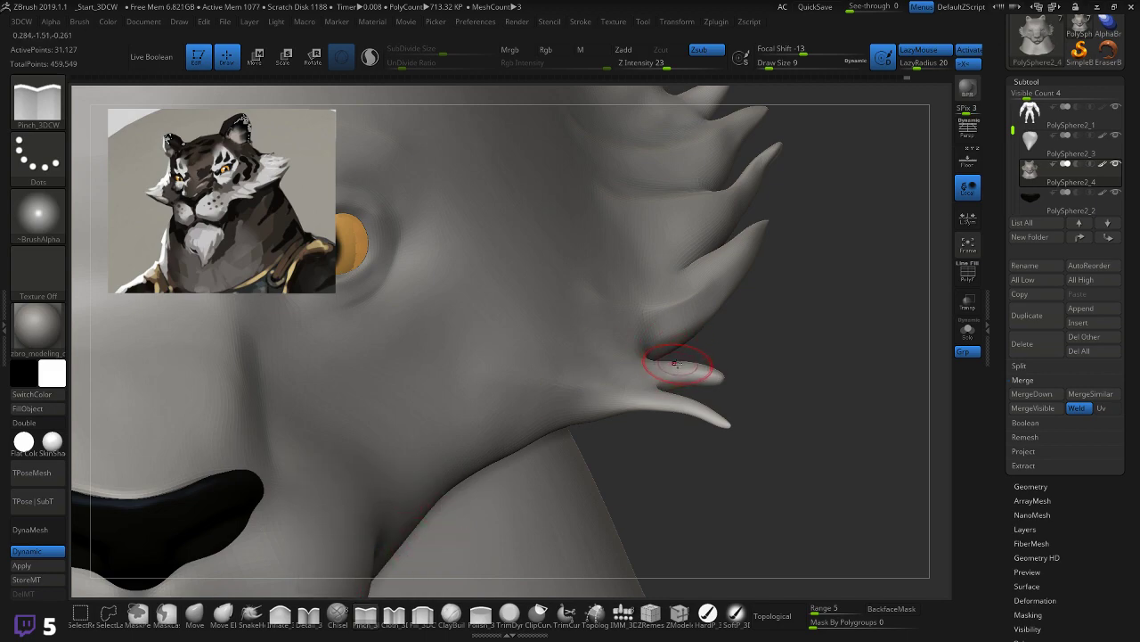
{"action": "left_click_drag", "start_coordinate": [657, 362], "coordinate": [666, 371]}
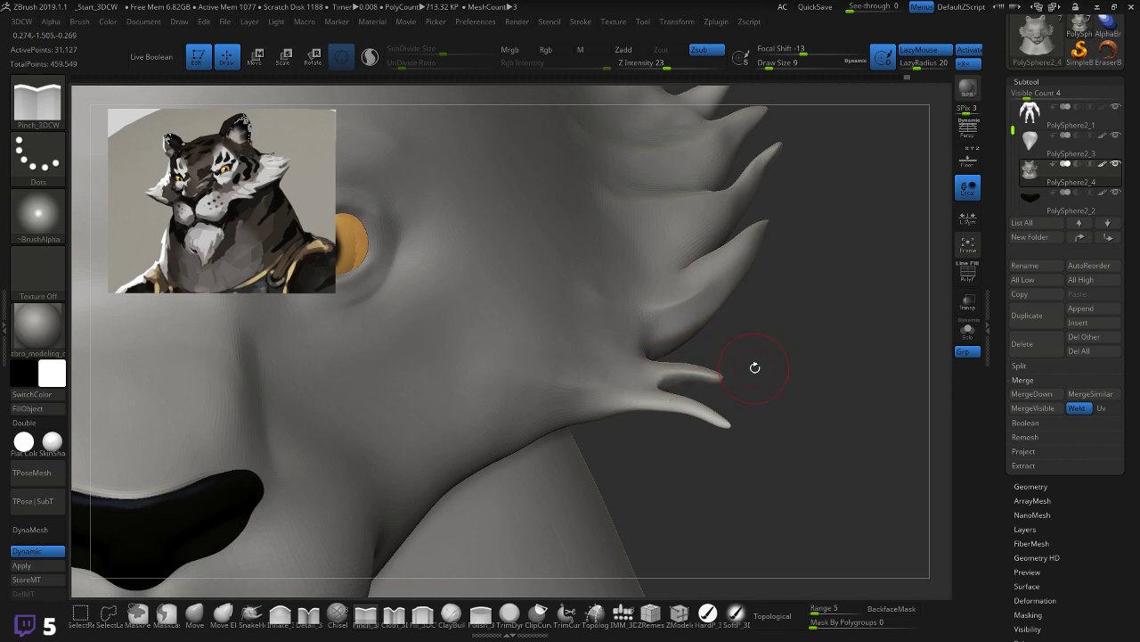
{"action": "mouse_move", "coordinate": [775, 331]}
{"action": "left_mouse_down"}
{"action": "mouse_move", "coordinate": [688, 360]}
{"action": "mouse_move", "coordinate": [624, 357]}
{"action": "mouse_move", "coordinate": [635, 361]}
{"action": "left_mouse_up"}
{"action": "left_click_drag", "start_coordinate": [716, 370], "coordinate": [721, 368]}
{"action": "key", "text": "ctrl+z"}
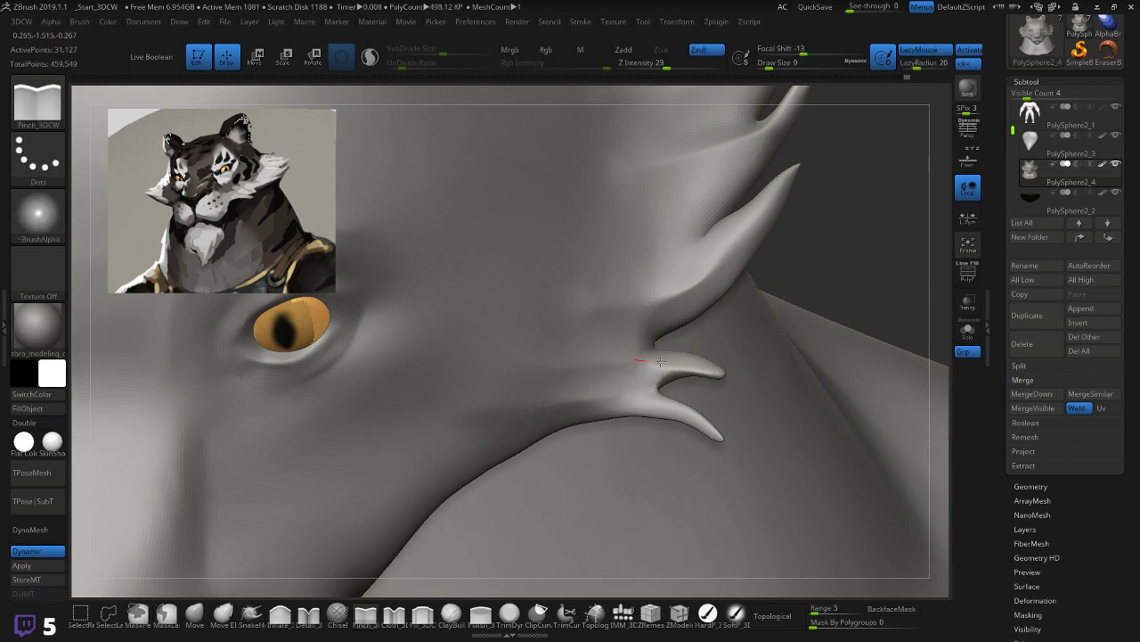
Step: Crease the gap between the small lowest spikes and the long spike above with the Pinch brush, undoing a stray stroke
{"action": "left_click_drag", "start_coordinate": [818, 258], "coordinate": [809, 237]}
{"action": "left_click_drag", "start_coordinate": [821, 291], "coordinate": [800, 326]}
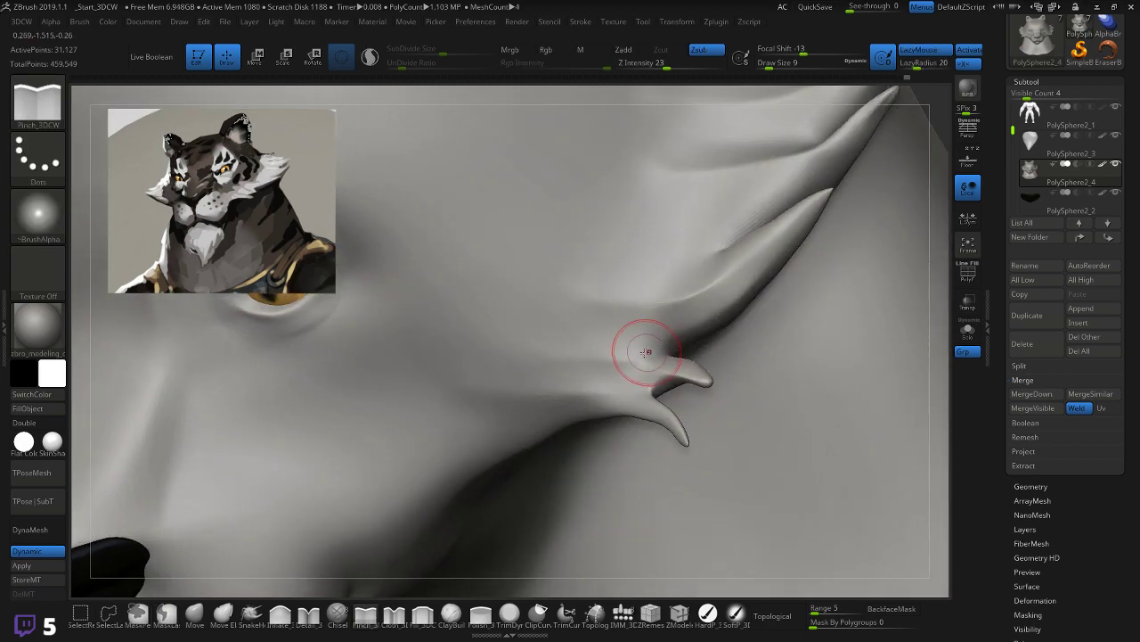
{"action": "left_click_drag", "start_coordinate": [617, 360], "coordinate": [723, 370]}
{"action": "key", "text": "ctrl+z"}
{"action": "left_click_drag", "start_coordinate": [667, 326], "coordinate": [679, 378]}
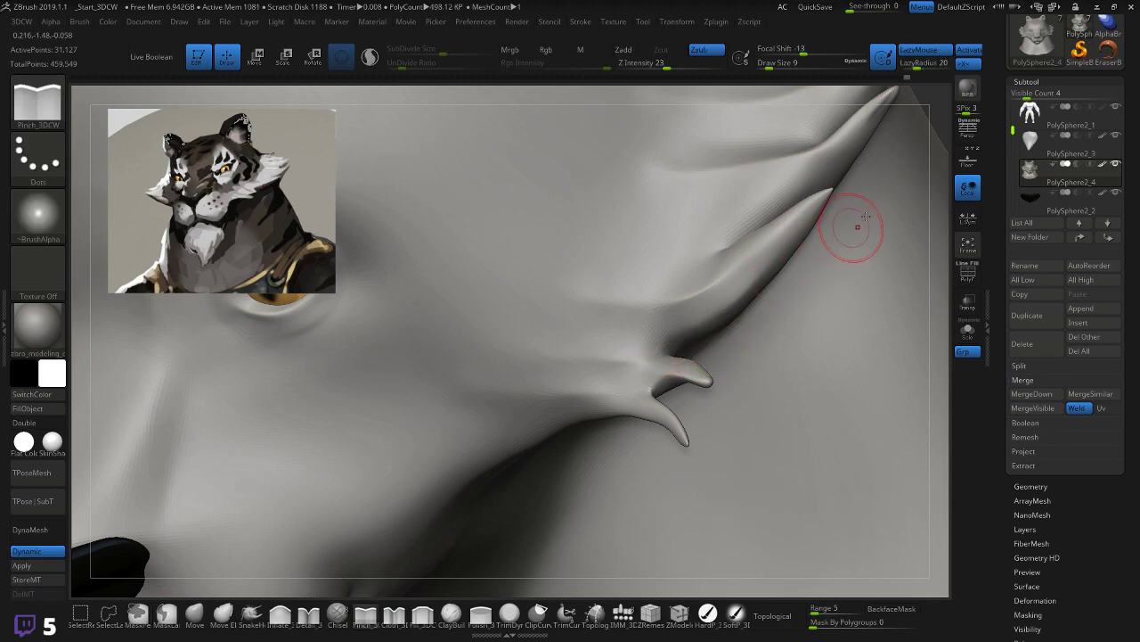
{"action": "mouse_move", "coordinate": [736, 375]}
{"action": "right_mouse_down"}
{"action": "mouse_move", "coordinate": [894, 322]}
{"action": "mouse_move", "coordinate": [787, 389]}
{"action": "mouse_move", "coordinate": [784, 368]}
{"action": "right_mouse_up"}
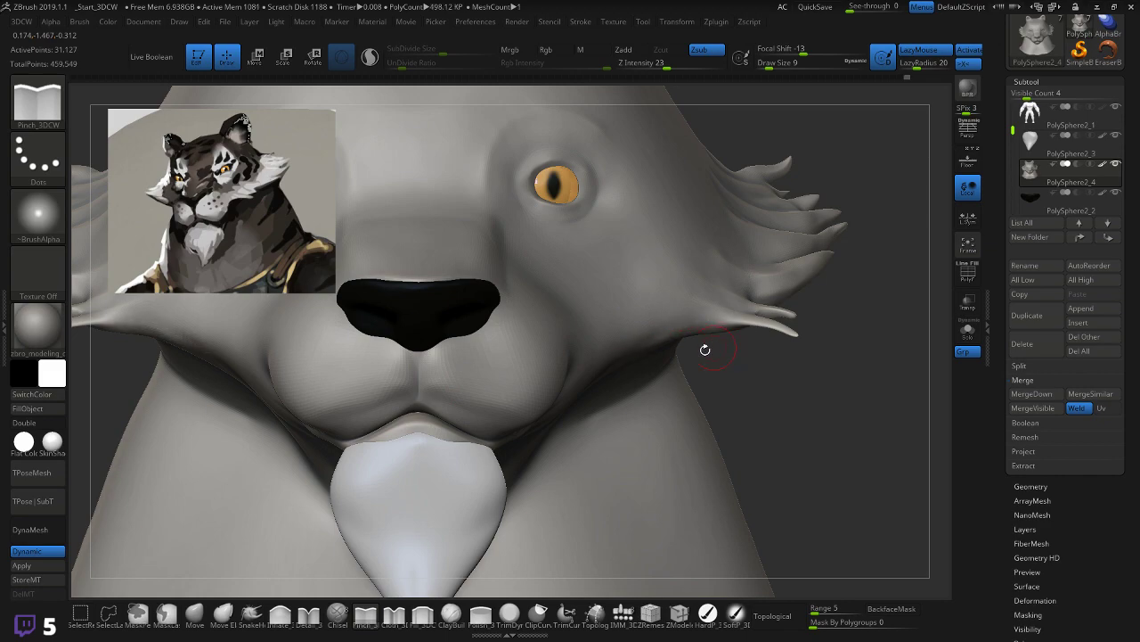
Step: Pinch the lower cheek edge where it runs into the lowest fur spike, at draw size 9
{"action": "left_click_drag", "start_coordinate": [741, 322], "coordinate": [768, 337]}
{"action": "right_click_drag", "start_coordinate": [756, 369], "coordinate": [758, 381]}
{"action": "left_click_drag", "start_coordinate": [675, 340], "coordinate": [695, 326]}
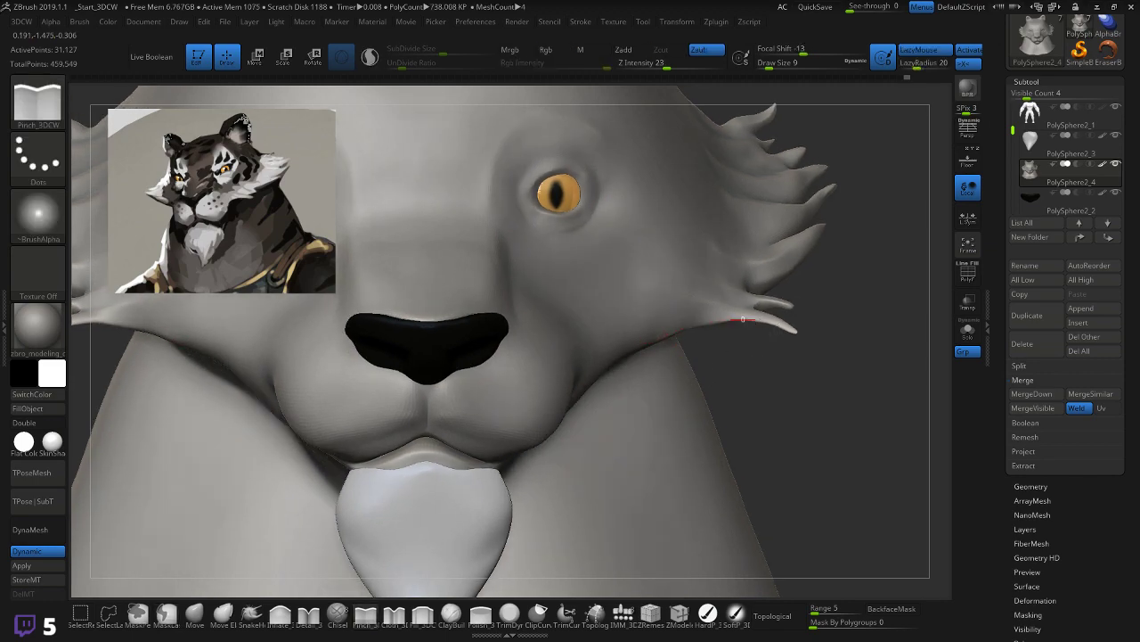
Step: Crease the furrows between the long cheek fur spikes with the Pinch brush at draw size 9, undoing a stray stroke
{"action": "mouse_move", "coordinate": [787, 353]}
{"action": "left_mouse_down"}
{"action": "mouse_move", "coordinate": [815, 289]}
{"action": "mouse_move", "coordinate": [885, 336]}
{"action": "mouse_move", "coordinate": [847, 331]}
{"action": "mouse_move", "coordinate": [814, 361]}
{"action": "mouse_move", "coordinate": [823, 355]}
{"action": "mouse_move", "coordinate": [731, 294]}
{"action": "mouse_move", "coordinate": [664, 270]}
{"action": "left_mouse_up"}
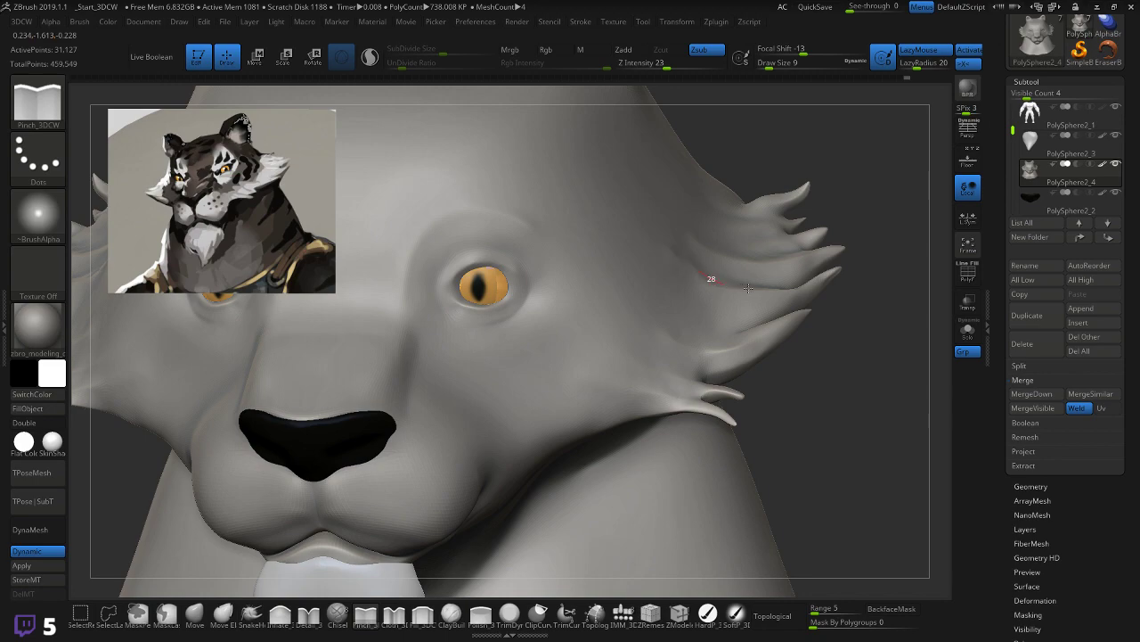
{"action": "left_click_drag", "start_coordinate": [853, 333], "coordinate": [739, 288]}
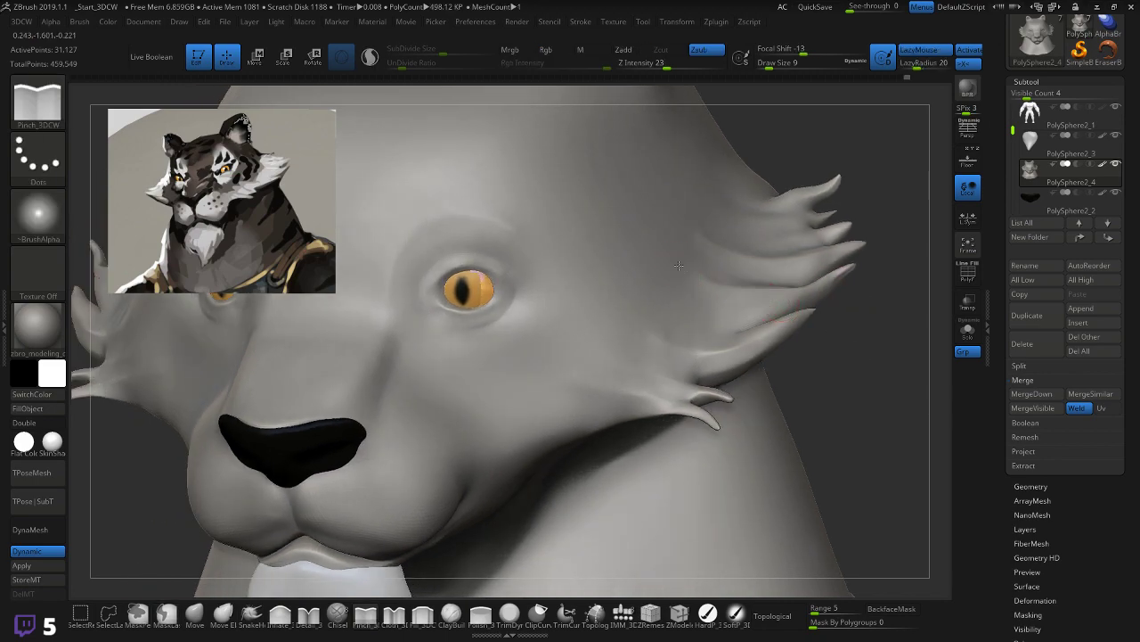
{"action": "left_click_drag", "start_coordinate": [863, 351], "coordinate": [874, 339]}
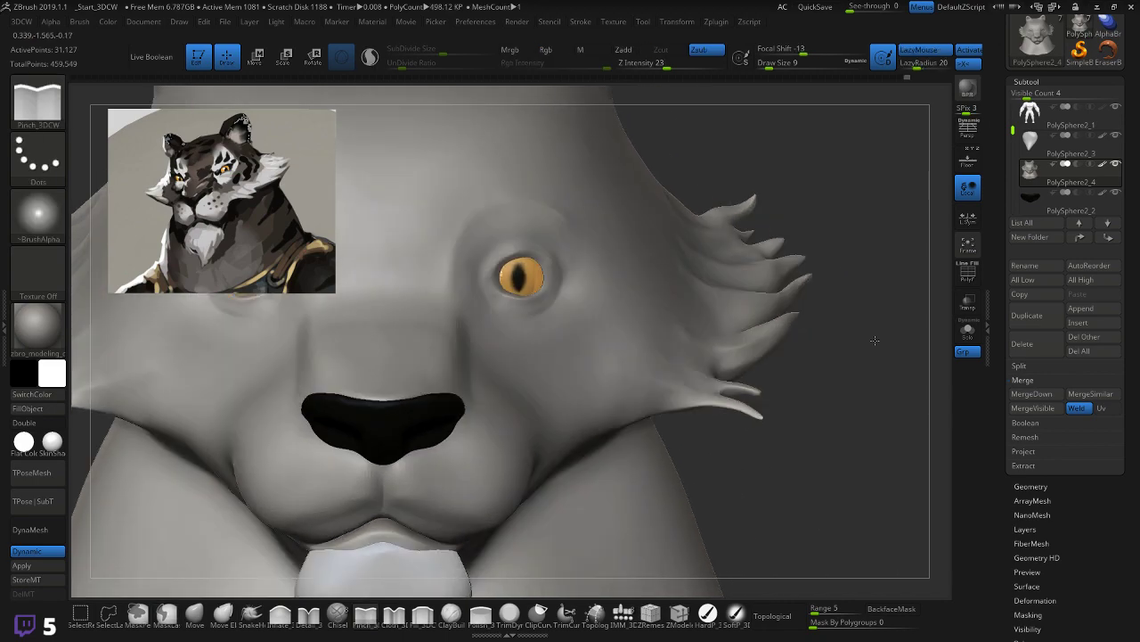
{"action": "left_click_drag", "start_coordinate": [758, 294], "coordinate": [681, 339]}
{"action": "left_click_drag", "start_coordinate": [757, 339], "coordinate": [770, 333]}
{"action": "left_click_drag", "start_coordinate": [700, 346], "coordinate": [675, 329], "text": "shift"}
{"action": "key", "text": "ctrl+z"}
{"action": "mouse_move", "coordinate": [777, 327]}
{"action": "left_mouse_down"}
{"action": "mouse_move", "coordinate": [799, 365]}
{"action": "mouse_move", "coordinate": [756, 390]}
{"action": "left_mouse_up"}
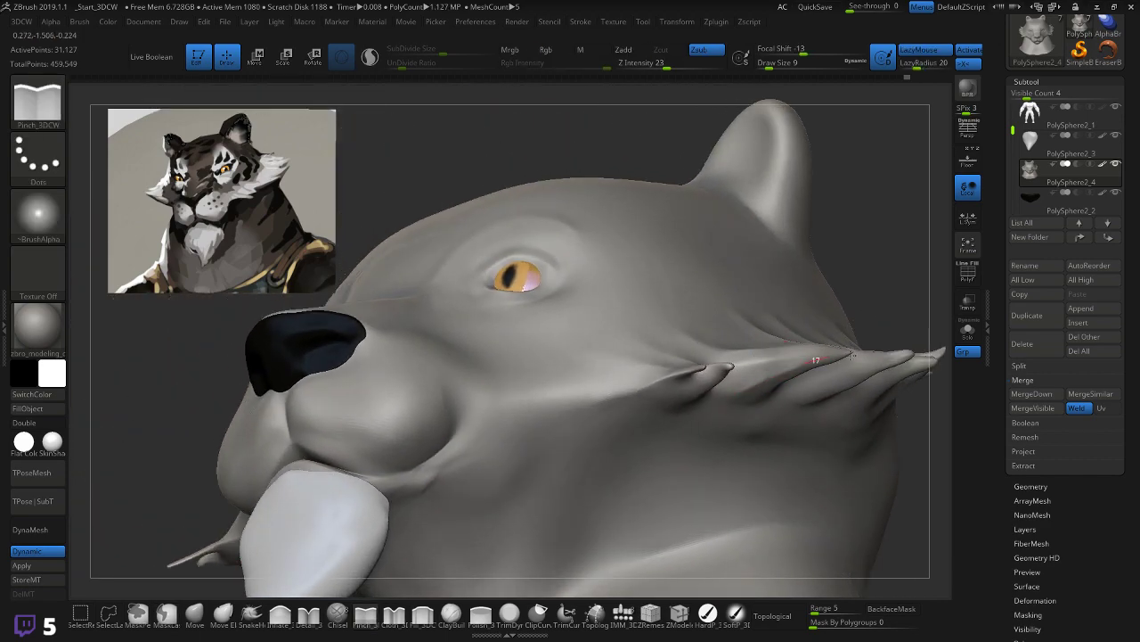
Step: Pinch the grooves at the roots of the cheek spikes and frame the whole head
{"action": "mouse_move", "coordinate": [858, 304]}
{"action": "left_mouse_down"}
{"action": "mouse_move", "coordinate": [884, 307]}
{"action": "mouse_move", "coordinate": [868, 351]}
{"action": "mouse_move", "coordinate": [802, 267]}
{"action": "mouse_move", "coordinate": [833, 219]}
{"action": "mouse_move", "coordinate": [759, 219]}
{"action": "mouse_move", "coordinate": [813, 205]}
{"action": "mouse_move", "coordinate": [815, 225]}
{"action": "left_mouse_up"}
{"action": "mouse_move", "coordinate": [891, 192]}
{"action": "left_mouse_down"}
{"action": "mouse_move", "coordinate": [900, 241]}
{"action": "mouse_move", "coordinate": [769, 323]}
{"action": "left_mouse_up"}
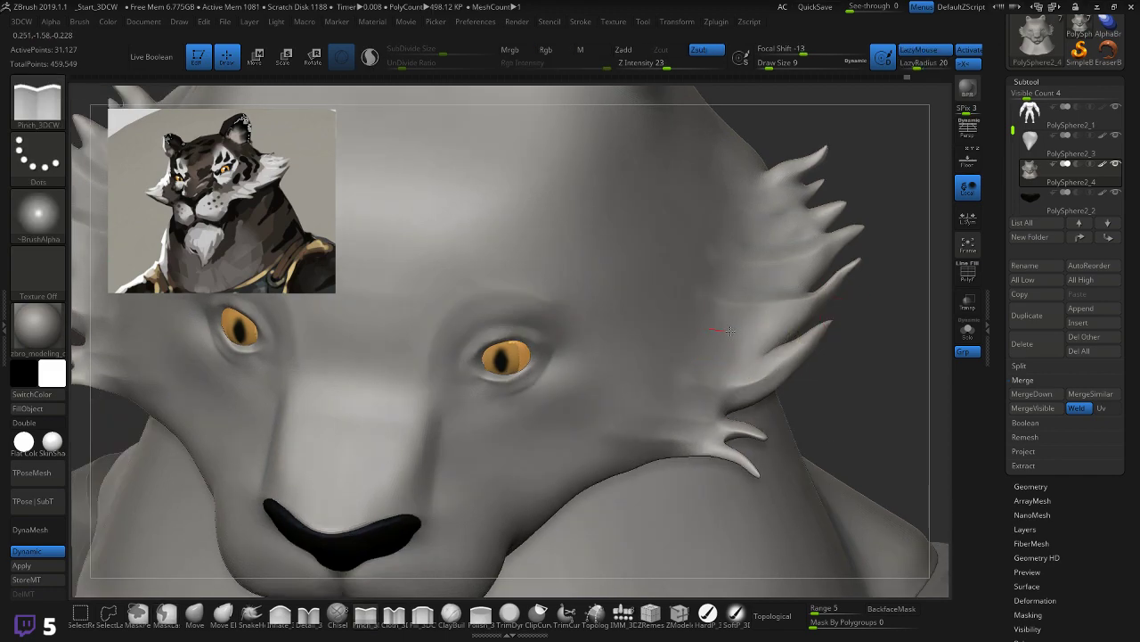
{"action": "left_click_drag", "start_coordinate": [803, 309], "coordinate": [839, 278]}
{"action": "left_click_drag", "start_coordinate": [871, 332], "coordinate": [844, 315], "text": "shift"}
{"action": "key", "text": "f"}
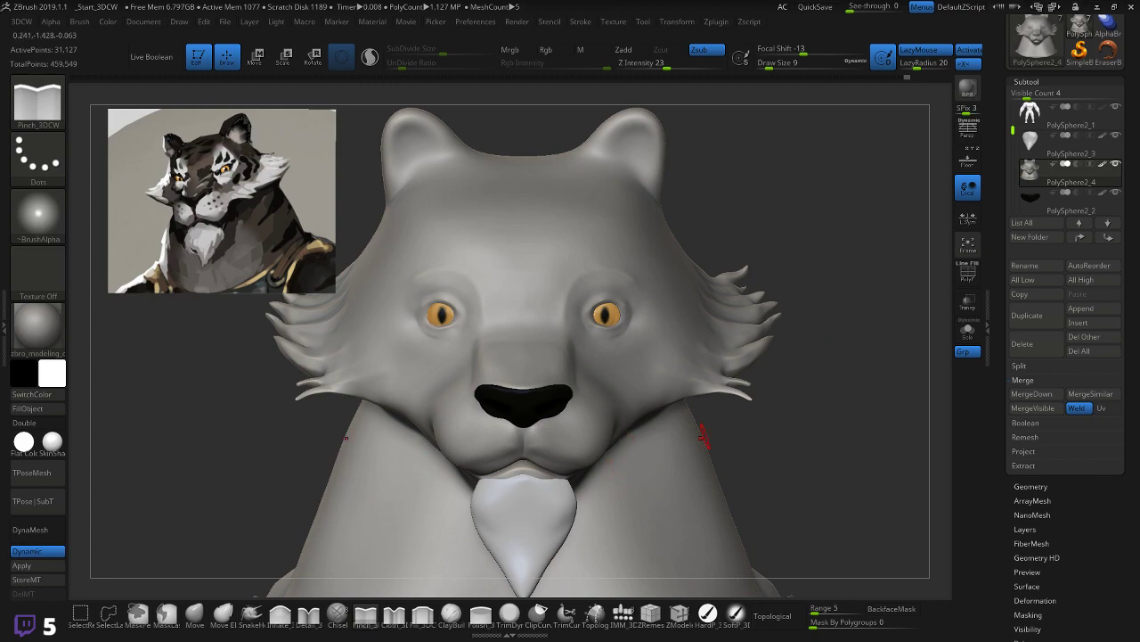
Step: Reshape the mouth corner and the side of the muzzle with the Move brush at focal shift -36 and draw size 30
{"action": "mouse_move", "coordinate": [765, 437]}
{"action": "left_mouse_down"}
{"action": "mouse_move", "coordinate": [761, 369]}
{"action": "mouse_move", "coordinate": [771, 444]}
{"action": "mouse_move", "coordinate": [801, 470]}
{"action": "mouse_move", "coordinate": [787, 404]}
{"action": "left_mouse_up"}
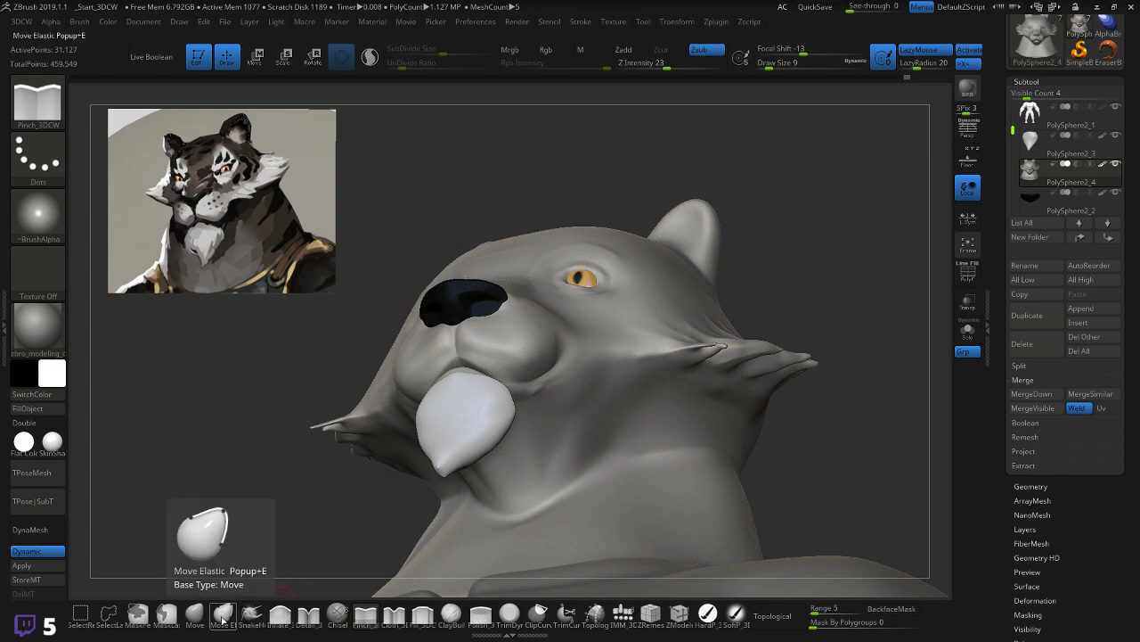
{"action": "left_click", "coordinate": [194, 613]}
{"action": "mouse_move", "coordinate": [214, 517]}
{"action": "left_mouse_down"}
{"action": "mouse_move", "coordinate": [216, 484]}
{"action": "mouse_move", "coordinate": [235, 484]}
{"action": "mouse_move", "coordinate": [225, 498]}
{"action": "mouse_move", "coordinate": [400, 380]}
{"action": "mouse_move", "coordinate": [438, 372]}
{"action": "mouse_move", "coordinate": [409, 393]}
{"action": "left_mouse_up"}
{"action": "key", "text": "space"}
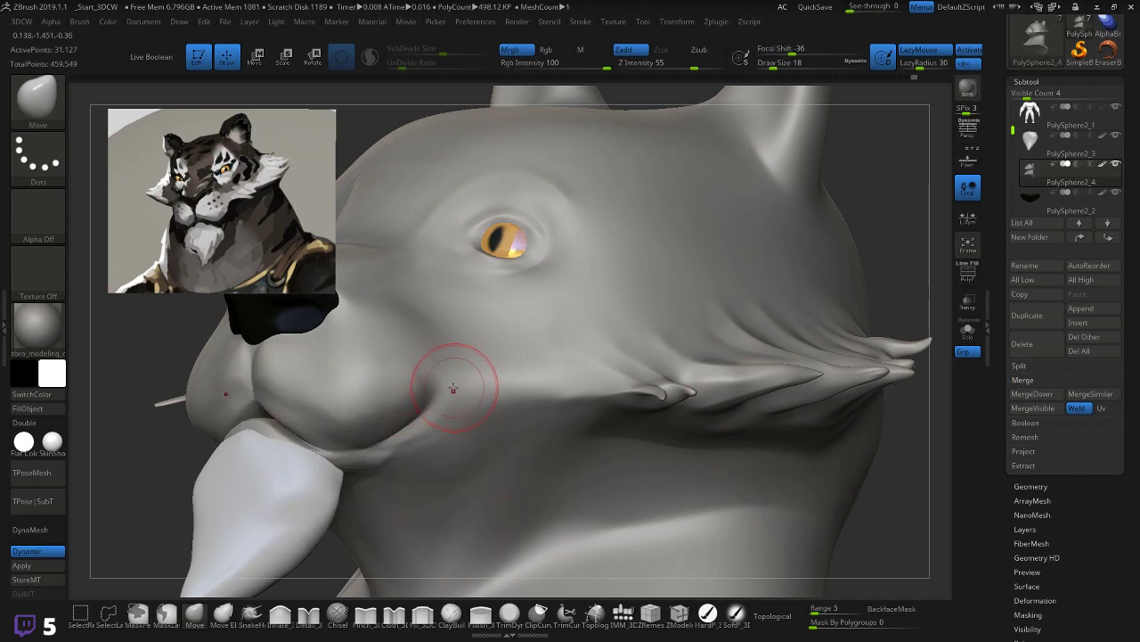
{"action": "left_click_drag", "start_coordinate": [160, 475], "coordinate": [287, 419]}
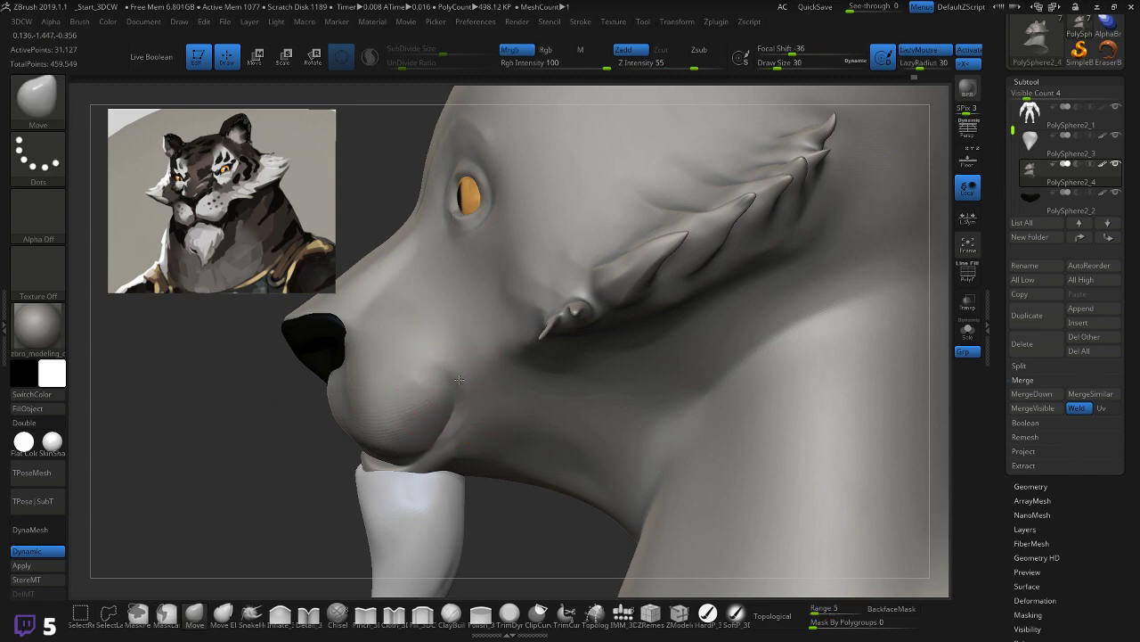
{"action": "key", "text": "shift"}
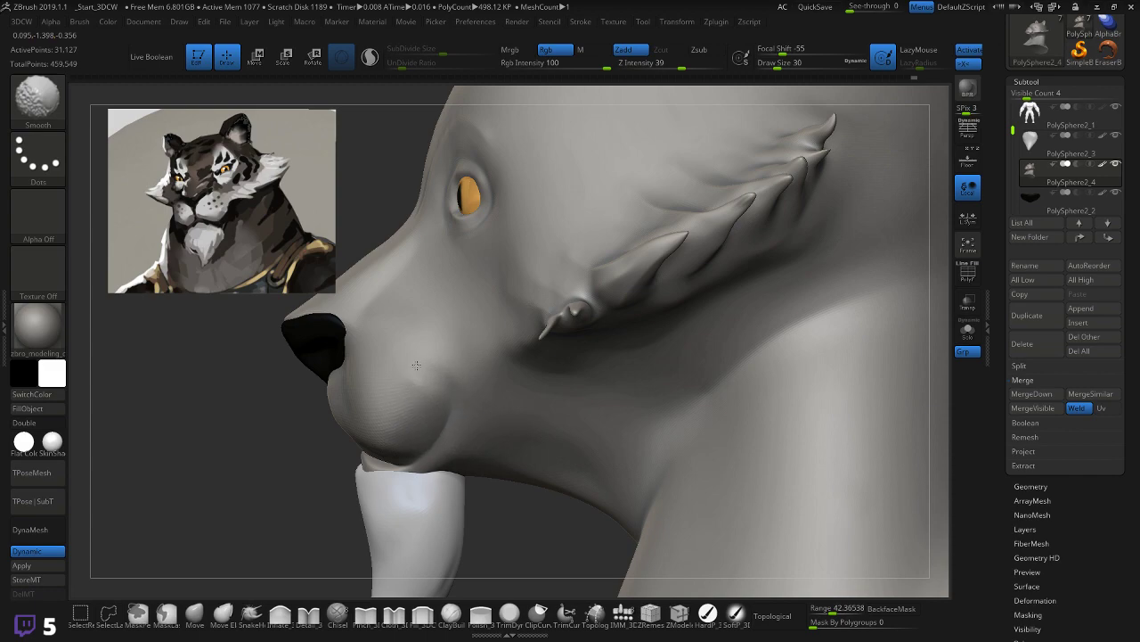
{"action": "mouse_move", "coordinate": [311, 491]}
{"action": "left_mouse_down"}
{"action": "mouse_move", "coordinate": [375, 493]}
{"action": "mouse_move", "coordinate": [288, 496]}
{"action": "mouse_move", "coordinate": [356, 437]}
{"action": "mouse_move", "coordinate": [382, 433]}
{"action": "left_mouse_up"}
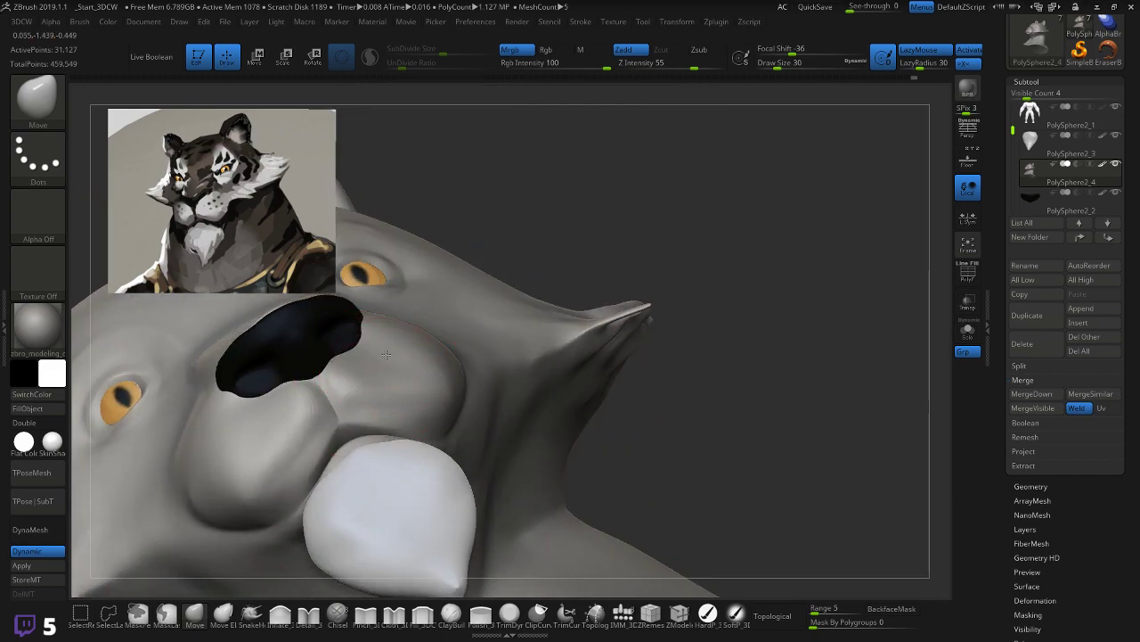
{"action": "mouse_move", "coordinate": [535, 242]}
{"action": "left_mouse_down"}
{"action": "mouse_move", "coordinate": [557, 215]}
{"action": "mouse_move", "coordinate": [522, 297]}
{"action": "left_mouse_up"}
{"action": "left_click_drag", "start_coordinate": [495, 343], "coordinate": [622, 283]}
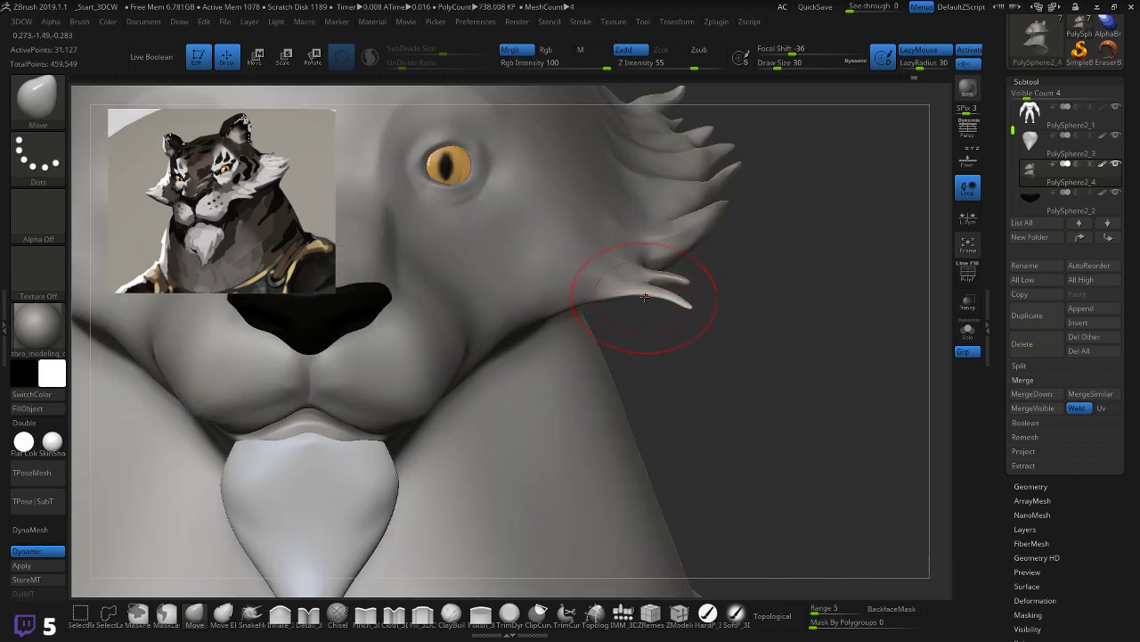
{"action": "mouse_move", "coordinate": [707, 354]}
{"action": "left_mouse_down"}
{"action": "mouse_move", "coordinate": [821, 260]}
{"action": "mouse_move", "coordinate": [789, 292]}
{"action": "mouse_move", "coordinate": [820, 312]}
{"action": "mouse_move", "coordinate": [766, 314]}
{"action": "mouse_move", "coordinate": [843, 319]}
{"action": "mouse_move", "coordinate": [843, 306]}
{"action": "left_mouse_up"}
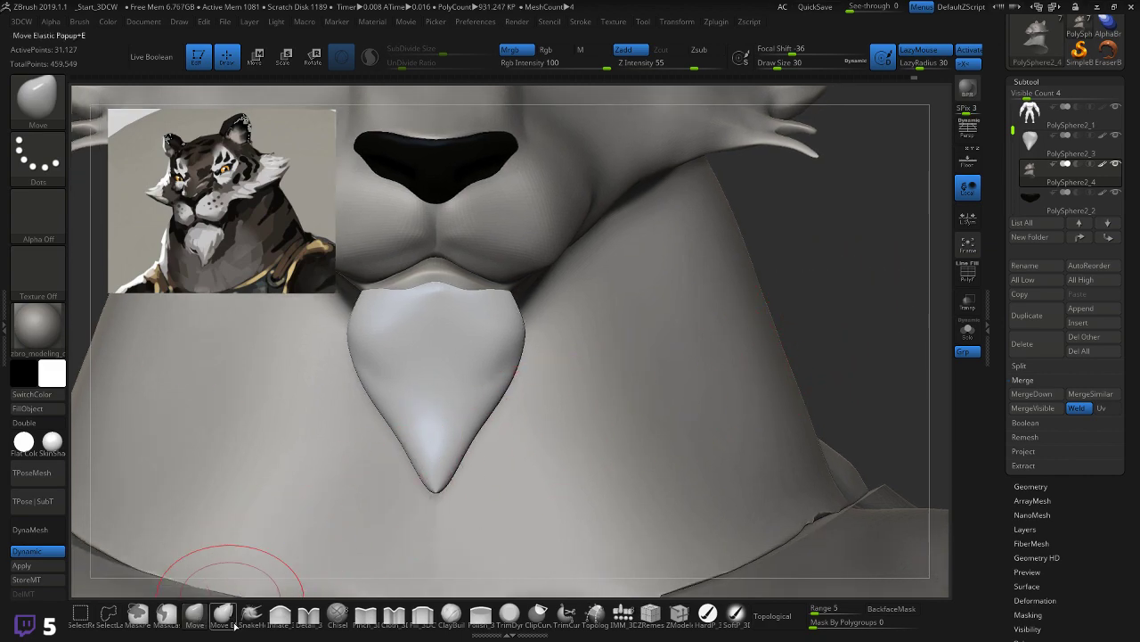
Step: Pull small fur tufts out of the chin beard's lower sides with the SnakeHook brush at draw size 14 on PolySphere2_3
{"action": "left_click", "coordinate": [252, 613]}
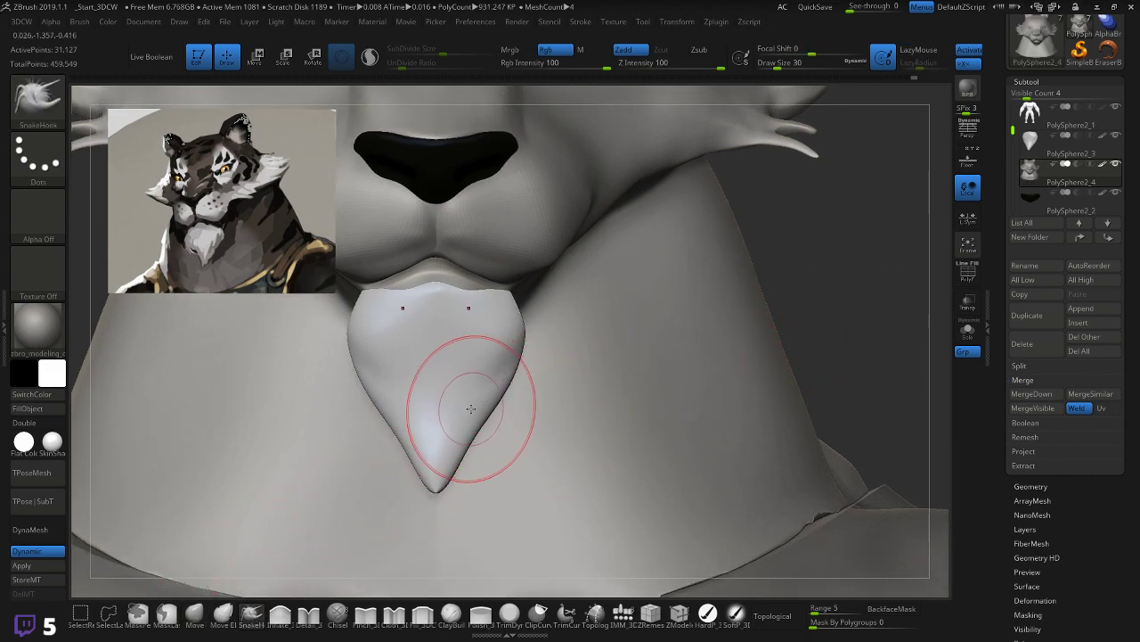
{"action": "key", "text": "bracketleft"}
{"action": "key", "text": "bracketleft"}
{"action": "key", "text": "bracketleft"}
{"action": "key", "text": "bracketleft"}
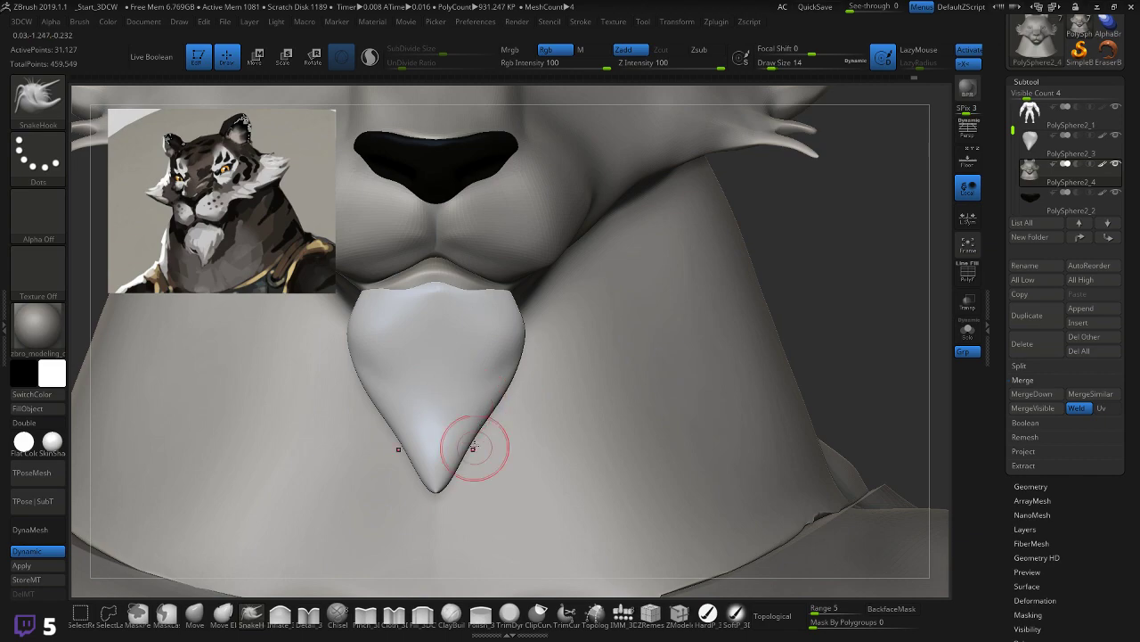
{"action": "left_click", "coordinate": [479, 437], "text": "alt"}
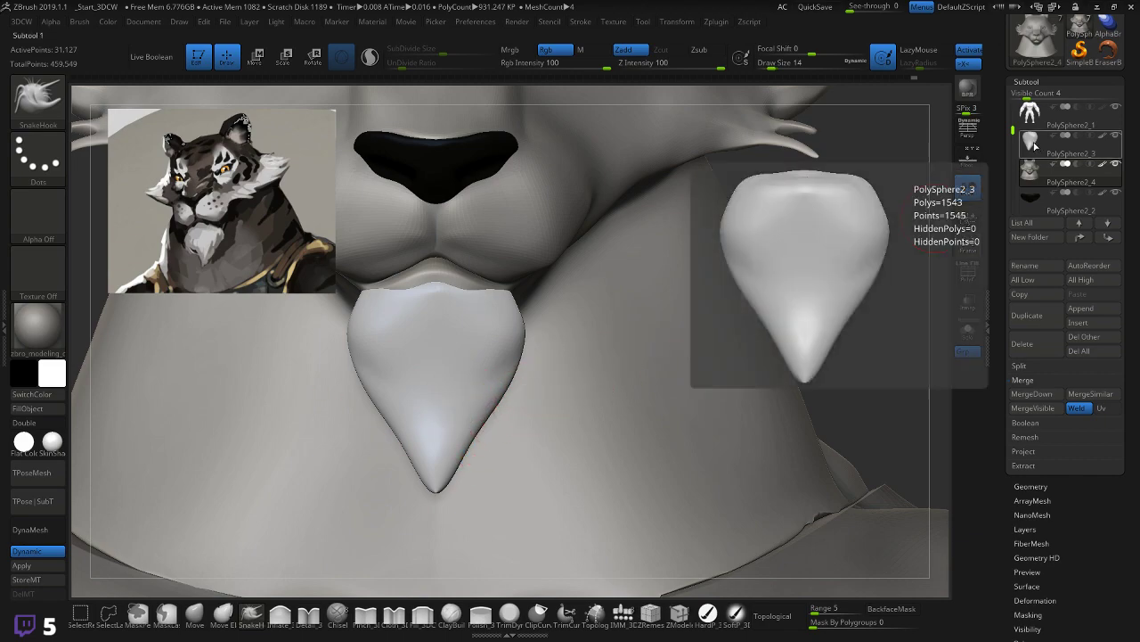
{"action": "left_click_drag", "start_coordinate": [850, 251], "coordinate": [823, 253]}
{"action": "key", "text": "ctrl+z"}
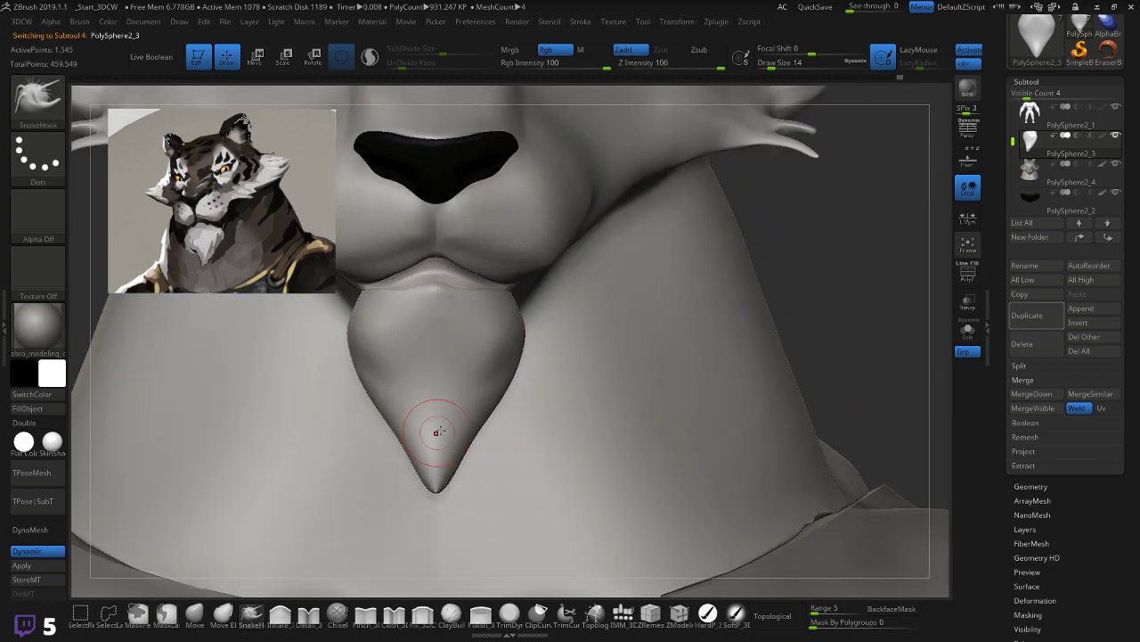
{"action": "mouse_move", "coordinate": [478, 407]}
{"action": "left_mouse_down"}
{"action": "mouse_move", "coordinate": [488, 445]}
{"action": "mouse_move", "coordinate": [499, 393]}
{"action": "mouse_move", "coordinate": [511, 400]}
{"action": "left_mouse_up"}
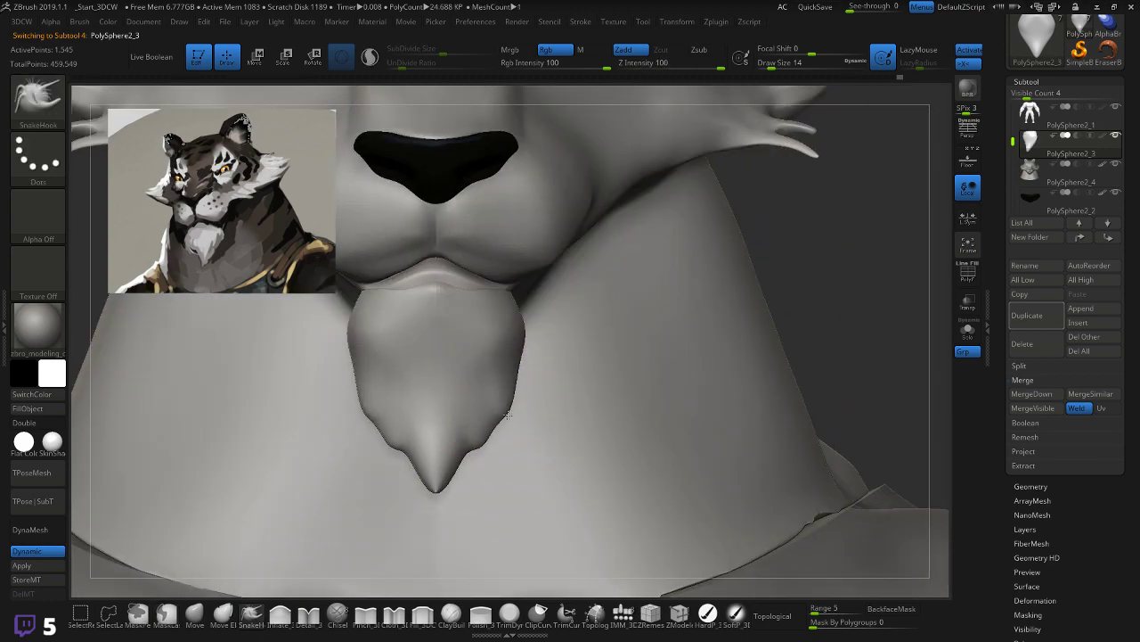
{"action": "left_click_drag", "start_coordinate": [459, 445], "coordinate": [472, 458]}
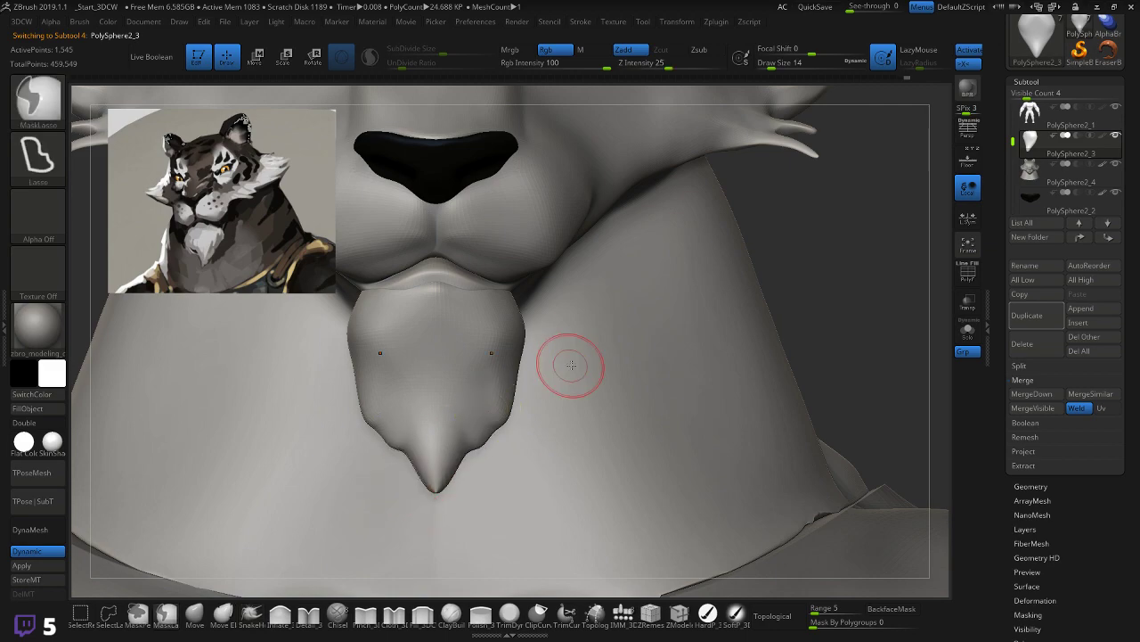
Step: Try to pull the beard's side tufts and tip from side views with SnakeHook, and undo the latest strokes
{"action": "right_click_drag", "start_coordinate": [826, 252], "coordinate": [562, 338]}
{"action": "mouse_move", "coordinate": [445, 370]}
{"action": "left_mouse_down"}
{"action": "mouse_move", "coordinate": [433, 400]}
{"action": "mouse_move", "coordinate": [435, 499]}
{"action": "left_mouse_up"}
{"action": "right_click_drag", "start_coordinate": [553, 418], "coordinate": [539, 374]}
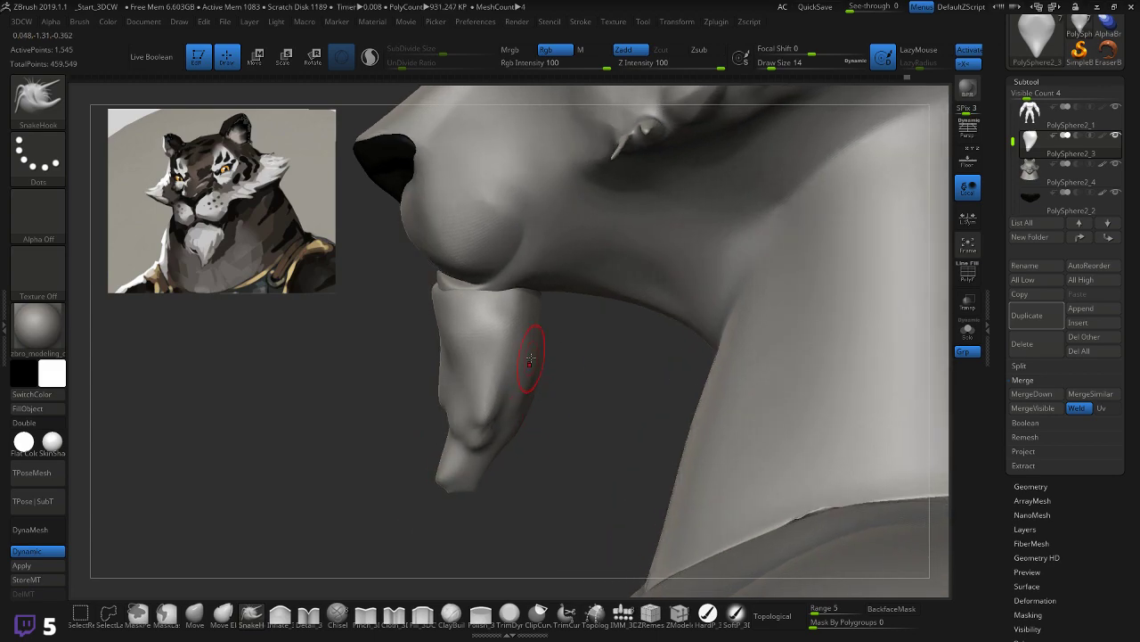
{"action": "left_click_drag", "start_coordinate": [539, 361], "coordinate": [529, 437]}
{"action": "right_click_drag", "start_coordinate": [529, 438], "coordinate": [535, 426]}
{"action": "left_click_drag", "start_coordinate": [487, 472], "coordinate": [429, 534]}
{"action": "right_click_drag", "start_coordinate": [422, 537], "coordinate": [451, 532]}
{"action": "key", "text": "ctrl+z"}
{"action": "key", "text": "ctrl+z"}
{"action": "key", "text": "ctrl+z"}
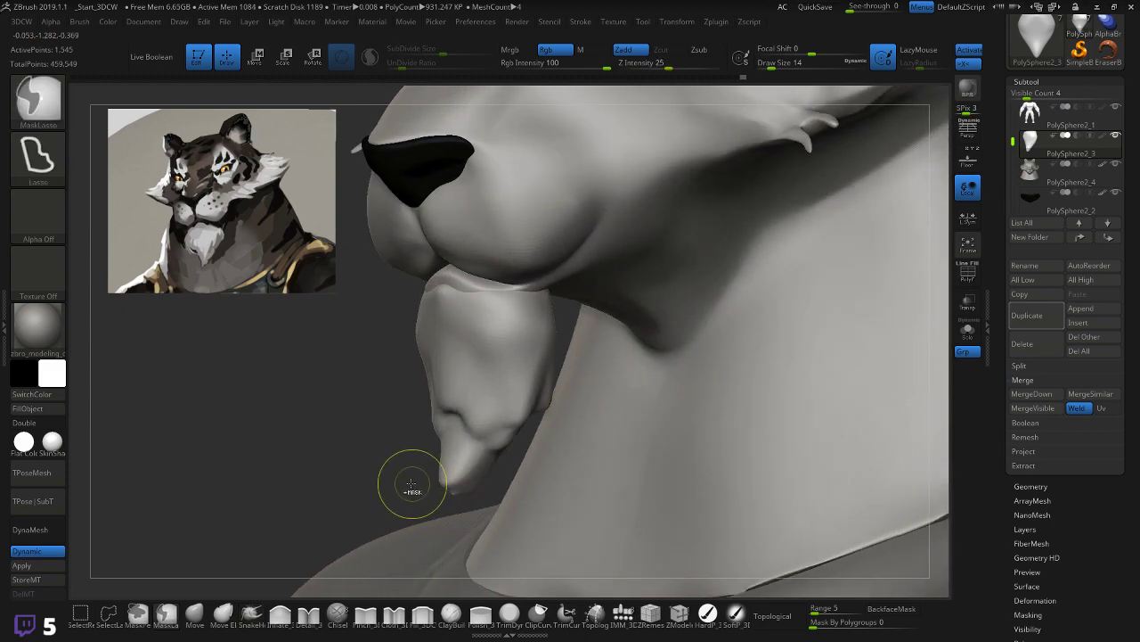
Step: Smooth the beard into a clean taper, pull its tip to a point with SnakeHook at draw size 20, and soften its upper edge
{"action": "right_click_drag", "start_coordinate": [384, 460], "coordinate": [357, 462]}
{"action": "key", "text": "space"}
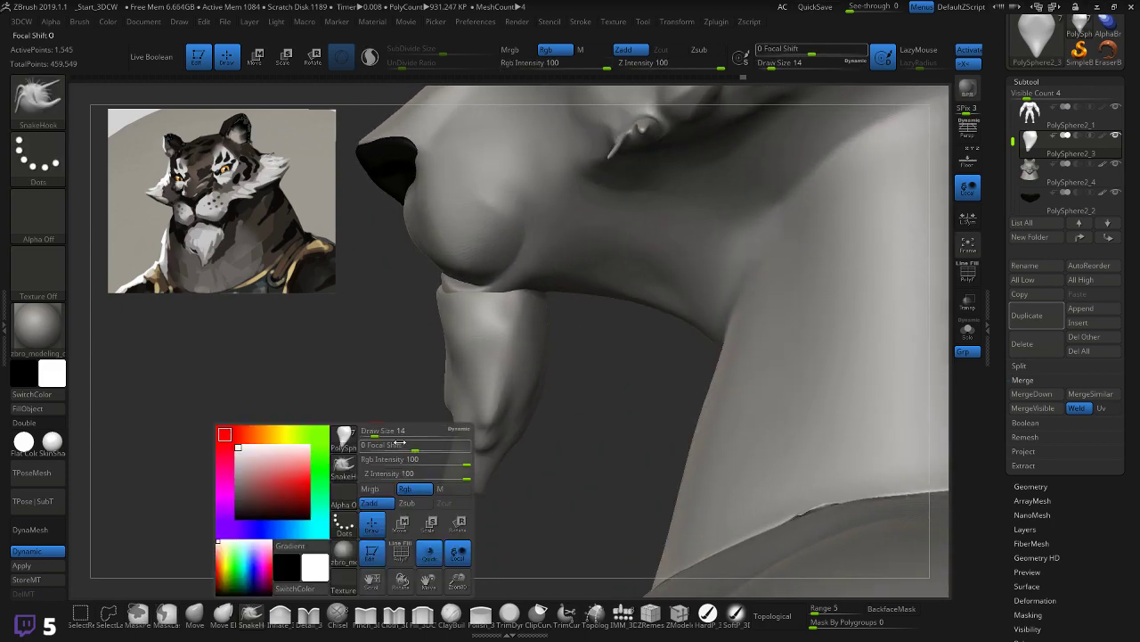
{"action": "left_click_drag", "start_coordinate": [372, 434], "coordinate": [388, 436]}
{"action": "left_click_drag", "start_coordinate": [444, 476], "coordinate": [410, 479]}
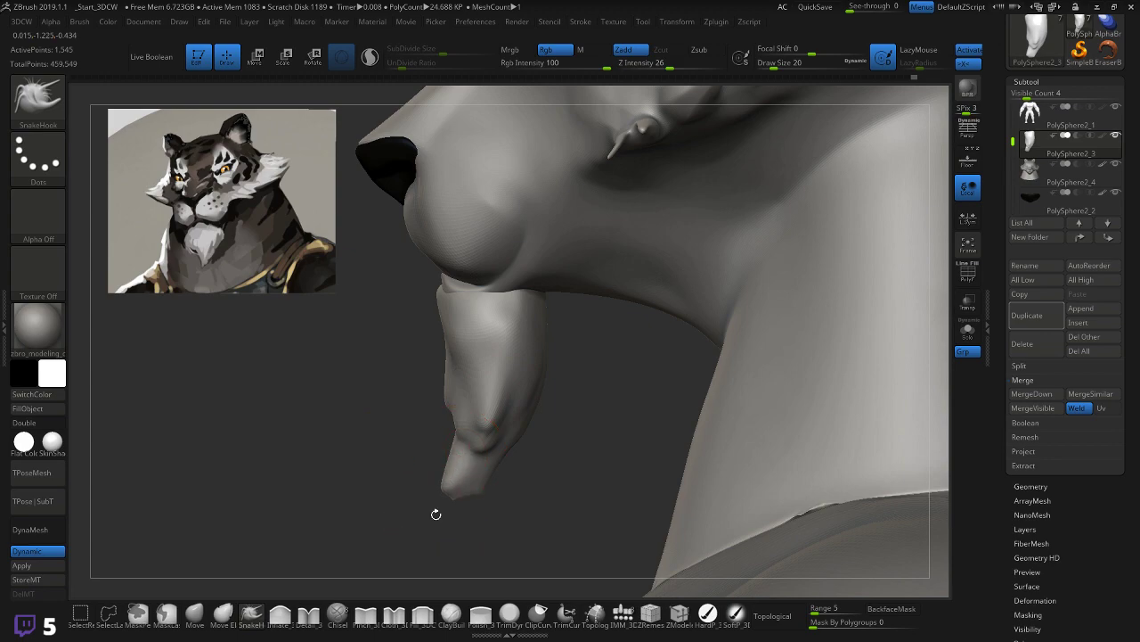
{"action": "left_click_drag", "start_coordinate": [484, 471], "coordinate": [488, 419], "text": "shift"}
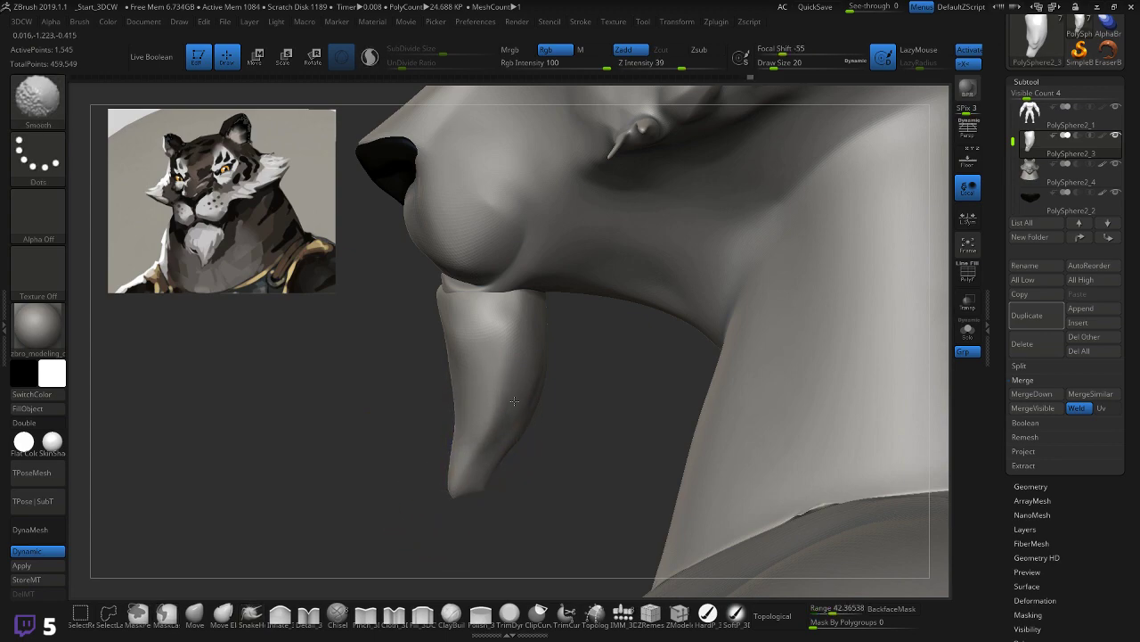
{"action": "mouse_move", "coordinate": [479, 483]}
{"action": "left_mouse_down"}
{"action": "mouse_move", "coordinate": [494, 479]}
{"action": "mouse_move", "coordinate": [503, 493]}
{"action": "left_mouse_up"}
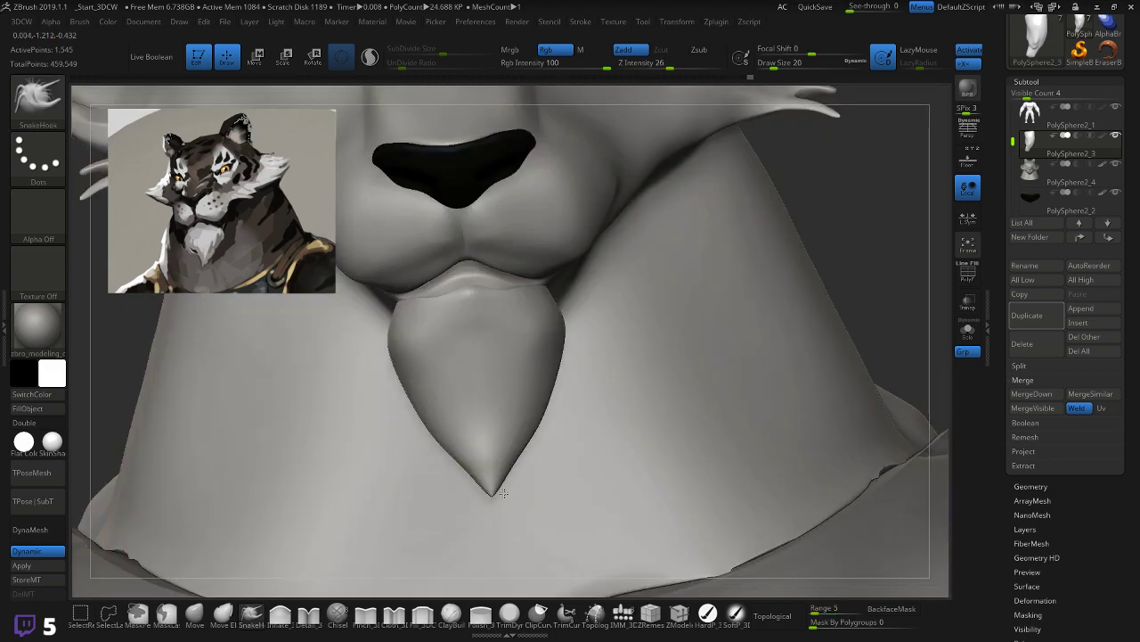
{"action": "mouse_move", "coordinate": [486, 495]}
{"action": "right_mouse_down"}
{"action": "mouse_move", "coordinate": [453, 496]}
{"action": "mouse_move", "coordinate": [465, 508]}
{"action": "mouse_move", "coordinate": [504, 497]}
{"action": "right_mouse_up"}
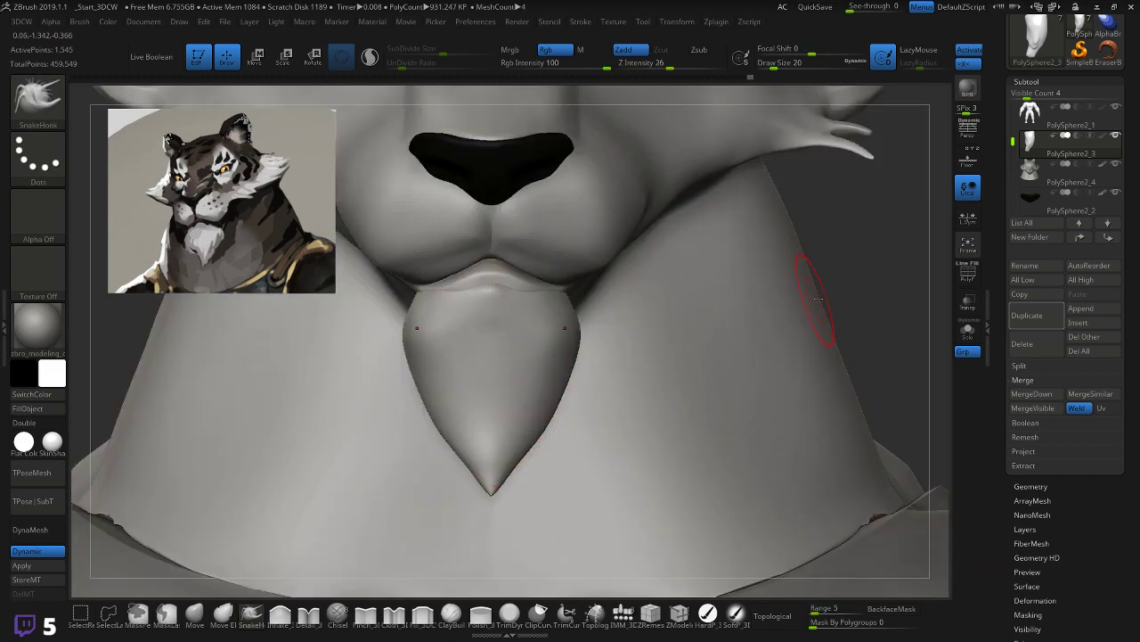
{"action": "left_click_drag", "start_coordinate": [511, 312], "coordinate": [492, 290], "text": "shift"}
Step: Push the forehead back into a flatter slope in profile with the Move brush at draw size 68 on the head subtool
{"action": "mouse_move", "coordinate": [873, 261]}
{"action": "left_mouse_down"}
{"action": "mouse_move", "coordinate": [787, 257]}
{"action": "mouse_move", "coordinate": [829, 300]}
{"action": "mouse_move", "coordinate": [827, 314]}
{"action": "mouse_move", "coordinate": [848, 312]}
{"action": "left_mouse_up"}
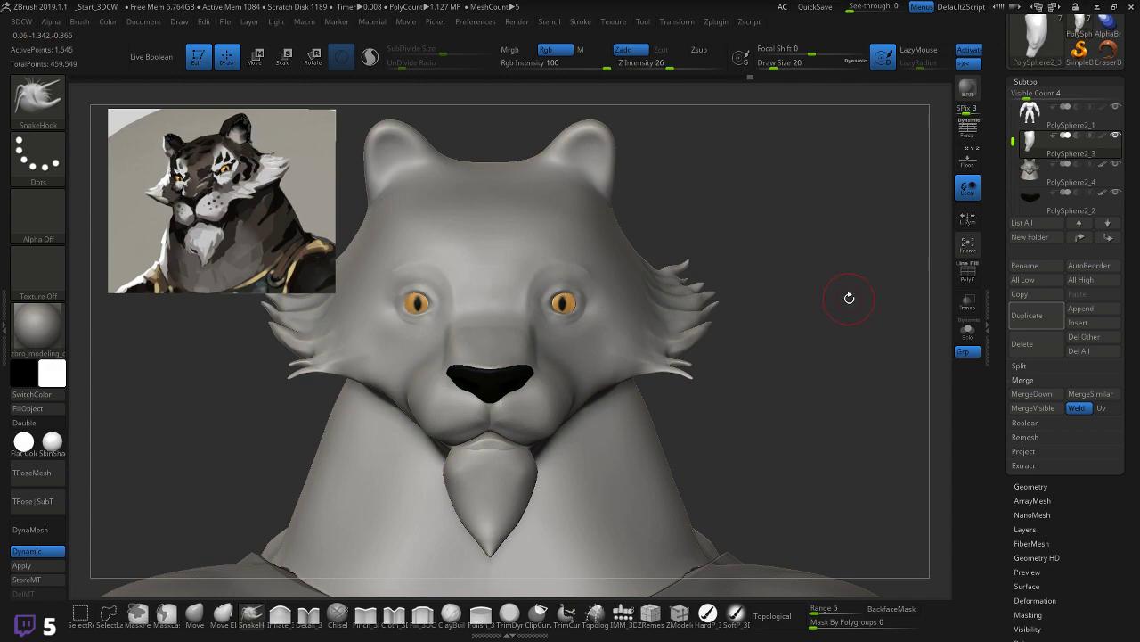
{"action": "left_click_drag", "start_coordinate": [855, 287], "coordinate": [802, 285]}
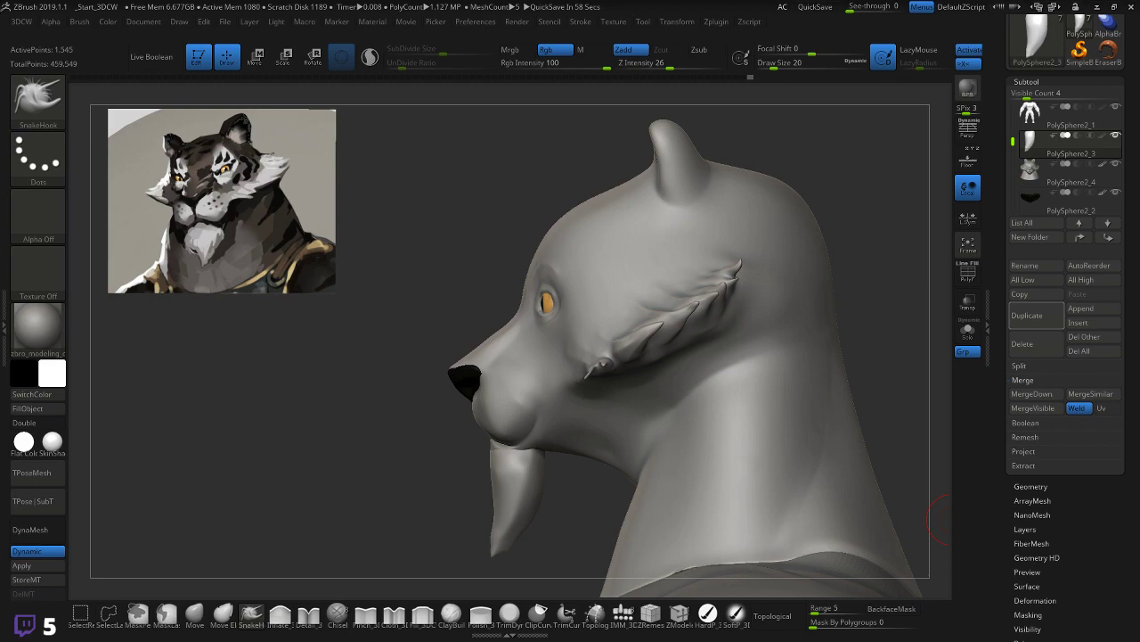
{"action": "left_click_drag", "start_coordinate": [414, 303], "coordinate": [406, 341]}
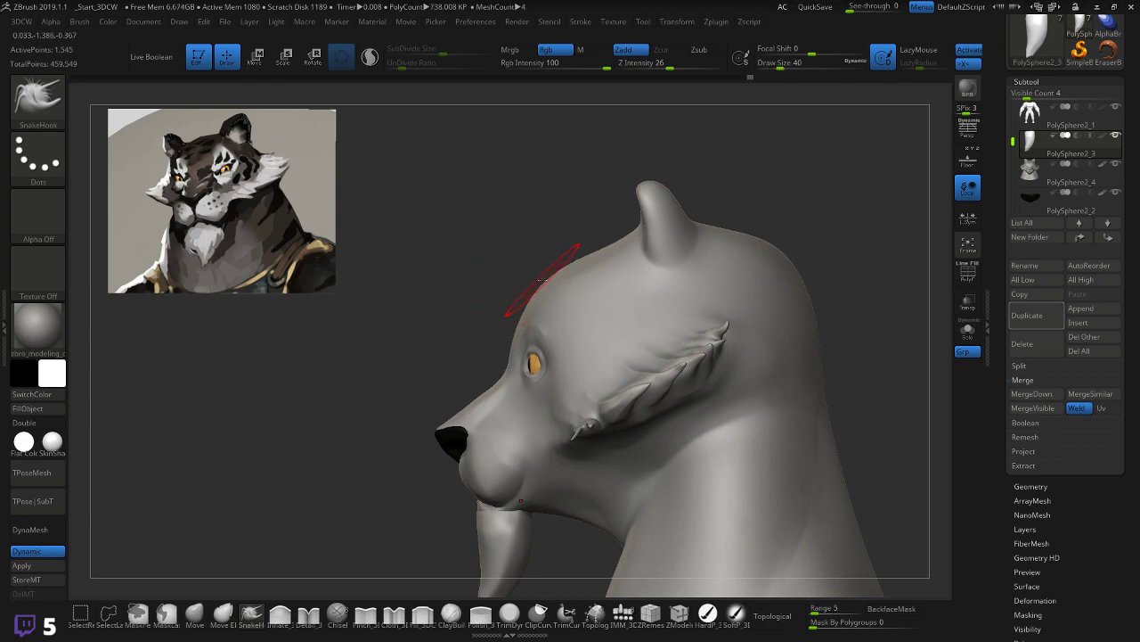
{"action": "key", "text": "bracketright"}
{"action": "key", "text": "bracketright"}
{"action": "key", "text": "bracketright"}
{"action": "key", "text": "bracketright"}
{"action": "key", "text": "bracketright"}
{"action": "key", "text": "bracketright"}
{"action": "key", "text": "bracketright"}
{"action": "key", "text": "bracketright"}
{"action": "left_click", "coordinate": [194, 613]}
{"action": "left_click", "coordinate": [1033, 169]}
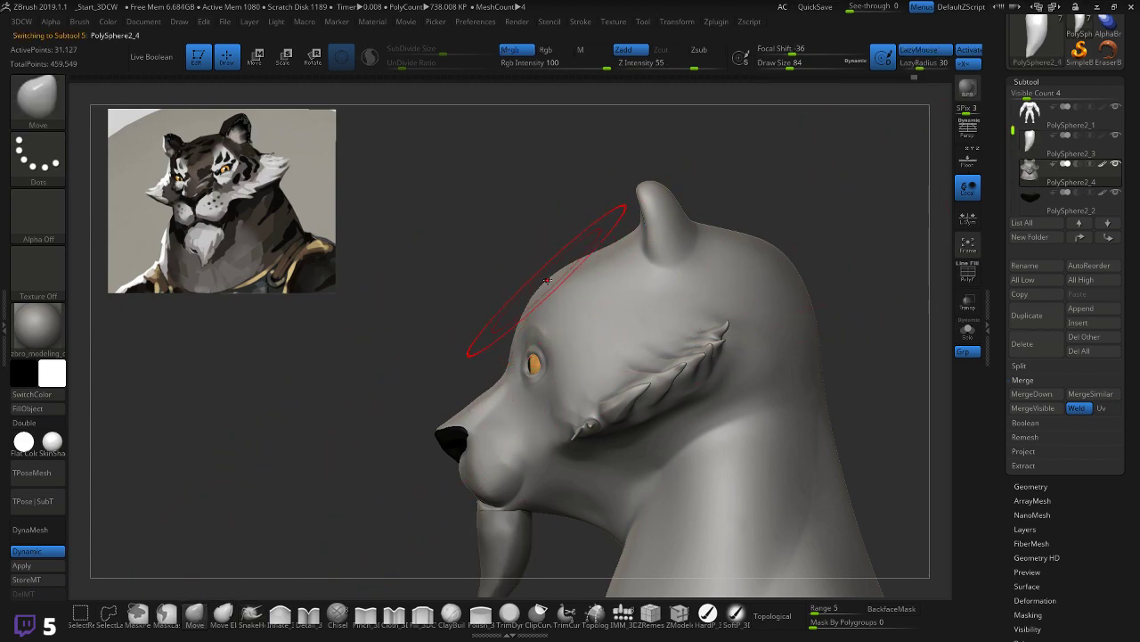
{"action": "key", "text": "ctrl+z"}
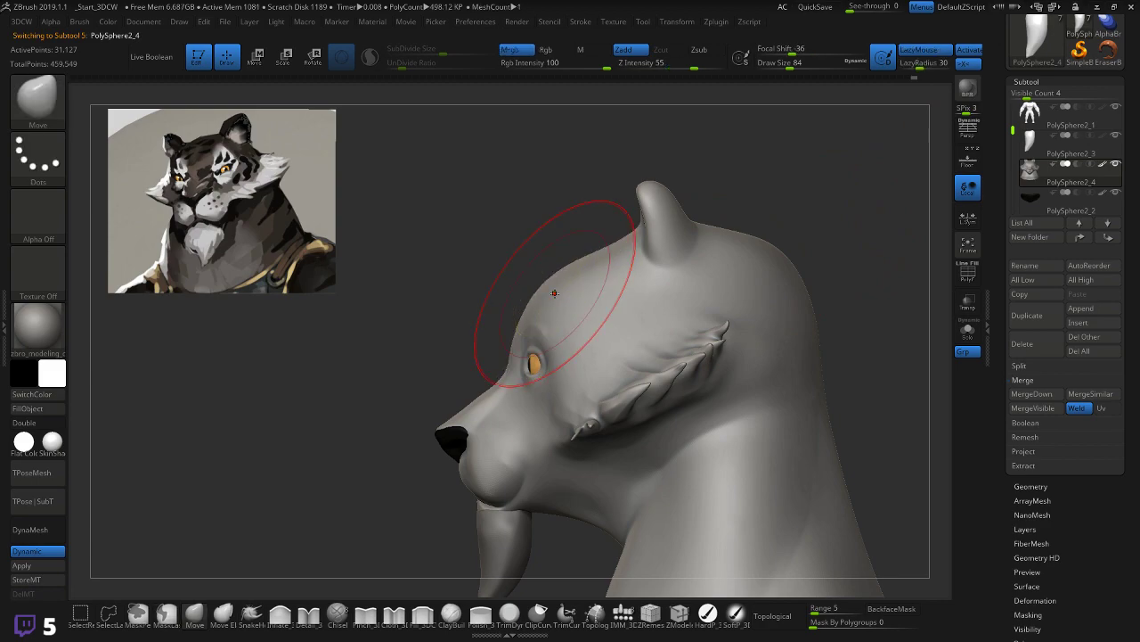
{"action": "key", "text": "["}
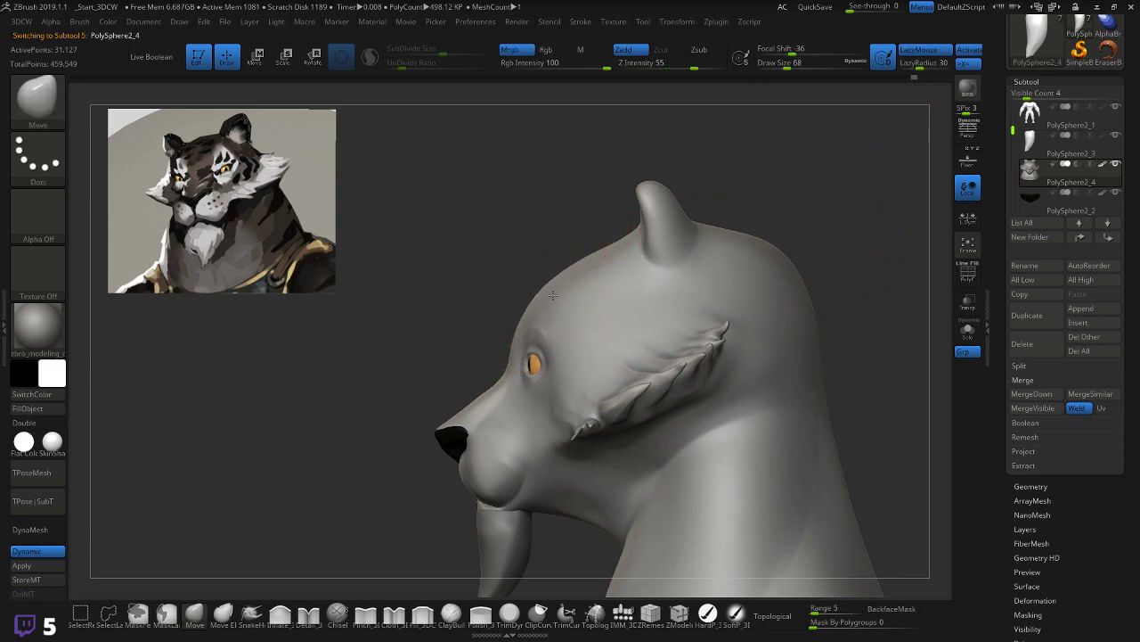
{"action": "left_click_drag", "start_coordinate": [553, 286], "coordinate": [588, 277]}
{"action": "left_click_drag", "start_coordinate": [607, 238], "coordinate": [615, 253]}
{"action": "left_click_drag", "start_coordinate": [546, 281], "coordinate": [557, 290]}
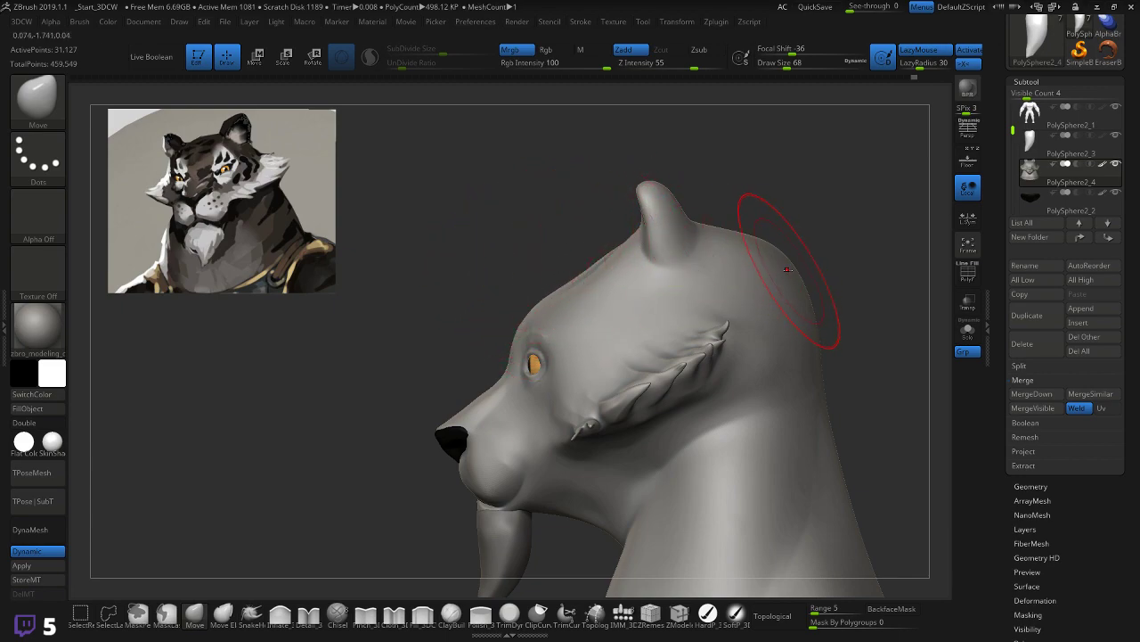
Step: Adjust the ears and the crown between them with the Move brush, varying the draw size between 20 and 68
{"action": "mouse_move", "coordinate": [691, 233]}
{"action": "right_mouse_down"}
{"action": "mouse_move", "coordinate": [657, 255]}
{"action": "mouse_move", "coordinate": [575, 251]}
{"action": "mouse_move", "coordinate": [594, 261]}
{"action": "mouse_move", "coordinate": [614, 252]}
{"action": "mouse_move", "coordinate": [594, 235]}
{"action": "right_mouse_up"}
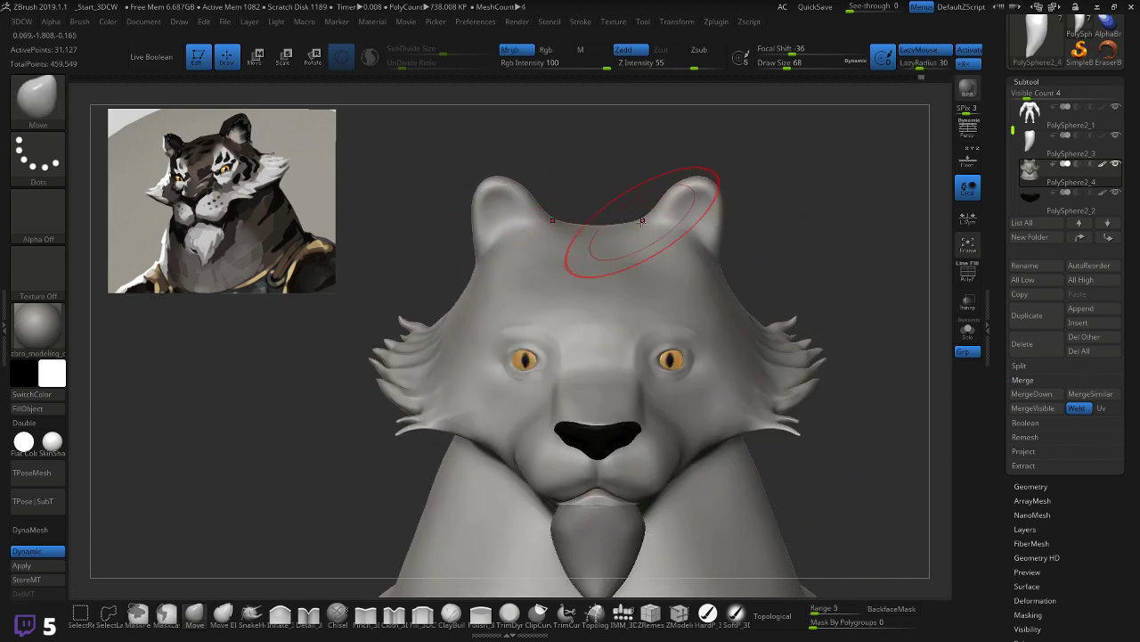
{"action": "key", "text": "bracketleft"}
{"action": "key", "text": "bracketleft"}
{"action": "key", "text": "bracketleft"}
{"action": "key", "text": "bracketleft"}
{"action": "key", "text": "bracketleft"}
{"action": "key", "text": "bracketleft"}
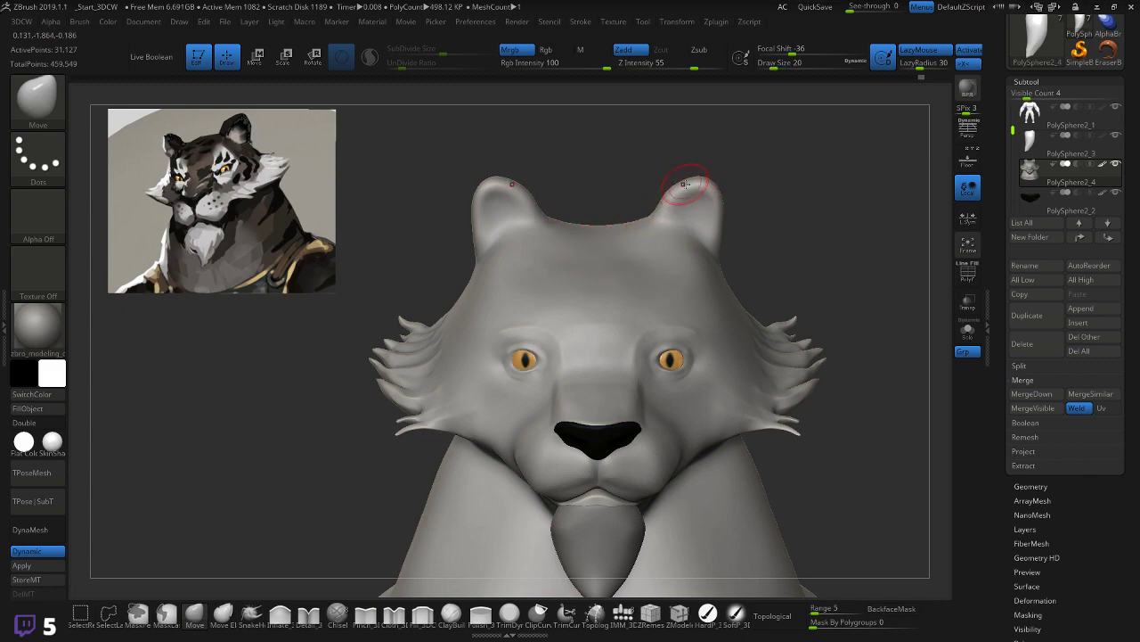
{"action": "key", "text": "bracketright"}
{"action": "key", "text": "bracketright"}
{"action": "key", "text": "bracketright"}
{"action": "mouse_move", "coordinate": [710, 195]}
{"action": "left_mouse_down"}
{"action": "mouse_move", "coordinate": [721, 207]}
{"action": "mouse_move", "coordinate": [651, 209]}
{"action": "left_mouse_up"}
{"action": "left_click_drag", "start_coordinate": [748, 204], "coordinate": [786, 231]}
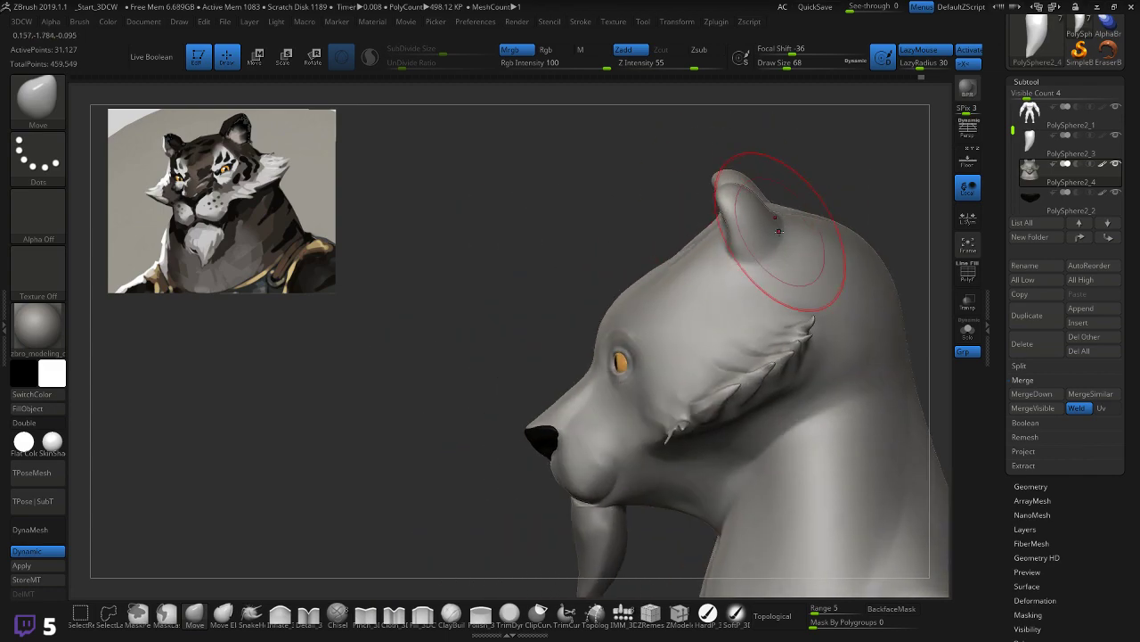
Step: Refine the top of the head between the ears with the Move brush and smooth the forehead surface at draw size 44
{"action": "left_click_drag", "start_coordinate": [608, 251], "coordinate": [686, 218]}
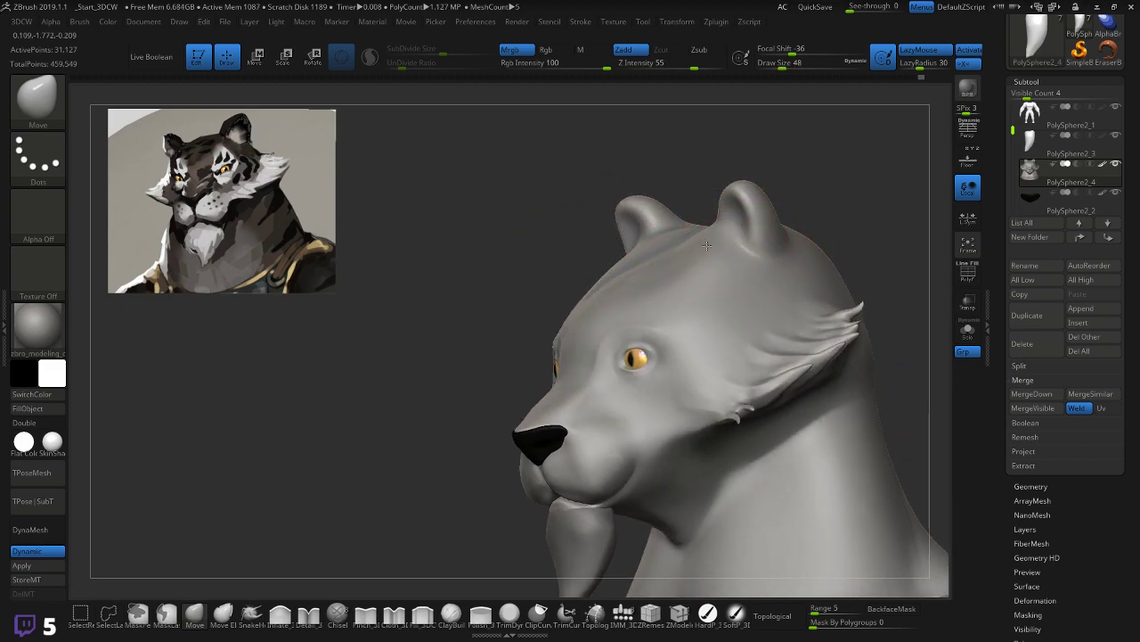
{"action": "left_click_drag", "start_coordinate": [611, 242], "coordinate": [550, 288]}
{"action": "right_click_drag", "start_coordinate": [550, 288], "coordinate": [604, 256]}
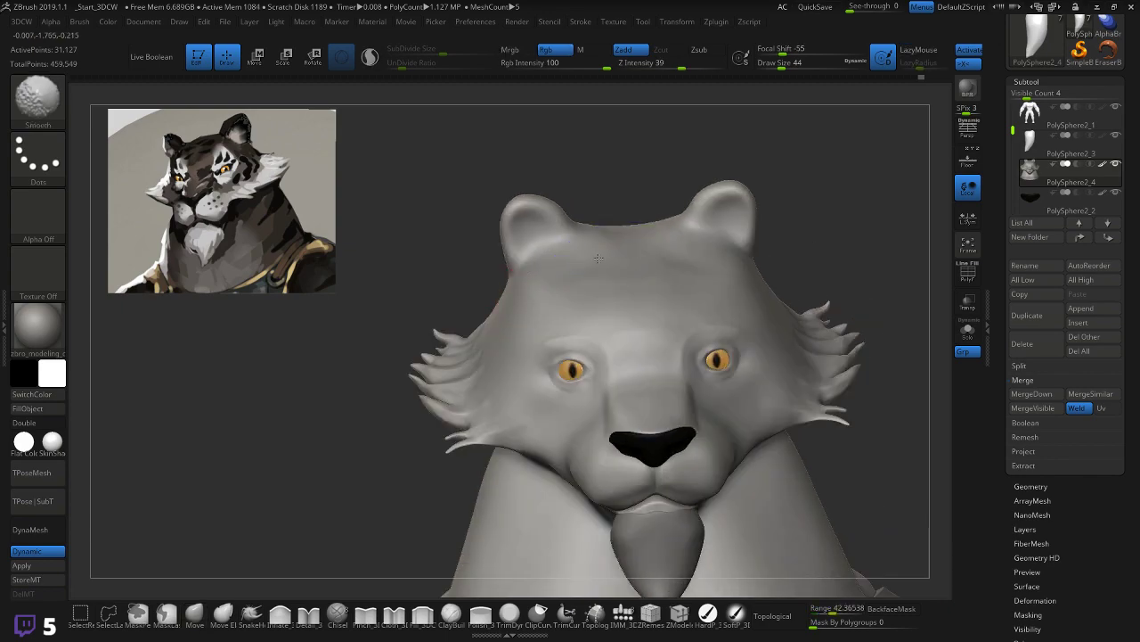
{"action": "right_click_drag", "start_coordinate": [694, 271], "coordinate": [743, 237]}
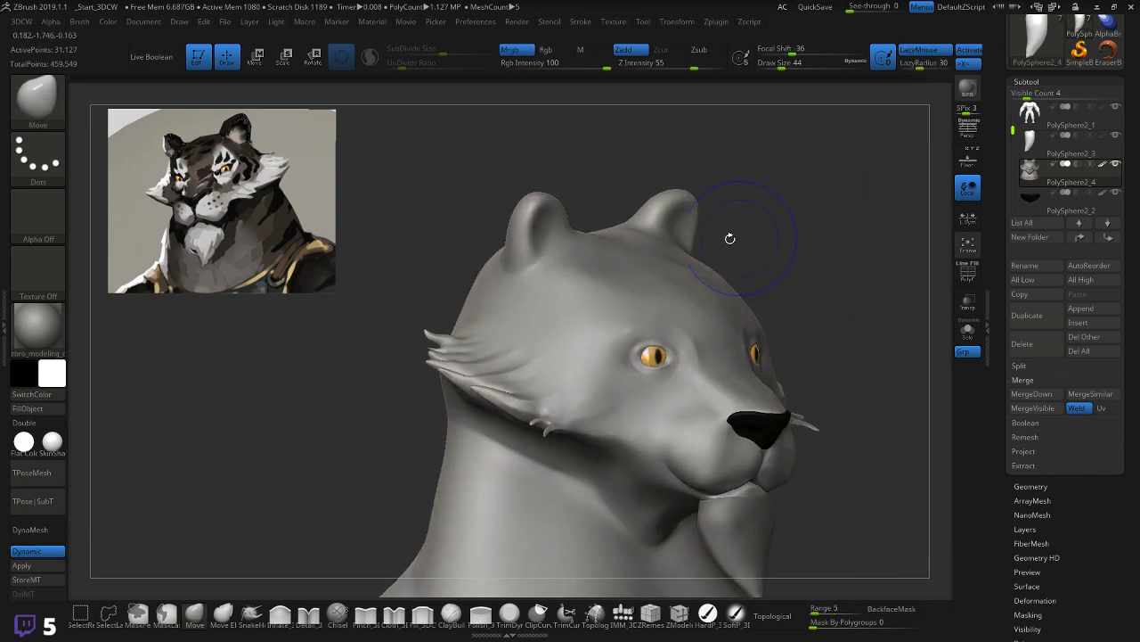
{"action": "mouse_move", "coordinate": [670, 285]}
{"action": "right_mouse_down"}
{"action": "mouse_move", "coordinate": [764, 241]}
{"action": "mouse_move", "coordinate": [701, 265]}
{"action": "right_mouse_up"}
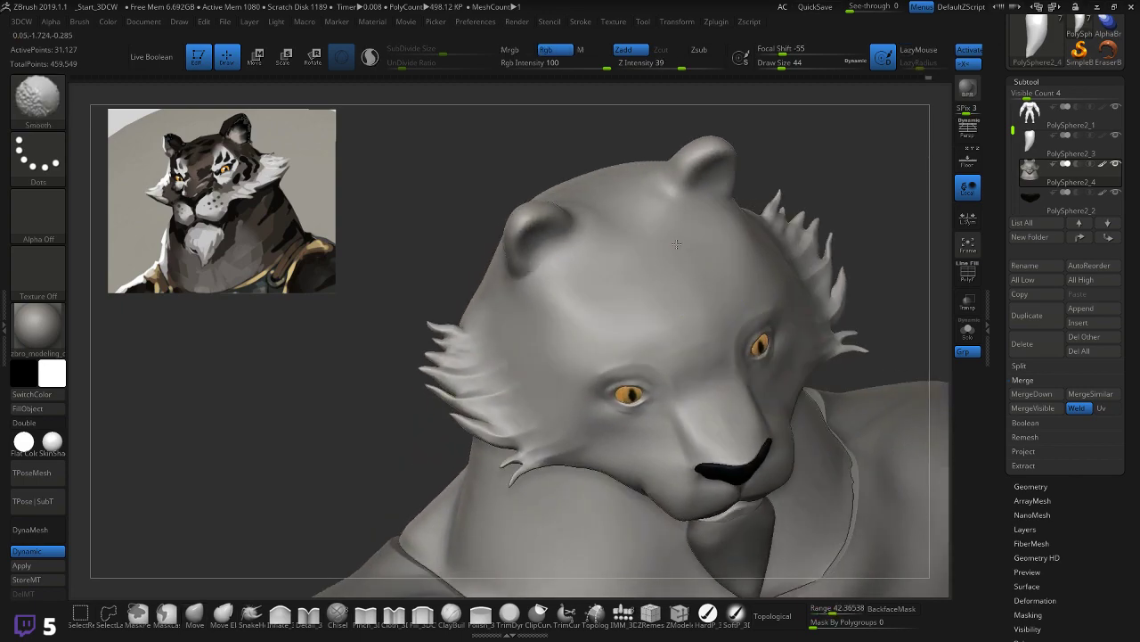
{"action": "mouse_move", "coordinate": [845, 193]}
{"action": "right_mouse_down"}
{"action": "mouse_move", "coordinate": [841, 166]}
{"action": "mouse_move", "coordinate": [872, 175]}
{"action": "mouse_move", "coordinate": [786, 193]}
{"action": "right_mouse_up"}
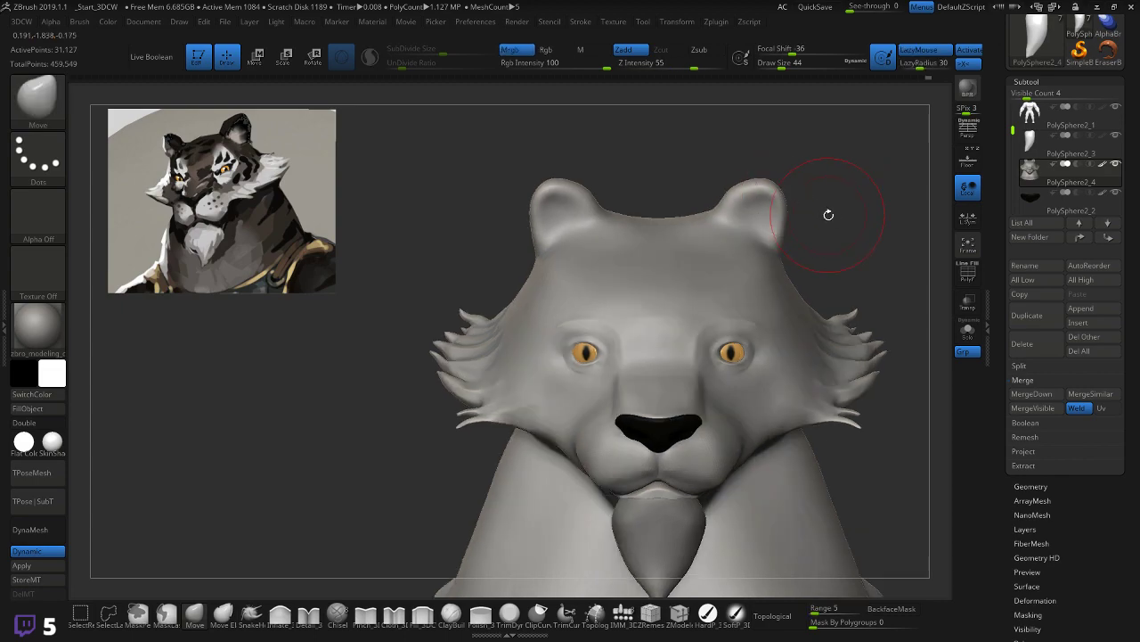
Step: Reshape the brow and nose bridge profile with the Move brush at focal shift -36 and draw size 44
{"action": "right_click_drag", "start_coordinate": [877, 217], "coordinate": [802, 259]}
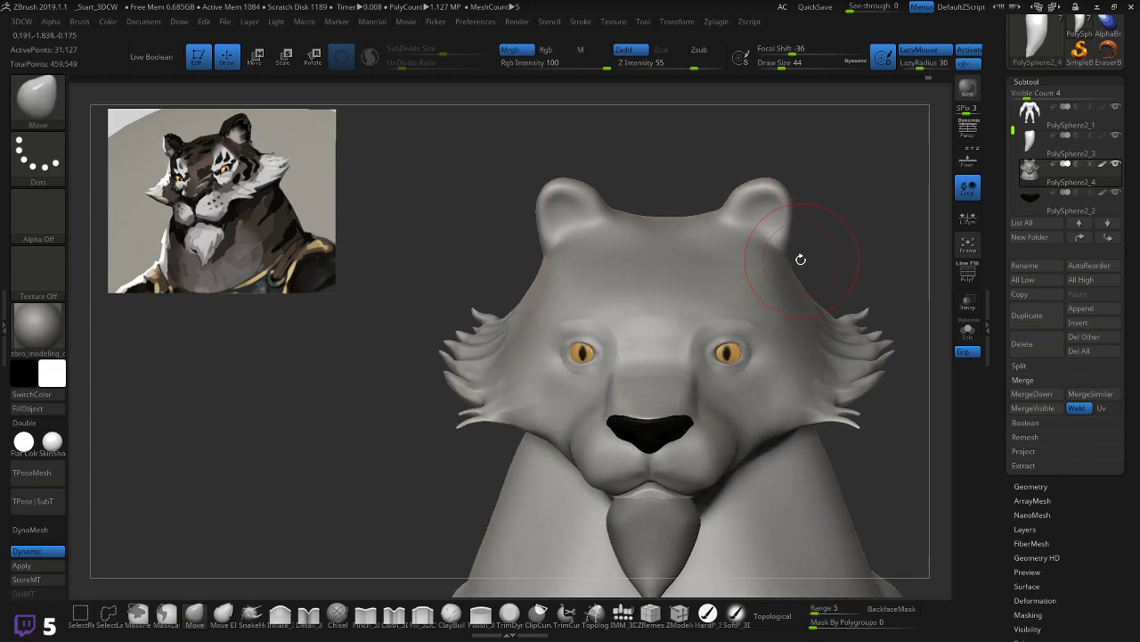
{"action": "mouse_move", "coordinate": [861, 234]}
{"action": "right_mouse_down"}
{"action": "mouse_move", "coordinate": [749, 268]}
{"action": "mouse_move", "coordinate": [442, 401]}
{"action": "mouse_move", "coordinate": [535, 361]}
{"action": "right_mouse_up"}
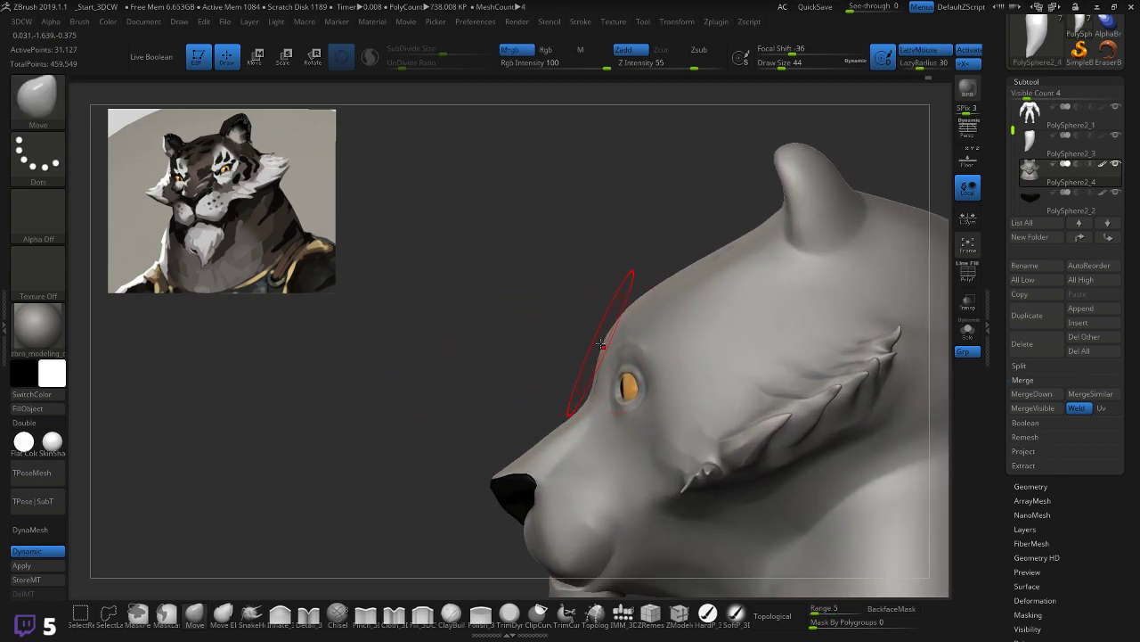
{"action": "mouse_move", "coordinate": [601, 349]}
{"action": "right_mouse_down"}
{"action": "mouse_move", "coordinate": [579, 352]}
{"action": "mouse_move", "coordinate": [668, 338]}
{"action": "mouse_move", "coordinate": [650, 333]}
{"action": "right_mouse_up"}
{"action": "right_click_drag", "start_coordinate": [720, 318], "coordinate": [597, 354]}
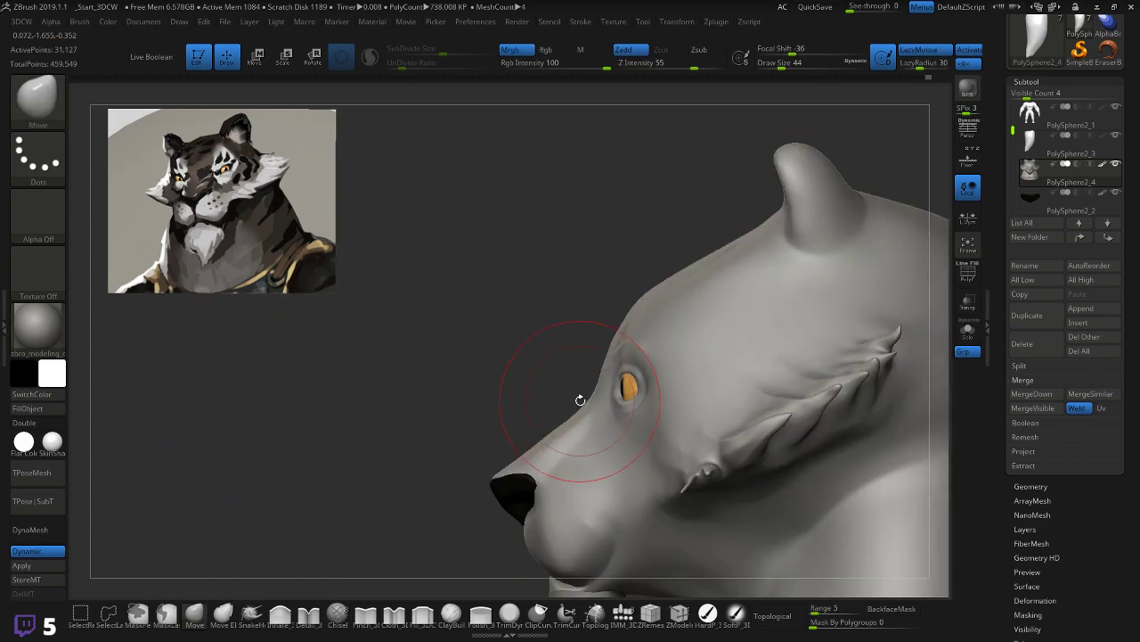
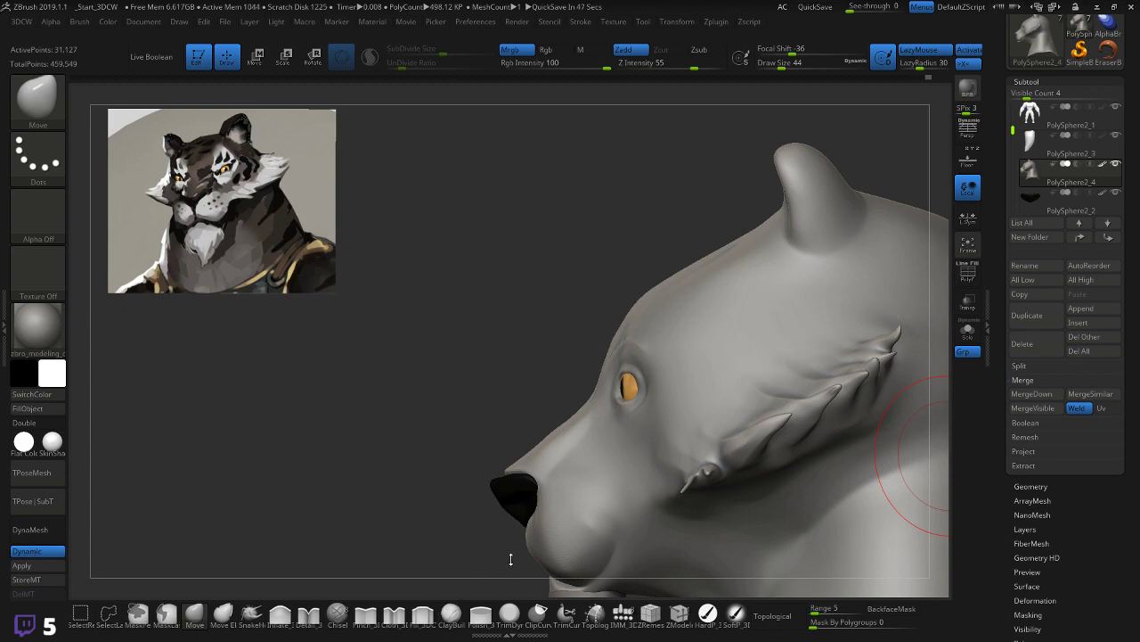
Step: Push the nose back against the muzzle with the Move brush at draw size 44 on the nose subtool PolySphere2_2
{"action": "left_click", "coordinate": [1027, 200]}
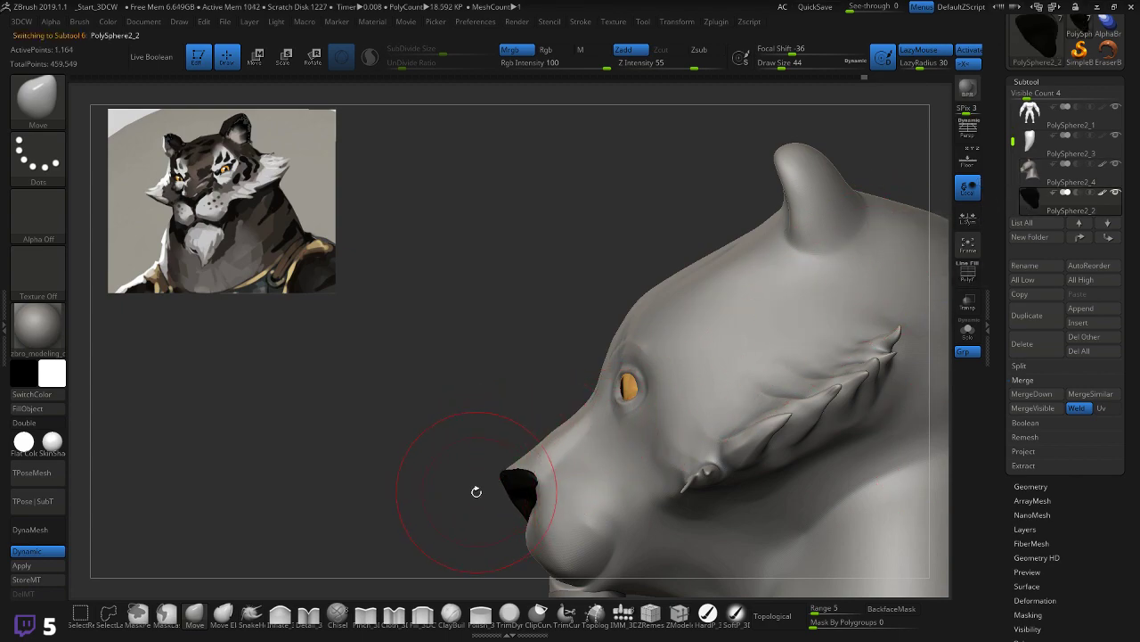
{"action": "key", "text": "p"}
{"action": "key", "text": "p"}
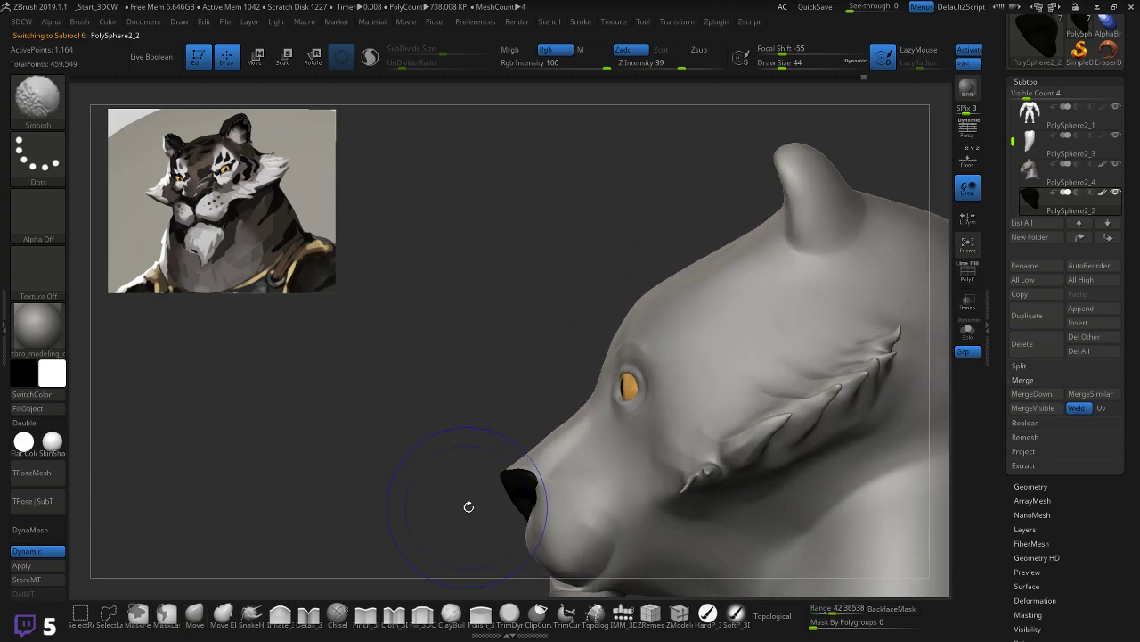
{"action": "left_click_drag", "start_coordinate": [520, 532], "coordinate": [507, 427]}
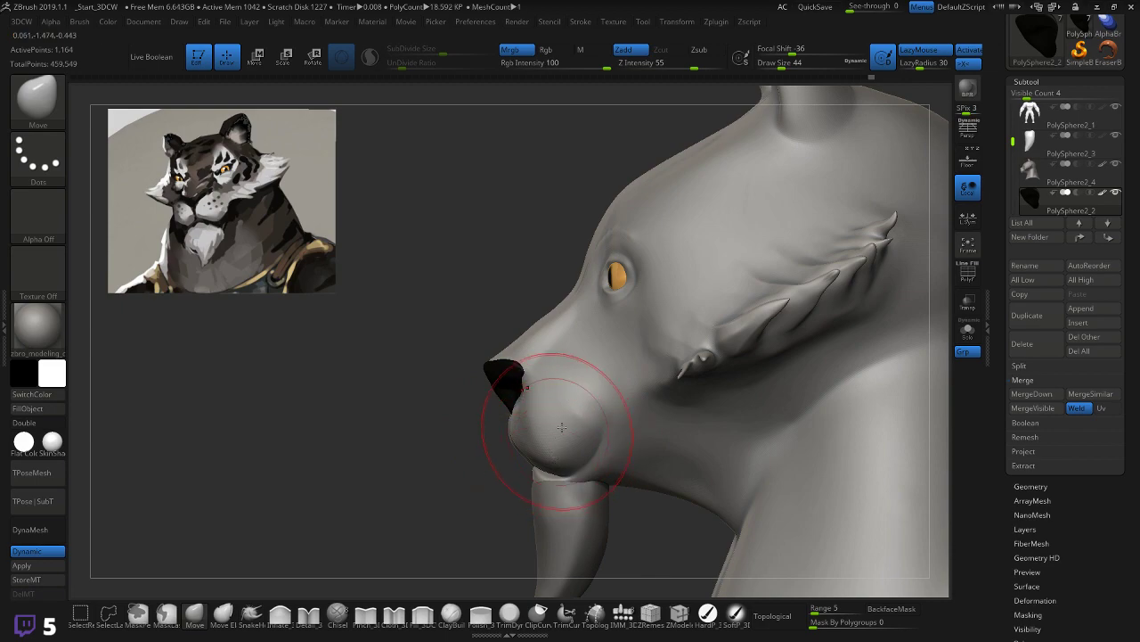
Step: Reshape the side of the muzzle on the head subtool PolySphere2_4 with the Move brush at draw size 44 and smooth it
{"action": "left_click", "coordinate": [1029, 172]}
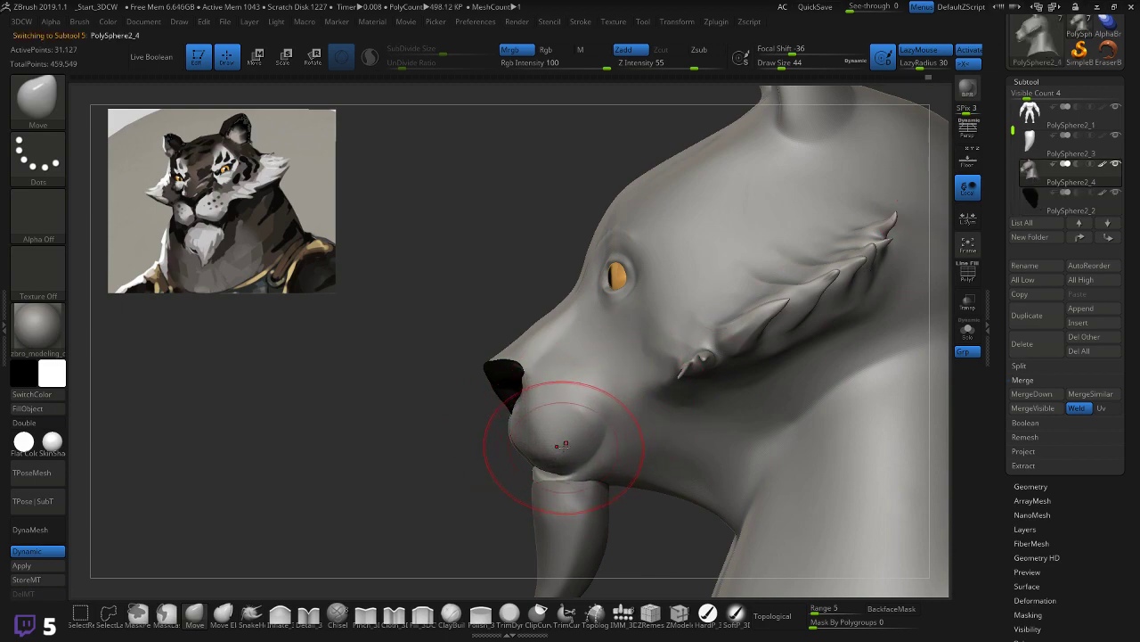
{"action": "mouse_move", "coordinate": [580, 431]}
{"action": "left_mouse_down"}
{"action": "mouse_move", "coordinate": [588, 426]}
{"action": "mouse_move", "coordinate": [578, 433]}
{"action": "left_mouse_up"}
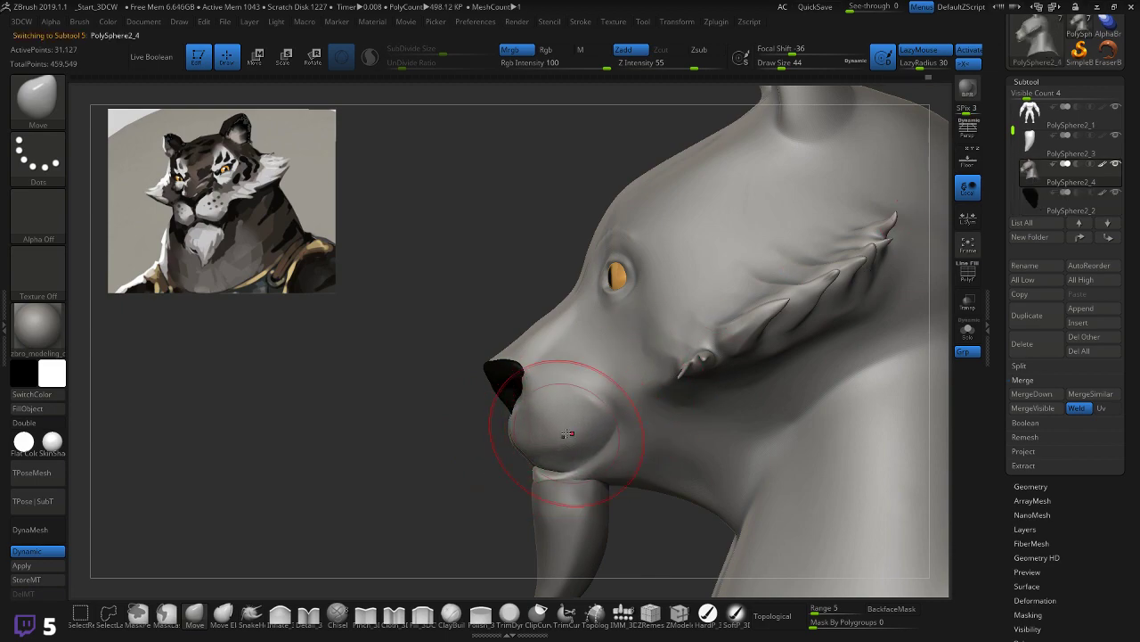
{"action": "mouse_move", "coordinate": [424, 481]}
{"action": "left_mouse_down"}
{"action": "mouse_move", "coordinate": [472, 483]}
{"action": "mouse_move", "coordinate": [426, 482]}
{"action": "left_mouse_up"}
{"action": "mouse_move", "coordinate": [553, 424]}
{"action": "left_mouse_down"}
{"action": "mouse_move", "coordinate": [599, 407]}
{"action": "mouse_move", "coordinate": [480, 464]}
{"action": "left_mouse_up"}
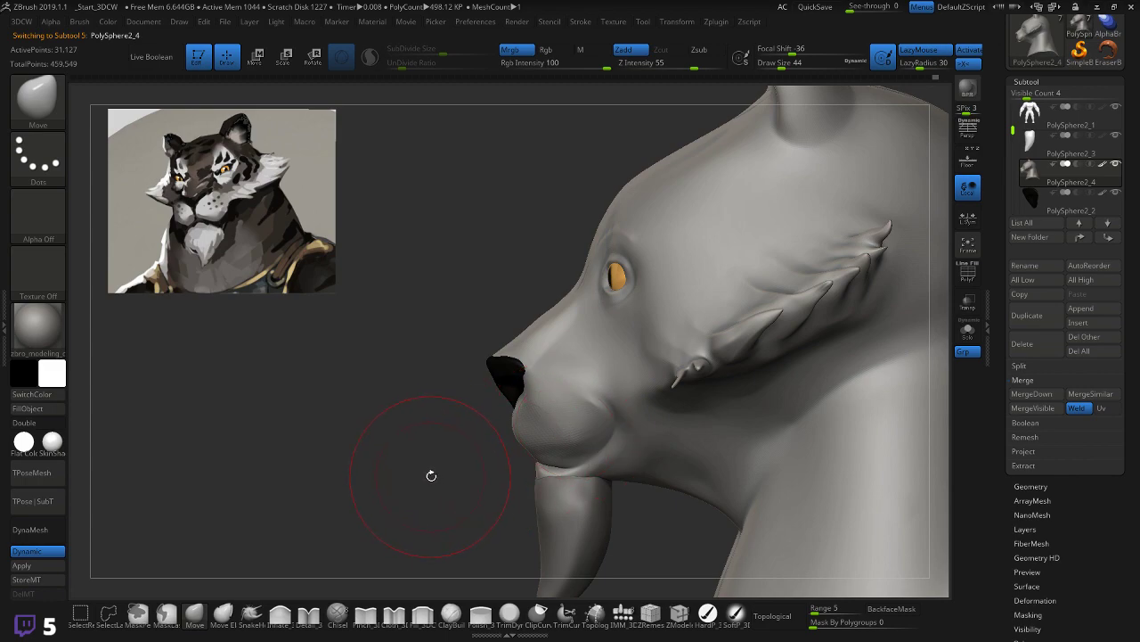
{"action": "left_click_drag", "start_coordinate": [591, 439], "coordinate": [587, 451]}
{"action": "left_click_drag", "start_coordinate": [491, 483], "coordinate": [481, 472]}
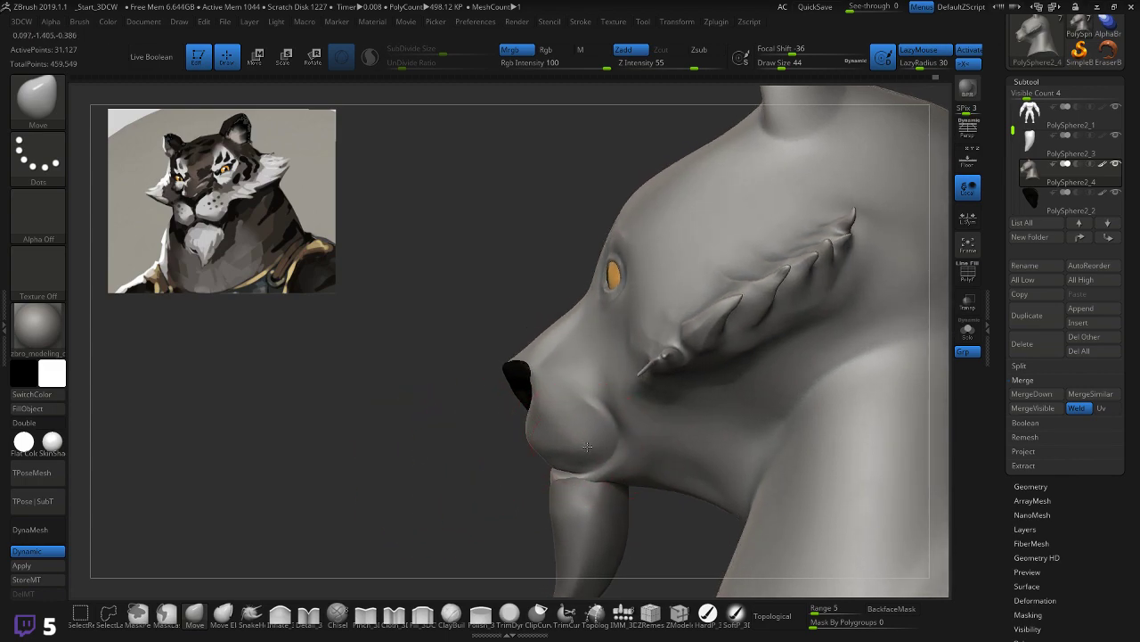
{"action": "key", "text": "shift"}
{"action": "key", "text": "shift"}
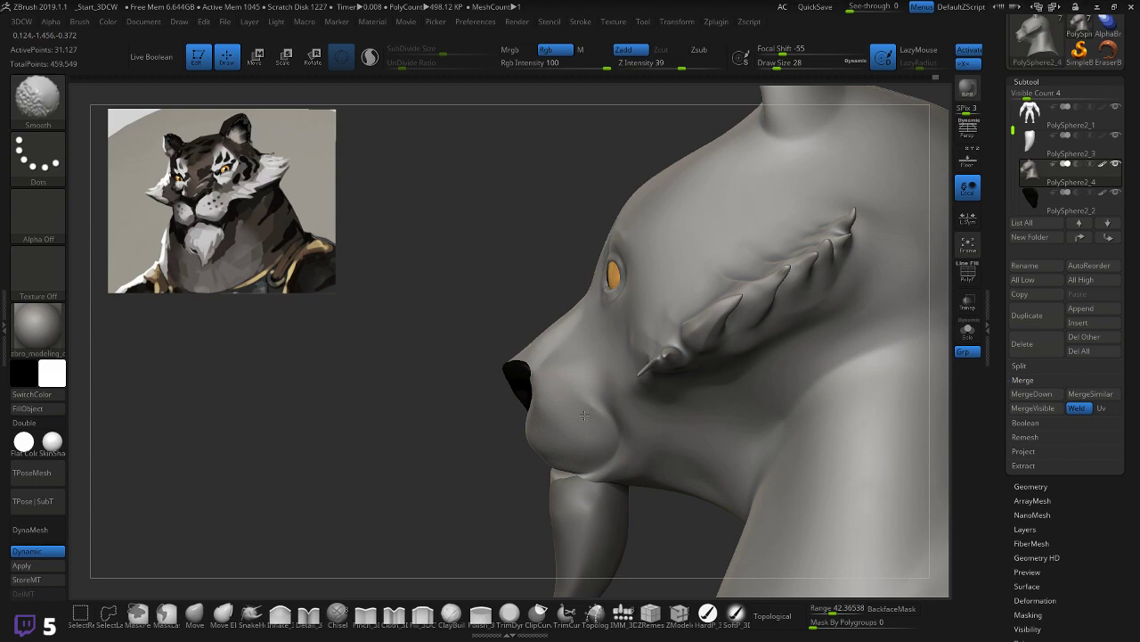
{"action": "mouse_move", "coordinate": [514, 452]}
{"action": "left_mouse_down"}
{"action": "mouse_move", "coordinate": [453, 471]}
{"action": "mouse_move", "coordinate": [527, 447]}
{"action": "left_mouse_up"}
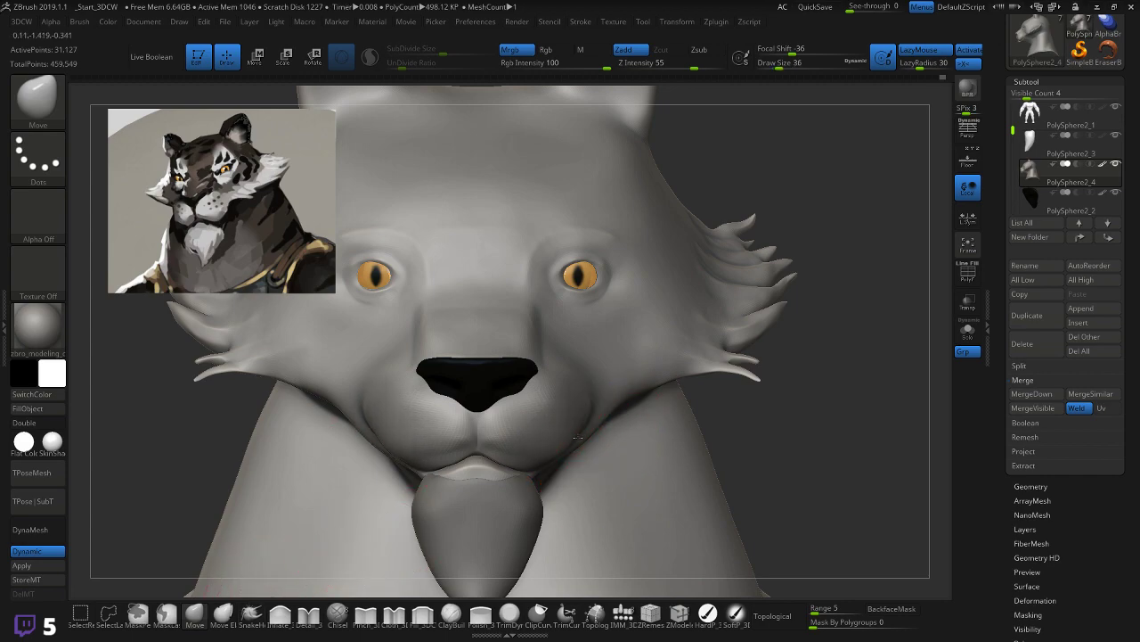
Step: Push the eye socket rim back along the head's side profile with the Move brush at draw size 36
{"action": "left_click_drag", "start_coordinate": [786, 389], "coordinate": [720, 395]}
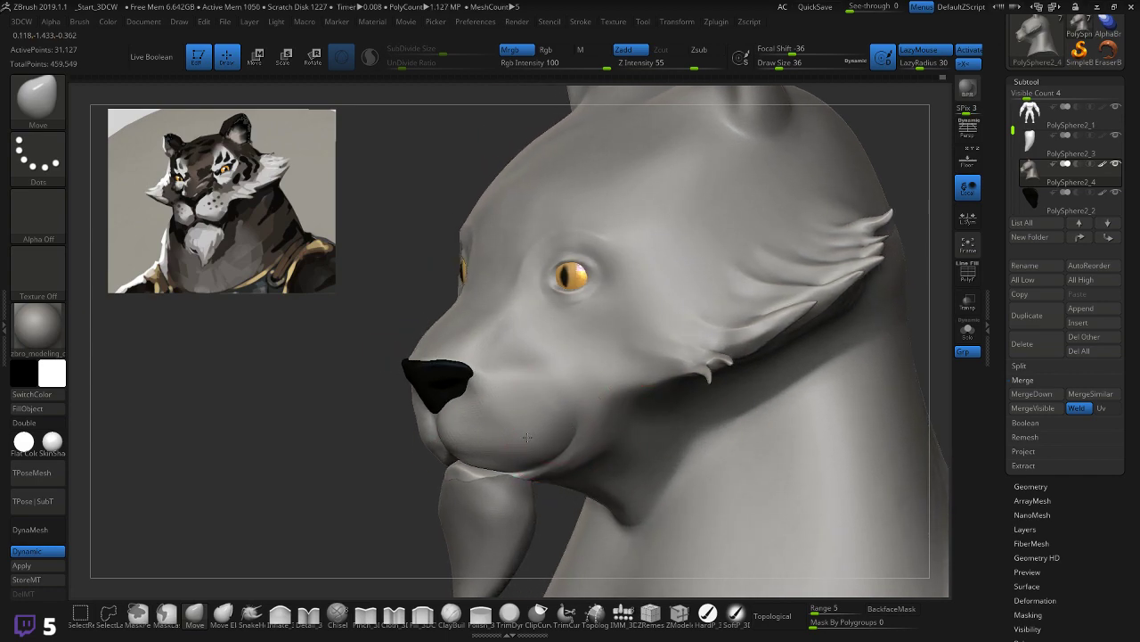
{"action": "left_click_drag", "start_coordinate": [407, 458], "coordinate": [437, 402]}
{"action": "right_click_drag", "start_coordinate": [441, 402], "coordinate": [545, 356]}
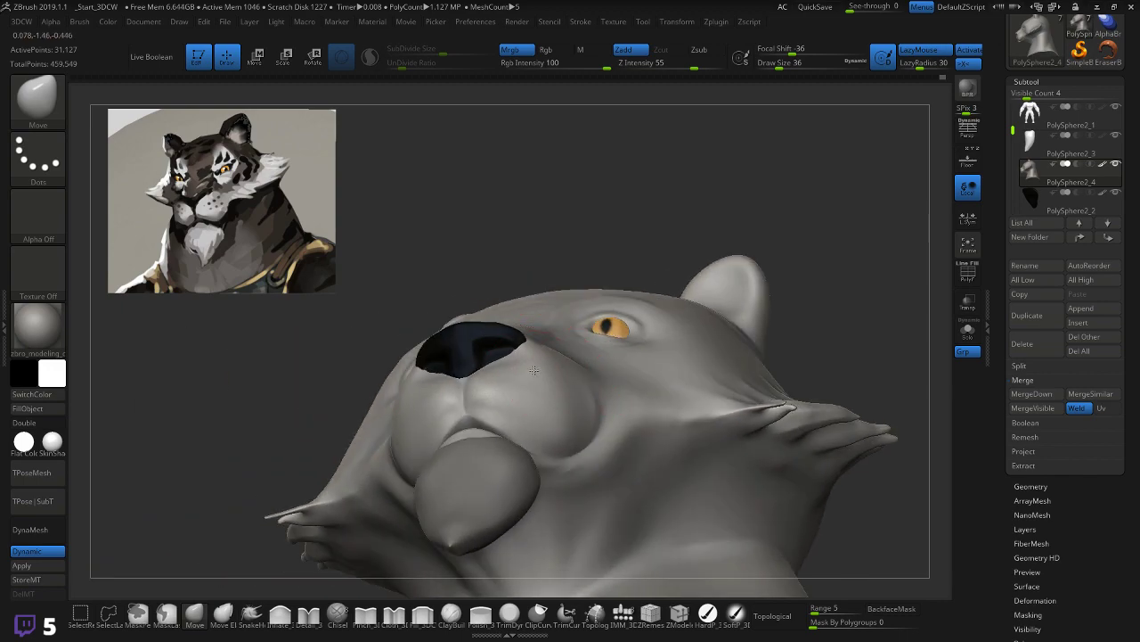
{"action": "right_click_drag", "start_coordinate": [675, 356], "coordinate": [588, 360]}
{"action": "mouse_move", "coordinate": [588, 360]}
{"action": "left_mouse_down"}
{"action": "mouse_move", "coordinate": [547, 326]}
{"action": "mouse_move", "coordinate": [572, 335]}
{"action": "mouse_move", "coordinate": [600, 273]}
{"action": "left_mouse_up"}
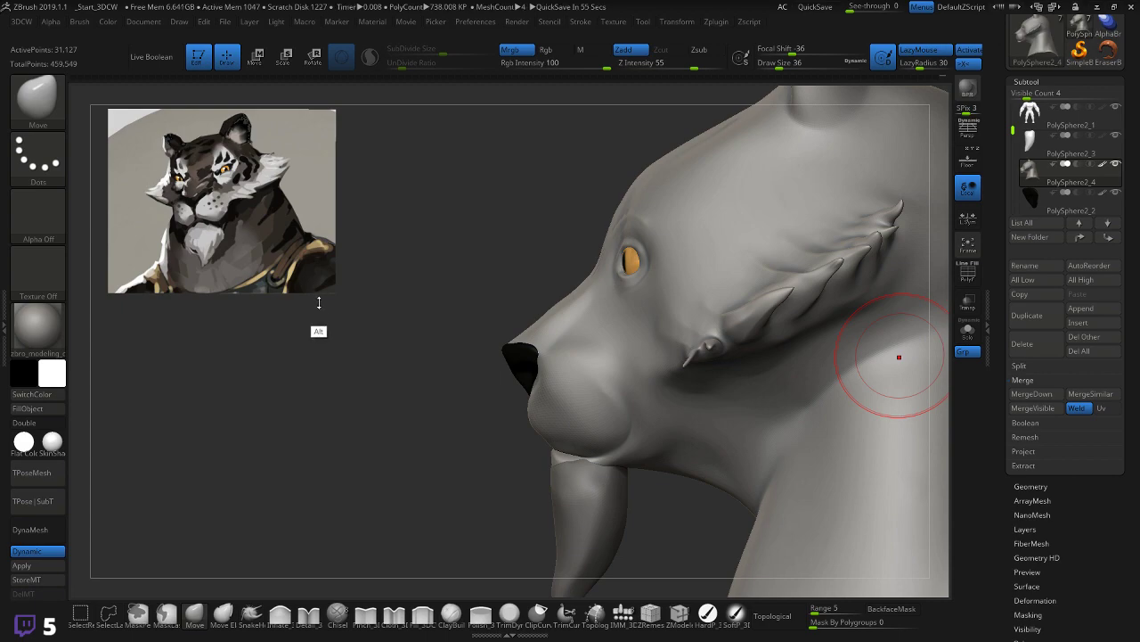
{"action": "mouse_move", "coordinate": [326, 388]}
{"action": "left_mouse_down"}
{"action": "mouse_move", "coordinate": [359, 330]}
{"action": "mouse_move", "coordinate": [361, 356]}
{"action": "mouse_move", "coordinate": [371, 350]}
{"action": "left_mouse_up"}
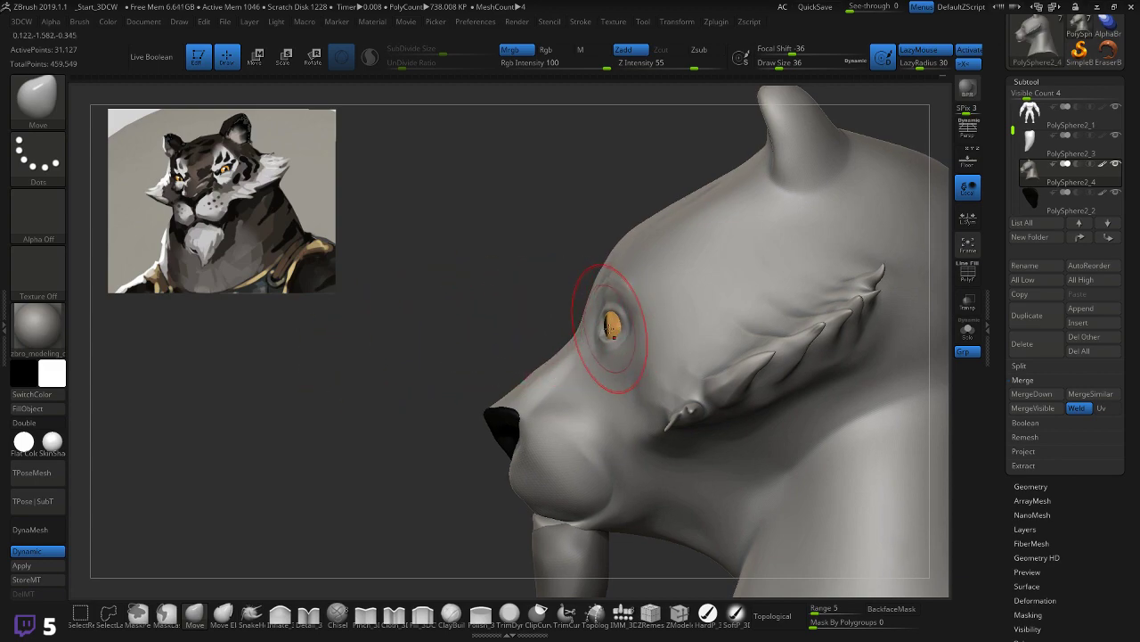
{"action": "left_click_drag", "start_coordinate": [613, 327], "coordinate": [629, 322]}
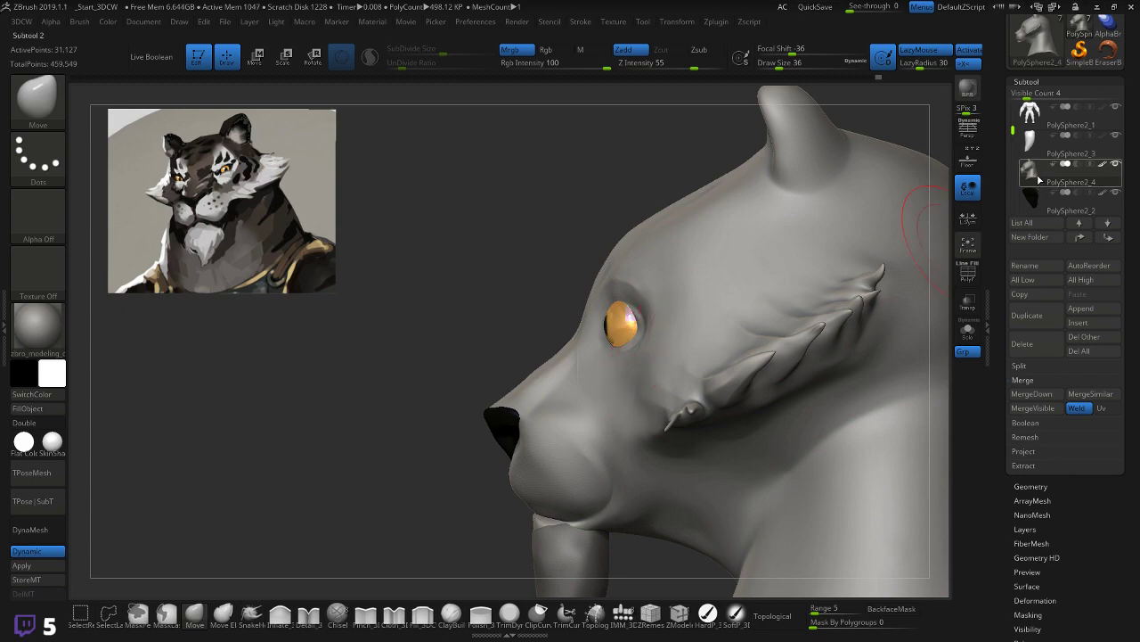
Step: Move the eyeballs on subtool PolySphere2 back into their sockets with the transform gizmo, aligning them from the side and front
{"action": "left_click_drag", "start_coordinate": [1011, 134], "coordinate": [1007, 145]}
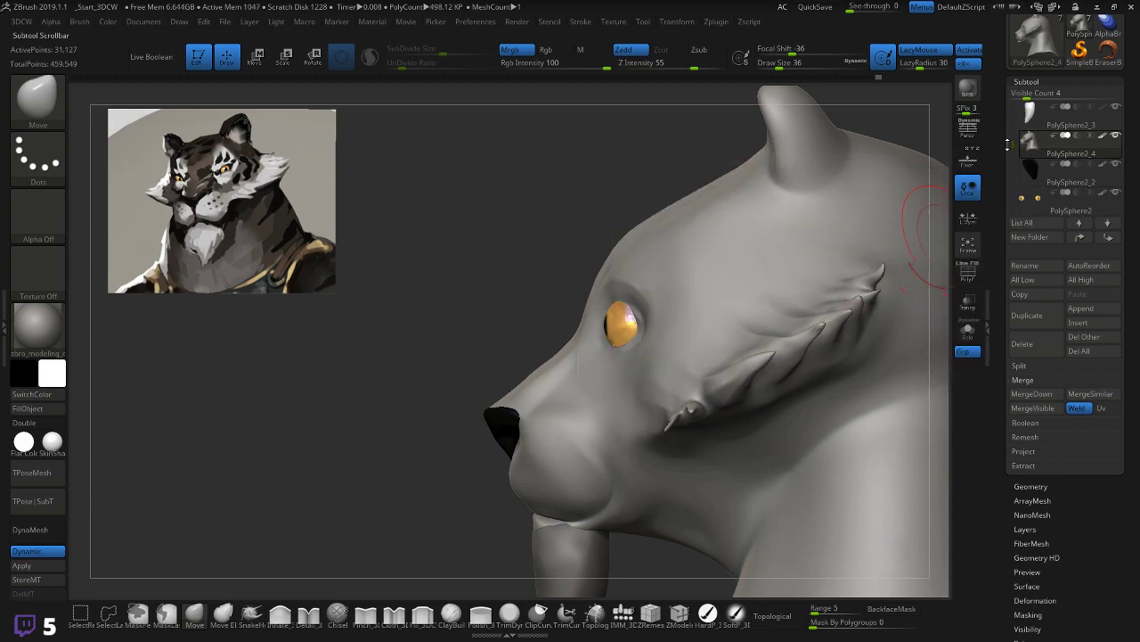
{"action": "left_click", "coordinate": [1060, 201]}
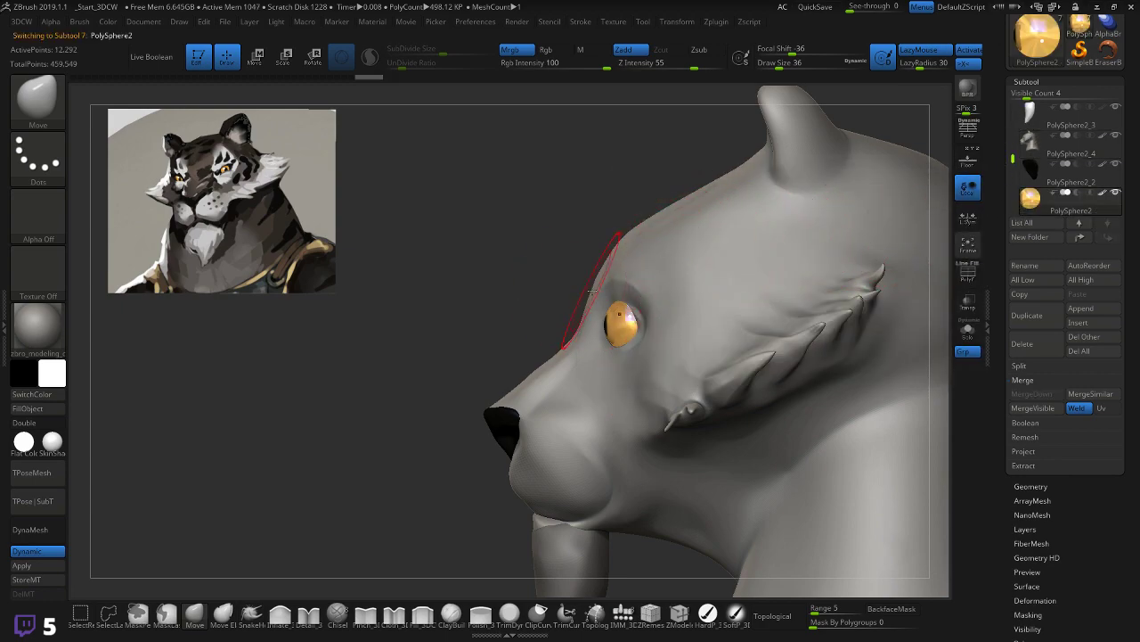
{"action": "key", "text": "w"}
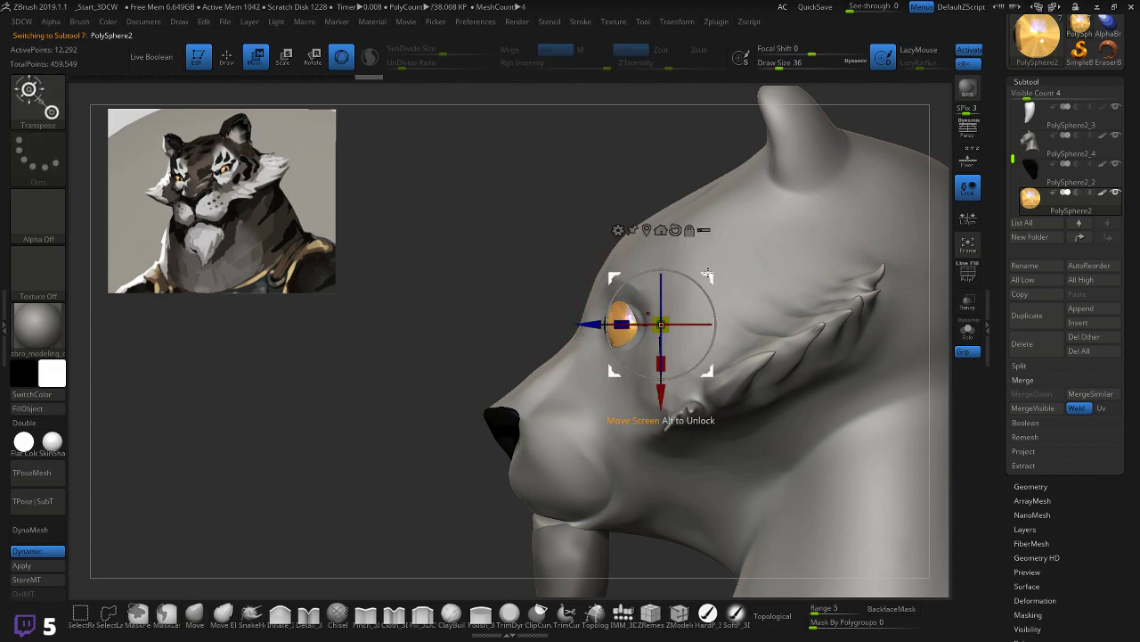
{"action": "left_click_drag", "start_coordinate": [708, 277], "coordinate": [713, 278]}
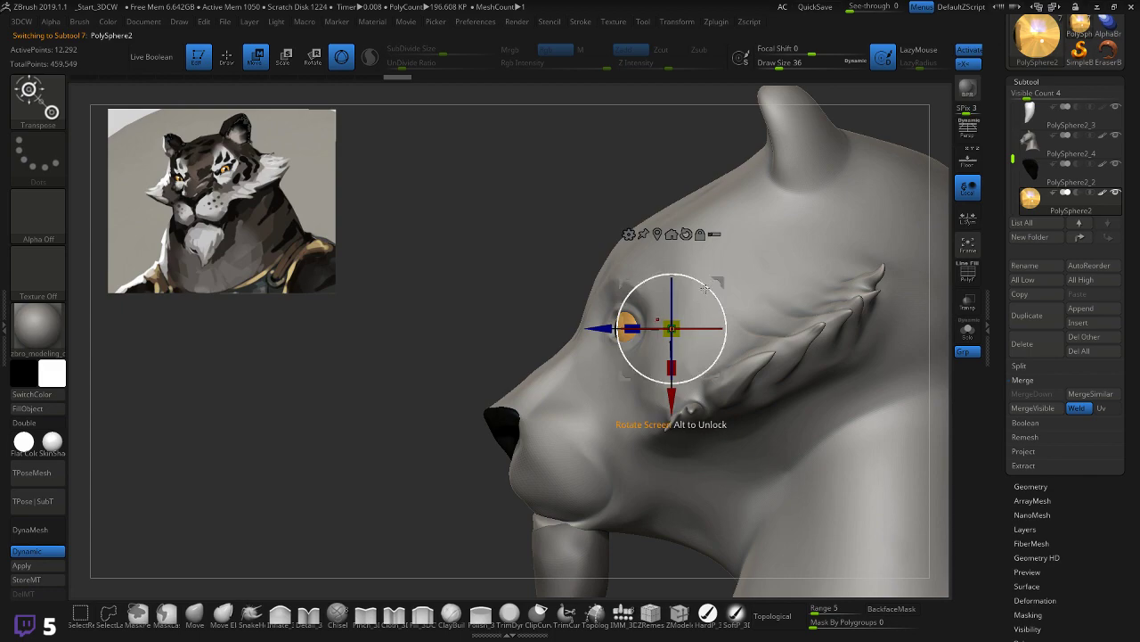
{"action": "left_click_drag", "start_coordinate": [716, 286], "coordinate": [735, 279]}
{"action": "left_click_drag", "start_coordinate": [407, 400], "coordinate": [497, 396]}
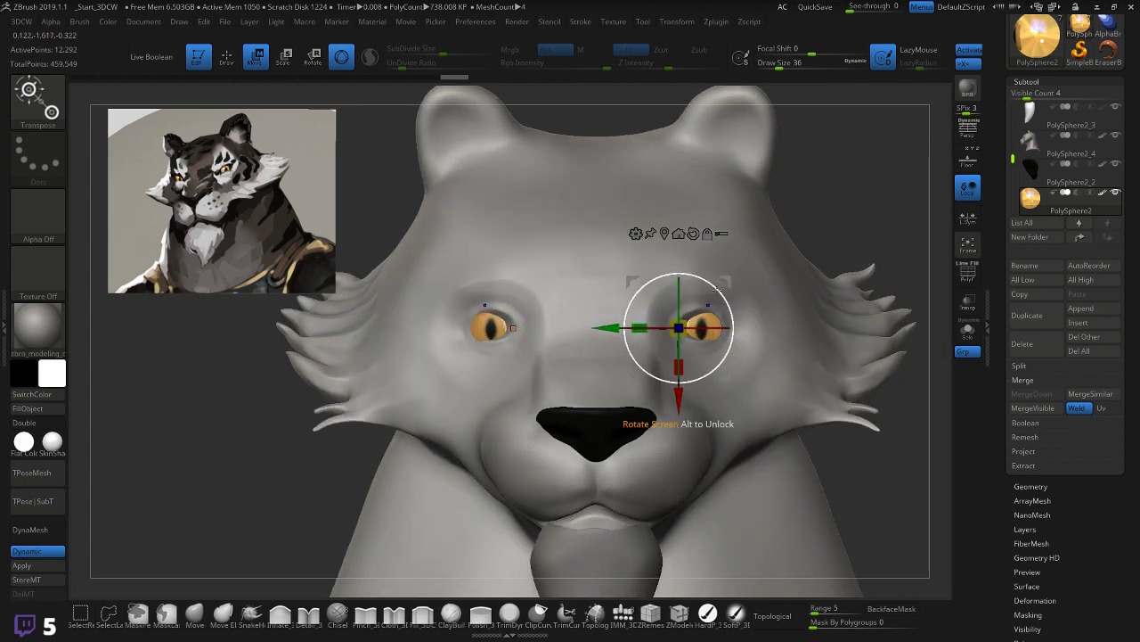
{"action": "left_click_drag", "start_coordinate": [728, 277], "coordinate": [724, 274]}
{"action": "left_click_drag", "start_coordinate": [842, 231], "coordinate": [820, 234]}
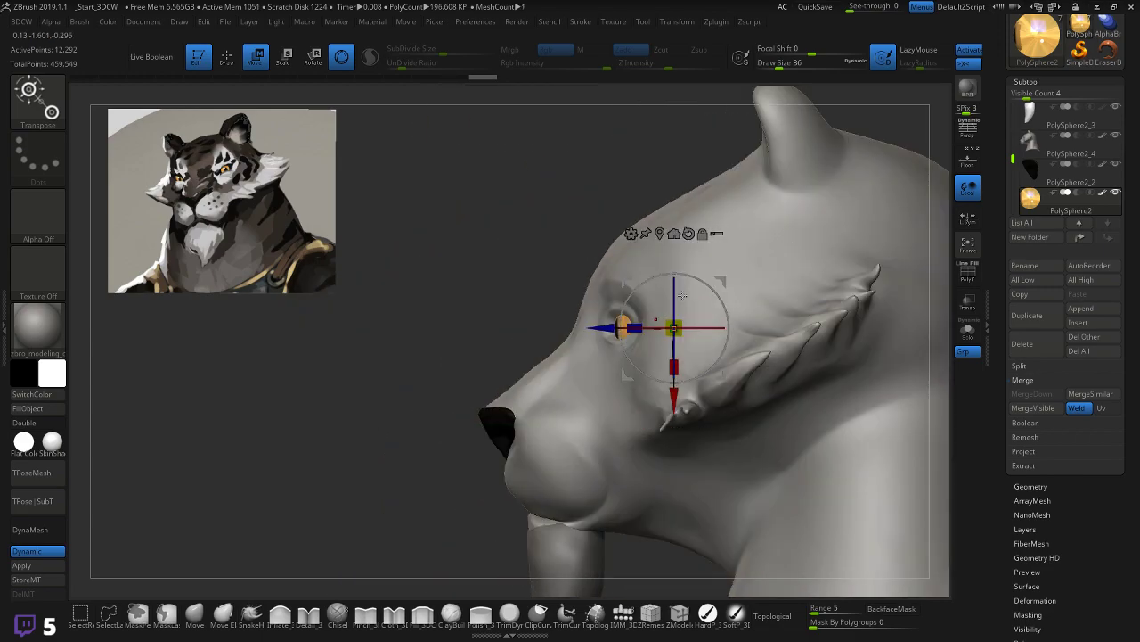
{"action": "left_click_drag", "start_coordinate": [721, 279], "coordinate": [718, 280]}
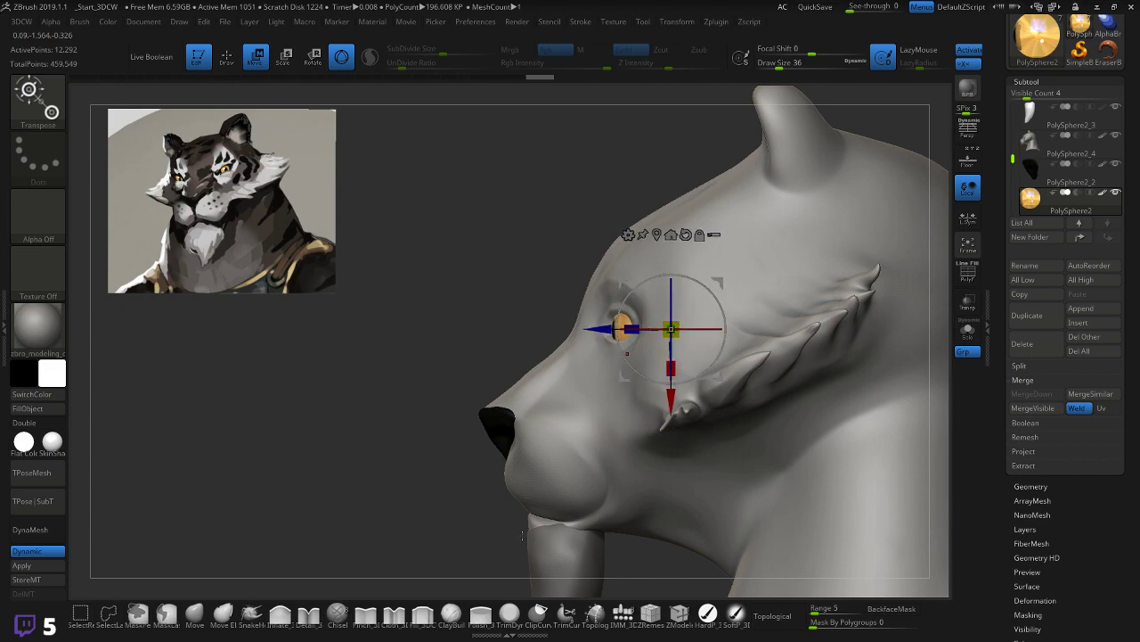
Step: Open up the sockets around the eyeballs on subtool PolySphere2_4 with the Move brush at draw size 36 and smooth them
{"action": "left_click", "coordinate": [1044, 146]}
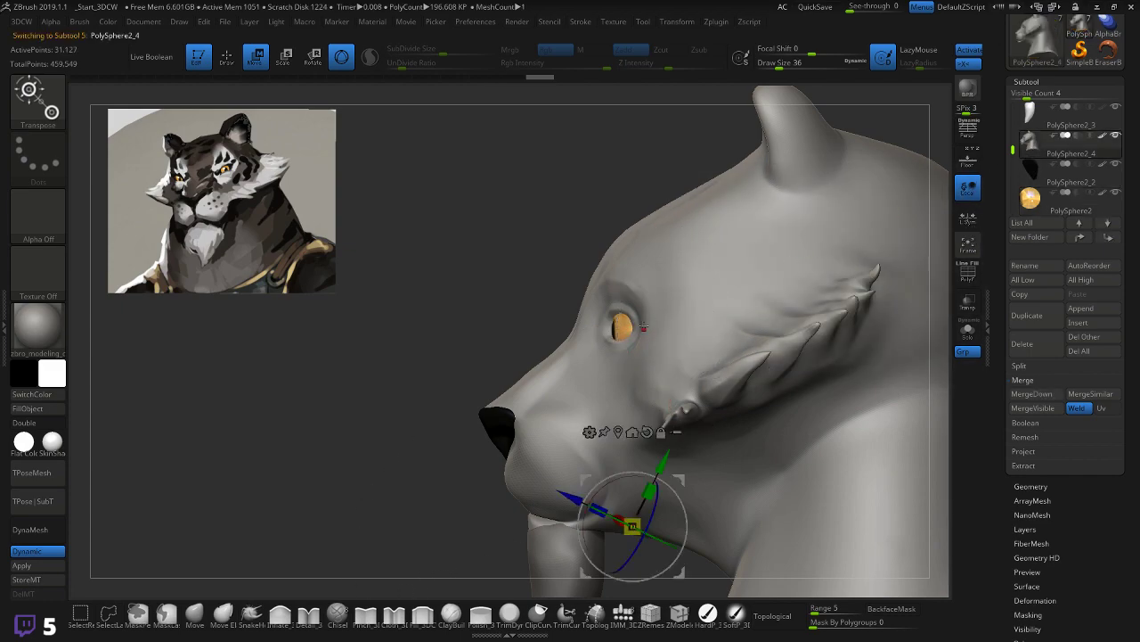
{"action": "left_click", "coordinate": [194, 612]}
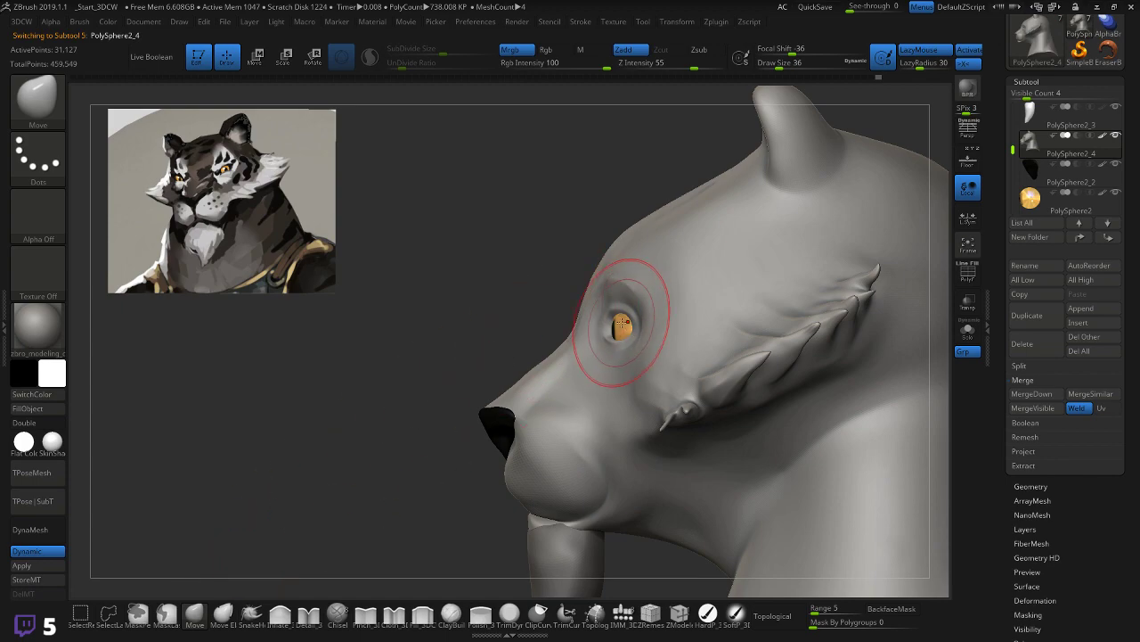
{"action": "left_click_drag", "start_coordinate": [514, 359], "coordinate": [596, 352]}
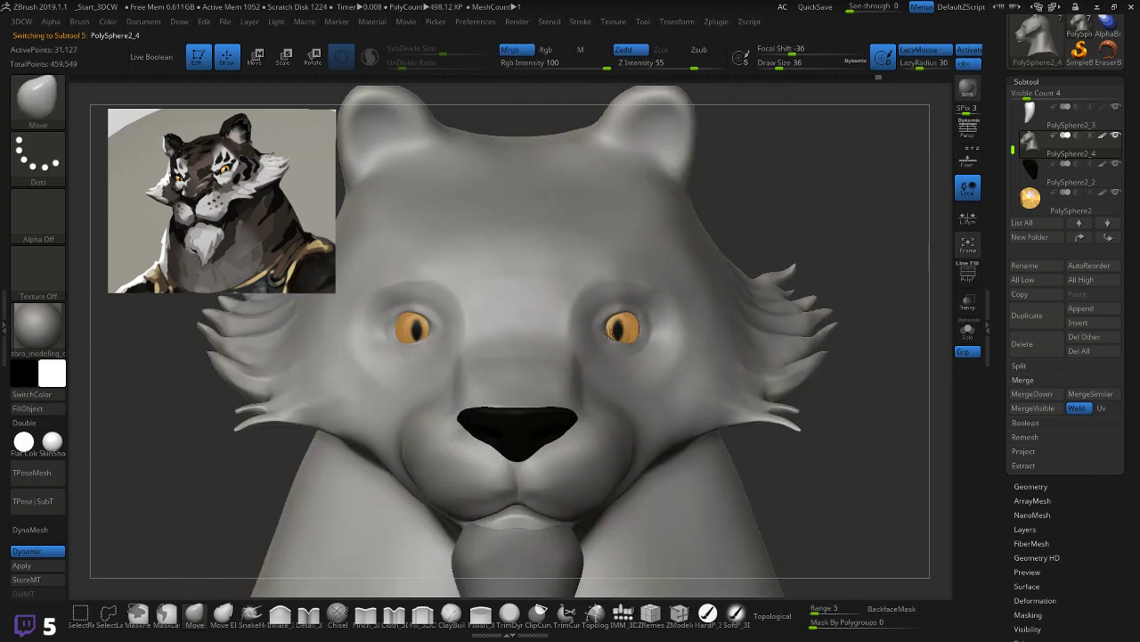
{"action": "mouse_move", "coordinate": [754, 259]}
{"action": "left_mouse_down"}
{"action": "mouse_move", "coordinate": [686, 267]}
{"action": "mouse_move", "coordinate": [647, 290]}
{"action": "left_mouse_up"}
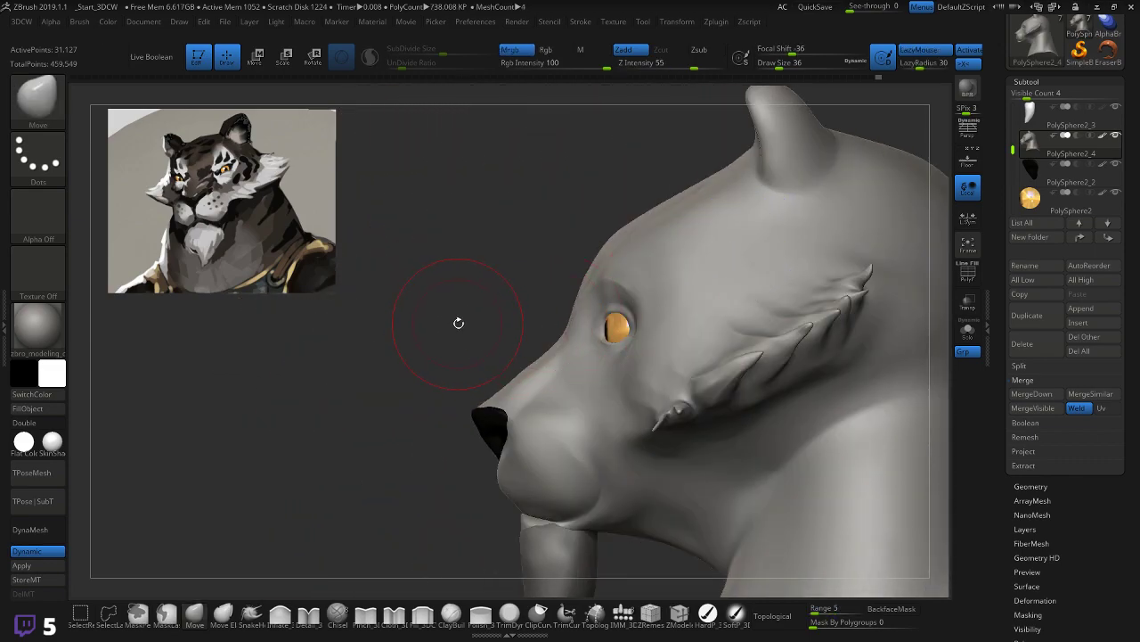
{"action": "left_click_drag", "start_coordinate": [461, 322], "coordinate": [617, 330]}
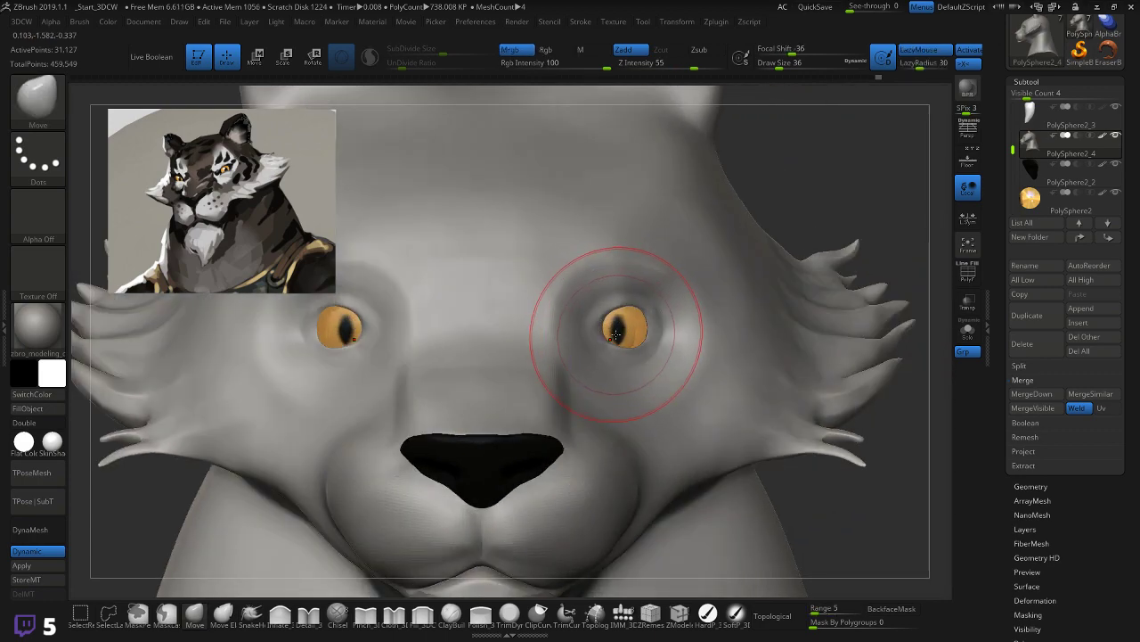
{"action": "key", "text": "shift"}
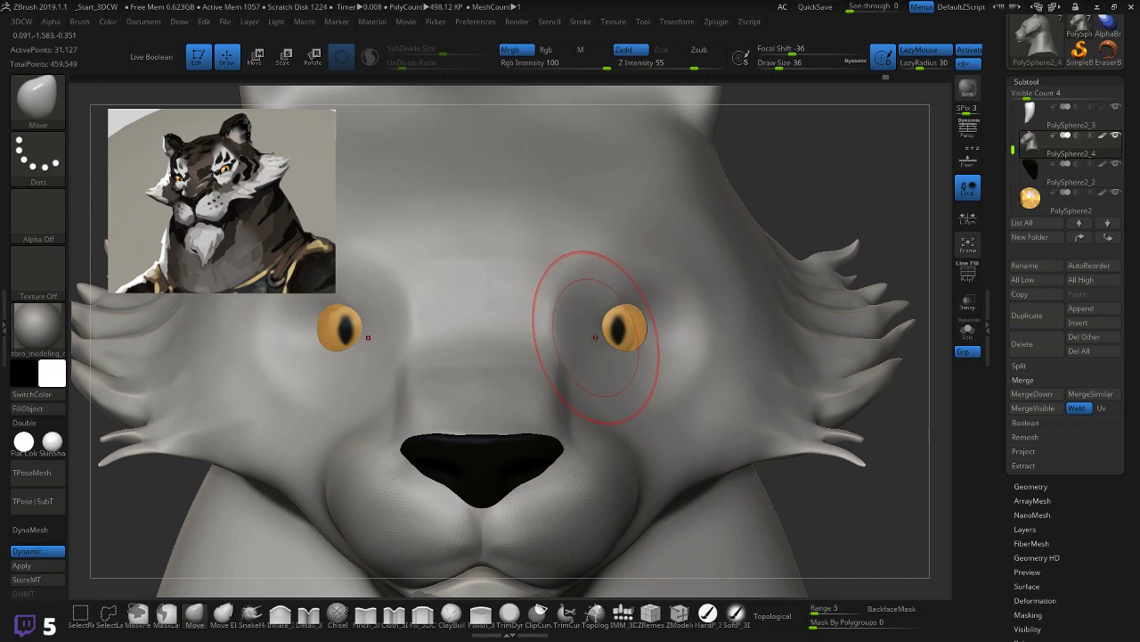
{"action": "left_click_drag", "start_coordinate": [617, 325], "coordinate": [615, 327]}
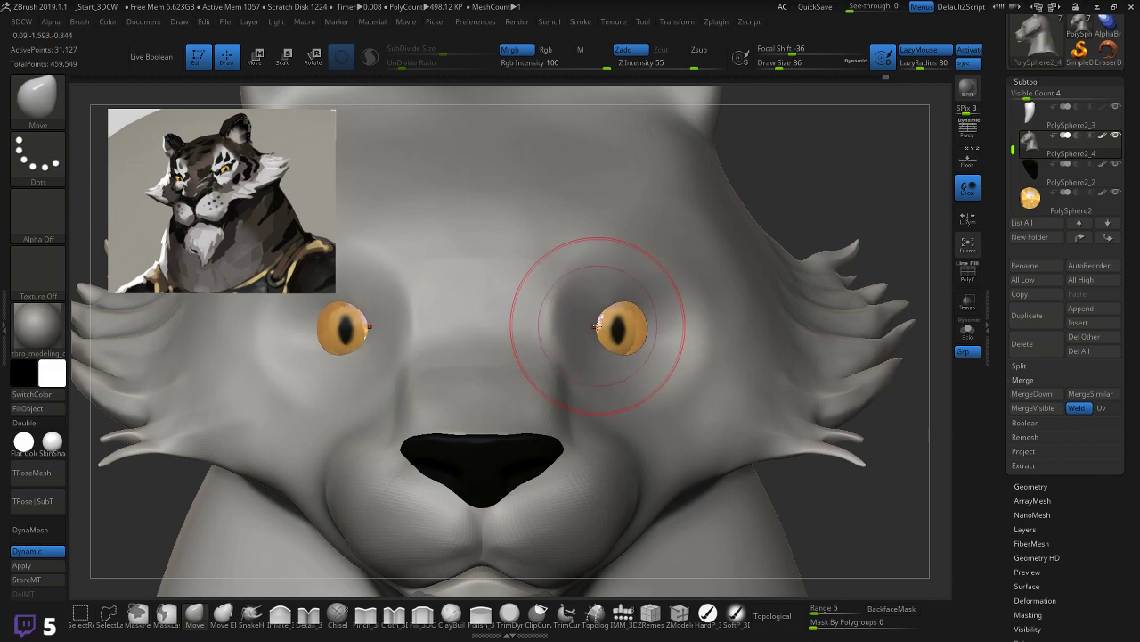
Step: Smooth the cheek area around the eyes and adjust the nose bridge profile with the Move brush at draw size 36
{"action": "left_click_drag", "start_coordinate": [824, 198], "coordinate": [698, 195], "text": "alt"}
{"action": "left_click_drag", "start_coordinate": [833, 220], "coordinate": [772, 234]}
{"action": "key", "text": "shift"}
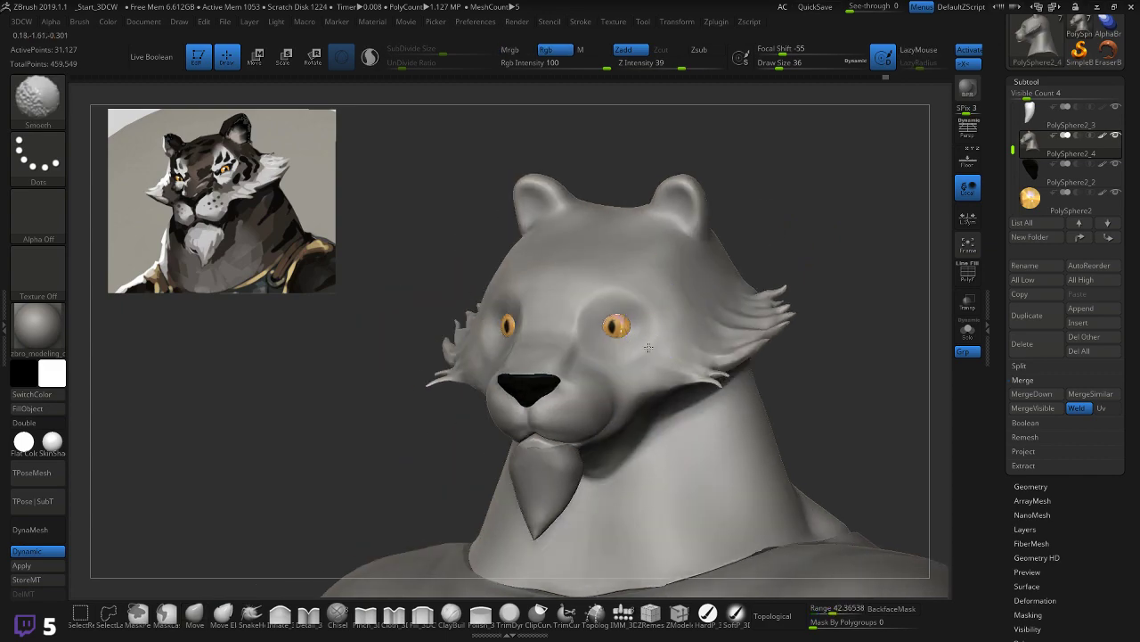
{"action": "left_click_drag", "start_coordinate": [784, 234], "coordinate": [734, 260]}
{"action": "mouse_move", "coordinate": [562, 334]}
{"action": "left_mouse_down"}
{"action": "mouse_move", "coordinate": [538, 342]}
{"action": "mouse_move", "coordinate": [549, 347]}
{"action": "mouse_move", "coordinate": [545, 396]}
{"action": "left_mouse_up"}
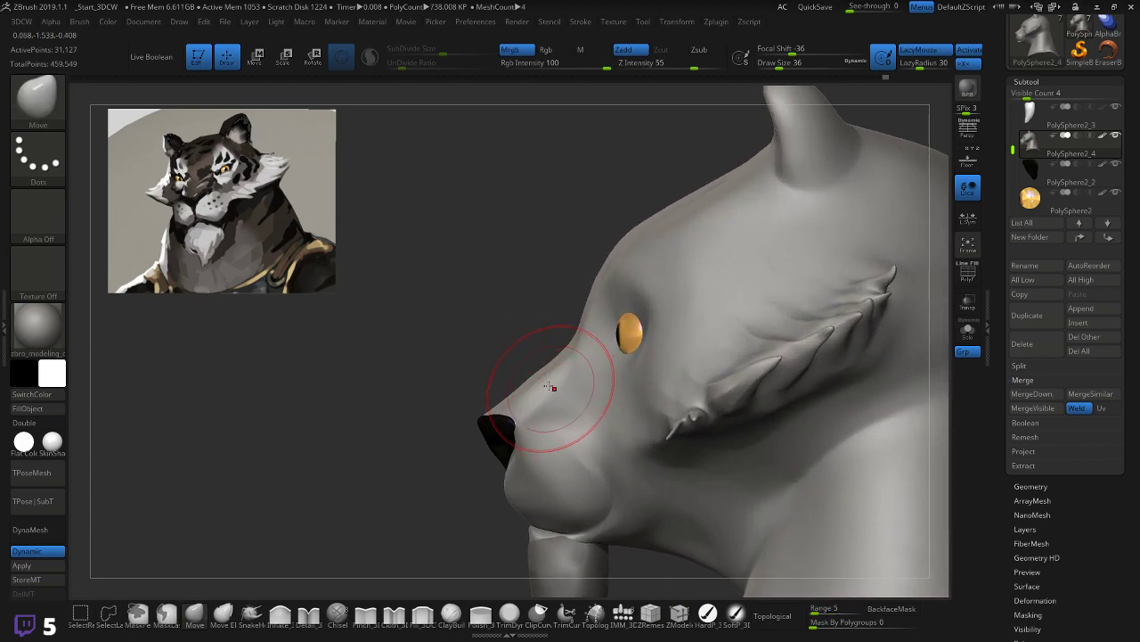
{"action": "mouse_move", "coordinate": [509, 334]}
{"action": "left_mouse_down"}
{"action": "mouse_move", "coordinate": [509, 348]}
{"action": "mouse_move", "coordinate": [570, 351]}
{"action": "left_mouse_up"}
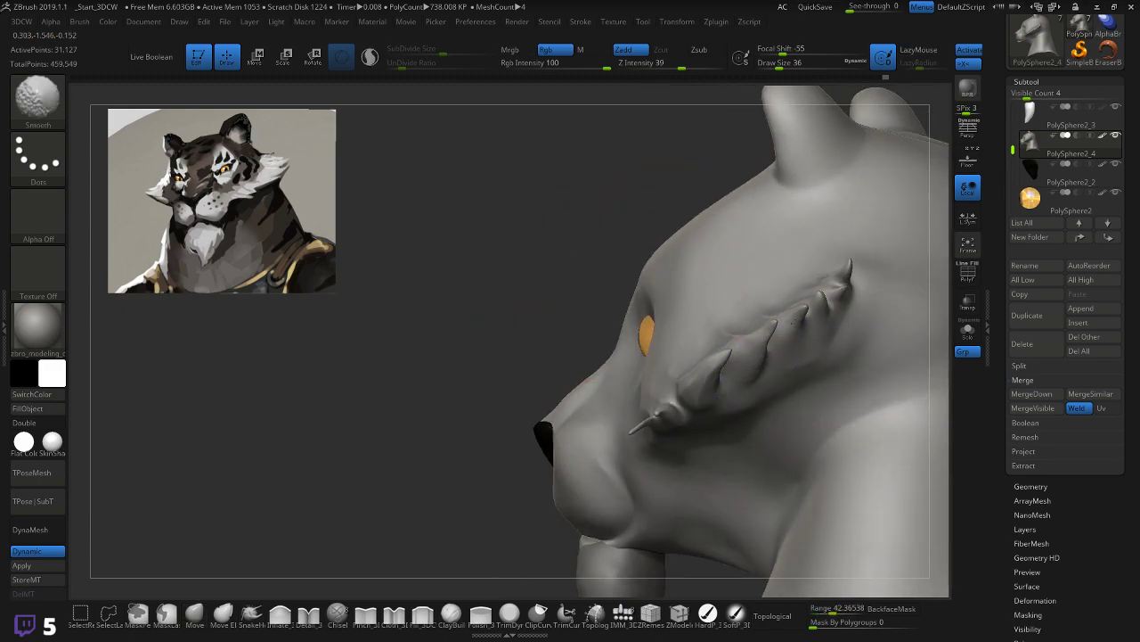
Step: Thicken the cheek fur tufts with the Inflate_3DCW brush at draw size 44 and smooth the surface between them
{"action": "mouse_move", "coordinate": [504, 407]}
{"action": "left_mouse_down"}
{"action": "mouse_move", "coordinate": [438, 407]}
{"action": "mouse_move", "coordinate": [426, 389]}
{"action": "mouse_move", "coordinate": [356, 499]}
{"action": "left_mouse_up"}
{"action": "left_click", "coordinate": [279, 613]}
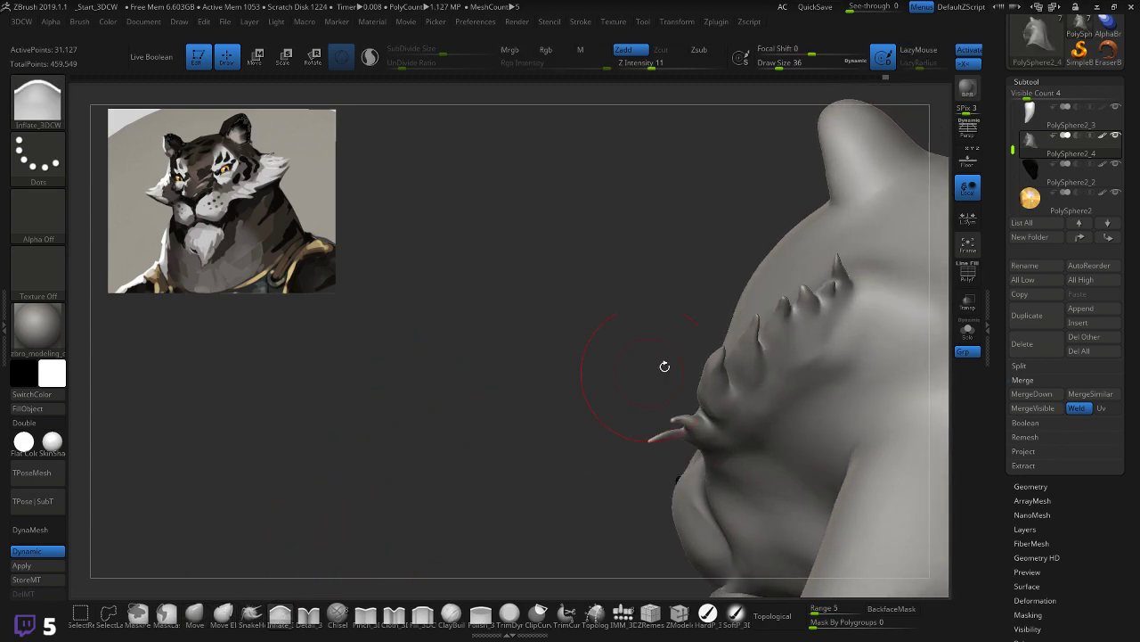
{"action": "key", "text": "]"}
{"action": "left_click_drag", "start_coordinate": [756, 369], "coordinate": [795, 308]}
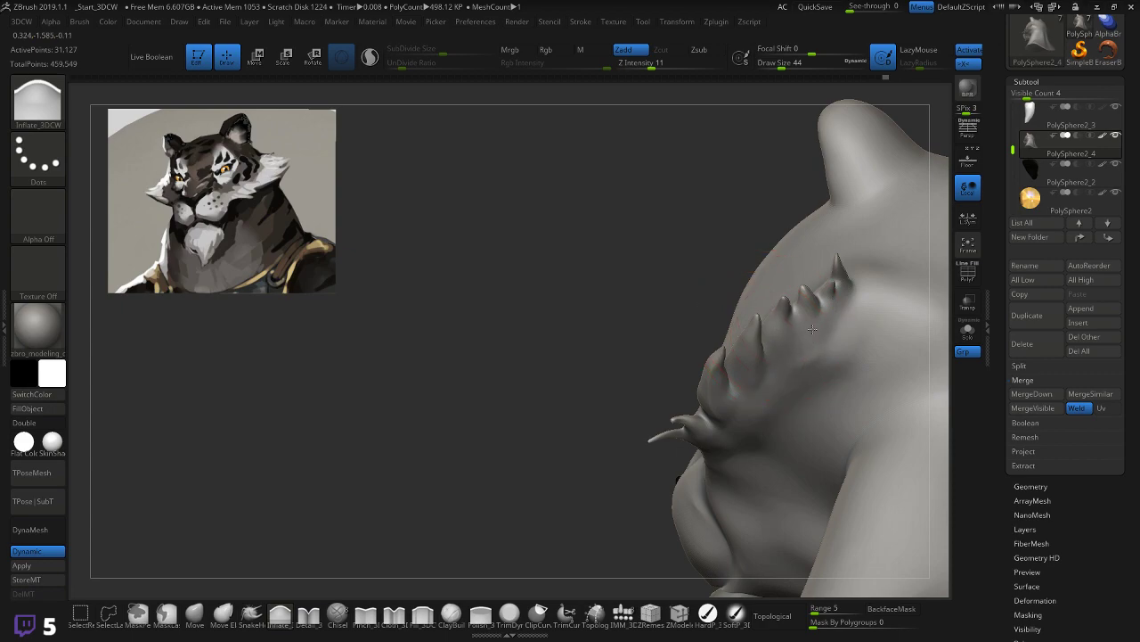
{"action": "mouse_move", "coordinate": [637, 417]}
{"action": "left_mouse_down"}
{"action": "mouse_move", "coordinate": [624, 426]}
{"action": "mouse_move", "coordinate": [695, 383]}
{"action": "left_mouse_up"}
{"action": "key", "text": "shift"}
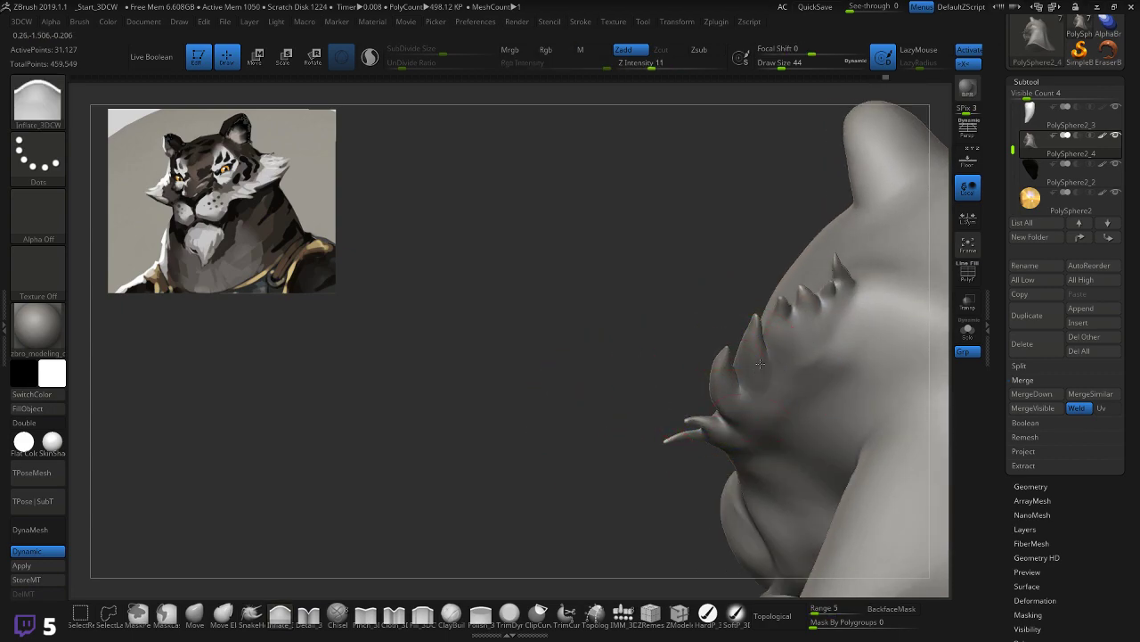
{"action": "left_click_drag", "start_coordinate": [611, 403], "coordinate": [692, 395]}
{"action": "key", "text": "shift"}
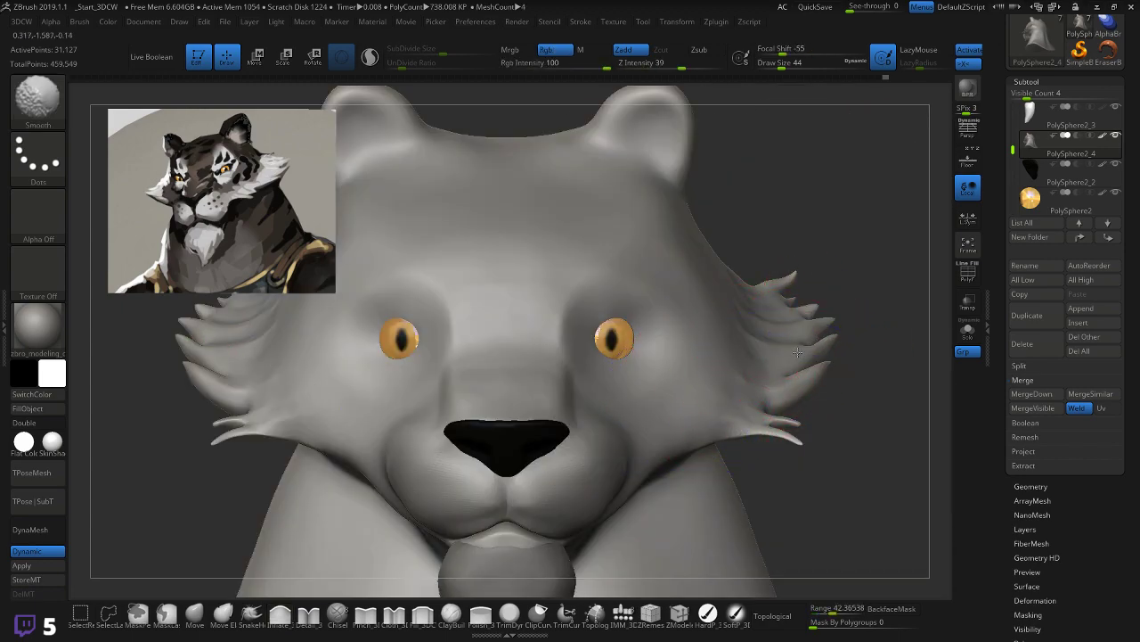
{"action": "mouse_move", "coordinate": [845, 287]}
{"action": "left_mouse_down", "text": "shift"}
{"action": "mouse_move", "coordinate": [865, 330]}
{"action": "mouse_move", "coordinate": [880, 308]}
{"action": "left_mouse_up", "text": "shift"}
{"action": "key", "text": "shift"}
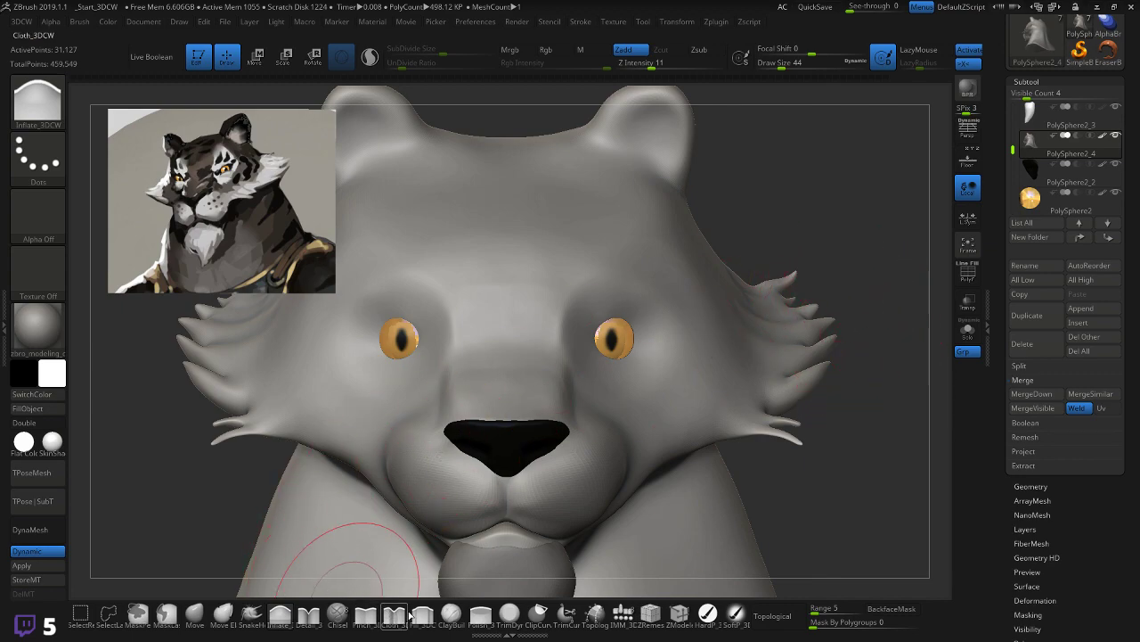
Step: Sharpen the transition between the nose bridge and the inner eye sockets with the Pinch_3DCW brush at draw size 20
{"action": "left_click", "coordinate": [365, 615]}
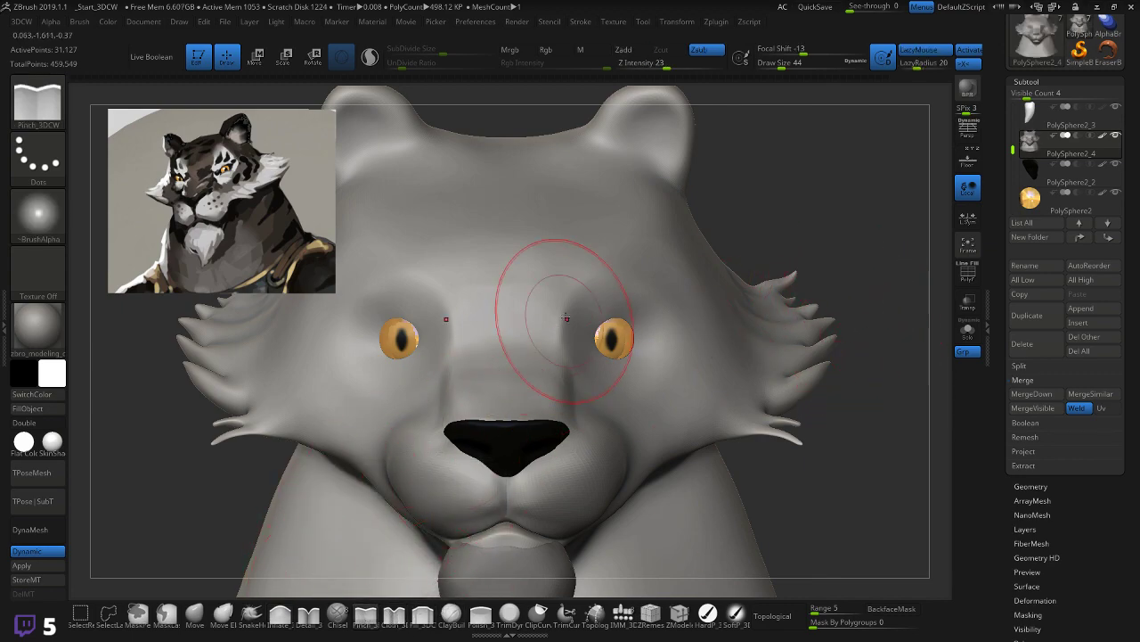
{"action": "key", "text": "bracketleft"}
{"action": "key", "text": "bracketleft"}
{"action": "key", "text": "bracketleft"}
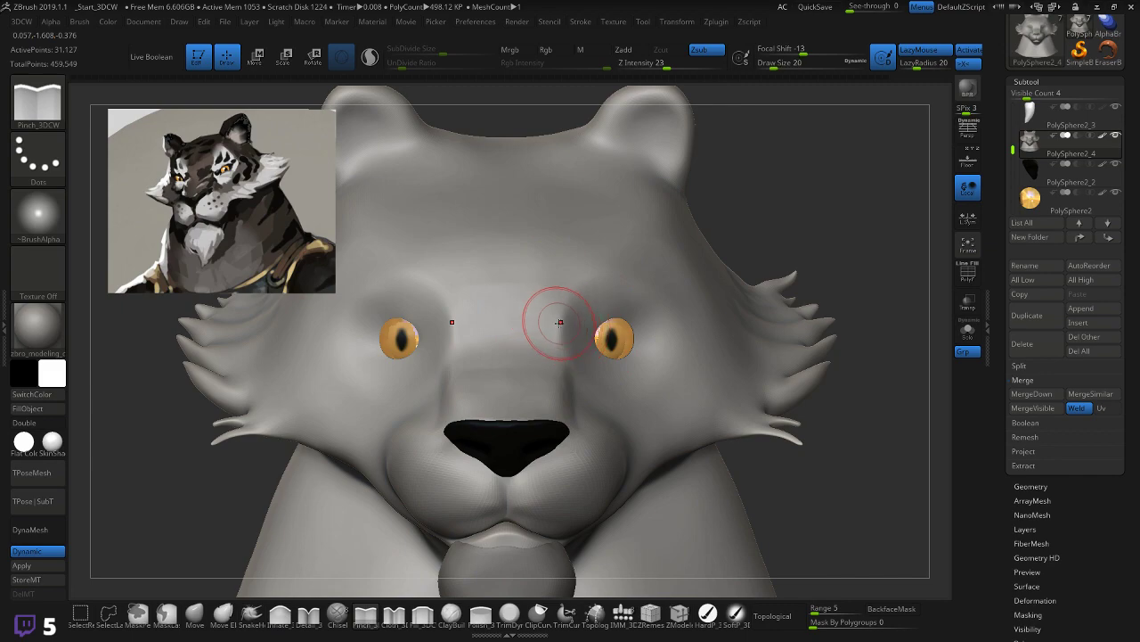
{"action": "mouse_move", "coordinate": [559, 329]}
{"action": "left_mouse_down"}
{"action": "mouse_move", "coordinate": [581, 288]}
{"action": "mouse_move", "coordinate": [641, 282]}
{"action": "left_mouse_up"}
Step: Define the eyelid rims around the eyeballs on both sides with the Pinch_3DCW brush at draw size 9
{"action": "right_click_drag", "start_coordinate": [815, 220], "coordinate": [692, 247], "text": "ctrl"}
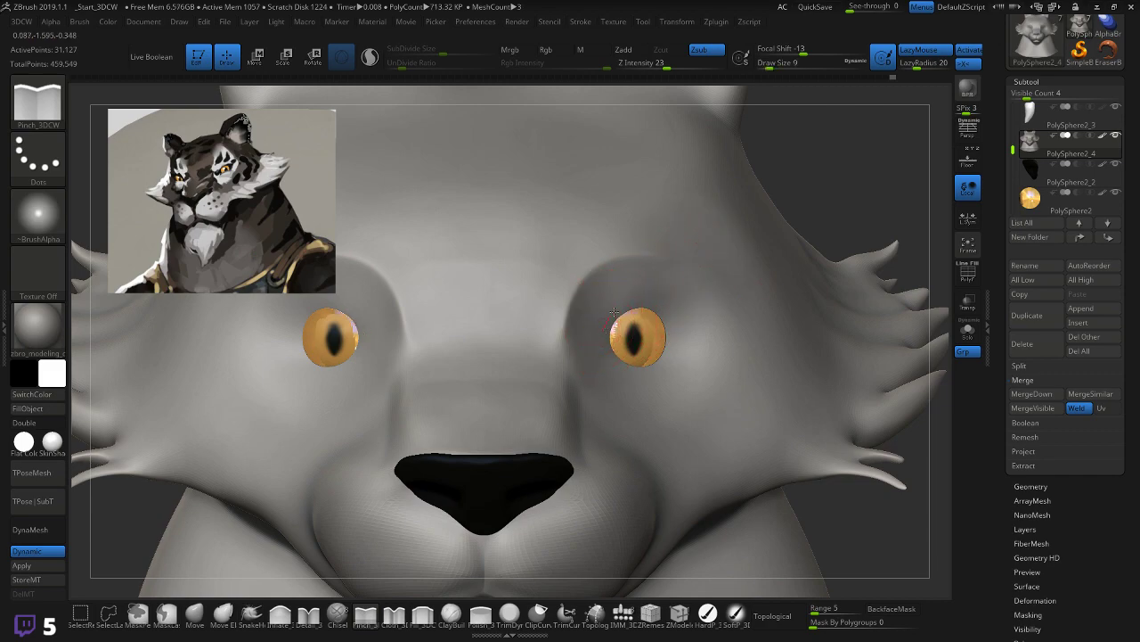
{"action": "left_click_drag", "start_coordinate": [661, 298], "coordinate": [672, 308]}
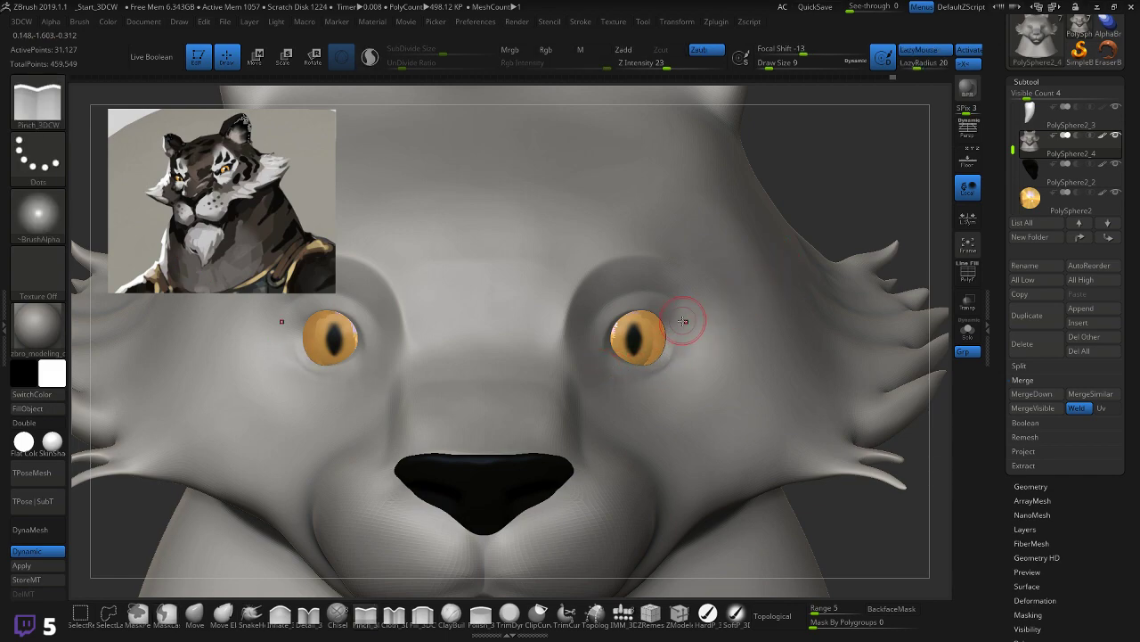
{"action": "left_click_drag", "start_coordinate": [677, 350], "coordinate": [664, 351]}
{"action": "right_click_drag", "start_coordinate": [843, 212], "coordinate": [638, 337]}
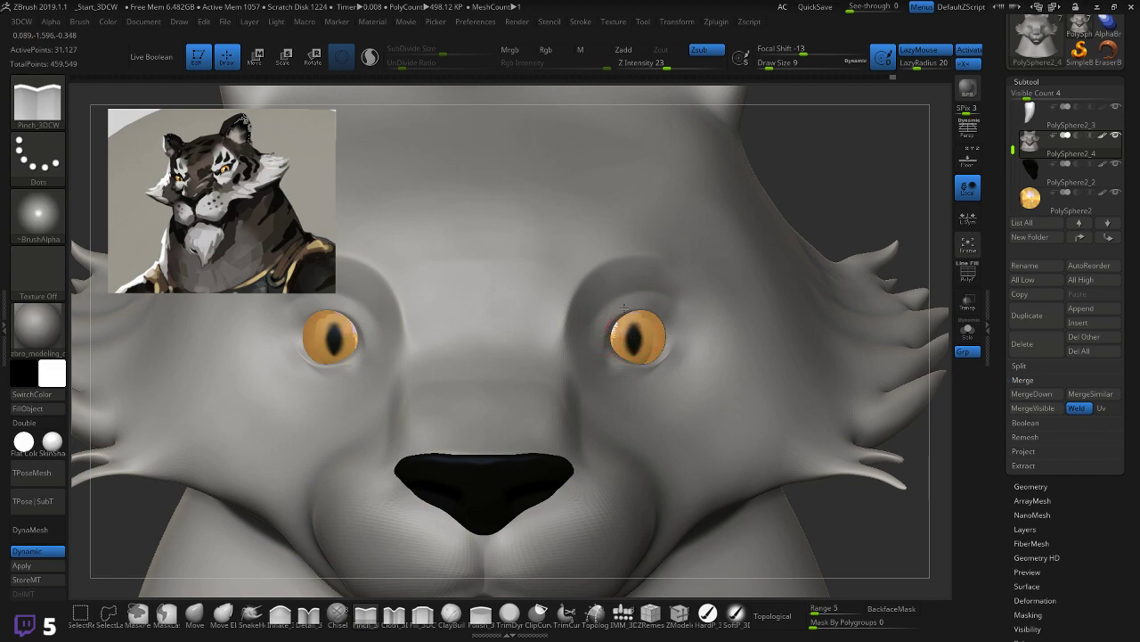
{"action": "left_click_drag", "start_coordinate": [679, 333], "coordinate": [677, 370]}
{"action": "left_click_drag", "start_coordinate": [851, 198], "coordinate": [834, 201]}
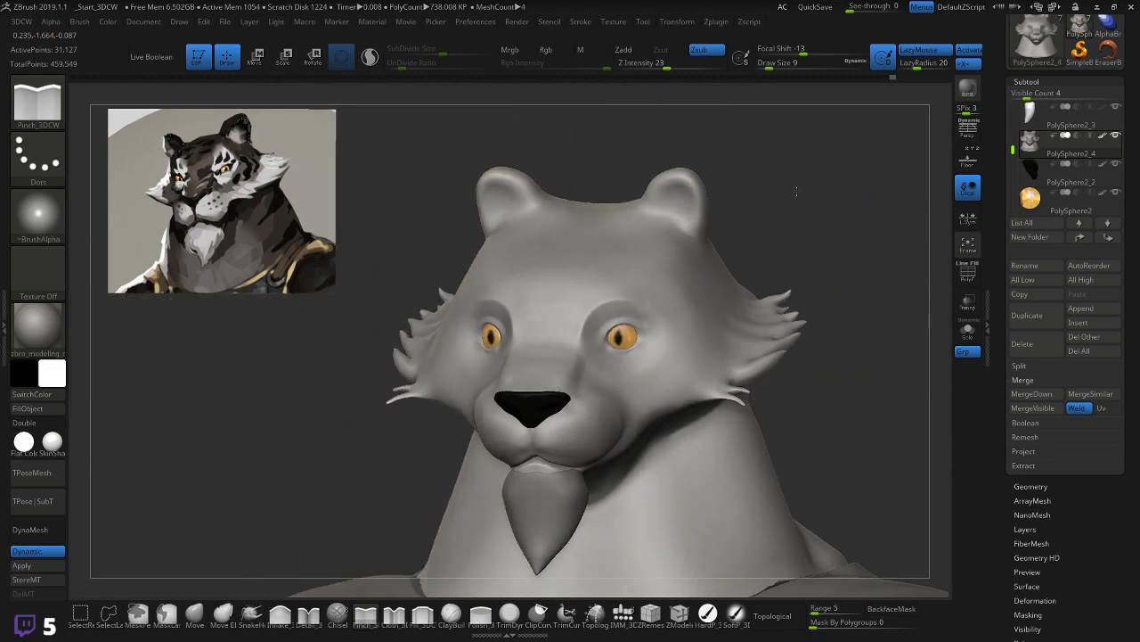
{"action": "mouse_move", "coordinate": [851, 203]}
{"action": "left_mouse_down"}
{"action": "mouse_move", "coordinate": [860, 204]}
{"action": "mouse_move", "coordinate": [831, 221]}
{"action": "left_mouse_up"}
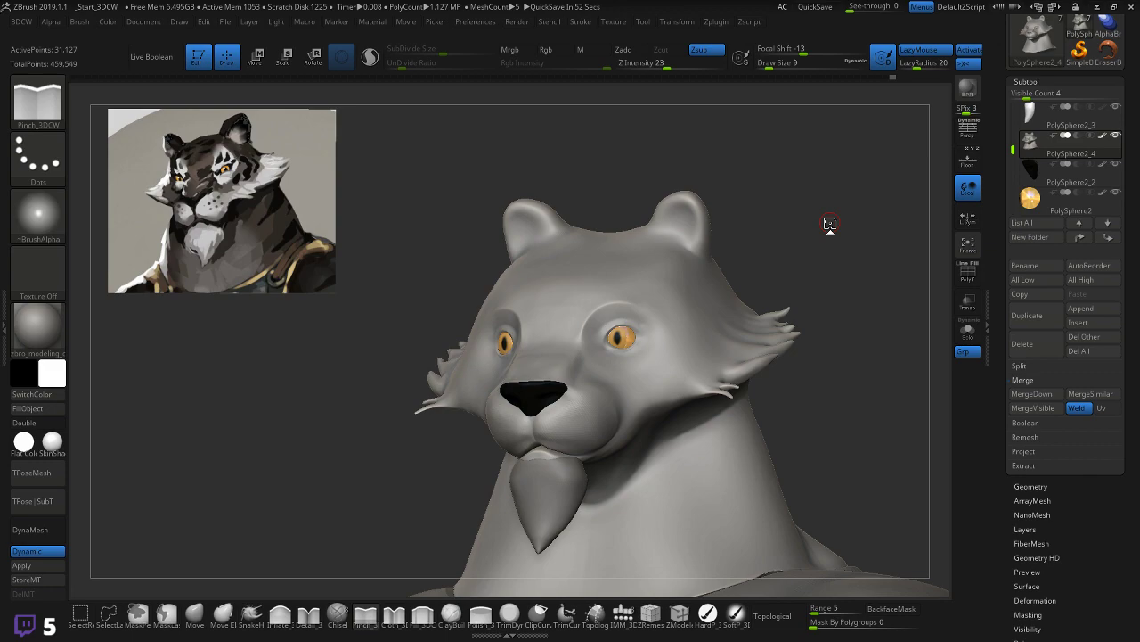
Step: Pinch the outer rims and rear bases of the ears with the Pinch_3DCW brush at draw size 9
{"action": "mouse_move", "coordinate": [725, 178]}
{"action": "left_mouse_down"}
{"action": "mouse_move", "coordinate": [717, 210]}
{"action": "mouse_move", "coordinate": [743, 306]}
{"action": "mouse_move", "coordinate": [731, 300]}
{"action": "mouse_move", "coordinate": [769, 300]}
{"action": "mouse_move", "coordinate": [757, 335]}
{"action": "left_mouse_up"}
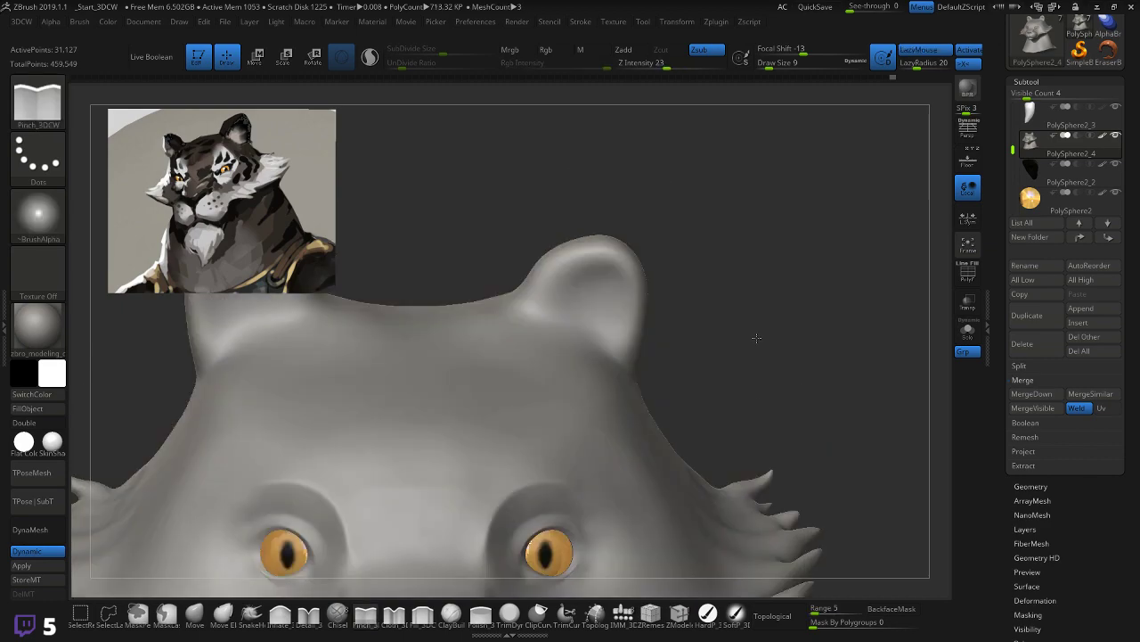
{"action": "left_click_drag", "start_coordinate": [530, 302], "coordinate": [538, 285]}
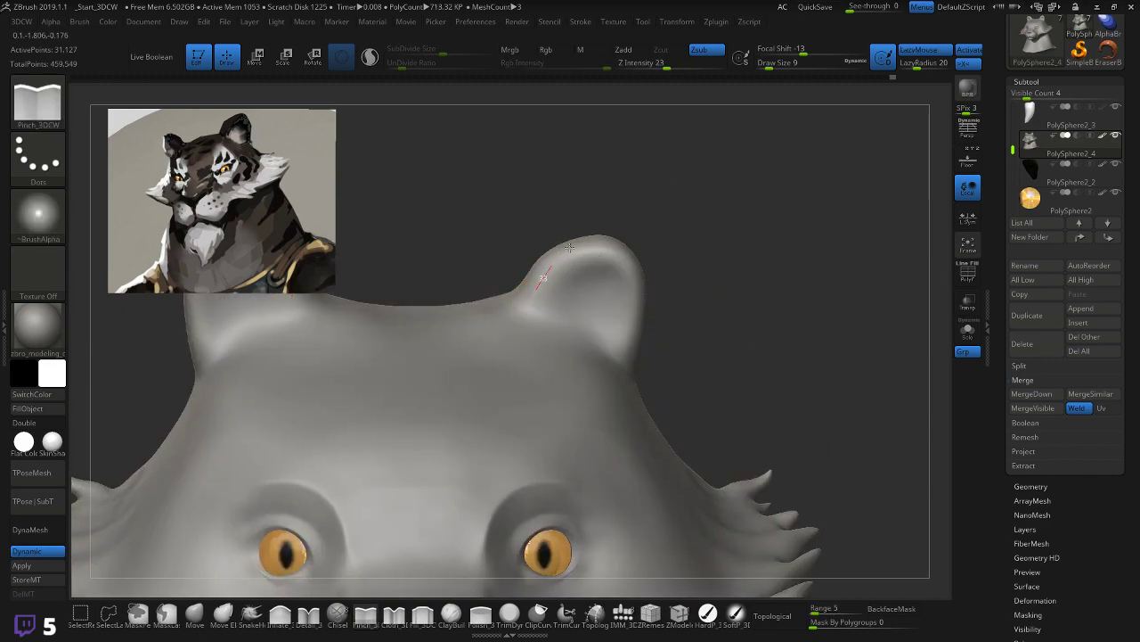
{"action": "left_click_drag", "start_coordinate": [620, 323], "coordinate": [594, 344]}
{"action": "left_click_drag", "start_coordinate": [704, 255], "coordinate": [588, 258]}
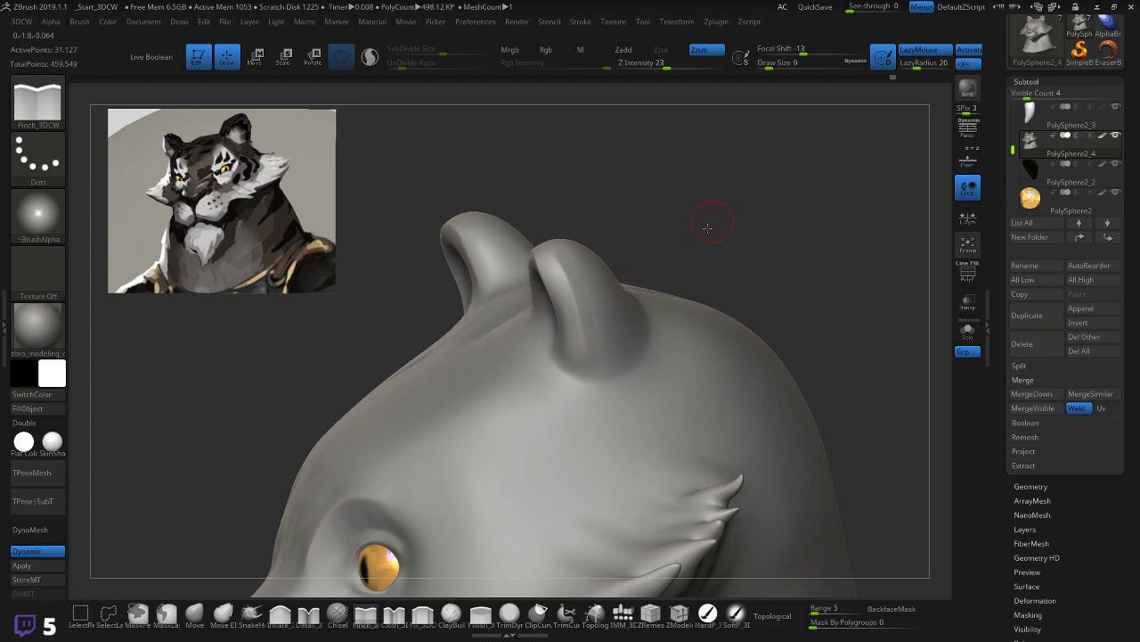
{"action": "left_click_drag", "start_coordinate": [713, 219], "coordinate": [675, 283]}
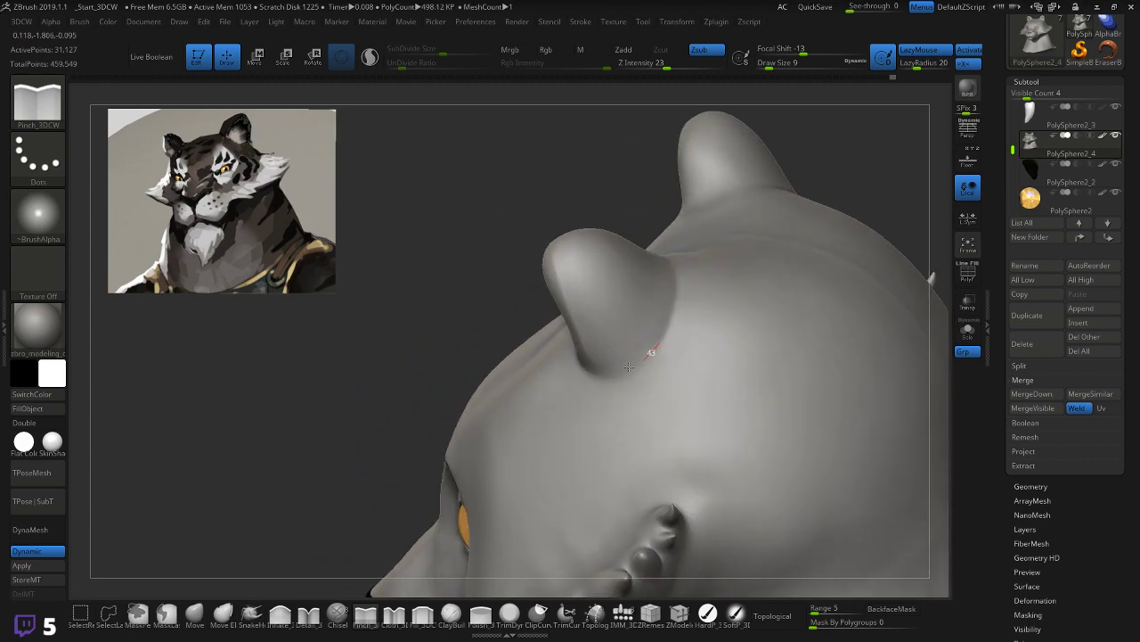
Step: Reposition the tiger reference image slightly on the canvas with Spotlight
{"action": "key", "text": "shift+z"}
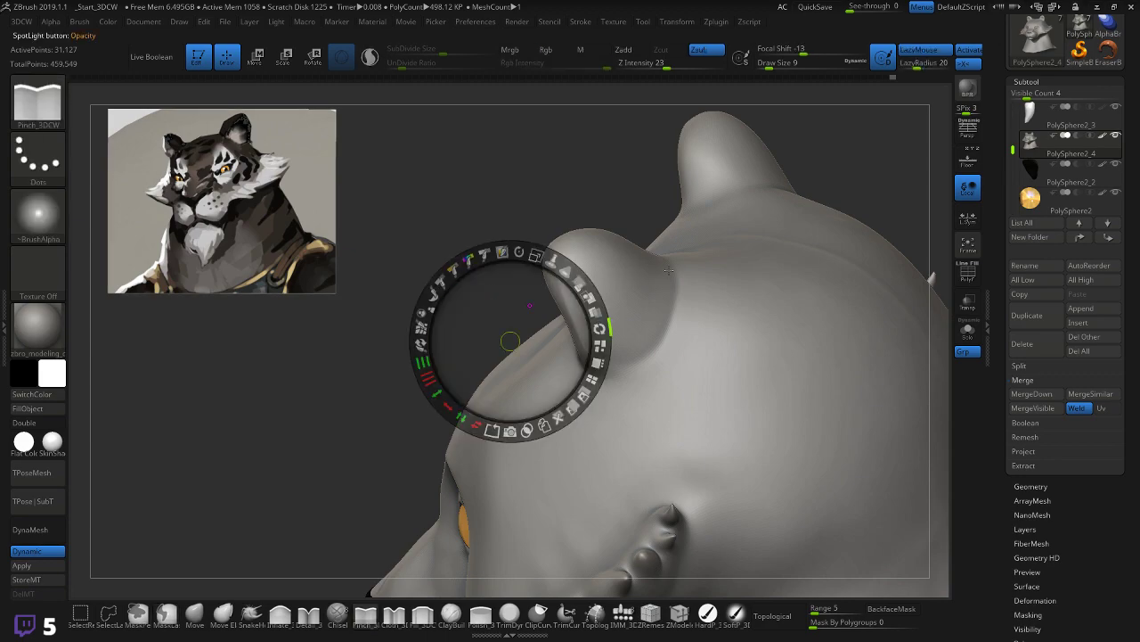
{"action": "left_click_drag", "start_coordinate": [570, 246], "coordinate": [584, 241]}
{"action": "key", "text": "shift+z"}
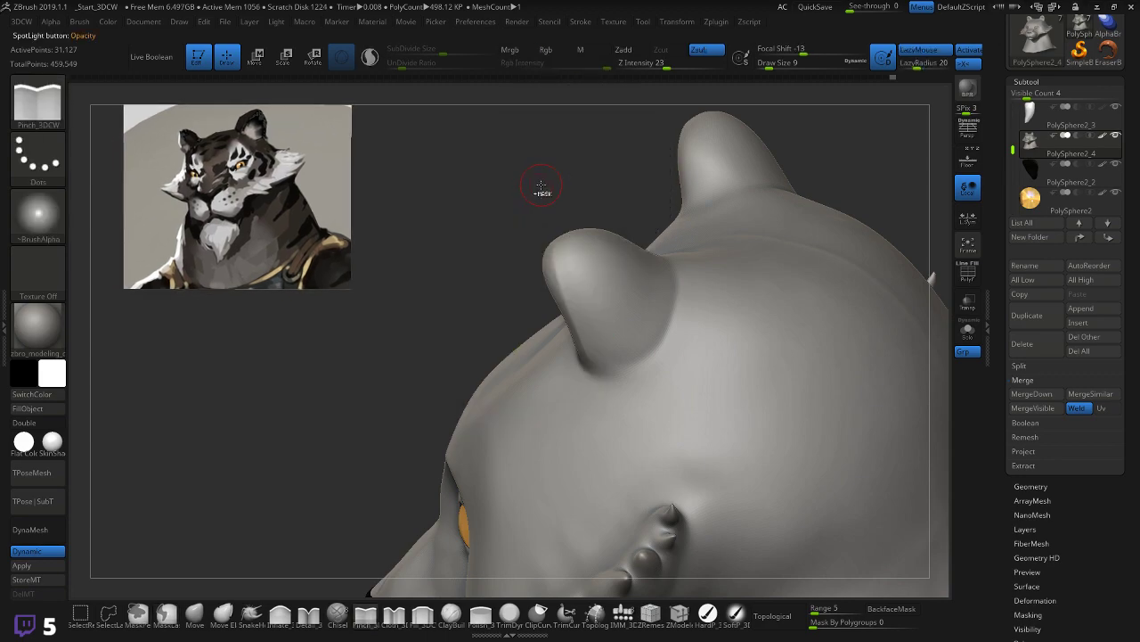
Step: Pinch the inner folds of the ears at draw size 9 to define the ear cups from the front
{"action": "left_click_drag", "start_coordinate": [549, 177], "coordinate": [626, 157]}
{"action": "mouse_move", "coordinate": [717, 227]}
{"action": "left_mouse_down"}
{"action": "mouse_move", "coordinate": [779, 212]}
{"action": "mouse_move", "coordinate": [747, 237]}
{"action": "mouse_move", "coordinate": [782, 221]}
{"action": "left_mouse_up"}
{"action": "left_click_drag", "start_coordinate": [635, 302], "coordinate": [638, 306]}
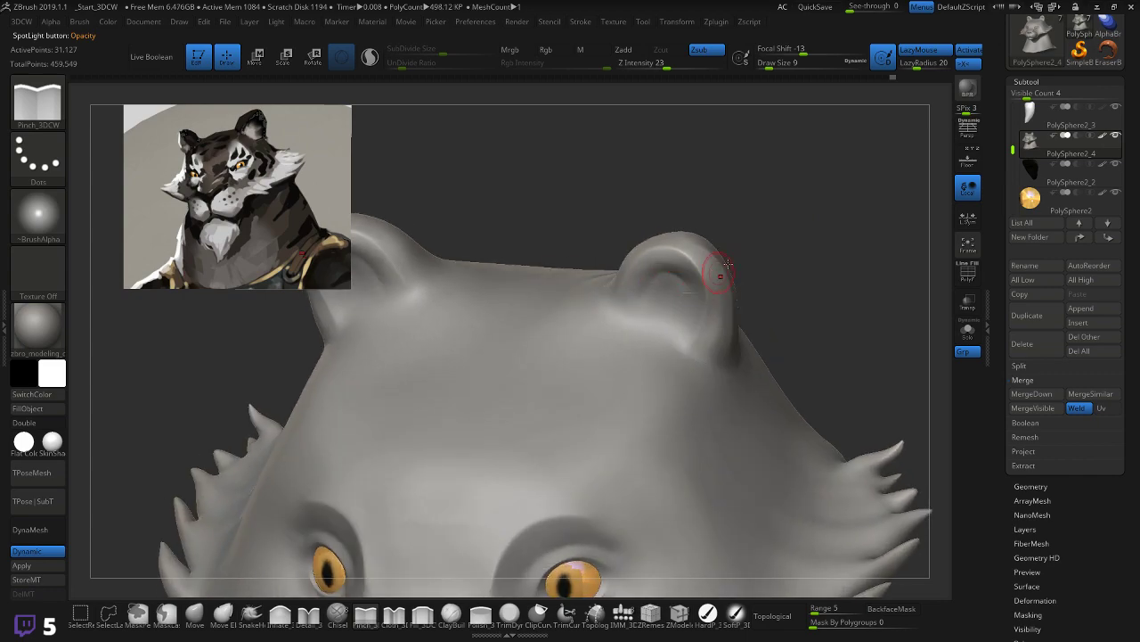
{"action": "left_click_drag", "start_coordinate": [788, 227], "coordinate": [713, 260], "text": "shift"}
{"action": "mouse_move", "coordinate": [636, 302]}
{"action": "left_mouse_down"}
{"action": "mouse_move", "coordinate": [669, 261]}
{"action": "mouse_move", "coordinate": [700, 304]}
{"action": "left_mouse_up"}
{"action": "mouse_move", "coordinate": [807, 236]}
{"action": "left_mouse_down", "text": "alt"}
{"action": "mouse_move", "coordinate": [760, 214]}
{"action": "mouse_move", "coordinate": [798, 217]}
{"action": "left_mouse_up", "text": "alt"}
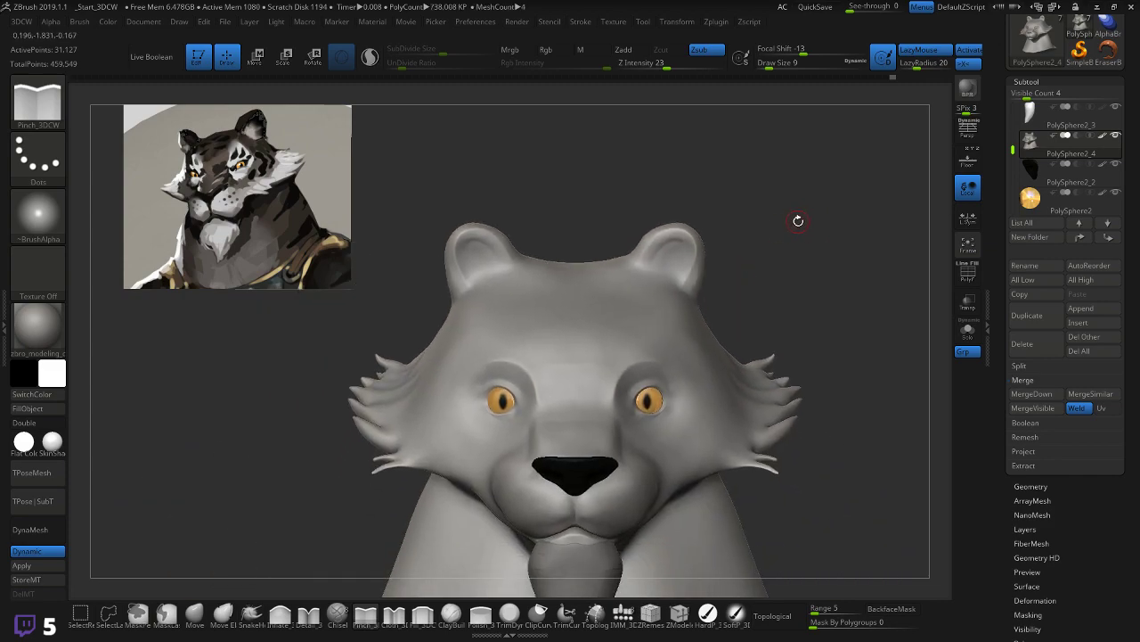
Step: Reshape the ear tips and outer ear contours from the front with the Move brush at draw size 26
{"action": "key", "text": "b"}
{"action": "key", "text": "m"}
{"action": "key", "text": "v"}
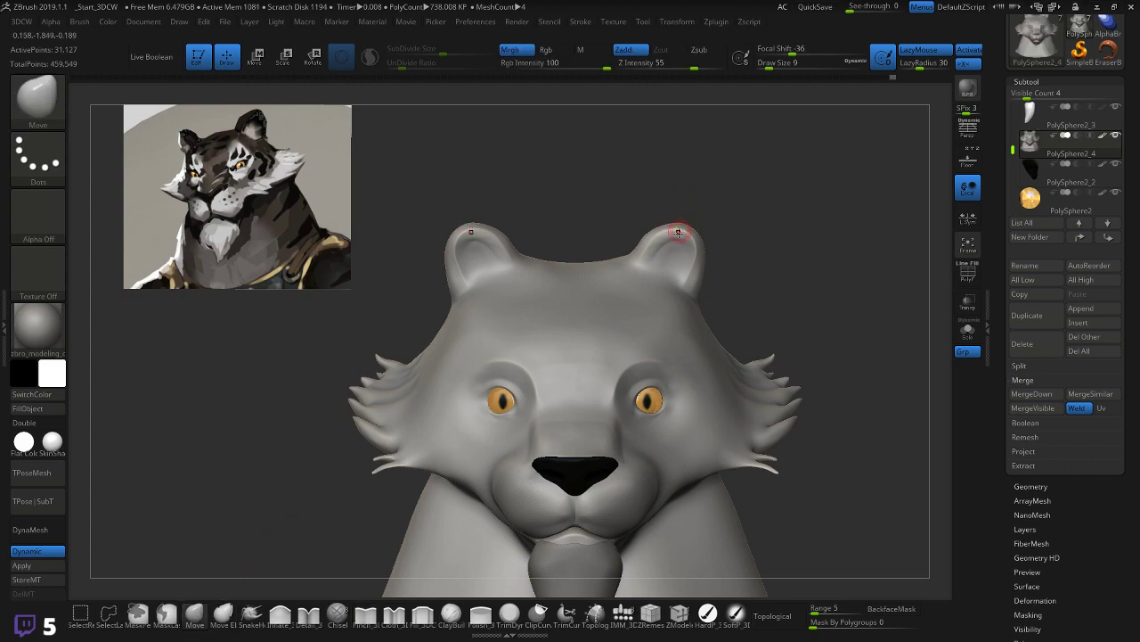
{"action": "key", "text": "bracketright"}
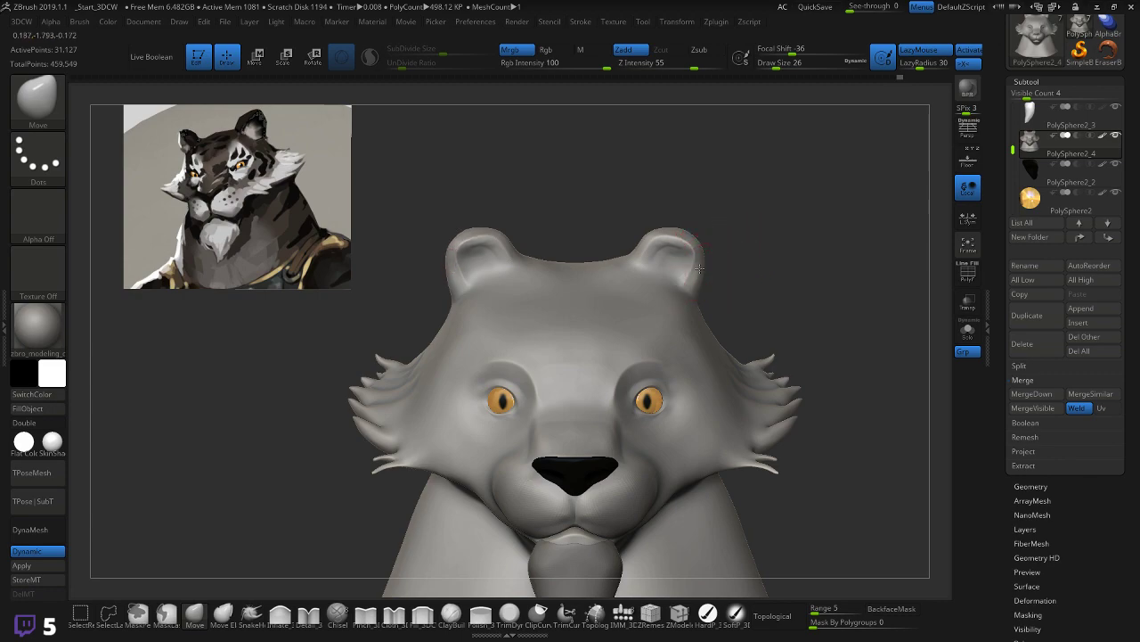
{"action": "left_click_drag", "start_coordinate": [702, 269], "coordinate": [694, 270]}
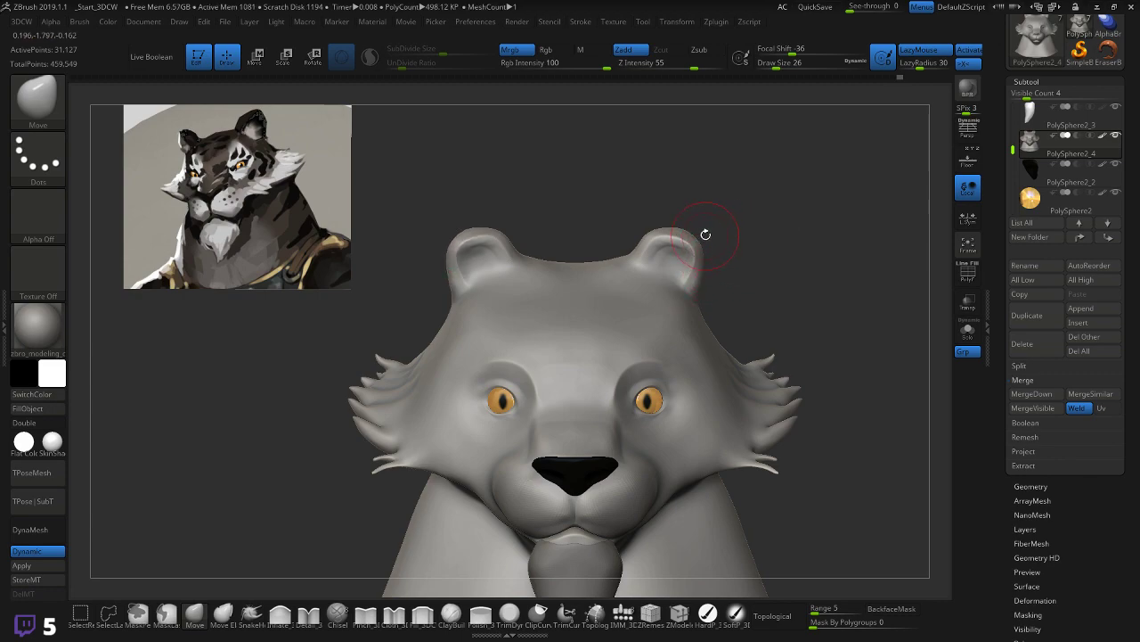
{"action": "left_click_drag", "start_coordinate": [683, 229], "coordinate": [686, 224]}
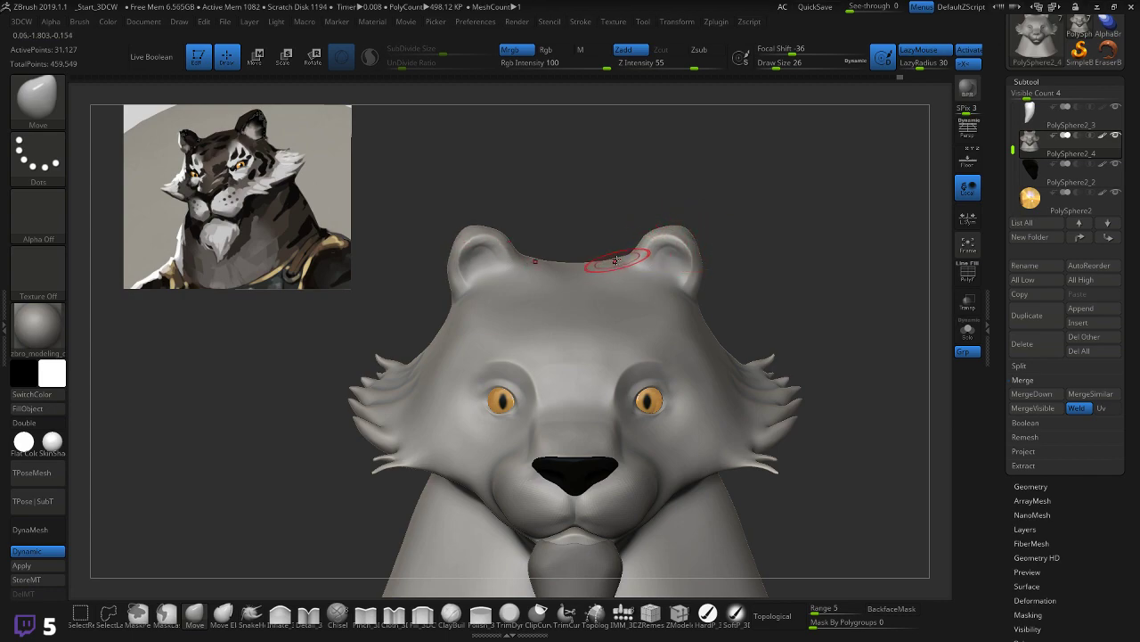
Step: Flatten the crown between the ears with the Move brush at draw sizes 42 to 54, and smooth it
{"action": "key", "text": "bracketright"}
{"action": "key", "text": "bracketright"}
{"action": "key", "text": "bracketright"}
{"action": "left_click_drag", "start_coordinate": [620, 257], "coordinate": [619, 270]}
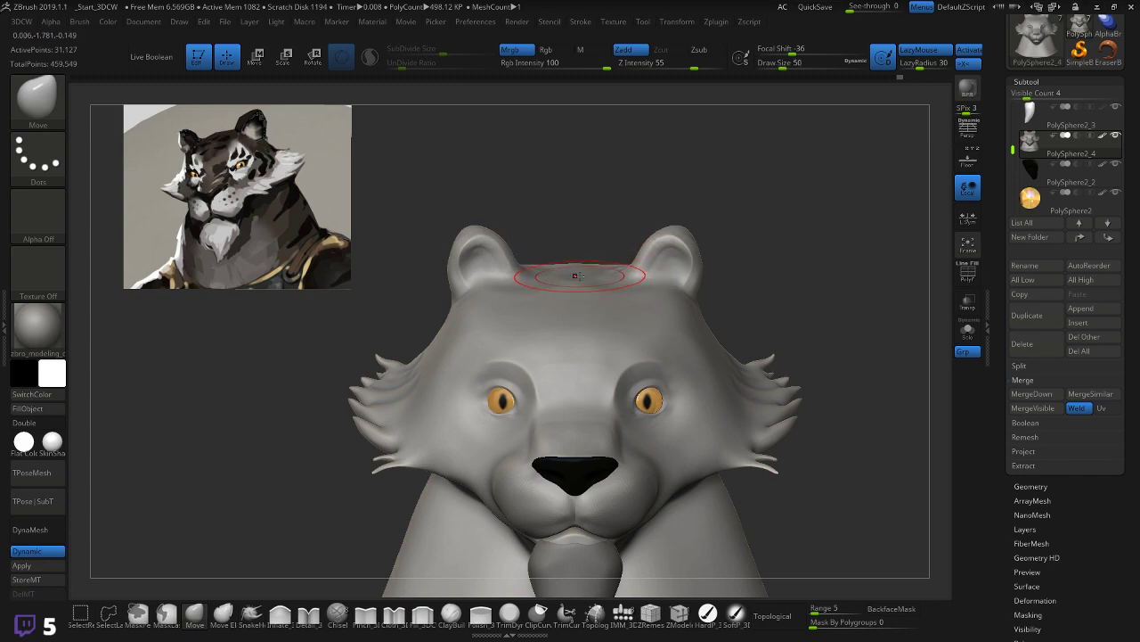
{"action": "left_click_drag", "start_coordinate": [575, 275], "coordinate": [571, 291], "text": "shift"}
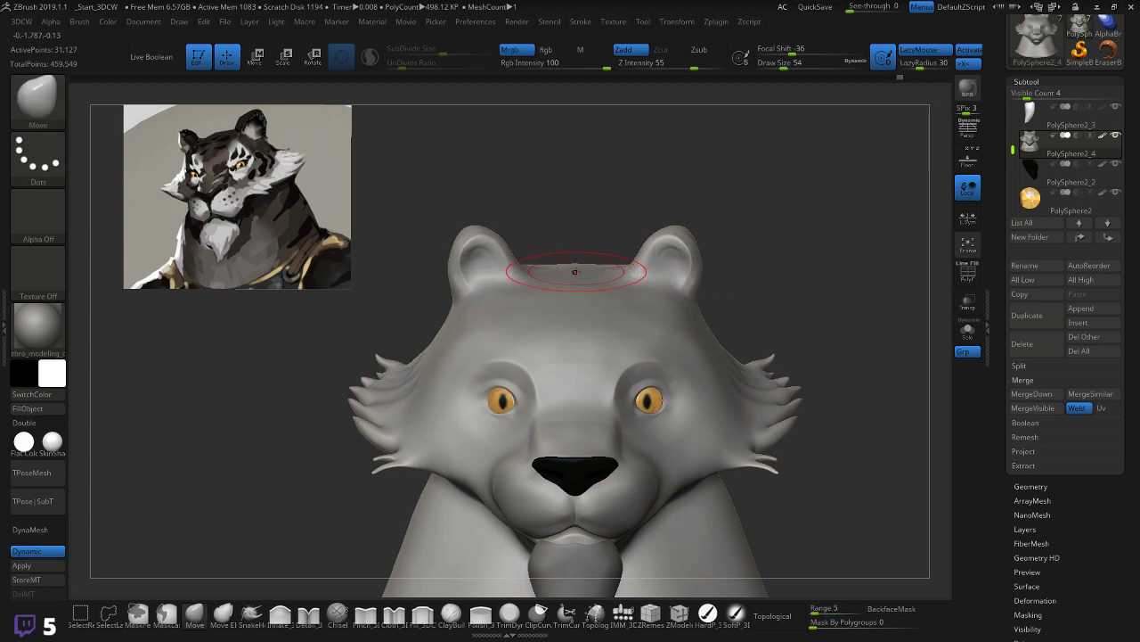
{"action": "key", "text": "["}
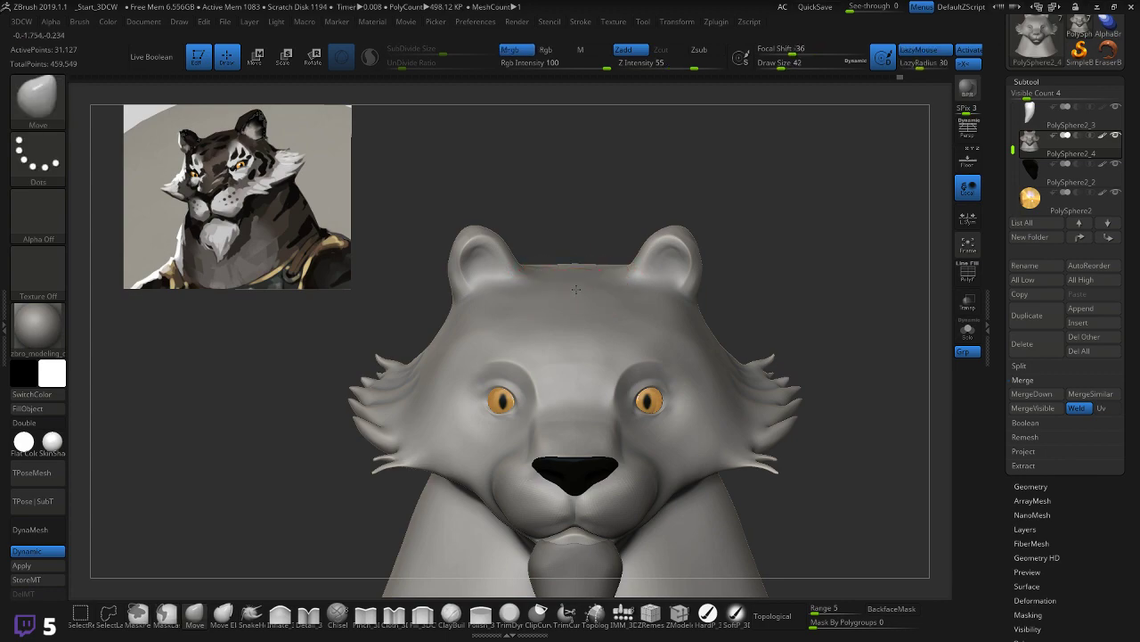
{"action": "mouse_move", "coordinate": [586, 250]}
{"action": "left_mouse_down"}
{"action": "mouse_move", "coordinate": [573, 269]}
{"action": "mouse_move", "coordinate": [548, 268]}
{"action": "left_mouse_up"}
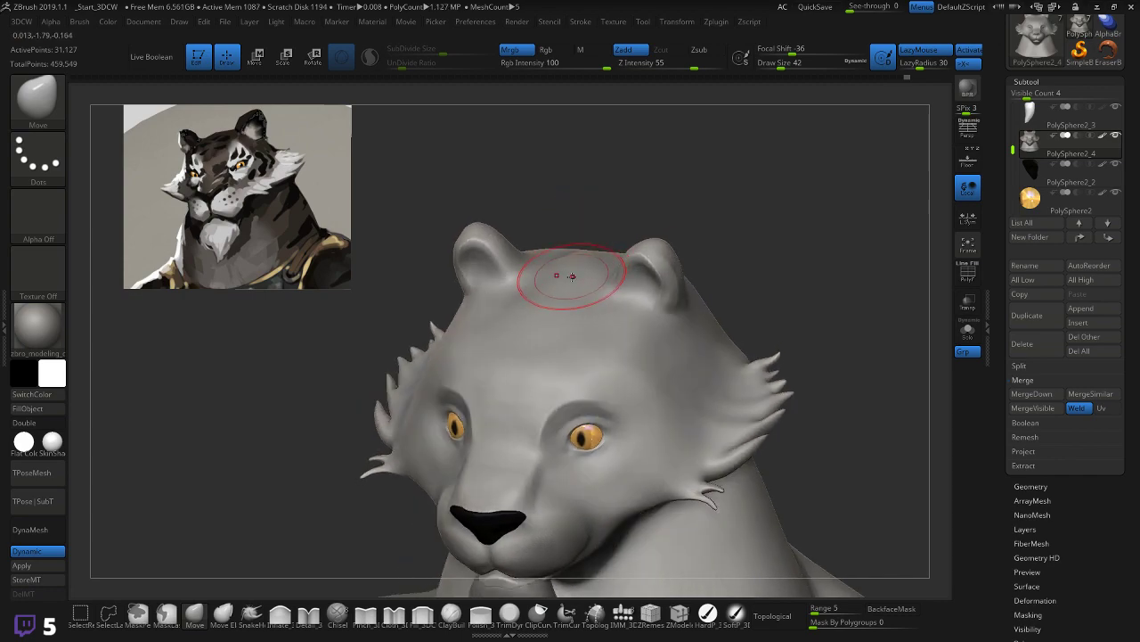
{"action": "key", "text": "shift"}
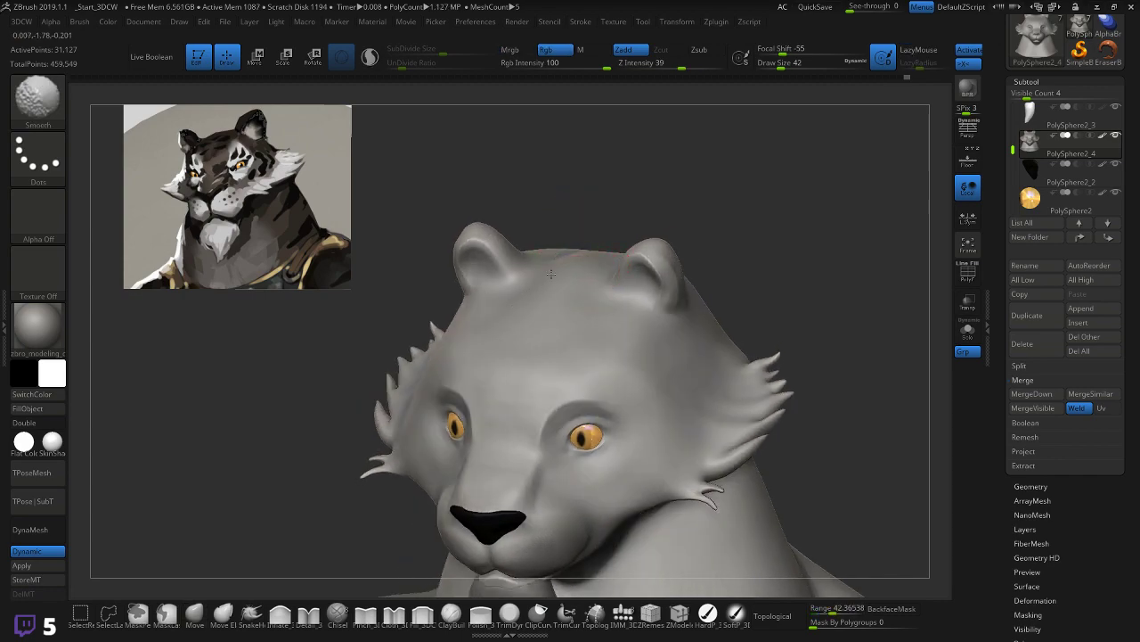
{"action": "left_click_drag", "start_coordinate": [596, 178], "coordinate": [587, 227], "text": "shift"}
Step: Pull the ears up and backward in side view with the Move brush at draw size 66
{"action": "left_click_drag", "start_coordinate": [656, 208], "coordinate": [599, 216]}
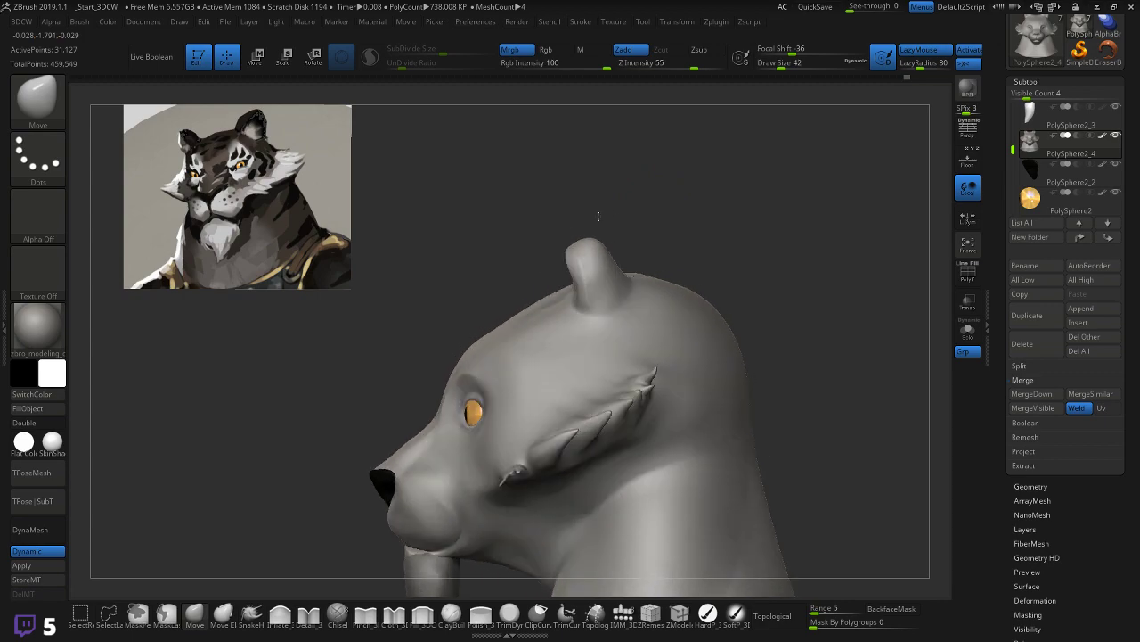
{"action": "left_click_drag", "start_coordinate": [725, 202], "coordinate": [732, 196]}
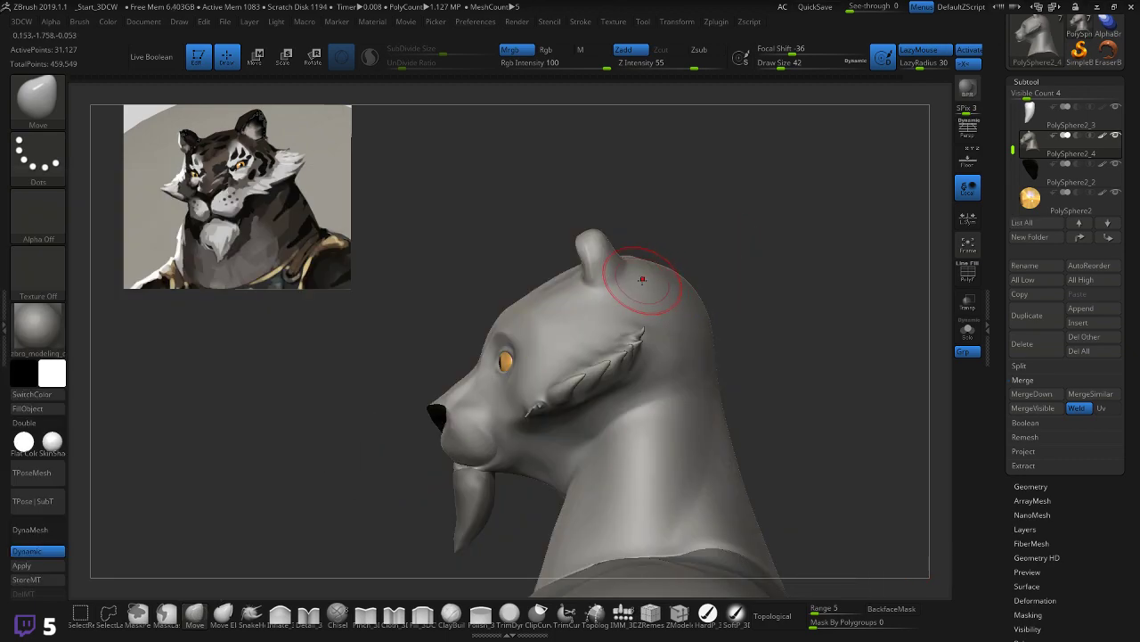
{"action": "key", "text": "bracketright"}
{"action": "key", "text": "bracketright"}
{"action": "key", "text": "bracketright"}
{"action": "key", "text": "bracketright"}
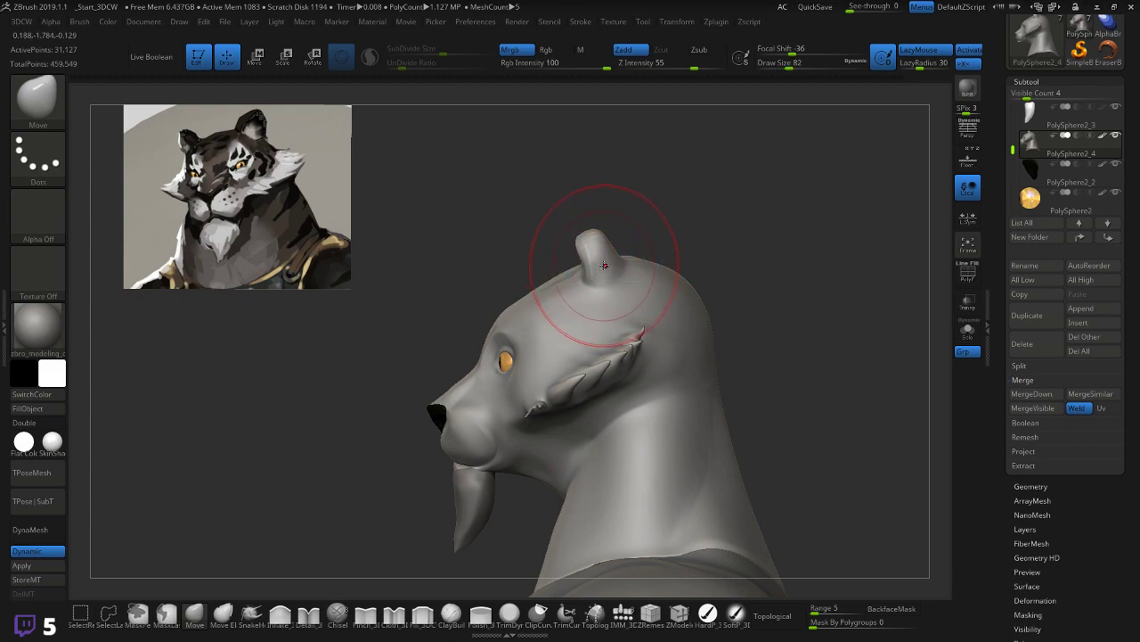
{"action": "key", "text": "bracketleft"}
{"action": "mouse_move", "coordinate": [597, 260]}
{"action": "left_mouse_down"}
{"action": "mouse_move", "coordinate": [662, 232]}
{"action": "mouse_move", "coordinate": [563, 234]}
{"action": "mouse_move", "coordinate": [603, 229]}
{"action": "left_mouse_up"}
{"action": "mouse_move", "coordinate": [711, 217]}
{"action": "left_mouse_down"}
{"action": "mouse_move", "coordinate": [686, 163]}
{"action": "mouse_move", "coordinate": [667, 158]}
{"action": "left_mouse_up"}
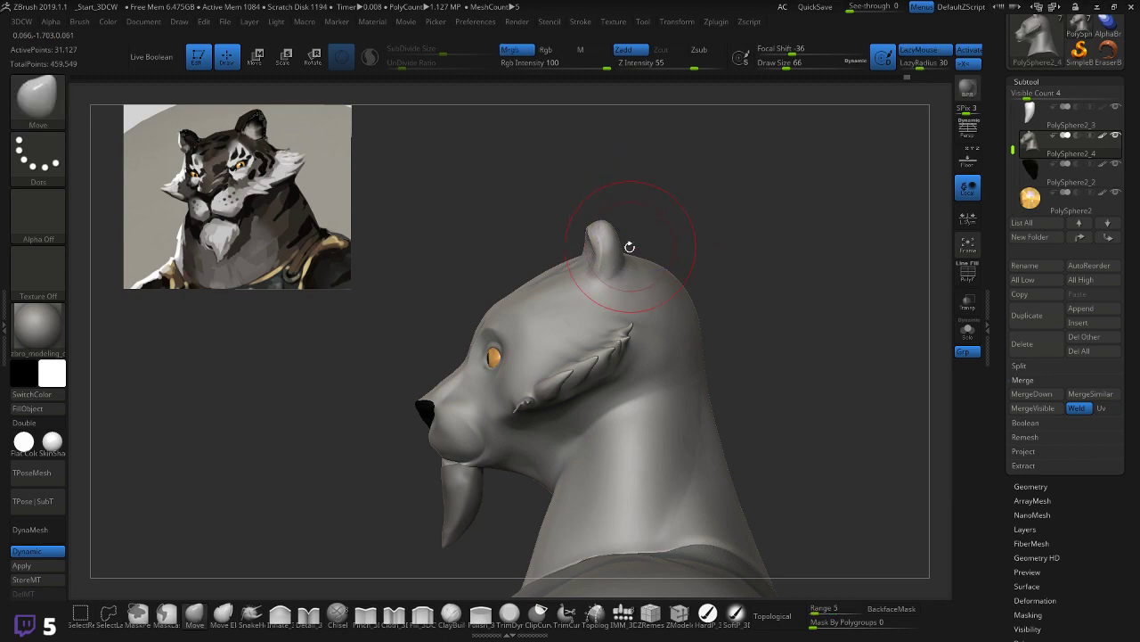
{"action": "left_click_drag", "start_coordinate": [603, 254], "coordinate": [615, 247]}
{"action": "mouse_move", "coordinate": [659, 207]}
{"action": "left_mouse_down"}
{"action": "mouse_move", "coordinate": [556, 229]}
{"action": "mouse_move", "coordinate": [611, 220]}
{"action": "left_mouse_up"}
Step: Smooth the crown and back of the head at draw size 66 and Z intensity 100, and turn on the polyframe display
{"action": "mouse_move", "coordinate": [829, 241]}
{"action": "left_mouse_down"}
{"action": "mouse_move", "coordinate": [712, 200]}
{"action": "mouse_move", "coordinate": [636, 190]}
{"action": "left_mouse_up"}
{"action": "key", "text": "shift"}
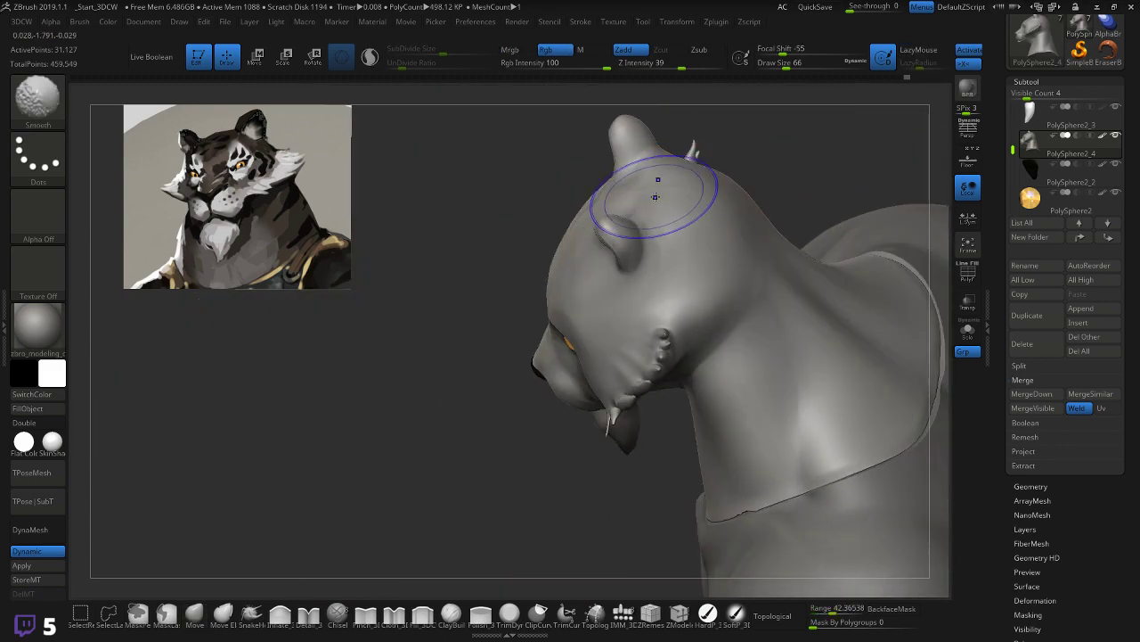
{"action": "mouse_move", "coordinate": [499, 303]}
{"action": "left_mouse_down"}
{"action": "mouse_move", "coordinate": [407, 318]}
{"action": "mouse_move", "coordinate": [466, 293]}
{"action": "left_mouse_up"}
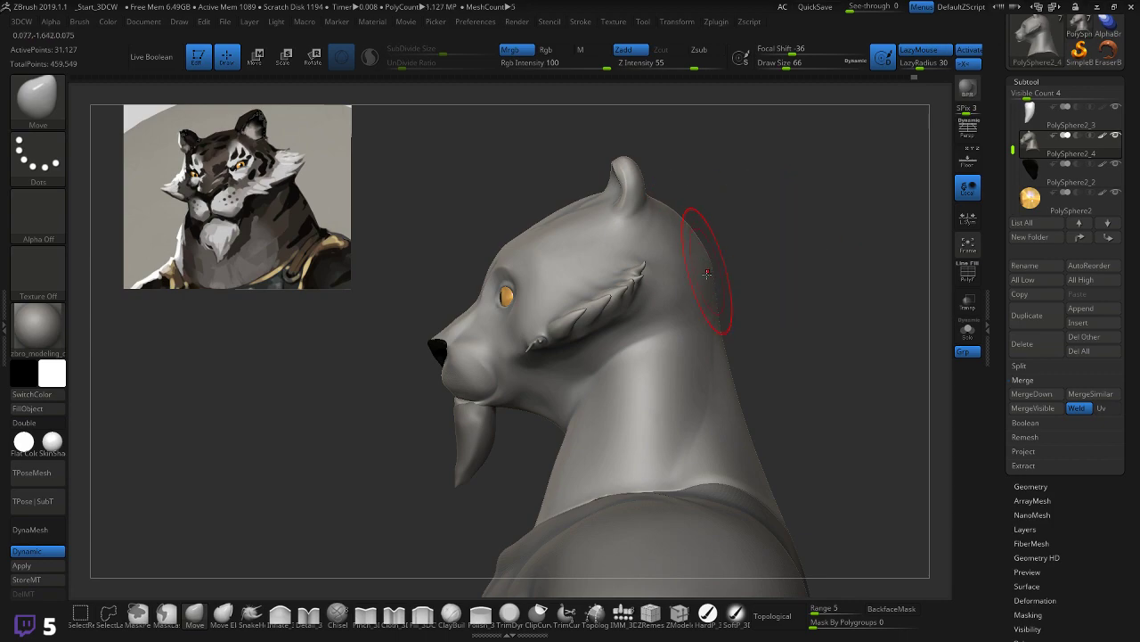
{"action": "mouse_move", "coordinate": [789, 311]}
{"action": "left_mouse_down"}
{"action": "mouse_move", "coordinate": [776, 374]}
{"action": "mouse_move", "coordinate": [805, 300]}
{"action": "mouse_move", "coordinate": [775, 383]}
{"action": "mouse_move", "coordinate": [751, 267]}
{"action": "left_mouse_up"}
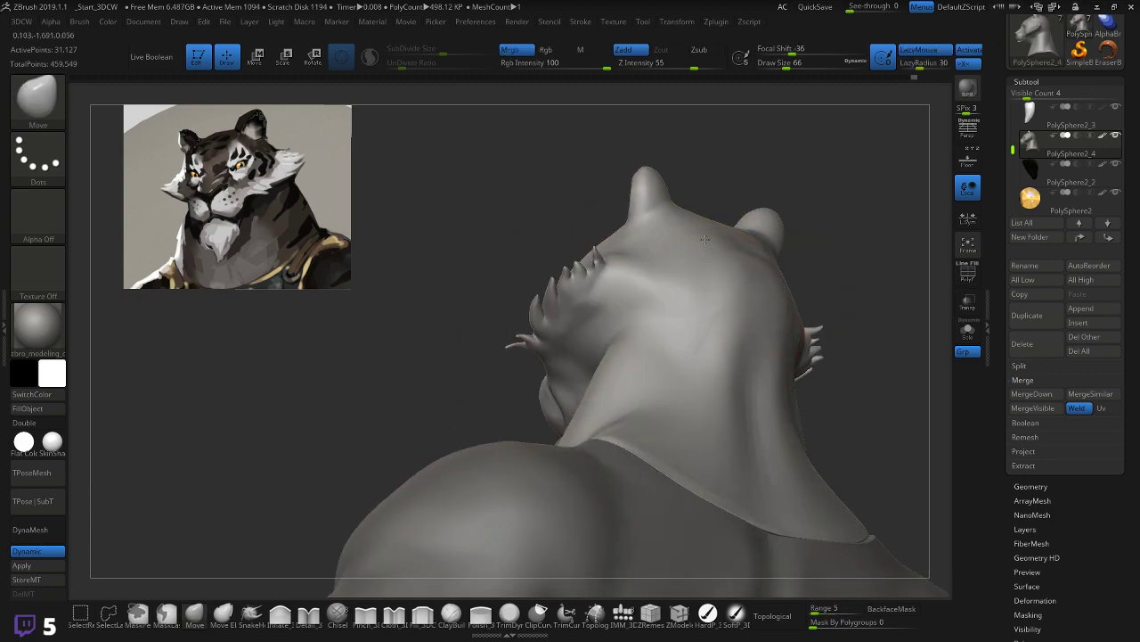
{"action": "mouse_move", "coordinate": [764, 267]}
{"action": "left_mouse_down"}
{"action": "mouse_move", "coordinate": [809, 259]}
{"action": "mouse_move", "coordinate": [725, 279]}
{"action": "left_mouse_up"}
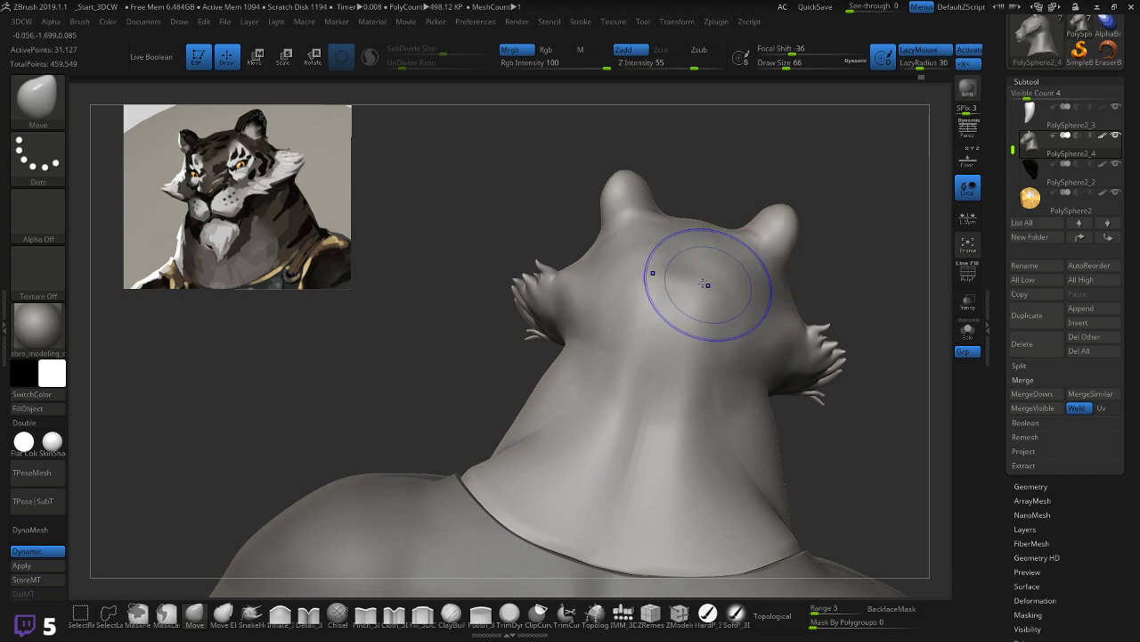
{"action": "key", "text": "shift"}
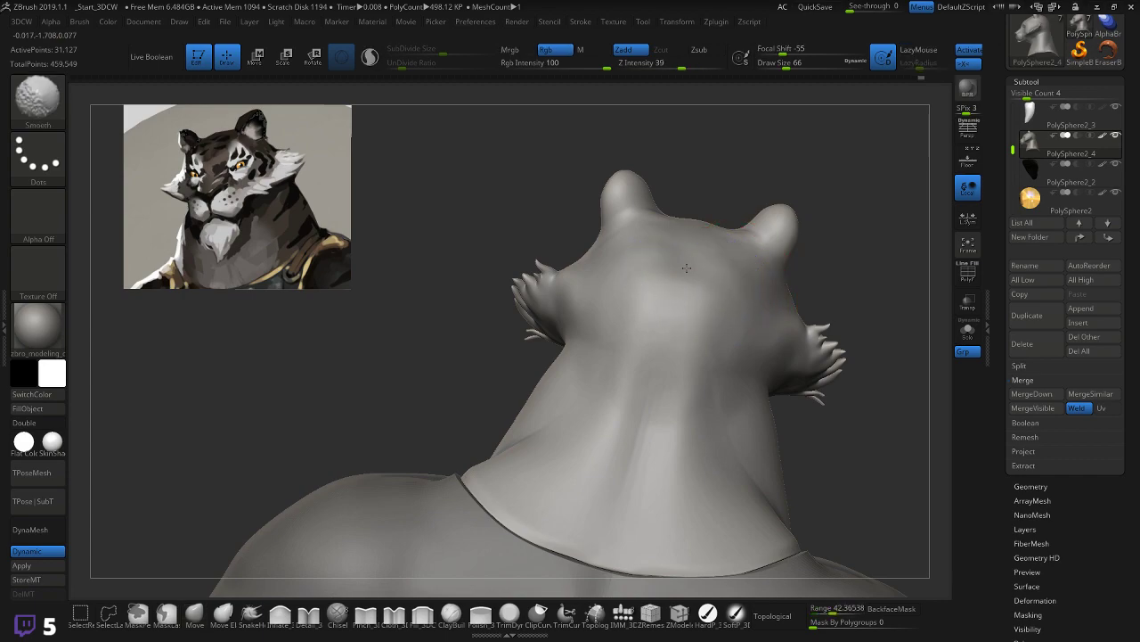
{"action": "left_click_drag", "start_coordinate": [680, 279], "coordinate": [649, 296], "text": "shift"}
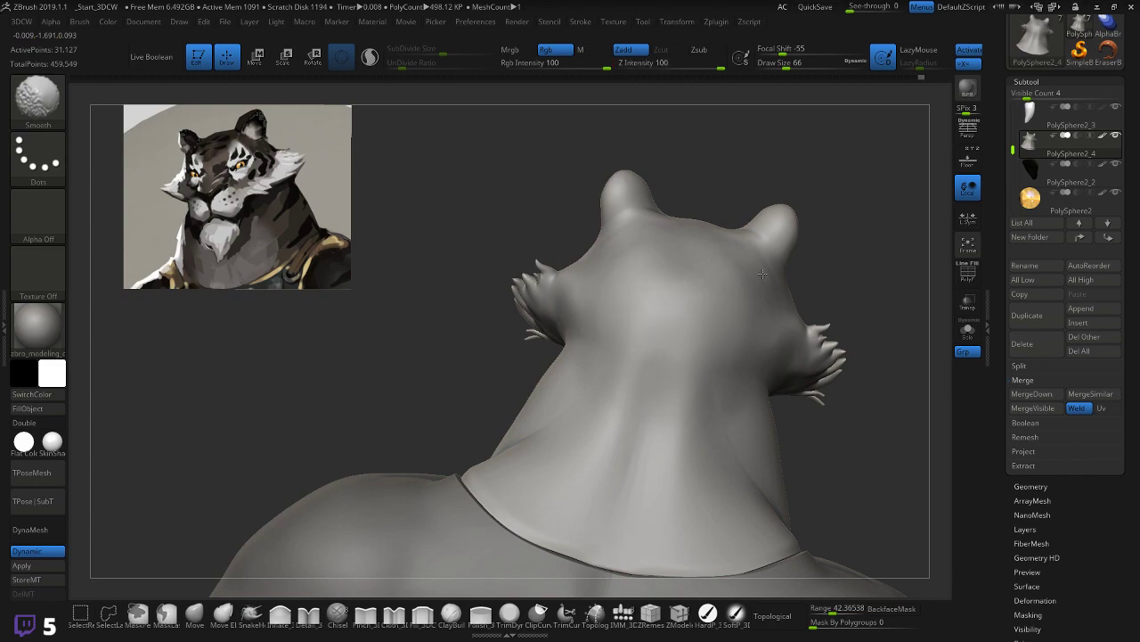
{"action": "right_click_drag", "start_coordinate": [751, 275], "coordinate": [680, 263], "text": "shift"}
{"action": "key", "text": "shift+f"}
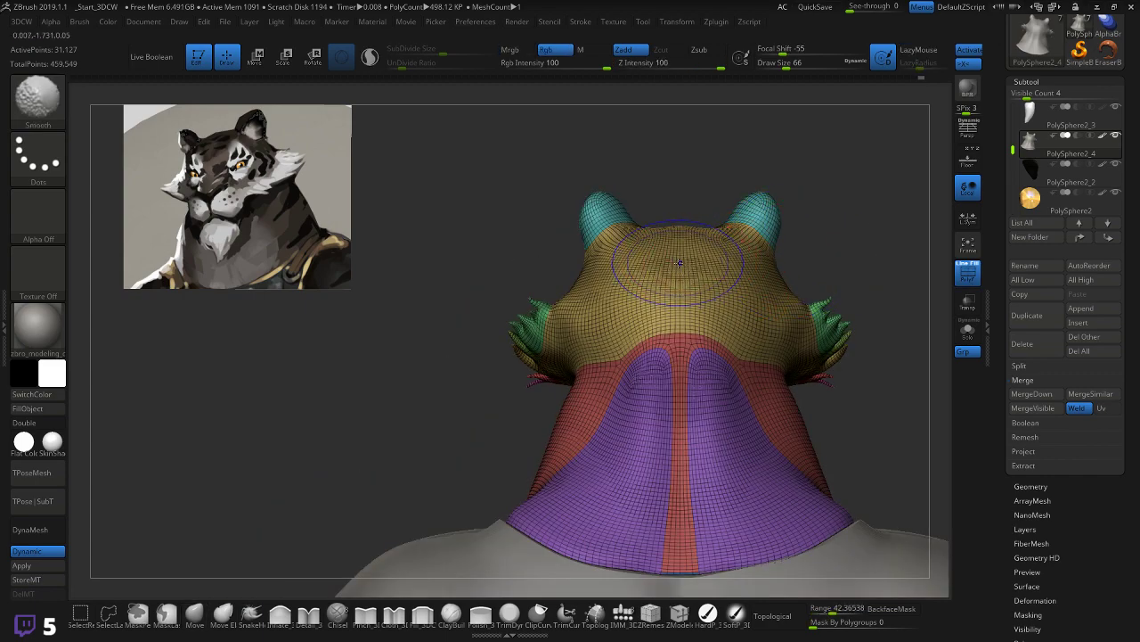
Step: Inflate the cheek behind and beneath the fur tufts with the Inflate brush at draw size 50 and Z intensity 11
{"action": "mouse_move", "coordinate": [790, 268]}
{"action": "right_mouse_down"}
{"action": "mouse_move", "coordinate": [731, 268]}
{"action": "mouse_move", "coordinate": [896, 247]}
{"action": "mouse_move", "coordinate": [836, 272]}
{"action": "mouse_move", "coordinate": [864, 249]}
{"action": "right_mouse_up"}
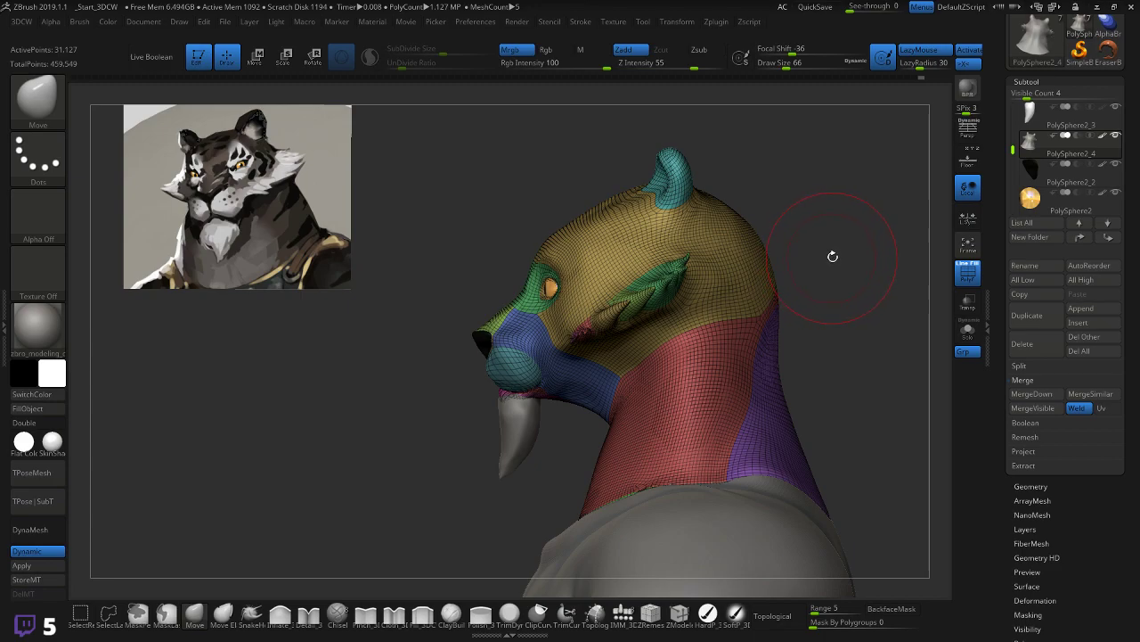
{"action": "mouse_move", "coordinate": [842, 241]}
{"action": "left_mouse_down"}
{"action": "mouse_move", "coordinate": [890, 242]}
{"action": "mouse_move", "coordinate": [866, 234]}
{"action": "mouse_move", "coordinate": [842, 276]}
{"action": "mouse_move", "coordinate": [788, 274]}
{"action": "mouse_move", "coordinate": [796, 300]}
{"action": "mouse_move", "coordinate": [837, 262]}
{"action": "mouse_move", "coordinate": [581, 328]}
{"action": "left_mouse_up"}
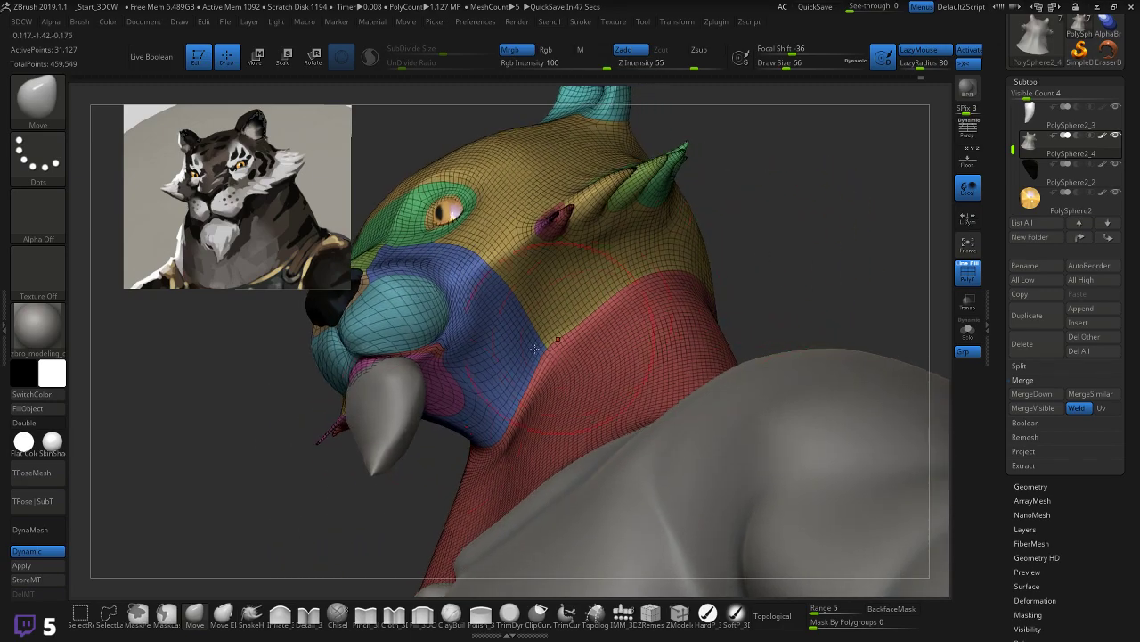
{"action": "left_click", "coordinate": [280, 613]}
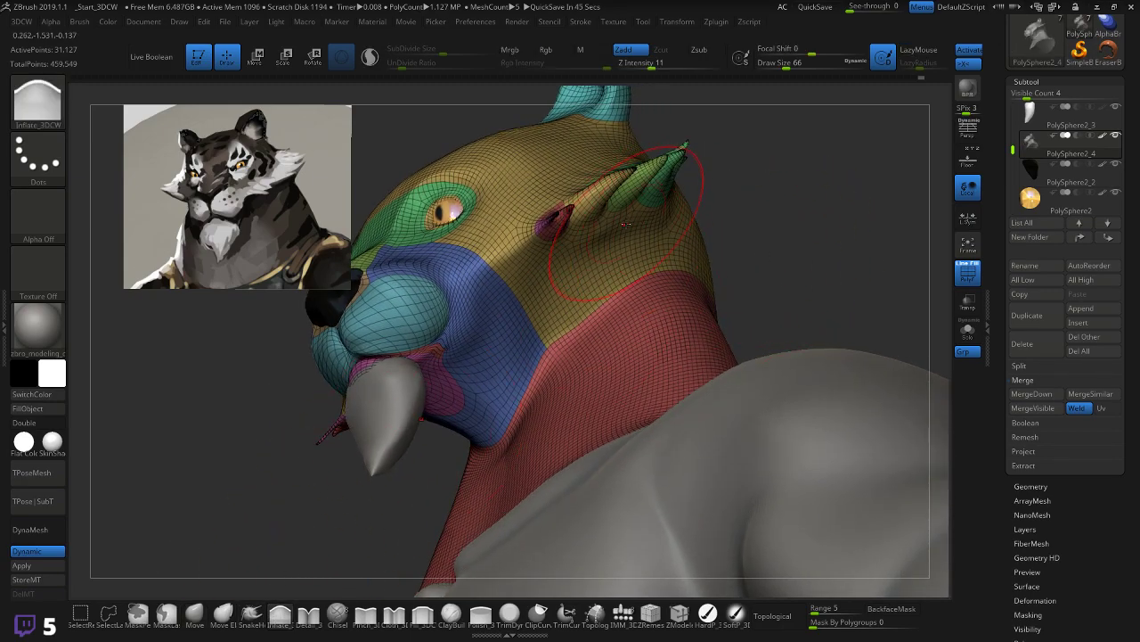
{"action": "key", "text": "bracketleft"}
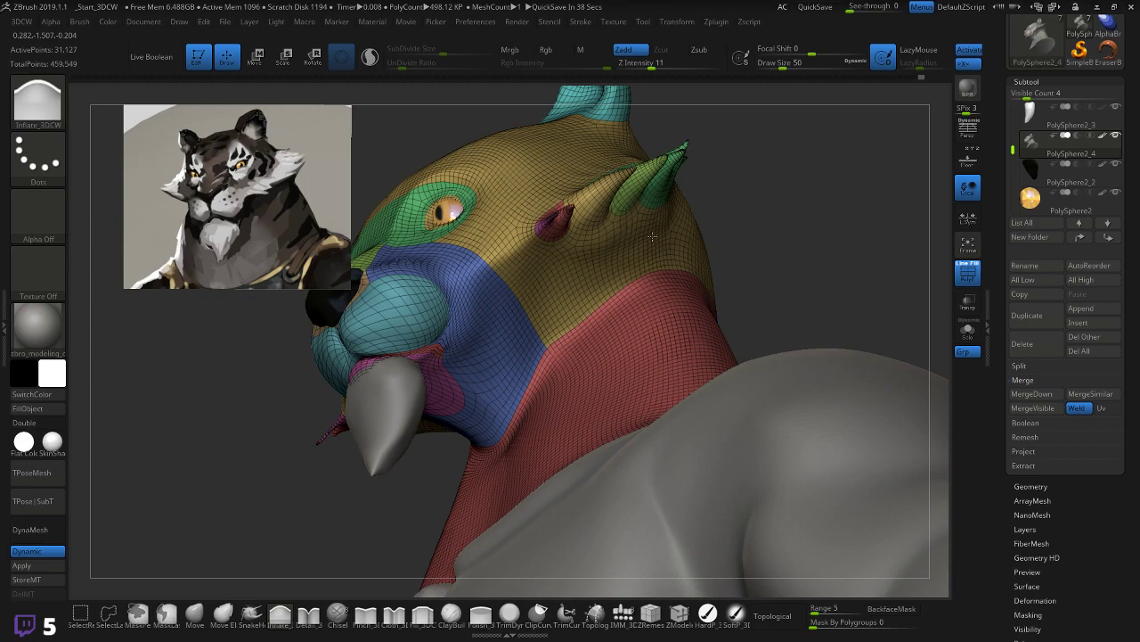
{"action": "left_click_drag", "start_coordinate": [761, 204], "coordinate": [724, 203]}
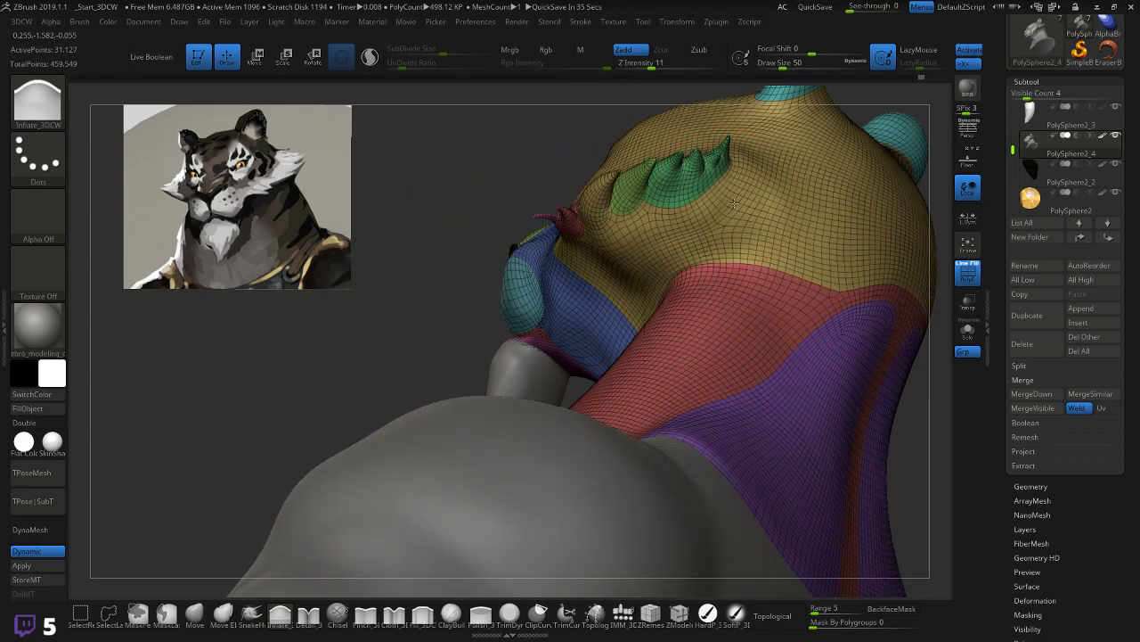
{"action": "key", "text": "shift"}
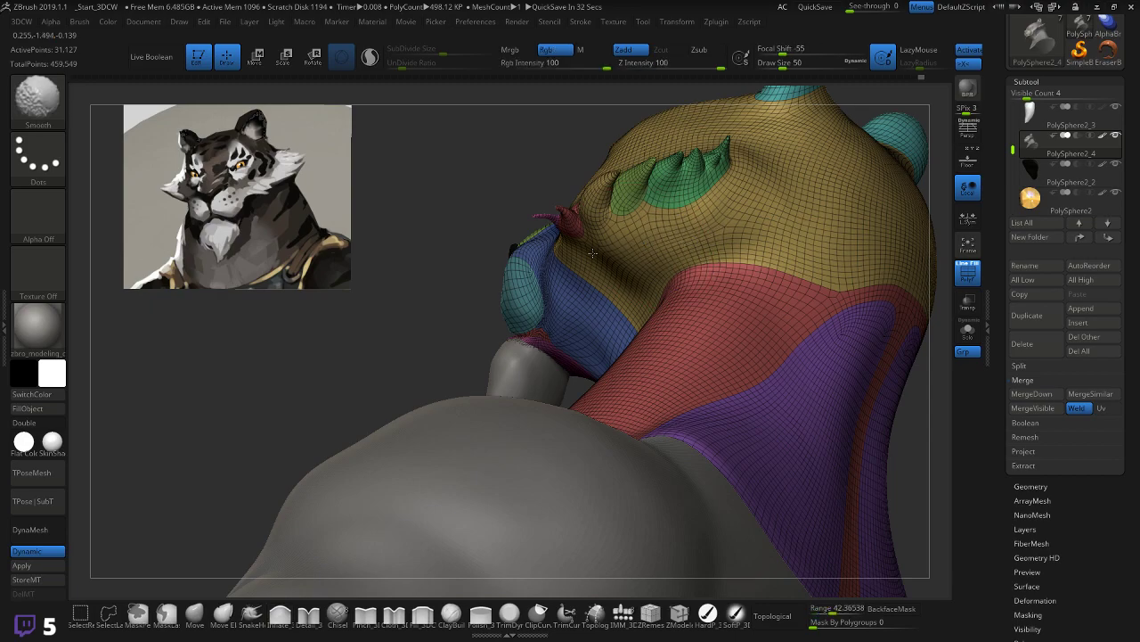
Step: Turn off the polyframe display and smooth the cheek surface below the fur tufts at draw size 50
{"action": "key", "text": "shift+f"}
{"action": "left_click_drag", "start_coordinate": [381, 331], "coordinate": [467, 305]}
{"action": "left_click", "coordinate": [608, 245]}
{"action": "key", "text": "shift"}
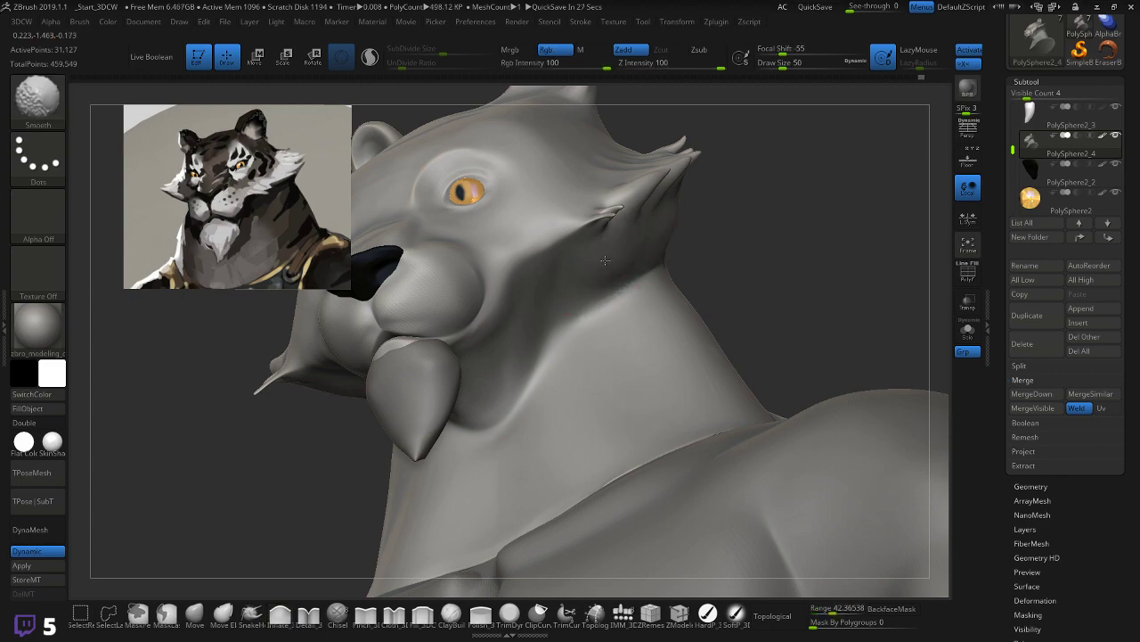
Step: Adjust the cheek fur spikes beside the eye with the Move brush, reducing the draw size from 50 to 26
{"action": "mouse_move", "coordinate": [613, 257]}
{"action": "left_mouse_down"}
{"action": "mouse_move", "coordinate": [642, 267]}
{"action": "mouse_move", "coordinate": [690, 253]}
{"action": "mouse_move", "coordinate": [771, 257]}
{"action": "mouse_move", "coordinate": [732, 248]}
{"action": "mouse_move", "coordinate": [777, 302]}
{"action": "mouse_move", "coordinate": [787, 270]}
{"action": "mouse_move", "coordinate": [799, 323]}
{"action": "mouse_move", "coordinate": [852, 264]}
{"action": "mouse_move", "coordinate": [725, 293]}
{"action": "left_mouse_up"}
{"action": "left_click_drag", "start_coordinate": [736, 300], "coordinate": [750, 312], "text": "alt"}
{"action": "left_click", "coordinate": [193, 625]}
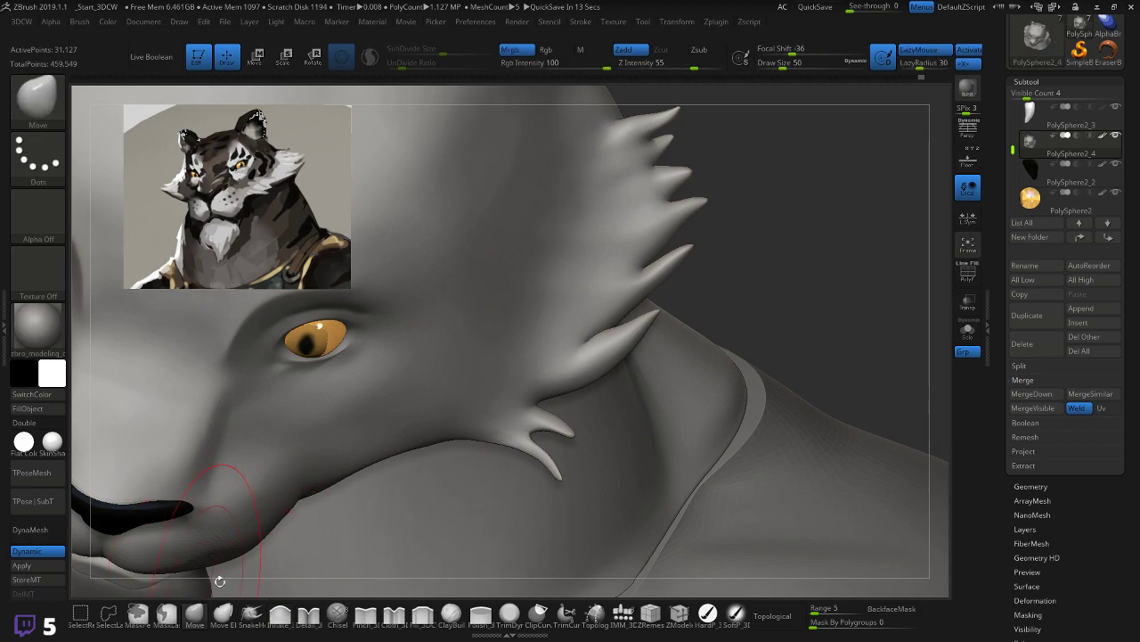
{"action": "left_click_drag", "start_coordinate": [603, 330], "coordinate": [628, 322], "text": "shift"}
{"action": "mouse_move", "coordinate": [764, 287]}
{"action": "left_mouse_down"}
{"action": "mouse_move", "coordinate": [726, 316]}
{"action": "mouse_move", "coordinate": [763, 306]}
{"action": "left_mouse_up"}
{"action": "left_click_drag", "start_coordinate": [781, 242], "coordinate": [800, 253]}
{"action": "key", "text": "s"}
{"action": "left_click_drag", "start_coordinate": [596, 331], "coordinate": [605, 330]}
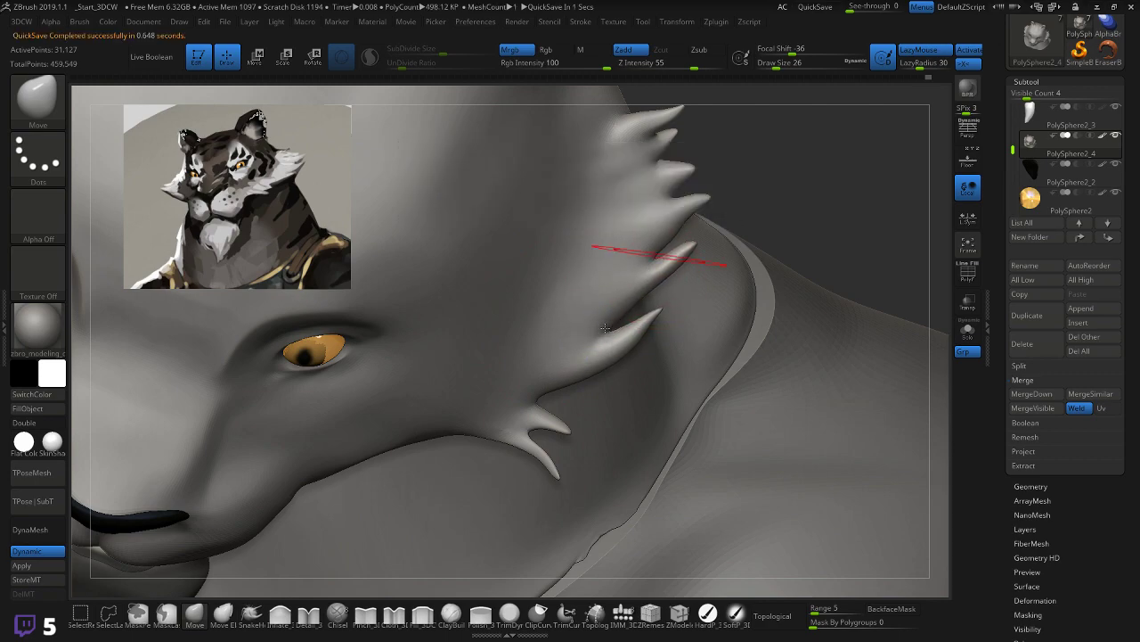
Step: Reshape the lower cheek fur spikes from the front with the Move brush at draw size 26, and smooth their bases
{"action": "mouse_move", "coordinate": [820, 209]}
{"action": "left_mouse_down"}
{"action": "mouse_move", "coordinate": [784, 223]}
{"action": "mouse_move", "coordinate": [802, 218]}
{"action": "mouse_move", "coordinate": [726, 198]}
{"action": "mouse_move", "coordinate": [603, 273]}
{"action": "mouse_move", "coordinate": [613, 325]}
{"action": "mouse_move", "coordinate": [667, 229]}
{"action": "mouse_move", "coordinate": [681, 240]}
{"action": "mouse_move", "coordinate": [641, 294]}
{"action": "left_mouse_up"}
{"action": "left_click_drag", "start_coordinate": [487, 328], "coordinate": [657, 369]}
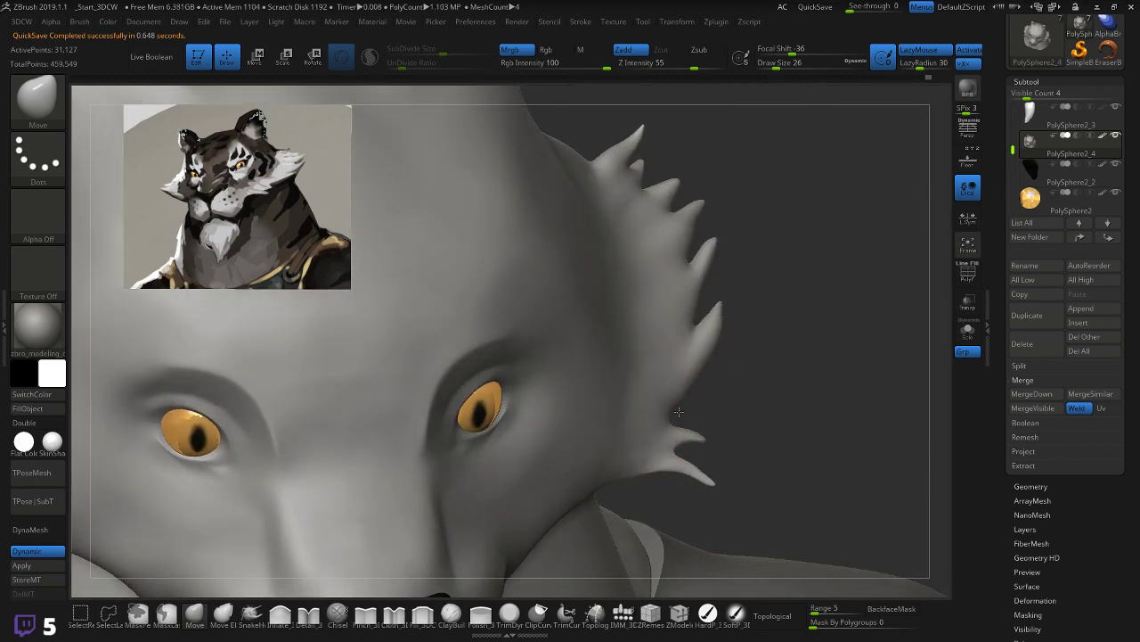
{"action": "mouse_move", "coordinate": [749, 353]}
{"action": "left_mouse_down"}
{"action": "mouse_move", "coordinate": [773, 327]}
{"action": "mouse_move", "coordinate": [682, 395]}
{"action": "left_mouse_up"}
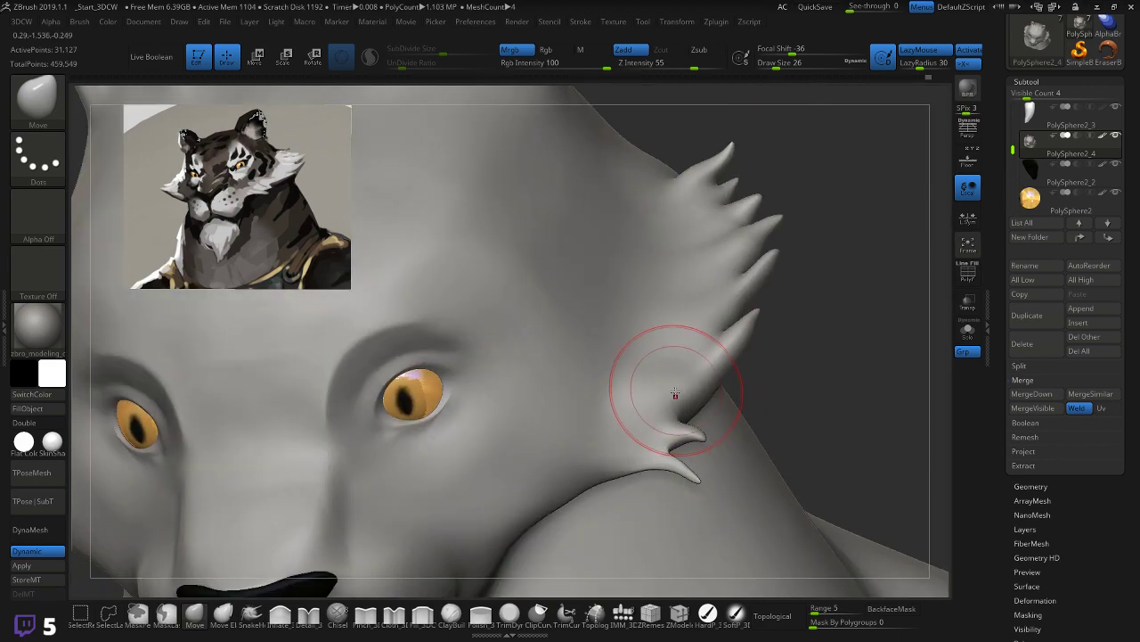
{"action": "mouse_move", "coordinate": [787, 339]}
{"action": "left_mouse_down"}
{"action": "mouse_move", "coordinate": [806, 381]}
{"action": "mouse_move", "coordinate": [725, 305]}
{"action": "mouse_move", "coordinate": [692, 419]}
{"action": "left_mouse_up"}
{"action": "mouse_move", "coordinate": [762, 322]}
{"action": "left_mouse_down"}
{"action": "mouse_move", "coordinate": [729, 370]}
{"action": "mouse_move", "coordinate": [754, 303]}
{"action": "mouse_move", "coordinate": [751, 254]}
{"action": "mouse_move", "coordinate": [754, 310]}
{"action": "left_mouse_up"}
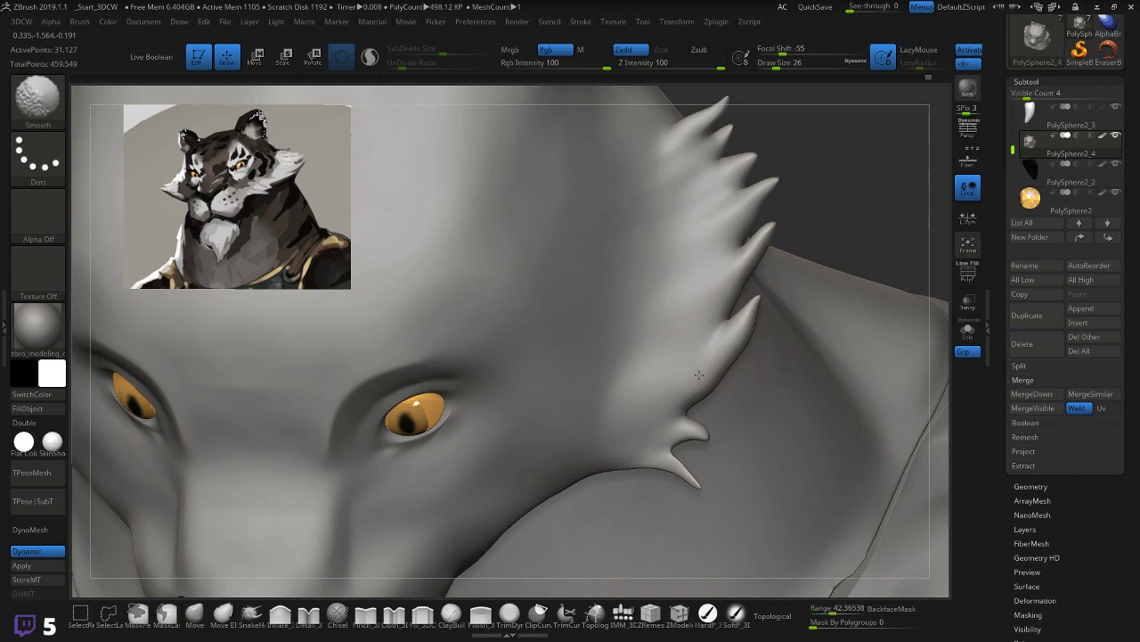
{"action": "left_click_drag", "start_coordinate": [711, 390], "coordinate": [721, 376]}
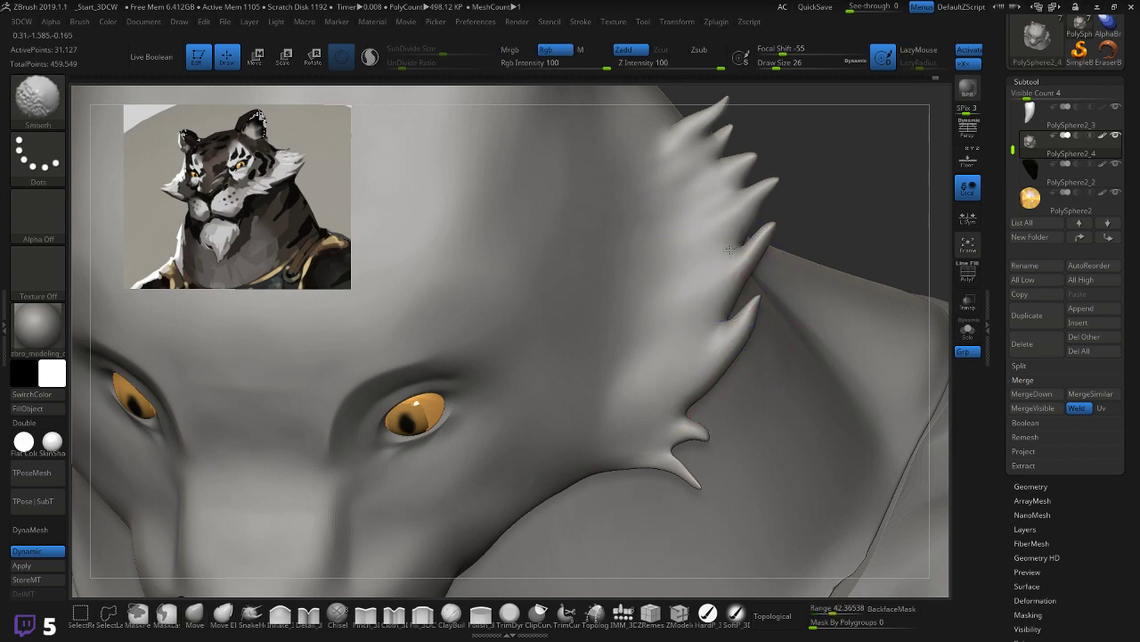
Step: Refine the tips of the cheek fur spikes with the Move brush at draw size 14, and check the whole head from the front
{"action": "mouse_move", "coordinate": [829, 178]}
{"action": "left_mouse_down"}
{"action": "mouse_move", "coordinate": [839, 165]}
{"action": "mouse_move", "coordinate": [848, 242]}
{"action": "mouse_move", "coordinate": [793, 264]}
{"action": "mouse_move", "coordinate": [760, 316]}
{"action": "mouse_move", "coordinate": [749, 294]}
{"action": "mouse_move", "coordinate": [755, 312]}
{"action": "mouse_move", "coordinate": [721, 319]}
{"action": "mouse_move", "coordinate": [739, 303]}
{"action": "mouse_move", "coordinate": [755, 312]}
{"action": "mouse_move", "coordinate": [701, 339]}
{"action": "left_mouse_up"}
{"action": "key", "text": "bracketleft"}
{"action": "key", "text": "shift"}
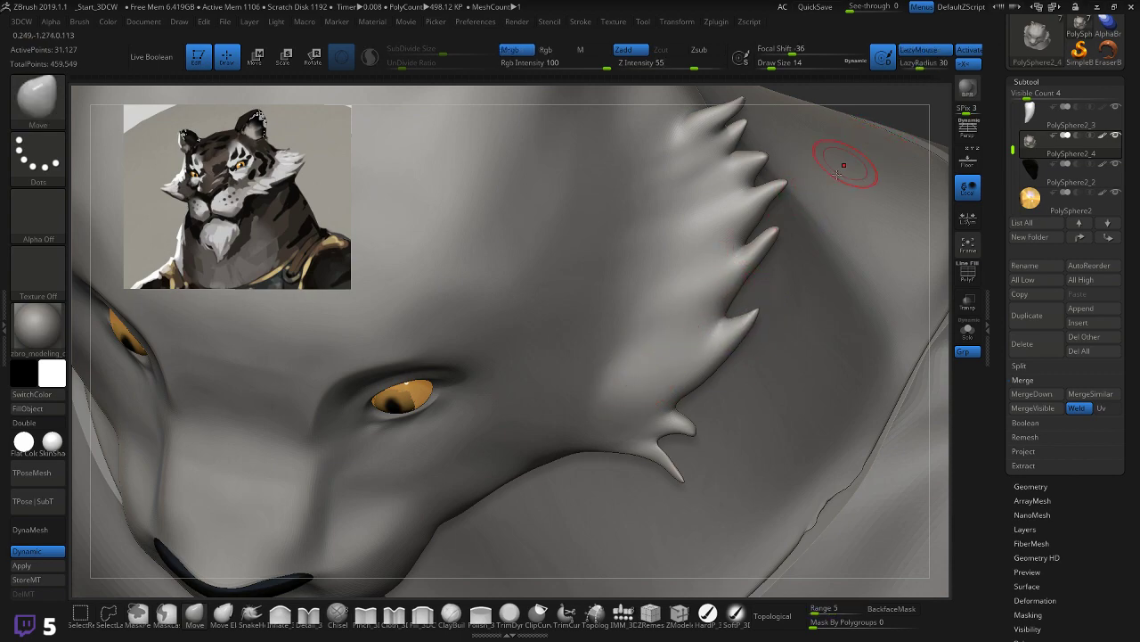
{"action": "right_click_drag", "start_coordinate": [764, 305], "coordinate": [838, 227]}
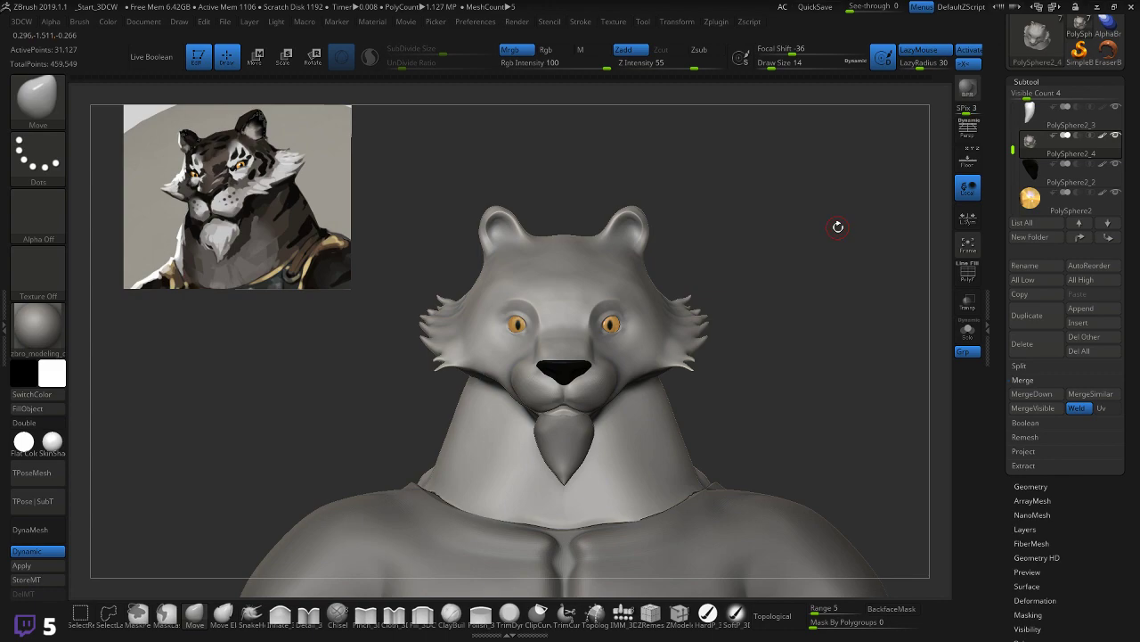